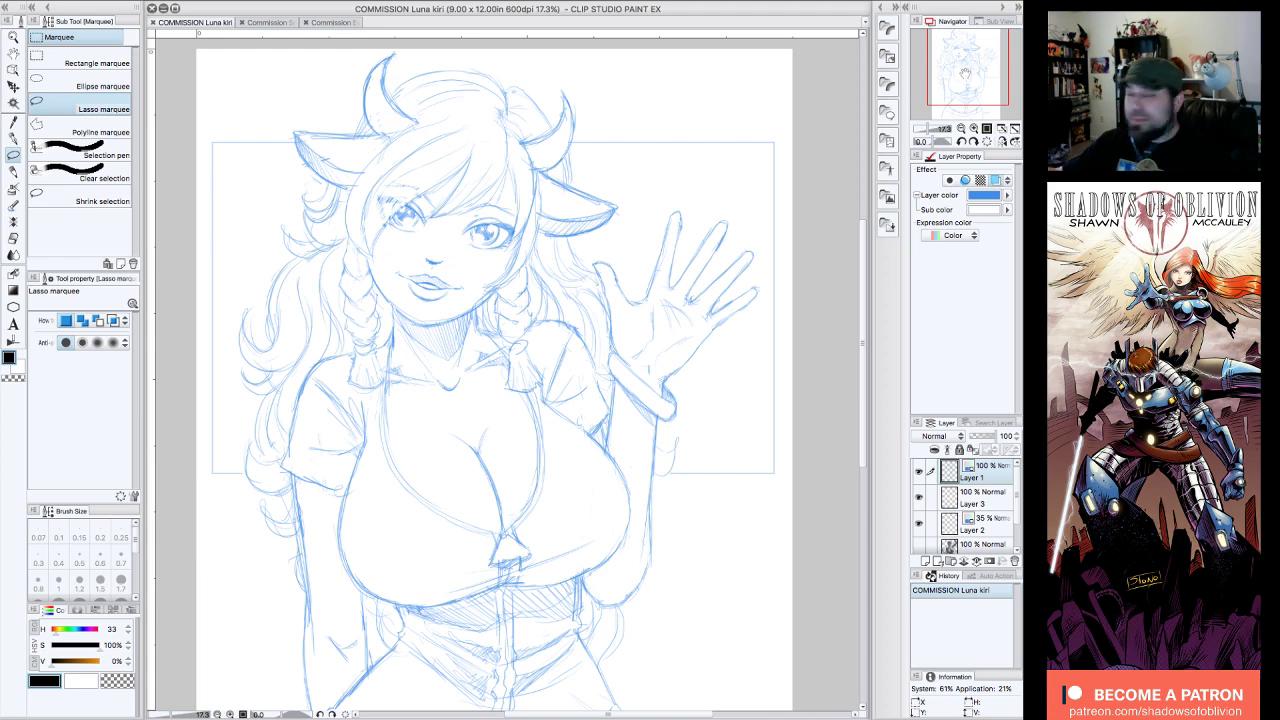
drag(969, 71, 974, 71)
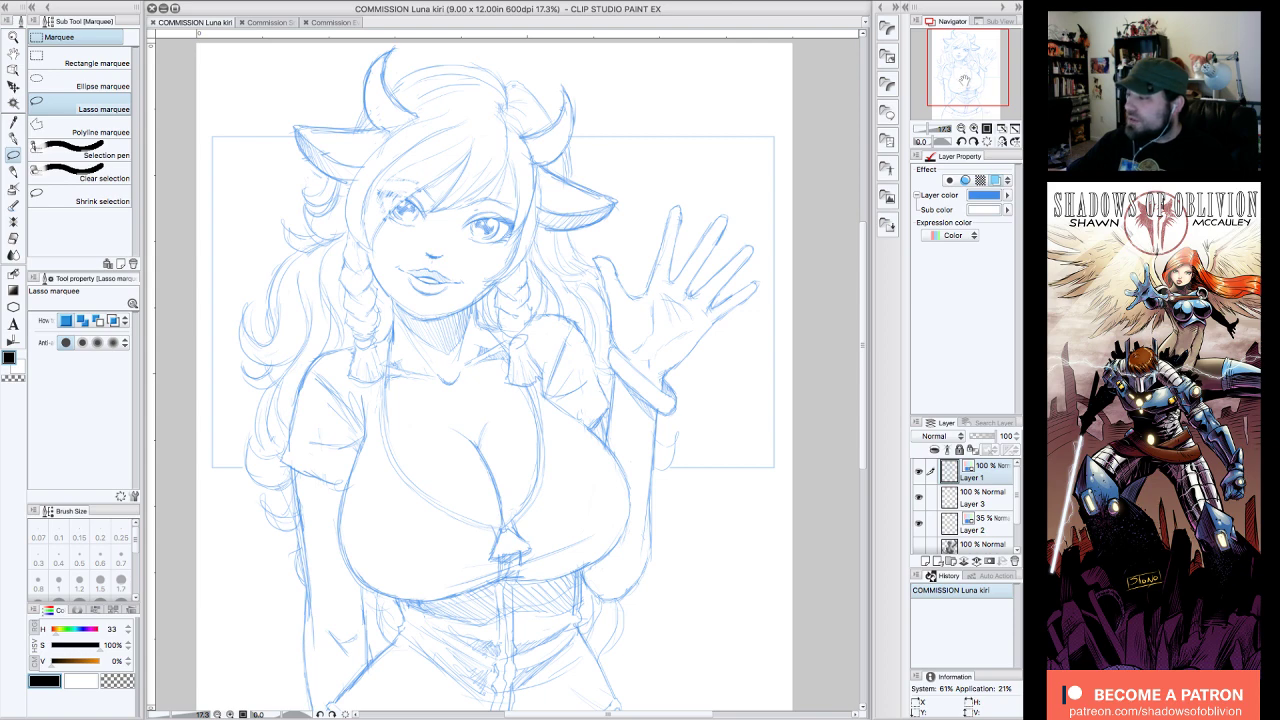
drag(968, 82, 969, 72)
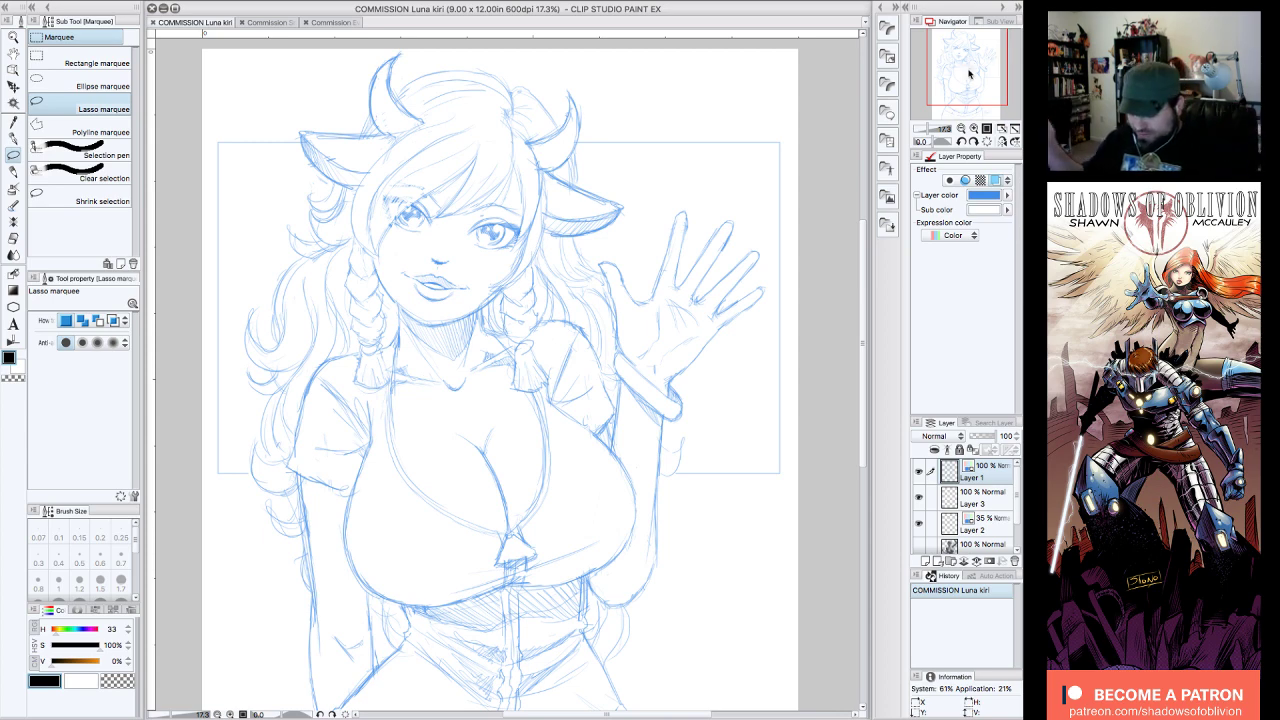
drag(958, 68, 955, 79)
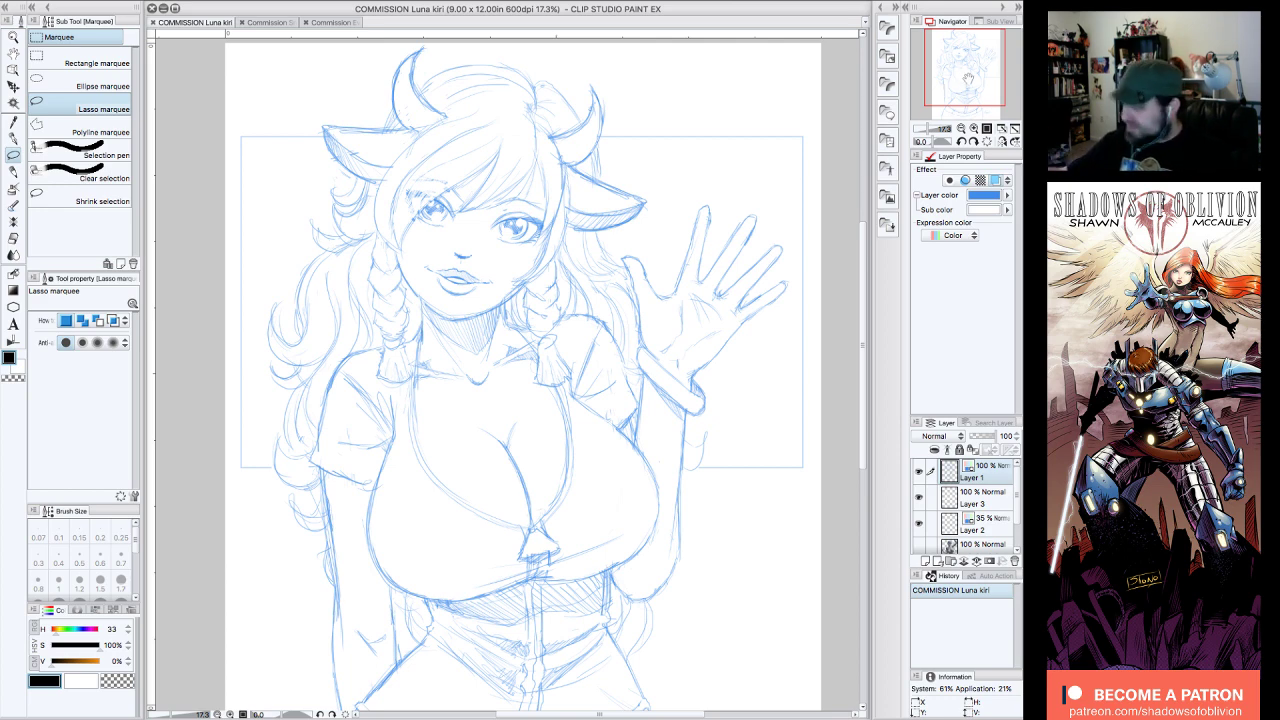
drag(967, 78, 969, 73)
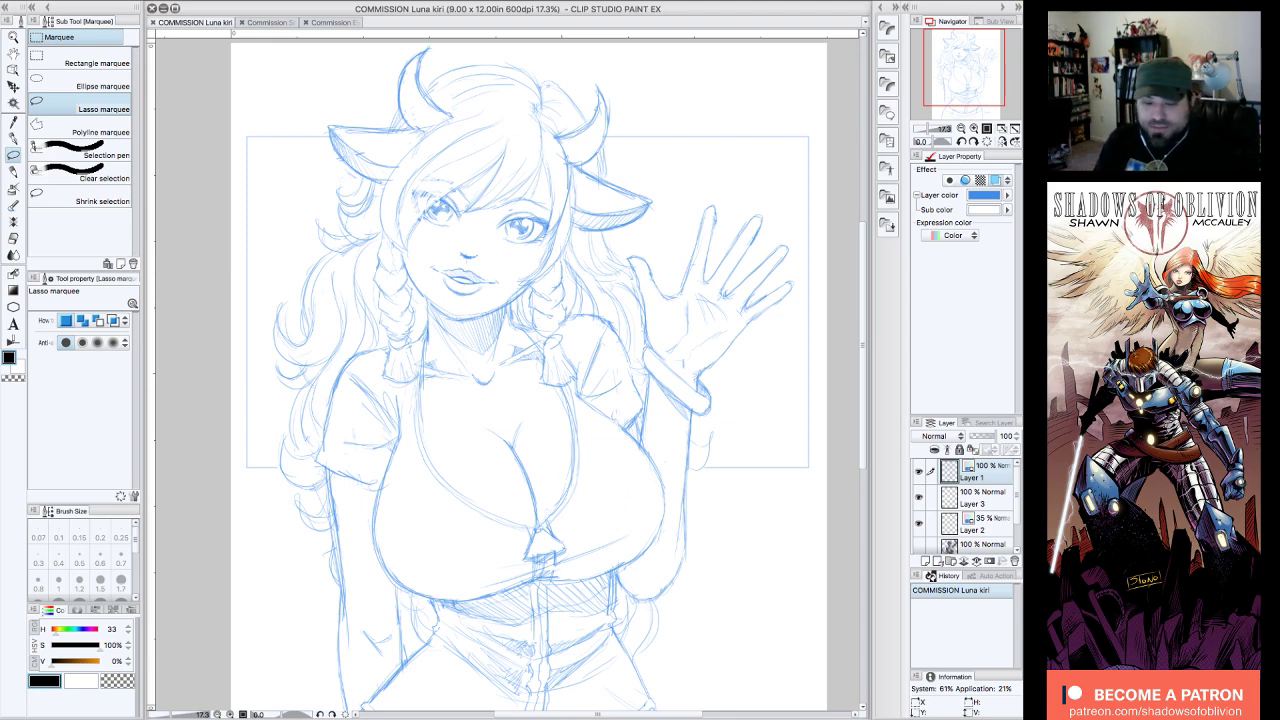
key(Tab)
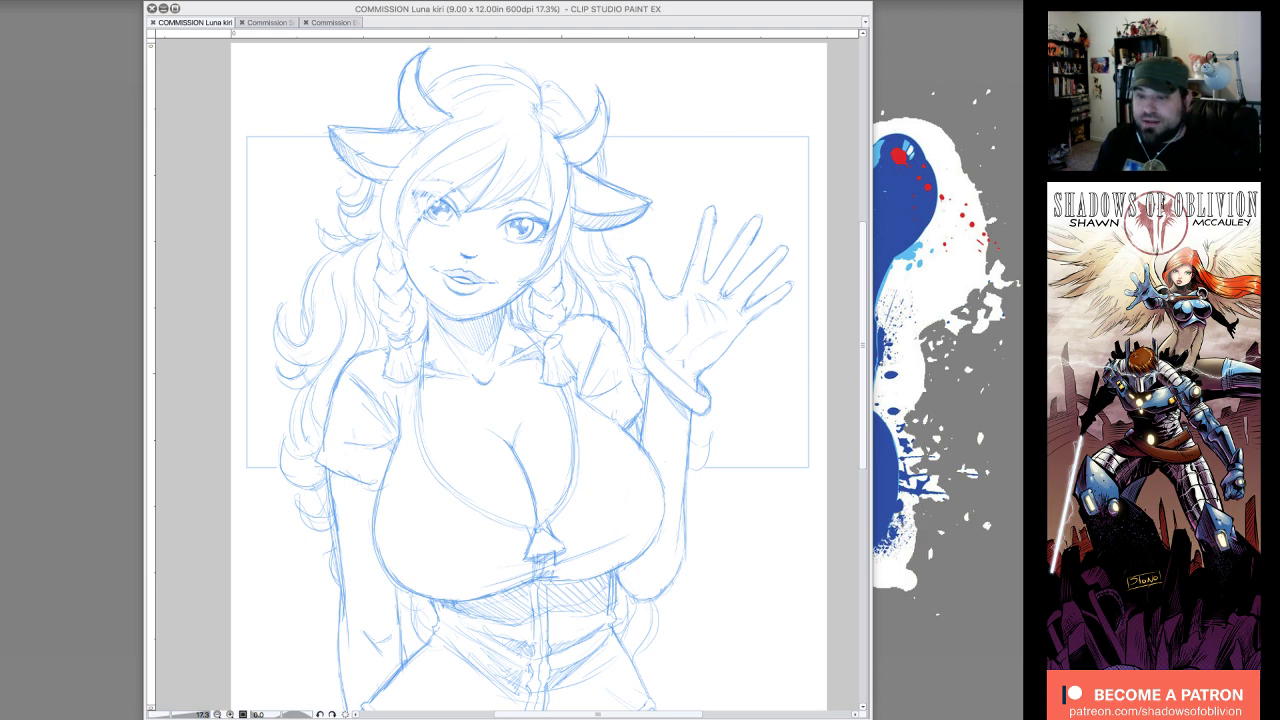
key(Tab)
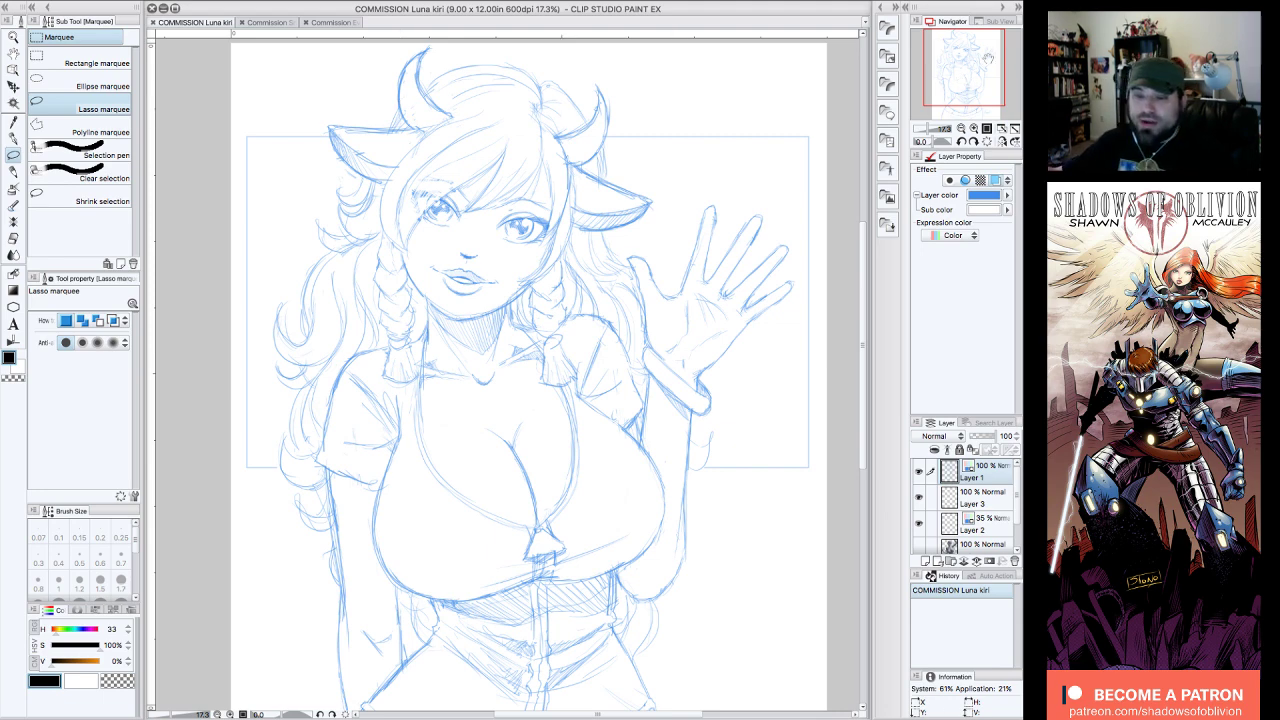
drag(967, 78, 982, 82)
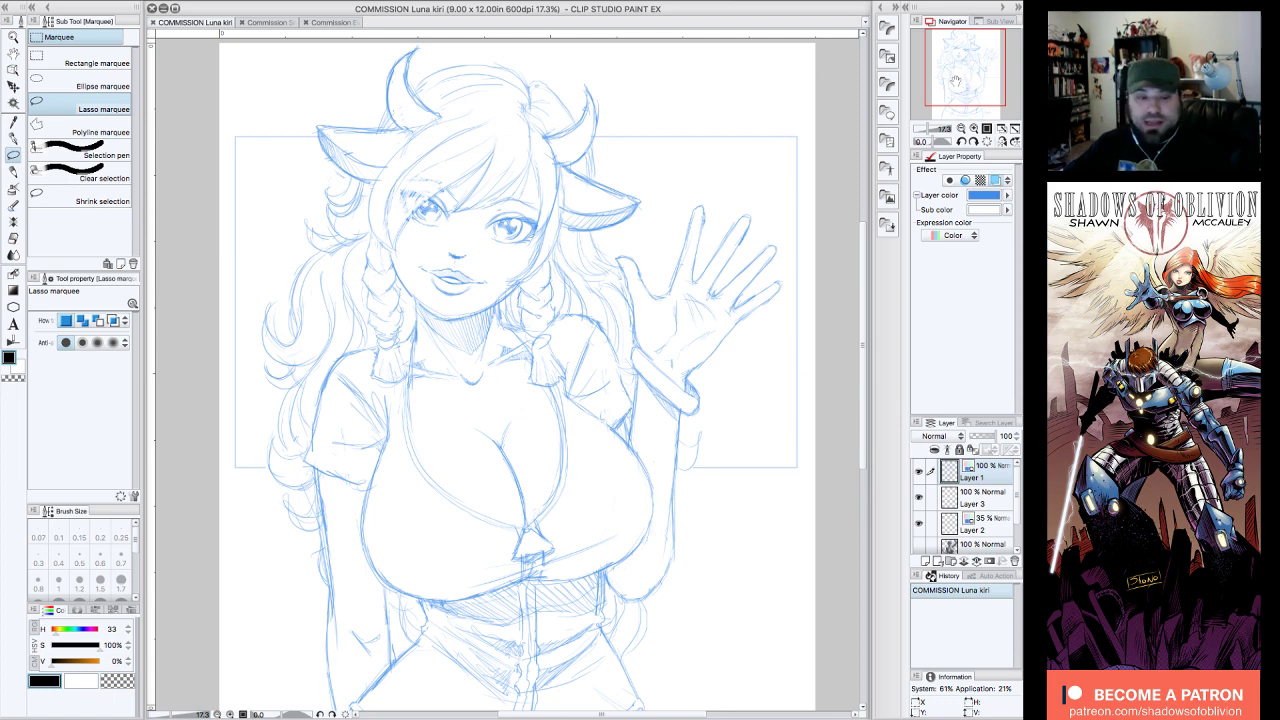
drag(965, 80, 963, 80)
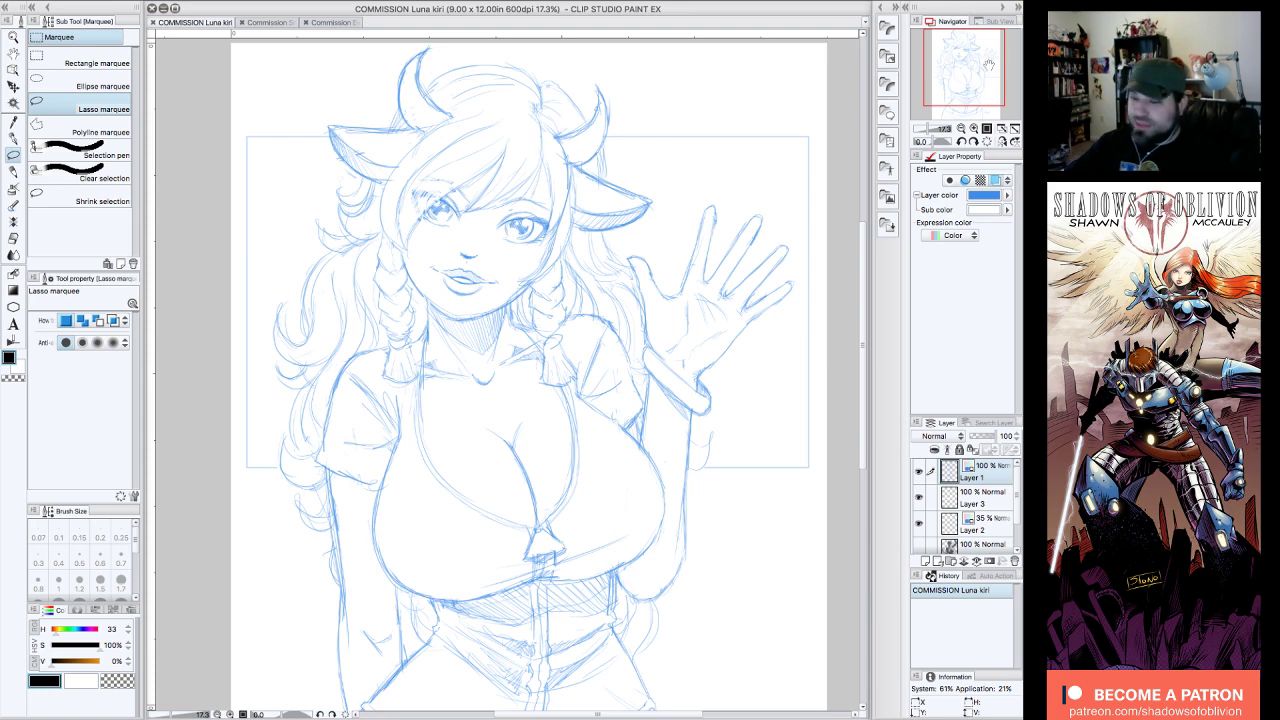
drag(971, 74, 966, 65)
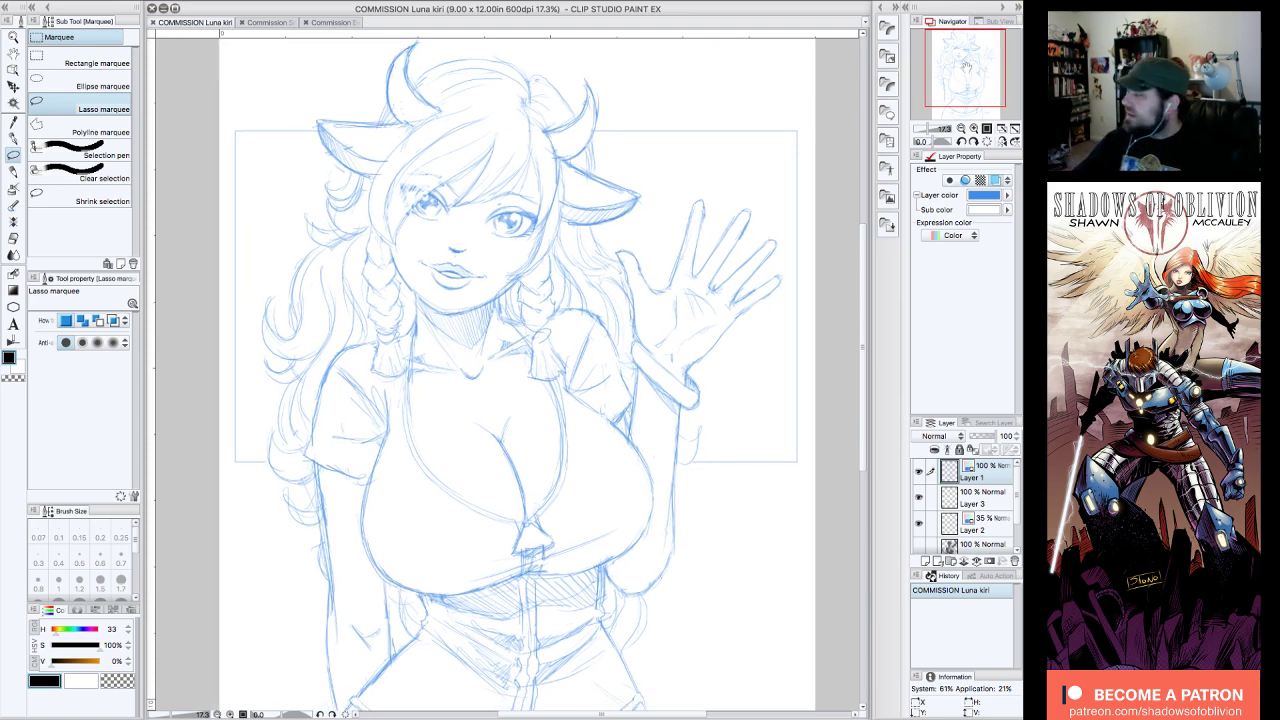
- Select the Round Opaque (Fine) pen for inking the character's head
click(973, 128)
drag(972, 75, 969, 62)
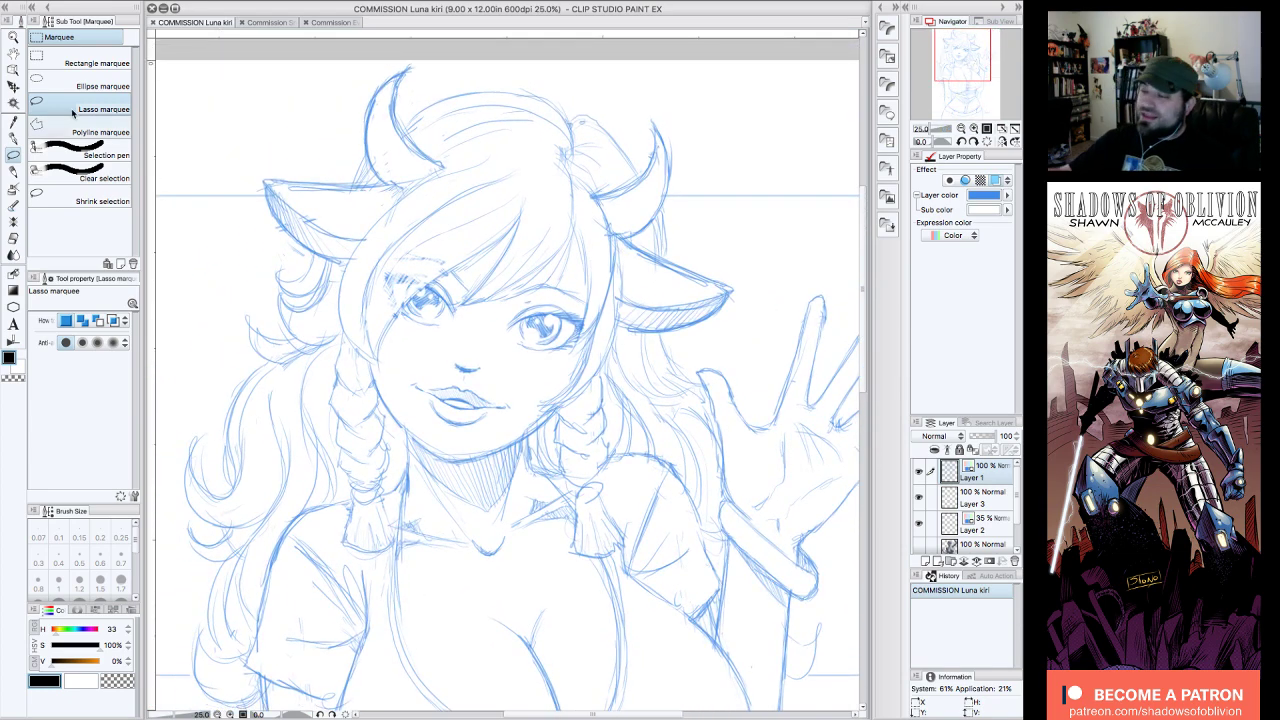
click(14, 139)
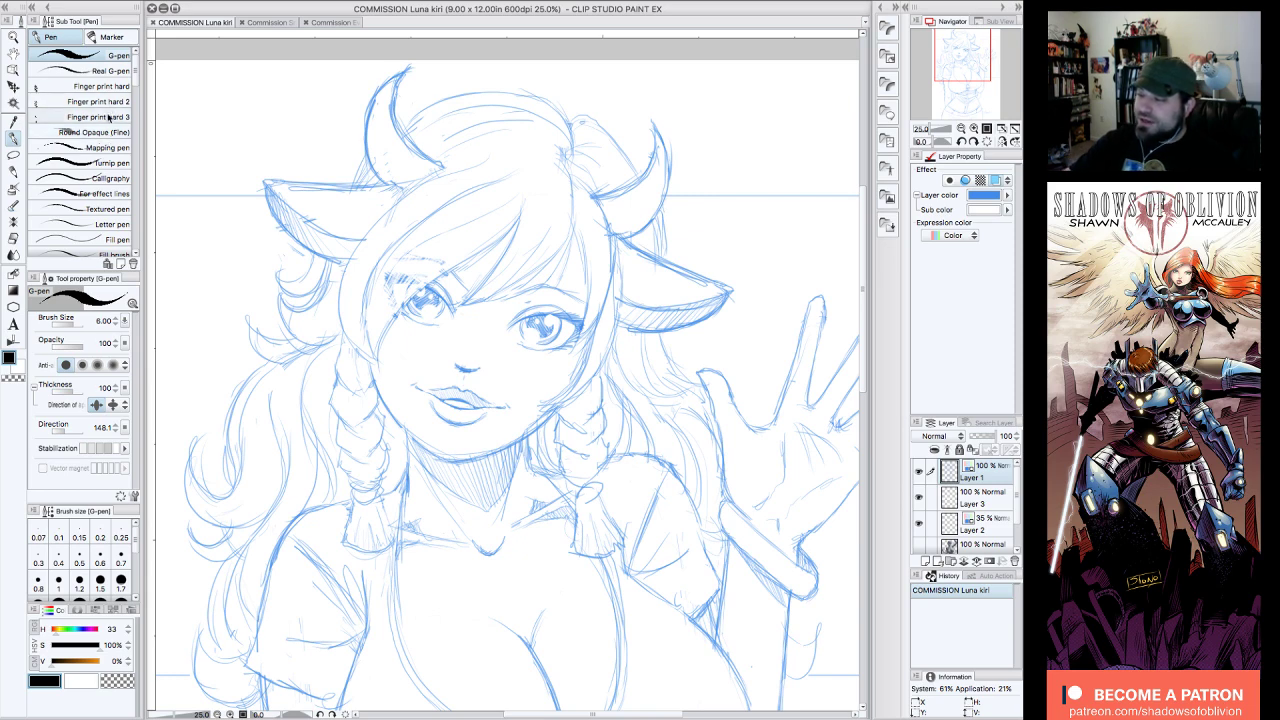
click(116, 133)
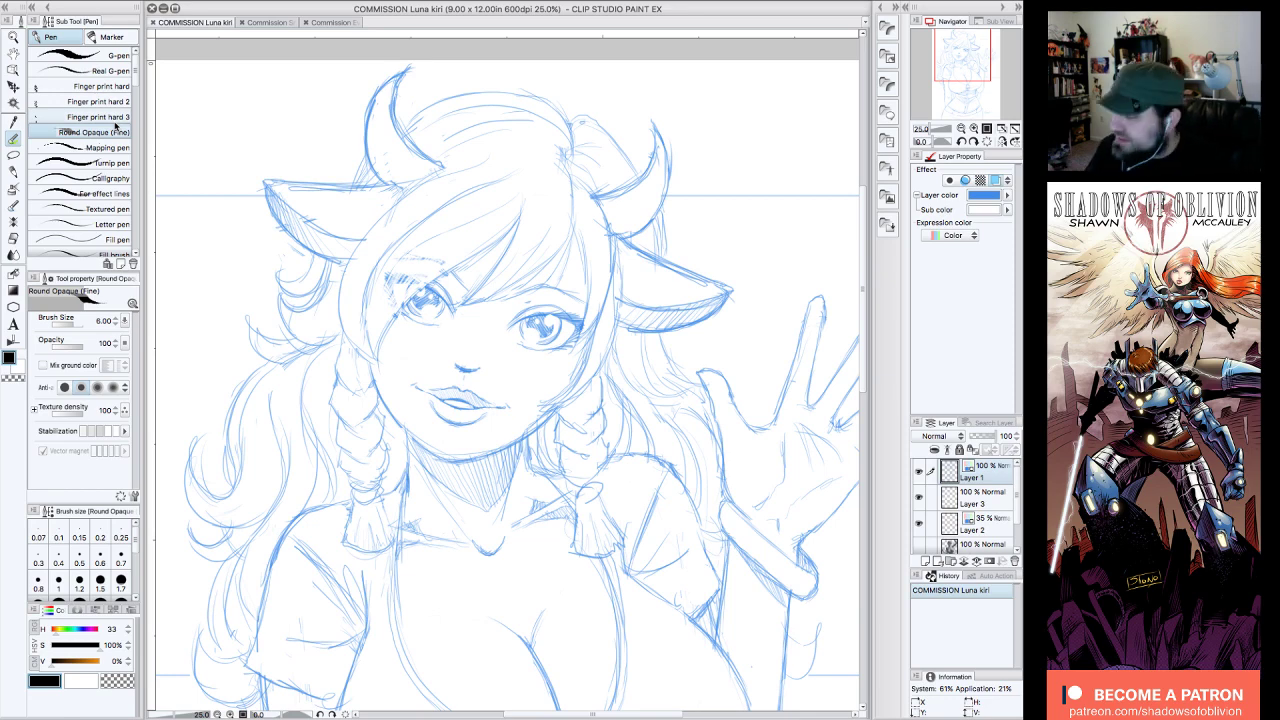
drag(962, 53, 962, 55)
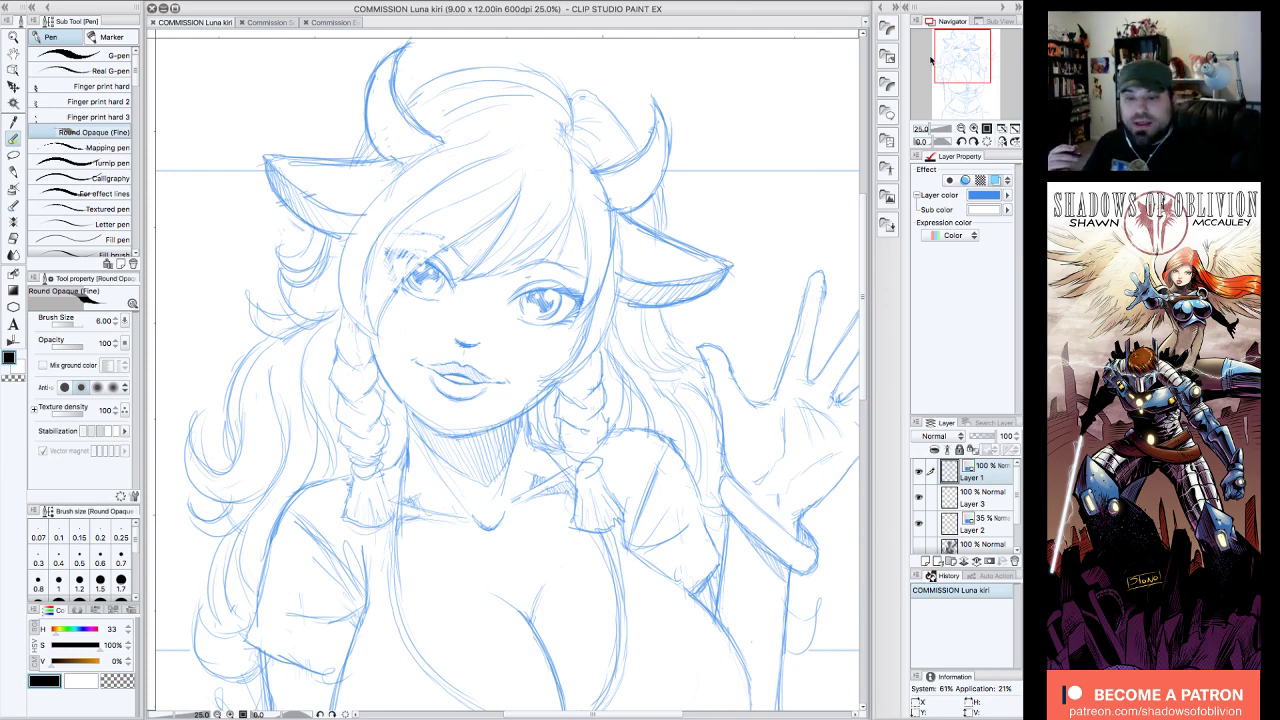
drag(964, 64, 970, 52)
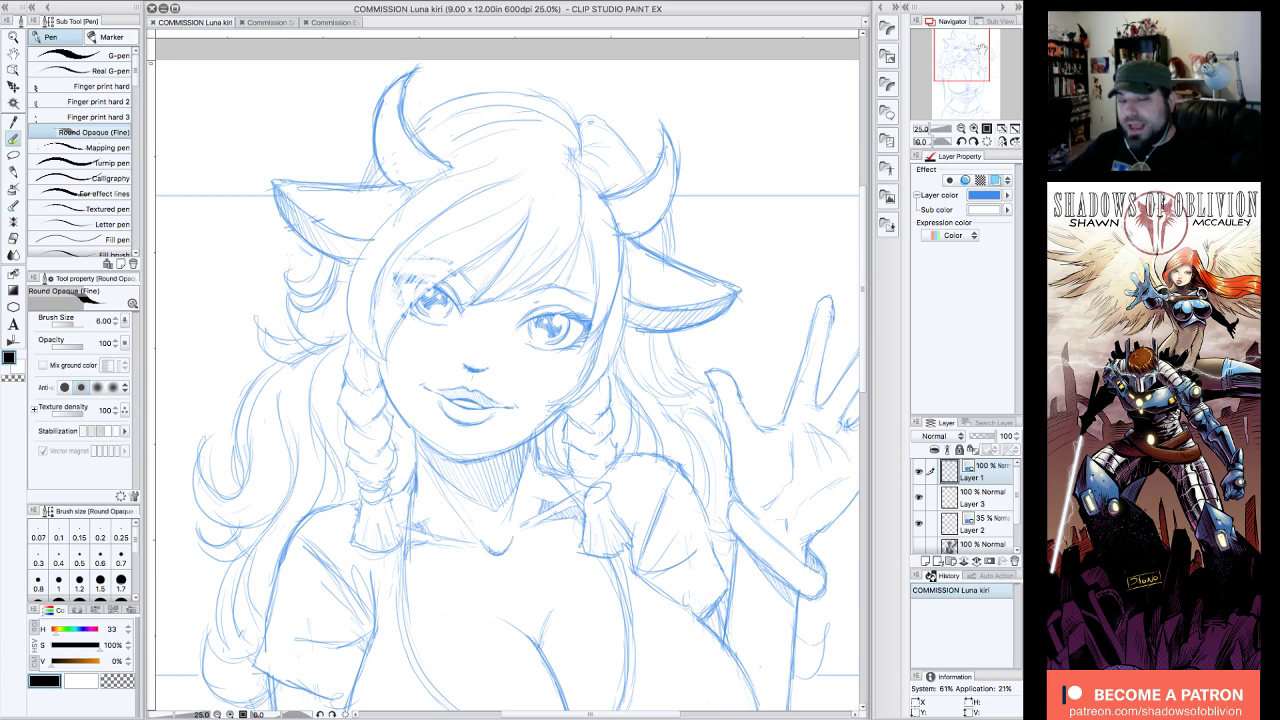
drag(972, 62, 967, 55)
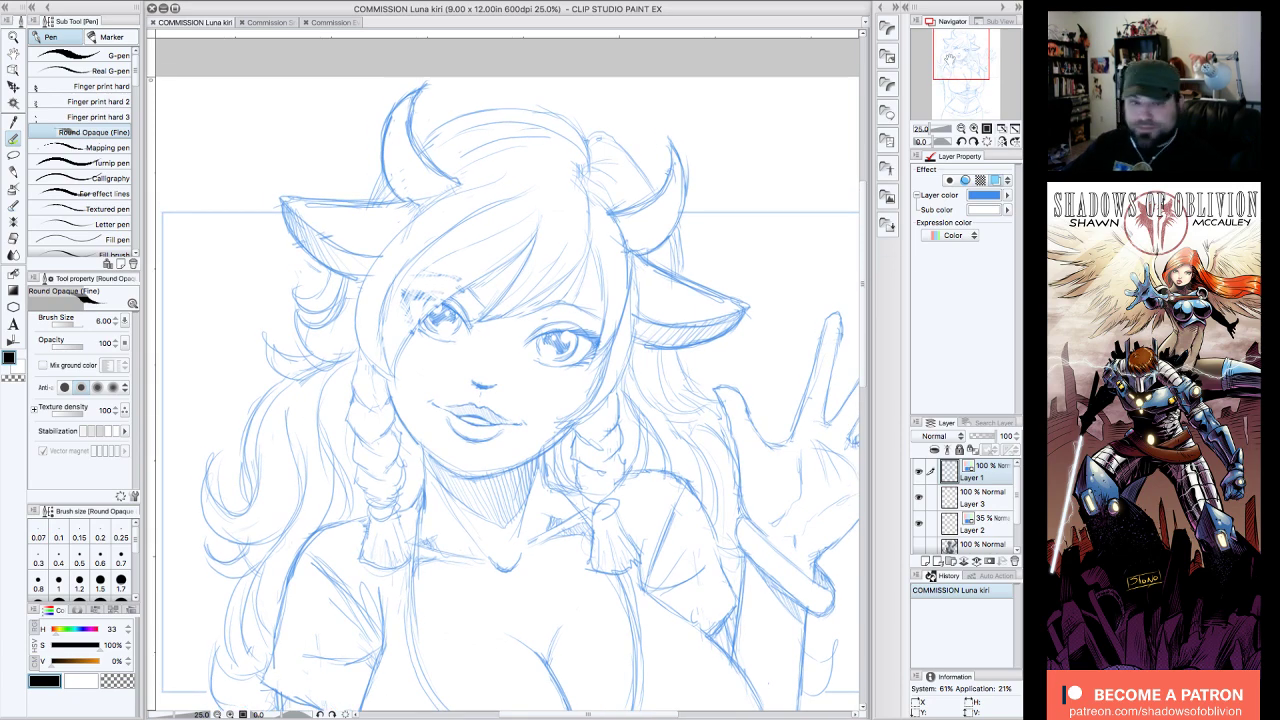
- Try a pen stroke on the hair beside the horn on the sketch layer, and undo it
click(973, 129)
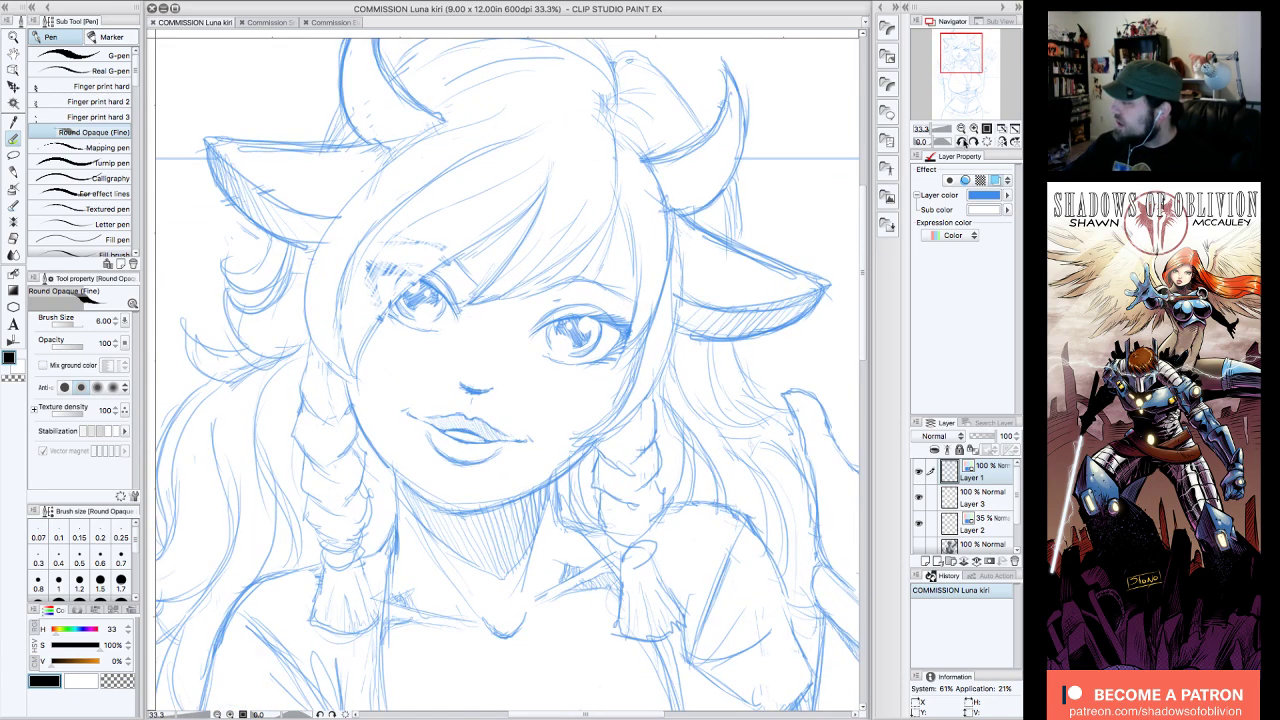
click(961, 129)
click(961, 141)
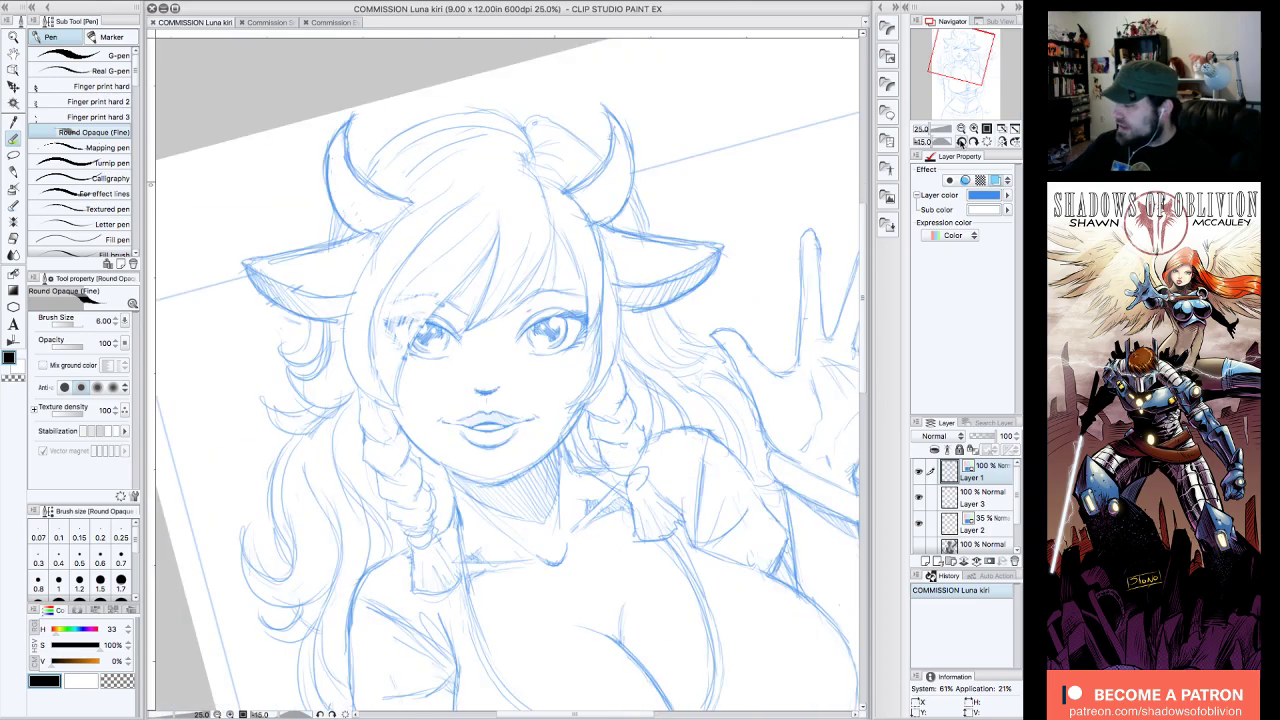
click(961, 141)
click(961, 141)
click(973, 129)
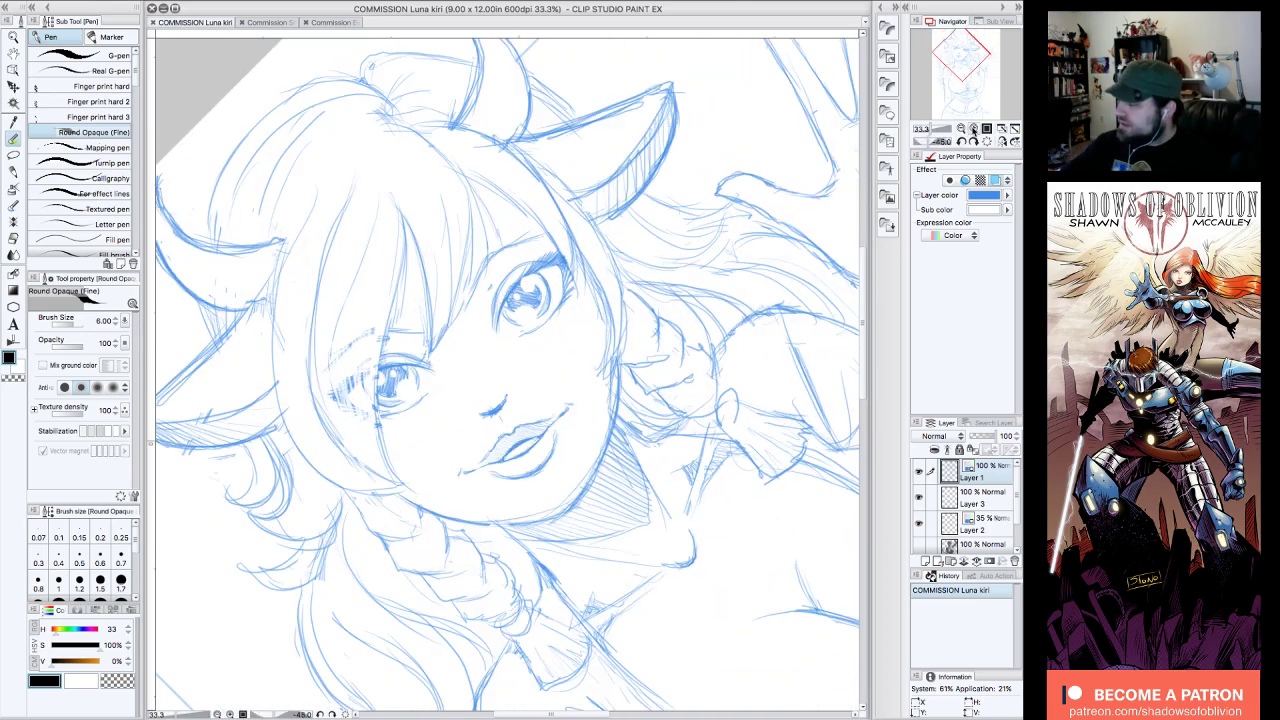
drag(278, 257, 308, 198)
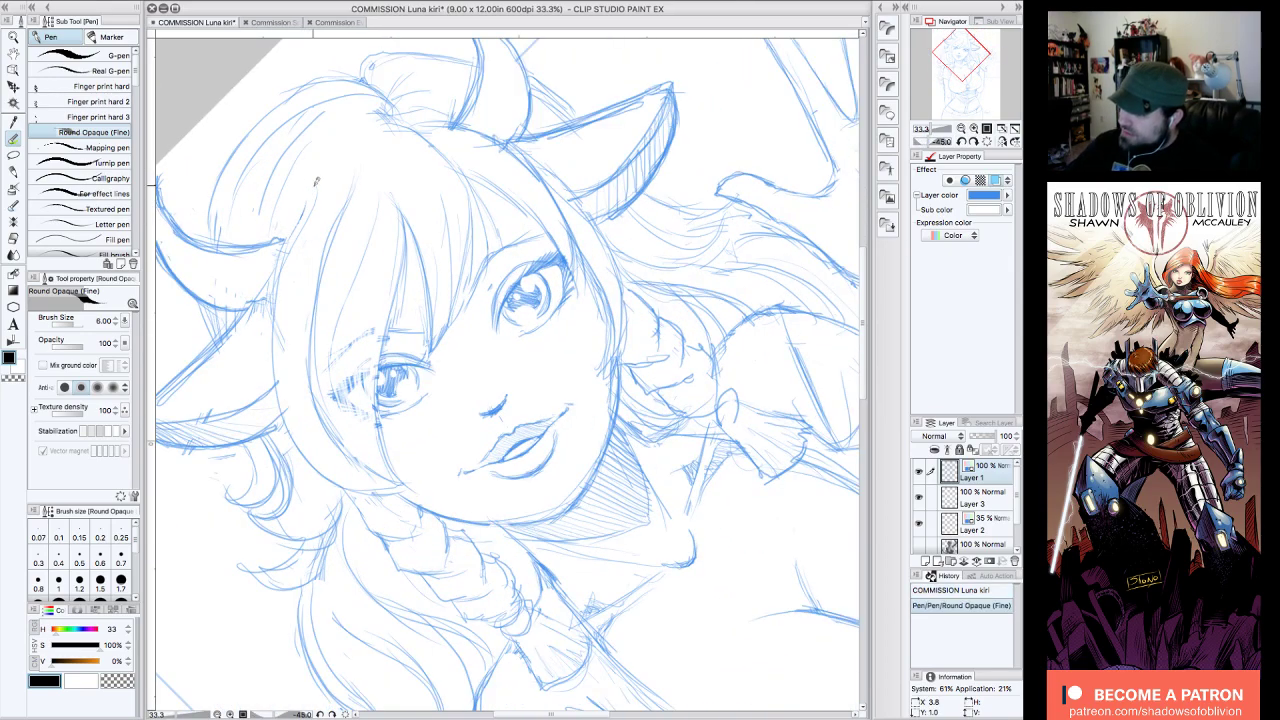
key(ctrl+z)
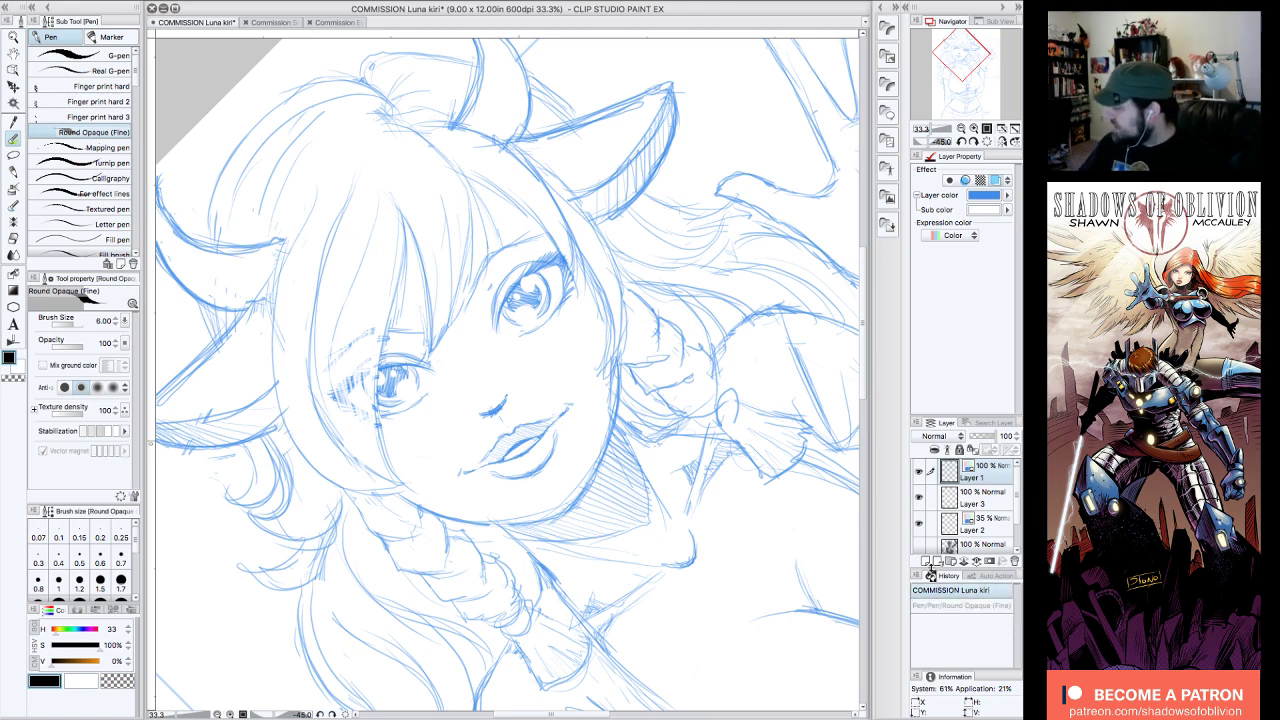
- Add a new raster layer above the sketch and ink the outer hair contour below the horn plus the strand line inside it
click(936, 561)
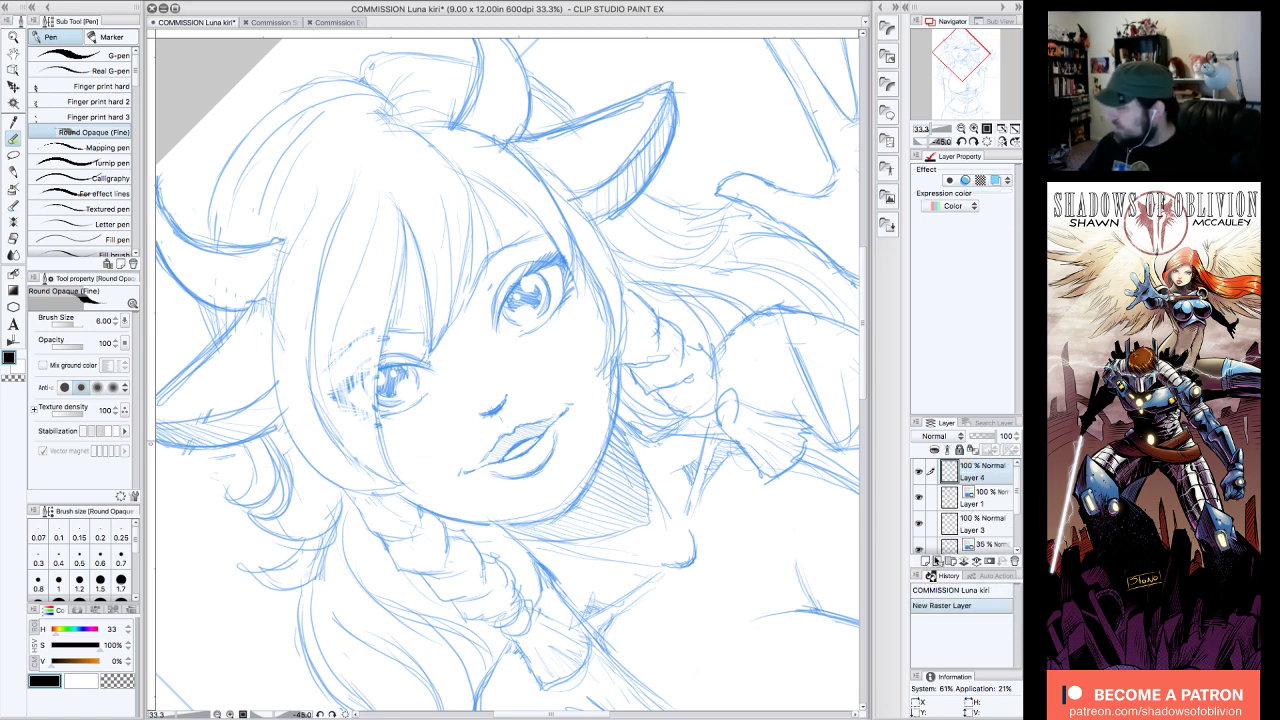
click(961, 55)
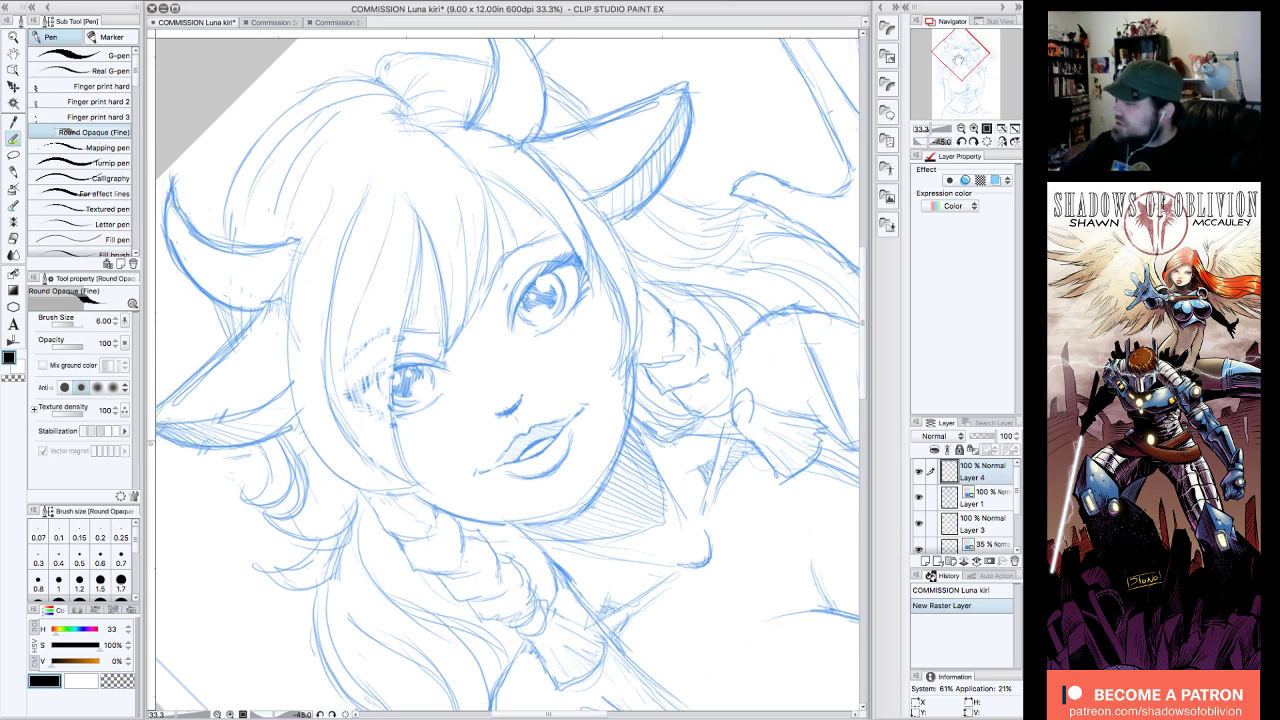
mouse_move(295, 228)
mouse_down()
mouse_move(279, 330)
mouse_move(287, 418)
mouse_up()
drag(278, 362, 338, 490)
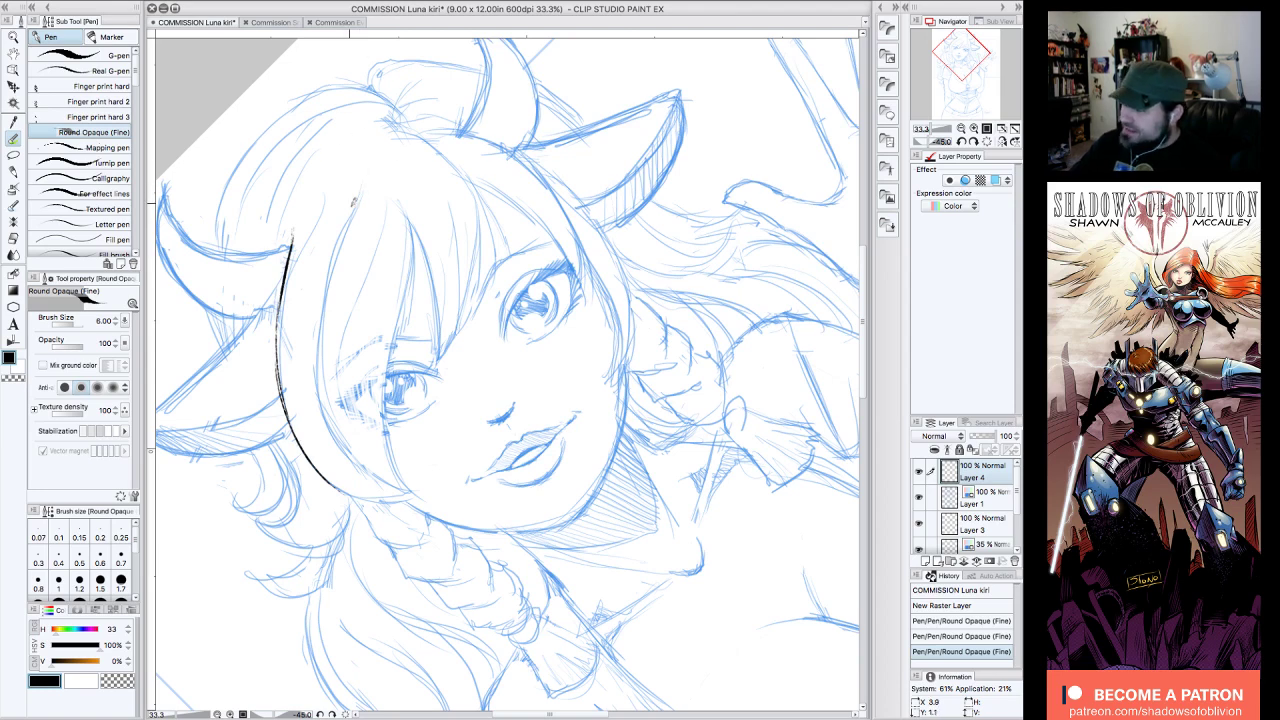
drag(355, 204, 317, 366)
drag(321, 300, 352, 466)
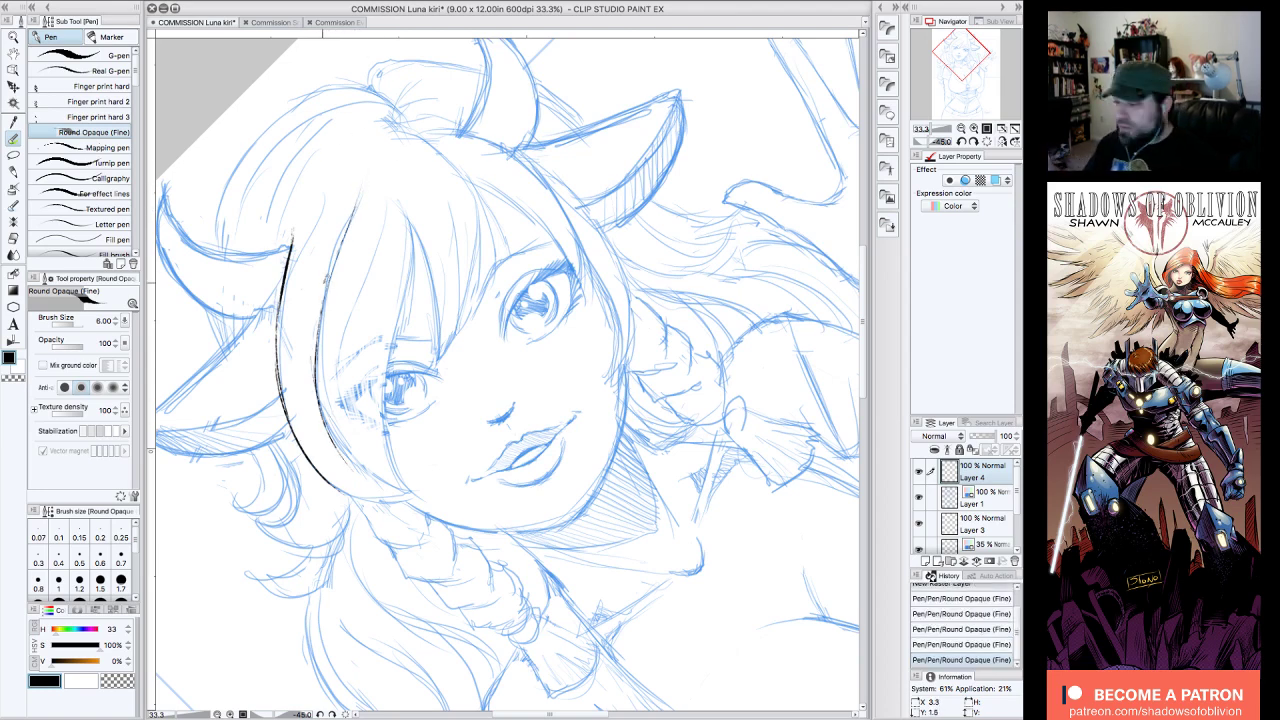
- Set the brush size to 3 and ink the bang strands falling beside and over the partly covered eye
scroll(124, 578, down, 3)
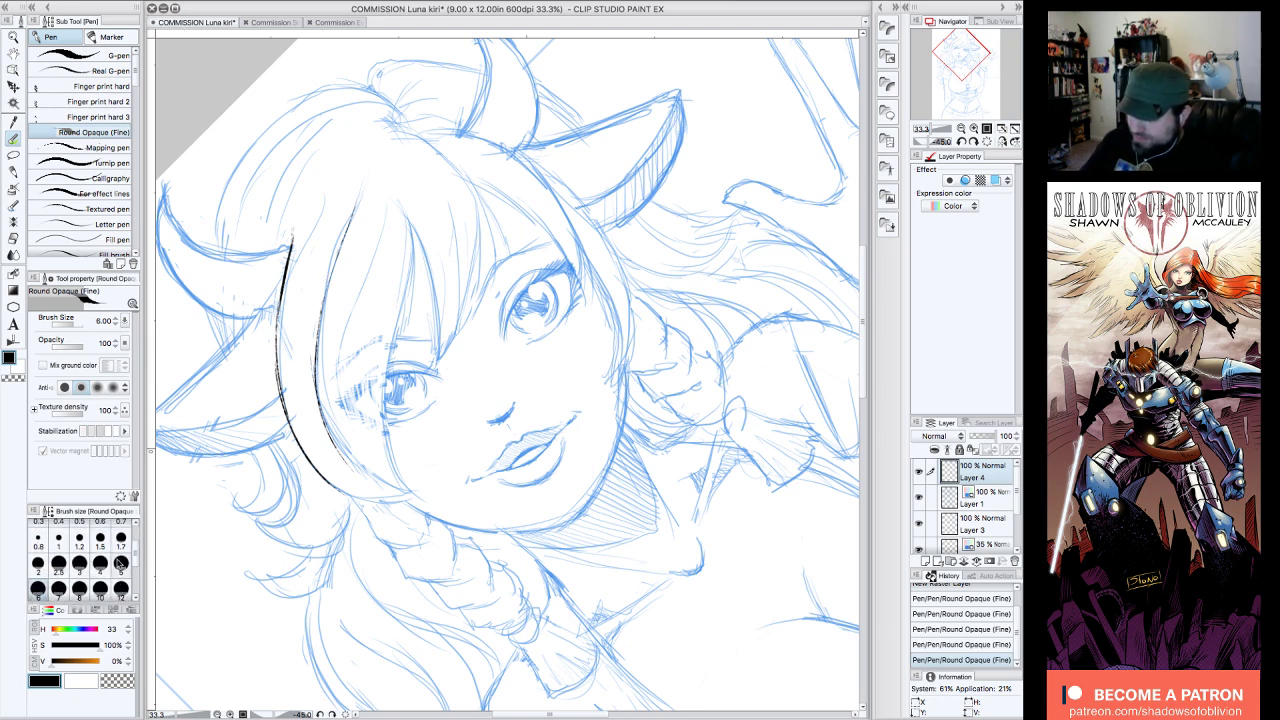
click(80, 562)
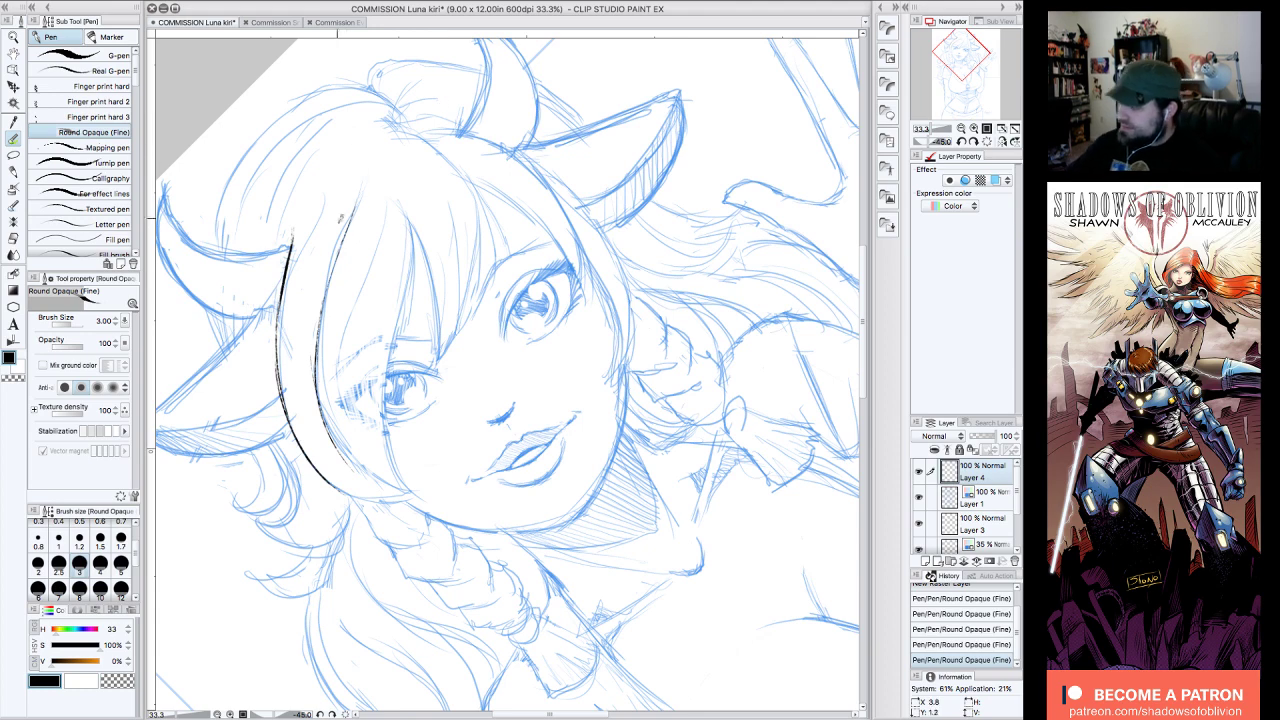
drag(392, 204, 344, 328)
drag(362, 286, 340, 404)
mouse_move(342, 355)
mouse_down()
mouse_move(338, 384)
mouse_move(365, 440)
mouse_up()
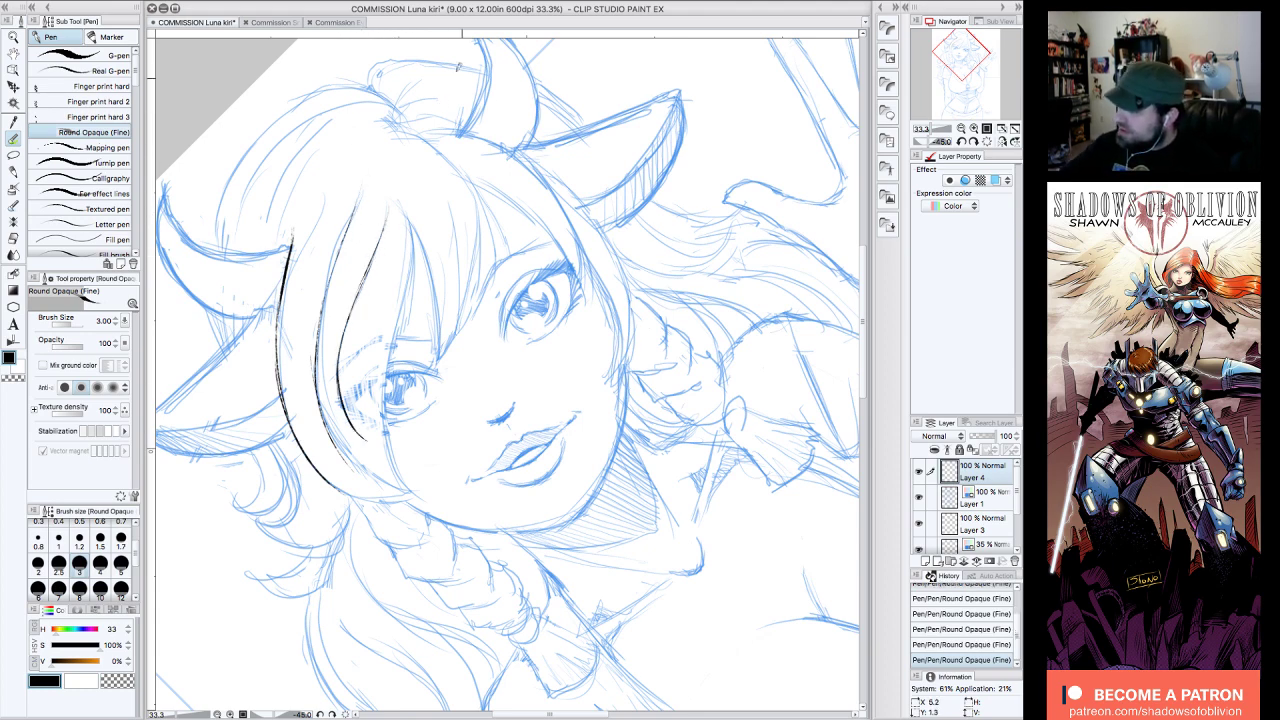
drag(413, 212, 408, 480)
drag(384, 406, 414, 490)
drag(385, 380, 383, 428)
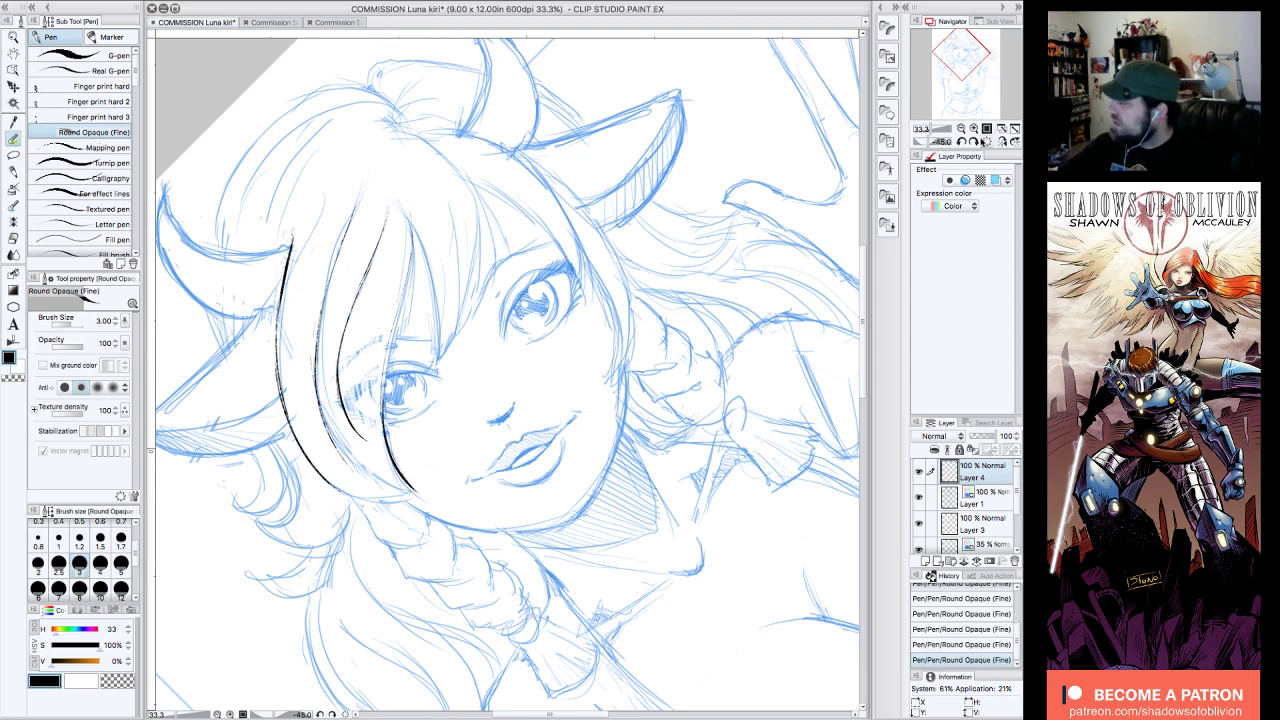
- Reinforce the inner line of the side lock and ink its lower edge to the tip beside the cheek
click(974, 141)
mouse_move(321, 354)
mouse_down()
mouse_move(387, 464)
mouse_move(339, 419)
mouse_up()
mouse_move(332, 302)
mouse_down()
mouse_move(322, 388)
mouse_move(322, 340)
mouse_up()
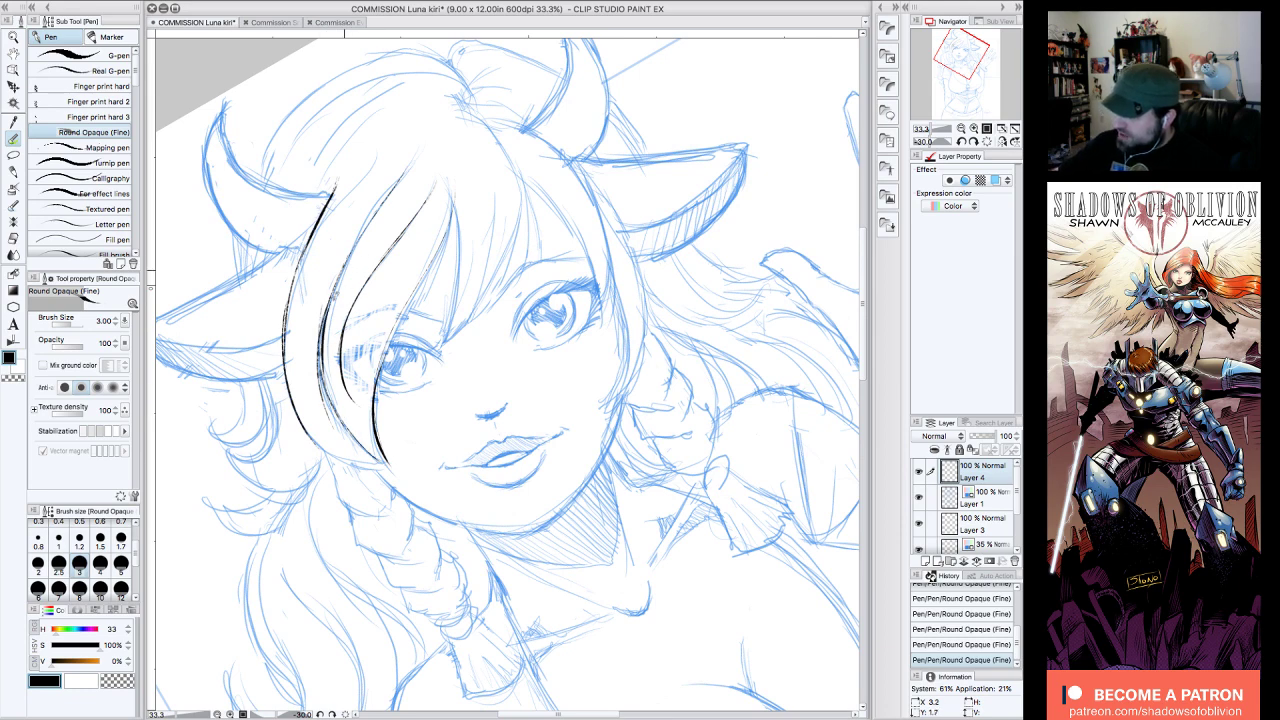
drag(310, 436, 390, 460)
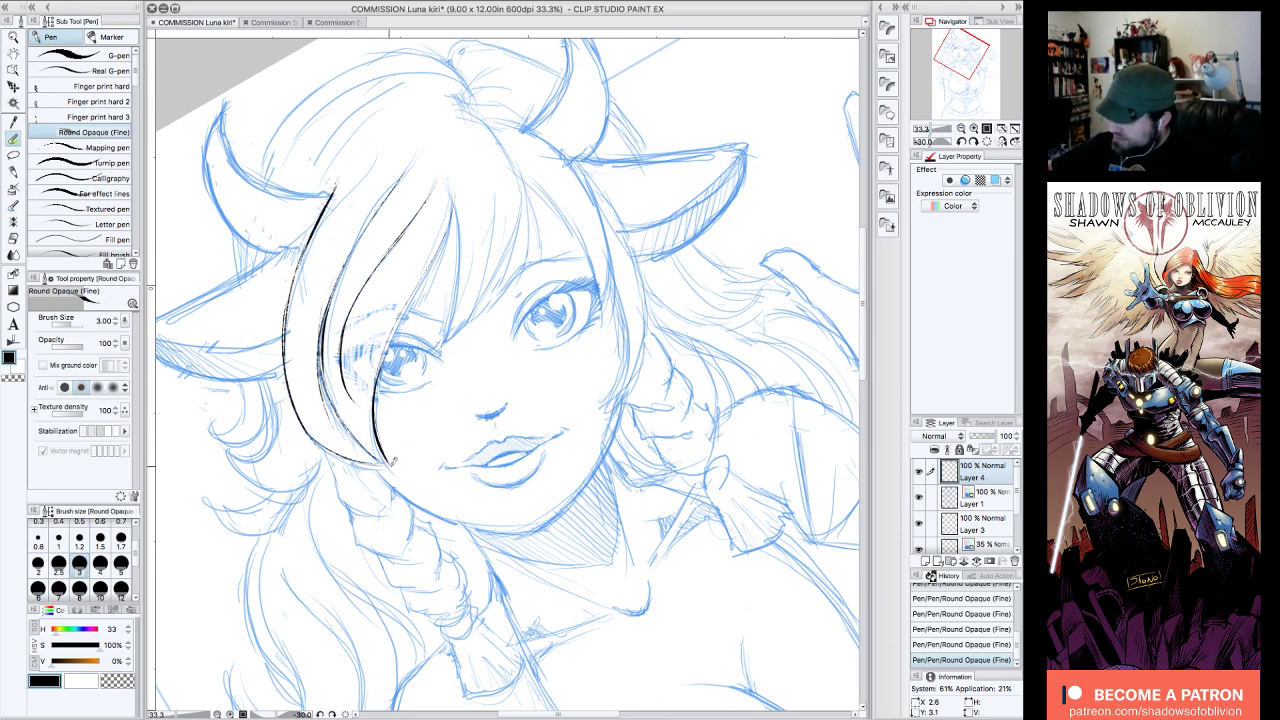
- Ink the bang strands sweeping across the forehead to their pointed tip between the eyes
mouse_move(454, 190)
mouse_down()
mouse_move(462, 300)
mouse_move(446, 344)
mouse_up()
drag(494, 182, 489, 262)
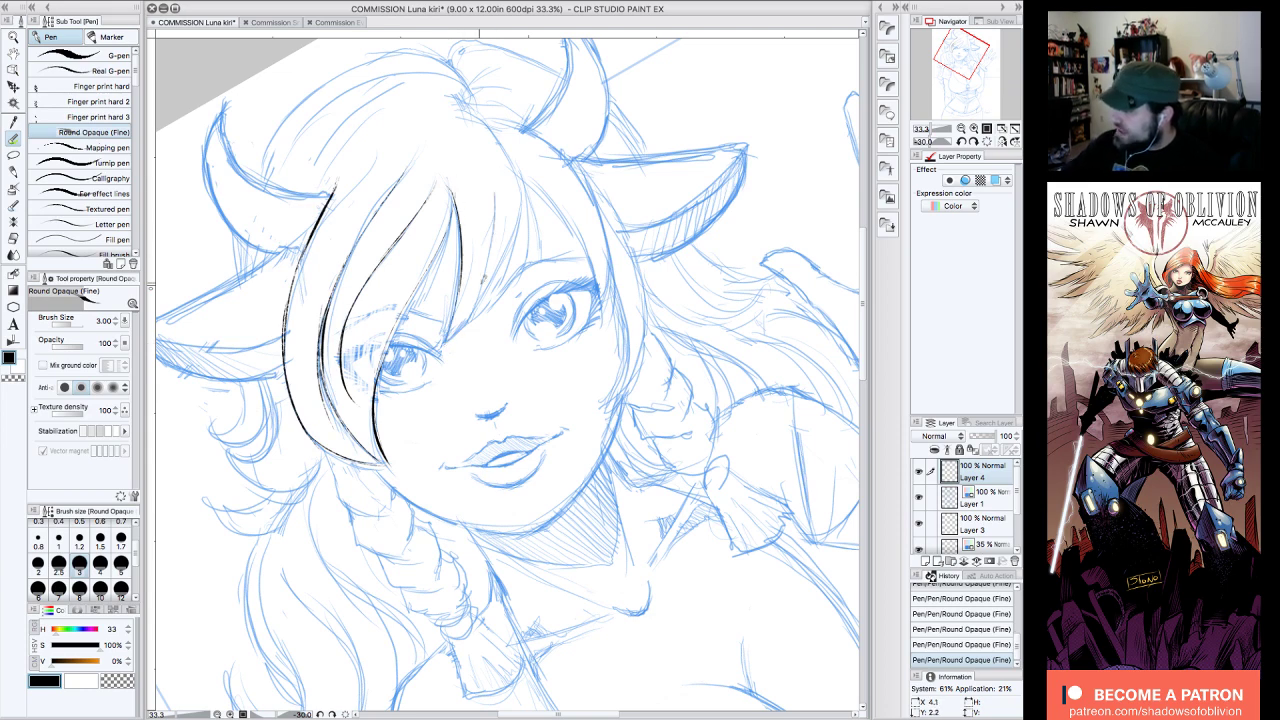
drag(496, 204, 462, 318)
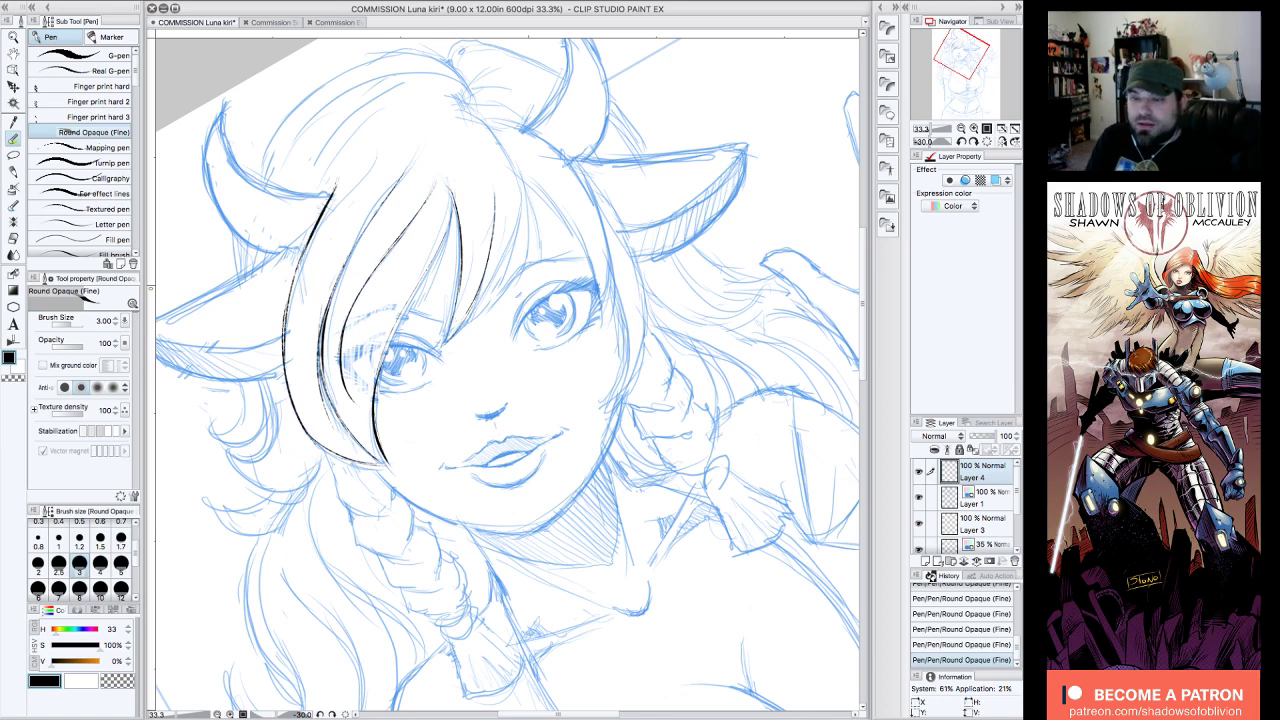
key(Tab)
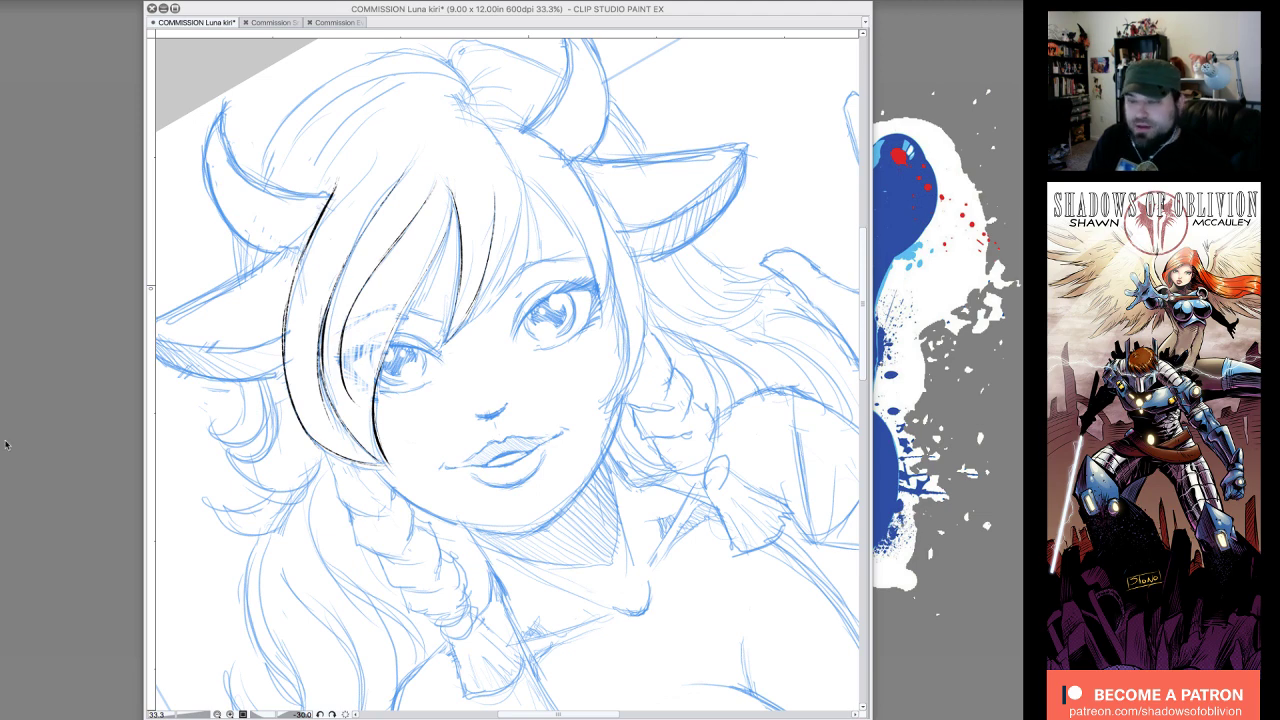
key(Tab)
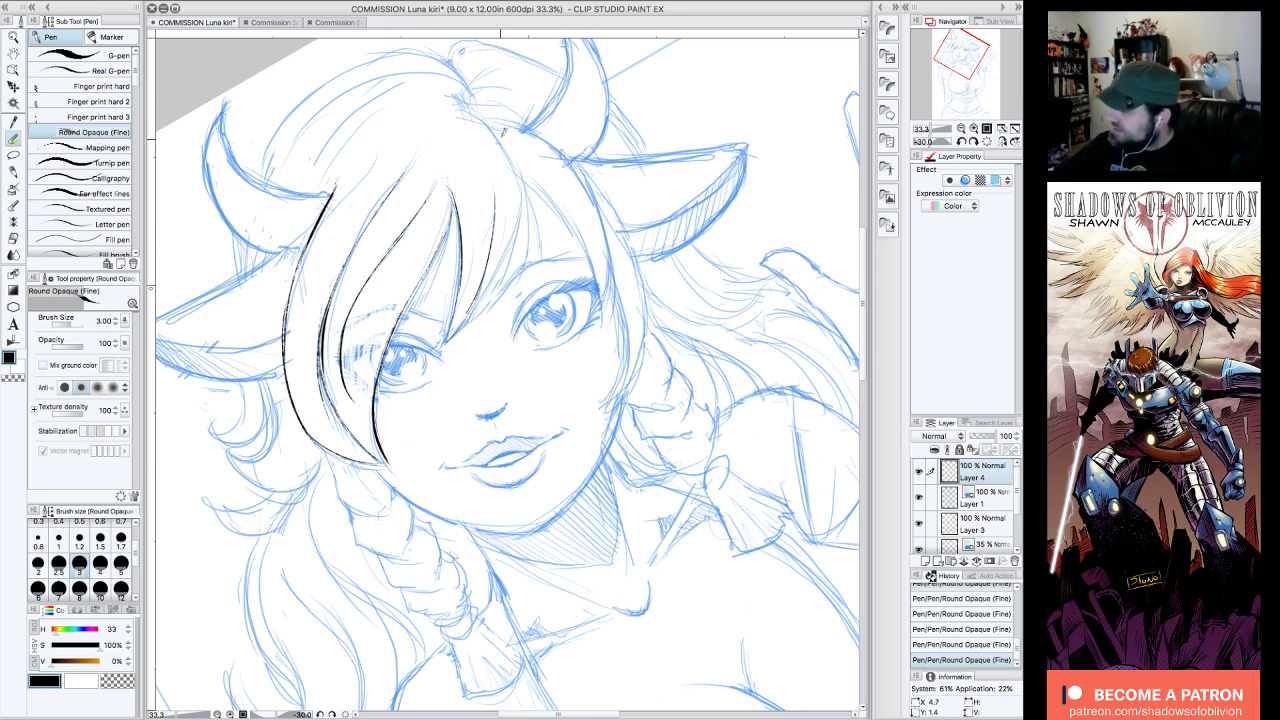
mouse_move(519, 165)
mouse_down()
mouse_move(503, 270)
mouse_move(452, 332)
mouse_up()
mouse_move(527, 200)
mouse_down()
mouse_move(502, 298)
mouse_move(446, 346)
mouse_up()
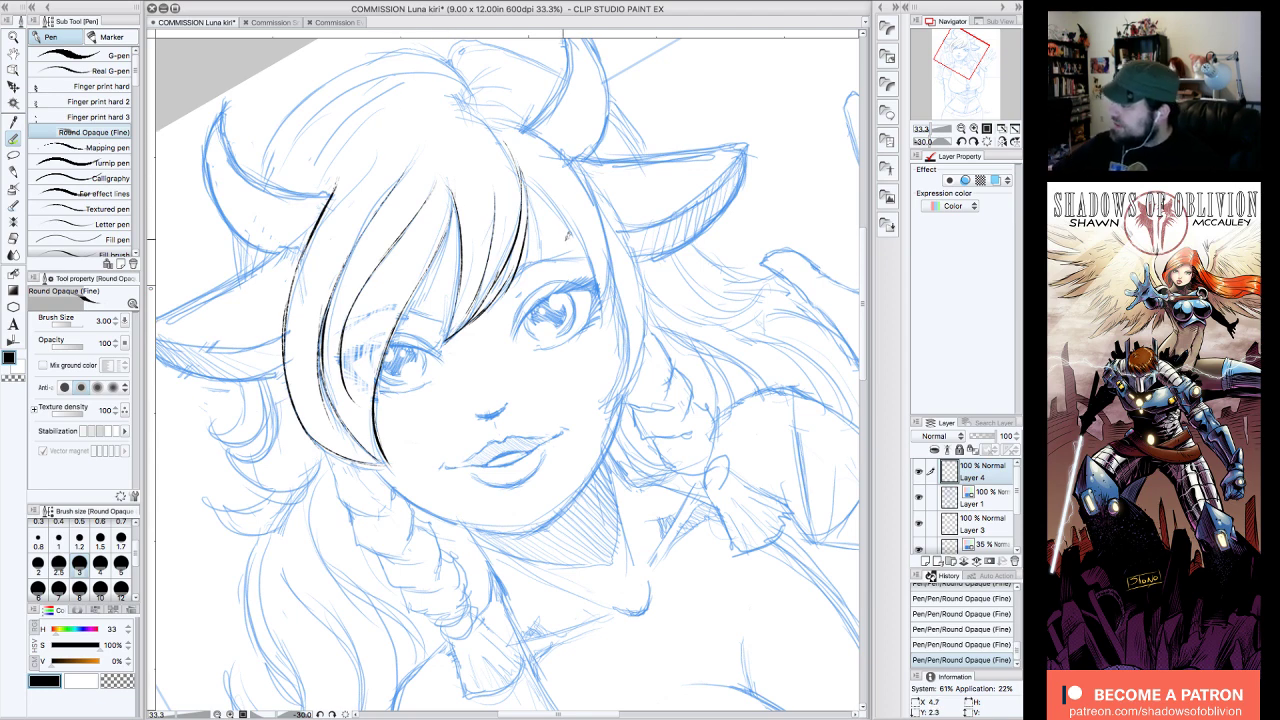
- Ink the hair strands framing the fully visible eye, from the temple down past the cheek to their tip near the jaw
click(988, 142)
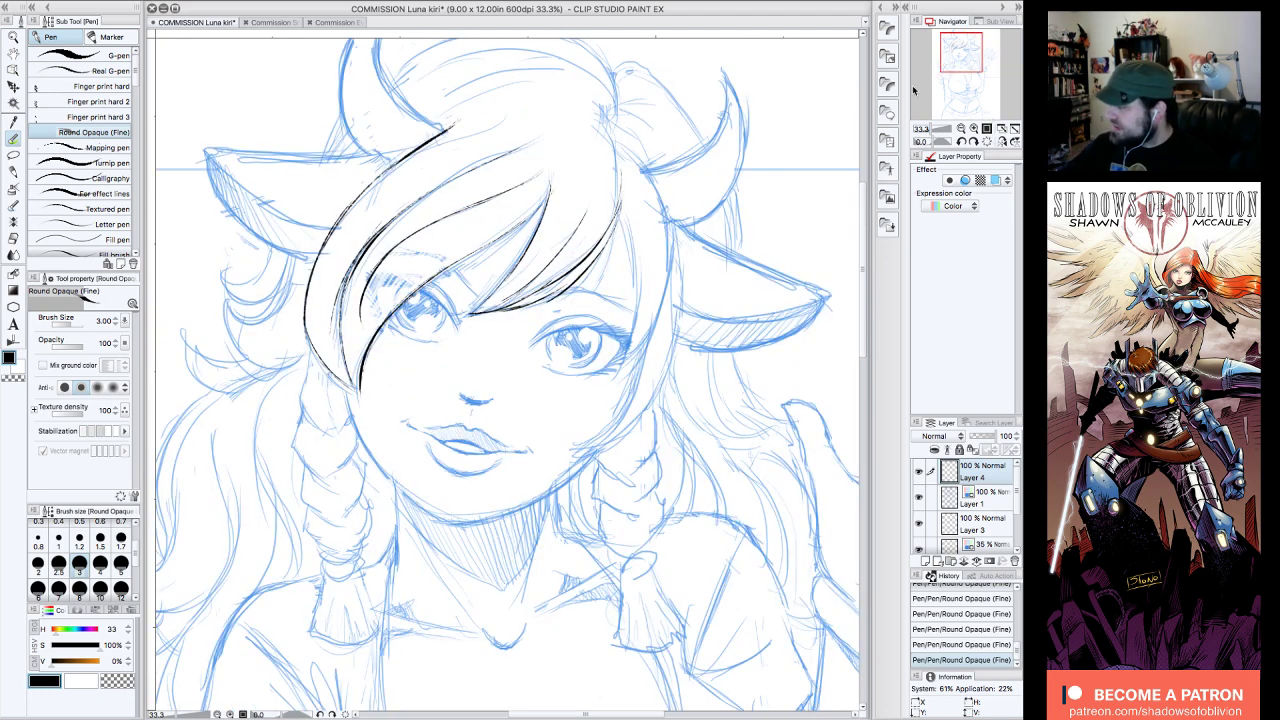
mouse_move(622, 196)
mouse_down()
mouse_move(640, 250)
mouse_move(612, 385)
mouse_up()
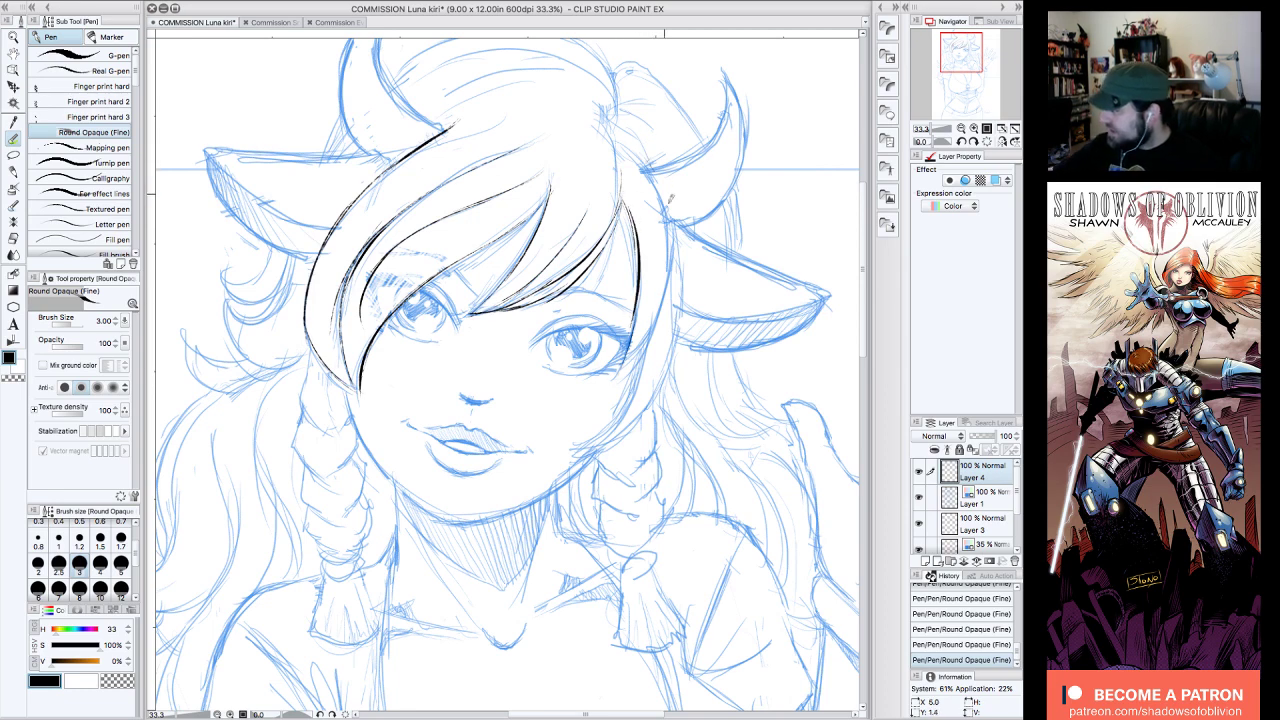
mouse_move(665, 188)
mouse_down()
mouse_move(672, 283)
mouse_move(606, 384)
mouse_up()
drag(671, 212, 683, 312)
mouse_move(683, 268)
mouse_down()
mouse_move(680, 342)
mouse_move(660, 390)
mouse_up()
mouse_move(643, 345)
mouse_down()
mouse_move(624, 415)
mouse_move(573, 460)
mouse_up()
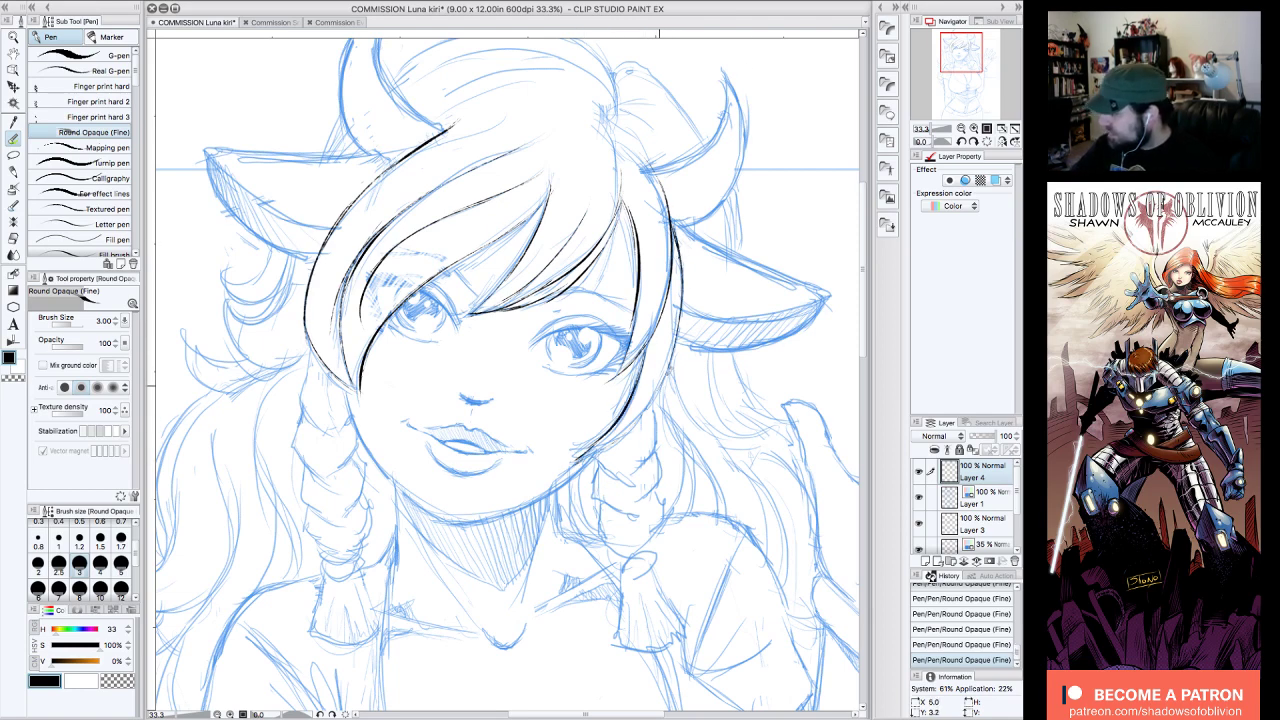
mouse_move(675, 350)
mouse_down()
mouse_move(594, 454)
mouse_move(570, 463)
mouse_up()
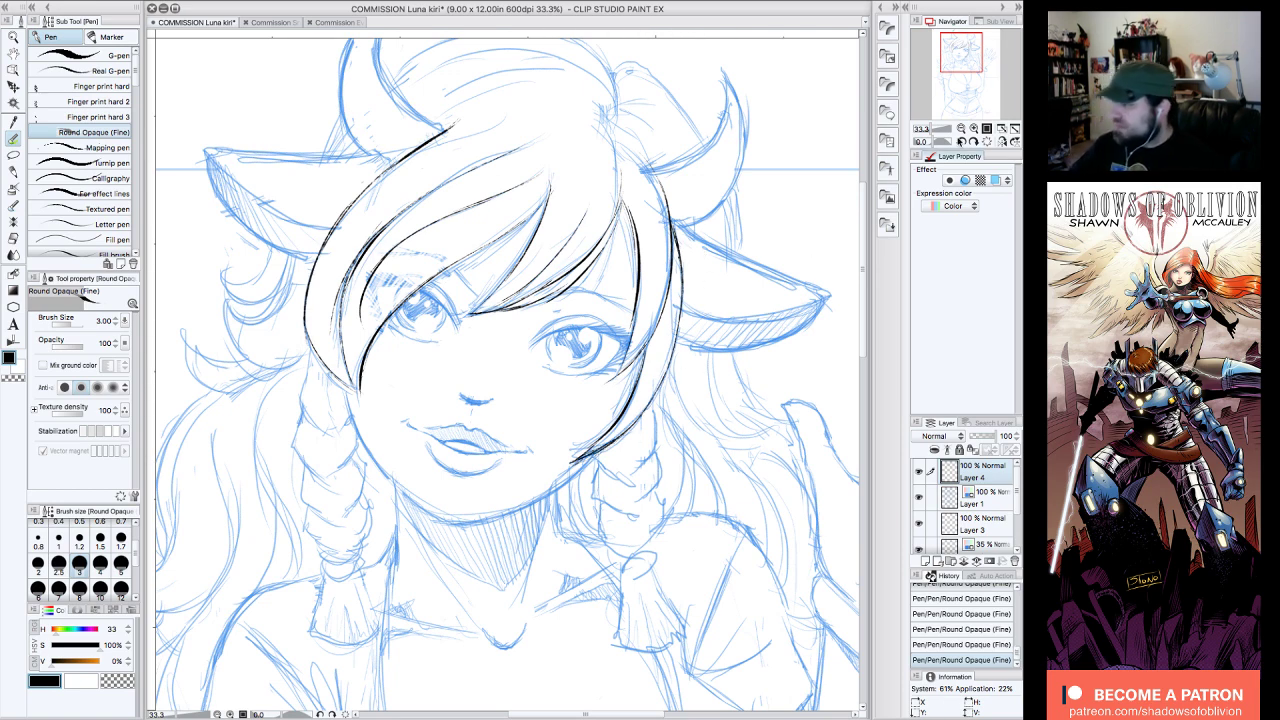
click(973, 130)
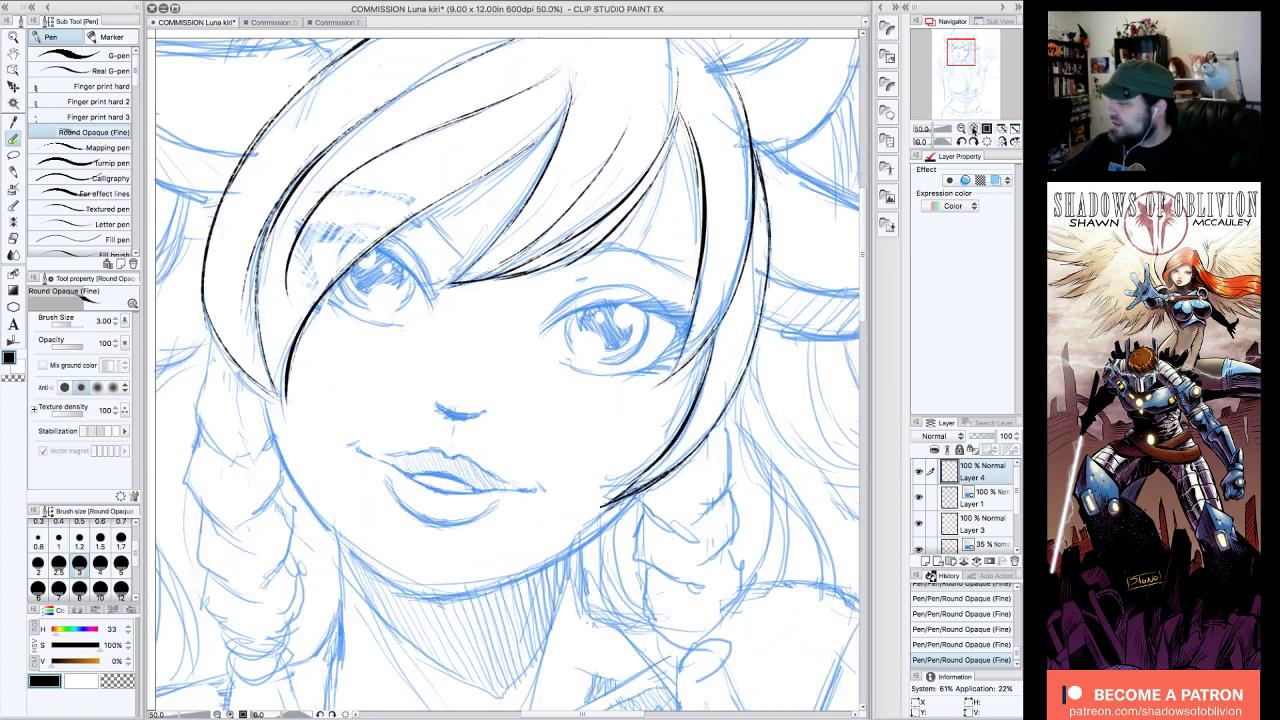
click(973, 130)
click(977, 130)
drag(961, 52, 956, 44)
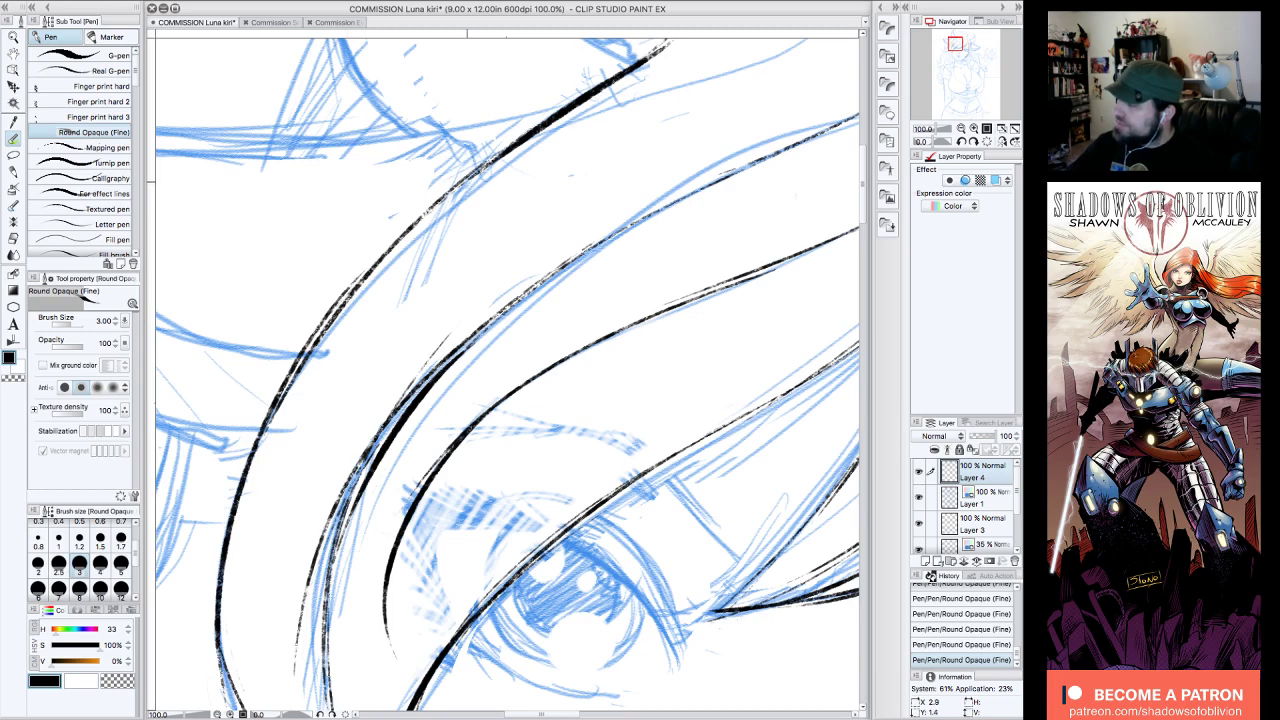
drag(504, 167, 364, 316)
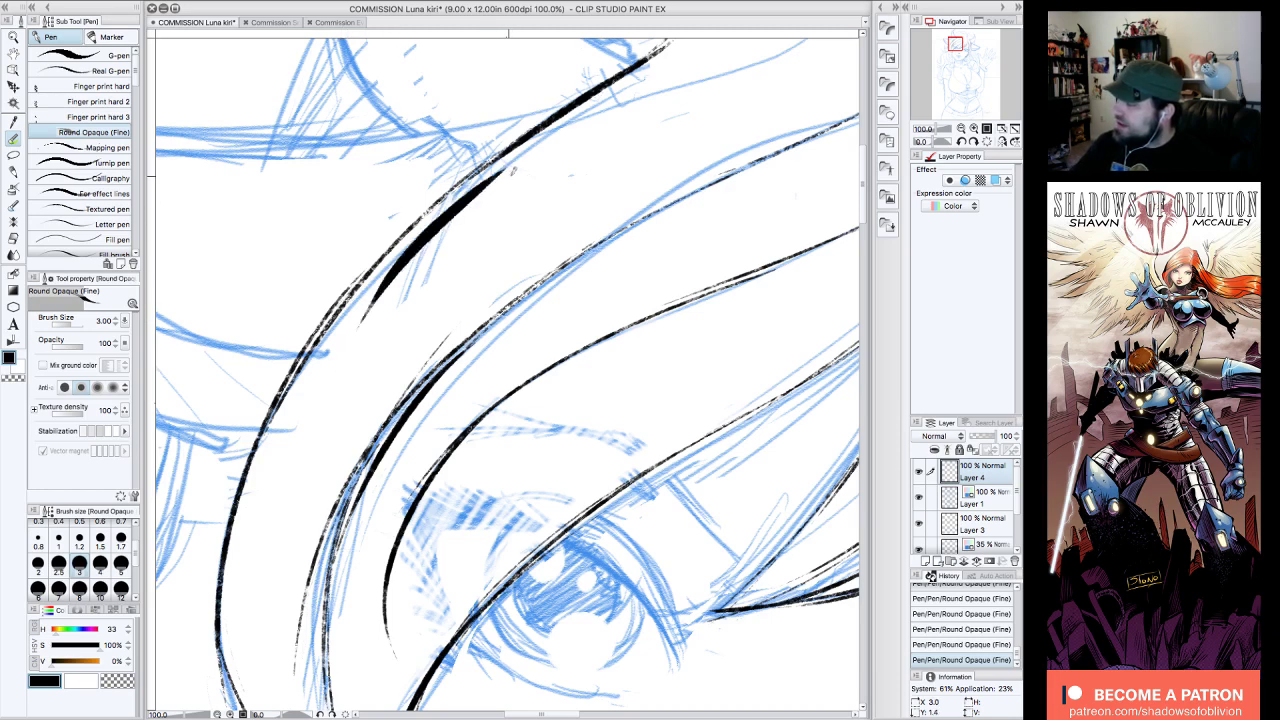
drag(519, 172, 385, 322)
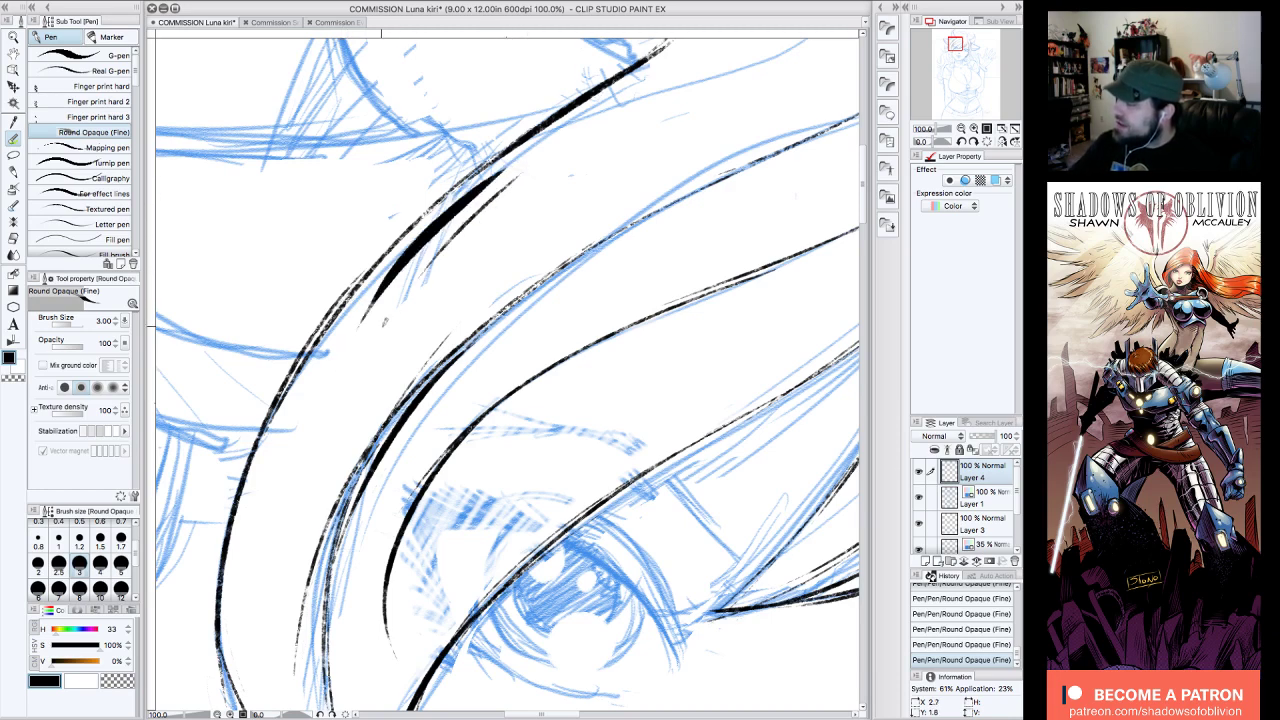
click(958, 644)
click(958, 629)
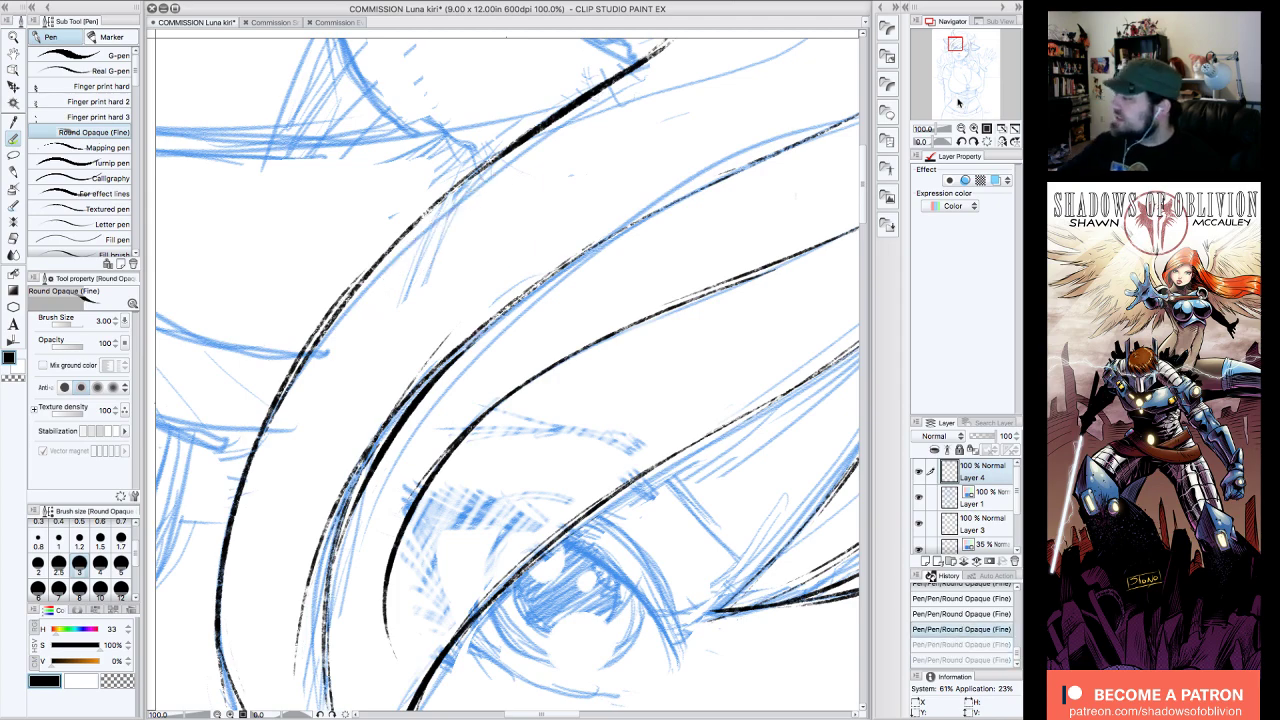
- Ink the crown hair contour and the strands inside it, sweeping down behind the horn on the covered-eye side
click(961, 141)
click(961, 141)
click(961, 128)
click(961, 128)
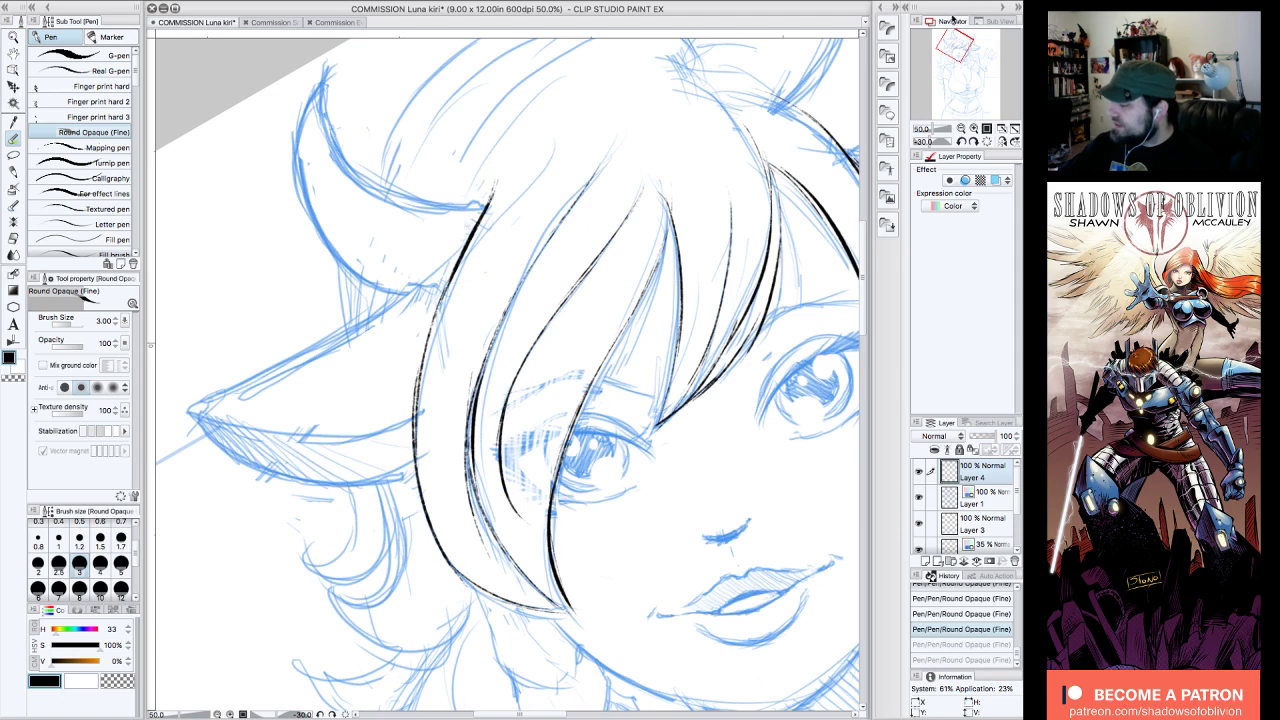
drag(956, 47, 954, 38)
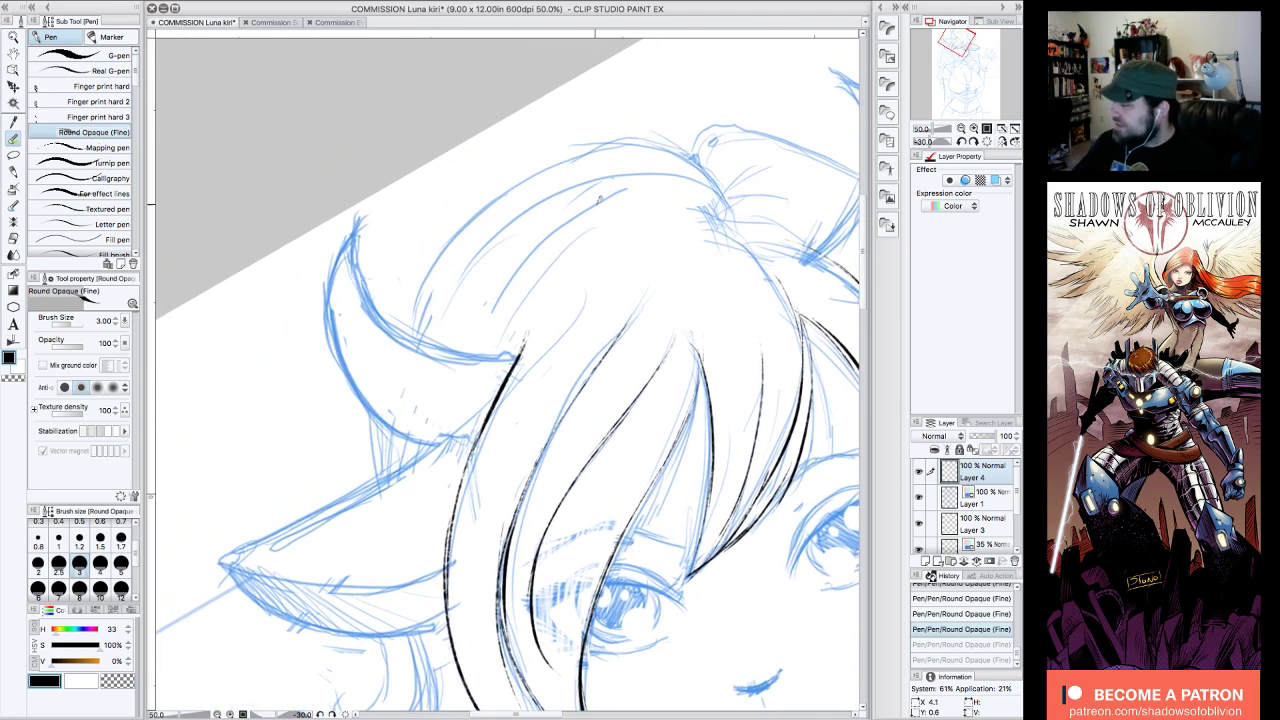
mouse_move(604, 198)
mouse_down()
mouse_move(486, 318)
mouse_move(512, 278)
mouse_move(478, 336)
mouse_up()
drag(536, 204, 442, 306)
drag(470, 258, 436, 337)
drag(562, 158, 446, 244)
drag(498, 192, 414, 292)
drag(452, 226, 408, 340)
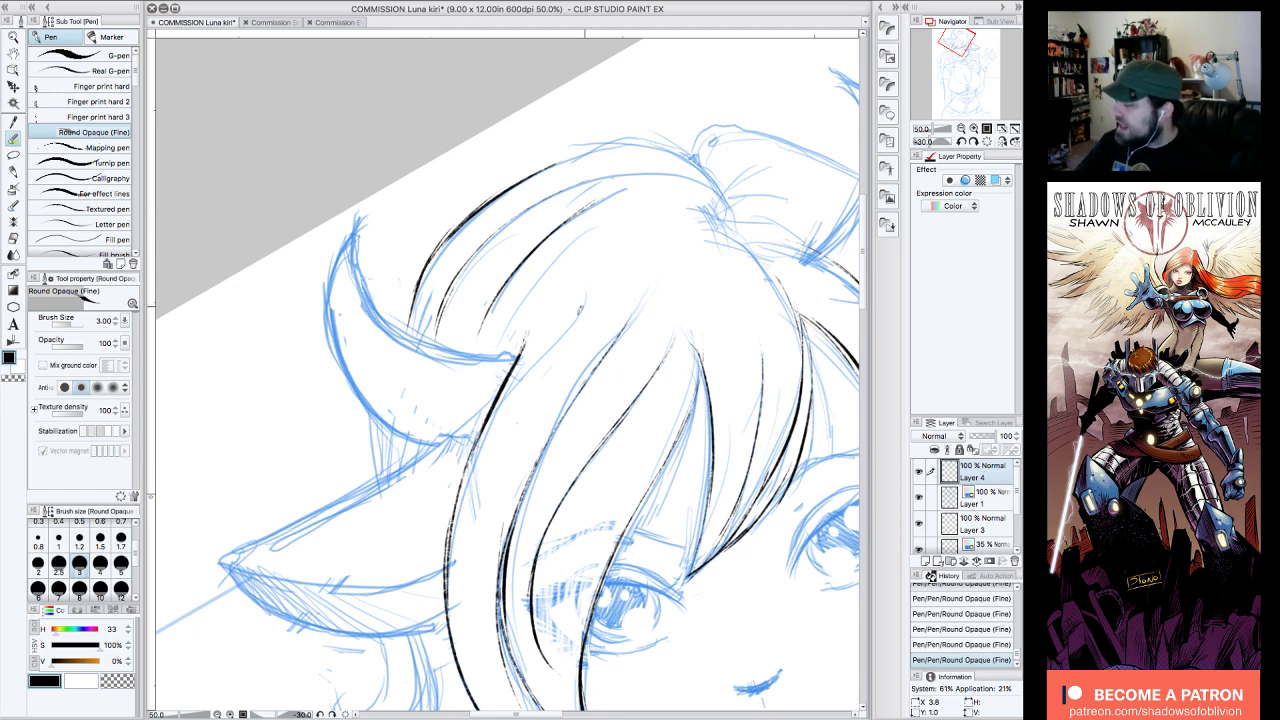
- Ink the short strands between that horn and the ear, and reinforce the crown strands where they meet the horn
drag(378, 420, 380, 486)
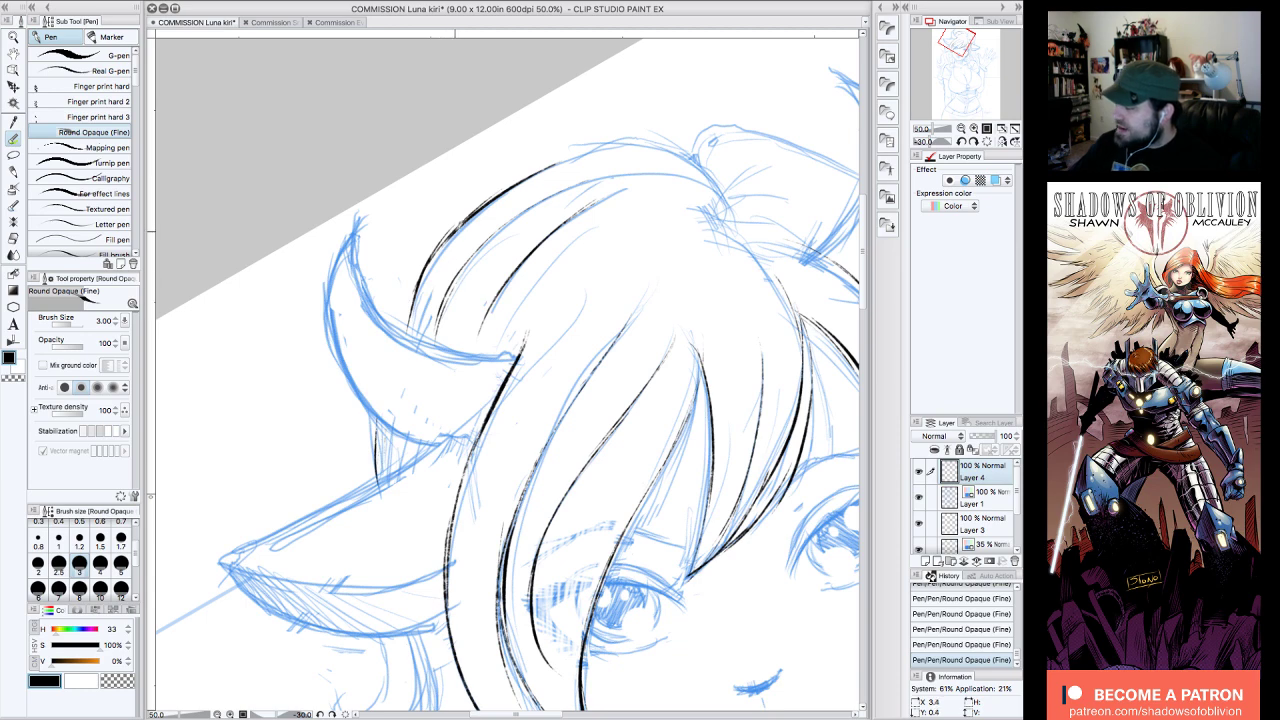
drag(432, 252, 406, 316)
drag(434, 252, 412, 332)
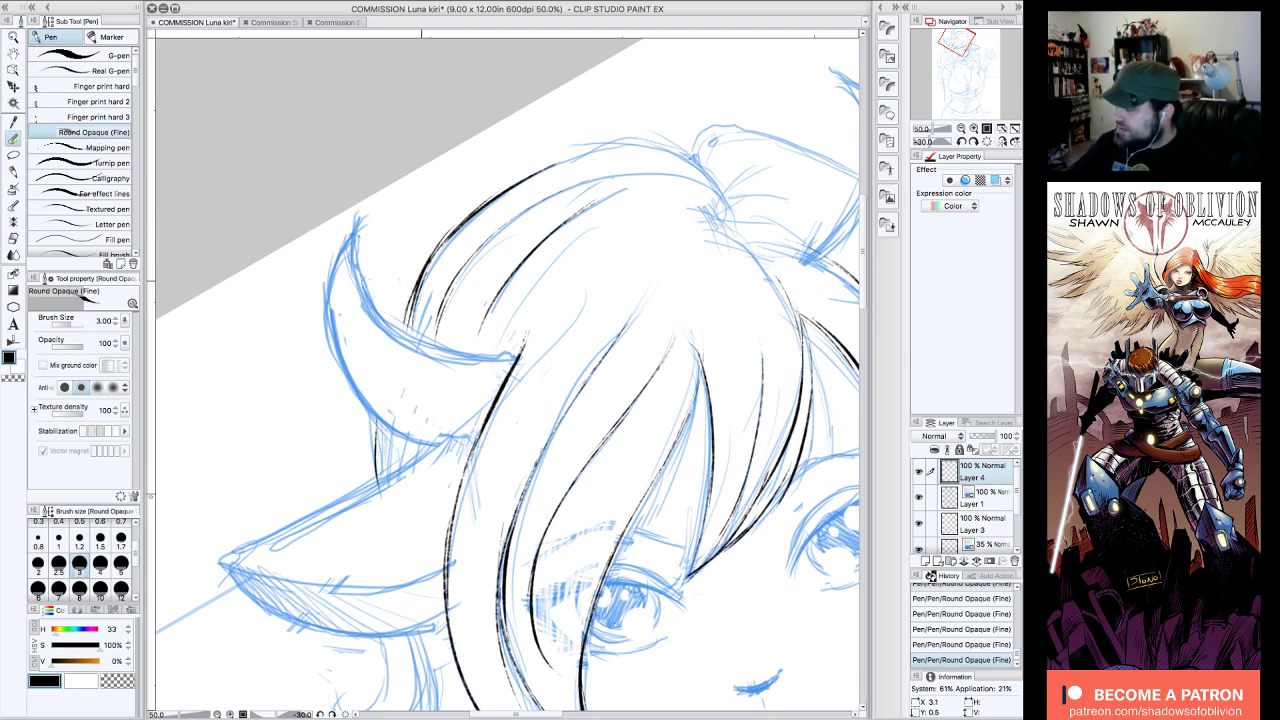
drag(379, 440, 385, 481)
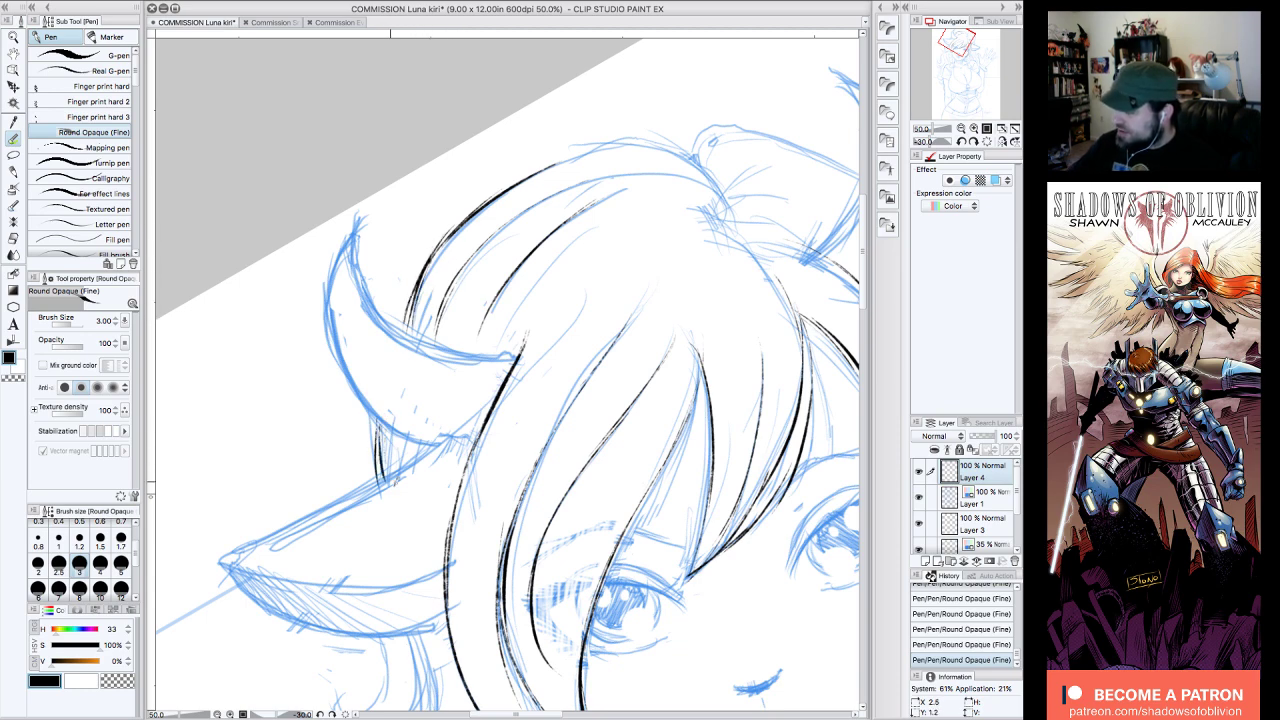
- Ink the upper and lower edges of the cow ear beside the covered eye, meeting at its pointed tip
click(962, 142)
click(962, 142)
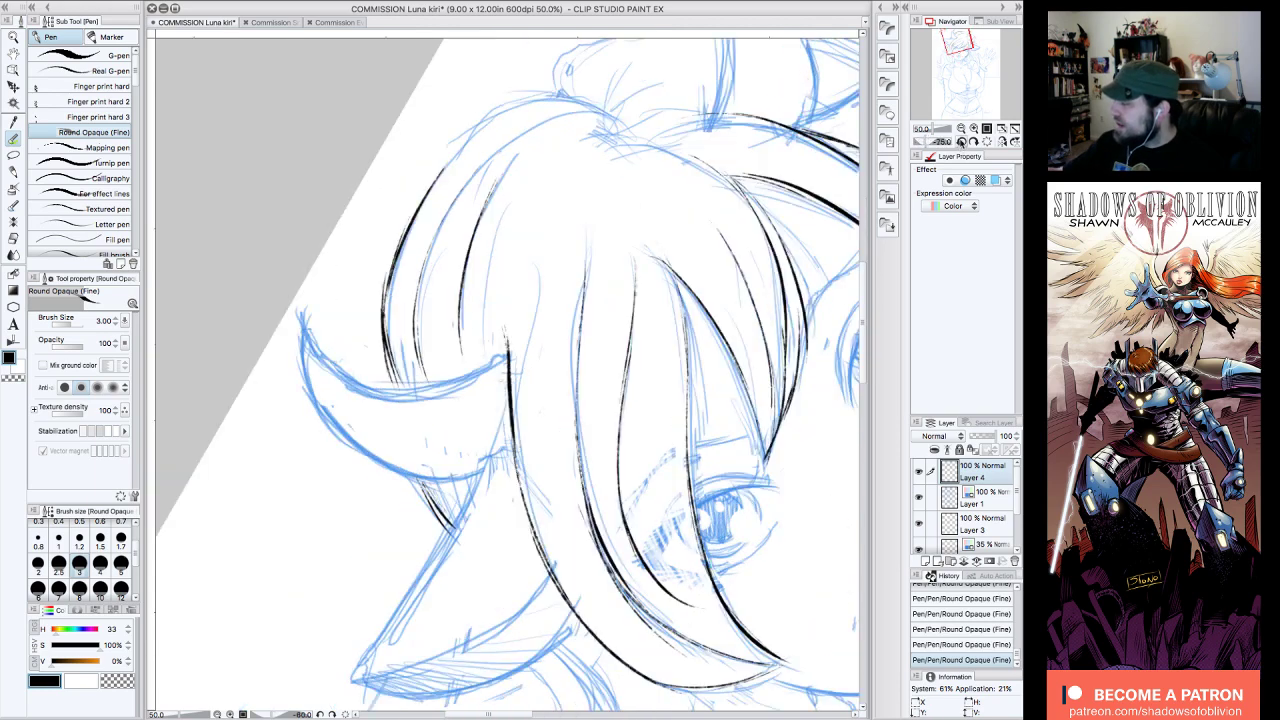
click(962, 142)
drag(958, 43, 956, 49)
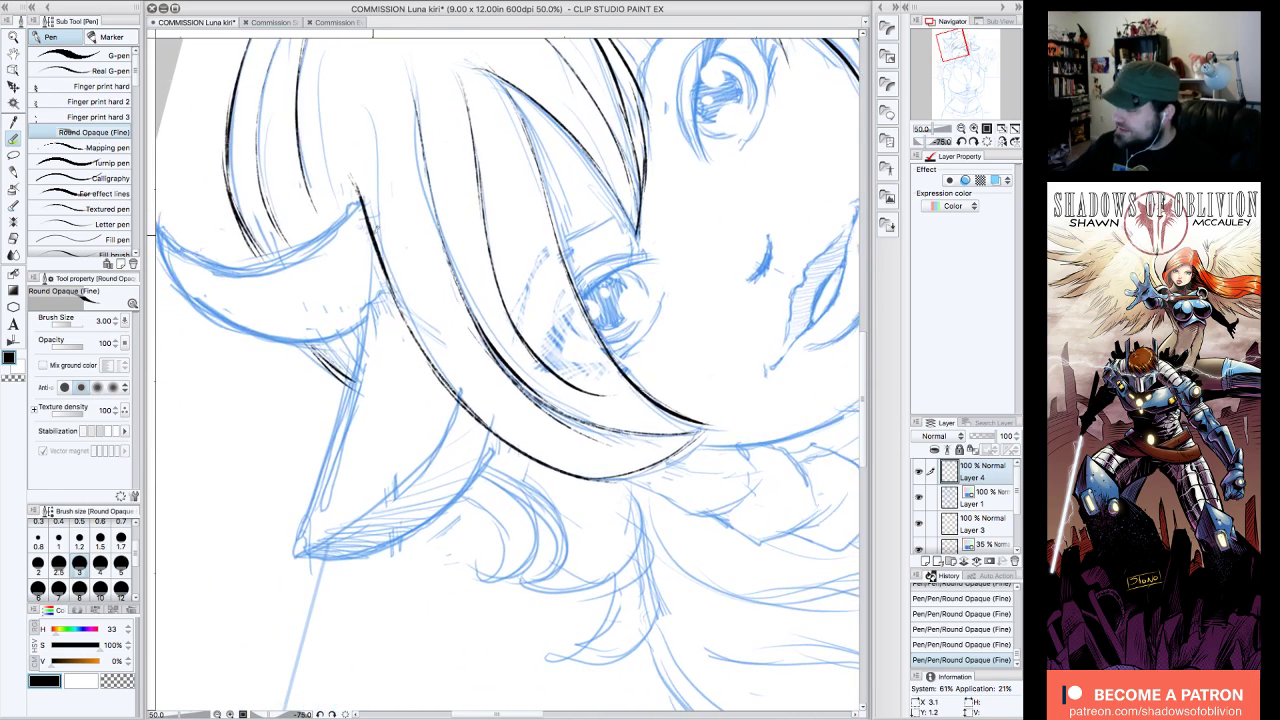
mouse_move(374, 238)
mouse_down()
mouse_move(296, 550)
mouse_move(440, 494)
mouse_move(484, 455)
mouse_up()
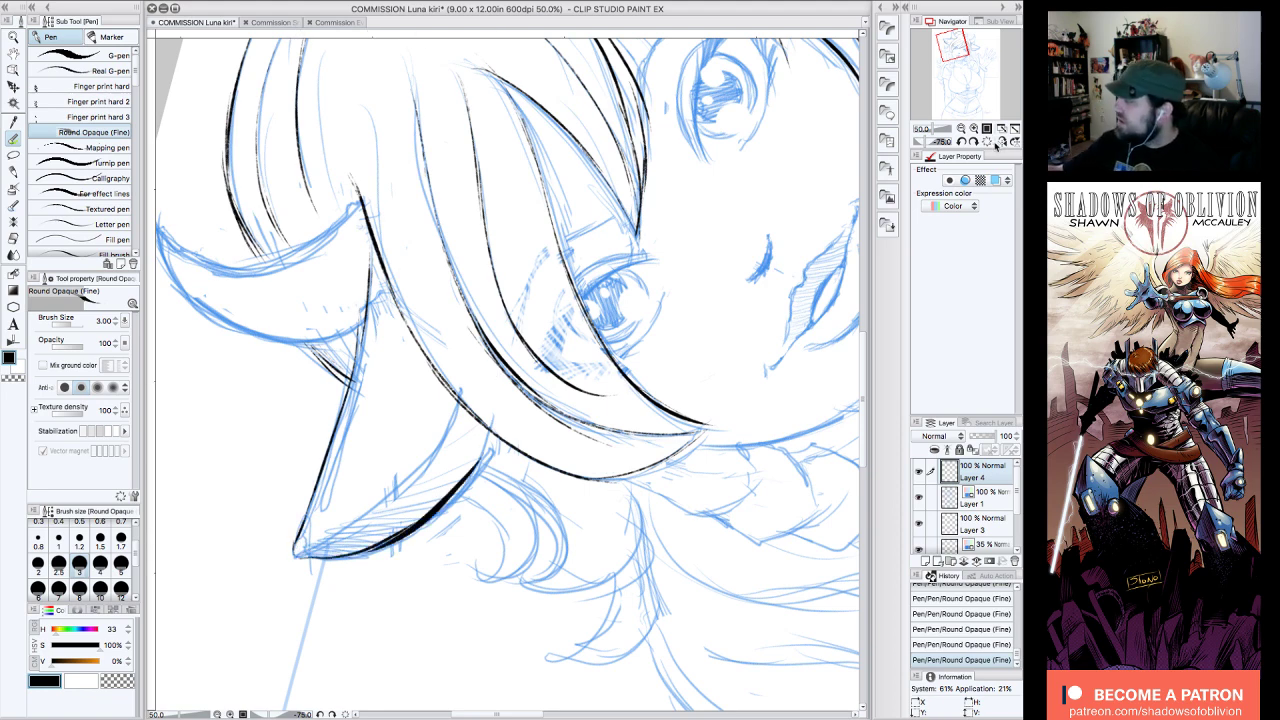
- Ink both curved edges of the horn above the covered eye and the inner curve of the opposite horn
click(1000, 142)
click(961, 129)
drag(958, 93, 940, 43)
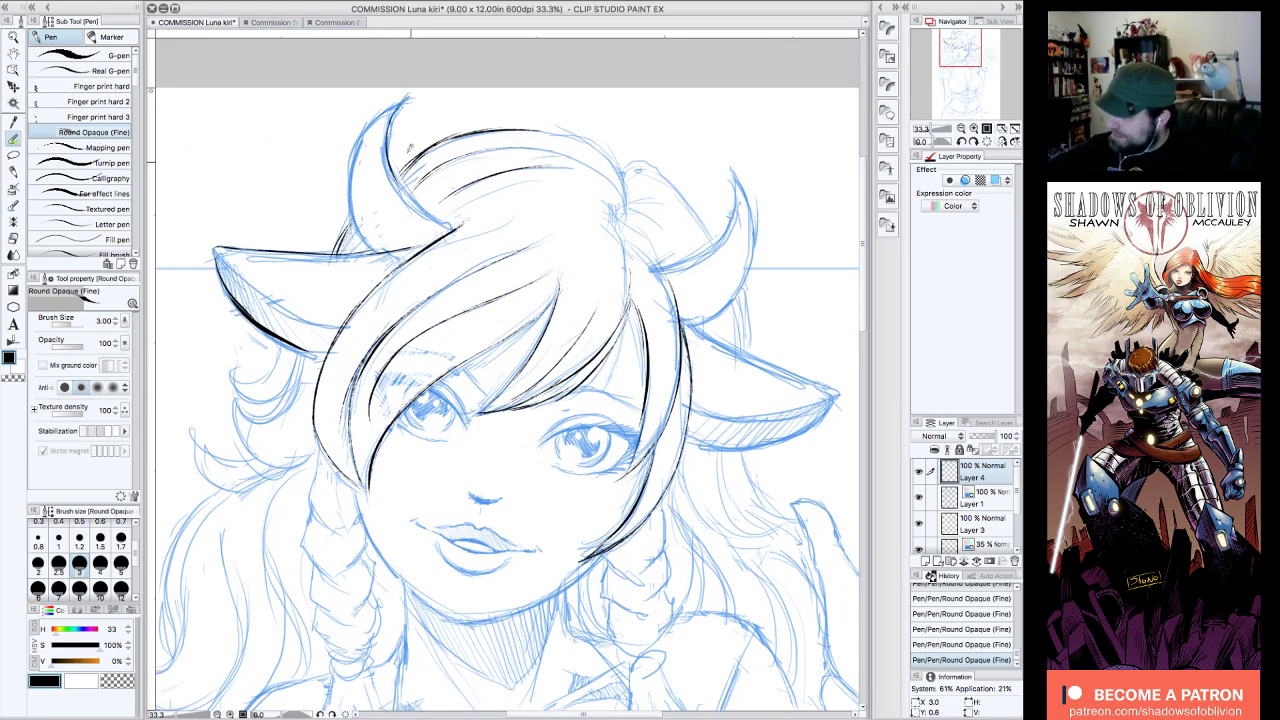
mouse_move(405, 99)
mouse_down()
mouse_move(392, 130)
mouse_move(432, 210)
mouse_move(408, 150)
mouse_move(446, 224)
mouse_up()
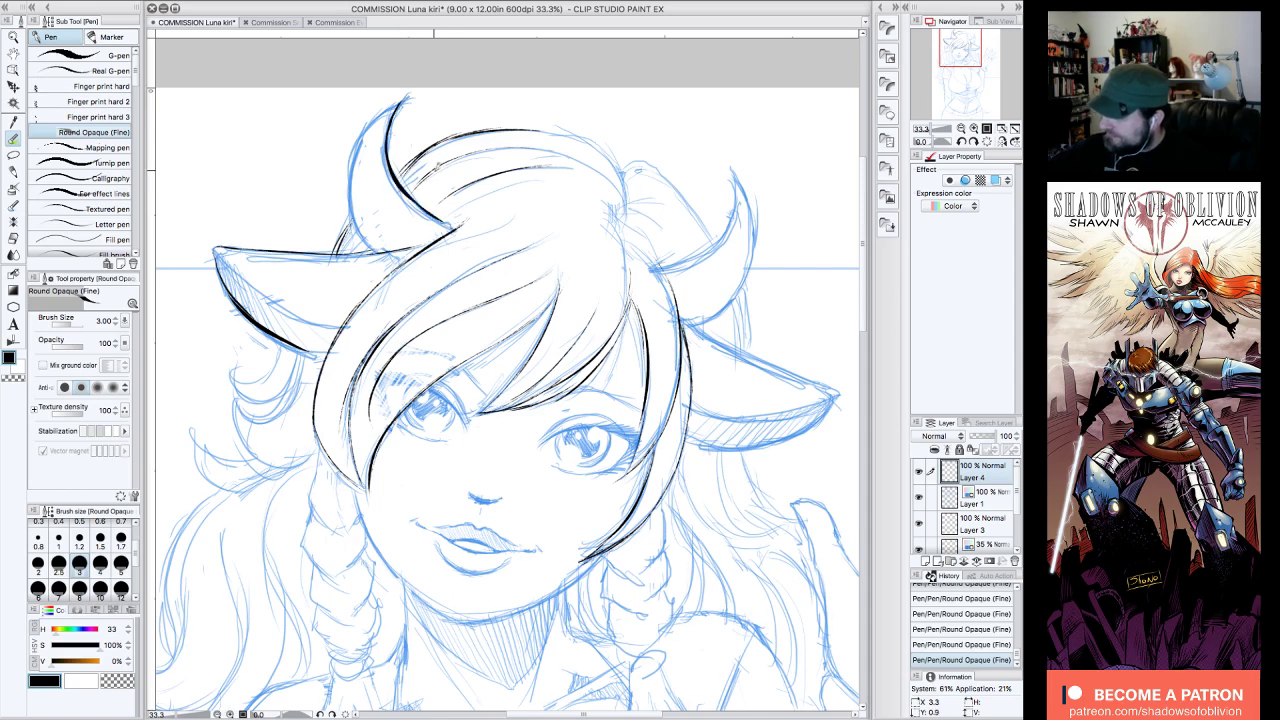
mouse_move(405, 98)
mouse_down()
mouse_move(358, 165)
mouse_move(357, 230)
mouse_up()
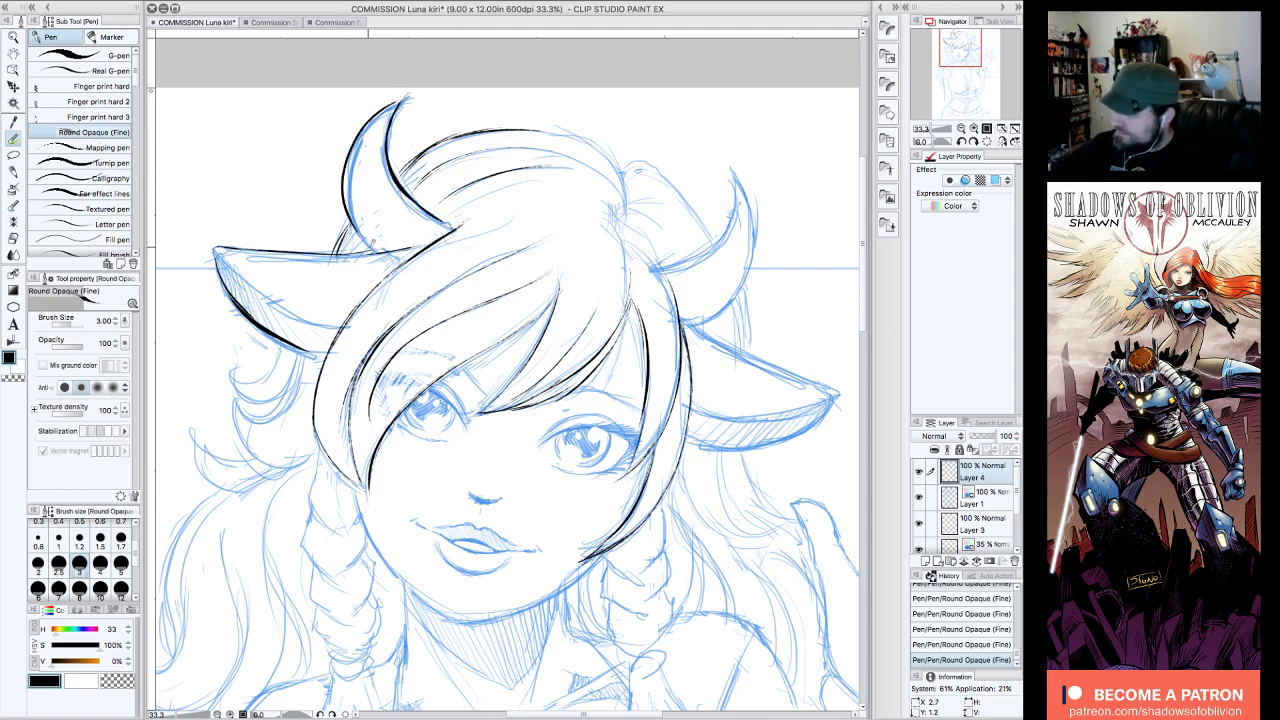
drag(346, 176, 374, 246)
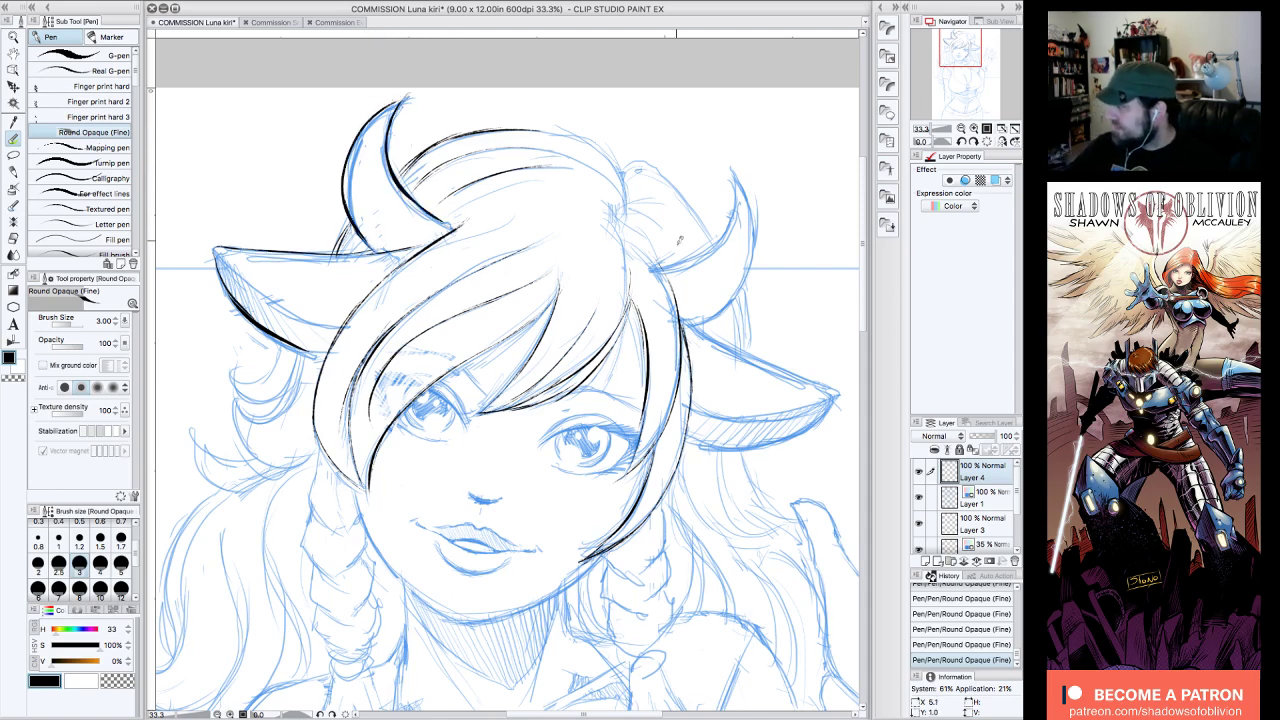
drag(729, 233, 733, 159)
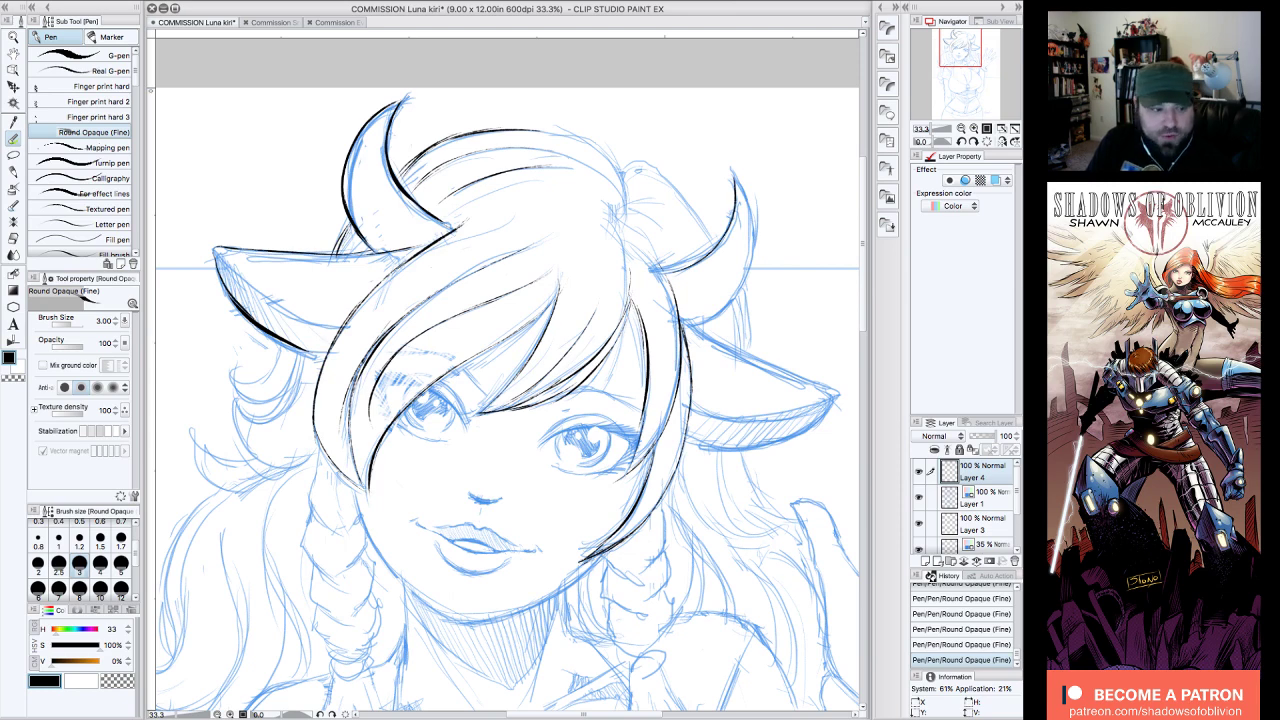
key(Tab)
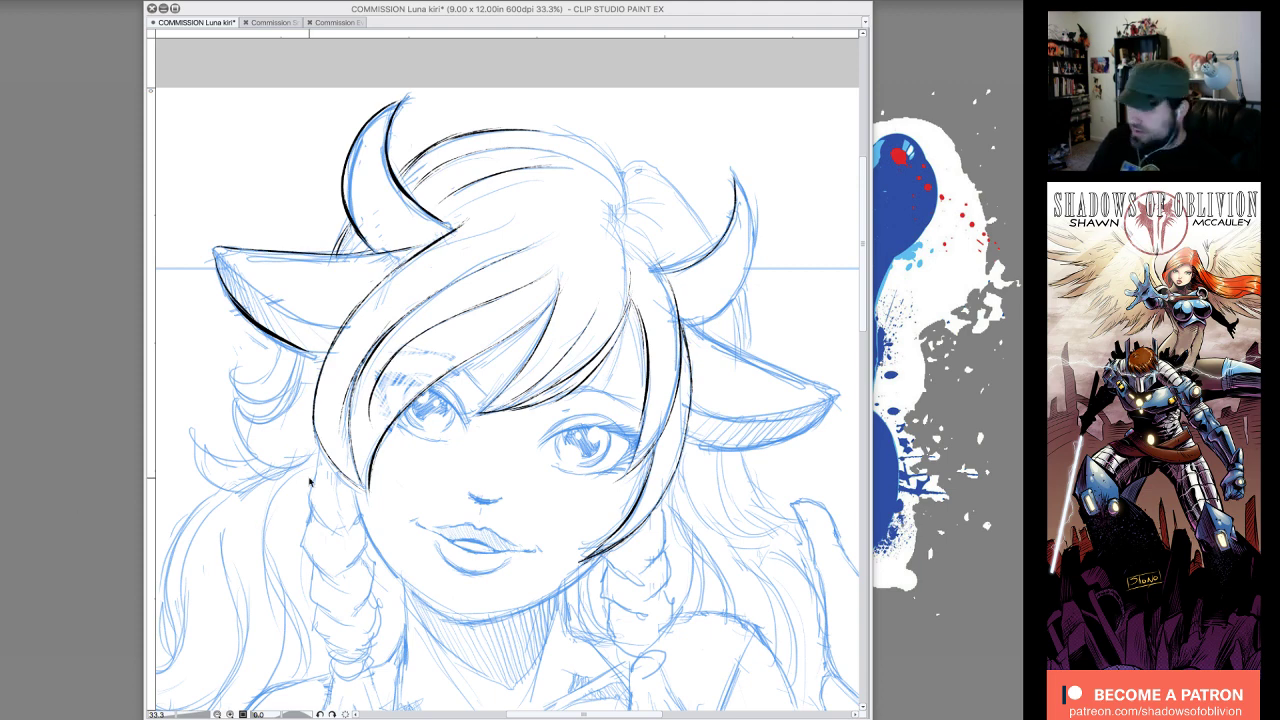
key(Tab)
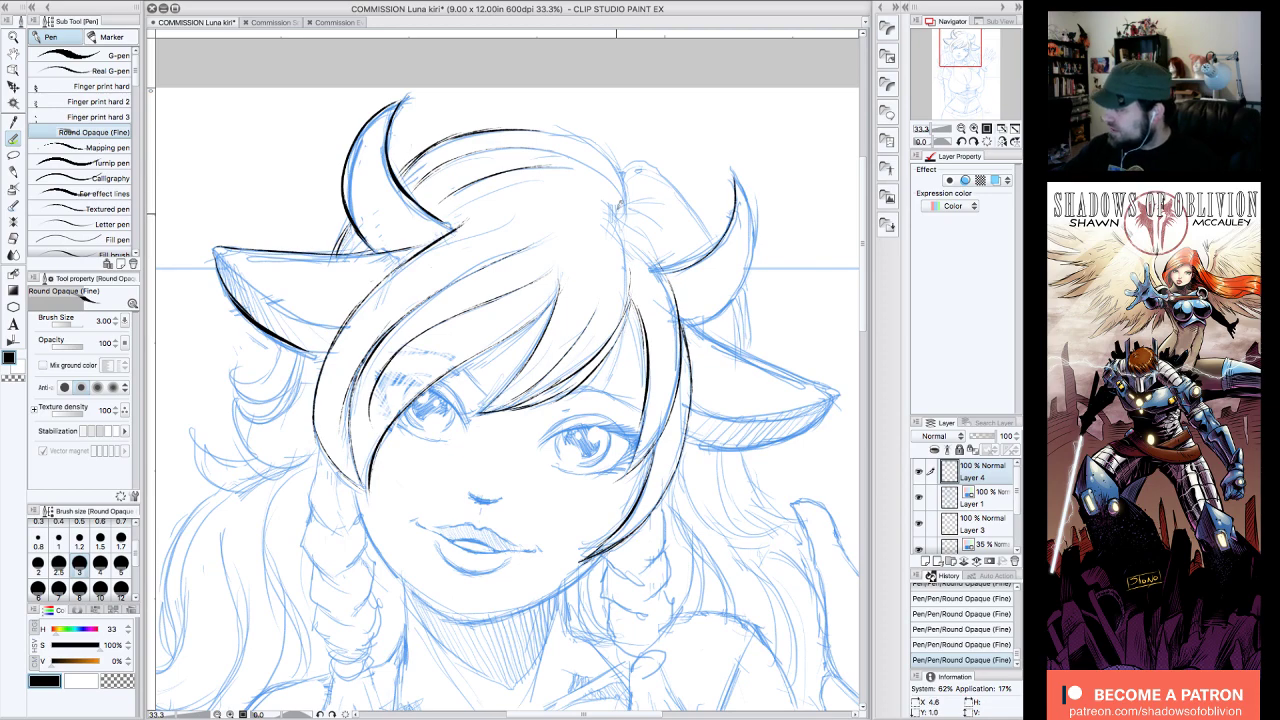
- Ink the bold curve of hair at the parting, a strand across the crown, and the line from the parting into the bangs
mouse_move(627, 215)
mouse_down()
mouse_move(612, 158)
mouse_move(592, 153)
mouse_up()
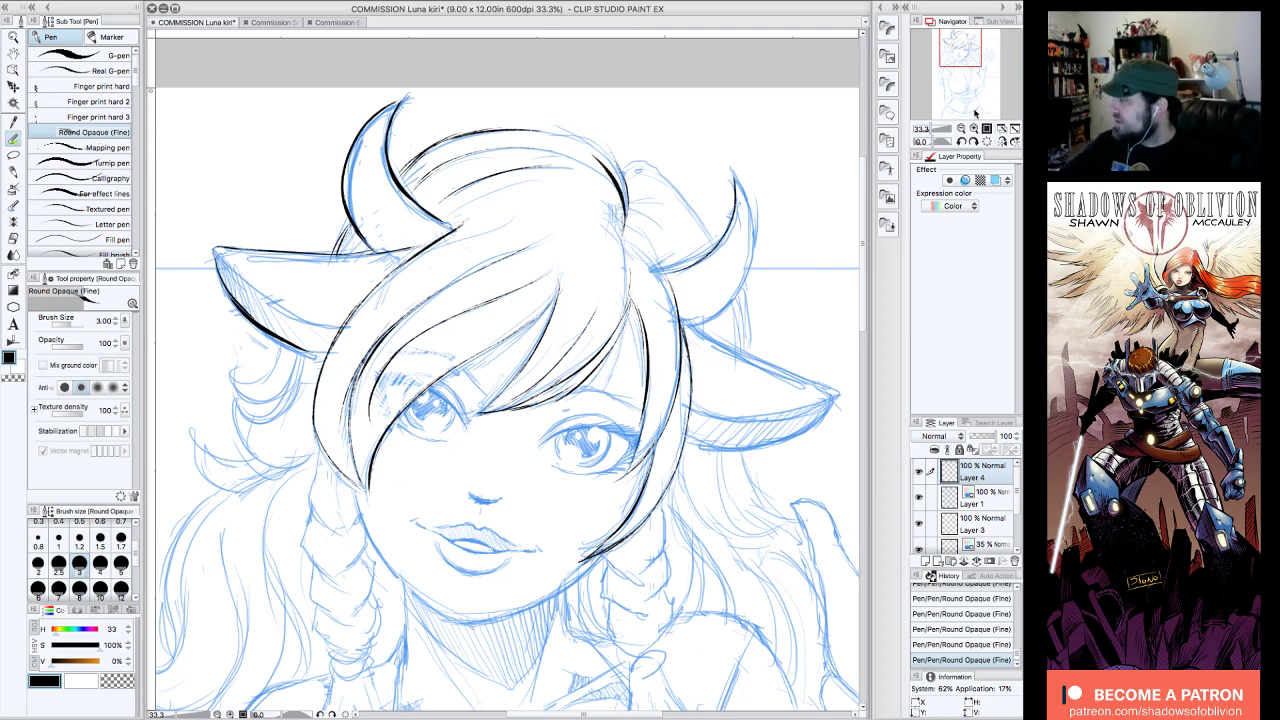
click(961, 142)
click(961, 142)
click(961, 142)
mouse_move(368, 189)
mouse_down()
mouse_move(442, 157)
mouse_move(379, 220)
mouse_move(471, 183)
mouse_move(416, 193)
mouse_move(397, 250)
mouse_up()
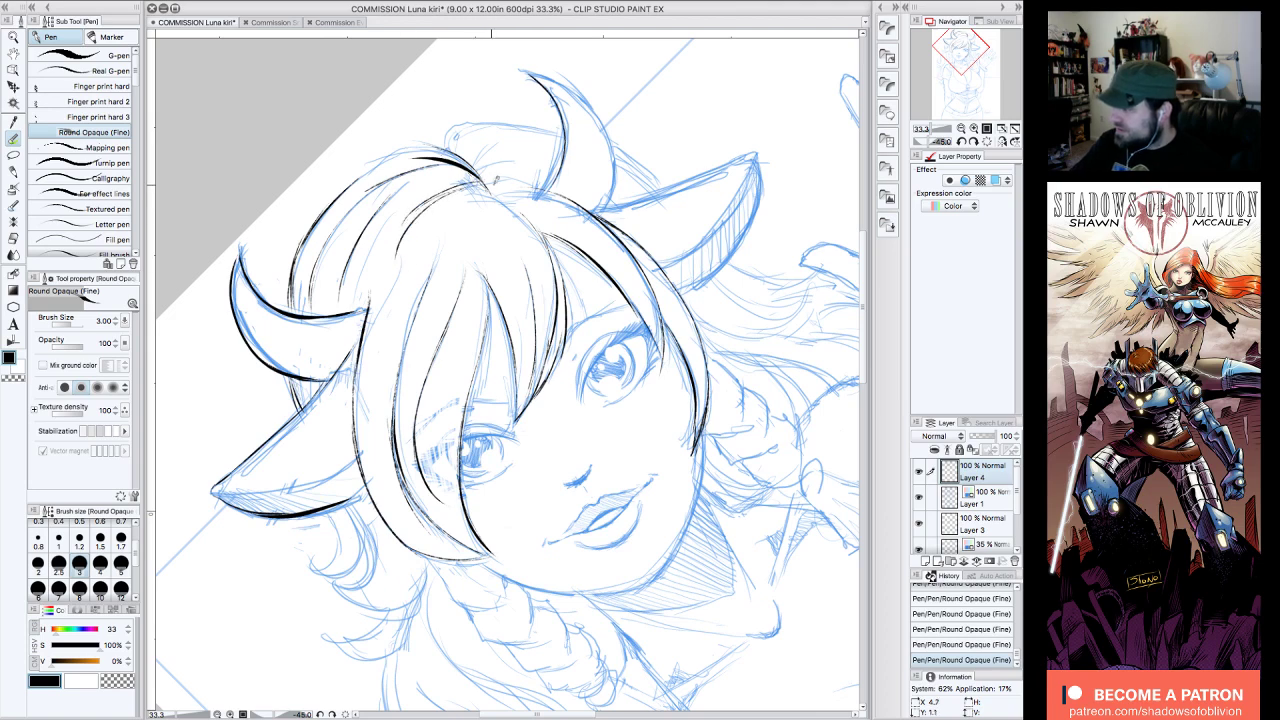
drag(494, 199, 539, 232)
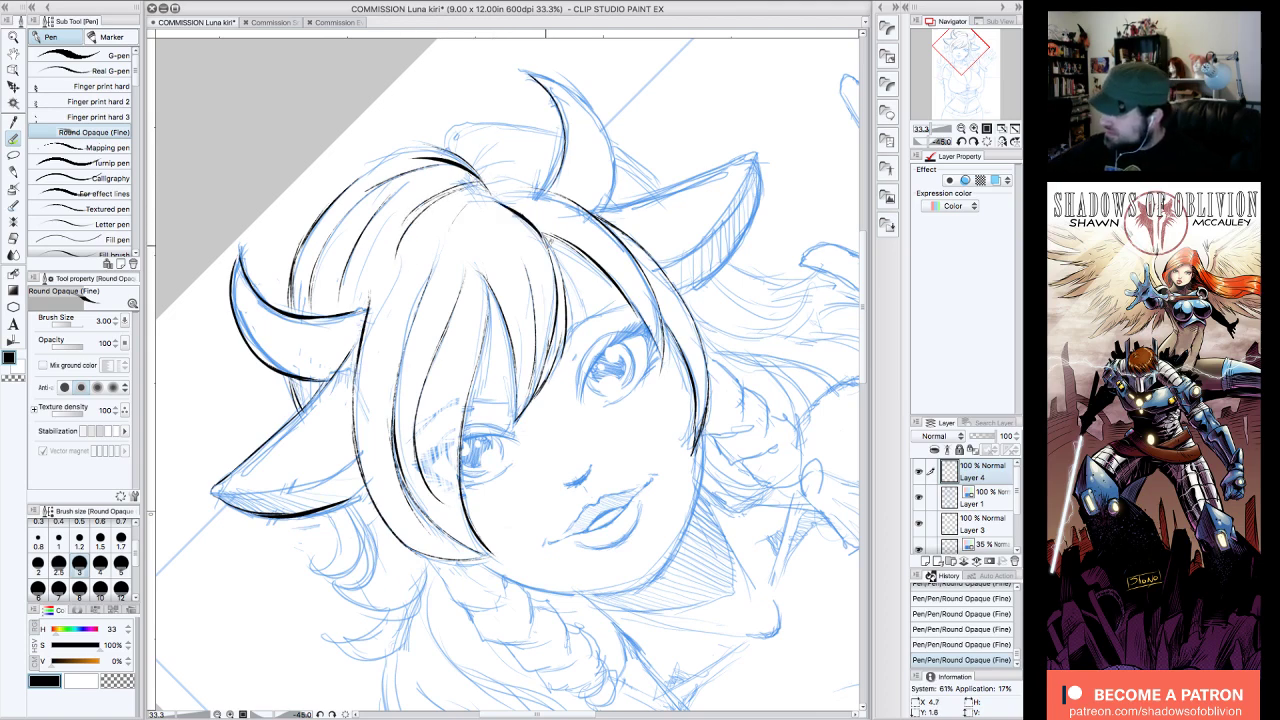
- Ink the inner rim of the ear beside the covered eye, plus the opposite horn's outer edge with the hair around it
click(987, 141)
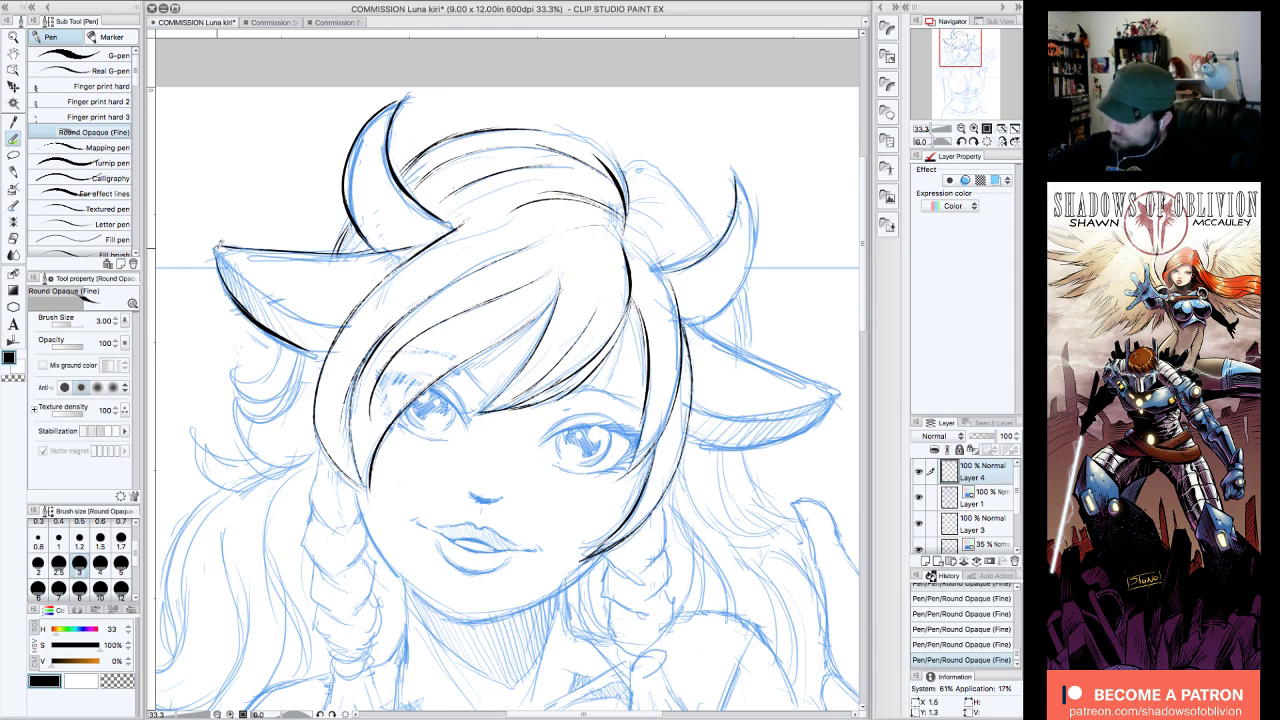
mouse_move(222, 244)
mouse_down()
mouse_move(264, 285)
mouse_move(330, 318)
mouse_up()
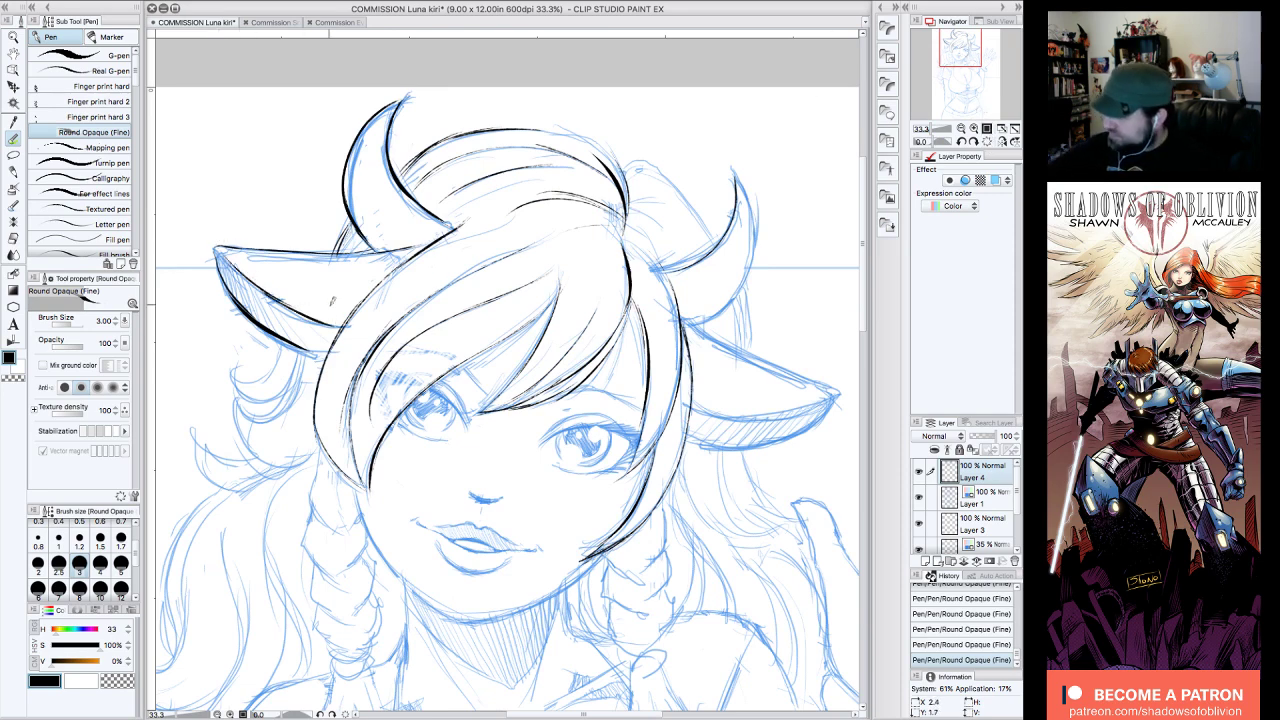
drag(737, 172, 760, 270)
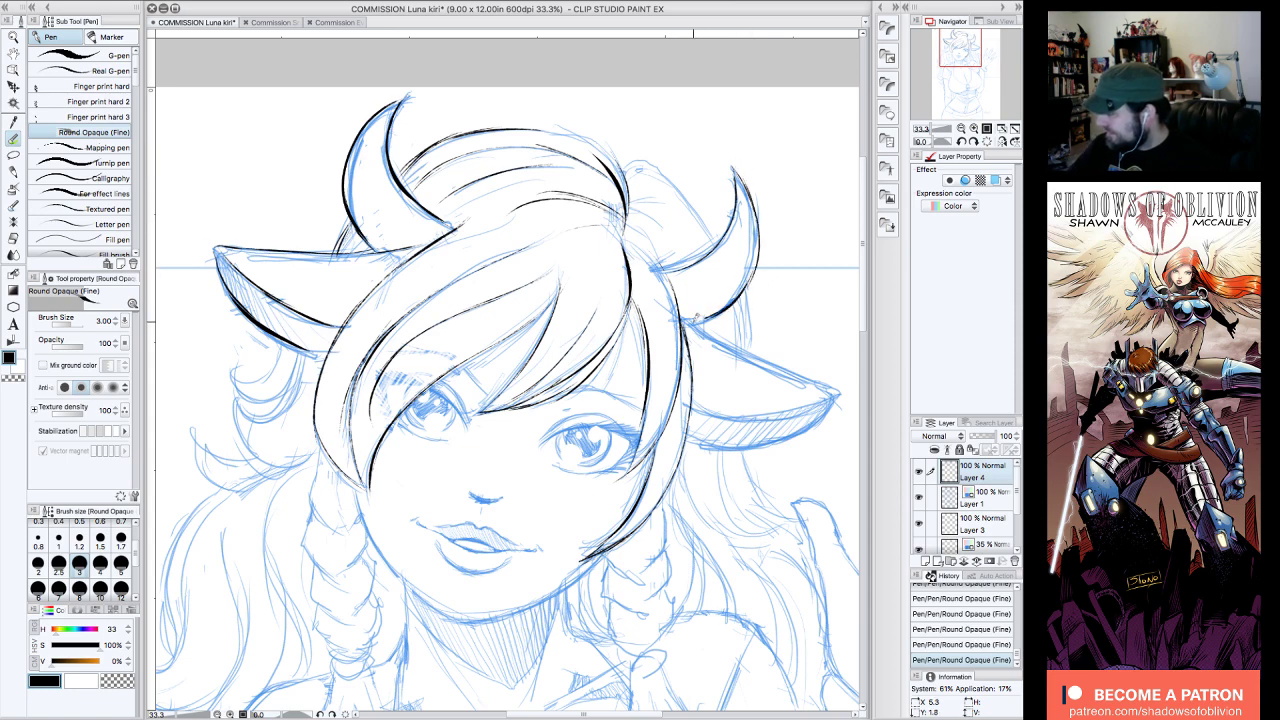
mouse_move(625, 183)
mouse_down()
mouse_move(636, 160)
mouse_move(665, 170)
mouse_move(711, 236)
mouse_up()
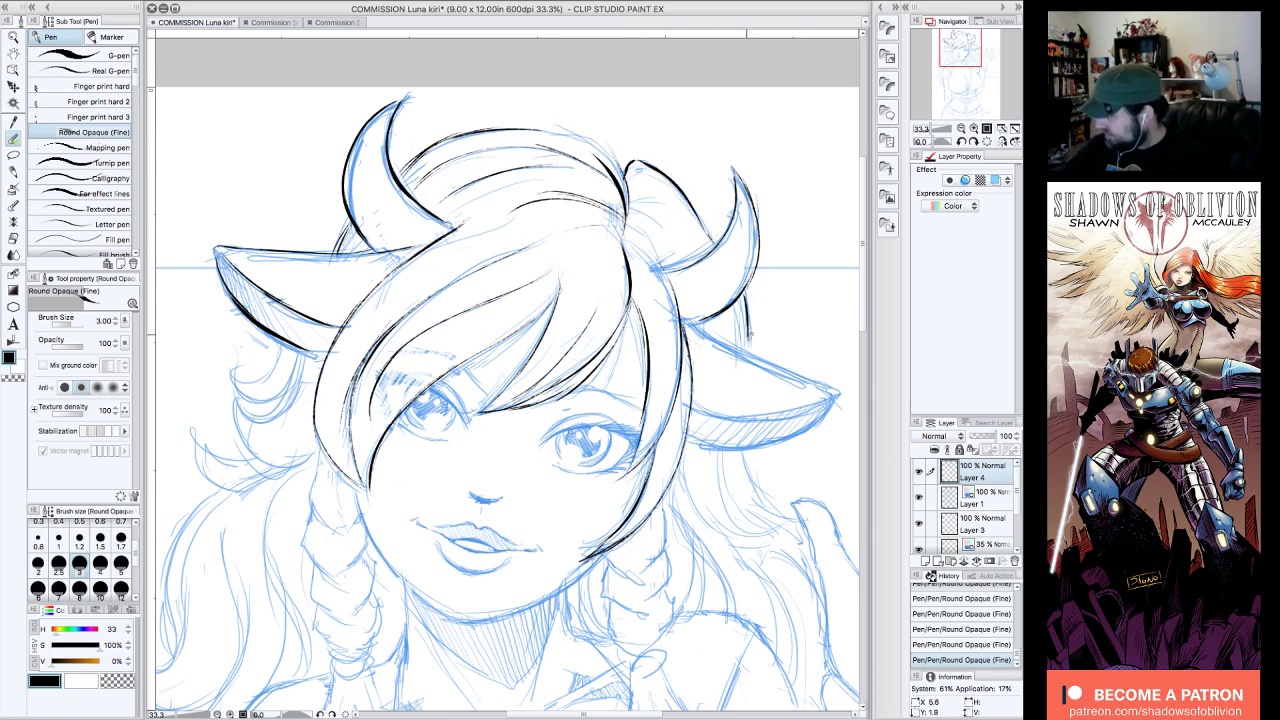
- Thicken the lower edge of the bang crossing the covered eye and the fold where it meets the forehead strands
drag(960, 46, 959, 51)
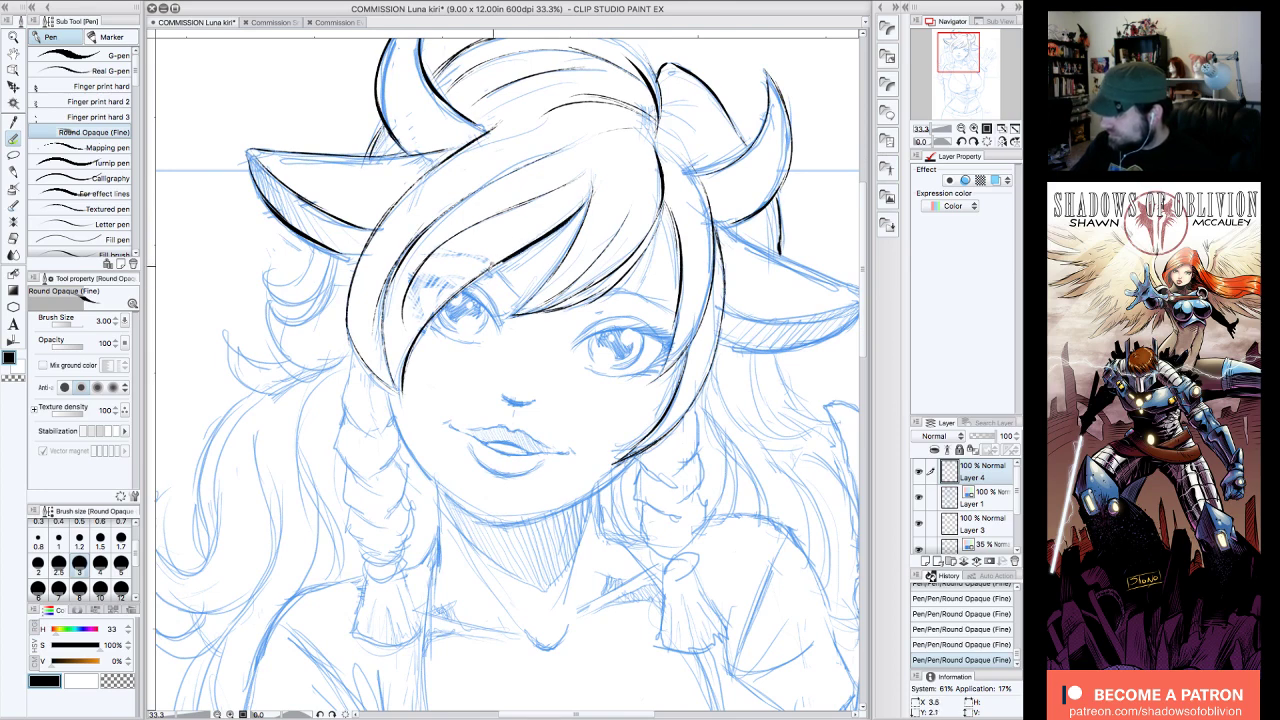
drag(510, 254, 397, 395)
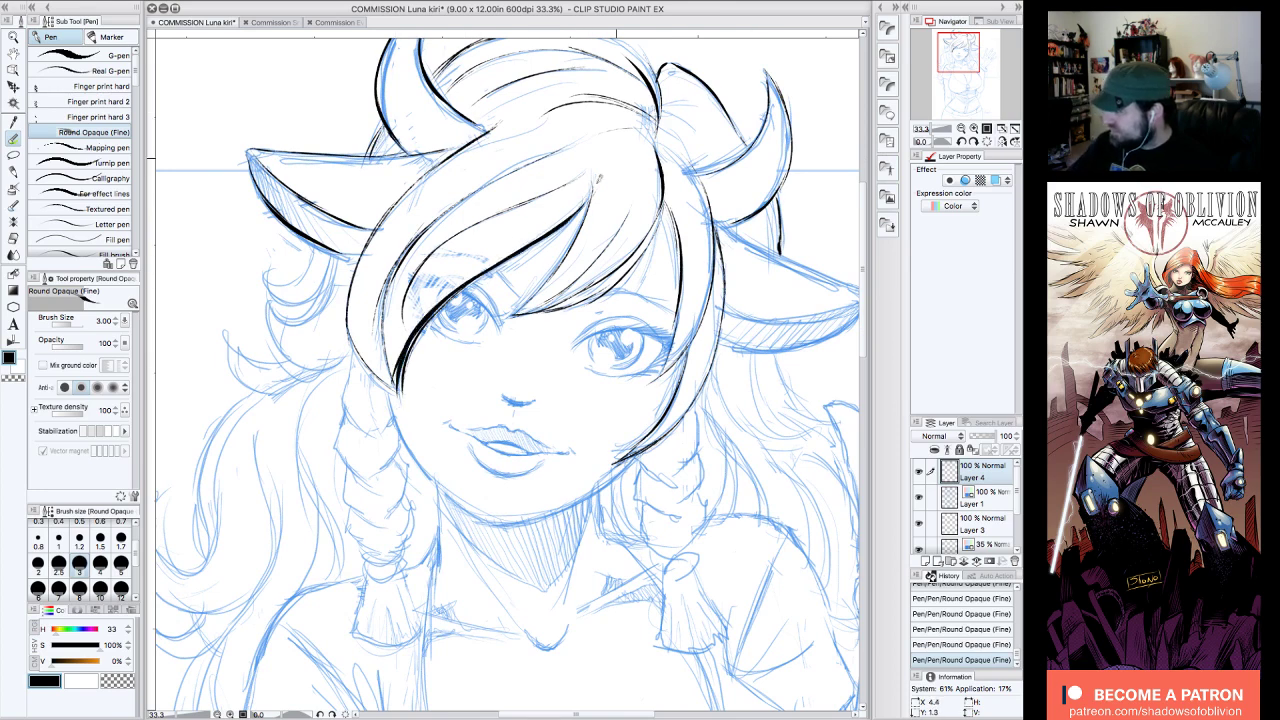
drag(520, 308, 588, 208)
drag(570, 258, 588, 200)
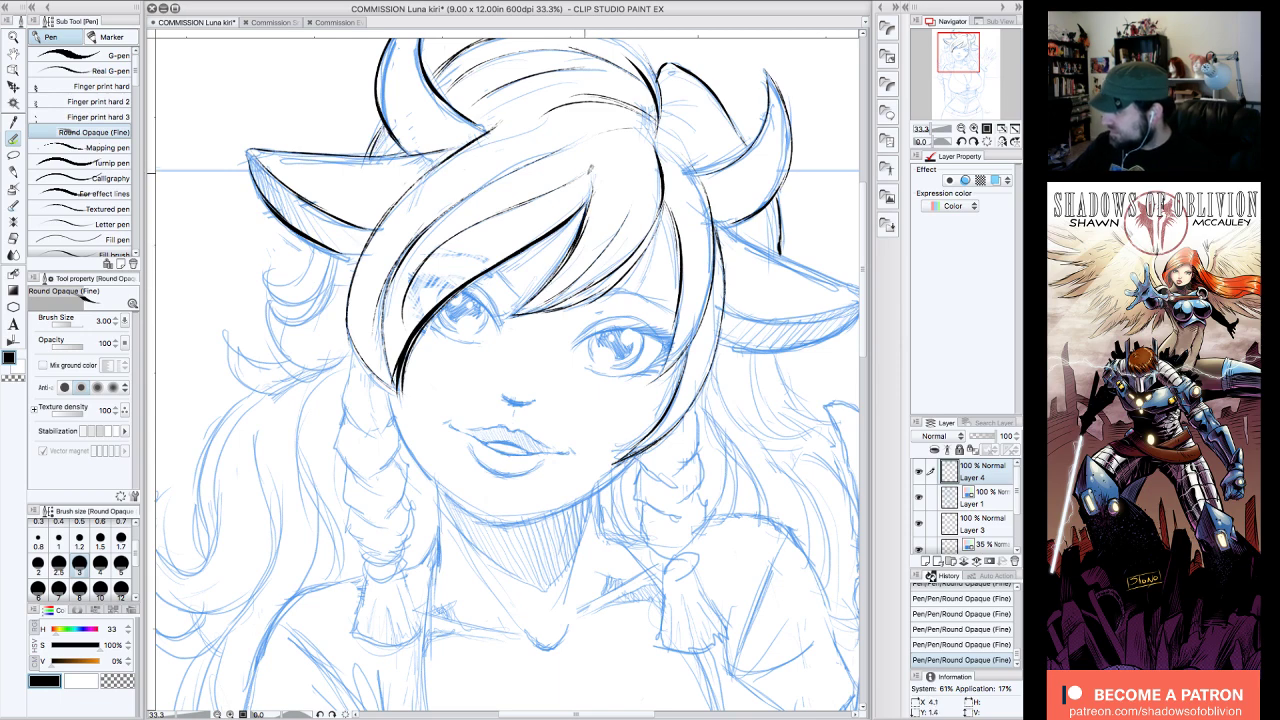
- Thicken the bang strand above the uncovered eye and the inner line of the side lock falling past it
mouse_move(652, 246)
mouse_down()
mouse_move(667, 205)
mouse_move(682, 296)
mouse_up()
drag(714, 238, 668, 404)
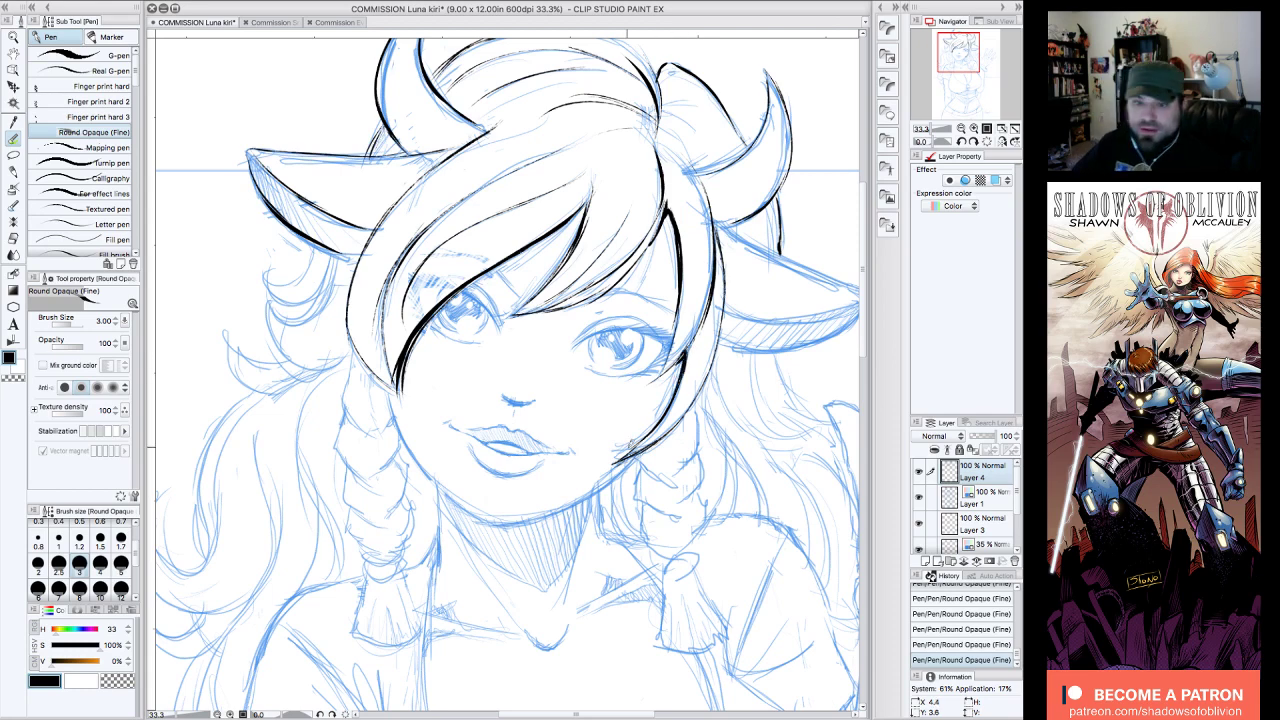
scroll(508, 375, down, 2)
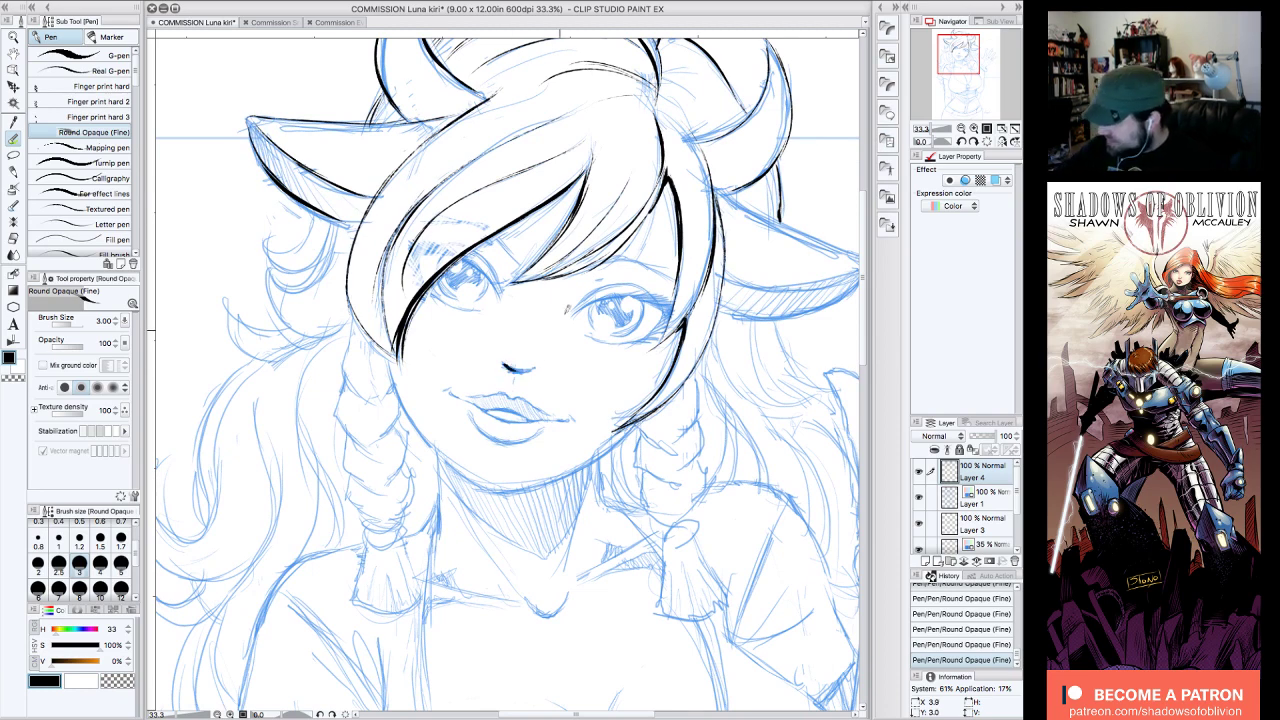
- Ink inner strands in the tied hair behind the crown and a line of hair below the nearby horn
drag(958, 59, 957, 50)
mouse_move(690, 104)
mouse_down()
mouse_move(684, 158)
mouse_move(741, 137)
mouse_move(754, 148)
mouse_move(725, 191)
mouse_up()
drag(787, 241, 785, 283)
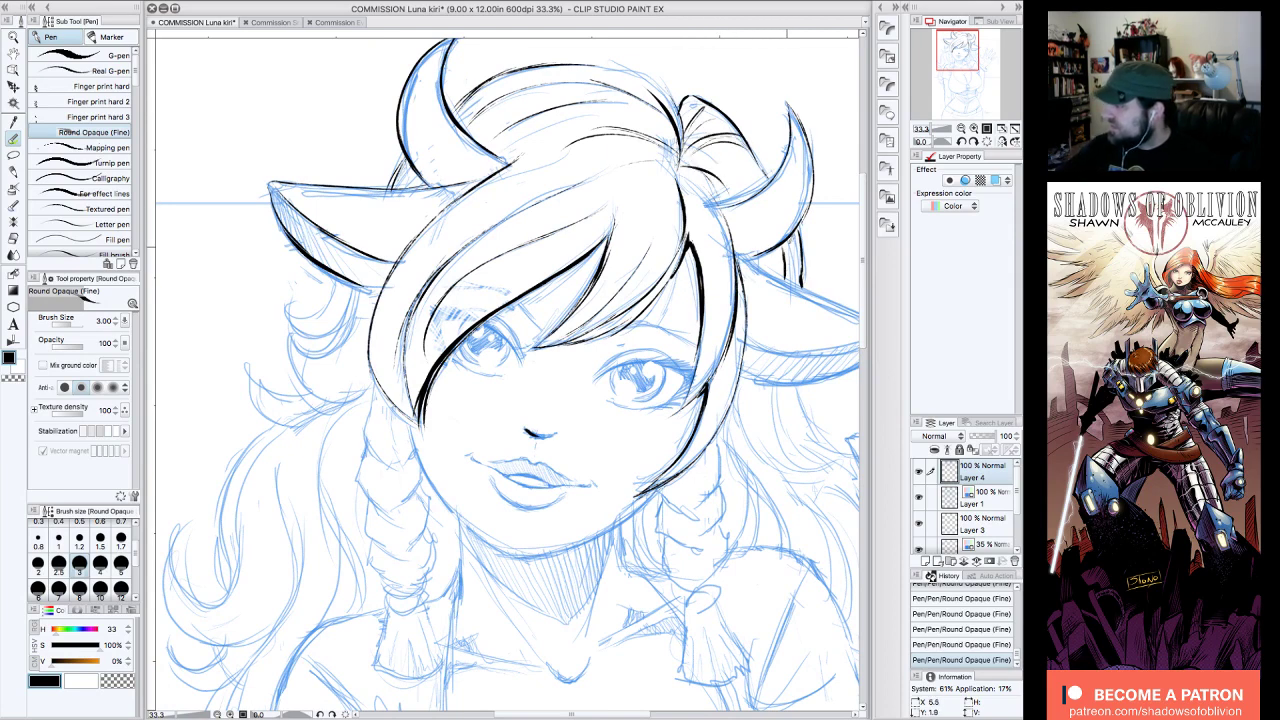
- Reinforce the outer contour of the crown hair and the strands sweeping back from the tie
click(961, 141)
click(961, 141)
click(961, 142)
drag(963, 54, 959, 42)
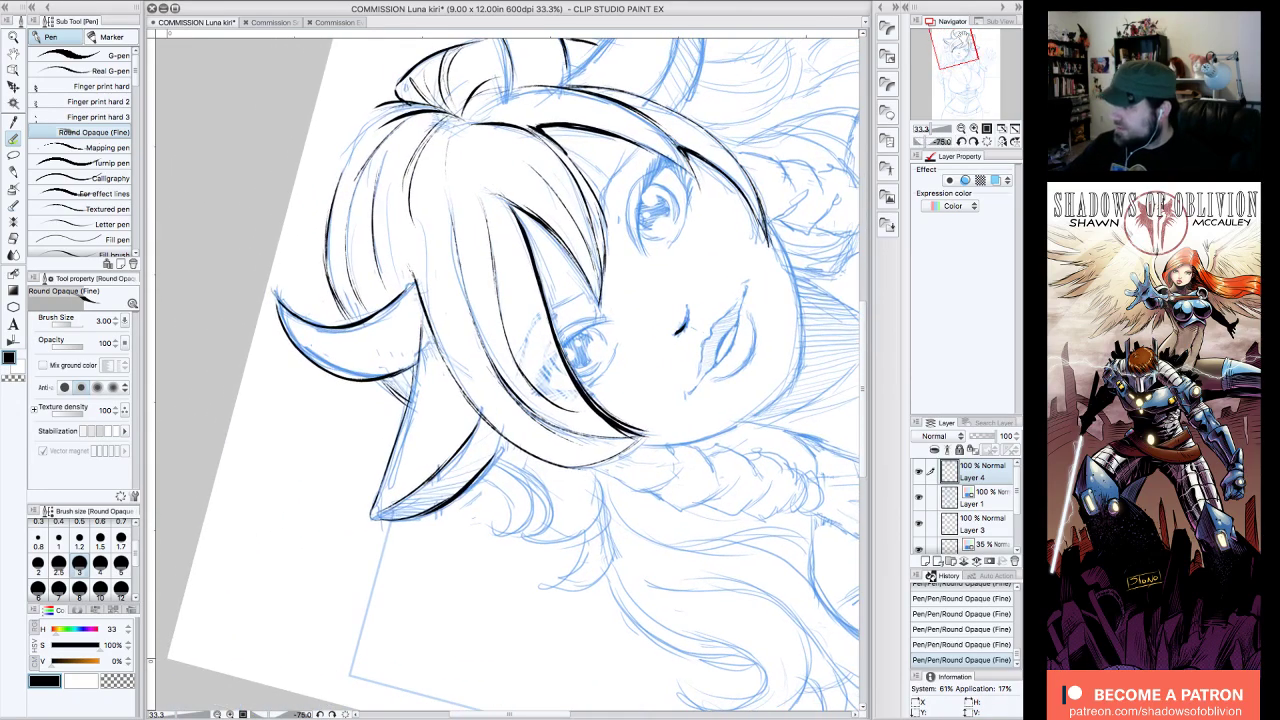
mouse_move(385, 100)
mouse_down()
mouse_move(362, 118)
mouse_move(329, 212)
mouse_up()
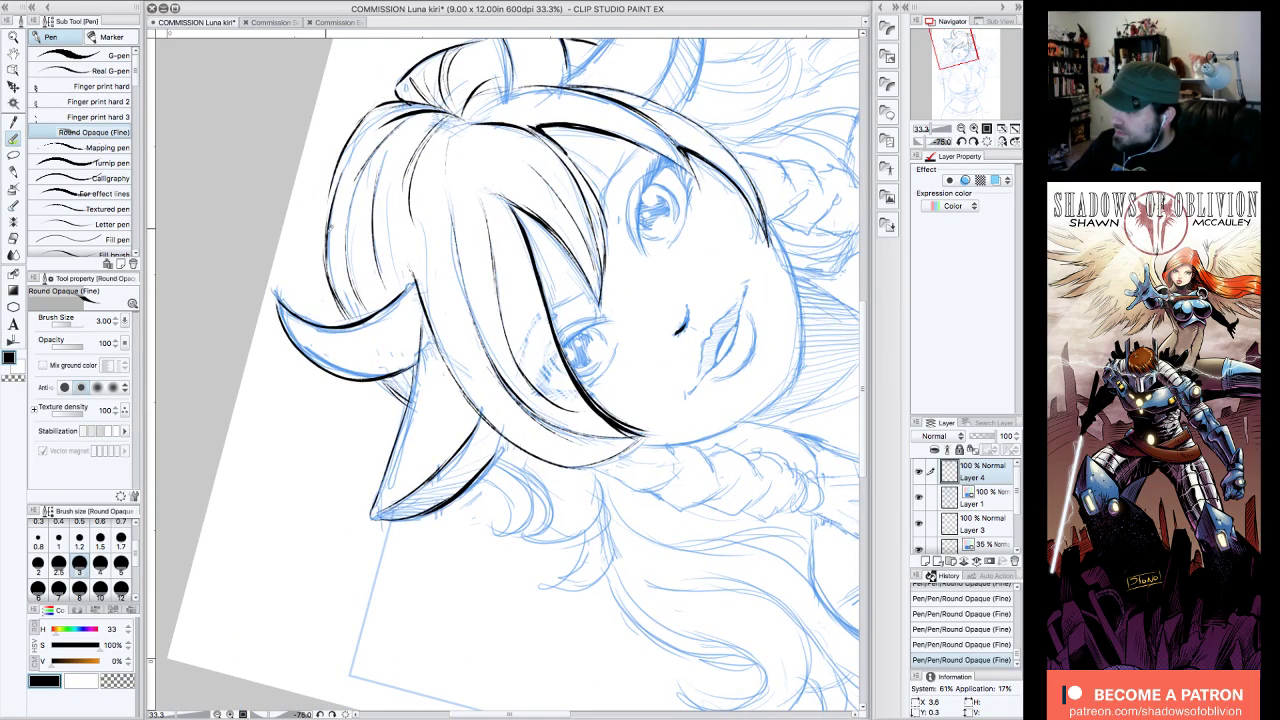
mouse_move(338, 163)
mouse_down()
mouse_move(324, 267)
mouse_move(350, 321)
mouse_up()
- Check the whole figure and the inked lines alone by hiding and reshowing the sketch on Layer 1
click(987, 142)
drag(957, 45, 975, 63)
click(961, 128)
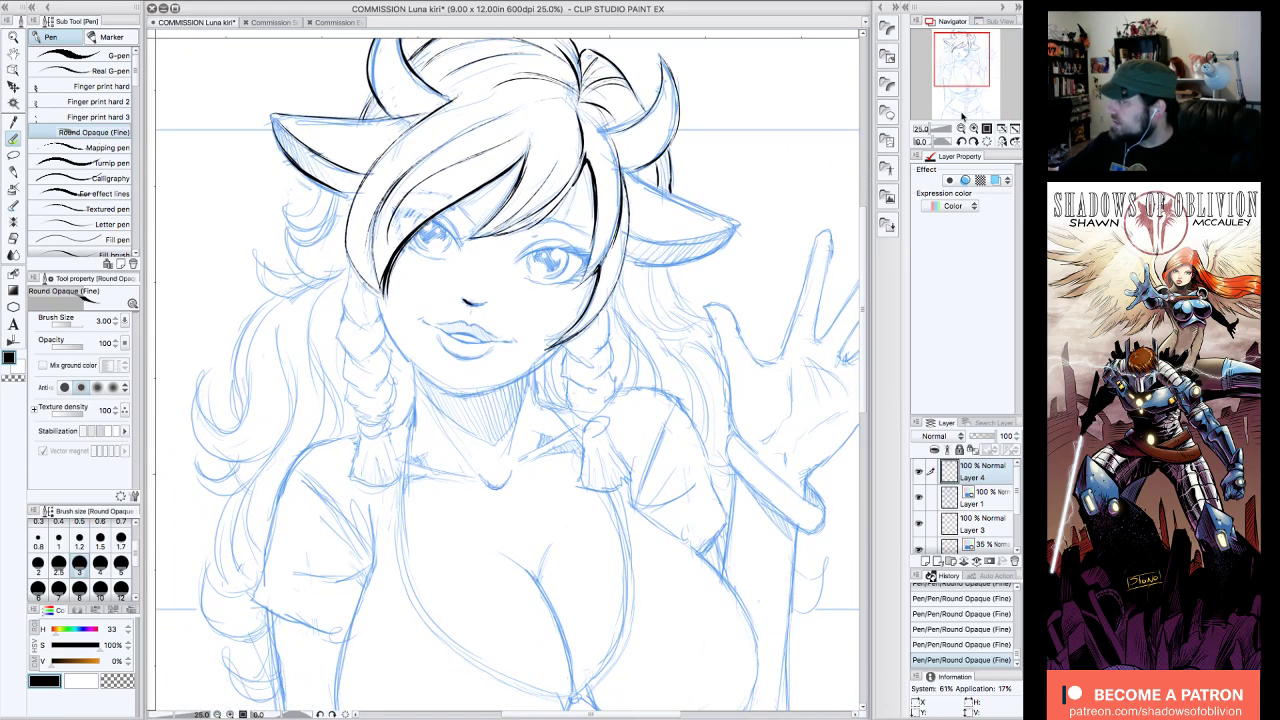
click(961, 129)
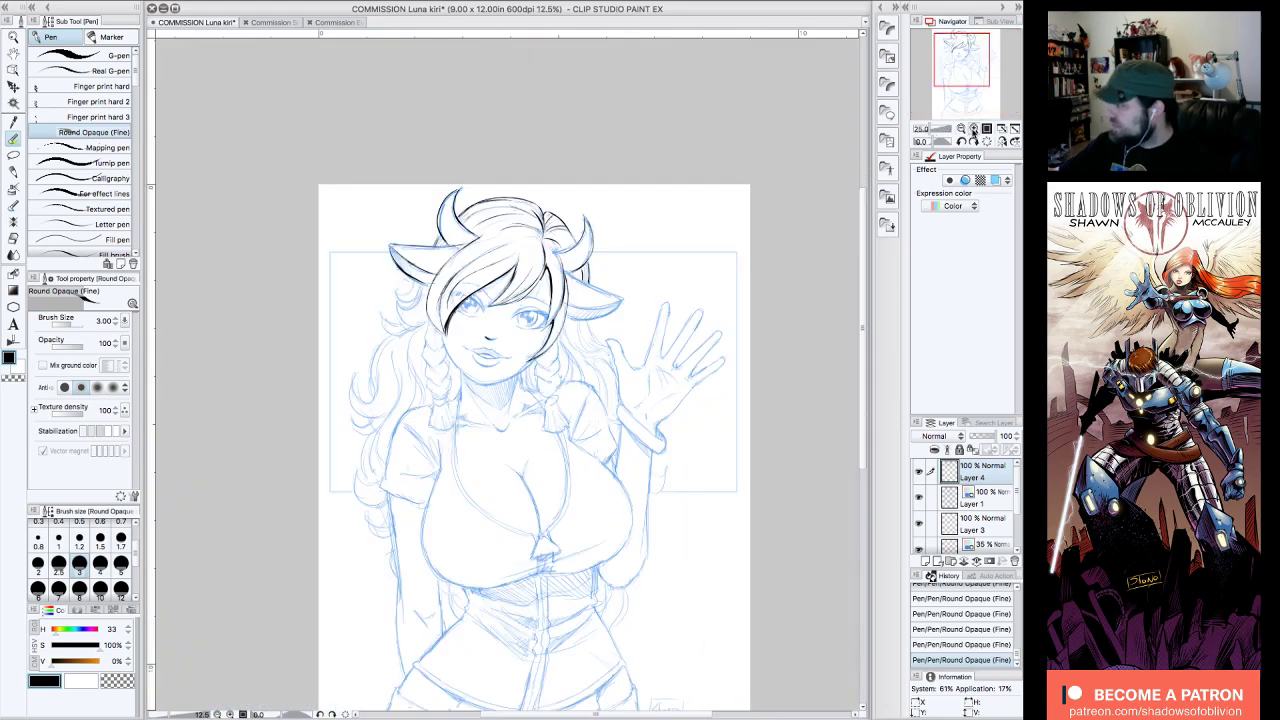
click(973, 130)
drag(985, 72, 983, 62)
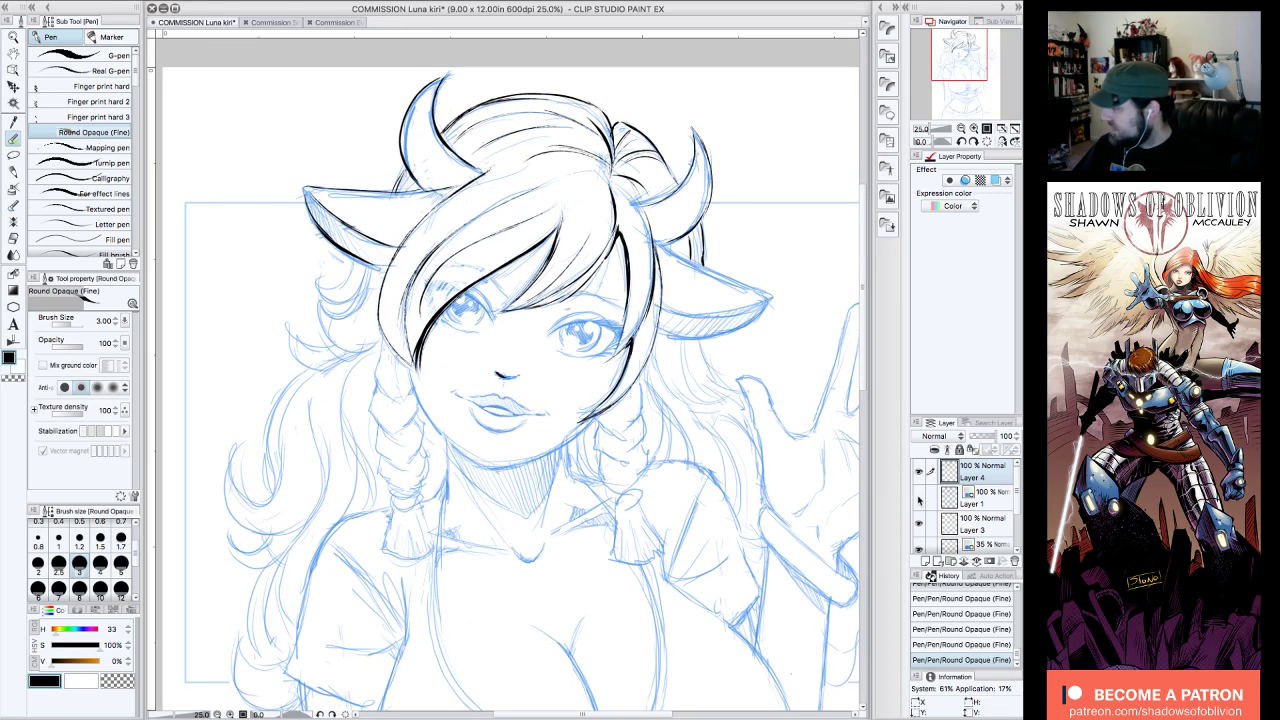
click(919, 497)
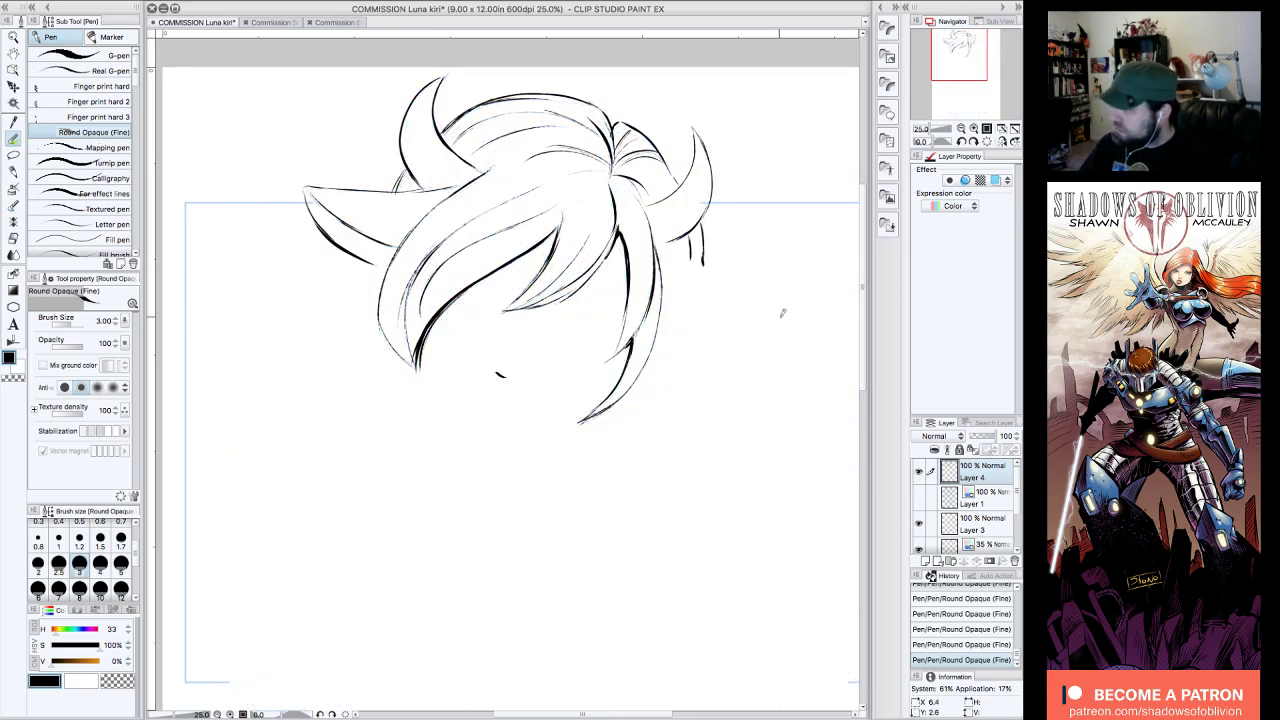
click(919, 497)
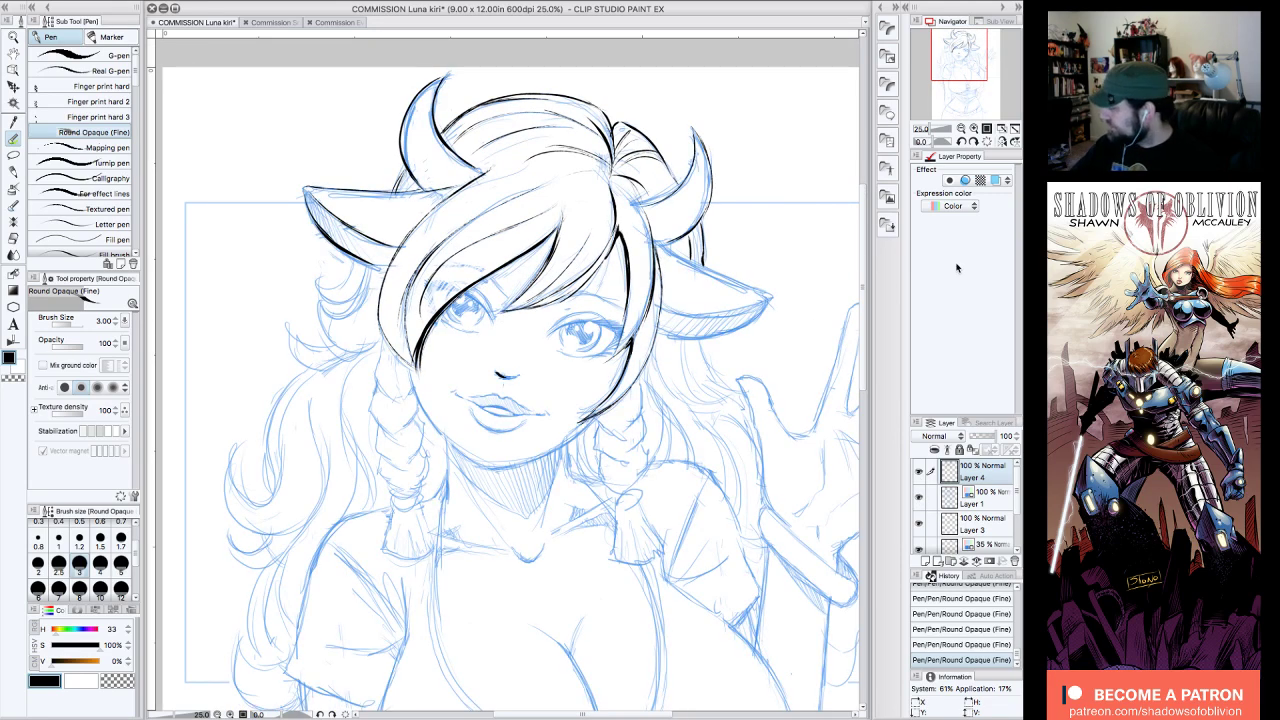
- Add fine shading strokes along the outer curve and base of both horns
click(974, 129)
drag(977, 48, 978, 44)
drag(374, 172, 355, 222)
drag(380, 175, 362, 242)
mouse_move(371, 198)
mouse_down()
mouse_move(365, 254)
mouse_move(415, 277)
mouse_up()
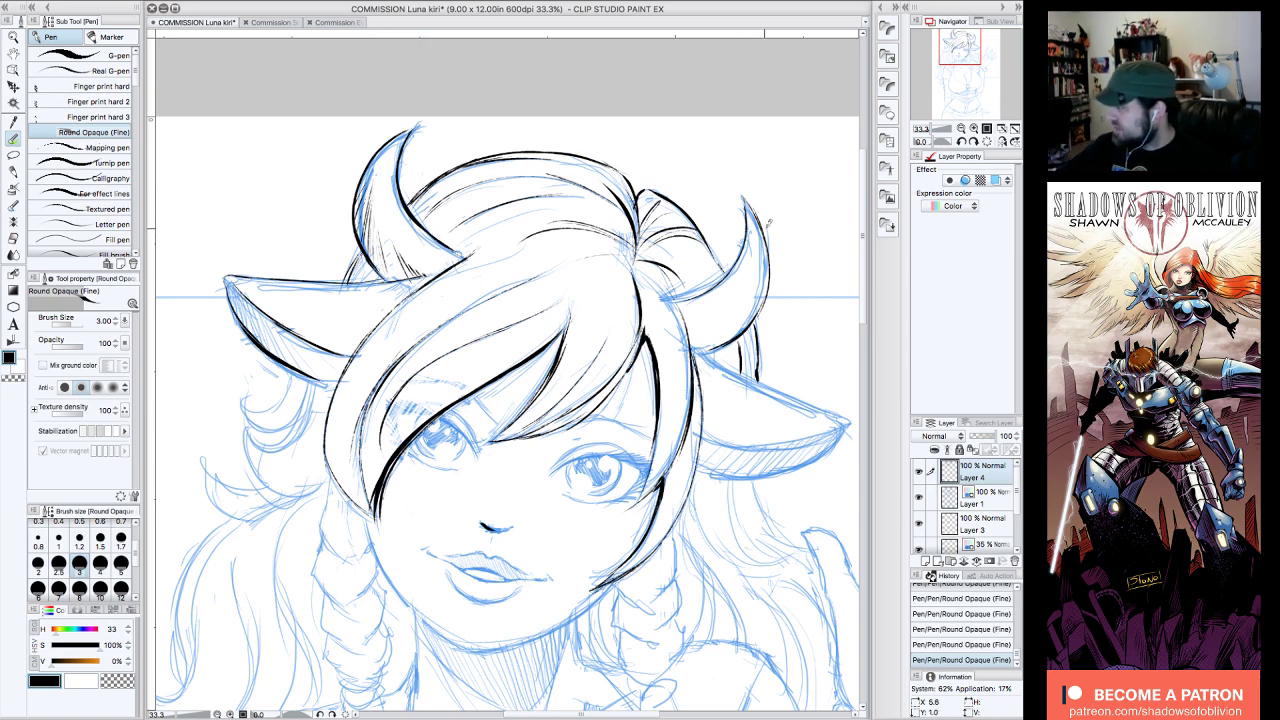
mouse_move(753, 207)
mouse_down()
mouse_move(769, 261)
mouse_move(758, 305)
mouse_move(750, 278)
mouse_up()
mouse_move(726, 348)
mouse_down()
mouse_move(748, 290)
mouse_move(703, 330)
mouse_up()
- Ink the two clusters of curled locks hanging beneath the ear on the covered-eye side
drag(959, 54, 959, 56)
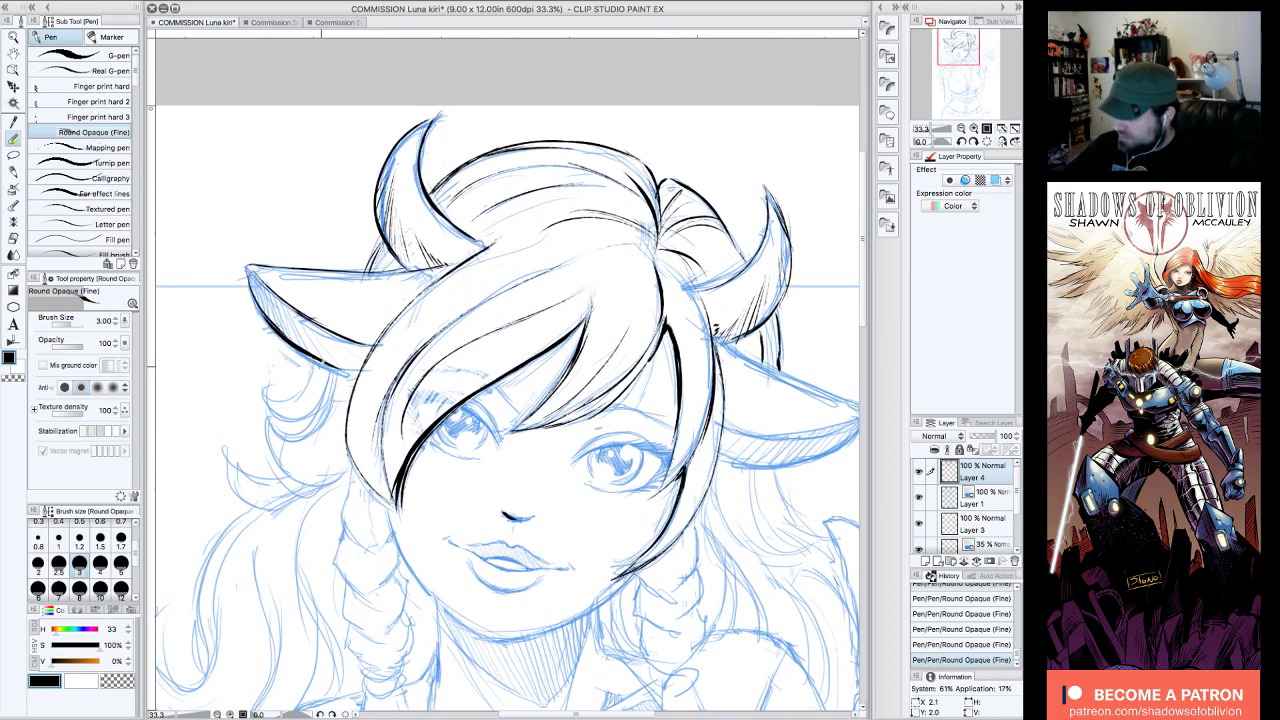
mouse_move(285, 398)
mouse_down()
mouse_move(269, 387)
mouse_move(264, 405)
mouse_up()
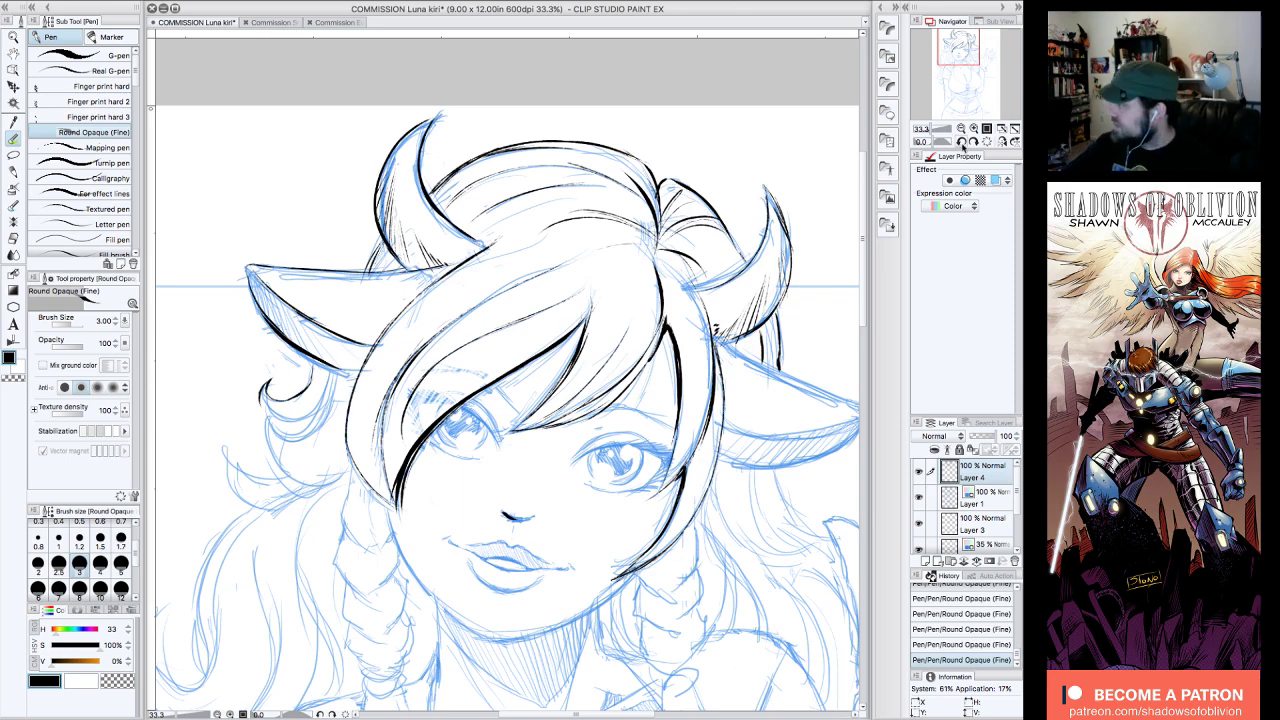
click(962, 142)
click(962, 142)
drag(956, 34, 953, 44)
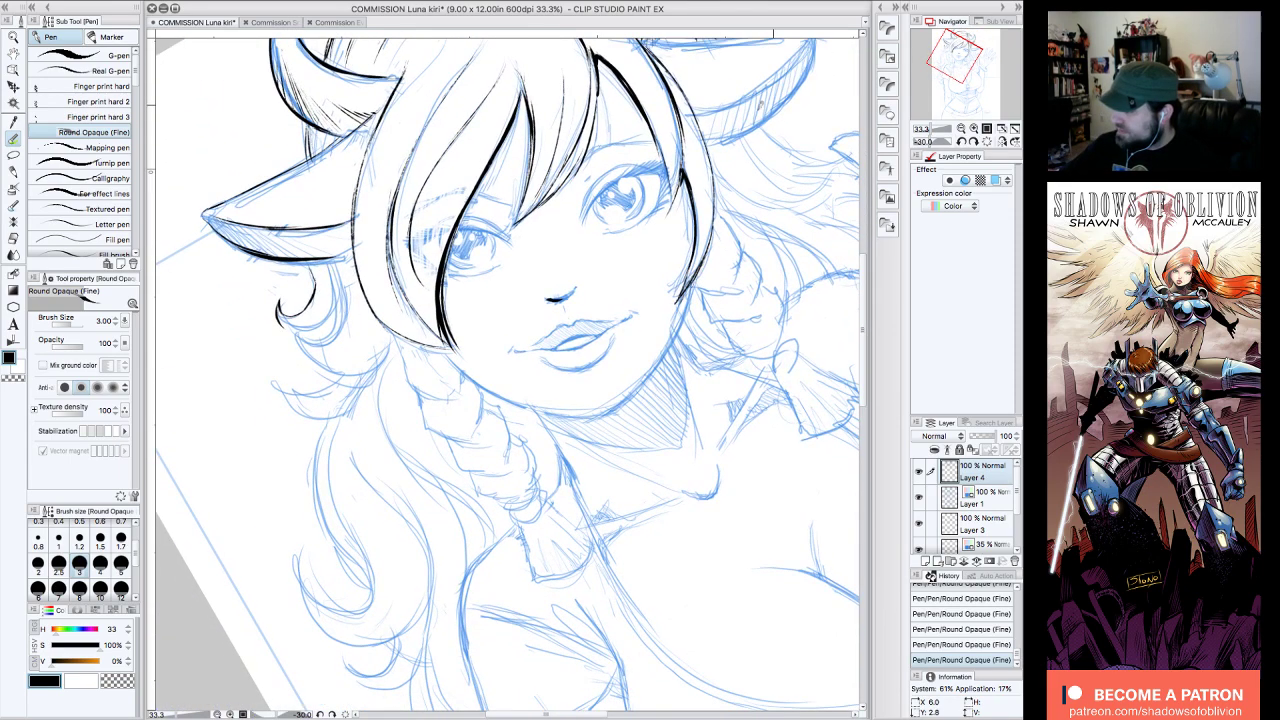
drag(282, 321, 326, 334)
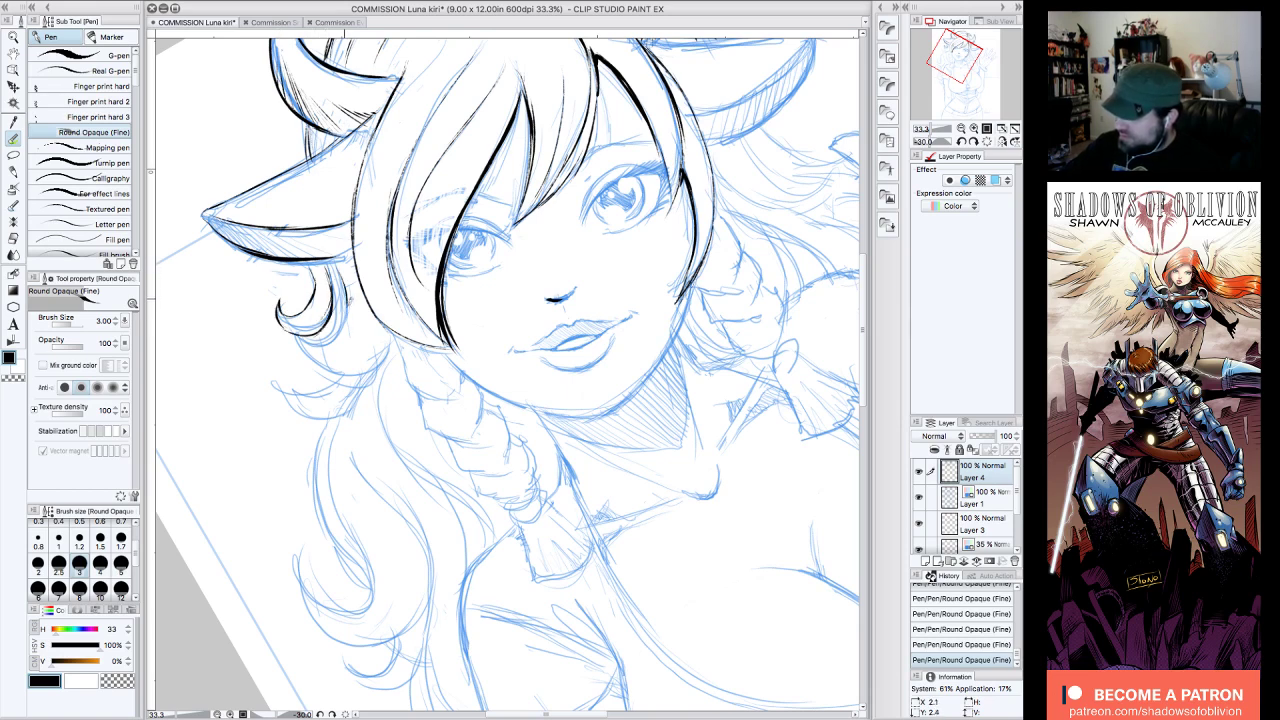
mouse_move(296, 333)
mouse_down()
mouse_move(362, 383)
mouse_move(377, 370)
mouse_move(345, 389)
mouse_move(320, 374)
mouse_up()
drag(327, 379, 373, 377)
mouse_move(275, 371)
mouse_down()
mouse_move(328, 401)
mouse_move(314, 421)
mouse_move(364, 391)
mouse_move(328, 424)
mouse_up()
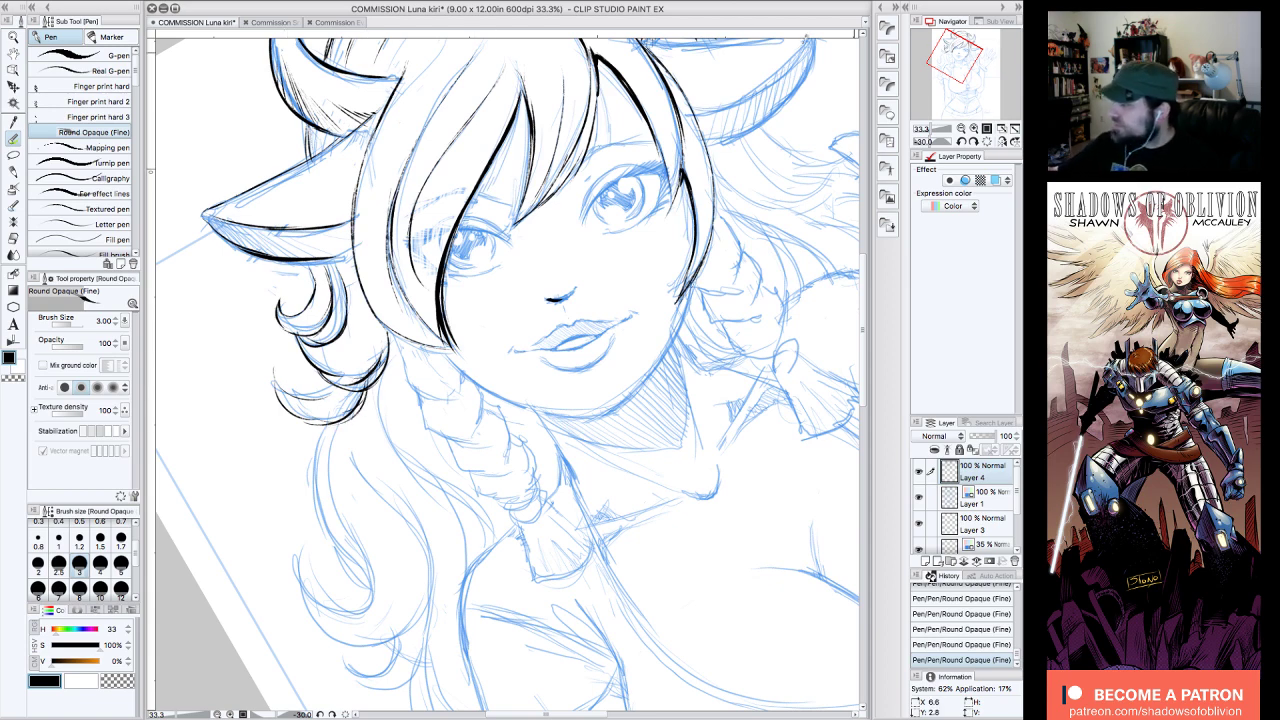
- Add fine strands along the outer part of the long bang sweeping past the covered eye
drag(428, 208, 462, 348)
drag(390, 128, 362, 282)
drag(448, 347, 384, 266)
drag(402, 326, 391, 182)
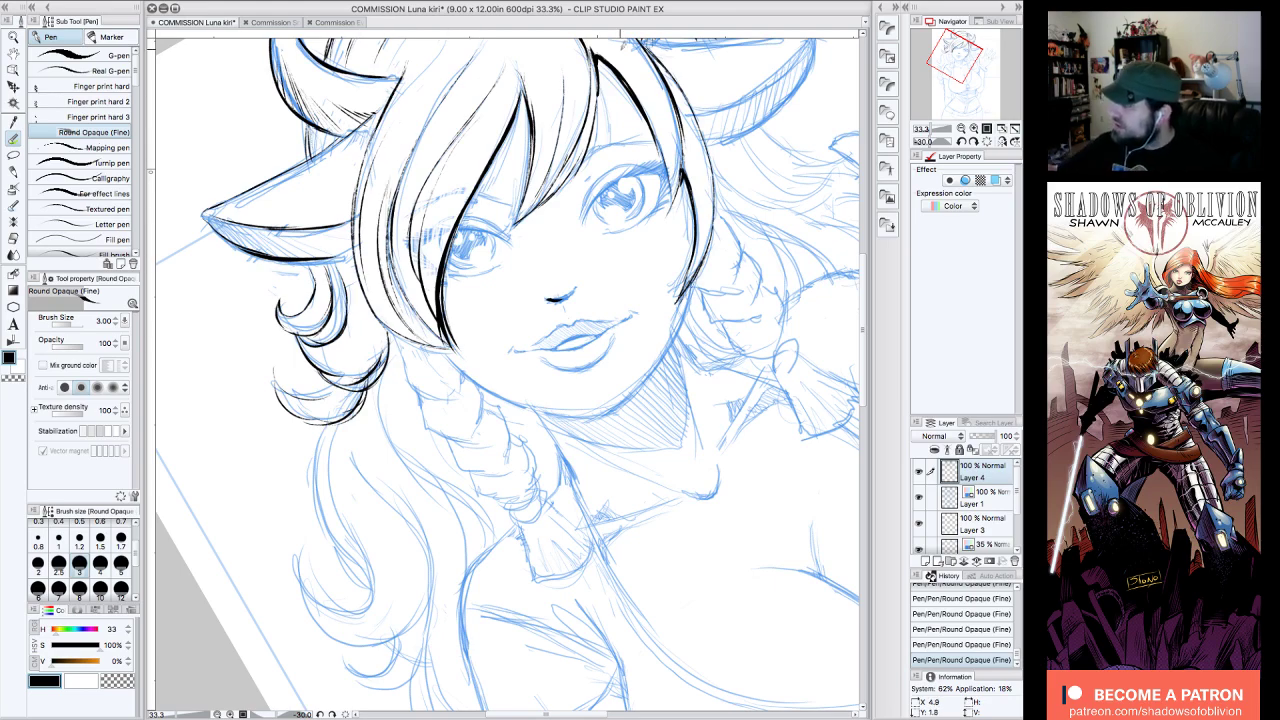
- Add fine strands to the pointed bangs in the middle of the forehead
drag(961, 65, 966, 57)
mouse_move(506, 193)
mouse_down()
mouse_move(522, 252)
mouse_move(488, 376)
mouse_up()
drag(526, 296, 498, 375)
mouse_move(550, 218)
mouse_down()
mouse_move(537, 295)
mouse_move(547, 256)
mouse_up()
mouse_move(530, 178)
mouse_down()
mouse_move(552, 236)
mouse_move(540, 307)
mouse_up()
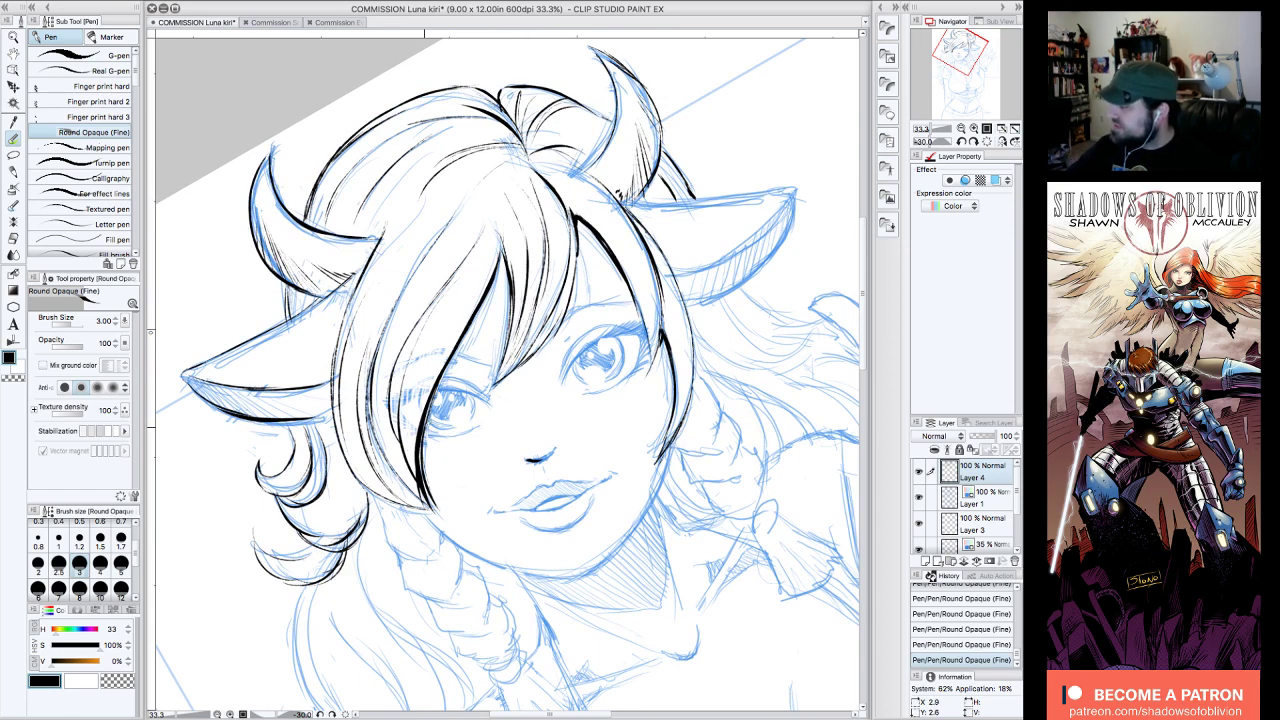
- Fill the side lock beside the uncovered eye with thin hair strands
mouse_move(608, 218)
mouse_down()
mouse_move(639, 268)
mouse_move(651, 343)
mouse_up()
drag(634, 236, 651, 356)
mouse_move(647, 267)
mouse_down()
mouse_move(655, 332)
mouse_move(684, 392)
mouse_up()
mouse_move(672, 290)
mouse_down()
mouse_move(678, 404)
mouse_move(668, 348)
mouse_up()
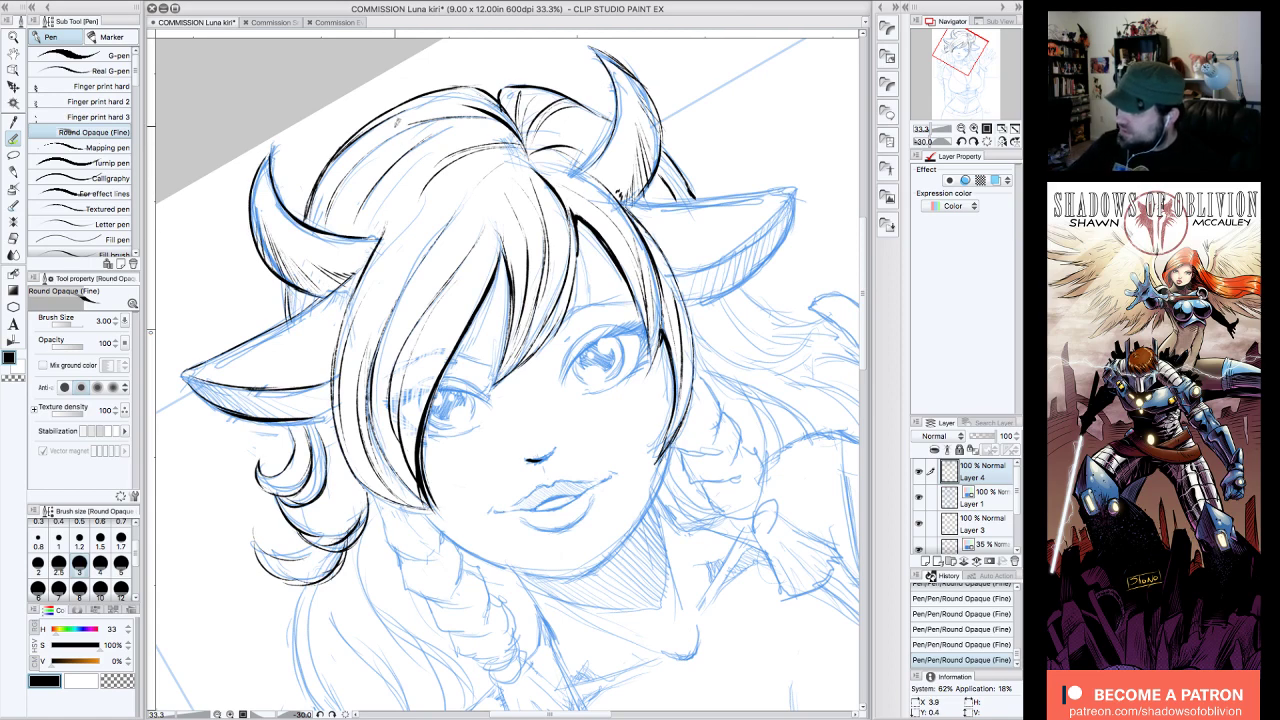
- Add fine strands to the back of the crown, the tied hair and the hair behind the horn
drag(436, 108, 313, 204)
drag(346, 160, 313, 228)
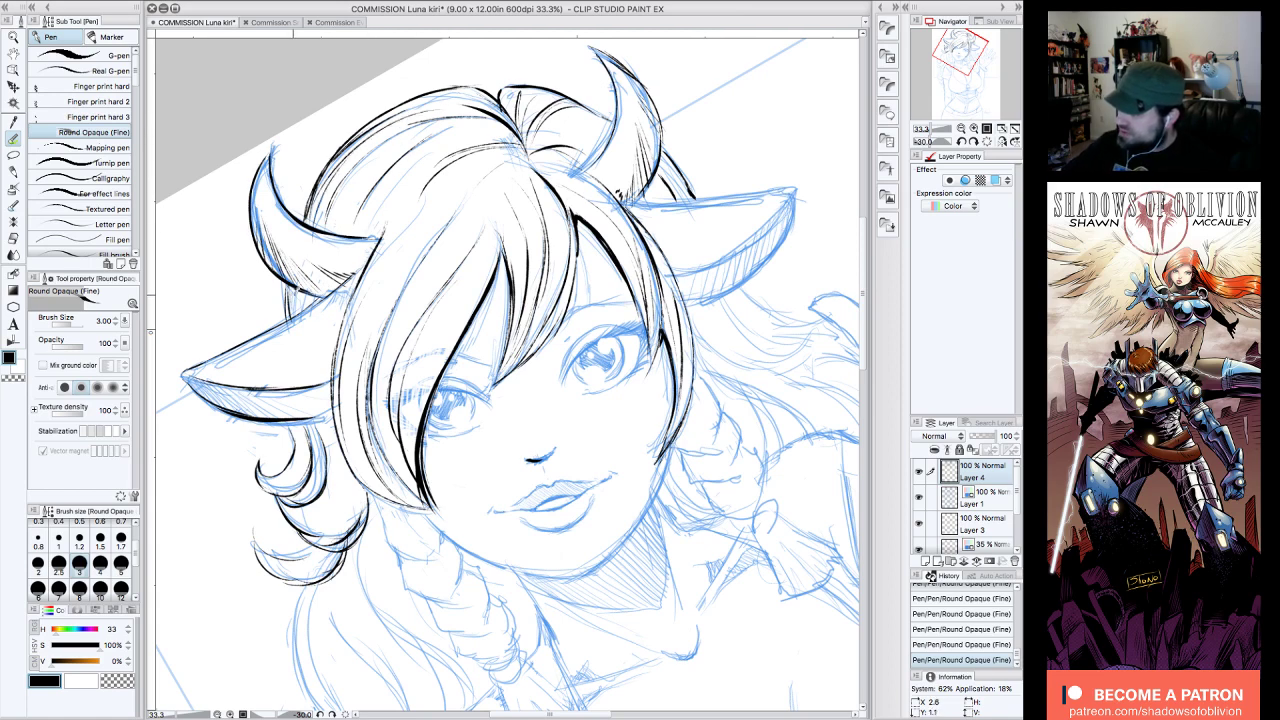
drag(556, 129, 590, 138)
drag(666, 174, 682, 195)
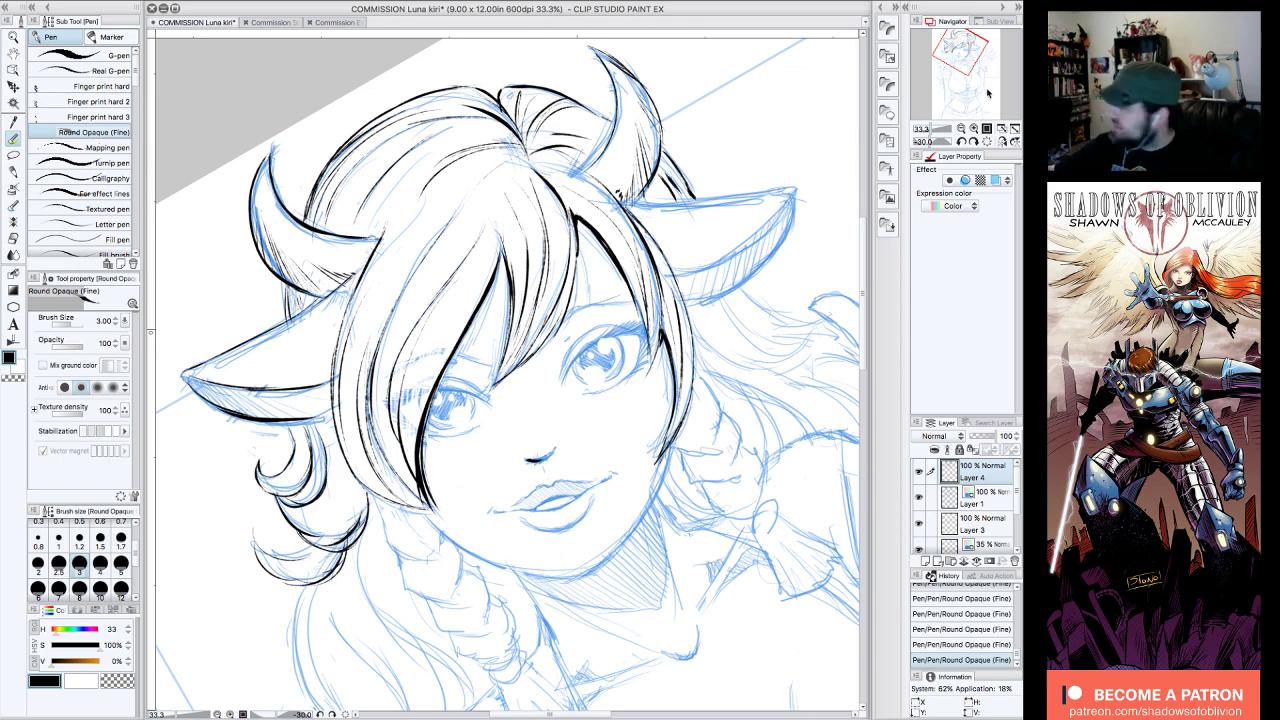
- Ink the braid on the covered-eye side from the bangs down to its tie, with strand lines inside its segments
click(988, 141)
scroll(507, 373, down, 3)
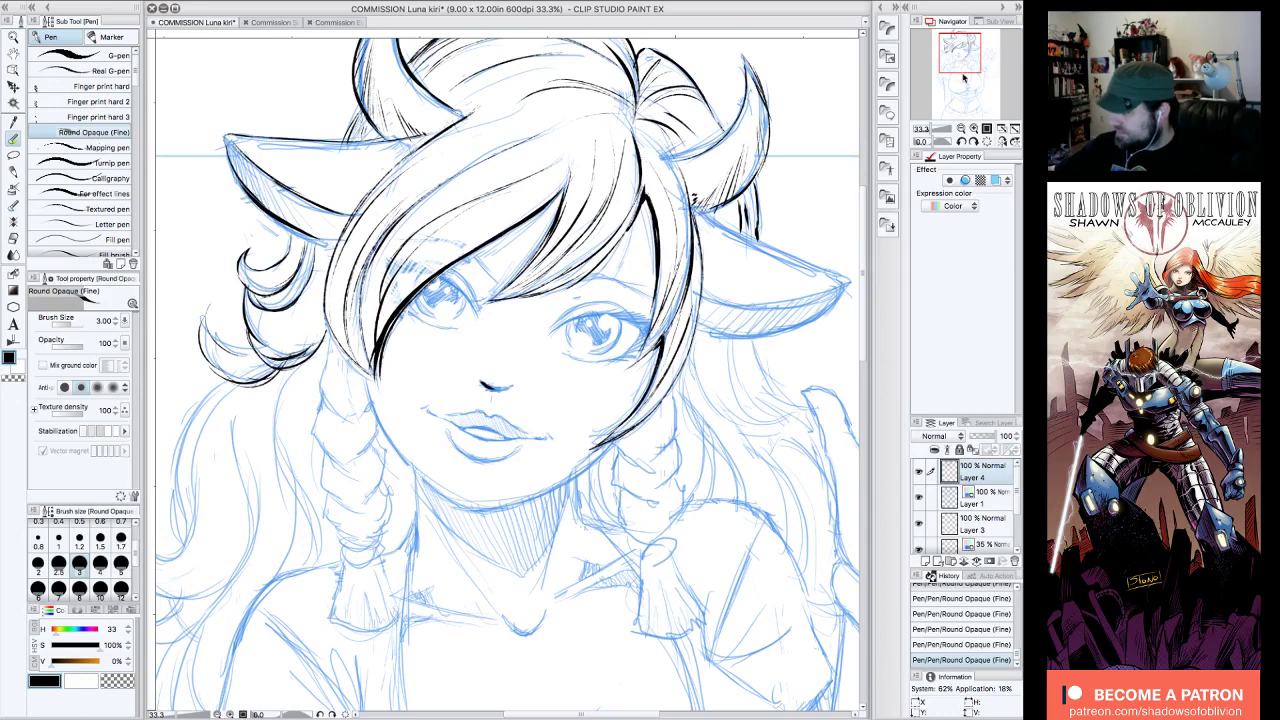
mouse_move(334, 325)
mouse_down()
mouse_move(328, 403)
mouse_move(342, 418)
mouse_move(373, 403)
mouse_move(315, 417)
mouse_move(321, 448)
mouse_move(348, 467)
mouse_up()
mouse_move(374, 424)
mouse_down()
mouse_move(356, 460)
mouse_move(374, 444)
mouse_move(322, 470)
mouse_move(358, 506)
mouse_move(376, 500)
mouse_move(381, 430)
mouse_move(385, 486)
mouse_move(328, 510)
mouse_move(330, 534)
mouse_move(368, 544)
mouse_move(394, 510)
mouse_move(370, 538)
mouse_move(384, 538)
mouse_up()
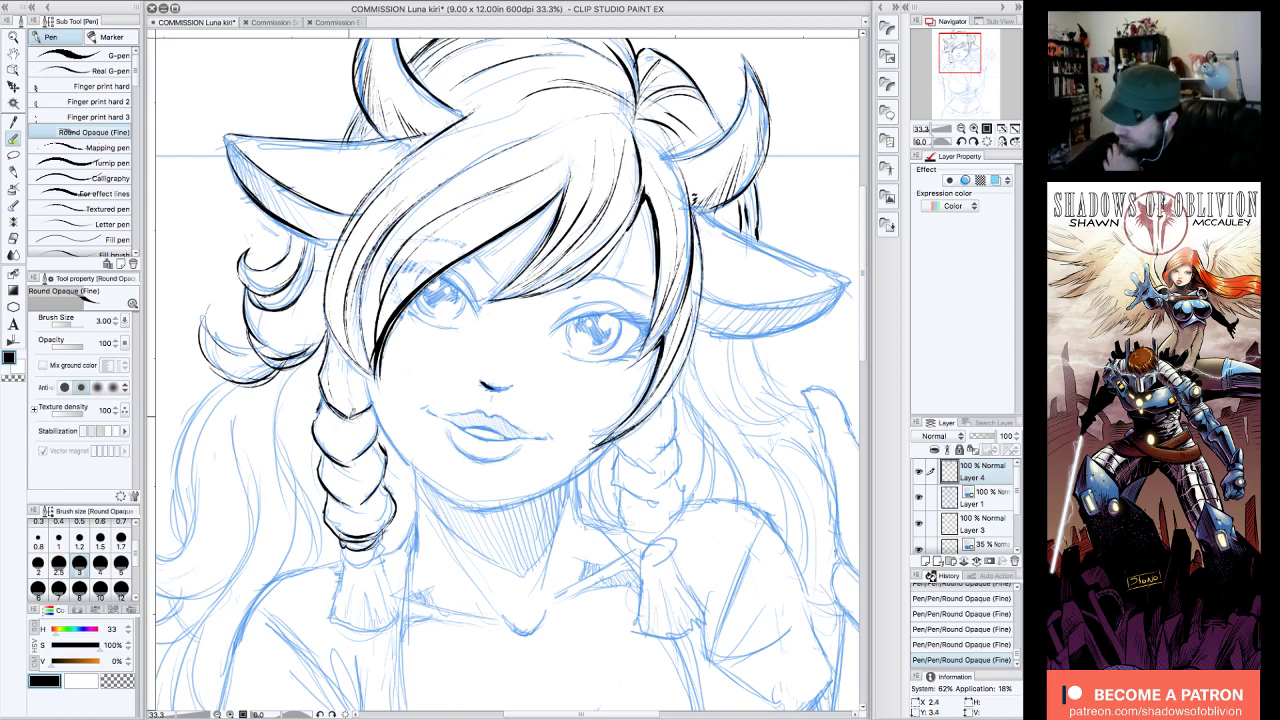
mouse_move(354, 416)
mouse_down()
mouse_move(362, 382)
mouse_move(346, 463)
mouse_up()
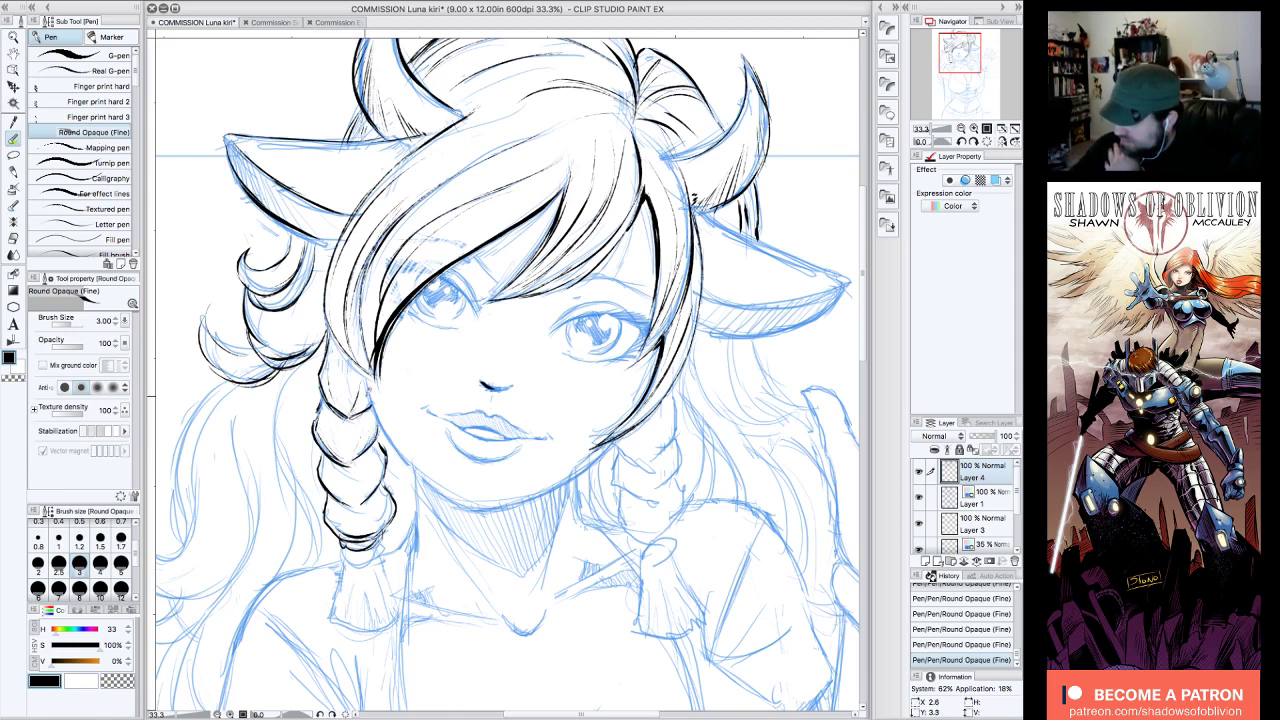
mouse_move(323, 458)
mouse_down()
mouse_move(354, 500)
mouse_move(350, 531)
mouse_move(389, 493)
mouse_move(362, 532)
mouse_up()
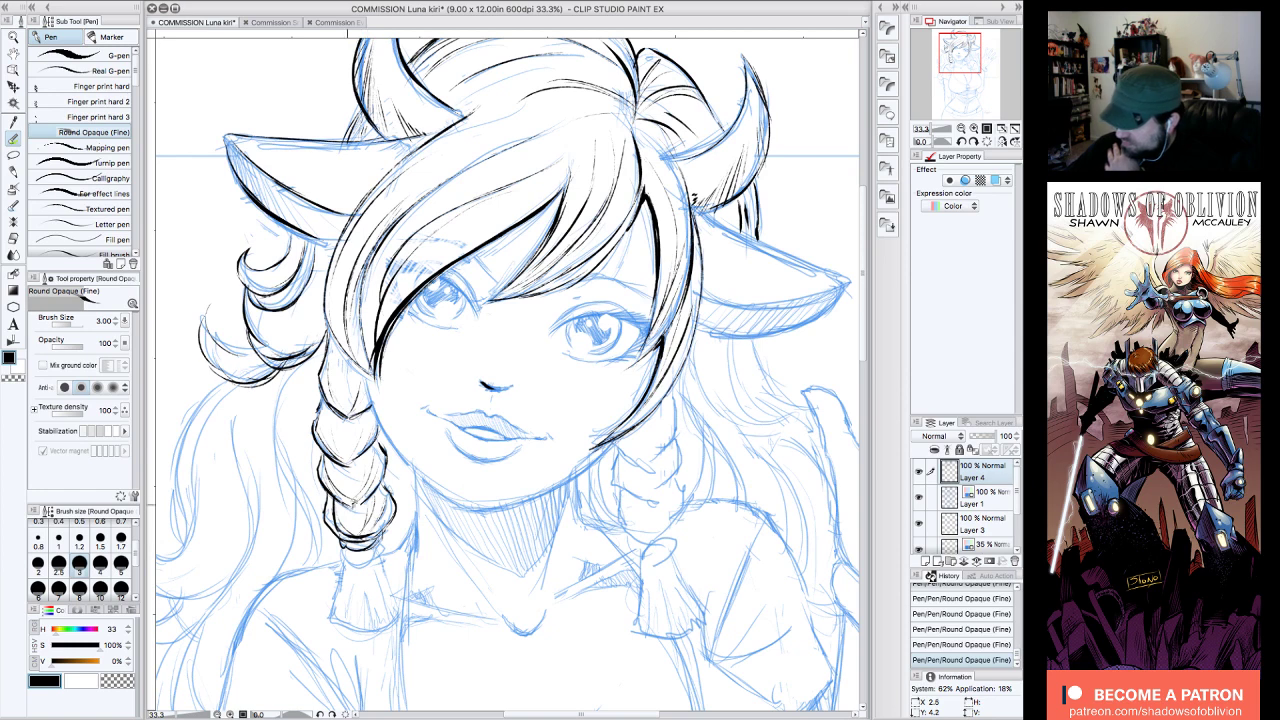
drag(335, 322, 362, 376)
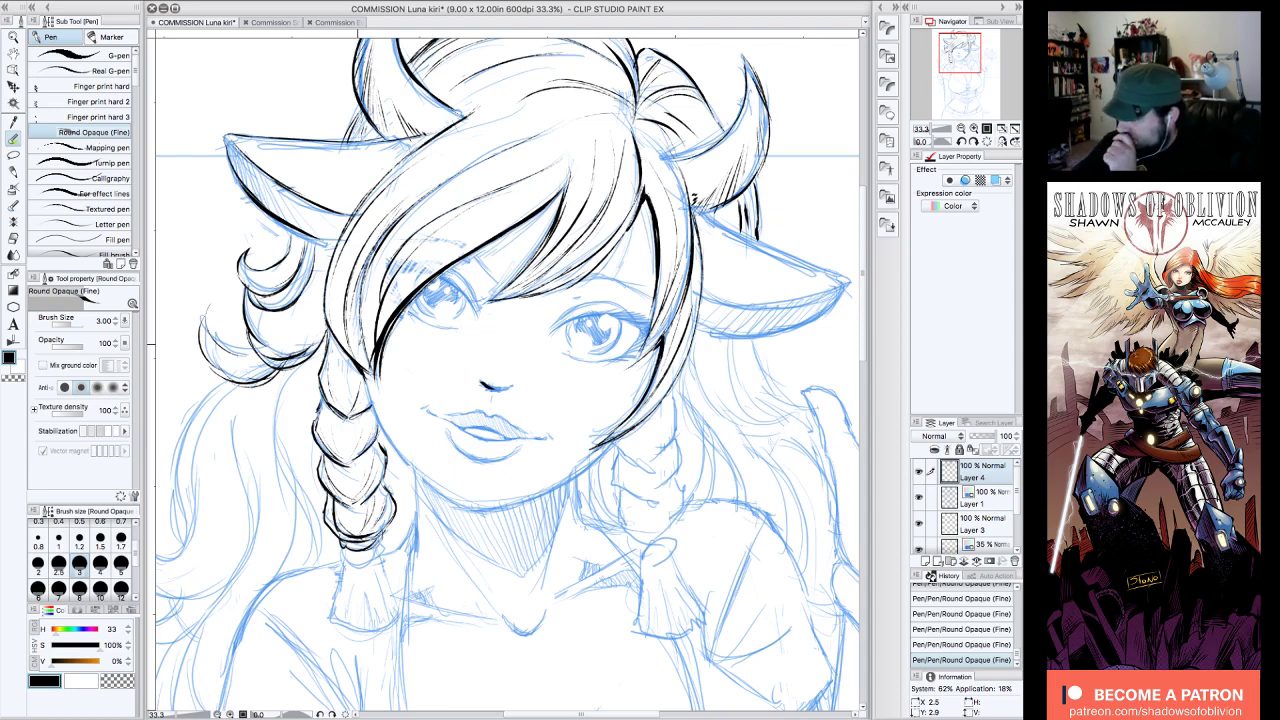
- Ink the long wavy strands of loose hair beside and behind the braid
mouse_move(300, 371)
mouse_down()
mouse_move(277, 422)
mouse_move(275, 409)
mouse_move(316, 549)
mouse_move(296, 480)
mouse_up()
mouse_move(315, 550)
mouse_down()
mouse_move(312, 495)
mouse_move(272, 391)
mouse_move(203, 315)
mouse_move(318, 540)
mouse_up()
drag(243, 396, 232, 560)
drag(256, 505, 233, 586)
drag(250, 458, 258, 530)
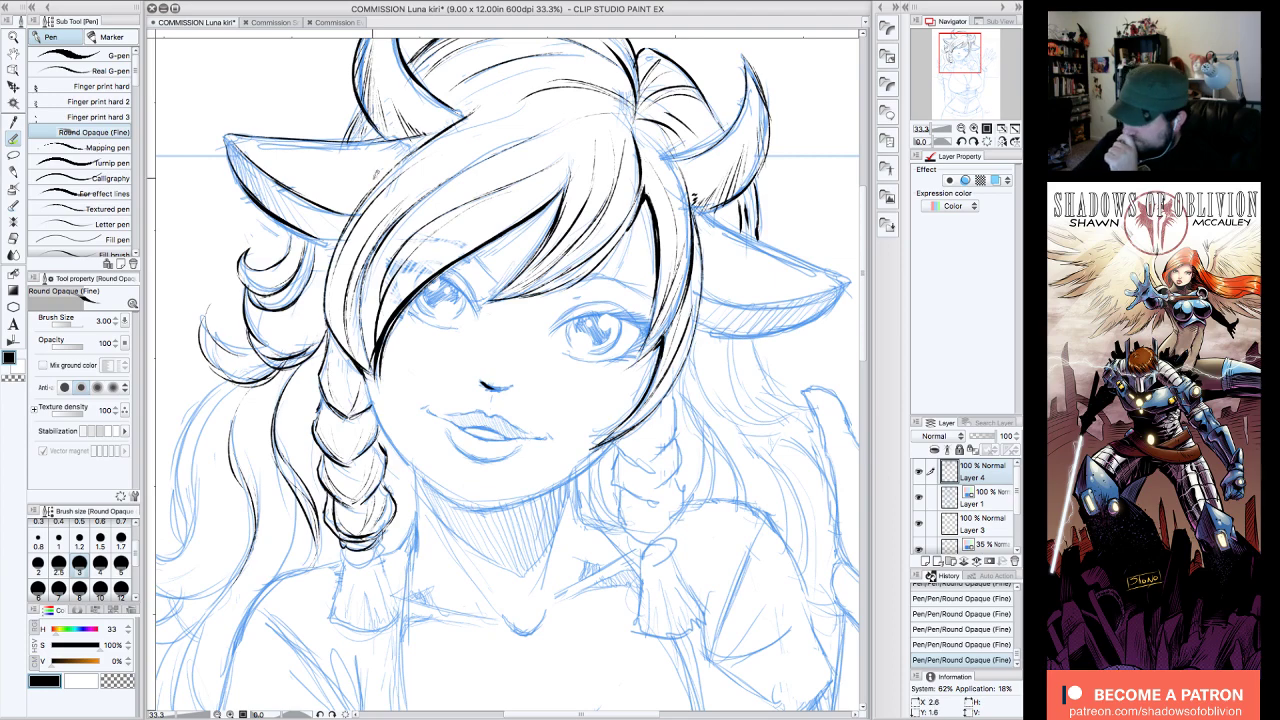
drag(249, 386, 249, 455)
drag(394, 453, 397, 541)
- Ink the outer curling locks of the loose hair and fill the mass with flowing inner strands
drag(961, 53, 955, 56)
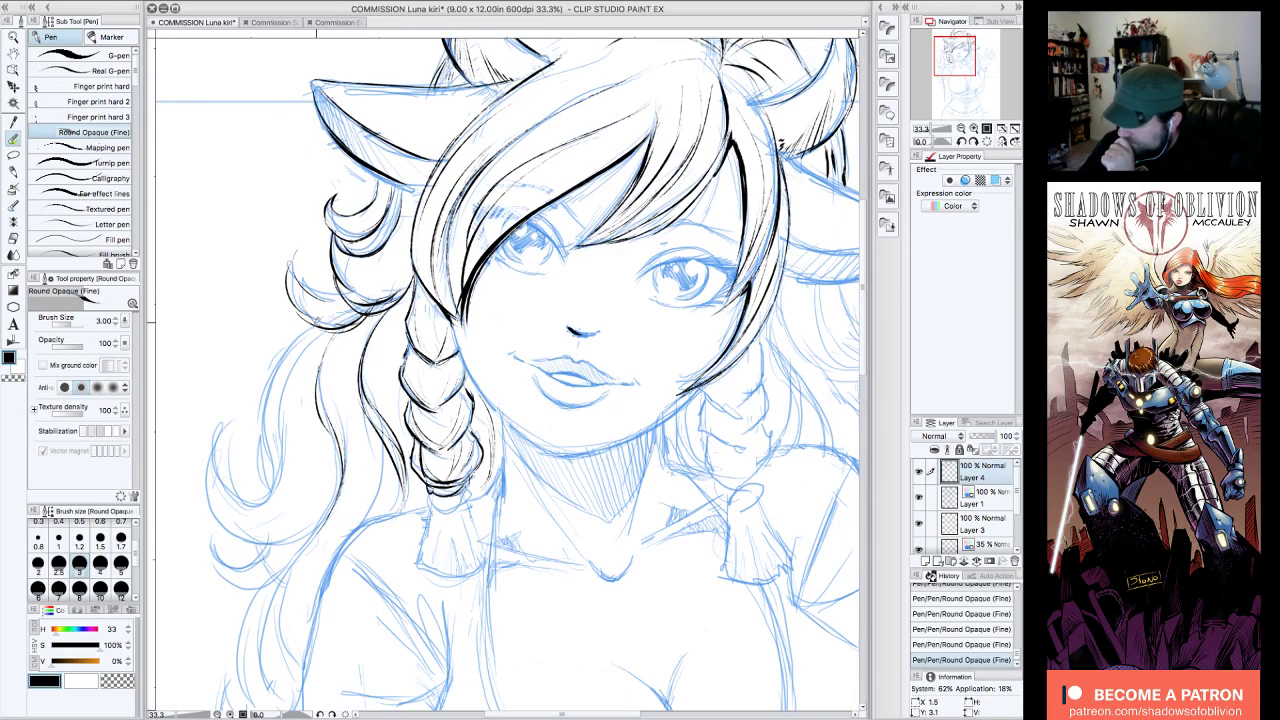
mouse_move(312, 330)
mouse_down()
mouse_move(266, 398)
mouse_move(268, 490)
mouse_move(218, 462)
mouse_move(217, 514)
mouse_move(248, 544)
mouse_up()
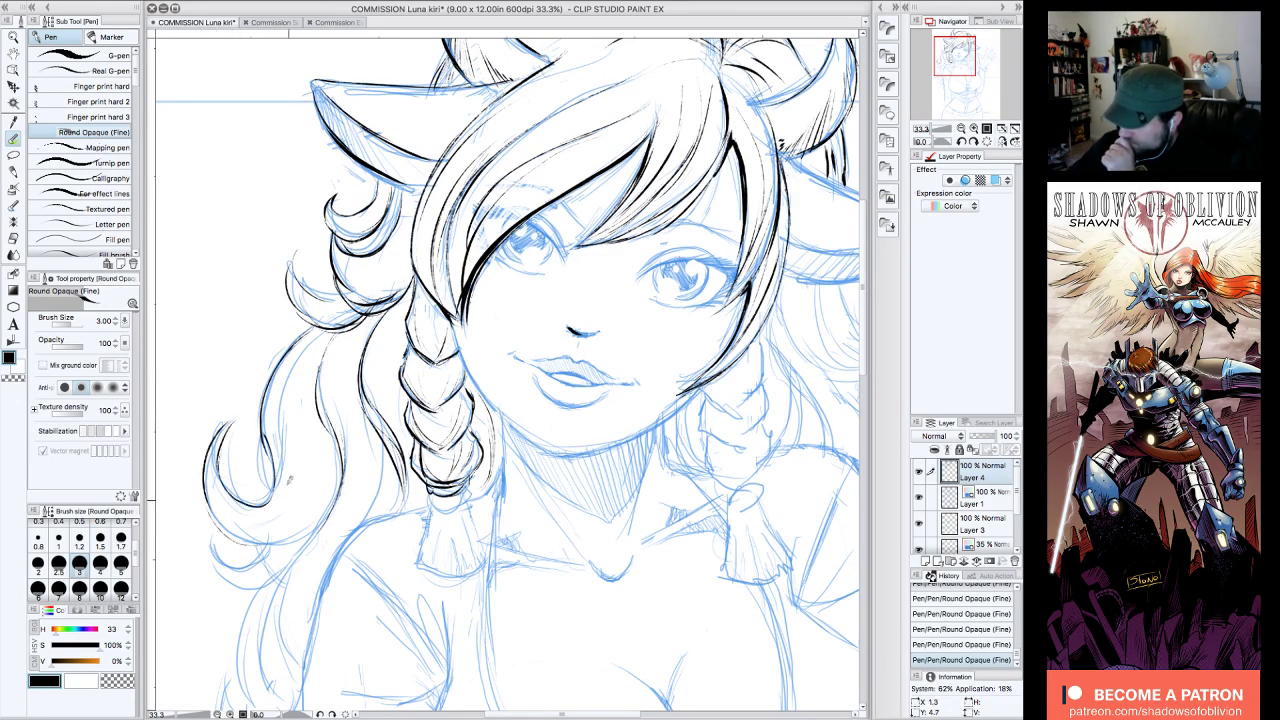
mouse_move(212, 446)
mouse_down()
mouse_move(244, 524)
mouse_move(298, 528)
mouse_up()
drag(282, 374, 322, 534)
drag(308, 440, 302, 526)
mouse_move(312, 344)
mouse_down()
mouse_move(292, 450)
mouse_move(332, 478)
mouse_move(334, 518)
mouse_up()
mouse_move(354, 358)
mouse_down()
mouse_move(388, 492)
mouse_move(362, 524)
mouse_up()
mouse_move(378, 442)
mouse_down()
mouse_move(368, 520)
mouse_move(284, 572)
mouse_up()
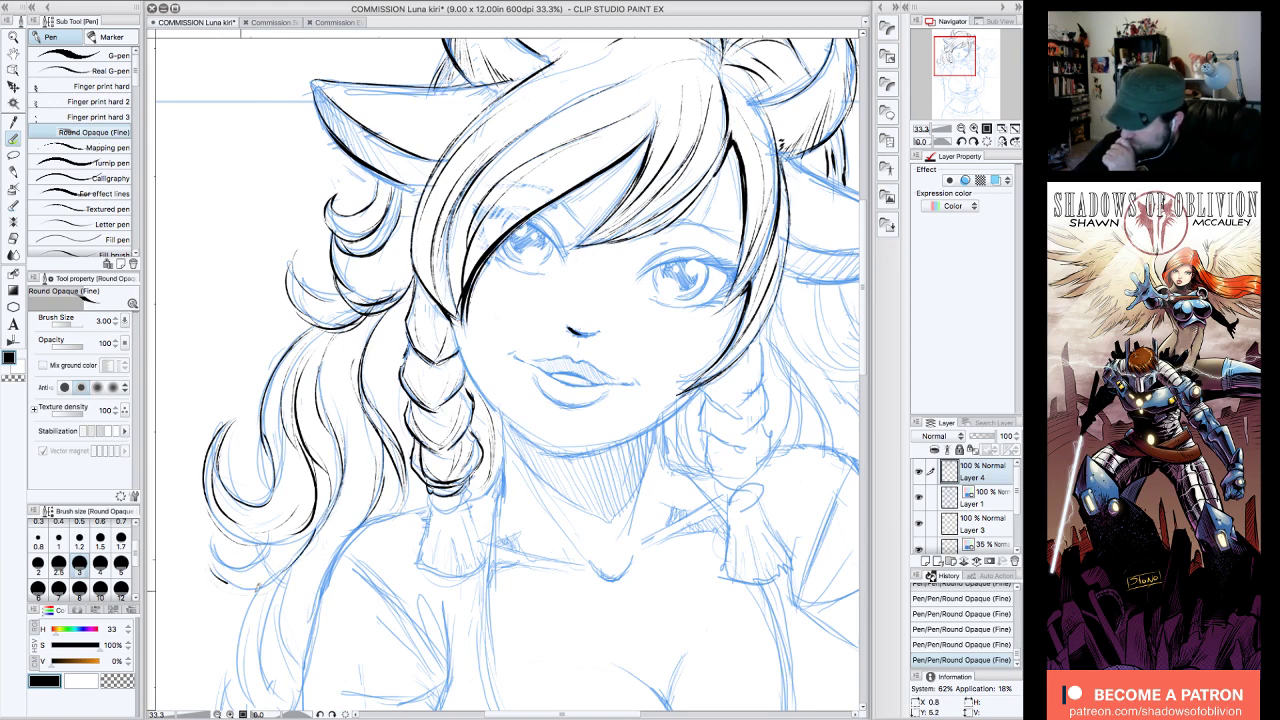
- Review the full figure by toggling the visibility of the ink on Layer 4 and the sketch on Layer 1
click(960, 55)
mouse_move(962, 60)
mouse_down()
mouse_move(973, 58)
mouse_move(972, 80)
mouse_move(961, 62)
mouse_move(970, 92)
mouse_up()
click(961, 128)
click(962, 128)
click(919, 474)
click(919, 474)
click(919, 497)
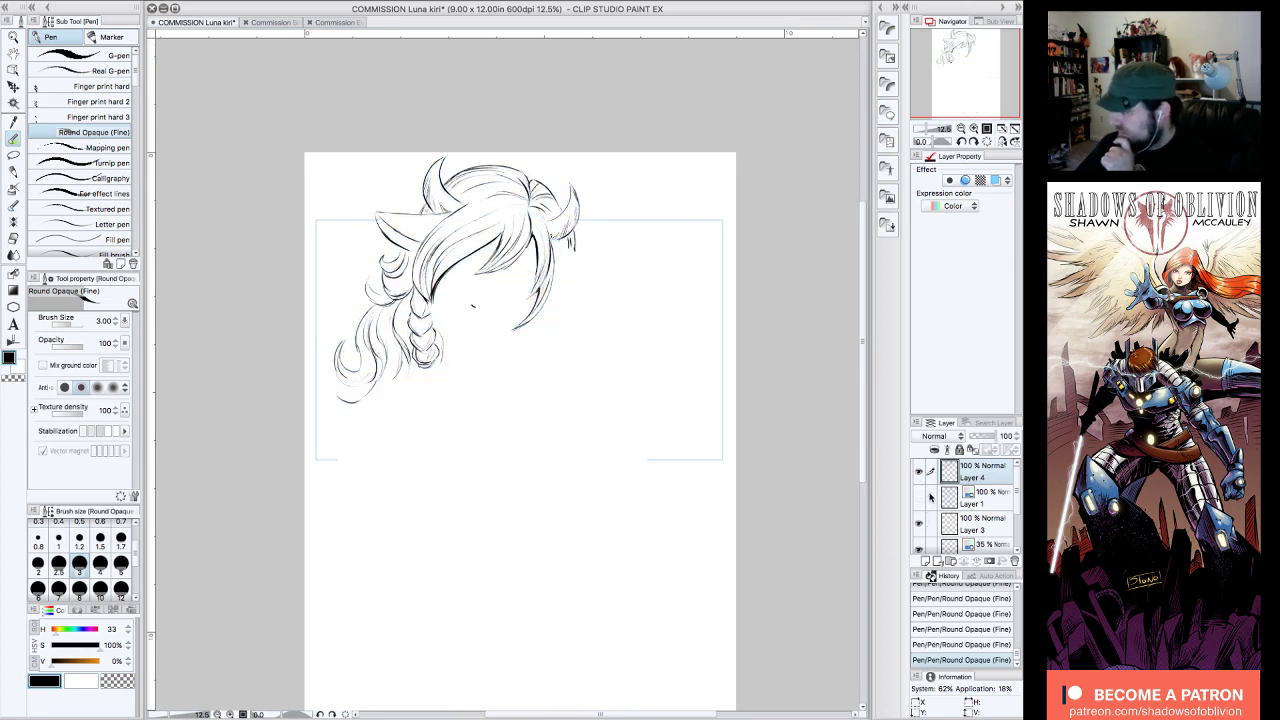
click(919, 498)
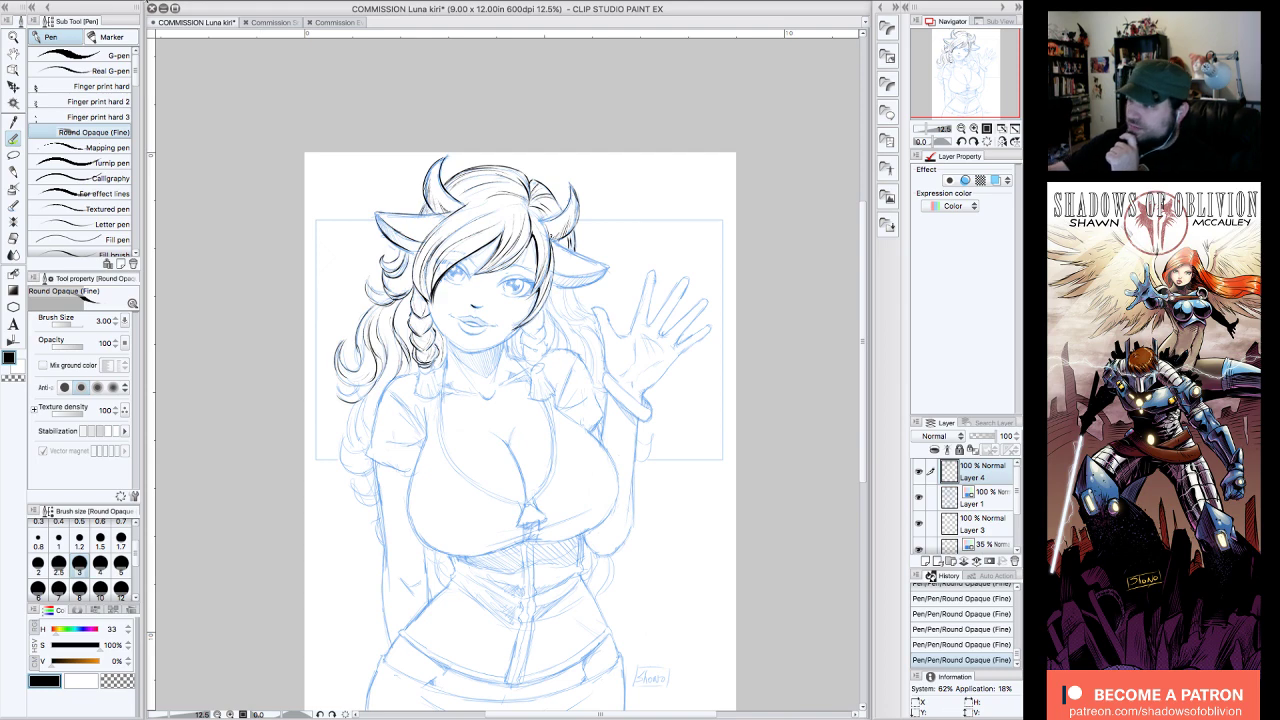
- Save the commission document
click(142, 1)
click(166, 77)
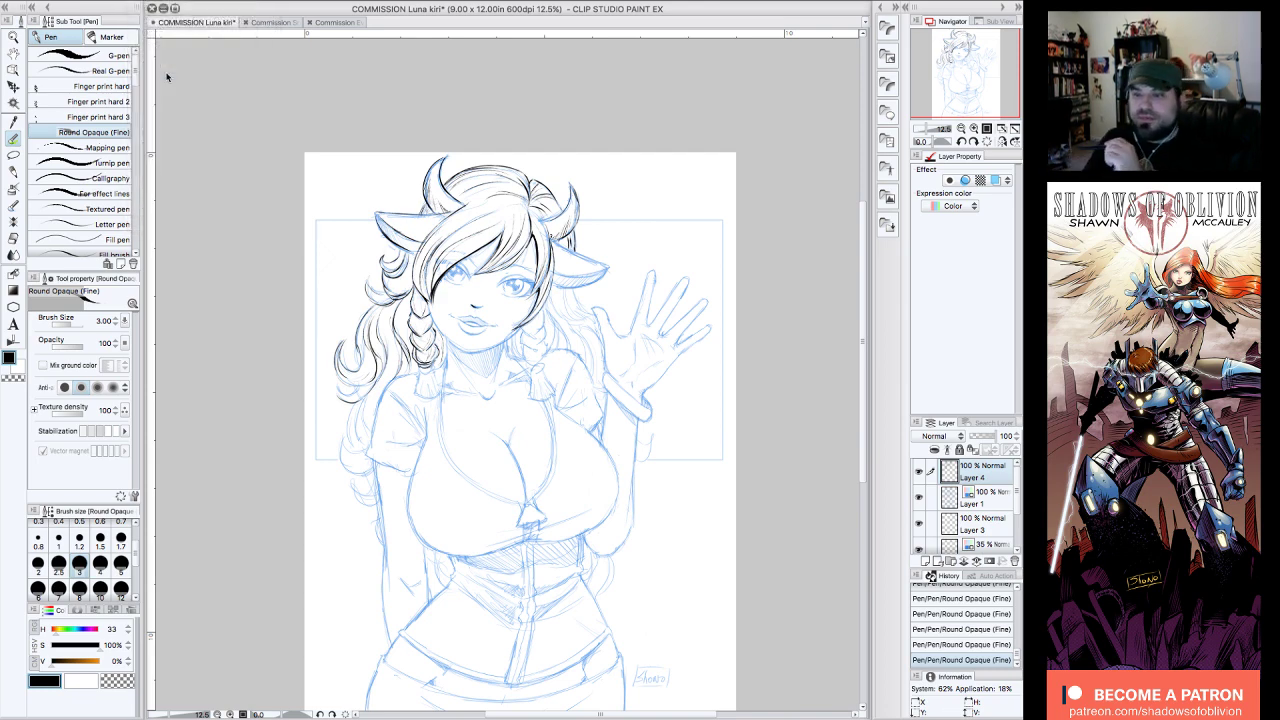
key(super+Tab)
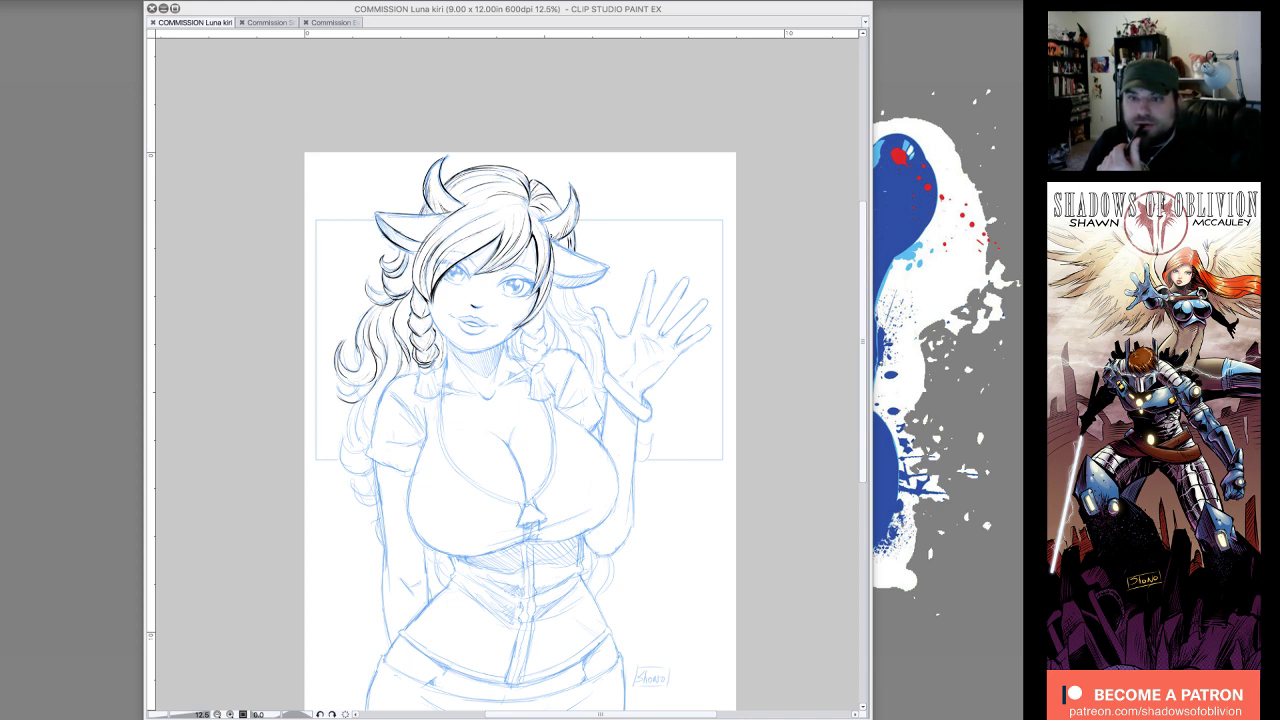
key(Tab)
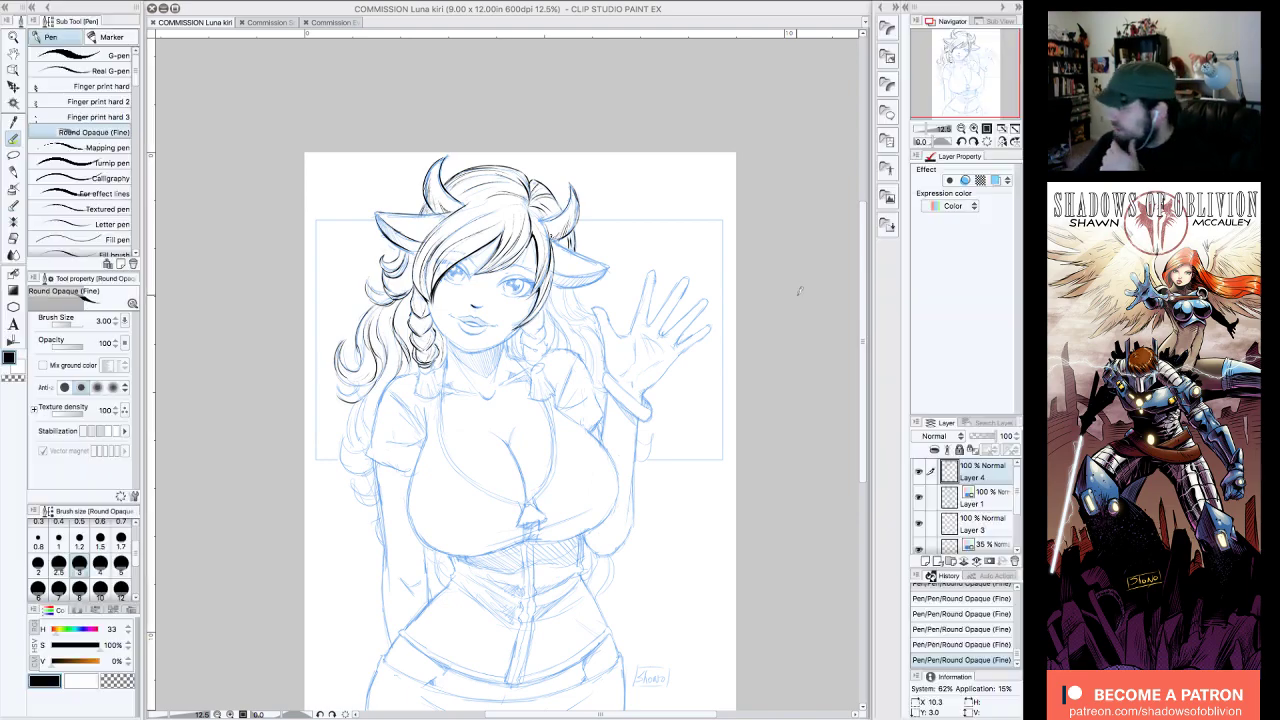
- Ink the outline of the cow ear on the waving-hand side of the head
click(974, 129)
drag(977, 77, 984, 52)
click(974, 142)
click(974, 142)
drag(442, 216, 484, 282)
drag(446, 238, 515, 318)
mouse_move(410, 268)
mouse_down()
mouse_move(438, 300)
mouse_move(513, 320)
mouse_up()
- Erase a stray bit of ink near that ear and refine the ear's outer edge and tip with pen strokes
click(962, 142)
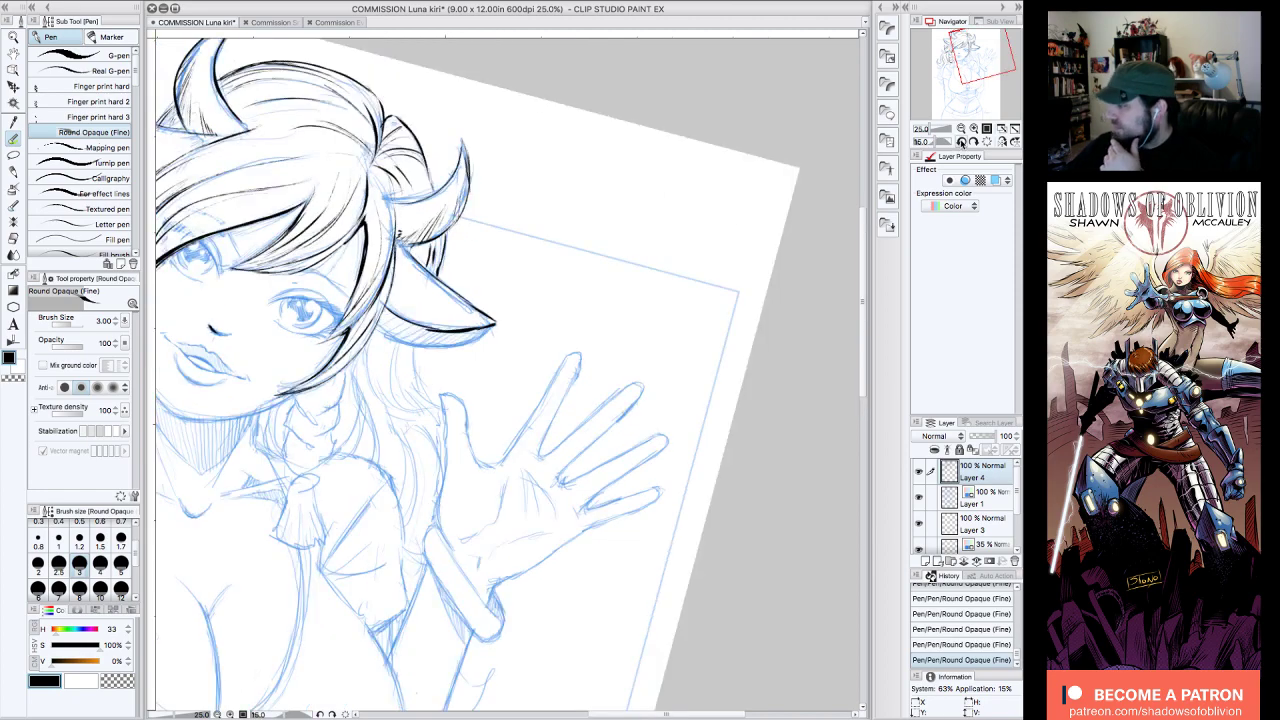
click(962, 142)
click(962, 142)
click(962, 142)
click(962, 142)
click(962, 142)
mouse_move(448, 448)
mouse_down()
mouse_move(463, 393)
mouse_move(438, 447)
mouse_up()
mouse_move(457, 373)
mouse_down()
mouse_move(469, 402)
mouse_move(442, 478)
mouse_up()
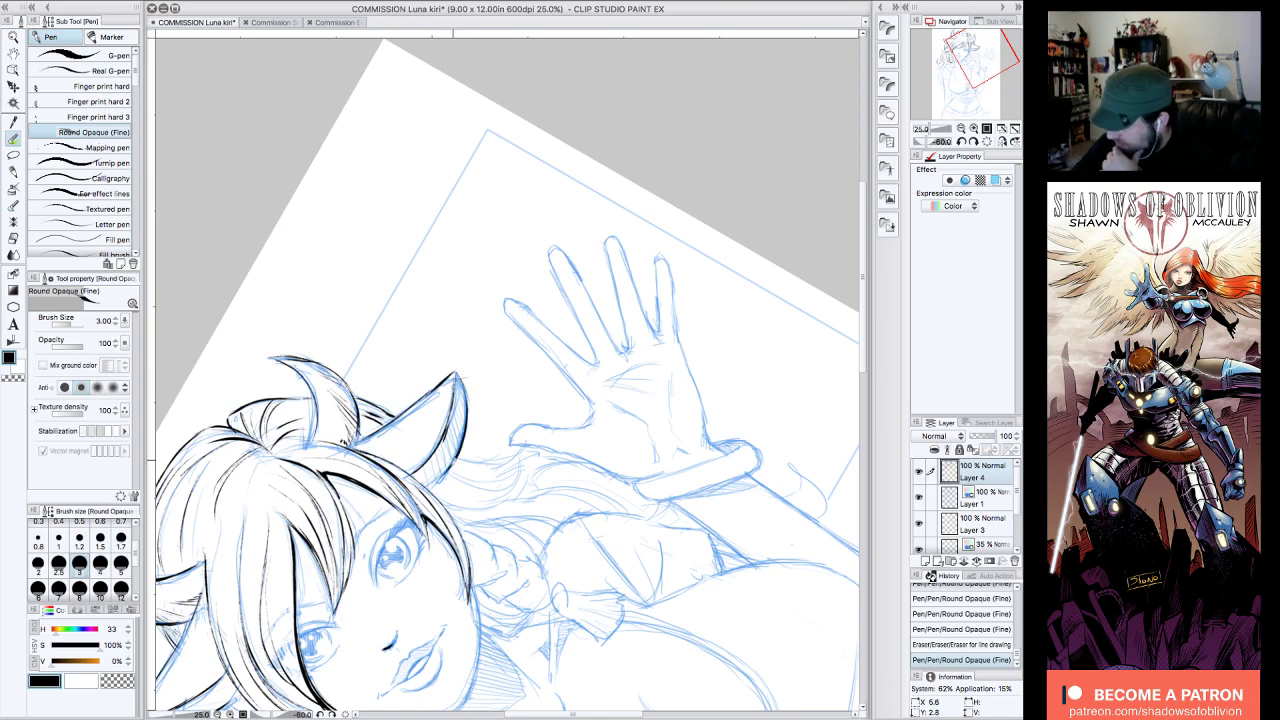
- Ink the loose hair strands flowing down beneath the ear on the waving-hand side
click(987, 142)
drag(965, 65, 963, 70)
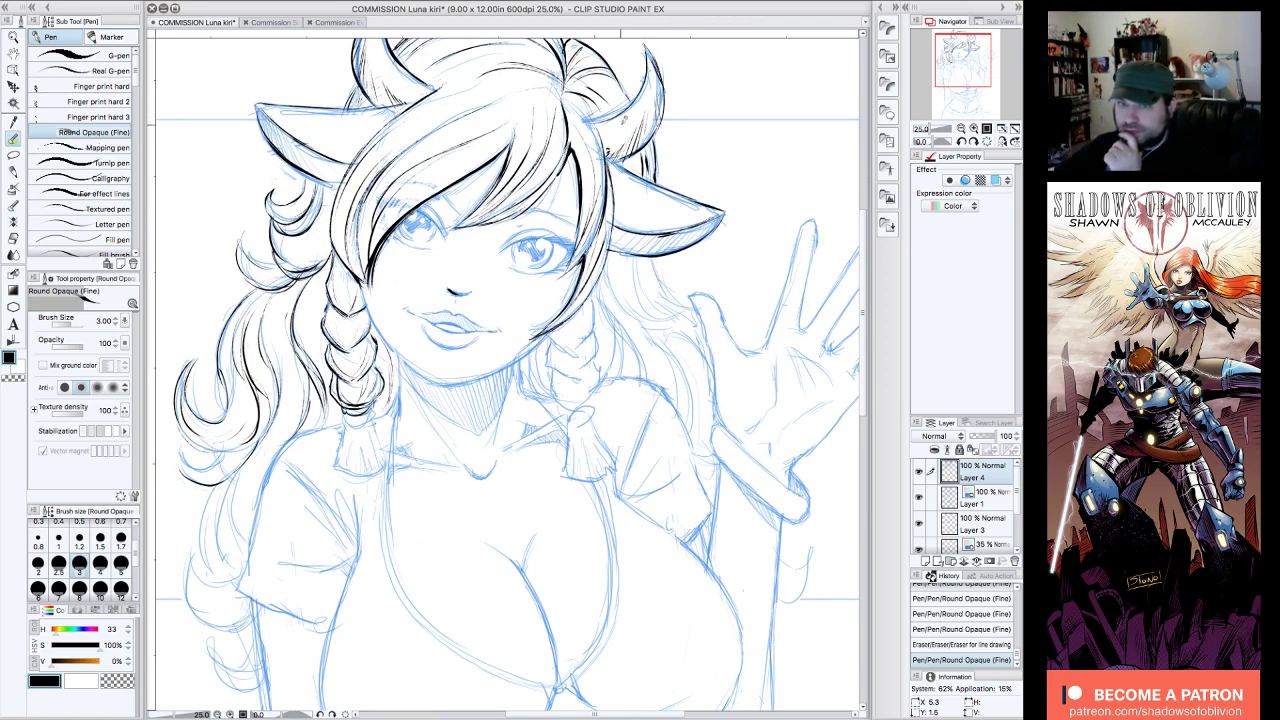
mouse_move(638, 250)
mouse_down()
mouse_move(626, 316)
mouse_move(636, 326)
mouse_up()
mouse_move(605, 273)
mouse_down()
mouse_move(606, 312)
mouse_move(637, 337)
mouse_up()
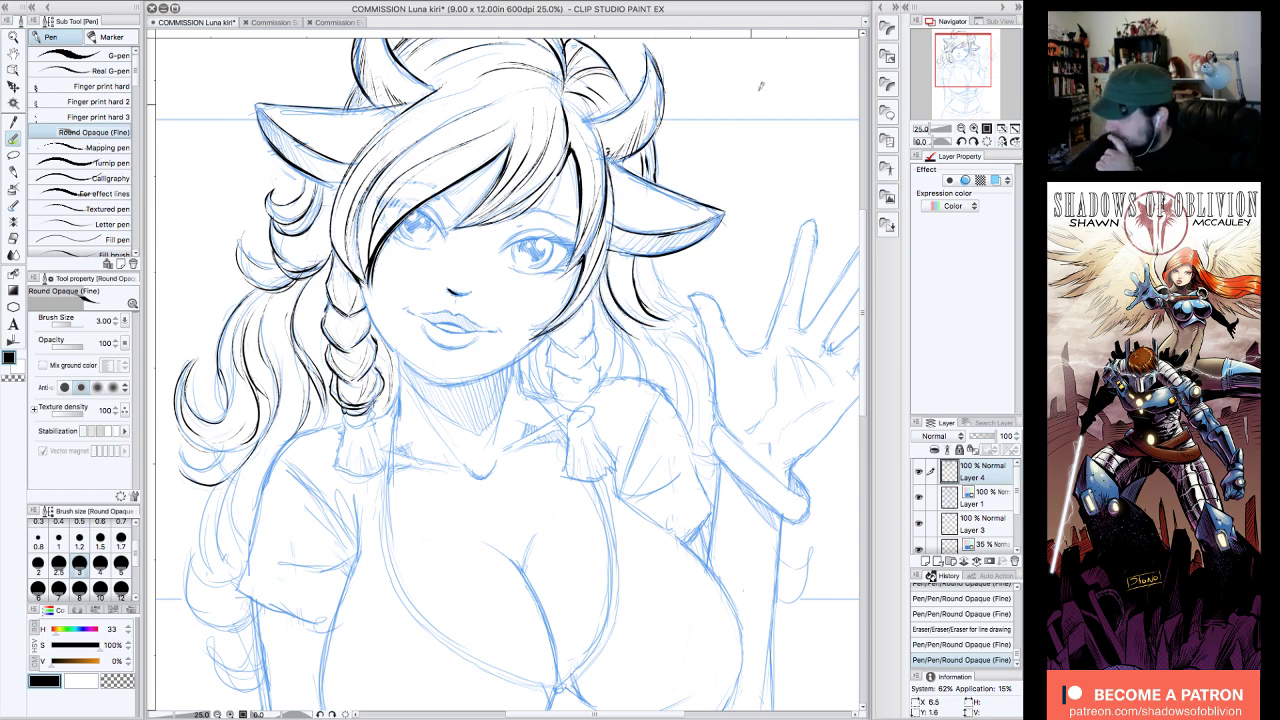
- Ink the interwoven segments of the braid on the waving-hand side and add strand detail to both braids
drag(558, 342, 580, 352)
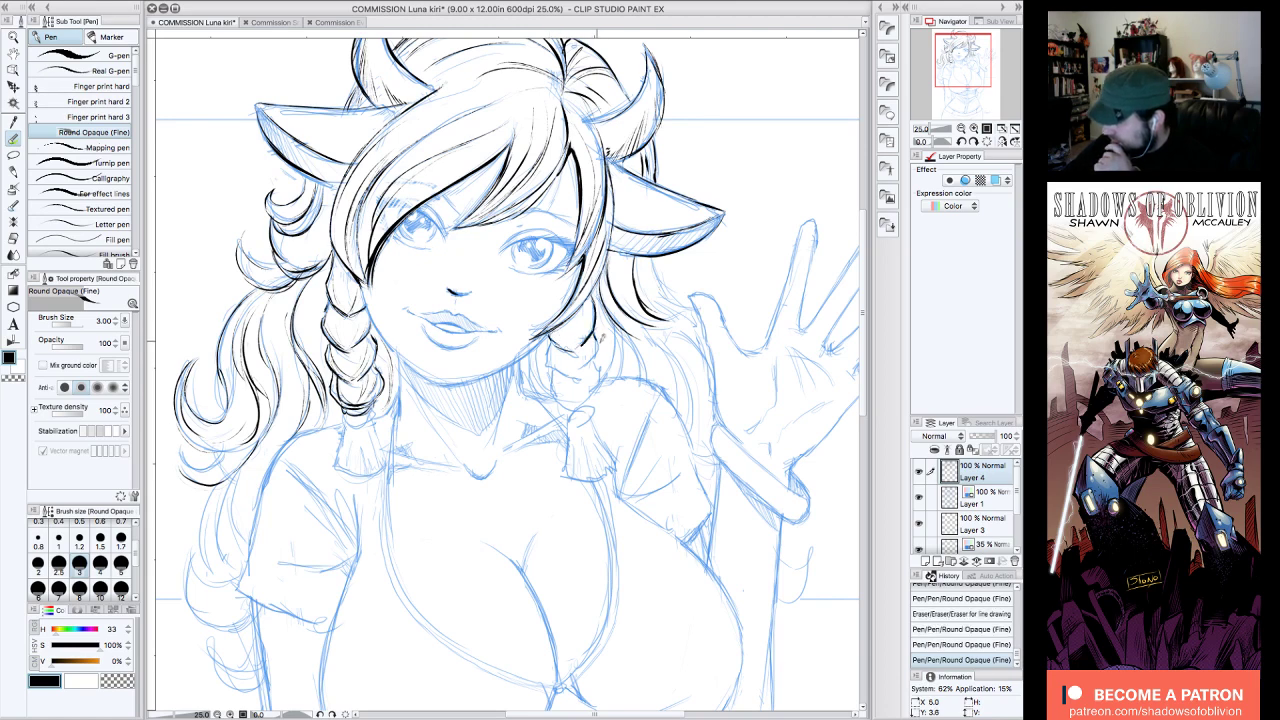
mouse_move(549, 348)
mouse_down()
mouse_move(582, 380)
mouse_move(602, 375)
mouse_move(577, 403)
mouse_up()
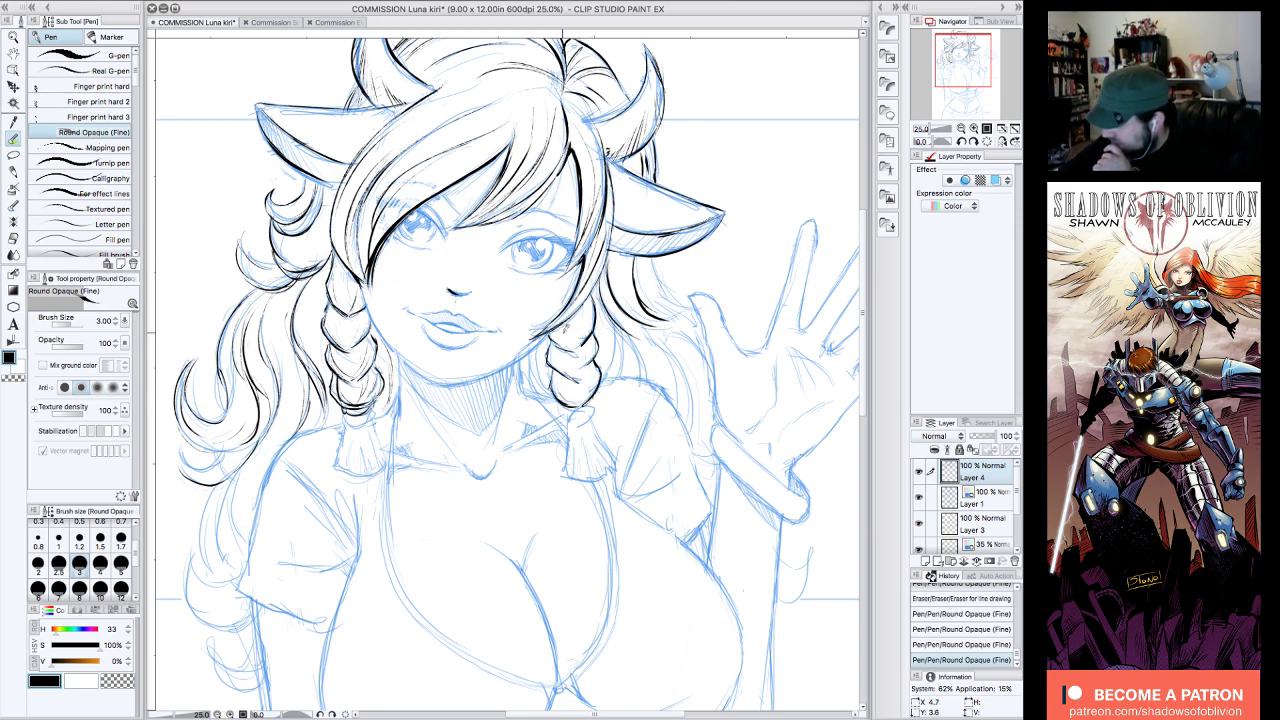
mouse_move(591, 306)
mouse_down()
mouse_move(583, 342)
mouse_move(556, 361)
mouse_up()
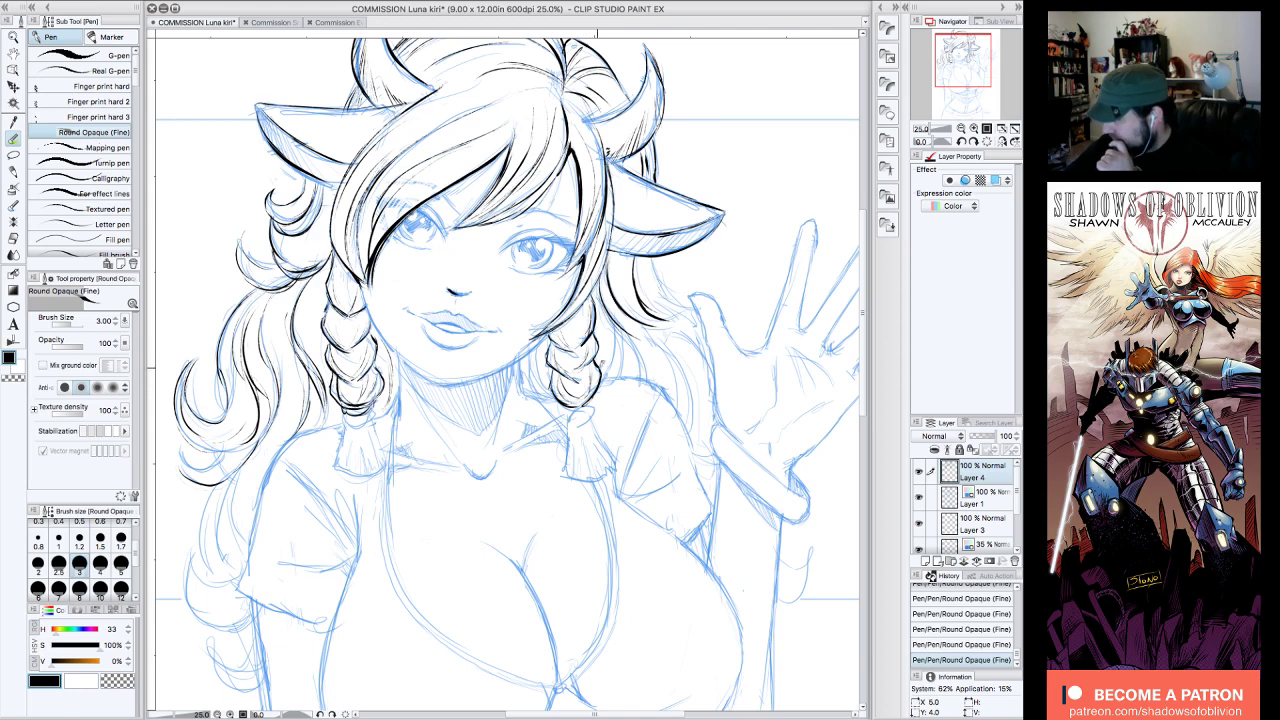
drag(586, 338, 578, 366)
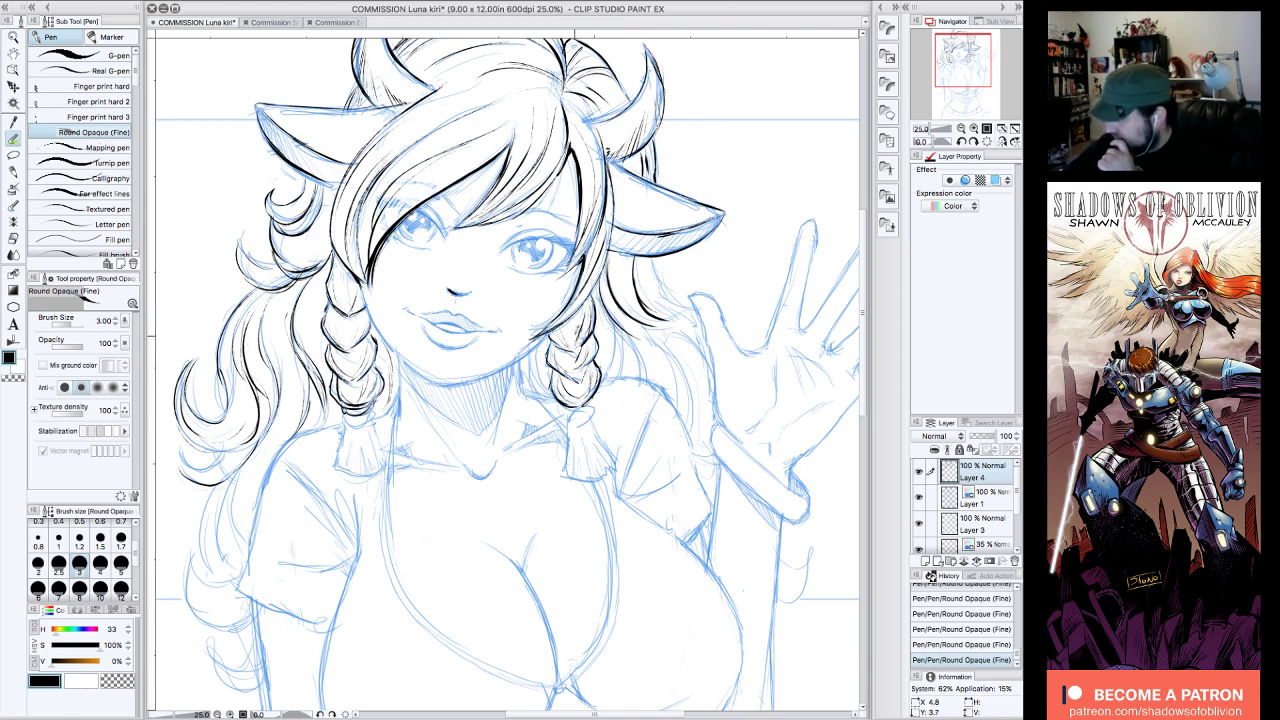
drag(338, 270, 346, 308)
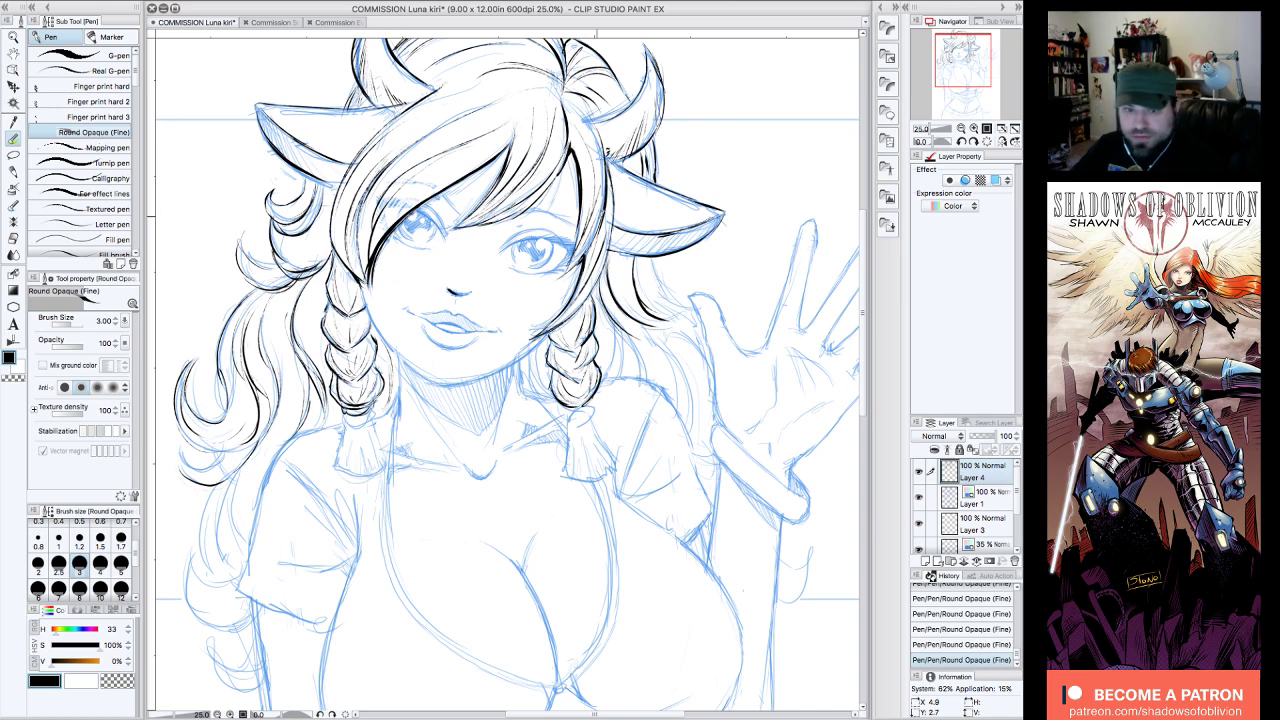
- Ink the hair ties and fringed tassel ends of both braids
drag(569, 414, 591, 417)
mouse_move(348, 422)
mouse_down()
mouse_move(371, 419)
mouse_move(335, 465)
mouse_up()
drag(335, 465, 348, 468)
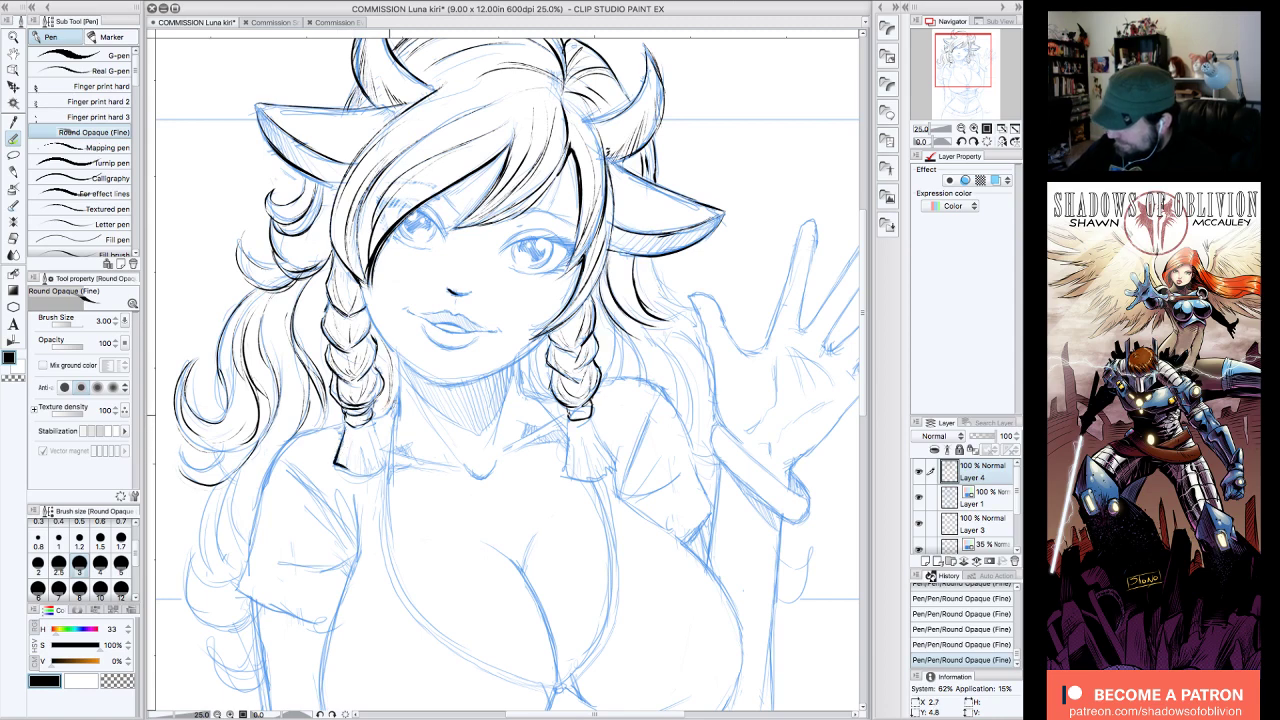
mouse_move(595, 419)
mouse_down()
mouse_move(617, 468)
mouse_move(567, 446)
mouse_move(567, 477)
mouse_move(618, 478)
mouse_up()
drag(592, 430, 604, 466)
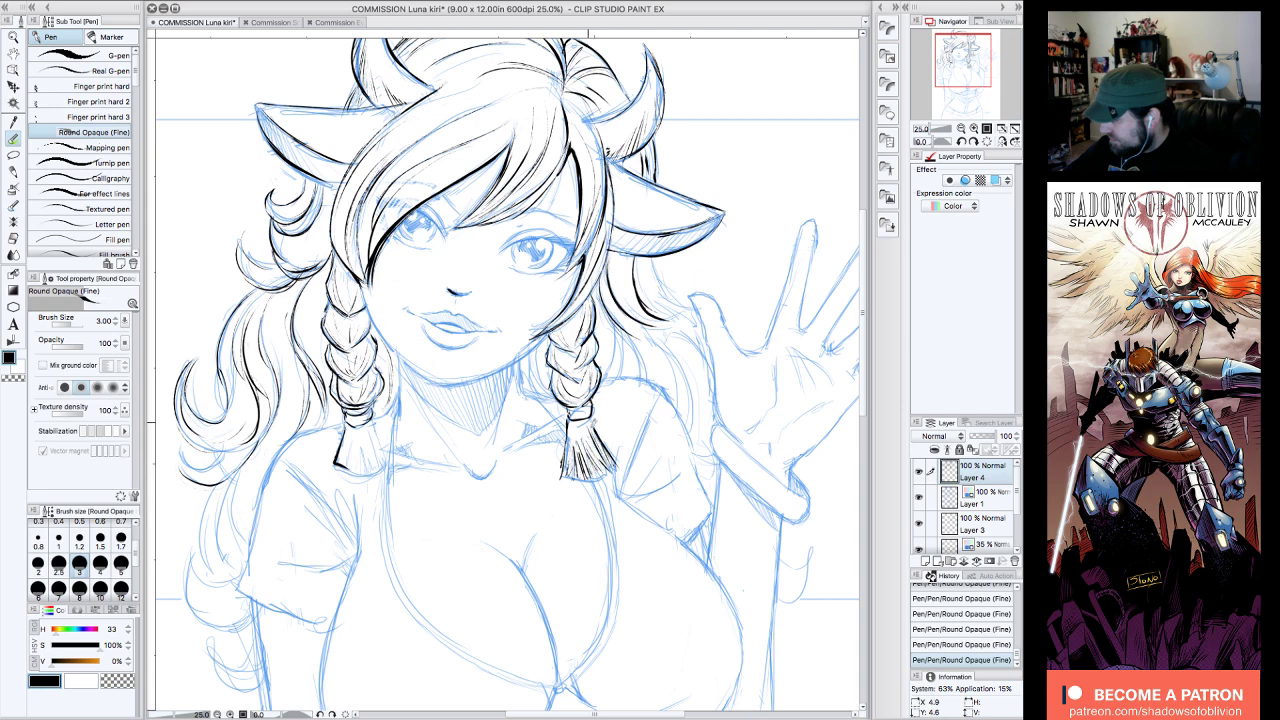
drag(374, 414, 380, 470)
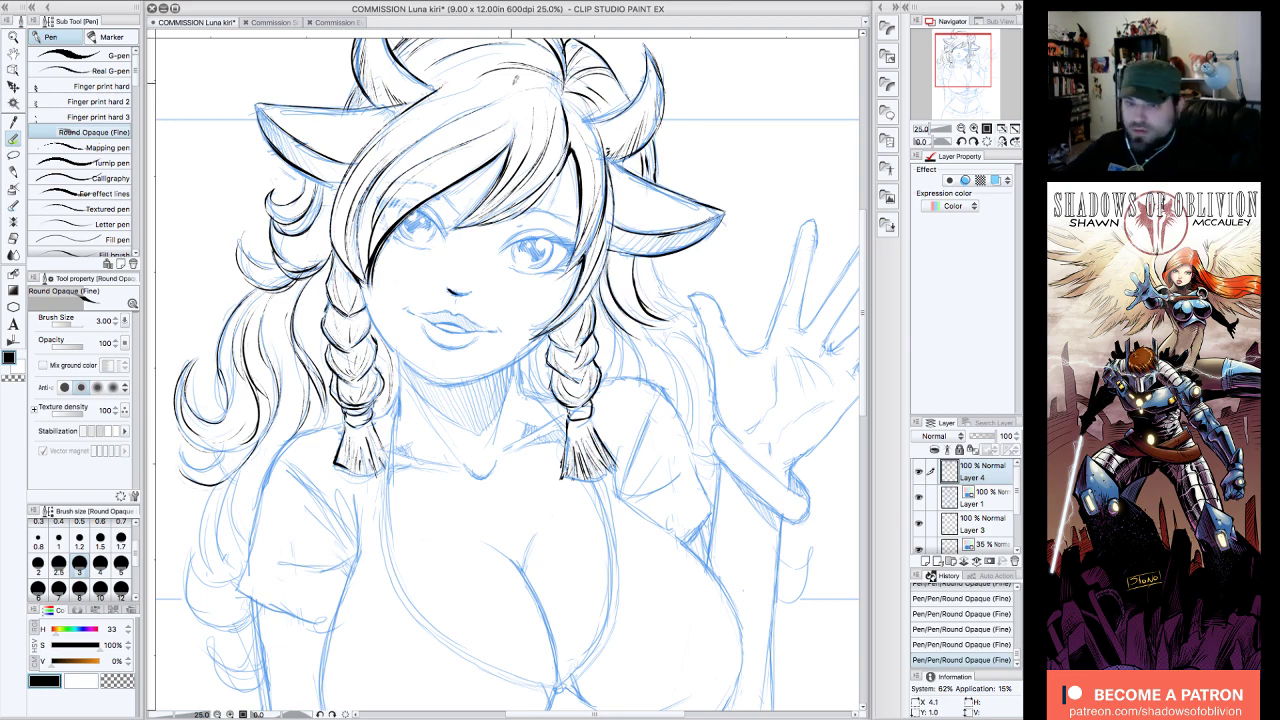
- Ink the cheek, jaw and chin contour of the face between the two braids
drag(969, 71, 970, 68)
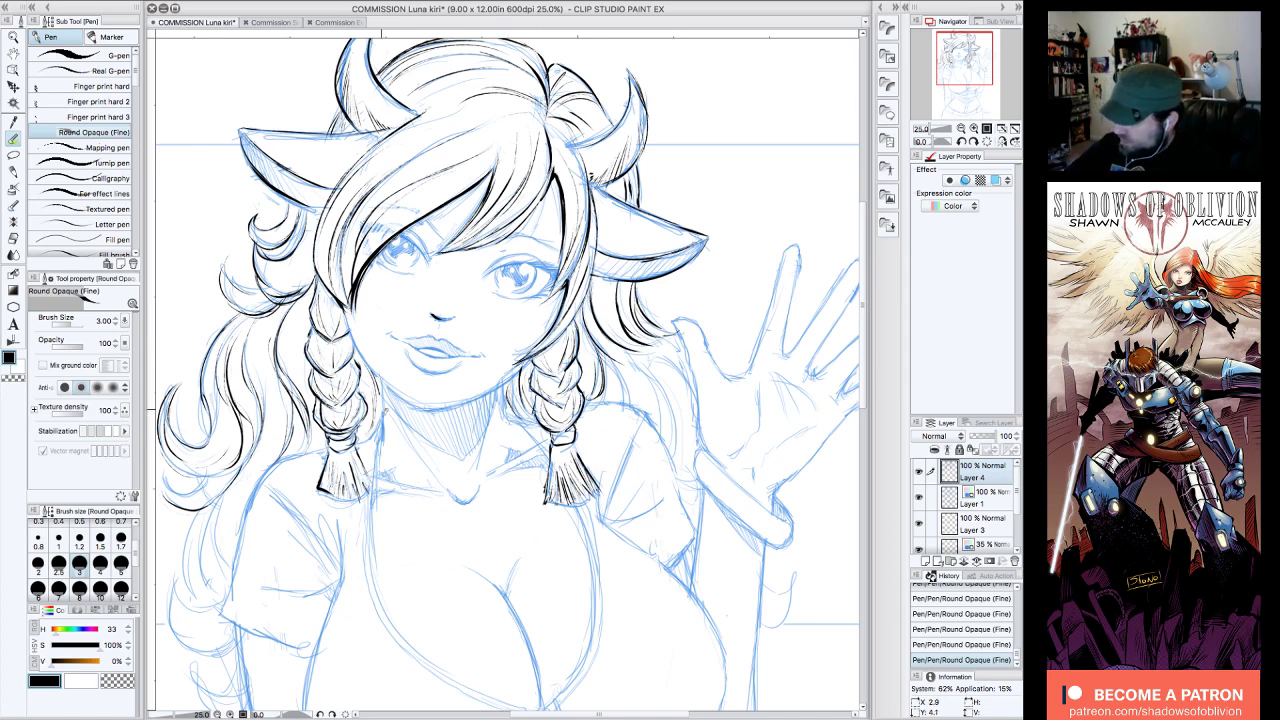
drag(972, 67, 974, 68)
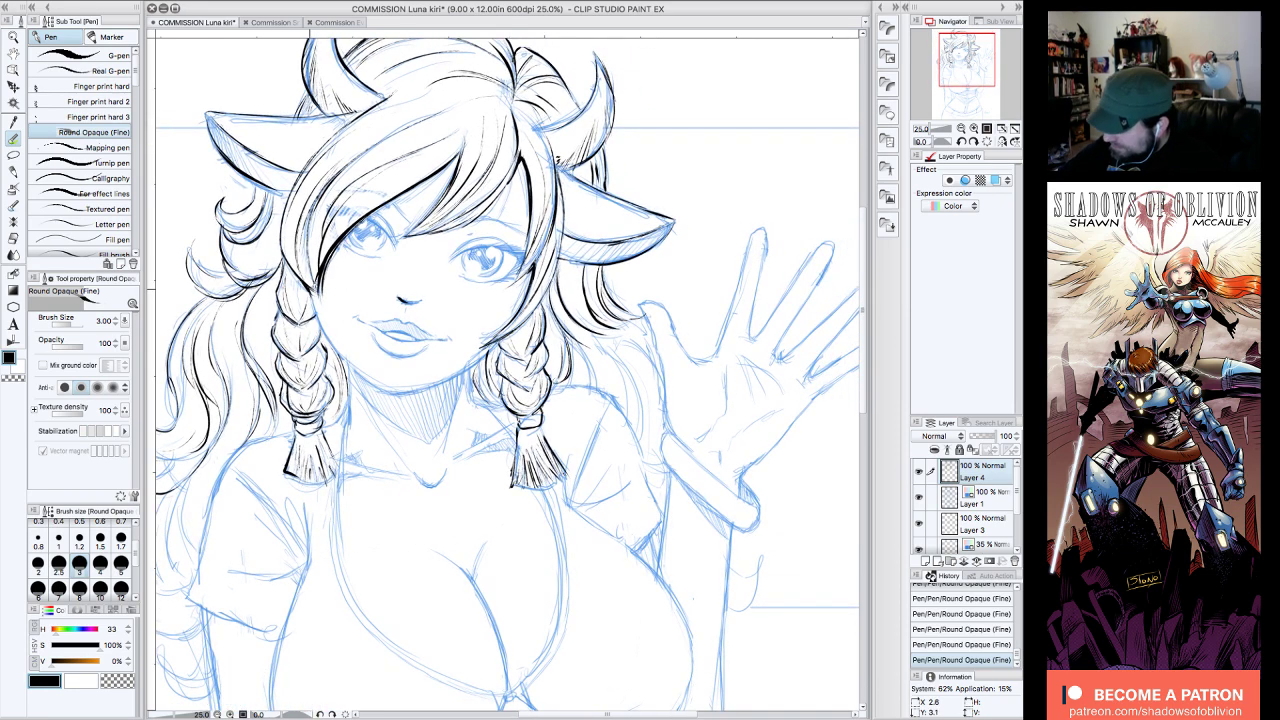
click(976, 129)
drag(974, 61, 970, 54)
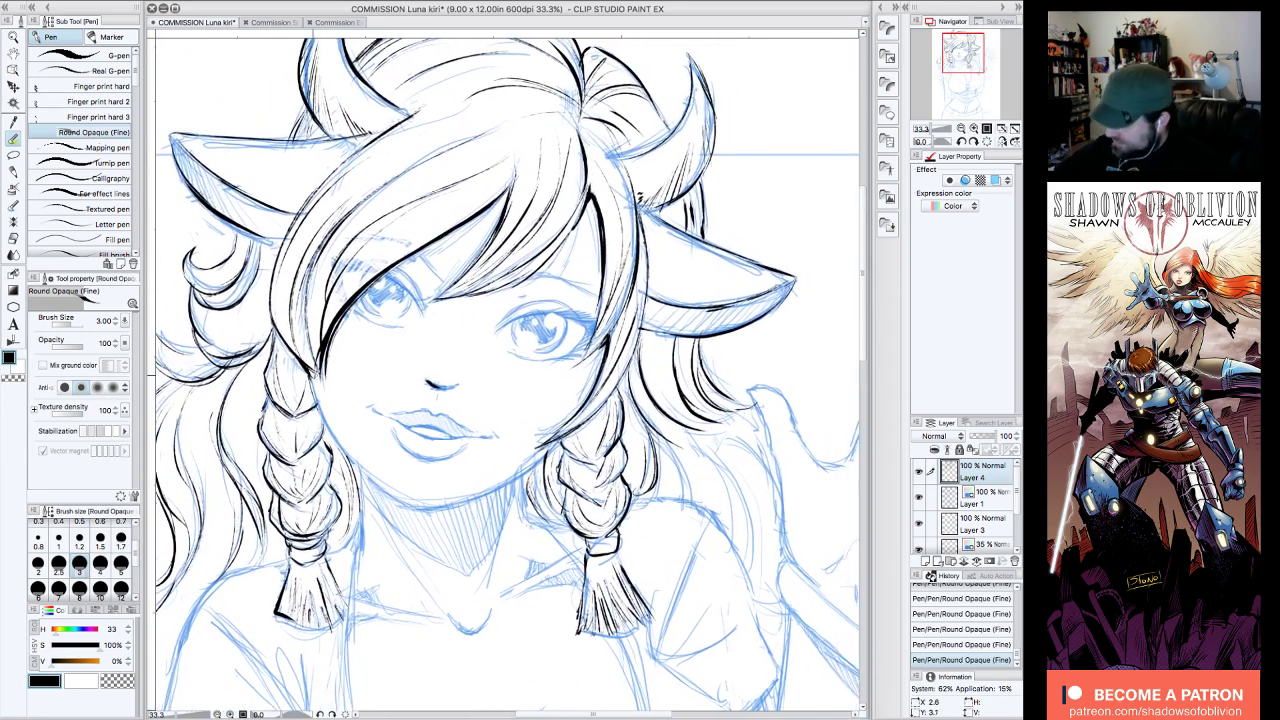
drag(316, 380, 371, 478)
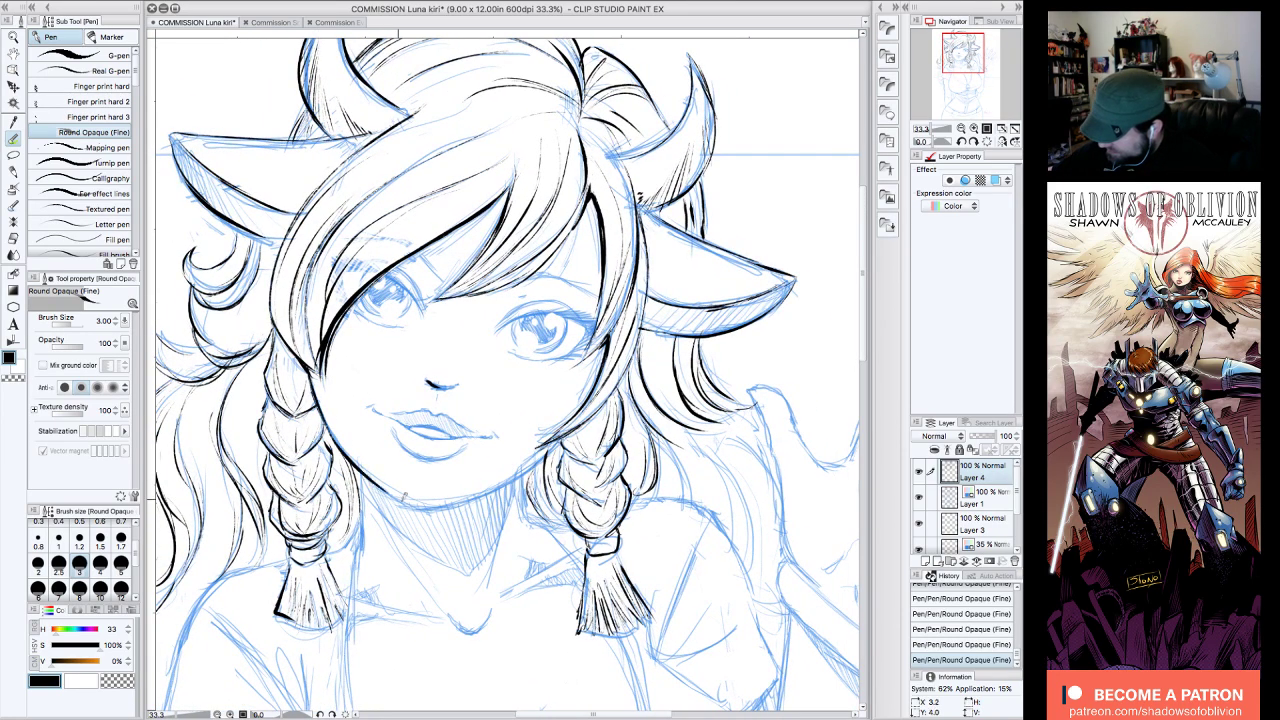
click(961, 141)
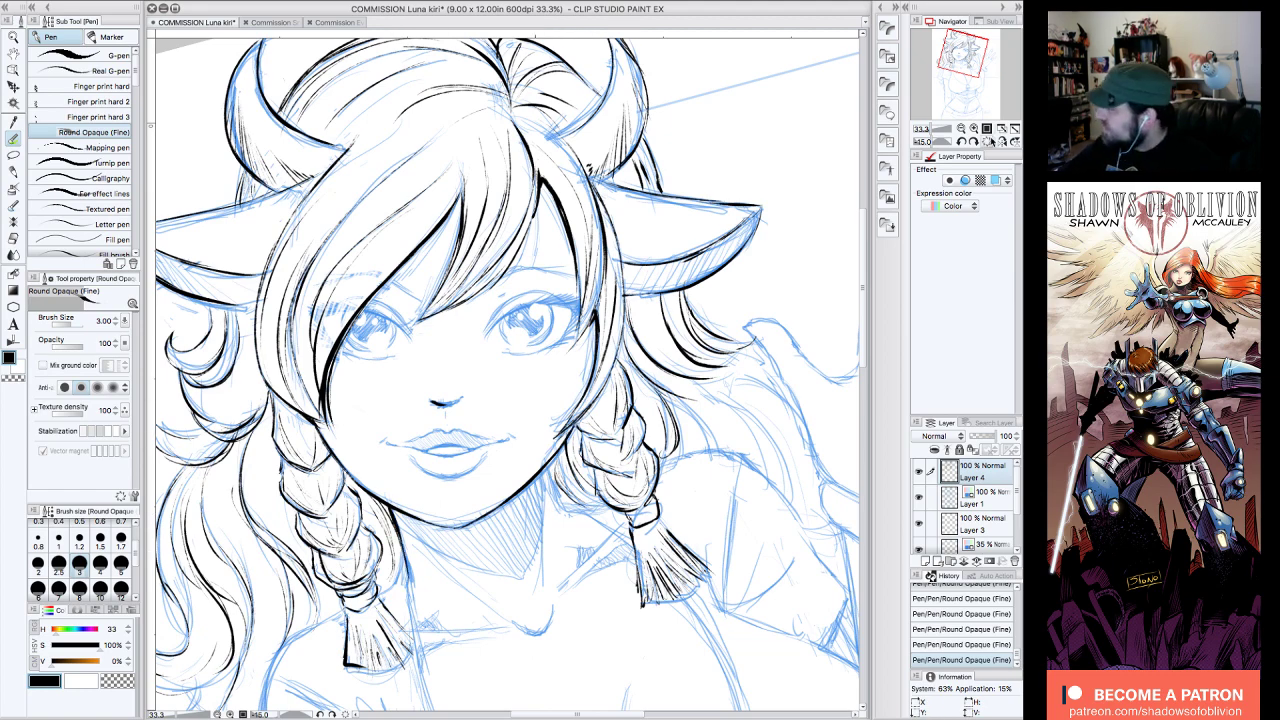
- Ink the V-shaped outline of the shadow on the neck beneath the chin
click(987, 142)
scroll(859, 141, down, 2)
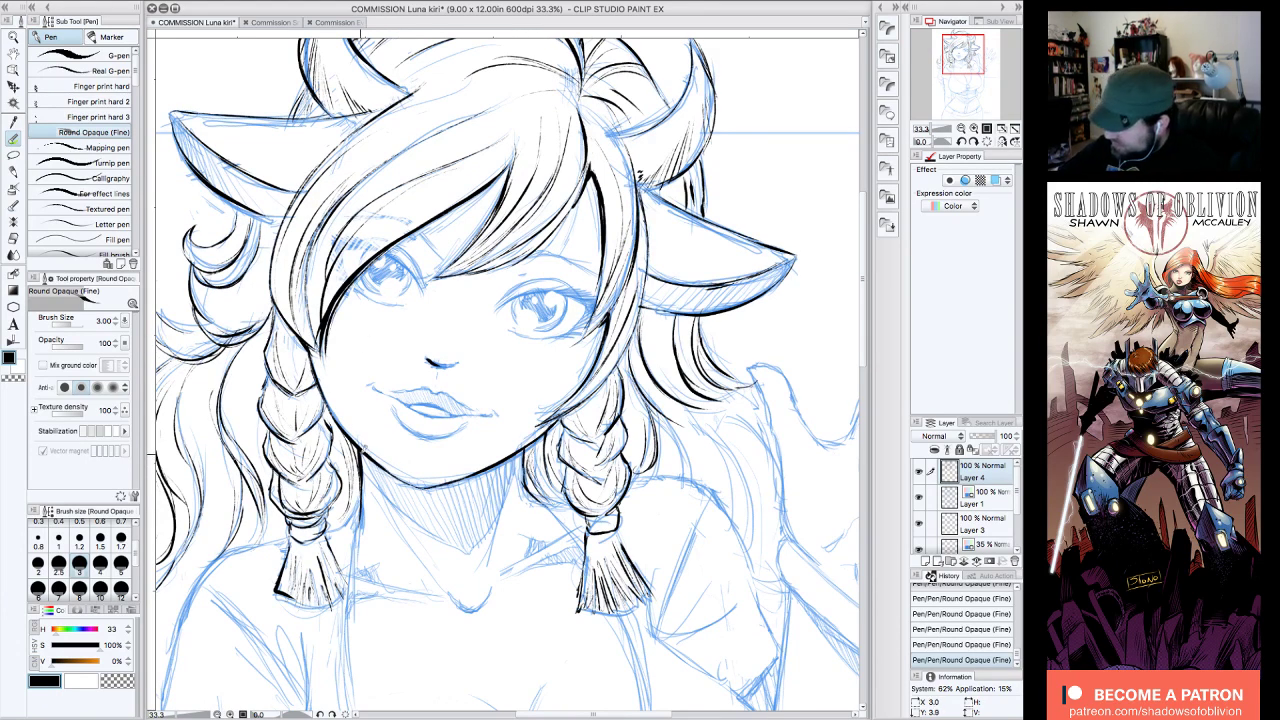
drag(362, 456, 472, 549)
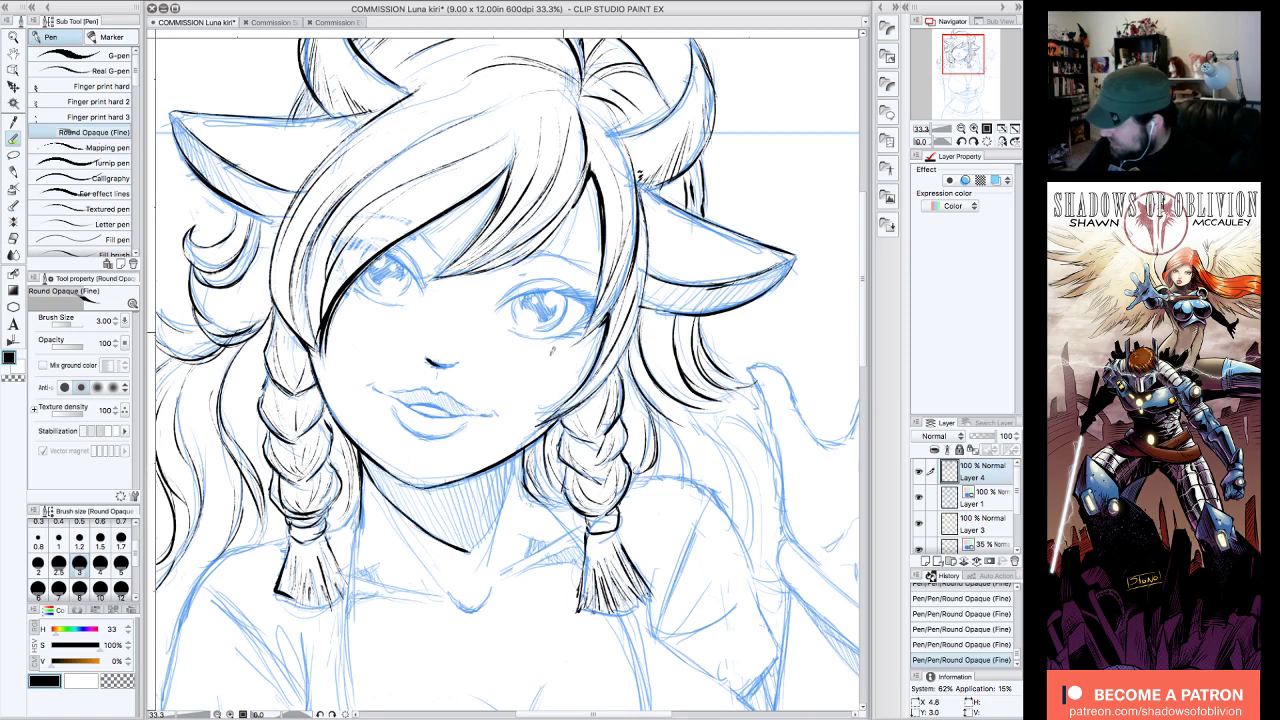
drag(520, 456, 464, 554)
drag(510, 486, 478, 544)
drag(520, 460, 508, 488)
drag(370, 478, 444, 536)
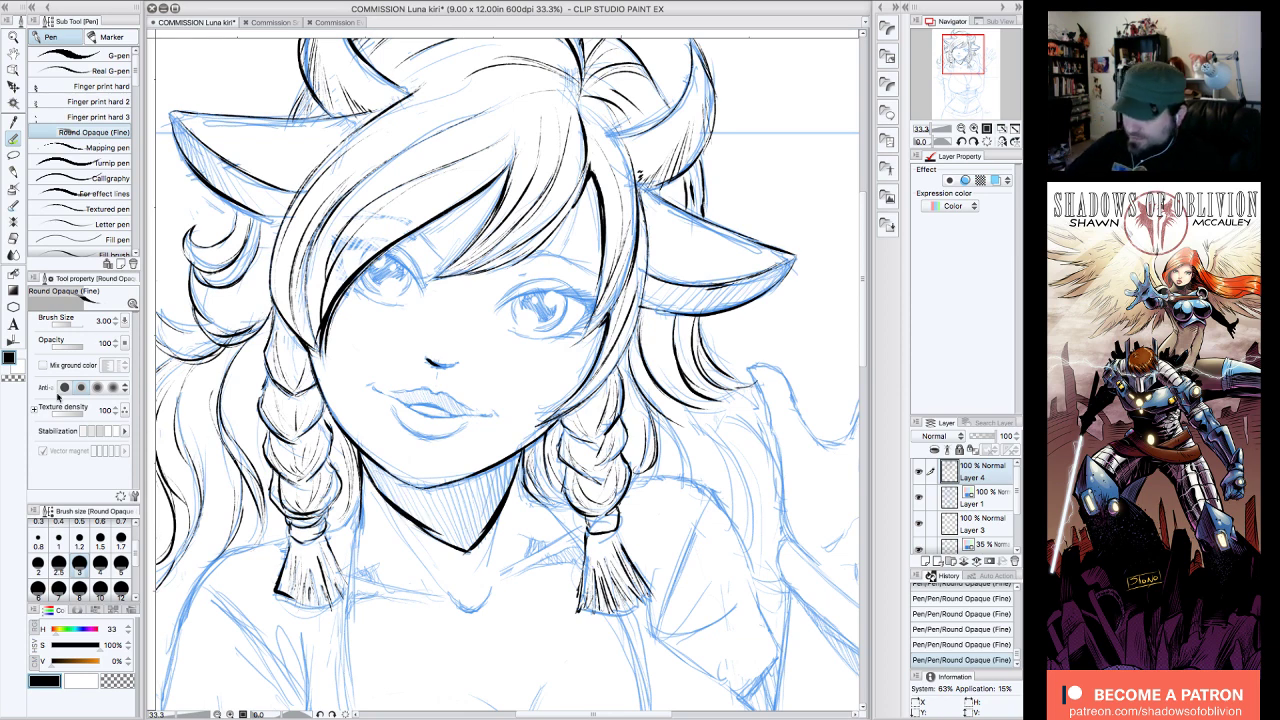
- Fill the neck shadow solid black using the Current layer fill with Follow adjacent pixel enabled
click(15, 258)
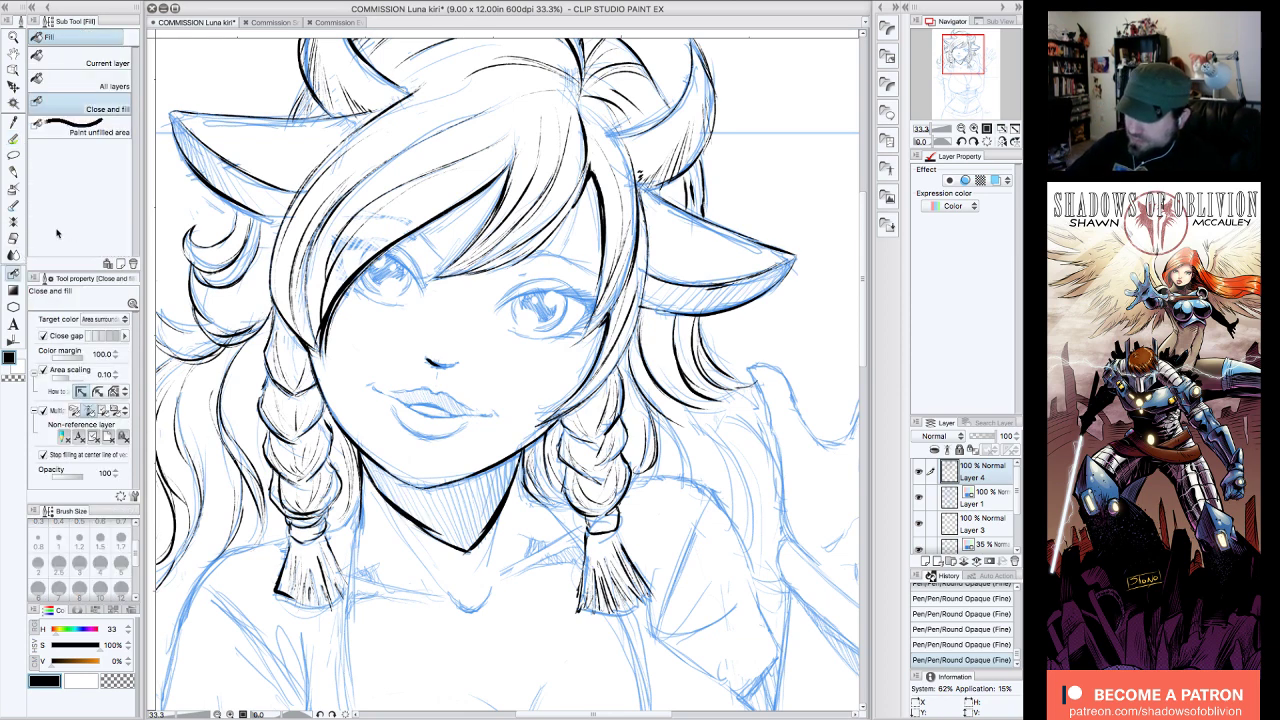
click(122, 63)
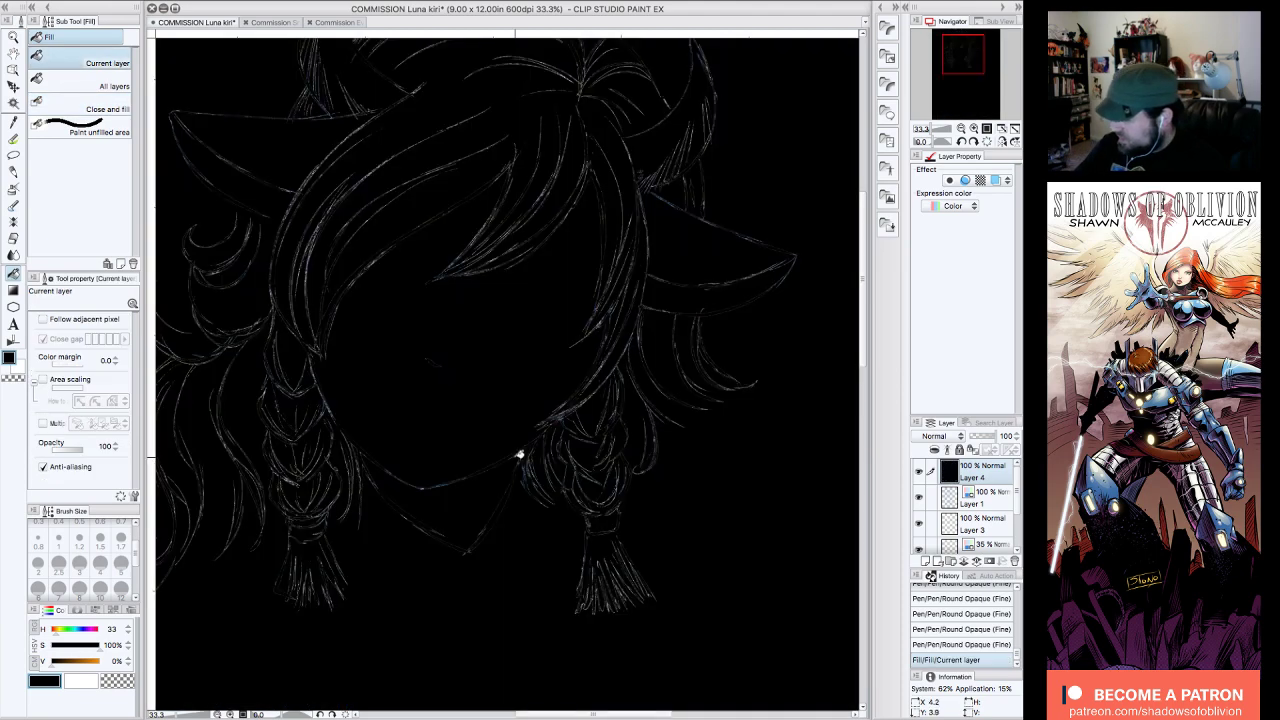
click(517, 452)
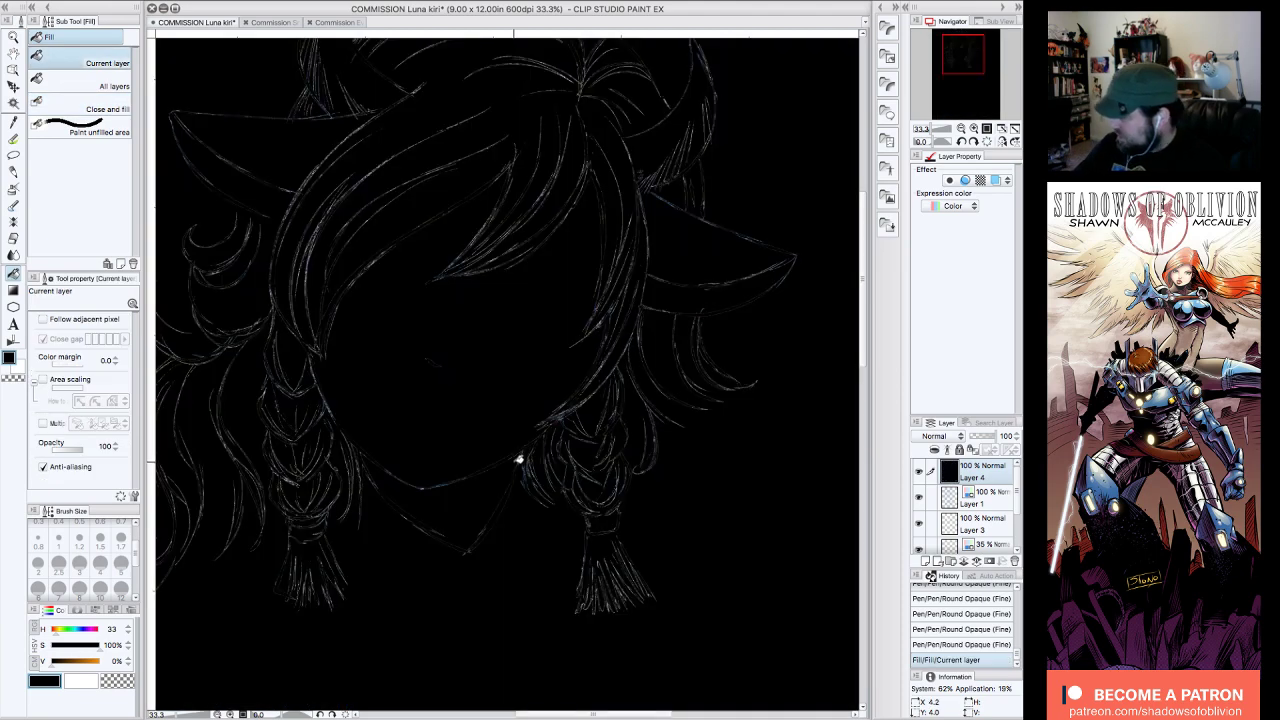
click(957, 645)
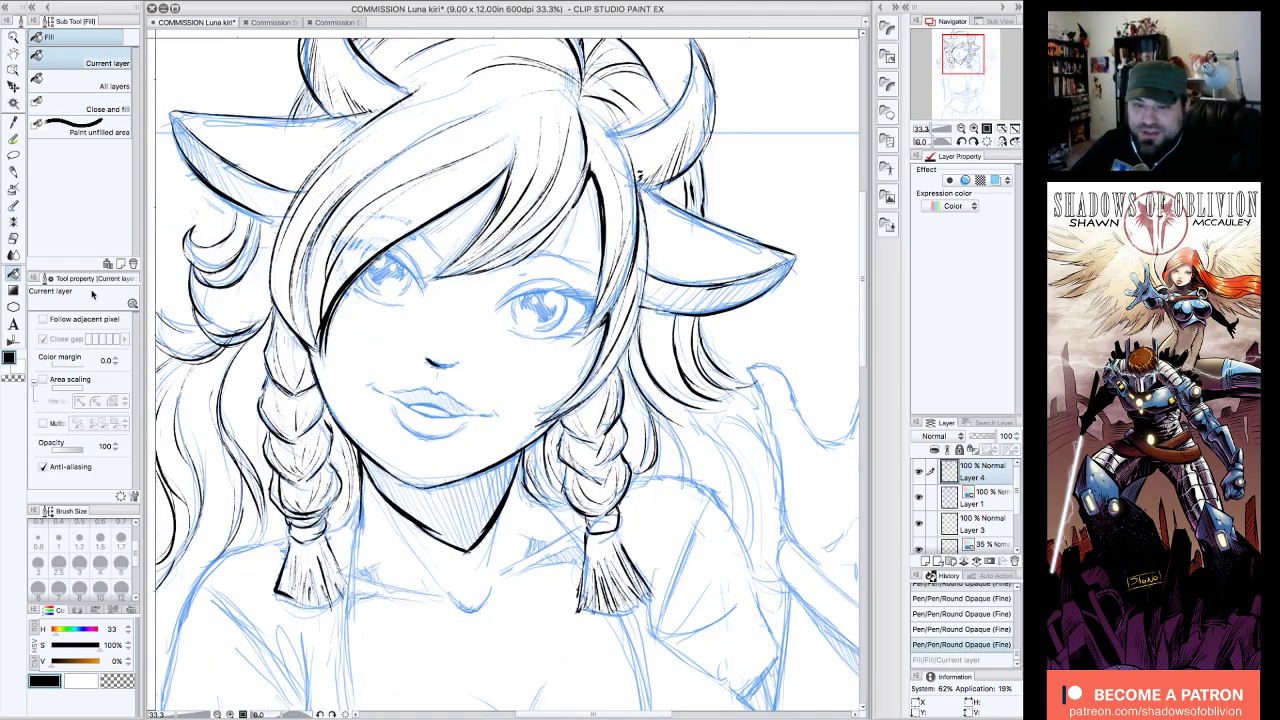
click(43, 319)
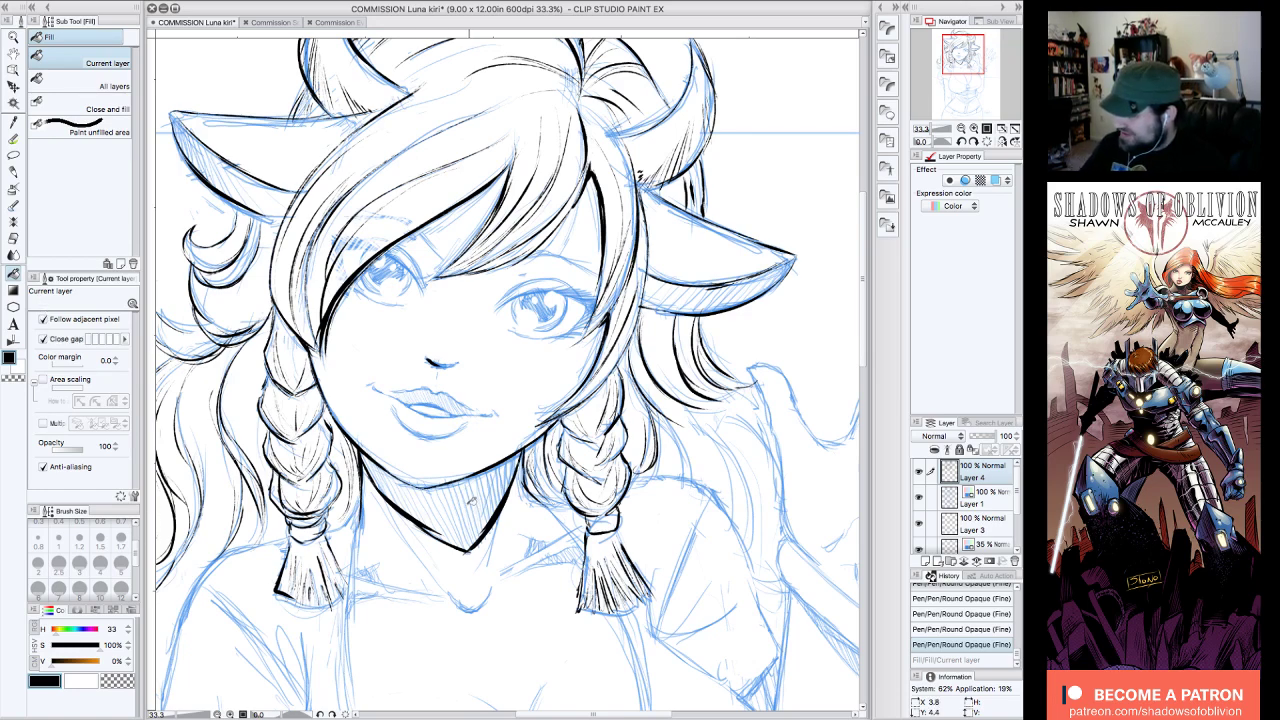
click(474, 507)
- Refine both side edges of the black neck shadow with the Round Opaque (Fine) pen
key(p)
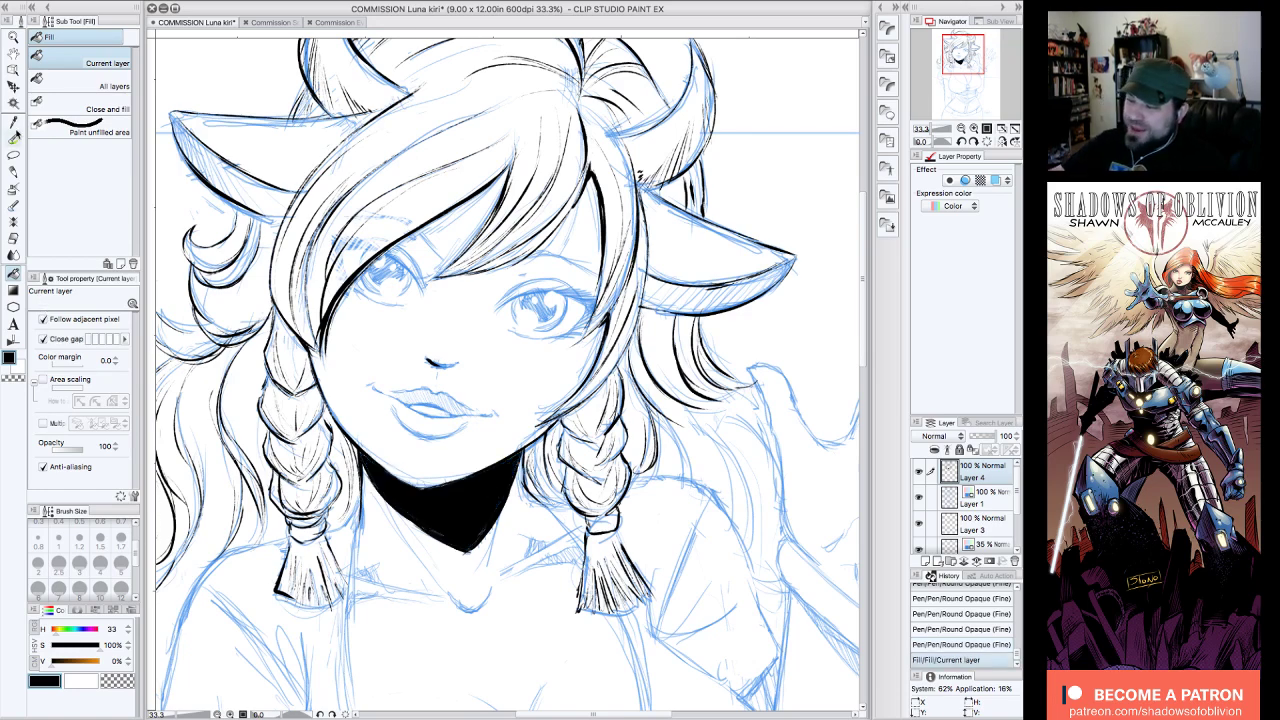
click(975, 142)
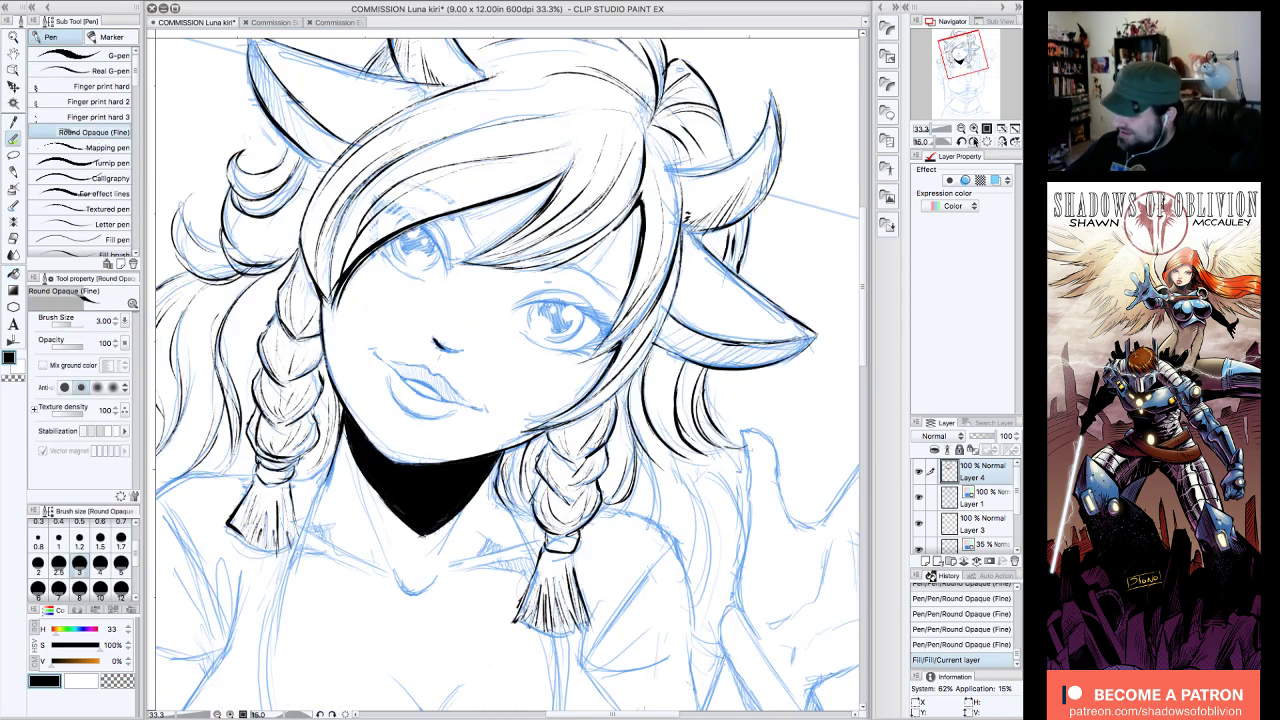
click(976, 141)
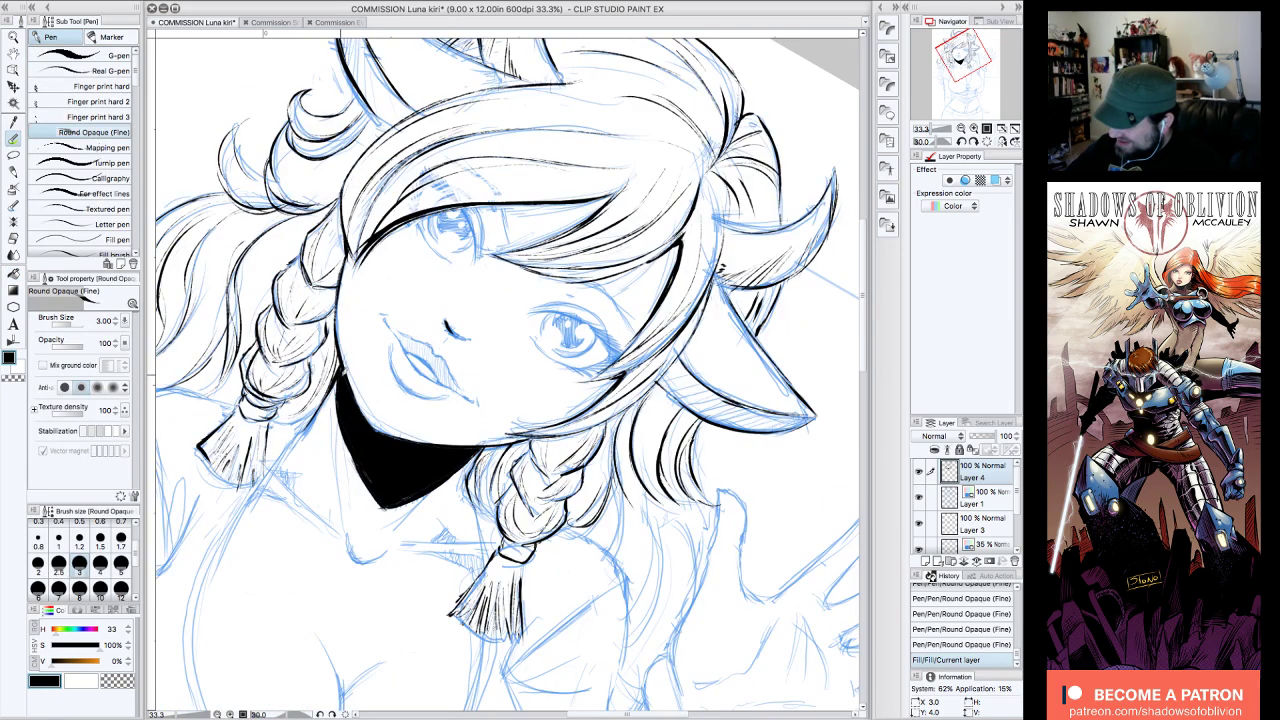
mouse_move(341, 376)
mouse_down()
mouse_move(369, 475)
mouse_move(340, 392)
mouse_up()
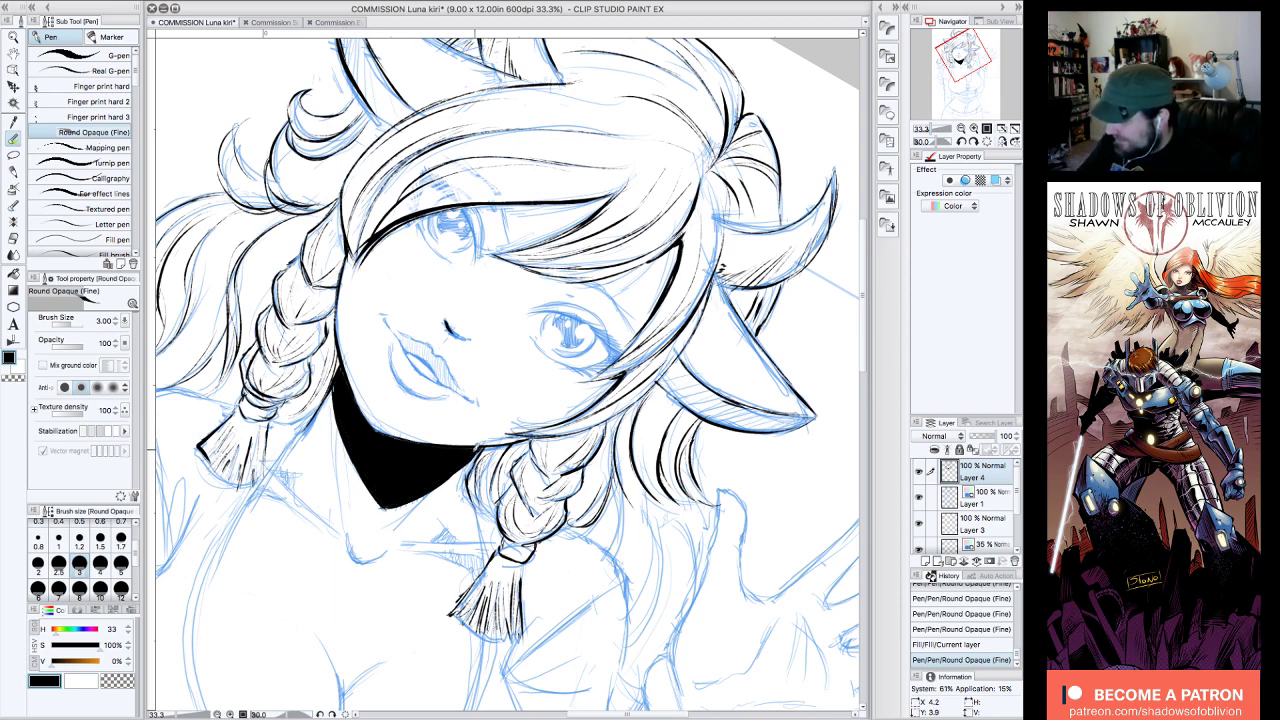
click(963, 142)
click(963, 142)
click(963, 142)
click(963, 142)
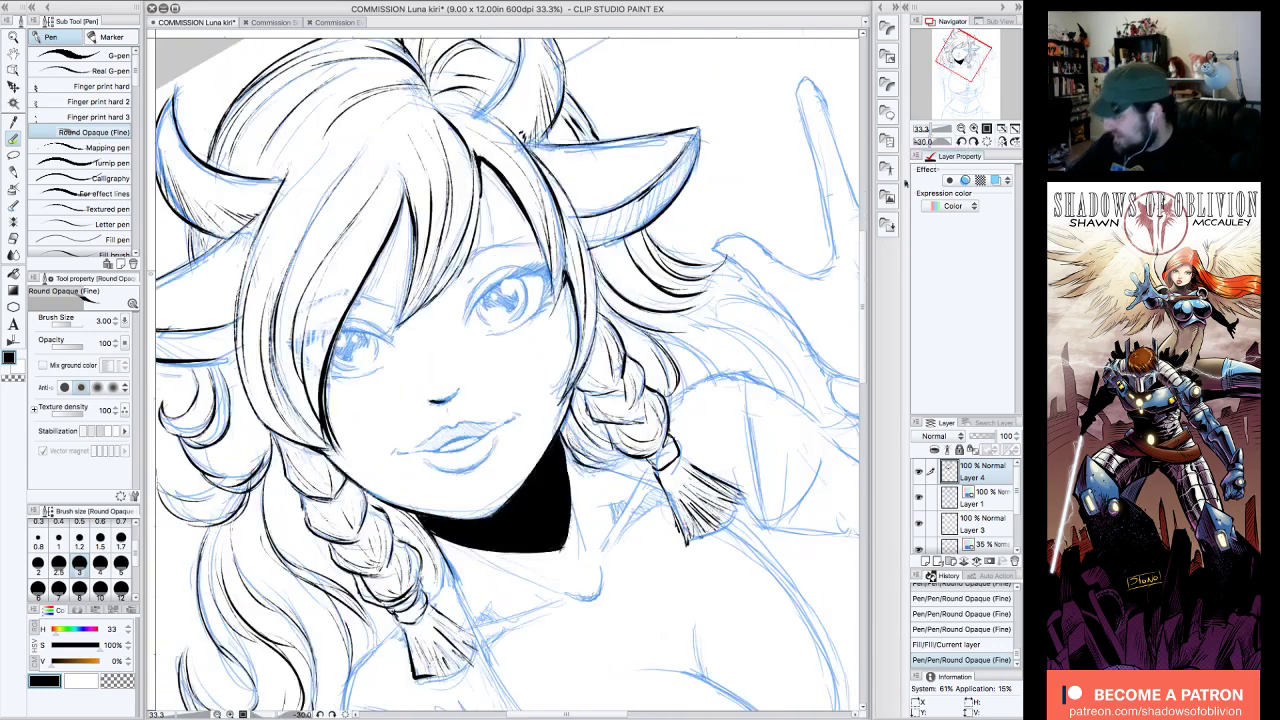
drag(552, 449, 514, 507)
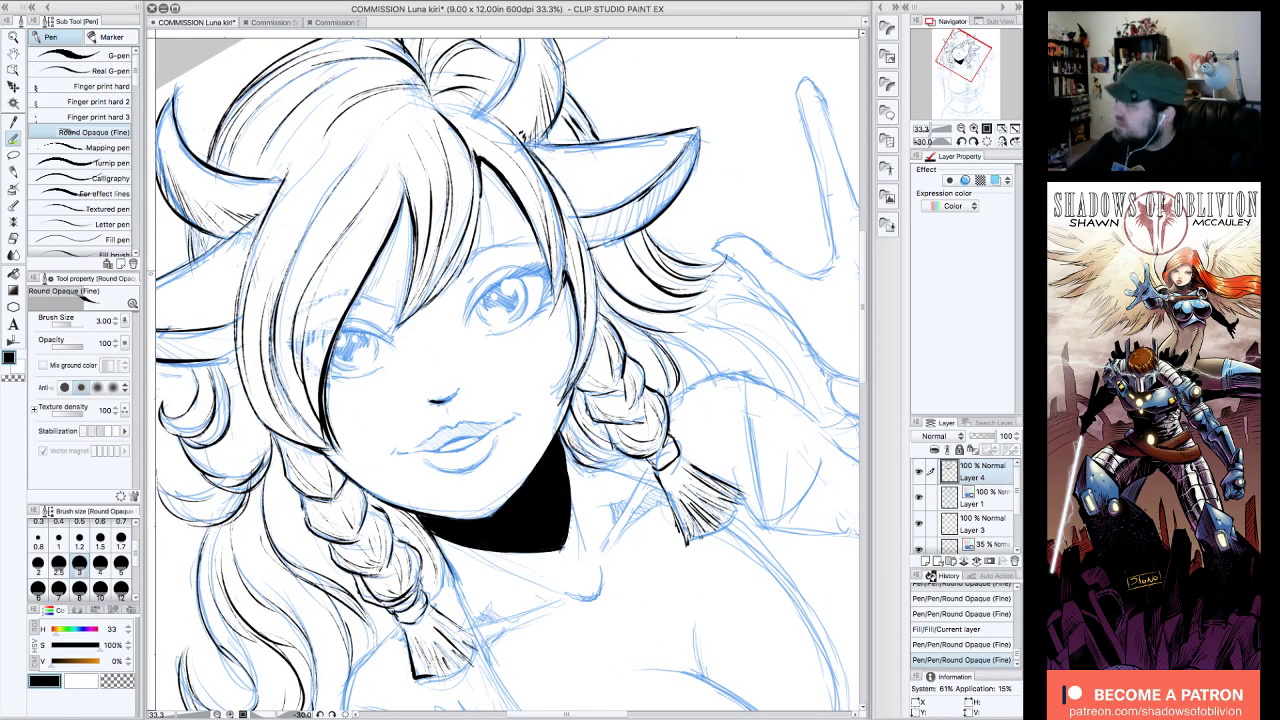
- Touch up the inked jaw contour beside the braid on the loose-curl side of the face
click(972, 142)
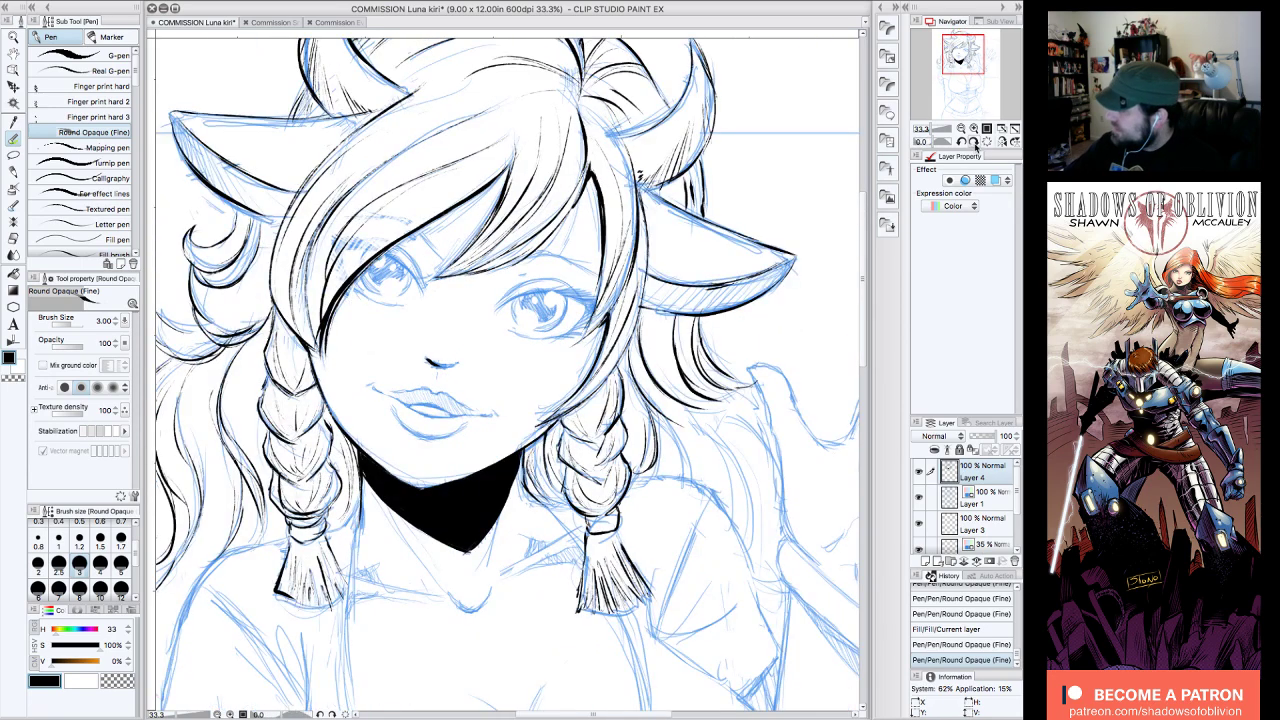
click(972, 142)
click(973, 143)
drag(367, 388, 379, 399)
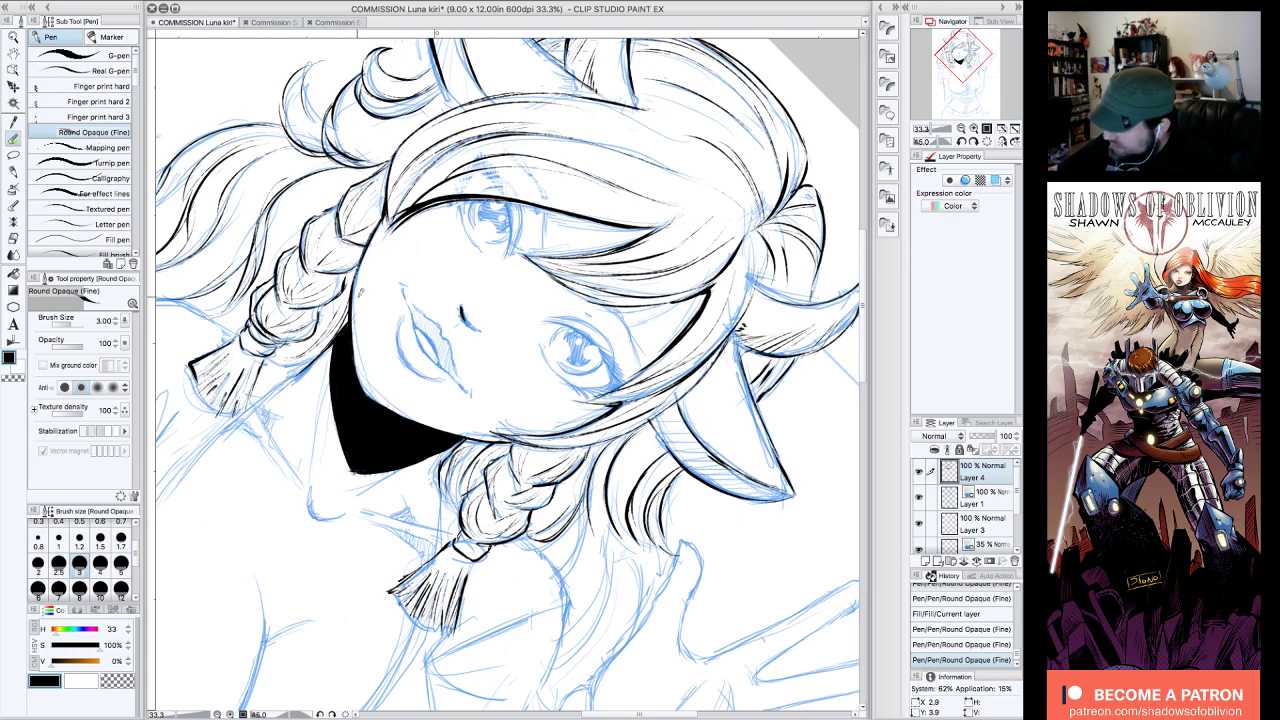
click(986, 141)
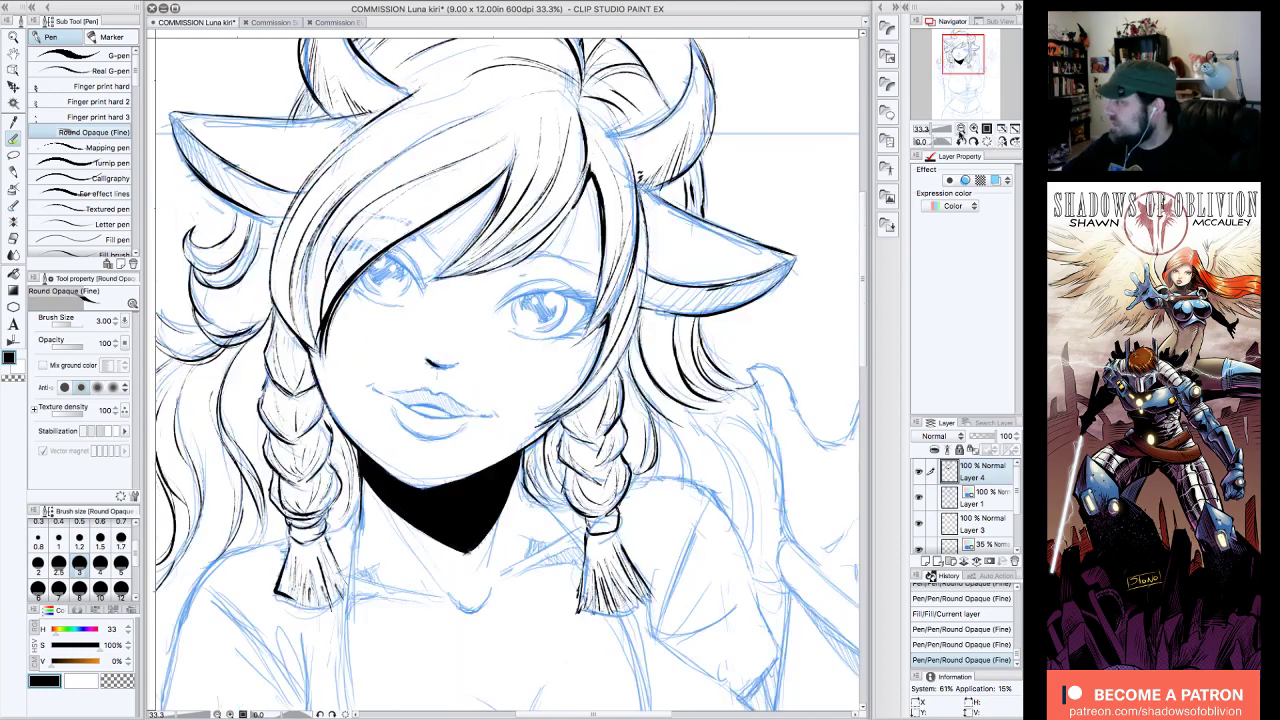
click(961, 131)
click(961, 130)
click(961, 130)
drag(974, 71, 973, 83)
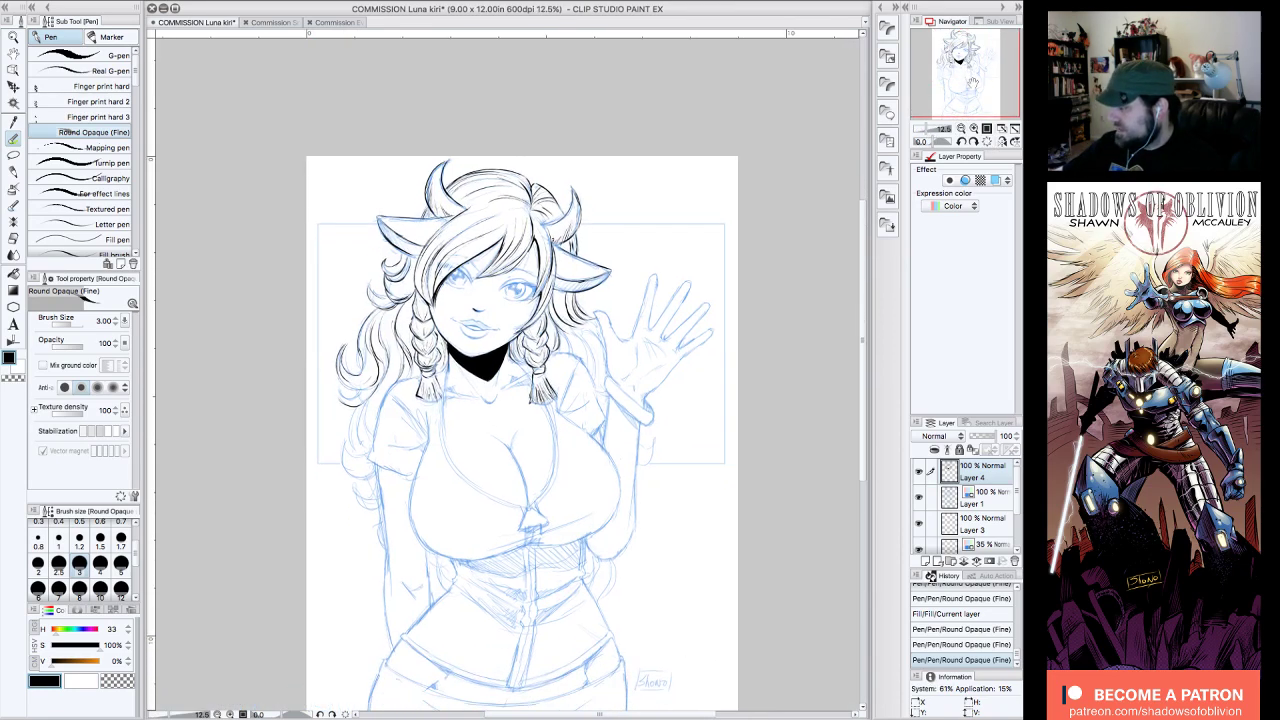
- Check the inked head and neck shadow with the blue sketch on Layer 1 hidden, and restore the sketch
click(919, 497)
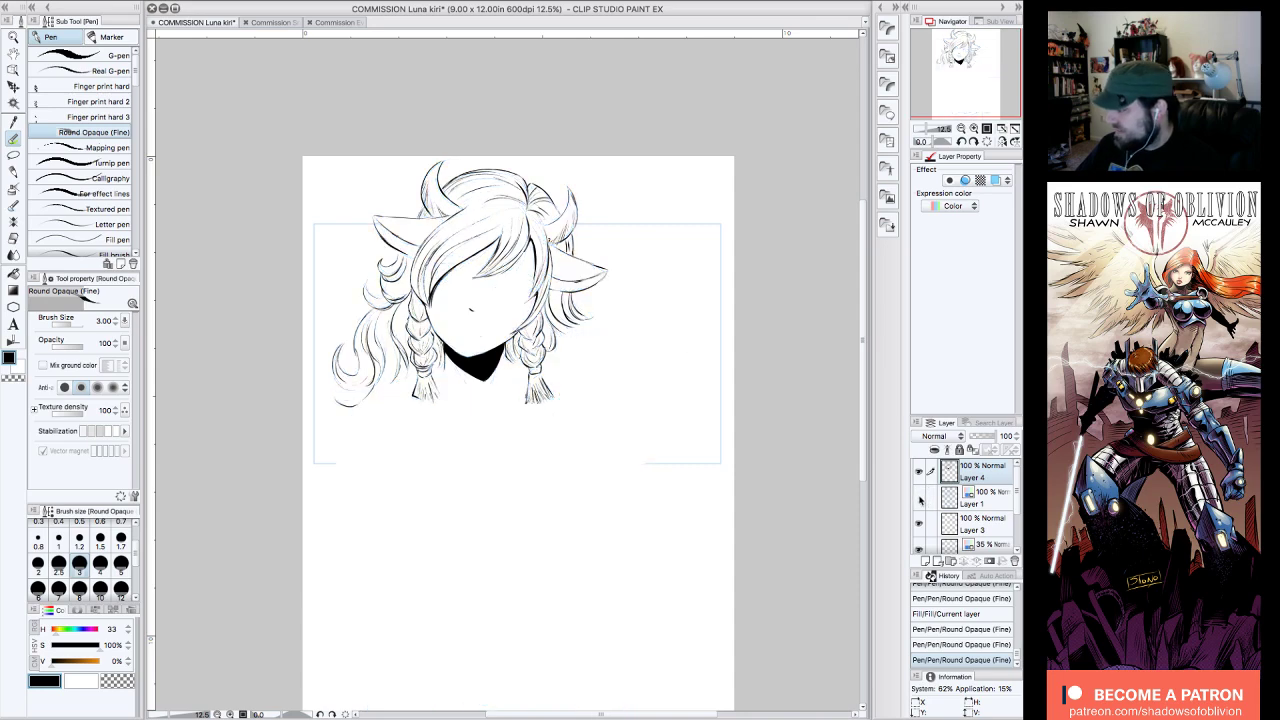
click(973, 130)
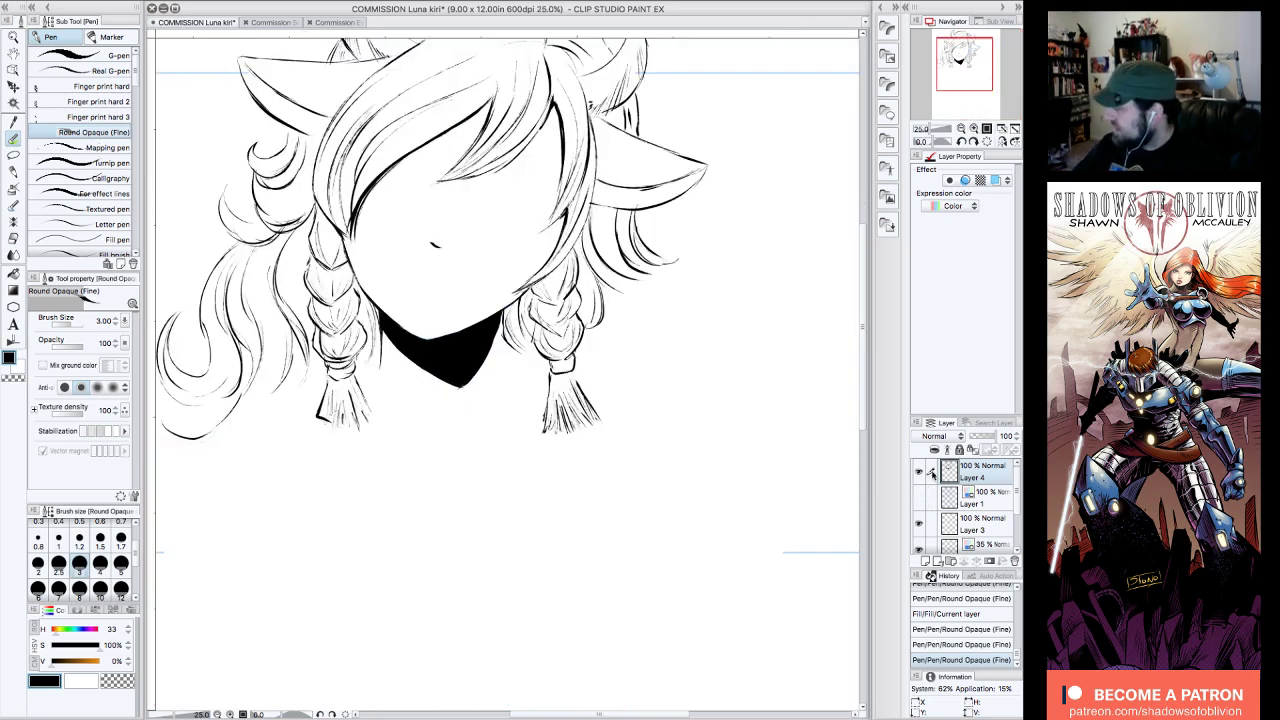
click(919, 497)
- Trim the black neck shadow's edge and scratch hatching into its lower part with the Round Opaque (Fine) pen in transparent color
drag(961, 72, 962, 65)
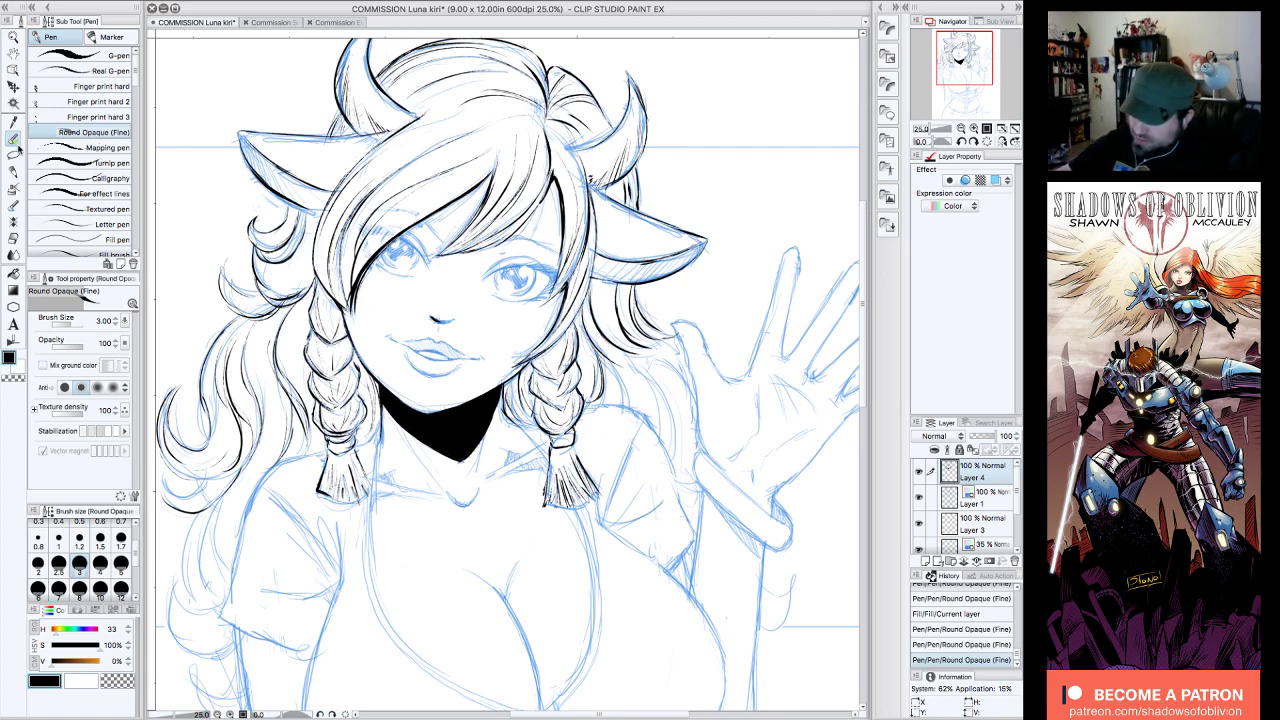
drag(968, 67, 967, 69)
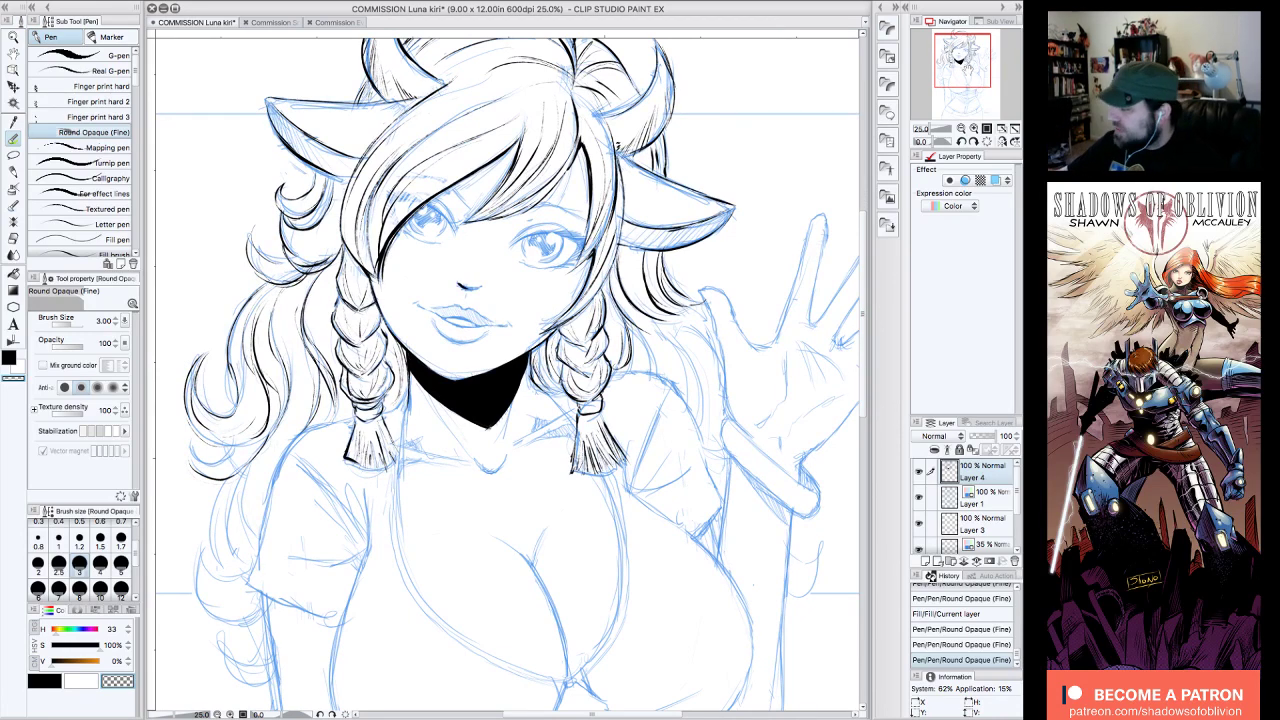
drag(966, 72, 969, 70)
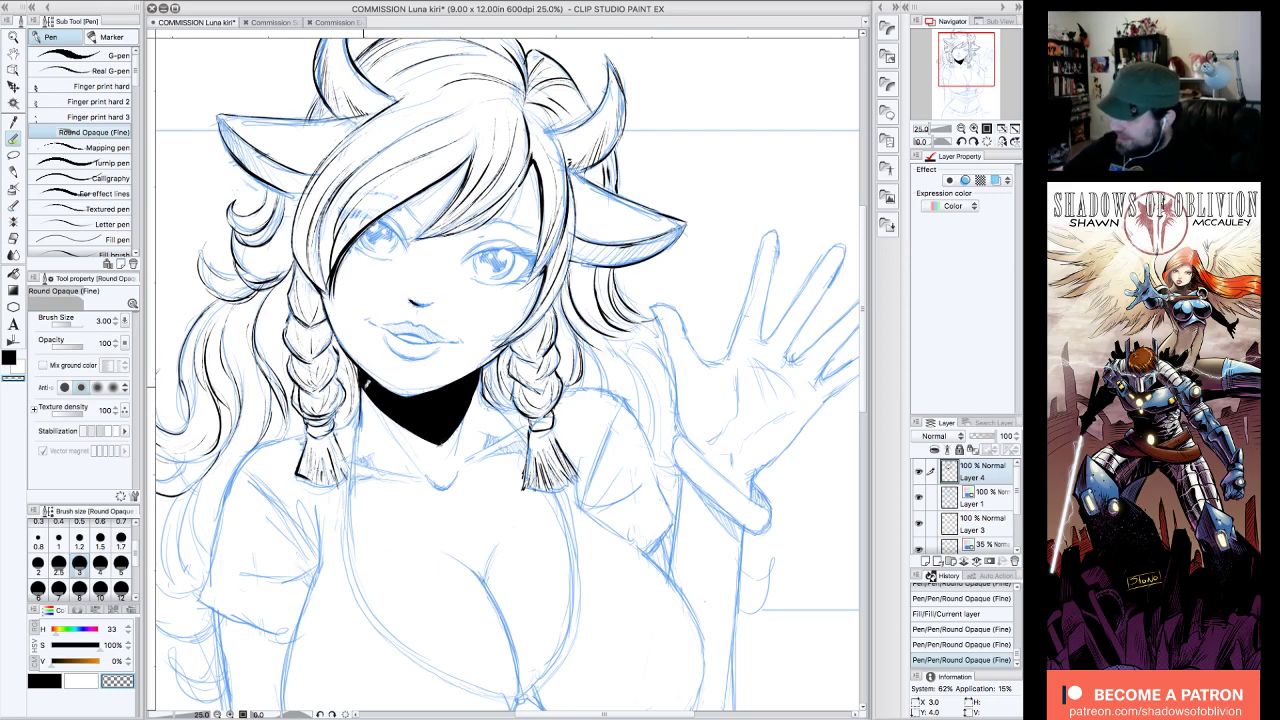
drag(361, 383, 367, 381)
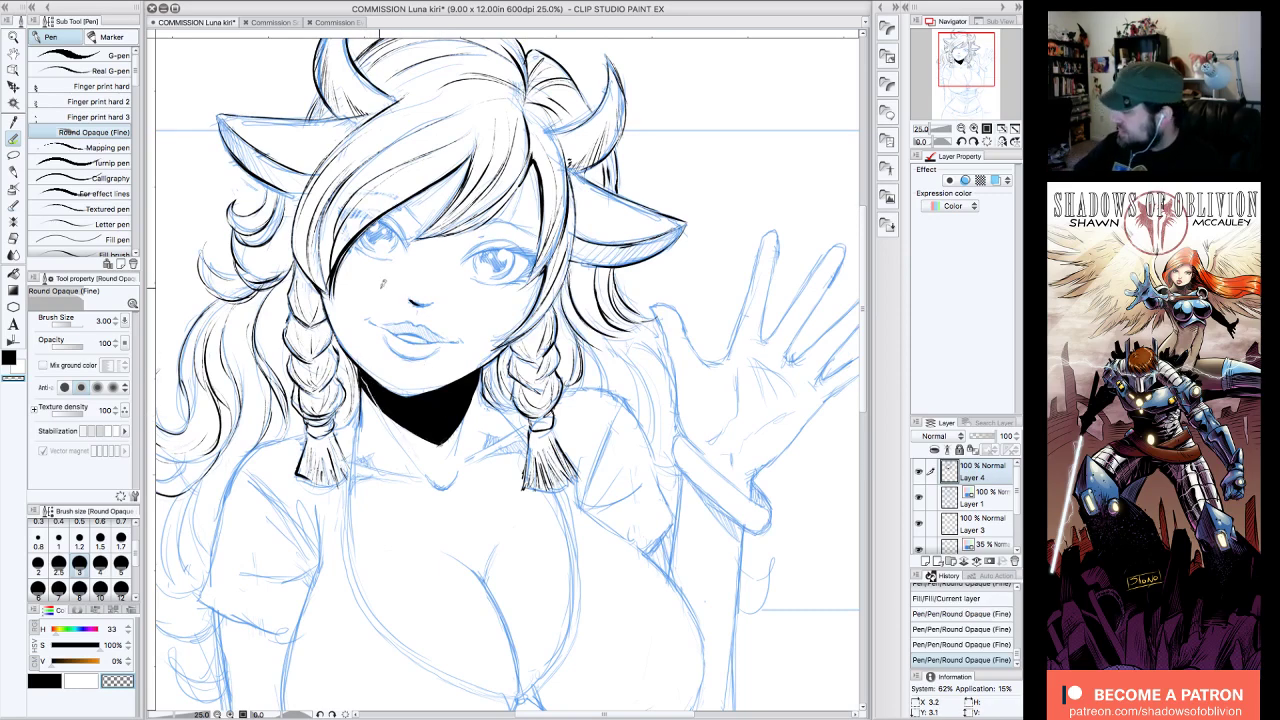
click(944, 645)
mouse_move(368, 383)
mouse_down()
mouse_move(413, 446)
mouse_move(432, 442)
mouse_move(426, 424)
mouse_move(399, 410)
mouse_move(420, 437)
mouse_move(369, 384)
mouse_move(456, 454)
mouse_move(412, 410)
mouse_move(437, 441)
mouse_up()
click(962, 142)
click(962, 142)
click(962, 142)
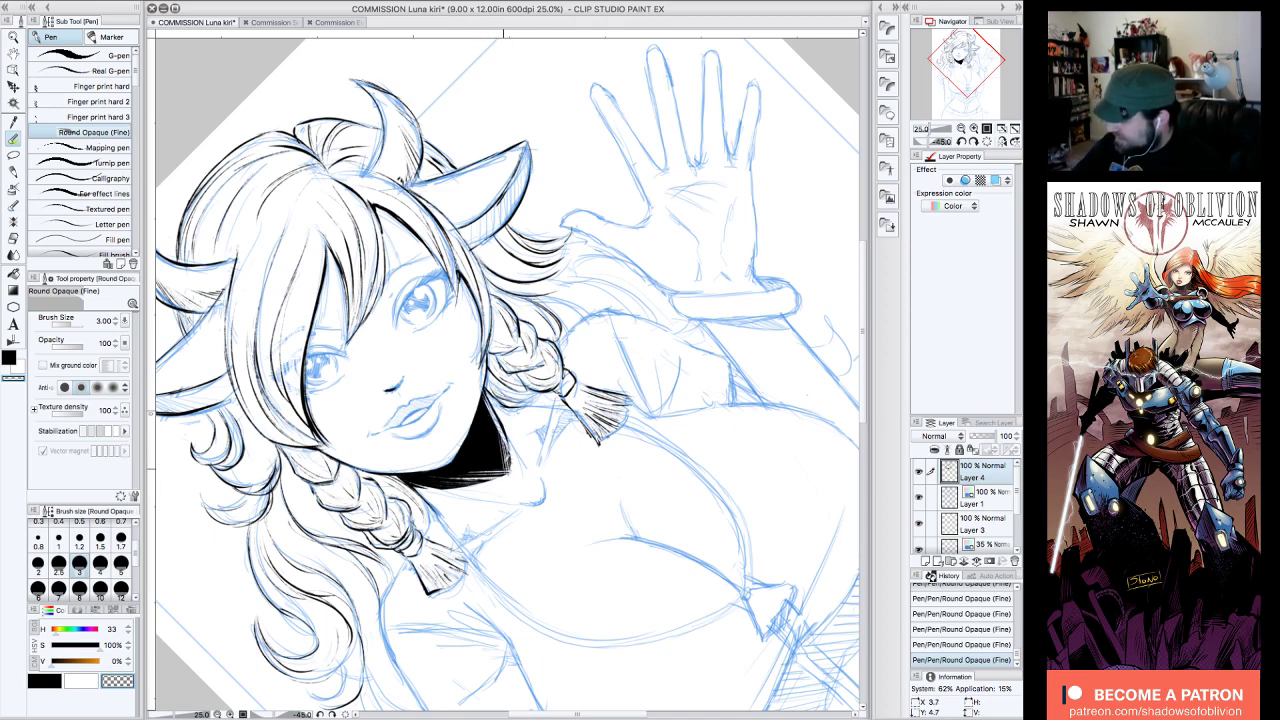
drag(492, 490, 477, 462)
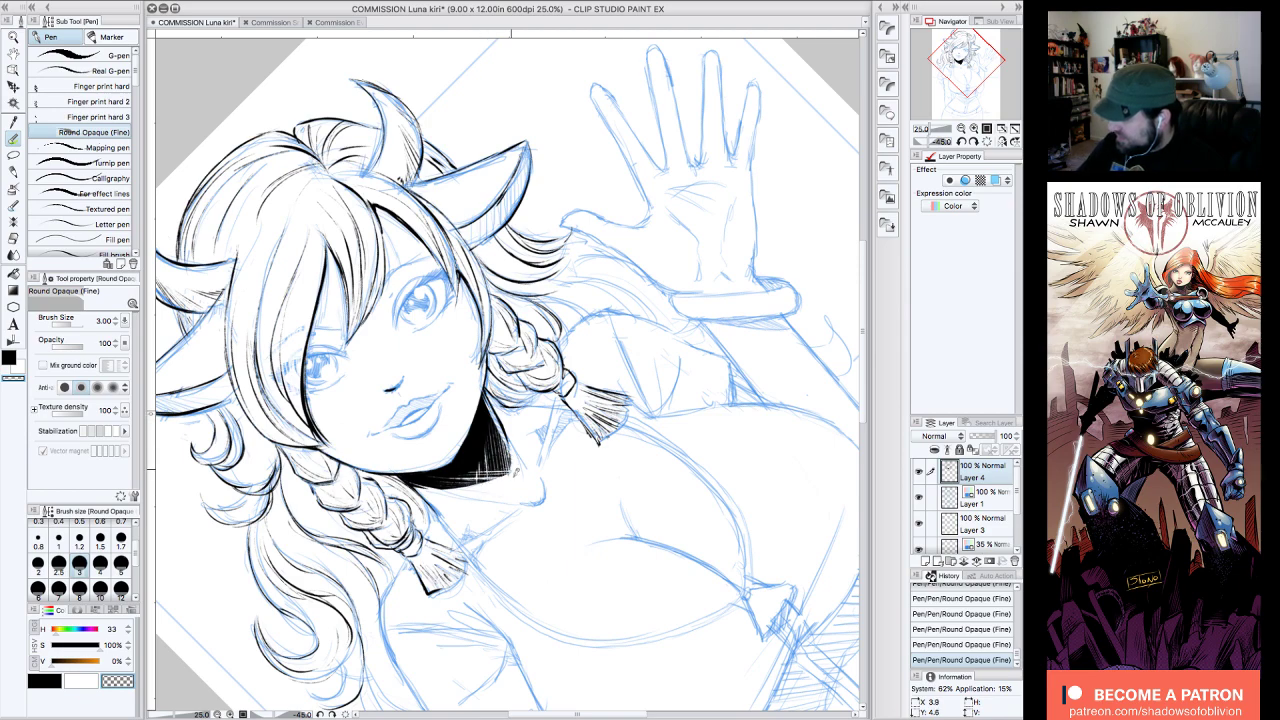
click(986, 141)
click(961, 128)
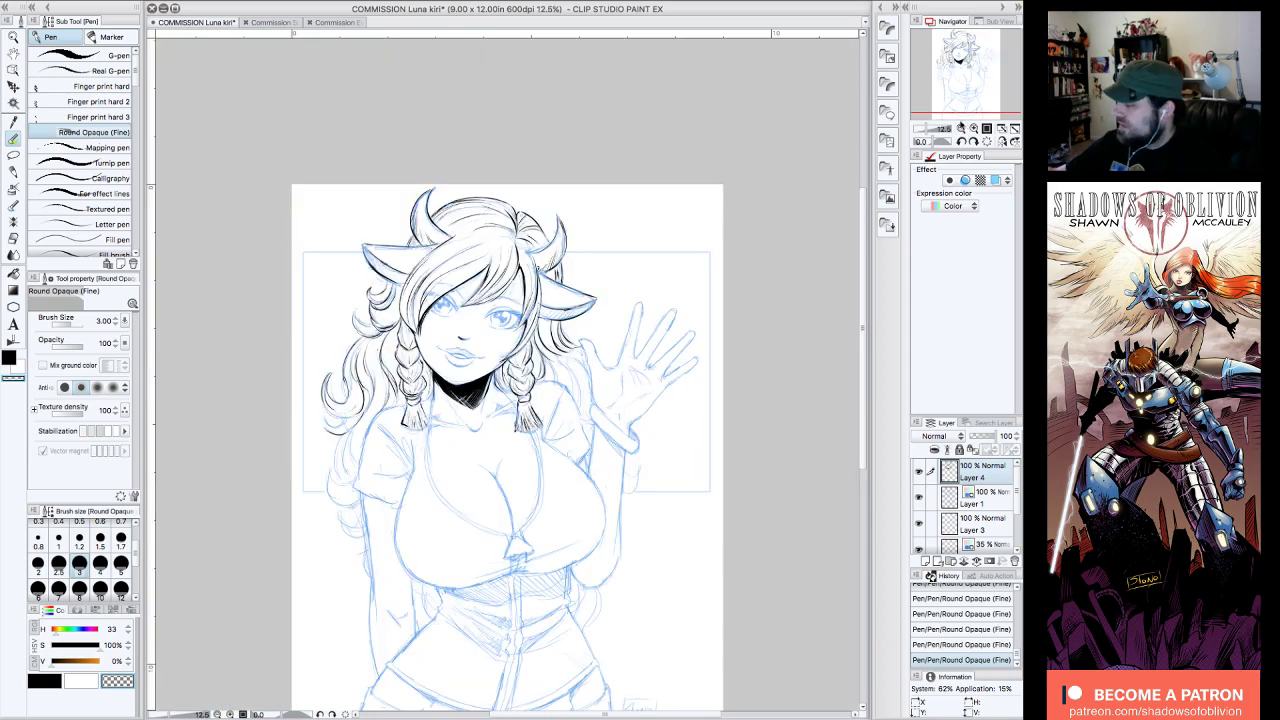
- Examine the hatched neck shadow at full-figure scale with the Layer 1 sketch hidden, and restore the sketch
click(919, 496)
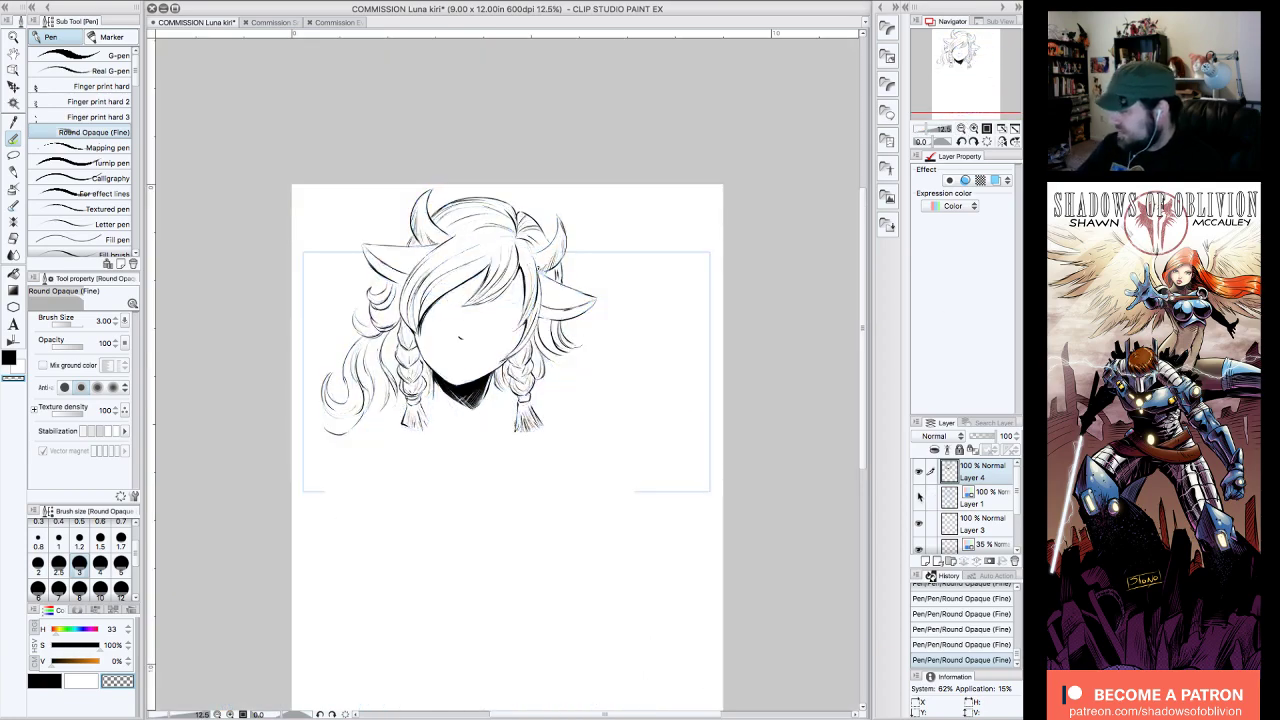
click(919, 496)
- Extend the transparent hatching along the neck shadow's lower edges and check it against the Layer 1 sketch
click(973, 129)
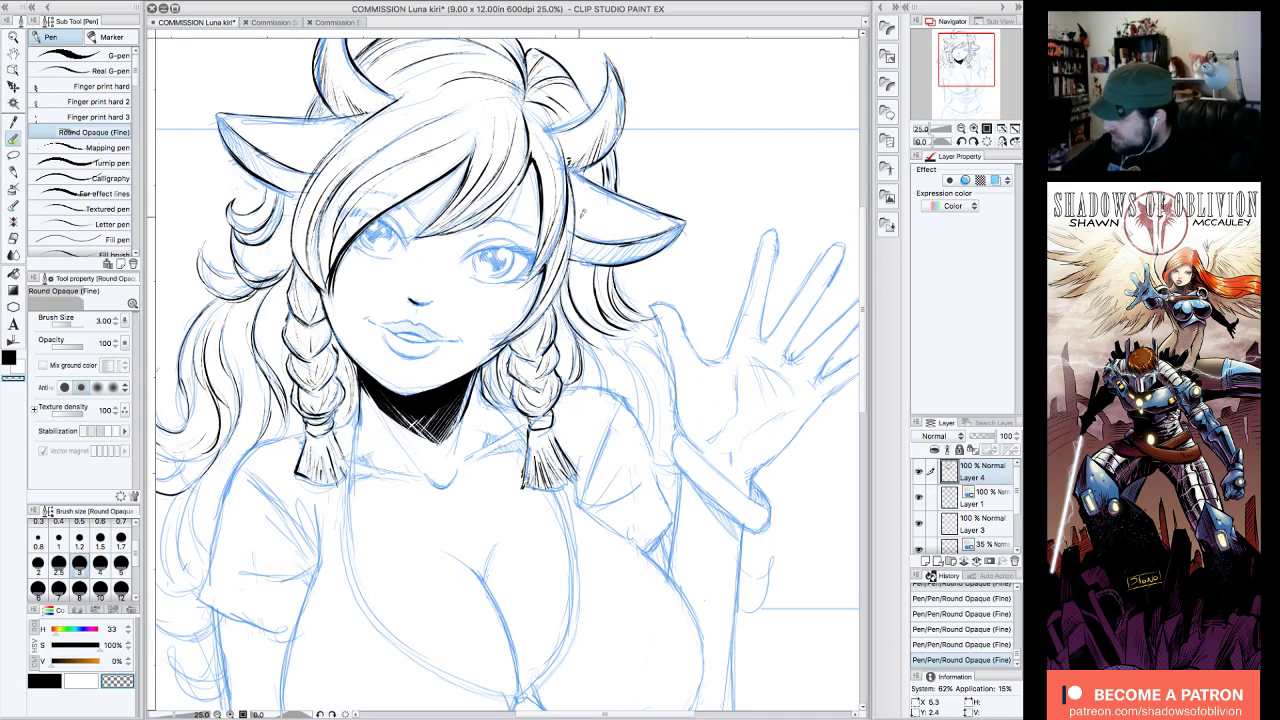
click(961, 141)
click(961, 141)
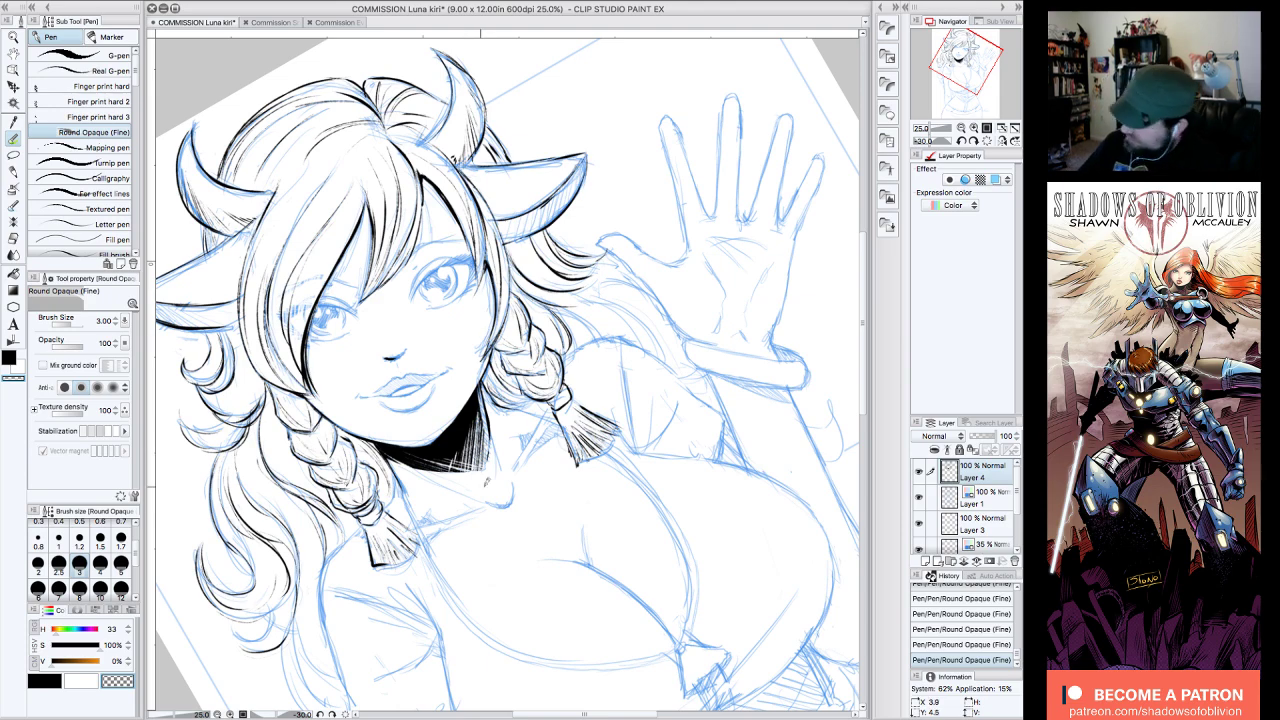
click(988, 141)
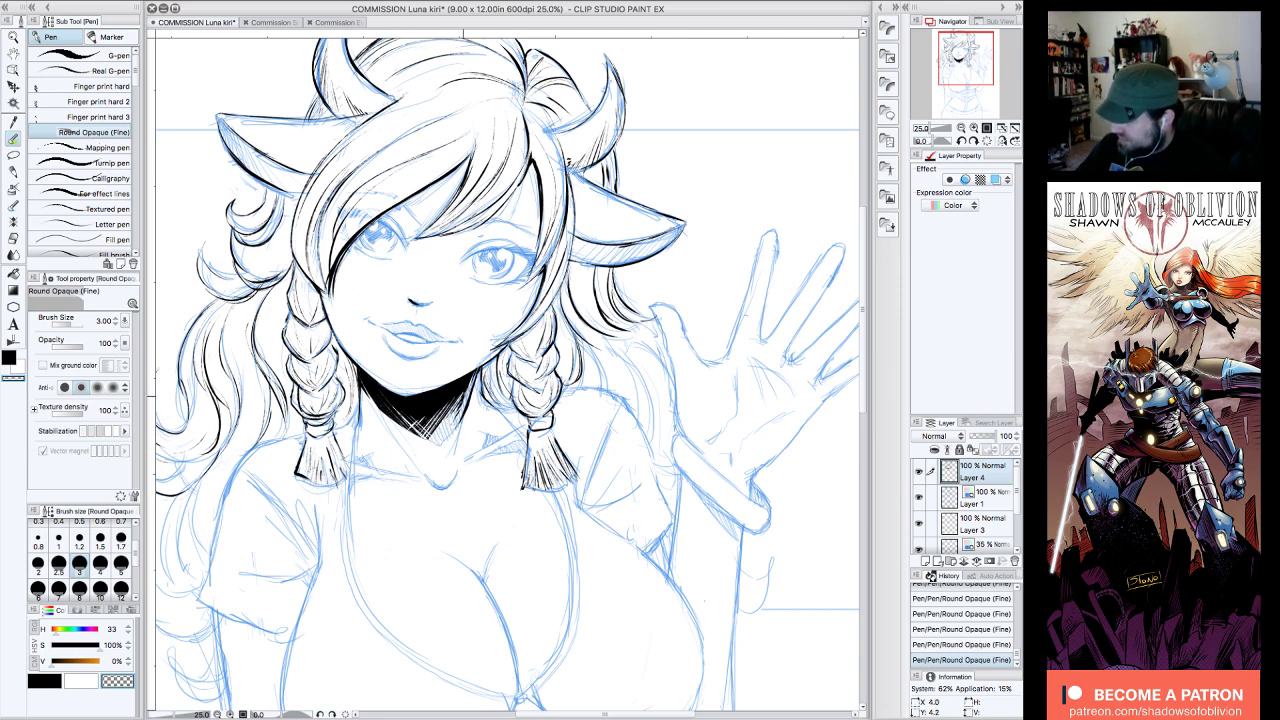
click(920, 498)
click(919, 499)
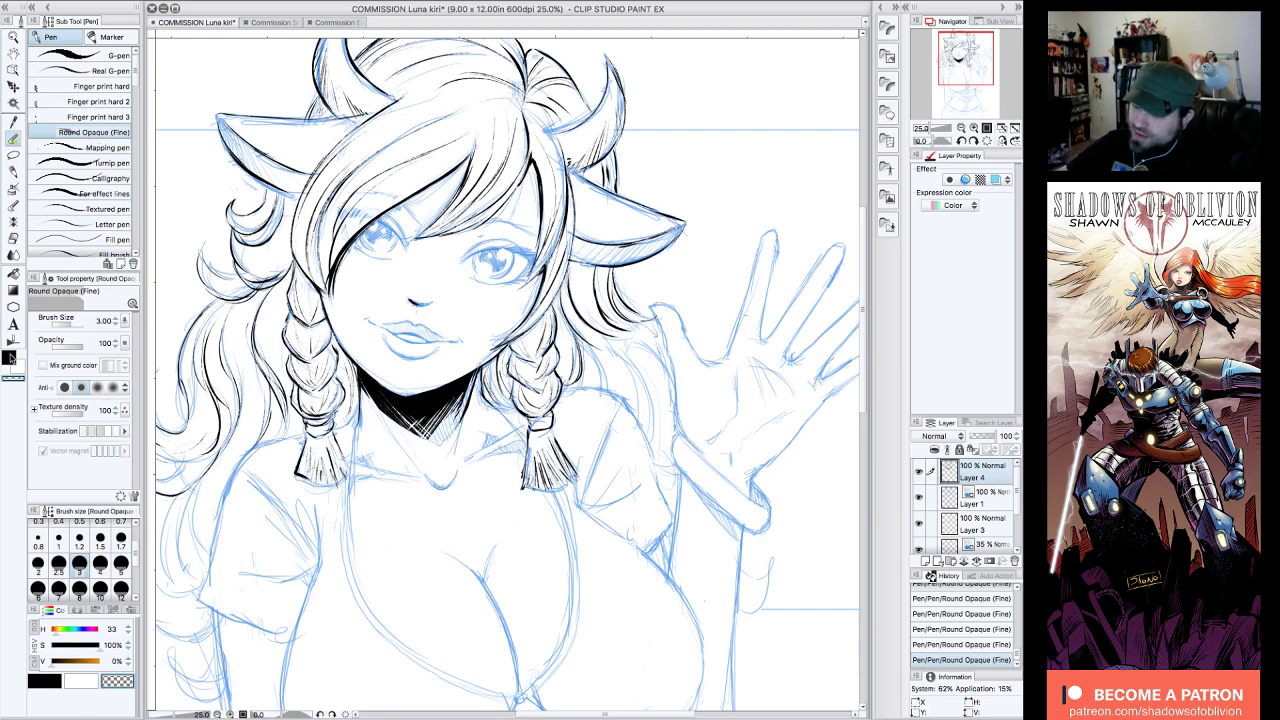
- Ink the neck lines and the top's neckline edge running down beside the loose-curl-side braid in black
click(10, 358)
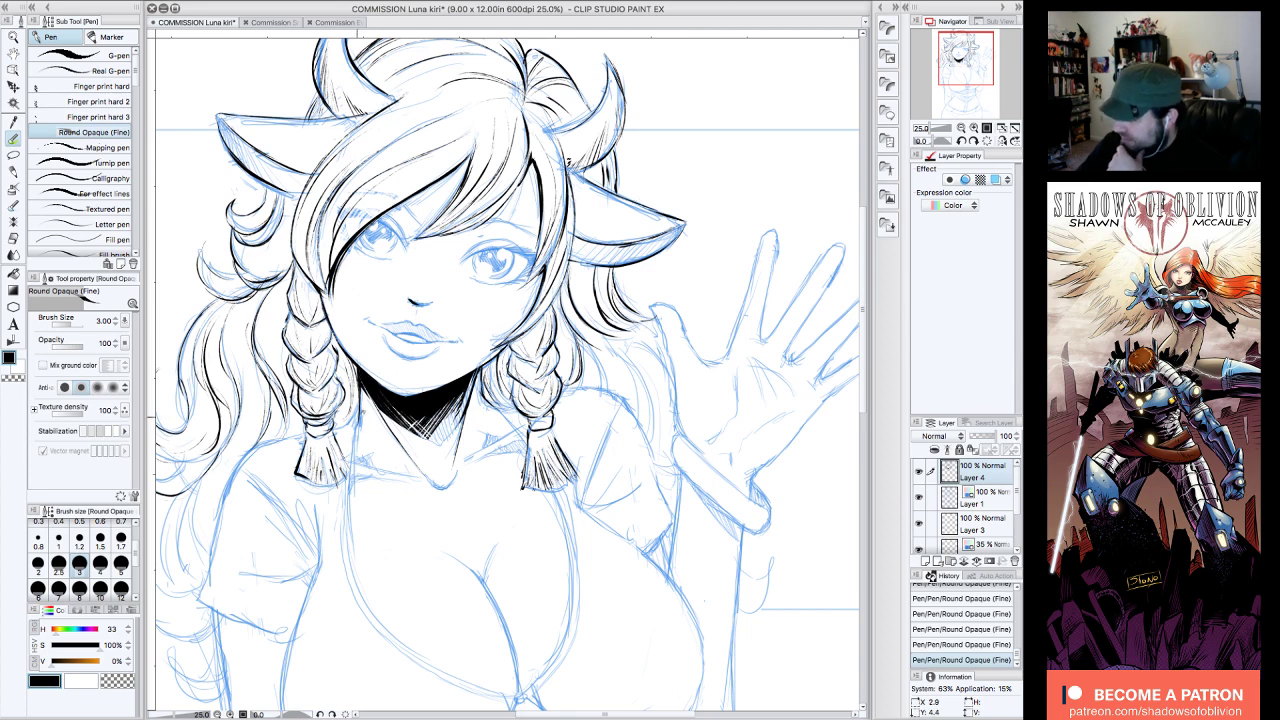
drag(354, 448, 349, 548)
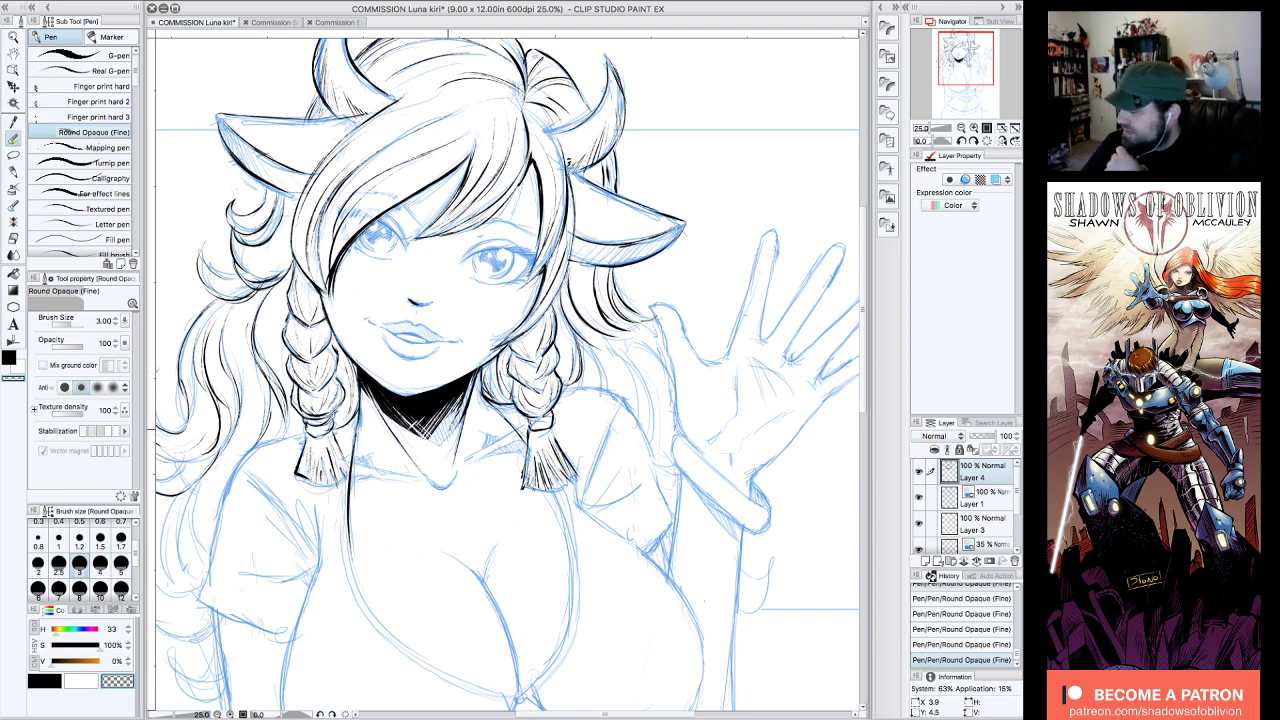
- Add fine hatching along the neck shadow's edge on the waving-hand side and check the inks without the Layer 1 sketch
click(961, 141)
click(961, 141)
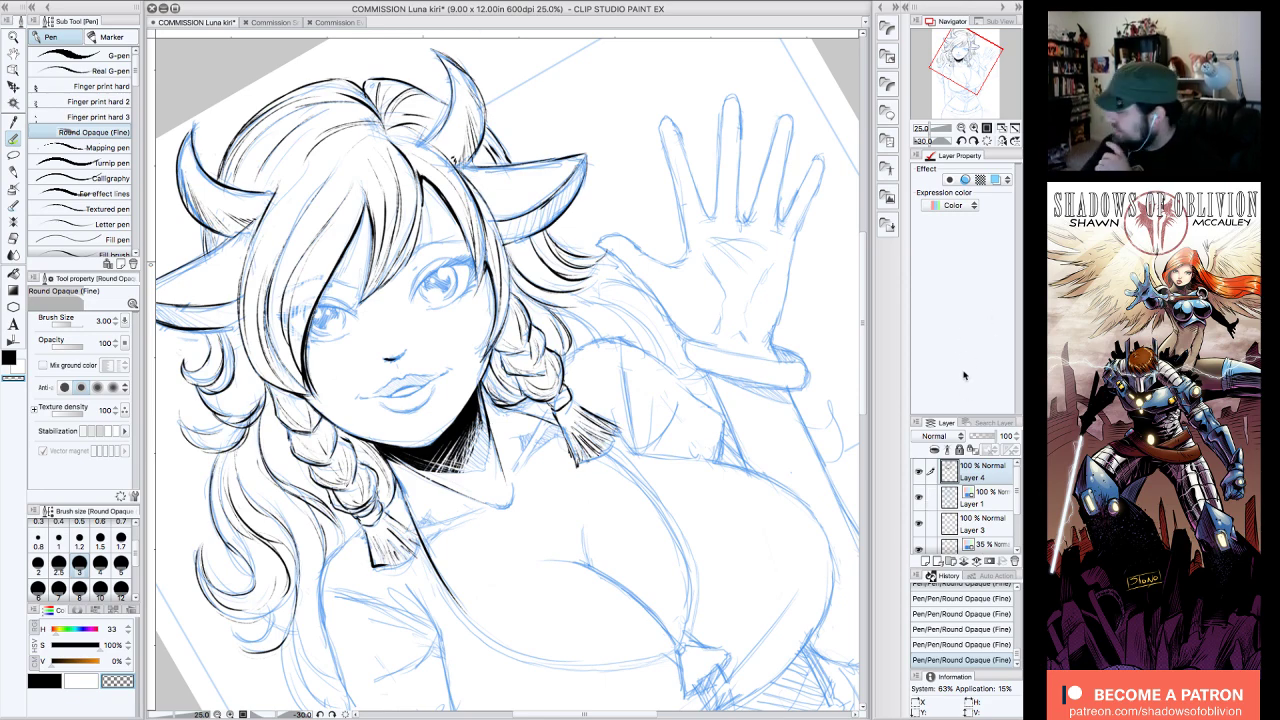
click(987, 145)
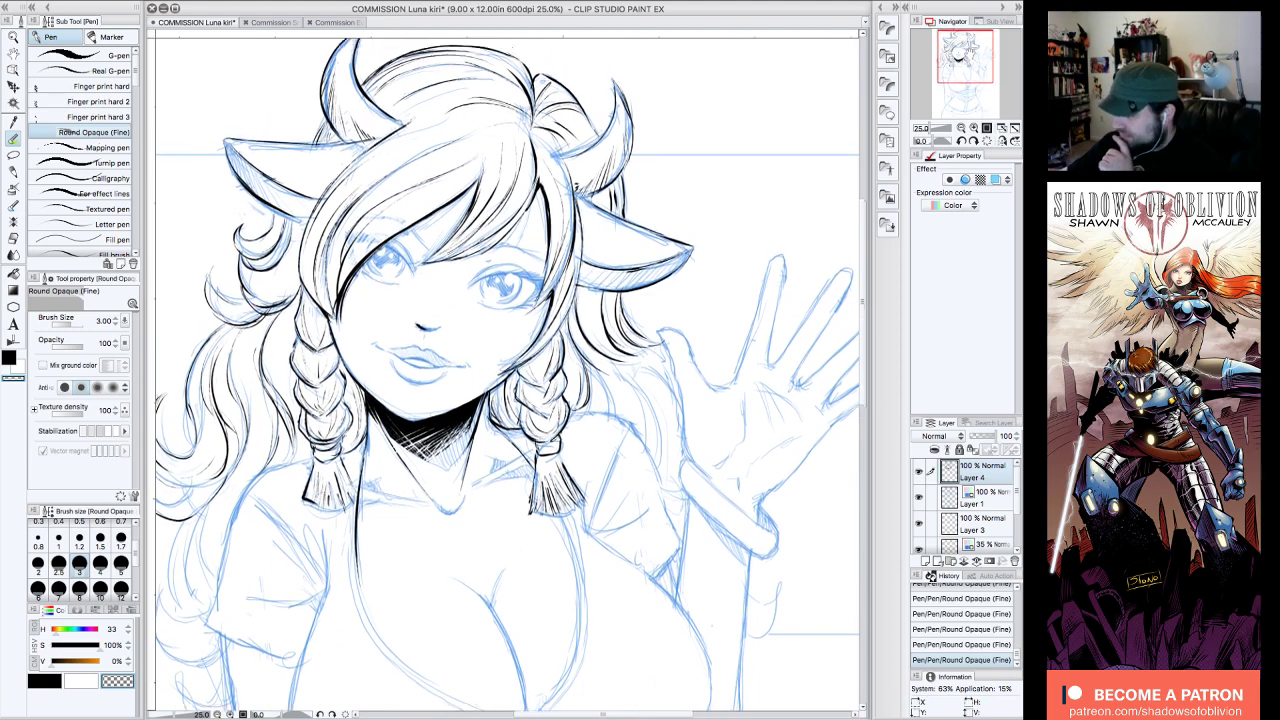
click(919, 497)
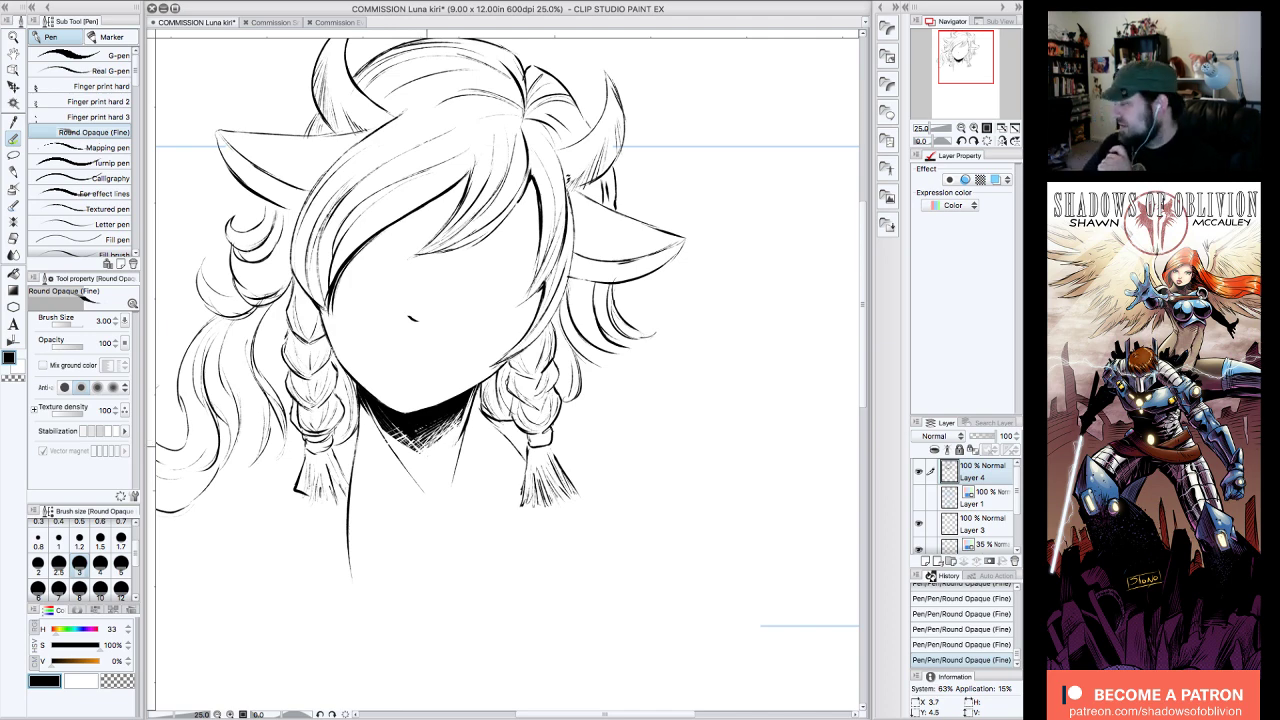
click(918, 497)
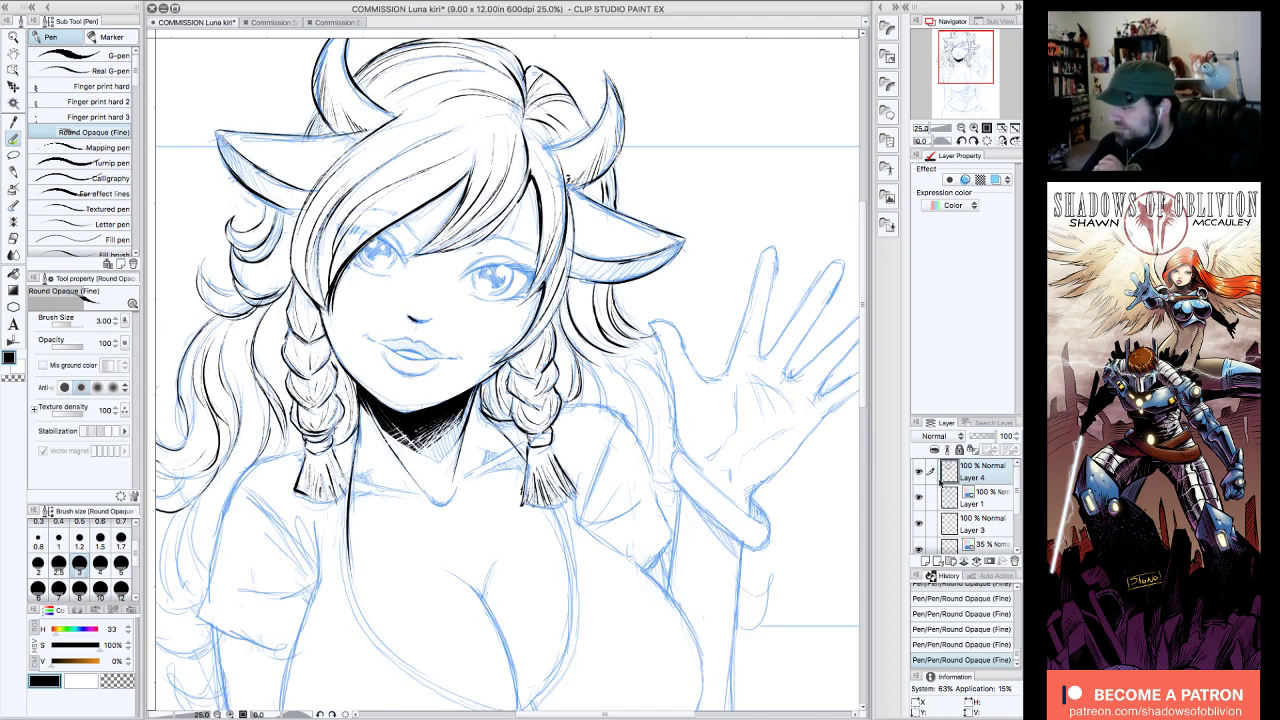
- Ink the upper lid line and thick black eyelashes of the eye not covered by the bangs
click(973, 128)
drag(955, 66, 966, 58)
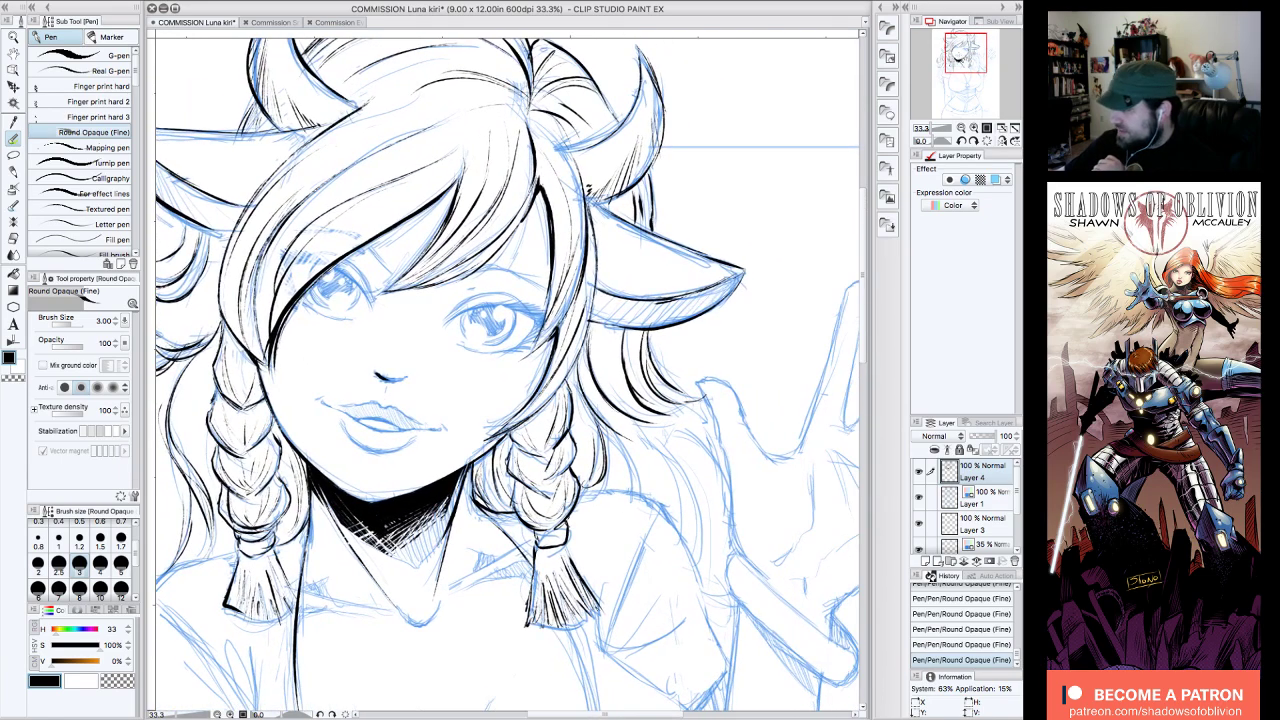
click(963, 142)
click(963, 142)
click(963, 142)
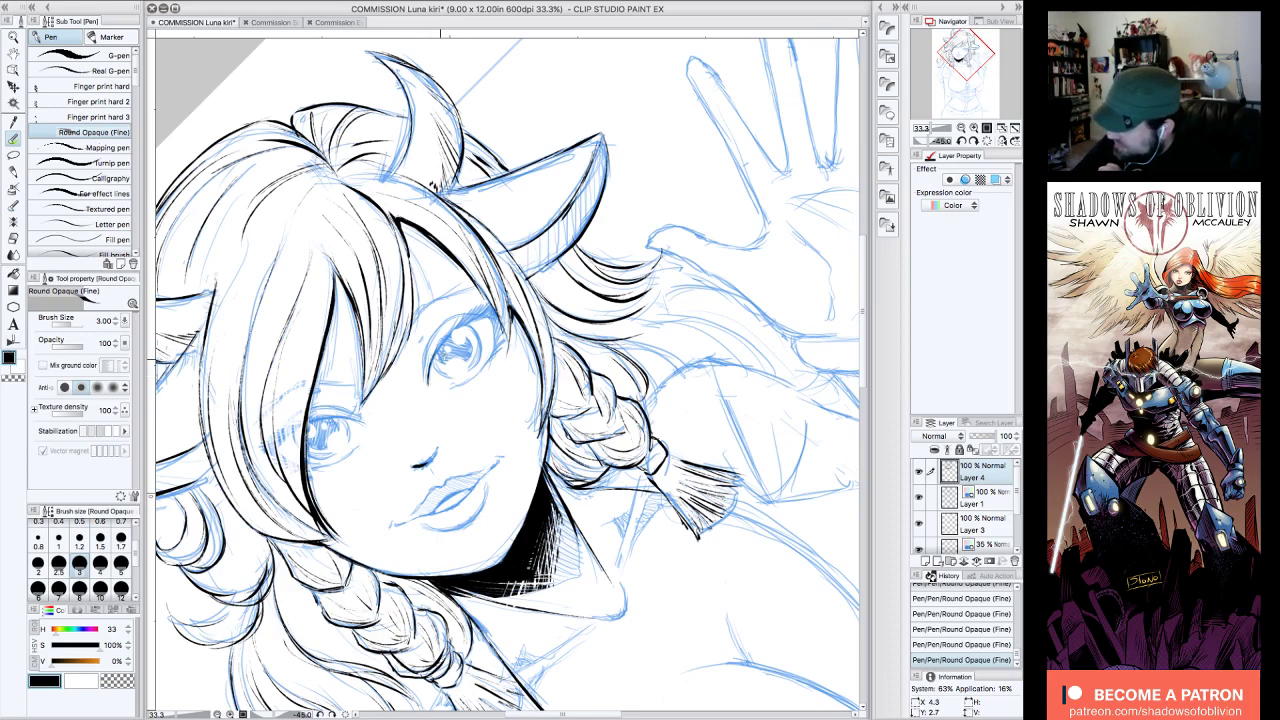
click(963, 142)
click(963, 142)
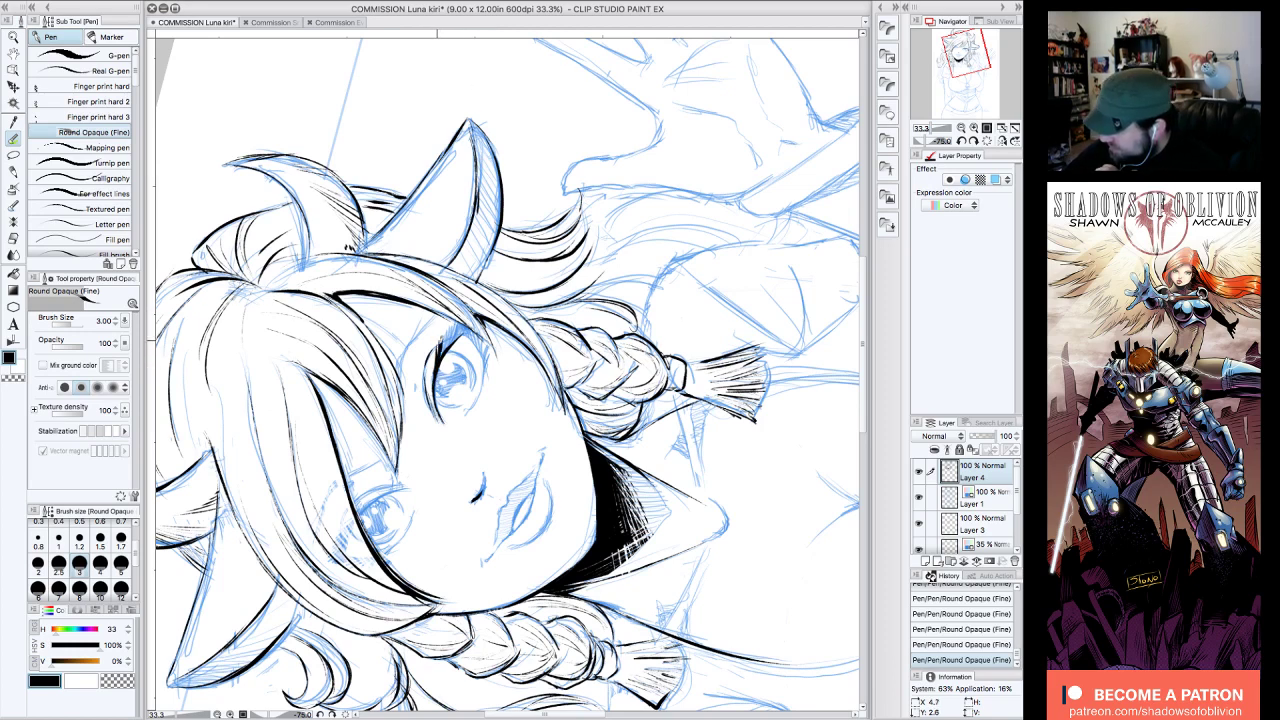
mouse_move(444, 346)
mouse_down()
mouse_move(460, 308)
mouse_move(472, 332)
mouse_up()
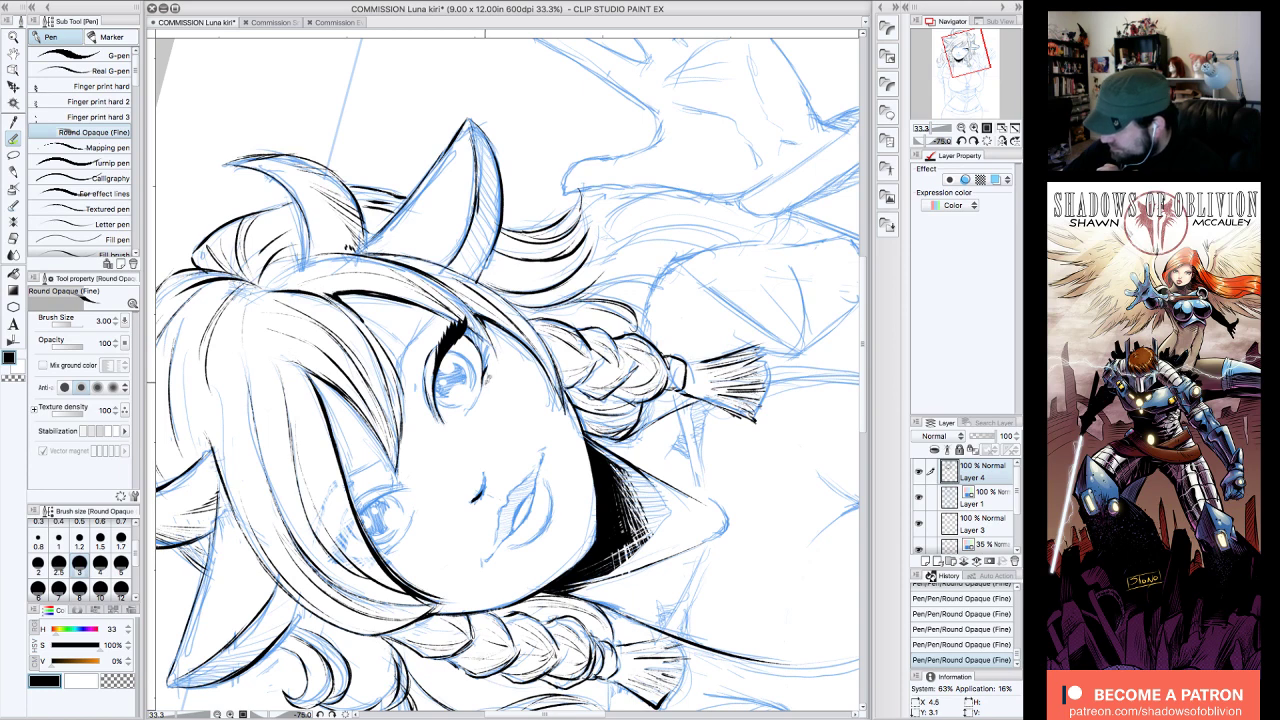
drag(486, 370, 491, 358)
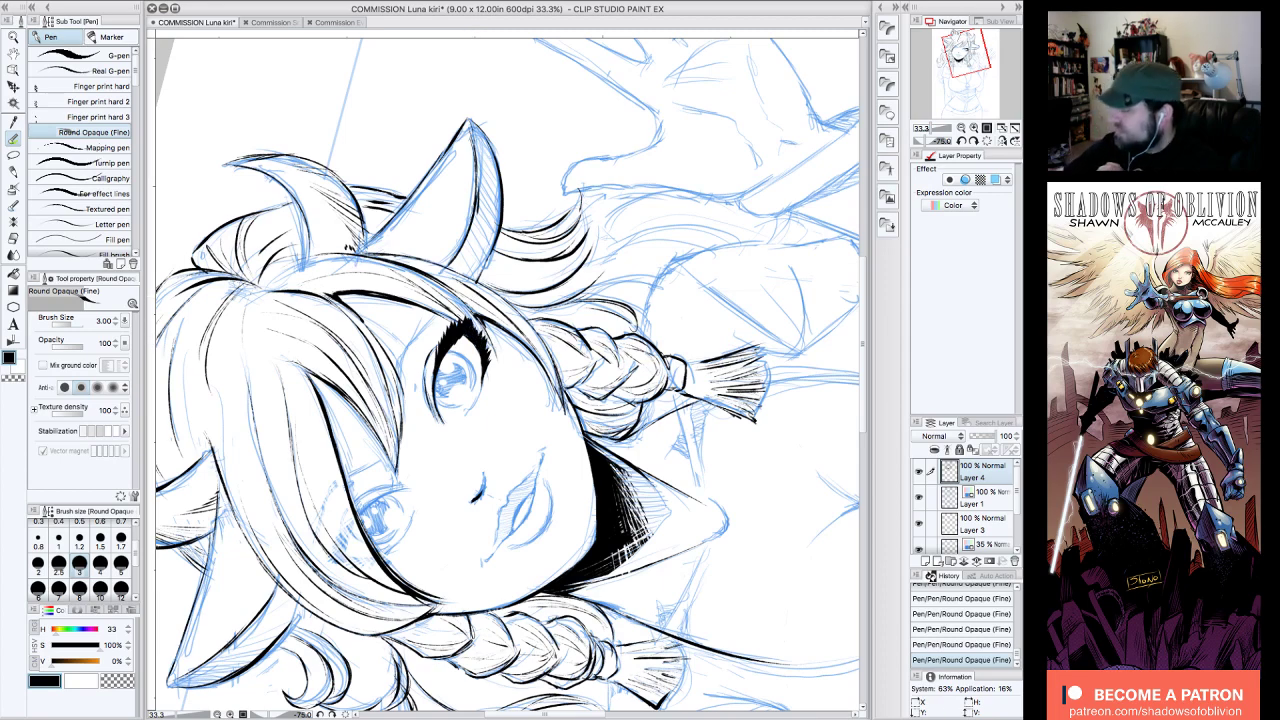
click(987, 141)
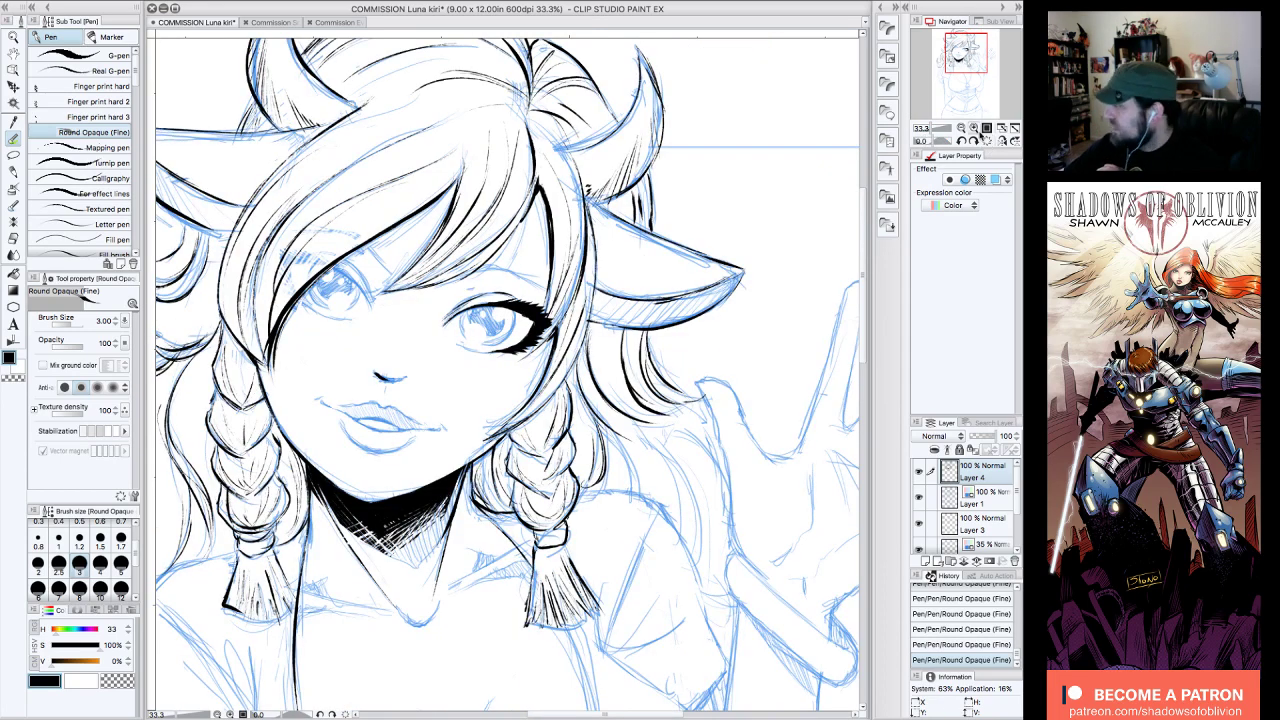
- Refine and thicken the lash line of the uncovered eye with the Round Opaque (Fine) pen
click(962, 141)
click(962, 141)
click(962, 141)
click(962, 141)
click(962, 141)
click(962, 141)
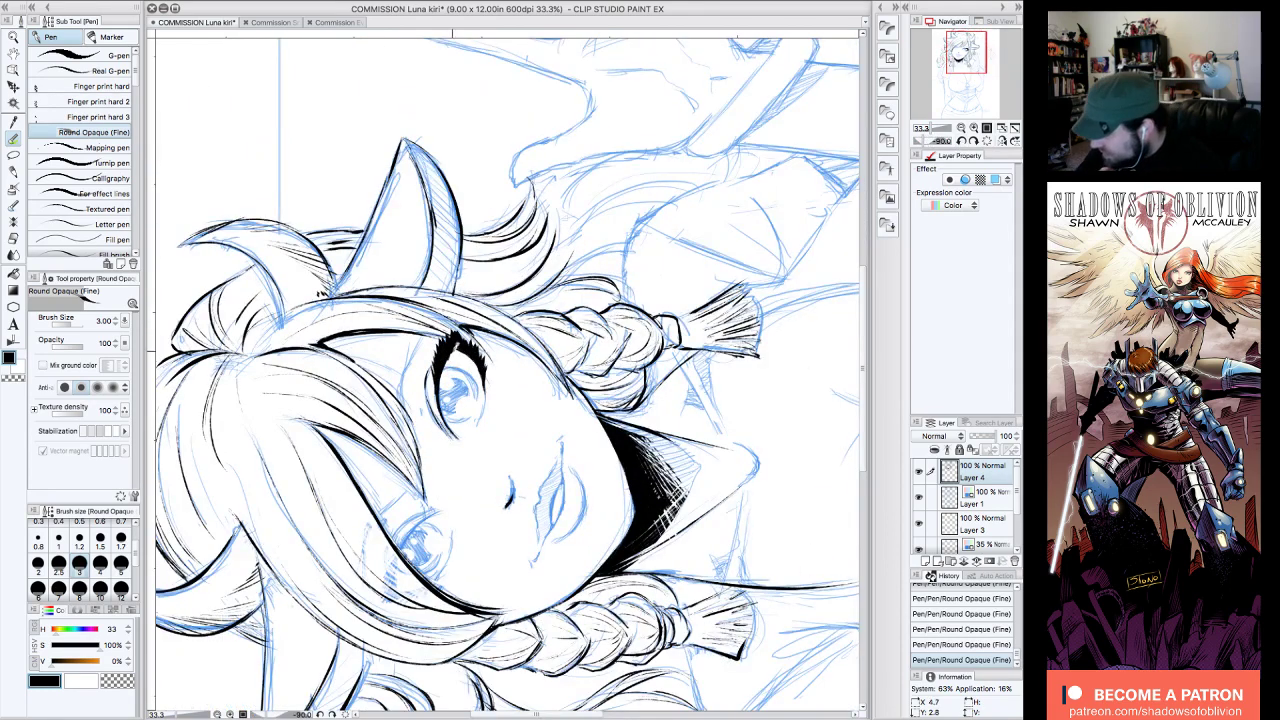
drag(454, 351, 448, 363)
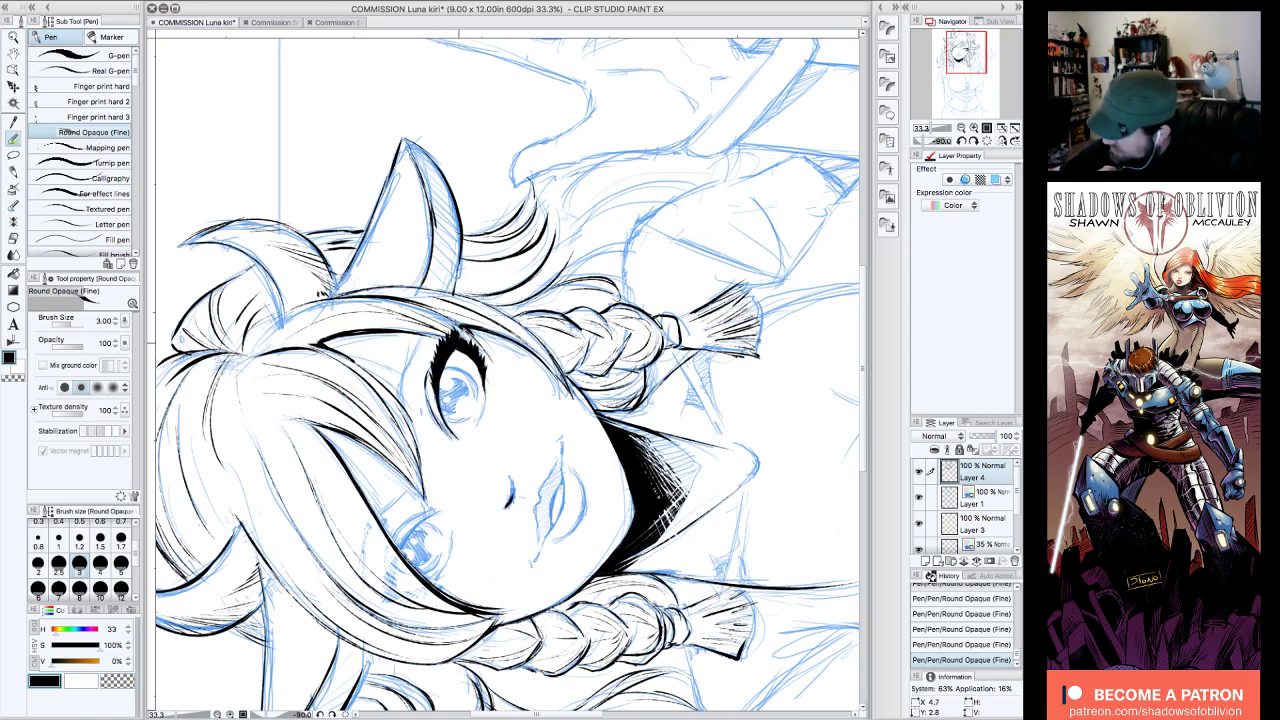
click(990, 141)
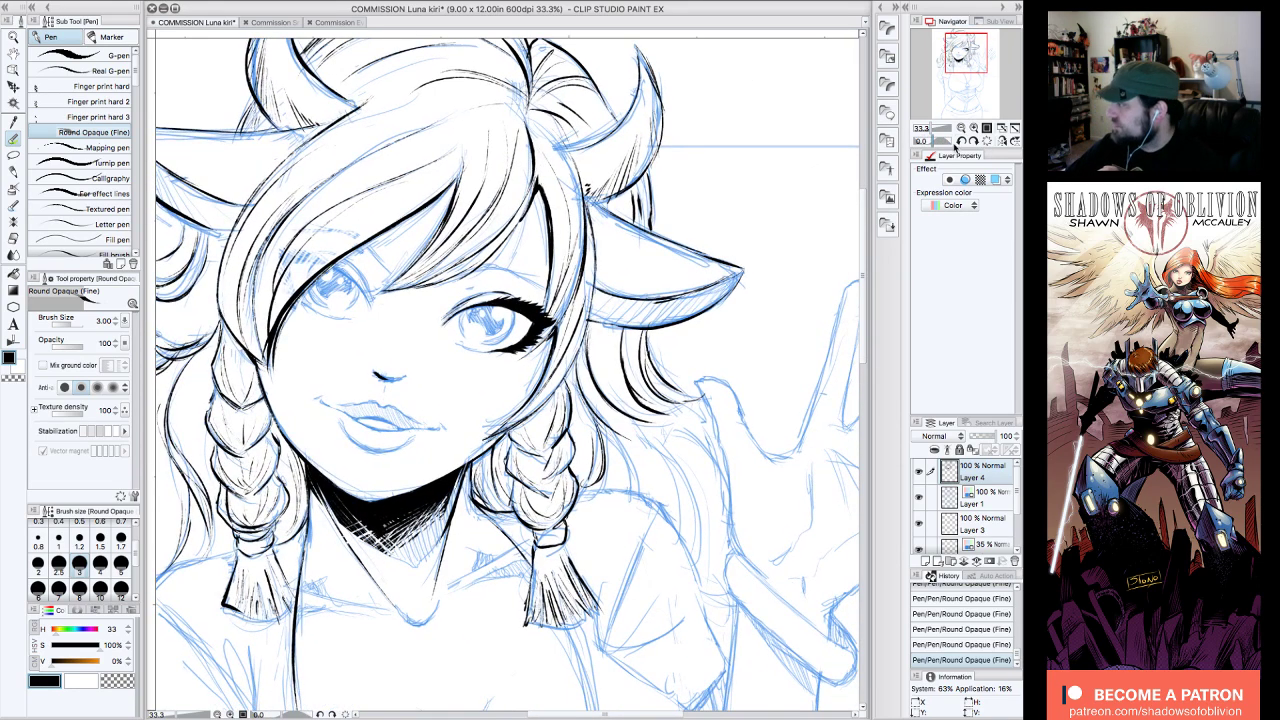
- Ink the brow line above the uncovered eye and the short brow strokes beside the bangs
click(961, 141)
click(961, 141)
click(961, 141)
click(961, 141)
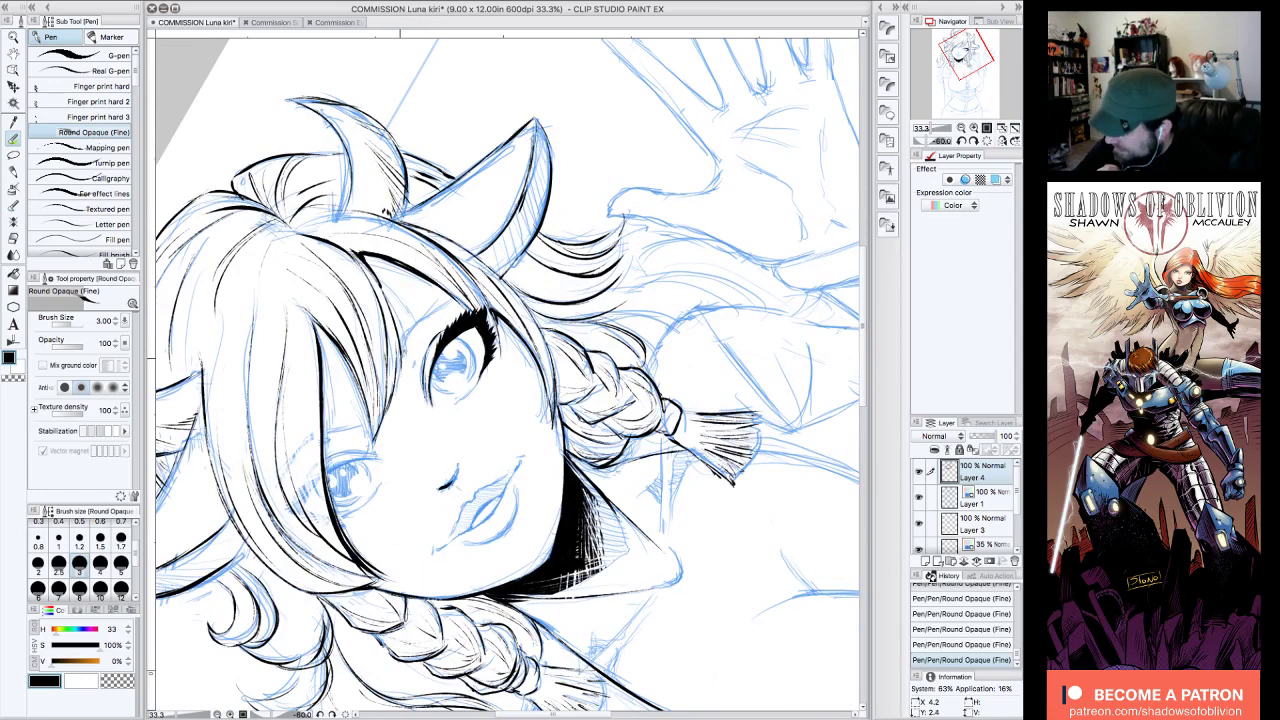
mouse_move(403, 354)
mouse_down()
mouse_move(413, 322)
mouse_move(458, 291)
mouse_up()
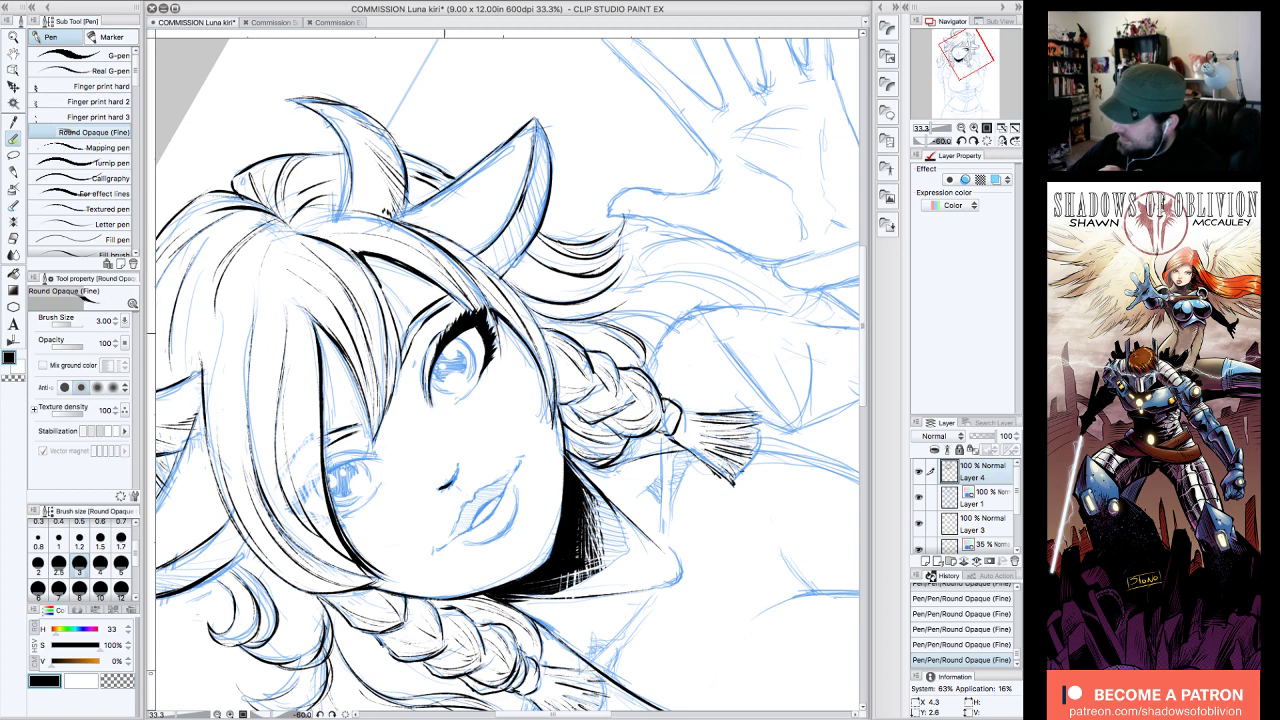
click(987, 141)
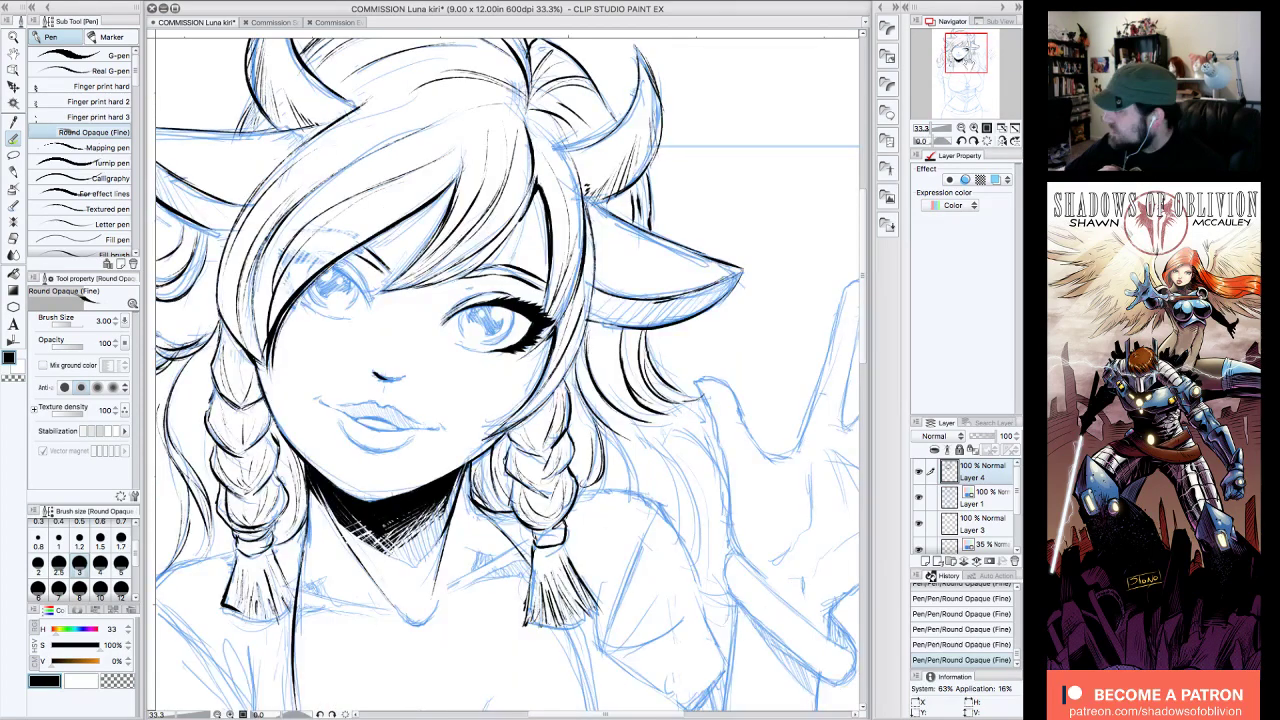
- Inspect the inked eye and brows by toggling Layer 4 and hiding the blue sketch on Layer 1
click(964, 51)
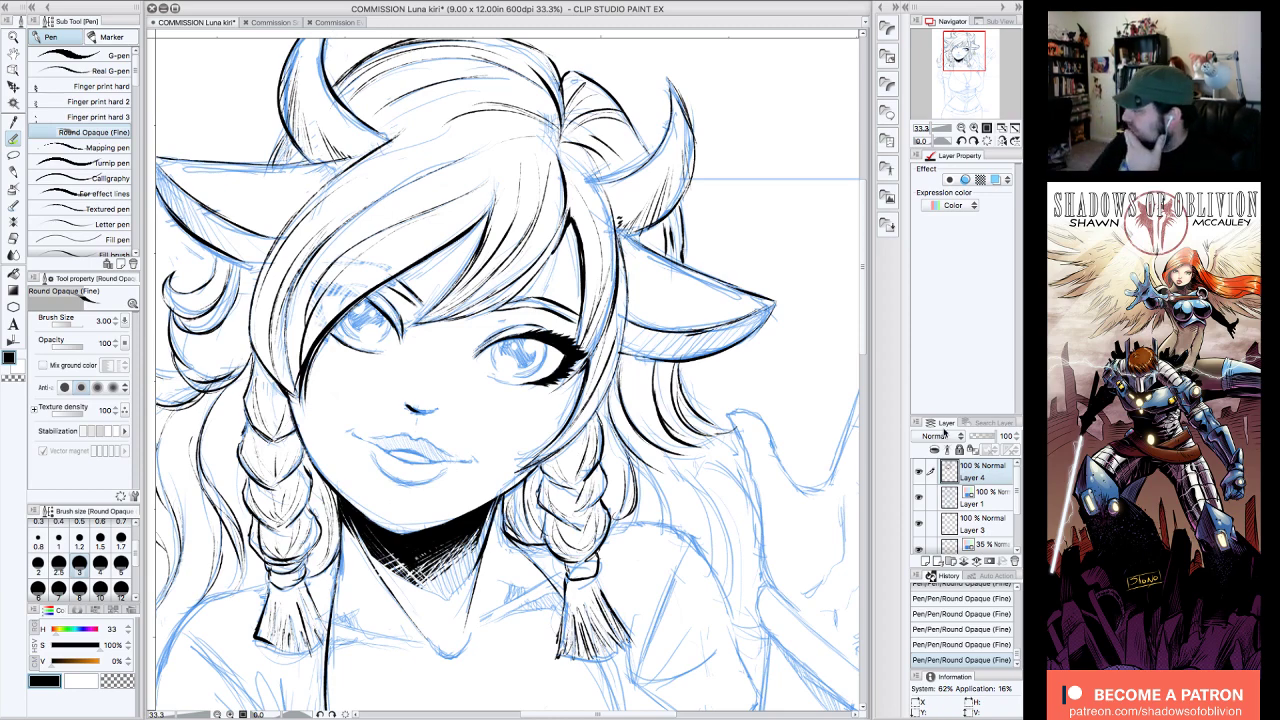
click(919, 475)
click(919, 475)
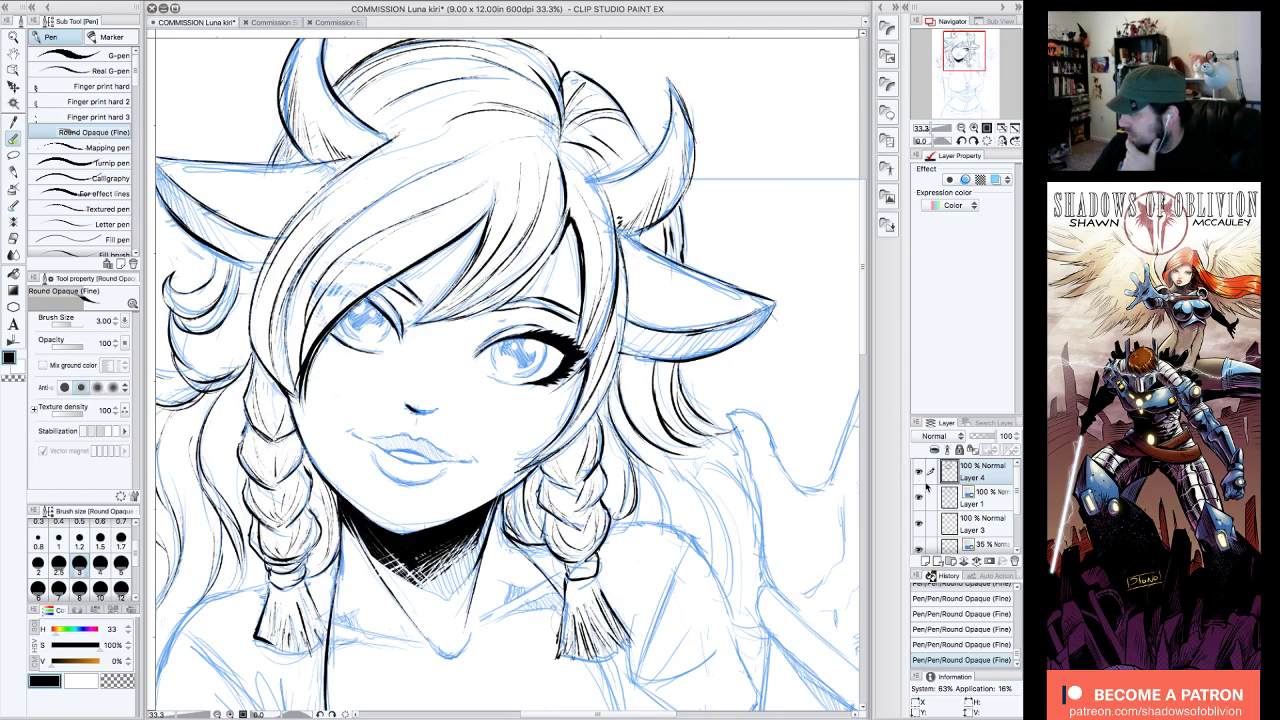
click(920, 497)
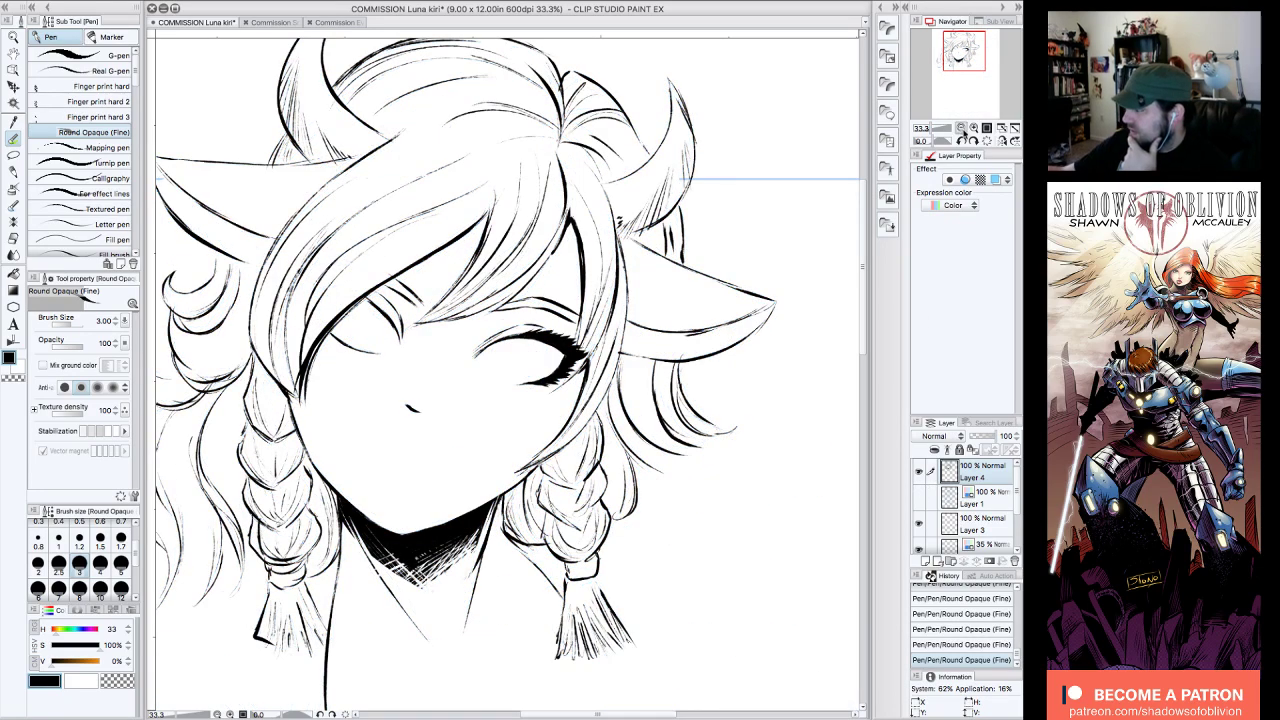
- Examine the inked face at several zoom levels with the Layer 1 sketch hidden and shown
click(961, 128)
drag(981, 73, 983, 75)
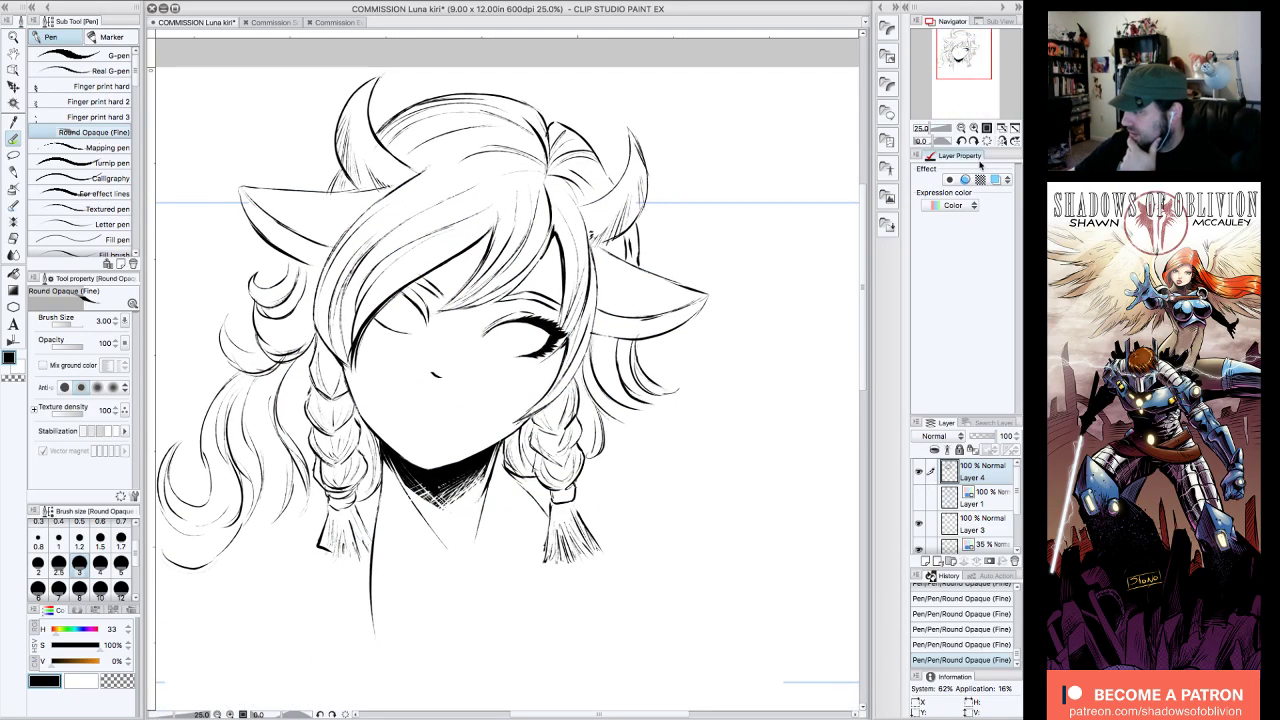
click(920, 497)
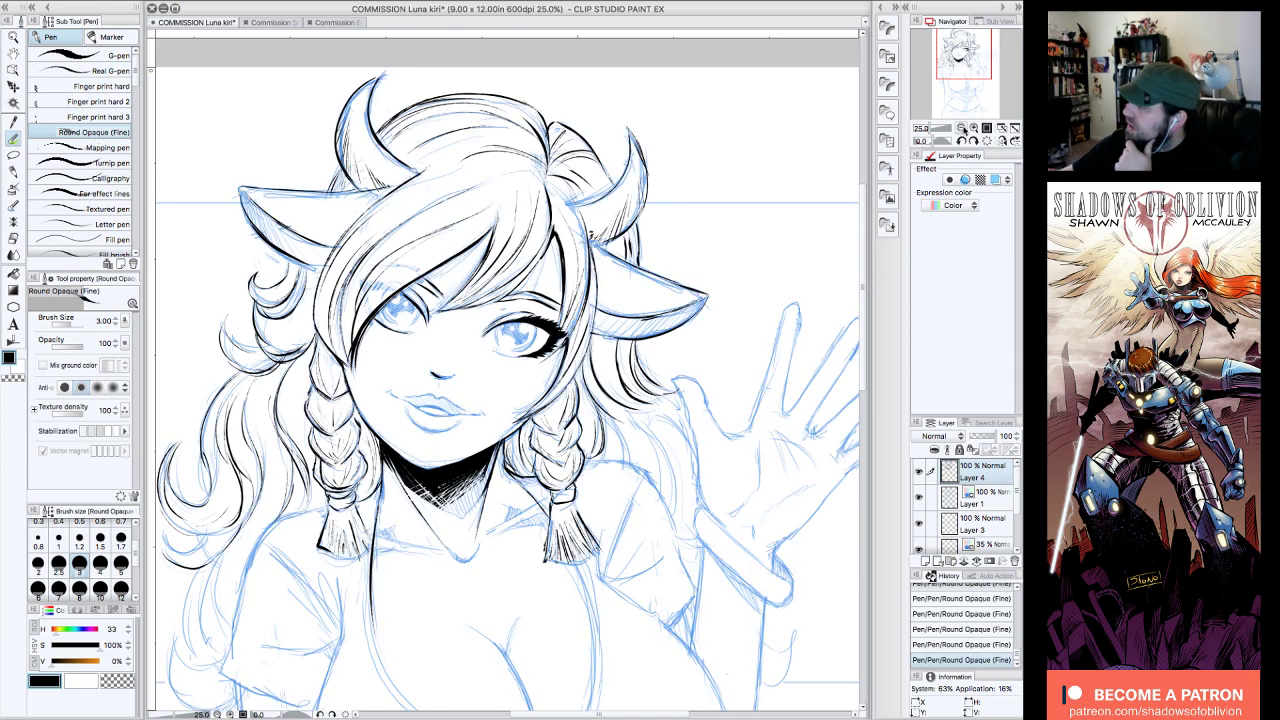
click(974, 128)
drag(962, 56, 964, 54)
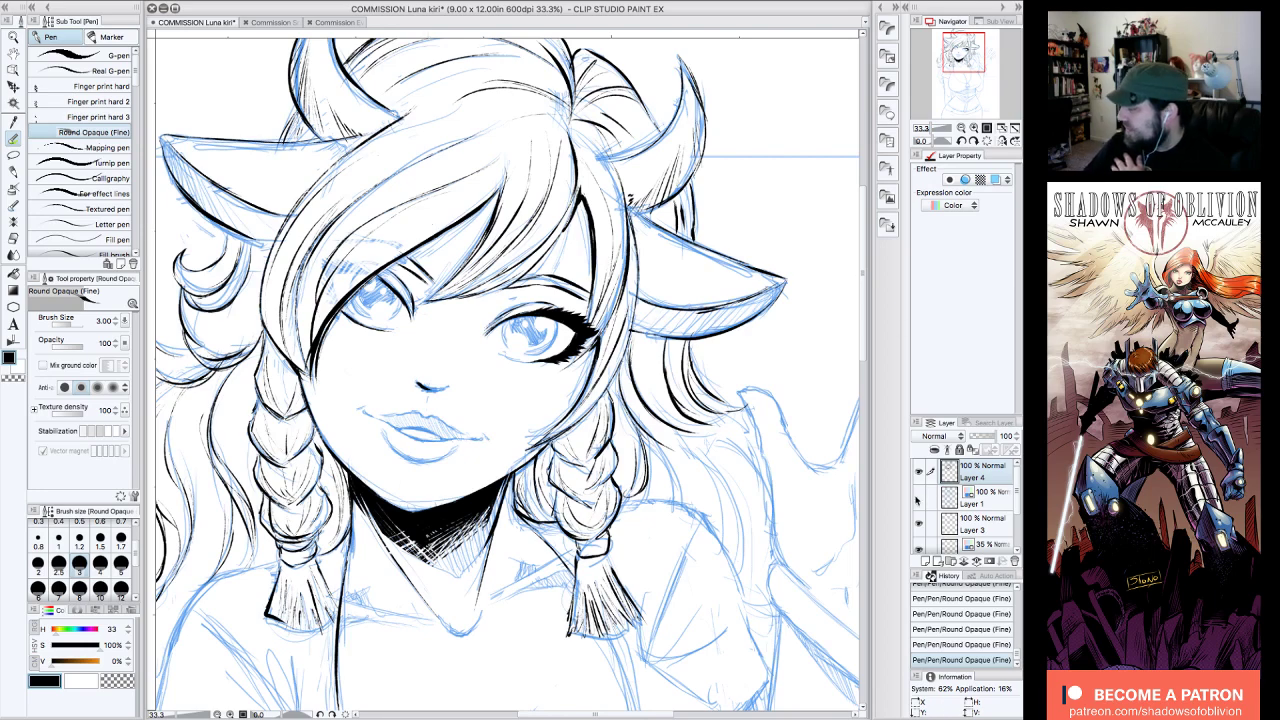
click(918, 497)
click(962, 128)
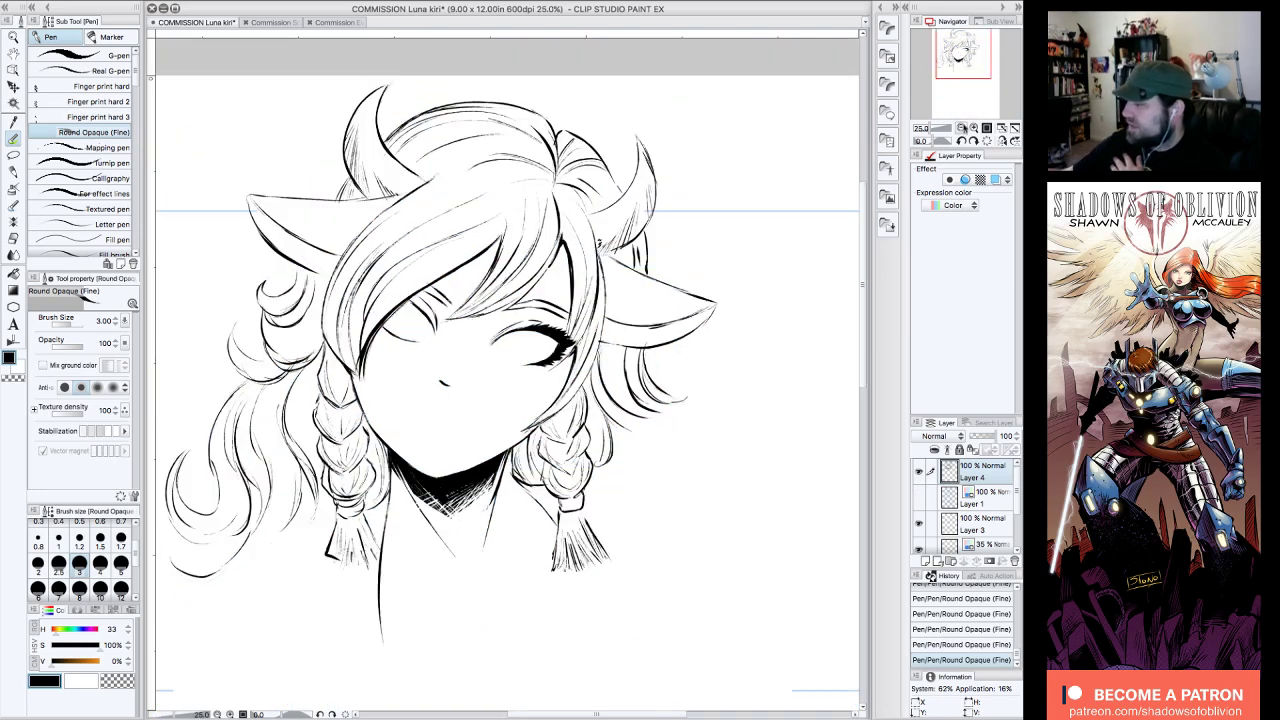
click(962, 128)
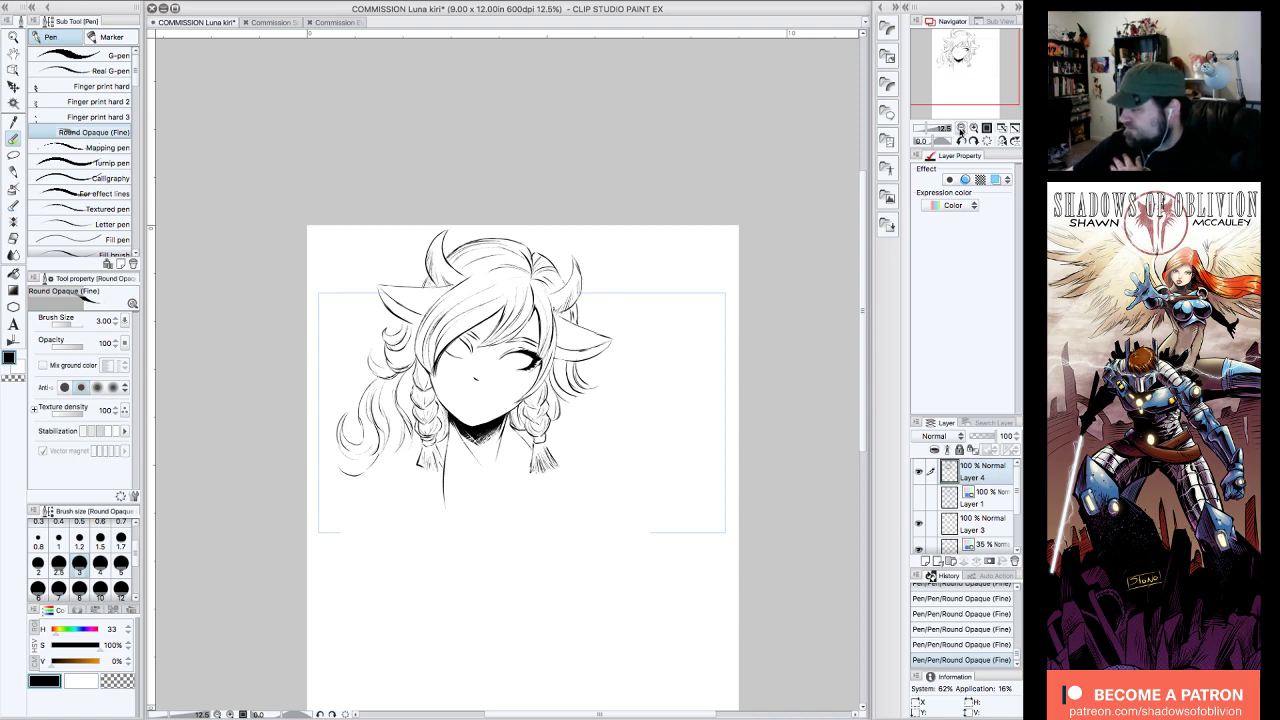
click(974, 128)
click(974, 128)
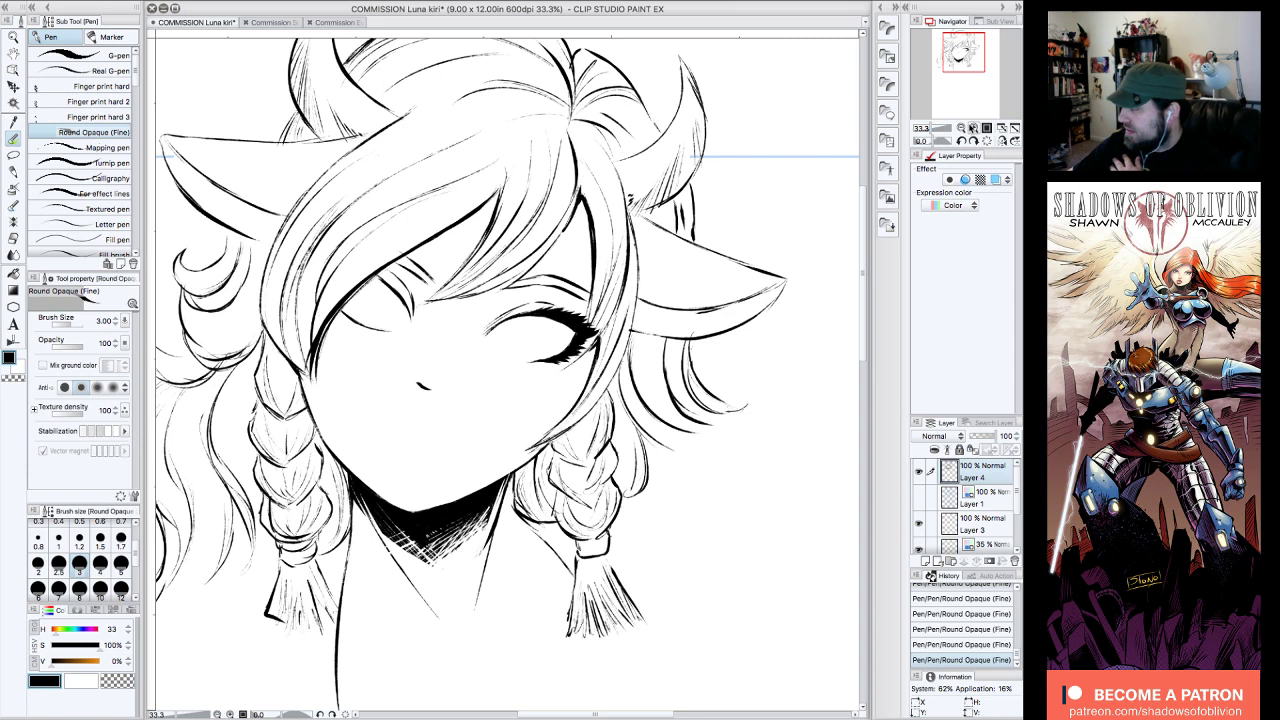
click(962, 128)
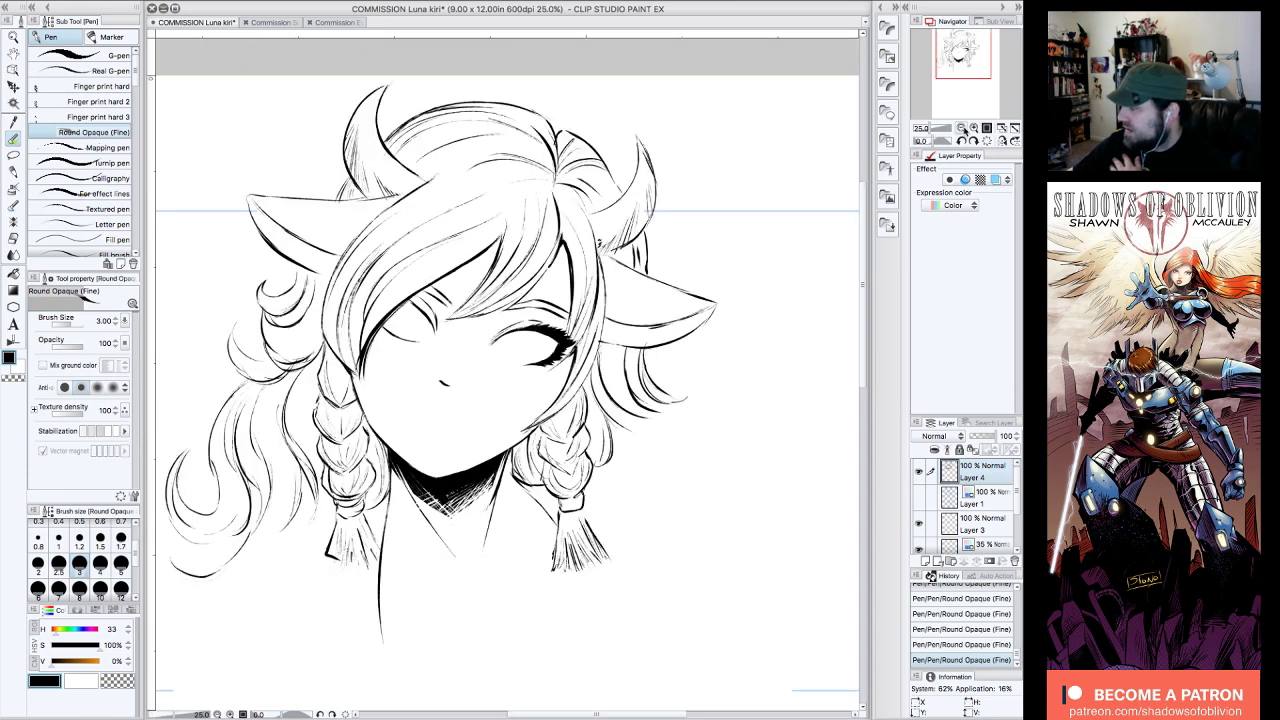
click(919, 497)
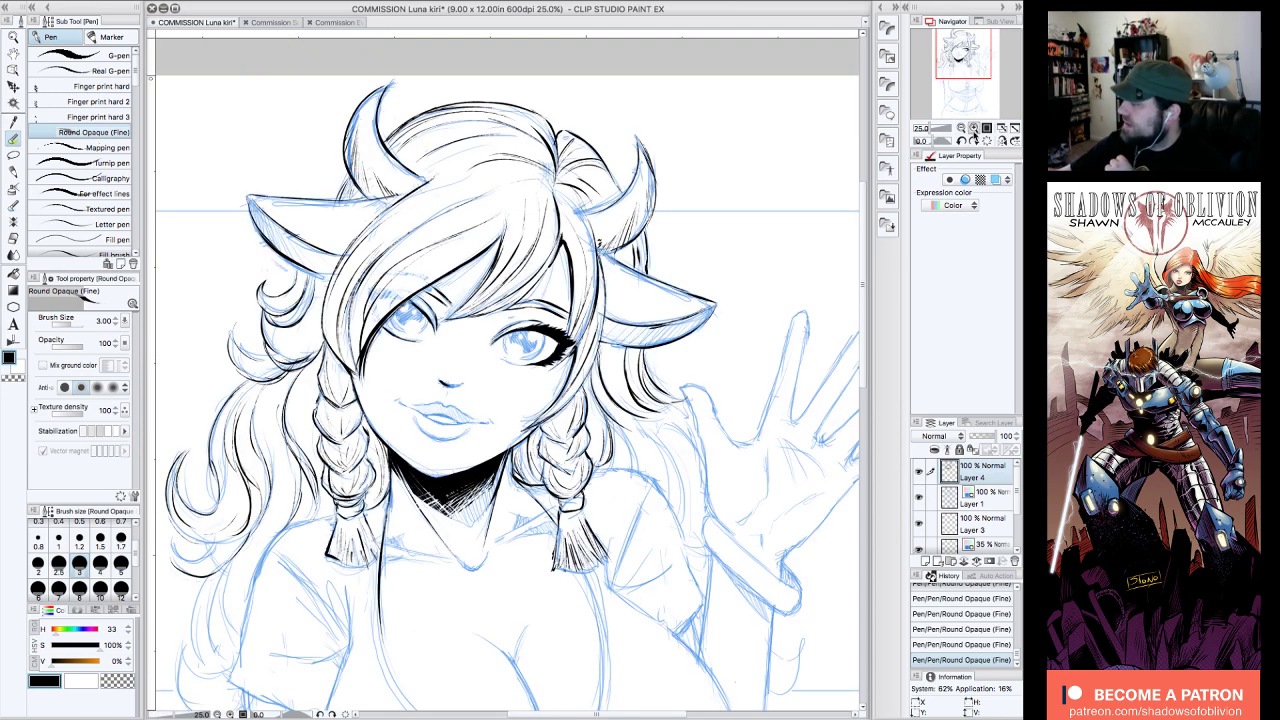
- Ink the thick eyelashes and the thin brow line of the eye behind the bangs with the Round Opaque (Fine) pen
click(974, 128)
click(974, 141)
click(974, 141)
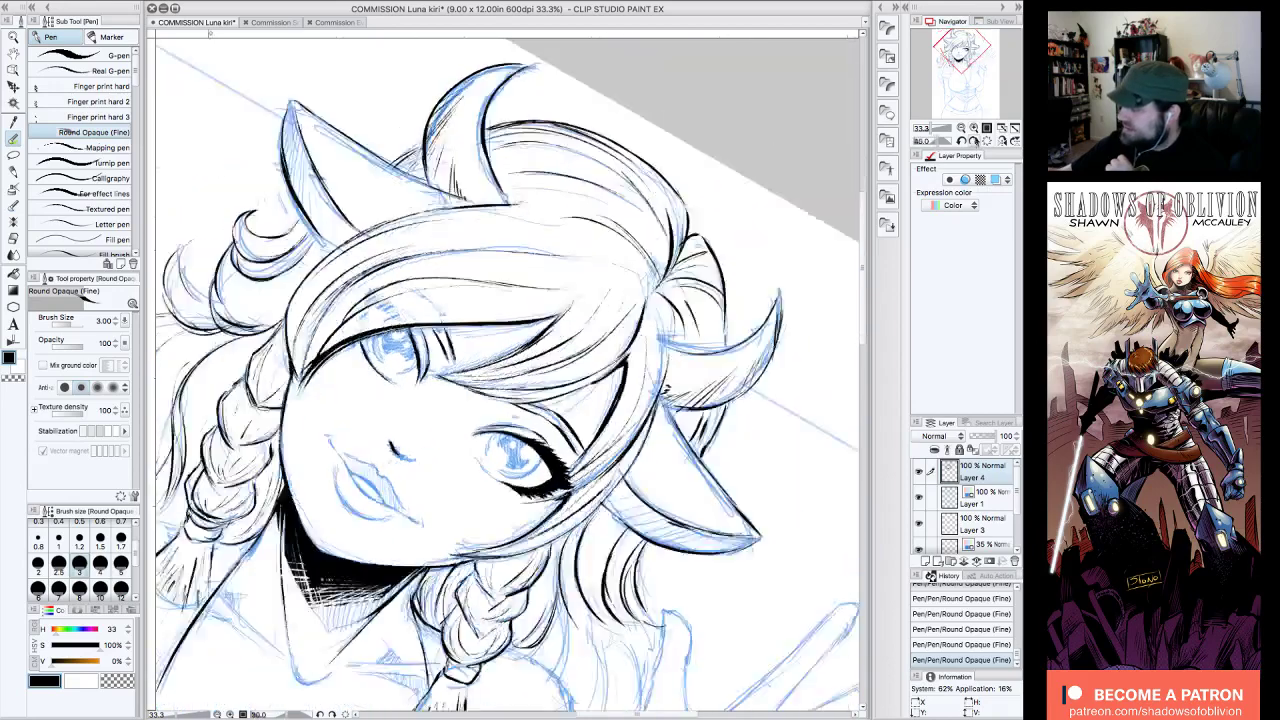
click(974, 141)
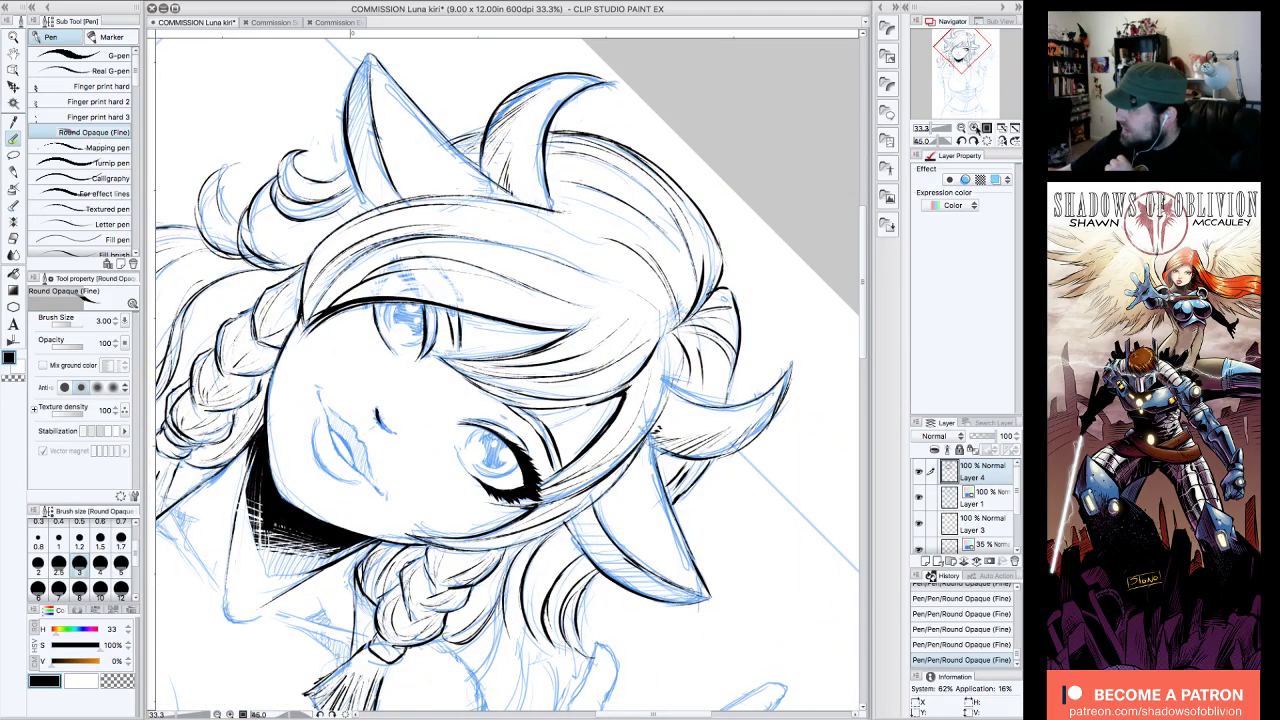
click(974, 128)
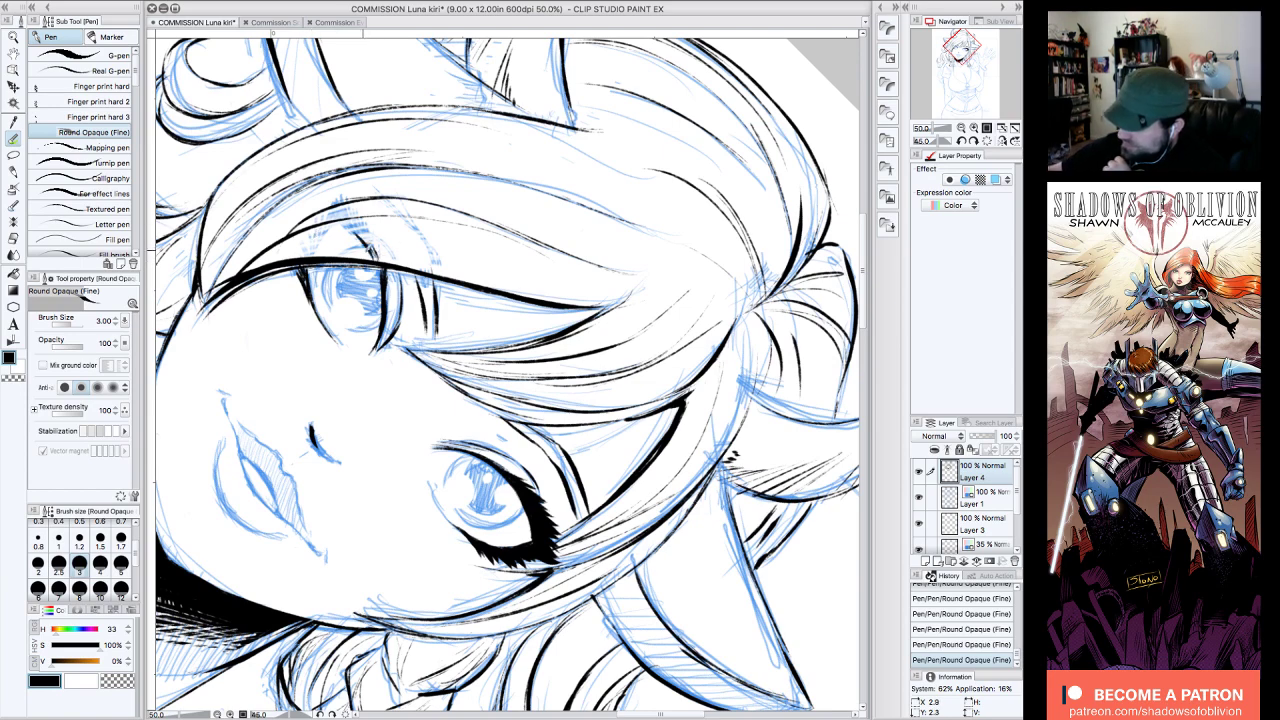
drag(338, 223, 309, 257)
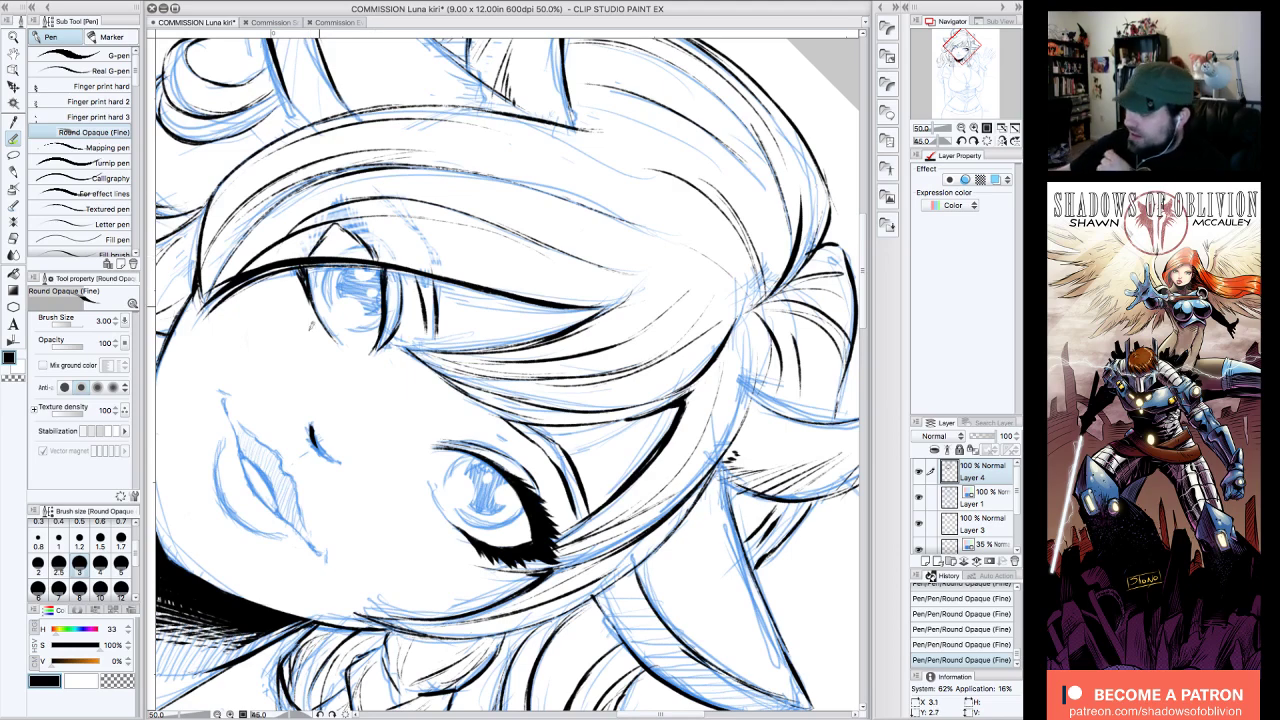
mouse_move(372, 233)
mouse_down()
mouse_move(380, 262)
mouse_move(365, 243)
mouse_up()
mouse_move(345, 192)
mouse_down()
mouse_move(362, 240)
mouse_move(343, 196)
mouse_move(334, 202)
mouse_up()
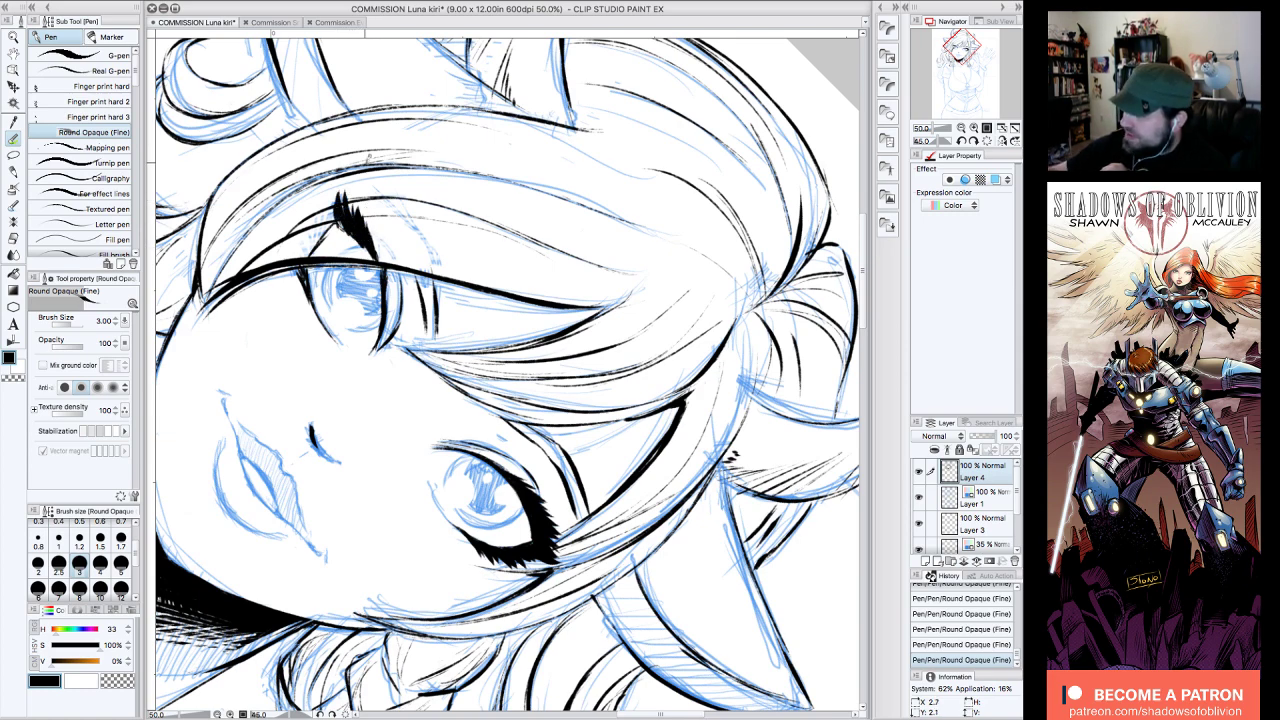
mouse_move(310, 256)
mouse_down()
mouse_move(316, 220)
mouse_move(350, 176)
mouse_up()
mouse_move(311, 259)
mouse_down()
mouse_move(344, 219)
mouse_move(382, 248)
mouse_up()
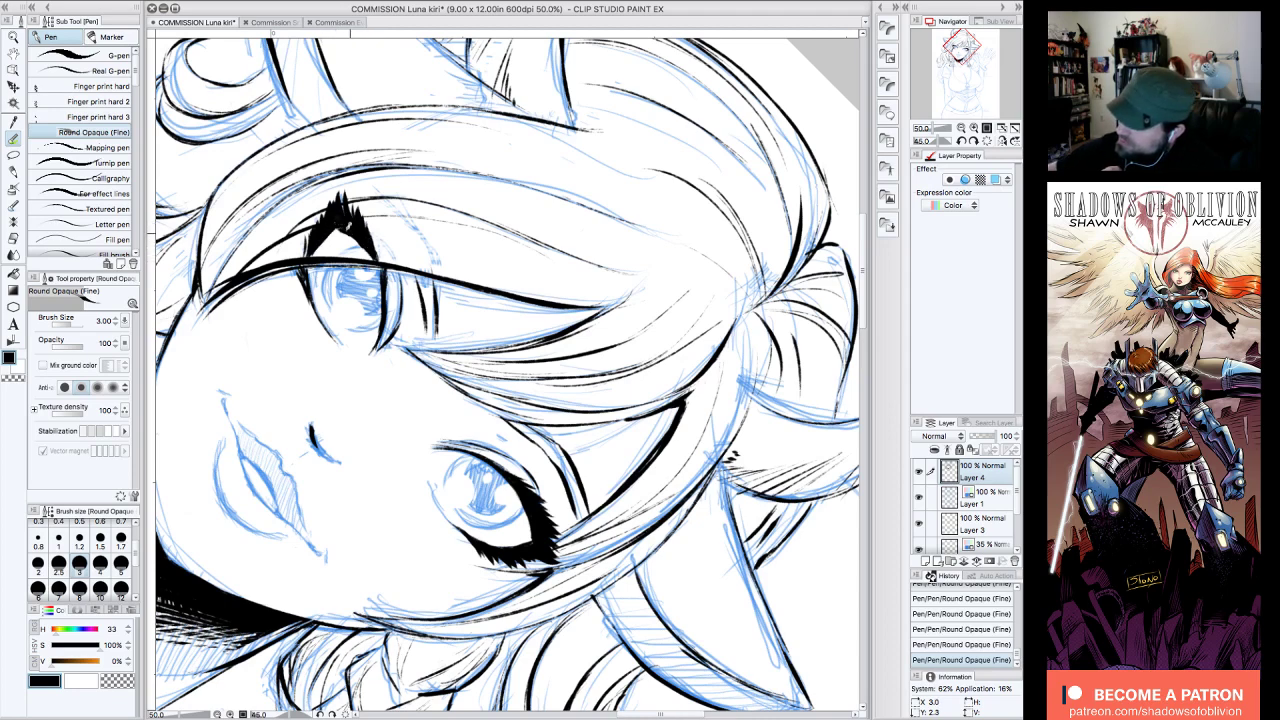
click(988, 141)
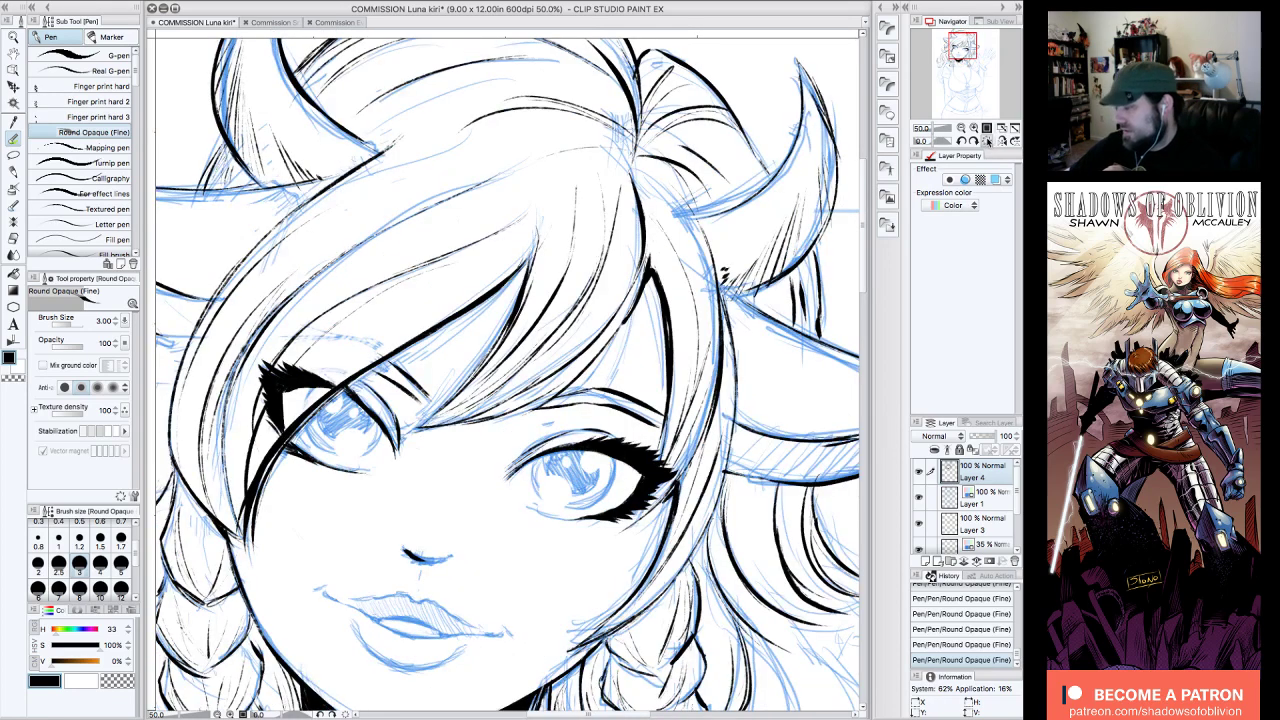
drag(388, 354, 287, 334)
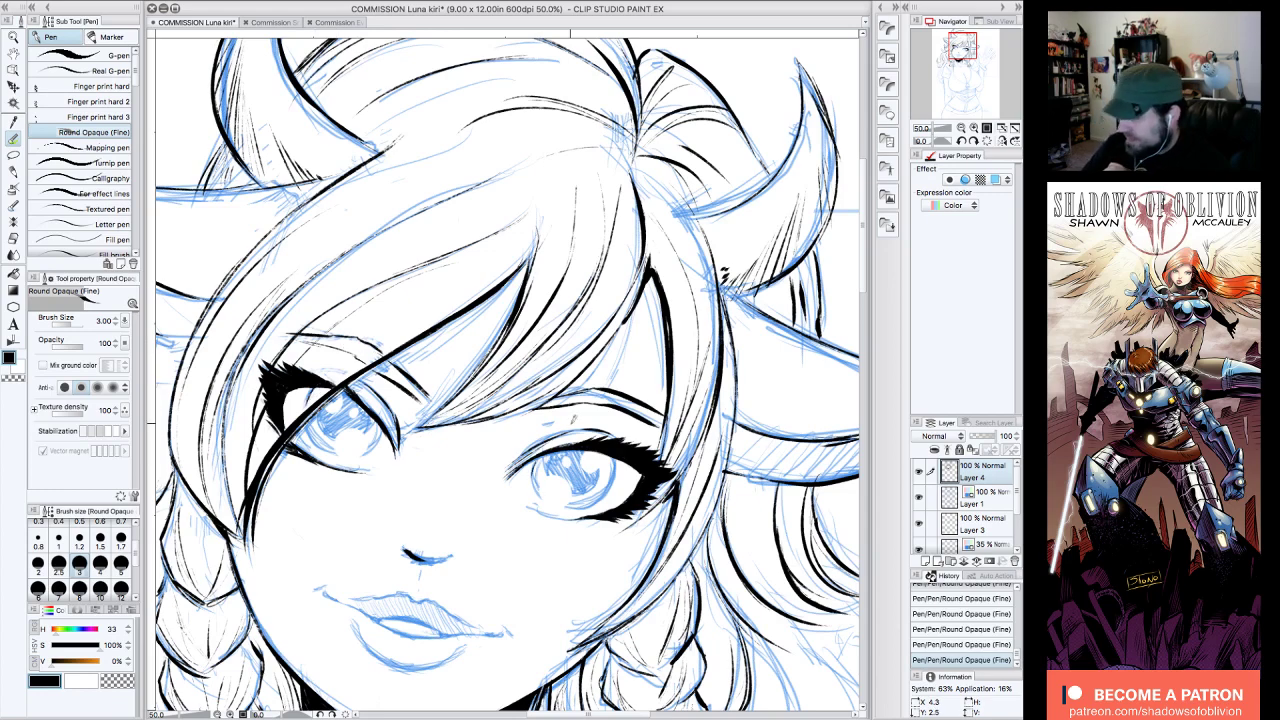
- Break up the lashes and brow line overlapping the bangs with strand-like strokes in transparent color
click(961, 141)
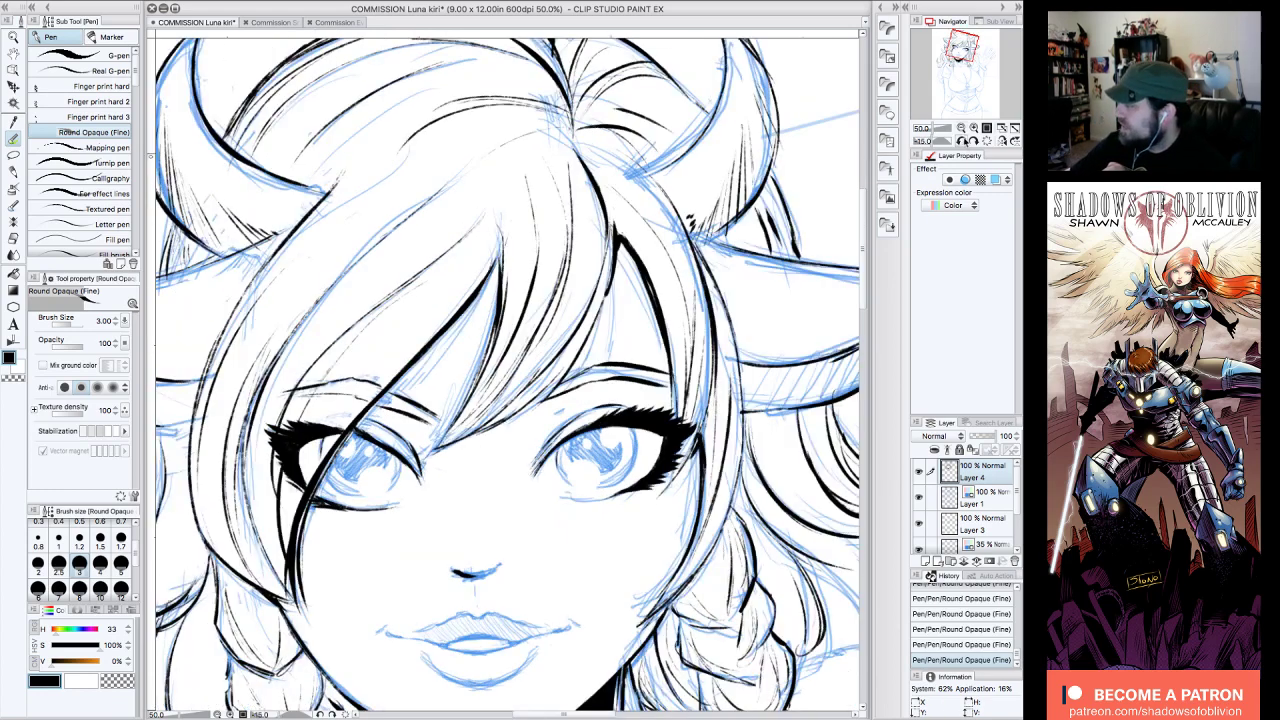
click(124, 684)
drag(281, 433, 274, 461)
drag(288, 399, 274, 470)
mouse_move(284, 424)
mouse_down()
mouse_move(280, 493)
mouse_move(312, 398)
mouse_up()
mouse_move(312, 398)
mouse_down()
mouse_move(292, 508)
mouse_move(304, 430)
mouse_move(296, 470)
mouse_up()
drag(313, 420, 292, 488)
drag(313, 422, 294, 486)
drag(315, 422, 298, 488)
mouse_move(342, 338)
mouse_down()
mouse_move(300, 399)
mouse_move(350, 358)
mouse_up()
mouse_move(316, 420)
mouse_down()
mouse_move(293, 512)
mouse_move(302, 486)
mouse_up()
mouse_move(323, 432)
mouse_down()
mouse_move(305, 475)
mouse_move(386, 356)
mouse_move(348, 409)
mouse_up()
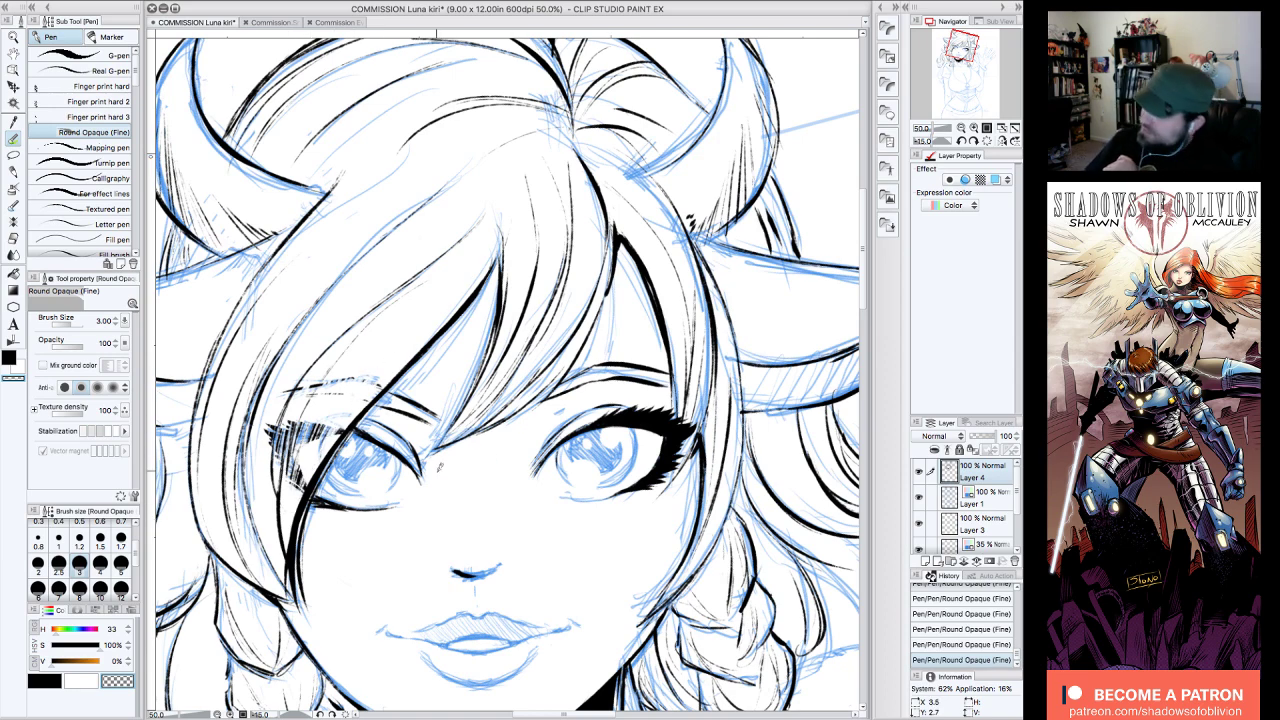
- Inspect the broken-up lashes and brow under the bangs with the Layer 1 sketch hidden, then shown again
click(988, 142)
click(961, 129)
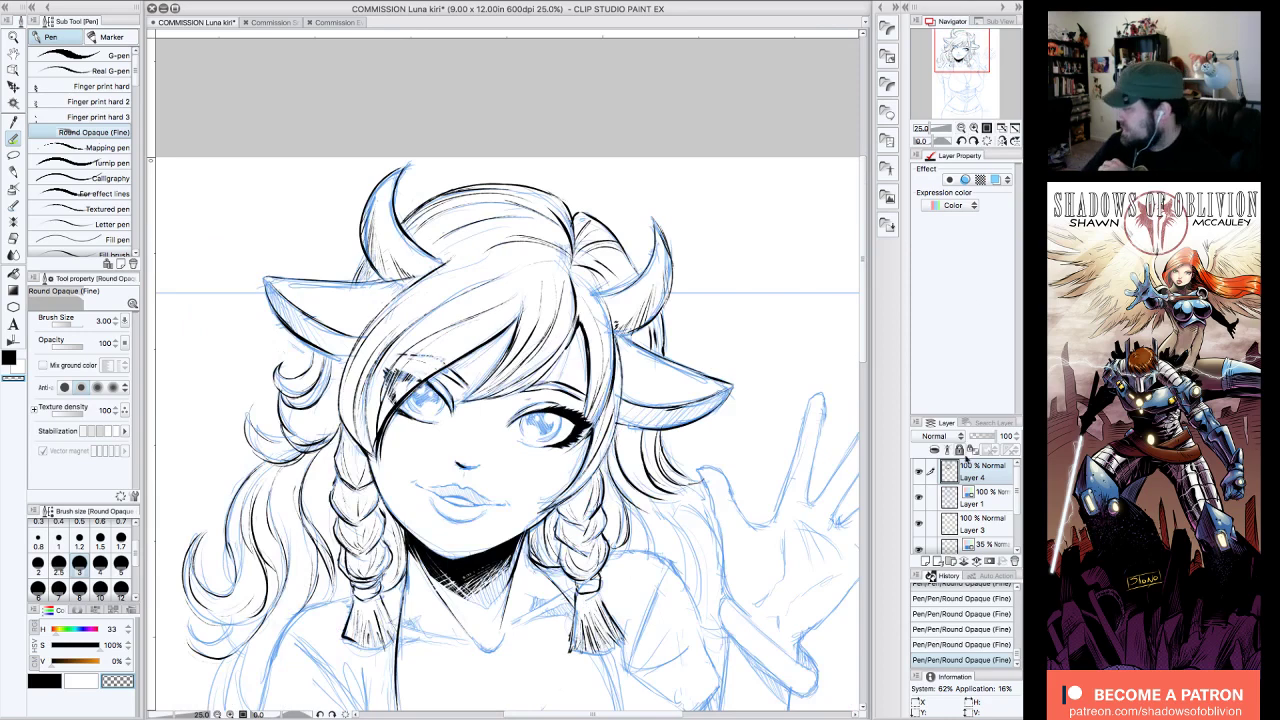
click(918, 497)
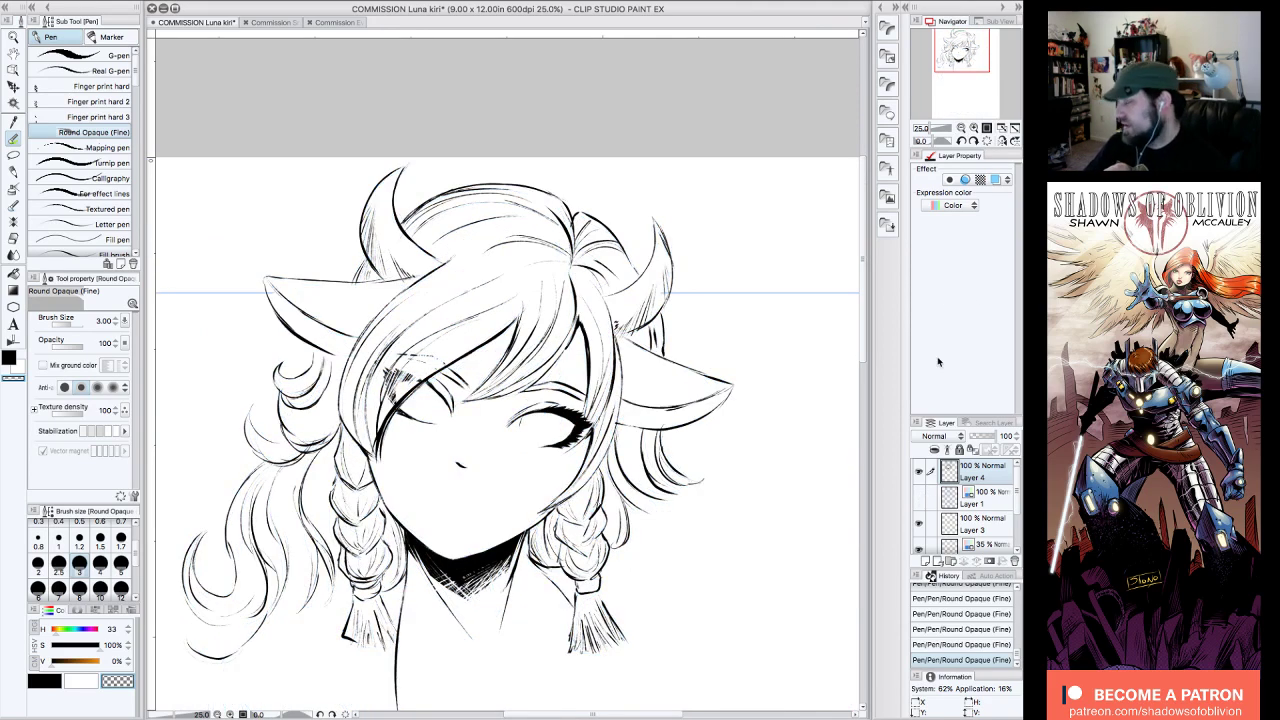
click(974, 128)
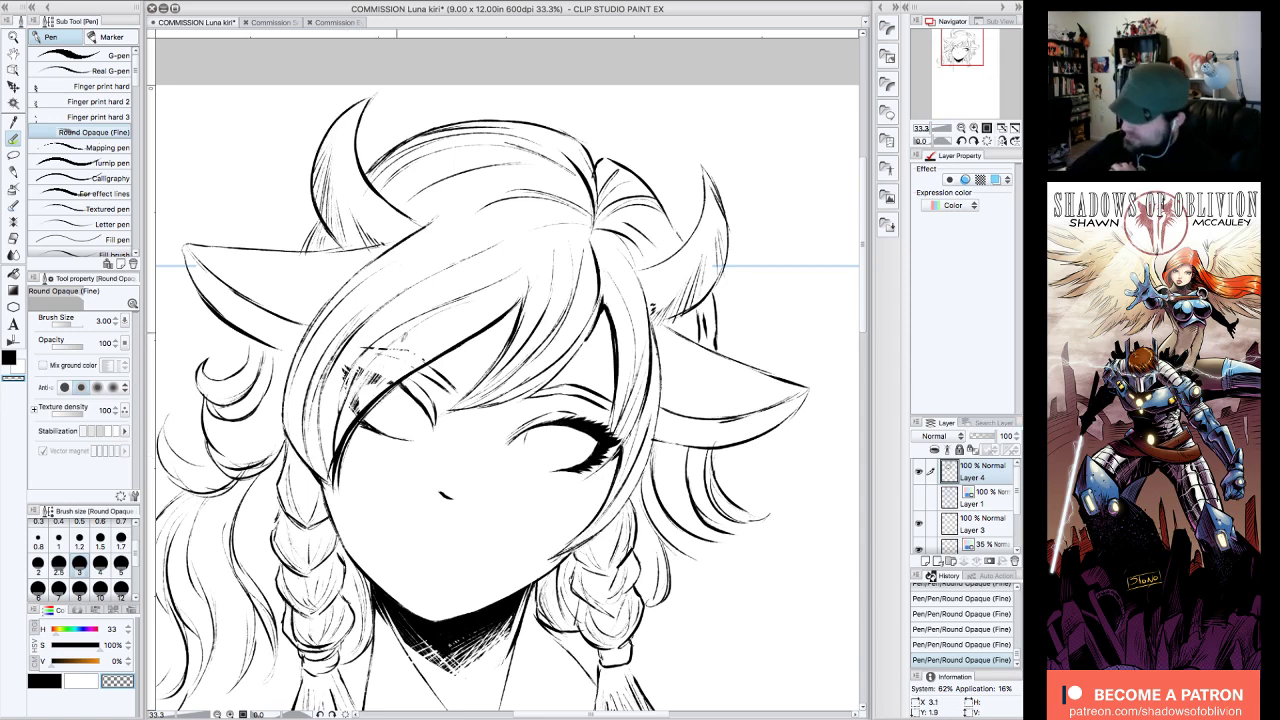
click(51, 678)
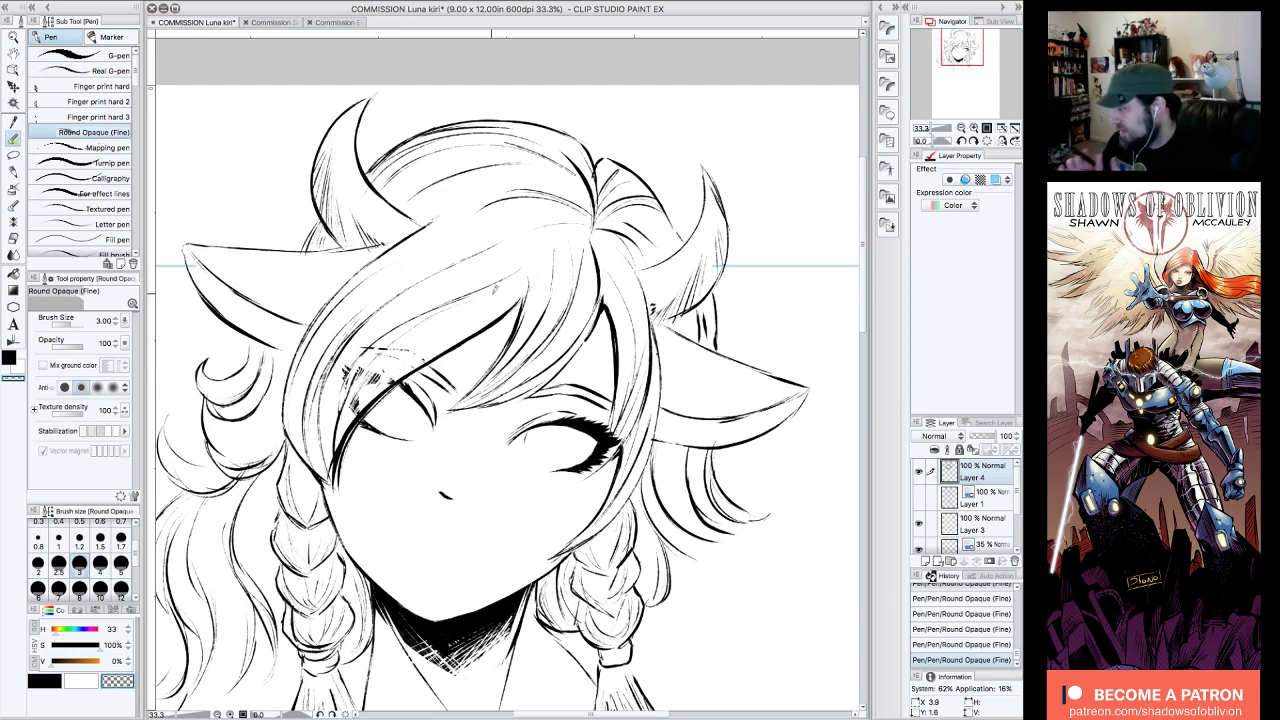
click(918, 497)
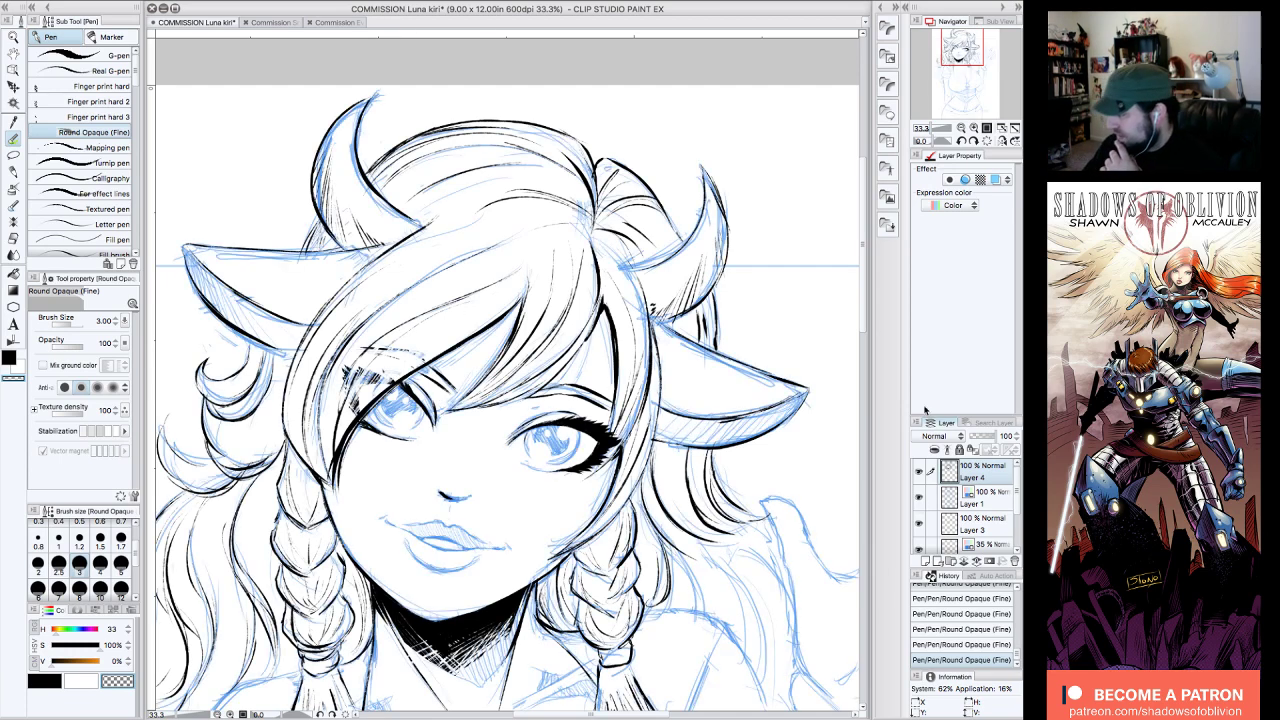
- Add a new raster layer above Layer 4 and choose the Ellipse figure tool for the eyes
click(973, 128)
drag(976, 44, 981, 57)
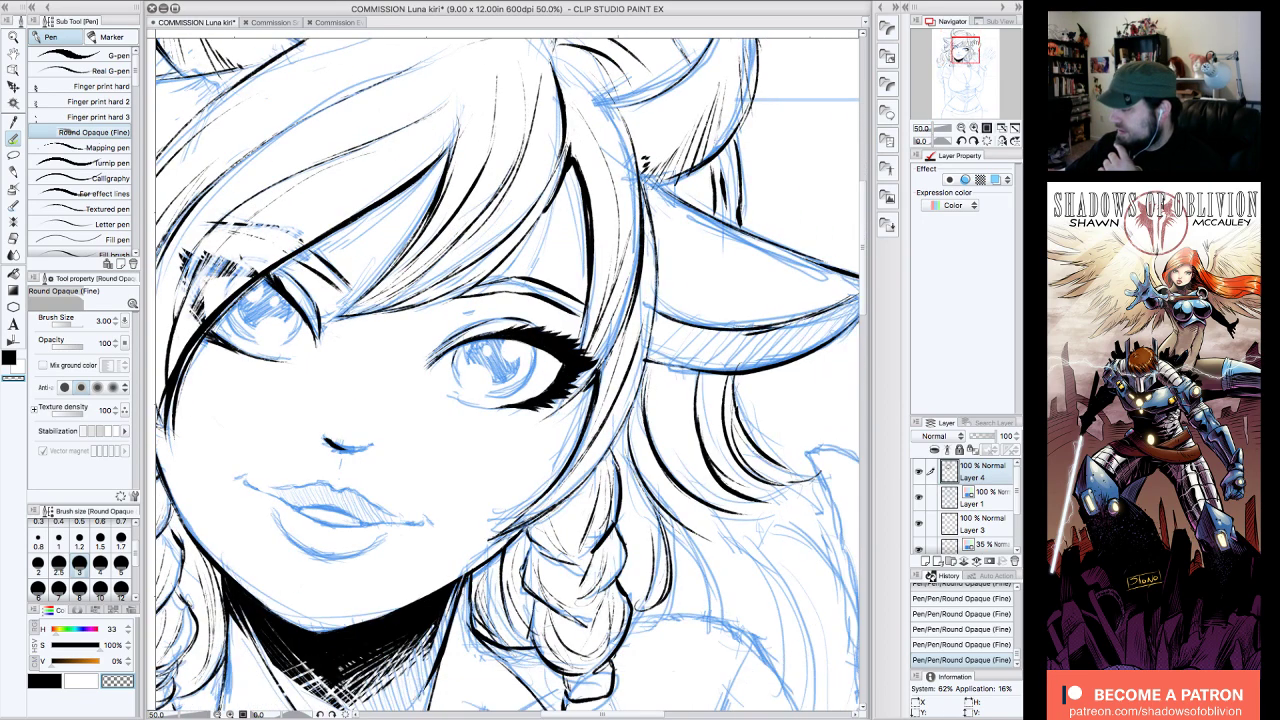
click(925, 561)
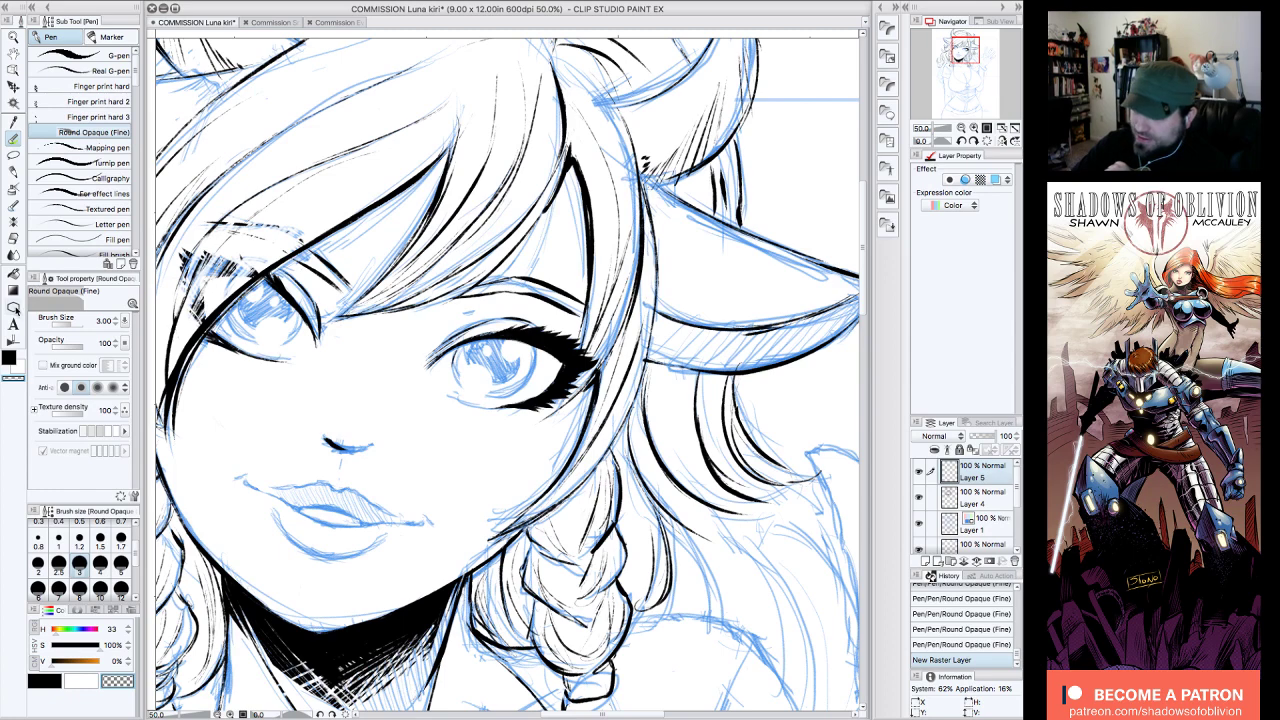
click(13, 307)
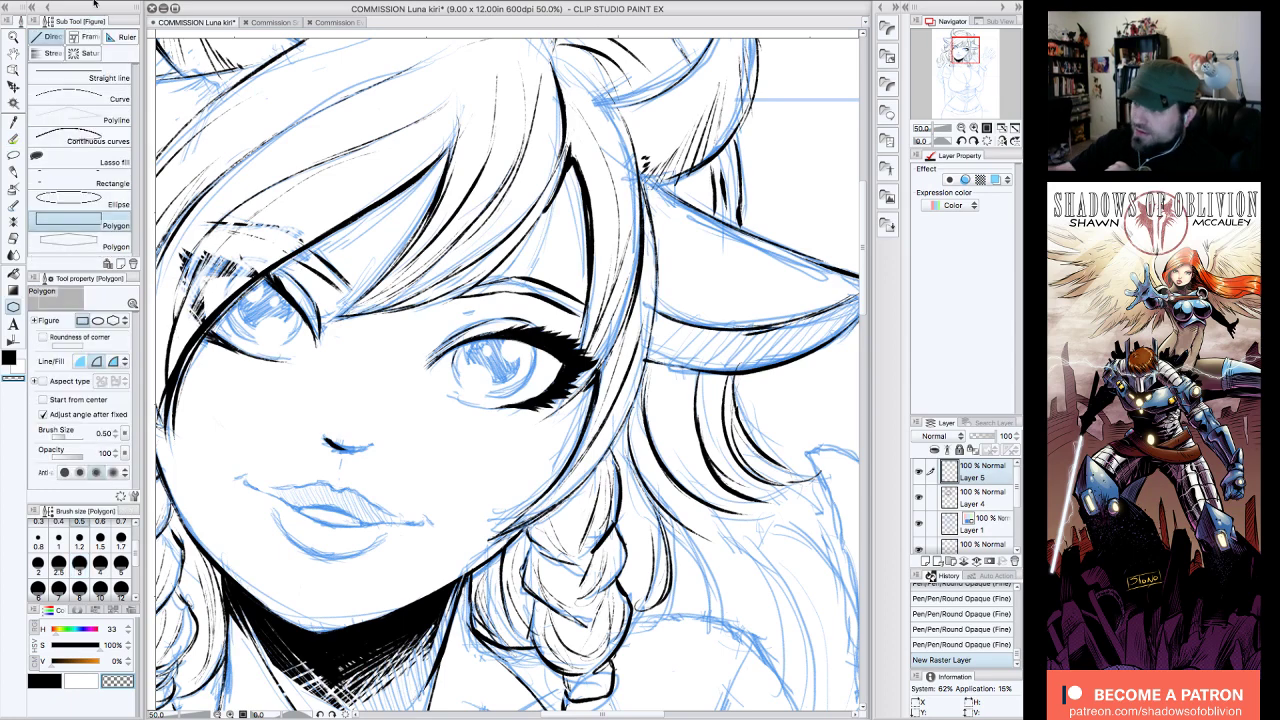
click(114, 202)
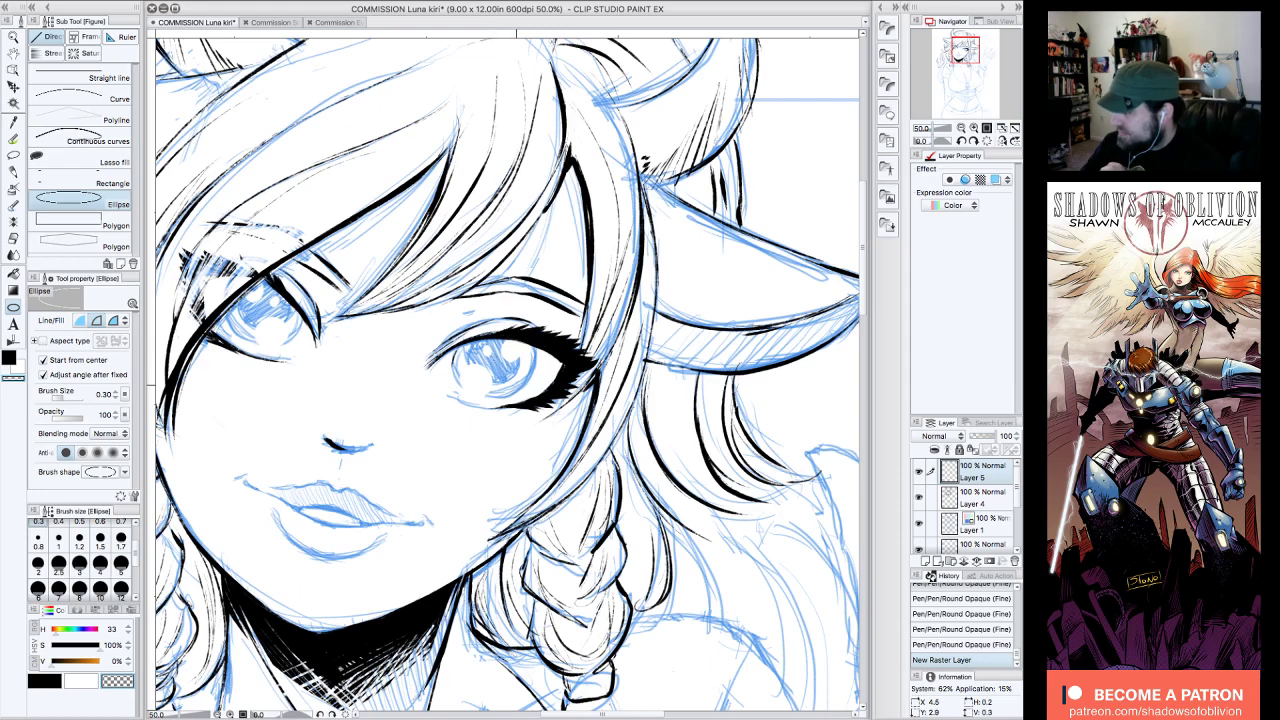
scroll(516, 369, left, 10)
click(469, 437)
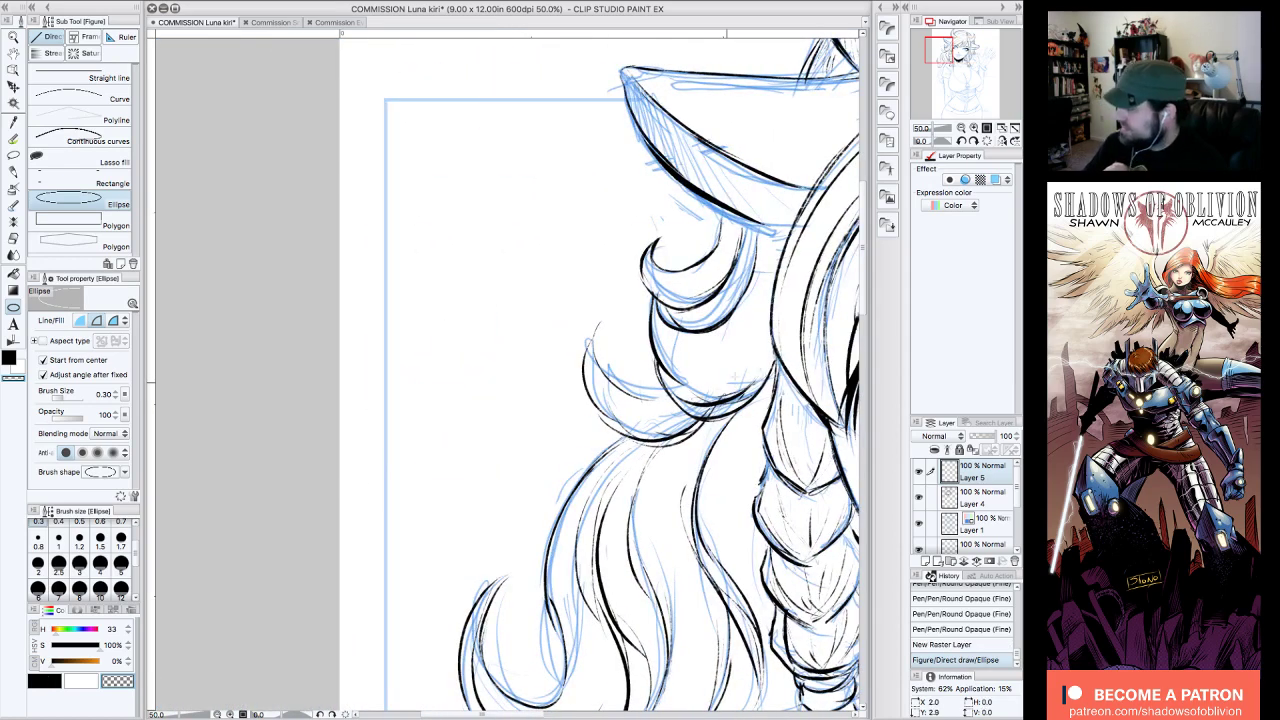
scroll(602, 186, right, 10)
scroll(602, 186, right, 5)
click(602, 186)
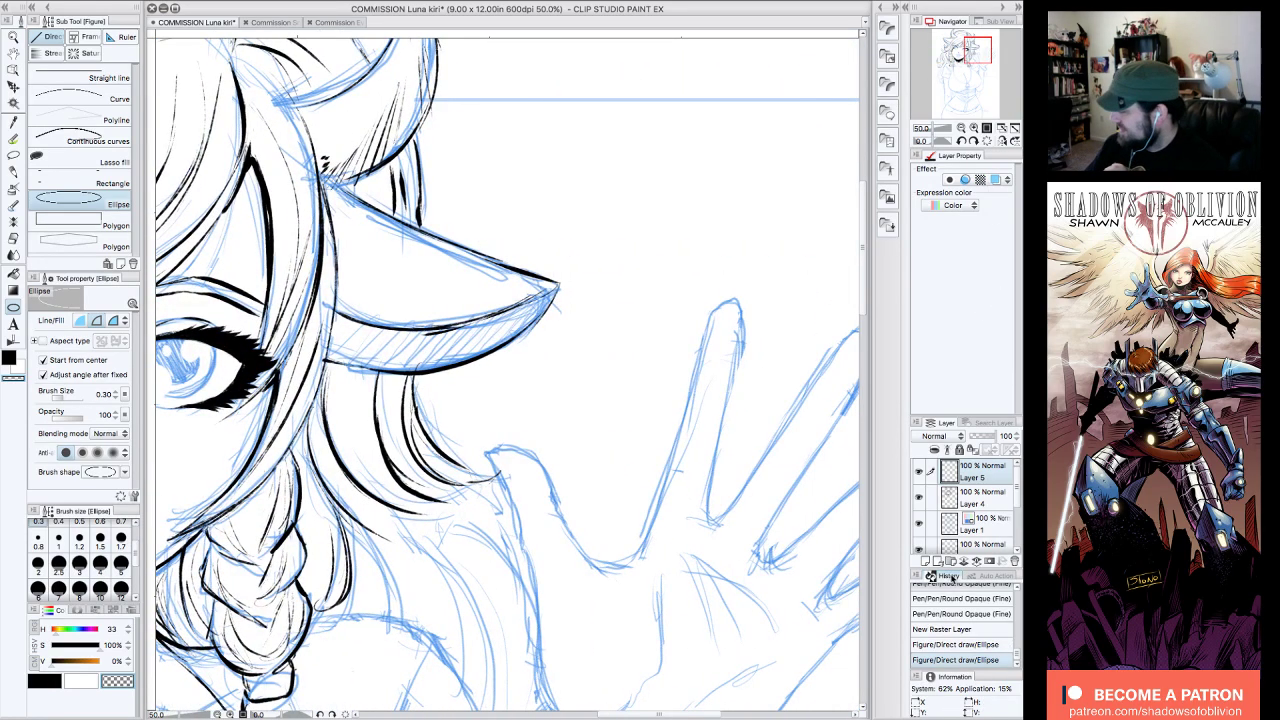
click(937, 629)
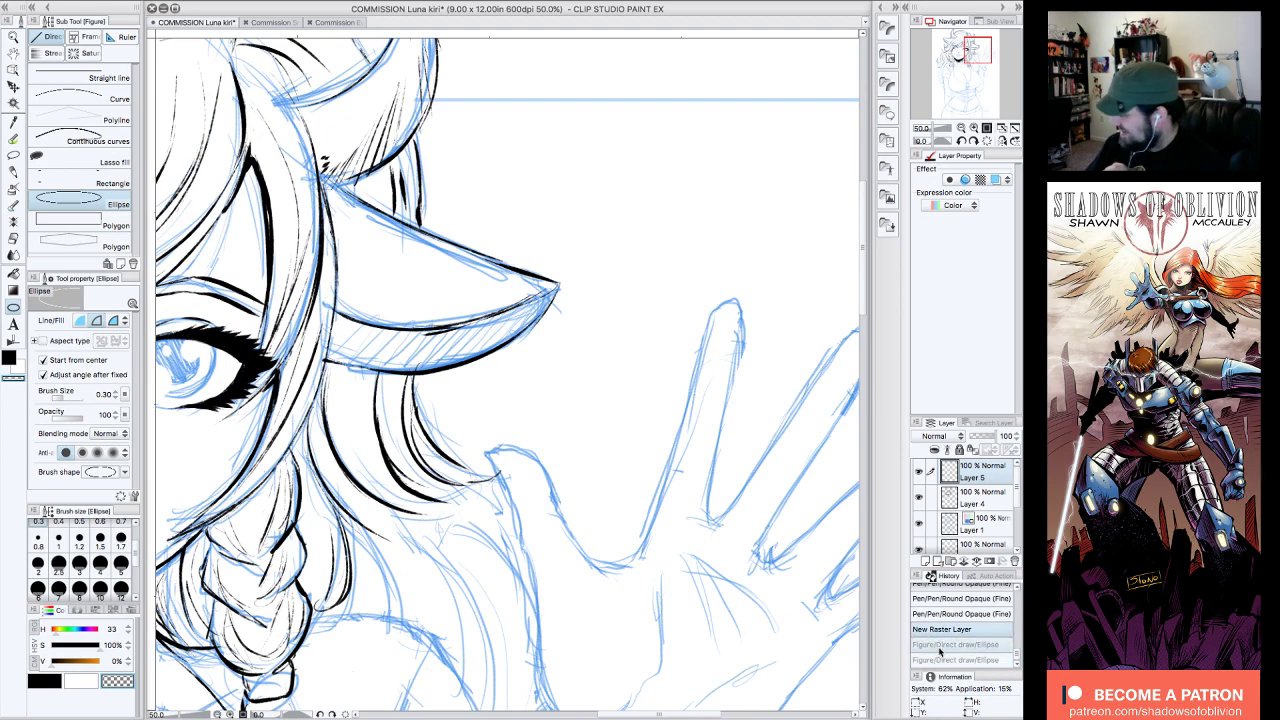
- Draw two concentric black ellipses for the iris and pupil of the uncovered eye on Layer 5
drag(974, 48, 960, 46)
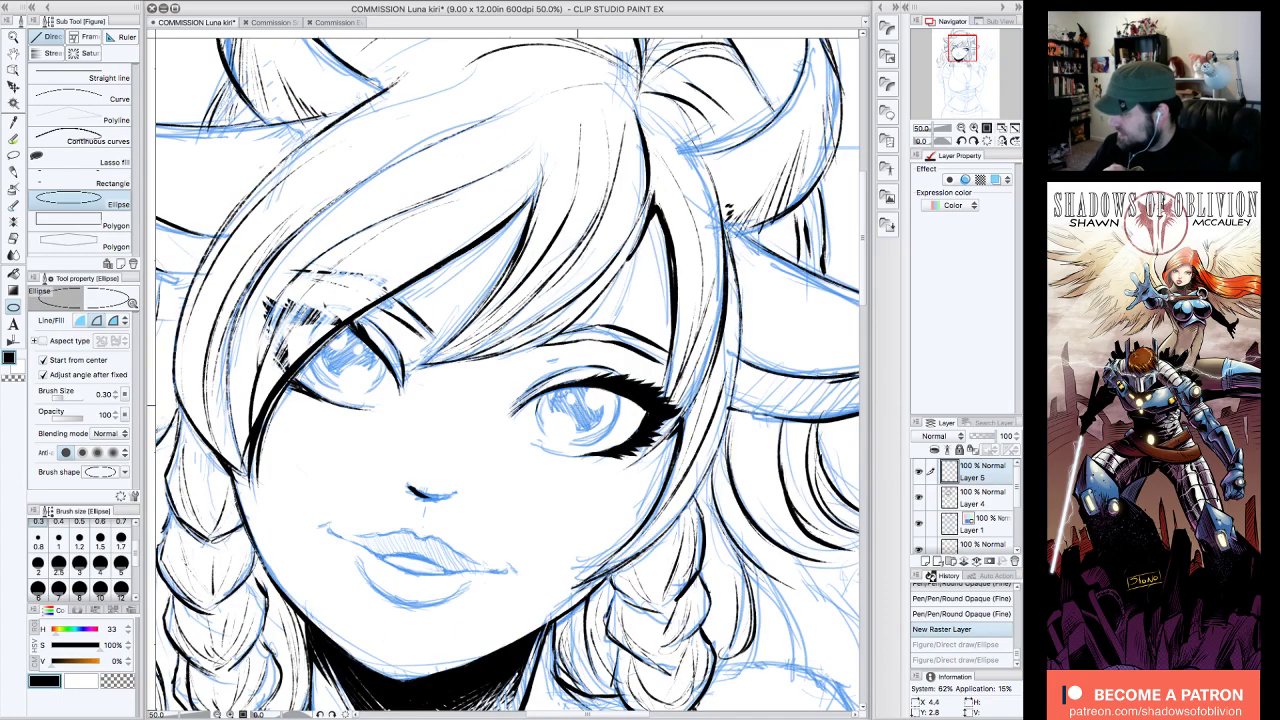
drag(577, 407, 622, 451)
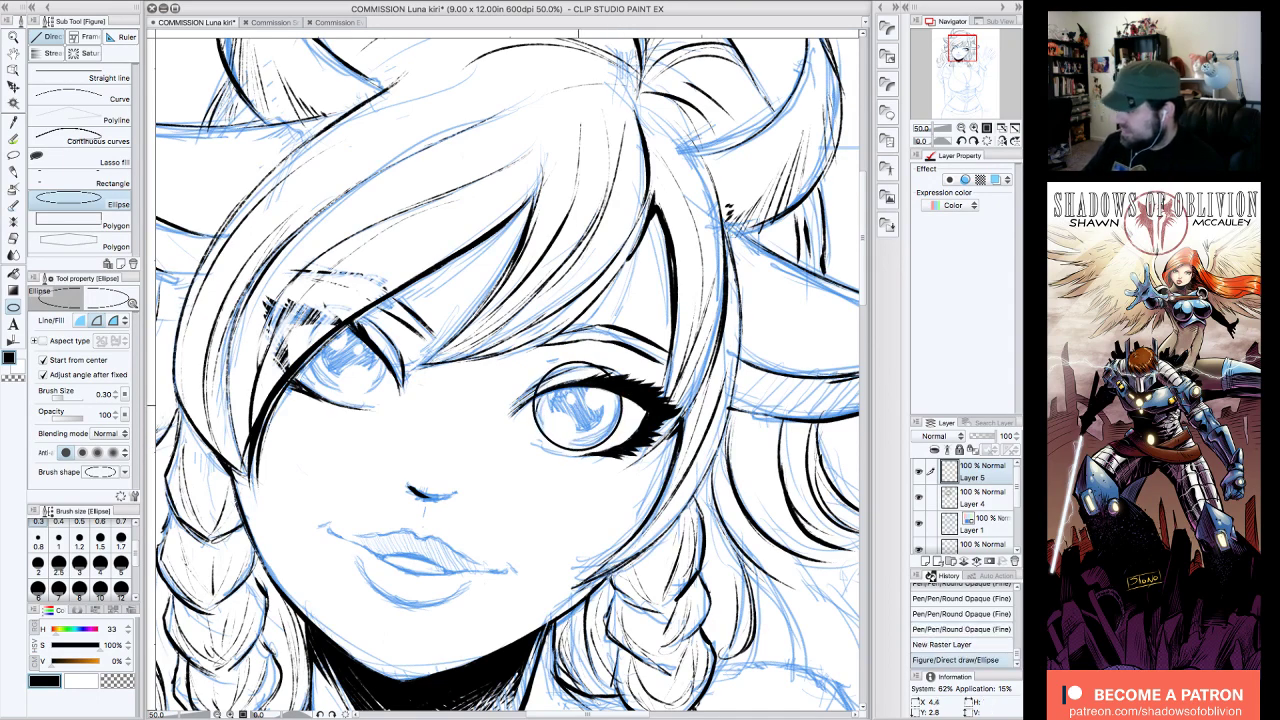
drag(576, 406, 608, 438)
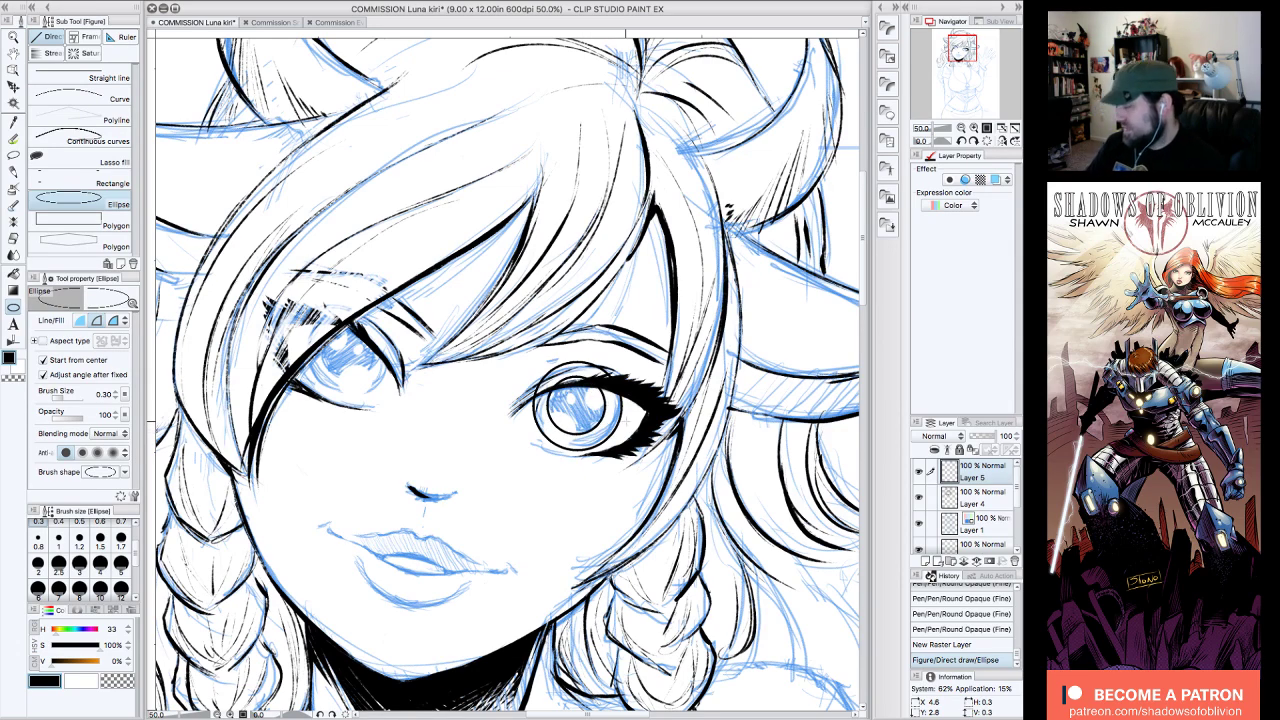
click(592, 415)
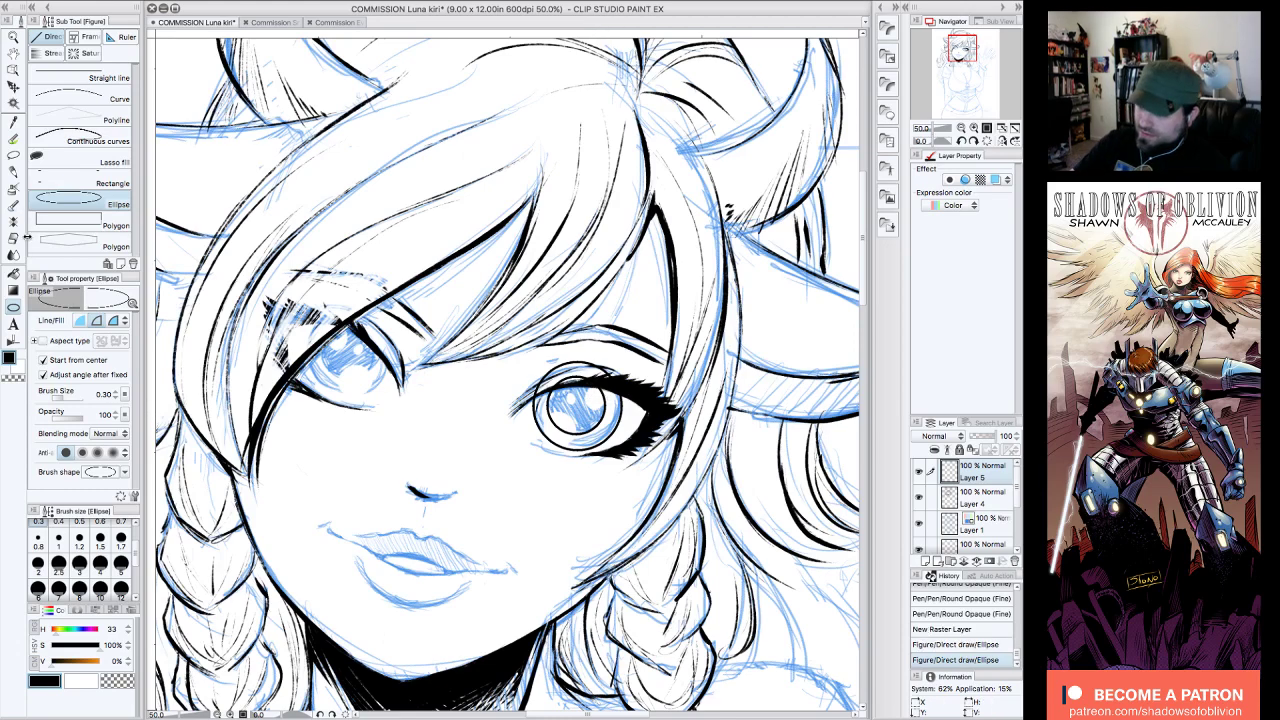
- Fill the uncovered eye's pupil with black and erase the iris outline above the upper lid using transparent Round Opaque (Fine)
click(13, 272)
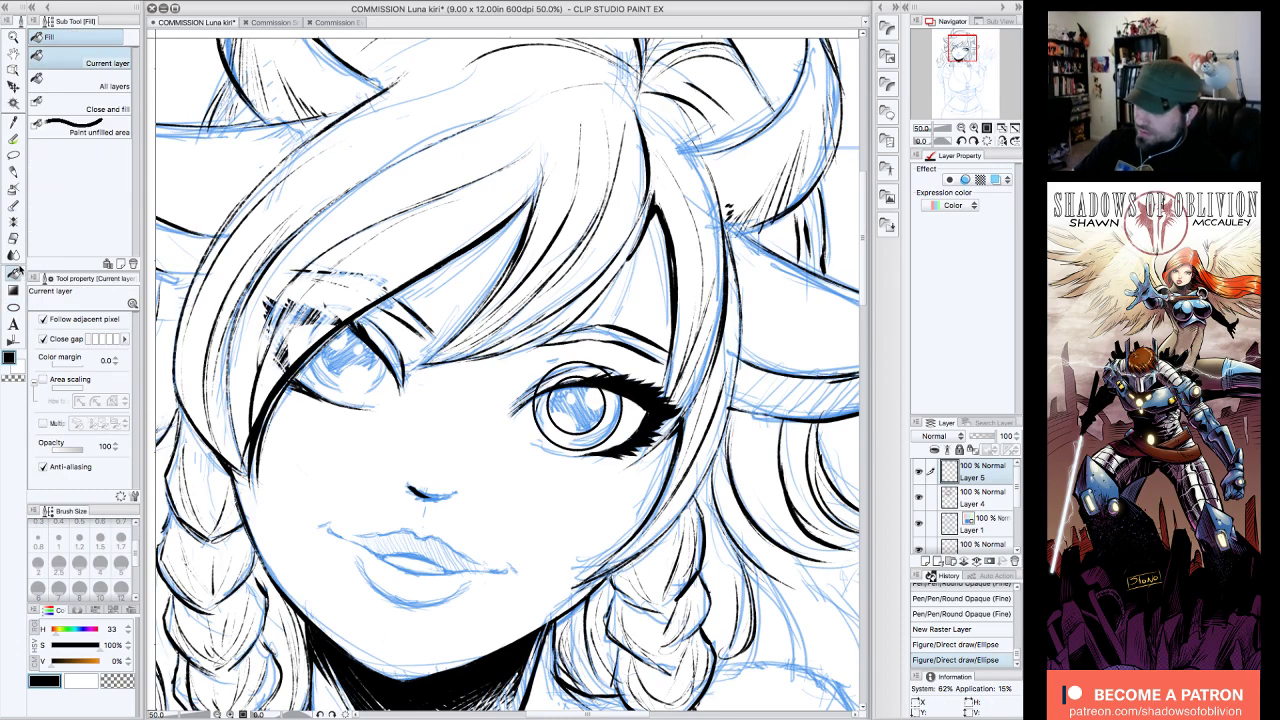
click(596, 406)
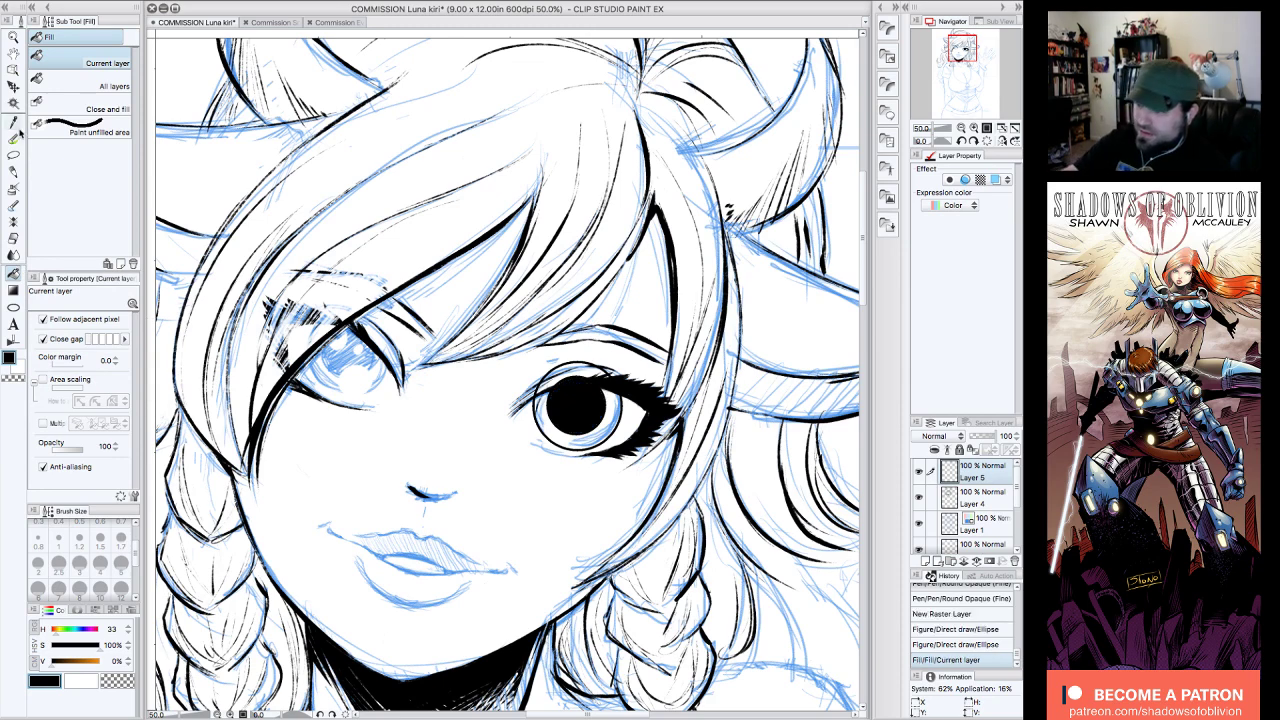
click(13, 138)
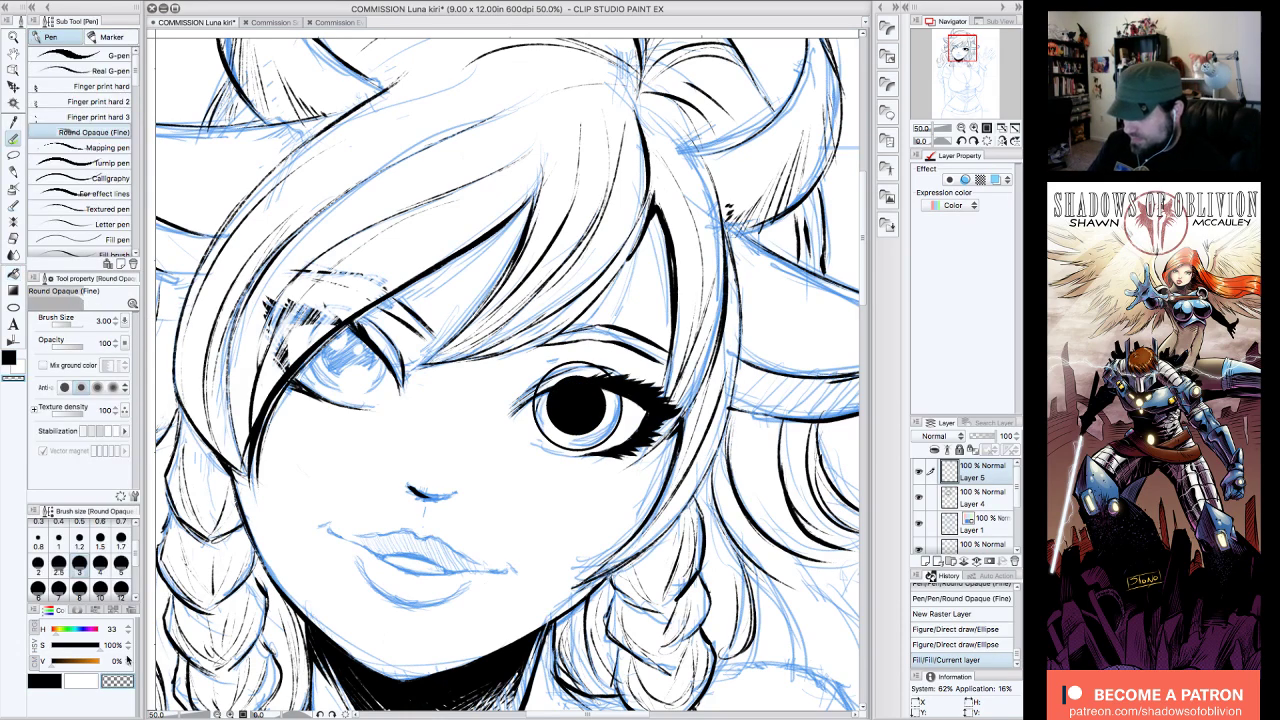
drag(590, 340, 560, 362)
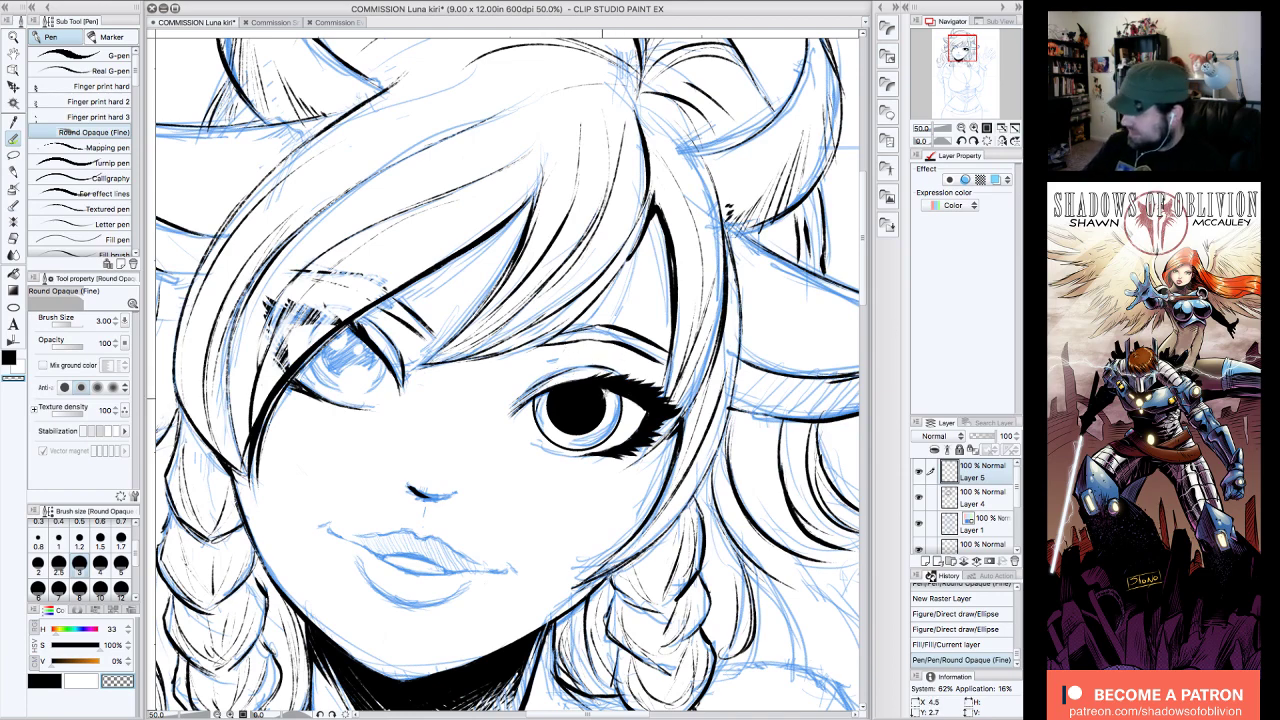
- Carve light highlights into the uncovered eye's black pupil with the size 3.00 pen in transparent color
drag(606, 386, 588, 410)
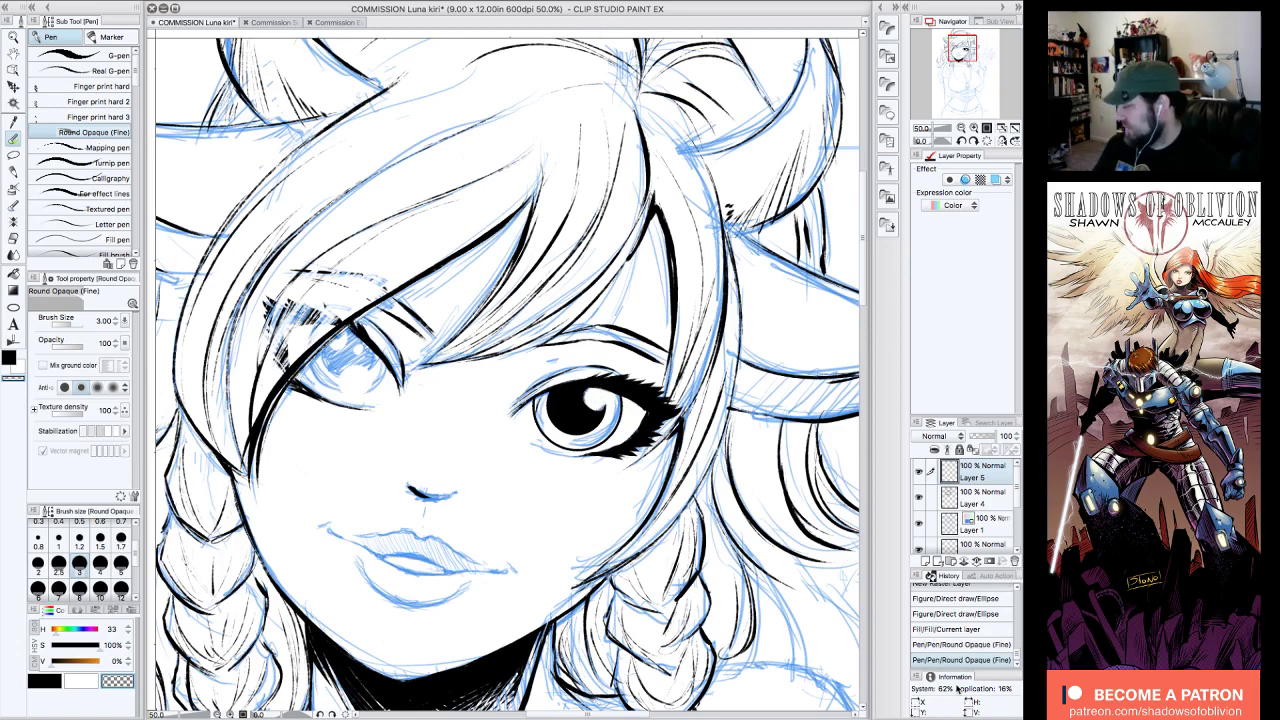
key(ctrl+z)
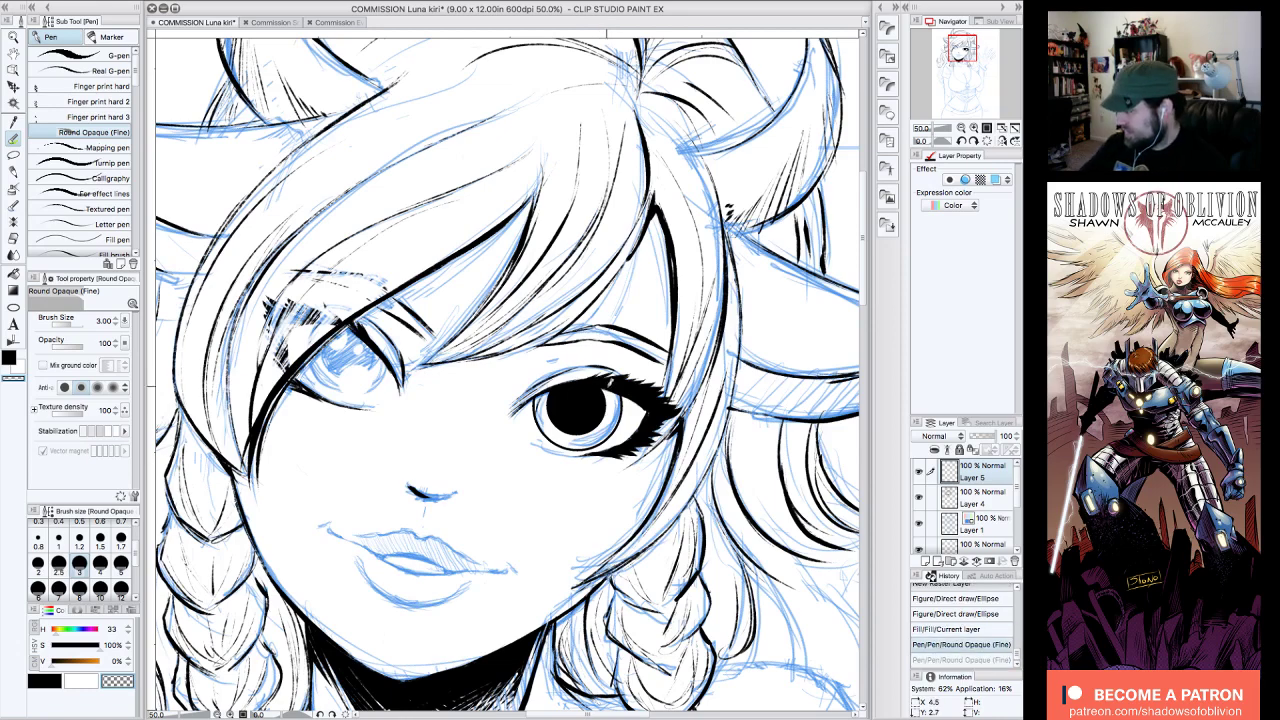
scroll(585, 405, down, 3)
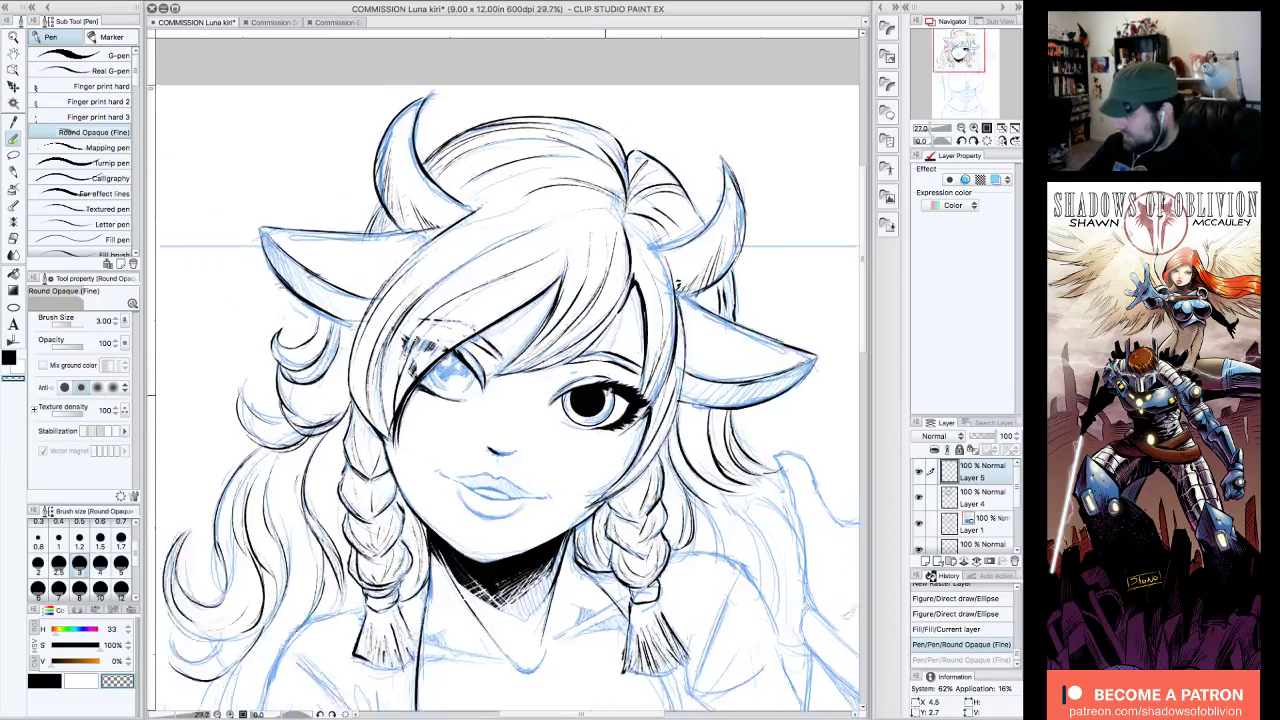
scroll(606, 395, up, 3)
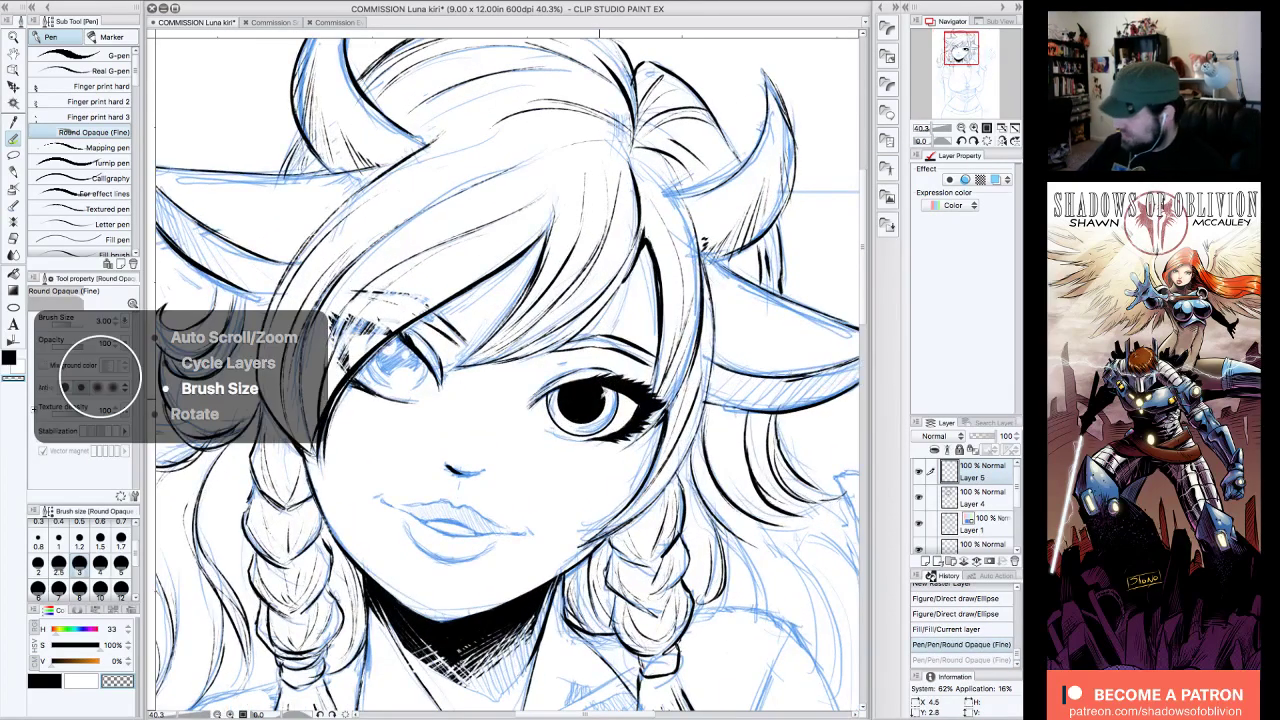
mouse_move(598, 390)
mouse_down()
mouse_move(612, 376)
mouse_move(573, 415)
mouse_up()
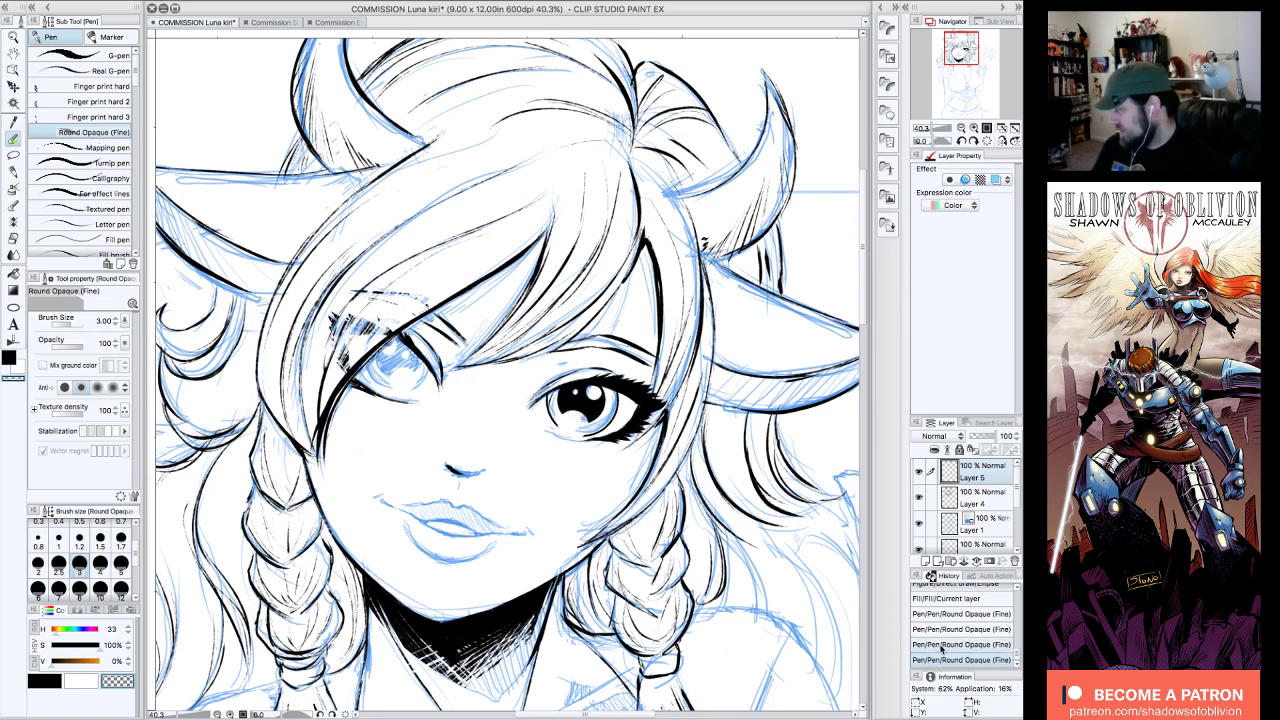
key(ctrl+z)
drag(579, 427, 592, 400)
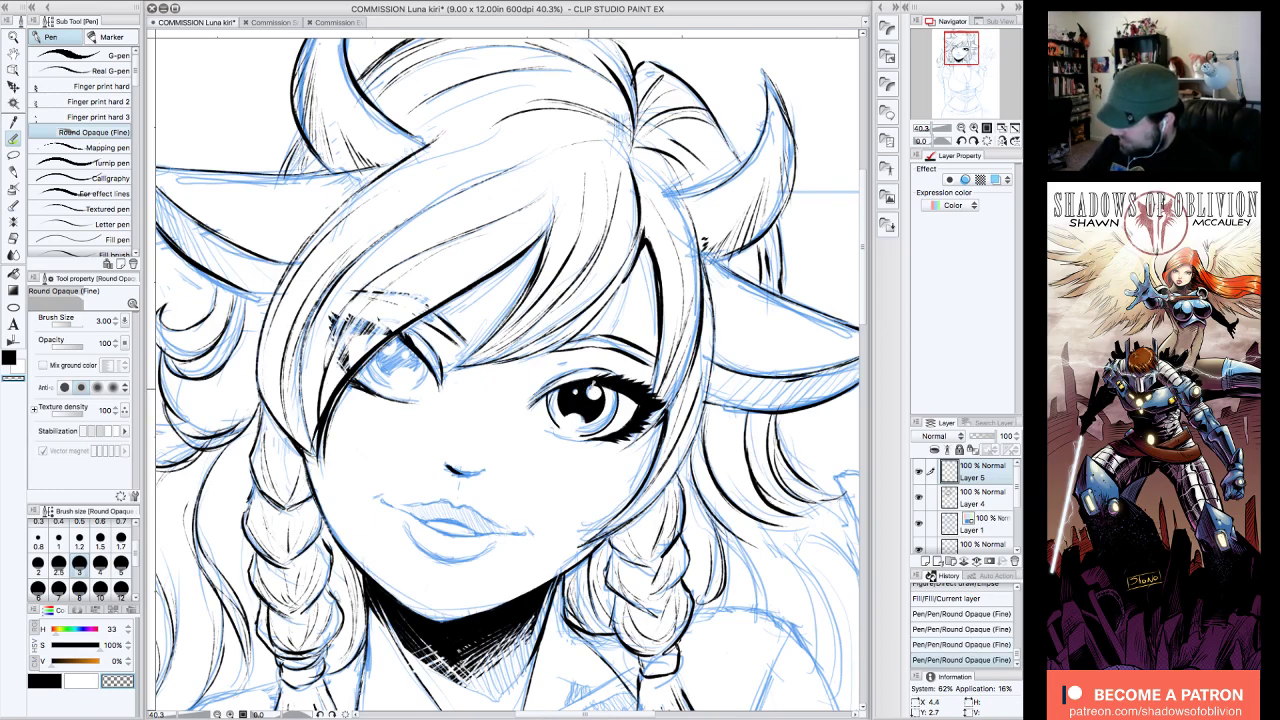
drag(595, 394, 600, 386)
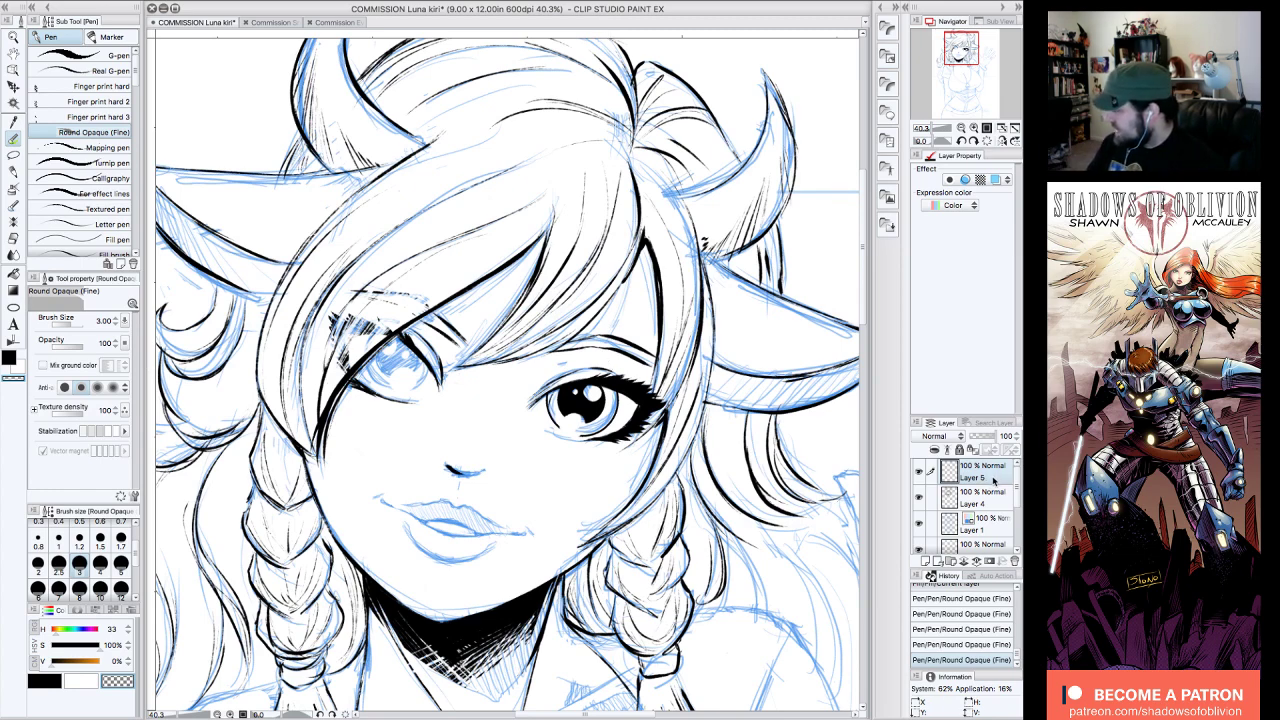
- Duplicate Layer 5 and move the copied iris and pupil onto the eye partly covered by the bangs
drag(983, 488, 933, 555)
click(13, 87)
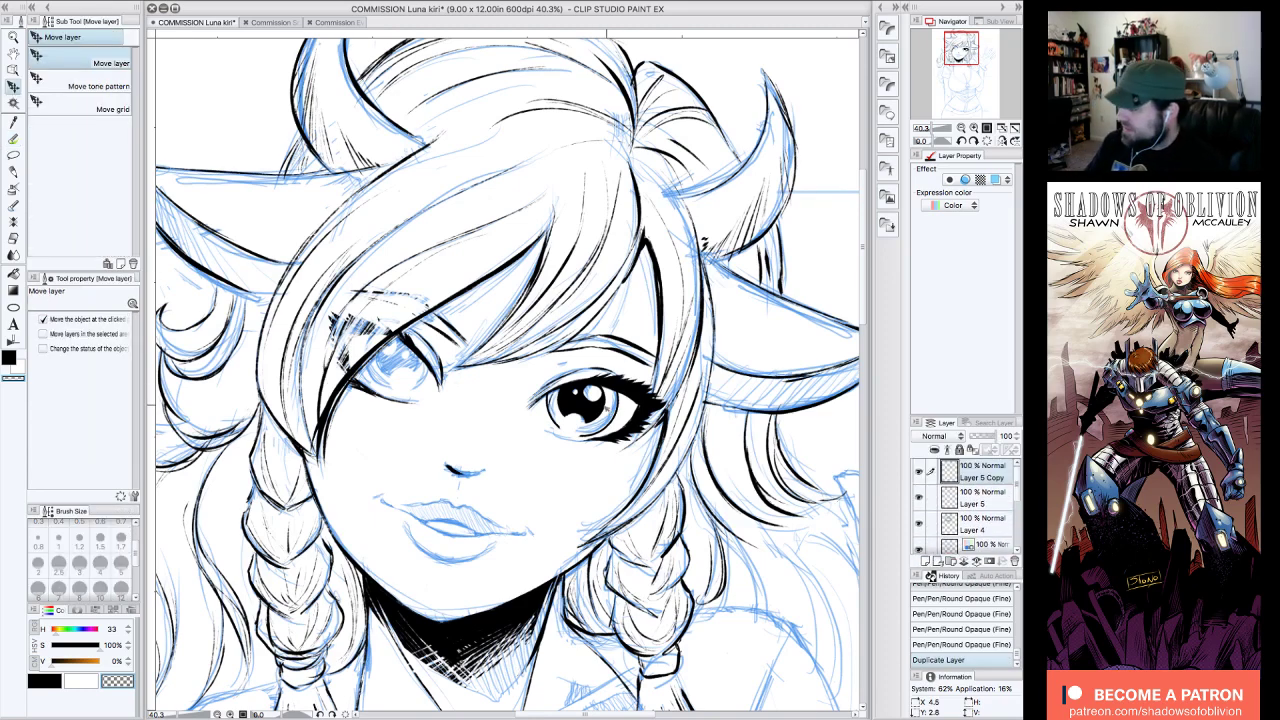
drag(595, 405, 429, 378)
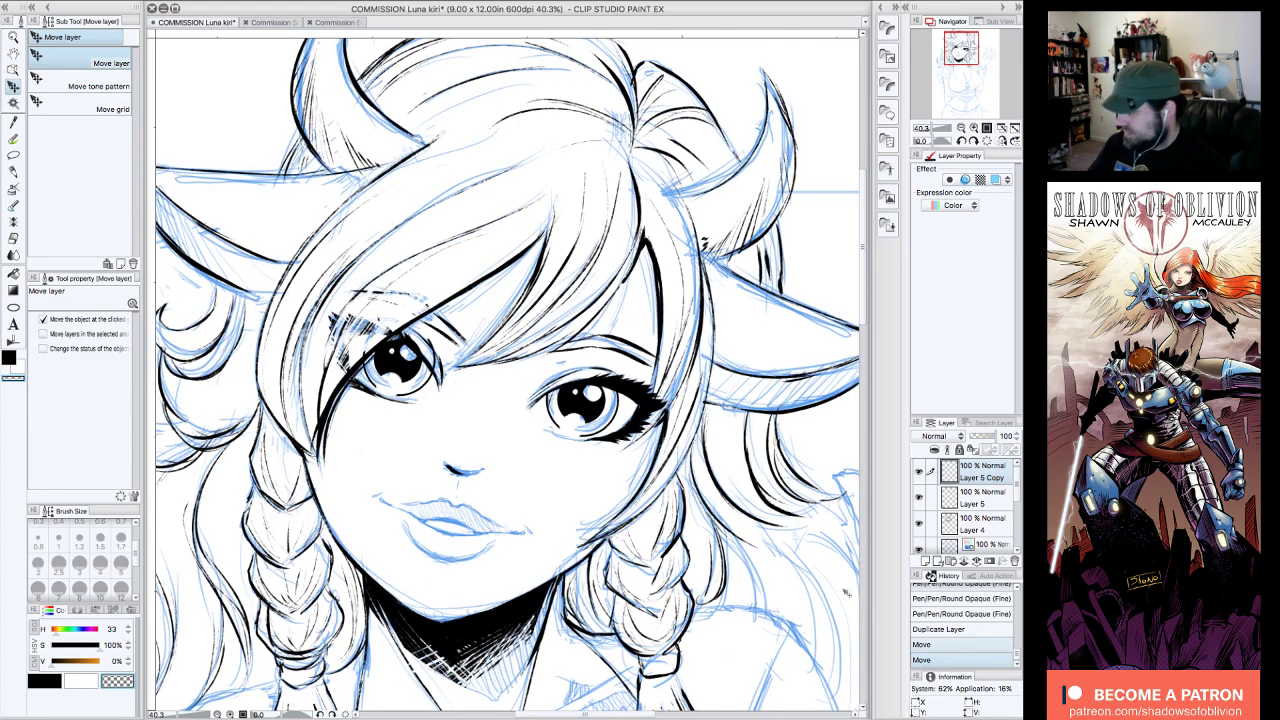
key(ctrl+z)
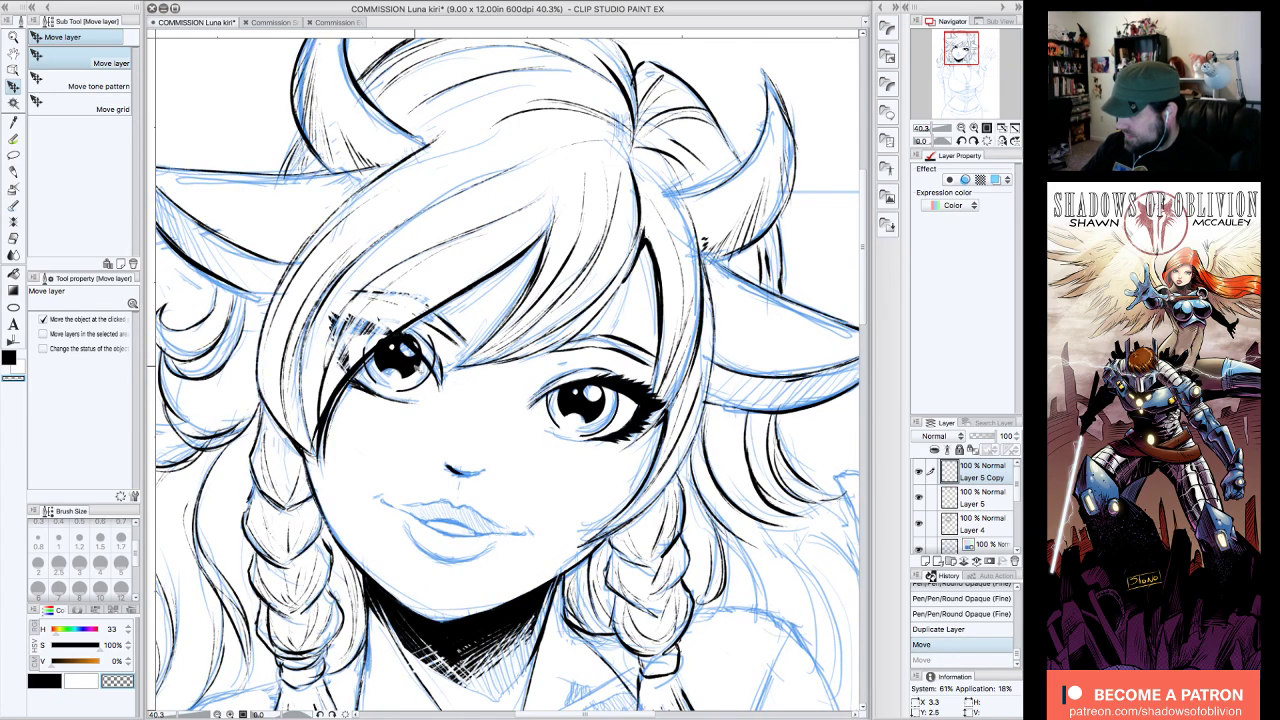
drag(413, 371, 415, 370)
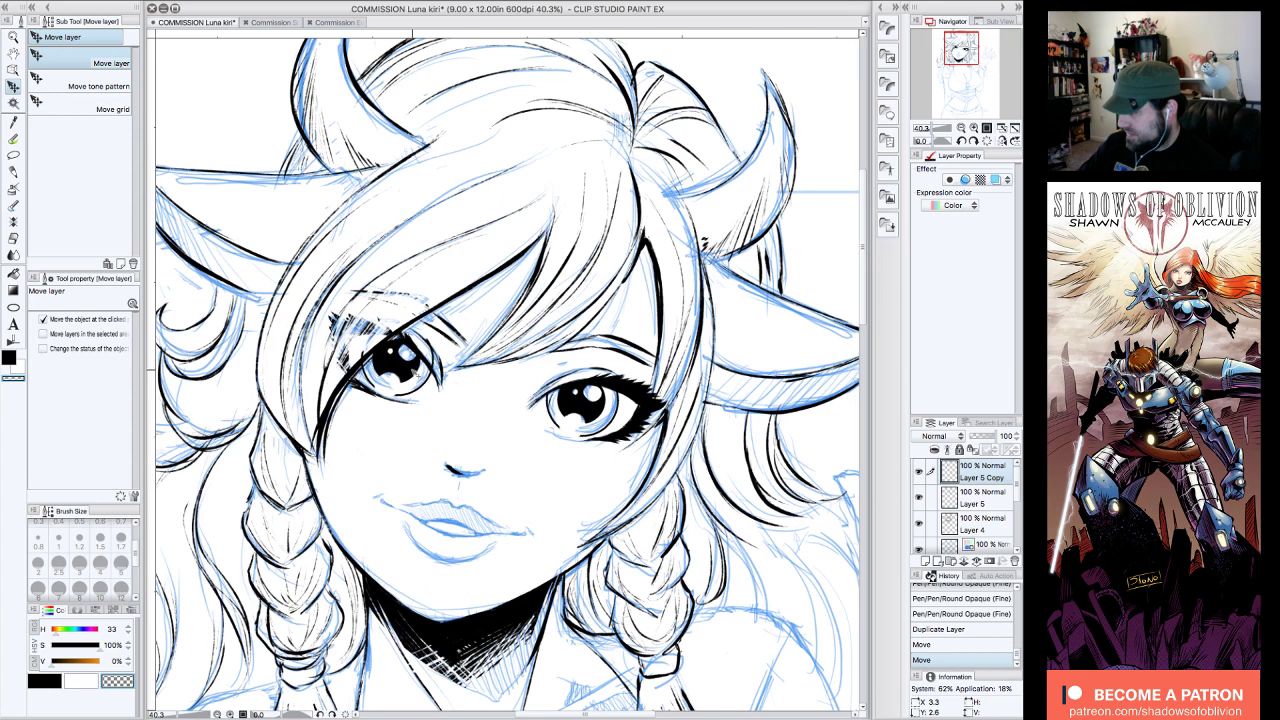
- Trim the copied iris where it overlaps the bangs and lid in transparent color, and touch up its upper edge in black
click(14, 141)
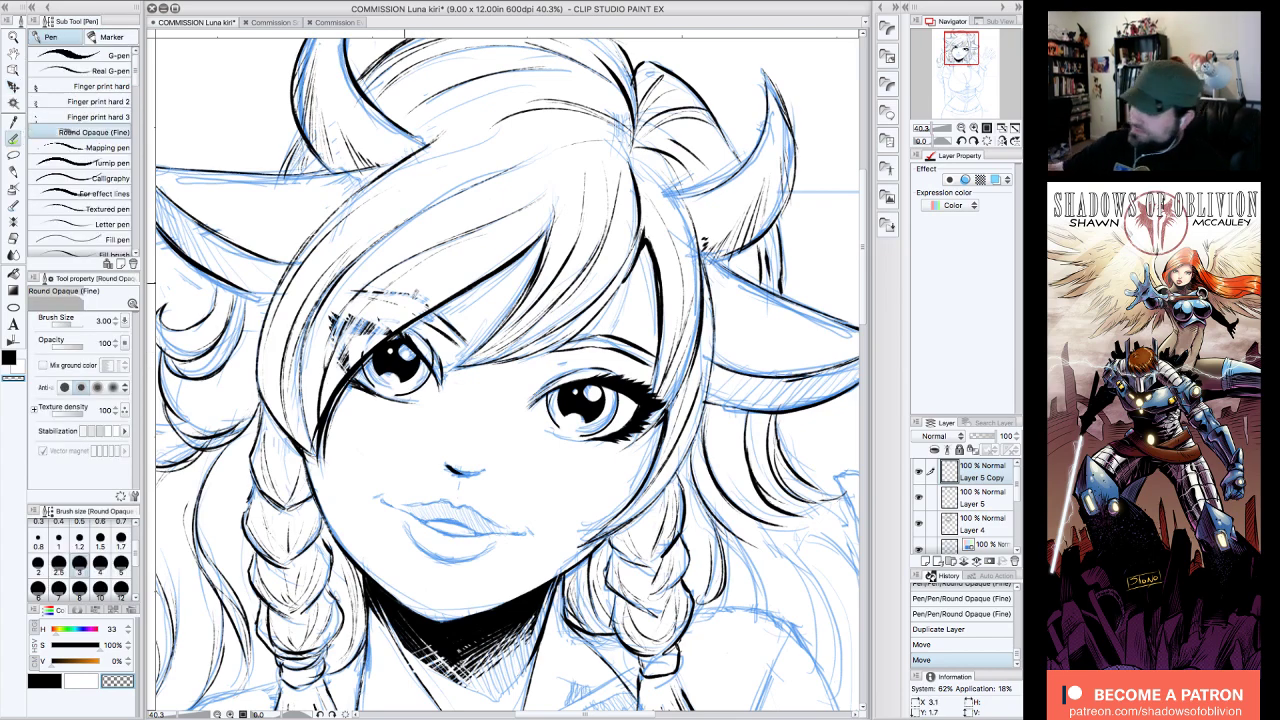
drag(420, 333, 411, 340)
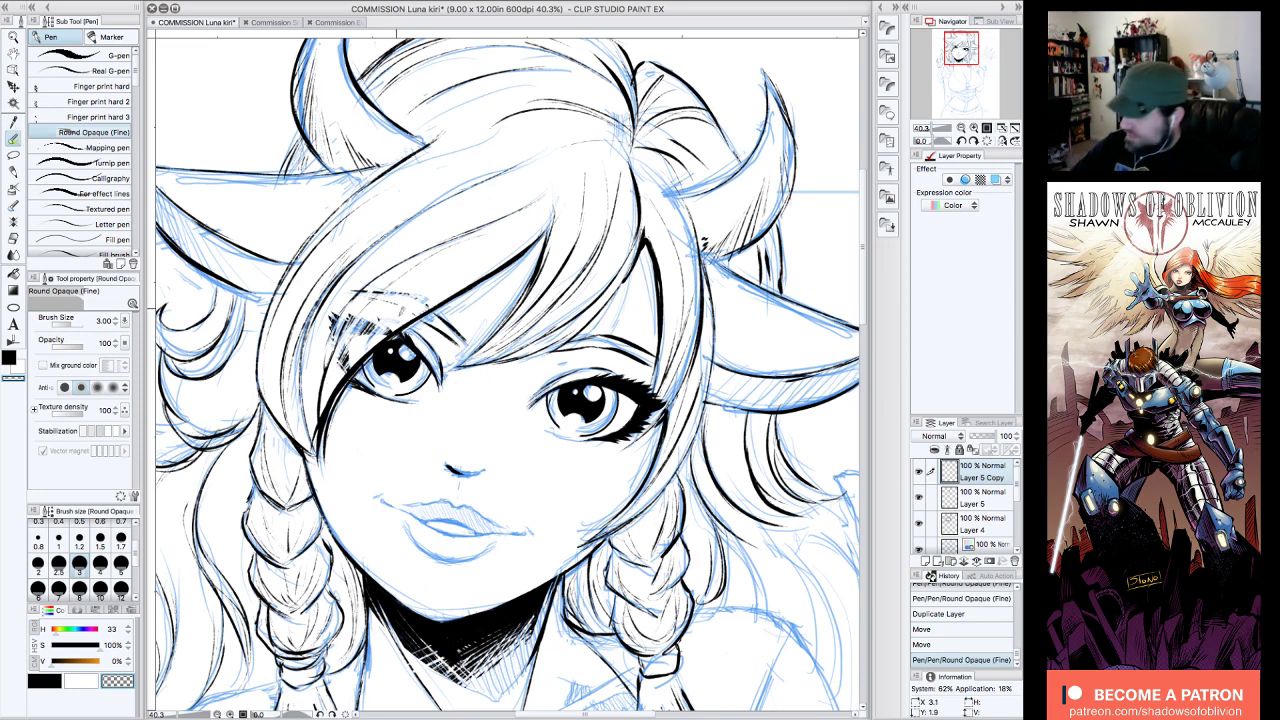
drag(398, 337, 404, 334)
key(c)
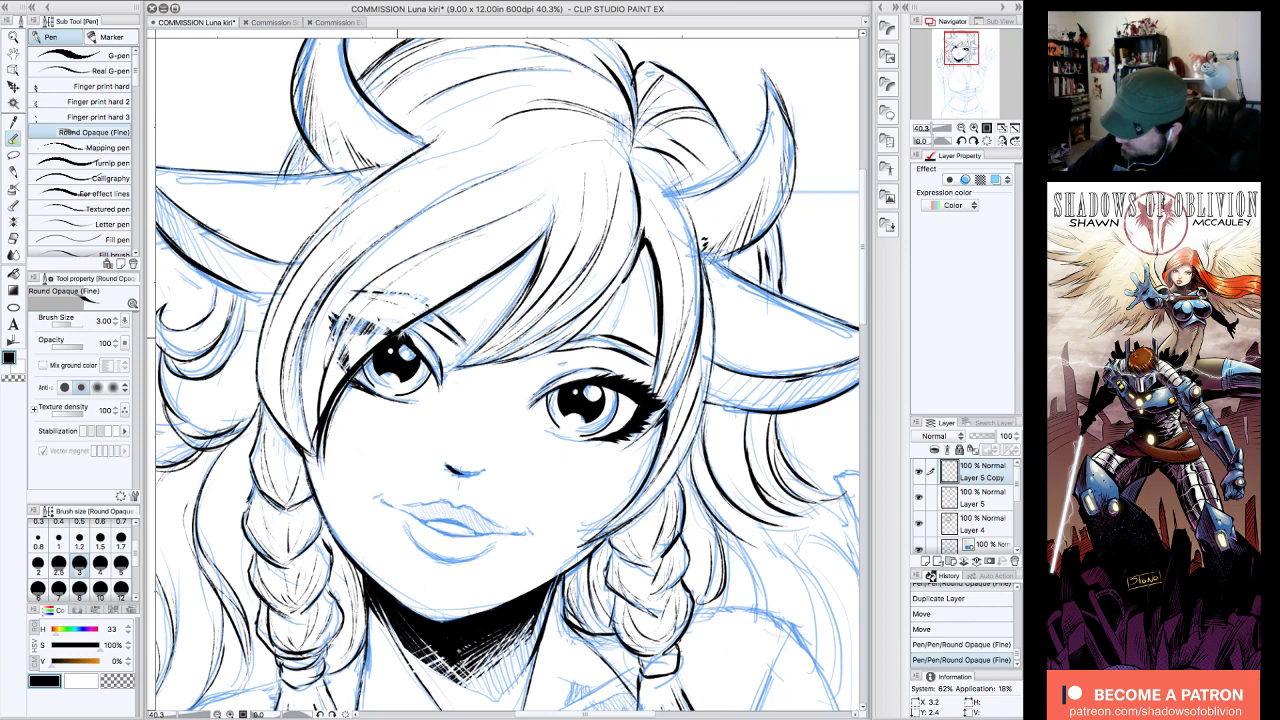
click(395, 34)
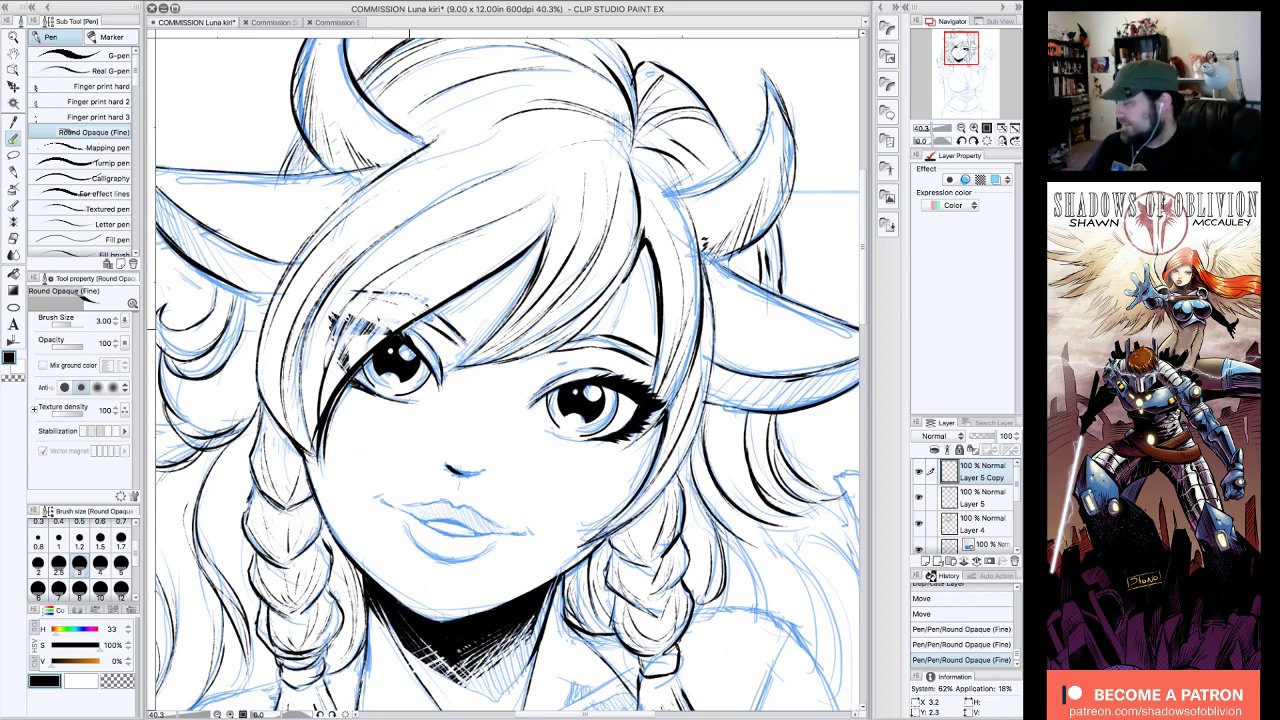
click(919, 471)
click(919, 471)
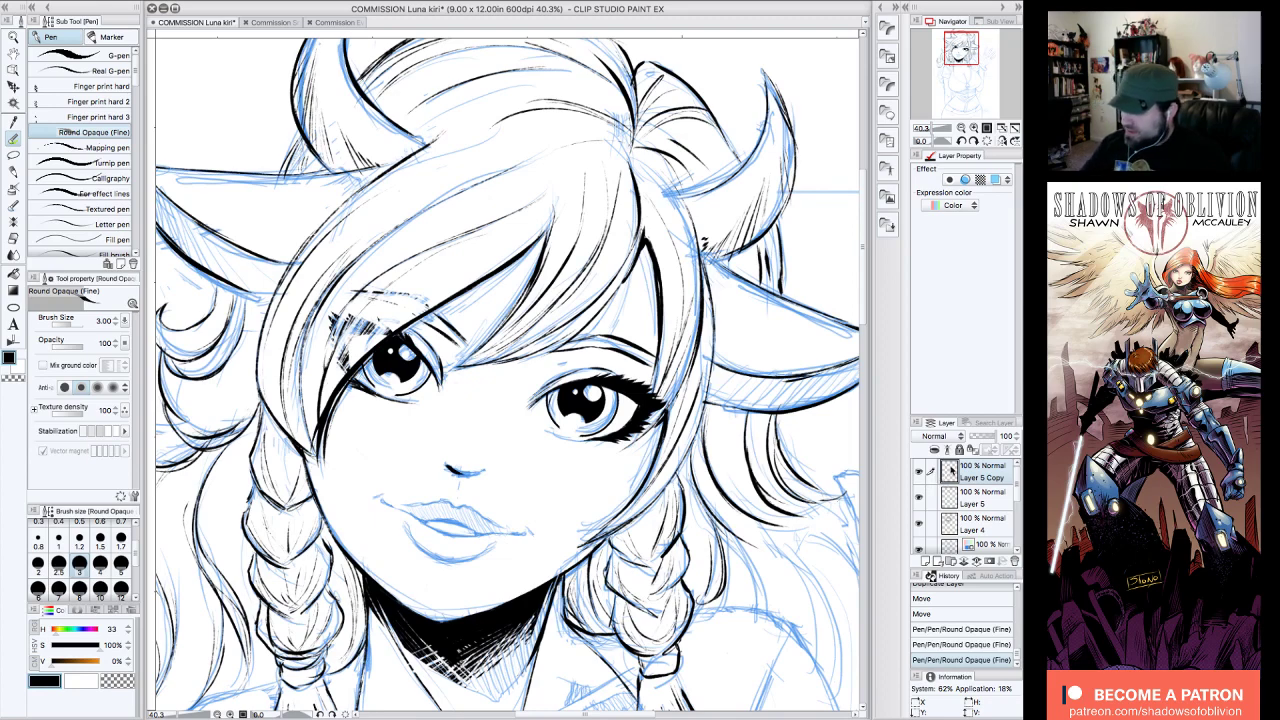
- Refine the pupil highlights of the partly covered eye with small strokes in transparent color
key(c)
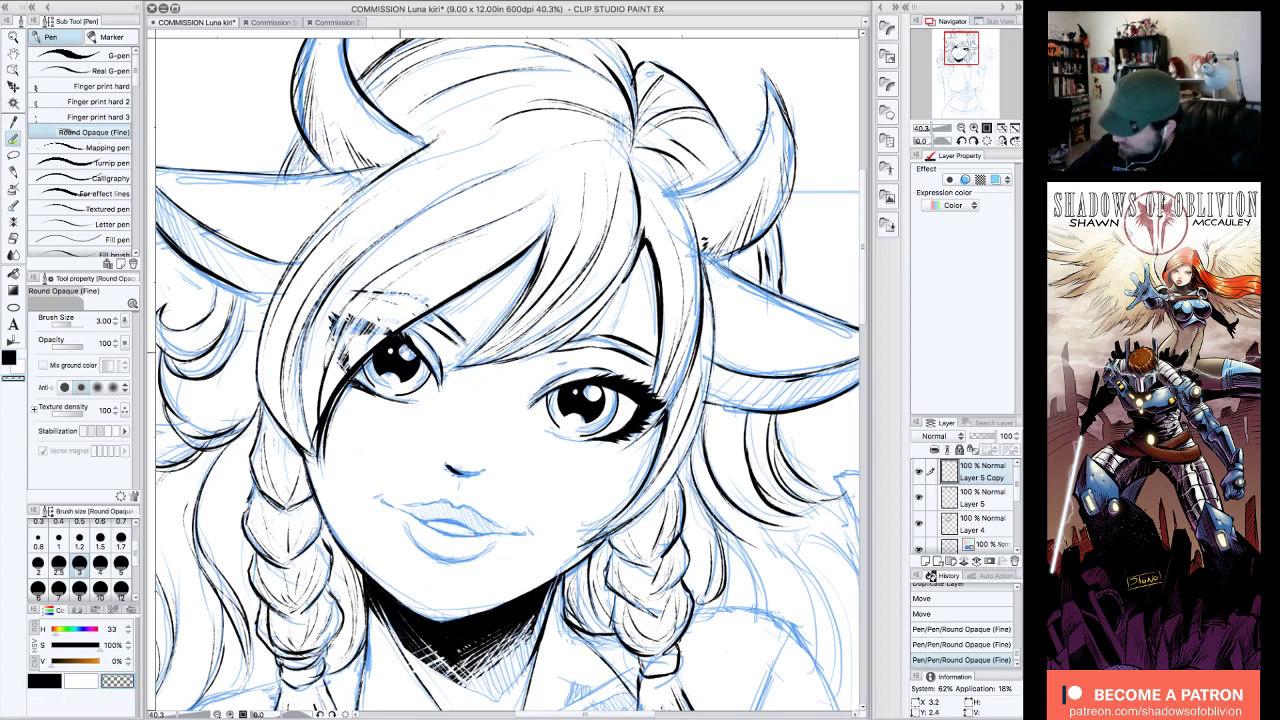
drag(403, 350, 410, 345)
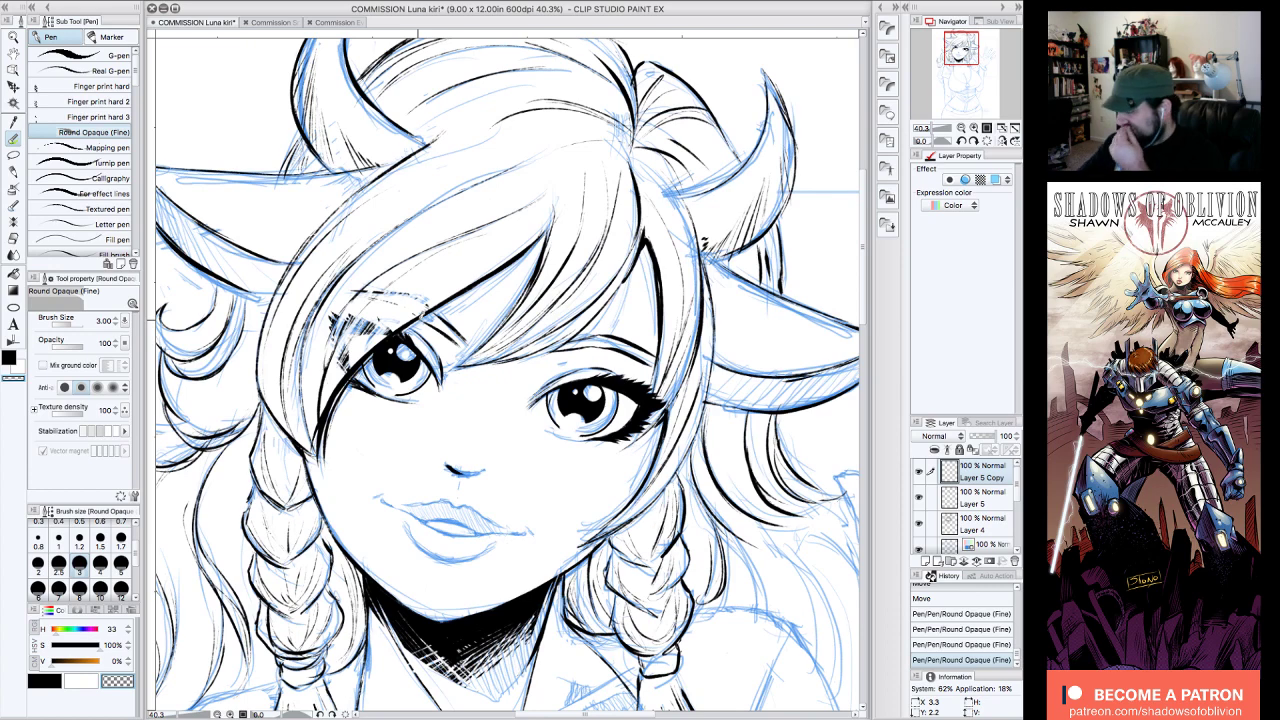
drag(414, 350, 418, 356)
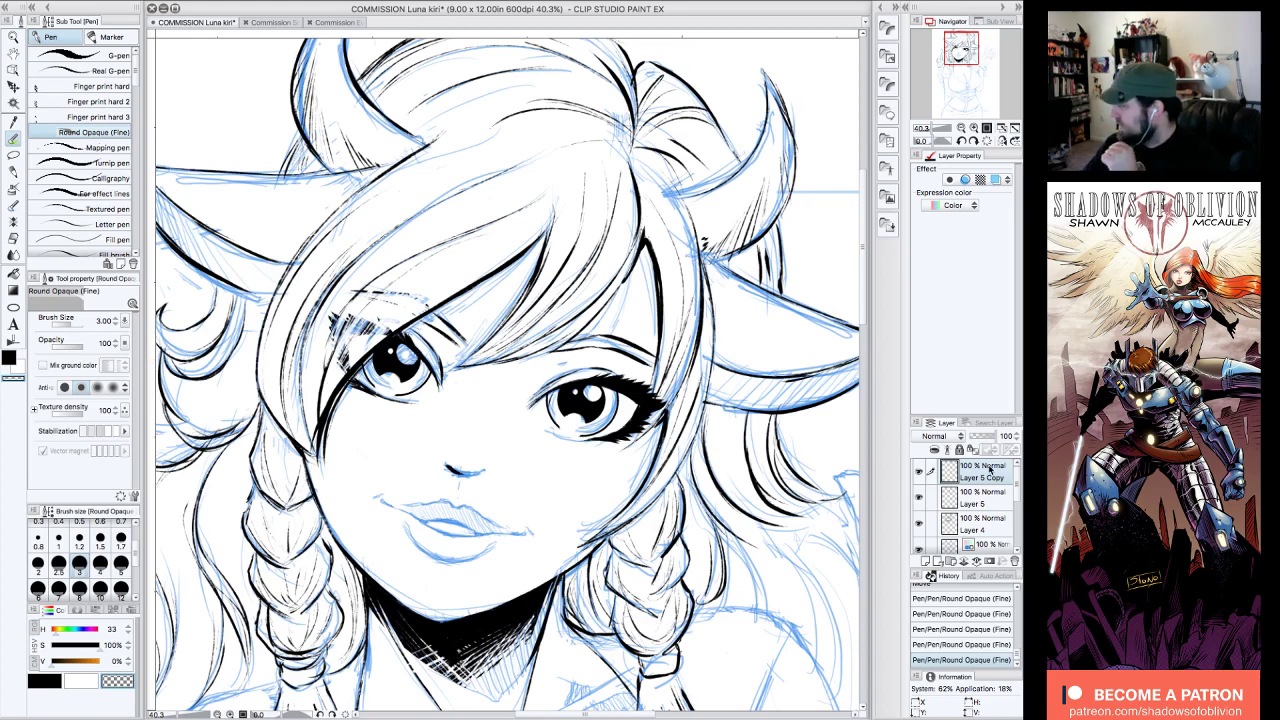
- Combine Layer 5 Copy, Layer 5 and Layer 4 into a single layer and check it by toggling its visibility
shift+click(981, 531)
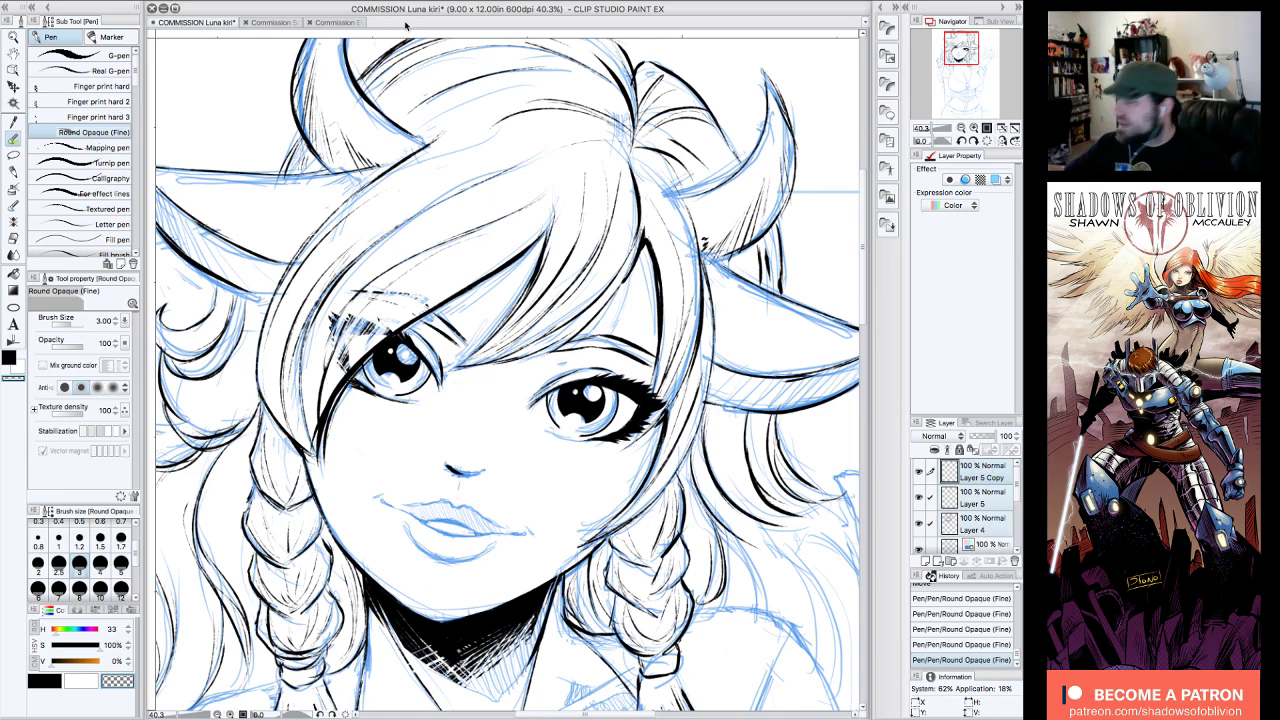
click(295, 0)
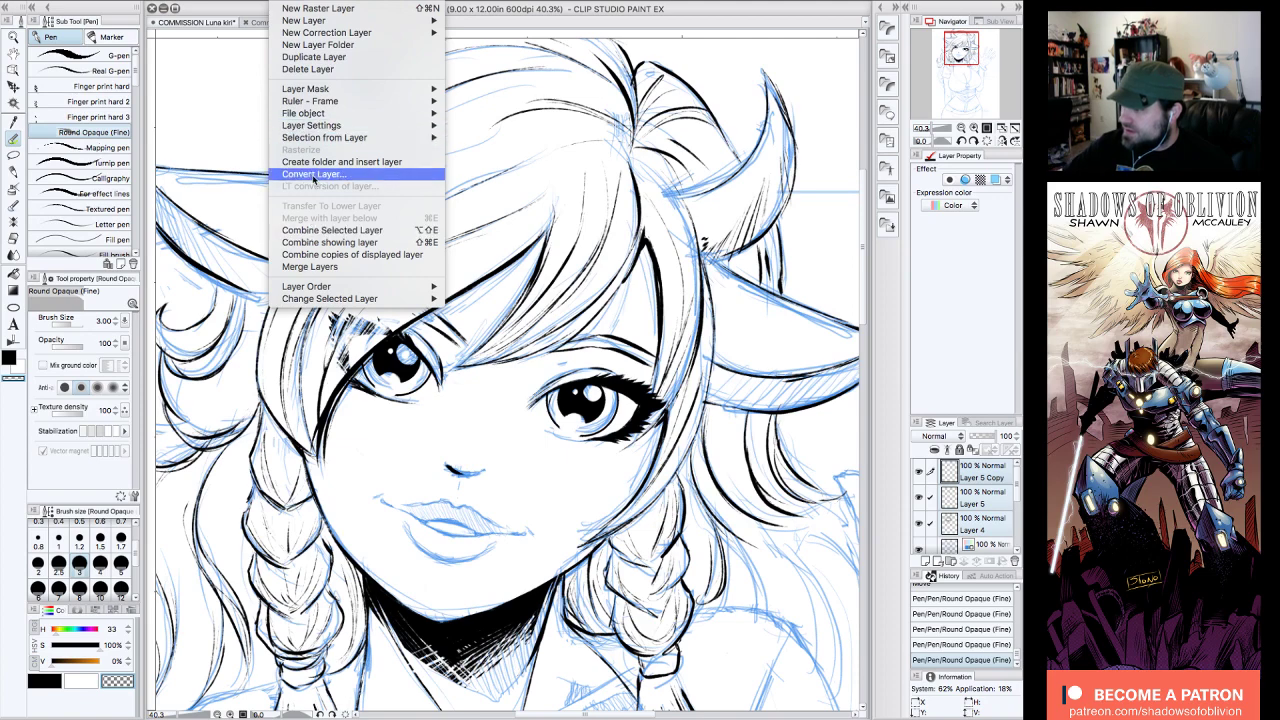
click(343, 230)
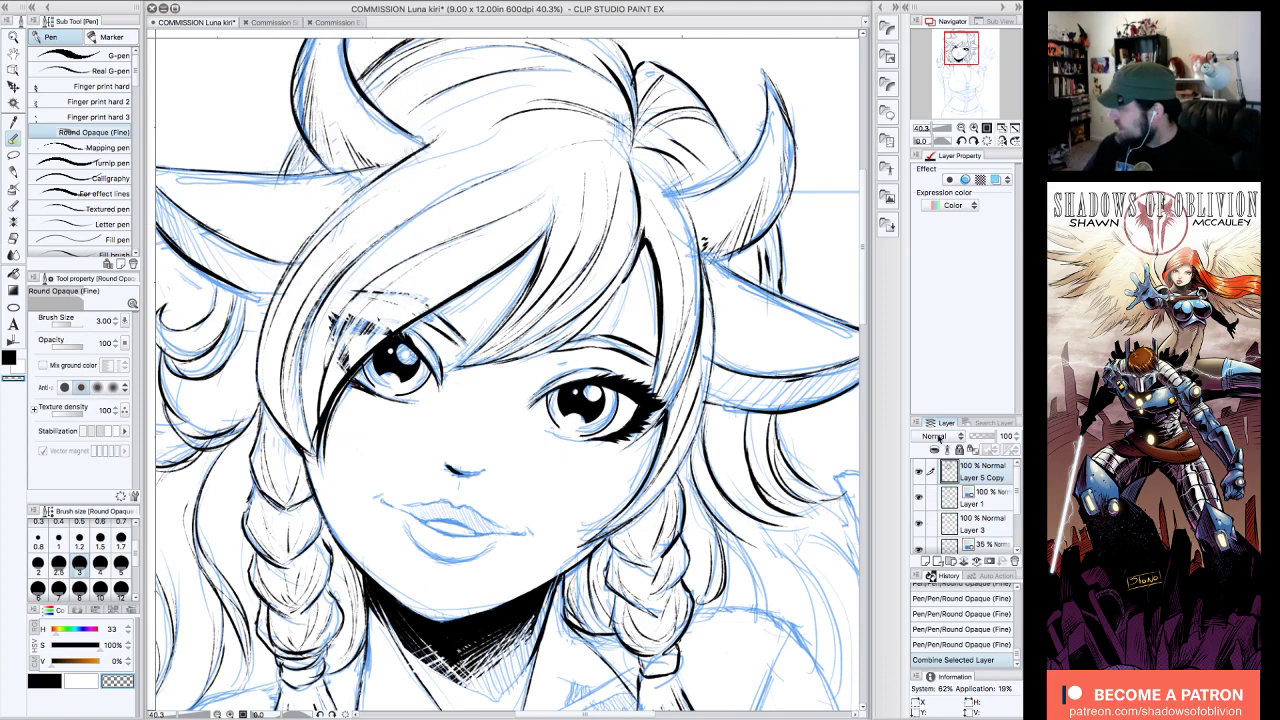
click(919, 471)
click(919, 471)
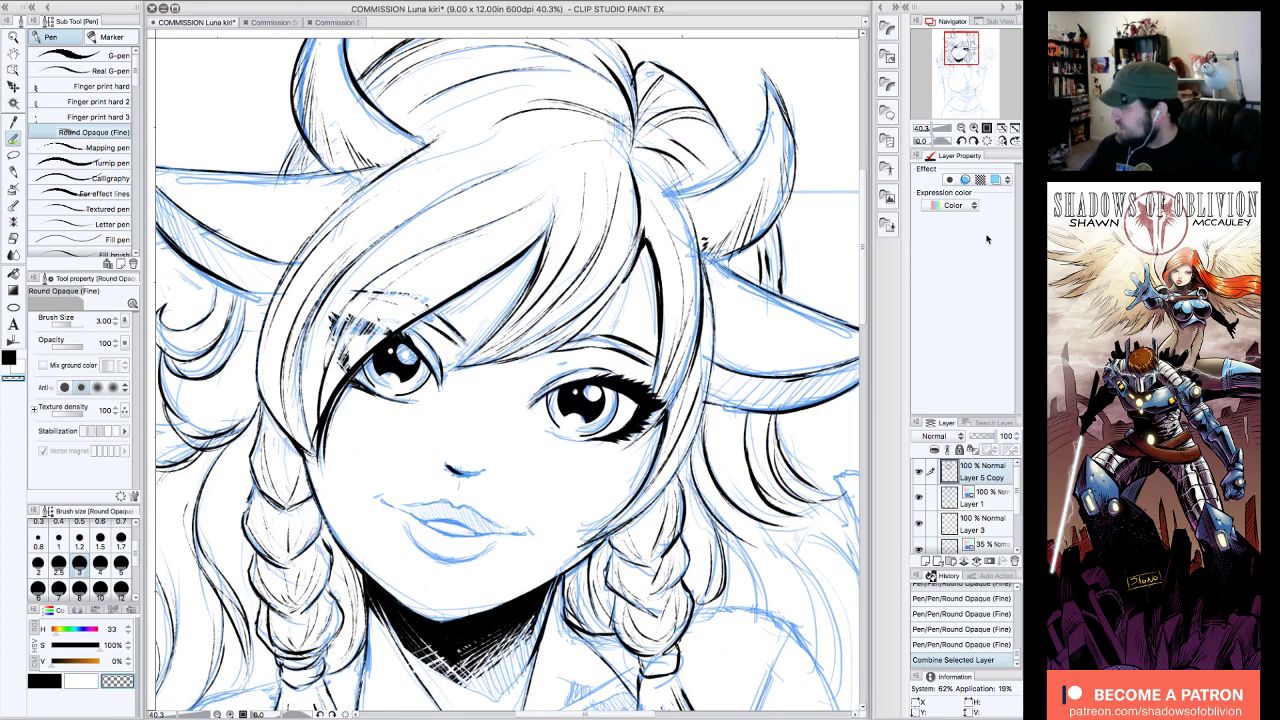
- Examine the inked head at 12.5% zoom, comparing it with the Layer 1 sketch hidden and shown
click(961, 128)
click(961, 128)
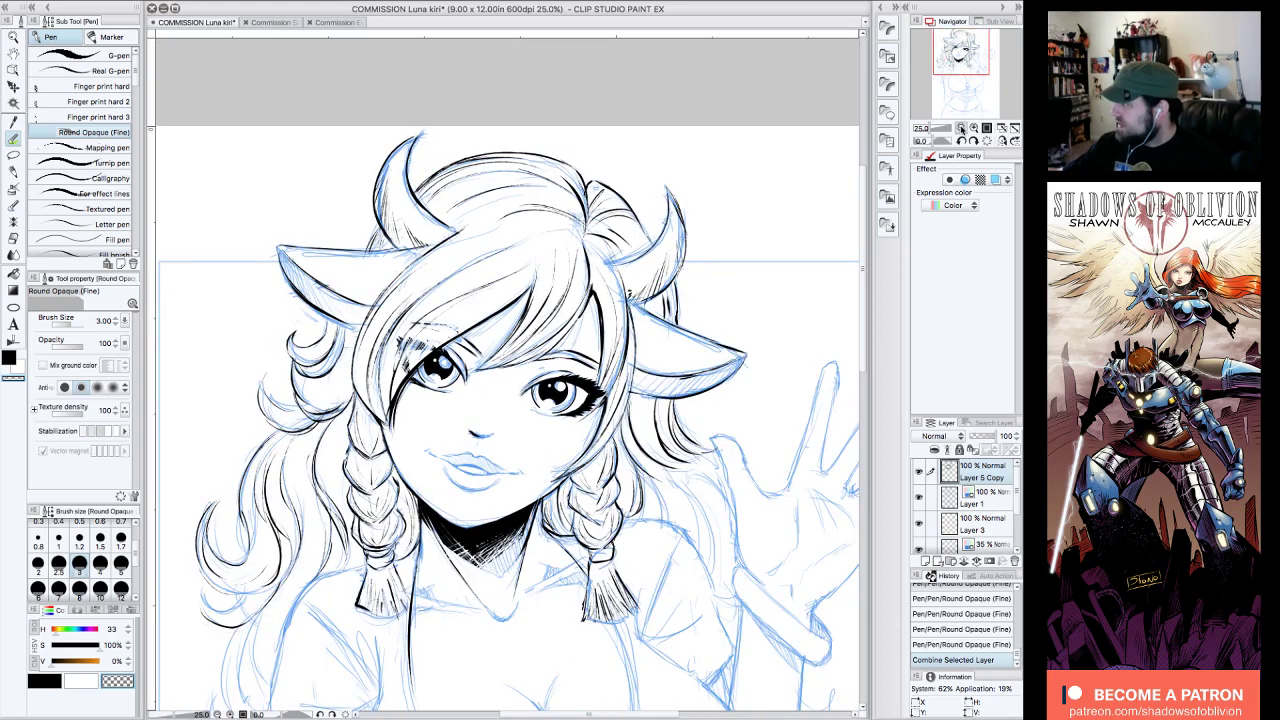
click(961, 128)
click(961, 128)
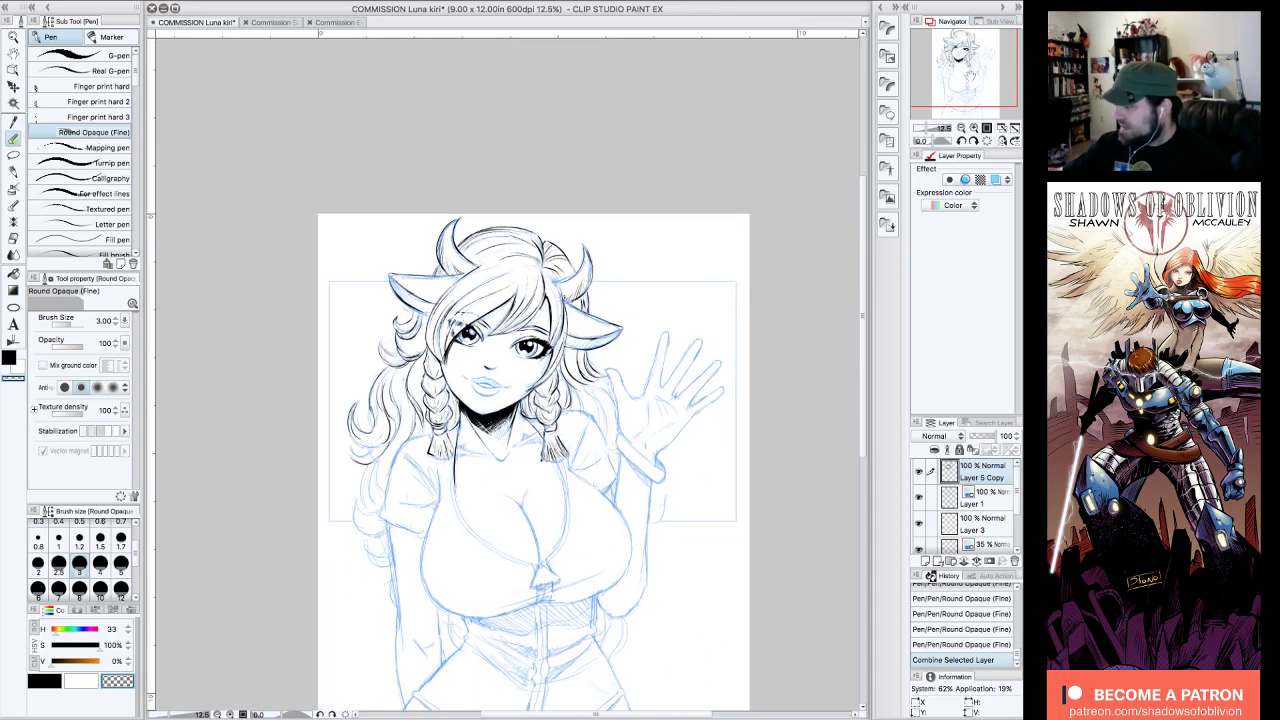
click(919, 497)
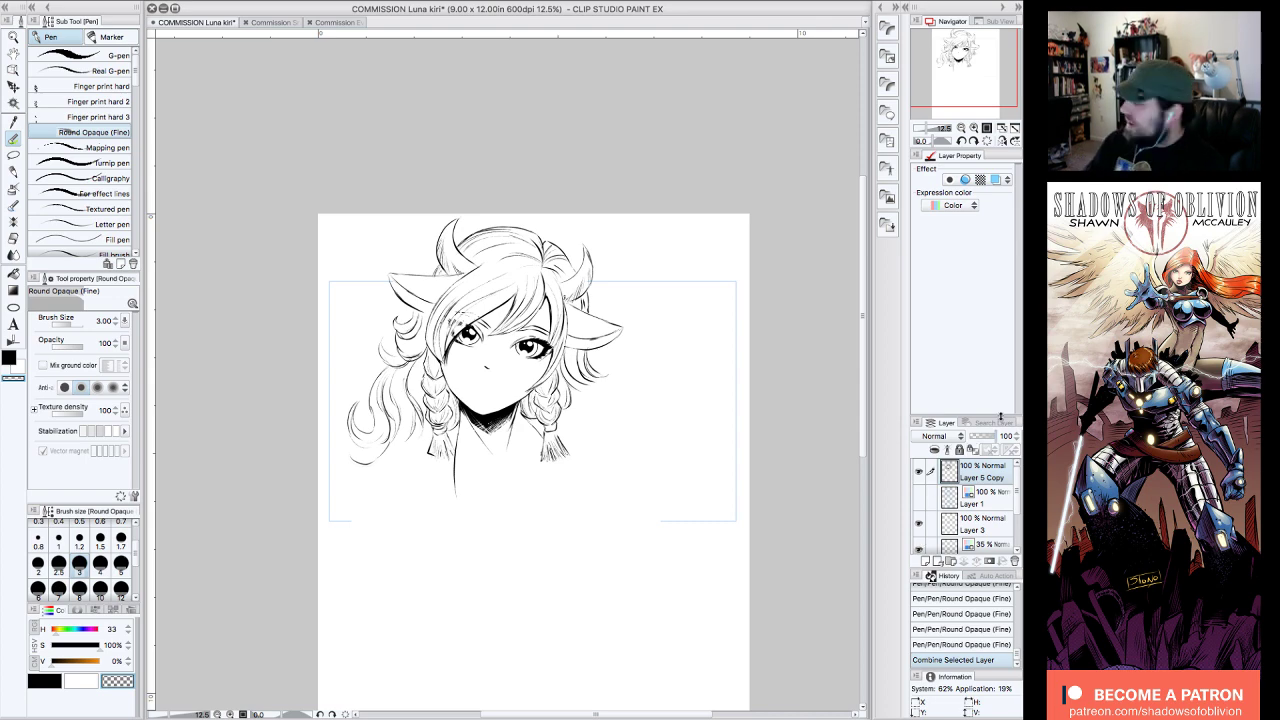
drag(986, 78, 984, 82)
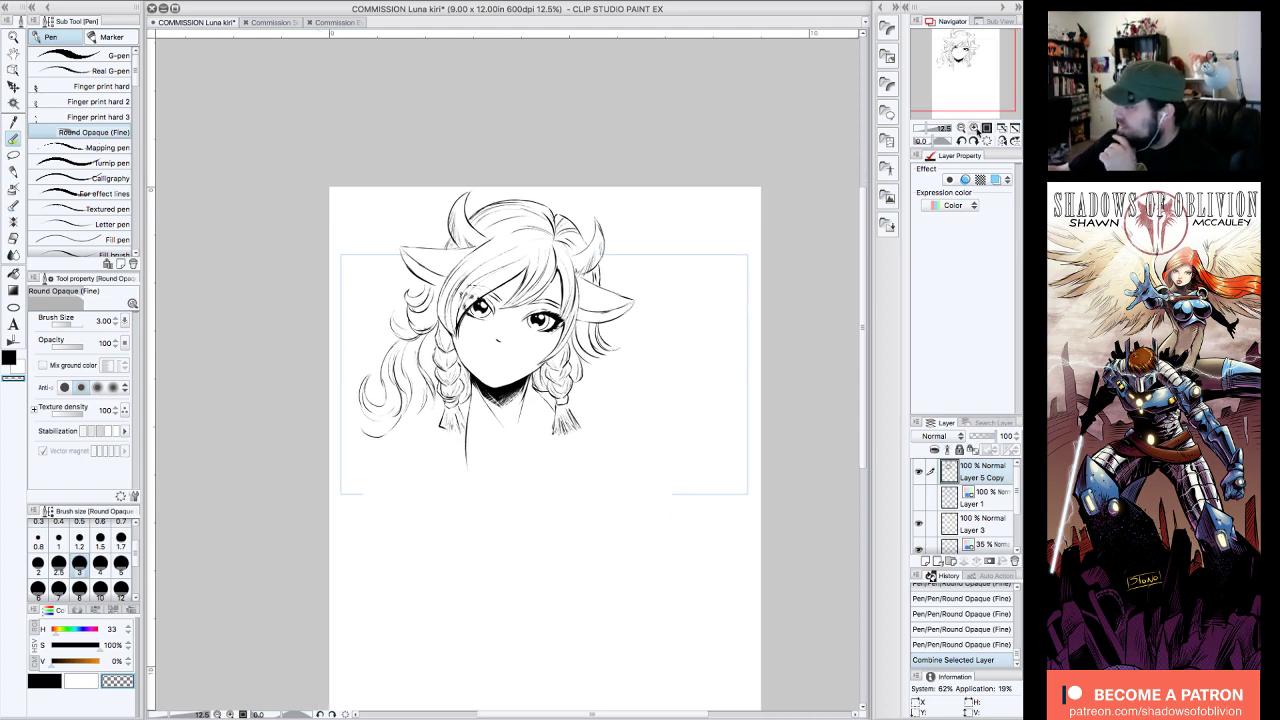
click(975, 129)
click(962, 129)
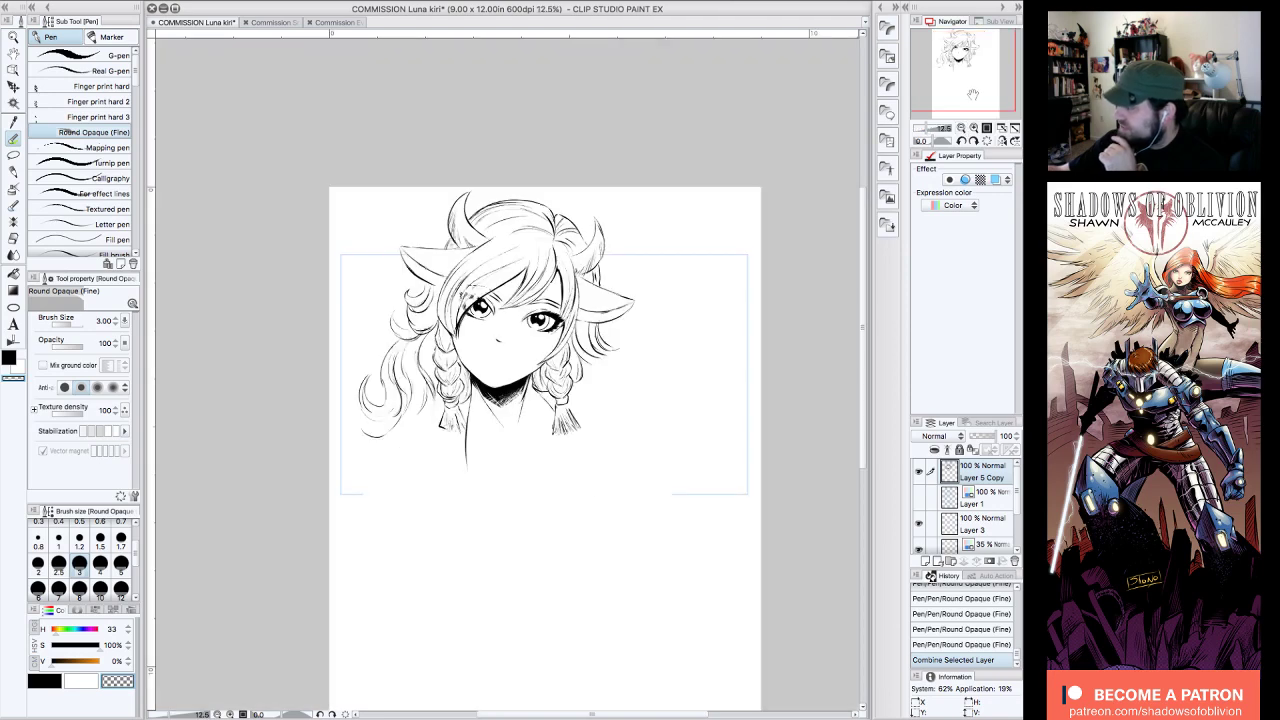
drag(975, 94, 978, 97)
click(919, 498)
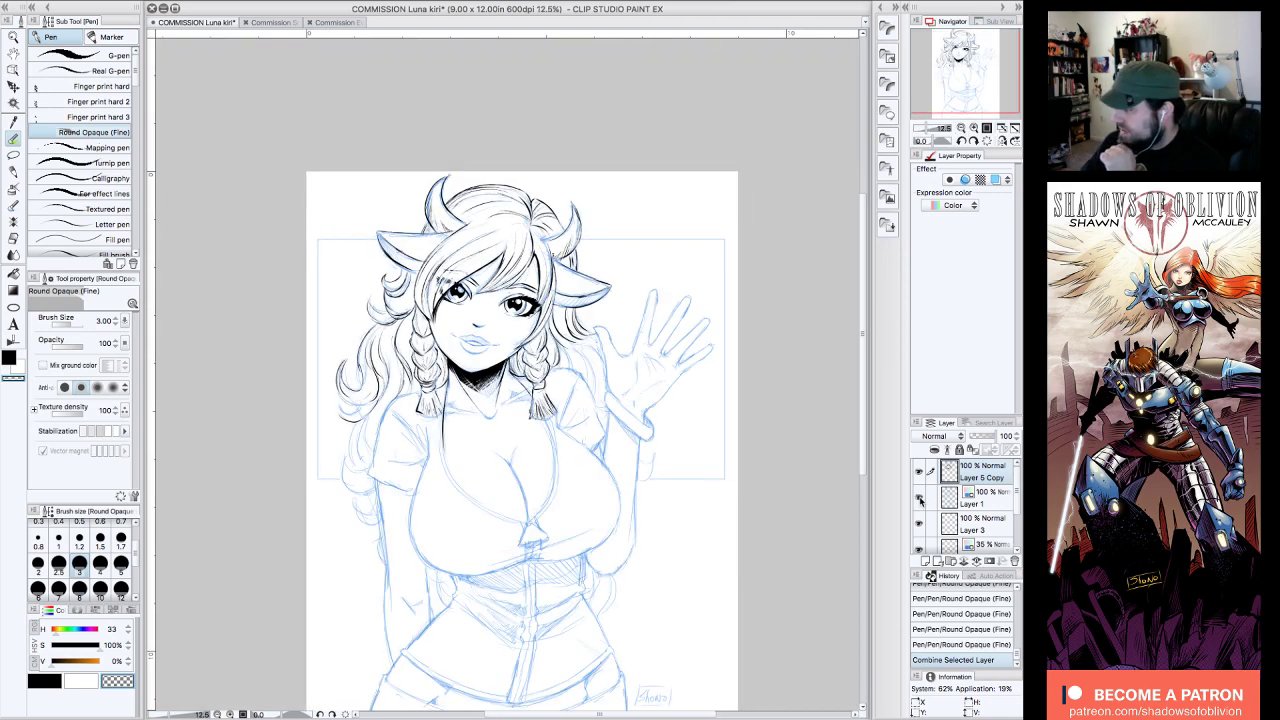
click(919, 498)
click(919, 498)
click(919, 498)
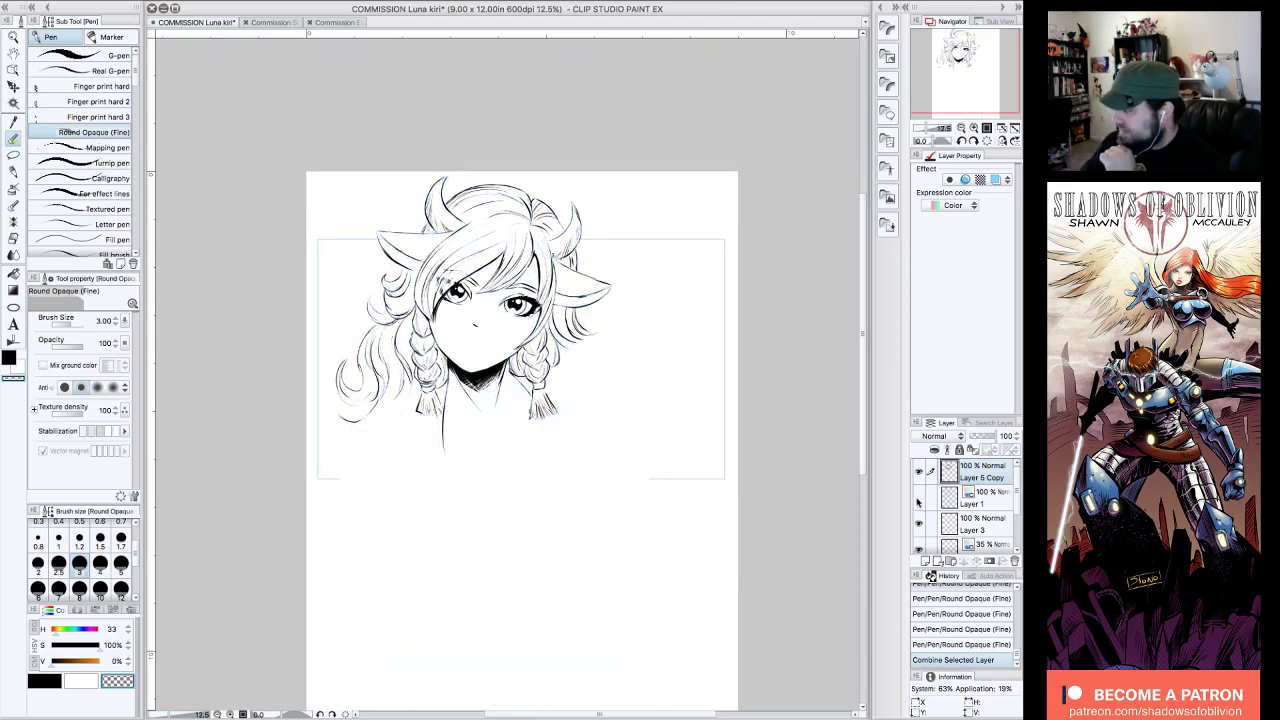
click(919, 498)
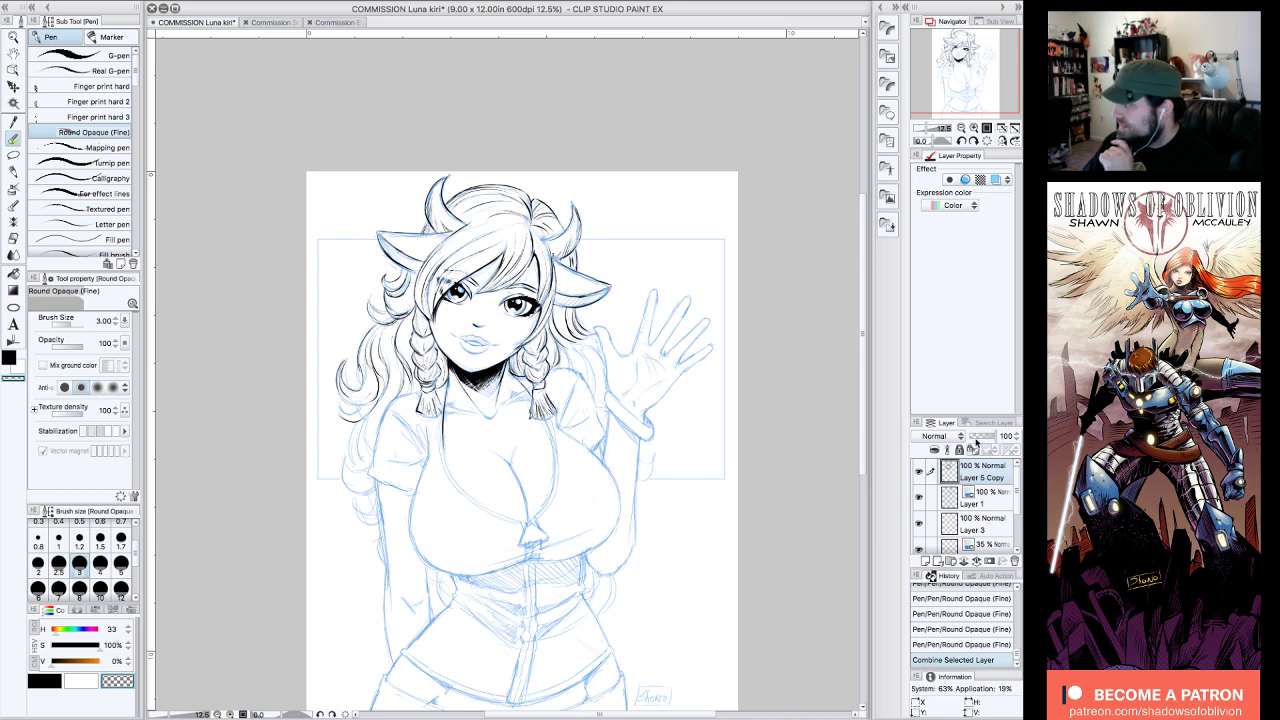
- Look over the Commission Snowmaiden sketch and return to the COMMISSION Luna kiri drawing
drag(963, 81, 965, 90)
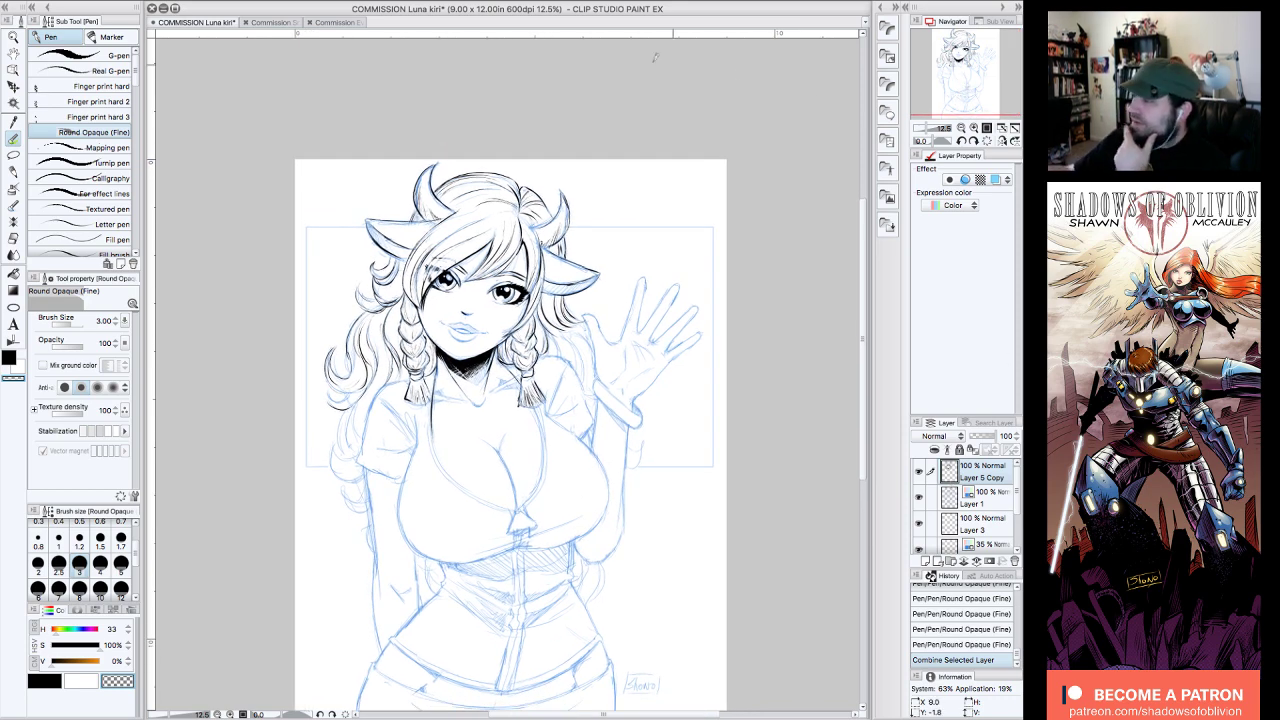
click(287, 22)
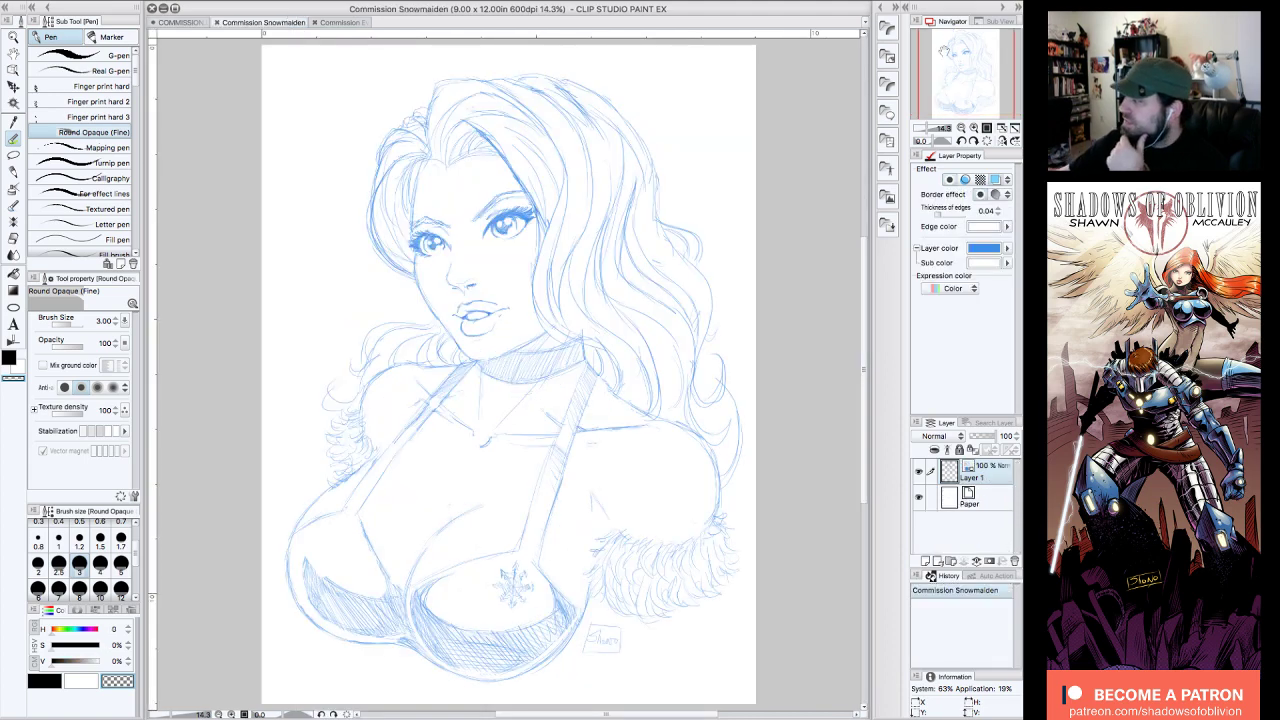
drag(961, 60, 964, 61)
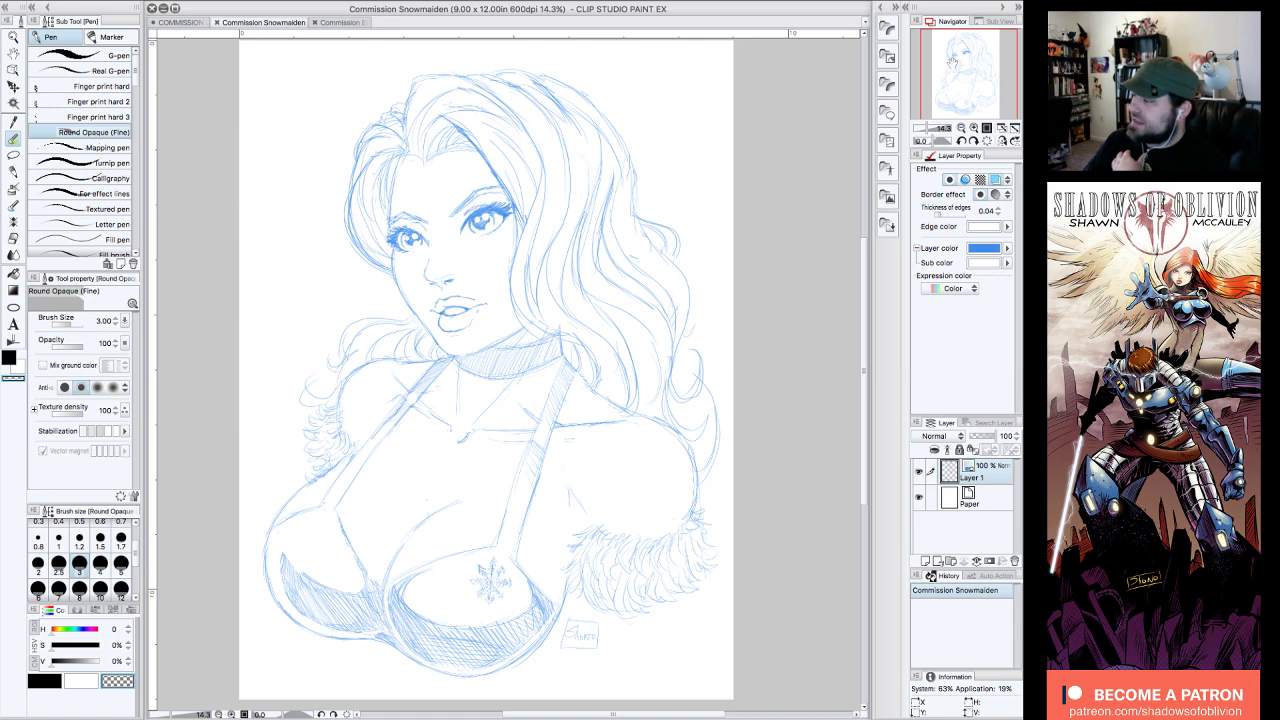
click(180, 22)
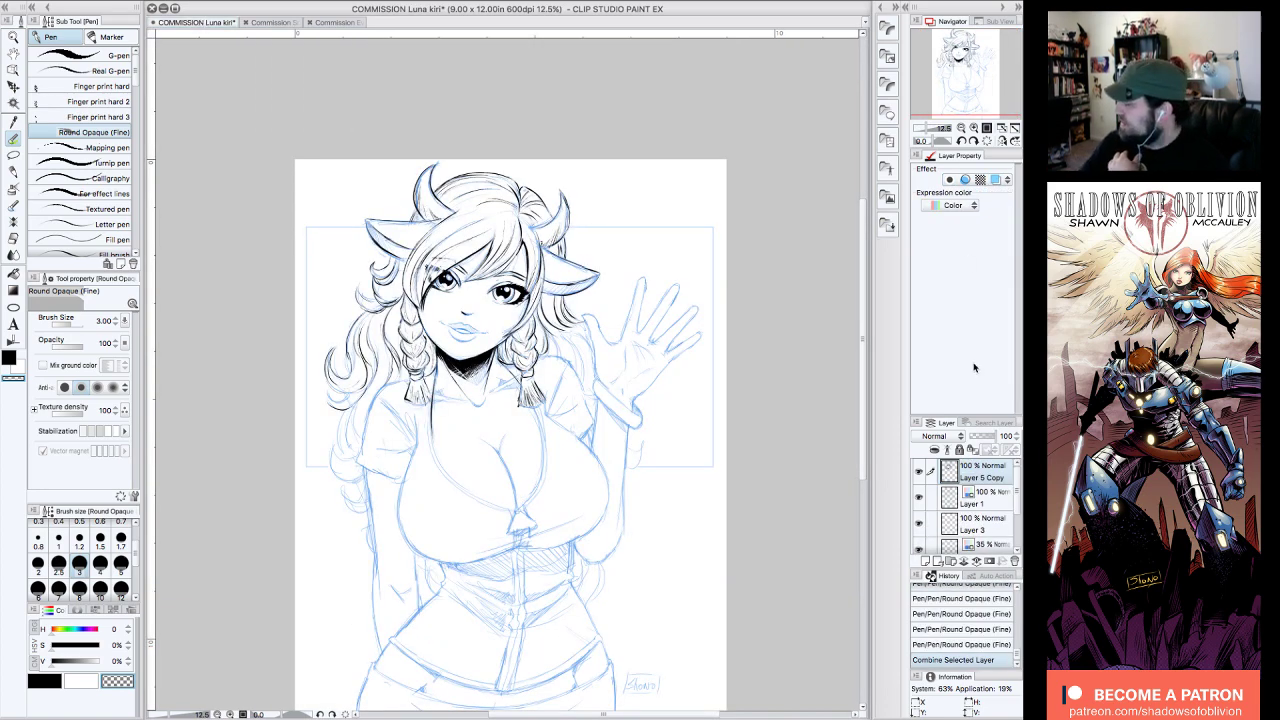
- Ink the underside of the nose as a solid black curved shape over the sketch
click(963, 129)
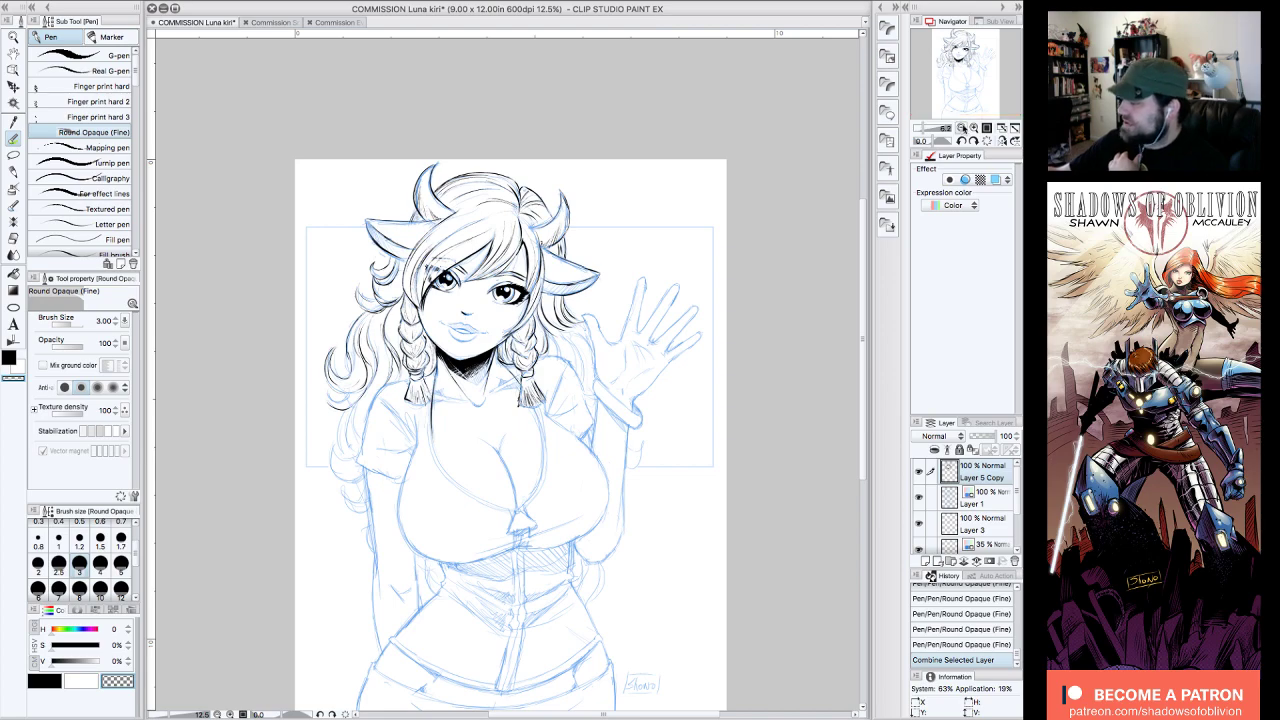
click(974, 128)
click(974, 128)
click(974, 128)
drag(967, 45, 964, 31)
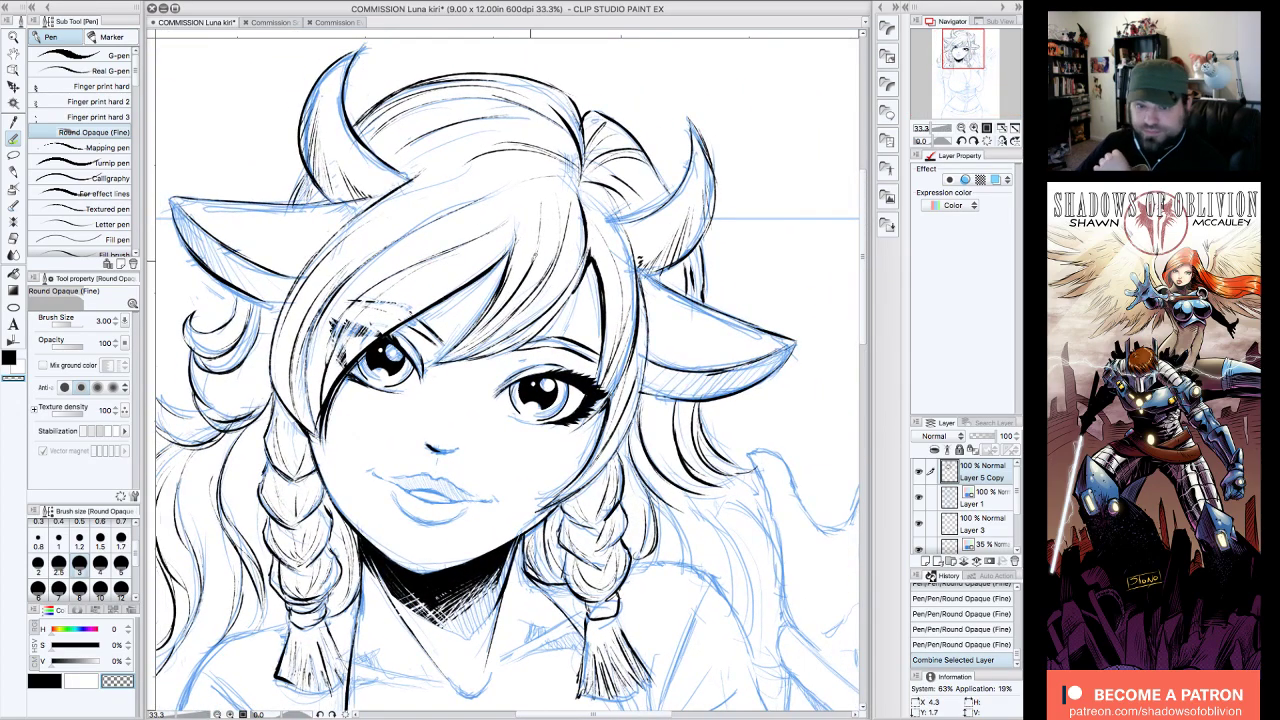
click(974, 128)
click(974, 142)
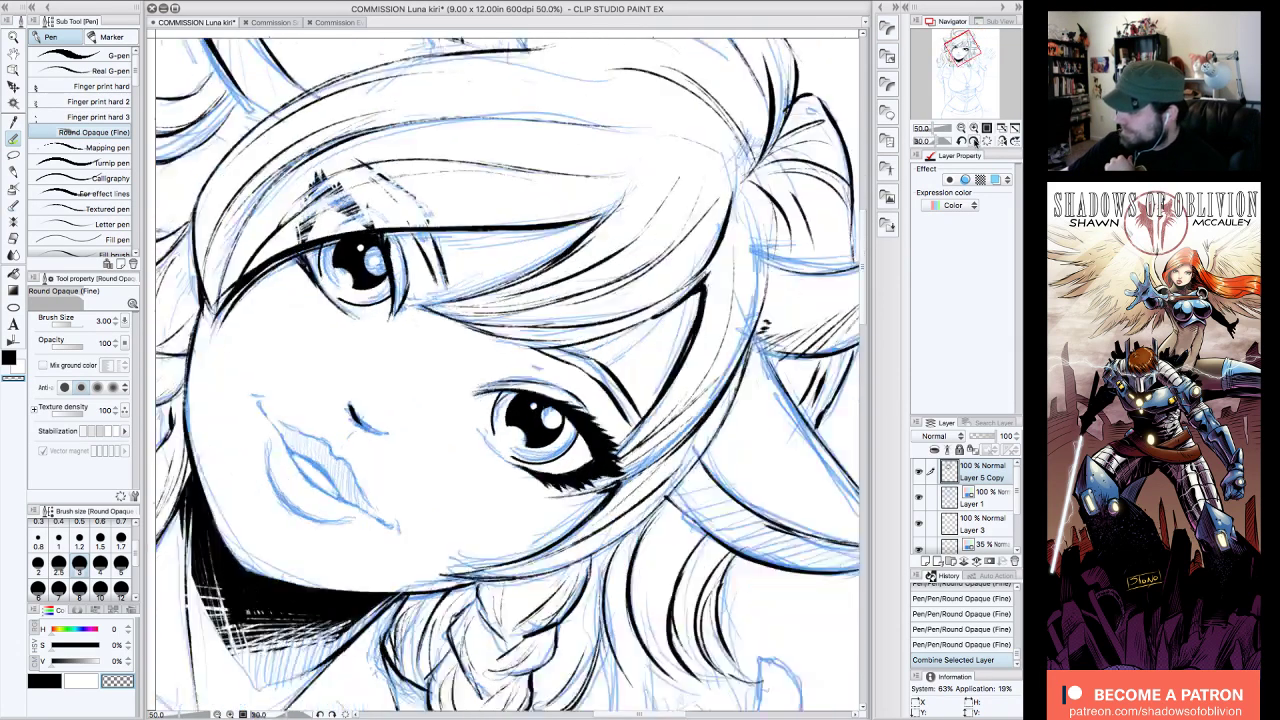
drag(379, 326, 381, 331)
click(51, 683)
mouse_move(370, 288)
mouse_down()
mouse_move(378, 326)
mouse_move(364, 310)
mouse_move(381, 270)
mouse_move(385, 329)
mouse_move(380, 273)
mouse_up()
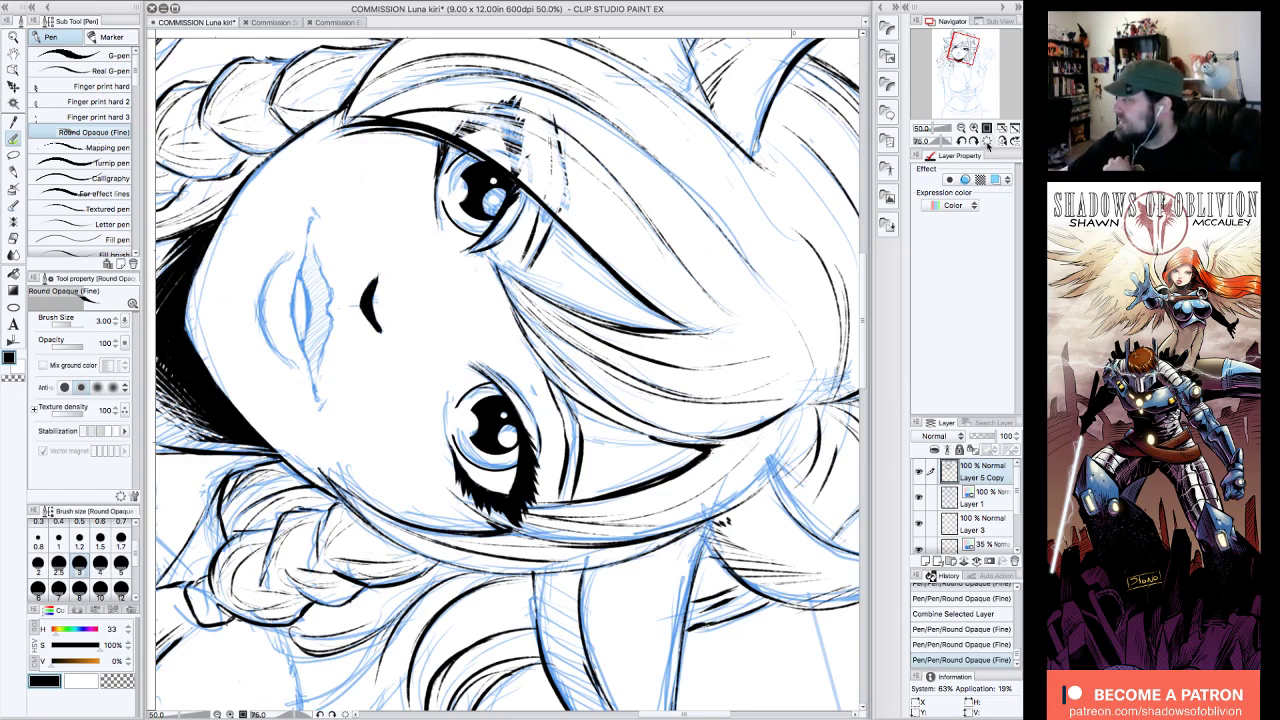
- Add fine tapered black hatching lines along the bridge of the nose
click(987, 141)
mouse_move(386, 432)
mouse_down()
mouse_move(383, 421)
mouse_move(427, 481)
mouse_up()
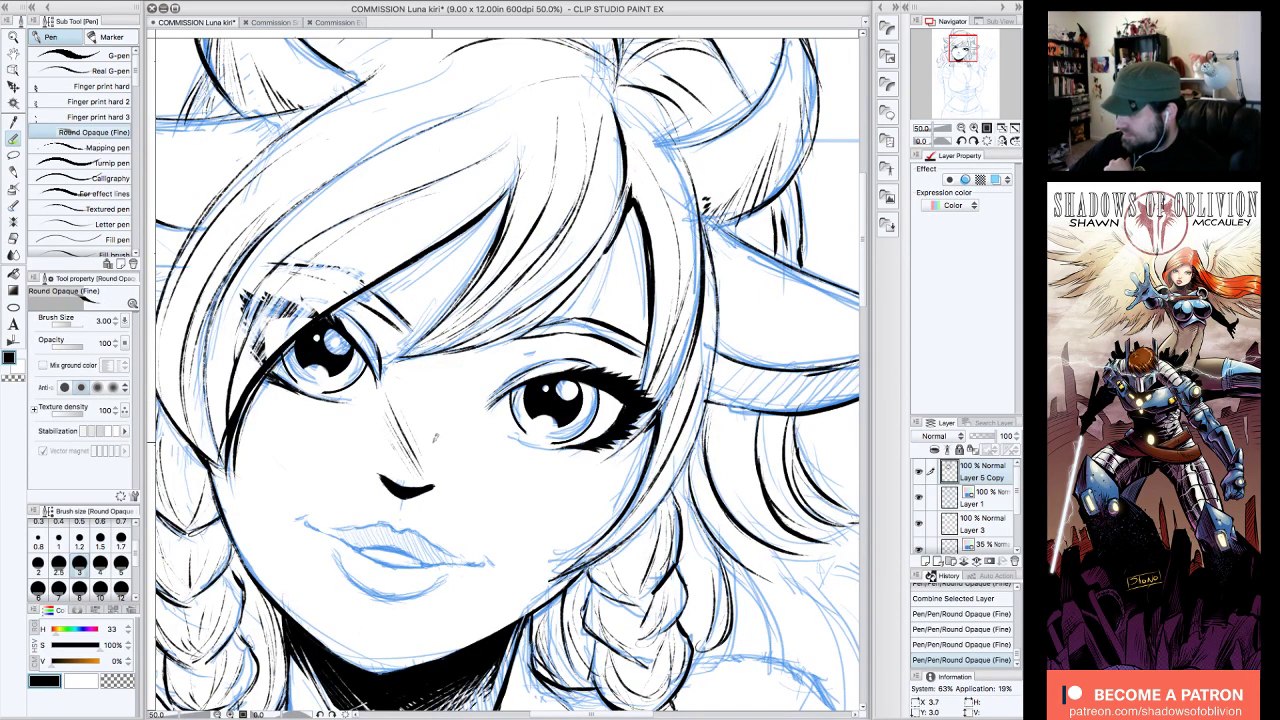
mouse_move(406, 419)
mouse_down()
mouse_move(428, 474)
mouse_move(427, 459)
mouse_up()
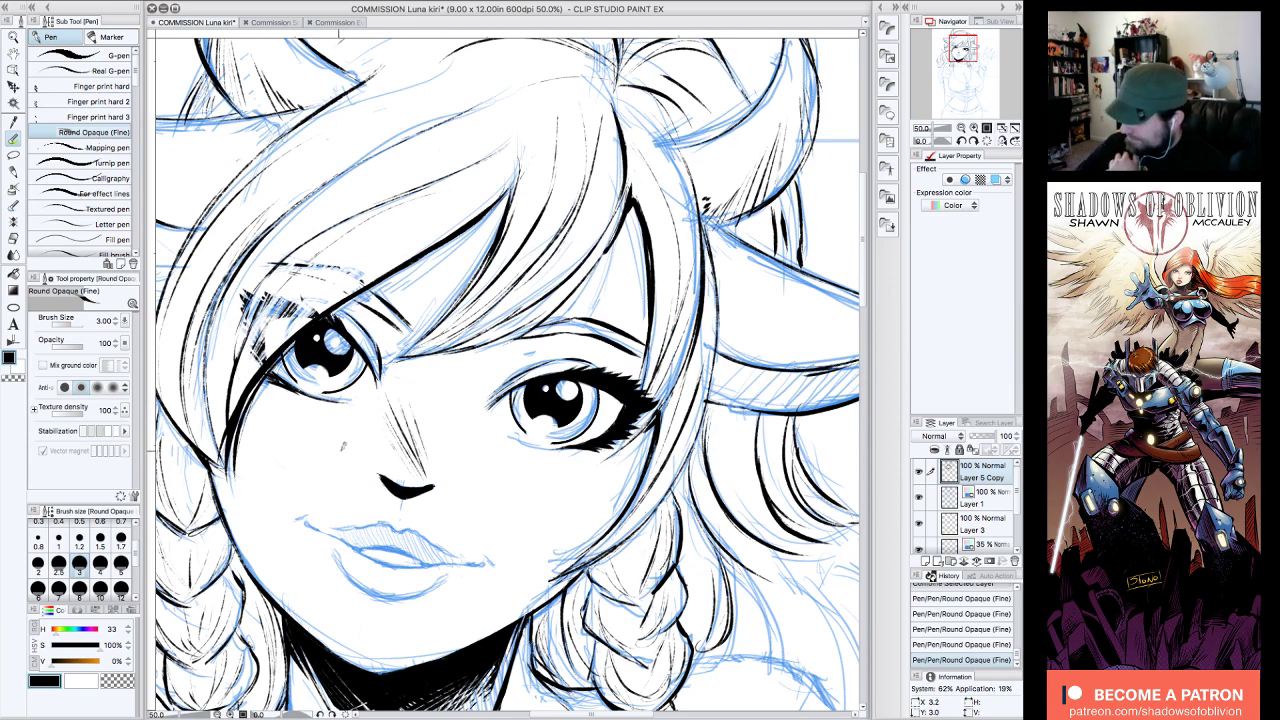
- Ink the upper lip's outline in black from the central dip out to both mouth corners
drag(389, 524, 413, 528)
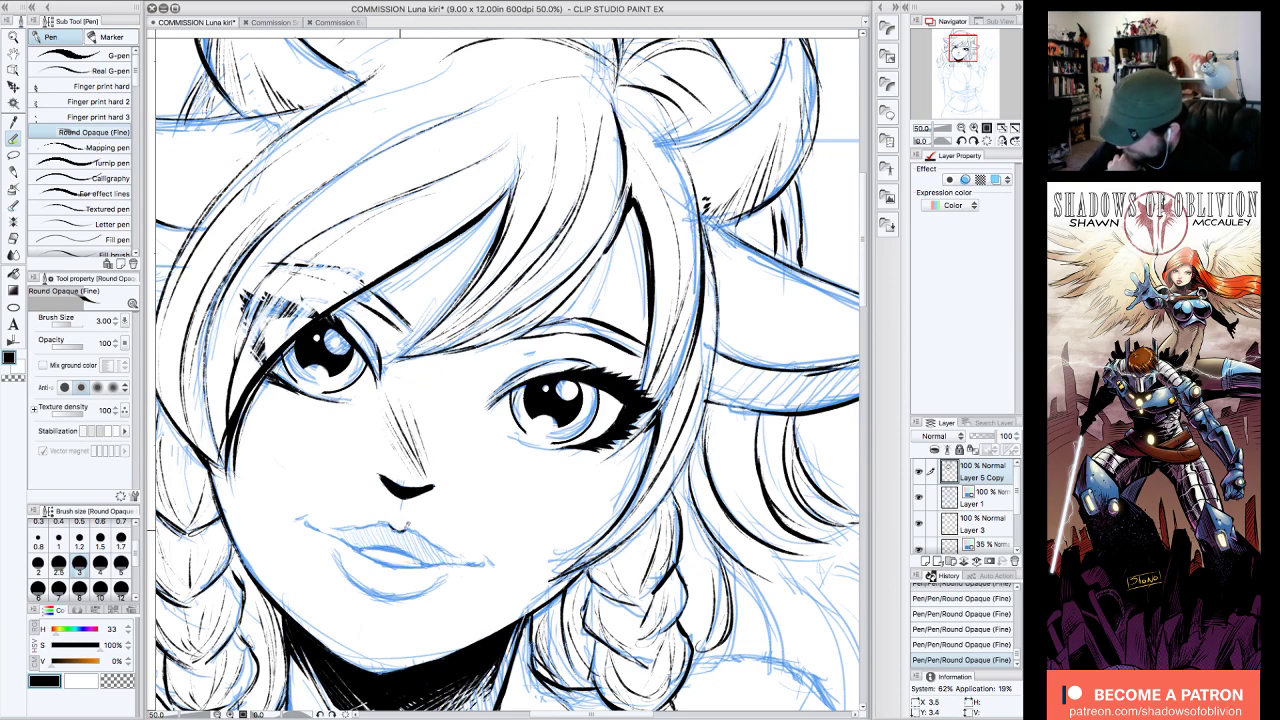
drag(966, 54, 971, 58)
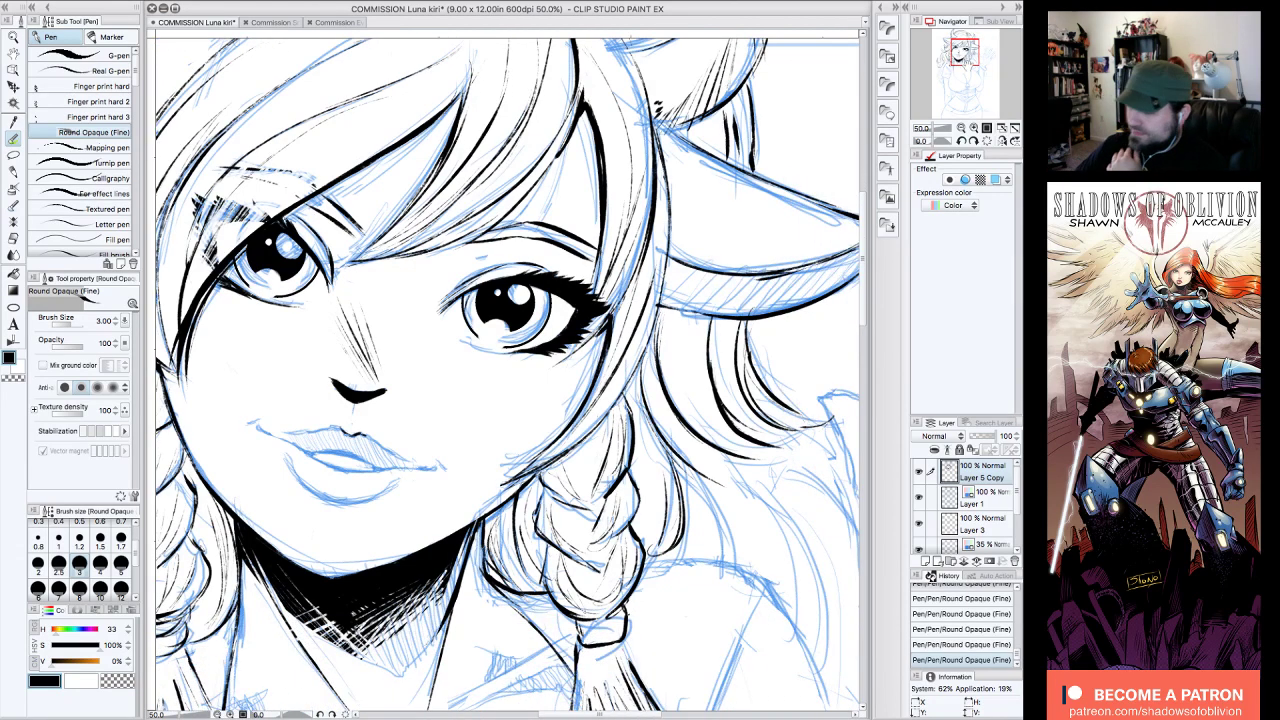
drag(371, 430, 398, 450)
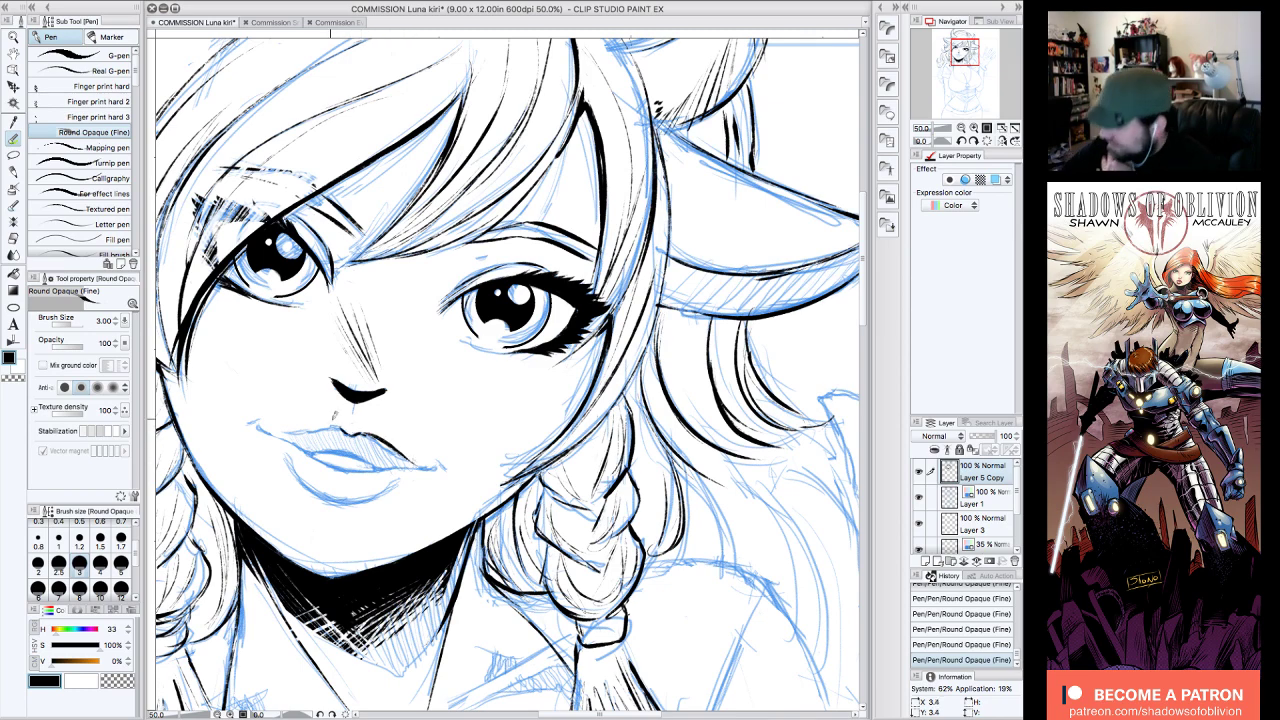
click(961, 142)
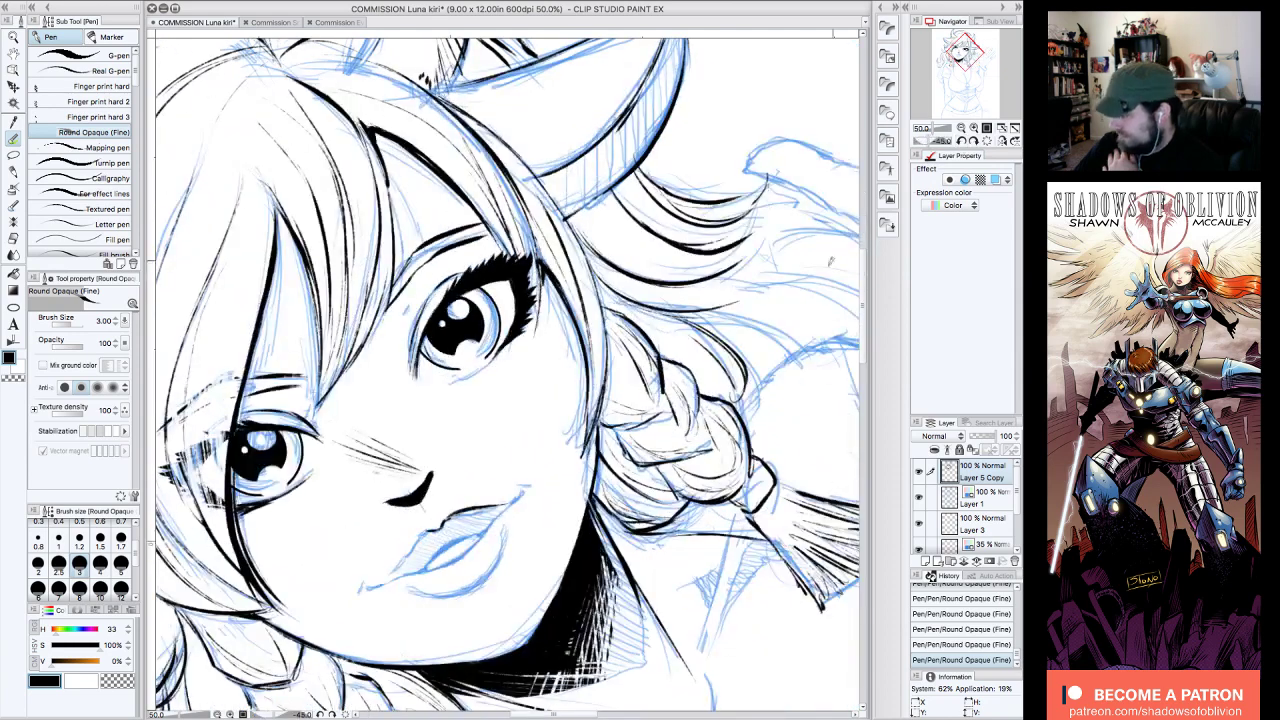
drag(430, 527, 382, 582)
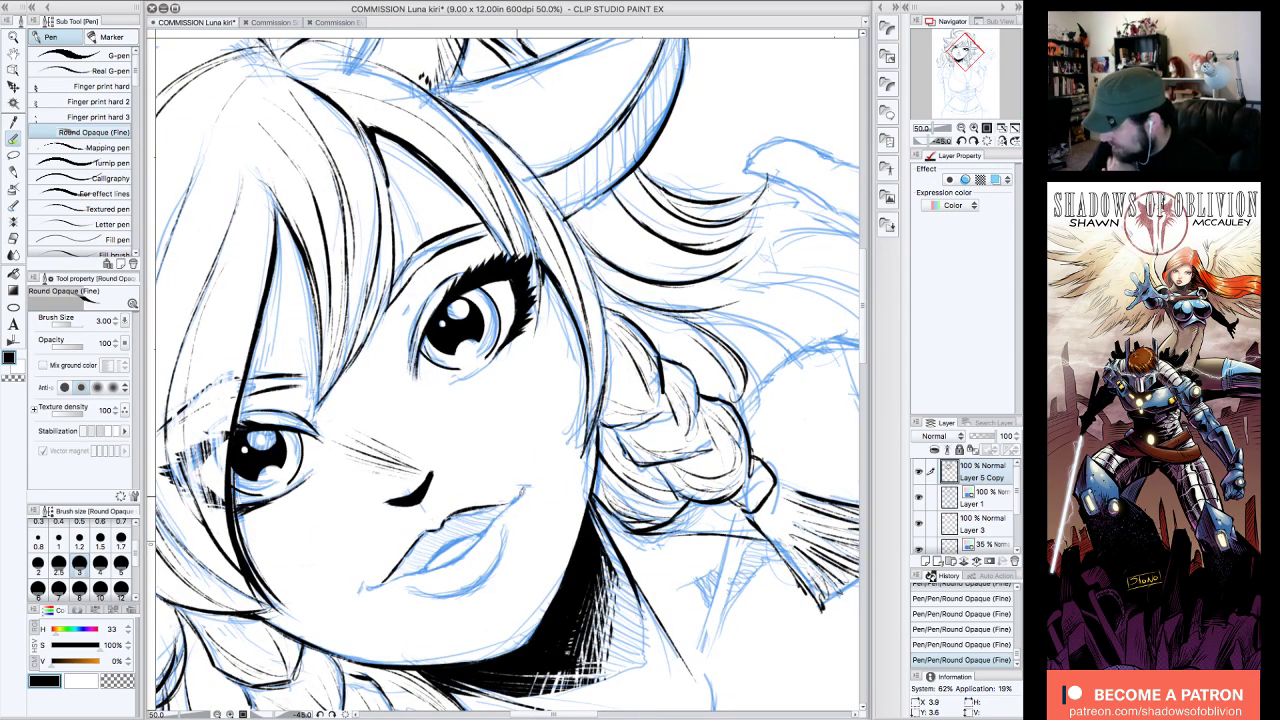
- Ink the lower edge of the upper lip and mark both mouth corners with short black strokes
mouse_move(523, 490)
mouse_down()
mouse_move(430, 556)
mouse_move(473, 535)
mouse_up()
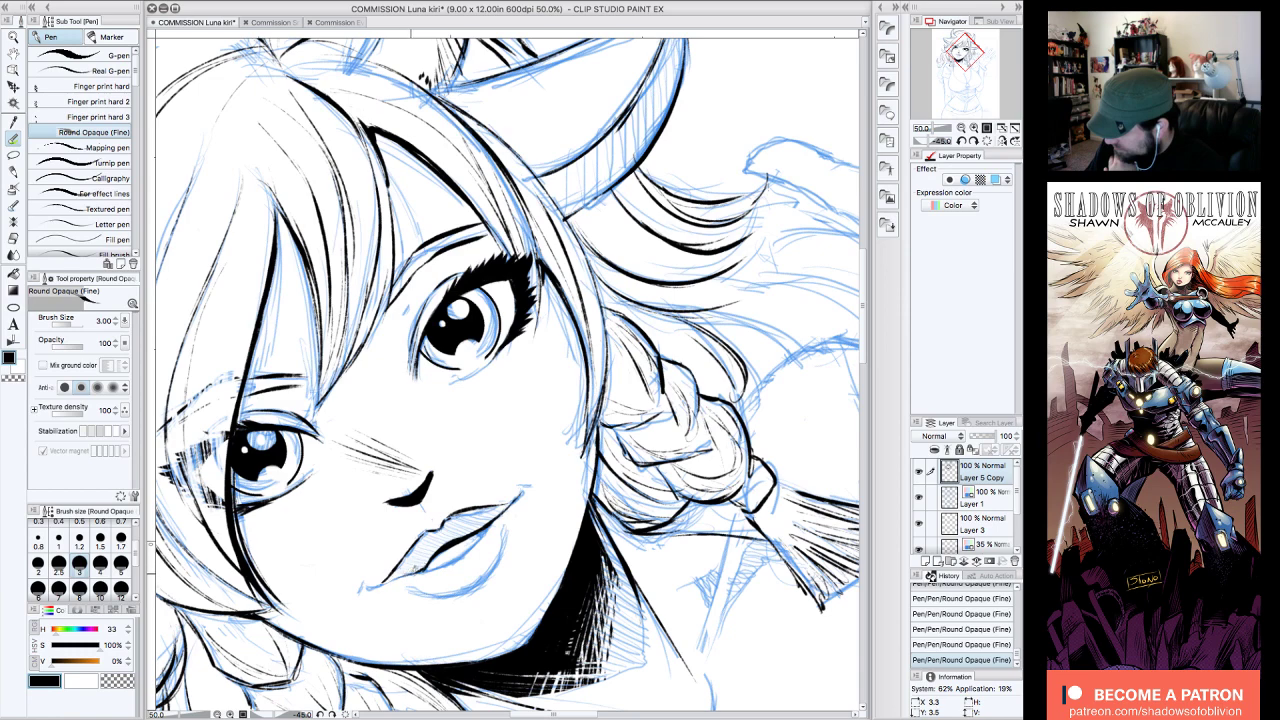
drag(533, 487, 531, 484)
drag(367, 586, 361, 596)
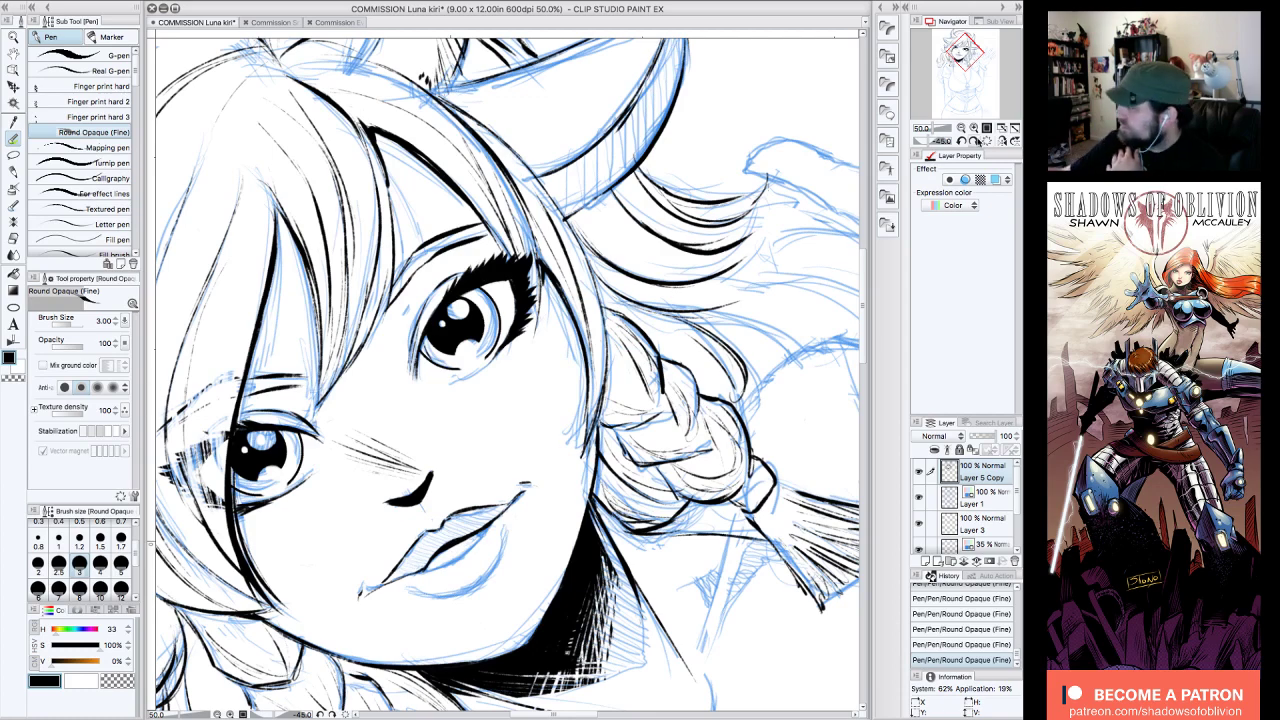
- Ink the thick shadow curve beneath the lower lip and the lower lip's upper edge in black
click(988, 141)
click(974, 141)
click(974, 141)
click(974, 141)
click(974, 141)
click(974, 141)
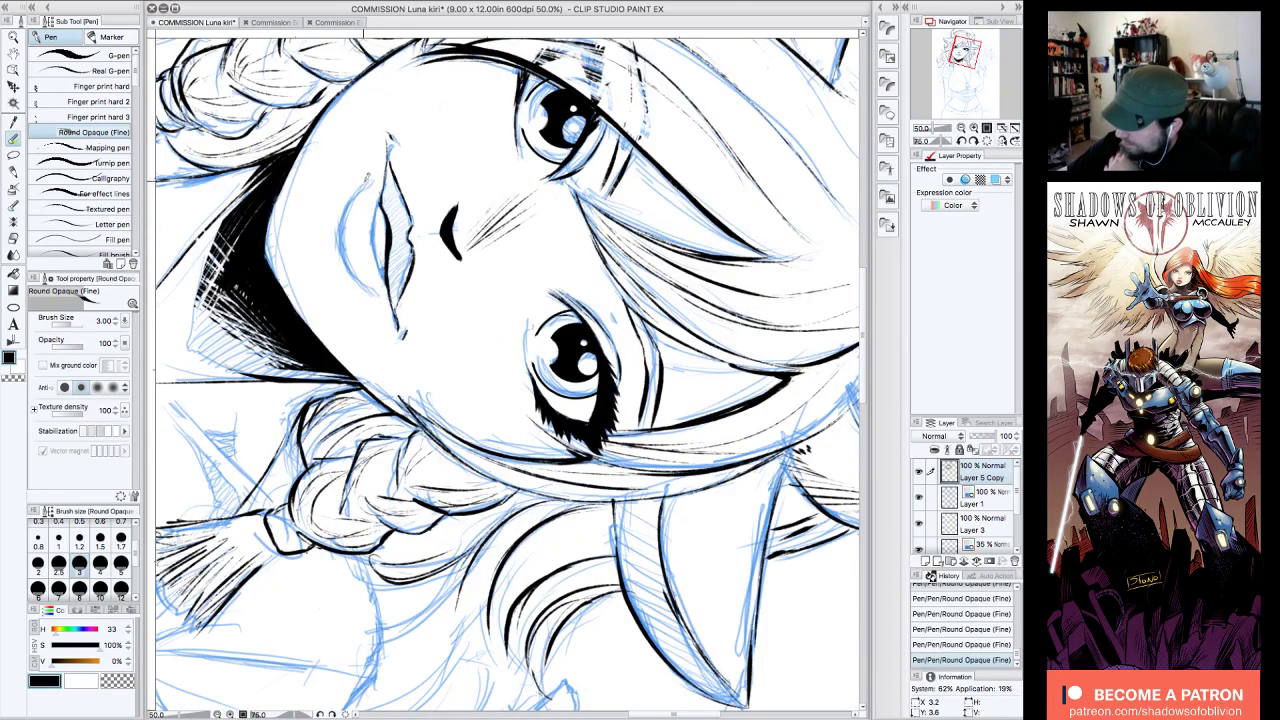
mouse_move(363, 184)
mouse_down()
mouse_move(364, 285)
mouse_move(340, 222)
mouse_move(346, 192)
mouse_up()
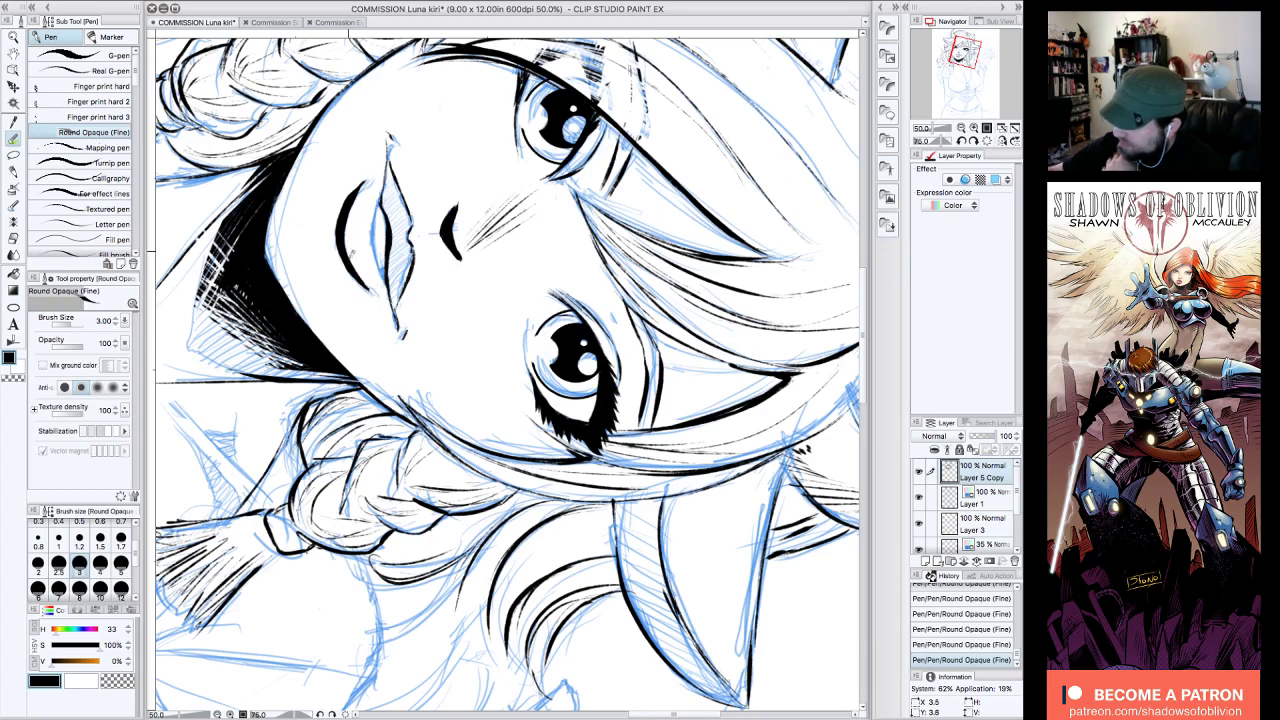
drag(364, 190, 372, 171)
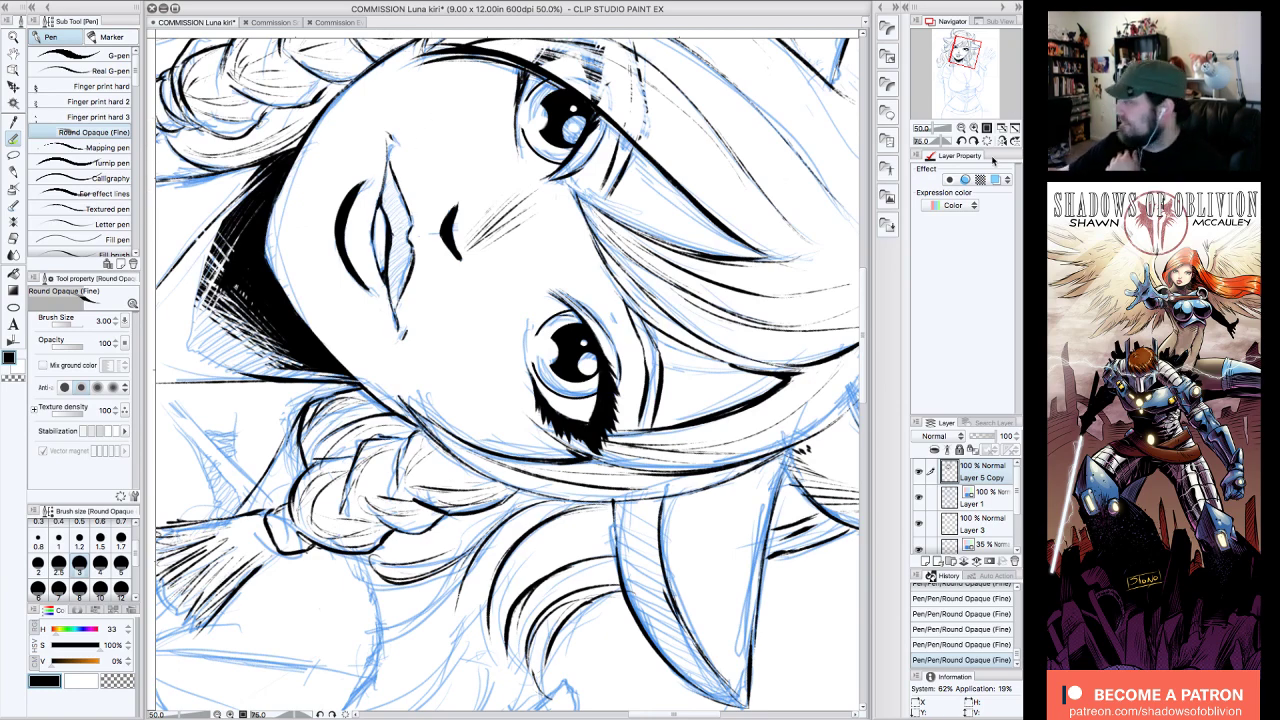
- Hide the Layer 1 sketch and trim the inked lip lines with strokes in transparent color
click(987, 141)
click(962, 129)
click(962, 129)
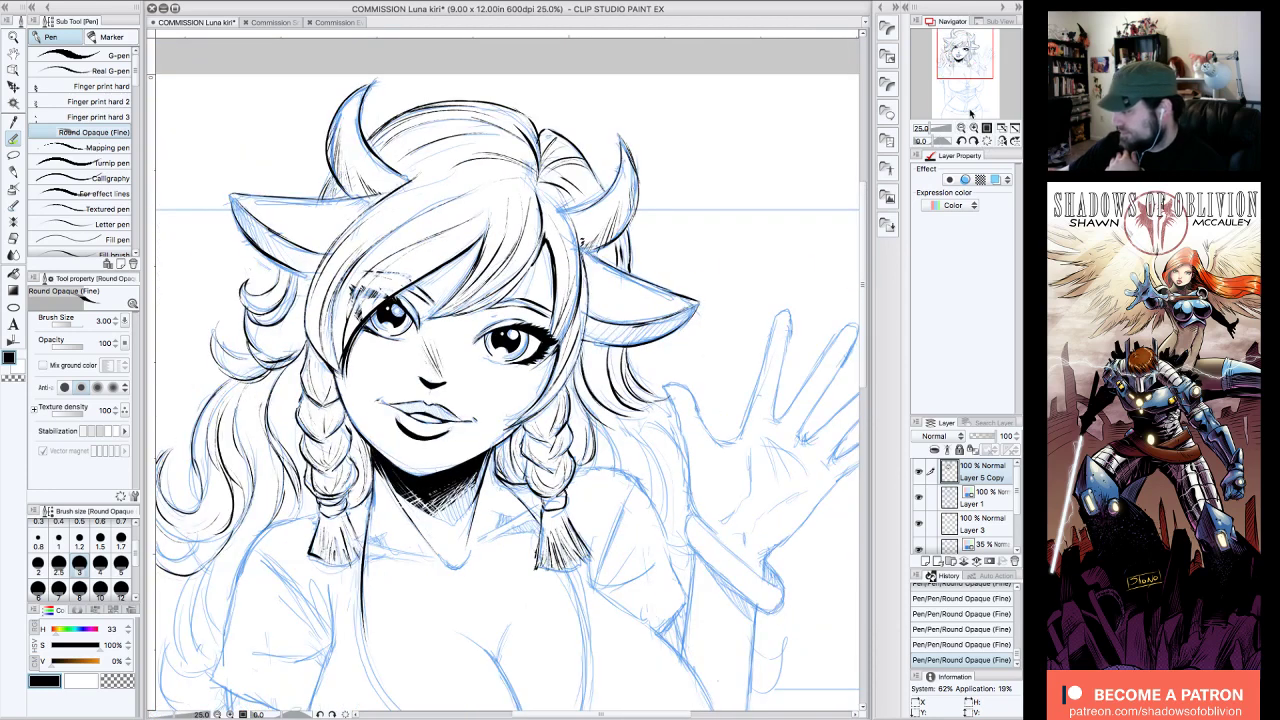
click(920, 496)
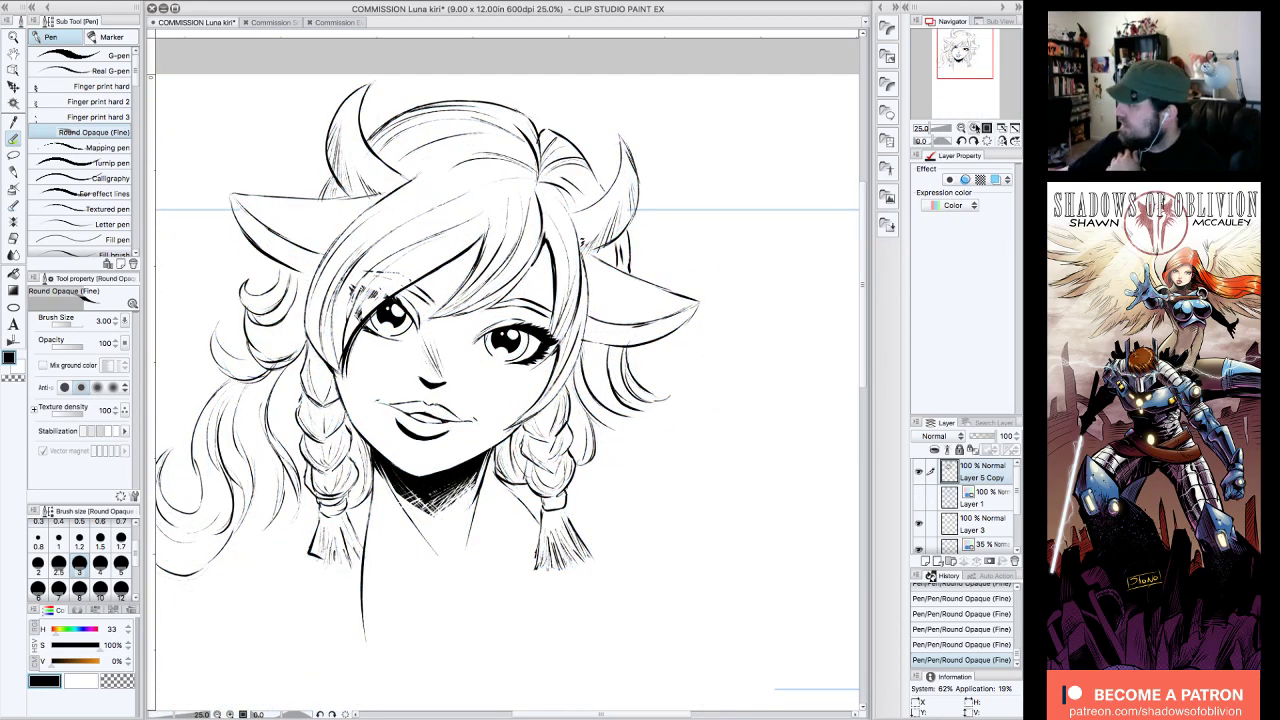
click(974, 128)
click(974, 128)
click(920, 497)
click(920, 497)
click(129, 686)
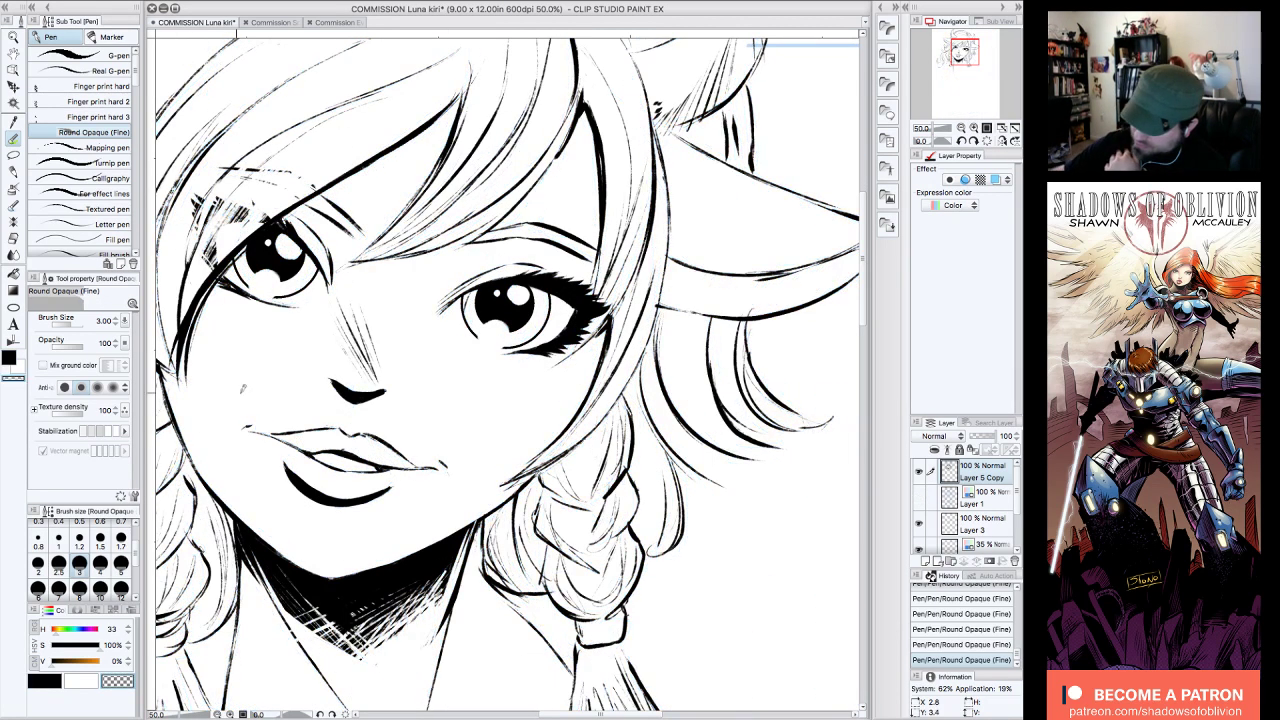
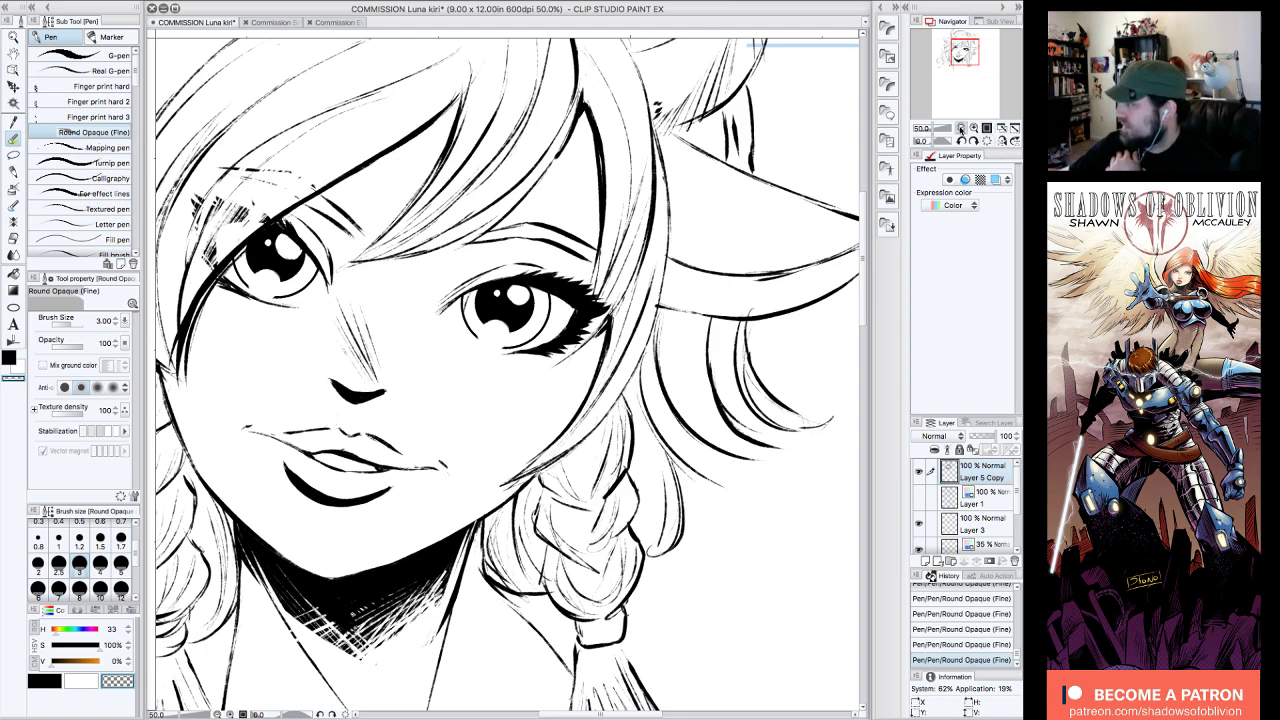
- Refine the lip outlines and the mouth's parting line with small black and transparent strokes
click(962, 128)
drag(980, 83, 963, 55)
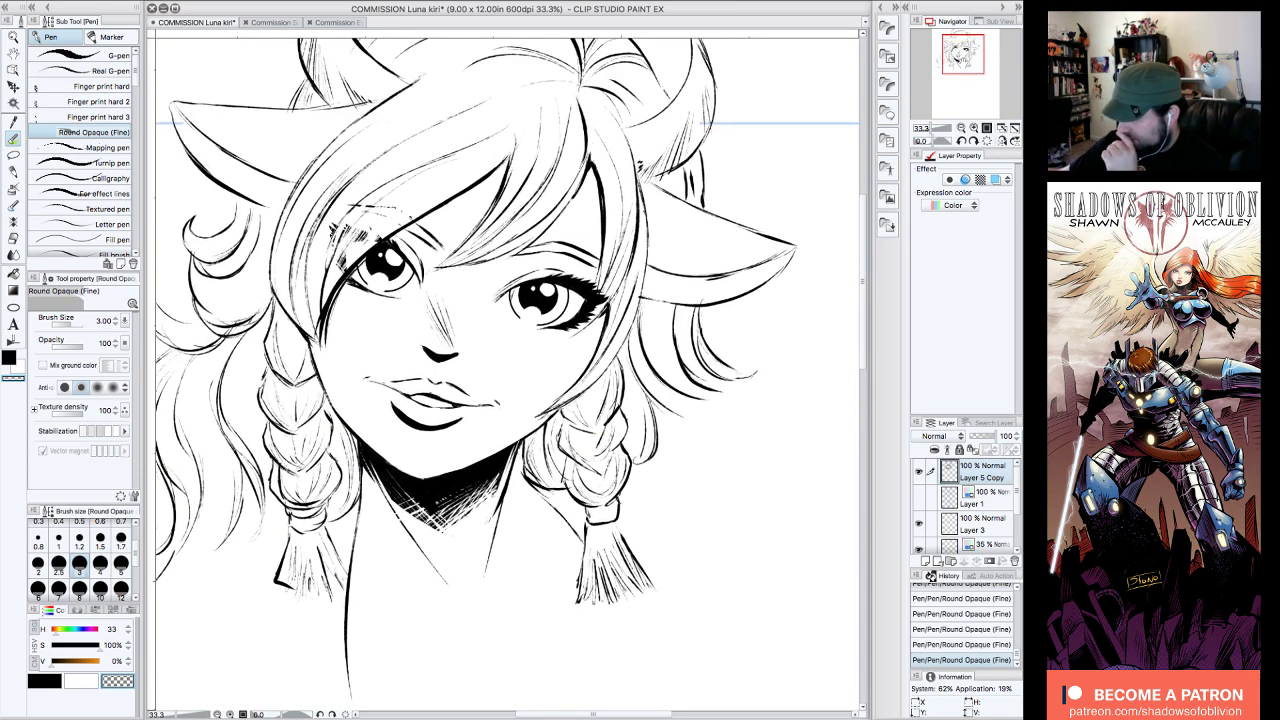
click(975, 142)
click(975, 142)
click(975, 142)
click(975, 142)
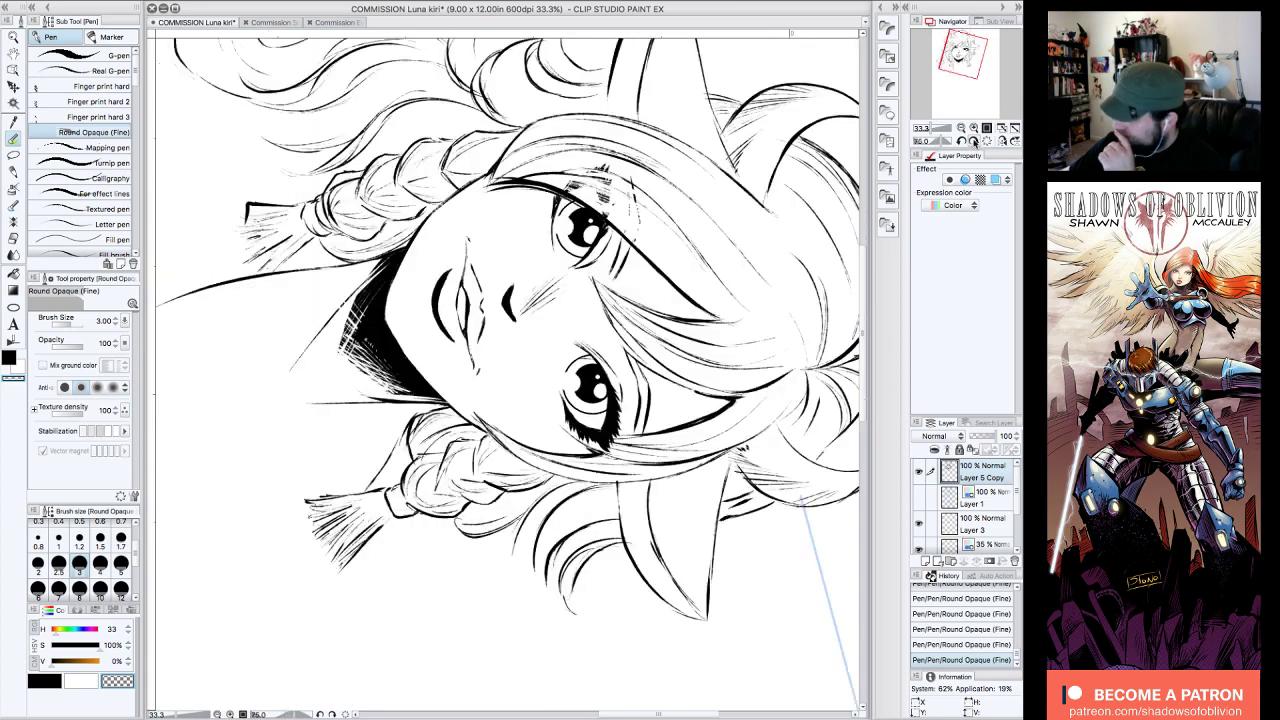
click(974, 128)
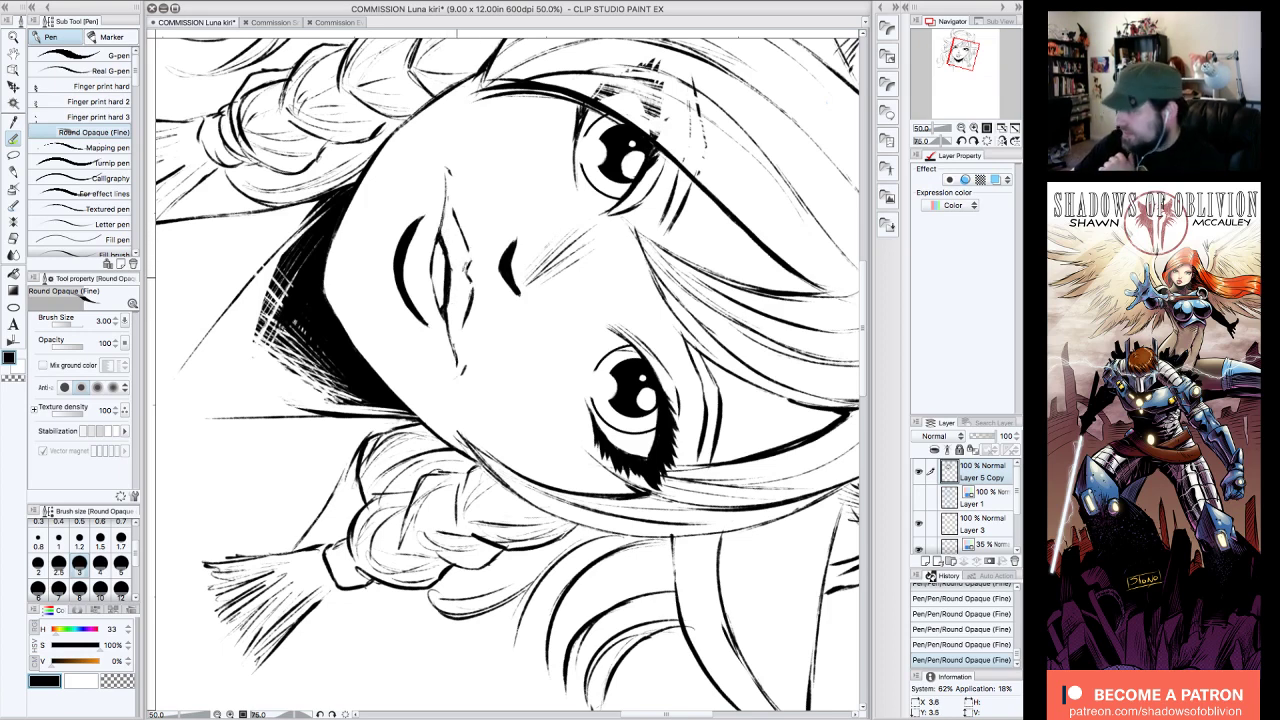
key(c)
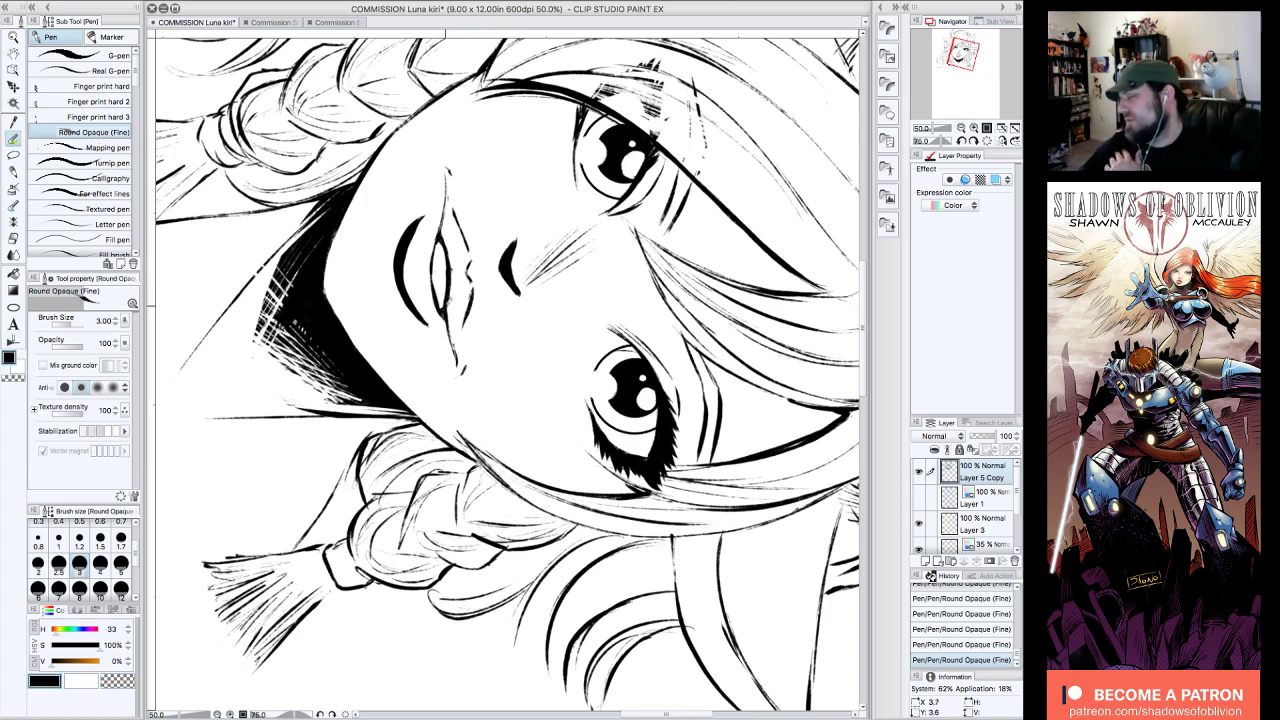
click(987, 140)
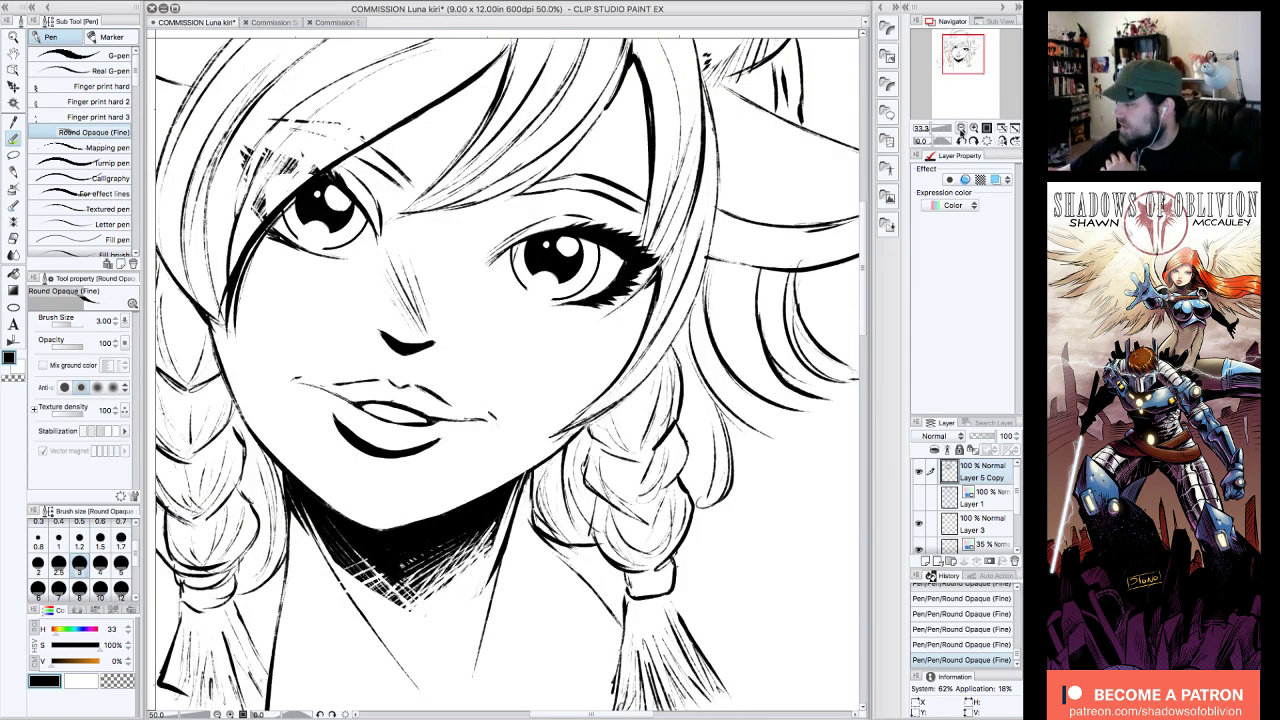
click(961, 128)
click(974, 128)
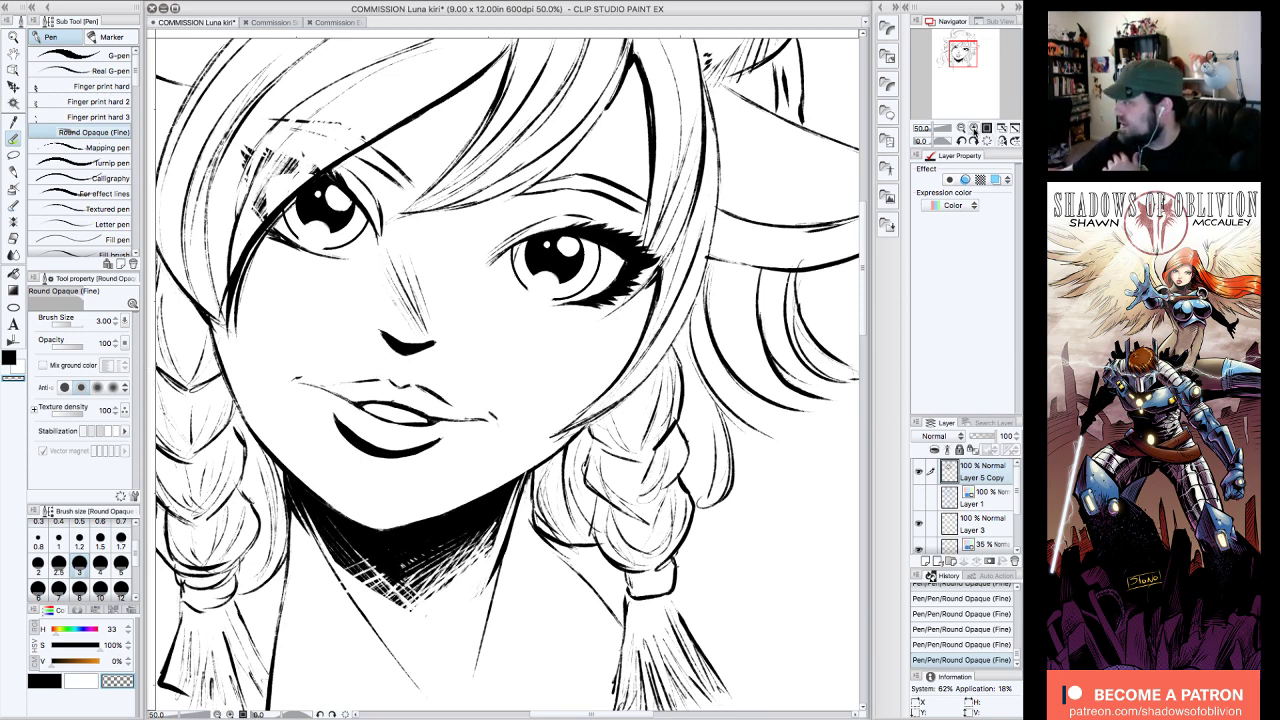
click(961, 129)
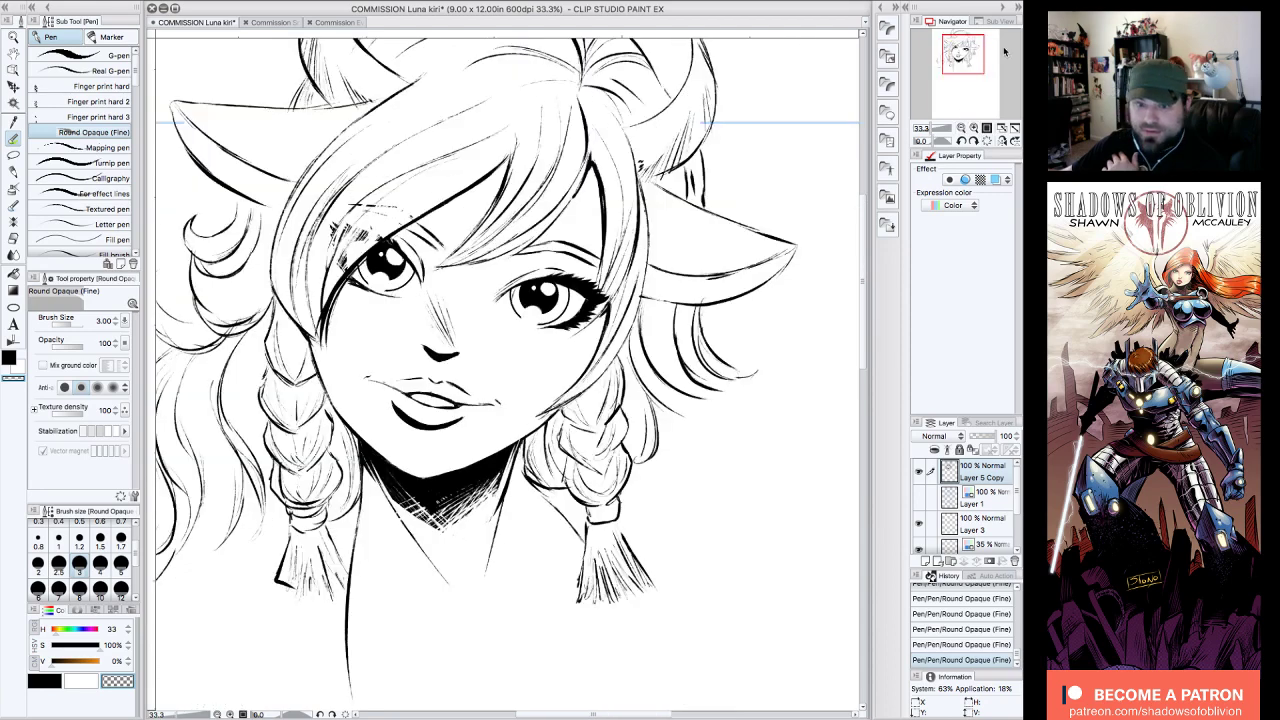
- Touch up the lips in black and thin the shadow beneath the lower lip in transparent color
drag(969, 53, 970, 57)
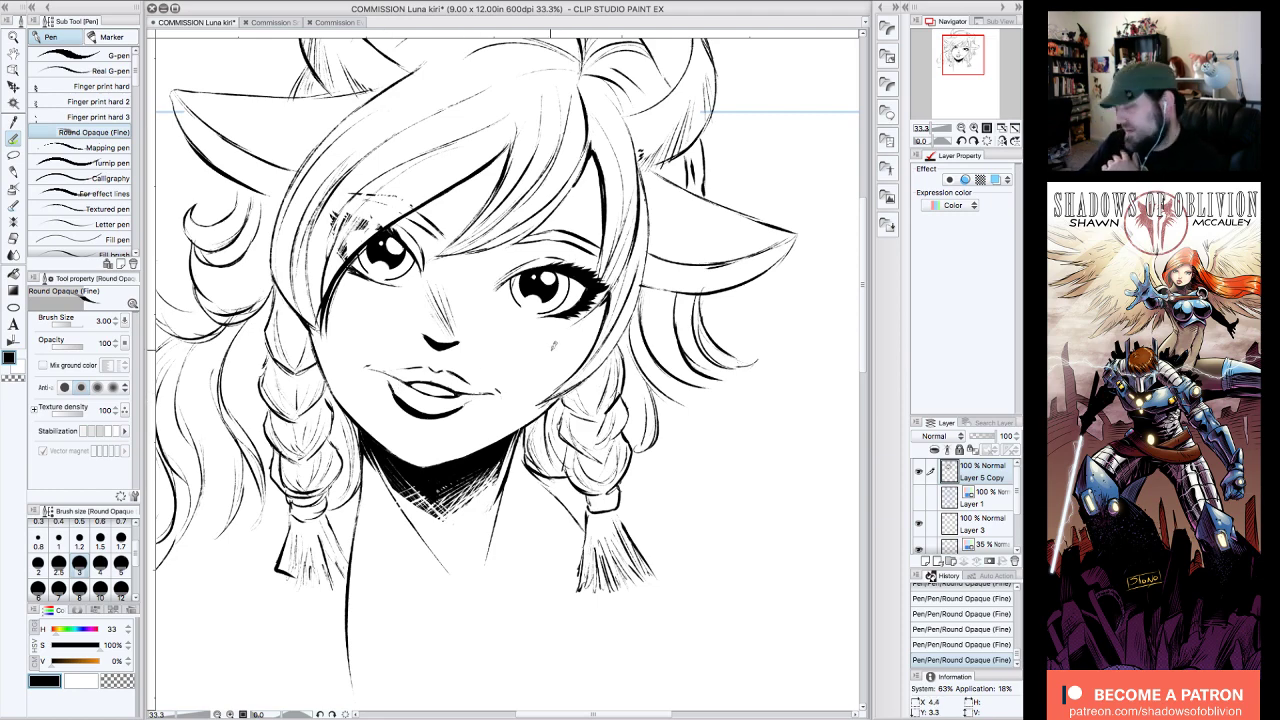
click(974, 141)
click(974, 141)
click(974, 141)
click(974, 141)
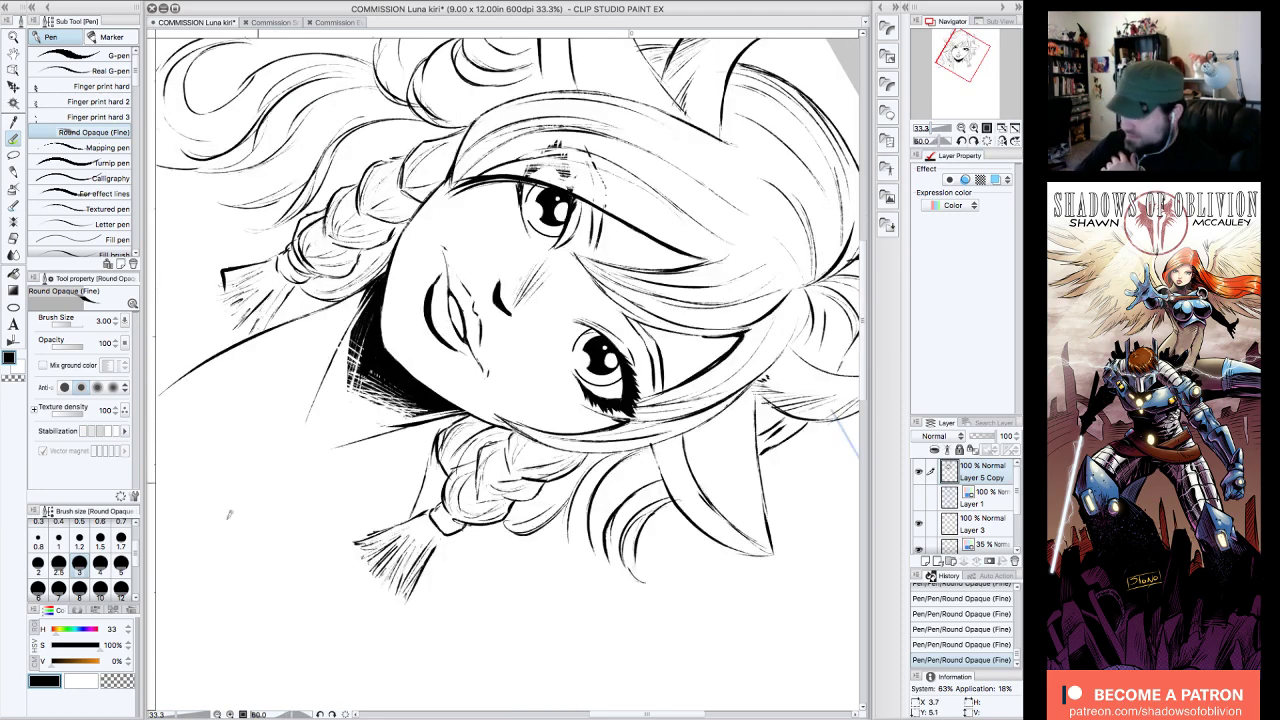
key(c)
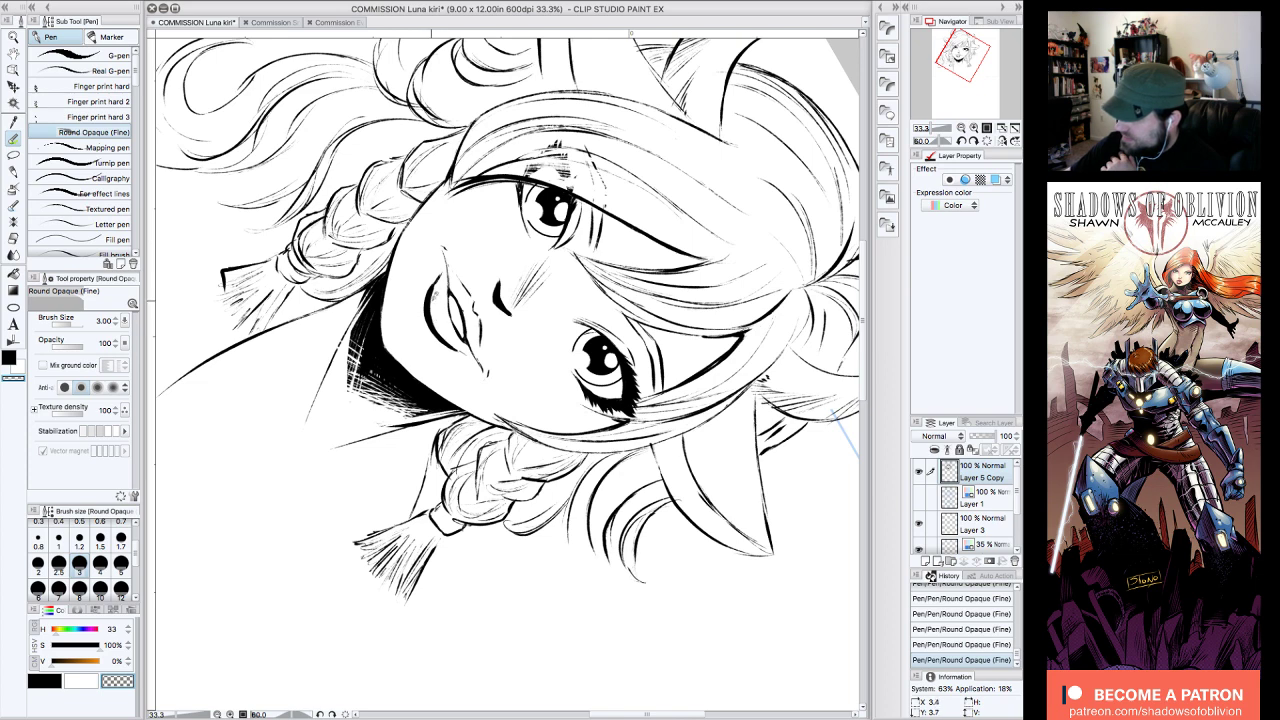
click(987, 141)
click(961, 128)
drag(976, 74, 963, 52)
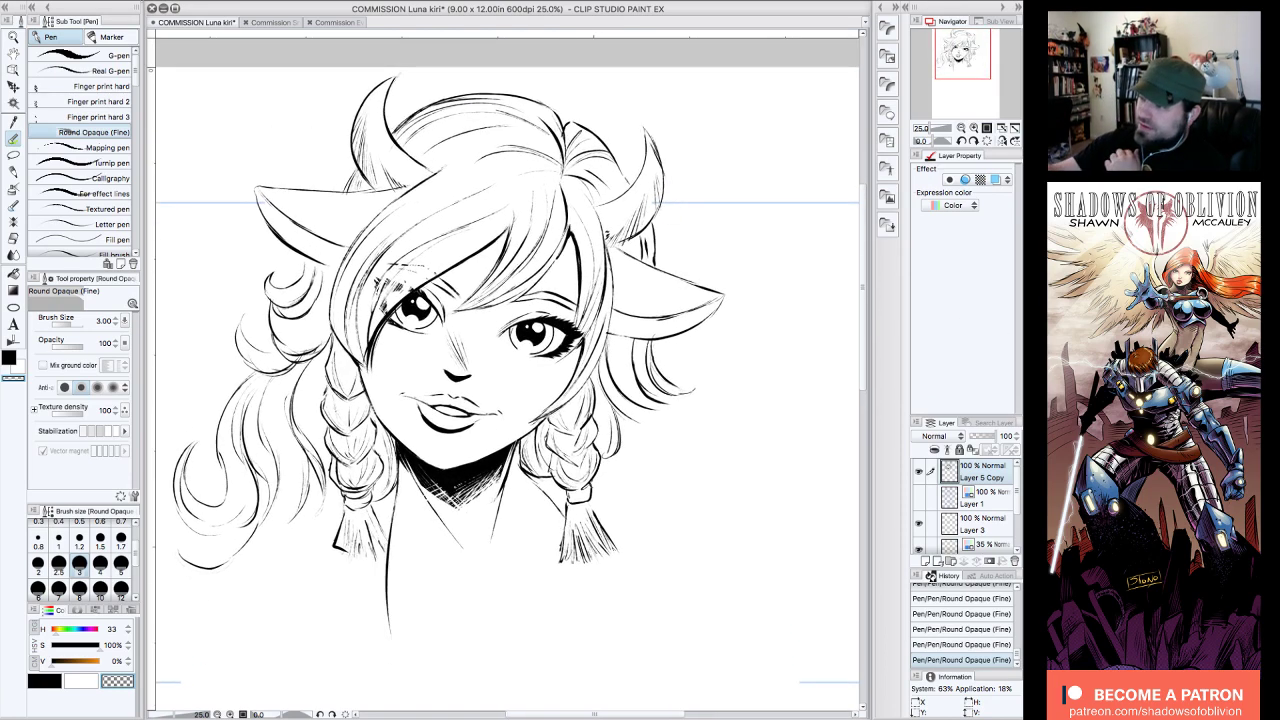
- Save the commission illustration file
click(154, 1)
click(170, 78)
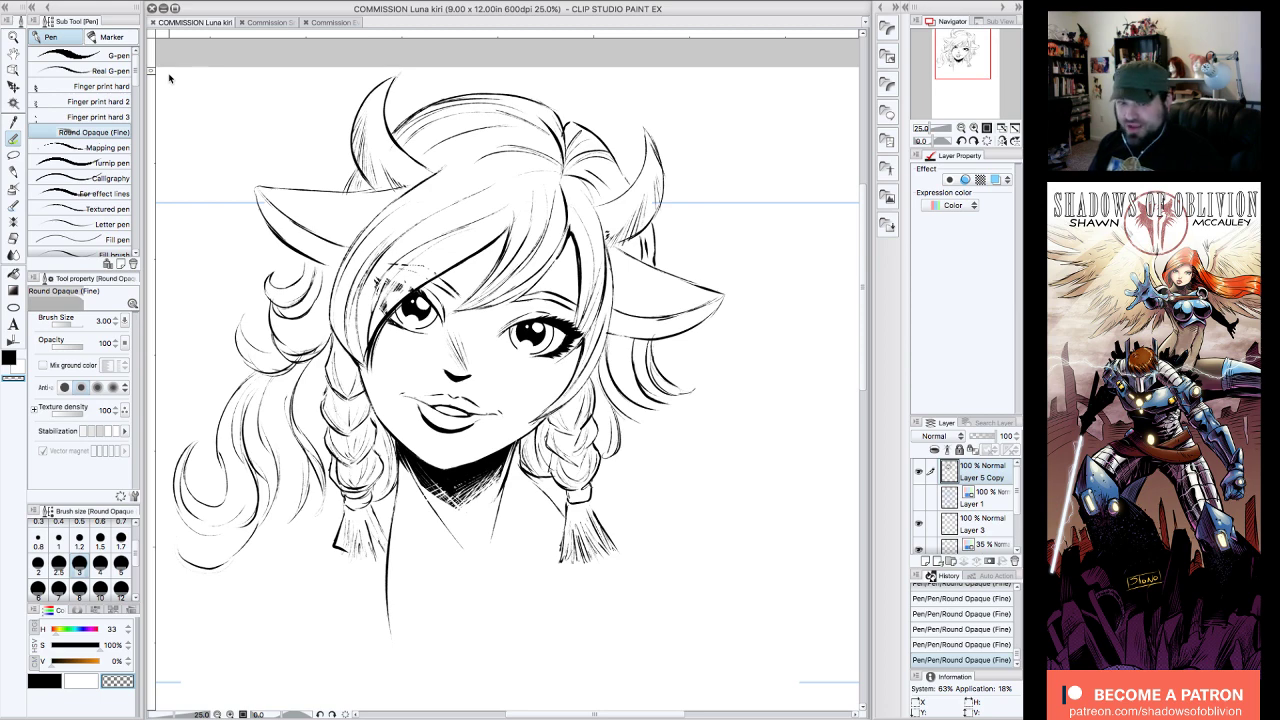
drag(966, 53, 965, 54)
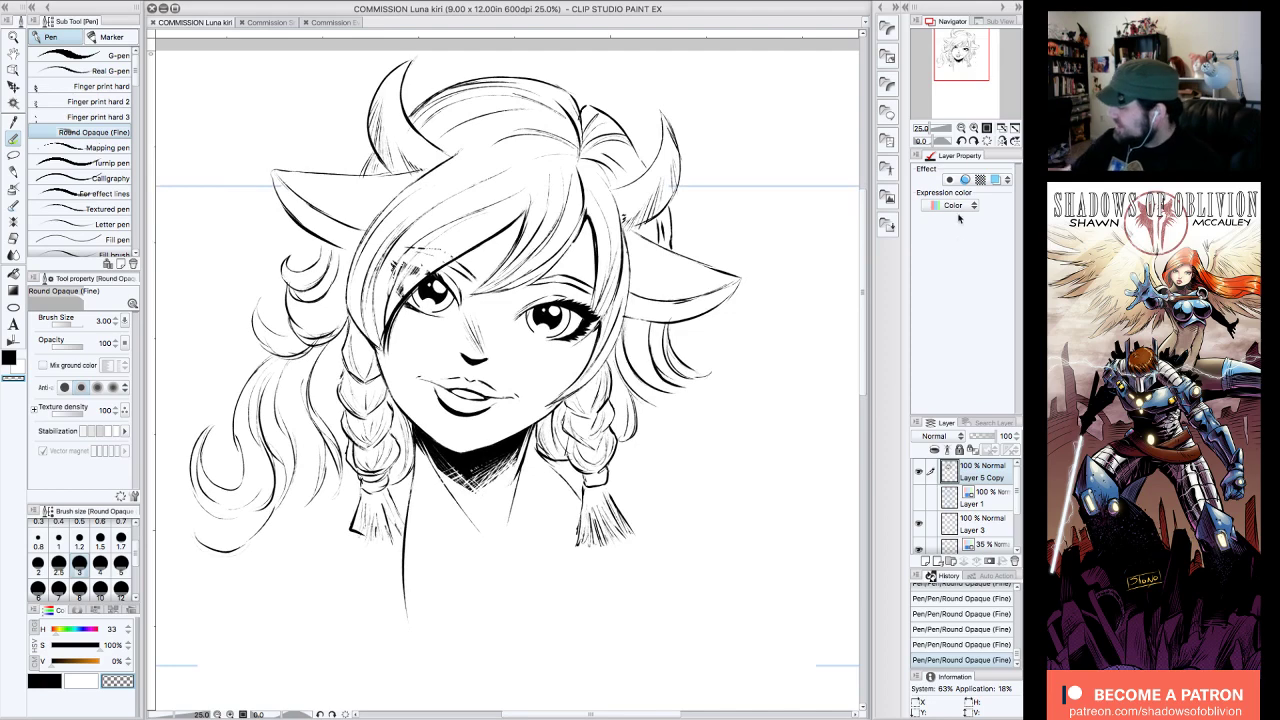
- Show the Layer 1 sketch again and ink the throat notch and the left collarbone in black
click(919, 497)
drag(965, 53, 970, 54)
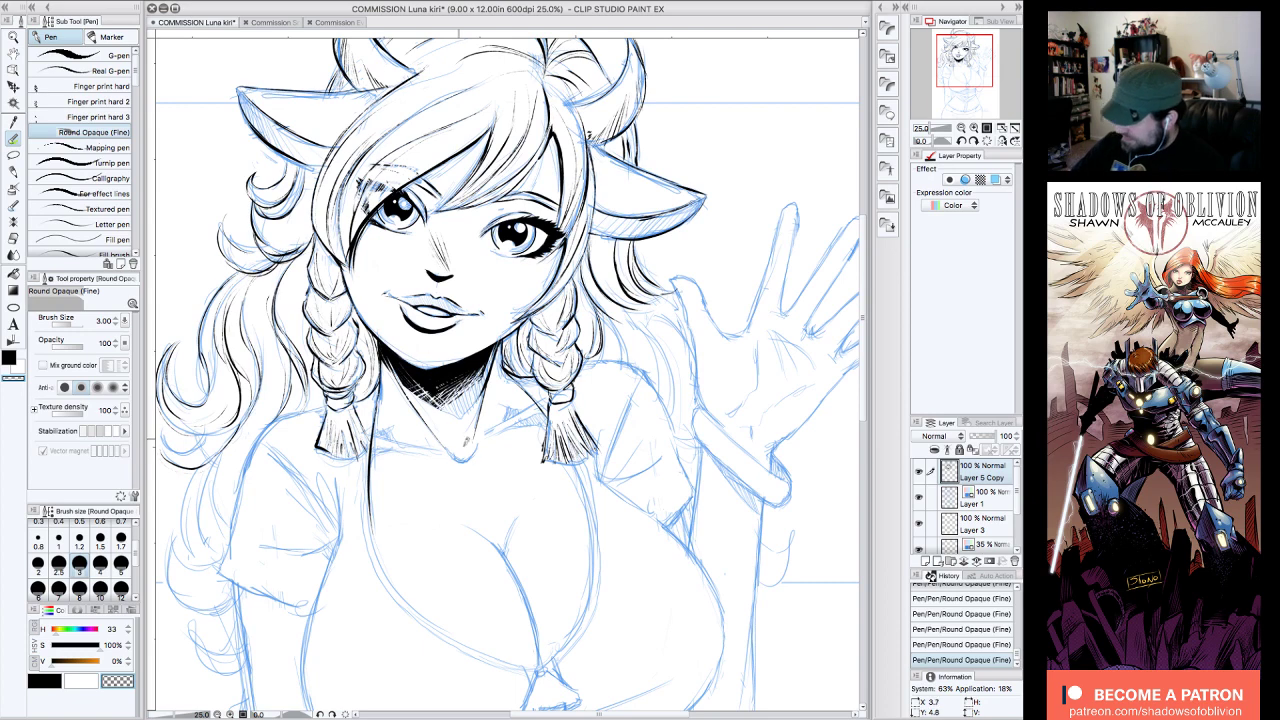
click(49, 682)
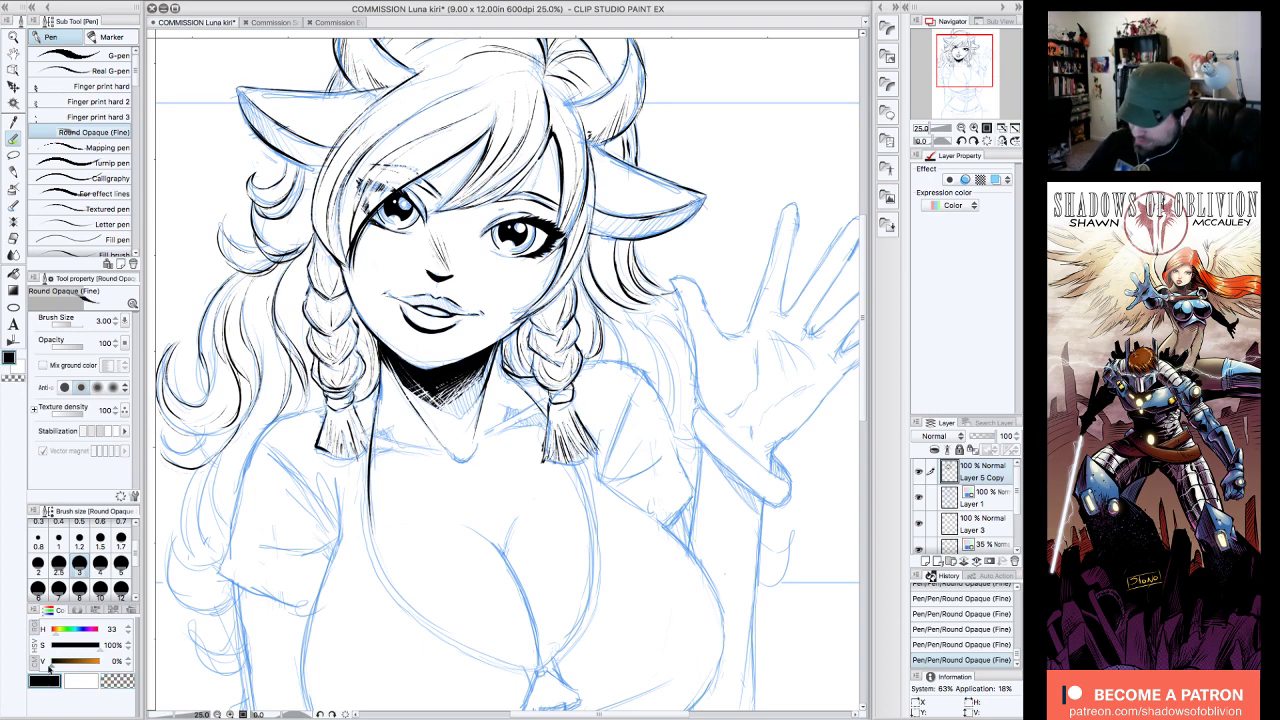
drag(457, 456, 474, 452)
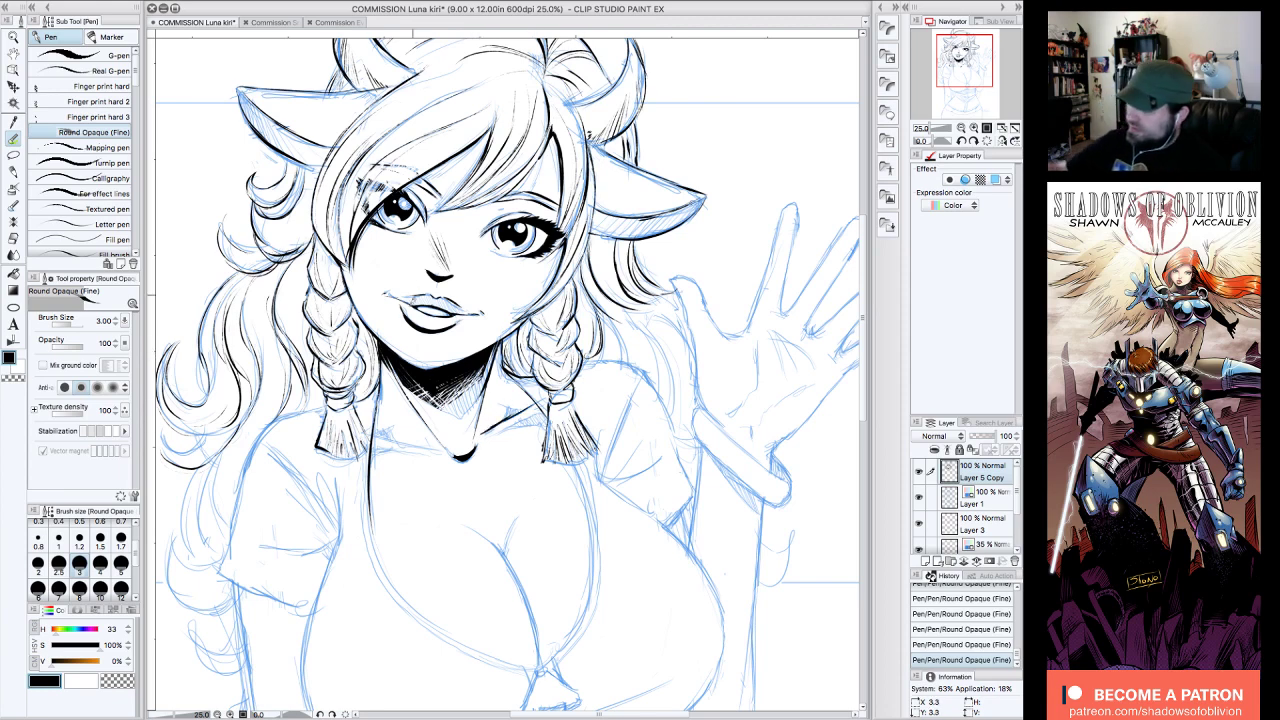
mouse_move(373, 435)
mouse_down()
mouse_move(440, 446)
mouse_move(375, 435)
mouse_move(388, 434)
mouse_up()
key(super+z)
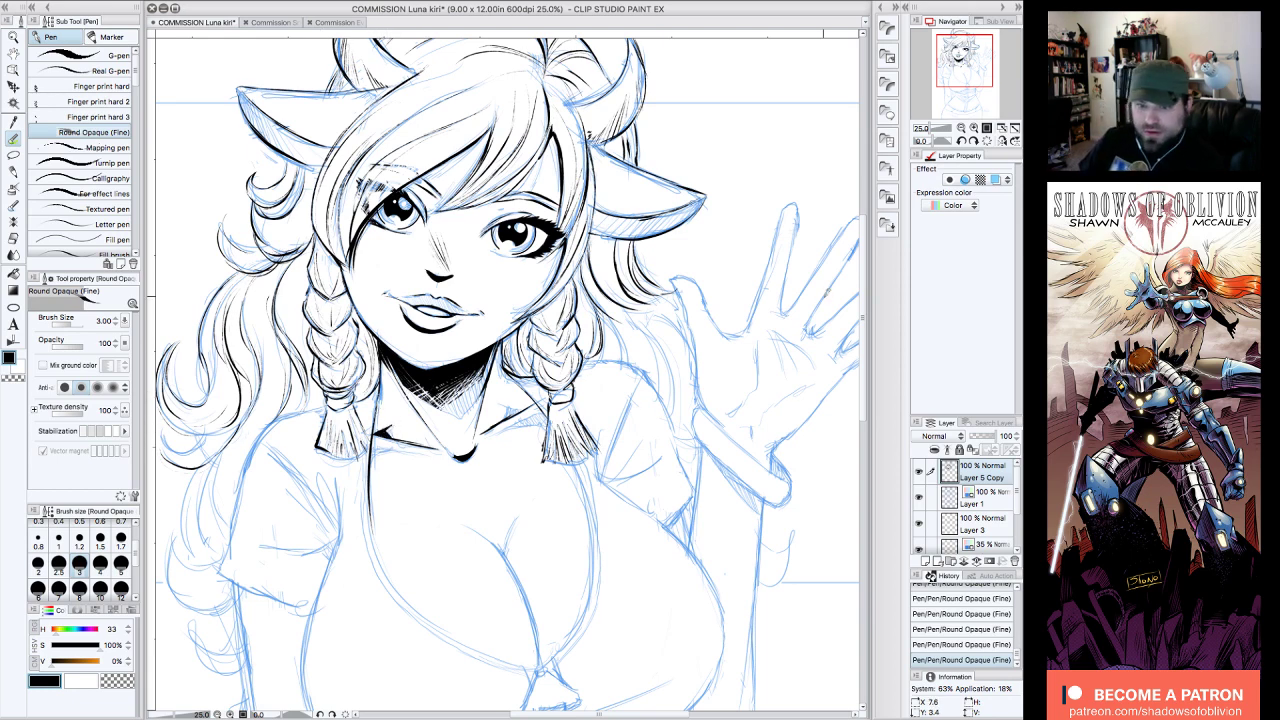
- Ink the right collarbone beside the braid in black, following the blue sketch
click(974, 141)
click(974, 141)
click(974, 141)
click(974, 141)
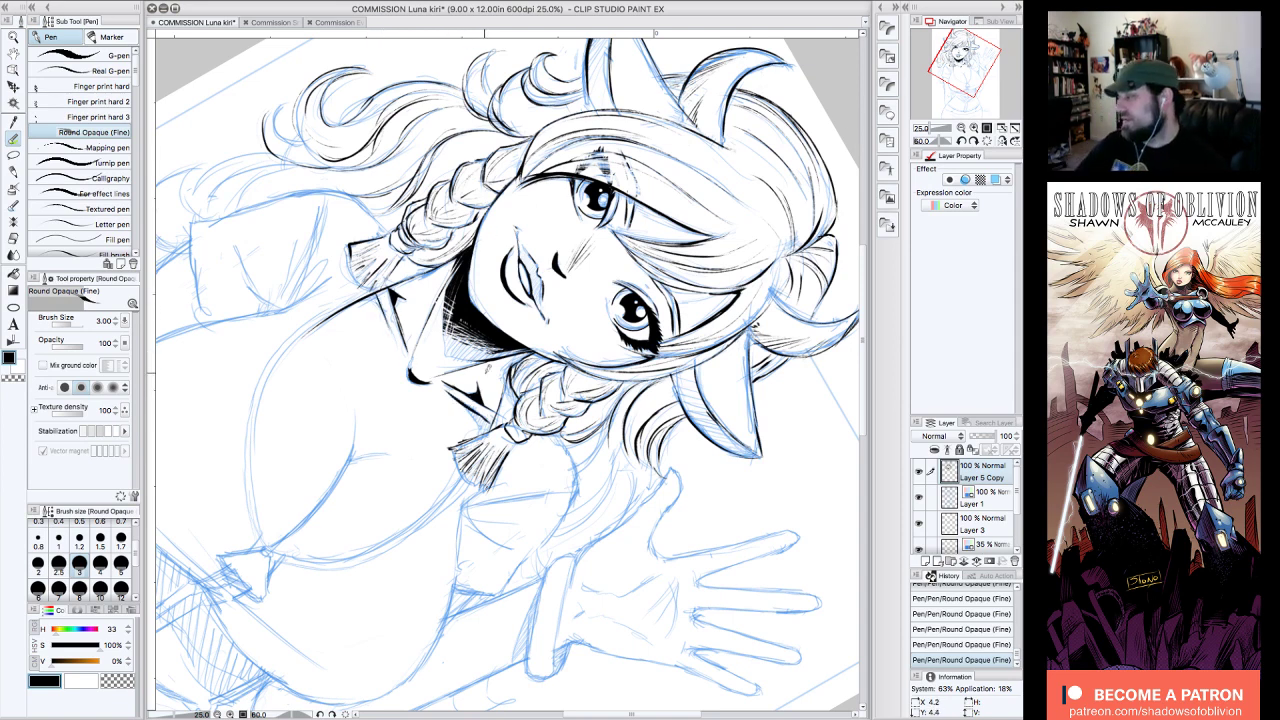
click(987, 141)
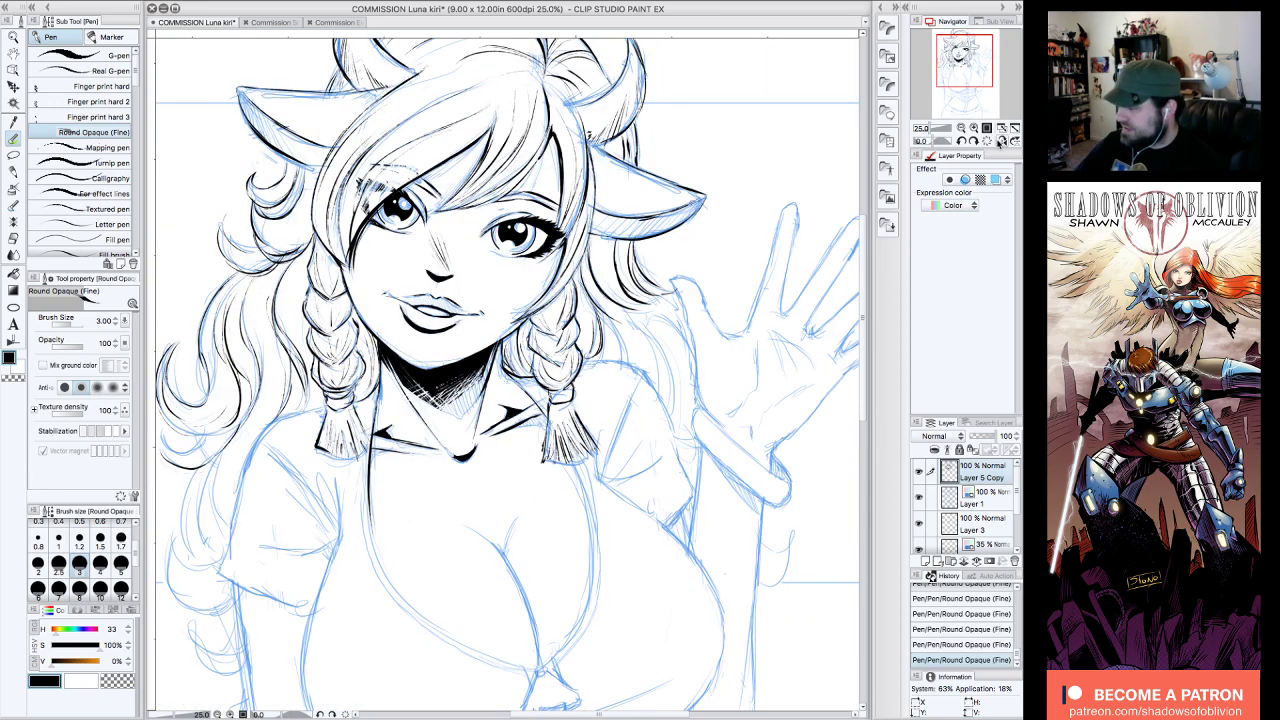
- Ink the top line of the left shoulder from the braid outward
drag(967, 57, 968, 63)
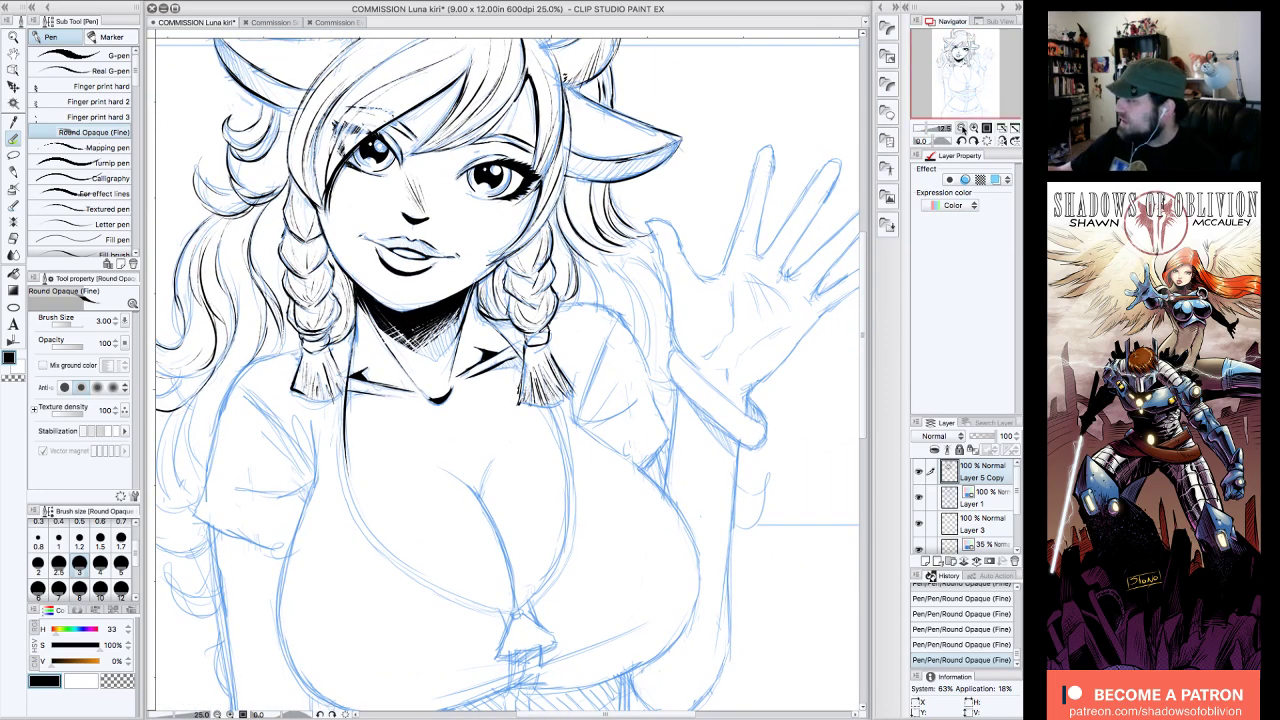
click(960, 129)
click(960, 129)
click(960, 129)
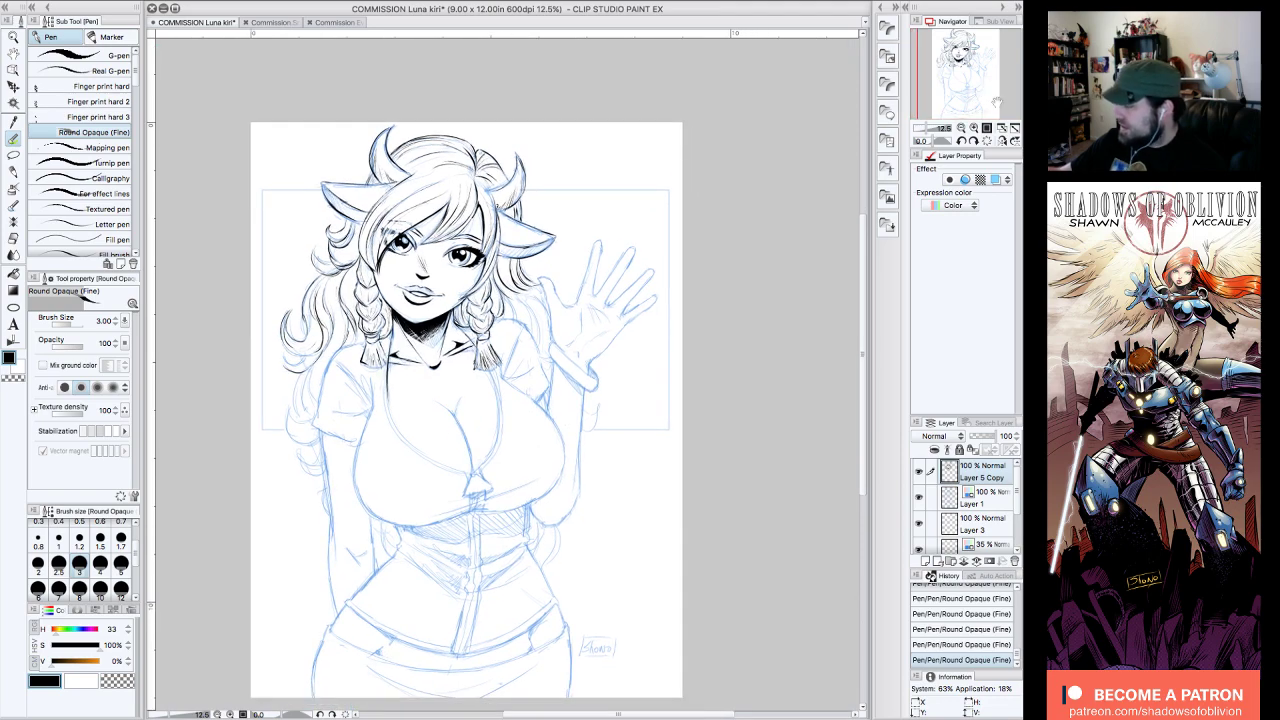
click(974, 128)
drag(977, 64, 973, 63)
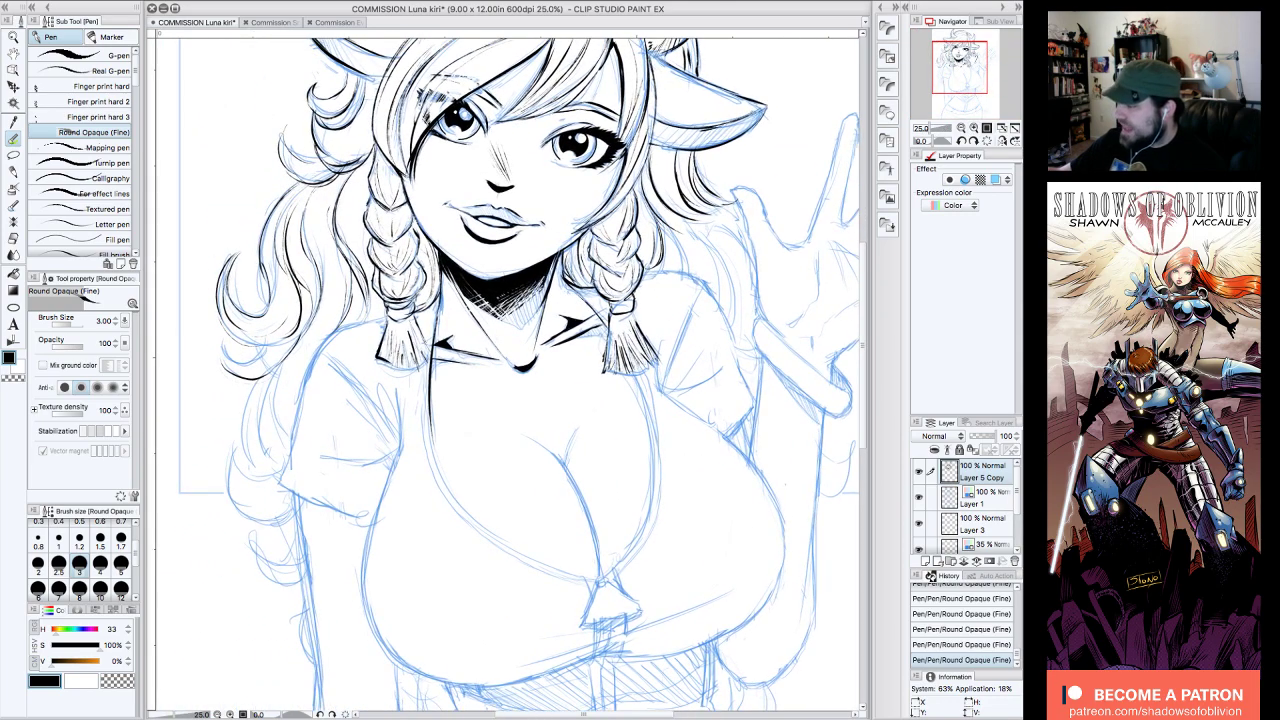
click(961, 141)
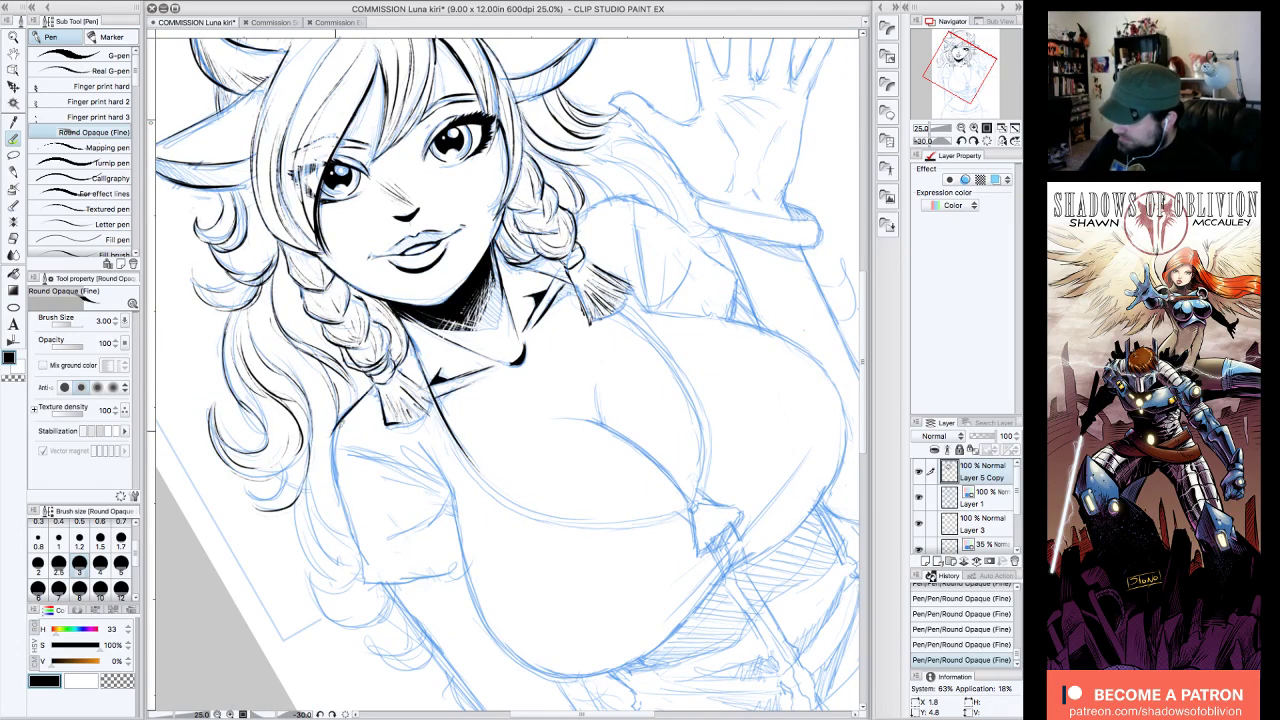
click(986, 141)
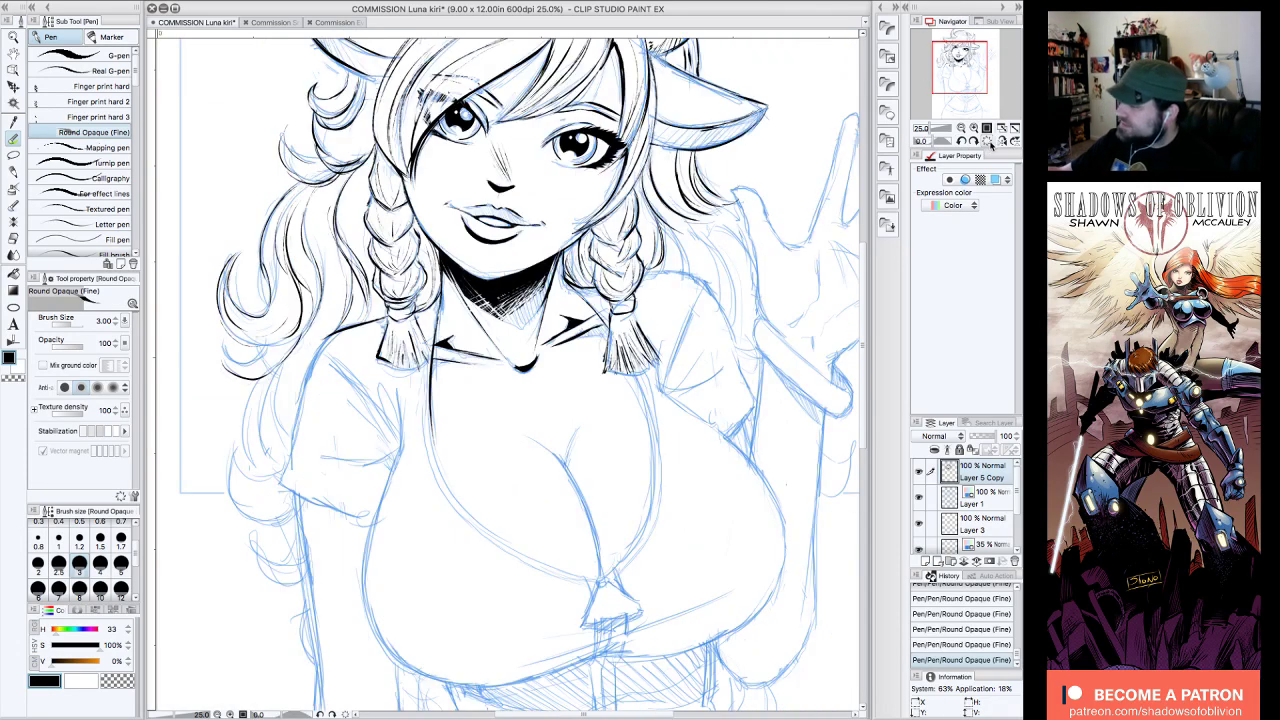
- Ink the left sleeve's upper folds, outer edge and hem in black over the sketch
mouse_move(331, 347)
mouse_down()
mouse_move(394, 428)
mouse_move(376, 370)
mouse_up()
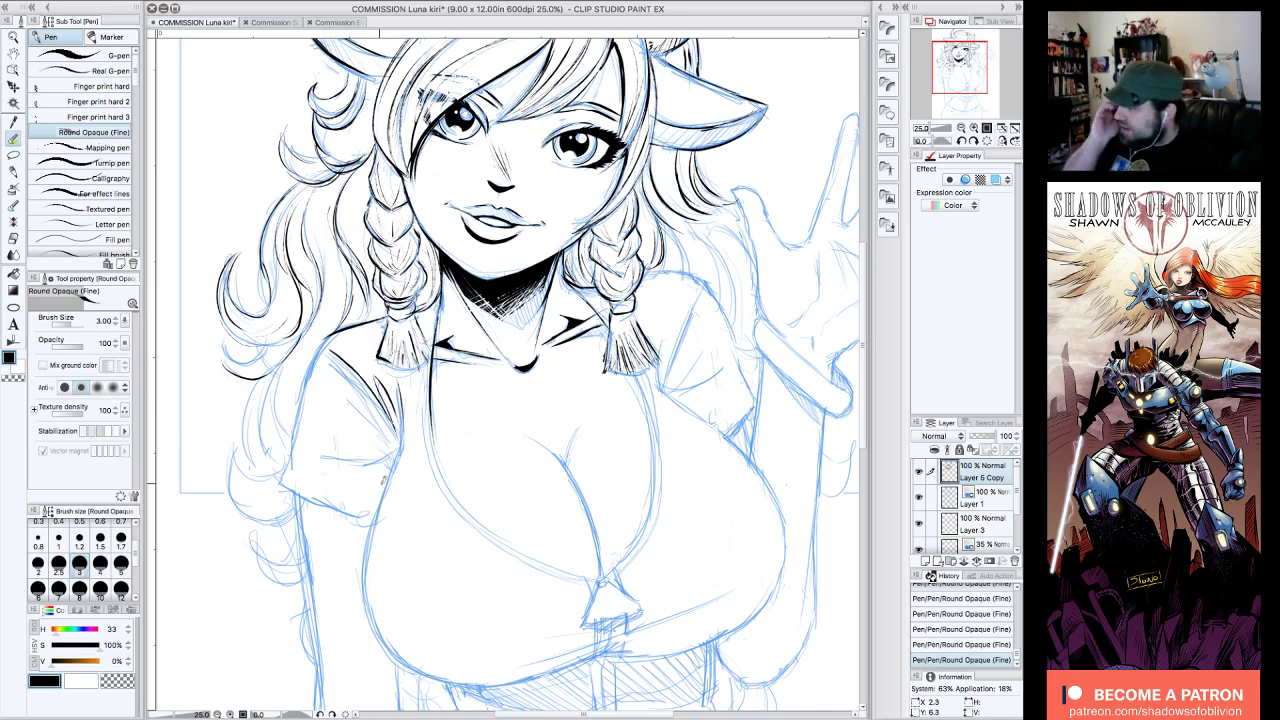
drag(334, 328, 290, 442)
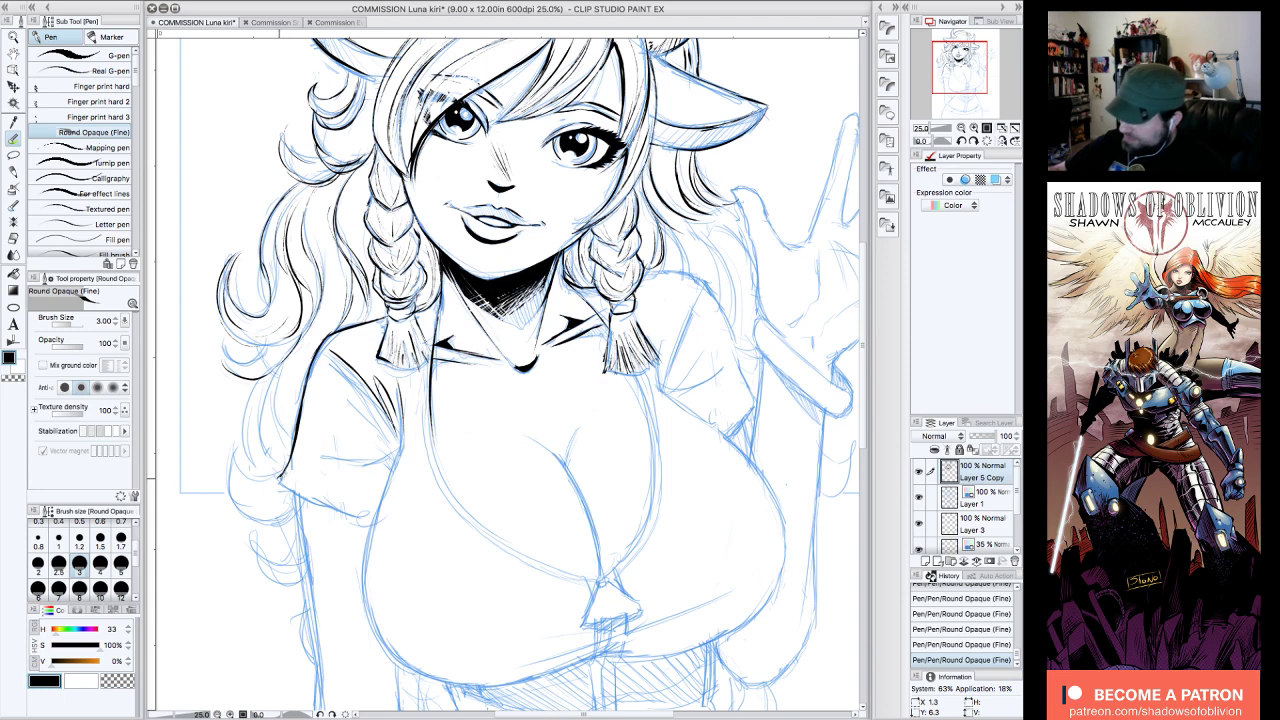
drag(281, 484, 366, 521)
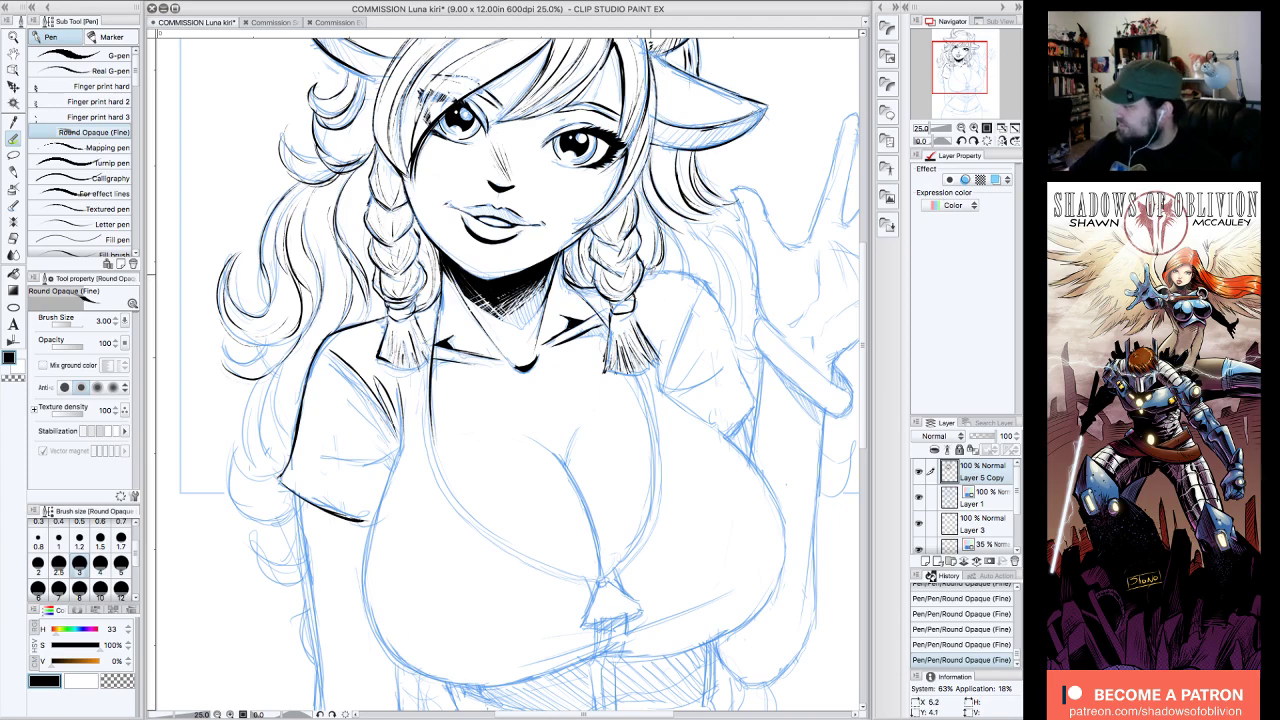
- Ink the right edge of the top's neckline from the braid down along the chest
drag(816, 130, 621, 196)
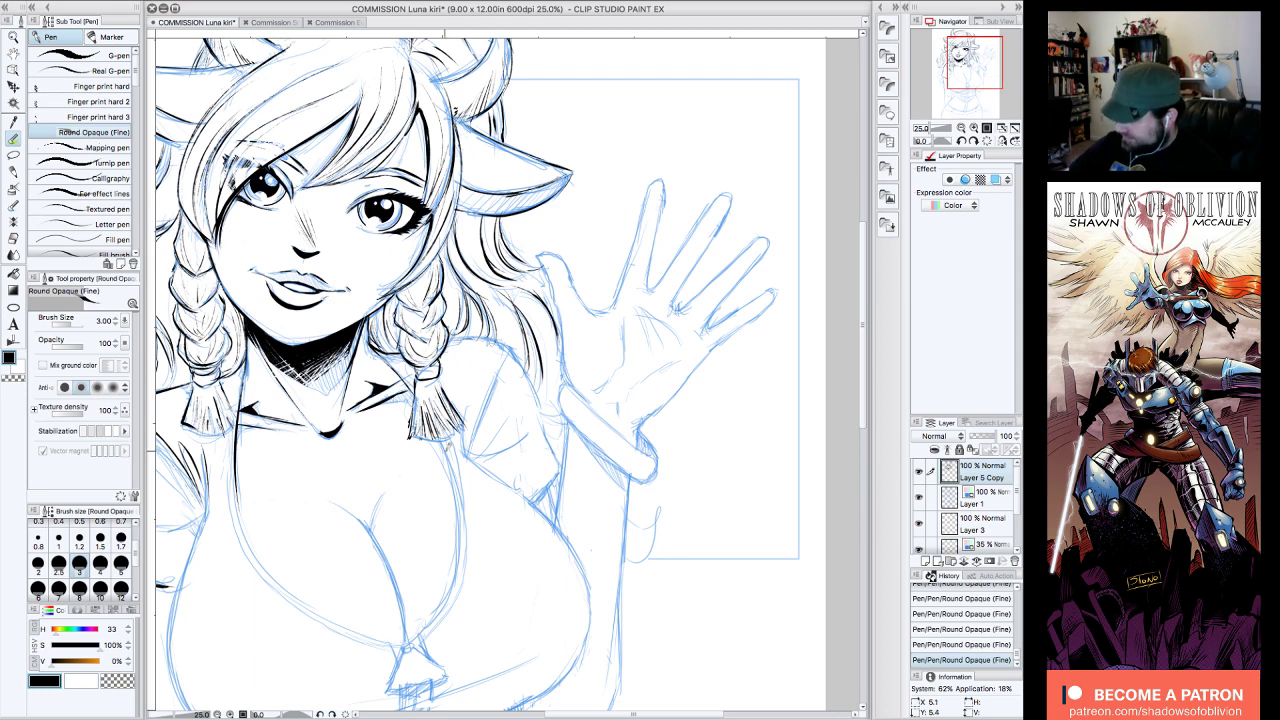
drag(441, 438, 458, 541)
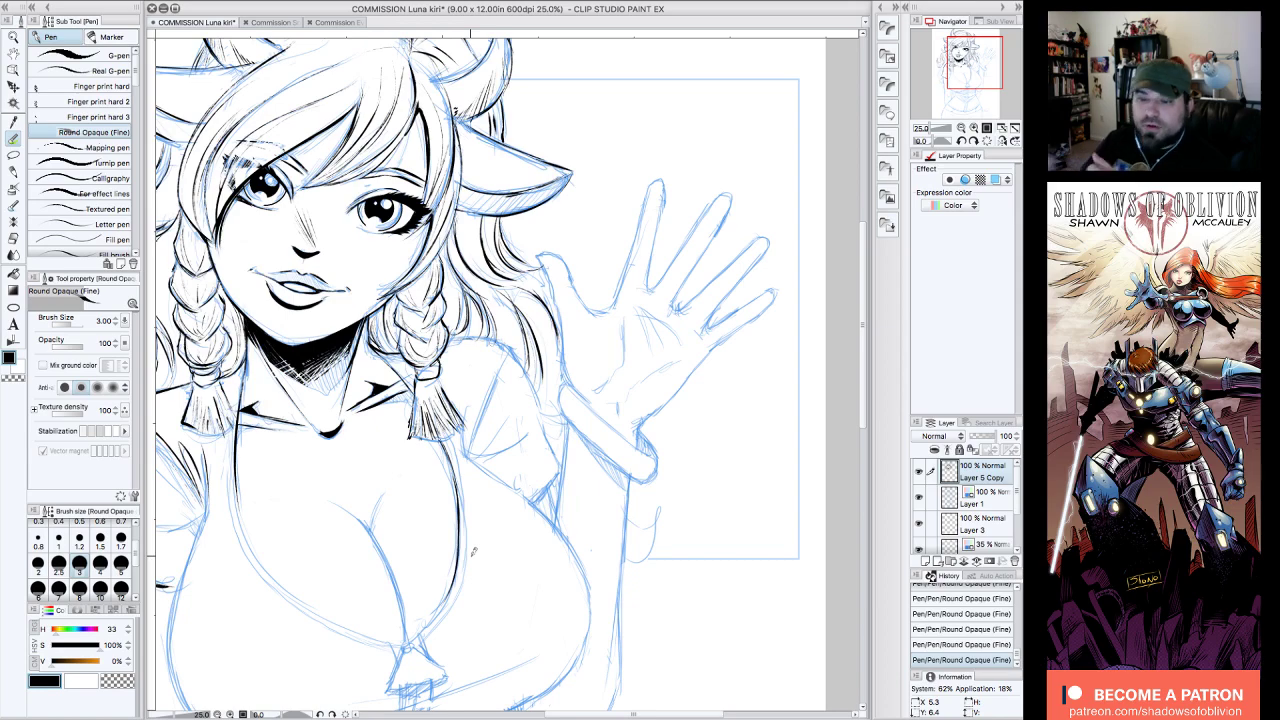
drag(974, 61, 988, 63)
click(962, 128)
click(974, 128)
click(962, 128)
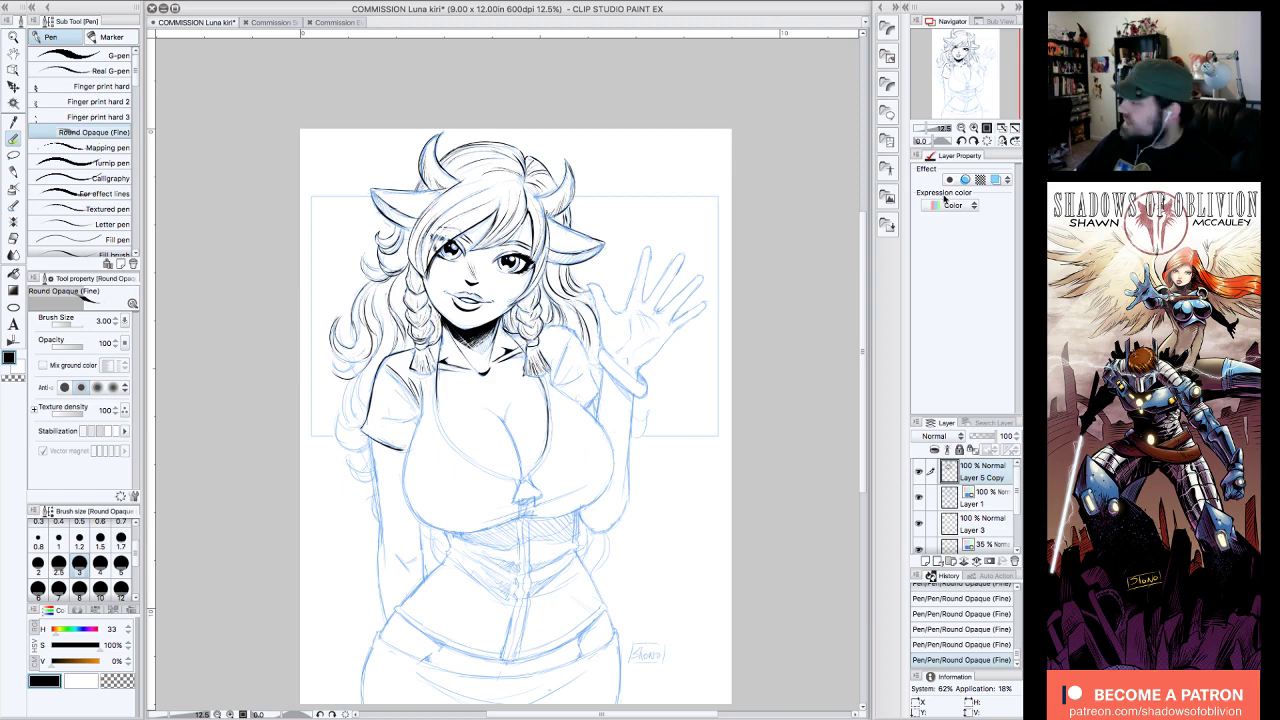
- Ink the top of the right shoulder and the outer edge of its sleeve
click(974, 128)
drag(978, 74, 986, 80)
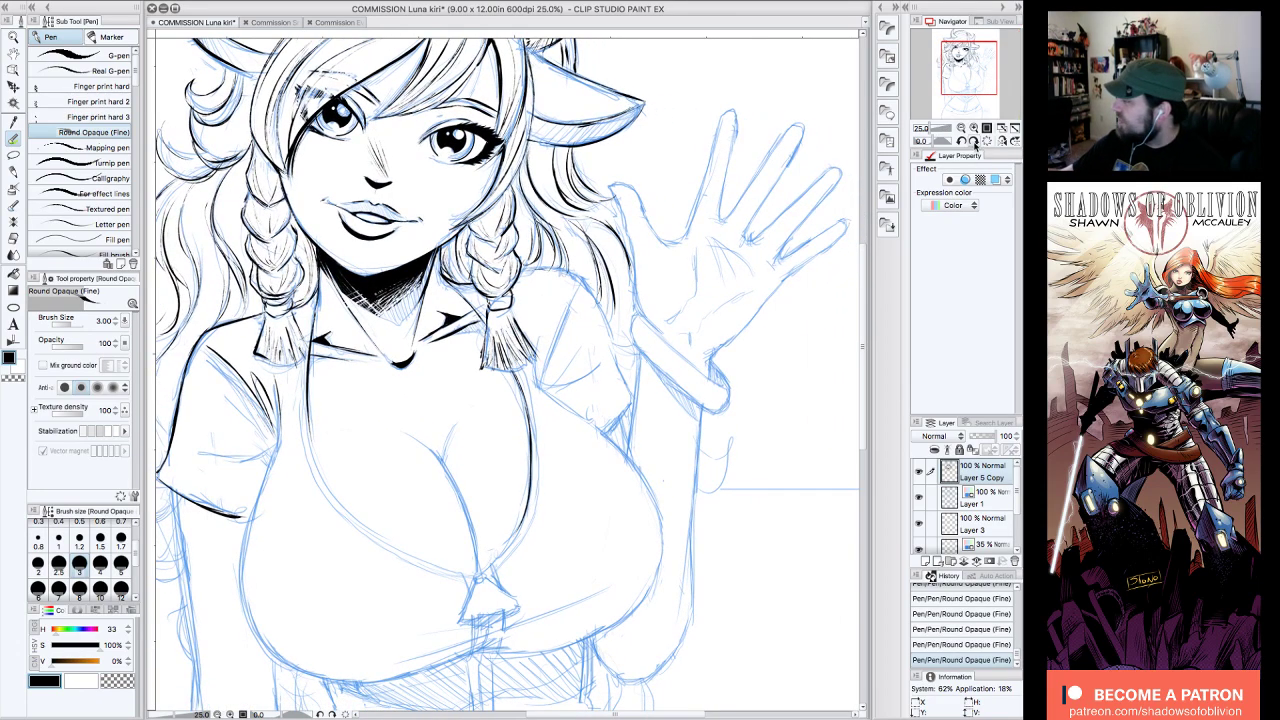
click(974, 141)
click(974, 141)
click(974, 141)
click(974, 141)
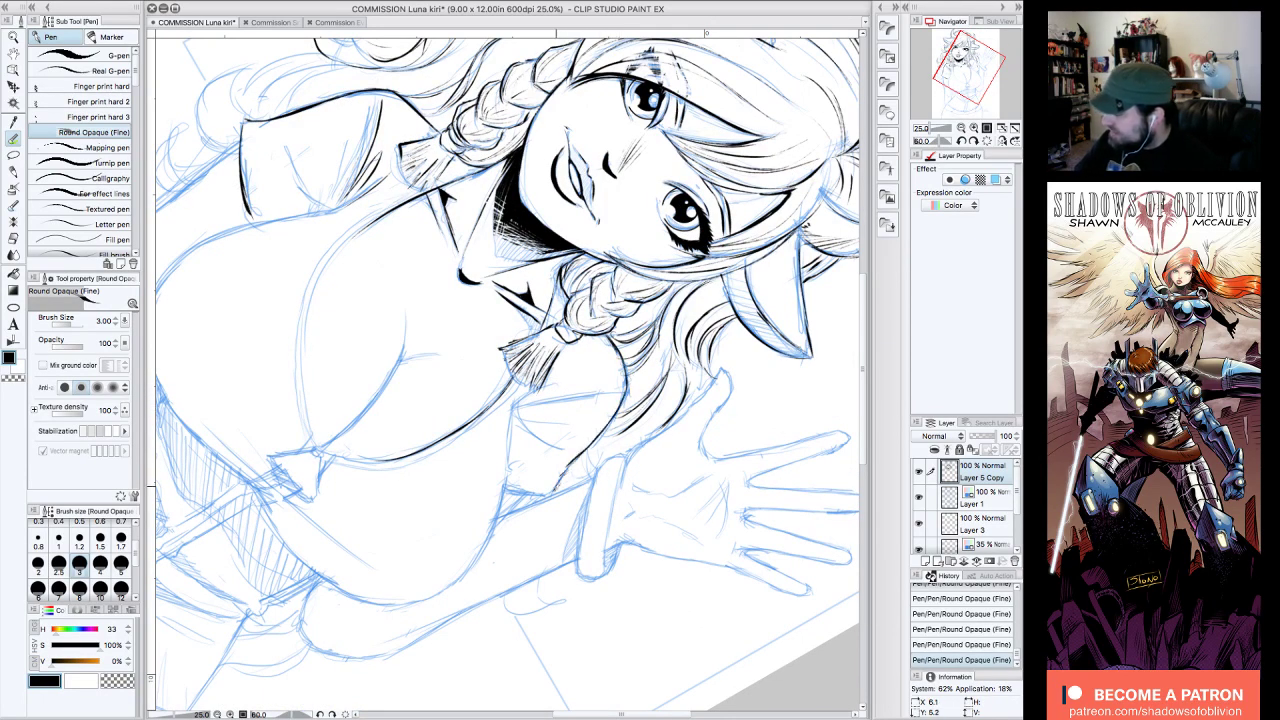
- Ink the right sleeve's corner, hem and fold lines in black
click(961, 141)
click(961, 141)
click(961, 141)
drag(636, 364, 618, 414)
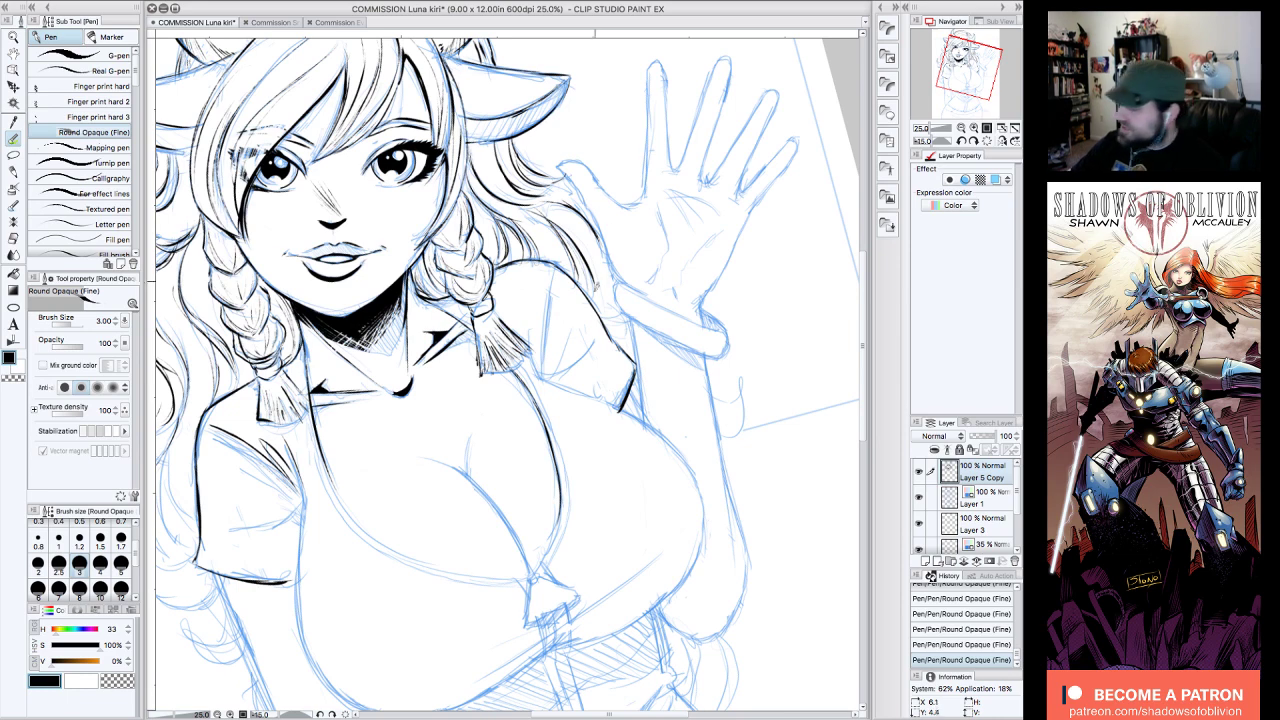
drag(541, 364, 556, 269)
drag(556, 280, 545, 346)
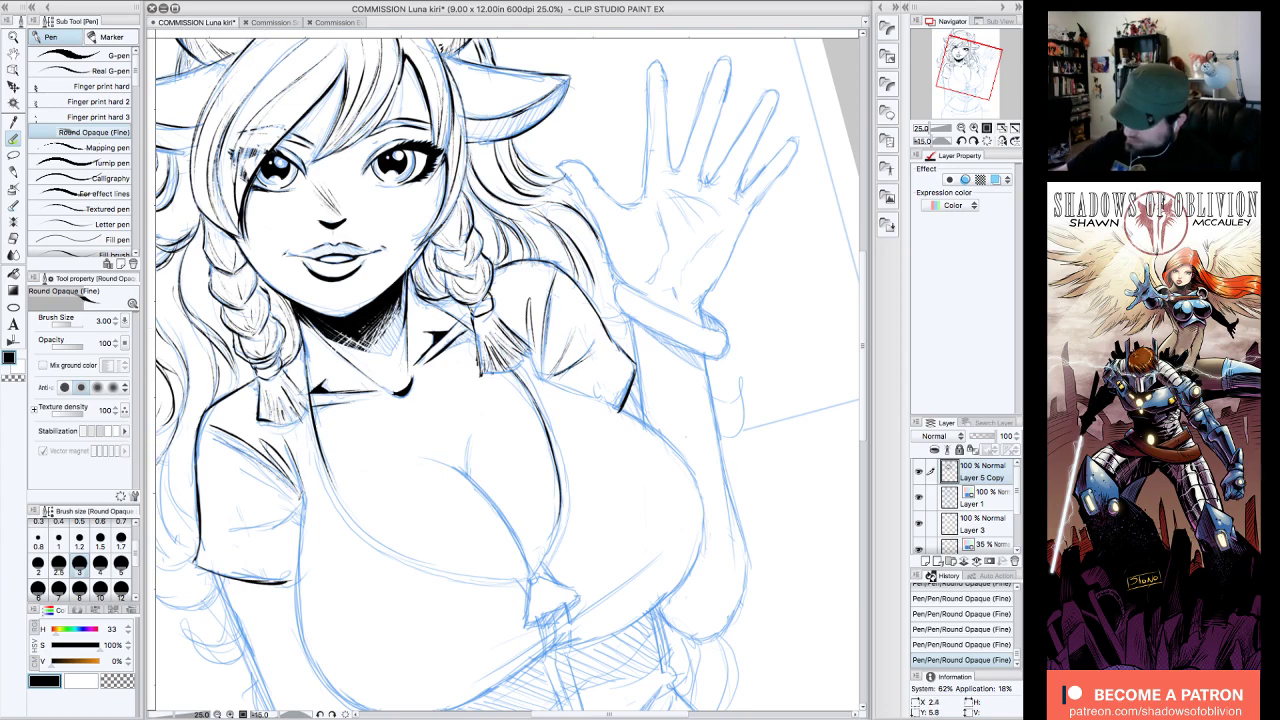
click(987, 141)
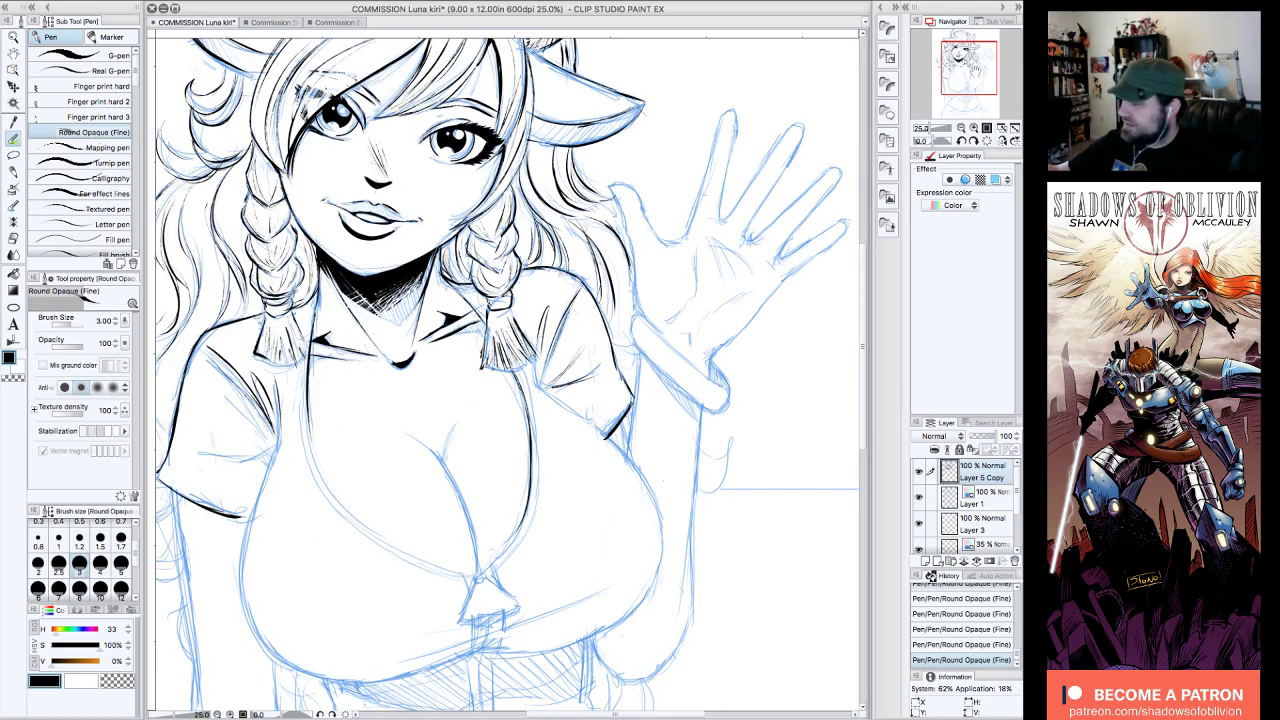
- Ink the remaining fold lines near the hem of the left sleeve
drag(615, 714, 623, 714)
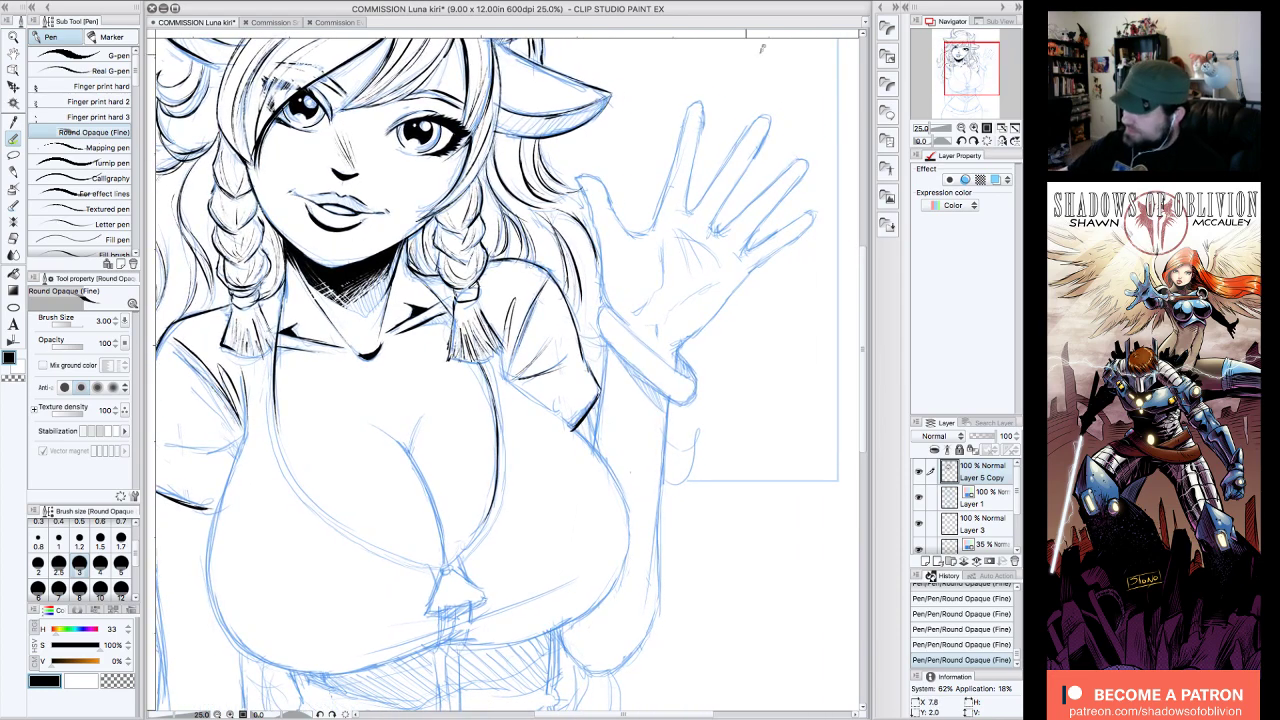
drag(973, 71, 967, 68)
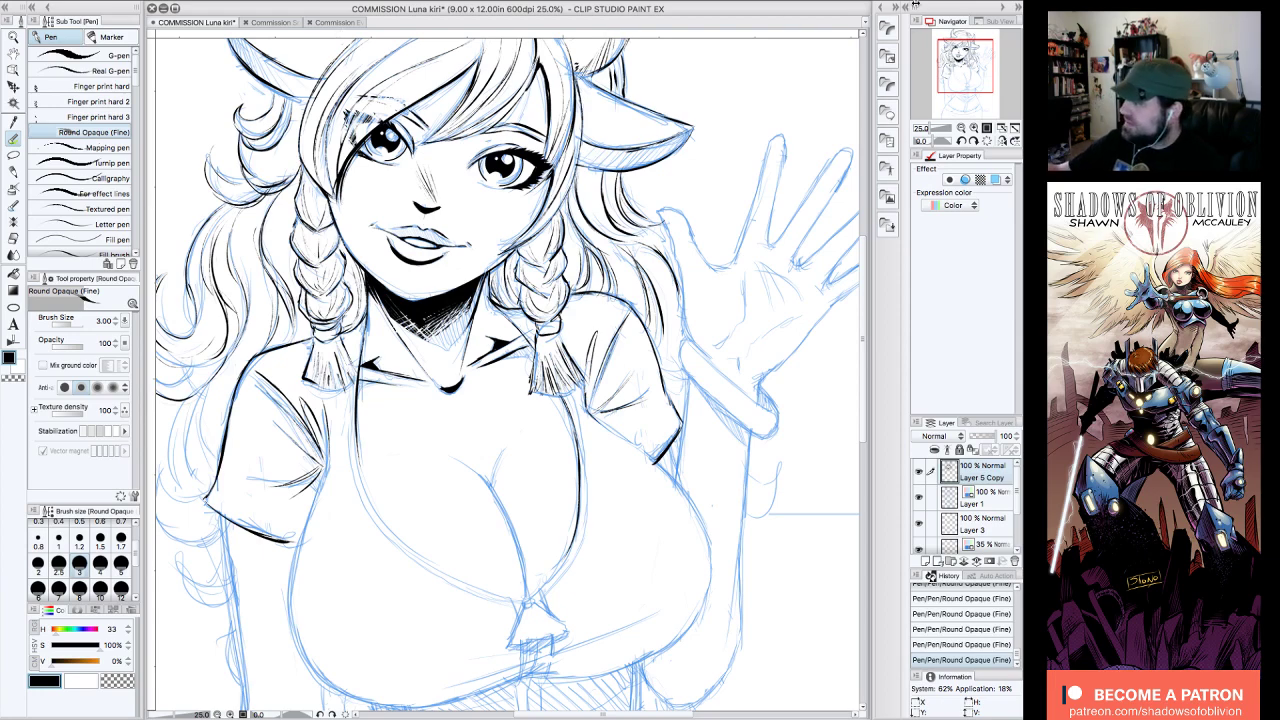
mouse_move(524, 152)
mouse_down()
mouse_move(543, 259)
mouse_move(550, 235)
mouse_up()
drag(963, 60, 962, 62)
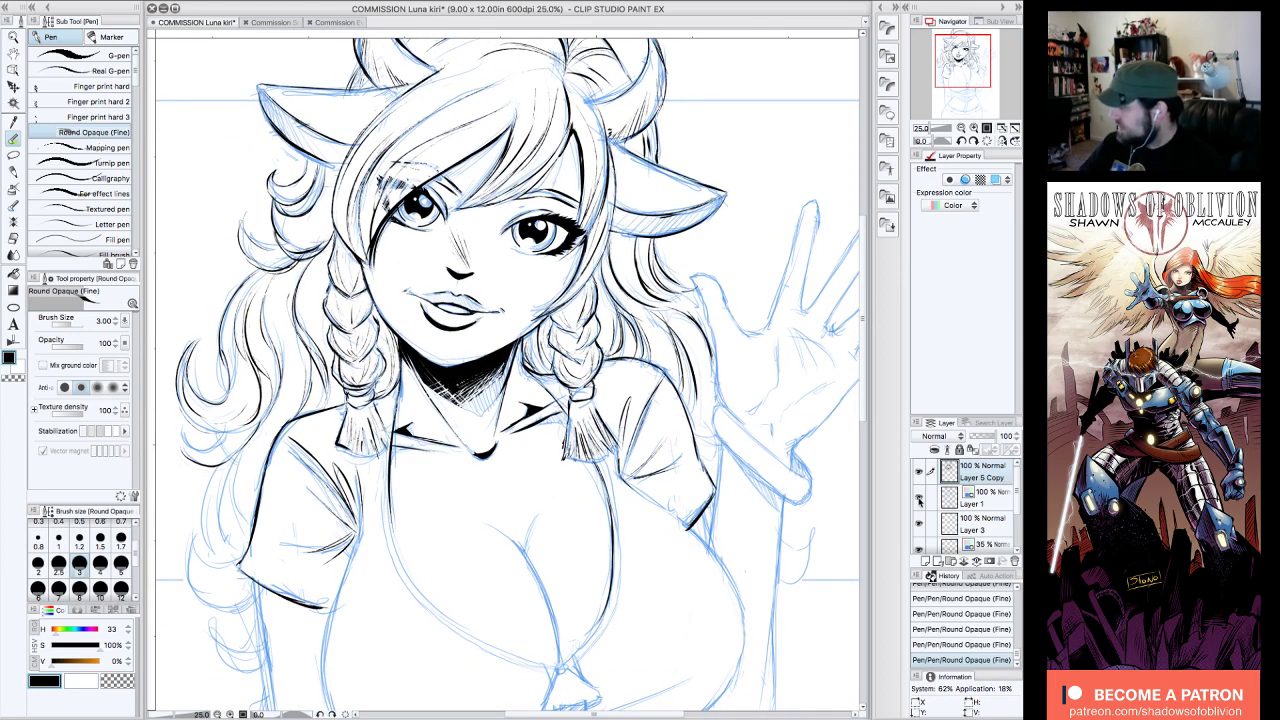
- Hide the Layer 1 sketch and refine the inked lines around the right collarbone
click(918, 497)
click(961, 128)
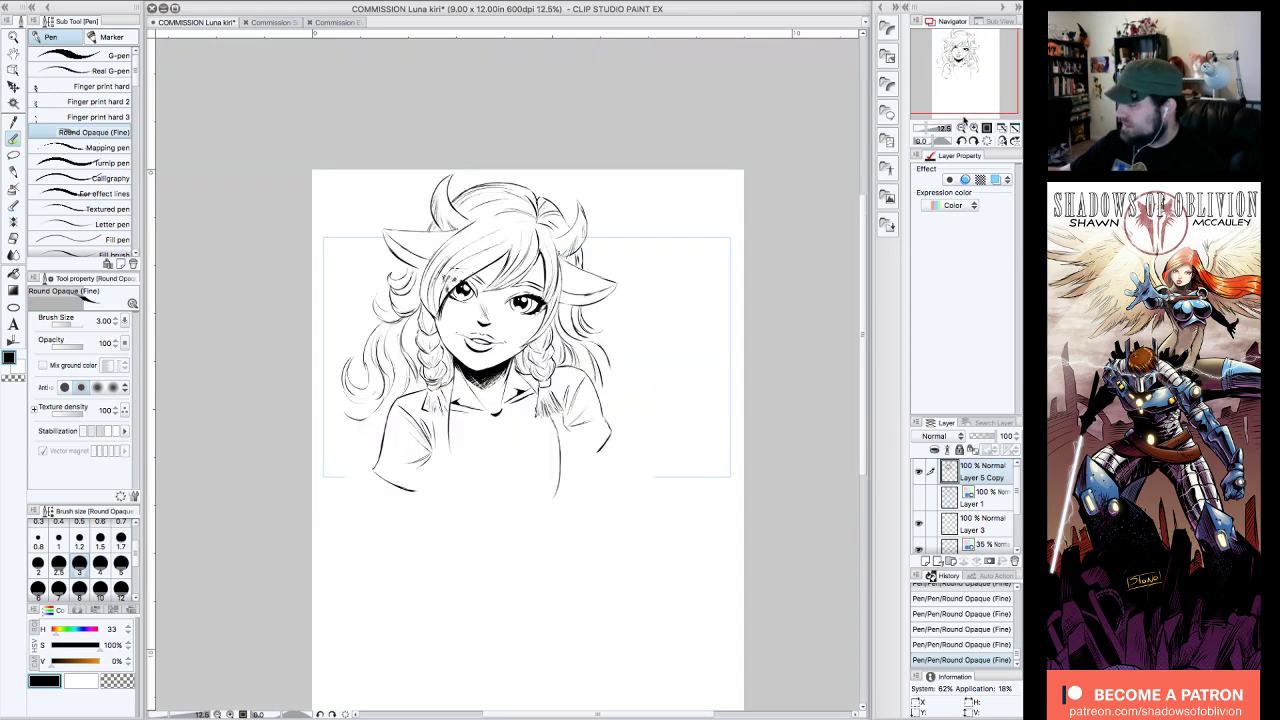
click(973, 129)
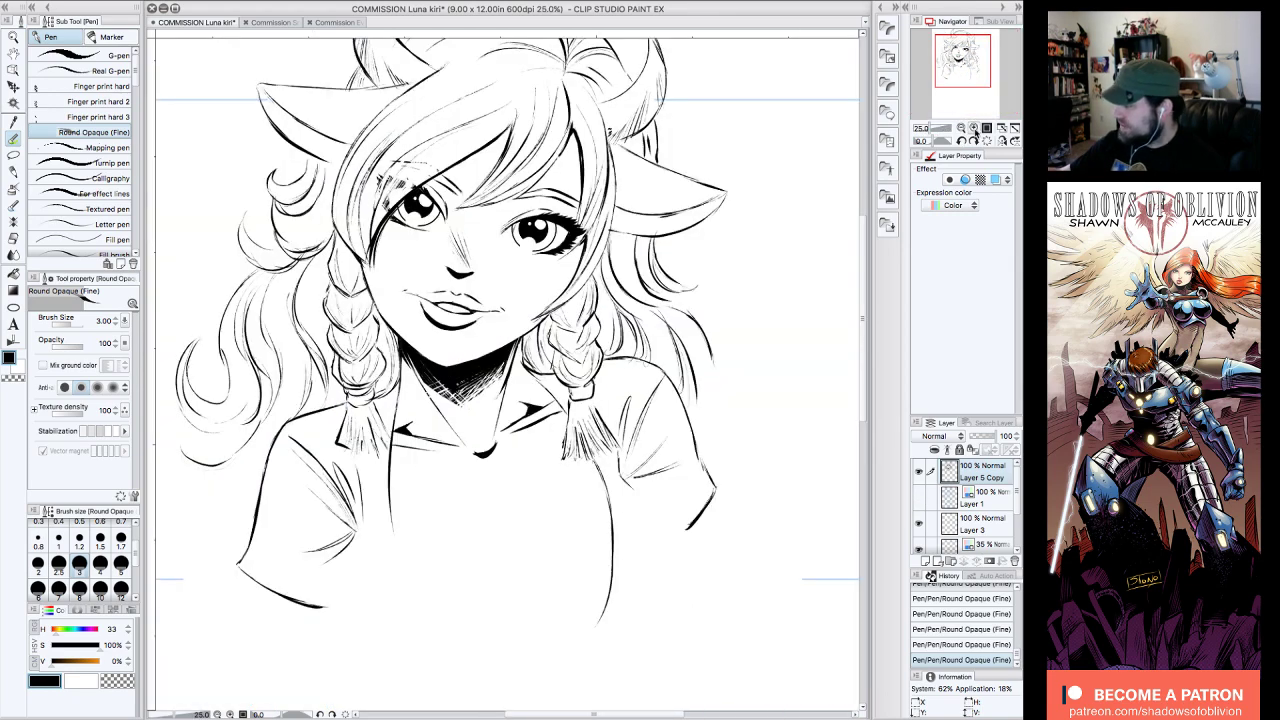
click(974, 141)
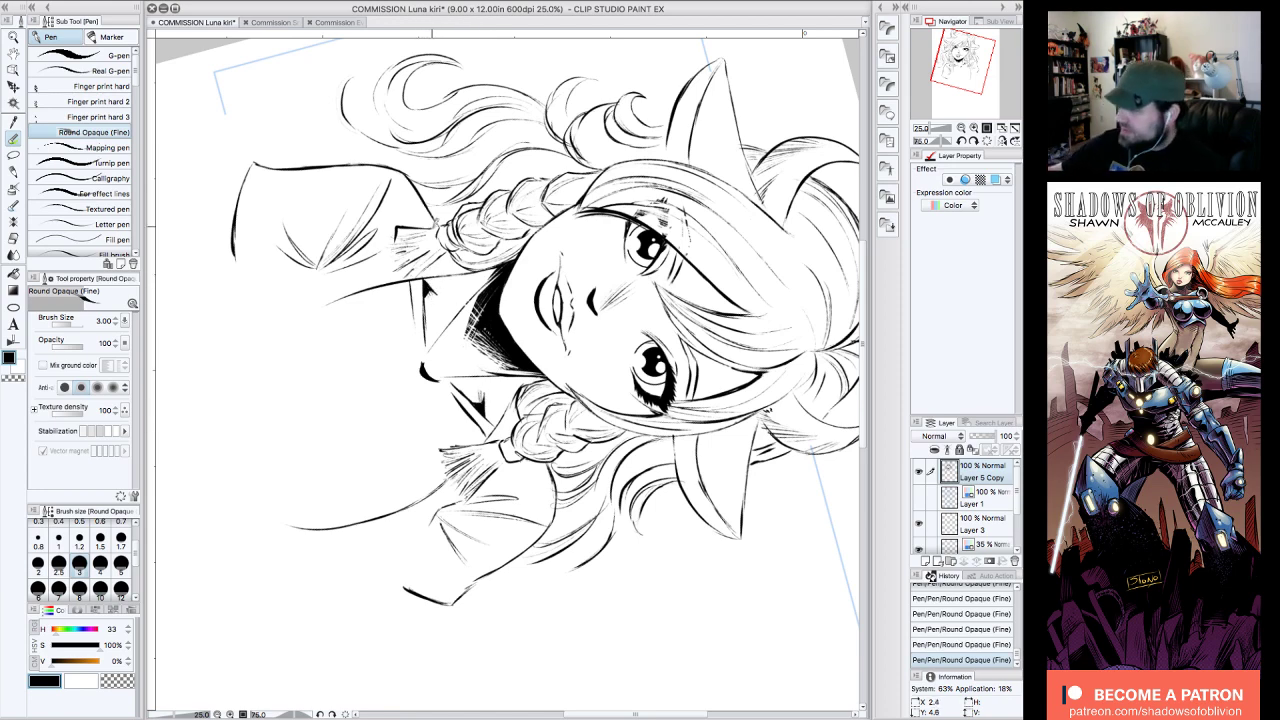
key(c)
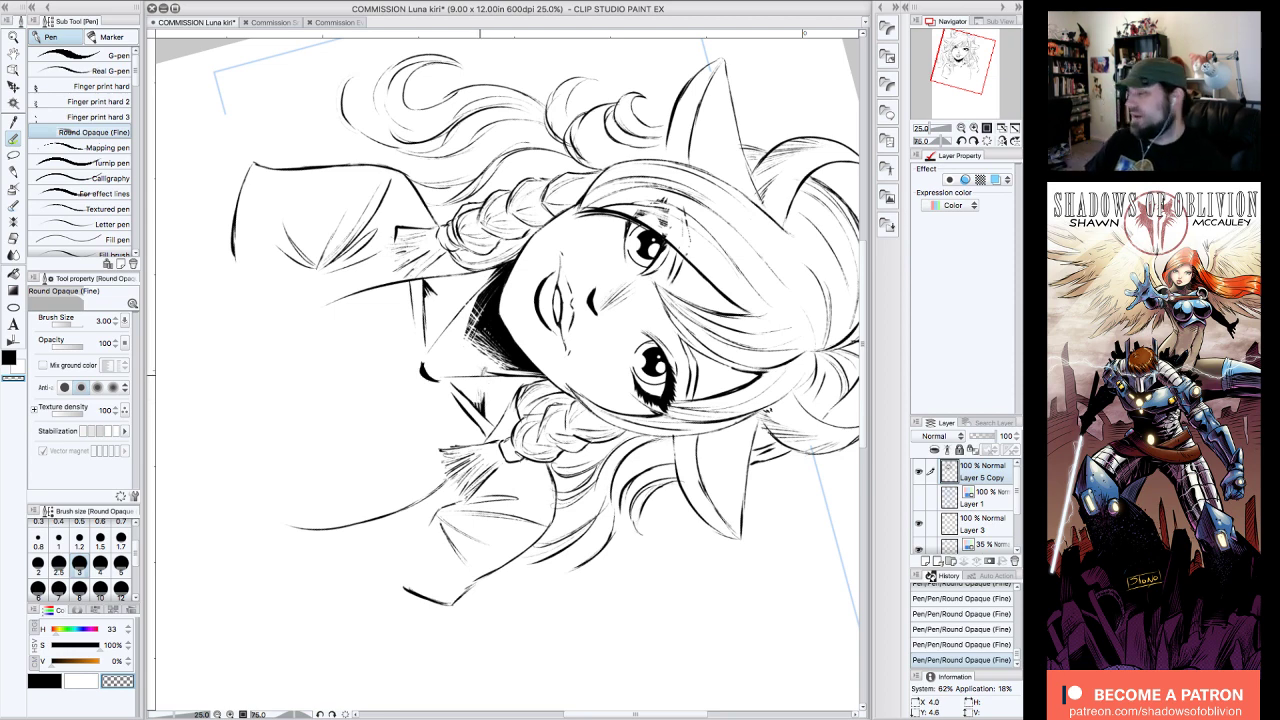
click(988, 141)
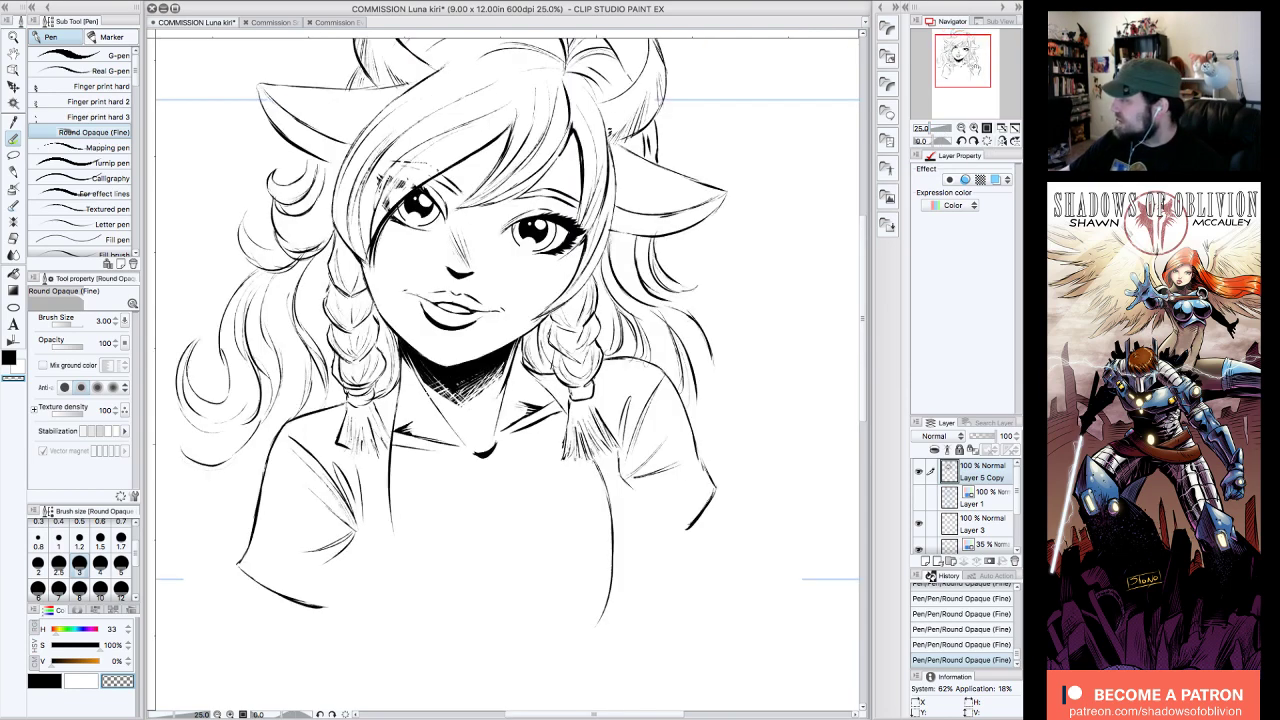
drag(975, 72, 979, 70)
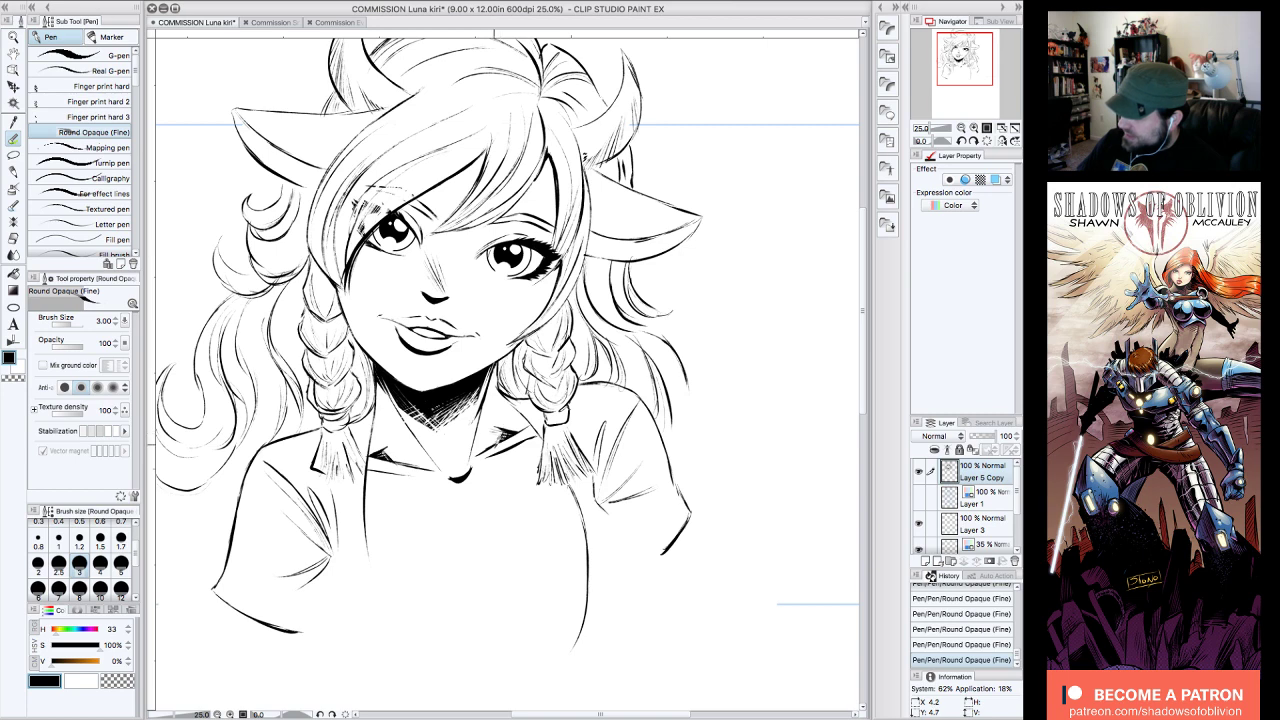
click(117, 680)
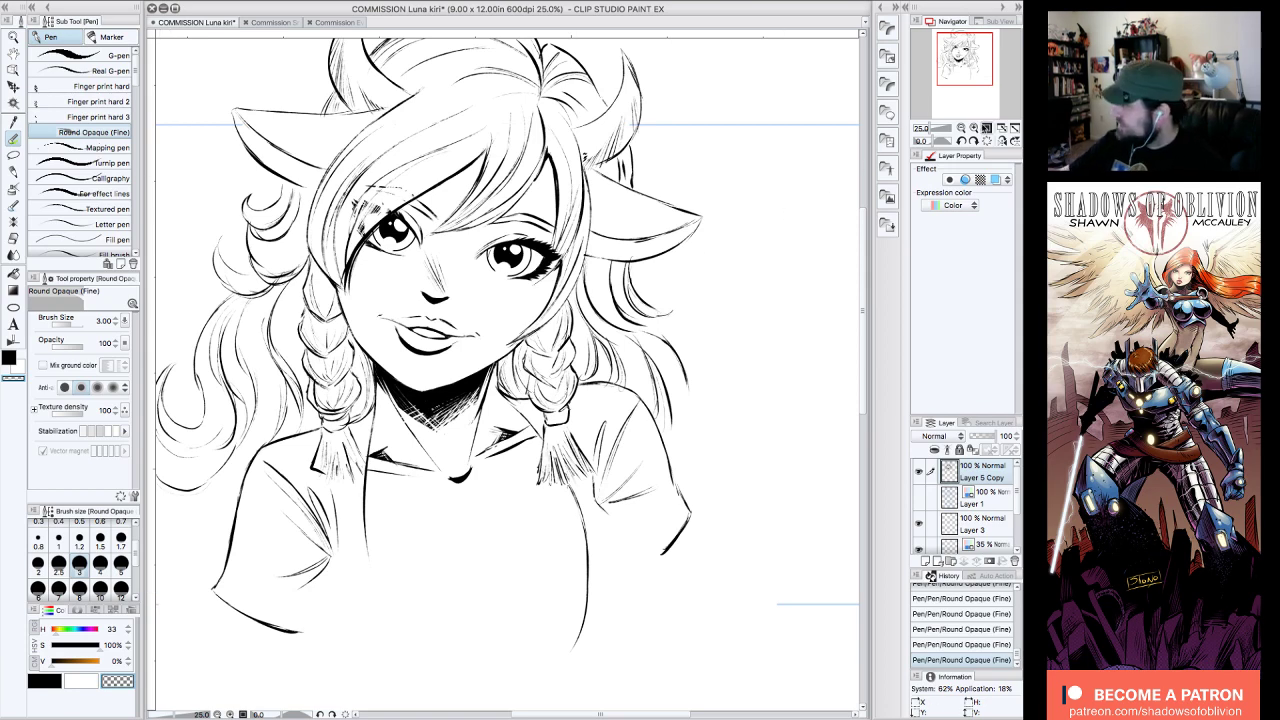
click(963, 142)
click(963, 142)
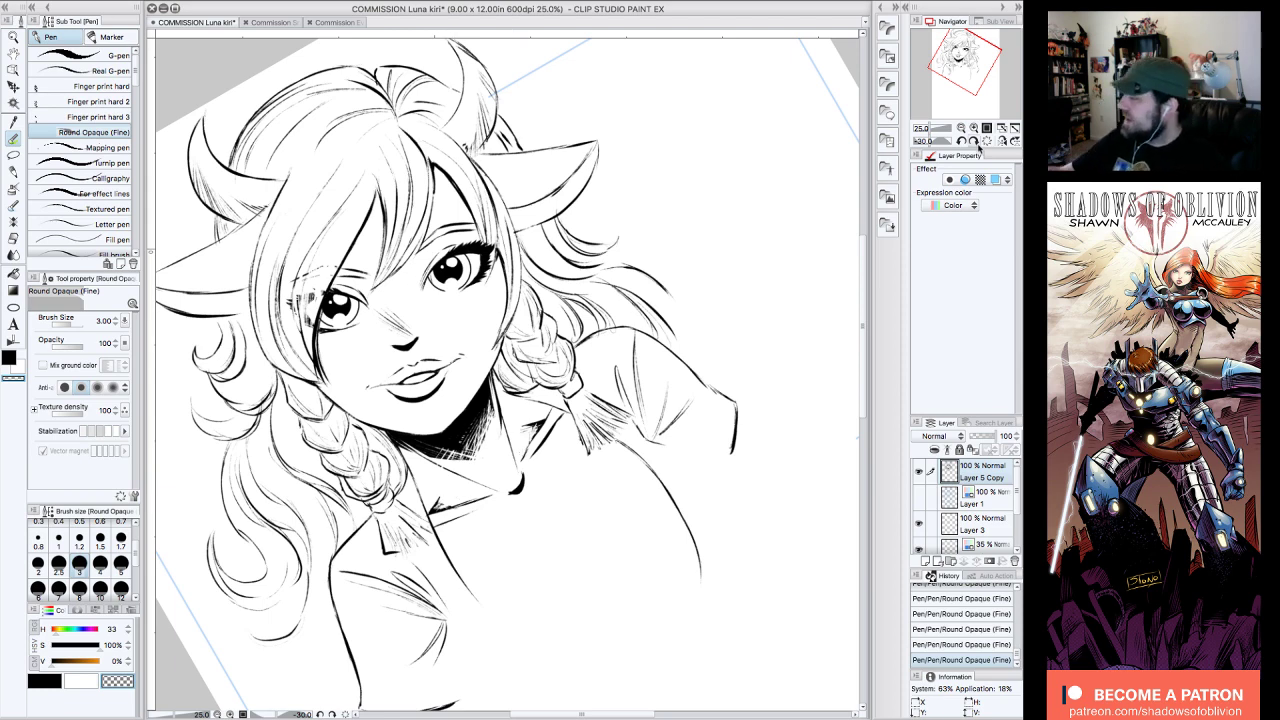
click(987, 141)
drag(971, 57, 966, 62)
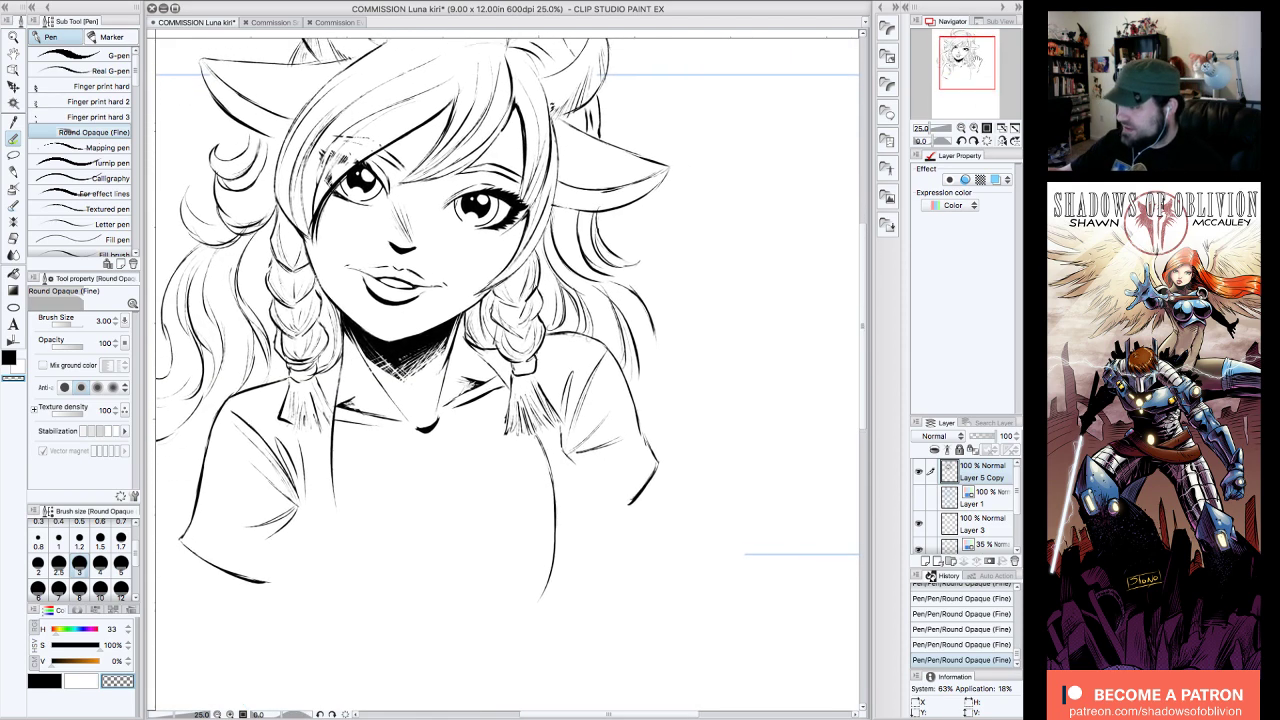
- Show the Layer 1 sketch and ink the long wavy hair strands falling beside the left shoulder and sleeve
click(919, 500)
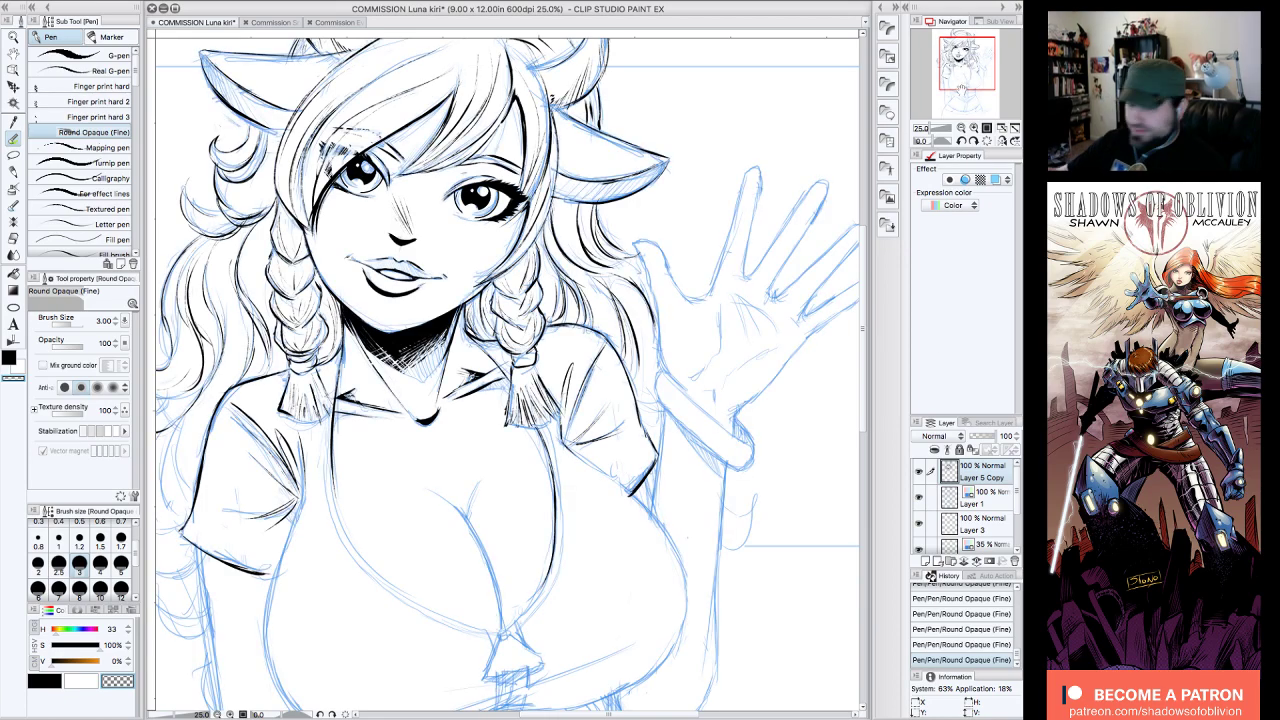
drag(981, 70, 979, 66)
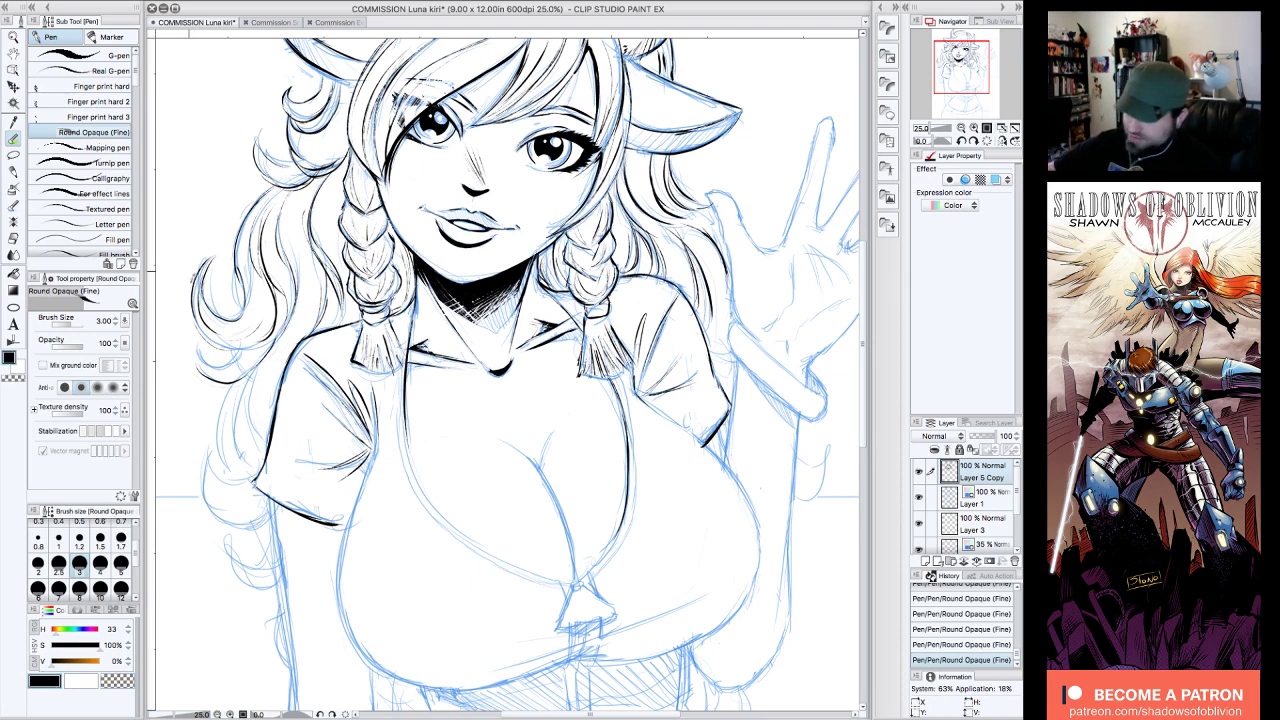
mouse_move(199, 352)
mouse_down()
mouse_move(235, 353)
mouse_move(248, 431)
mouse_up()
drag(262, 371, 236, 462)
drag(236, 378, 216, 470)
drag(226, 400, 216, 470)
mouse_move(296, 312)
mouse_down()
mouse_move(268, 418)
mouse_move(226, 482)
mouse_up()
- Ink the curled hair ends beside the hem of the left sleeve
drag(222, 472, 254, 486)
mouse_move(220, 430)
mouse_down()
mouse_move(210, 520)
mouse_move(274, 530)
mouse_up()
mouse_move(210, 496)
mouse_down()
mouse_move(218, 524)
mouse_move(266, 522)
mouse_up()
drag(210, 452, 260, 519)
drag(206, 458, 254, 509)
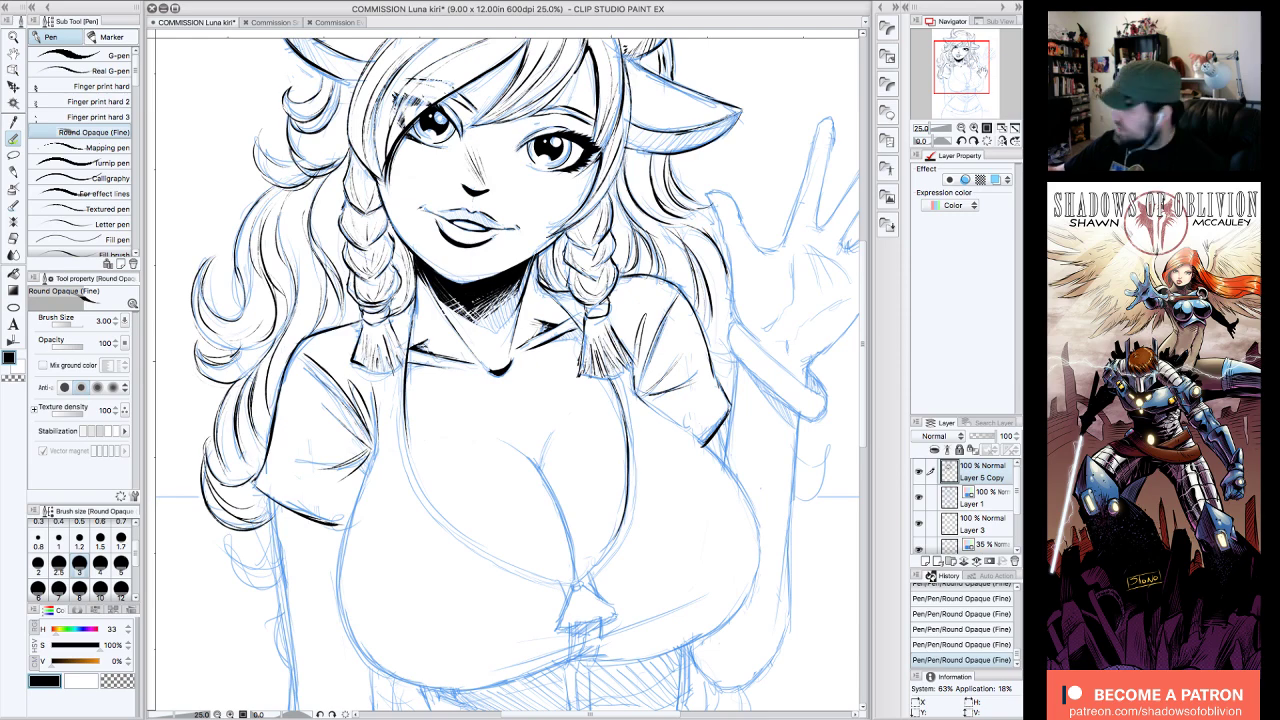
- Ink the hair ends near the raised hand and the lowest curls beneath the left sleeve
drag(967, 65, 975, 65)
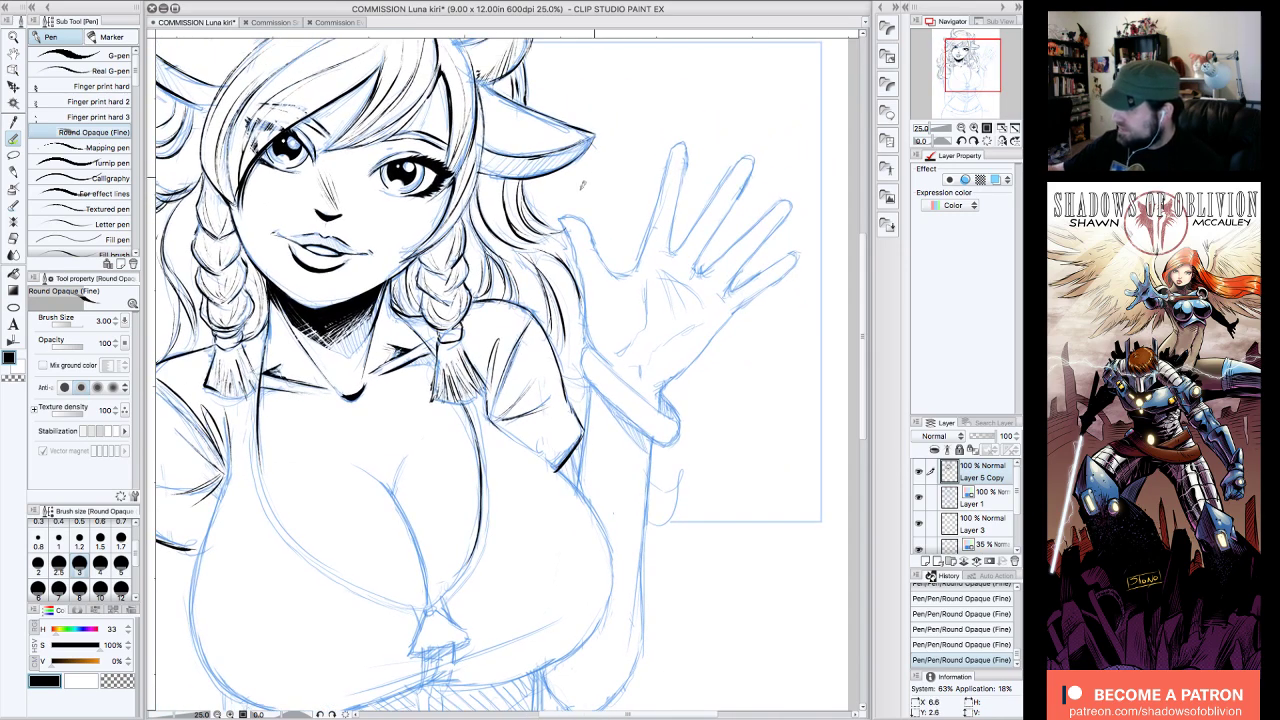
drag(552, 239, 578, 293)
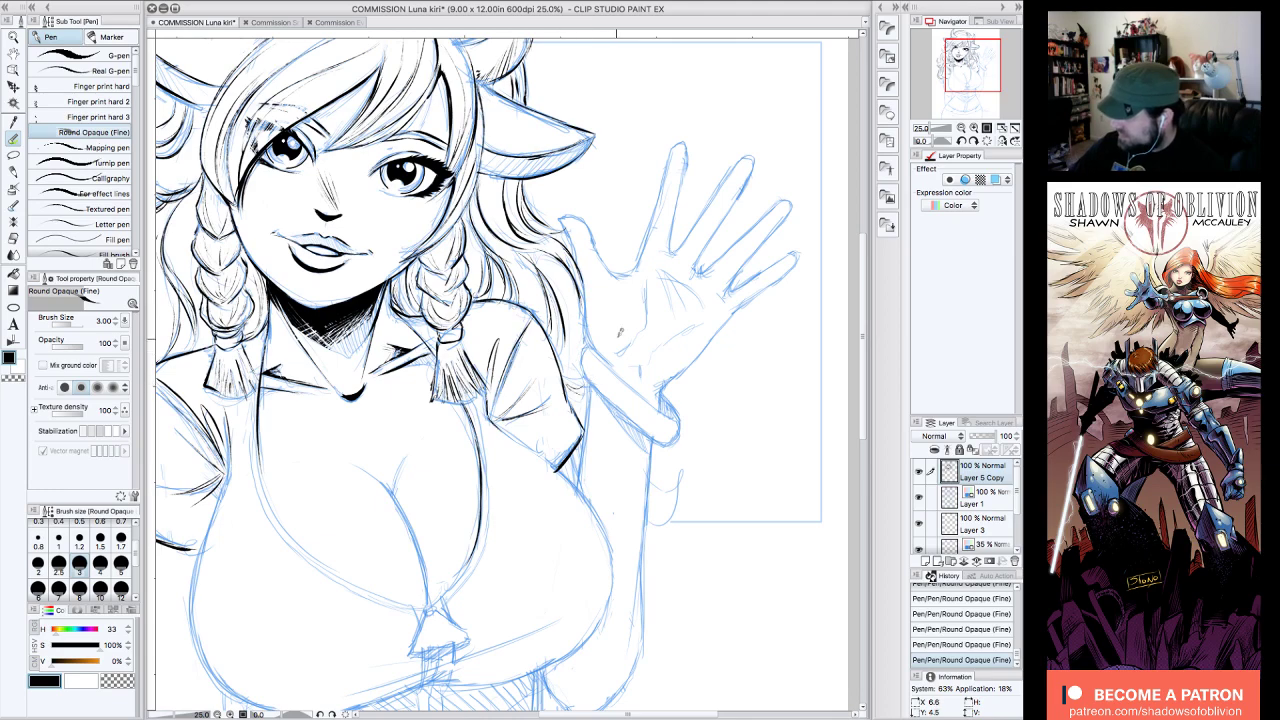
mouse_move(620, 333)
mouse_down()
mouse_move(712, 172)
mouse_move(746, 162)
mouse_up()
drag(960, 78, 958, 79)
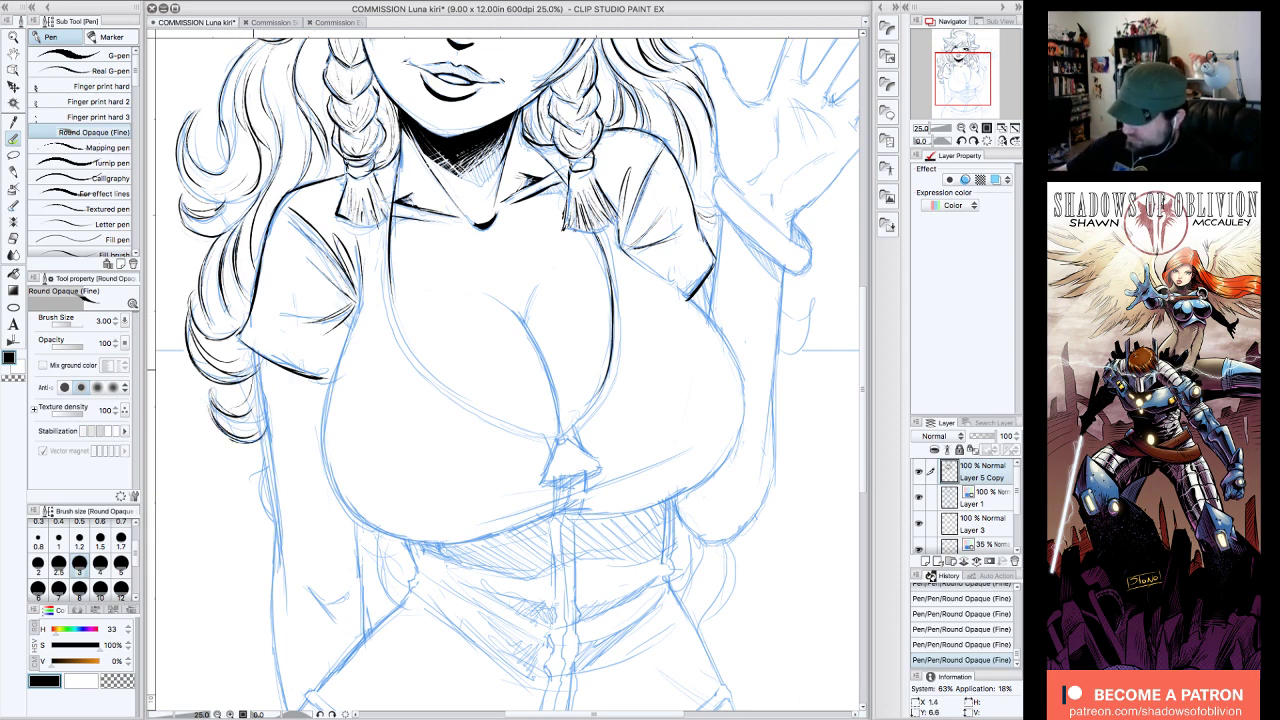
- Ink the left curve of the shirt's neckline down to the knot, rotating the canvas to suit the strokes
drag(963, 78, 971, 72)
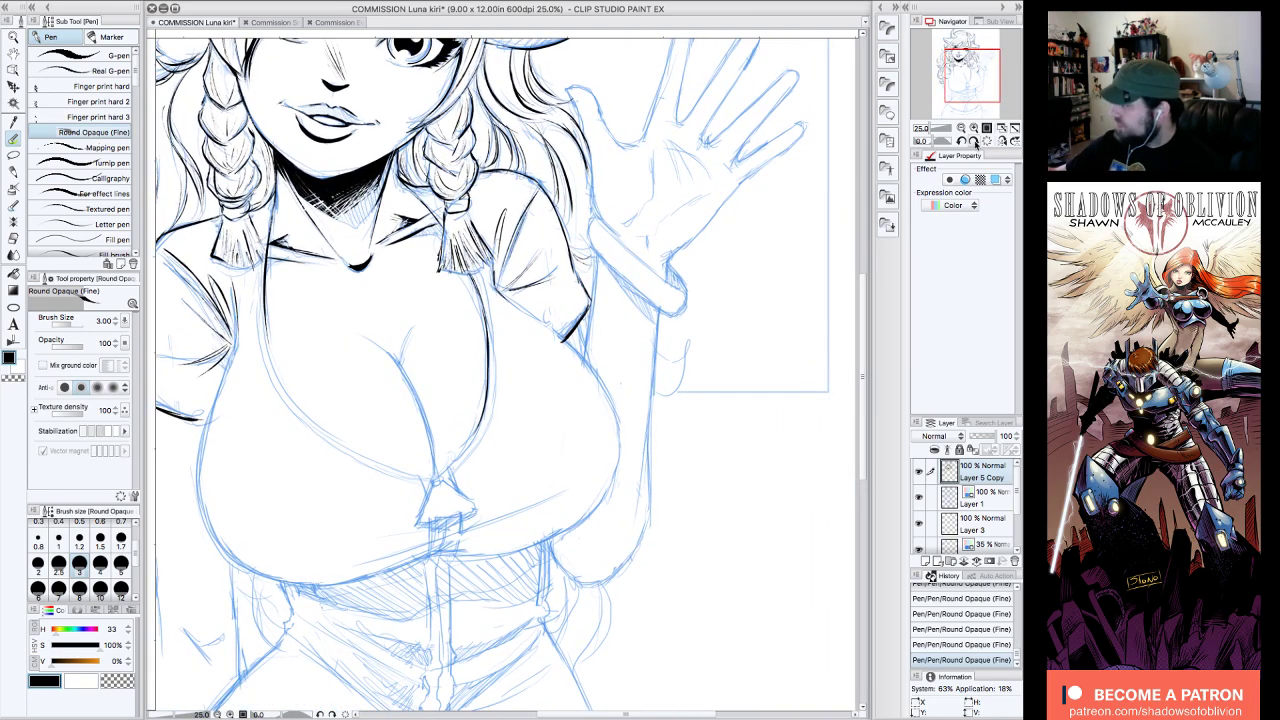
click(974, 141)
click(974, 141)
click(974, 141)
click(974, 141)
mouse_move(430, 139)
mouse_down()
mouse_move(388, 184)
mouse_move(372, 234)
mouse_up()
drag(408, 153, 365, 277)
mouse_move(371, 233)
mouse_down()
mouse_move(368, 291)
mouse_move(373, 341)
mouse_up()
mouse_move(366, 292)
mouse_down()
mouse_move(384, 360)
mouse_move(398, 153)
mouse_up()
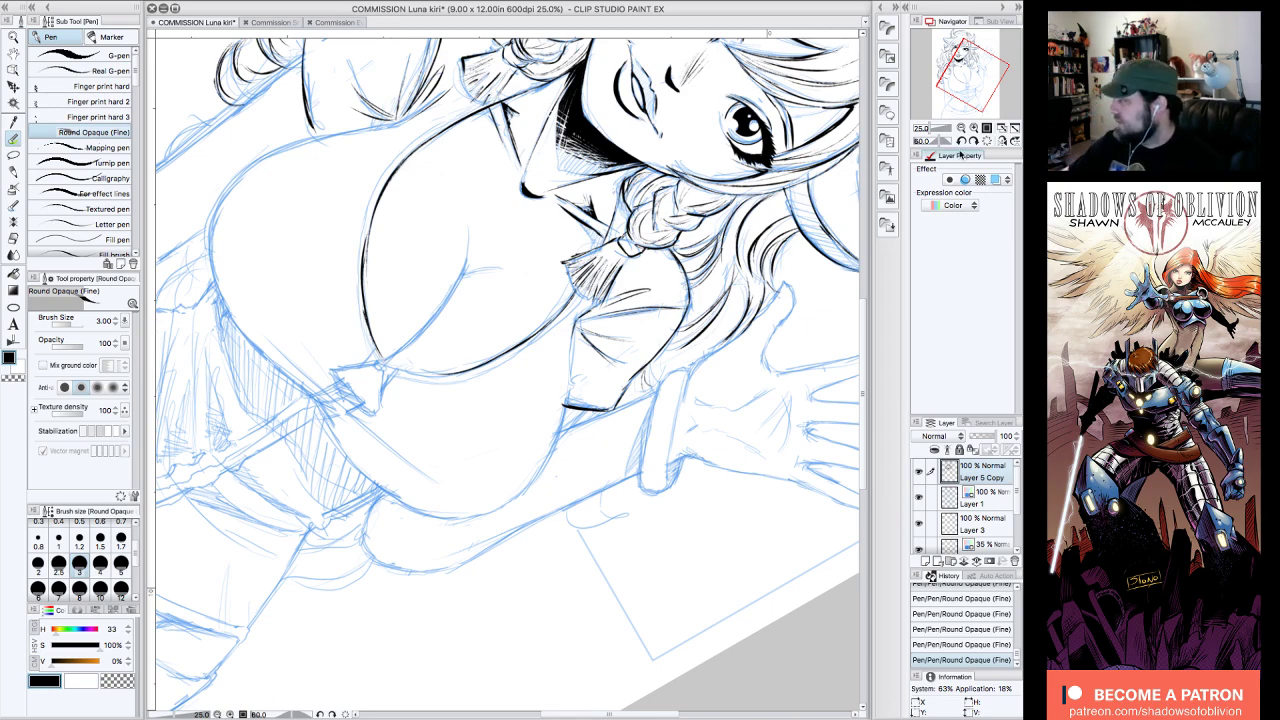
- Ink the outer line of the neckline's right side and double the line along its left side
click(961, 142)
click(961, 142)
click(961, 142)
click(961, 142)
click(961, 142)
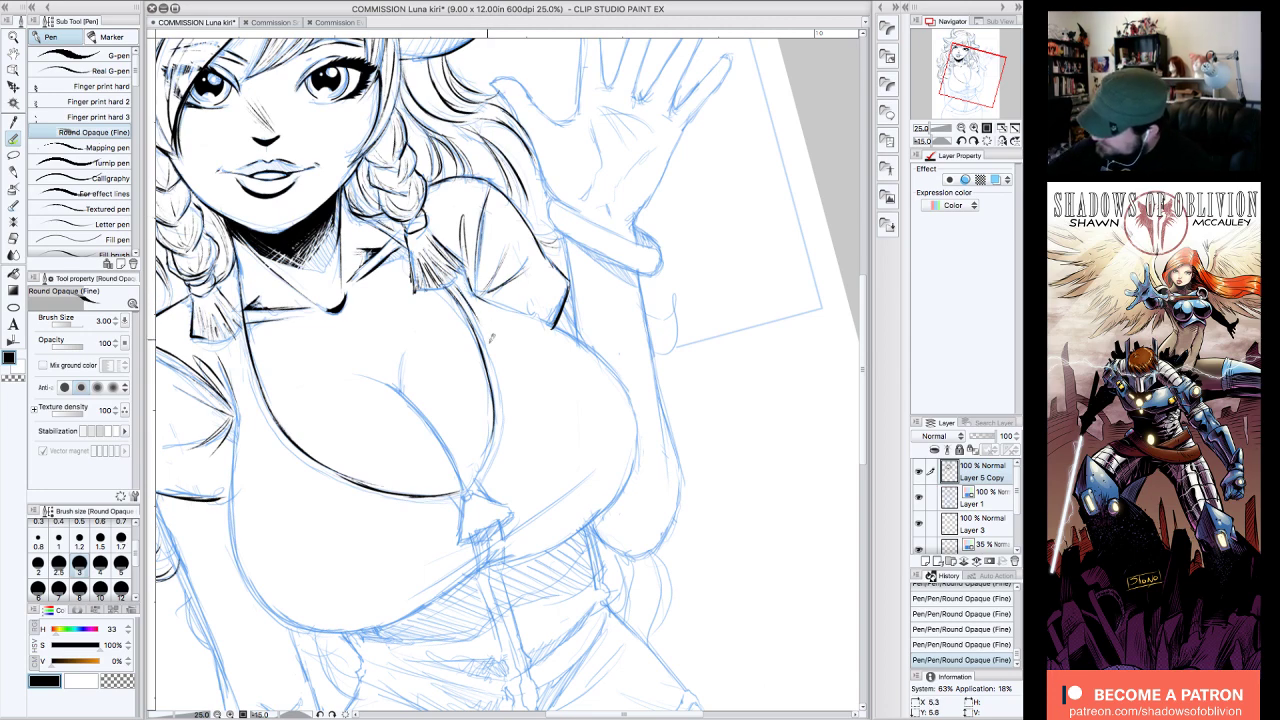
drag(488, 342, 504, 415)
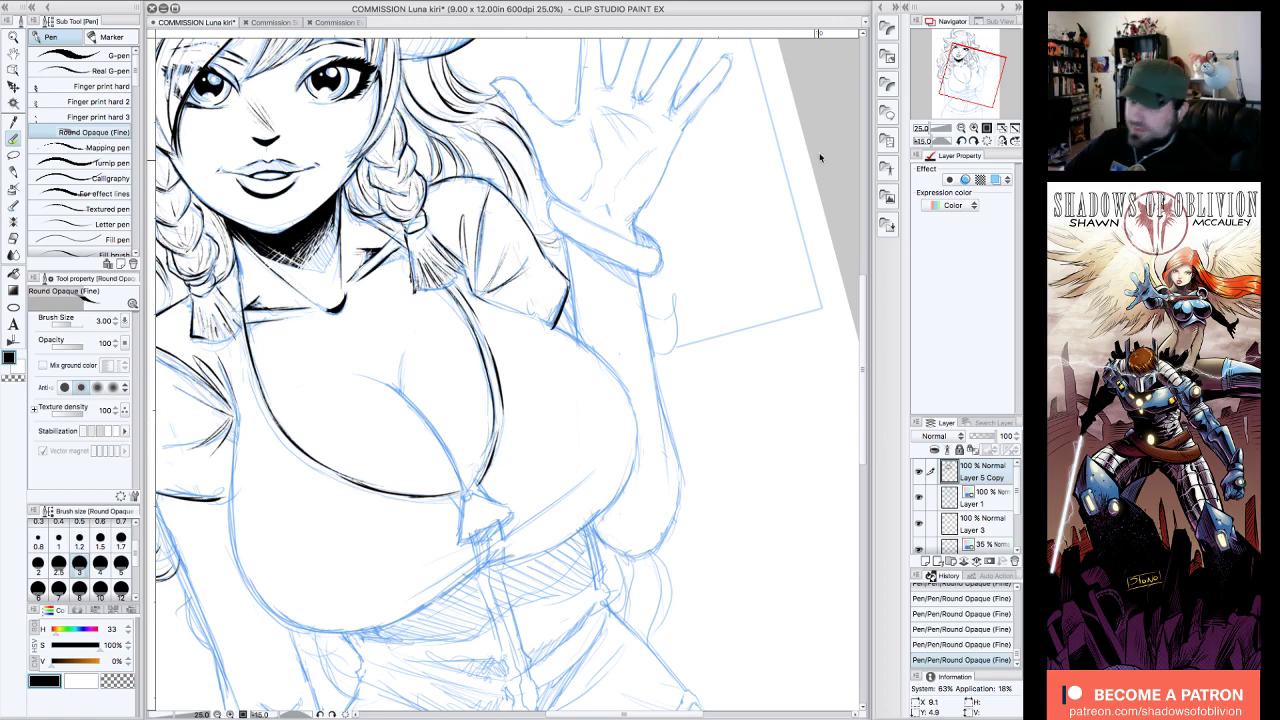
click(975, 140)
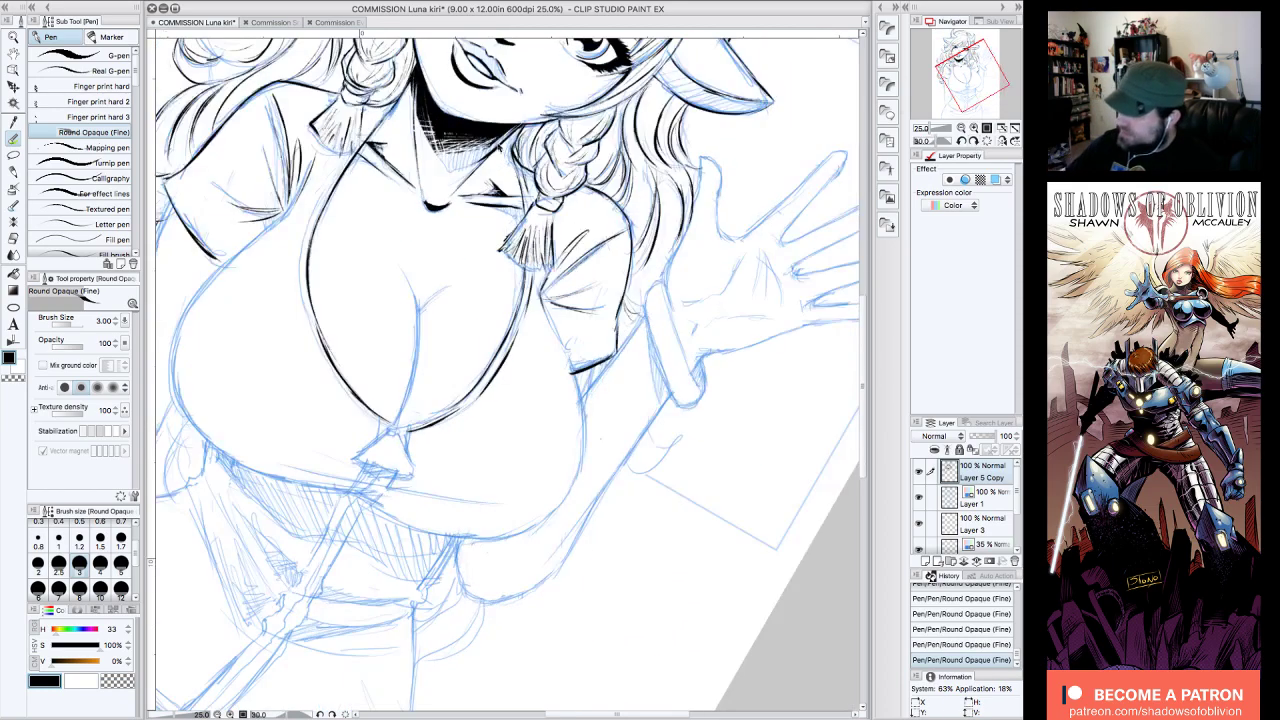
mouse_move(354, 162)
mouse_down()
mouse_move(332, 182)
mouse_move(300, 300)
mouse_move(385, 423)
mouse_up()
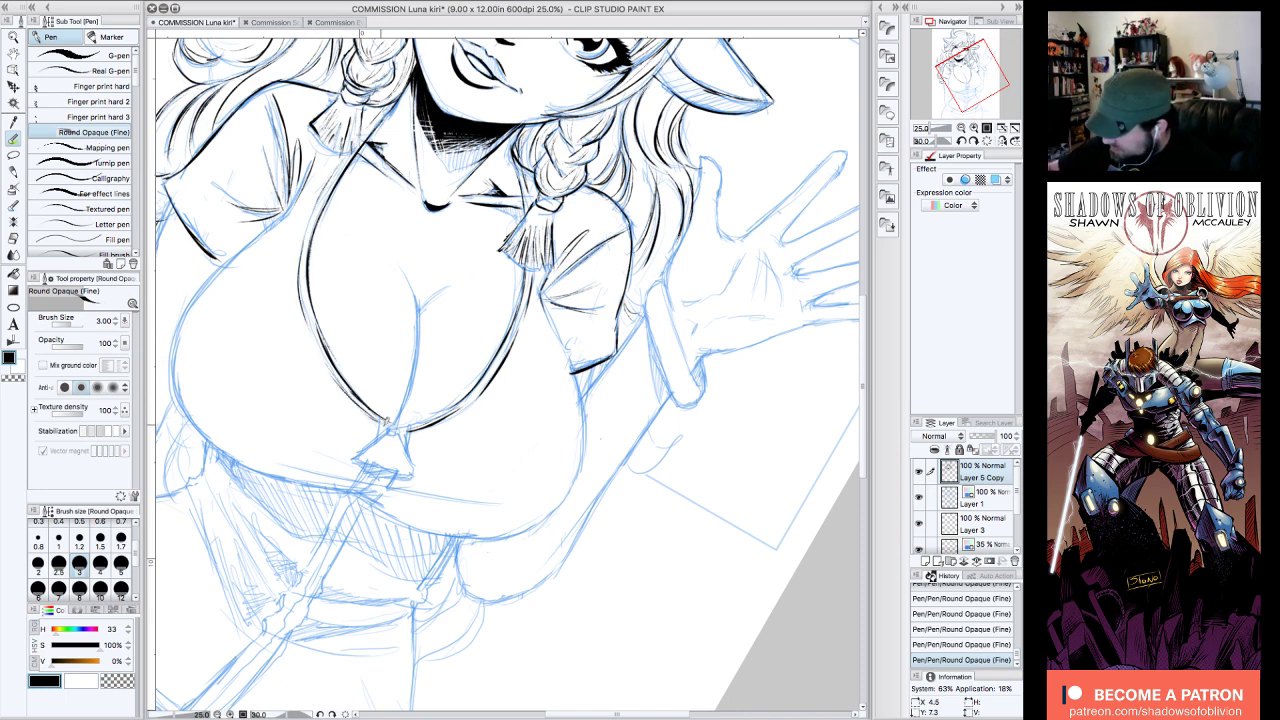
- Ink the shirt's side contours running down from beneath the right and left sleeves
mouse_move(545, 296)
mouse_down()
mouse_move(583, 420)
mouse_move(562, 367)
mouse_up()
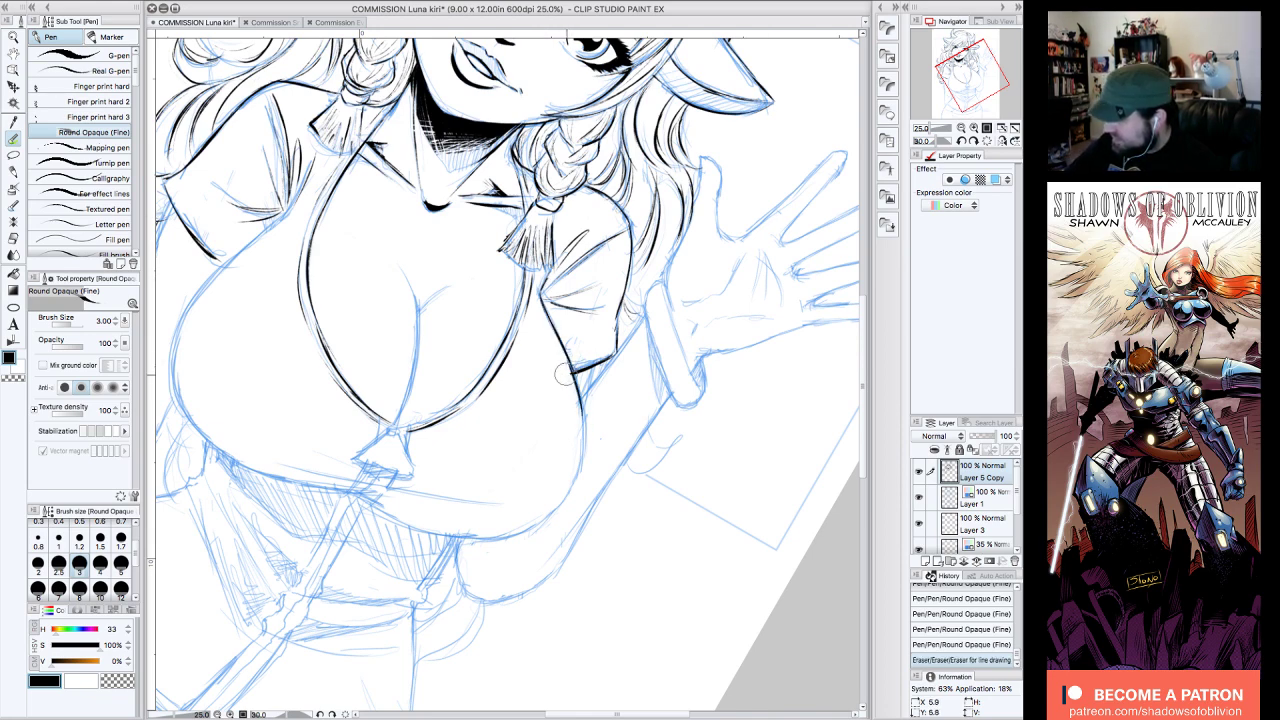
click(960, 140)
drag(970, 70, 963, 75)
drag(292, 294, 261, 505)
- Ink the shirt's chest contour around the lower left side and along the underside past the knot
click(974, 141)
click(974, 141)
click(974, 141)
click(974, 141)
click(974, 141)
drag(328, 164, 290, 262)
mouse_move(318, 172)
mouse_down()
mouse_move(302, 242)
mouse_move(304, 198)
mouse_move(314, 321)
mouse_up()
drag(294, 274, 388, 497)
mouse_move(351, 394)
mouse_down()
mouse_move(359, 446)
mouse_move(398, 511)
mouse_up()
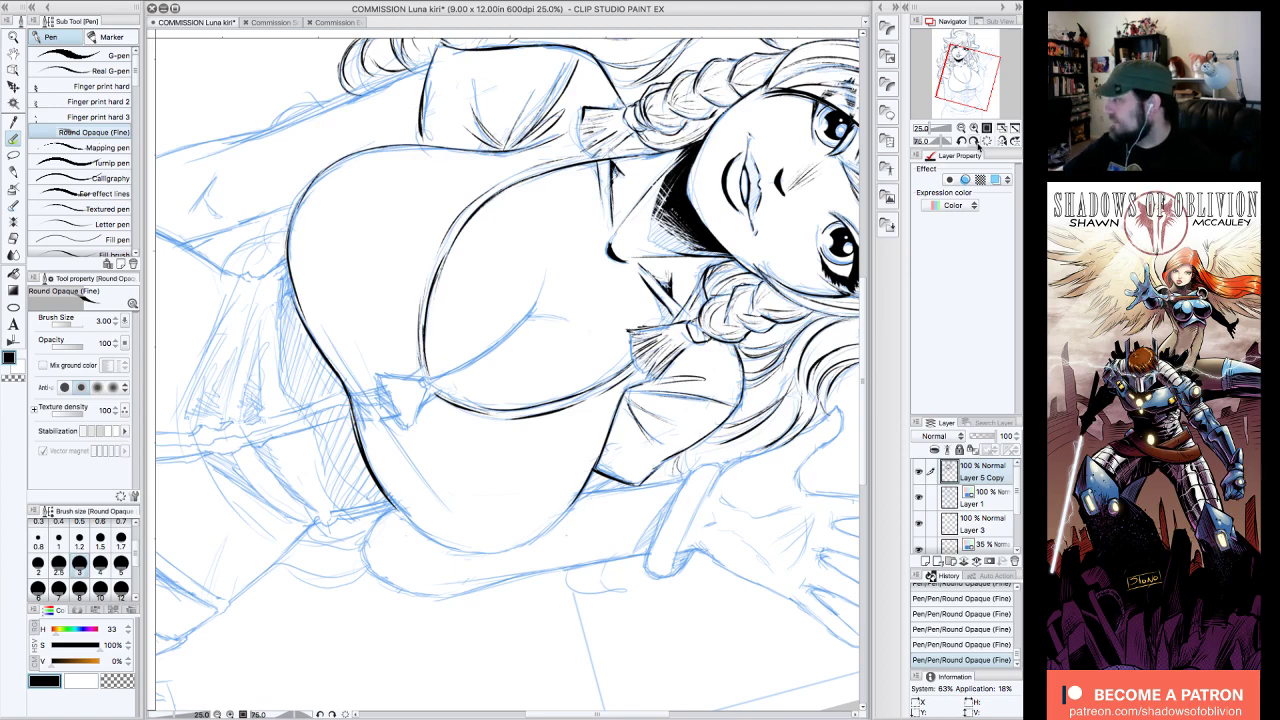
click(987, 141)
click(988, 141)
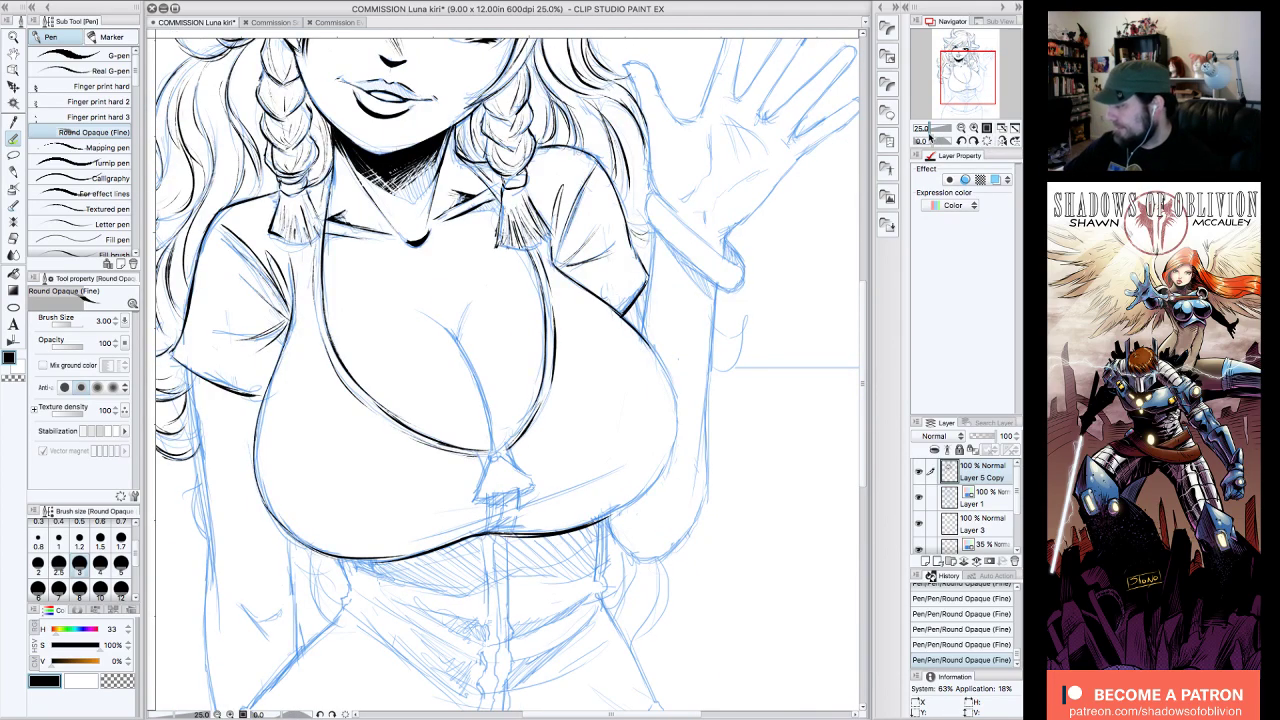
- Ink the right side of the chest contour, joining it to the underside line, and compare it with earlier history states
drag(965, 77, 974, 78)
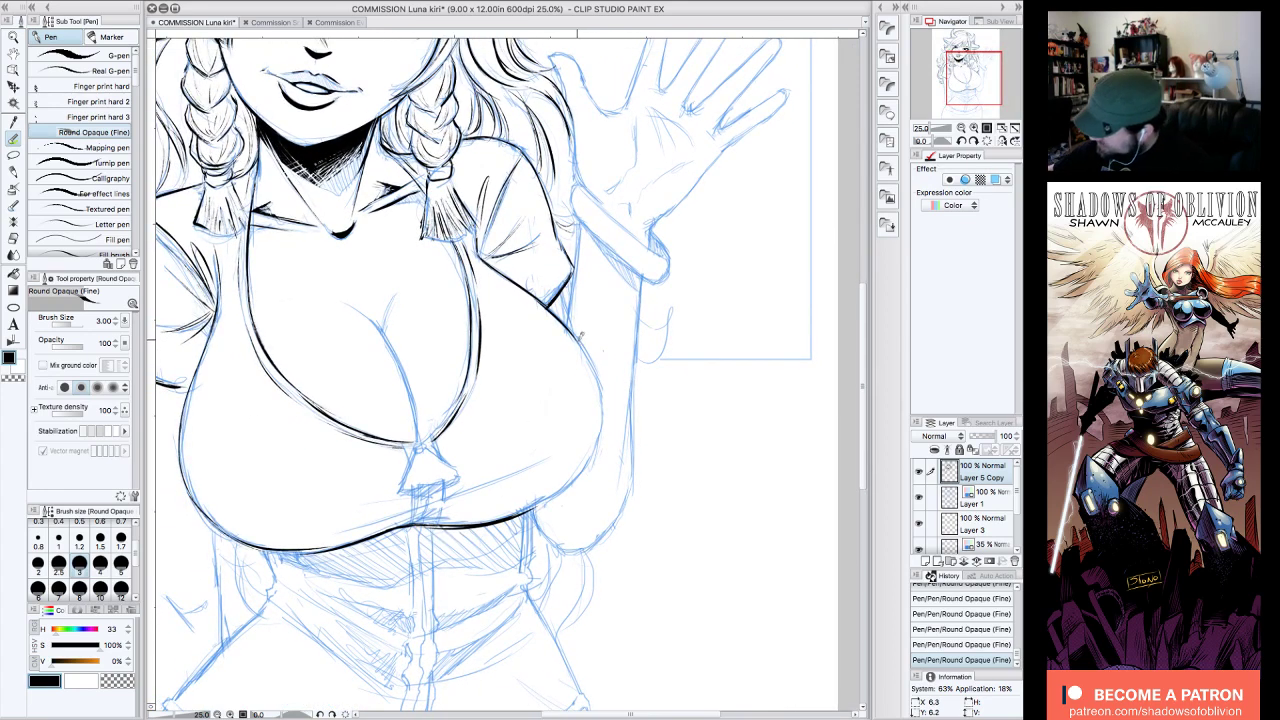
mouse_move(603, 399)
mouse_down()
mouse_move(587, 466)
mouse_move(520, 511)
mouse_up()
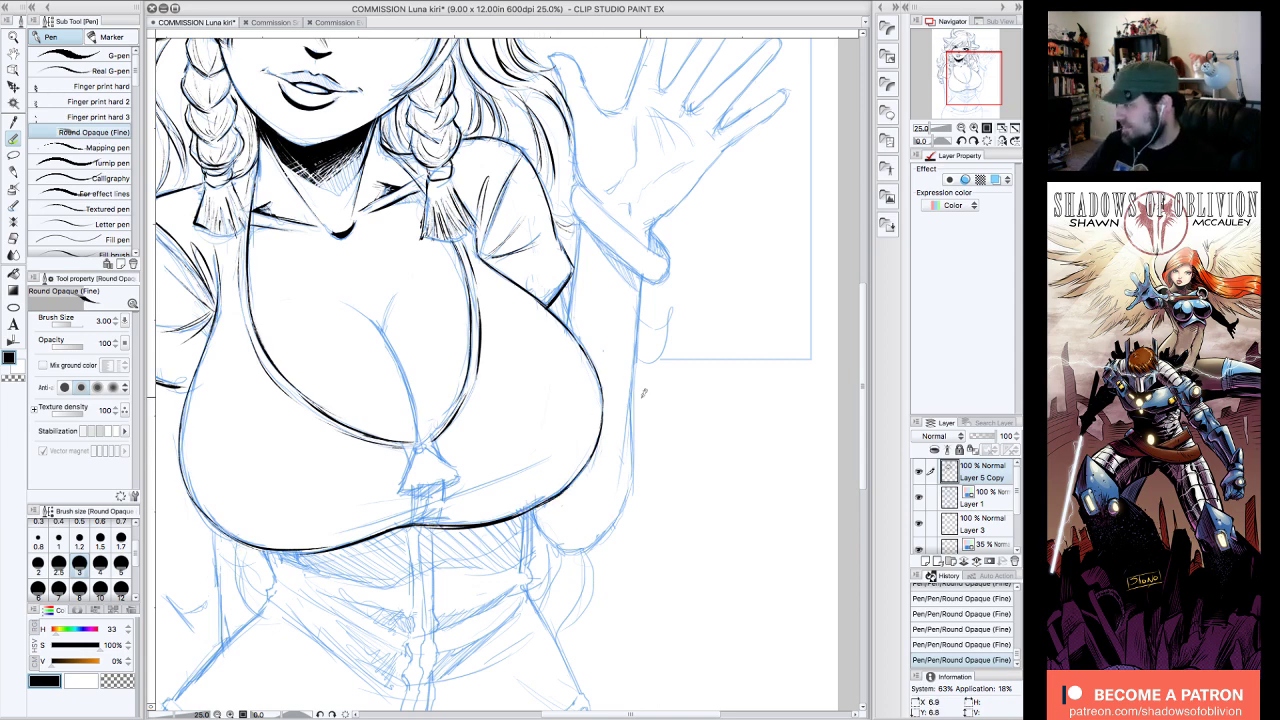
click(952, 646)
click(958, 632)
key(ctrl+y)
key(ctrl+y)
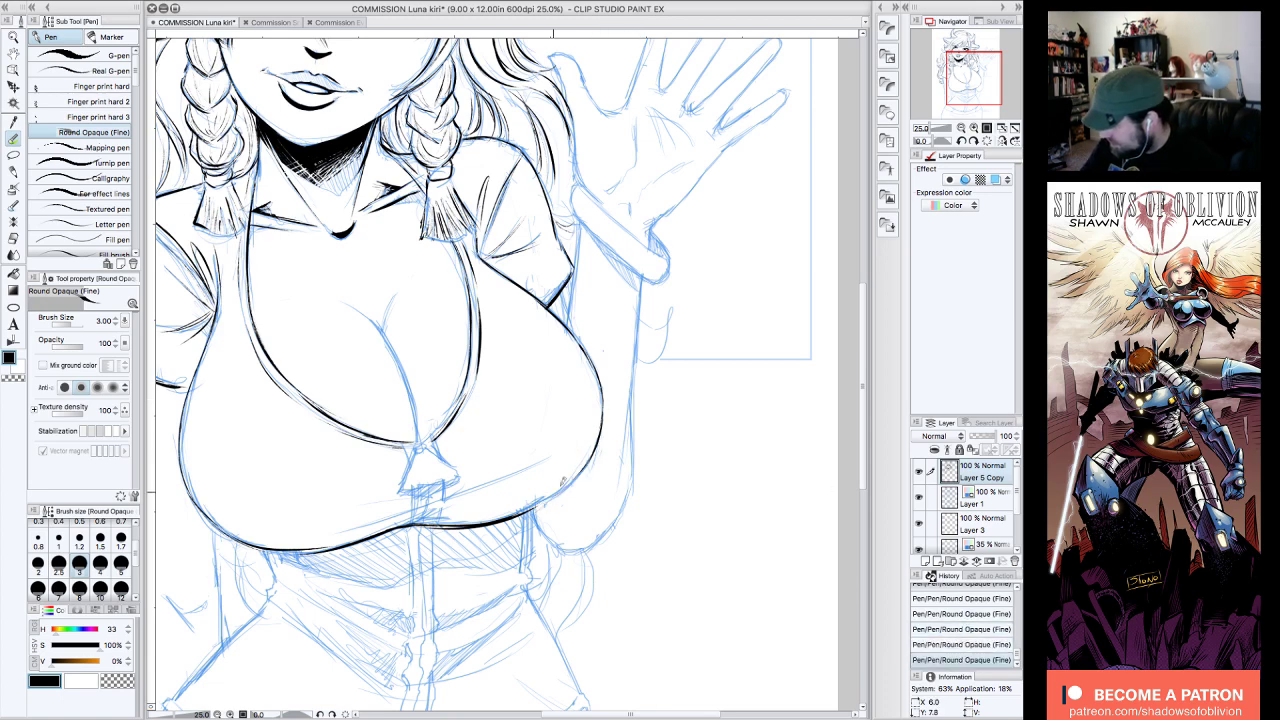
- Thicken the lower right part of the chest contour, rotating the canvas for the stroke
click(960, 141)
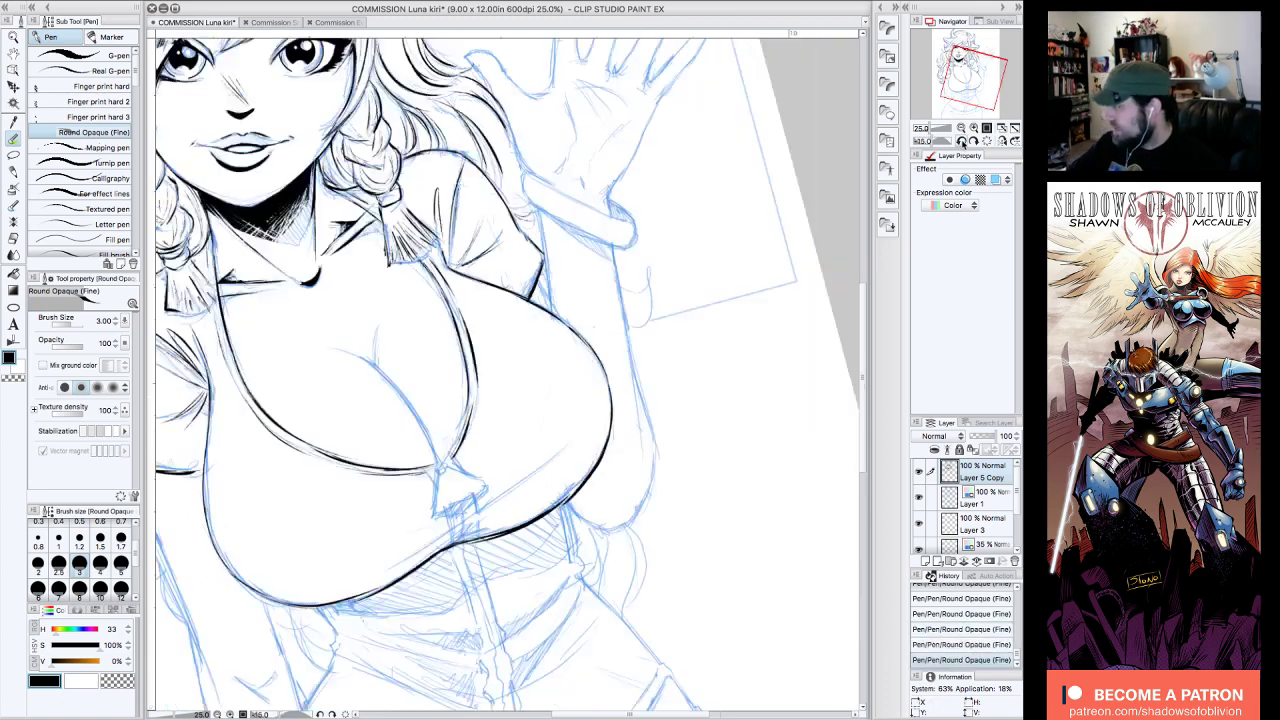
drag(638, 369, 629, 465)
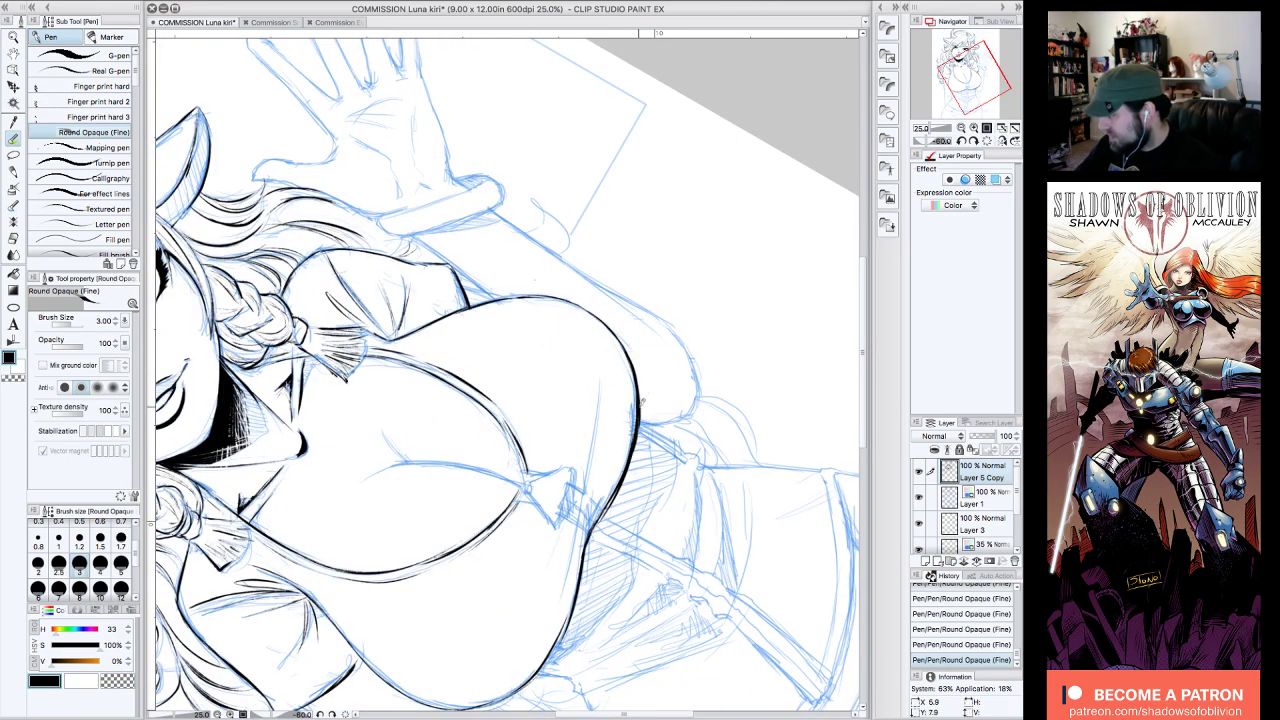
click(987, 141)
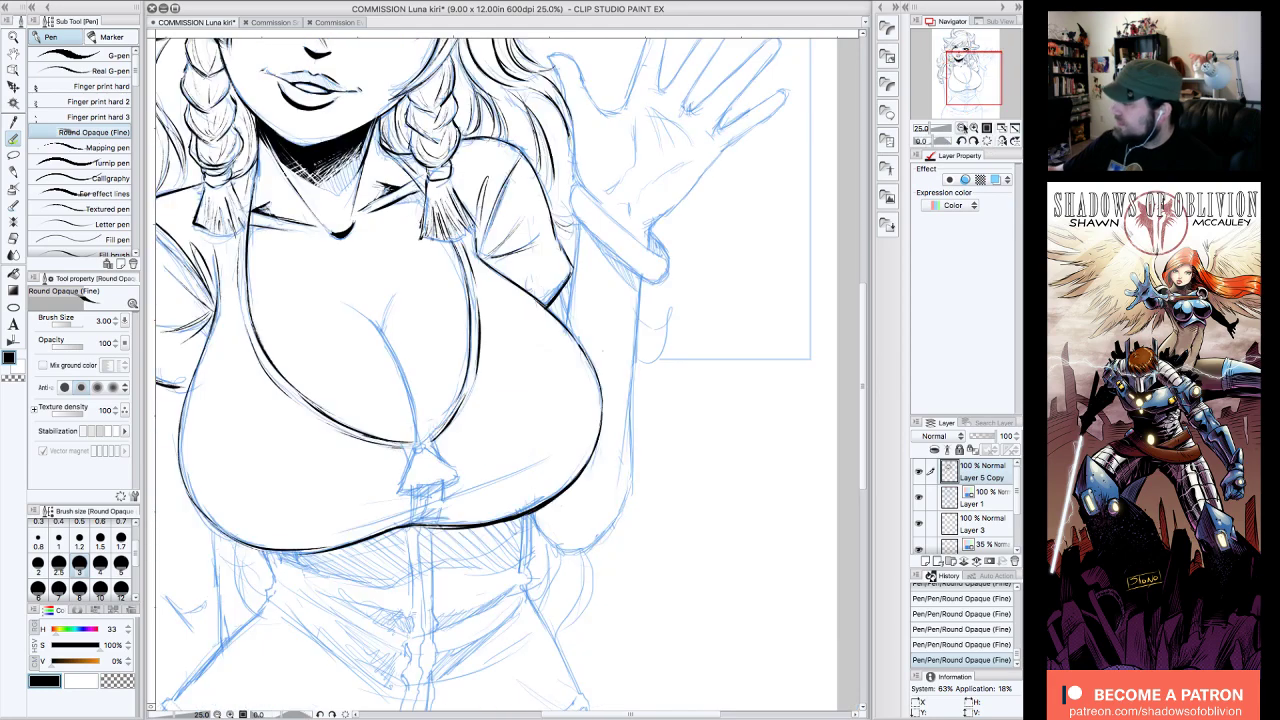
- Clean up and thicken the lower left chest contour with eraser and pen strokes
click(971, 78)
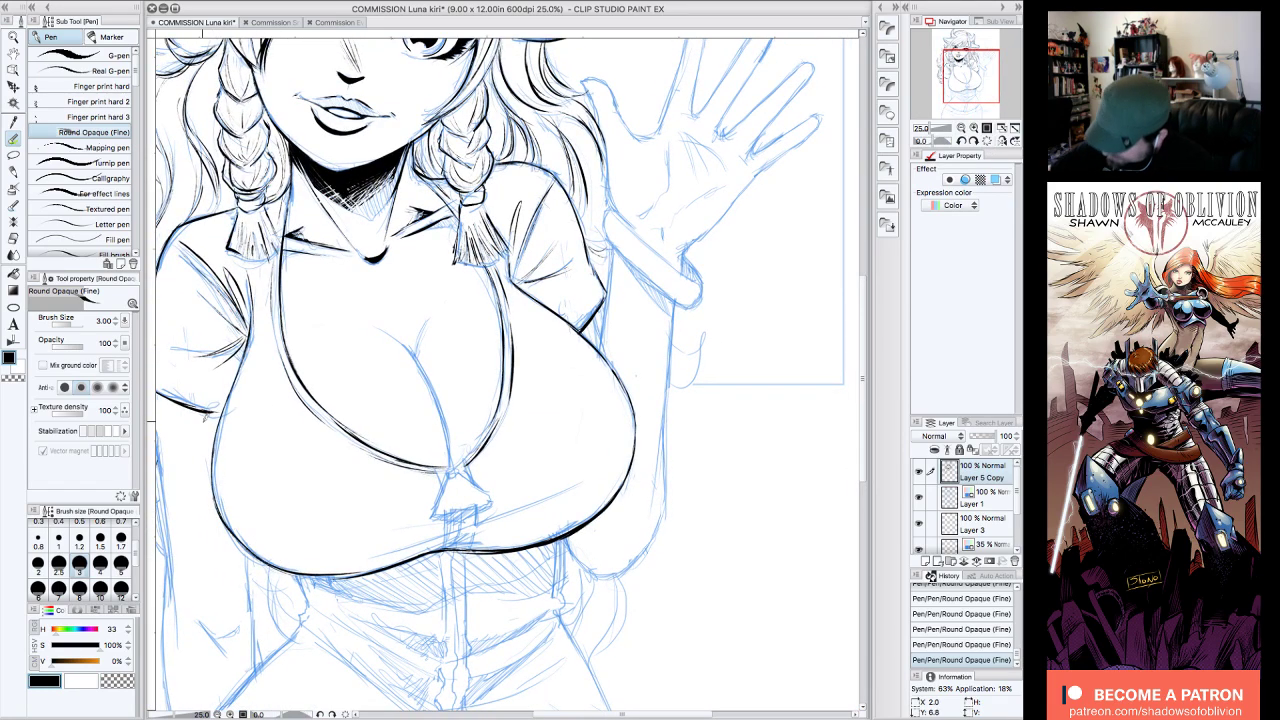
drag(232, 510, 268, 563)
drag(224, 500, 236, 530)
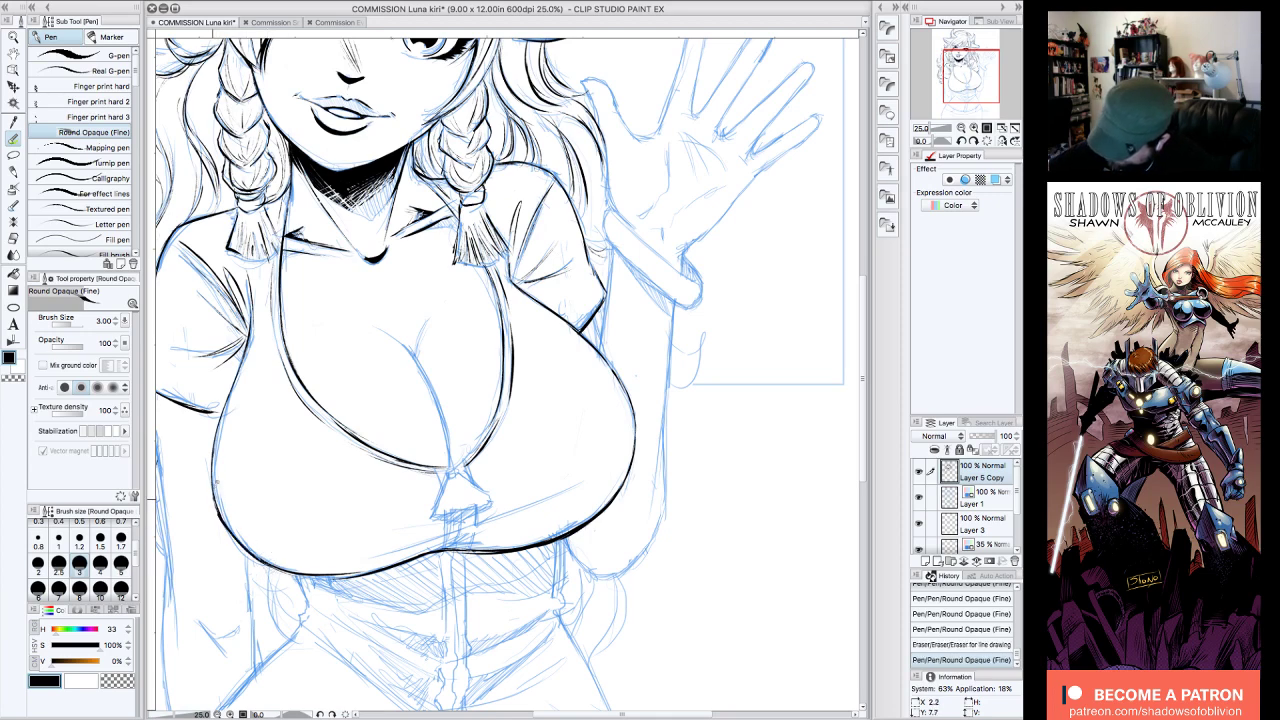
drag(219, 515, 251, 558)
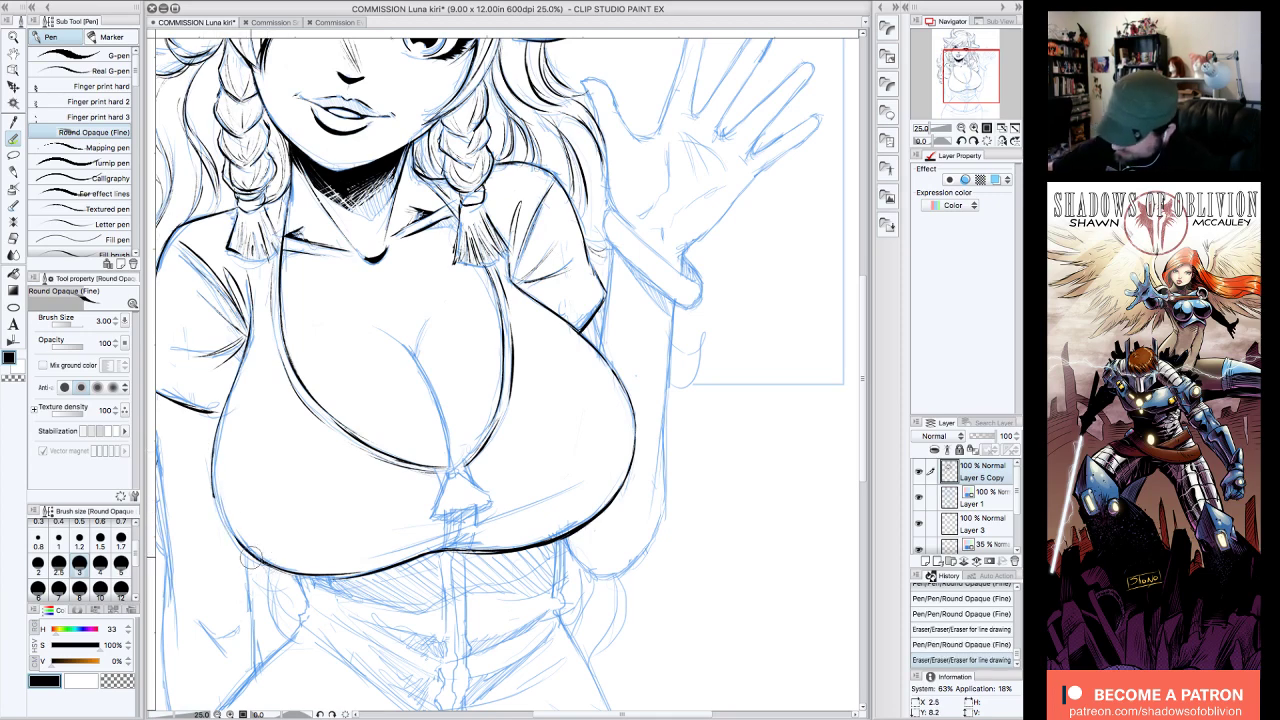
drag(214, 482, 239, 544)
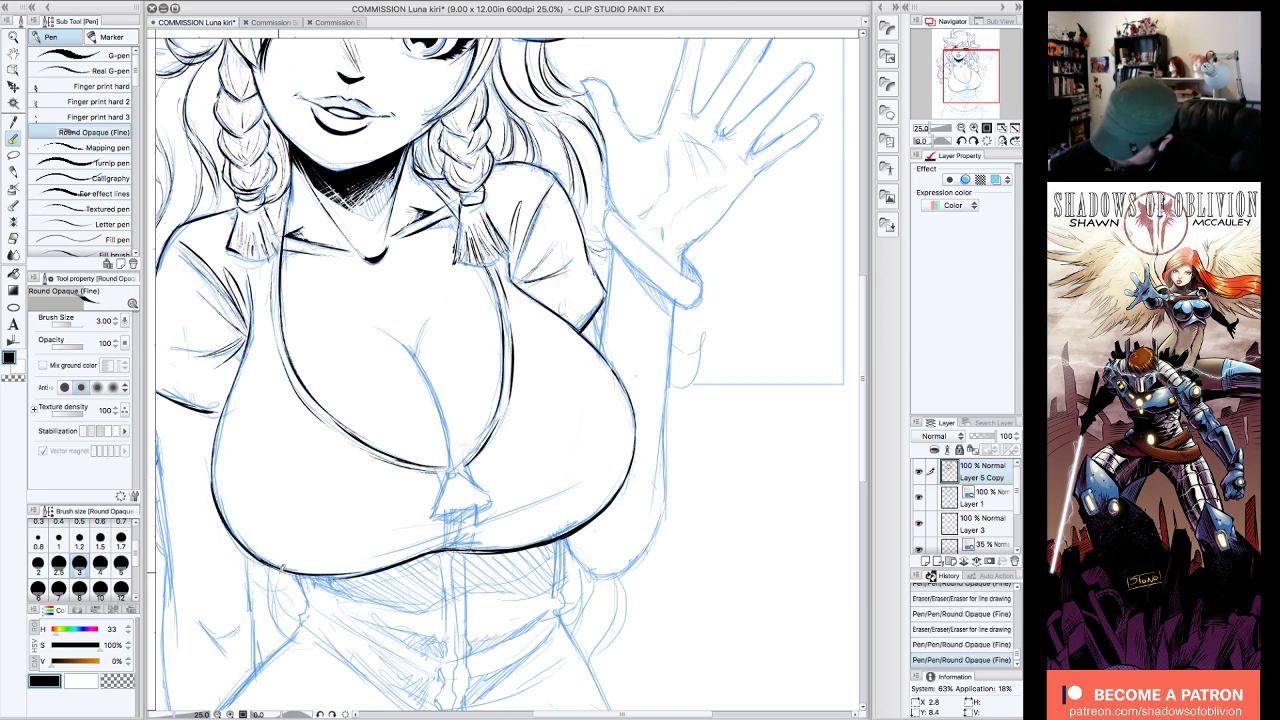
drag(226, 519, 250, 556)
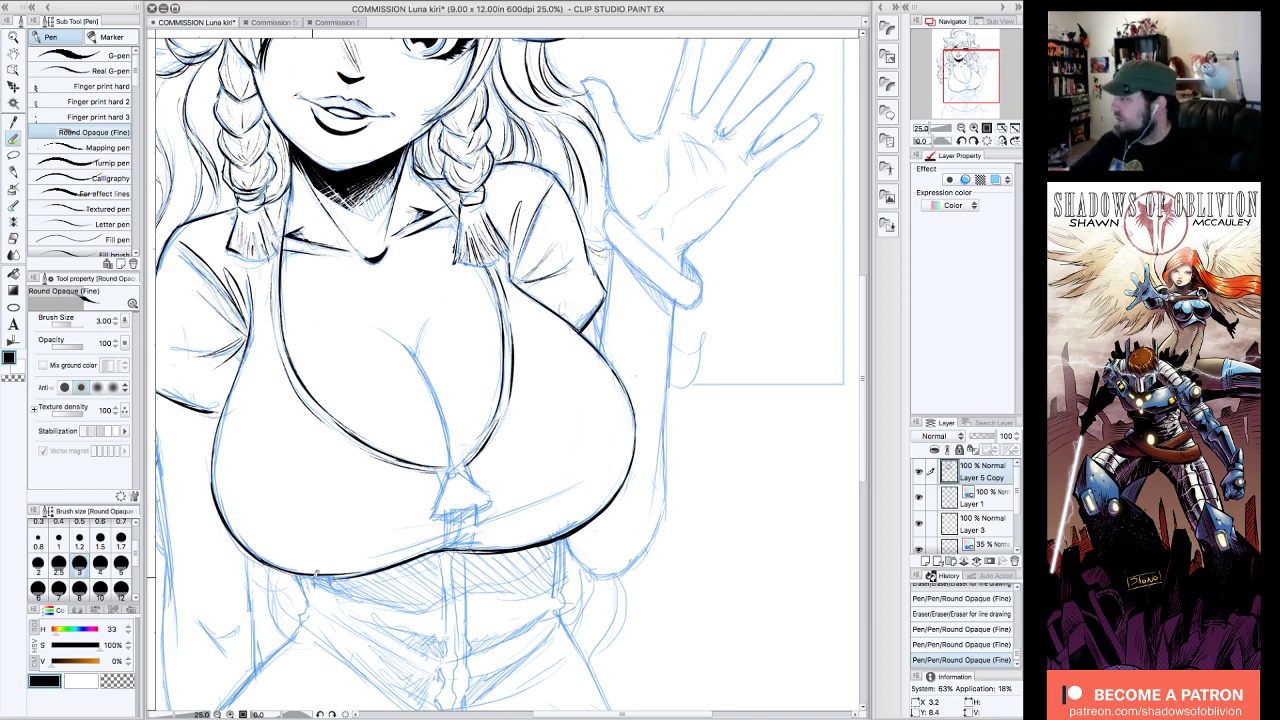
- Hide the Layer 1 sketch and retouch the fine lines along the bridge of the nose
click(961, 128)
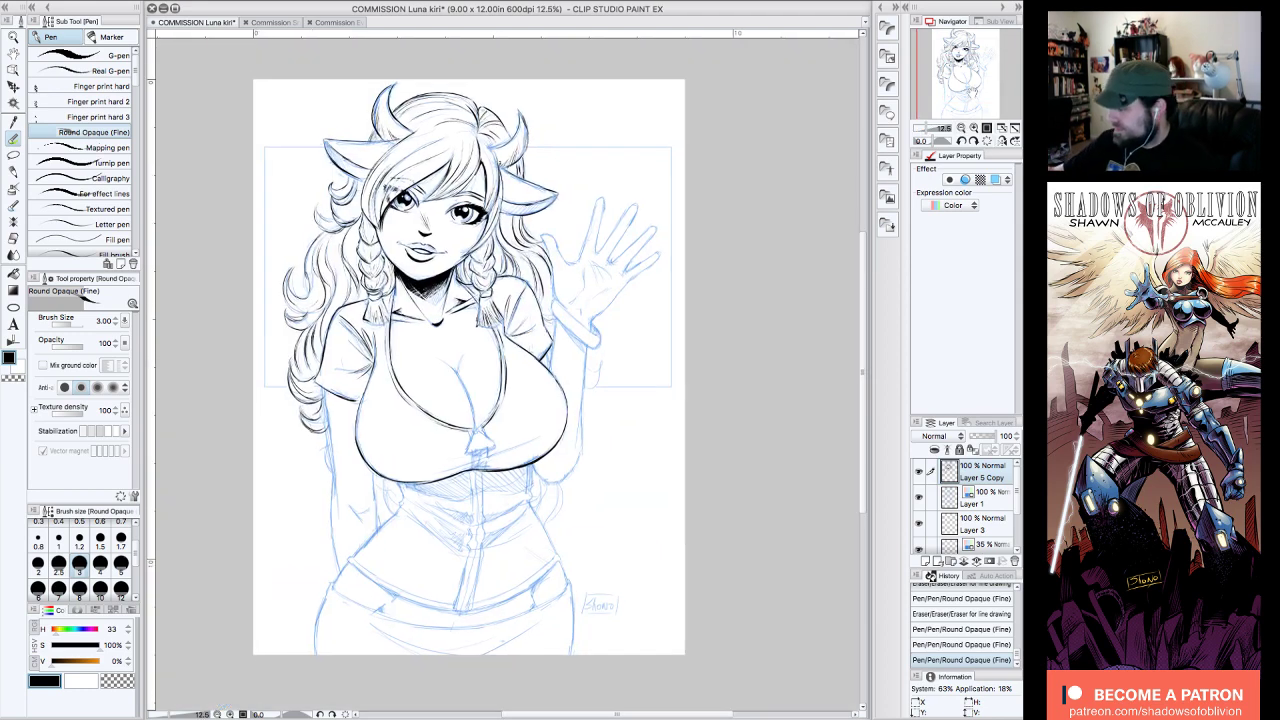
click(919, 497)
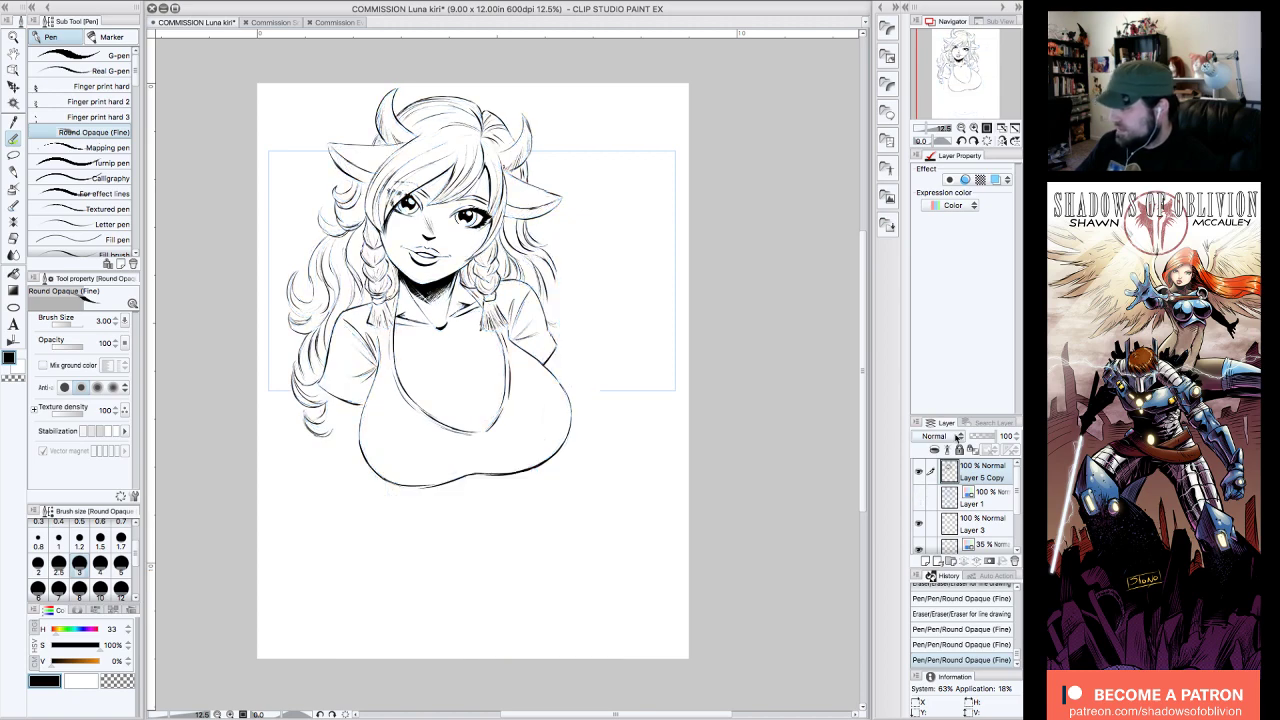
drag(975, 95, 966, 64)
click(974, 128)
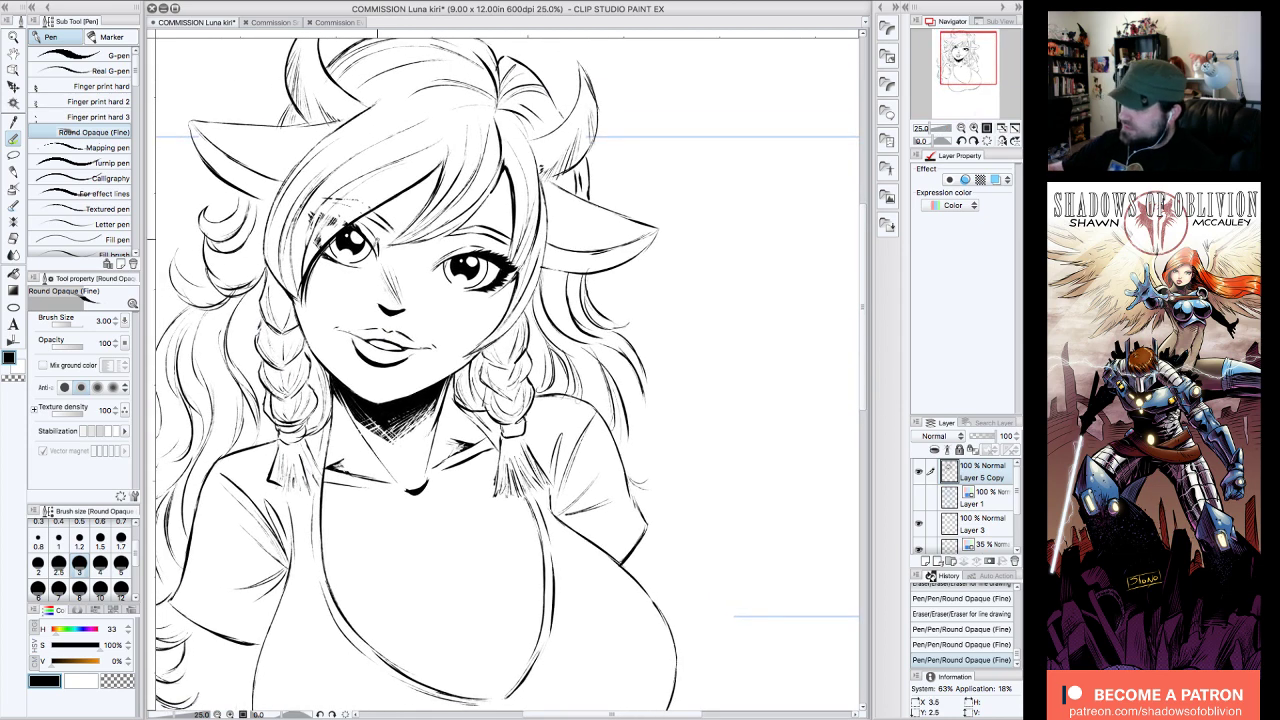
drag(382, 278, 393, 302)
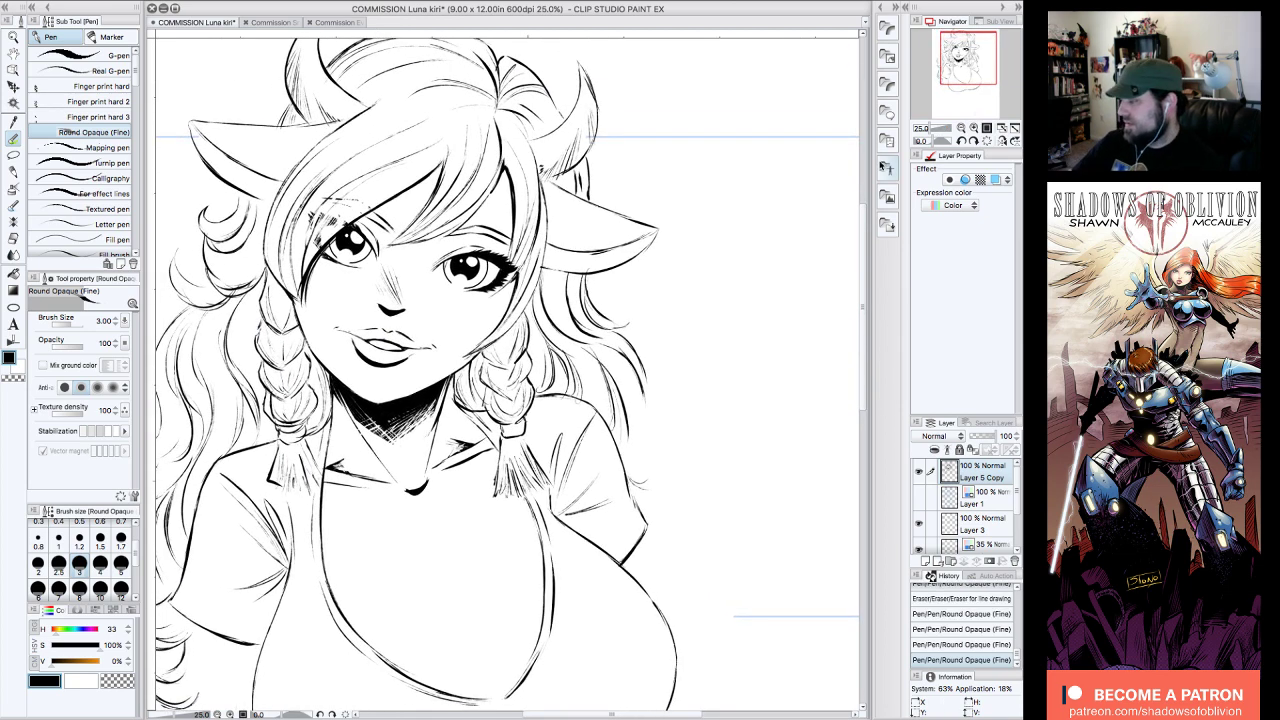
drag(380, 266, 386, 274)
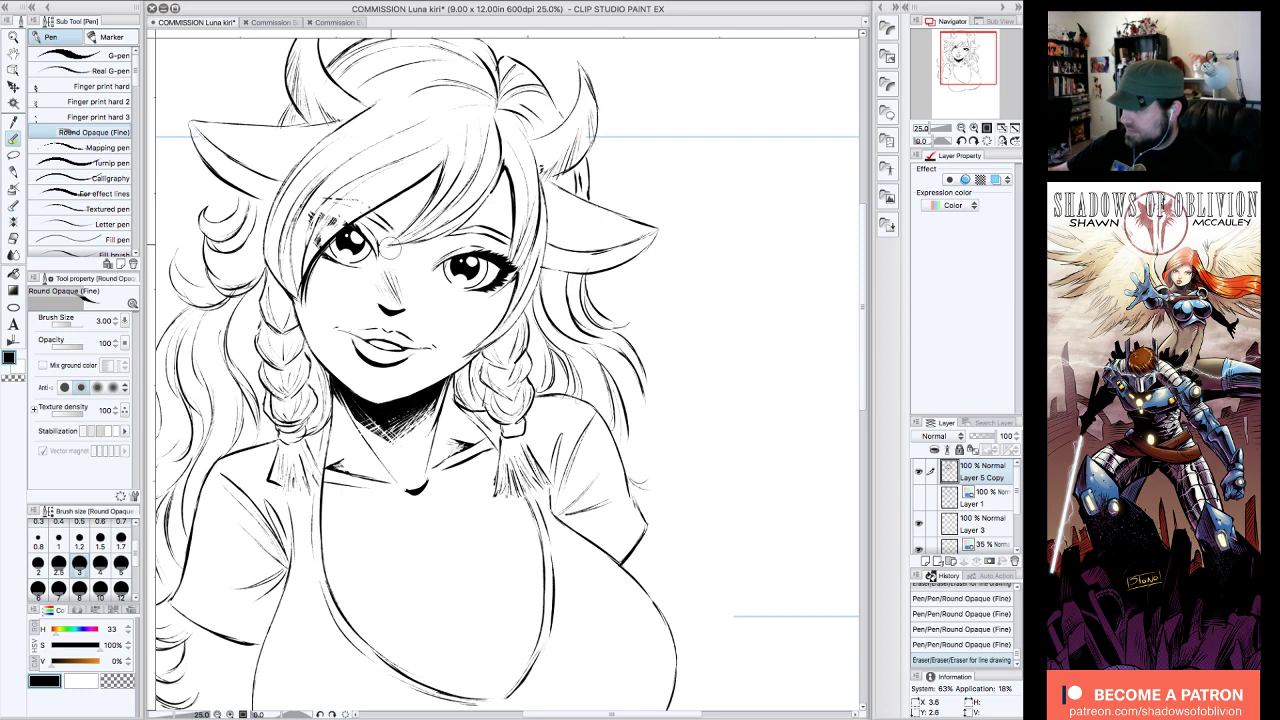
- Show the Layer 1 sketch again and ink the two cleavage lines inside the neckline
click(961, 128)
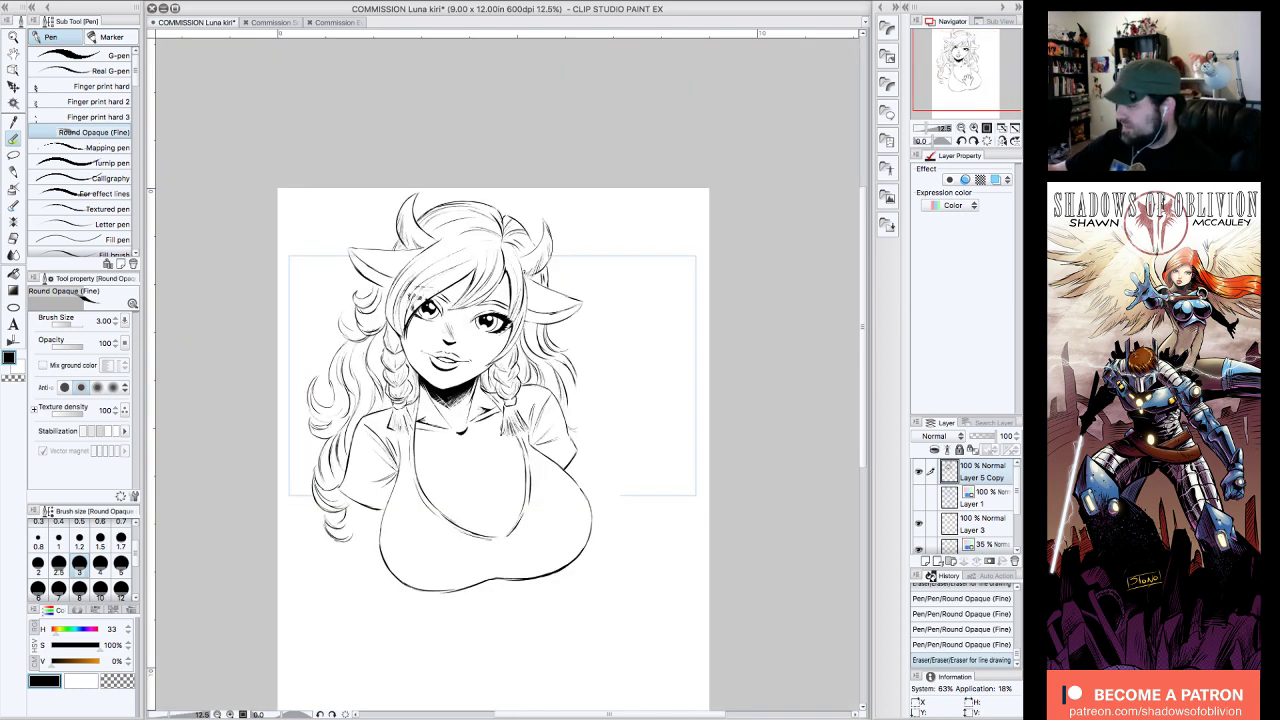
drag(969, 81, 969, 88)
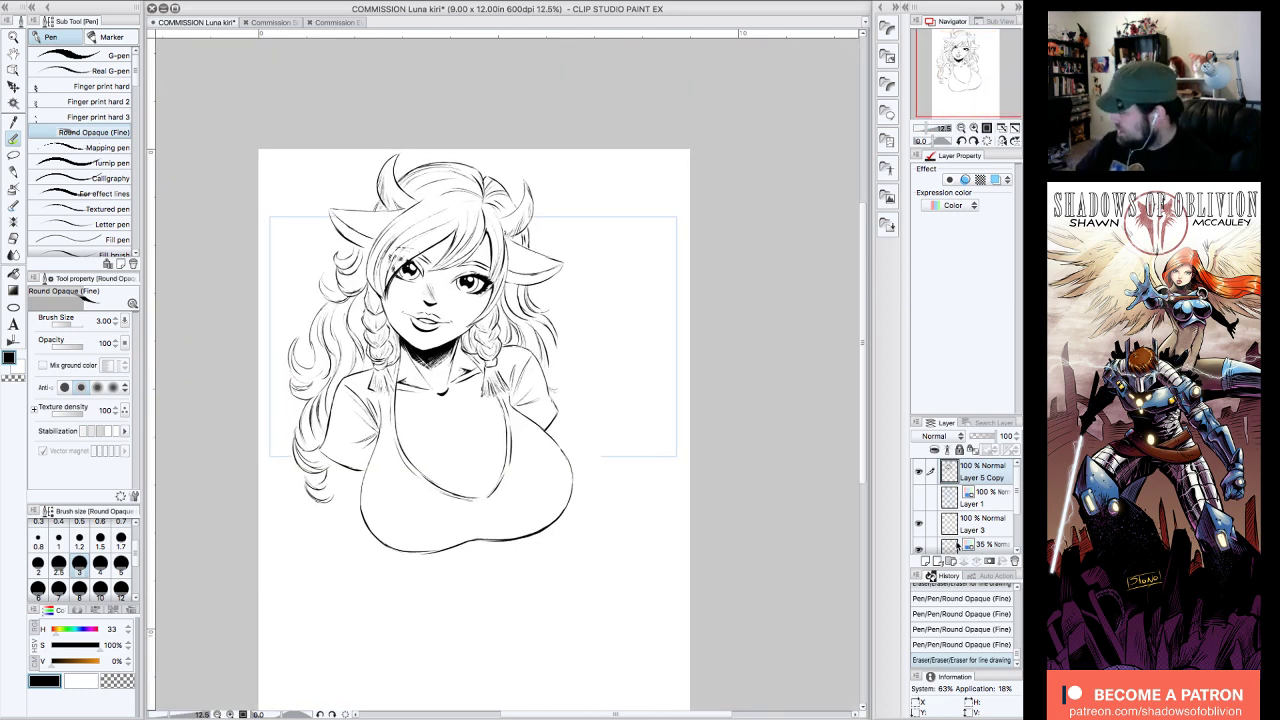
click(919, 497)
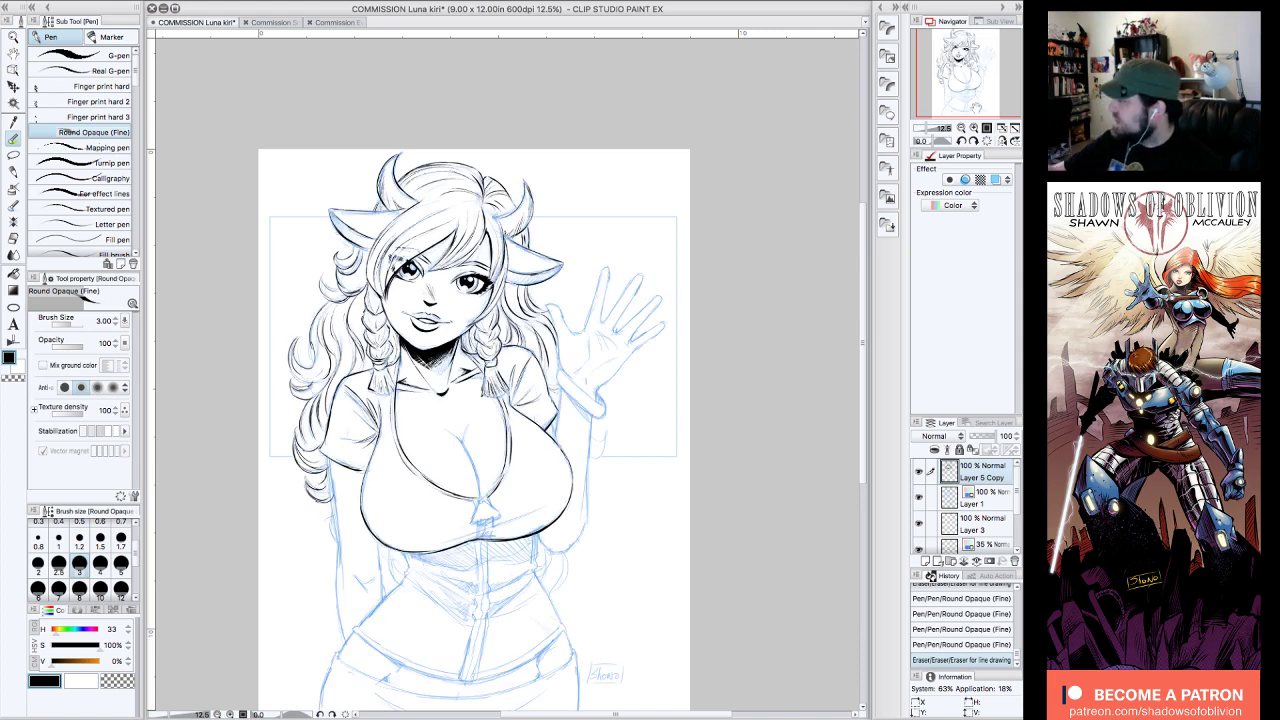
click(974, 128)
drag(967, 62, 971, 73)
drag(349, 354, 404, 406)
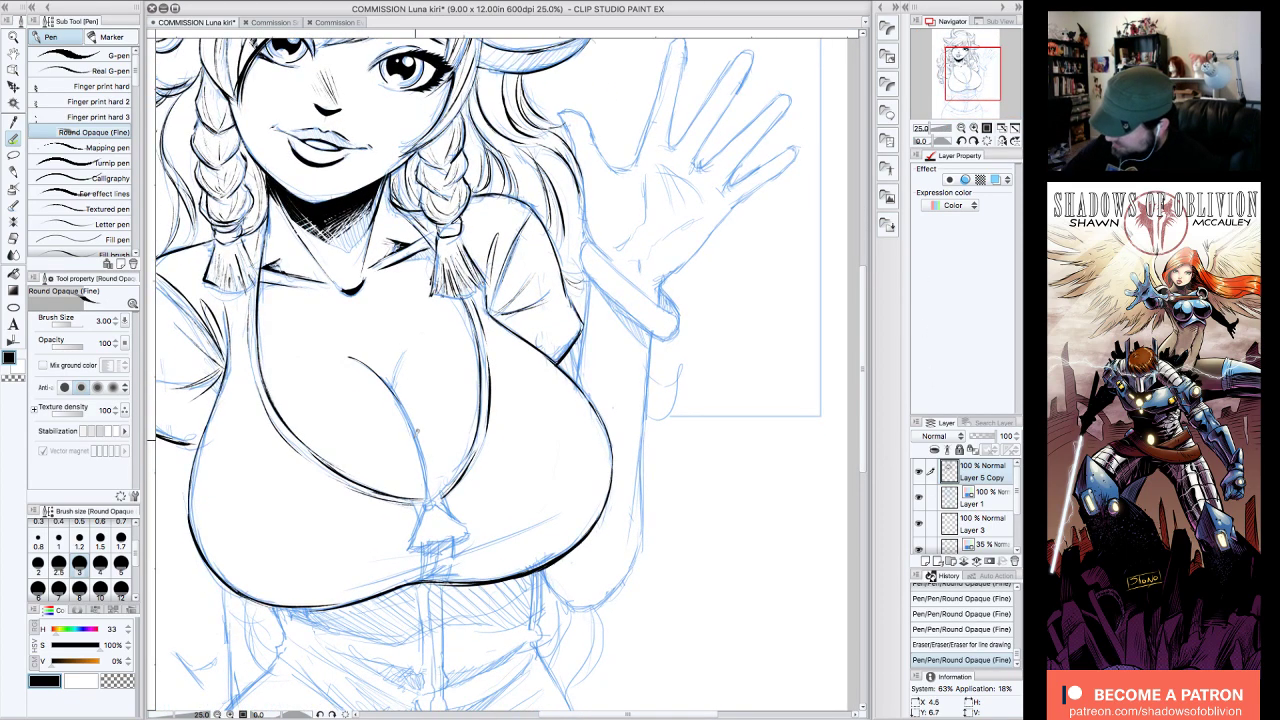
drag(360, 358, 405, 424)
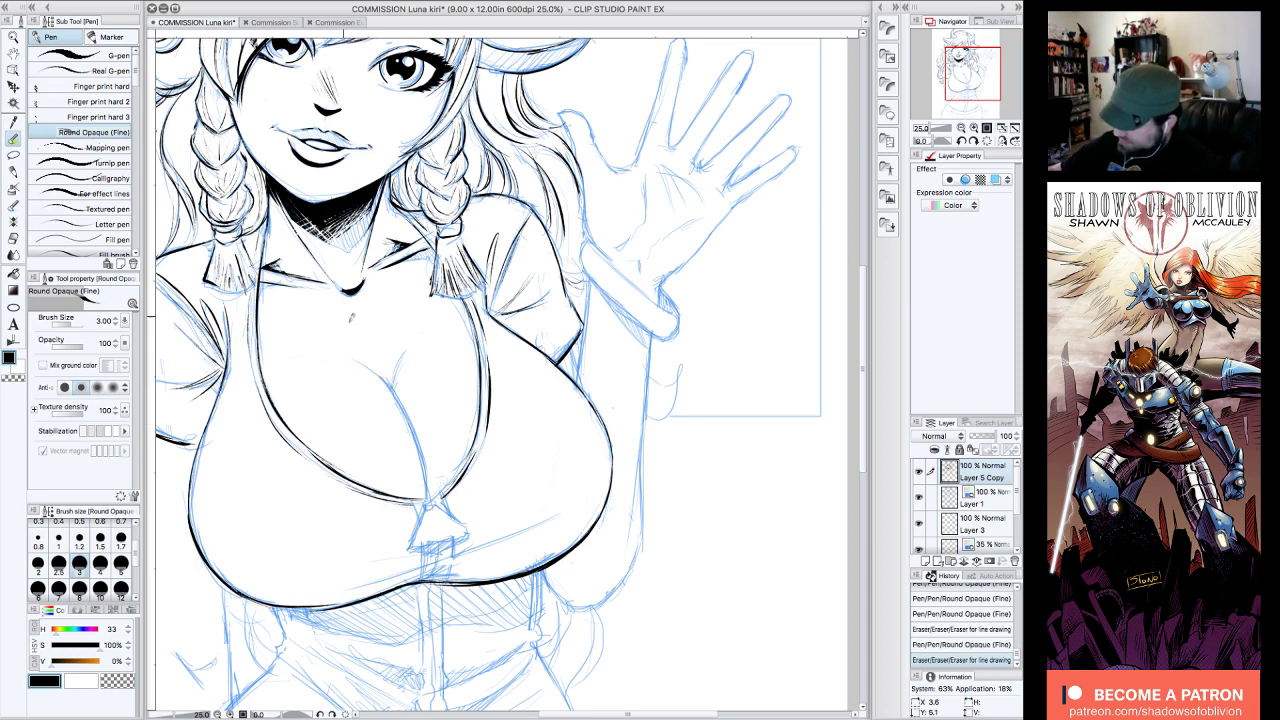
mouse_move(354, 360)
mouse_down()
mouse_move(380, 376)
mouse_move(423, 489)
mouse_up()
drag(394, 338, 405, 375)
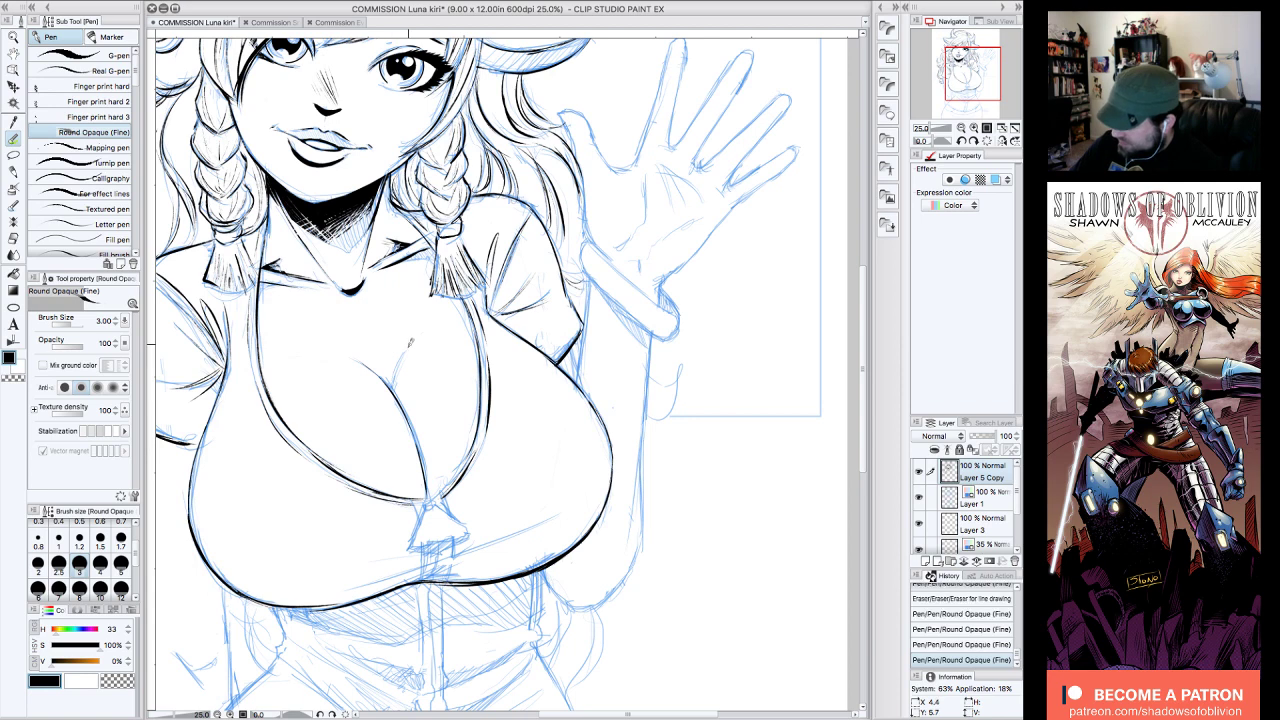
- Hide the Layer 1 sketch and check the inked chest lines against the whole figure and close up
click(918, 497)
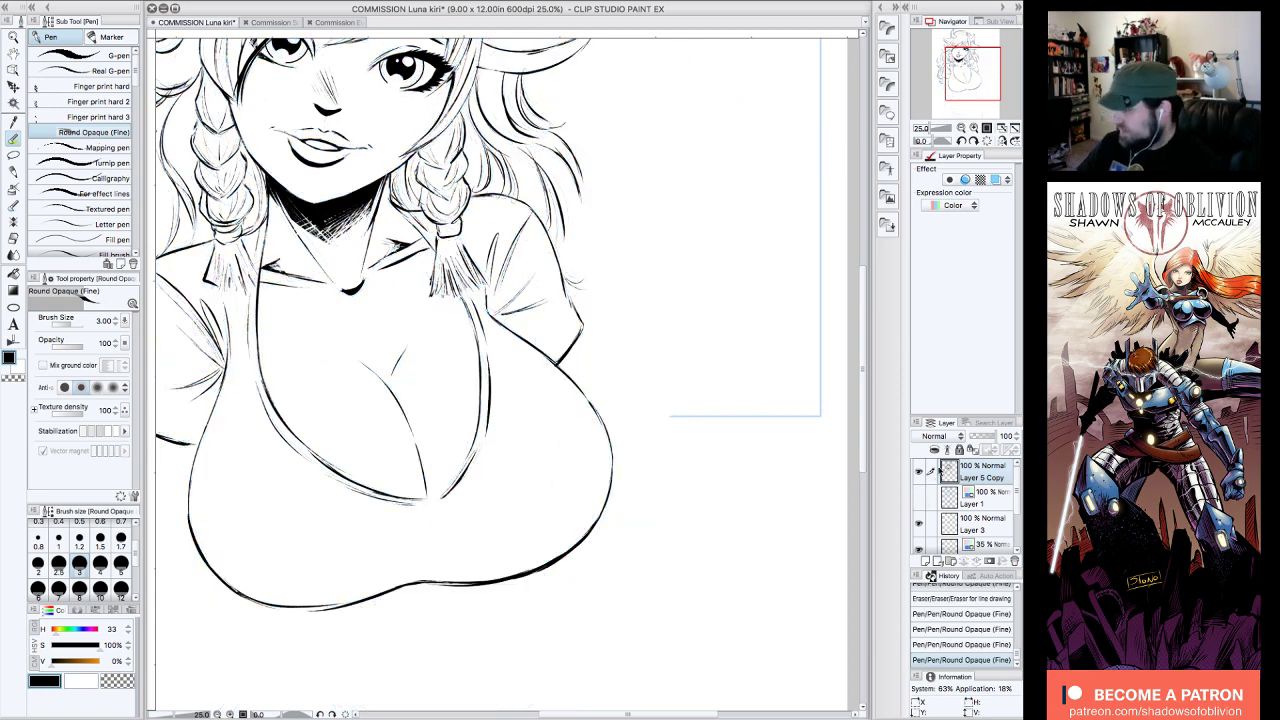
click(961, 128)
drag(980, 86, 991, 95)
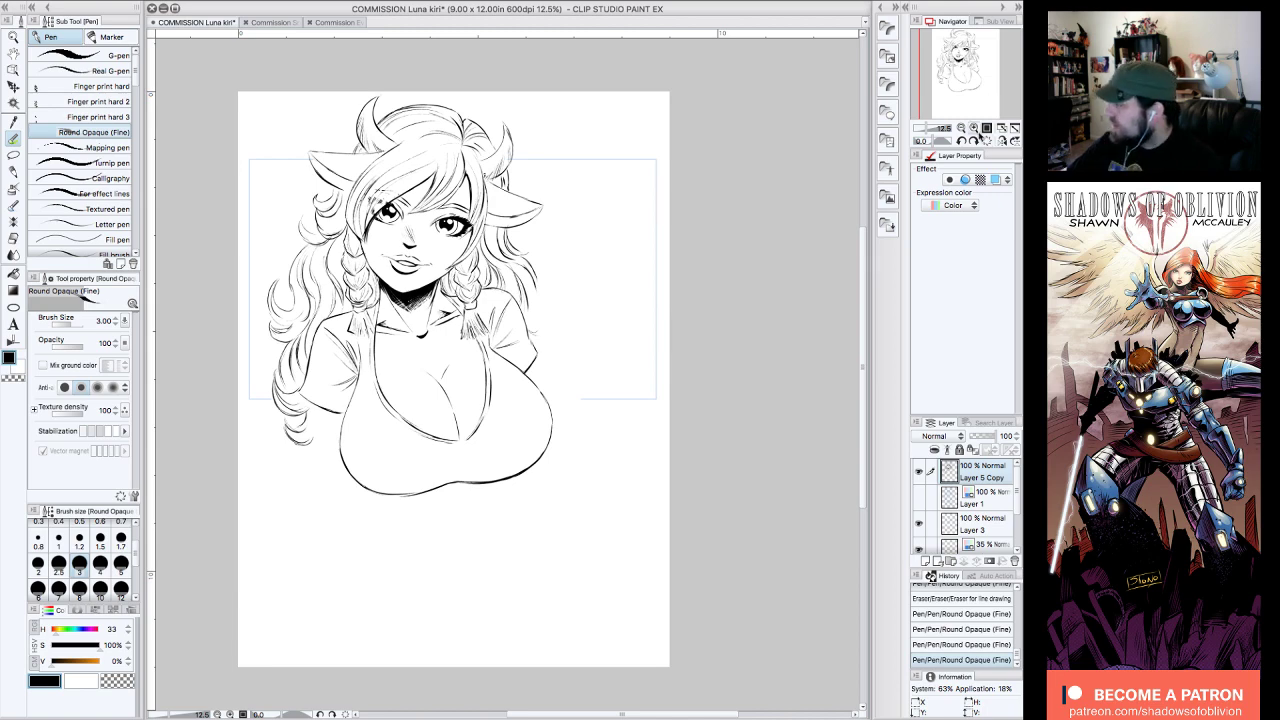
click(974, 128)
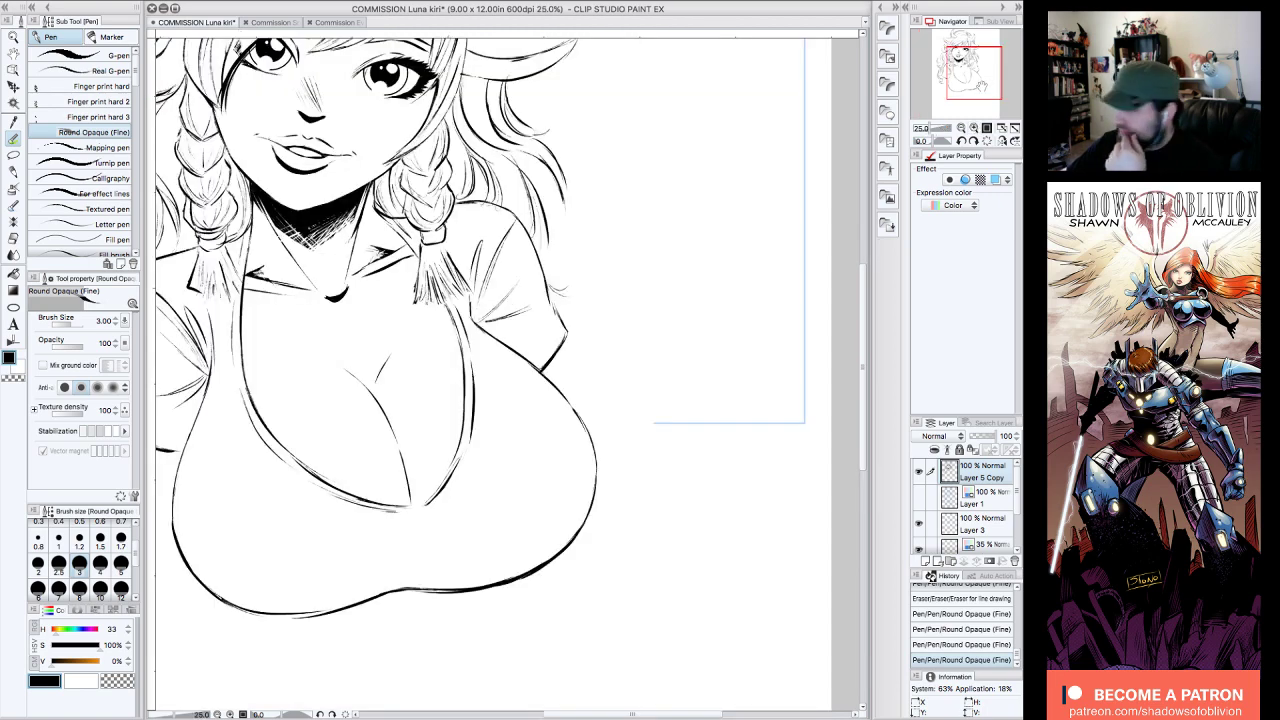
drag(985, 75, 978, 73)
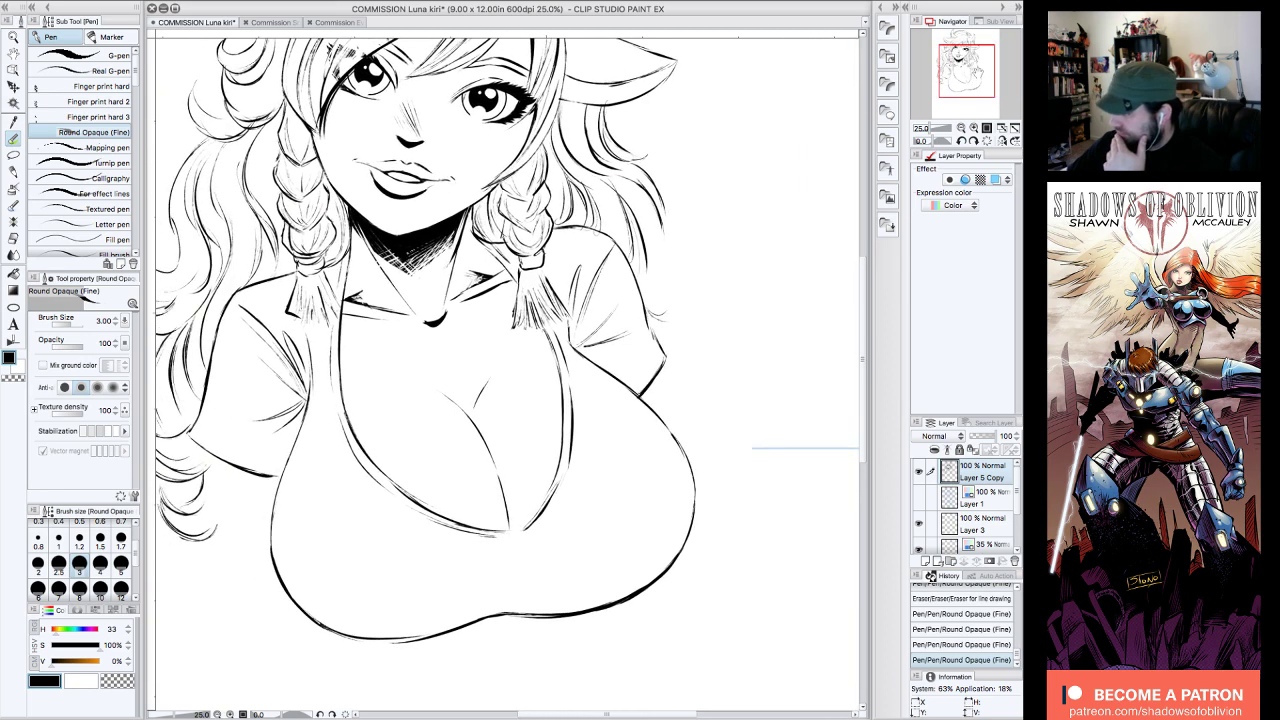
- Show the Layer 1 sketch and ink the triangular shirt knot and the band beneath it at the neckline's lowest point
click(918, 497)
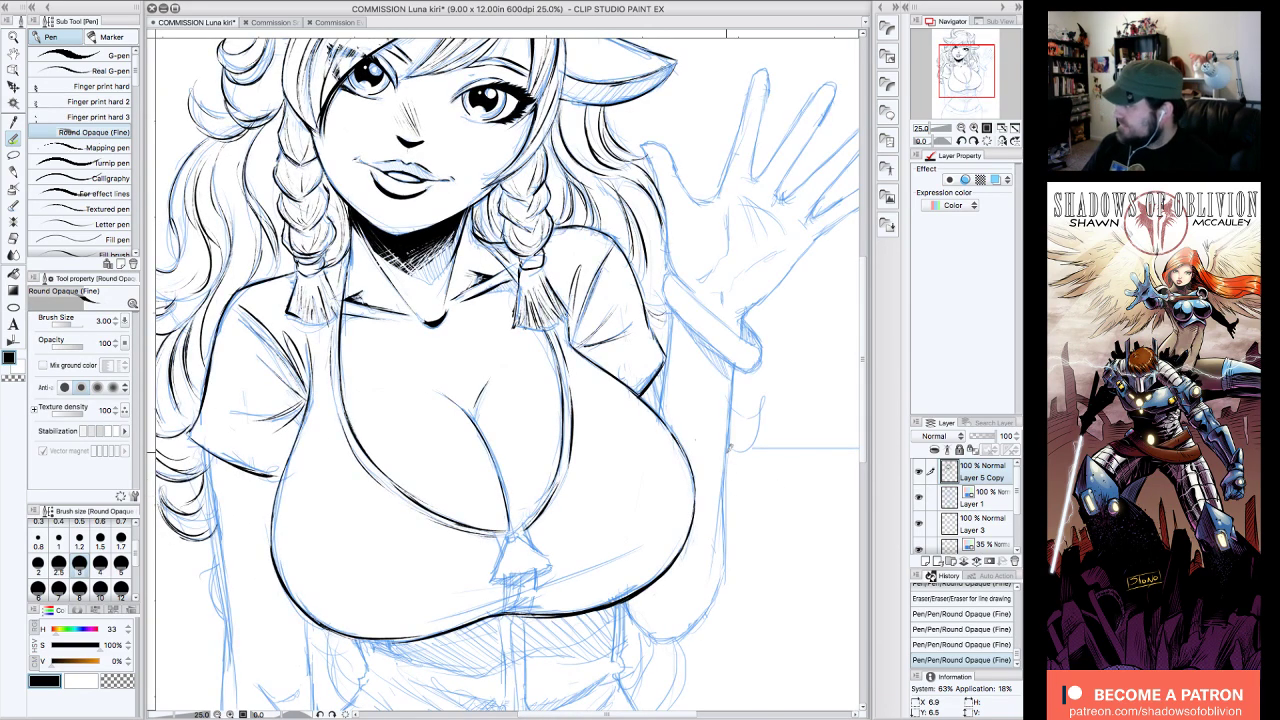
drag(516, 526, 494, 572)
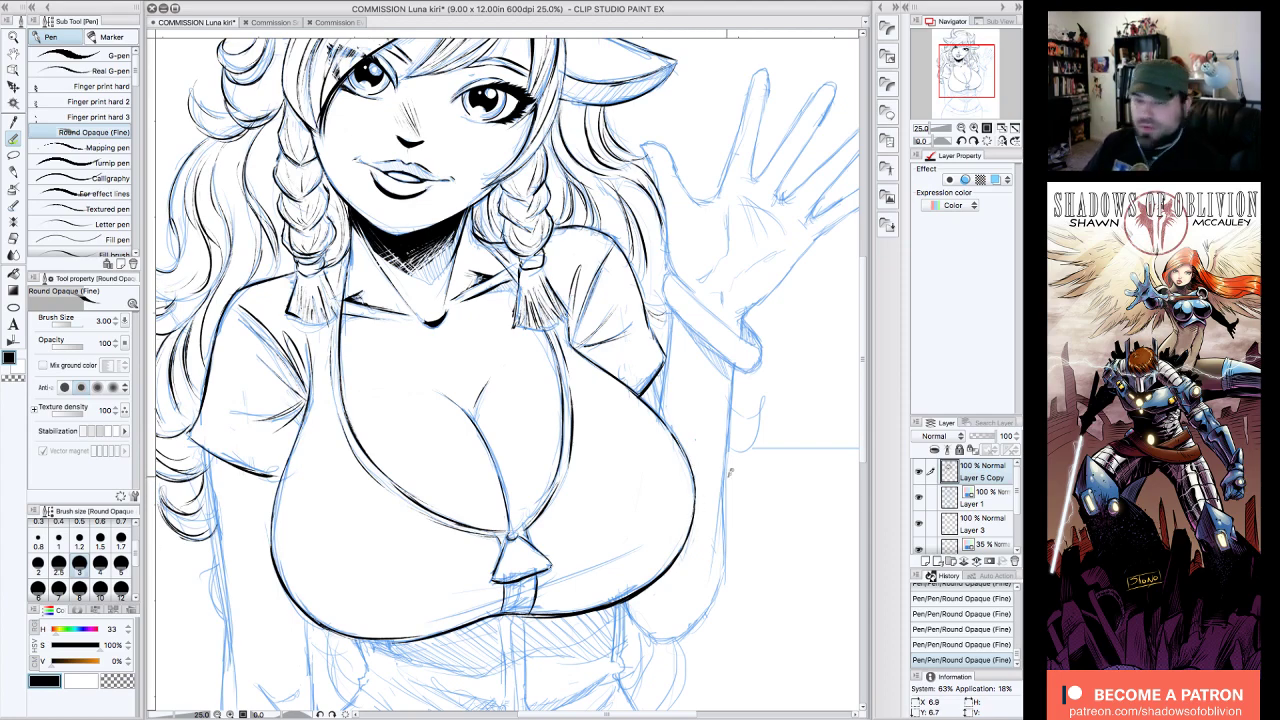
- Ink the shirt folds running out from below the knot along the chest's underside, with the canvas rotated to -60 degrees
scroll(508, 375, right, 1)
scroll(508, 375, down, 3)
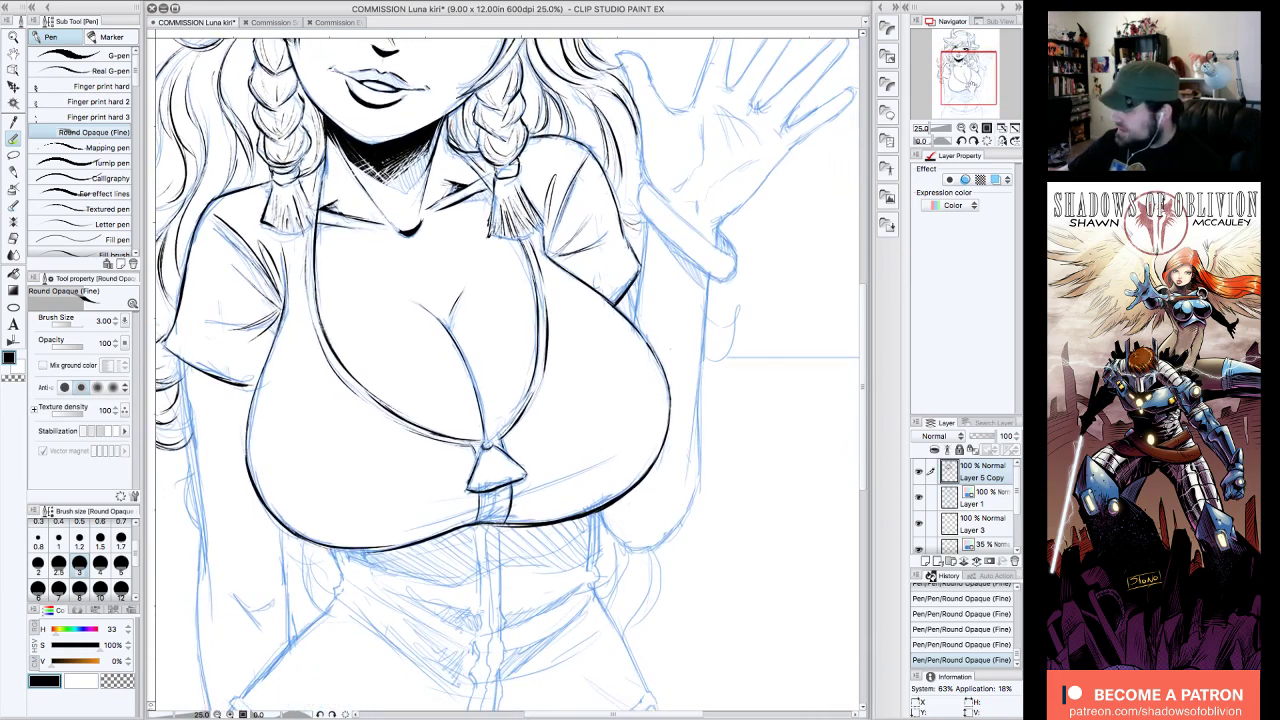
click(970, 76)
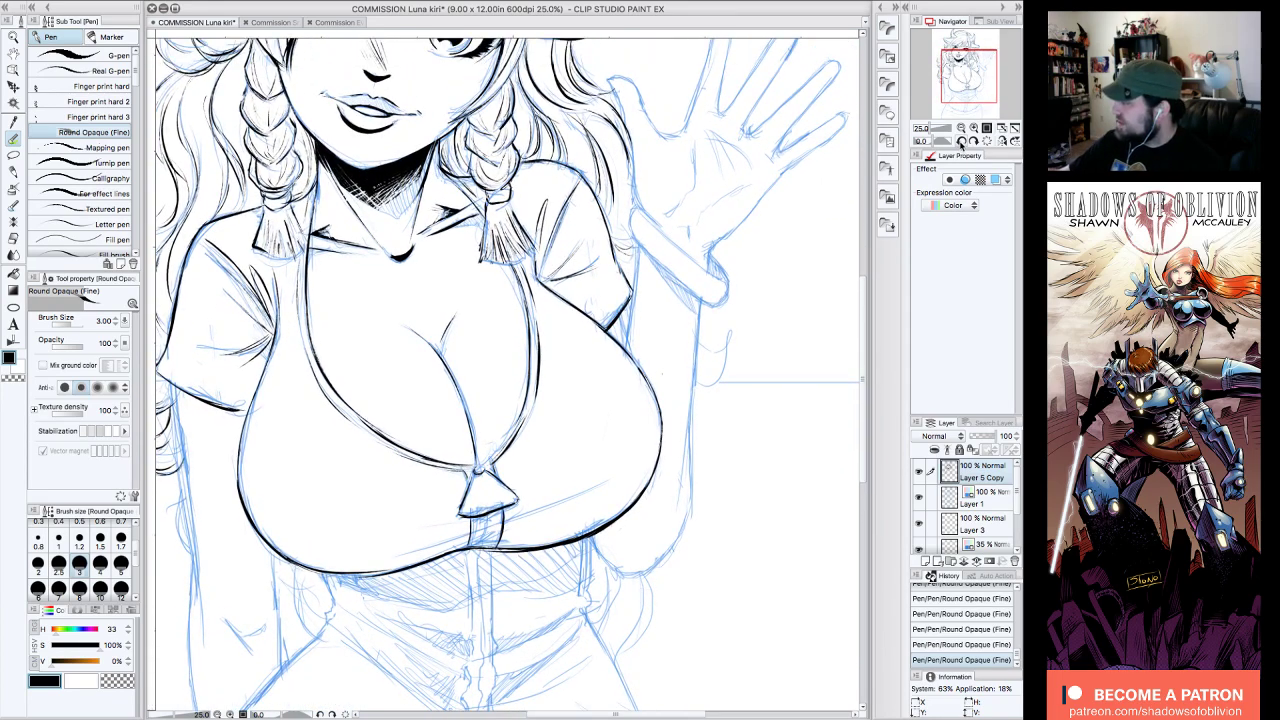
click(961, 141)
click(961, 141)
click(961, 141)
click(961, 141)
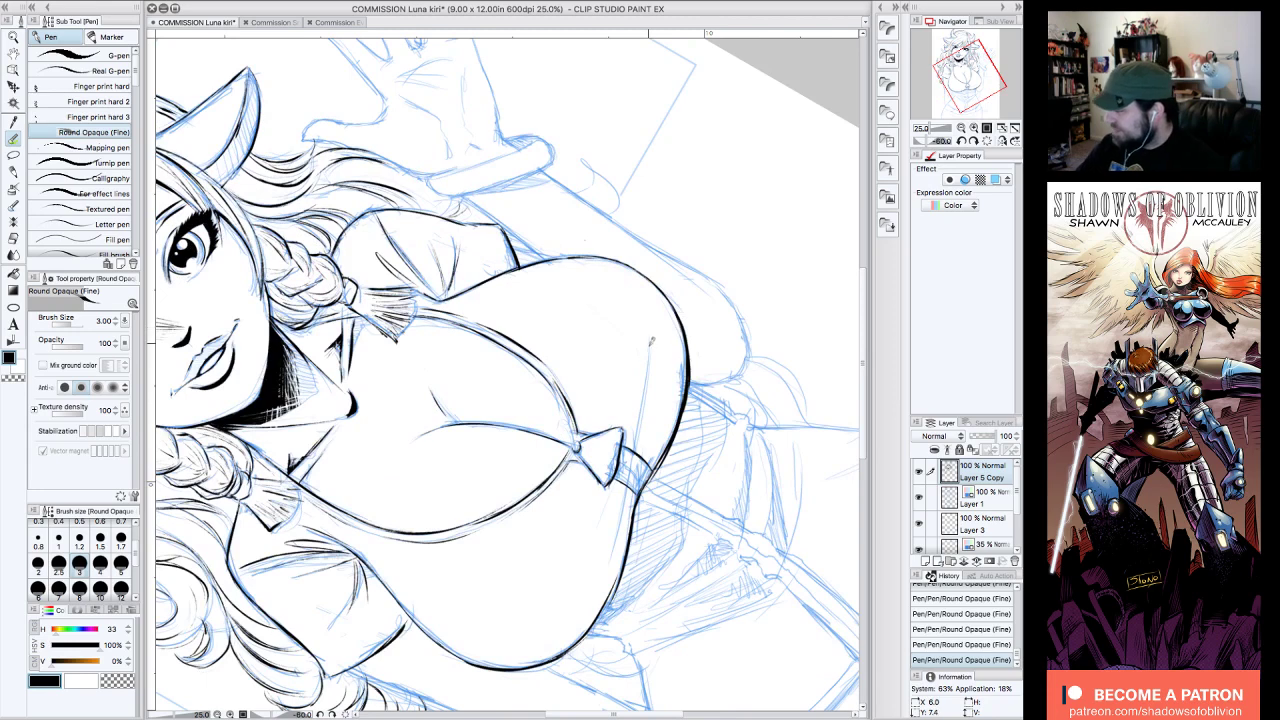
drag(651, 346, 617, 540)
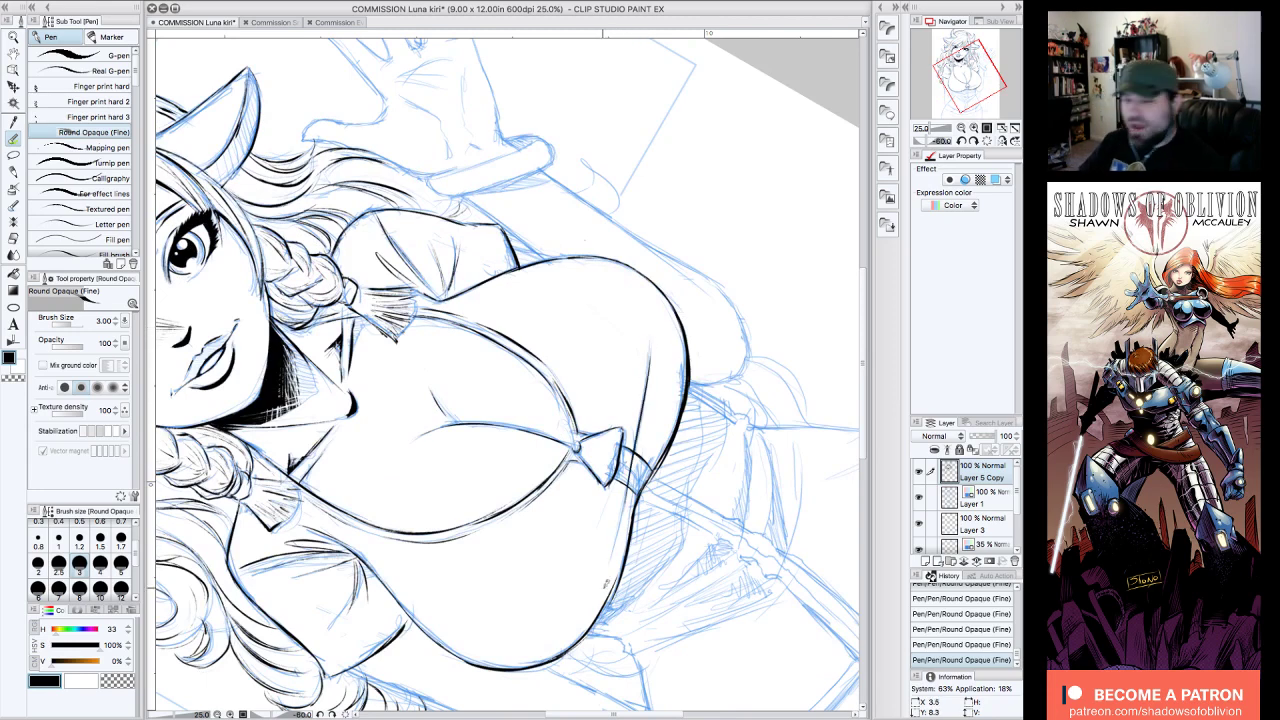
drag(969, 62, 967, 68)
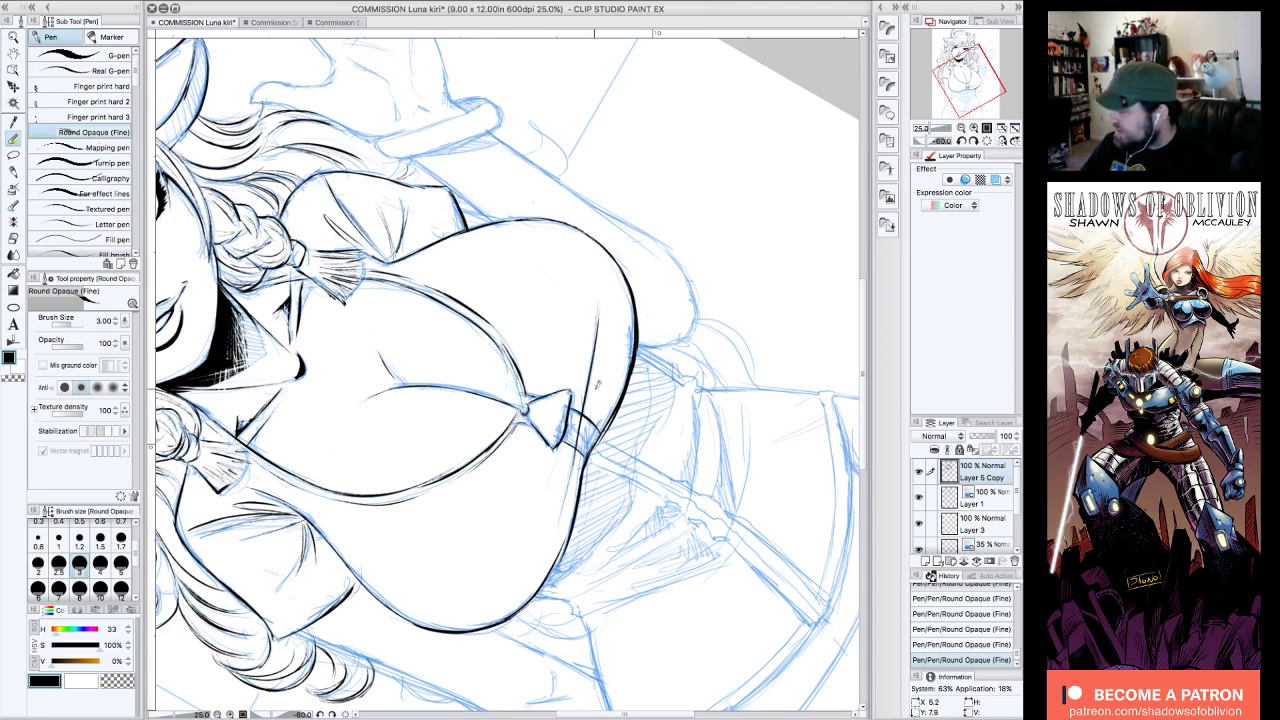
drag(598, 392, 563, 540)
drag(578, 462, 560, 550)
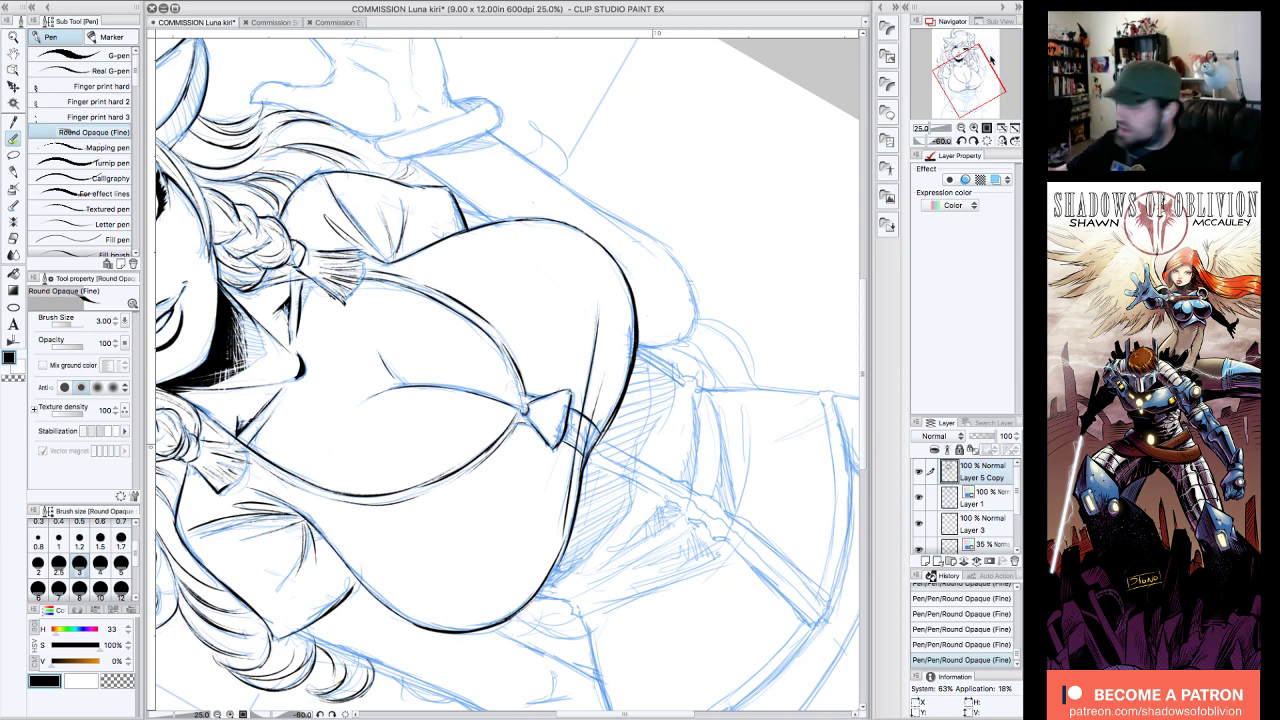
- Reset the canvas rotation and ink both sides of the waist from under the chest down to the hips
drag(969, 80, 971, 90)
click(987, 141)
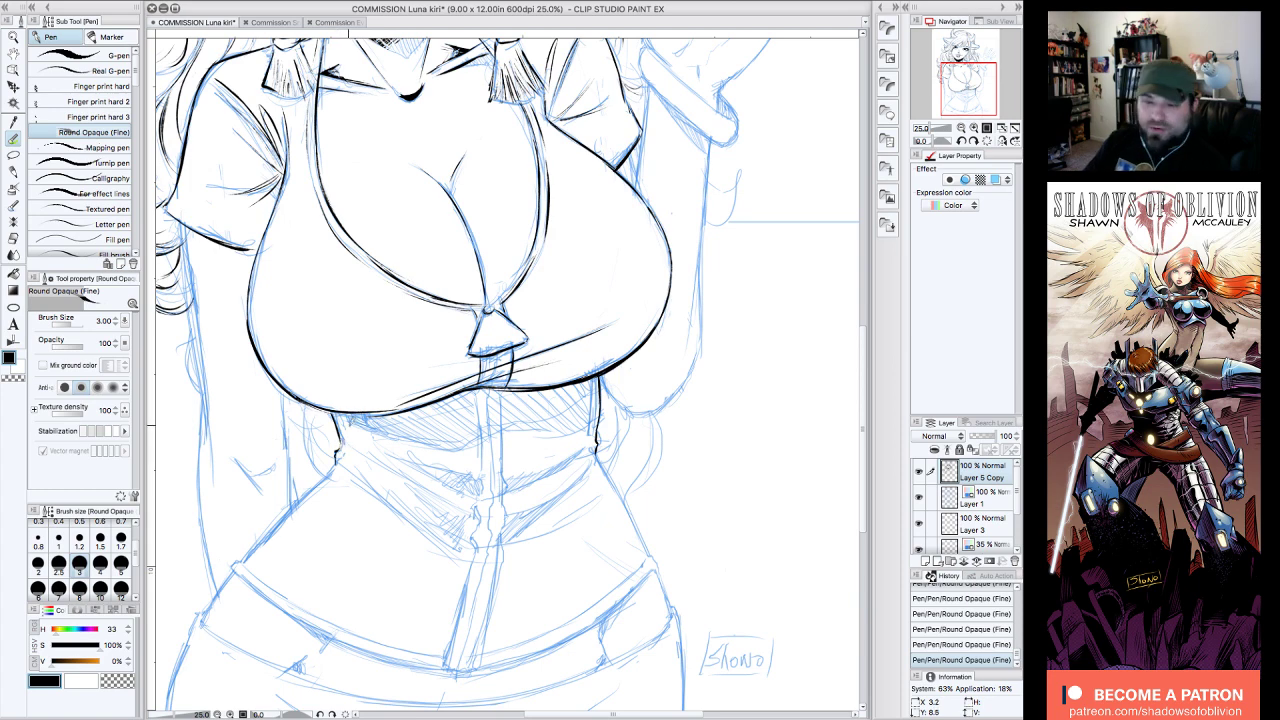
mouse_move(334, 442)
mouse_down()
mouse_move(382, 394)
mouse_move(378, 422)
mouse_move(295, 500)
mouse_up()
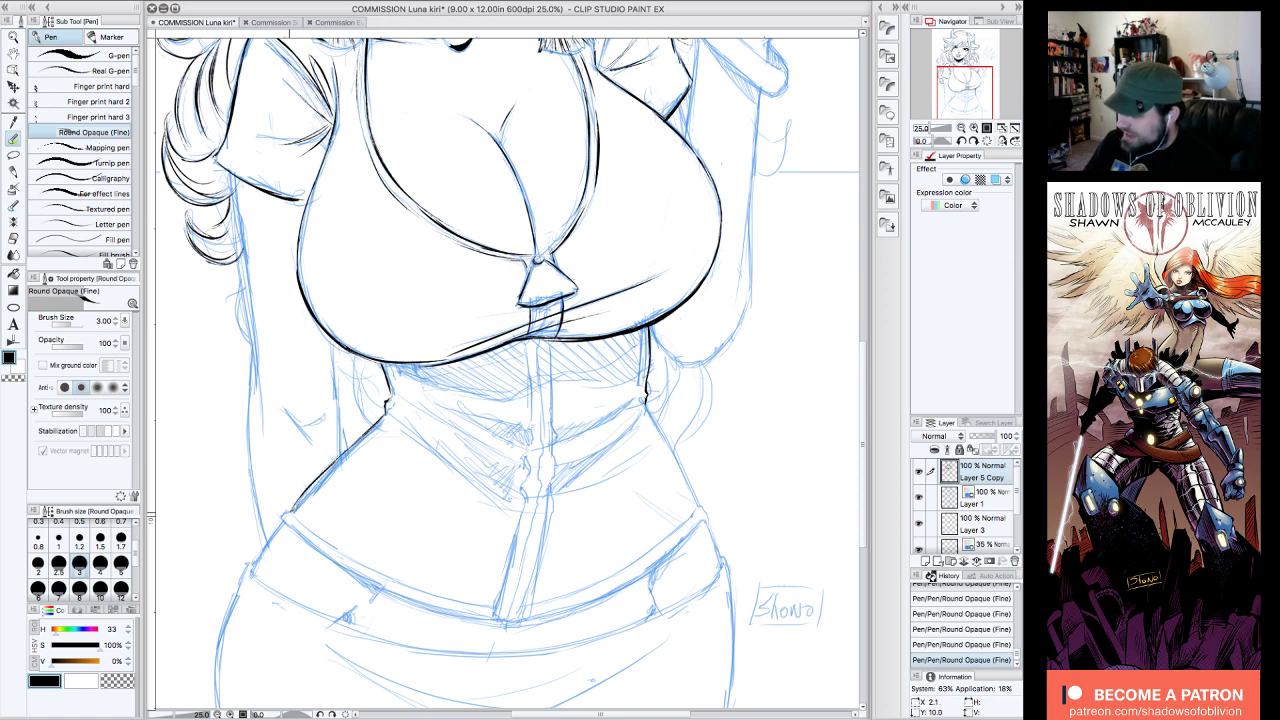
drag(650, 396, 702, 503)
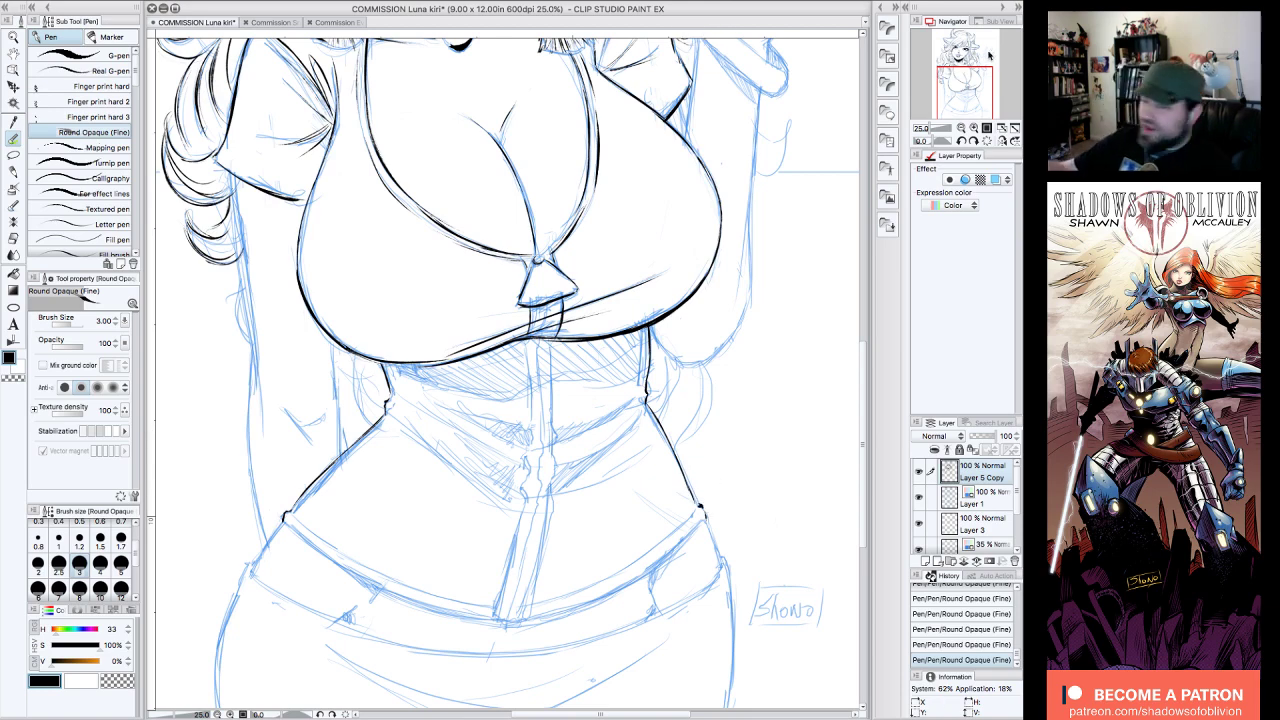
- Ink the curved upper edge of the waistband from the left hip inward, with the canvas rotated to 75 degrees
drag(968, 82, 970, 87)
click(985, 145)
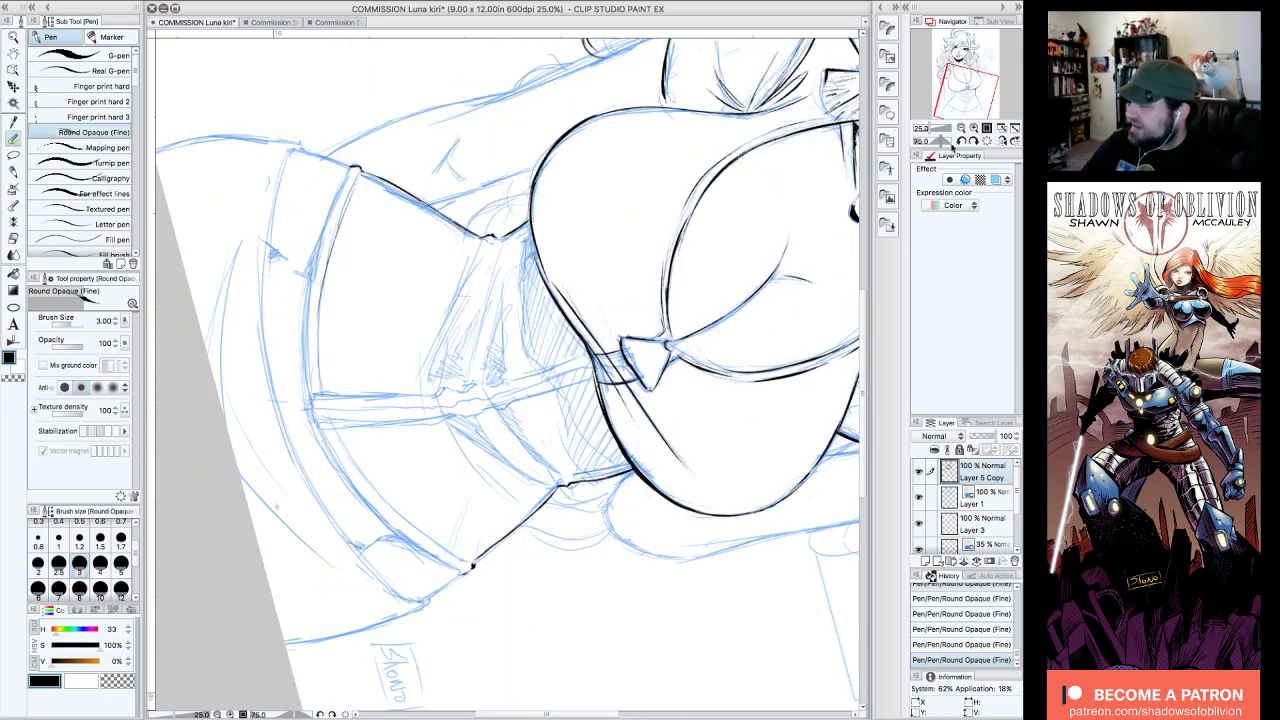
drag(966, 92, 961, 83)
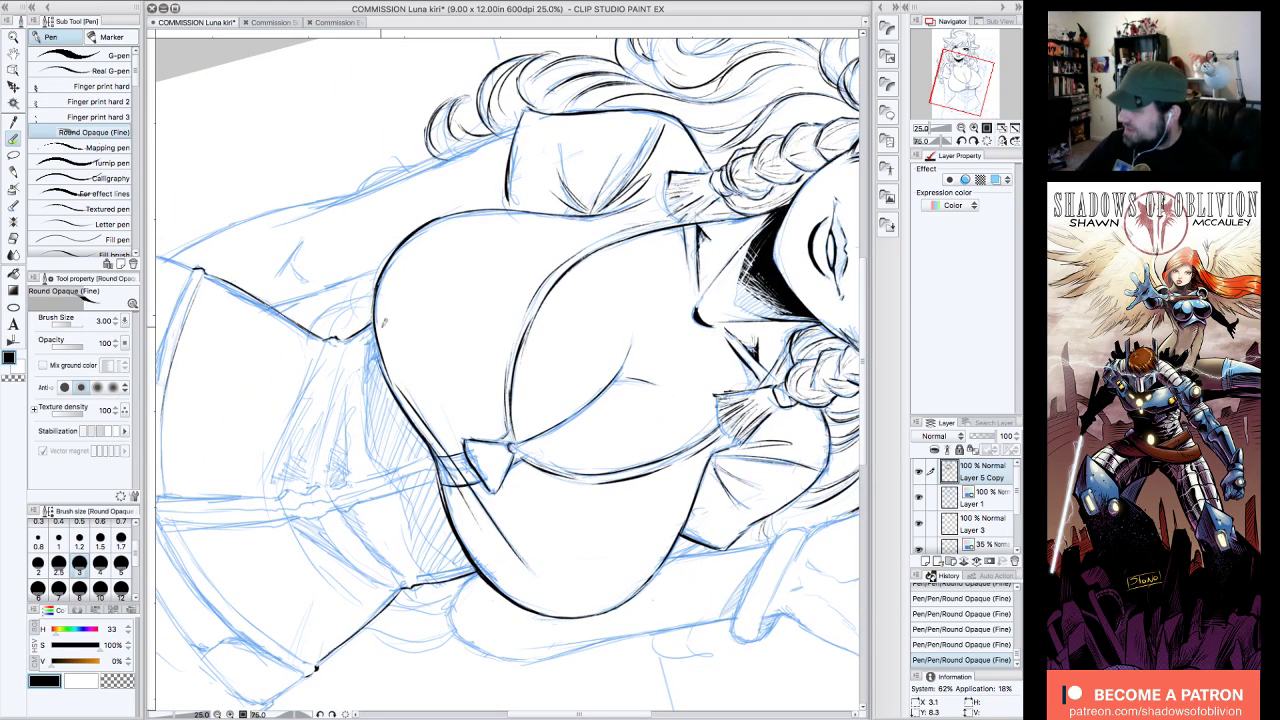
- Reset the canvas rotation and ink both edges of the centre strip running down the belly to the waistband
click(987, 142)
drag(962, 82, 969, 85)
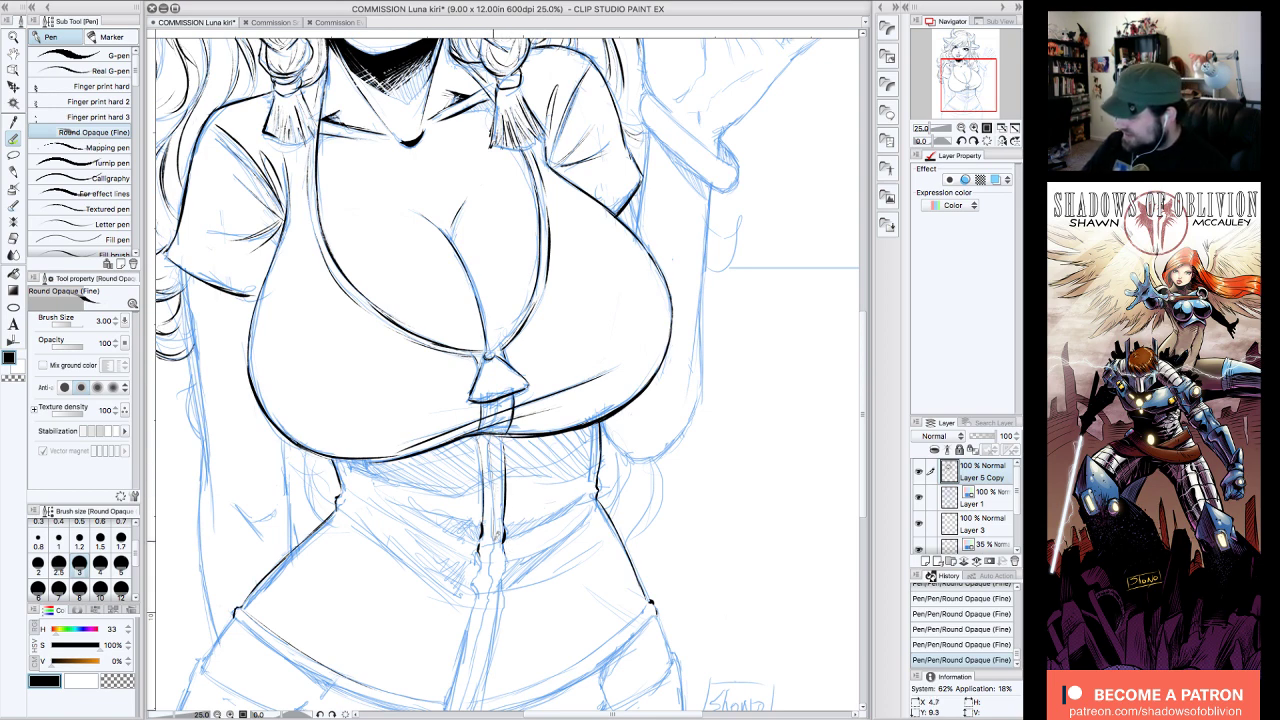
drag(960, 82, 973, 91)
drag(405, 422, 372, 572)
drag(429, 409, 396, 576)
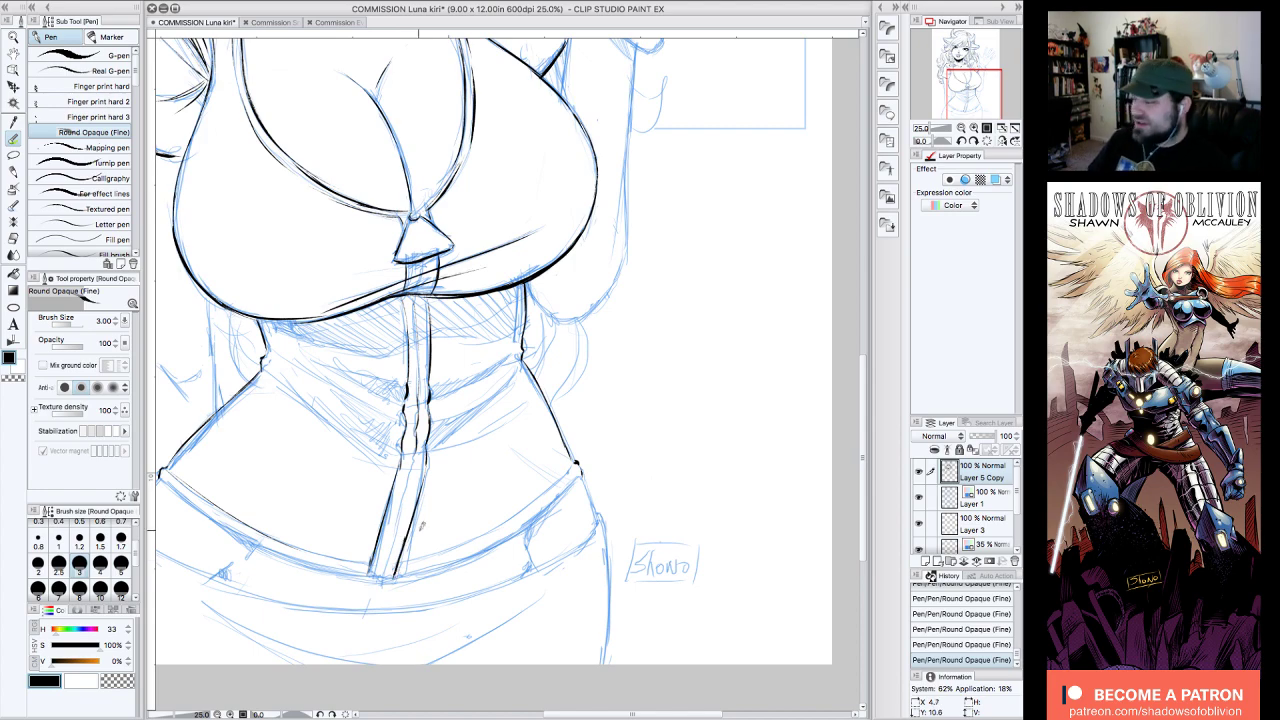
- Rotate the canvas to 60 degrees and ink the curved shadow edge under the chest on both sides of the centre strip
click(974, 141)
click(974, 141)
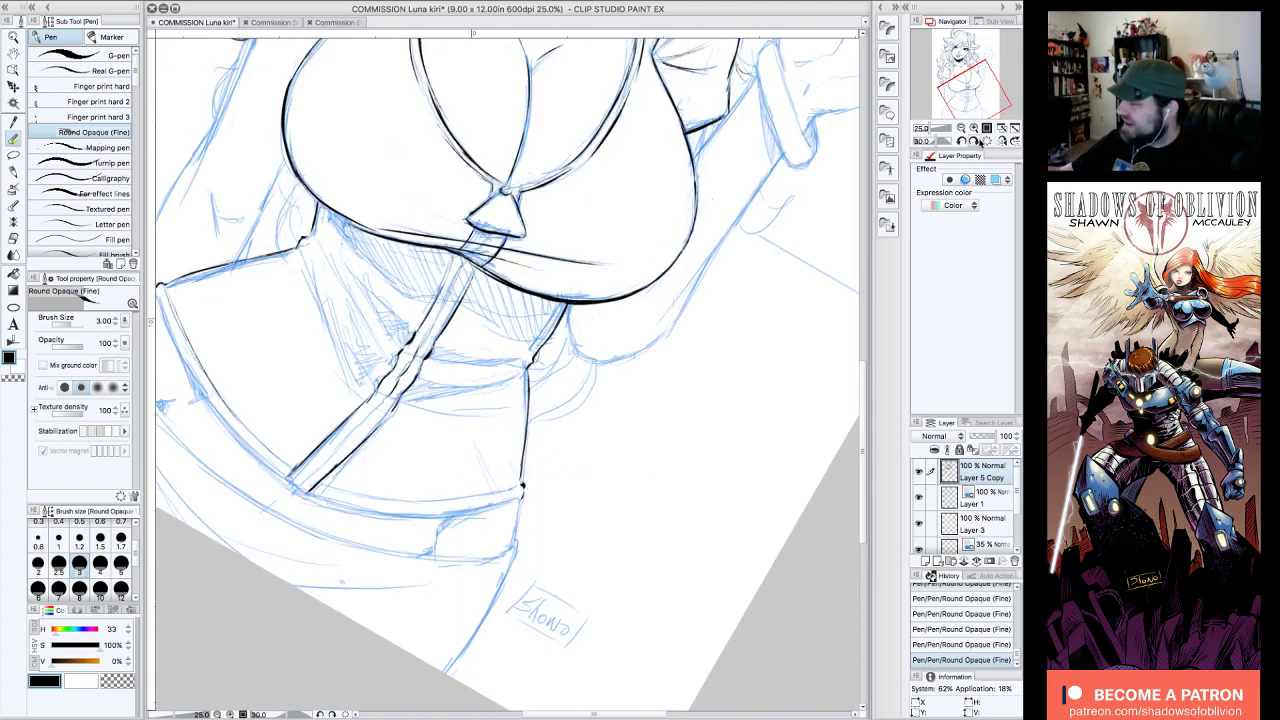
click(974, 141)
click(974, 141)
drag(969, 75, 980, 77)
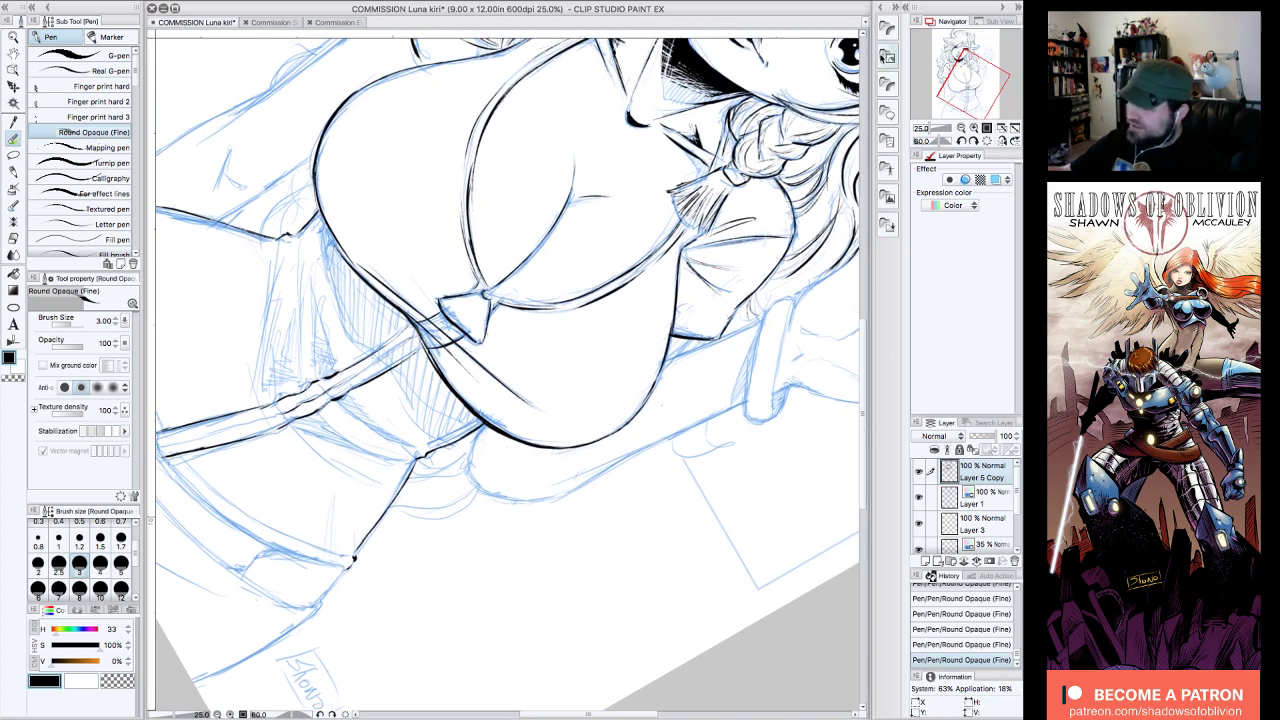
drag(320, 212, 351, 327)
mouse_move(329, 262)
mouse_down()
mouse_move(365, 342)
mouse_move(404, 367)
mouse_move(408, 407)
mouse_move(448, 440)
mouse_up()
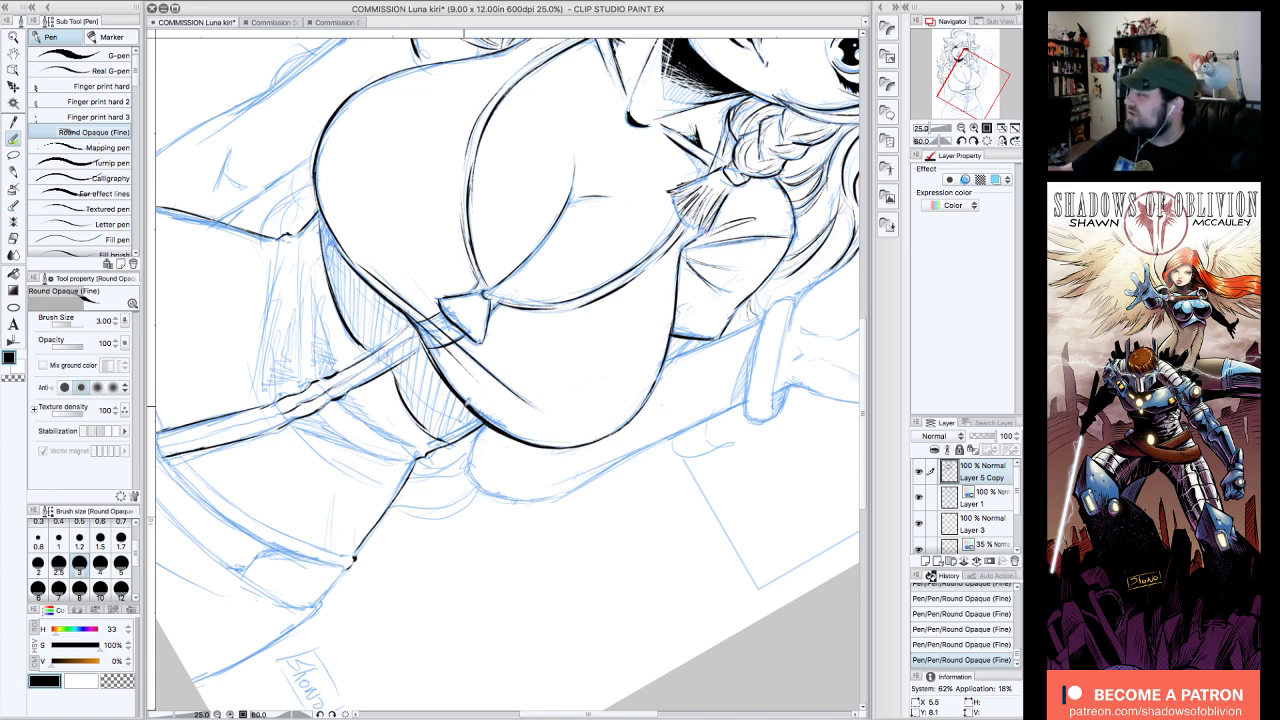
- Straighten the canvas, hide the Layer 1 sketch to review the whole inked figure, and save the file
click(986, 140)
click(975, 88)
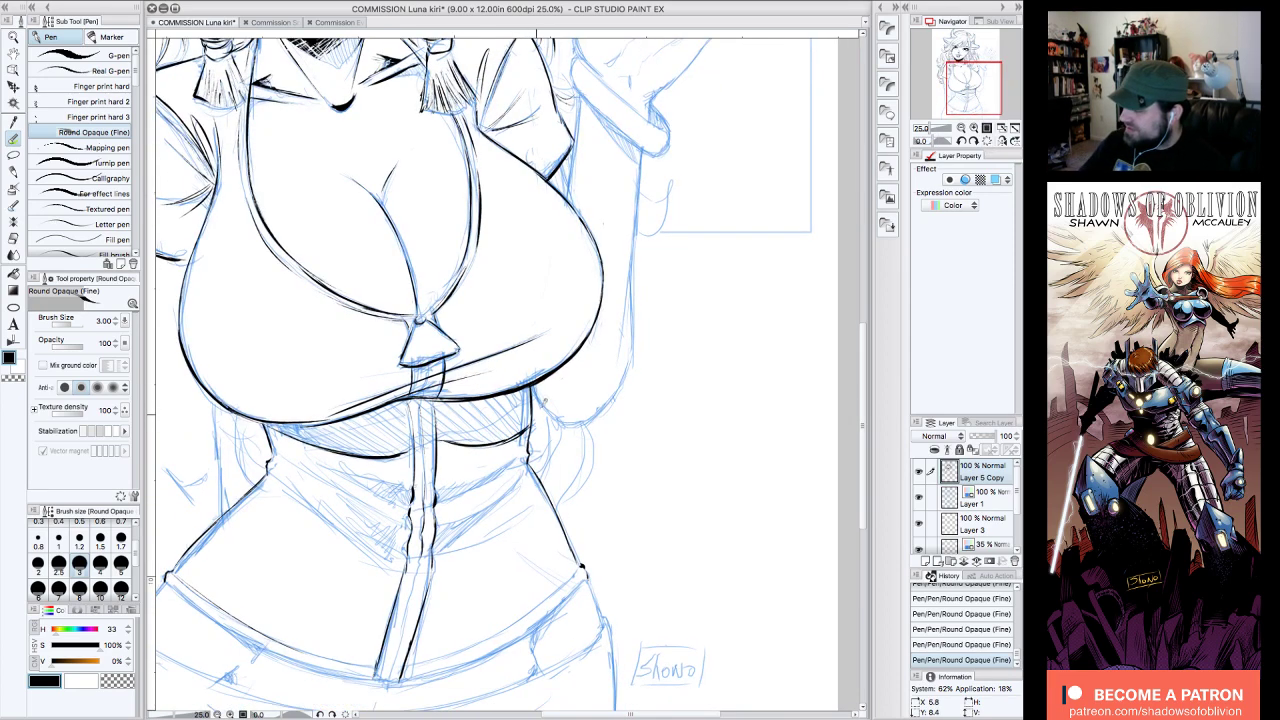
click(961, 128)
drag(988, 101, 982, 87)
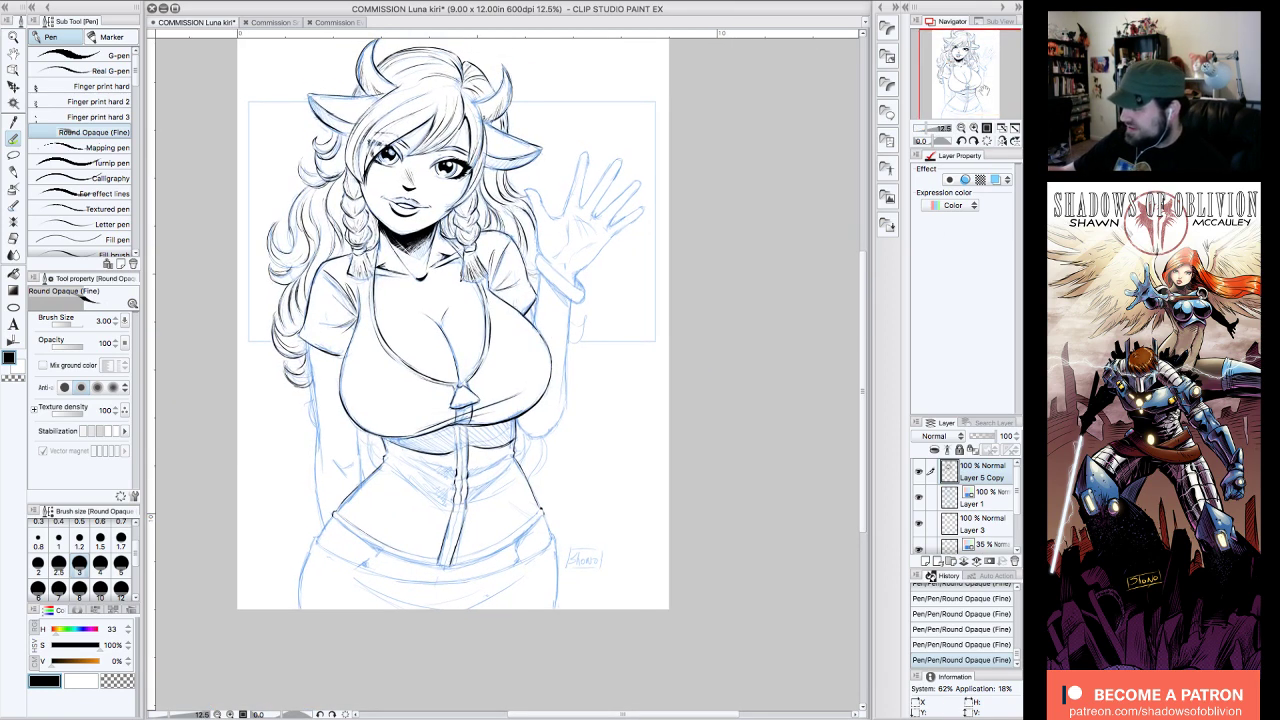
click(918, 499)
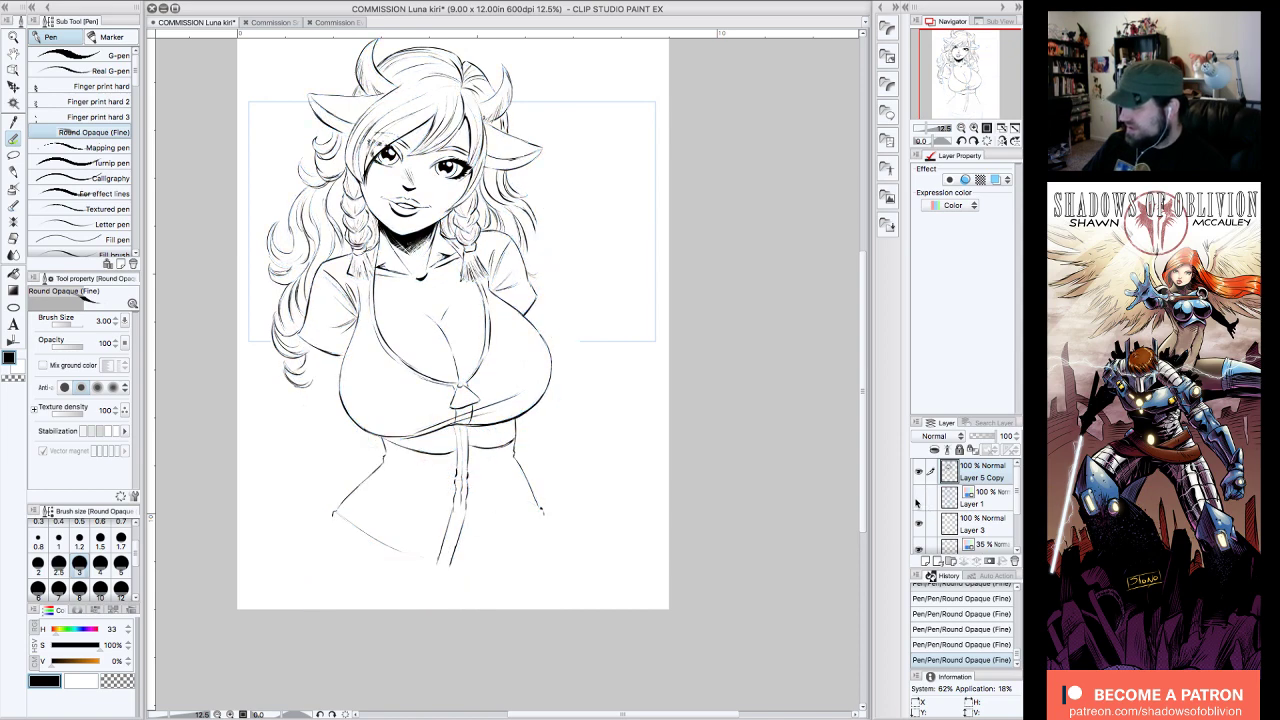
drag(980, 90, 967, 80)
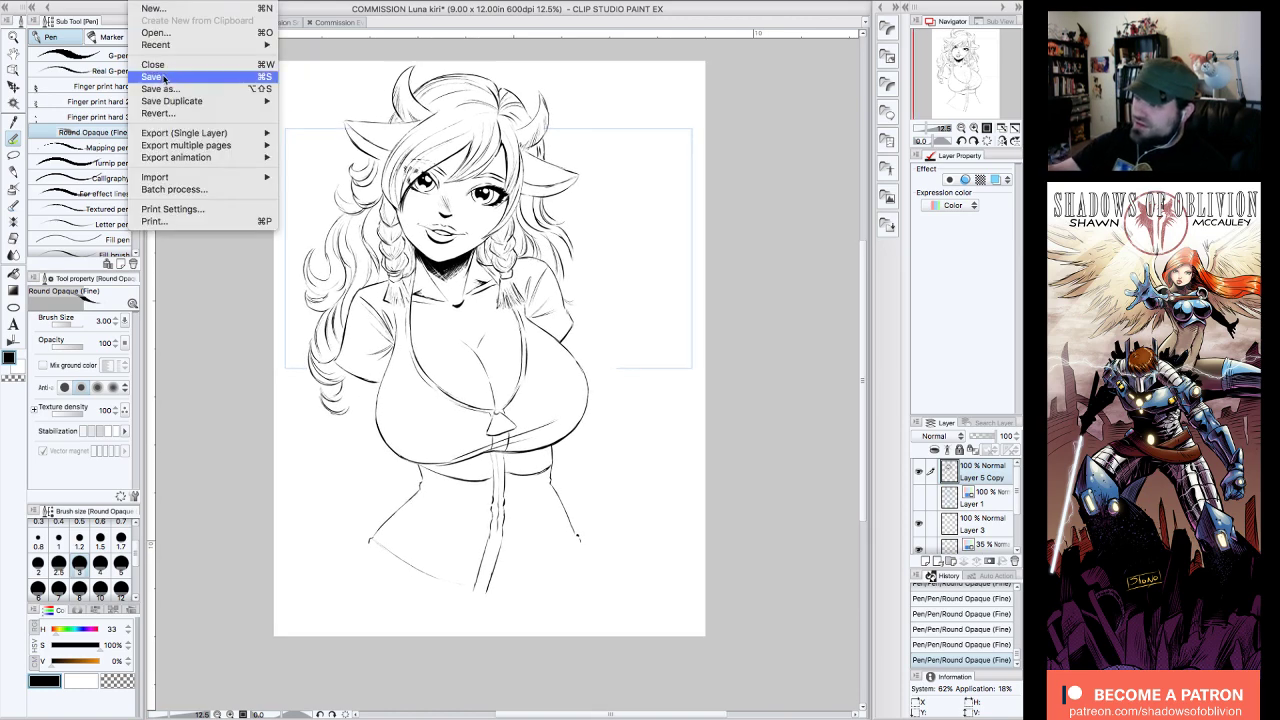
click(166, 77)
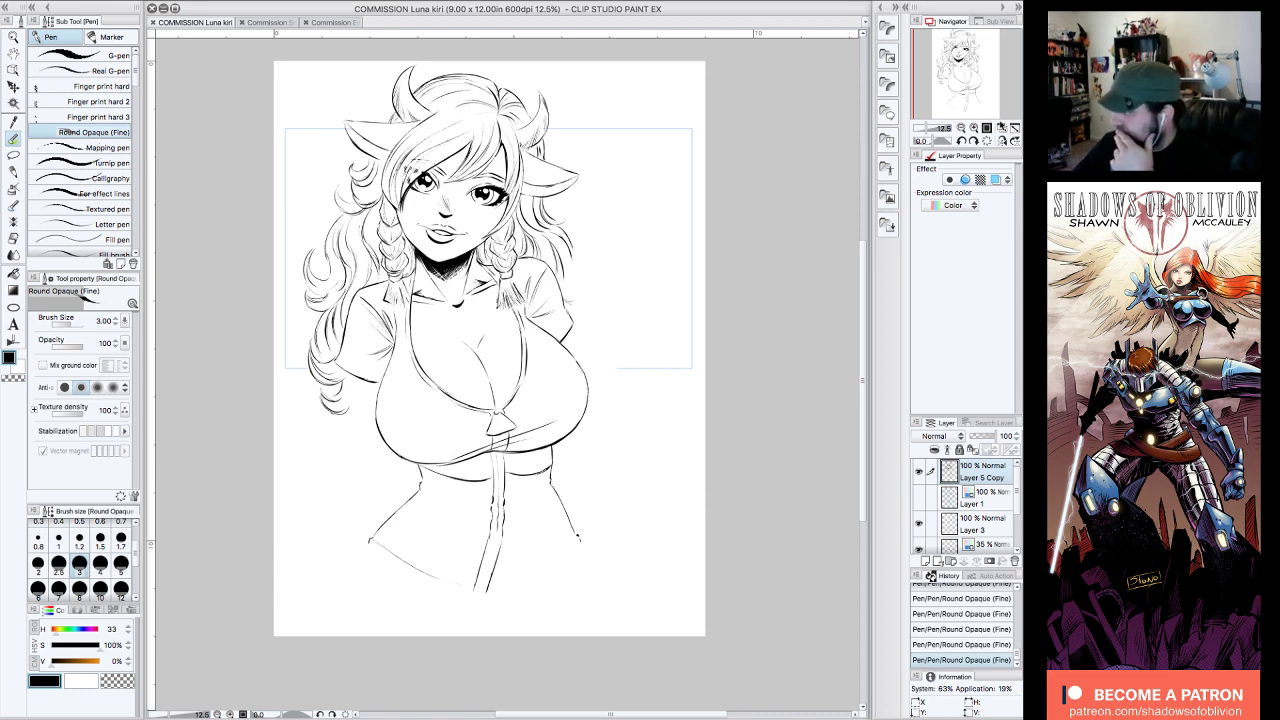
- Show the Layer 1 sketch again and close the under-chest shadow edge across the top of the centre strip
click(974, 128)
click(960, 128)
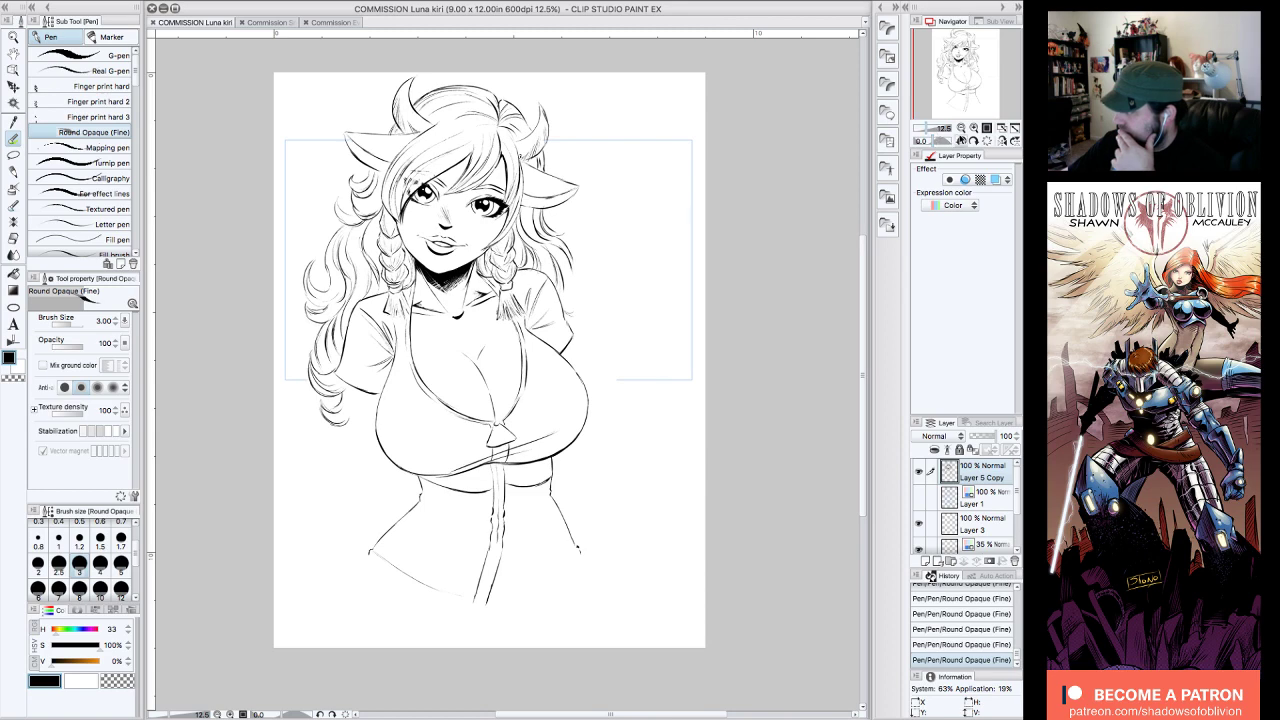
drag(926, 128, 928, 128)
drag(971, 82, 966, 85)
click(919, 497)
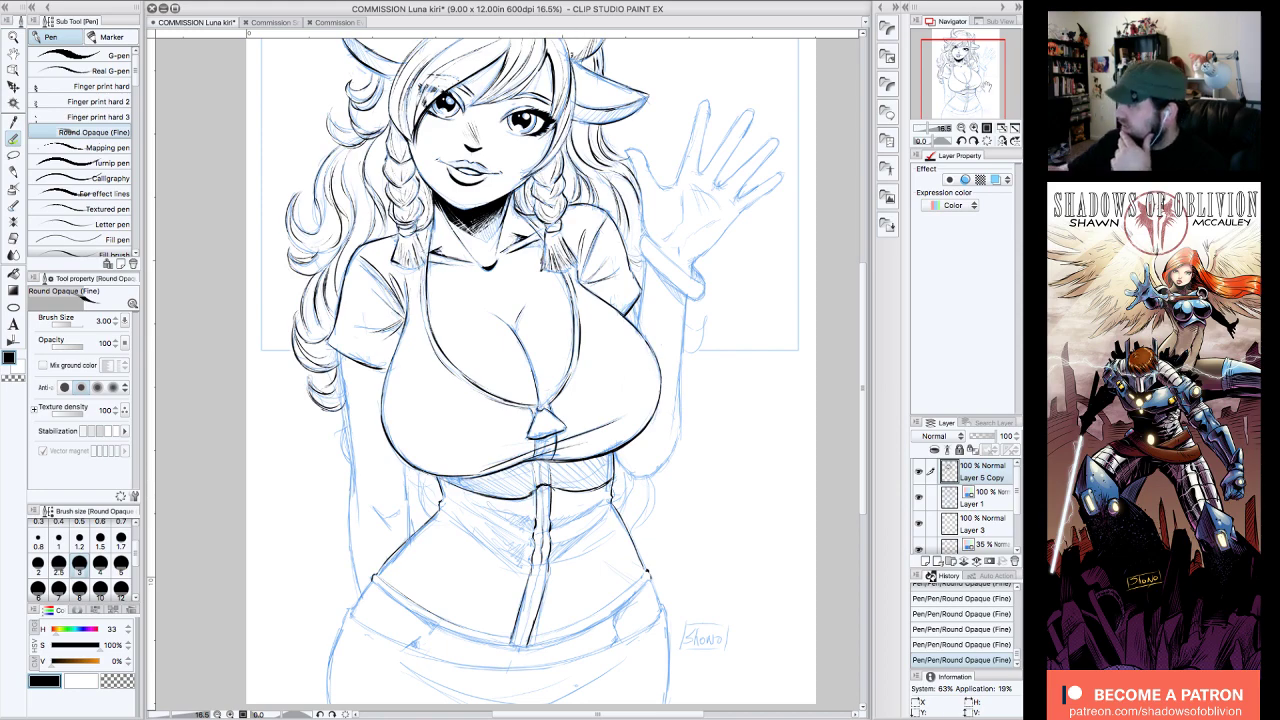
click(974, 128)
drag(968, 78, 969, 87)
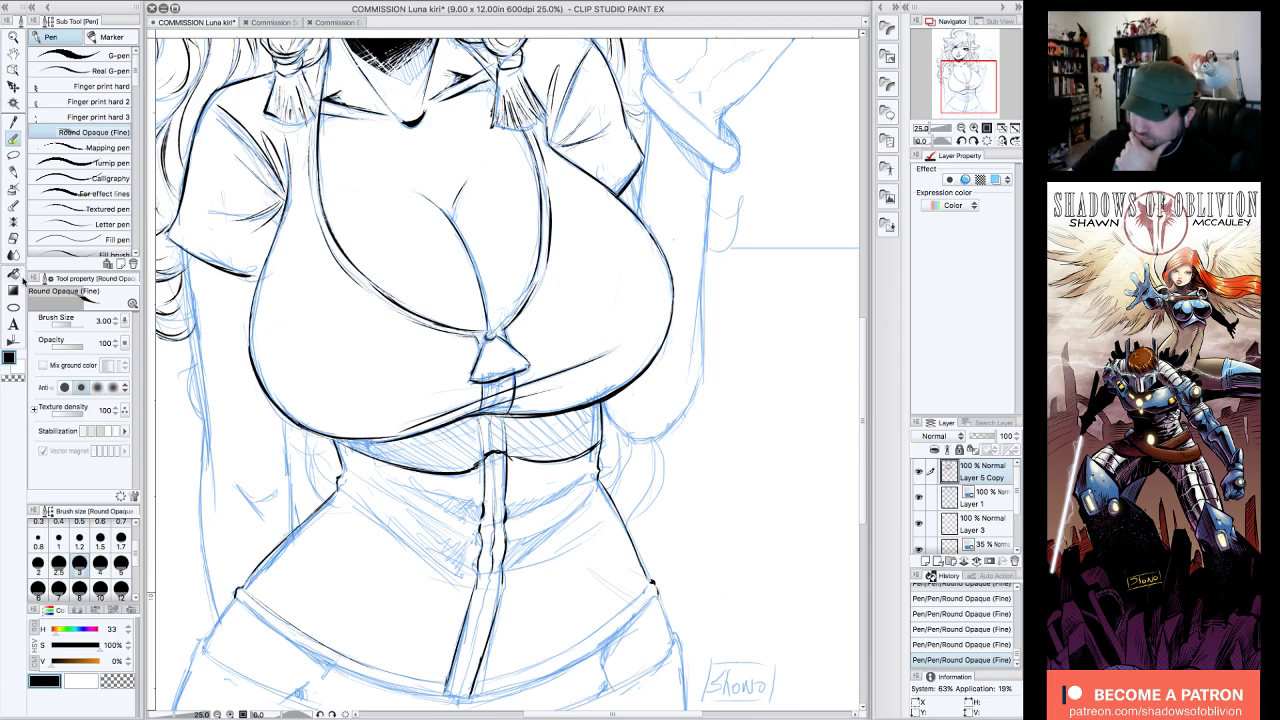
- Fill the under-chest shadow area to the right of the centre strip with black on the current layer
click(15, 272)
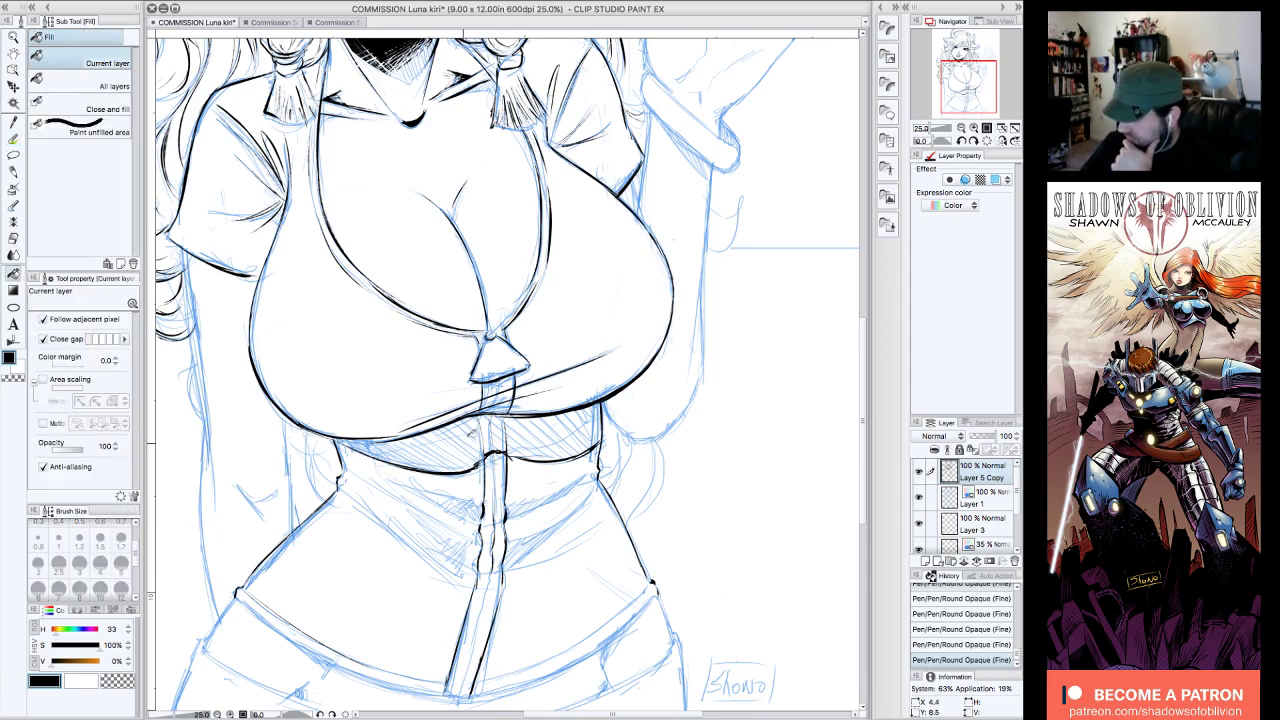
click(527, 426)
key(ctrl+z)
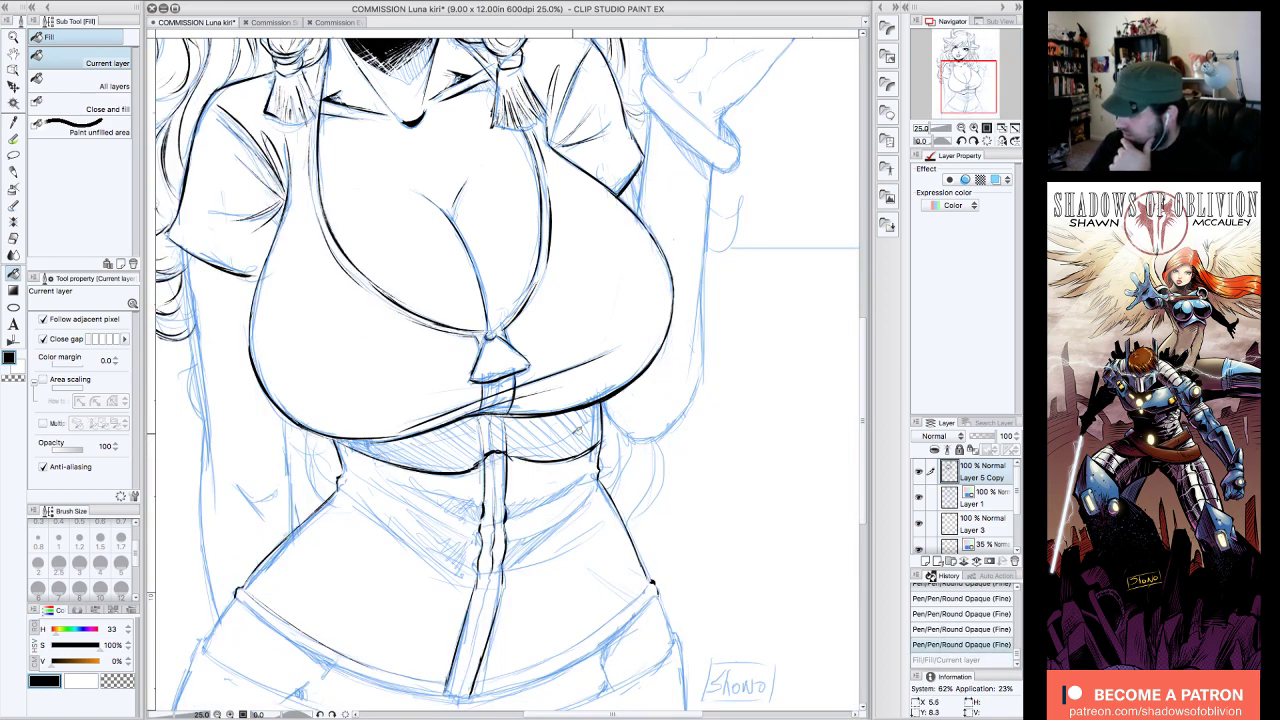
click(575, 430)
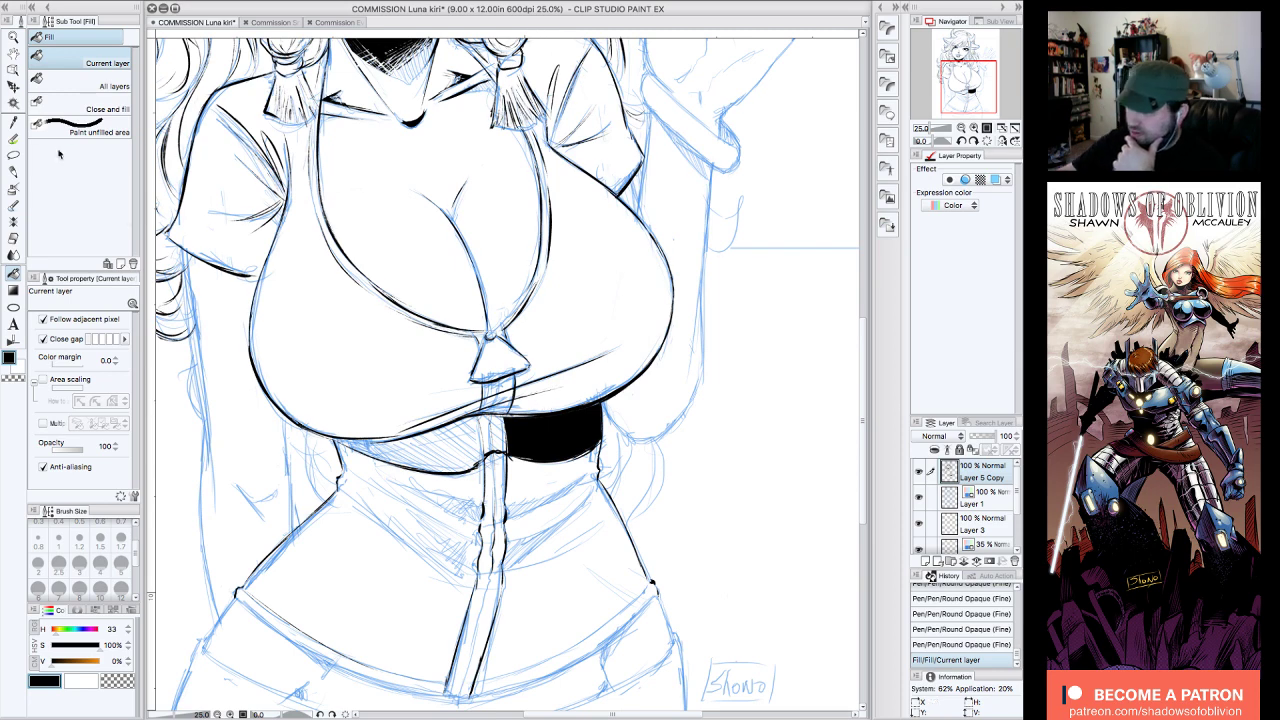
- Ink over the outline of the shadow area beneath the chest with the Round Opaque (Fine) pen at size 3
click(15, 140)
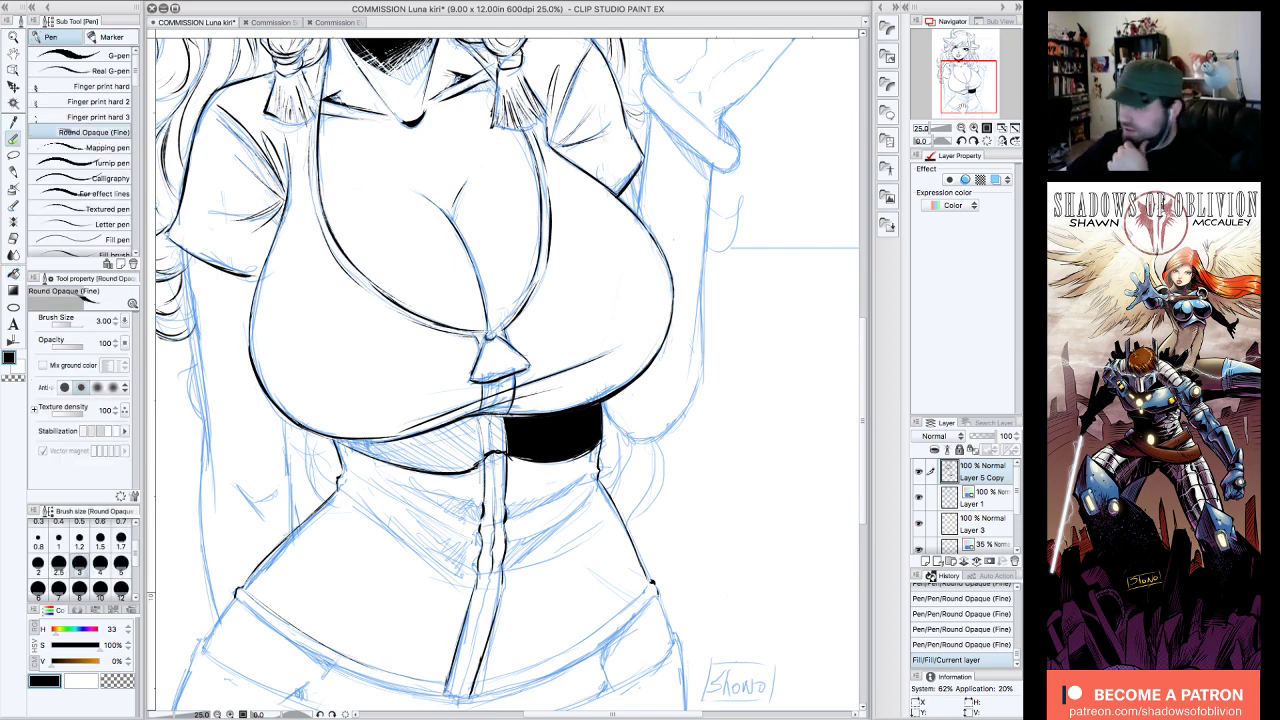
click(973, 128)
mouse_move(473, 431)
mouse_down()
mouse_move(478, 480)
mouse_move(490, 458)
mouse_up()
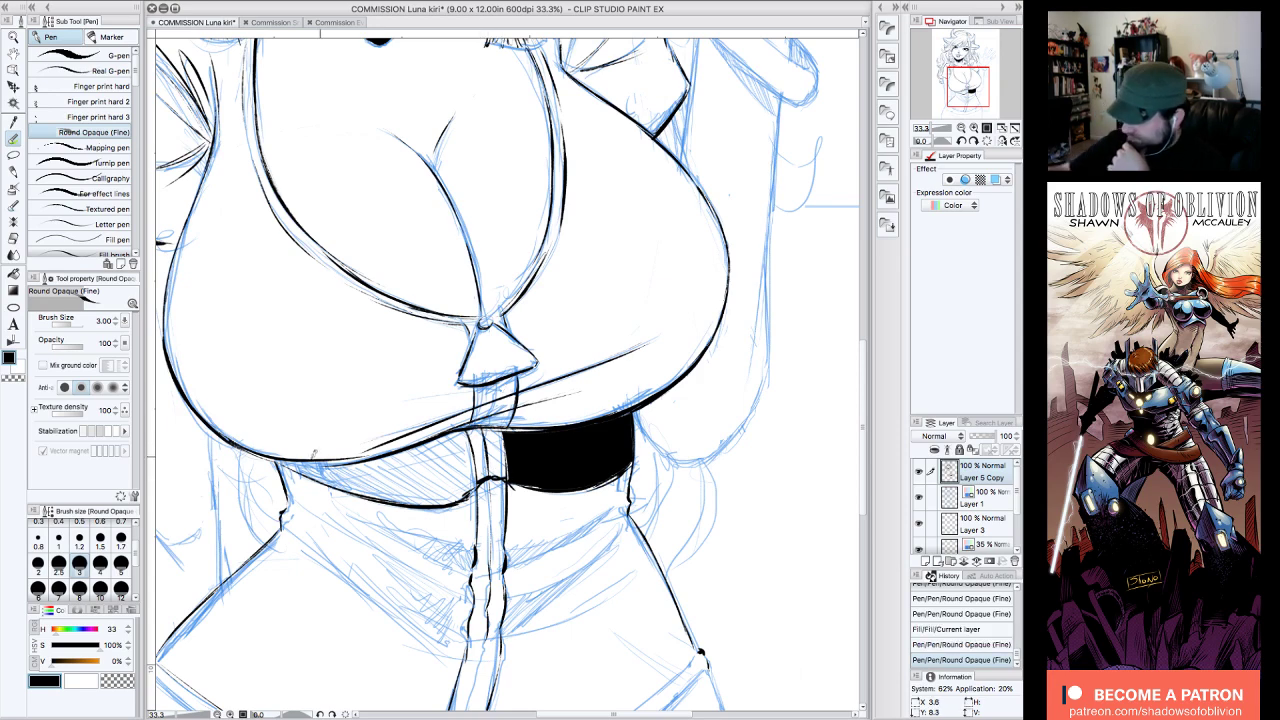
drag(270, 460, 323, 467)
- Fill the narrow strap sections beside the existing black shadow under the chest with black, undoing any fill that floods the canvas
key(g)
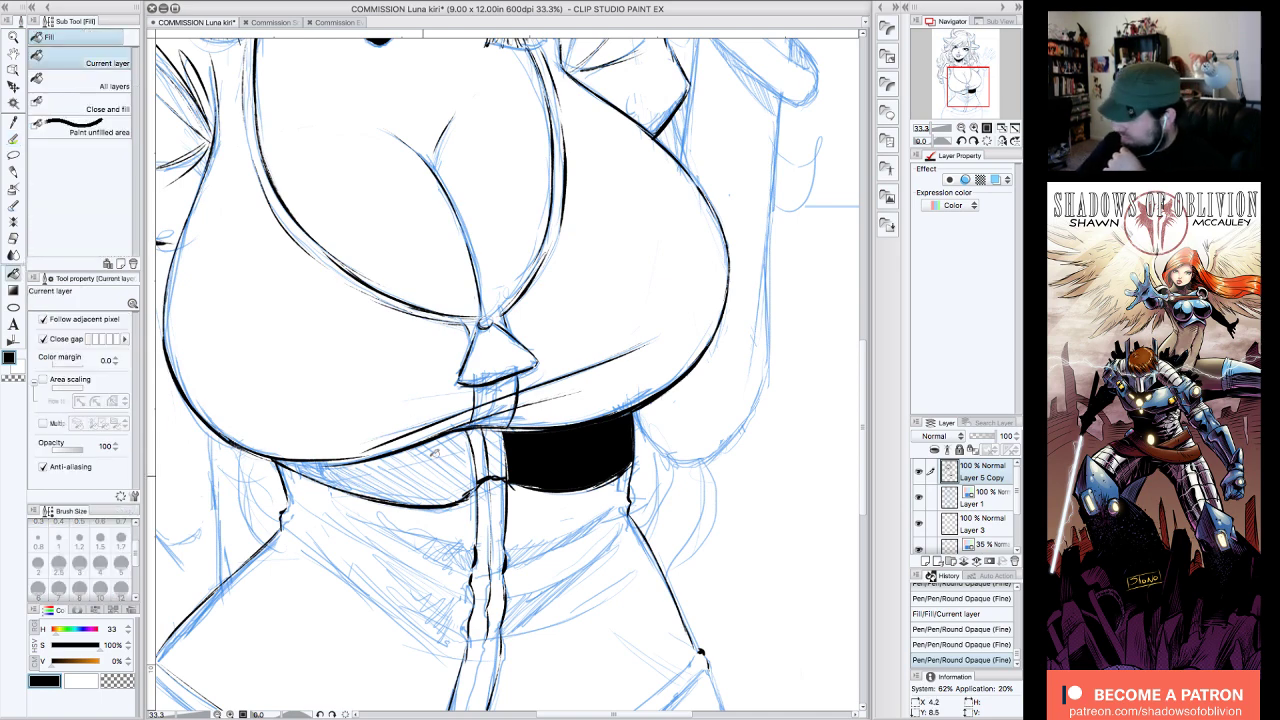
click(513, 441)
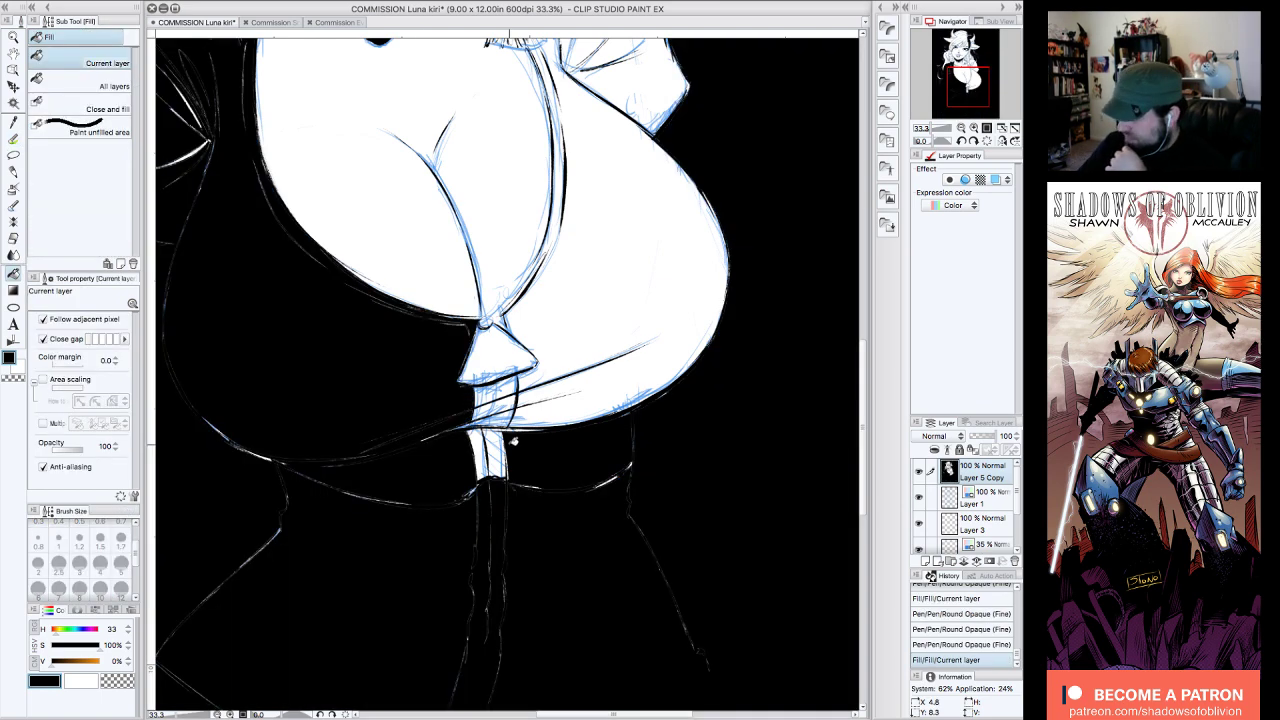
key(ctrl+z)
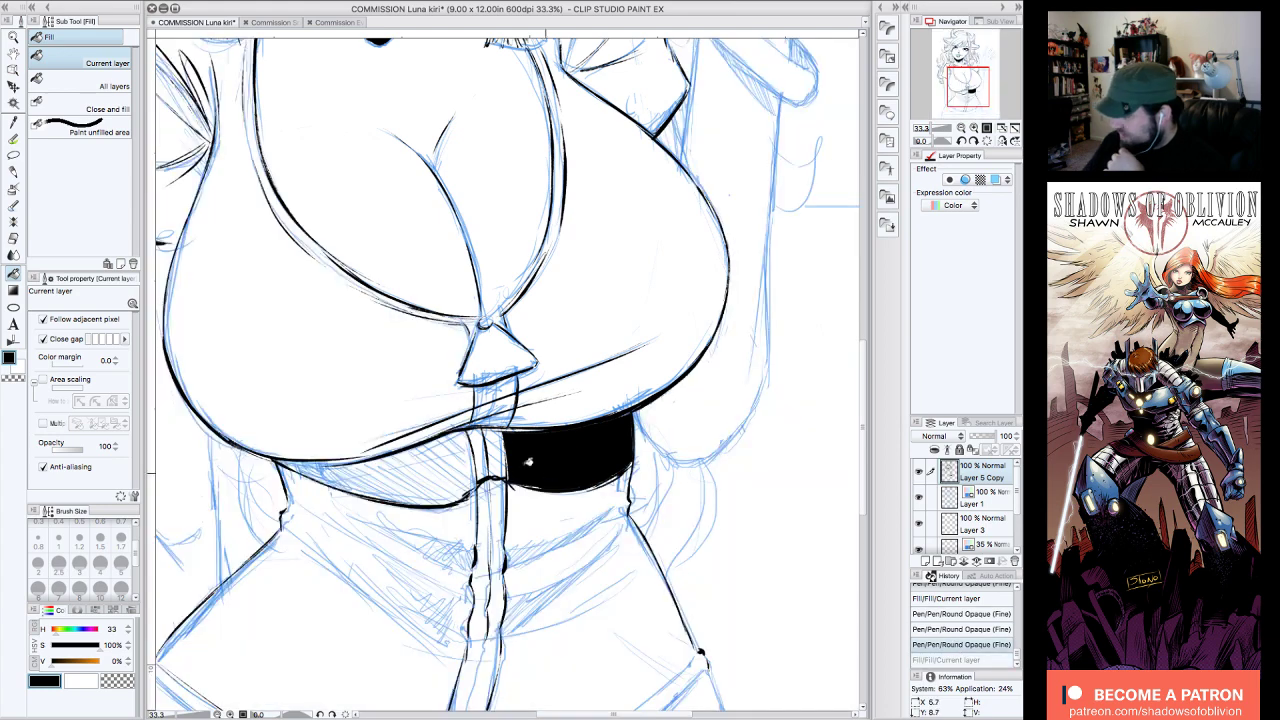
click(493, 441)
click(484, 448)
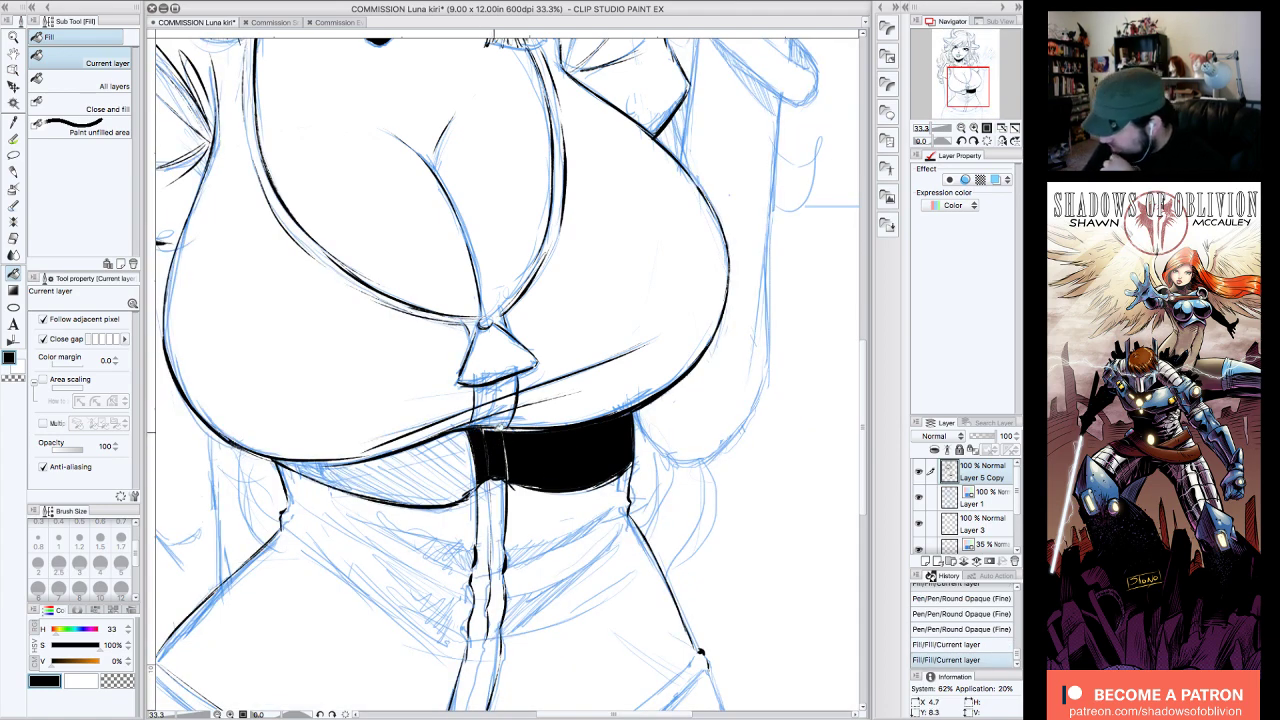
- Ink the edges of the central strap and close the outline of the unfilled shadow area with the Round Opaque (Fine) pen
click(13, 138)
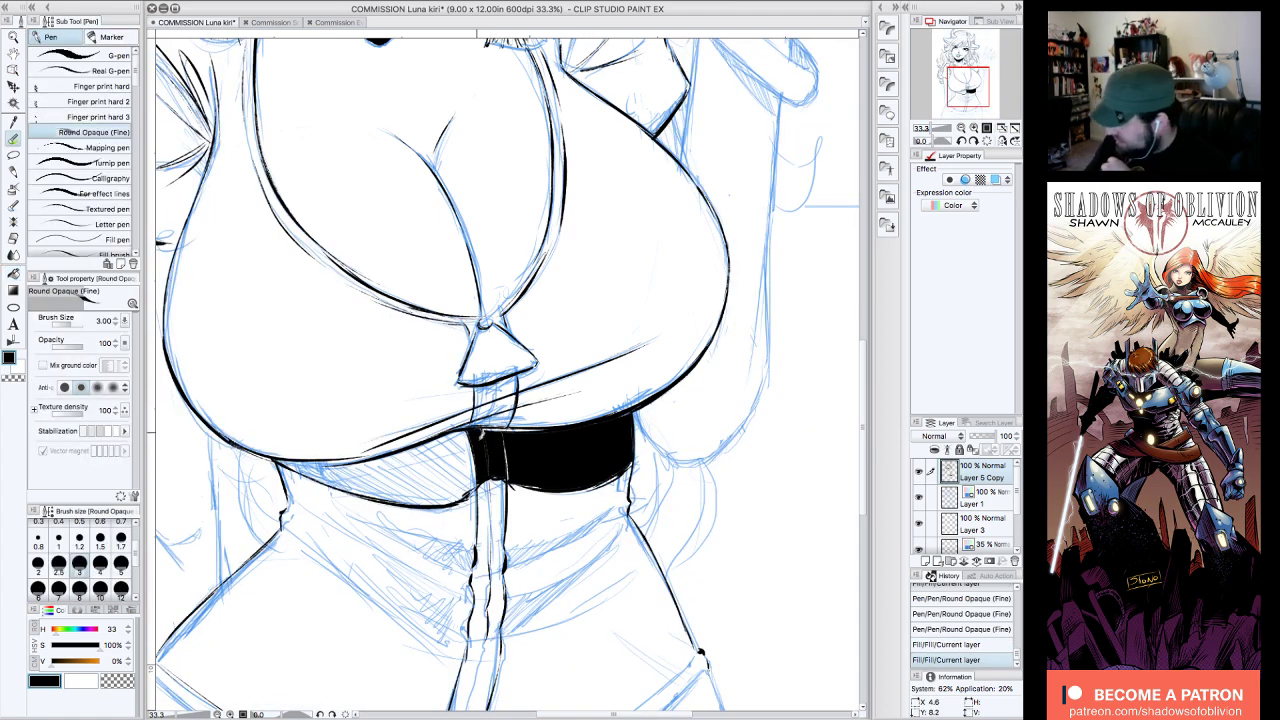
mouse_move(476, 488)
mouse_down()
mouse_move(497, 480)
mouse_move(498, 556)
mouse_move(477, 591)
mouse_up()
click(962, 141)
click(962, 141)
drag(512, 528, 470, 603)
drag(500, 563, 470, 606)
drag(510, 534, 470, 606)
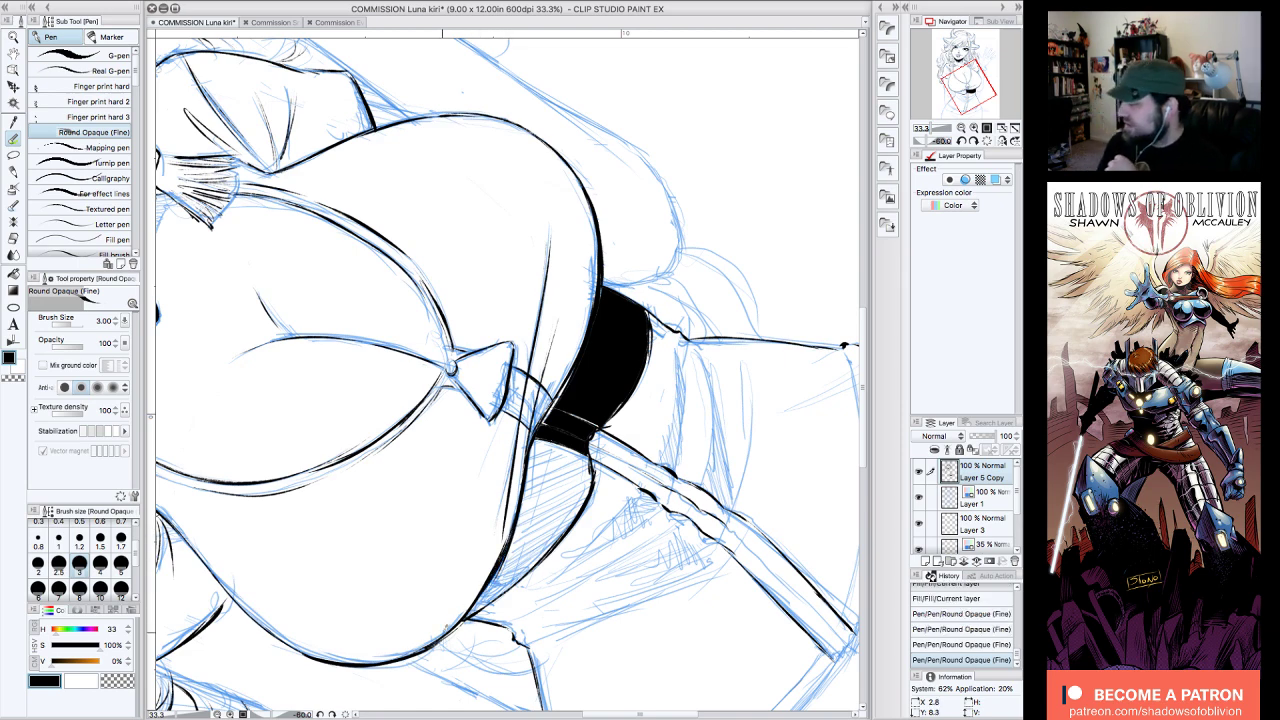
- Fill the remaining hatched shadow area under the chest with black and restore the canvas to its unrotated view
click(13, 273)
click(570, 490)
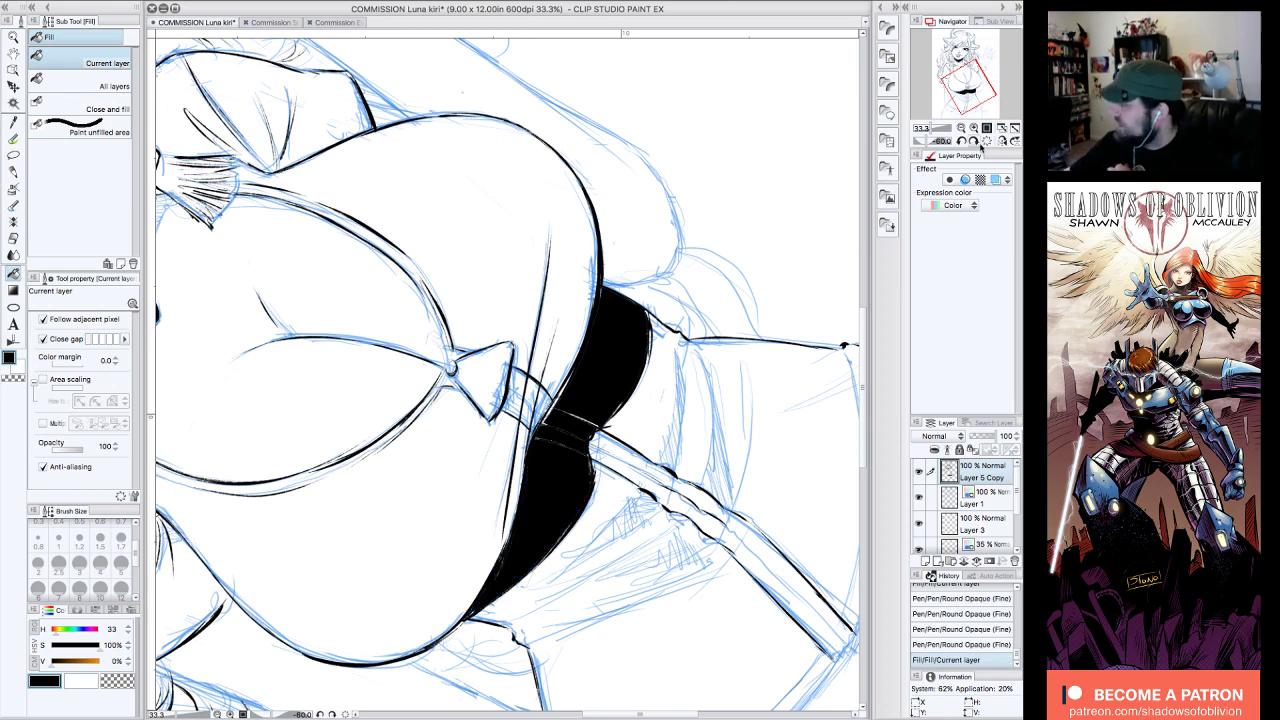
click(988, 141)
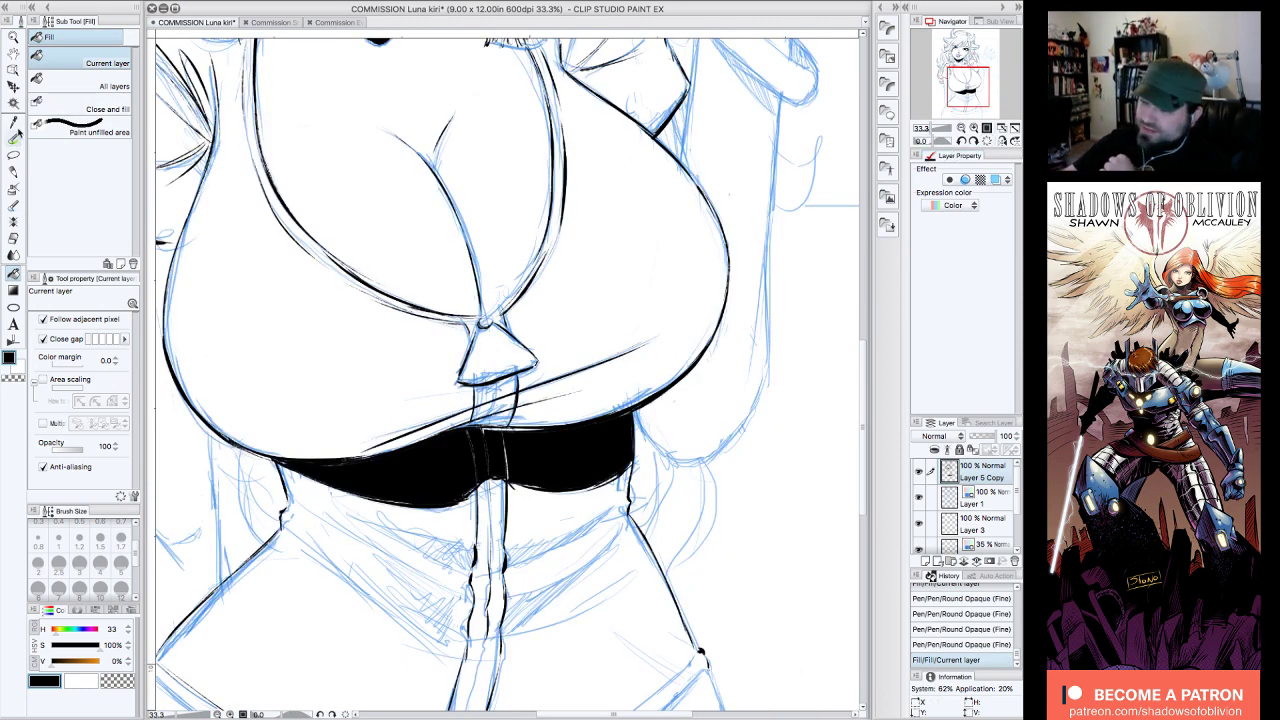
- Carve thin light strap lines out of the black shadow using the pen with transparent colour, then return to black
click(13, 138)
click(116, 680)
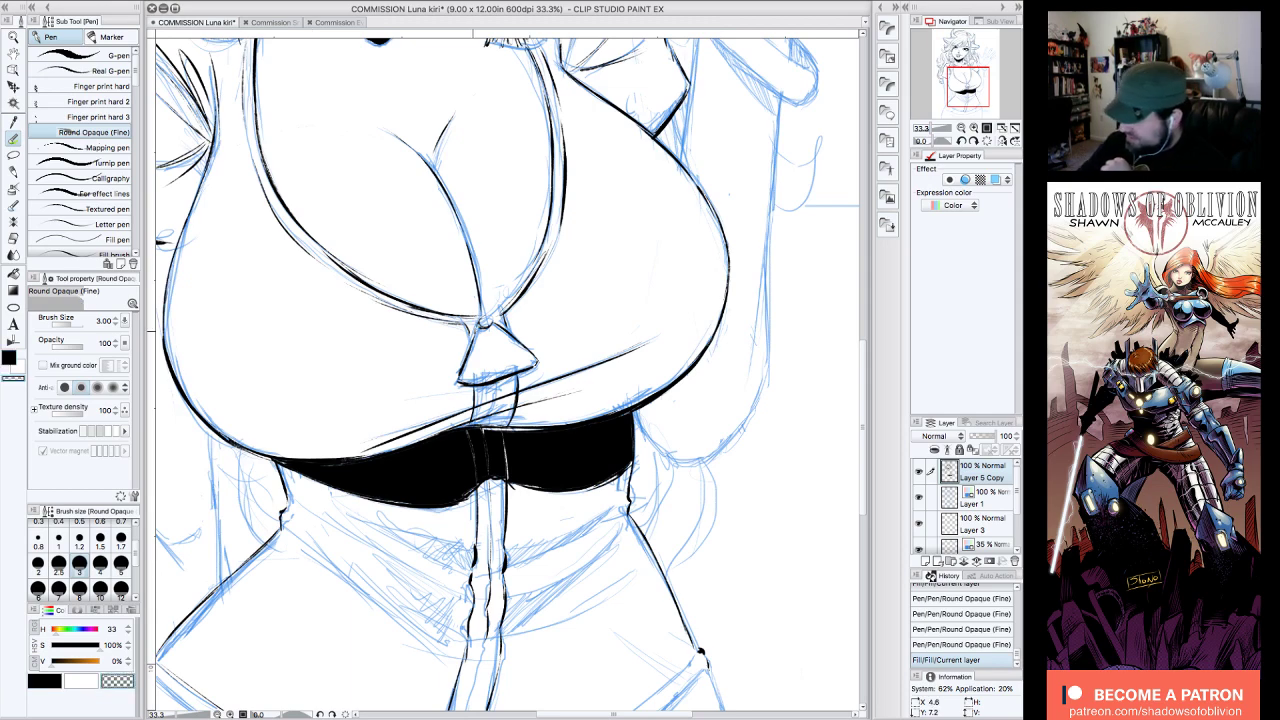
drag(481, 475, 481, 491)
mouse_move(490, 434)
mouse_down()
mouse_move(490, 486)
mouse_move(507, 446)
mouse_up()
click(44, 680)
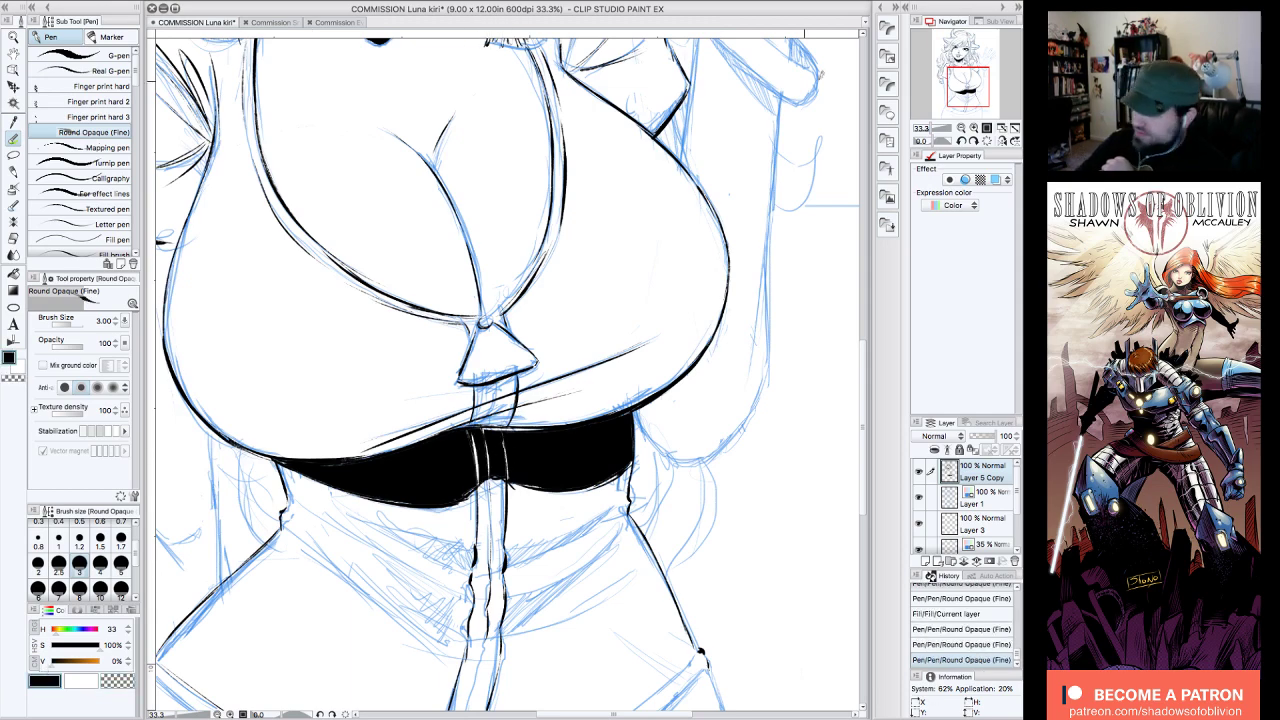
- Thicken the lower chest contour along the upper edge of the black shadow with black pen strokes
click(974, 141)
click(974, 141)
drag(366, 179, 366, 319)
drag(411, 396, 426, 479)
drag(454, 368, 464, 425)
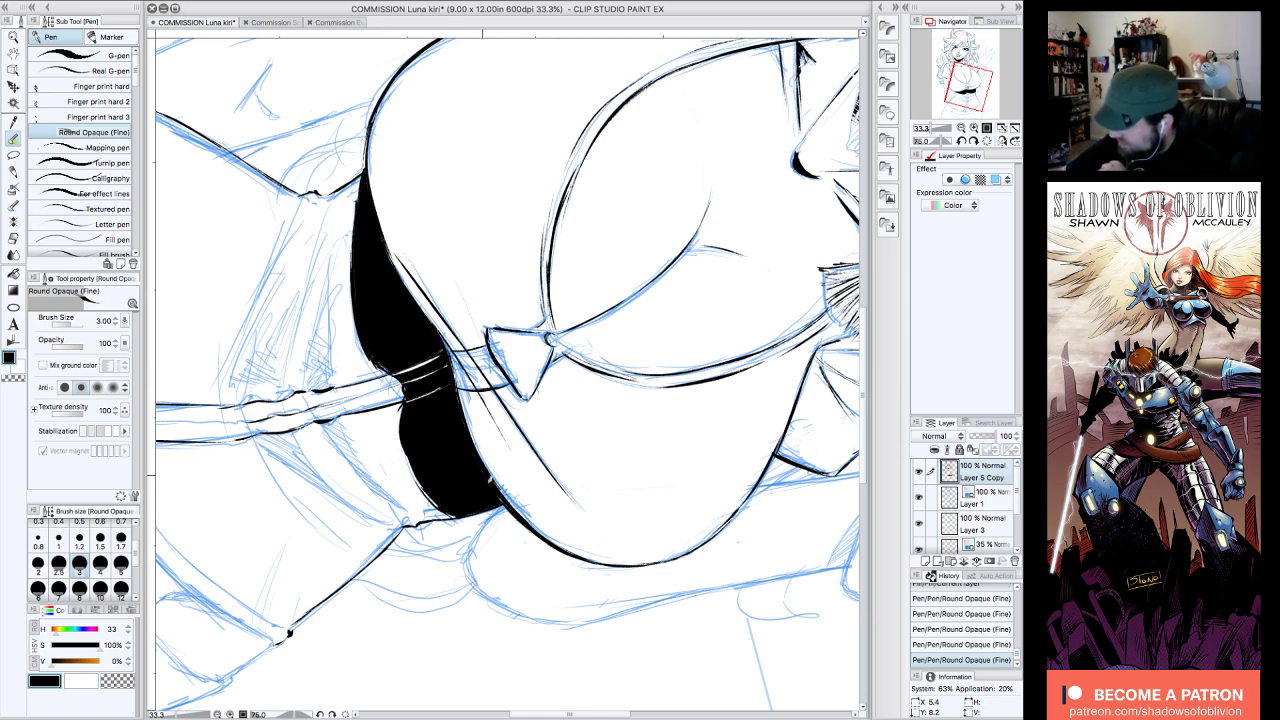
drag(456, 386, 471, 436)
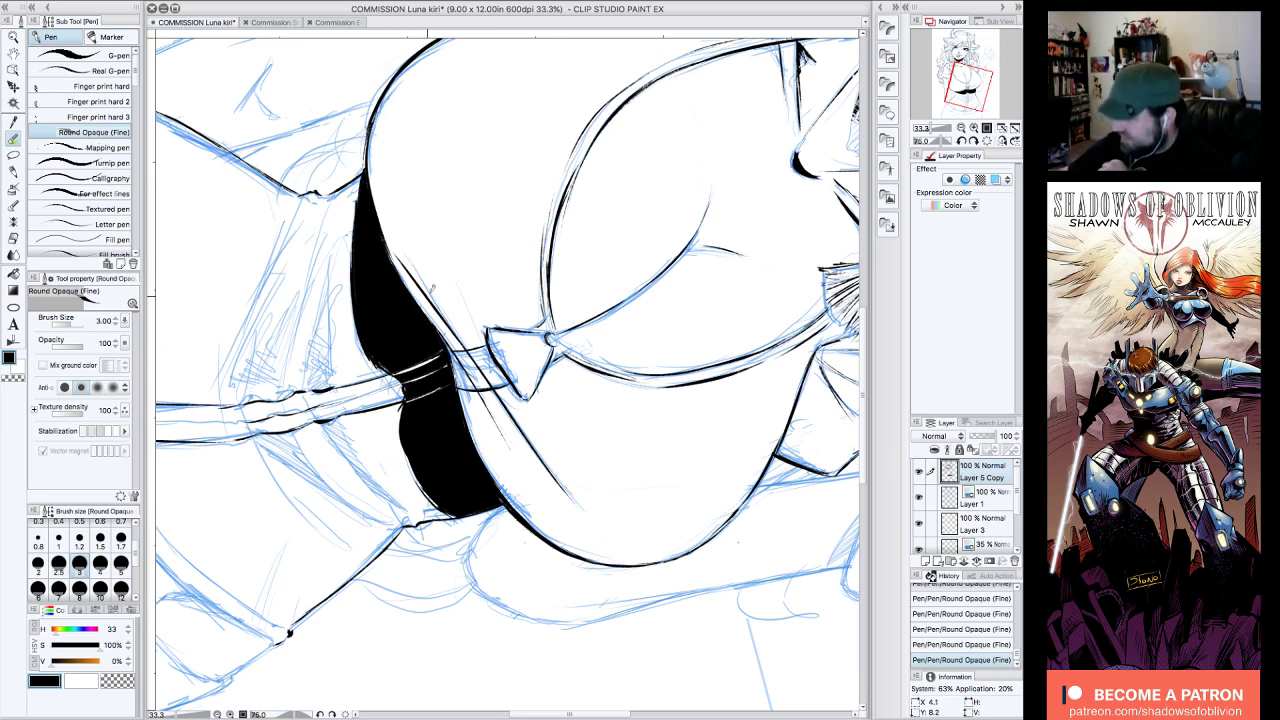
- Hide the blue sketch on Layer 1 and show the inked figure at a smaller scale
click(990, 142)
click(962, 142)
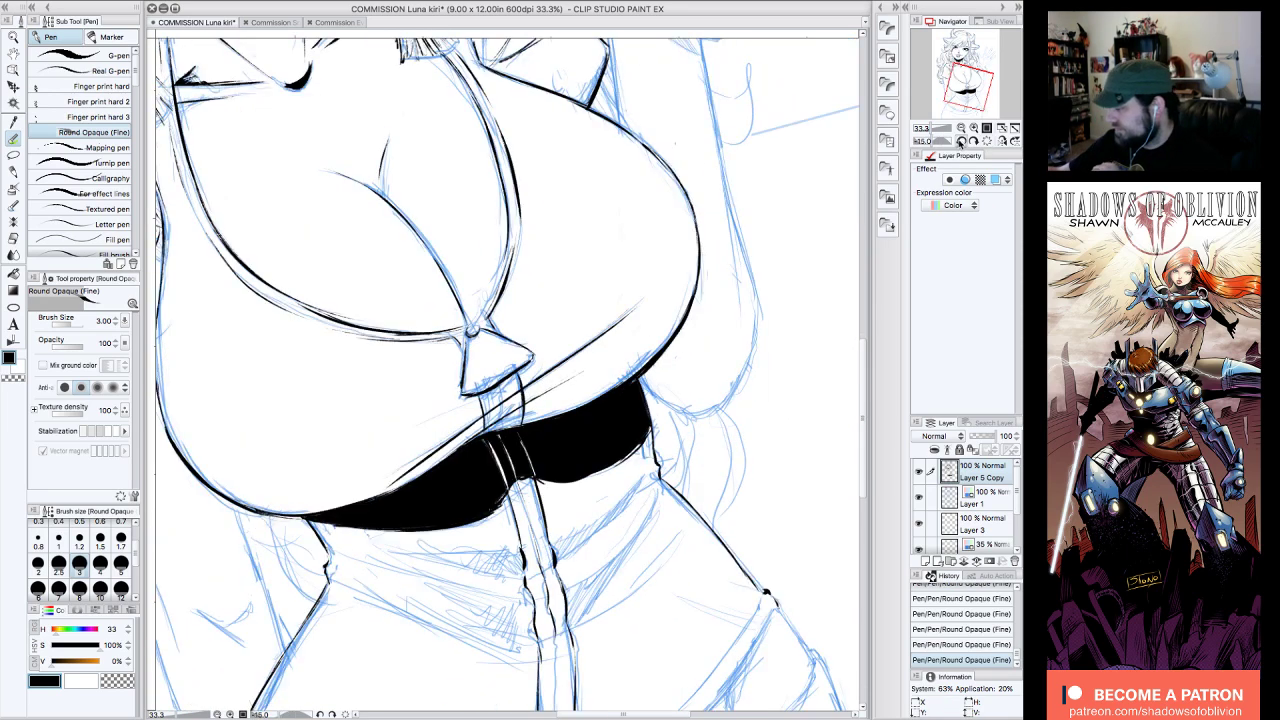
click(962, 142)
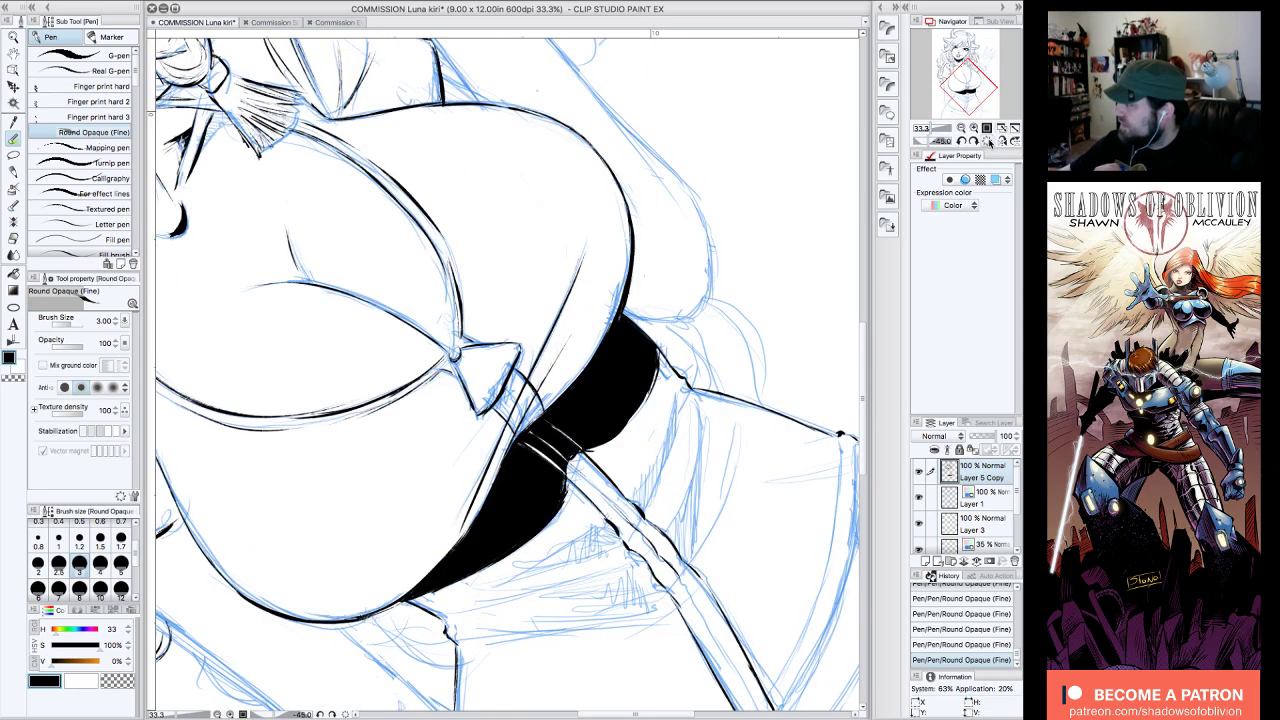
click(990, 142)
click(962, 128)
drag(968, 87, 967, 69)
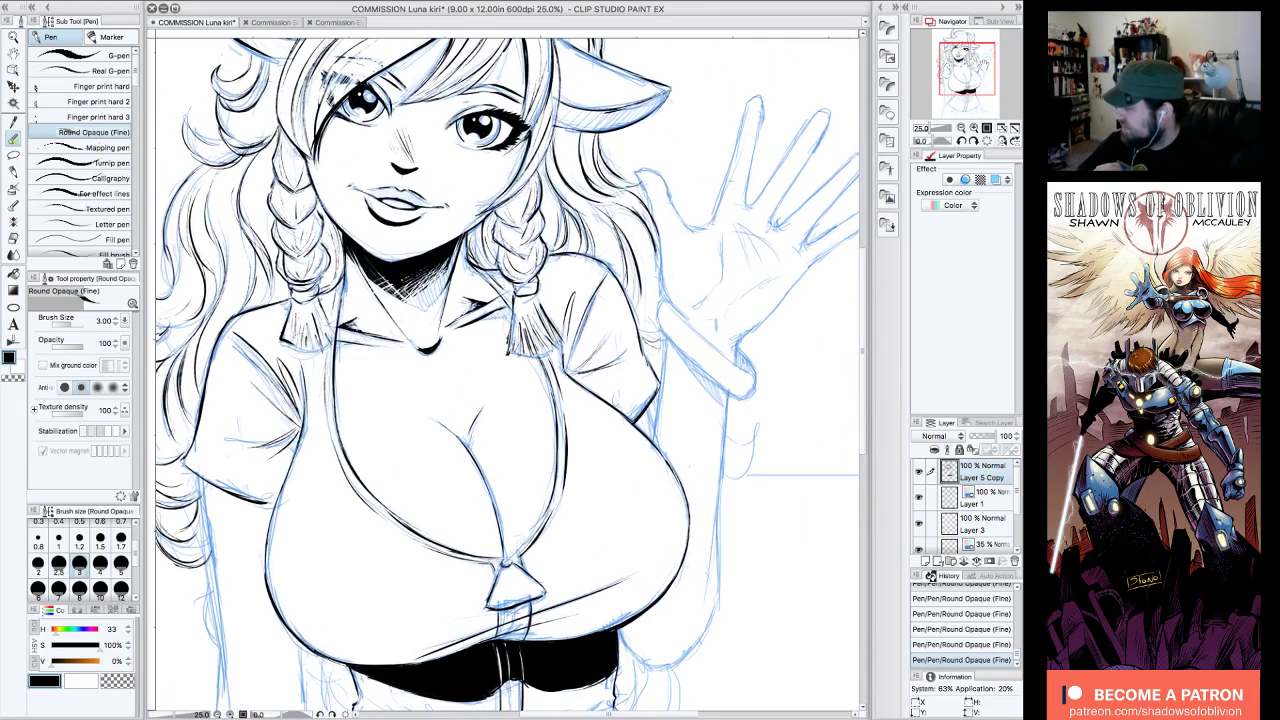
click(919, 497)
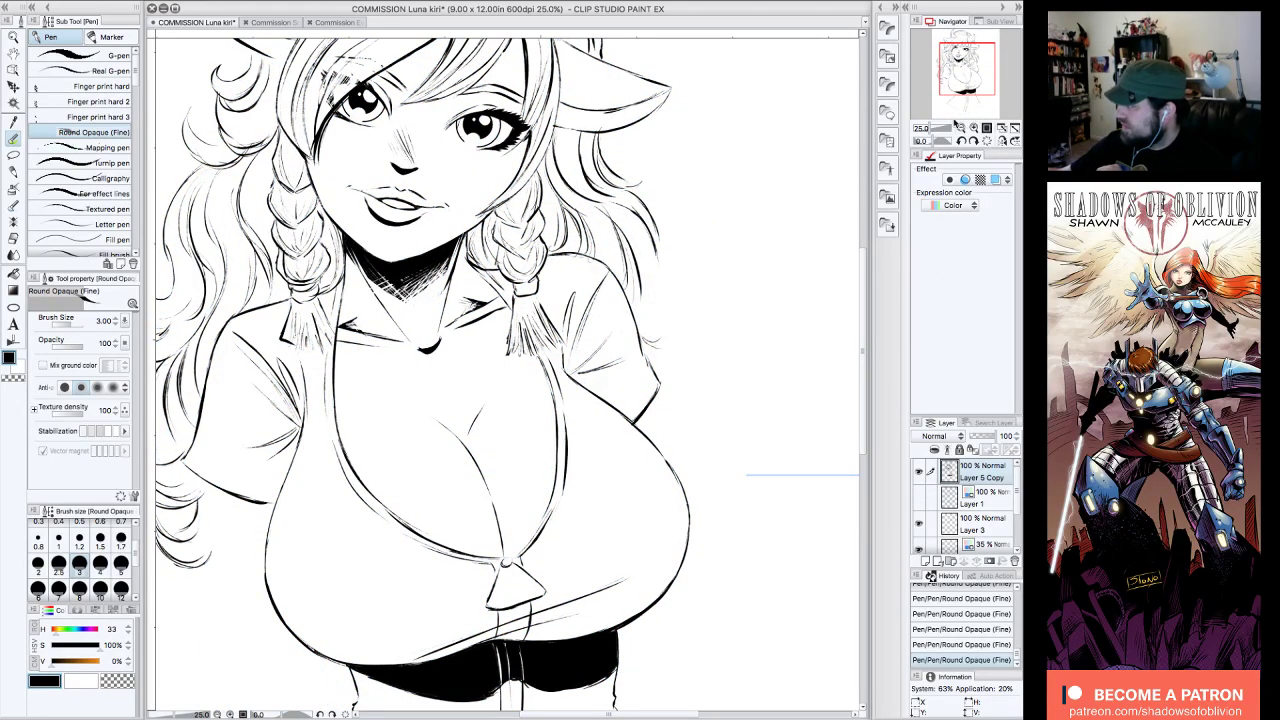
click(929, 130)
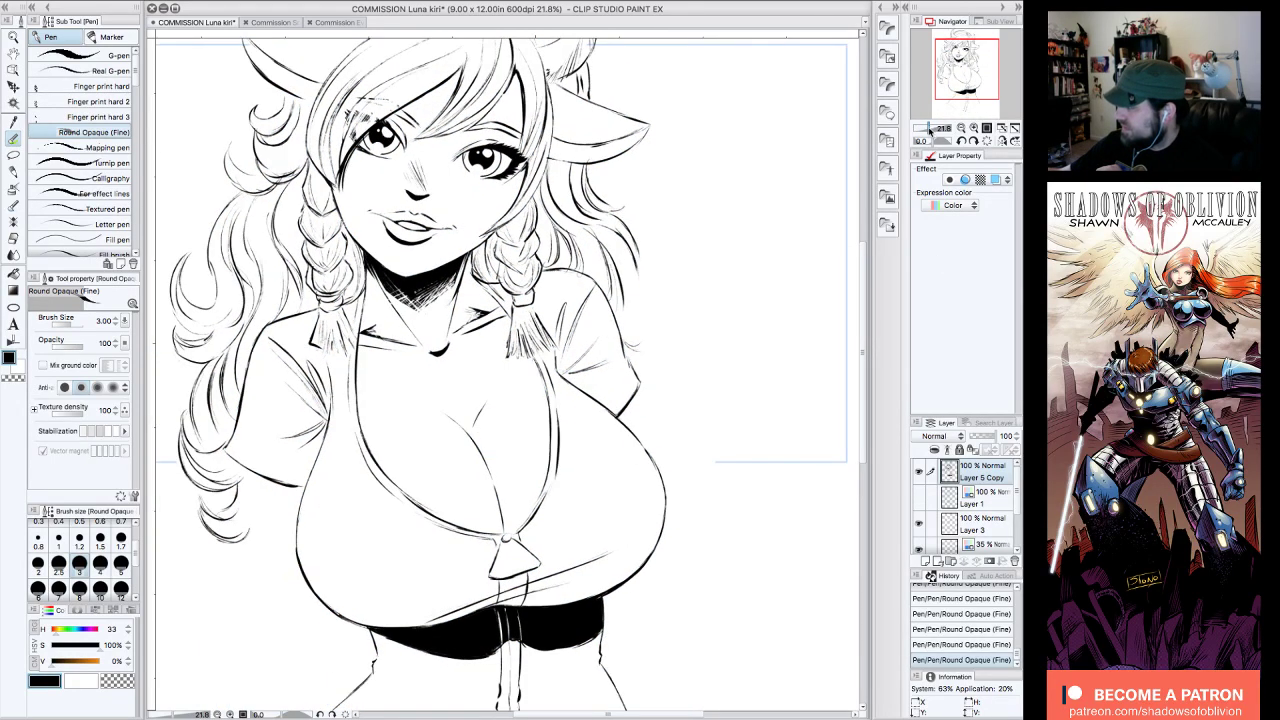
drag(930, 130, 927, 129)
drag(966, 77, 981, 80)
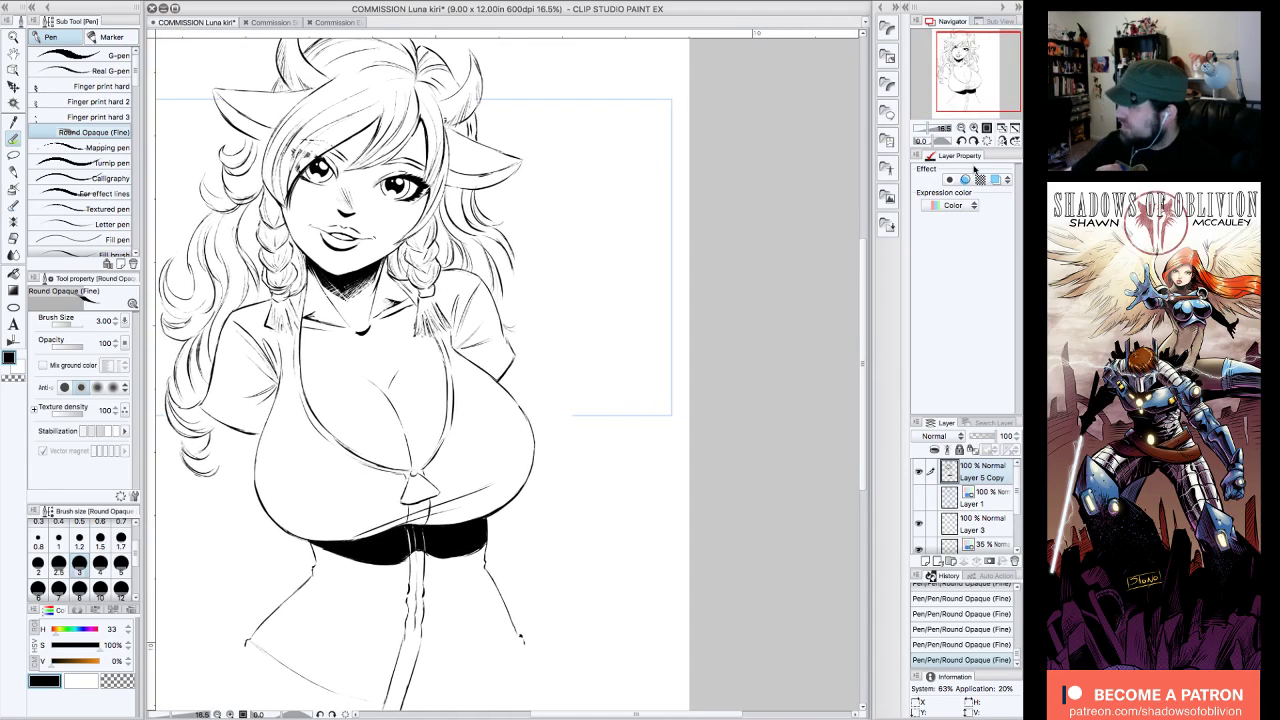
- Cut hatching strokes into the lower edge of the black shadow on both sides of the strap using transparent colour
click(974, 141)
click(974, 141)
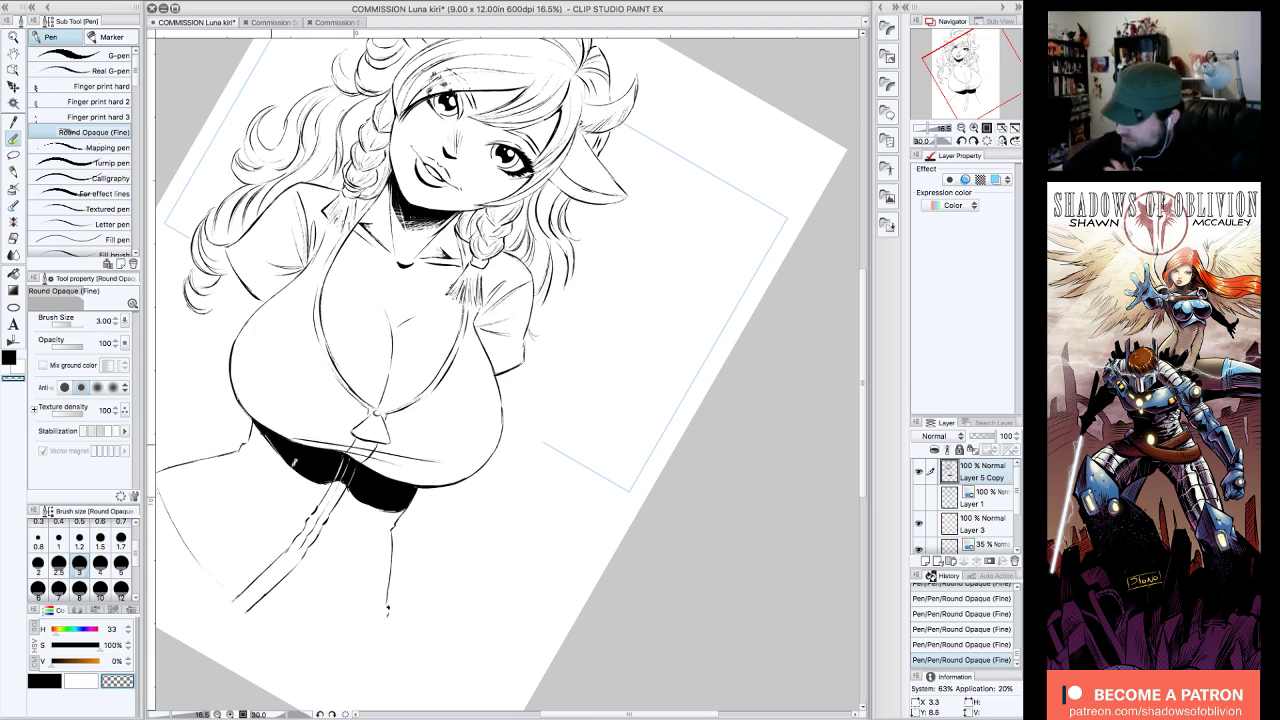
drag(388, 608, 470, 668)
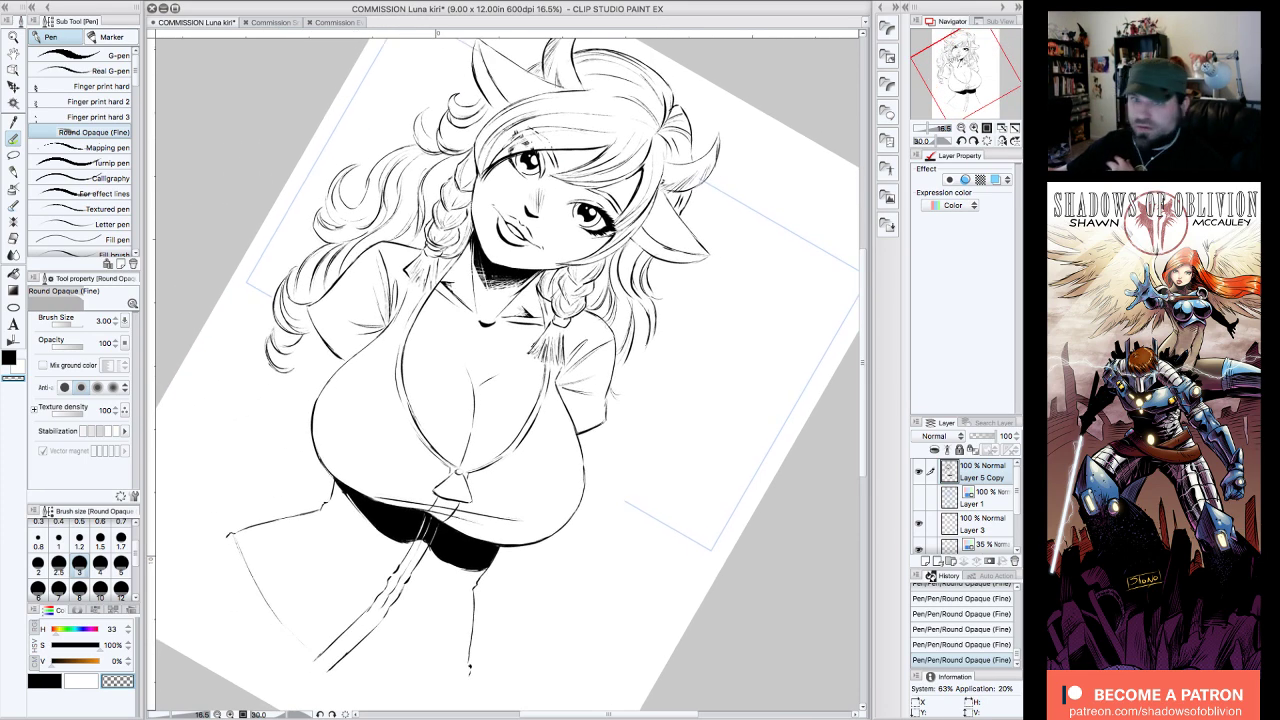
drag(380, 528, 357, 504)
drag(380, 531, 362, 503)
mouse_move(386, 536)
mouse_down()
mouse_move(369, 513)
mouse_move(379, 510)
mouse_up()
drag(401, 543, 382, 517)
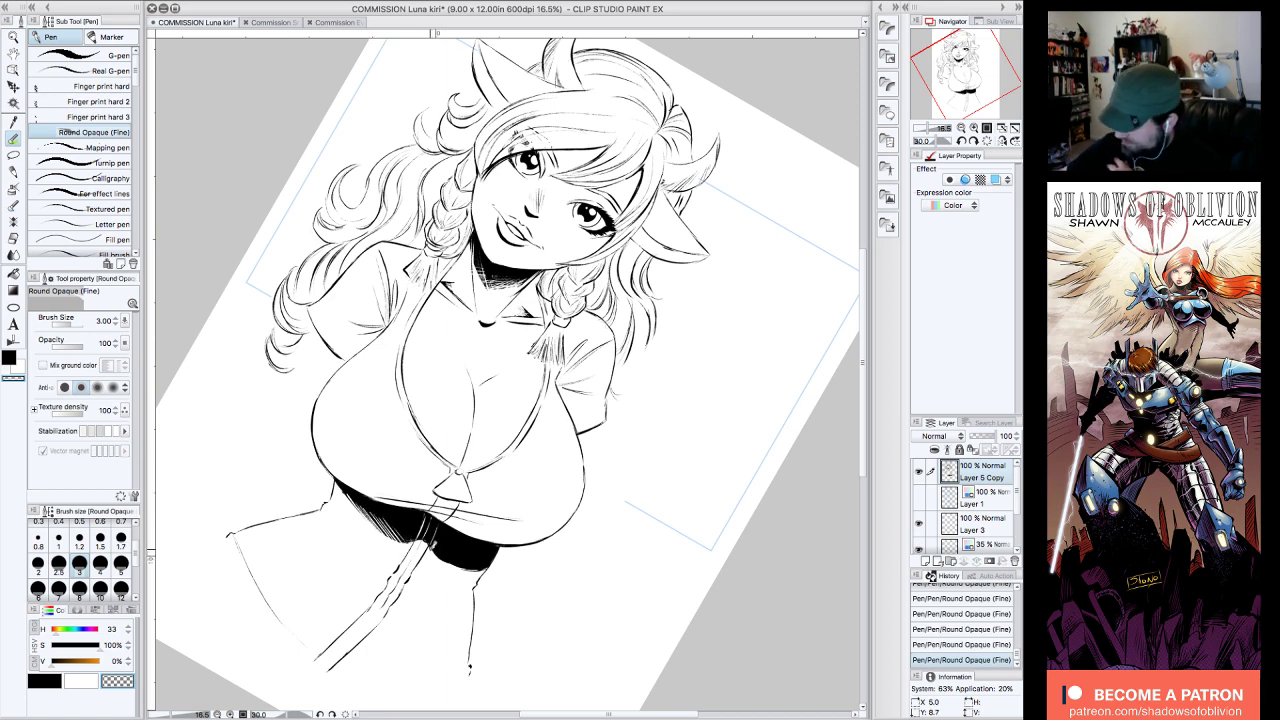
drag(449, 564, 434, 547)
drag(454, 566, 438, 542)
drag(458, 568, 442, 539)
drag(469, 571, 450, 550)
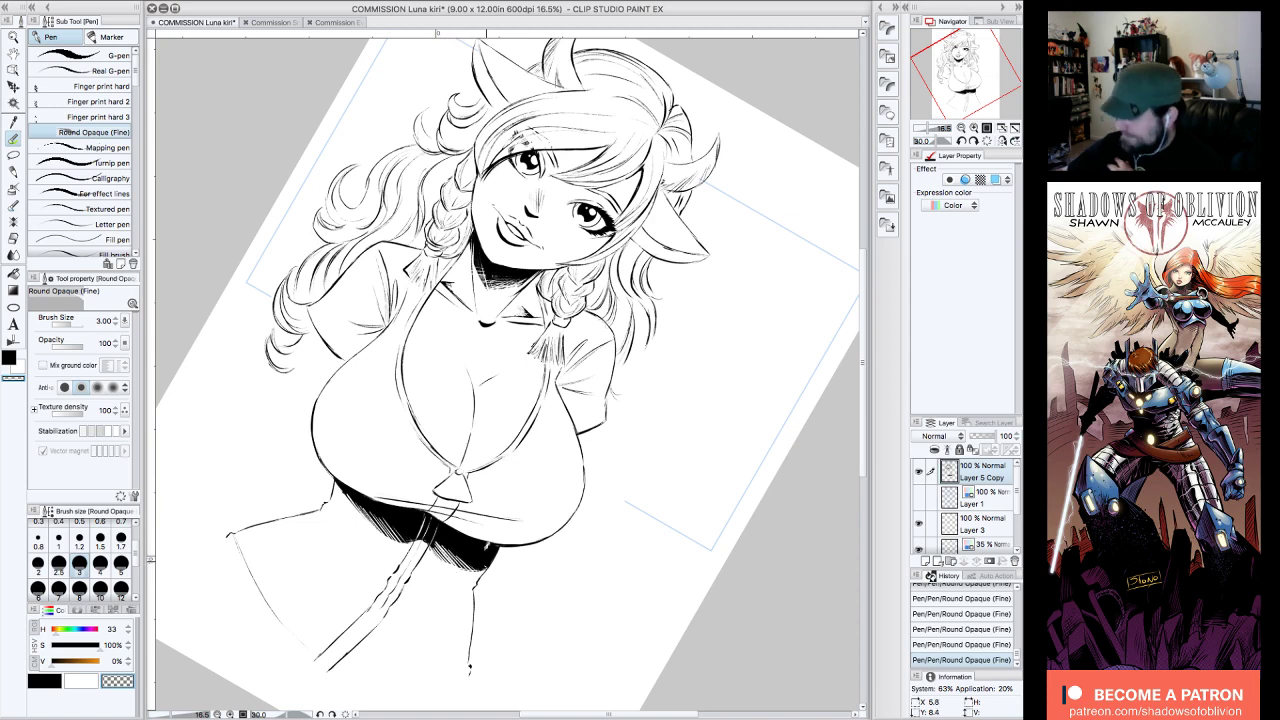
- Texture the shadow's lower edge with the 長沢トーン削り[スタンダード] brush at size 17 in transparent colour
scroll(110, 230, down, 10)
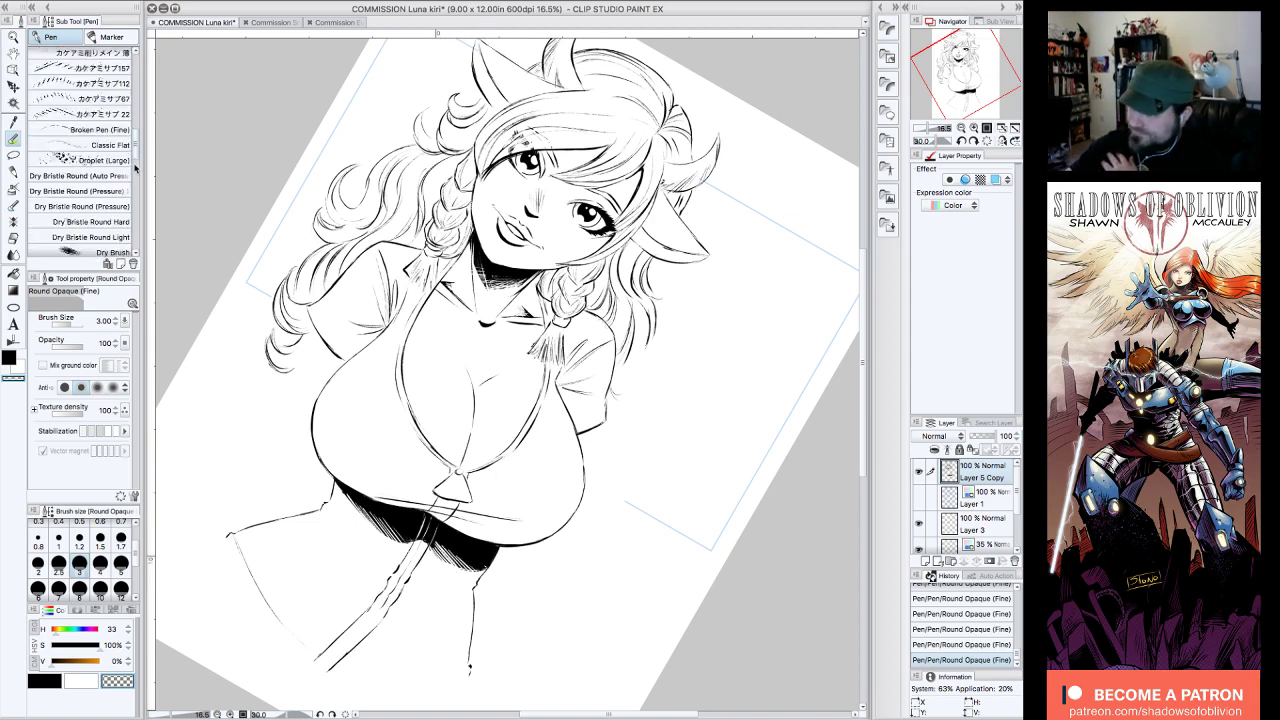
click(117, 250)
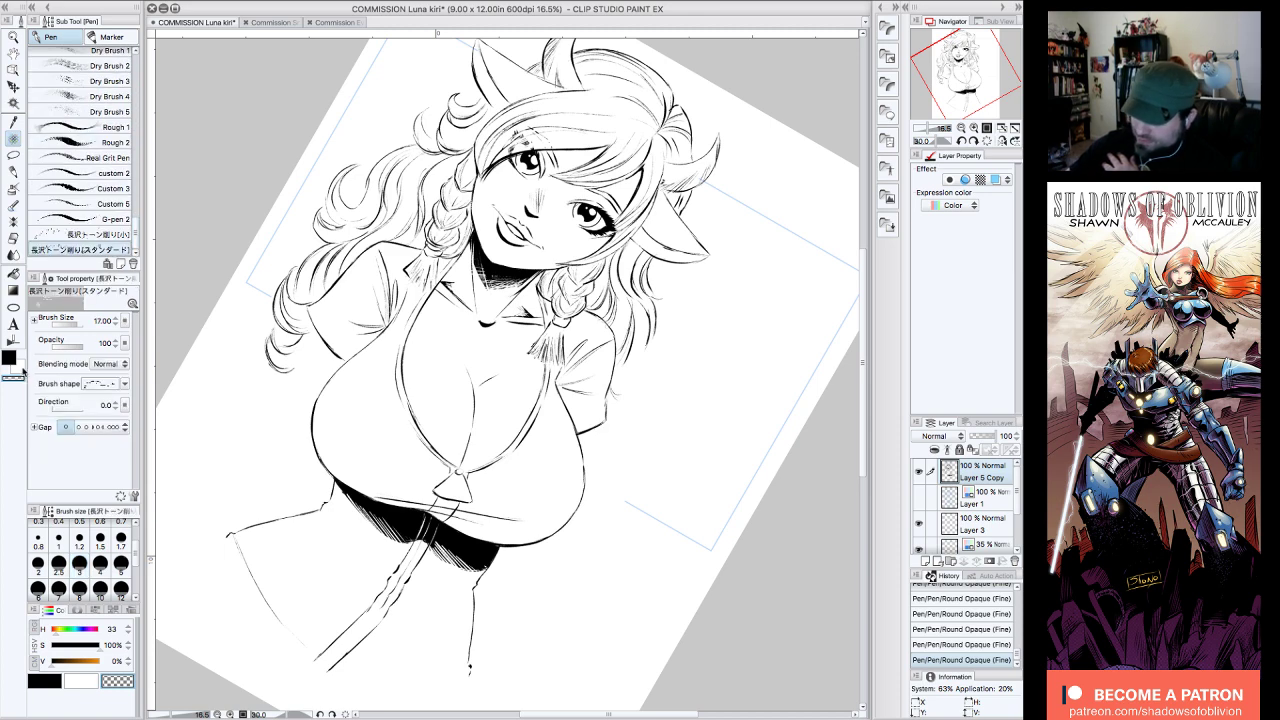
mouse_move(395, 538)
mouse_down()
mouse_move(368, 518)
mouse_move(467, 567)
mouse_move(450, 567)
mouse_move(470, 572)
mouse_move(445, 552)
mouse_move(475, 567)
mouse_move(432, 545)
mouse_up()
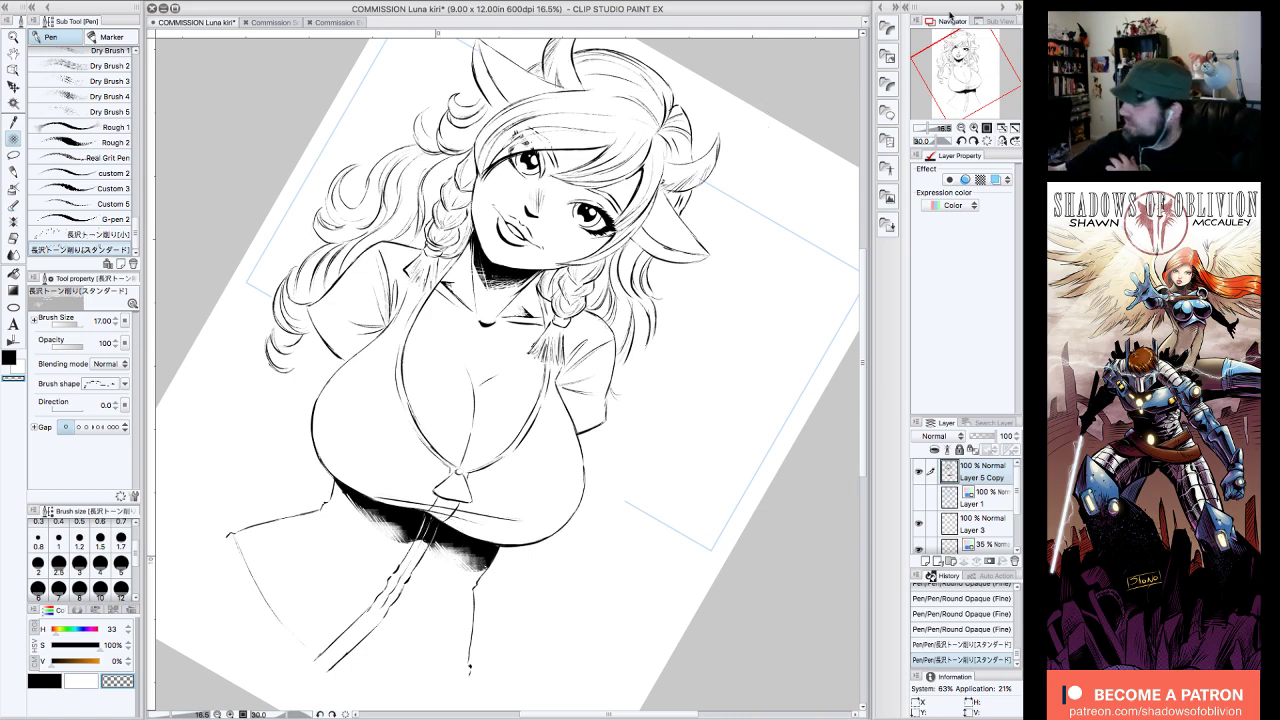
- Reduce the tone-scraping brush to size 12 and soften the edge of the black shadow under the chin
click(974, 128)
mouse_move(487, 253)
mouse_down()
mouse_move(478, 226)
mouse_move(484, 258)
mouse_move(480, 232)
mouse_move(500, 243)
mouse_move(481, 246)
mouse_move(477, 221)
mouse_move(504, 227)
mouse_move(486, 238)
mouse_move(508, 242)
mouse_move(469, 234)
mouse_move(463, 213)
mouse_move(480, 248)
mouse_up()
key(bracketleft)
key(bracketleft)
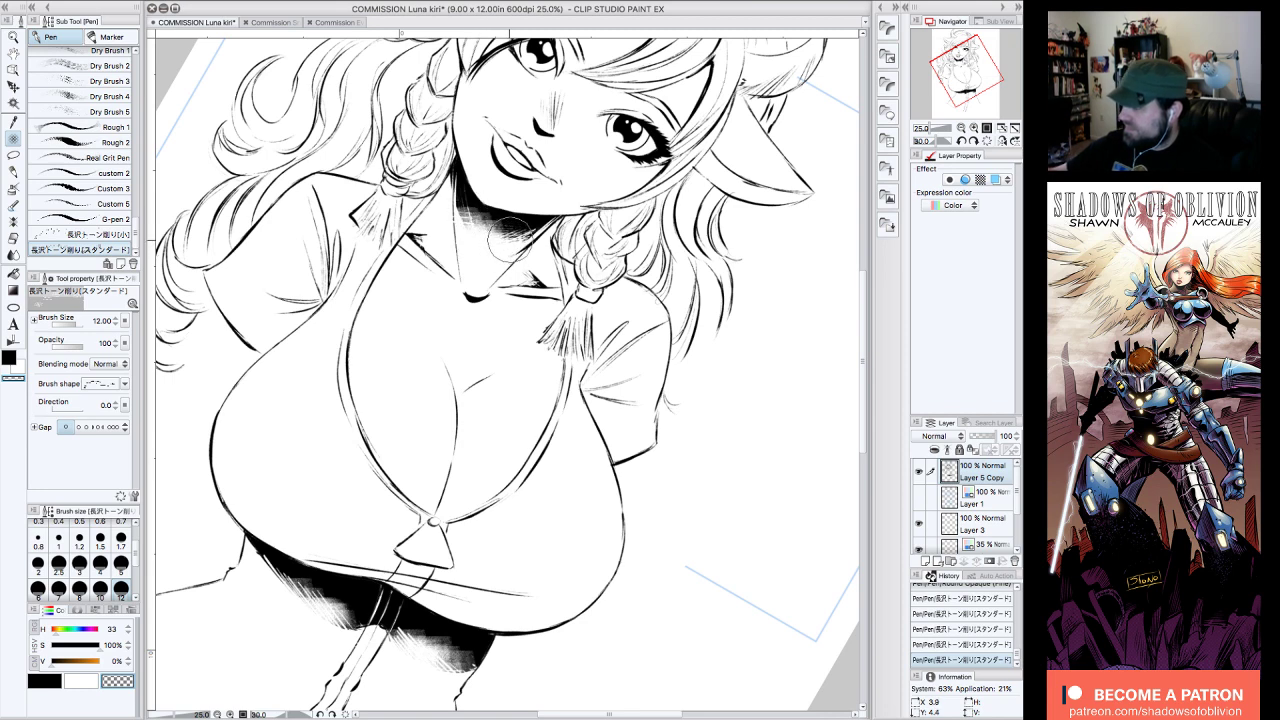
click(987, 141)
click(961, 128)
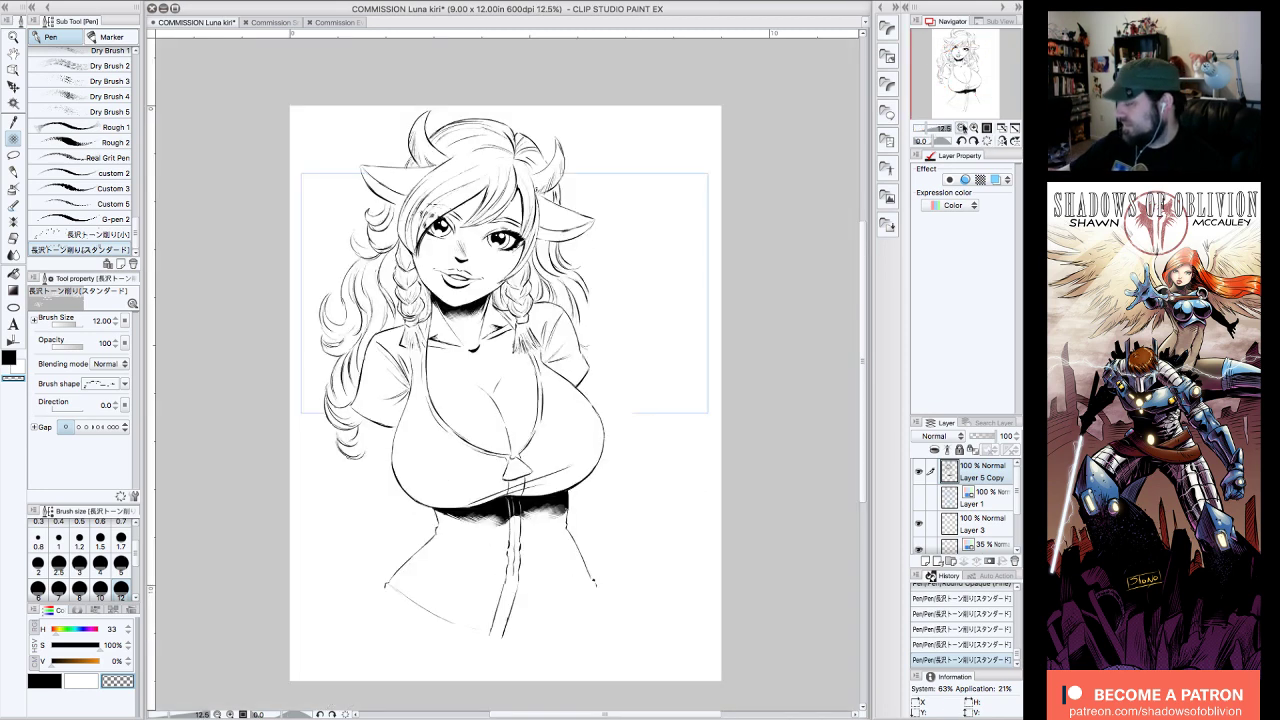
drag(963, 95, 974, 94)
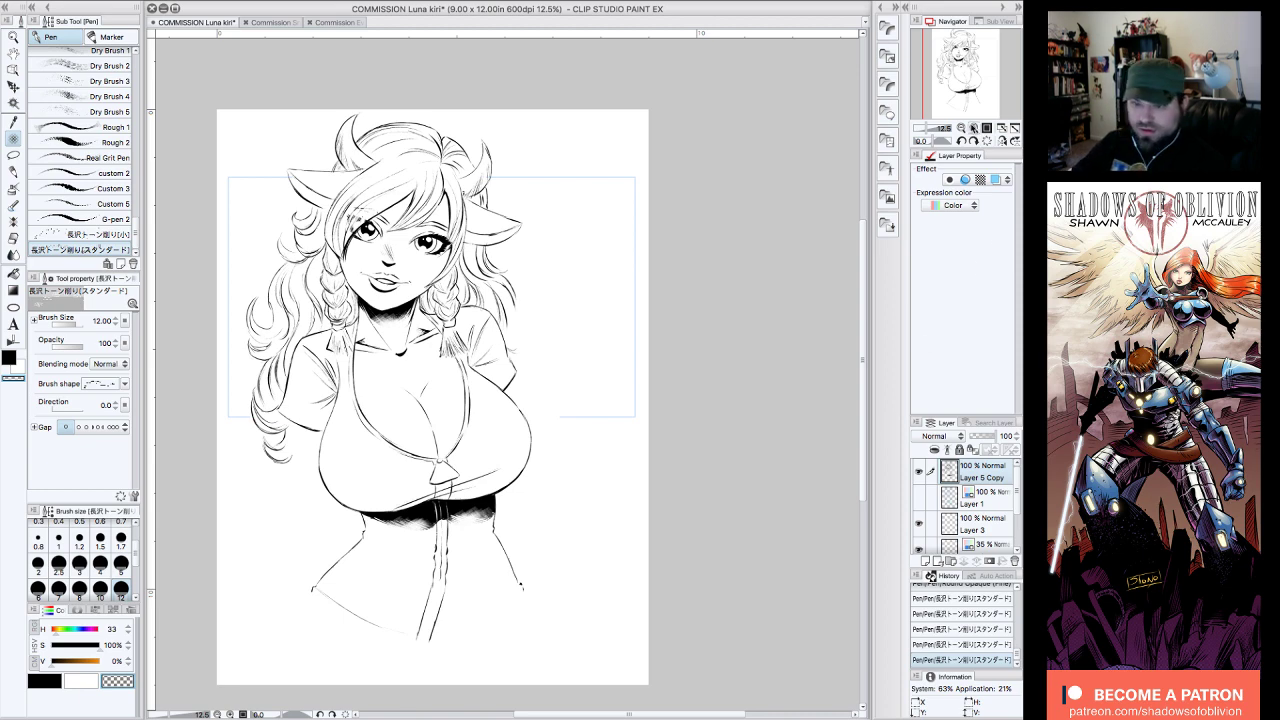
- Clean up the lower edge of the shirt knot with the Round Opaque (Fine) pen in transparent colour, then return to black
click(973, 129)
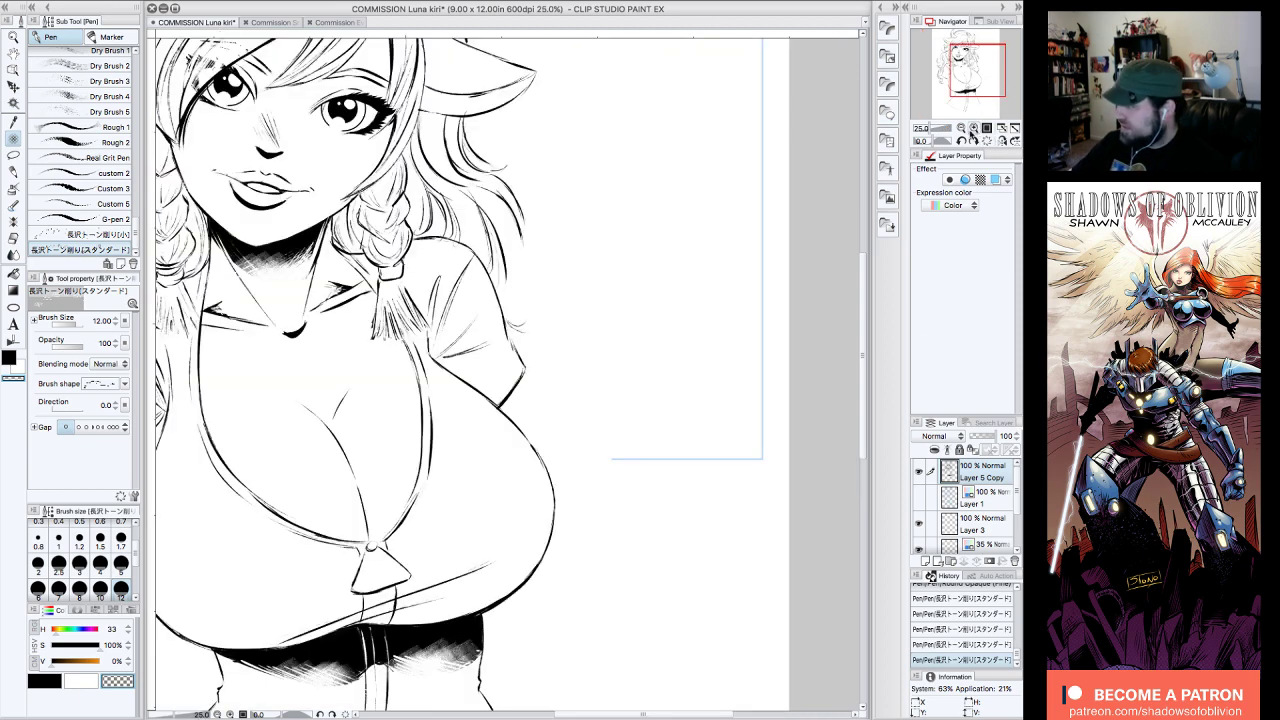
drag(979, 87, 972, 96)
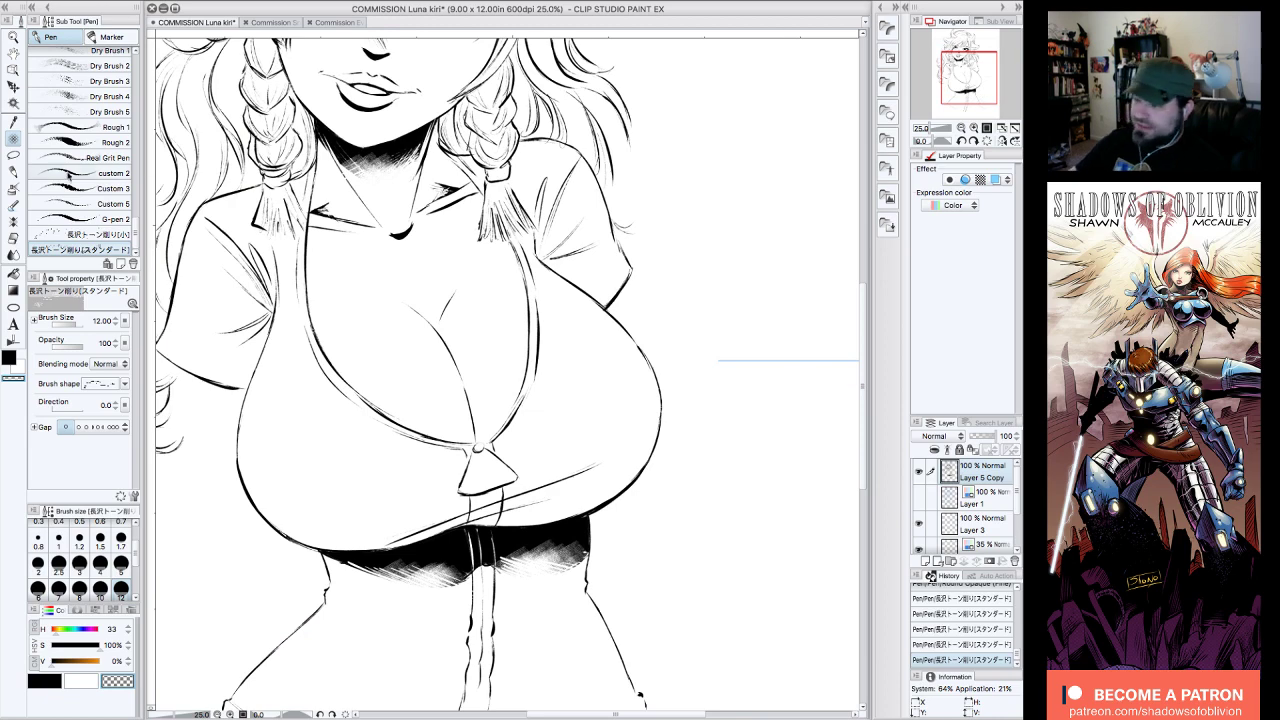
drag(138, 235, 136, 48)
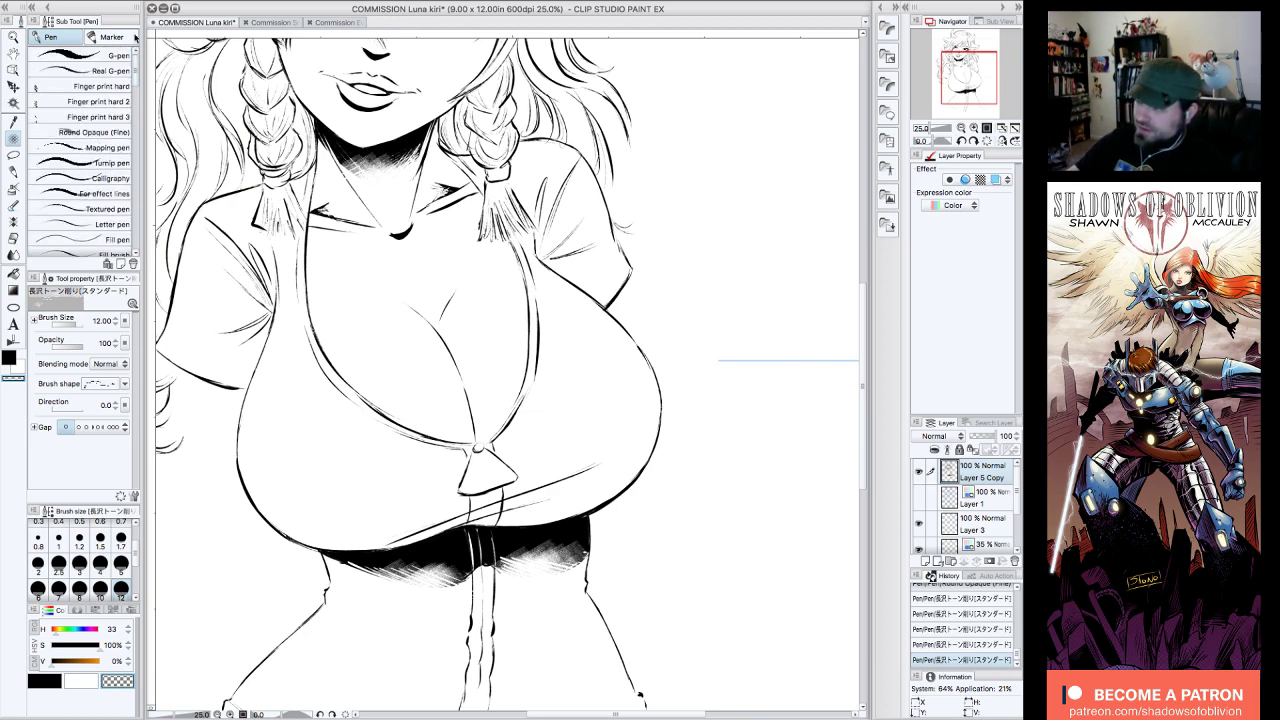
click(117, 131)
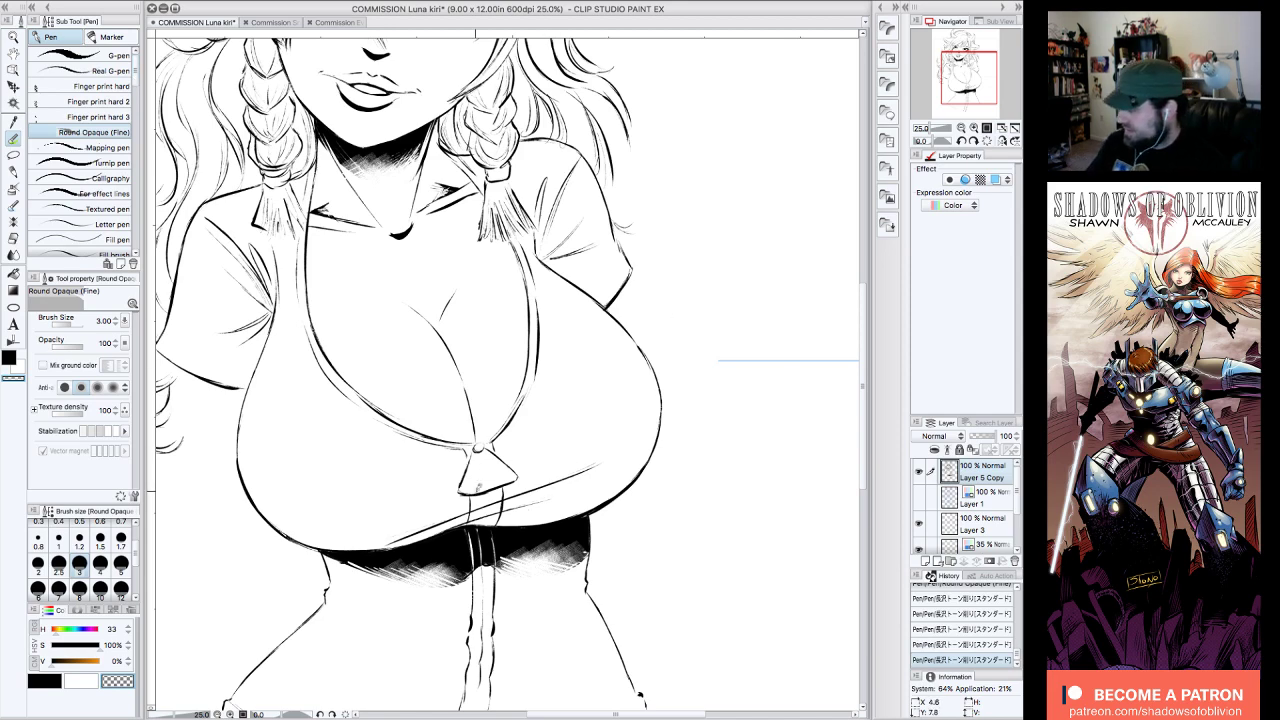
drag(489, 495, 473, 496)
key(c)
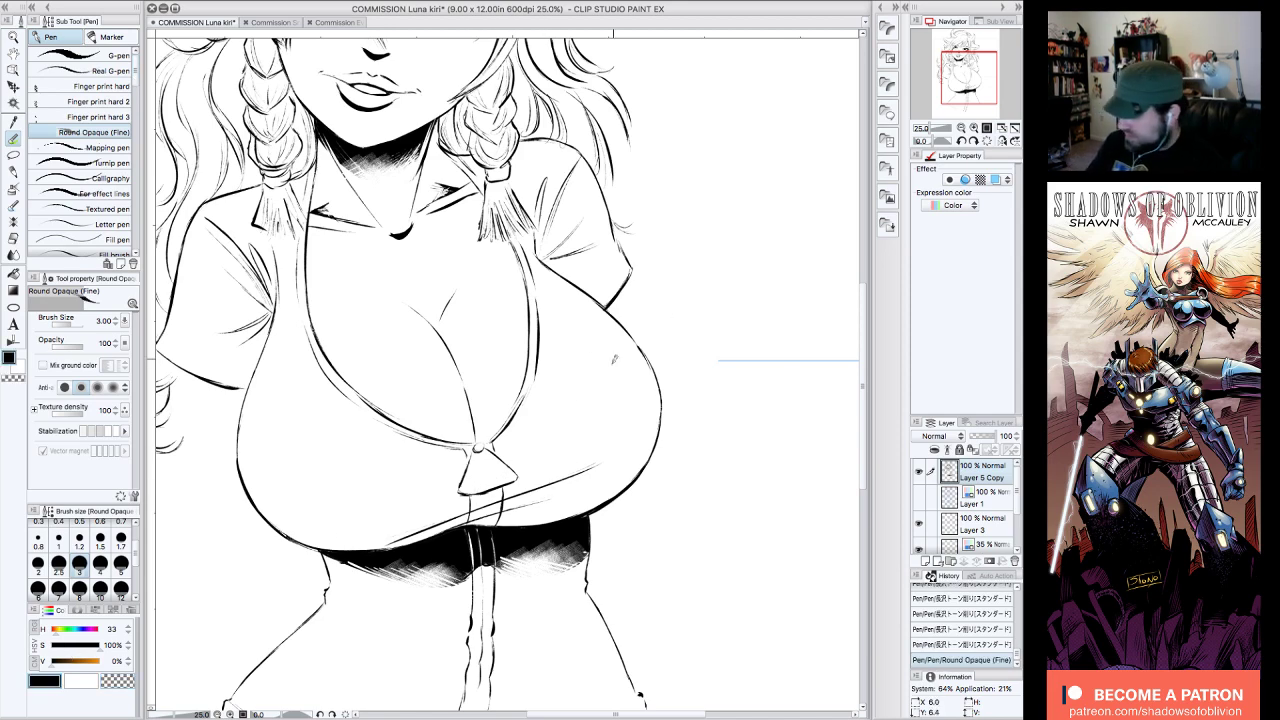
- Ink a black shadow along the lower edge of the shirt knot and trim it with transparent colour
drag(470, 494, 520, 478)
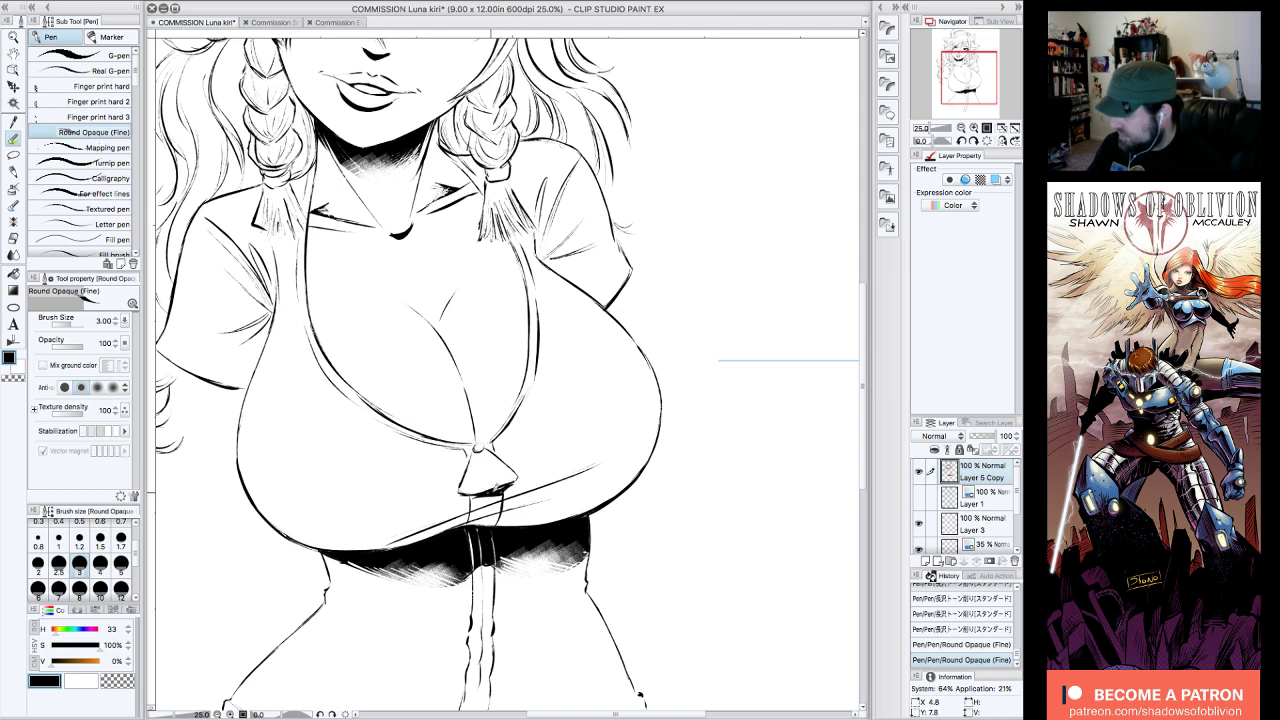
drag(518, 508, 465, 524)
key(c)
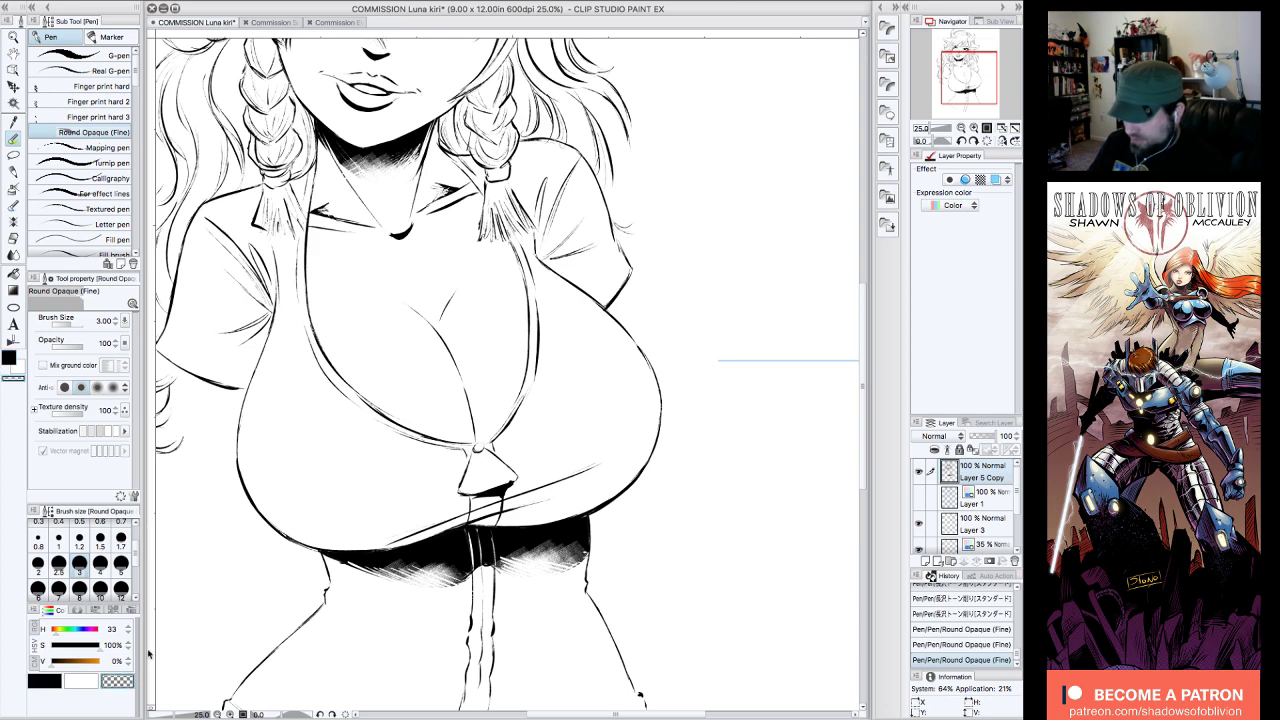
drag(511, 478, 501, 494)
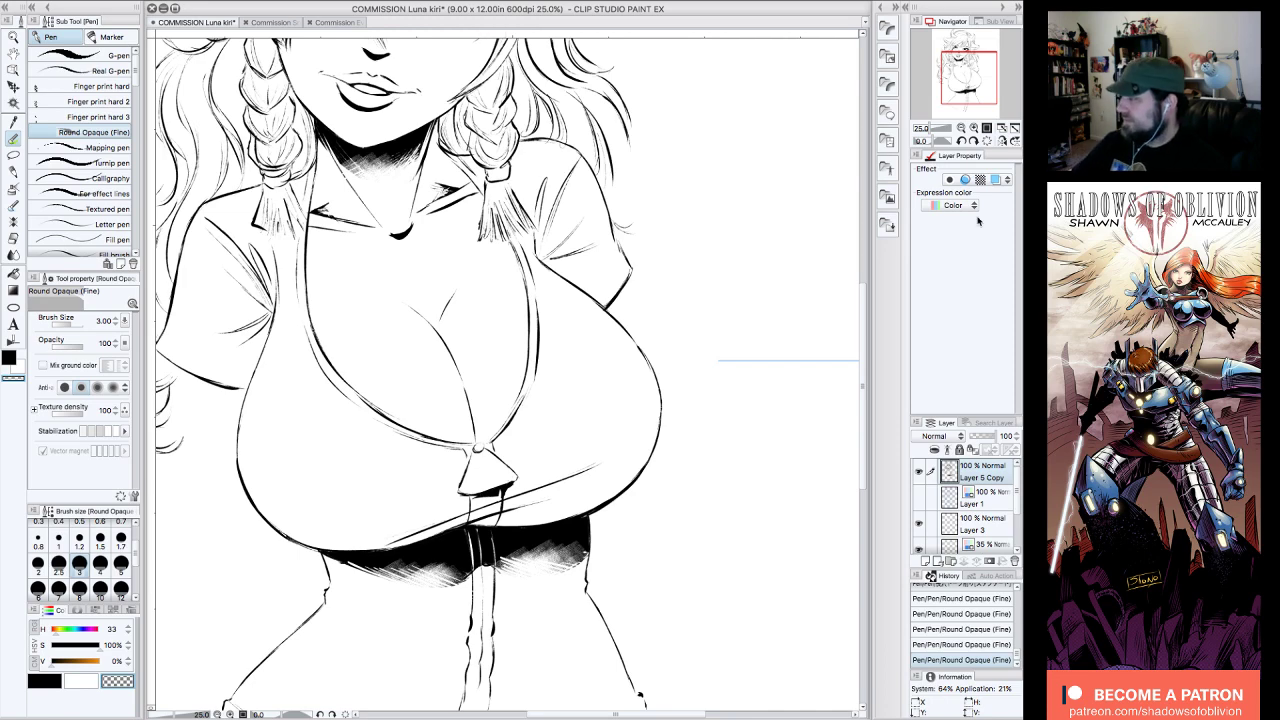
- Make the blue sketch on Layer 1 visible beneath the inks
drag(971, 86, 969, 78)
click(973, 128)
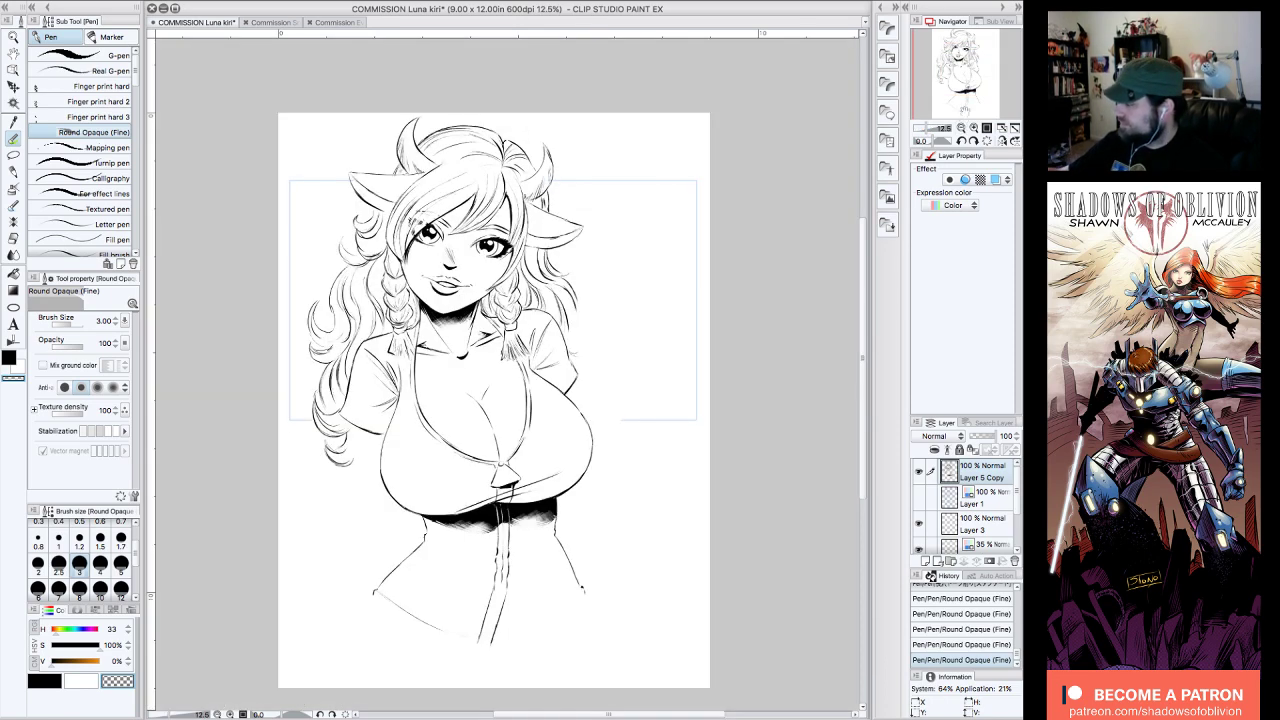
click(919, 497)
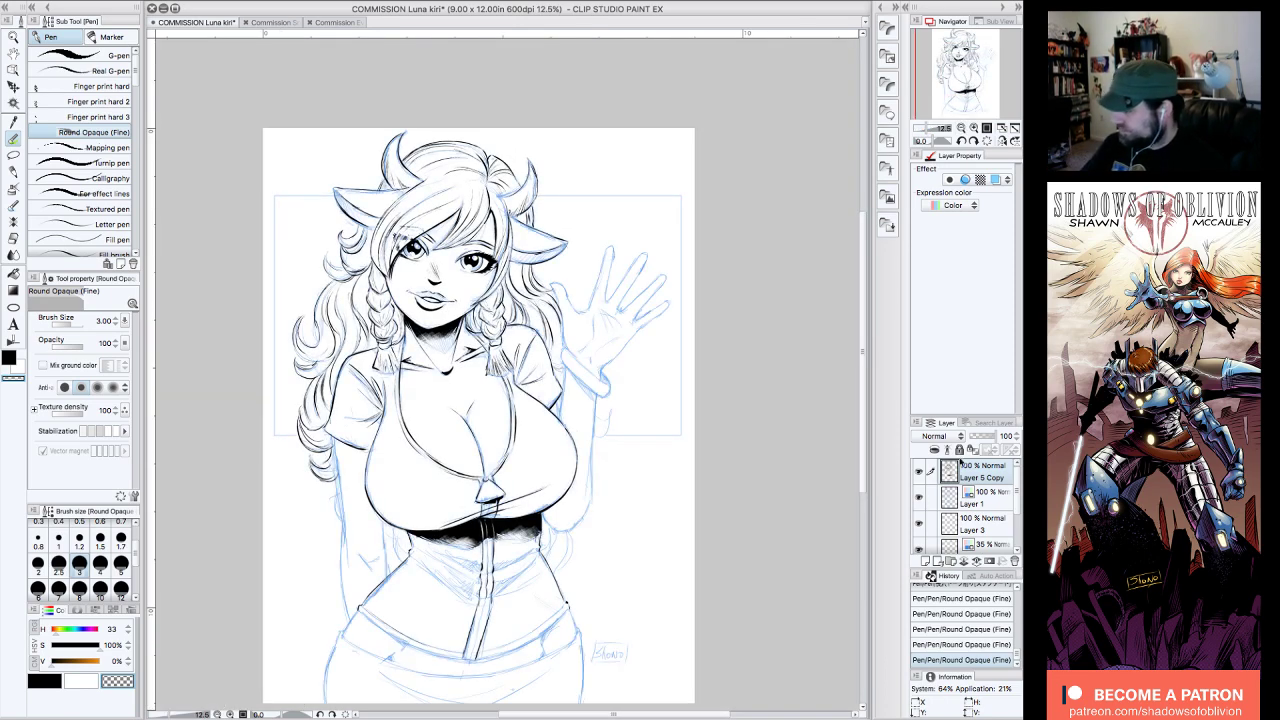
- Rotate the canvas 90° and ink tapered black fold strokes below the chest shadow on both sides of the centre strap
click(974, 130)
drag(966, 56, 968, 80)
click(974, 129)
click(961, 128)
click(978, 140)
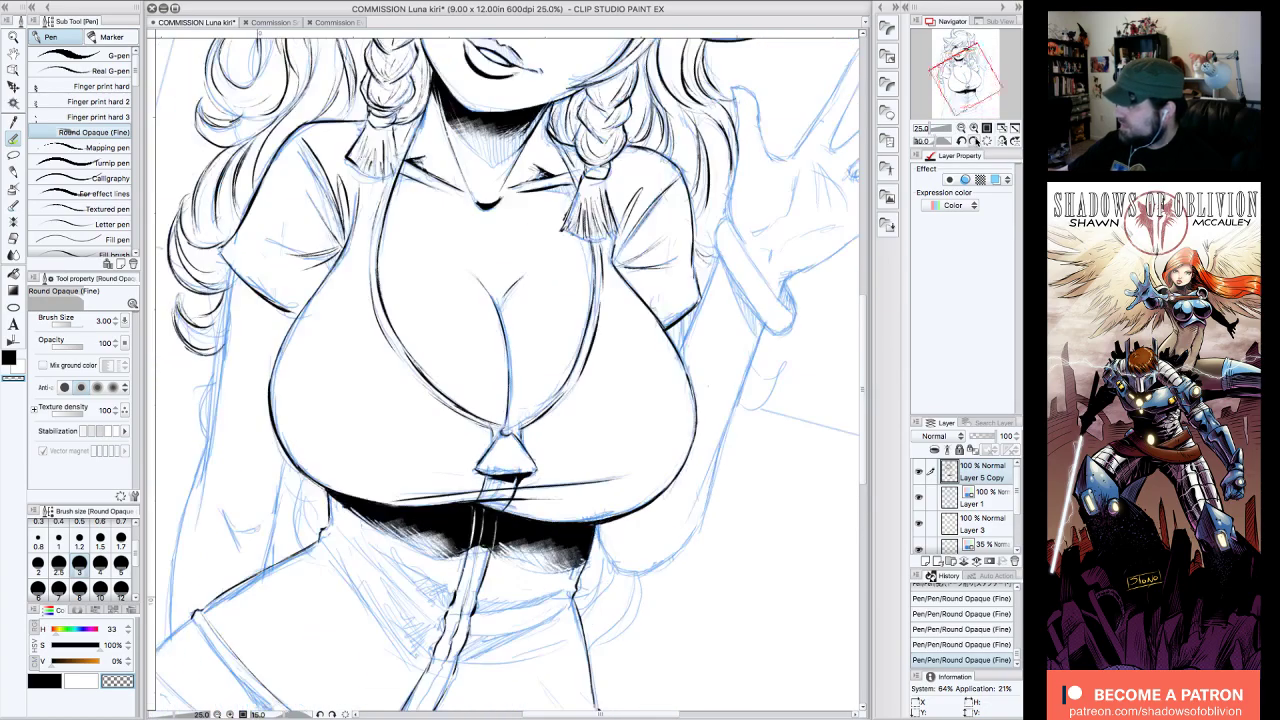
click(978, 140)
click(978, 140)
drag(966, 74, 963, 71)
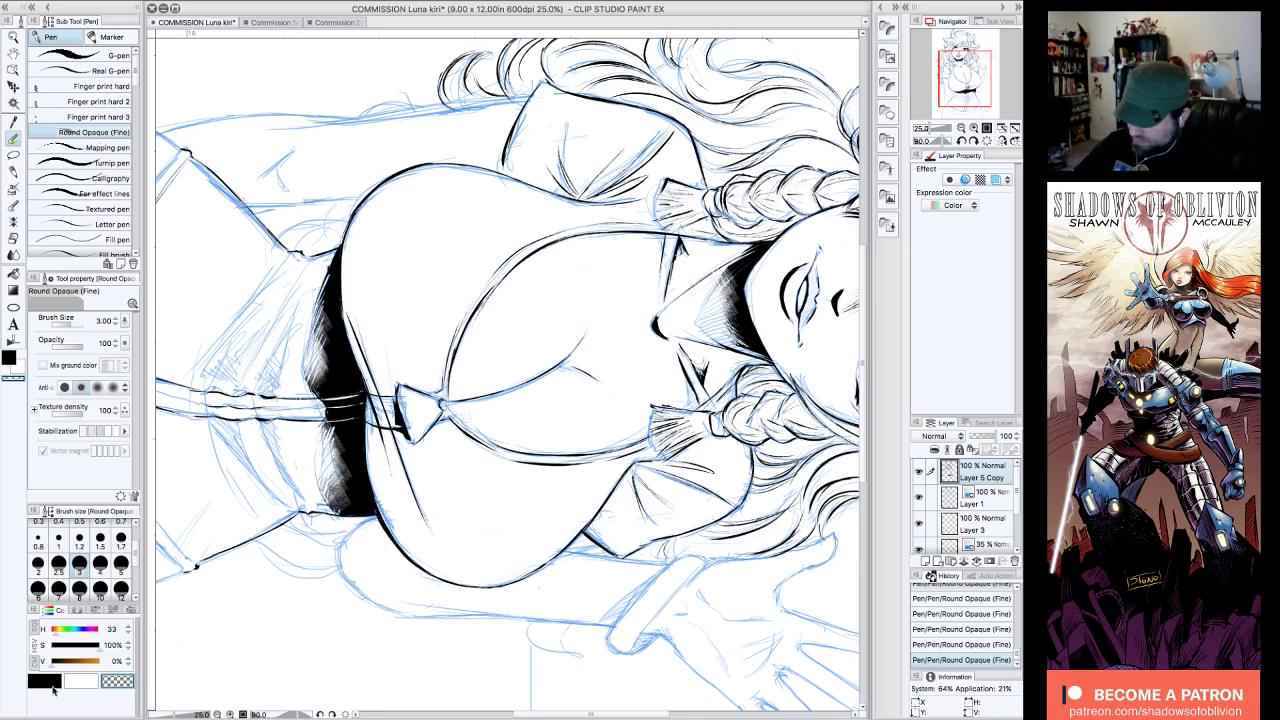
drag(298, 289, 269, 371)
drag(284, 326, 259, 391)
drag(266, 439, 306, 512)
drag(273, 430, 304, 507)
drag(292, 310, 274, 390)
drag(292, 280, 260, 338)
drag(284, 298, 248, 370)
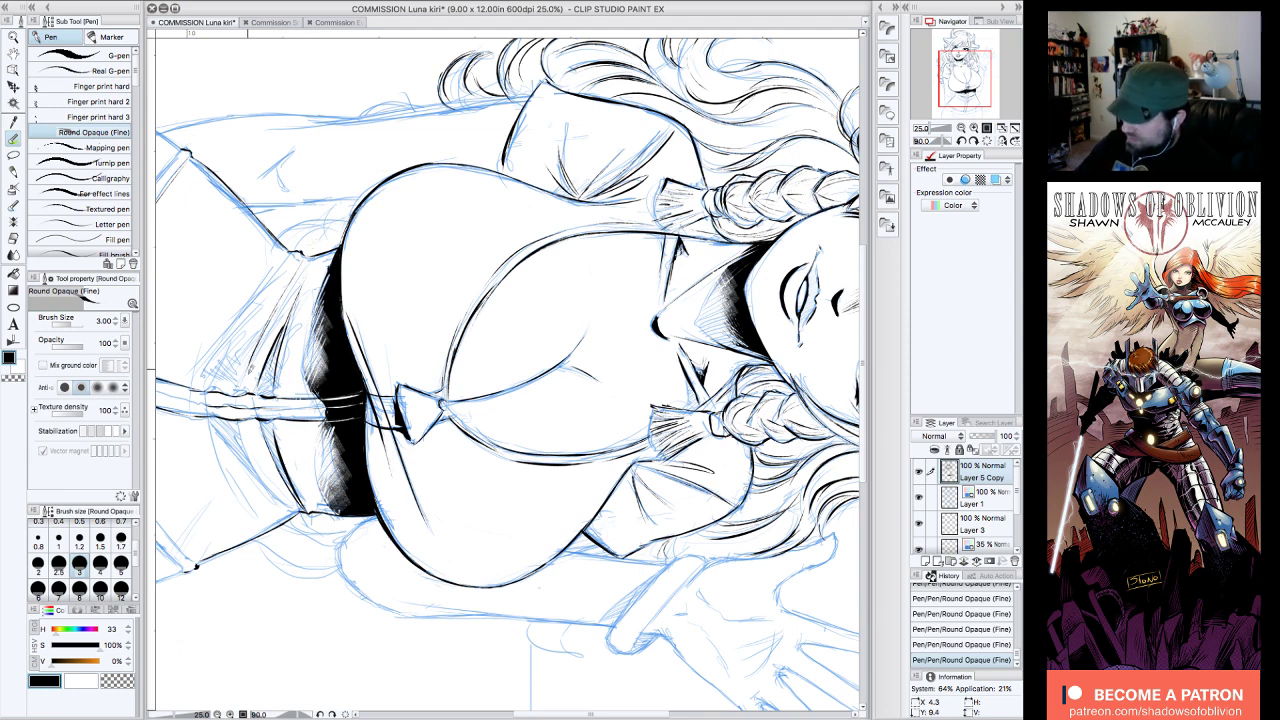
- Add longer curved fold strokes further down the midriff on both sides of the centre strap
drag(252, 456, 290, 507)
mouse_move(235, 430)
mouse_down()
mouse_move(281, 506)
mouse_move(272, 490)
mouse_up()
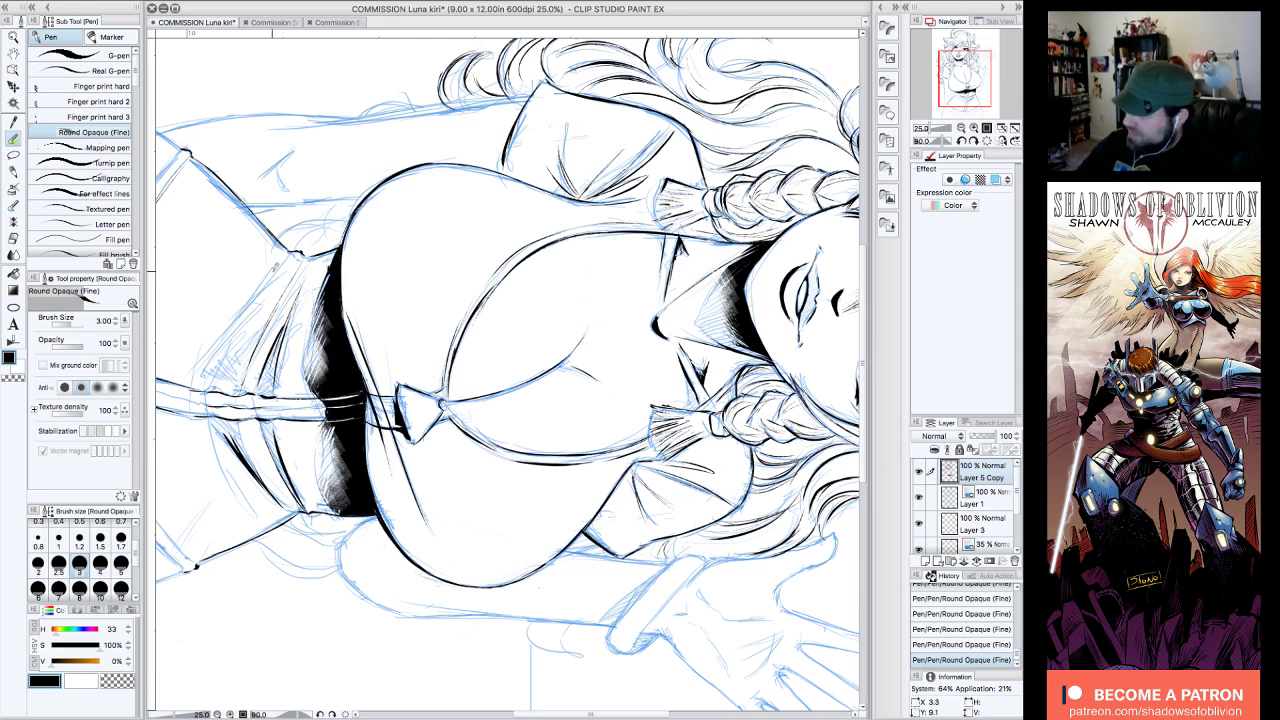
drag(284, 258, 214, 358)
drag(232, 324, 208, 376)
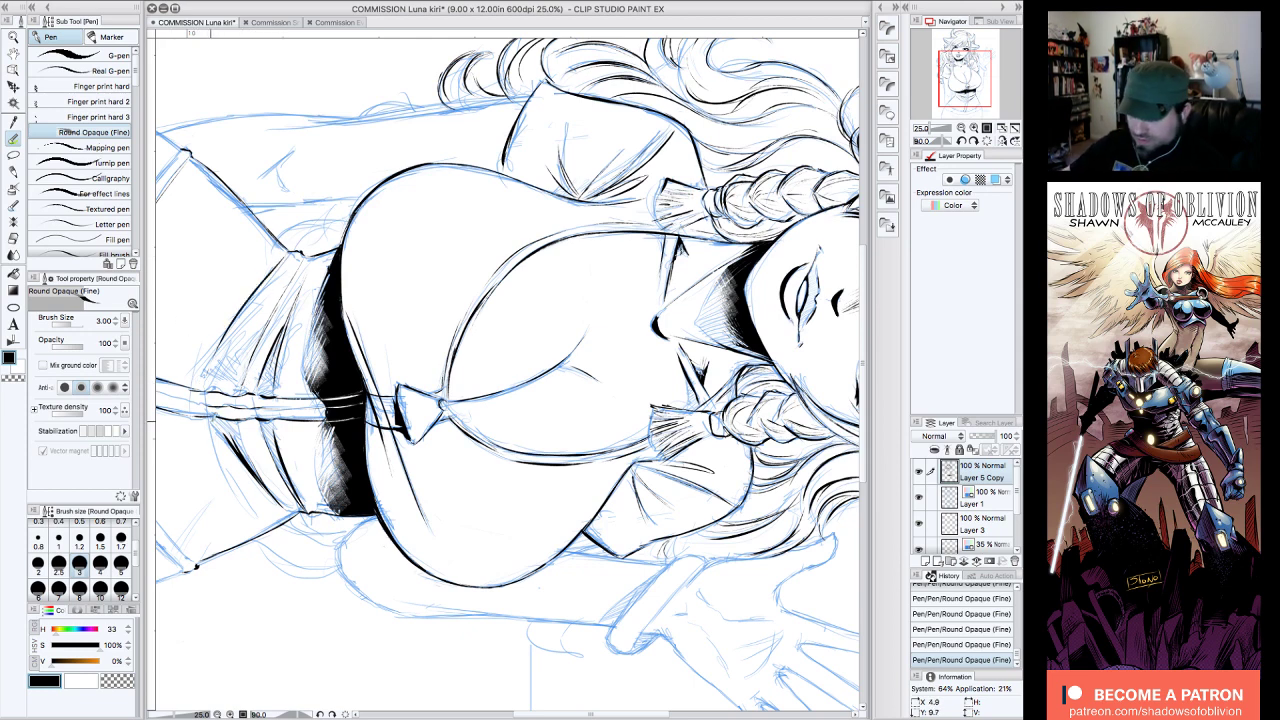
drag(211, 428, 262, 514)
drag(211, 430, 250, 505)
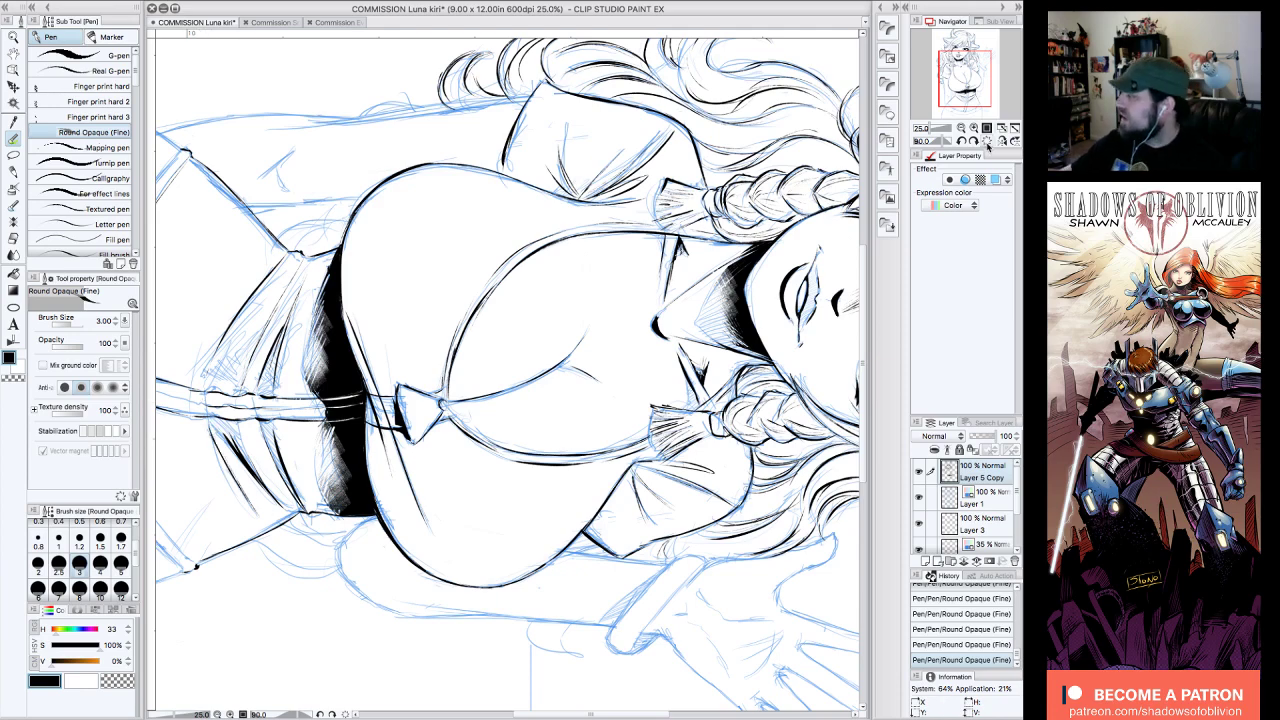
- Reset the canvas rotation and ink the inner and outer contours of the arm hanging beside the body
click(987, 141)
drag(975, 81, 975, 75)
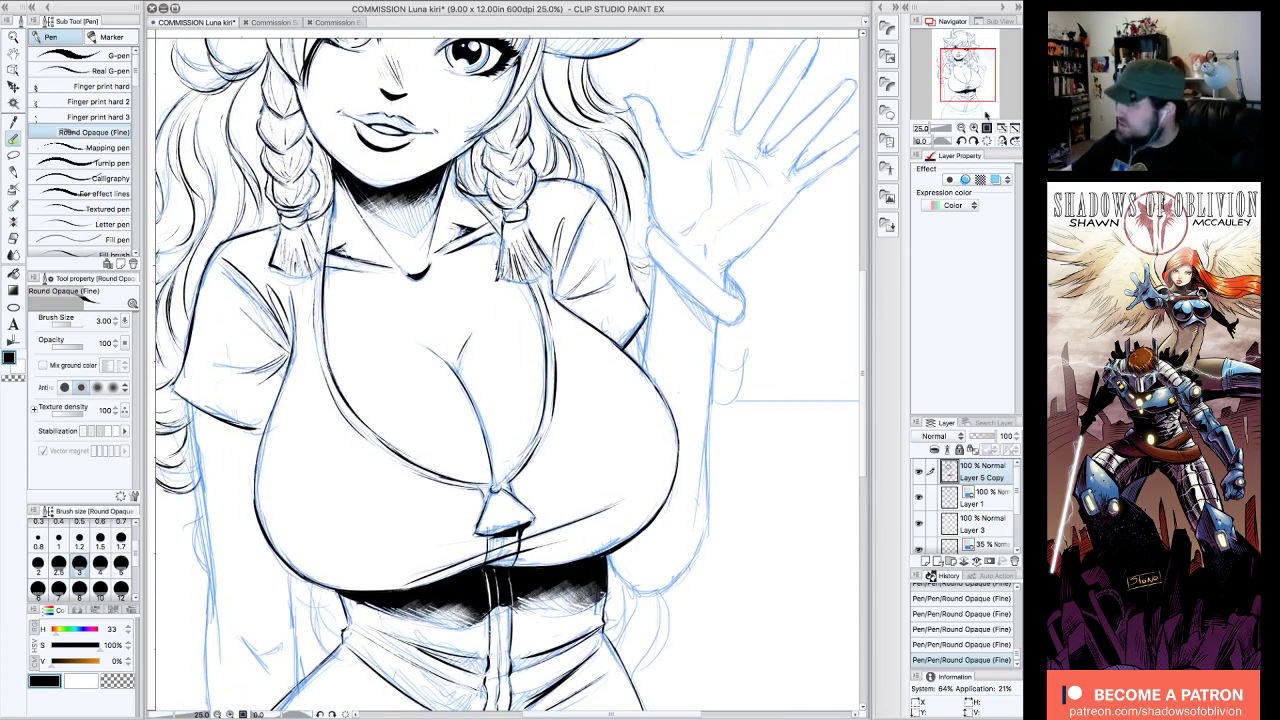
click(962, 128)
click(972, 90)
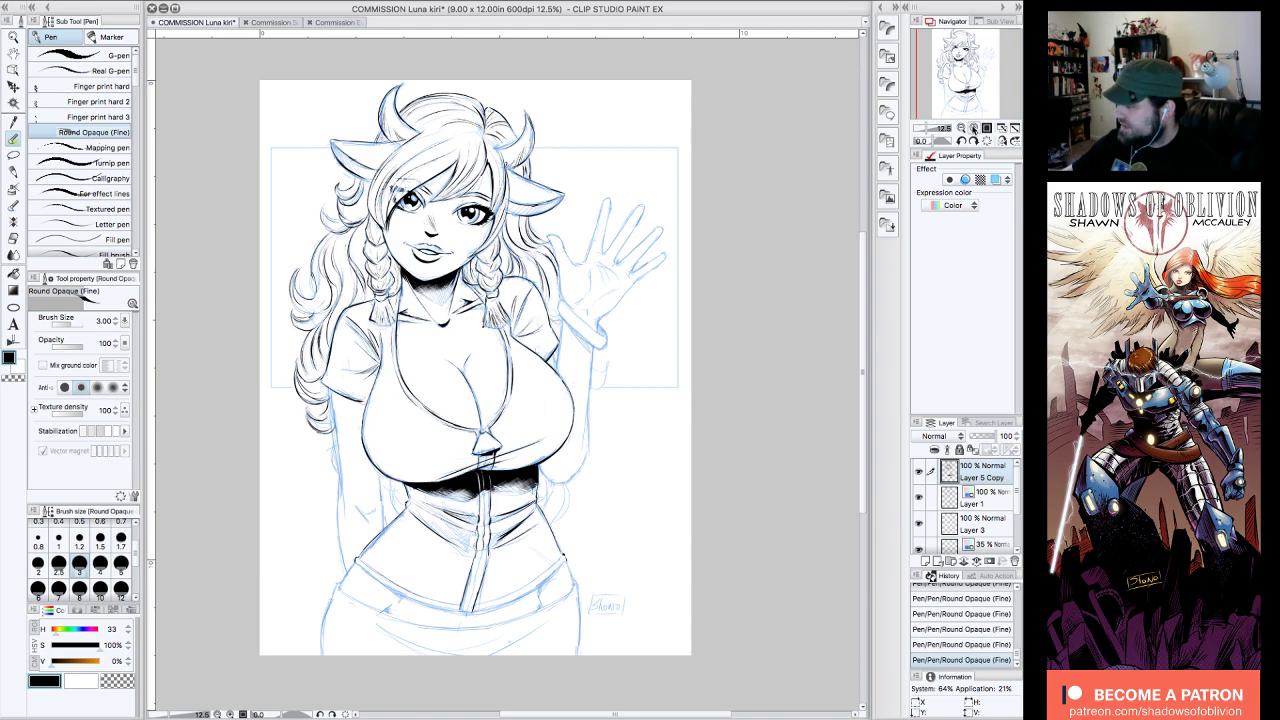
click(975, 129)
drag(983, 86, 981, 91)
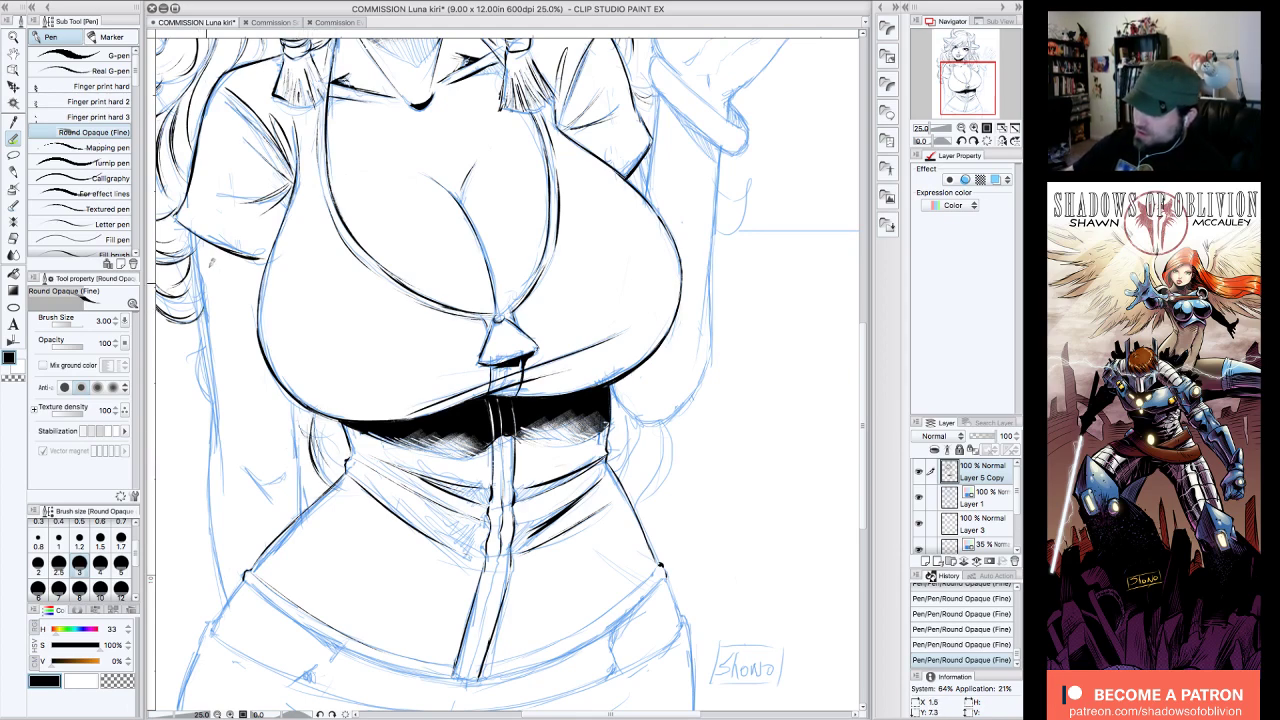
drag(195, 240, 215, 392)
drag(200, 308, 214, 459)
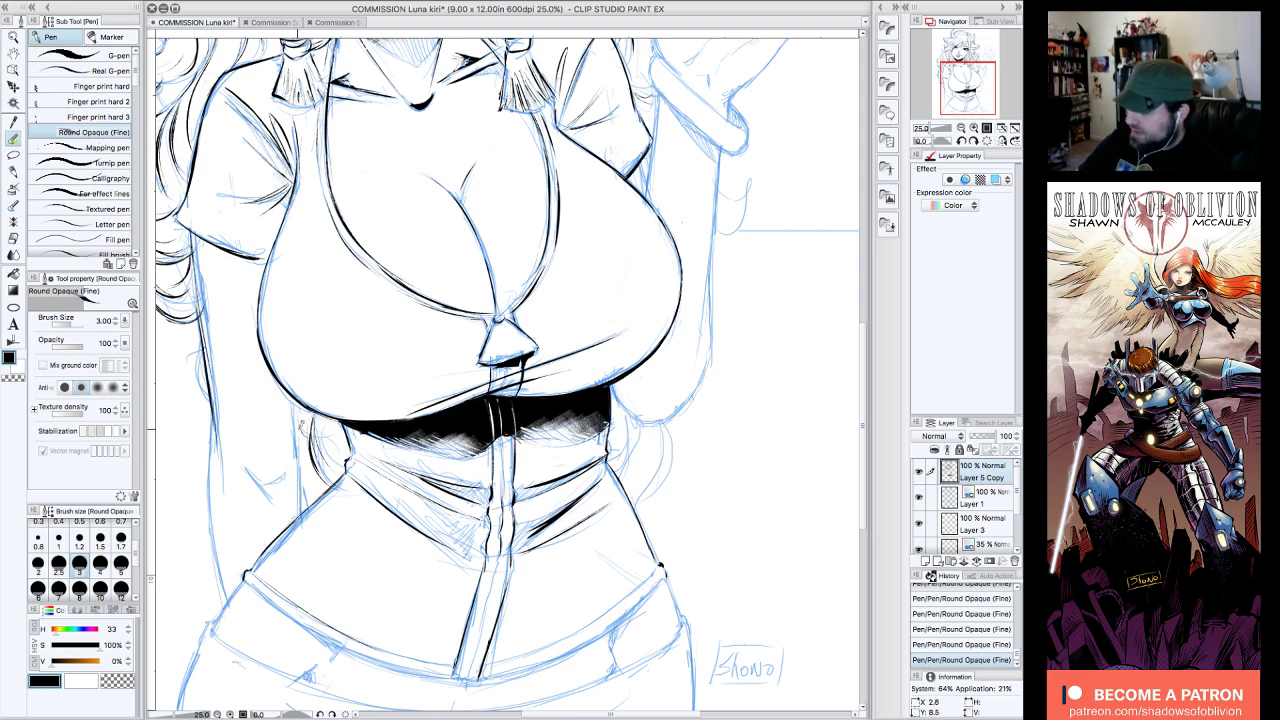
mouse_move(295, 396)
mouse_down()
mouse_move(301, 459)
mouse_move(276, 488)
mouse_move(299, 494)
mouse_move(301, 512)
mouse_up()
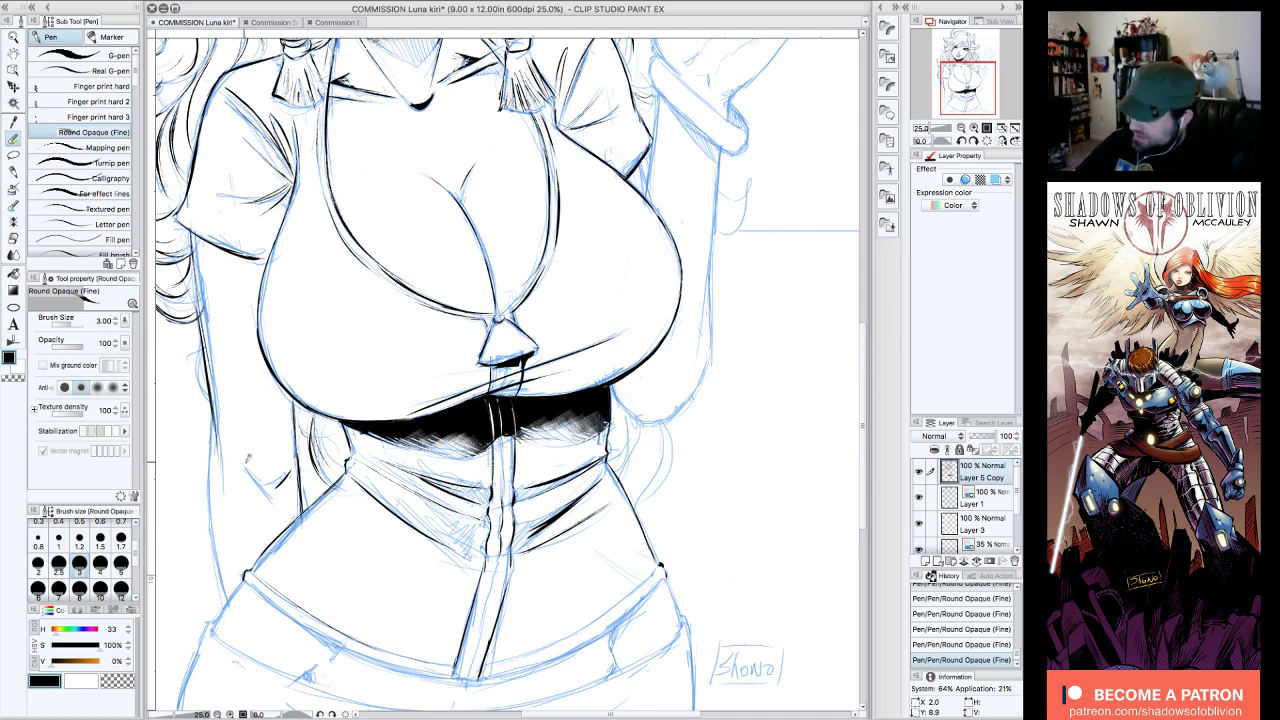
mouse_move(211, 408)
mouse_down()
mouse_move(211, 512)
mouse_move(236, 586)
mouse_up()
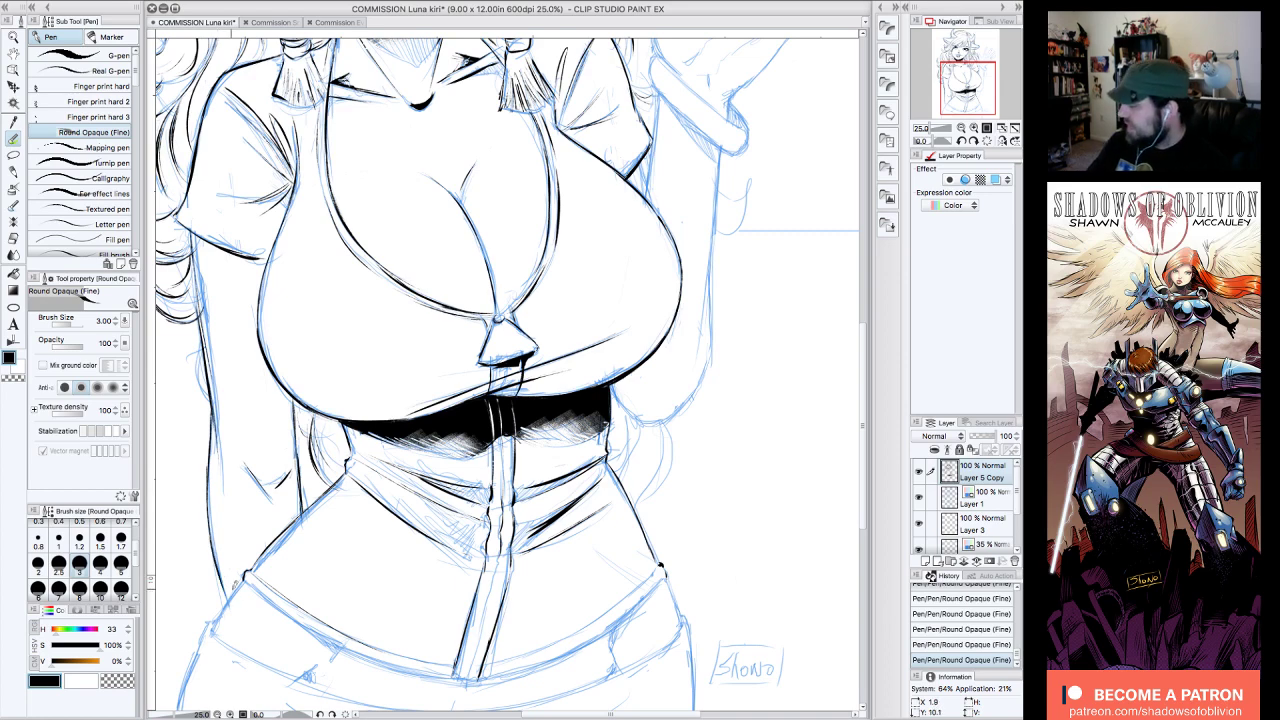
- Ink the hair strands between the lowered arm and waist and the curls along the arm's outer side
mouse_move(307, 425)
mouse_down()
mouse_move(312, 487)
mouse_move(334, 474)
mouse_up()
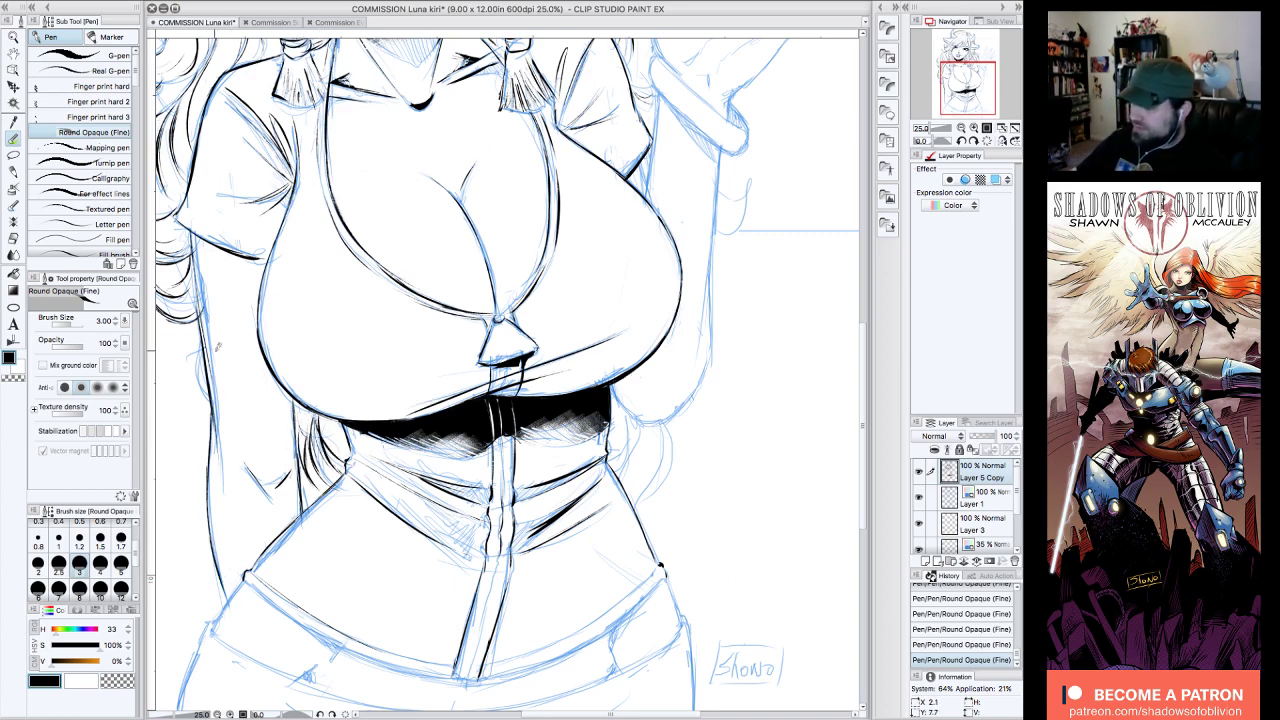
drag(197, 343, 209, 412)
drag(198, 348, 211, 414)
drag(198, 354, 206, 397)
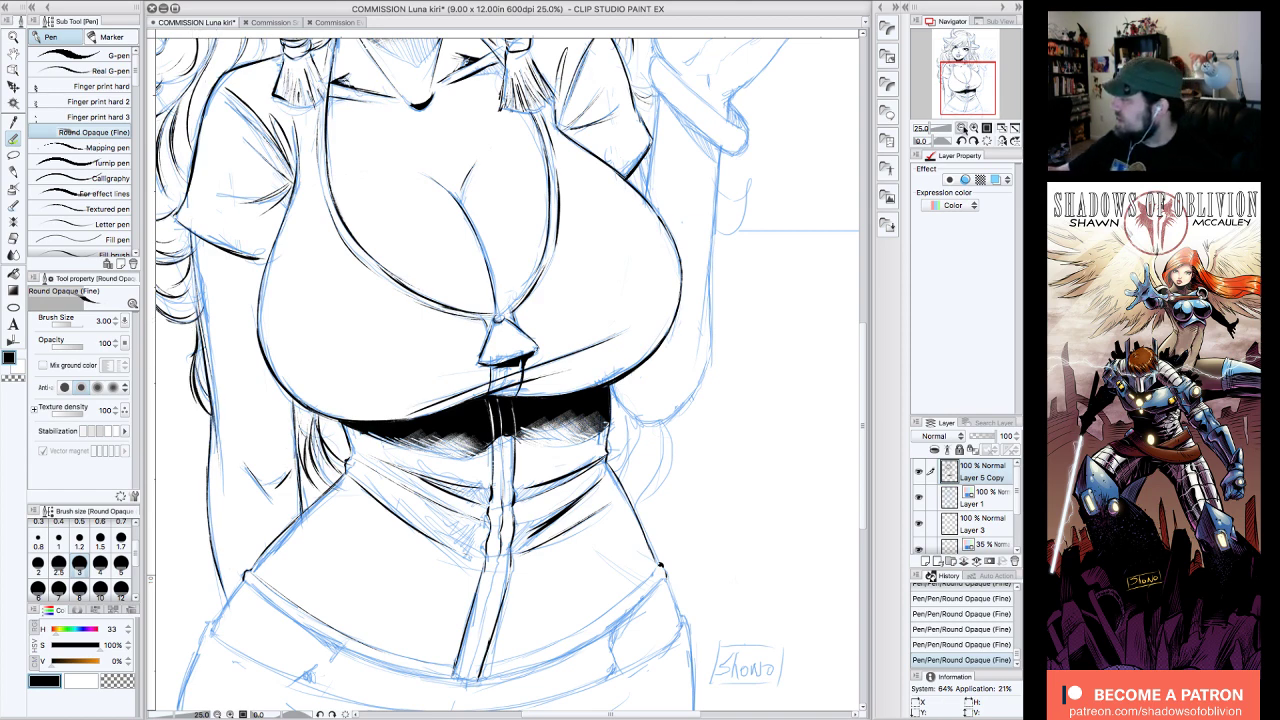
- Check the full figure's inks with the blue sketch on Layer 1 hidden, and show the sketch again
click(961, 129)
drag(974, 94, 980, 84)
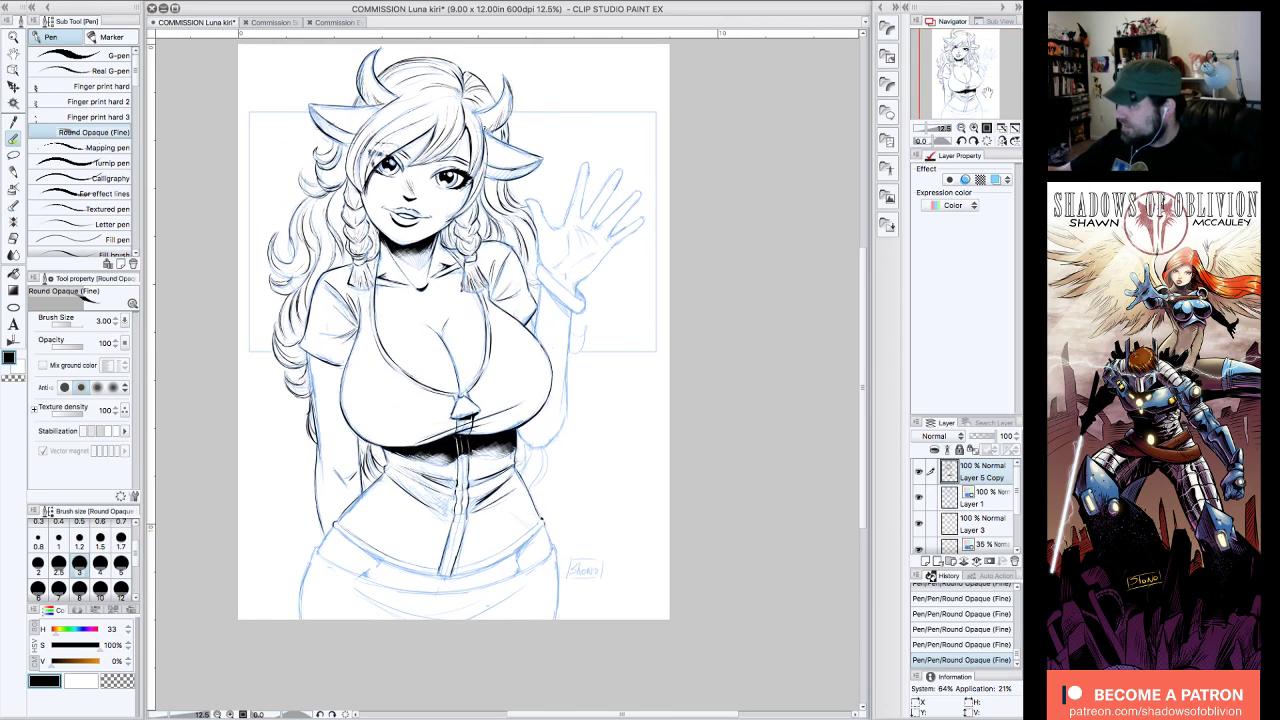
click(918, 497)
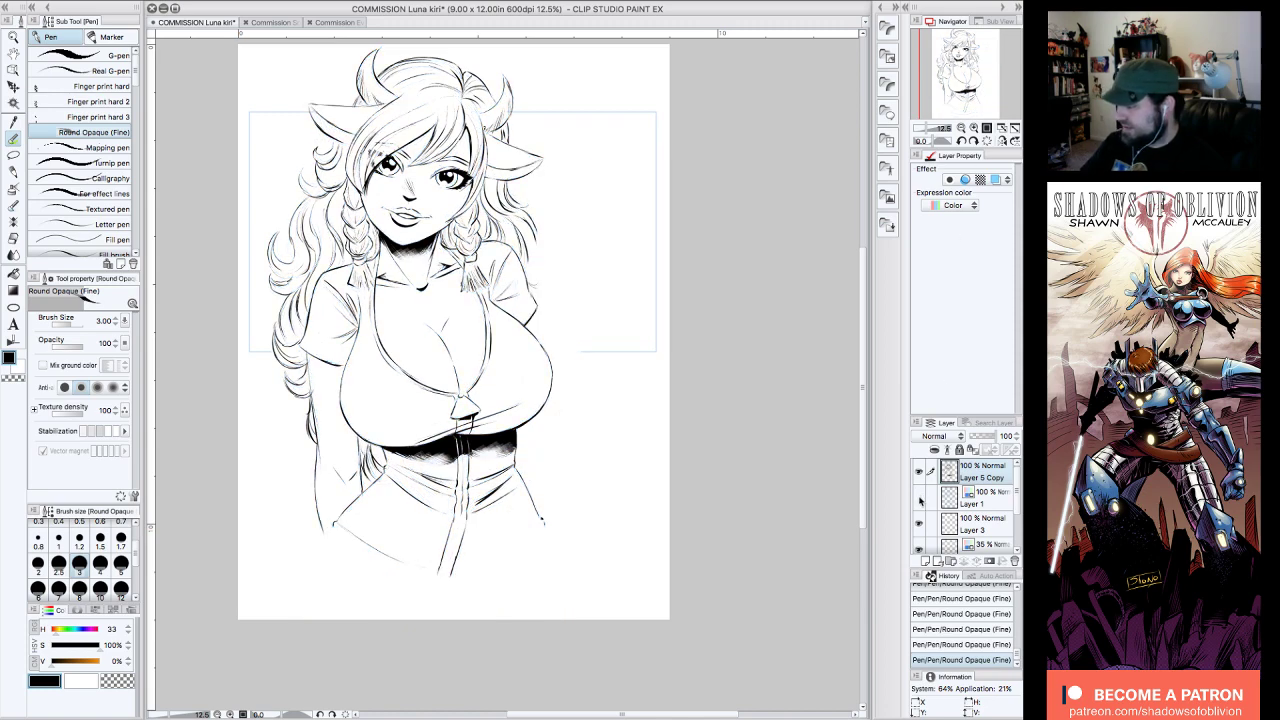
click(919, 498)
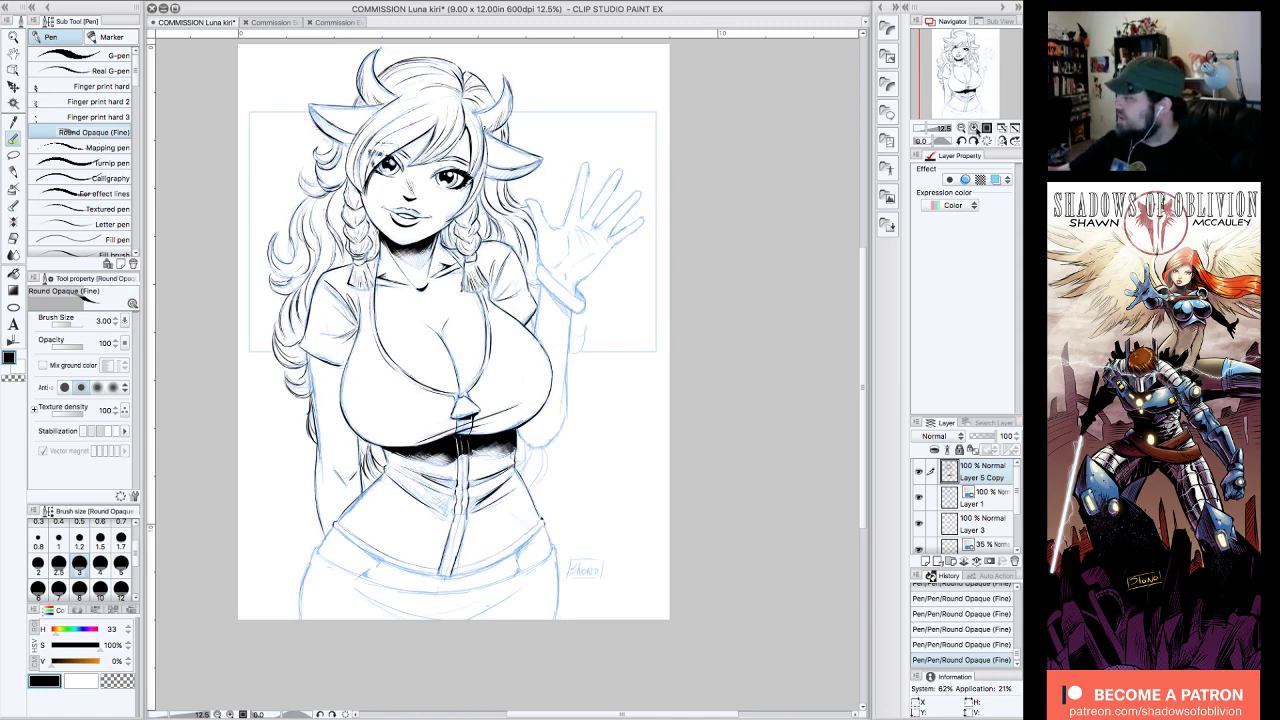
- Ink the long outer contour of the raised arm from below the bracelet towards the elbow
click(974, 128)
drag(976, 74, 982, 67)
mouse_move(488, 349)
mouse_down()
mouse_move(475, 437)
mouse_move(528, 580)
mouse_up()
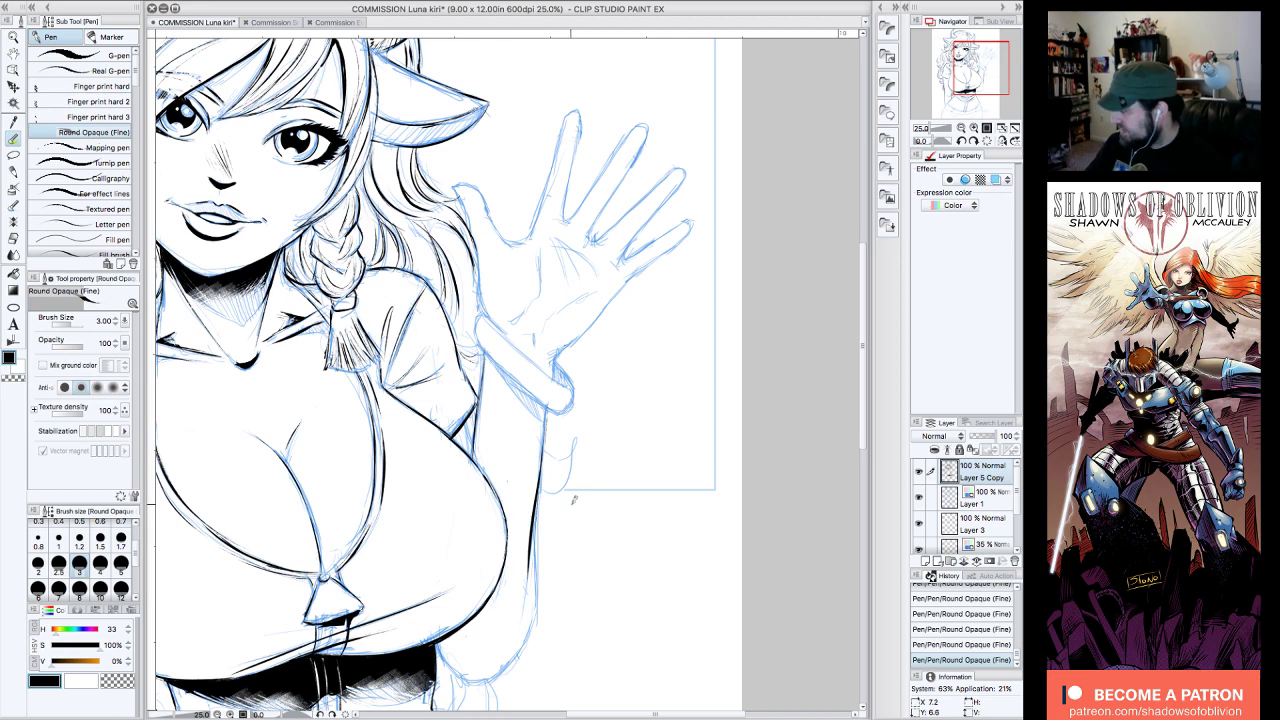
drag(550, 405, 525, 585)
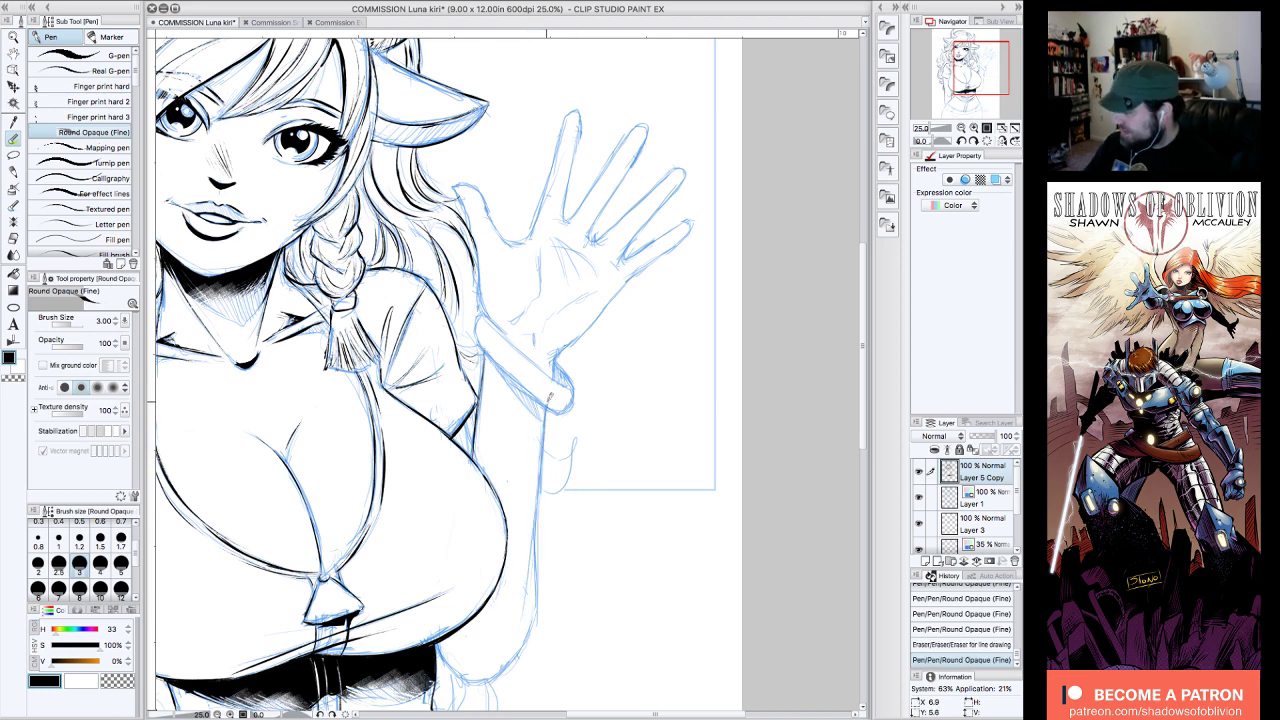
drag(544, 442, 526, 620)
mouse_move(539, 502)
mouse_down()
mouse_move(543, 603)
mouse_move(525, 650)
mouse_up()
- Ink the curve of the raised arm's elbow and extend the forearm outline up to the bracelet
drag(980, 82, 978, 85)
mouse_move(480, 416)
mouse_down()
mouse_move(505, 455)
mouse_move(533, 456)
mouse_move(578, 400)
mouse_up()
drag(978, 86, 981, 73)
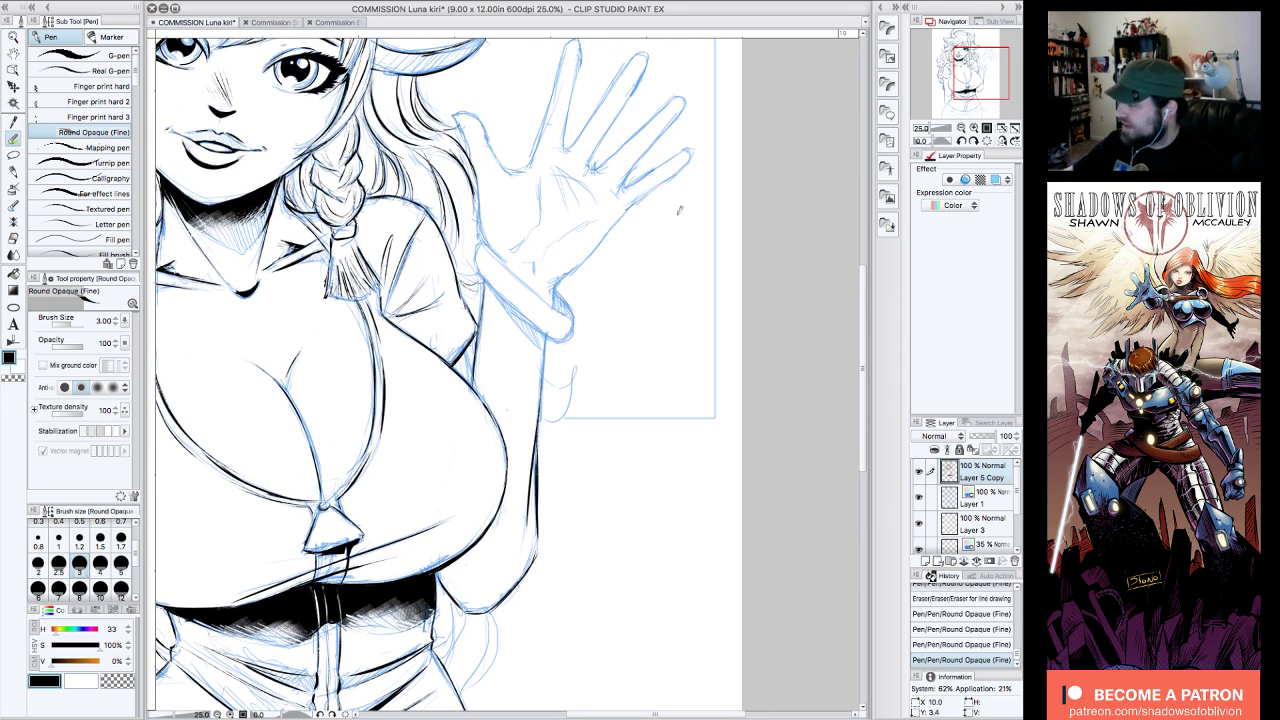
drag(547, 334, 540, 437)
drag(545, 359, 539, 456)
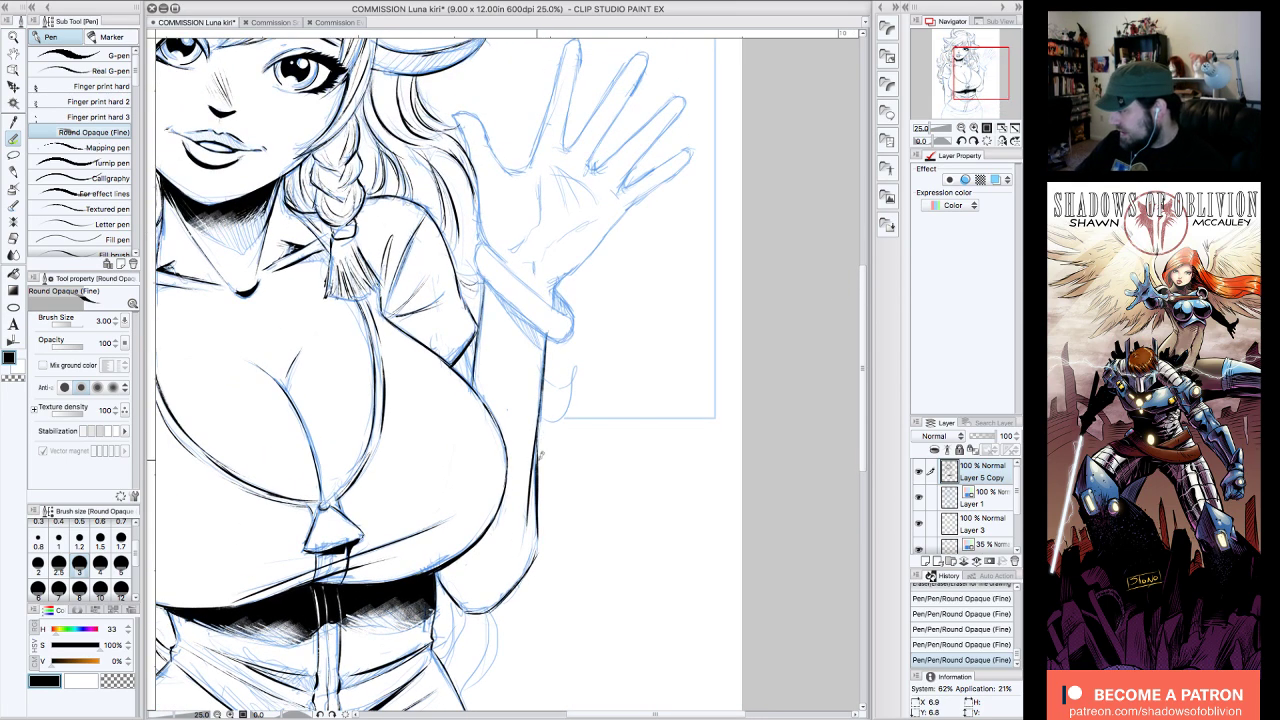
- Touch up the hair beside the raised wrist and ink the small curl outside the forearm
drag(473, 222, 470, 196)
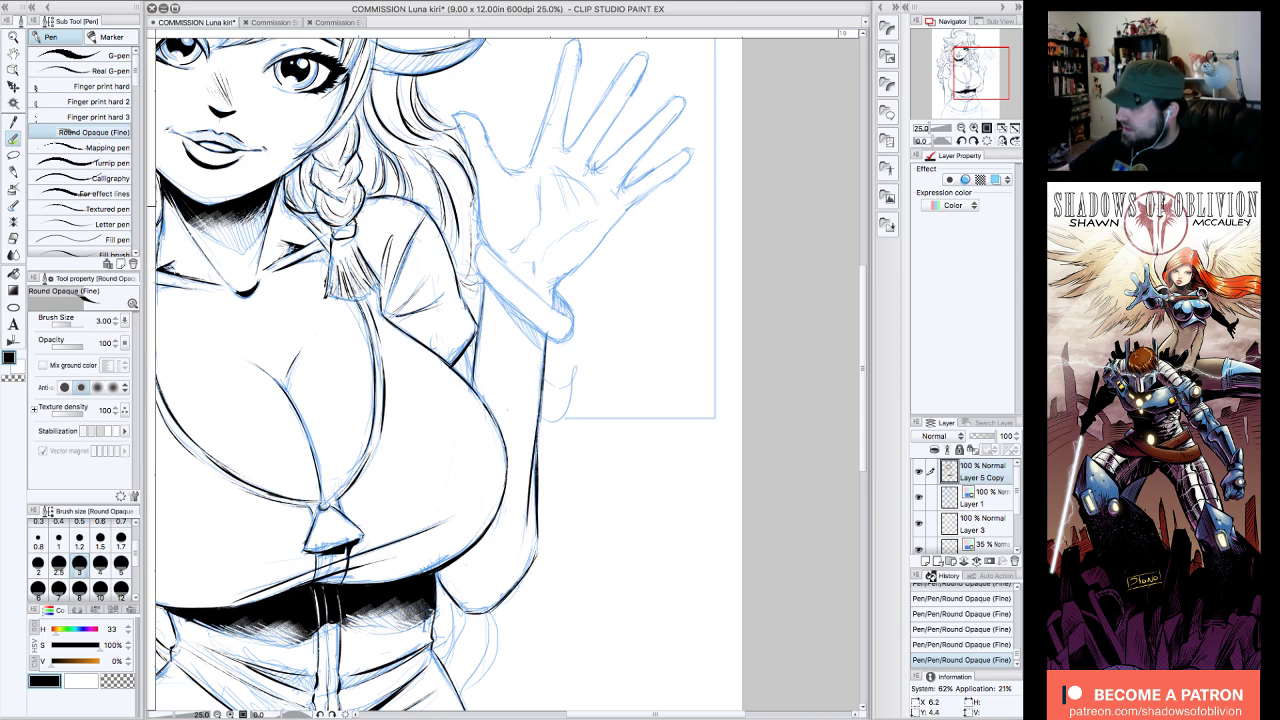
mouse_move(549, 384)
mouse_down()
mouse_move(575, 371)
mouse_move(566, 411)
mouse_up()
drag(563, 415, 576, 369)
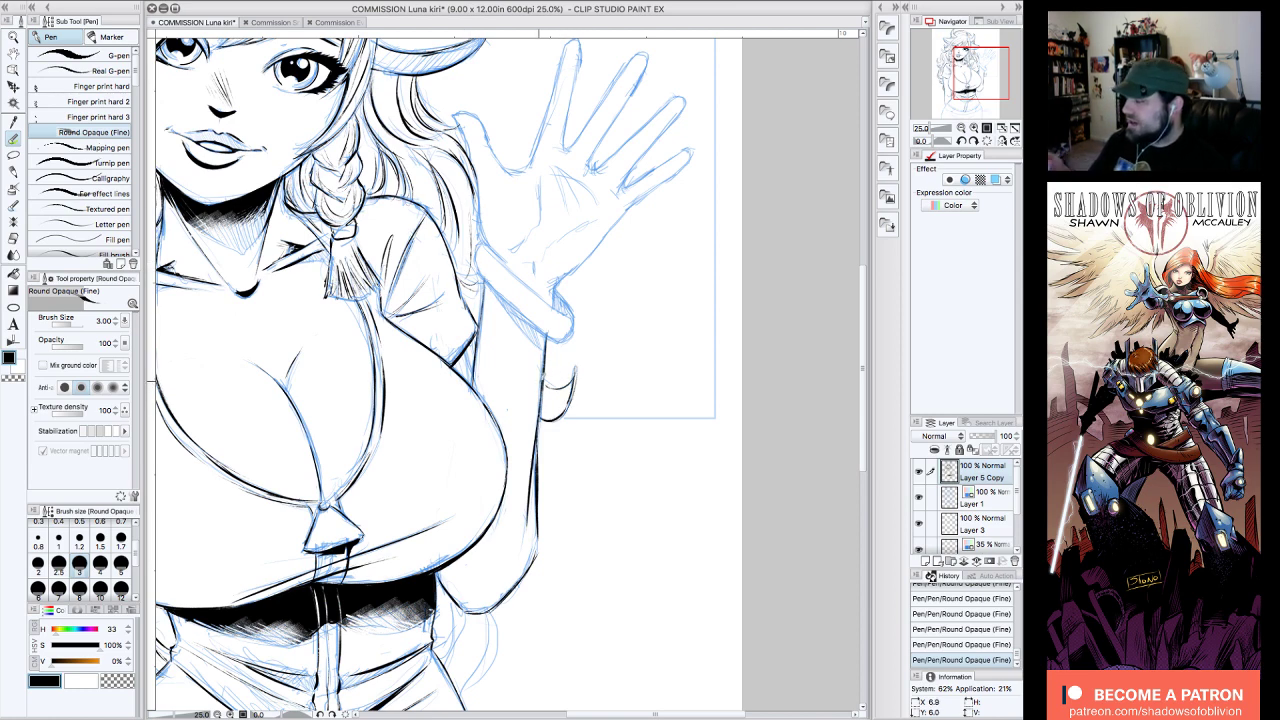
- Rotate the canvas 30° and ink the outline of the bracelet on the raised wrist
drag(562, 385, 603, 435)
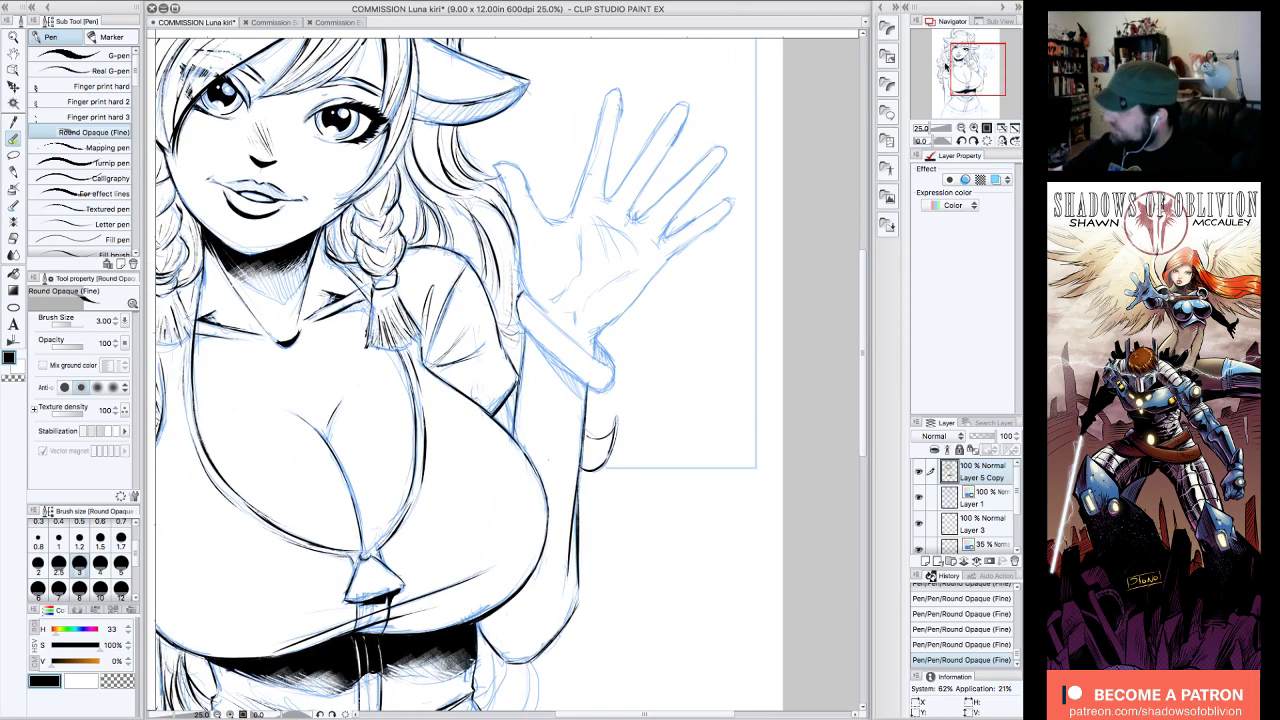
click(975, 141)
click(977, 142)
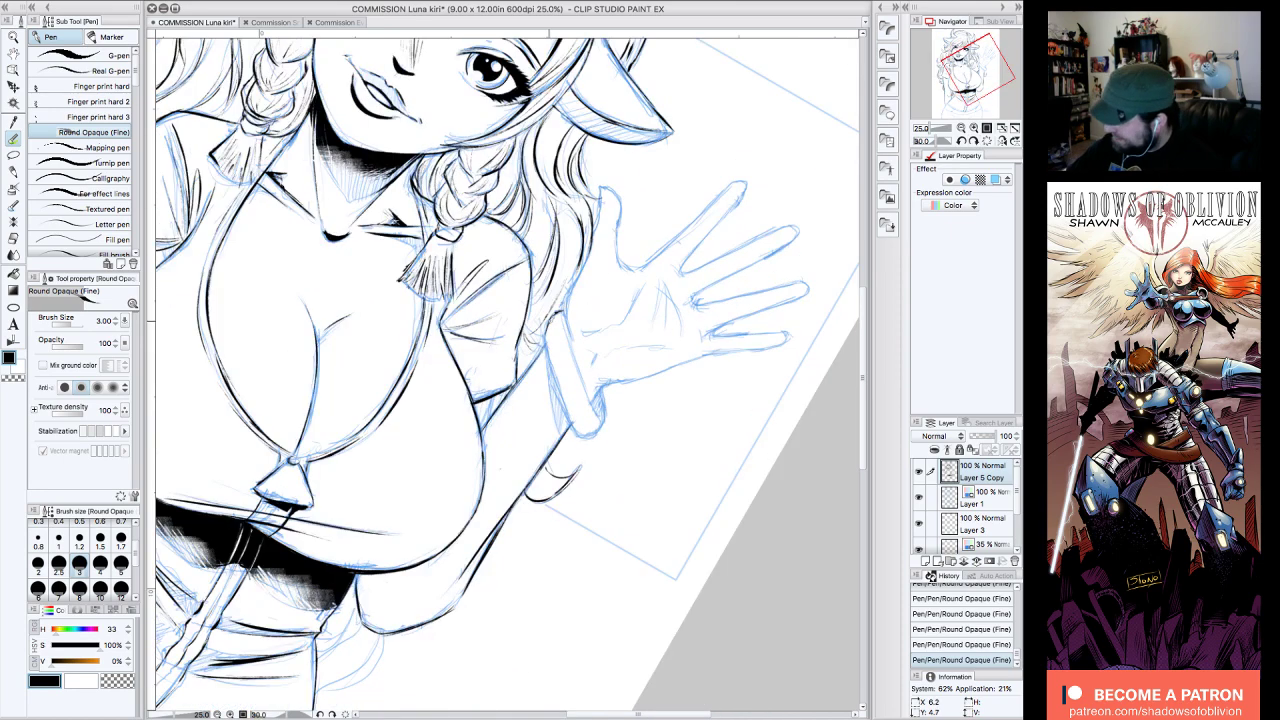
mouse_move(547, 328)
mouse_down()
mouse_move(582, 431)
mouse_move(598, 431)
mouse_move(604, 380)
mouse_up()
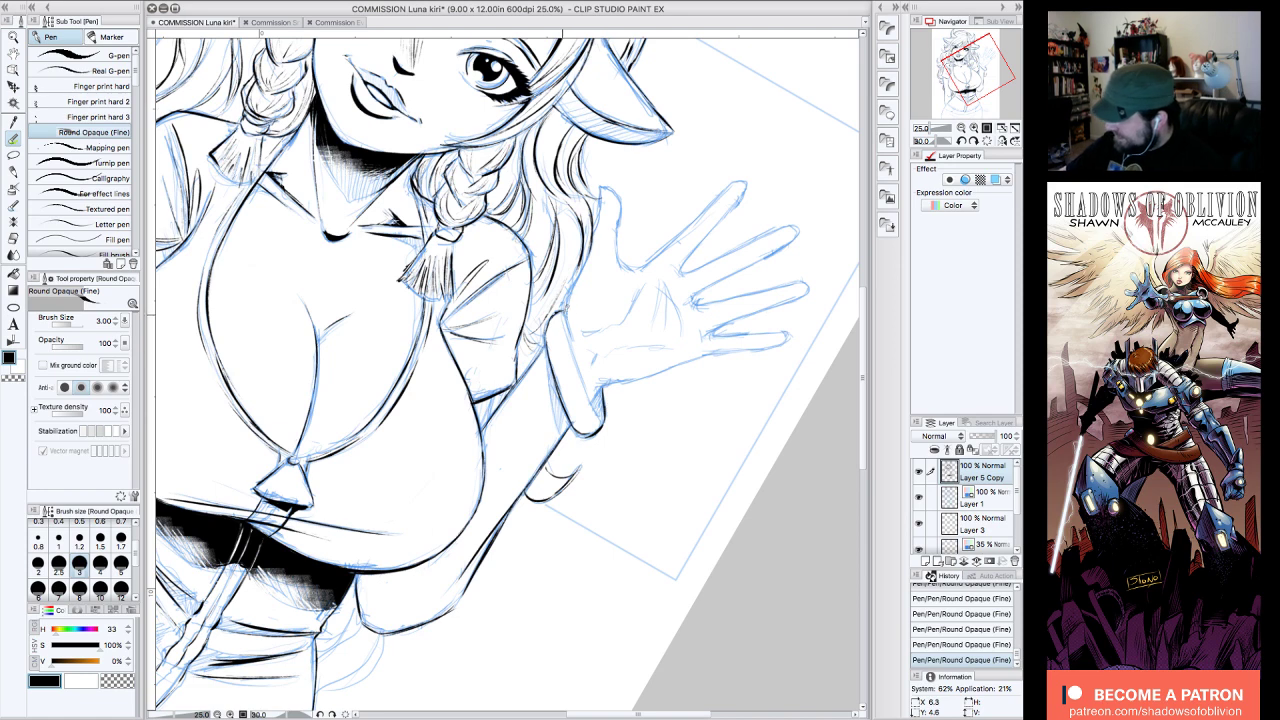
drag(570, 336, 596, 414)
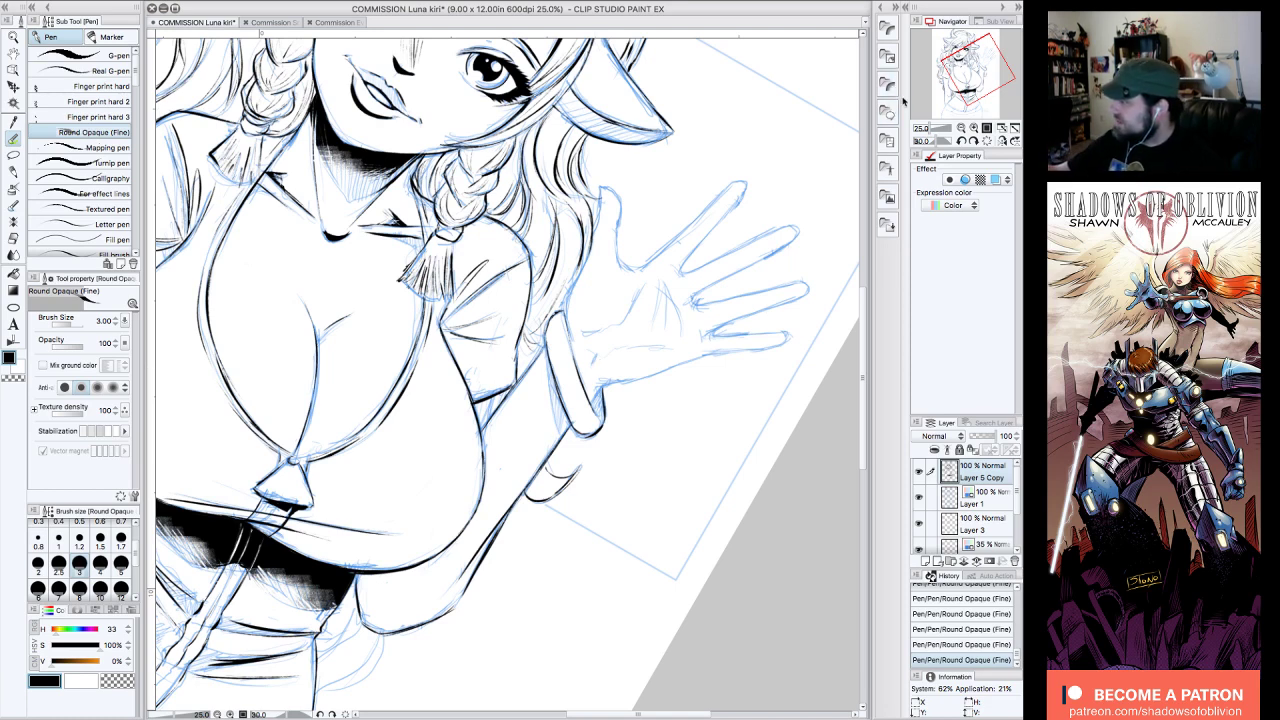
- Widen and heighten the Navigator so its preview of the whole figure is larger
drag(910, 97, 803, 90)
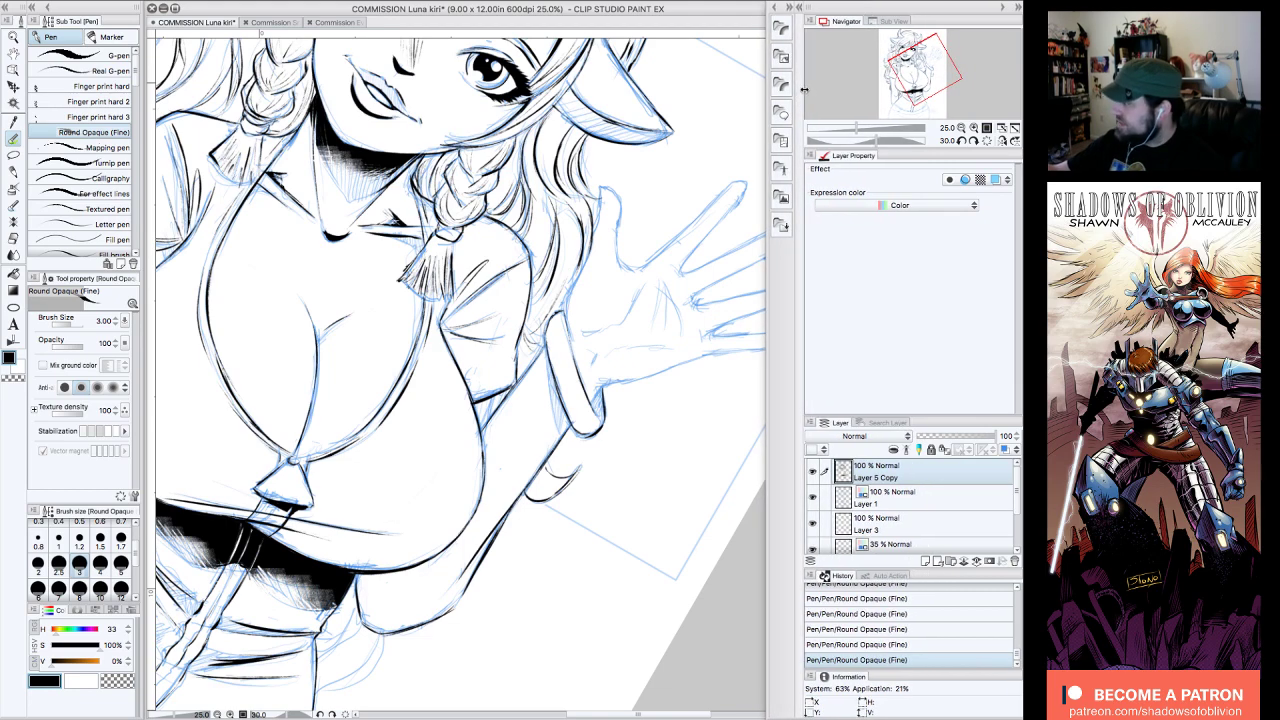
click(955, 118)
drag(958, 97, 930, 65)
drag(939, 150, 938, 353)
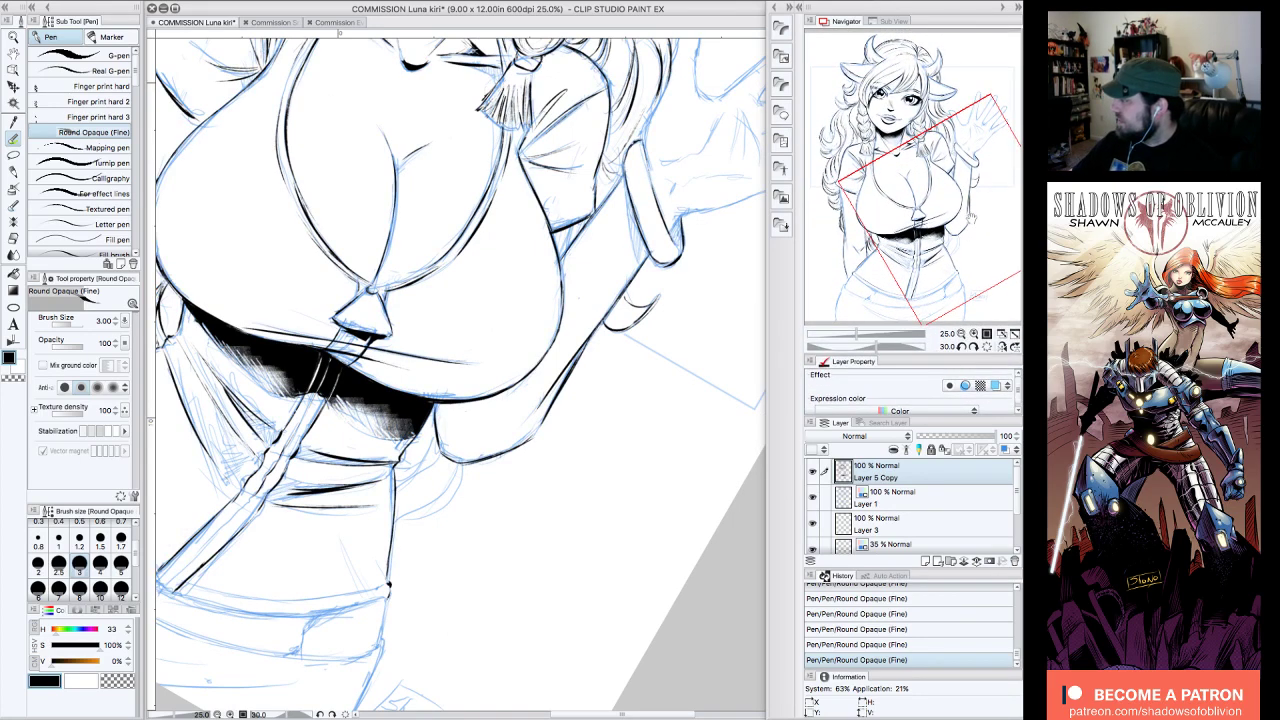
drag(972, 218, 971, 215)
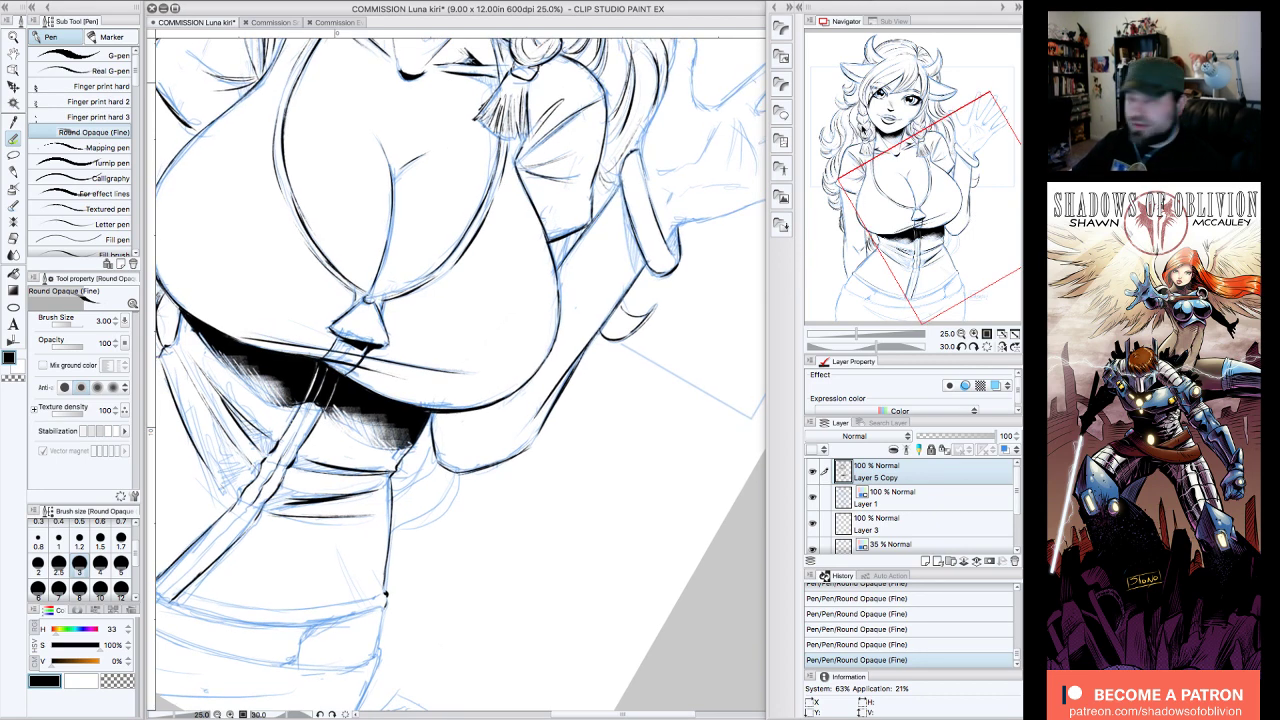
- Widen the palette column around the Navigator and adjust the heights of the Layer Property, Layer and History palettes
drag(802, 273, 782, 274)
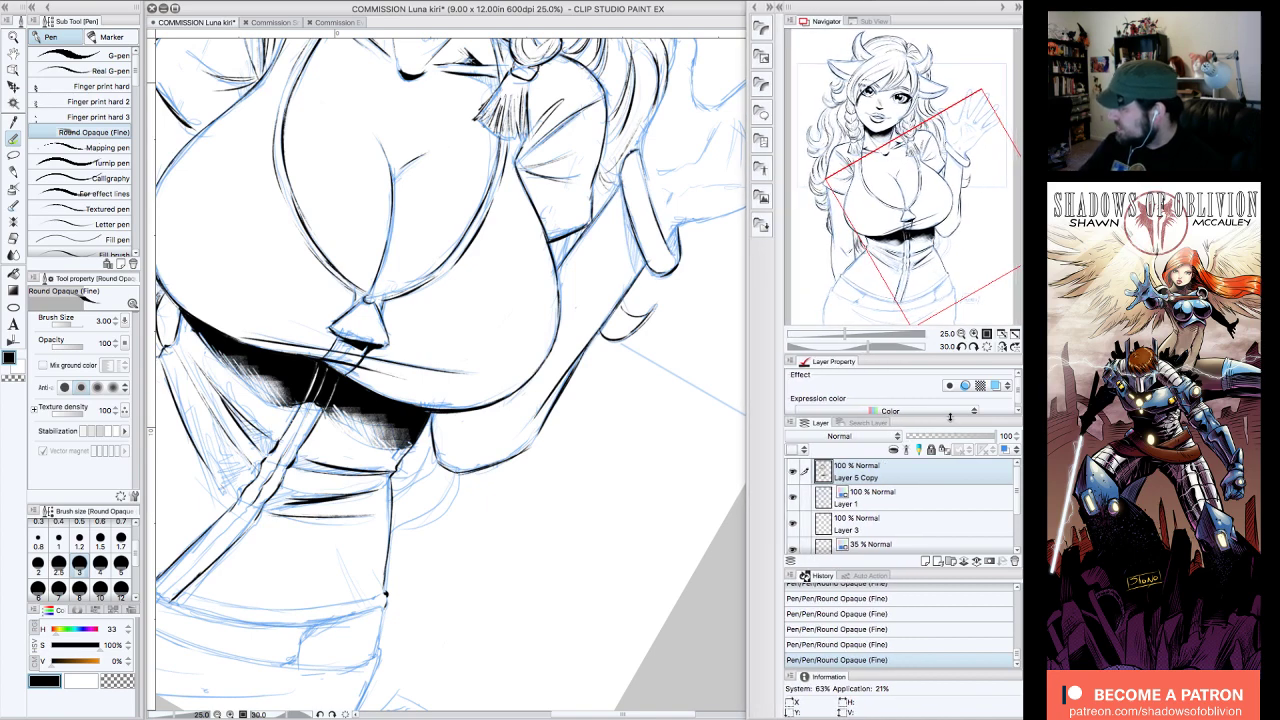
drag(949, 414, 952, 427)
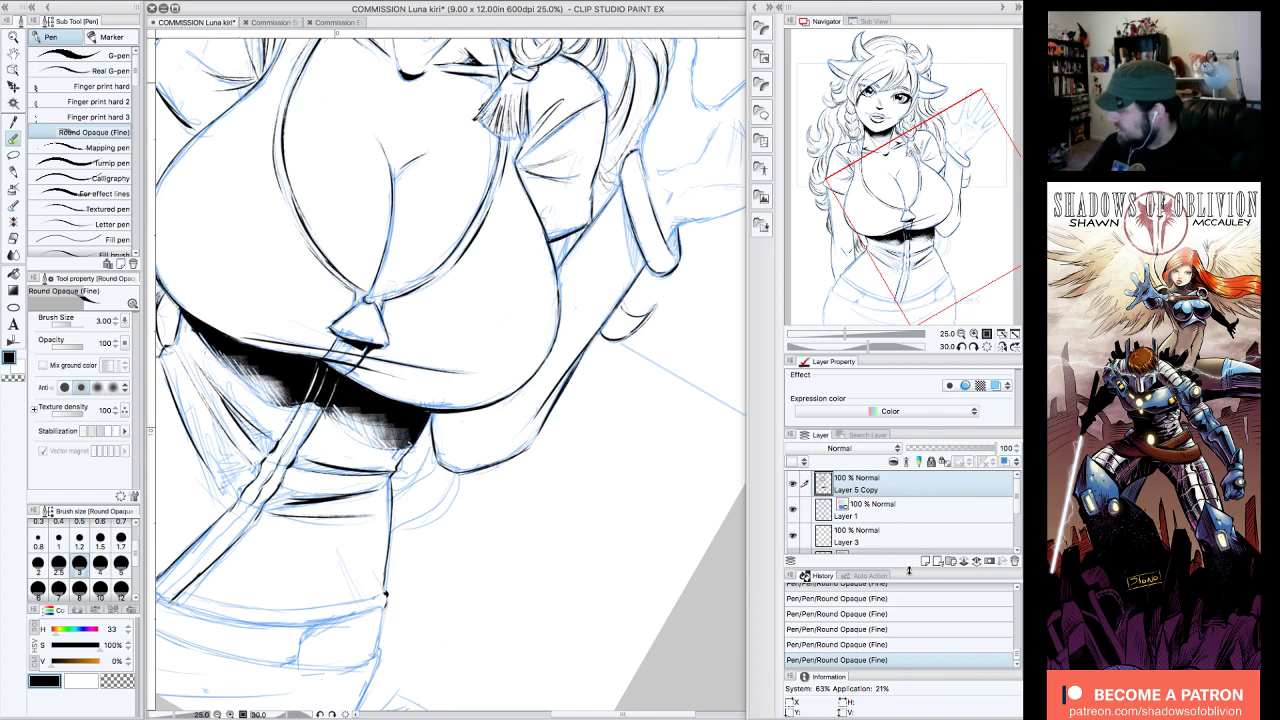
drag(895, 669, 894, 698)
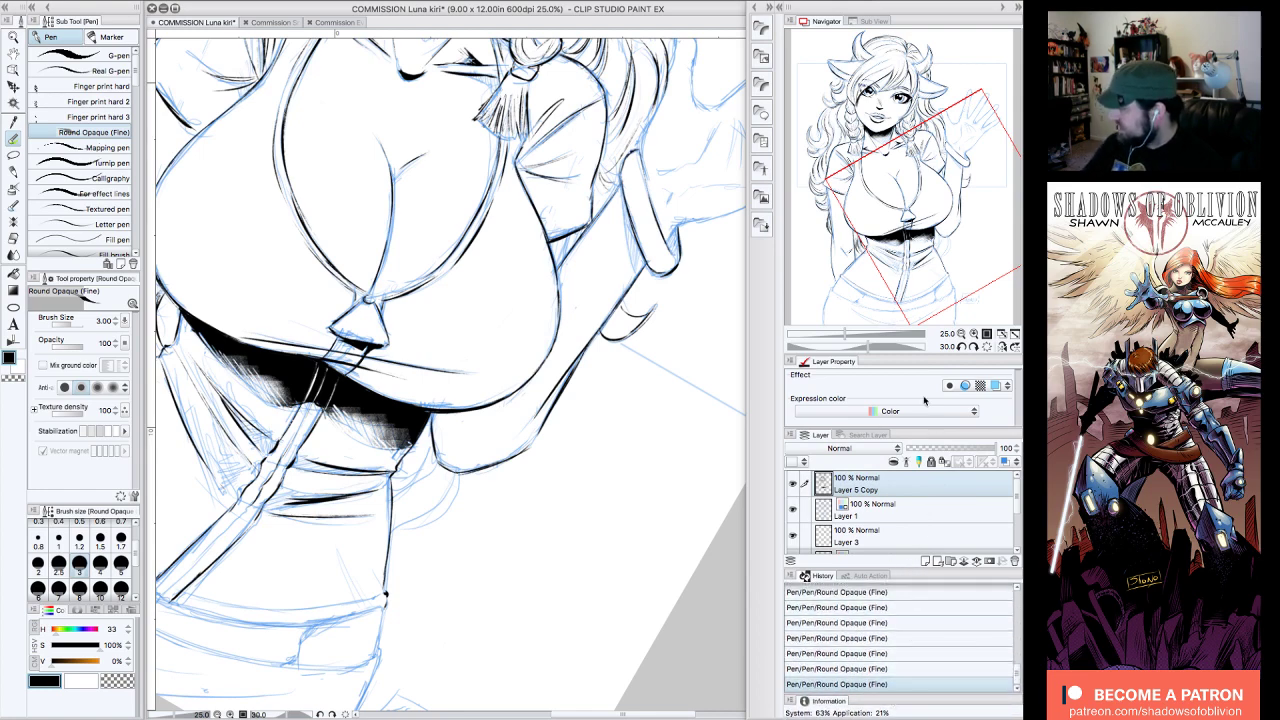
drag(783, 277, 776, 278)
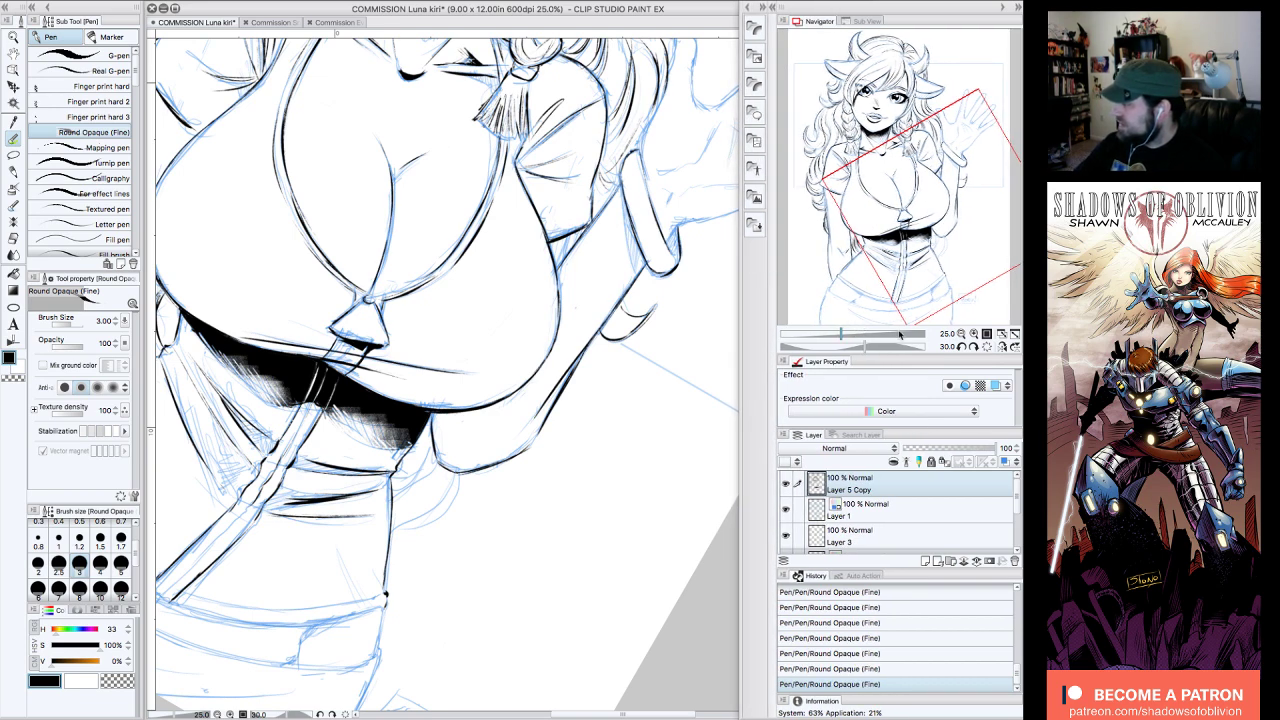
drag(930, 361, 934, 357)
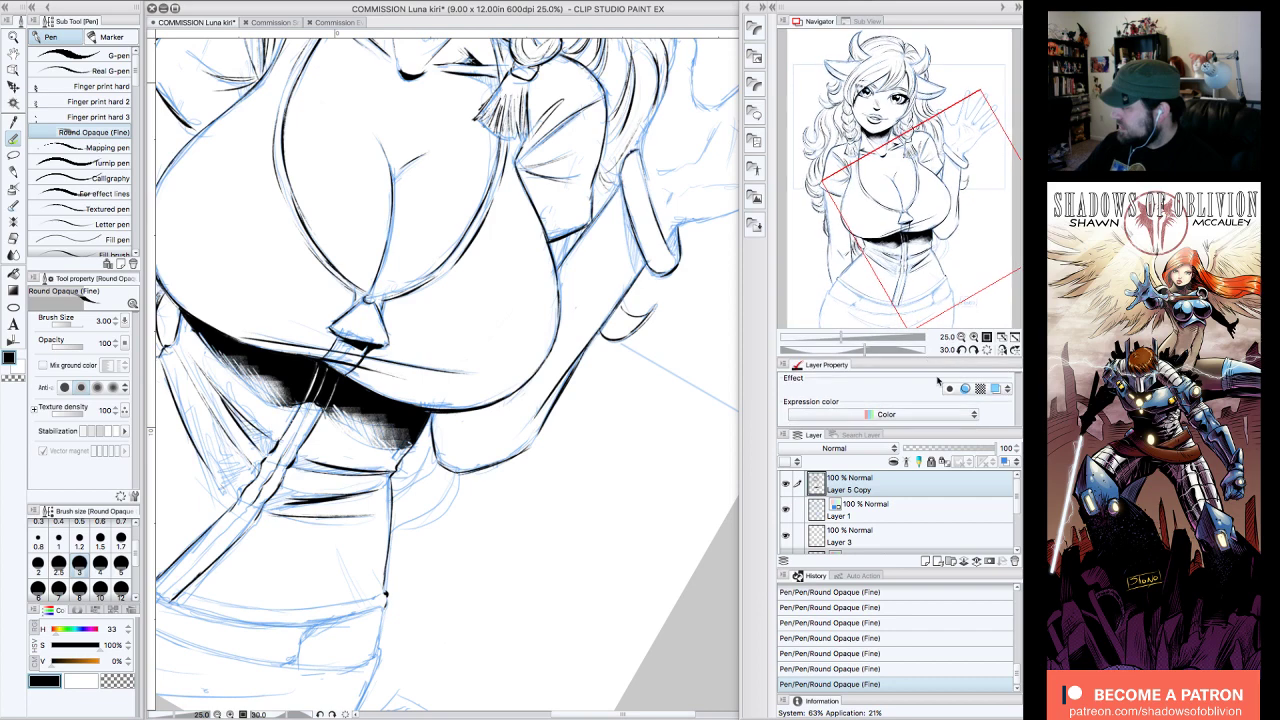
mouse_move(940, 428)
mouse_down()
mouse_move(938, 441)
mouse_move(941, 428)
mouse_up()
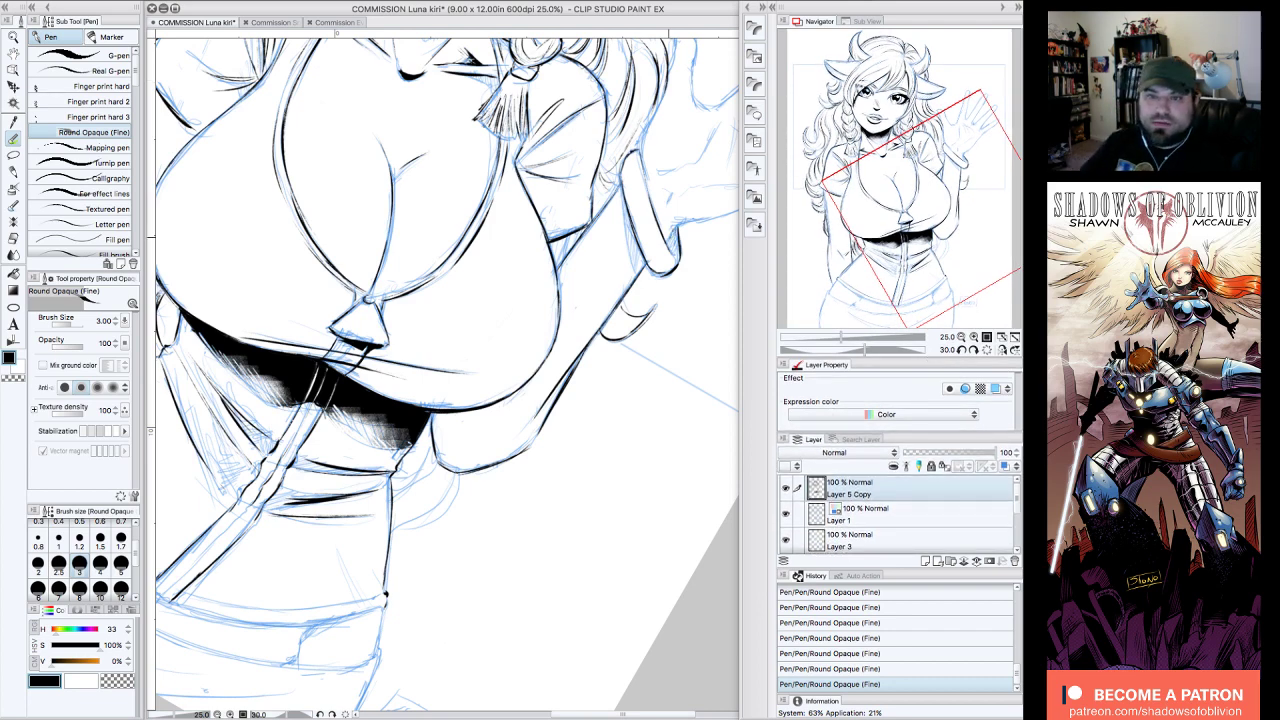
- Erase stray hair lines beside the raised hand's thumb and ink the outline from the thumb down to the wrist
drag(590, 260, 373, 476)
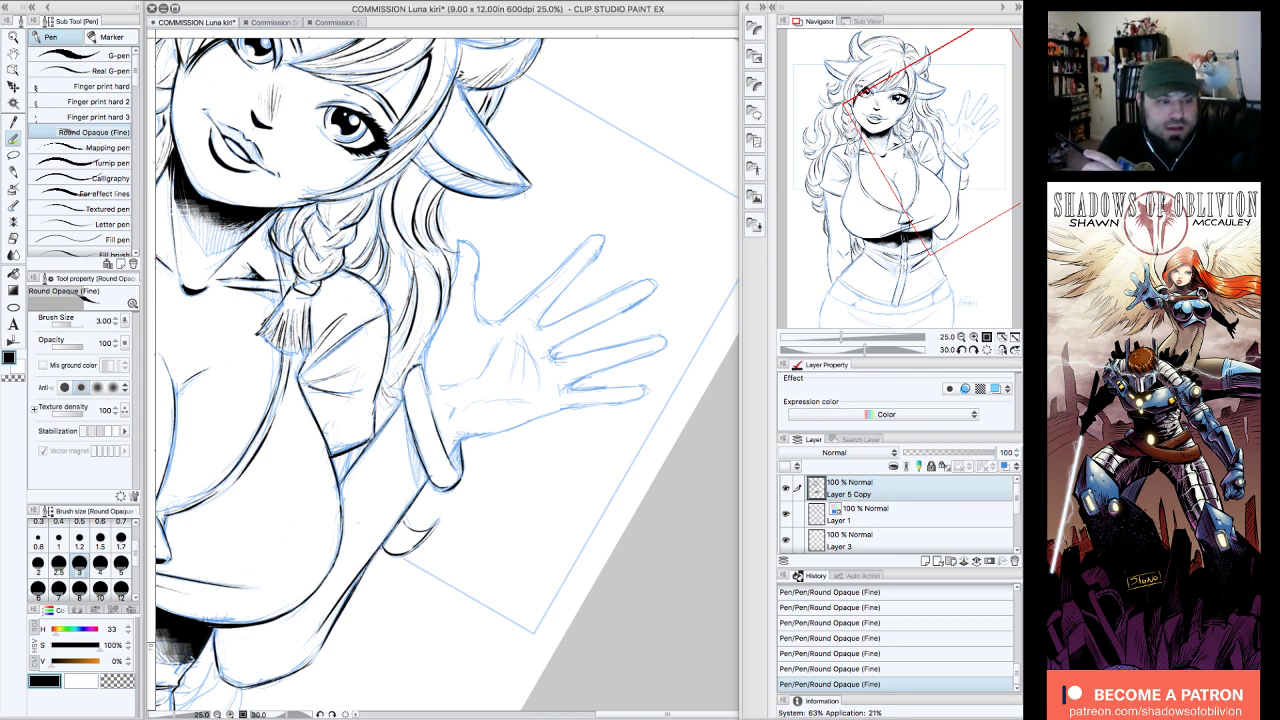
key(Tab)
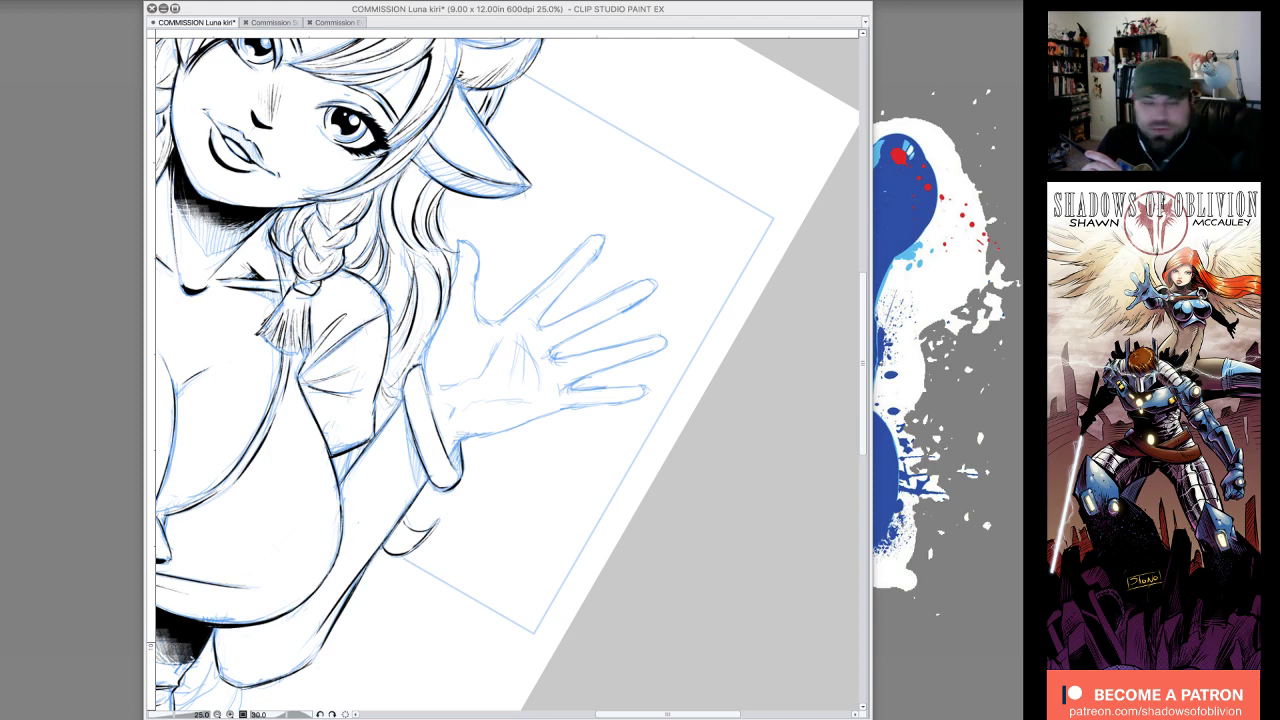
key(Tab)
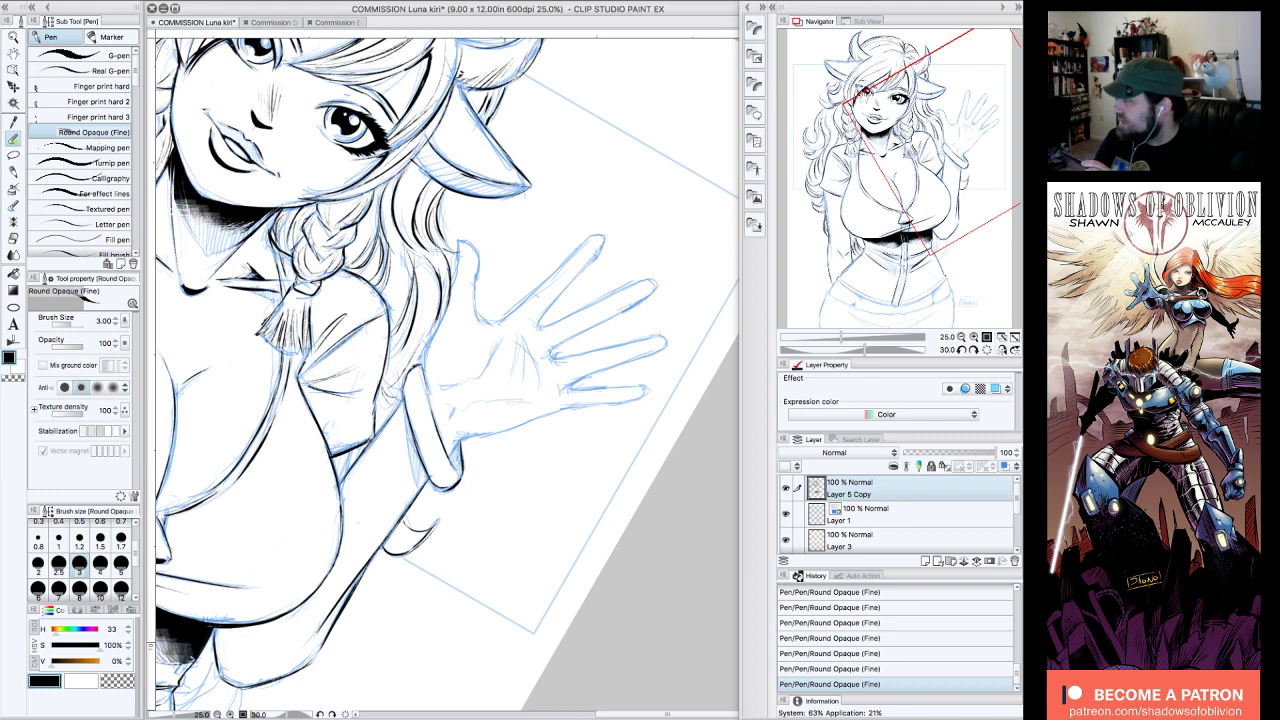
drag(907, 152, 875, 150)
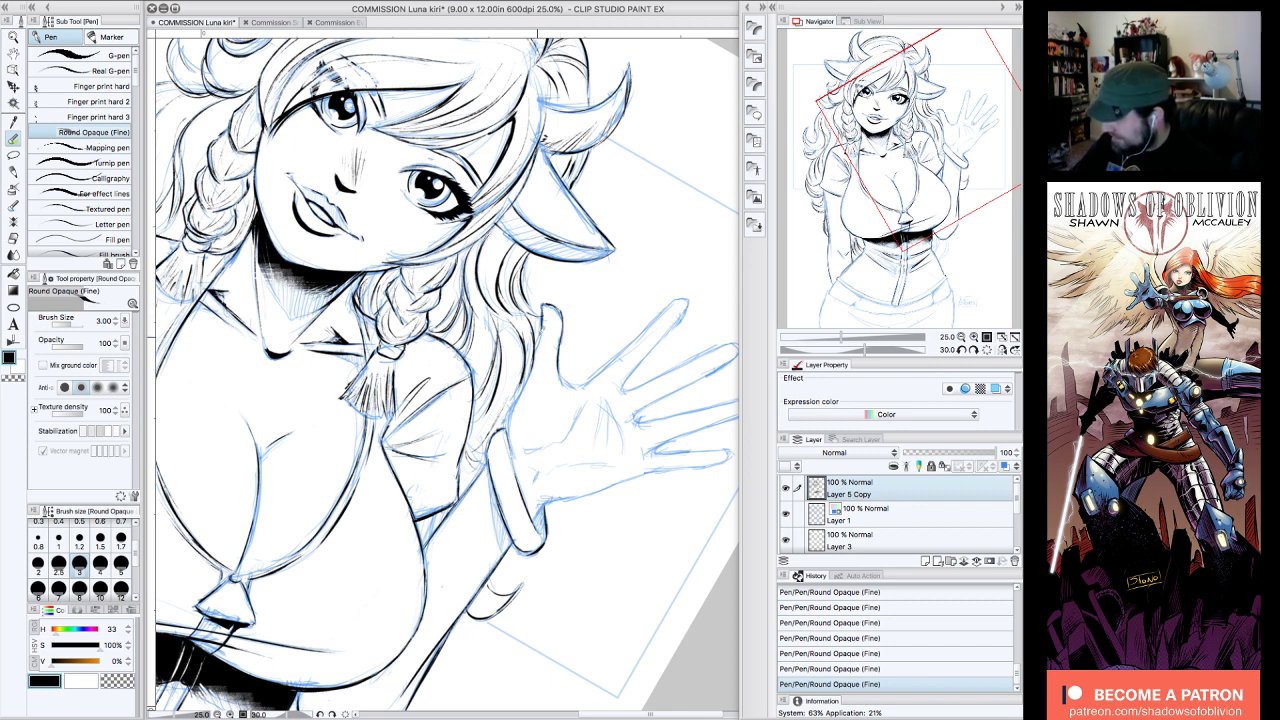
drag(530, 370, 519, 400)
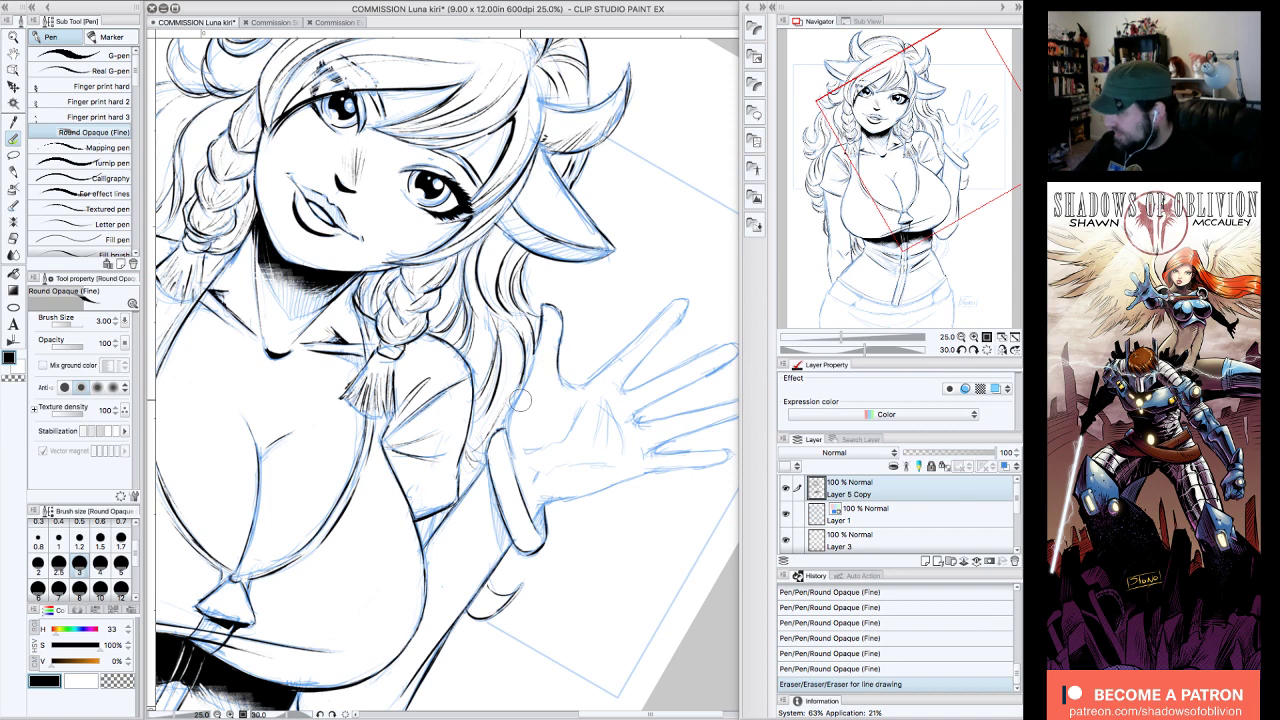
mouse_move(542, 337)
mouse_down()
mouse_move(494, 466)
mouse_move(503, 545)
mouse_move(490, 480)
mouse_move(498, 538)
mouse_up()
- Fill and feather a black shadow on the forearm below the bracelet, and add small shadow strokes at the bracelet's outer end
drag(494, 488, 514, 546)
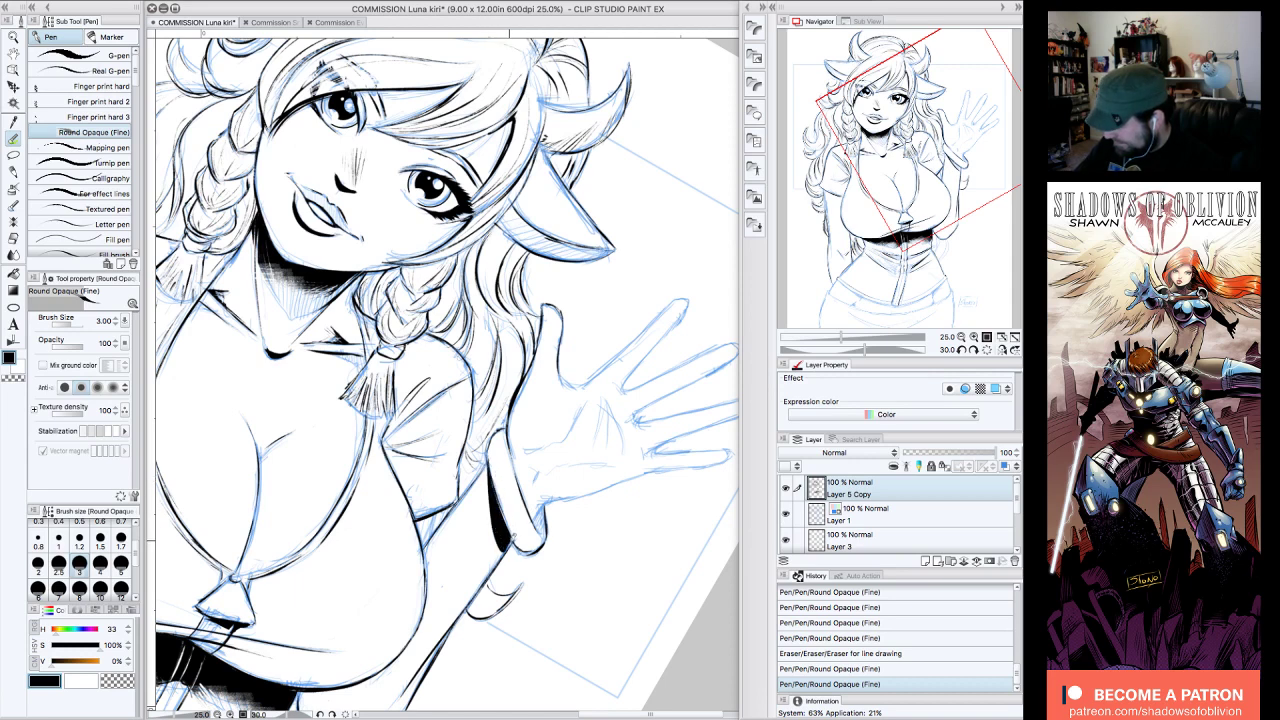
drag(494, 496, 502, 548)
drag(487, 470, 500, 564)
drag(488, 512, 492, 562)
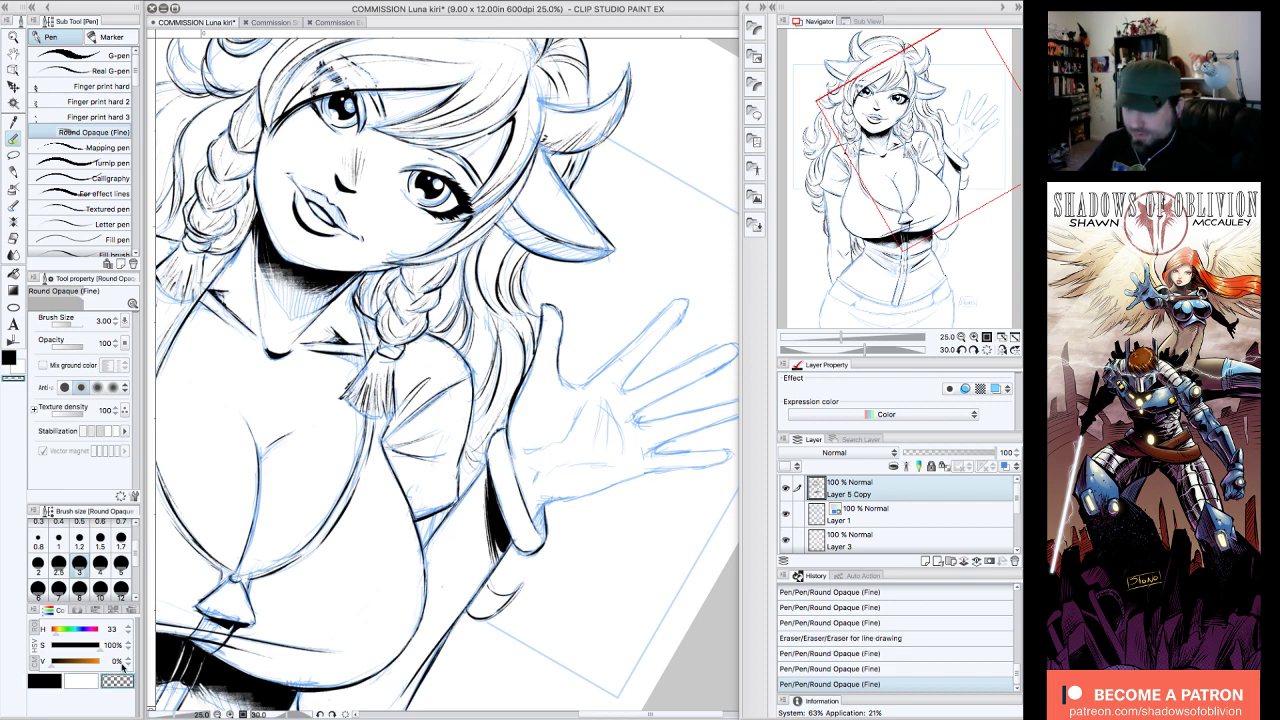
mouse_move(497, 528)
mouse_down()
mouse_move(490, 466)
mouse_move(502, 553)
mouse_move(492, 504)
mouse_move(546, 496)
mouse_up()
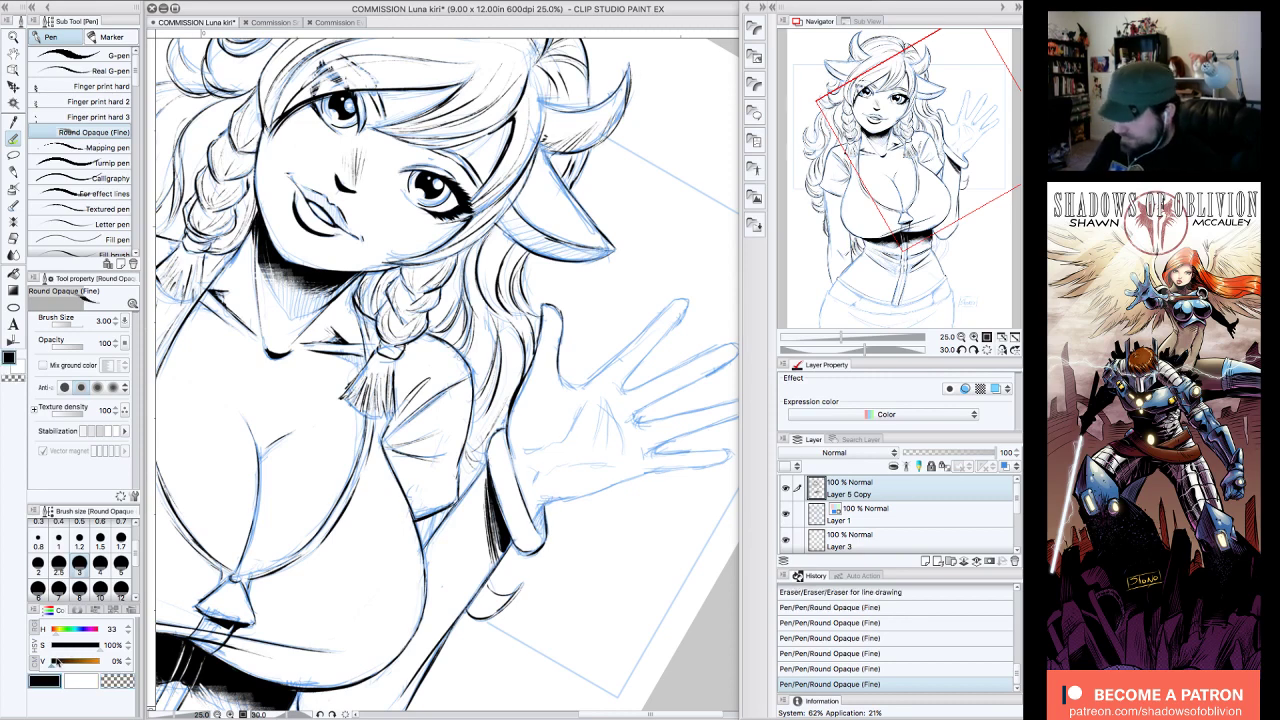
drag(541, 500, 538, 508)
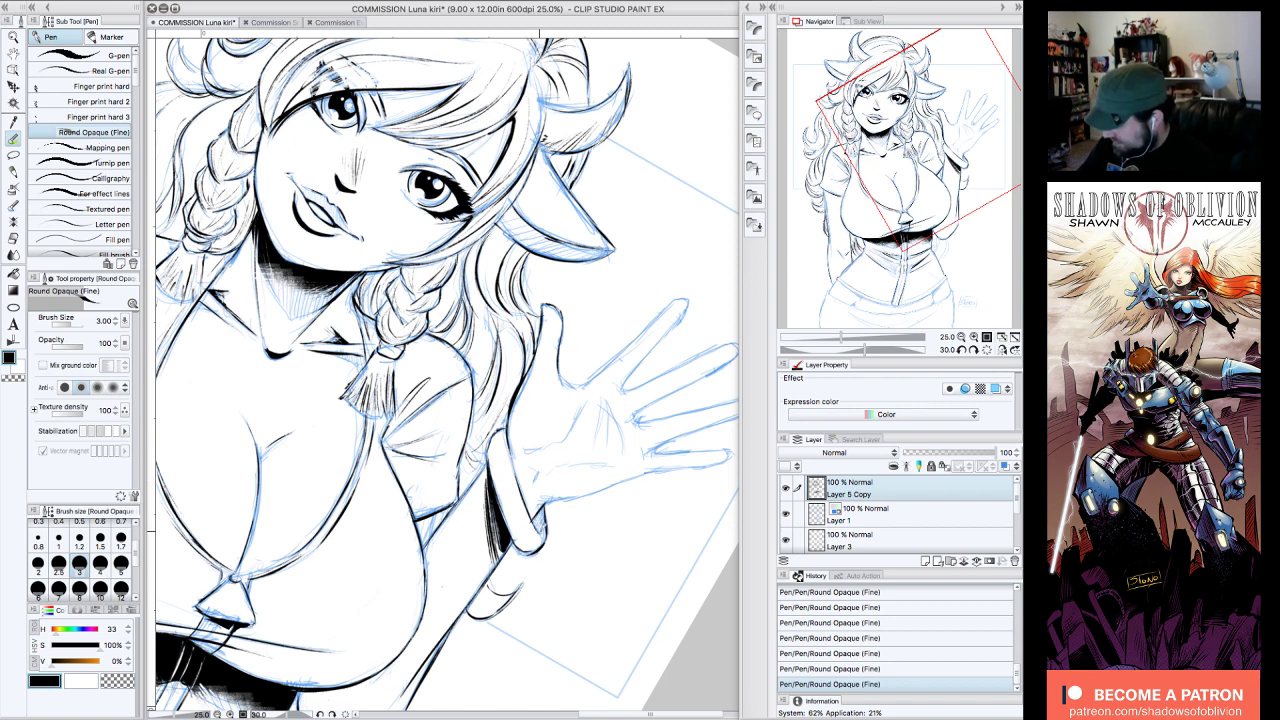
drag(541, 512, 535, 524)
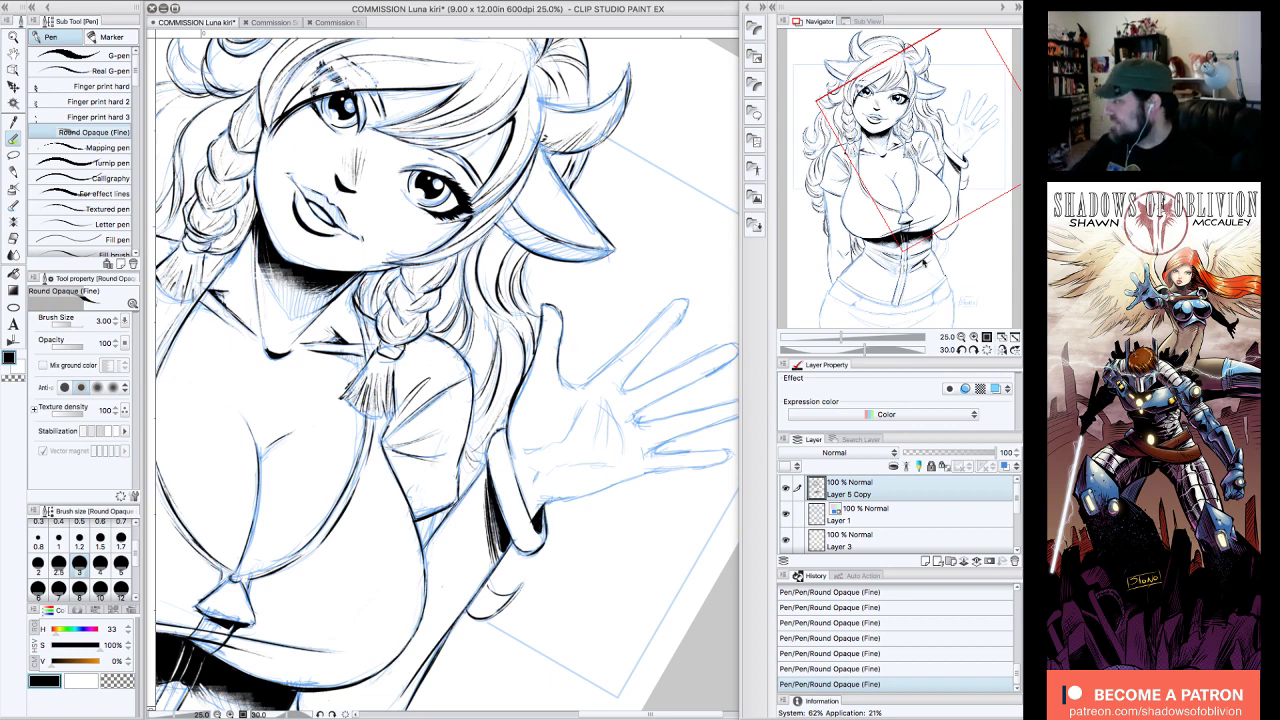
- Ink the outlines of the raised hand's index and middle fingers
click(961, 350)
click(961, 350)
click(961, 350)
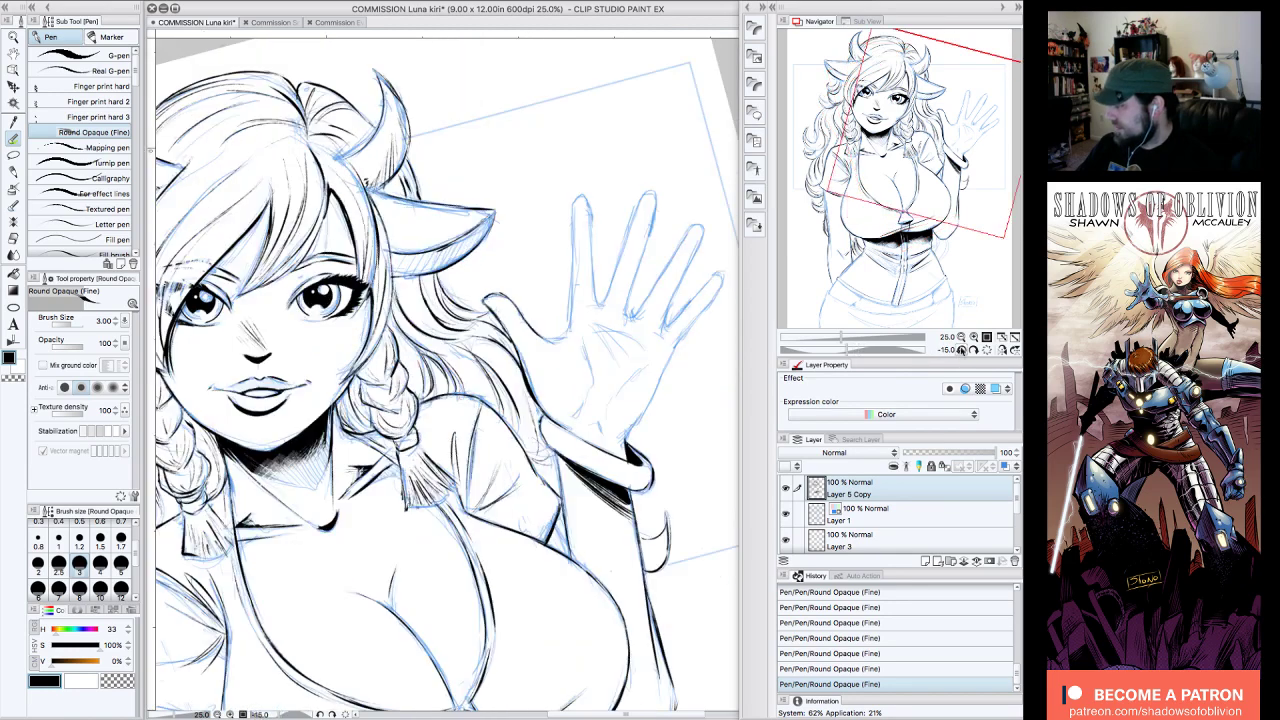
drag(970, 137, 982, 131)
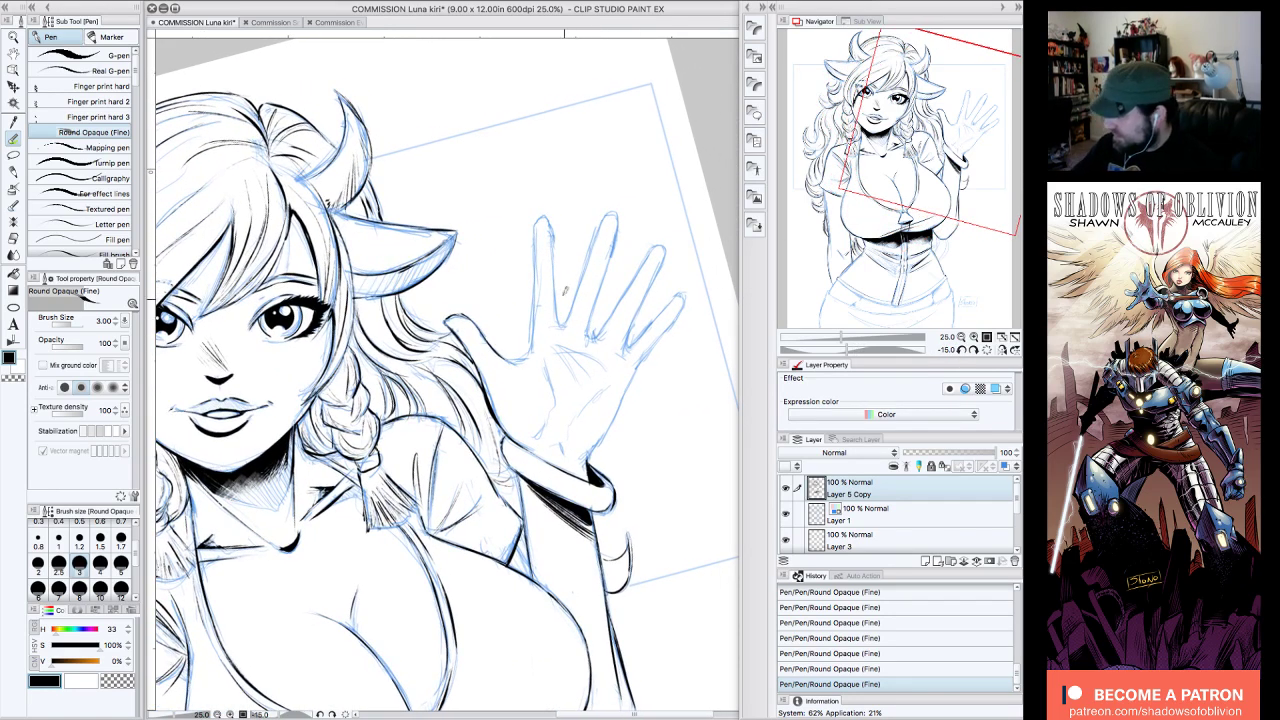
mouse_move(553, 214)
mouse_down()
mouse_move(564, 326)
mouse_move(538, 280)
mouse_move(522, 359)
mouse_up()
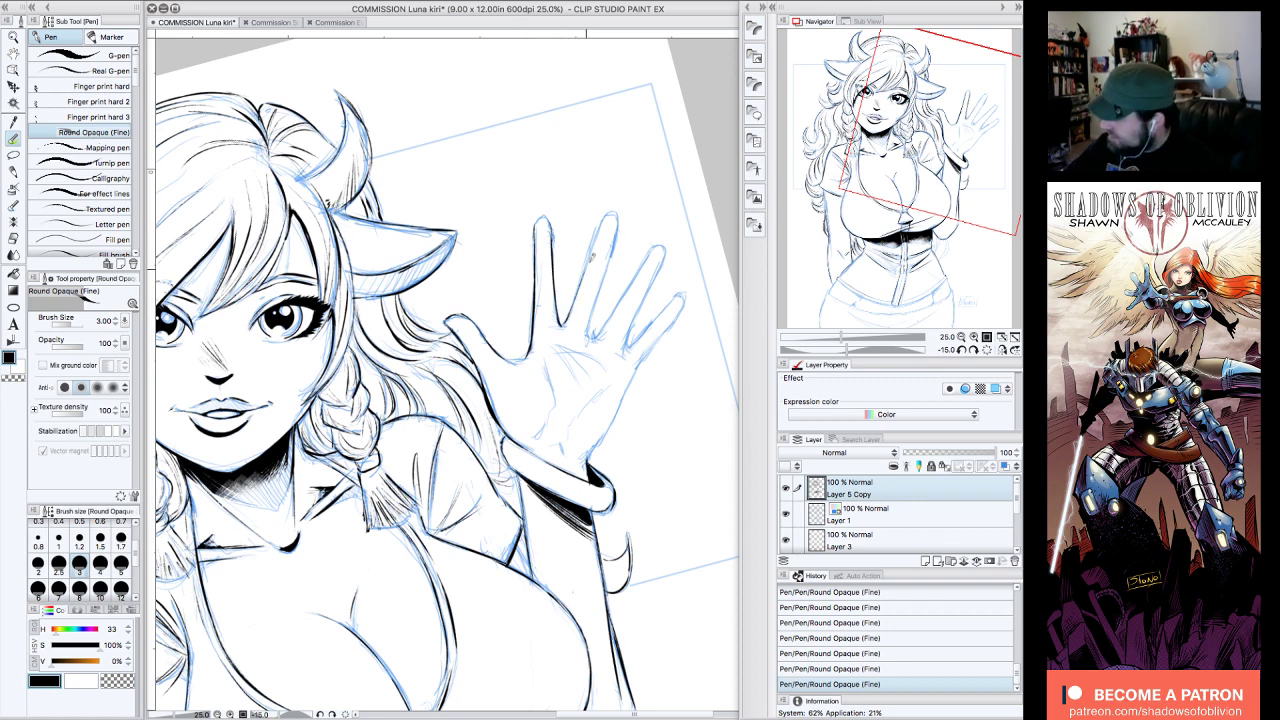
drag(583, 283, 605, 217)
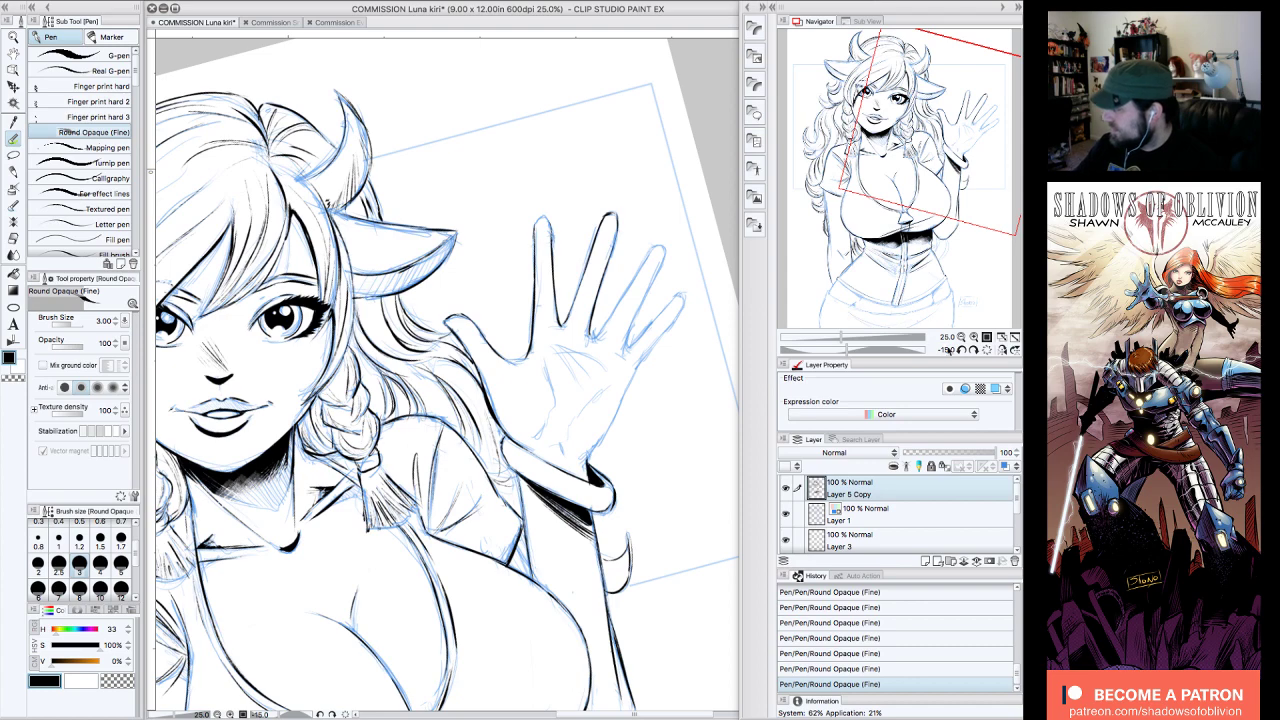
- Ink the outlines of the ring and little fingers, cleaning up stray line work with the eraser
click(961, 349)
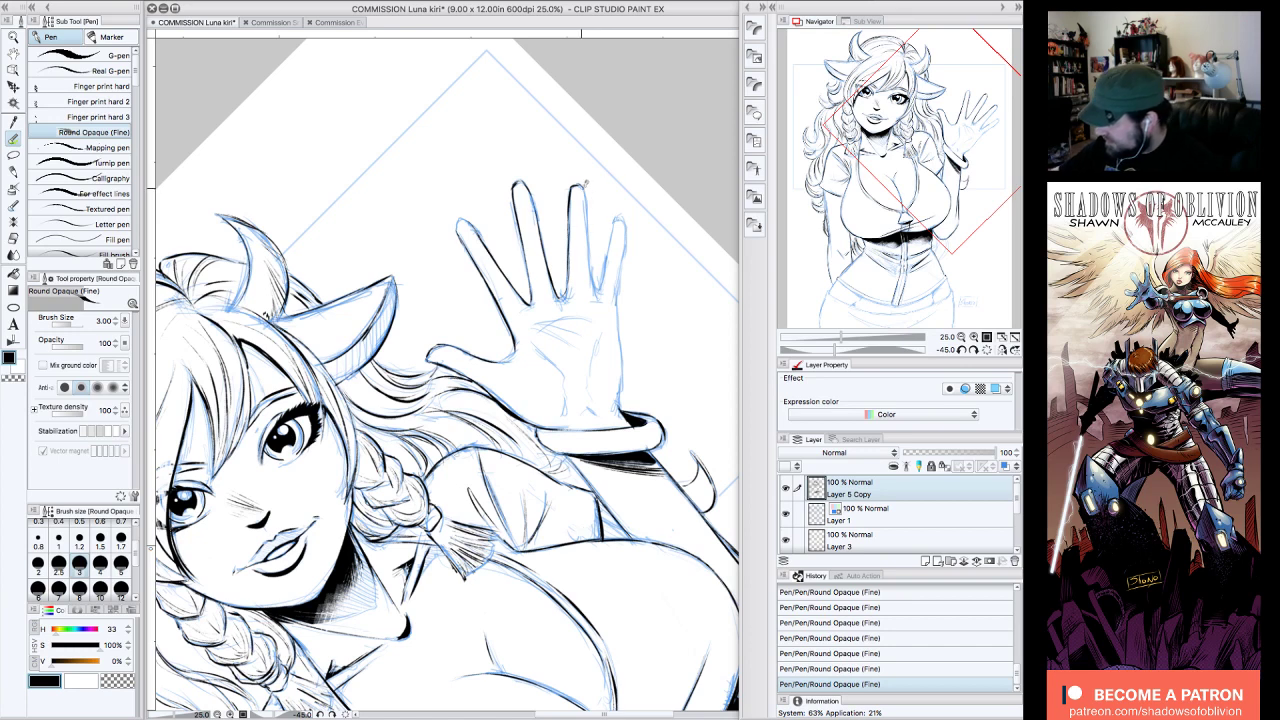
drag(590, 240, 600, 288)
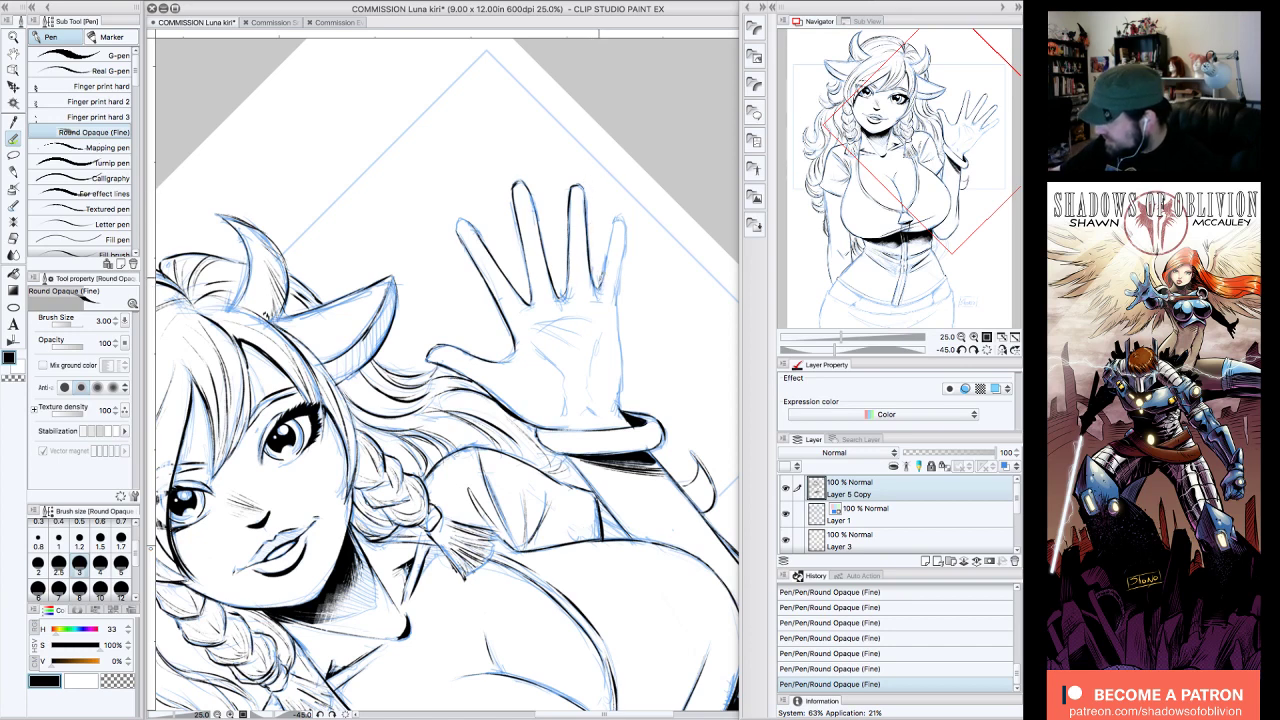
mouse_move(621, 217)
mouse_down()
mouse_move(612, 254)
mouse_move(612, 217)
mouse_up()
mouse_move(607, 275)
mouse_down()
mouse_move(619, 217)
mouse_move(620, 308)
mouse_move(620, 296)
mouse_up()
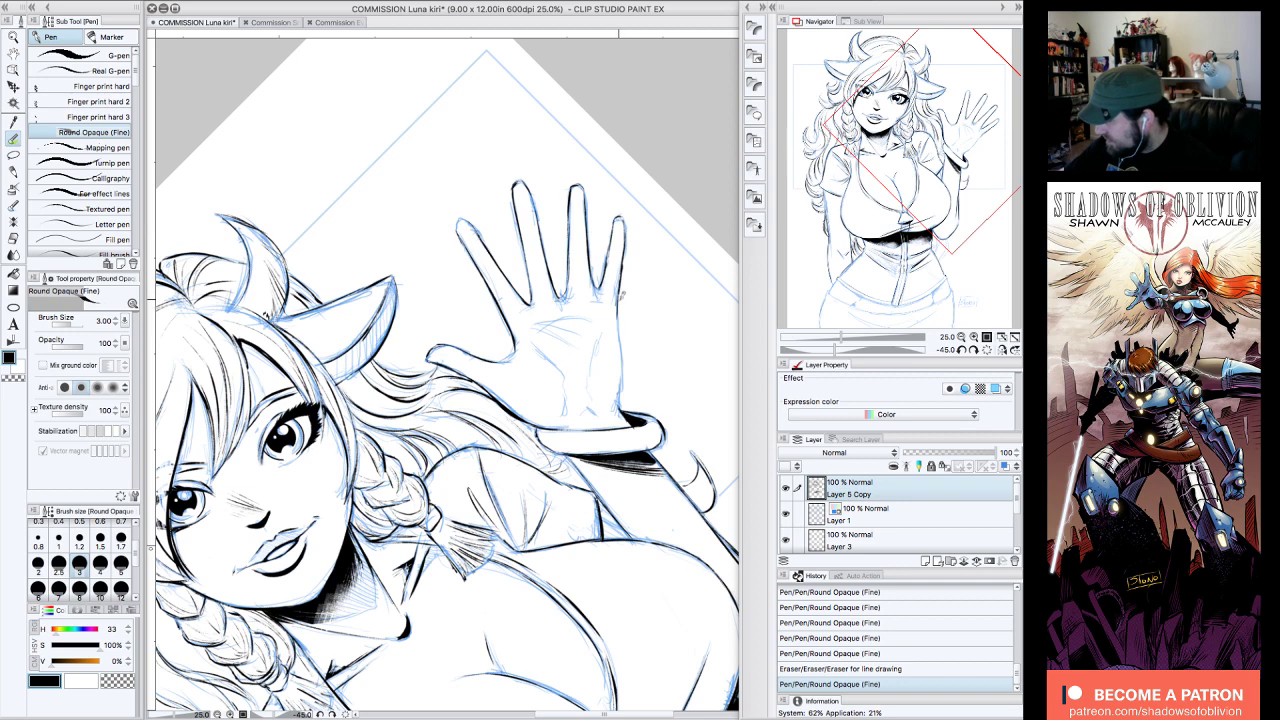
- Ink the palm's outer edge down to the wrist and add crease lines at the finger bases and across the palm
mouse_move(527, 307)
mouse_down()
mouse_move(616, 303)
mouse_move(612, 322)
mouse_move(620, 307)
mouse_up()
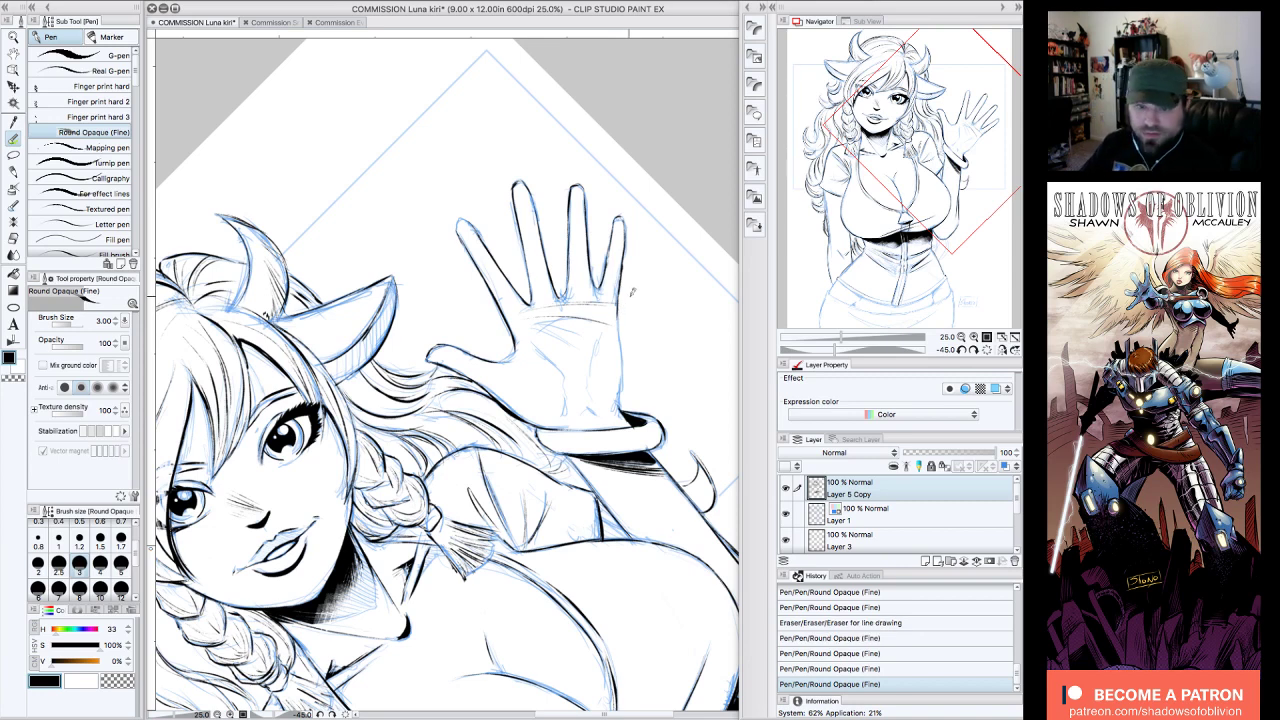
drag(627, 307, 619, 316)
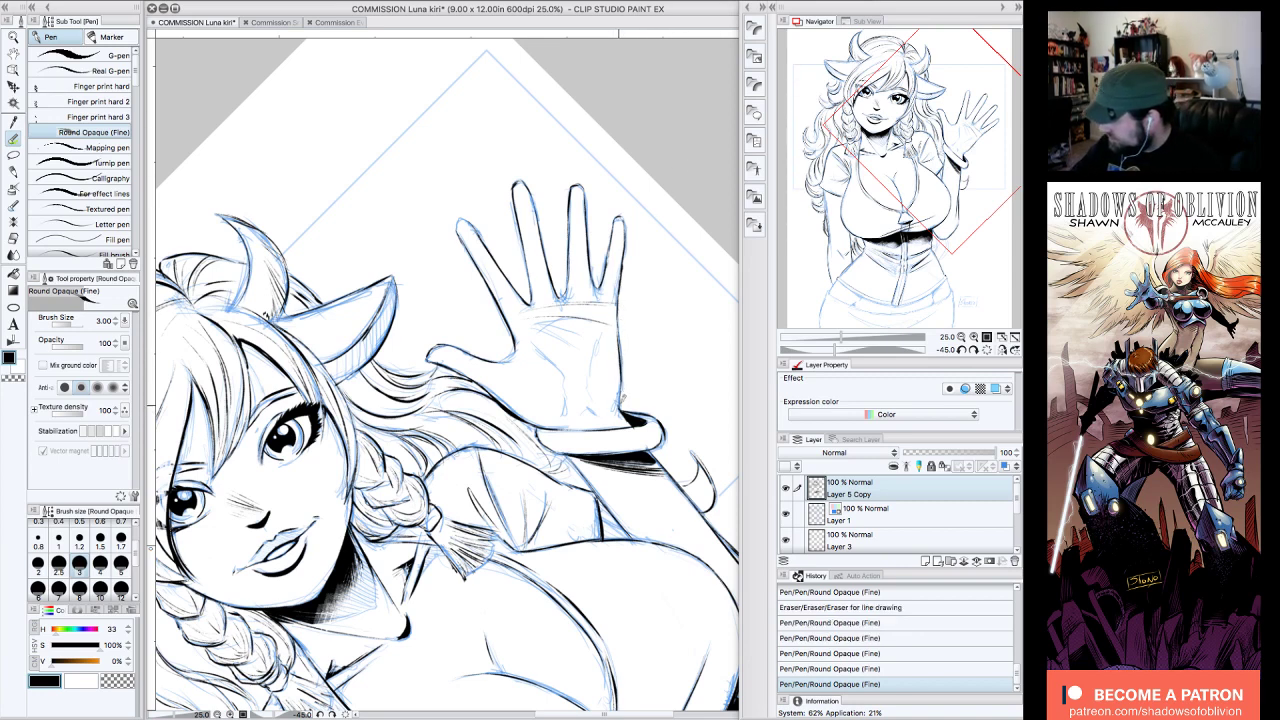
drag(538, 341, 594, 398)
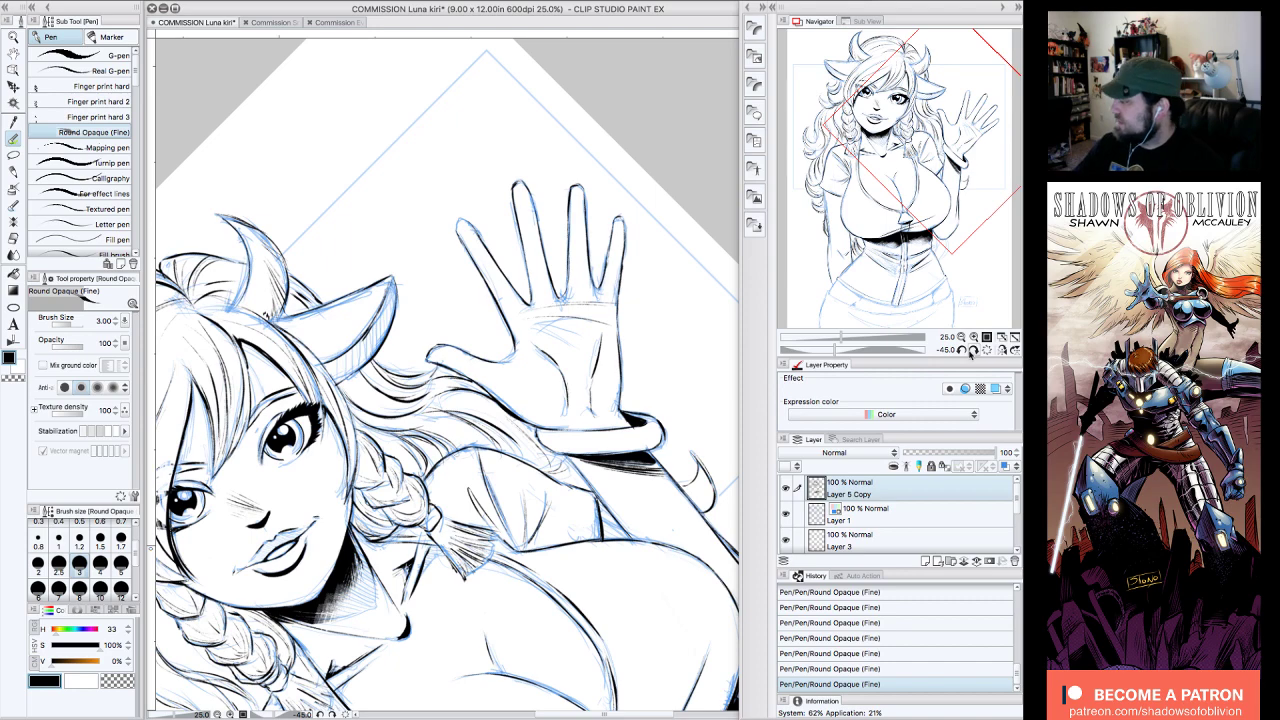
click(973, 351)
click(973, 351)
click(973, 351)
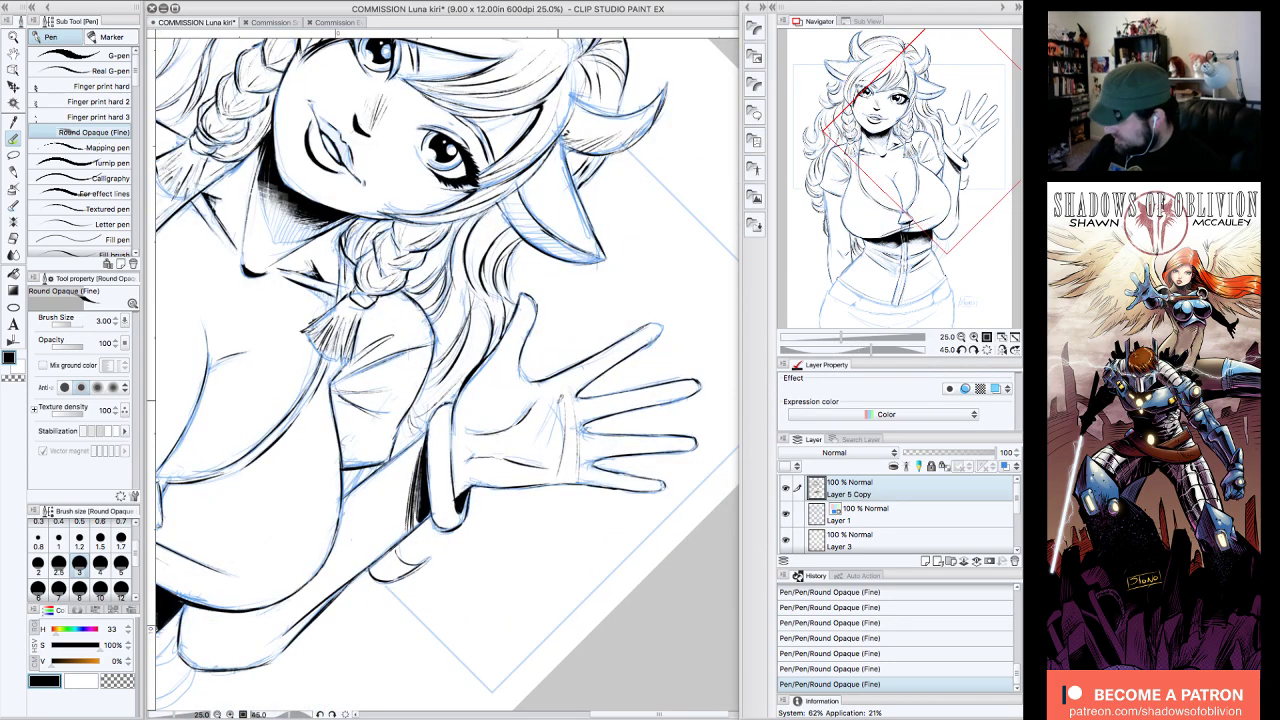
drag(561, 404, 554, 463)
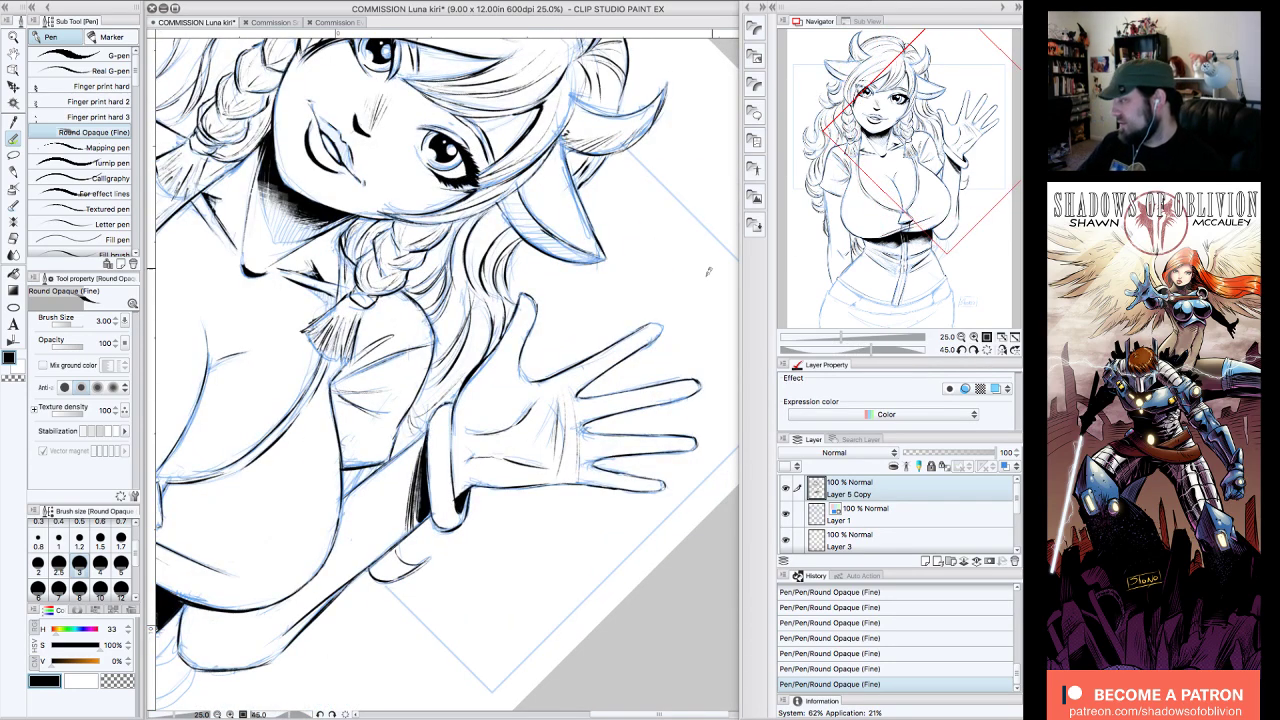
- Hide the blue sketch on Layer 1 and review the inked line work on the whole upright figure at 12.5%
click(988, 350)
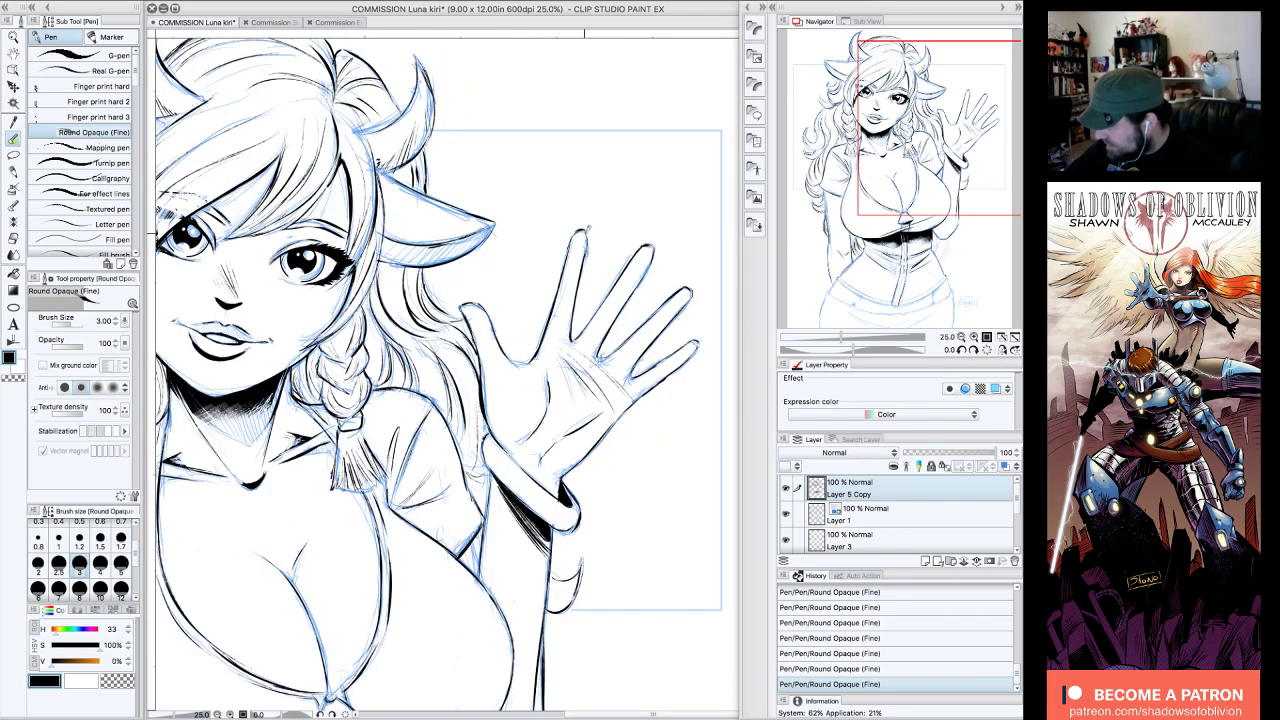
drag(958, 174, 957, 177)
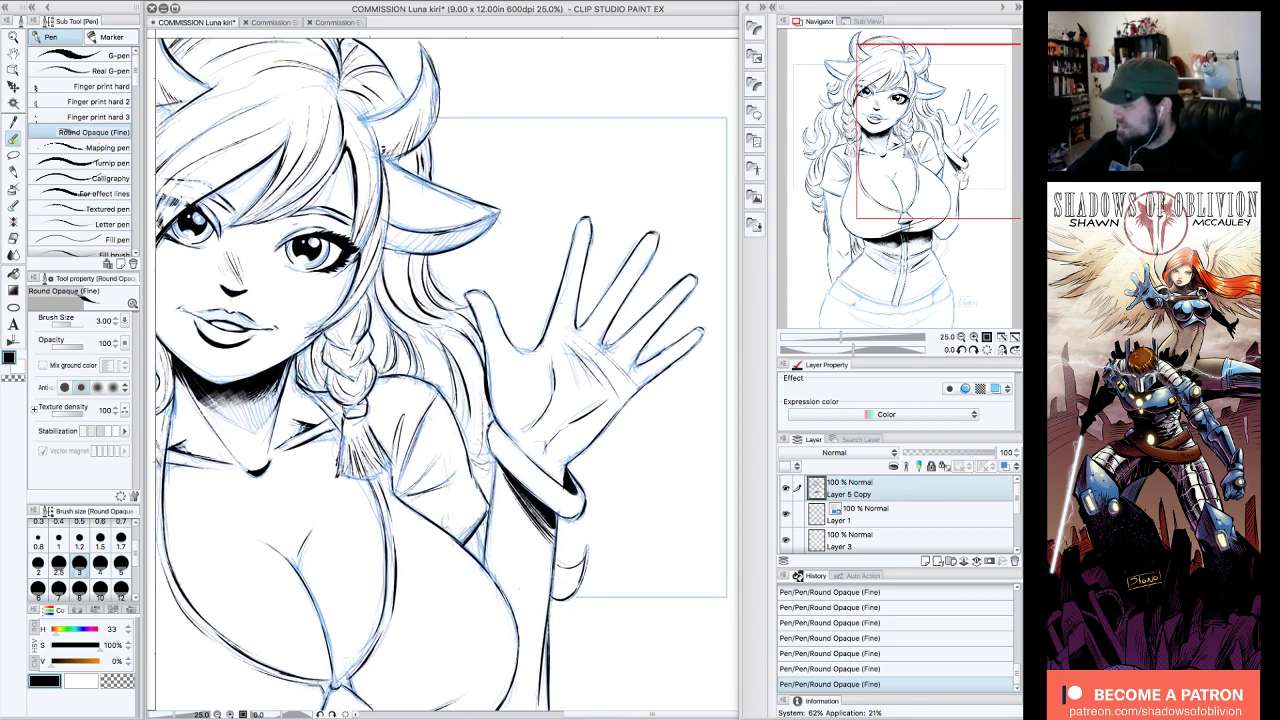
click(962, 337)
drag(965, 210, 955, 232)
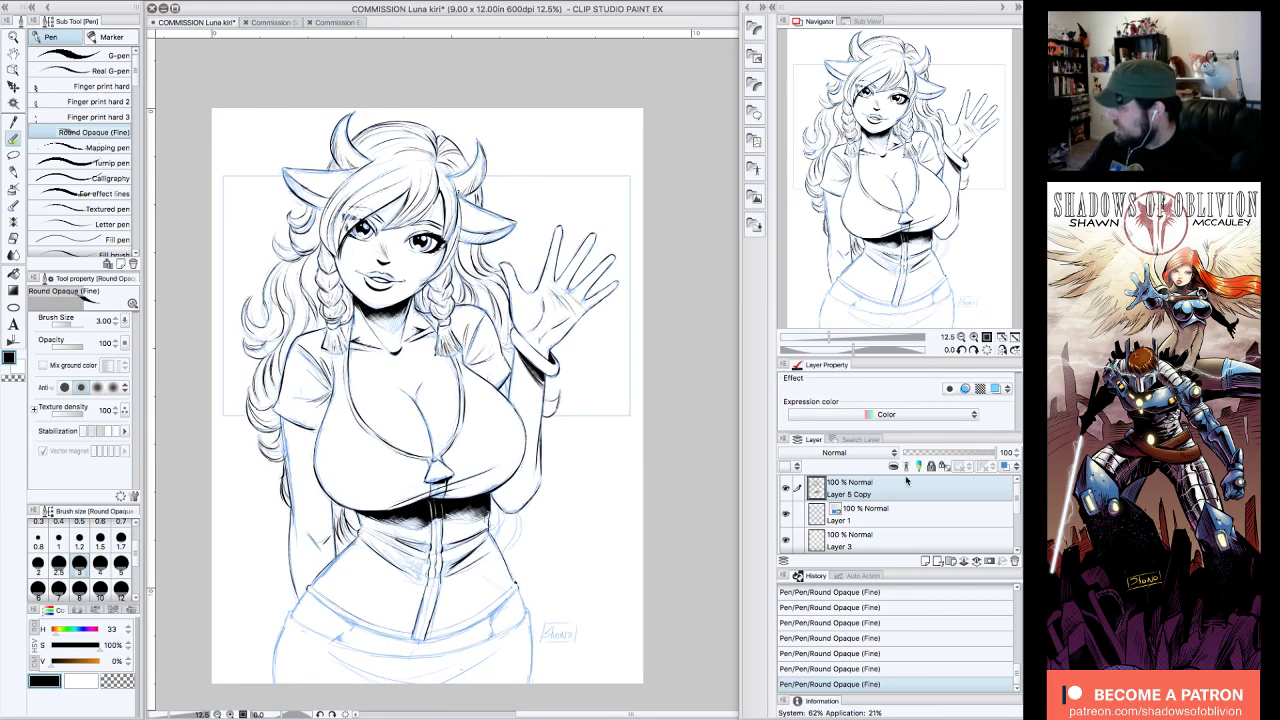
click(786, 513)
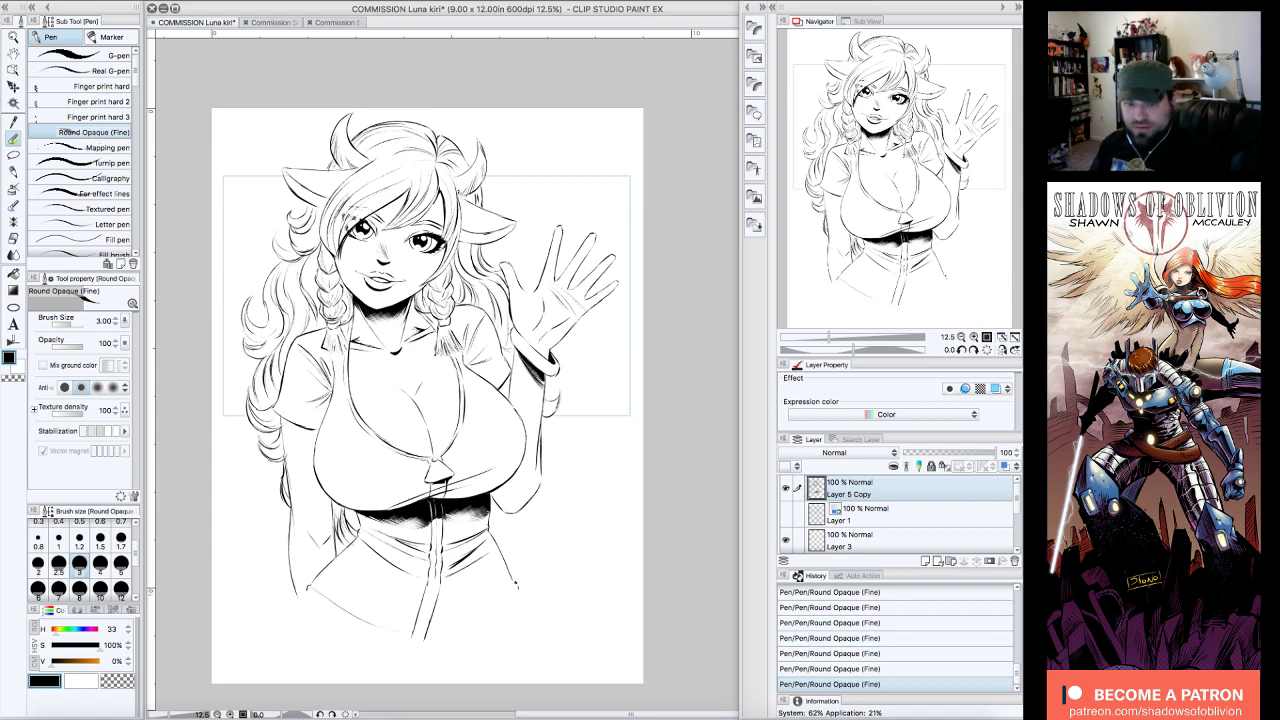
key(Tab)
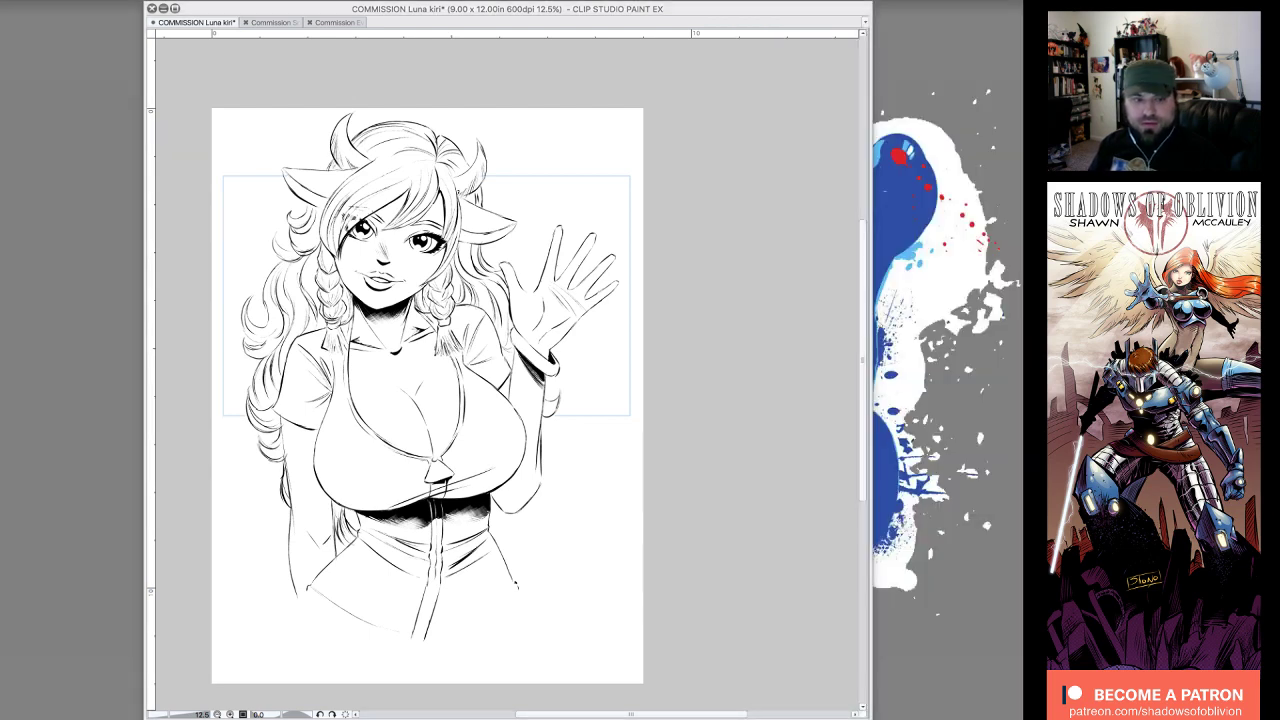
key(Tab)
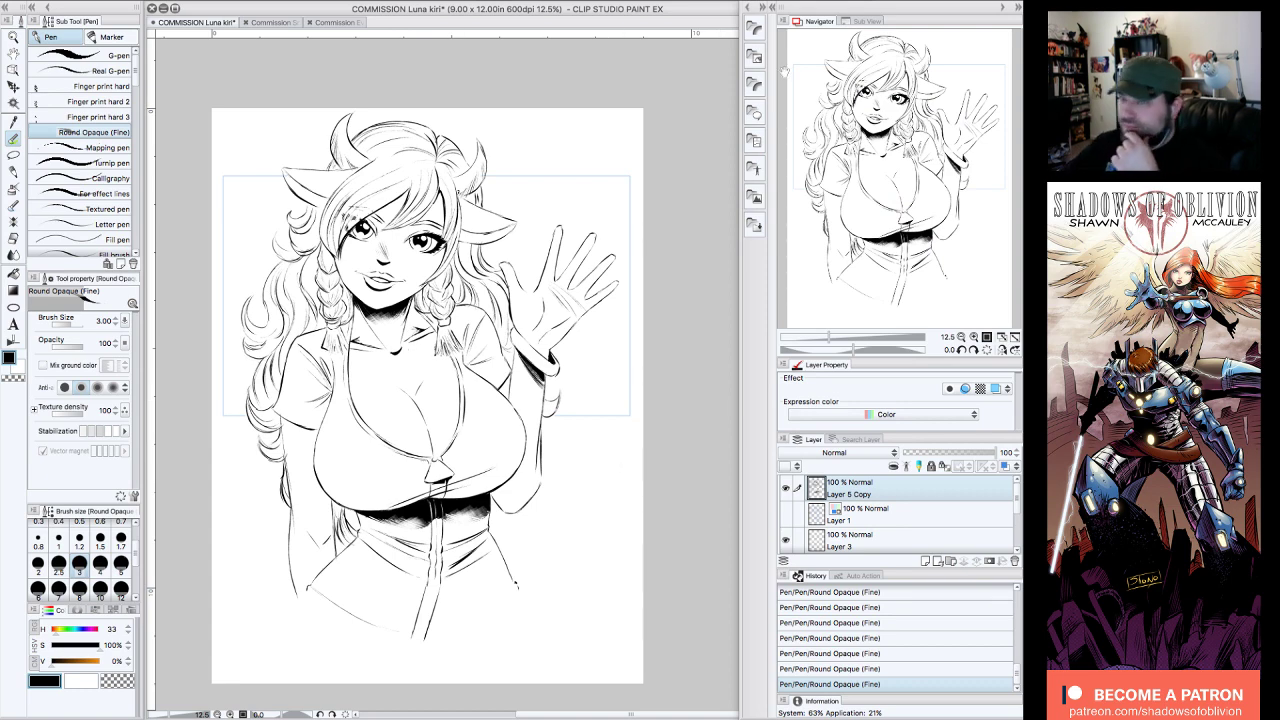
drag(925, 123, 923, 123)
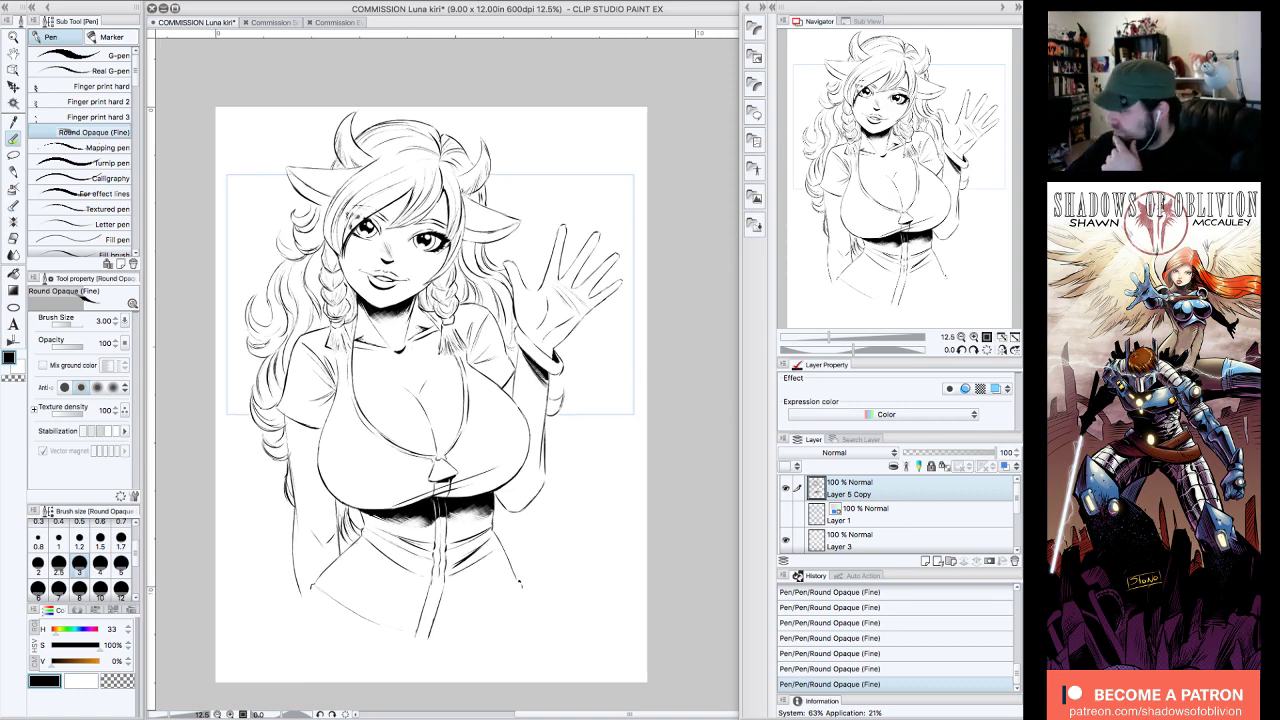
- Show the blue sketch on Layer 1 again and ink the hair curls beside the waist below the raised arm's elbow
click(785, 513)
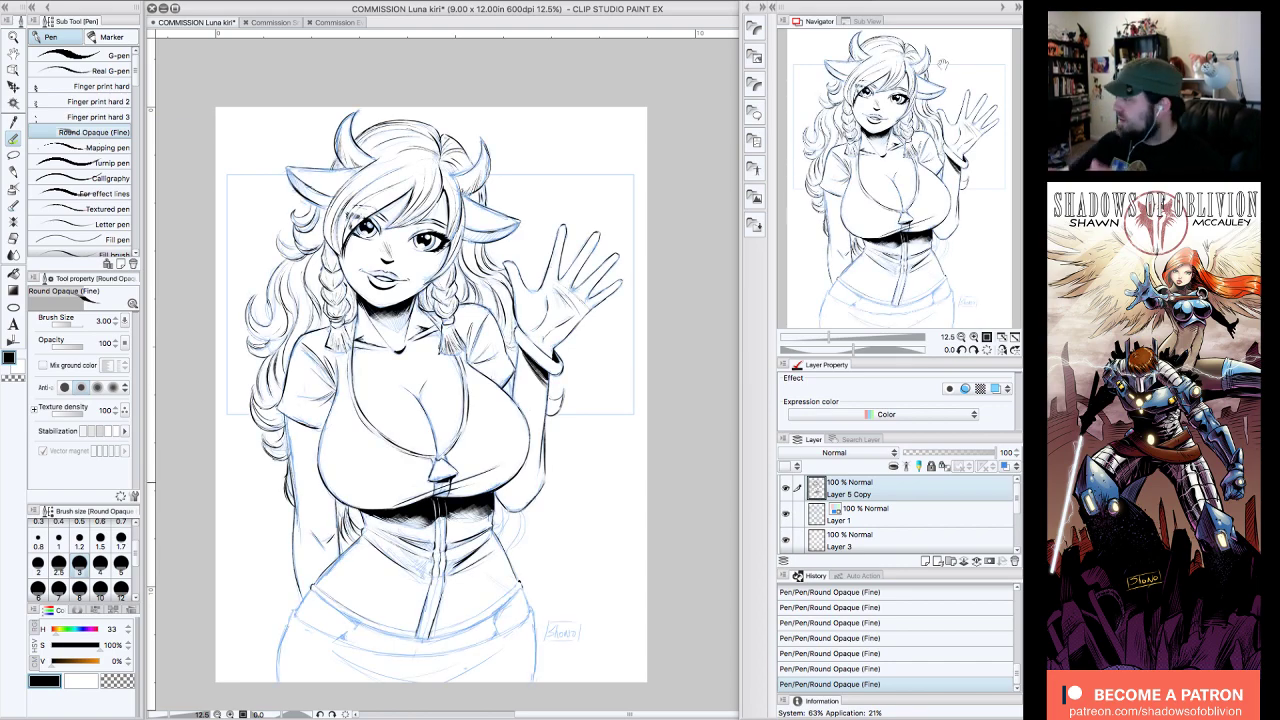
click(973, 337)
drag(957, 193, 937, 265)
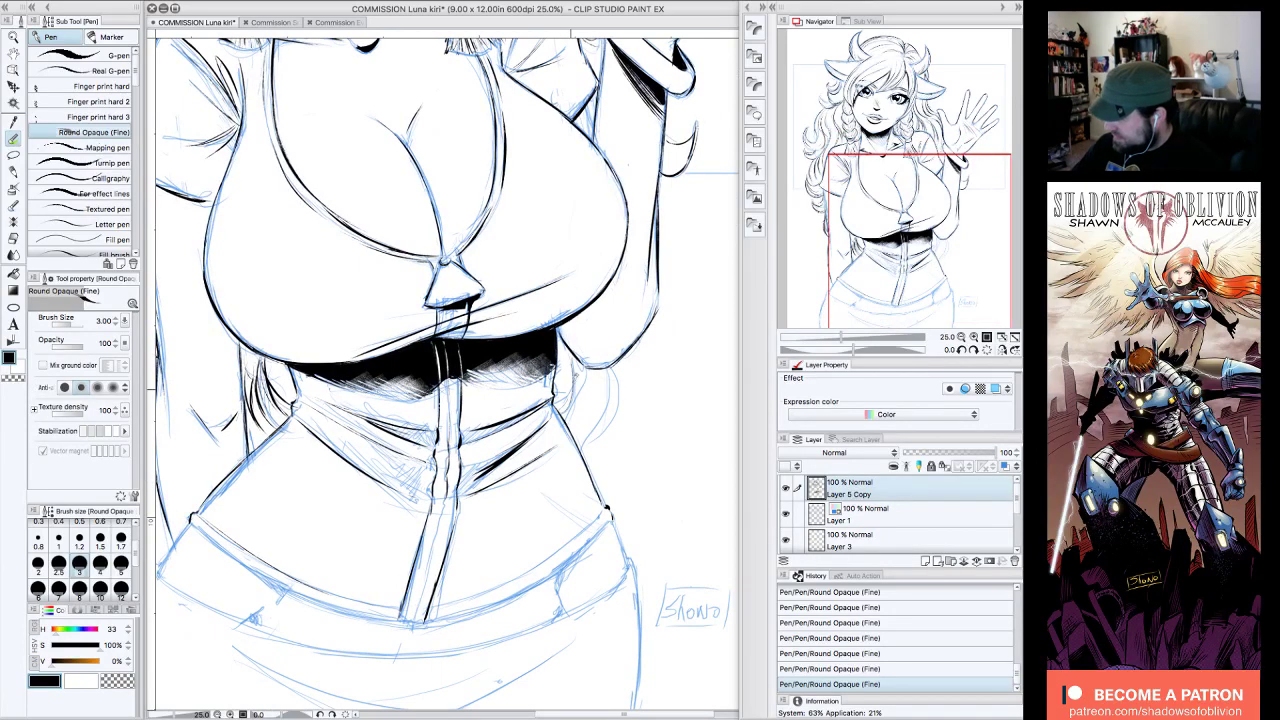
mouse_move(583, 363)
mouse_down()
mouse_move(567, 424)
mouse_move(590, 438)
mouse_up()
mouse_move(613, 393)
mouse_down()
mouse_move(579, 448)
mouse_move(588, 460)
mouse_up()
drag(624, 360, 588, 460)
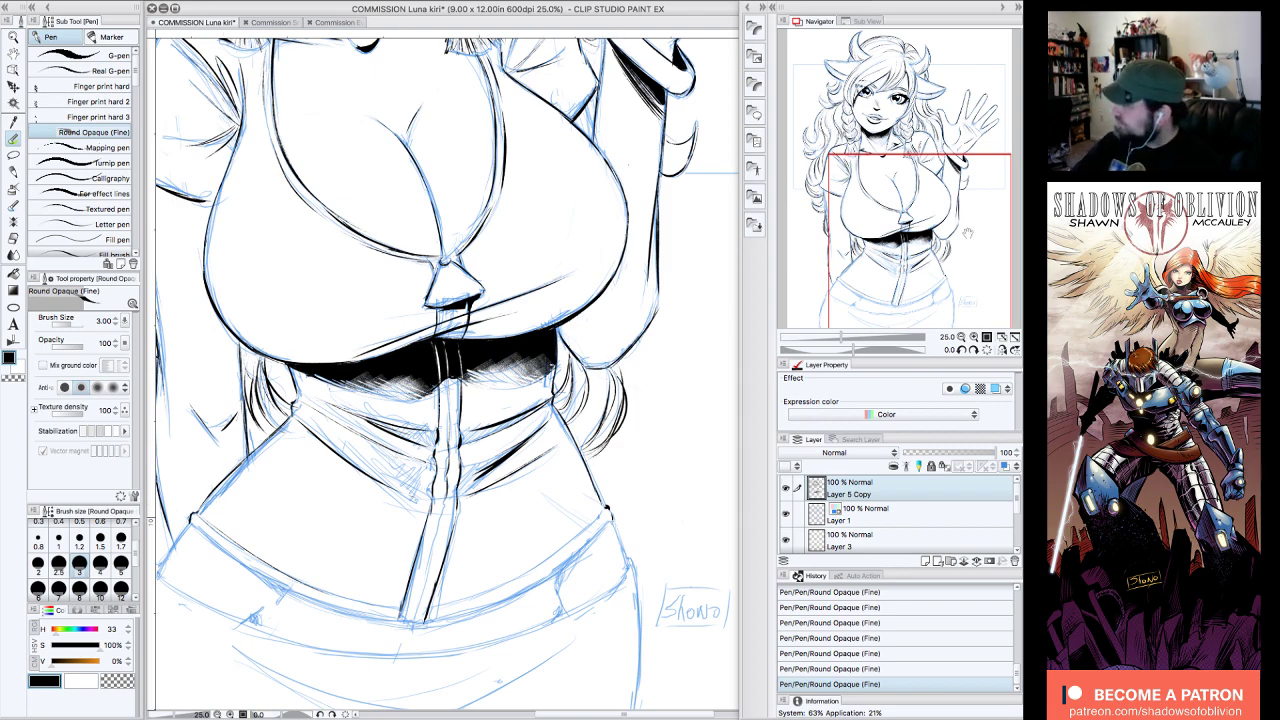
- Ink the curved lower hem of the top across the stomach, thickening the line toward the sides and adding its inner seam line
click(973, 349)
click(973, 349)
click(973, 350)
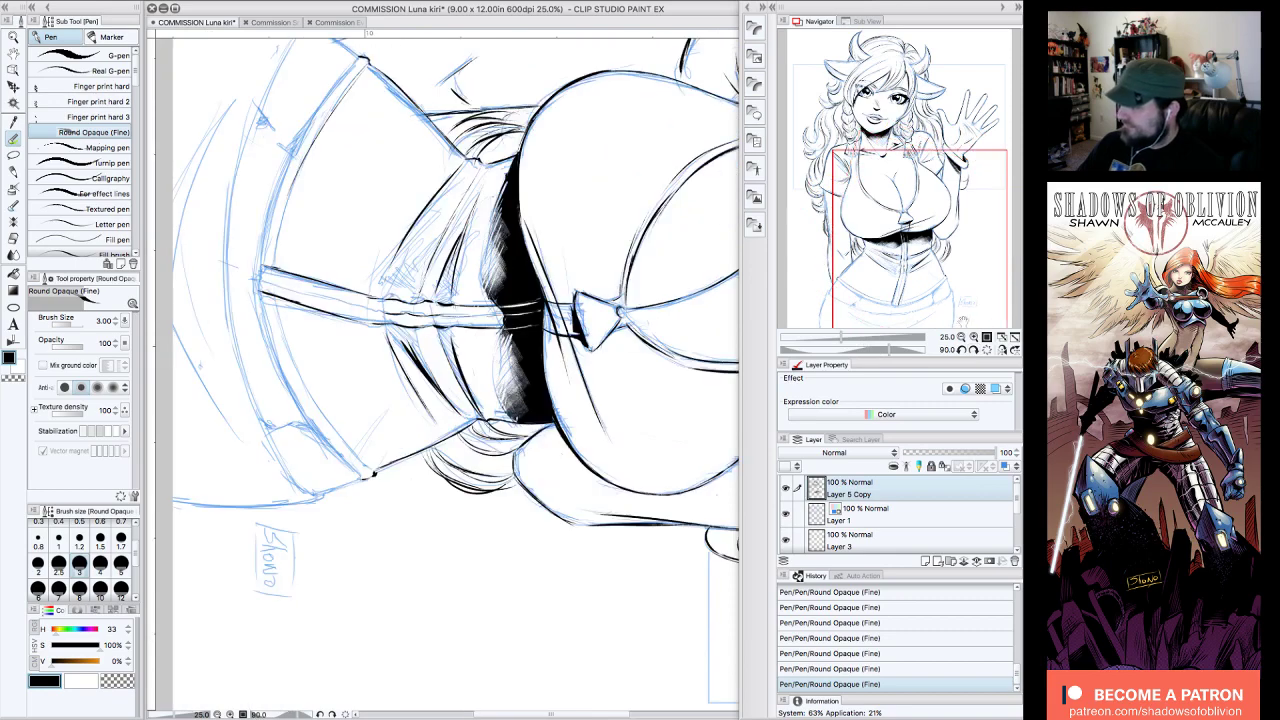
drag(910, 186, 878, 162)
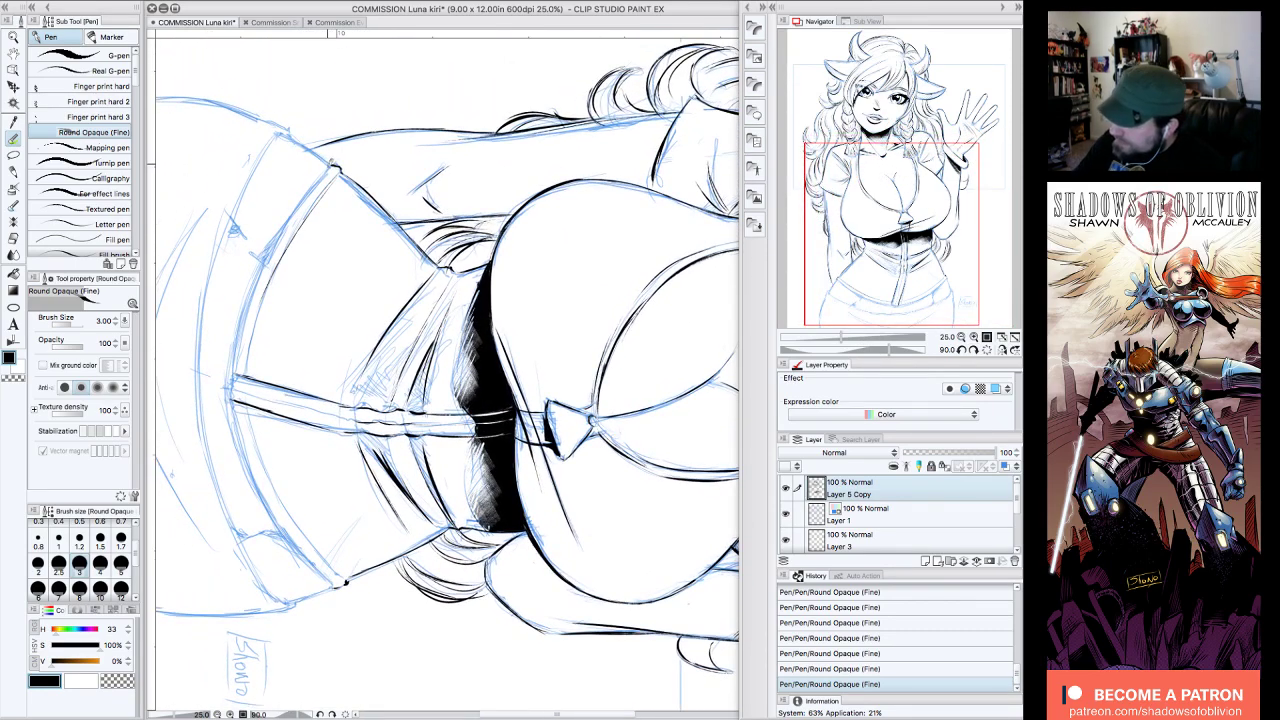
mouse_move(330, 168)
mouse_down()
mouse_move(288, 222)
mouse_move(239, 334)
mouse_up()
mouse_move(258, 270)
mouse_down()
mouse_move(230, 403)
mouse_move(270, 515)
mouse_up()
drag(247, 470, 313, 569)
mouse_move(274, 512)
mouse_down()
mouse_move(337, 583)
mouse_move(268, 510)
mouse_move(232, 434)
mouse_move(242, 450)
mouse_up()
drag(283, 224, 236, 348)
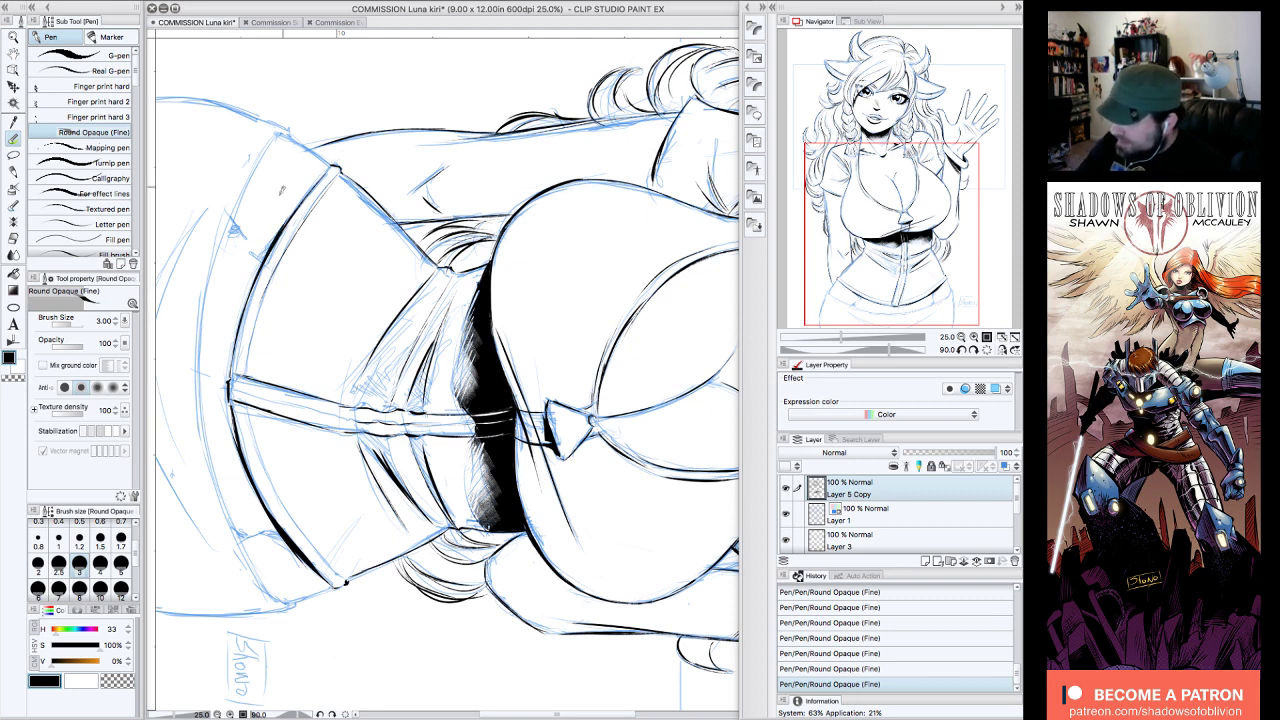
drag(262, 306, 248, 362)
mouse_move(251, 410)
mouse_down()
mouse_move(300, 521)
mouse_move(291, 507)
mouse_move(340, 568)
mouse_up()
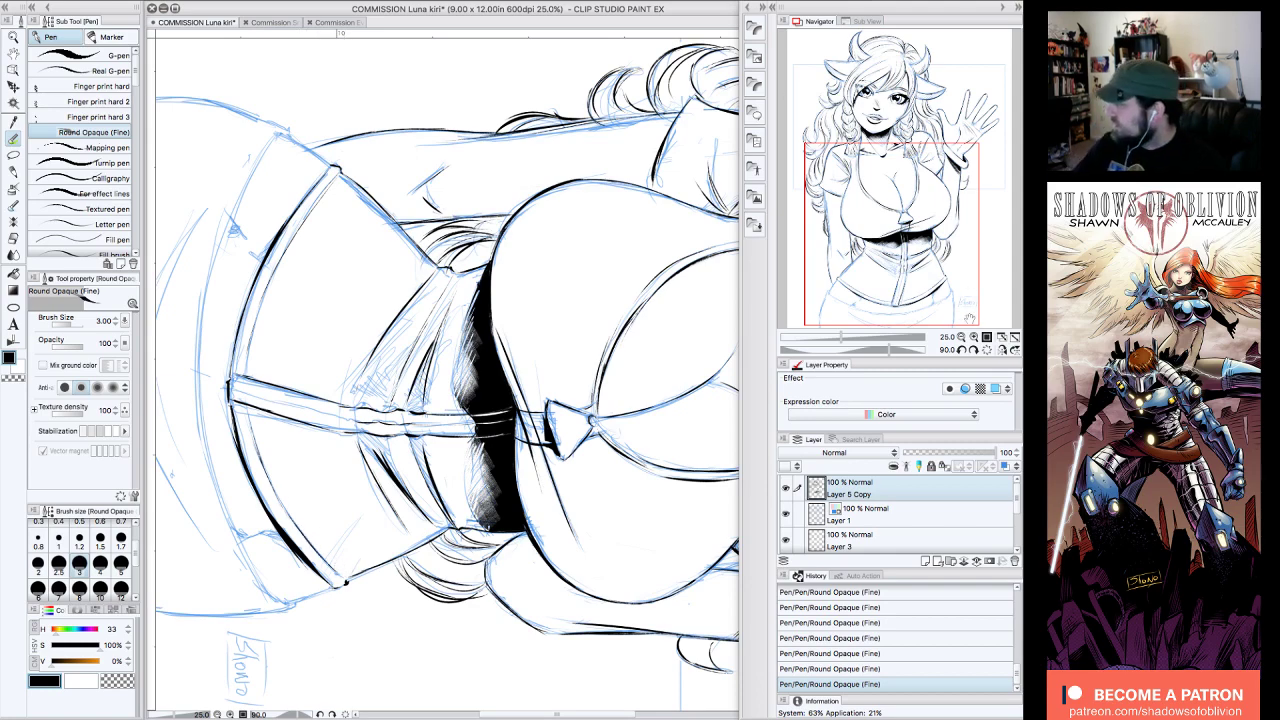
- Return the canvas to upright and ink the lower part of the top's centre placket down to the hem
click(986, 349)
drag(941, 209, 960, 222)
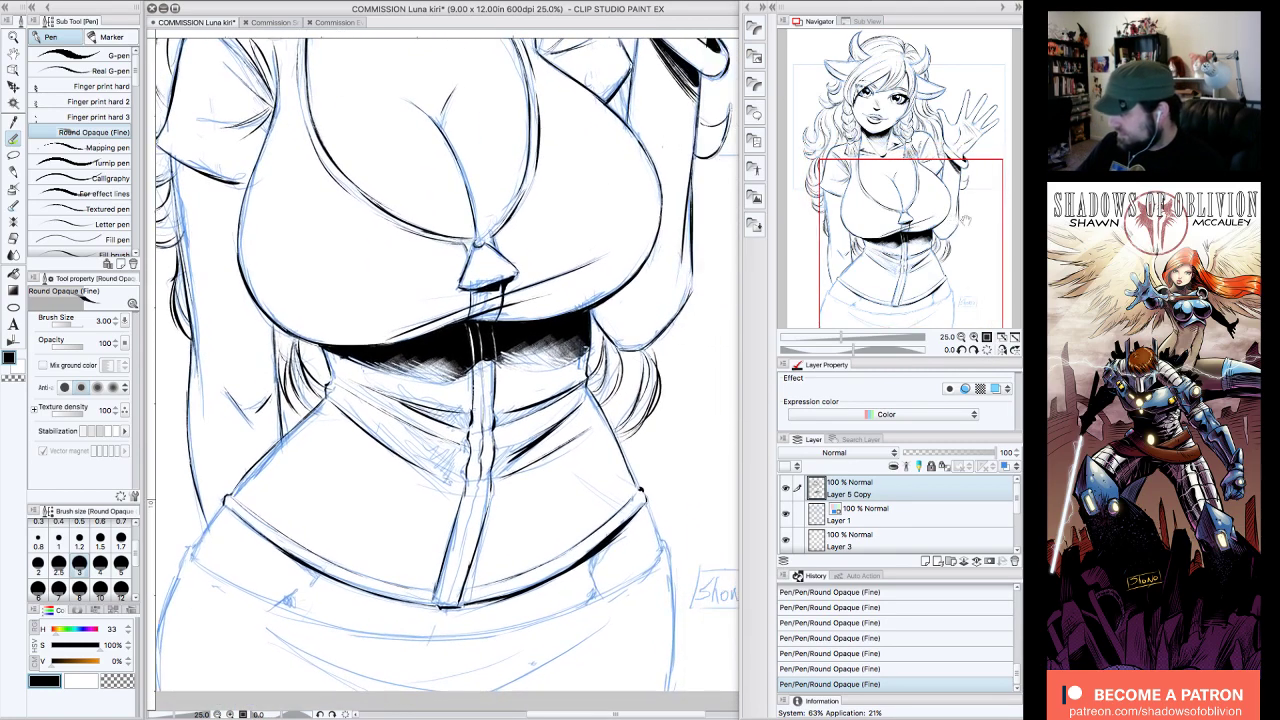
drag(481, 476, 448, 603)
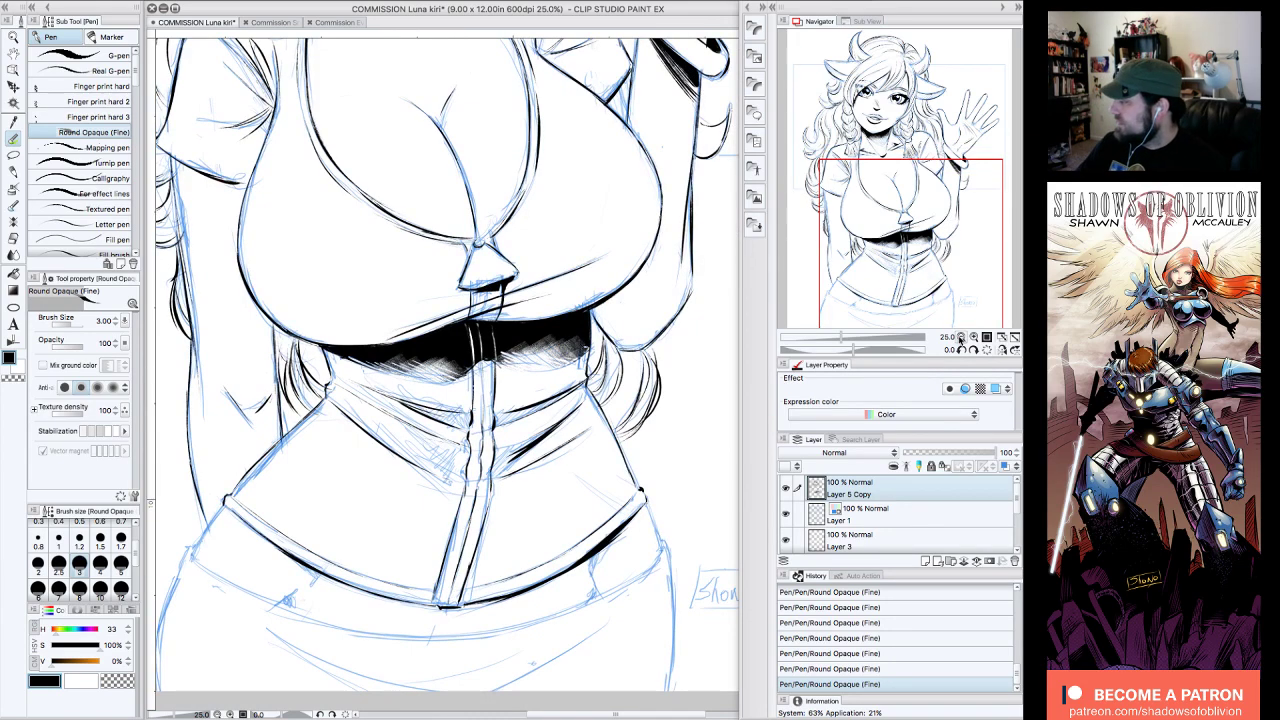
click(960, 338)
drag(980, 247, 962, 209)
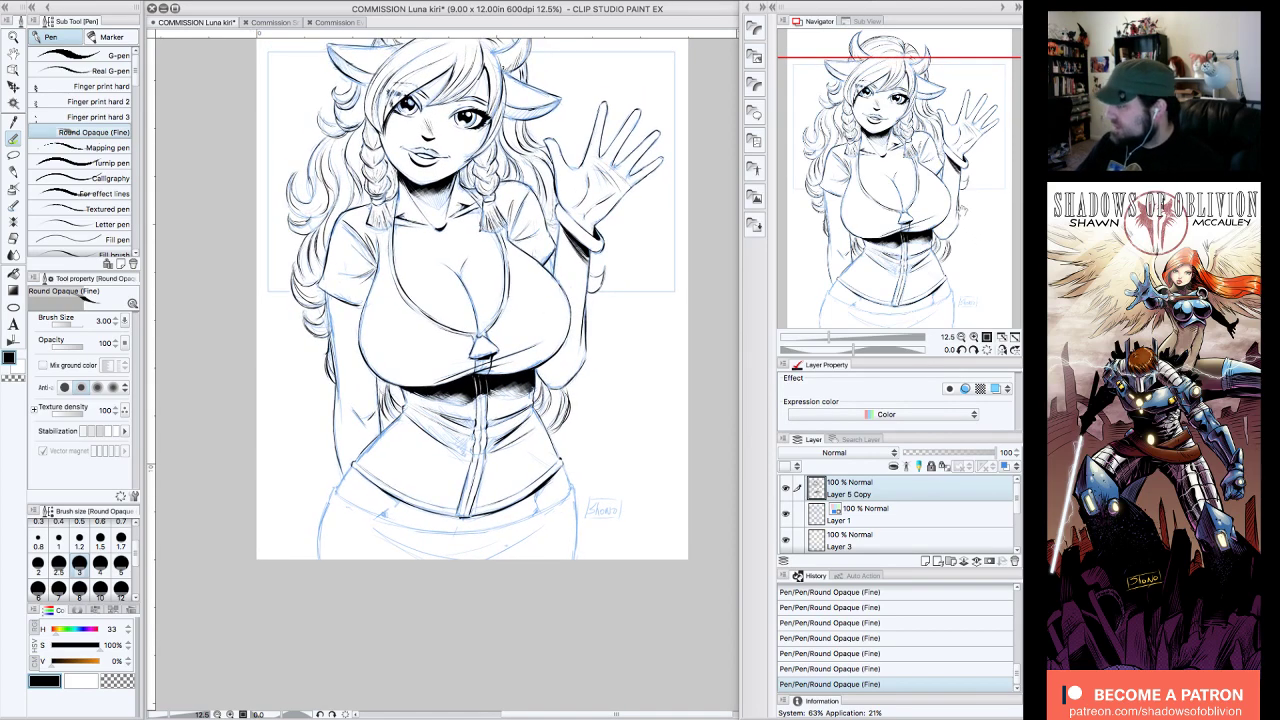
click(974, 338)
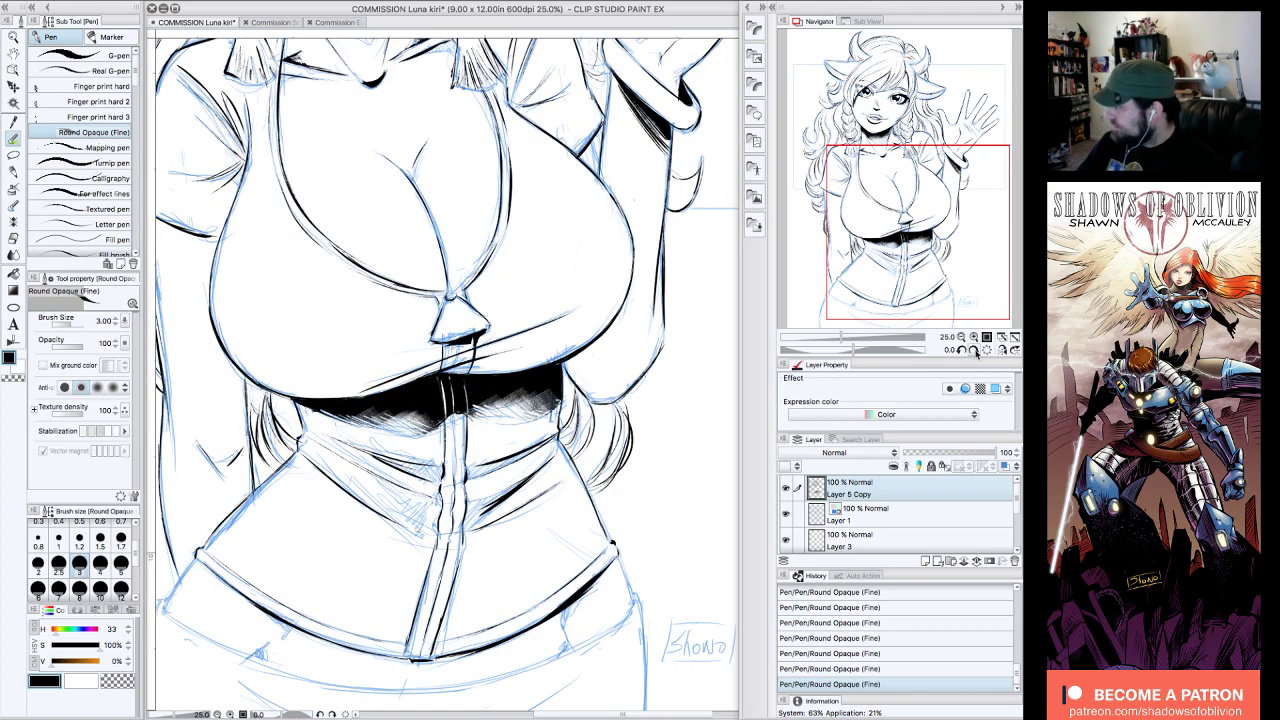
click(974, 350)
click(974, 350)
click(974, 350)
click(974, 350)
click(974, 350)
click(974, 350)
drag(963, 224, 939, 232)
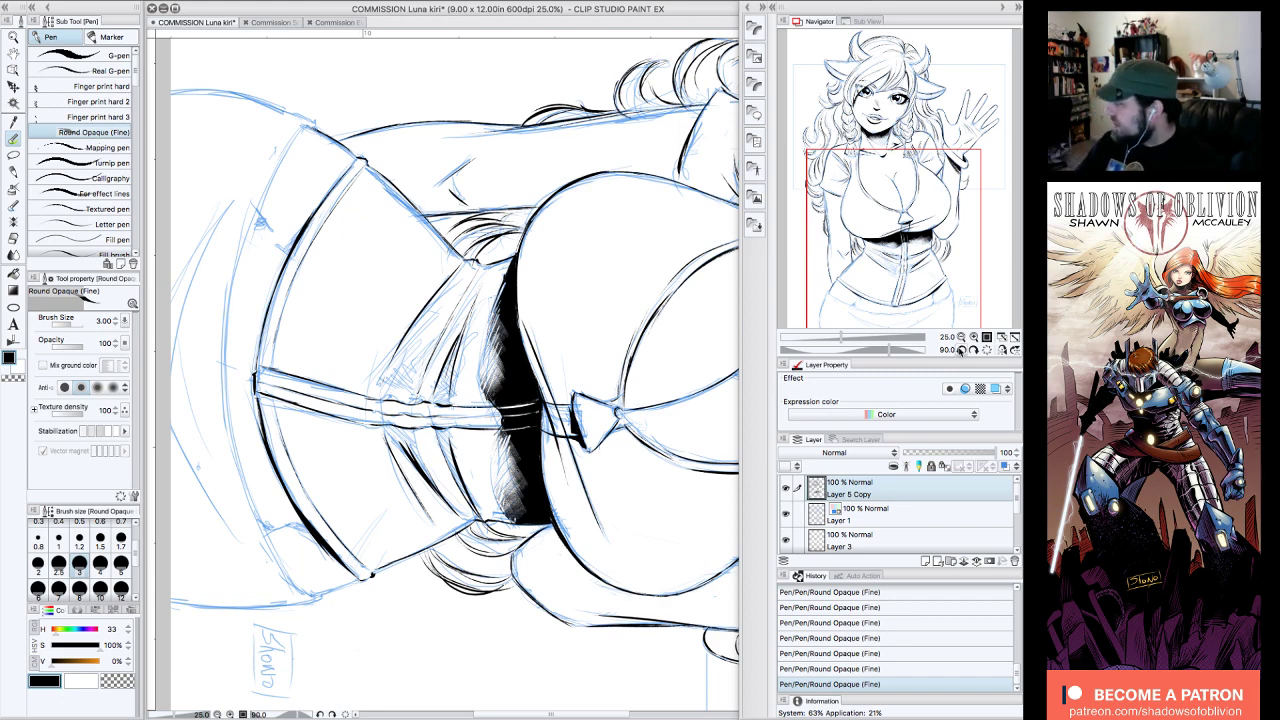
- Ink the small black shadow shapes just below the top's hem at both hips
click(961, 351)
click(961, 351)
click(961, 351)
click(961, 351)
click(961, 351)
drag(939, 195, 968, 218)
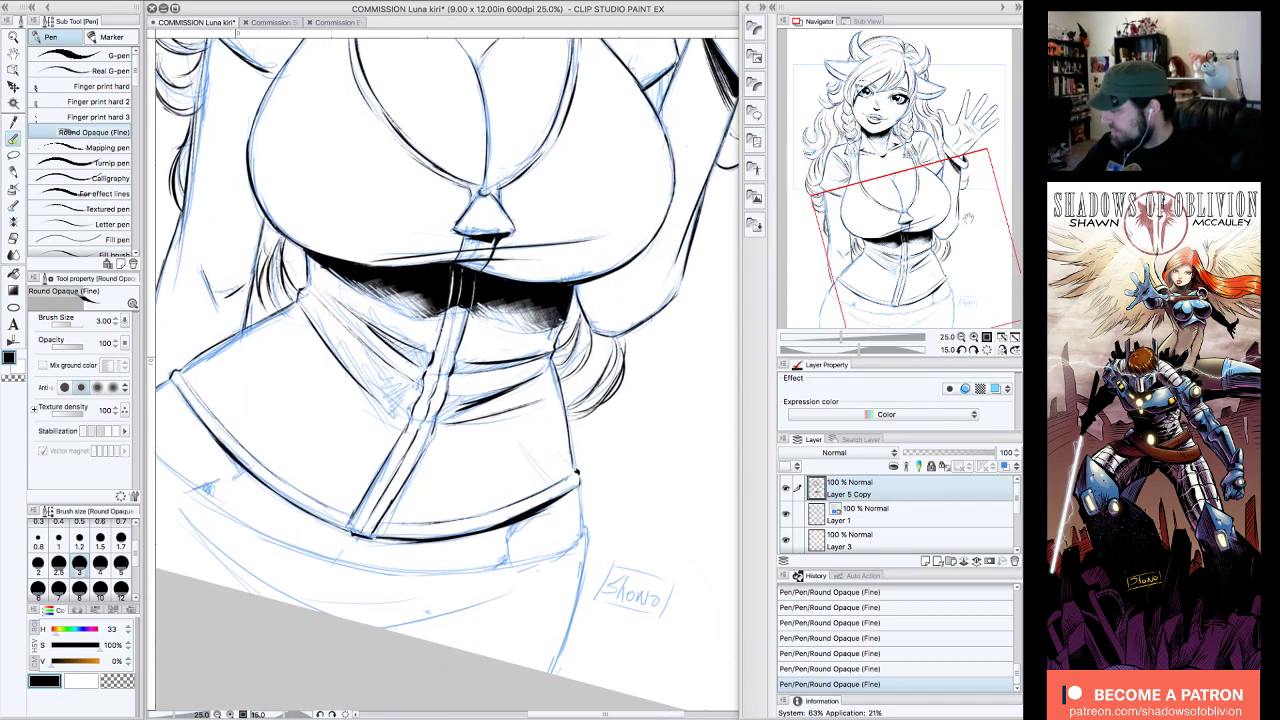
mouse_move(580, 474)
mouse_down()
mouse_move(586, 508)
mouse_move(506, 534)
mouse_up()
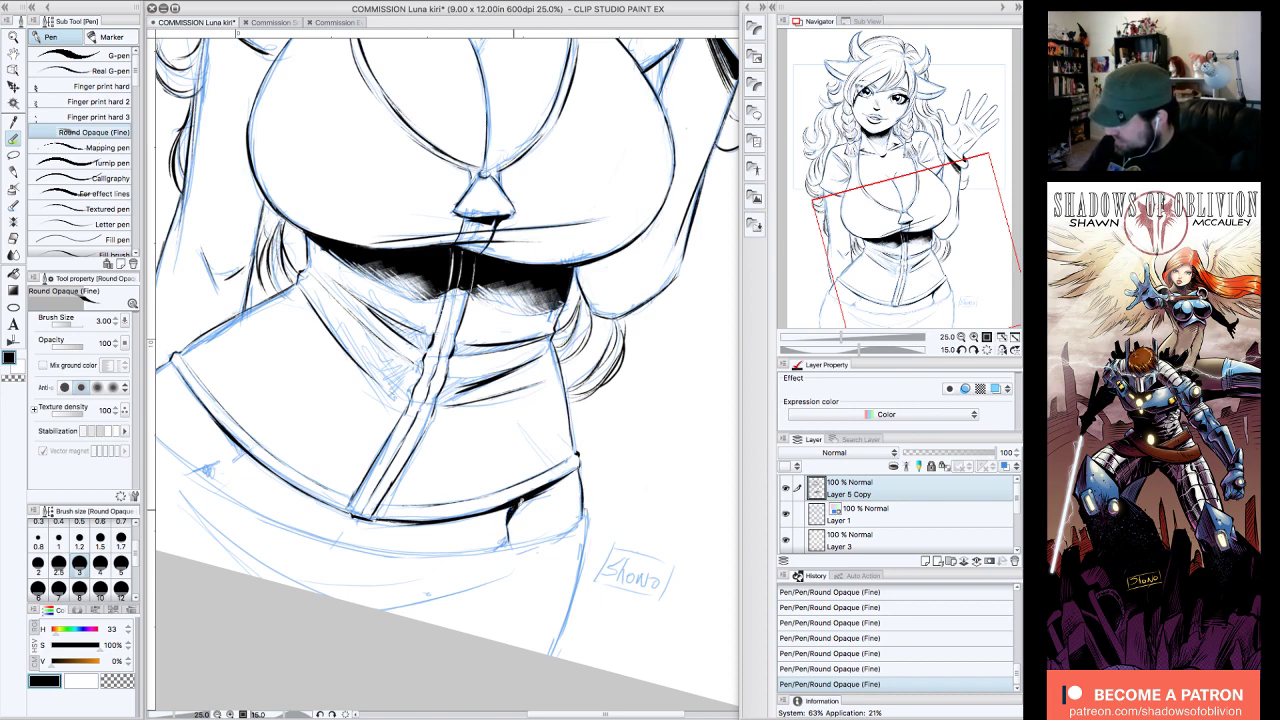
drag(229, 437, 243, 461)
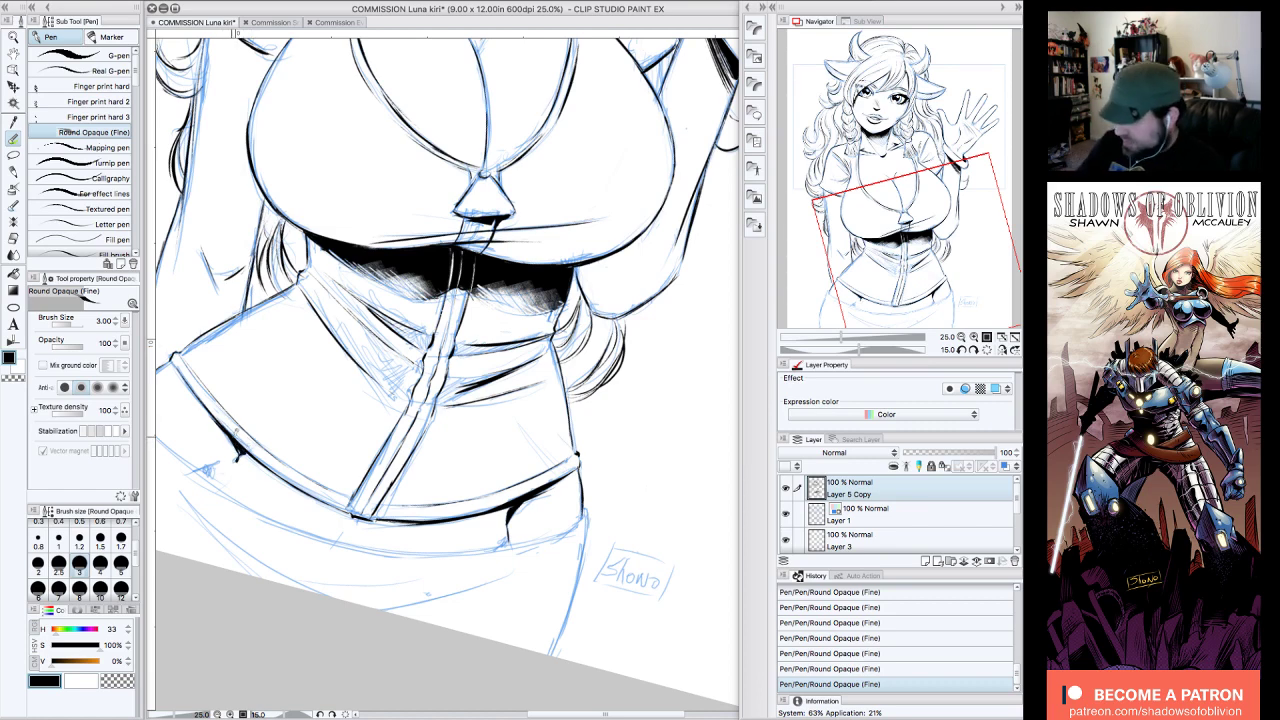
drag(238, 458, 248, 446)
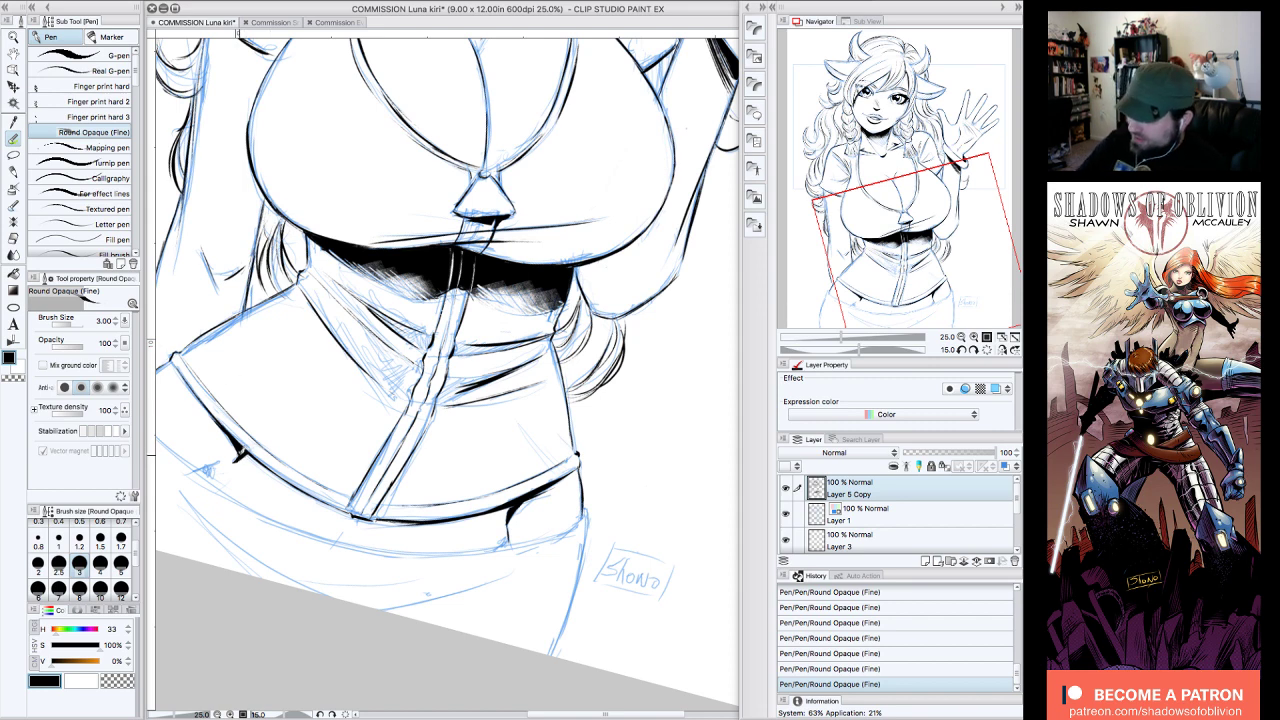
drag(226, 428, 189, 385)
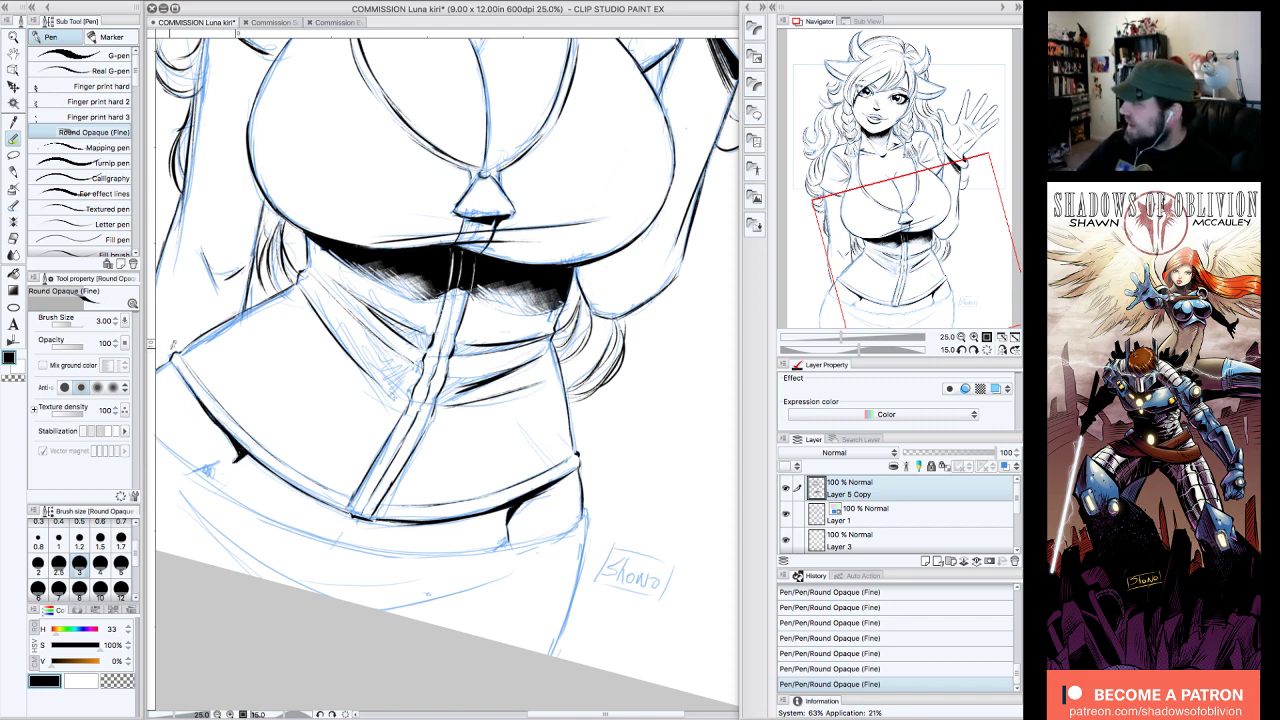
drag(505, 520, 546, 510)
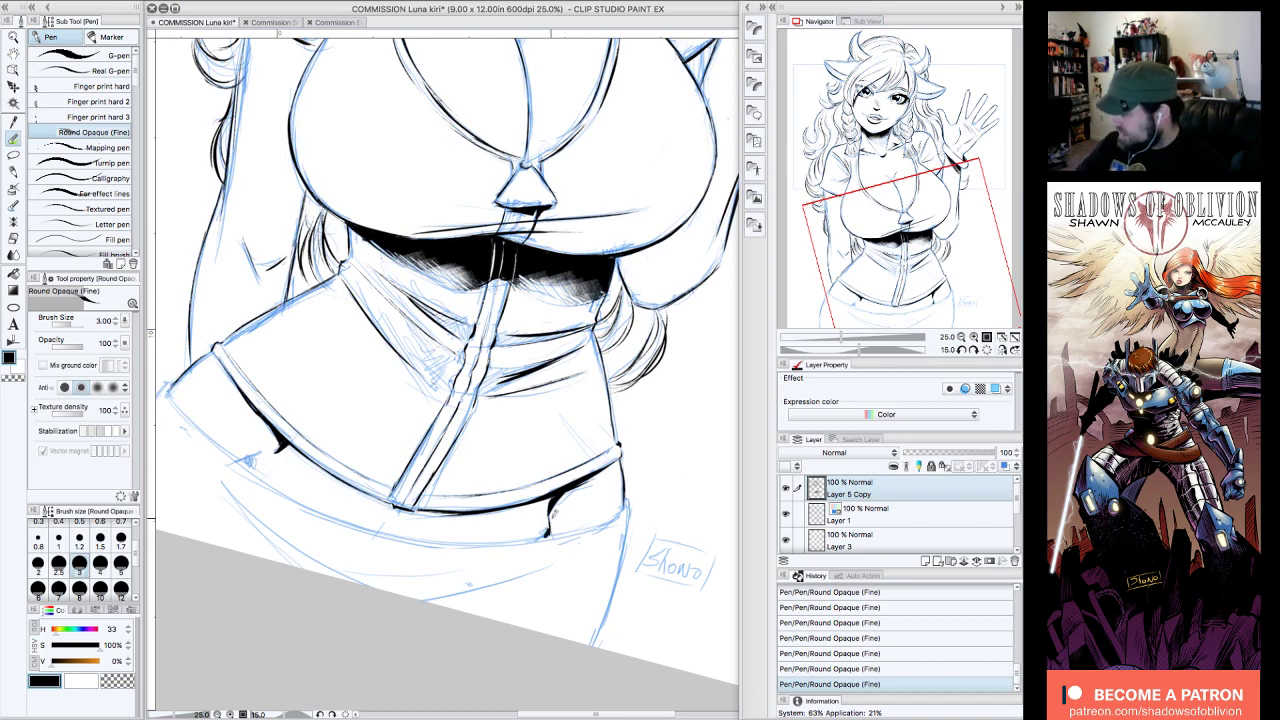
- Ink the outer contours of both hips from the waistband down to the page's lower edge
click(987, 350)
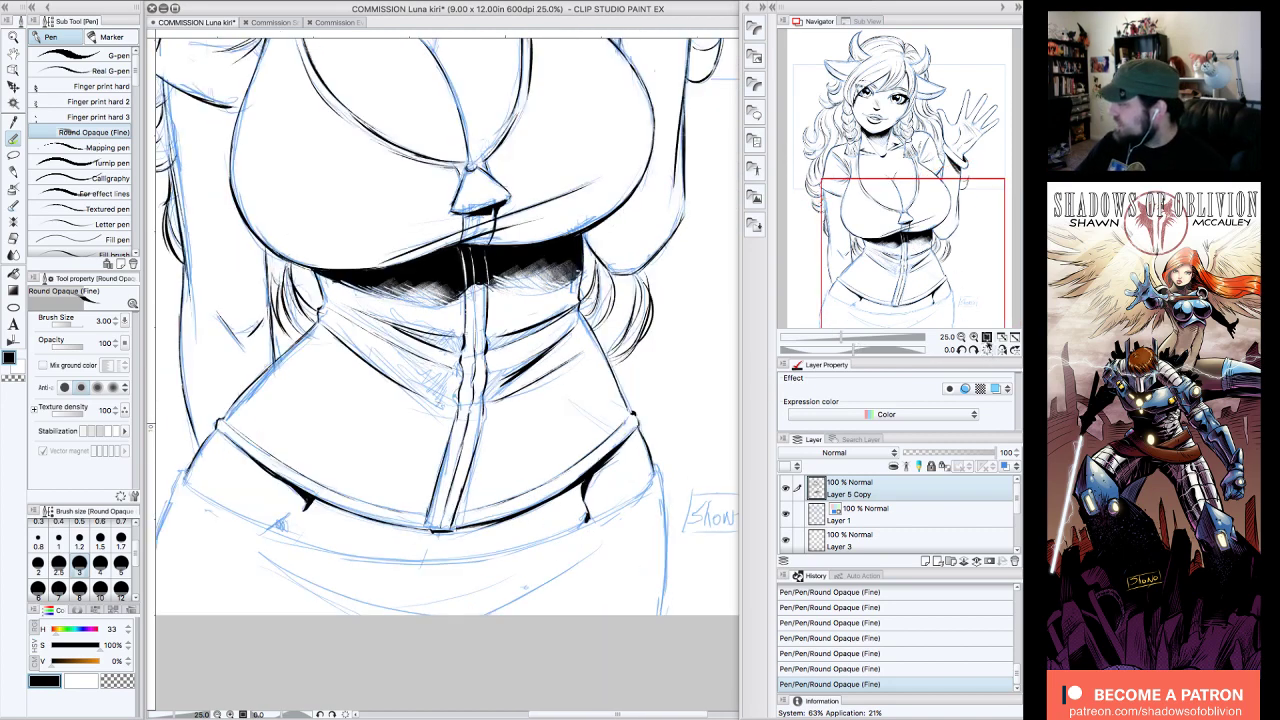
drag(977, 253, 962, 261)
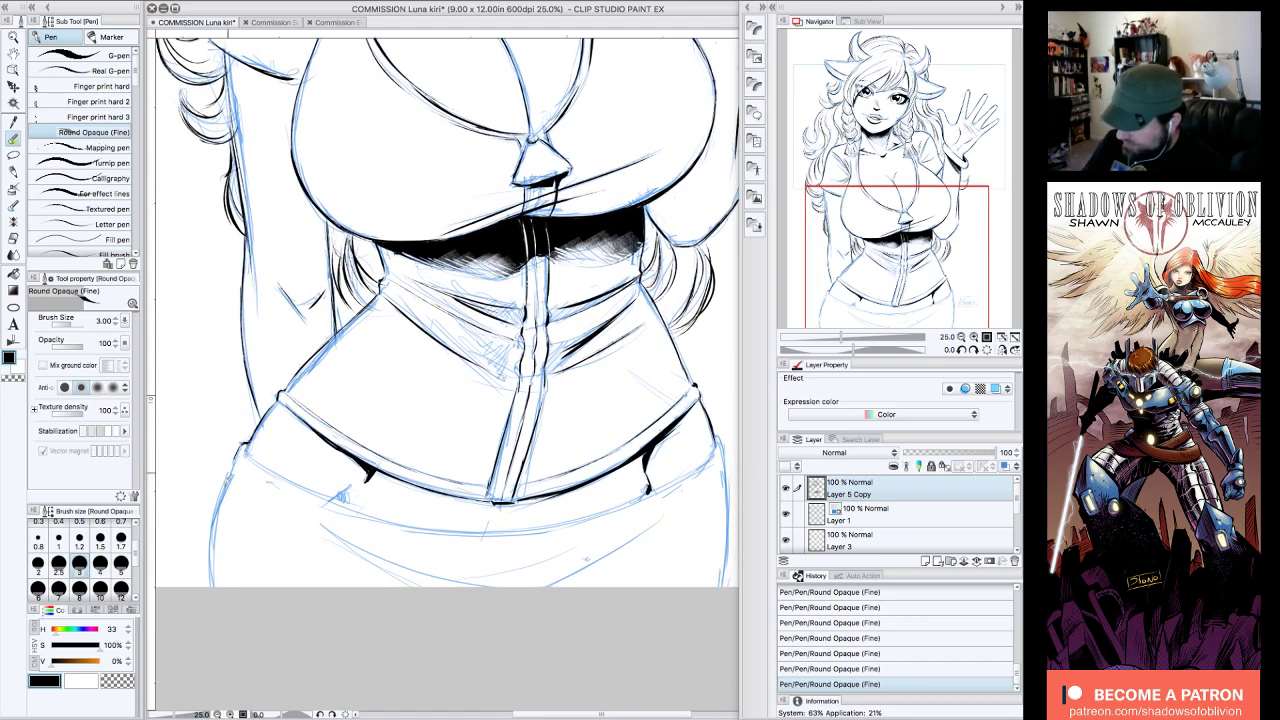
drag(240, 450, 215, 582)
drag(235, 463, 211, 578)
drag(215, 515, 210, 590)
drag(925, 238, 981, 227)
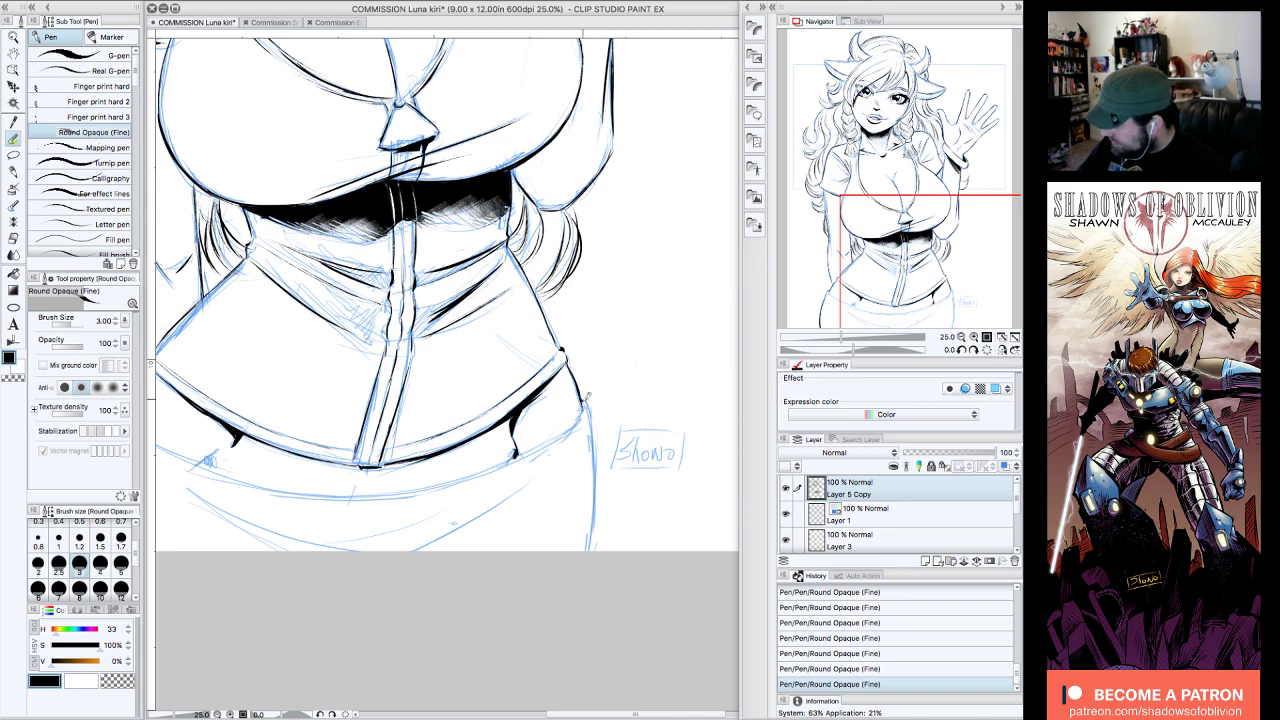
drag(588, 400, 597, 550)
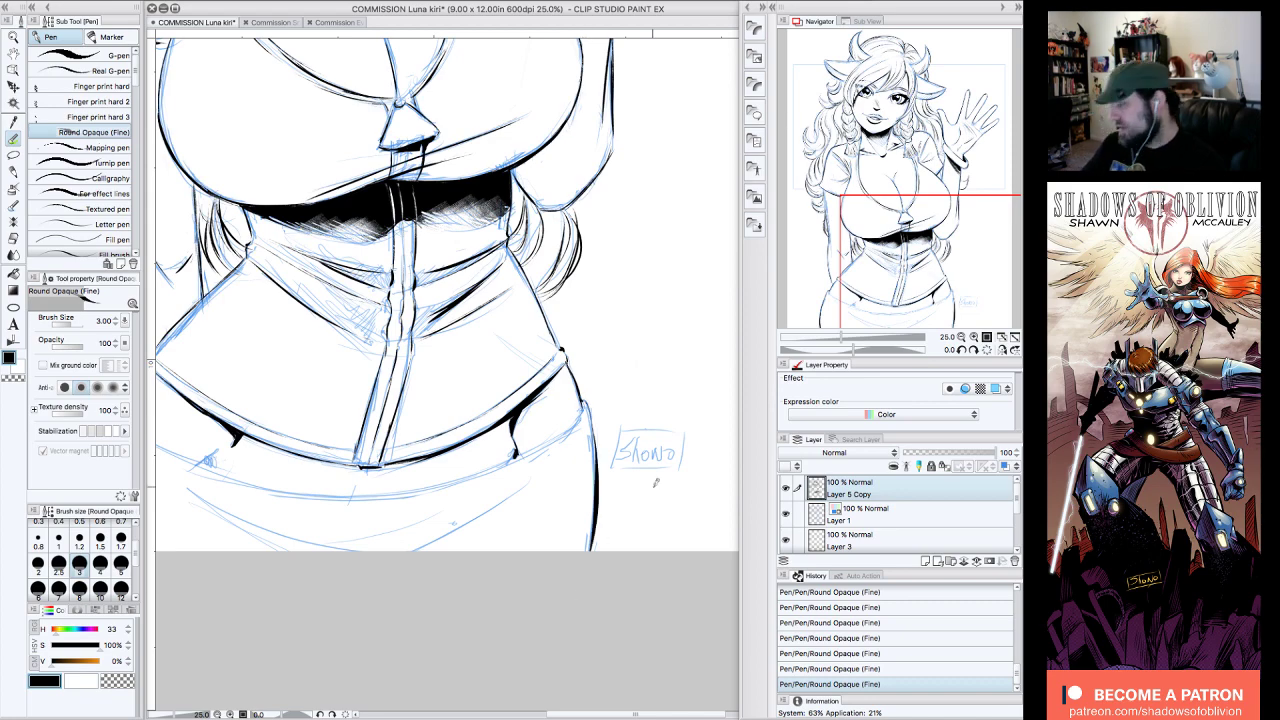
- Rotate the canvas to 75 degrees and ink the long curved upper edge of the waistband from hip to hip
drag(941, 246, 947, 202)
click(961, 338)
click(973, 349)
click(973, 349)
click(973, 349)
click(973, 349)
click(973, 349)
click(973, 338)
drag(947, 233, 906, 289)
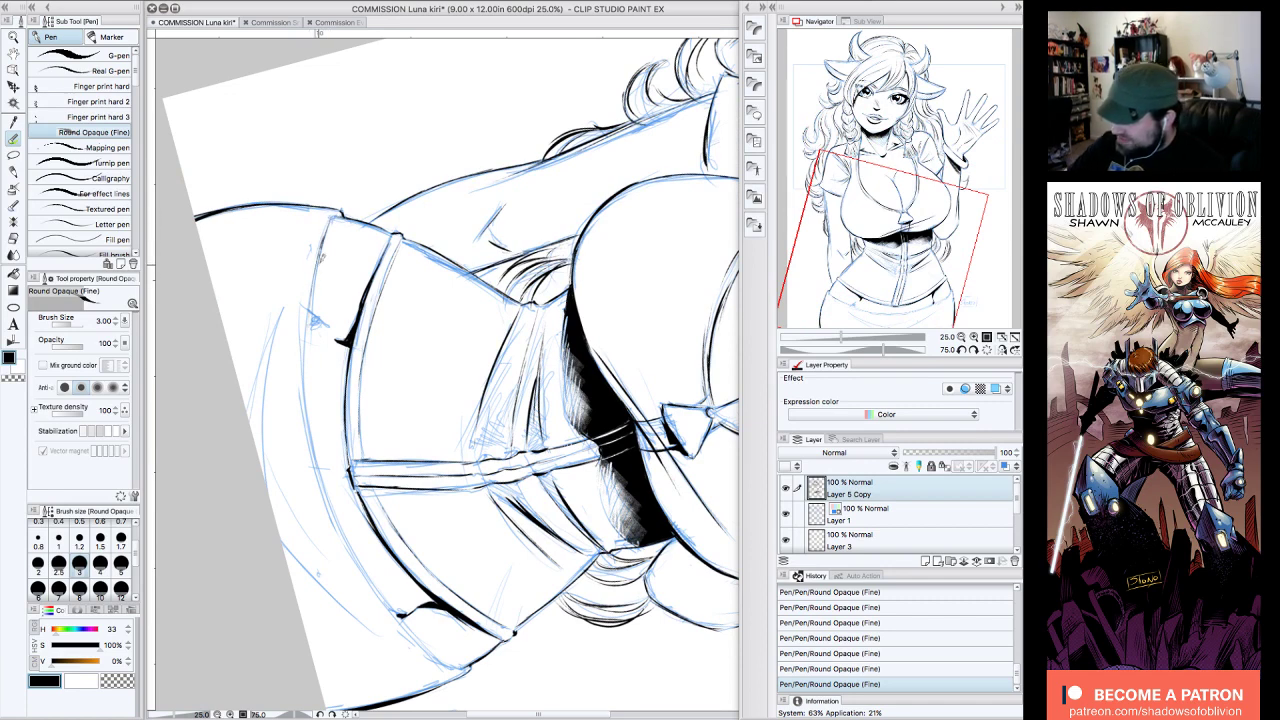
mouse_move(314, 292)
mouse_down()
mouse_move(337, 511)
mouse_move(323, 476)
mouse_move(397, 608)
mouse_move(358, 550)
mouse_move(385, 595)
mouse_move(439, 652)
mouse_up()
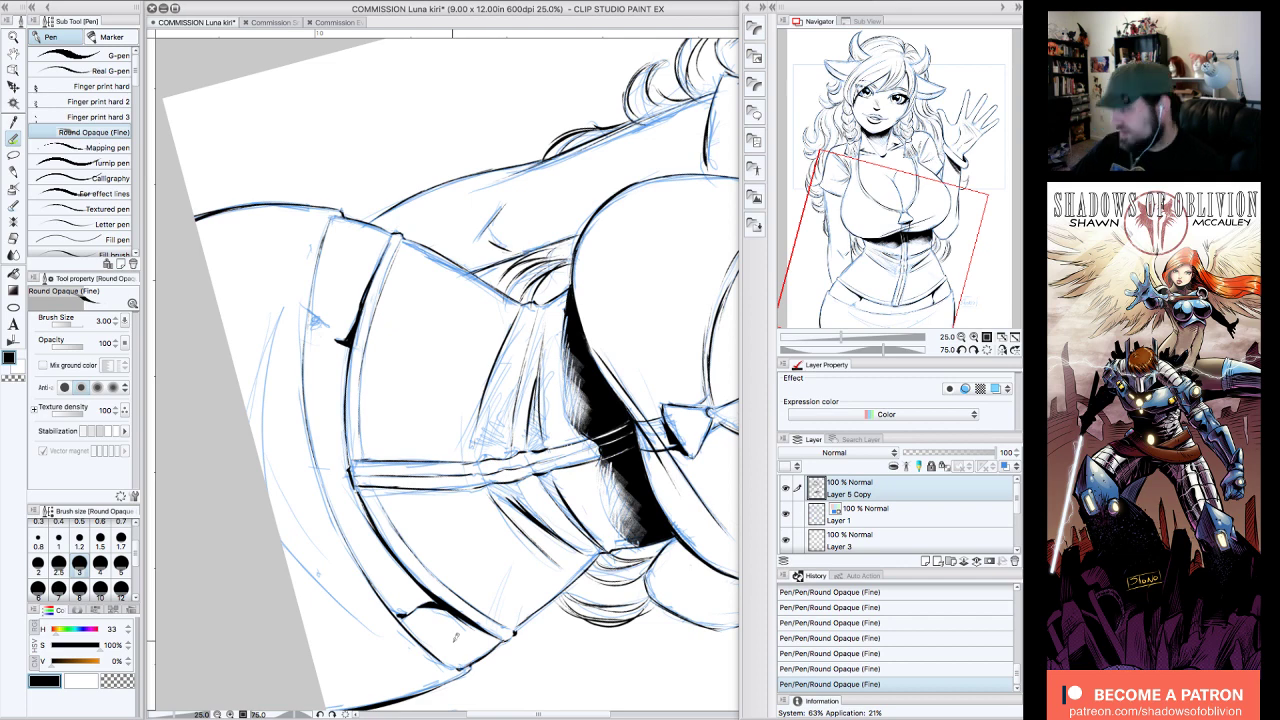
drag(311, 288, 303, 380)
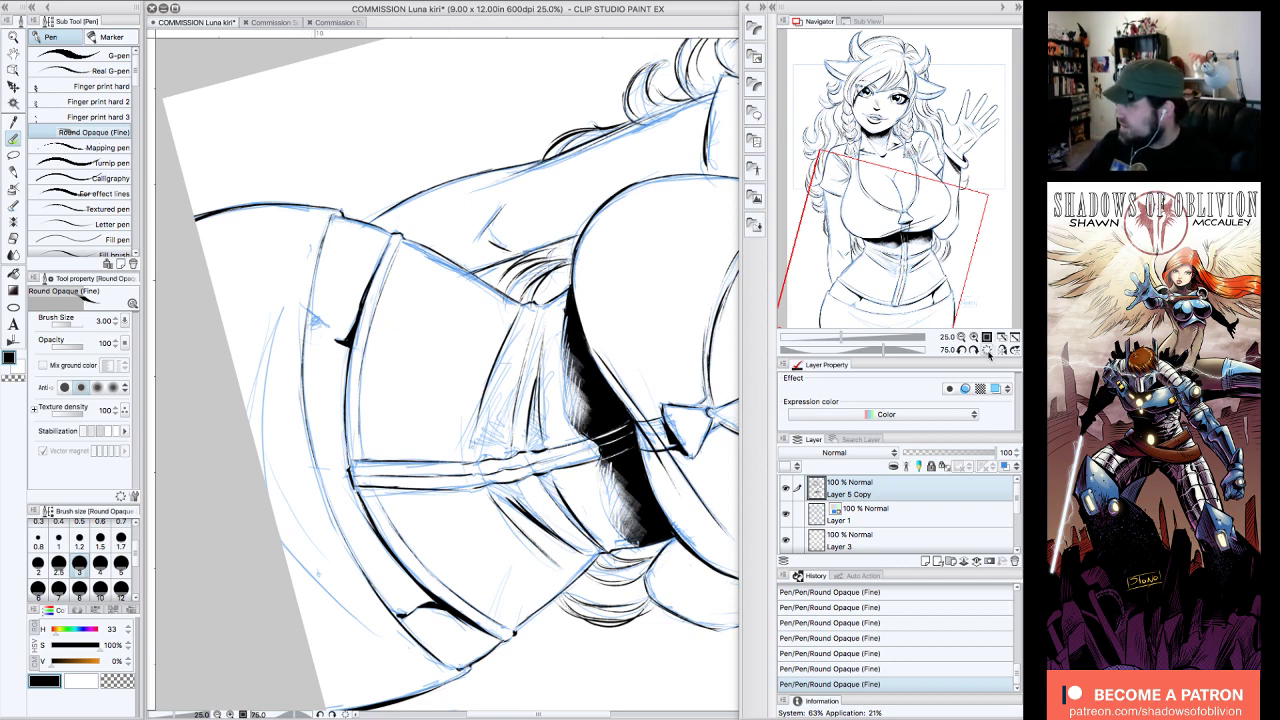
- Ink the small shadow shape on the waistband edge below the hem's hip shadow, restoring black as the drawing color
click(987, 349)
drag(560, 360, 433, 299)
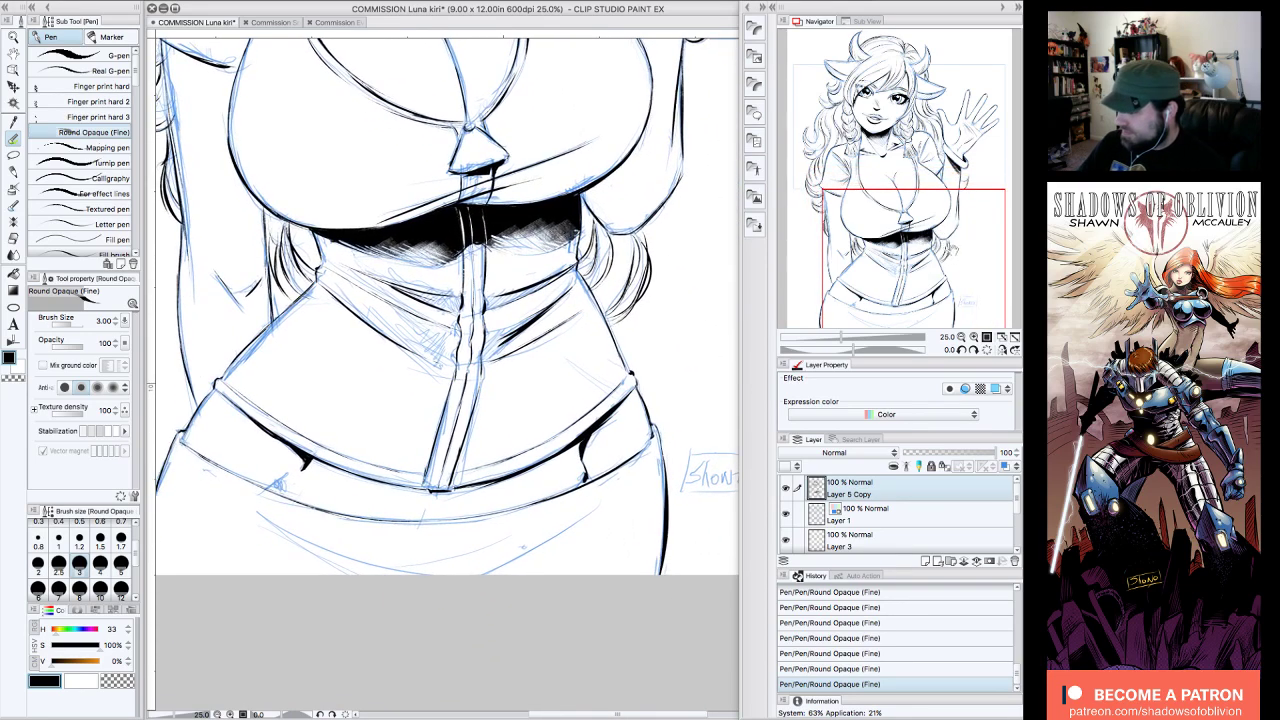
drag(948, 264, 948, 255)
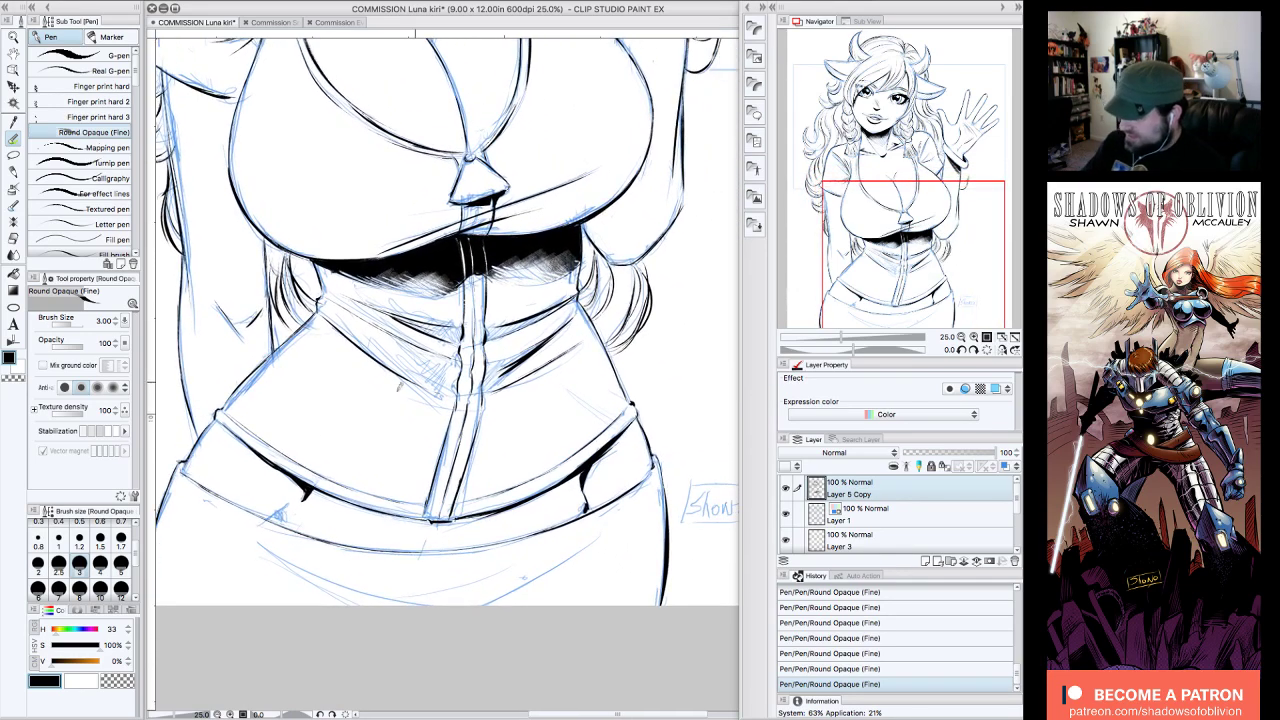
drag(281, 513, 272, 518)
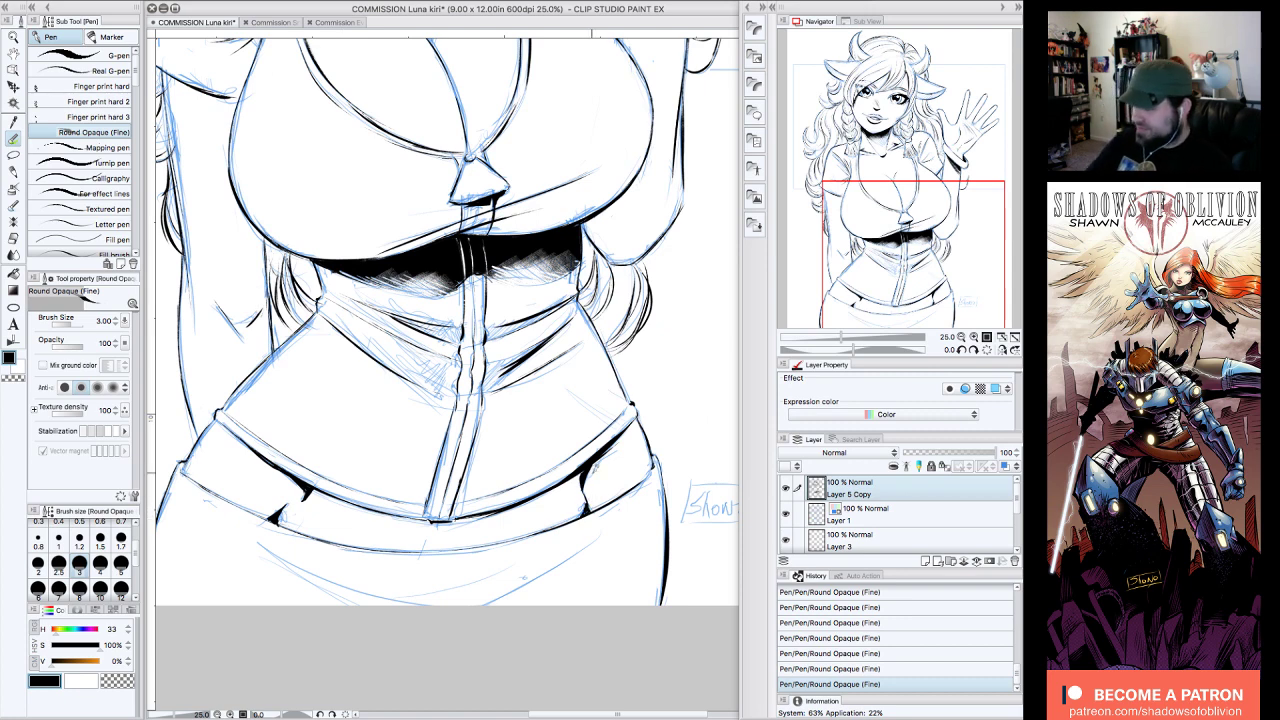
drag(281, 465, 293, 480)
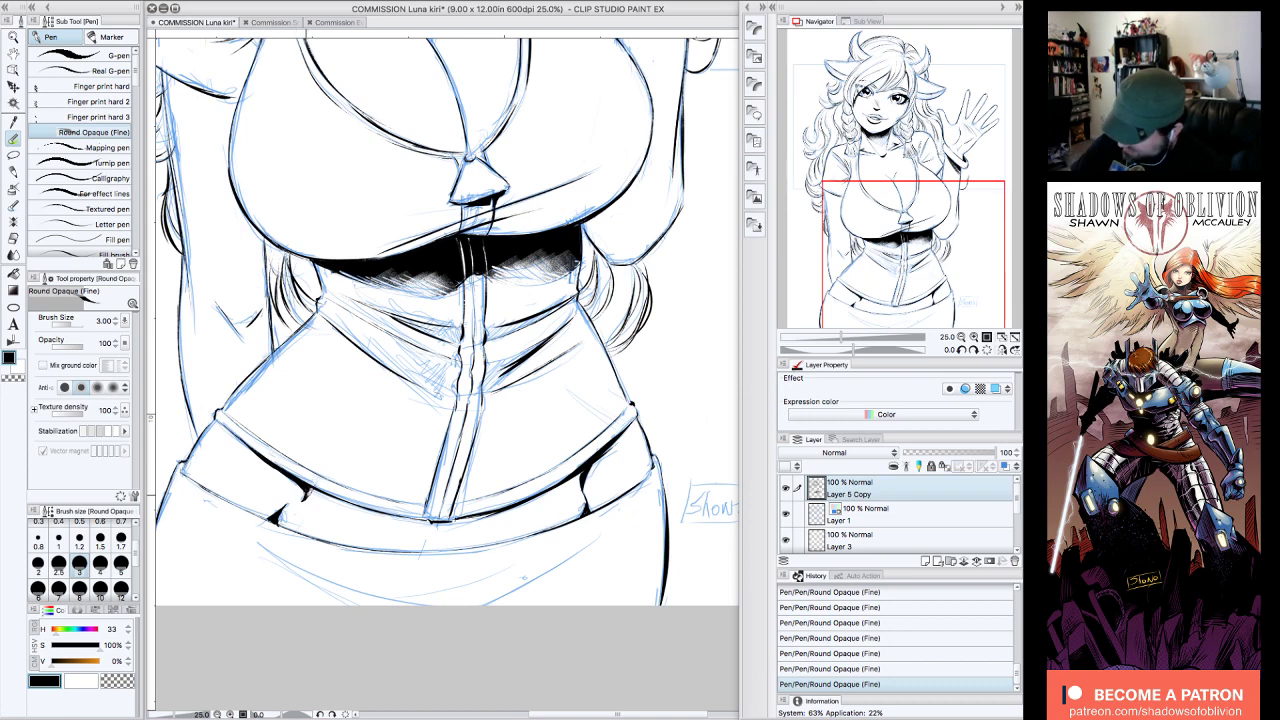
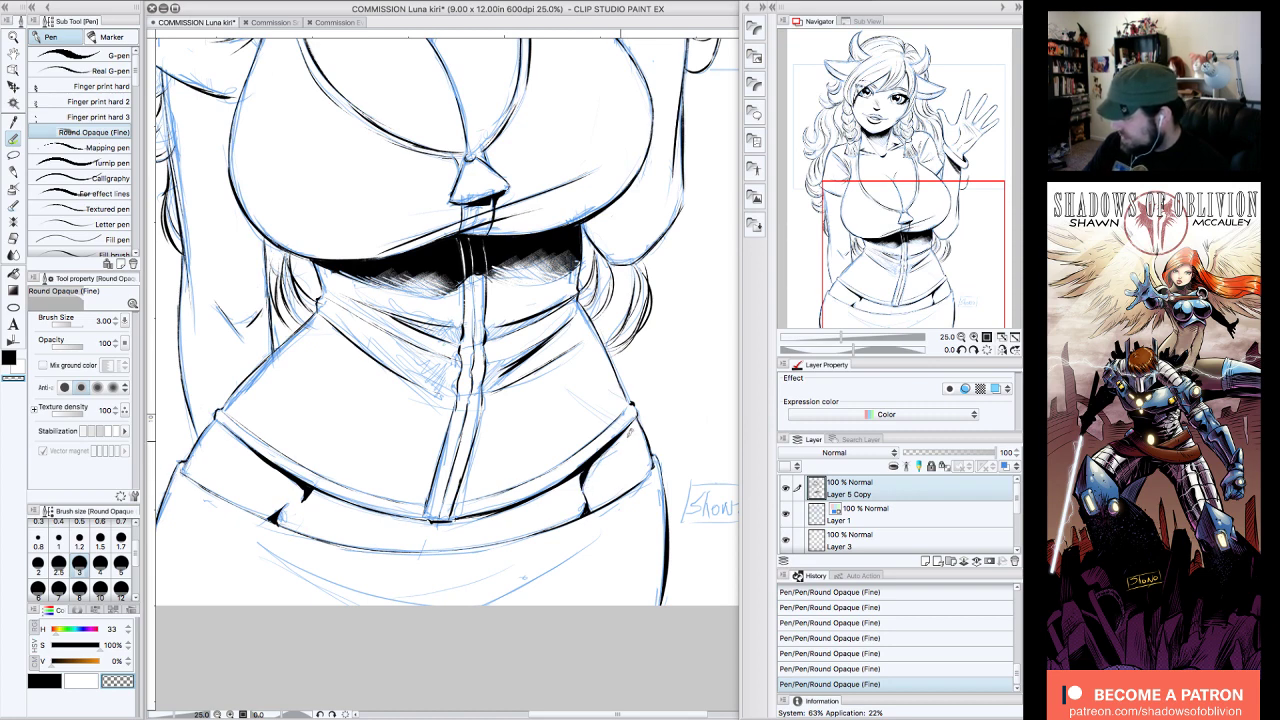
click(57, 684)
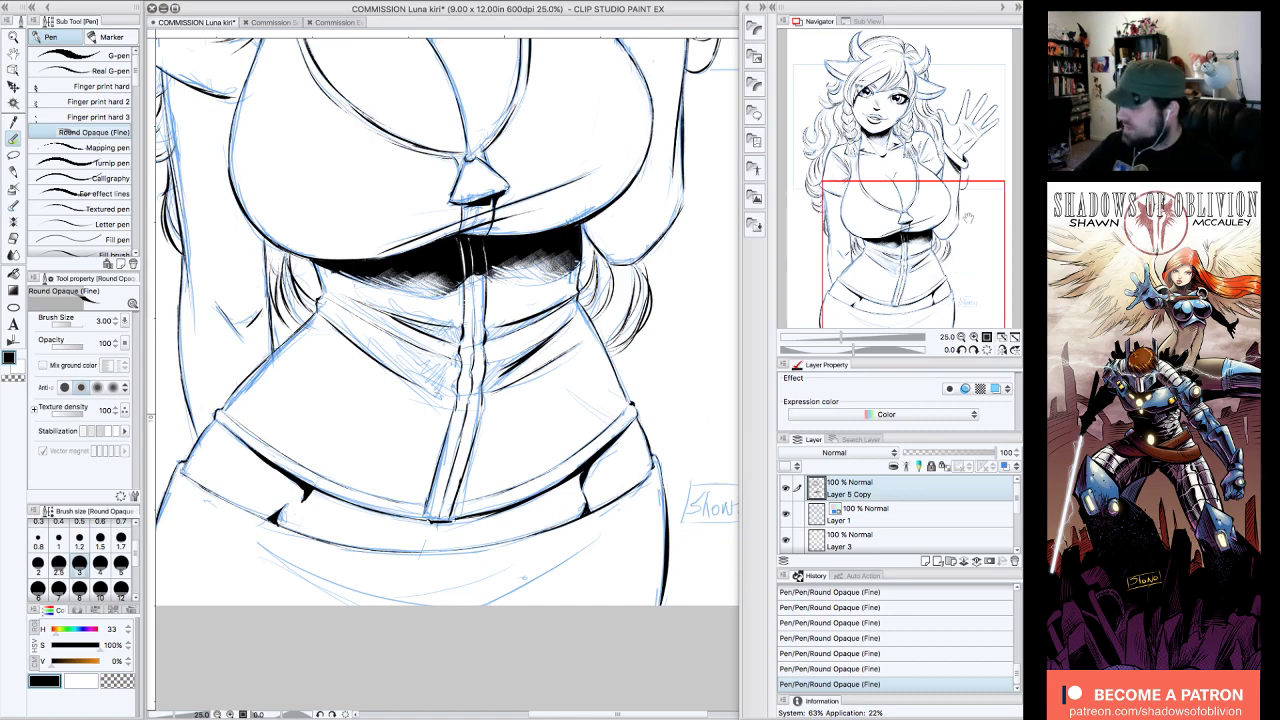
- Rotate the canvas to 75 degrees and ink the long curved contour and fold lines across the hips below the waistband
click(961, 338)
mouse_move(955, 248)
mouse_down()
mouse_move(972, 232)
mouse_move(958, 209)
mouse_up()
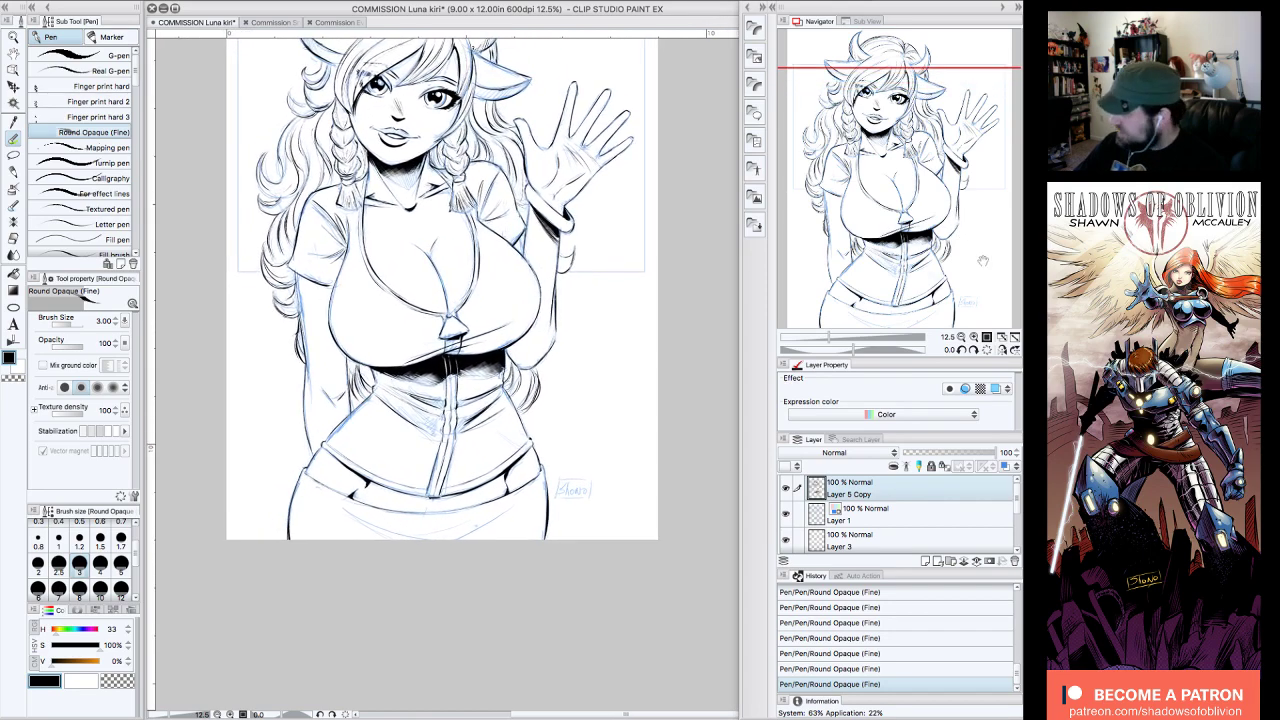
click(973, 337)
click(973, 349)
click(973, 349)
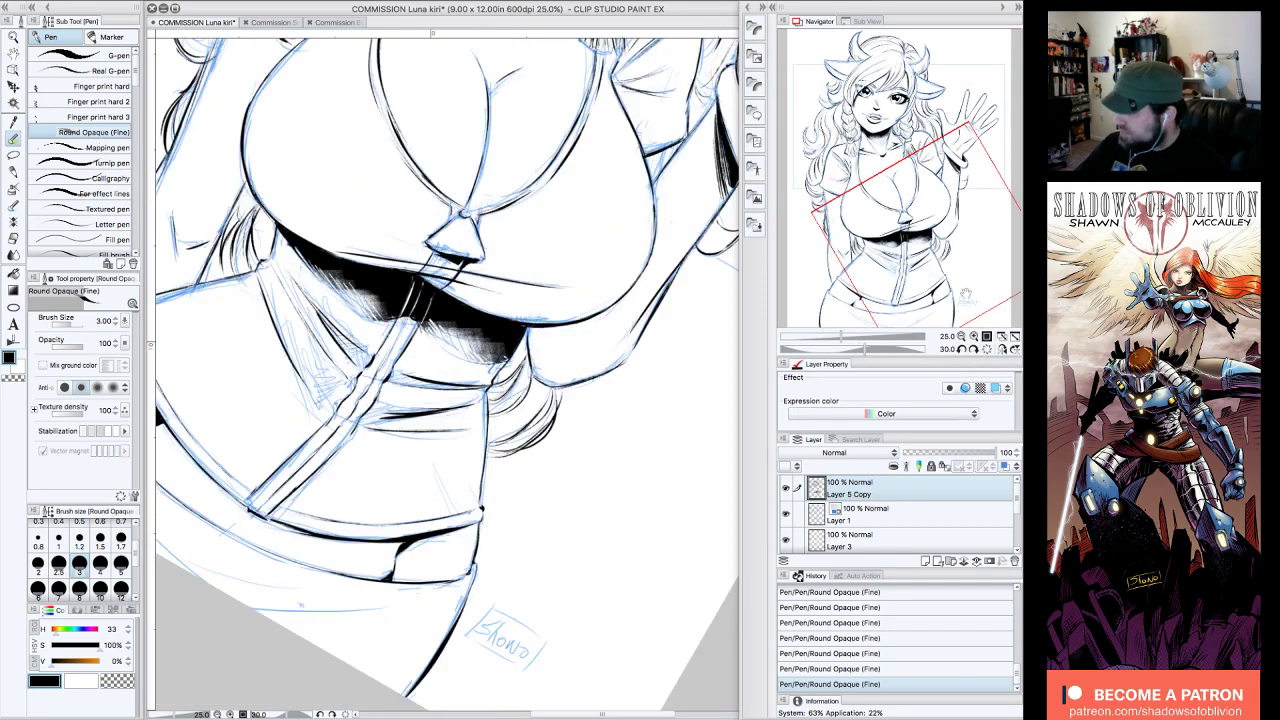
drag(942, 199, 918, 211)
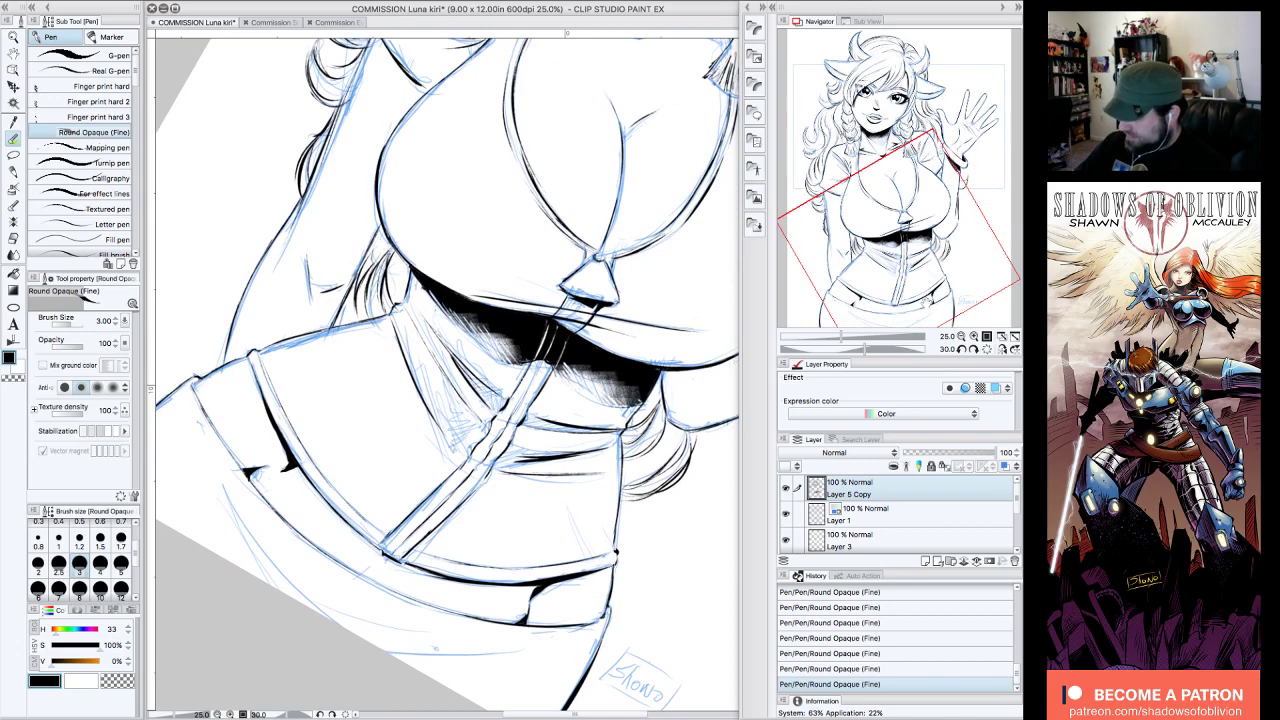
click(973, 349)
click(973, 349)
click(973, 349)
mouse_move(253, 304)
mouse_down()
mouse_move(229, 460)
mouse_move(304, 566)
mouse_up()
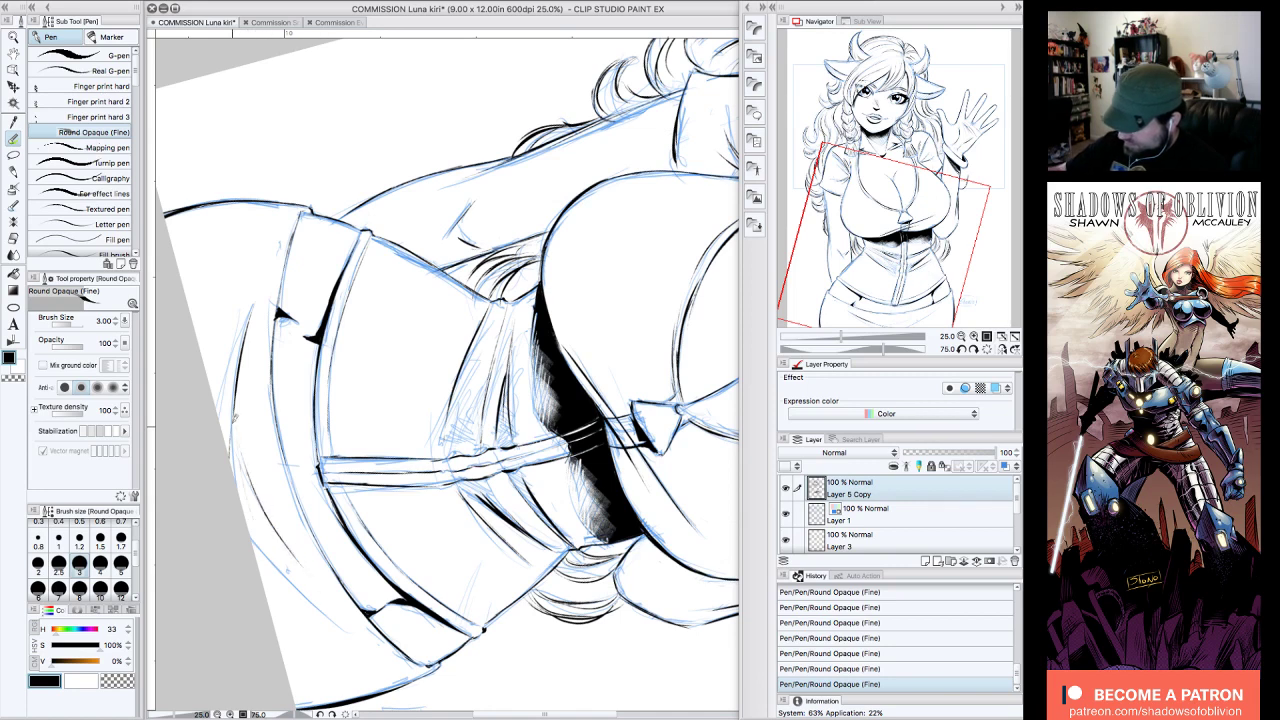
drag(250, 530, 318, 610)
drag(268, 248, 218, 395)
drag(226, 342, 214, 440)
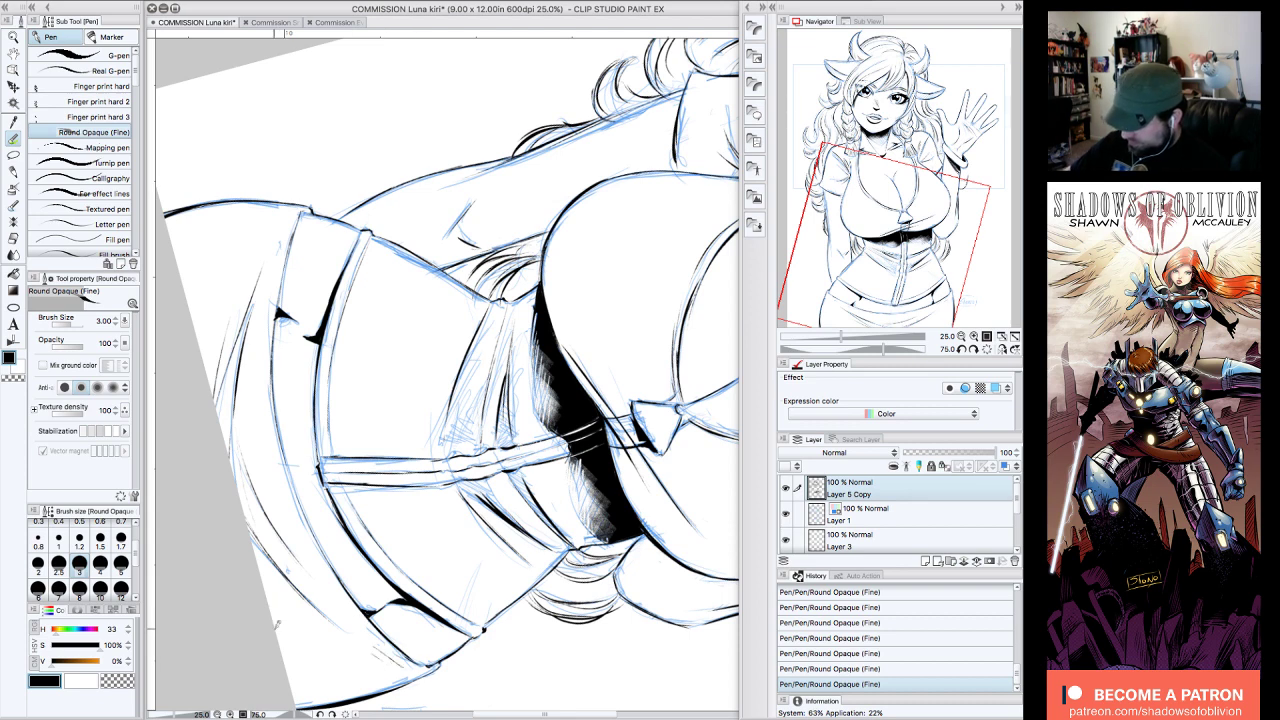
click(987, 349)
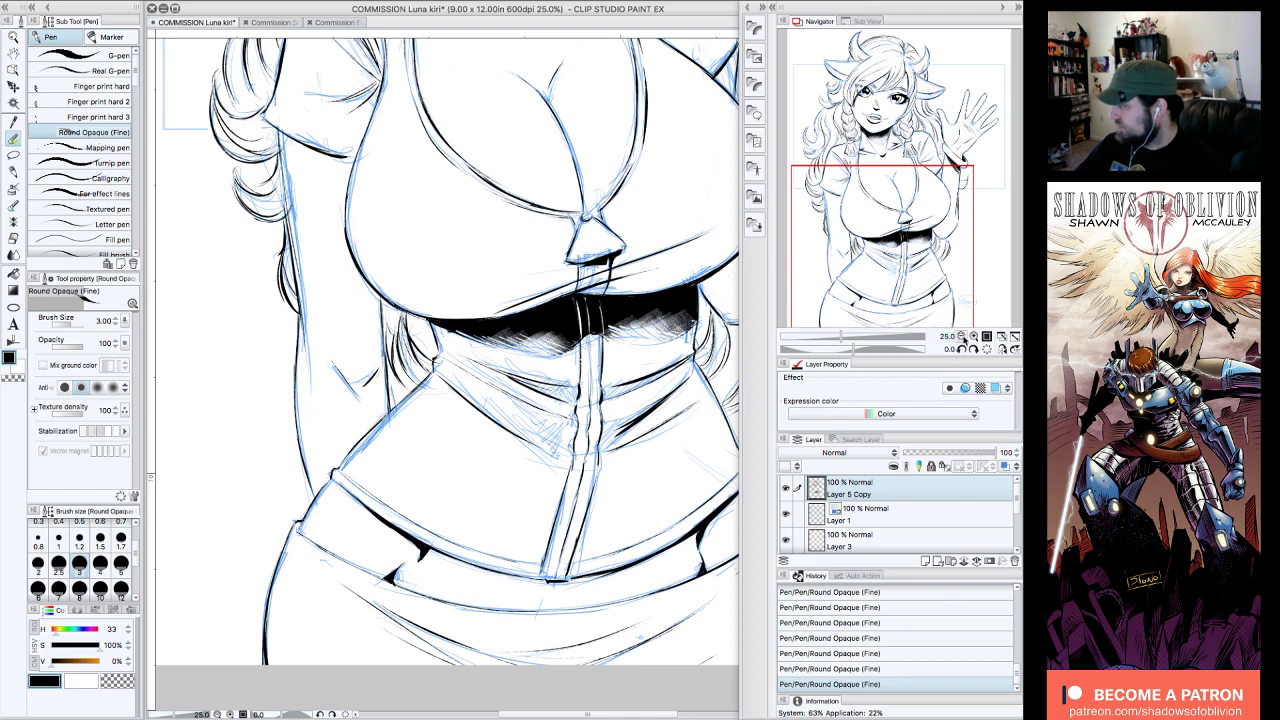
- Return to the lower body and ink the artist's signature and its surrounding frame beside the hip
click(961, 336)
drag(956, 266, 1005, 211)
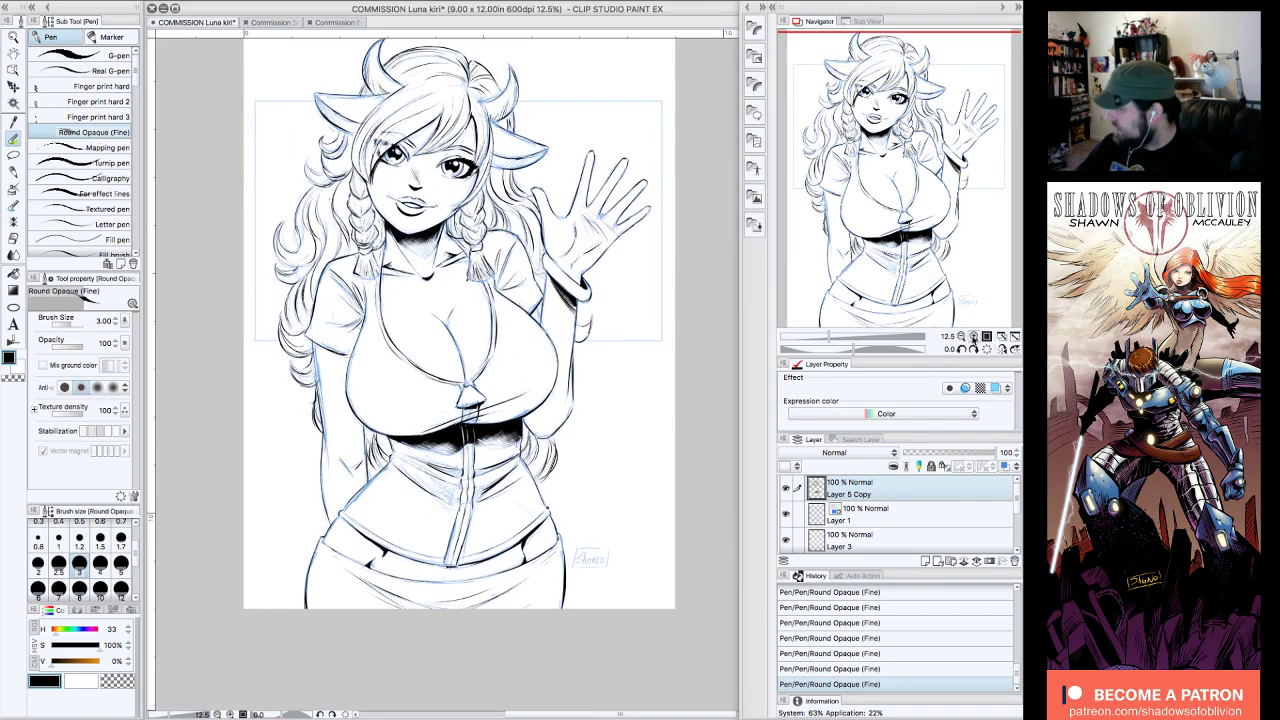
click(973, 336)
mouse_move(984, 212)
mouse_down()
mouse_move(985, 145)
mouse_move(1005, 270)
mouse_up()
click(1007, 253)
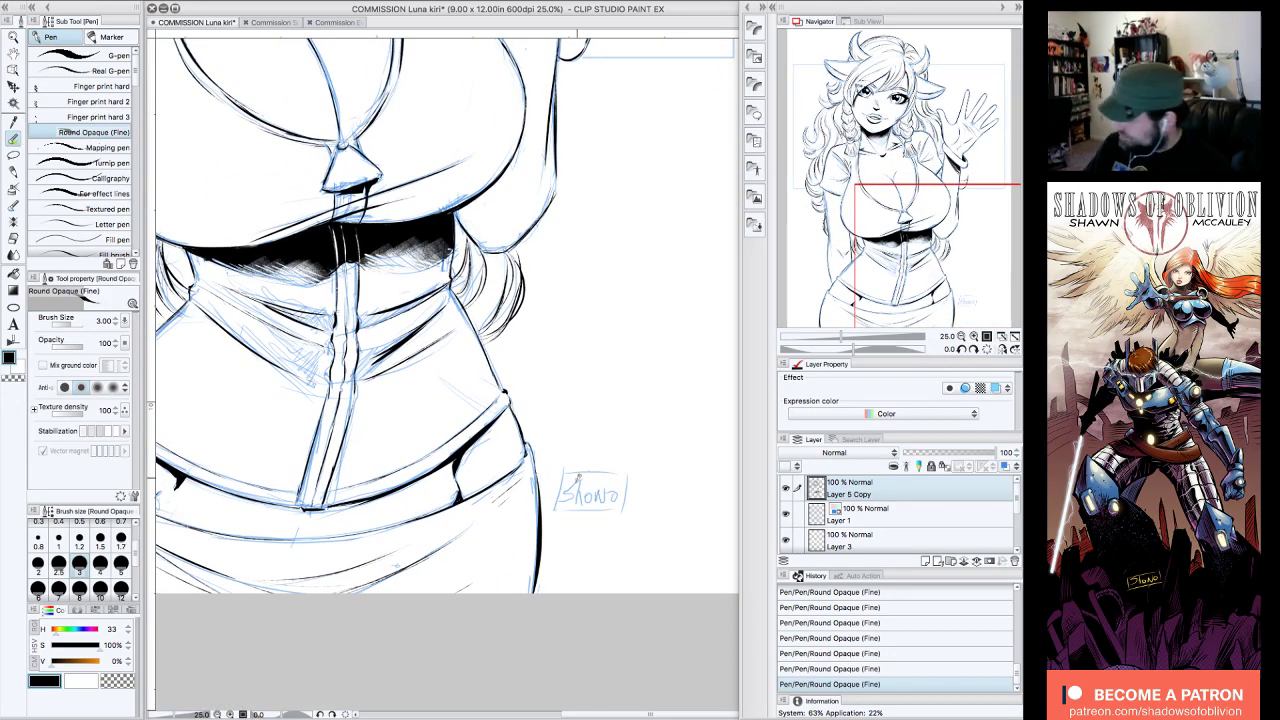
mouse_move(584, 474)
mouse_down()
mouse_move(560, 506)
mouse_move(604, 496)
mouse_move(616, 478)
mouse_move(622, 500)
mouse_move(554, 512)
mouse_move(604, 508)
mouse_move(642, 466)
mouse_move(624, 516)
mouse_up()
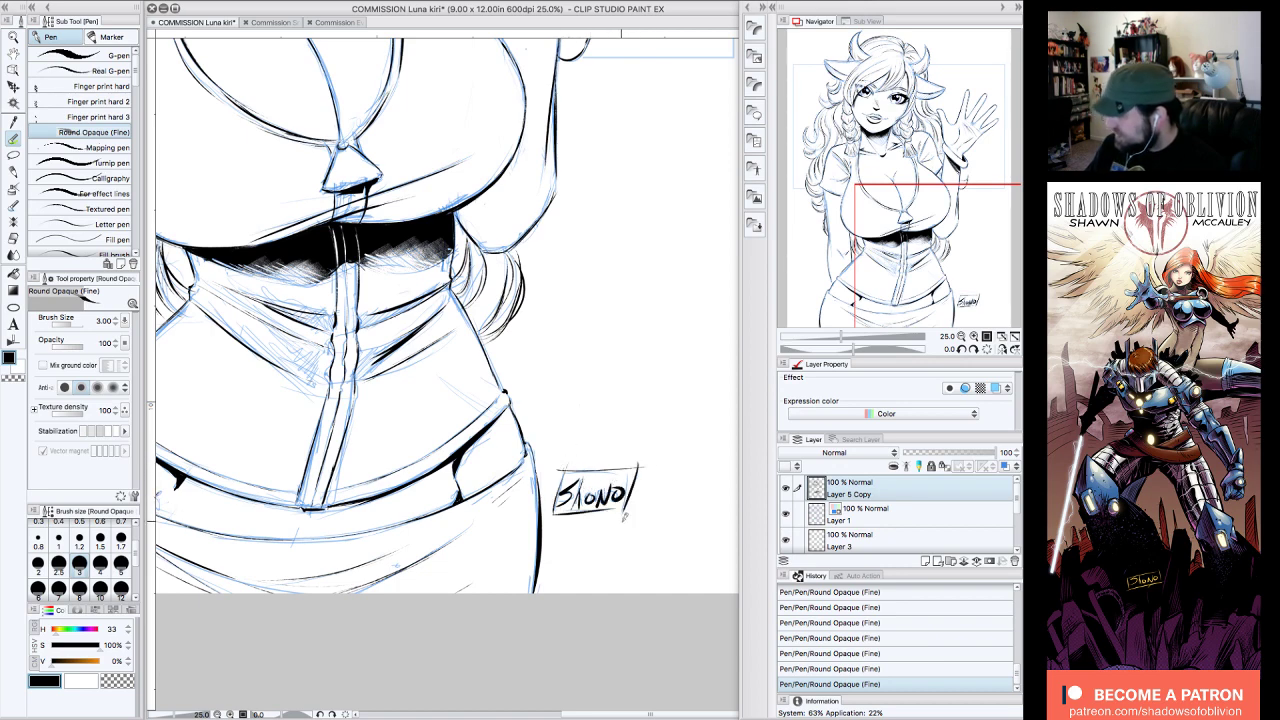
click(961, 337)
drag(964, 275, 938, 185)
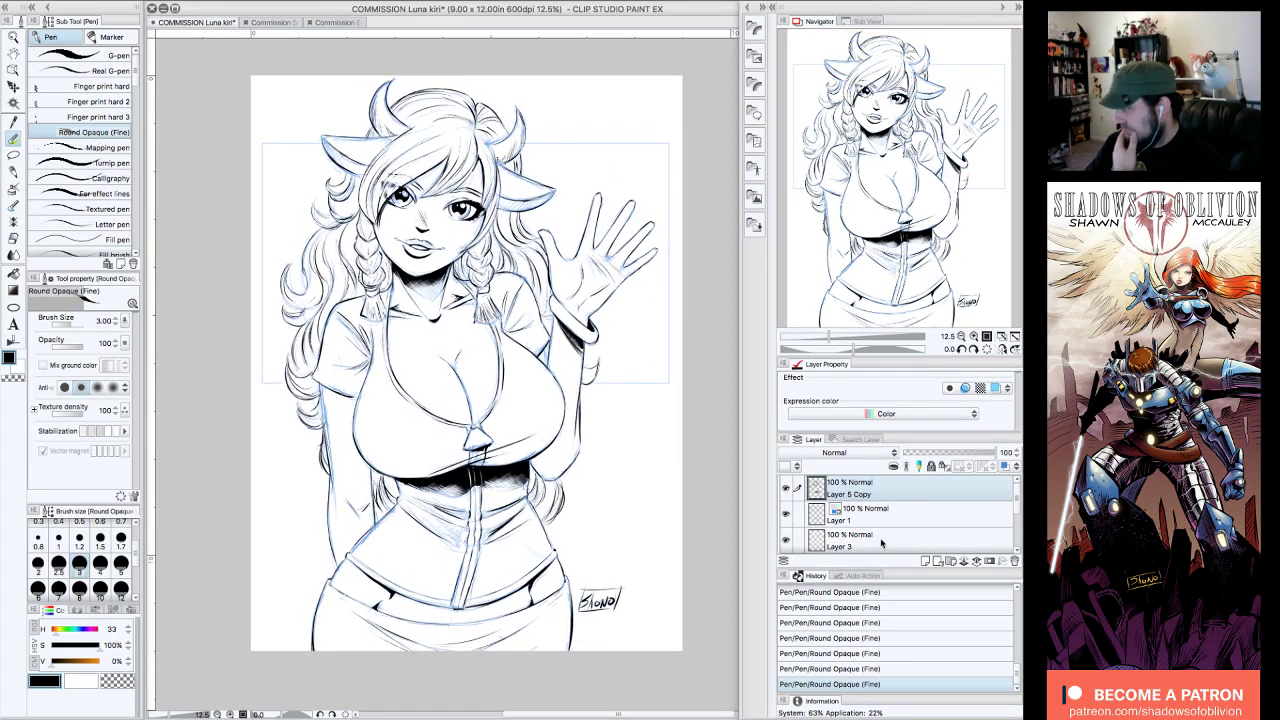
click(786, 513)
click(786, 513)
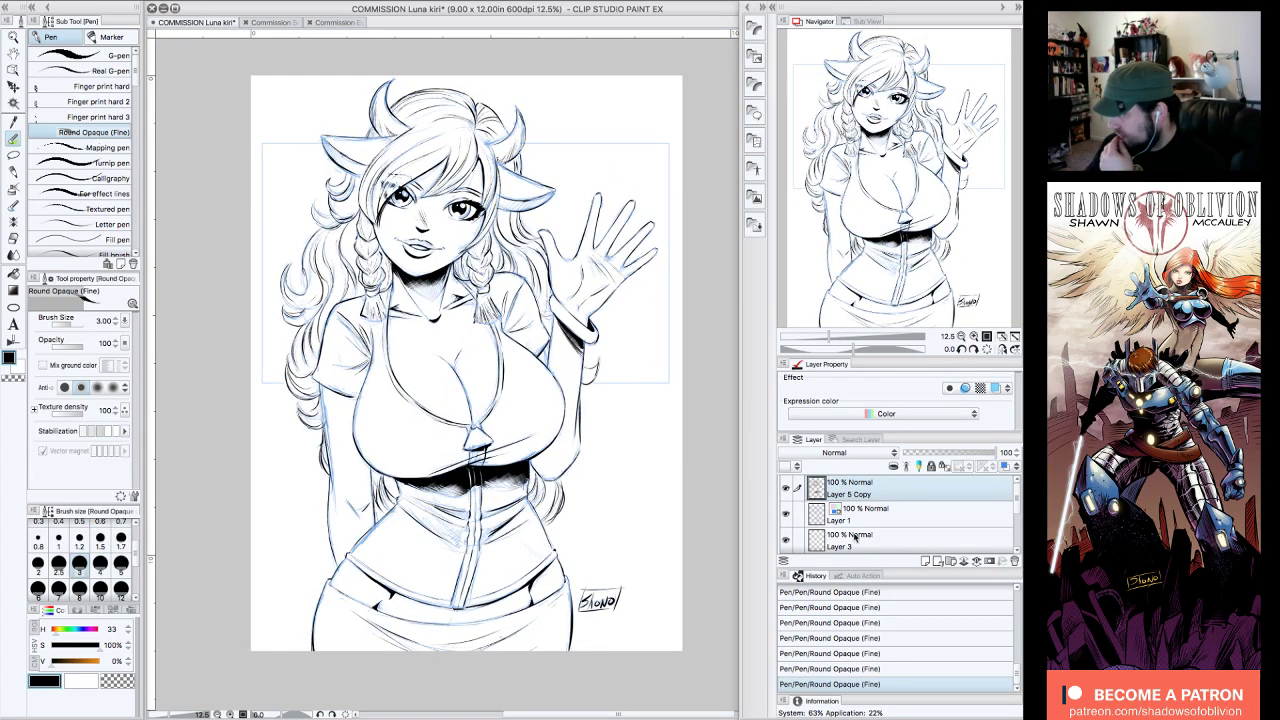
click(864, 542)
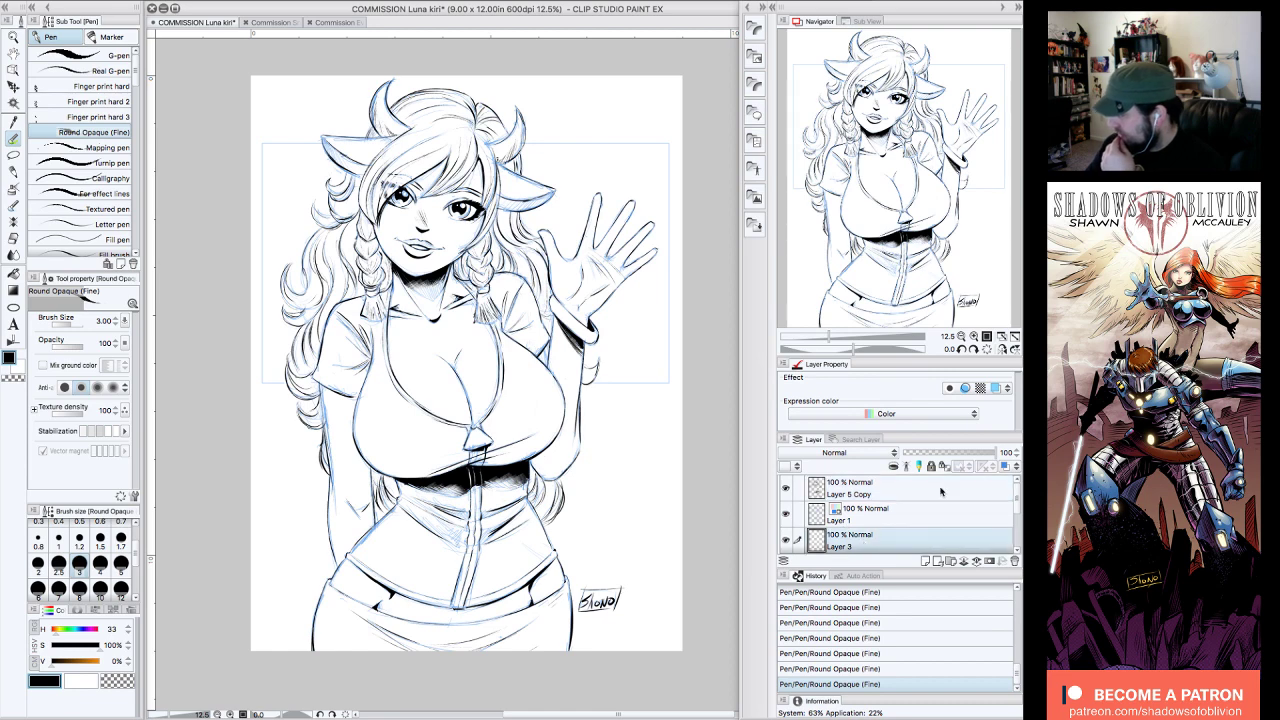
click(995, 388)
click(996, 389)
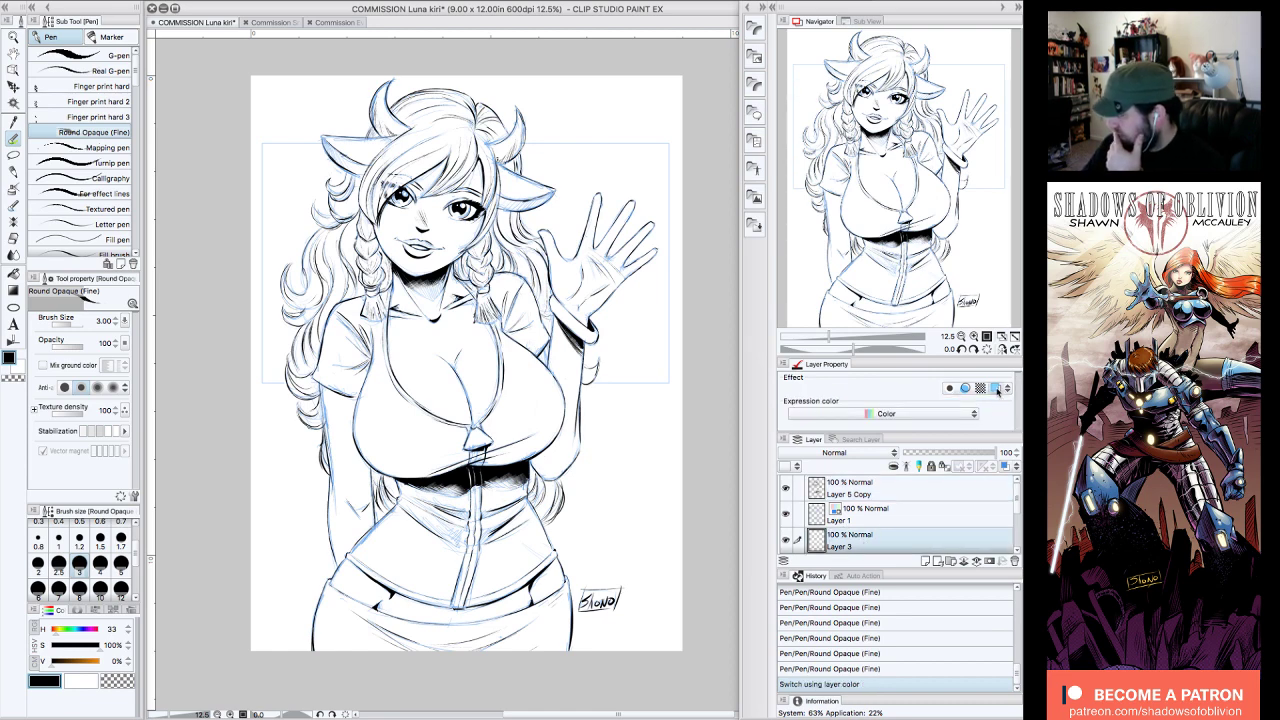
- Turn off the layer color on Layer 2, which holds the background frame, and raise its opacity to 100 percent
drag(1018, 504, 1019, 511)
click(982, 521)
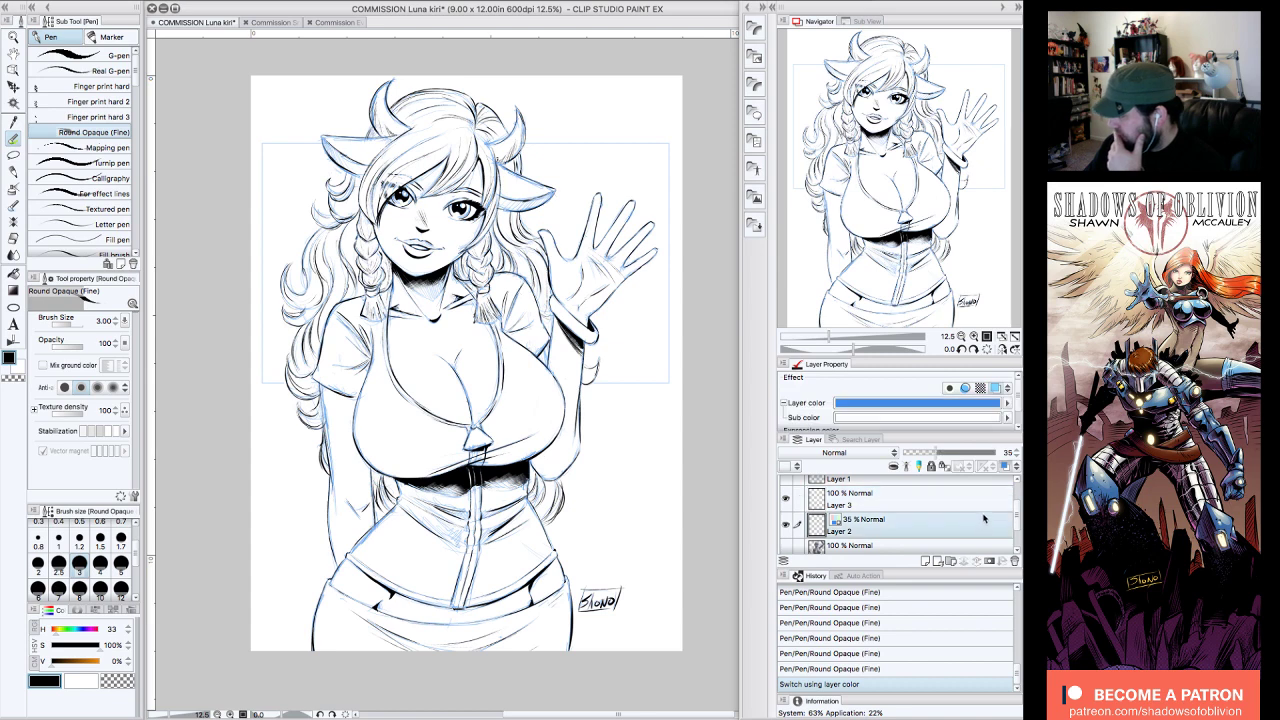
click(999, 390)
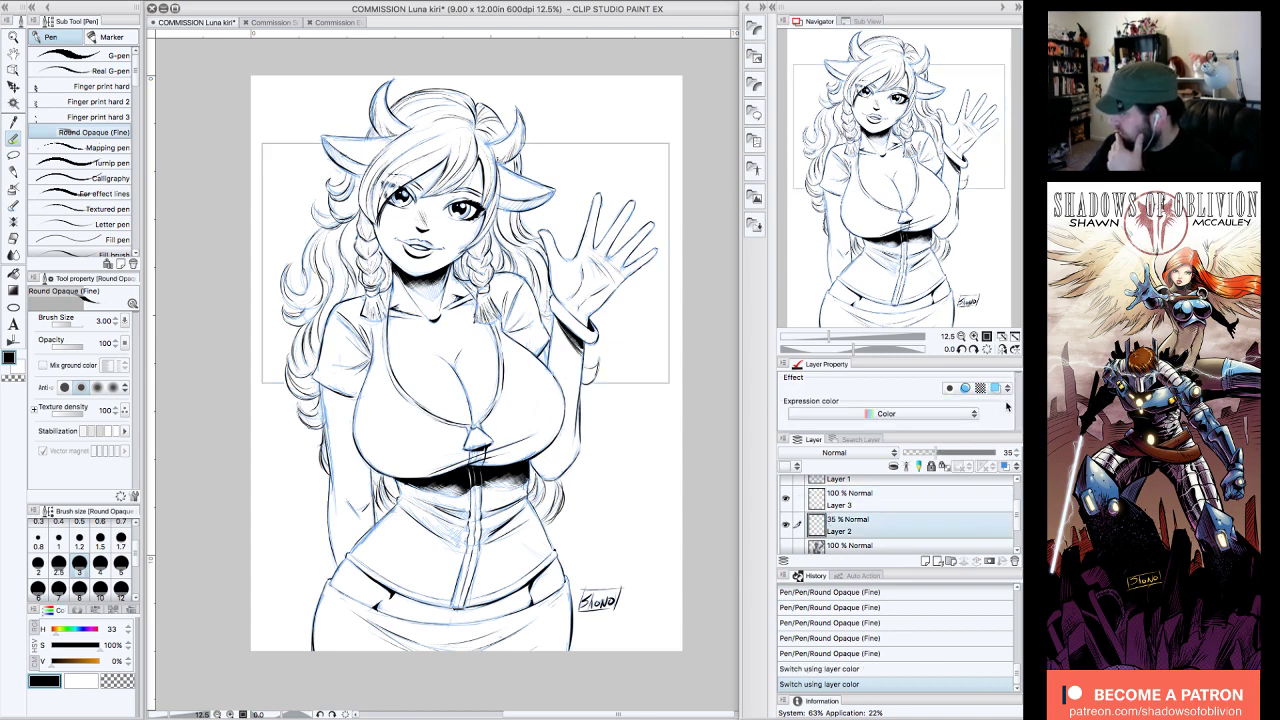
drag(944, 452, 996, 452)
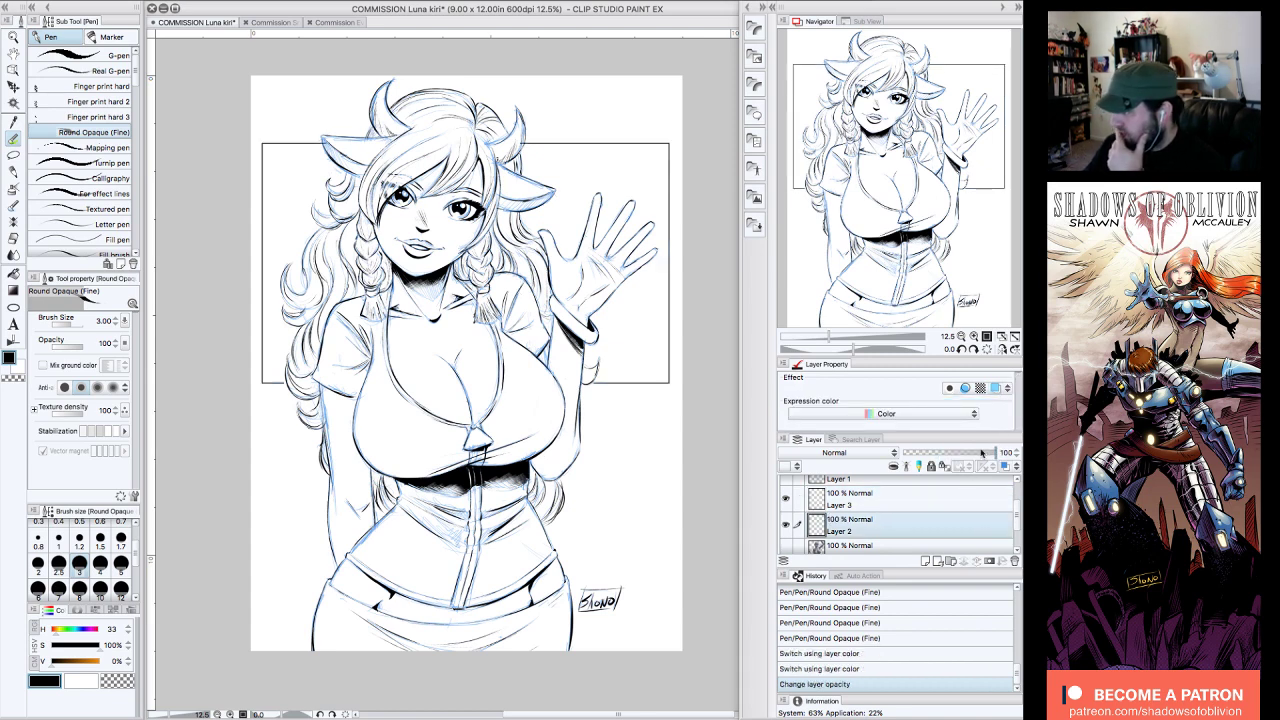
- Hide the blue sketch on Layer 1 to review the inks alone, and show it again
scroll(975, 530, up, 4)
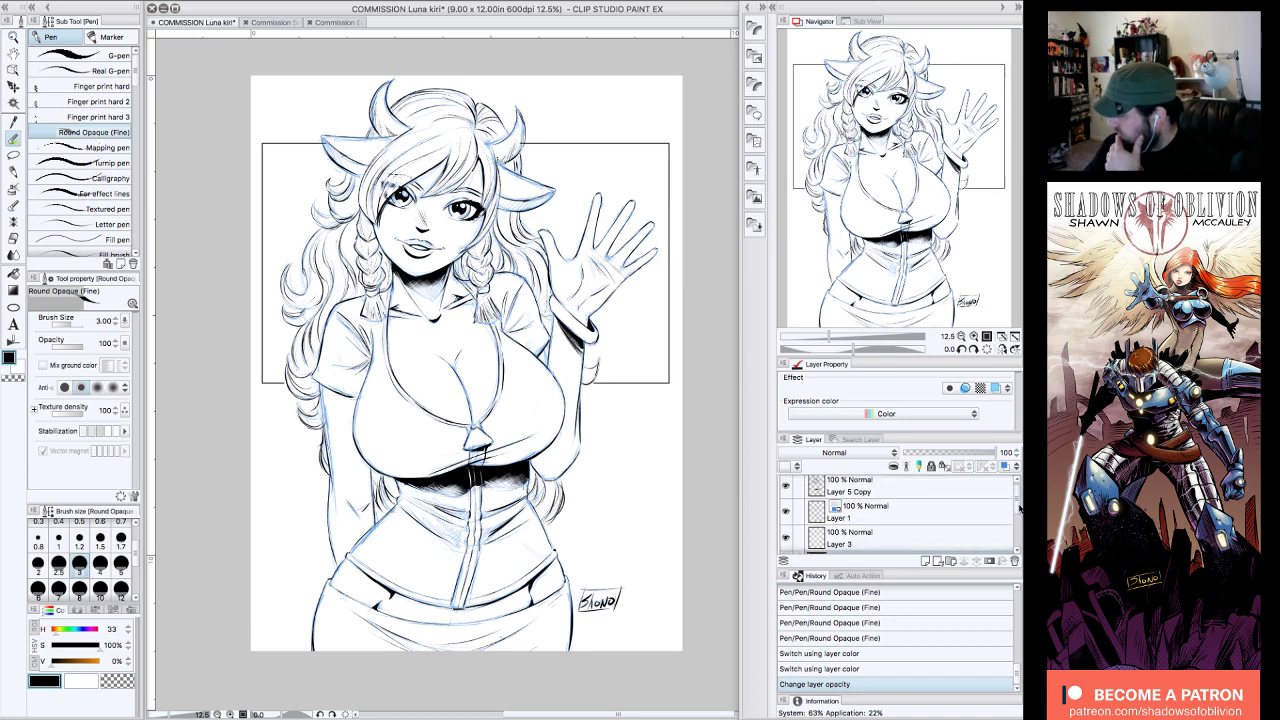
click(965, 520)
click(785, 513)
click(785, 513)
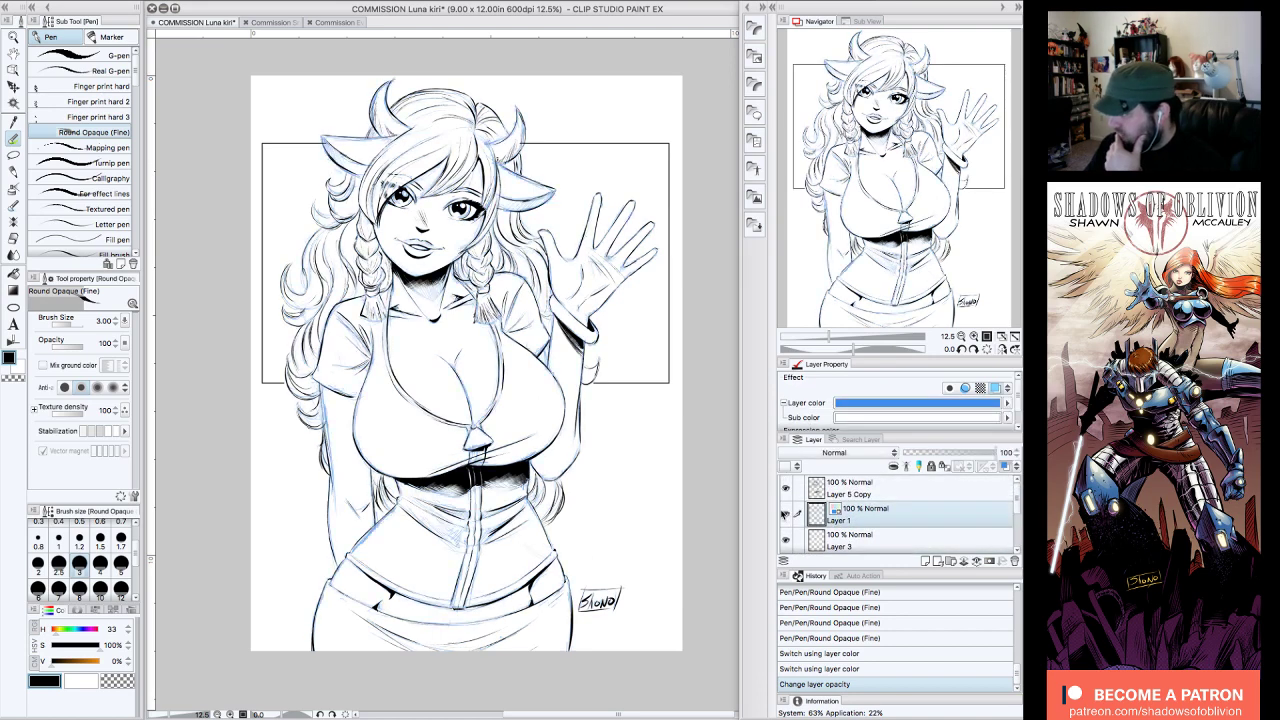
click(785, 513)
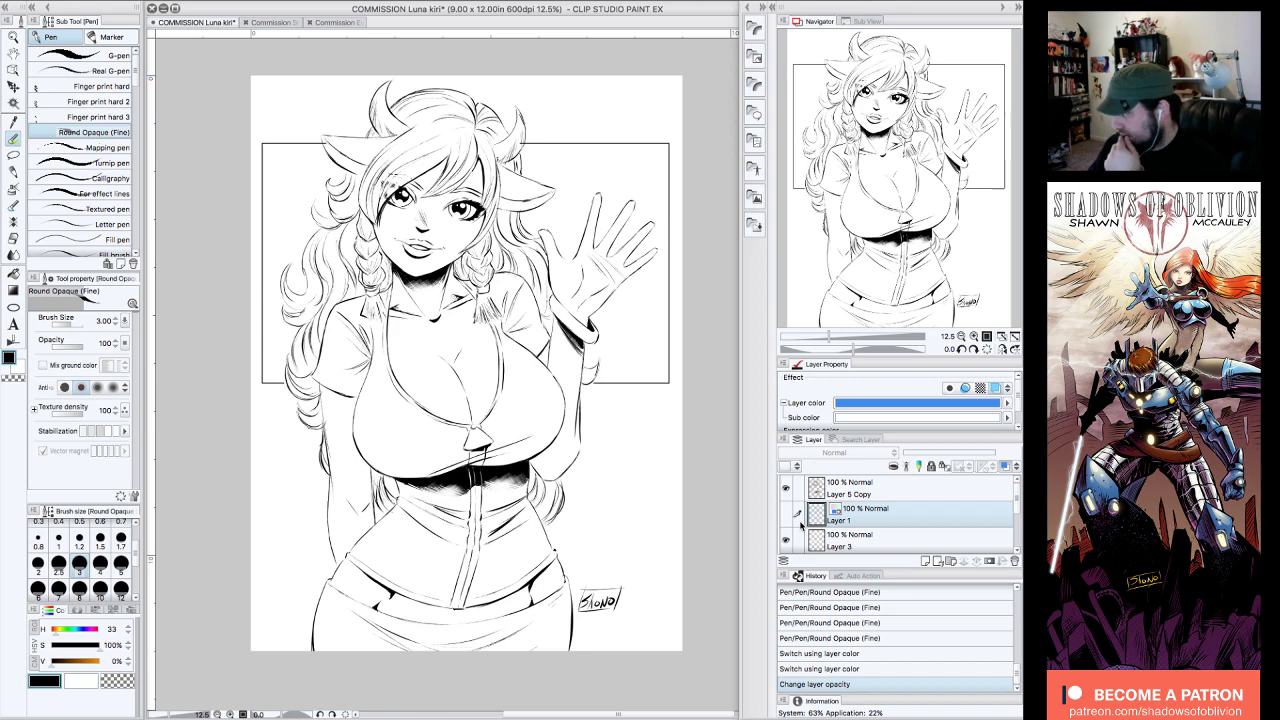
click(786, 514)
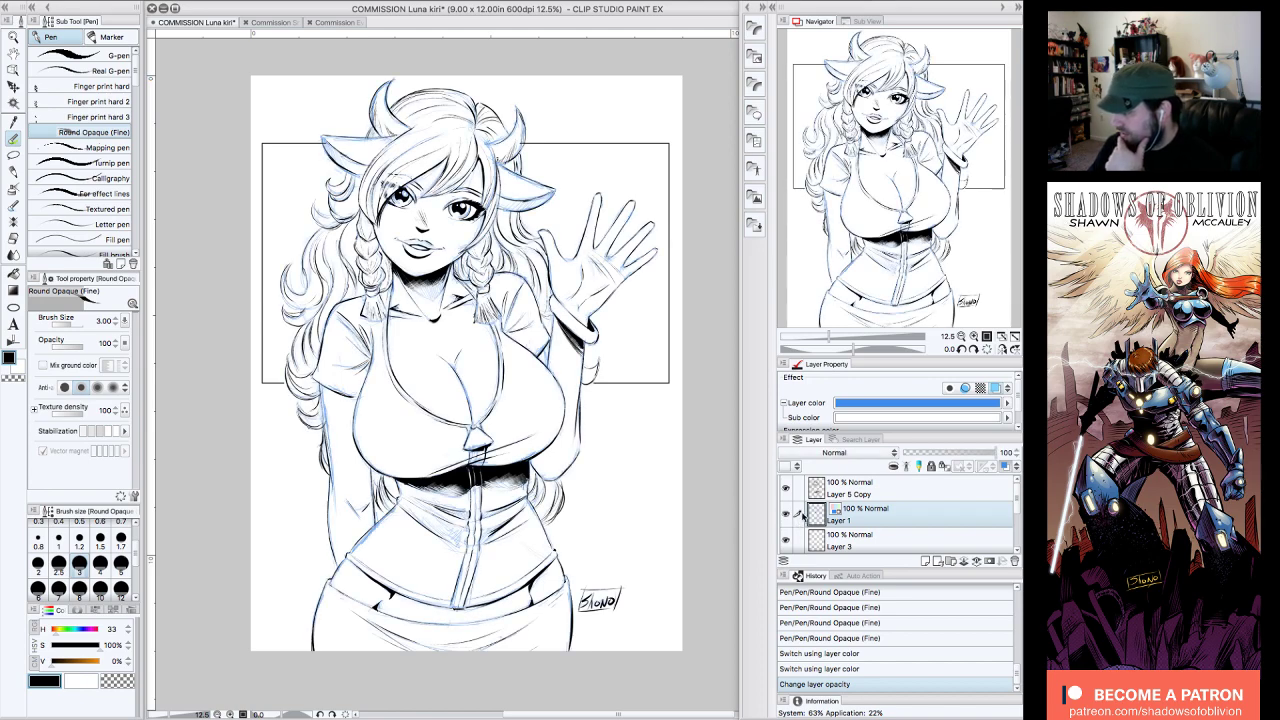
click(973, 336)
drag(920, 184, 936, 129)
click(961, 348)
click(961, 348)
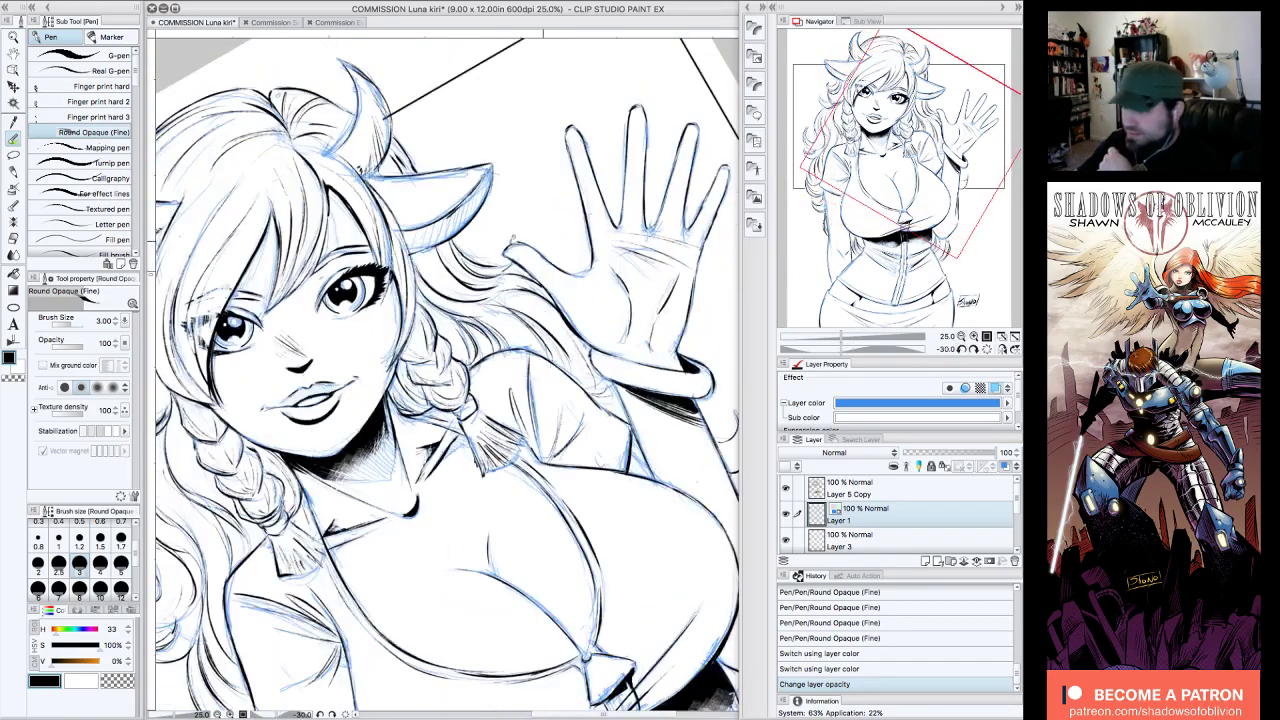
drag(444, 459, 472, 412)
drag(441, 460, 466, 422)
click(902, 670)
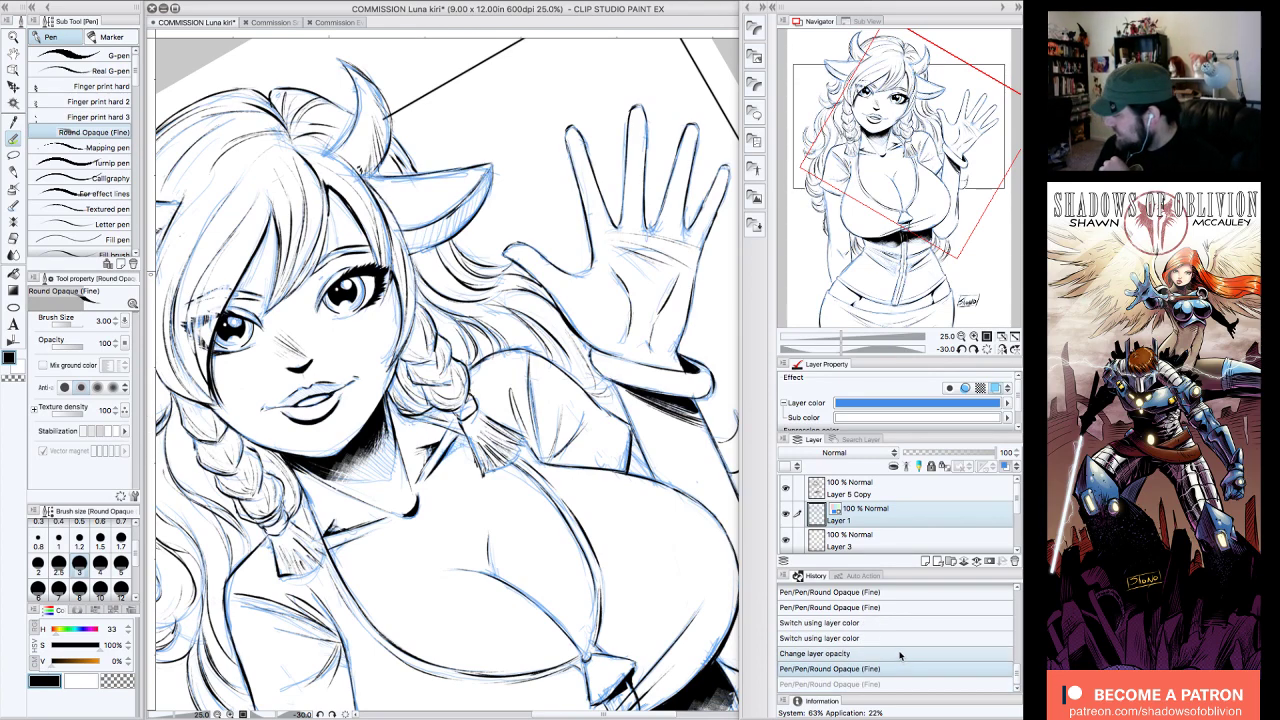
click(900, 654)
- On Layer 5 Copy, ink small black shadows along both collarbones beside the braid ends
click(1003, 491)
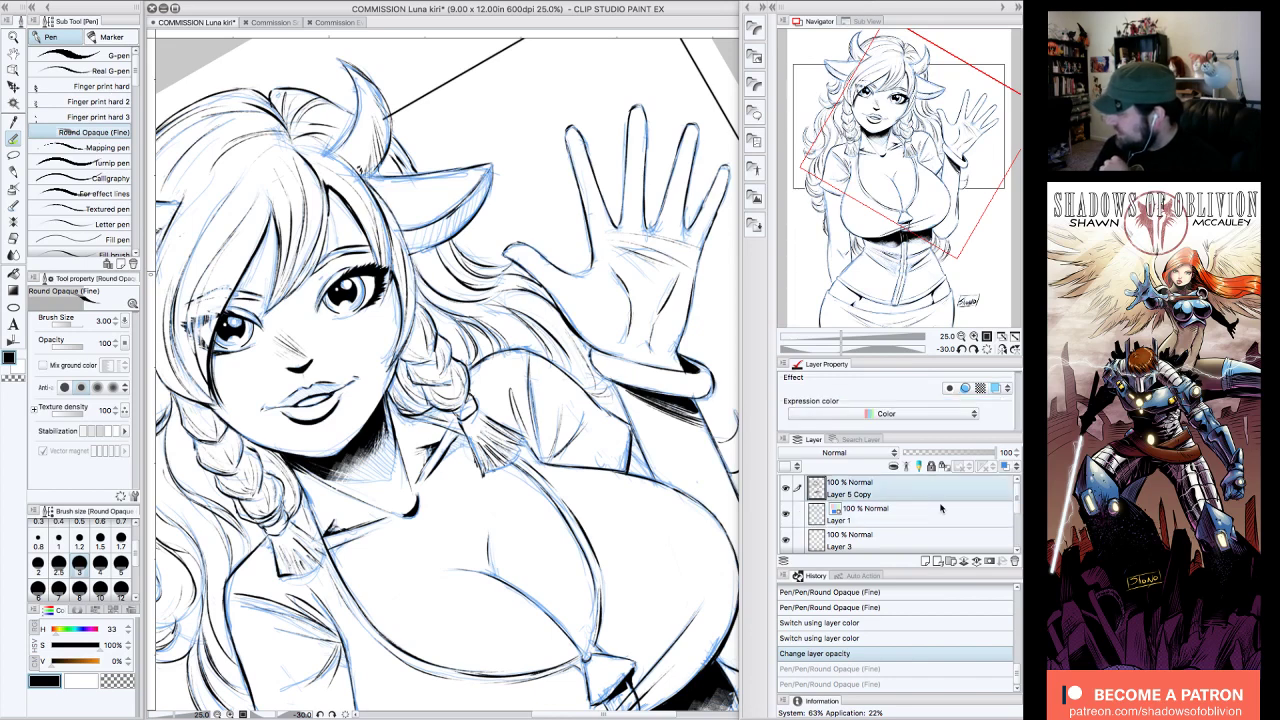
mouse_move(441, 463)
mouse_down()
mouse_move(466, 438)
mouse_move(459, 447)
mouse_up()
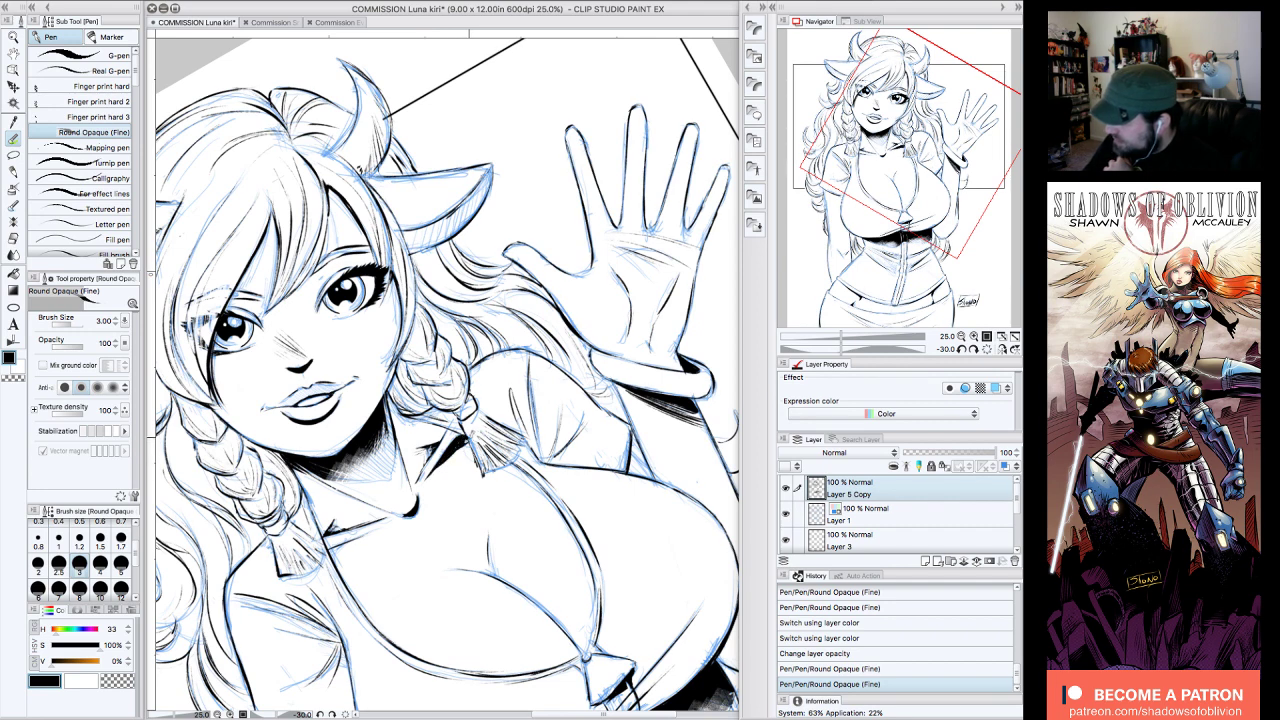
drag(344, 540, 356, 533)
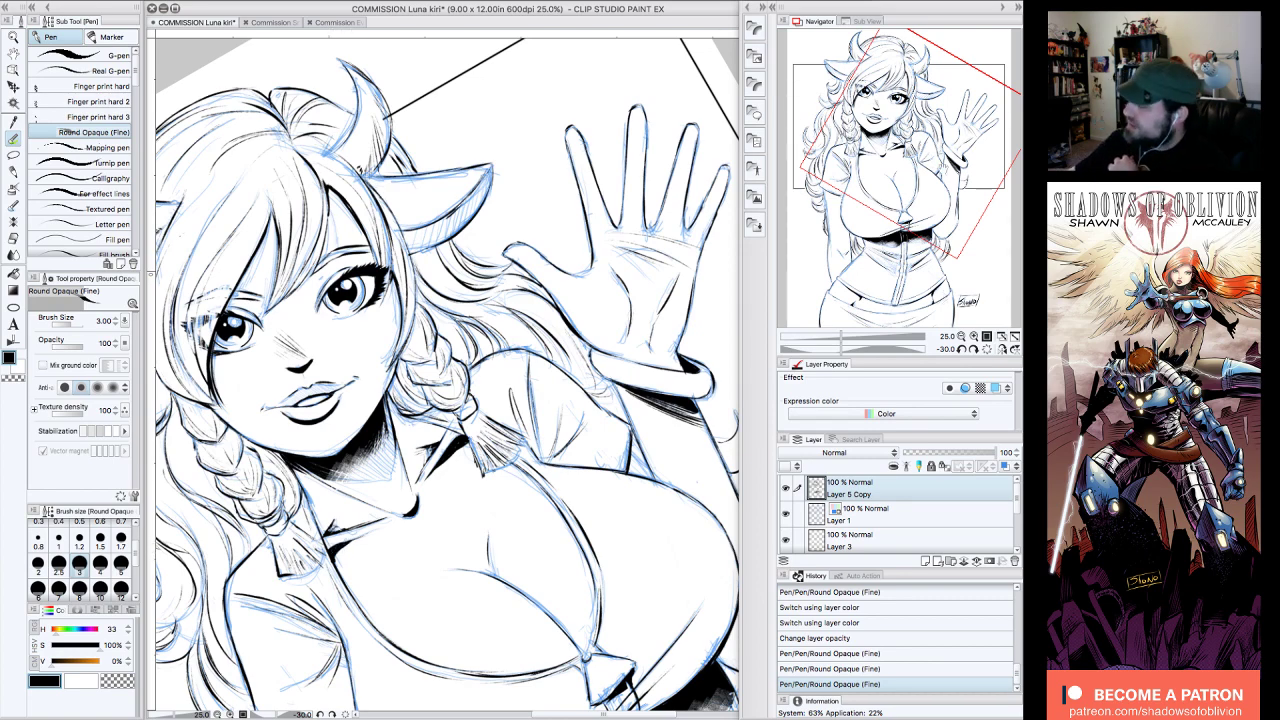
click(973, 349)
click(973, 349)
click(973, 349)
click(973, 349)
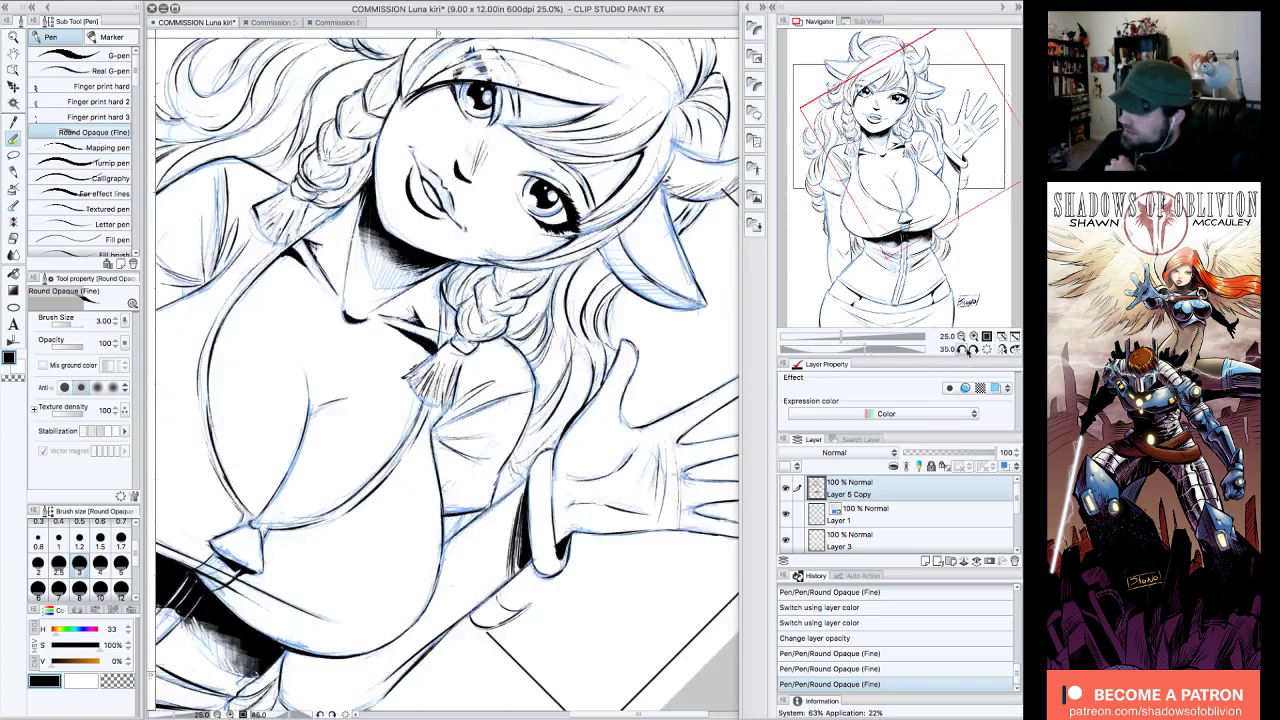
click(962, 349)
drag(270, 308, 292, 321)
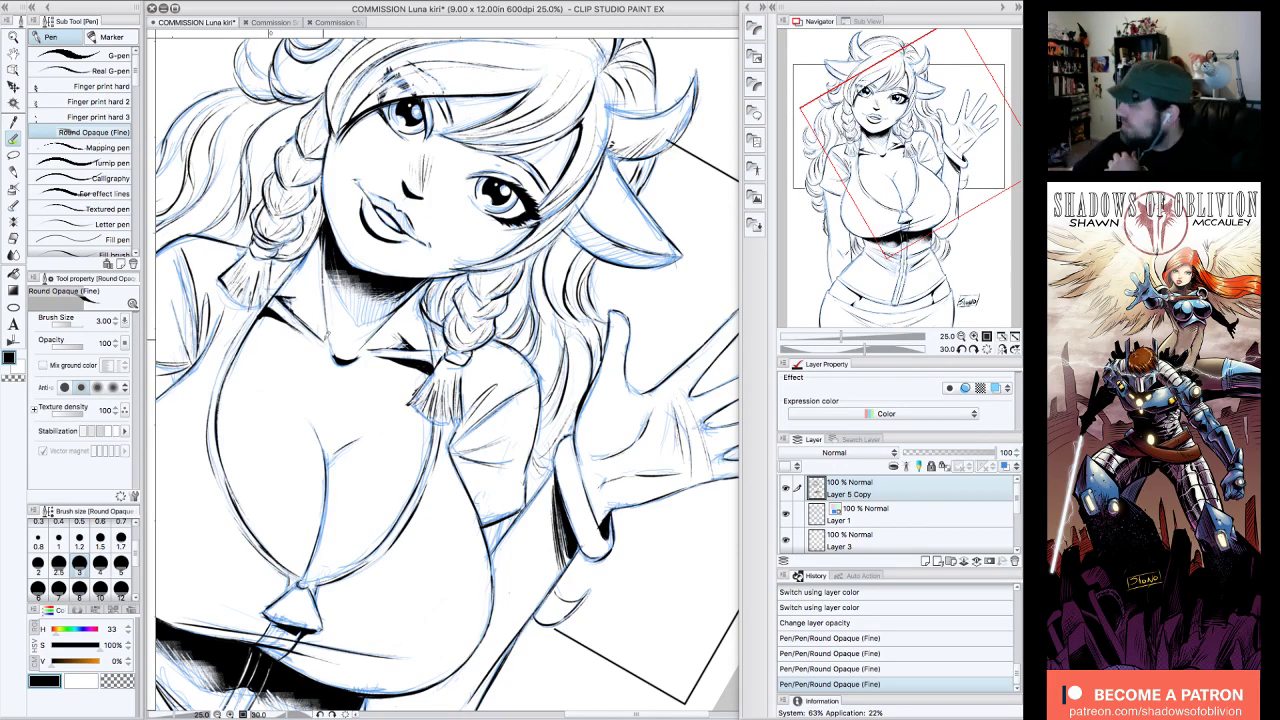
- Rotate the canvas to -45 degrees and ink the fold shading on the midriff between the central strip and the character's left side
click(987, 349)
drag(953, 177, 930, 204)
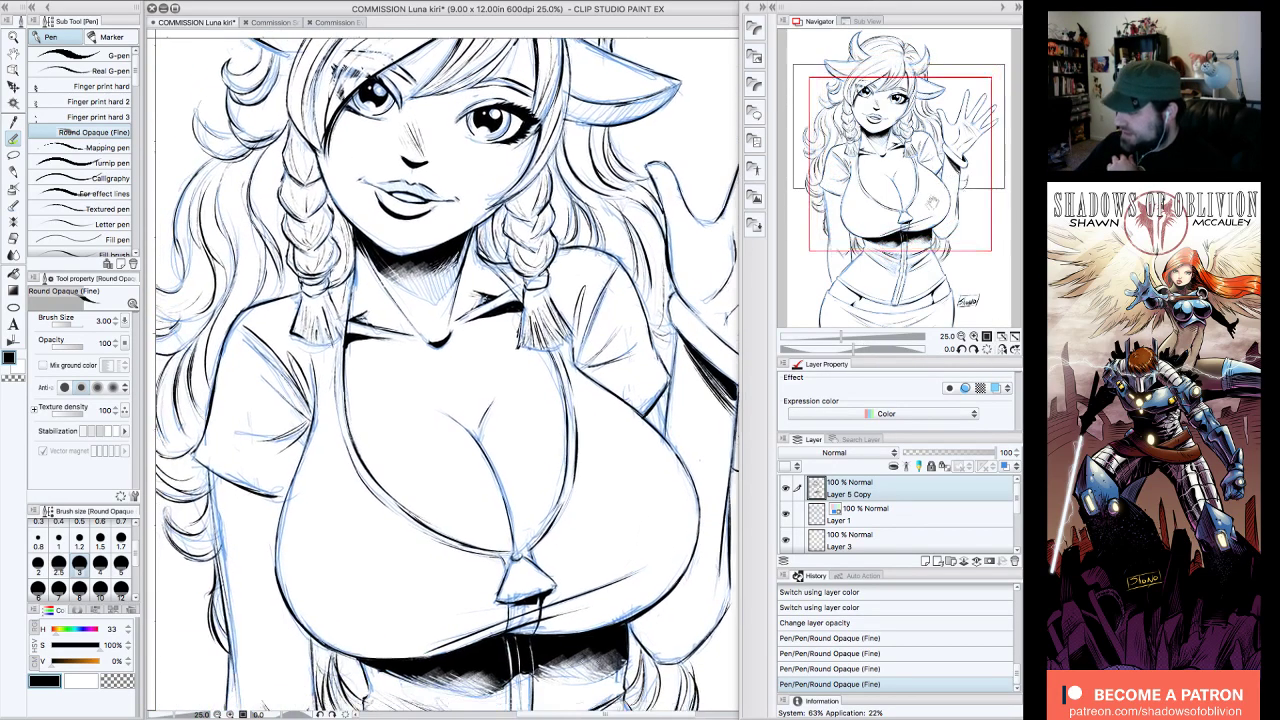
drag(936, 148, 918, 235)
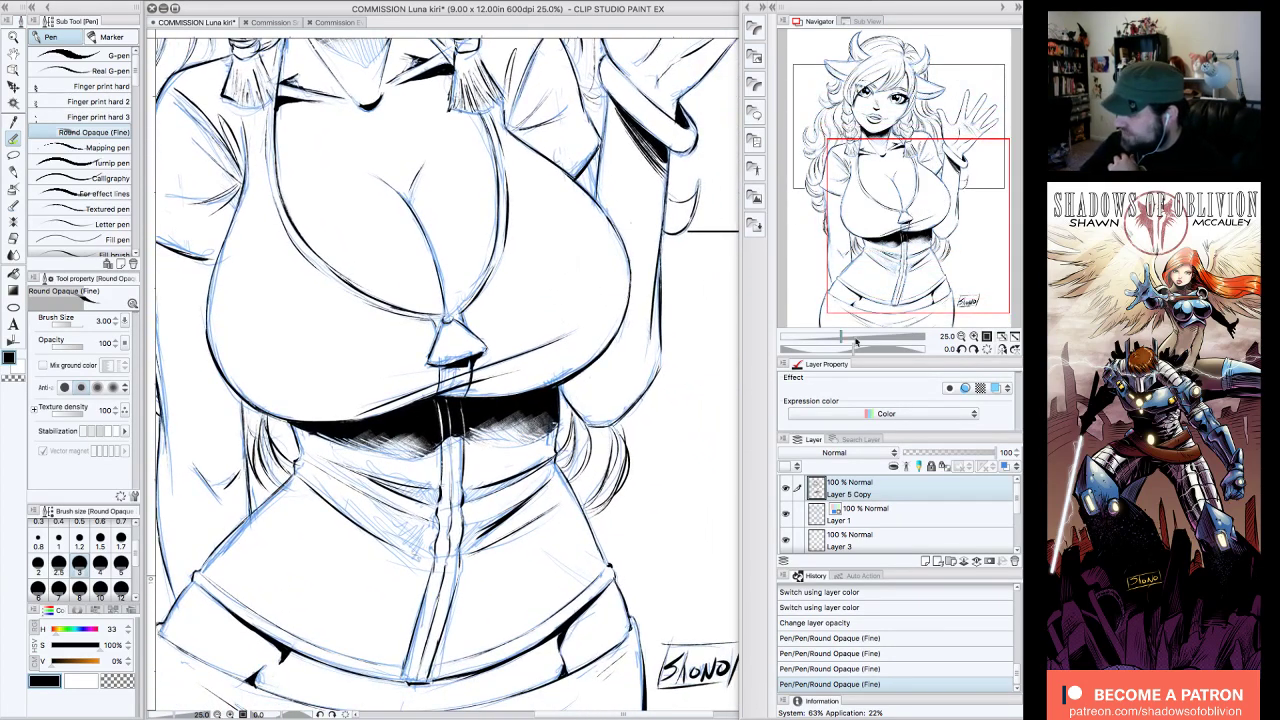
drag(532, 460, 535, 466)
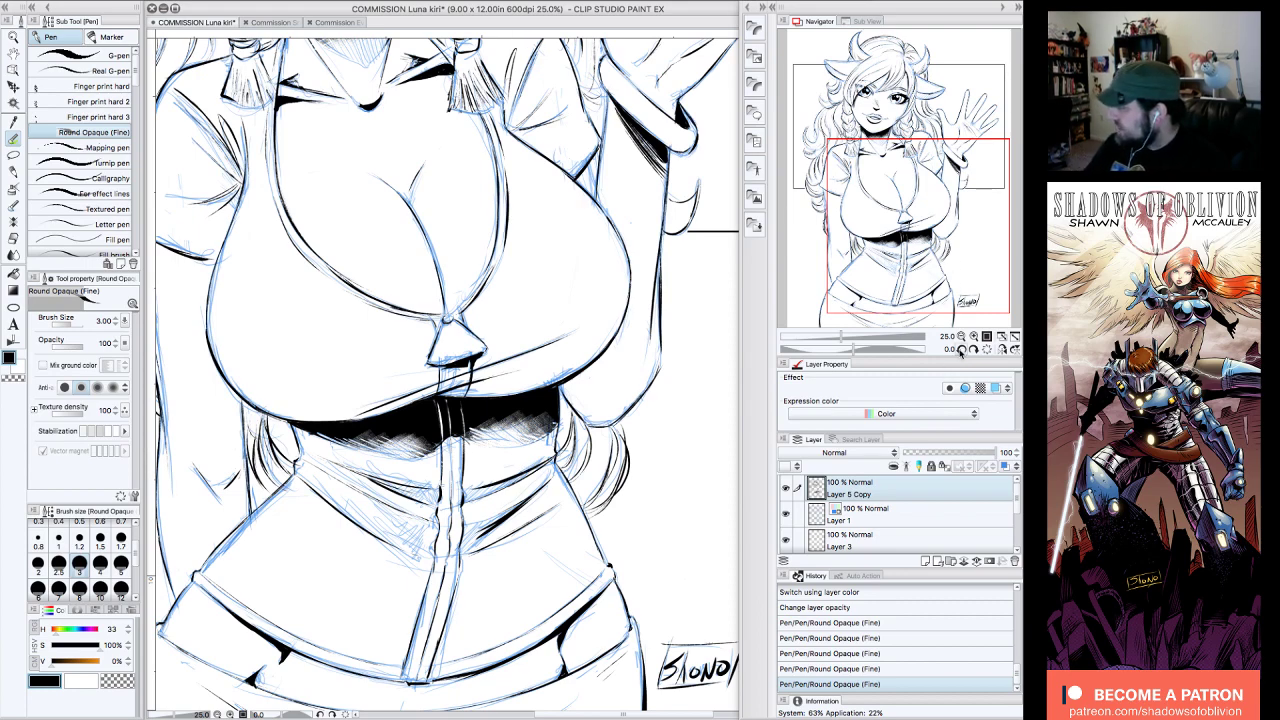
click(960, 350)
click(960, 350)
drag(597, 420, 556, 514)
drag(568, 484, 531, 535)
drag(539, 512, 523, 535)
drag(531, 513, 522, 535)
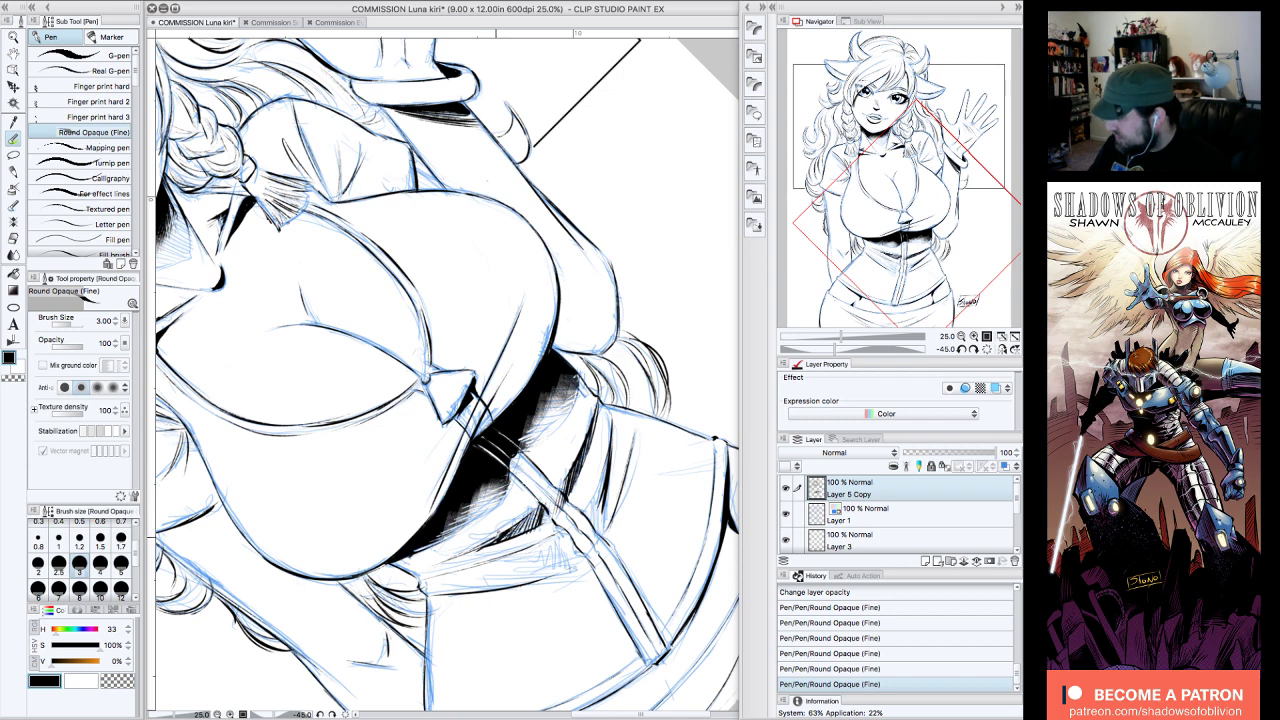
drag(615, 450, 605, 528)
drag(610, 474, 591, 530)
drag(603, 482, 589, 527)
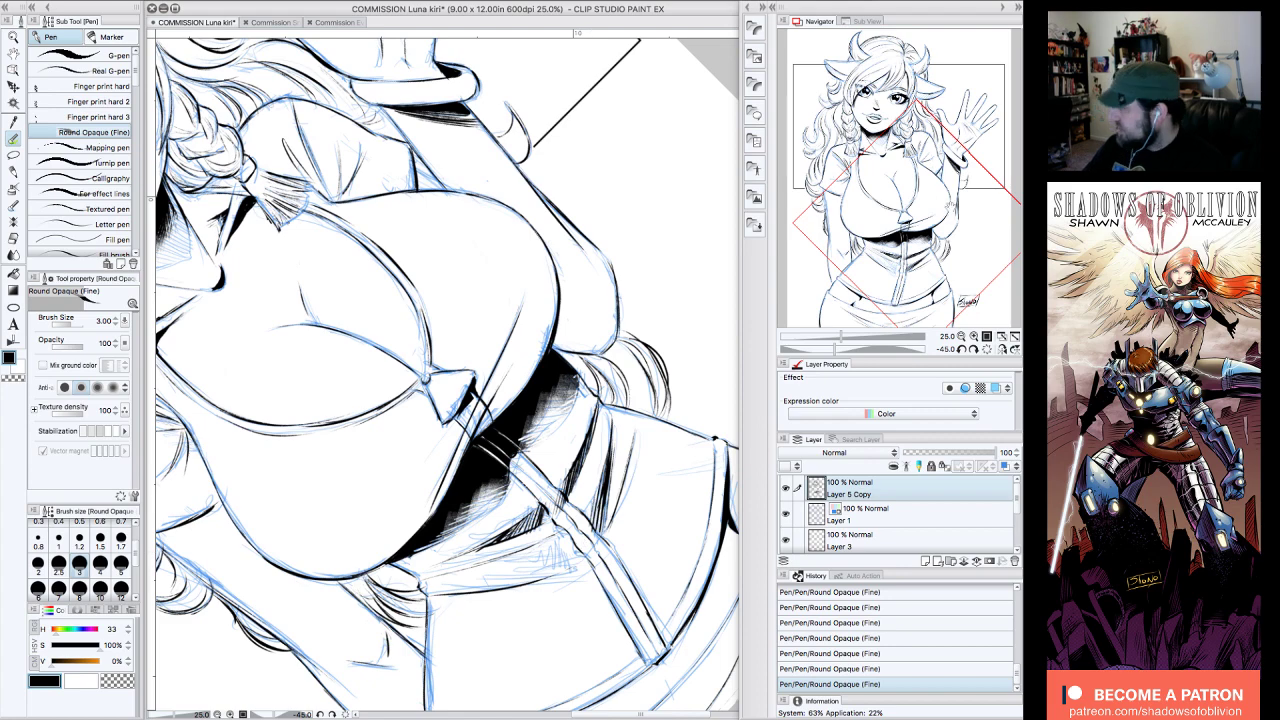
- Rotate the canvas to 45 degrees, hatch the fabric folds under the bust on the character's right side, and reset the rotation
click(974, 350)
click(974, 350)
click(974, 350)
click(974, 350)
click(974, 350)
click(974, 350)
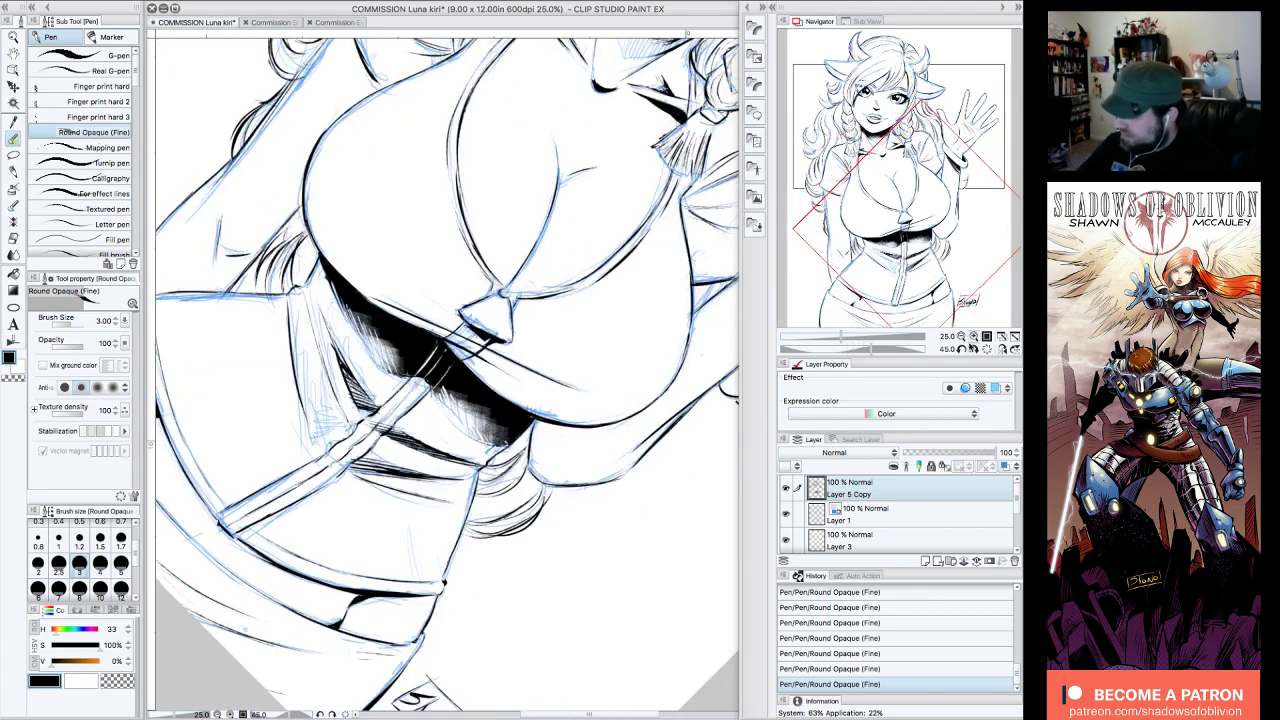
drag(315, 340, 337, 420)
drag(319, 349, 334, 434)
drag(319, 354, 338, 438)
drag(302, 333, 321, 427)
drag(310, 367, 320, 430)
drag(314, 370, 326, 446)
drag(319, 347, 340, 441)
drag(328, 393, 341, 443)
drag(326, 393, 335, 423)
mouse_move(292, 342)
mouse_down()
mouse_move(316, 432)
mouse_move(302, 382)
mouse_up()
drag(298, 384, 314, 448)
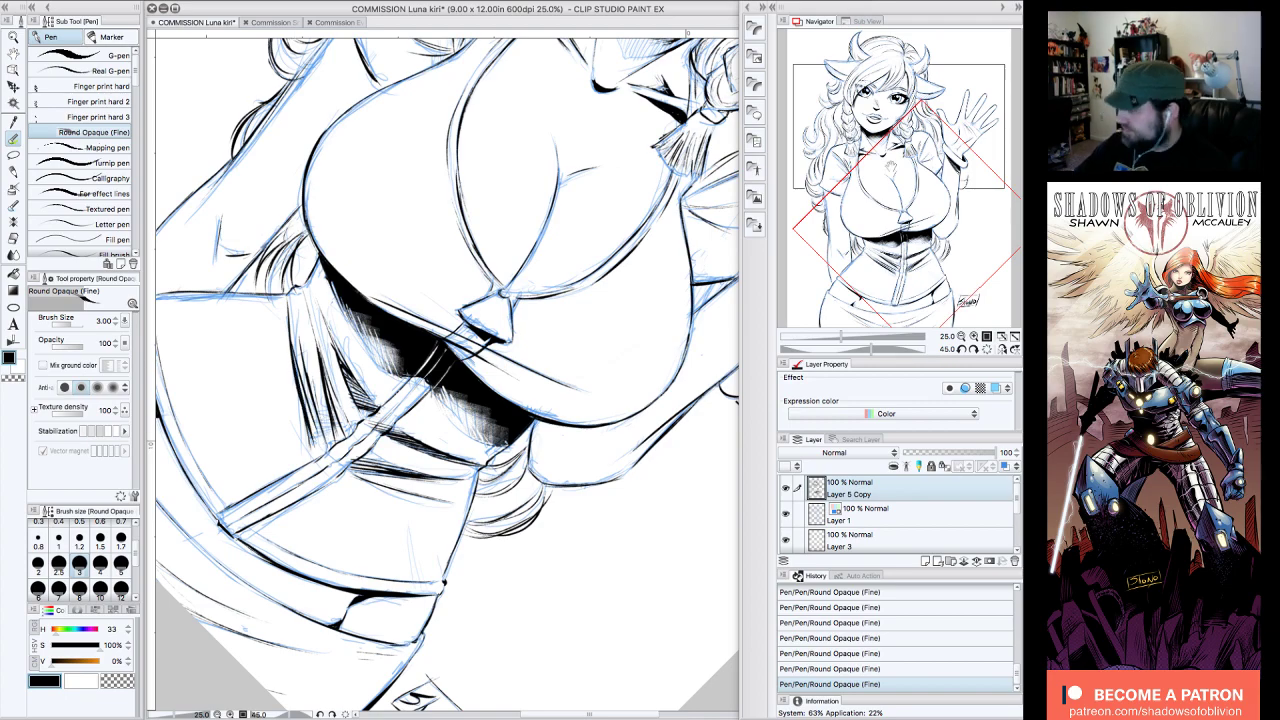
click(987, 350)
drag(967, 259, 925, 180)
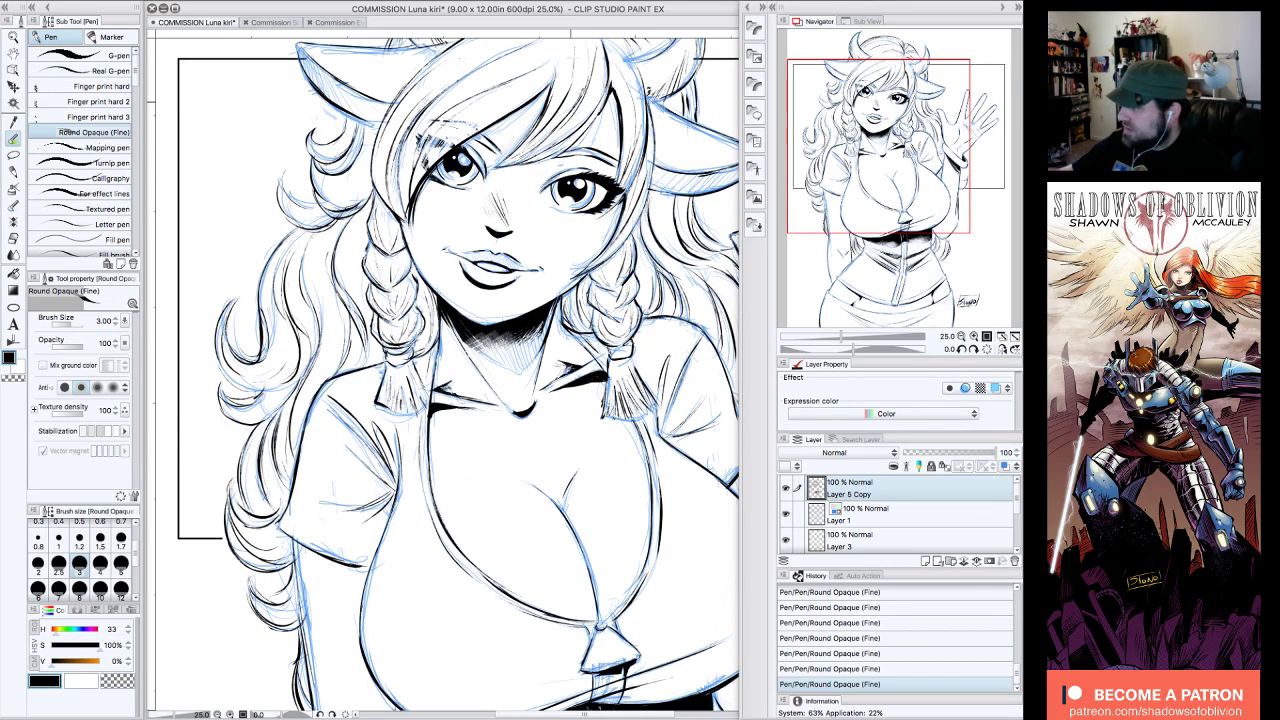
- Shade the inside of both ears with solid black and hatching, rotating the canvas to -45 degrees for the character's left ear
drag(918, 147, 946, 104)
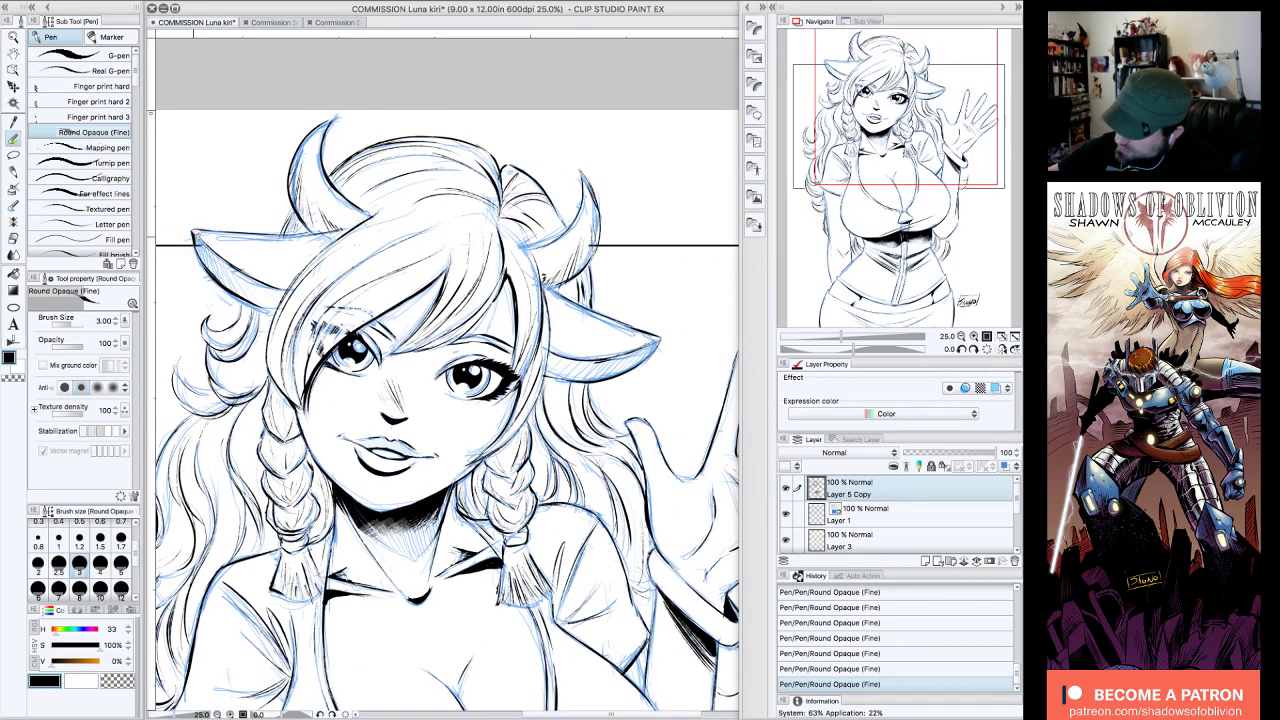
mouse_move(196, 236)
mouse_down()
mouse_move(214, 270)
mouse_move(213, 246)
mouse_move(216, 278)
mouse_move(252, 300)
mouse_up()
mouse_move(224, 258)
mouse_down()
mouse_move(258, 304)
mouse_move(280, 306)
mouse_move(284, 274)
mouse_up()
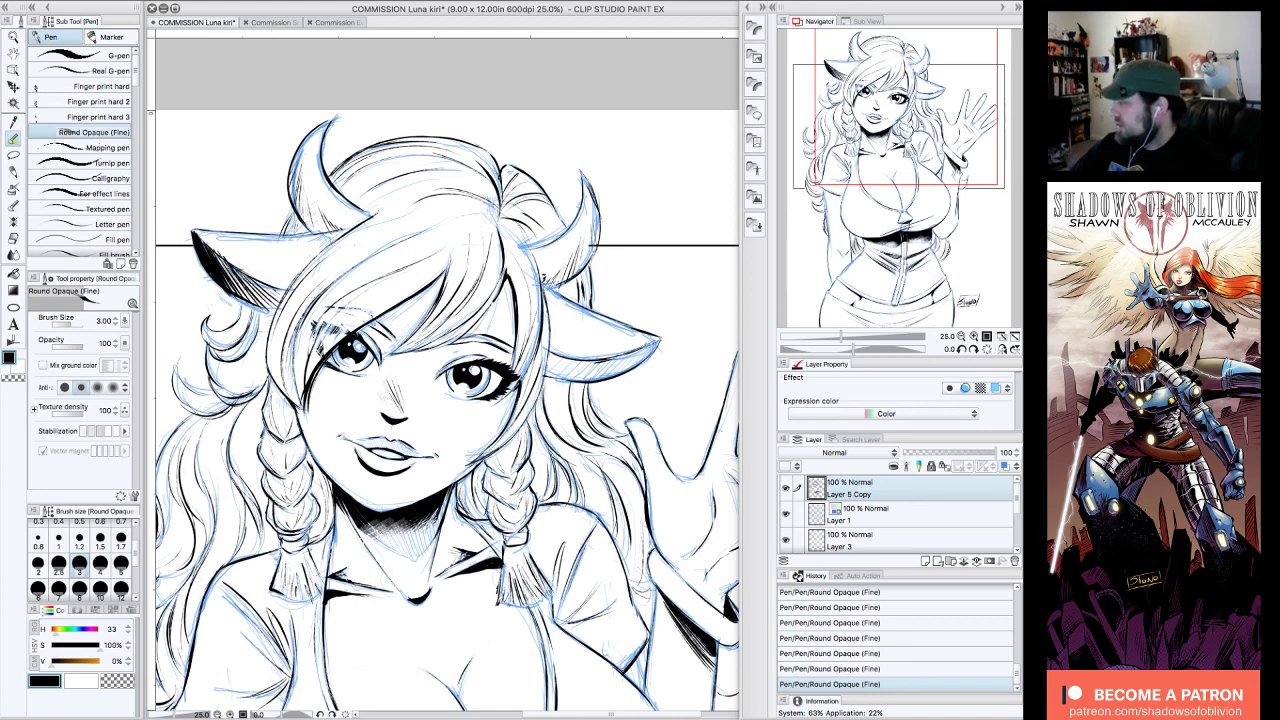
click(962, 349)
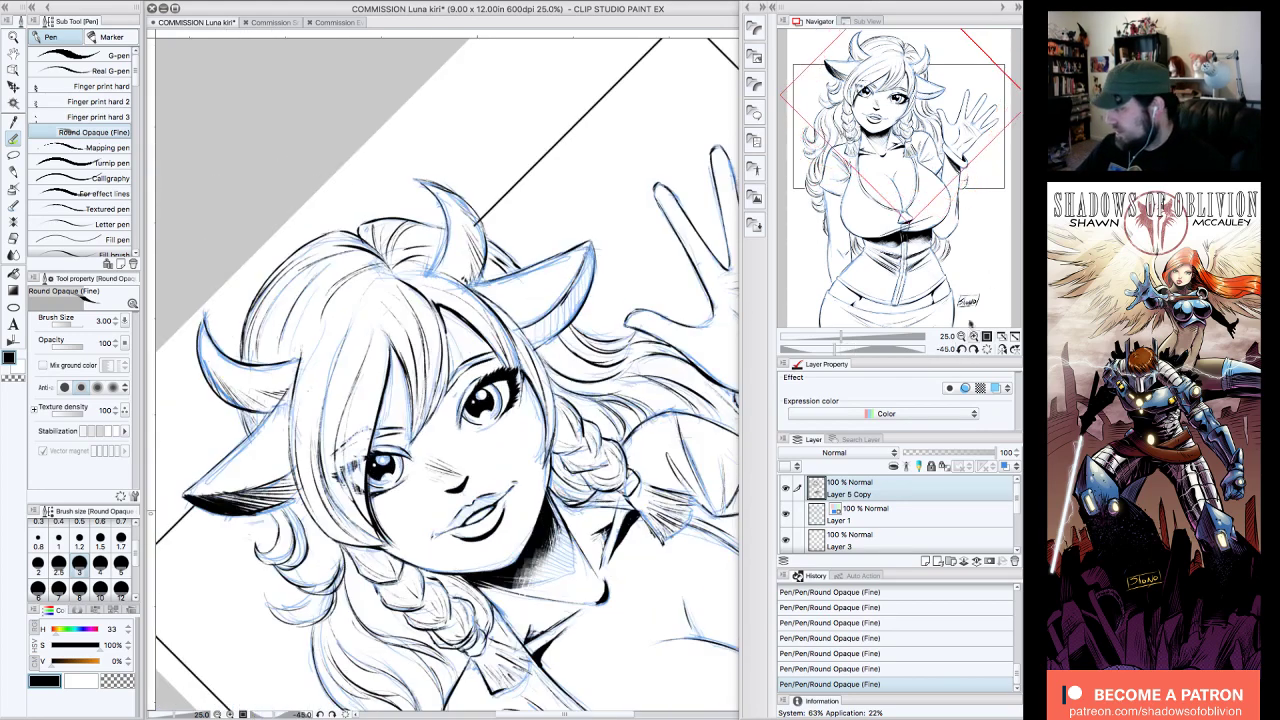
mouse_move(597, 240)
mouse_down()
mouse_move(598, 280)
mouse_move(558, 334)
mouse_up()
drag(565, 298, 544, 350)
mouse_move(549, 320)
mouse_down()
mouse_move(540, 350)
mouse_move(526, 340)
mouse_up()
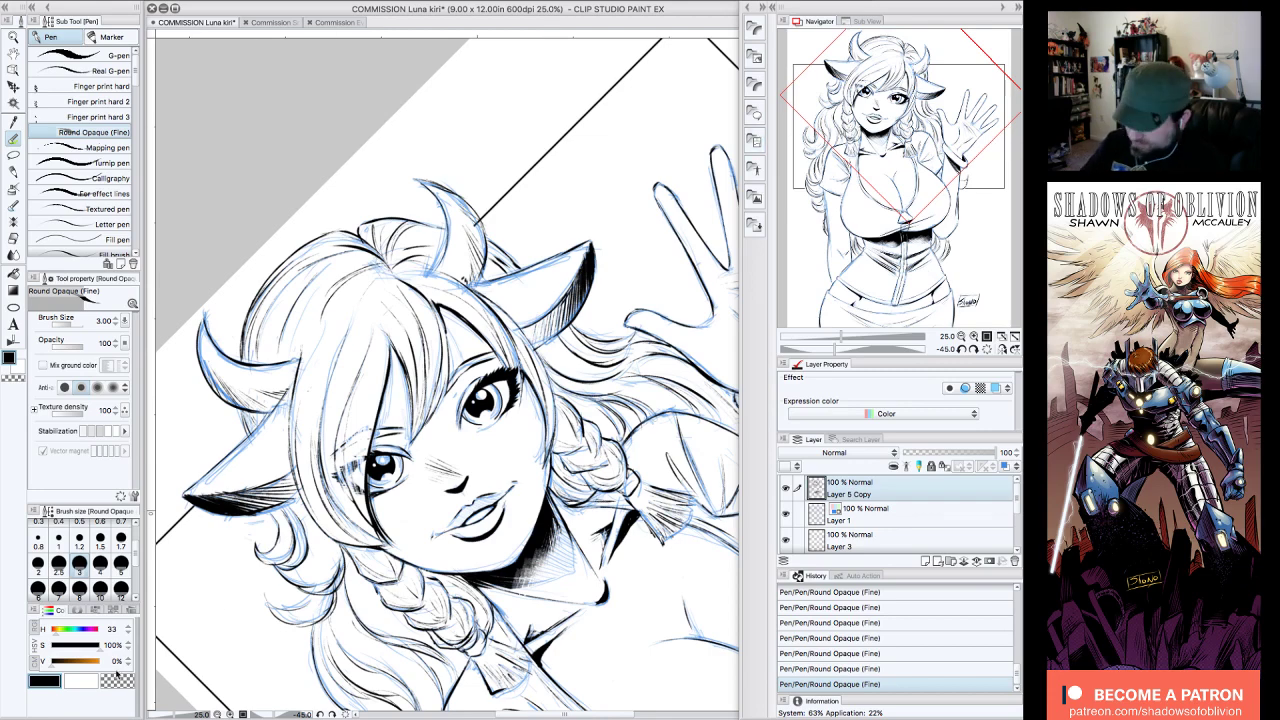
- Check the ear shading with the canvas rotated to 30 and -60 degrees, and reset the rotation
click(973, 350)
click(973, 350)
click(973, 350)
click(973, 350)
click(973, 350)
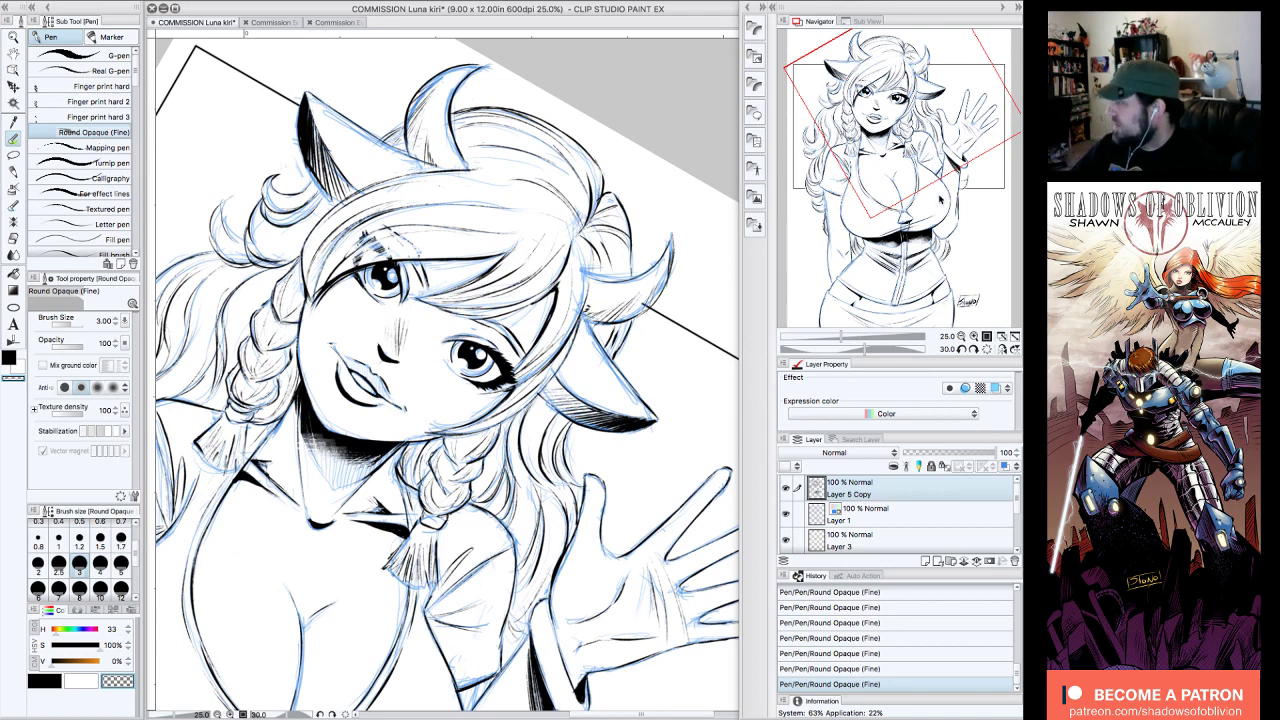
click(961, 349)
click(961, 349)
click(961, 349)
click(961, 349)
click(961, 349)
click(961, 349)
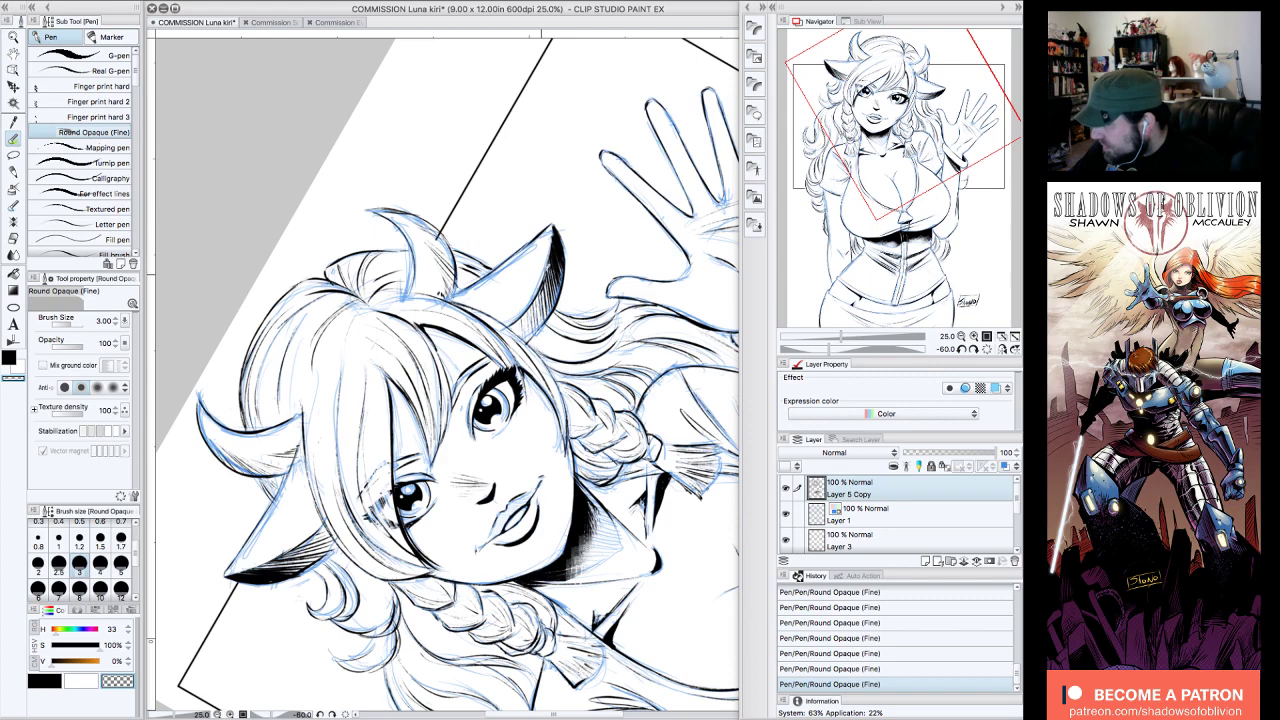
click(975, 349)
drag(966, 198, 998, 268)
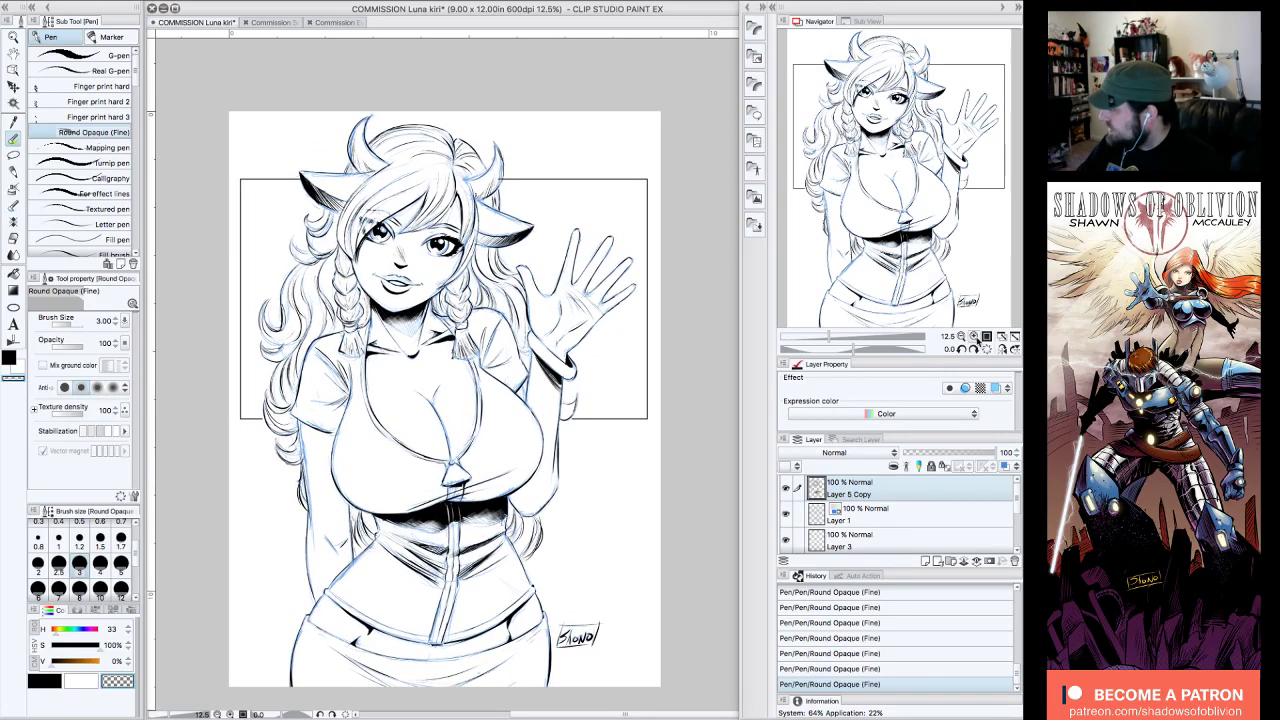
- Hide the blue sketch on Layer 1 and save the illustration
click(974, 337)
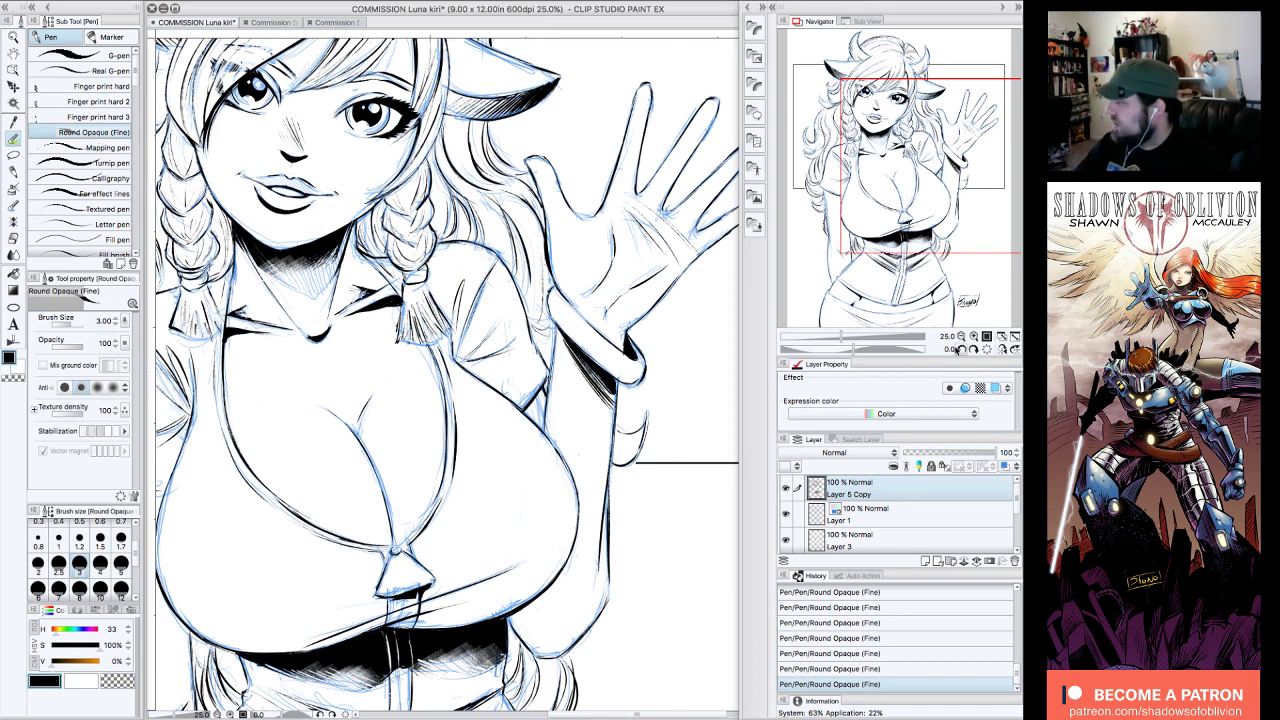
click(961, 337)
drag(966, 206, 973, 216)
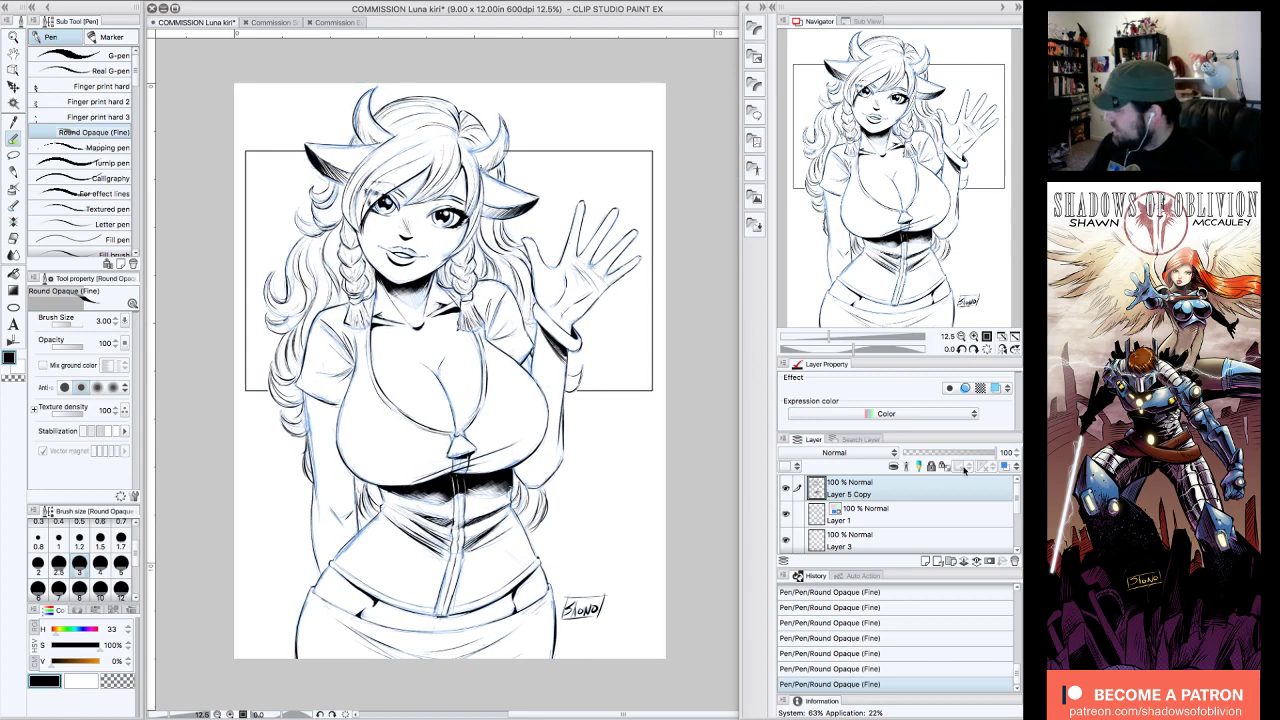
click(786, 511)
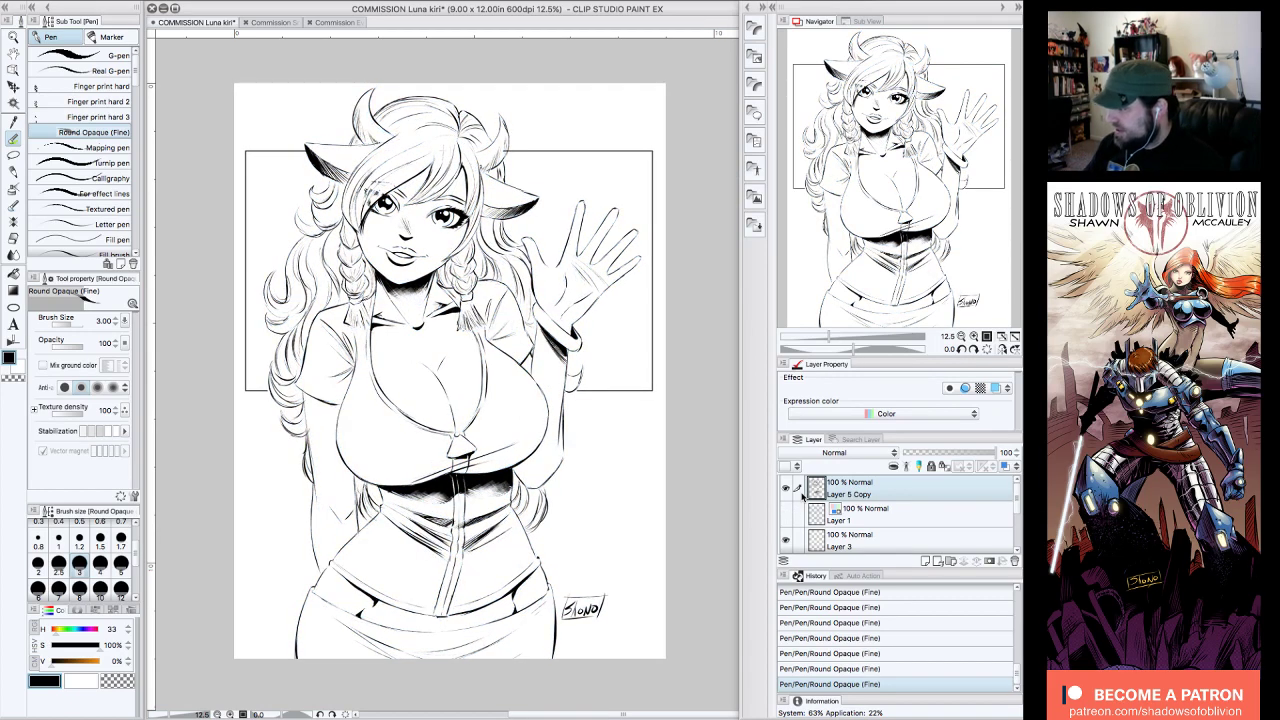
drag(944, 182, 957, 184)
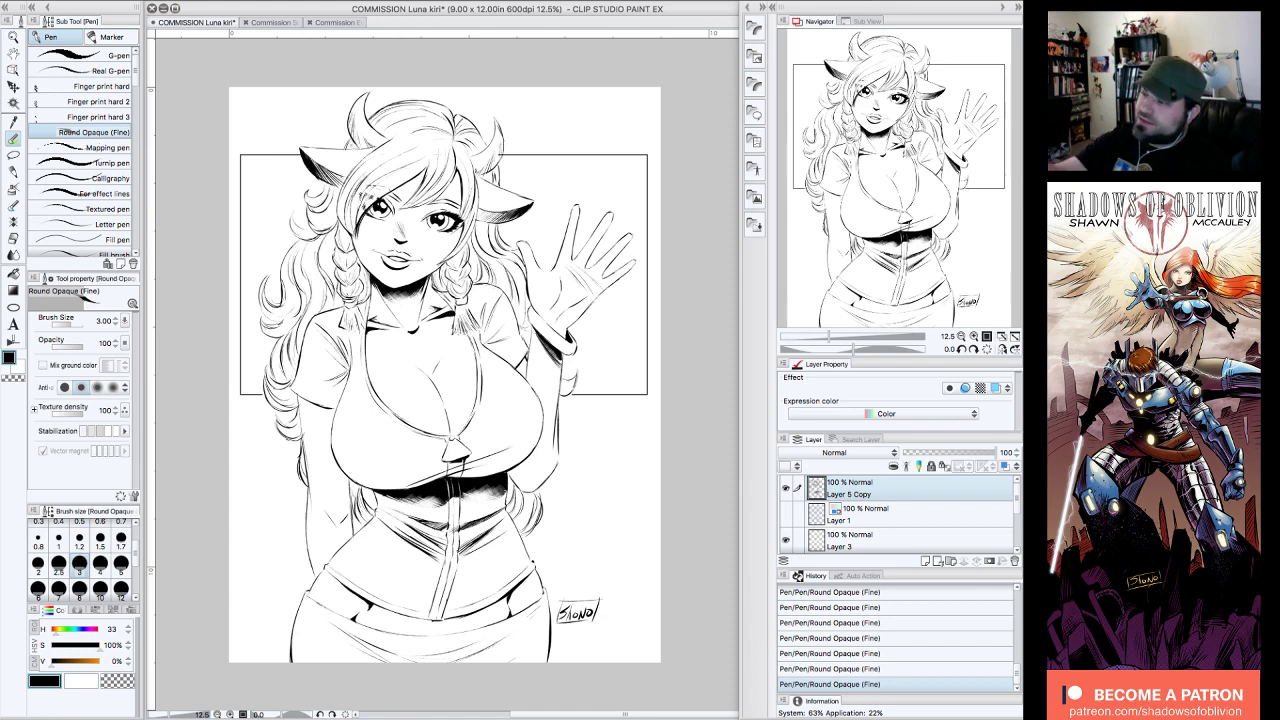
click(166, 73)
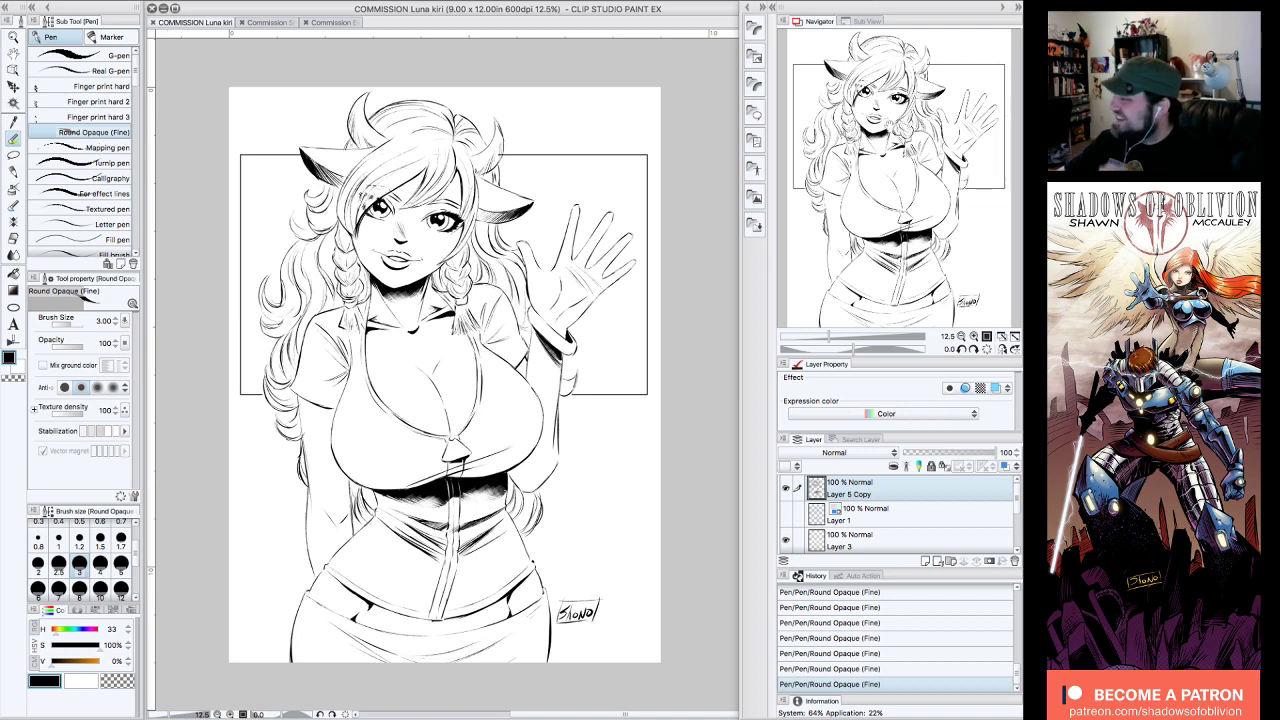
drag(910, 133, 920, 135)
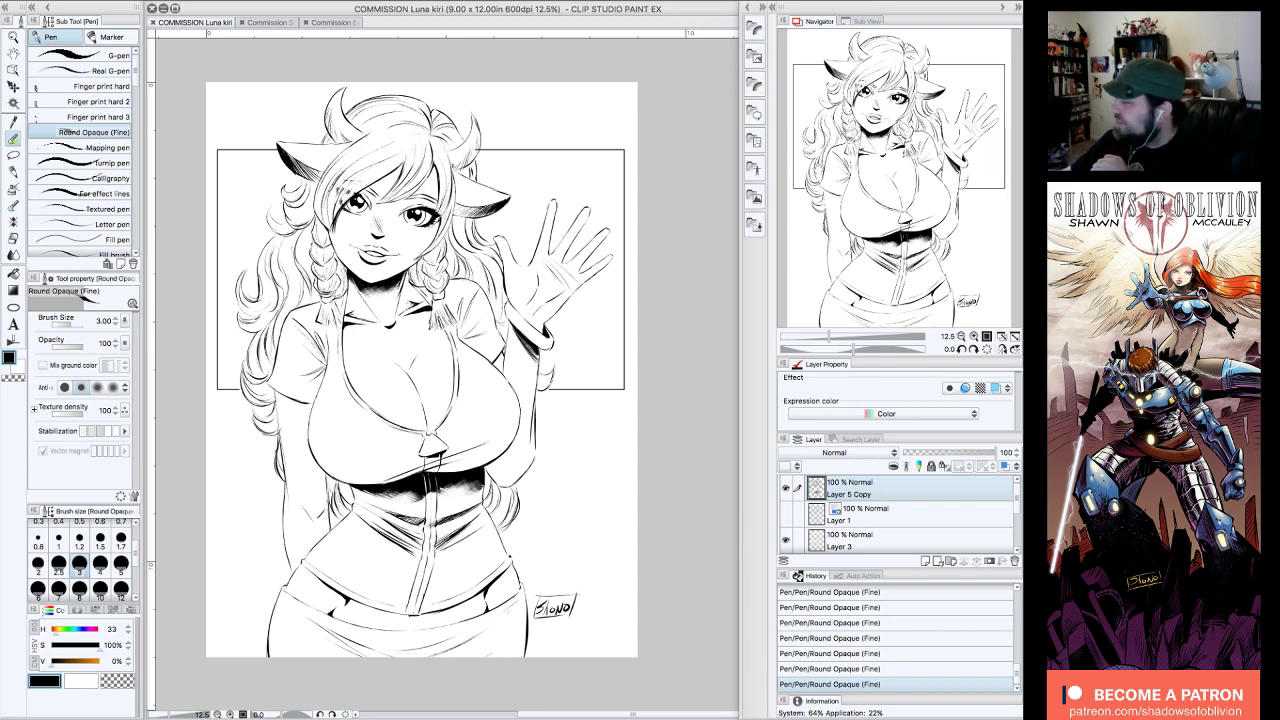
- Rotate the canvas to 45 degrees and ink a black shadow along the character's right sleeve hem beside the bust
click(714, 581)
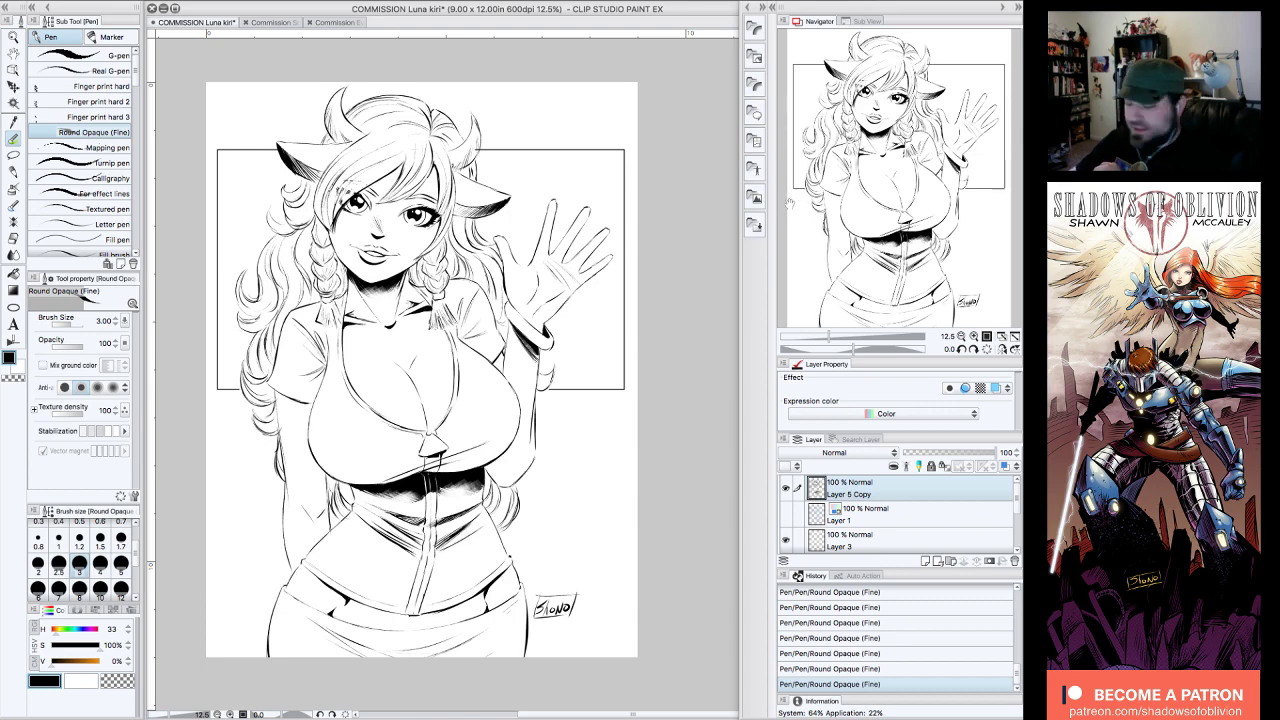
click(974, 337)
drag(946, 211, 909, 197)
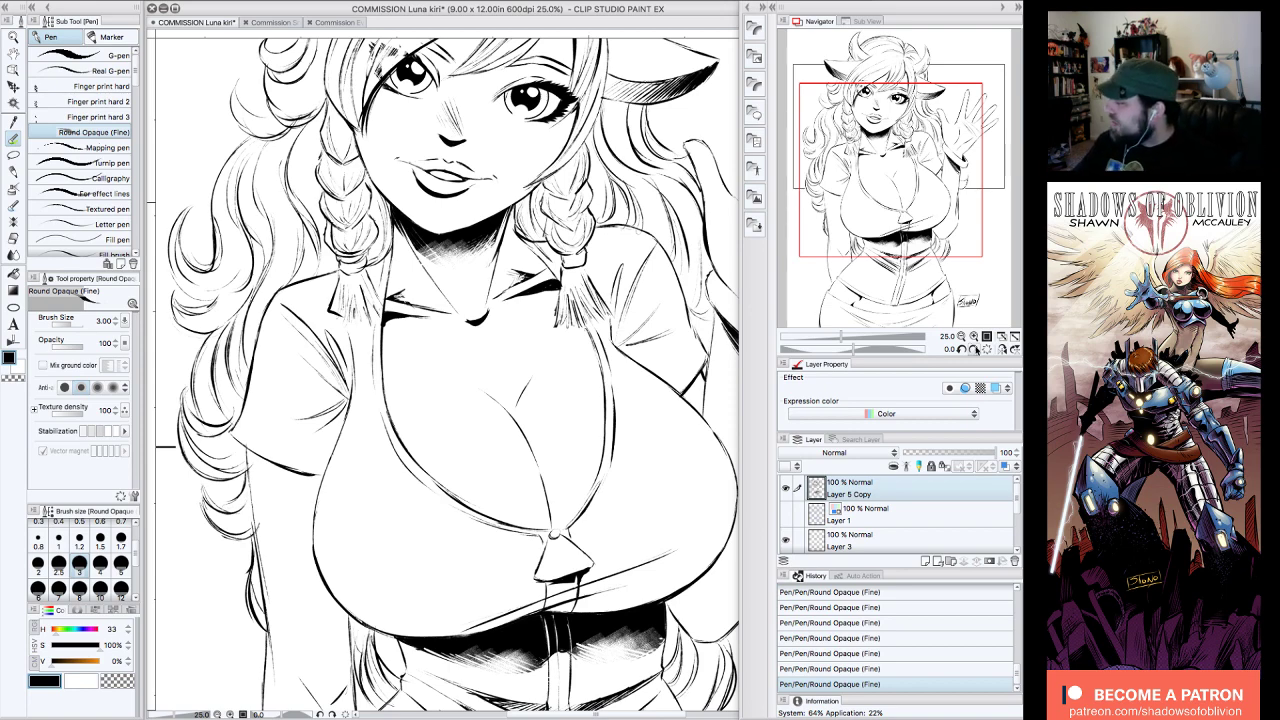
click(975, 349)
click(975, 349)
click(975, 349)
drag(952, 185, 938, 182)
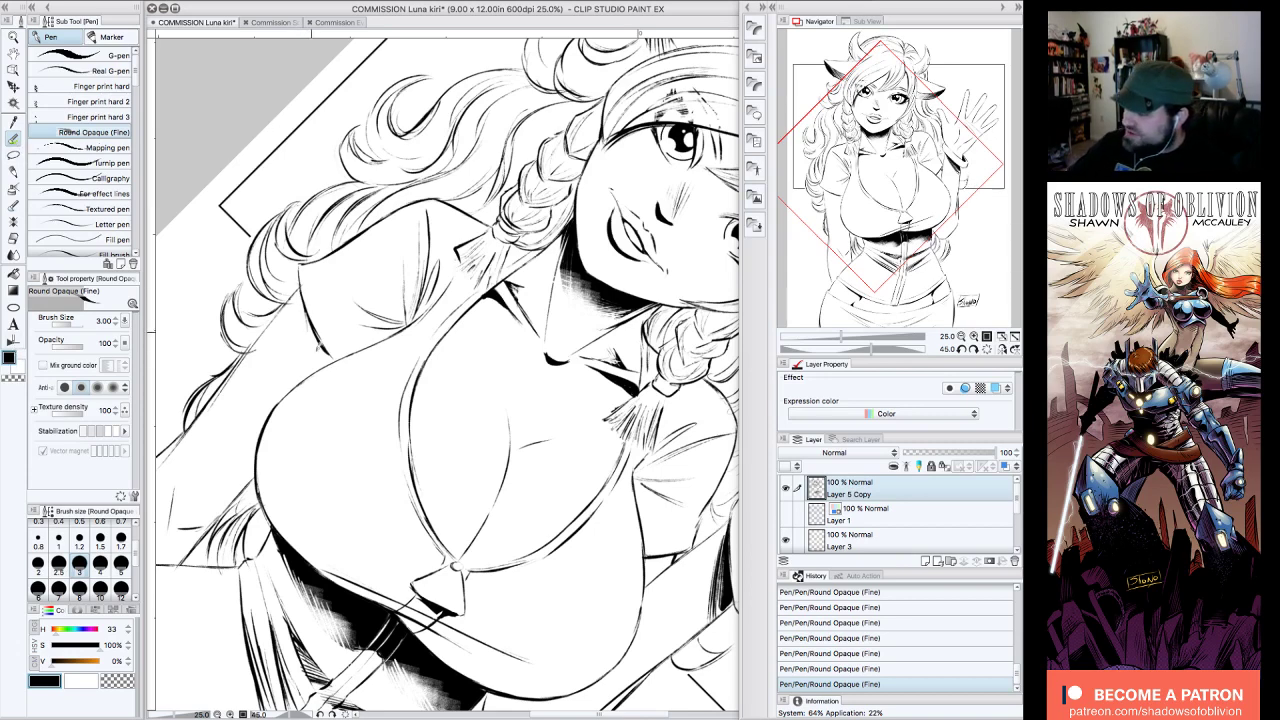
mouse_move(316, 332)
mouse_down()
mouse_move(331, 351)
mouse_move(318, 349)
mouse_up()
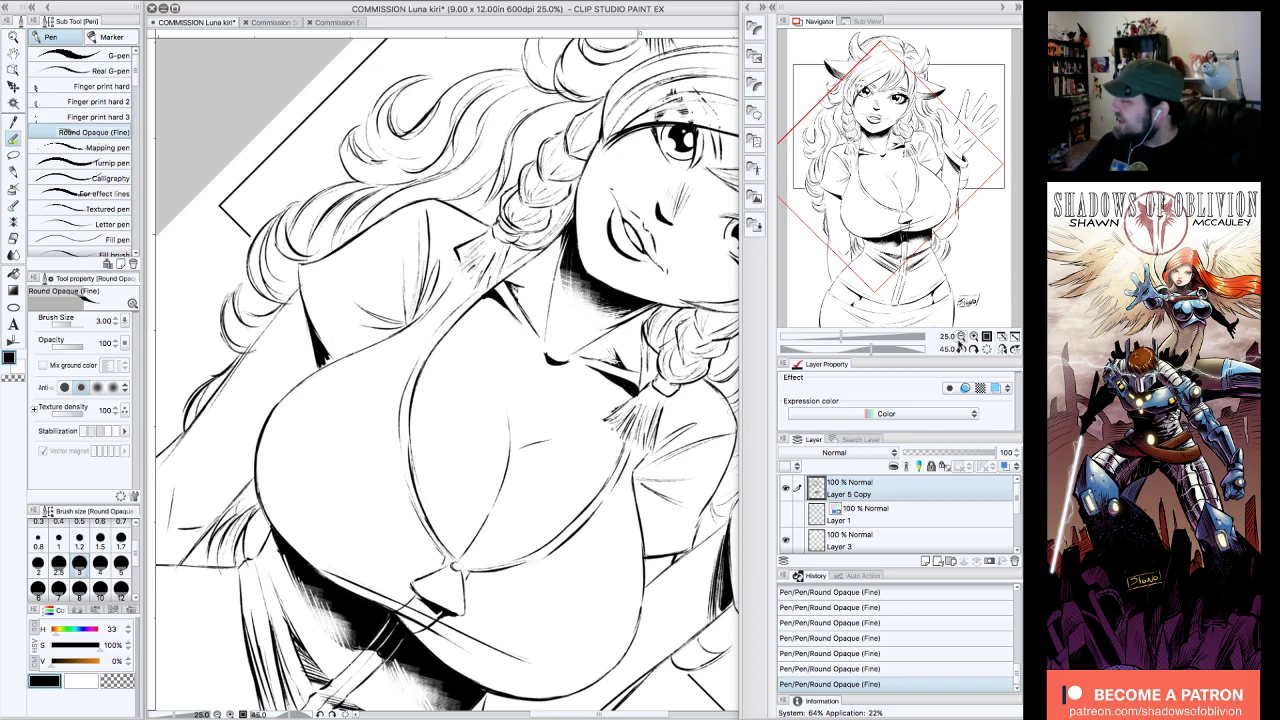
- Rotate the canvas to -30 degrees and extend the right sleeve's hem shadow up to the bust outline
click(962, 349)
click(962, 349)
click(962, 349)
click(962, 349)
click(962, 349)
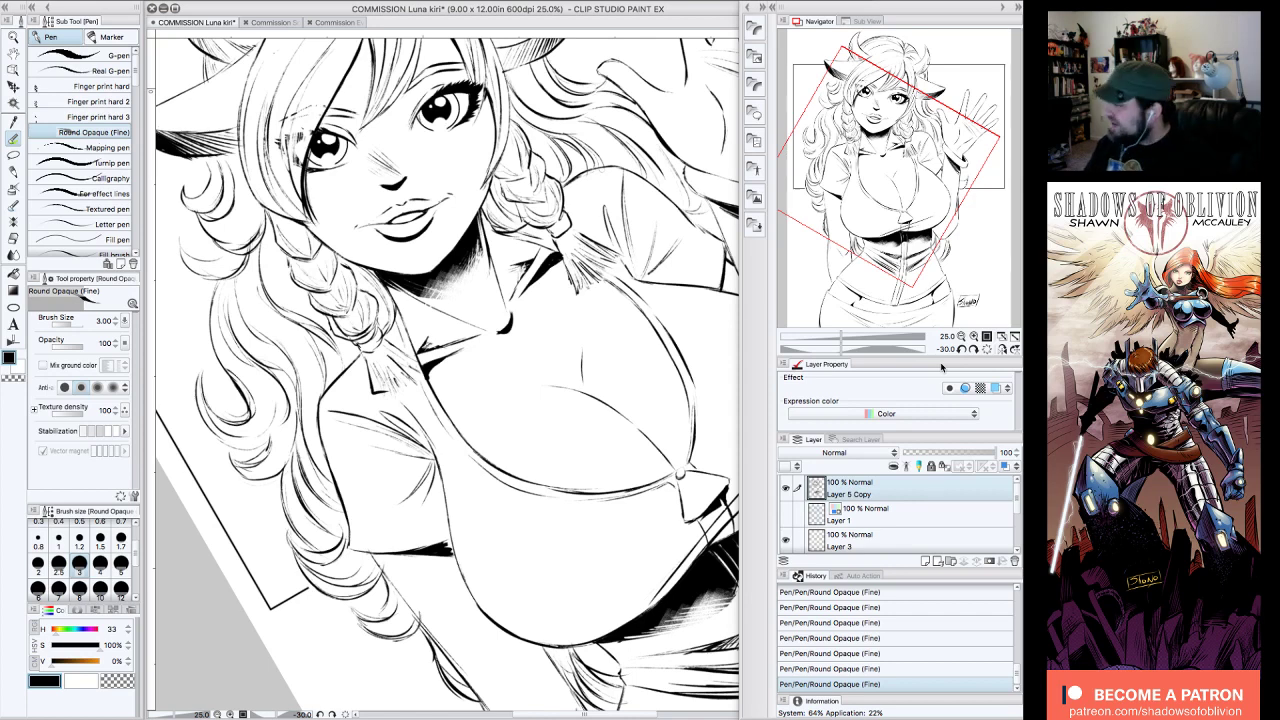
drag(917, 227, 926, 234)
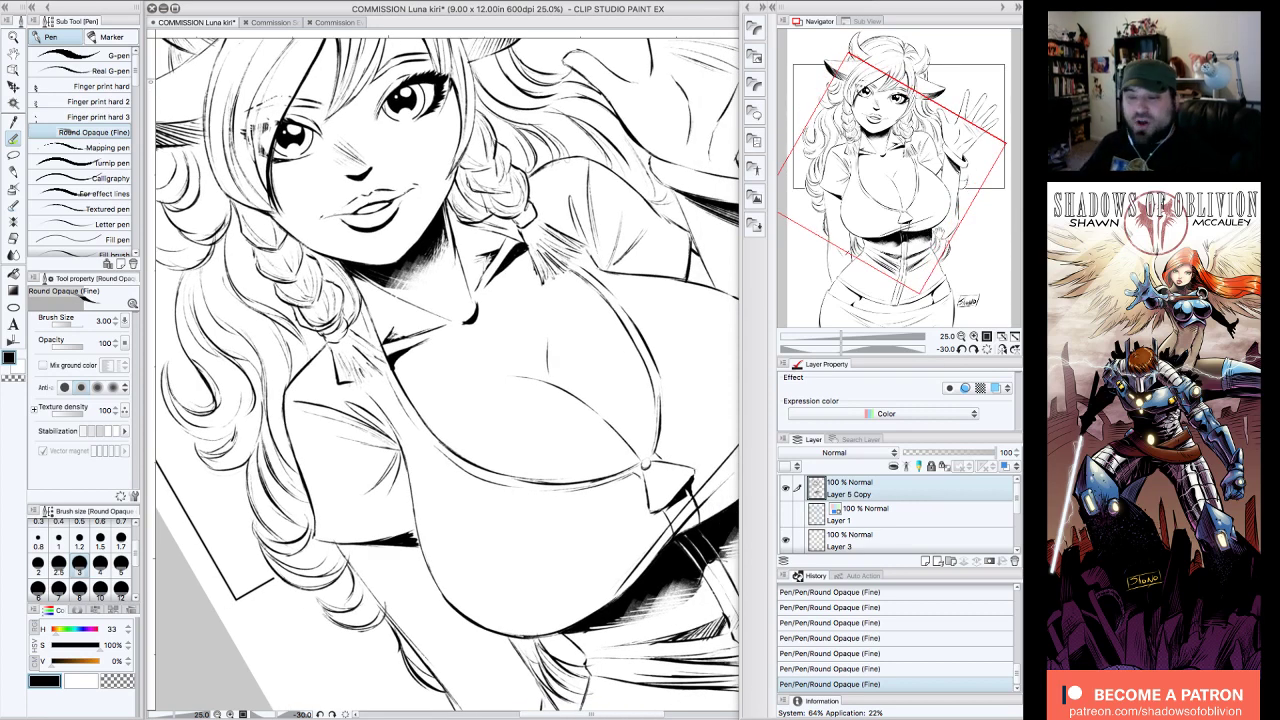
drag(414, 528, 424, 544)
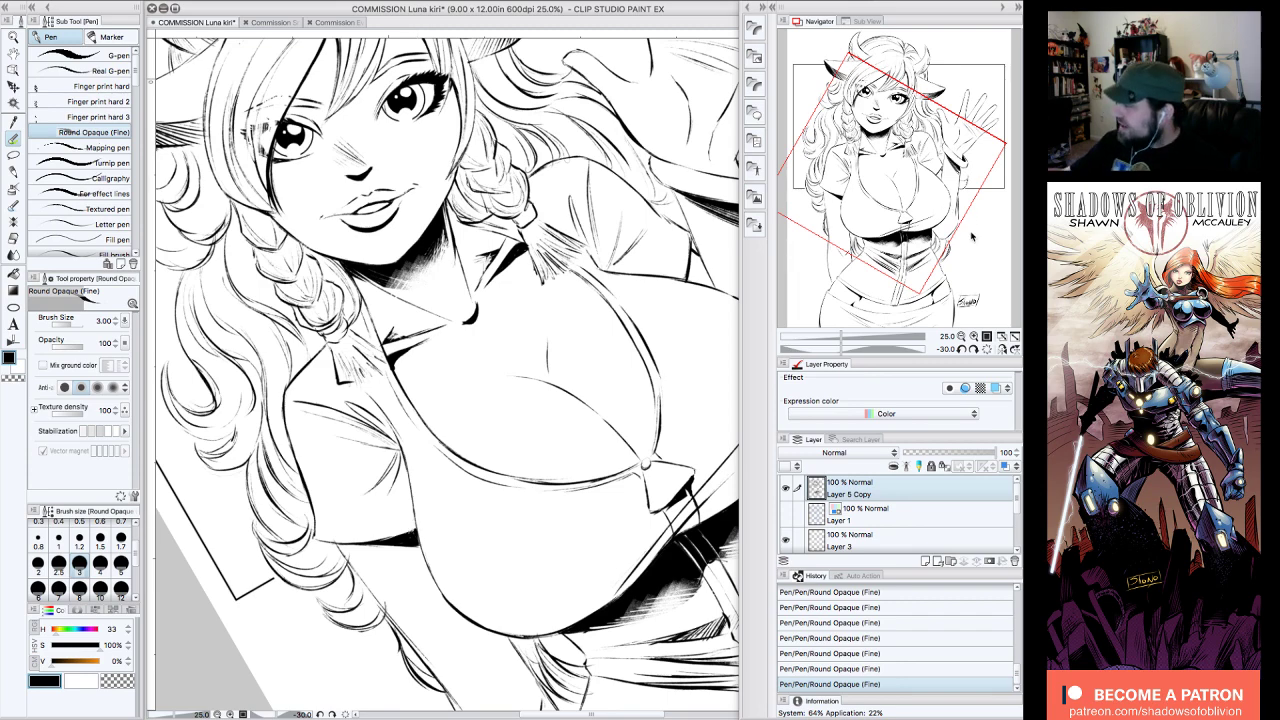
- Refine the right sleeve's hem line and shadow with the canvas at 45 degrees, and reset the rotation
click(975, 336)
click(975, 349)
click(975, 349)
click(975, 349)
click(975, 349)
click(975, 349)
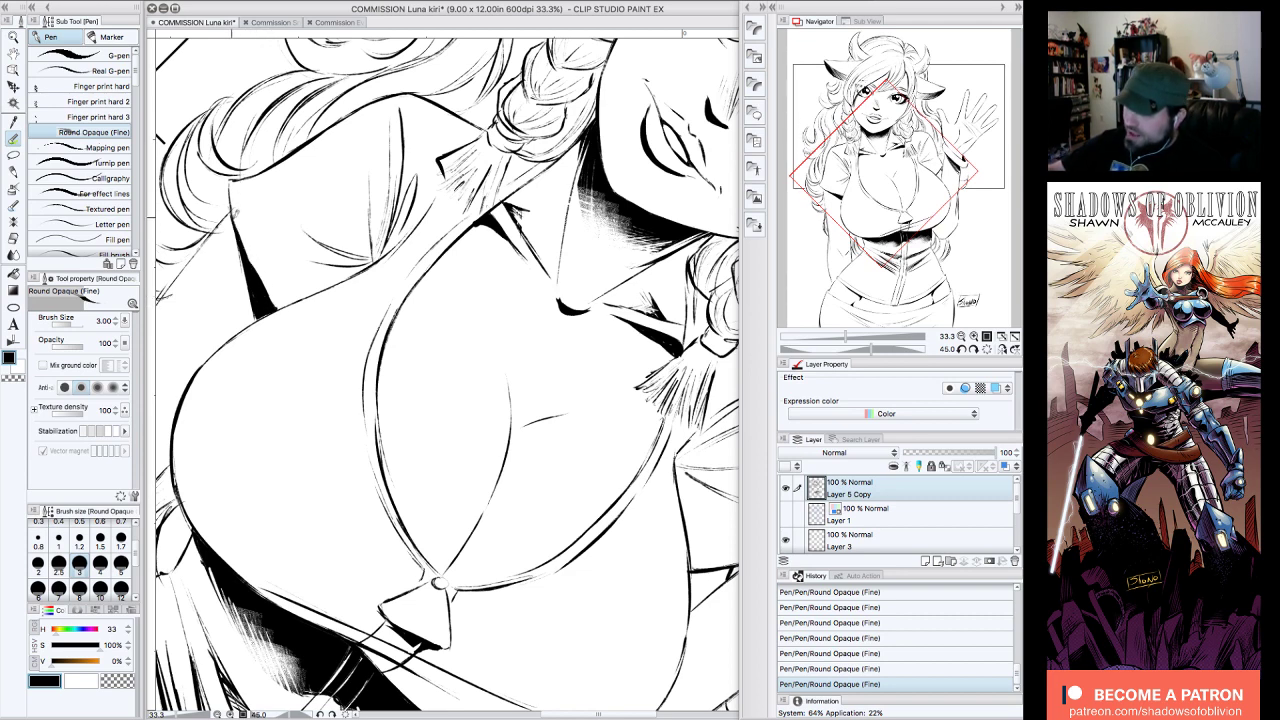
key(c)
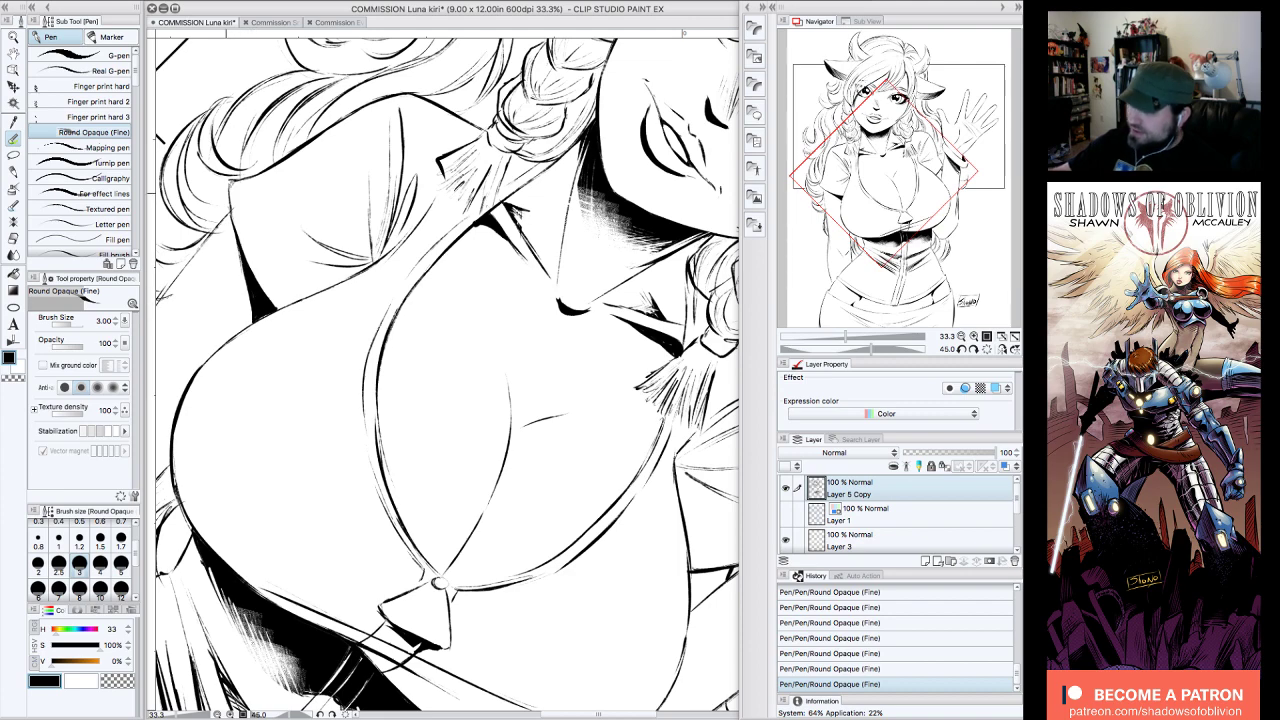
click(987, 350)
drag(912, 193, 953, 193)
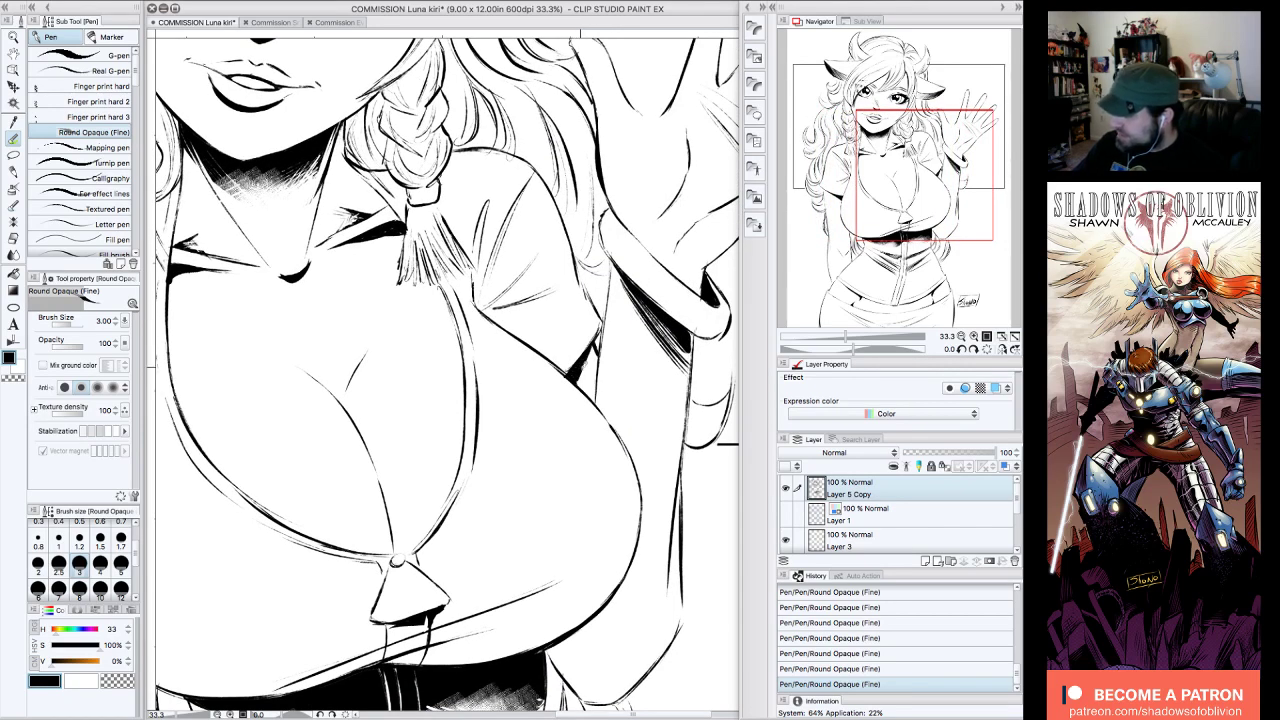
drag(952, 199, 917, 210)
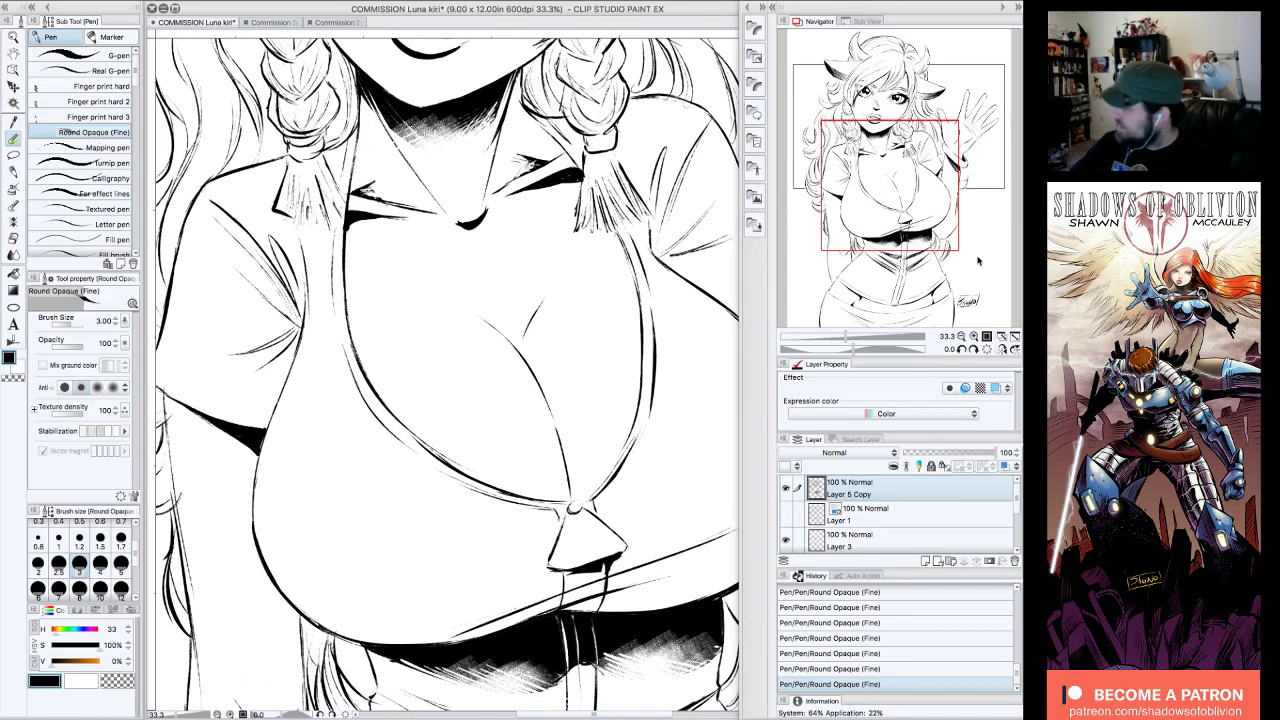
- Rotate the canvas back to 45 degrees, touch up the shadow where the right sleeve meets the bust, and reset the rotation
click(973, 349)
click(973, 349)
click(973, 349)
drag(862, 151, 855, 148)
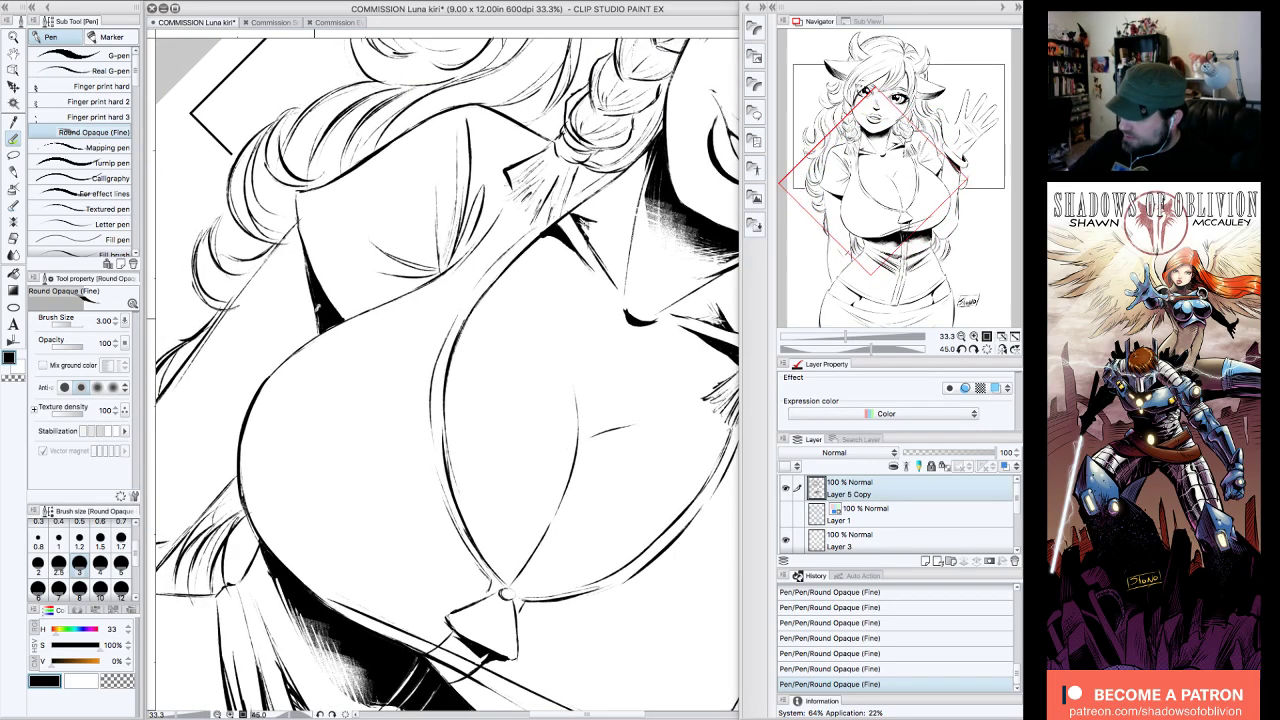
click(987, 349)
drag(922, 199, 992, 187)
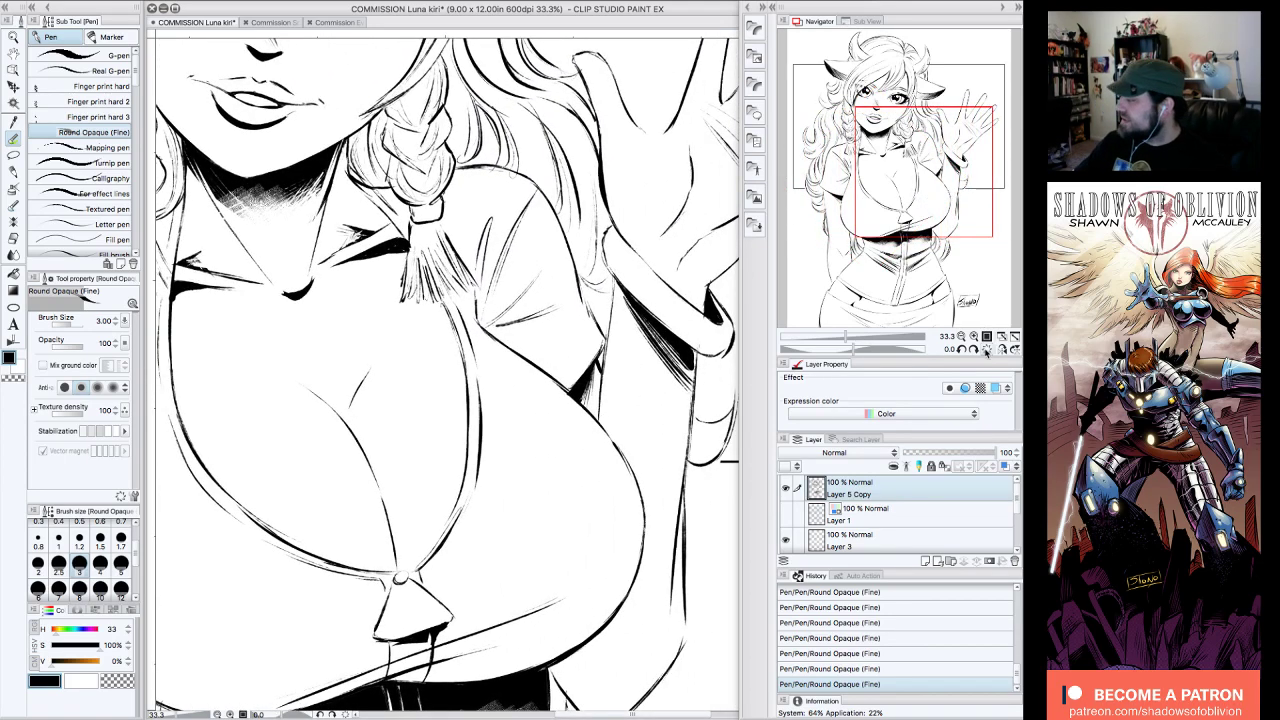
- Review the whole figure, switch to the transparent colour at 45 degrees for sleeve shadow cleanup, and reset the rotation
click(960, 337)
click(960, 337)
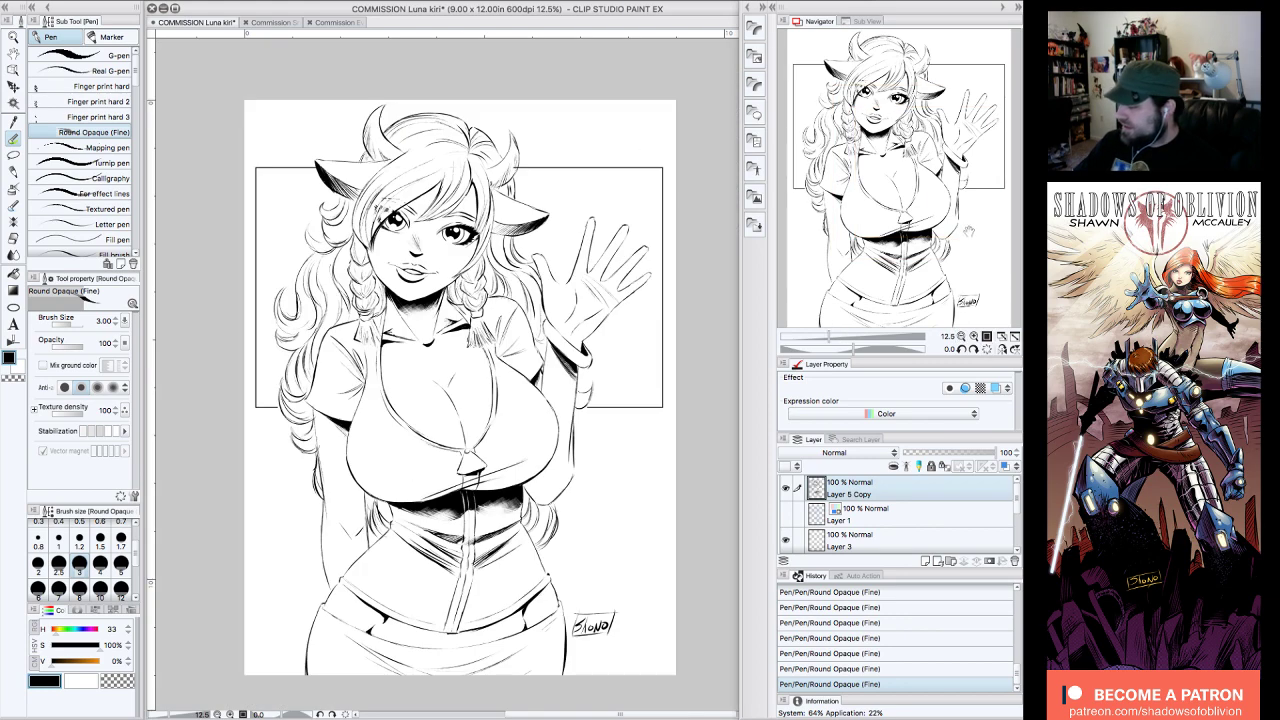
click(973, 337)
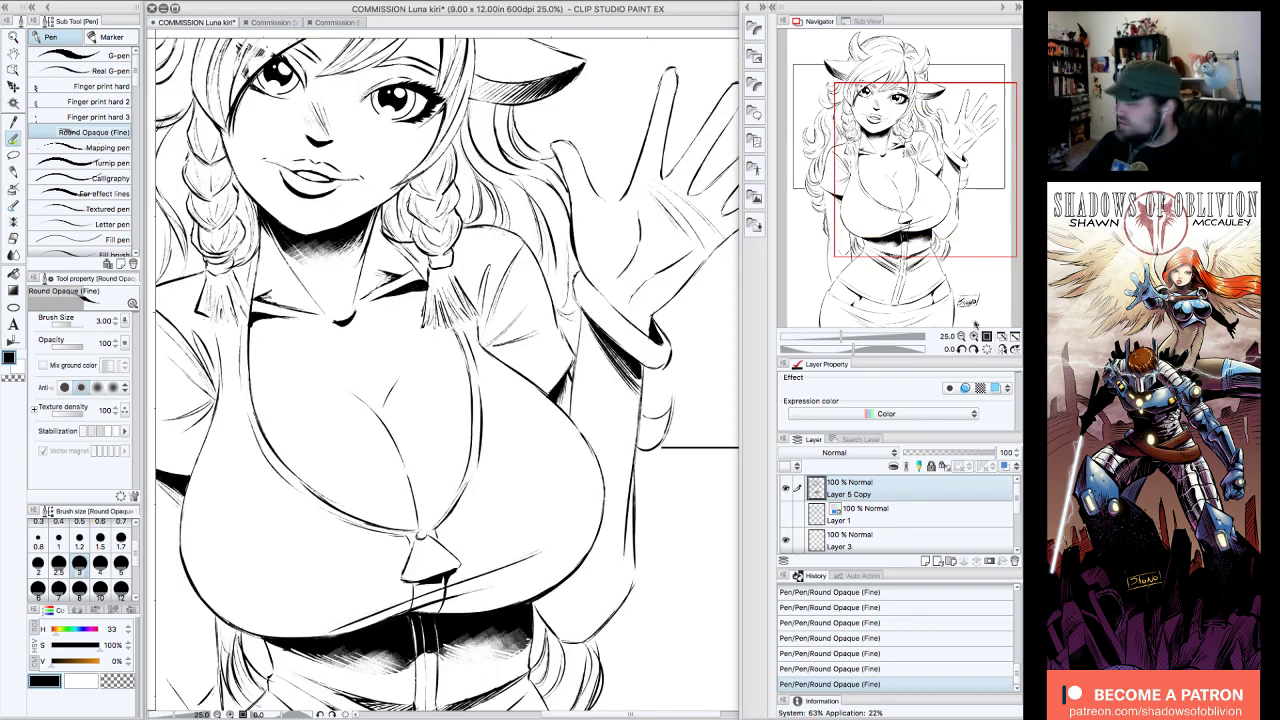
drag(942, 162, 929, 198)
click(974, 349)
click(974, 349)
click(118, 681)
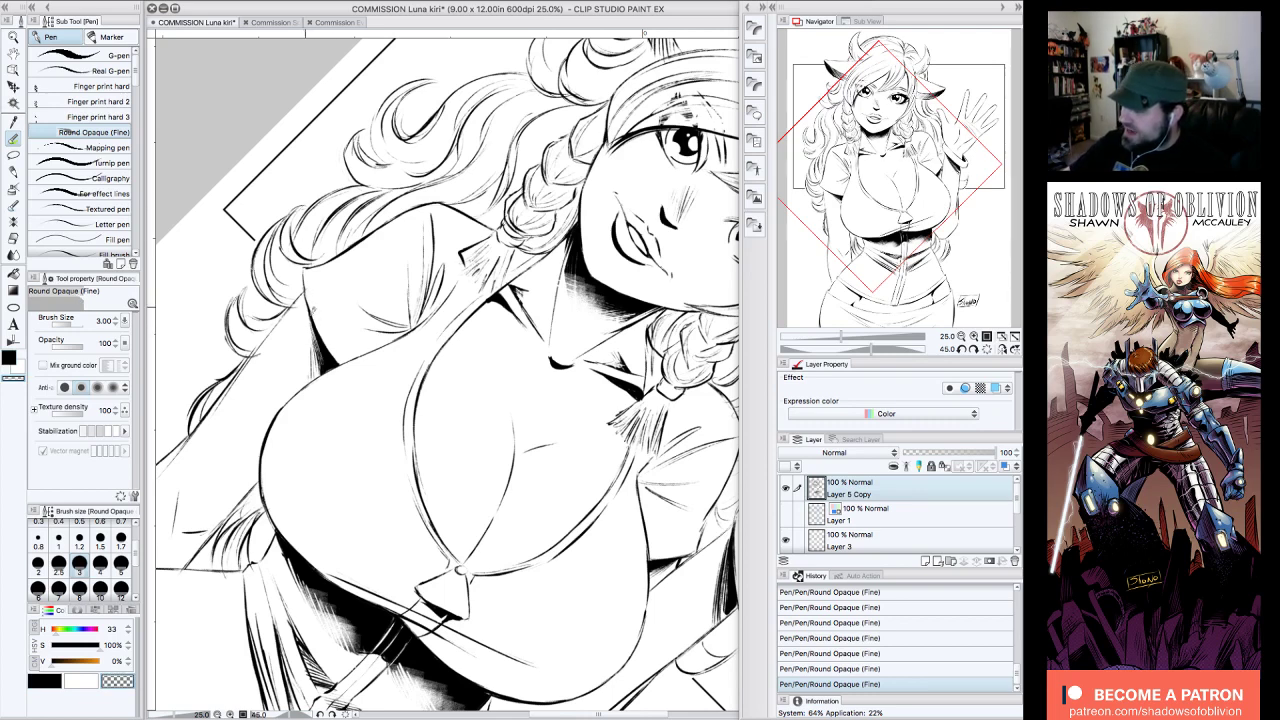
click(987, 349)
drag(920, 194, 942, 233)
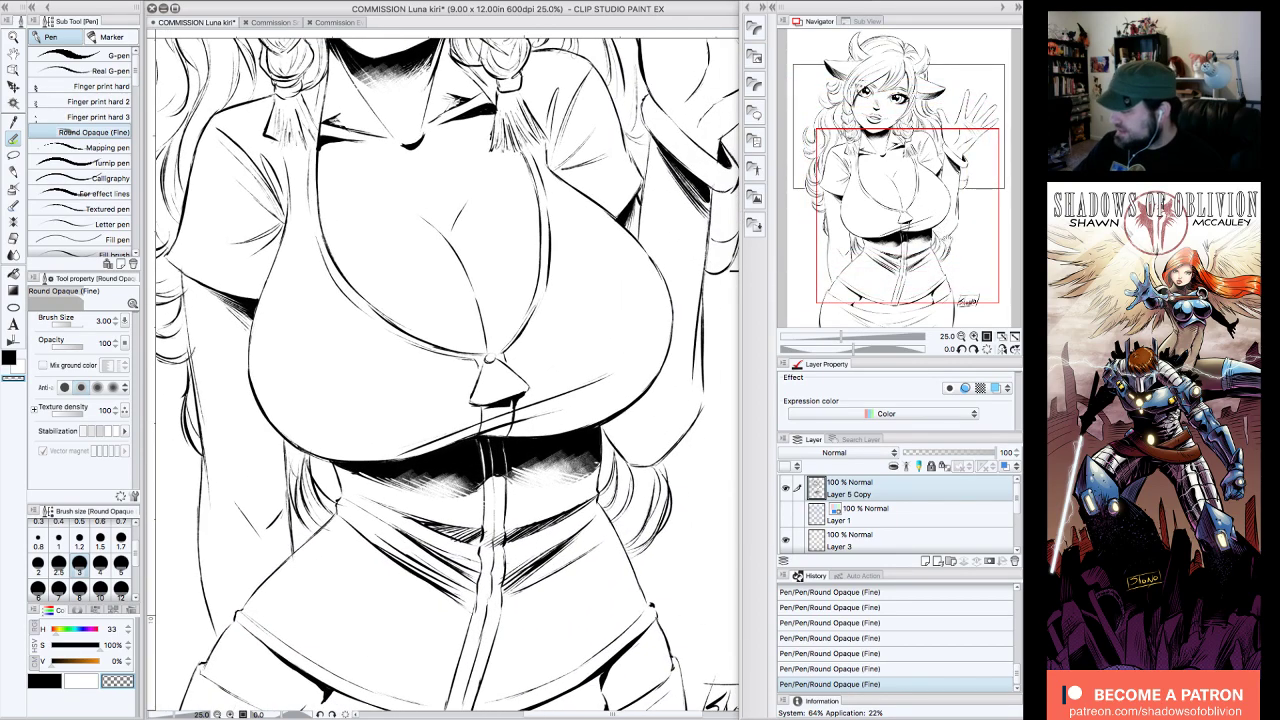
- Switch to the 長沢トーン削り(スタンダード) brush and choose a different Gap setting for it
click(974, 336)
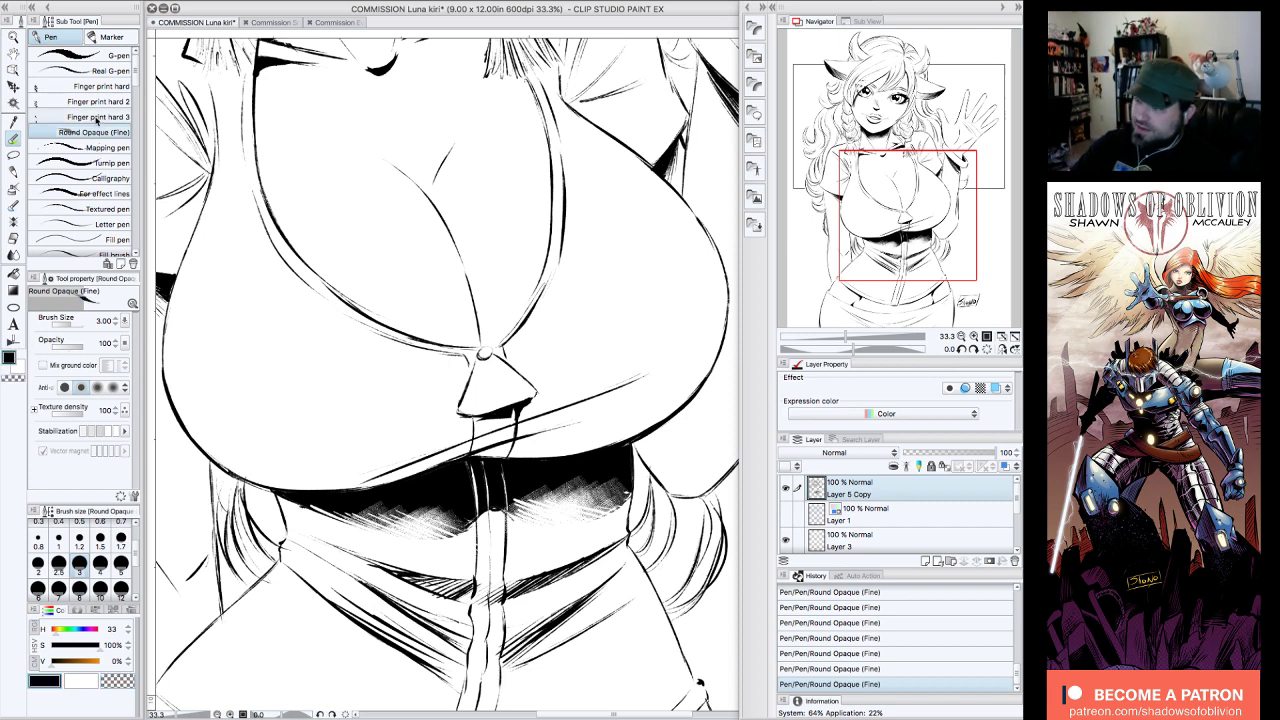
drag(136, 78, 136, 244)
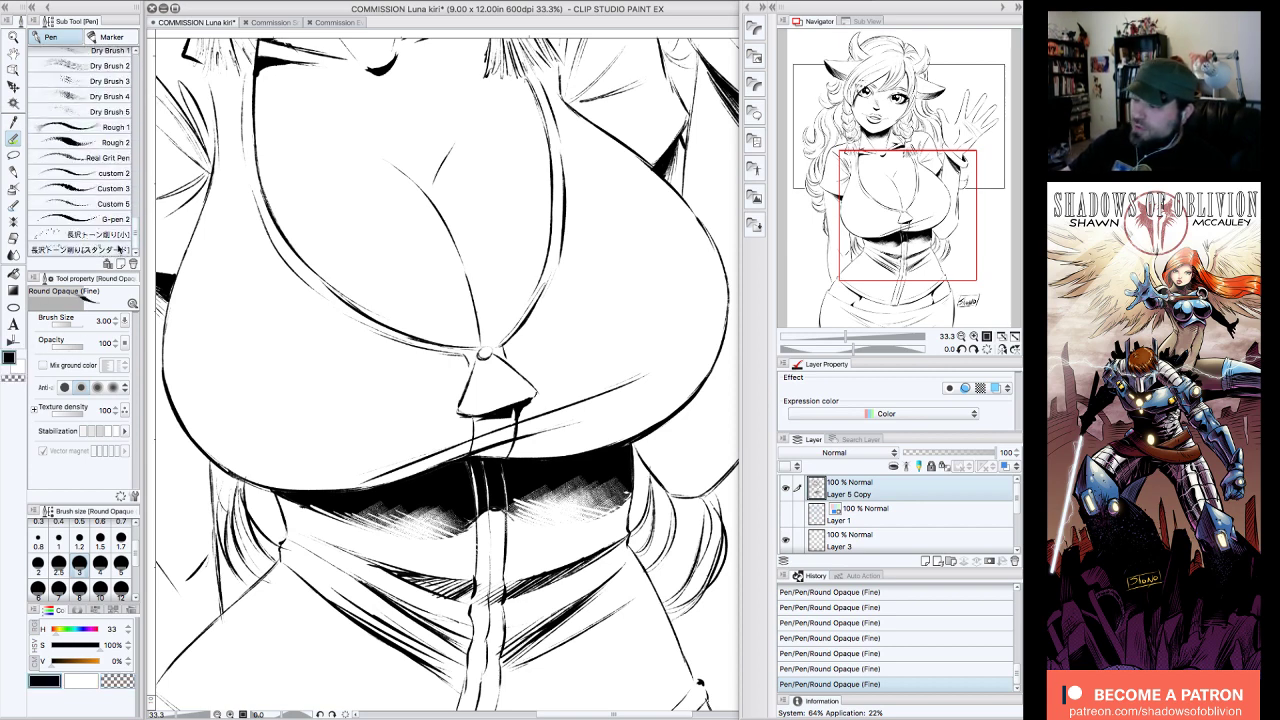
click(120, 250)
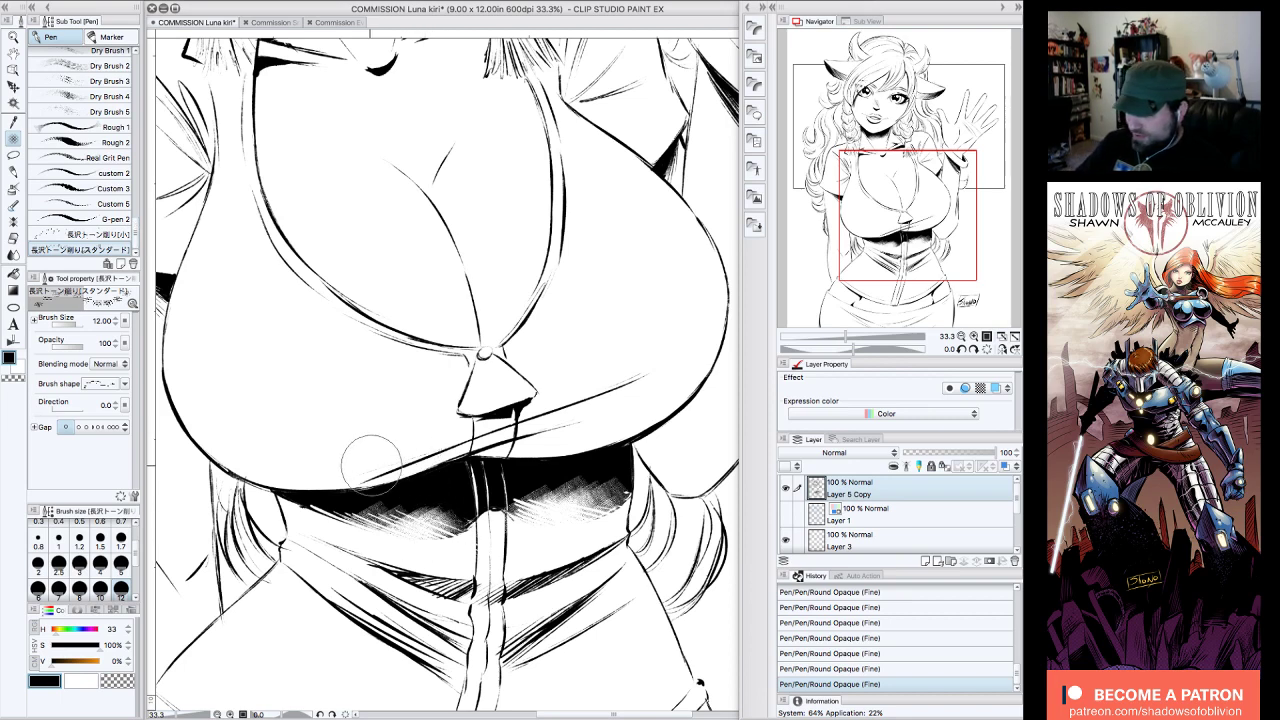
click(84, 428)
- Try a textured stroke over the black shadow under the bust, undo it, and look at the brush shape choices
drag(434, 532, 465, 485)
click(906, 668)
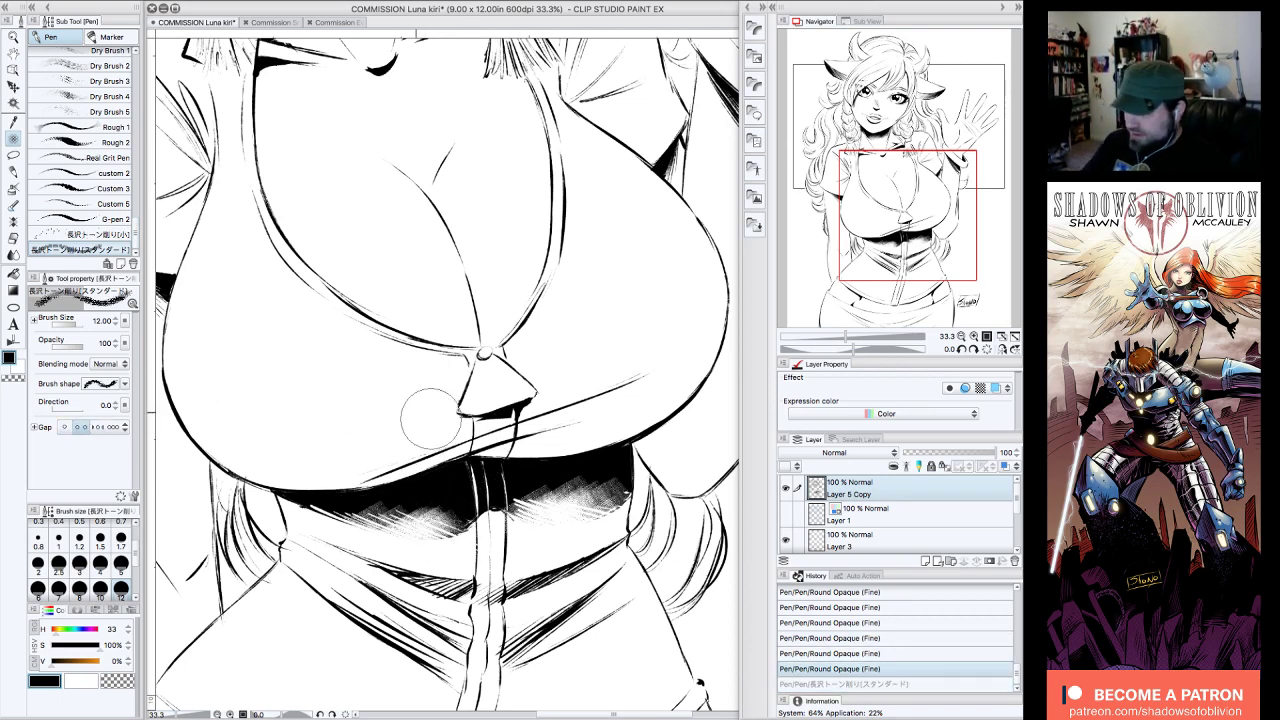
click(125, 384)
click(125, 384)
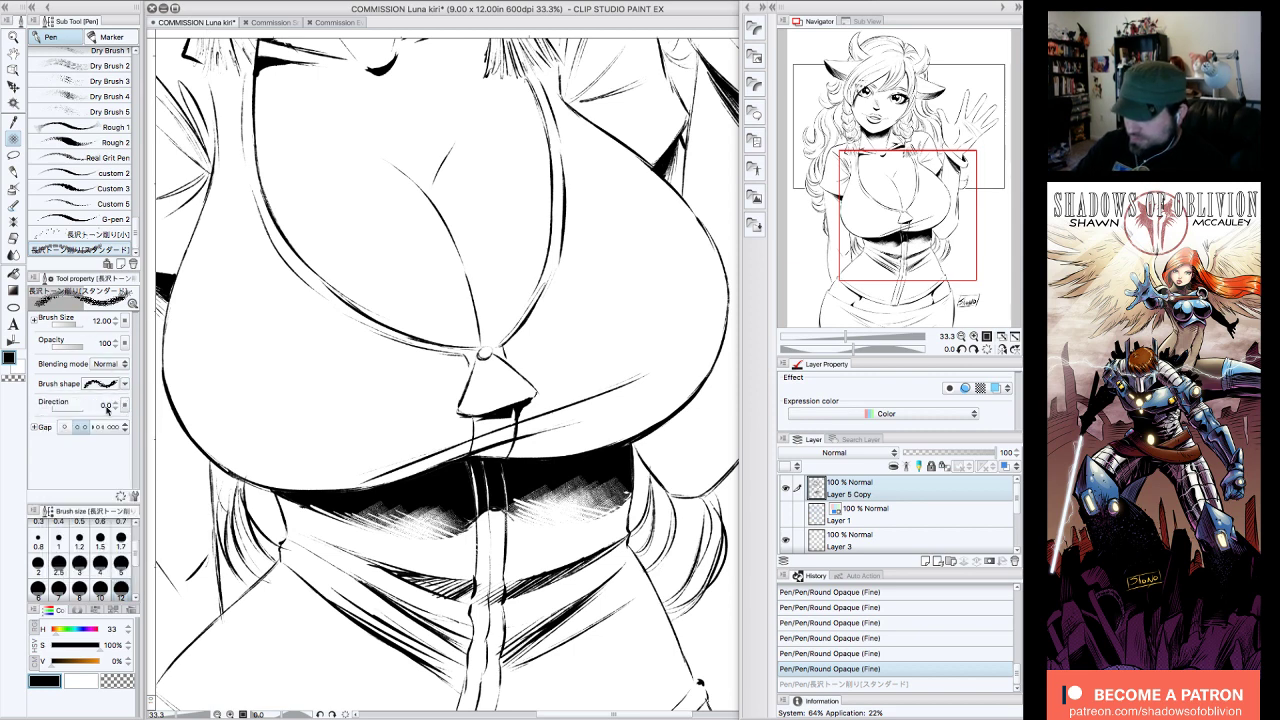
- Set the brush direction to 3.0 and size to 26.83, then try a textured stroke over the shadow under the bust
click(115, 404)
click(115, 404)
click(115, 404)
drag(74, 323, 80, 323)
drag(433, 541, 440, 541)
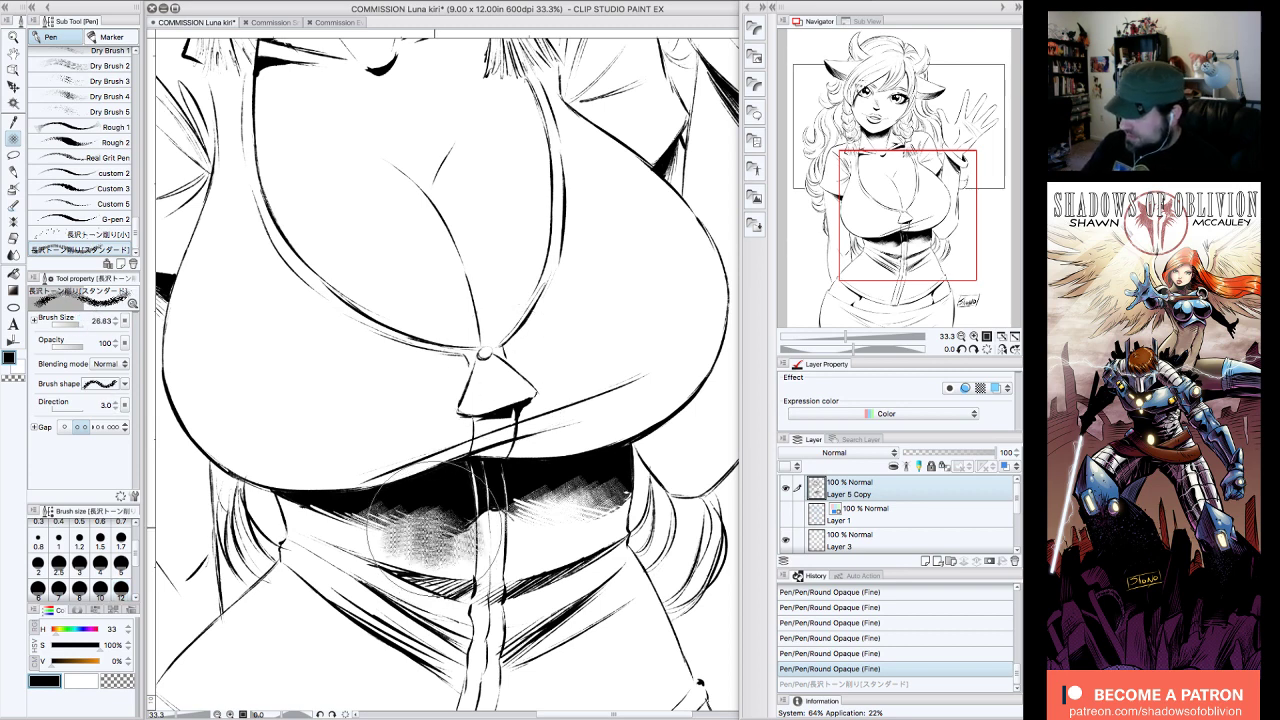
click(930, 671)
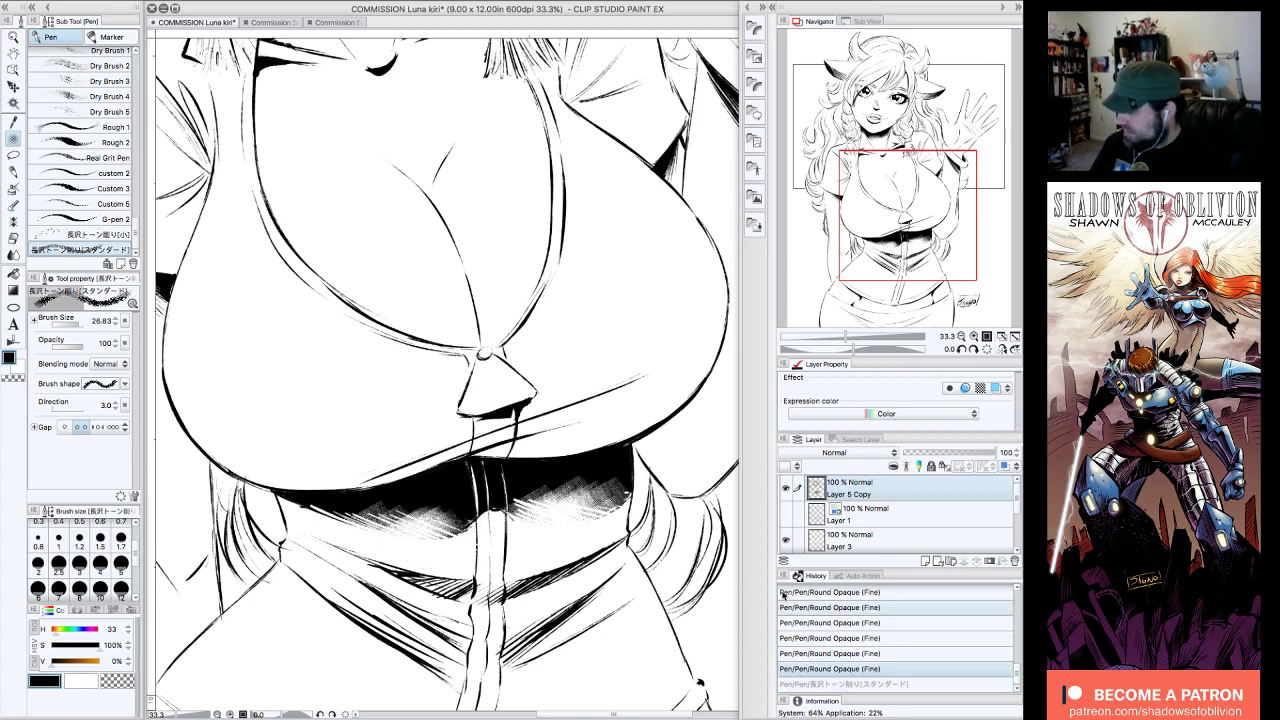
- Switch to the transparent colour, reduce the brush size to 17, and texture the black shadow beside the zipper under the bust
click(119, 683)
key(bracketleft)
key(bracketleft)
key(bracketleft)
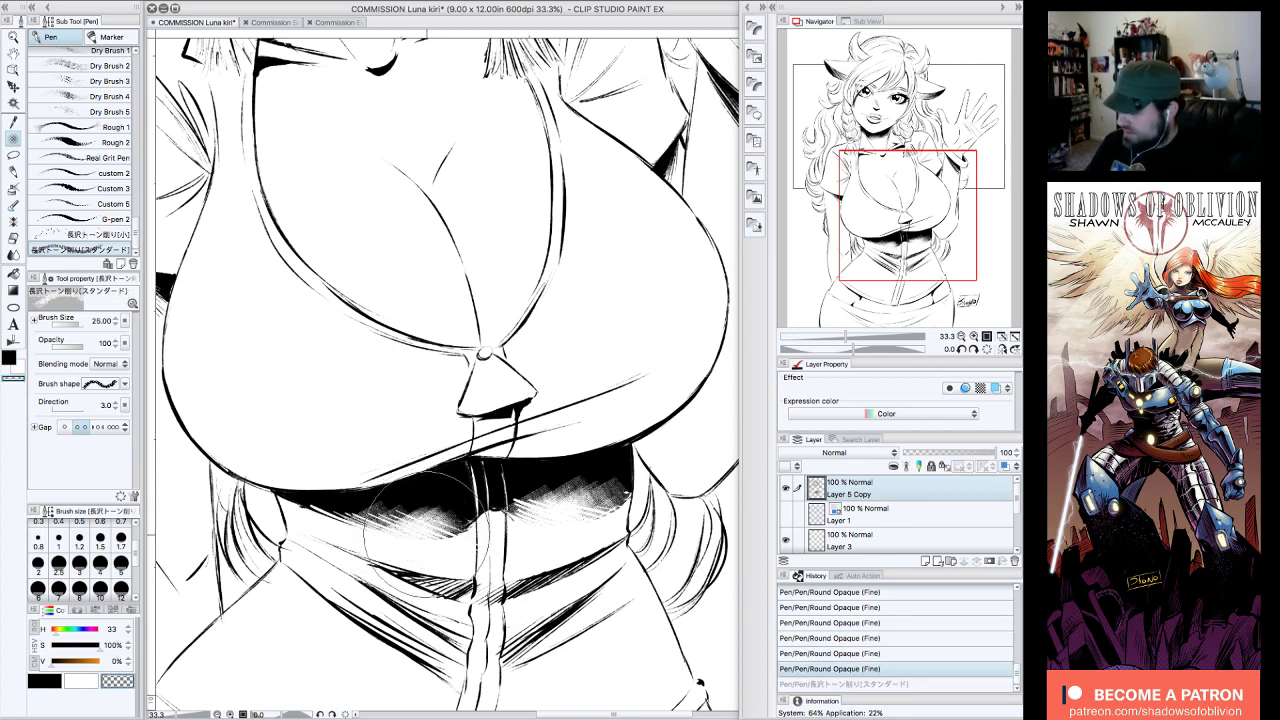
mouse_move(431, 533)
mouse_down()
mouse_move(445, 518)
mouse_move(420, 525)
mouse_up()
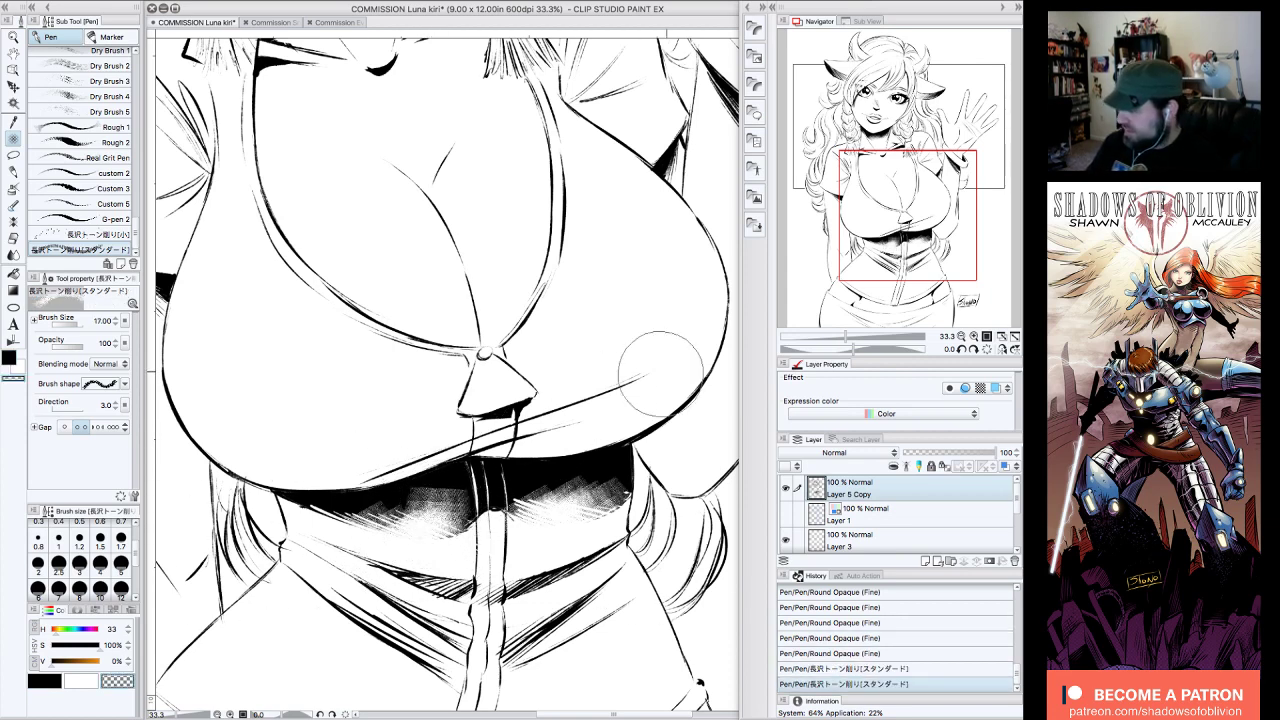
- Review the whole figure at 12.5% zoom and switch to the Round Opaque (Fine) pen
click(961, 336)
click(961, 336)
click(961, 336)
drag(946, 194, 978, 85)
click(973, 338)
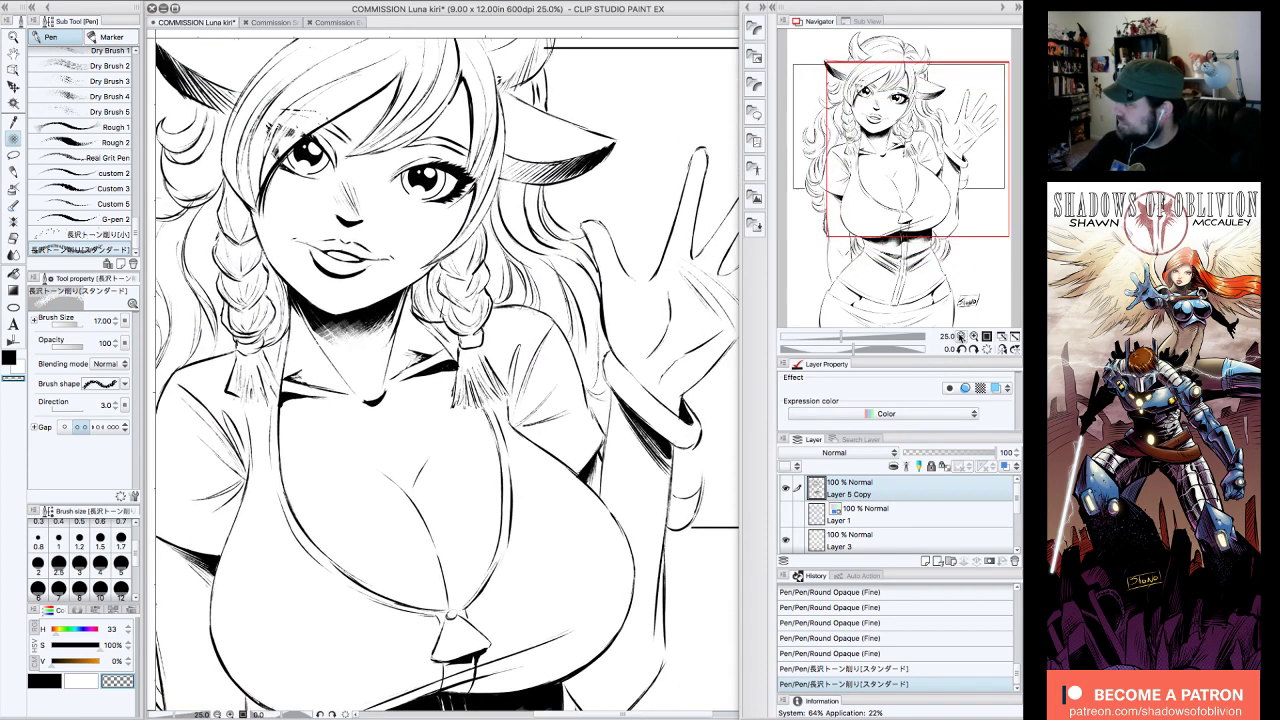
click(961, 338)
drag(962, 208, 971, 237)
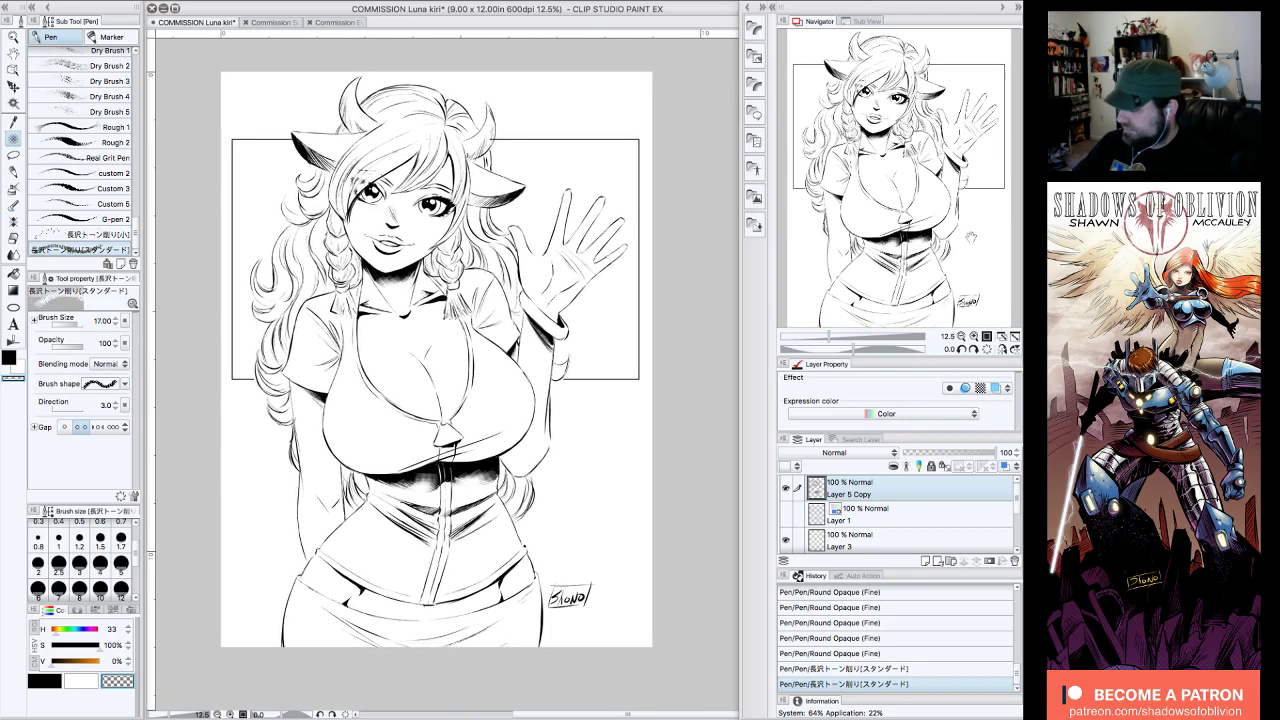
drag(136, 236, 135, 58)
click(118, 132)
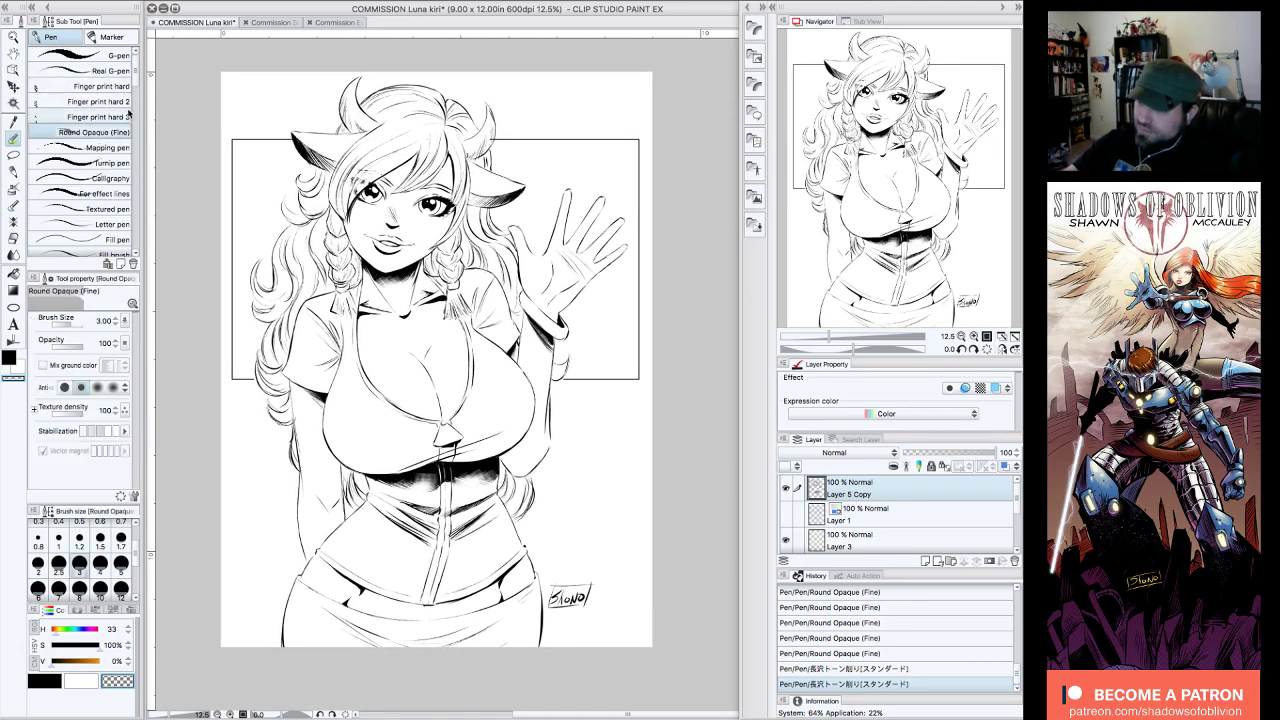
- With the canvas at -60 degrees, clean up the fold below the shirt knot in transparent and ink its shadow in black
click(974, 337)
drag(953, 194, 941, 236)
click(962, 349)
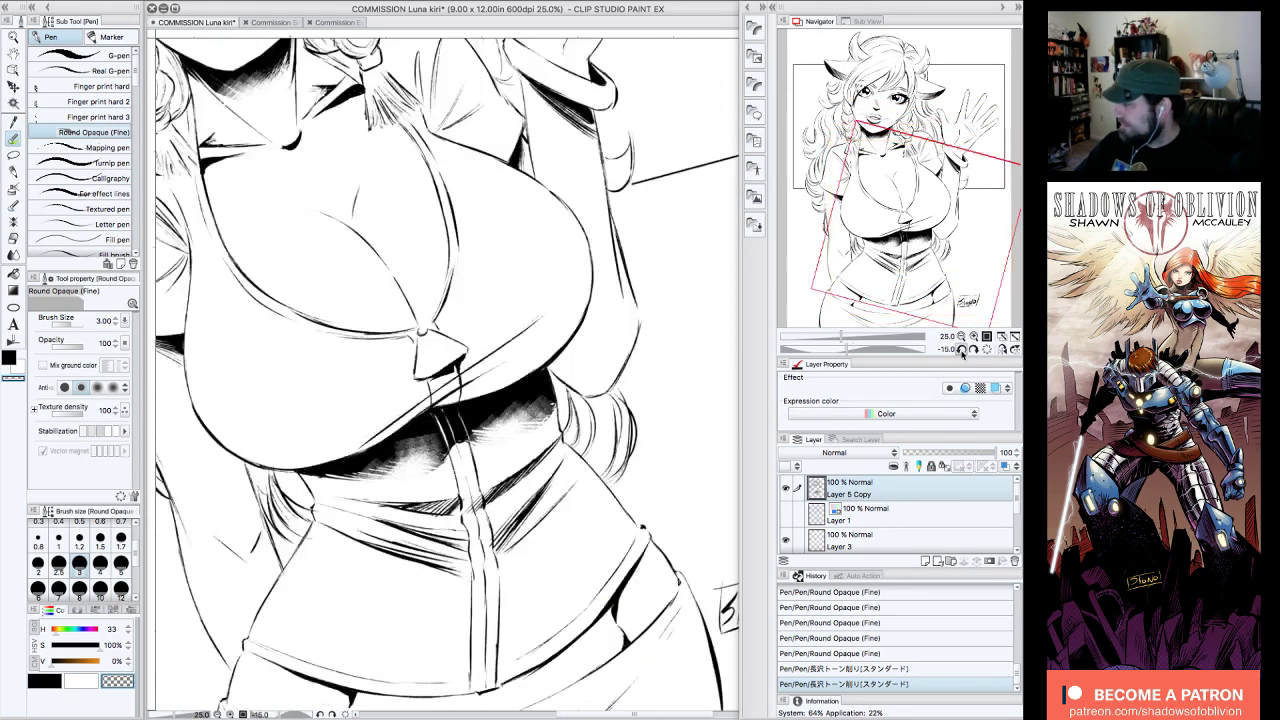
click(962, 349)
click(962, 349)
click(962, 349)
drag(466, 406, 461, 430)
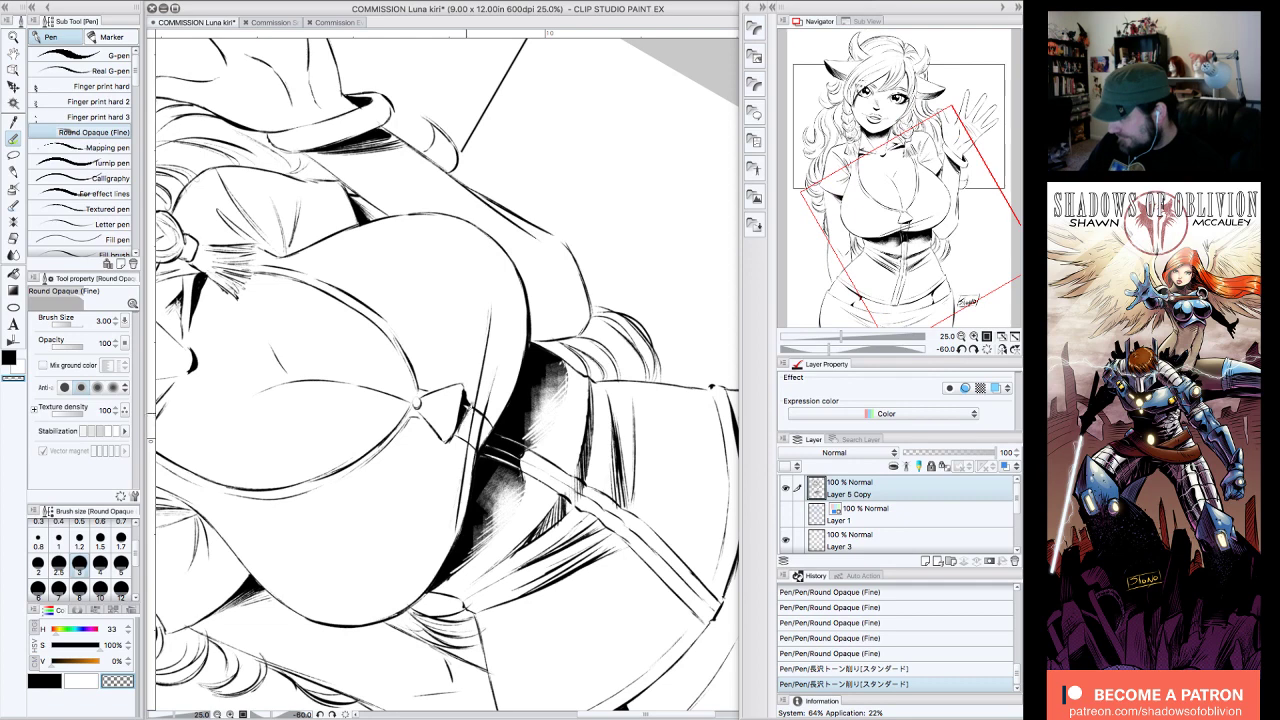
click(50, 684)
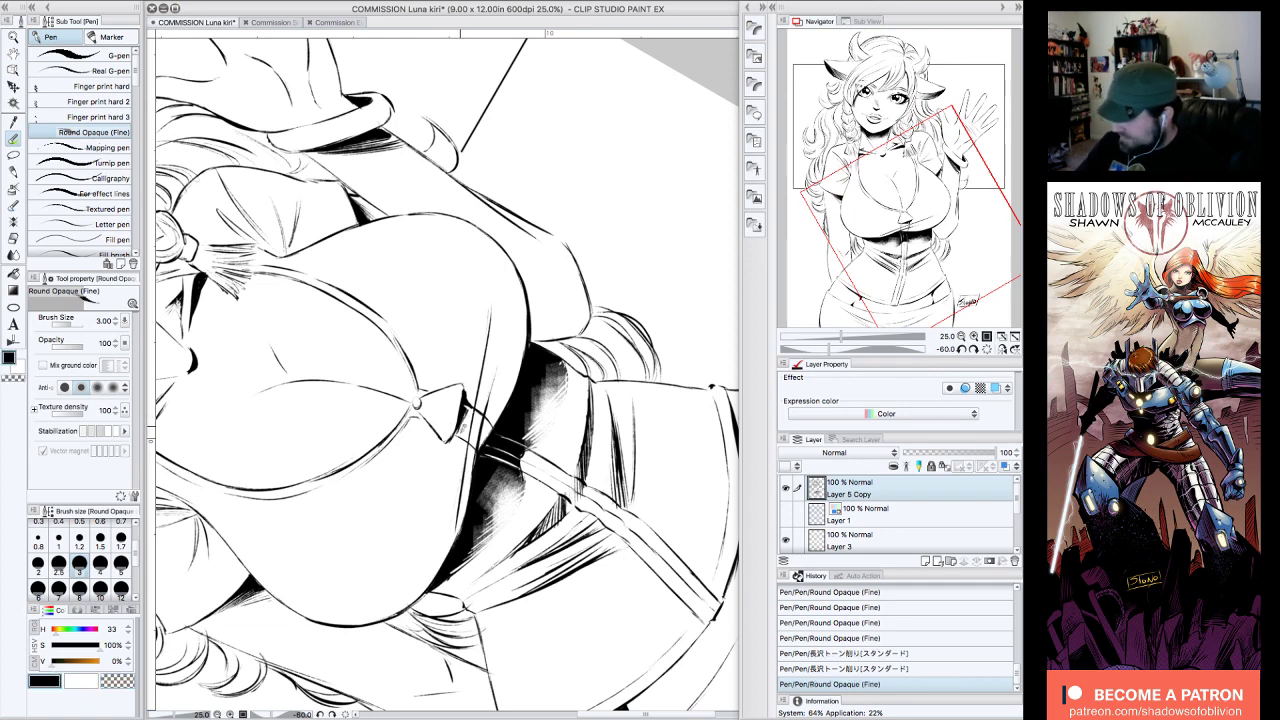
drag(472, 400, 466, 442)
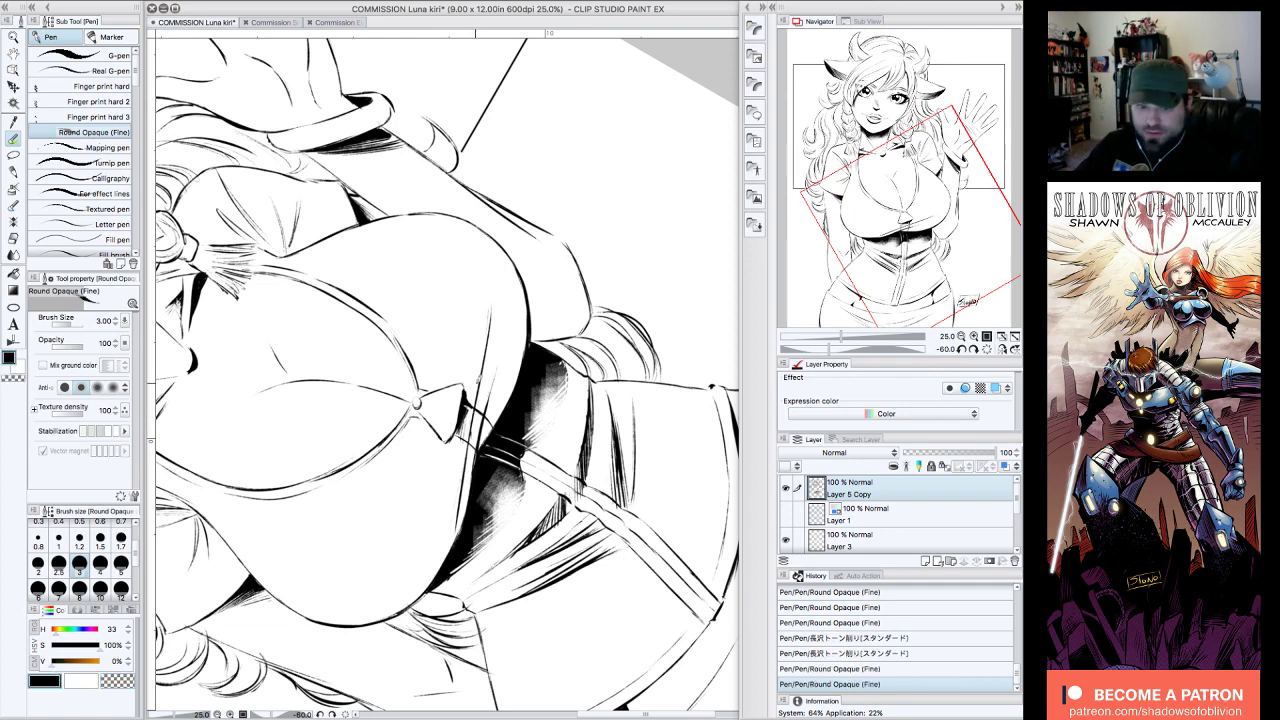
drag(488, 410, 479, 441)
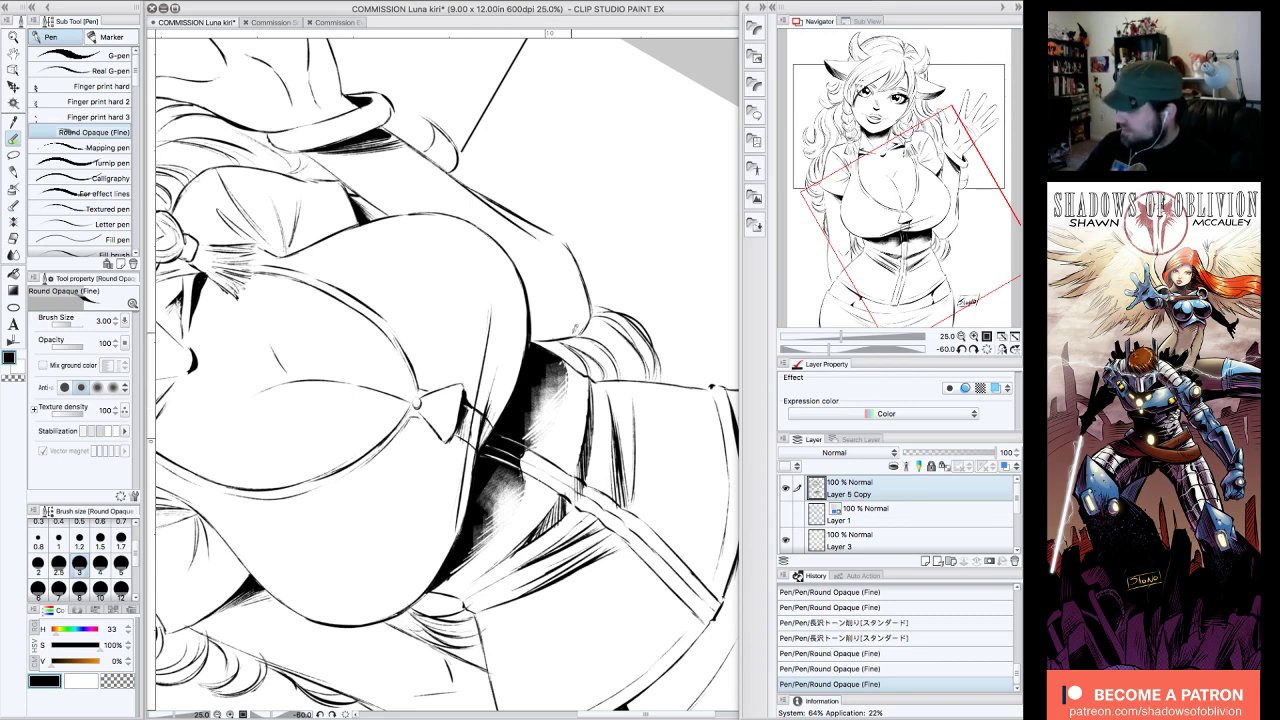
- Thicken the black line along the shirt's lower hem and reset the canvas rotation
drag(966, 236, 975, 286)
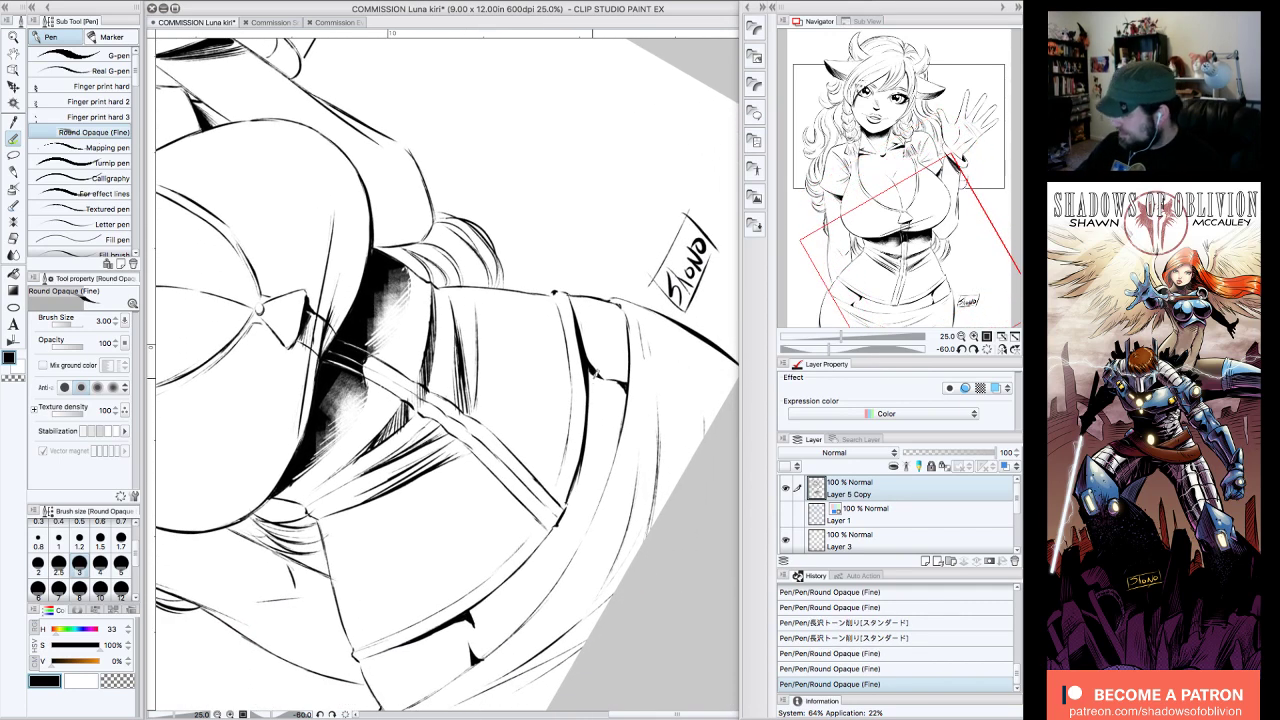
mouse_move(588, 406)
mouse_down()
mouse_move(552, 534)
mouse_move(445, 612)
mouse_up()
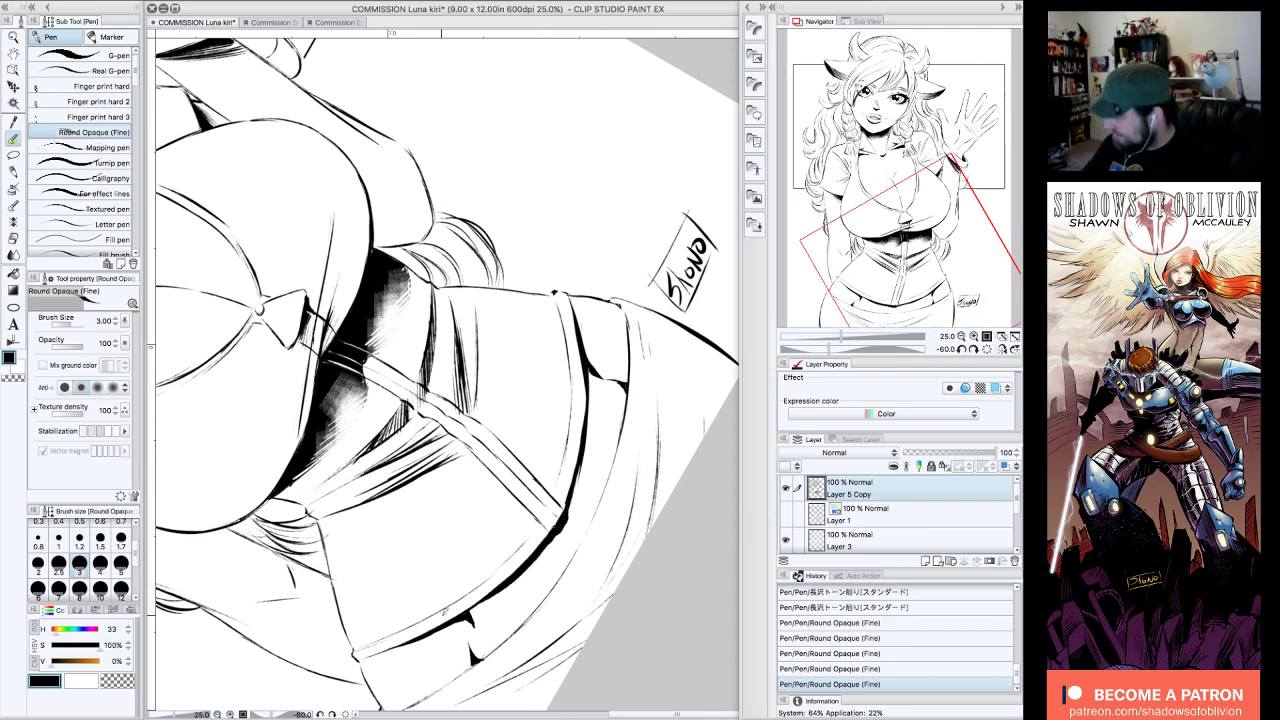
click(987, 350)
drag(981, 258, 984, 242)
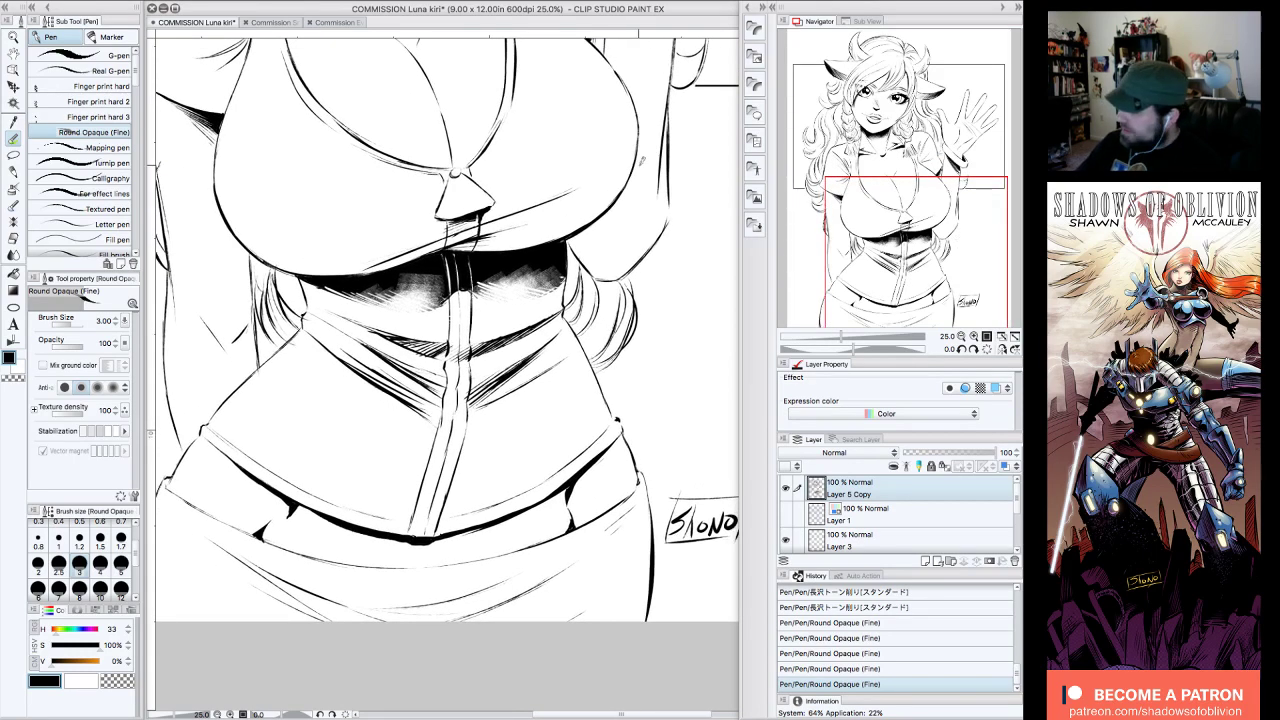
- Rotate the canvas to -45 degrees, ink diagonal fold strokes across the shirt's midriff, and reset the rotation
click(961, 337)
click(962, 349)
click(962, 349)
click(962, 349)
drag(521, 360, 502, 464)
drag(528, 392, 509, 458)
drag(540, 396, 525, 443)
drag(537, 409, 533, 457)
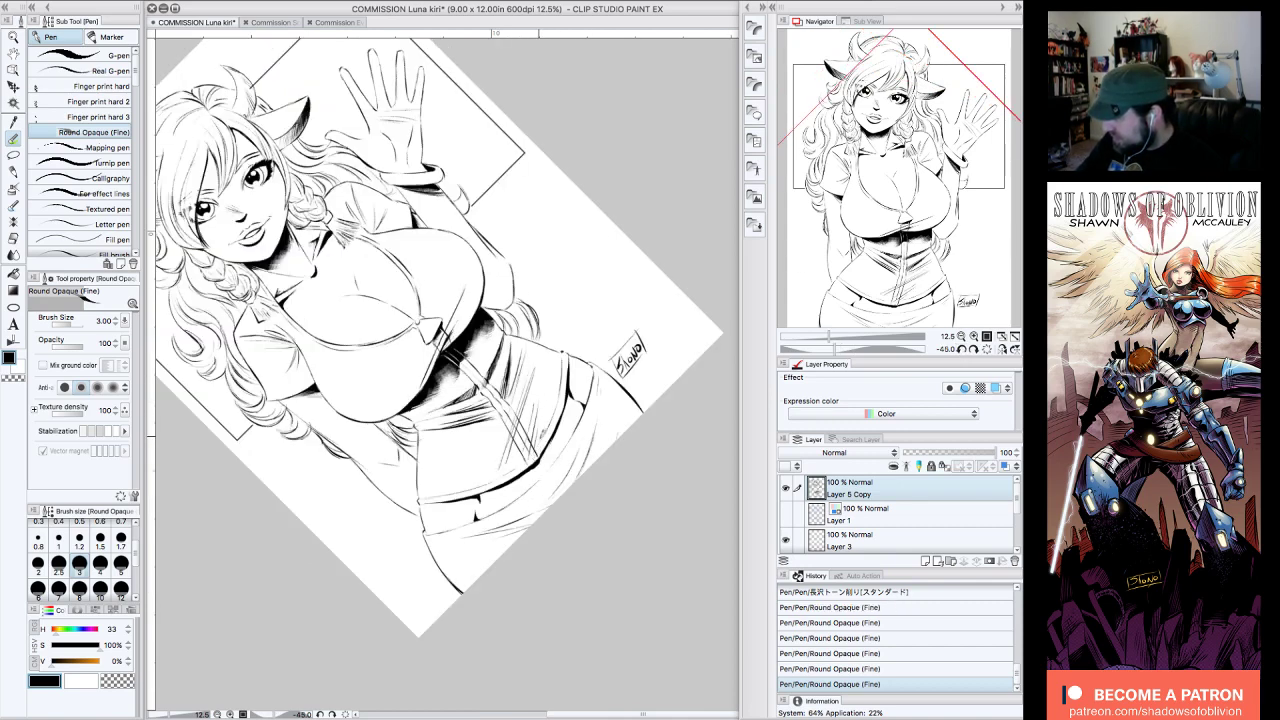
click(987, 349)
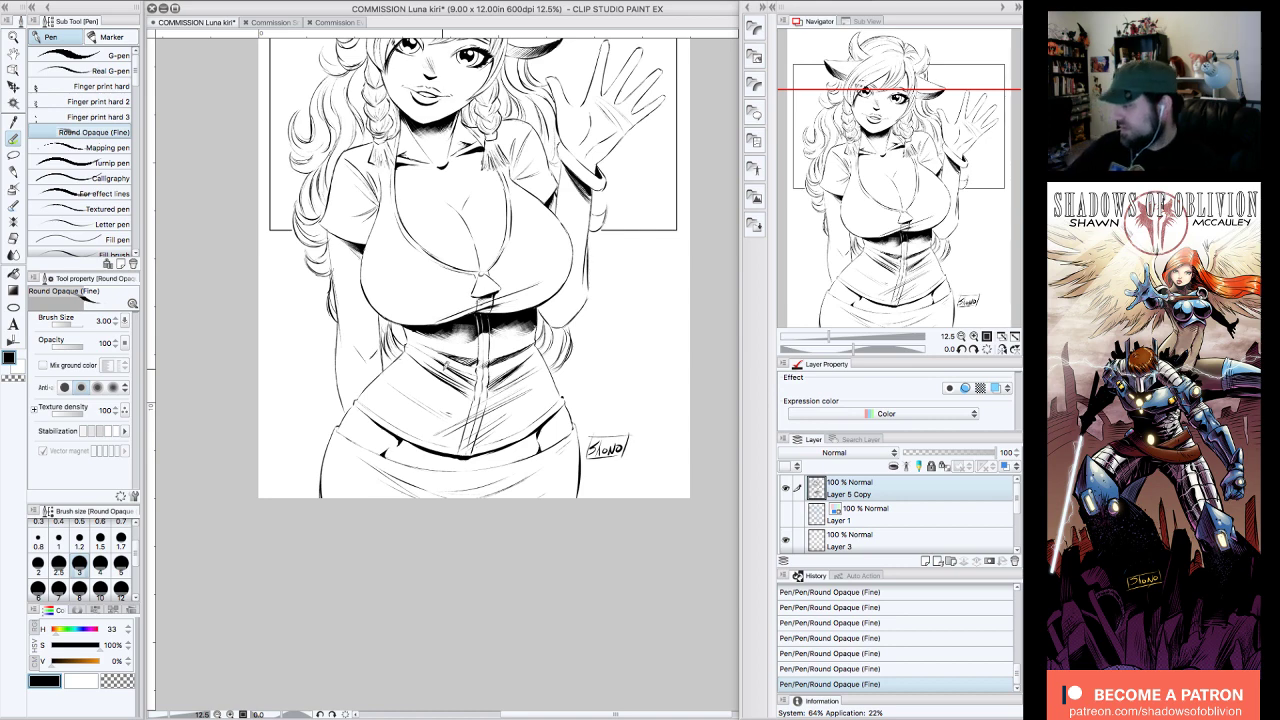
- Trim the small shadows below the shirt hem in transparent, touch up the skirt in black at -45 degrees, and reset the rotation
key(c)
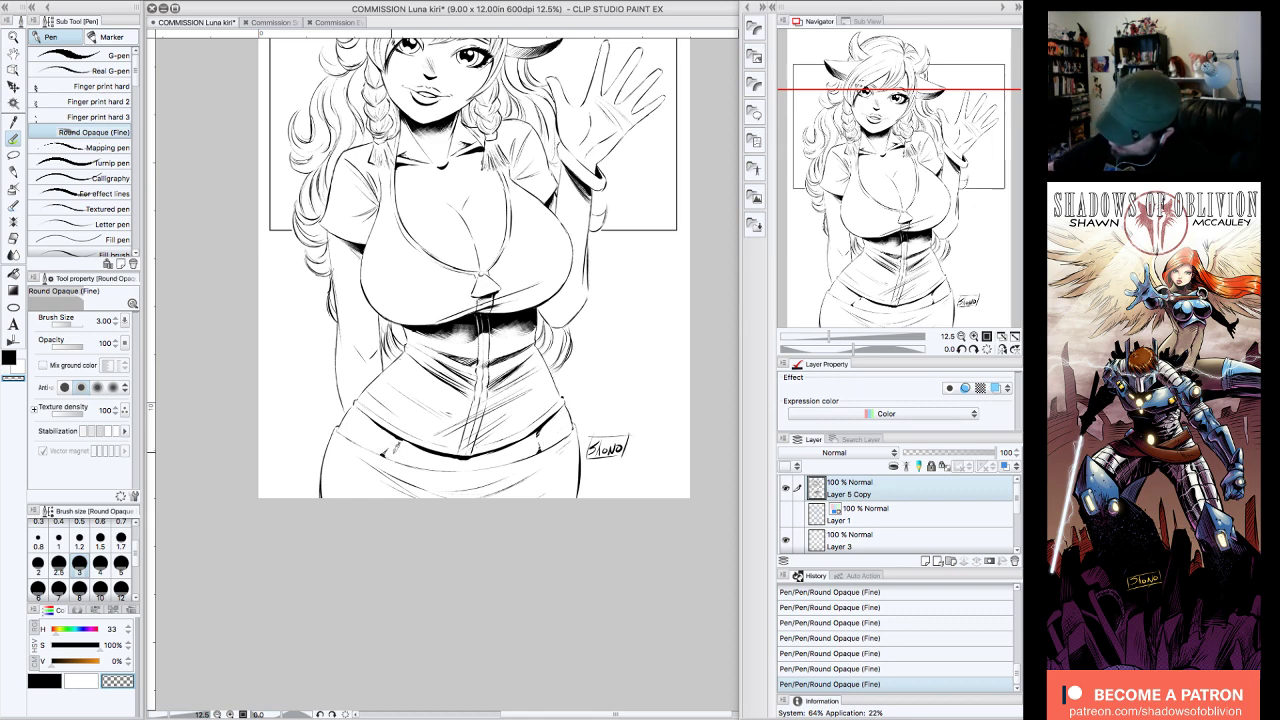
click(974, 337)
click(974, 337)
click(962, 349)
click(962, 349)
click(962, 349)
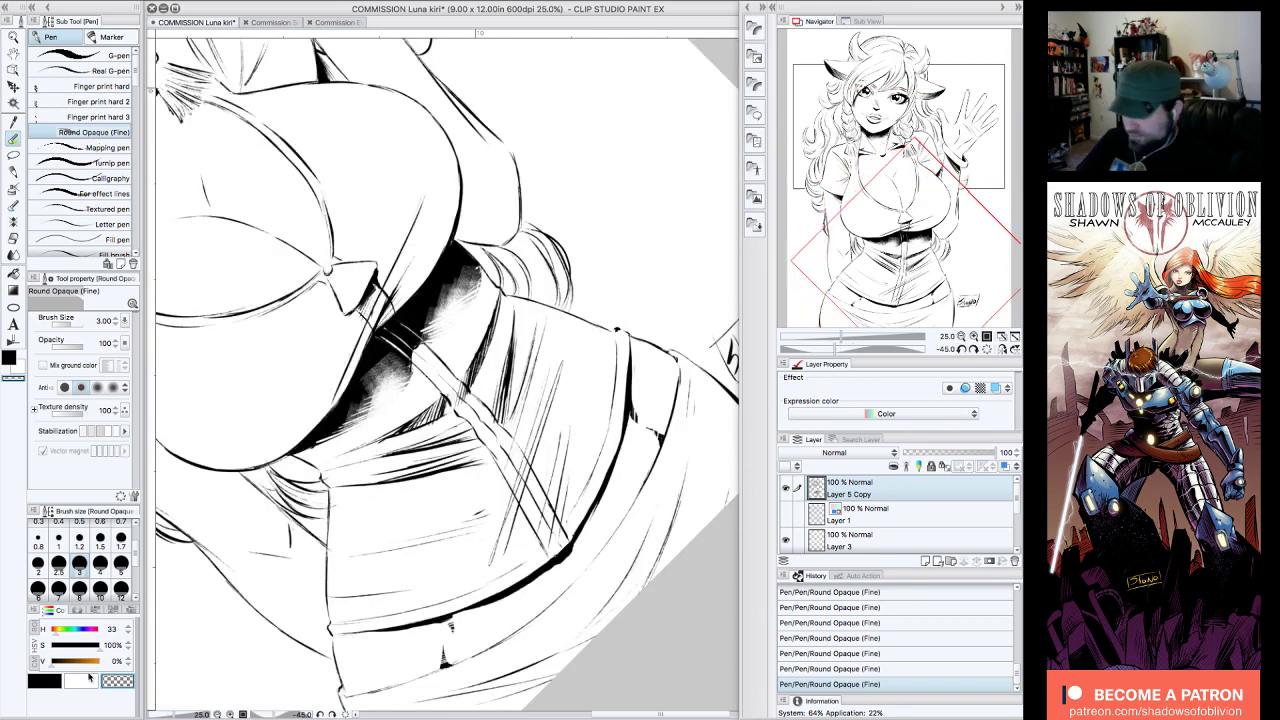
drag(641, 483, 582, 571)
drag(622, 522, 565, 591)
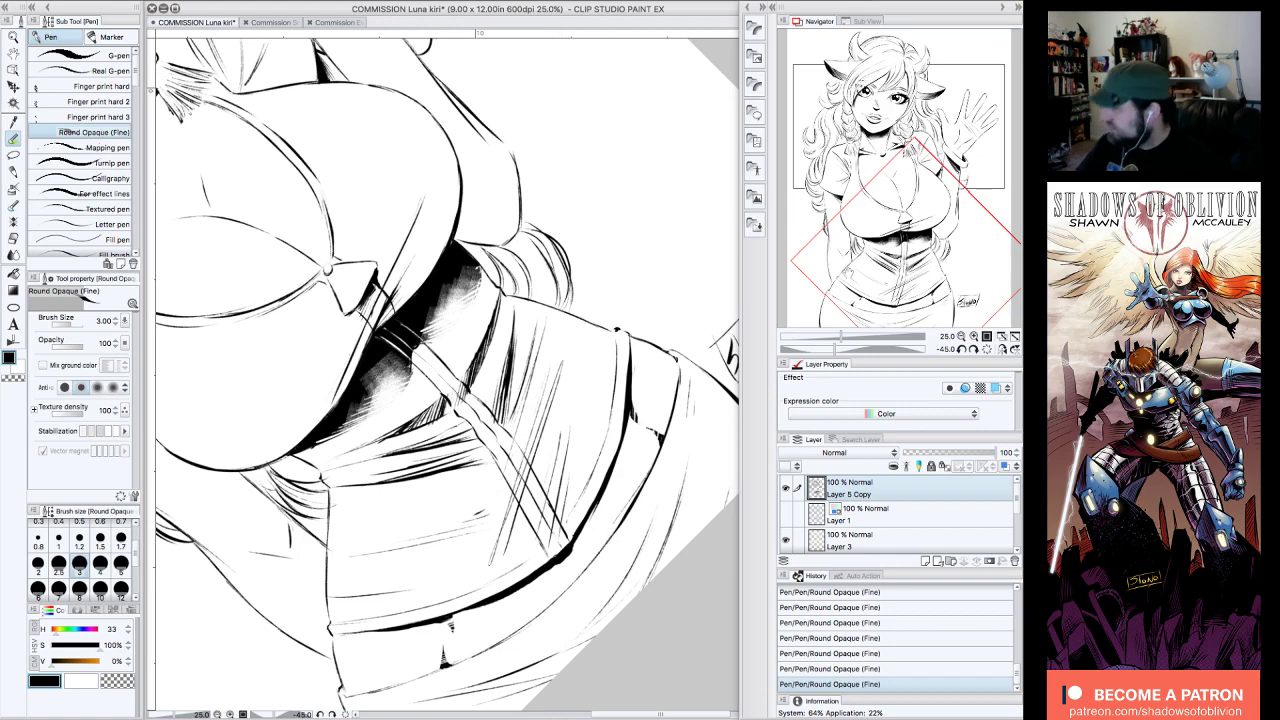
click(987, 349)
- Review the whole inked figure at 12.5% zoom, both upright and rotated to -30 degrees
click(962, 337)
click(962, 337)
drag(965, 247, 989, 231)
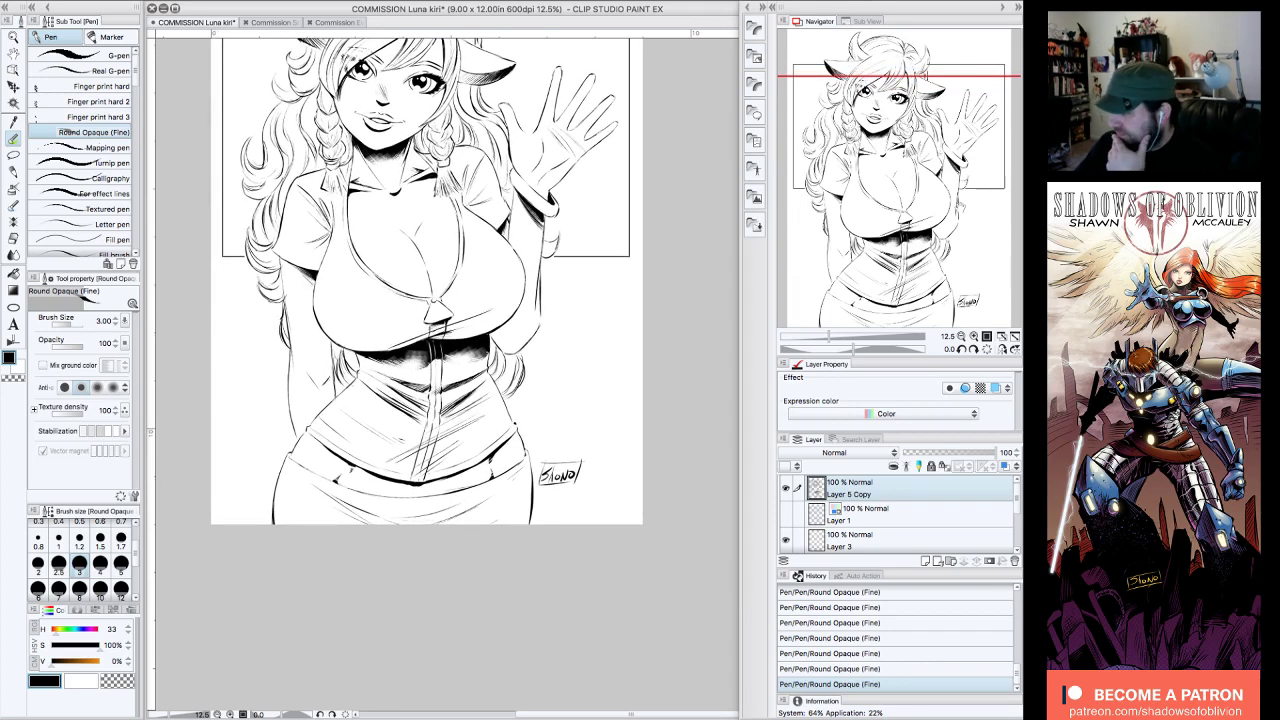
drag(973, 205, 975, 185)
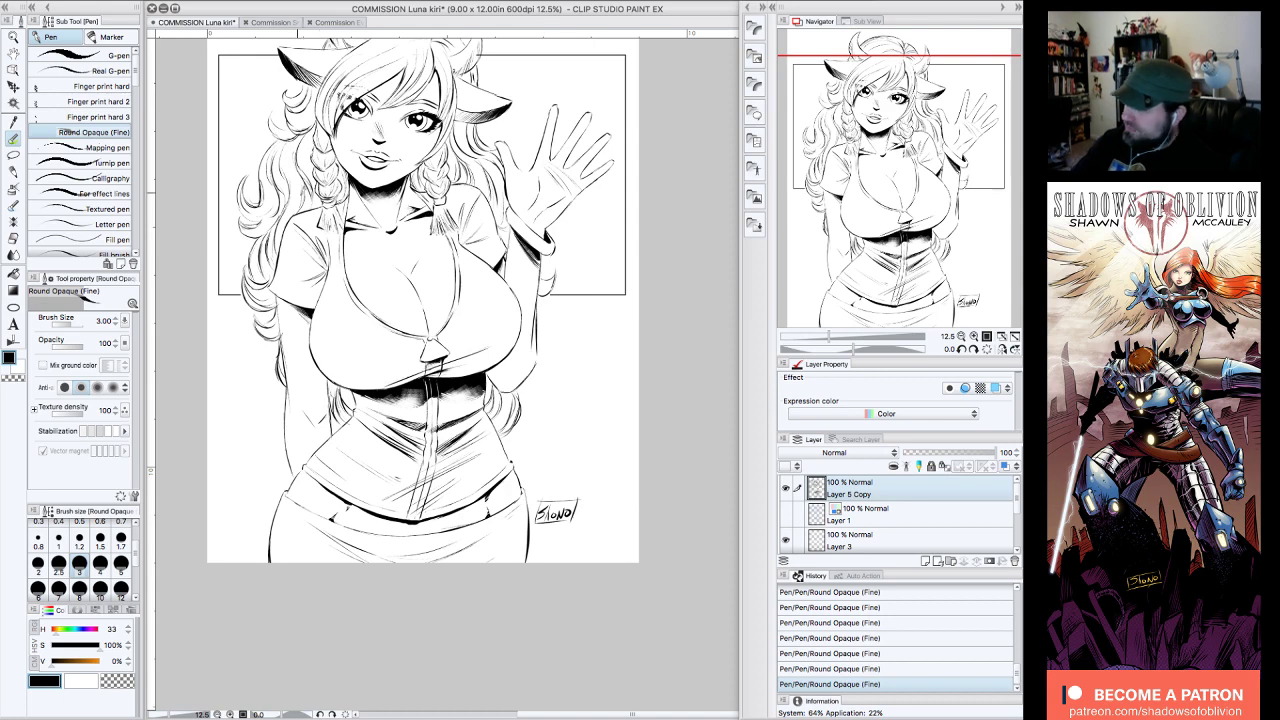
click(962, 349)
click(962, 349)
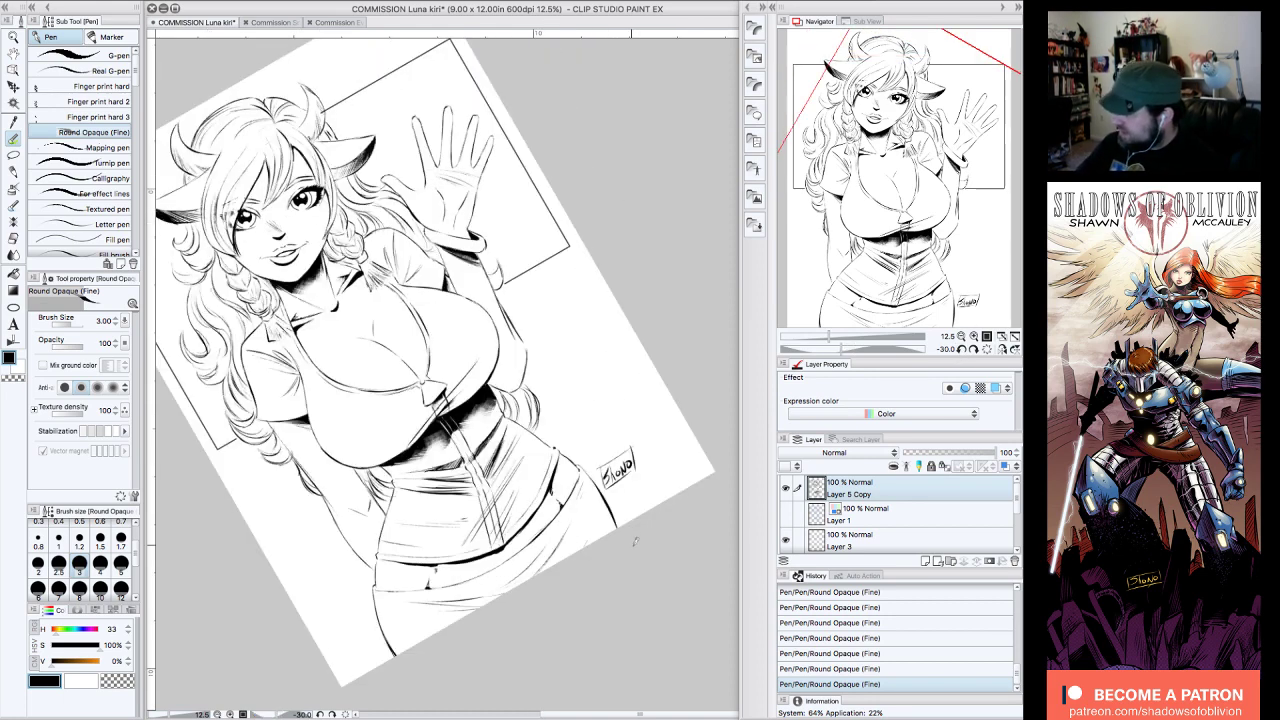
click(987, 349)
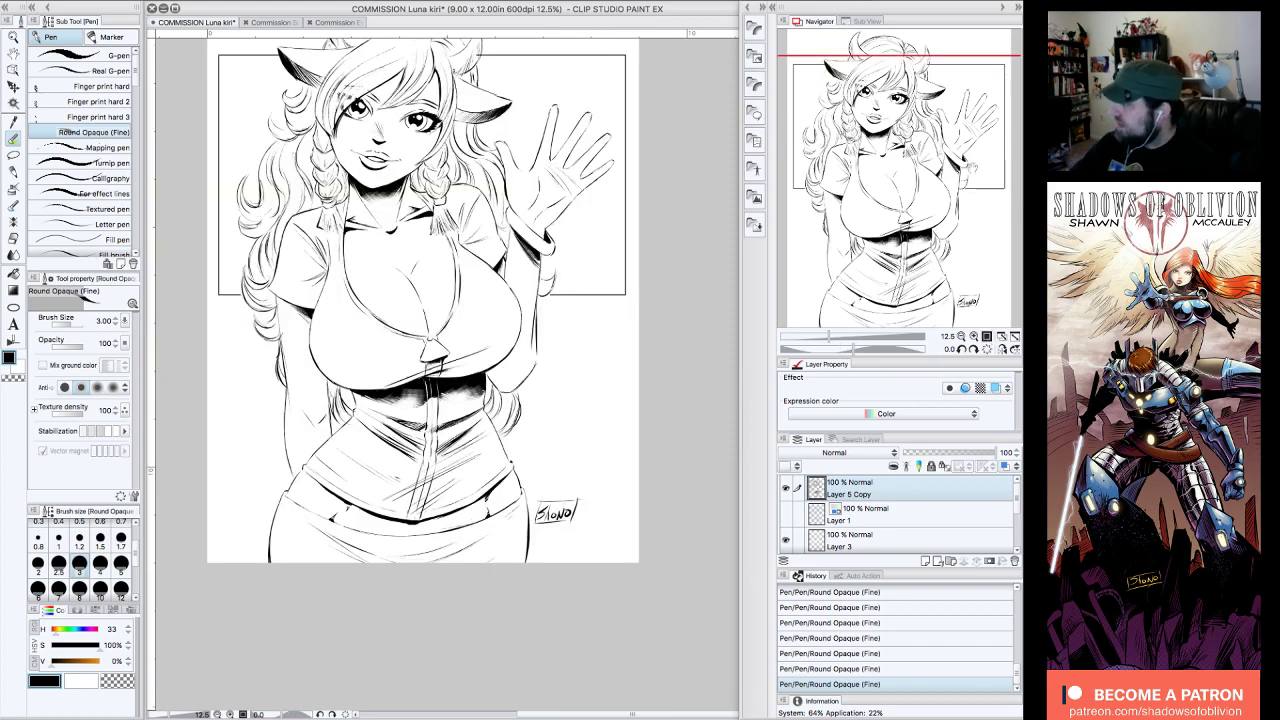
- Examine the raised hand, face and bust at 25% zoom and compare them with the whole figure
drag(977, 182, 943, 146)
drag(969, 208, 971, 149)
click(973, 337)
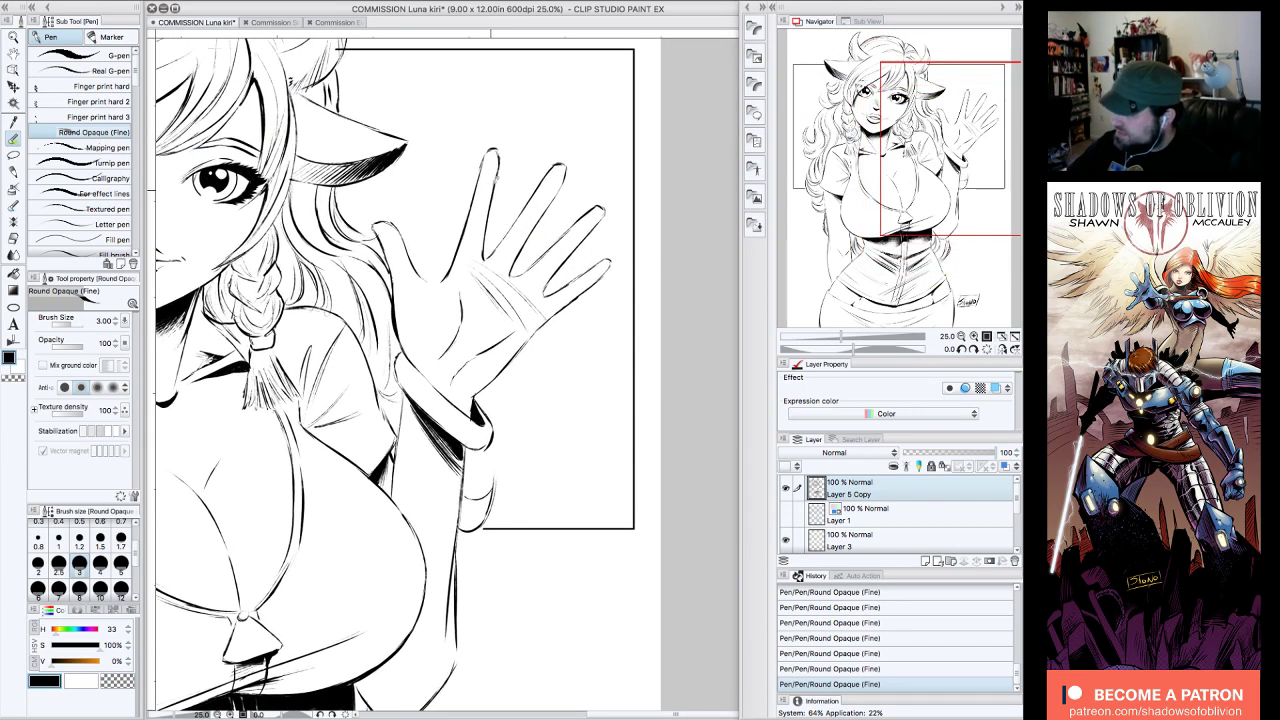
click(955, 336)
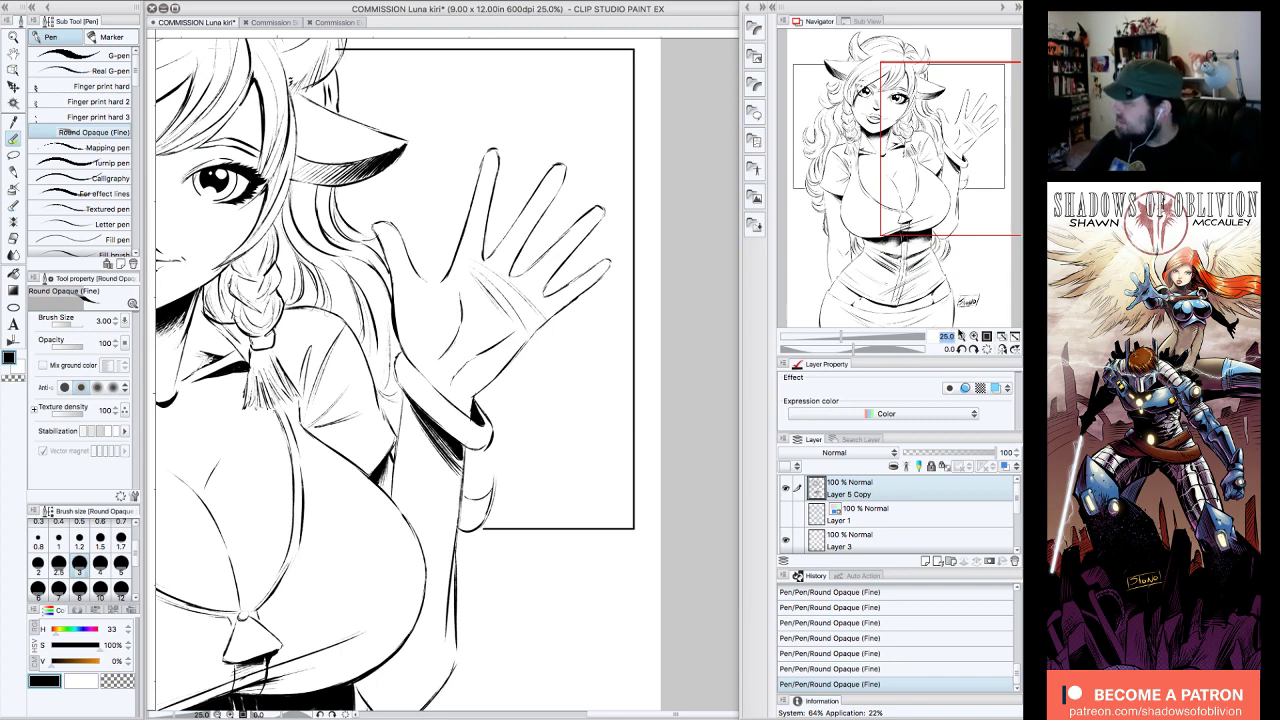
click(962, 337)
drag(960, 228, 935, 268)
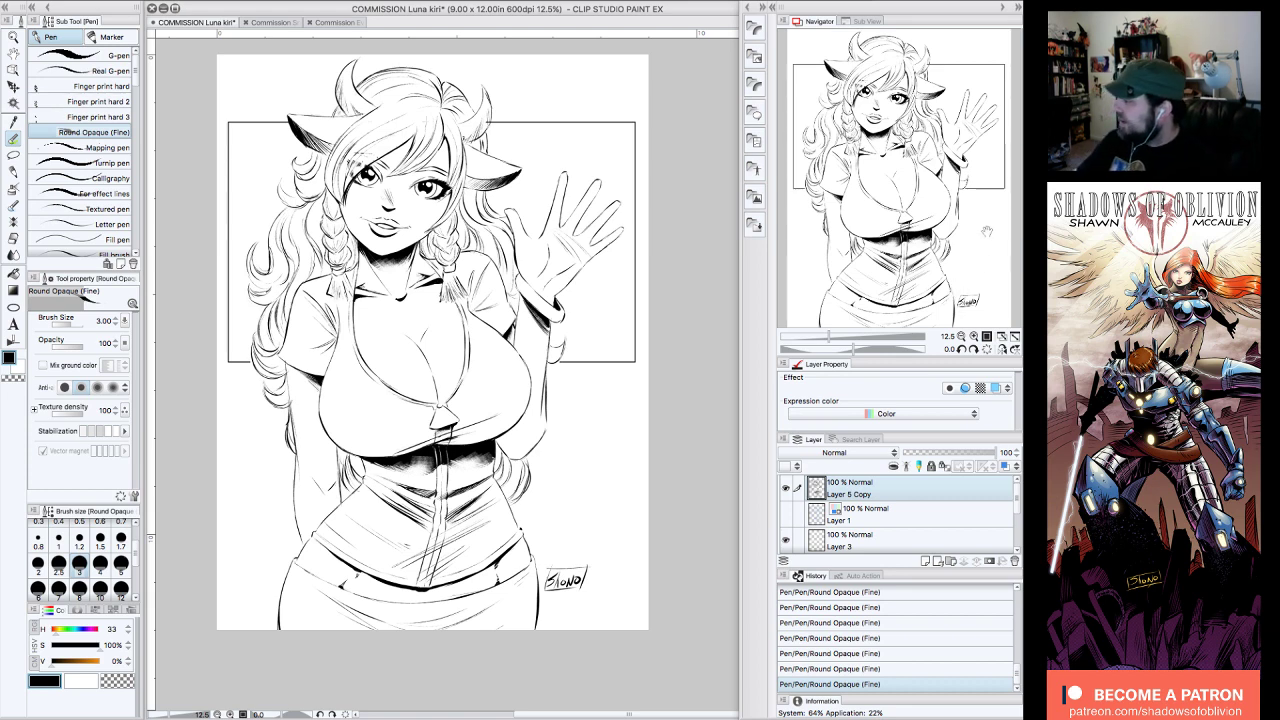
click(974, 337)
drag(979, 215, 954, 176)
click(961, 337)
mouse_move(966, 236)
mouse_down()
mouse_move(978, 258)
mouse_move(977, 240)
mouse_move(942, 247)
mouse_move(906, 216)
mouse_up()
click(974, 337)
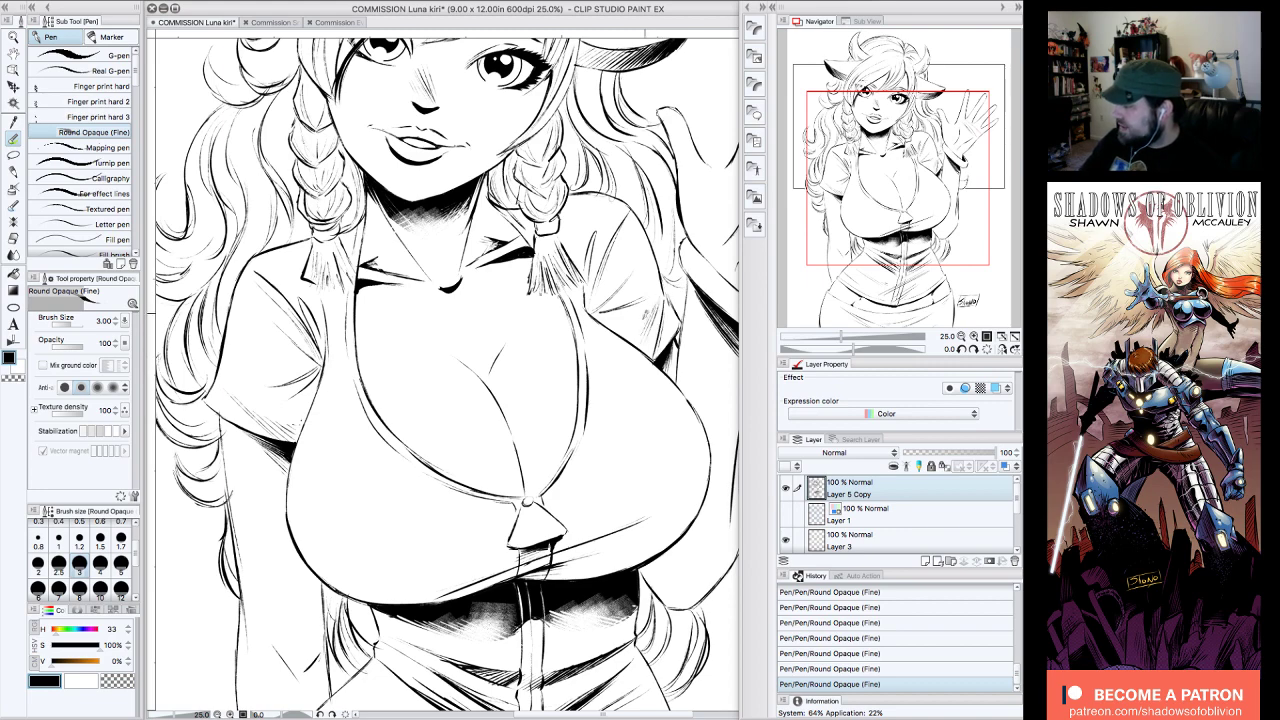
mouse_move(940, 177)
mouse_down()
mouse_move(955, 172)
mouse_move(940, 164)
mouse_up()
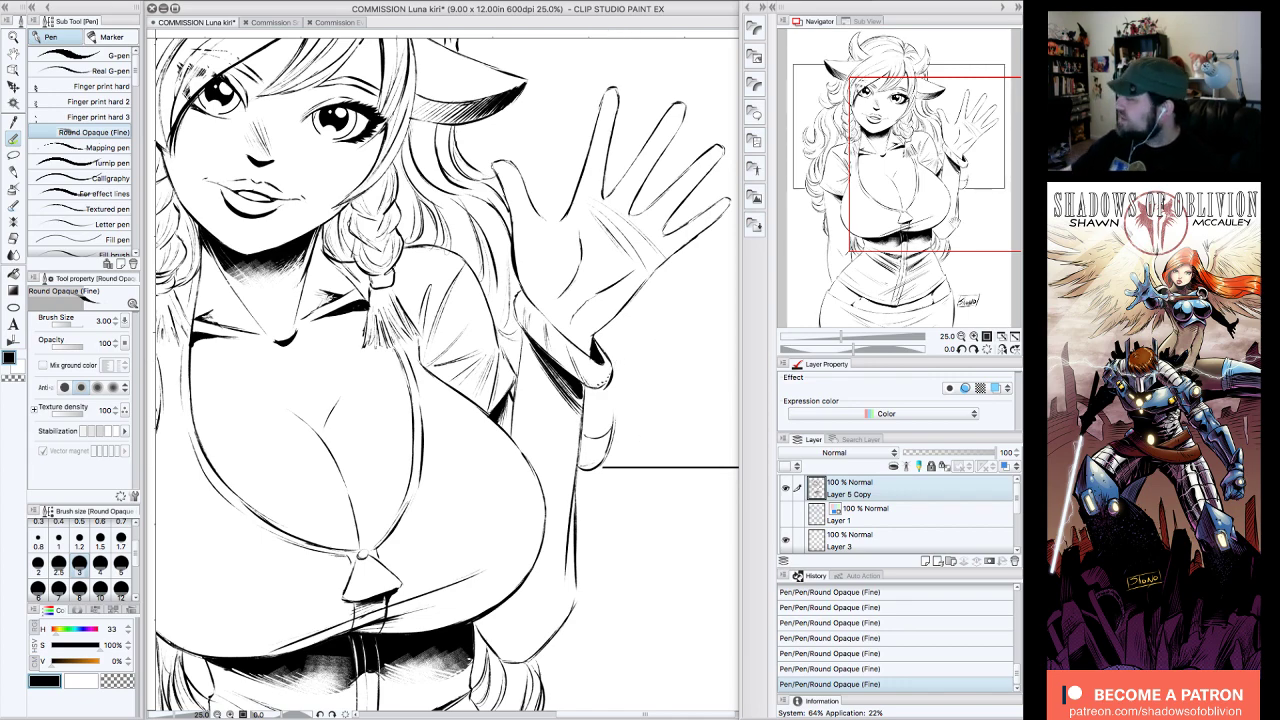
click(961, 336)
drag(911, 226, 923, 270)
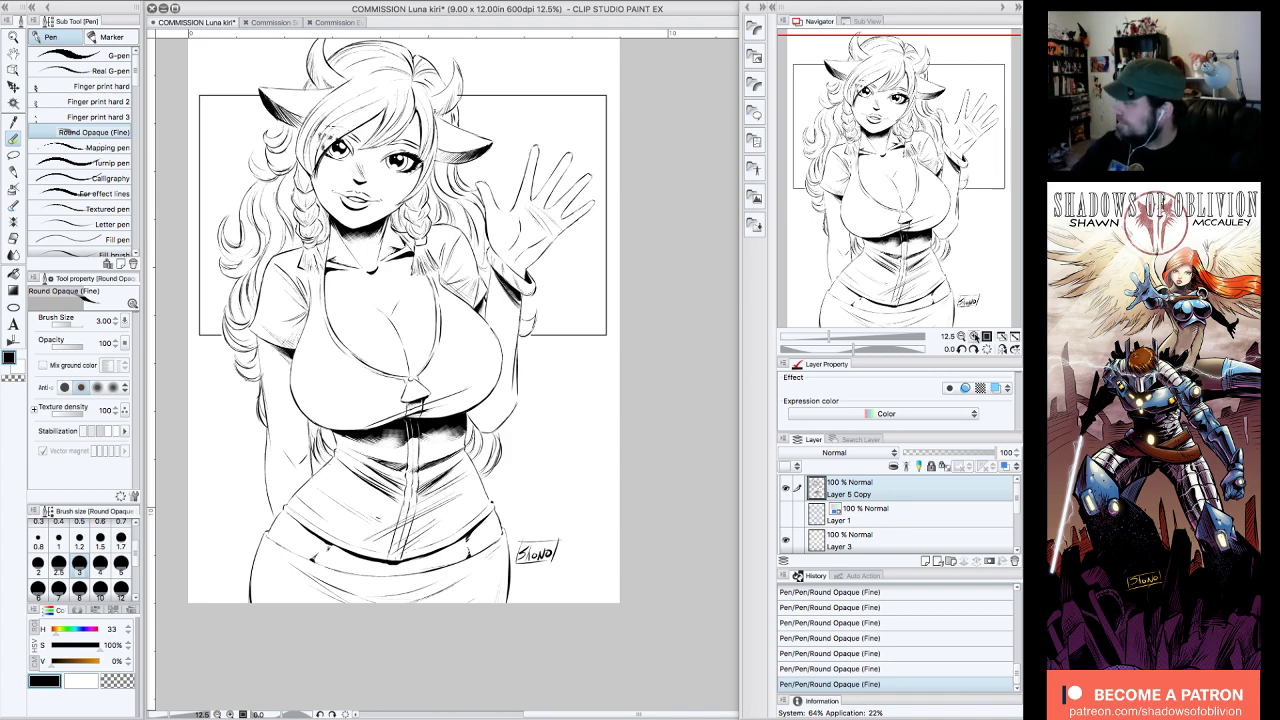
- Touch up the collarbone and neck lines in black, clean them with the transparent colour, and return to black
click(974, 336)
drag(953, 207, 919, 175)
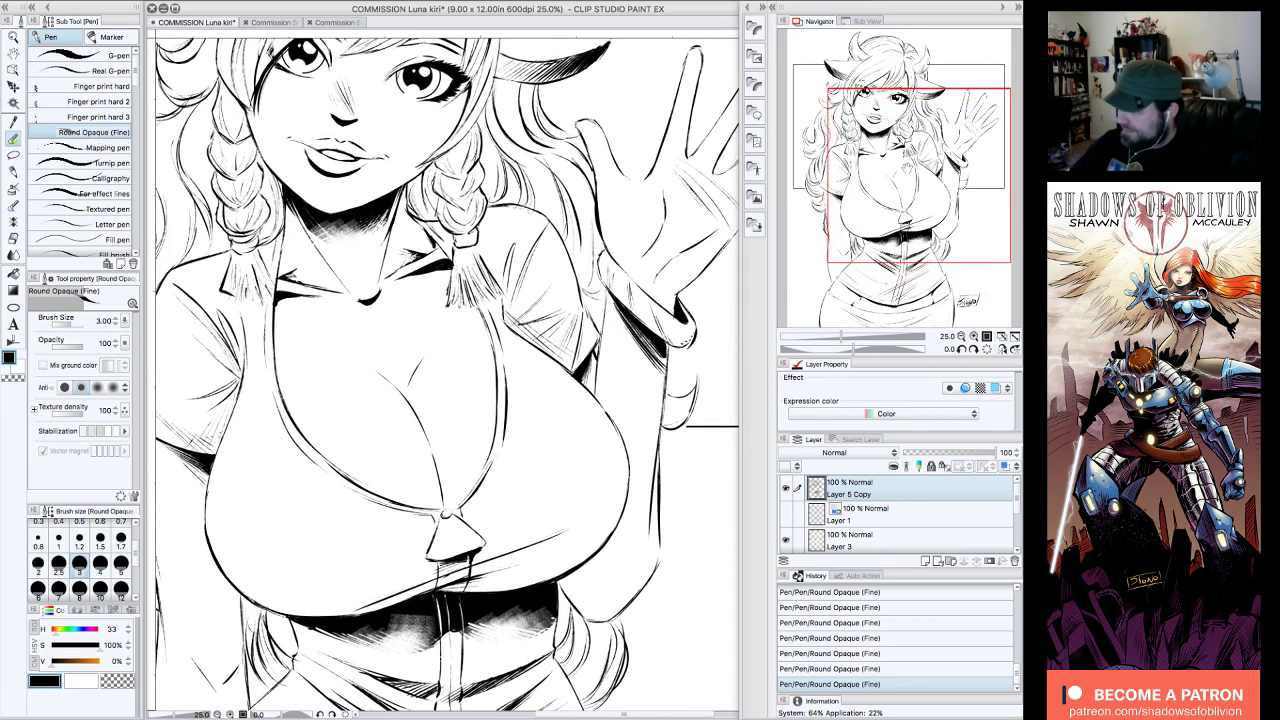
mouse_move(291, 270)
mouse_down()
mouse_move(297, 254)
mouse_move(281, 270)
mouse_up()
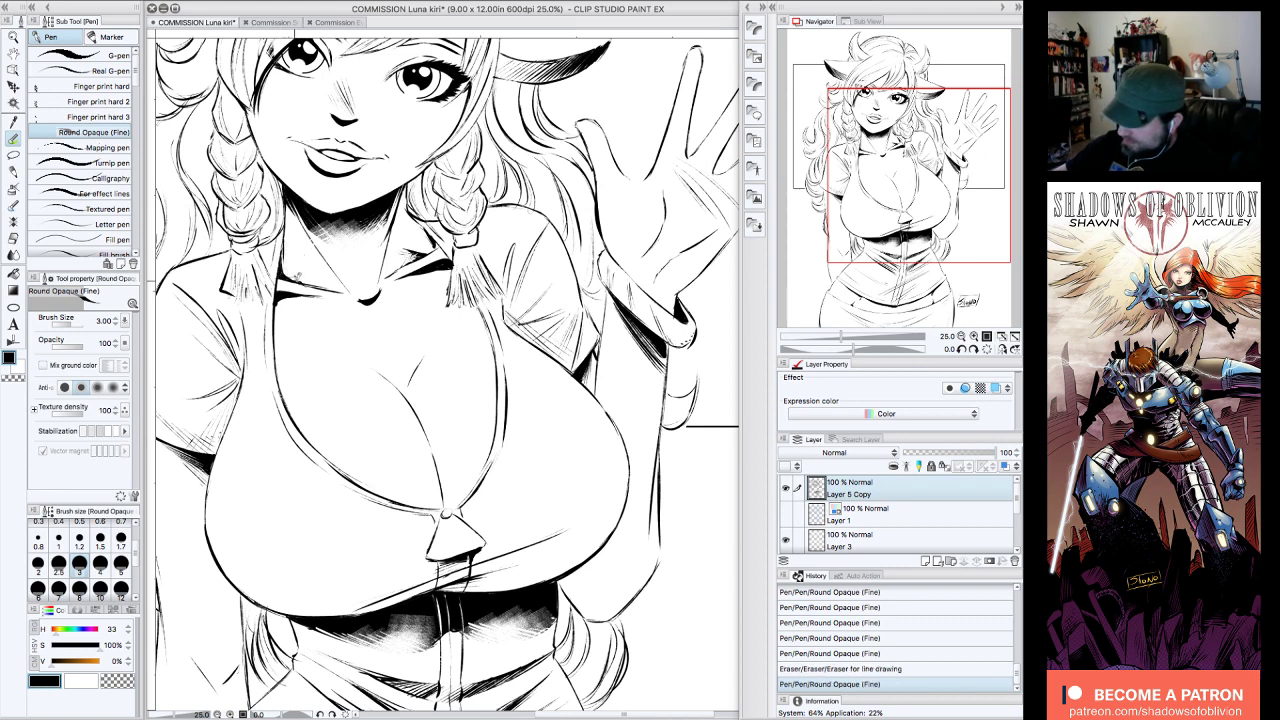
drag(432, 229, 424, 238)
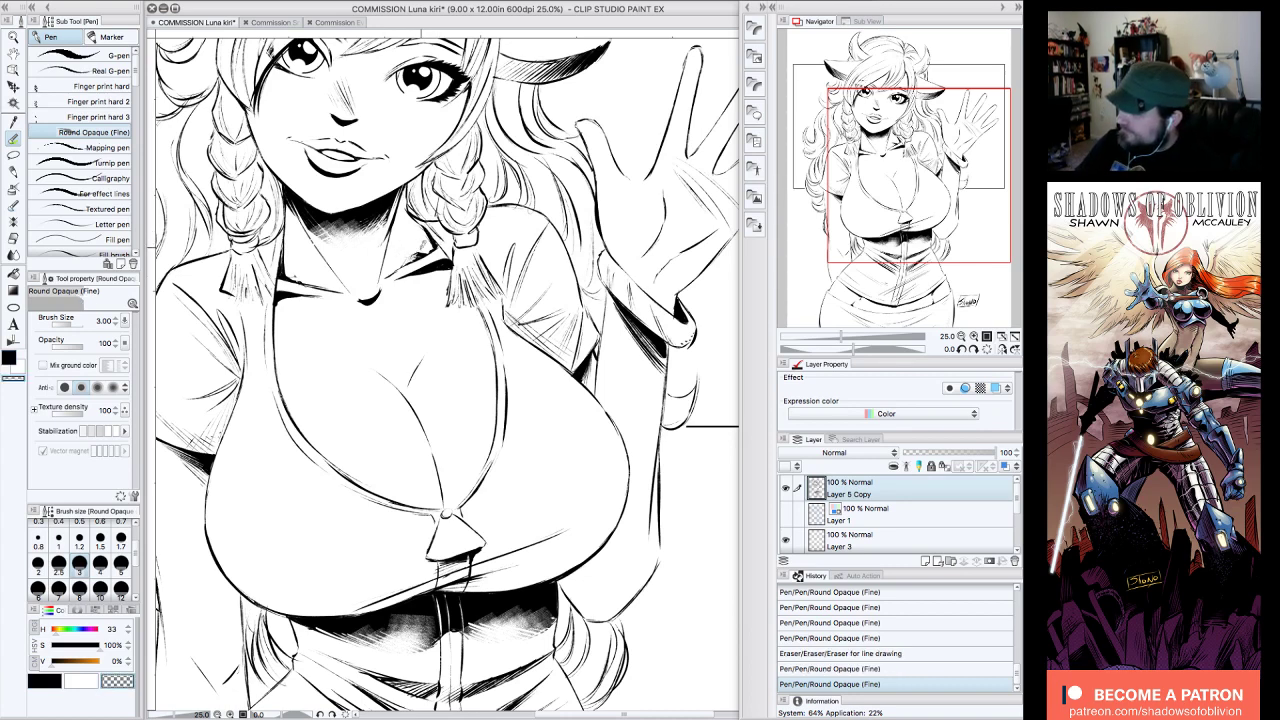
drag(401, 261, 427, 246)
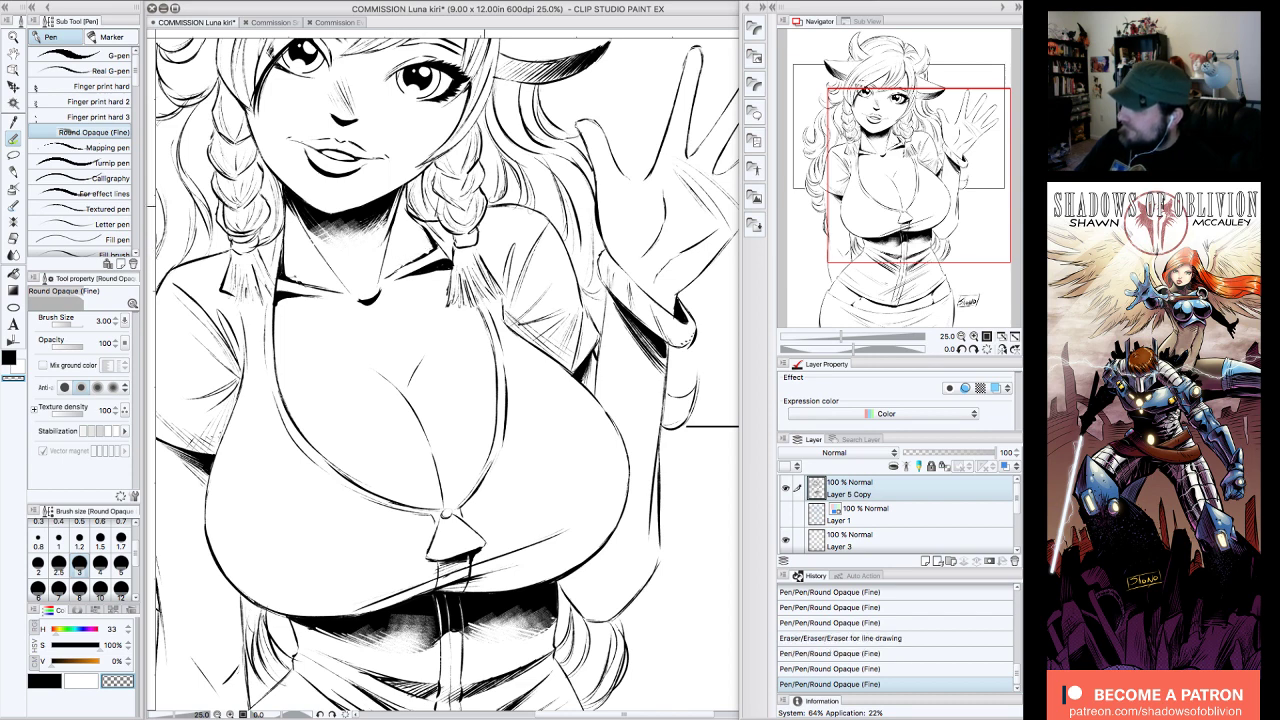
click(58, 684)
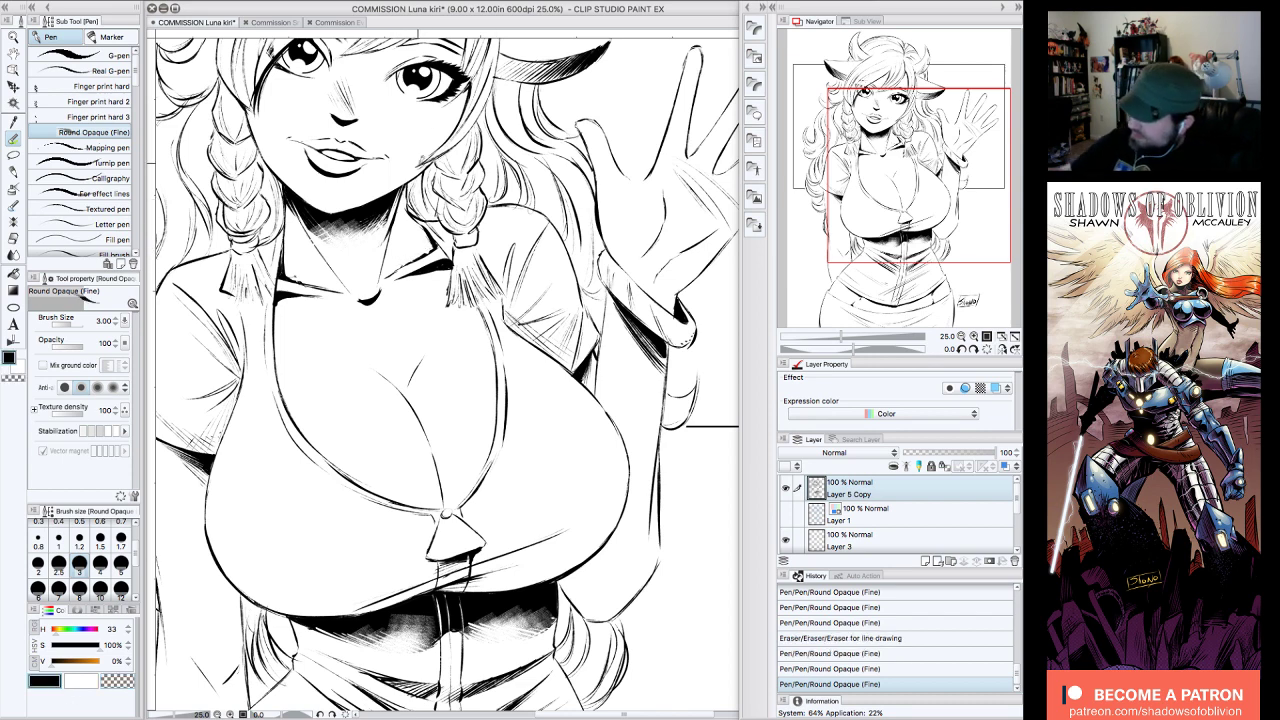
- Refine the collarbone and neck lines and clean up the strokes beside the braid tips with the transparent colour
drag(419, 257, 438, 242)
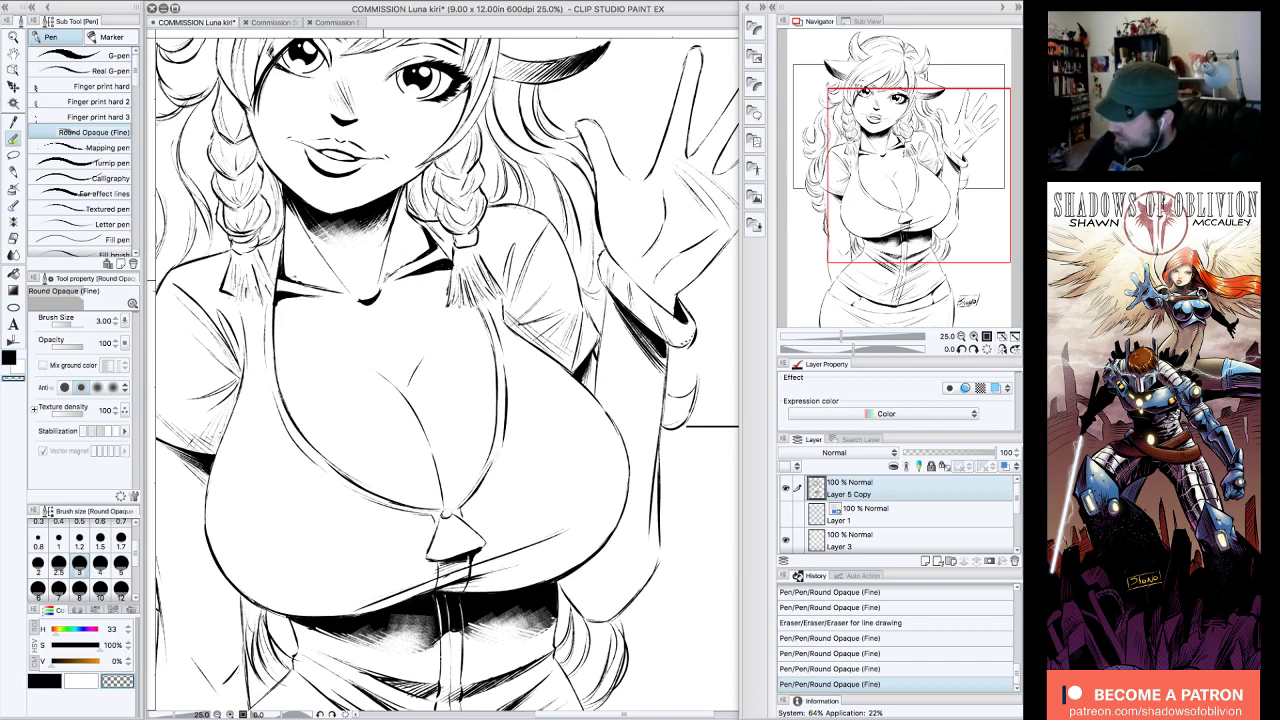
drag(425, 252, 400, 262)
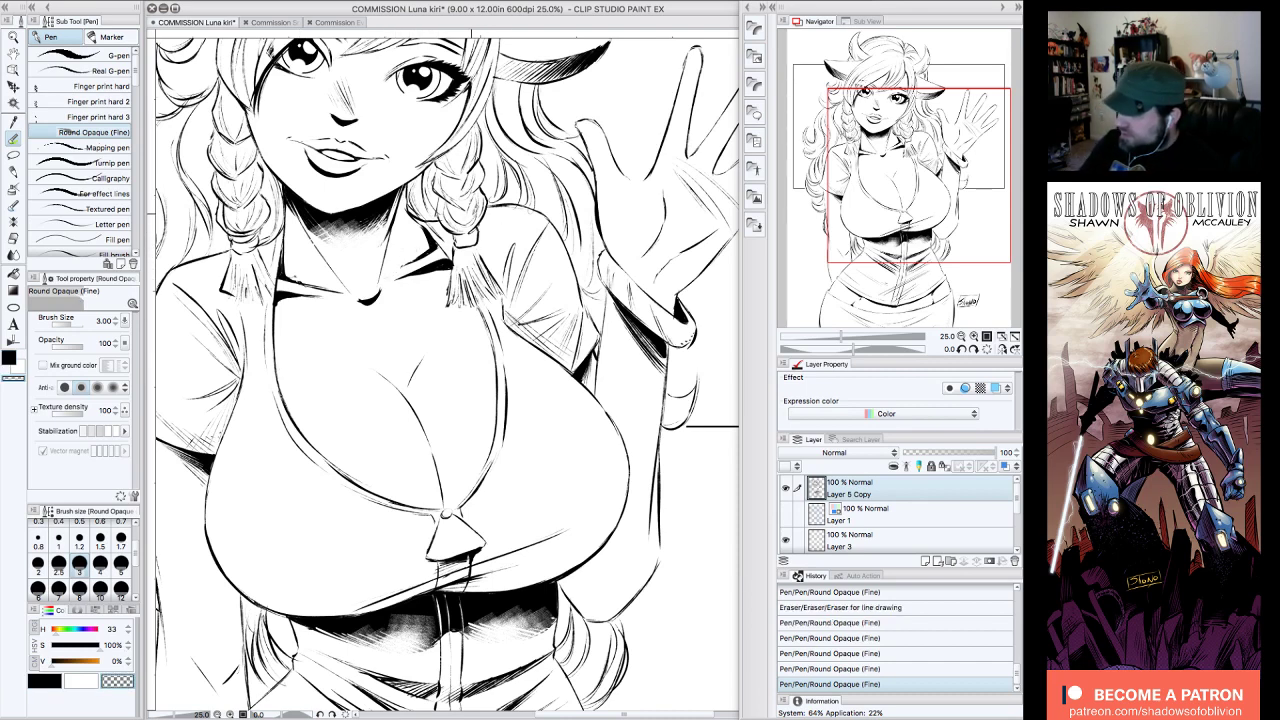
drag(302, 262, 298, 272)
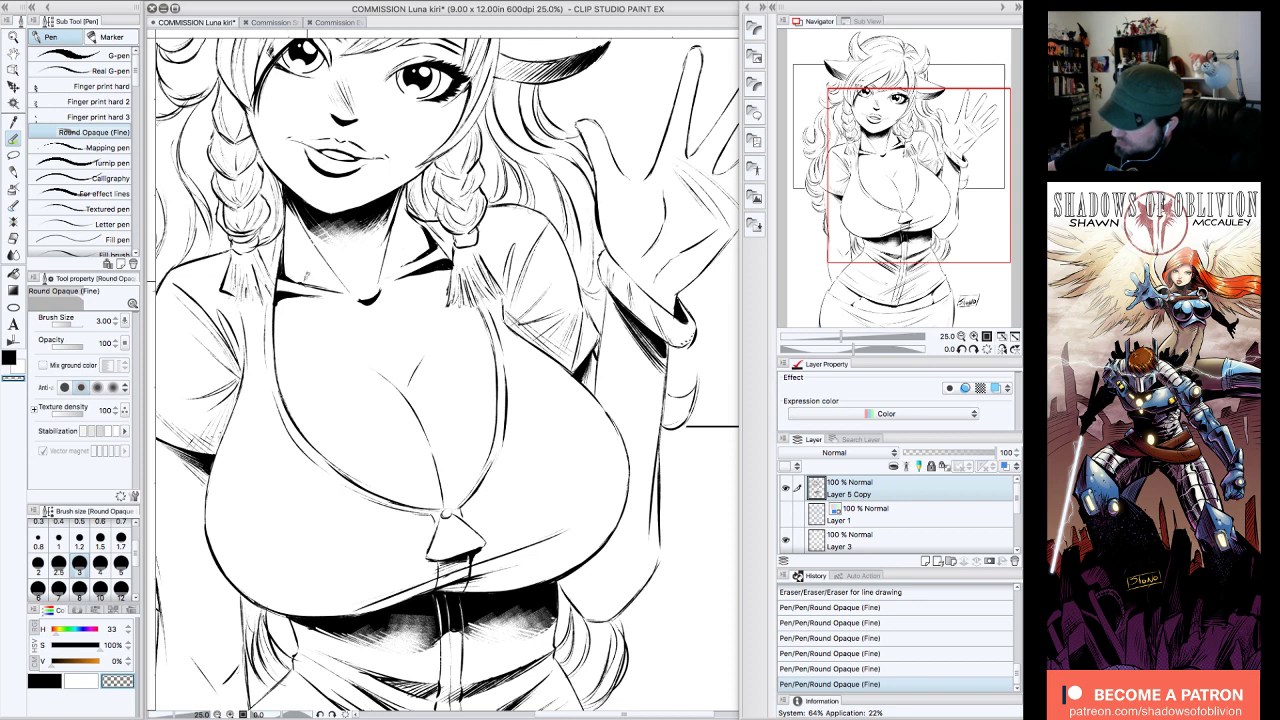
drag(294, 268, 291, 276)
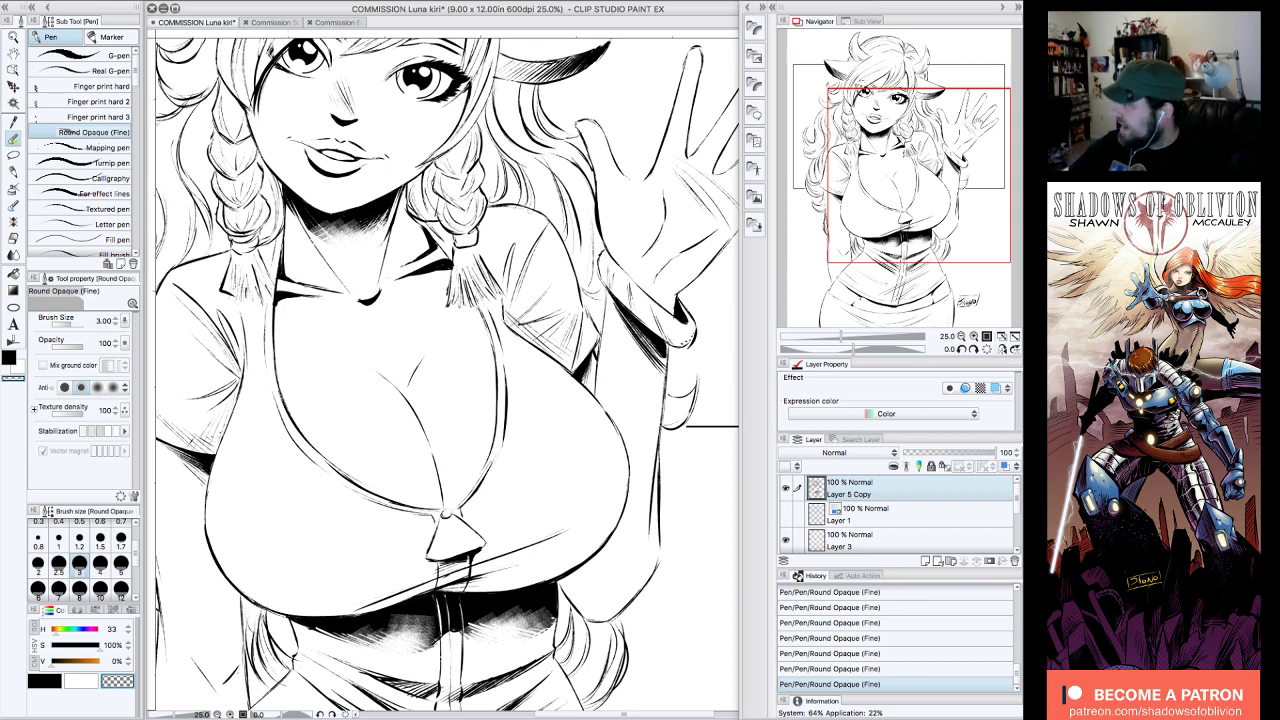
- Review the whole figure at 12.5% zoom and examine the face, bust and raised hand at 25% zoom
drag(932, 165, 923, 137)
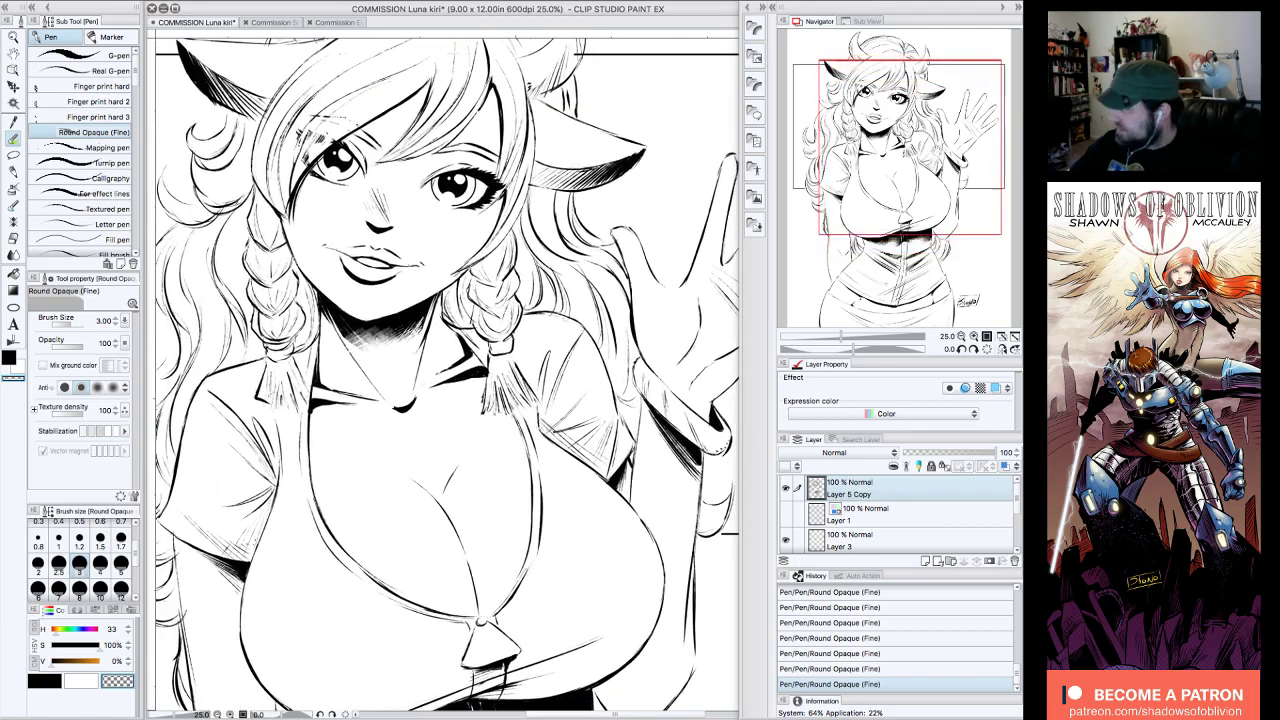
click(961, 337)
drag(943, 215, 906, 282)
click(54, 684)
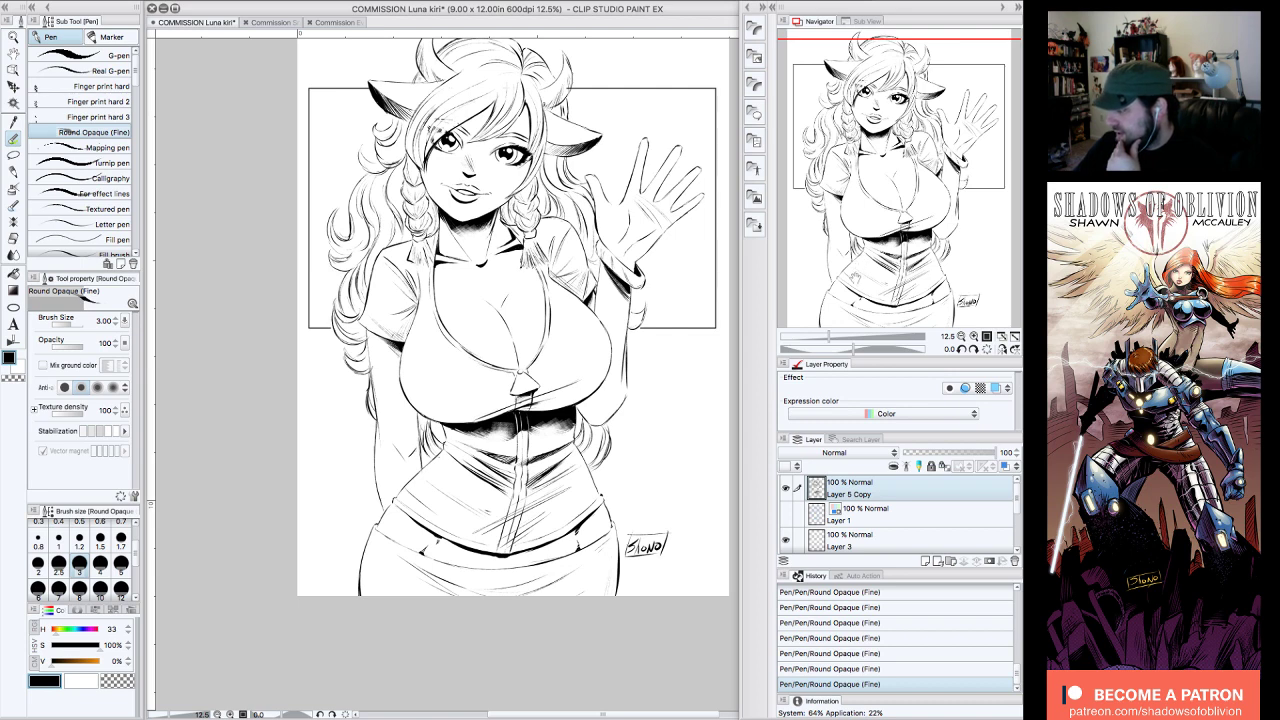
drag(940, 160, 941, 151)
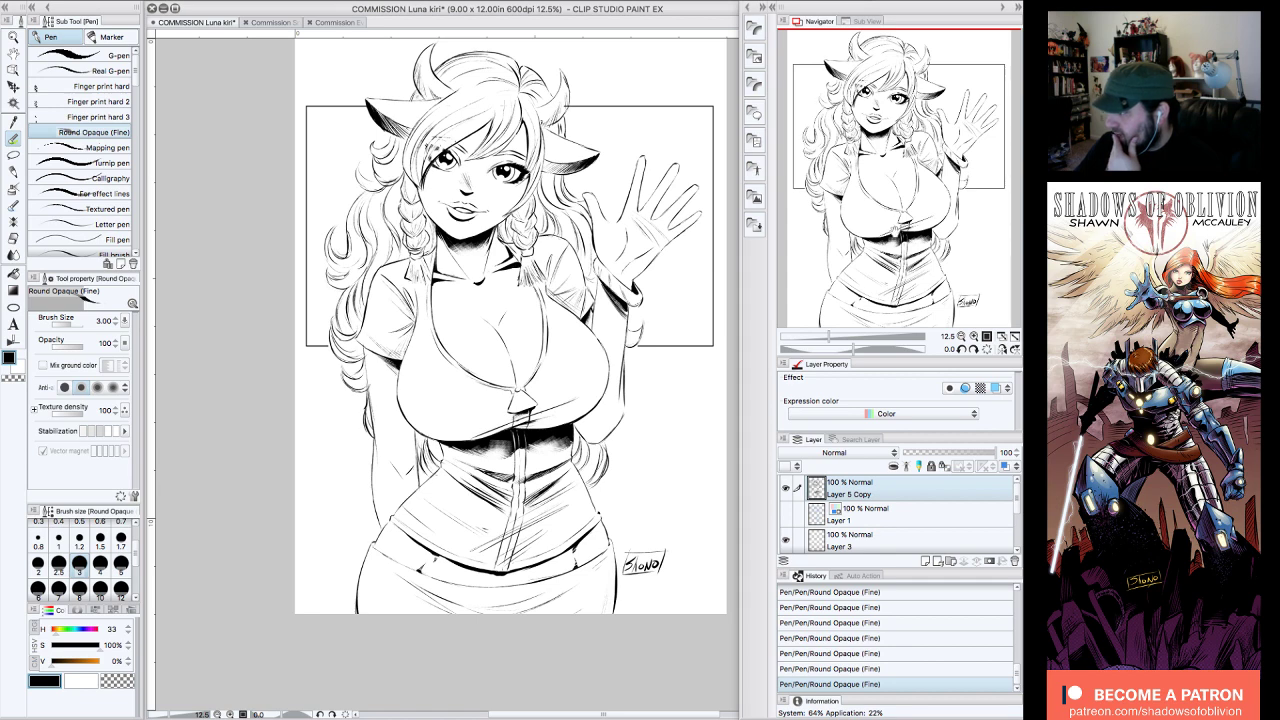
drag(980, 163, 1012, 152)
click(973, 336)
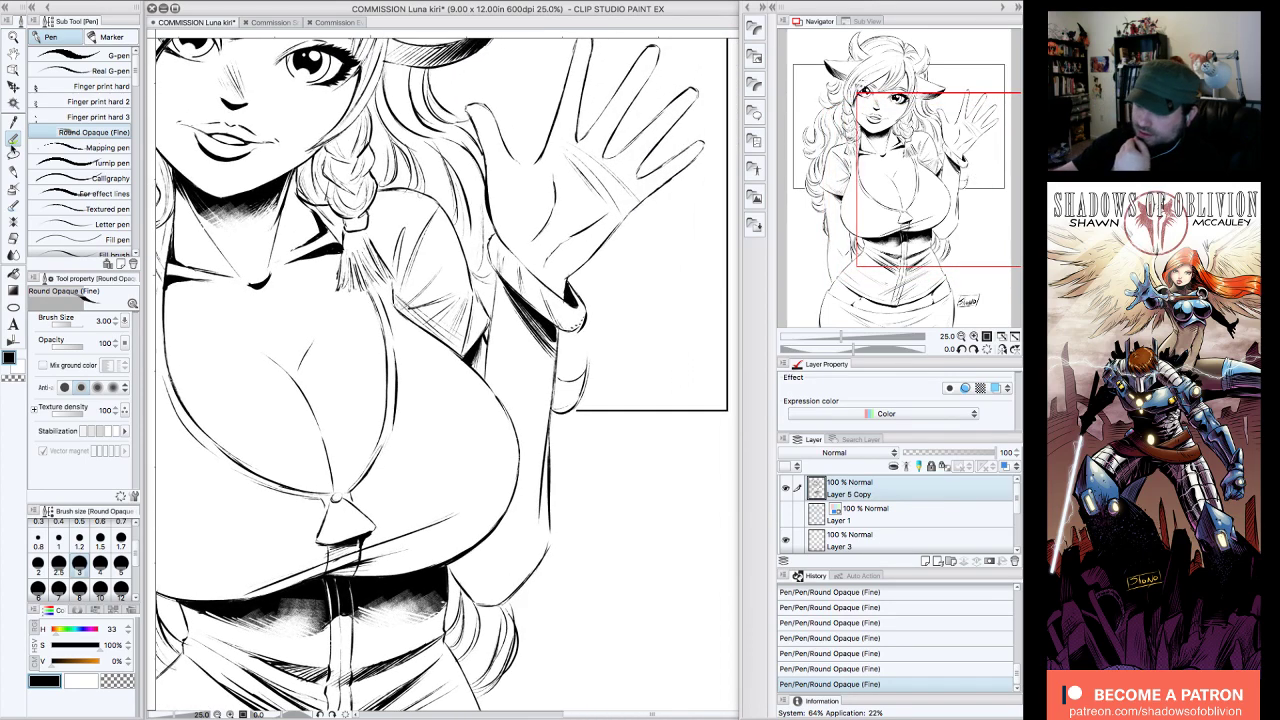
click(13, 363)
click(409, 528)
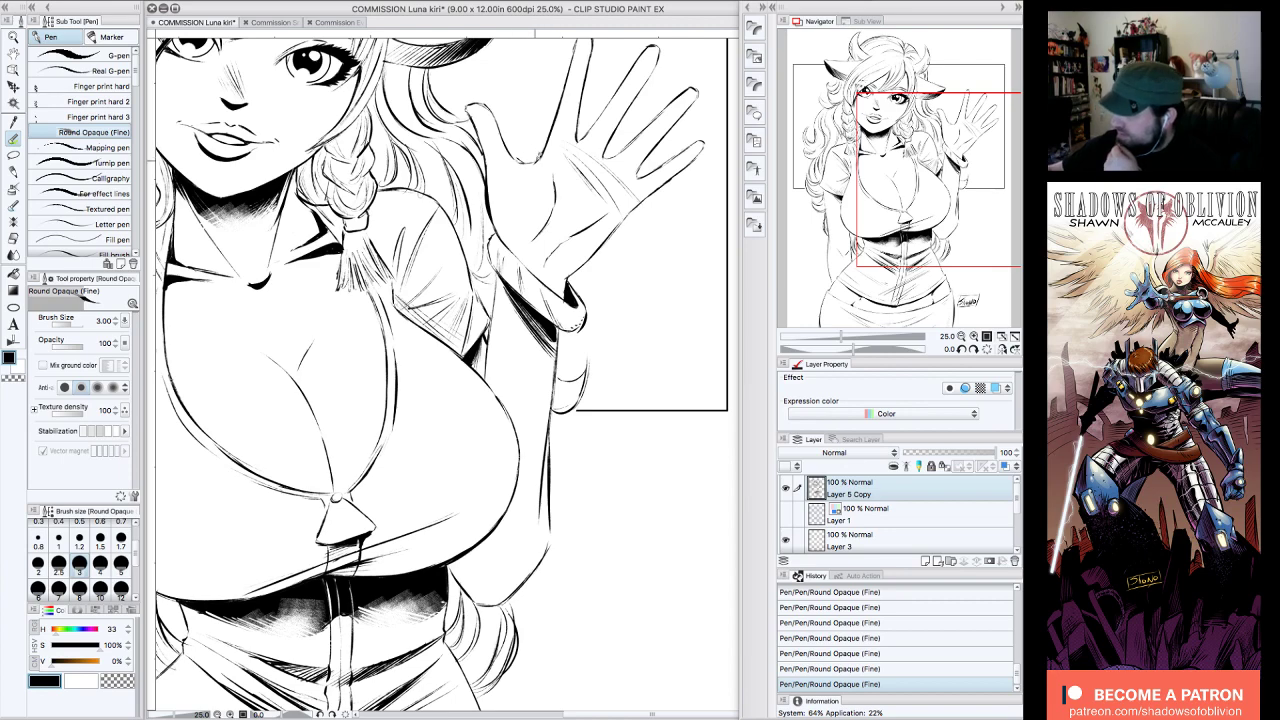
- Touch up the raised hand's finger lines in black at -30 degrees, check them at 15 degrees, and reset the rotation
drag(980, 175, 994, 136)
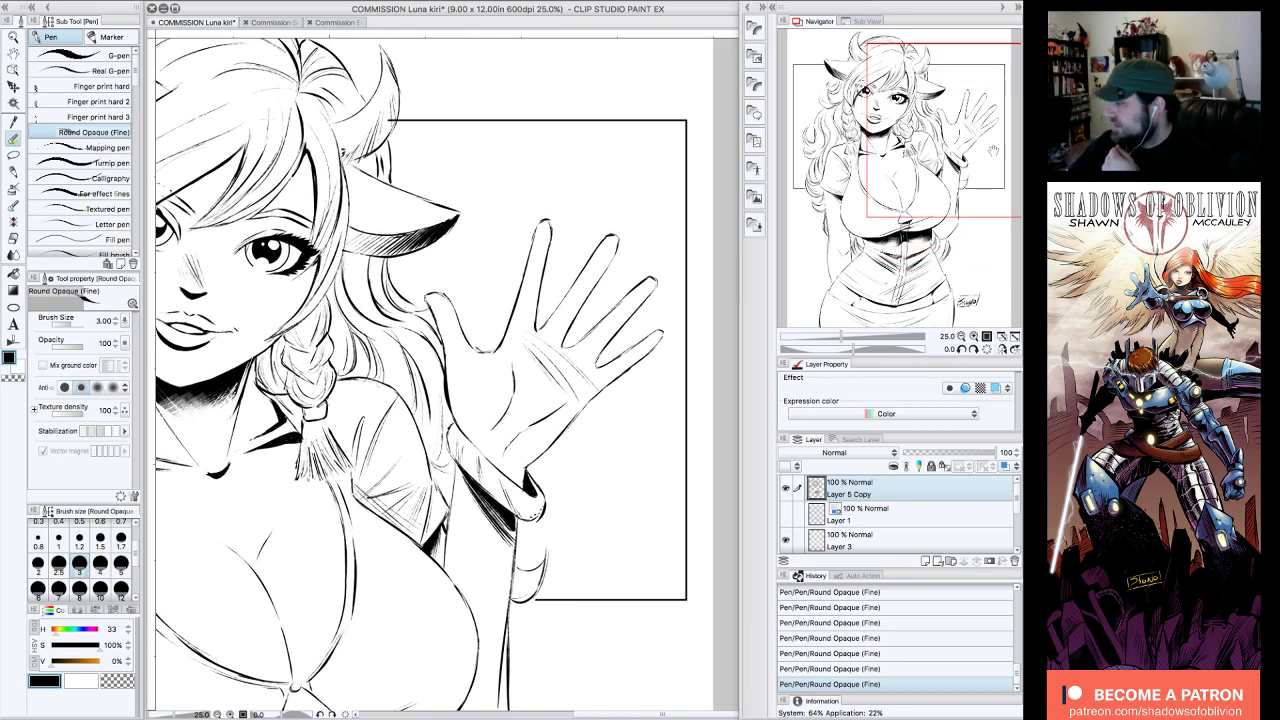
click(962, 350)
click(962, 350)
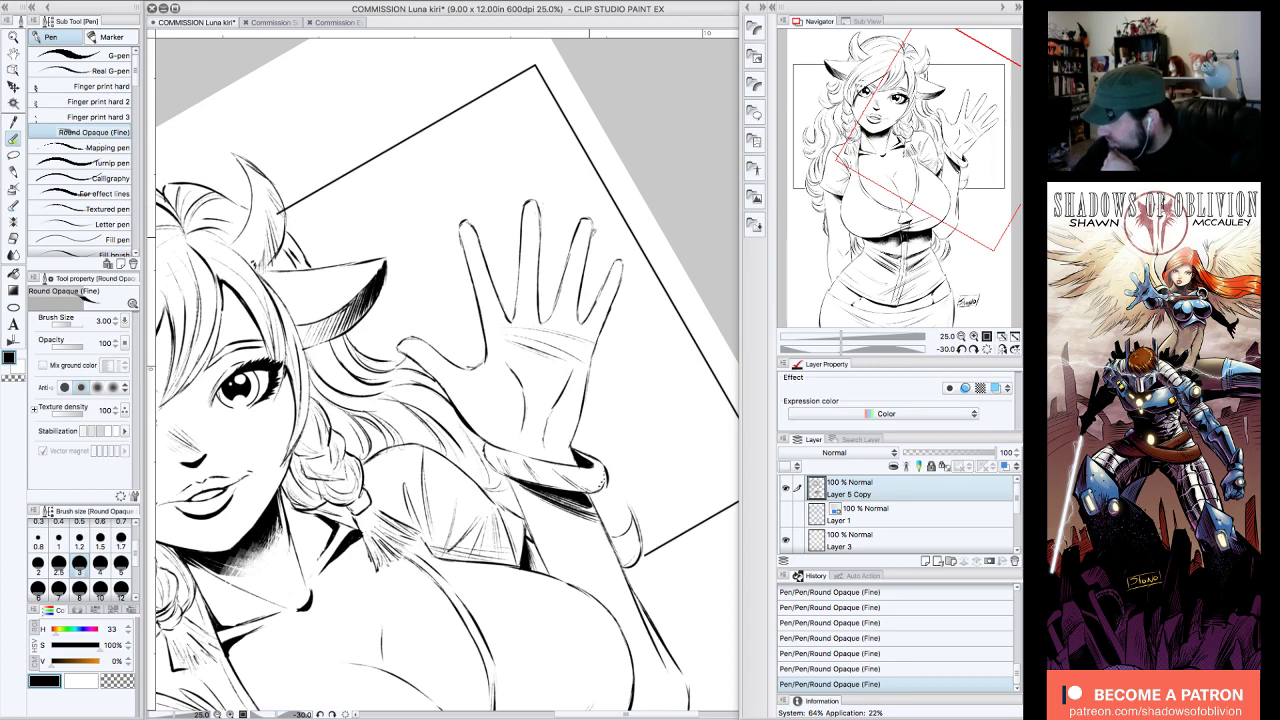
drag(472, 224, 491, 280)
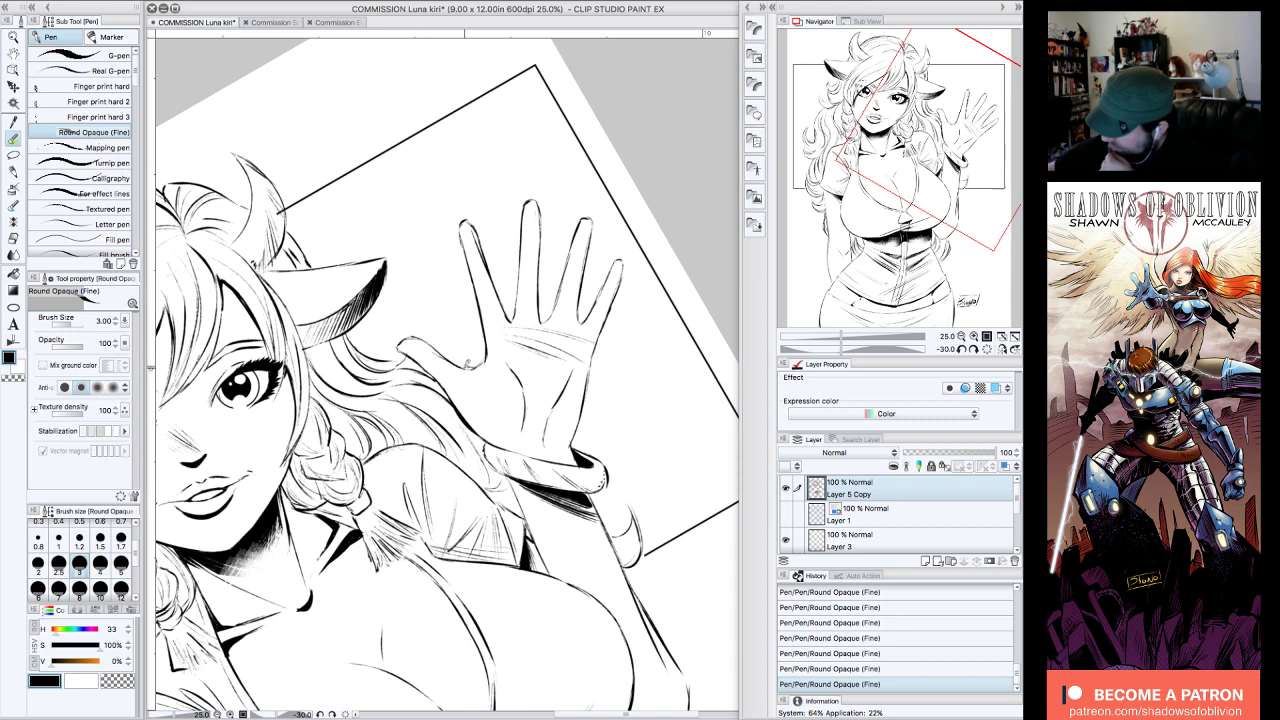
click(975, 350)
click(975, 350)
click(975, 350)
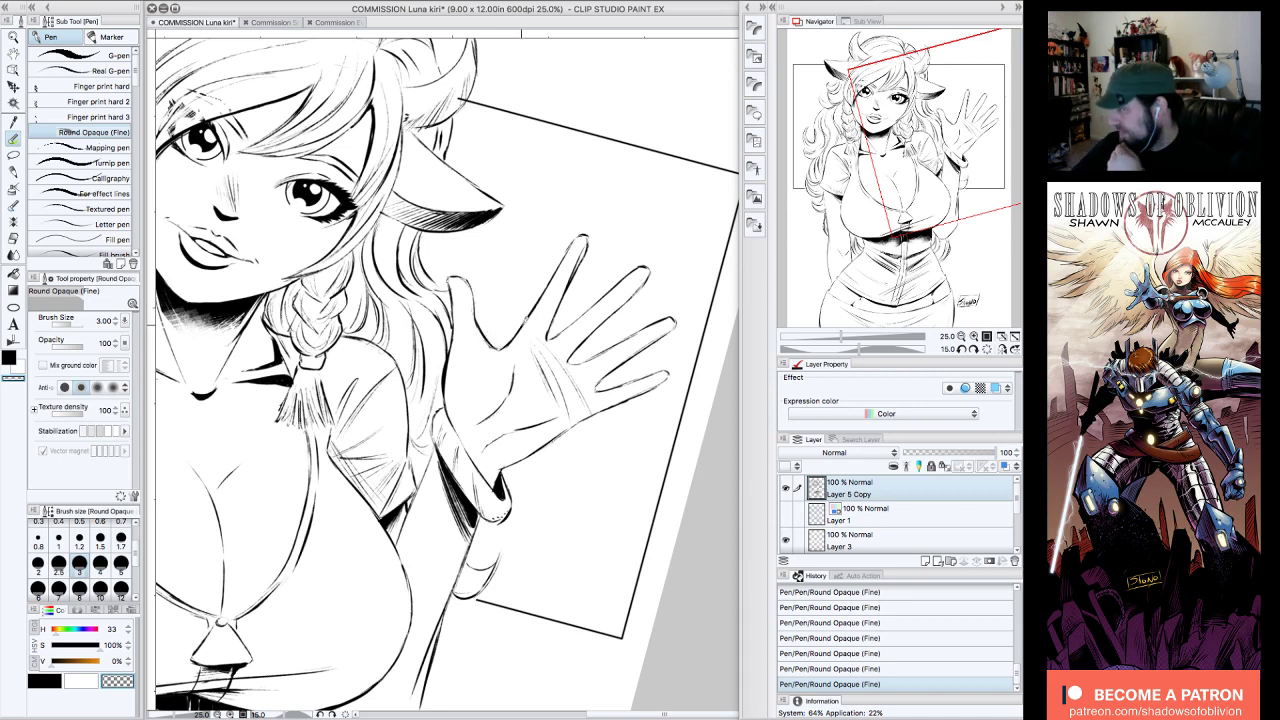
click(985, 349)
- Compare the whole figure at 12.5% zoom with the face and bust at 25% zoom for remaining ink flaws
click(961, 336)
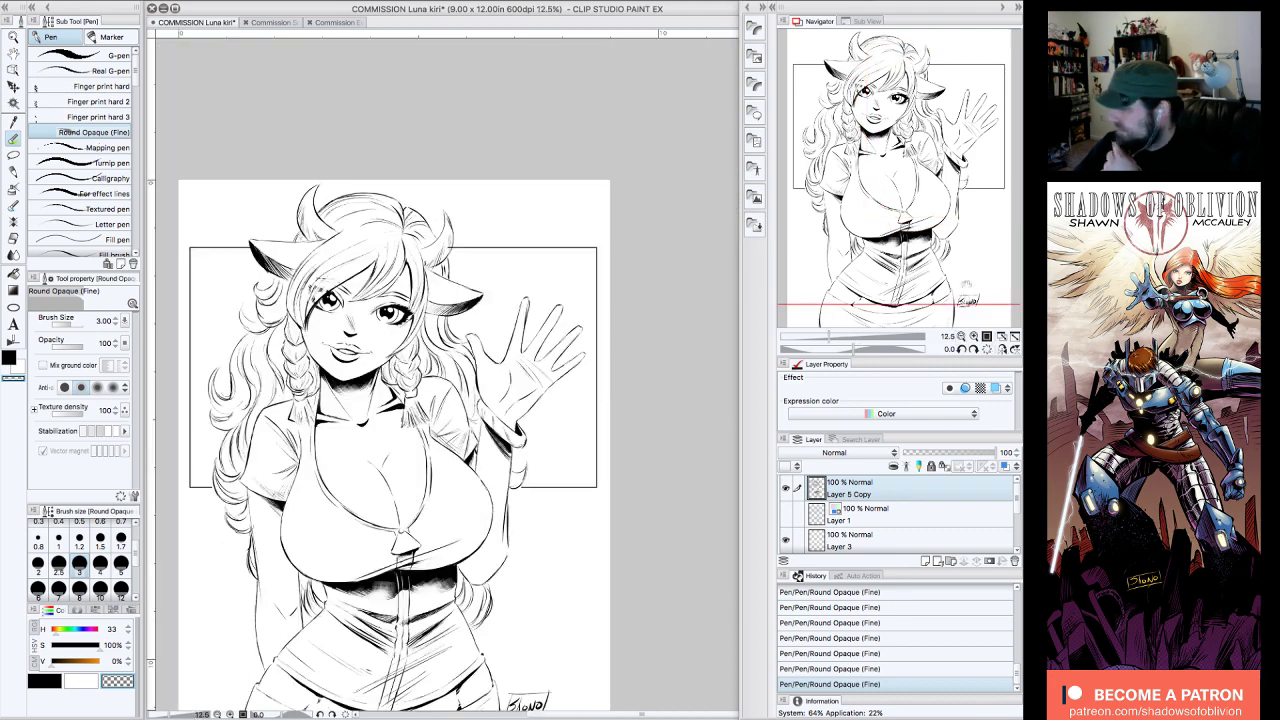
drag(977, 232, 975, 236)
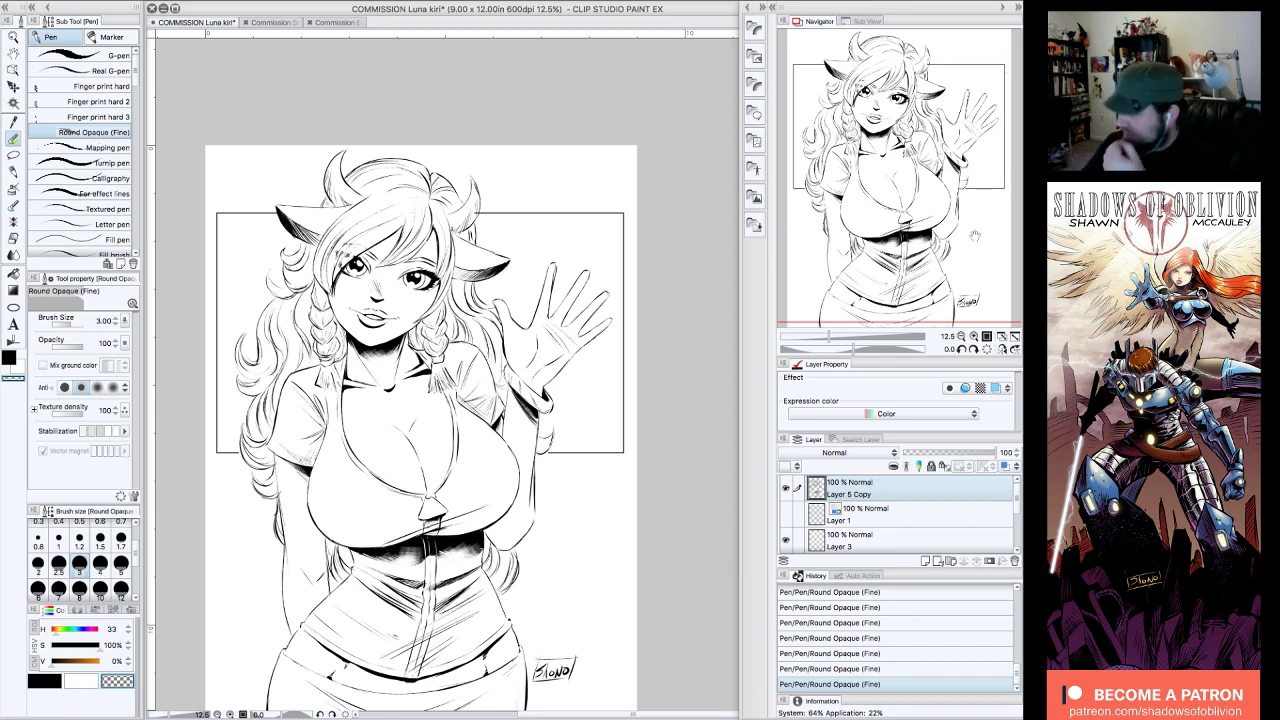
click(974, 337)
drag(982, 196, 944, 196)
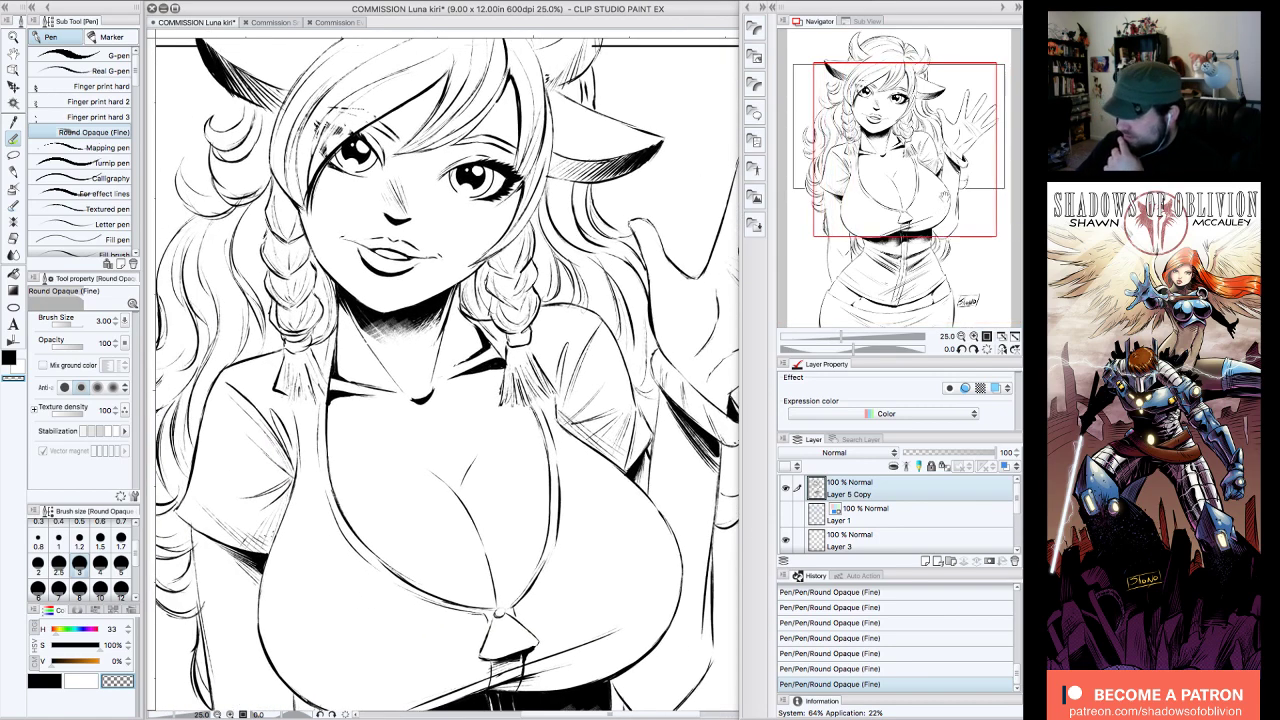
click(54, 679)
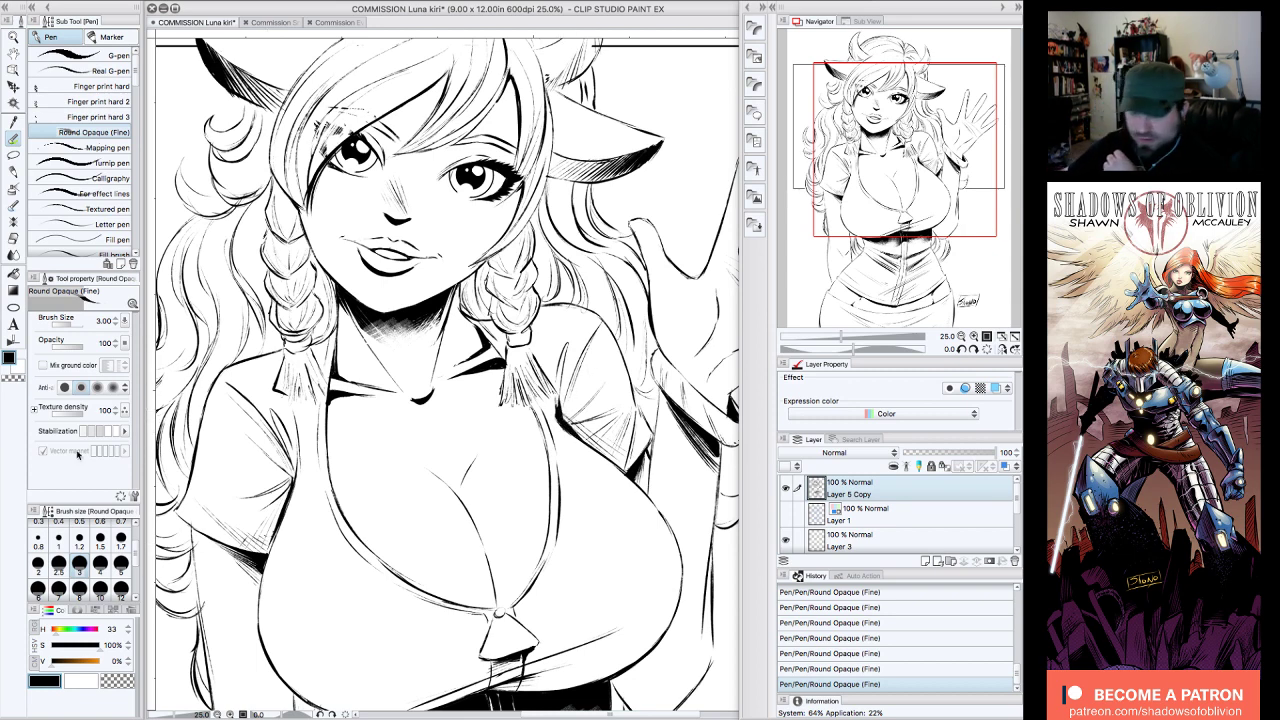
click(121, 682)
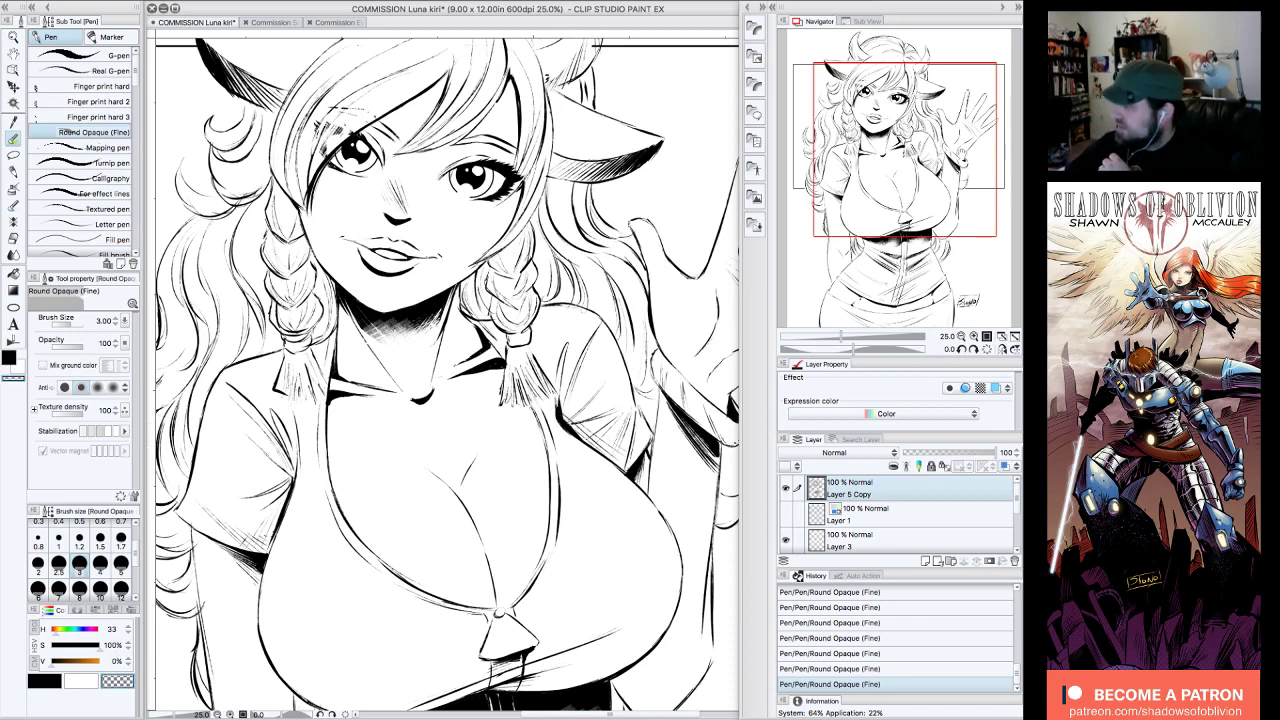
click(961, 337)
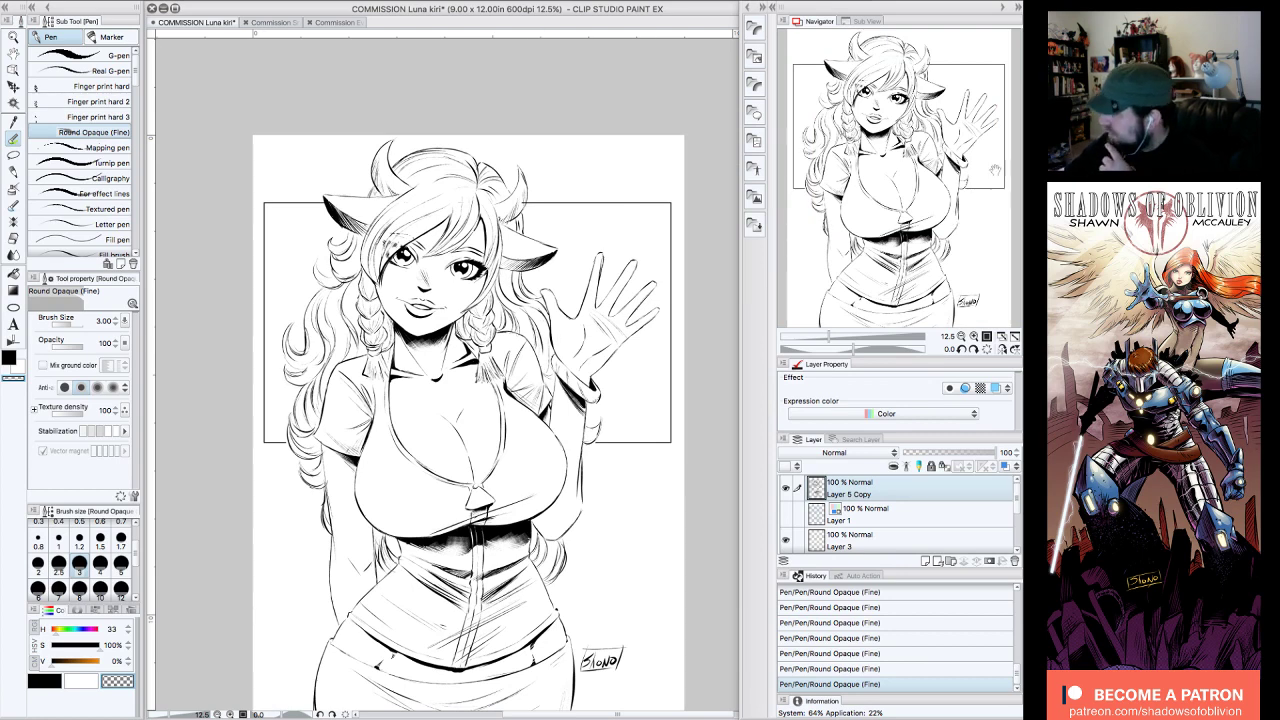
click(973, 337)
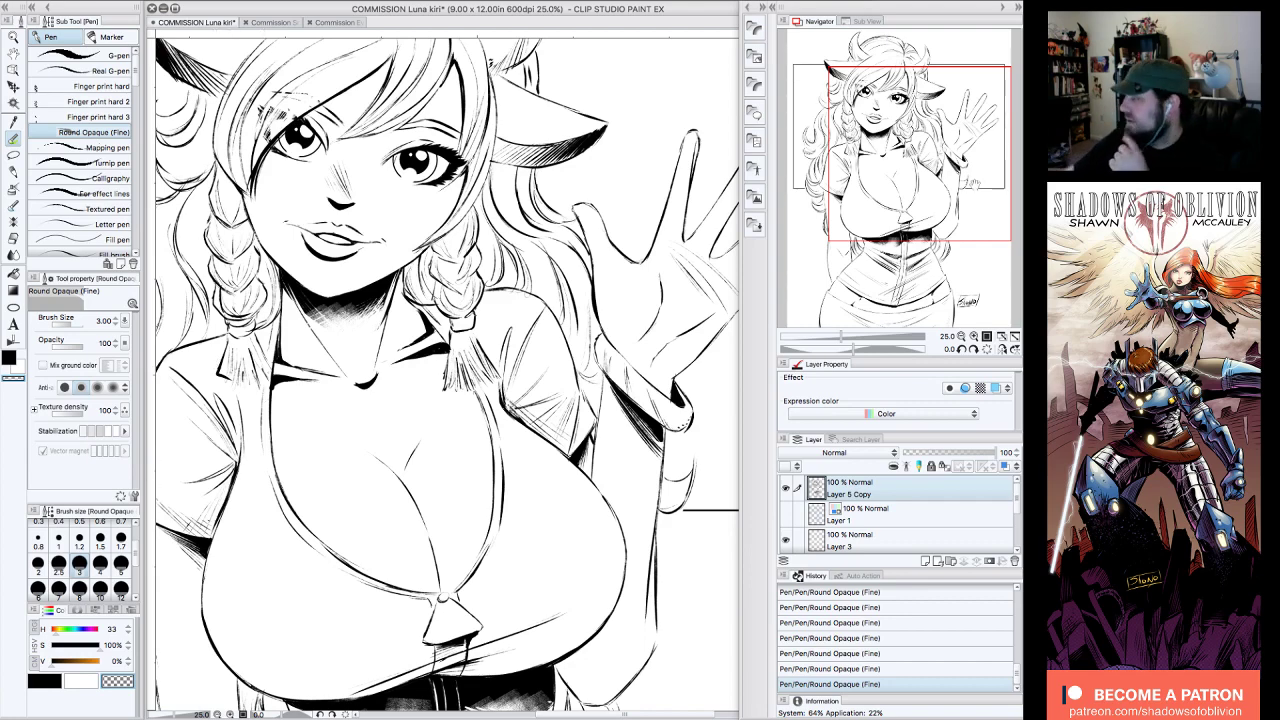
- Check the full page at 12.5% zoom and save the inked commission file
click(961, 337)
drag(967, 203, 979, 212)
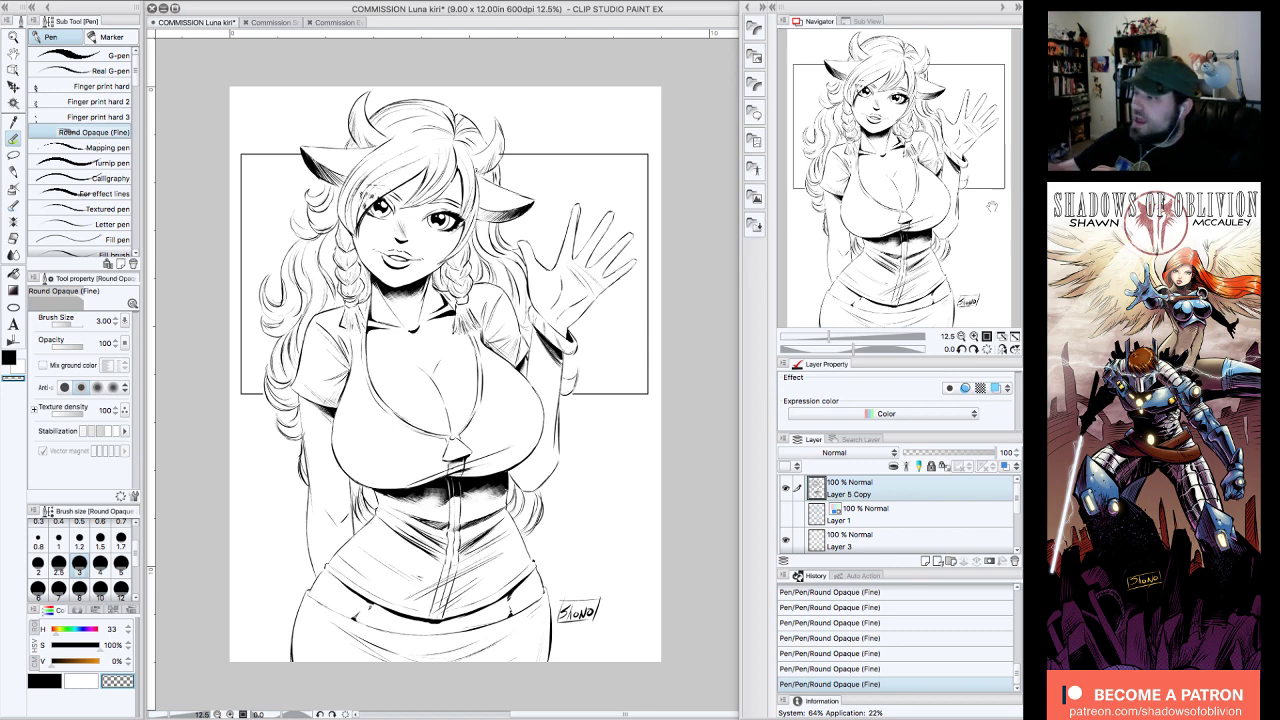
click(134, 1)
click(181, 79)
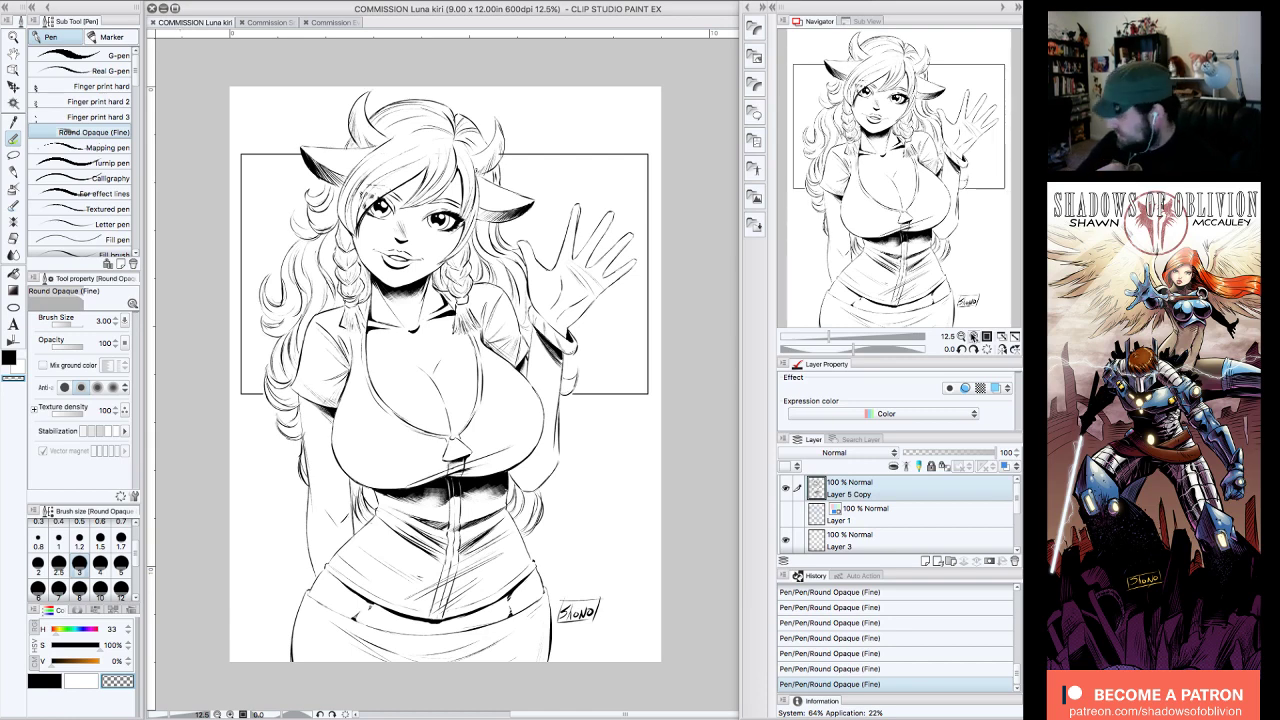
- Lasso-select the shirt from the left sleeve's shoulder down along the neckline to the tied knot at 25% zoom
click(973, 336)
drag(978, 205, 959, 191)
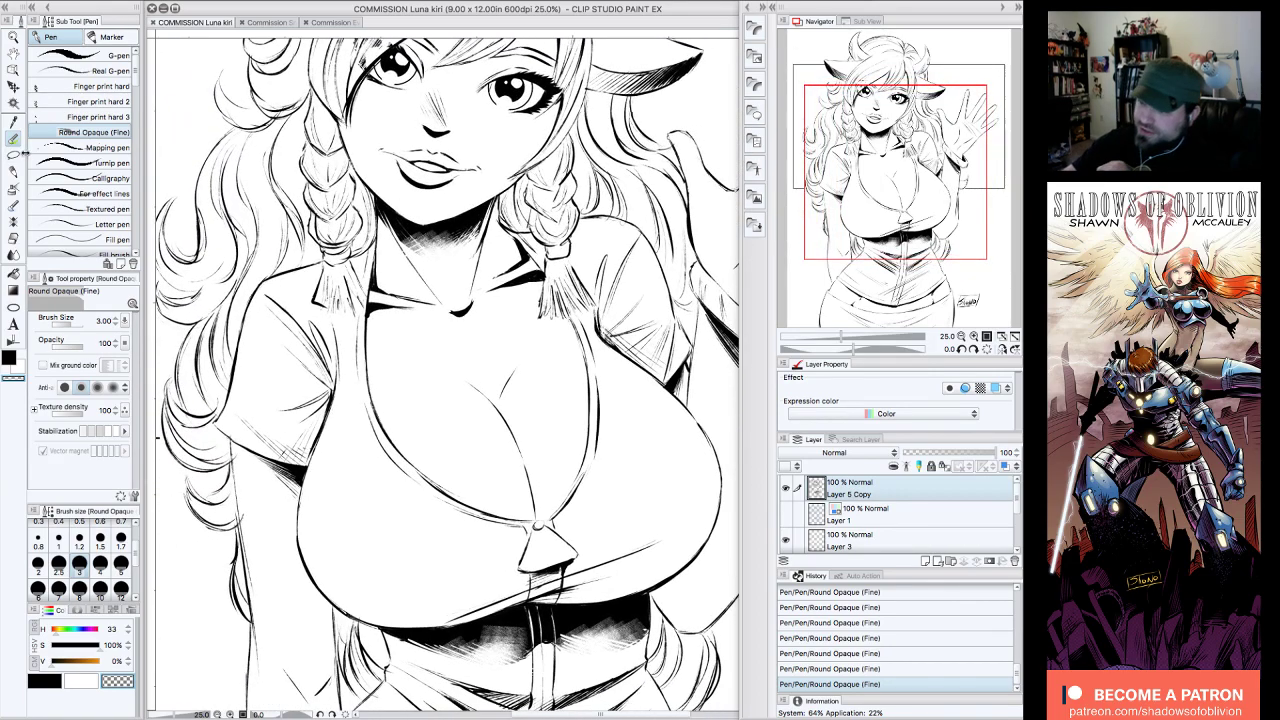
click(17, 154)
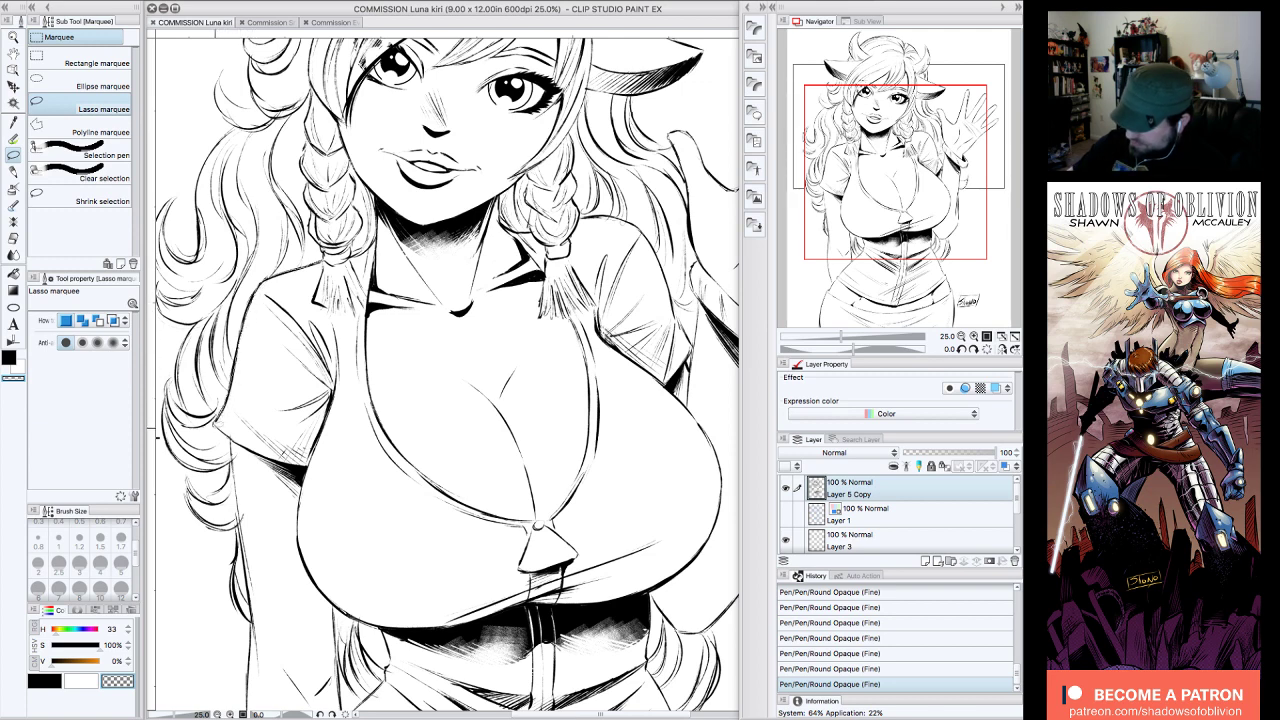
mouse_move(338, 550)
mouse_down()
mouse_move(495, 636)
mouse_move(480, 546)
mouse_move(370, 425)
mouse_up()
mouse_move(350, 312)
mouse_down()
mouse_move(332, 306)
mouse_move(325, 272)
mouse_move(373, 292)
mouse_move(355, 265)
mouse_move(376, 240)
mouse_move(362, 300)
mouse_up()
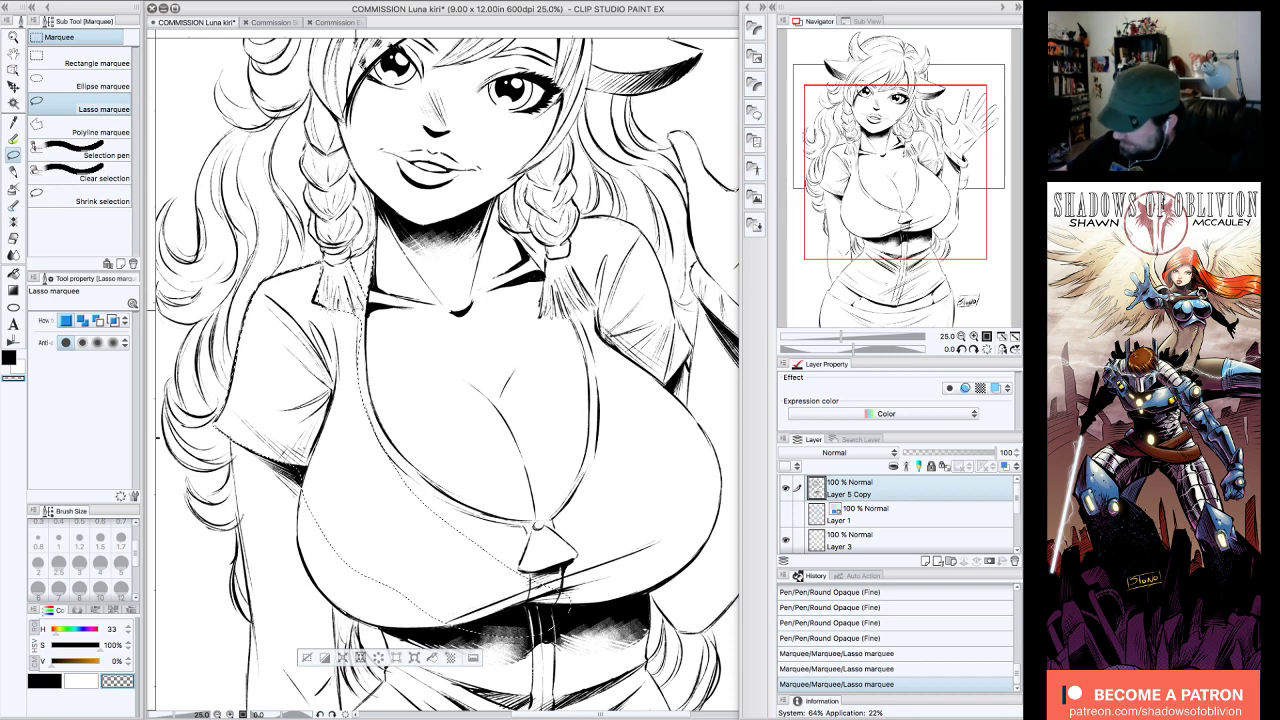
mouse_move(450, 520)
mouse_down()
mouse_move(438, 548)
mouse_move(440, 518)
mouse_up()
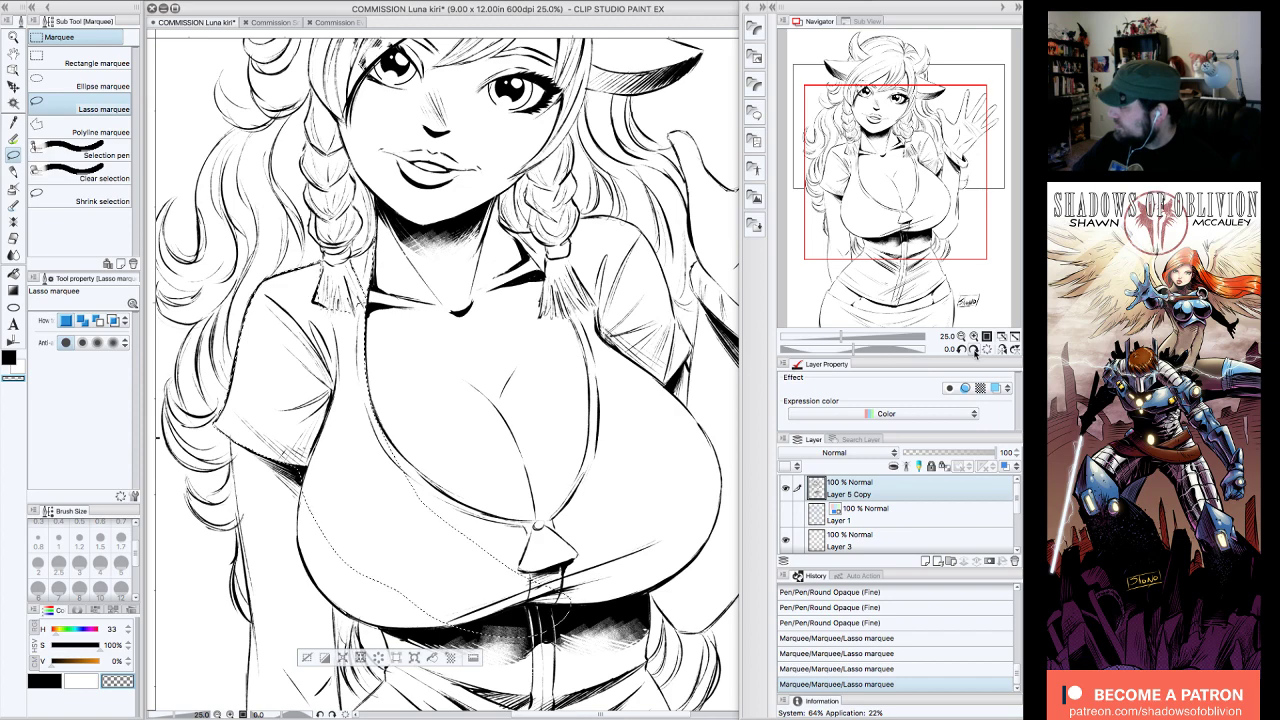
- Extend the lasso selection along the left bust's outer contour at 45 degrees, and reset the rotation
click(974, 350)
click(974, 350)
click(974, 350)
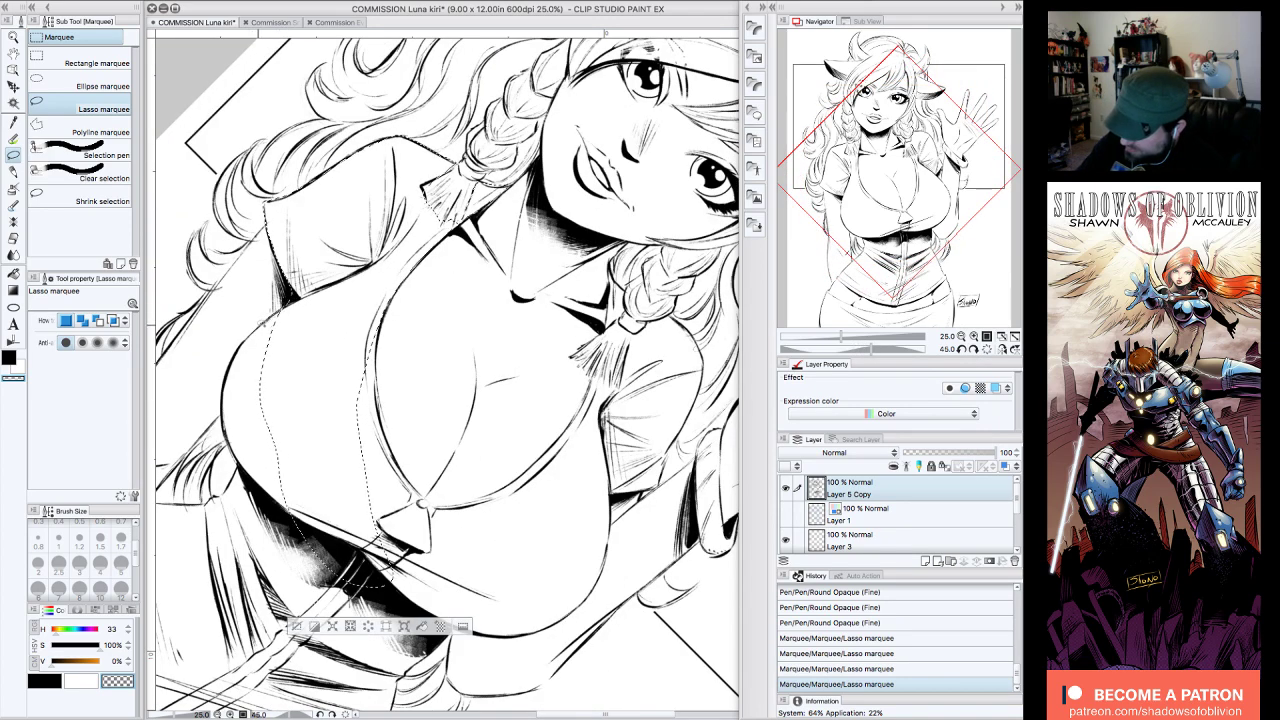
mouse_move(228, 431)
mouse_down()
mouse_move(246, 482)
mouse_move(335, 562)
mouse_up()
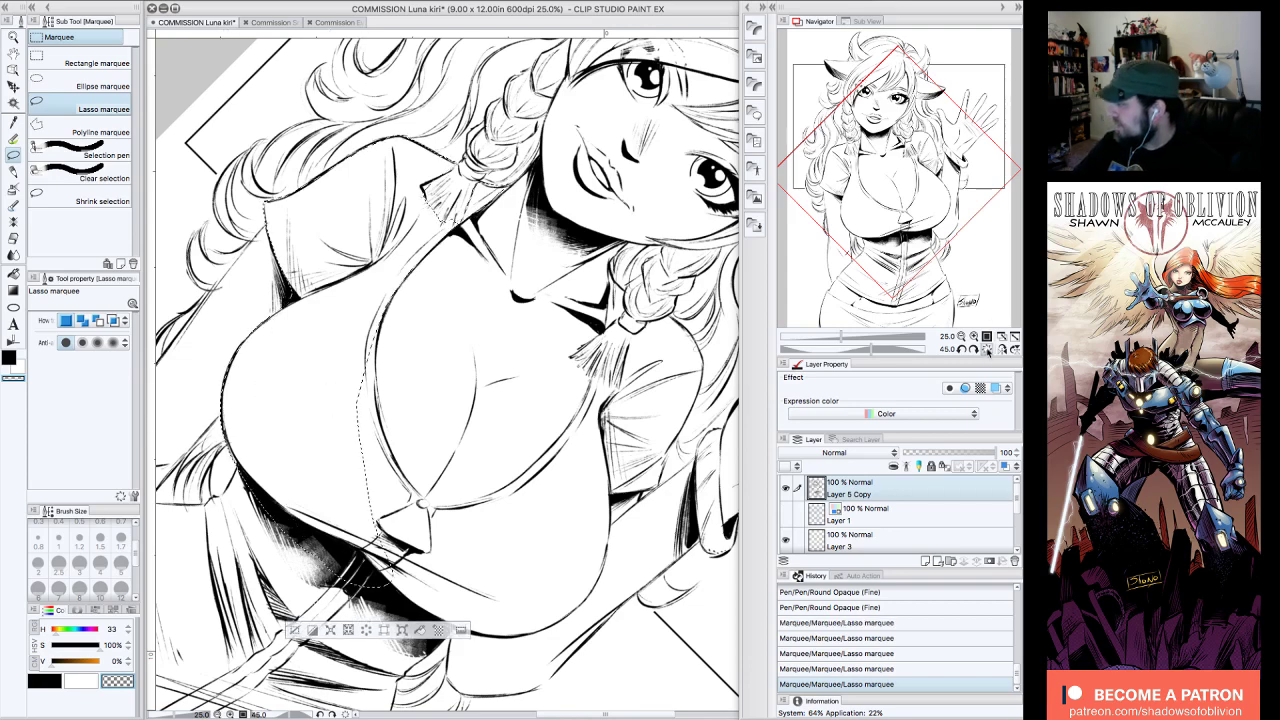
click(988, 350)
- Undo the accidental selection move and extend the lasso selection over the shirt's midriff down toward the hem
drag(892, 182, 906, 217)
drag(352, 425, 354, 429)
click(896, 666)
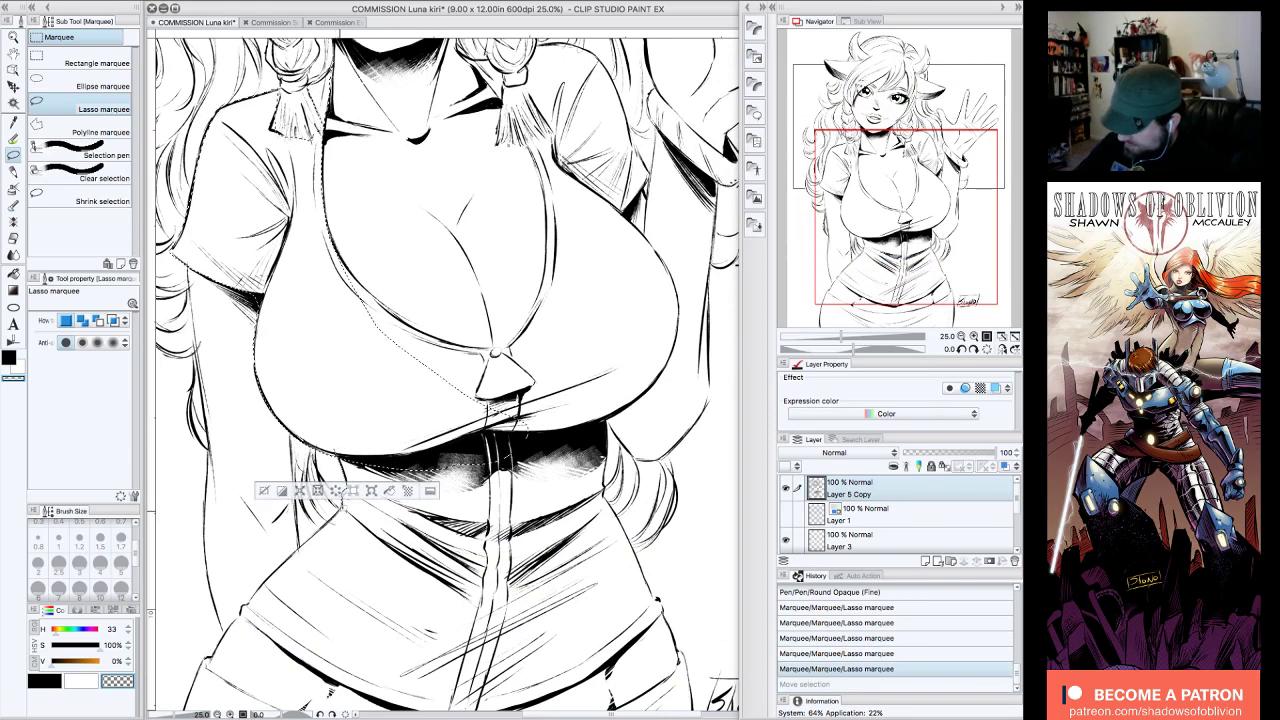
mouse_move(474, 644)
mouse_down()
mouse_move(541, 449)
mouse_move(522, 428)
mouse_up()
scroll(446, 374, down, 2)
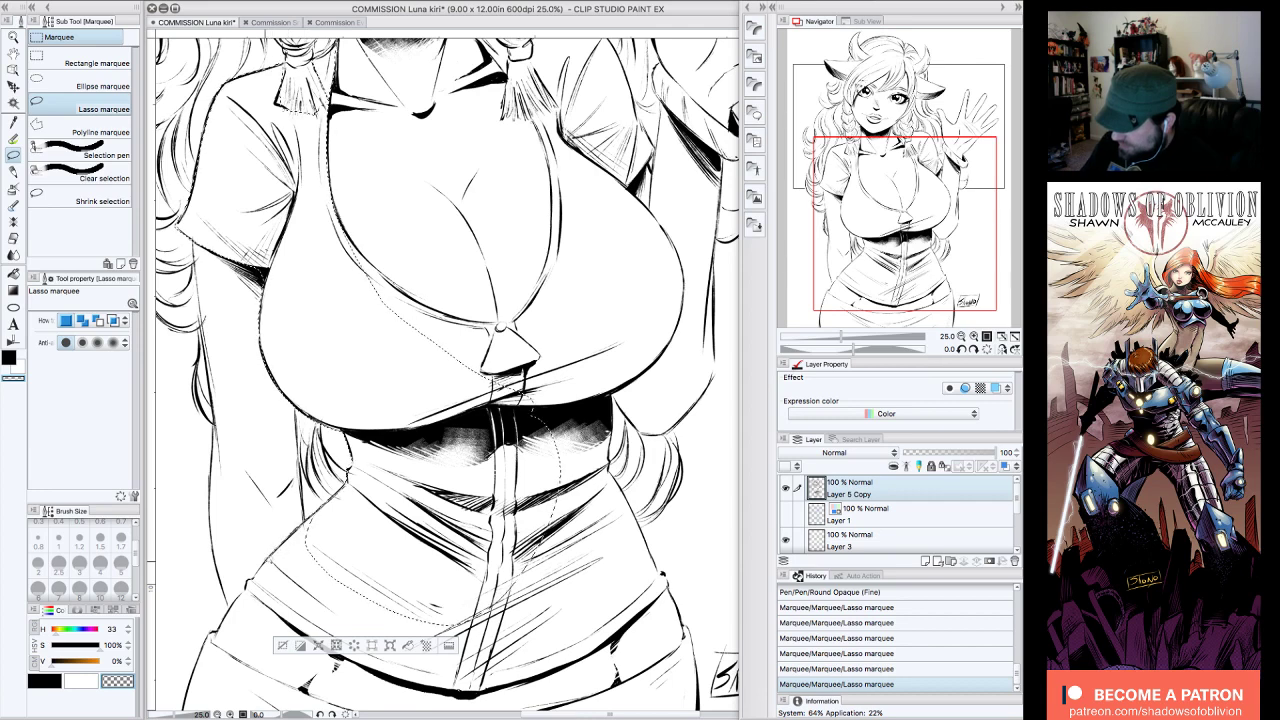
mouse_move(252, 584)
mouse_down()
mouse_move(293, 601)
mouse_move(611, 604)
mouse_move(622, 519)
mouse_move(608, 386)
mouse_move(547, 364)
mouse_move(470, 380)
mouse_up()
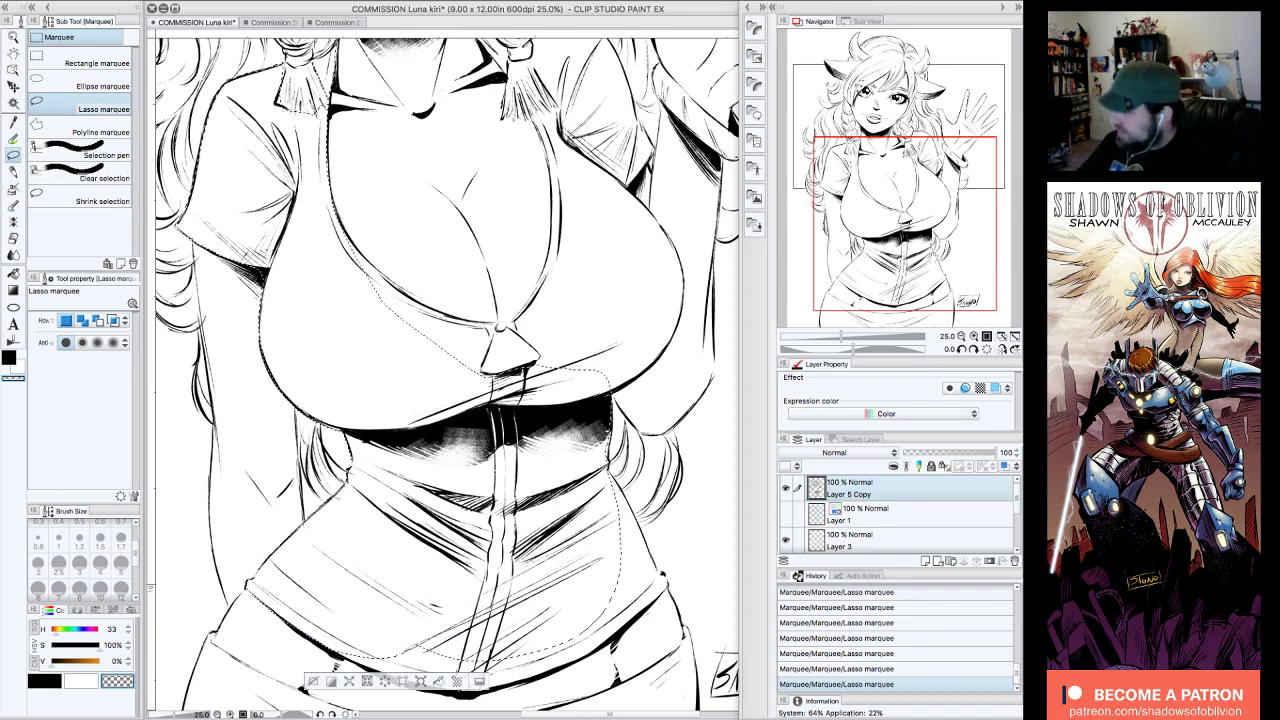
- Extend the lasso selection over the right side of the bust up to the neckline, and check it against the whole figure
drag(942, 186, 904, 209)
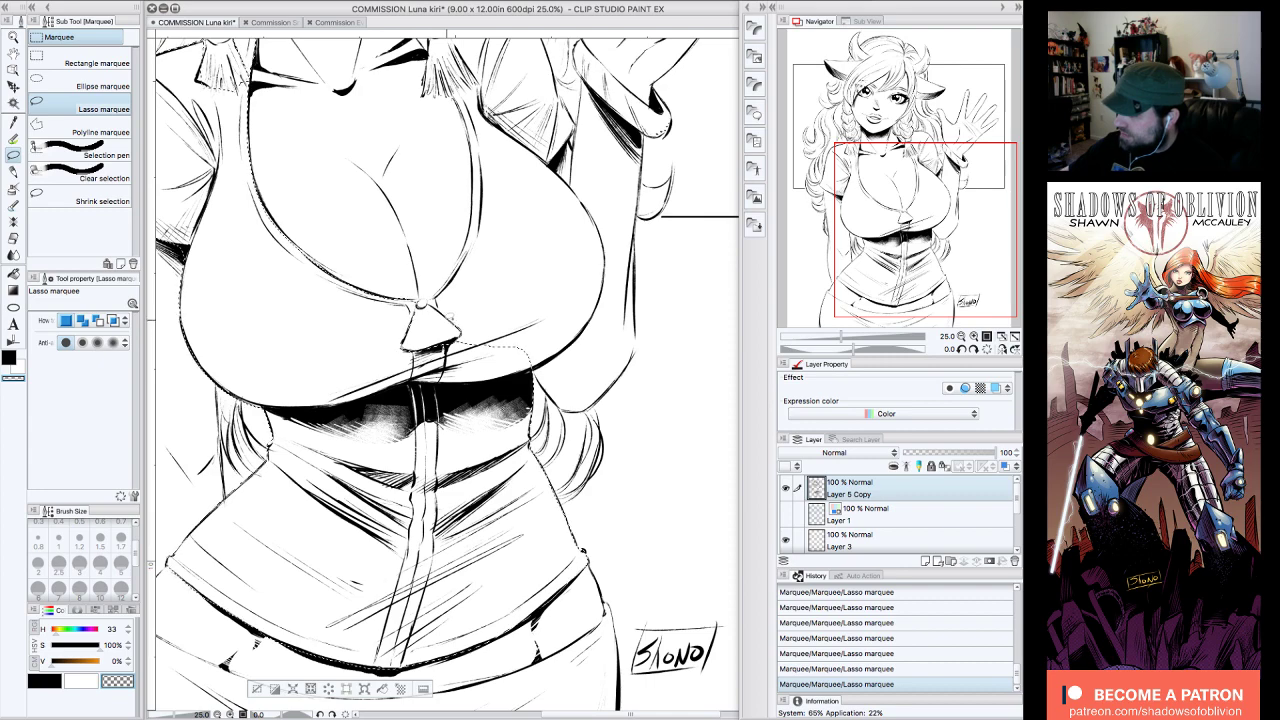
mouse_move(432, 301)
mouse_down()
mouse_move(462, 268)
mouse_move(573, 262)
mouse_move(566, 342)
mouse_move(476, 381)
mouse_move(465, 449)
mouse_up()
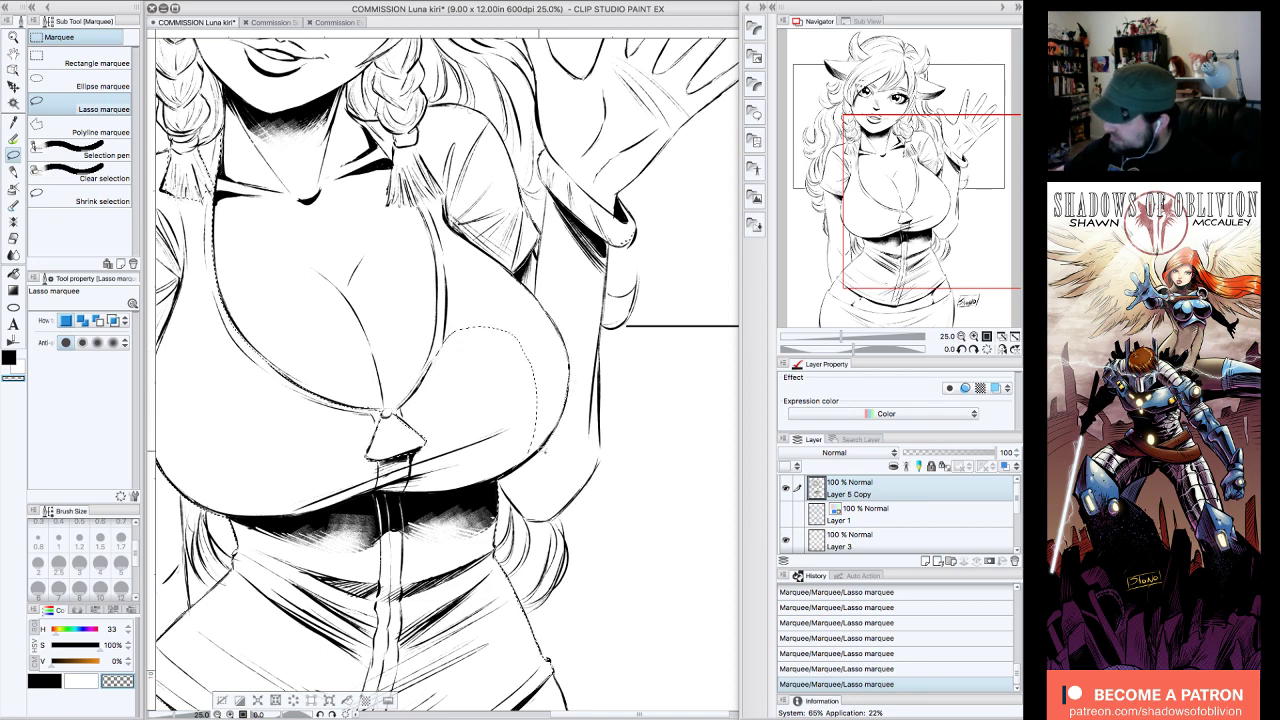
drag(440, 329, 442, 312)
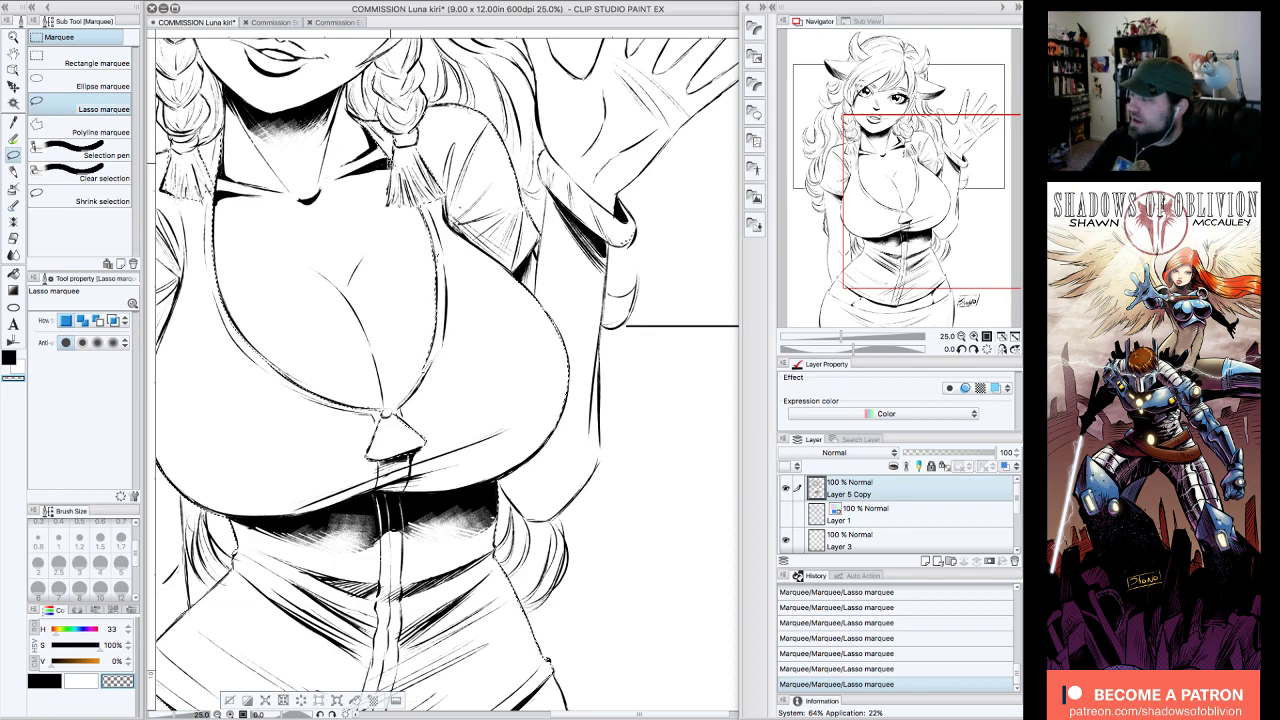
click(961, 337)
drag(970, 229, 970, 189)
scroll(970, 338, up, 1)
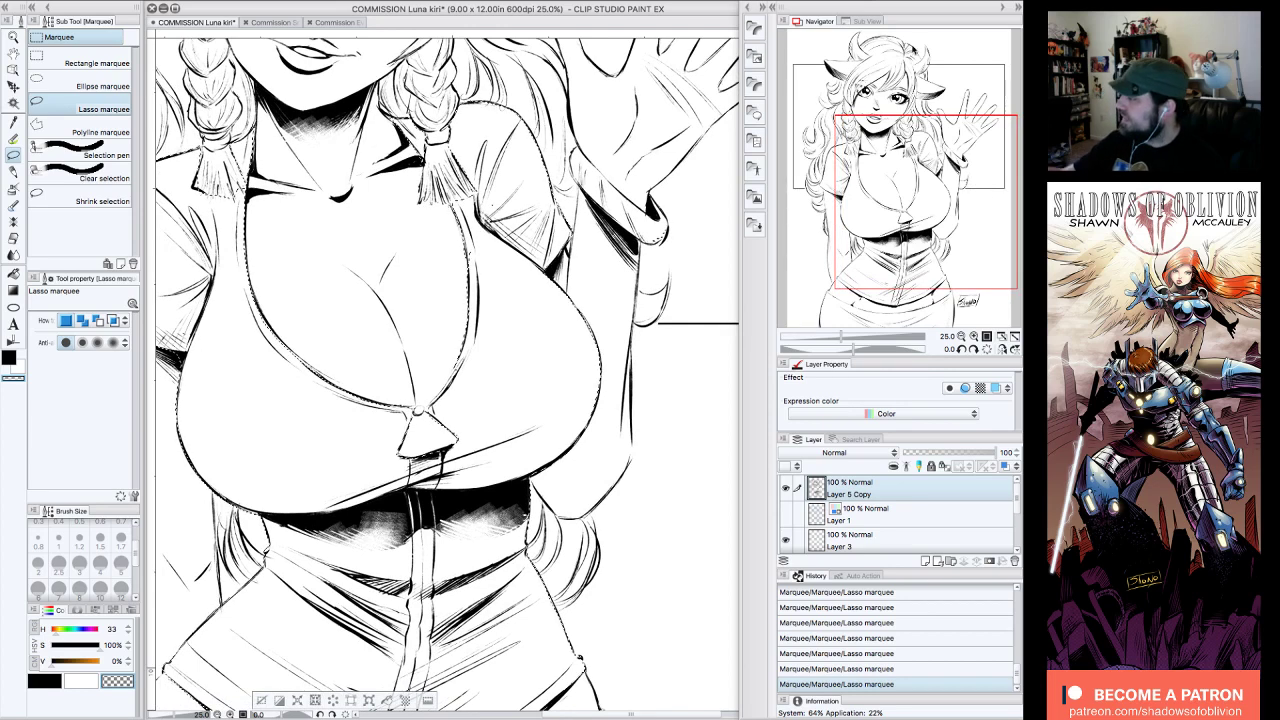
- Fill the shirt selection with the basic monochromatic 27.5 line 20% Circle tone from the materials library
click(752, 30)
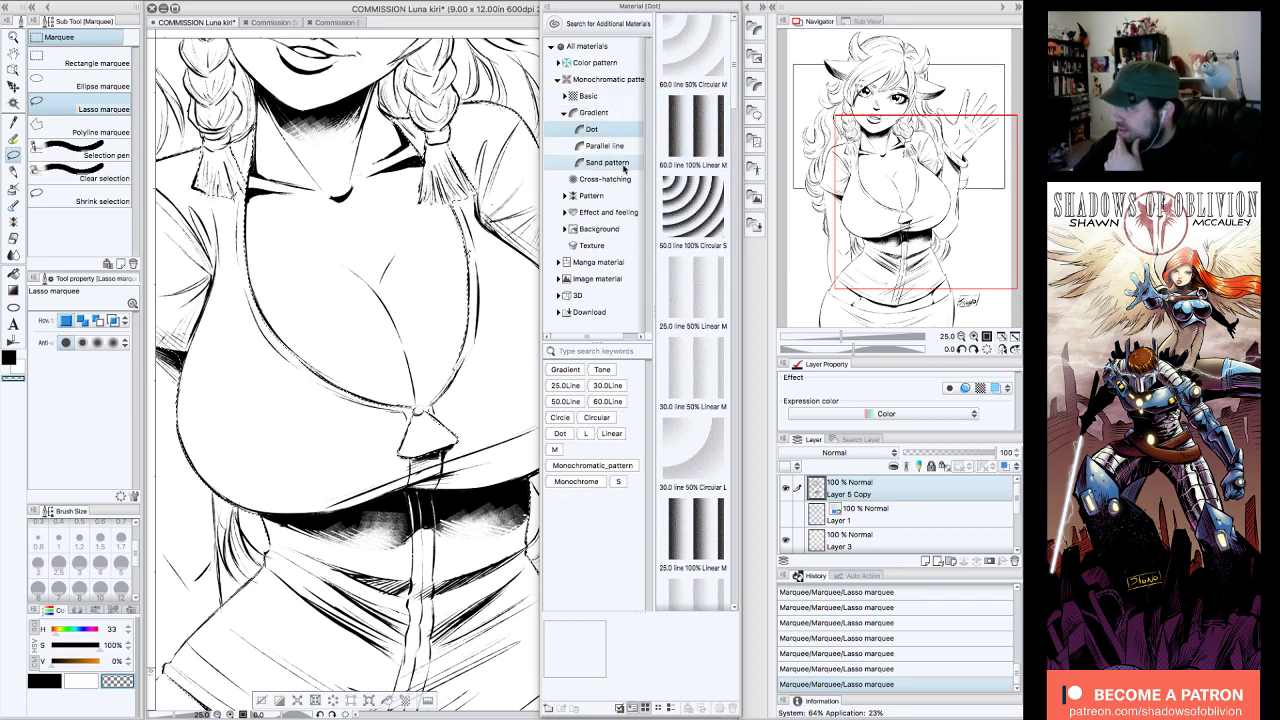
click(641, 97)
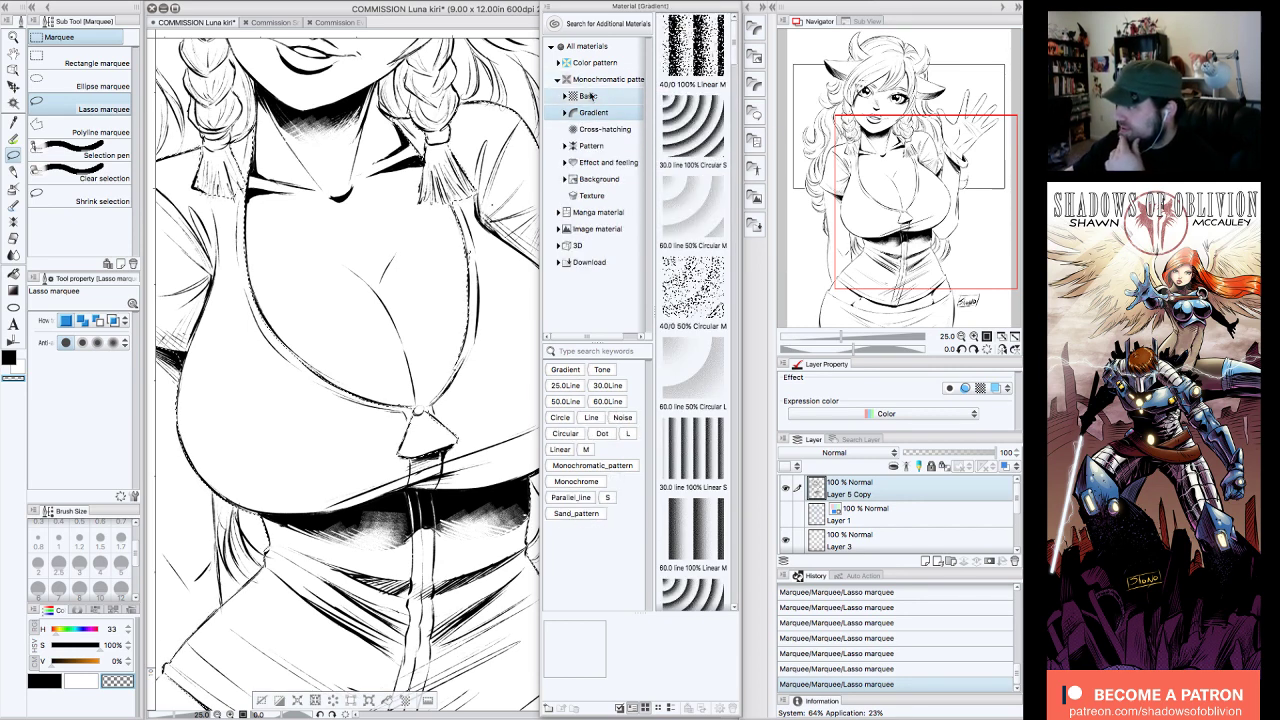
click(709, 130)
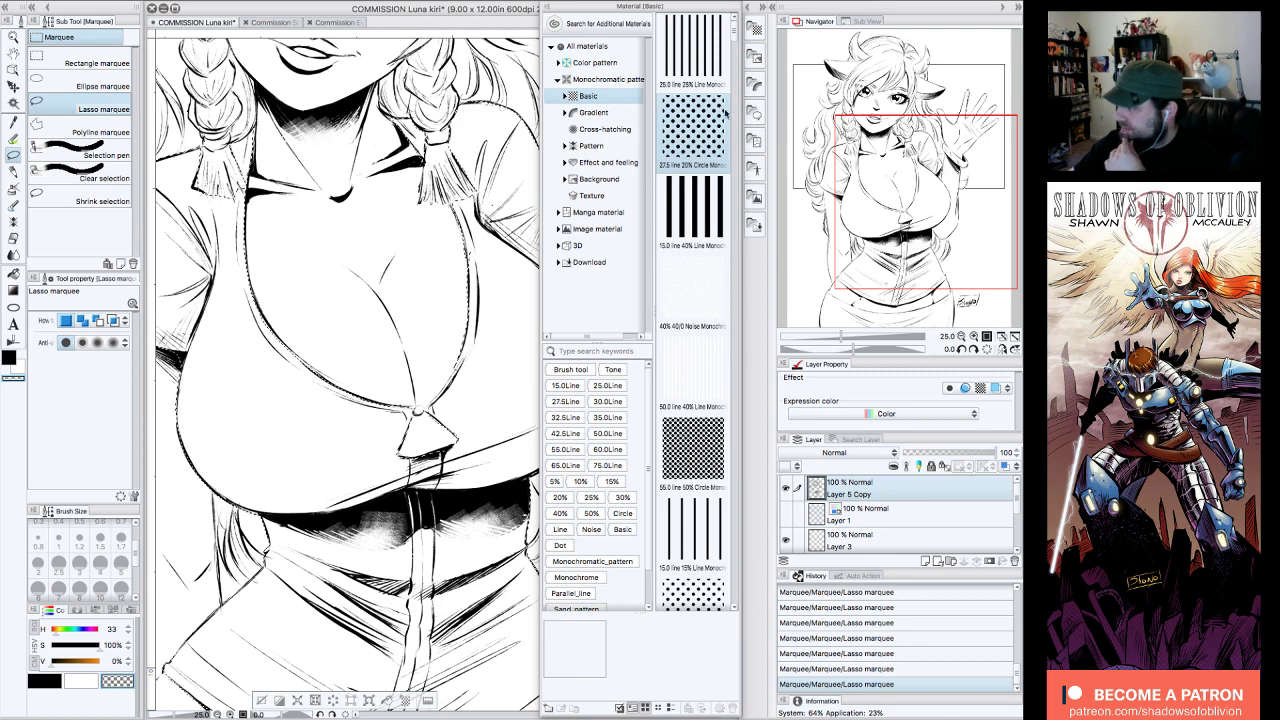
drag(709, 130, 496, 357)
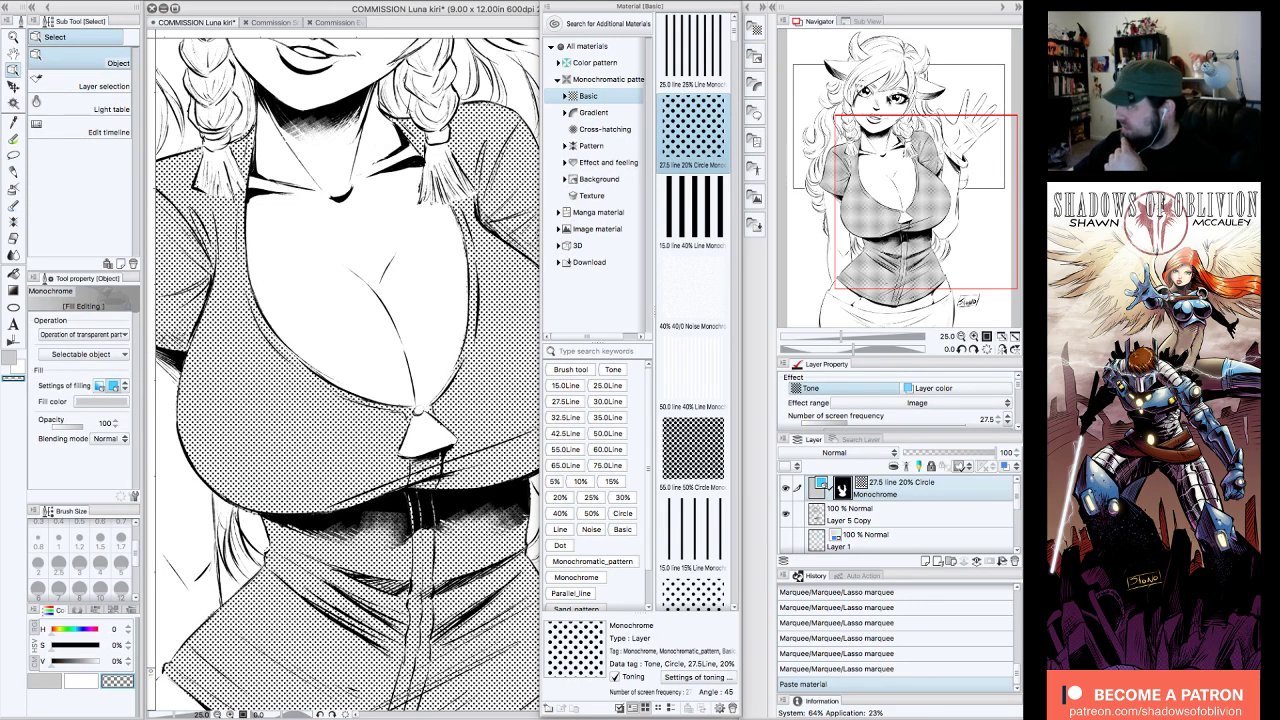
click(756, 31)
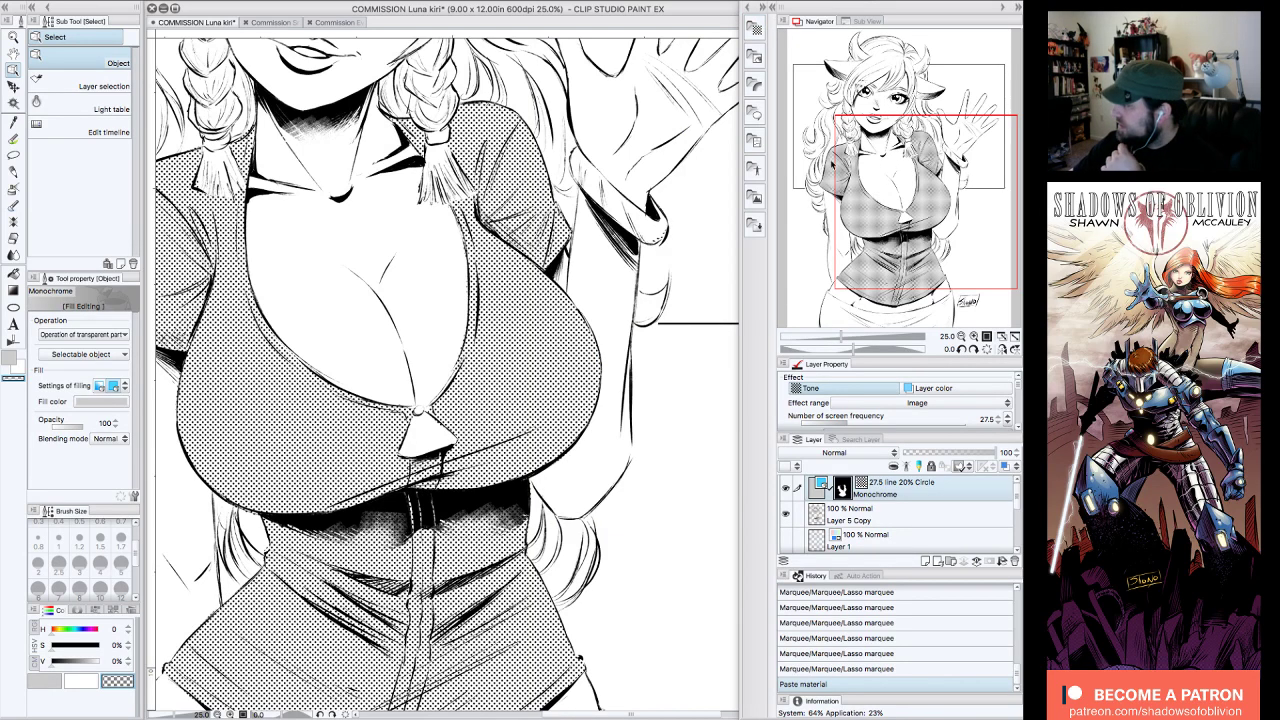
- Set the shirt tone's screen frequency to 50.0
click(961, 337)
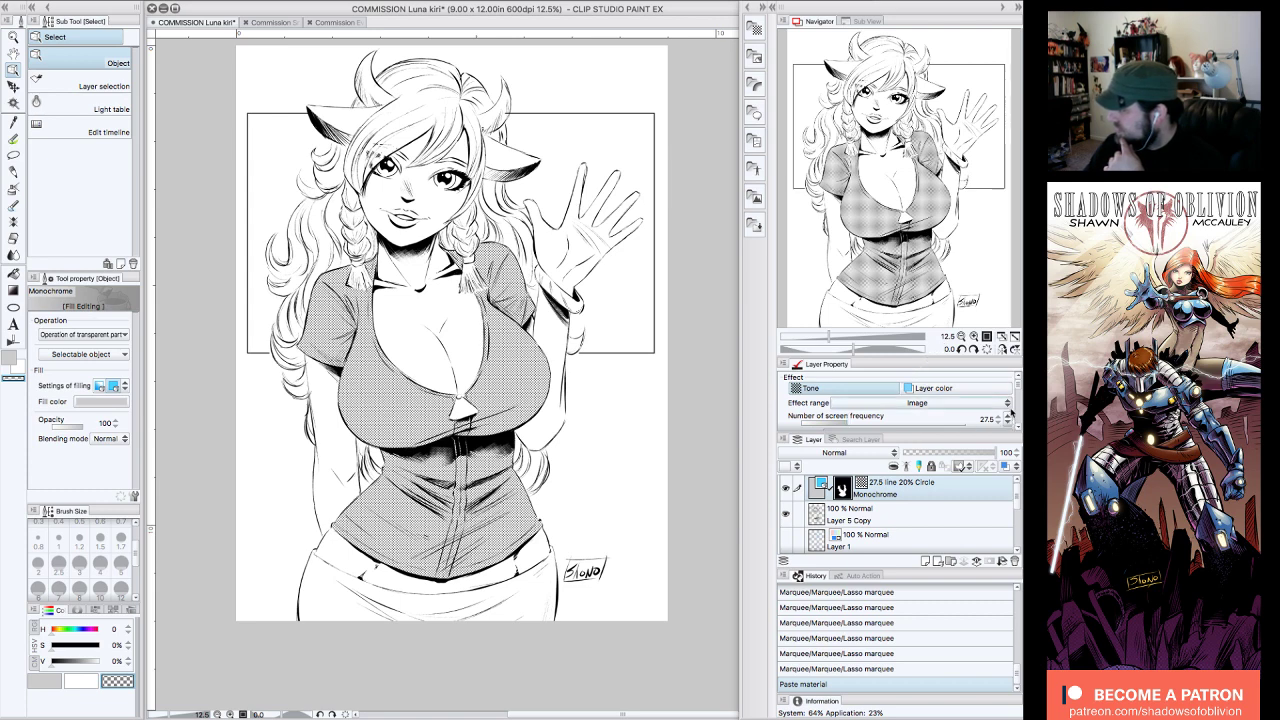
scroll(1019, 397, down, 5)
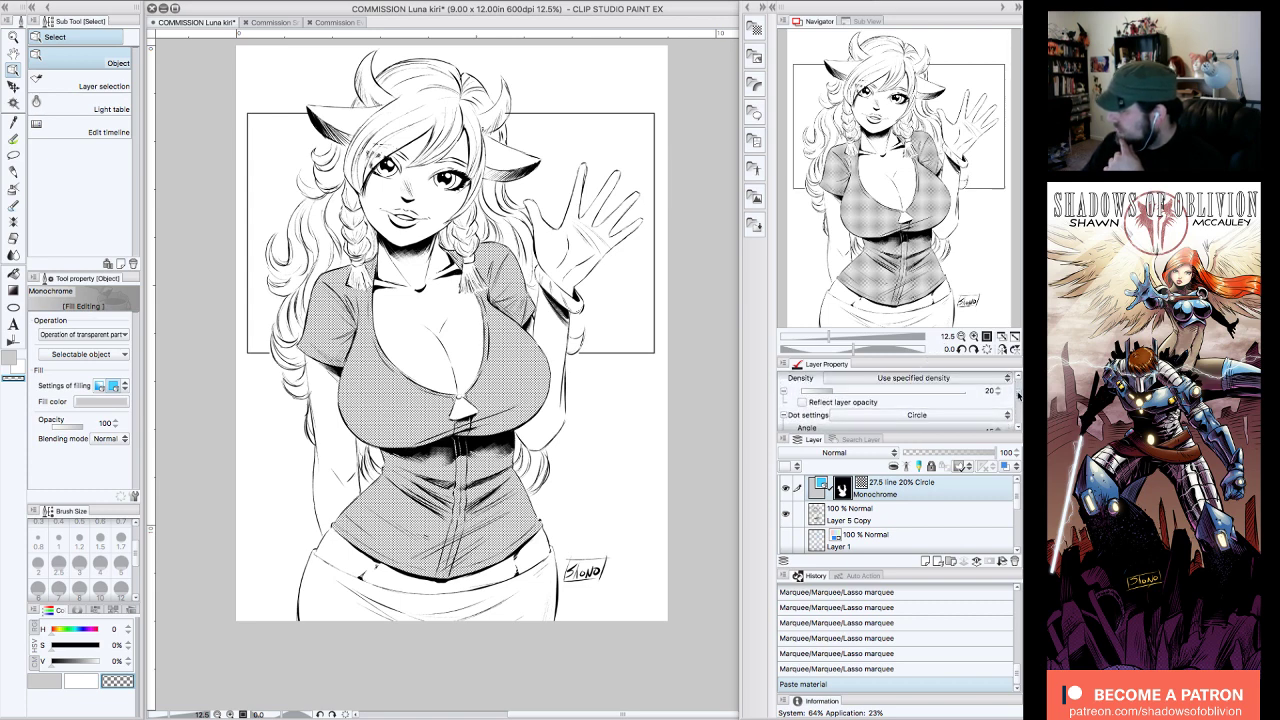
scroll(1019, 397, down, 2)
scroll(1018, 400, up, 6)
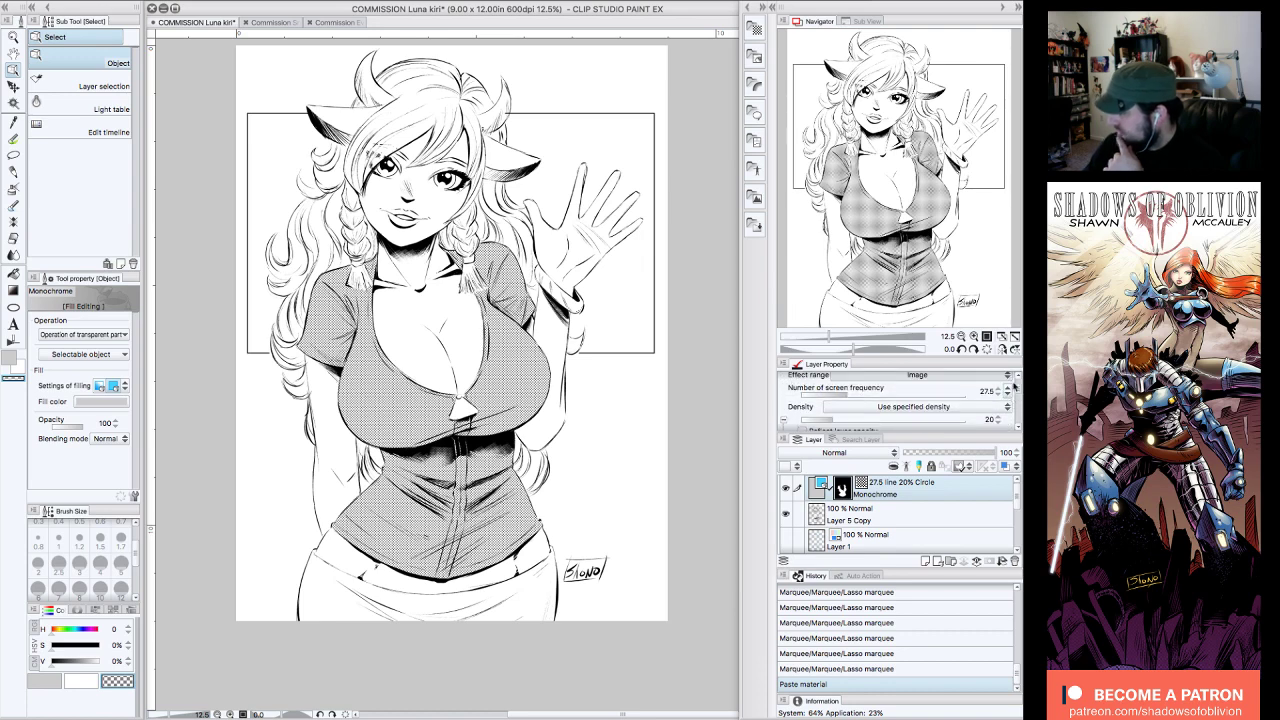
click(1007, 391)
click(1003, 457)
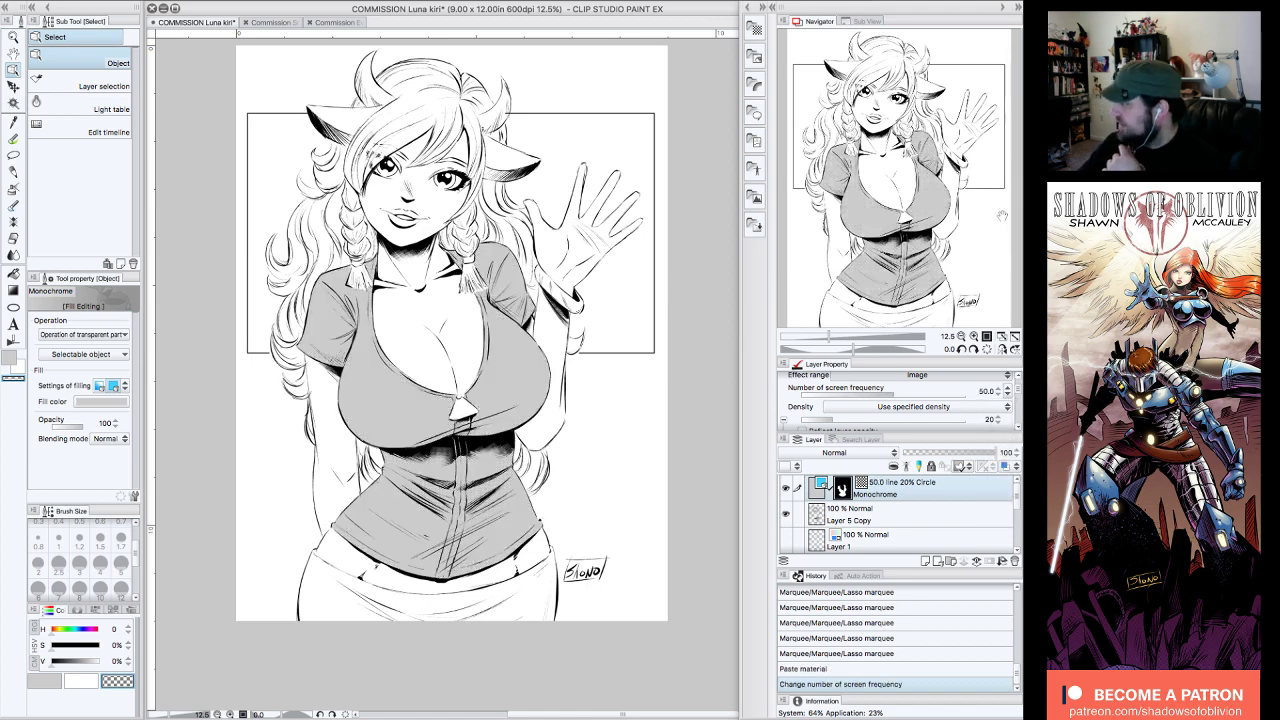
- Clean up the tone's edge along the neckline and tied knot with the Round Opaque (Fine) pen, alternating transparent and black
click(975, 337)
click(975, 337)
click(975, 337)
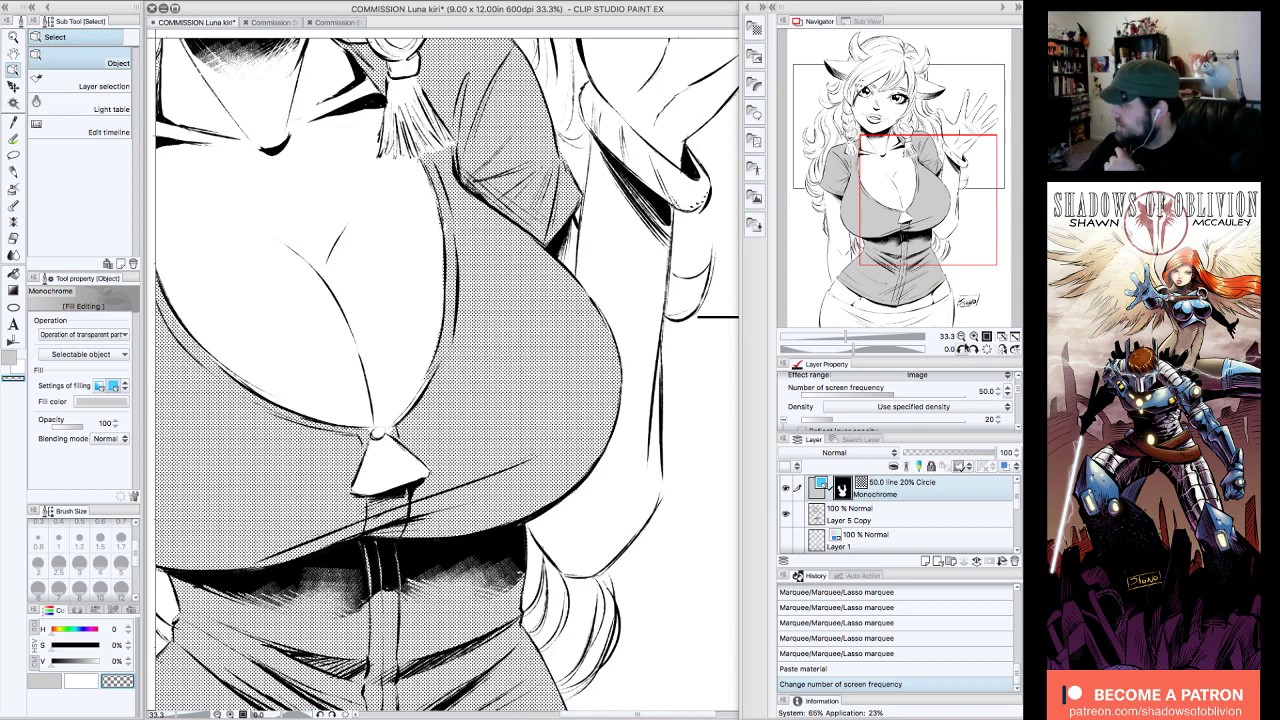
click(961, 336)
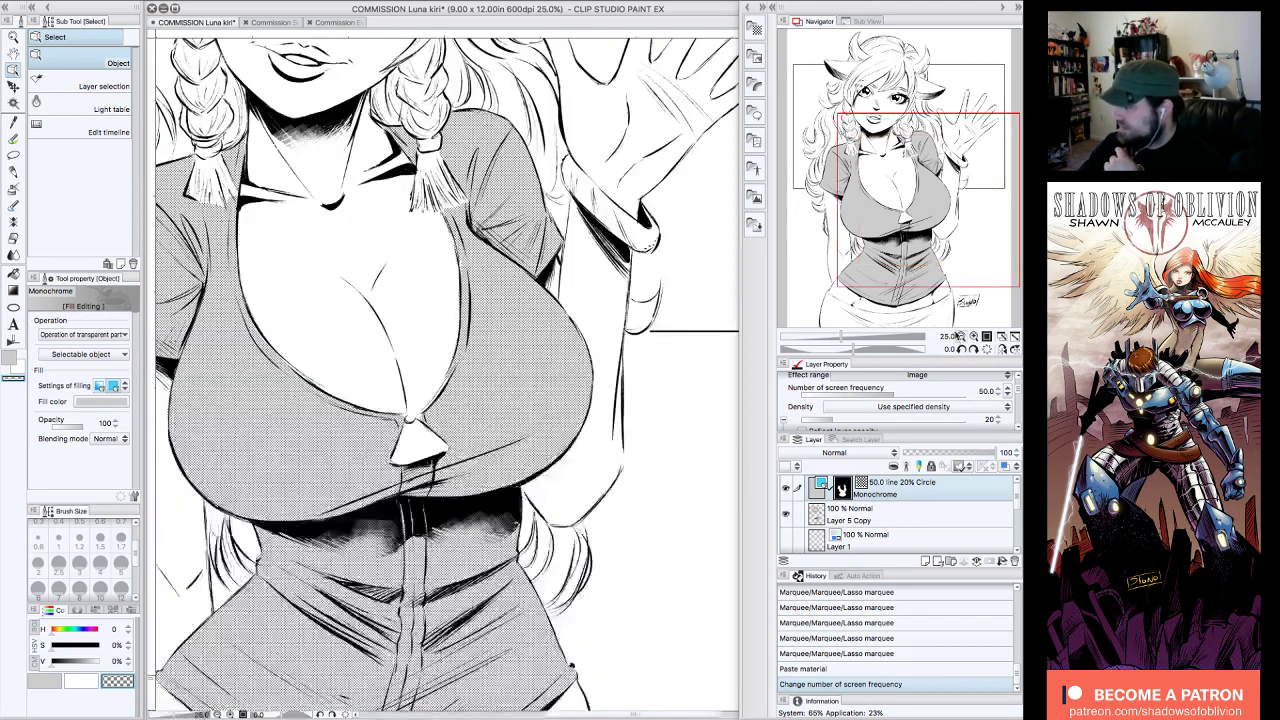
click(13, 140)
drag(457, 235, 456, 279)
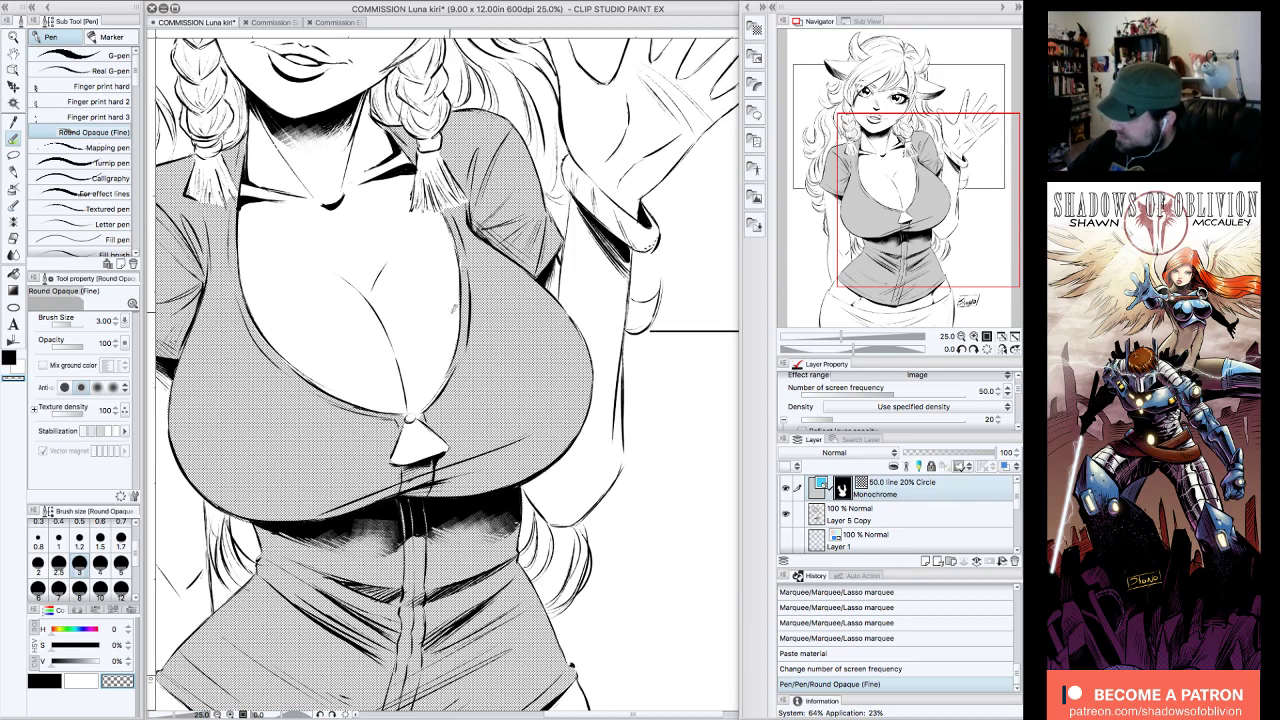
click(461, 327)
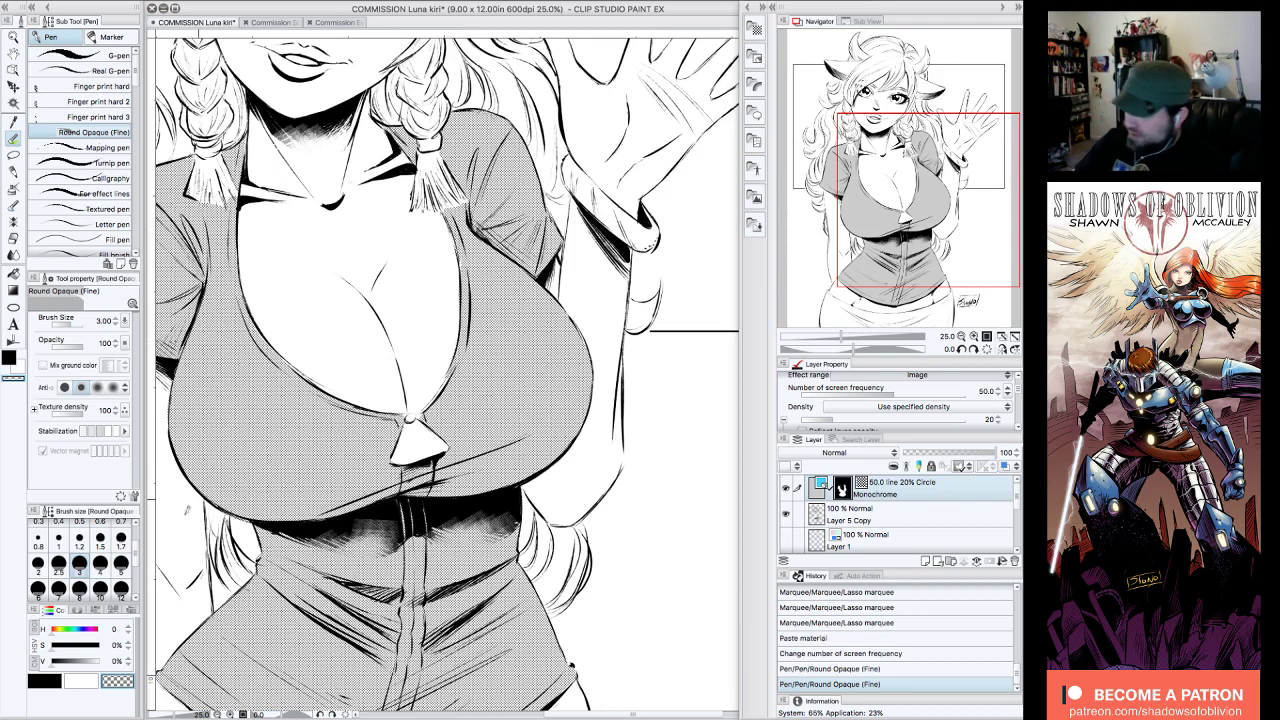
click(55, 685)
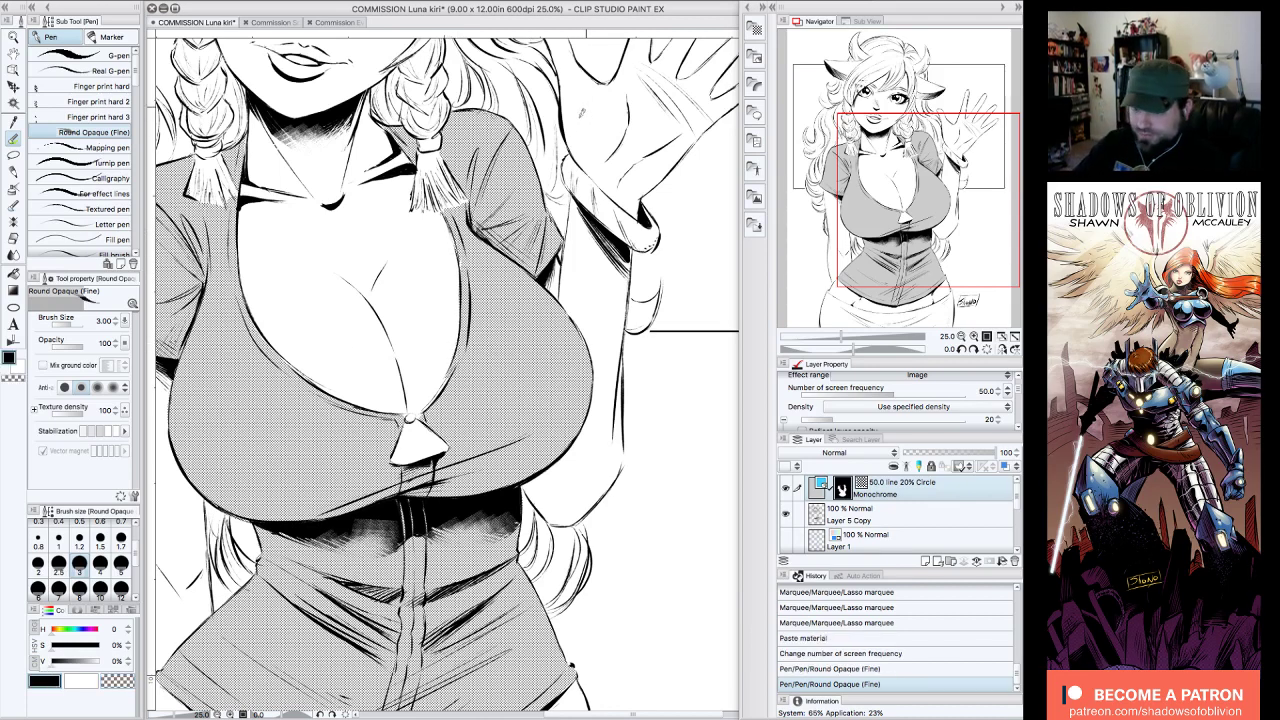
click(432, 406)
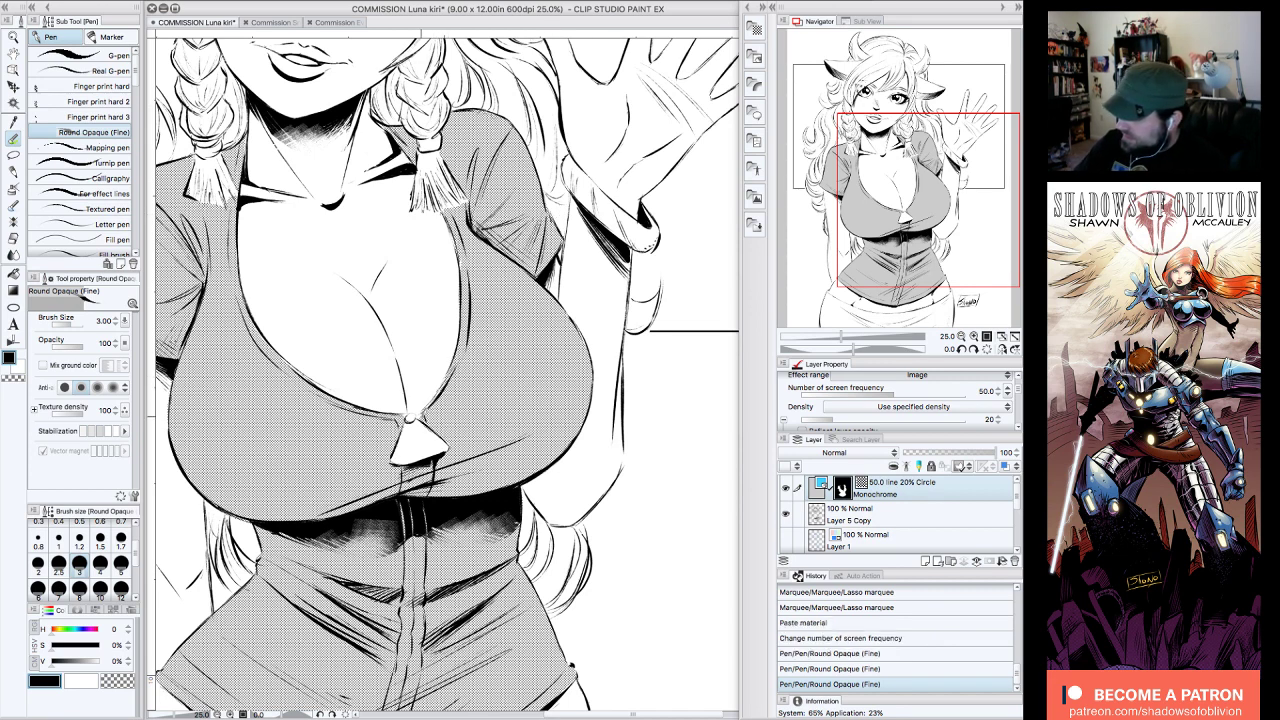
click(118, 681)
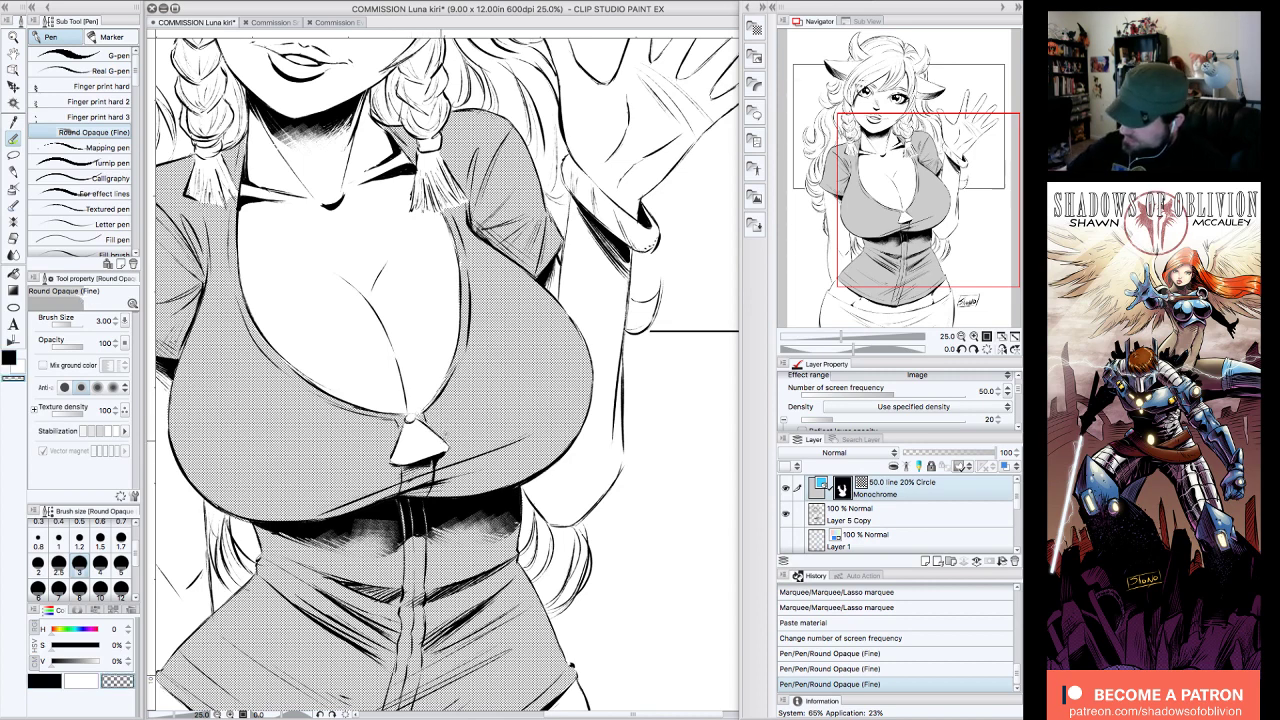
drag(439, 440, 437, 427)
- Paint missing shirt tone back in around the ends of both braids with black on the tone layer
click(50, 684)
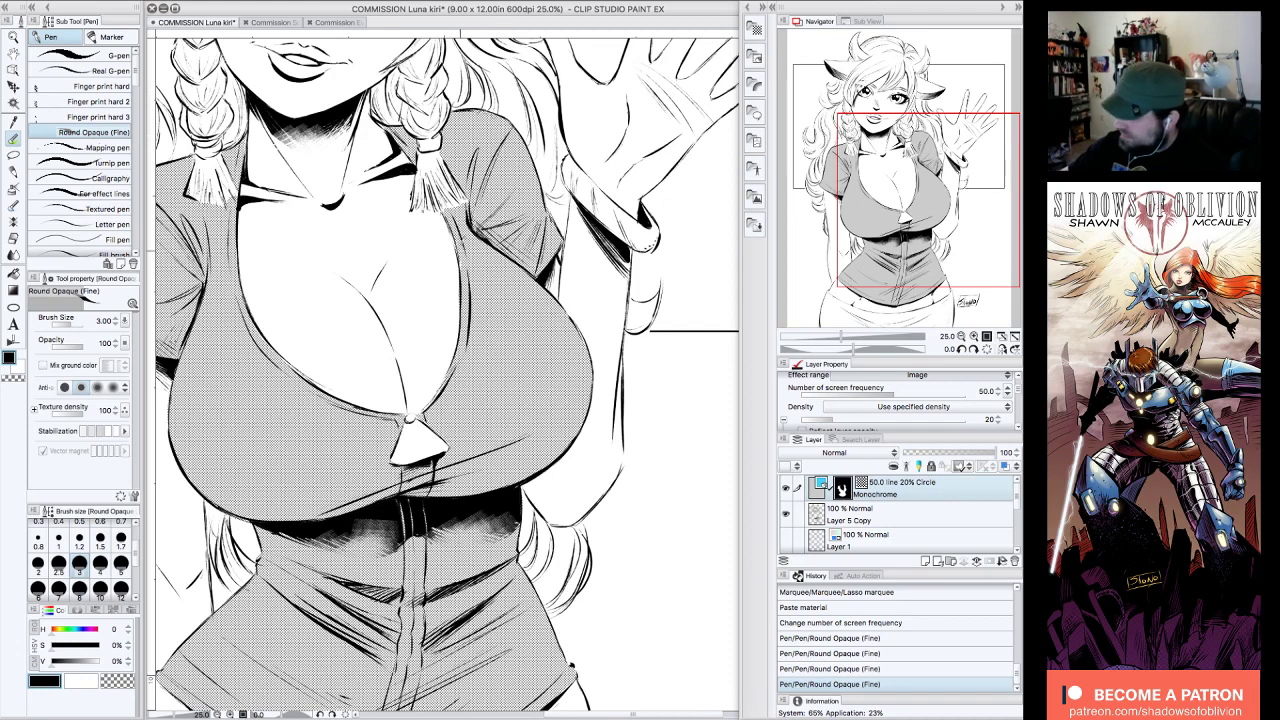
drag(461, 194, 456, 210)
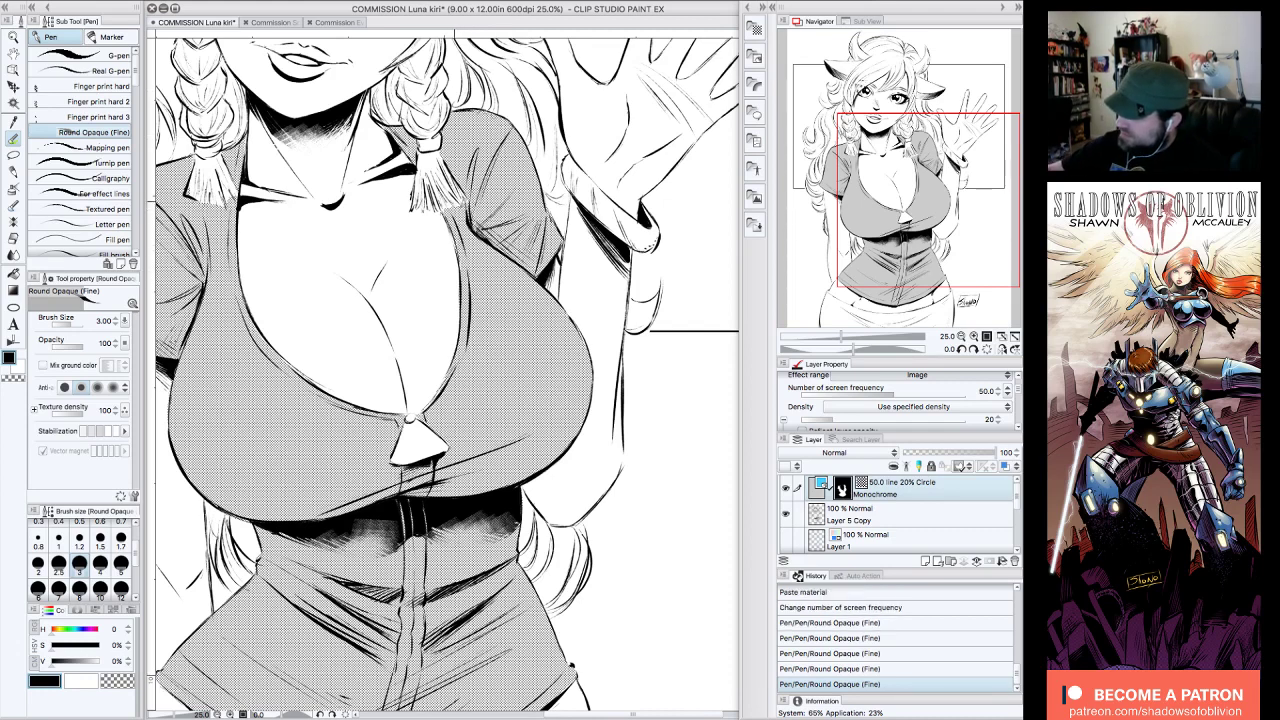
drag(228, 207, 234, 203)
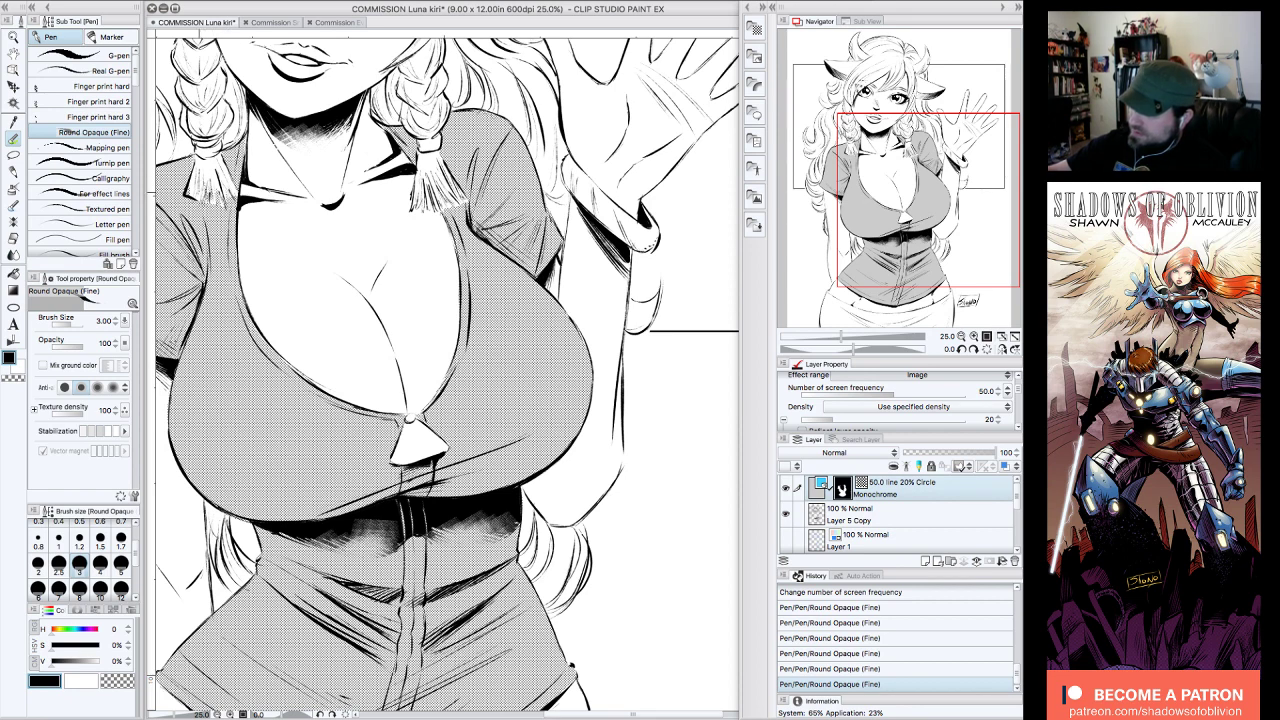
click(464, 207)
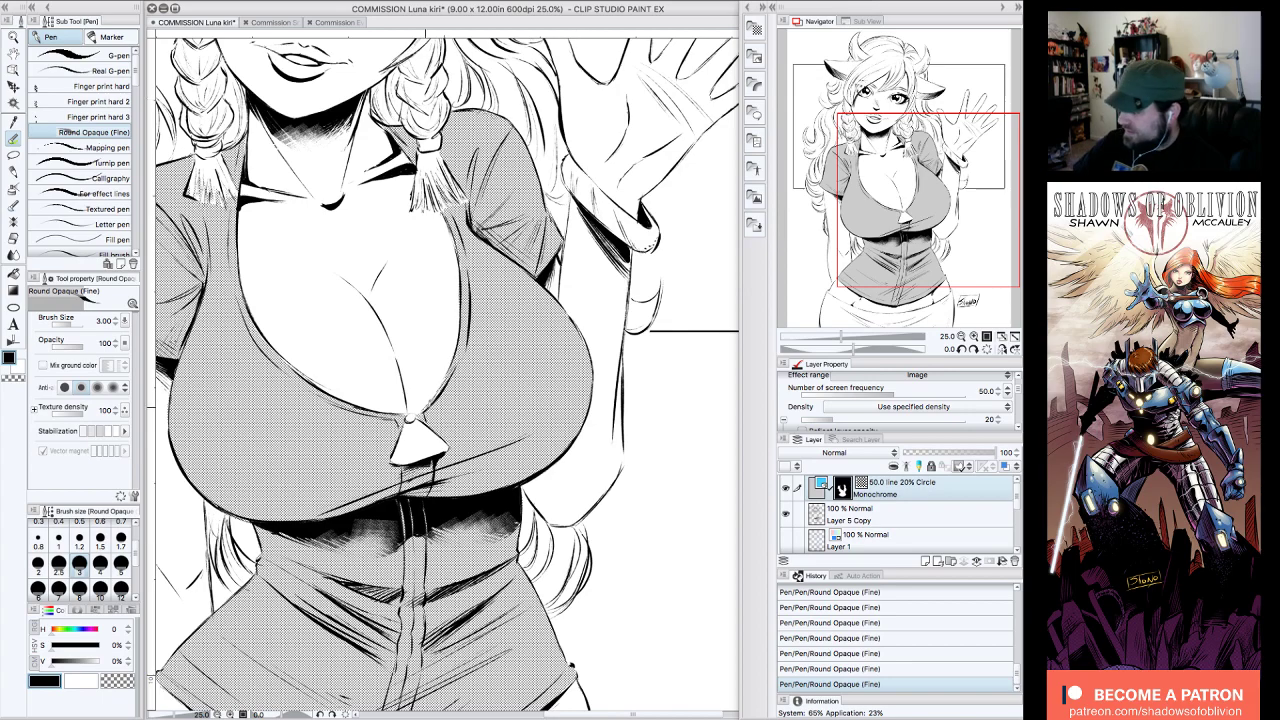
- Erase the tone with transparent color from the strip below the knot and down the shirt's center placket
drag(941, 167, 921, 109)
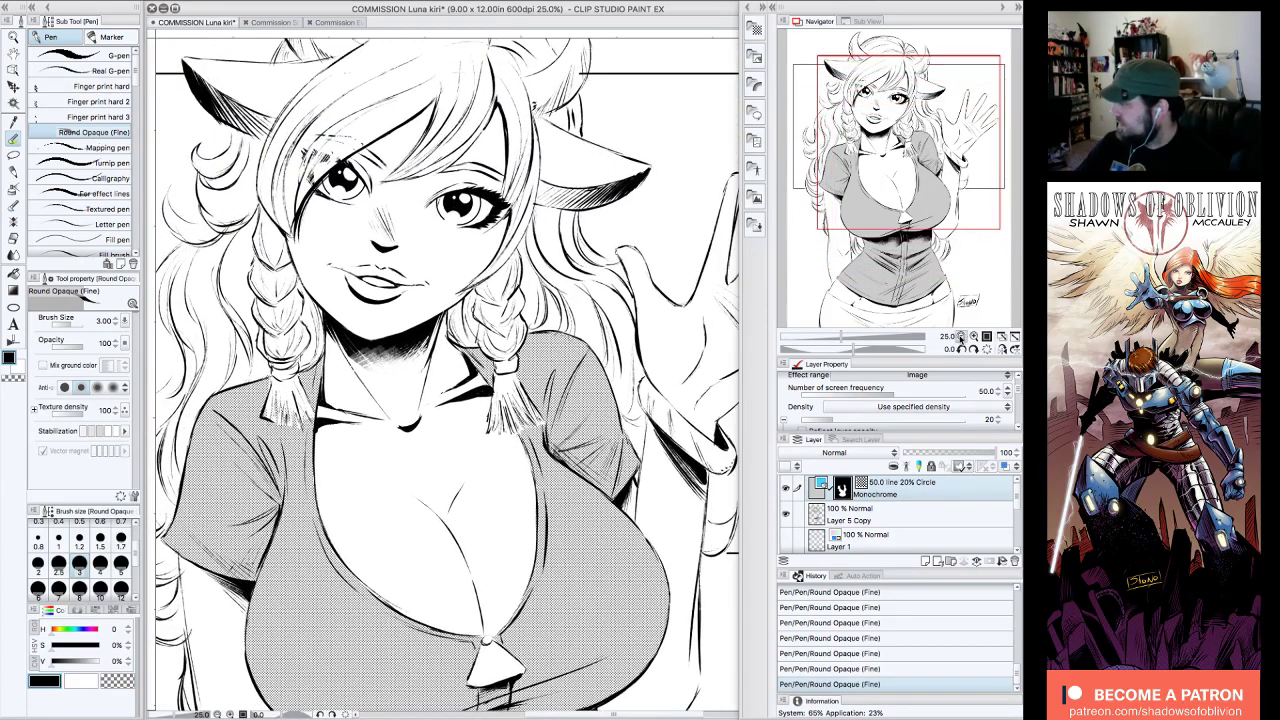
click(961, 337)
drag(956, 206, 973, 250)
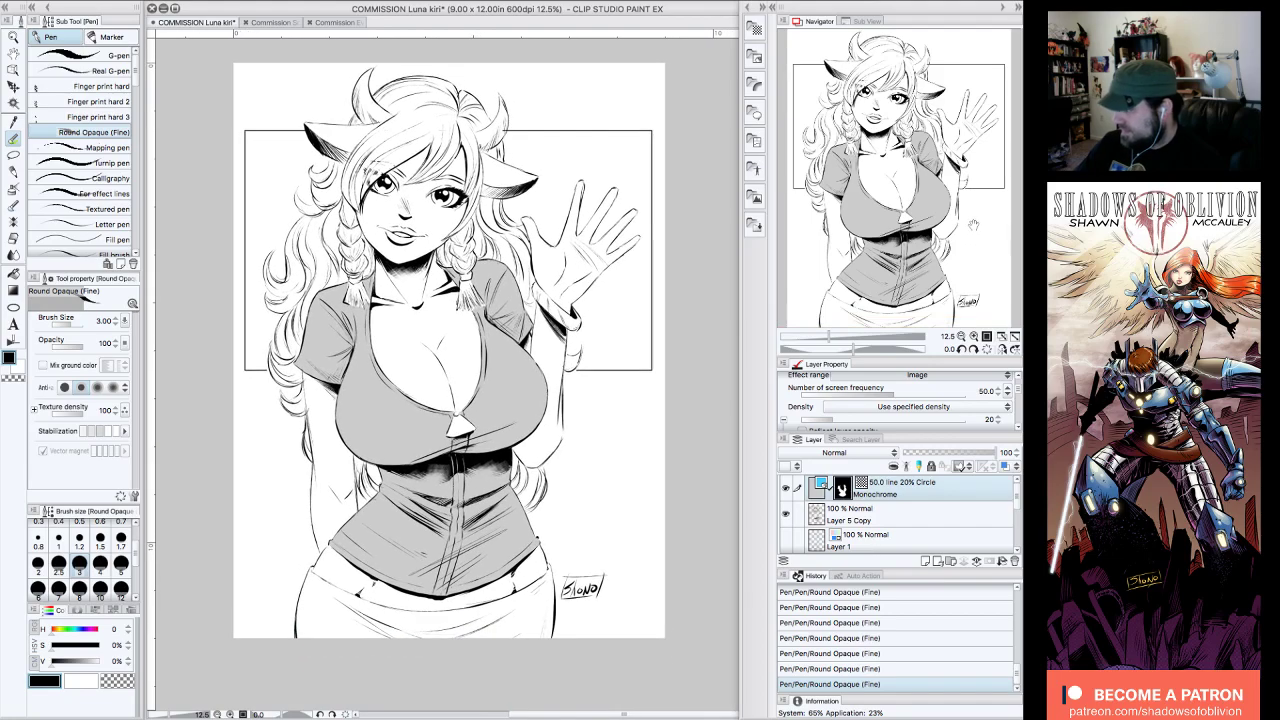
click(973, 337)
drag(982, 193, 980, 158)
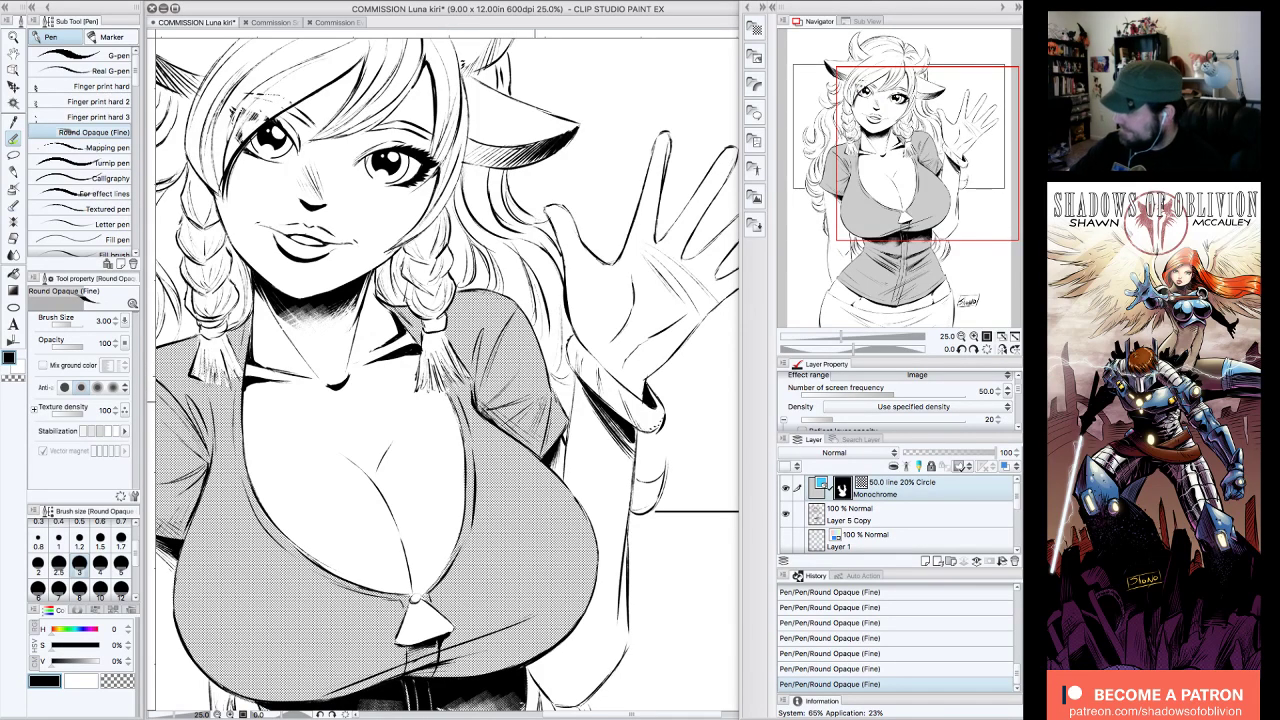
drag(959, 167, 956, 237)
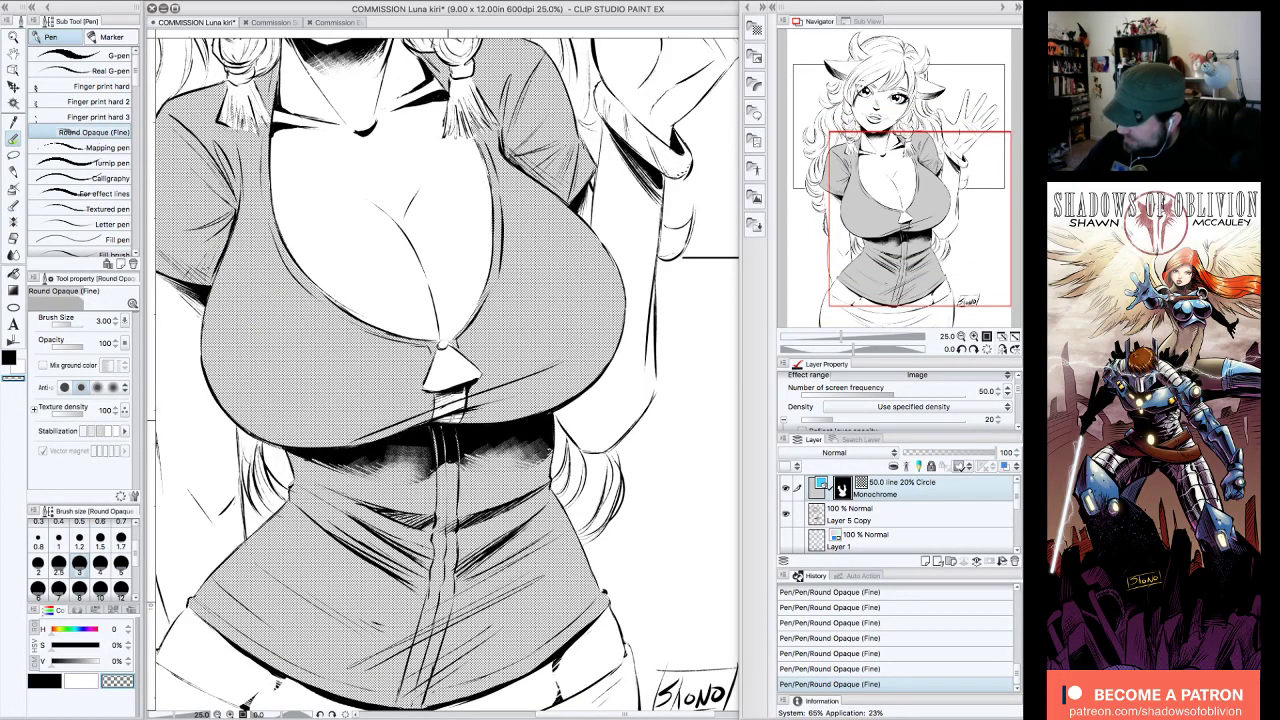
drag(456, 470, 420, 684)
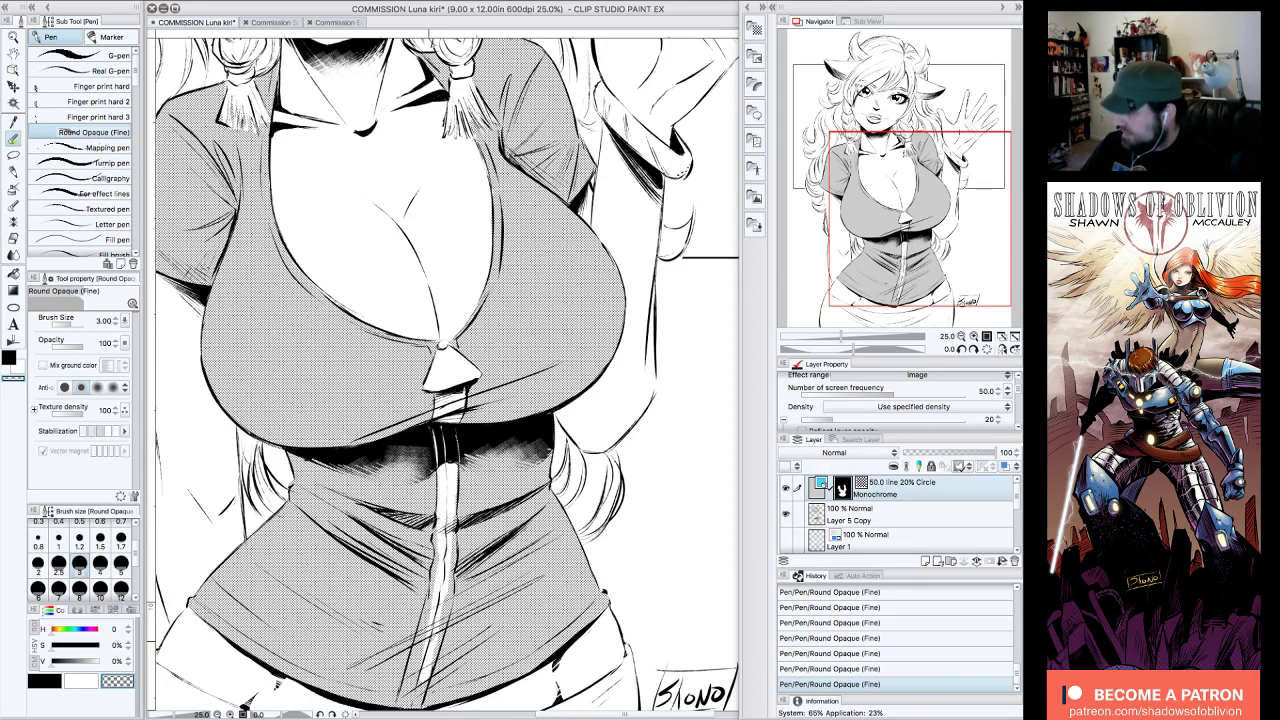
- Erase the remaining tone from the lower center placket down to the hem, and switch the drawing color back to black
drag(920, 218, 912, 262)
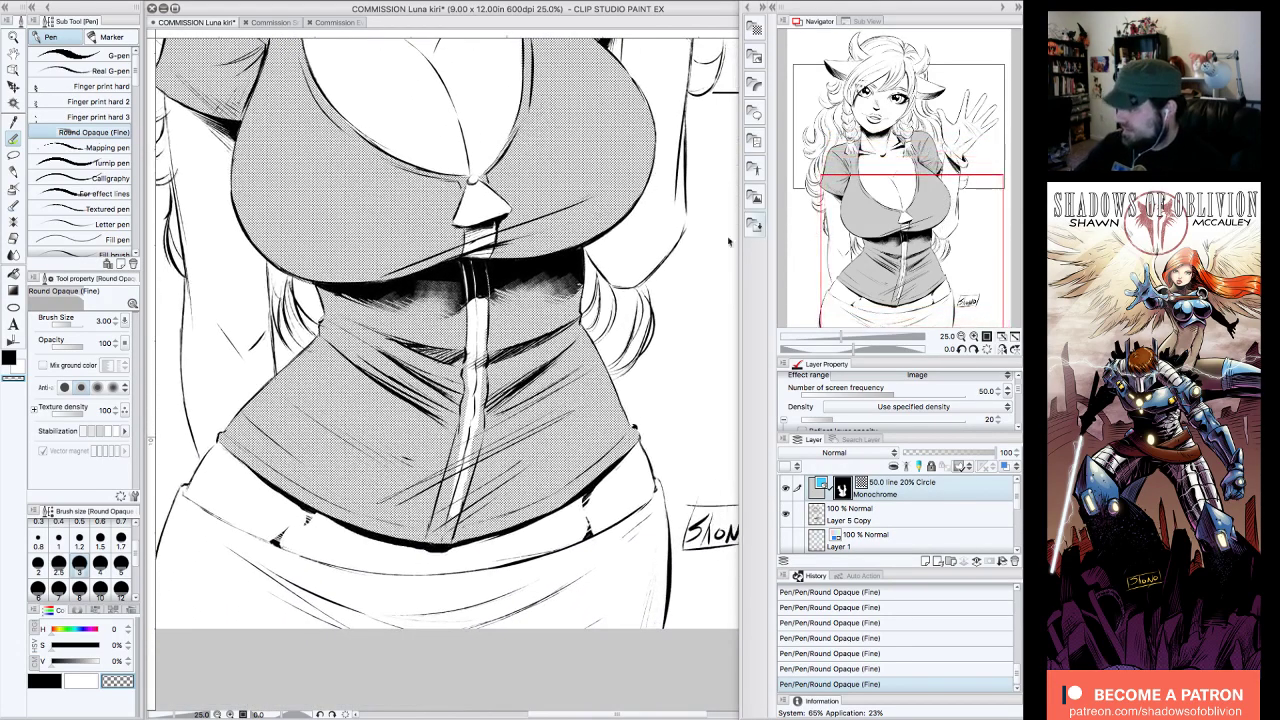
drag(486, 346, 480, 430)
drag(480, 356, 460, 450)
mouse_move(484, 408)
mouse_down()
mouse_move(468, 478)
mouse_move(452, 478)
mouse_up()
drag(464, 428, 430, 542)
drag(456, 492, 446, 542)
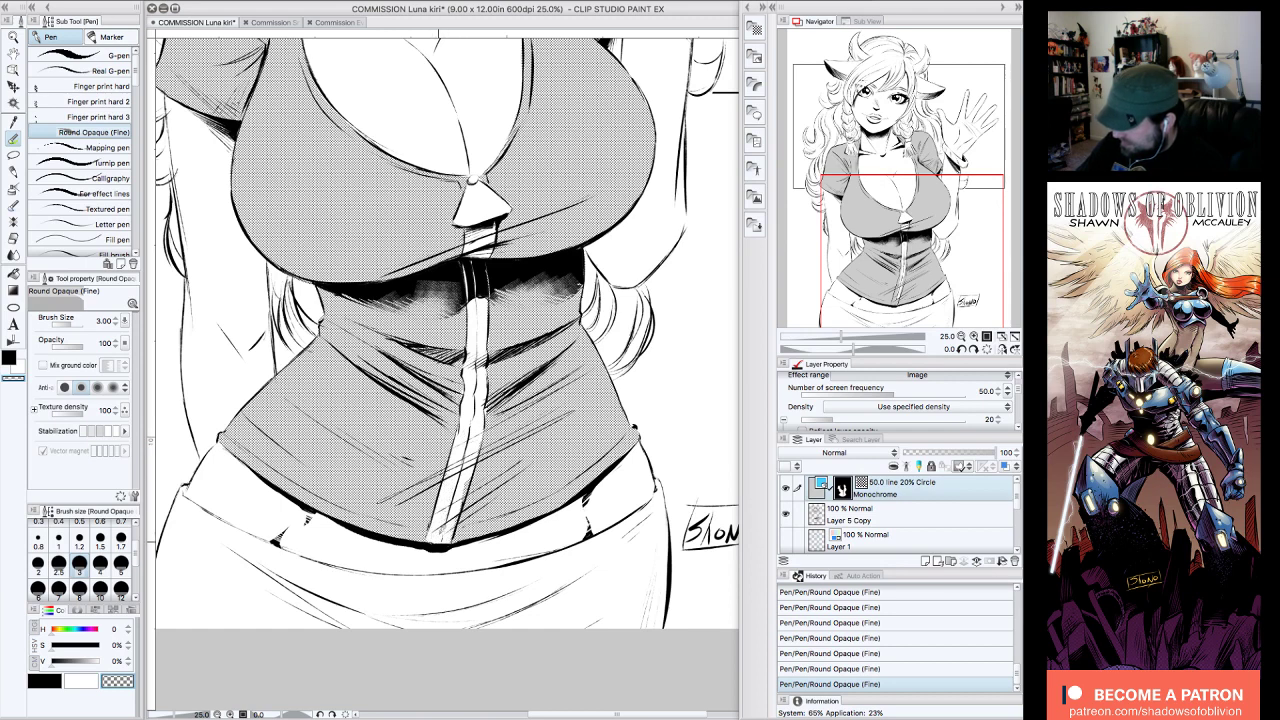
drag(468, 480, 452, 536)
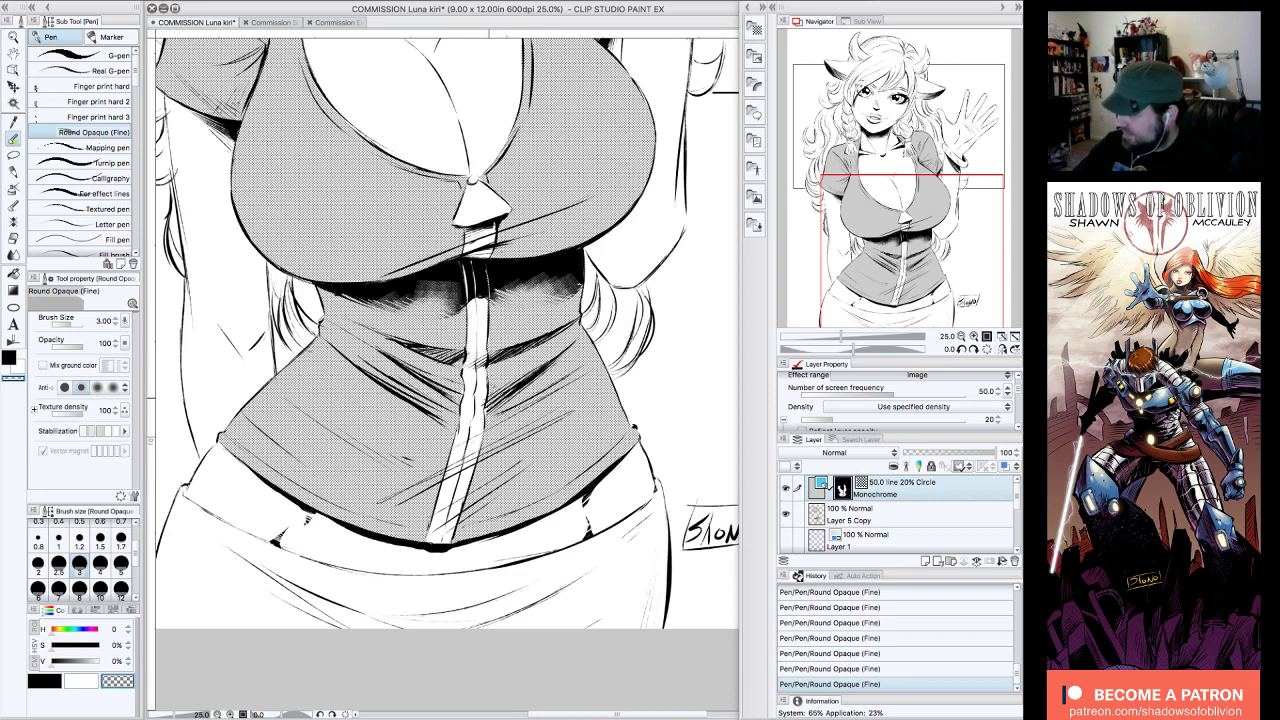
click(45, 680)
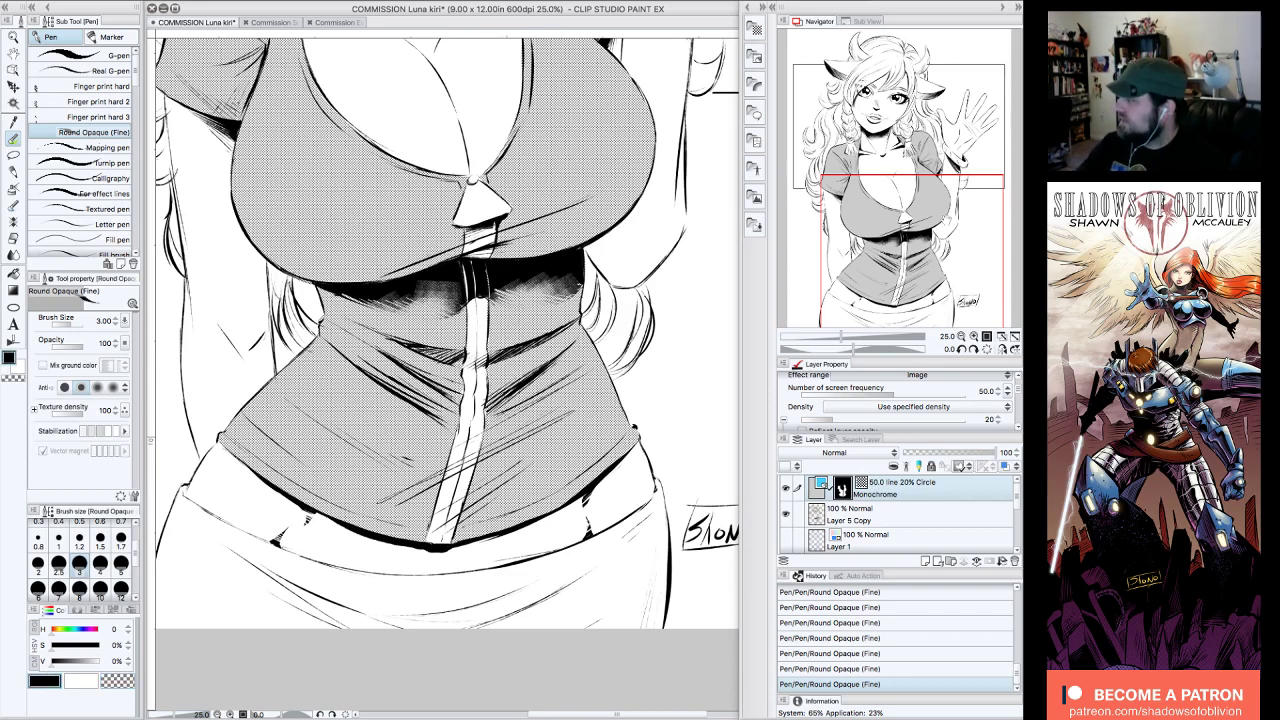
- Lasso-select the skirt from its waistband down to the page's lower edge, refining the selection along the waistband
drag(955, 243, 948, 159)
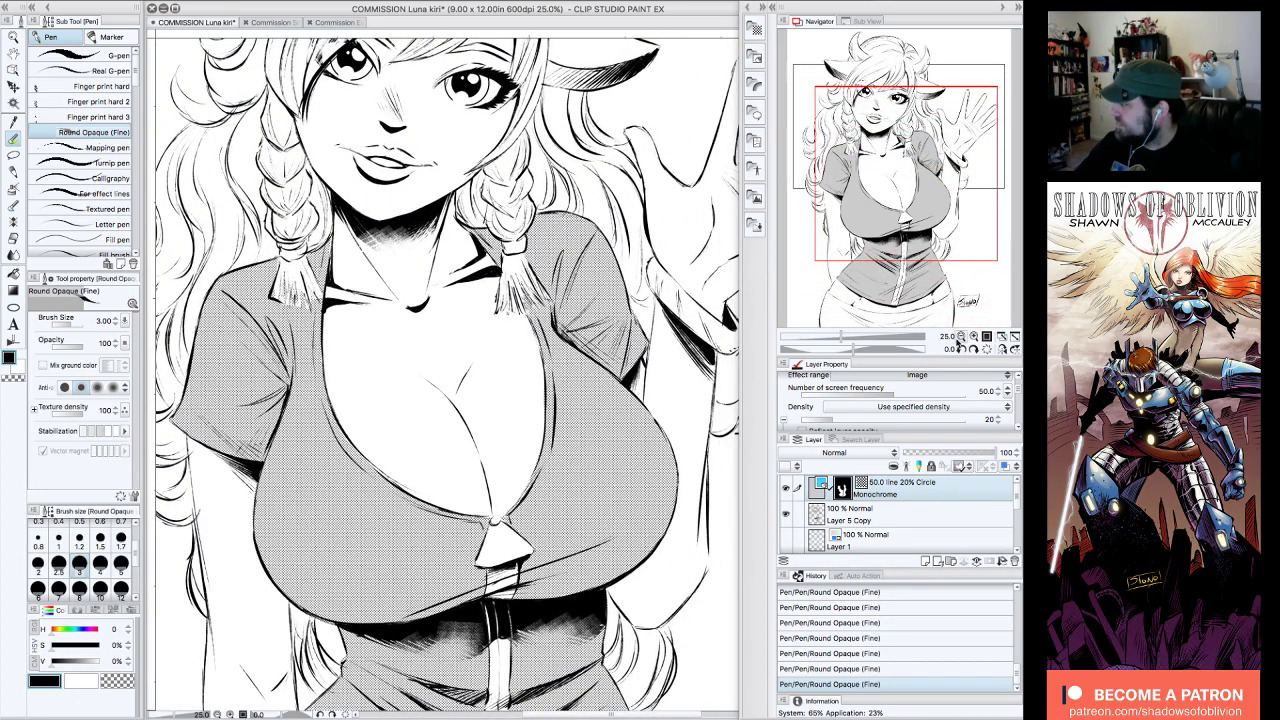
click(961, 337)
drag(945, 221, 956, 269)
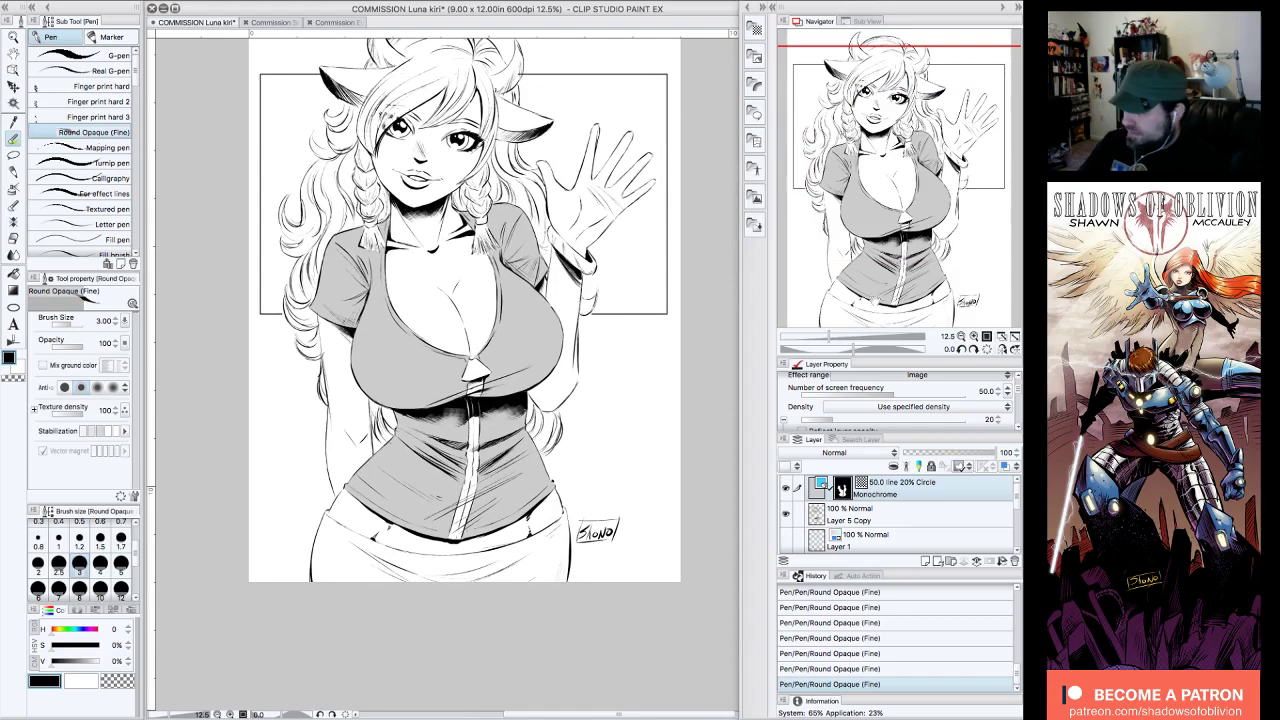
click(13, 155)
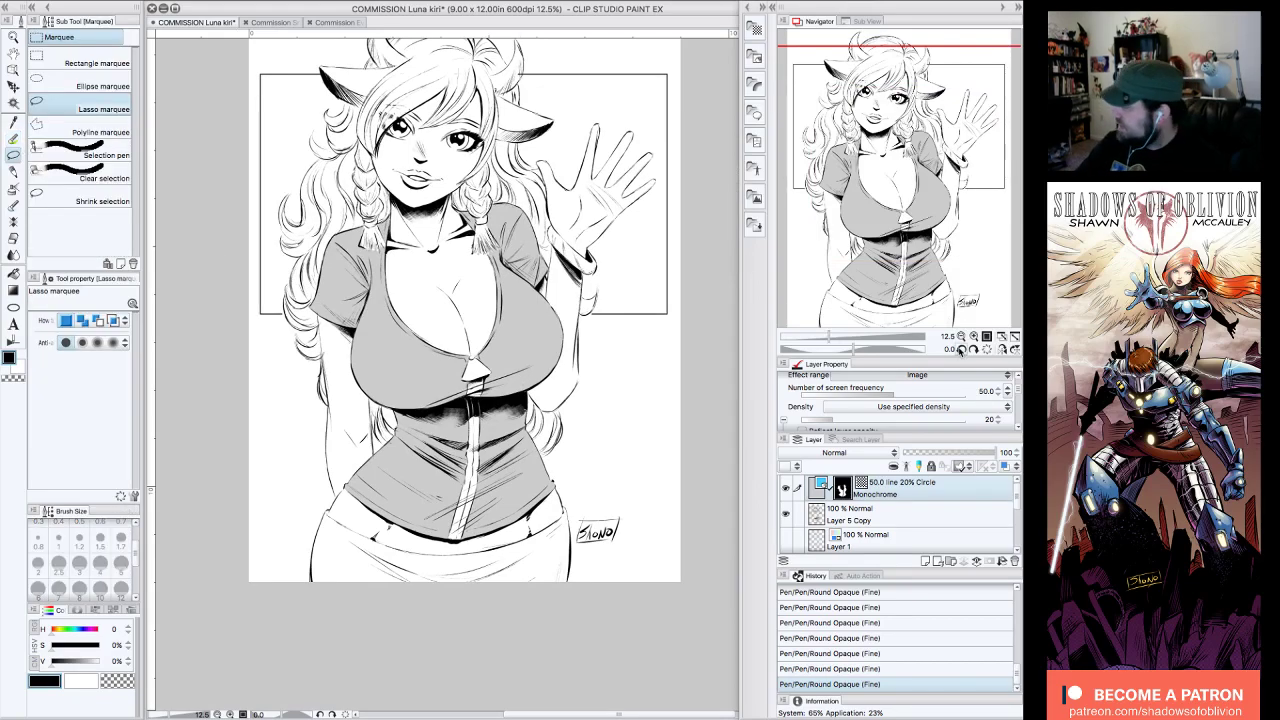
click(975, 337)
drag(926, 221, 897, 294)
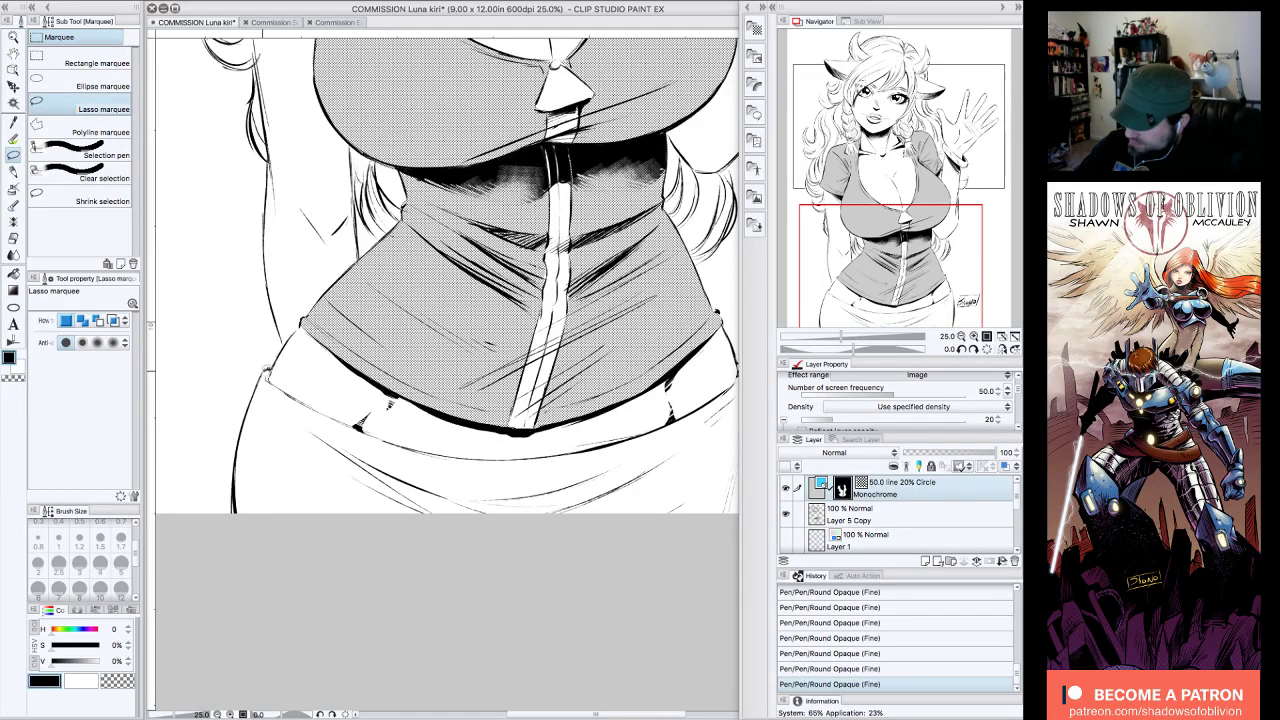
mouse_move(235, 512)
mouse_down()
mouse_move(604, 626)
mouse_move(608, 468)
mouse_up()
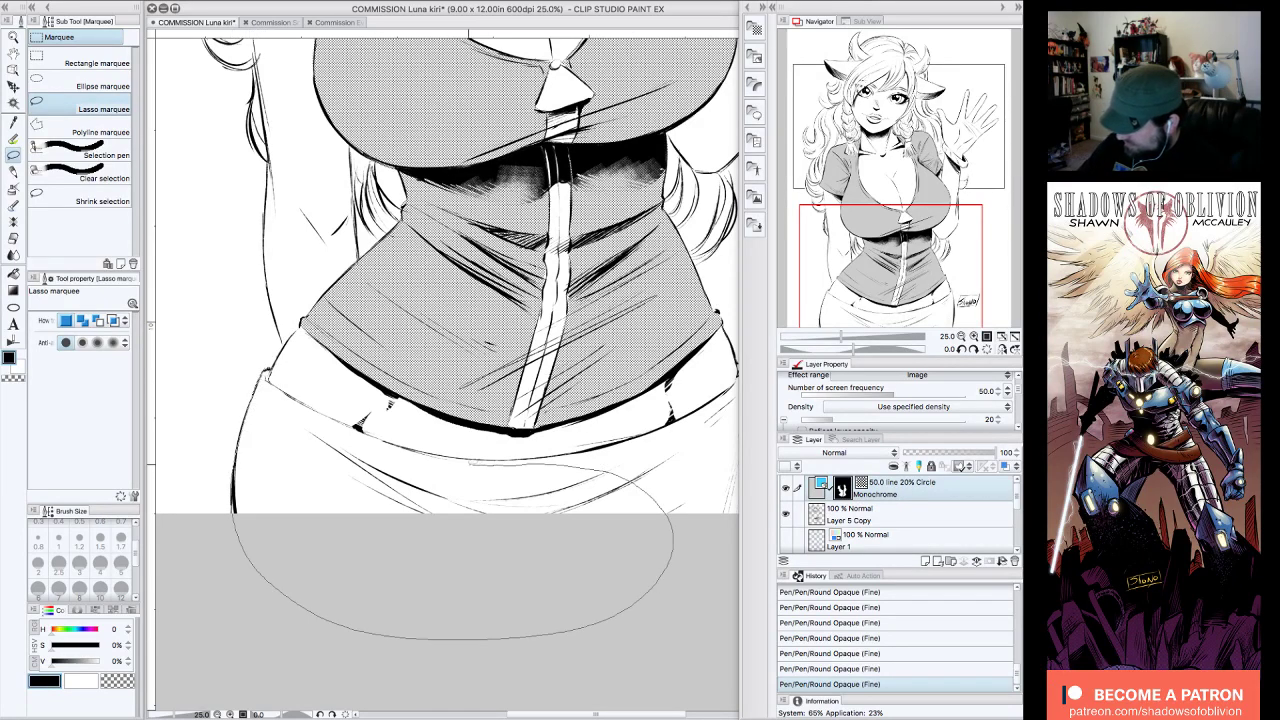
drag(474, 464, 244, 380)
drag(897, 227, 928, 229)
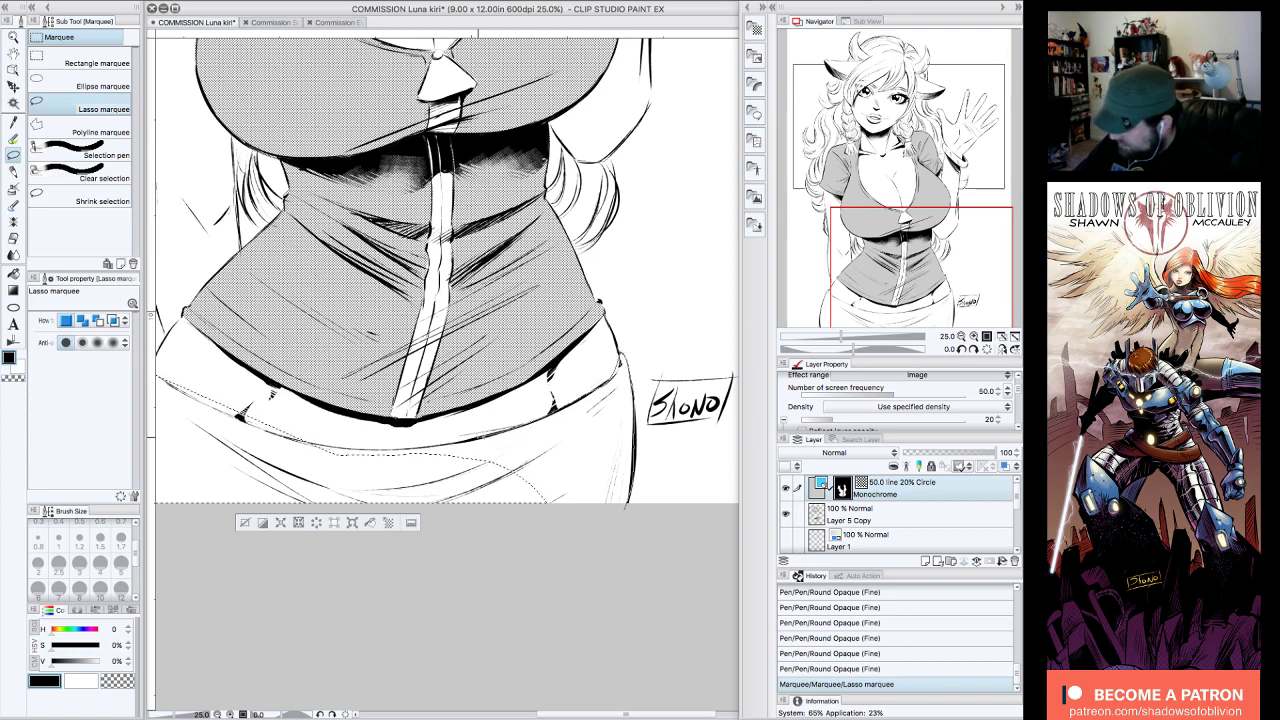
mouse_move(387, 448)
mouse_down()
mouse_move(592, 392)
mouse_move(634, 455)
mouse_move(400, 515)
mouse_up()
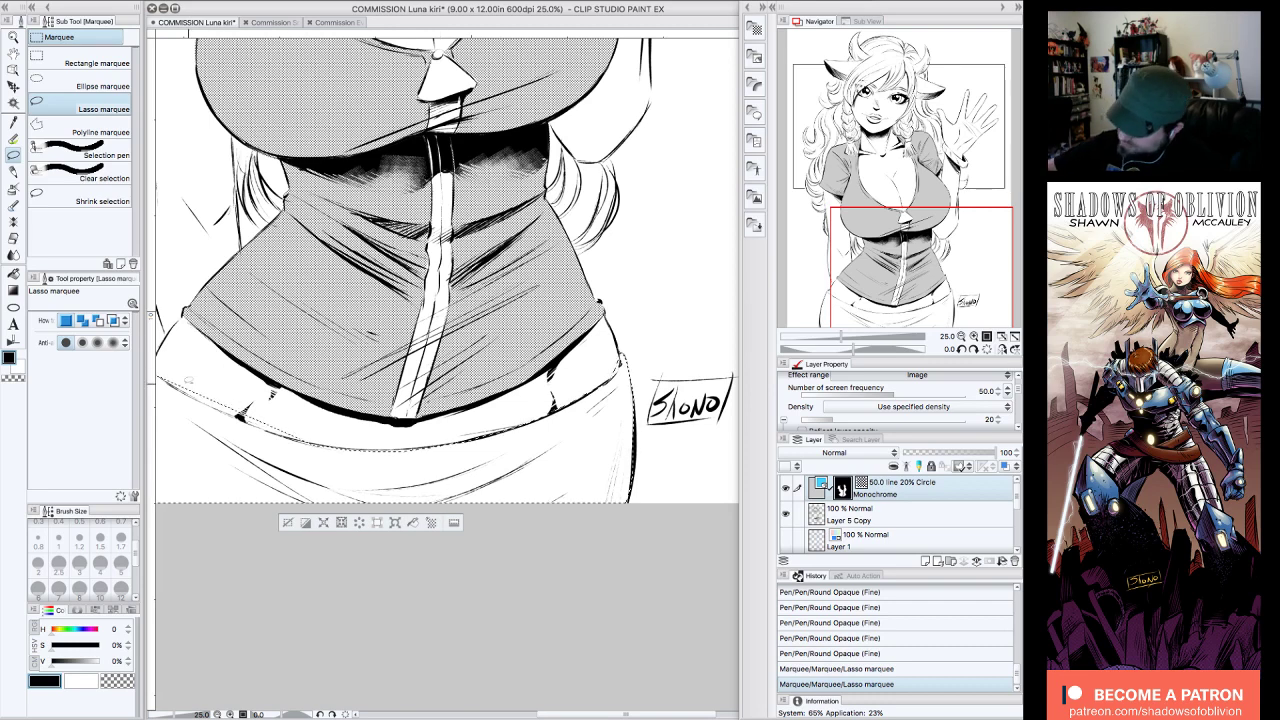
mouse_move(291, 421)
mouse_down()
mouse_move(326, 440)
mouse_move(569, 375)
mouse_move(441, 450)
mouse_up()
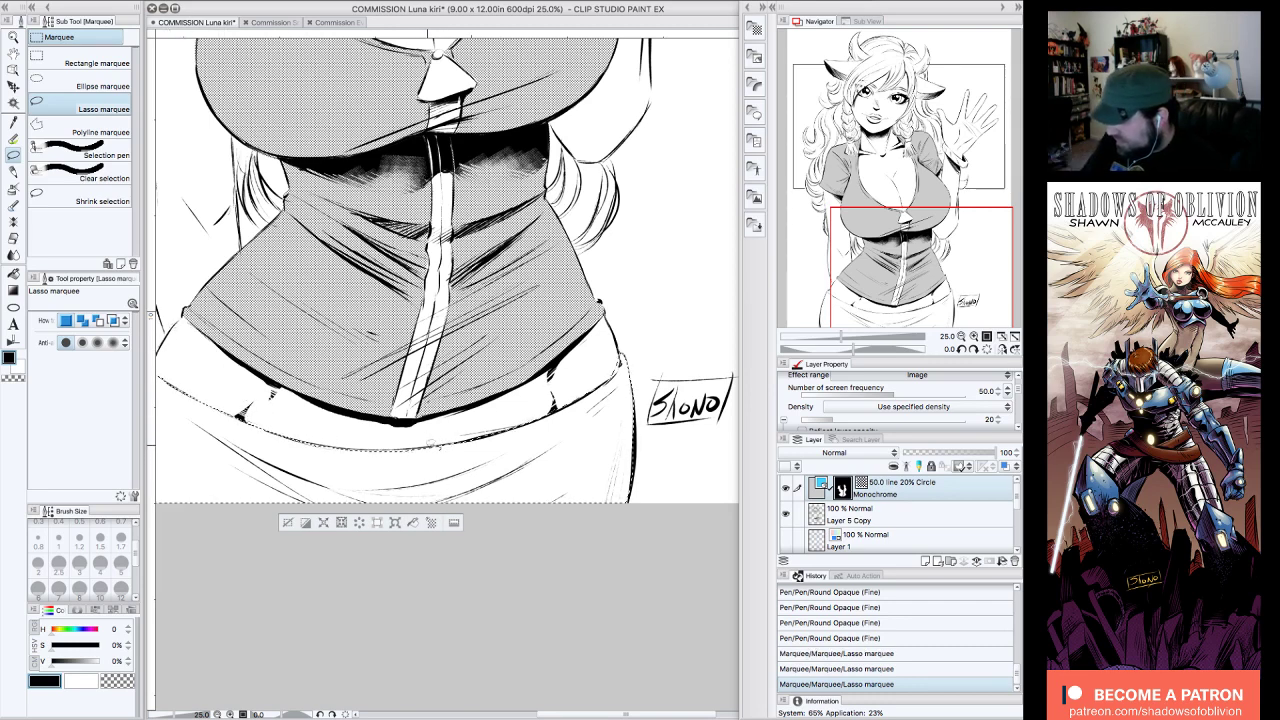
- Fill the selected skirt with the 27.5 line 20% Circle tone, and set its screen frequency to 50.0 and its density to 30
click(757, 28)
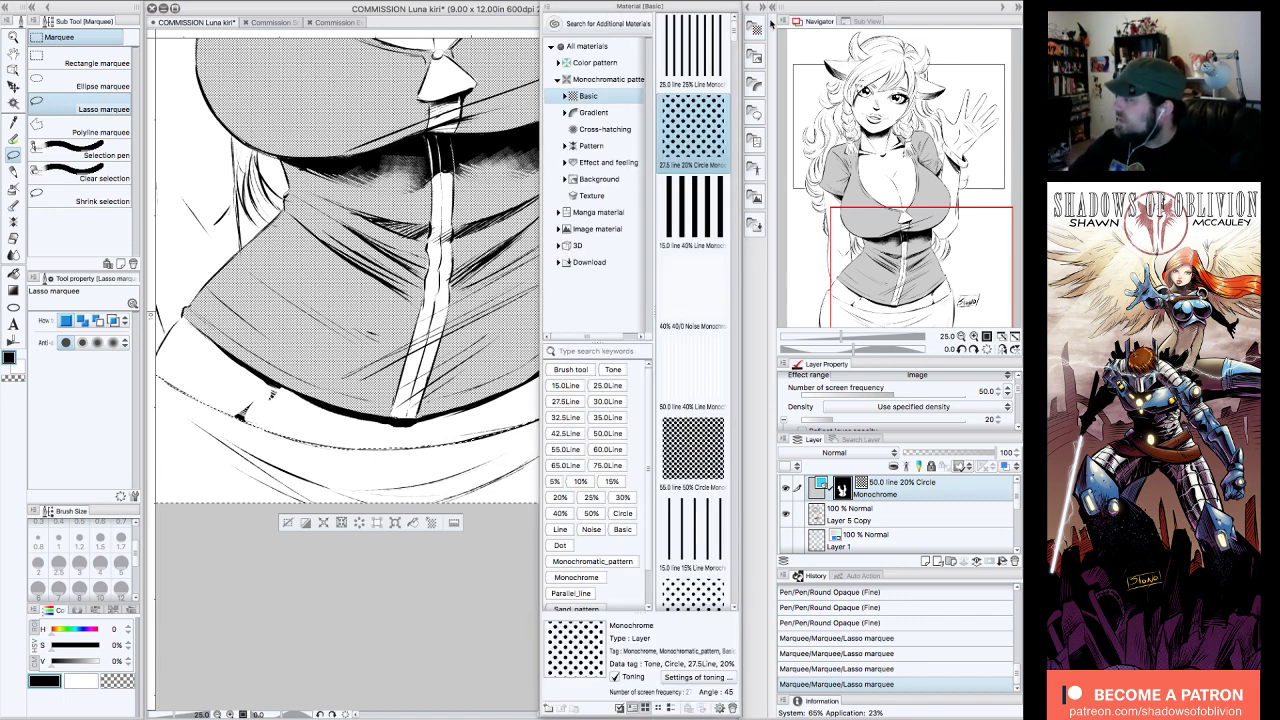
mouse_move(693, 130)
mouse_down()
mouse_move(430, 455)
mouse_move(477, 479)
mouse_up()
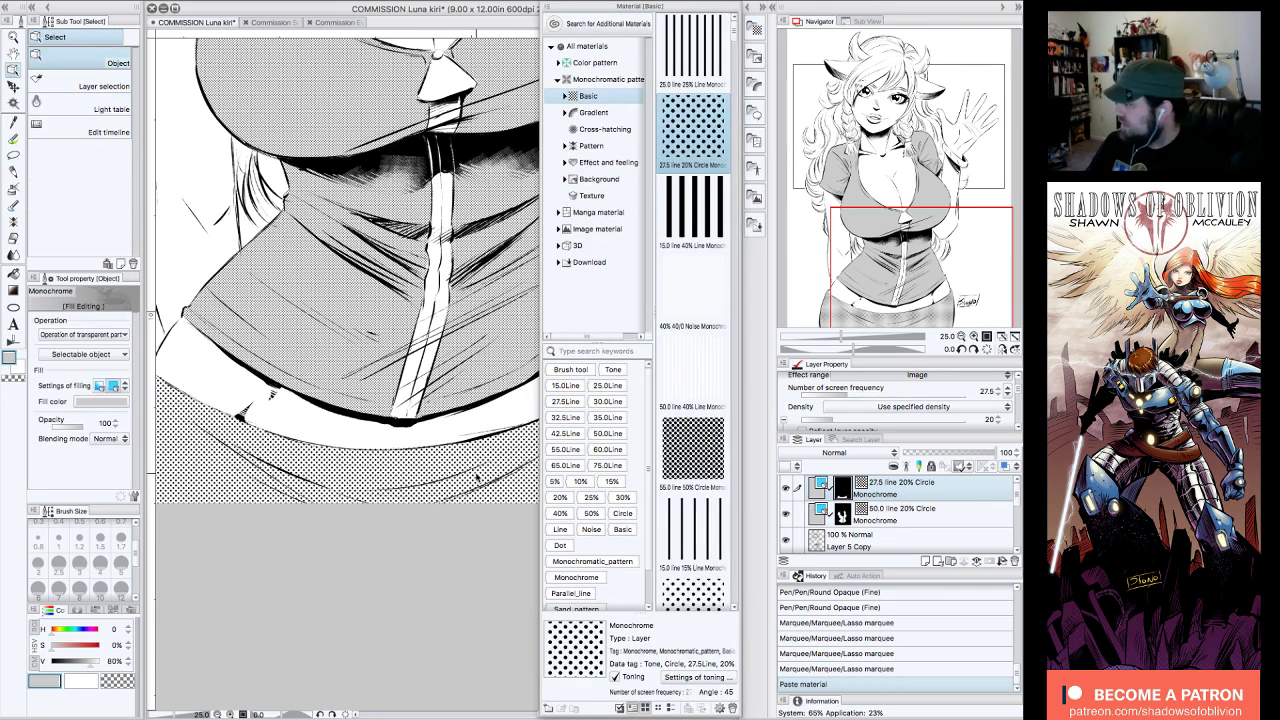
click(1011, 391)
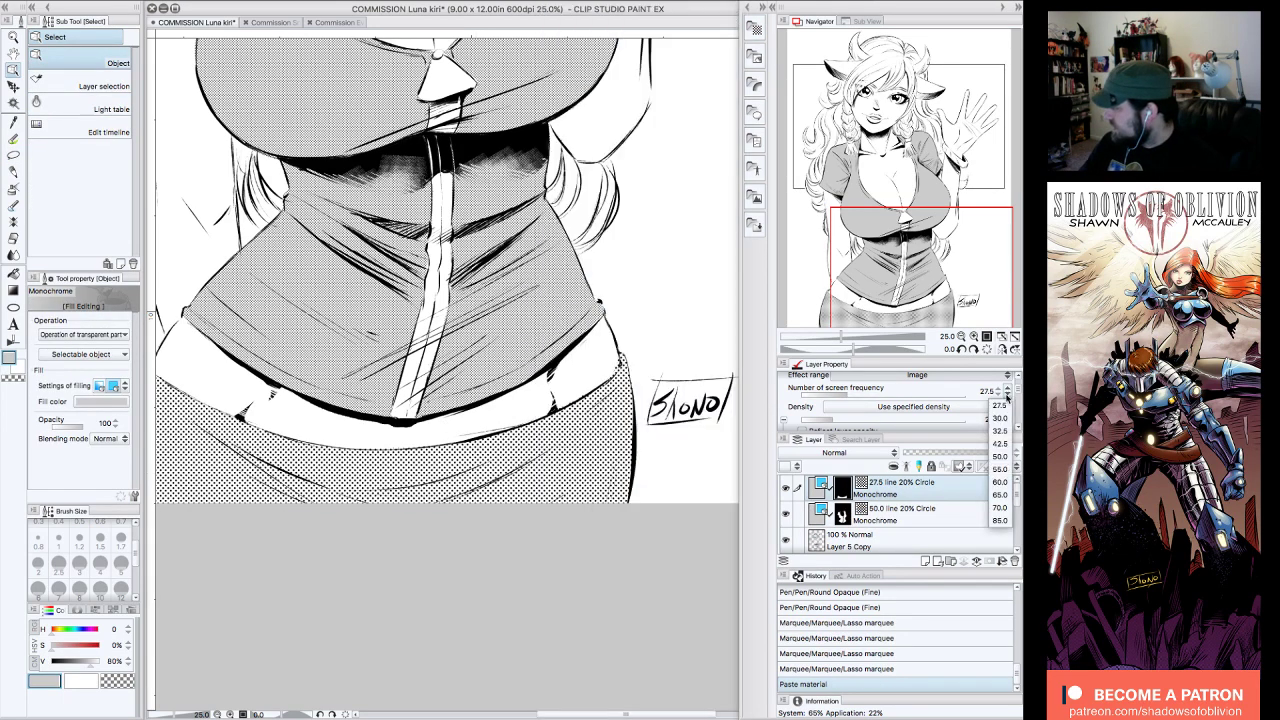
click(1005, 456)
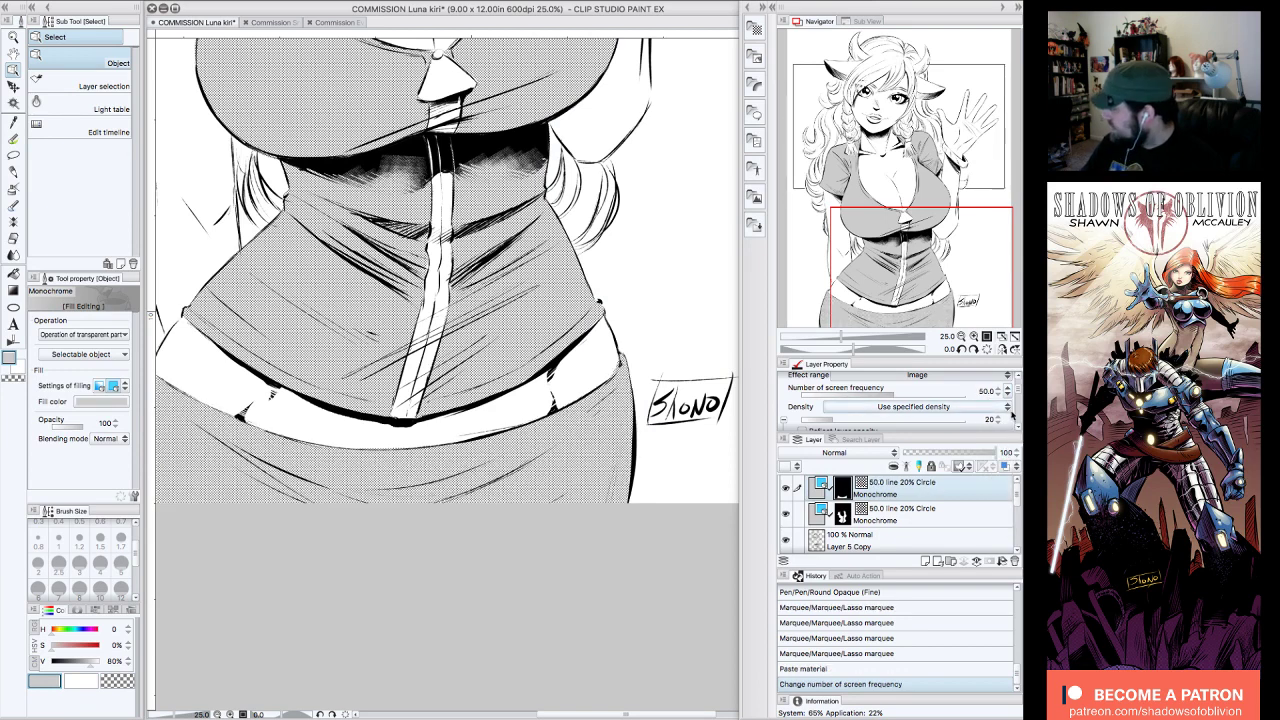
click(999, 417)
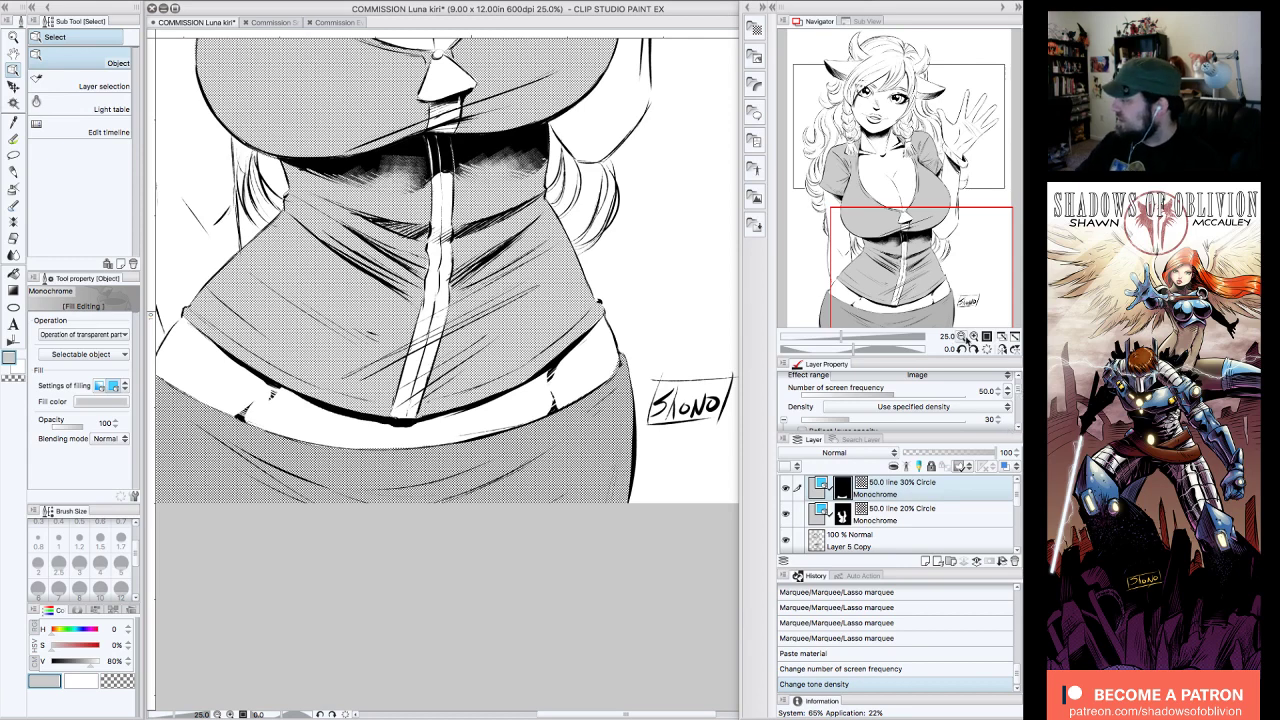
click(961, 337)
drag(967, 248, 972, 241)
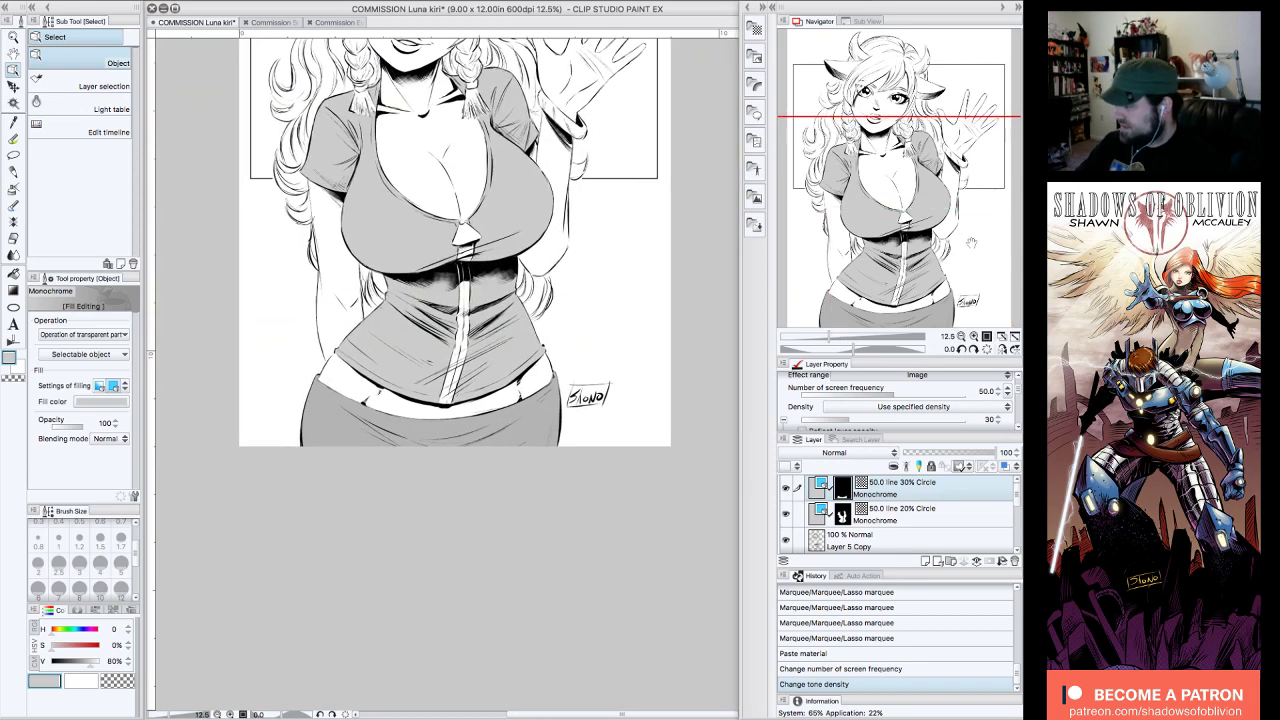
- Touch up the skirt tone with the Round Opaque (Fine) pen, using transparent color at the hip edge and then black
click(974, 337)
click(14, 140)
click(16, 377)
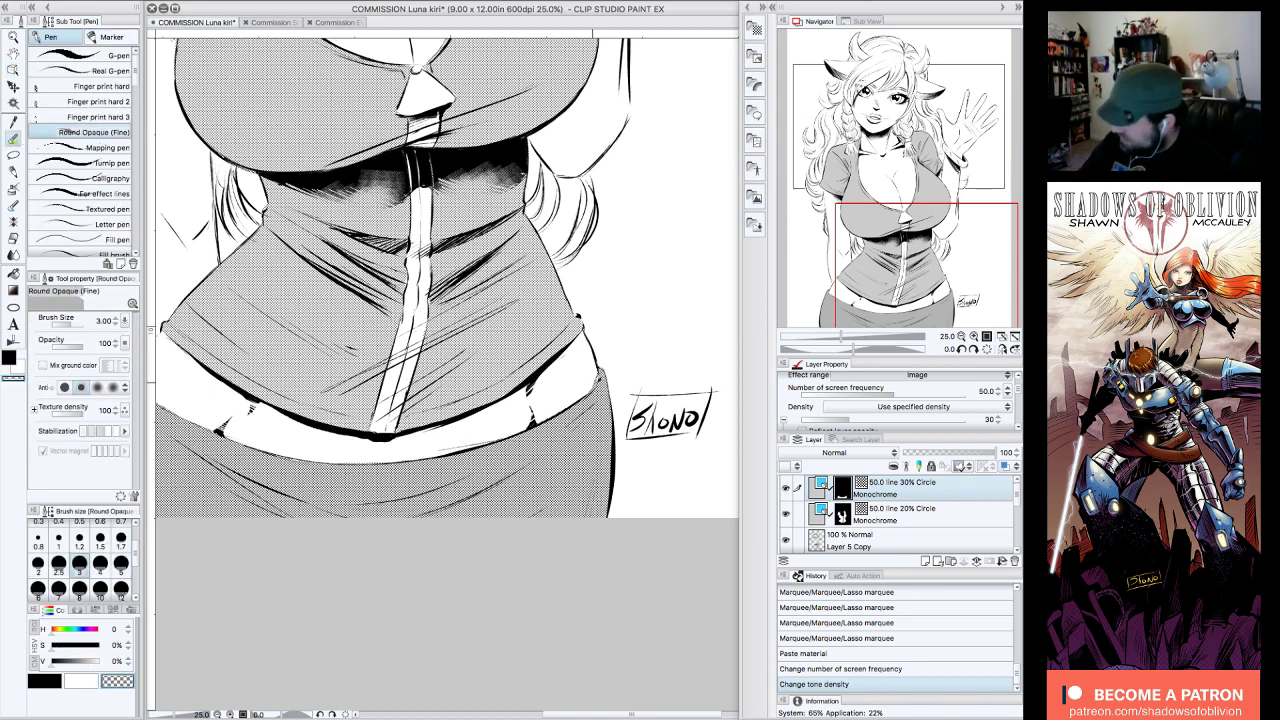
drag(591, 386, 600, 366)
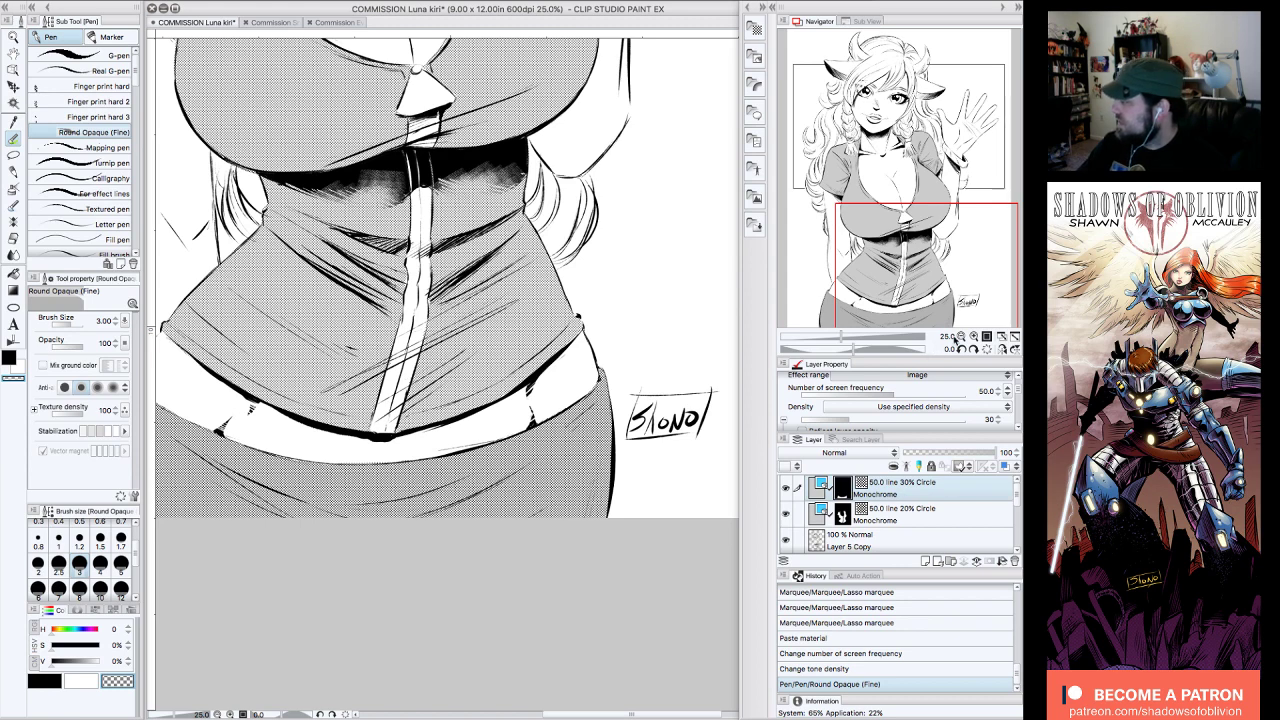
click(961, 336)
click(44, 681)
drag(400, 412, 385, 399)
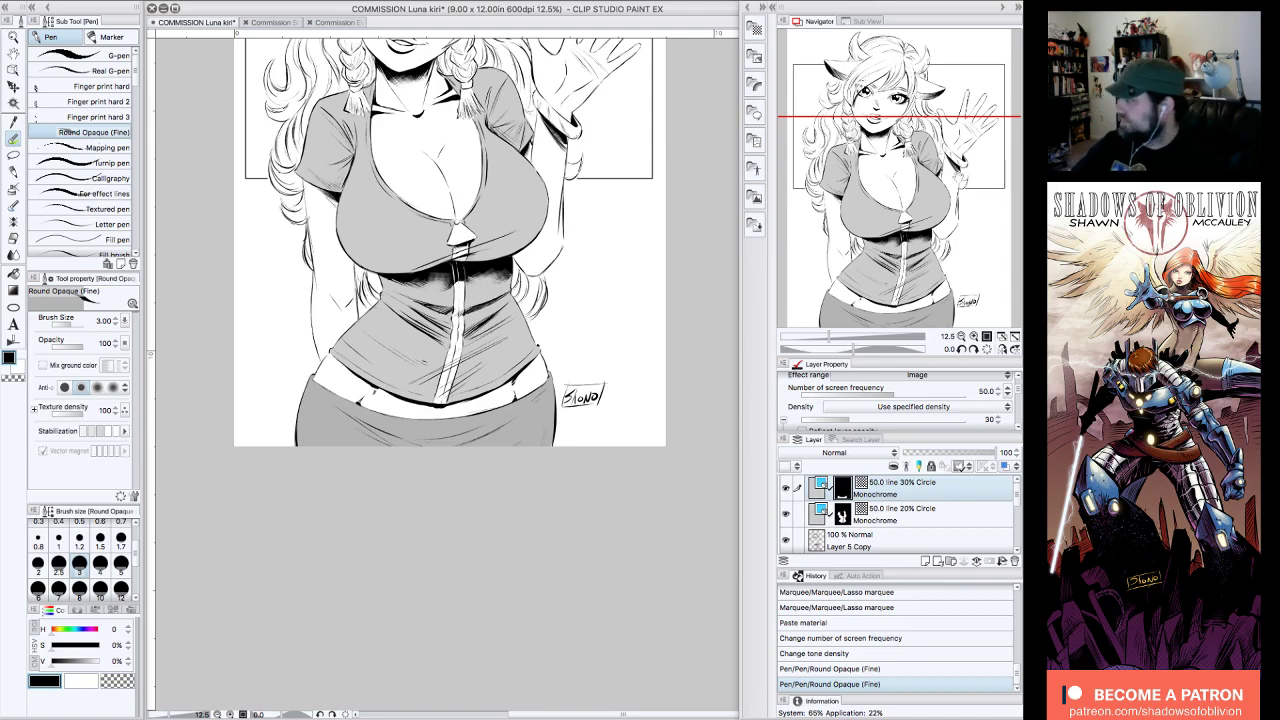
- Save the commission illustration with its finished shirt and skirt tones
drag(943, 208, 951, 129)
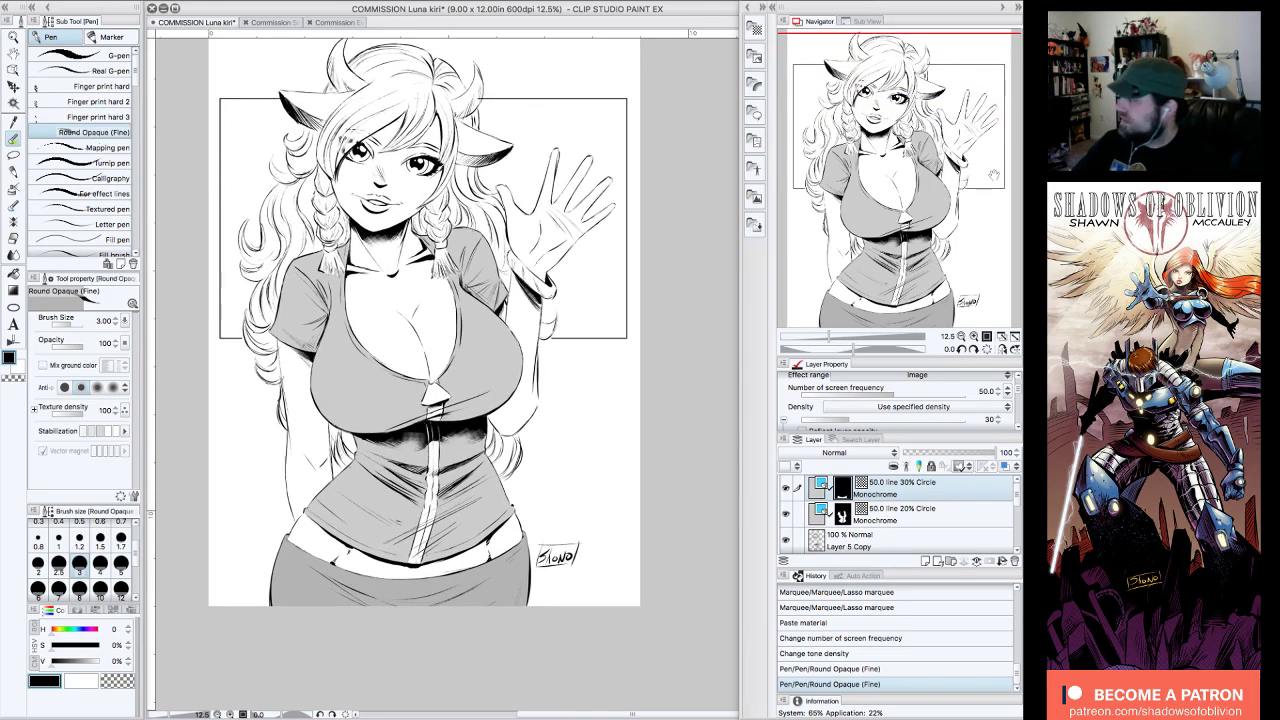
click(146, 2)
click(162, 77)
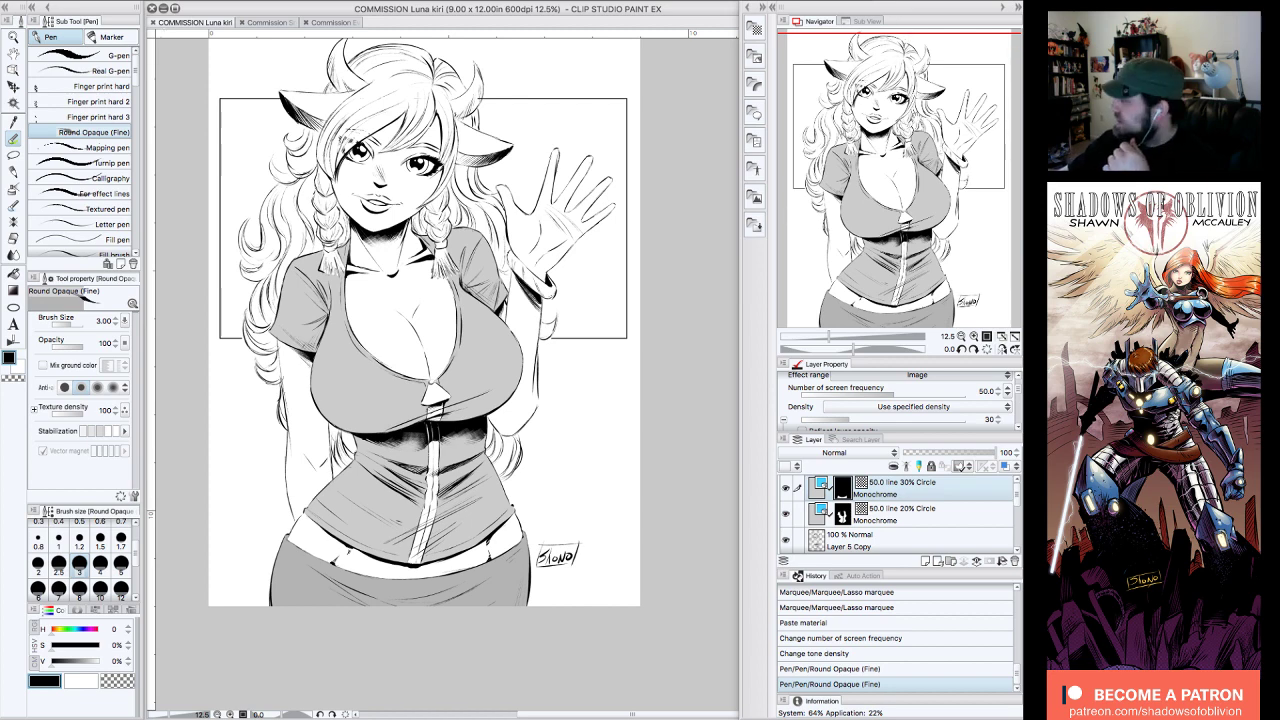
- Start a lasso selection of the hair by outlining the swept bangs over the forehead, with the canvas rotated to -30 degrees
drag(904, 168, 896, 153)
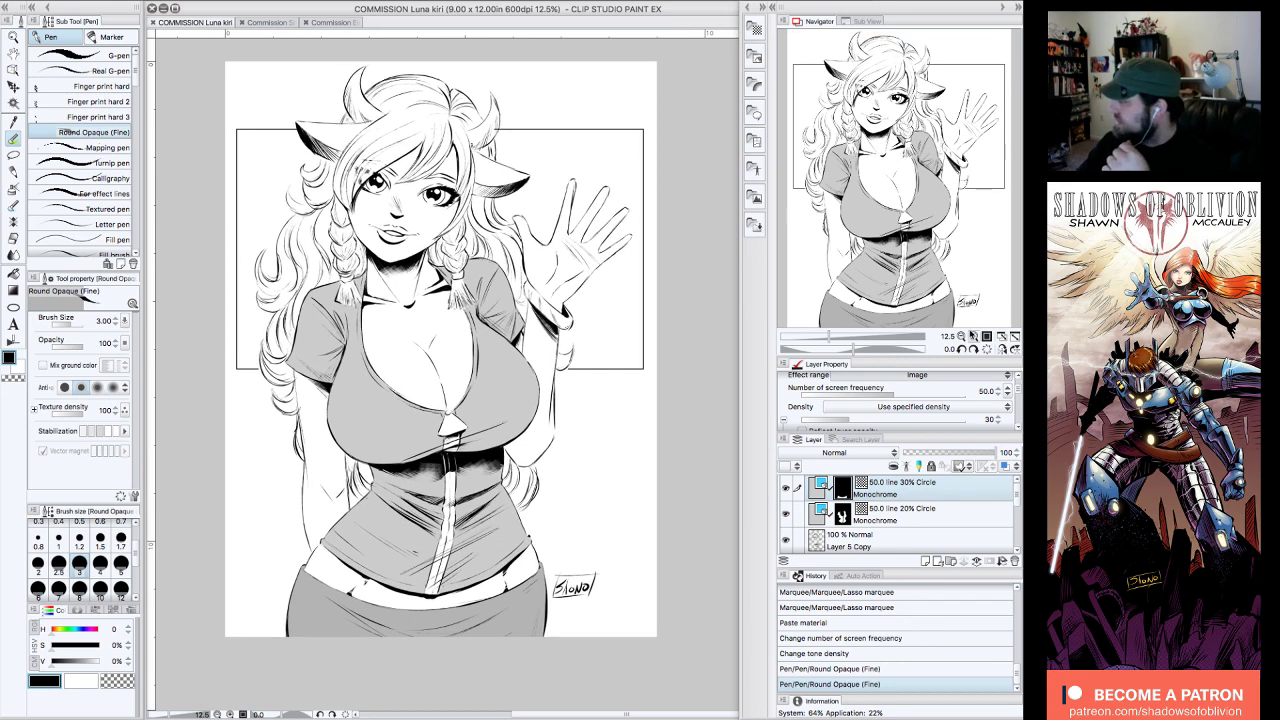
click(975, 337)
drag(969, 235, 942, 164)
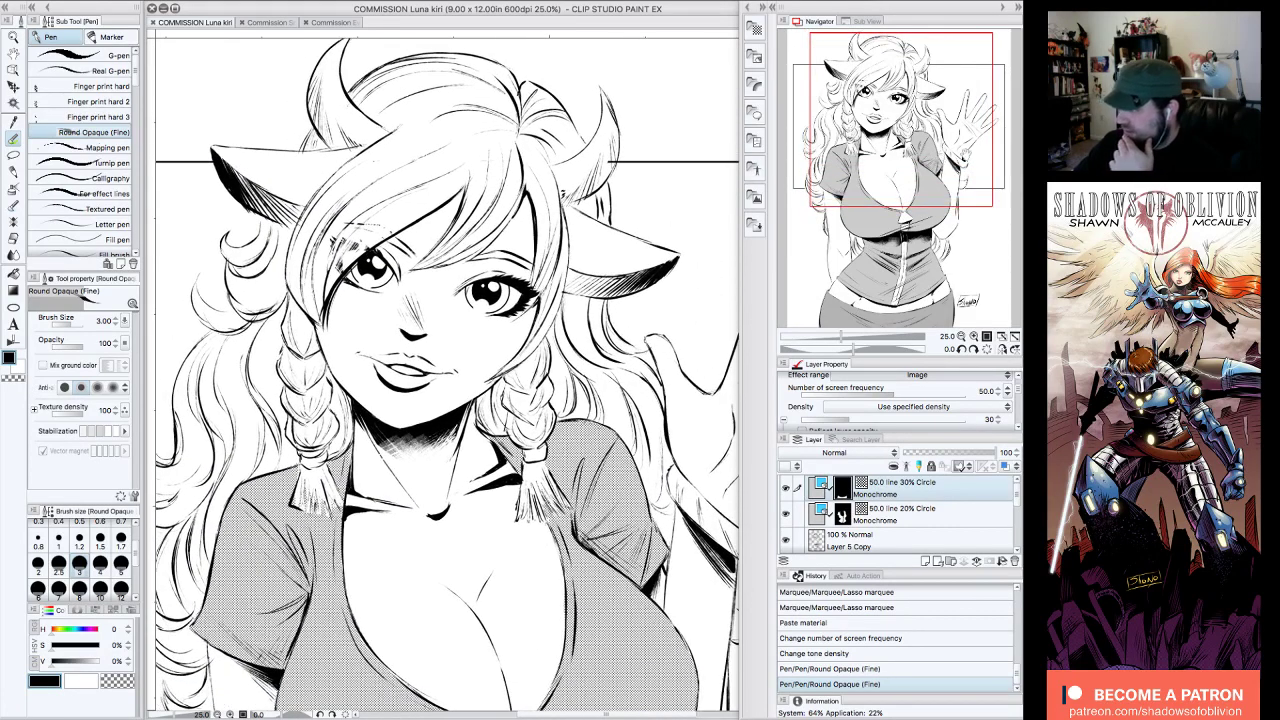
click(13, 155)
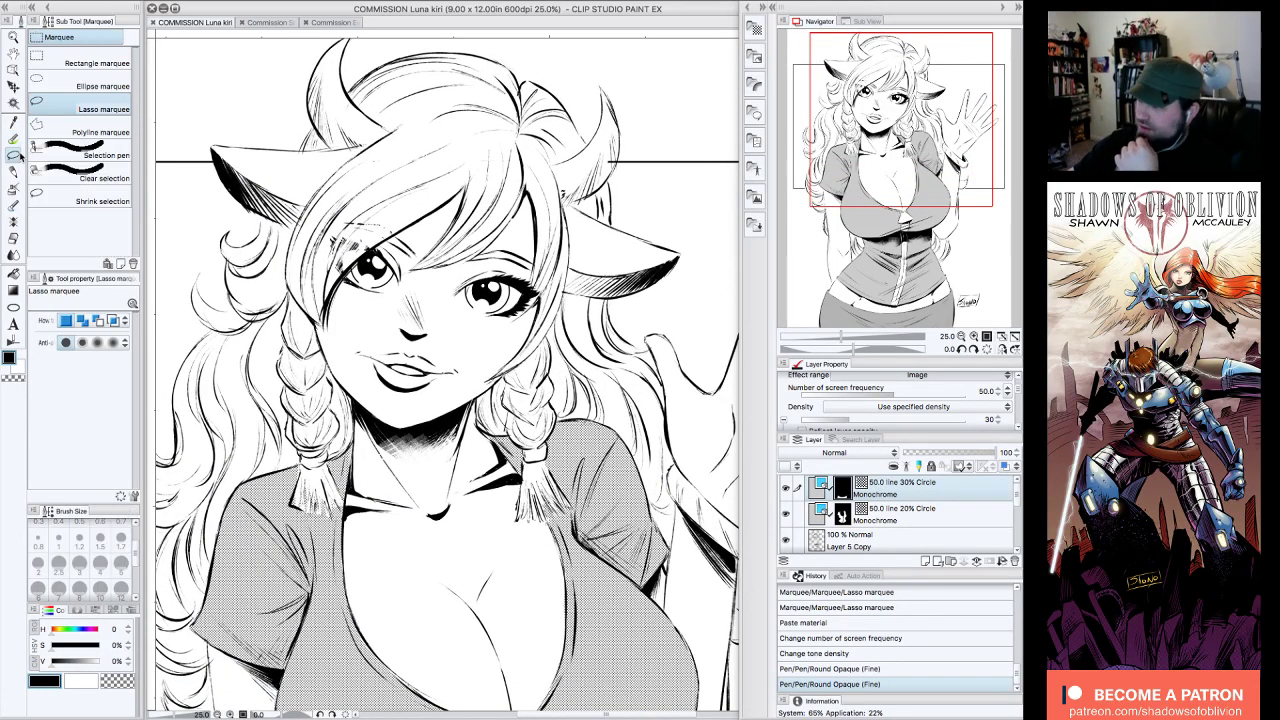
click(961, 349)
click(961, 349)
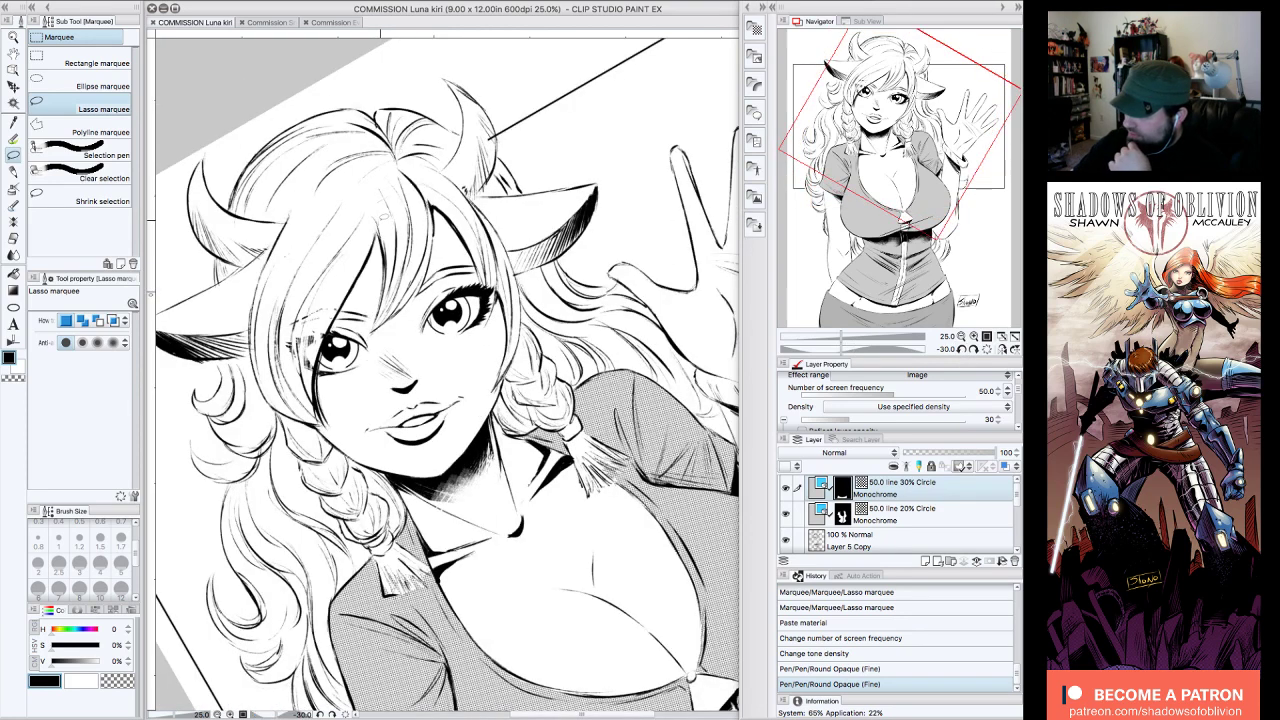
mouse_move(372, 242)
mouse_down()
mouse_move(321, 347)
mouse_move(319, 417)
mouse_move(268, 345)
mouse_move(377, 163)
mouse_up()
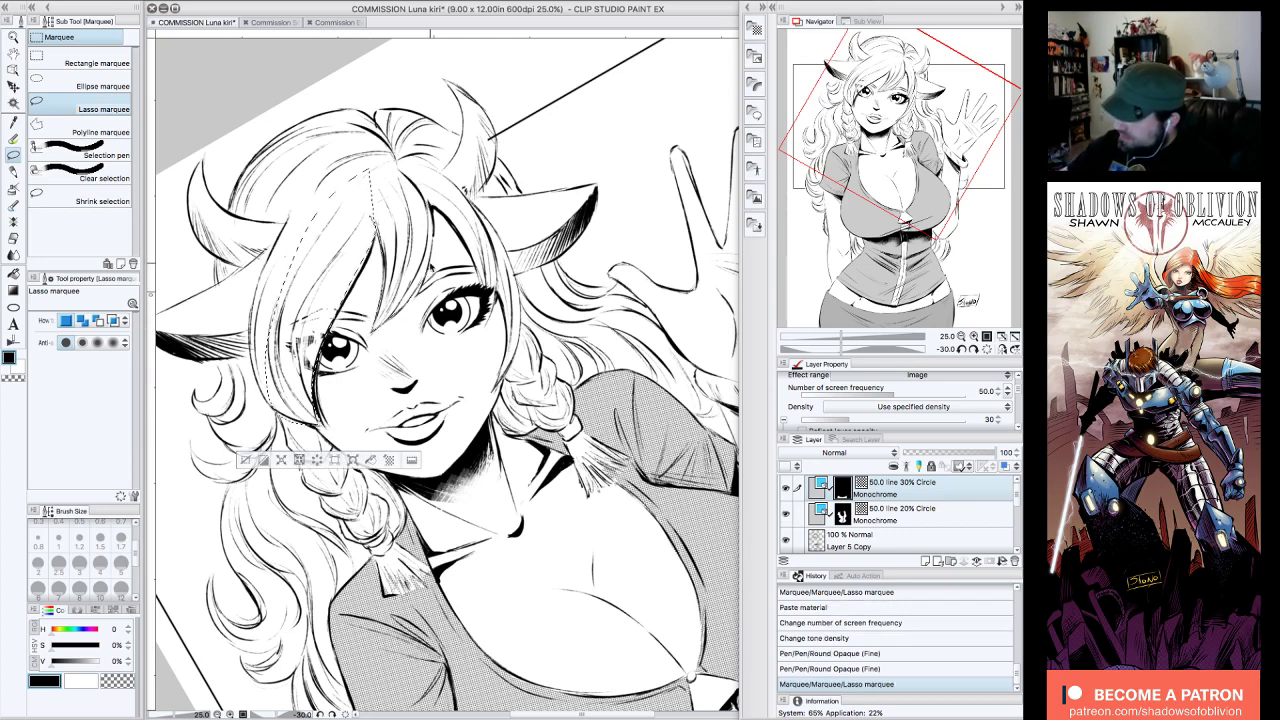
- Reset the canvas rotation and extend the lasso selection over the remaining bangs, the face-framing side strands and the crown of the hair
click(986, 351)
drag(928, 142, 935, 122)
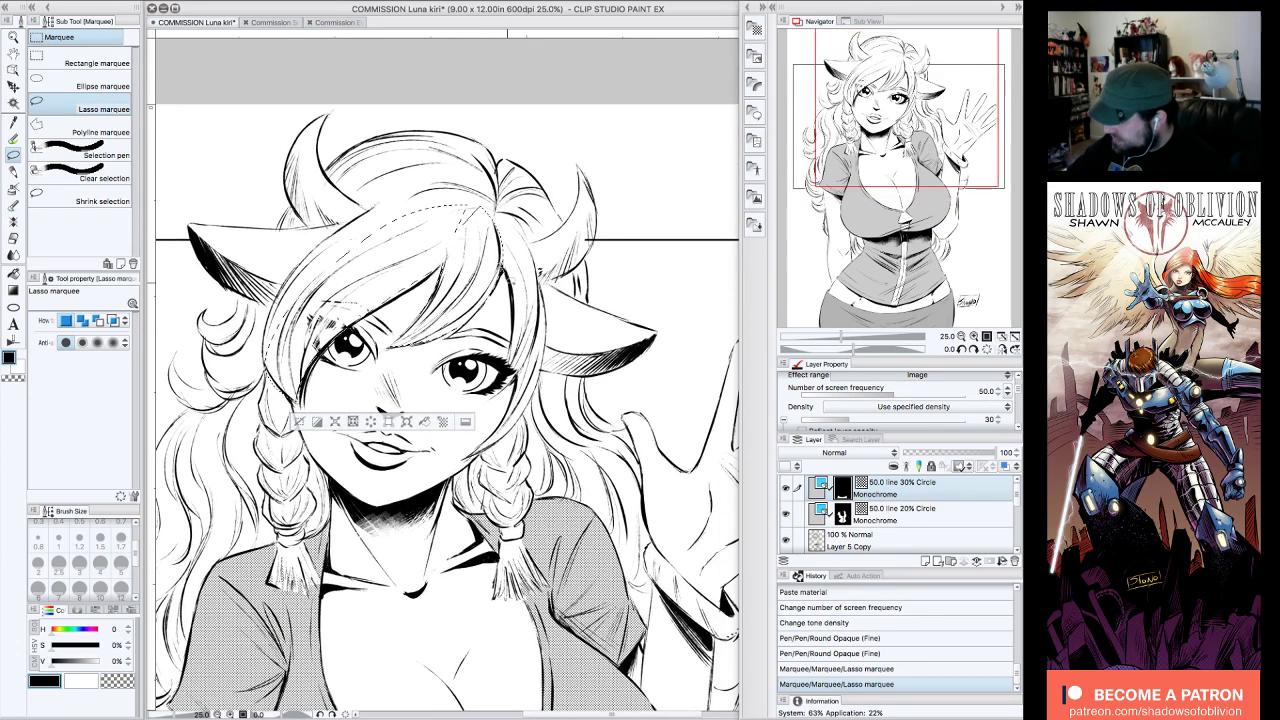
drag(520, 370, 541, 277)
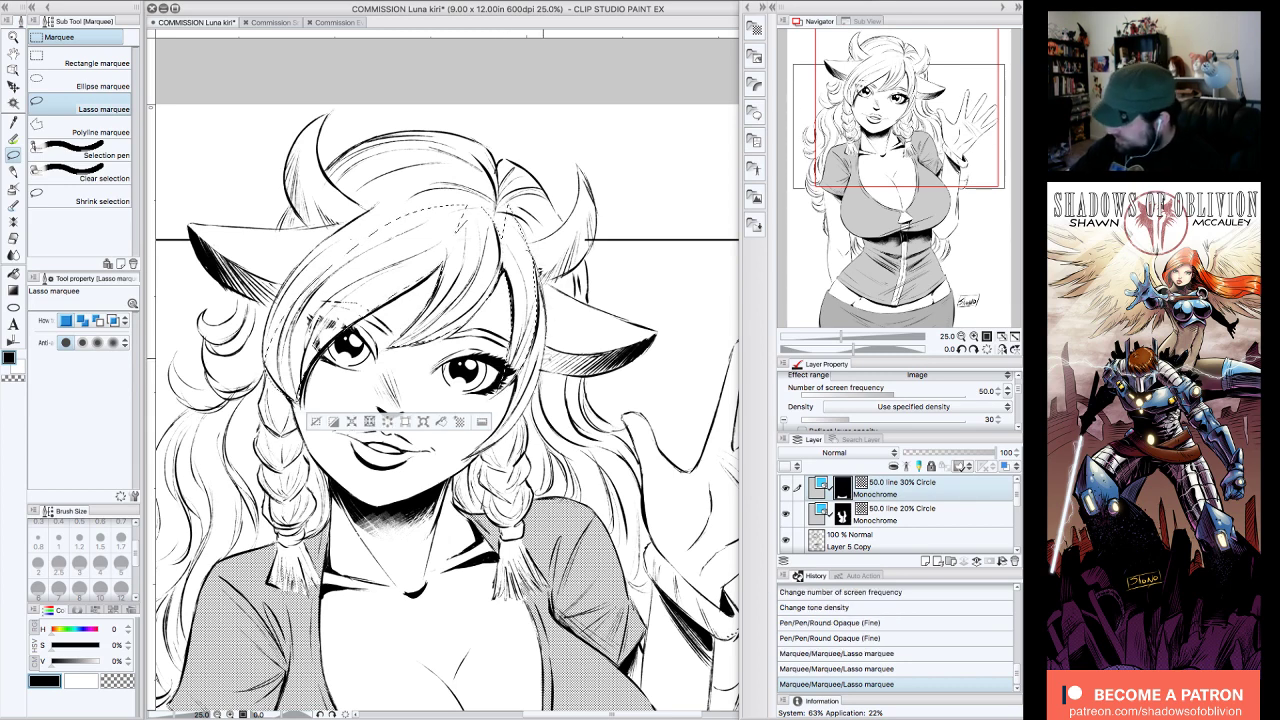
mouse_move(464, 460)
mouse_down()
mouse_move(518, 400)
mouse_move(541, 270)
mouse_up()
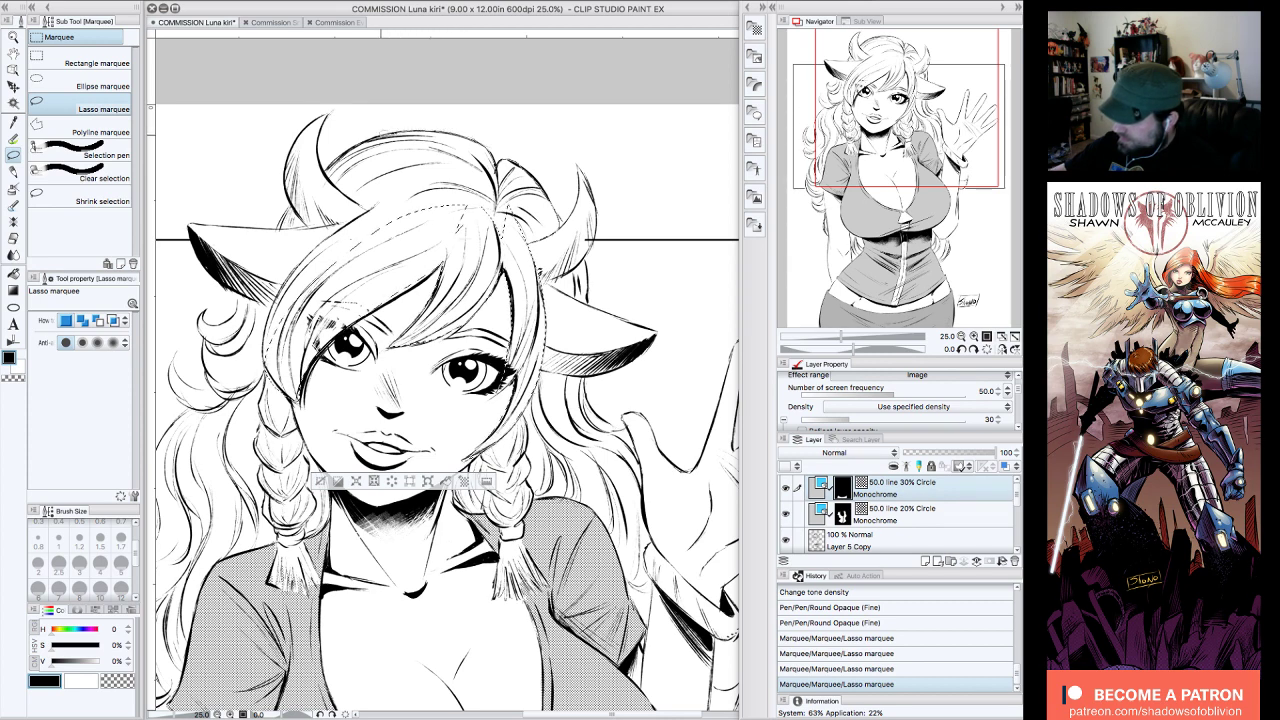
mouse_move(360, 204)
mouse_down()
mouse_move(408, 210)
mouse_move(471, 185)
mouse_up()
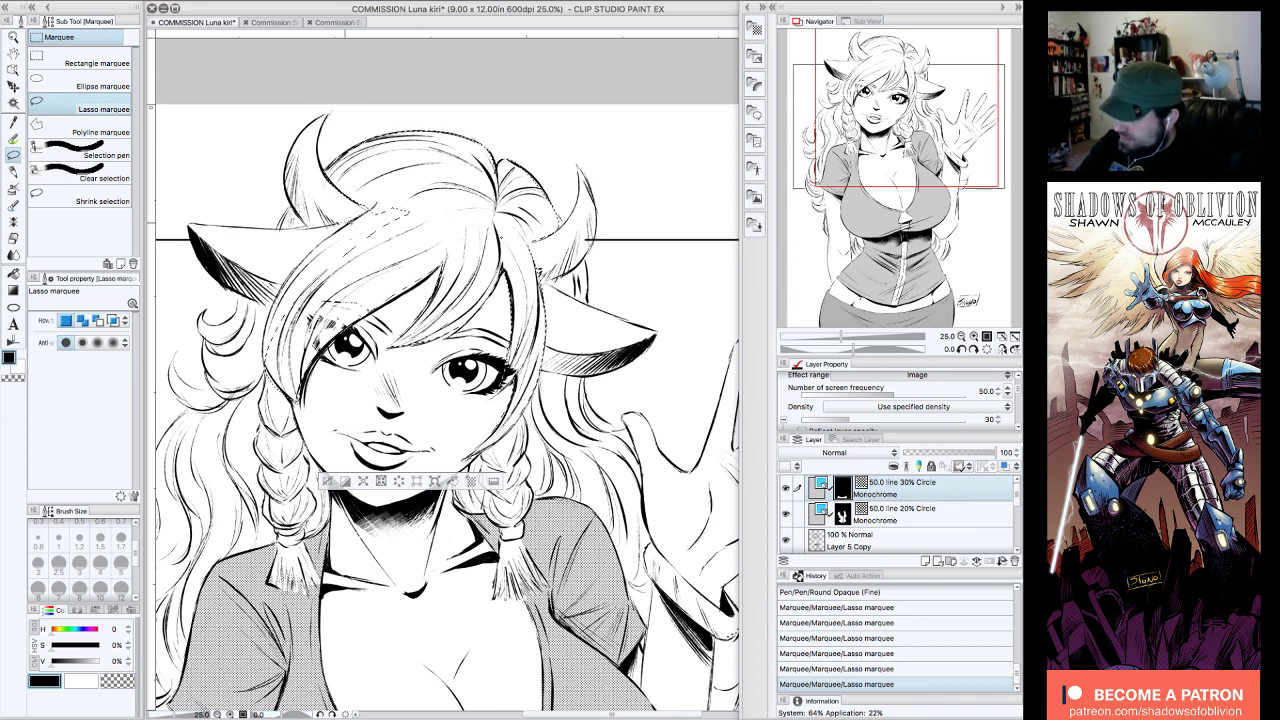
drag(388, 236, 372, 212)
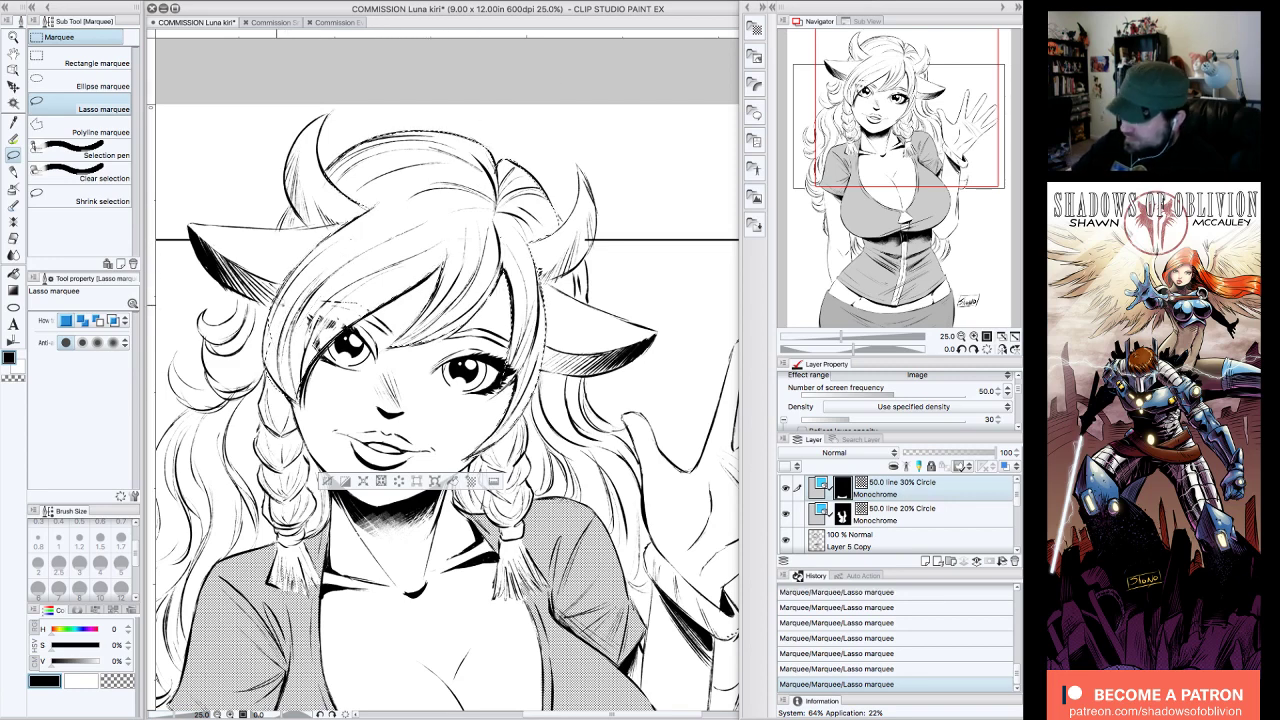
drag(546, 290, 545, 332)
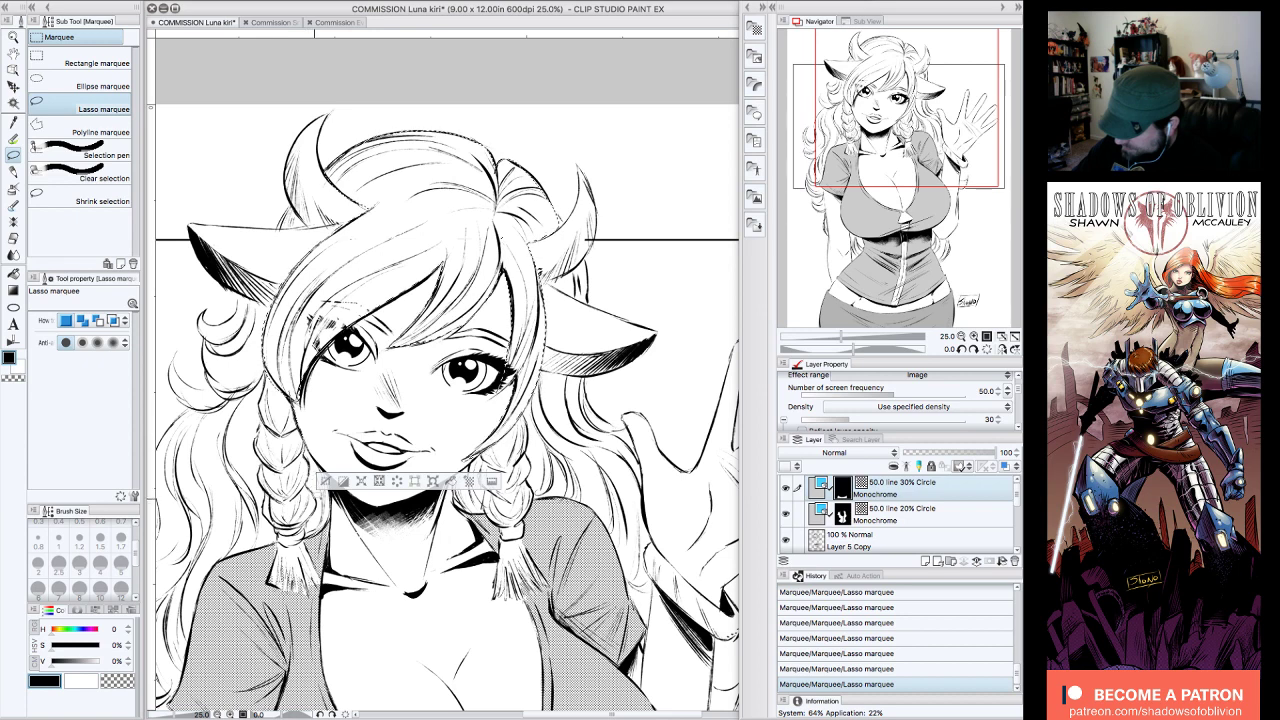
- Extend the lasso selection over the two braids and the hair behind the horn near the raised hand
mouse_move(303, 531)
mouse_down()
mouse_move(326, 582)
mouse_move(280, 600)
mouse_move(262, 405)
mouse_move(270, 381)
mouse_move(286, 392)
mouse_up()
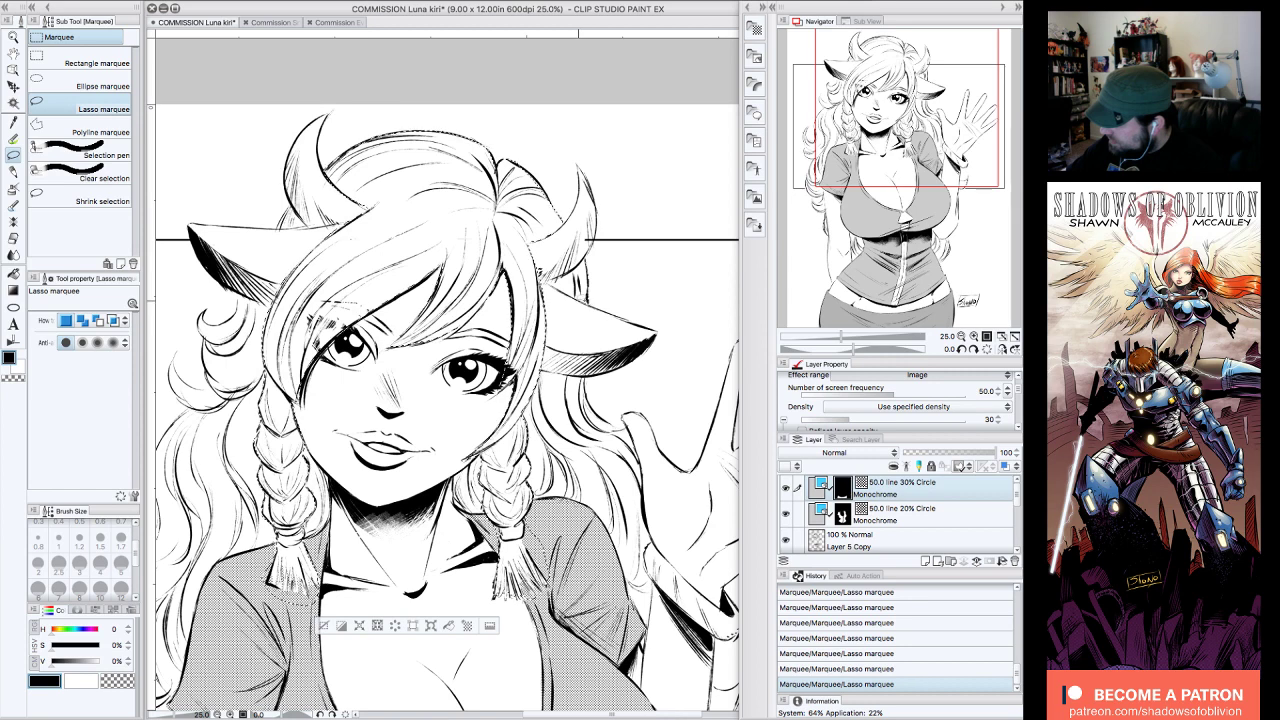
drag(548, 284, 588, 266)
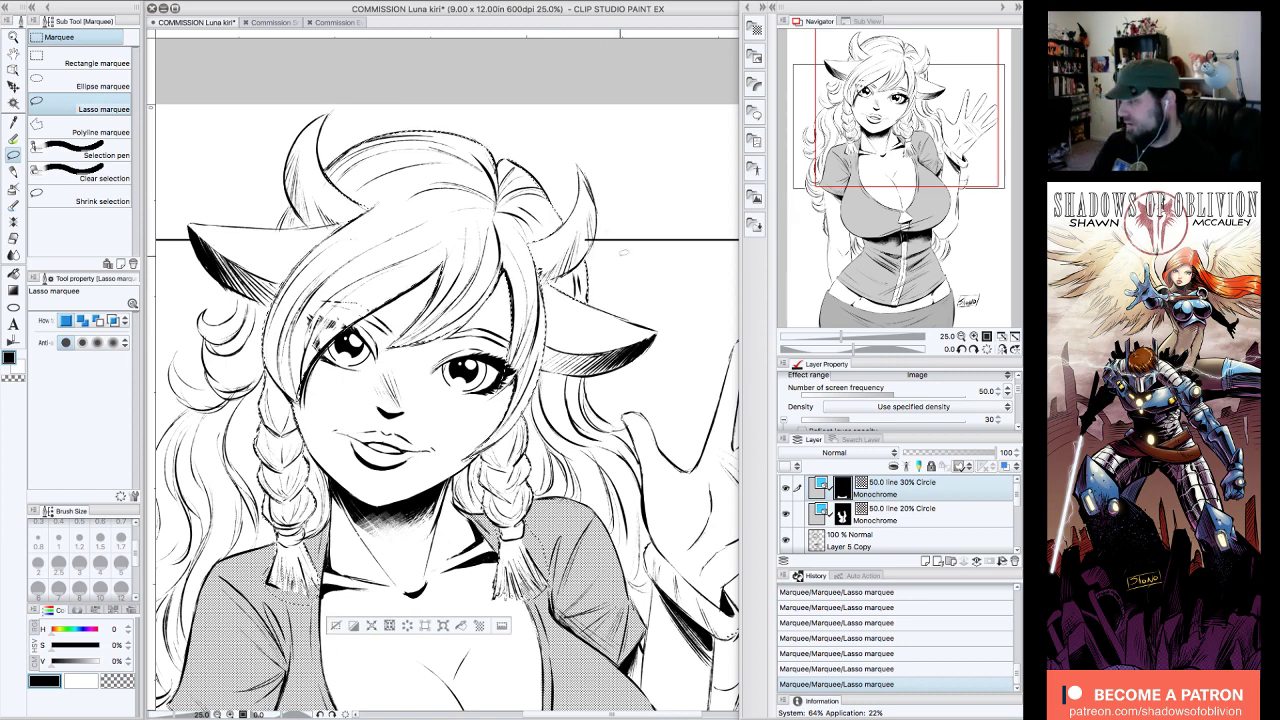
drag(527, 420, 567, 373)
drag(935, 131, 933, 128)
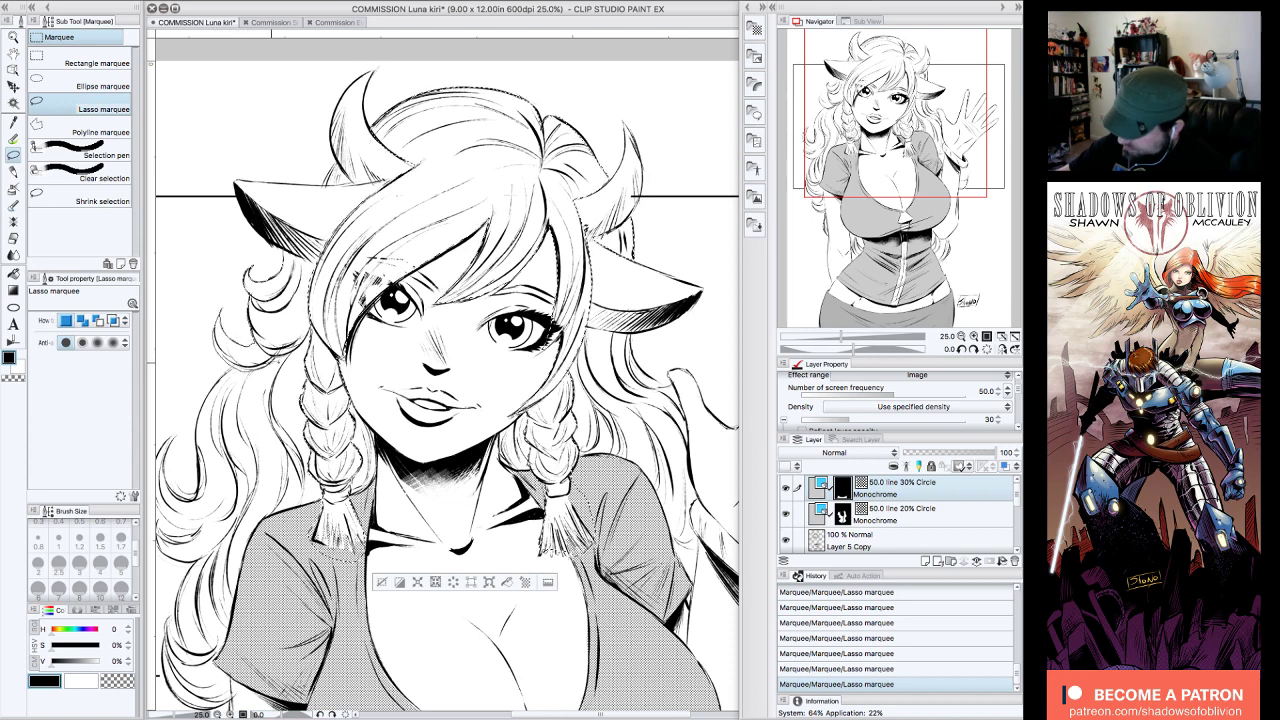
- Add the curls below one ear and the hair behind the opposite ear, near the raised hand, to the lasso selection
drag(295, 348, 340, 258)
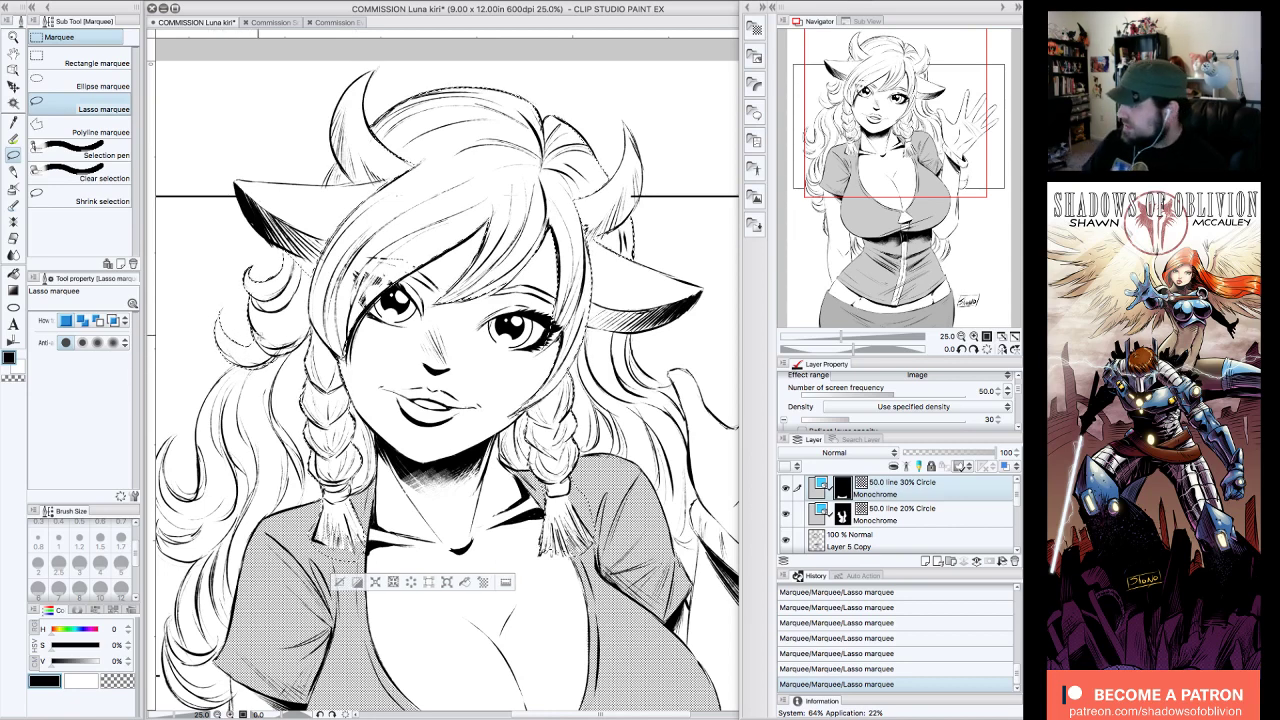
drag(638, 276, 516, 271)
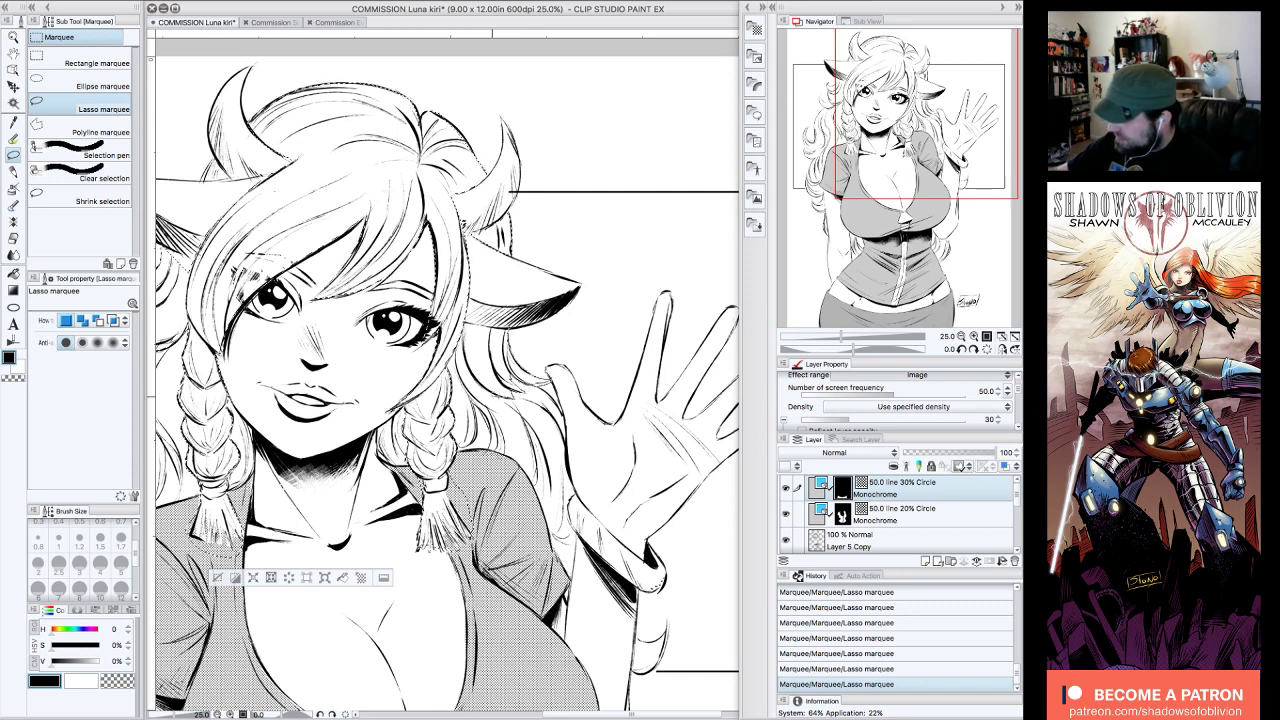
drag(479, 328, 486, 327)
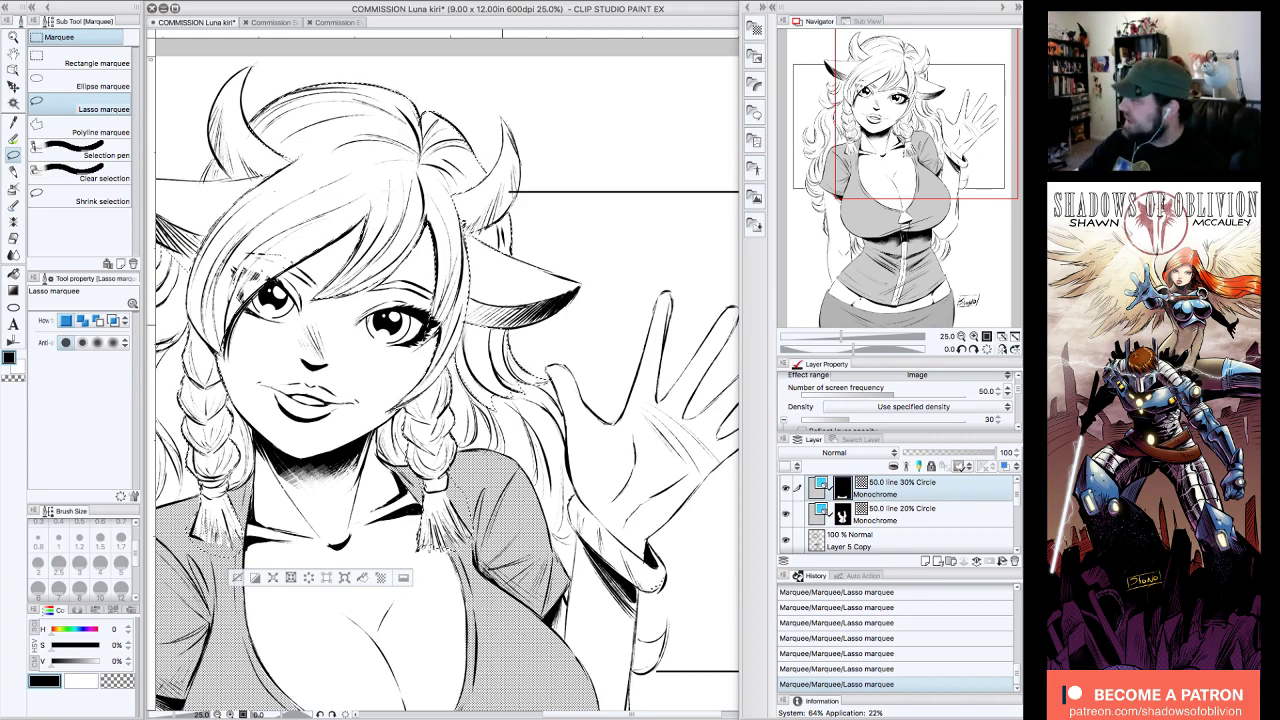
mouse_move(450, 380)
mouse_down()
mouse_move(594, 386)
mouse_move(594, 361)
mouse_move(510, 368)
mouse_move(579, 327)
mouse_move(599, 324)
mouse_move(595, 338)
mouse_up()
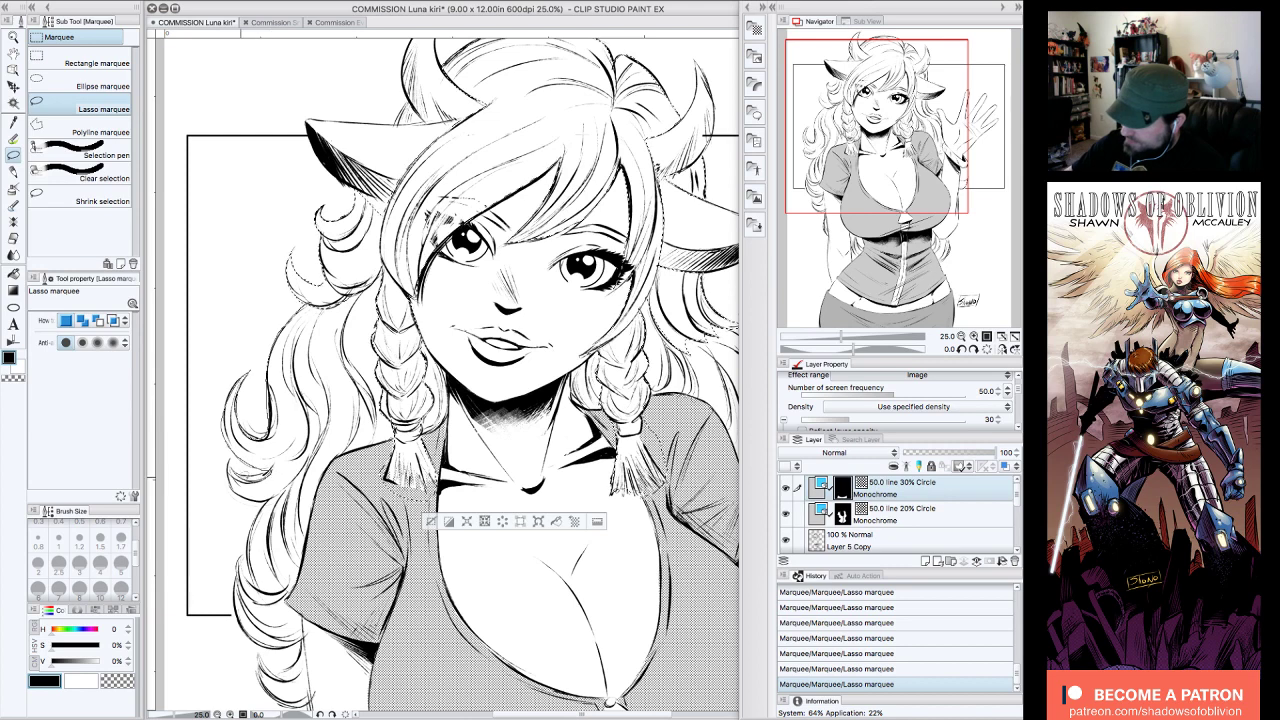
- Add the long wavy hair beside the shoulder and the locks hanging past the sleeve to the lasso selection
mouse_move(280, 495)
mouse_down()
mouse_move(372, 480)
mouse_move(345, 335)
mouse_up()
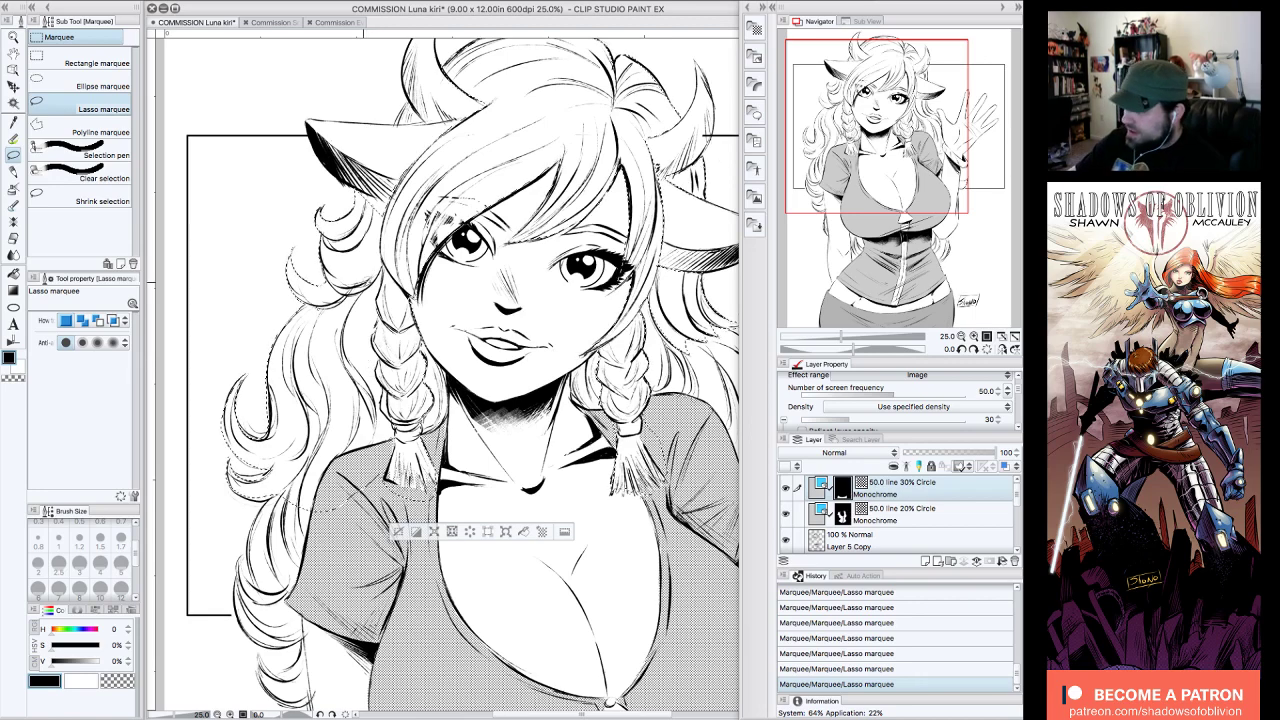
drag(931, 117, 918, 146)
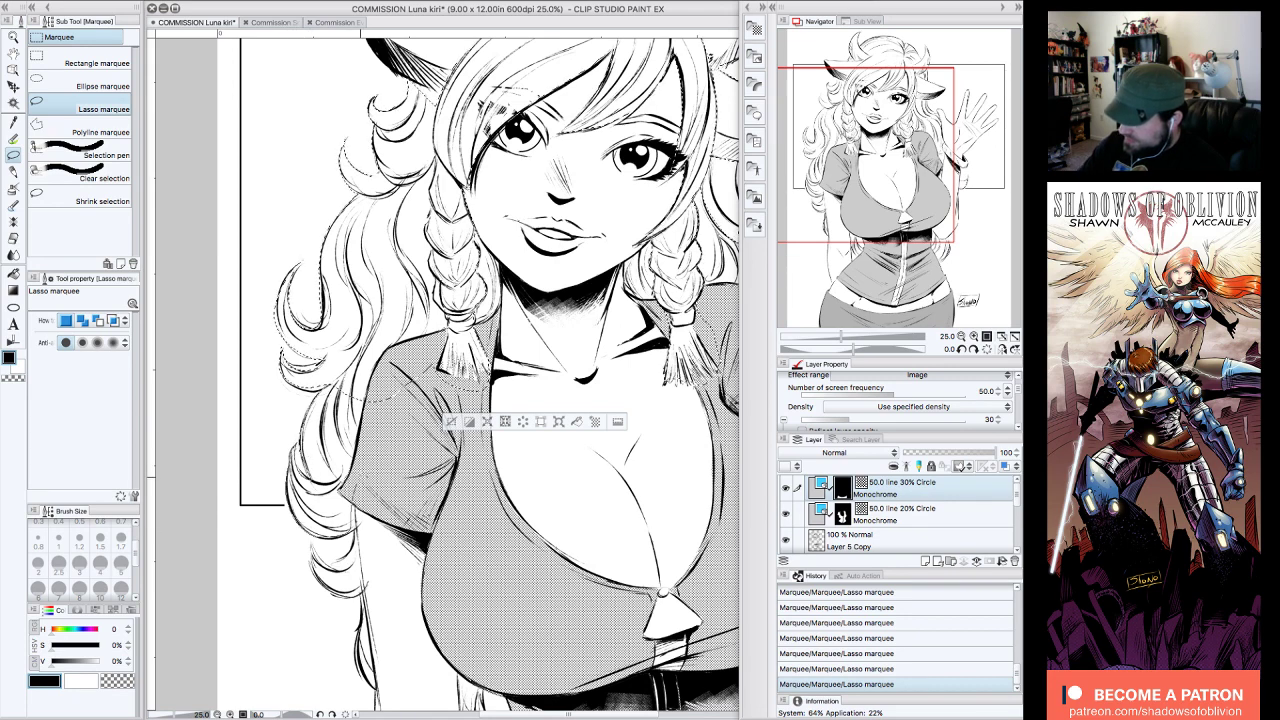
drag(354, 489, 355, 494)
mouse_move(353, 545)
mouse_down()
mouse_move(345, 563)
mouse_move(311, 543)
mouse_move(368, 592)
mouse_move(362, 562)
mouse_up()
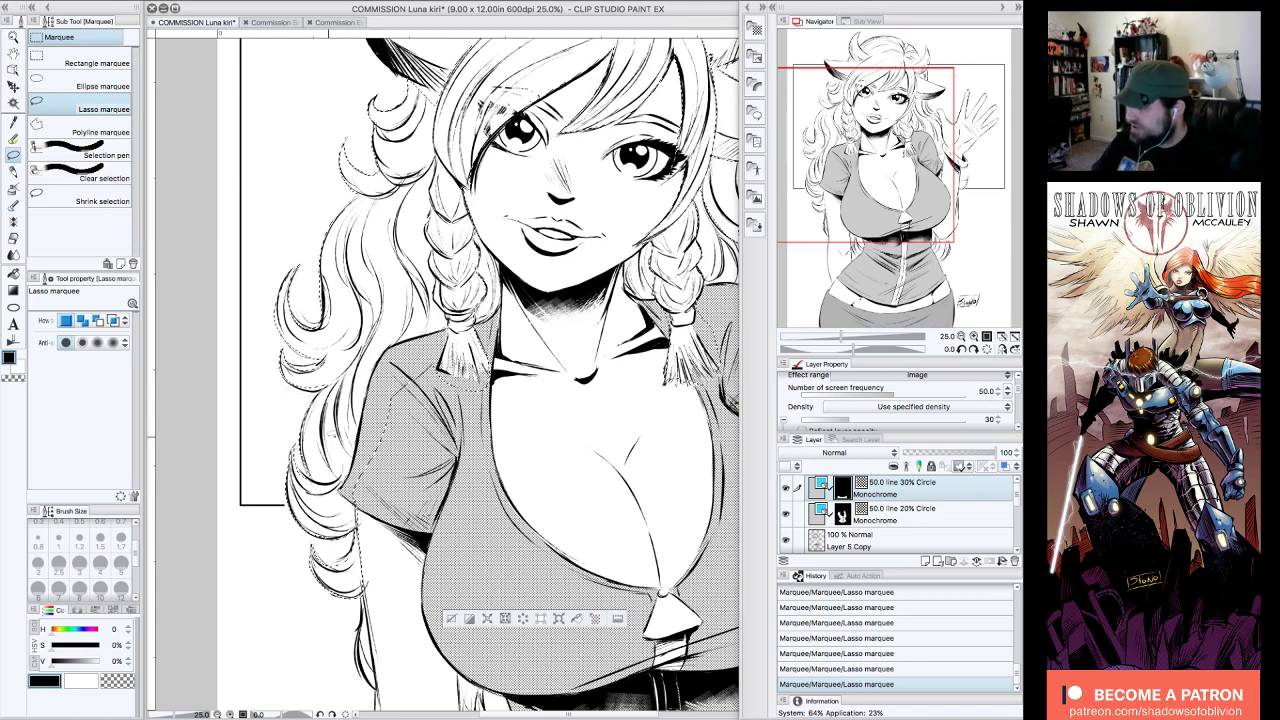
drag(911, 169, 914, 196)
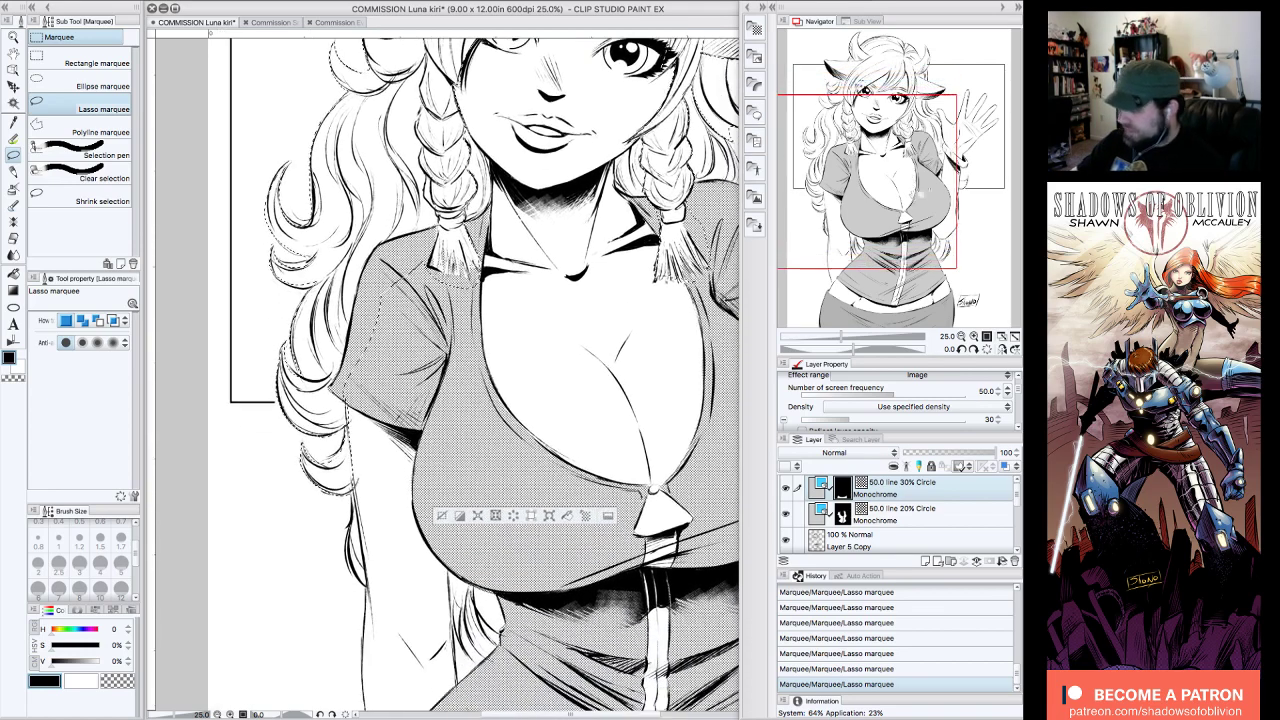
- Revert the accidental selection move and add the lowest hair tips beside the arm and under the chest to the lasso selection
drag(350, 487, 358, 495)
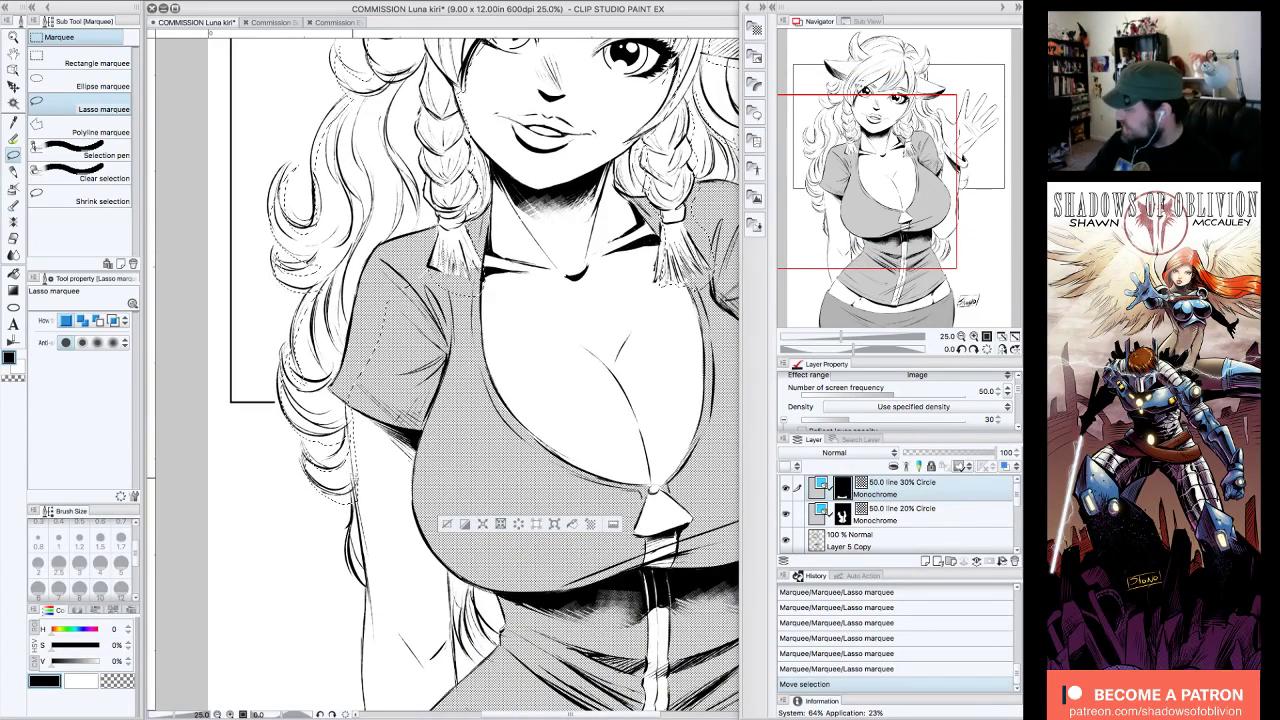
click(914, 668)
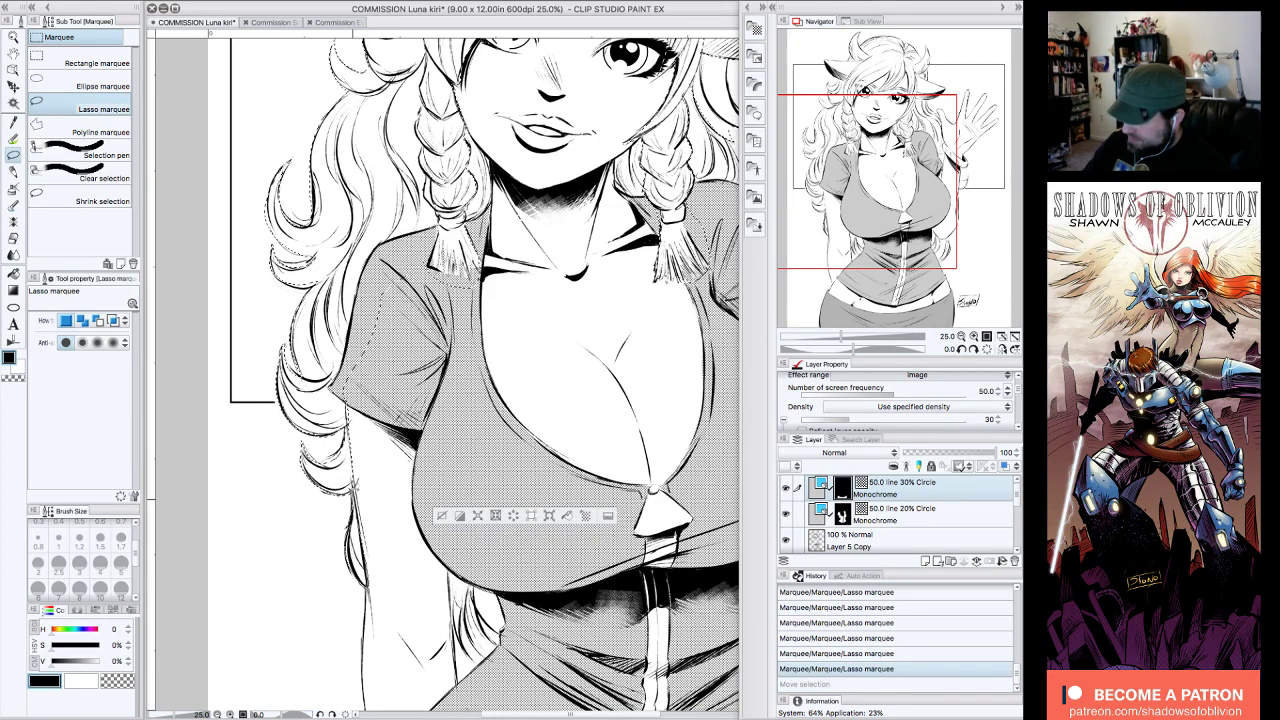
drag(356, 518, 355, 487)
mouse_move(454, 576)
mouse_down()
mouse_move(466, 647)
mouse_move(484, 660)
mouse_move(505, 635)
mouse_move(477, 563)
mouse_move(452, 572)
mouse_up()
- Trim the shirt overlap from the hair selection with the Magic wand on the current layer, using the 50.0 line 20% Circle shirt tone
drag(928, 147, 950, 105)
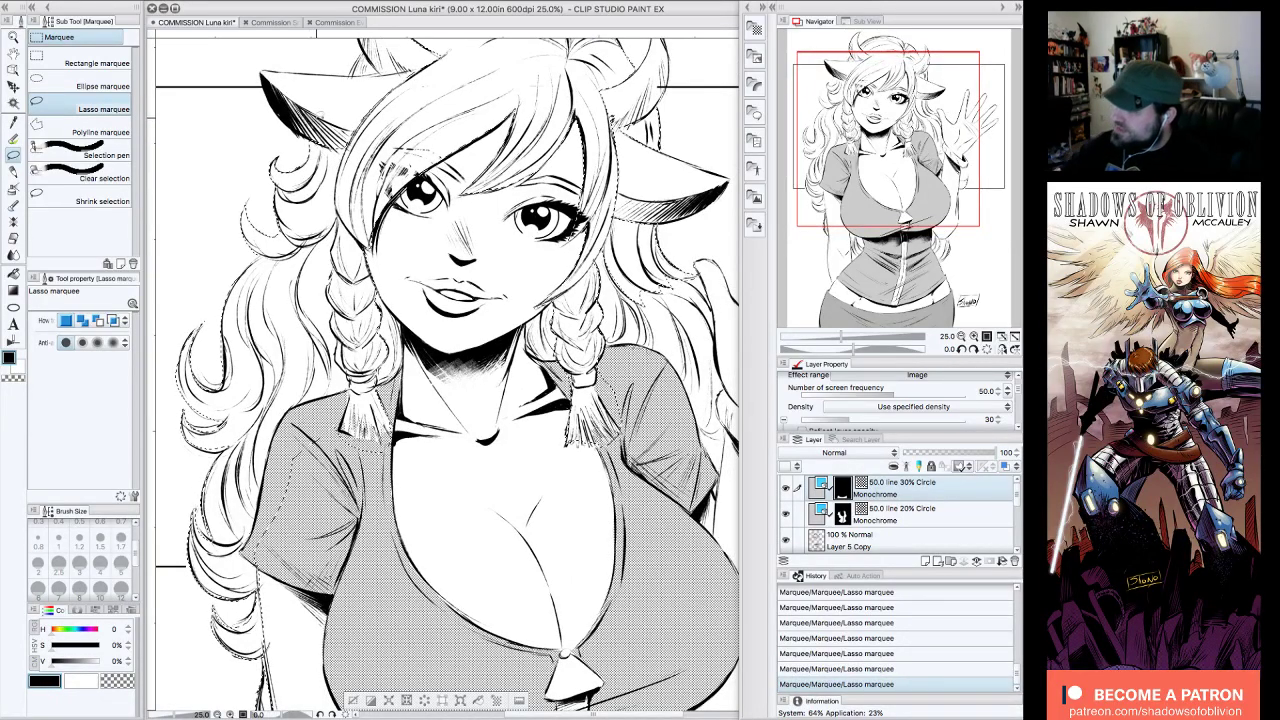
drag(934, 130, 940, 113)
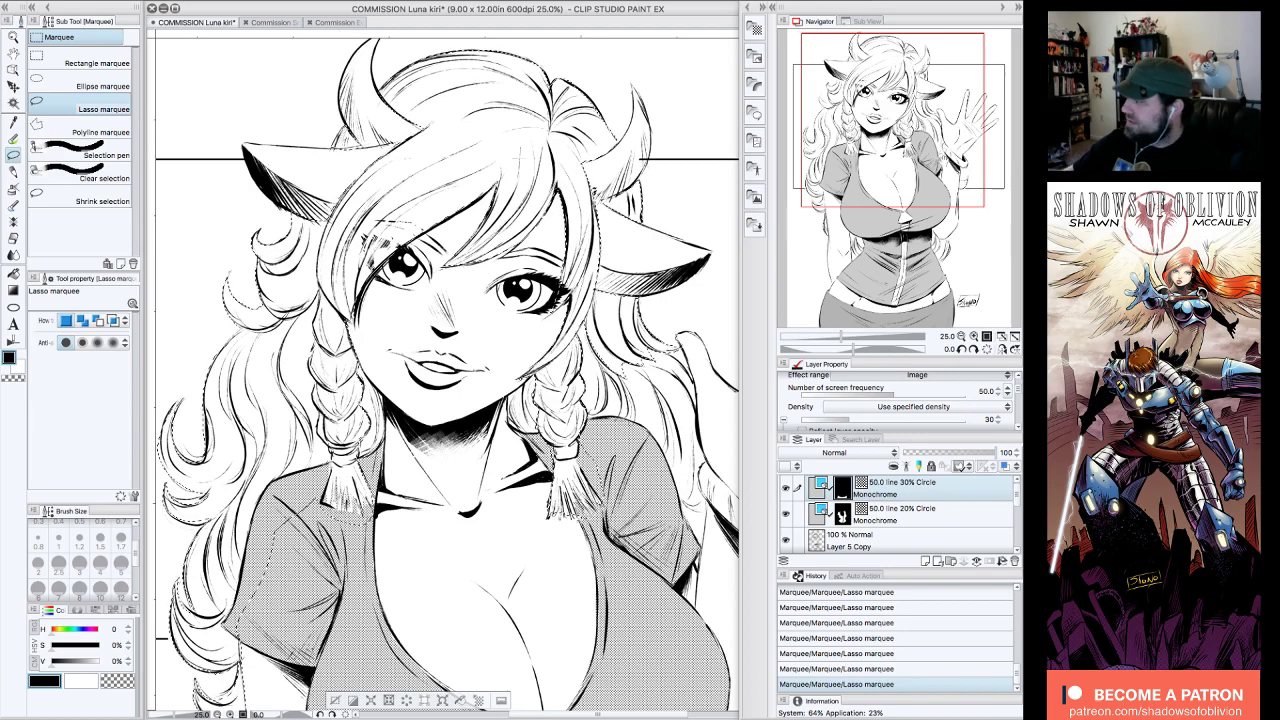
drag(910, 173, 918, 167)
click(961, 337)
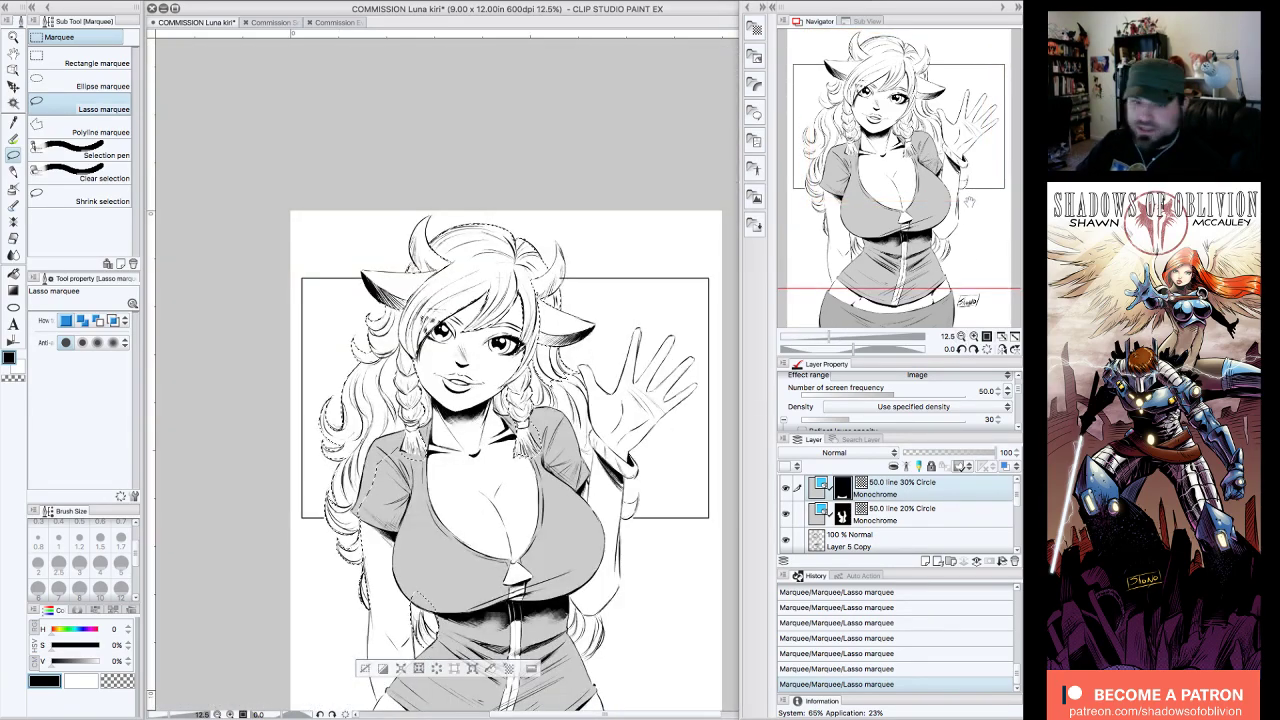
drag(918, 160, 945, 186)
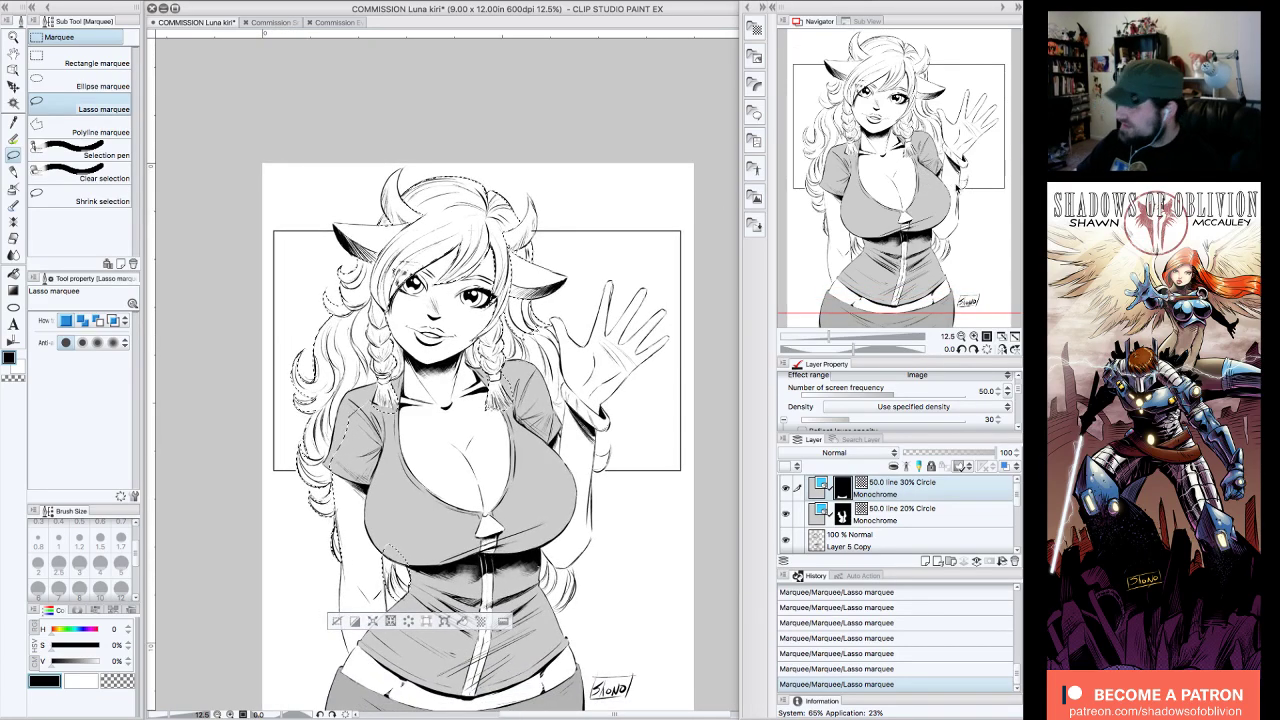
key(w)
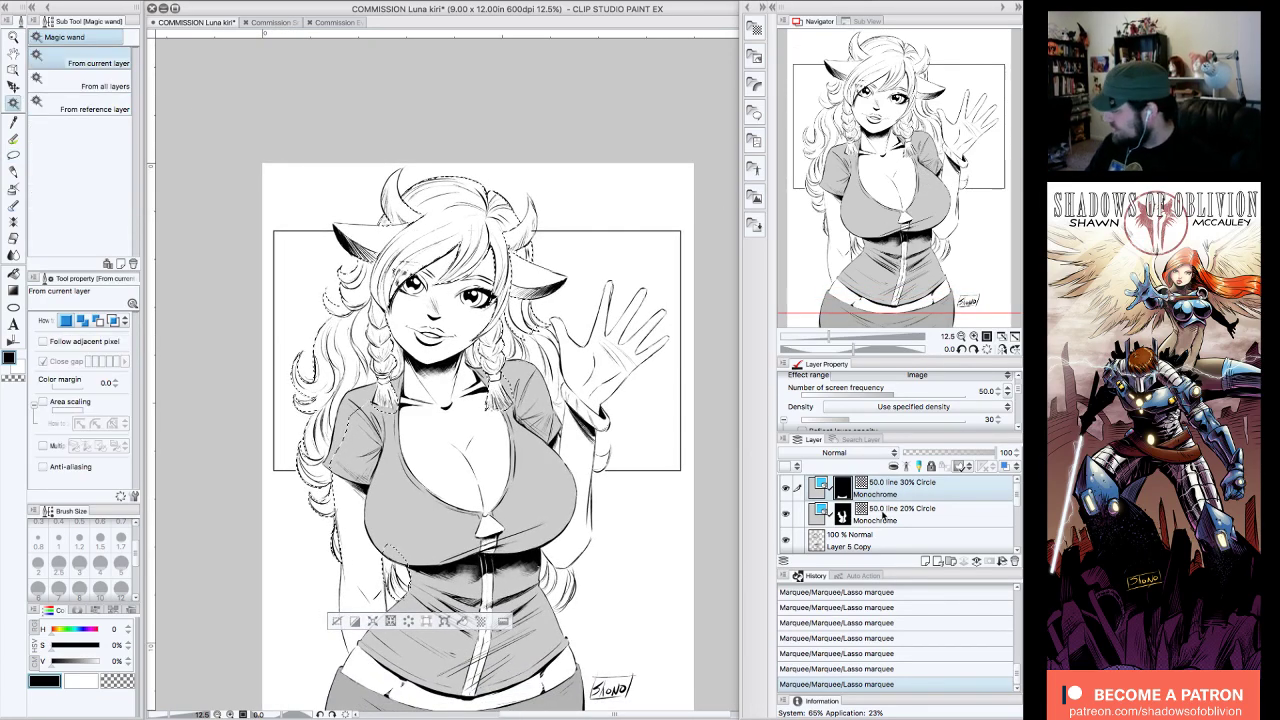
click(899, 518)
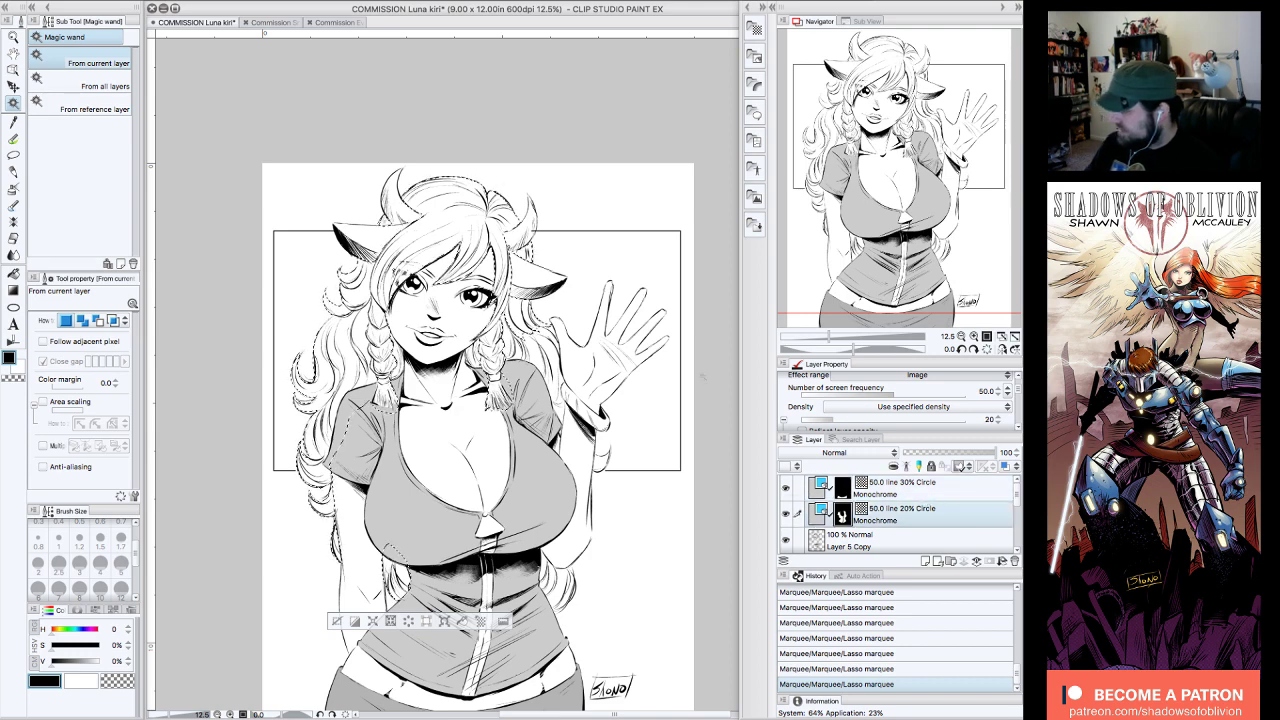
click(379, 395)
click(427, 449)
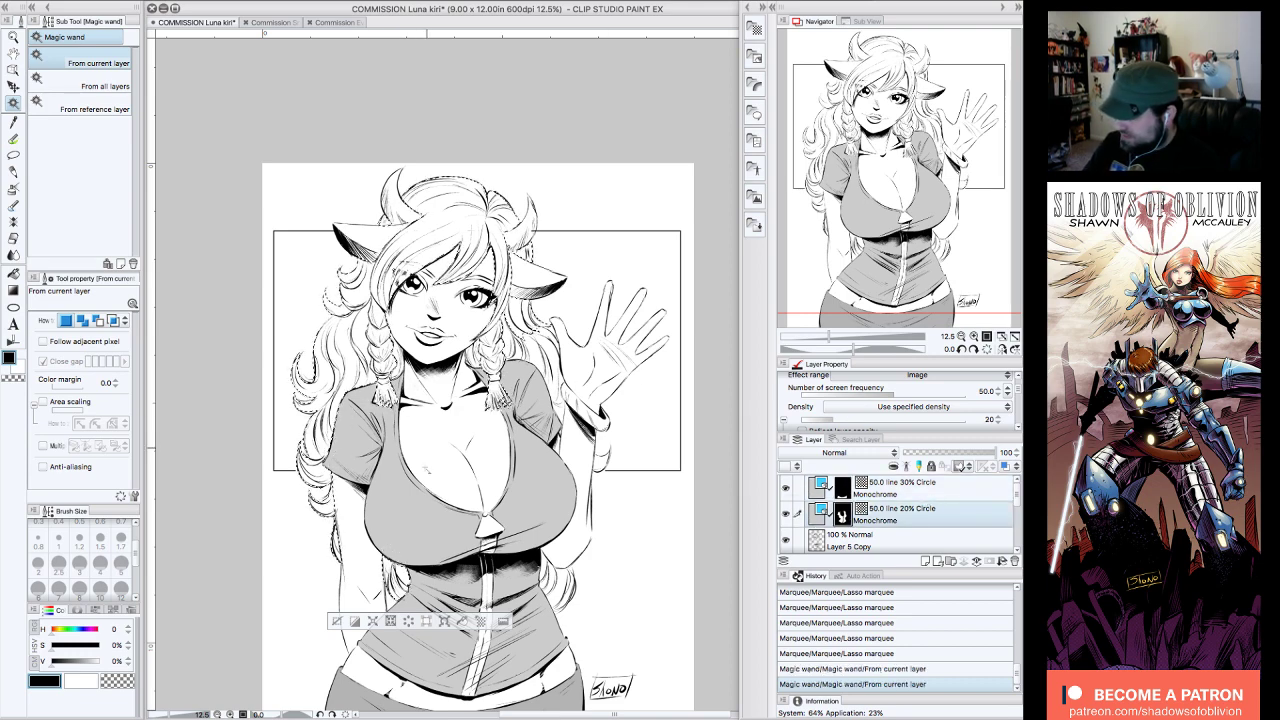
click(415, 515)
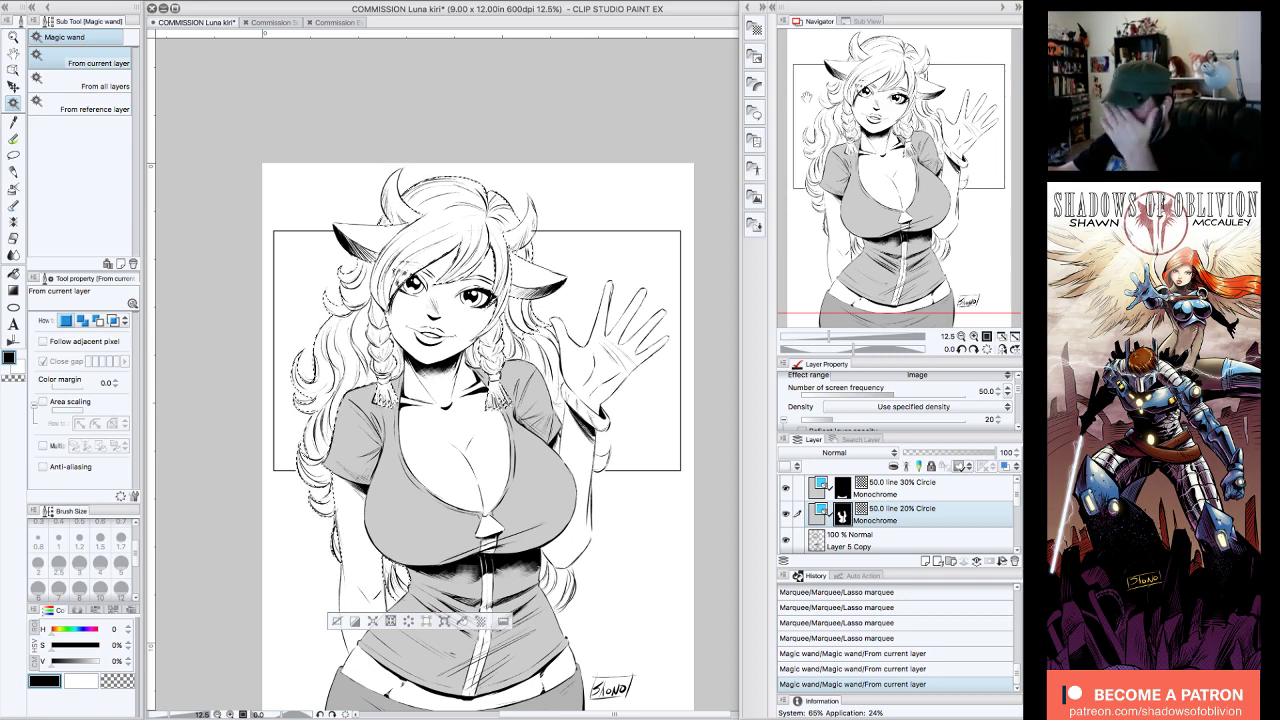
- Apply the 27.5 line 20% Circle tone material from the Basic monochromatic patterns to the selected hair
click(756, 31)
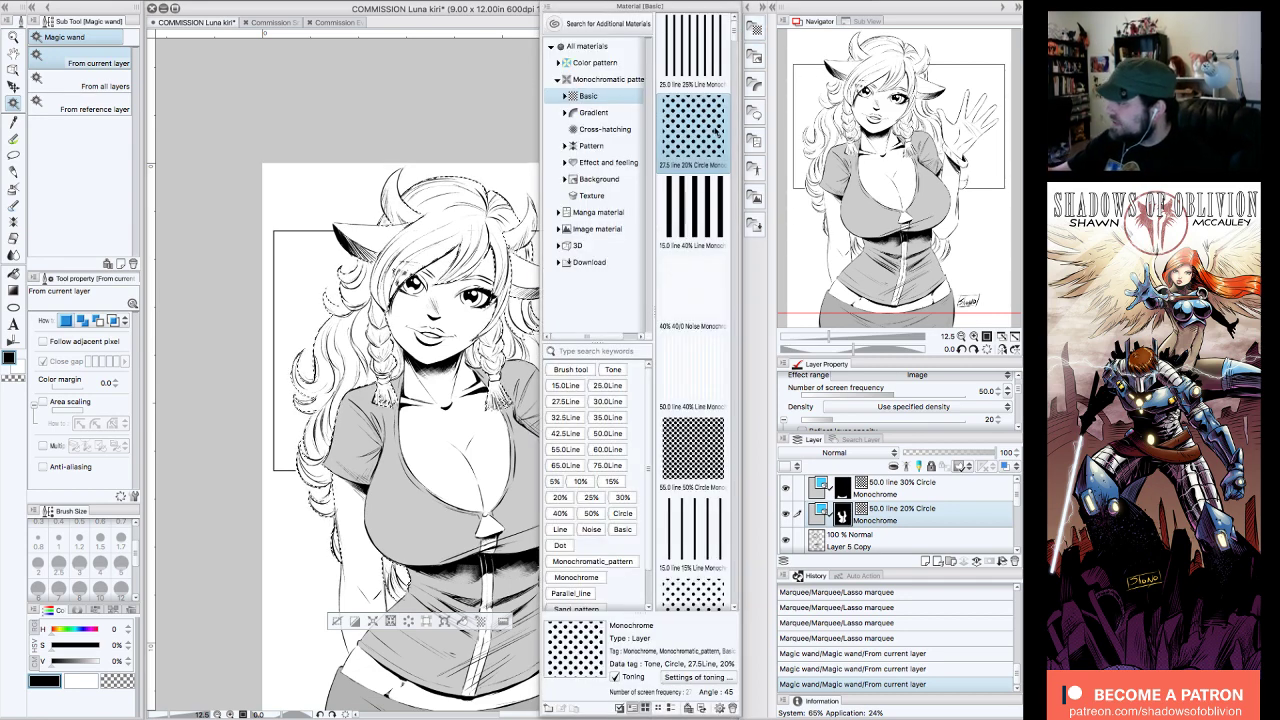
drag(708, 128, 436, 221)
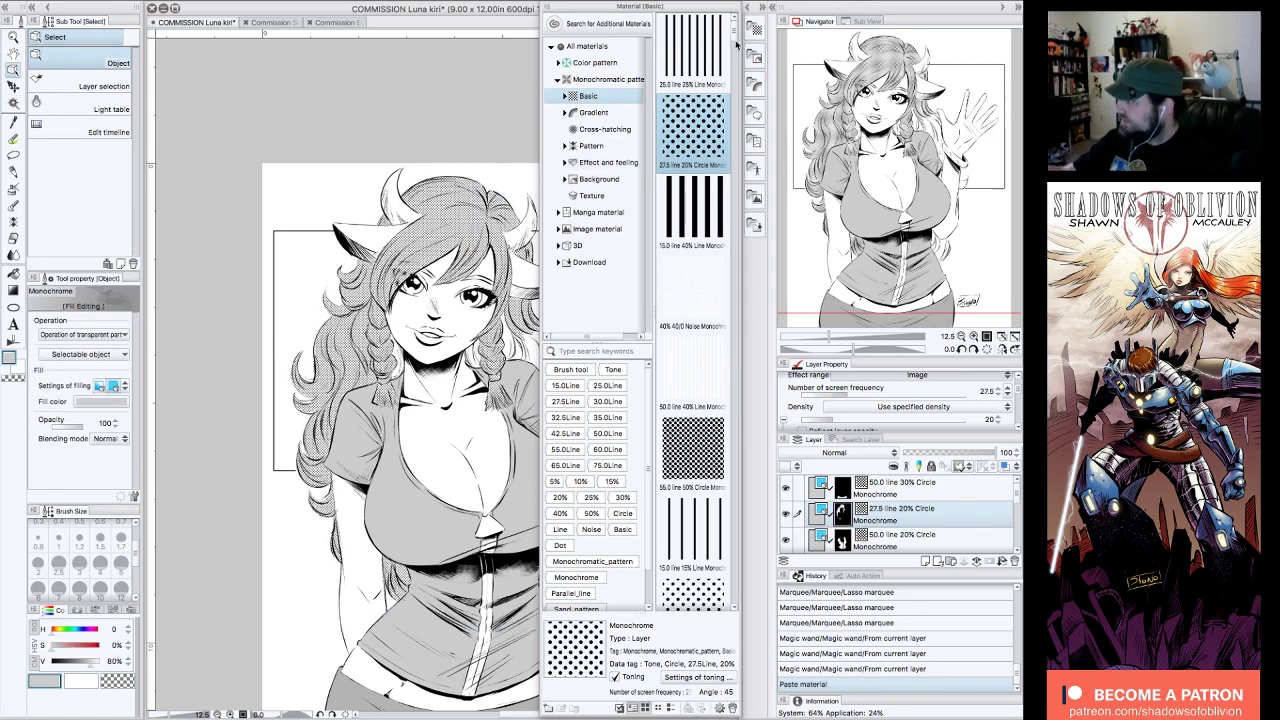
click(756, 31)
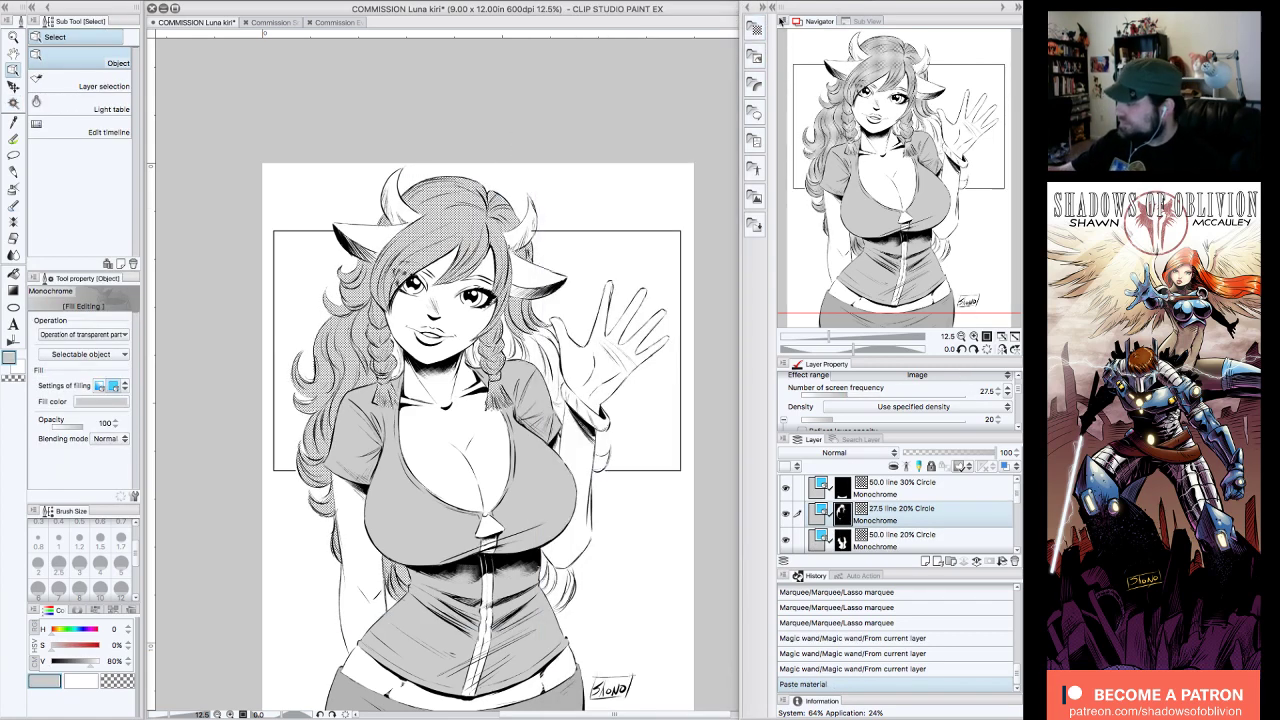
- Set the hair tone's screen frequency to 50.0 and its density to 50
click(1003, 394)
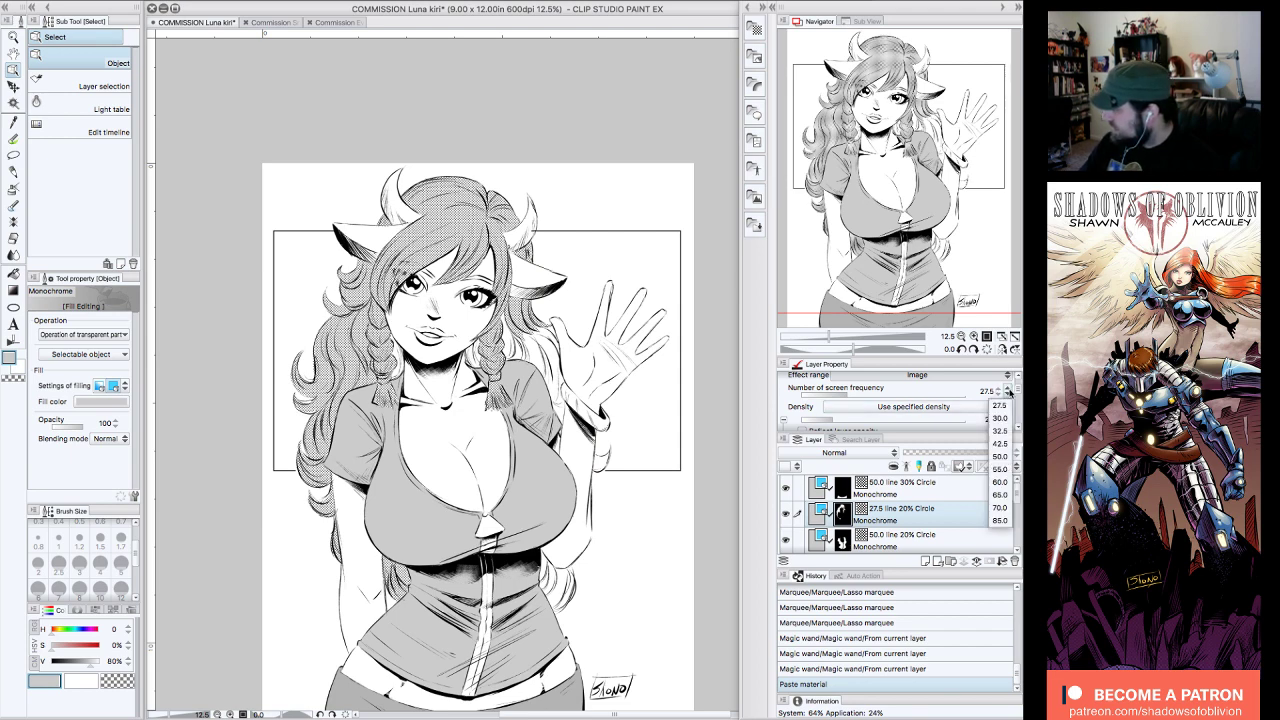
click(1005, 470)
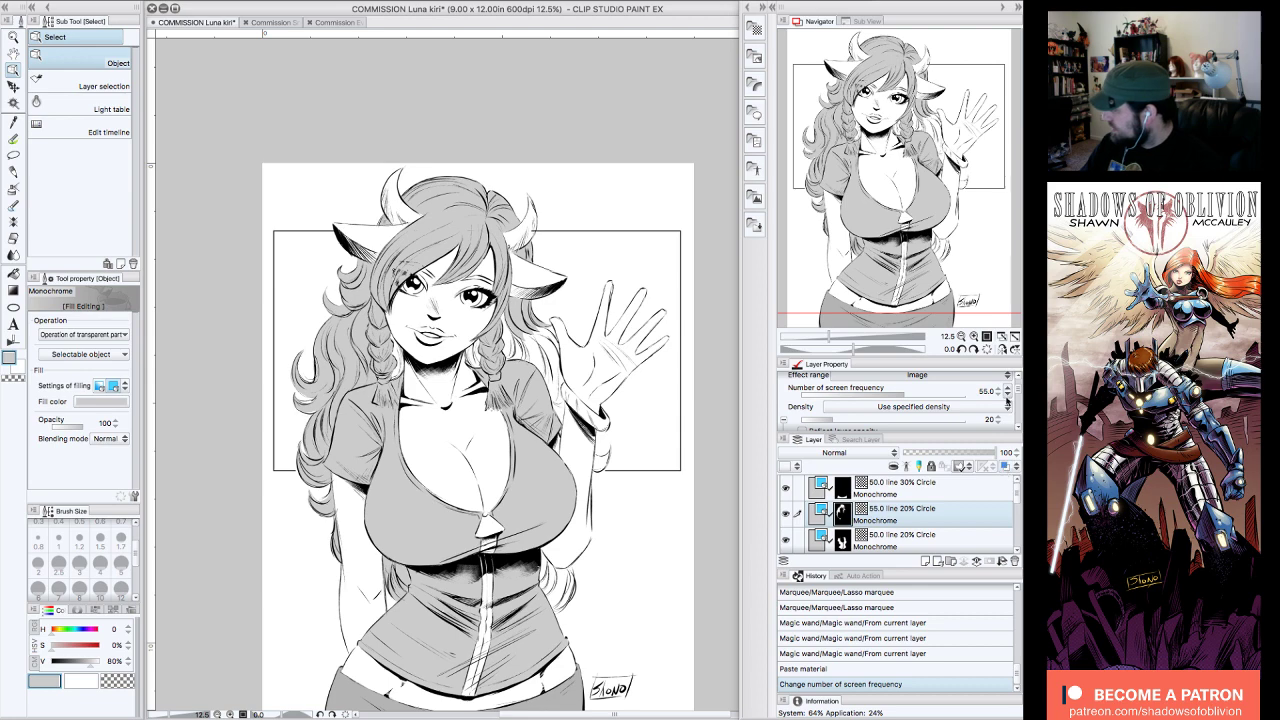
click(1006, 395)
click(1004, 458)
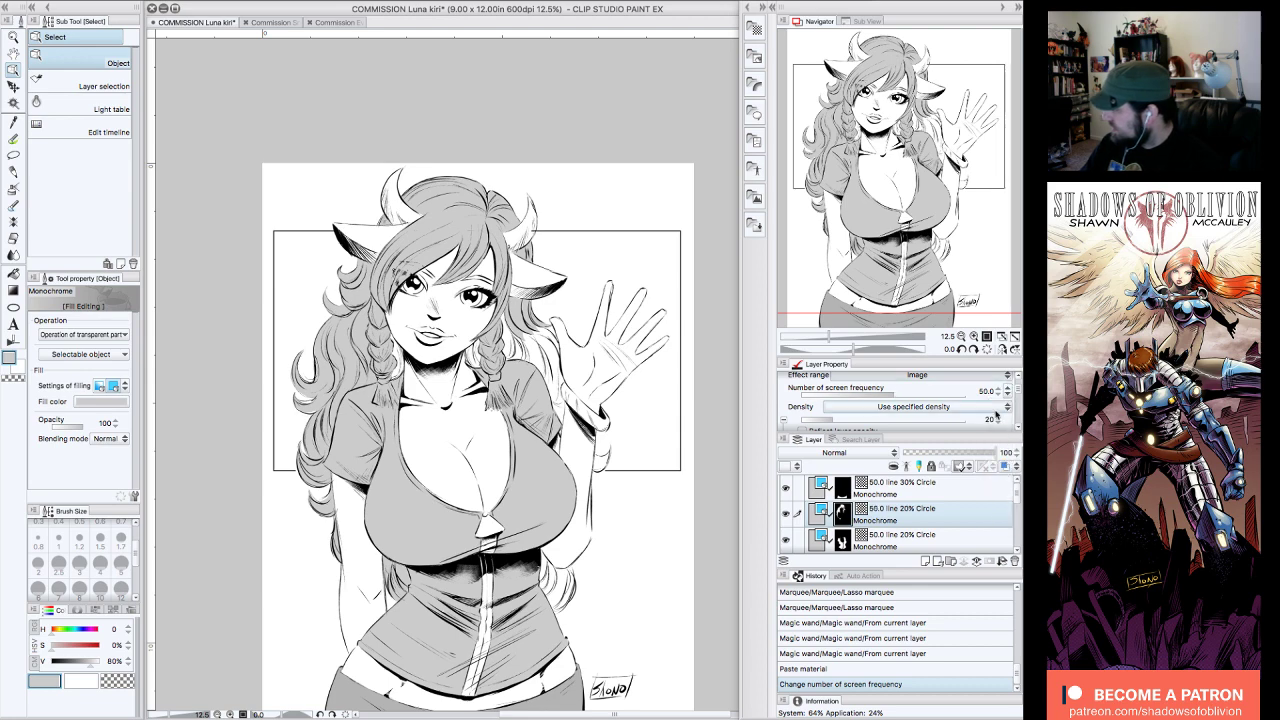
click(998, 419)
click(997, 419)
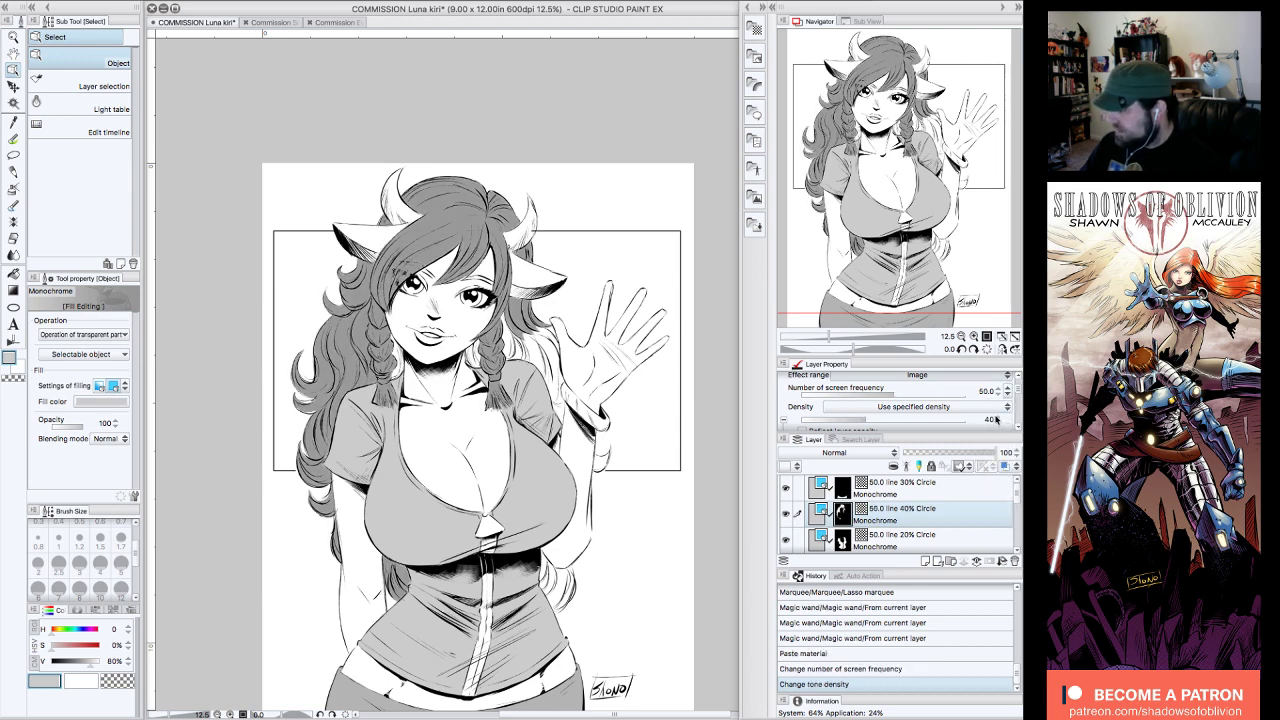
click(998, 419)
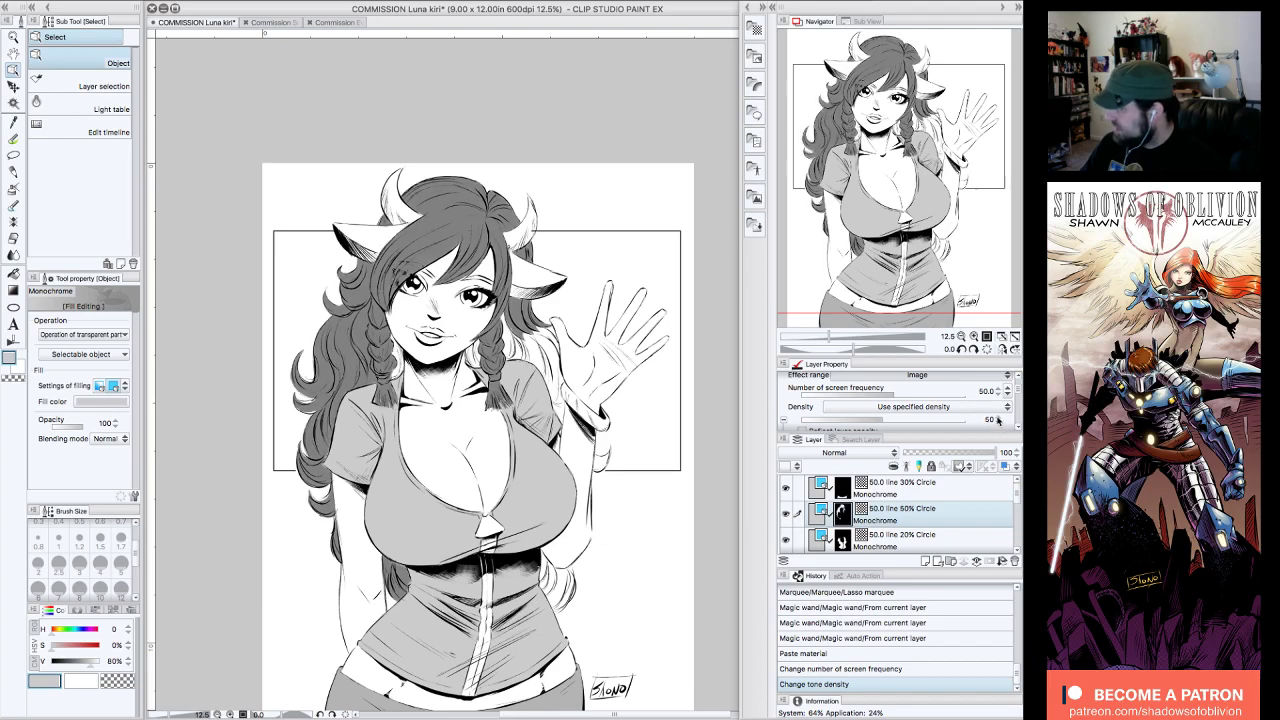
- Touch up the tone in the bangs with the black Round Opaque (Fine) pen, with the canvas rotated to -45 degrees
click(974, 336)
drag(973, 216, 960, 197)
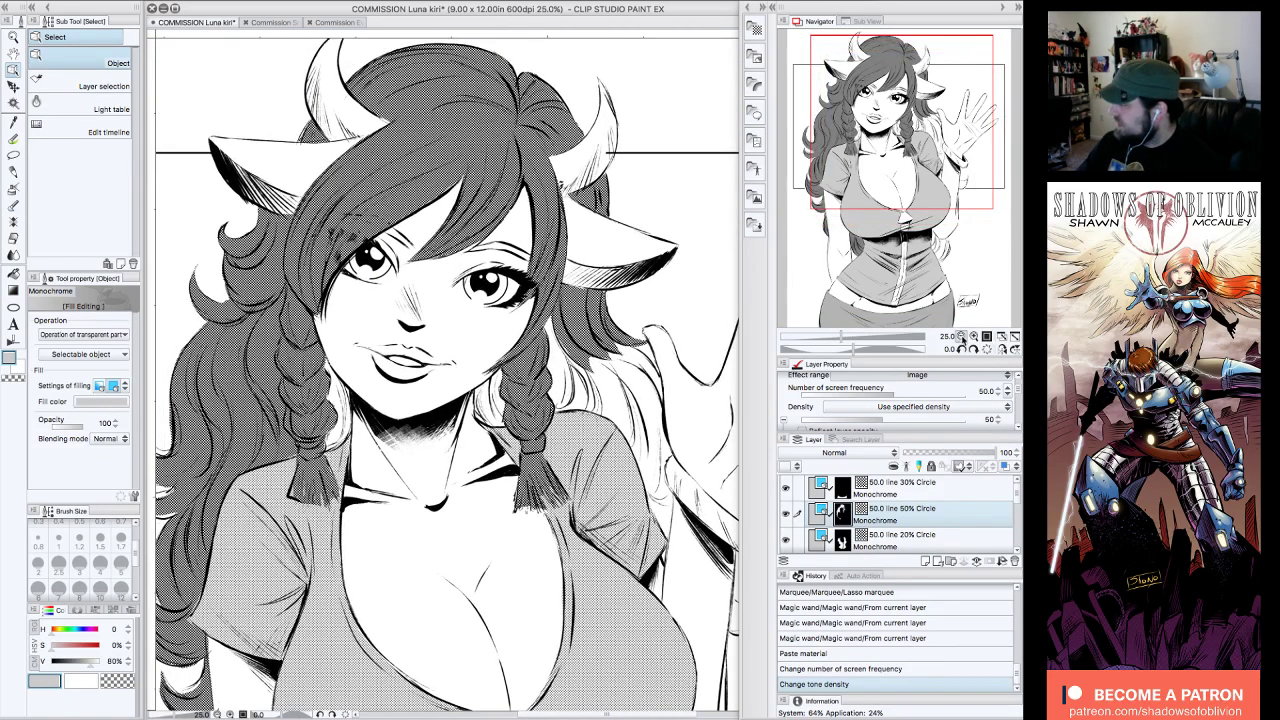
click(961, 337)
click(974, 336)
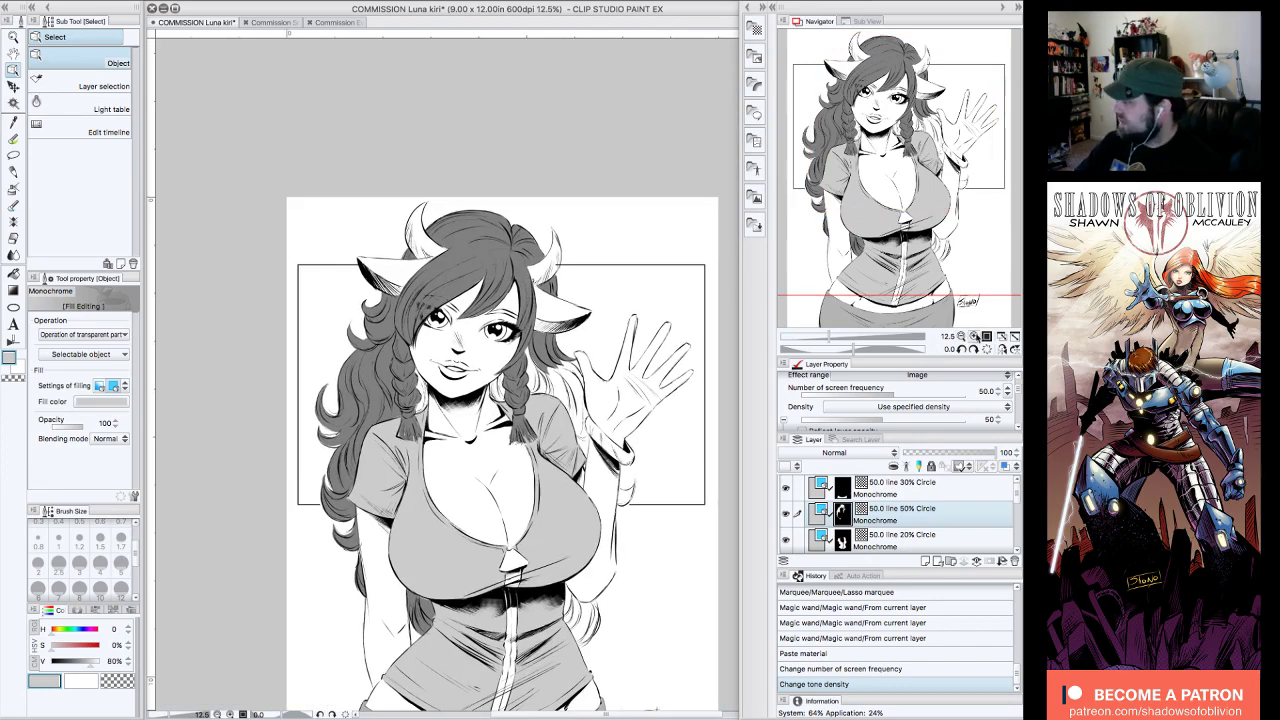
click(962, 349)
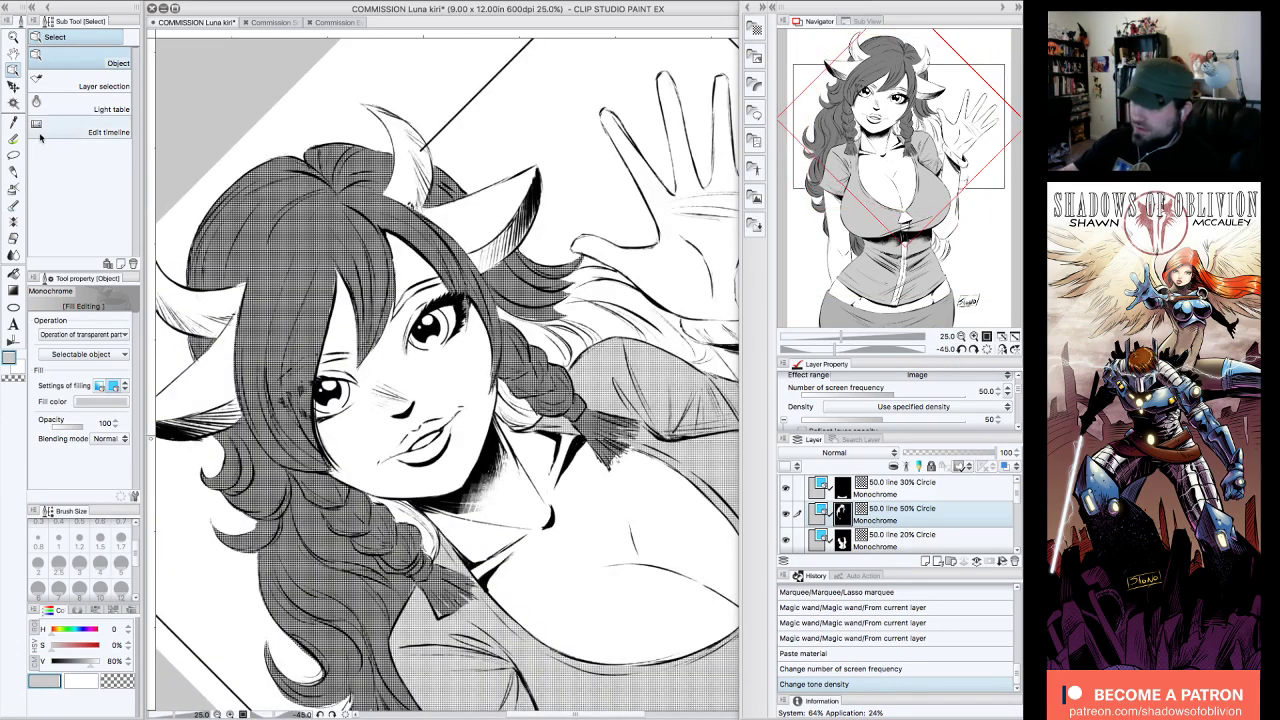
click(13, 139)
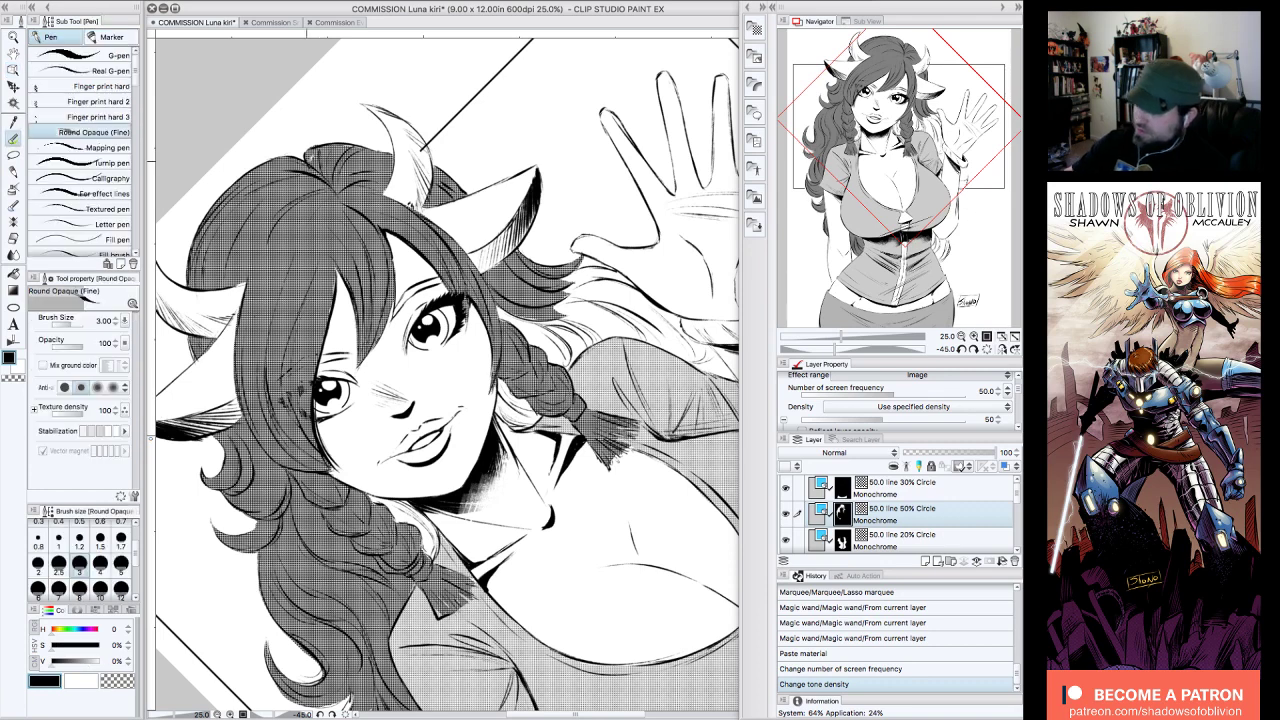
mouse_move(335, 260)
mouse_down()
mouse_move(335, 287)
mouse_move(363, 325)
mouse_move(316, 368)
mouse_up()
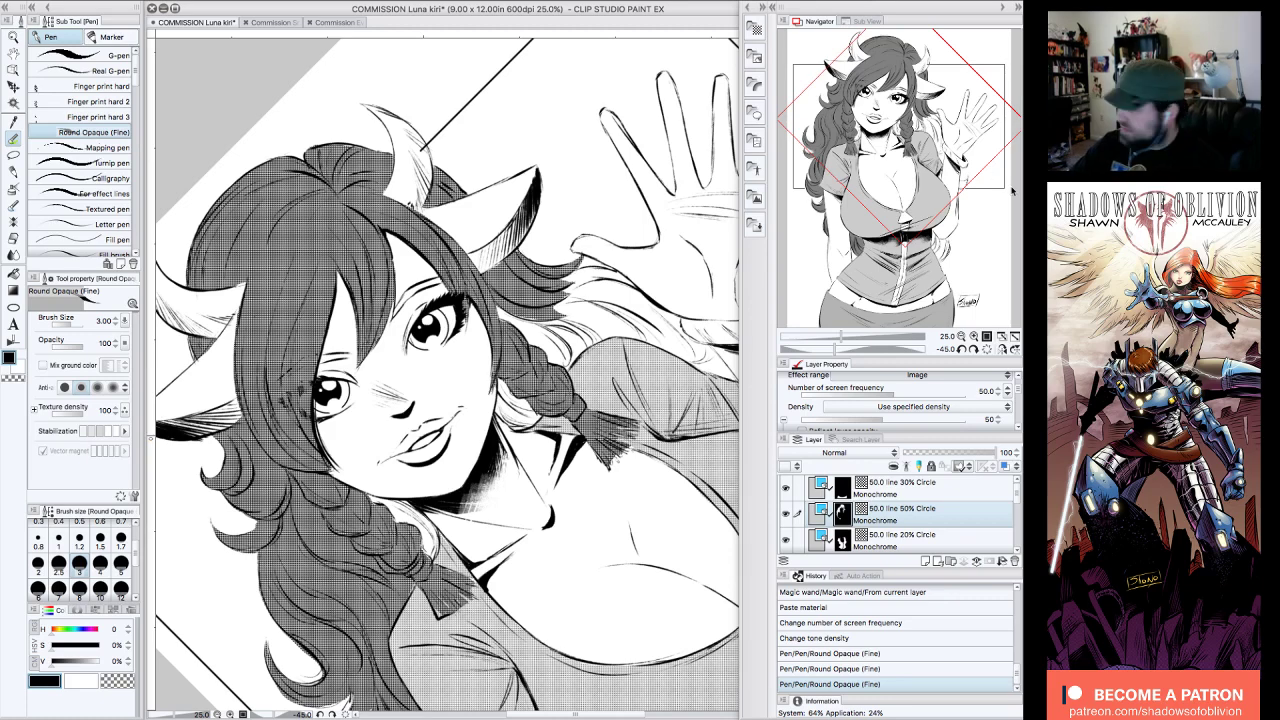
- Reset the canvas rotation and touch up the hair tone along the face beside the braid with the pen
click(986, 349)
drag(944, 183, 939, 176)
mouse_move(338, 373)
mouse_down()
mouse_move(356, 403)
mouse_move(337, 462)
mouse_move(345, 437)
mouse_up()
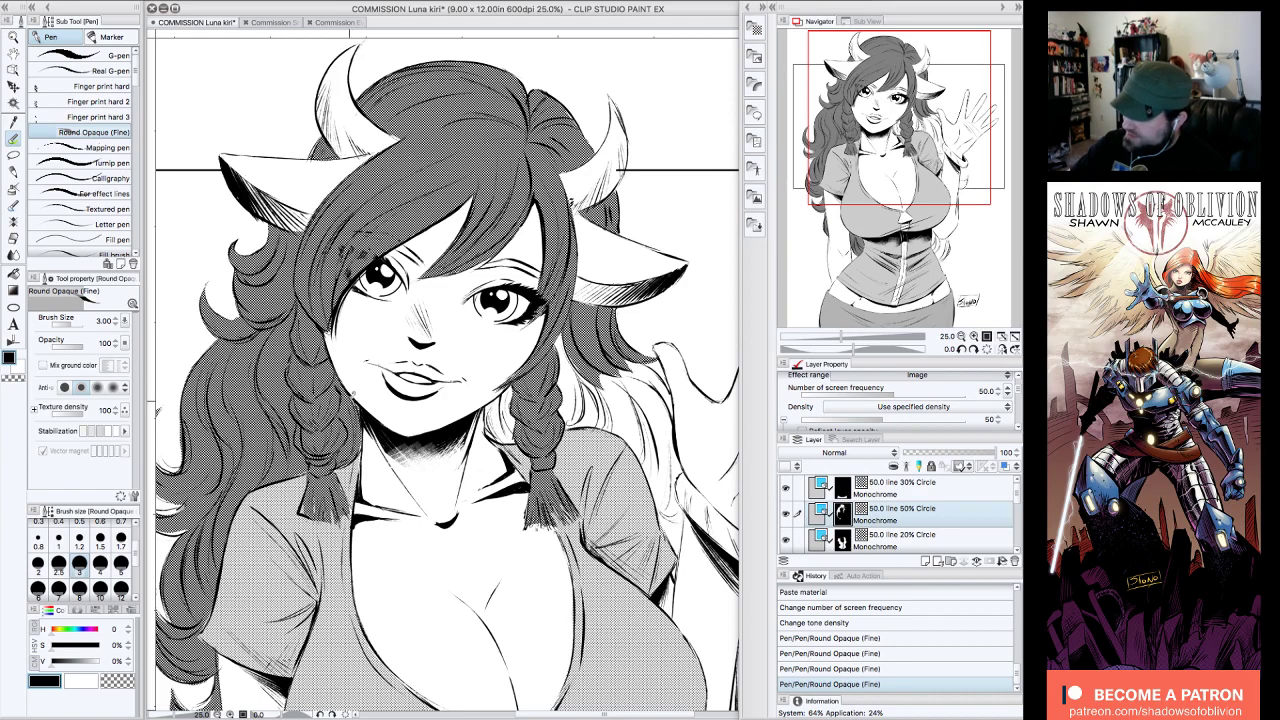
- Touch up the hair tone beside the jaw and along the long outer curls with the black Round Opaque (Fine) pen
drag(350, 420, 364, 404)
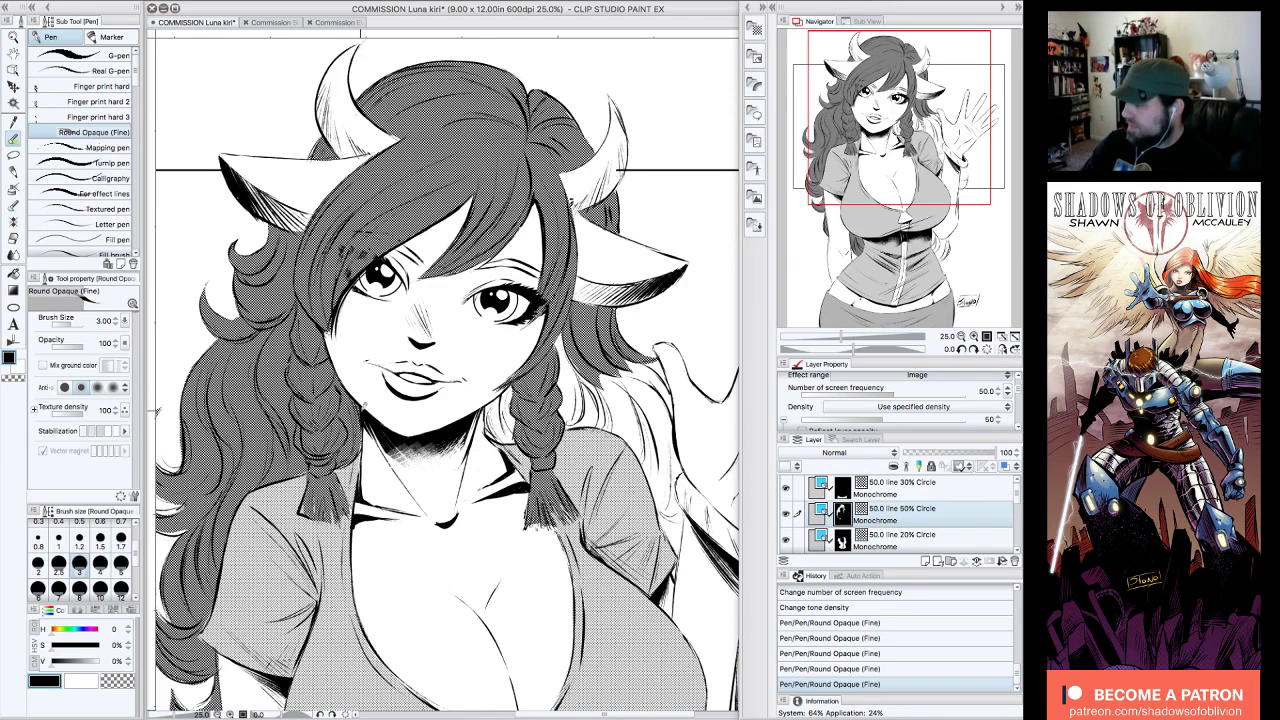
drag(181, 464, 278, 356)
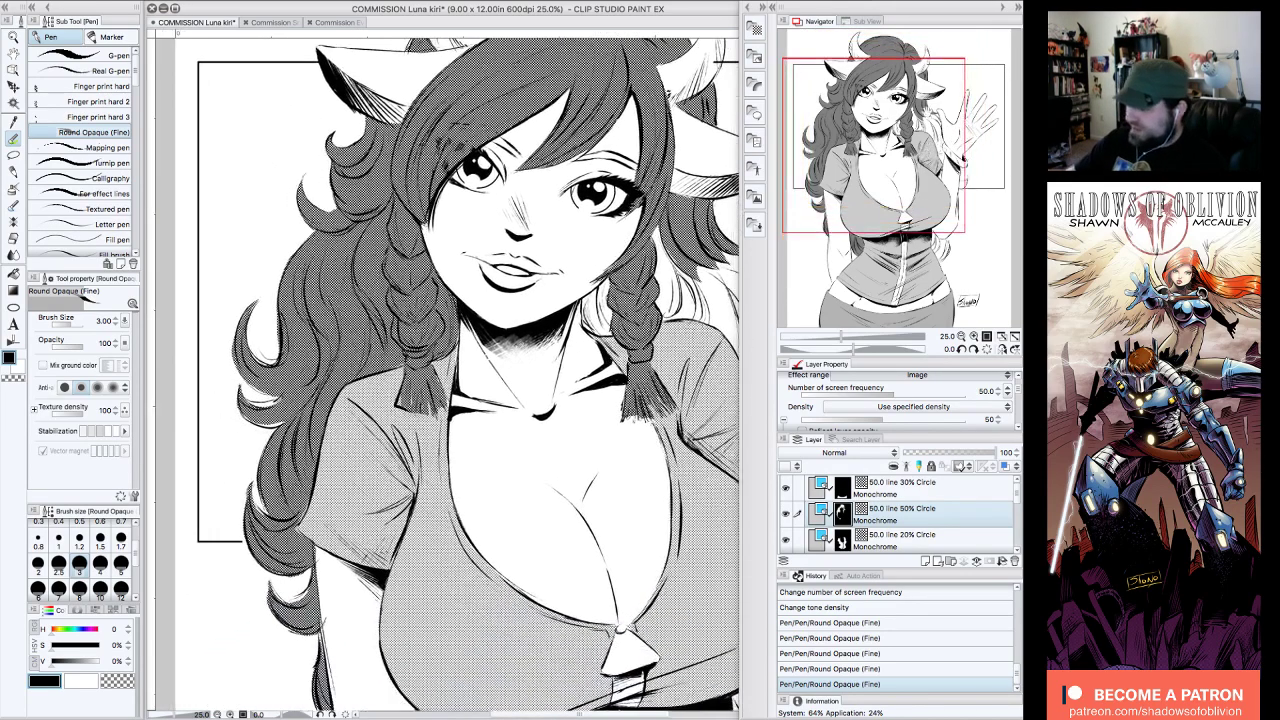
mouse_move(248, 414)
mouse_down()
mouse_move(288, 390)
mouse_move(260, 378)
mouse_up()
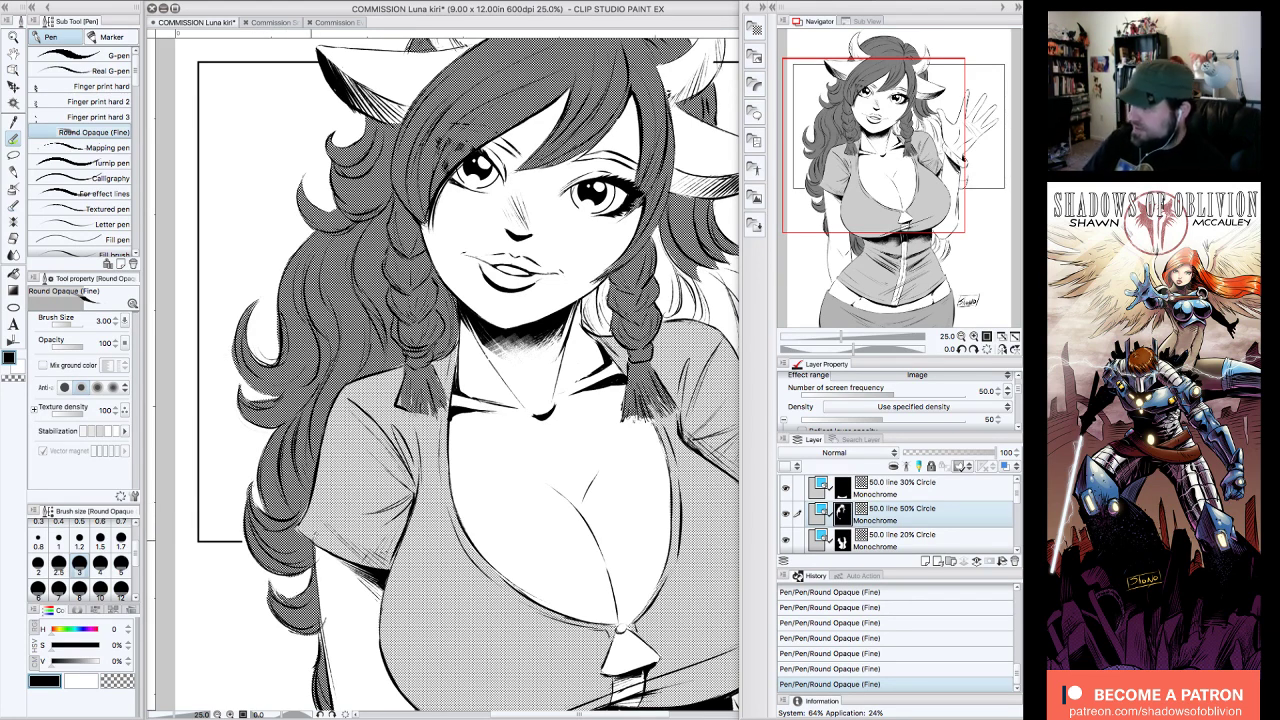
drag(266, 362, 255, 331)
drag(342, 205, 318, 197)
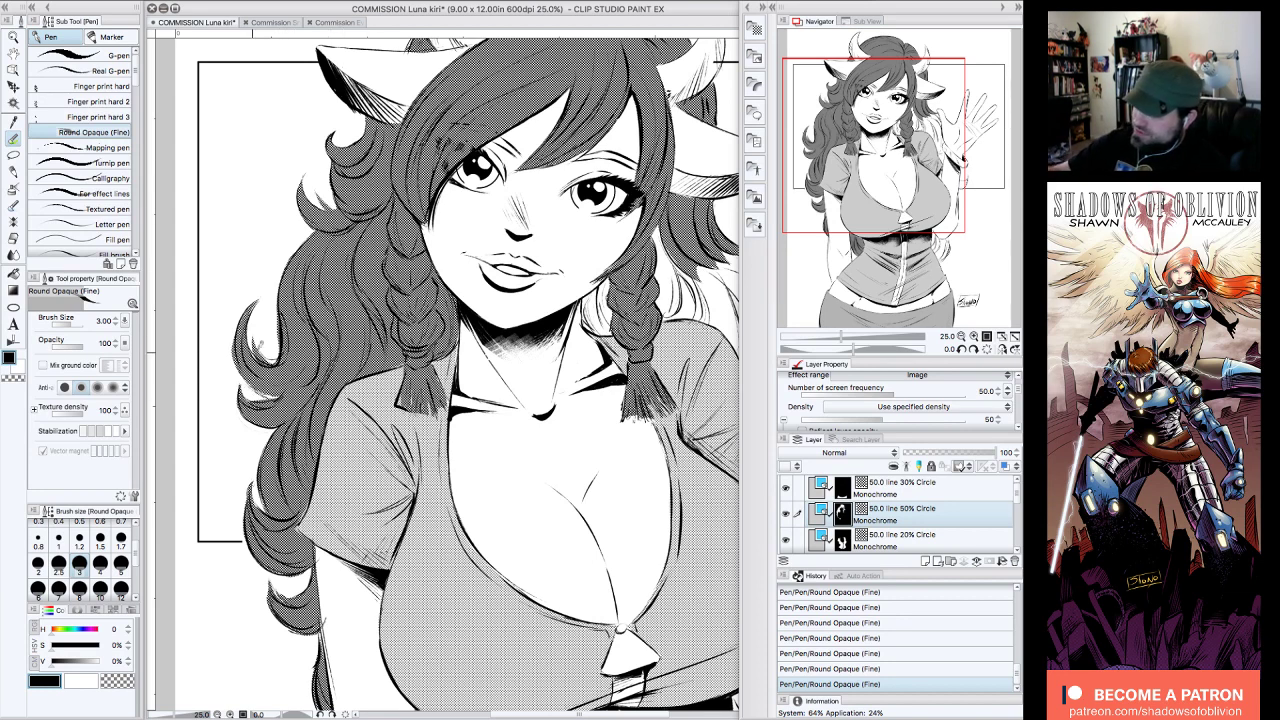
drag(316, 560, 292, 590)
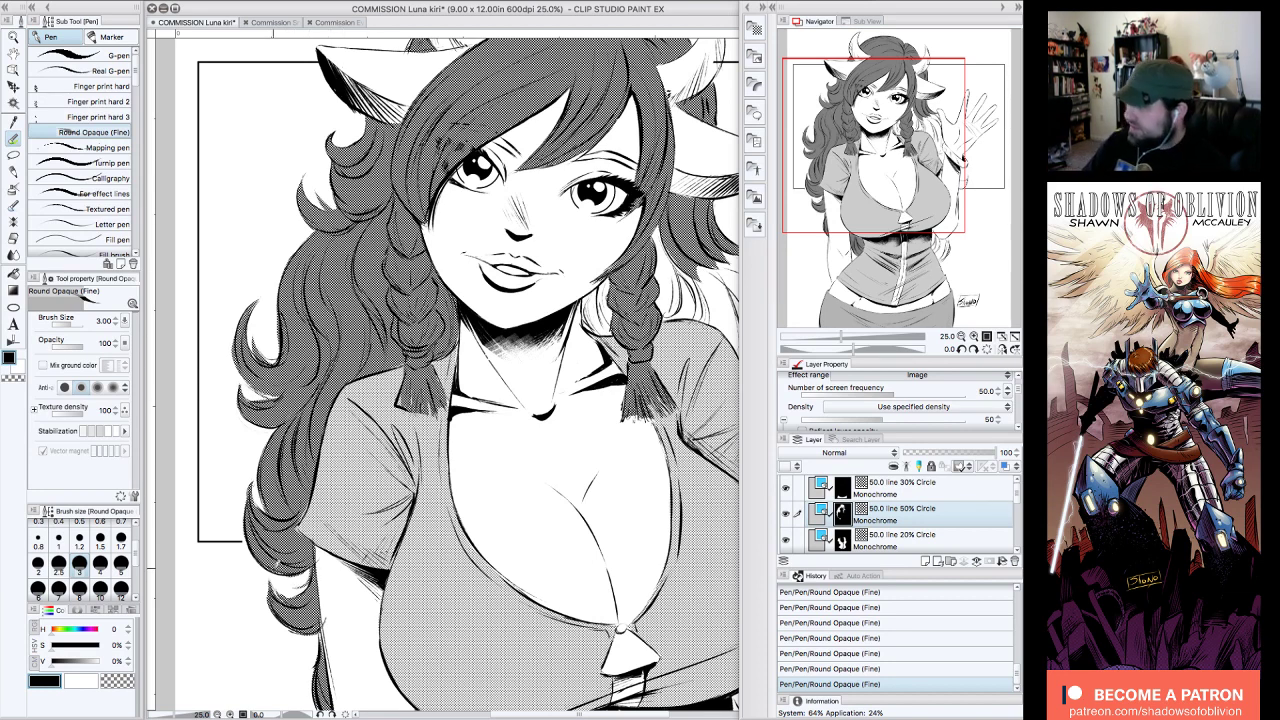
- Touch up the hair tone beside the braid on the raised-hand side, cleaning it with the transparent colour
drag(875, 147, 890, 188)
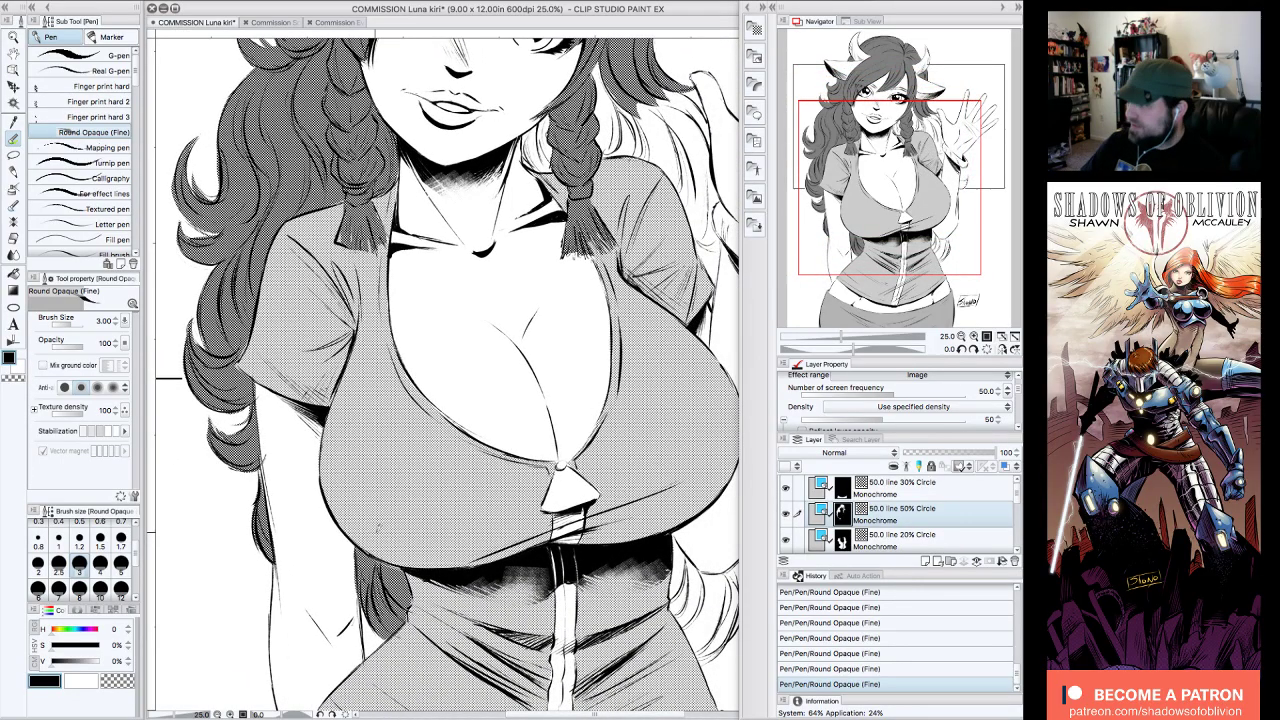
drag(919, 148, 976, 95)
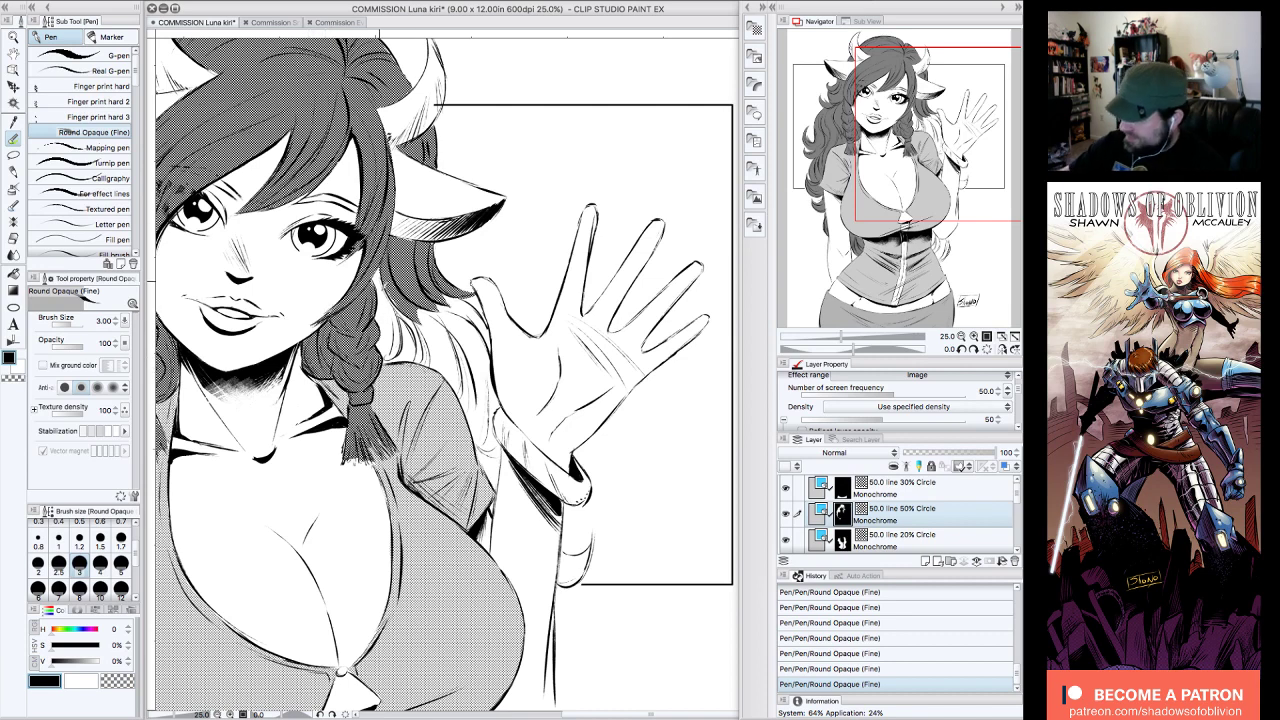
mouse_move(384, 355)
mouse_down()
mouse_move(414, 361)
mouse_move(391, 303)
mouse_move(429, 353)
mouse_up()
click(128, 688)
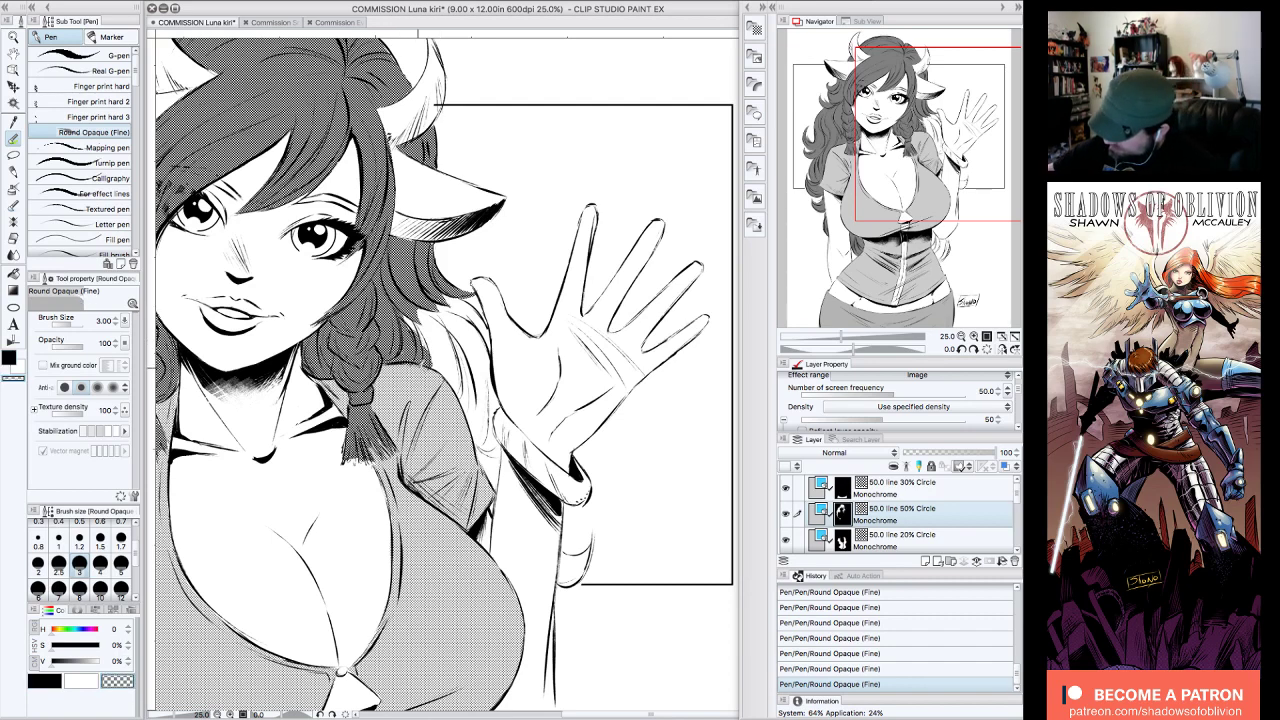
mouse_move(420, 350)
mouse_down()
mouse_move(409, 312)
mouse_move(418, 346)
mouse_move(436, 356)
mouse_move(433, 328)
mouse_move(436, 344)
mouse_up()
- Paint the tone in black over the untoned hair strands between the braid and the raised hand, down to the wrist
click(53, 683)
mouse_move(472, 294)
mouse_down()
mouse_move(444, 332)
mouse_move(470, 326)
mouse_move(458, 312)
mouse_up()
drag(492, 310, 478, 342)
drag(498, 338, 486, 352)
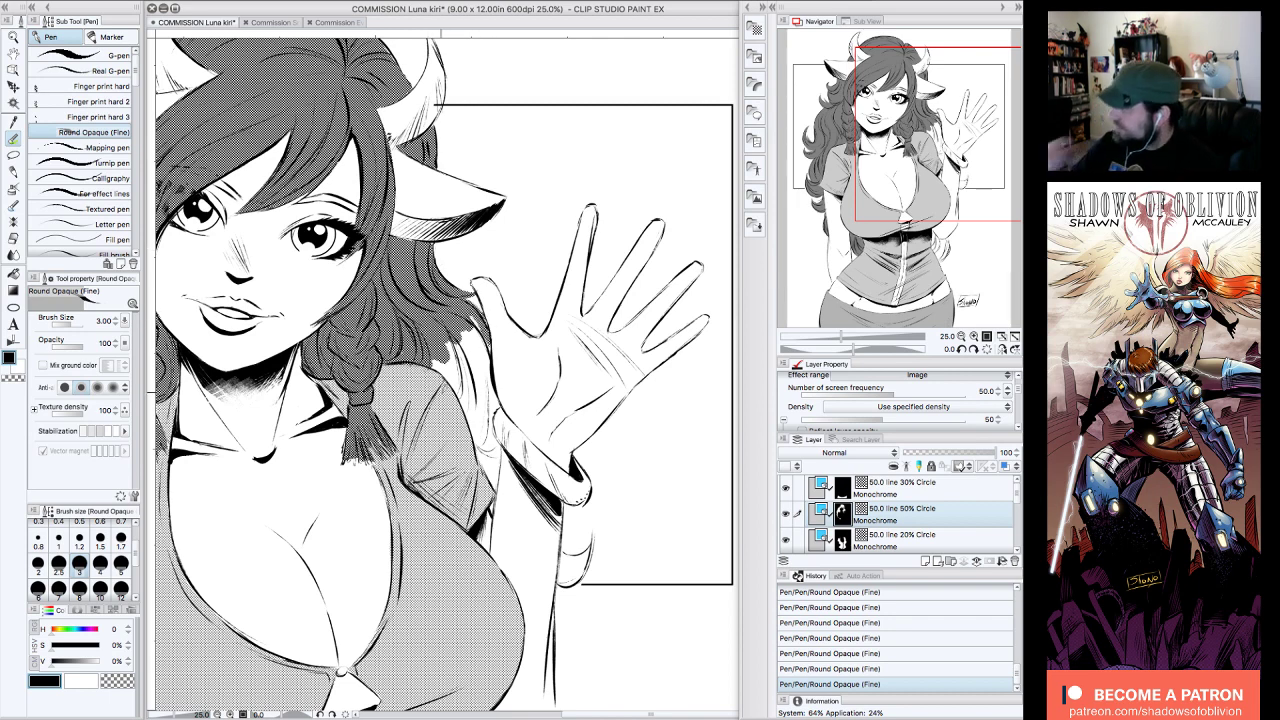
mouse_move(486, 318)
mouse_down()
mouse_move(470, 386)
mouse_move(434, 370)
mouse_move(482, 426)
mouse_up()
drag(491, 348, 496, 405)
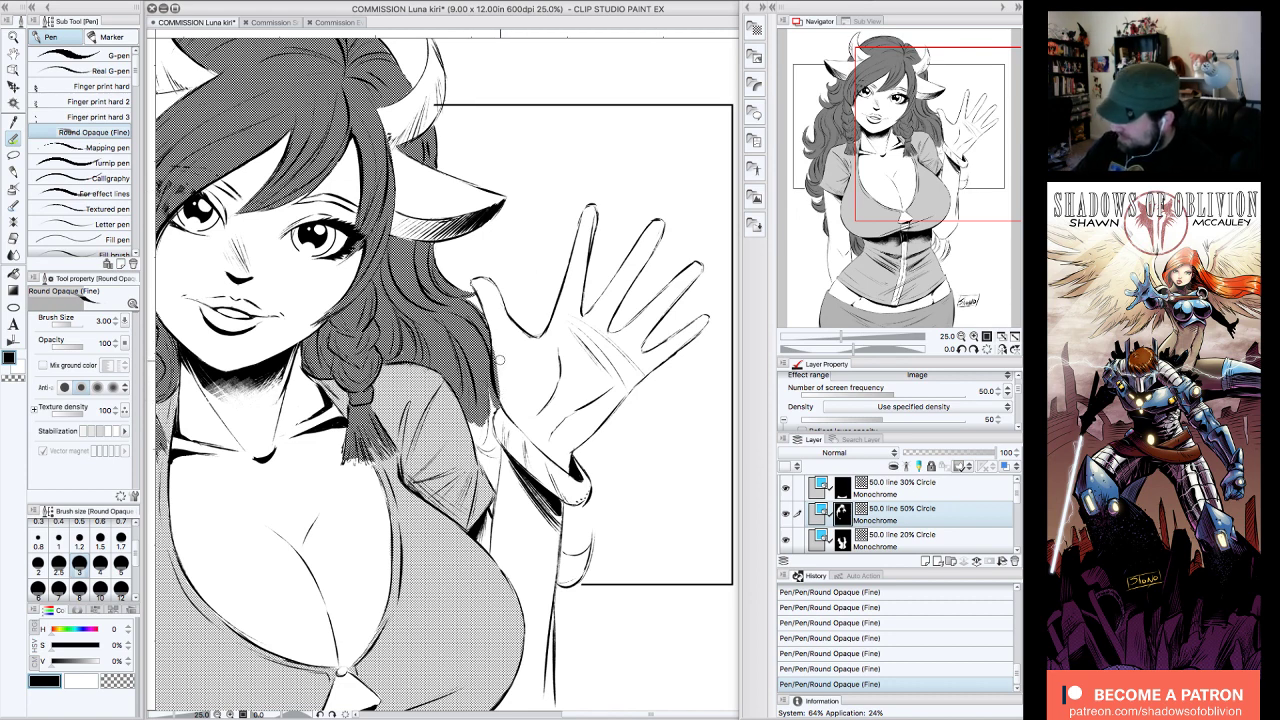
drag(496, 366, 504, 397)
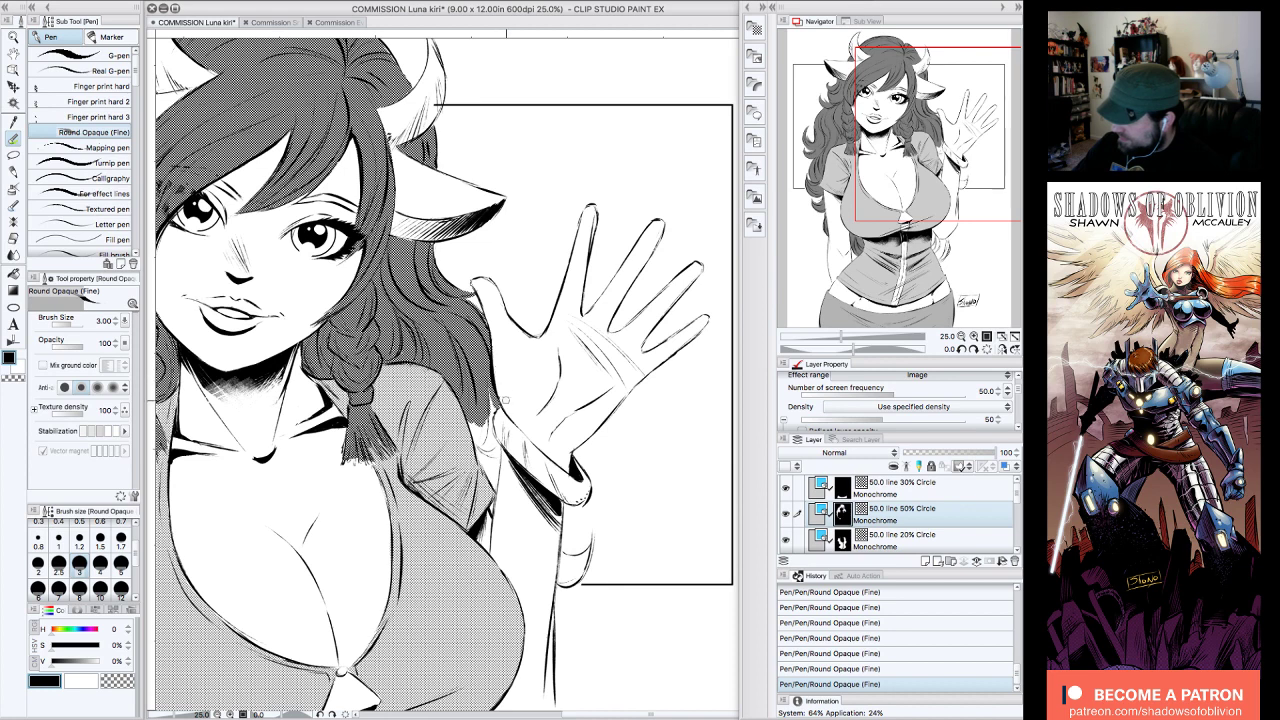
- Enlarge the brush to 6 and fill the hair tone between the shirt sleeve and the raised forearm
key(])
key(bracketright)
key(bracketright)
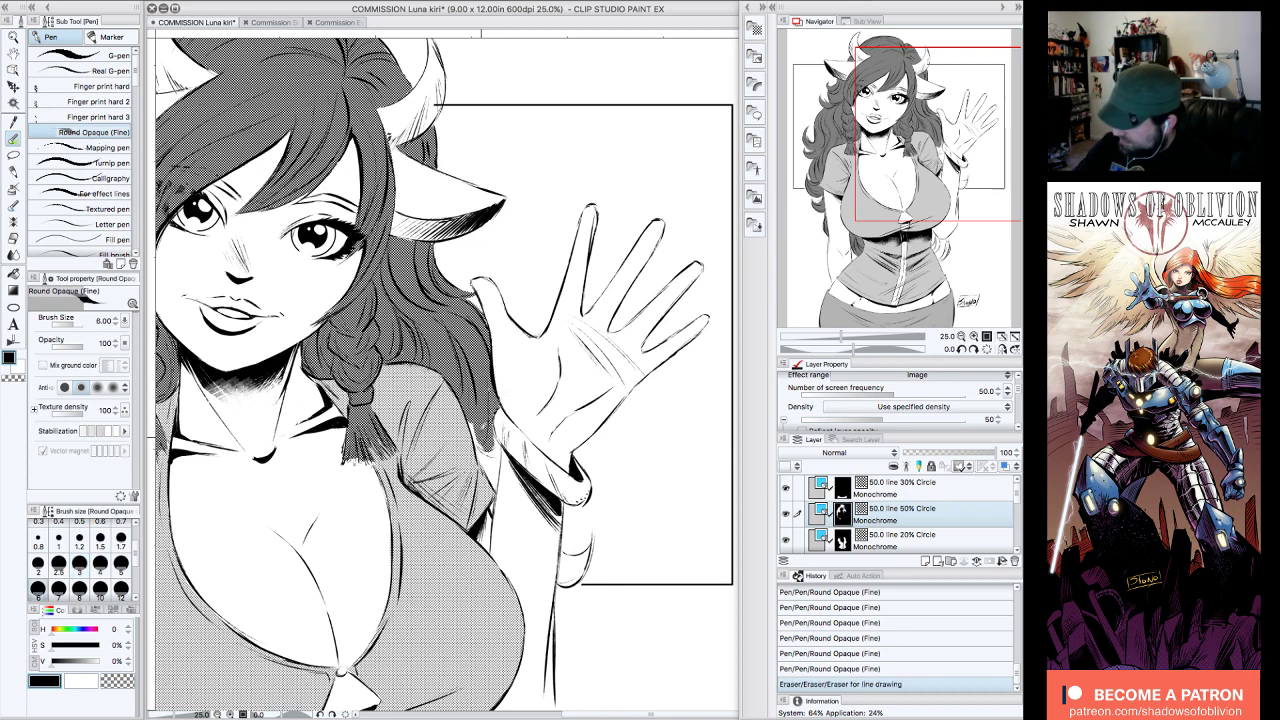
mouse_move(492, 484)
mouse_down()
mouse_move(490, 511)
mouse_move(498, 455)
mouse_move(487, 477)
mouse_up()
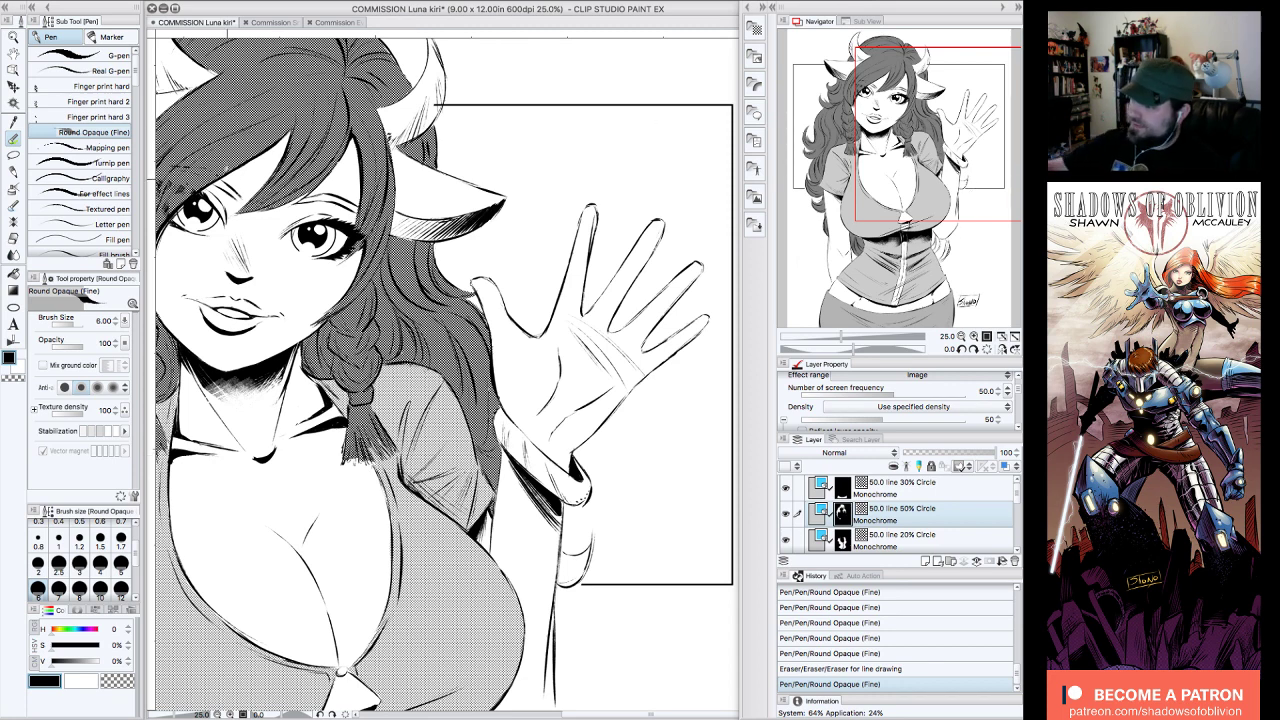
- Paint the hair tone over both eyebrows and check the whole figure at 12.5% zoom
drag(221, 185, 236, 168)
drag(299, 198, 341, 198)
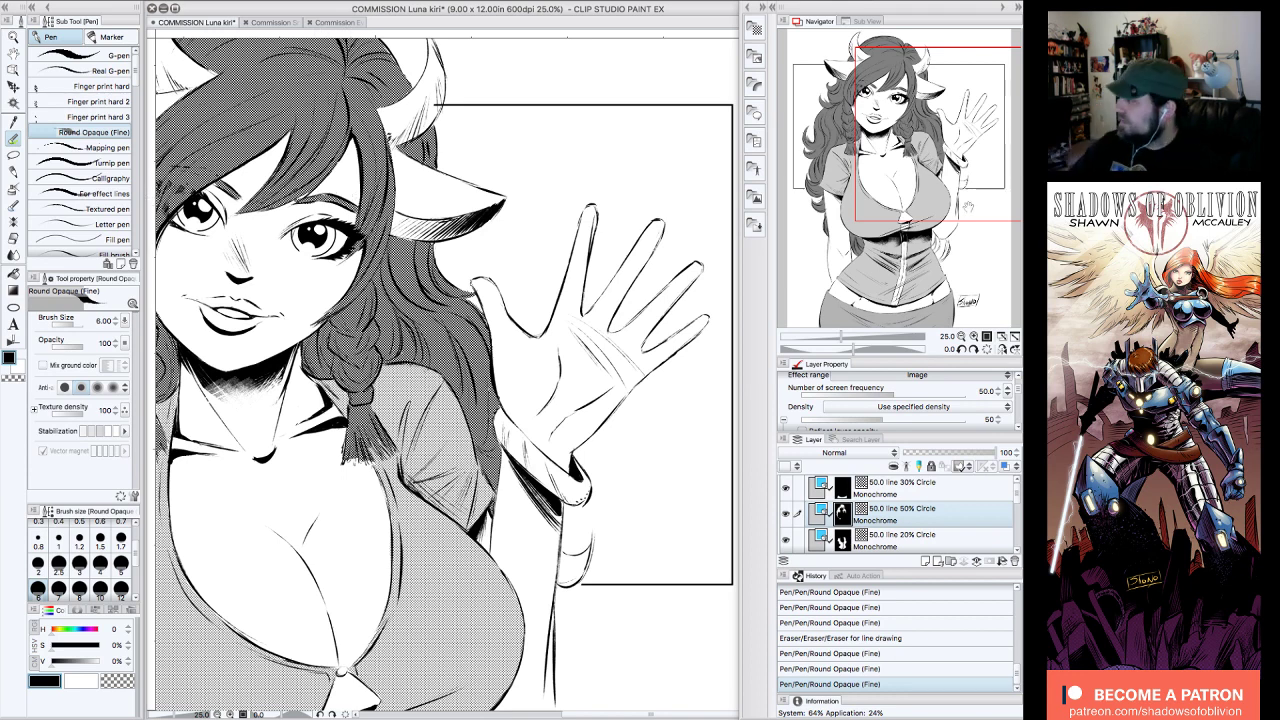
click(961, 337)
drag(981, 224, 957, 237)
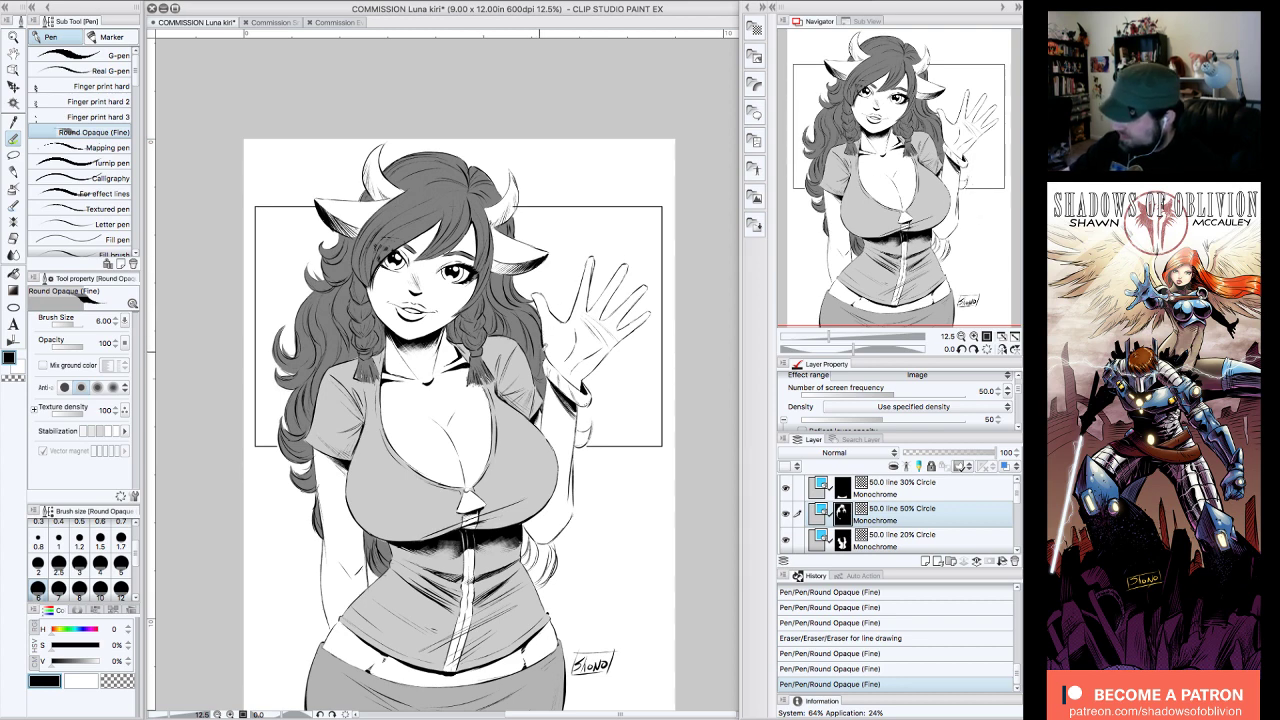
- Erase the stray 20% tone under the bust and fill the hair gap there on the 50% tone layer
drag(494, 329, 503, 297)
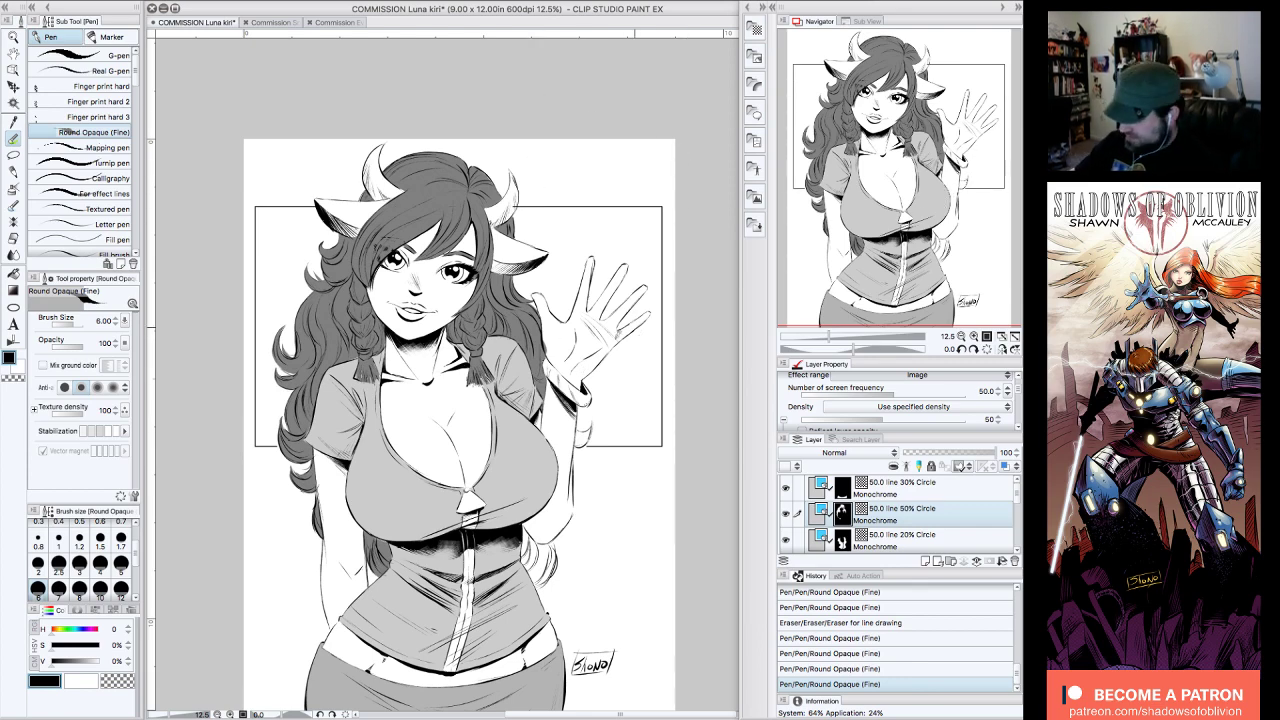
click(936, 541)
click(124, 681)
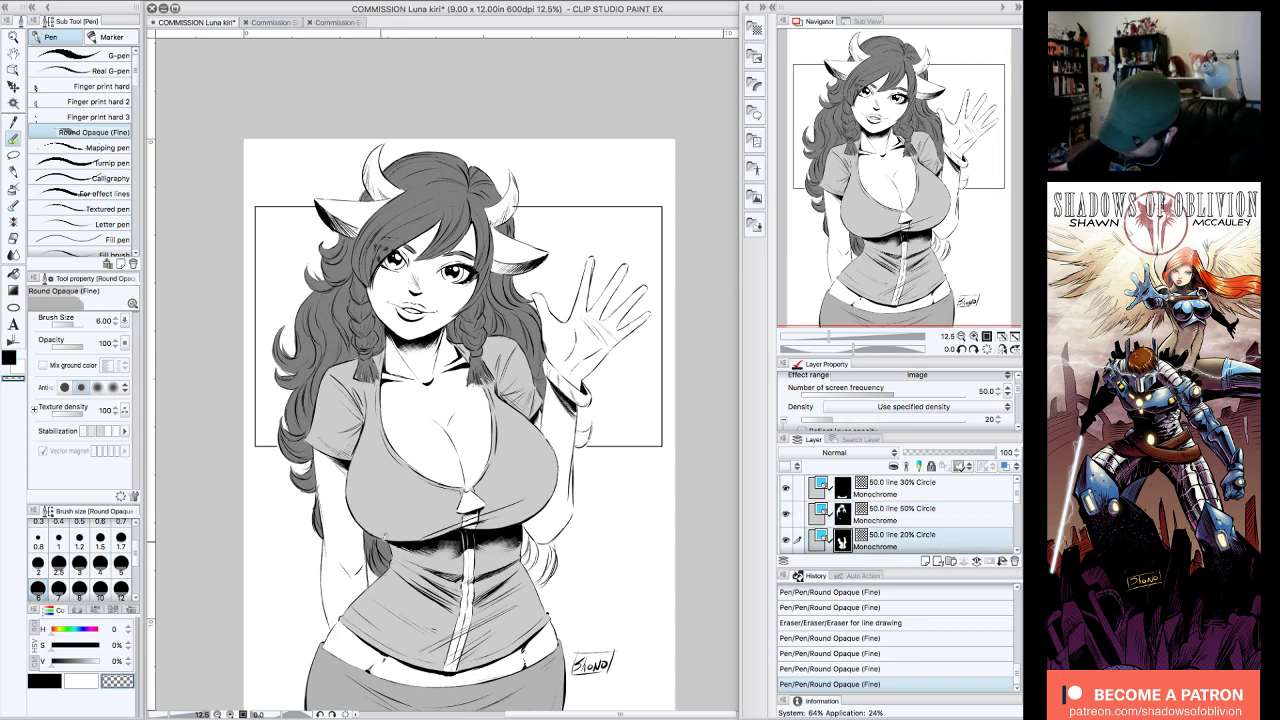
drag(388, 537, 390, 538)
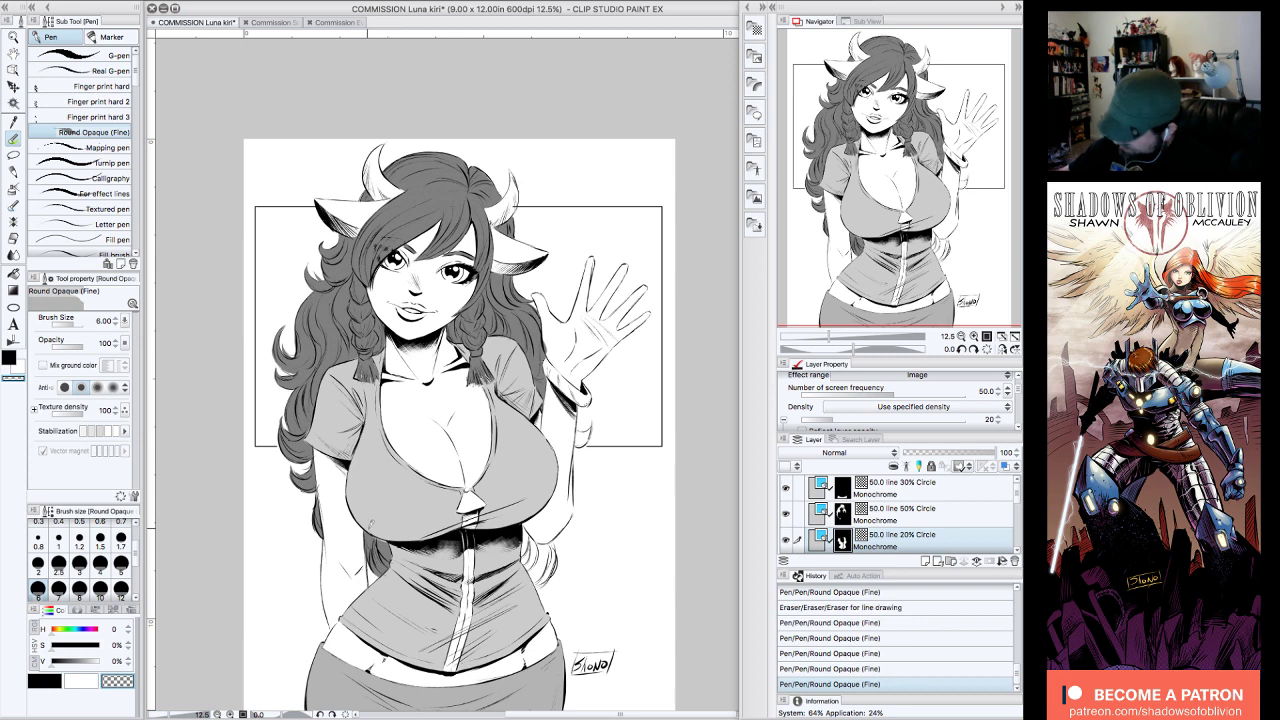
click(910, 516)
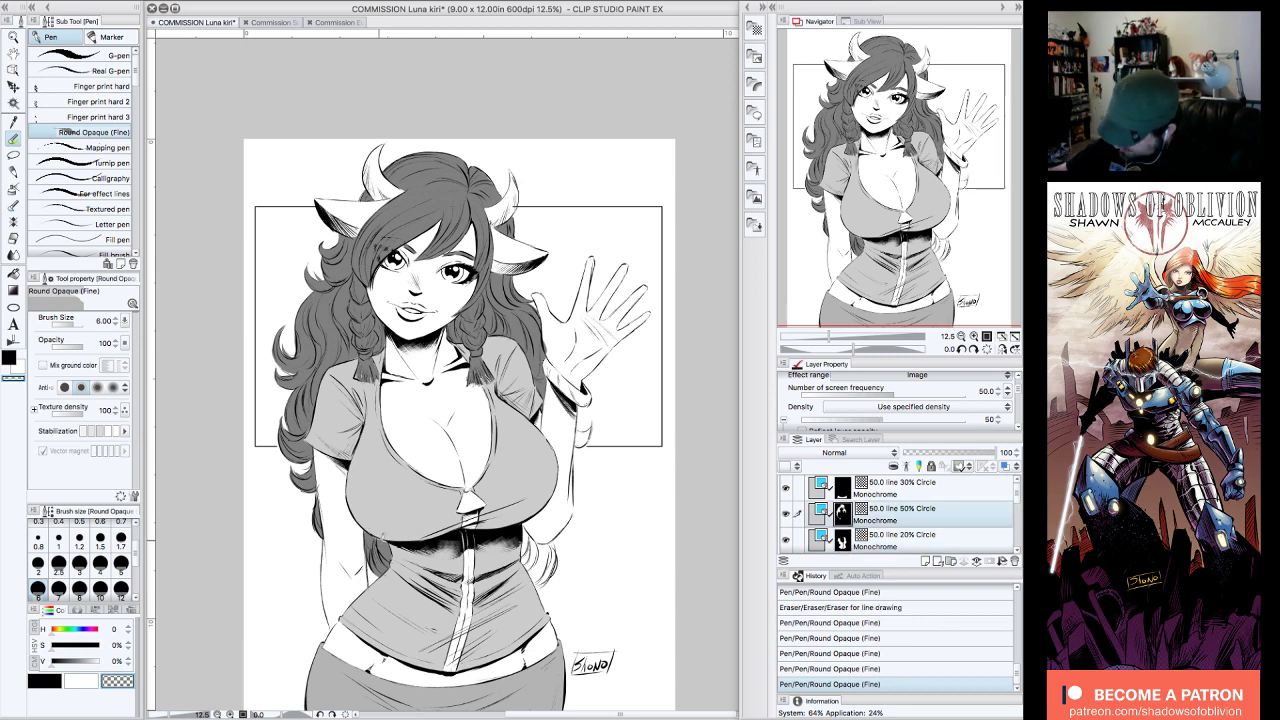
drag(376, 535, 378, 536)
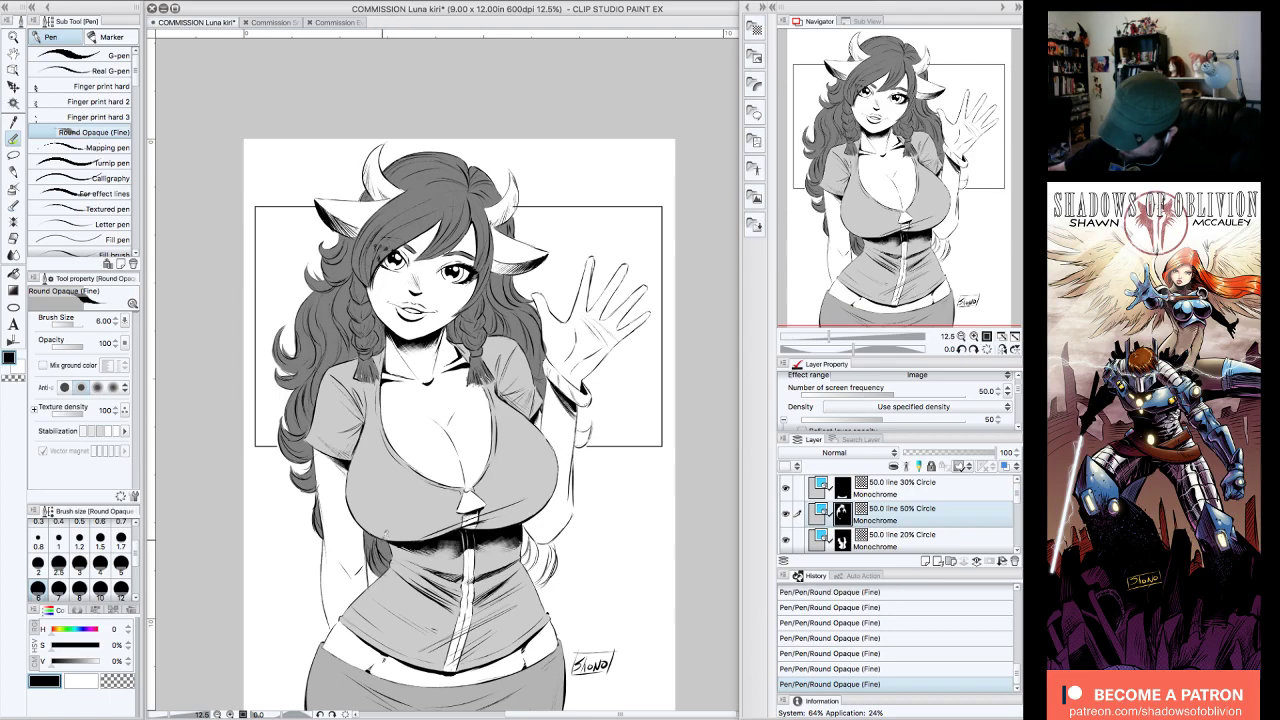
drag(380, 536, 383, 539)
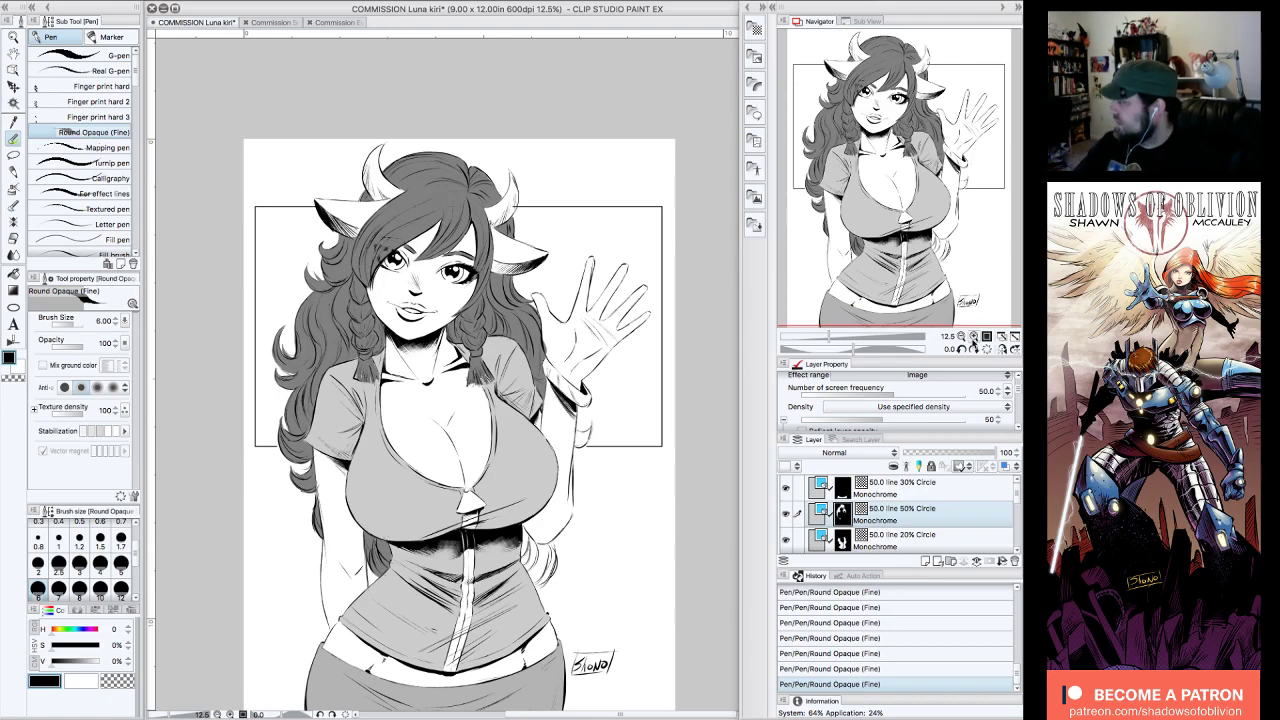
- Fill the hair locks below the raised arm and beside the waist with 50% tone using the Round Opaque (Fine) pen
click(974, 338)
drag(936, 161, 963, 199)
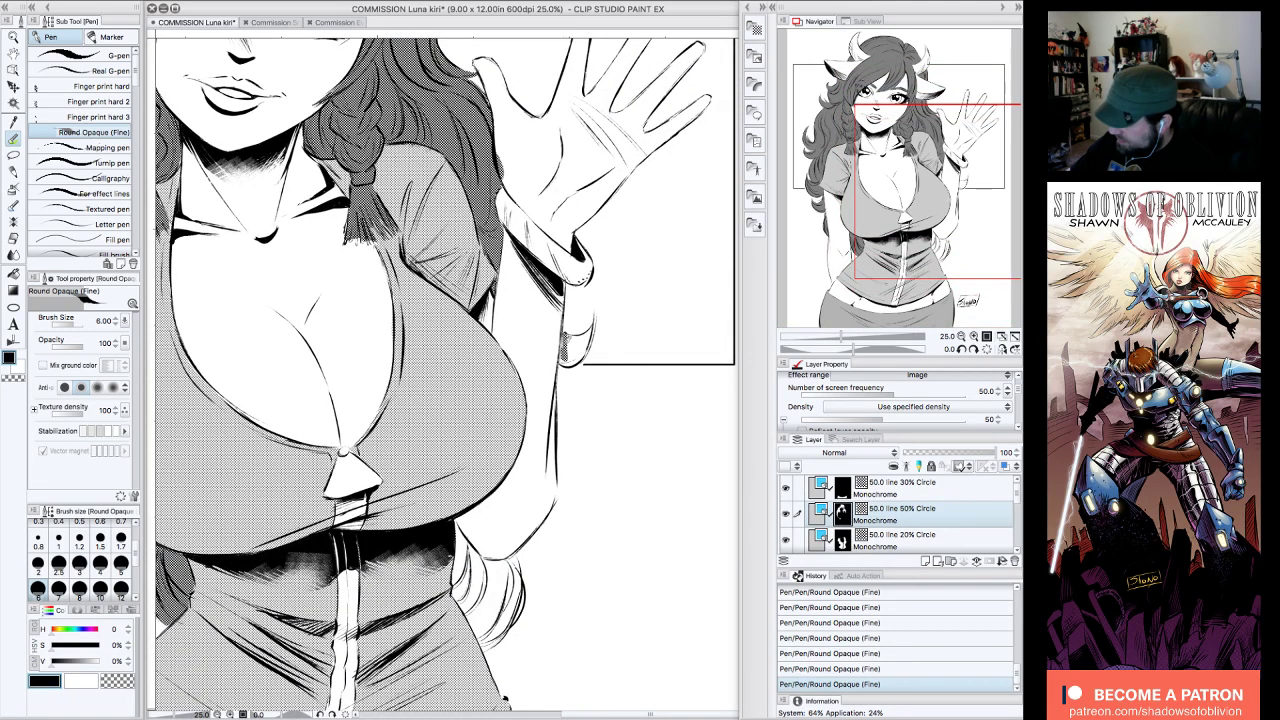
mouse_move(585, 352)
mouse_down()
mouse_move(567, 338)
mouse_move(580, 344)
mouse_move(596, 322)
mouse_up()
mouse_move(459, 527)
mouse_down()
mouse_move(457, 586)
mouse_move(466, 540)
mouse_move(482, 566)
mouse_up()
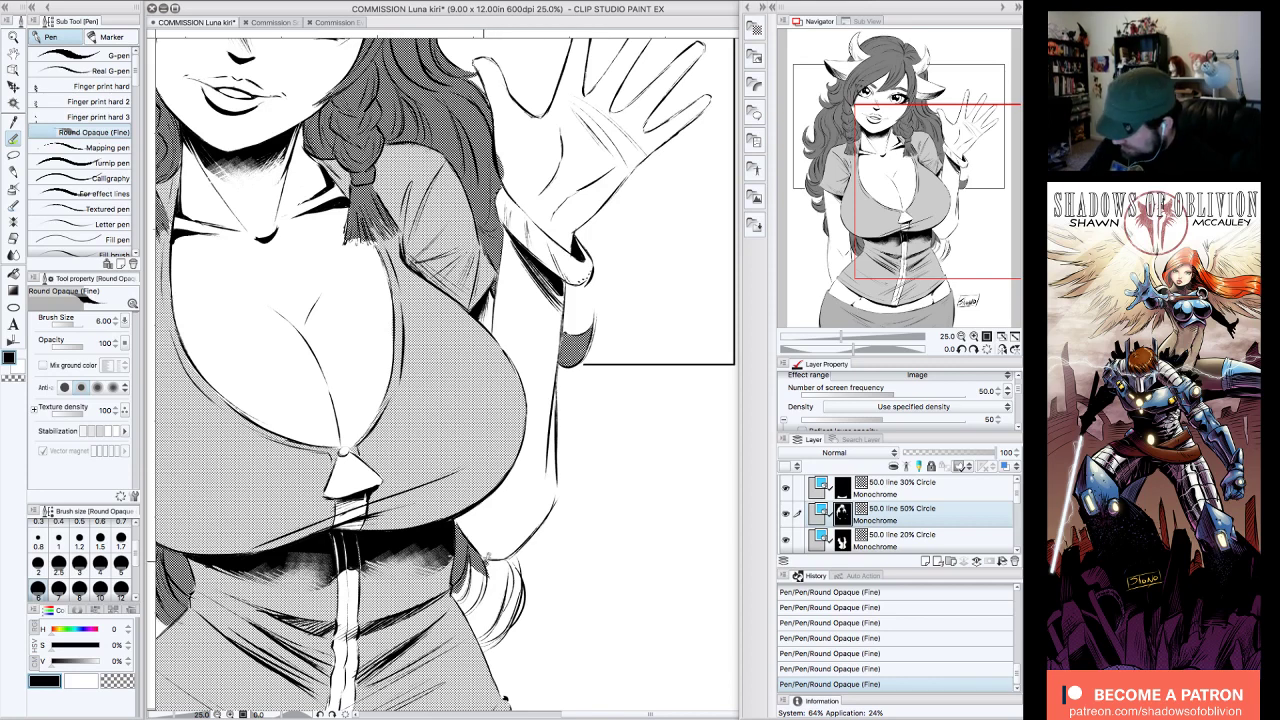
mouse_move(516, 556)
mouse_down()
mouse_move(512, 605)
mouse_move(478, 590)
mouse_move(458, 606)
mouse_move(490, 636)
mouse_move(480, 648)
mouse_up()
mouse_move(518, 608)
mouse_down()
mouse_move(486, 650)
mouse_move(518, 613)
mouse_move(465, 625)
mouse_up()
- Trim the 50% tone overspill around the hair locks beside the waist using the transparent colour
click(117, 681)
drag(527, 558, 530, 600)
drag(485, 647, 521, 618)
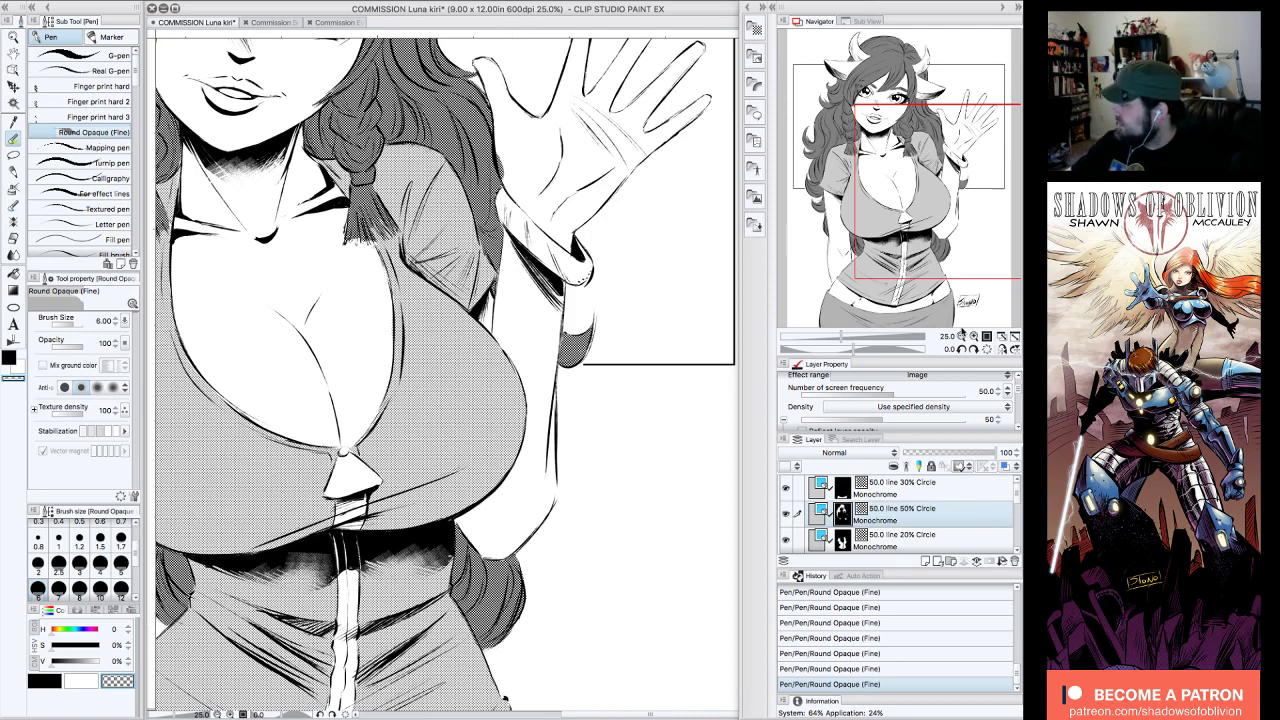
click(961, 337)
drag(966, 195, 962, 190)
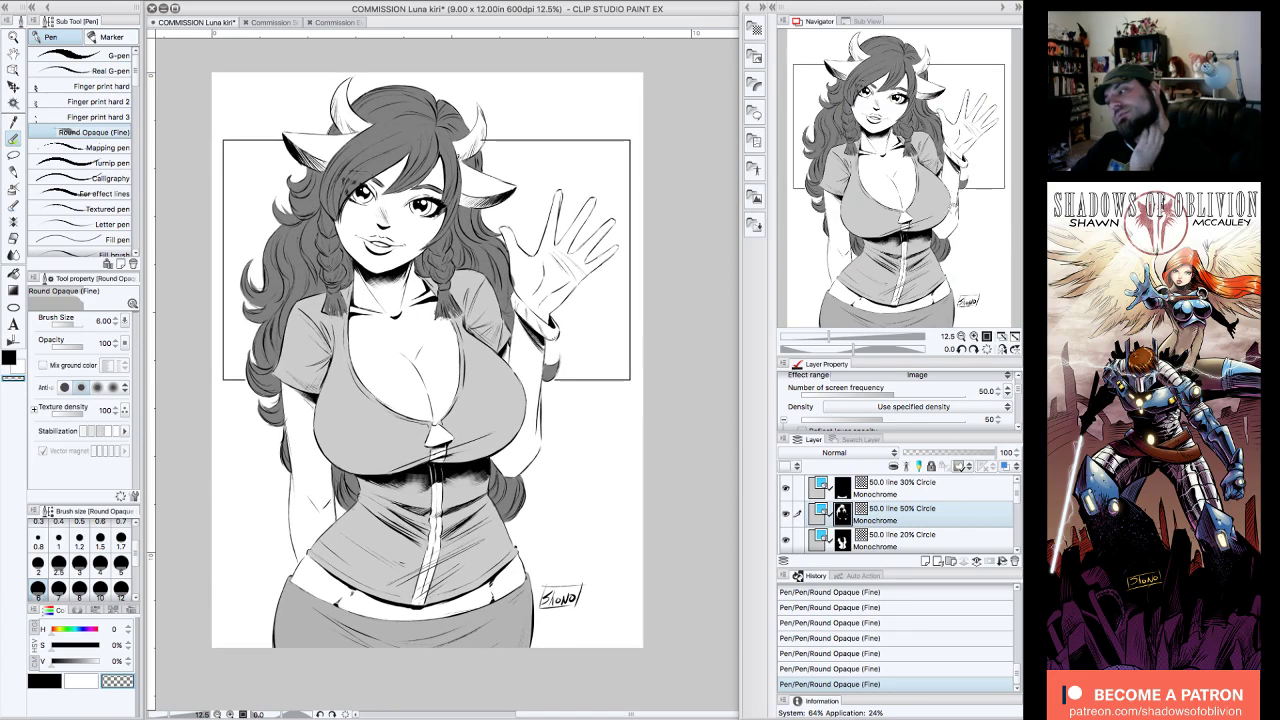
- Shade the irises of both eyes on the 50% tone layer with the Round Opaque (Fine) pen
click(974, 337)
drag(922, 146, 900, 114)
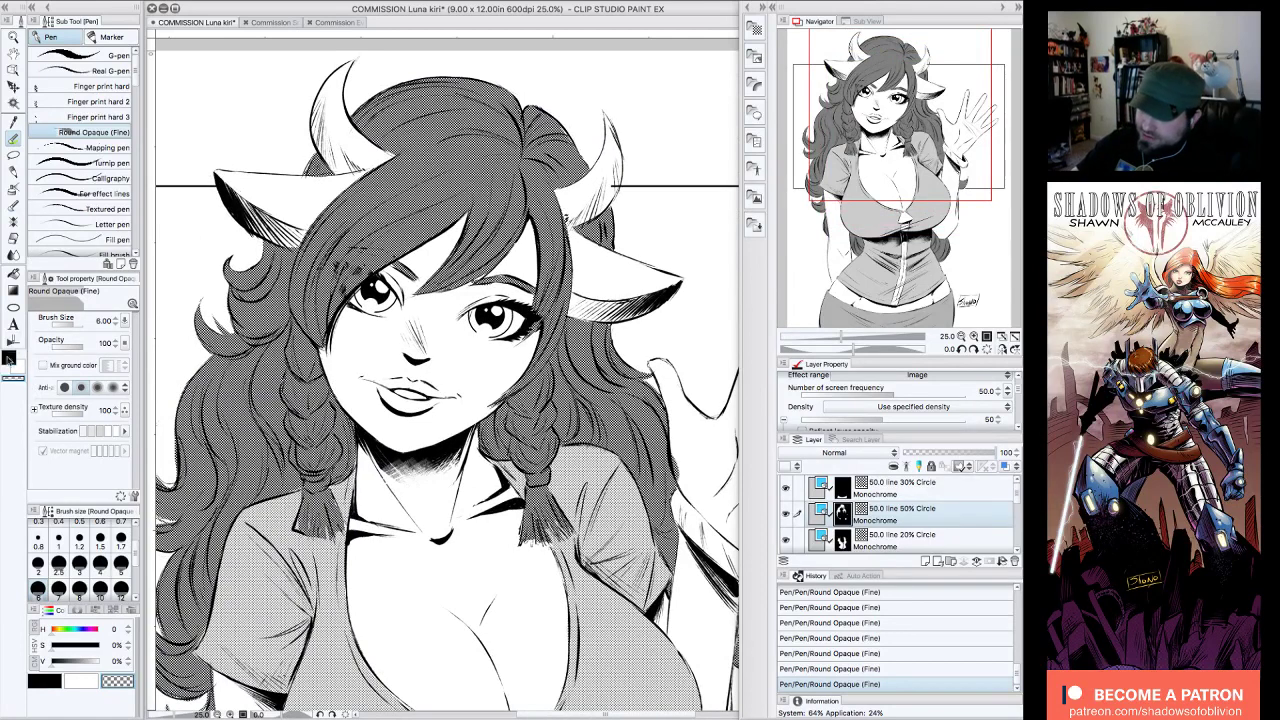
mouse_move(358, 291)
mouse_down()
mouse_move(362, 303)
mouse_move(393, 297)
mouse_up()
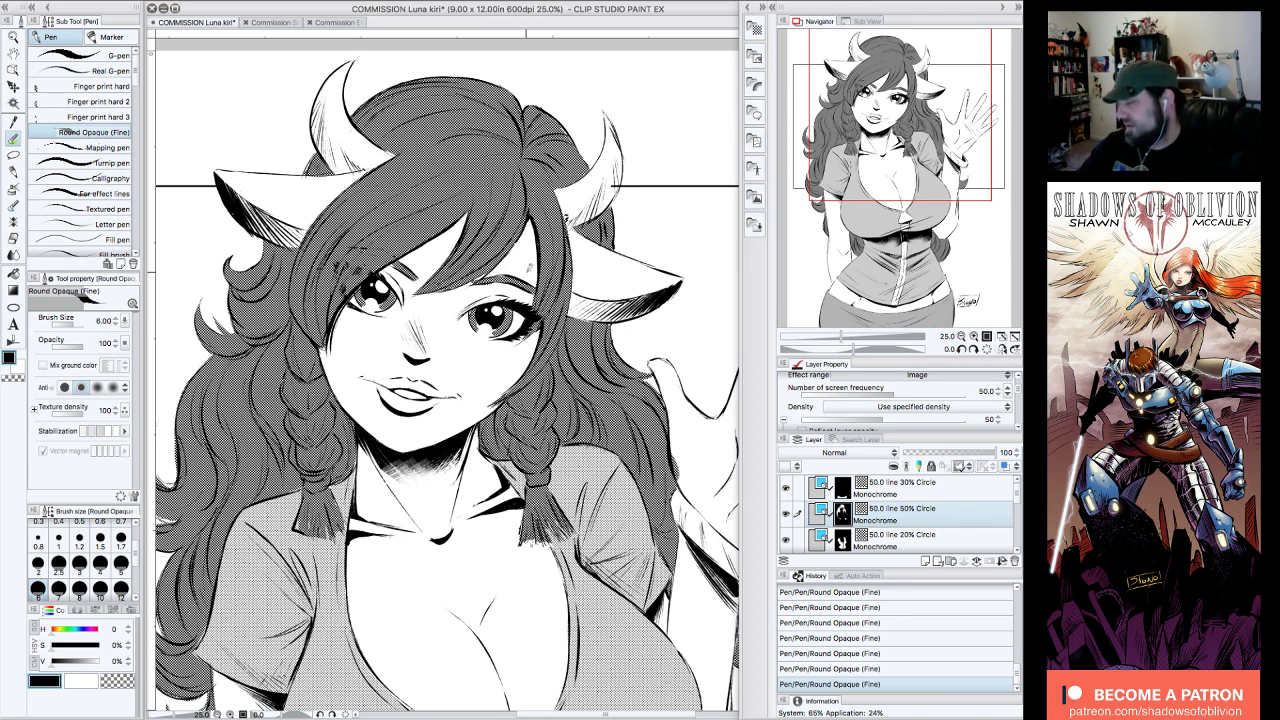
- Shade the lower lip on the 20% tone layer and the upper lip on the 30% tone layer
click(935, 534)
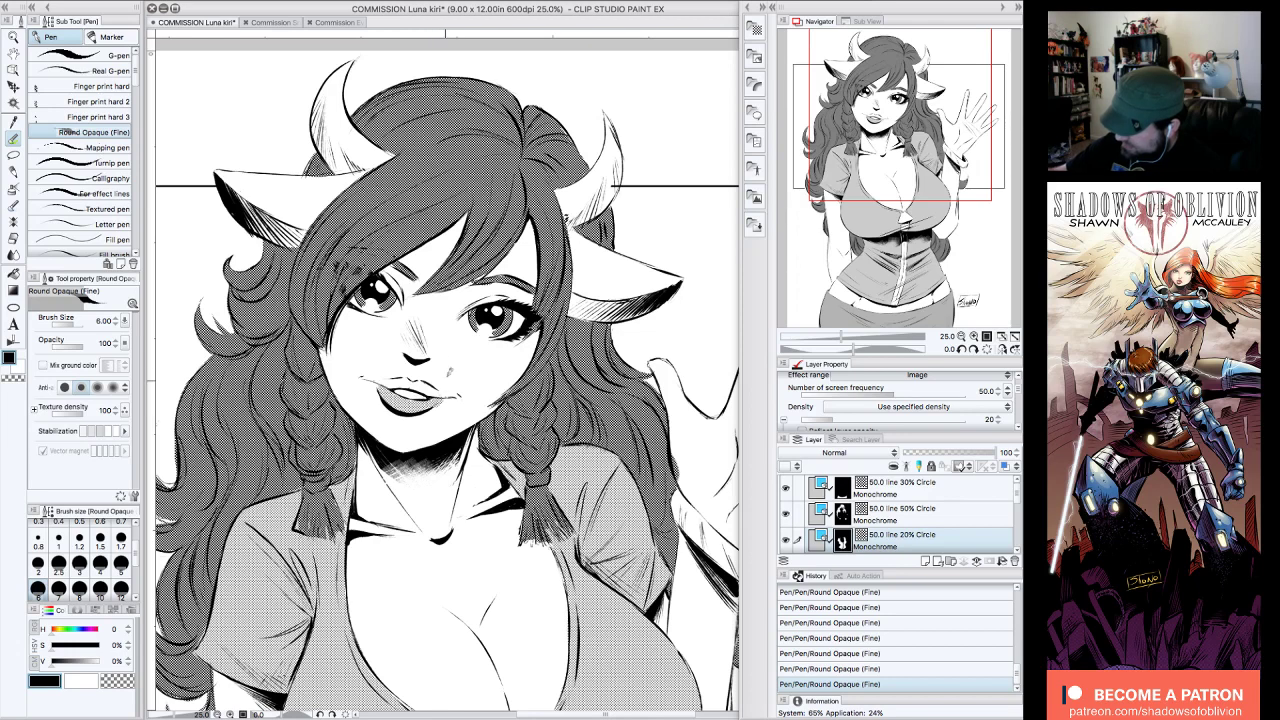
click(117, 681)
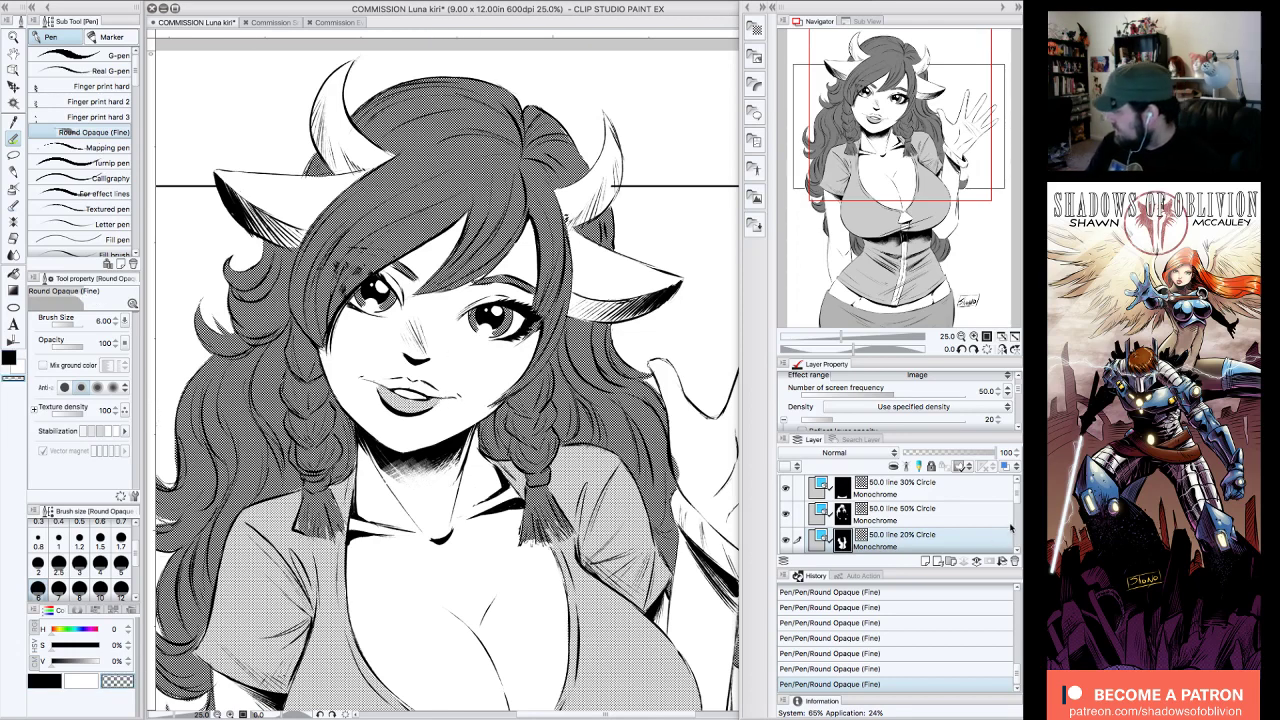
mouse_move(1017, 492)
mouse_down()
mouse_move(1017, 512)
mouse_move(1017, 493)
mouse_up()
click(971, 487)
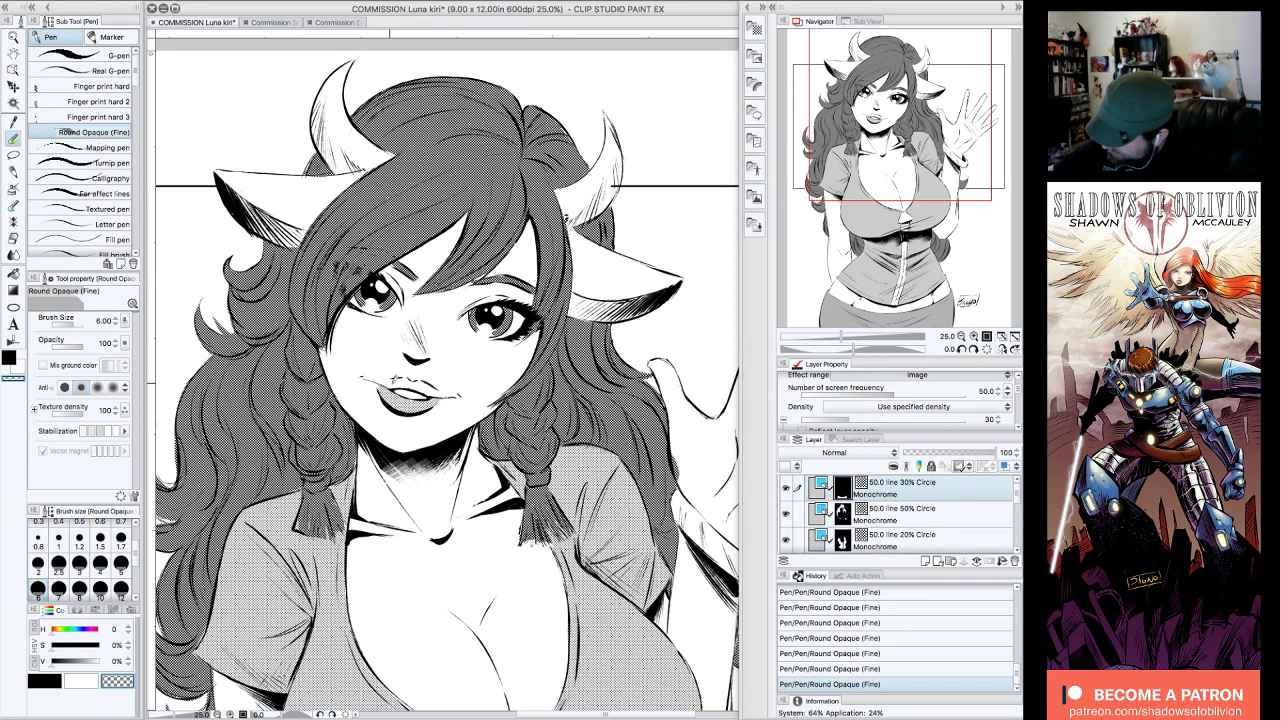
click(45, 681)
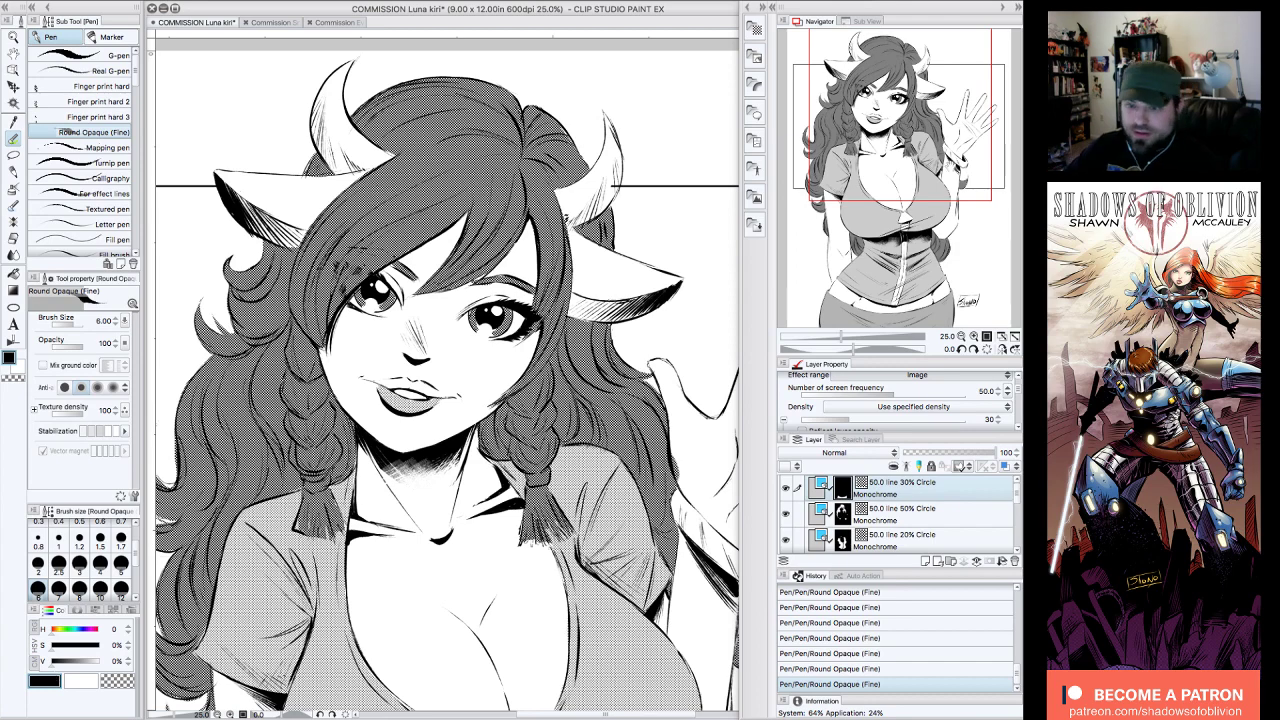
click(974, 350)
click(974, 350)
click(974, 350)
click(974, 350)
click(974, 350)
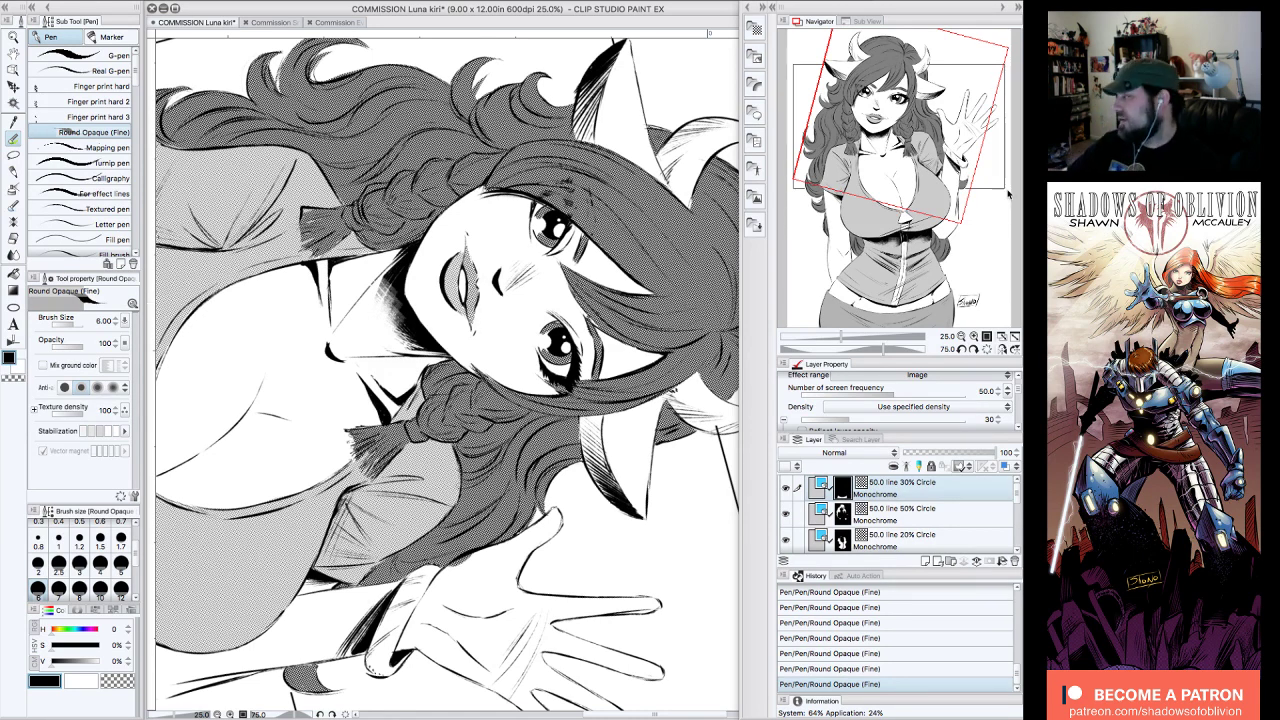
click(987, 350)
click(961, 337)
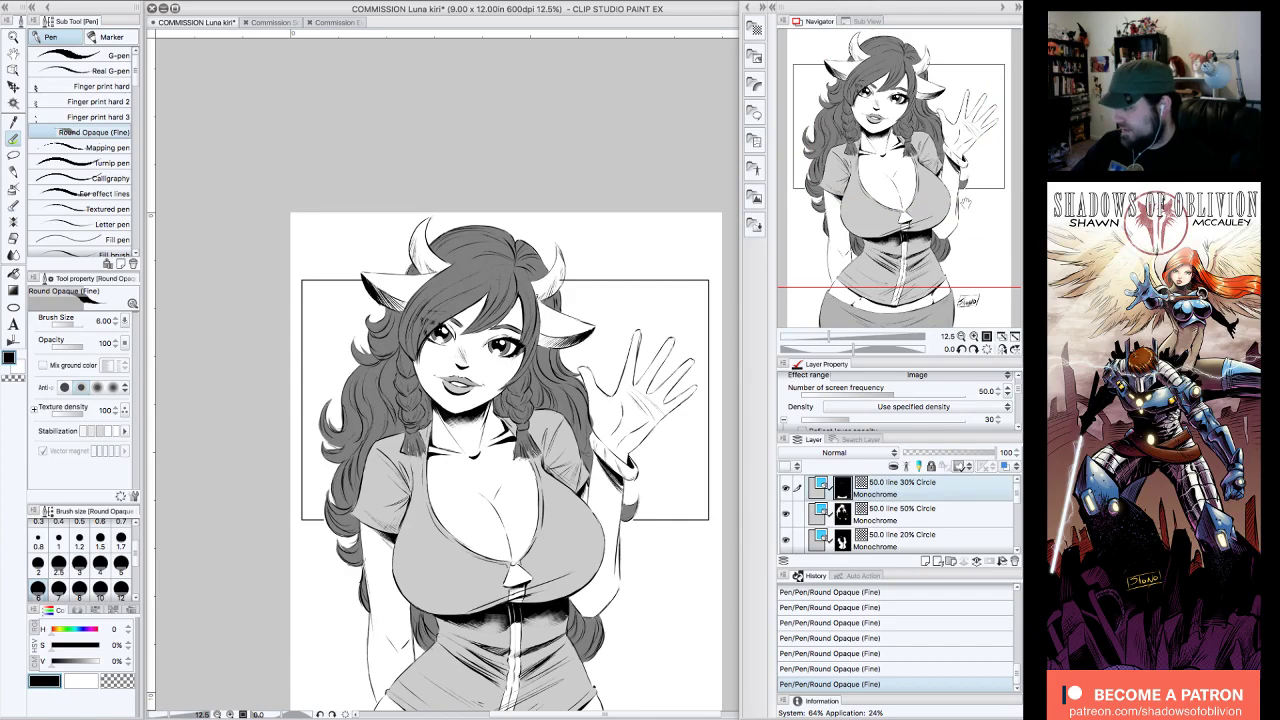
- Examine the shaded face up close, with the canvas rotated 45 degrees, and within the whole page
click(974, 336)
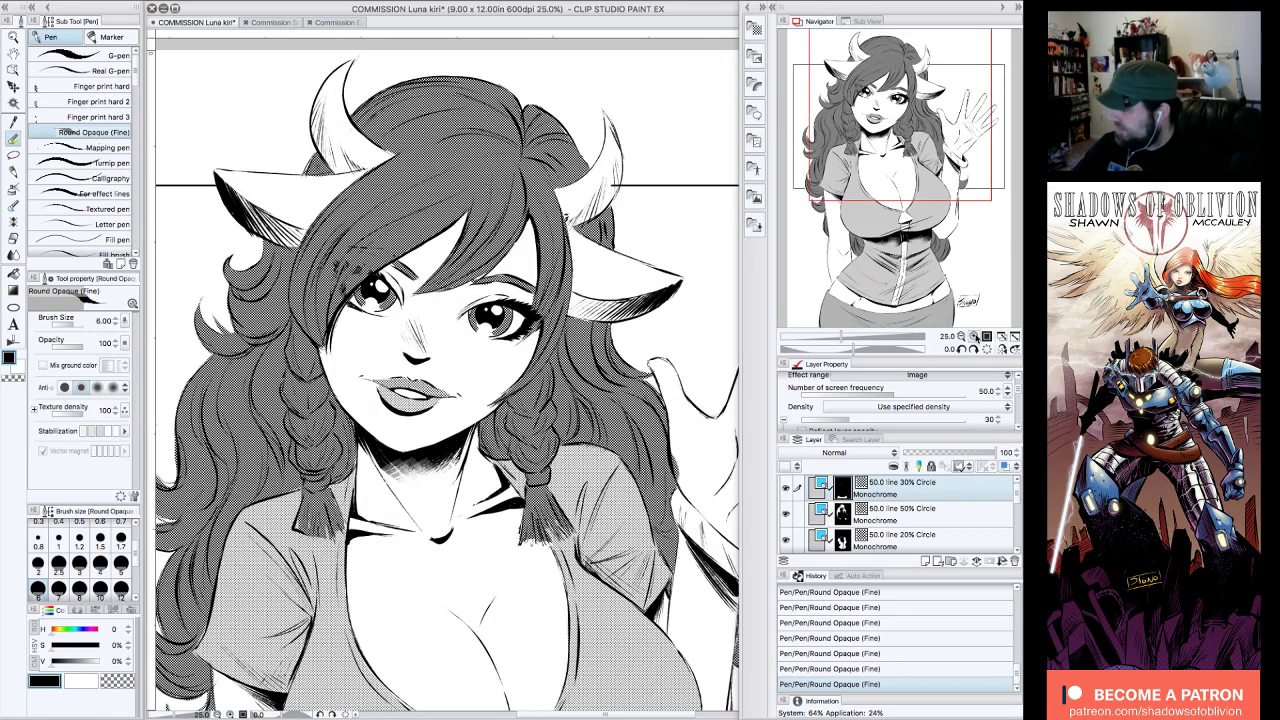
click(974, 349)
click(974, 349)
click(974, 349)
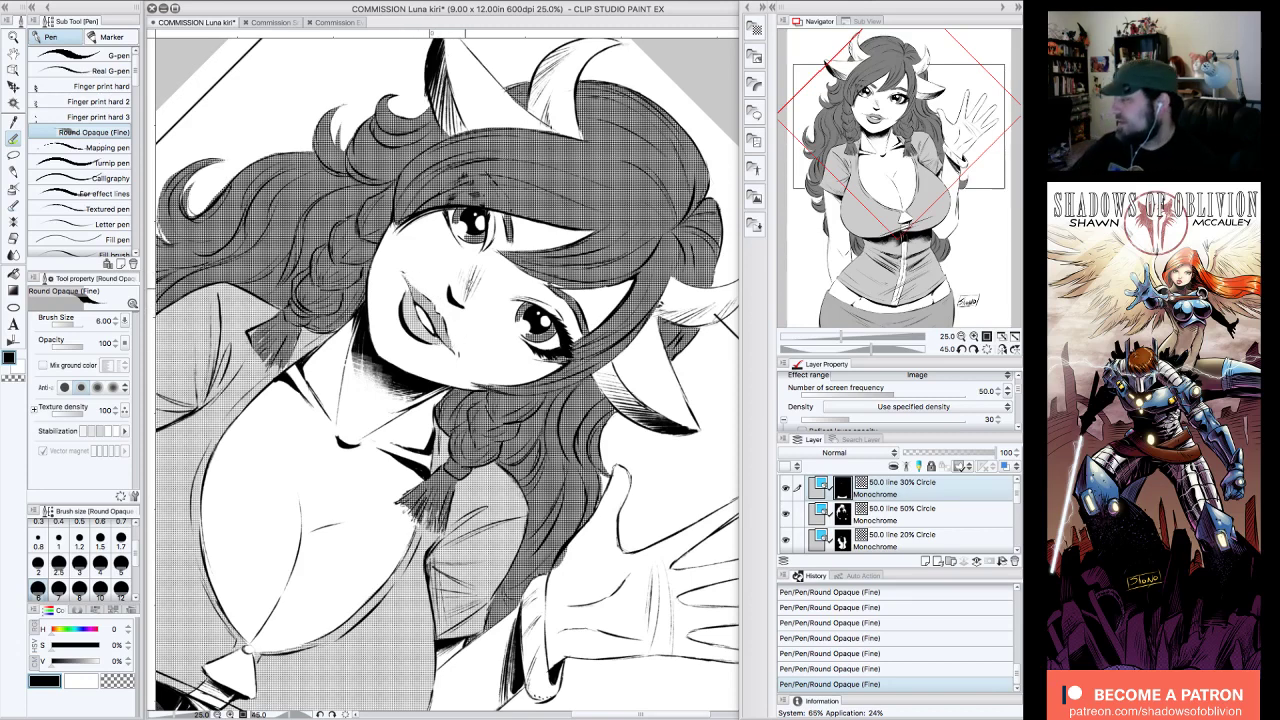
click(986, 349)
click(961, 337)
click(961, 337)
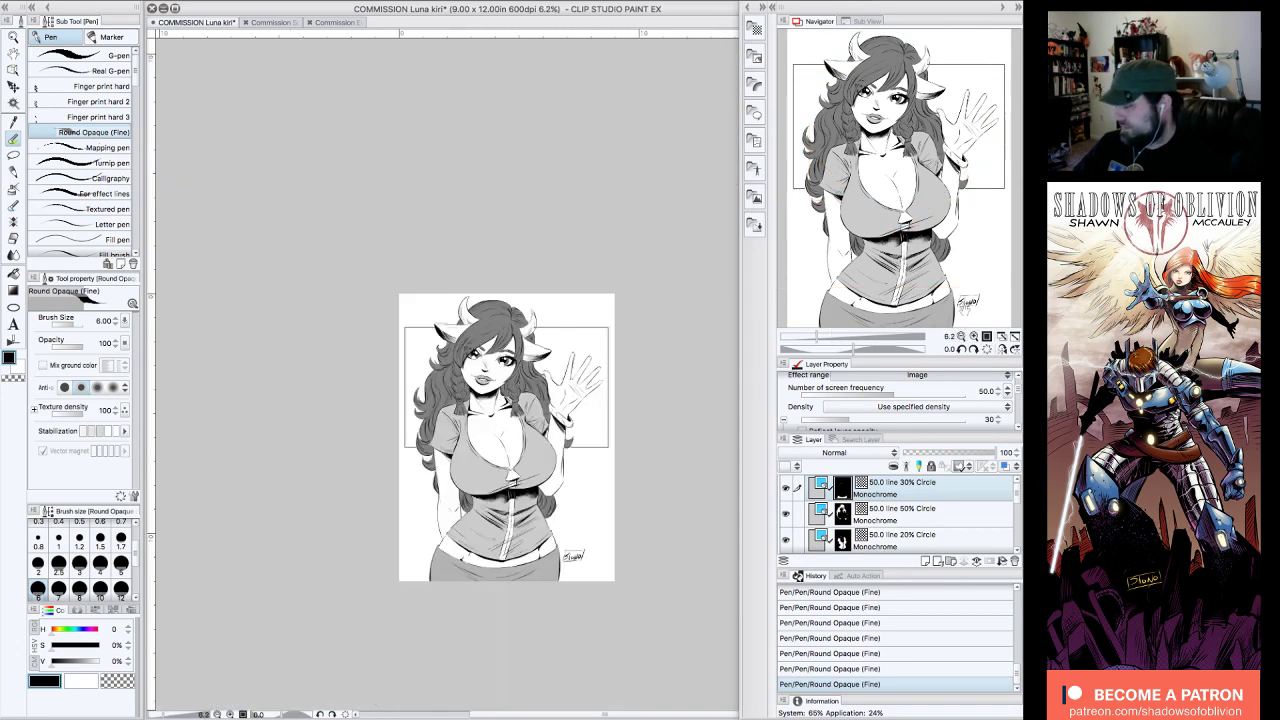
drag(985, 231, 988, 228)
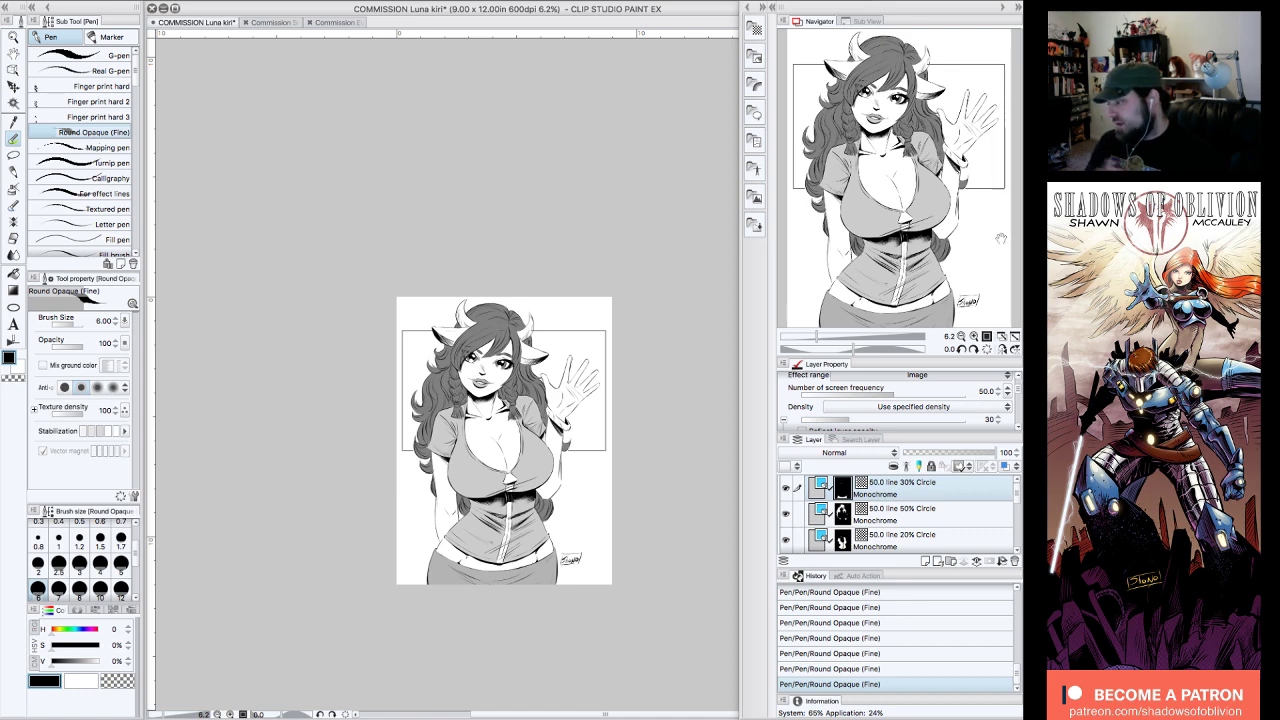
click(973, 336)
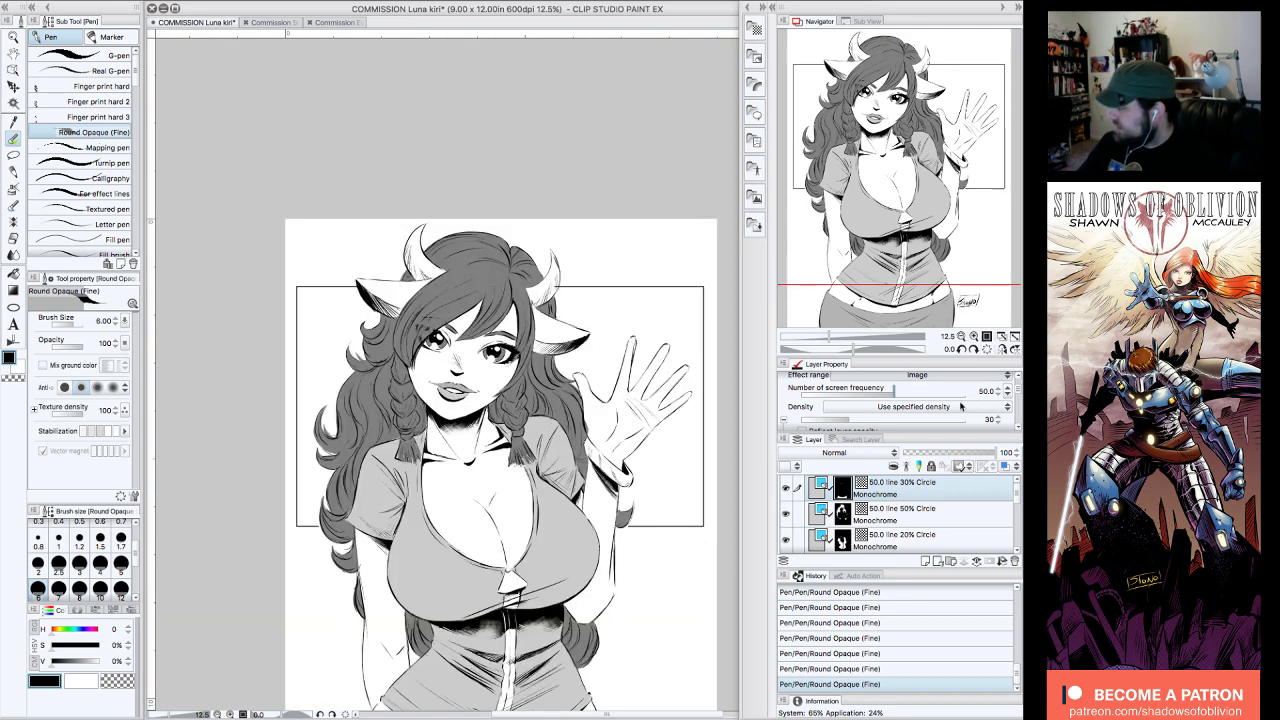
- Switch the pen to the transparent colour, and undo and redo the last stroke to compare the tones
click(925, 518)
key(c)
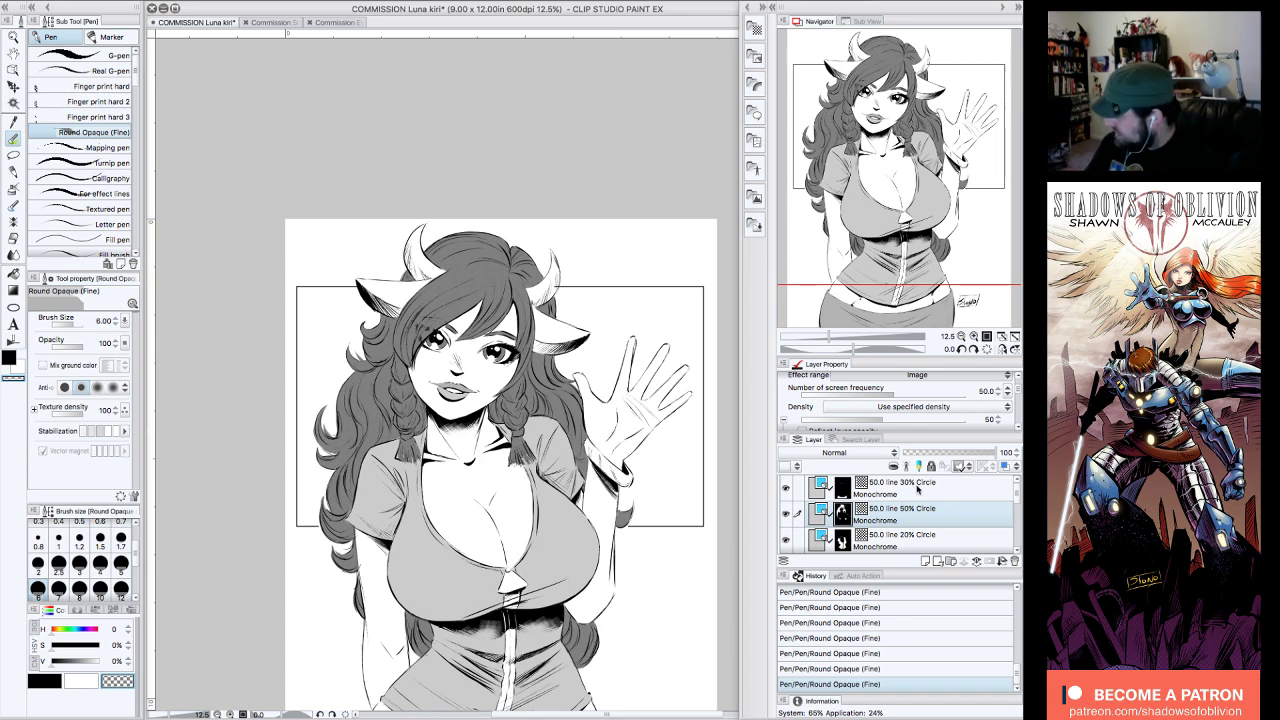
click(906, 541)
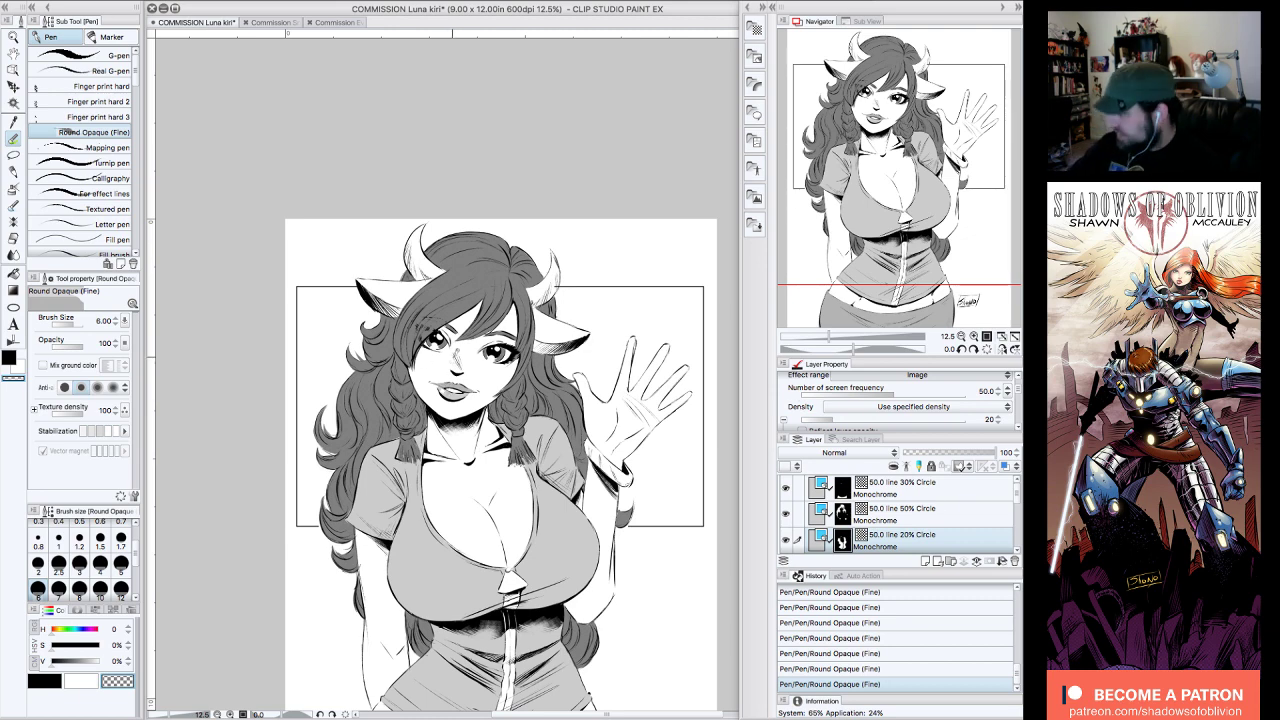
key(ctrl+z)
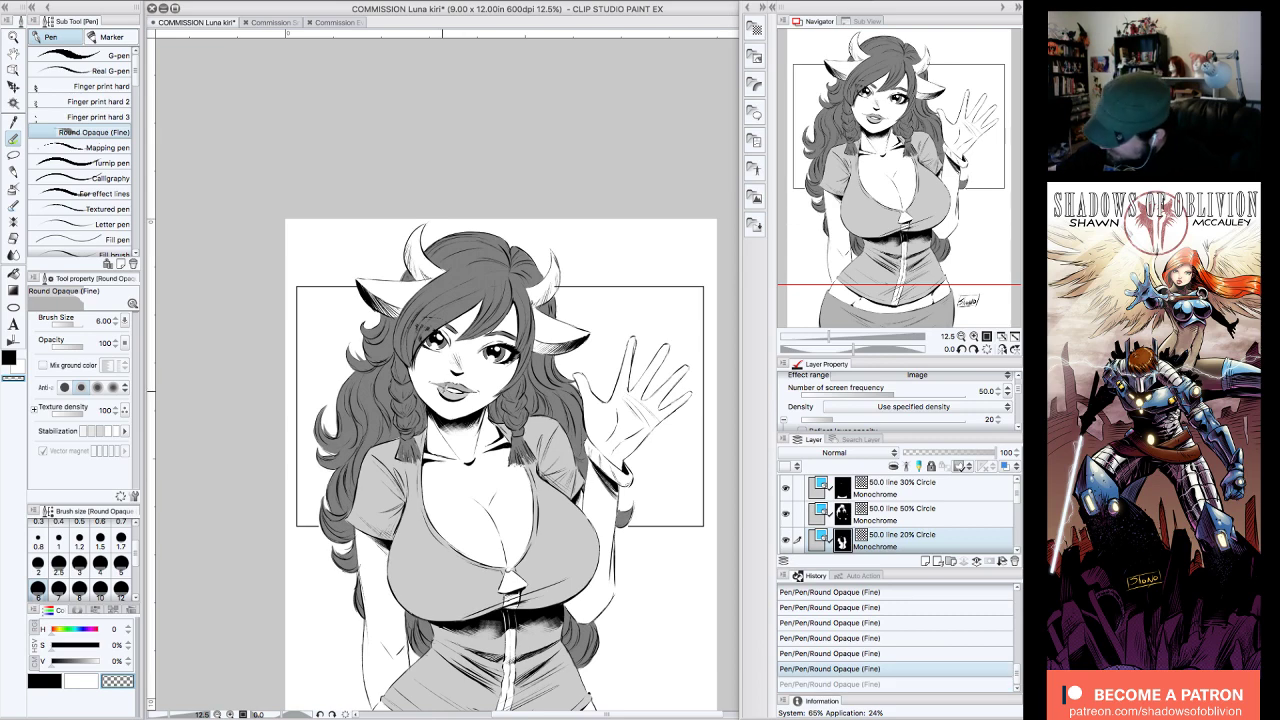
key(ctrl+y)
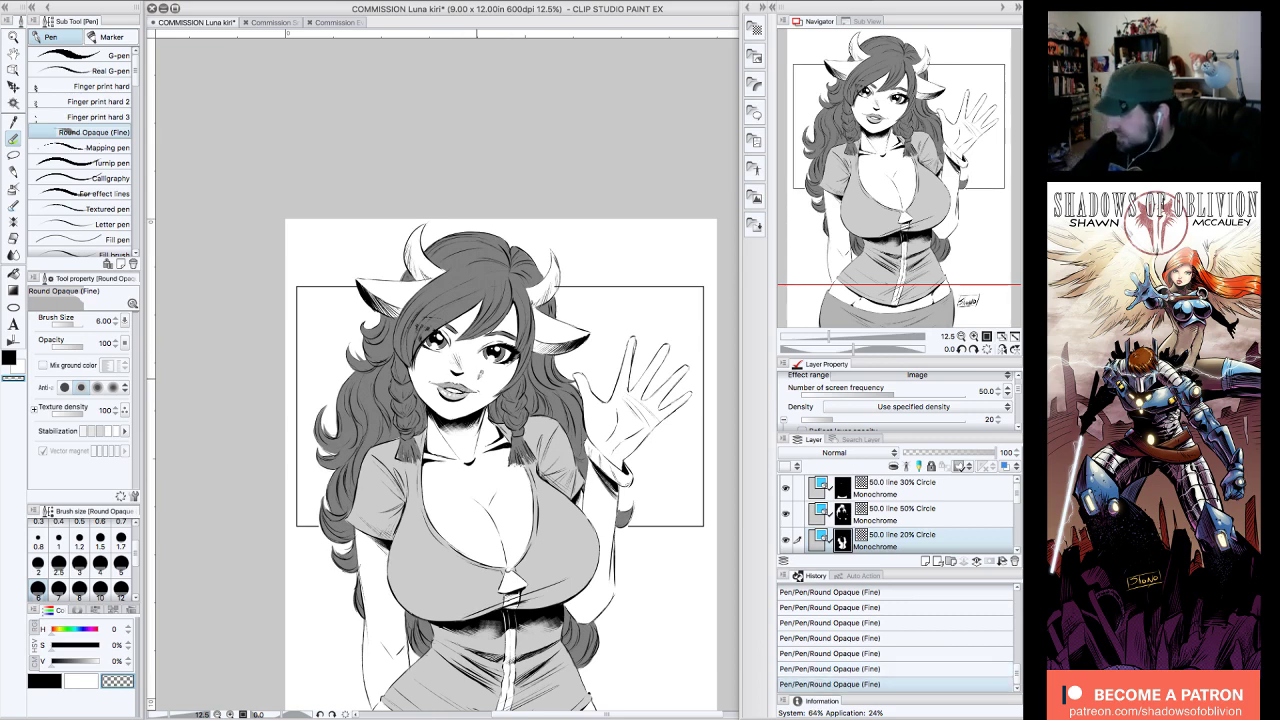
click(974, 336)
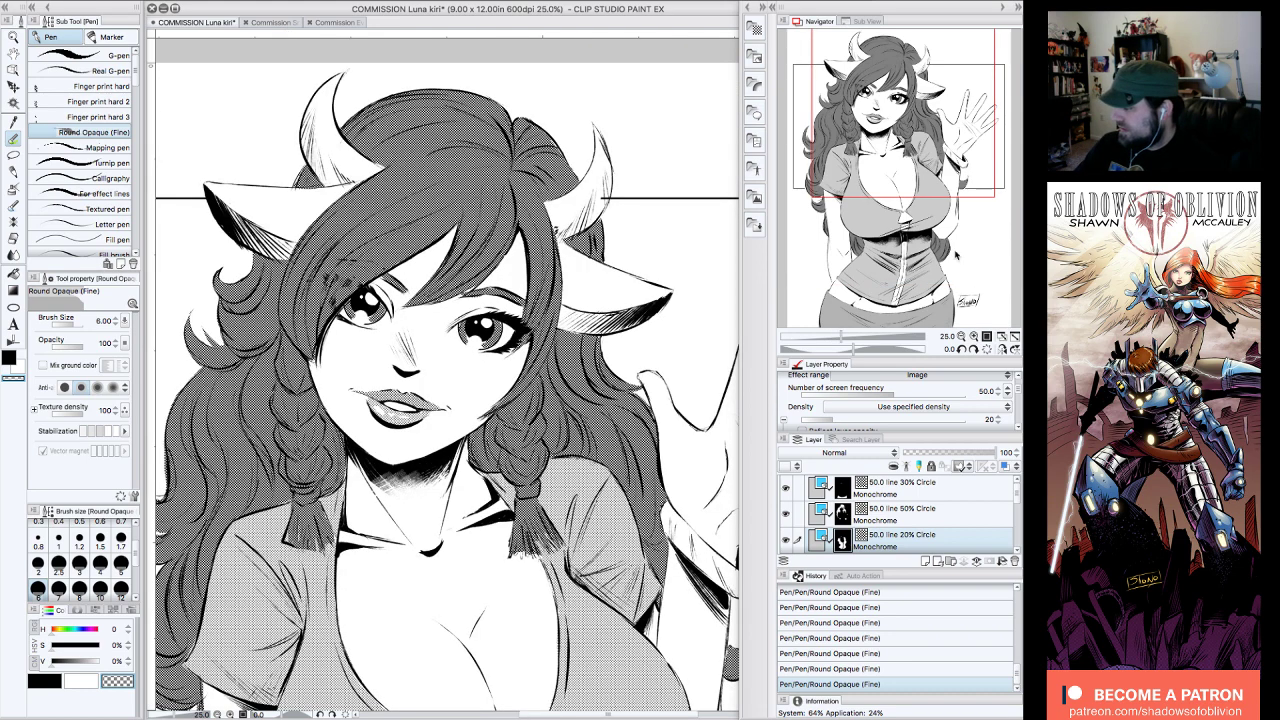
click(961, 337)
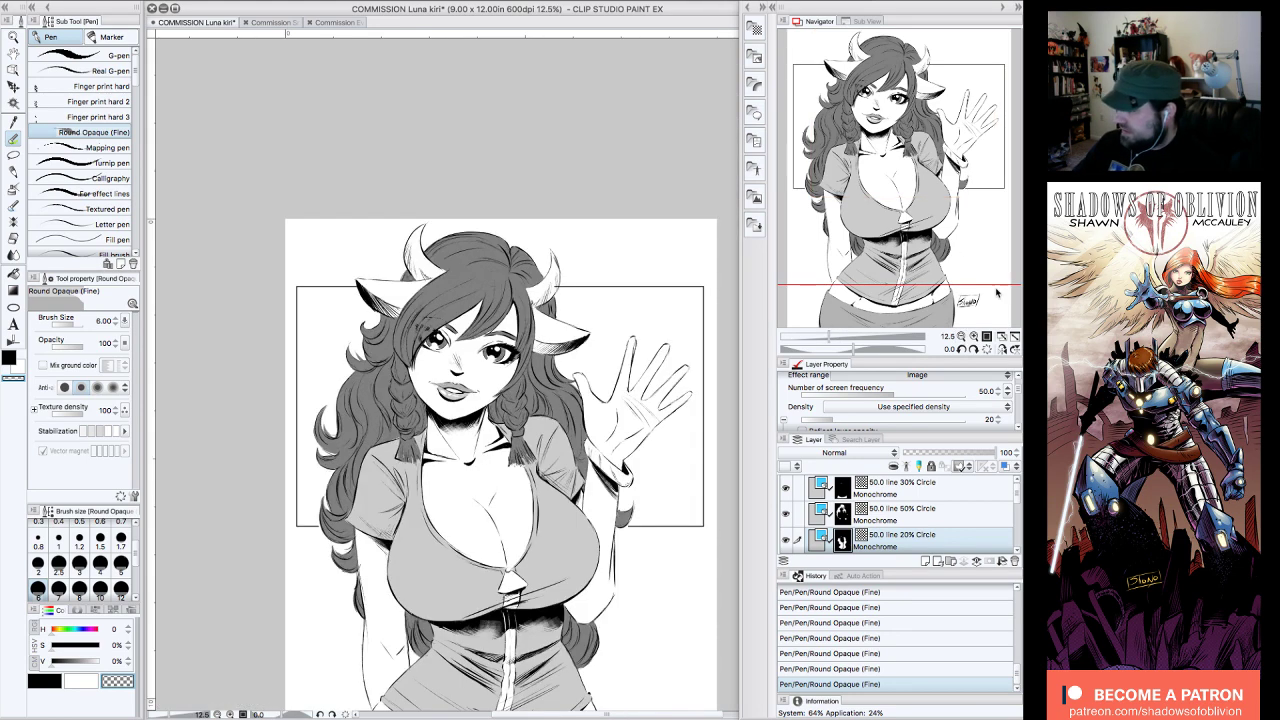
- Carve shine highlights into the bangs and braids on the 50% tone layer using the transparent colour
click(963, 511)
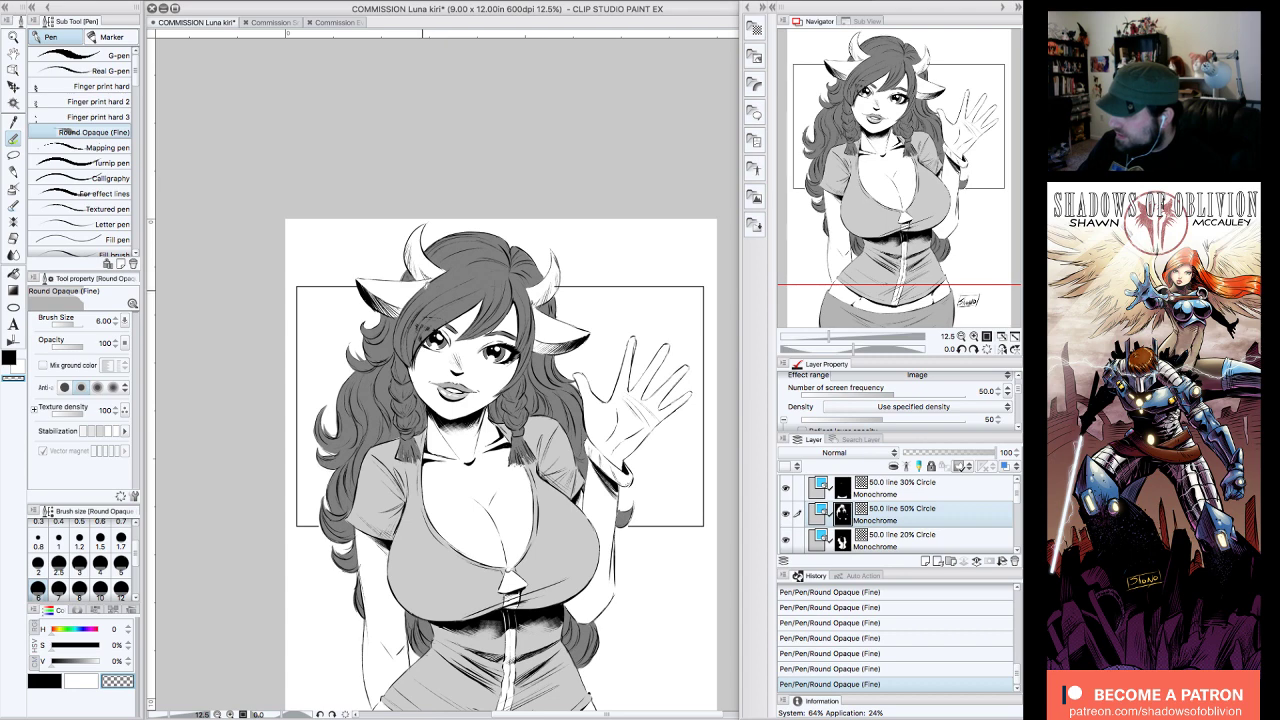
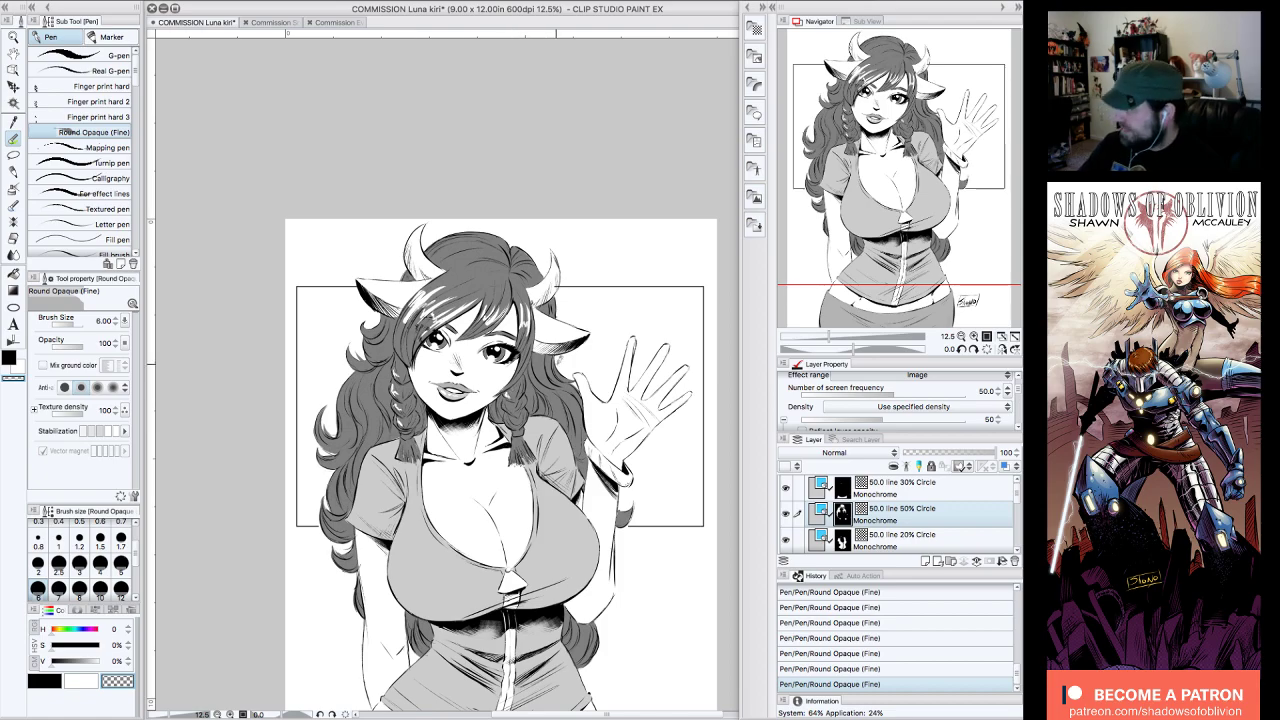
click(974, 336)
drag(966, 194, 960, 200)
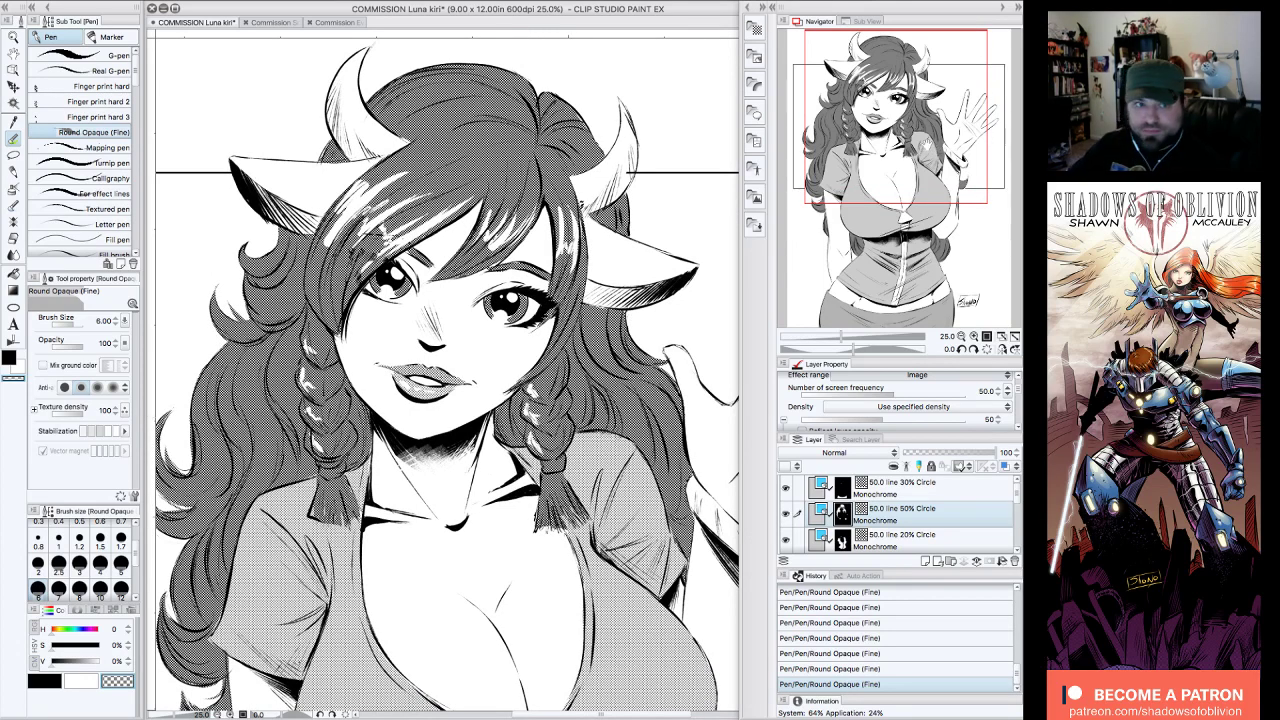
- Add more transparent highlight strokes to the 50% hair tone on the crown, side hair and braid ends
drag(928, 143, 940, 148)
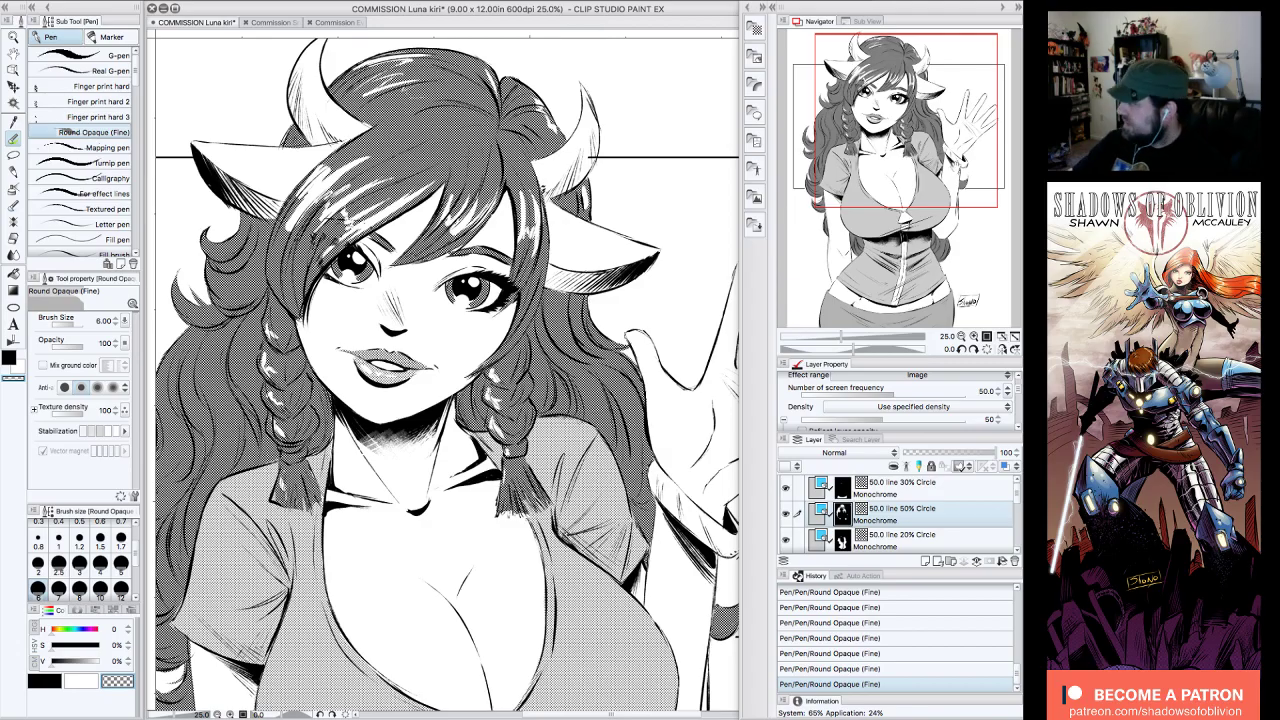
mouse_move(953, 160)
mouse_down()
mouse_move(940, 166)
mouse_move(946, 157)
mouse_move(969, 245)
mouse_up()
click(960, 337)
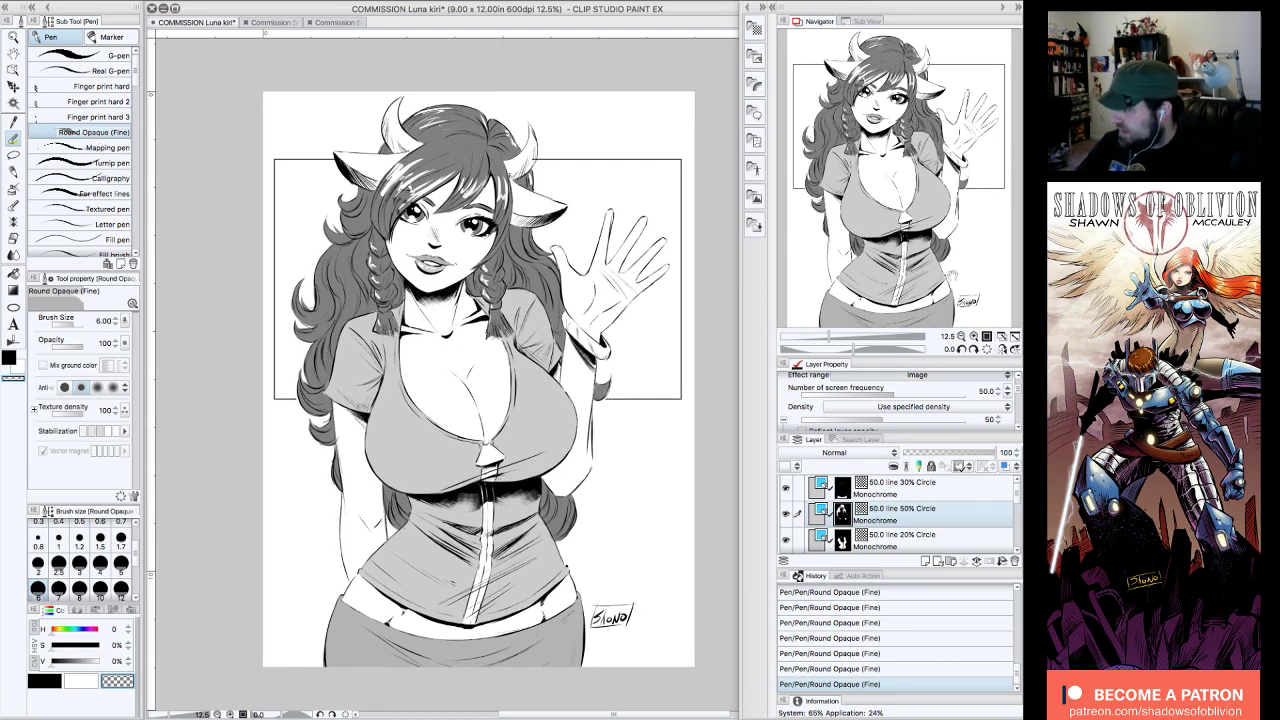
drag(966, 225, 955, 221)
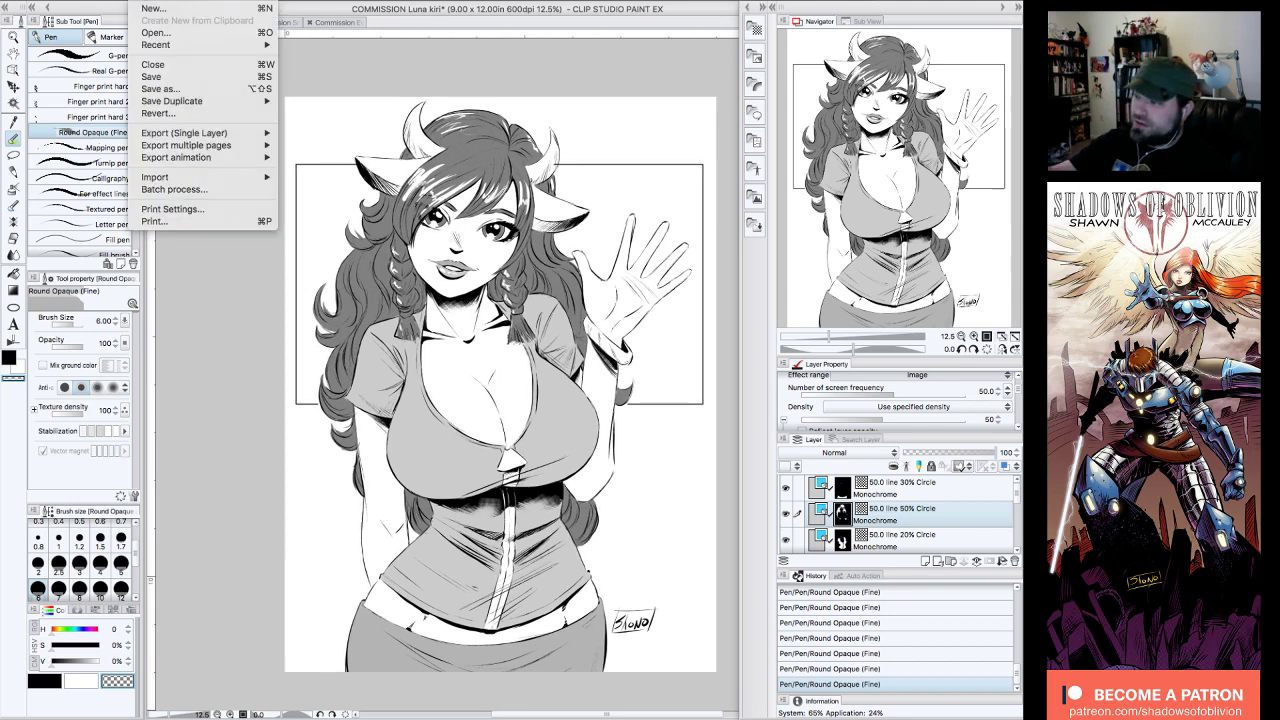
- Save the illustration file
click(146, 1)
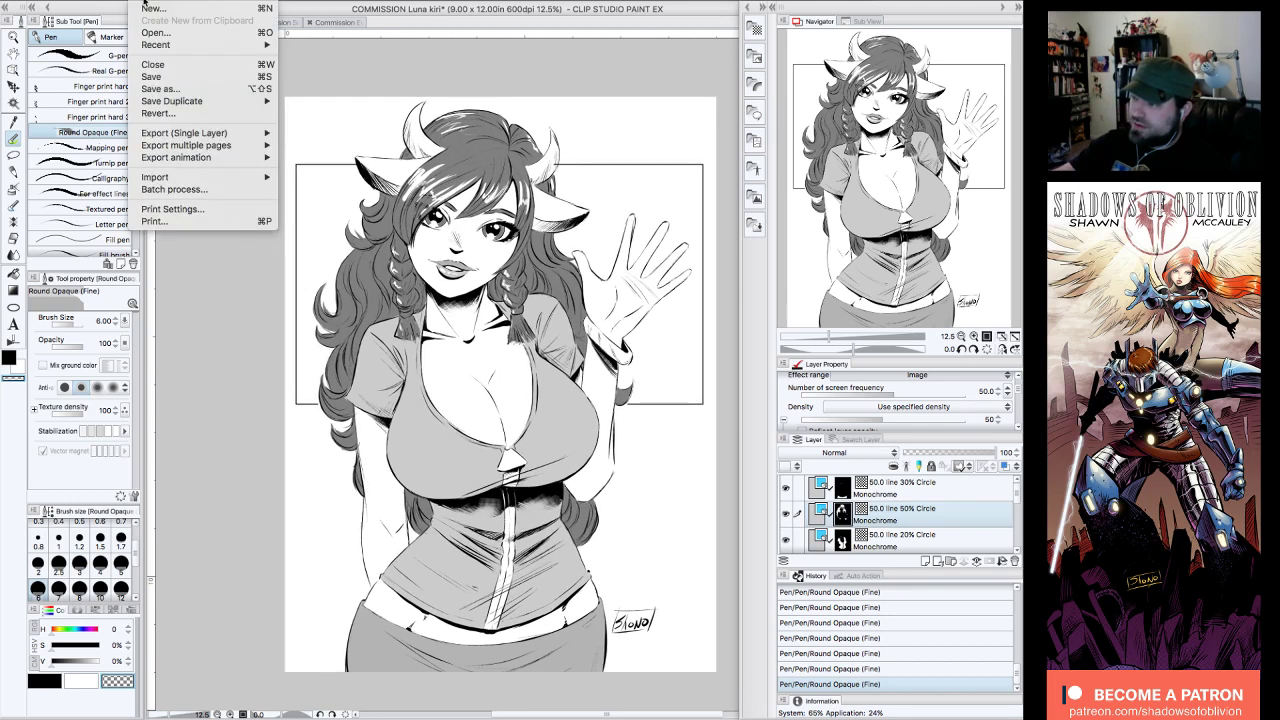
click(150, 78)
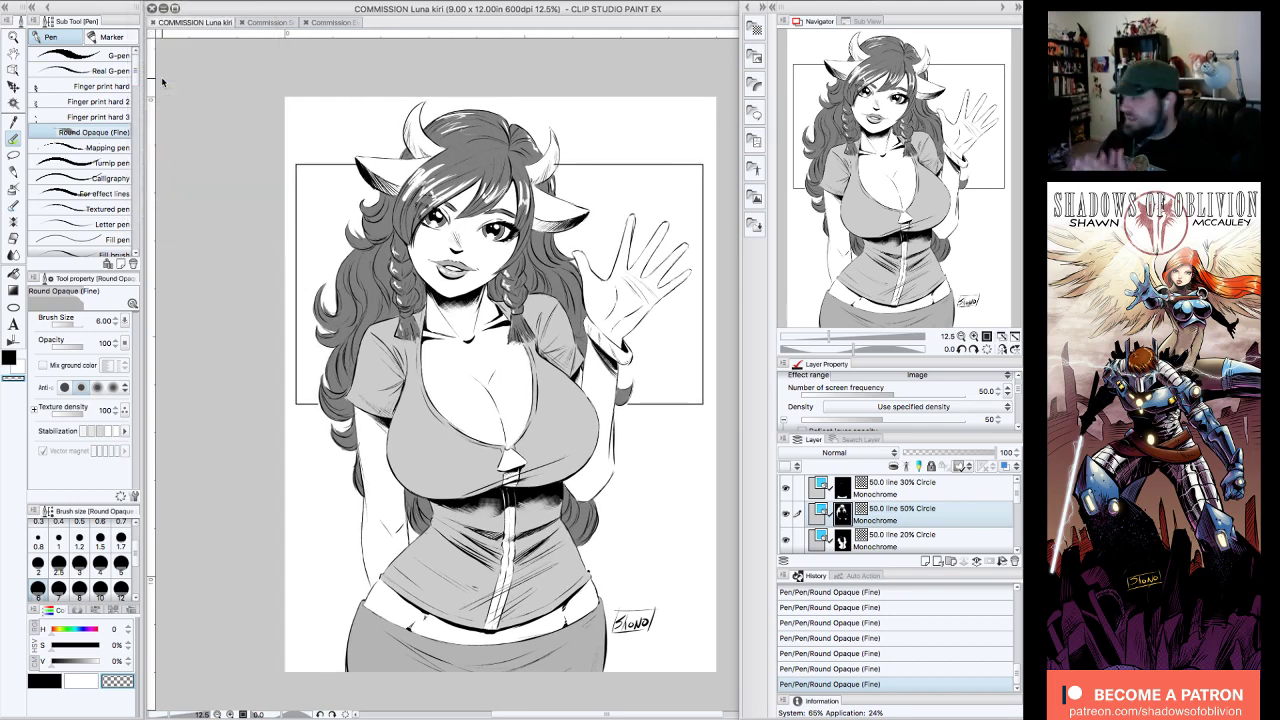
drag(500, 400, 478, 396)
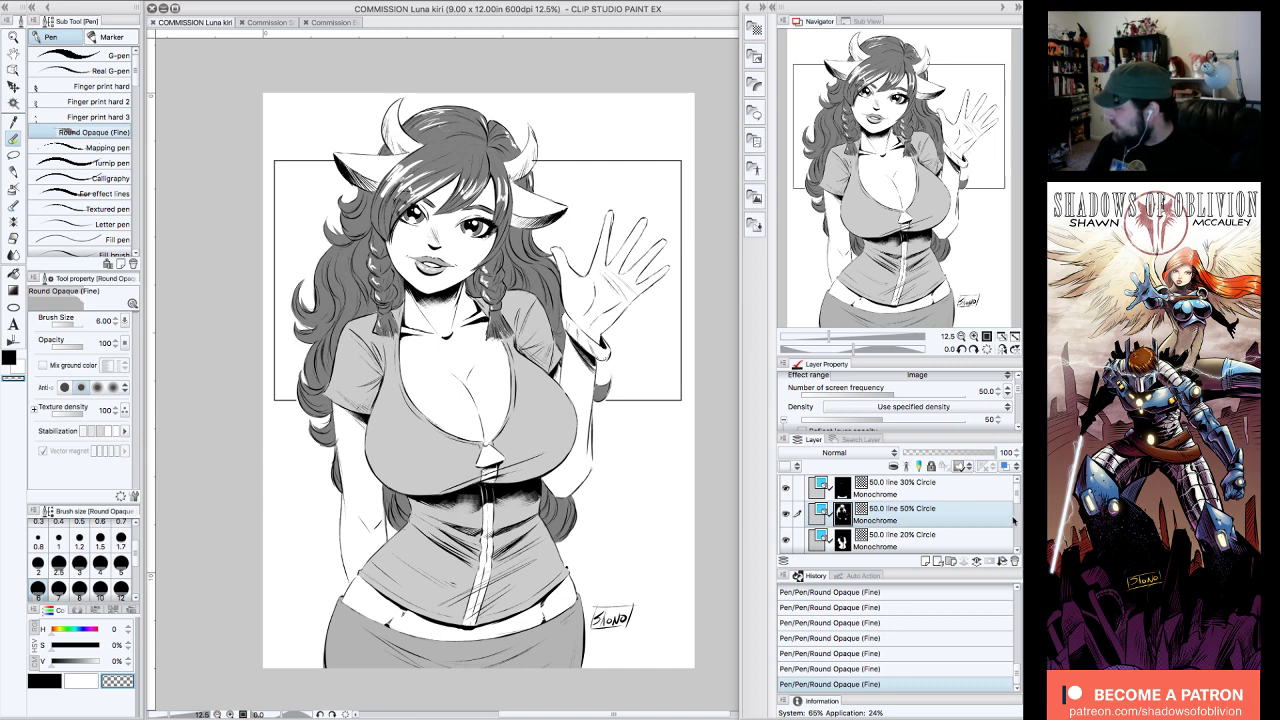
- Toggle Layer 3's visibility, make it the active layer and switch the pen's drawing colour to white
scroll(1010, 505, down, 3)
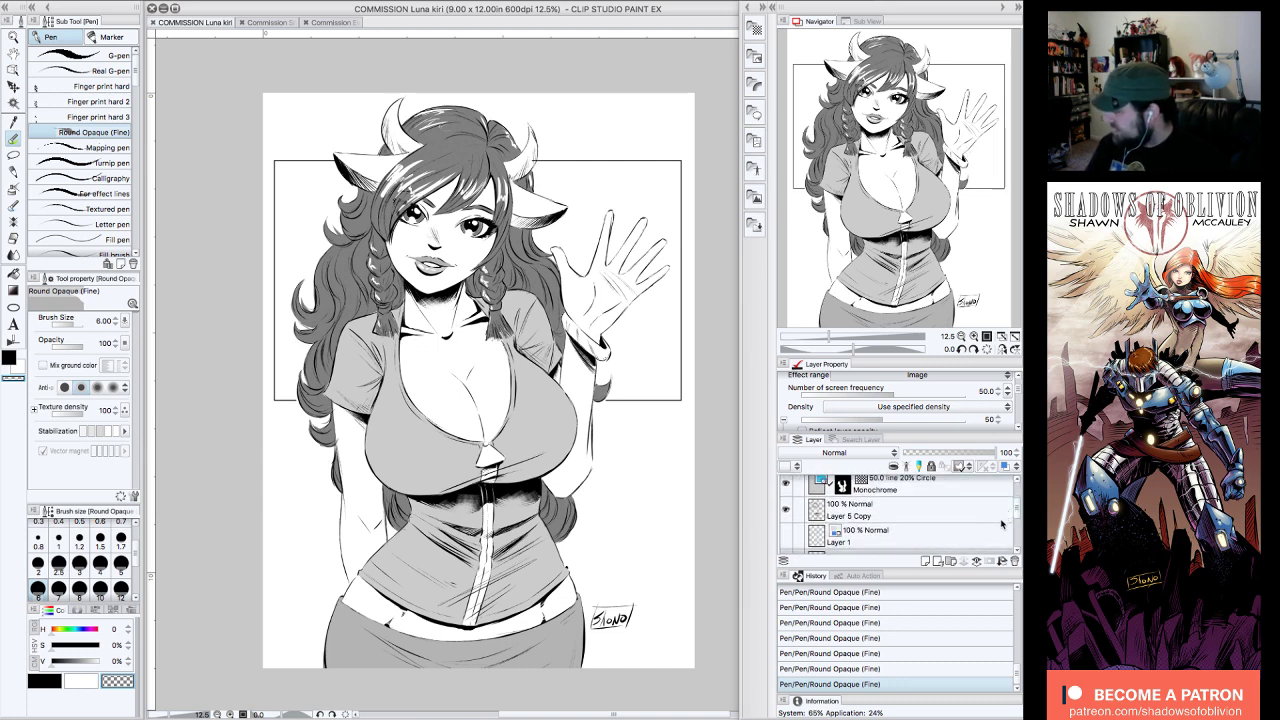
scroll(1015, 520, down, 2)
scroll(1015, 522, down, 1)
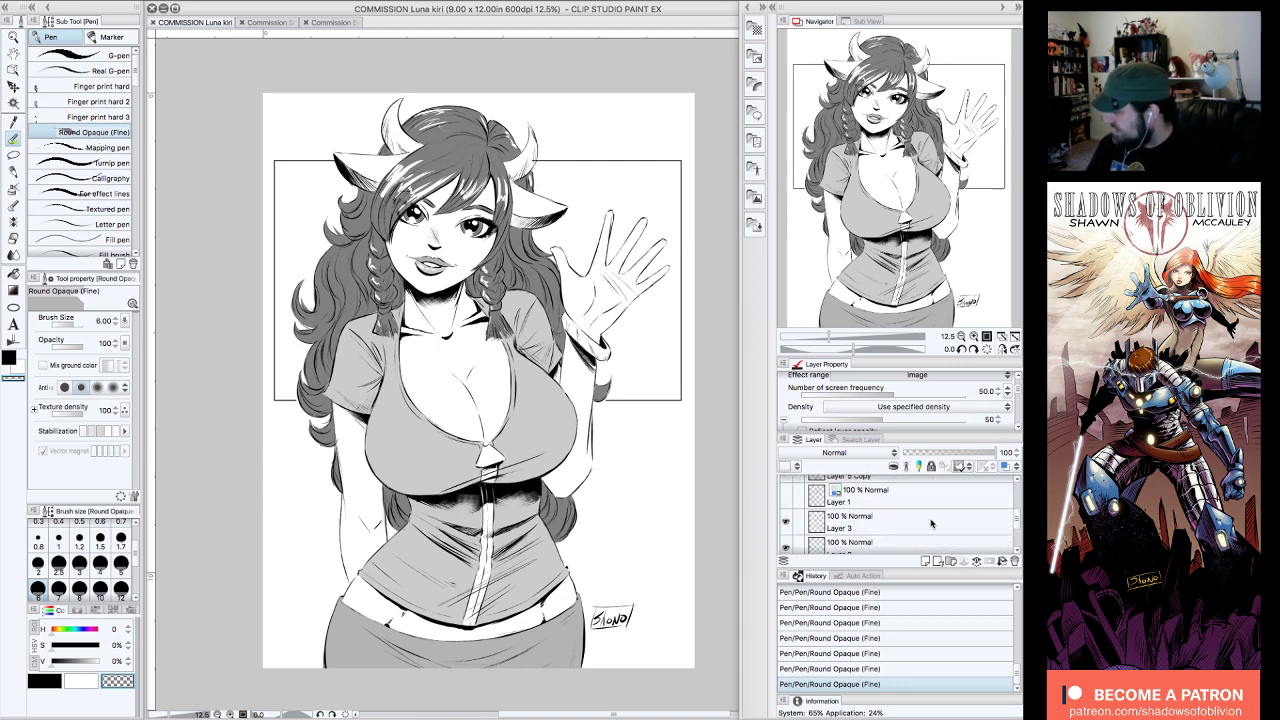
click(786, 521)
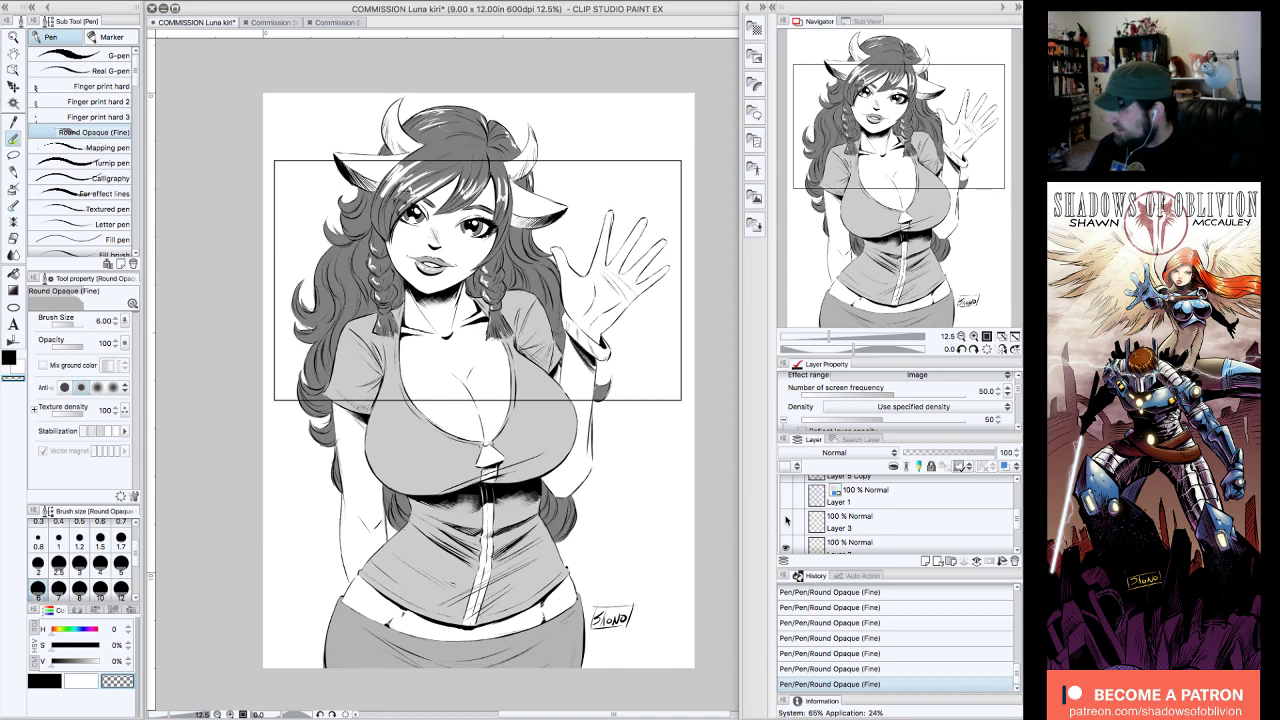
click(945, 525)
click(12, 359)
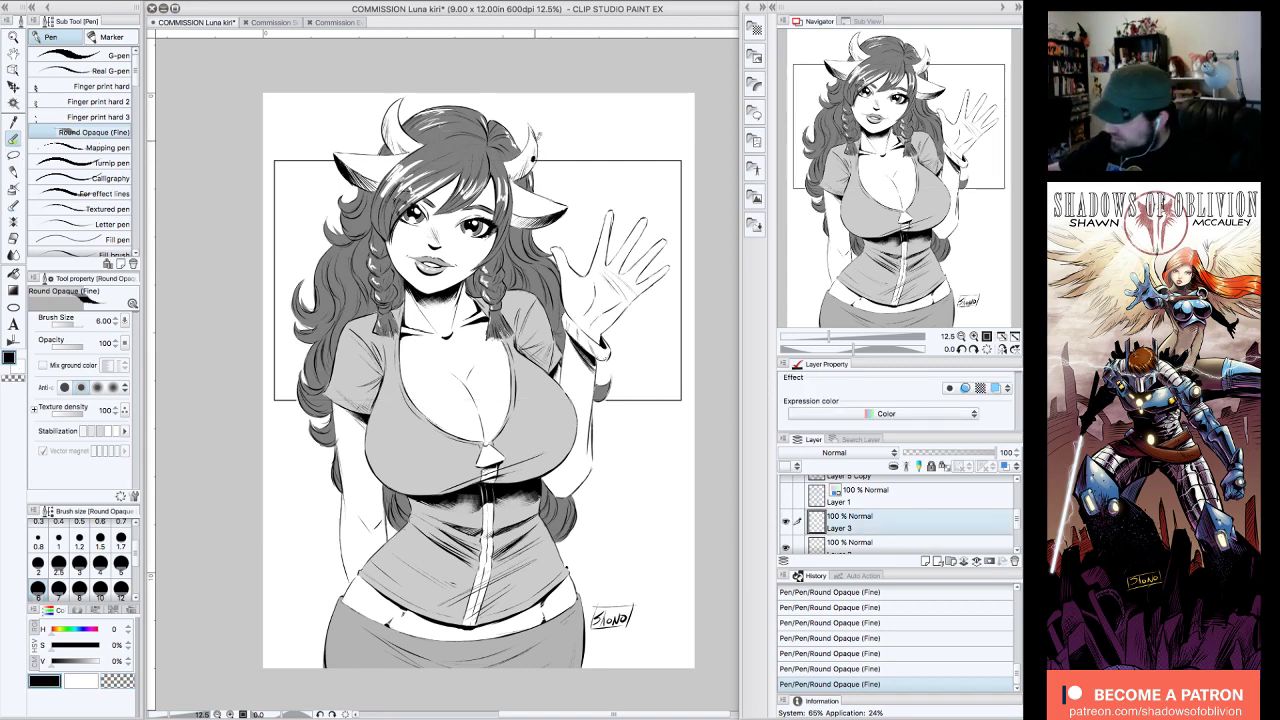
click(90, 678)
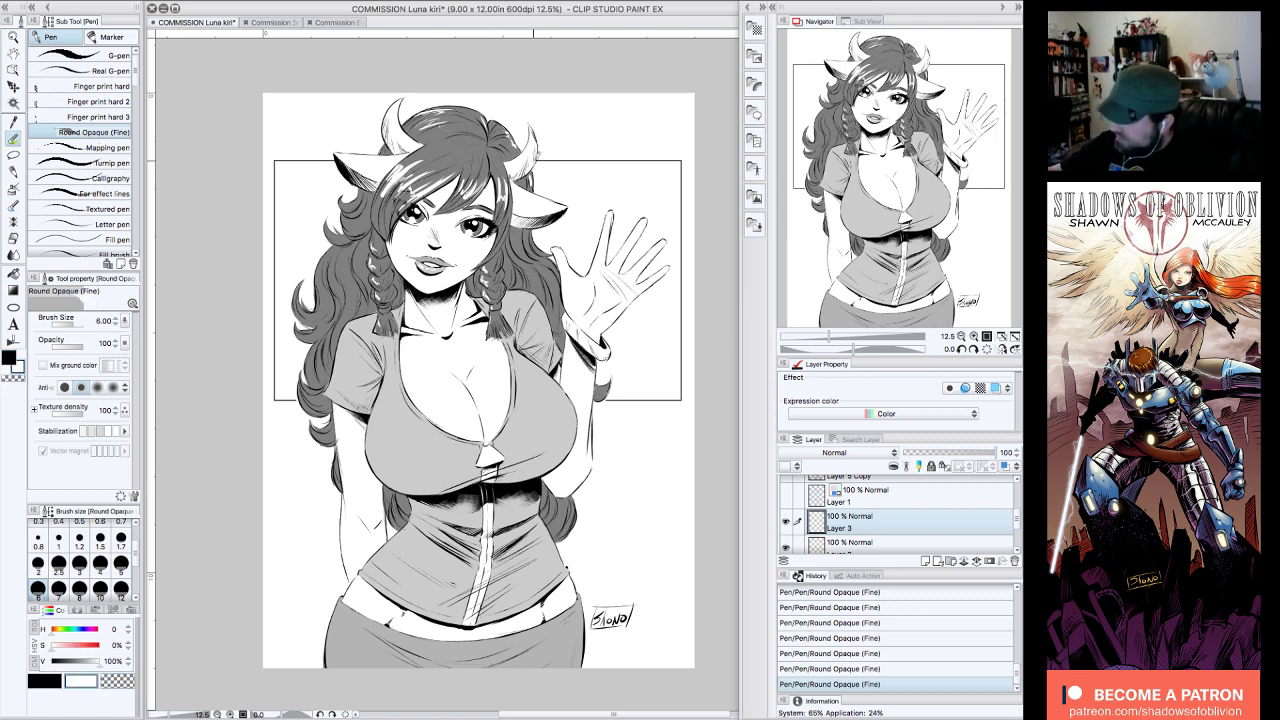
key(c)
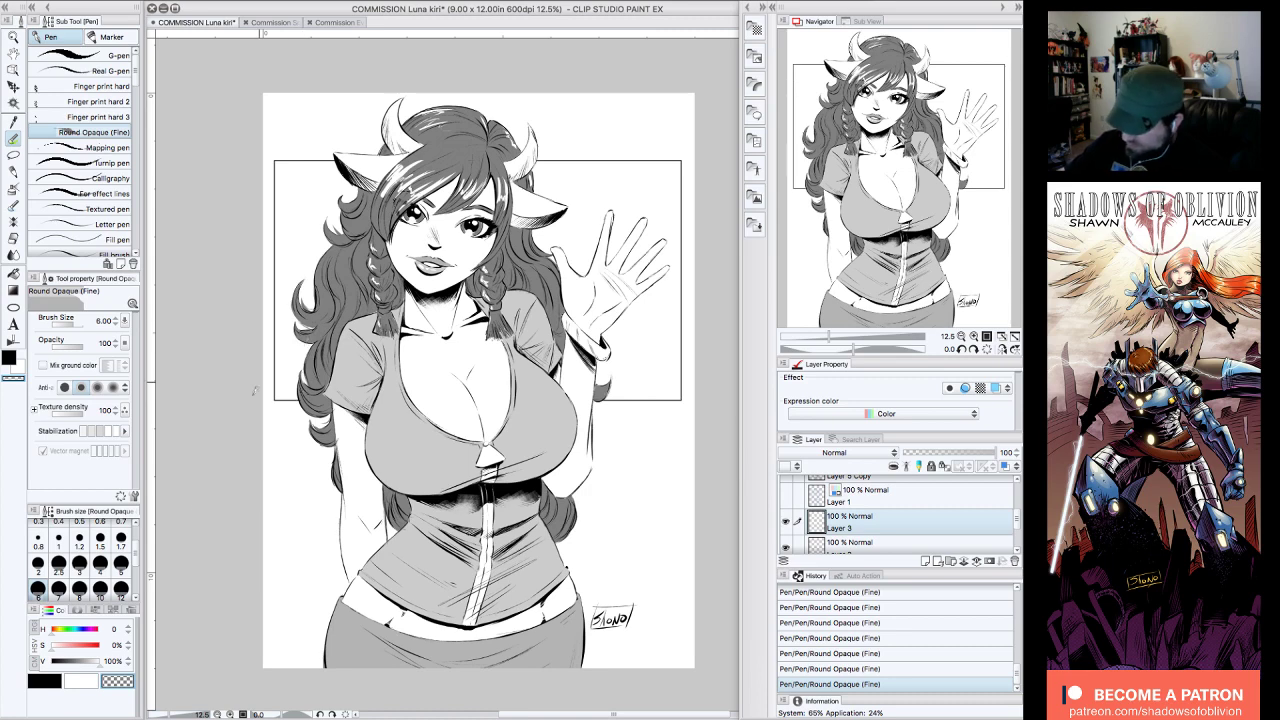
key(c)
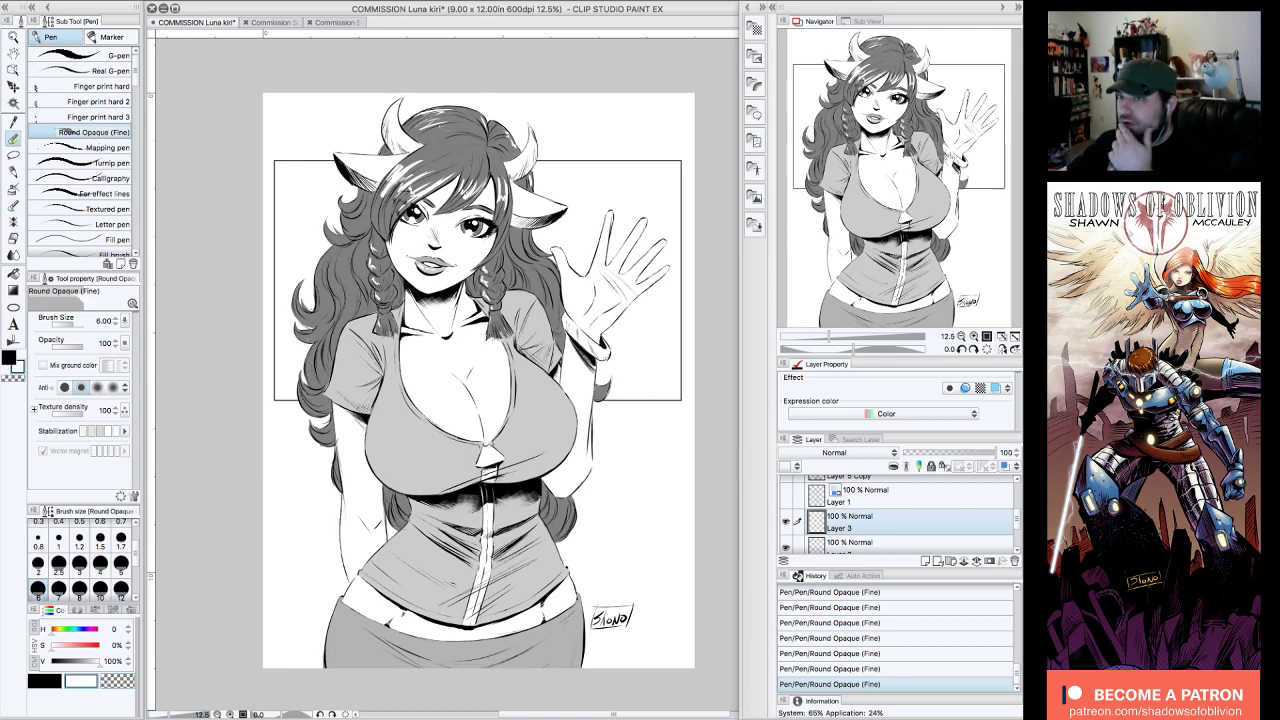
drag(308, 374, 295, 369)
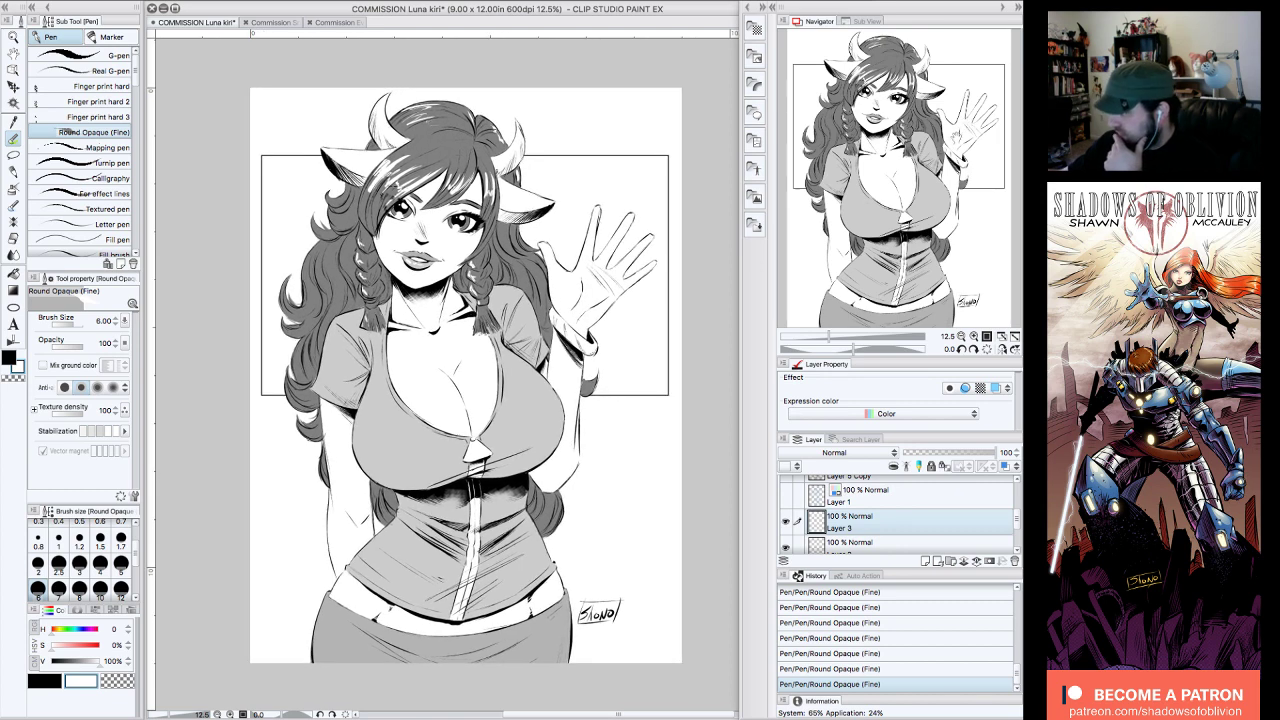
drag(950, 138, 953, 141)
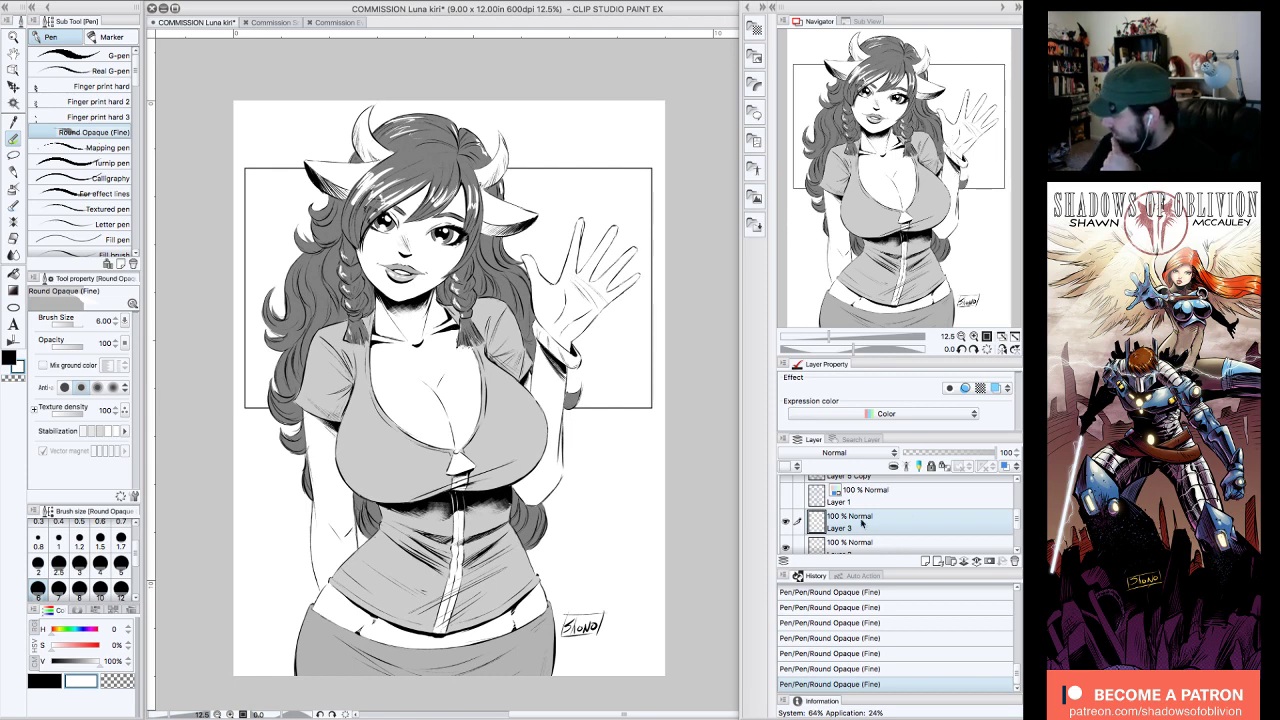
- Carve further highlight strokes into the bangs and the hair beside the face on the 50% tone layer using the transparent colour
scroll(1016, 522, up, 5)
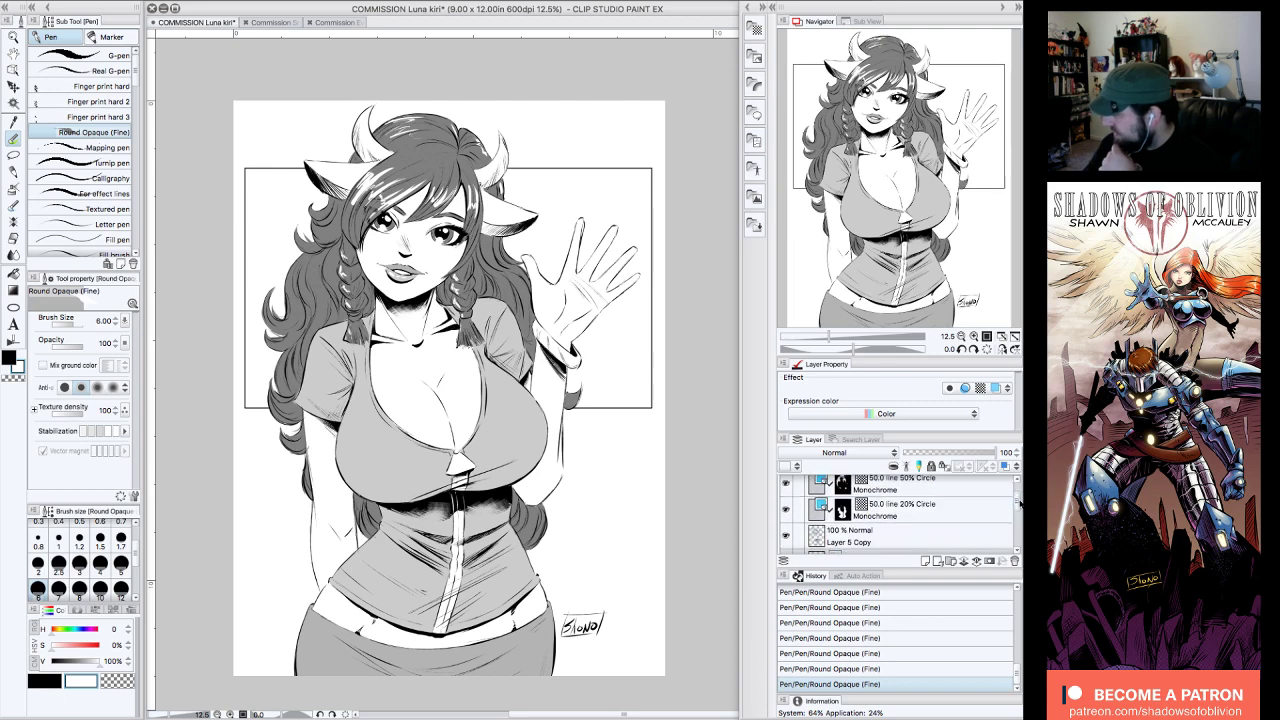
click(895, 511)
click(786, 513)
click(786, 513)
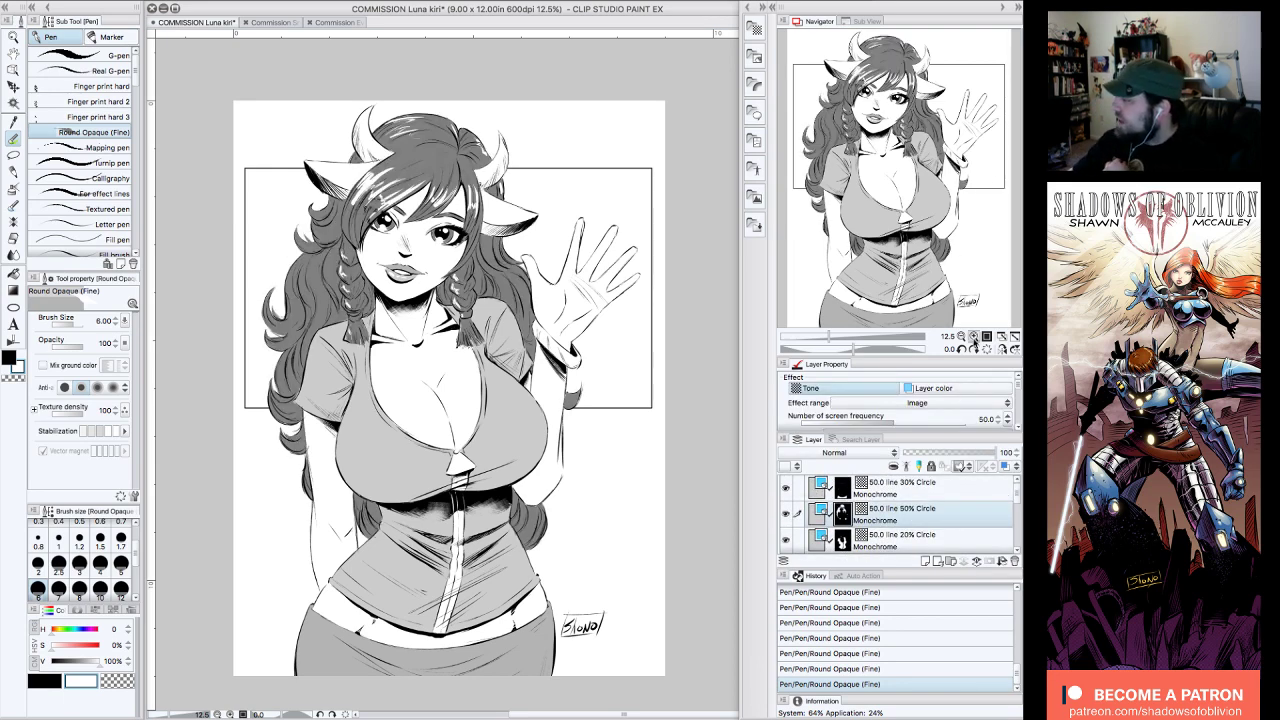
click(974, 337)
drag(966, 238, 946, 186)
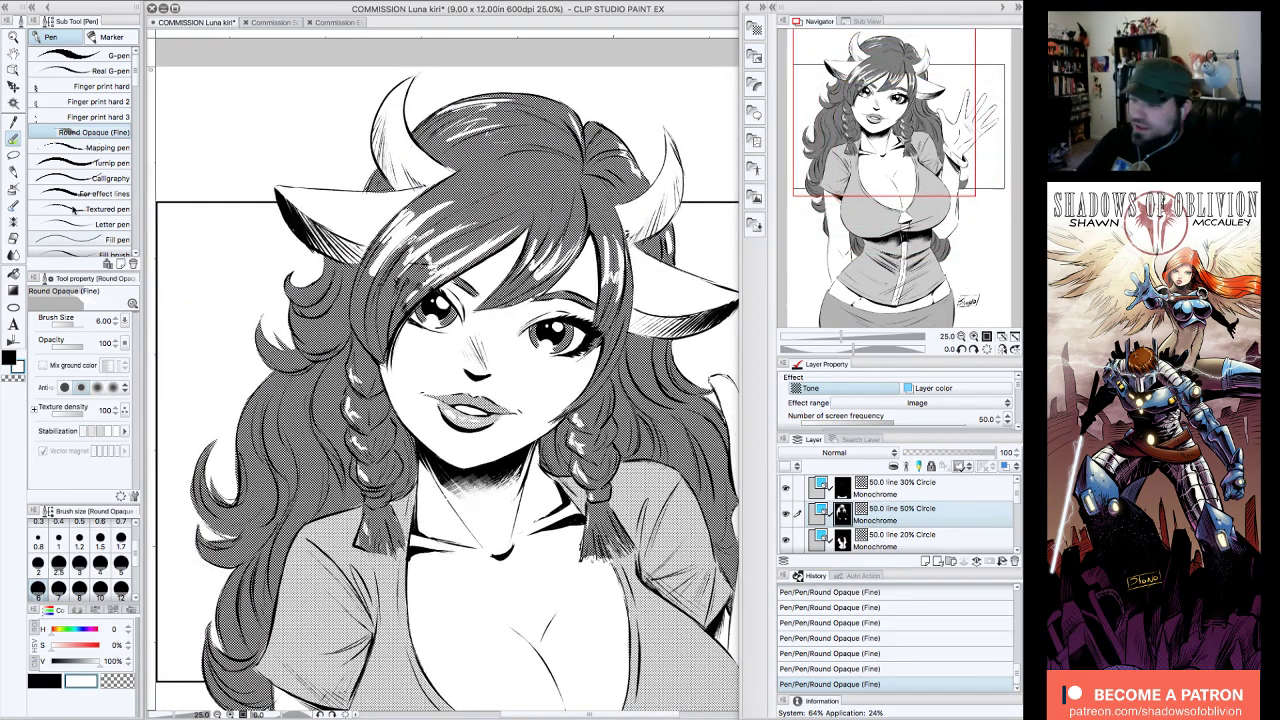
key(x)
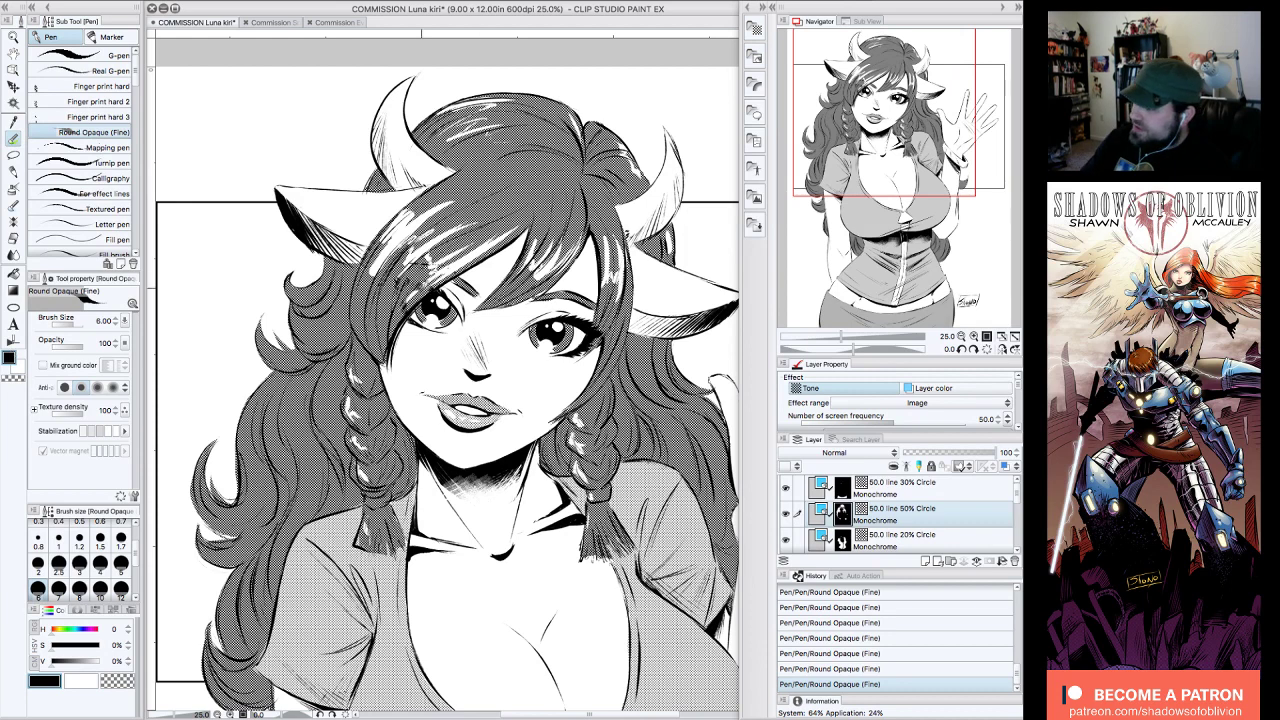
key(c)
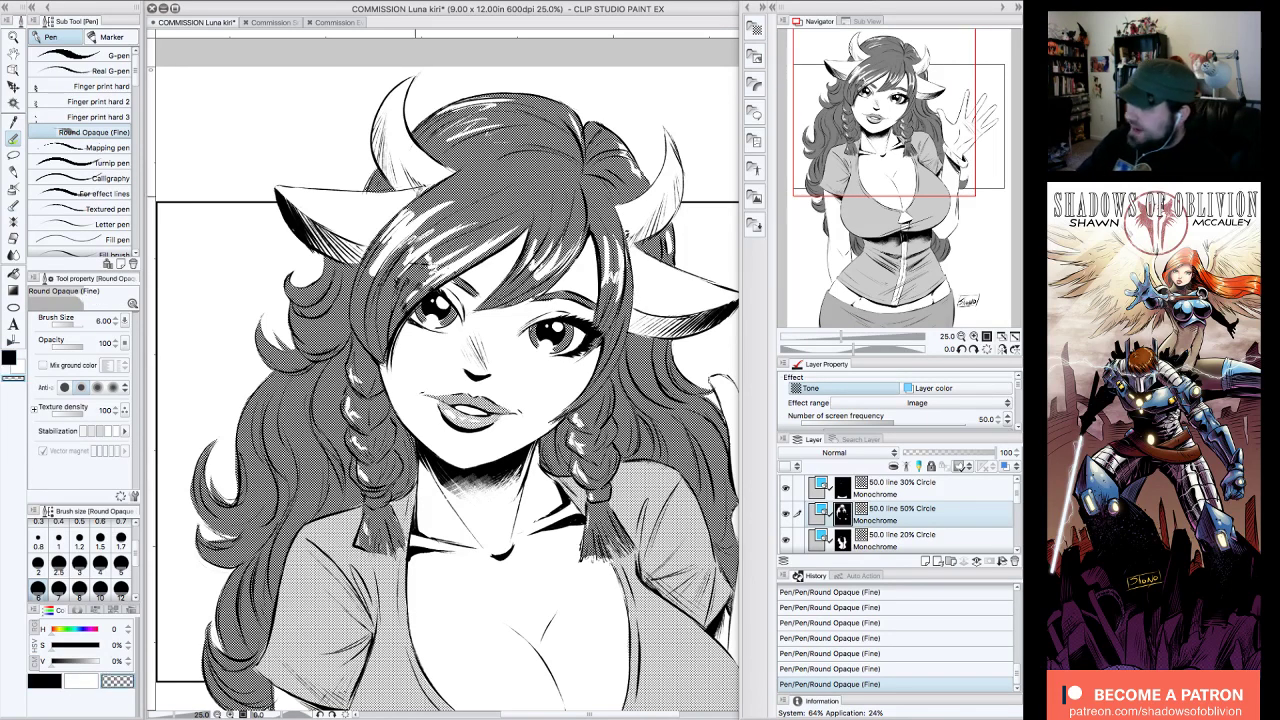
mouse_move(455, 181)
mouse_down()
mouse_move(366, 256)
mouse_move(470, 167)
mouse_up()
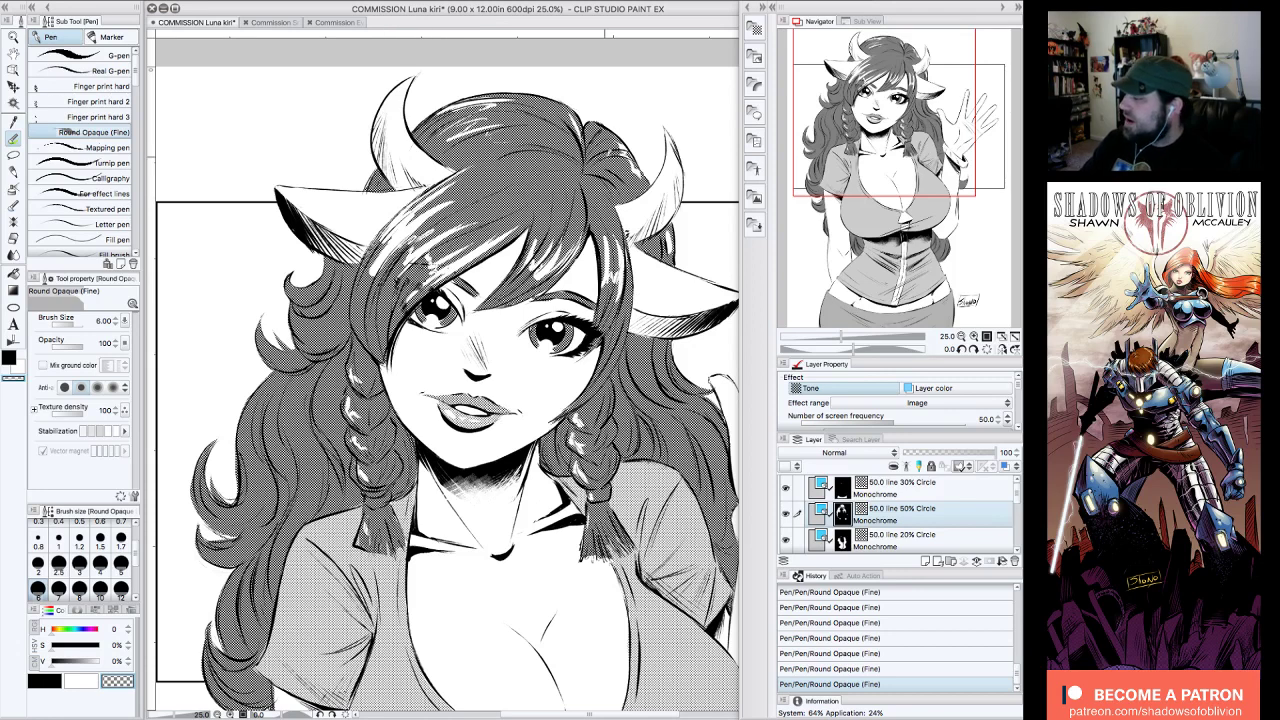
drag(382, 234, 350, 322)
drag(376, 269, 362, 327)
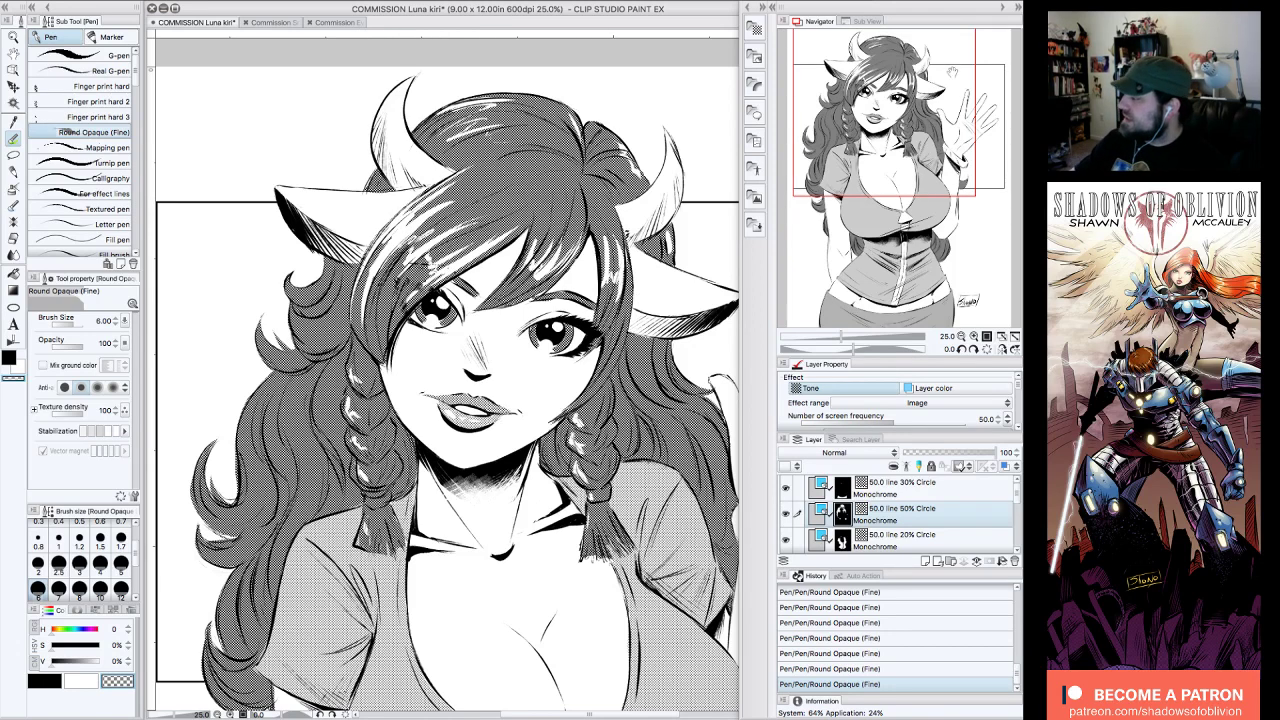
- Lasso a freehand selection around the hair behind the braid on the ear side, from beside the eye to the shoulder
click(974, 336)
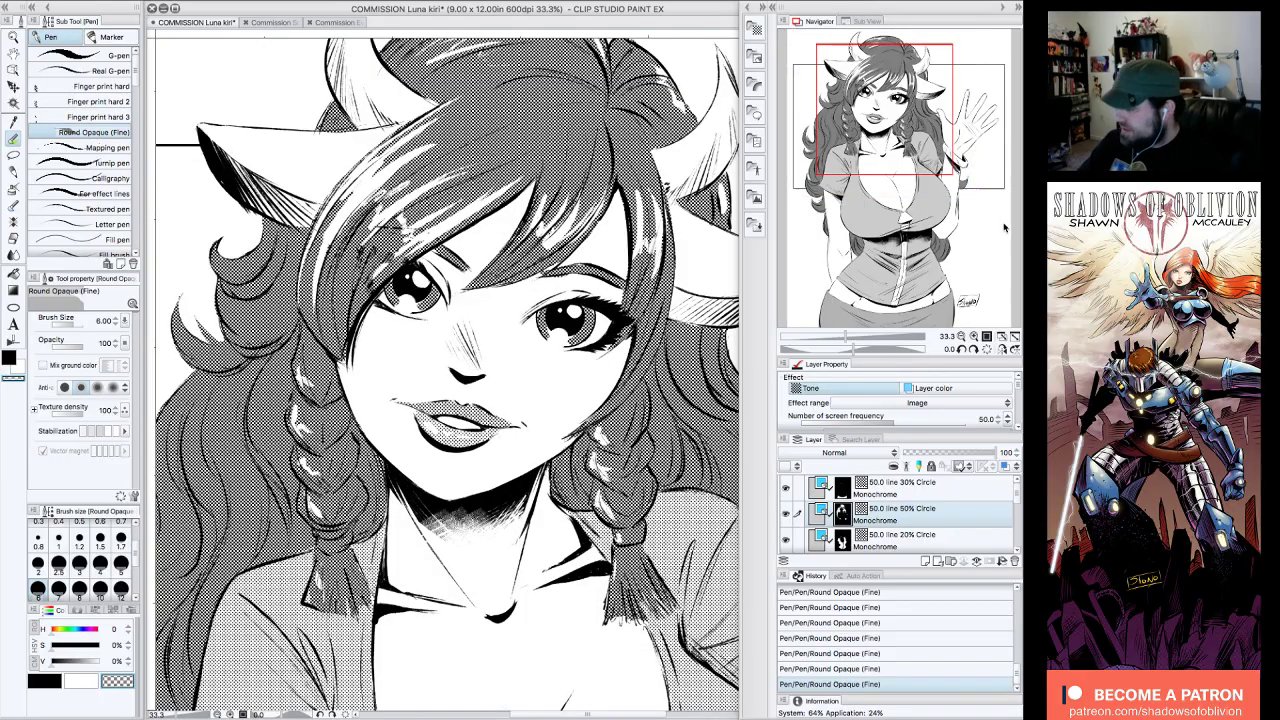
click(961, 336)
drag(938, 150, 908, 150)
click(974, 336)
click(974, 336)
click(961, 337)
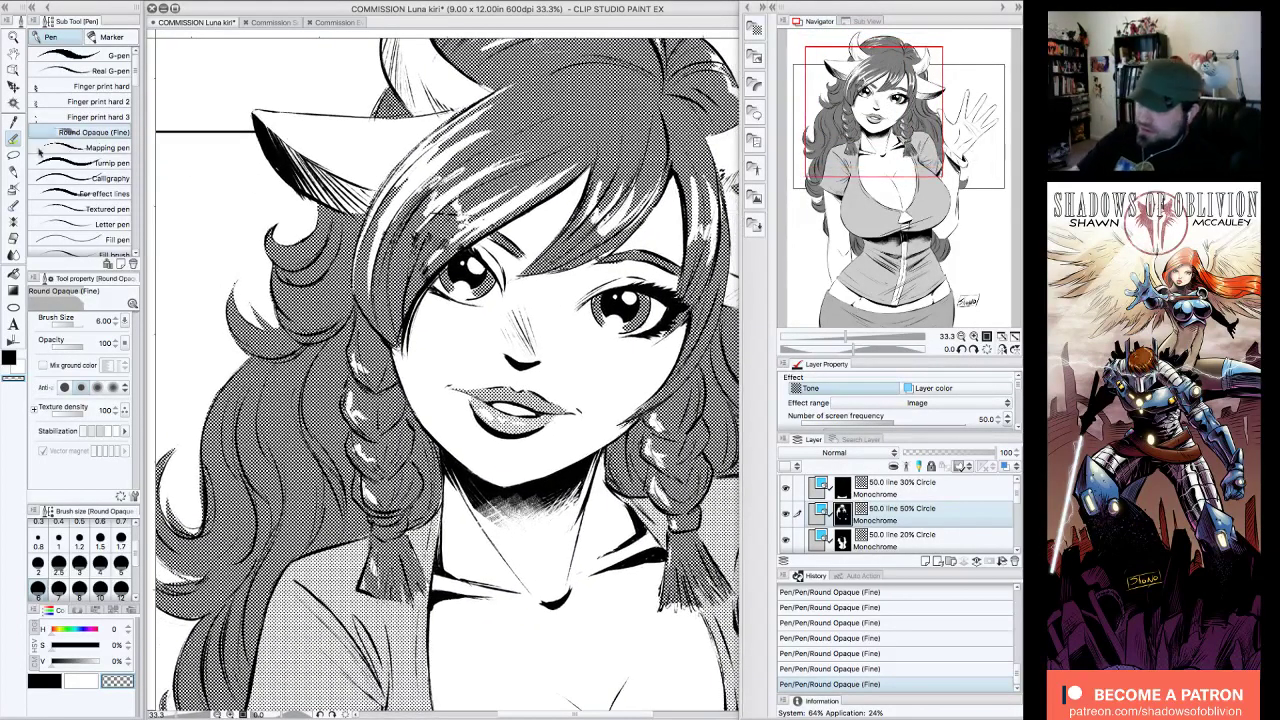
click(13, 155)
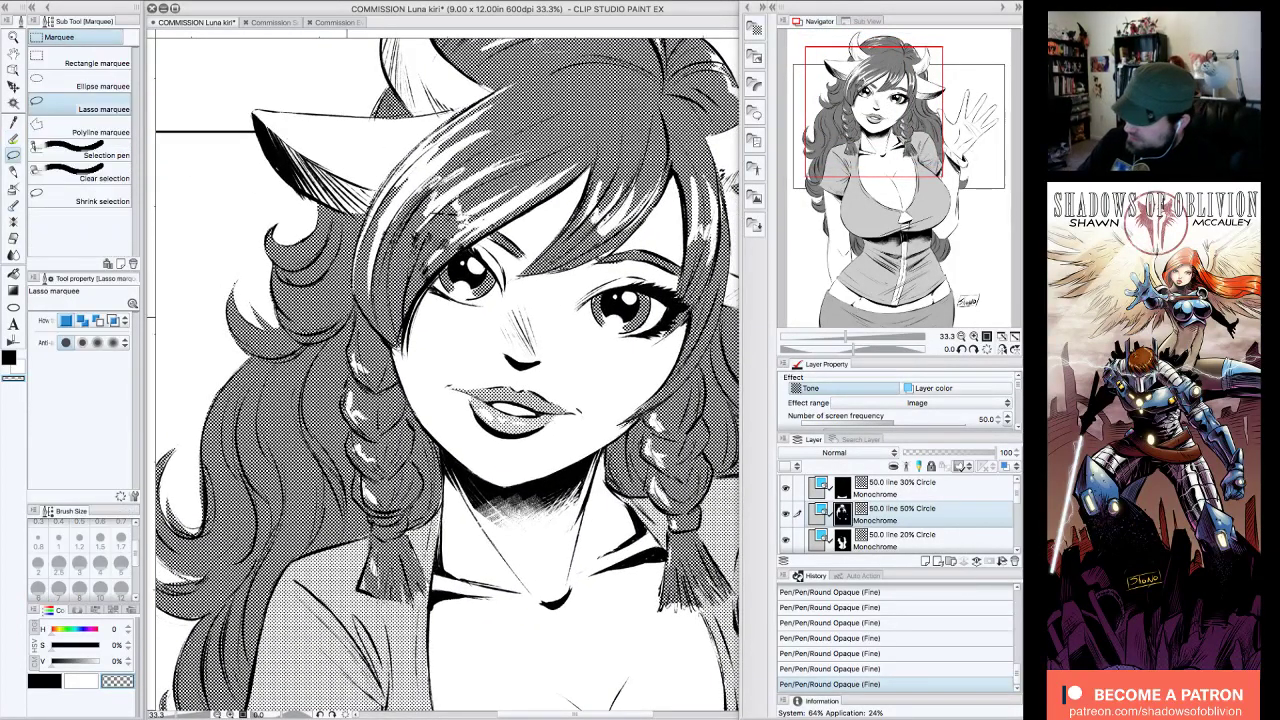
drag(347, 318, 333, 320)
click(961, 337)
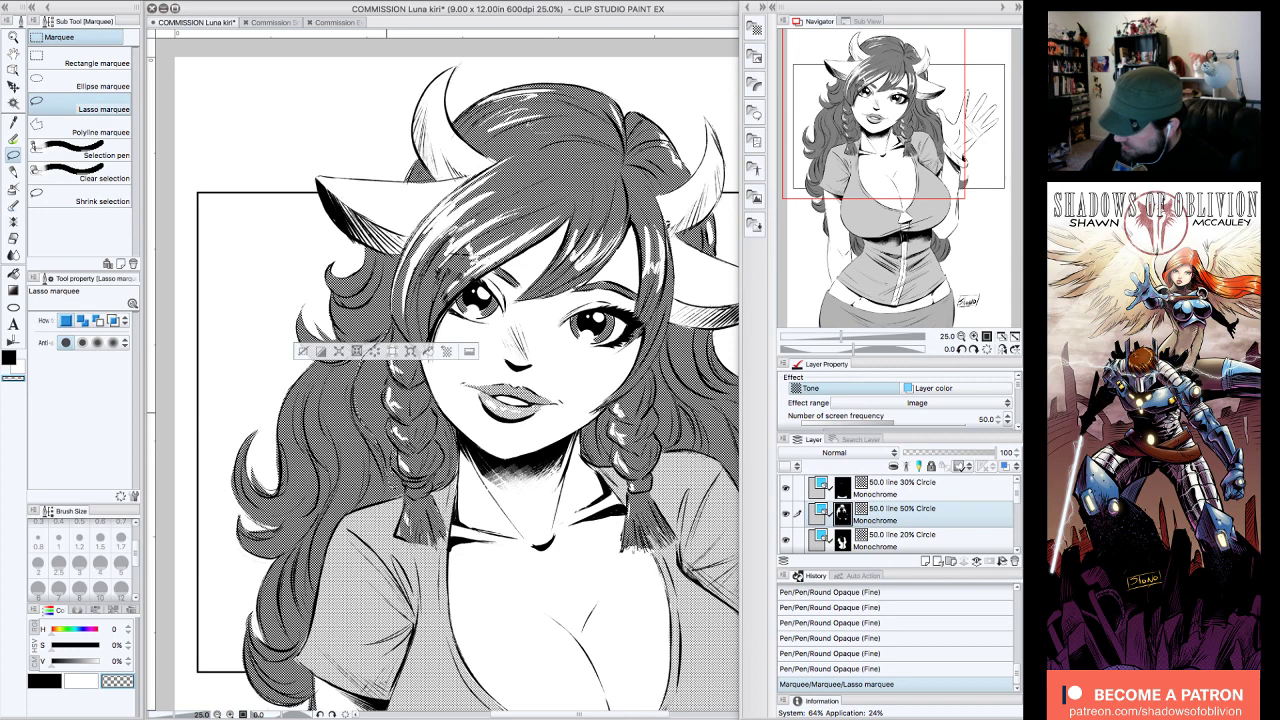
drag(391, 339, 403, 302)
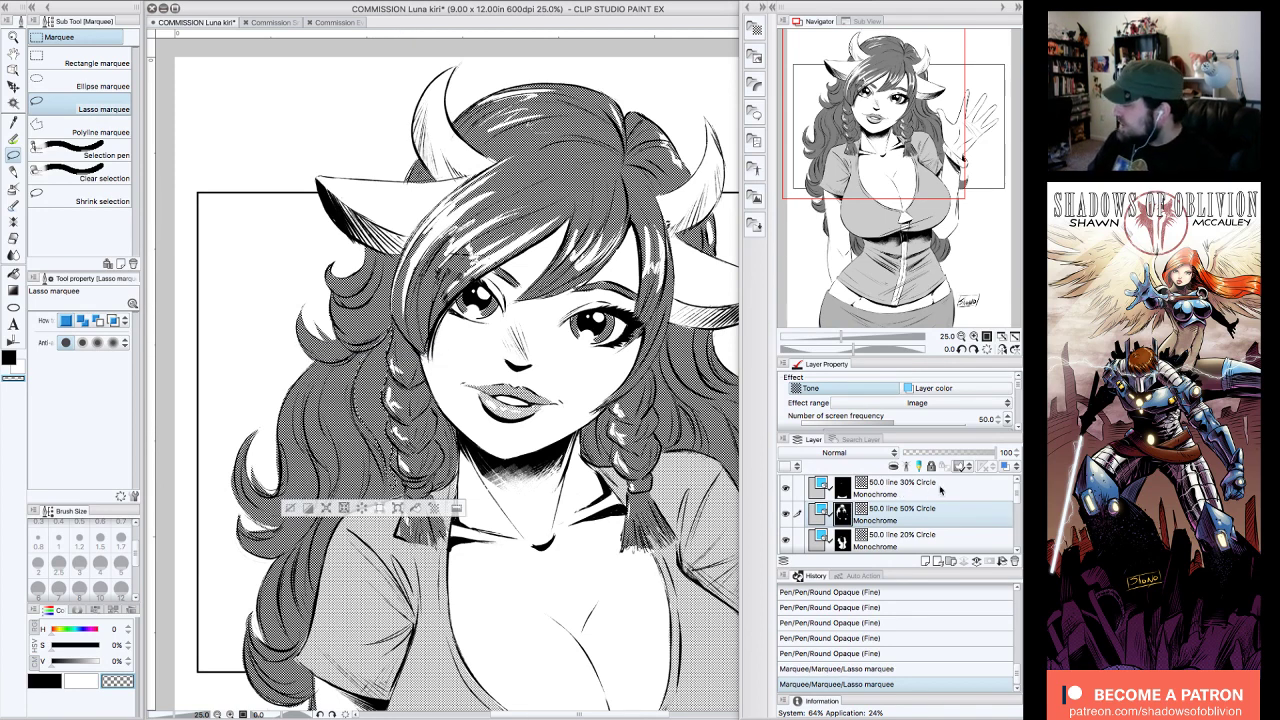
- Toggle the 50% tone layer's visibility and examine its screen frequency, density, dot shape and angle settings
click(786, 513)
click(786, 513)
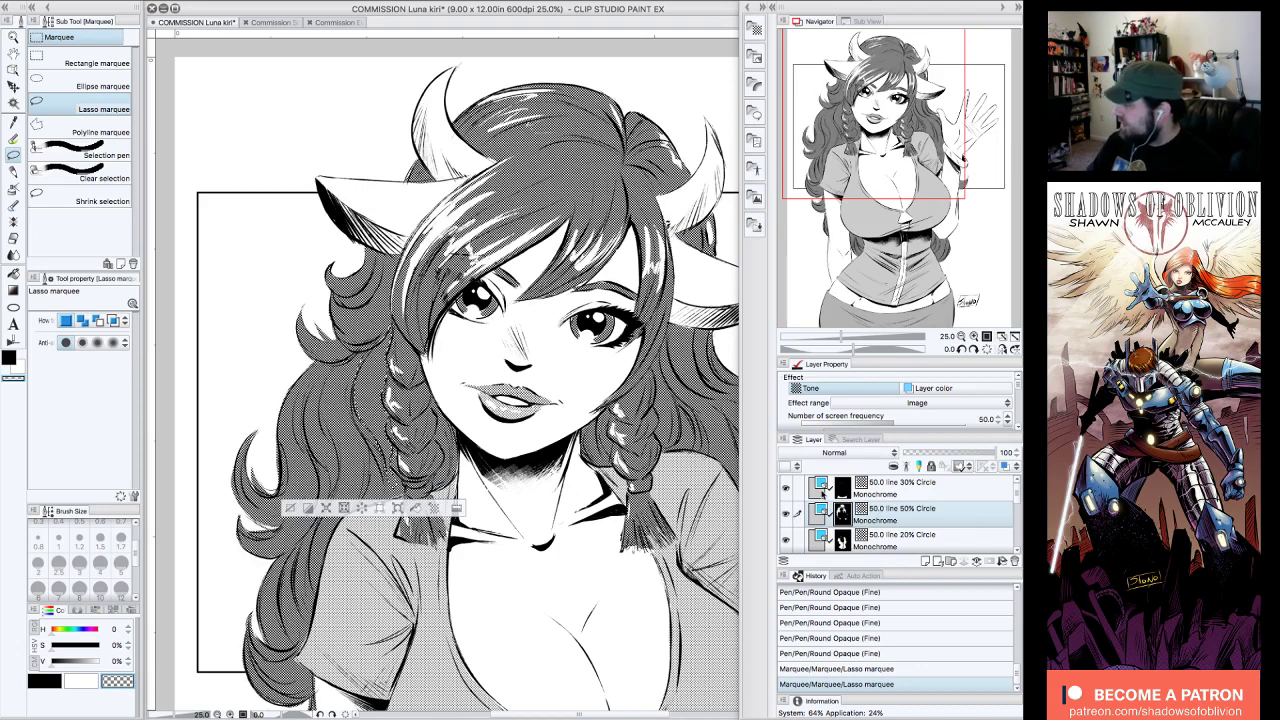
scroll(1018, 400, down, 5)
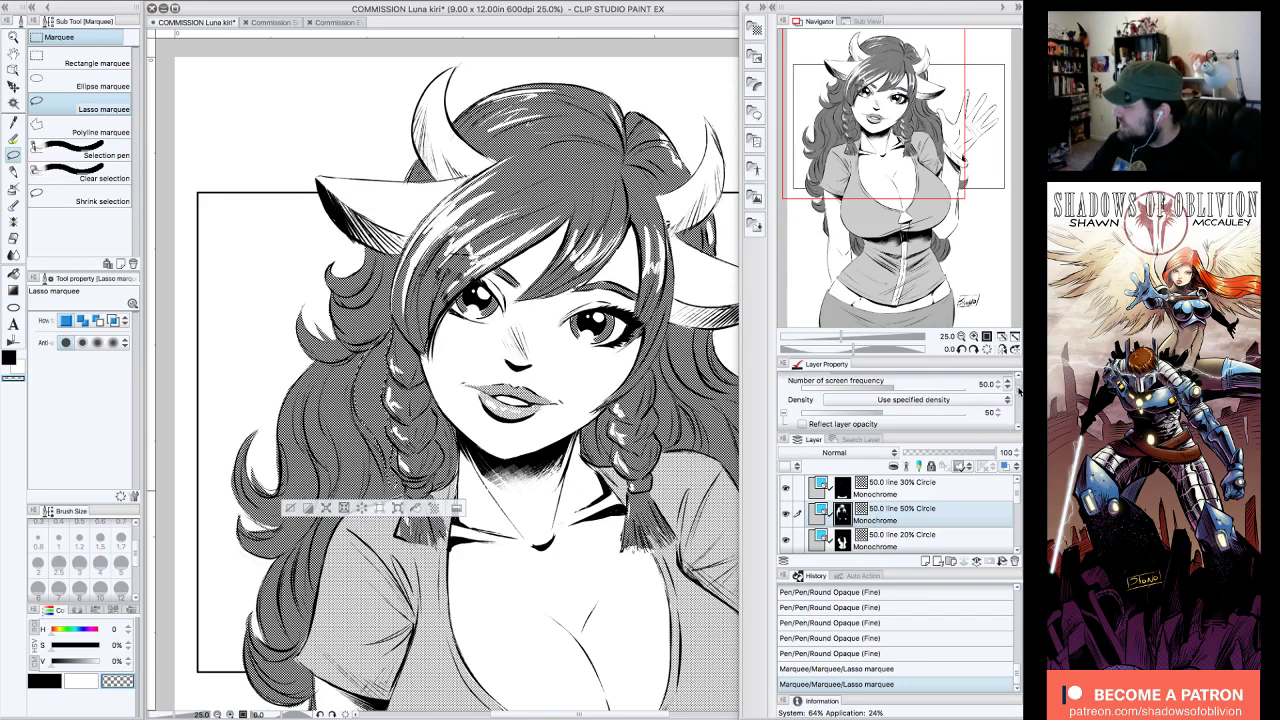
scroll(1018, 400, up, 5)
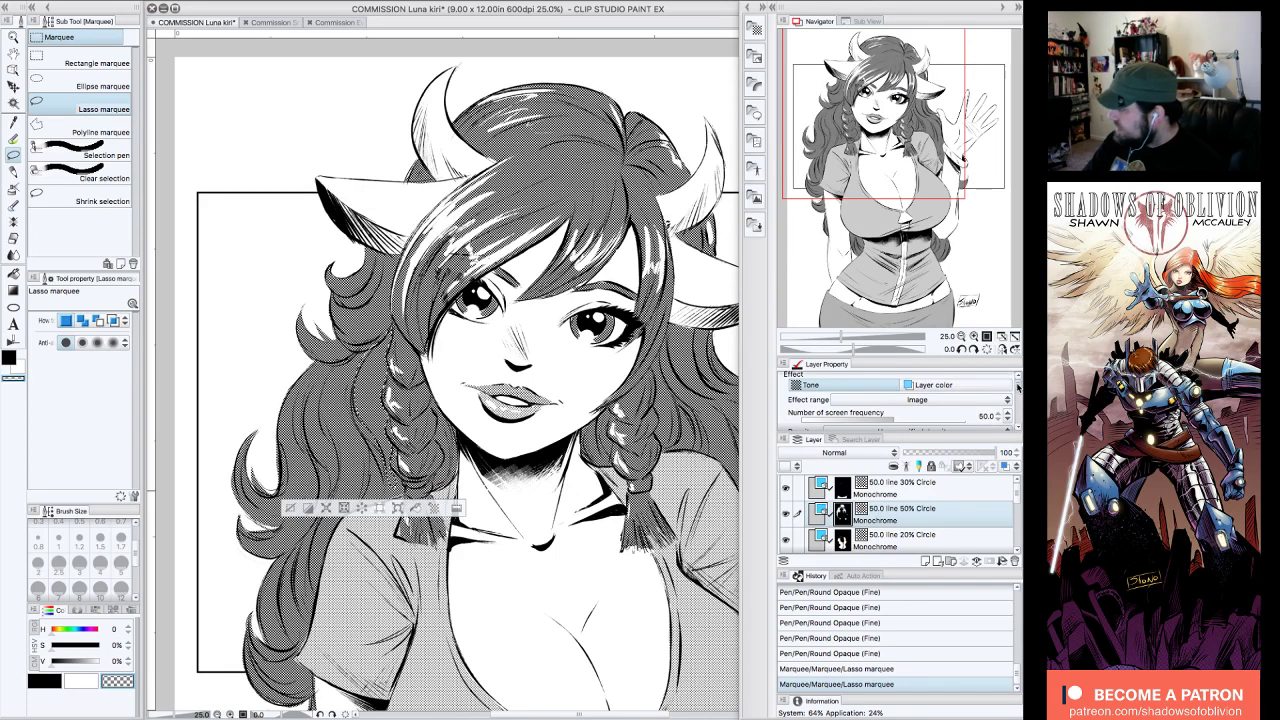
scroll(1017, 395, down, 2)
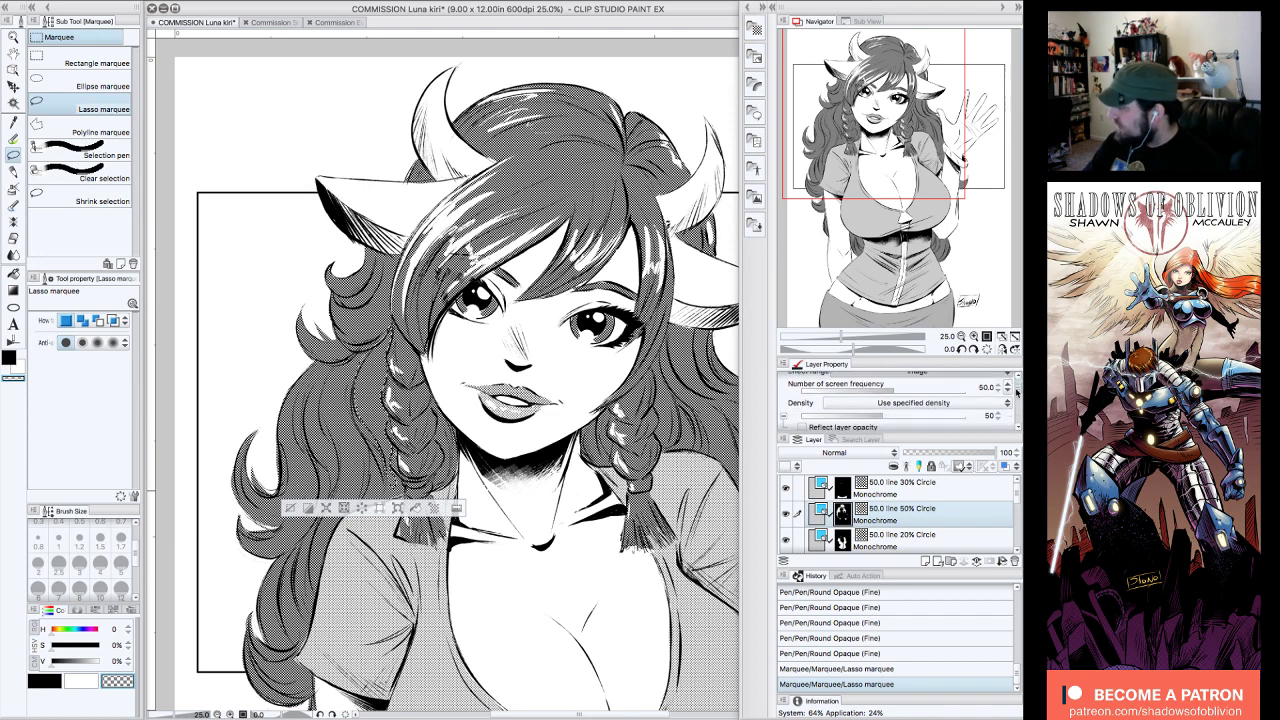
scroll(1016, 396, down, 1)
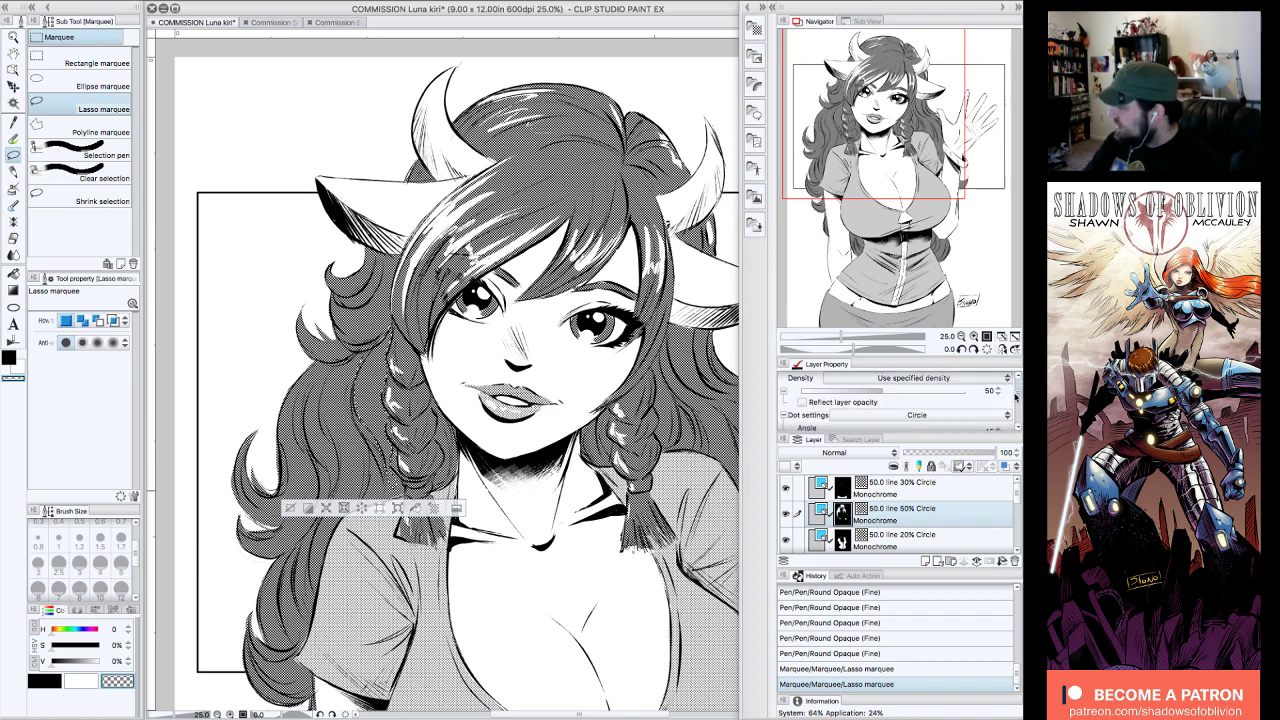
scroll(1016, 396, down, 2)
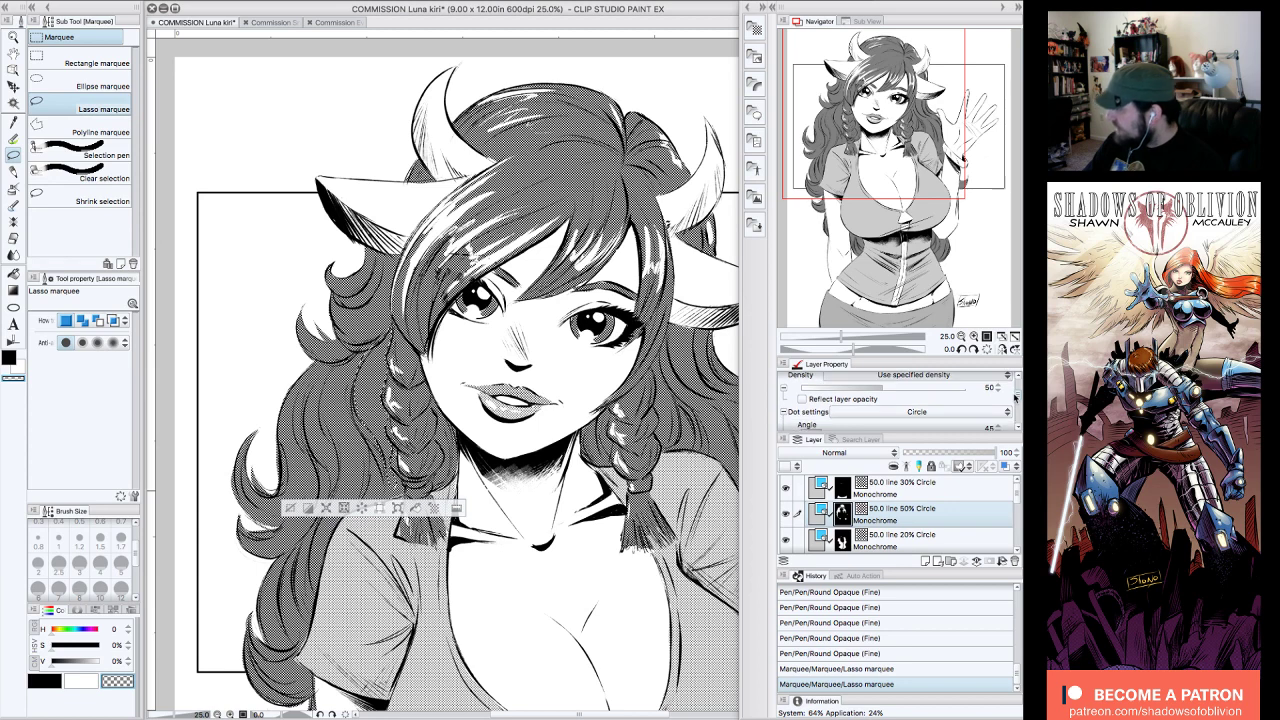
scroll(1014, 397, down, 3)
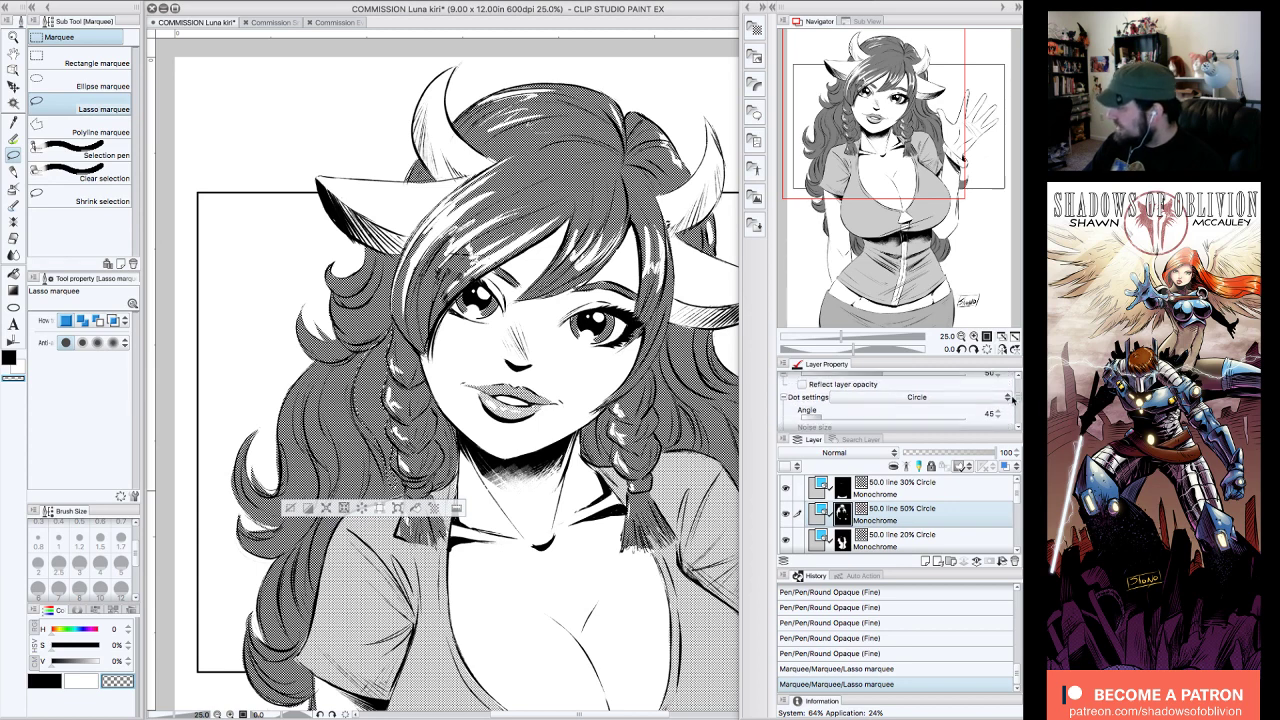
scroll(1012, 399, up, 4)
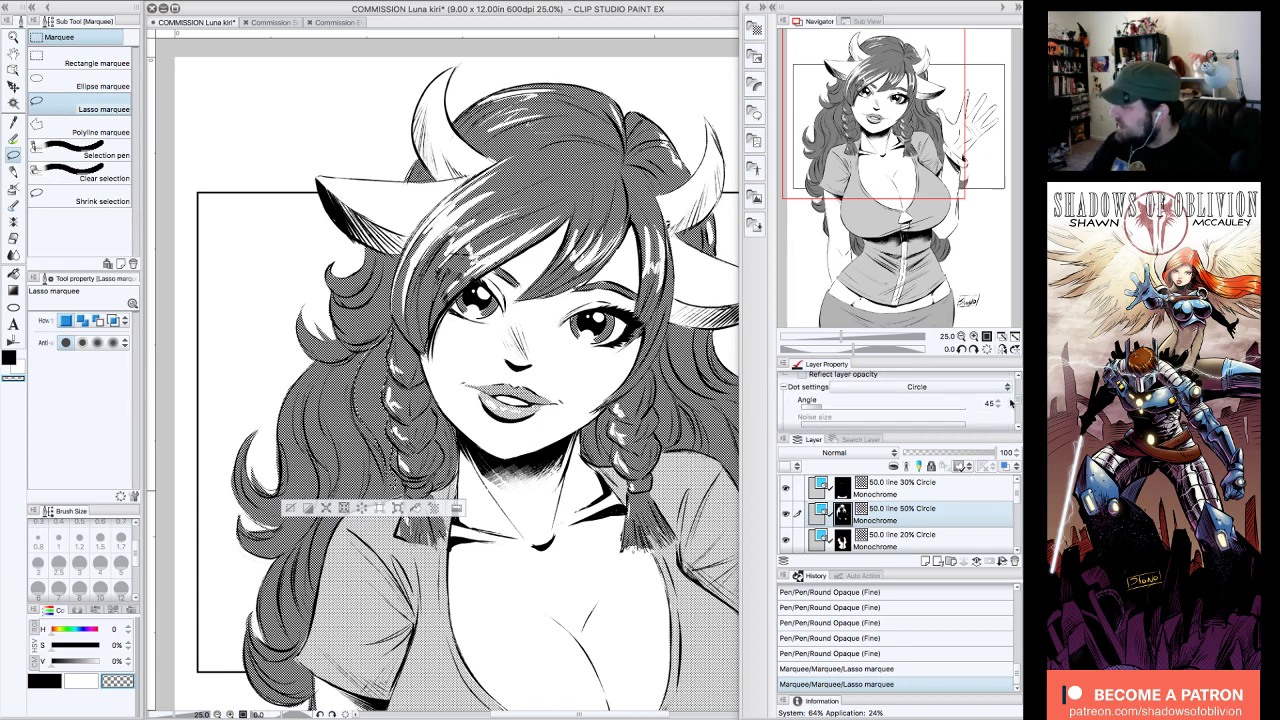
scroll(1008, 397, down, 2)
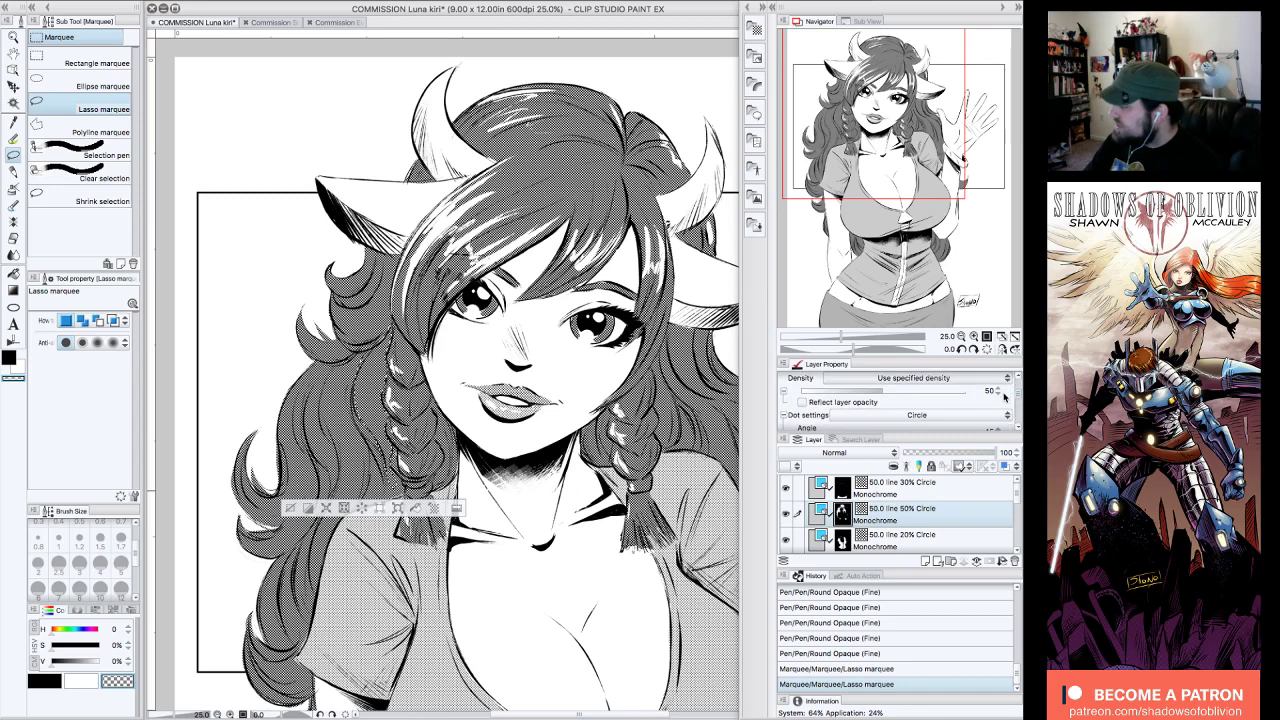
scroll(1005, 398, down, 2)
scroll(1005, 398, up, 2)
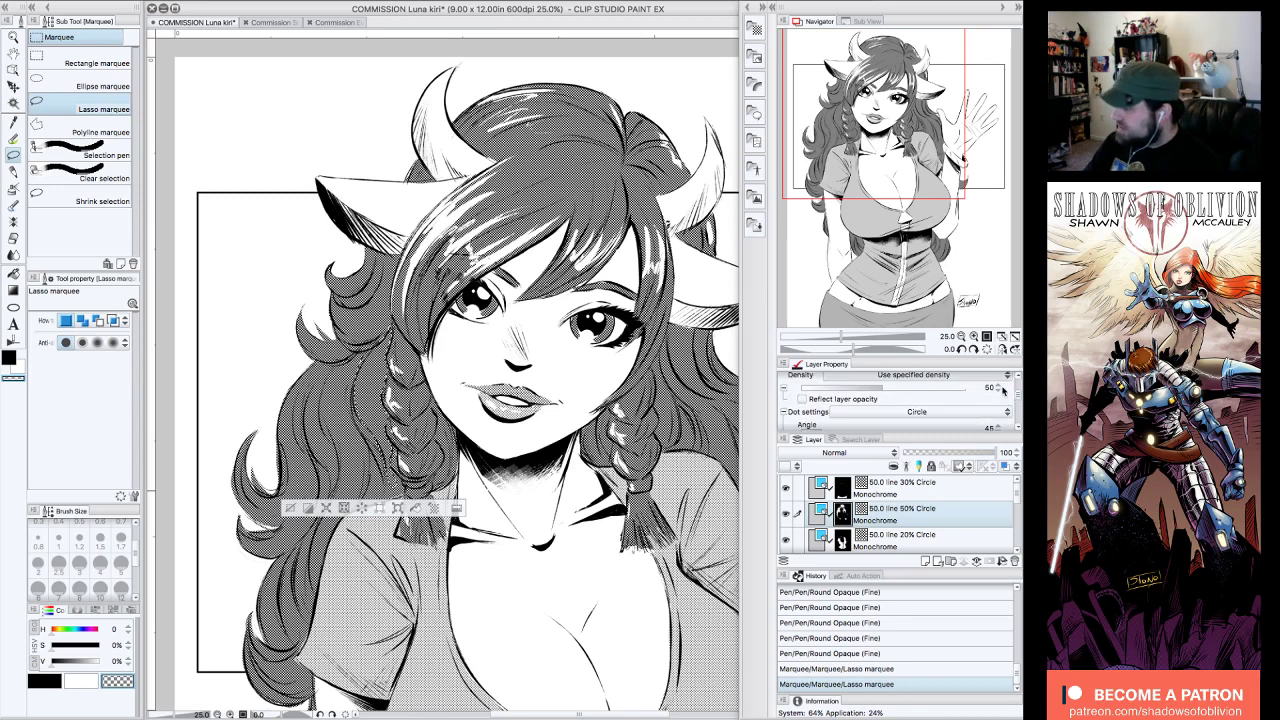
- Place the Basic 25.0 line 25% Line monochrome tone into the lassoed hair area behind the braid
click(756, 28)
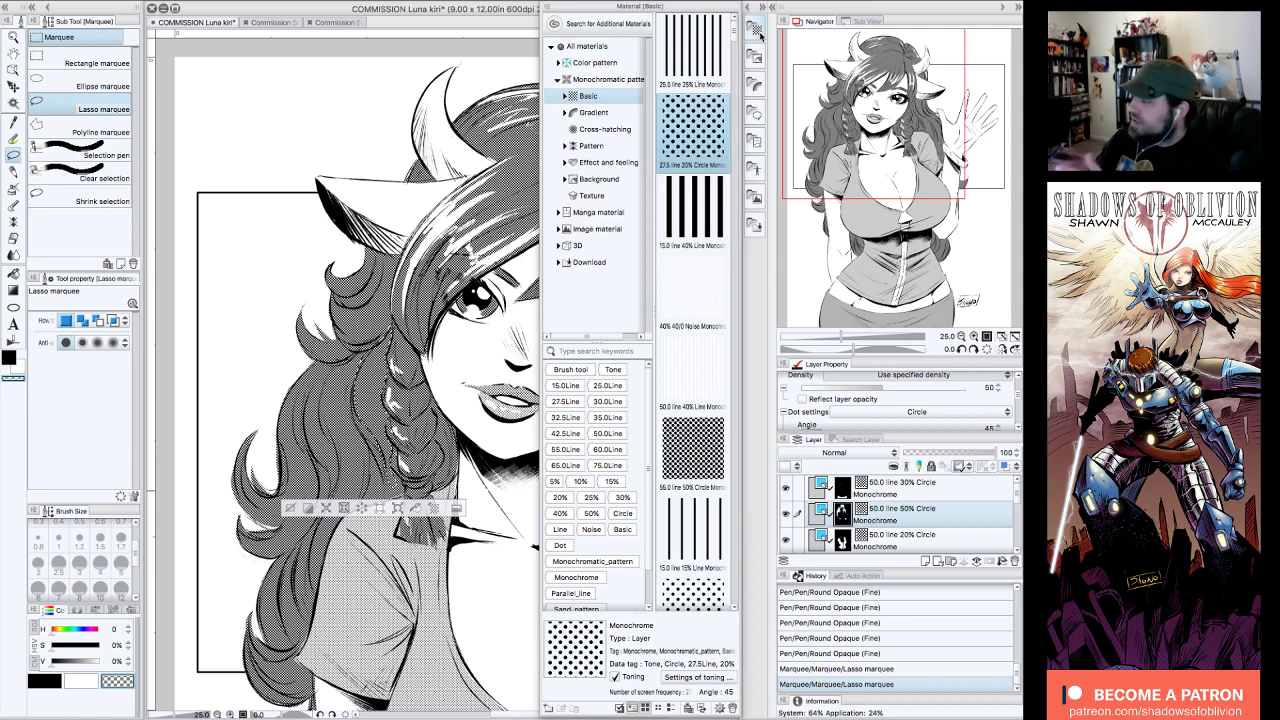
click(704, 60)
drag(706, 52, 375, 450)
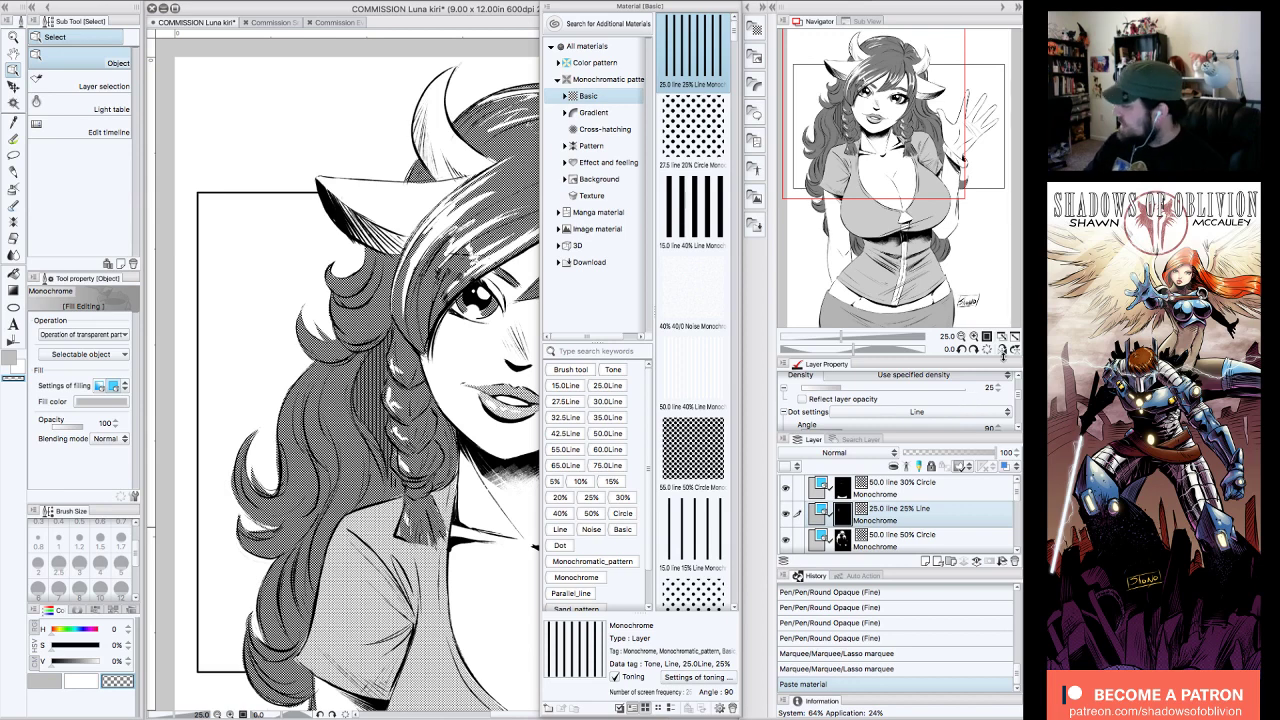
- Set the new line tone layer's number of screen frequency to 50.0 and check the pattern up close
drag(1019, 393, 1020, 382)
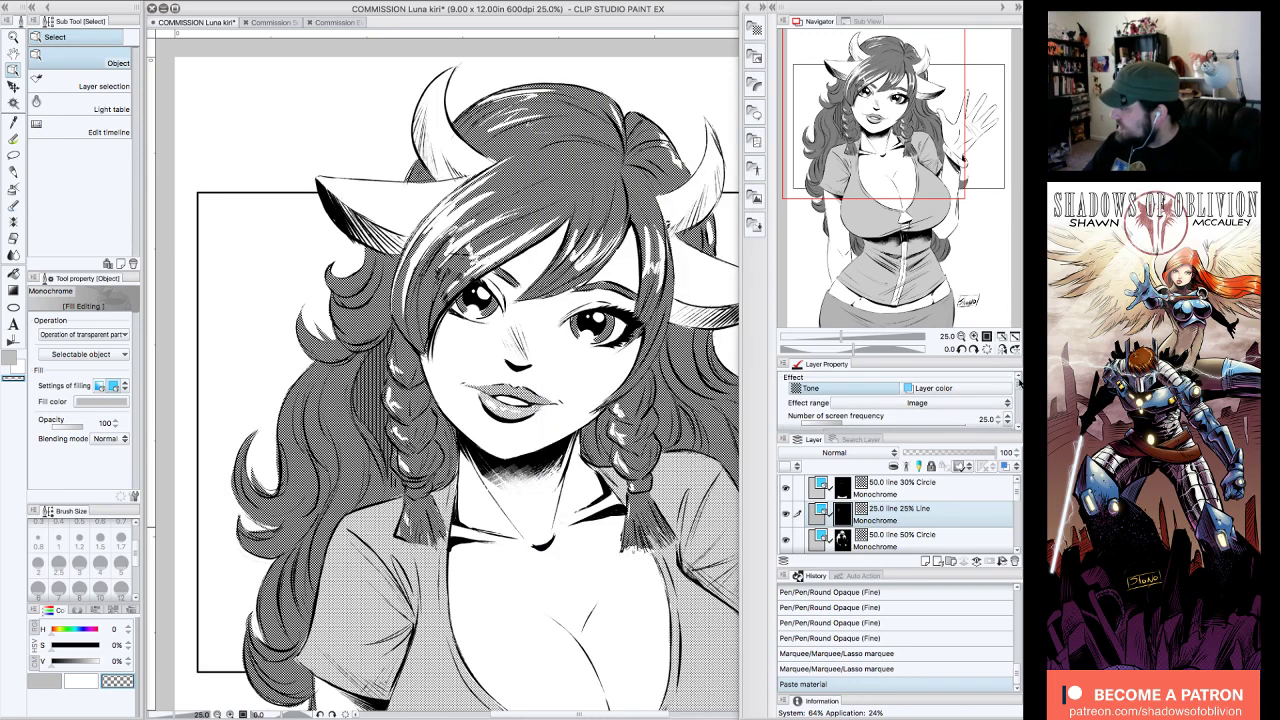
scroll(1019, 380, down, 1)
click(1007, 401)
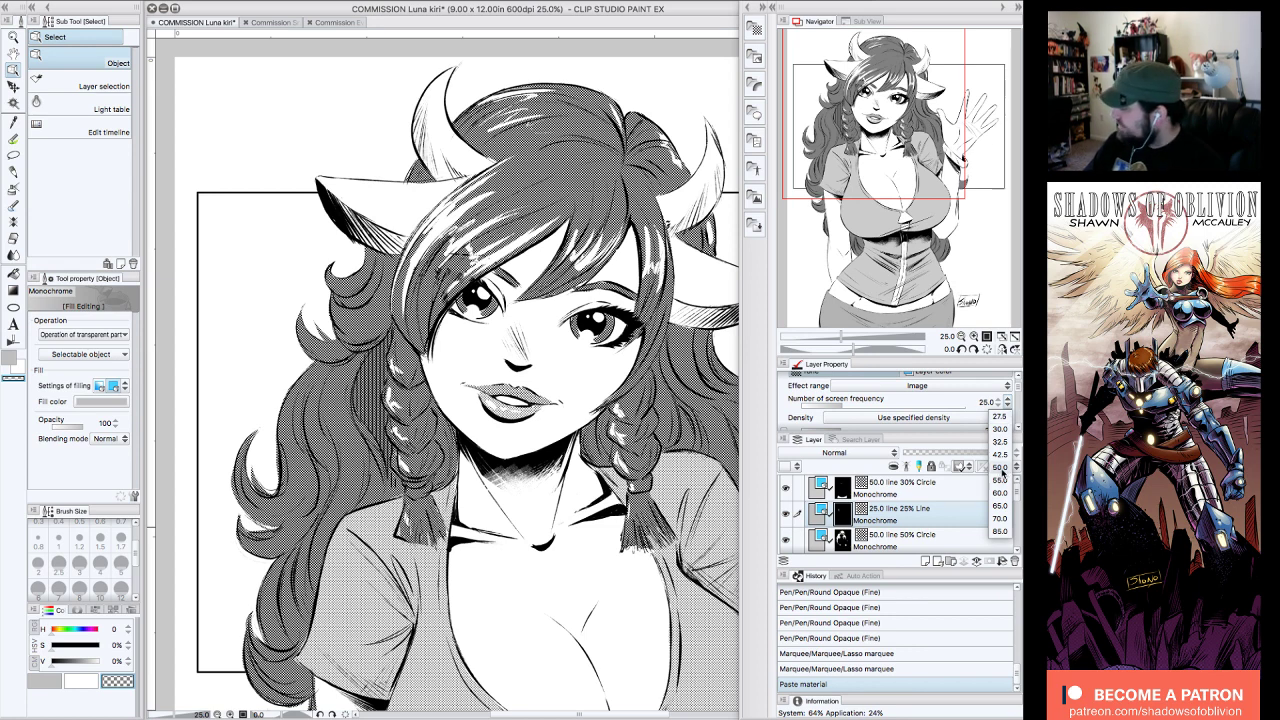
click(1002, 467)
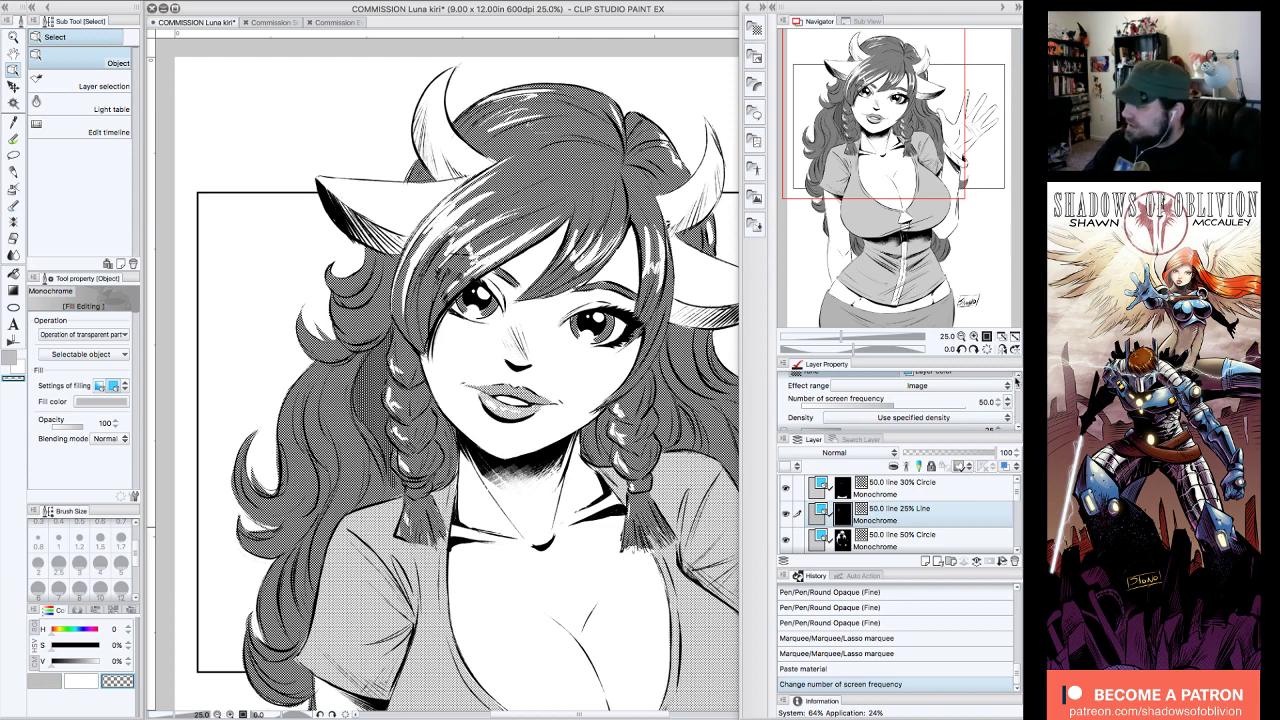
click(973, 337)
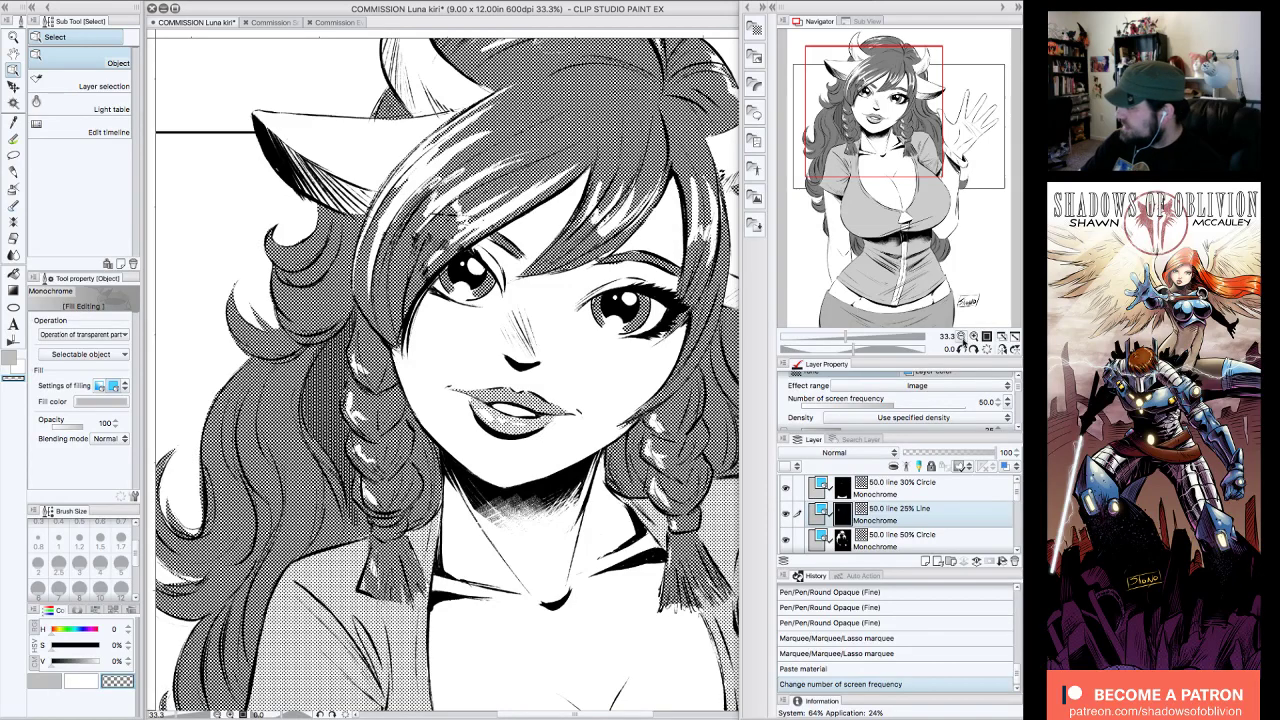
click(961, 337)
- Set the line tone's dot angle to 45
drag(1016, 392, 1016, 404)
click(989, 405)
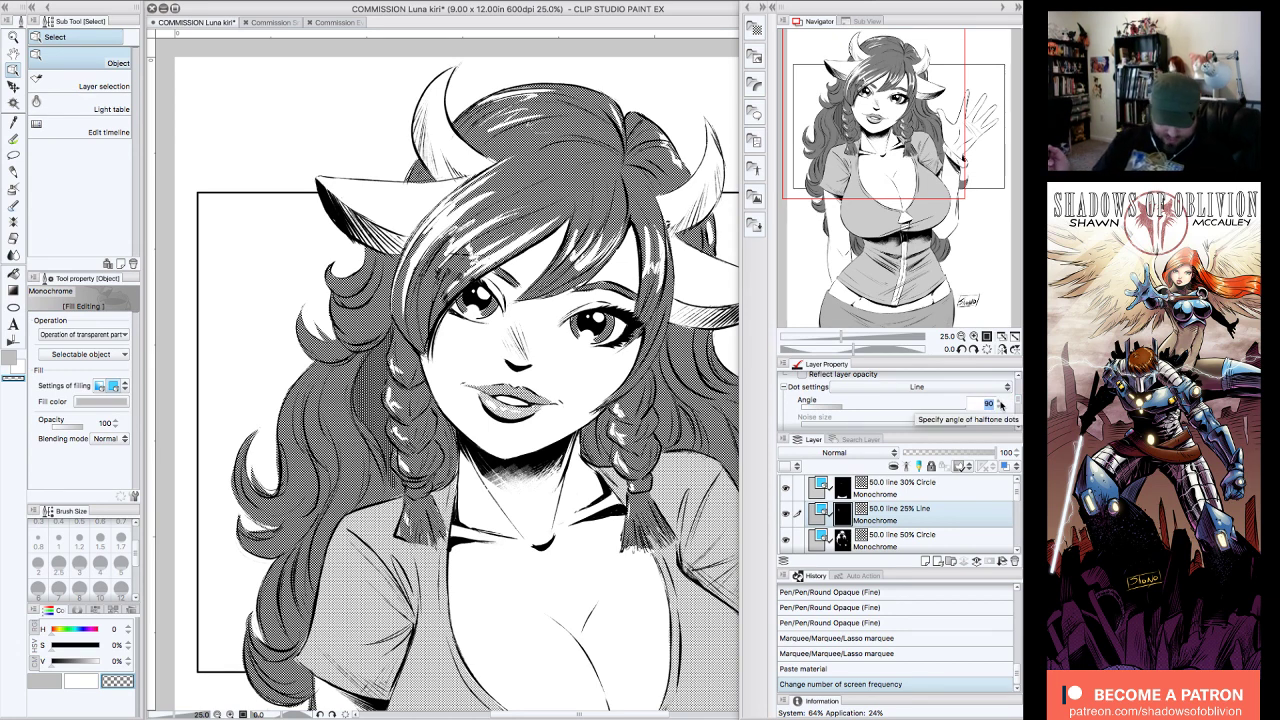
text(45)
key(Return)
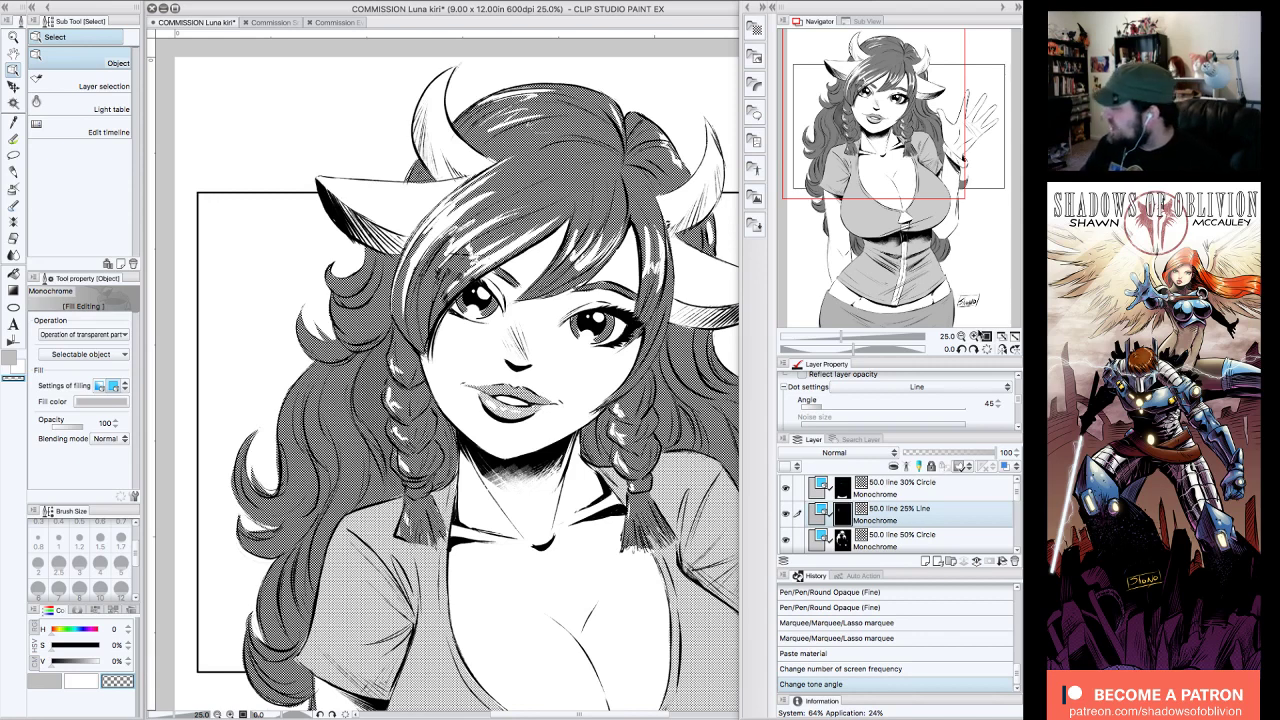
- Compare with the 50% circle tone layer, then try densities of 40, 60 and 70 on the line tone, settling on 60
scroll(1018, 398, up, 3)
scroll(1020, 393, down, 1)
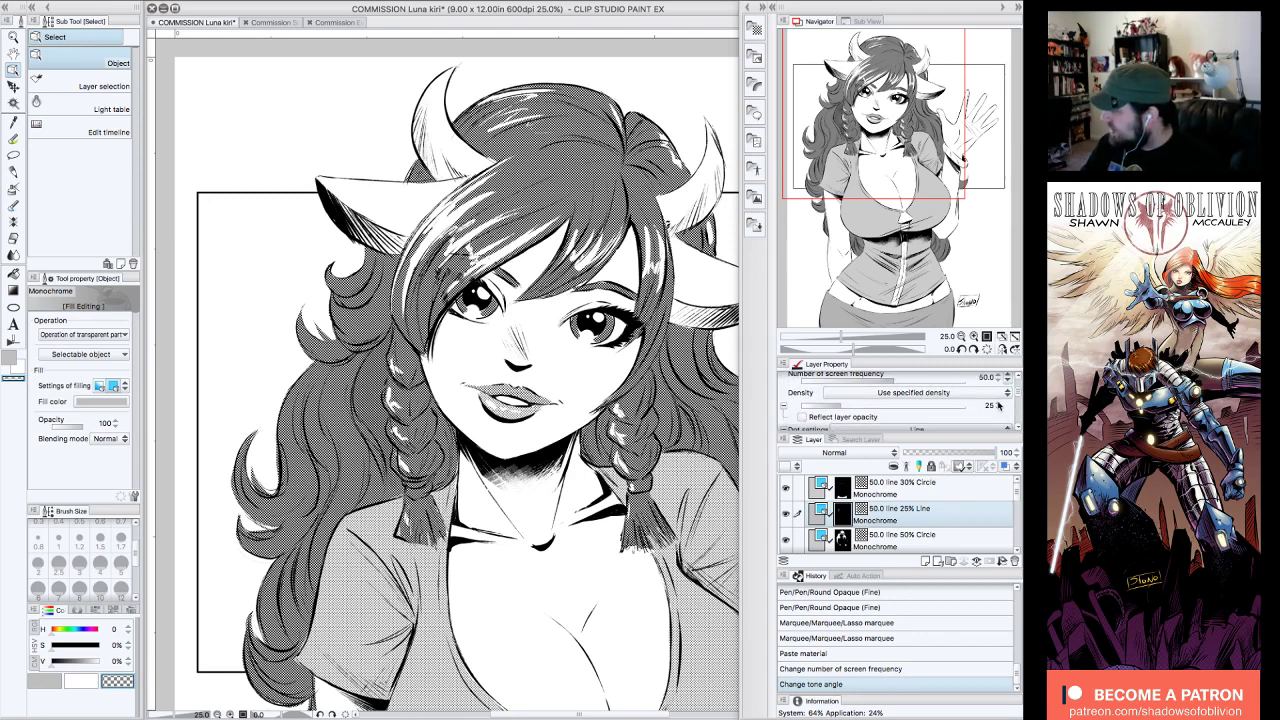
click(935, 541)
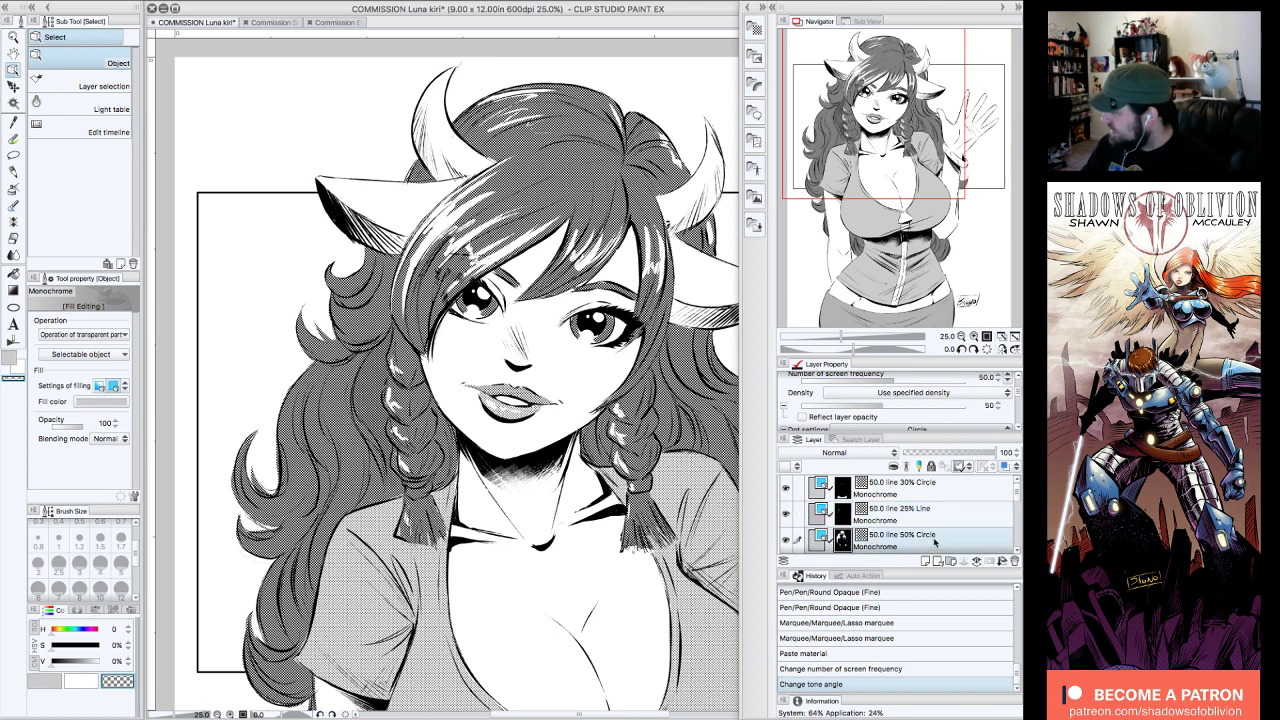
click(926, 516)
click(998, 405)
text(40)
key(Return)
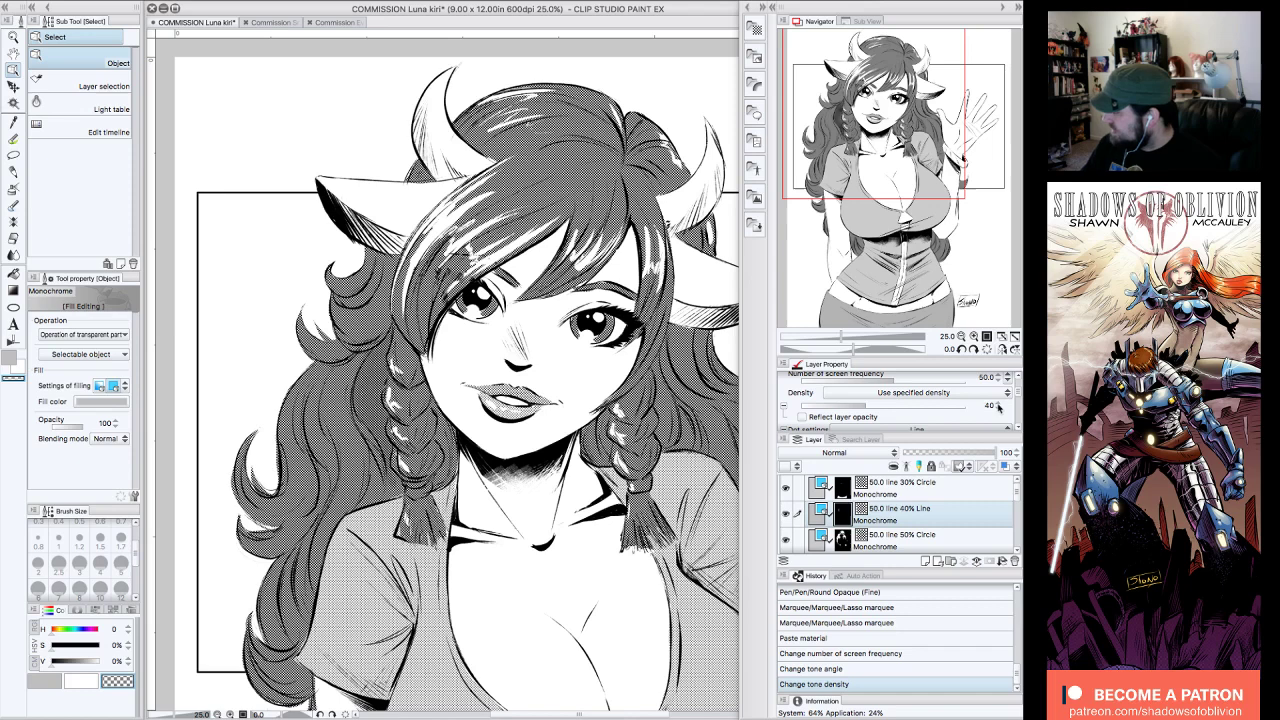
text(60)
key(Return)
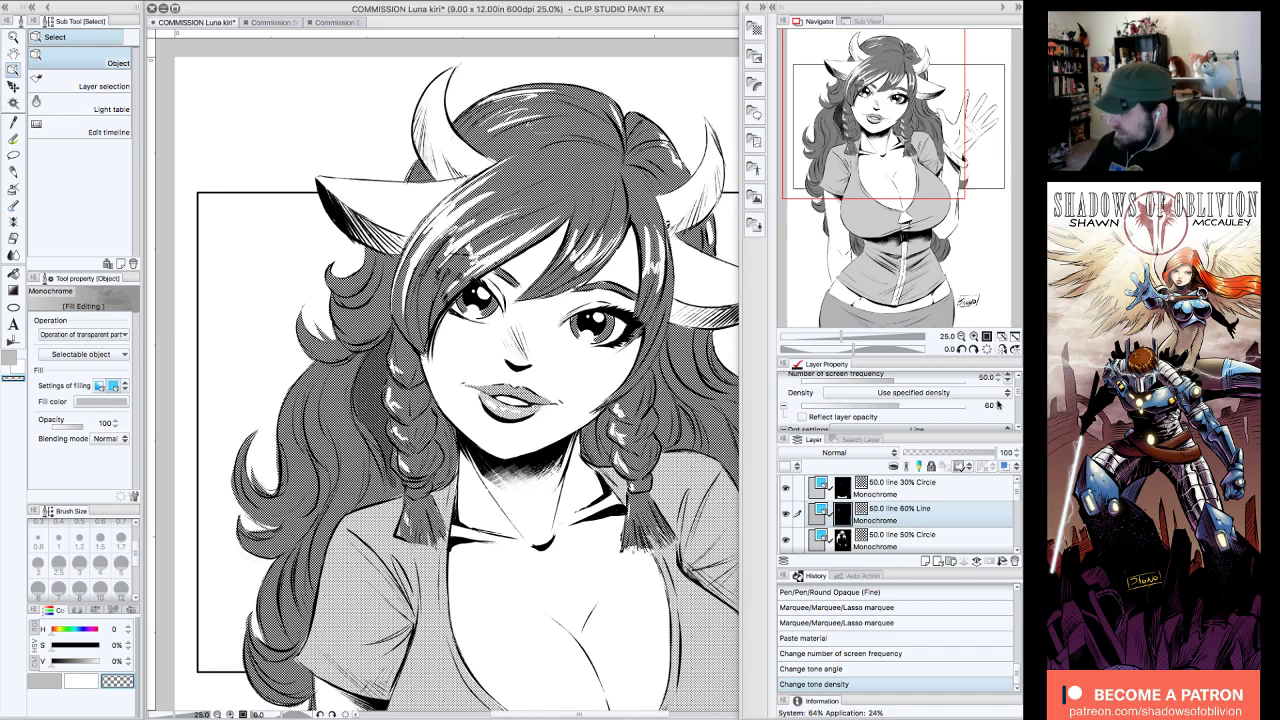
text(70)
key(Return)
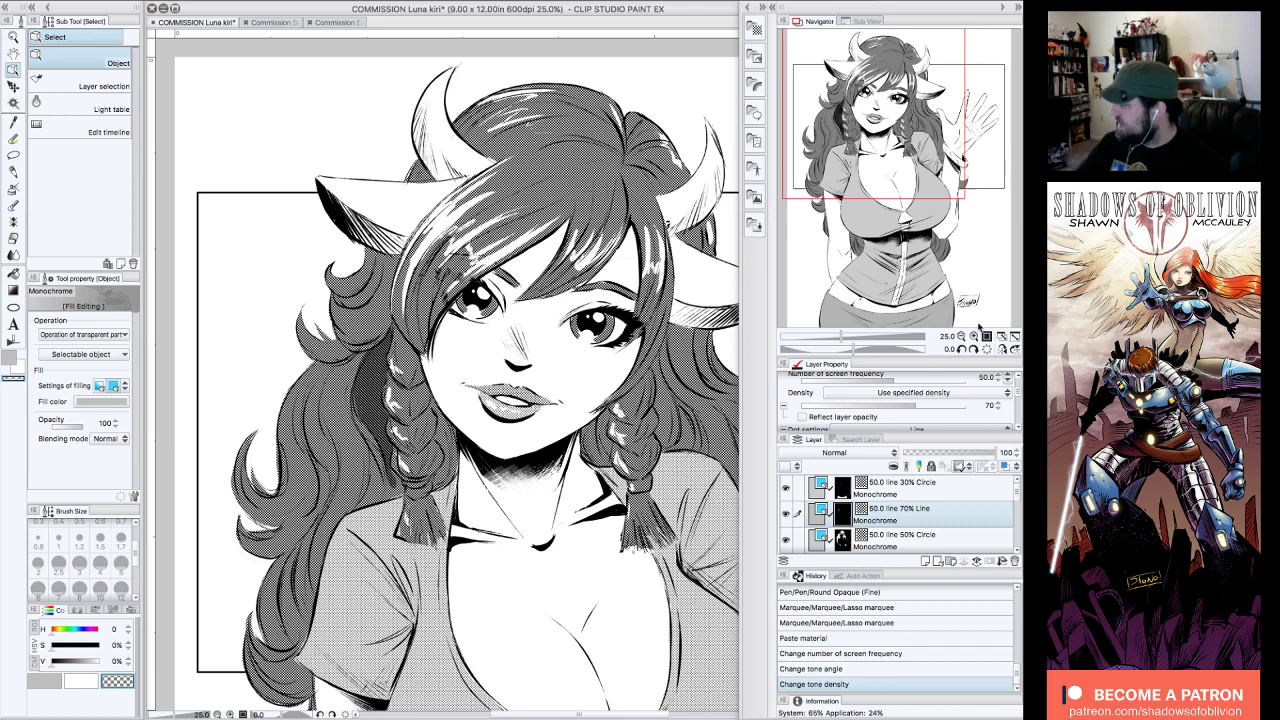
click(998, 409)
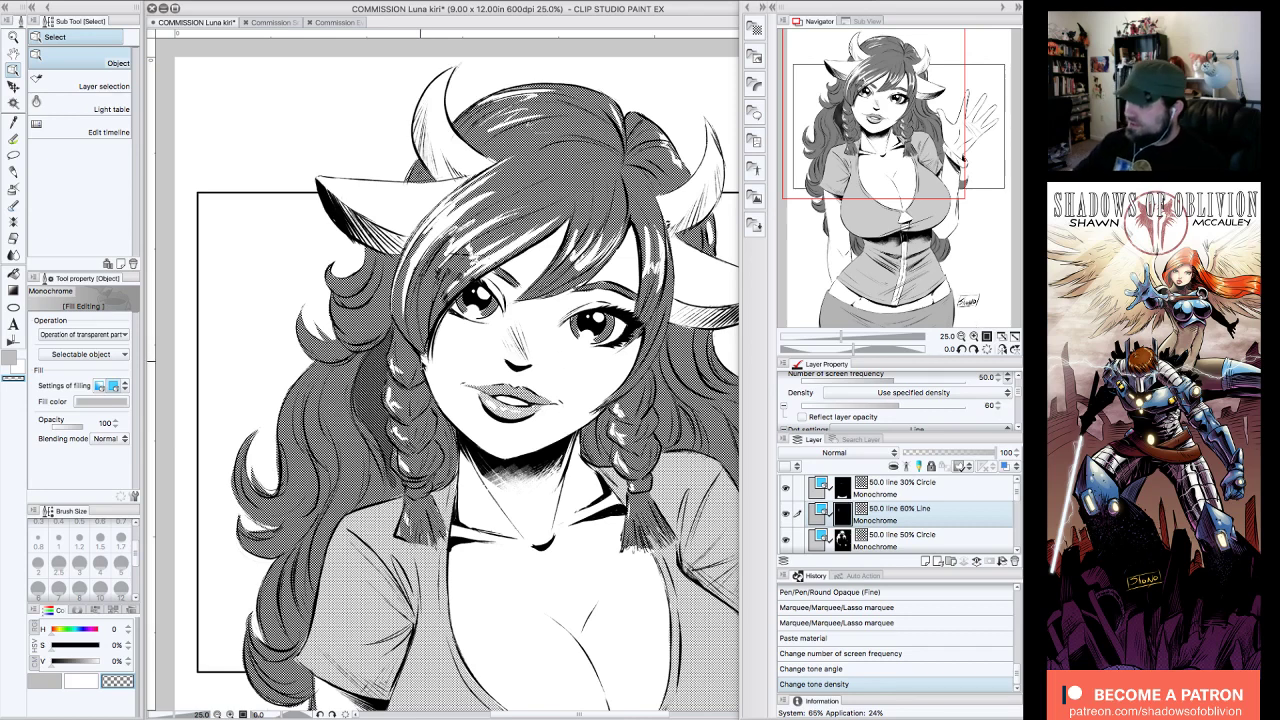
- Paint darker tone shadows along the left braid and the hair behind it on the line tone layer with the Round Opaque (Fine) pen in black
click(14, 139)
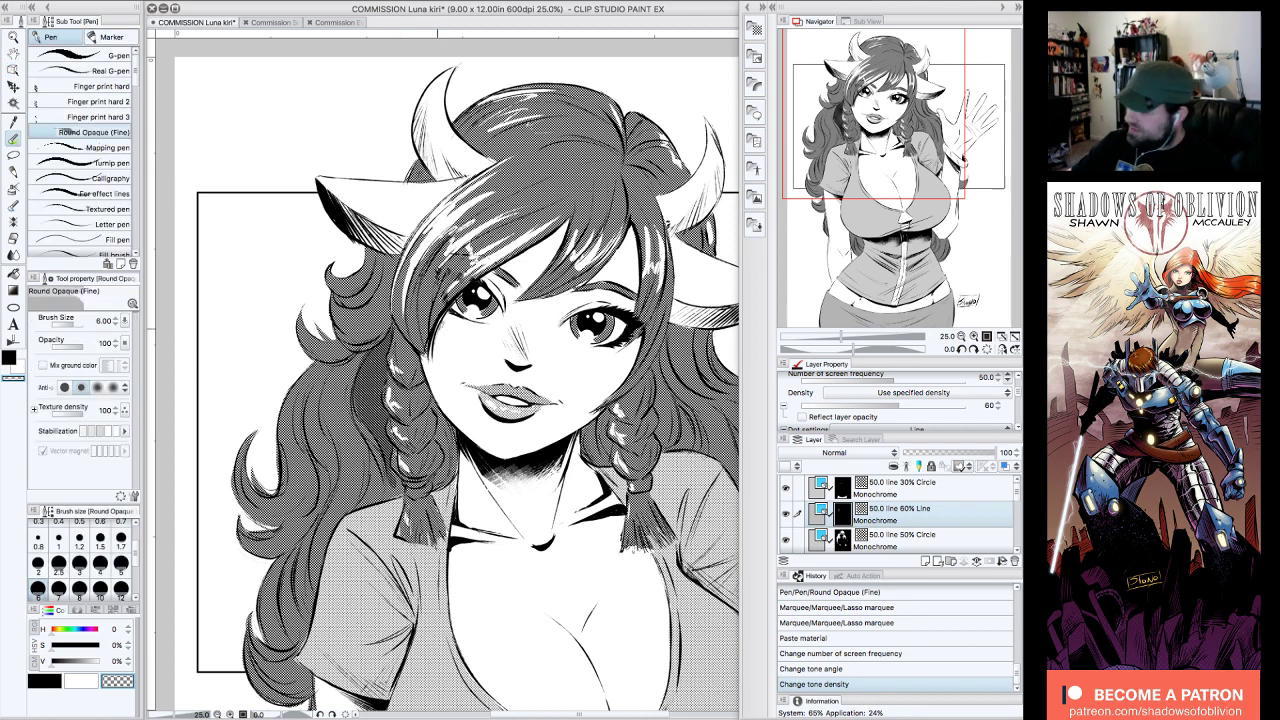
click(416, 389)
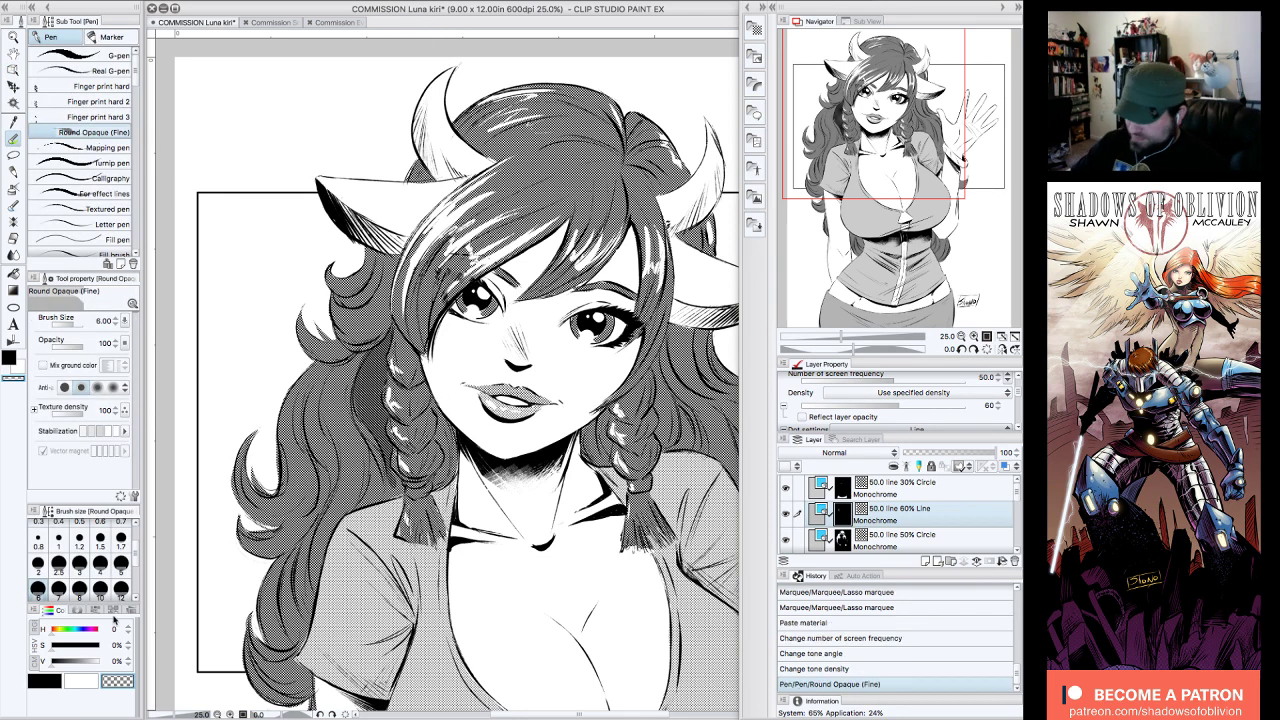
drag(434, 403, 446, 425)
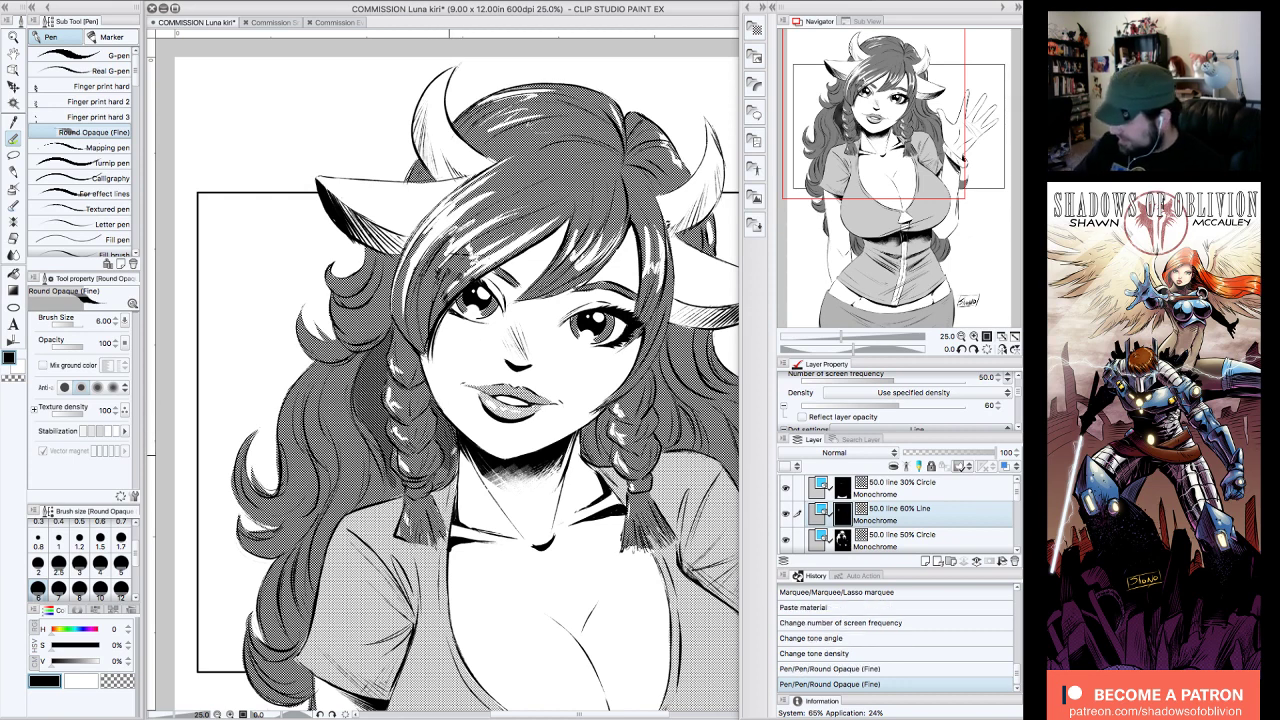
drag(446, 478, 456, 455)
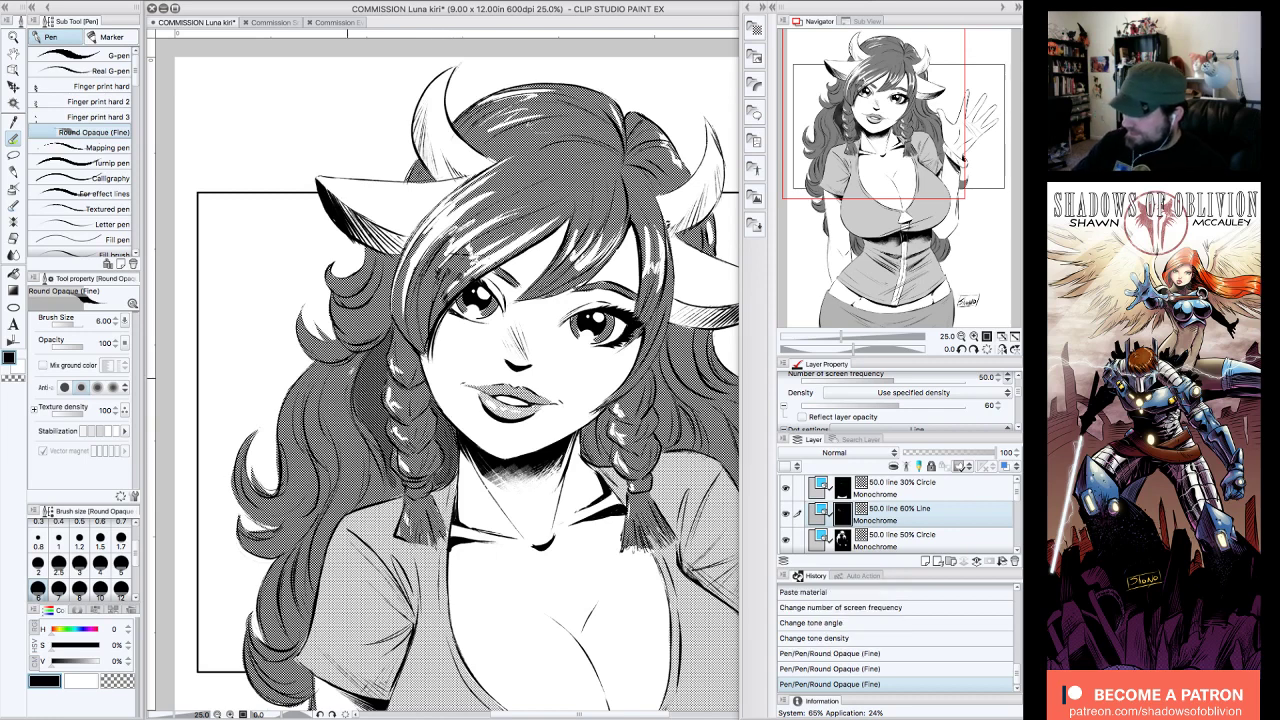
drag(372, 498, 378, 474)
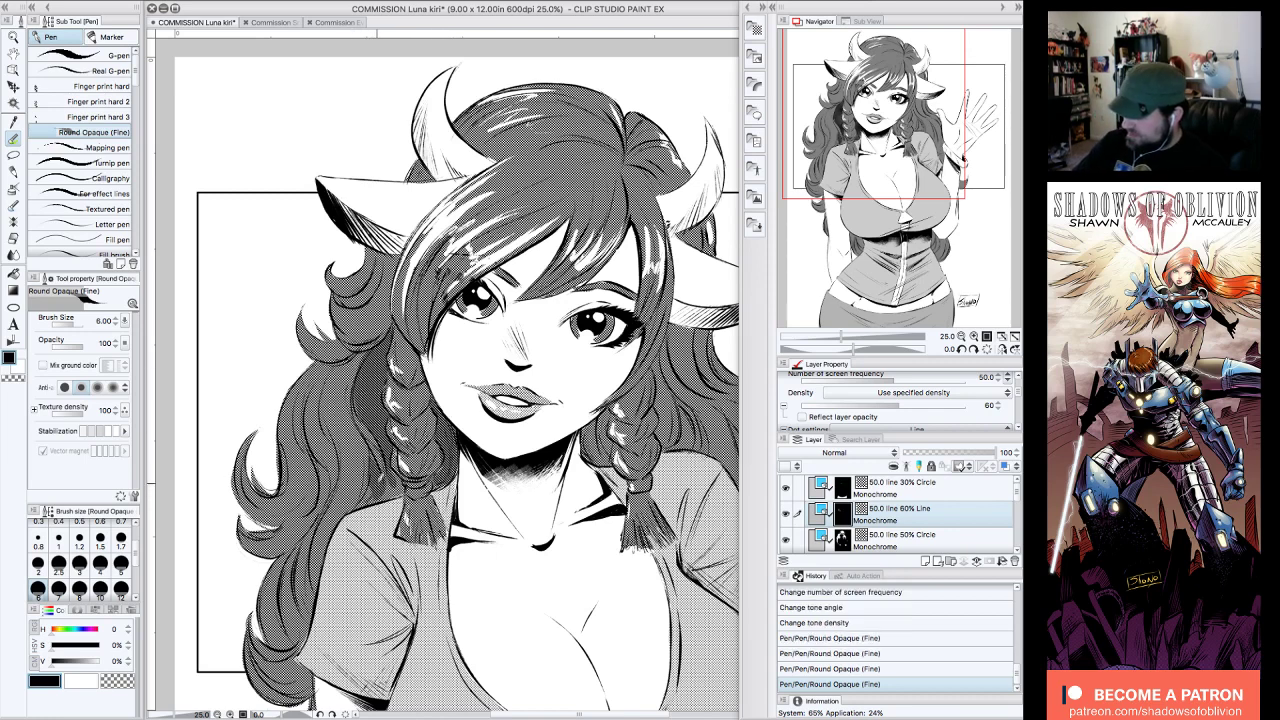
drag(367, 346, 342, 351)
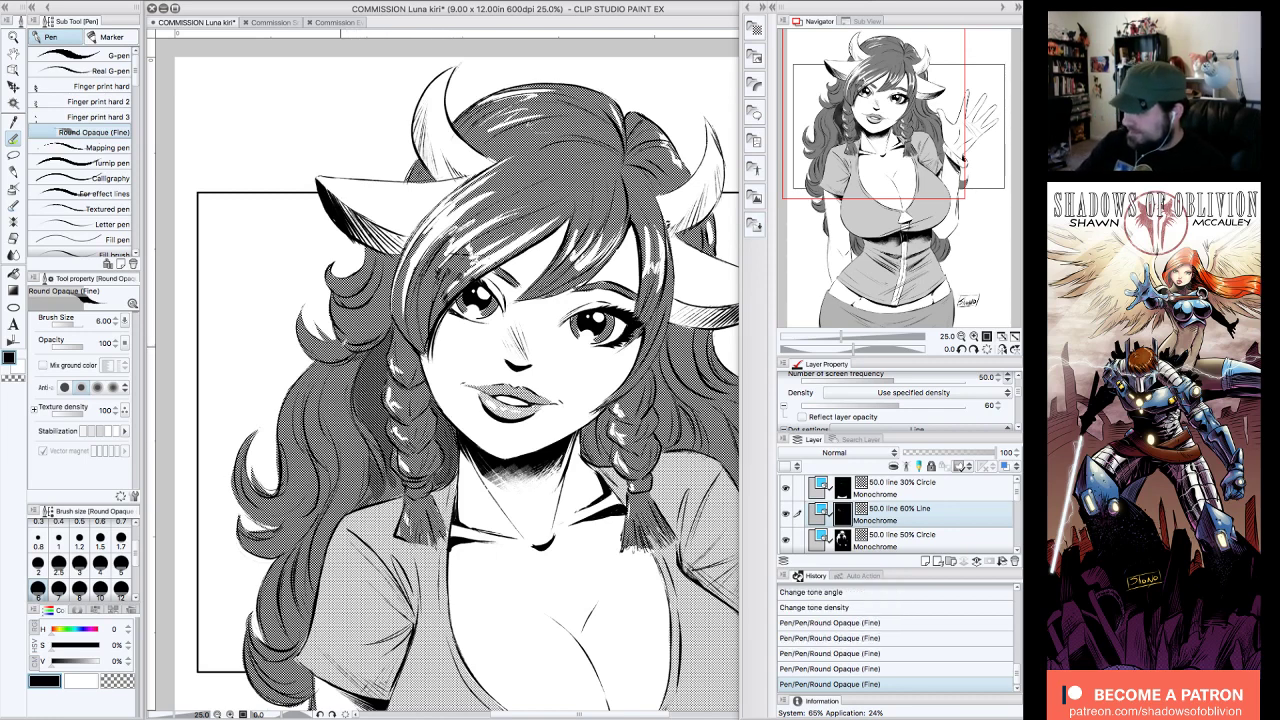
- Shade the right braid and the hair beneath the right ear on the line tone layer, trimming stray strokes with the transparent colour
drag(928, 148, 948, 153)
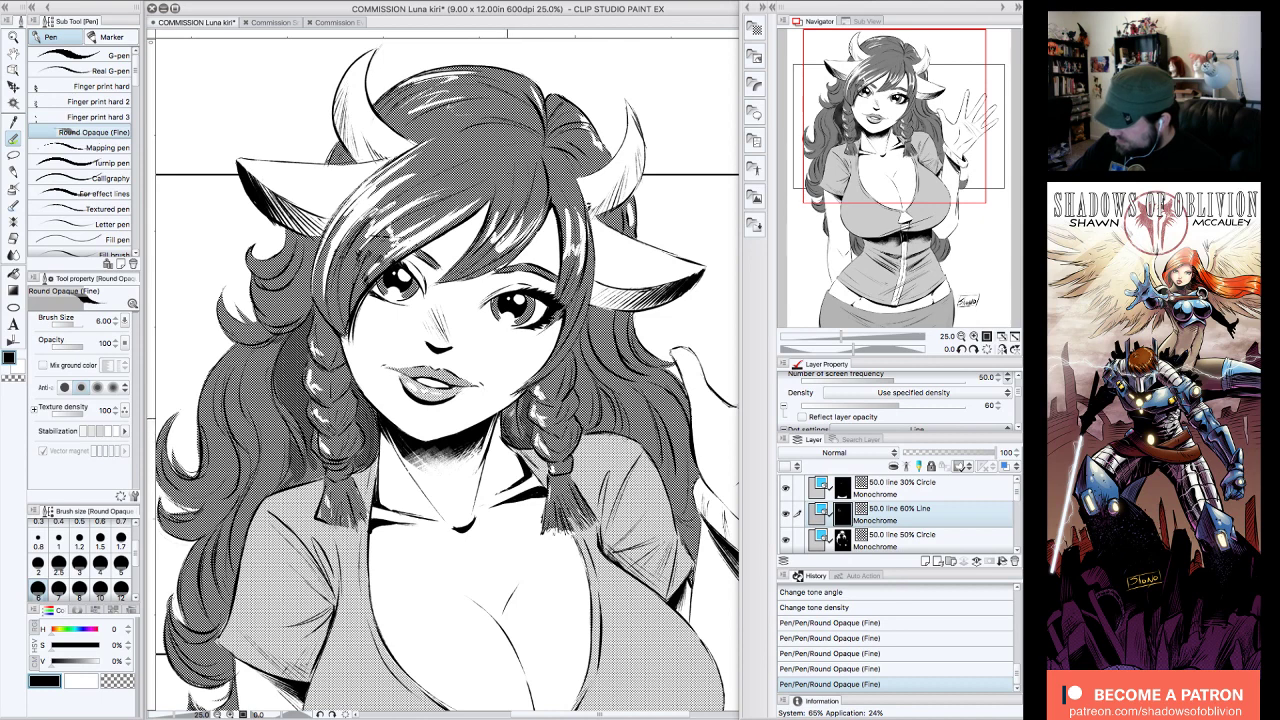
drag(520, 428, 506, 398)
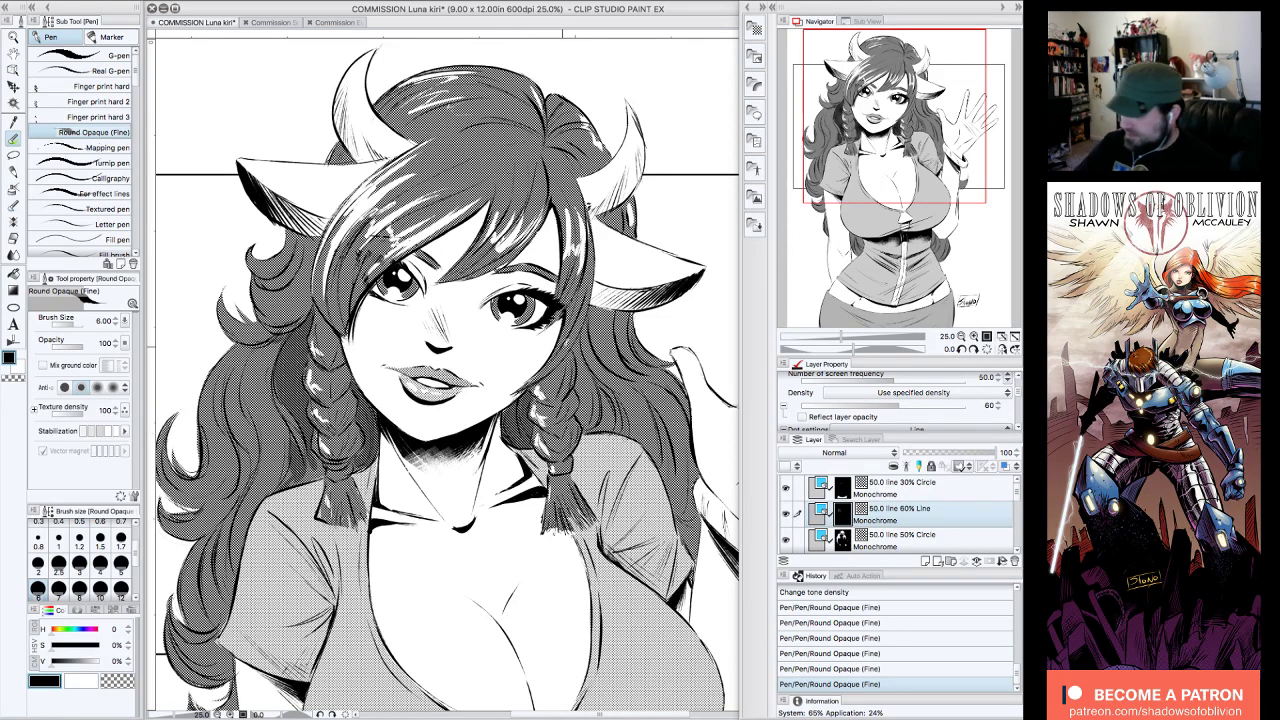
key(c)
drag(510, 399, 508, 401)
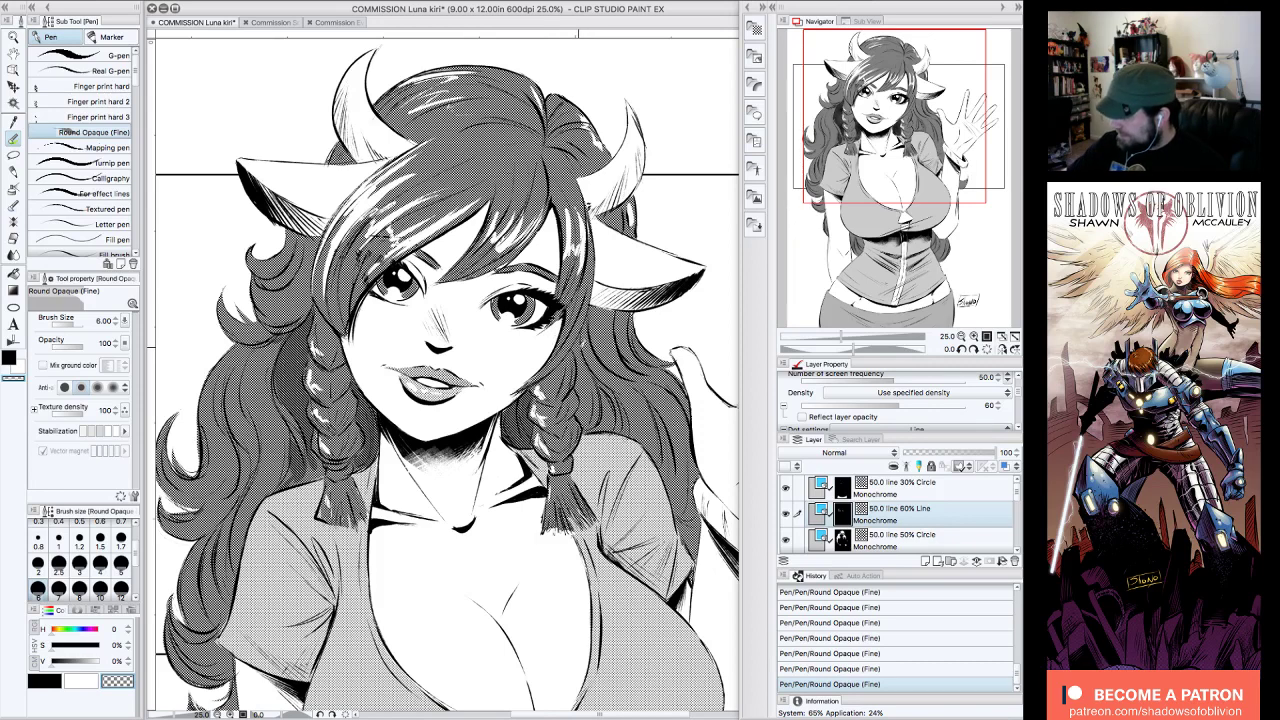
key(c)
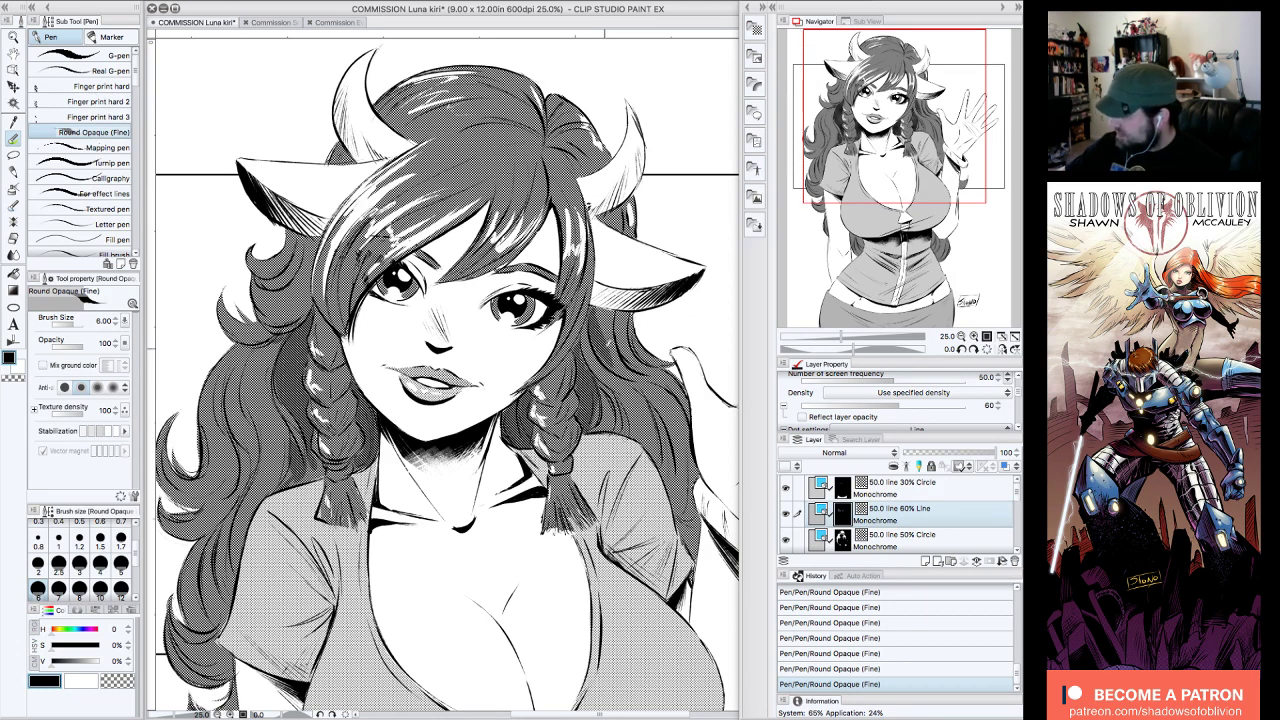
mouse_move(606, 294)
mouse_down()
mouse_move(594, 302)
mouse_move(614, 328)
mouse_up()
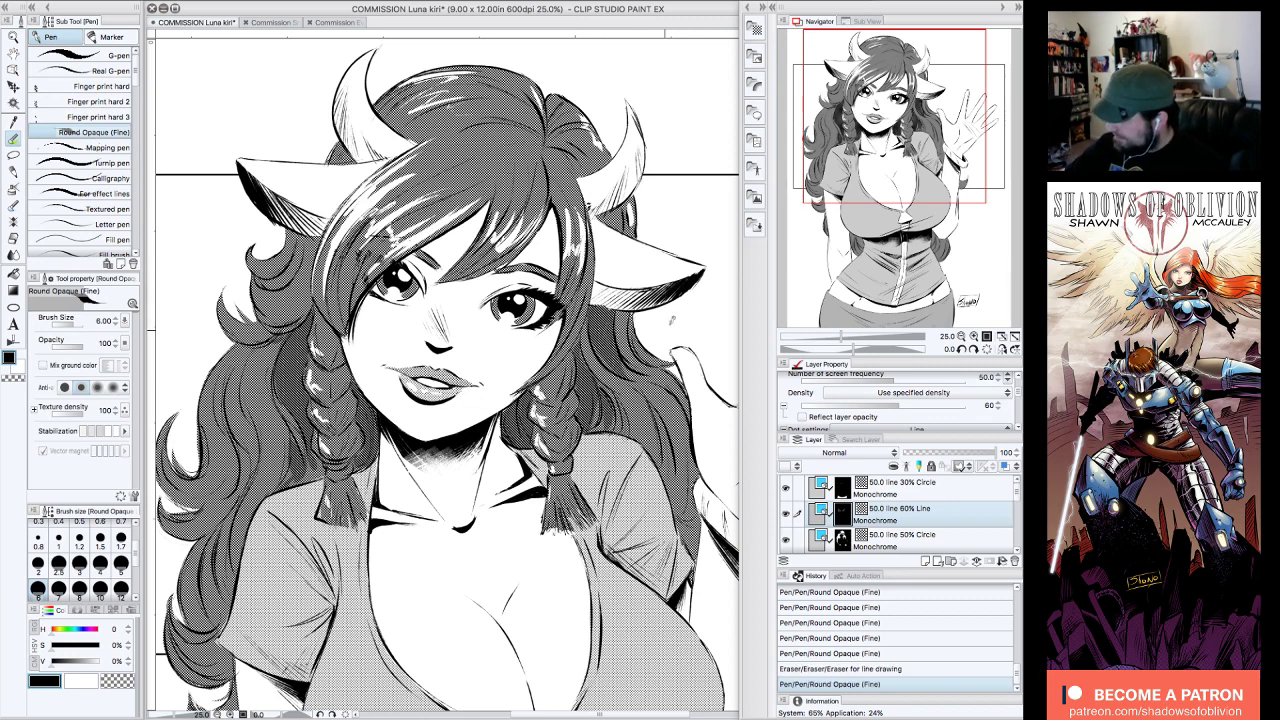
- Paint long shadow strokes down the wavy hair locks above the shoulder on the left side of the figure
drag(265, 424, 278, 484)
drag(268, 440, 226, 566)
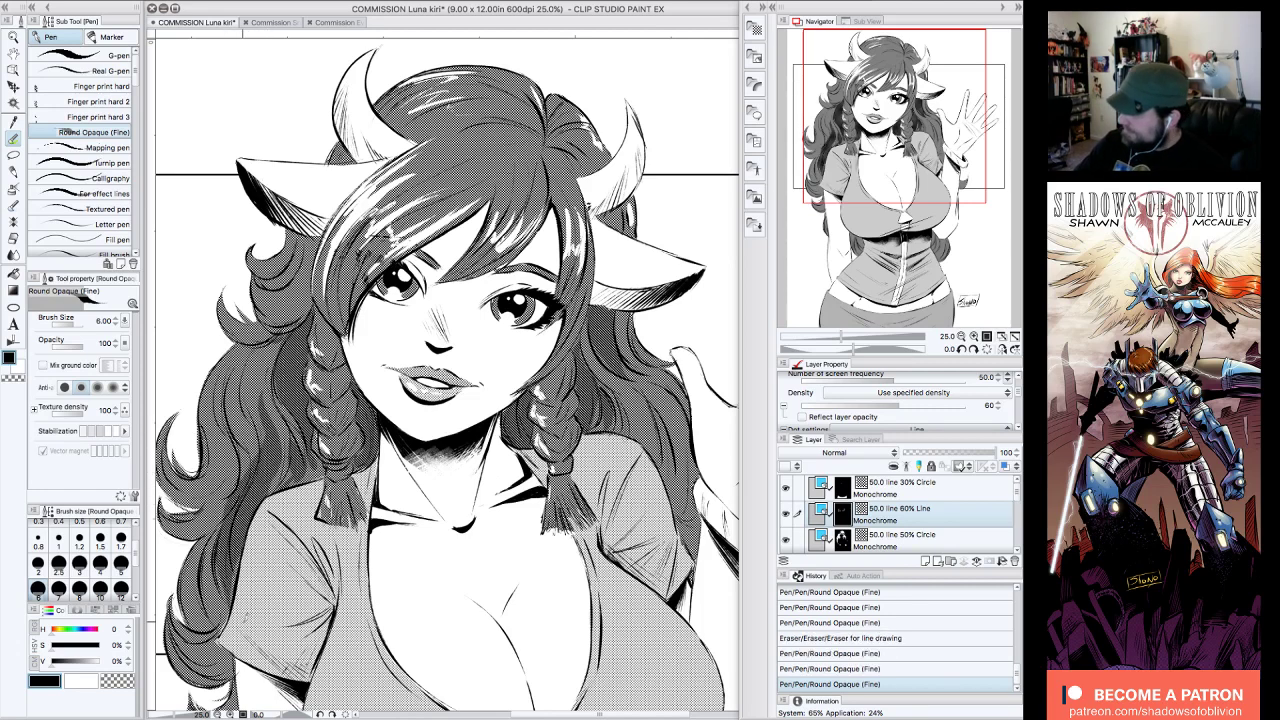
drag(230, 414, 216, 500)
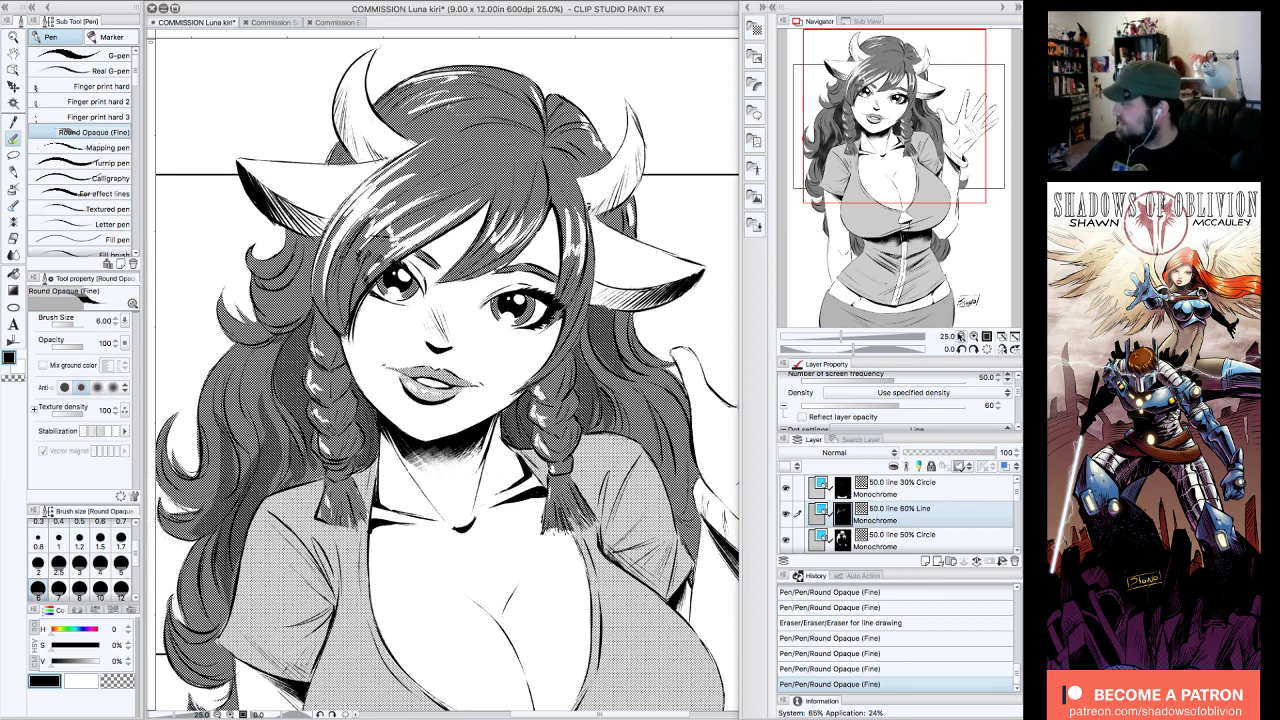
- Add shadow strokes at the hair parting on the crown and set the line tone layer's density to 50
click(961, 337)
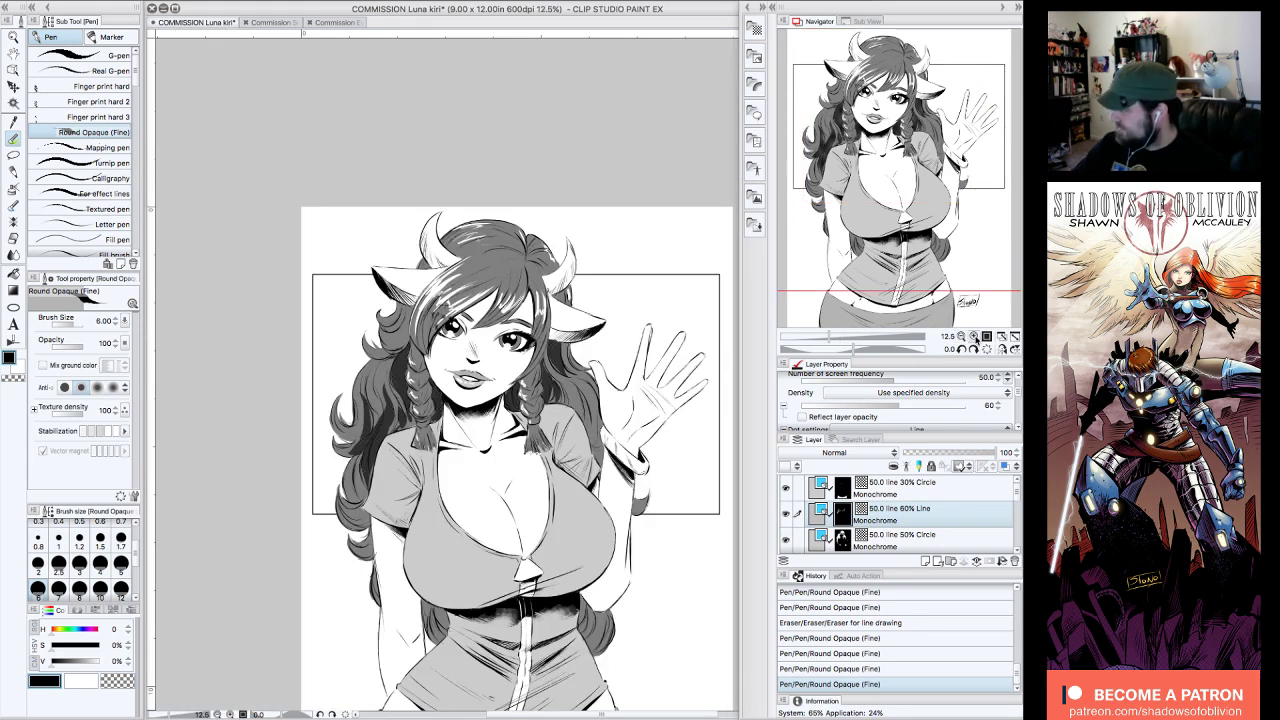
click(974, 337)
drag(957, 217, 898, 126)
click(961, 337)
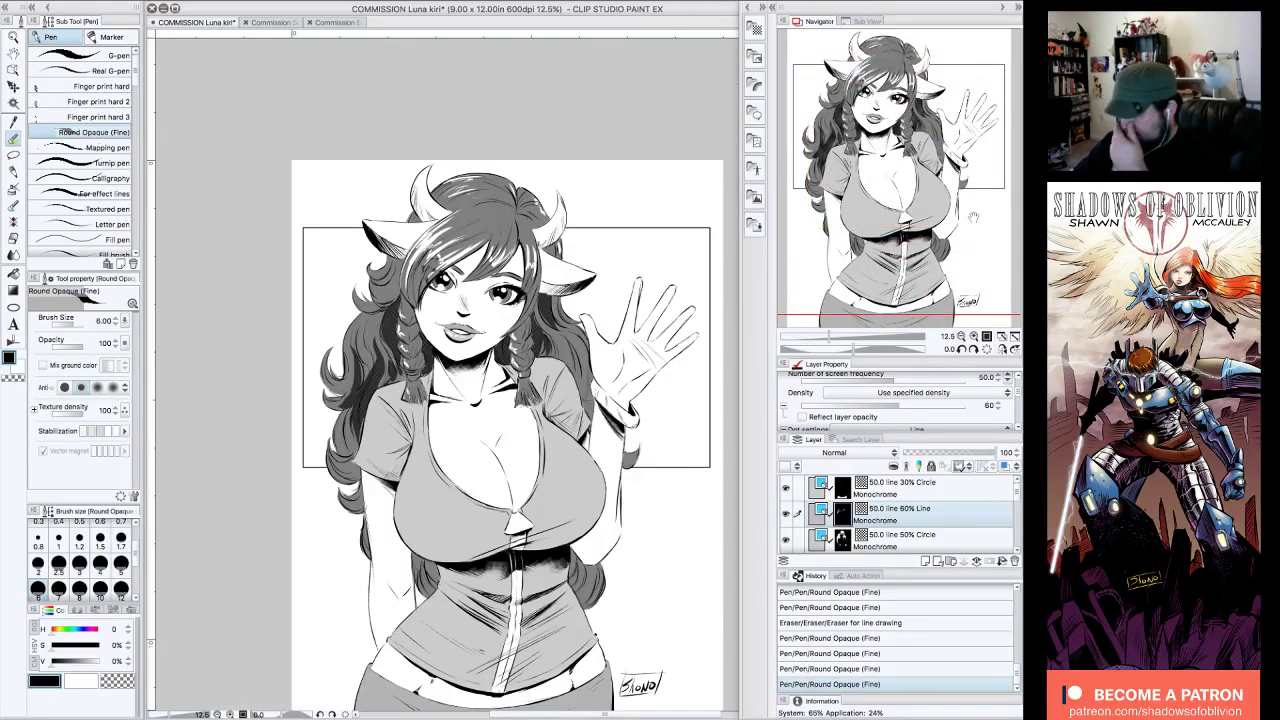
drag(972, 216, 975, 221)
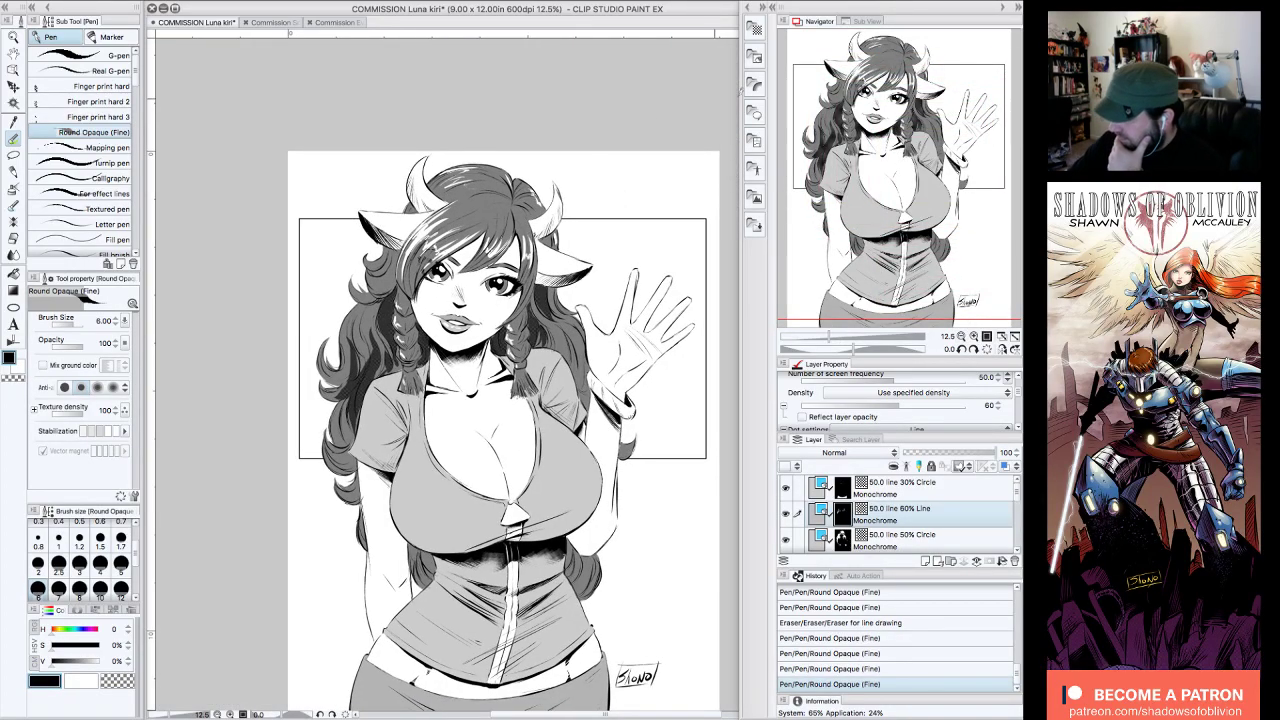
drag(508, 200, 514, 189)
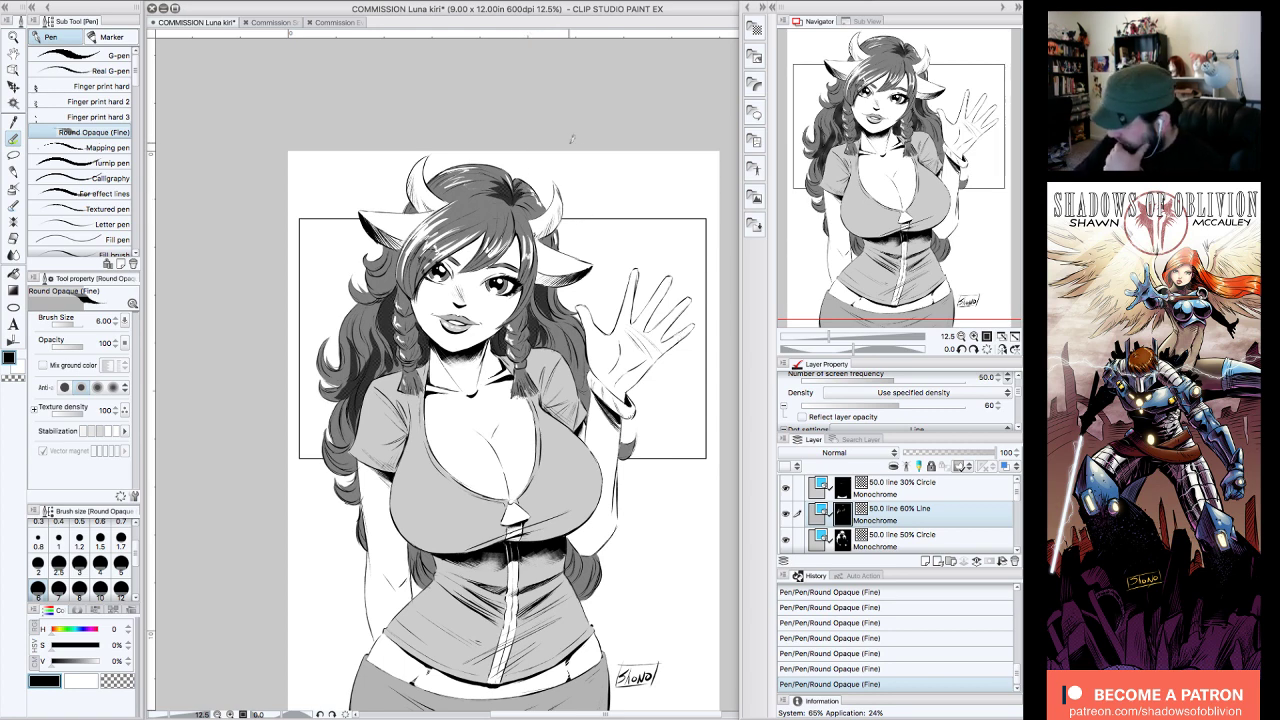
click(996, 409)
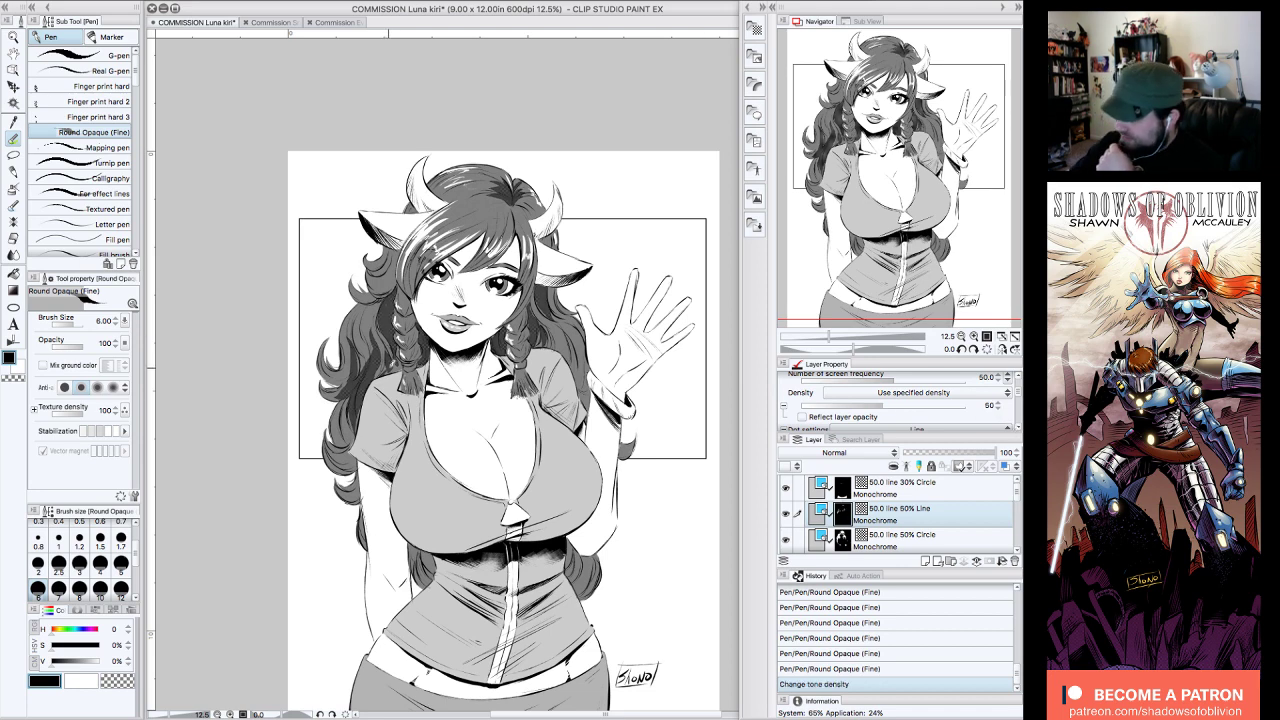
- Deepen the shadows in the outer hair locks on both sides of the head with more strokes on the line tone layer
drag(386, 364, 388, 370)
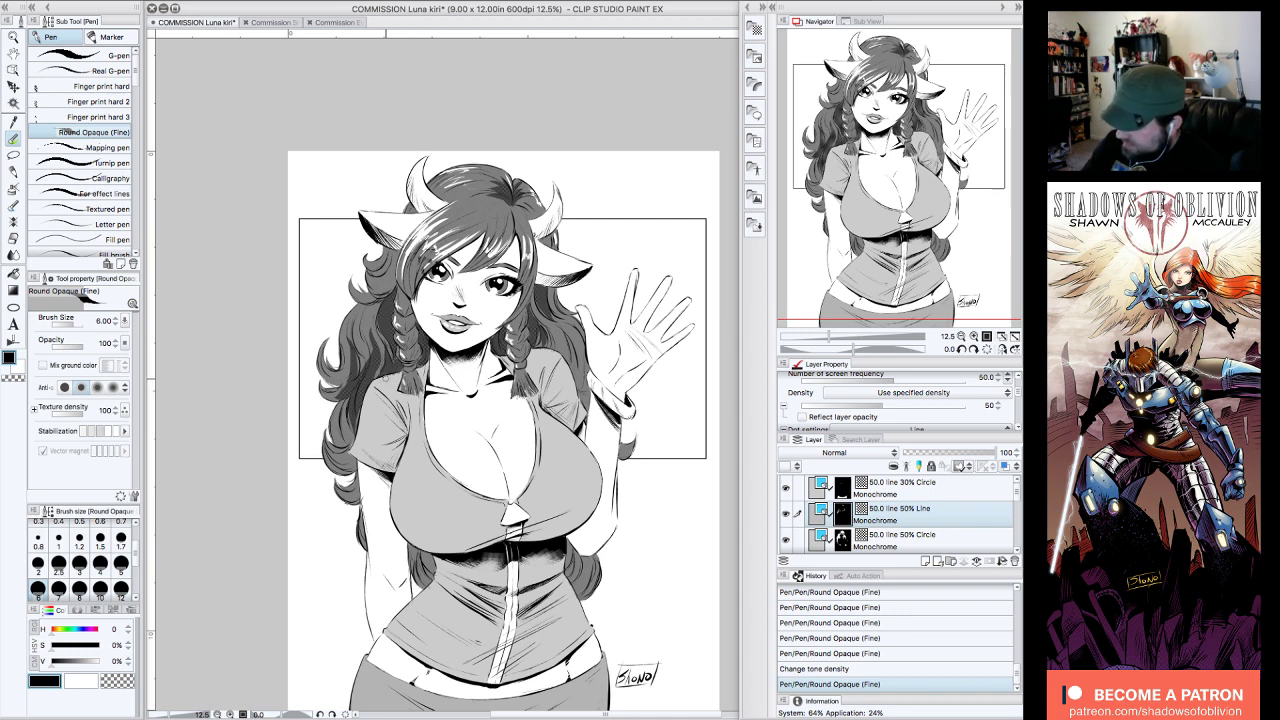
drag(384, 380, 412, 362)
mouse_move(357, 399)
mouse_down()
mouse_move(339, 434)
mouse_move(337, 418)
mouse_up()
drag(360, 367, 357, 312)
drag(328, 384, 350, 364)
drag(571, 329, 567, 338)
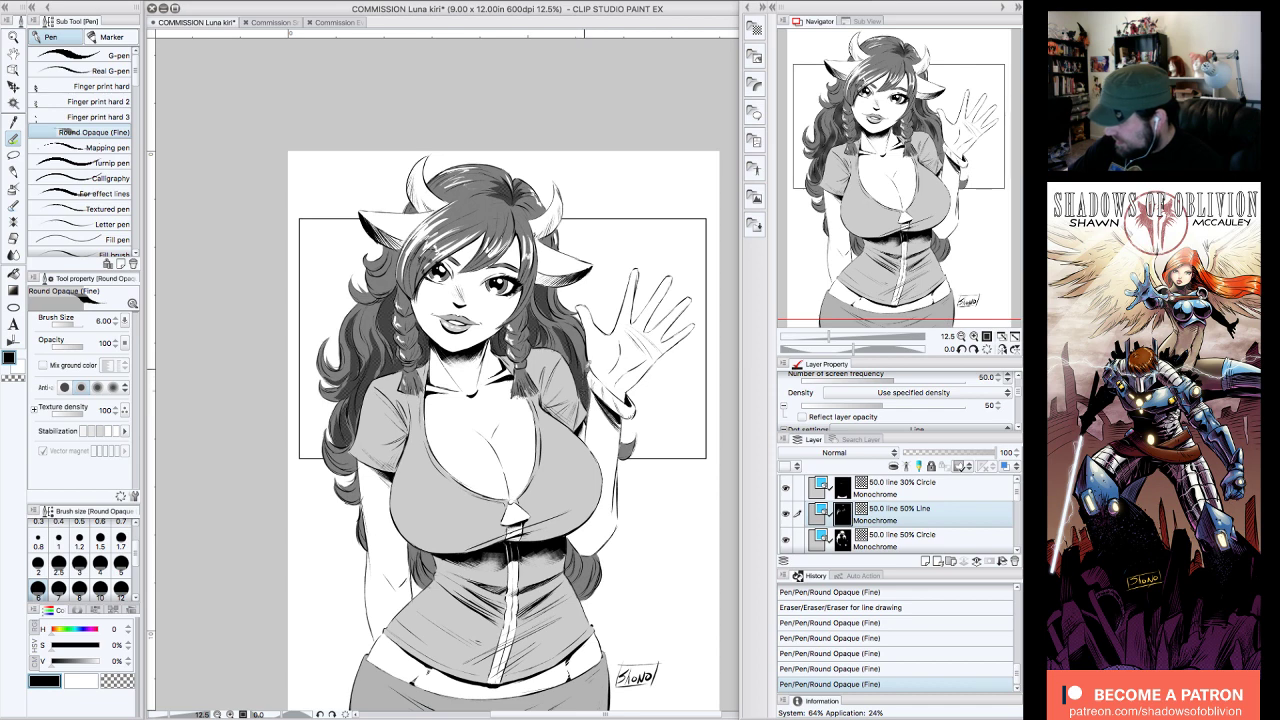
mouse_move(572, 352)
mouse_down()
mouse_move(570, 363)
mouse_move(557, 352)
mouse_move(578, 350)
mouse_move(580, 374)
mouse_up()
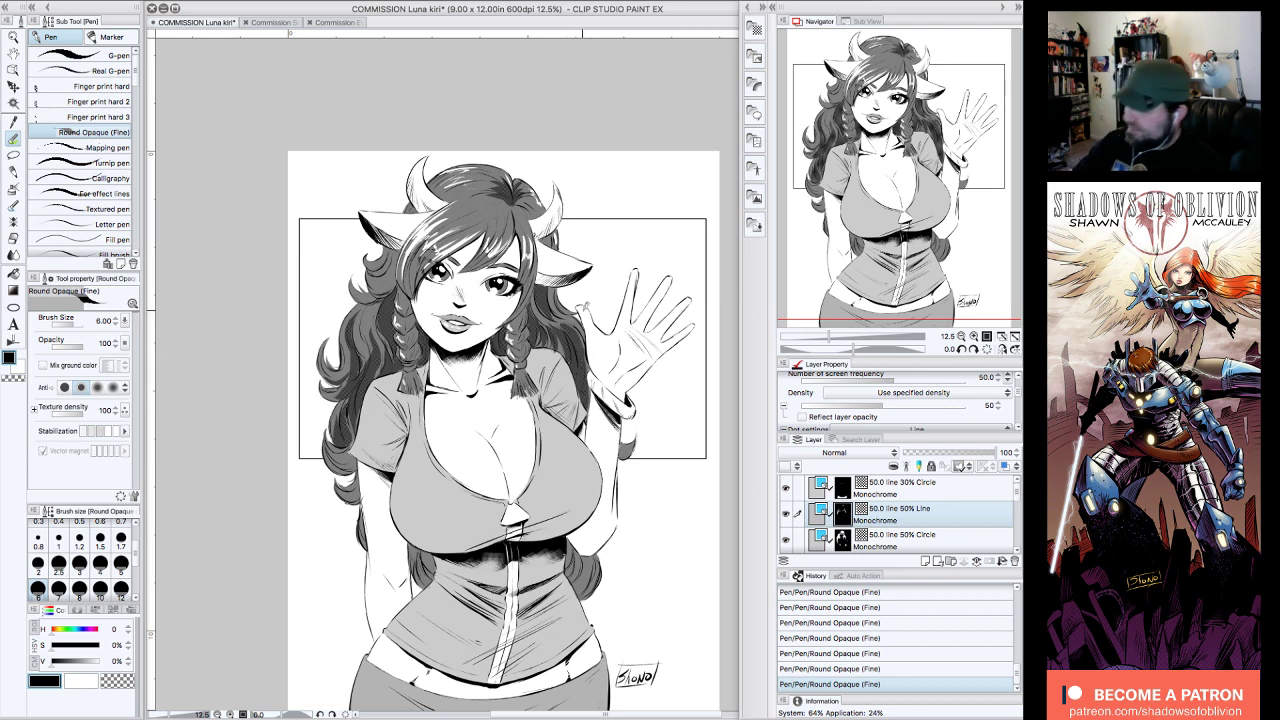
- Refine the line tone shadows in the outer hair locks on both sides, alternating black strokes with transparent-colour trimming
click(116, 681)
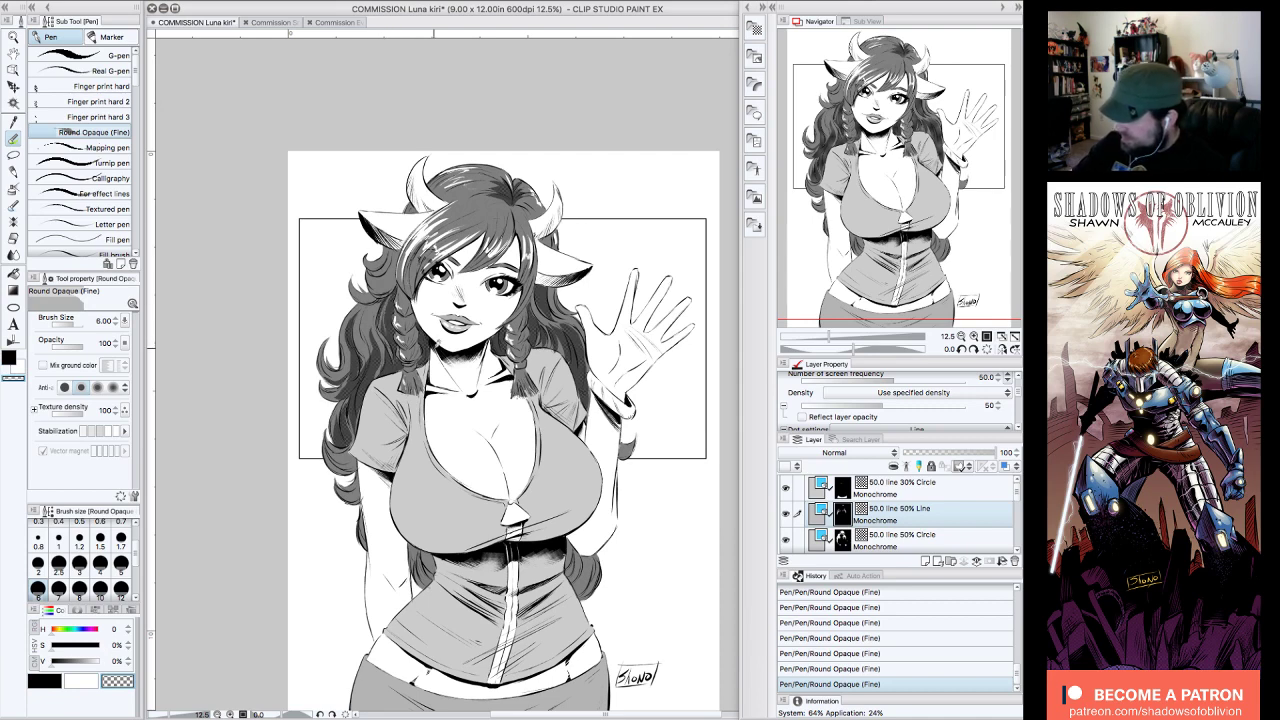
drag(377, 337, 373, 371)
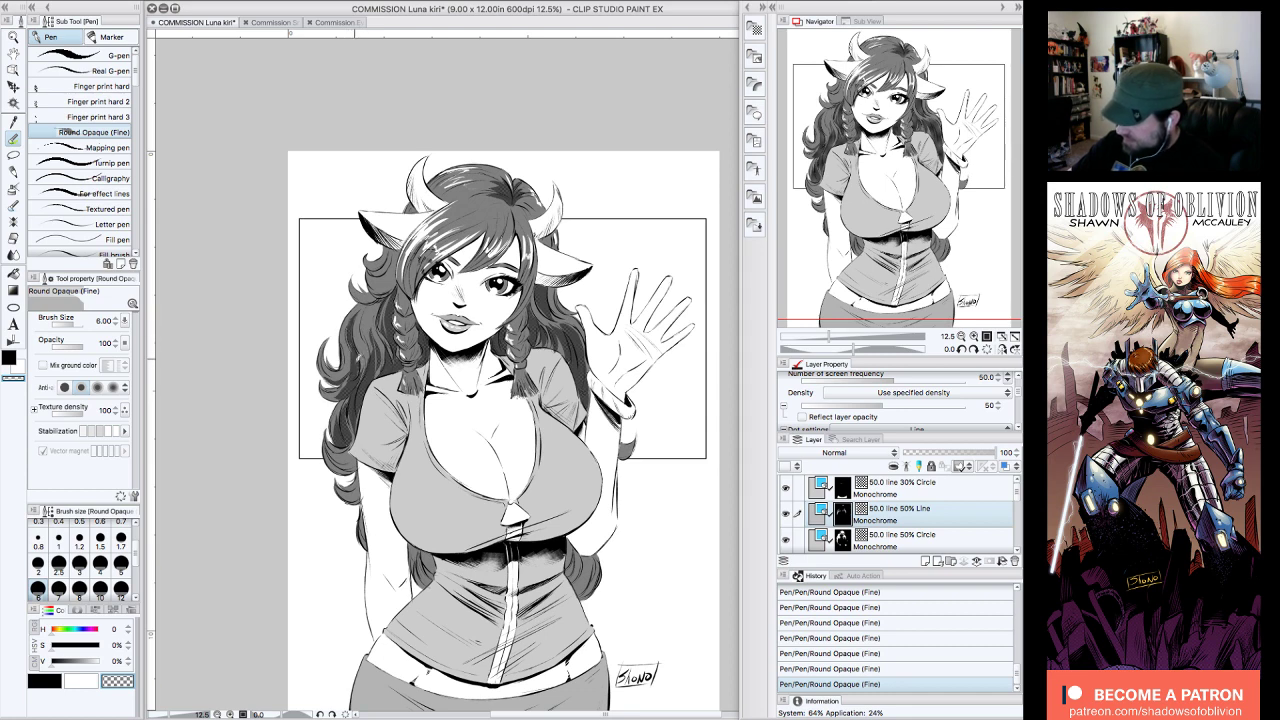
drag(556, 324, 578, 366)
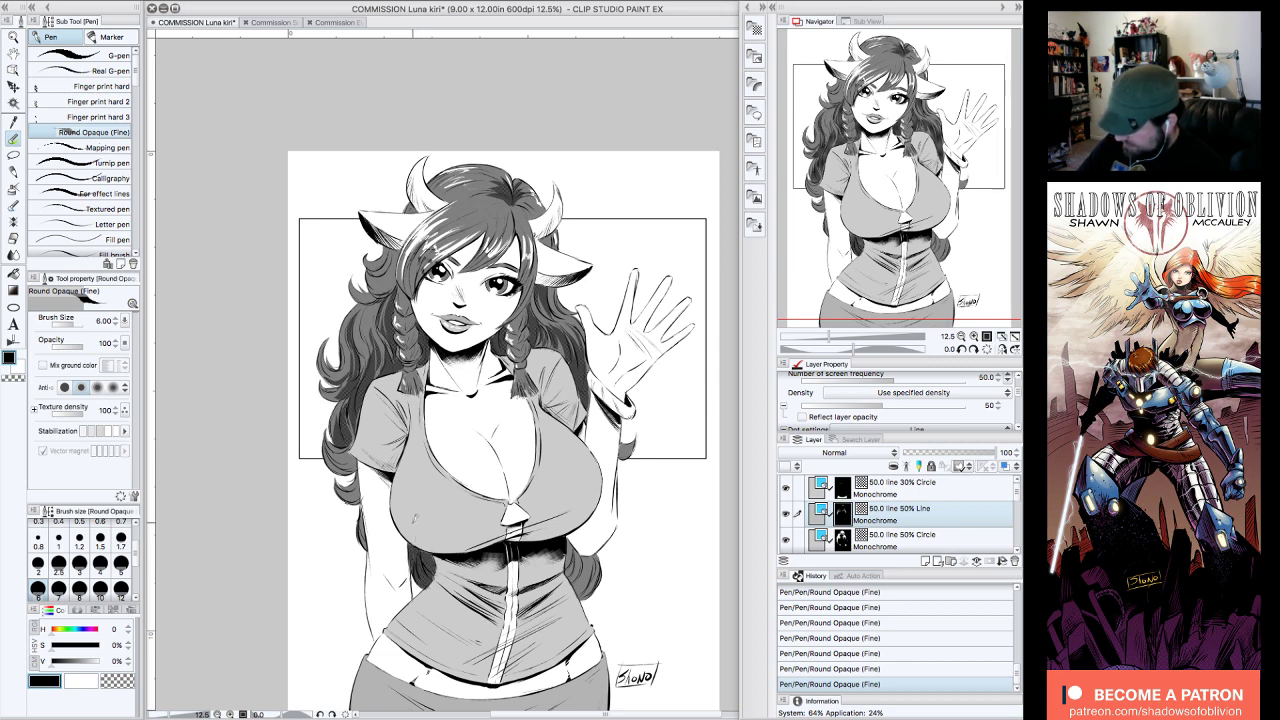
drag(329, 458, 350, 462)
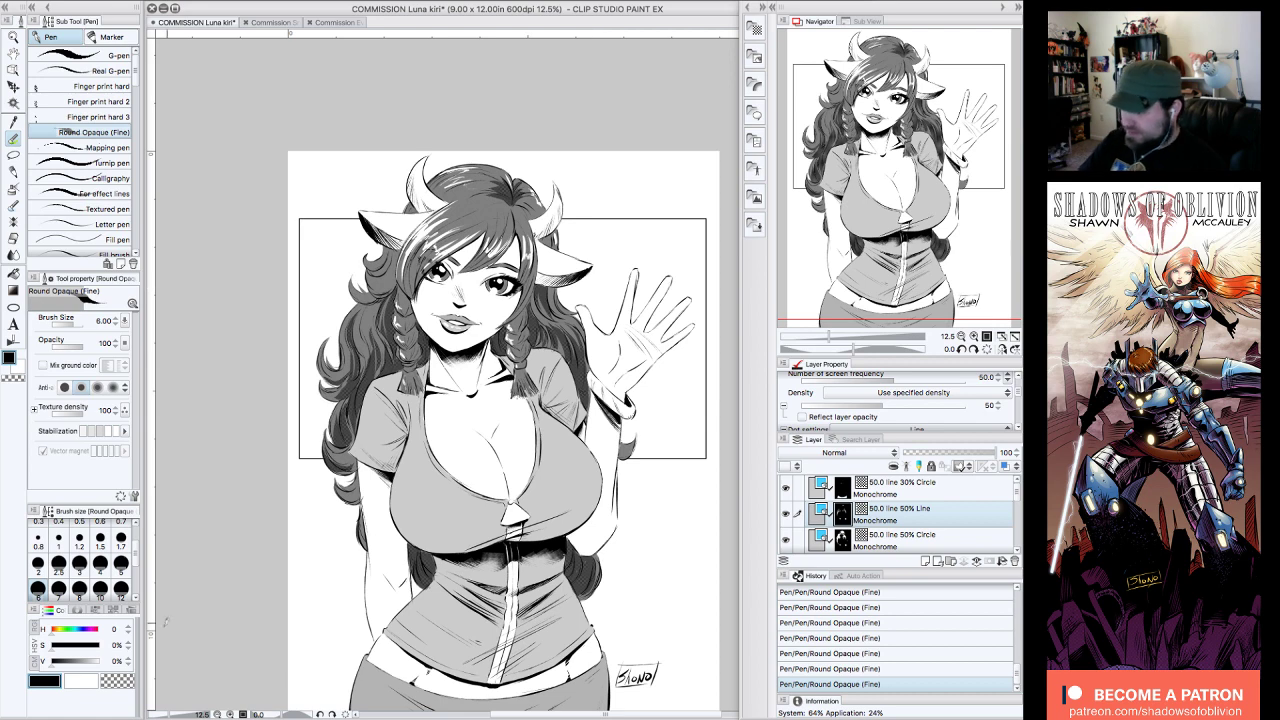
key(c)
drag(573, 338, 581, 389)
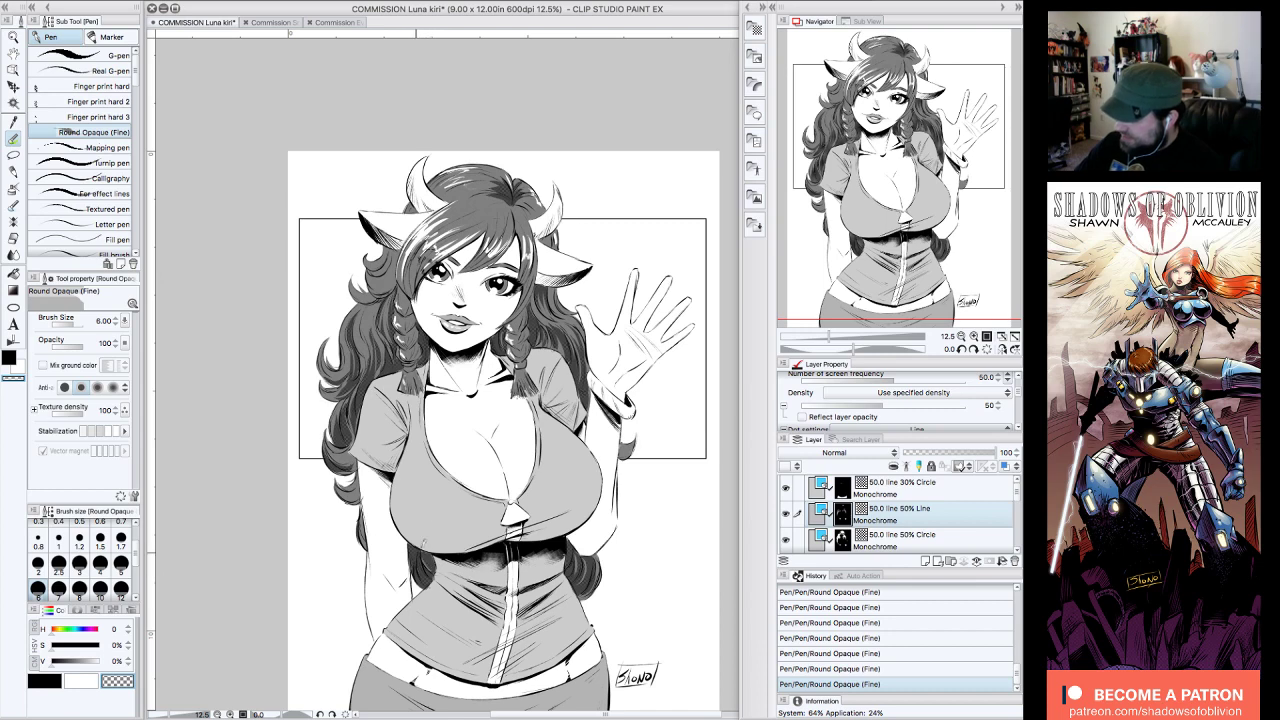
click(55, 678)
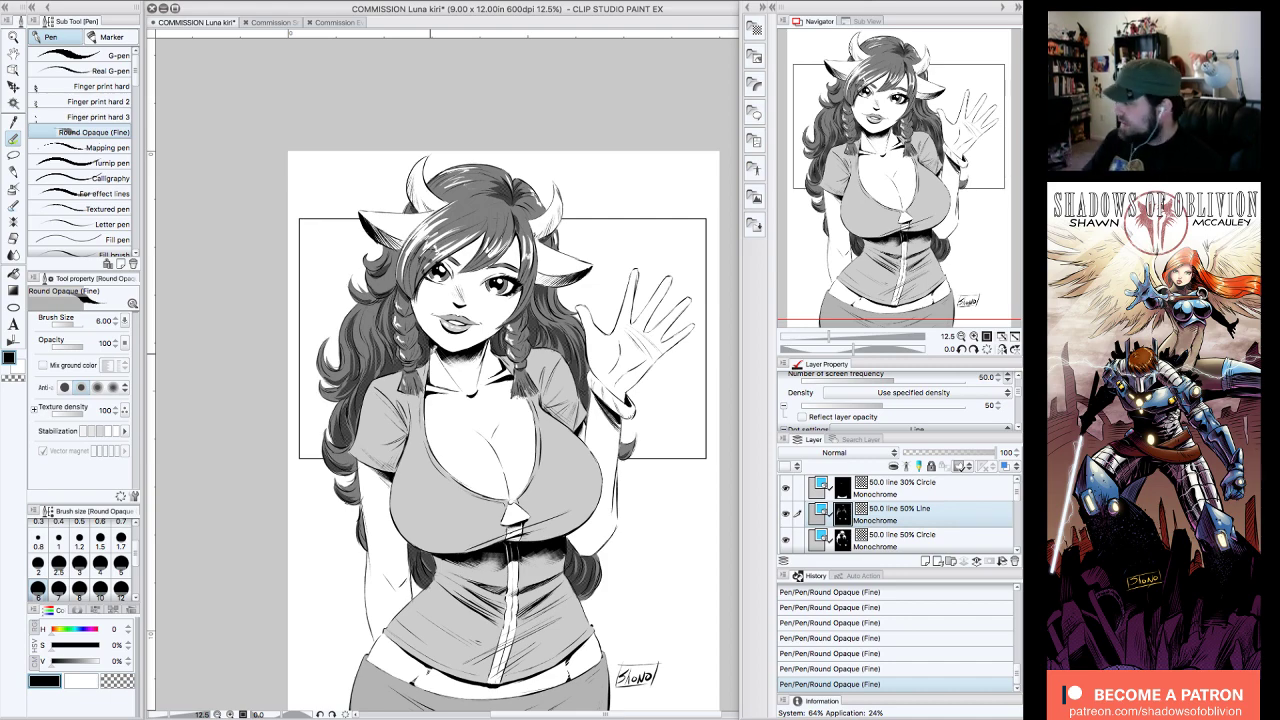
- Lasso the shirt's midriff from the shadow beneath the bust down to the lower folds, refining the selection along the bust edge
drag(934, 159, 963, 185)
drag(398, 265, 384, 249)
click(14, 155)
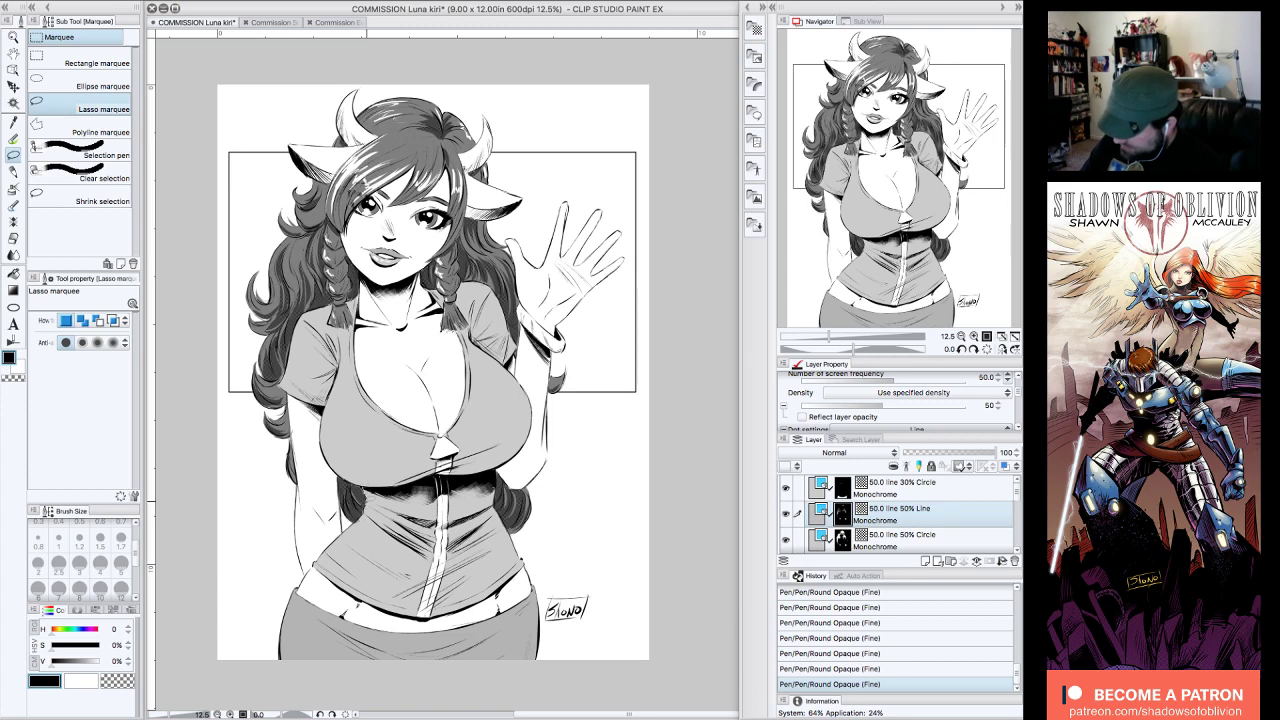
mouse_move(358, 522)
mouse_down()
mouse_move(348, 535)
mouse_move(413, 587)
mouse_move(490, 556)
mouse_move(502, 512)
mouse_move(490, 474)
mouse_move(390, 486)
mouse_move(369, 471)
mouse_move(436, 535)
mouse_move(440, 575)
mouse_move(450, 478)
mouse_up()
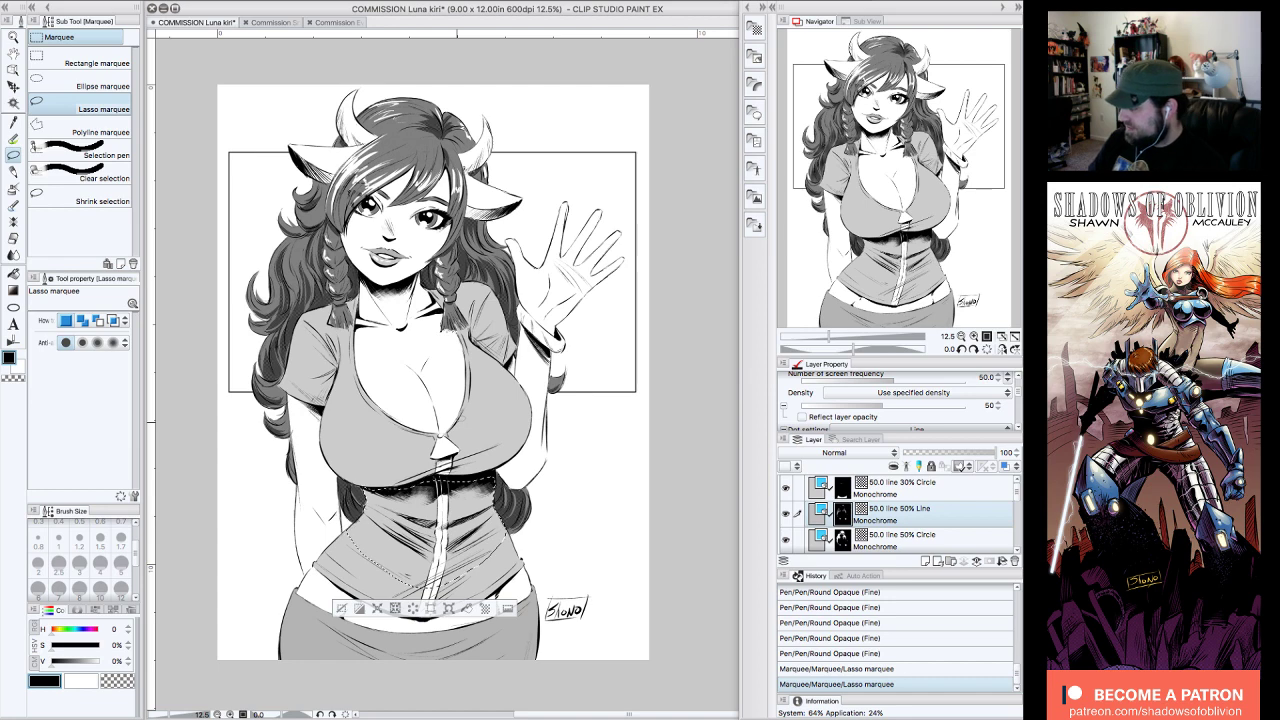
click(973, 337)
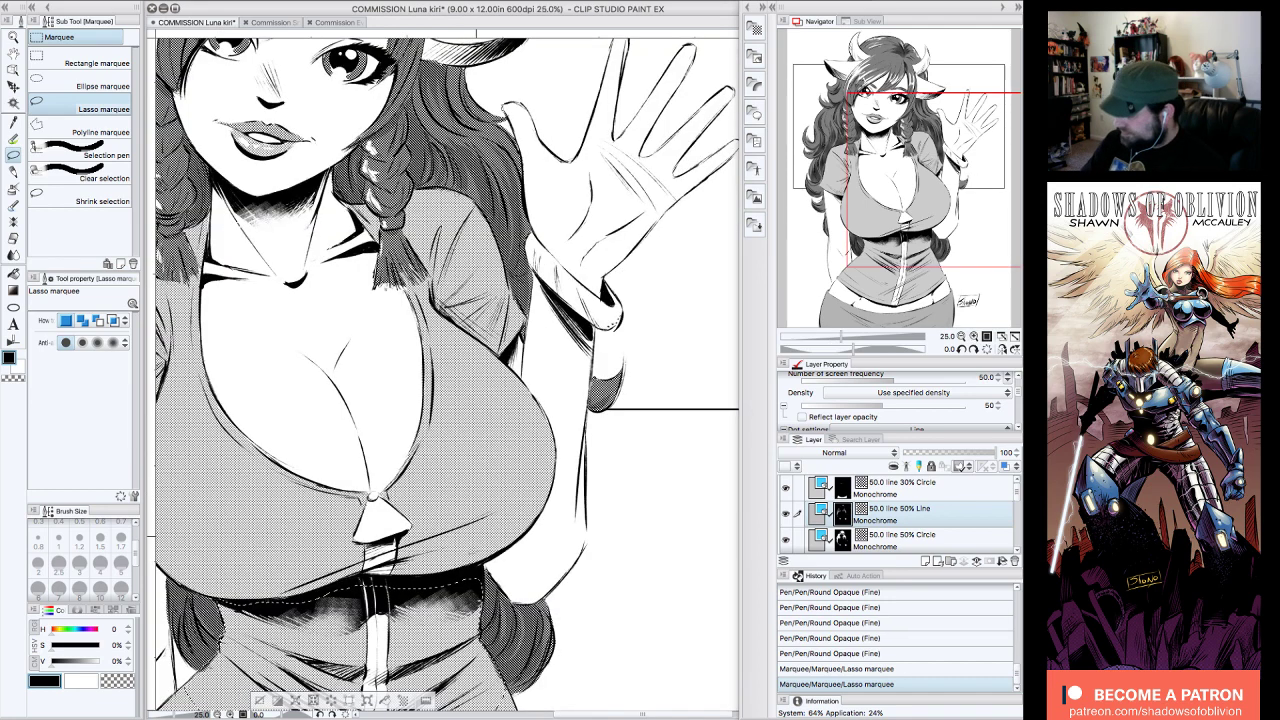
mouse_move(390, 577)
mouse_down()
mouse_move(364, 590)
mouse_move(376, 618)
mouse_move(390, 580)
mouse_up()
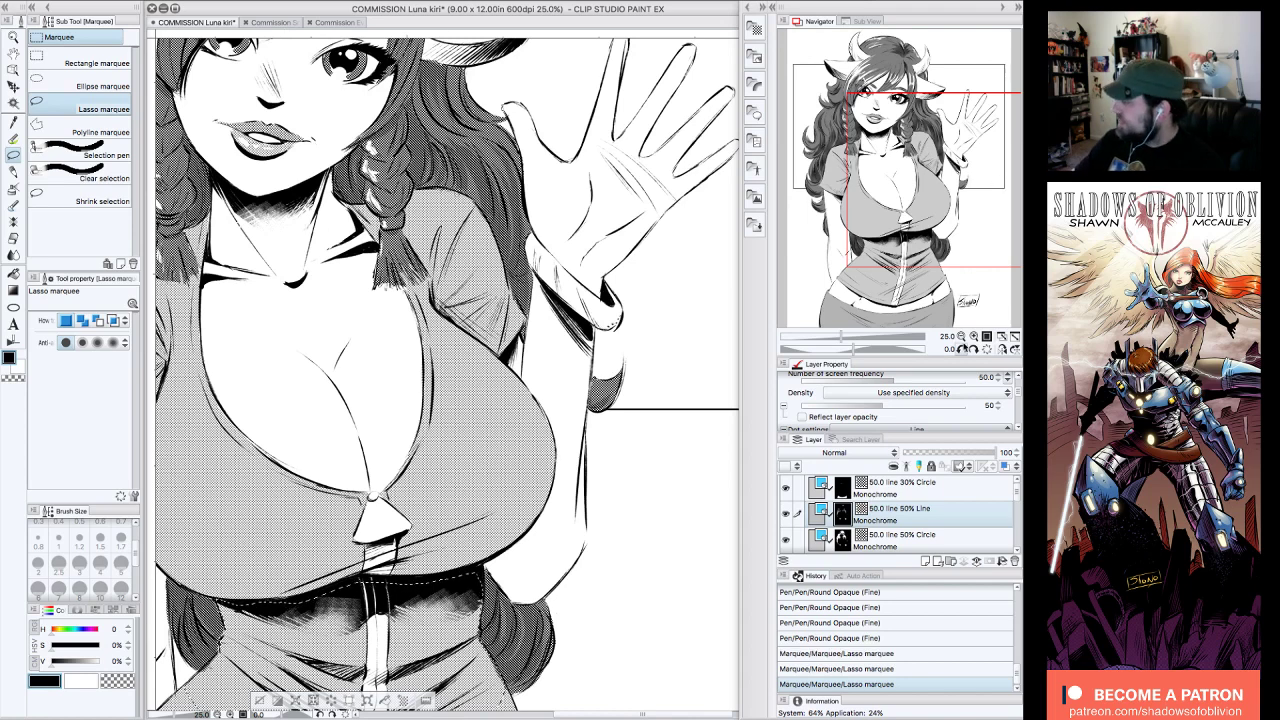
click(961, 337)
drag(991, 177, 994, 181)
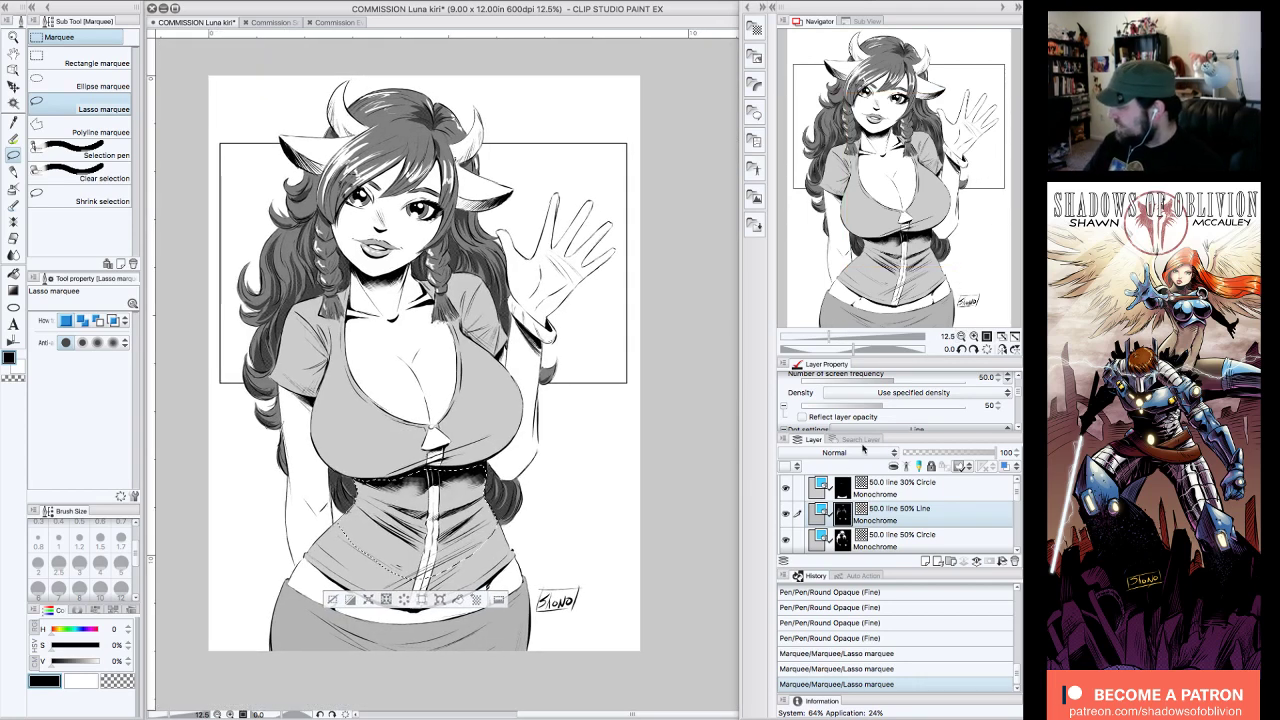
- Fill the selected midriff with the monochromatic 60.0 line 100% Linear M gradient tone
click(768, 26)
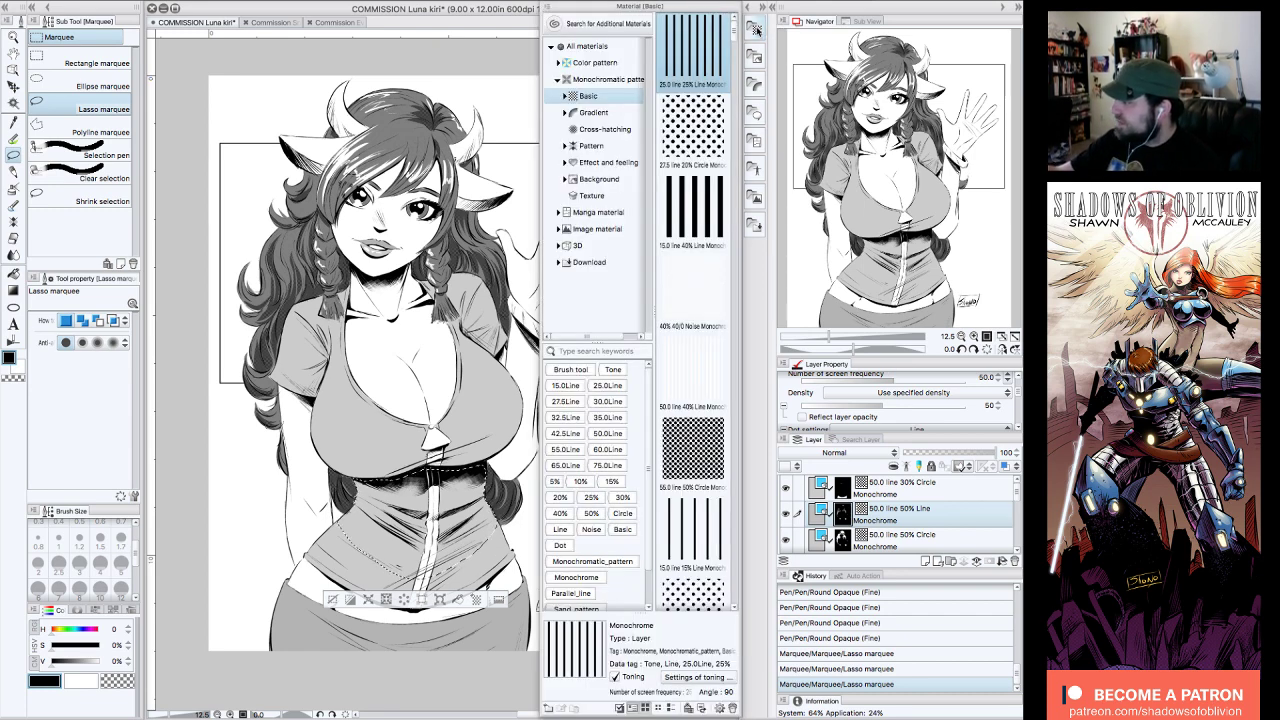
click(595, 112)
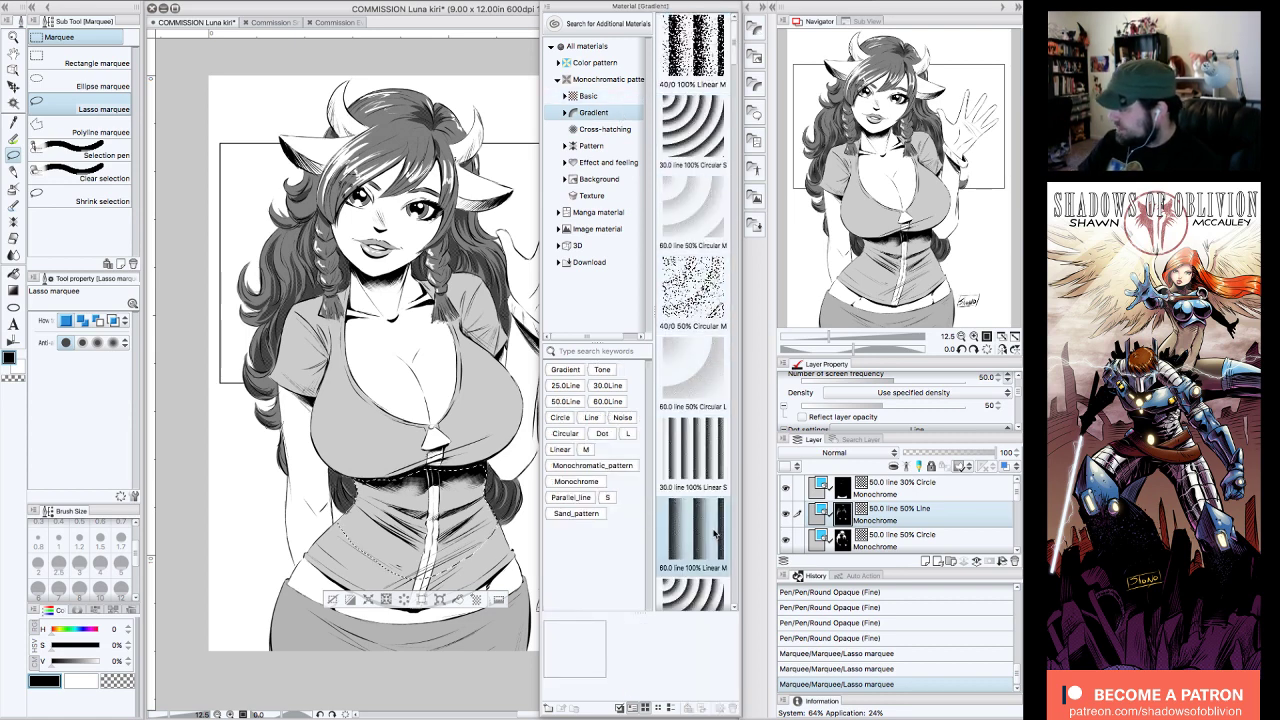
drag(715, 533, 430, 482)
click(754, 28)
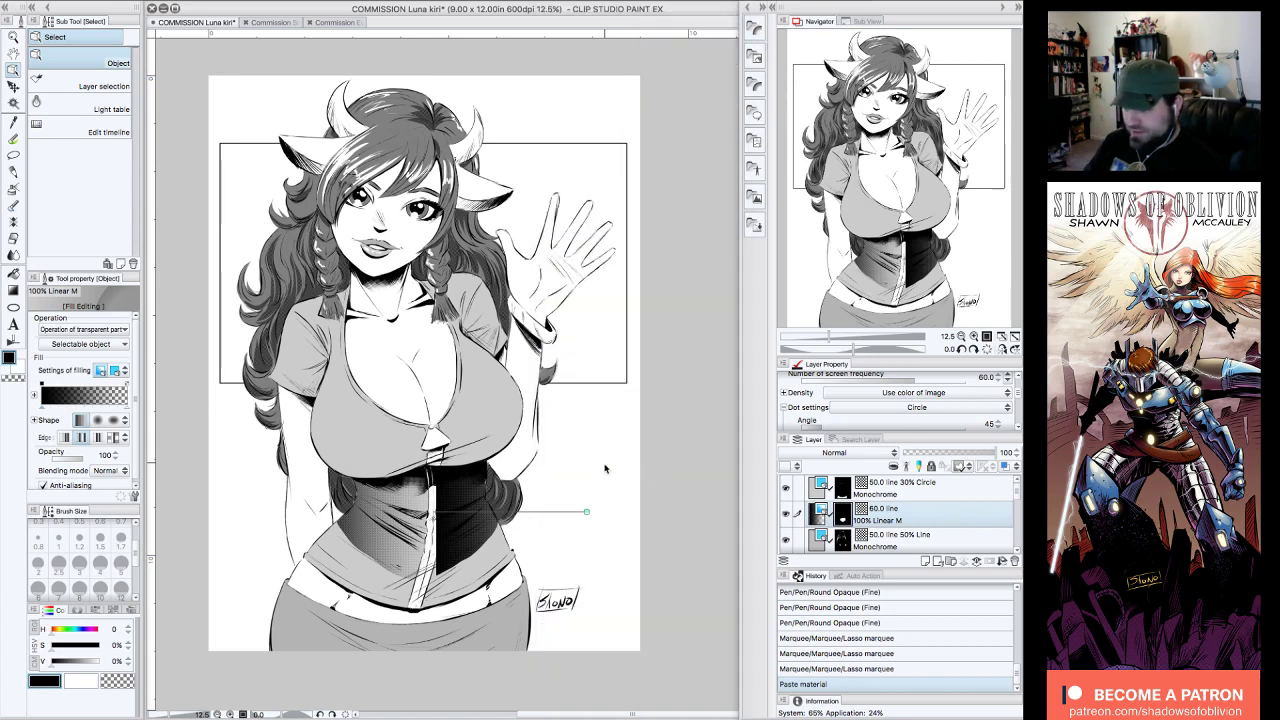
- Rotate the gradient tone to fade downward from the bust over the midriff and change its edge process to remove the repeating band
drag(588, 514, 443, 671)
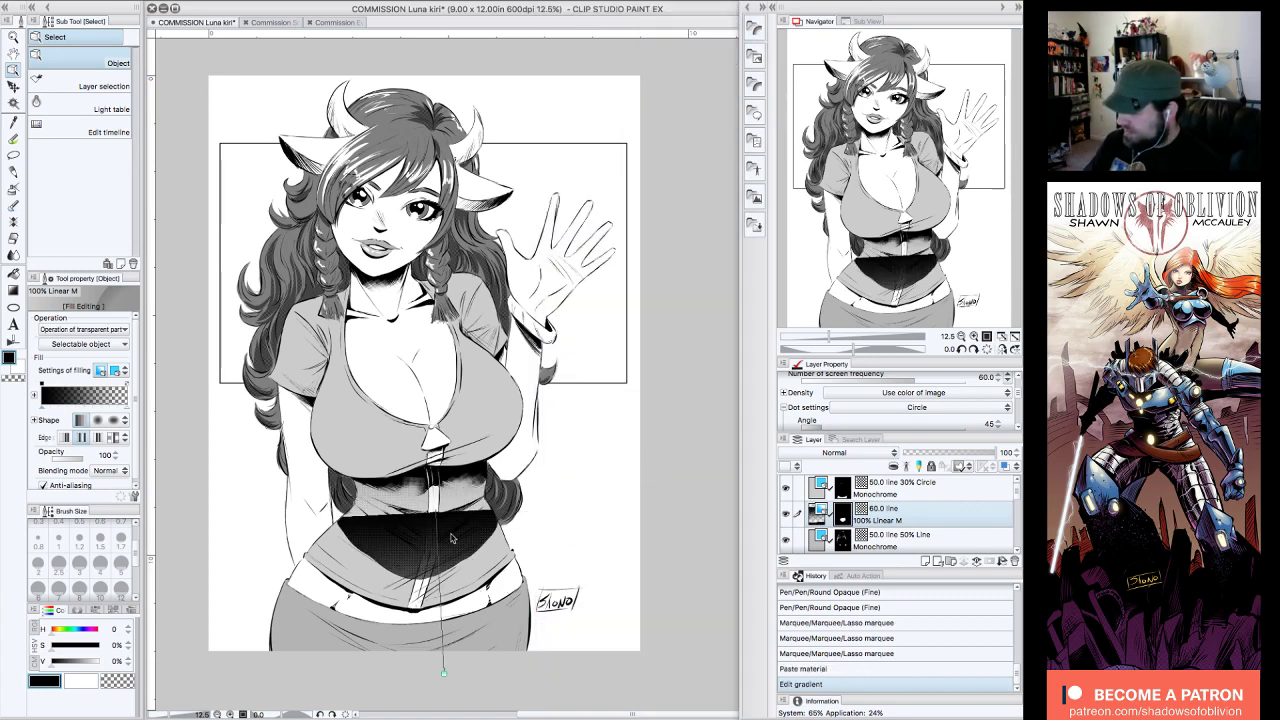
drag(436, 515, 419, 408)
click(116, 437)
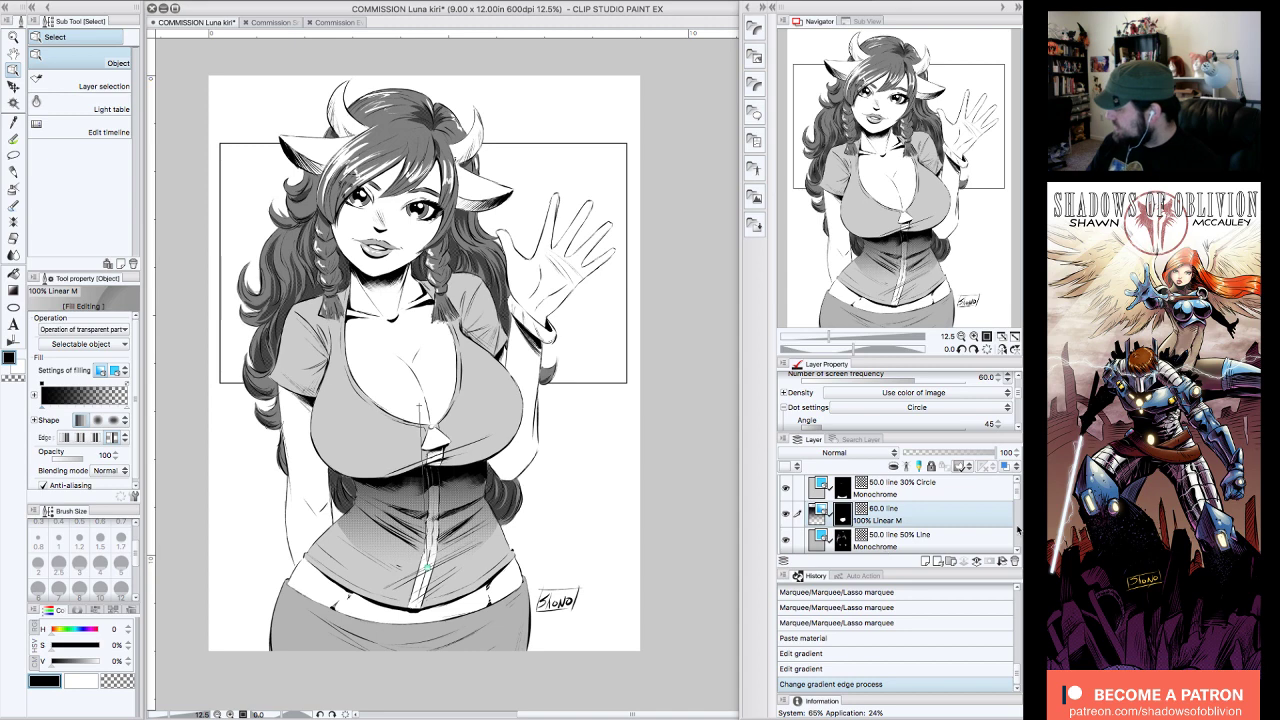
- Check the 50.0 line 20% Circle layer's tone settings and set the gradient tone's screen frequency to 50.0
drag(1018, 494, 1017, 508)
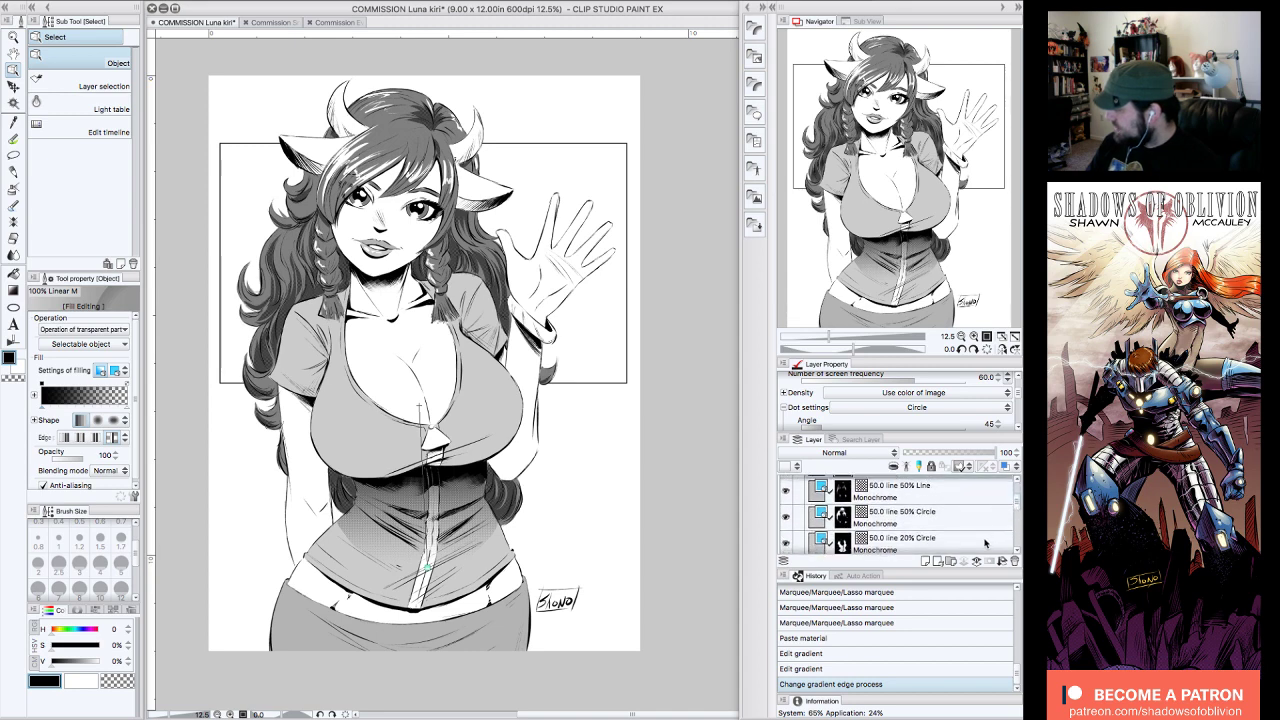
click(985, 543)
drag(1017, 393, 1020, 387)
scroll(1014, 392, down, 5)
scroll(1016, 398, down, 1)
scroll(1013, 510, up, 3)
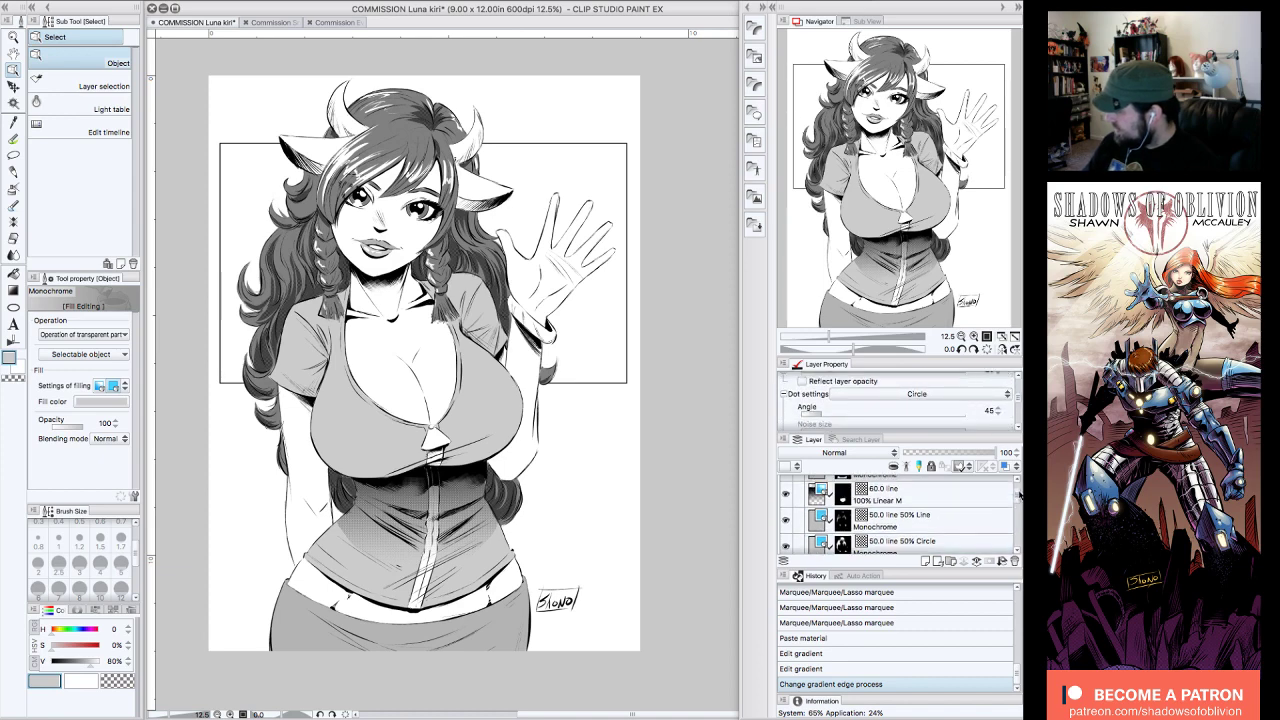
click(975, 514)
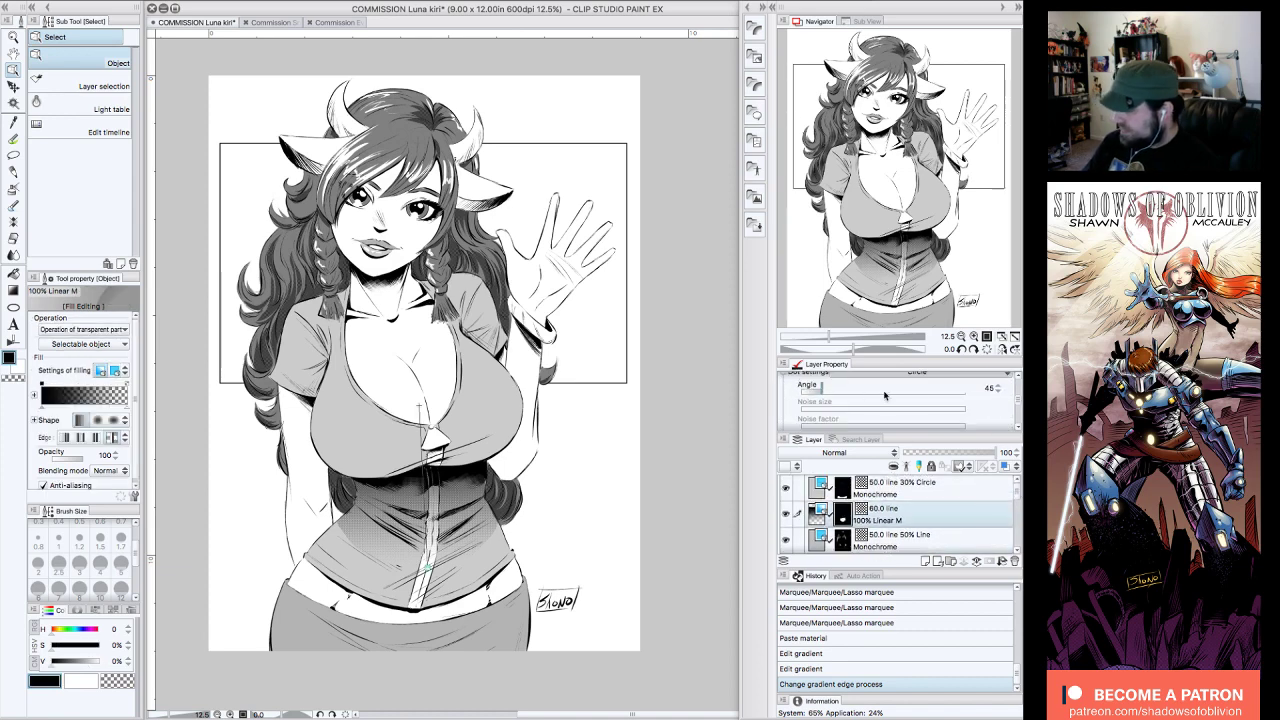
scroll(1019, 402, up, 4)
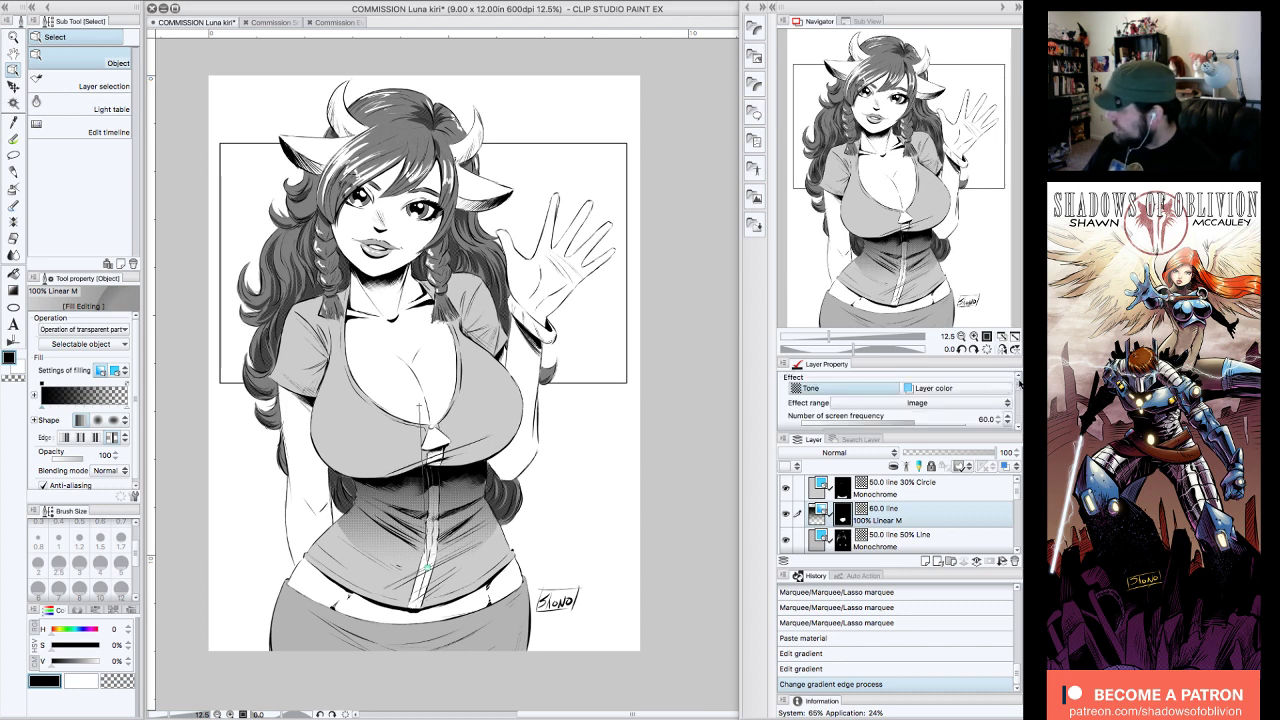
click(1008, 397)
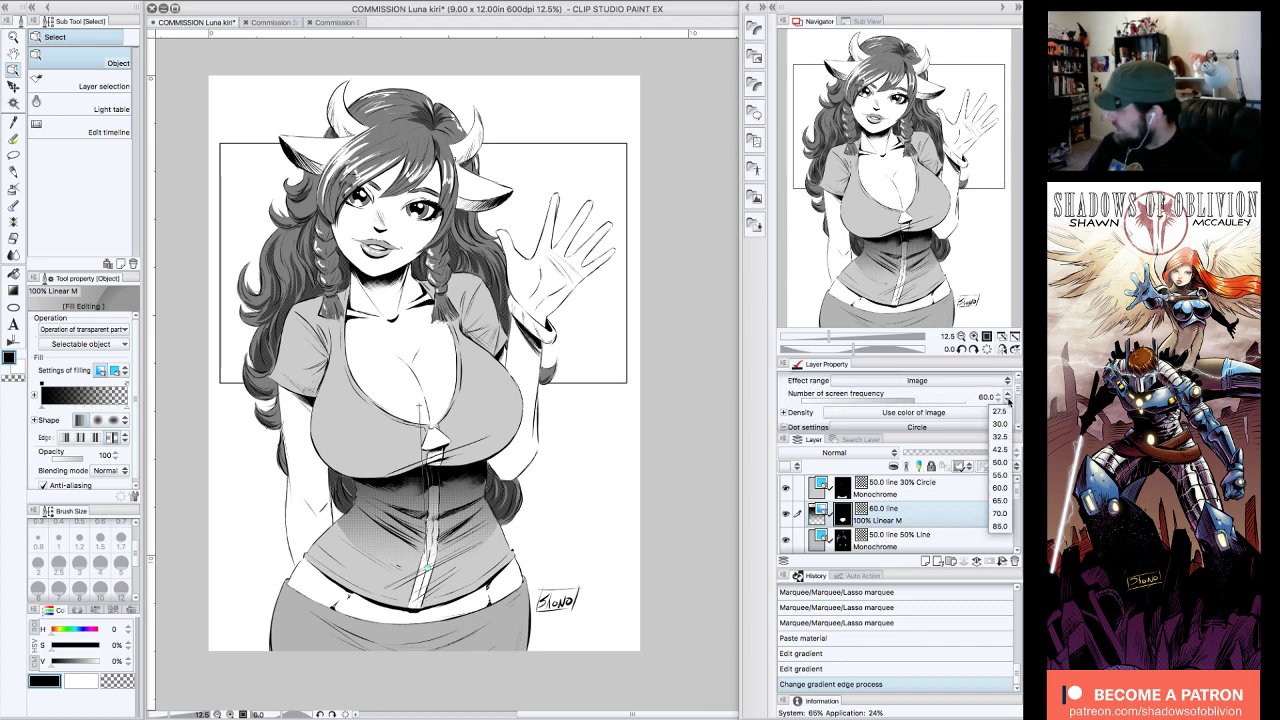
click(1005, 467)
scroll(1015, 395, down, 2)
scroll(1016, 397, down, 3)
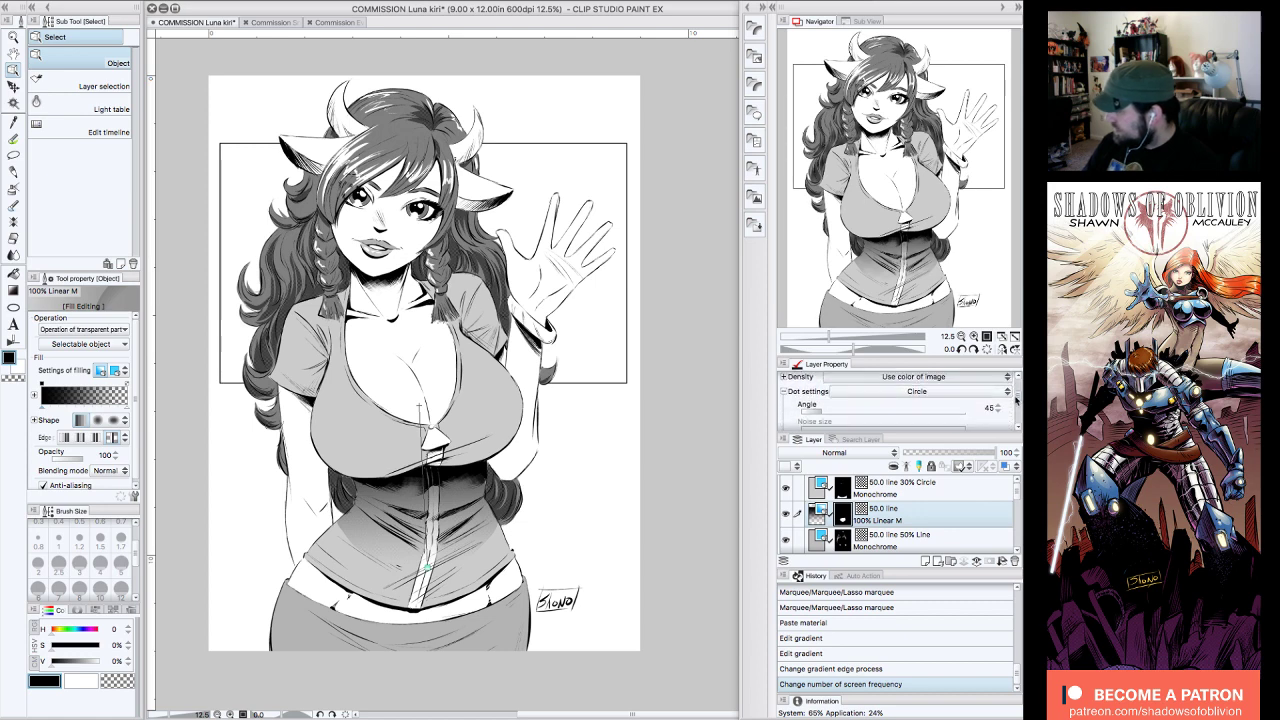
- Fine-tune the start and end points of the midriff gradient to adjust the length and angle of its fade
drag(419, 406, 415, 402)
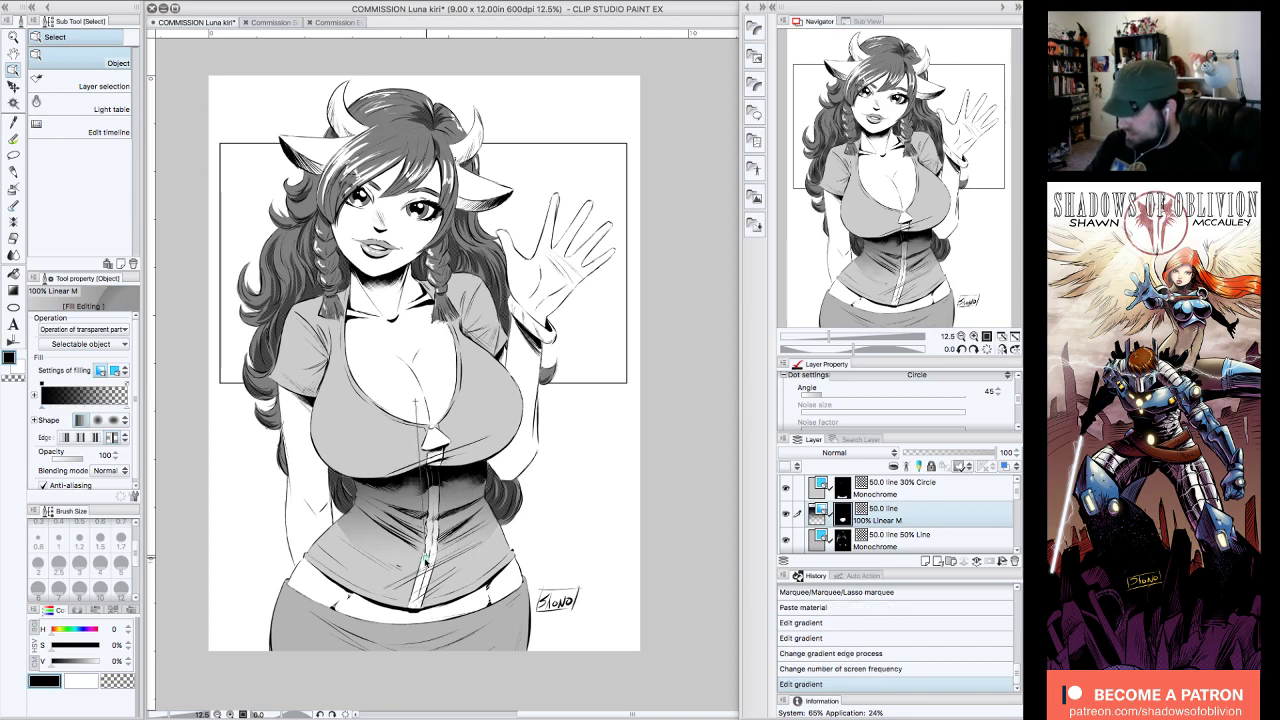
drag(421, 565, 428, 552)
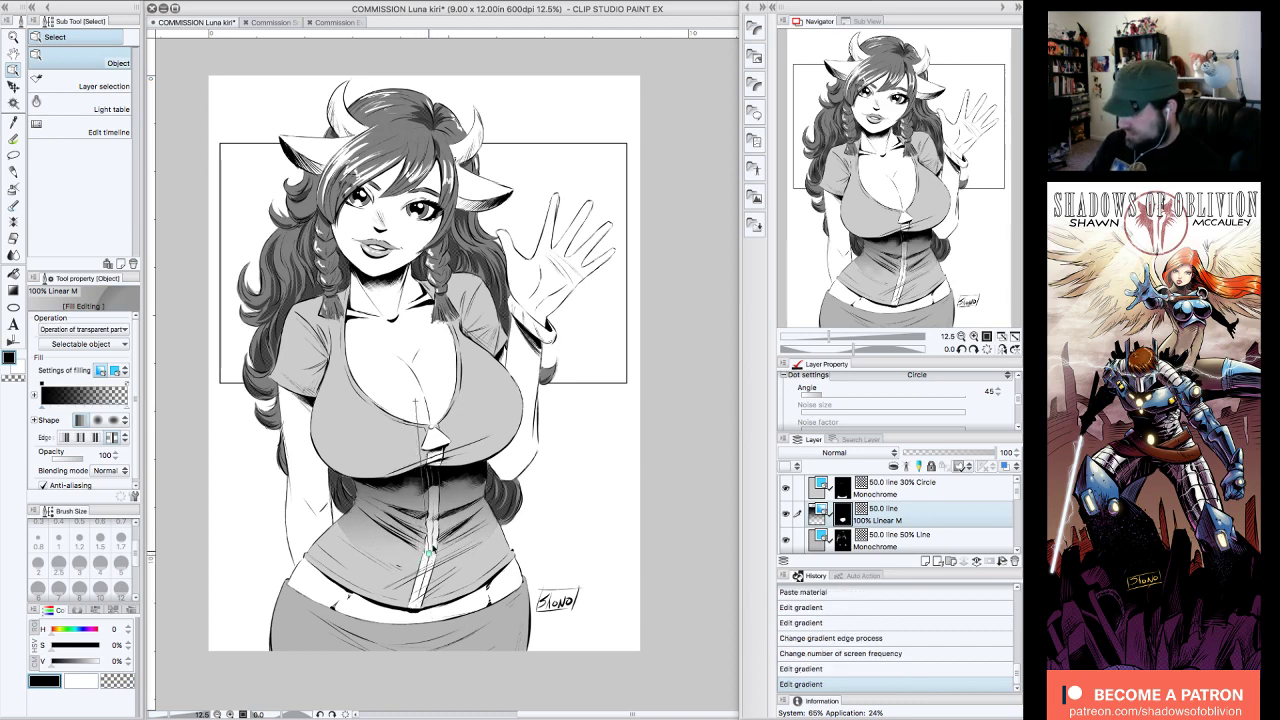
drag(416, 401, 418, 405)
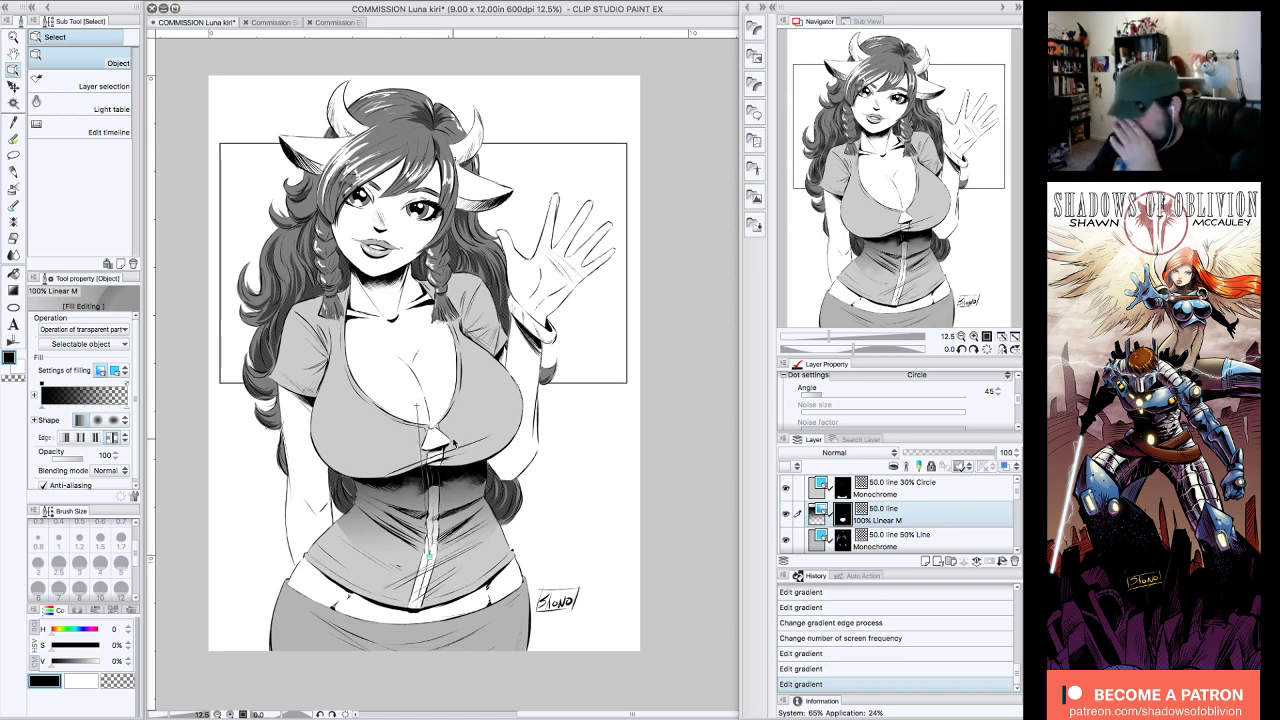
drag(418, 410, 431, 403)
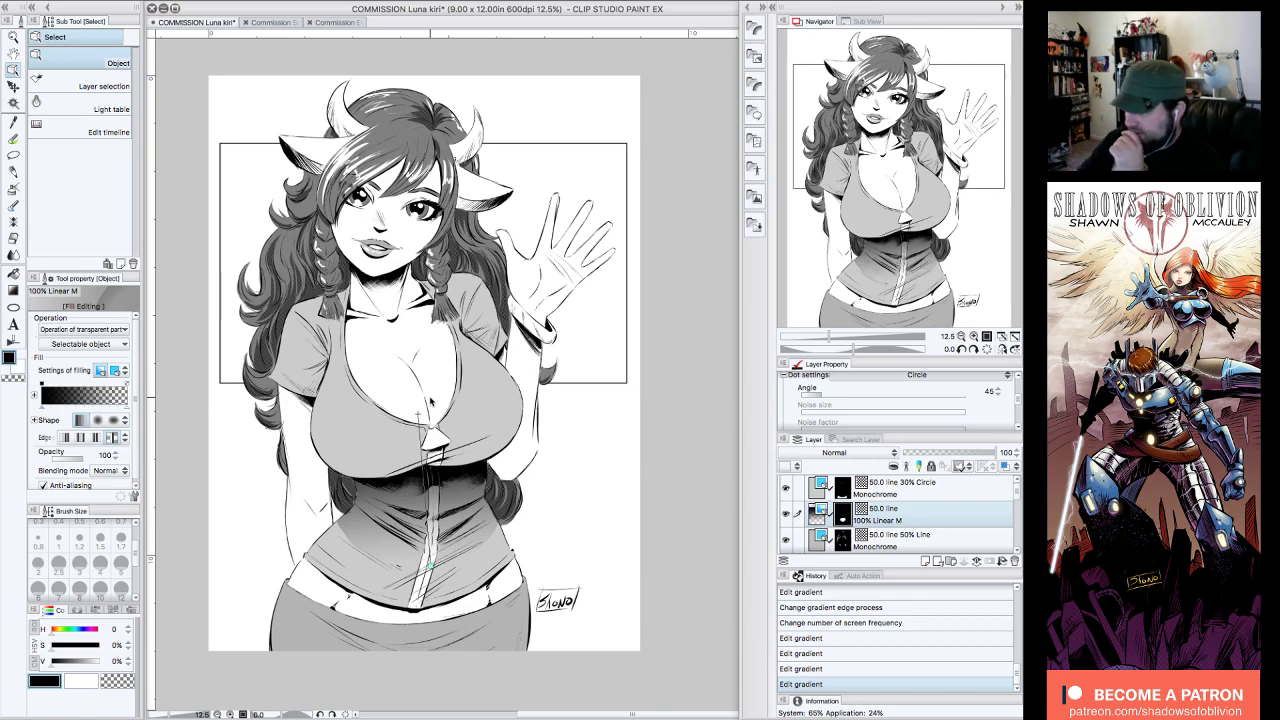
- Sample the dark grey beneath the bust and touch up the left edge of the midriff gradient with Round Opaque (Fine), erasing the excess
click(15, 120)
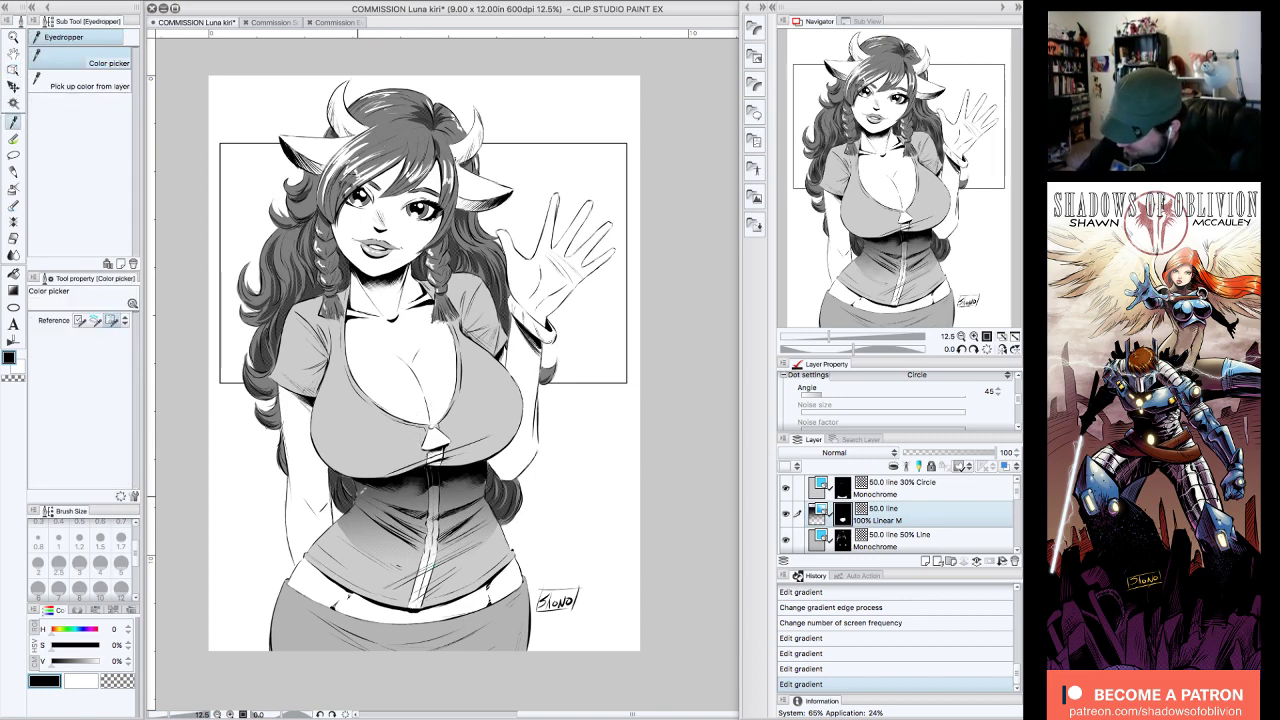
click(368, 495)
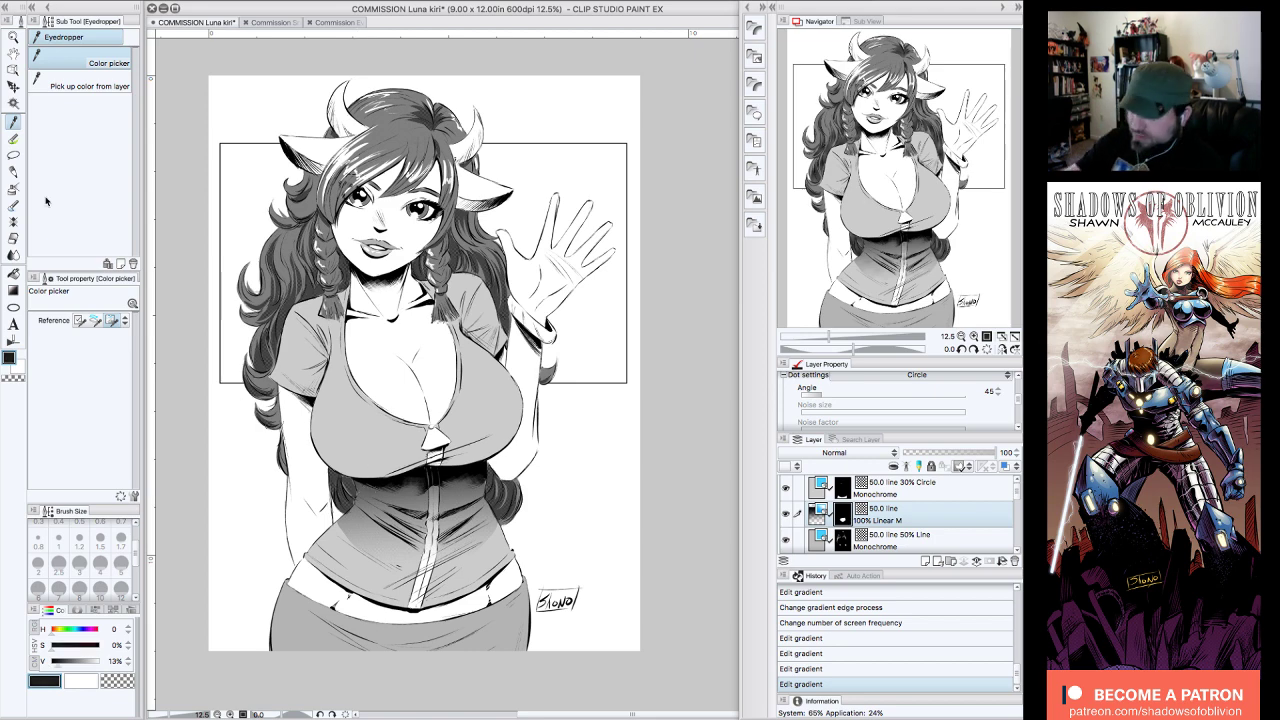
click(13, 171)
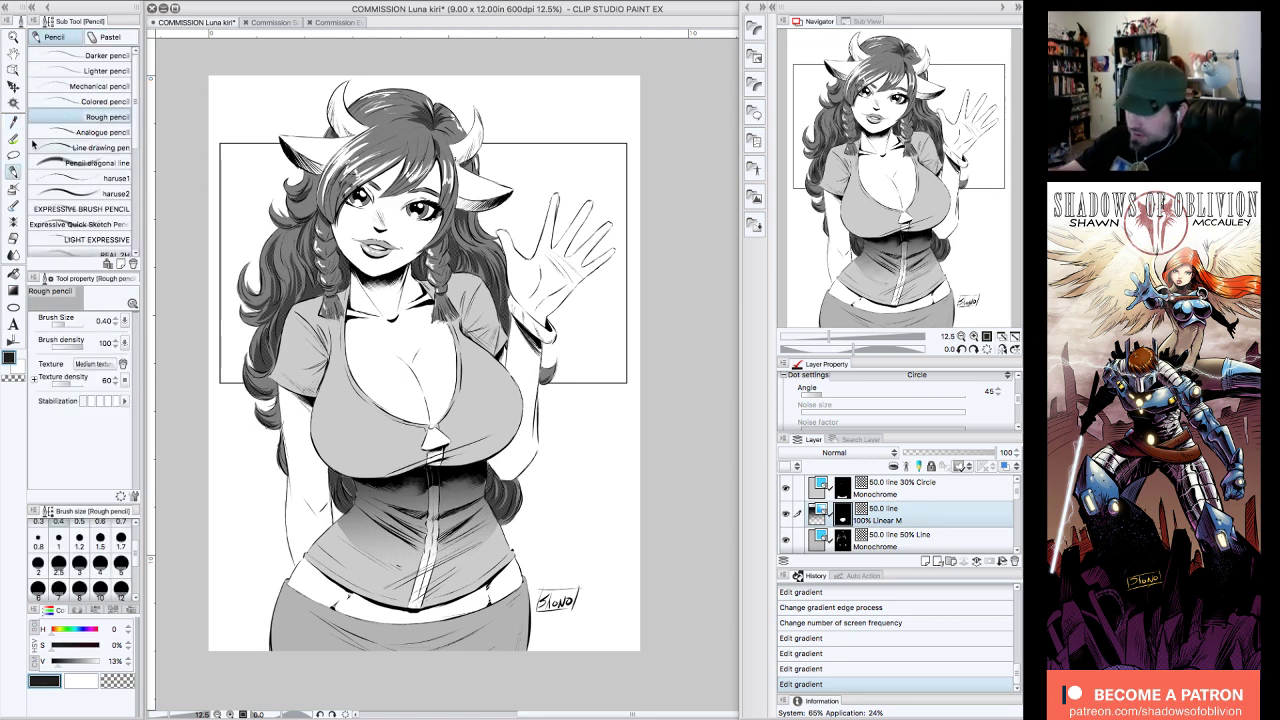
click(13, 138)
click(787, 514)
click(787, 514)
drag(355, 496, 353, 483)
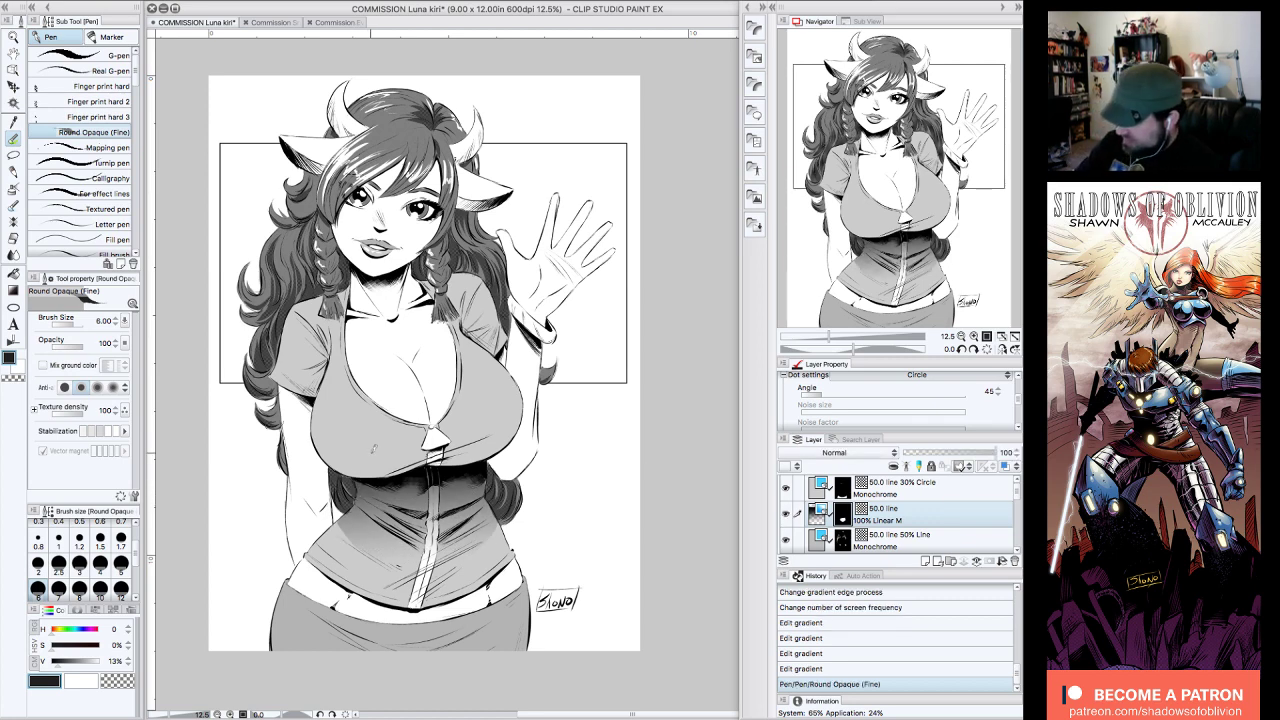
drag(356, 489, 354, 494)
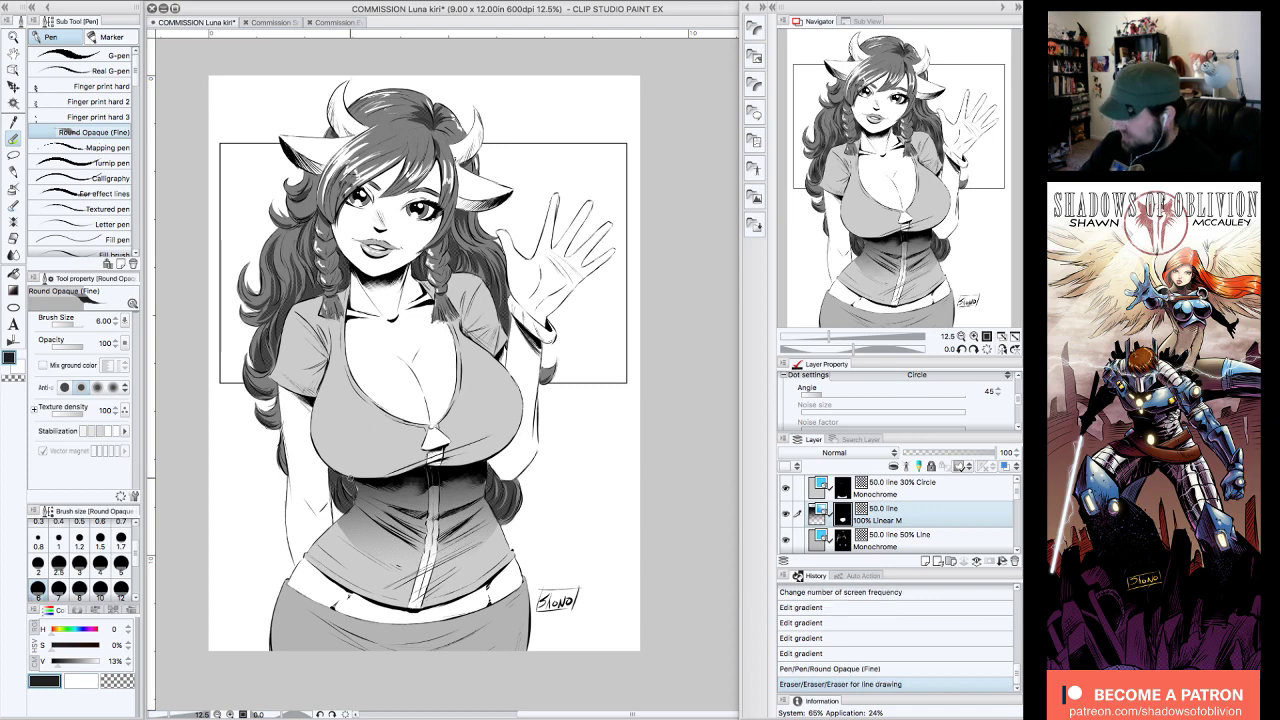
- Lasso the shadow area on the neck directly beneath the chin
drag(552, 358, 557, 407)
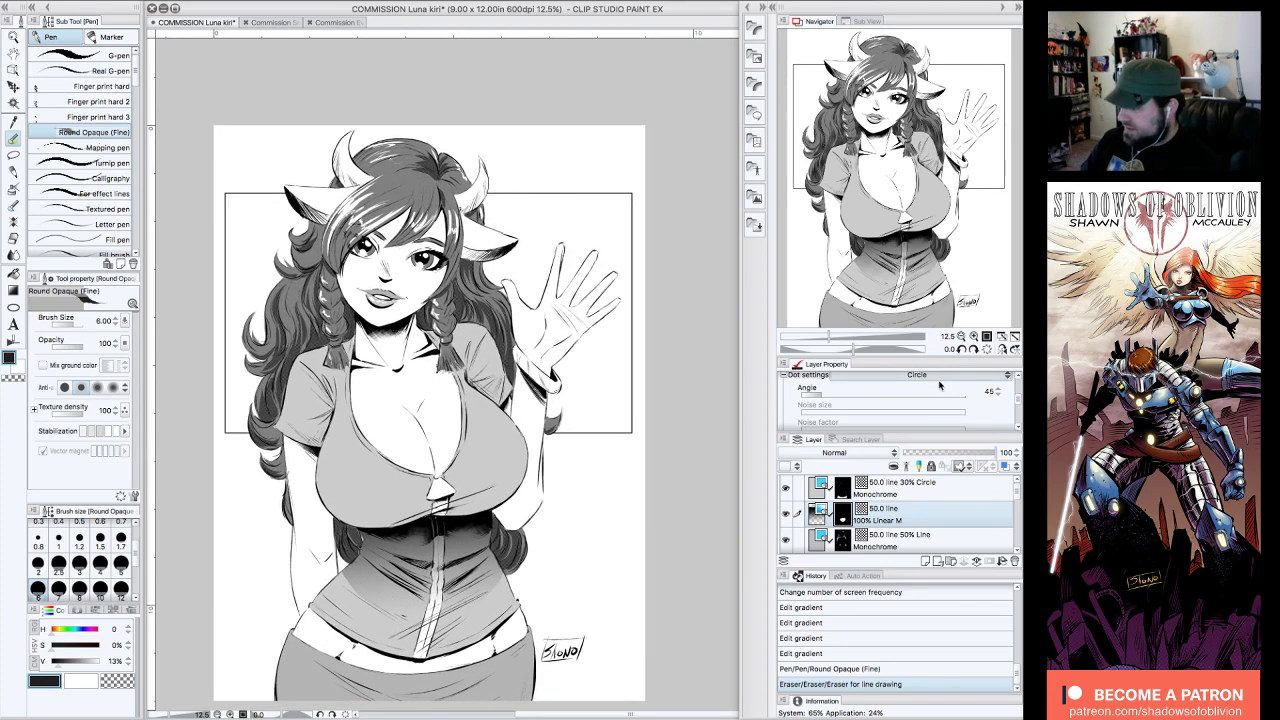
drag(955, 137, 961, 137)
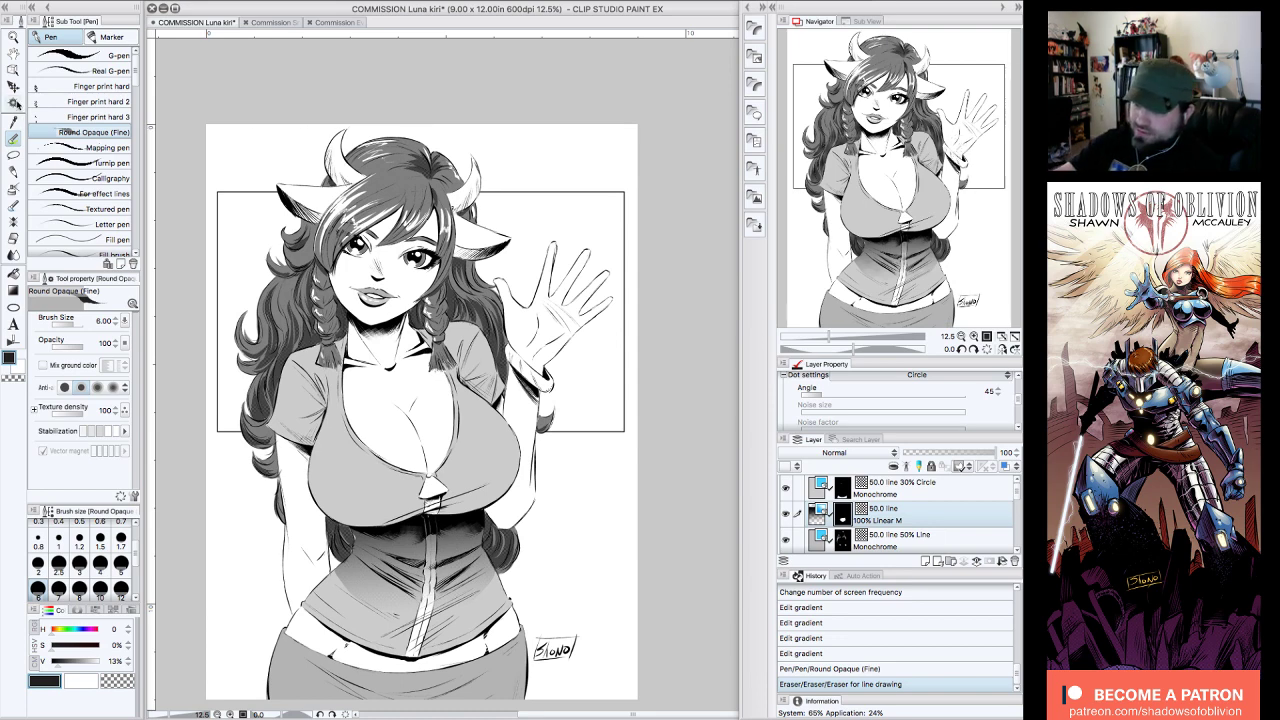
click(15, 92)
click(14, 156)
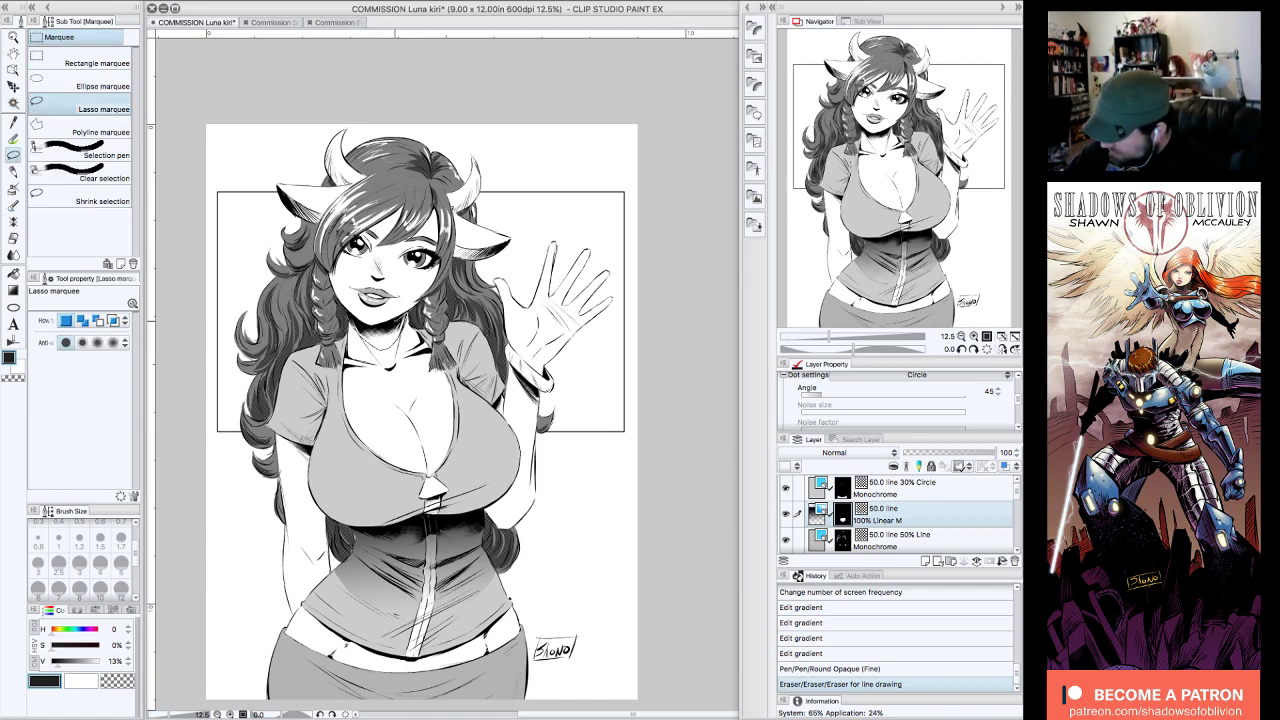
drag(367, 325, 360, 311)
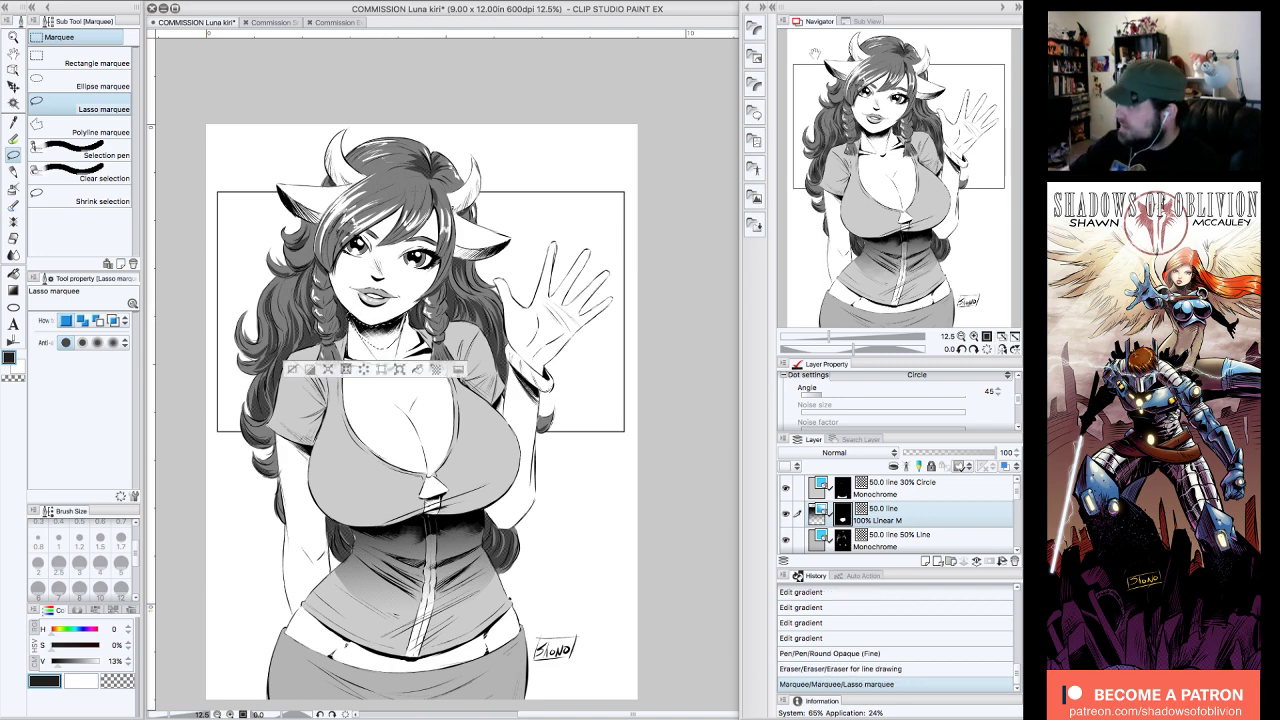
- Apply the 60.0 line 100% Linear M gradient tone to the neck selection and set its screen frequency to 50.0
click(759, 29)
drag(707, 524, 378, 294)
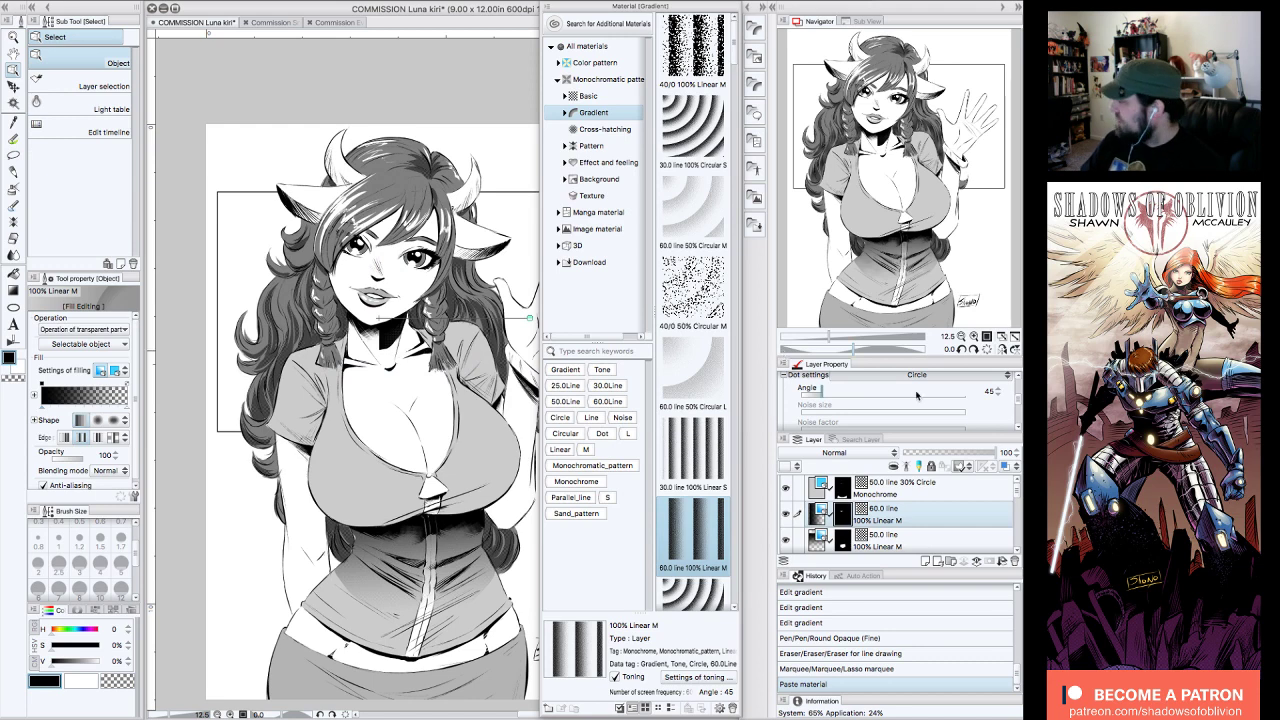
click(759, 29)
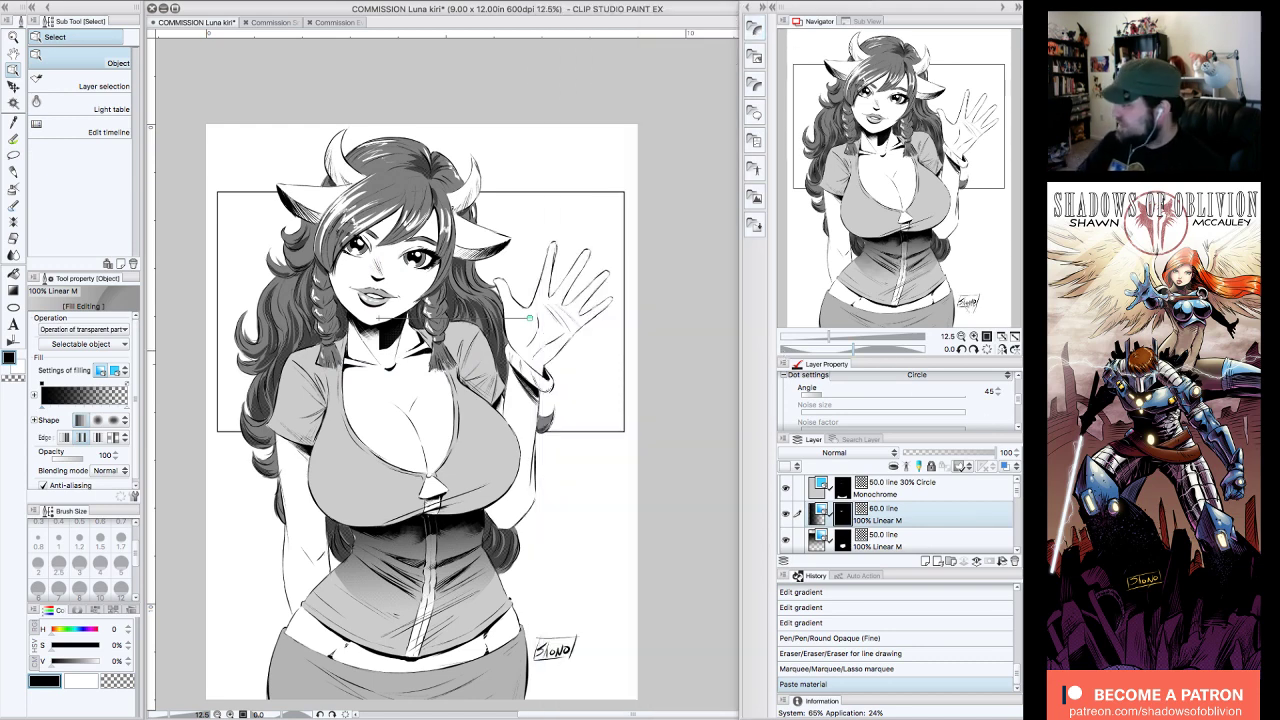
scroll(1020, 403, up, 5)
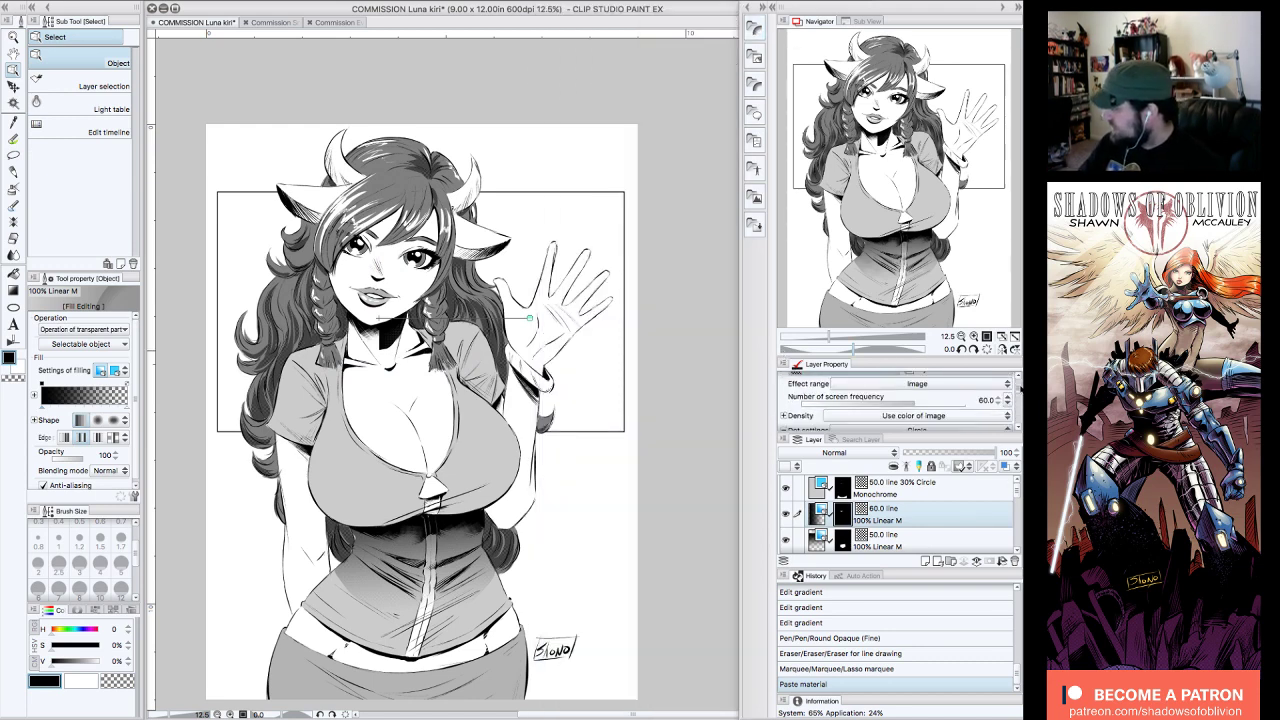
click(1008, 419)
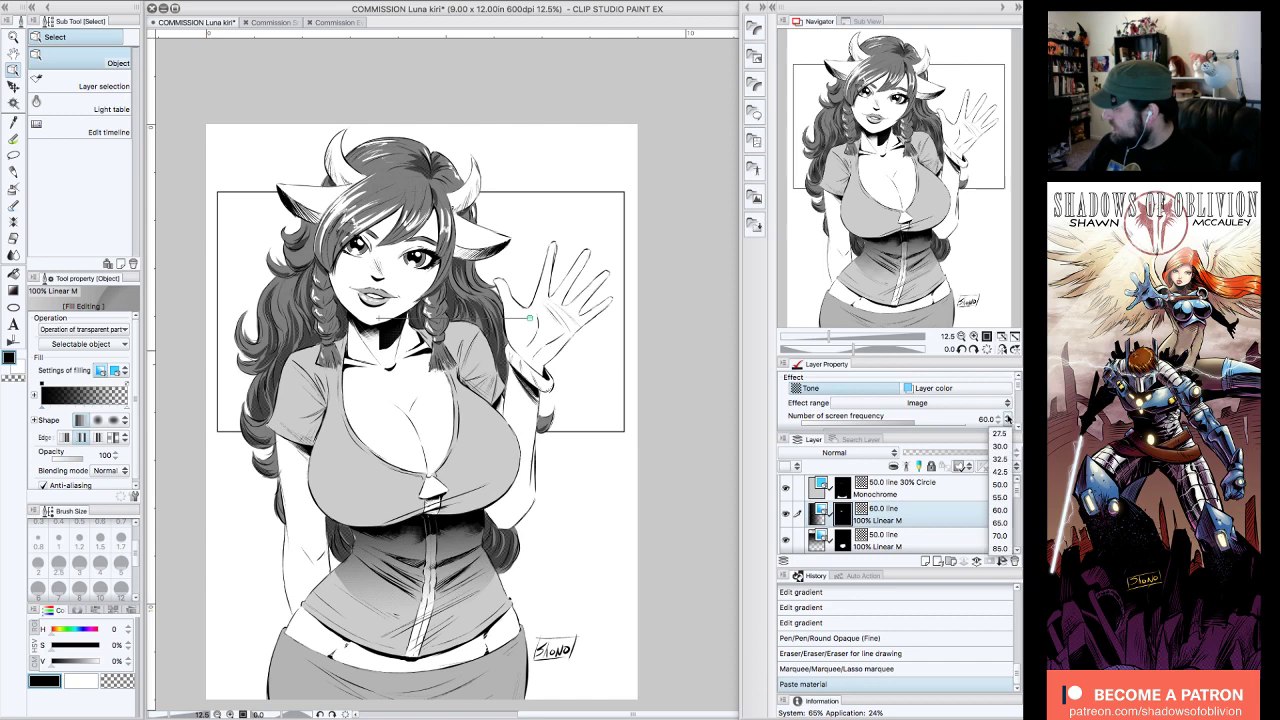
click(1004, 482)
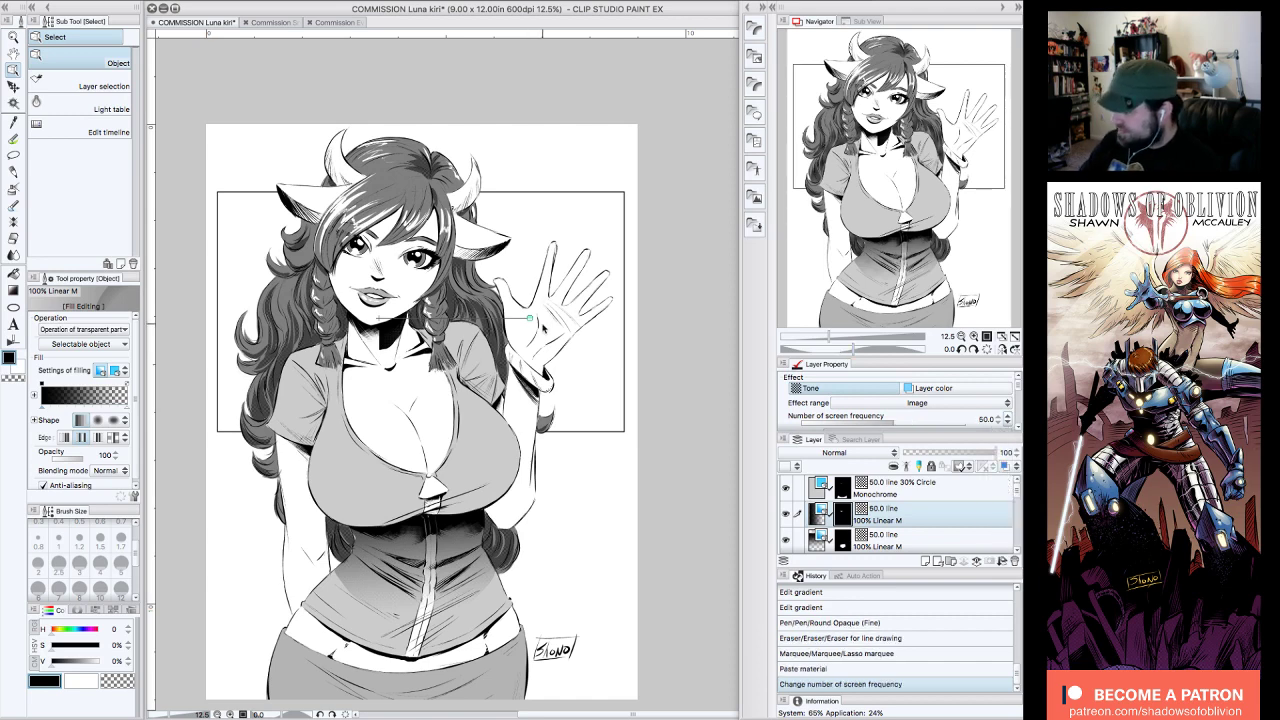
- Change the dot shape of the midriff gradient's tone layer to Line
click(920, 541)
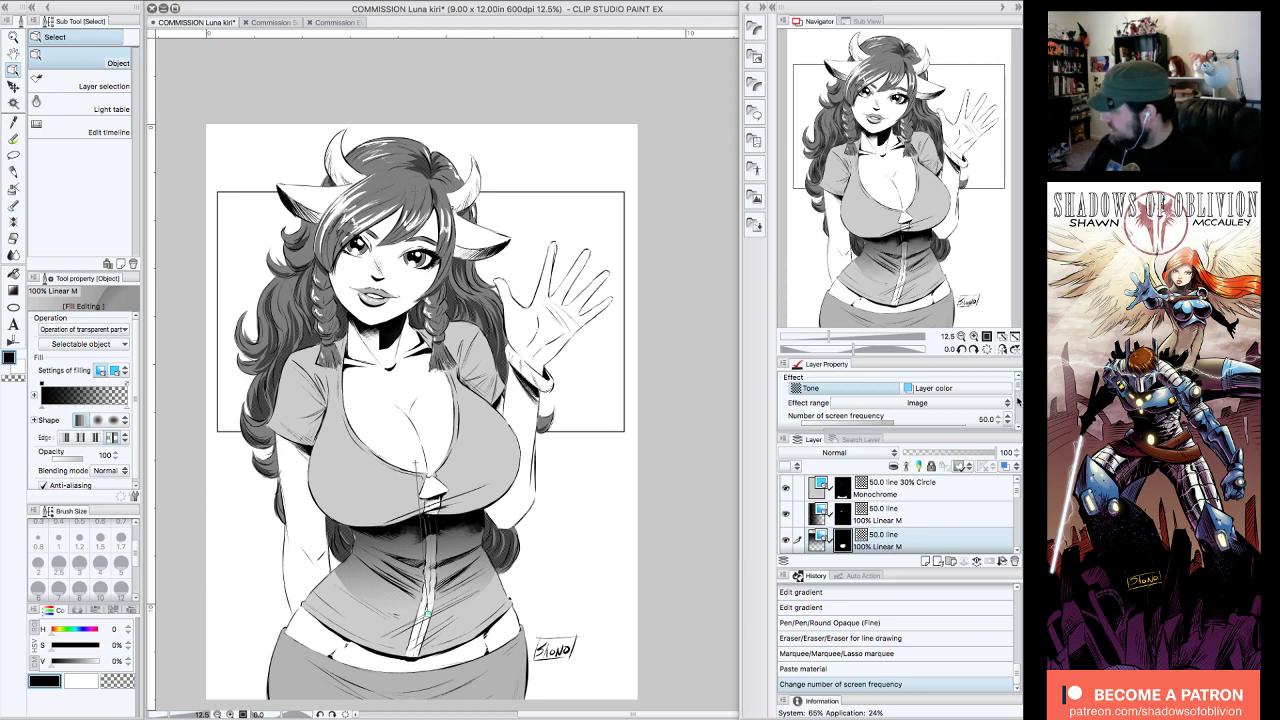
scroll(1012, 405, down, 3)
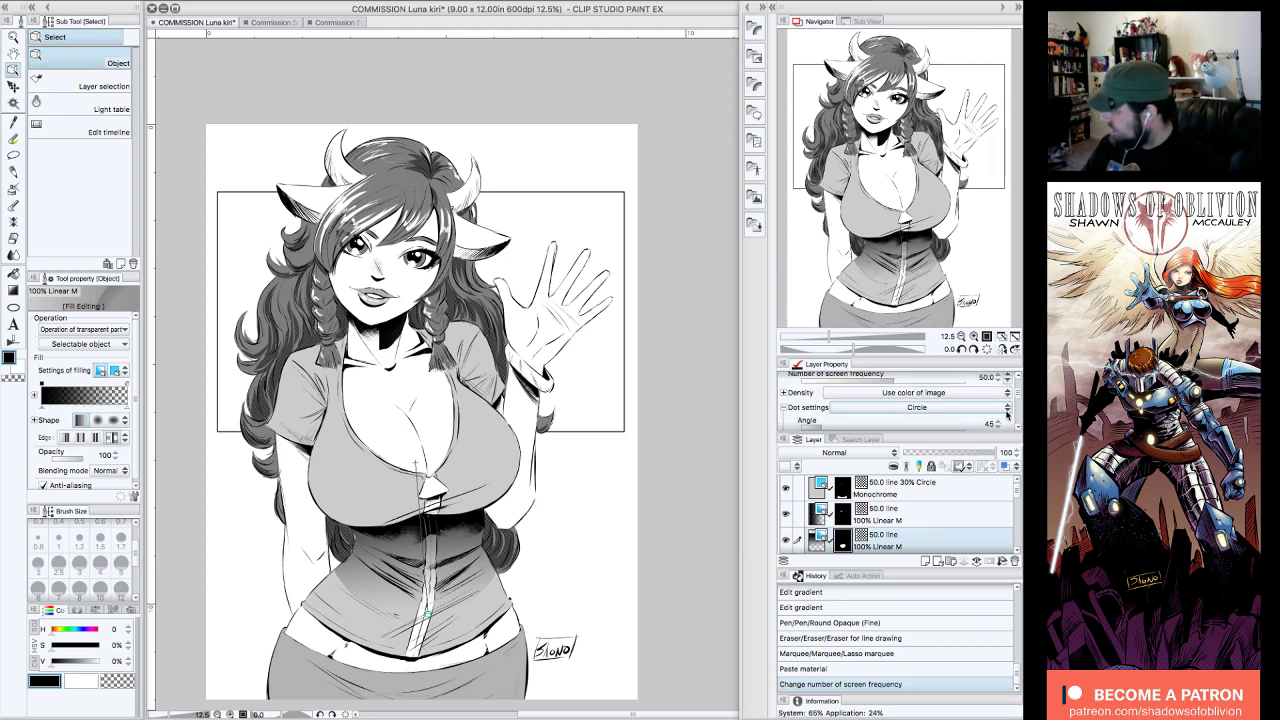
click(1007, 407)
click(950, 437)
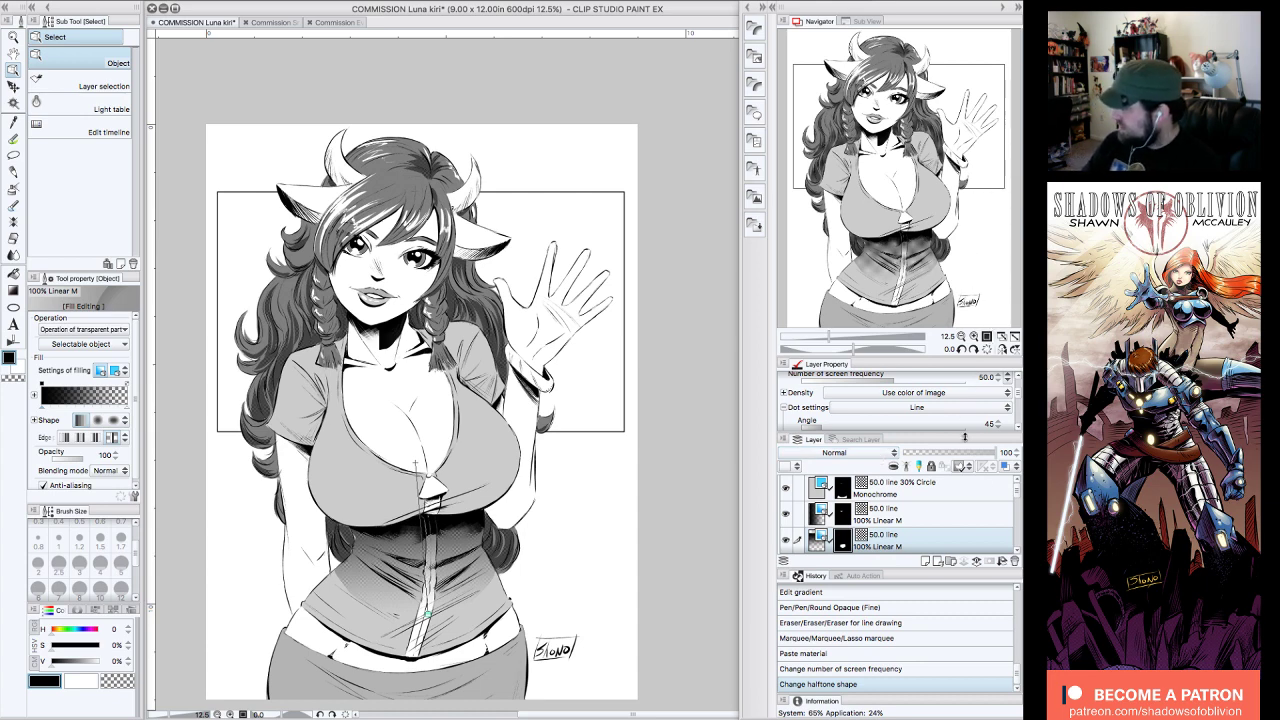
- Reposition the neck gradient's start and end points so it fades from the chin down toward the collarbone
click(979, 513)
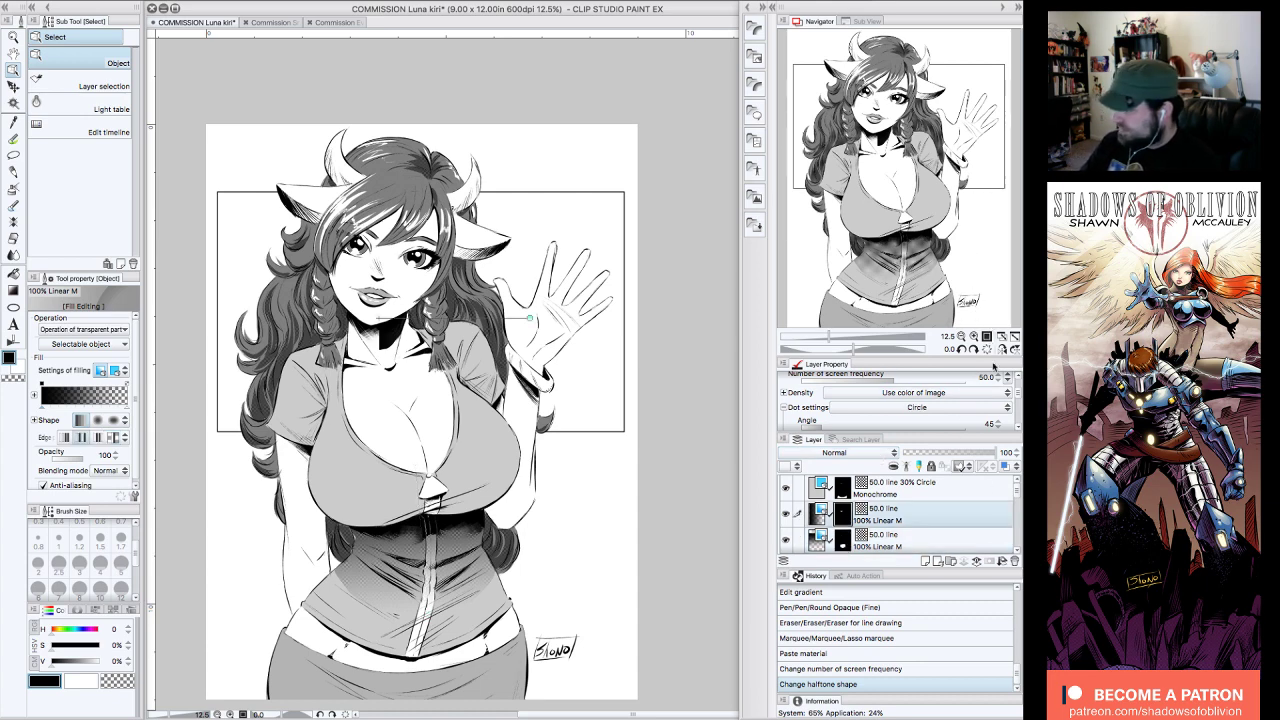
drag(525, 339, 421, 537)
drag(378, 319, 352, 180)
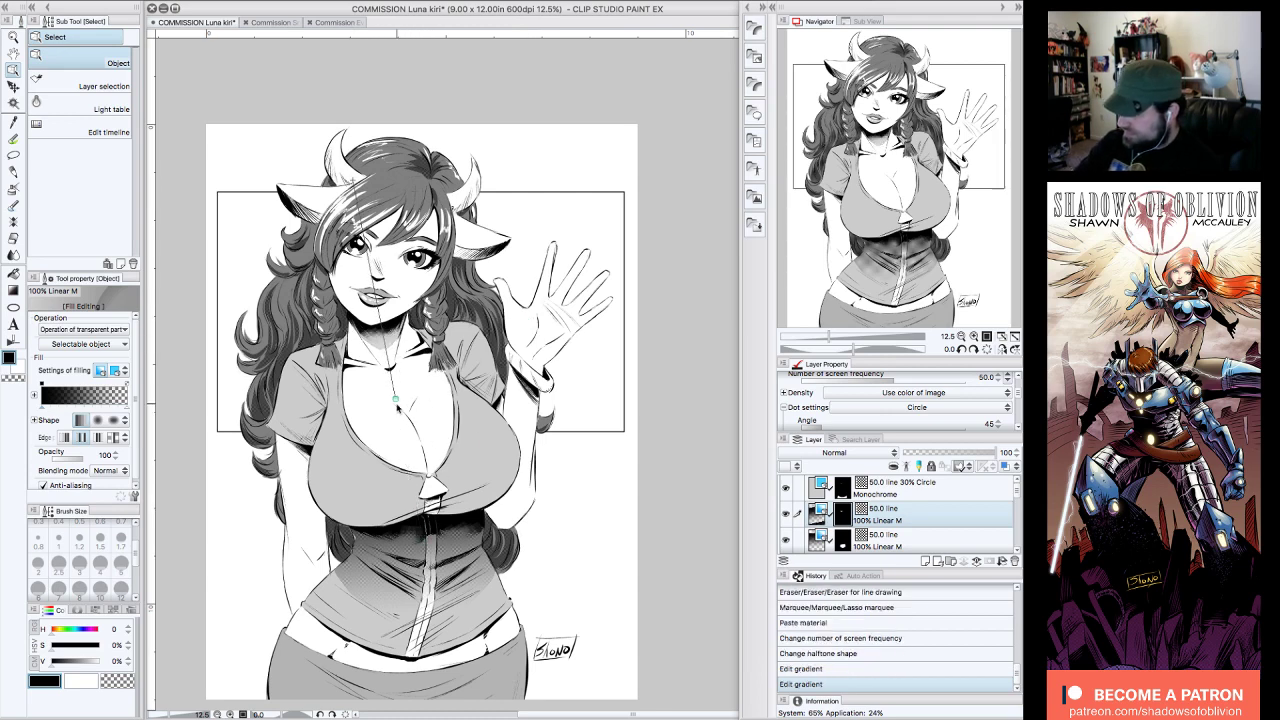
drag(393, 398, 391, 391)
drag(352, 182, 353, 201)
drag(391, 391, 393, 366)
drag(353, 200, 357, 243)
drag(395, 407, 389, 359)
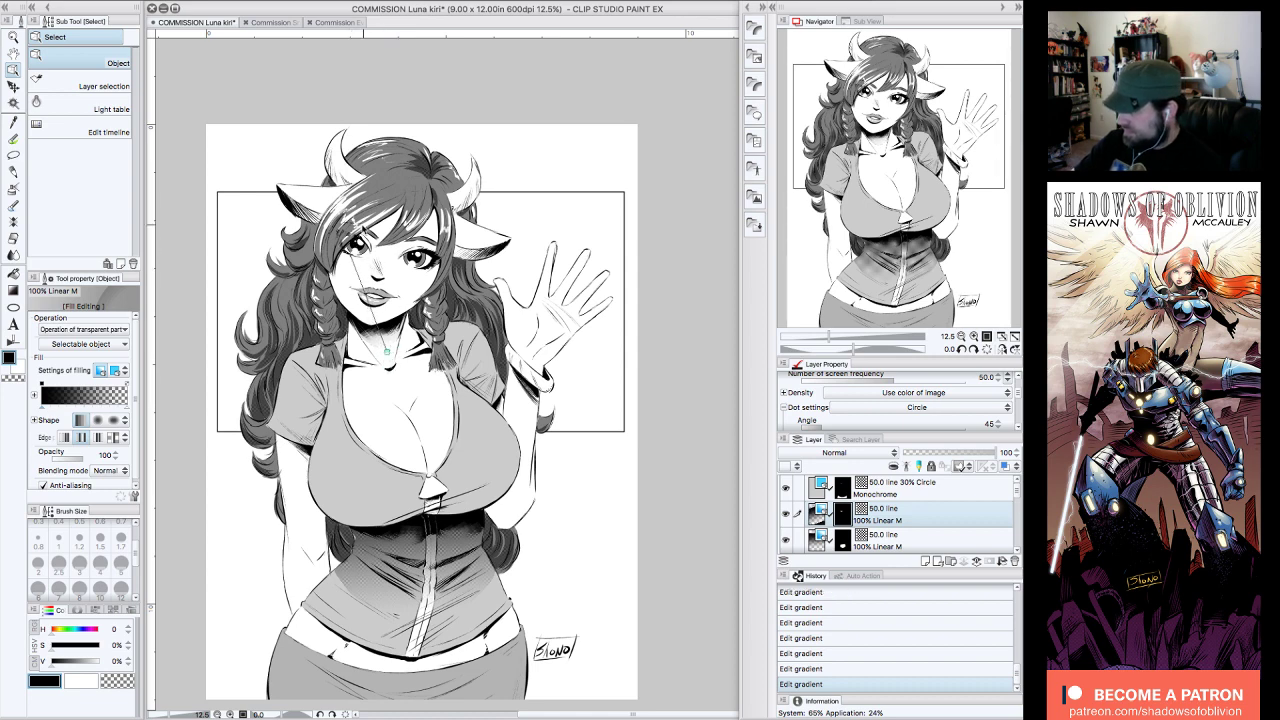
drag(351, 247, 358, 263)
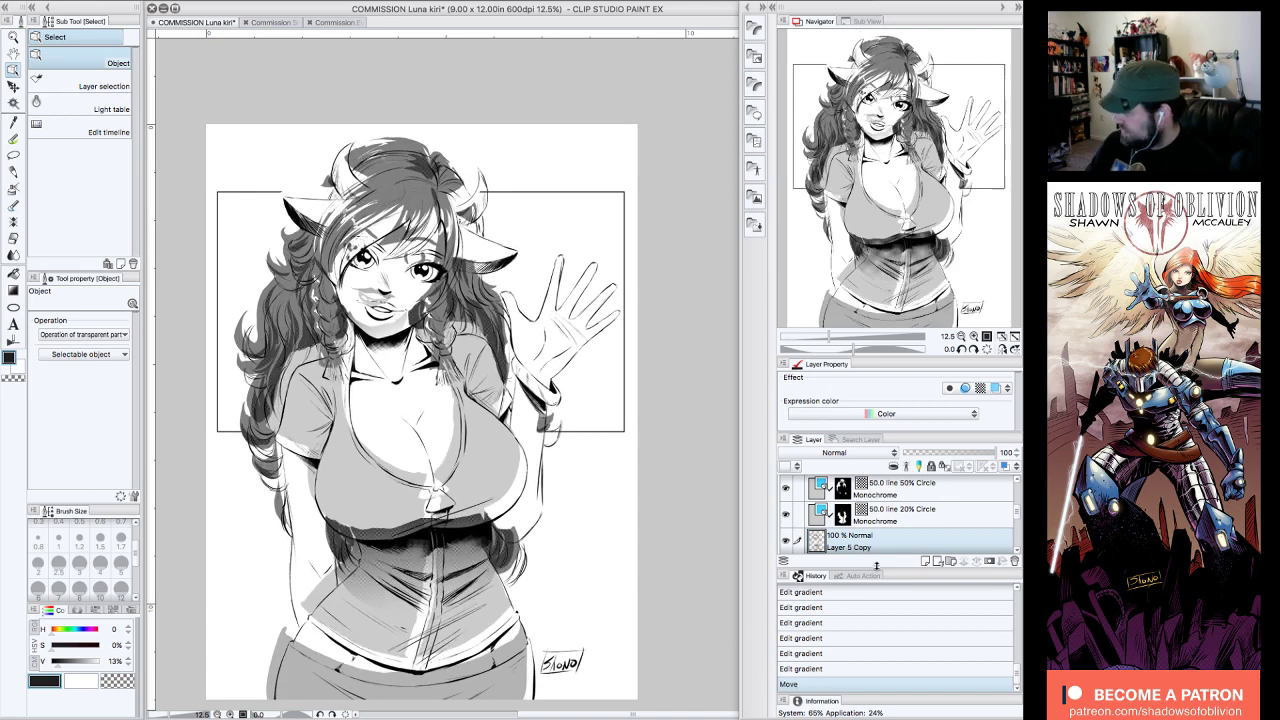
key(ctrl+z)
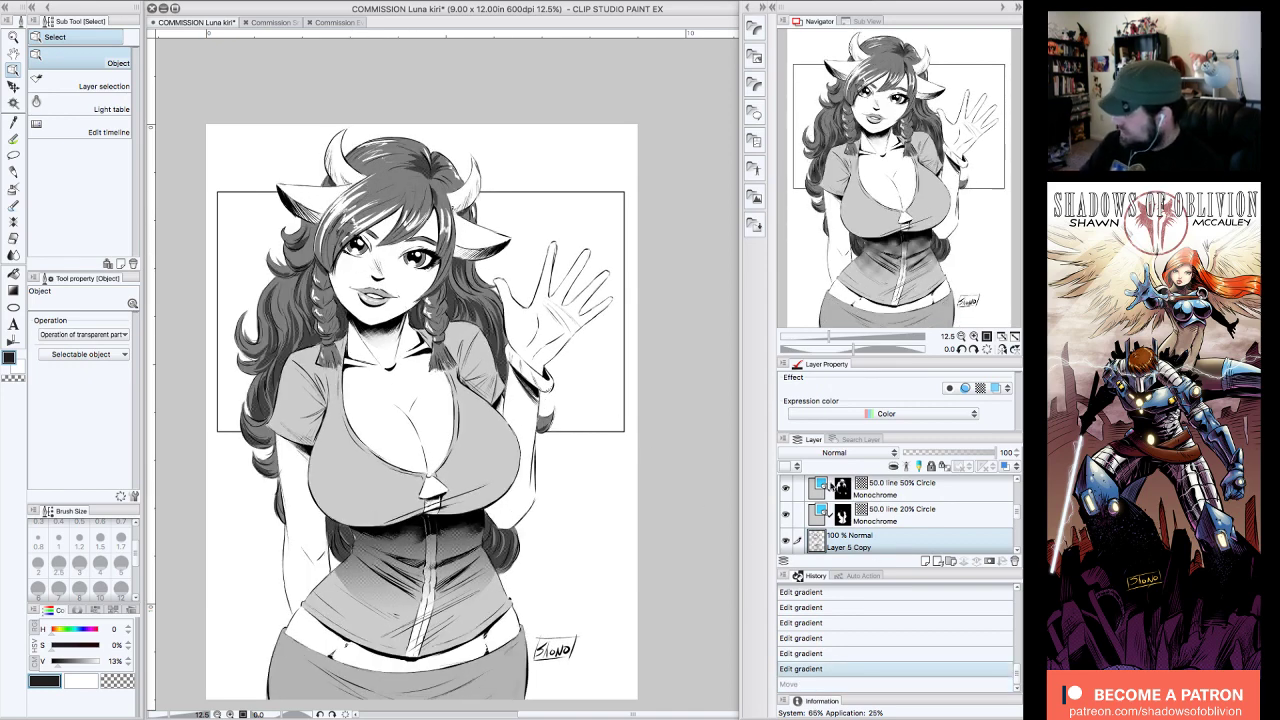
drag(1018, 513, 1014, 491)
click(966, 516)
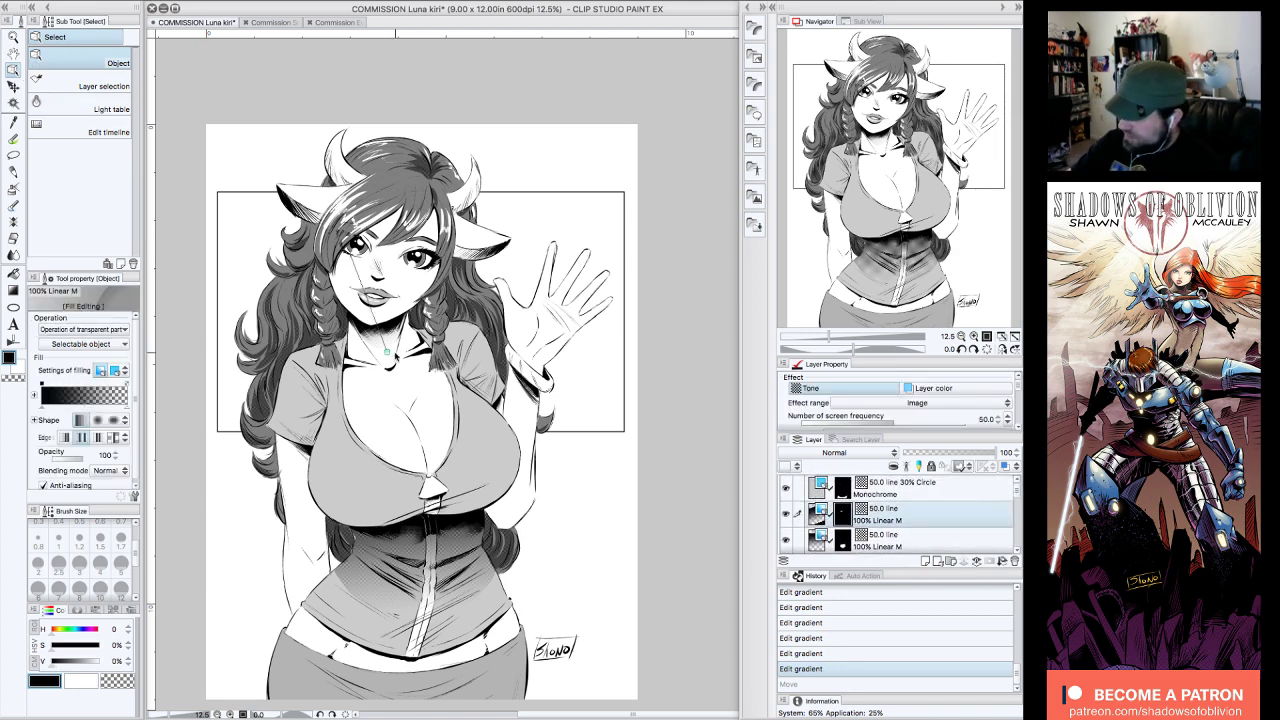
- Fine-tune both ends of the neck gradient to shorten the fade beneath the chin
drag(386, 350, 400, 383)
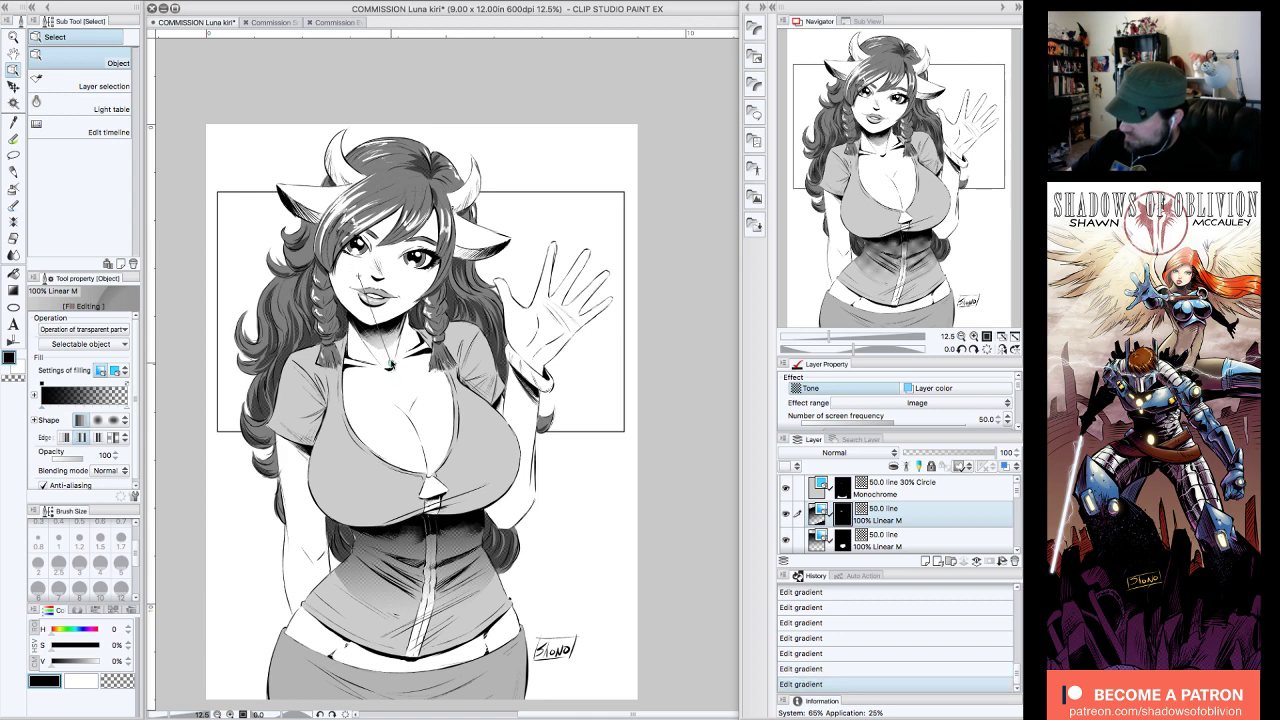
drag(360, 275, 368, 304)
drag(399, 382, 391, 351)
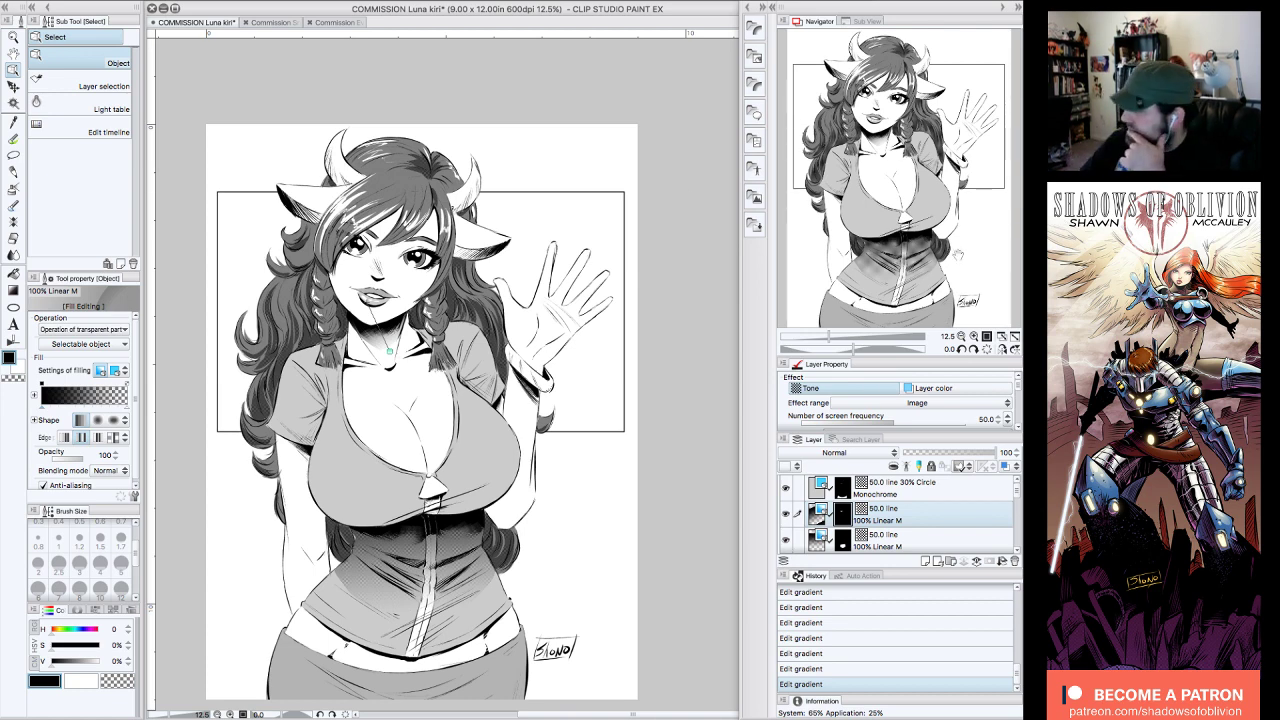
- Save the commission file
drag(956, 238, 943, 247)
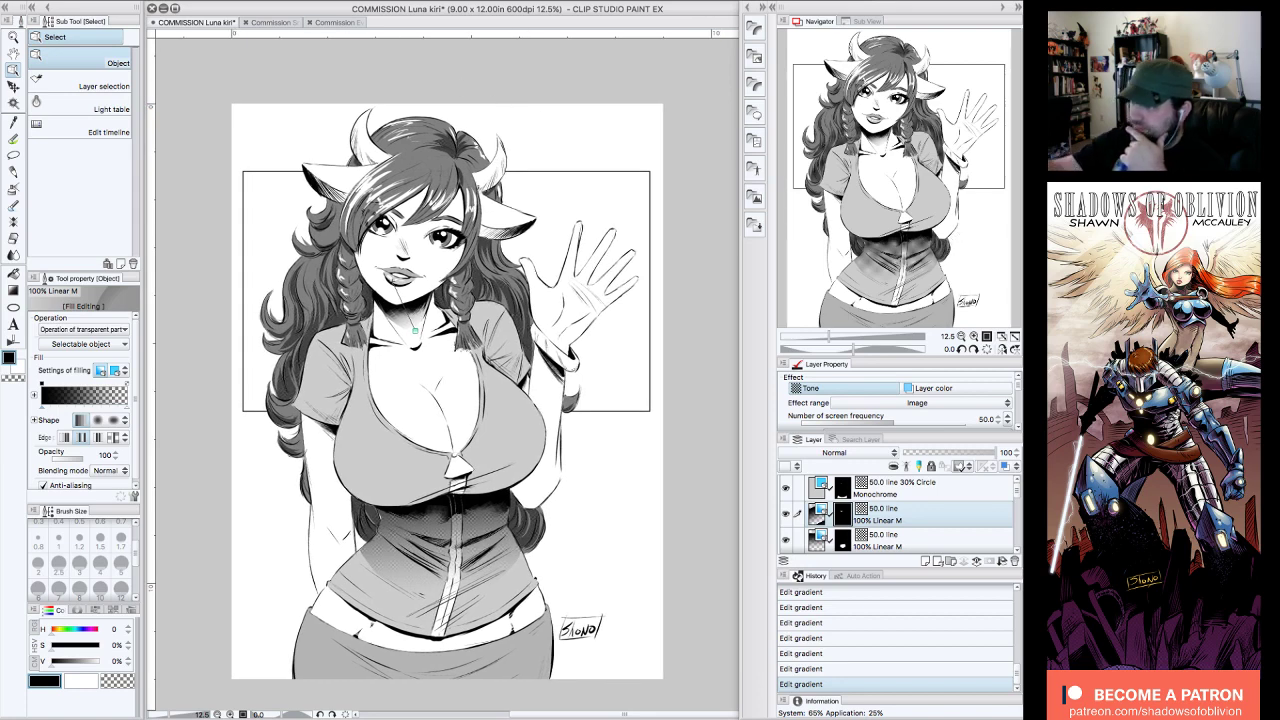
click(150, 1)
click(161, 78)
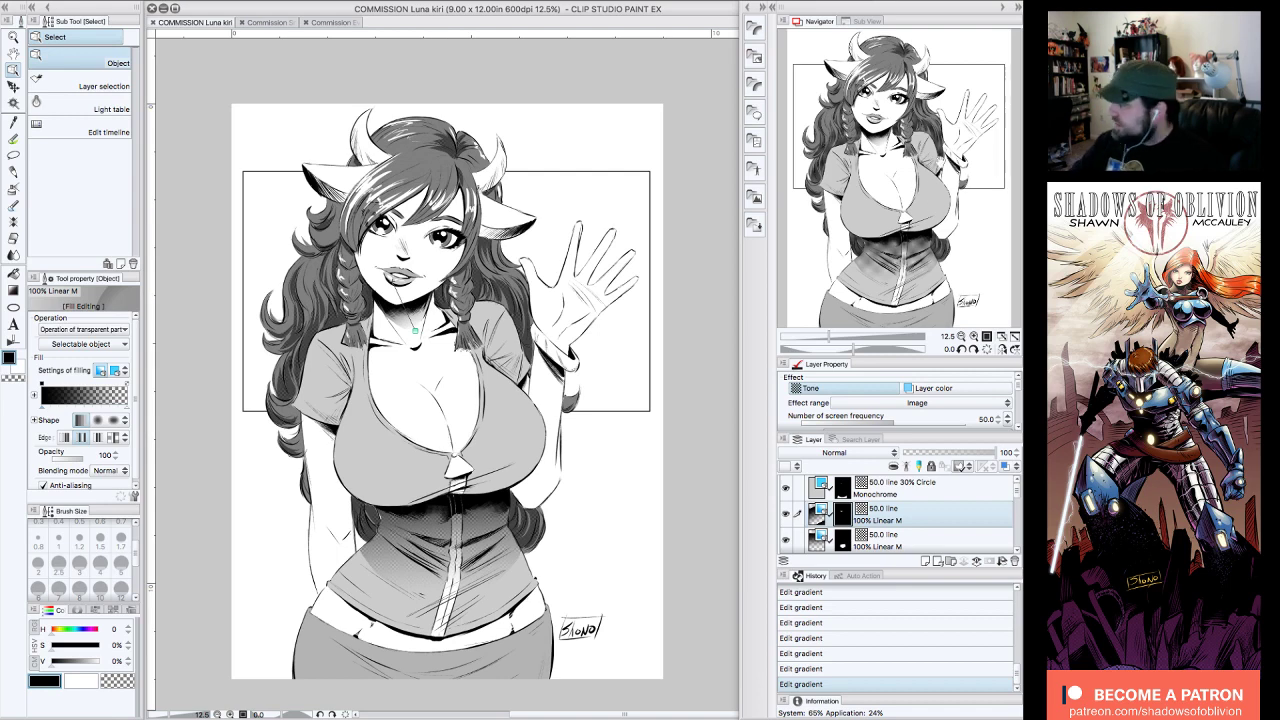
- Lasso the shadow on the upper arm beneath the short sleeve and fill it with the 27.5 line 20% Circle tone
drag(935, 171, 933, 171)
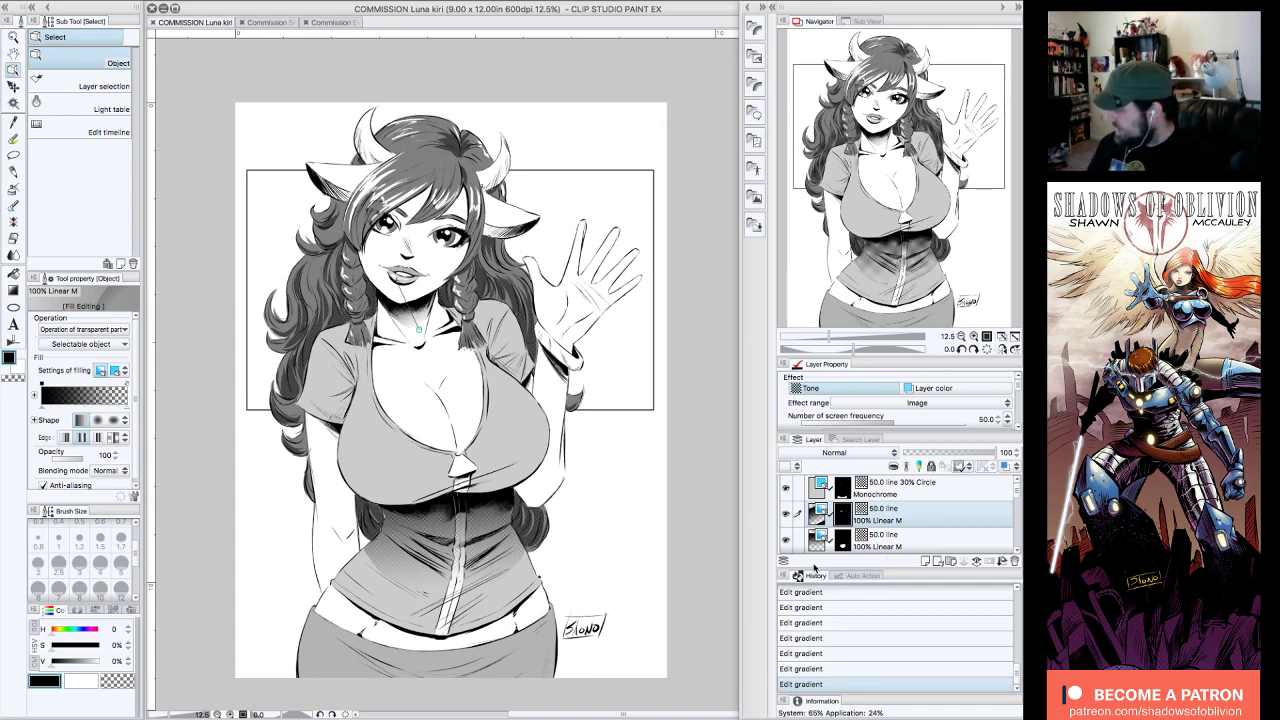
click(16, 155)
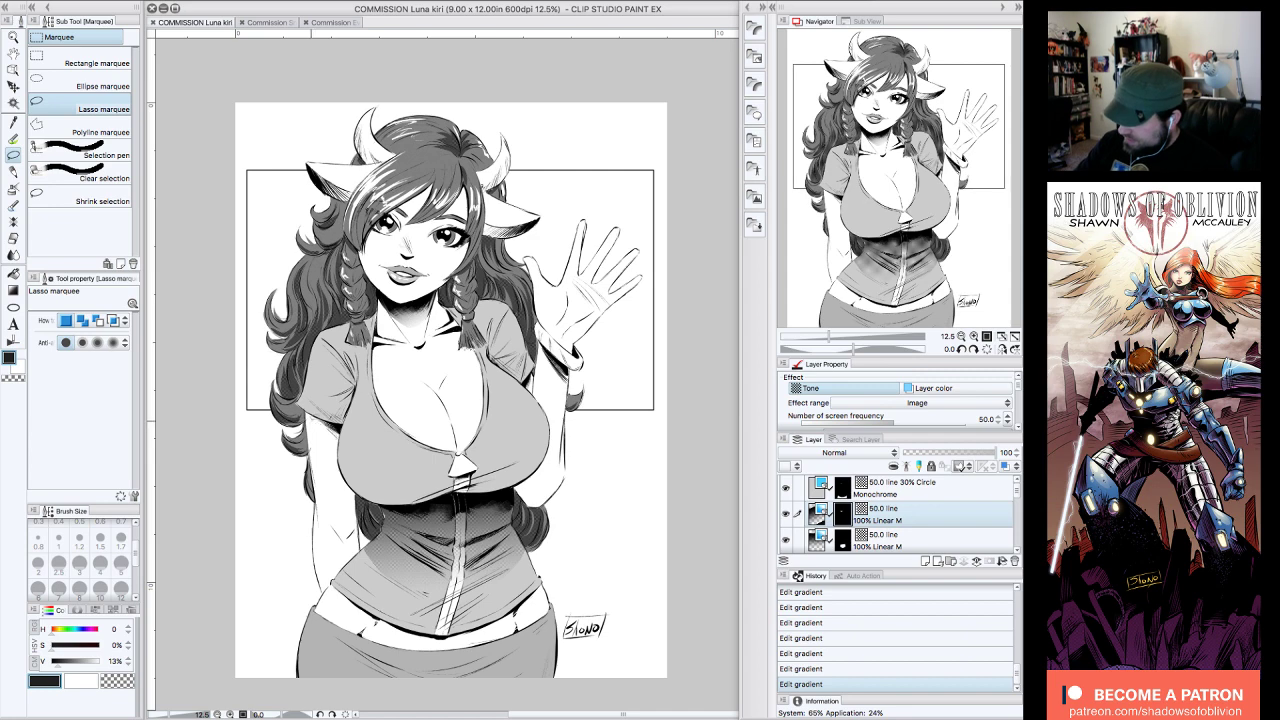
drag(309, 419, 312, 424)
click(756, 29)
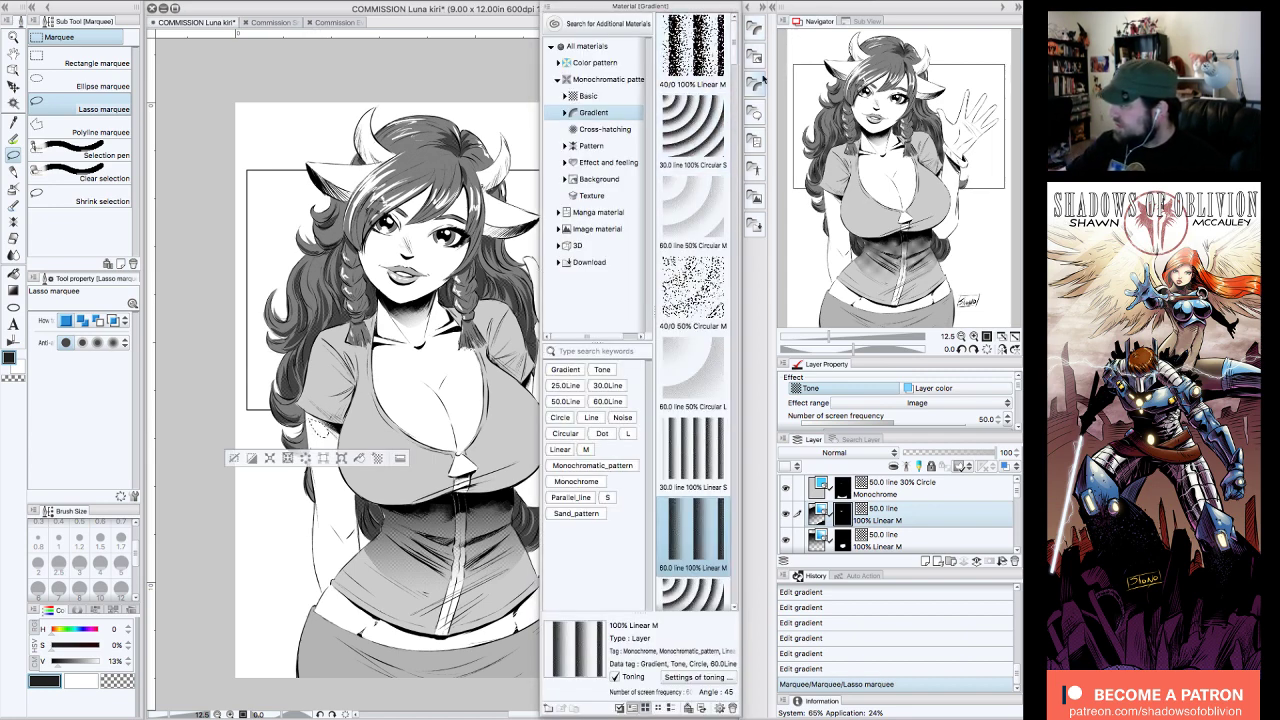
click(588, 95)
drag(693, 128, 335, 413)
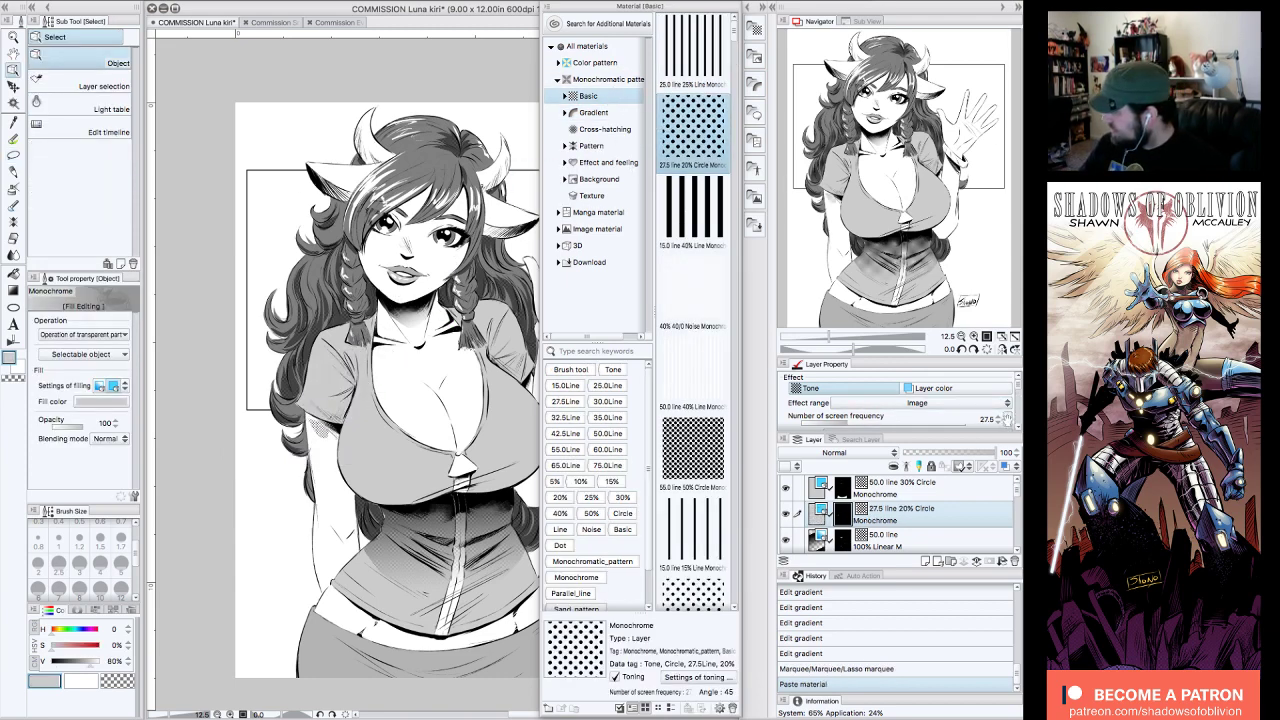
- Set the arm shadow tone's screen frequency to 50.0 and its density to 10
click(1011, 421)
click(1000, 501)
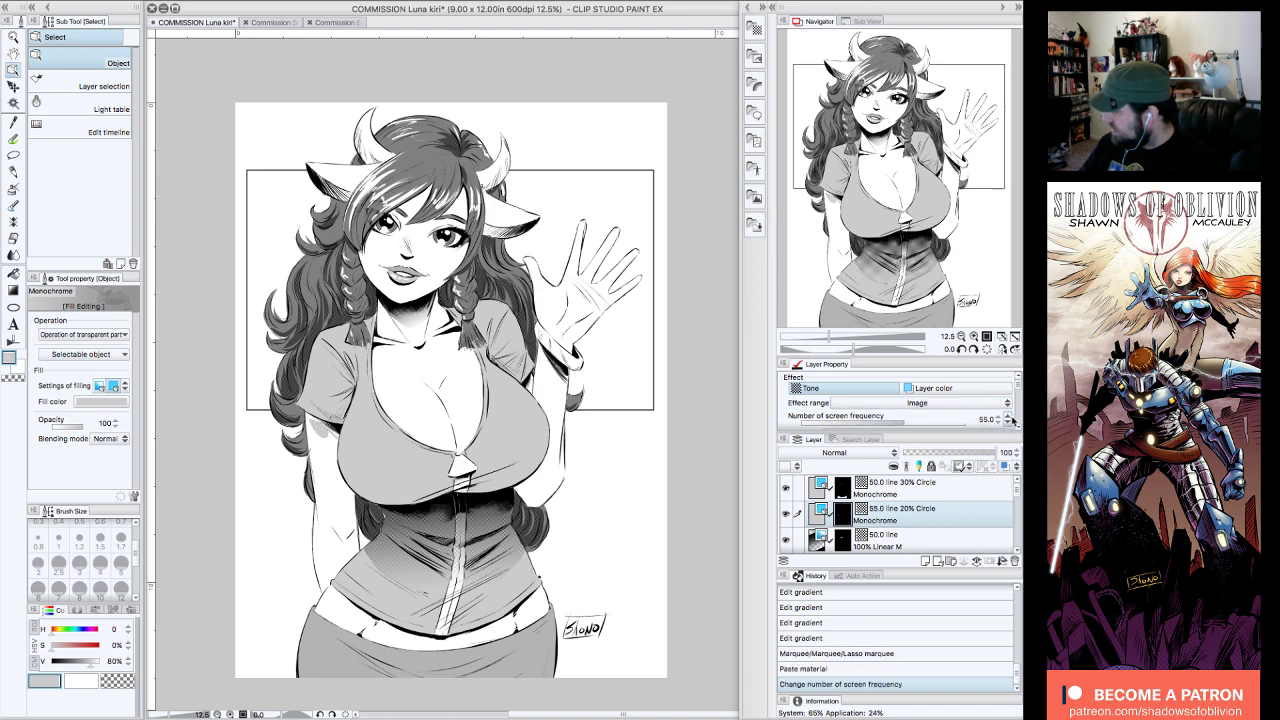
click(1011, 421)
click(1000, 482)
scroll(1016, 397, down, 3)
scroll(1016, 397, up, 2)
scroll(1014, 395, down, 1)
click(999, 412)
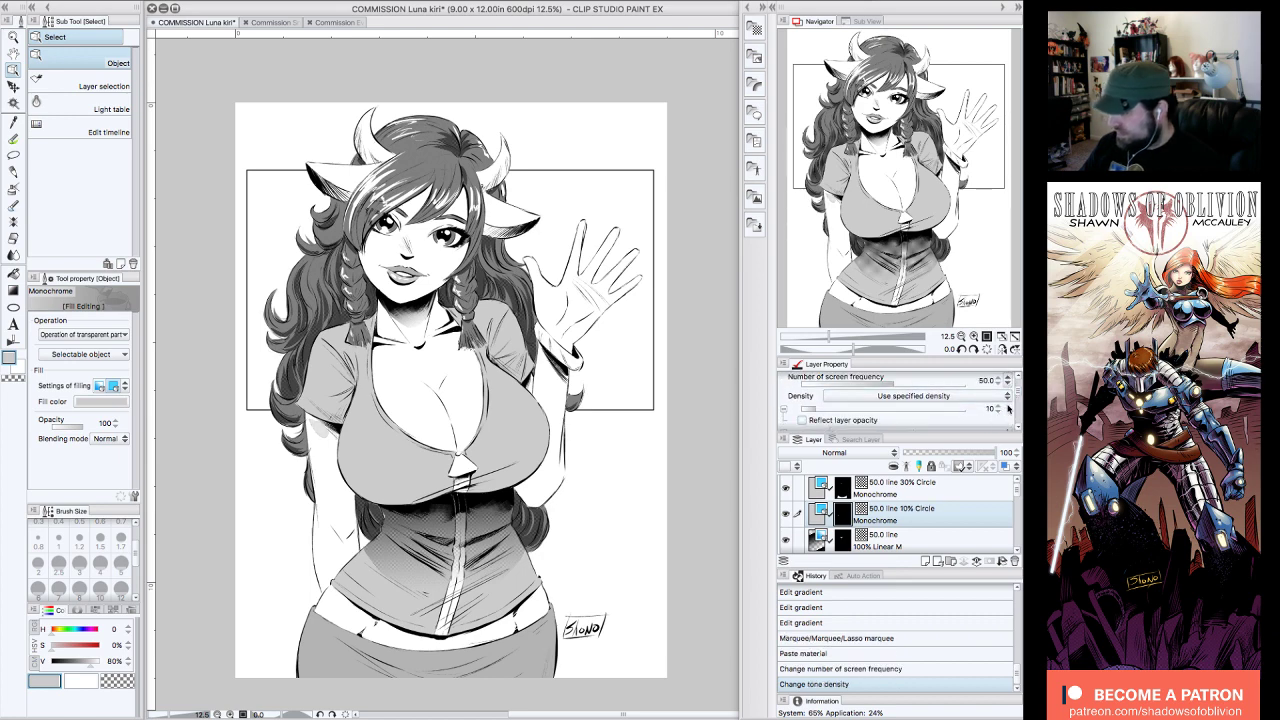
- Extend the 10% tone with Round Opaque (Fine) on the arm beneath the sleeve and onto the face beneath the bangs
click(17, 121)
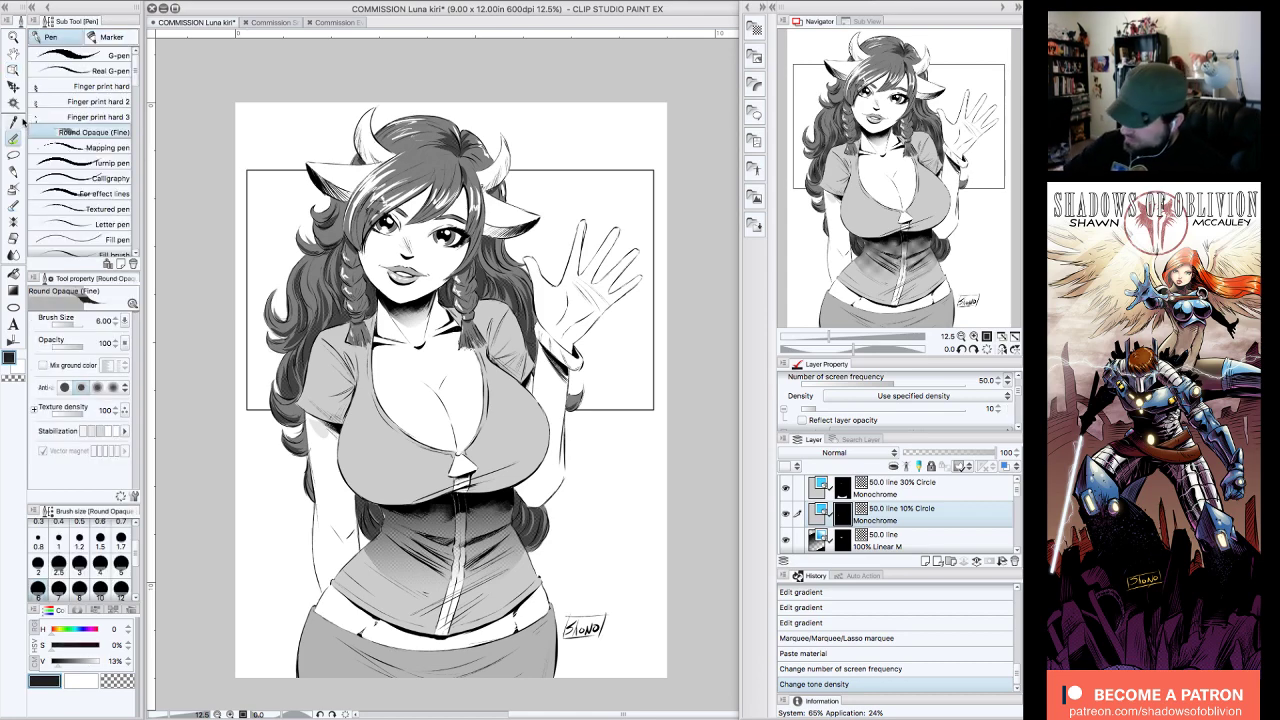
drag(314, 415, 303, 411)
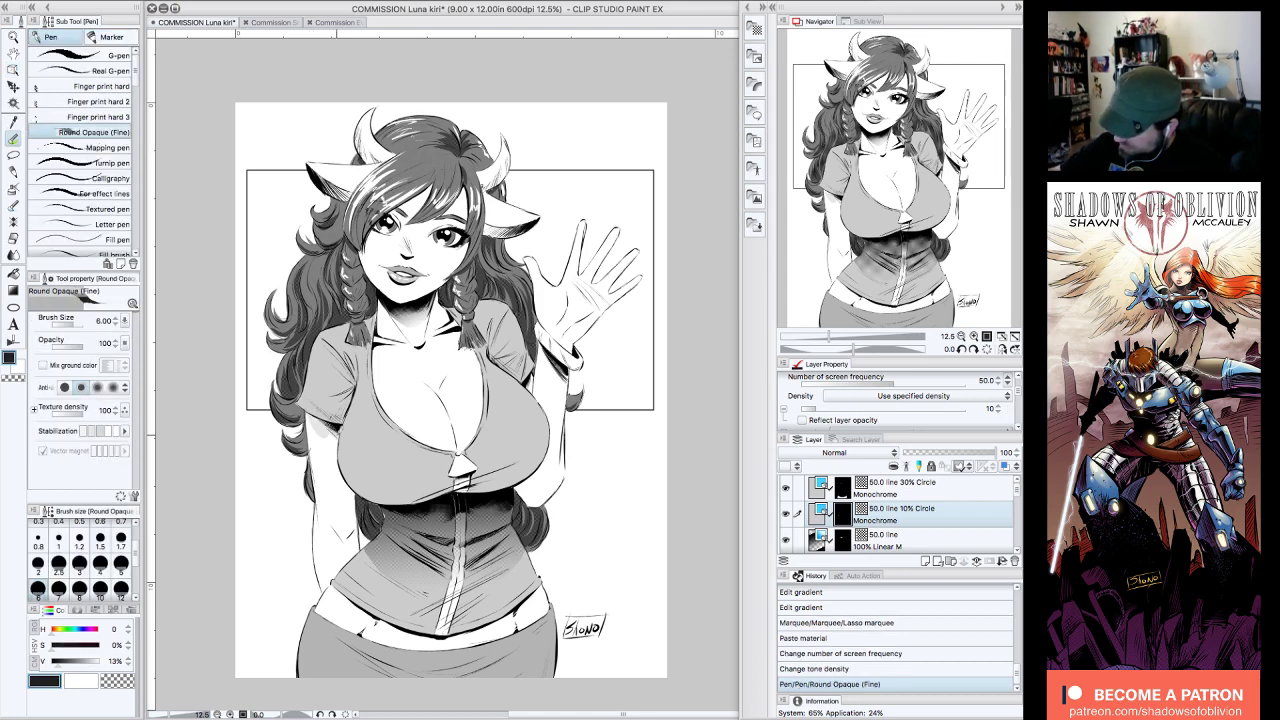
drag(320, 432, 323, 437)
drag(405, 218, 446, 219)
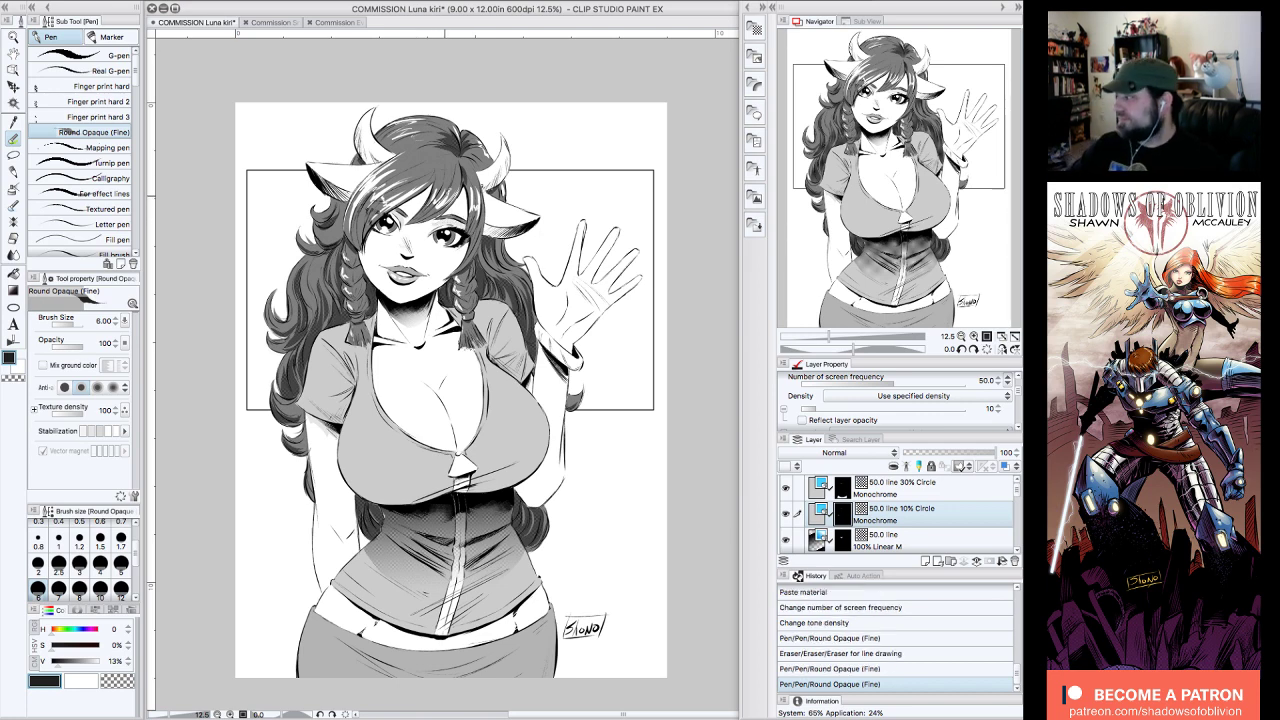
- Rotate the canvas to -30 degrees and paint the 10% tone shadows on the forehead along the edges of the hair
click(974, 337)
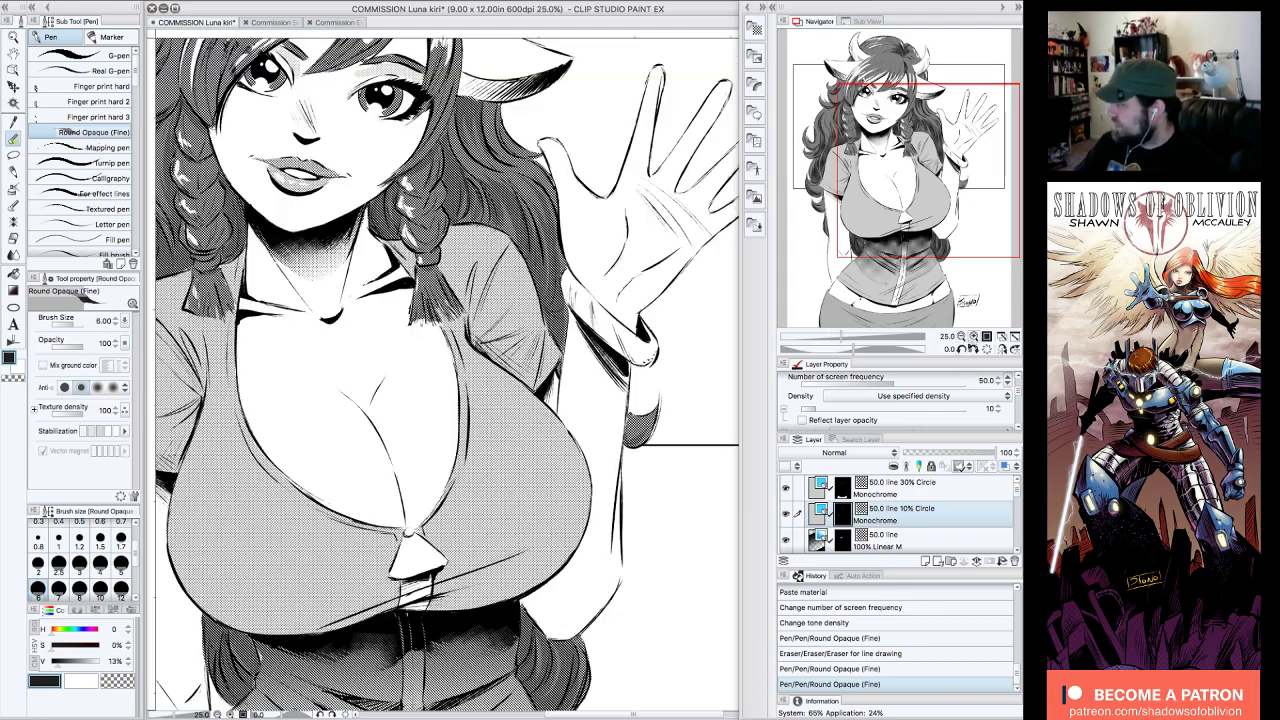
click(962, 349)
click(962, 349)
drag(960, 196, 924, 150)
drag(362, 294, 366, 300)
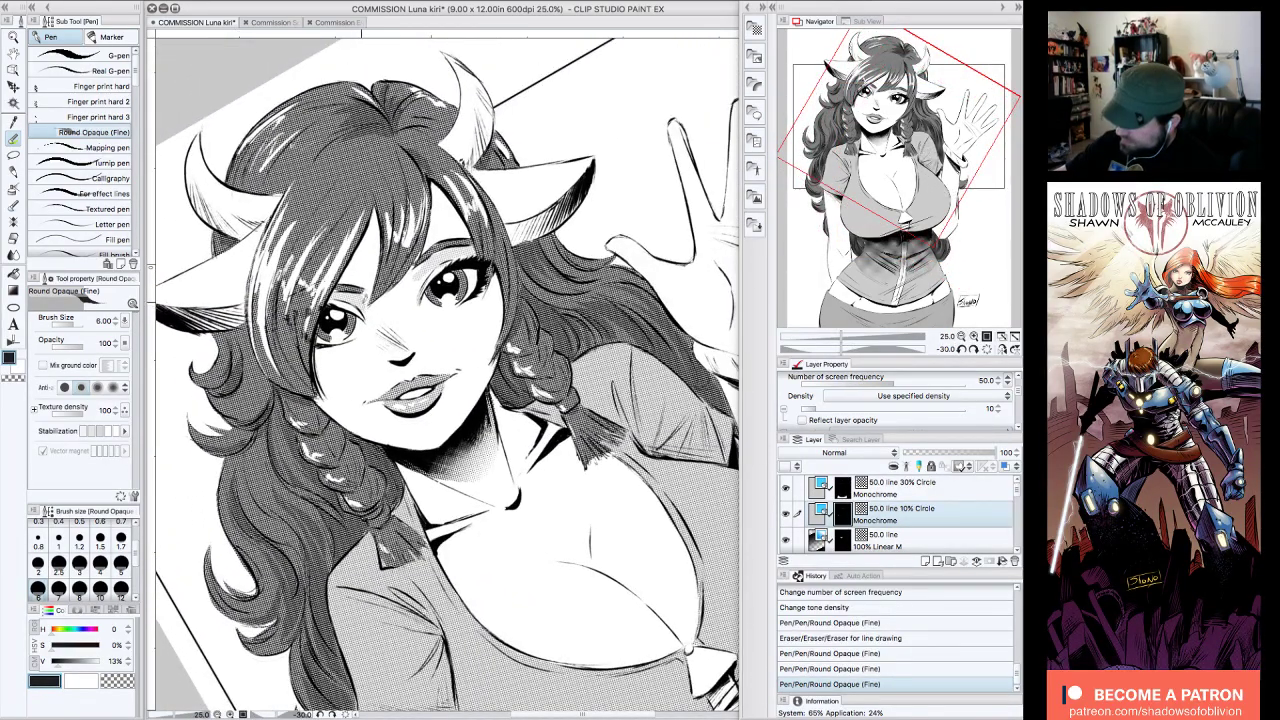
mouse_move(374, 208)
mouse_down()
mouse_move(342, 282)
mouse_move(374, 256)
mouse_move(366, 303)
mouse_up()
mouse_move(442, 186)
mouse_down()
mouse_move(430, 230)
mouse_move(455, 217)
mouse_move(467, 237)
mouse_up()
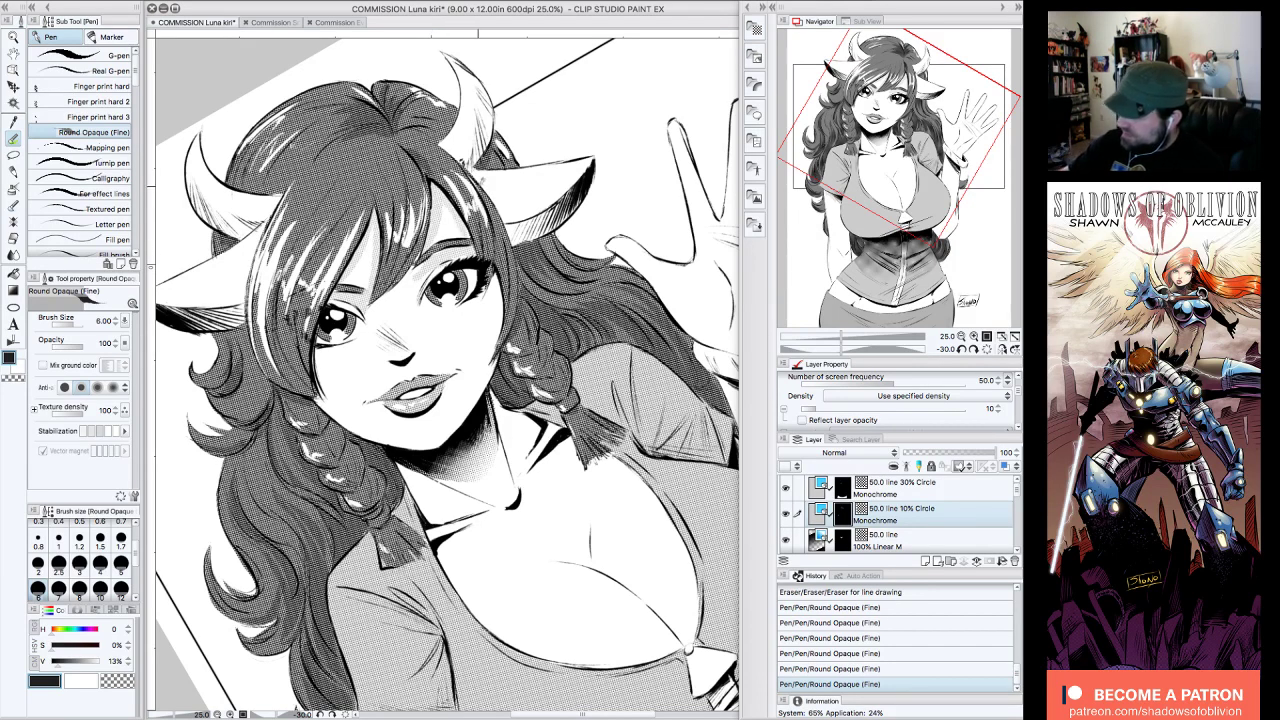
- Paint 10% tone shadows on the ear beside the raised hand and on both horns, erasing the excess along their edges
drag(573, 204, 532, 236)
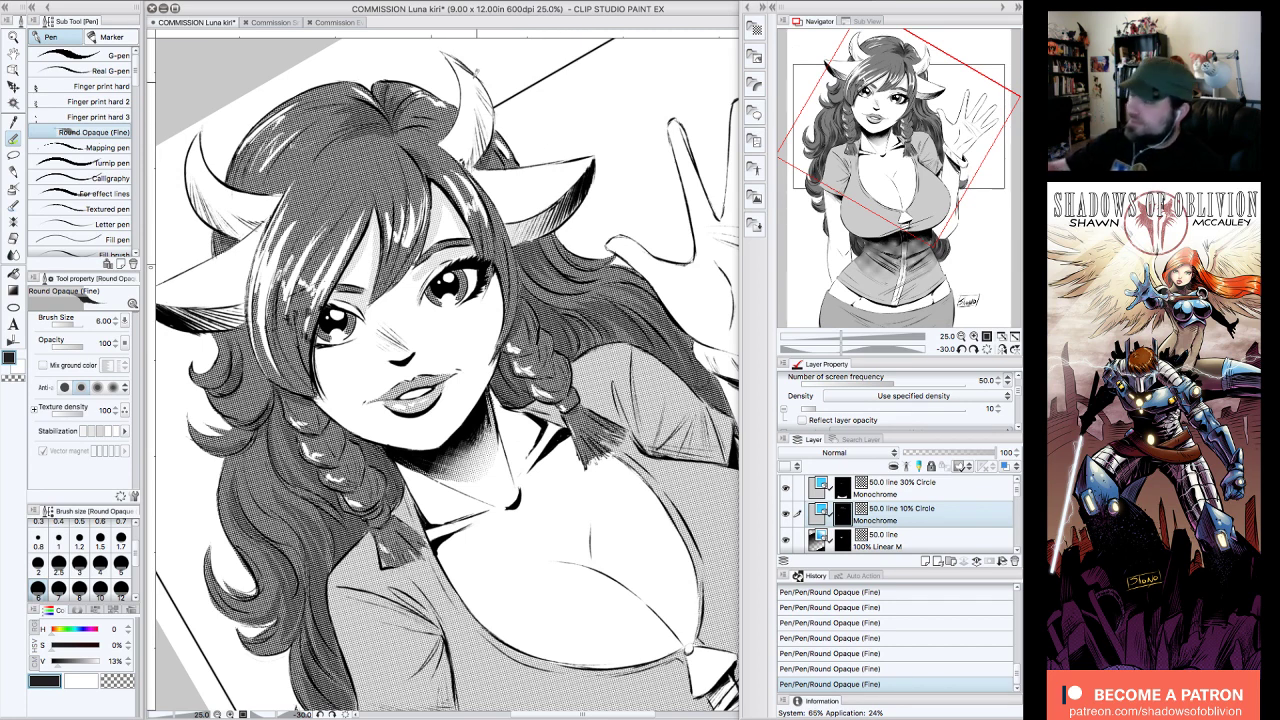
drag(472, 160, 490, 108)
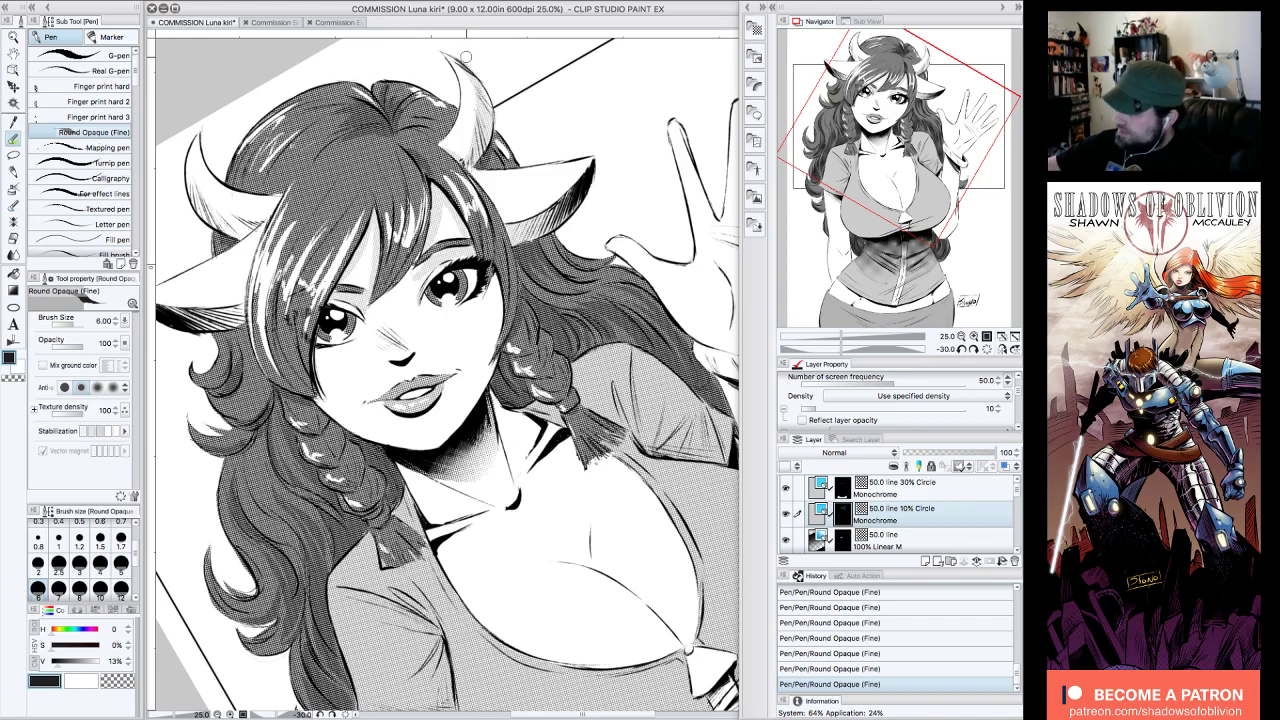
drag(460, 50, 462, 38)
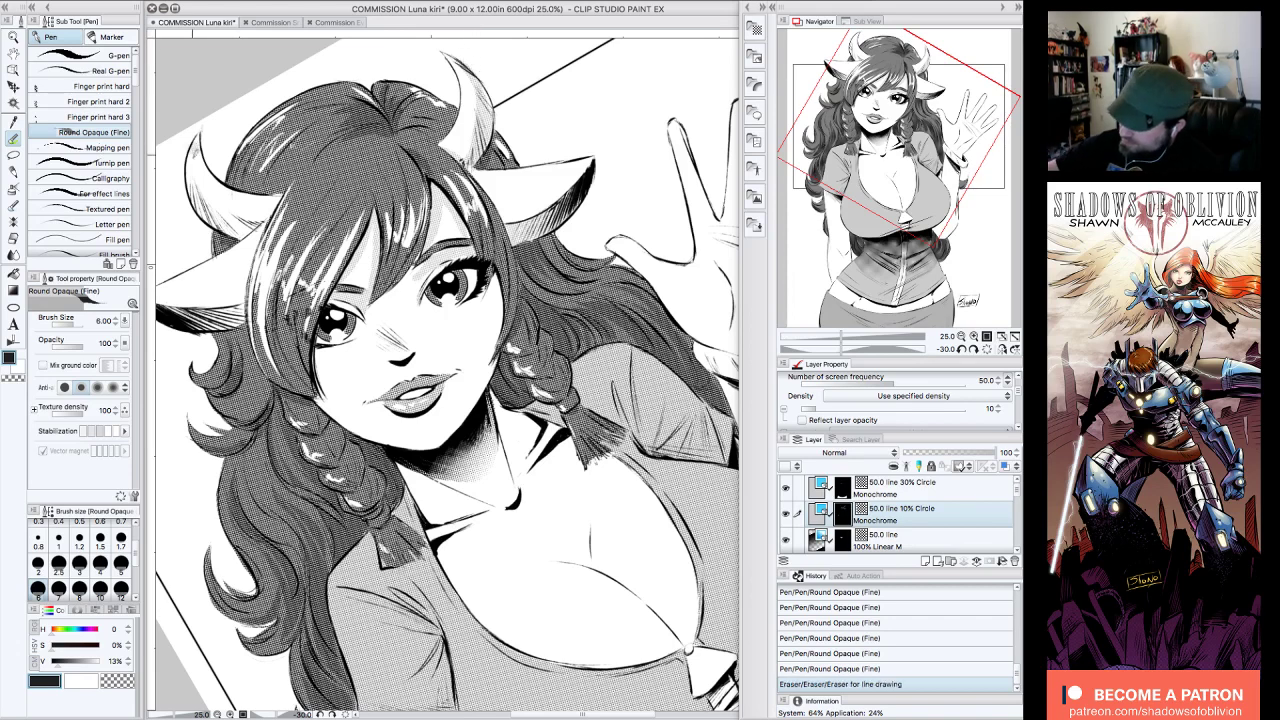
drag(194, 145, 214, 212)
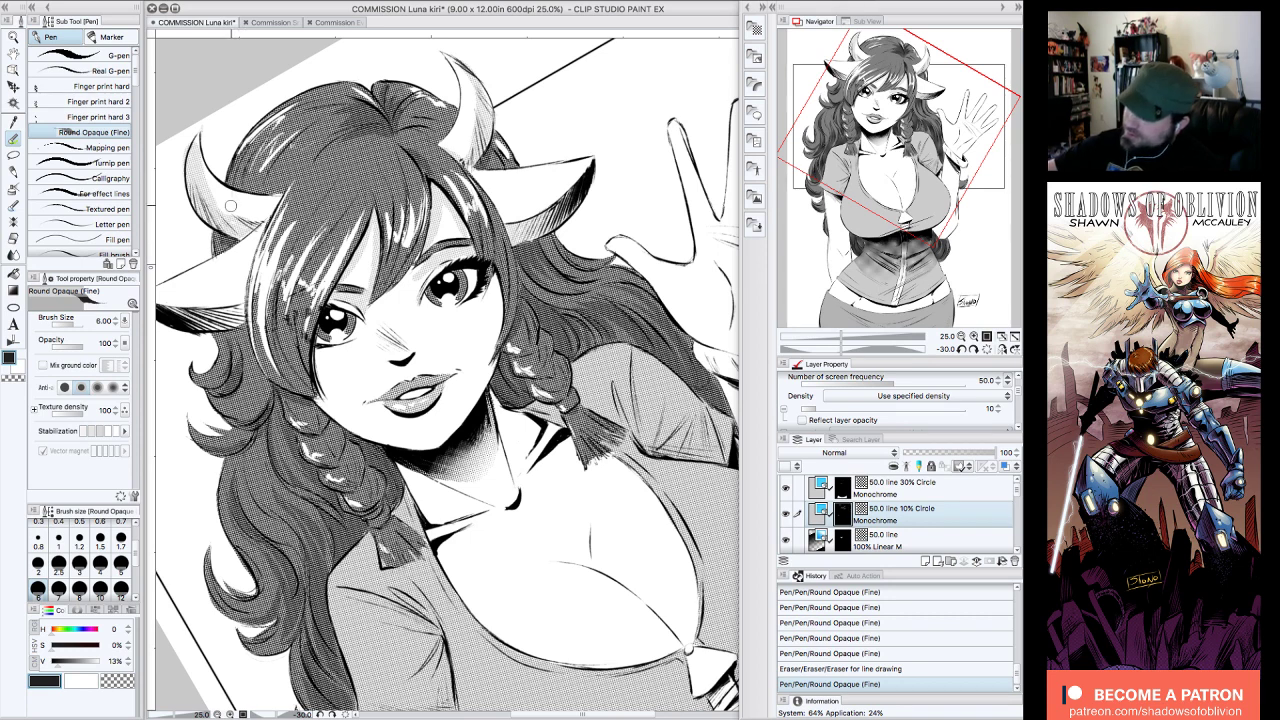
drag(186, 163, 216, 104)
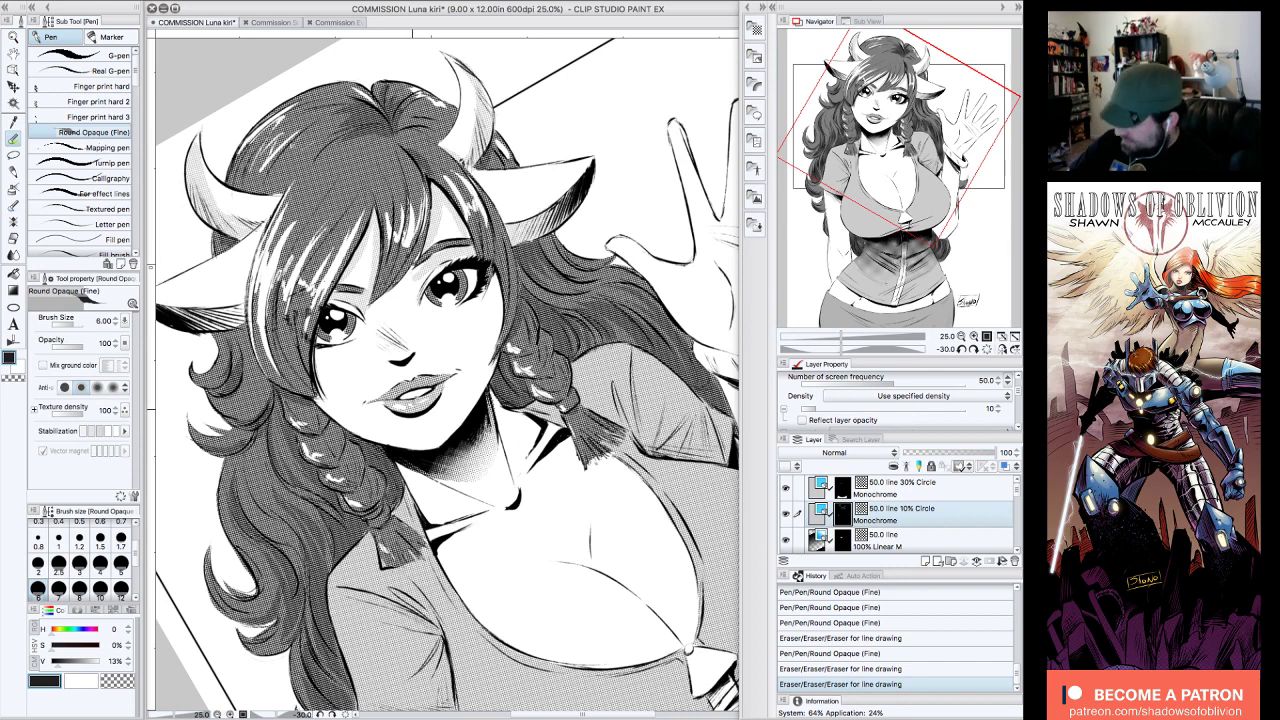
- Paint 10% tone shadows with Round Opaque (Fine) down the side of the face, along the cheek and around the nose
drag(392, 368, 420, 358)
drag(500, 268, 483, 359)
drag(496, 296, 474, 398)
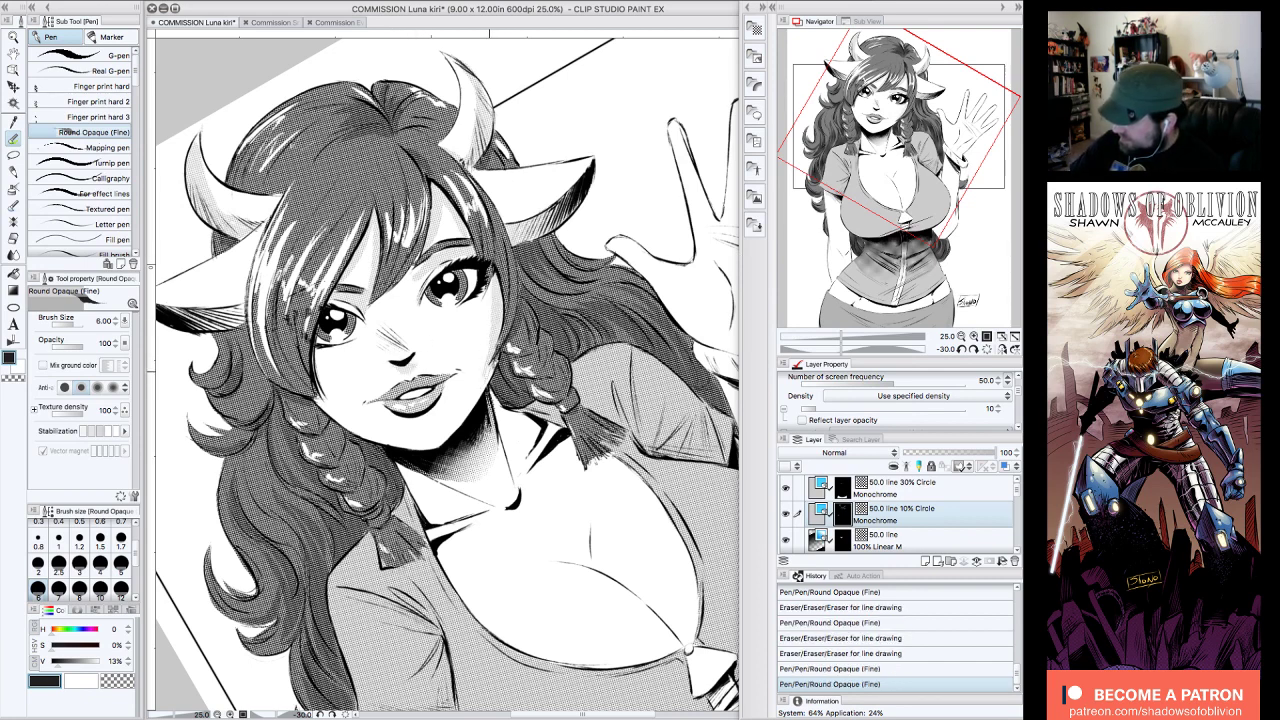
mouse_move(438, 267)
mouse_down()
mouse_move(472, 262)
mouse_move(490, 300)
mouse_up()
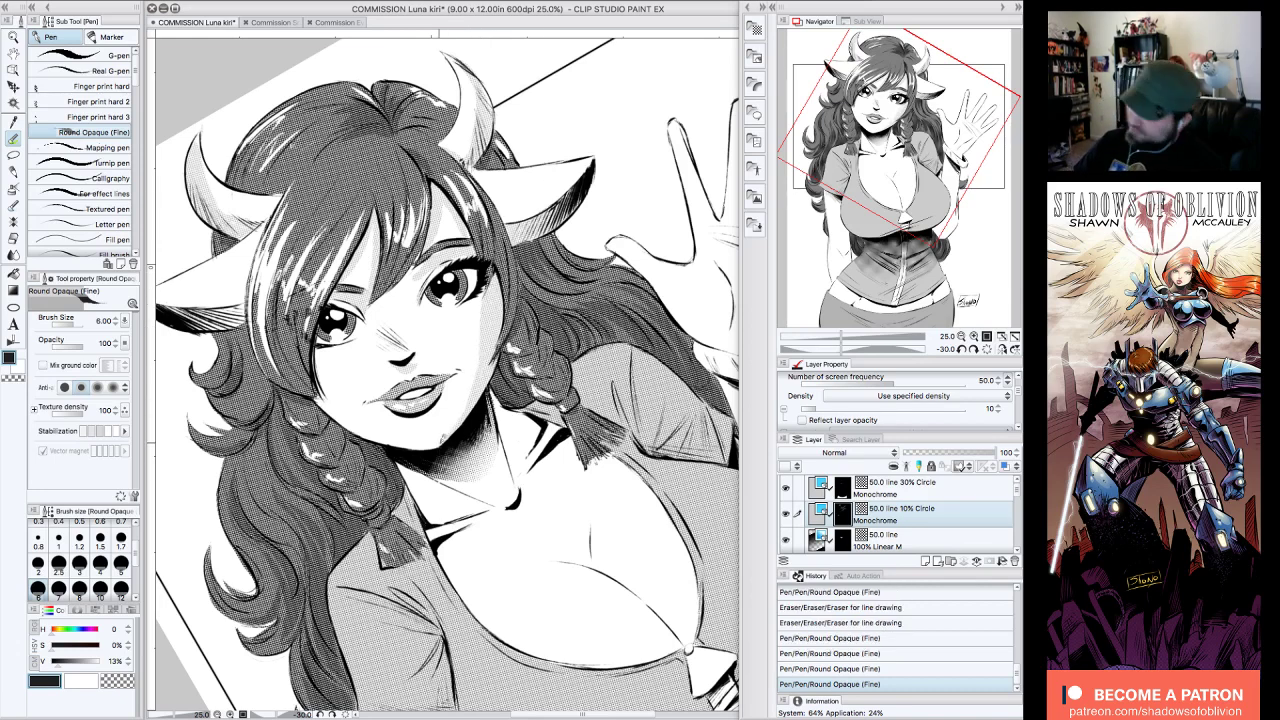
drag(321, 397, 403, 446)
drag(471, 290, 475, 287)
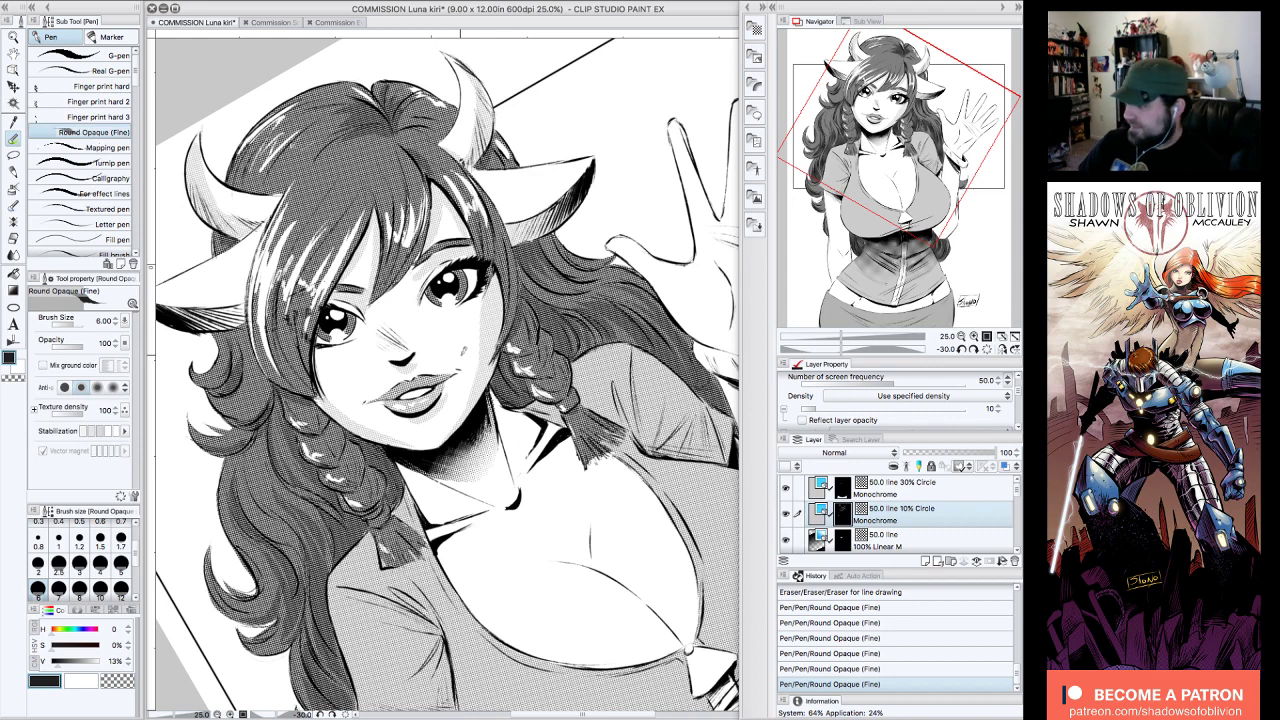
drag(410, 362, 418, 350)
drag(420, 282, 419, 316)
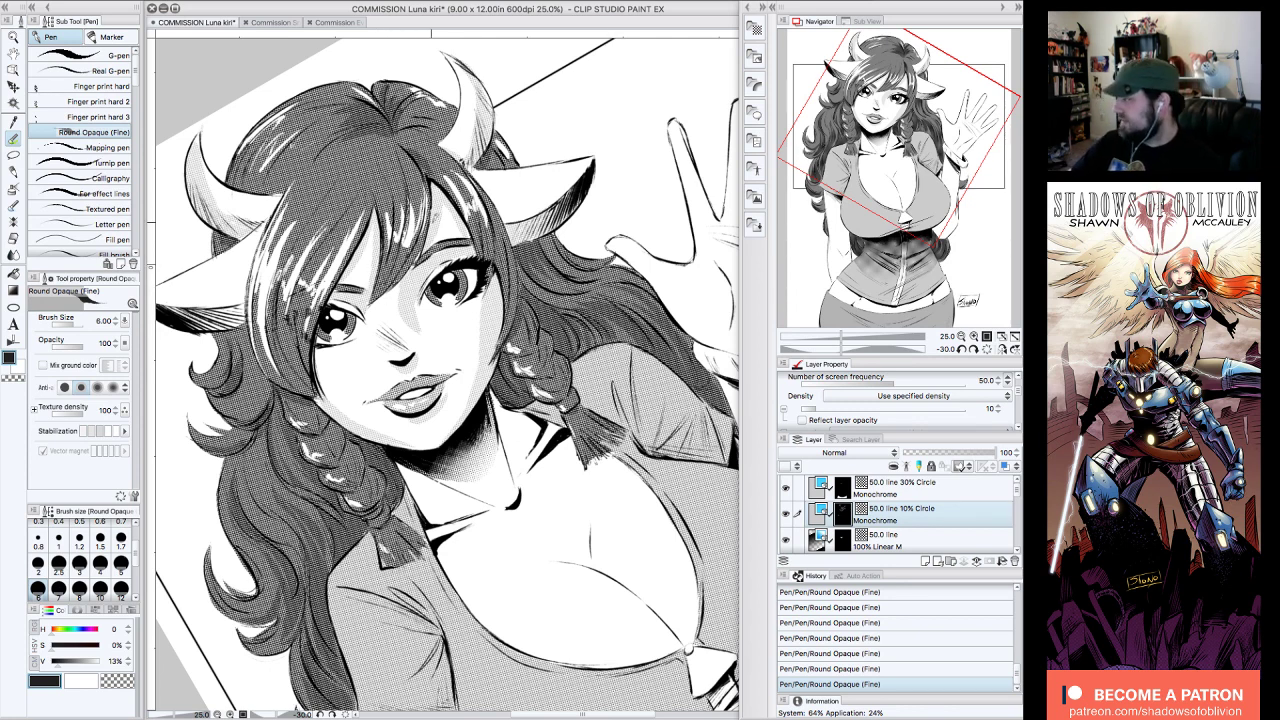
- Reset the canvas rotation to 0 and paint 10% tone shadows on the chest along the cleavage and the shirt's neckline
click(988, 349)
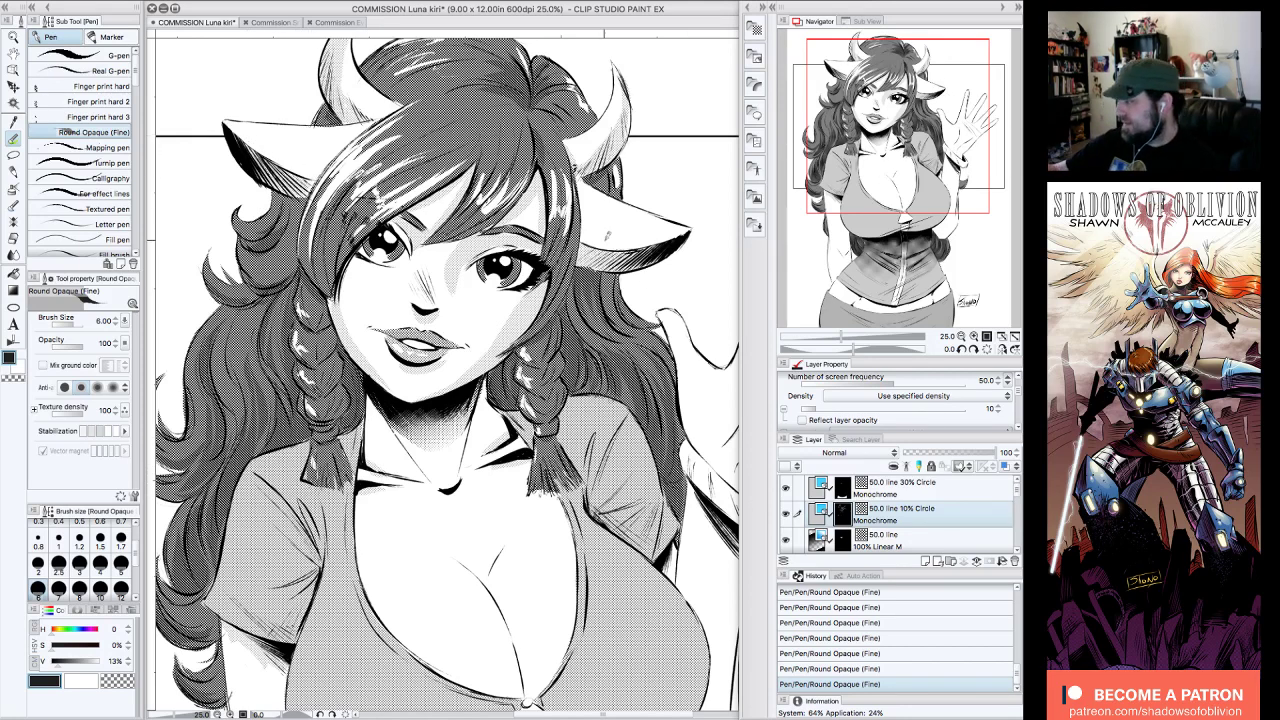
drag(724, 90, 720, 170)
click(126, 684)
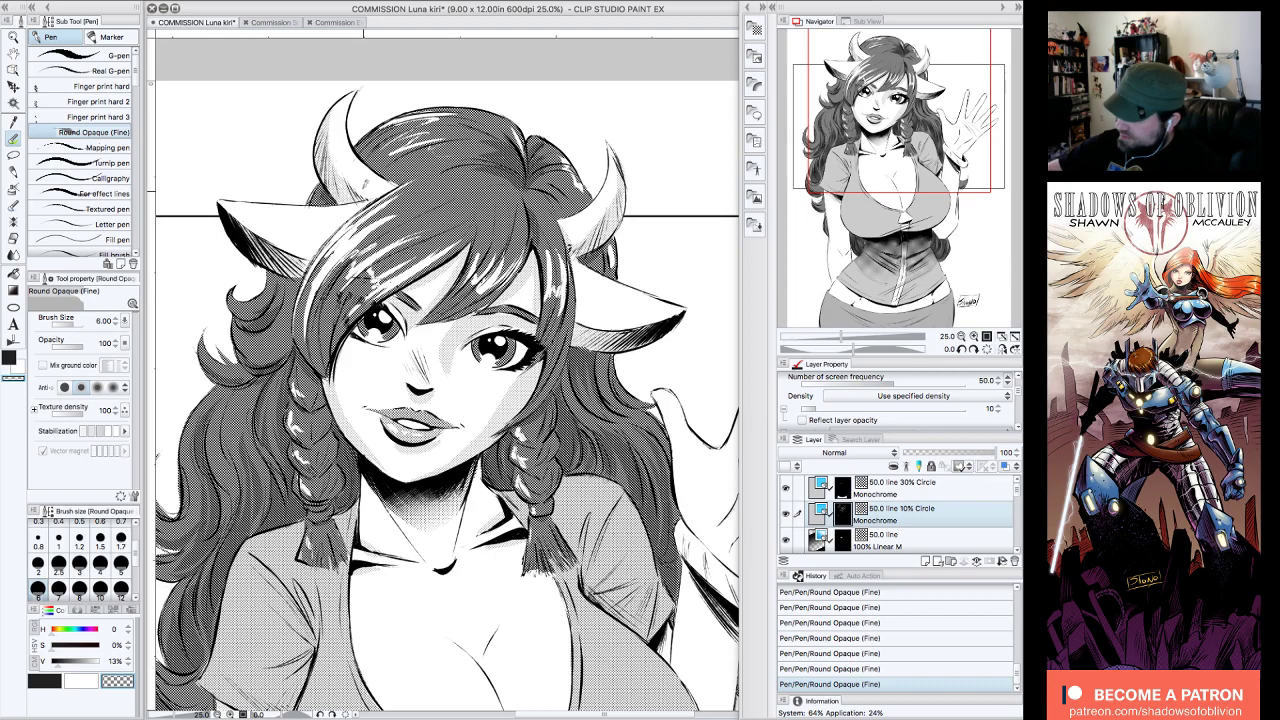
click(948, 336)
drag(964, 194, 978, 238)
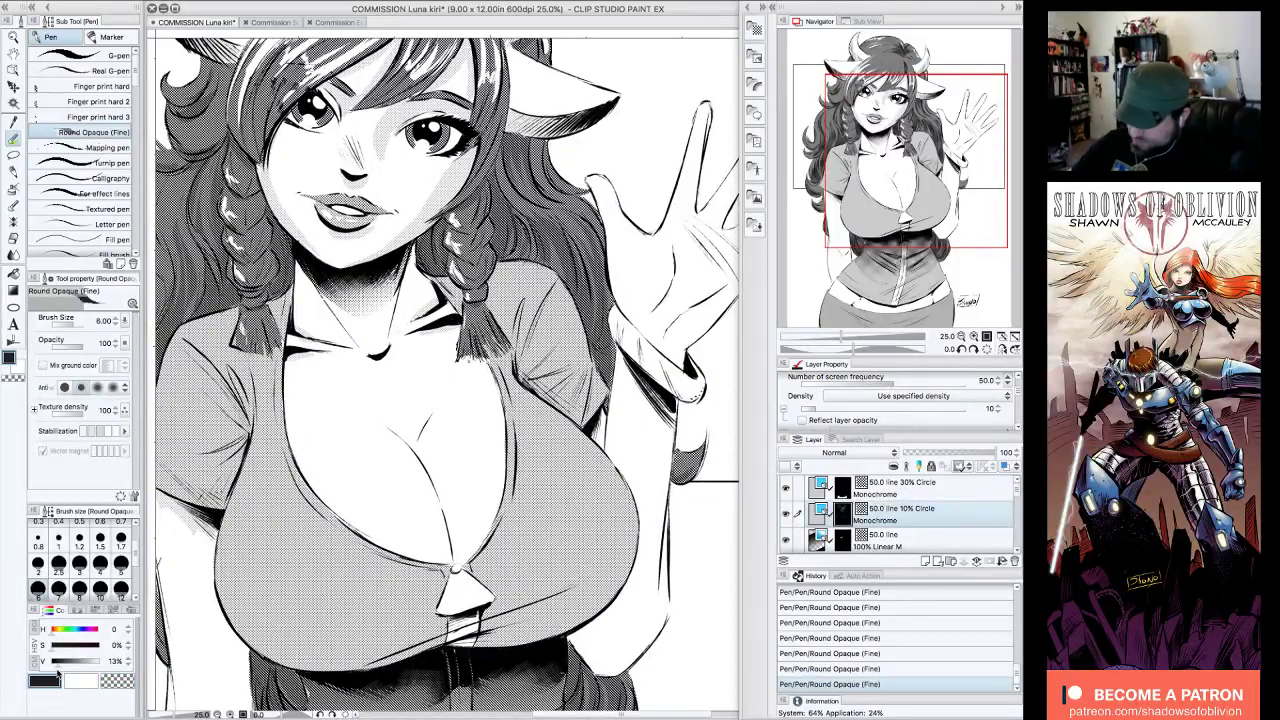
drag(432, 464, 464, 556)
key(ctrl+z)
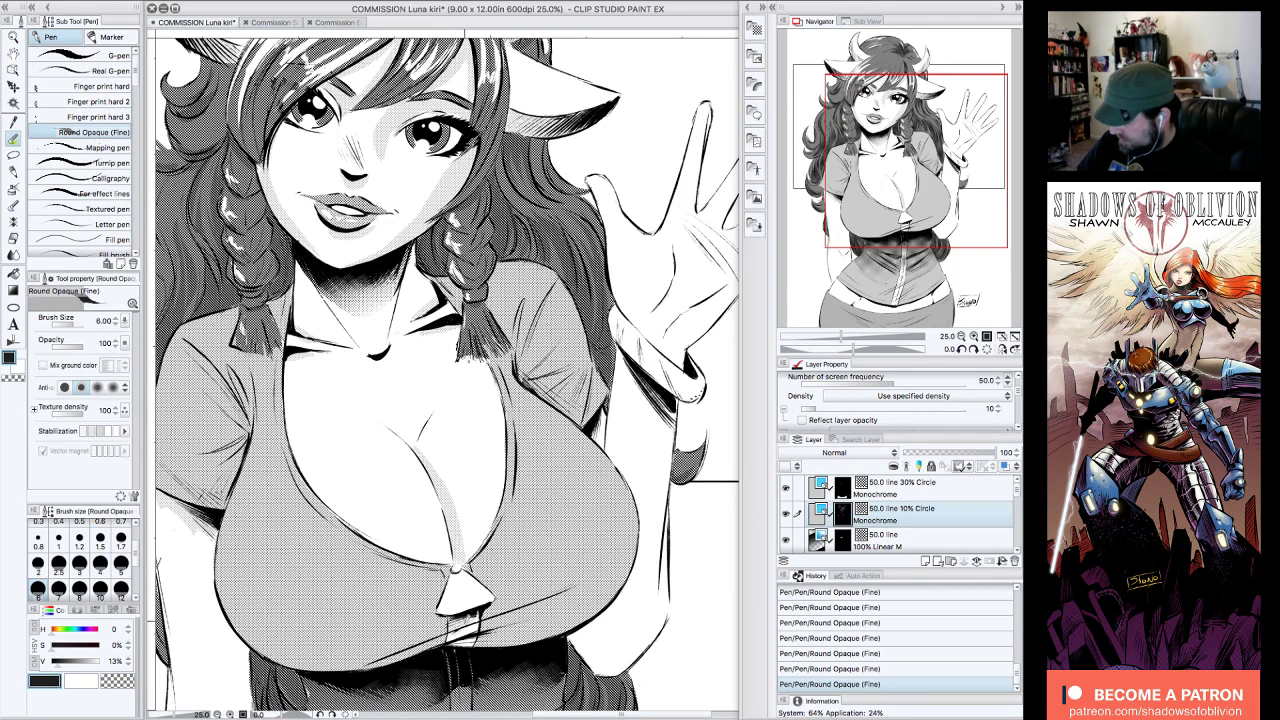
drag(484, 359, 499, 388)
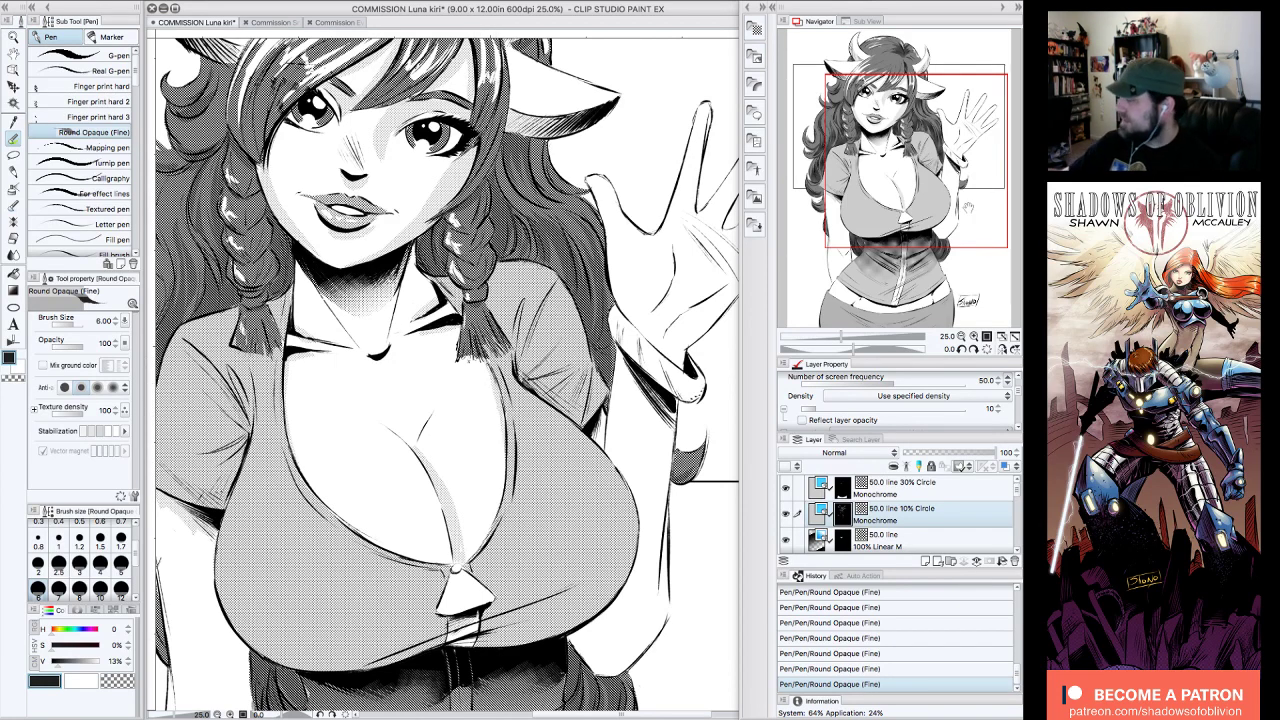
- Paint 10% tone shadows on the lowered arm beneath the sleeve and down to the elbow, erasing the excess
click(946, 337)
text(12.5)
key(Return)
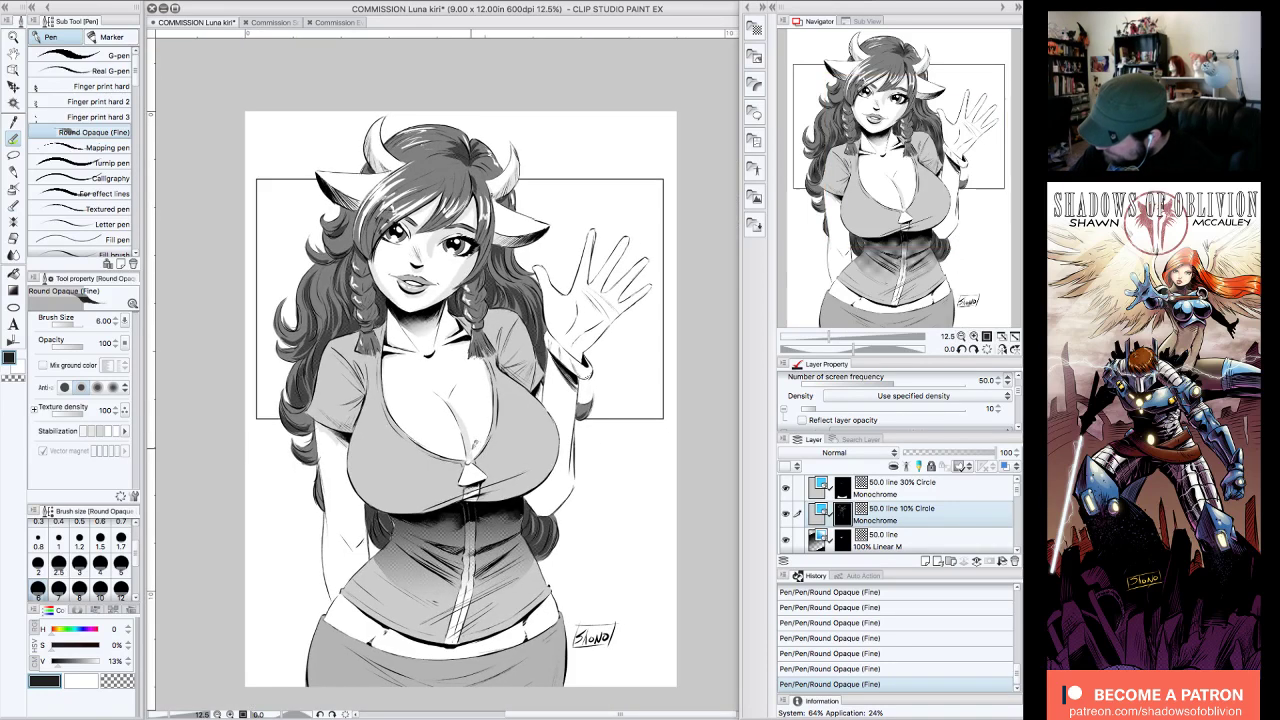
click(973, 337)
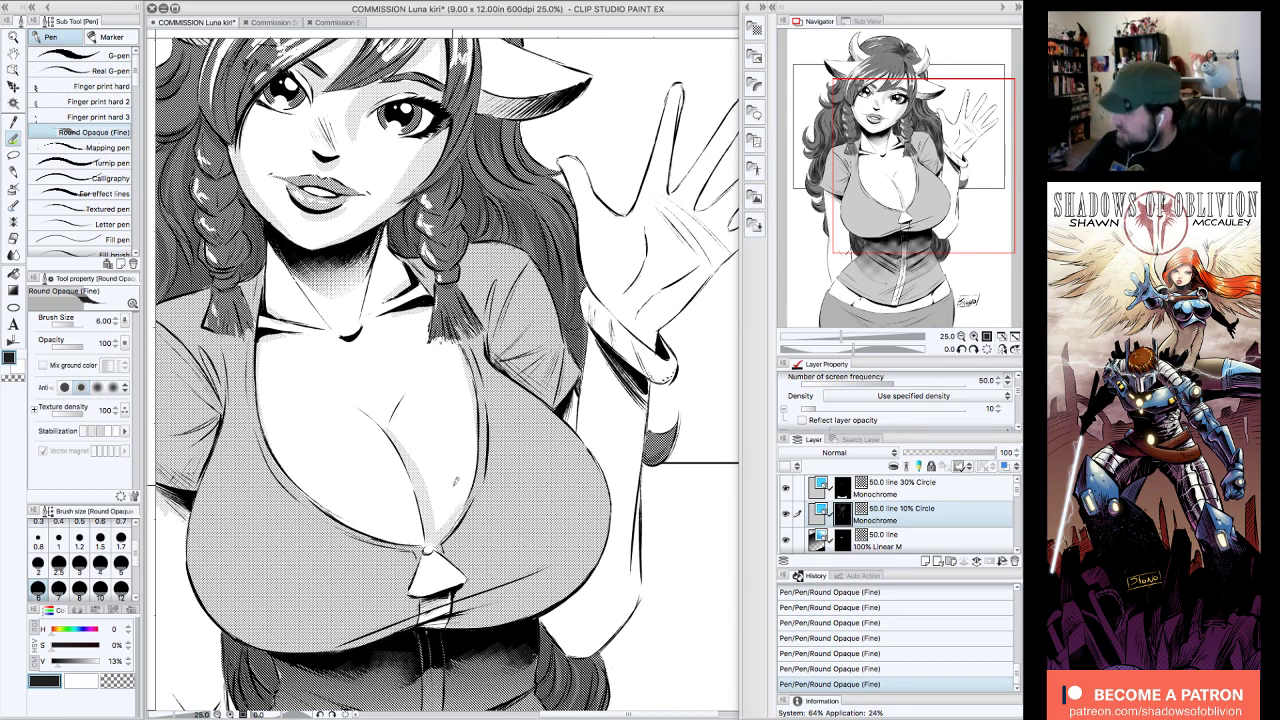
click(961, 337)
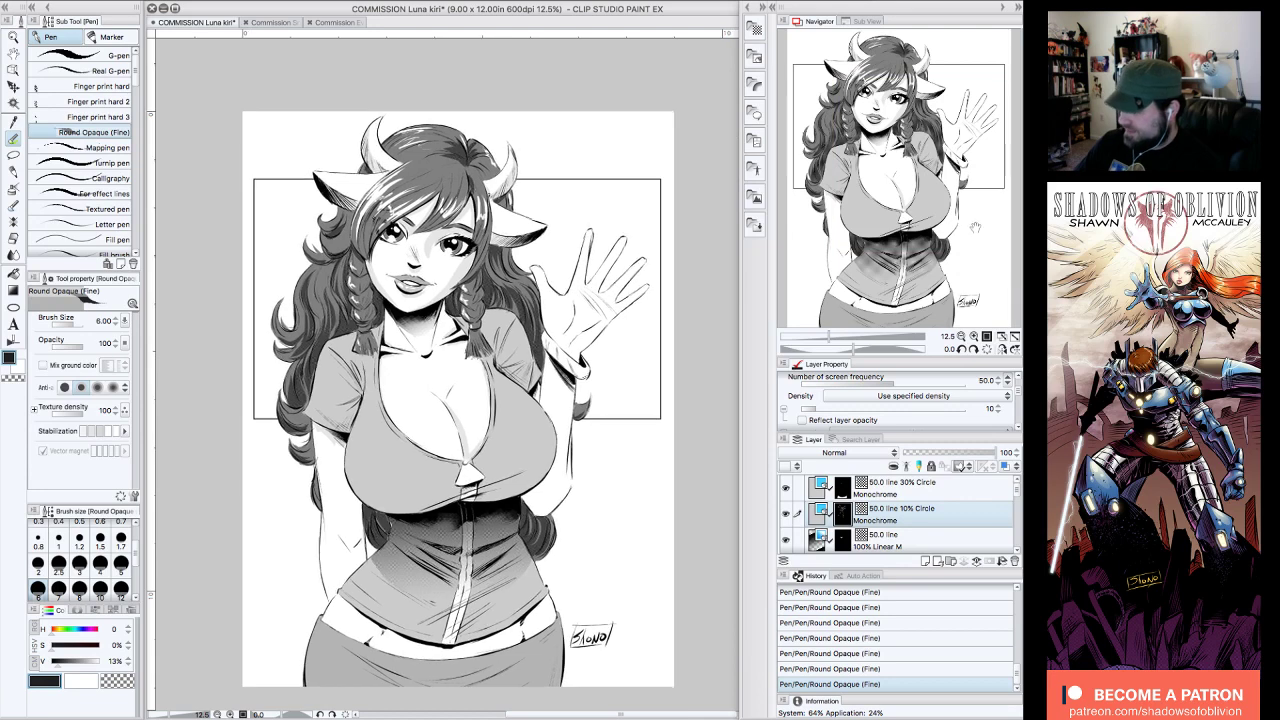
mouse_move(335, 446)
mouse_down()
mouse_move(323, 416)
mouse_move(327, 432)
mouse_up()
drag(342, 448, 344, 428)
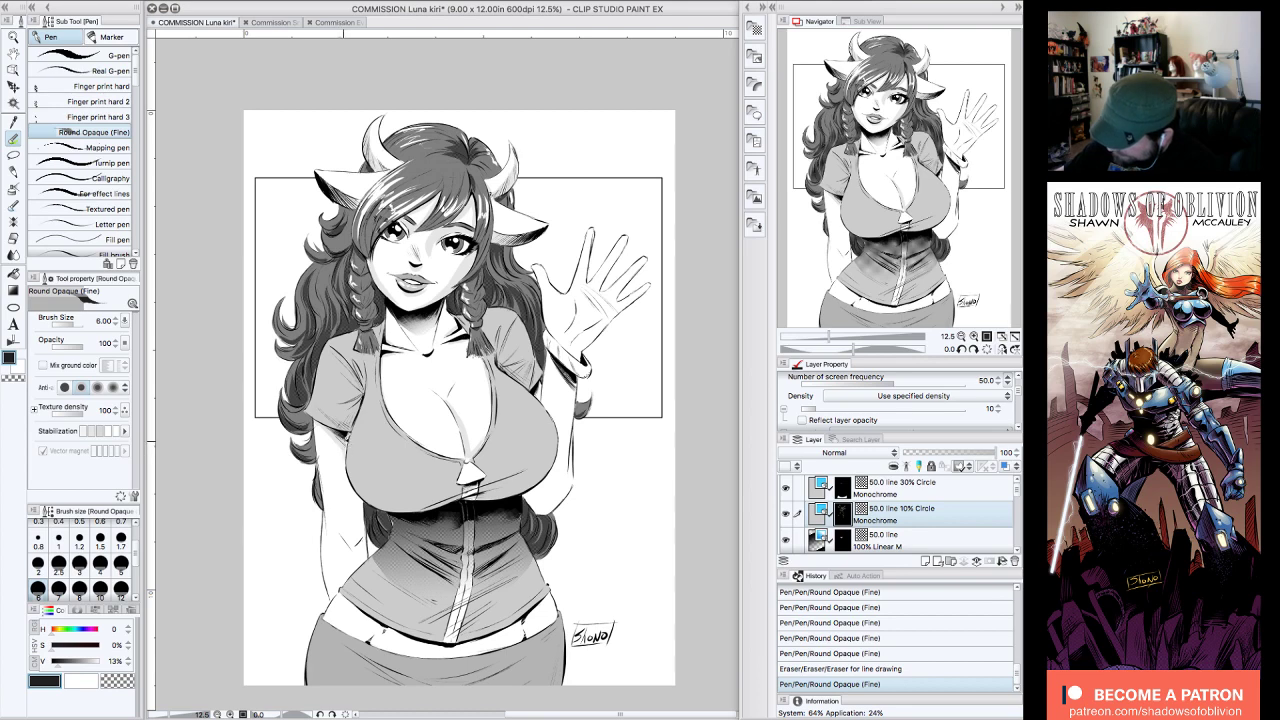
drag(364, 500, 362, 527)
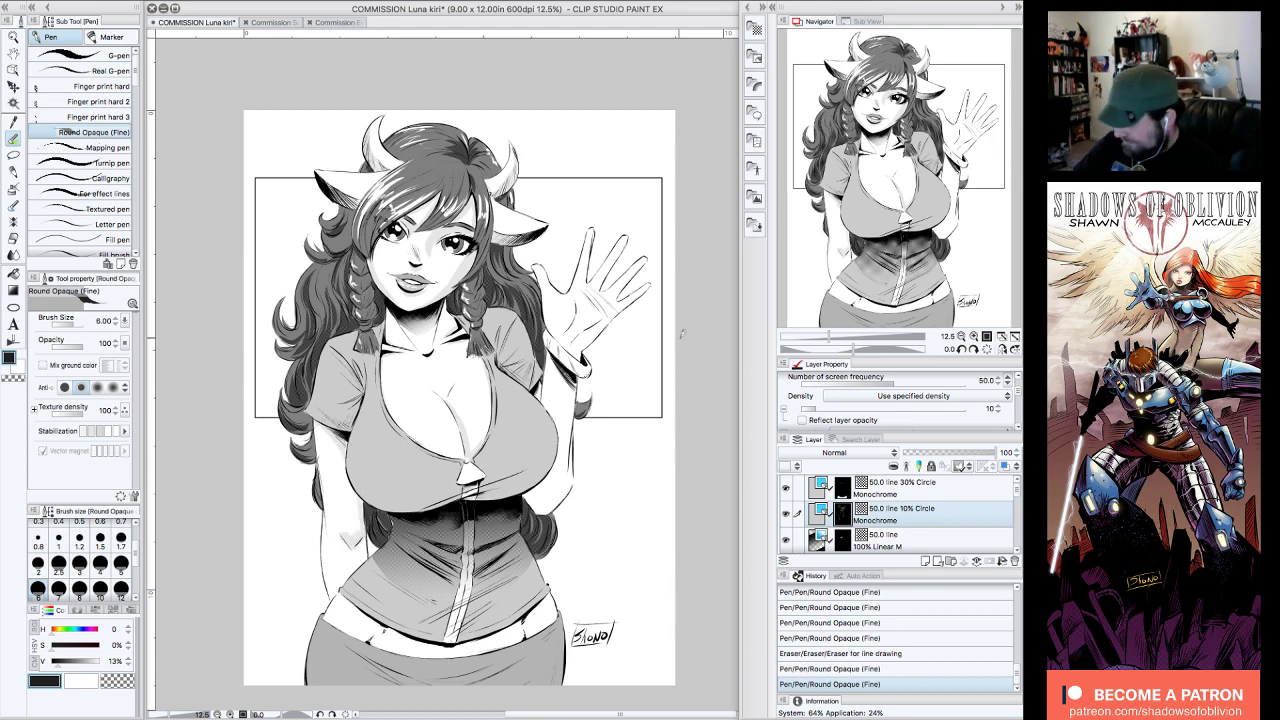
drag(341, 539, 362, 511)
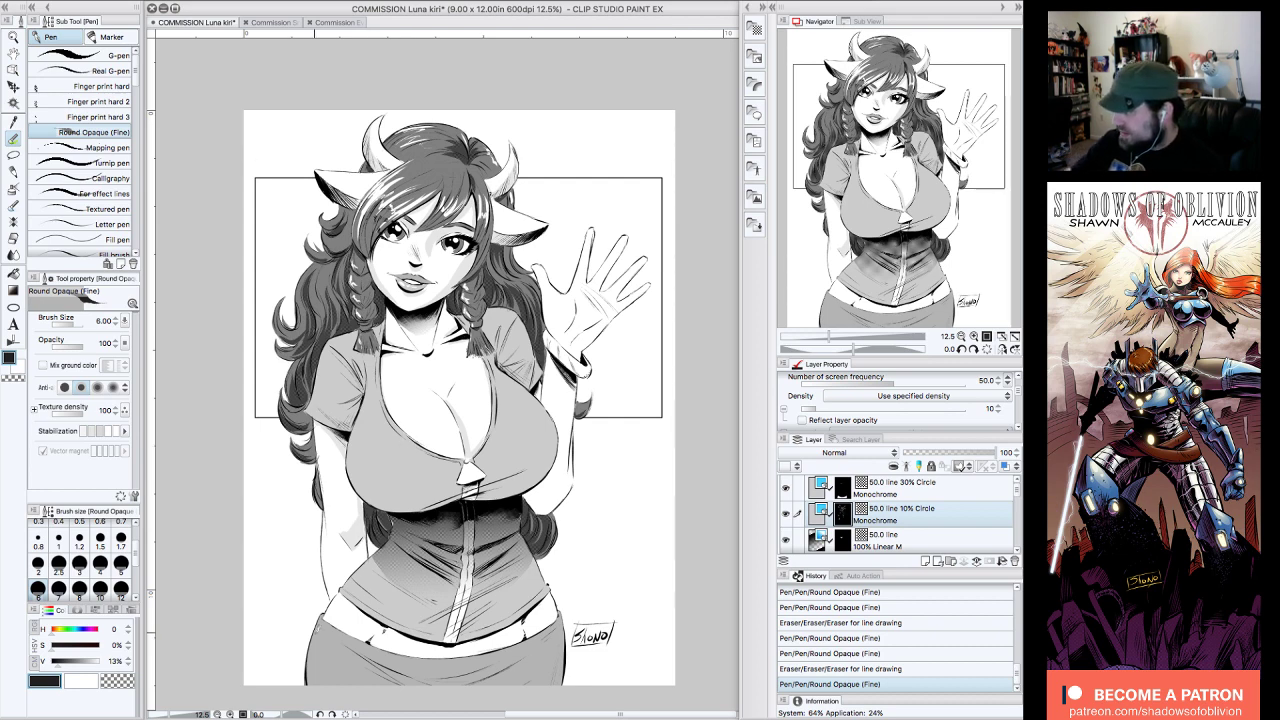
- Rotate the canvas to -15 degrees and refine the 10% tone shadows around the nose and between the eyes
click(961, 349)
mouse_move(436, 286)
mouse_down()
mouse_move(438, 274)
mouse_move(422, 310)
mouse_up()
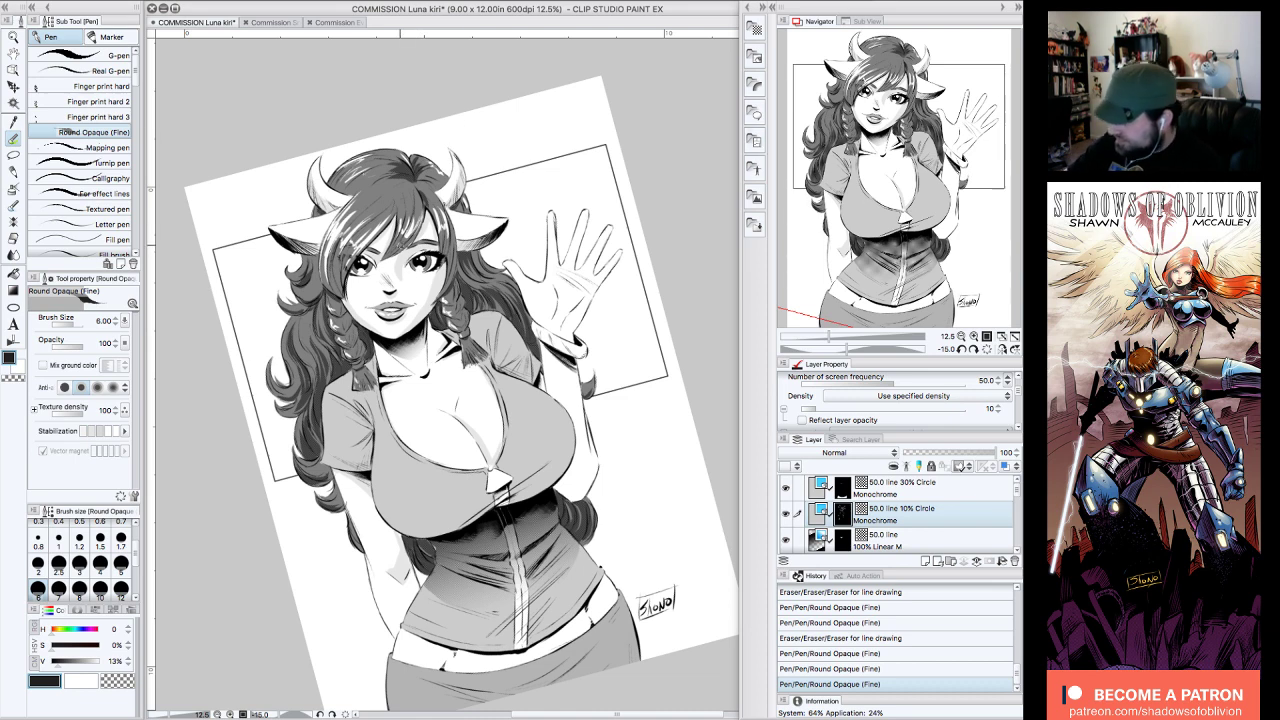
drag(402, 268, 401, 275)
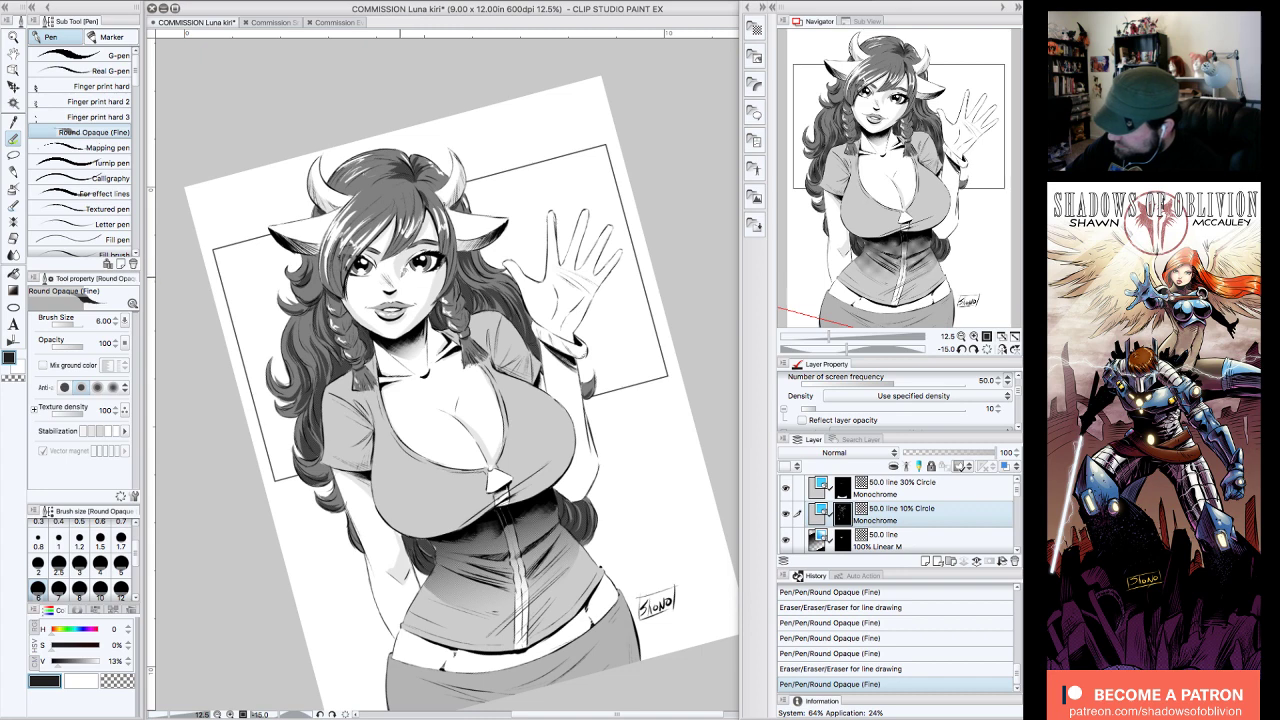
drag(382, 257, 388, 263)
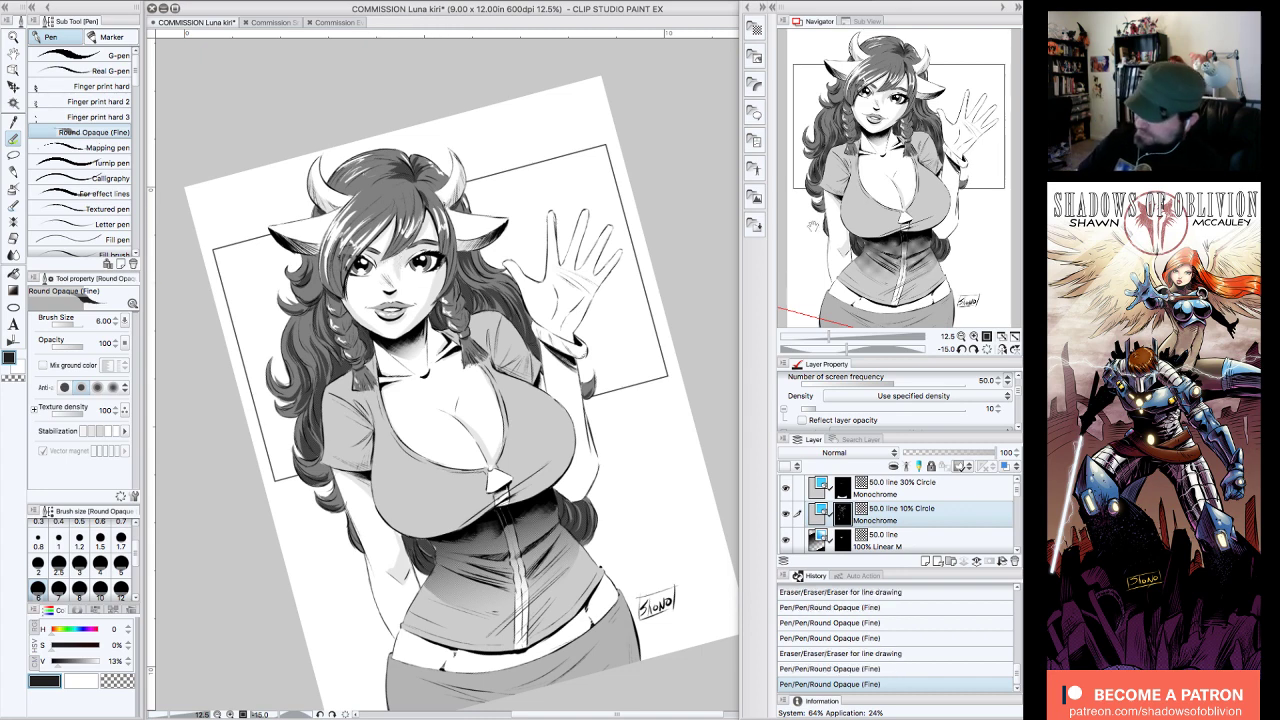
drag(401, 261, 403, 271)
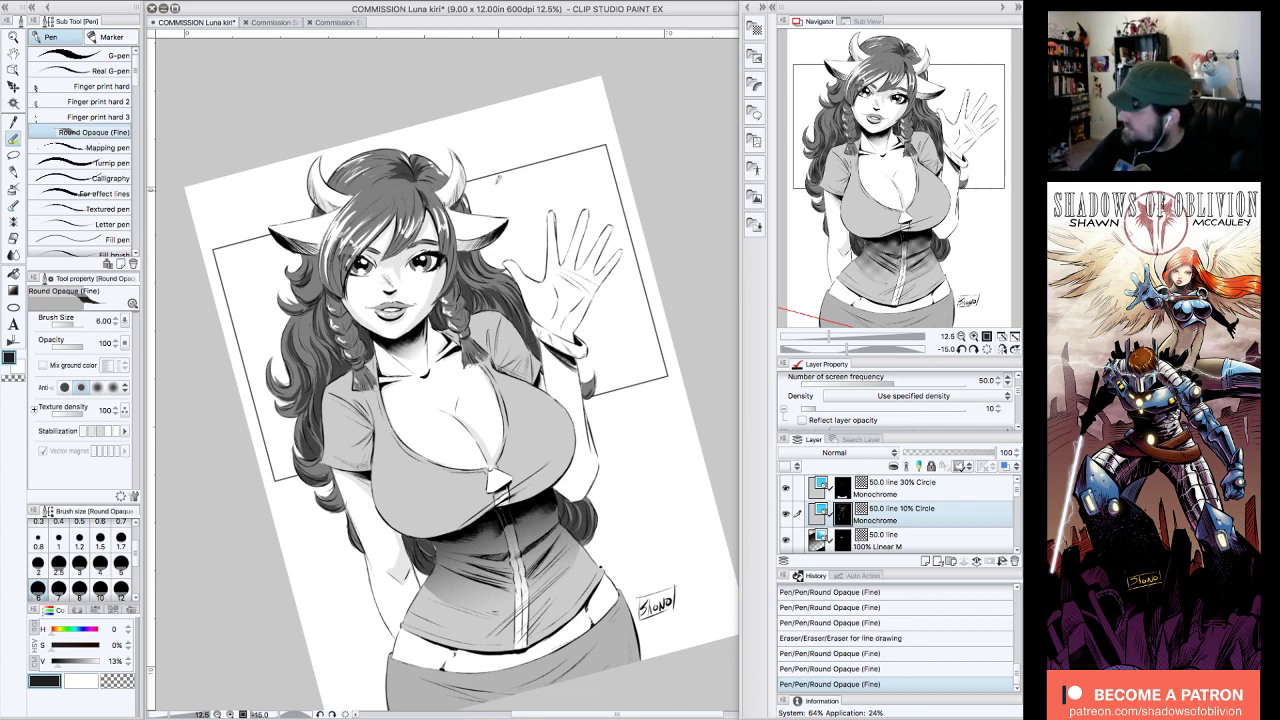
drag(398, 267, 396, 272)
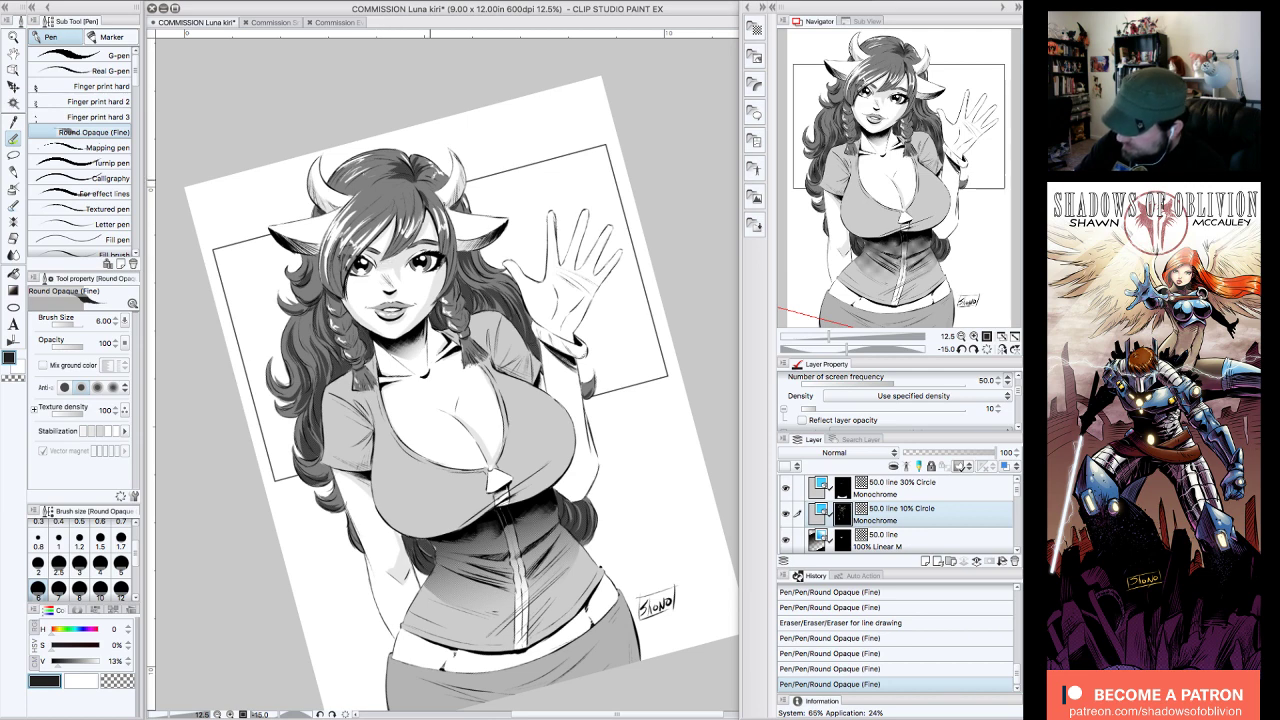
drag(388, 271, 382, 272)
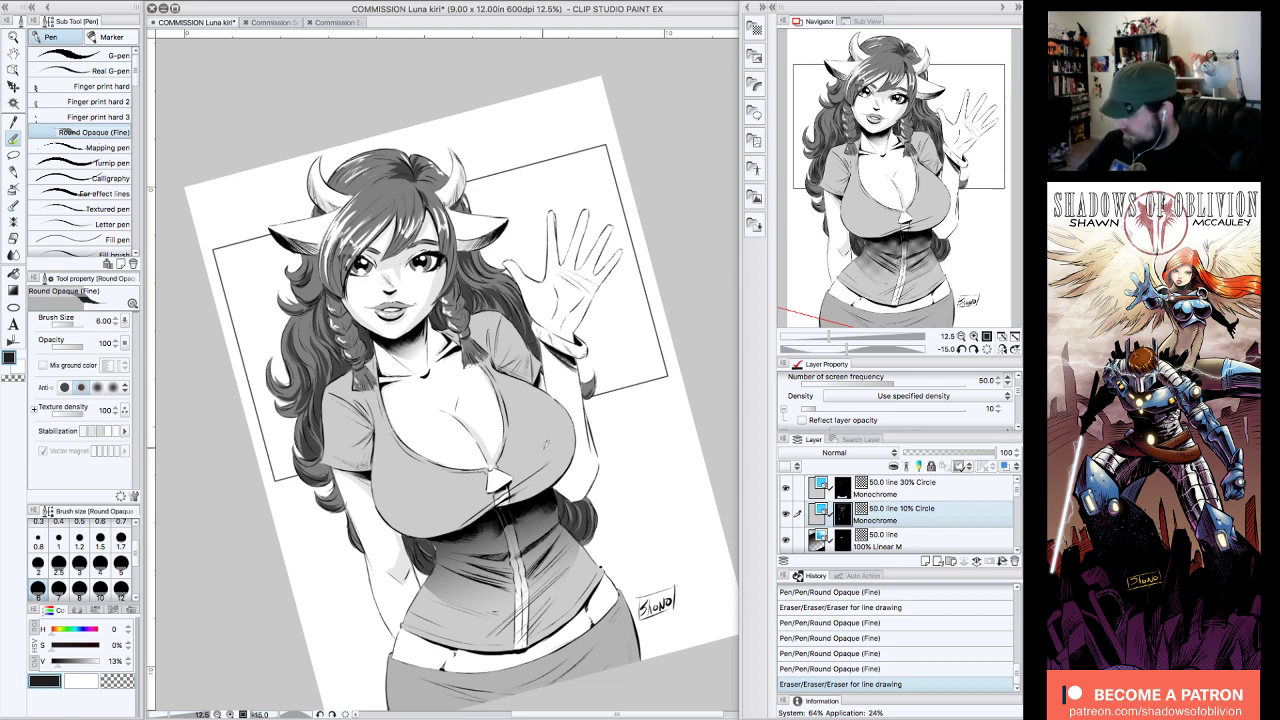
- Extend the 10% tone shadow on the lowered arm around the elbow and forearm beside the waist
drag(416, 564, 416, 580)
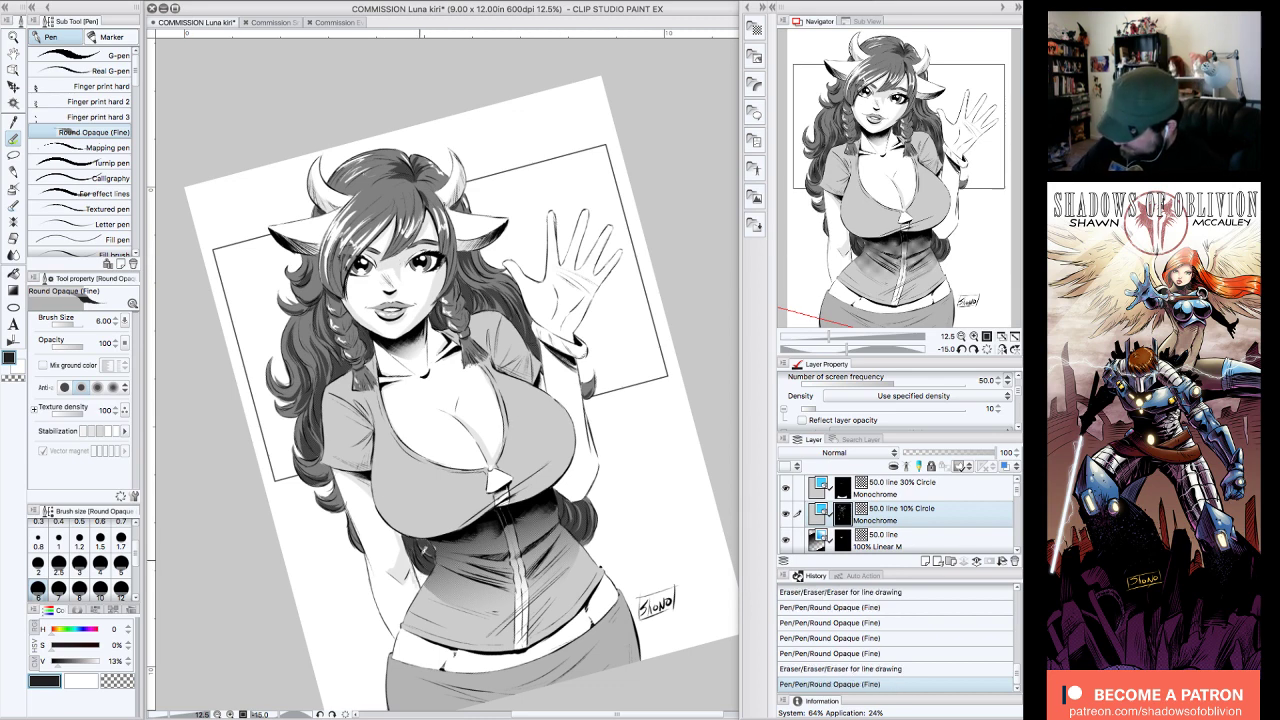
drag(544, 375, 551, 370)
drag(366, 495, 369, 500)
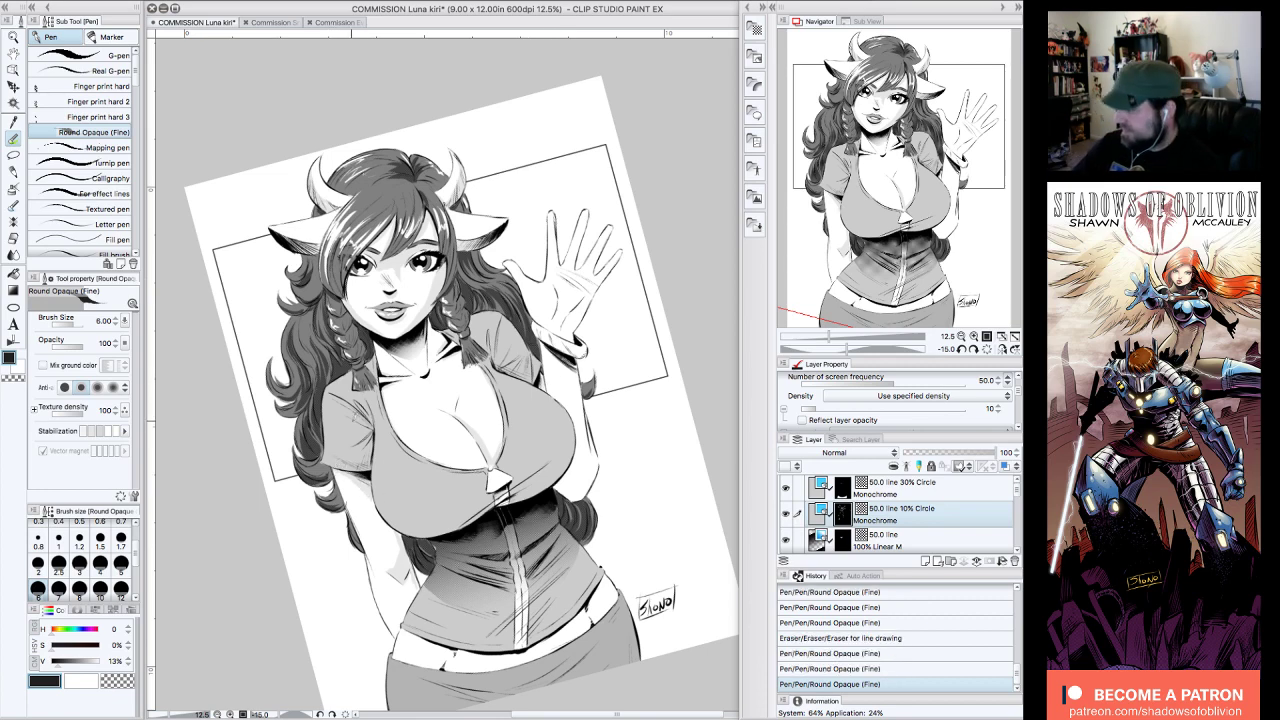
drag(416, 564, 418, 580)
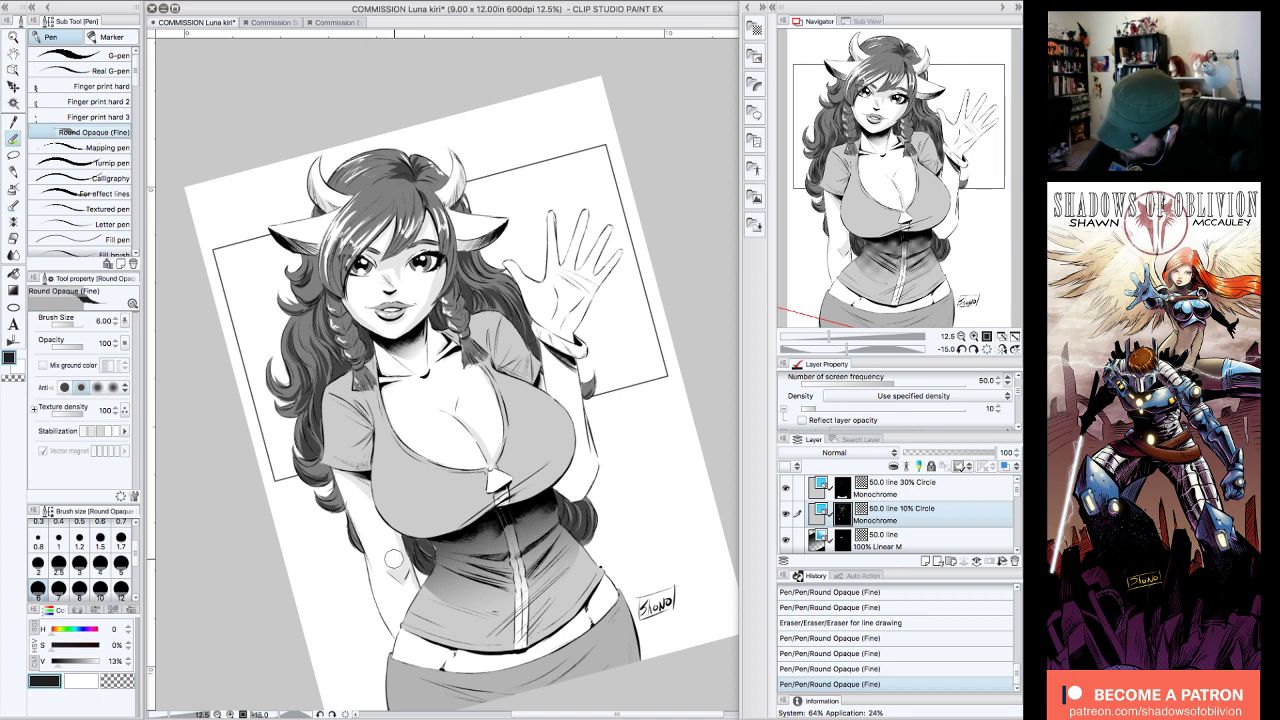
drag(393, 557, 400, 538)
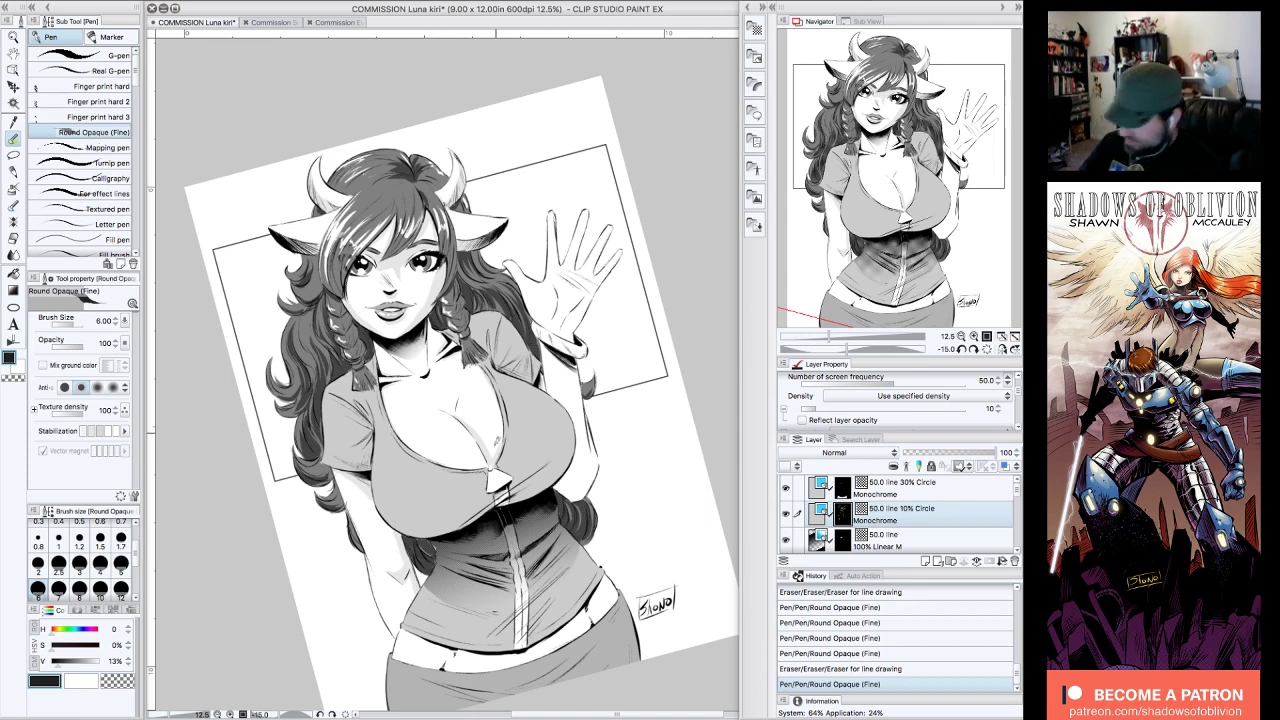
- Paint 10% tone shadows on the raised arm from the wrist to the elbow, finishing the elbow with the G-pen
mouse_move(576, 317)
mouse_down()
mouse_move(552, 354)
mouse_move(577, 401)
mouse_up()
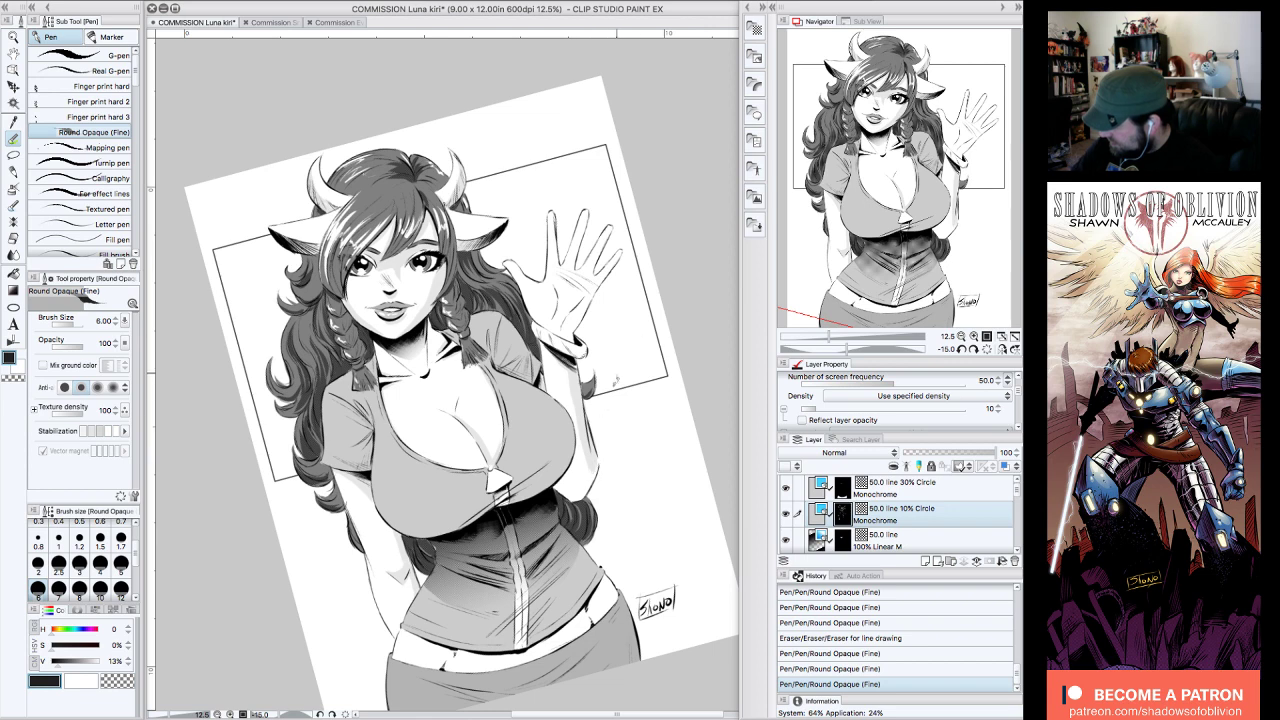
drag(584, 474, 590, 498)
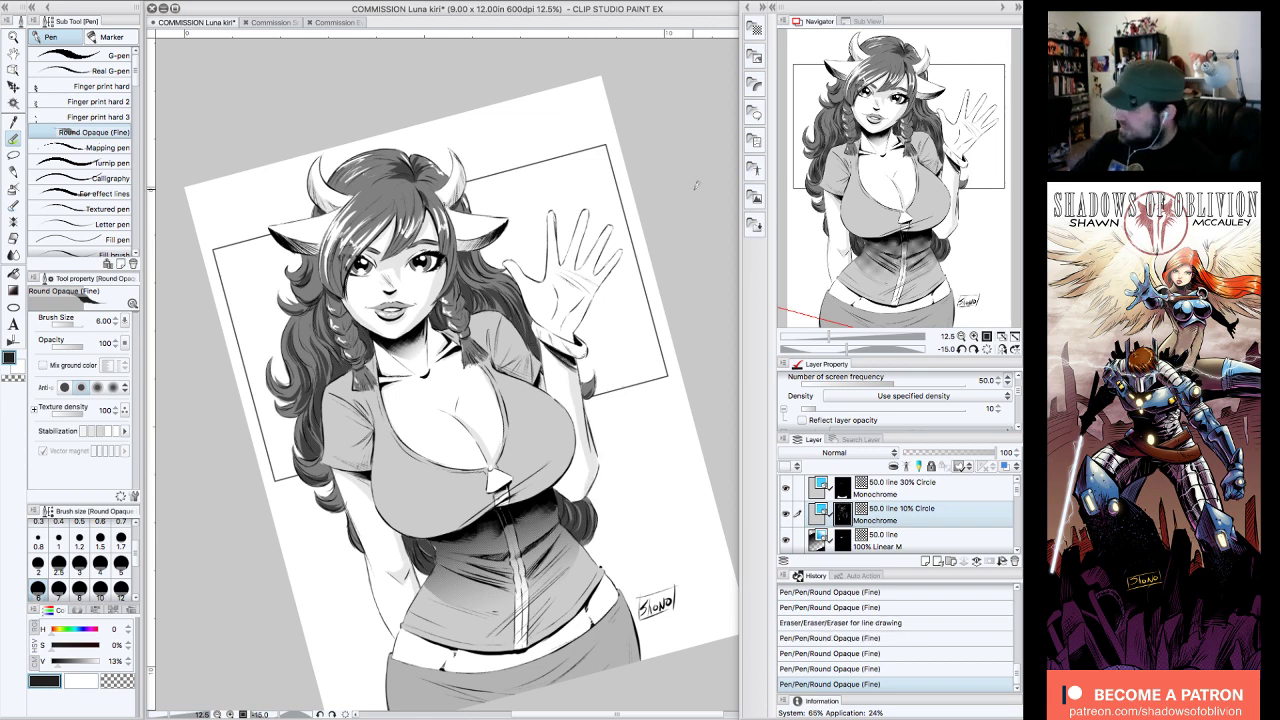
drag(580, 446, 574, 476)
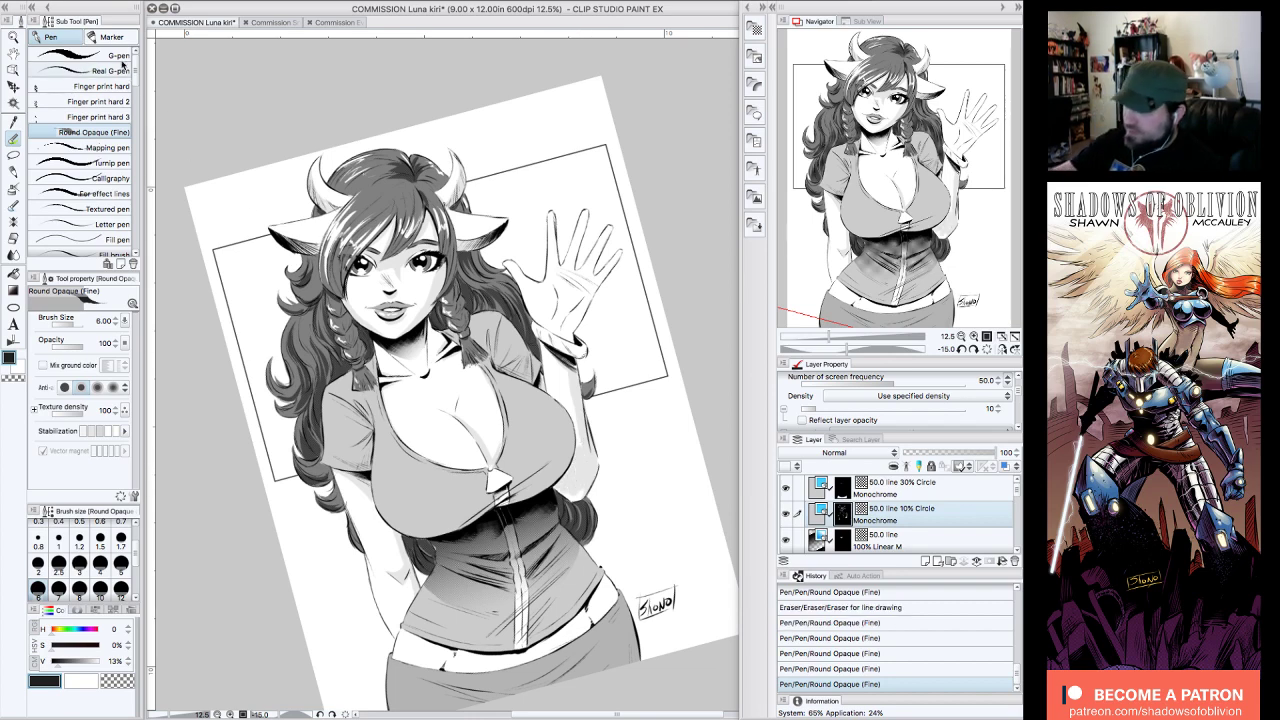
click(88, 56)
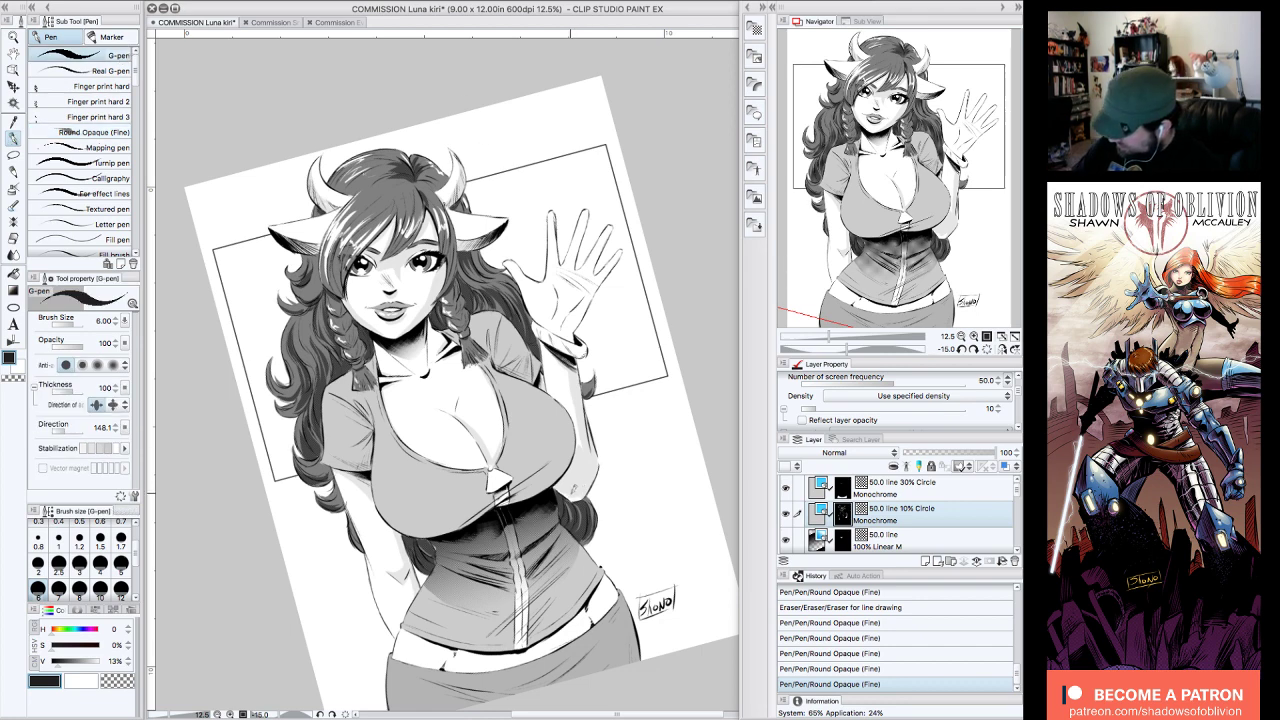
drag(578, 490, 584, 498)
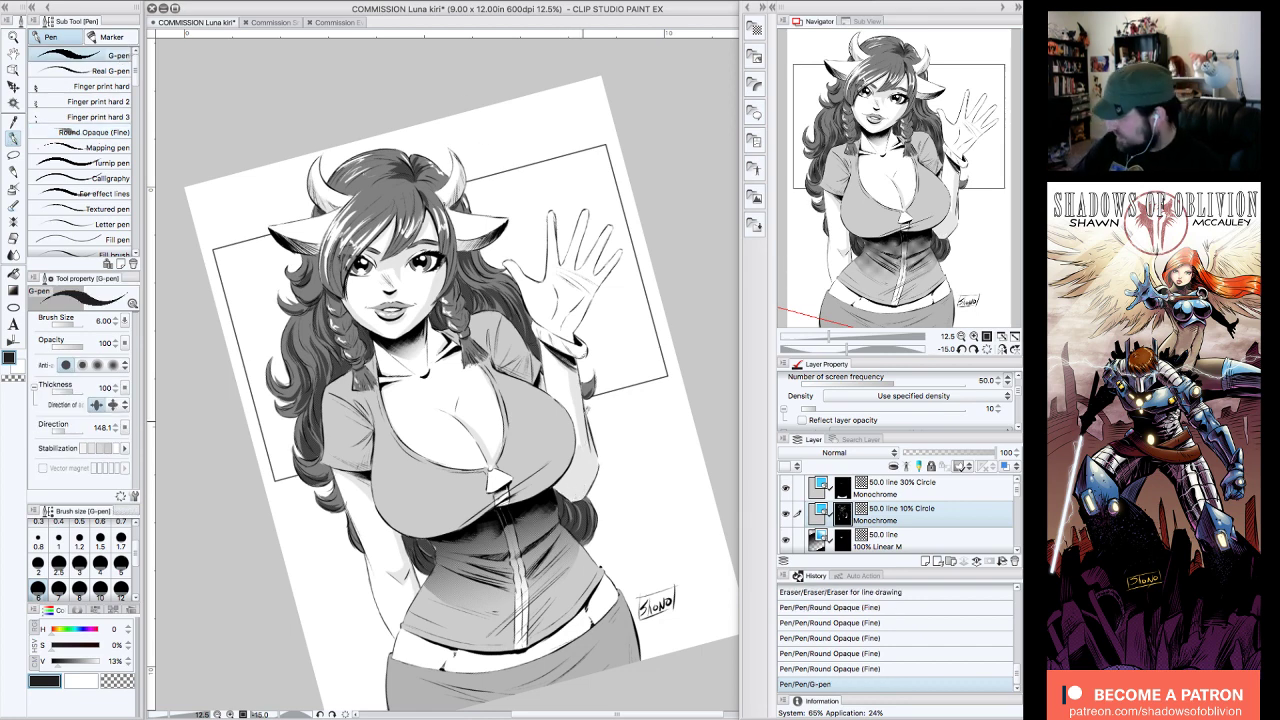
- Shade the raised hand's wrist, palm and fingers with the G-pen in the 10% tone, erasing the excess
drag(557, 339, 546, 336)
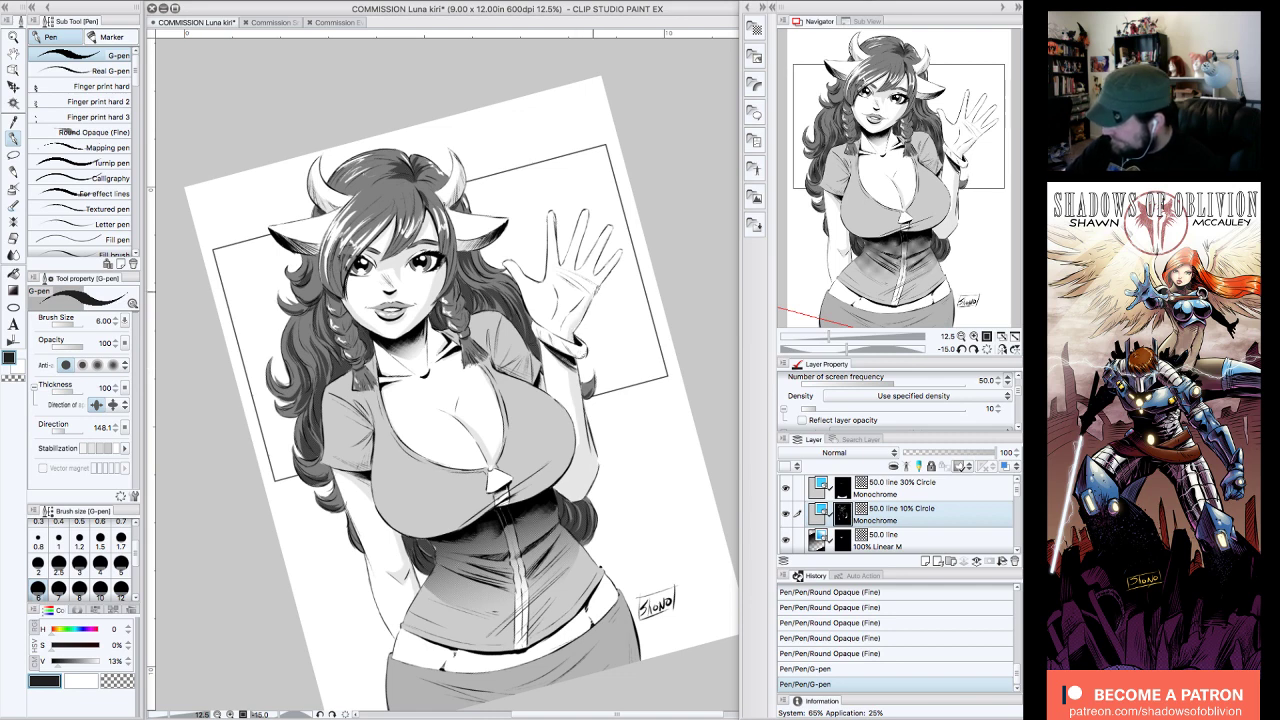
mouse_move(585, 305)
mouse_down()
mouse_move(606, 236)
mouse_move(585, 230)
mouse_up()
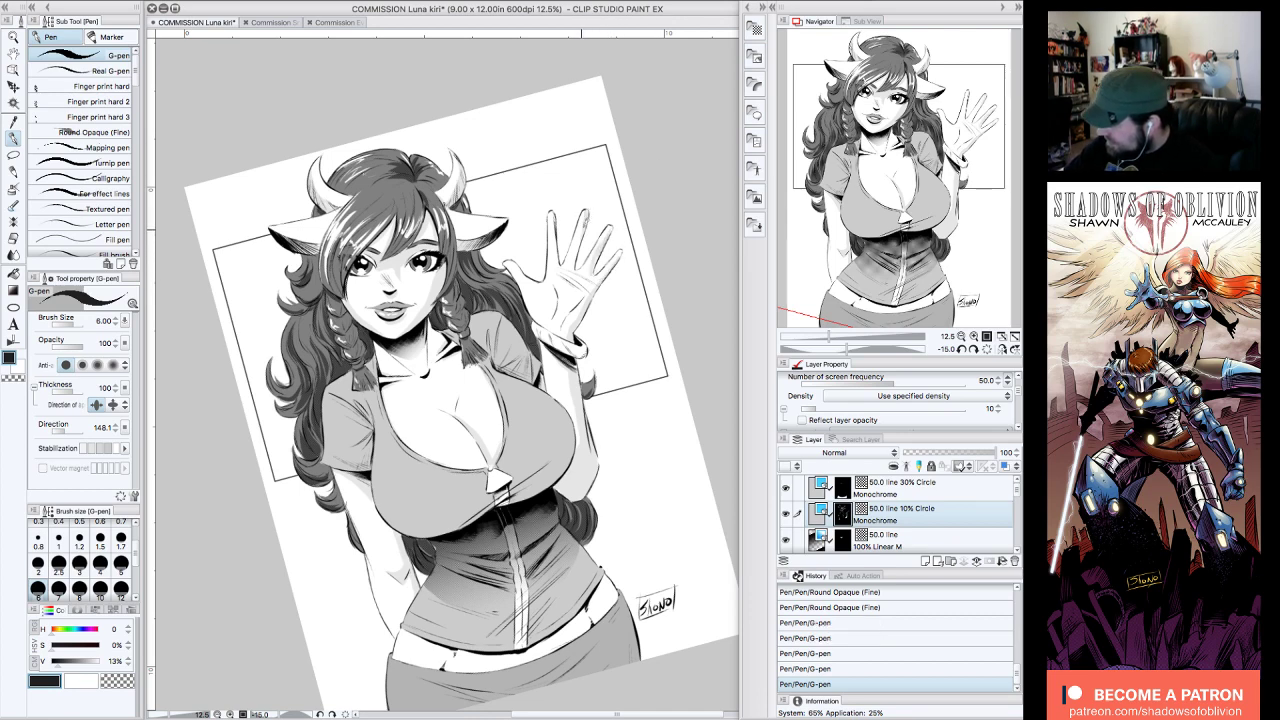
drag(557, 208, 556, 242)
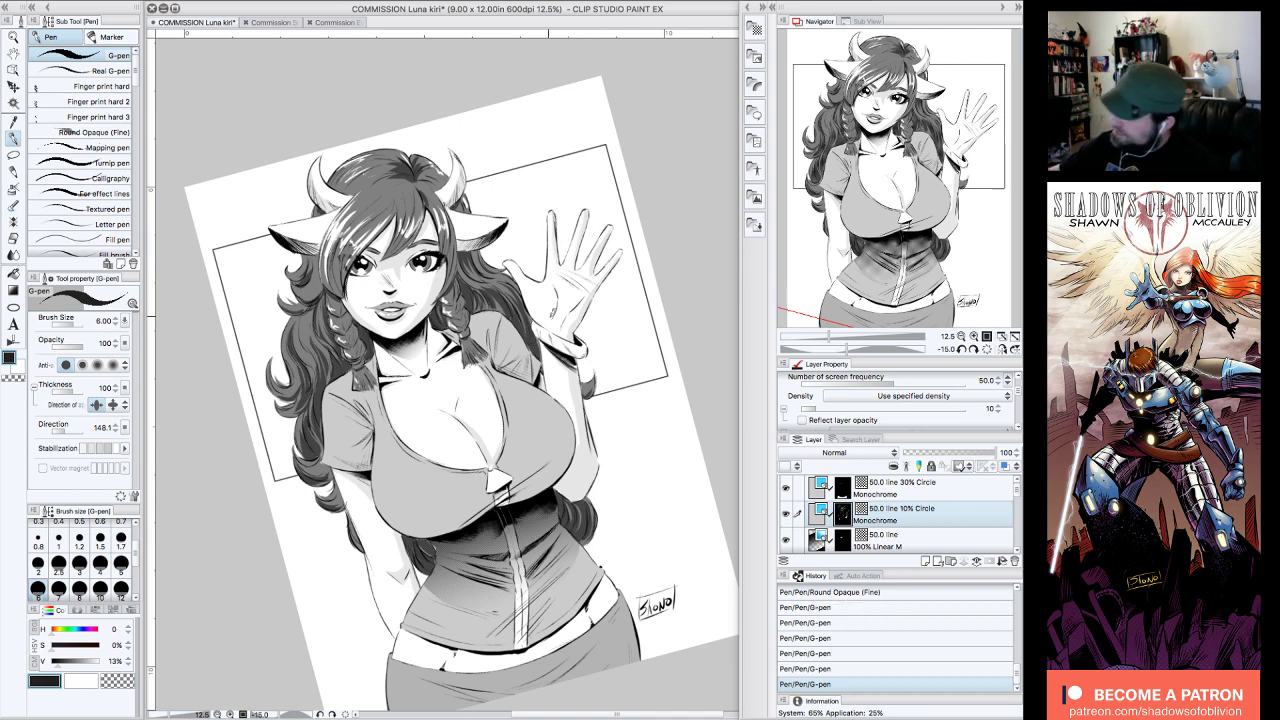
drag(545, 316, 548, 302)
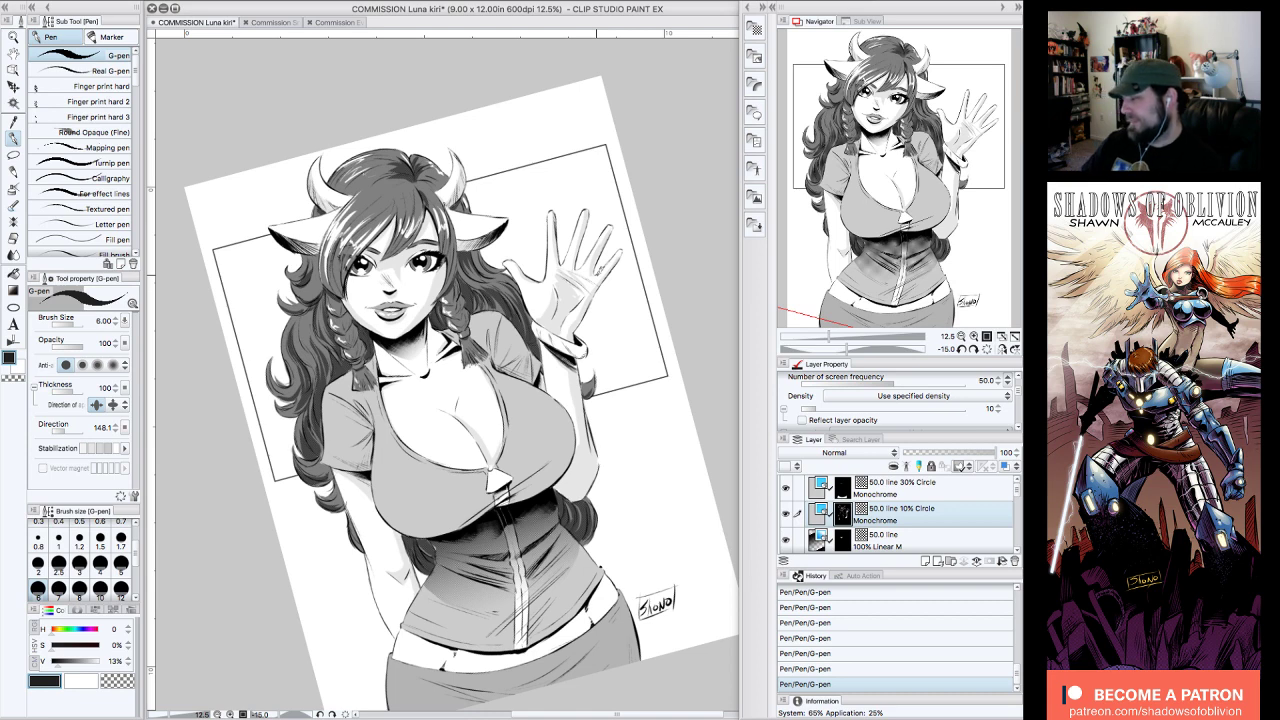
drag(548, 292, 541, 295)
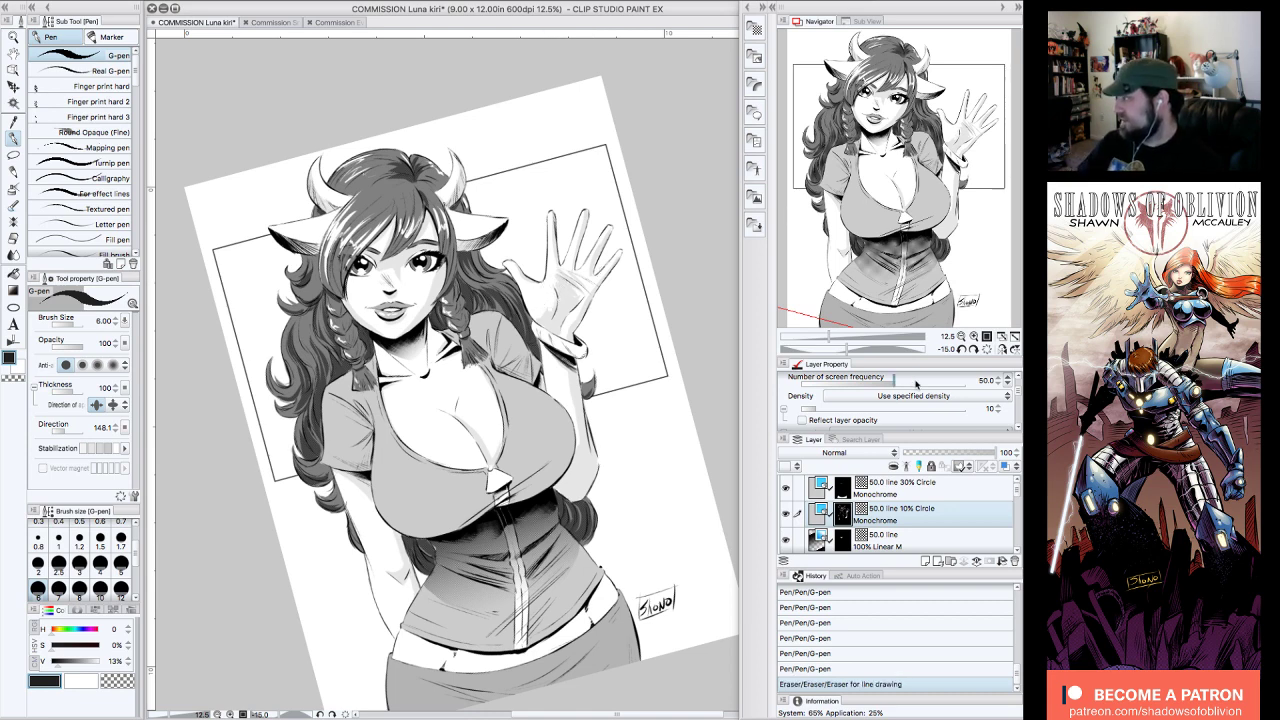
- Undo the last three strokes on the raised hand and repaint the palm's 10% tone shadow with the G-pen
key(ctrl+z)
key(ctrl+z)
key(ctrl+z)
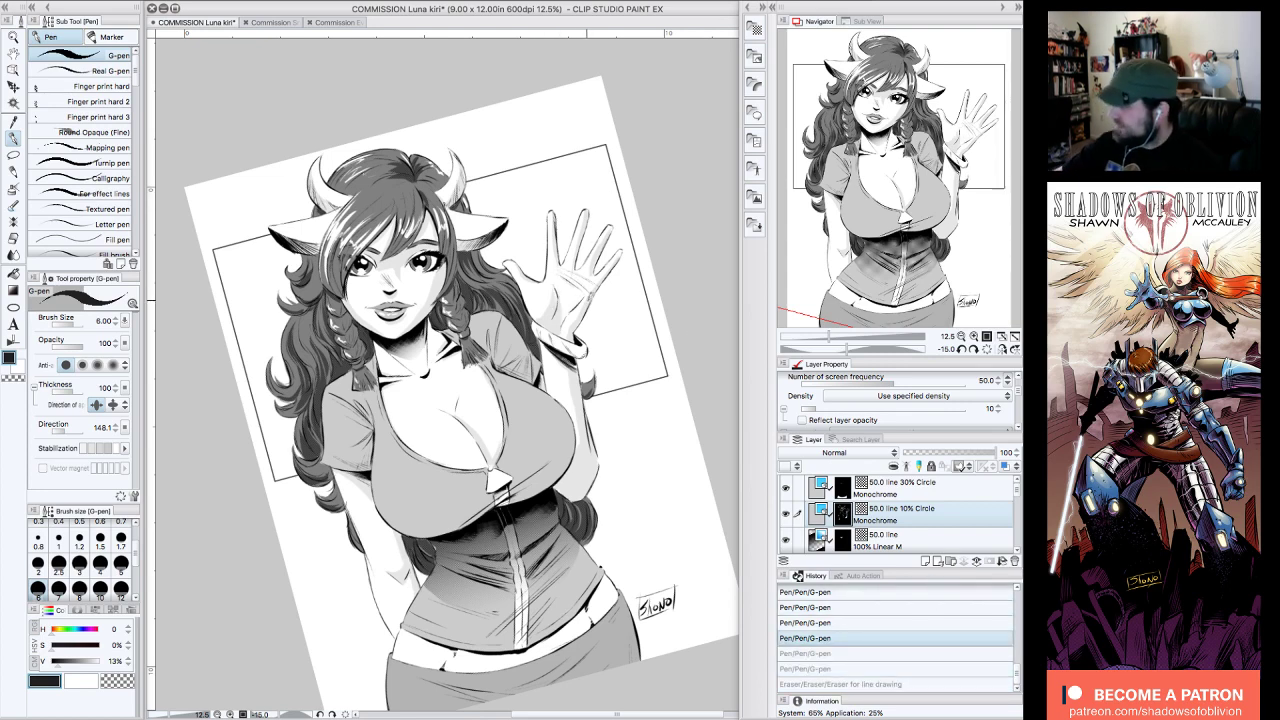
drag(561, 270, 583, 289)
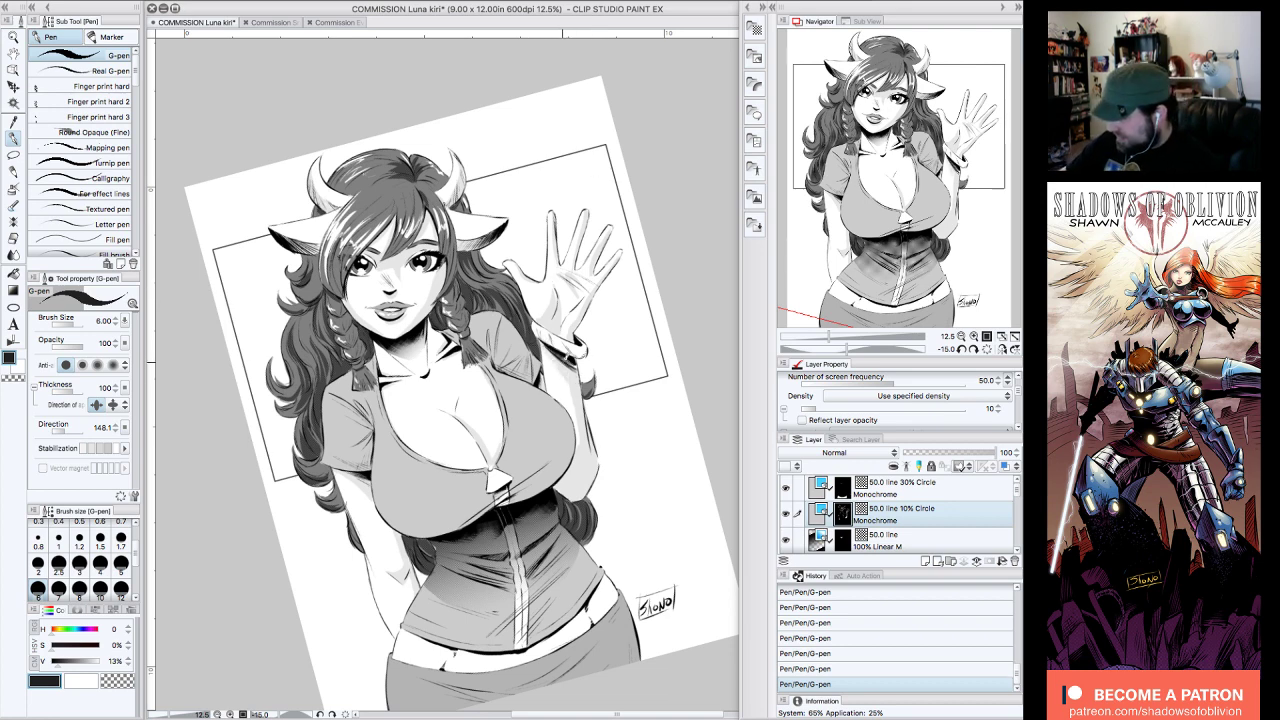
mouse_move(955, 122)
mouse_down()
mouse_move(956, 143)
mouse_move(971, 136)
mouse_up()
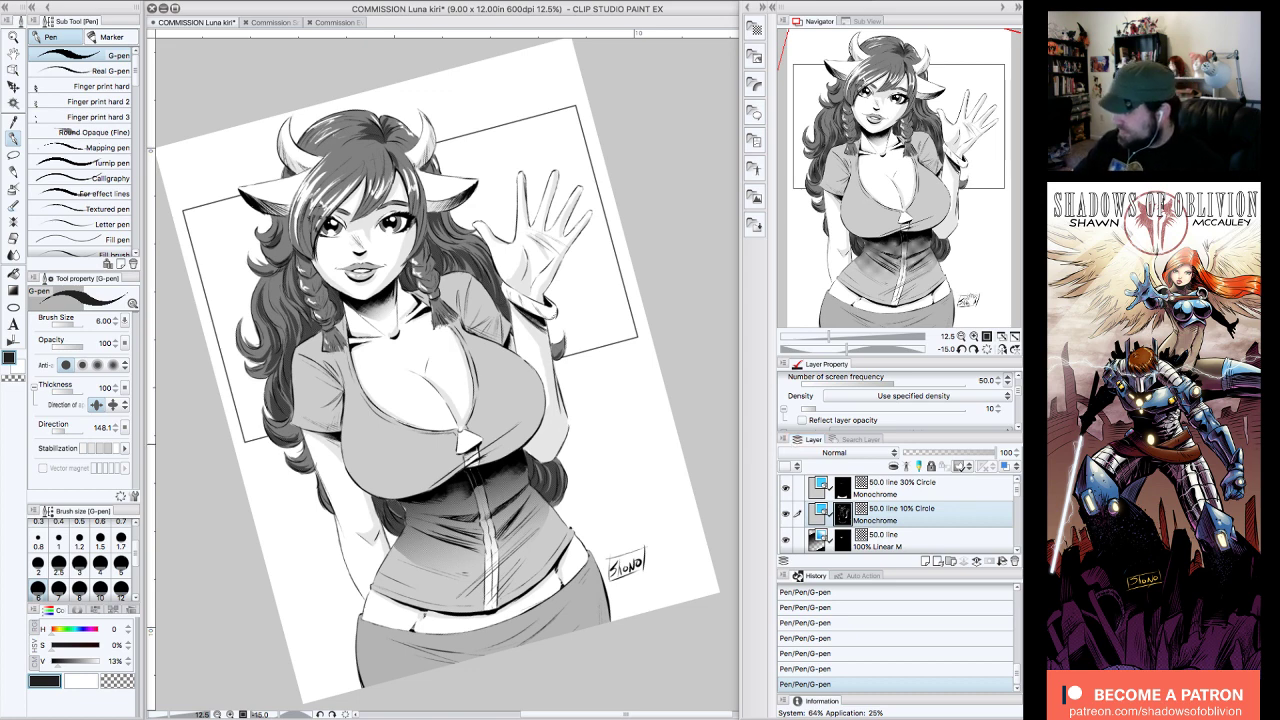
- Set the drawing colour to transparent and reset the canvas rotation to 0 degrees
click(128, 678)
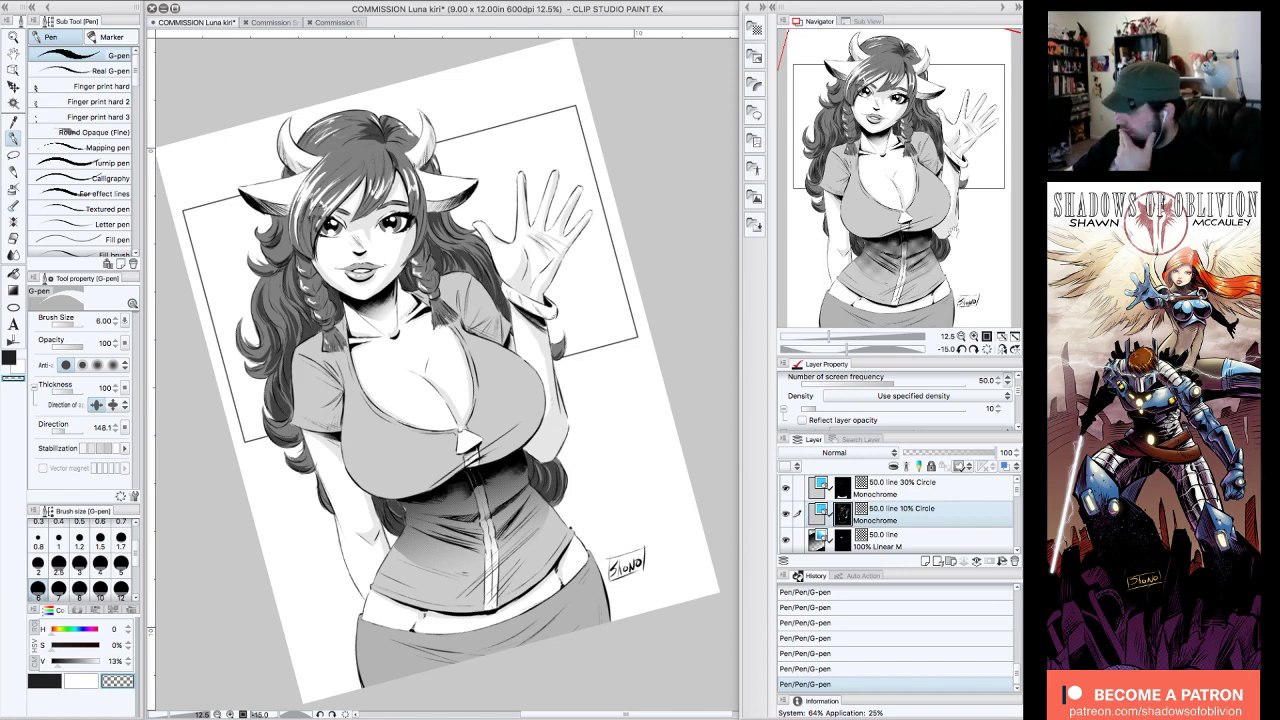
click(987, 349)
click(976, 337)
mouse_move(978, 187)
mouse_down()
mouse_move(972, 238)
mouse_move(966, 184)
mouse_move(976, 207)
mouse_up()
click(961, 336)
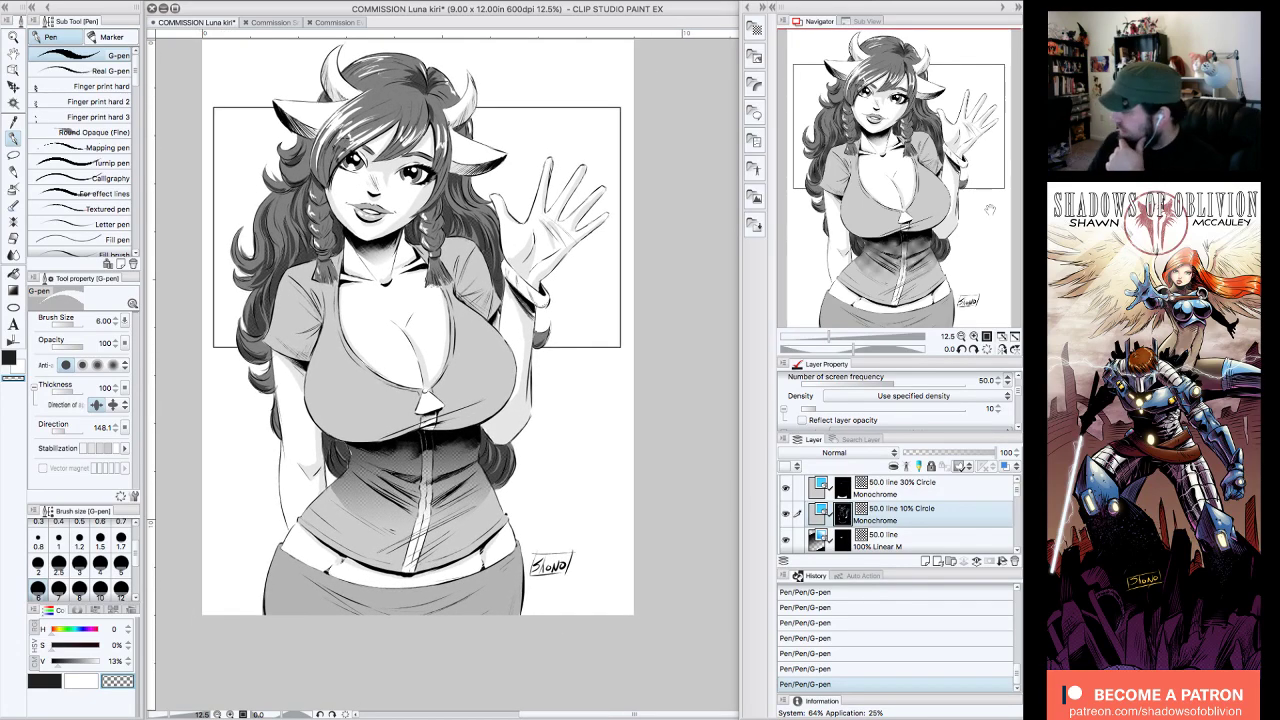
click(16, 100)
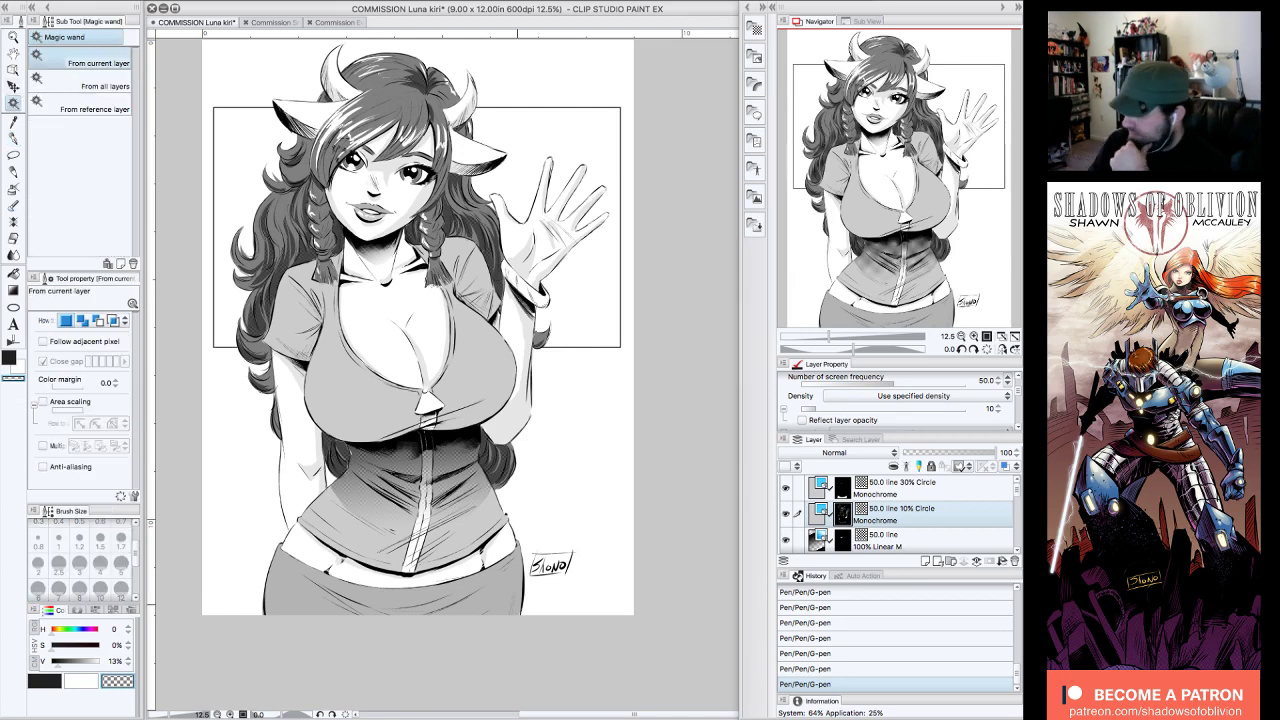
click(377, 342)
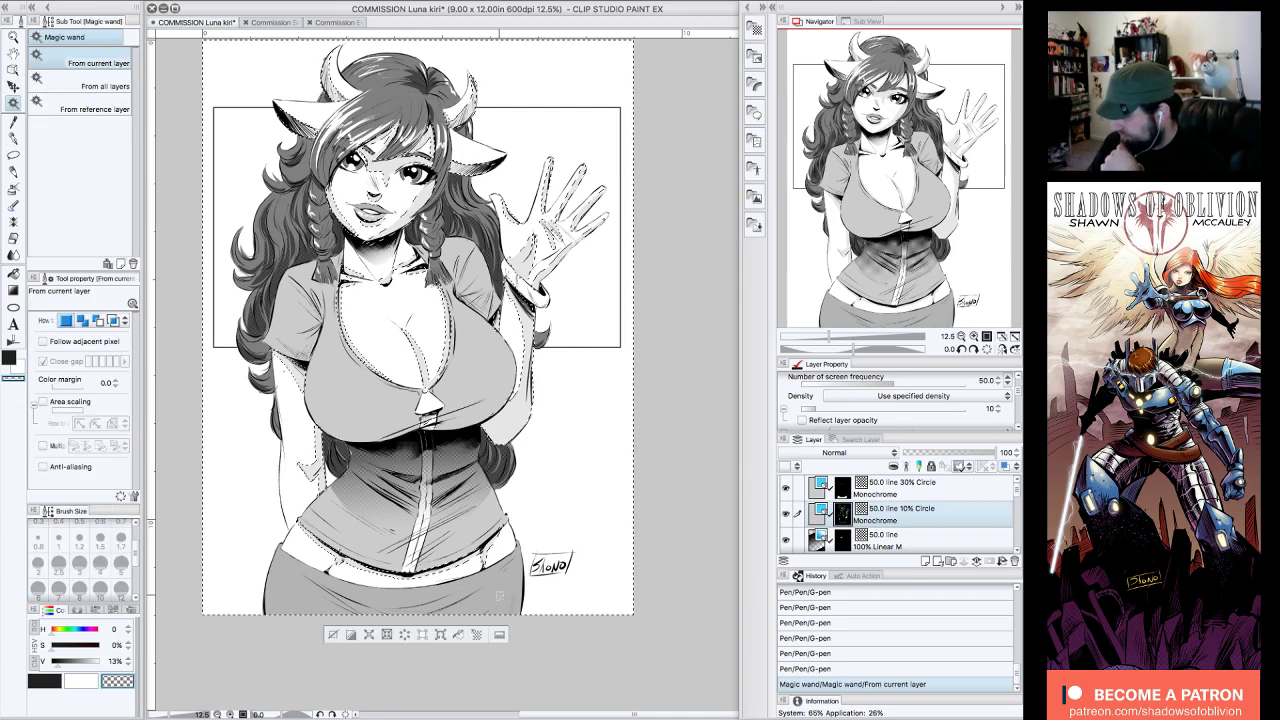
click(334, 636)
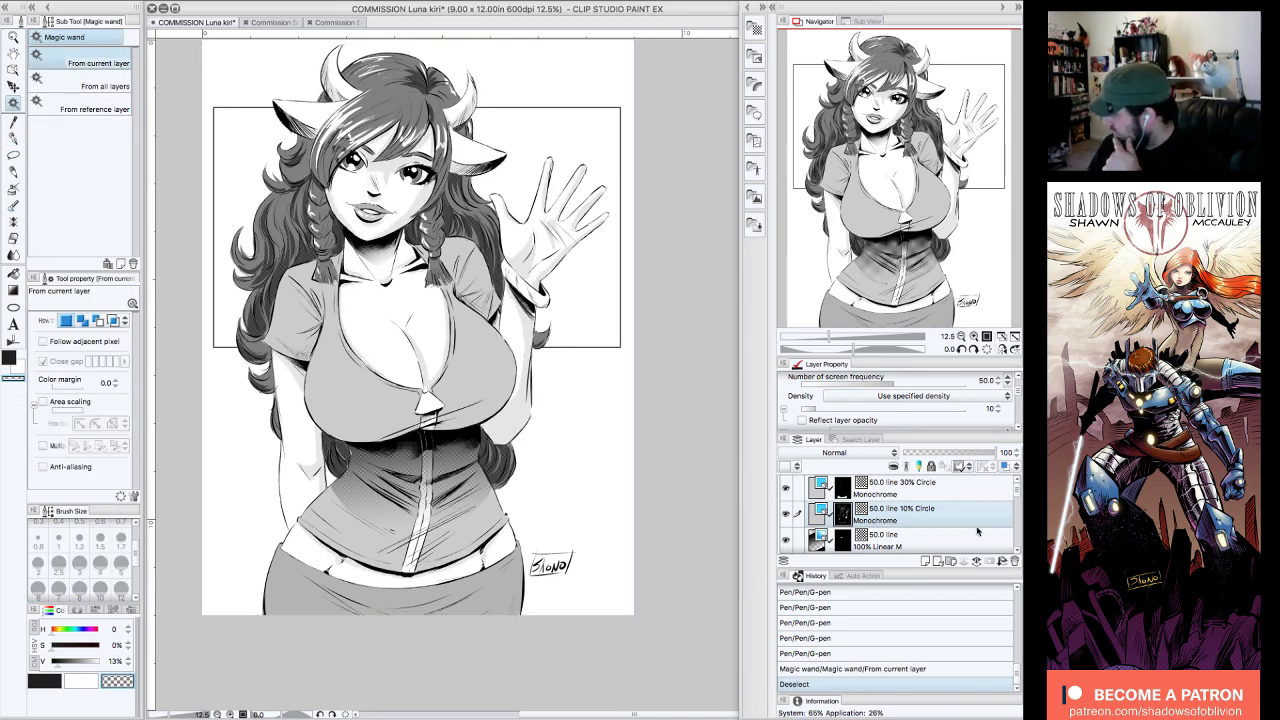
- Select the skirt area on the 50.0 line 30% Circle layer with the Magic wand set to the current layer
scroll(1010, 520, down, 6)
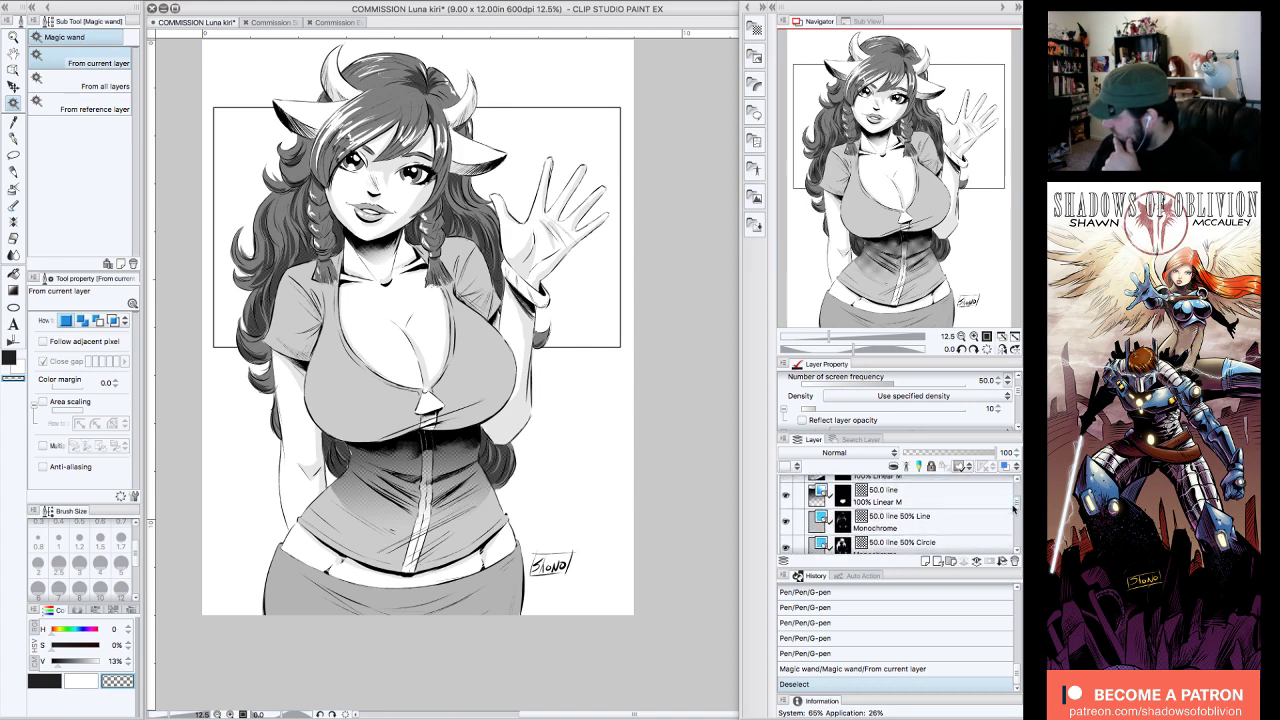
scroll(1008, 512, up, 5)
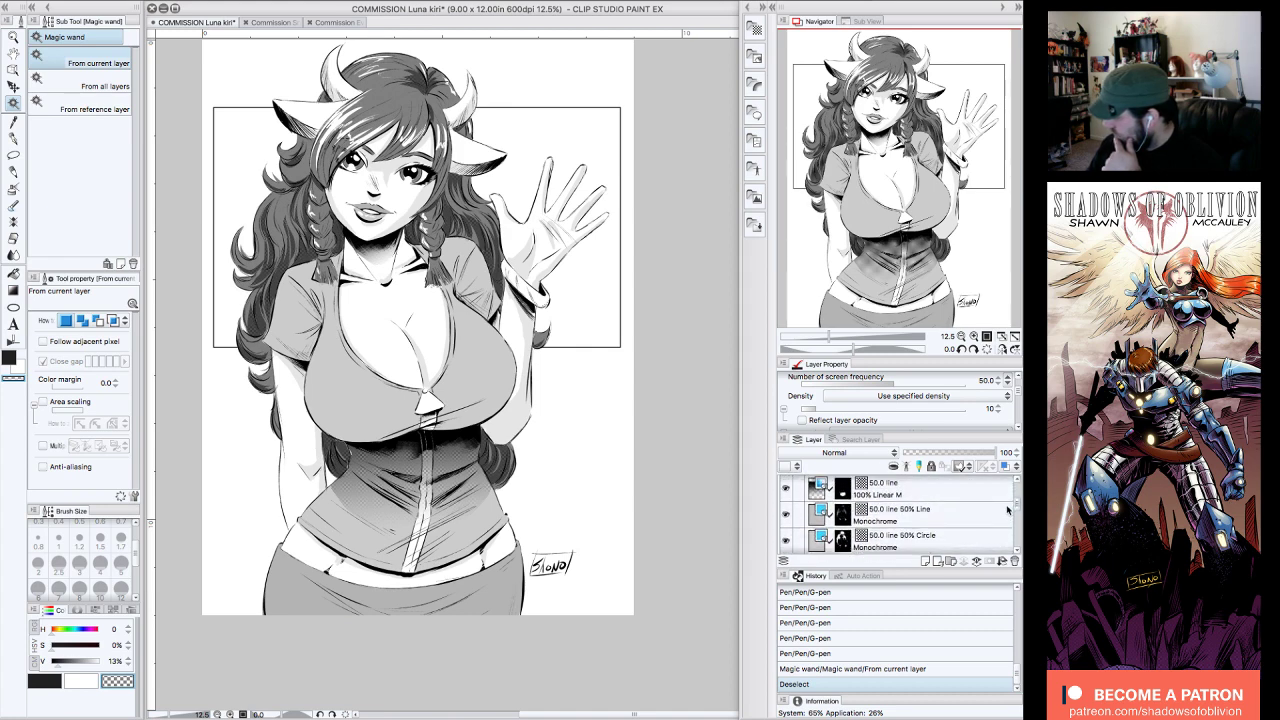
scroll(1008, 505, up, 1)
click(970, 520)
click(785, 522)
click(785, 522)
click(920, 503)
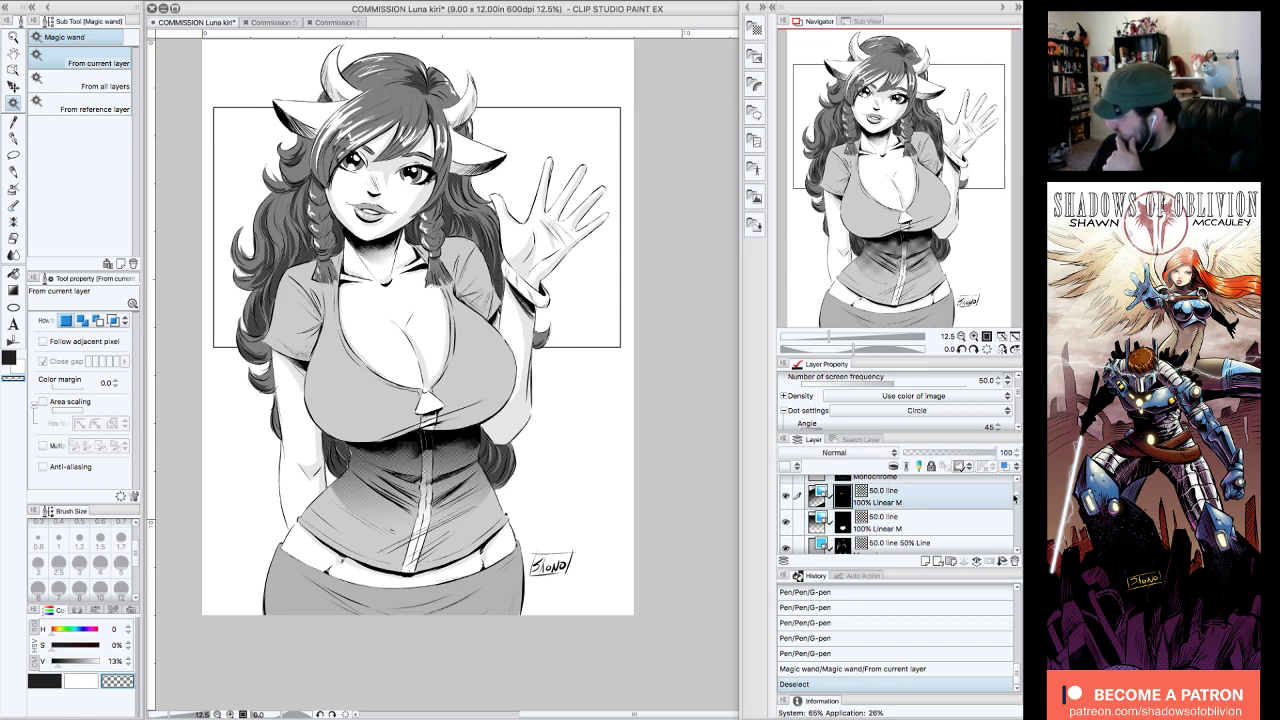
scroll(960, 495, up, 3)
click(956, 498)
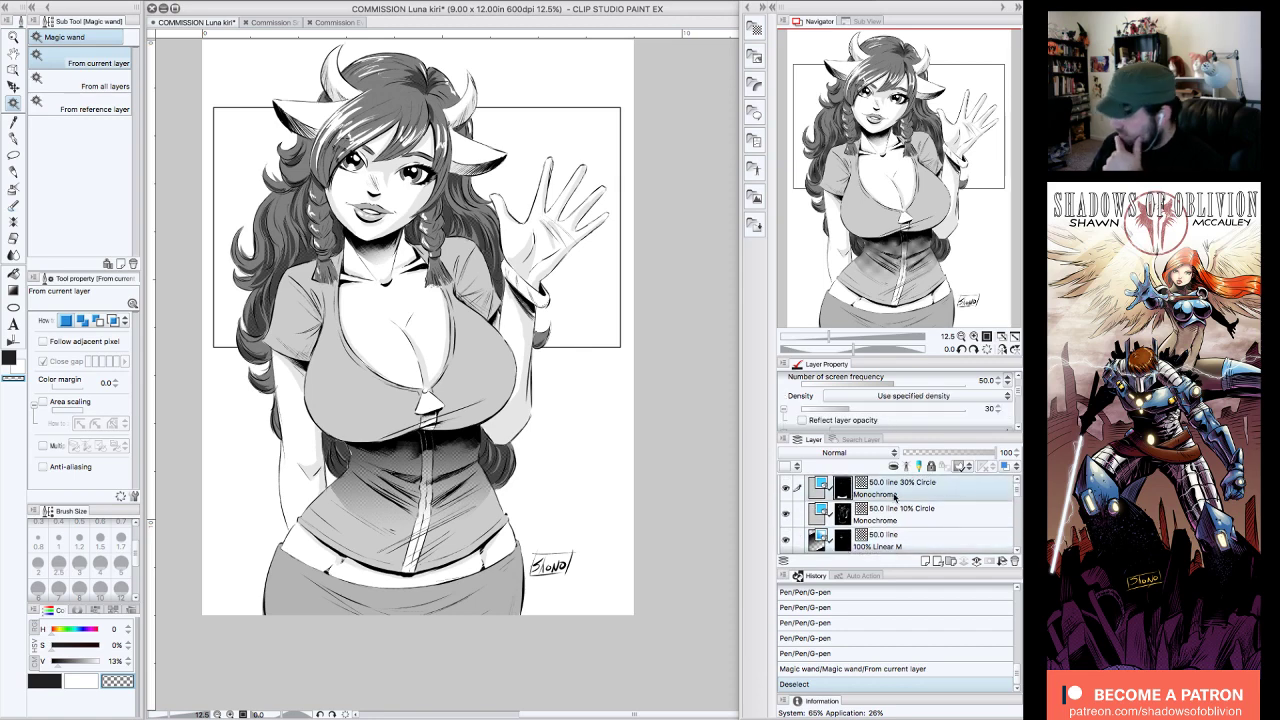
click(490, 578)
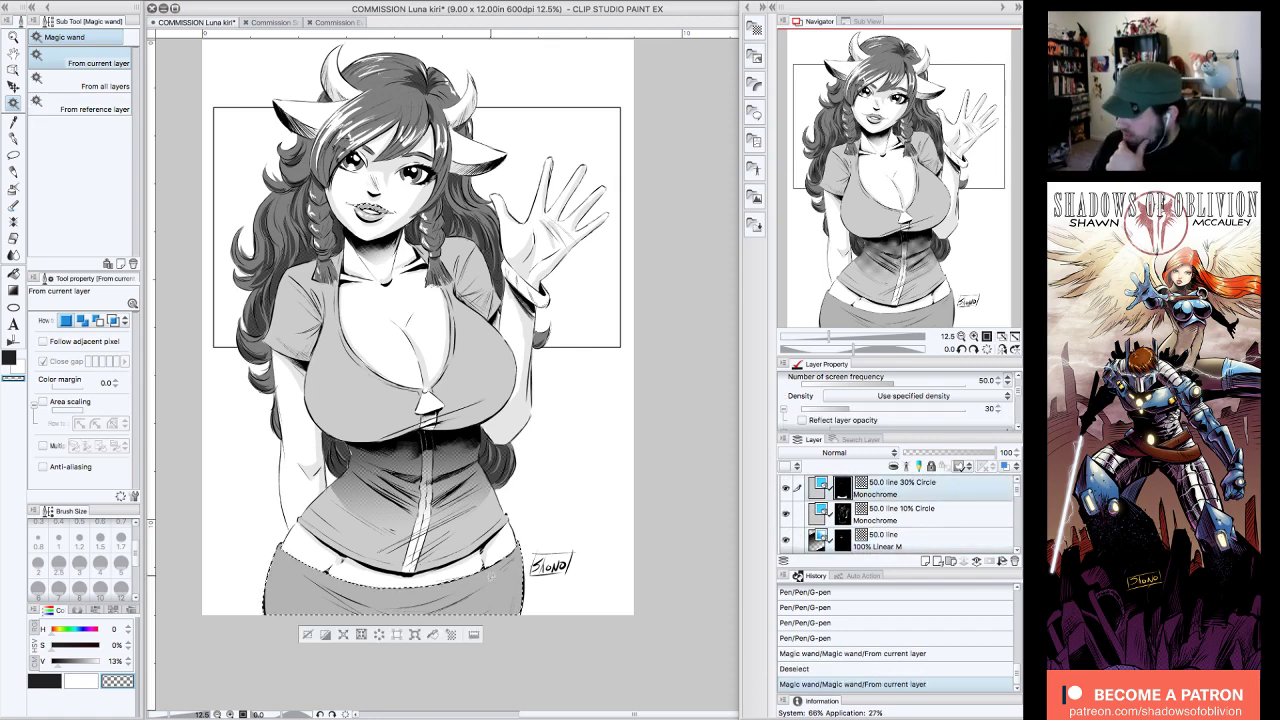
- Paste the 60.0 line 100% Linear M gradient tone material into the selected skirt area
click(755, 30)
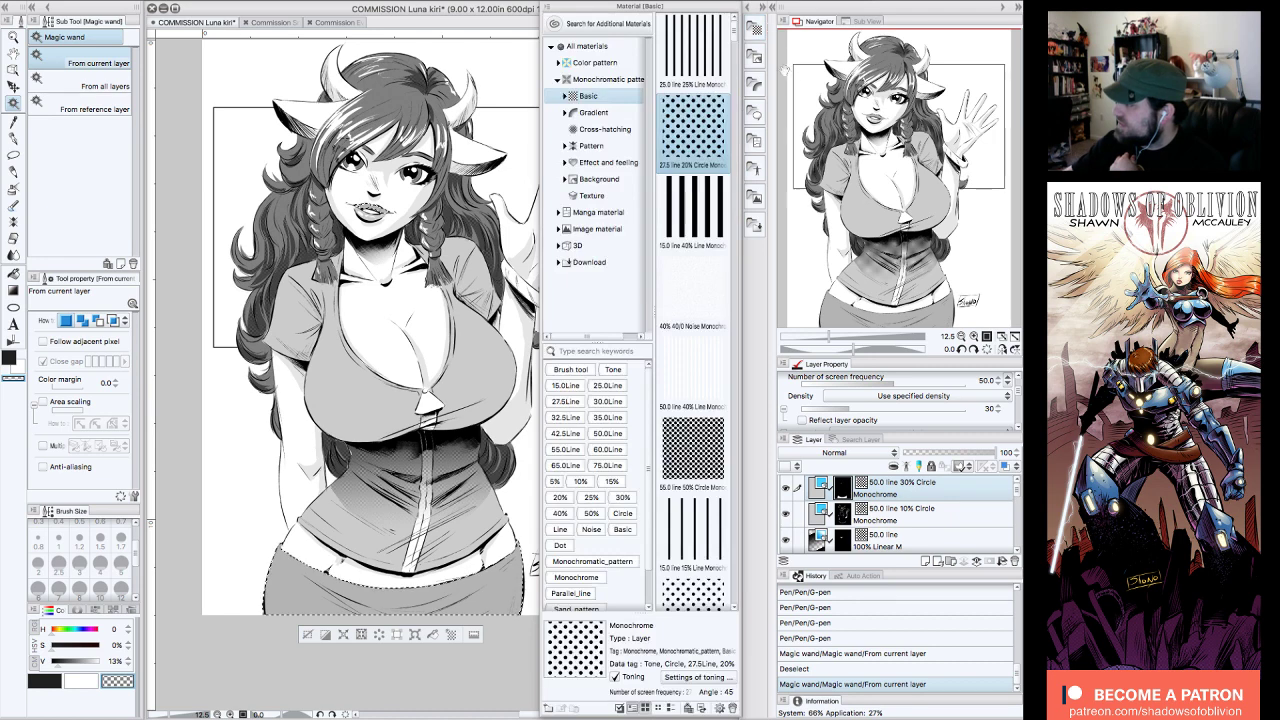
click(610, 114)
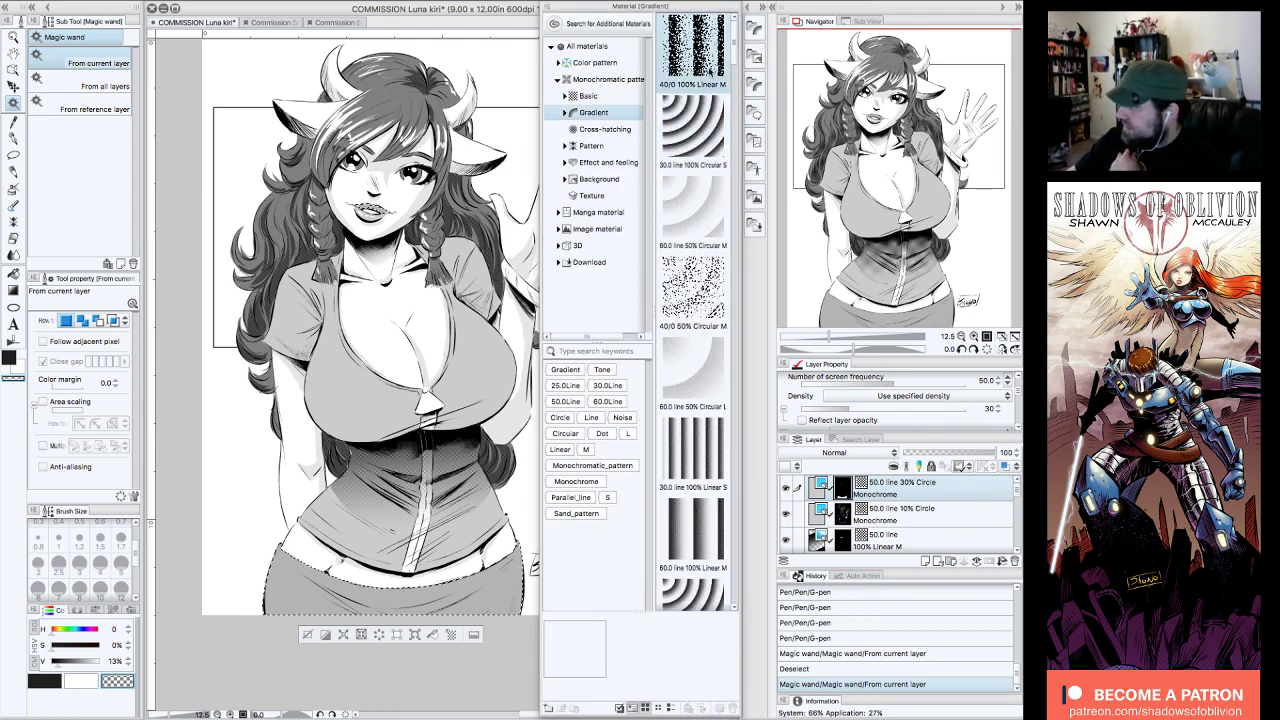
click(706, 530)
drag(706, 530, 440, 588)
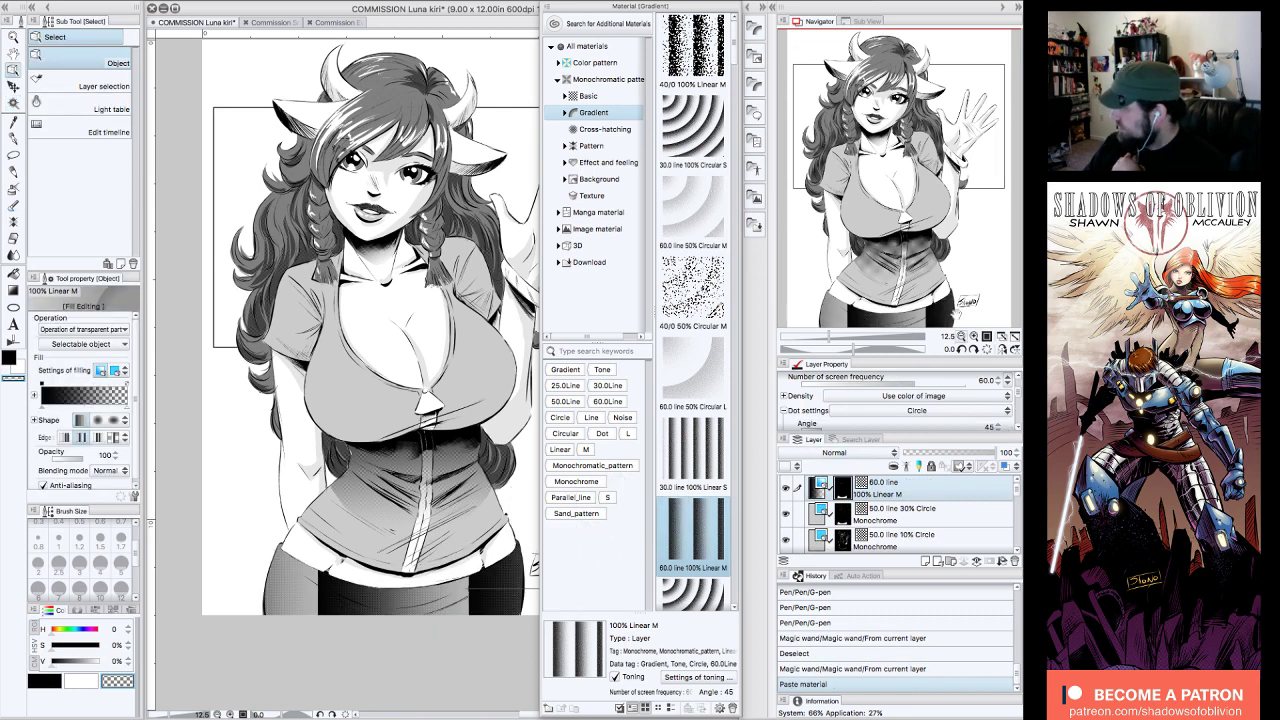
click(770, 8)
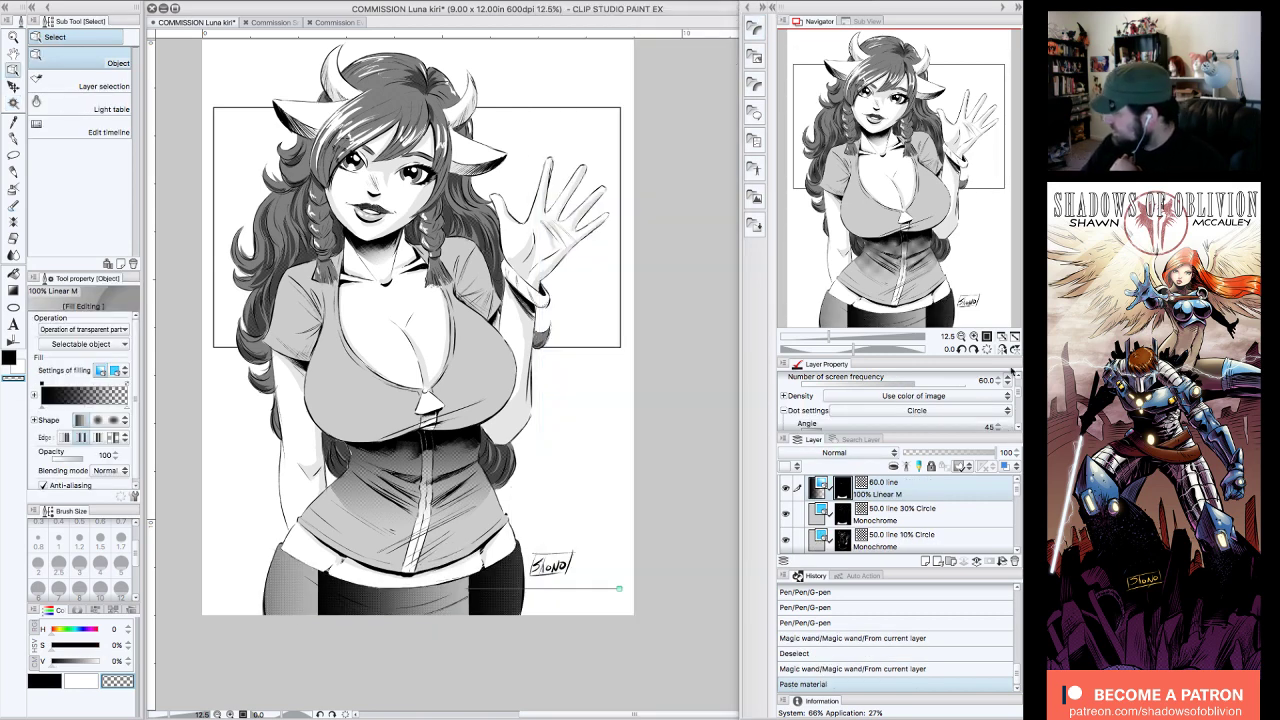
- Set the skirt gradient tone's screen frequency to 50.0 and its dot shape to Line
click(1008, 381)
click(1005, 447)
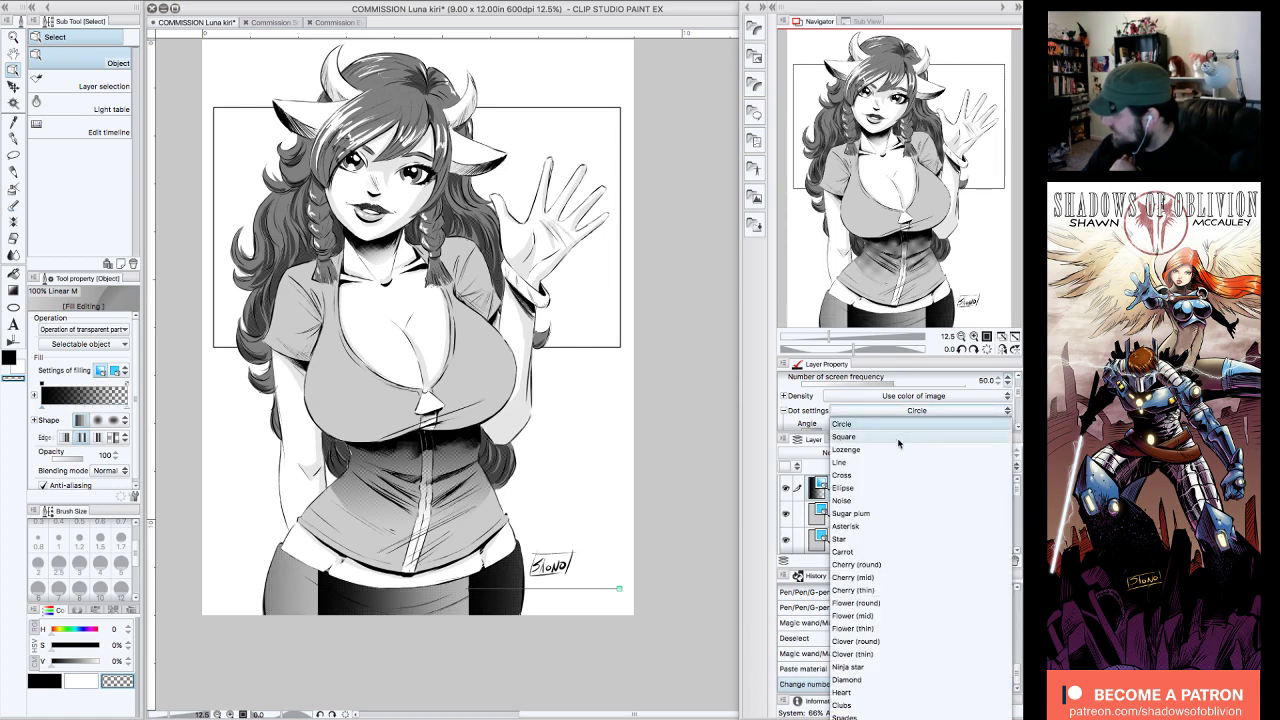
click(893, 463)
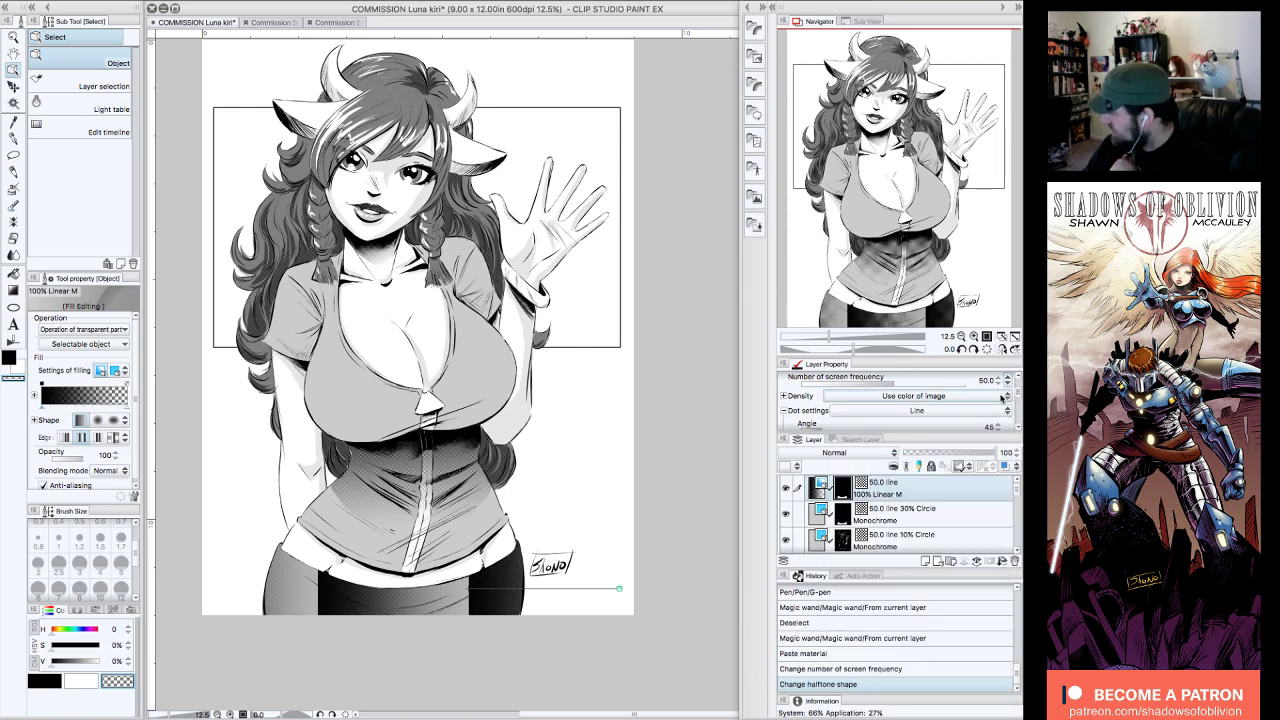
- Reorient the skirt gradient to run nearly vertically between the waistband and below the page, and stop it repeating past its ends
drag(619, 588, 470, 324)
drag(469, 593, 460, 705)
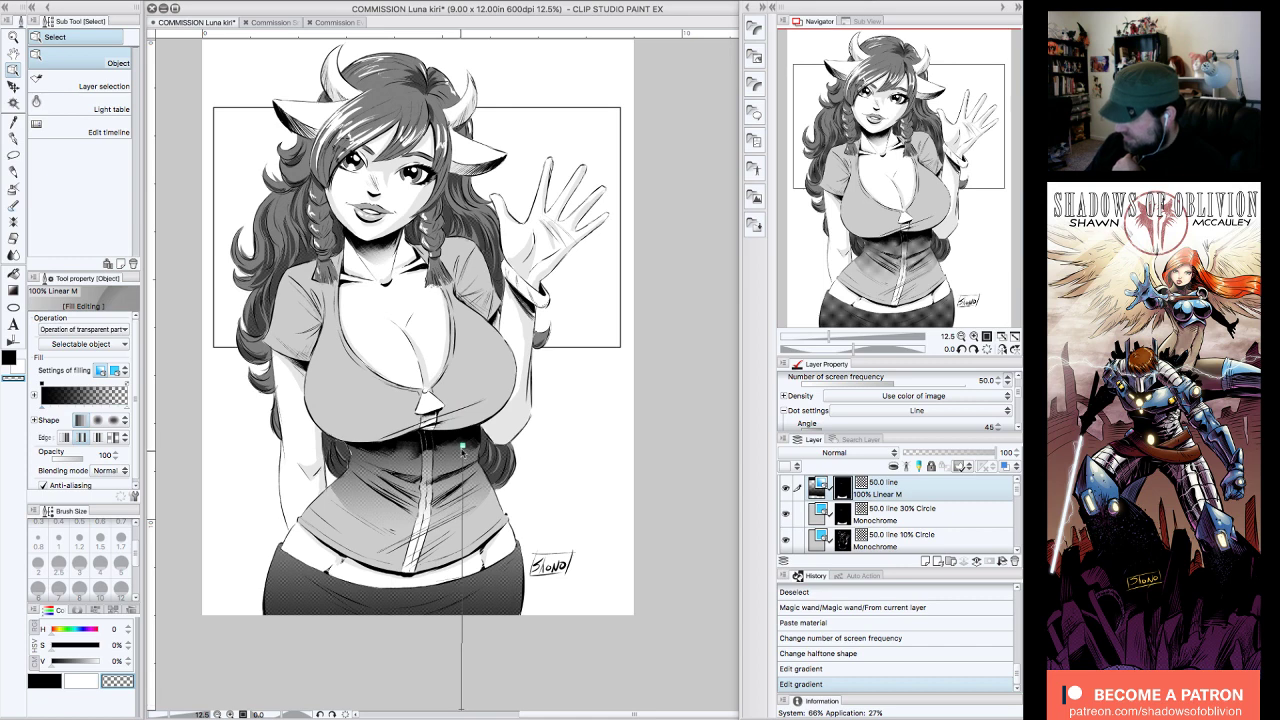
mouse_move(463, 446)
mouse_down()
mouse_move(463, 545)
mouse_move(485, 536)
mouse_move(486, 578)
mouse_move(488, 563)
mouse_up()
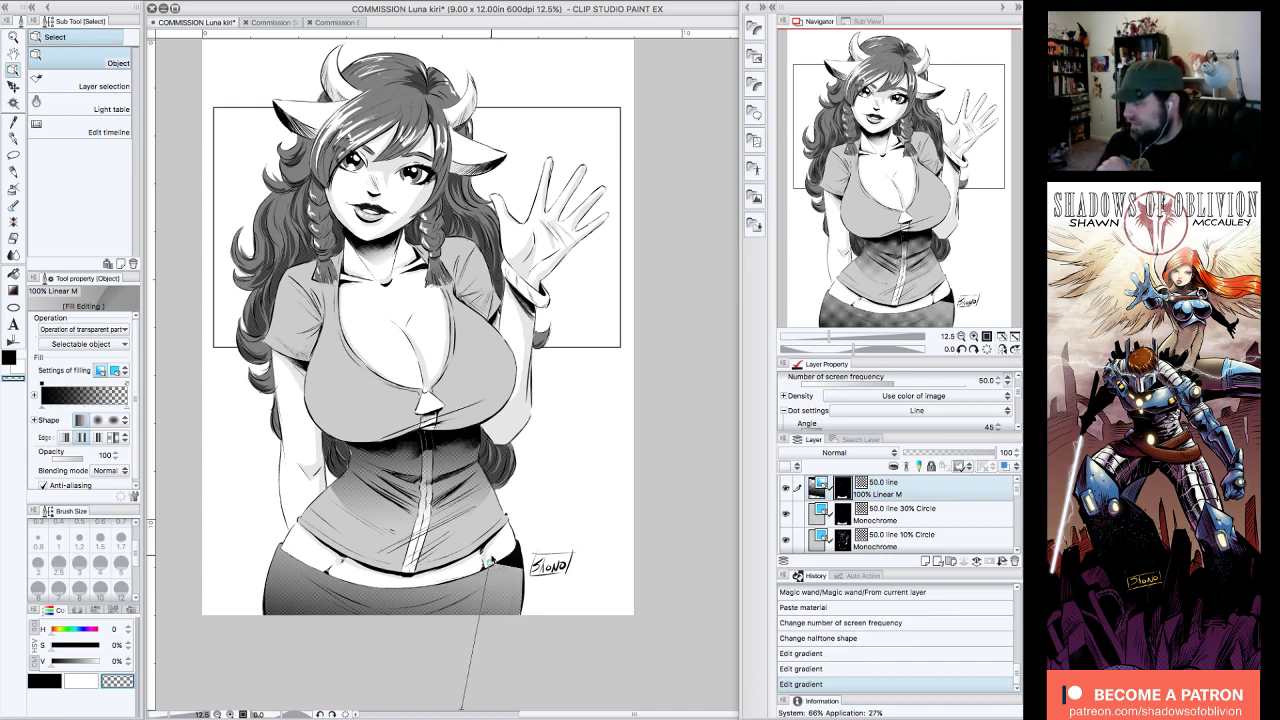
click(116, 437)
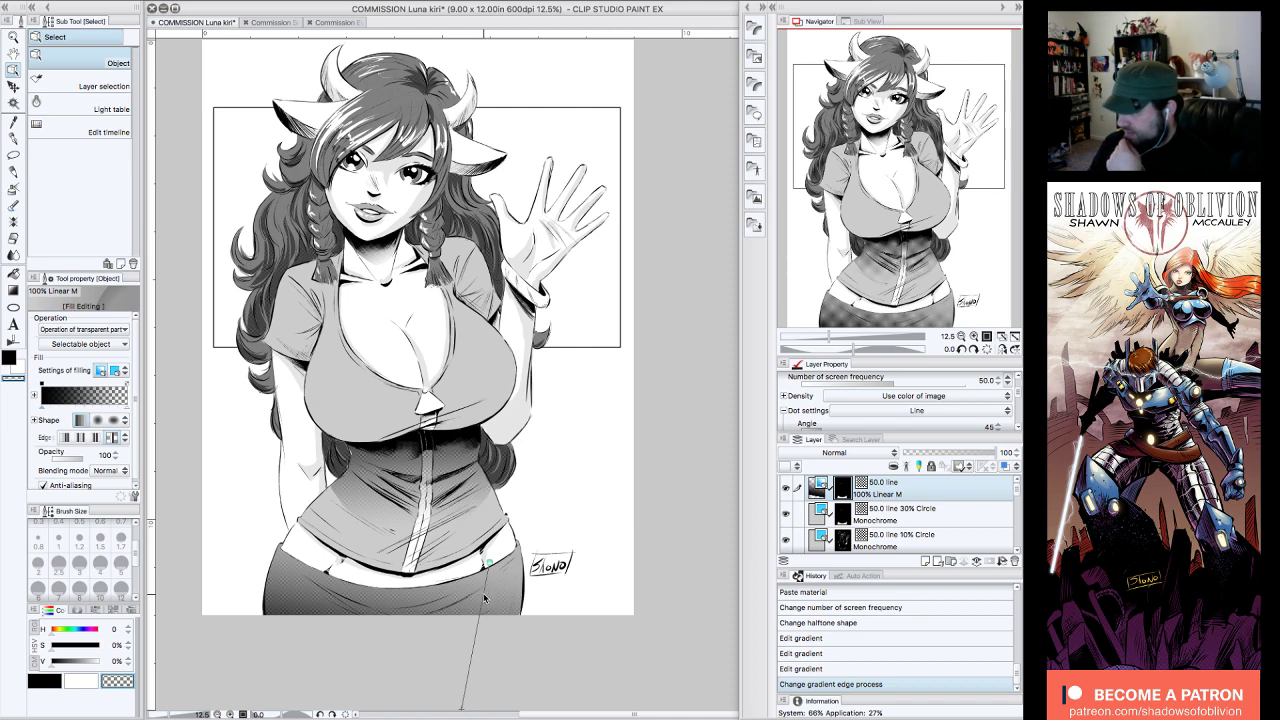
- Clean the shirt's 50.0 line gradient tone off the hair beside the waist with the transparent G-pen, and return to the black drawing colour
click(13, 137)
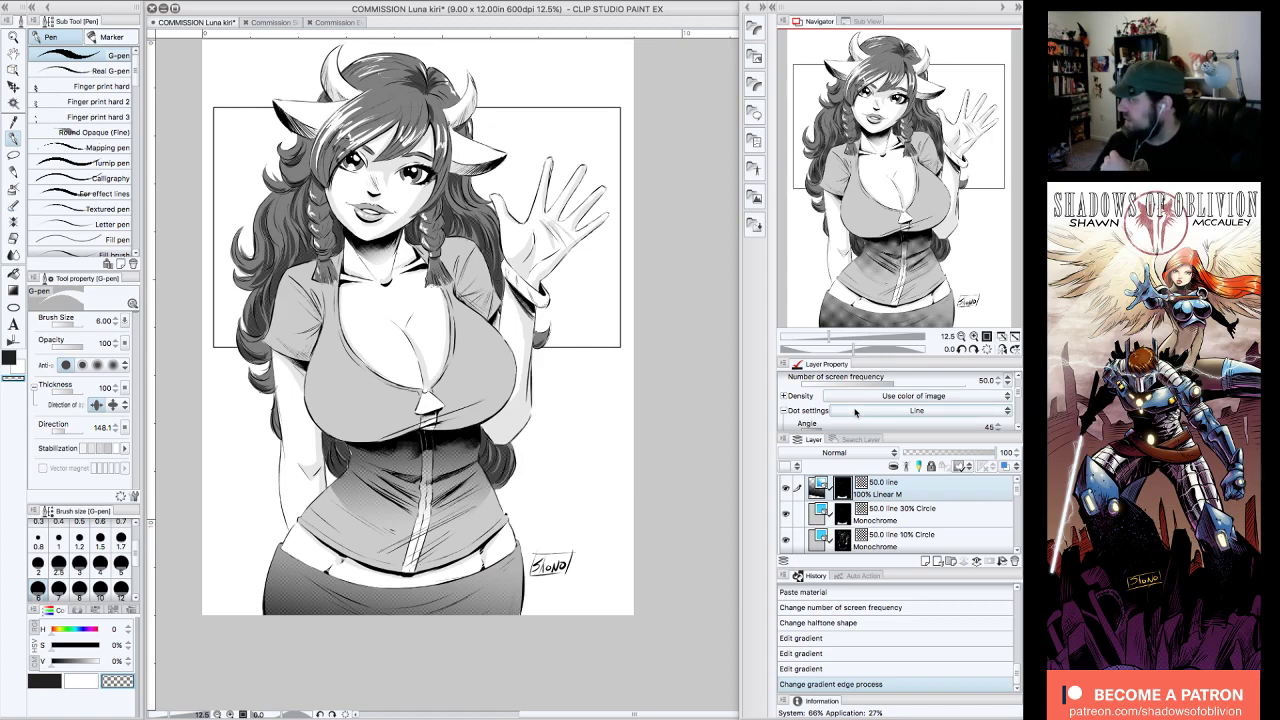
click(961, 336)
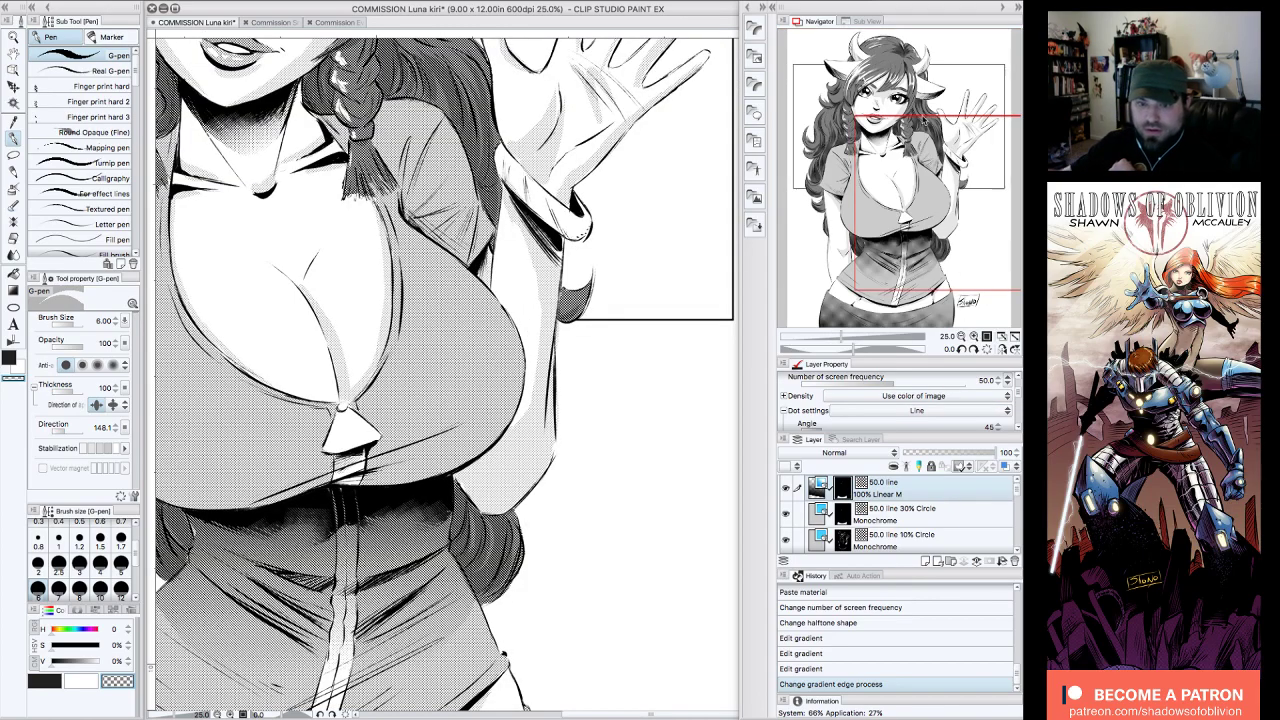
drag(935, 160, 908, 180)
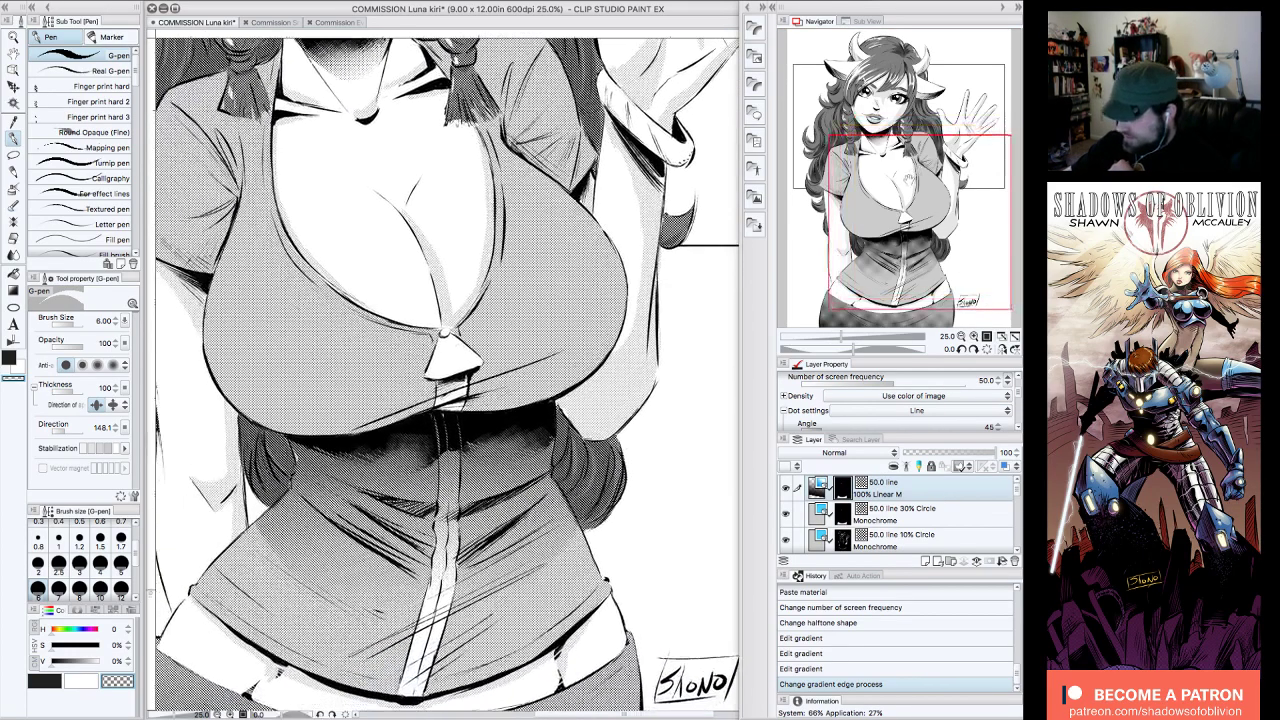
click(961, 336)
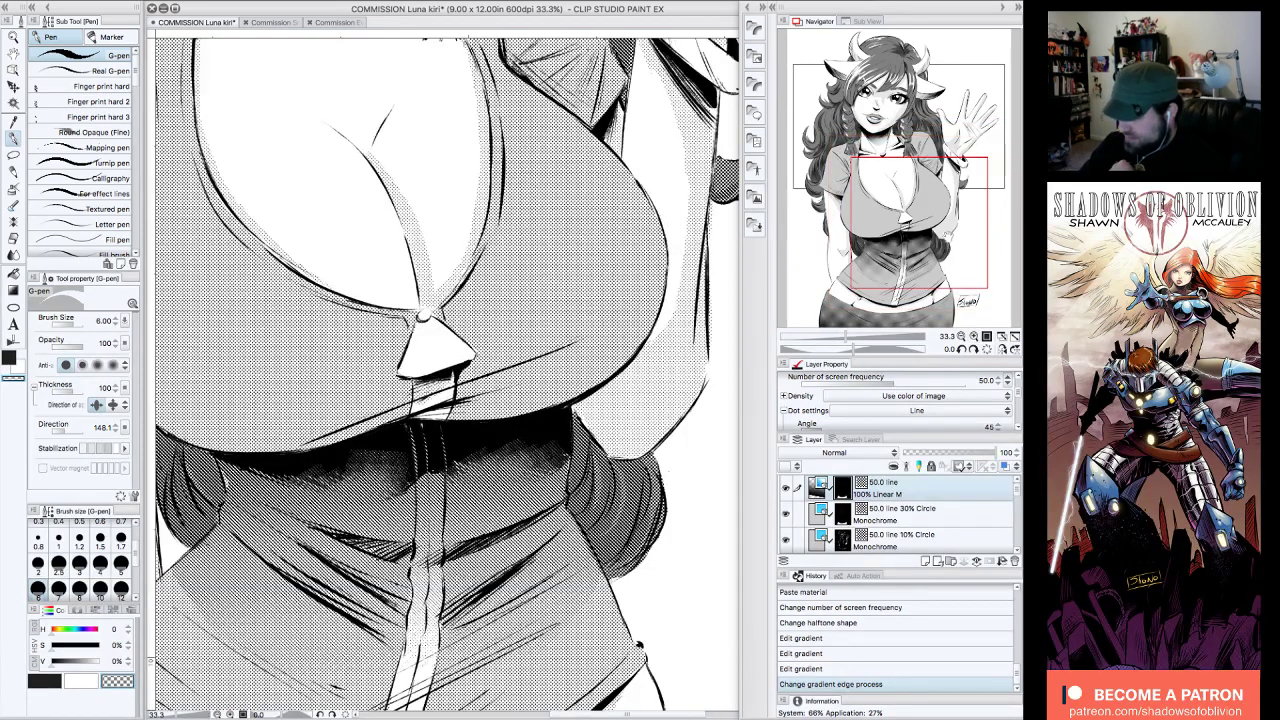
scroll(1010, 520, down, 3)
scroll(1010, 502, down, 2)
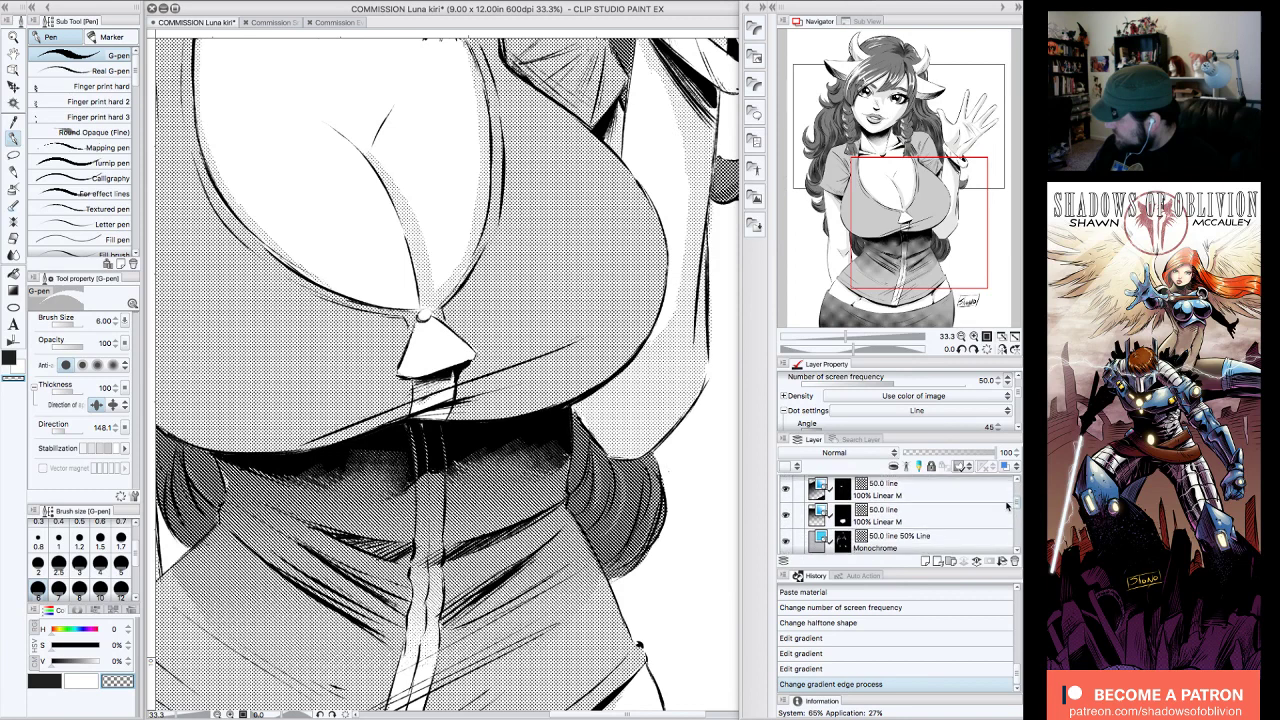
click(788, 516)
drag(231, 483, 226, 461)
click(48, 685)
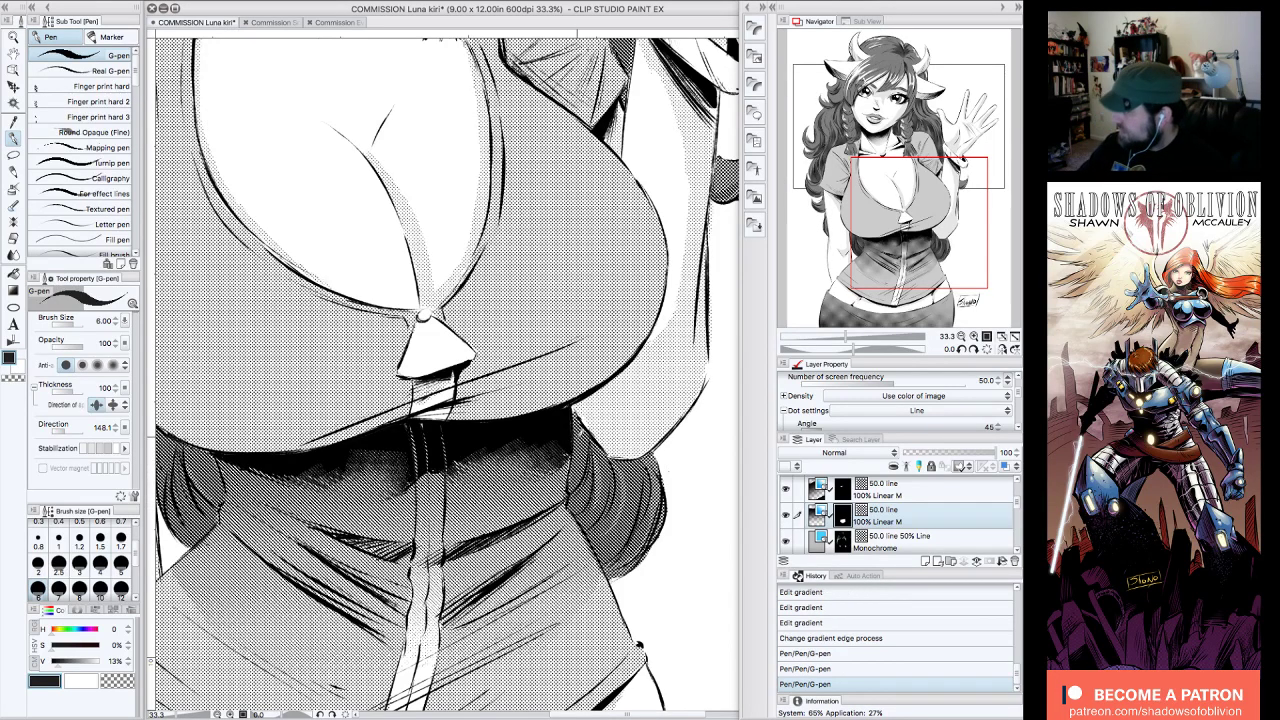
click(961, 337)
click(961, 337)
click(961, 337)
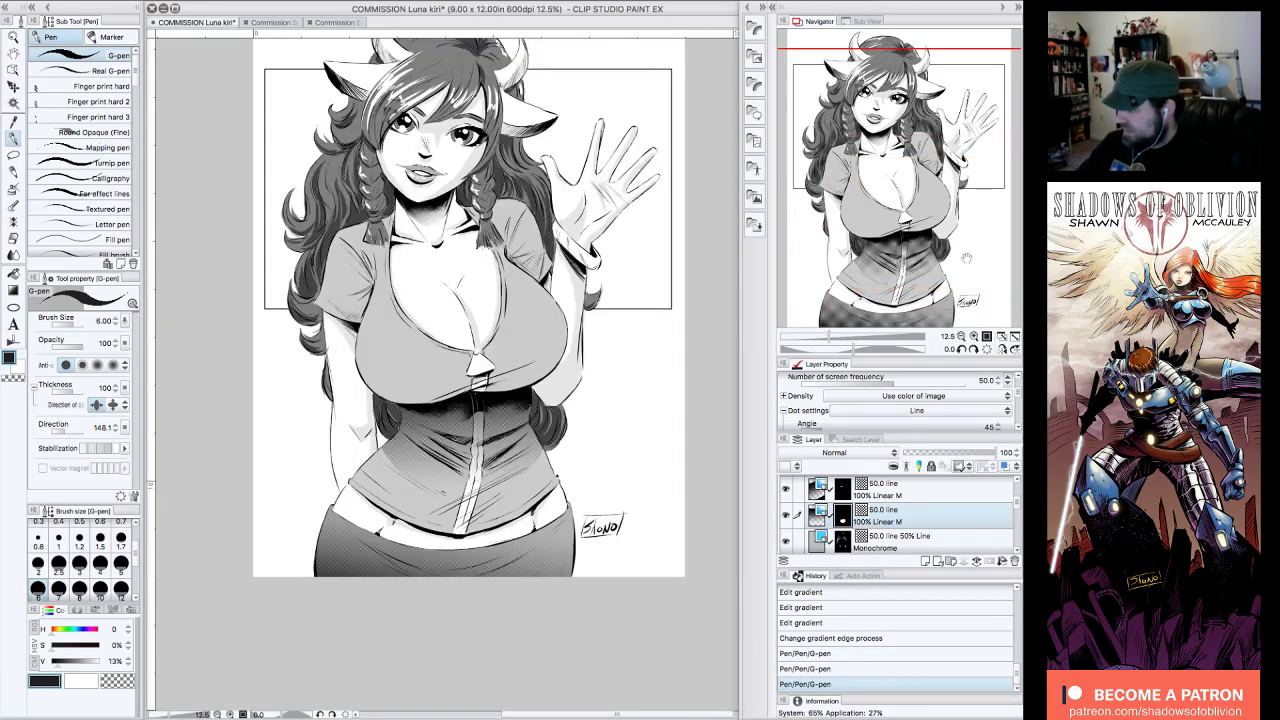
- Fill gaps in the hair beside the waist on the 50.0 line 50% Line layer with the black G-pen
click(975, 337)
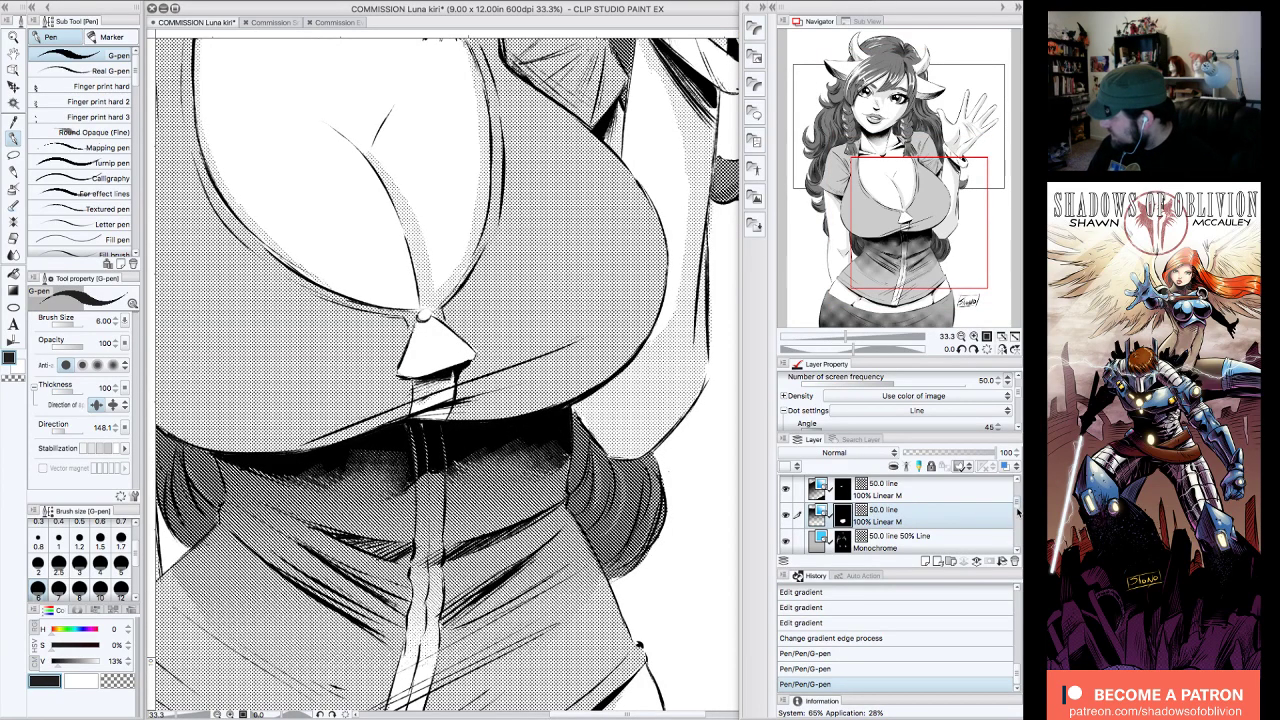
scroll(1015, 514, down, 2)
click(966, 508)
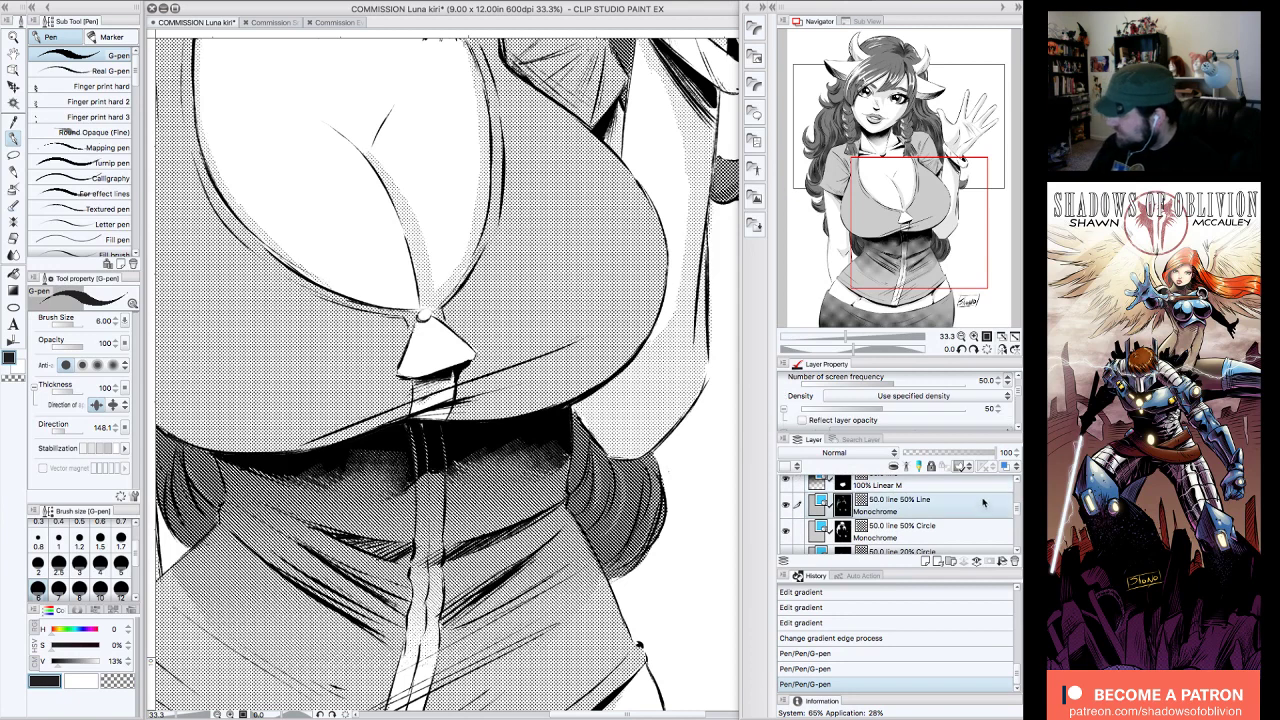
drag(208, 455, 218, 467)
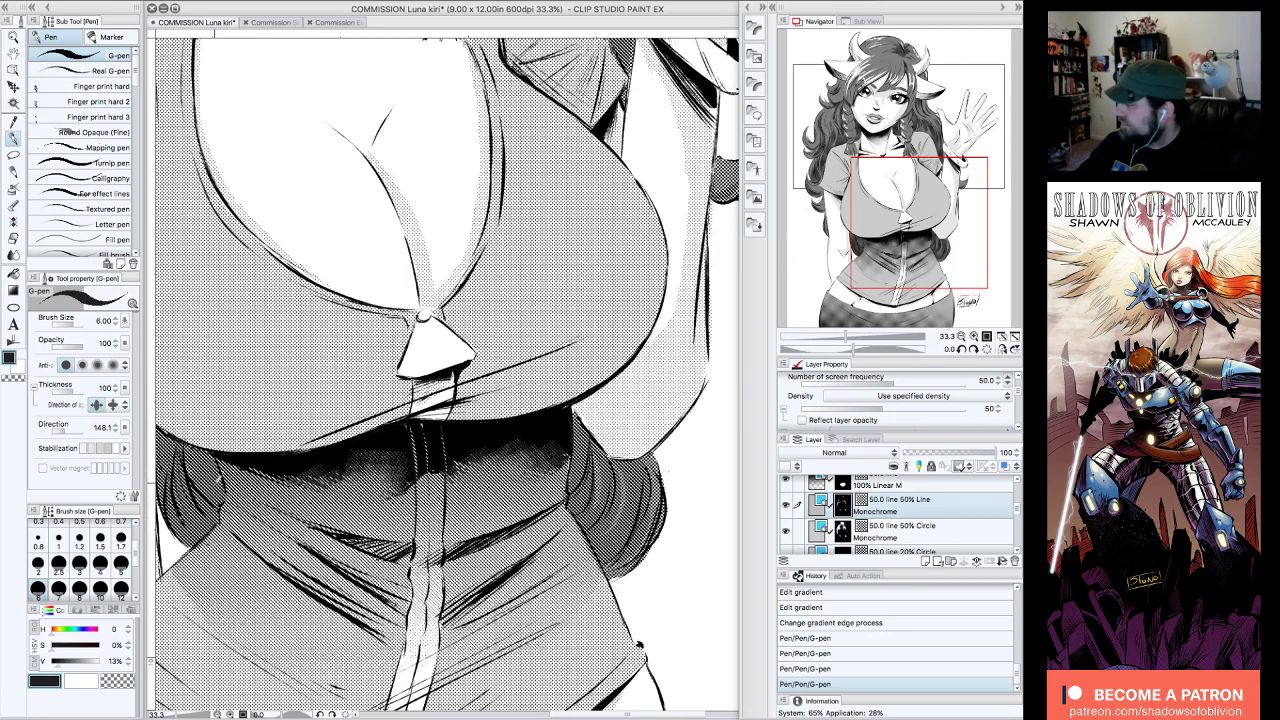
click(962, 337)
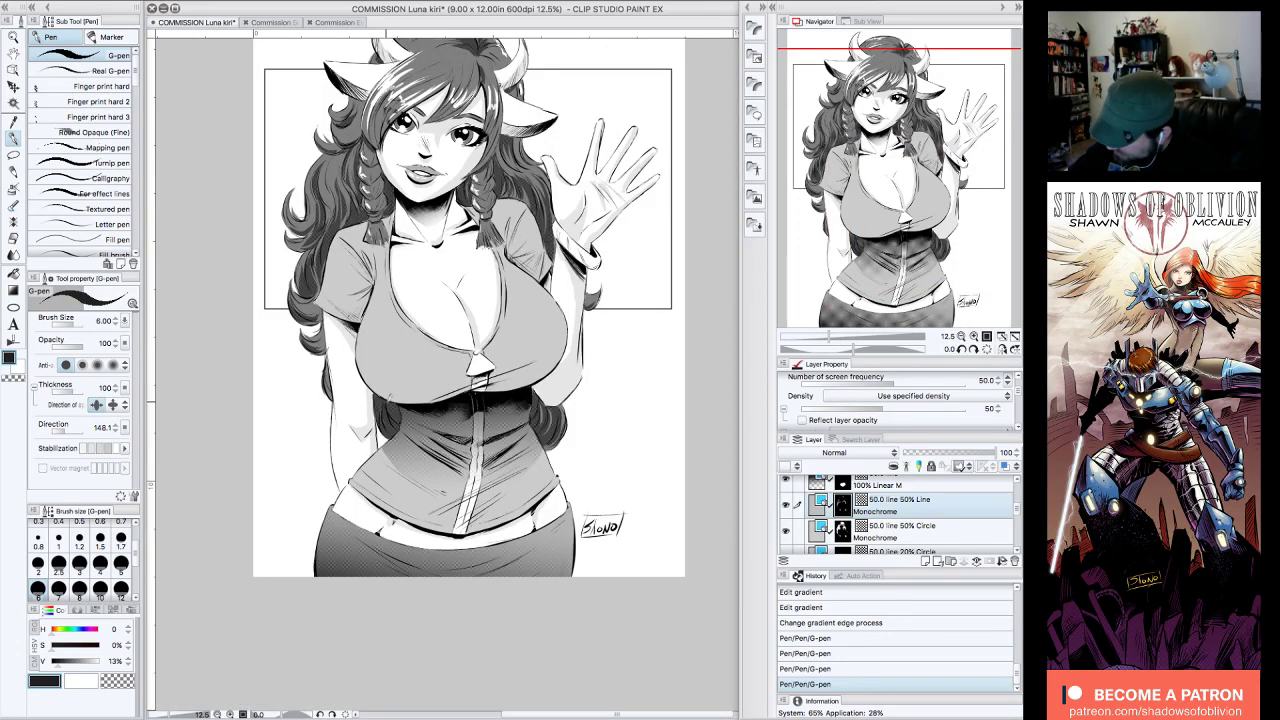
drag(379, 390, 380, 377)
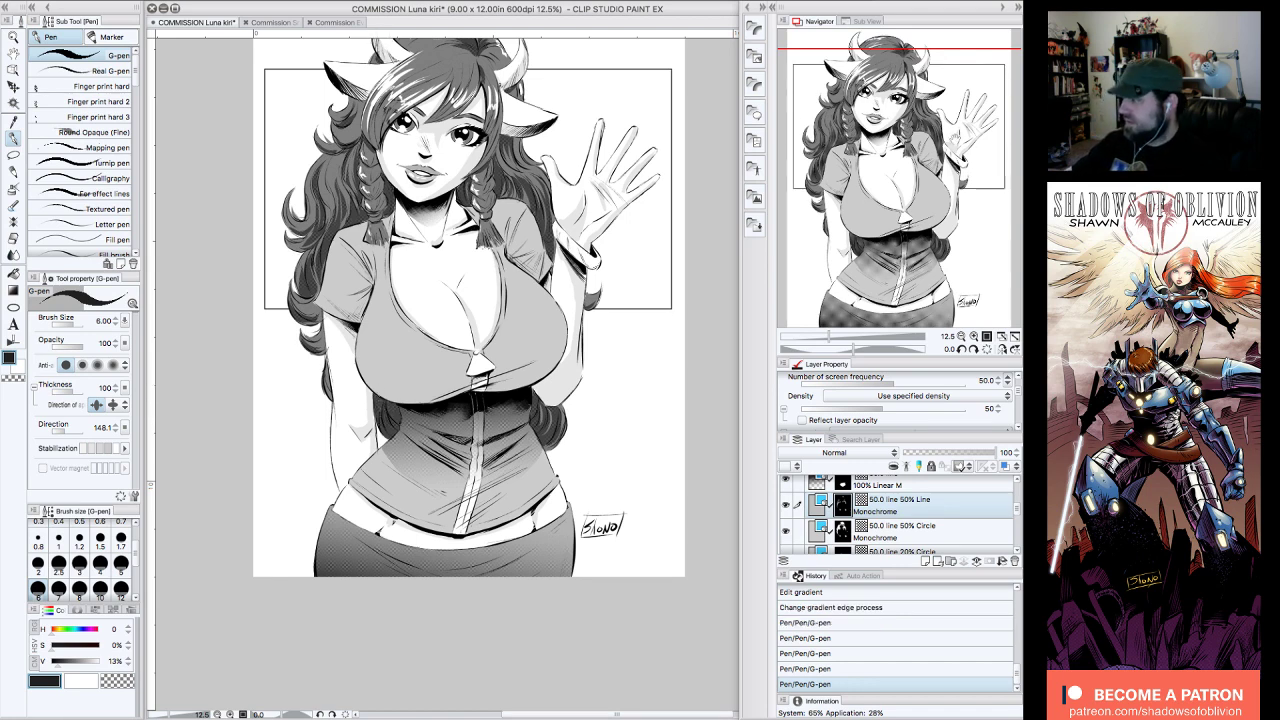
drag(961, 157, 963, 124)
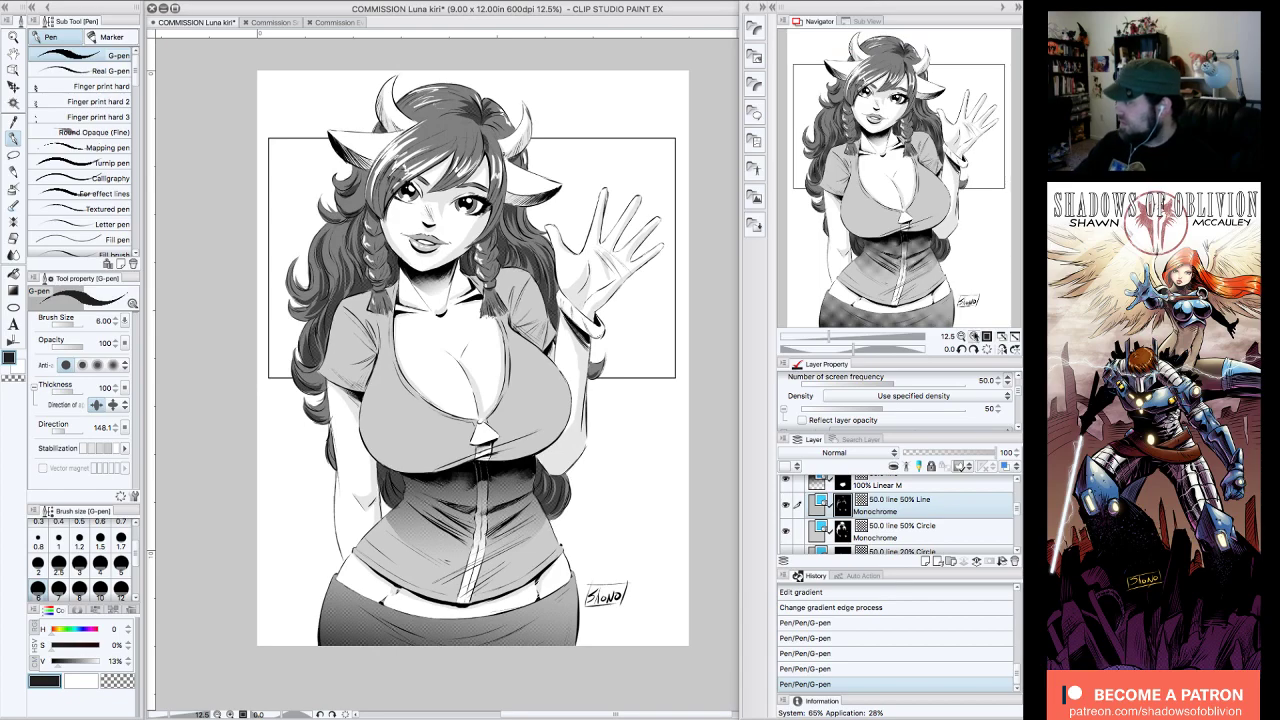
- Touch up the grey tone around both eyes on the 50.0 line 50% Circle layer with the black G-pen
click(974, 337)
drag(935, 177, 925, 110)
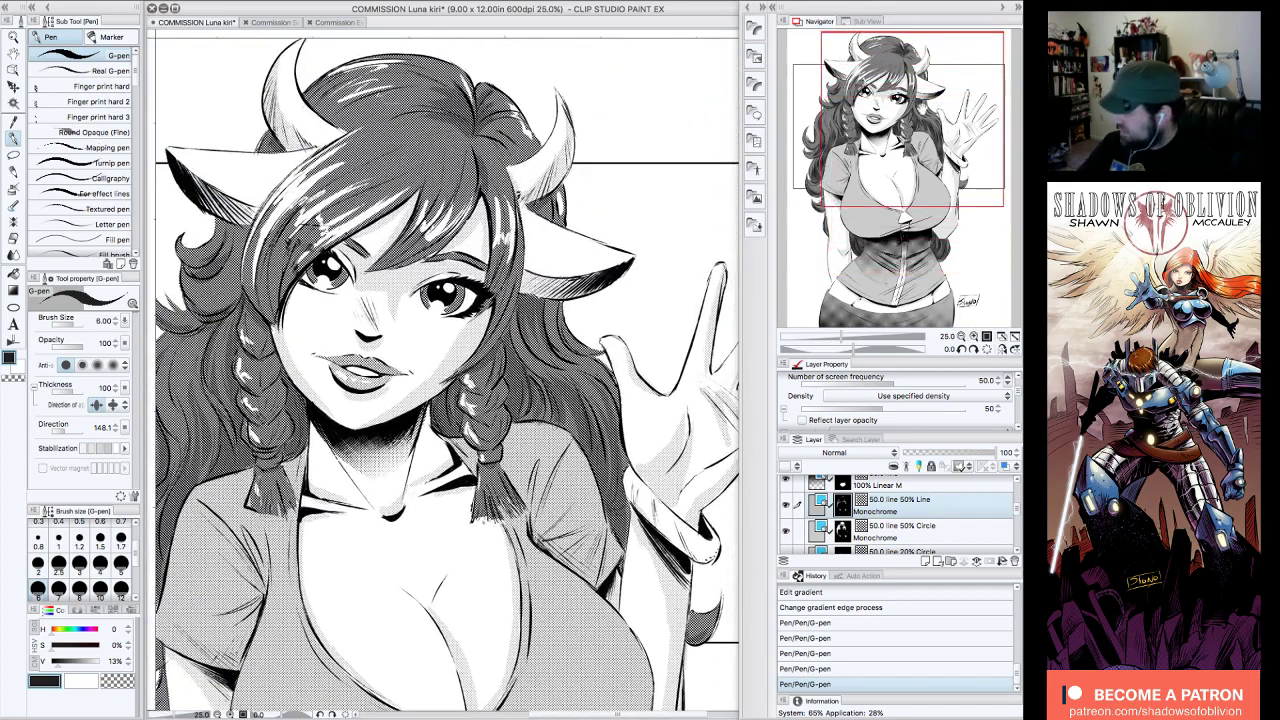
click(958, 531)
drag(429, 302, 430, 294)
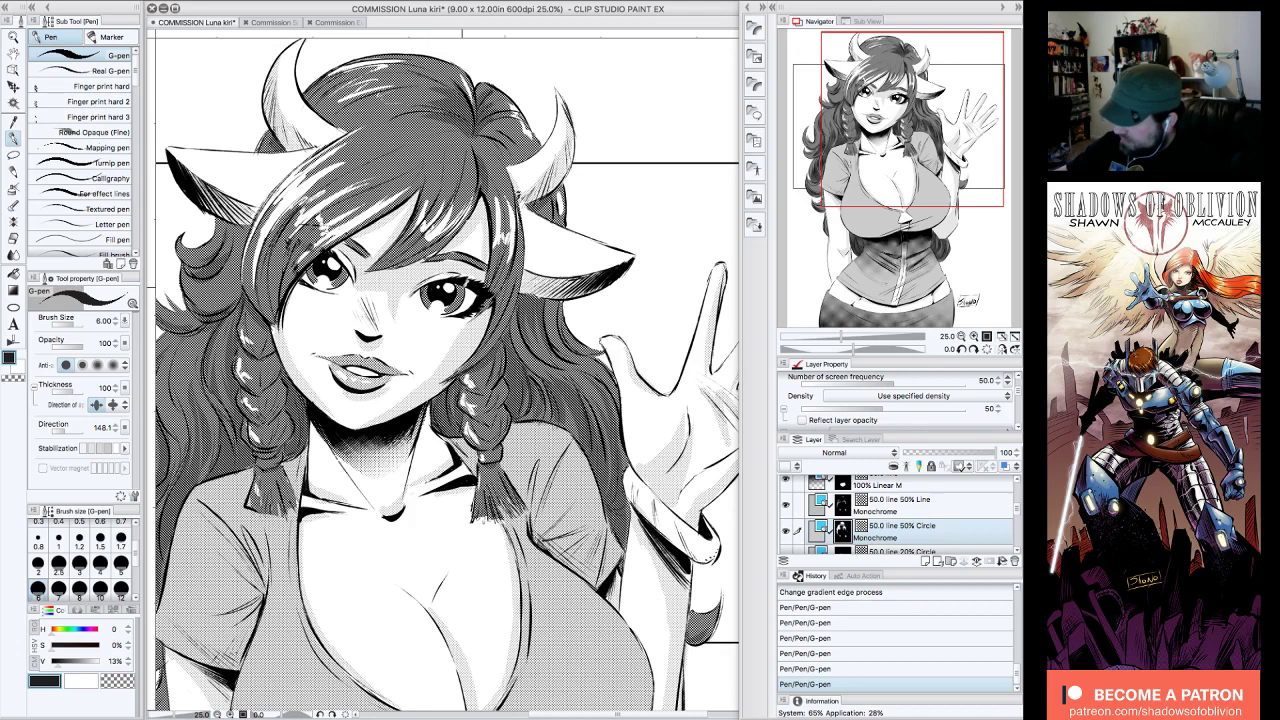
drag(340, 257, 348, 272)
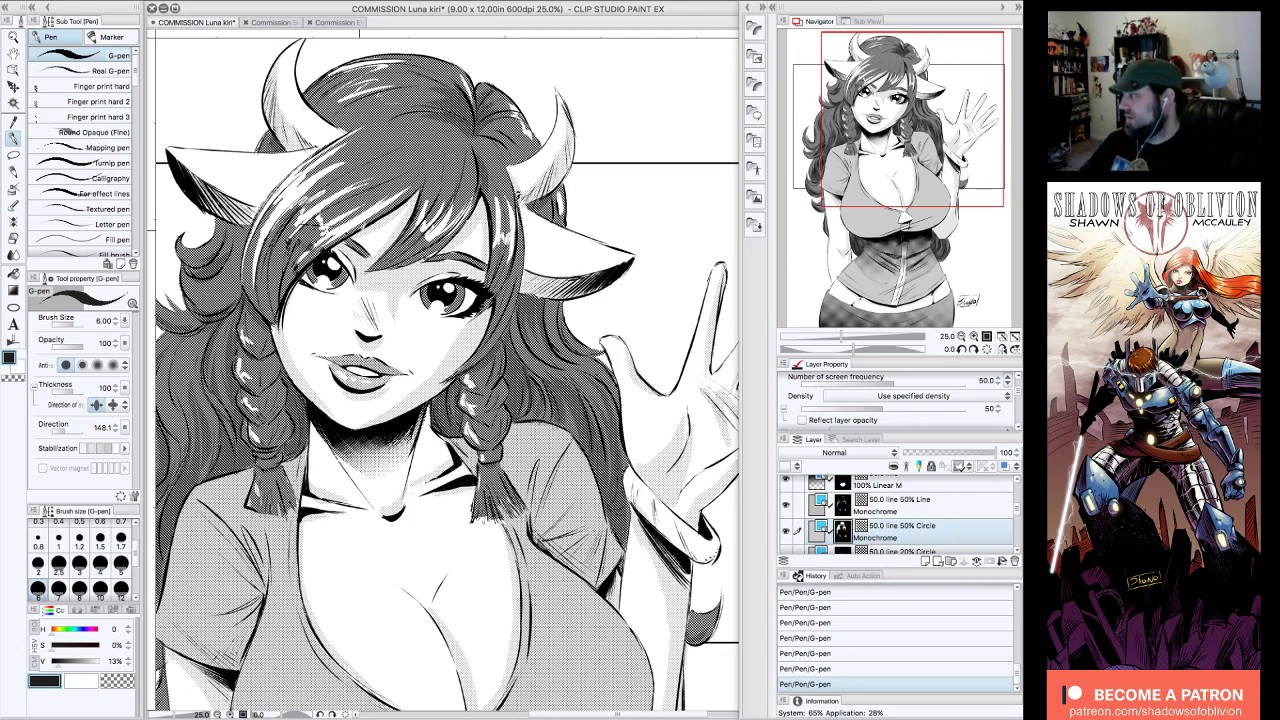
- Undo the last G-pen stroke and clean the 50% Circle tone at the hair's outer edge with the transparent G-pen
click(961, 336)
drag(976, 202, 987, 241)
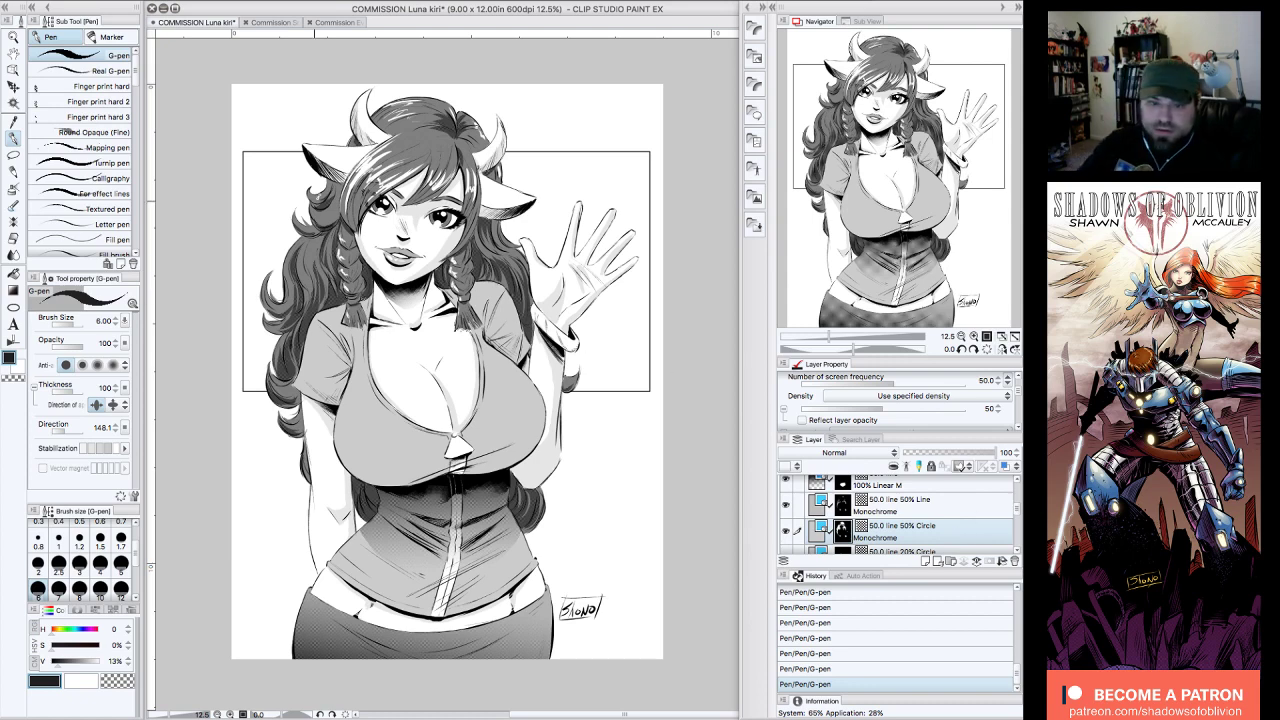
click(122, 680)
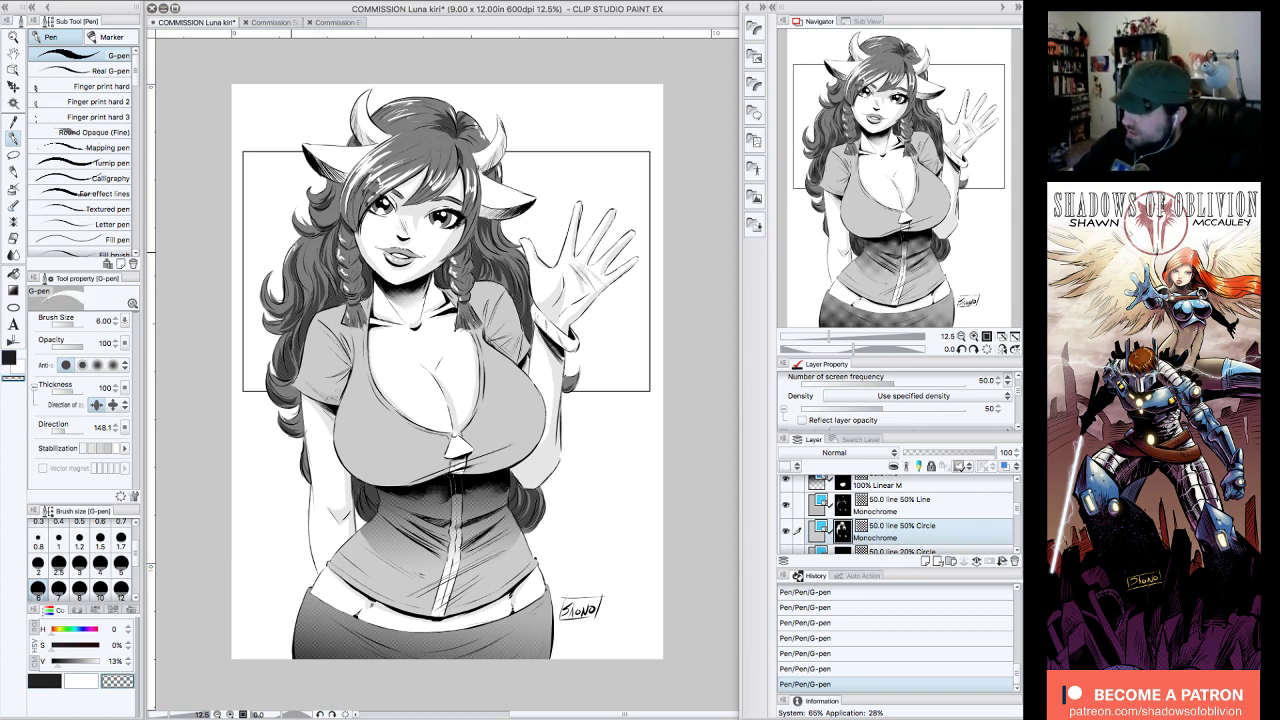
key(ctrl+z)
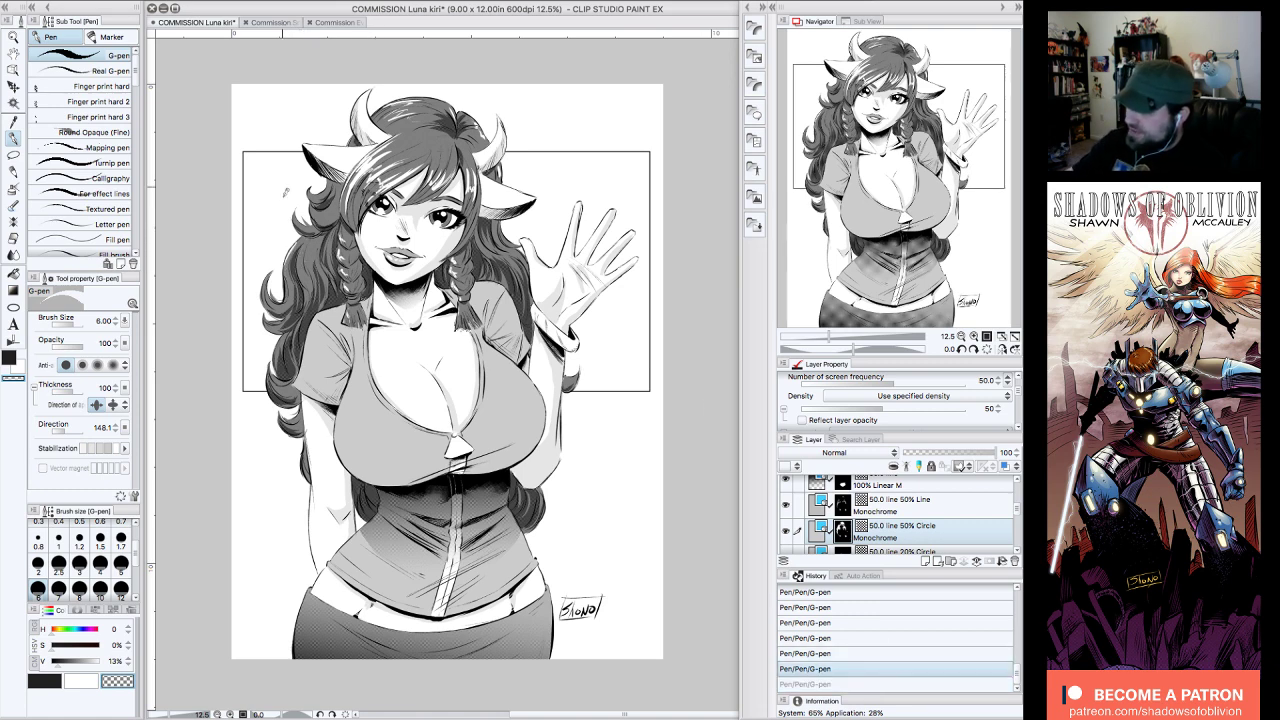
drag(290, 251, 285, 257)
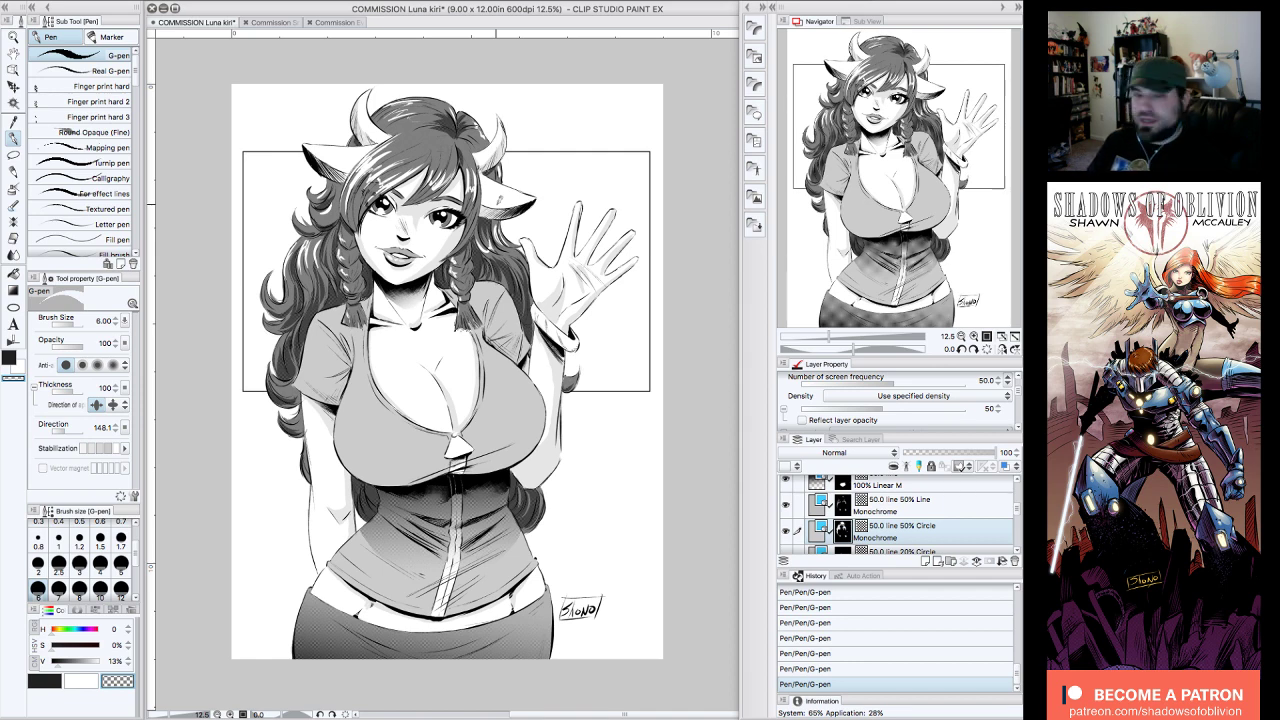
- Hide and show the 50.0 line gradient and 50.0 line 10% Circle layers to check their tones, and select the 10% Circle layer
scroll(1012, 512, down, 5)
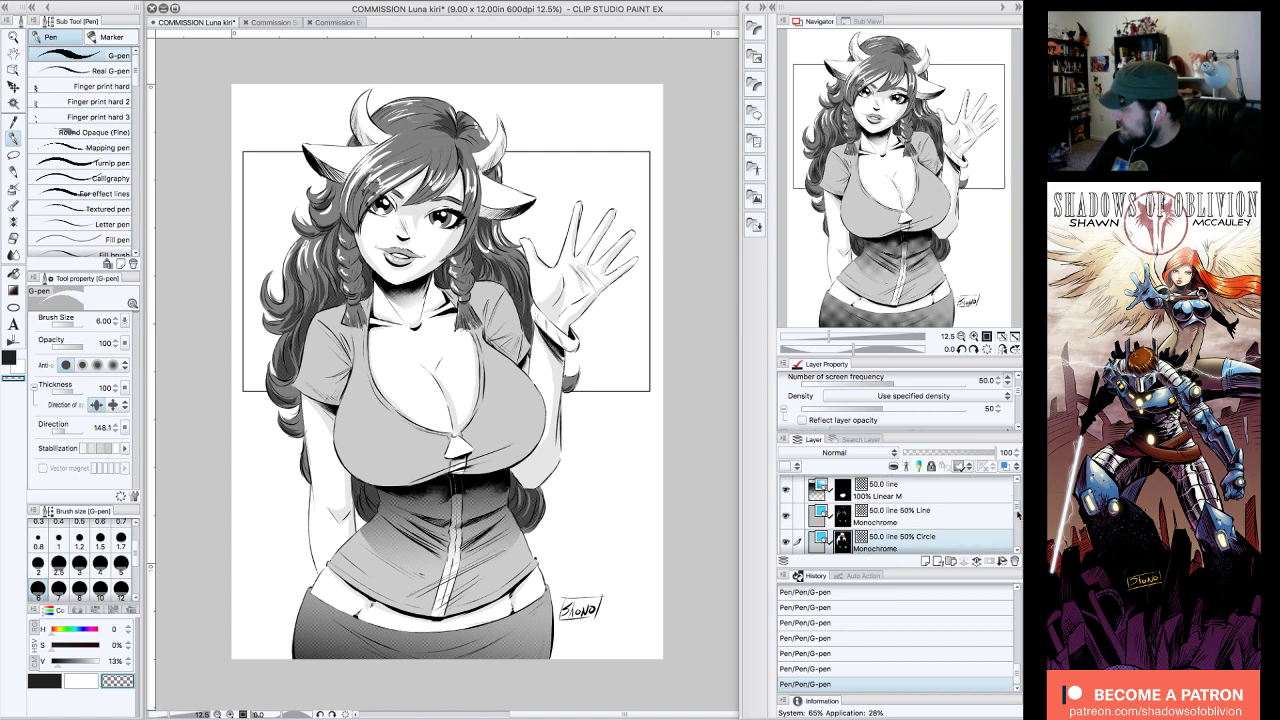
click(785, 532)
click(785, 532)
click(786, 505)
click(786, 505)
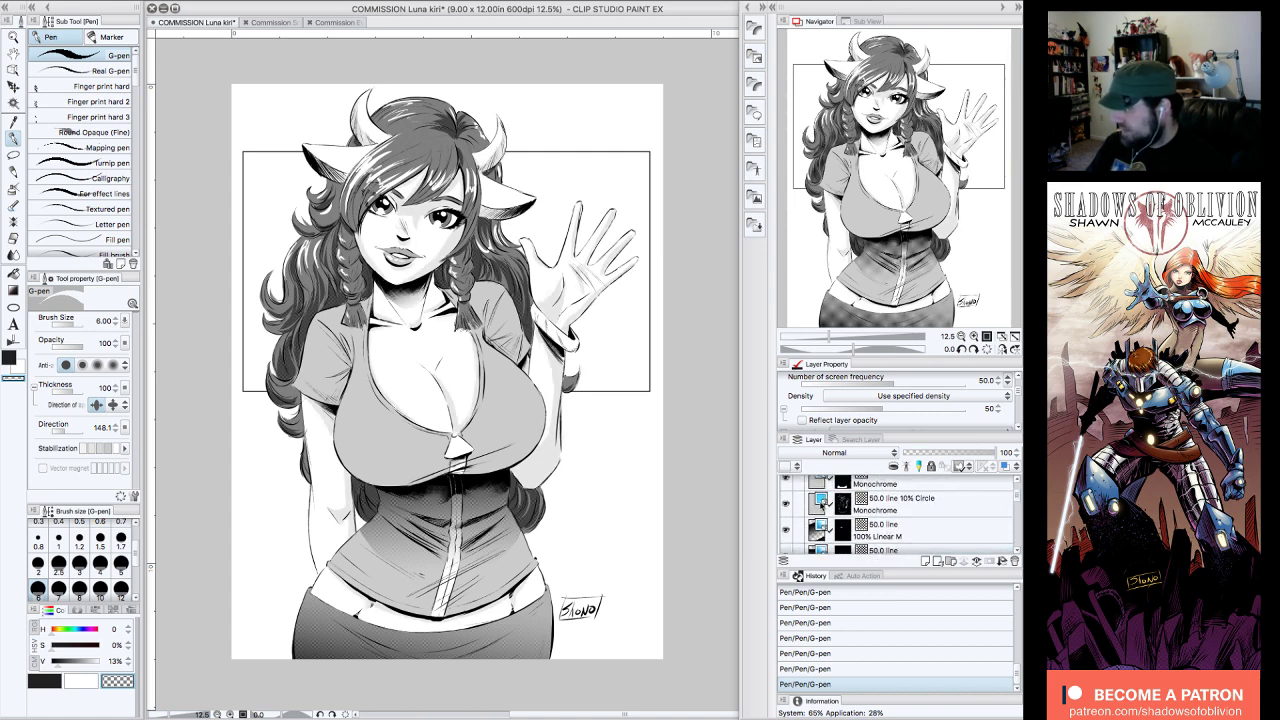
click(908, 512)
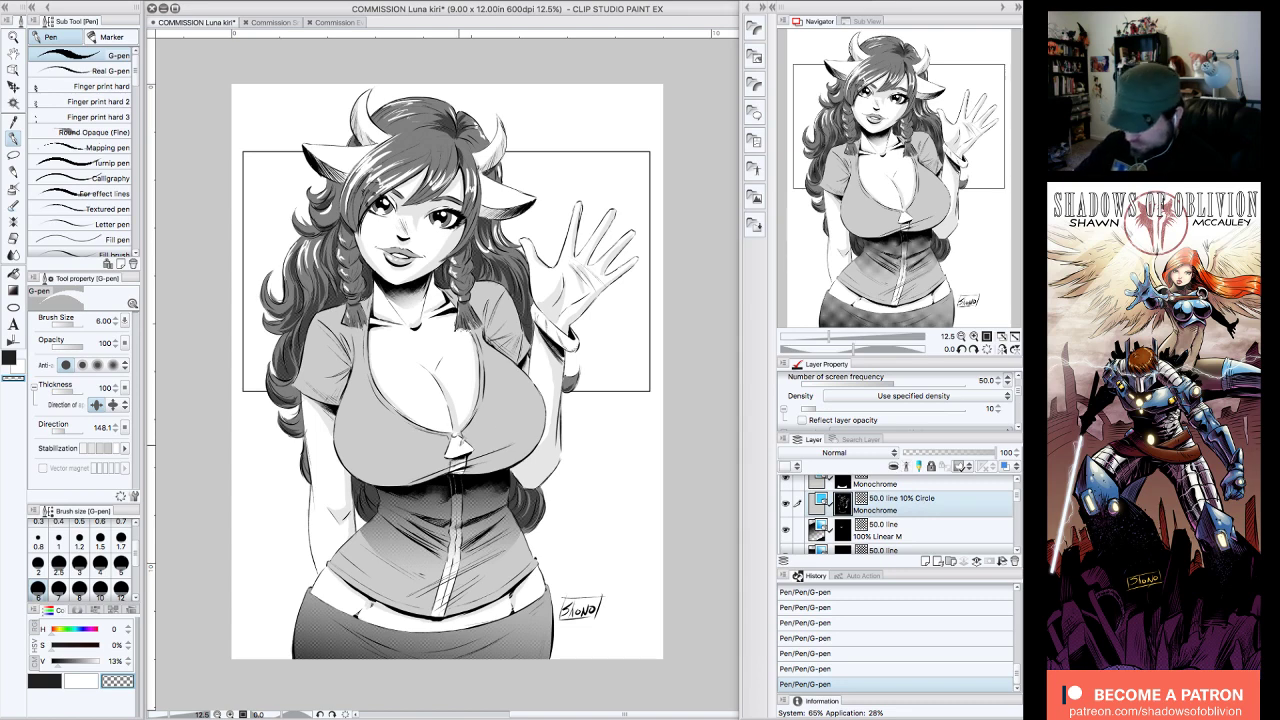
key(x)
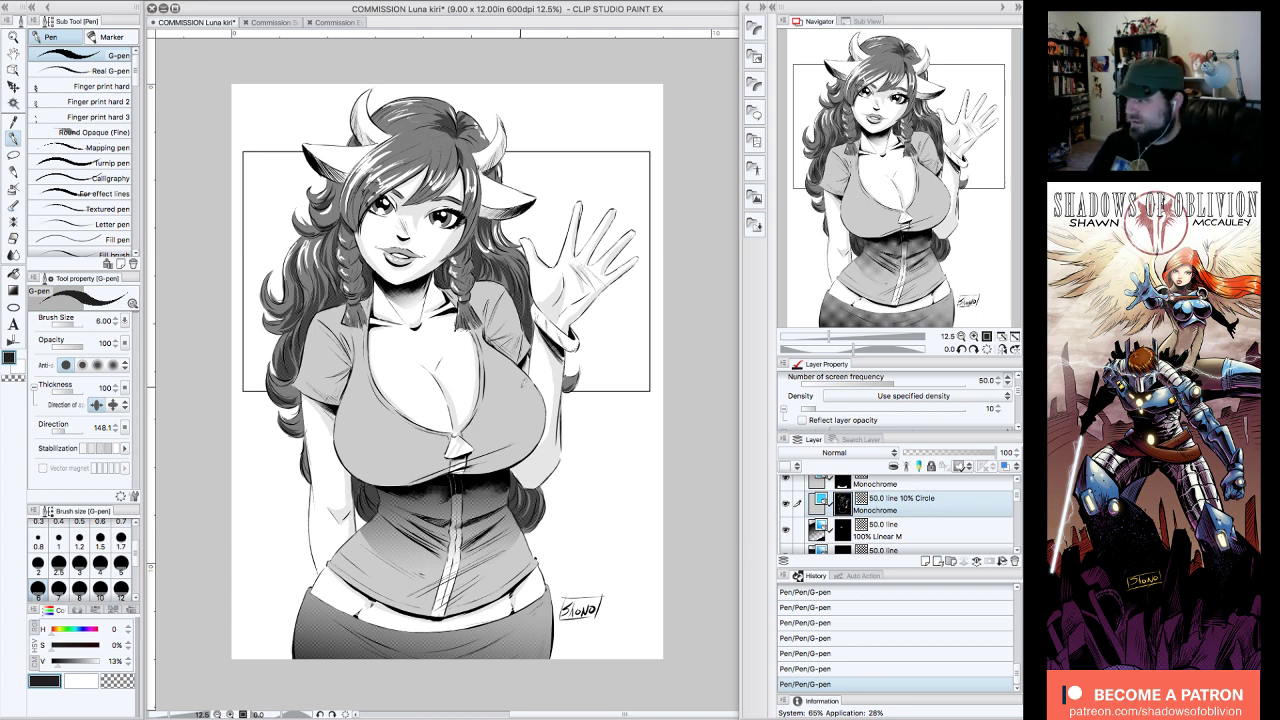
drag(961, 122, 954, 124)
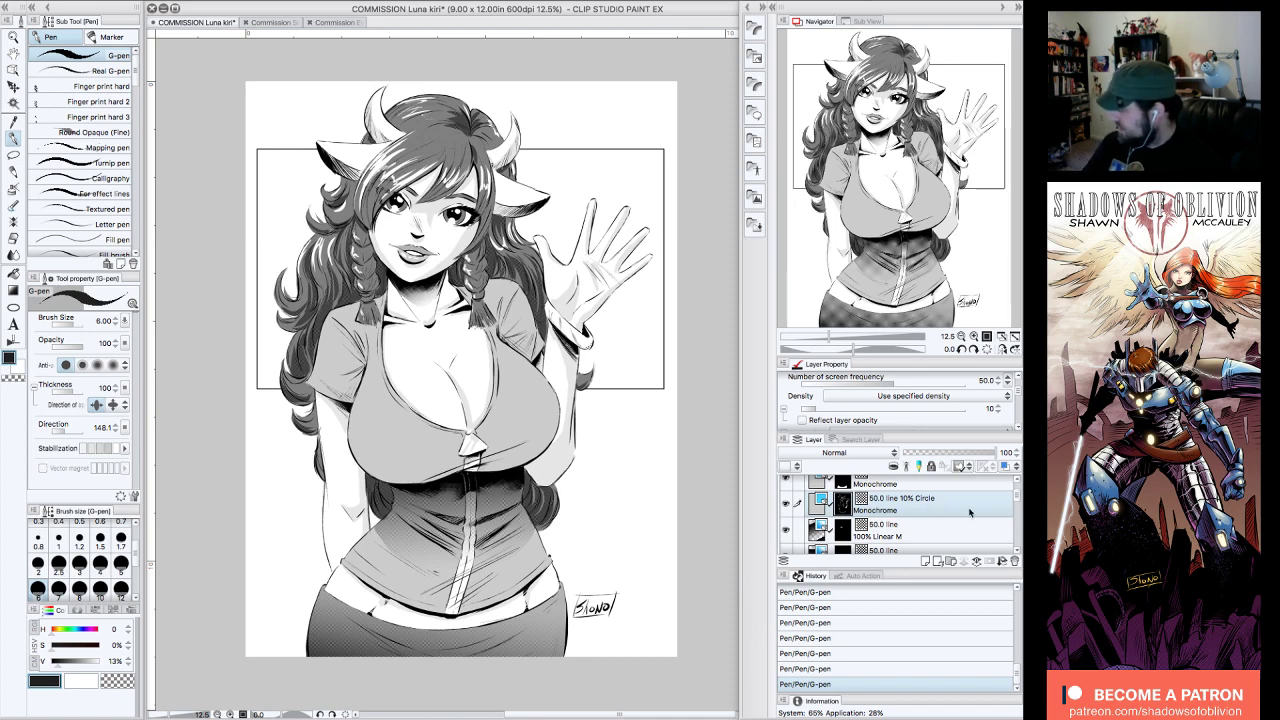
- Make the 50.0 line 50% Circle layer active with the transparent colour and examine the tone on the face, hair and shirt
scroll(1010, 510, down, 4)
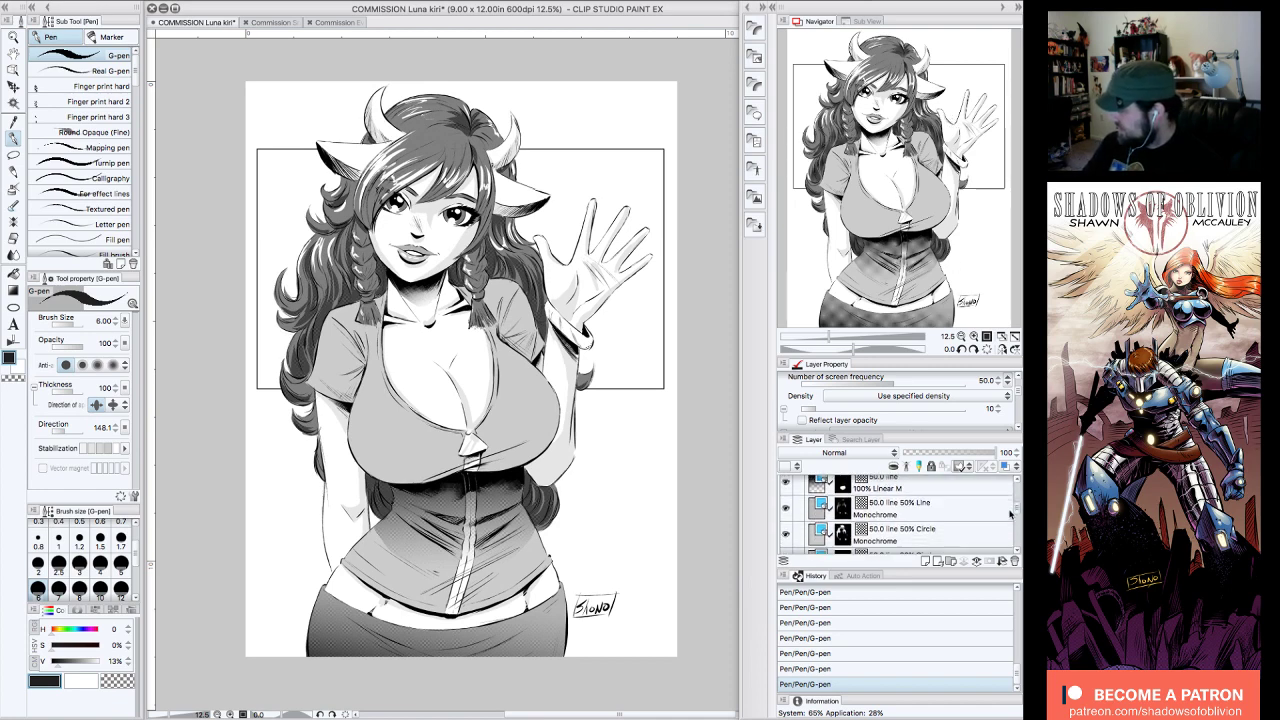
click(976, 535)
click(972, 337)
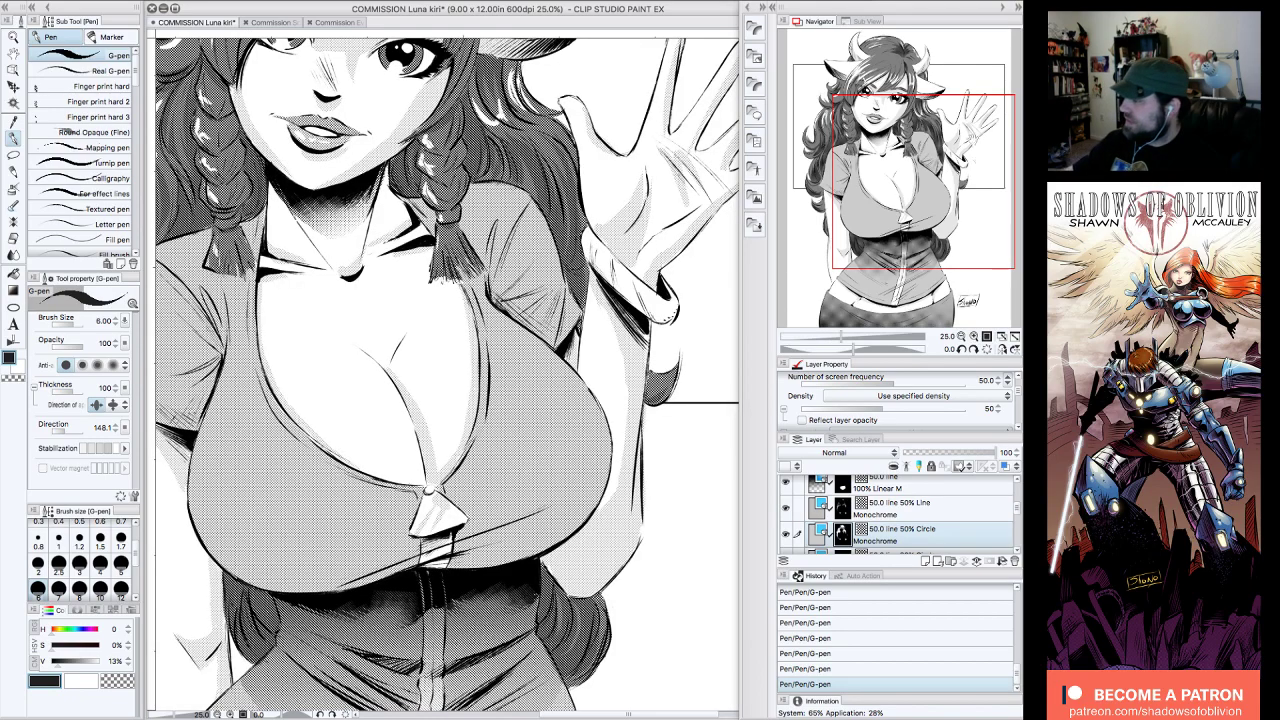
drag(923, 181, 911, 148)
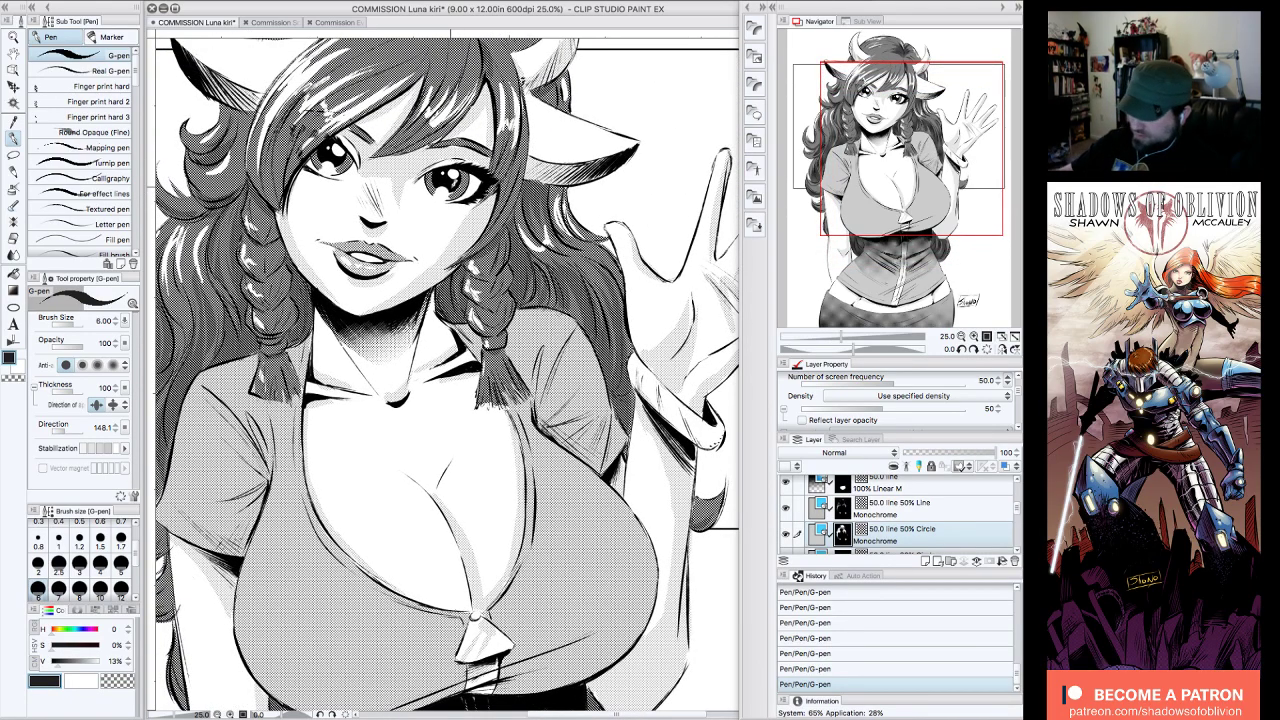
key(c)
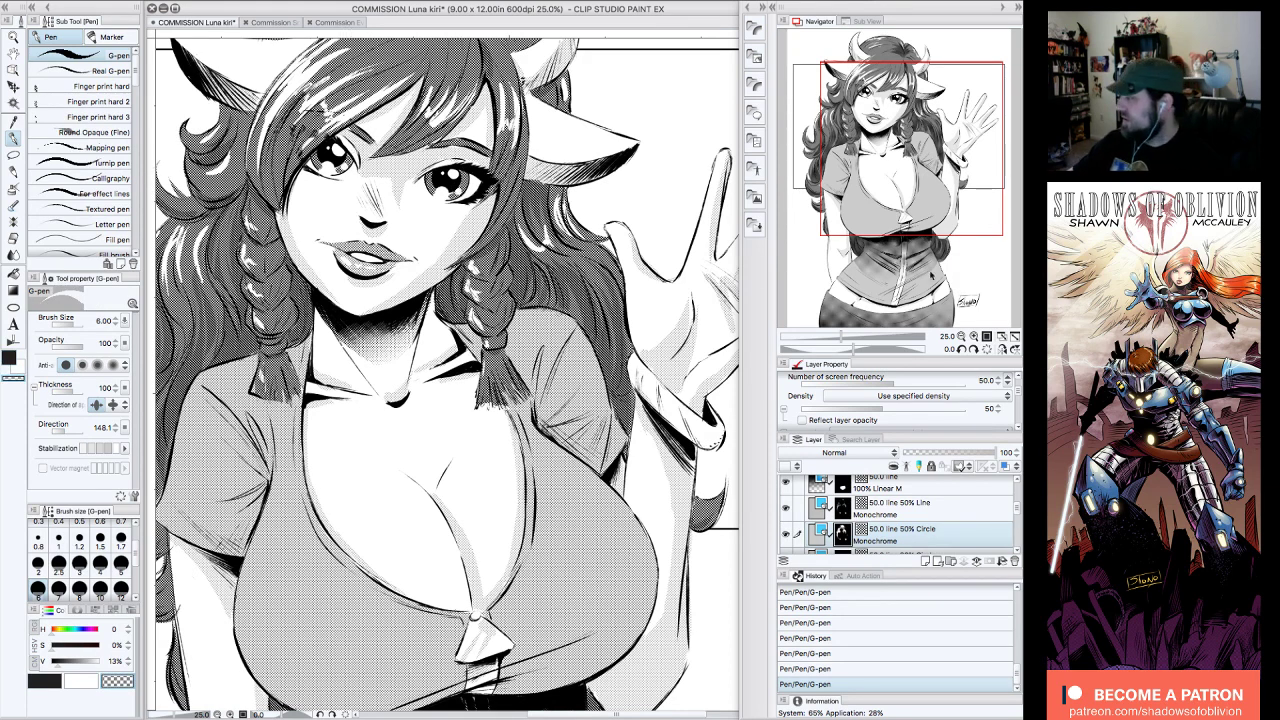
click(961, 337)
mouse_move(978, 187)
mouse_down()
mouse_move(991, 187)
mouse_move(990, 212)
mouse_move(969, 187)
mouse_move(996, 192)
mouse_move(957, 198)
mouse_up()
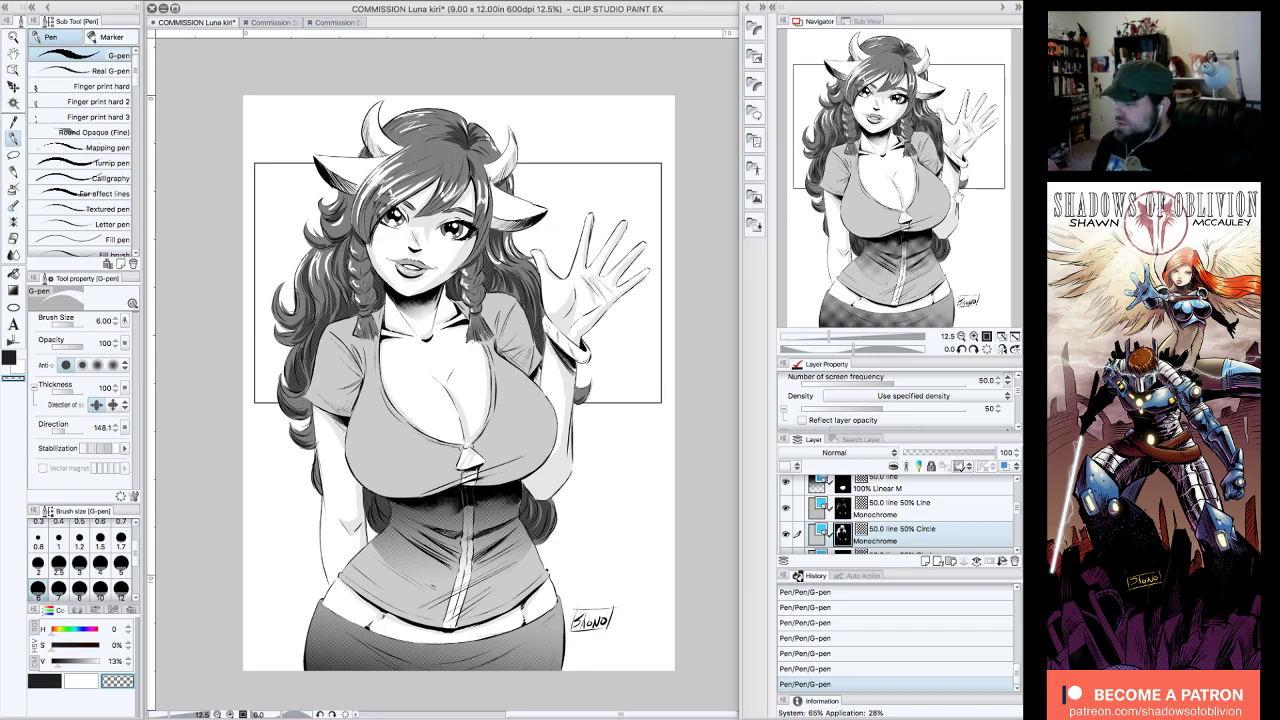
click(974, 336)
drag(968, 204, 936, 197)
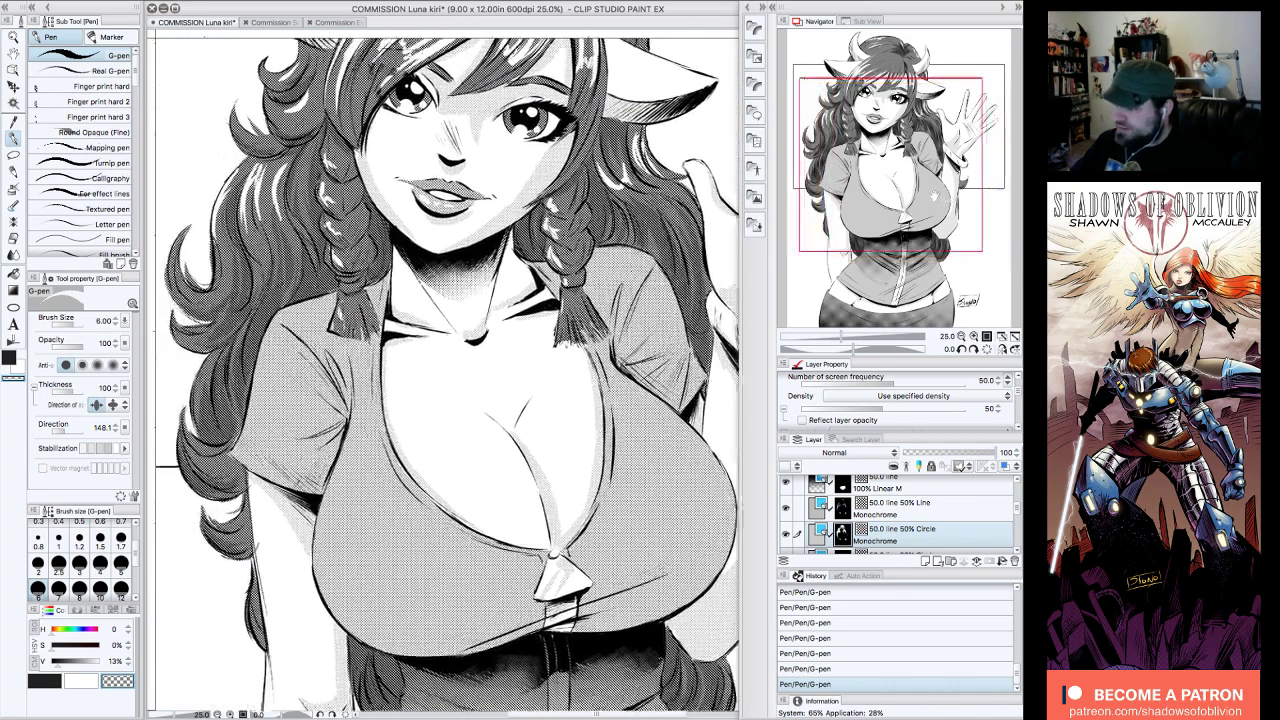
click(961, 336)
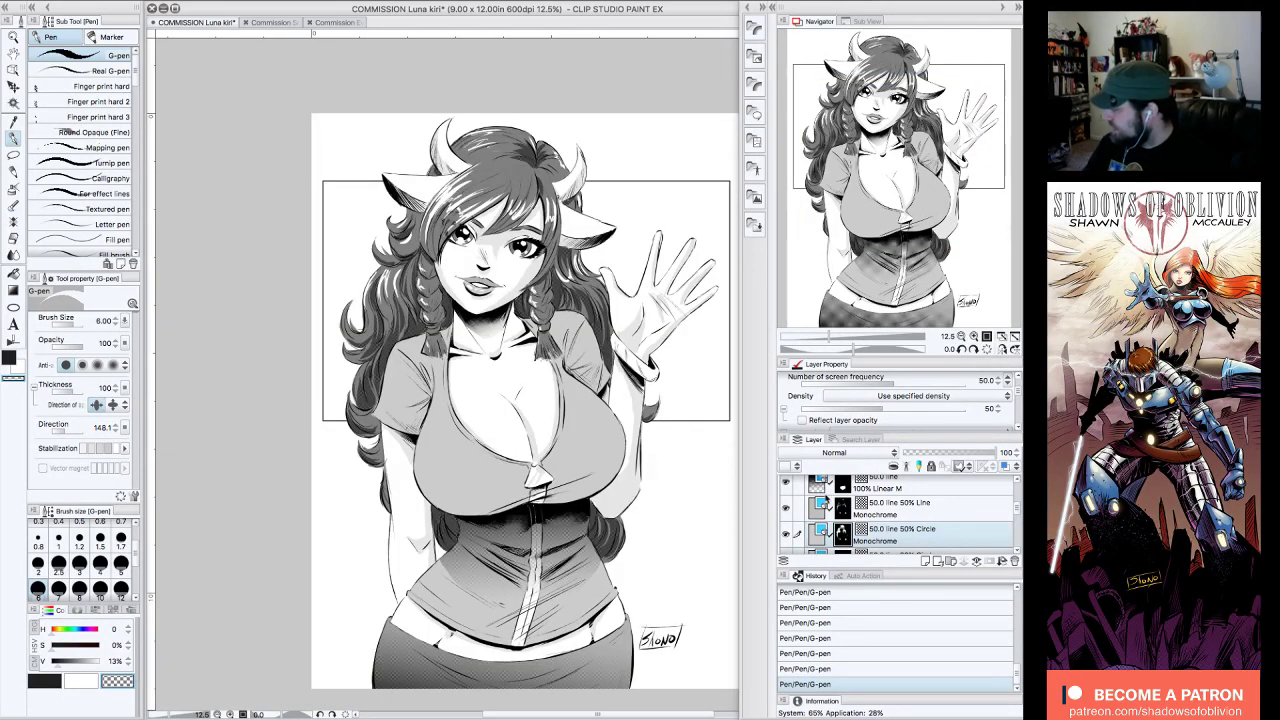
- Clean the hair edge beside the shirt sleeve on the 50.0 line 50% Line layer with the line-drawing eraser
click(786, 509)
click(786, 509)
click(786, 509)
click(786, 509)
click(913, 506)
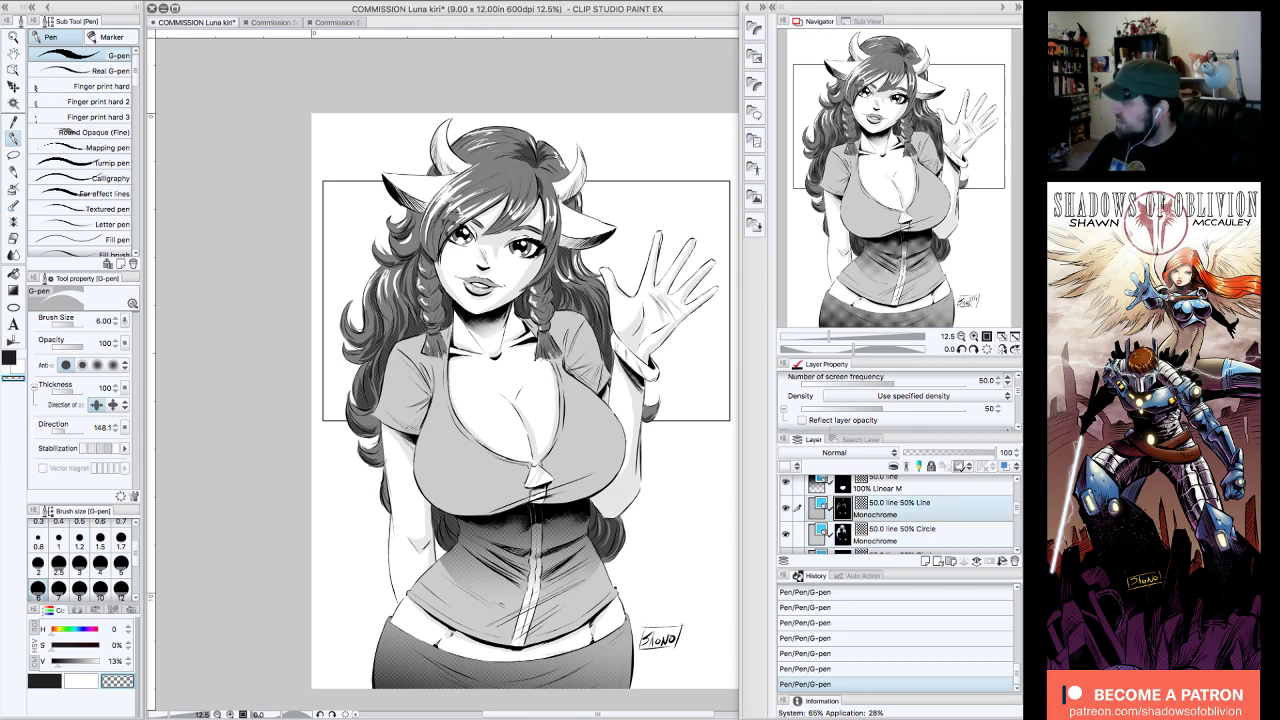
click(974, 336)
drag(914, 150, 906, 146)
click(10, 358)
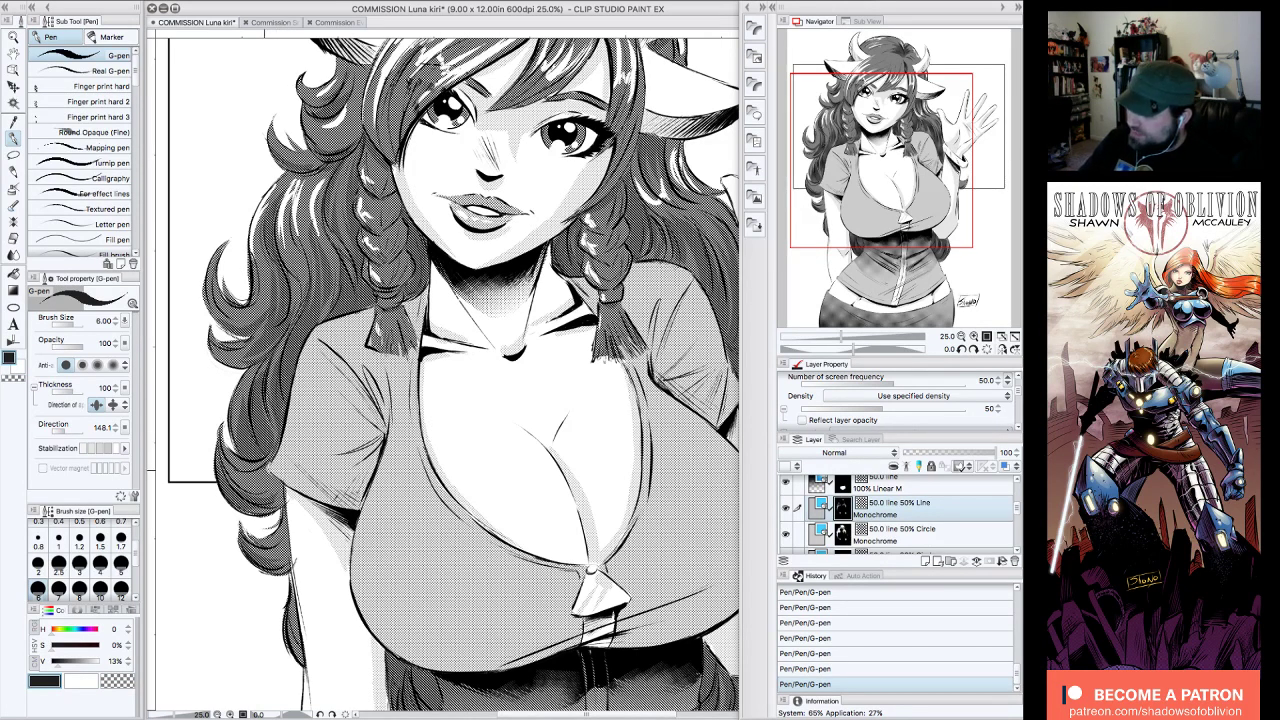
click(961, 337)
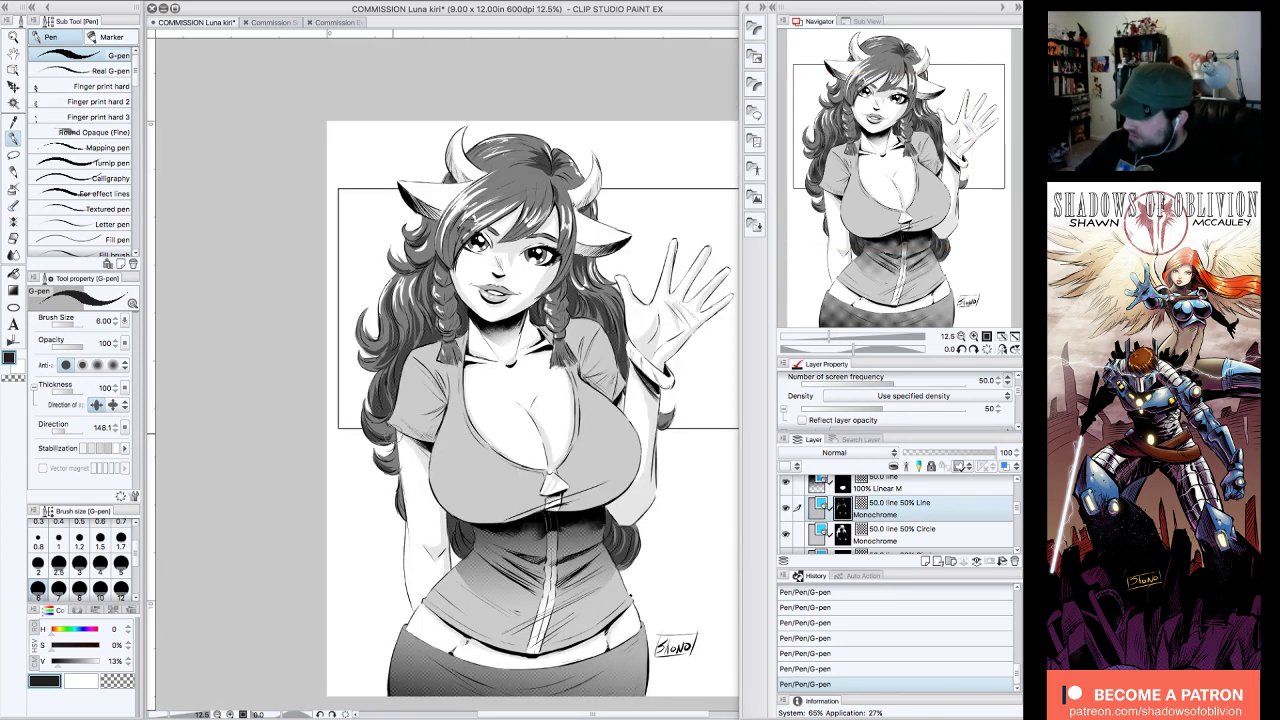
drag(388, 427, 390, 413)
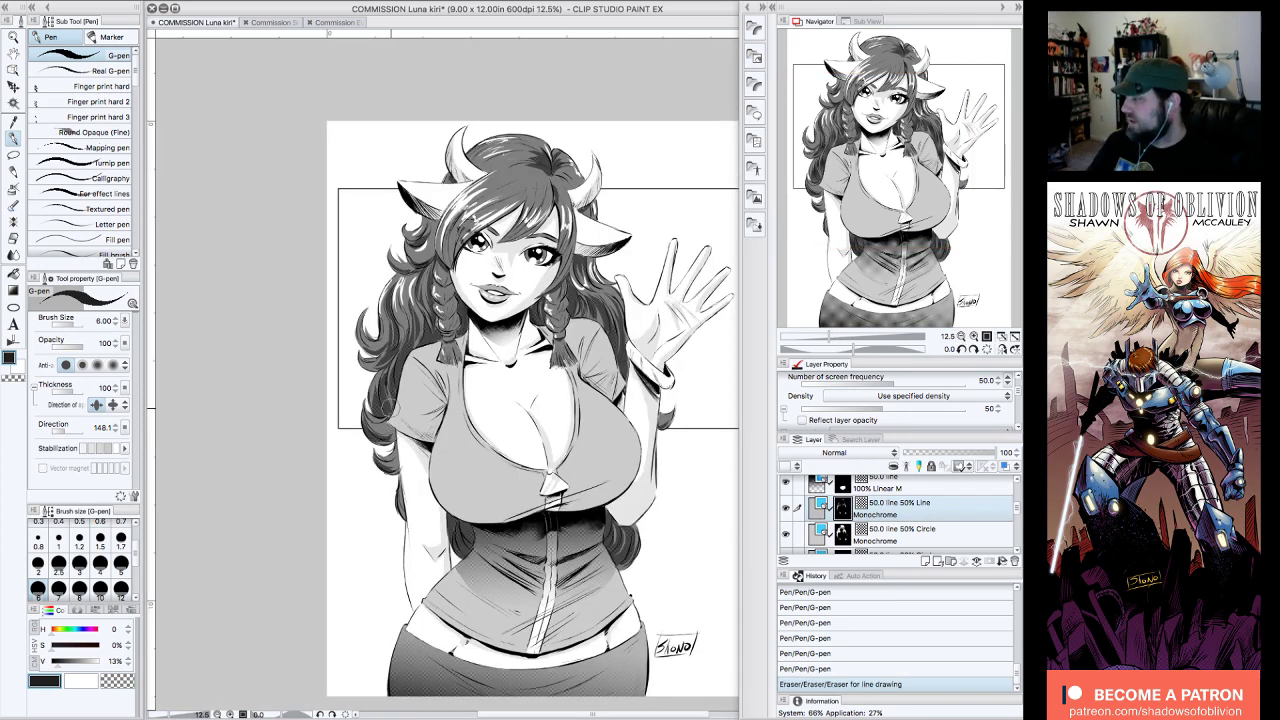
- Fit the whole page in view and save the COMMISSION Luna kiri file
drag(940, 156, 949, 180)
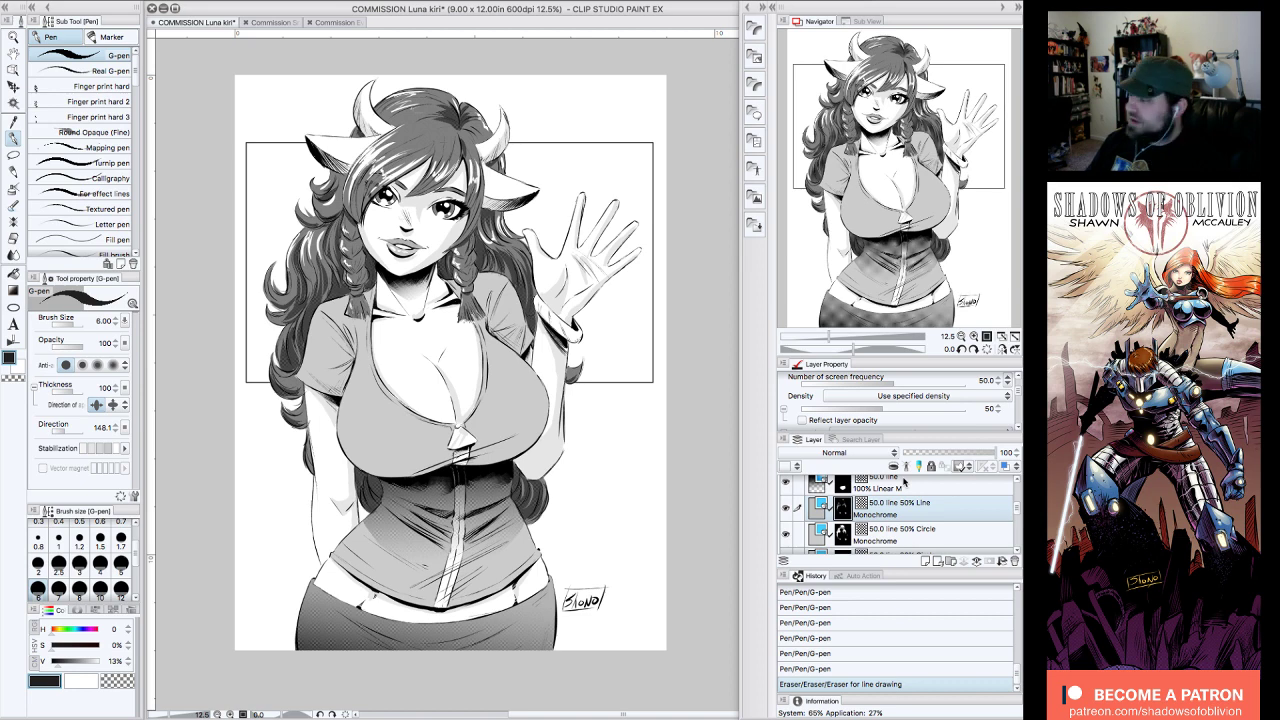
click(148, 1)
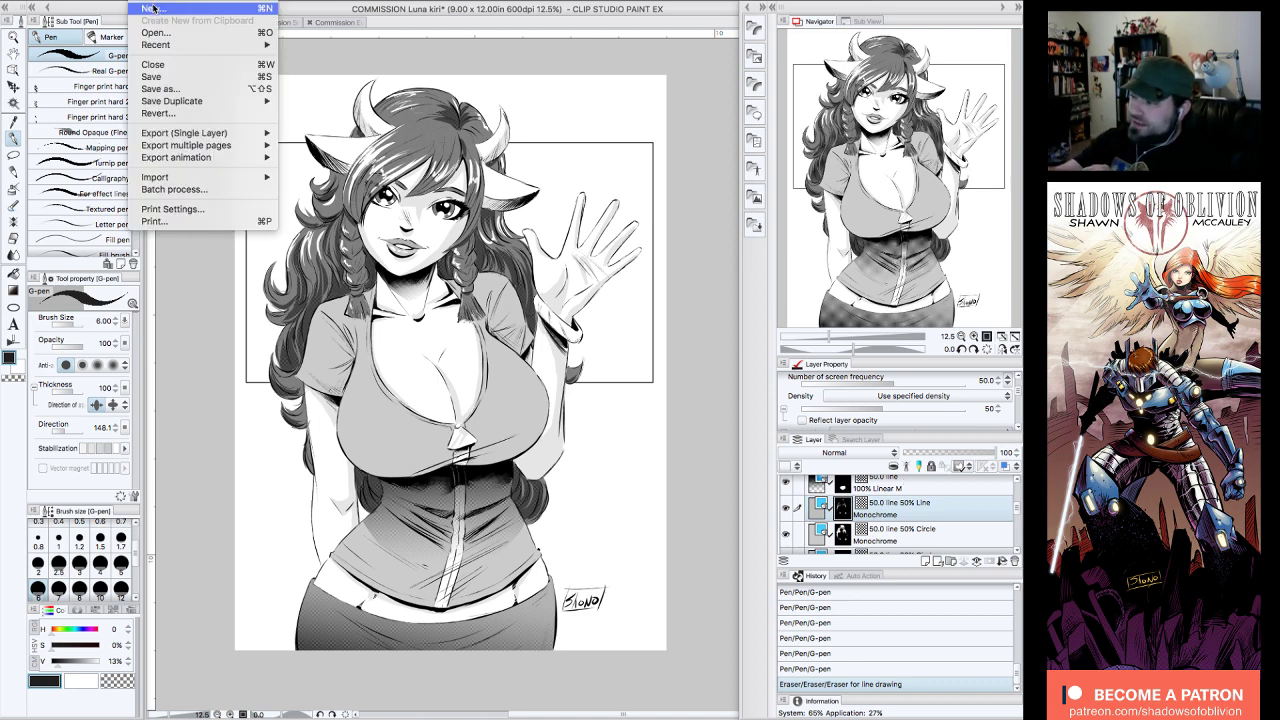
click(167, 79)
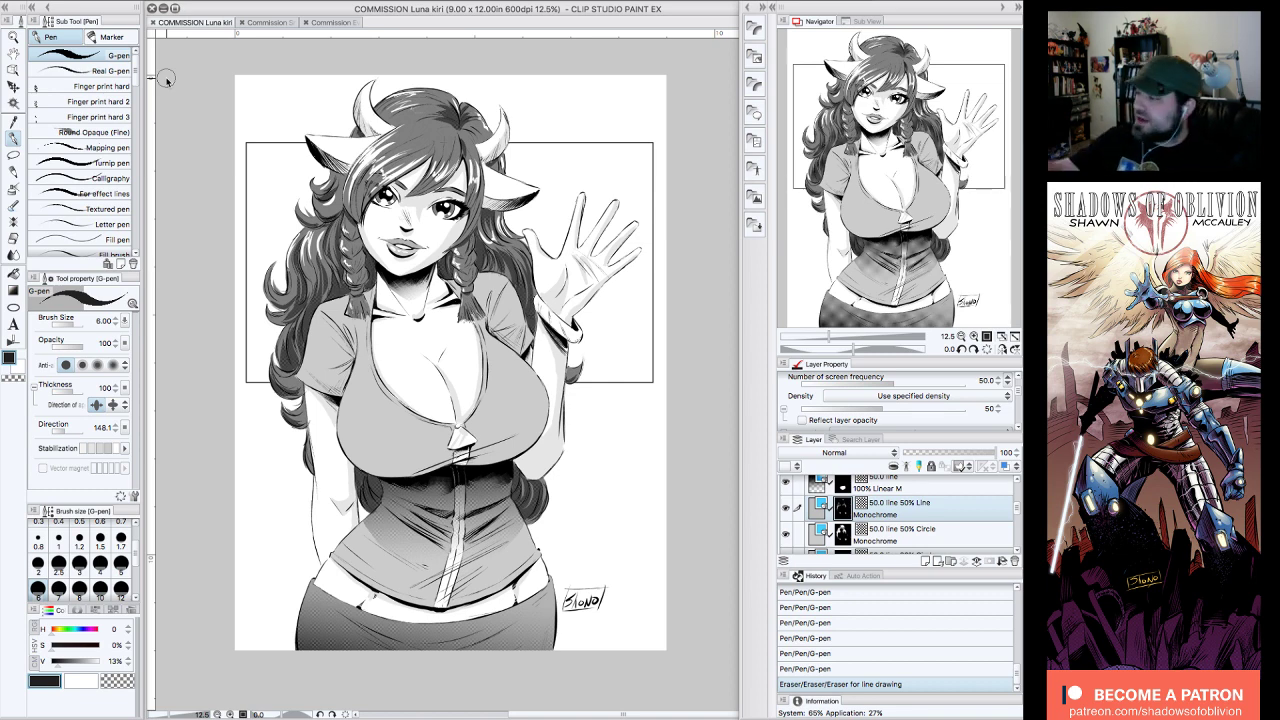
- Switch to the Commission Snowmaiden file and choose the Round Opaque (Fine) pen with pure black at 0% value
click(274, 22)
drag(914, 182, 937, 178)
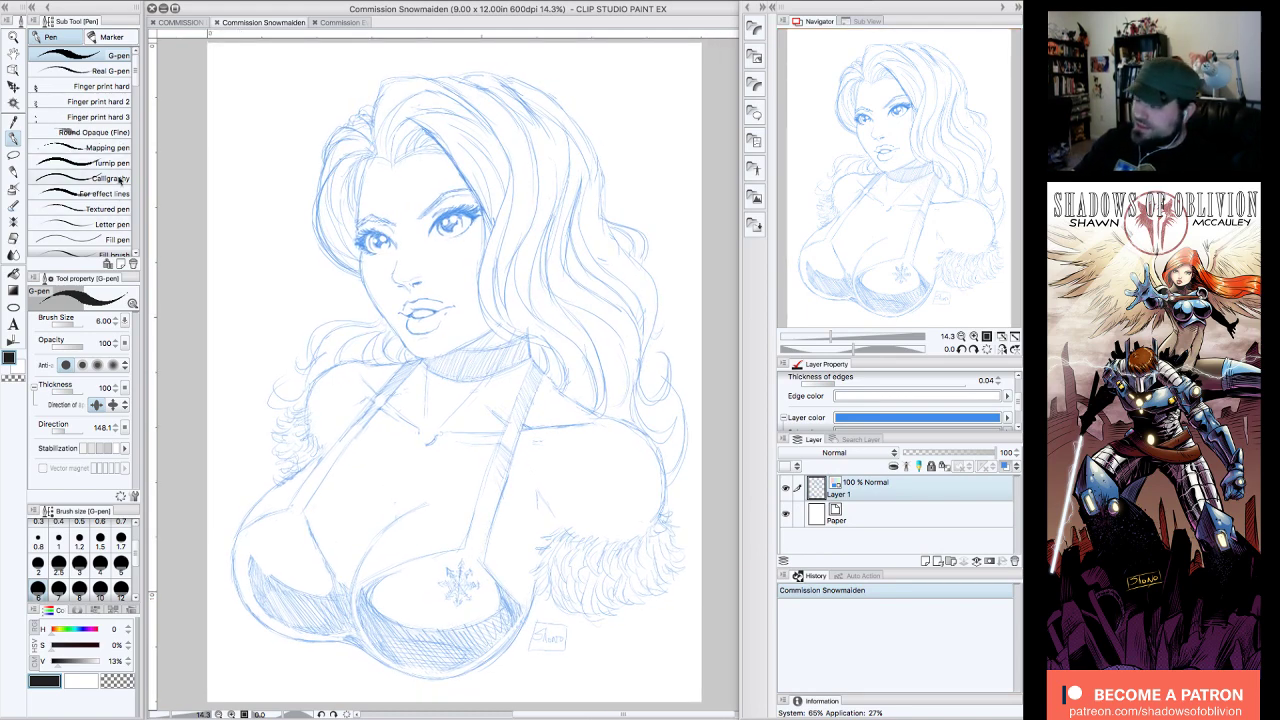
click(118, 132)
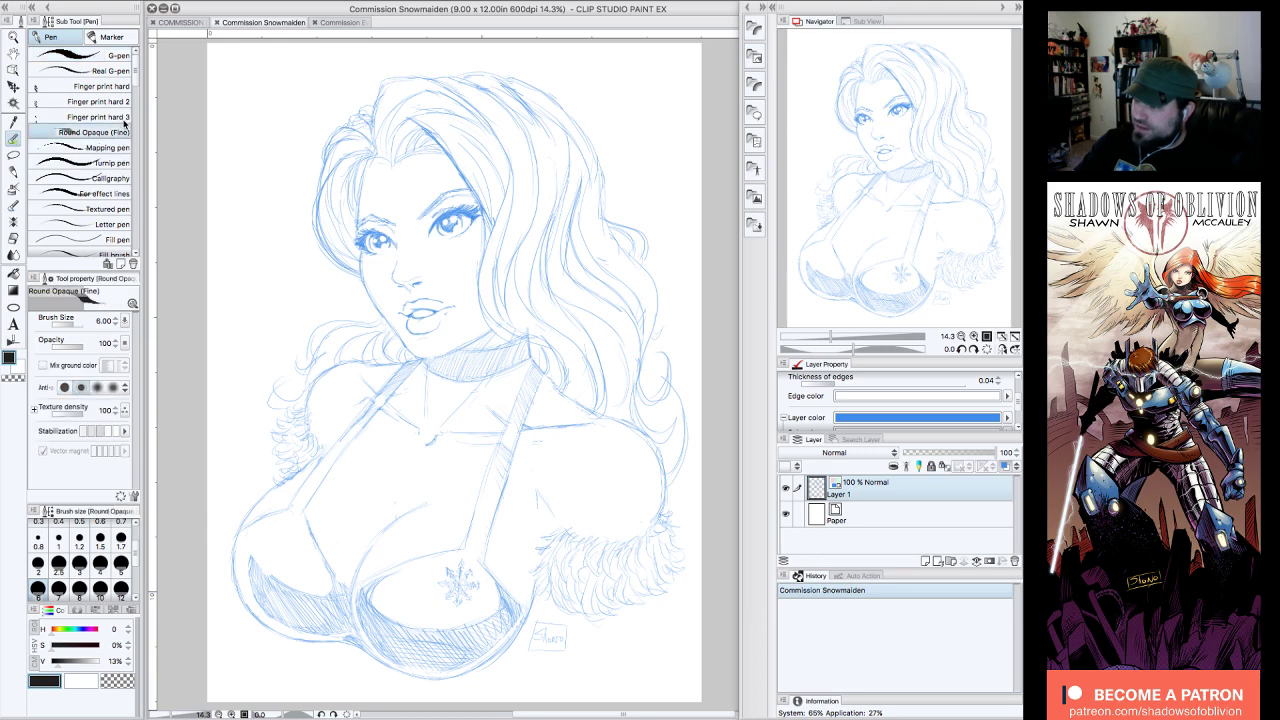
drag(62, 662, 50, 662)
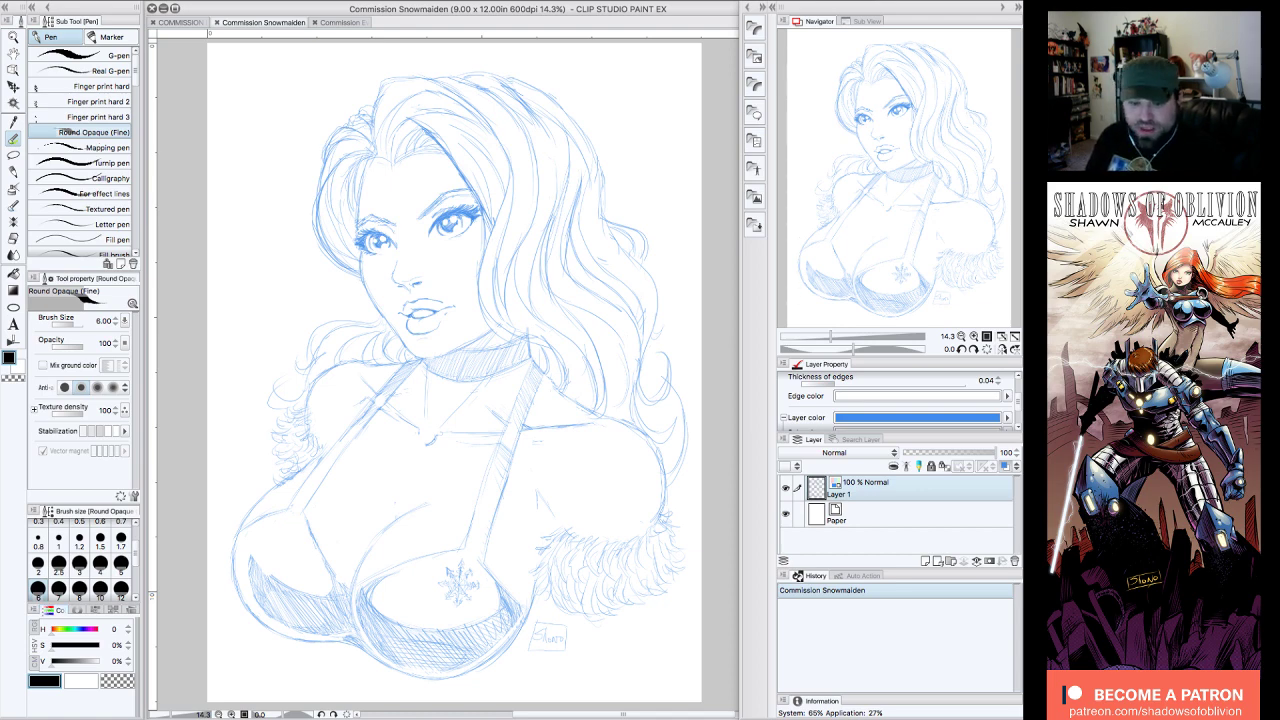
key(Tab)
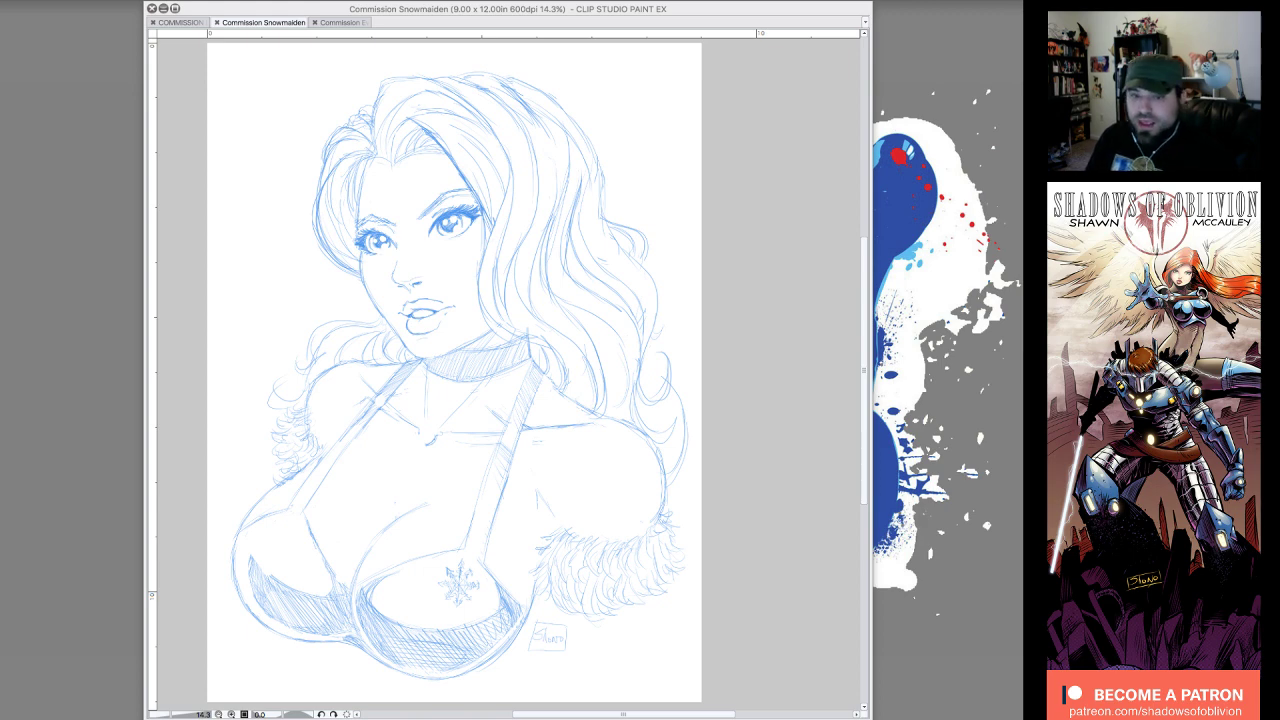
key(Tab)
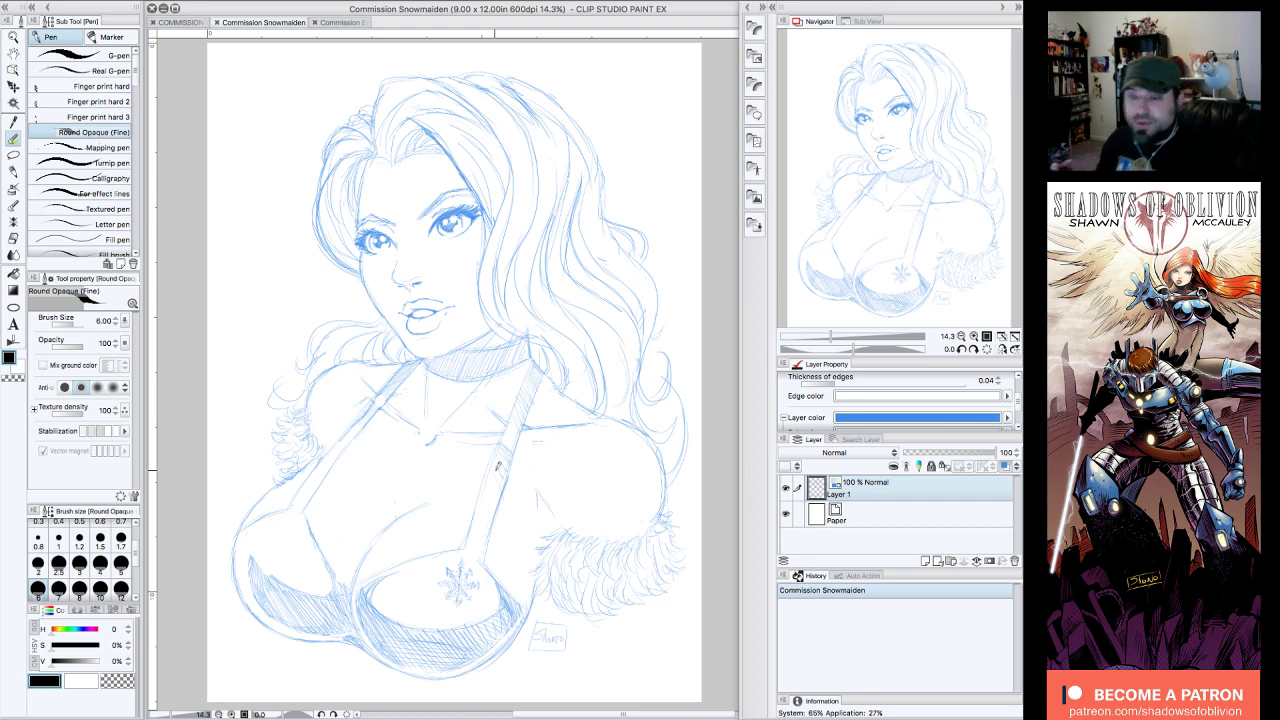
click(190, 22)
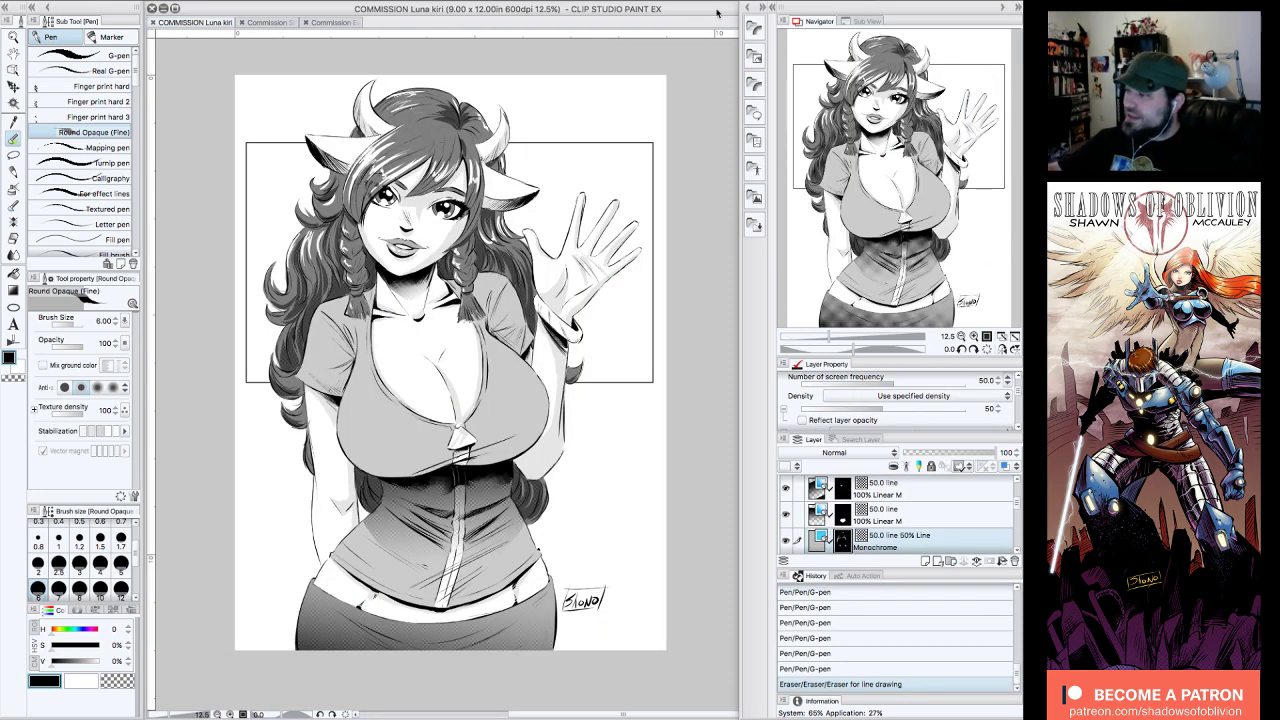
click(281, 24)
- Add a new raster layer above the blue Snowmaiden sketch and frame the head at 25% zoom
drag(930, 178, 939, 165)
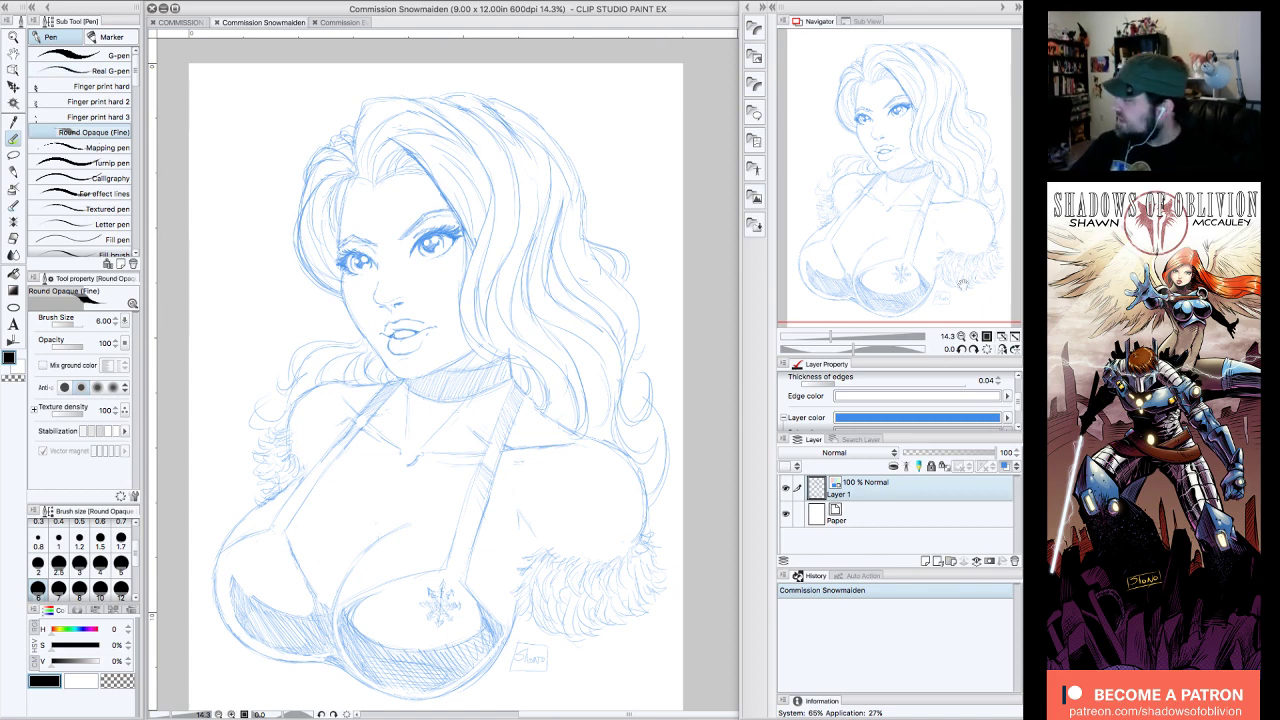
click(972, 338)
drag(950, 173, 933, 161)
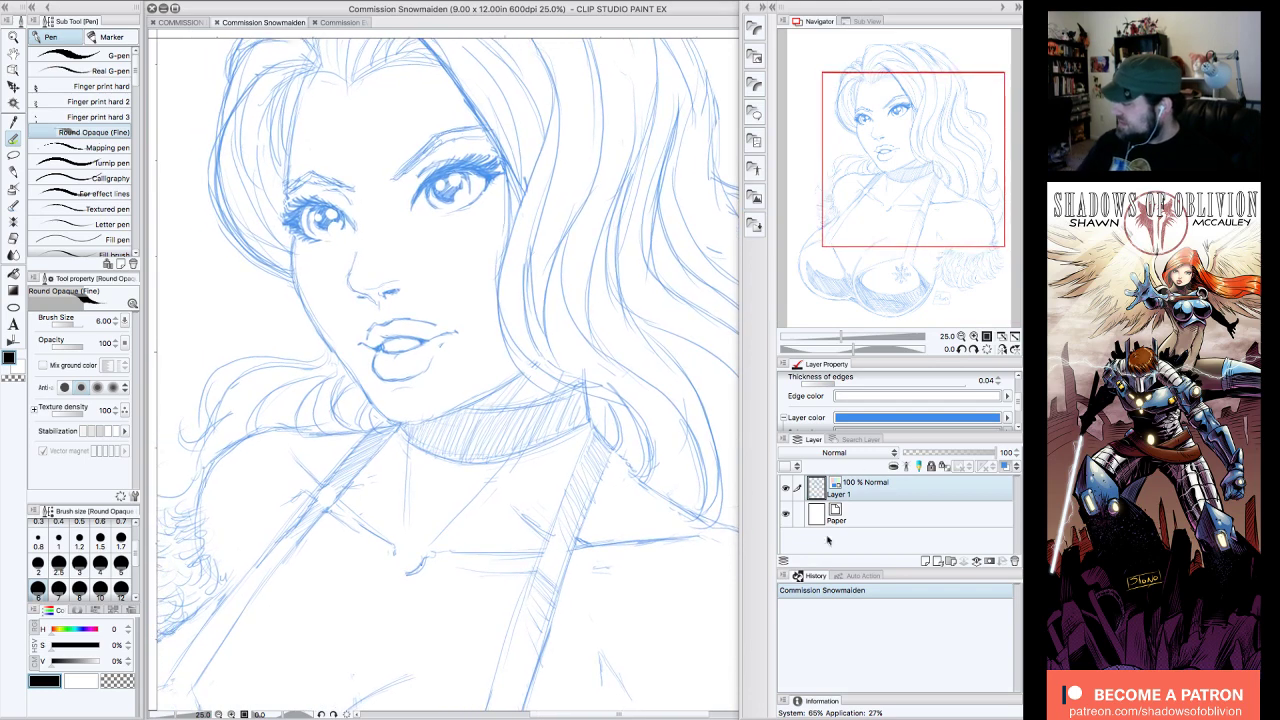
click(926, 561)
drag(923, 138, 927, 93)
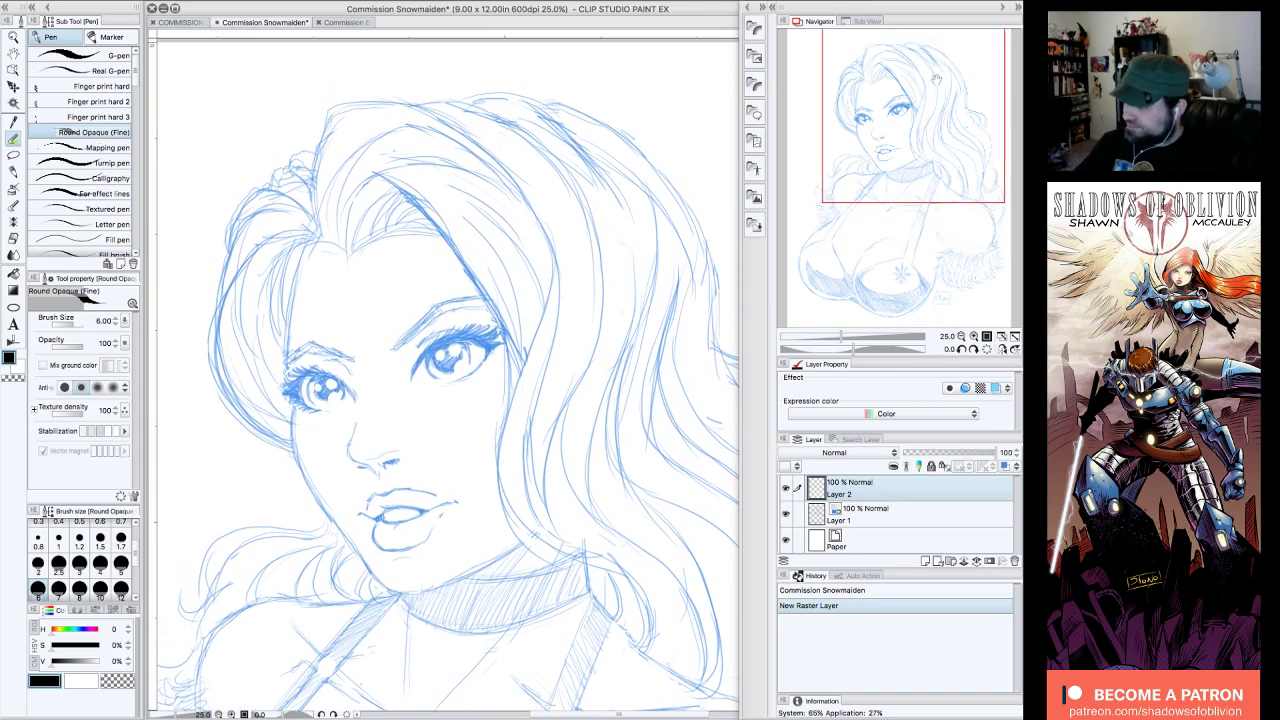
- Ink the hairline around the forehead, the strands under the centre parting, and the outer contour of the hair on the left
drag(312, 235, 287, 370)
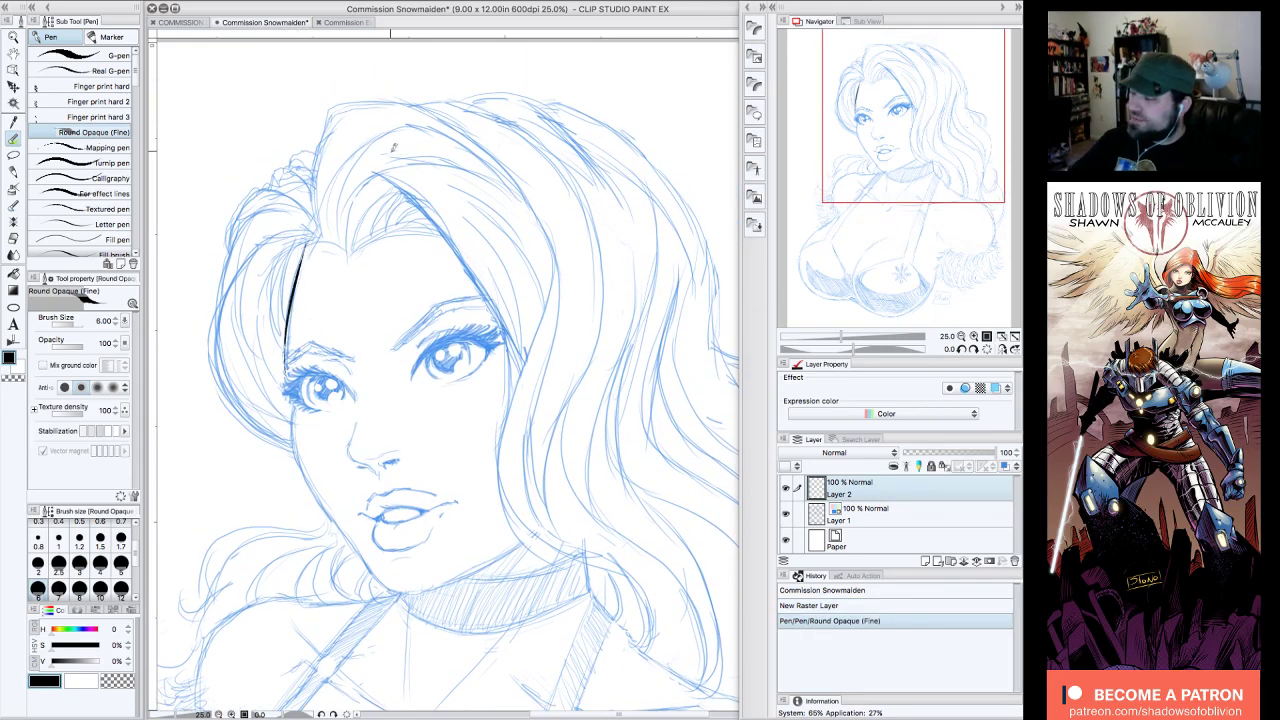
mouse_move(352, 252)
mouse_down()
mouse_move(368, 176)
mouse_move(400, 186)
mouse_move(468, 256)
mouse_move(518, 356)
mouse_up()
mouse_move(354, 255)
mouse_down()
mouse_move(370, 205)
mouse_move(408, 191)
mouse_up()
drag(371, 232, 402, 204)
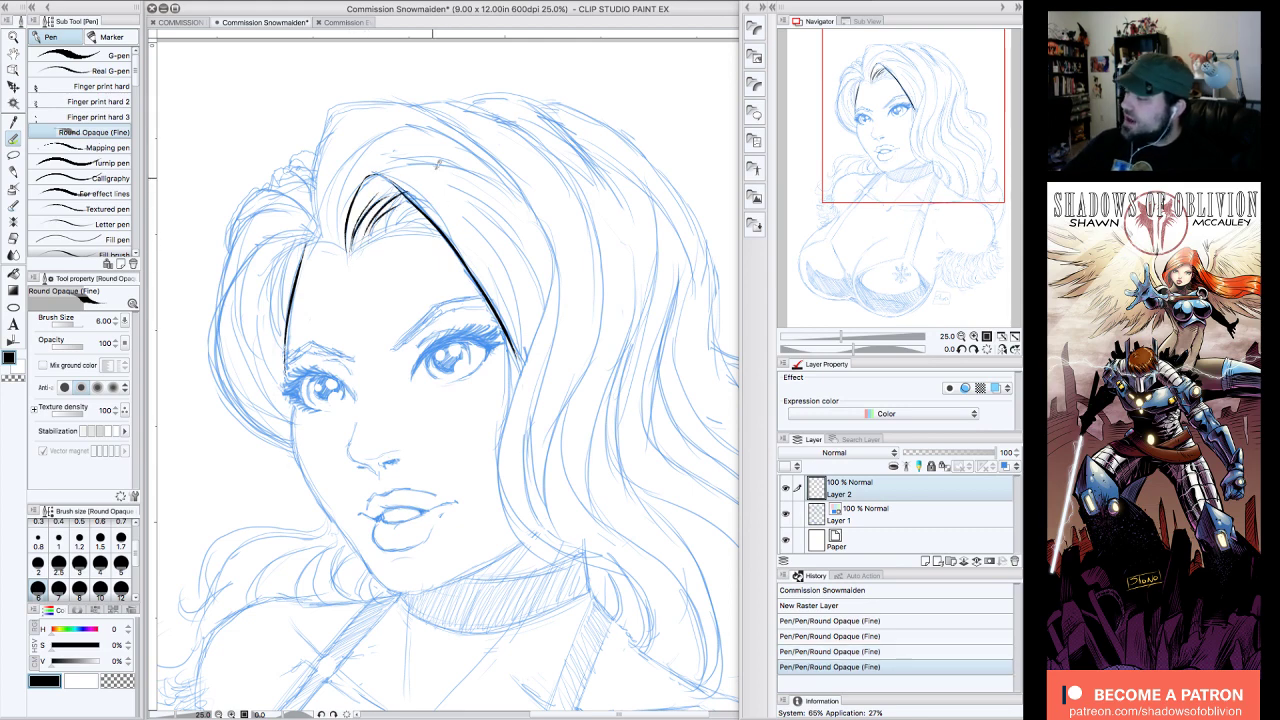
mouse_move(316, 241)
mouse_down()
mouse_move(266, 244)
mouse_move(218, 310)
mouse_move(222, 375)
mouse_move(274, 444)
mouse_up()
drag(218, 316, 252, 430)
- Ink the sweeping front lock right of the parting, from the forehead past the eye to the cheek
mouse_move(397, 163)
mouse_down()
mouse_move(519, 178)
mouse_move(462, 160)
mouse_move(547, 215)
mouse_move(501, 177)
mouse_move(551, 244)
mouse_up()
mouse_move(473, 188)
mouse_down()
mouse_move(544, 302)
mouse_move(508, 242)
mouse_move(532, 258)
mouse_move(540, 305)
mouse_up()
mouse_move(457, 197)
mouse_down()
mouse_move(502, 245)
mouse_move(526, 350)
mouse_up()
mouse_move(524, 341)
mouse_down()
mouse_move(506, 262)
mouse_move(487, 266)
mouse_up()
mouse_move(533, 200)
mouse_down()
mouse_move(552, 305)
mouse_move(504, 498)
mouse_up()
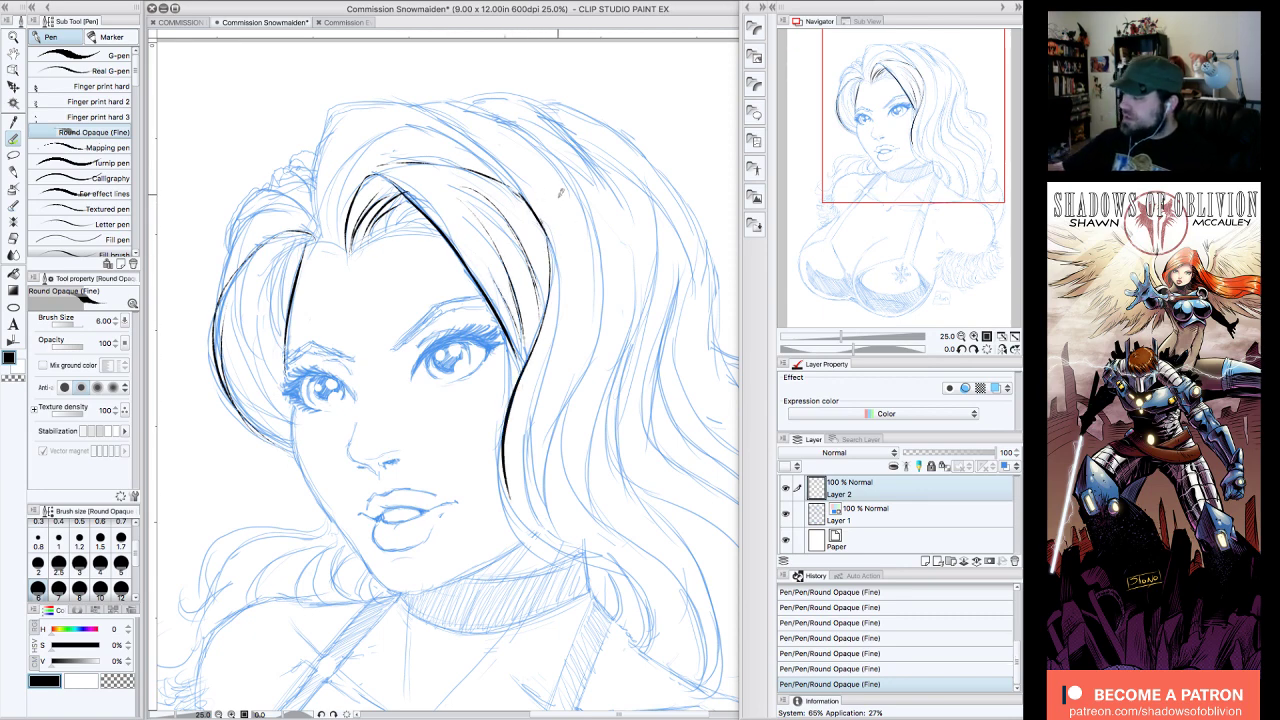
- Ink long wavy strands beside the cheek, running from the temple down to the collar
drag(564, 244, 528, 510)
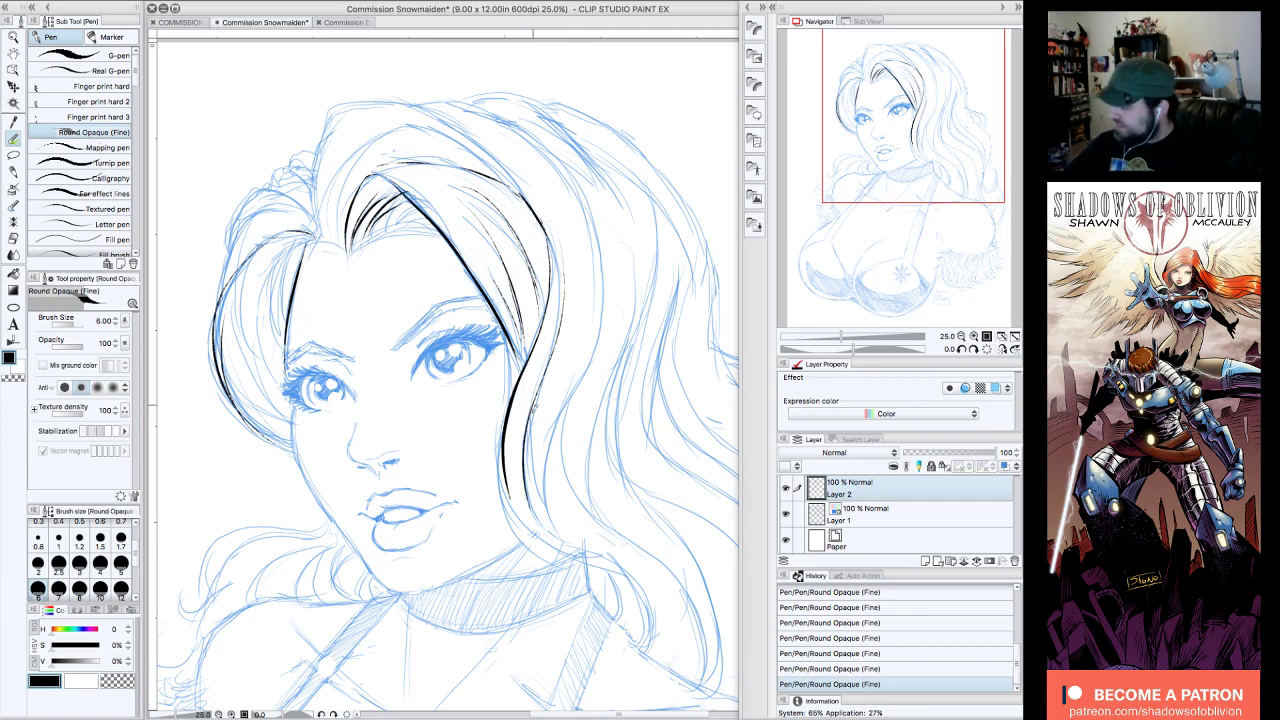
drag(502, 418, 552, 565)
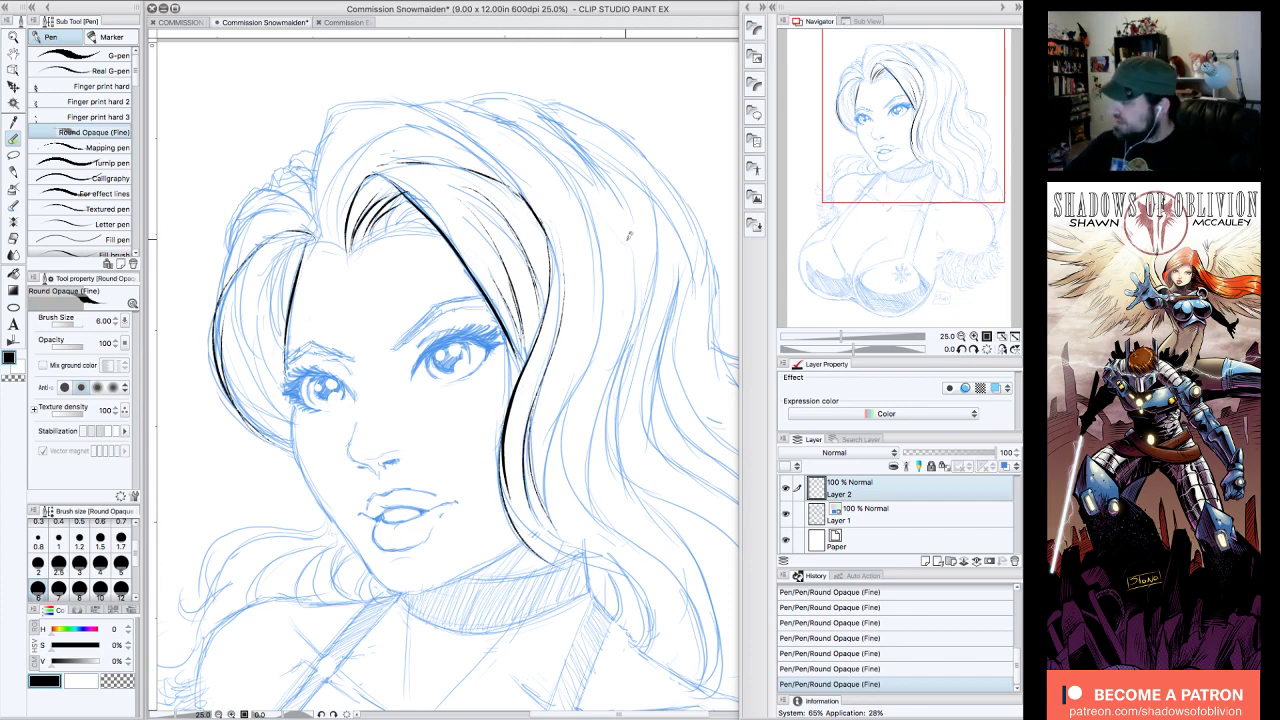
mouse_move(598, 208)
mouse_down()
mouse_move(537, 490)
mouse_move(546, 510)
mouse_up()
drag(584, 371, 594, 523)
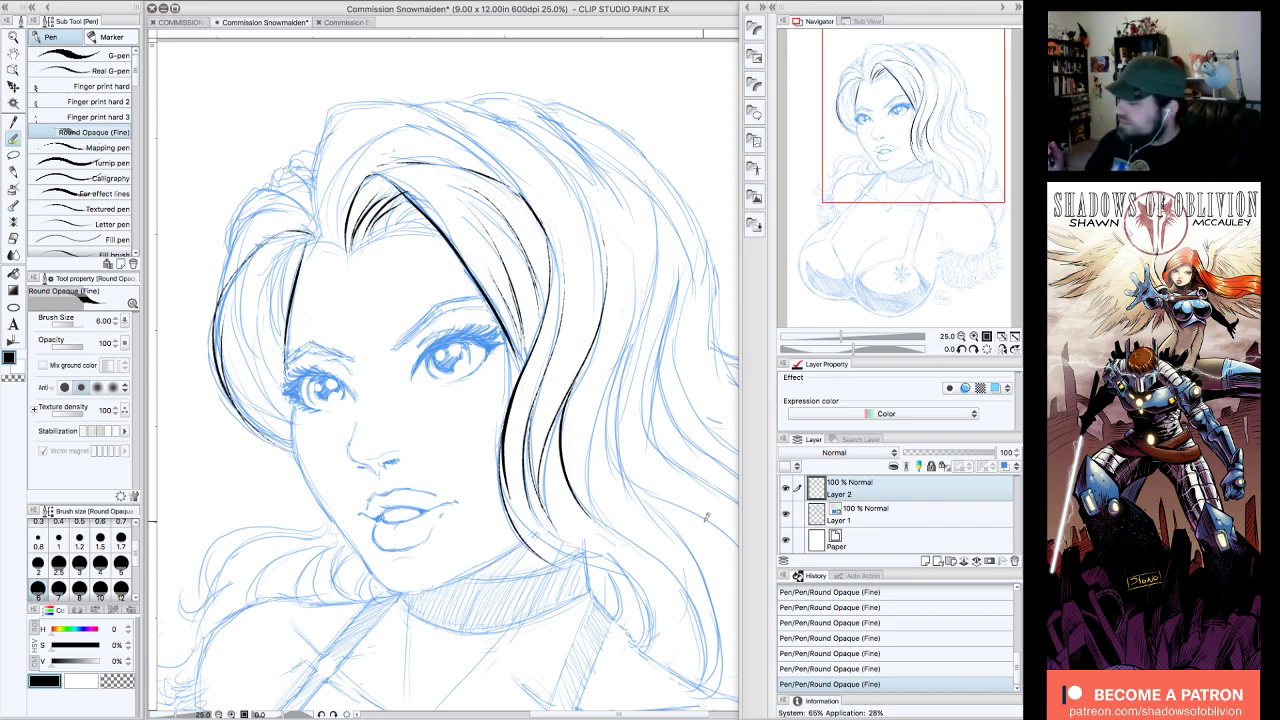
- Ink the raised lock above the parting and the crown's long curve, with the canvas rotated to 45 degrees
drag(346, 185, 336, 234)
mouse_move(410, 130)
mouse_down()
mouse_move(336, 206)
mouse_move(370, 140)
mouse_move(418, 127)
mouse_move(464, 142)
mouse_up()
drag(315, 228, 332, 110)
mouse_move(939, 134)
mouse_down()
mouse_move(953, 118)
mouse_move(915, 102)
mouse_move(919, 92)
mouse_up()
click(973, 348)
click(973, 348)
click(973, 348)
mouse_move(424, 86)
mouse_down()
mouse_move(490, 182)
mouse_move(448, 352)
mouse_up()
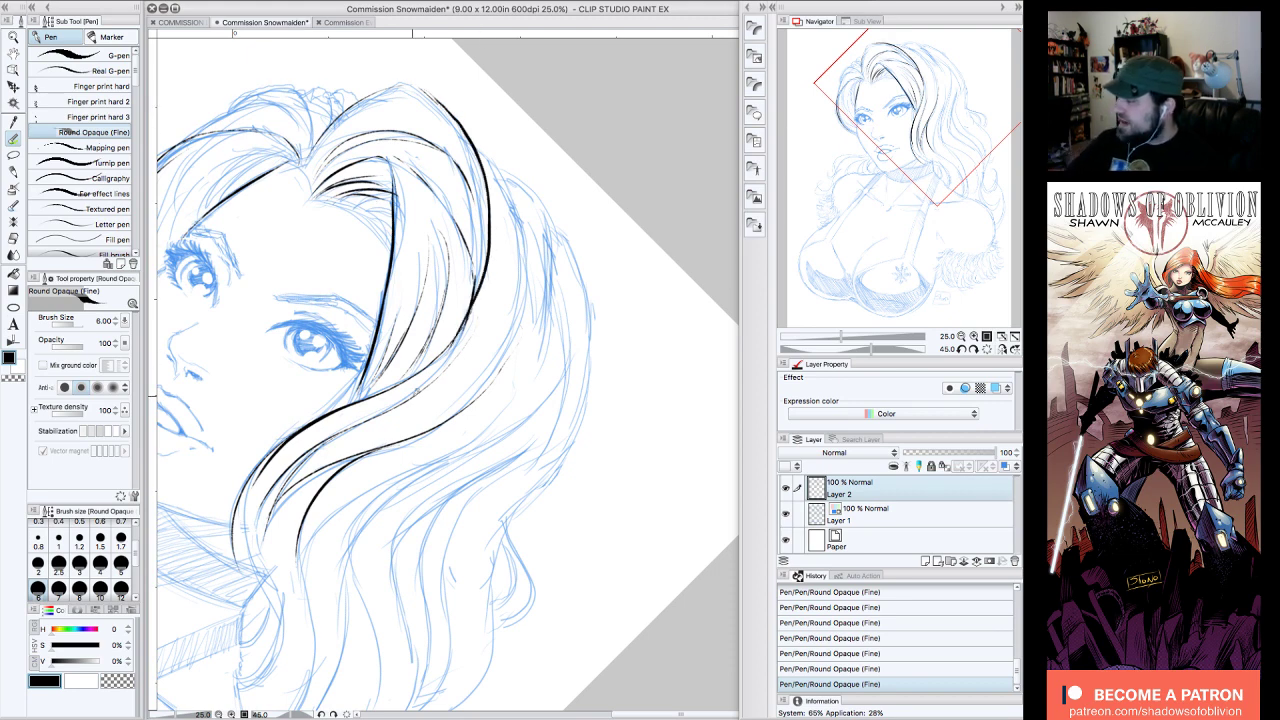
- Ink the back of the hair with long curved strands and a bold outer contour behind the crown
mouse_move(472, 128)
mouse_down()
mouse_move(495, 157)
mouse_move(528, 258)
mouse_move(488, 402)
mouse_up()
drag(550, 205, 535, 380)
drag(556, 258, 529, 386)
mouse_move(558, 228)
mouse_down()
mouse_move(596, 344)
mouse_move(540, 485)
mouse_up()
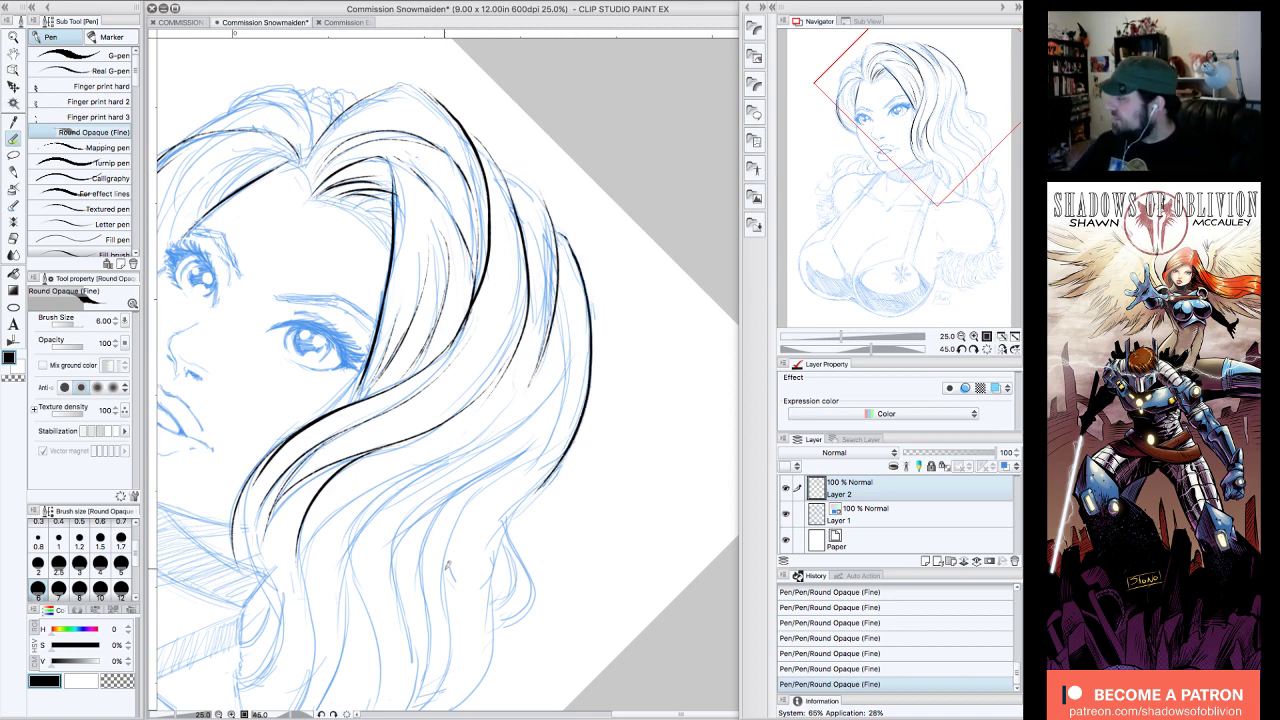
- Extend the wavy strands through the middle of the hair at eye and cheek level, with the canvas at 15 degrees
click(962, 349)
click(962, 349)
drag(929, 90, 956, 126)
mouse_move(482, 173)
mouse_down()
mouse_move(525, 298)
mouse_move(478, 452)
mouse_up()
drag(484, 356, 442, 482)
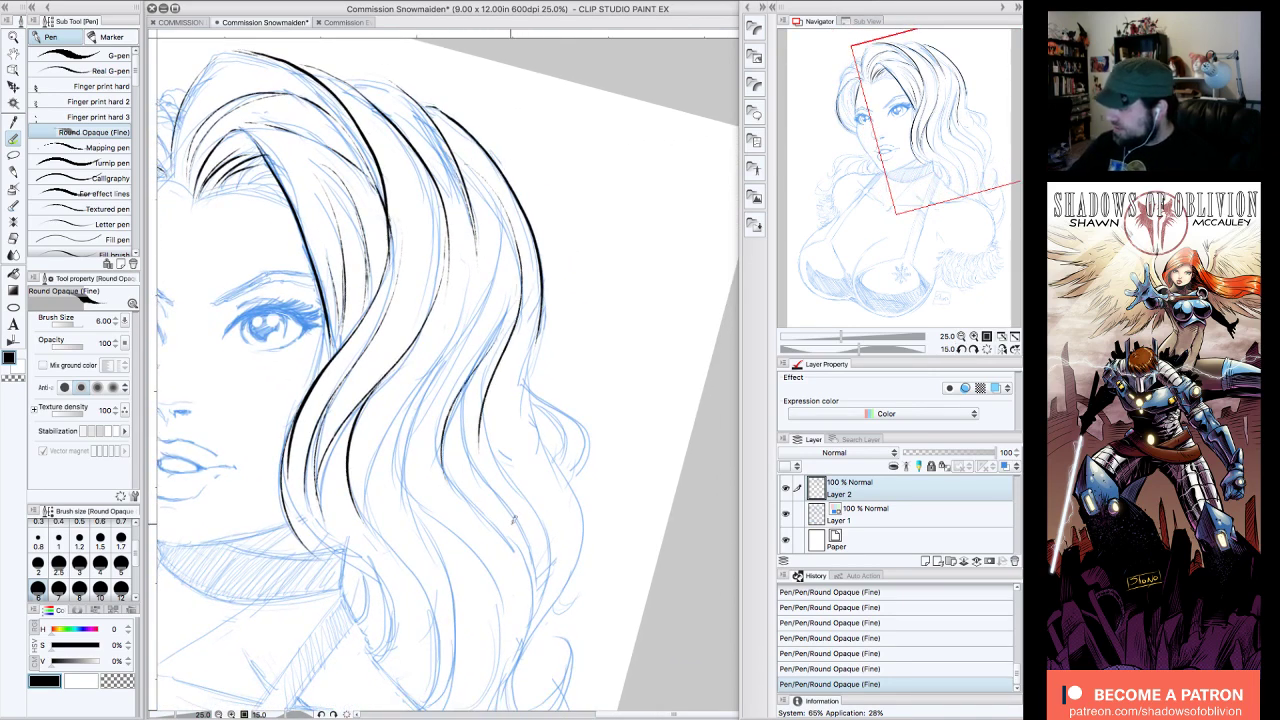
mouse_move(504, 215)
mouse_down()
mouse_move(499, 310)
mouse_move(410, 515)
mouse_up()
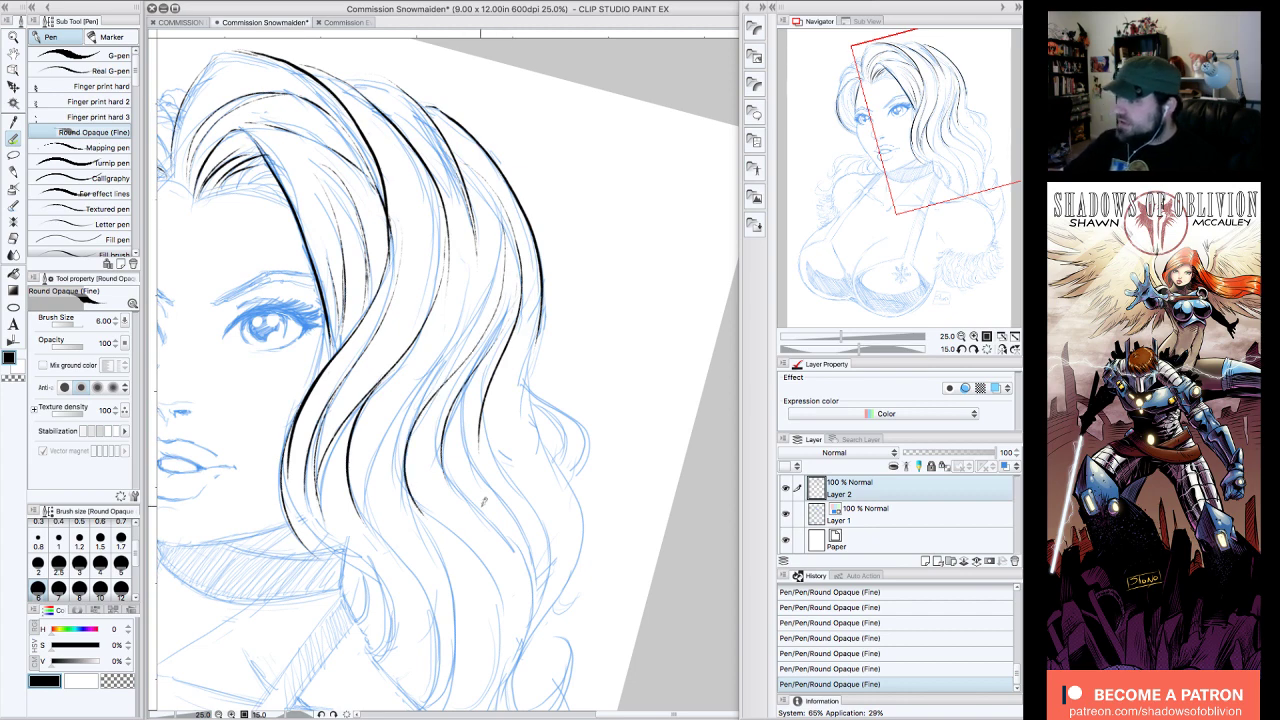
mouse_move(506, 244)
mouse_down()
mouse_move(408, 444)
mouse_move(405, 514)
mouse_up()
mouse_move(495, 272)
mouse_down()
mouse_move(370, 472)
mouse_move(375, 528)
mouse_up()
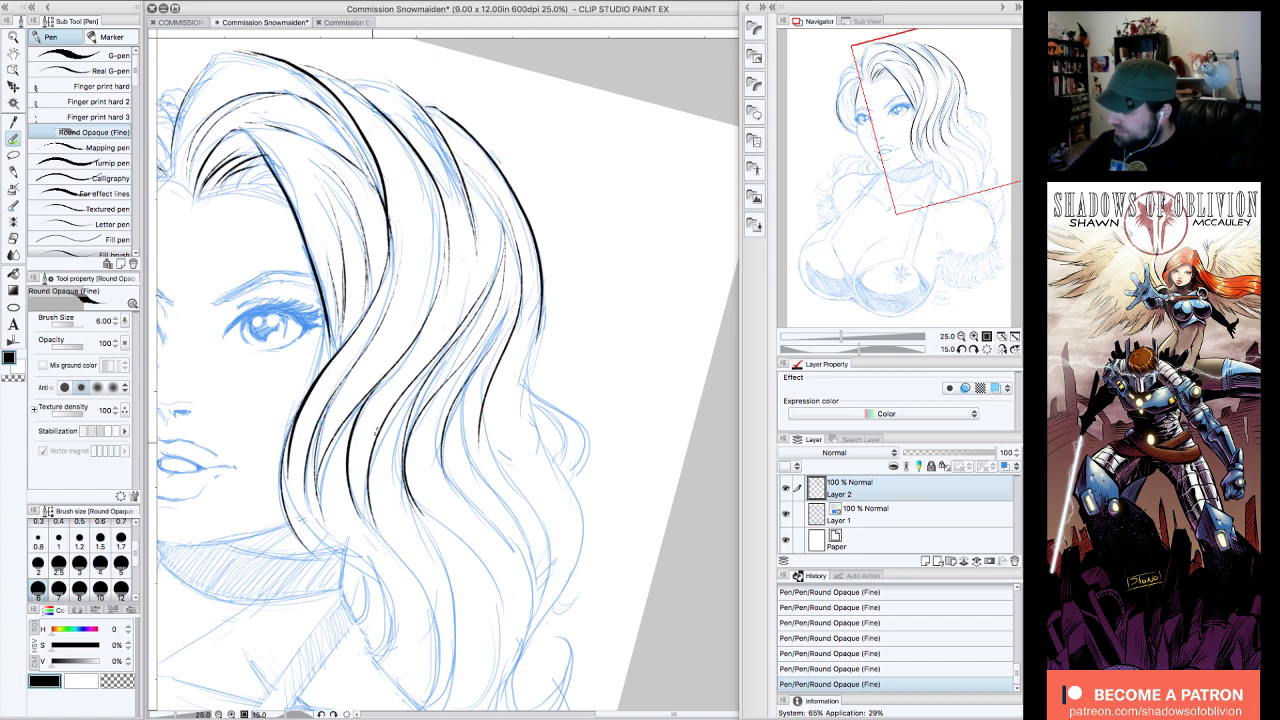
- Carry the middle strands down to the shoulder and taper them into curved tips
drag(360, 466, 432, 594)
mouse_move(410, 484)
mouse_down()
mouse_move(464, 612)
mouse_move(454, 677)
mouse_up()
drag(962, 128, 957, 172)
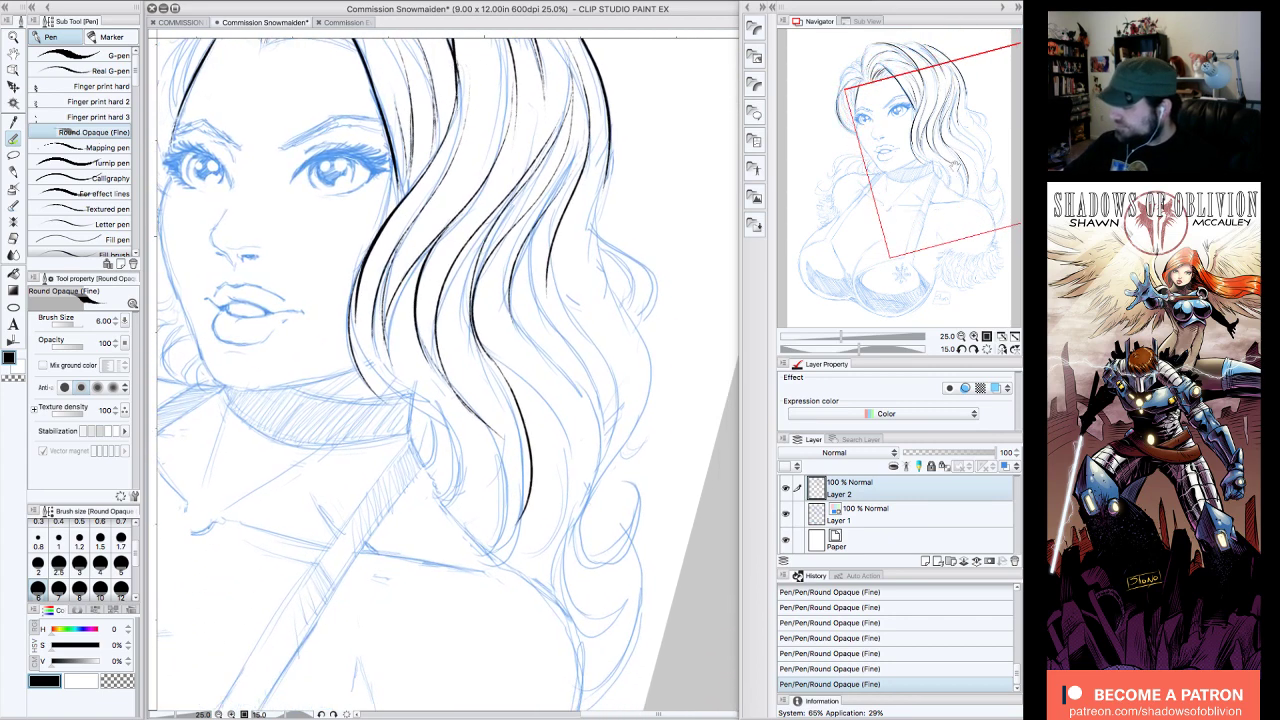
drag(478, 400, 514, 518)
drag(508, 462, 482, 550)
- Ink the inner hair waves along the neck down to clustered tips beside the collar
drag(380, 316, 462, 498)
drag(464, 426, 450, 502)
mouse_move(364, 288)
mouse_down()
mouse_move(358, 356)
mouse_move(444, 484)
mouse_up()
mouse_move(440, 436)
mouse_down()
mouse_move(442, 486)
mouse_move(440, 474)
mouse_up()
mouse_move(362, 376)
mouse_down()
mouse_move(436, 446)
mouse_move(440, 476)
mouse_up()
drag(424, 420, 442, 472)
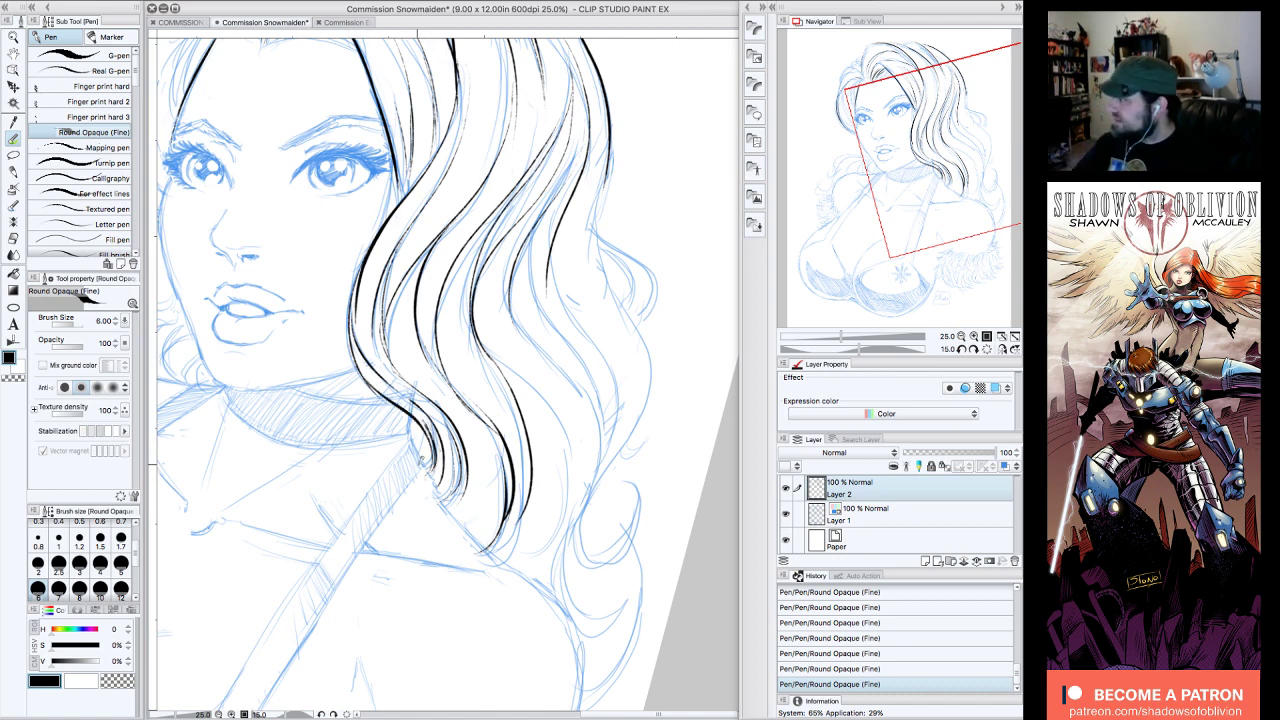
- Straighten the canvas and ink the outer right waves of the hair from eye level down toward the shoulder
drag(940, 138, 950, 215)
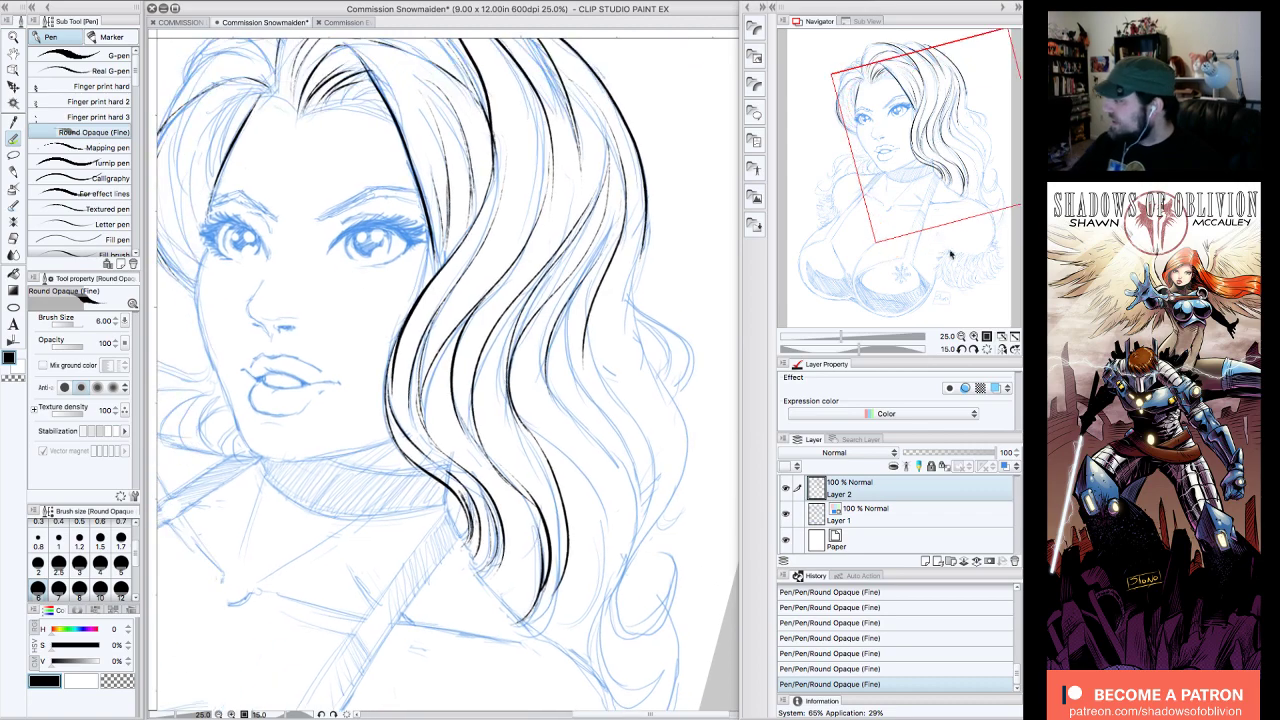
click(987, 350)
click(960, 337)
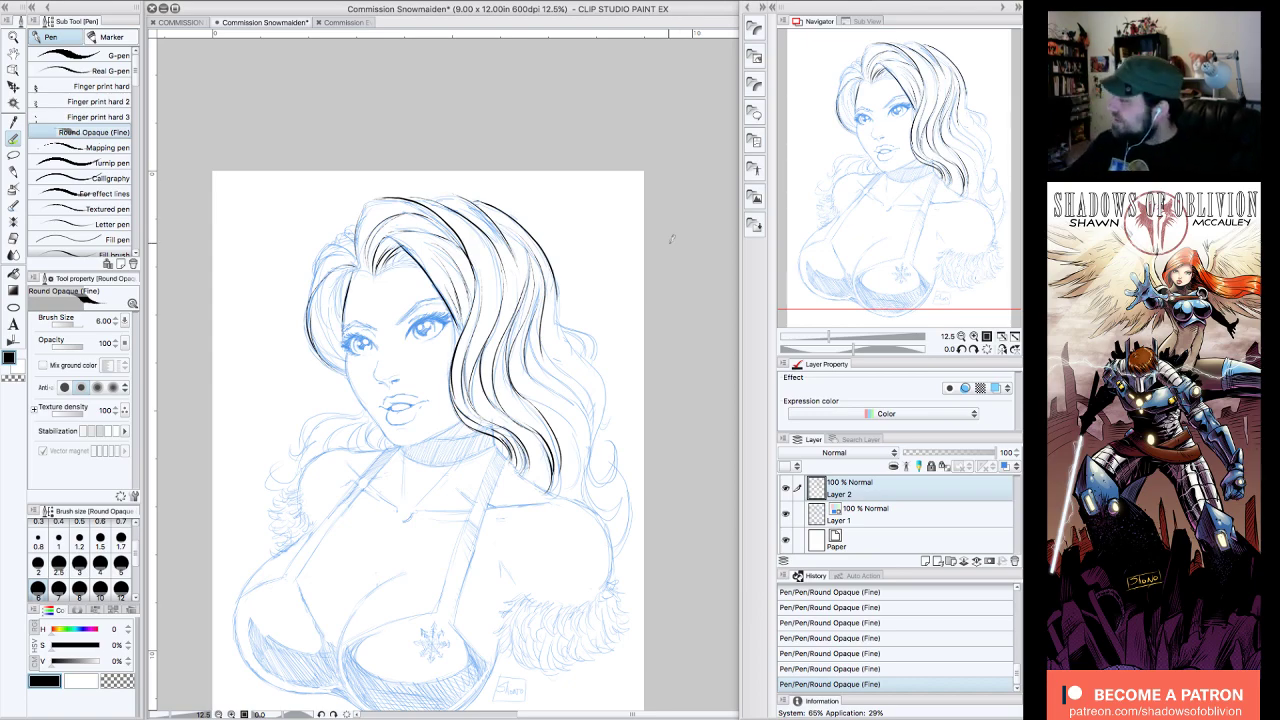
click(973, 337)
mouse_move(968, 180)
mouse_down()
mouse_move(988, 175)
mouse_move(955, 158)
mouse_move(968, 158)
mouse_up()
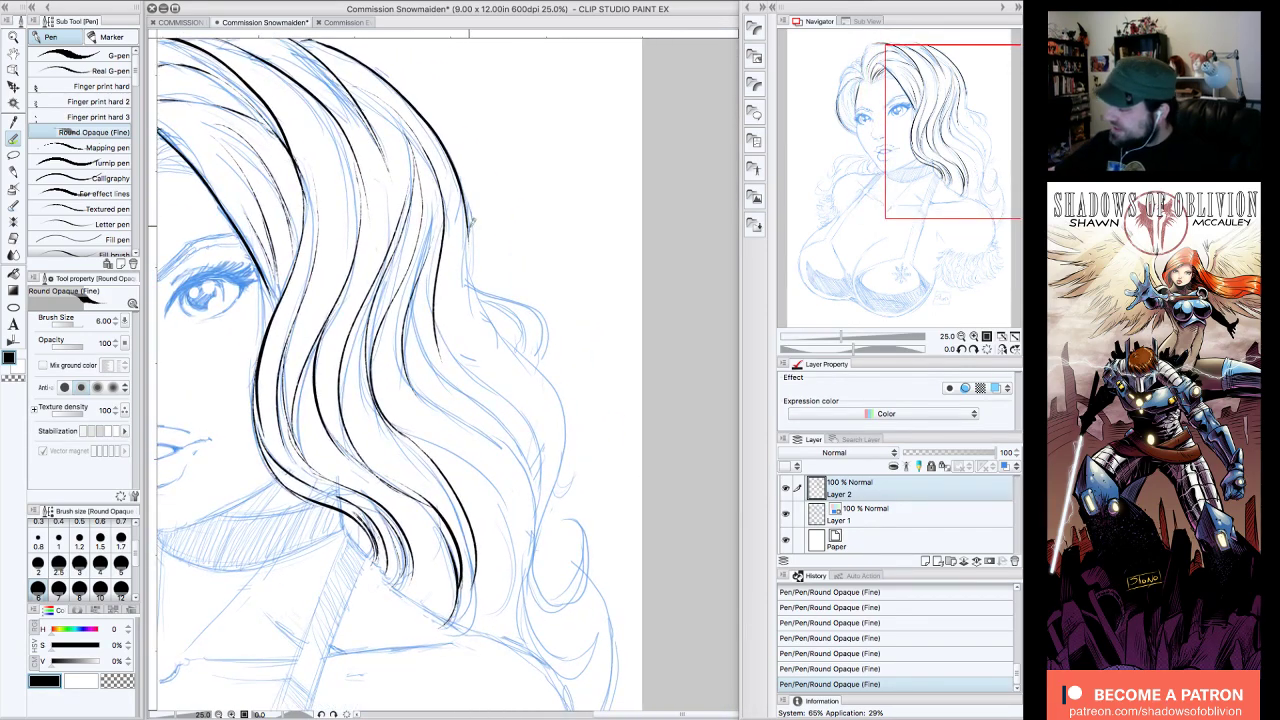
mouse_move(483, 297)
mouse_down()
mouse_move(552, 384)
mouse_move(544, 532)
mouse_move(566, 424)
mouse_move(532, 575)
mouse_up()
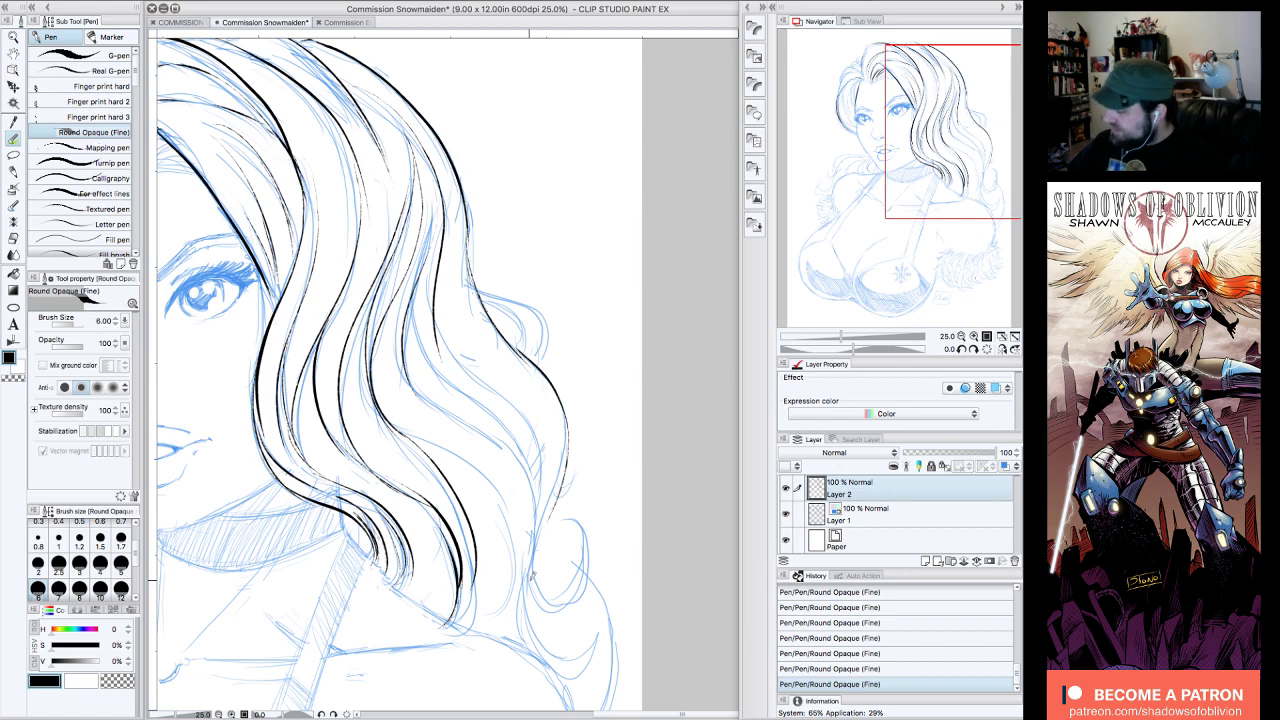
mouse_move(437, 278)
mouse_down()
mouse_move(530, 412)
mouse_move(520, 558)
mouse_up()
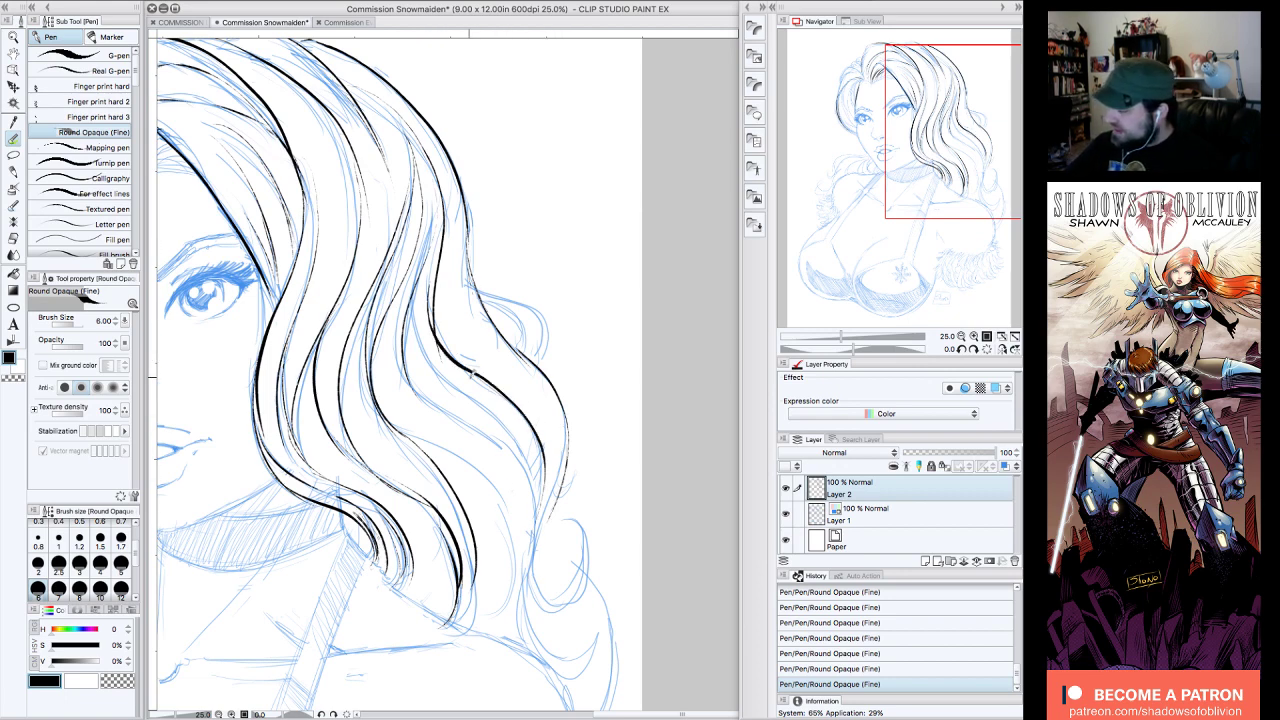
drag(412, 284, 526, 556)
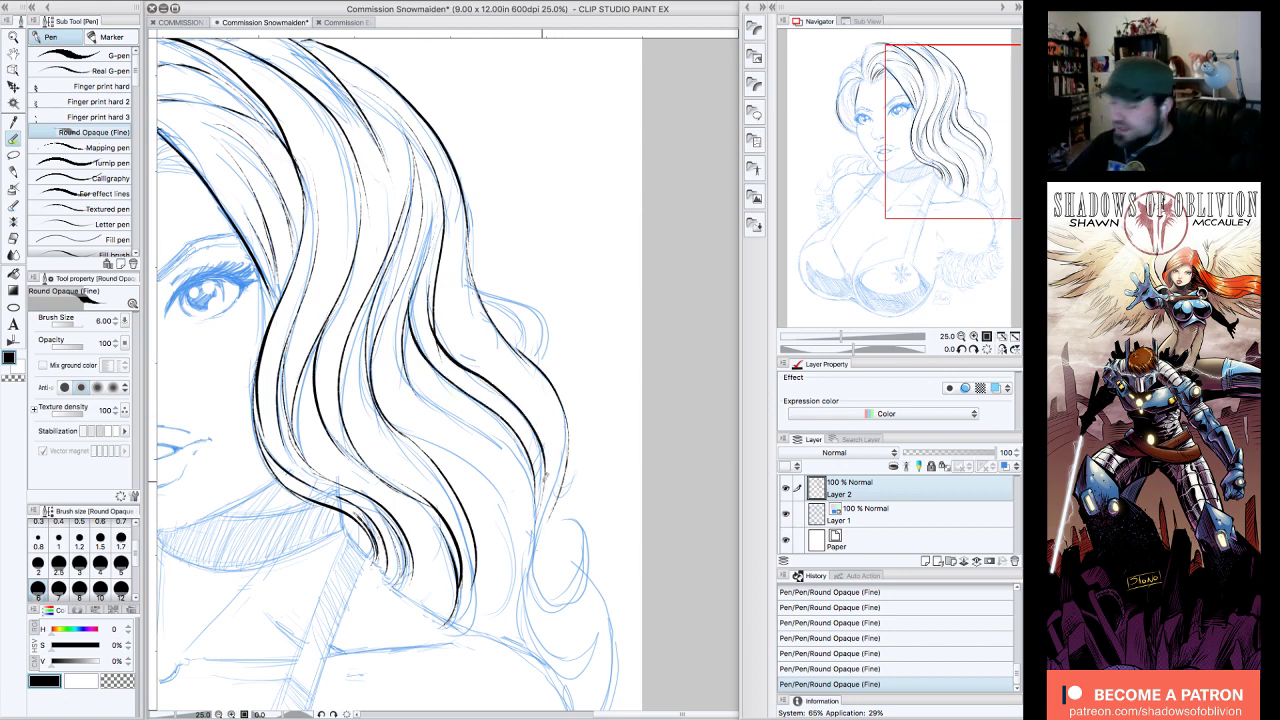
drag(543, 485, 527, 547)
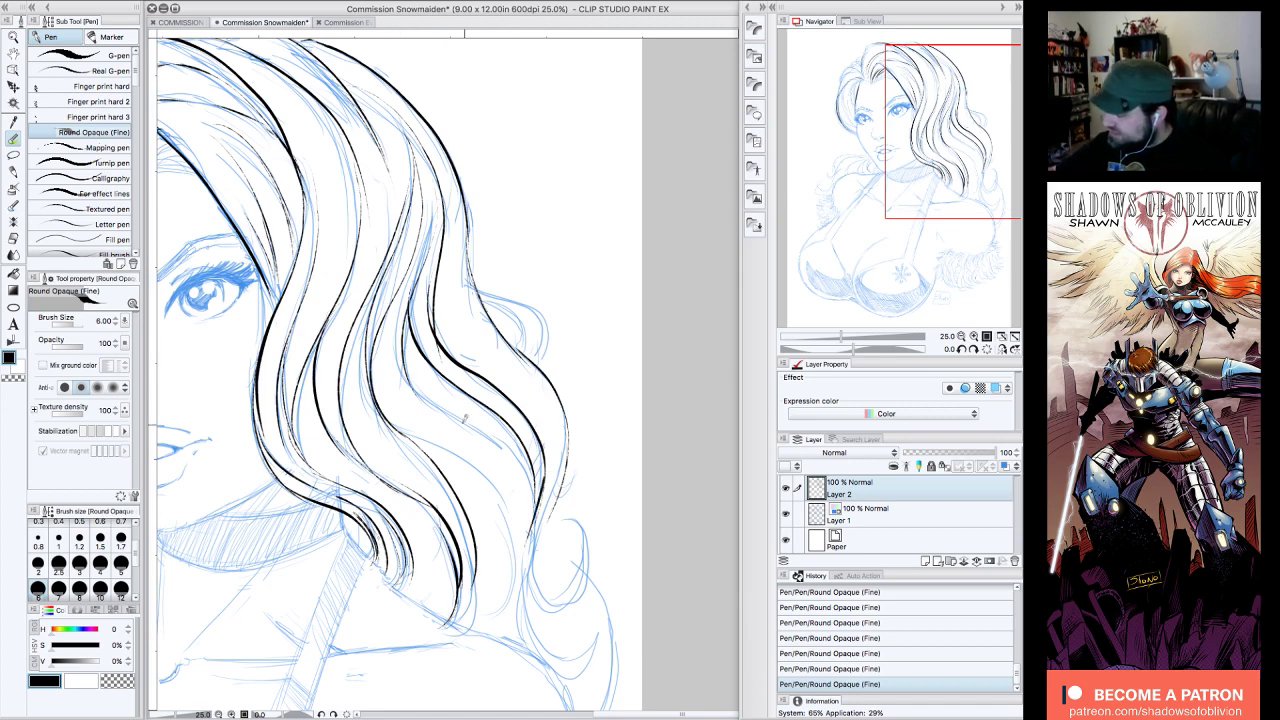
- Fill in the lower waves with strands and dark tips that end just above the shoulder
drag(518, 492, 494, 614)
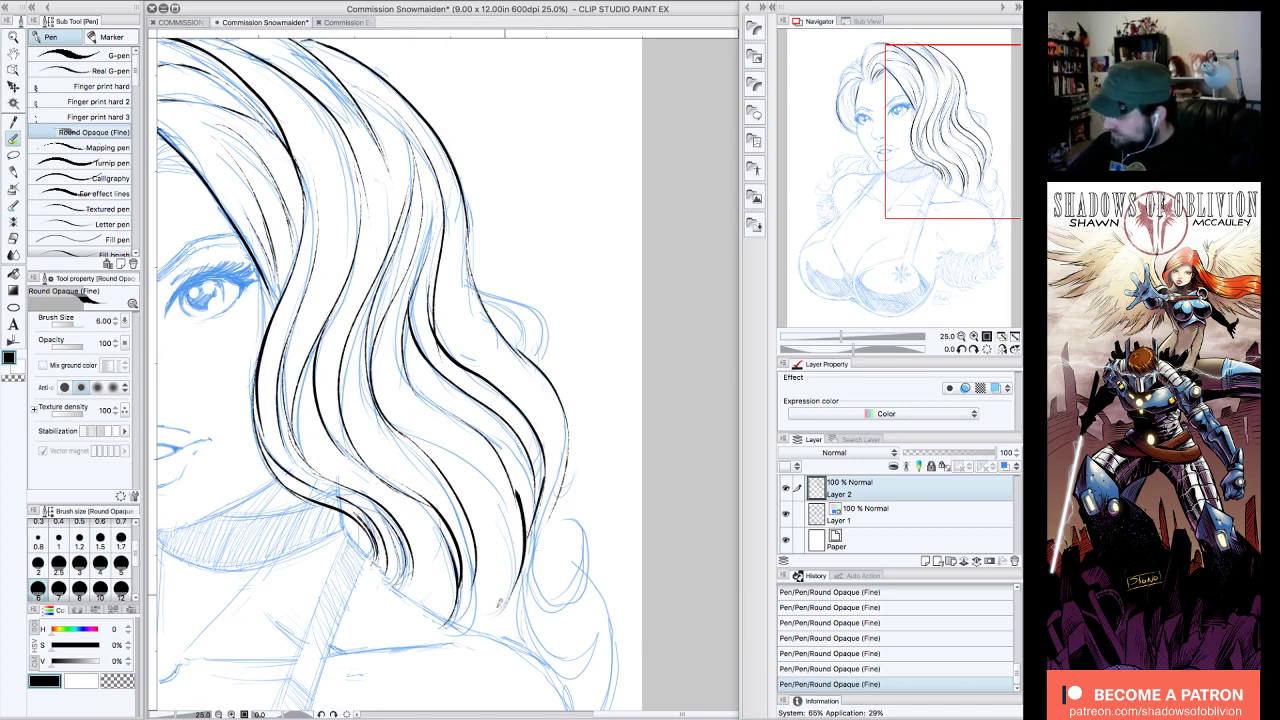
mouse_move(406, 302)
mouse_down()
mouse_move(416, 385)
mouse_move(521, 511)
mouse_up()
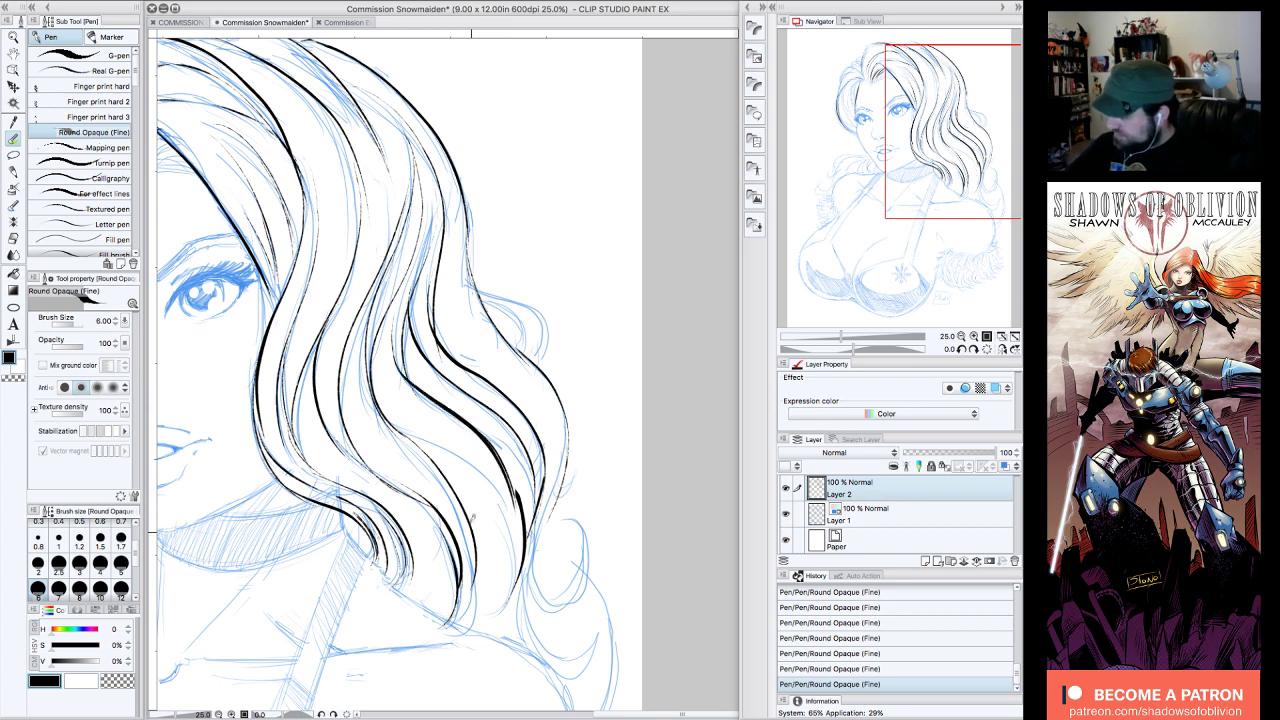
mouse_move(380, 391)
mouse_down()
mouse_move(521, 584)
mouse_move(476, 626)
mouse_move(495, 618)
mouse_up()
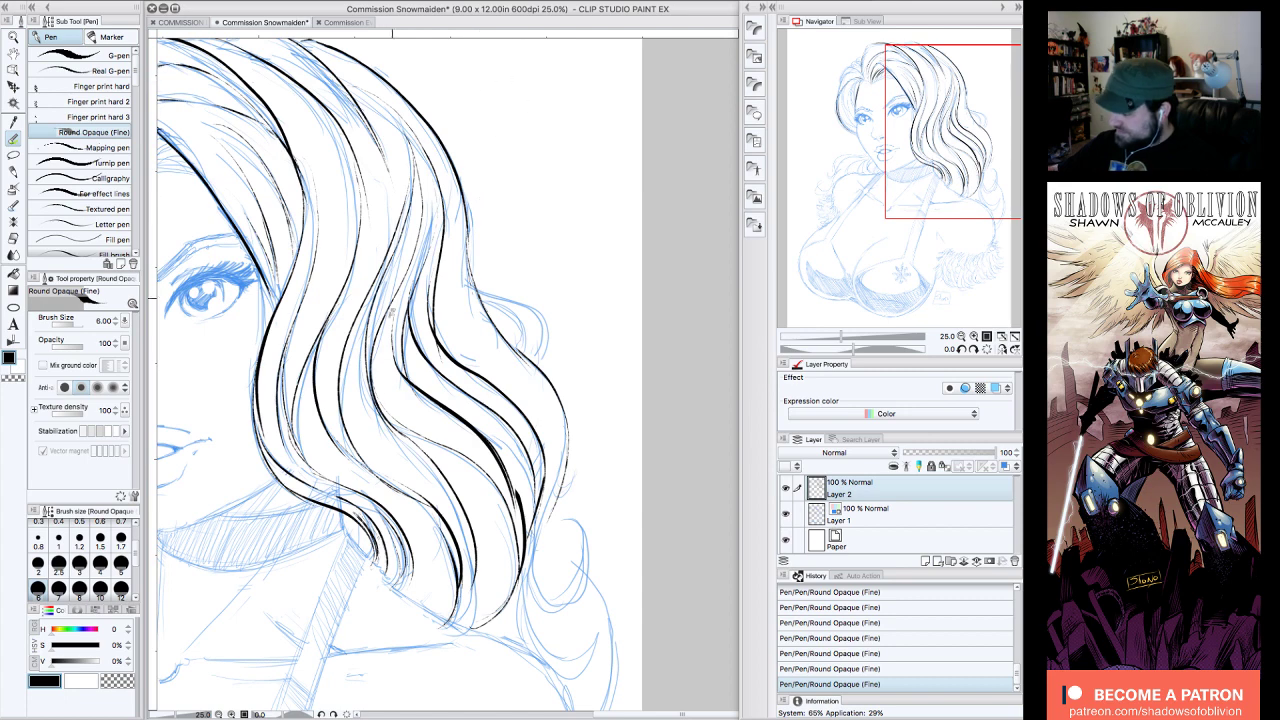
drag(467, 496, 468, 628)
drag(412, 505, 417, 615)
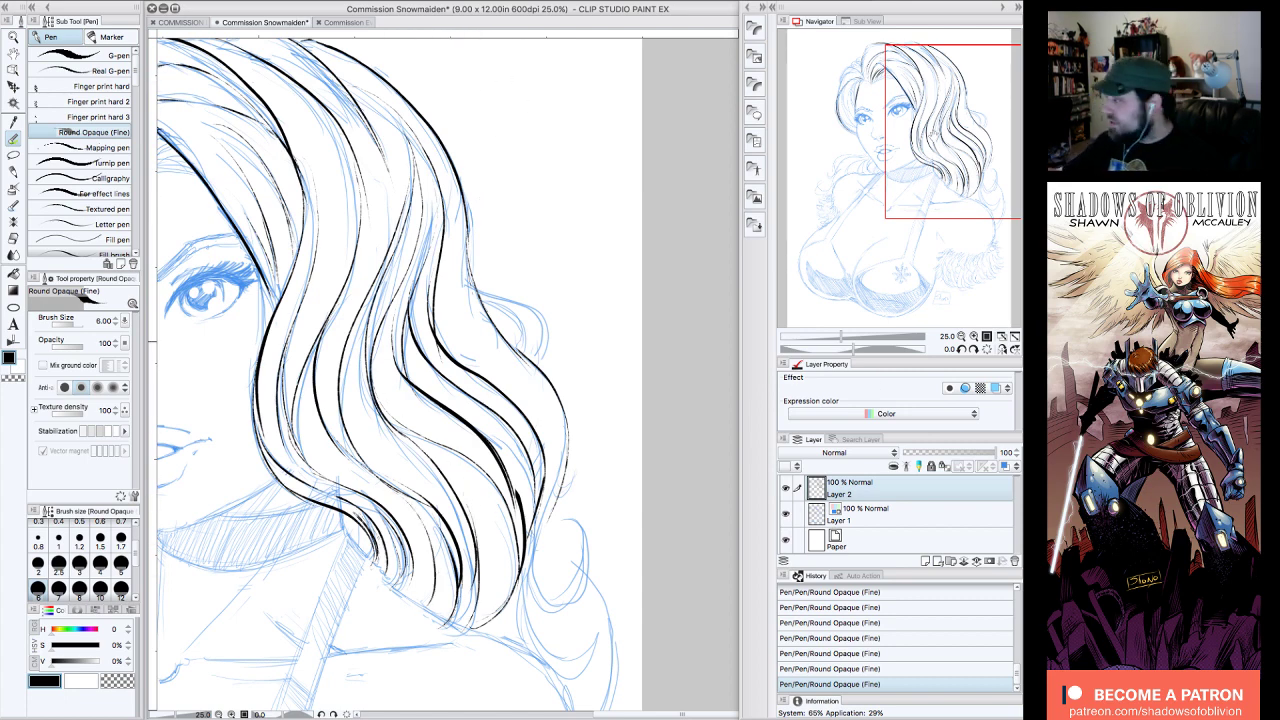
- Ink the loose curls on the hair's outer right edge, at mid-length and above the shoulder
drag(939, 151, 955, 164)
mouse_move(490, 435)
mouse_down()
mouse_move(494, 535)
mouse_move(502, 446)
mouse_move(515, 449)
mouse_move(486, 550)
mouse_move(523, 504)
mouse_up()
mouse_move(463, 532)
mouse_down()
mouse_move(473, 582)
mouse_move(534, 570)
mouse_move(511, 615)
mouse_move(448, 568)
mouse_up()
drag(580, 498, 604, 552)
mouse_move(436, 274)
mouse_down()
mouse_move(519, 337)
mouse_move(499, 360)
mouse_up()
drag(442, 289, 476, 345)
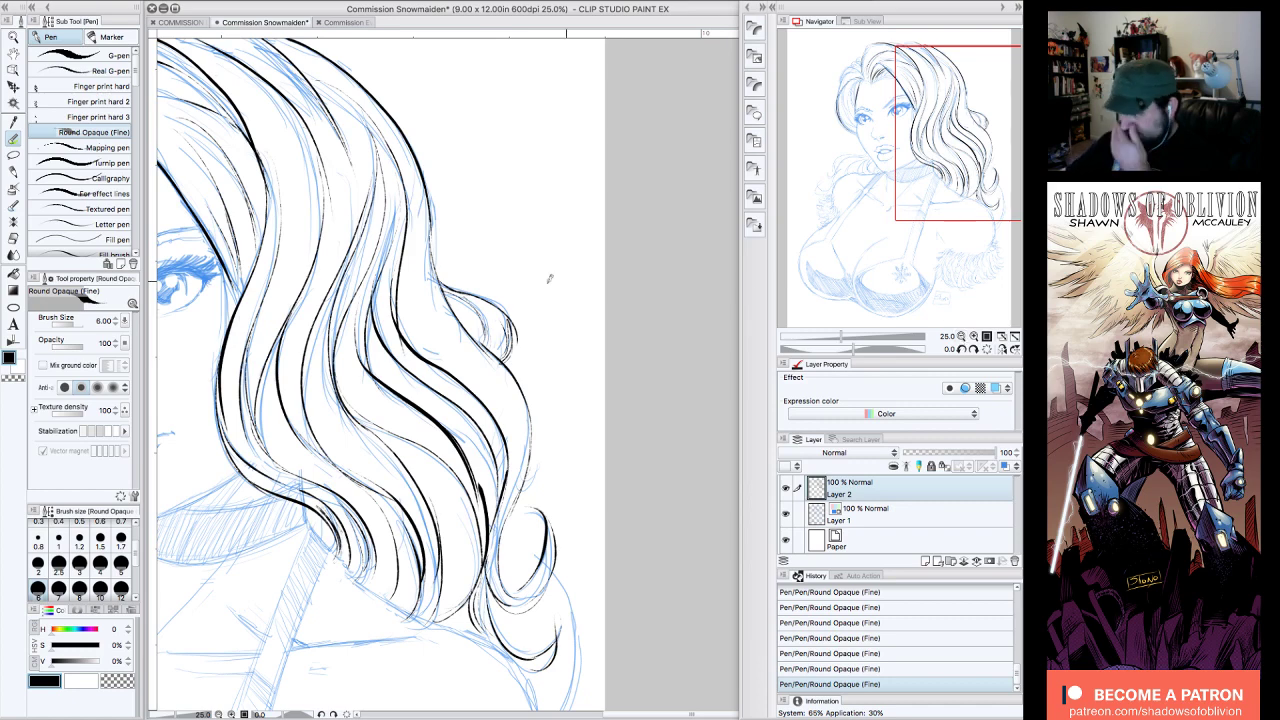
drag(476, 312, 509, 366)
- Ink the last hanging curl that falls over the outer side of the upper arm
drag(934, 150, 943, 192)
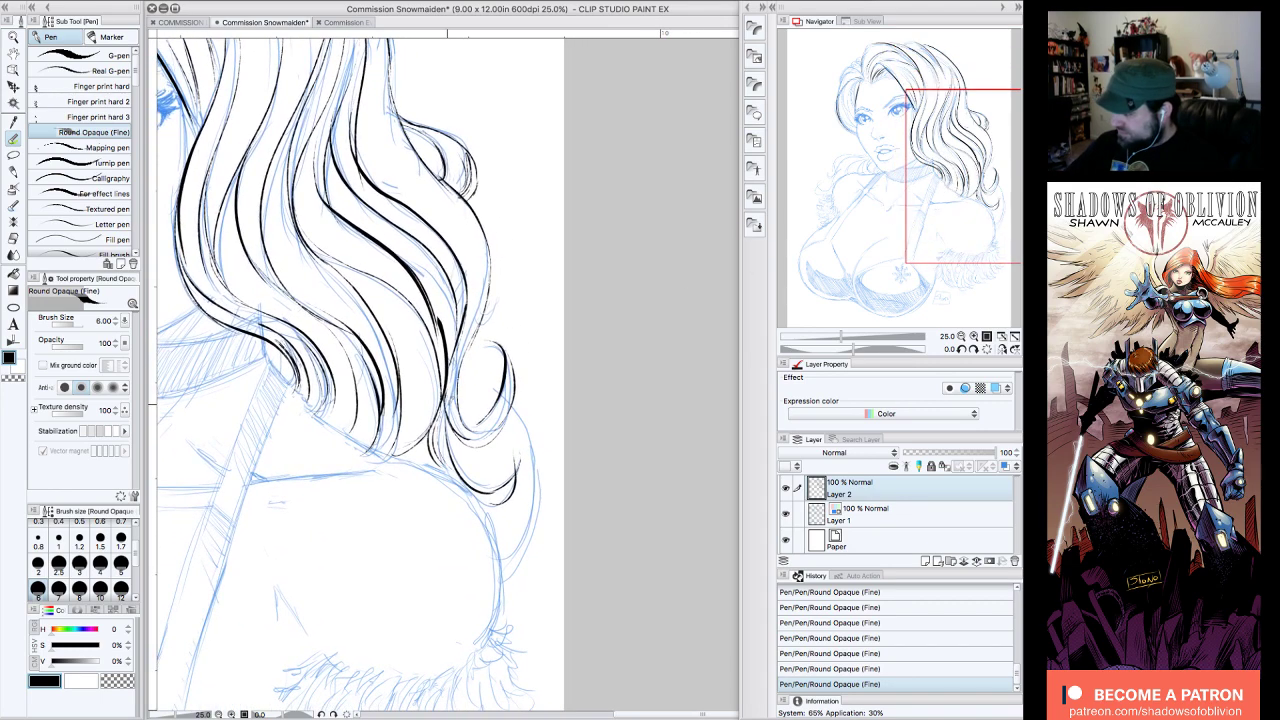
mouse_move(516, 428)
mouse_down()
mouse_move(547, 500)
mouse_move(510, 590)
mouse_up()
drag(532, 512, 512, 572)
- Ink the strands of the side lock left of the face, from the parting down past the temple
drag(962, 149, 872, 87)
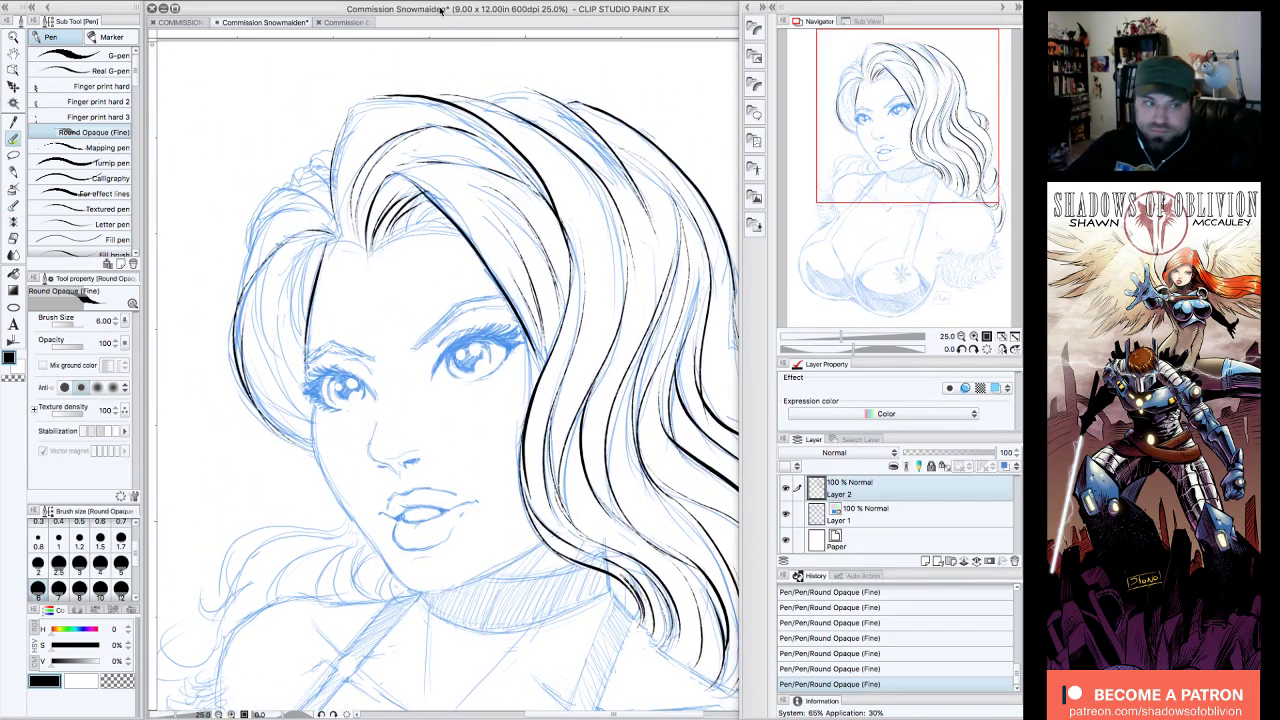
mouse_move(334, 240)
mouse_down()
mouse_move(306, 306)
mouse_move(302, 282)
mouse_move(294, 300)
mouse_move(298, 272)
mouse_move(284, 344)
mouse_move(318, 246)
mouse_move(278, 350)
mouse_move(274, 318)
mouse_move(262, 326)
mouse_move(268, 380)
mouse_up()
drag(268, 282, 276, 380)
drag(304, 278, 300, 414)
drag(260, 326, 252, 376)
mouse_move(270, 292)
mouse_down()
mouse_move(256, 404)
mouse_move(266, 352)
mouse_up()
drag(256, 298, 252, 340)
- Ink the swept-back locks and small tufts left of the parting, and add fine strands under the fringe
mouse_move(333, 215)
mouse_down()
mouse_move(264, 226)
mouse_move(247, 317)
mouse_up()
mouse_move(332, 210)
mouse_down()
mouse_move(249, 225)
mouse_move(323, 195)
mouse_move(247, 264)
mouse_up()
mouse_move(329, 185)
mouse_down()
mouse_move(309, 167)
mouse_move(278, 194)
mouse_up()
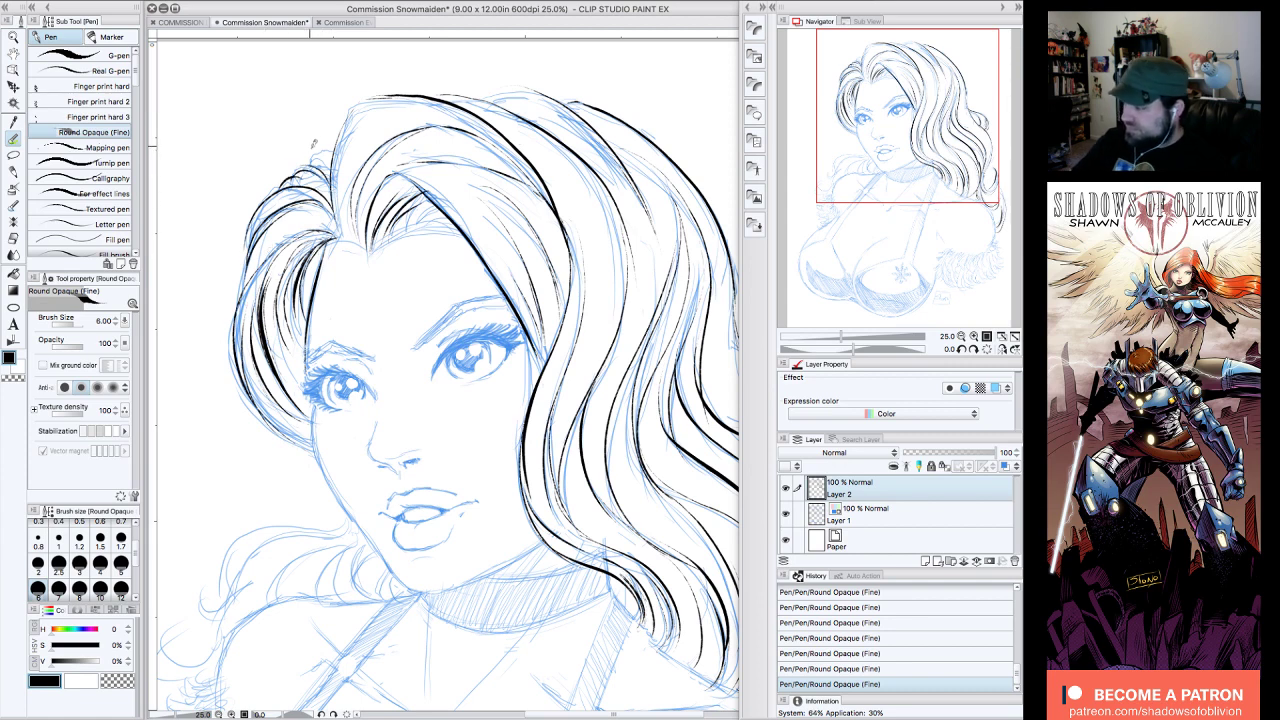
drag(334, 160, 307, 174)
drag(320, 146, 308, 157)
drag(331, 145, 314, 153)
mouse_move(393, 246)
mouse_down()
mouse_move(429, 203)
mouse_move(457, 219)
mouse_move(429, 231)
mouse_move(474, 266)
mouse_up()
drag(438, 226, 478, 258)
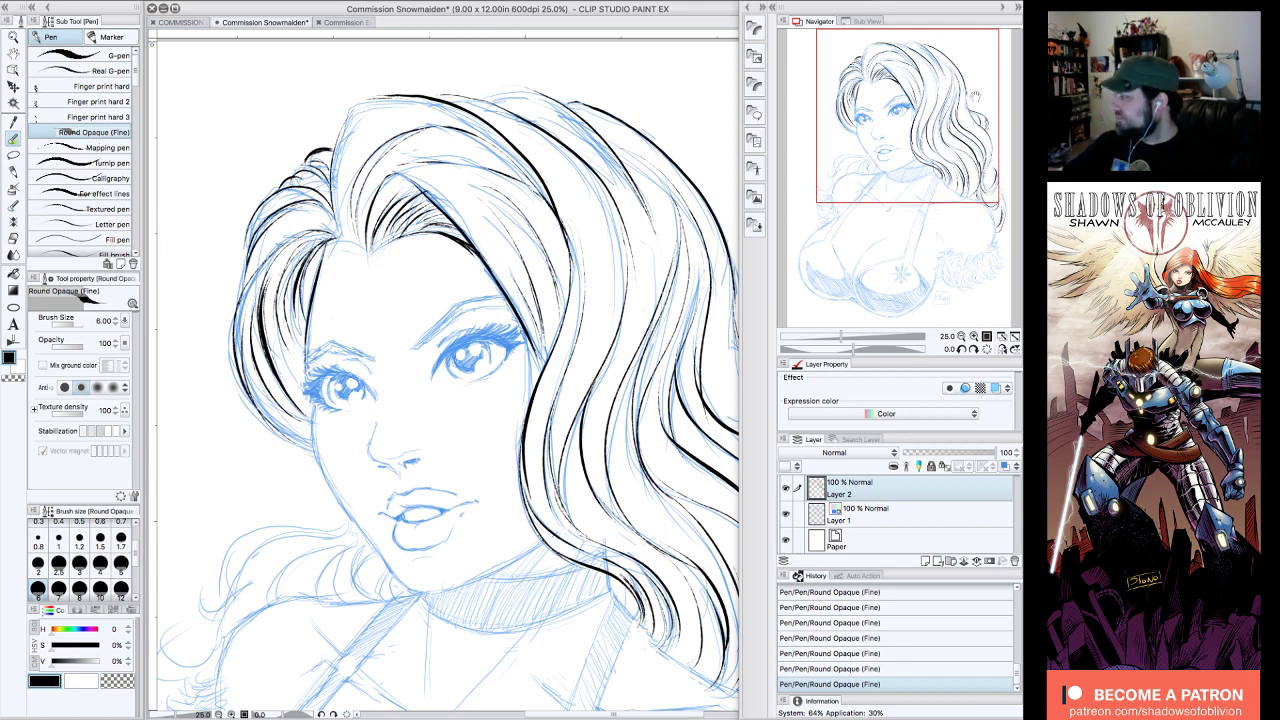
- Check the hair linework alone at 12.5% zoom by briefly hiding the blue sketch on Layer 1
click(961, 337)
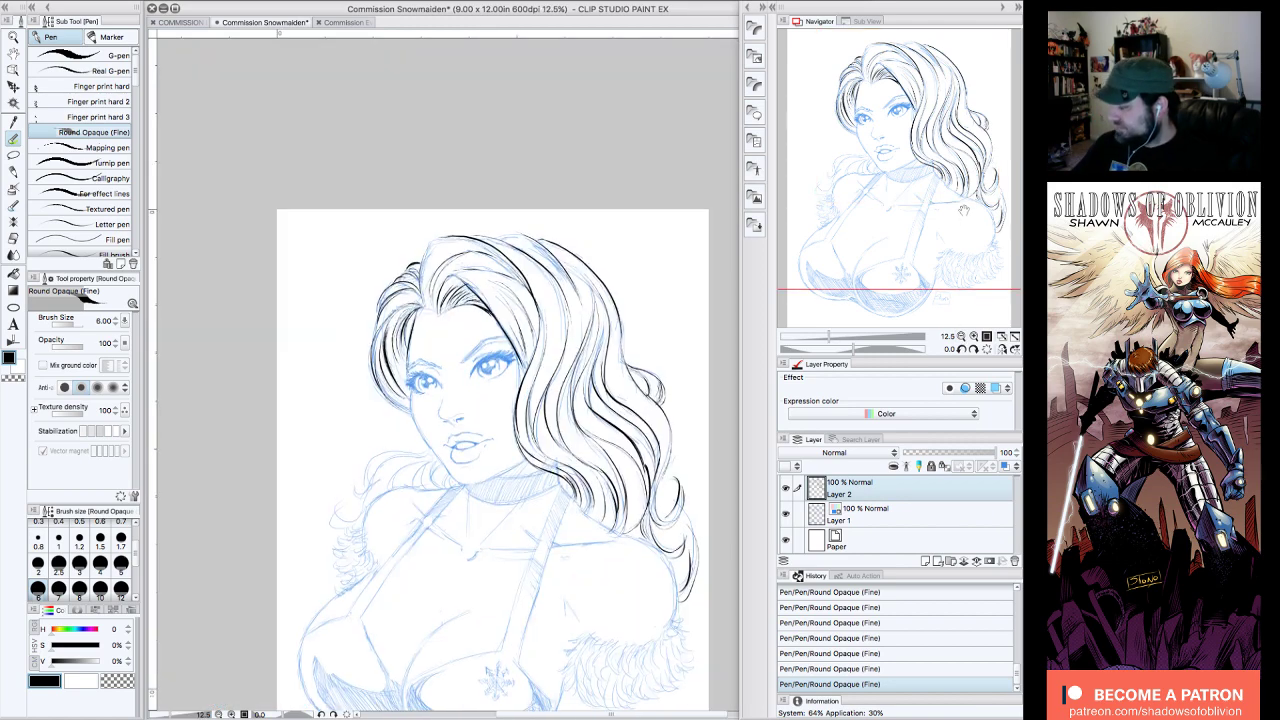
drag(970, 206, 974, 218)
click(786, 511)
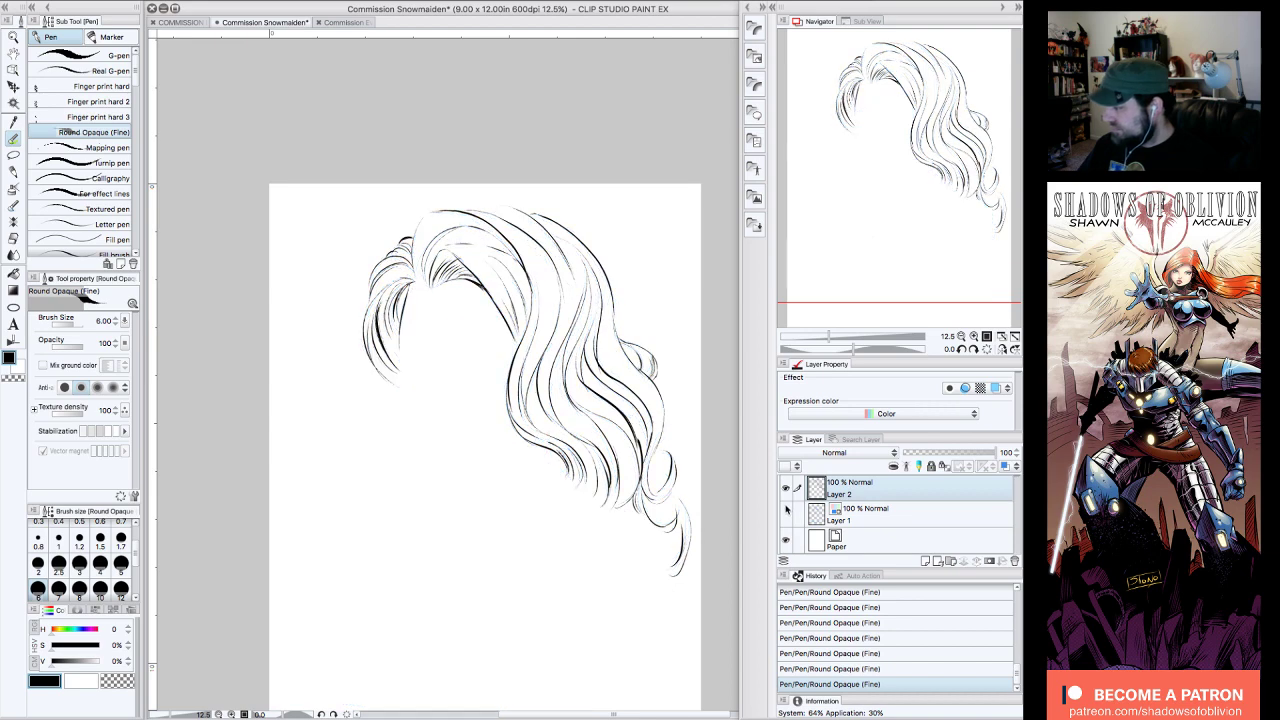
click(786, 511)
- Save the Commission Snowmaiden file and hide all the palettes around the canvas
click(150, 2)
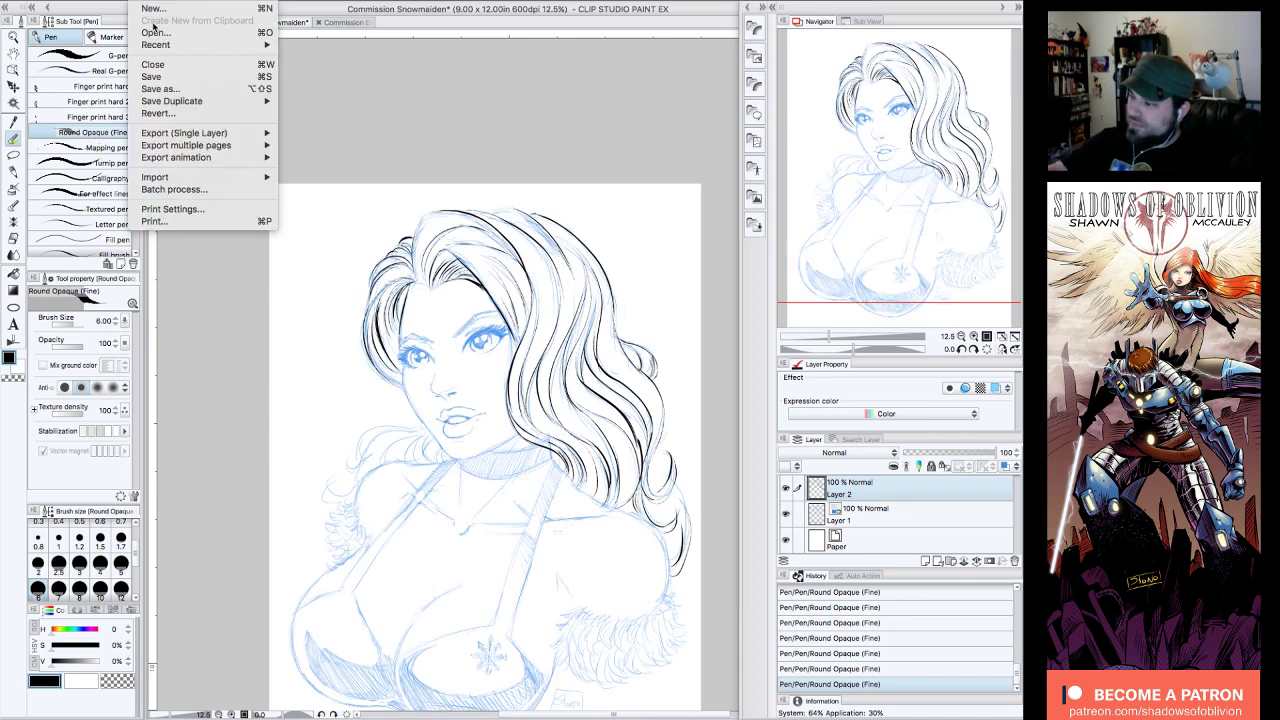
click(170, 78)
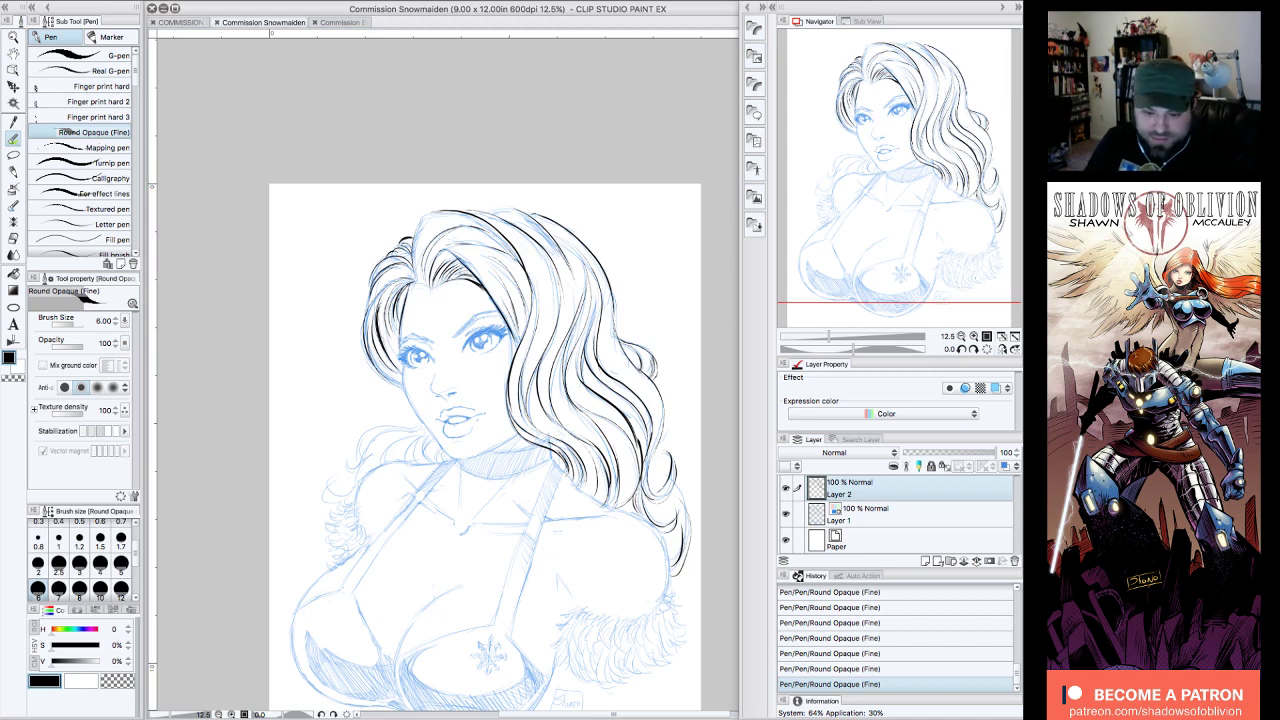
key(Tab)
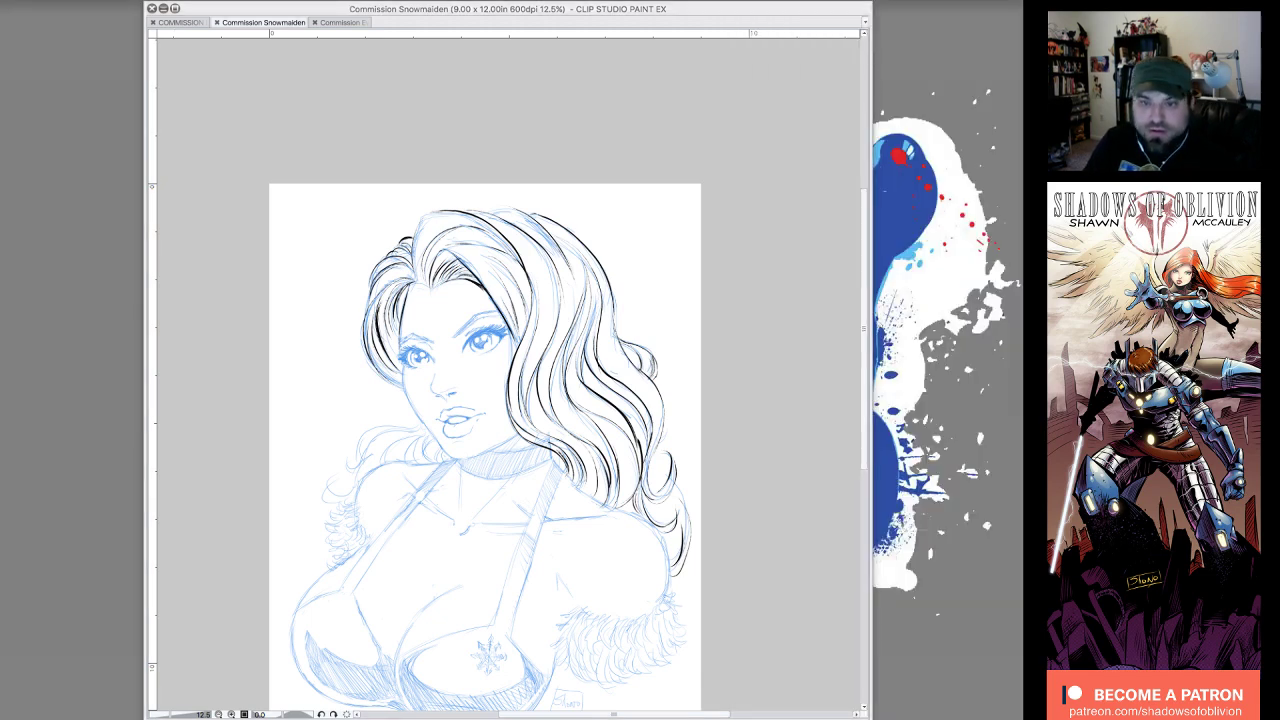
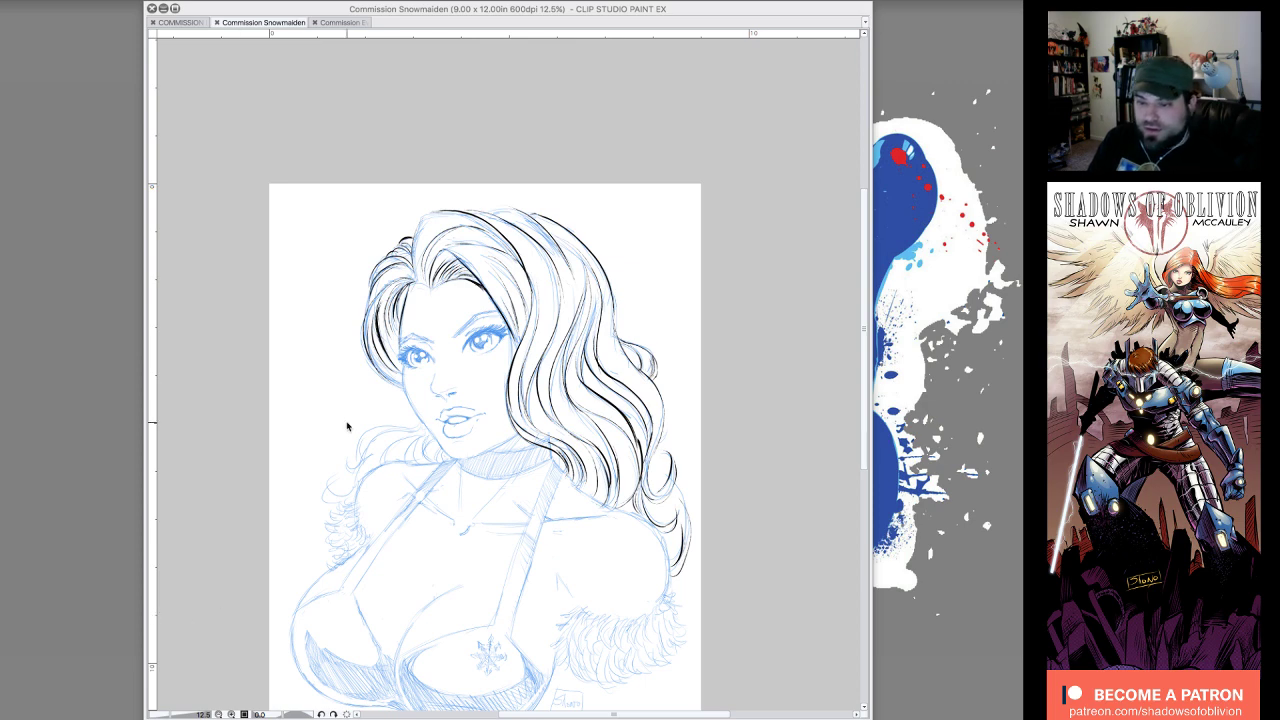
- Show the palettes again, then ink the face contour from the far cheek around the chin and the side line of the nose
key(Tab)
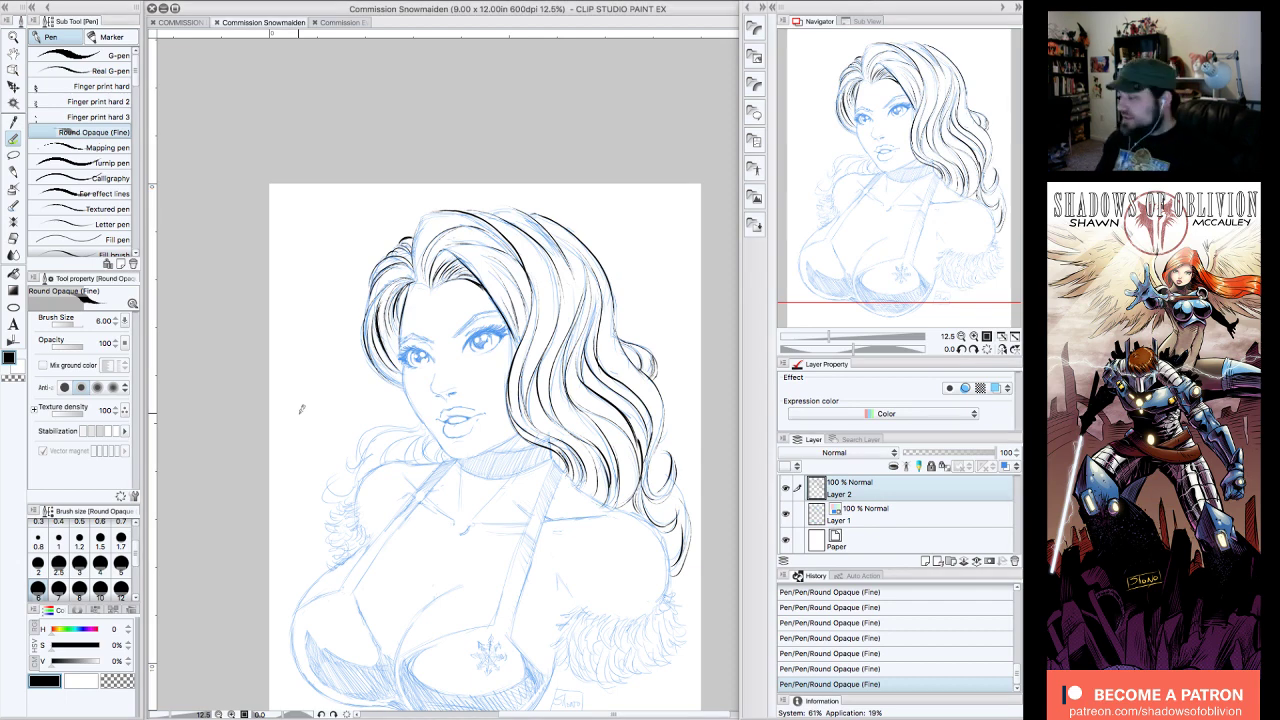
mouse_move(916, 152)
mouse_down()
mouse_move(936, 182)
mouse_move(932, 168)
mouse_up()
click(974, 337)
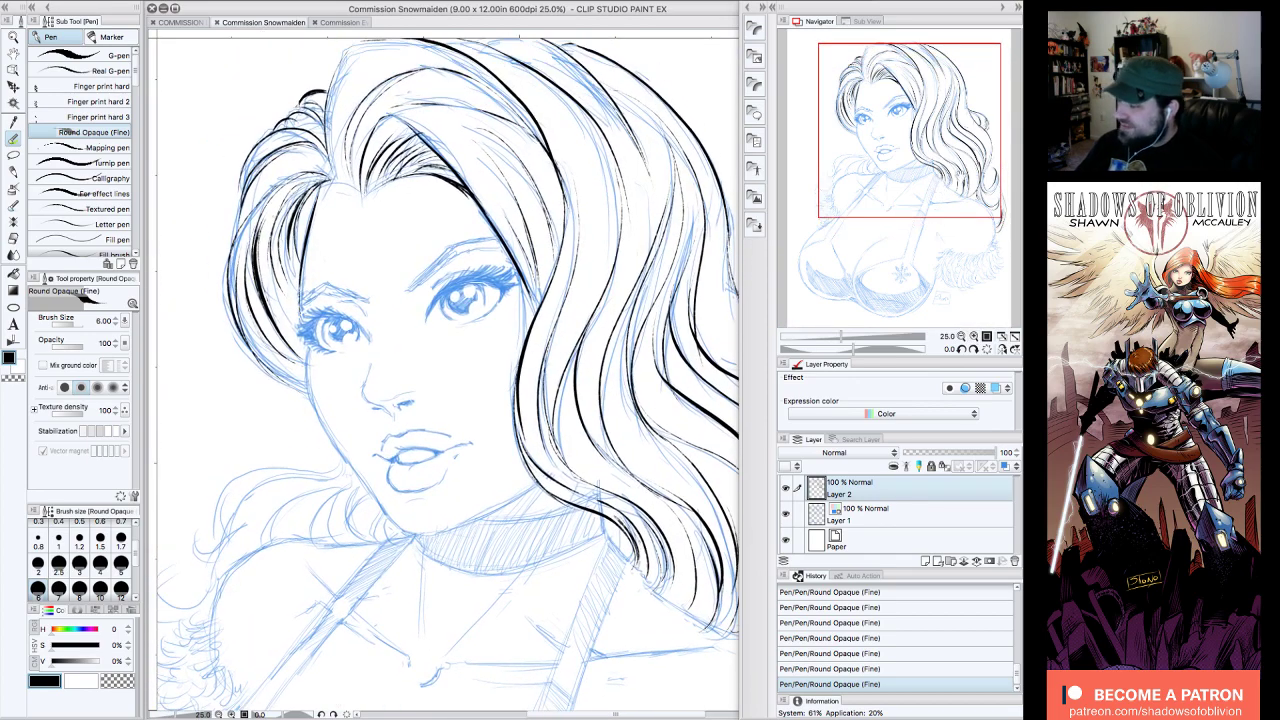
mouse_move(312, 337)
mouse_down()
mouse_move(326, 424)
mouse_move(406, 533)
mouse_move(500, 510)
mouse_move(548, 476)
mouse_up()
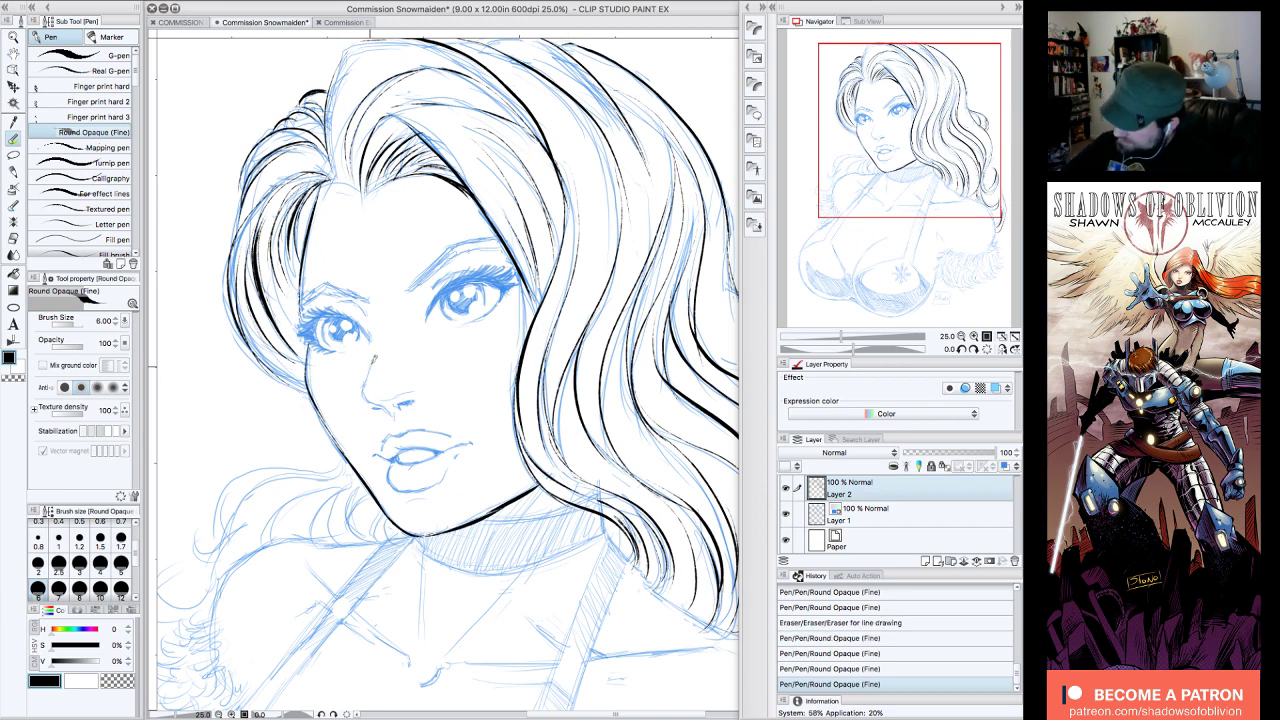
drag(371, 365, 381, 403)
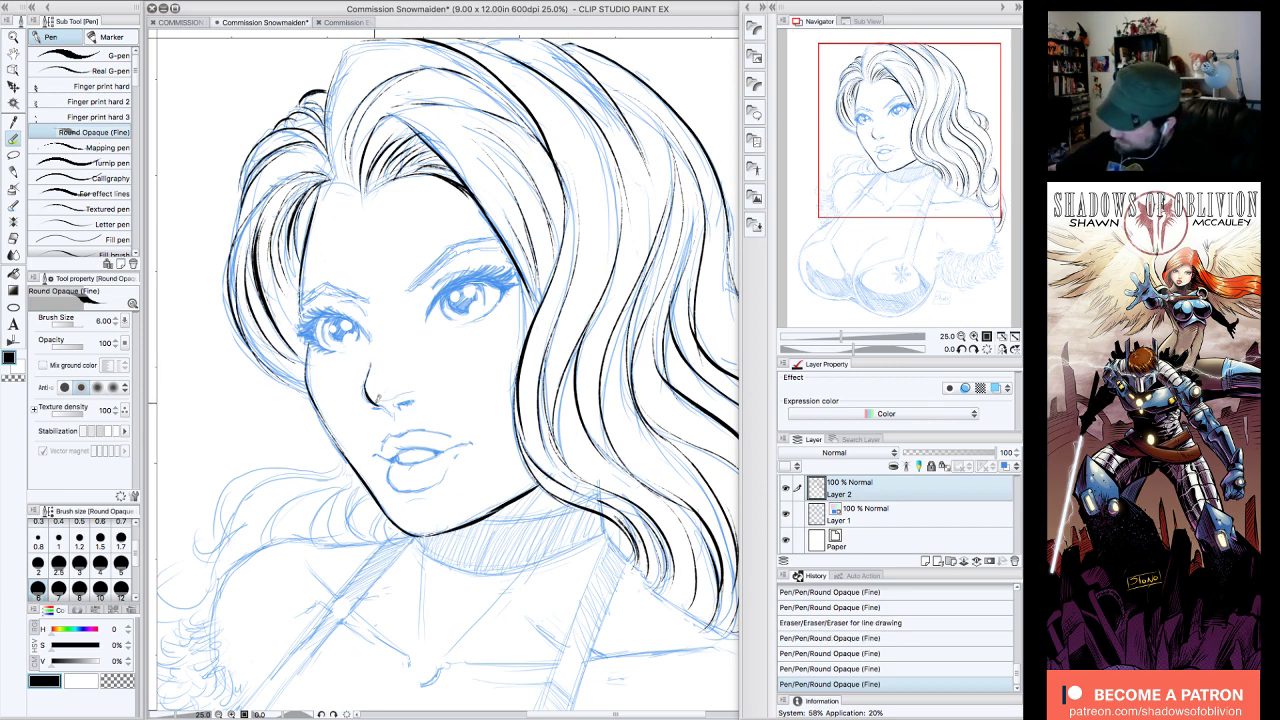
- Thicken the hair edge beside the near cheek and ink both eyebrows
mouse_move(516, 256)
mouse_down()
mouse_move(526, 338)
mouse_move(512, 426)
mouse_move(540, 490)
mouse_up()
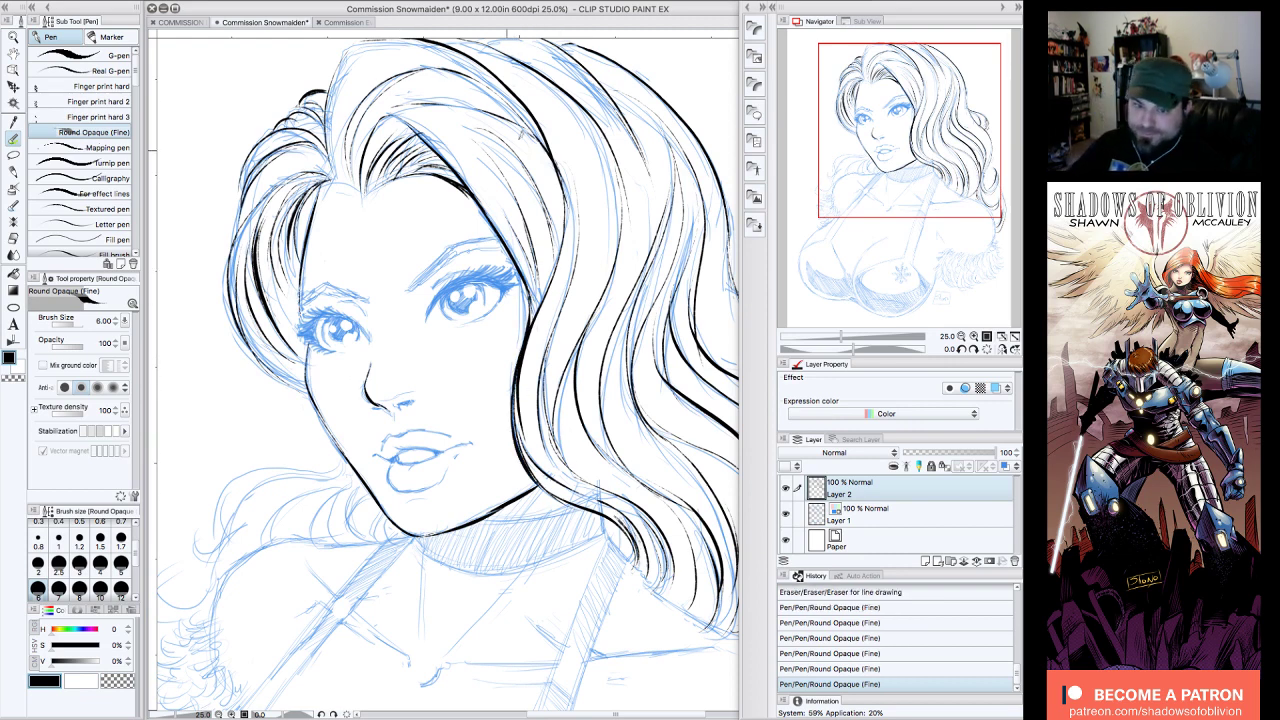
drag(417, 282, 421, 274)
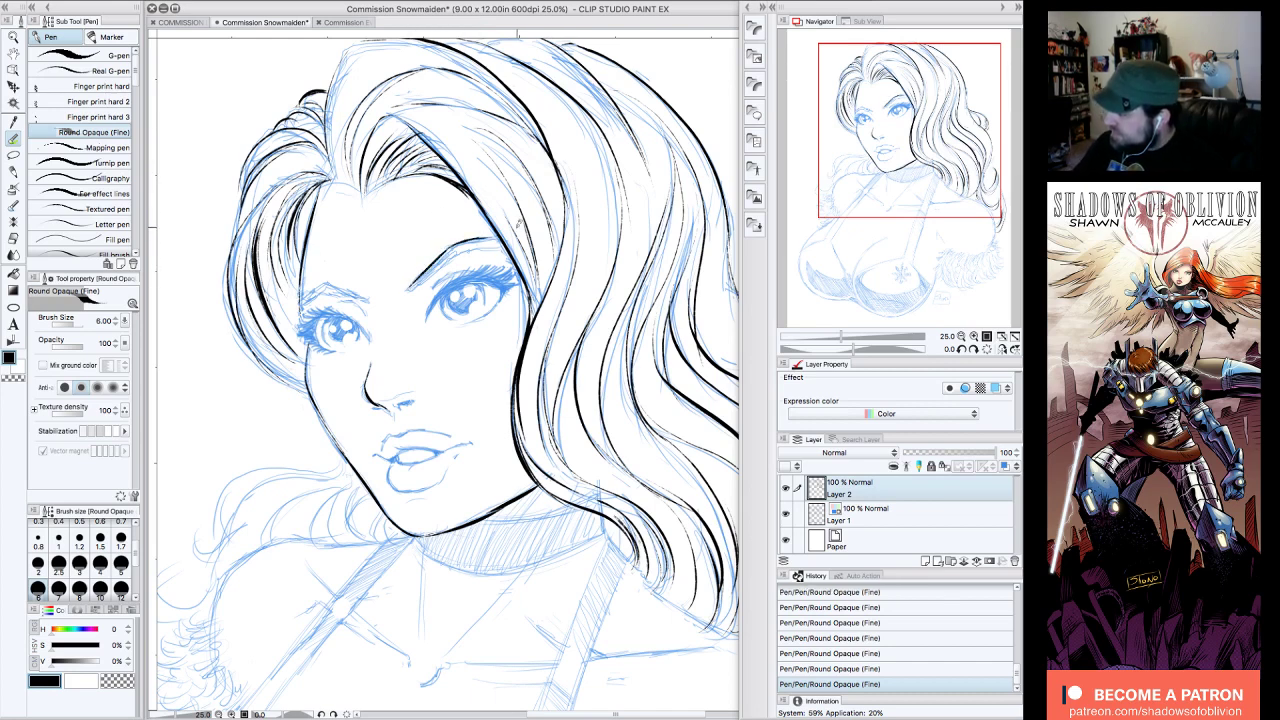
drag(412, 286, 502, 251)
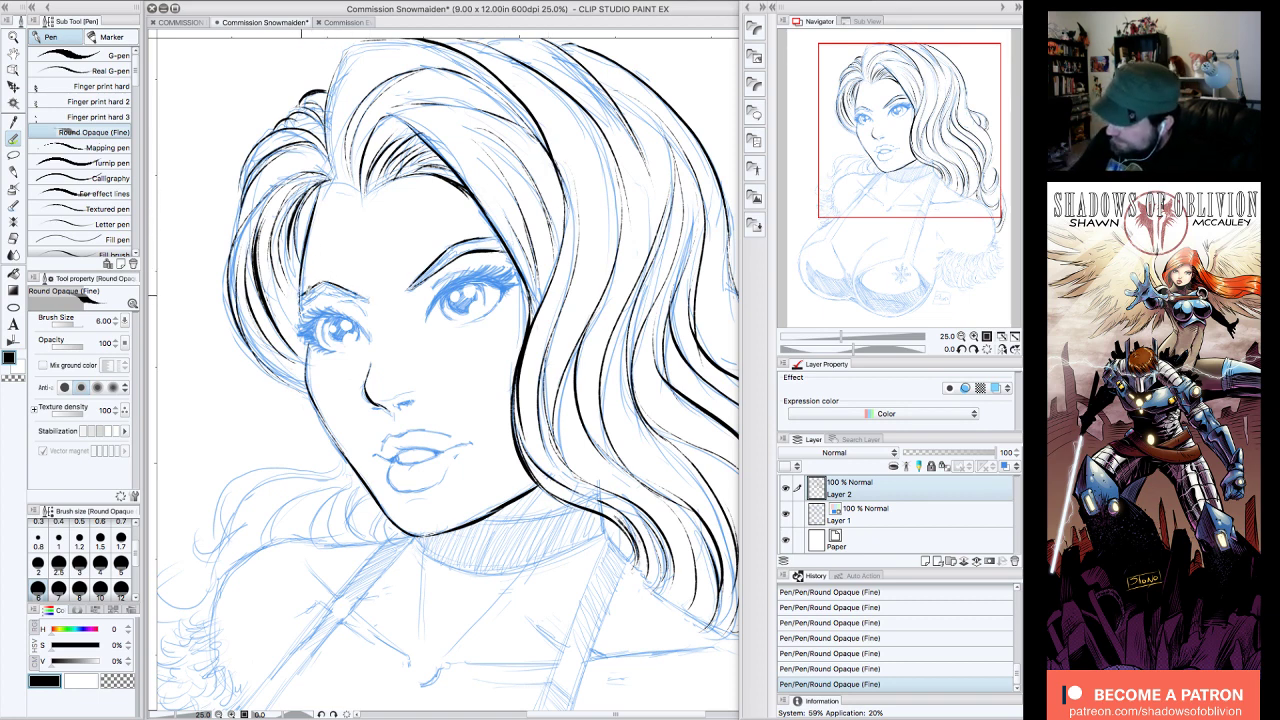
drag(327, 284, 369, 300)
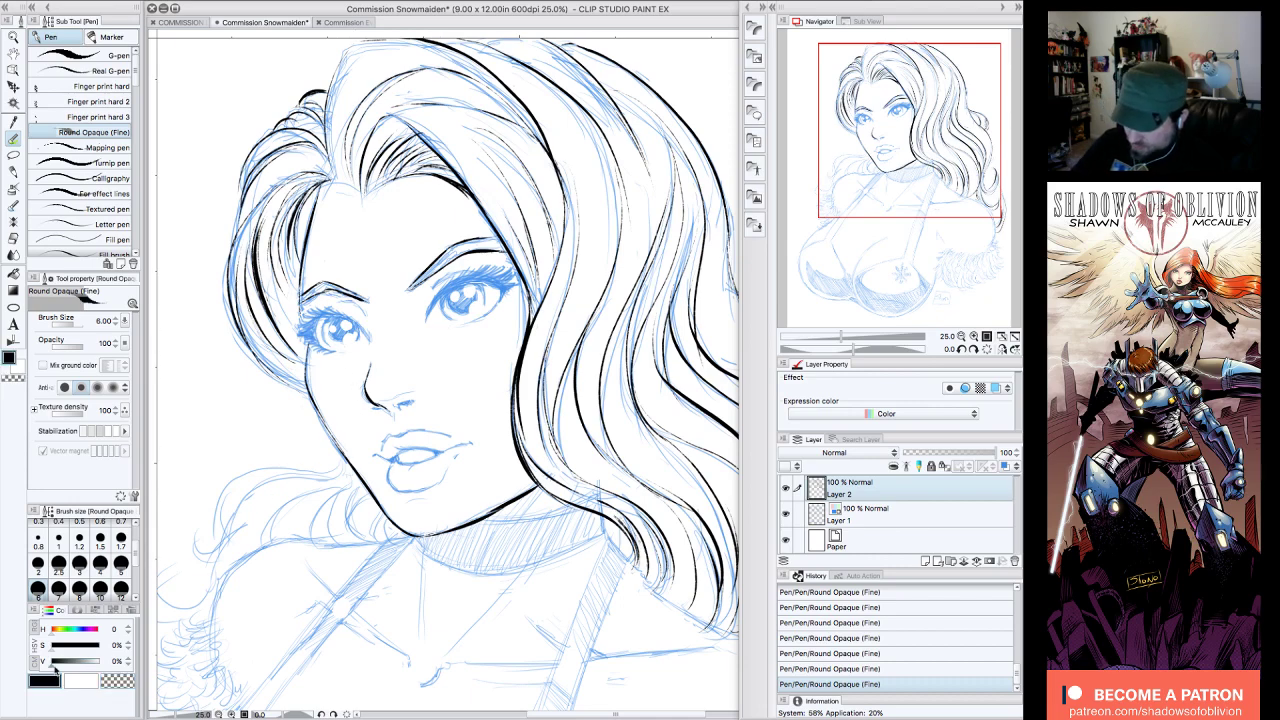
- Ink the nostrils and the outlines of the upper and lower lips
drag(404, 402, 413, 400)
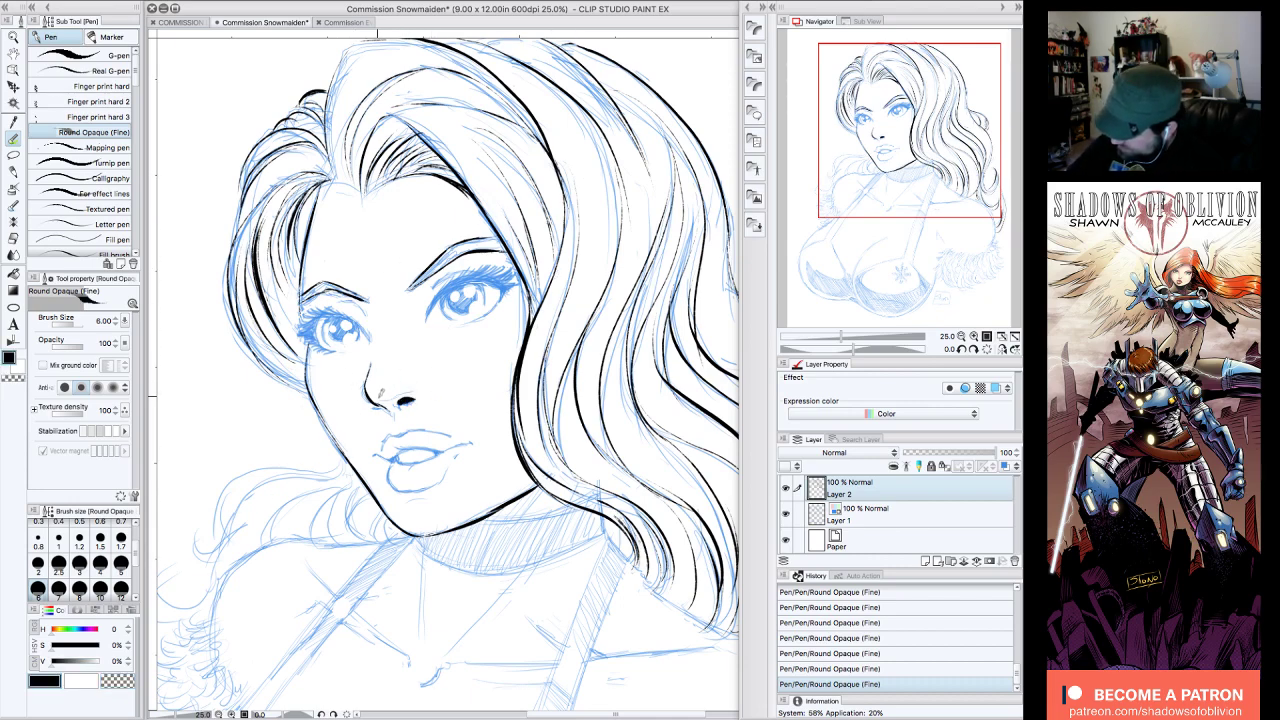
drag(383, 409, 373, 403)
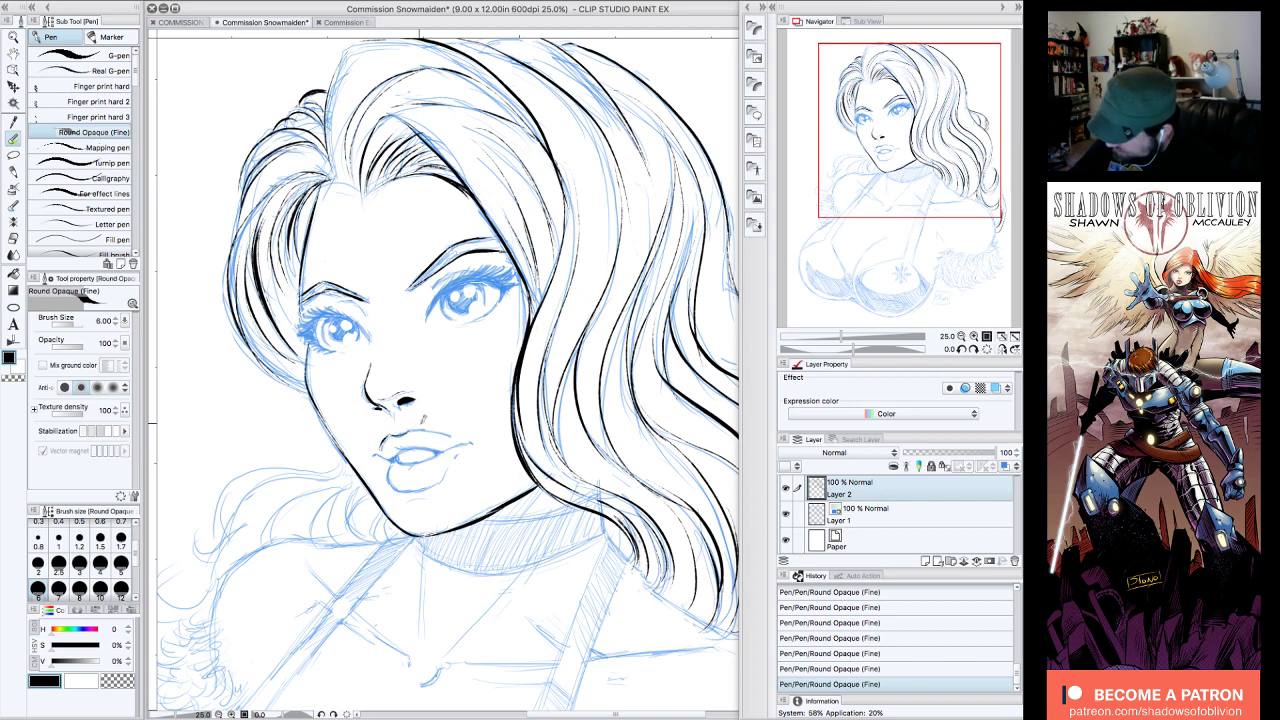
mouse_move(420, 430)
mouse_down()
mouse_move(453, 438)
mouse_move(440, 452)
mouse_up()
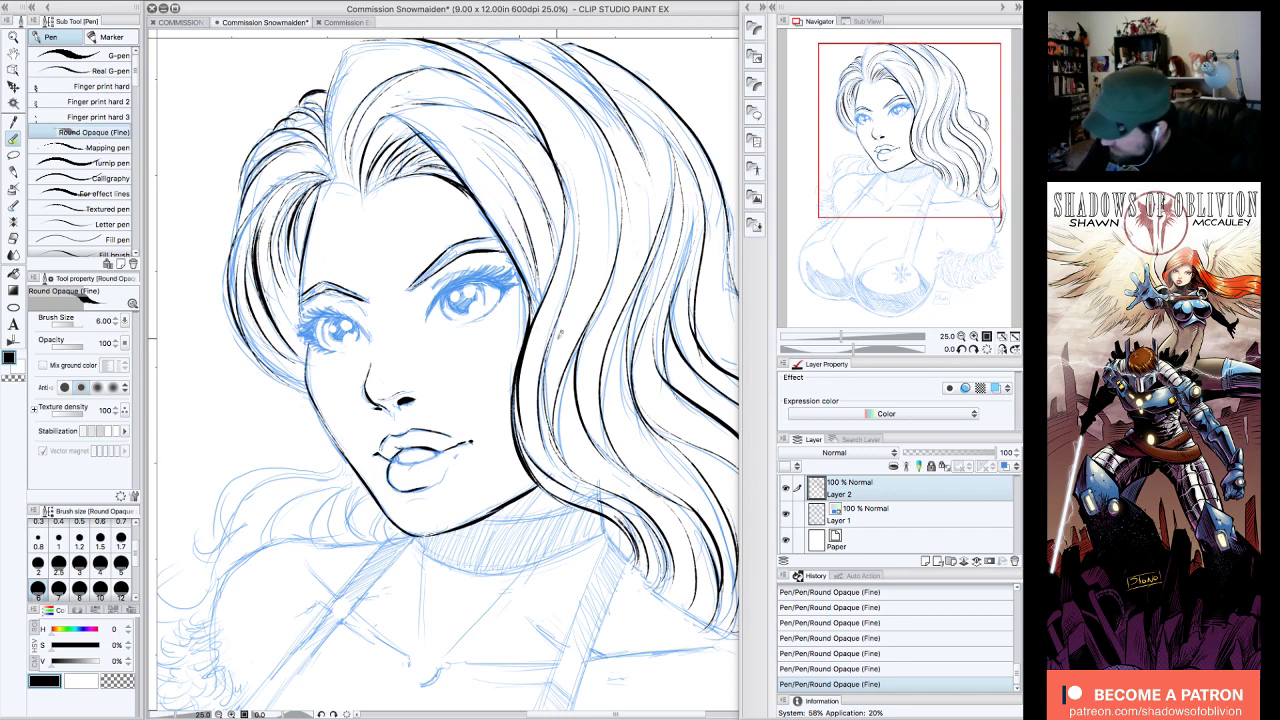
mouse_move(440, 480)
mouse_down()
mouse_move(400, 486)
mouse_move(440, 479)
mouse_move(459, 453)
mouse_up()
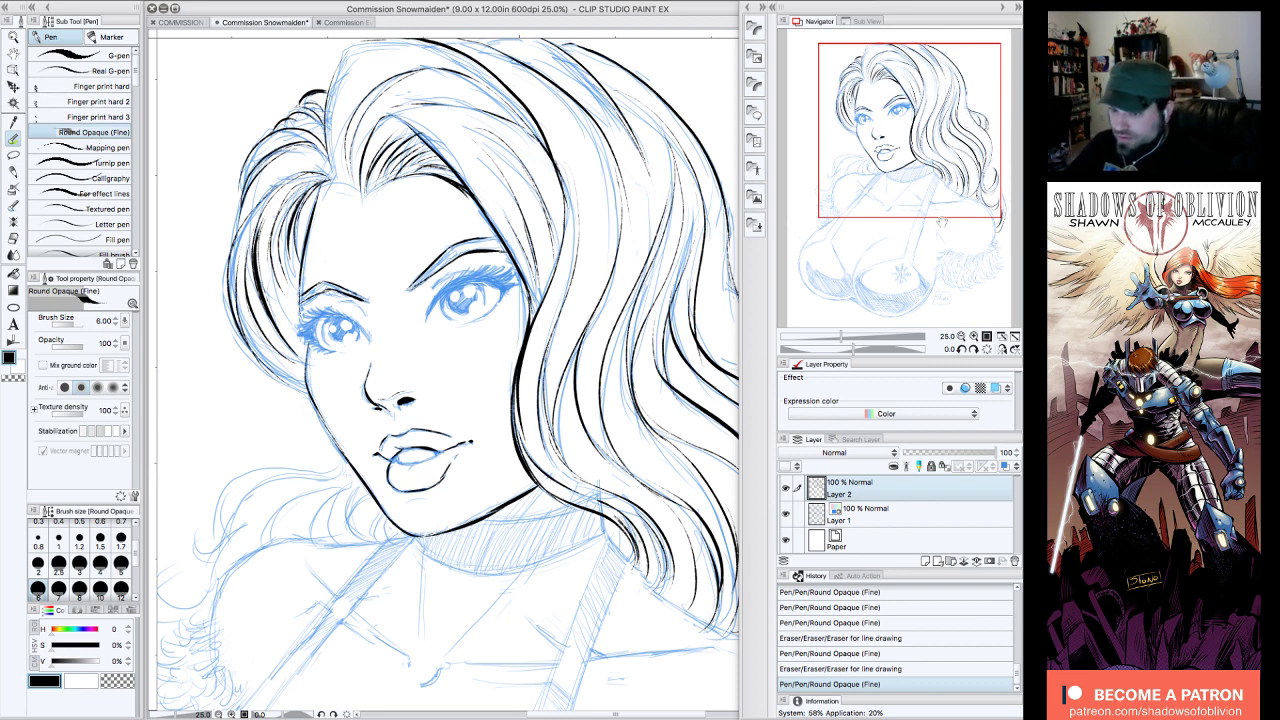
- Refine the lip linework around the mouth opening and mouth corner with the canvas rotated to 75 degrees
click(973, 349)
click(973, 349)
click(973, 349)
click(973, 349)
click(973, 349)
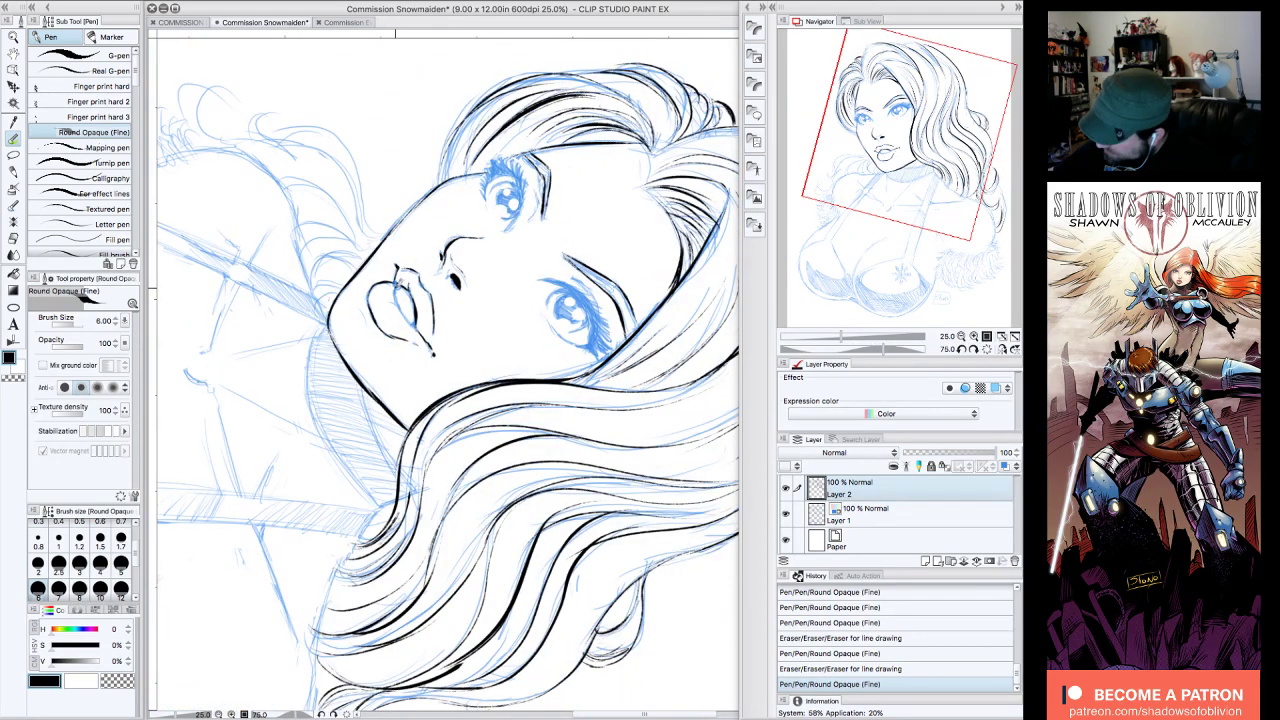
drag(398, 278, 405, 286)
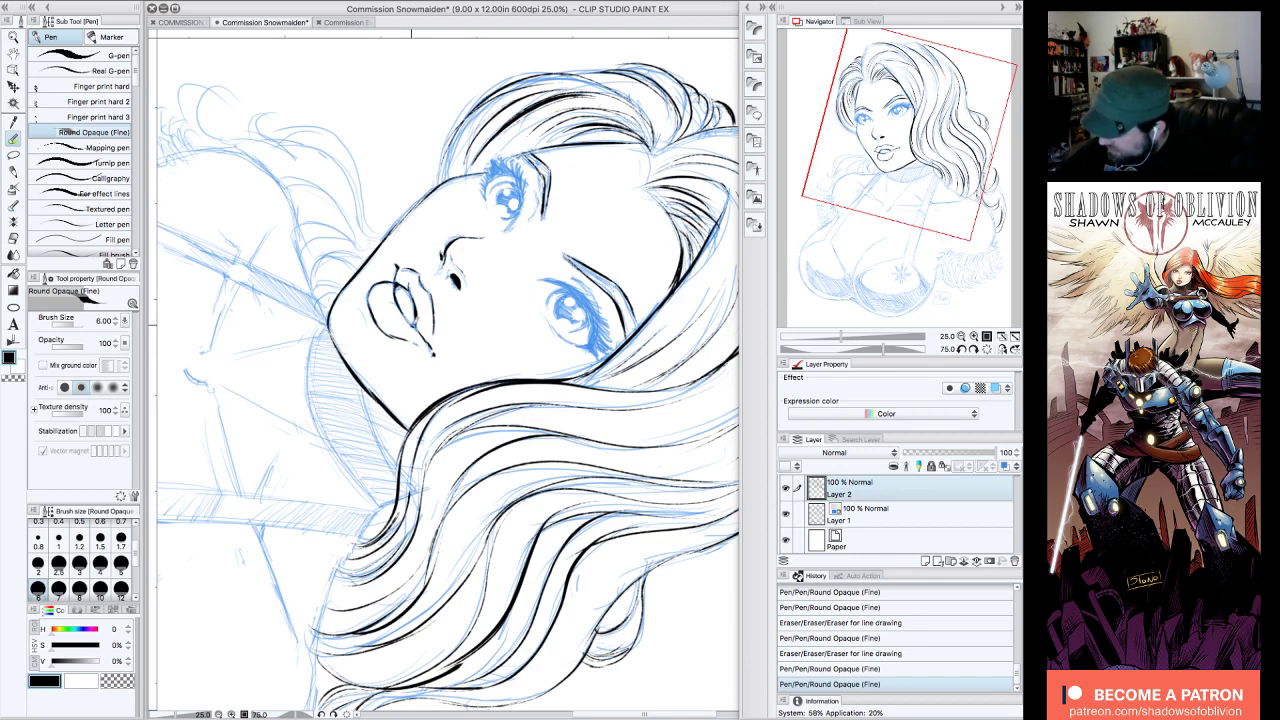
drag(416, 321, 419, 326)
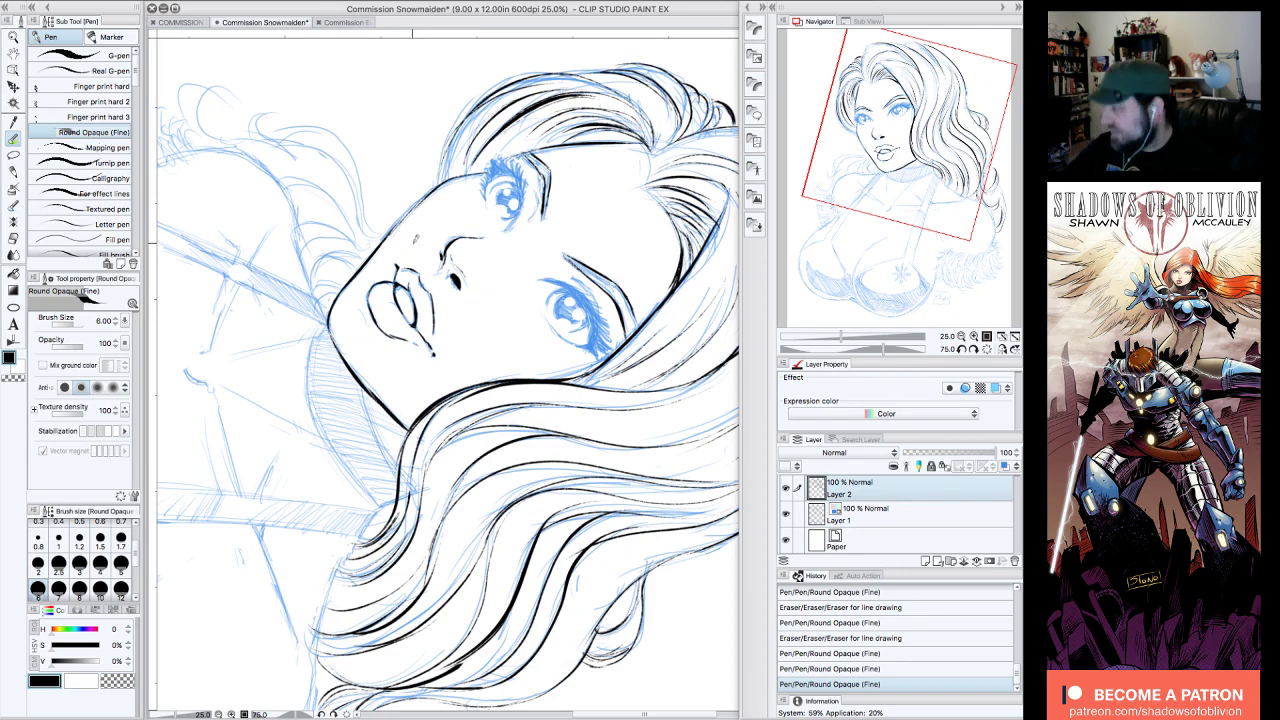
- Ink the upper lid, thick lashes and lower lash line of the near eye beside the long hair
click(987, 348)
drag(973, 245, 919, 150)
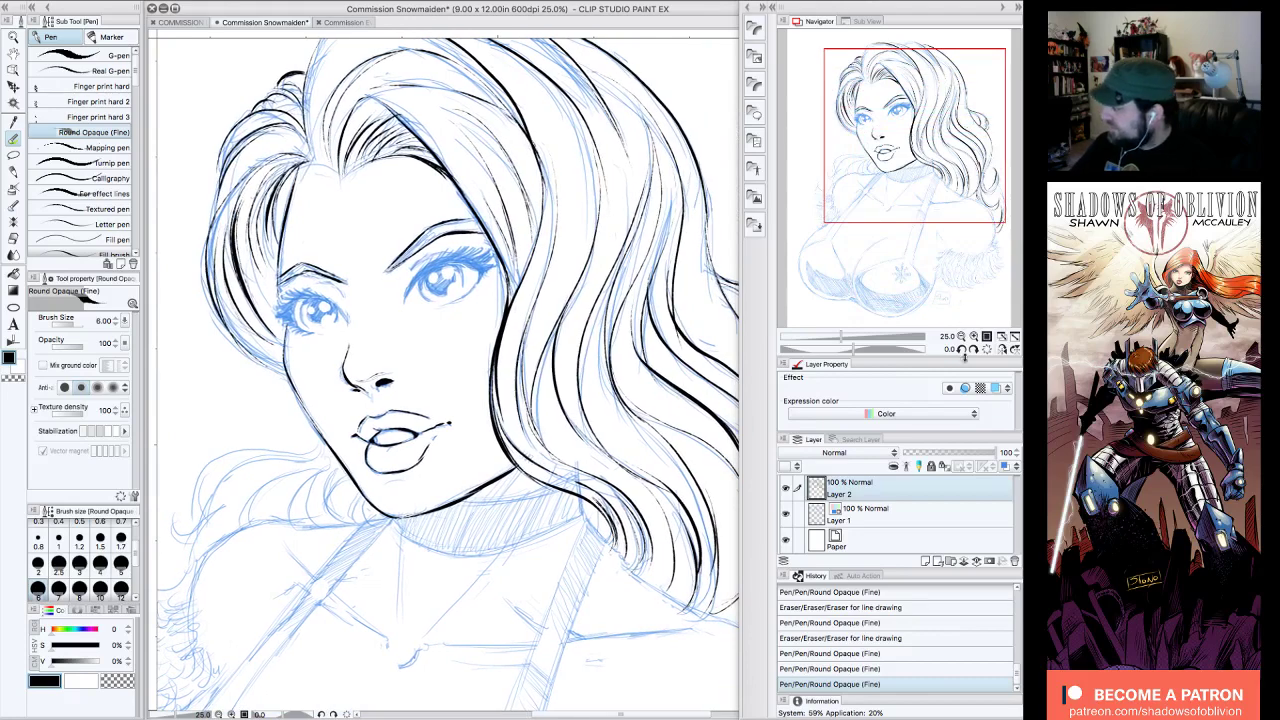
click(960, 349)
click(960, 349)
click(960, 349)
drag(385, 396, 387, 339)
mouse_move(377, 384)
mouse_down()
mouse_move(392, 296)
mouse_move(421, 302)
mouse_up()
drag(417, 312, 425, 301)
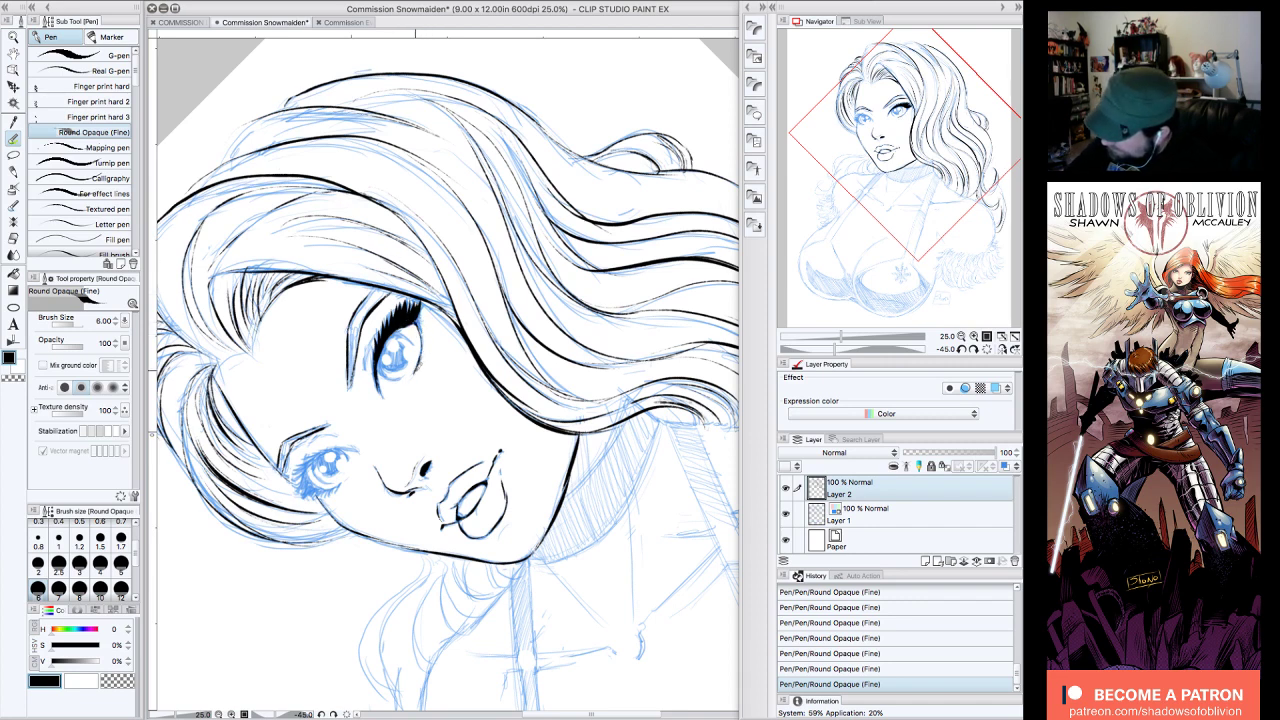
drag(424, 339, 425, 315)
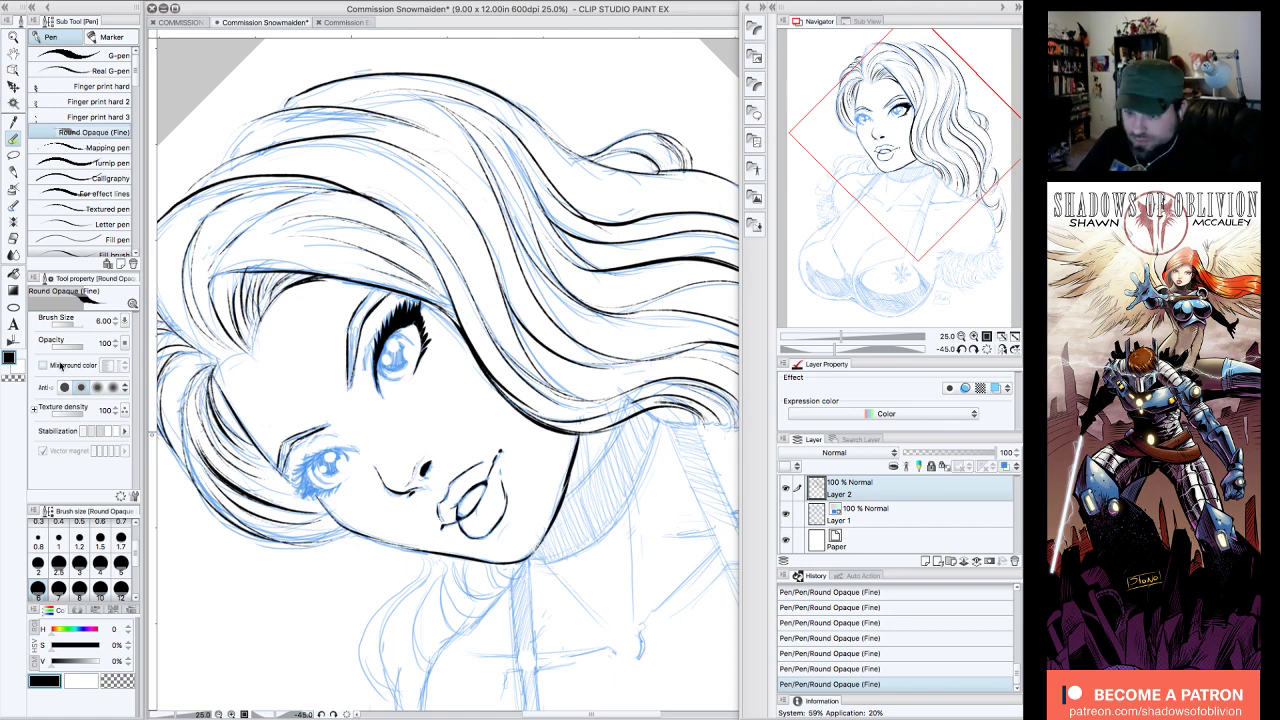
click(117, 681)
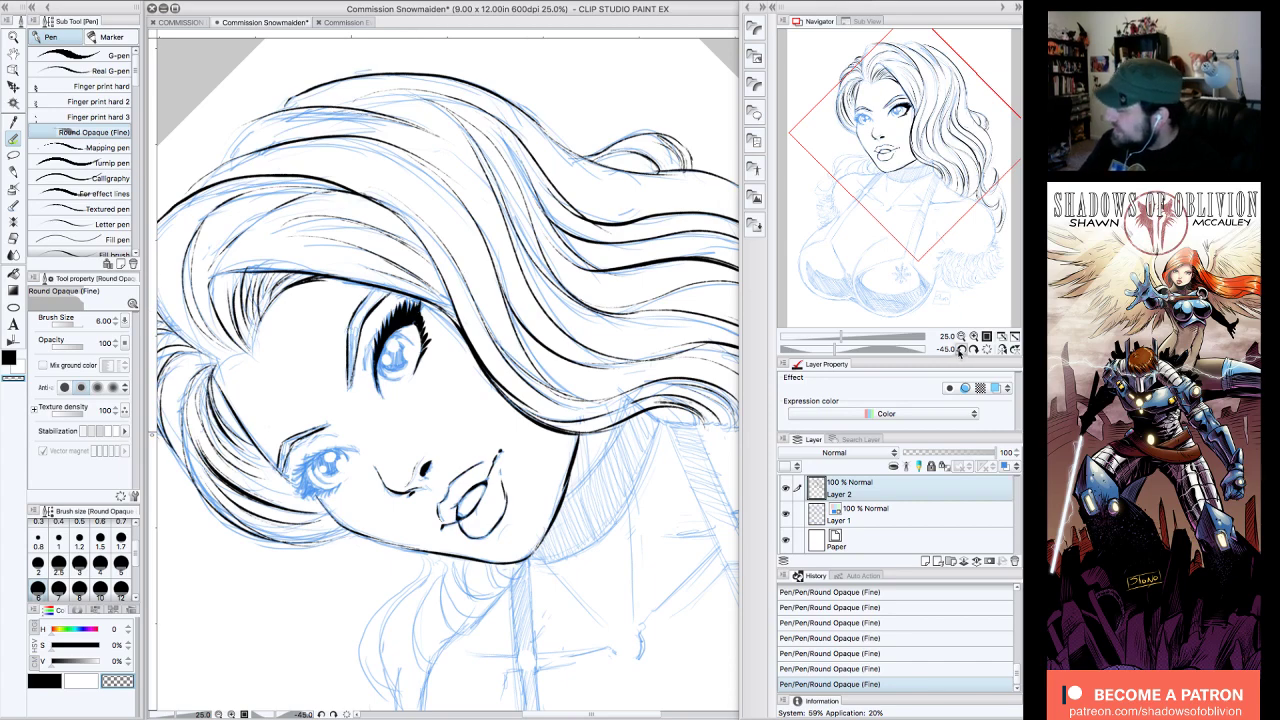
click(960, 349)
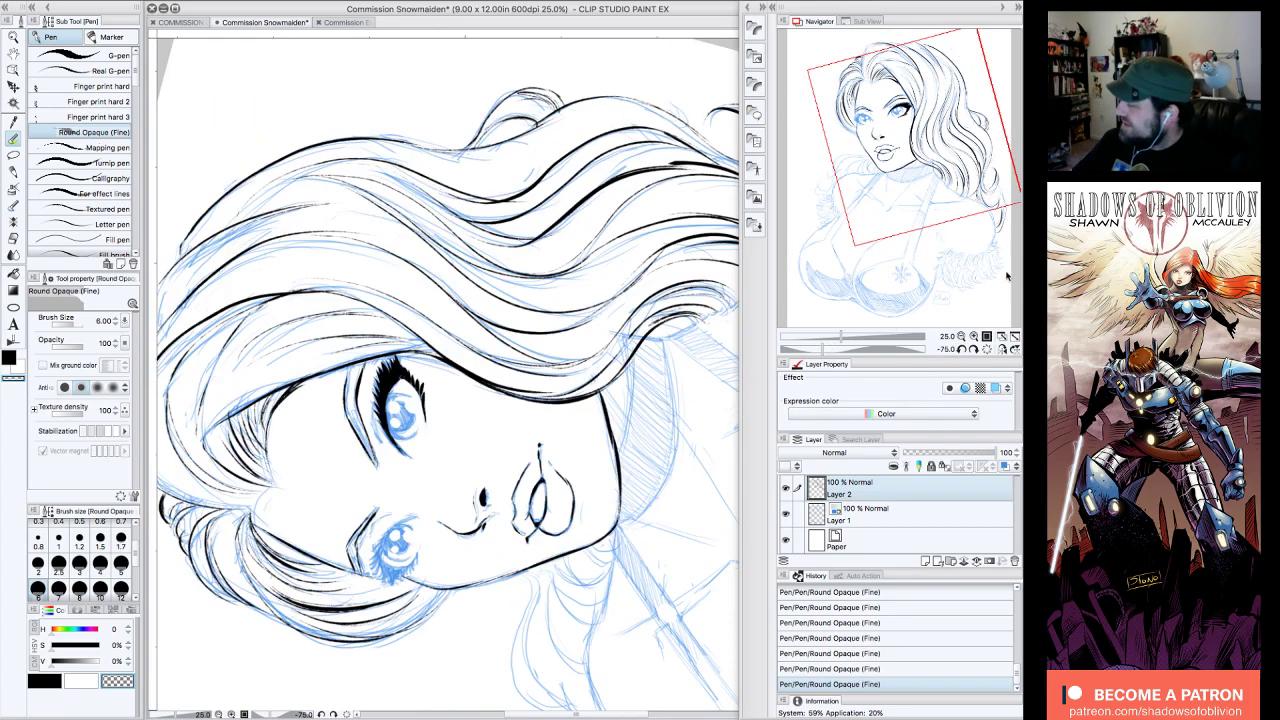
click(988, 349)
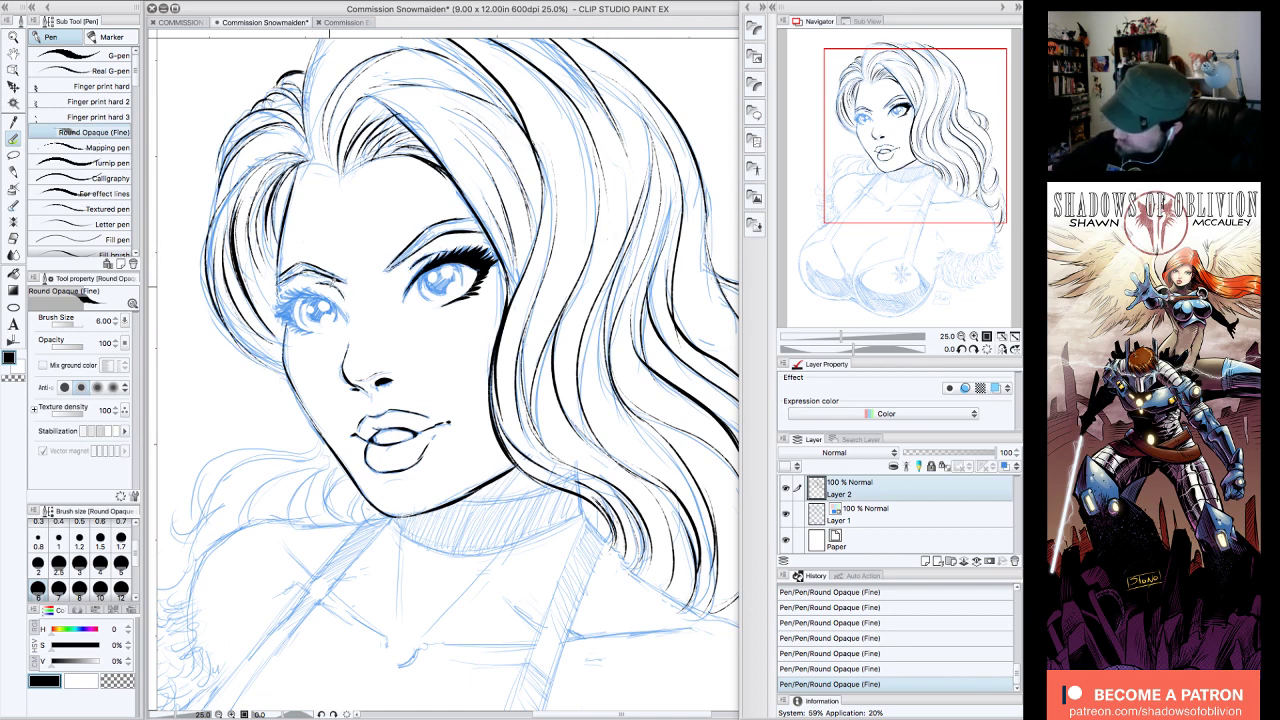
- Ink the eyelid crease and upper lash line of the far eye with the canvas rotated to 30 degrees
click(971, 349)
mouse_move(392, 224)
mouse_down()
mouse_move(398, 248)
mouse_move(362, 202)
mouse_up()
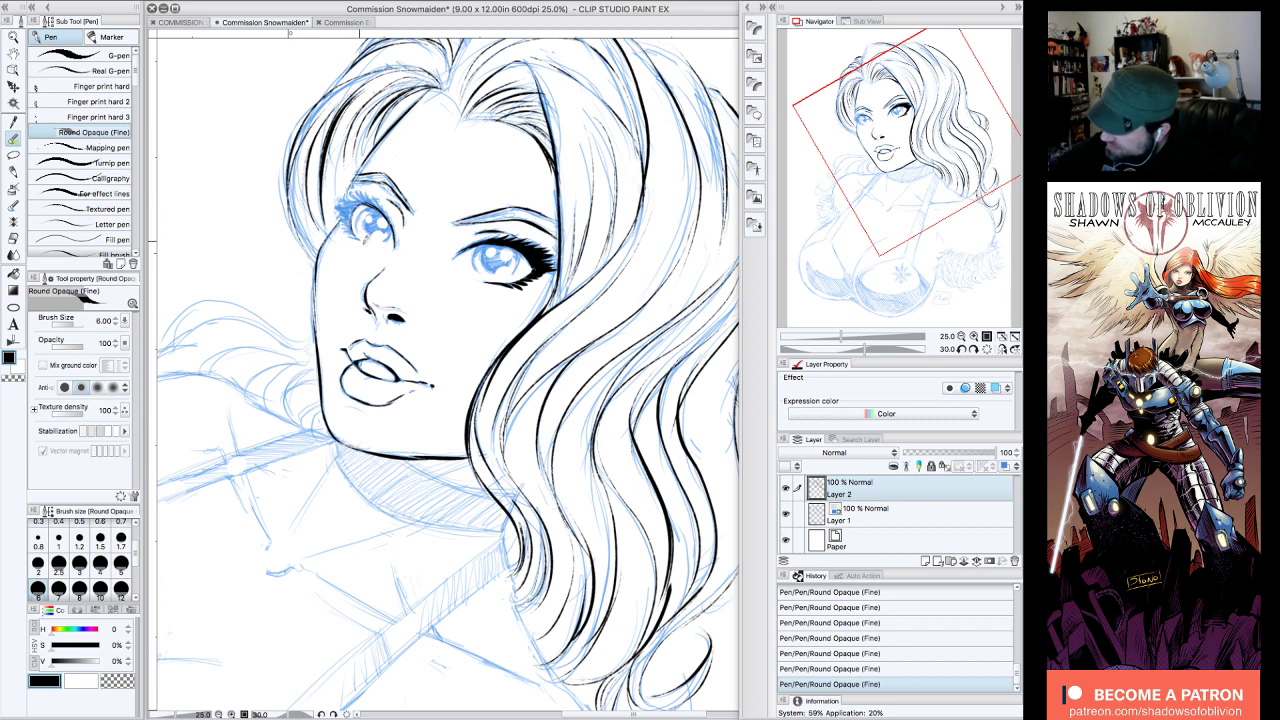
drag(356, 227, 370, 205)
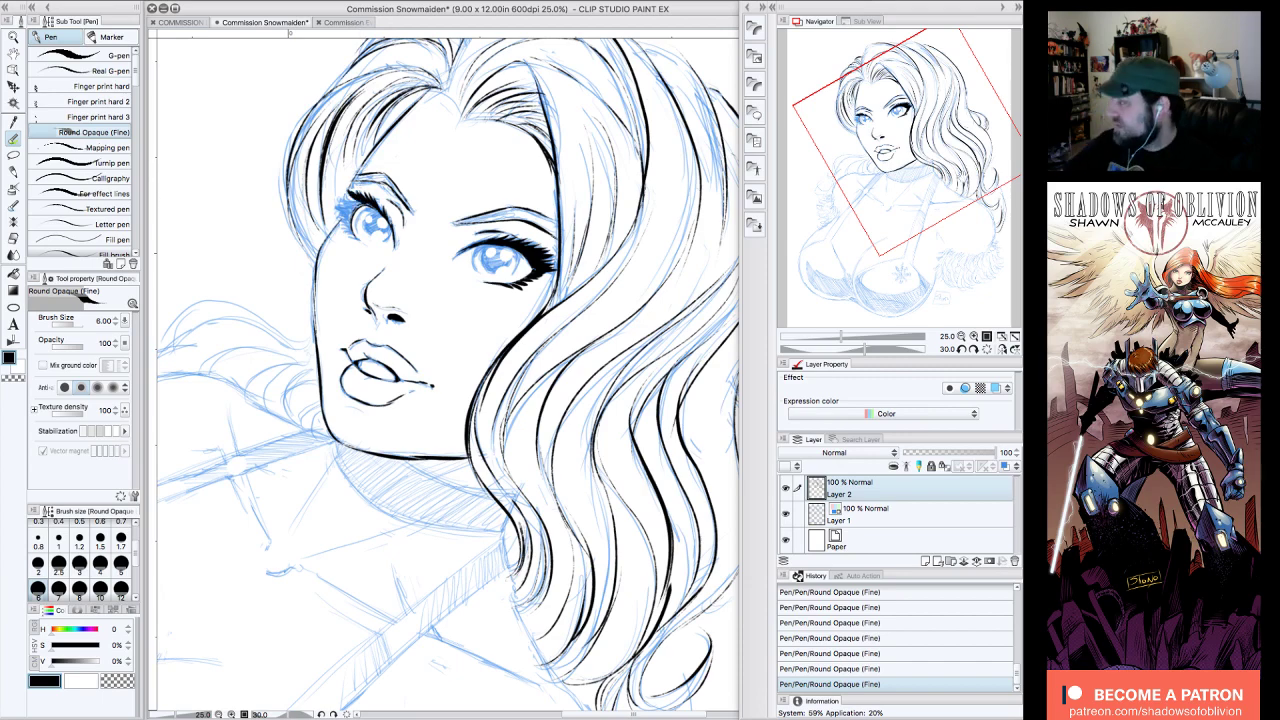
- Fill out the outer lashes of the far eye and ink its lower lash line
click(962, 349)
click(962, 349)
click(962, 349)
click(962, 349)
click(962, 349)
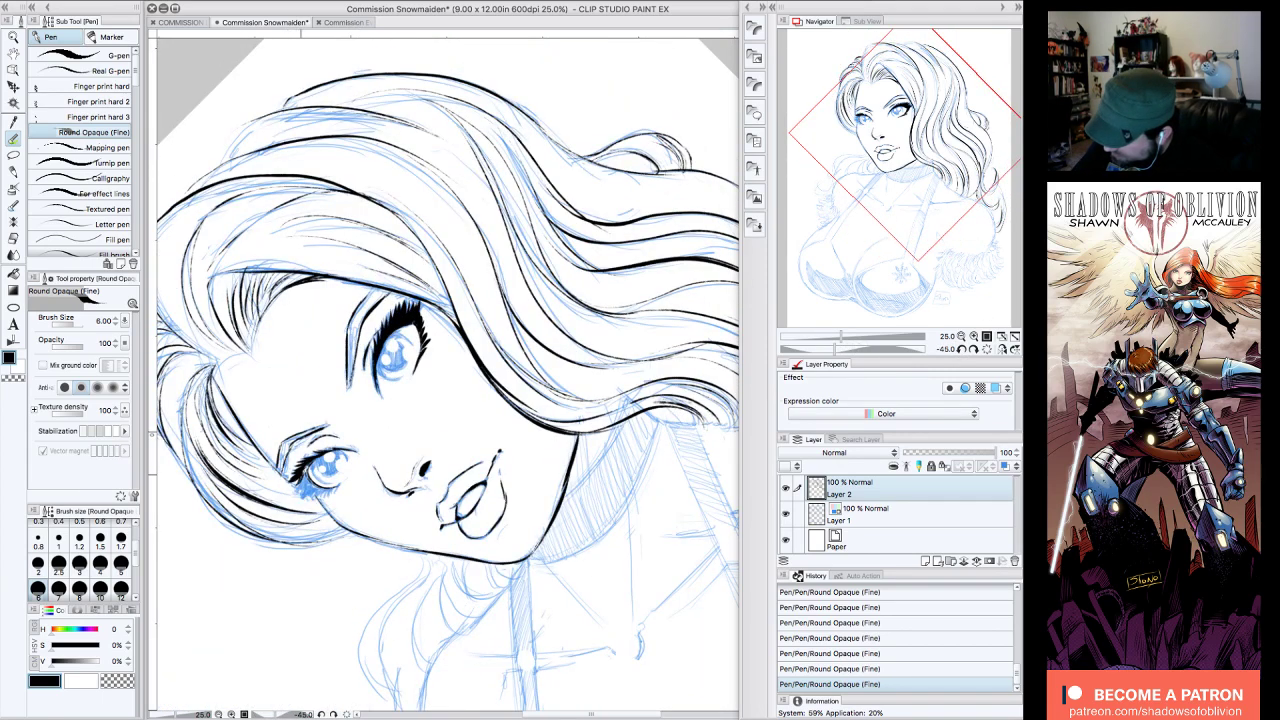
mouse_move(304, 470)
mouse_down()
mouse_move(310, 498)
mouse_move(306, 484)
mouse_up()
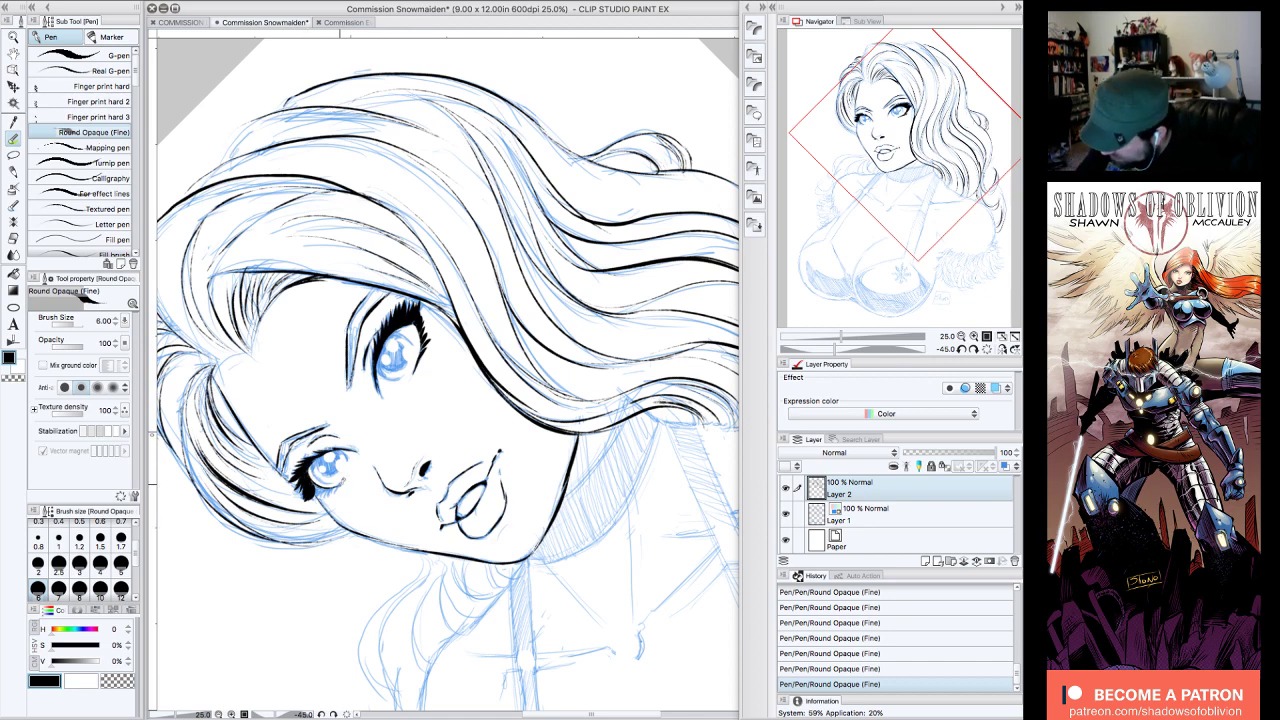
drag(340, 481, 337, 493)
drag(336, 482, 316, 492)
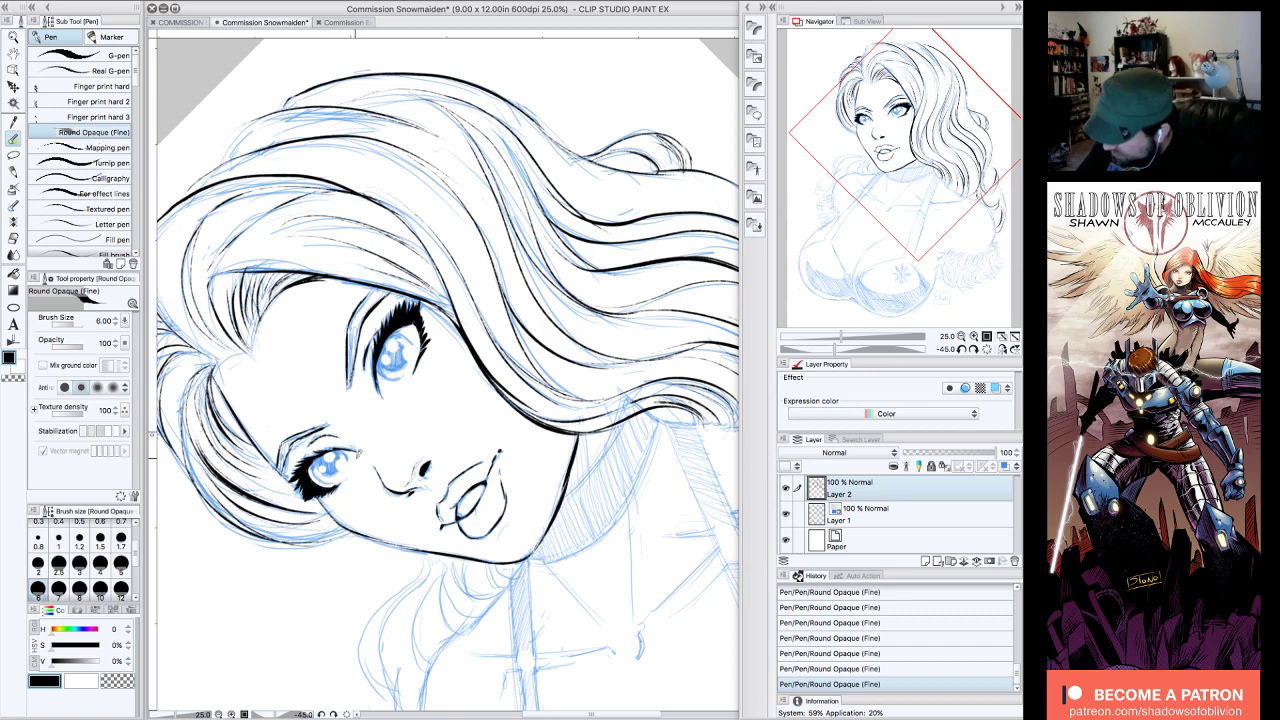
drag(306, 476, 296, 489)
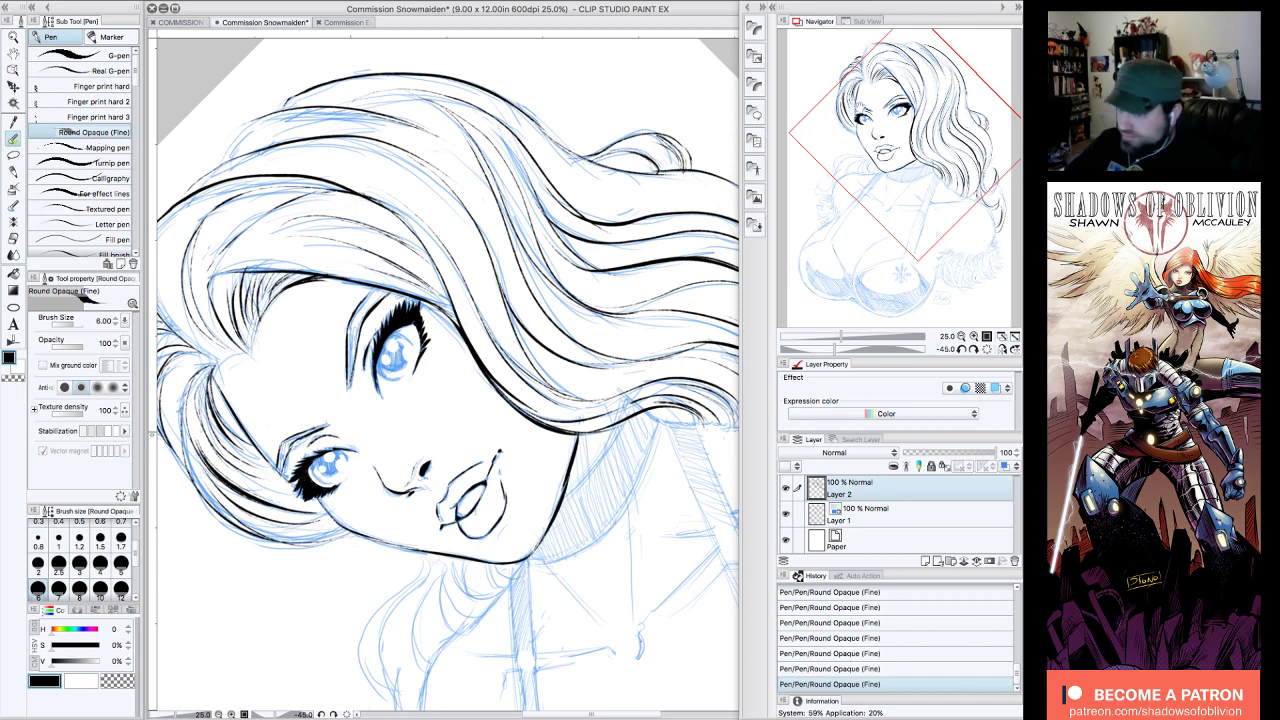
- Examine the inked face at 12.5% zoom and hide the blue sketch on Layer 1 to judge the linework alone
click(988, 350)
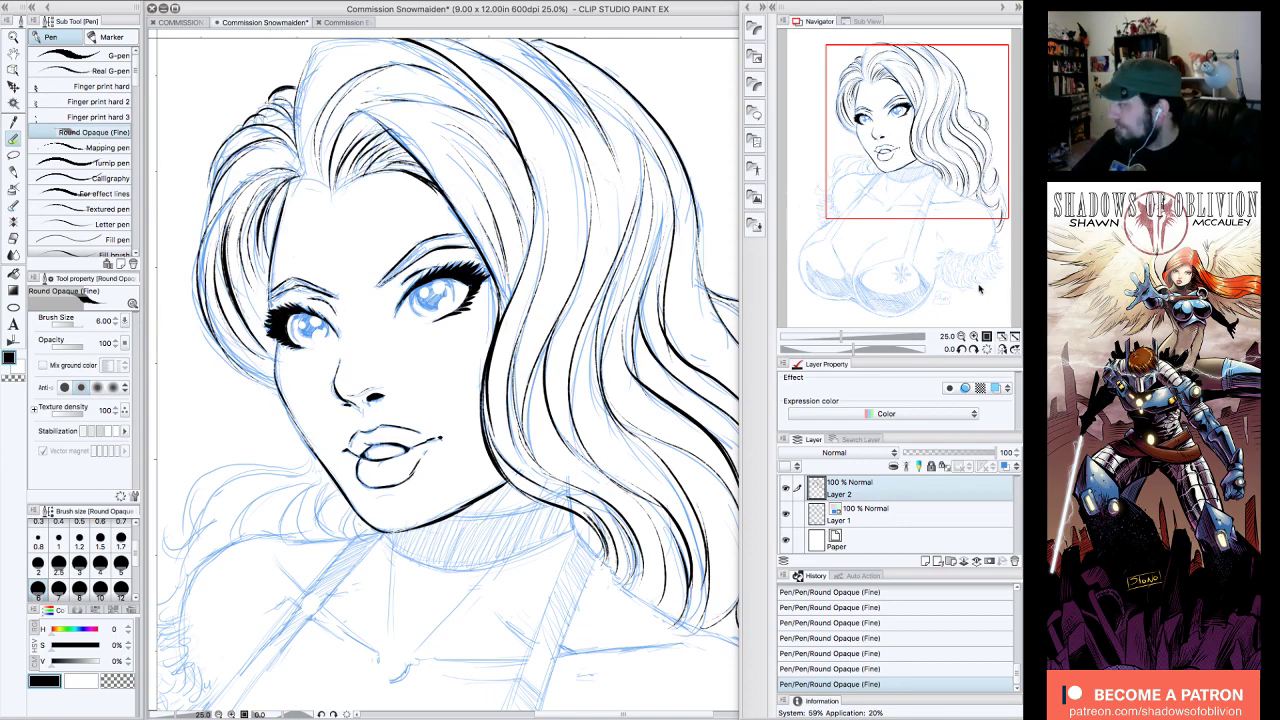
click(961, 349)
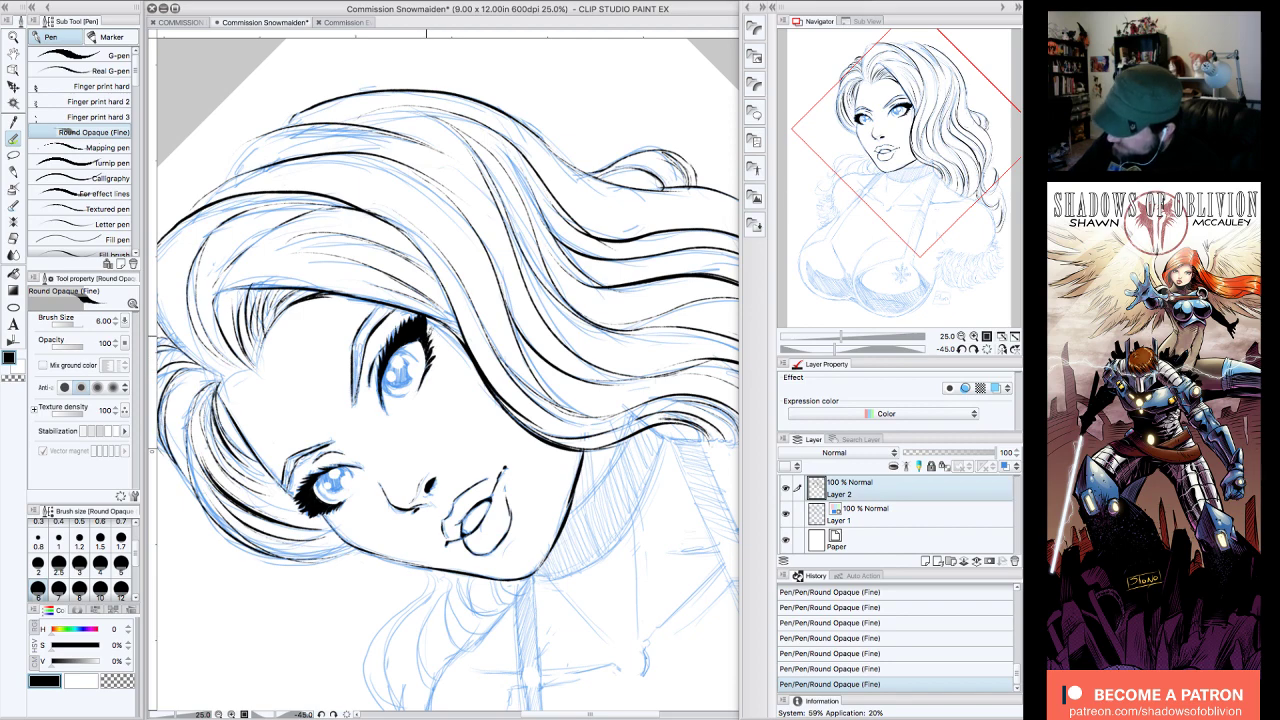
click(973, 349)
click(961, 336)
drag(972, 187, 985, 193)
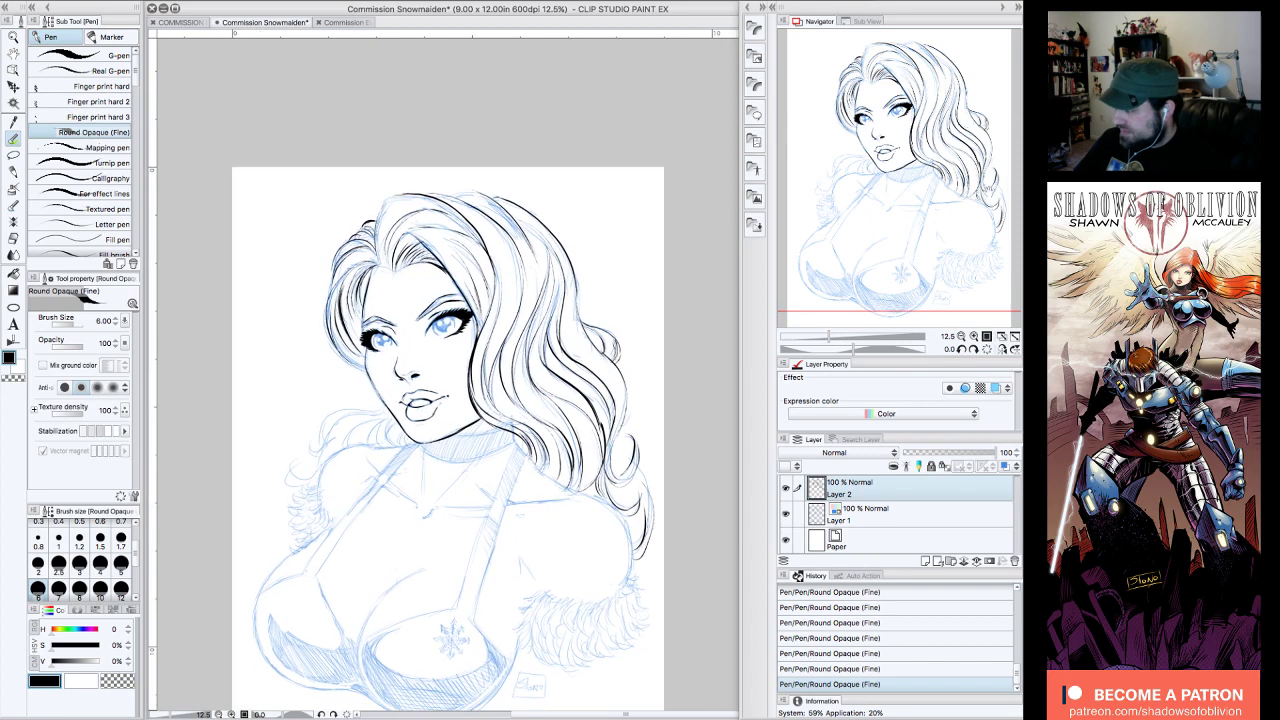
click(973, 337)
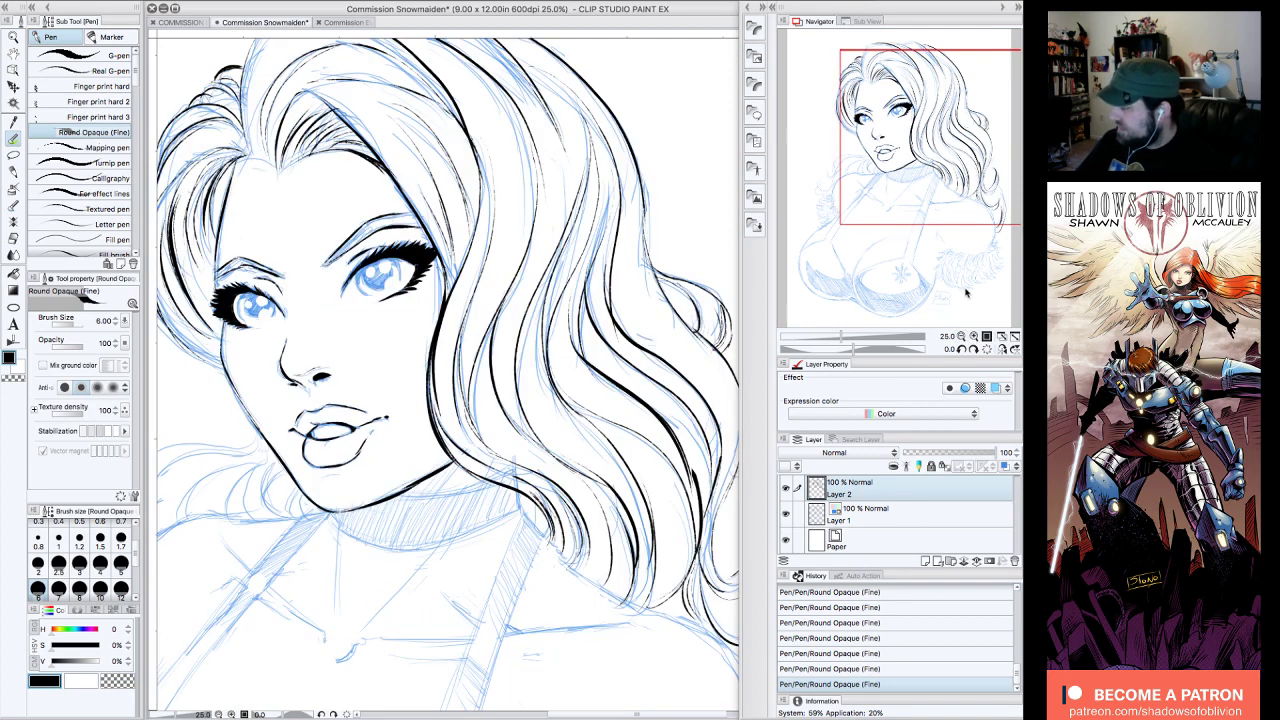
click(961, 336)
click(786, 513)
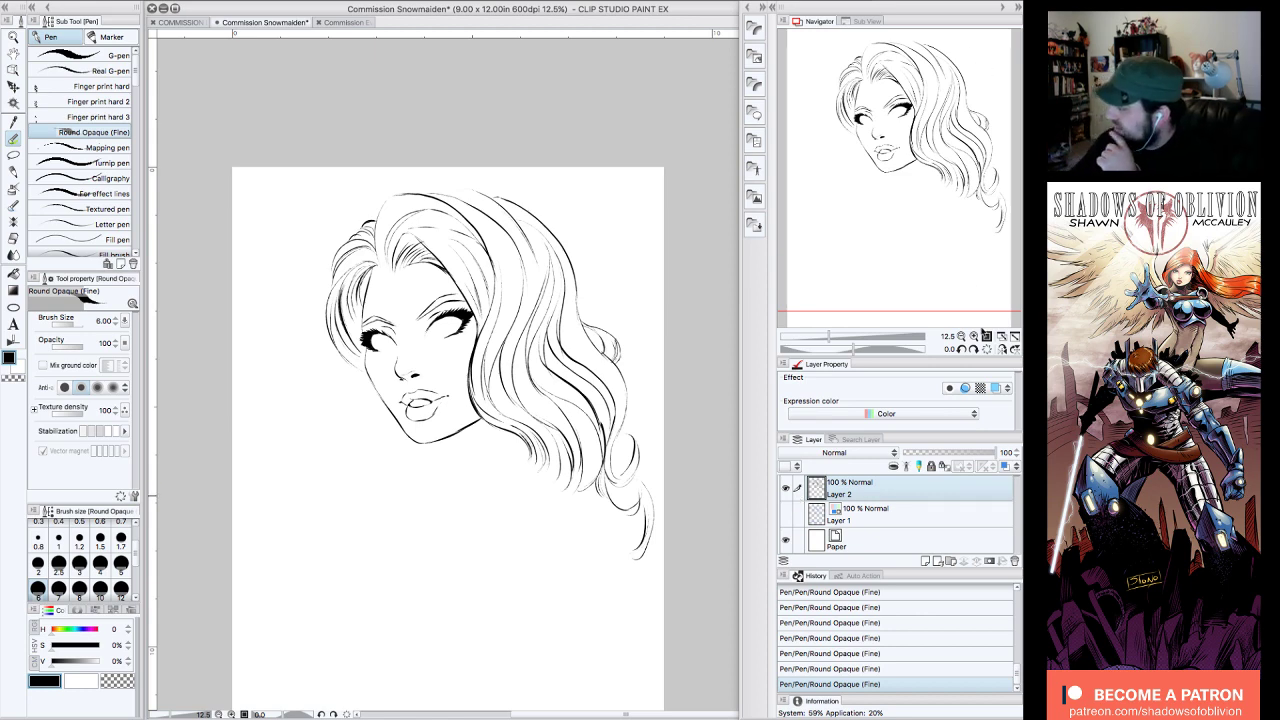
- Clean up the lash edges of both eyes with the Round Opaque (Fine) pen set to transparent colour
click(974, 337)
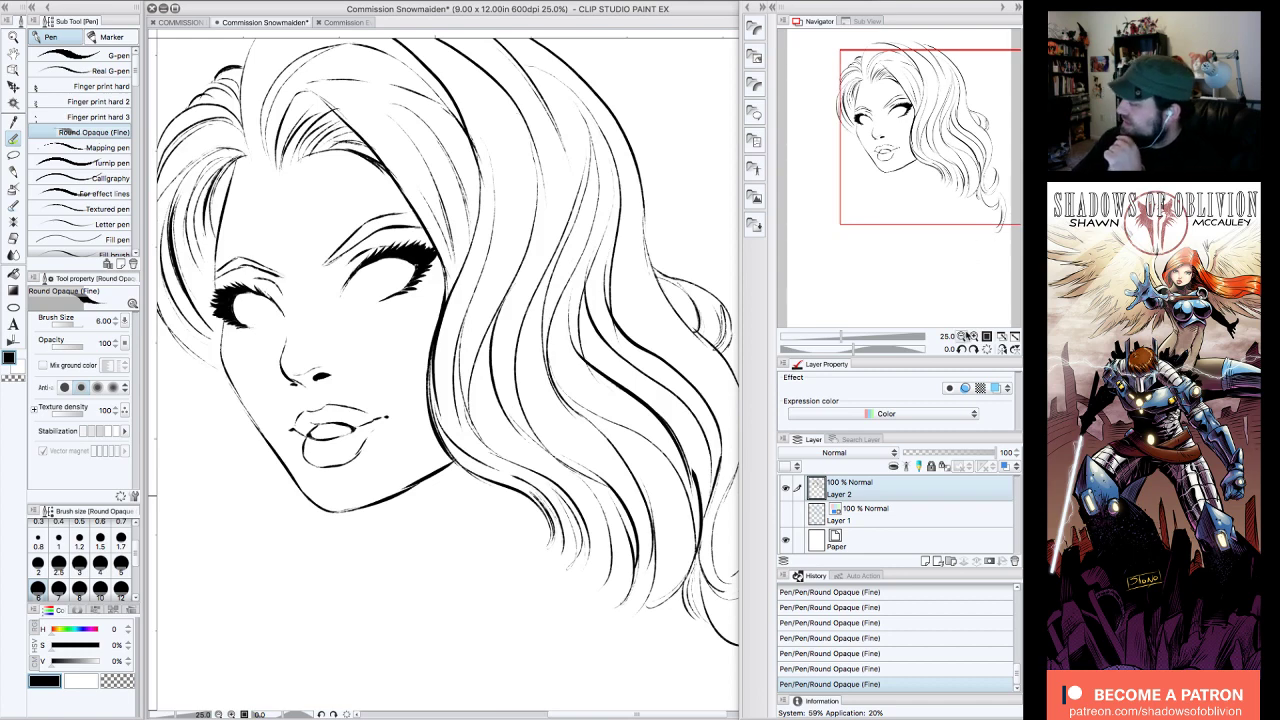
drag(967, 196, 946, 182)
click(974, 349)
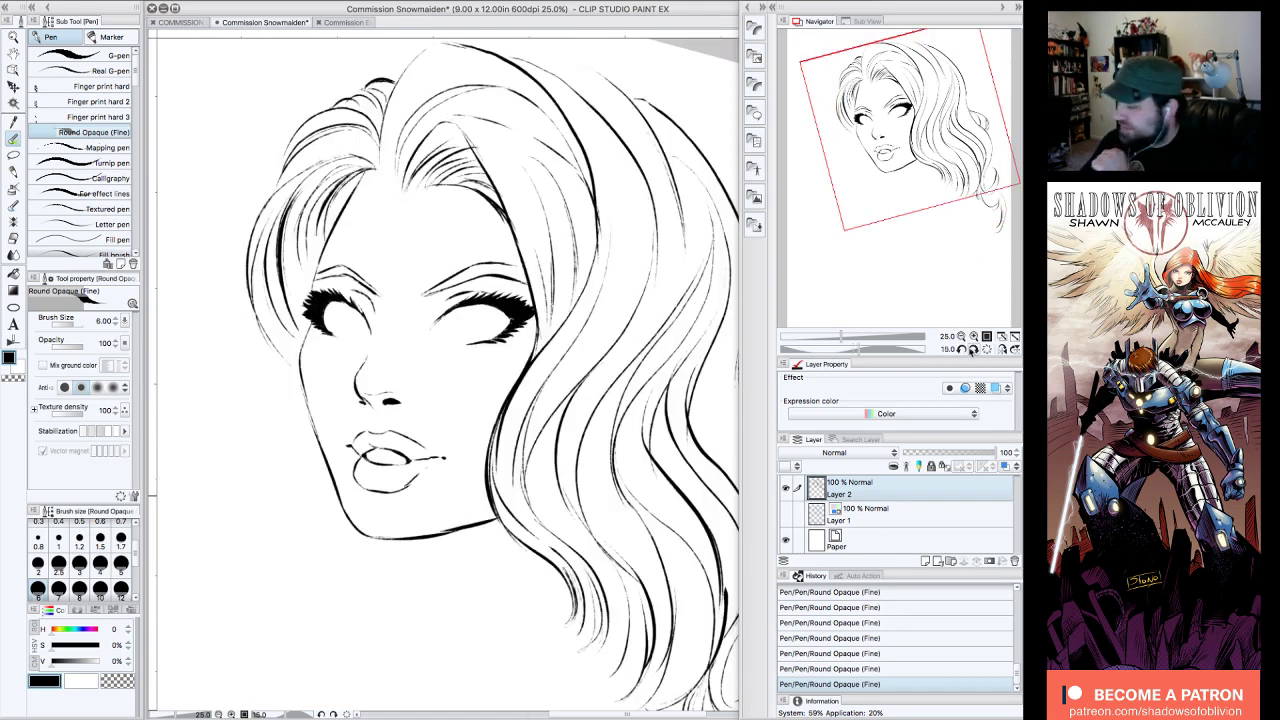
key(c)
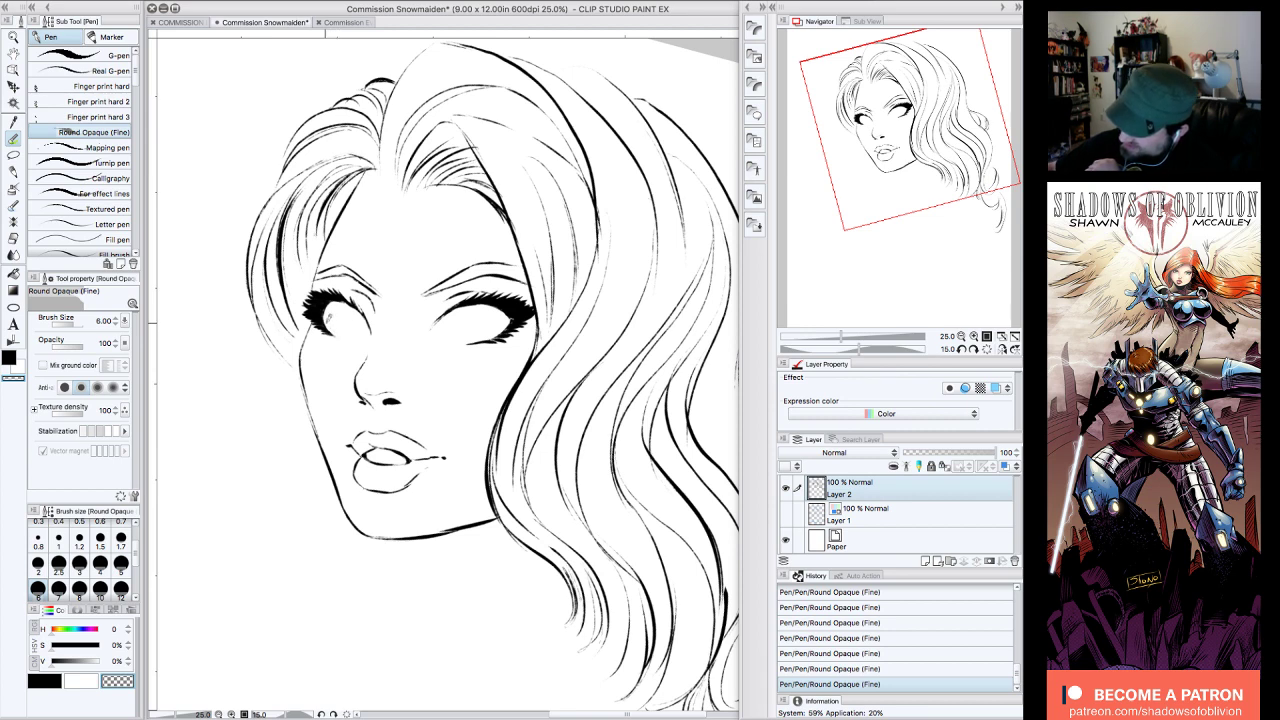
click(961, 349)
click(961, 349)
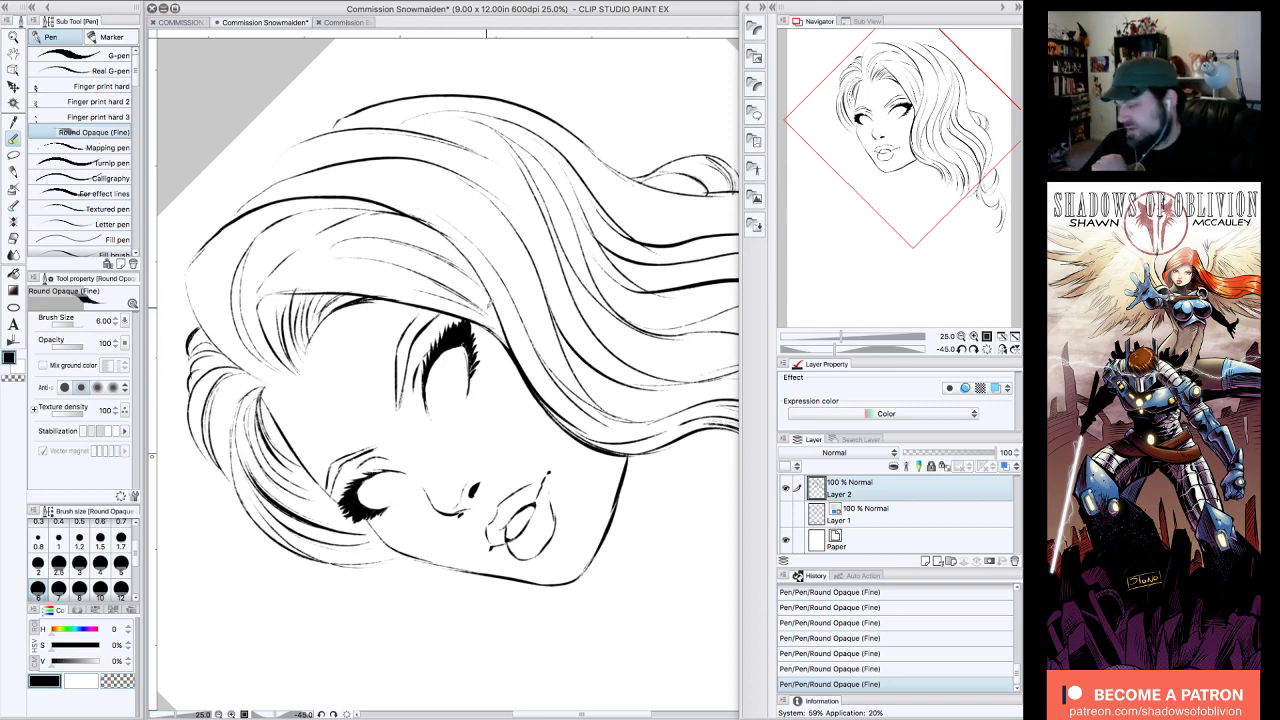
click(117, 682)
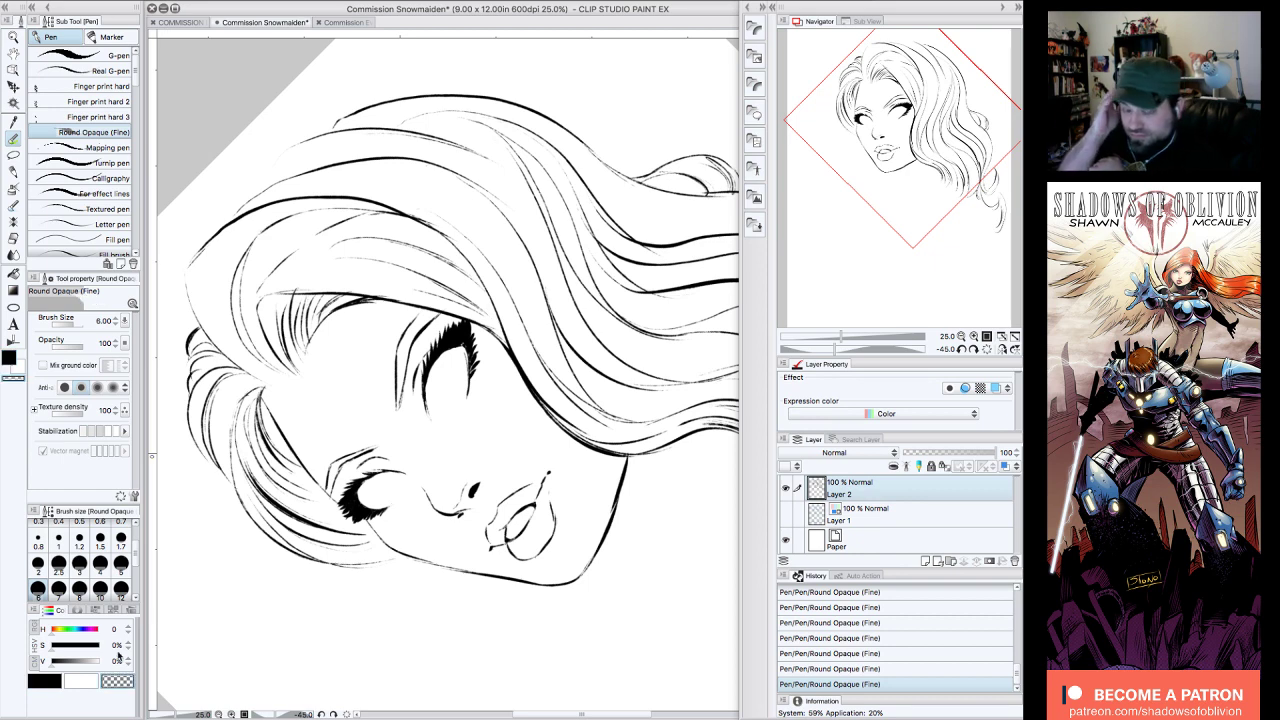
drag(465, 354, 470, 396)
click(48, 680)
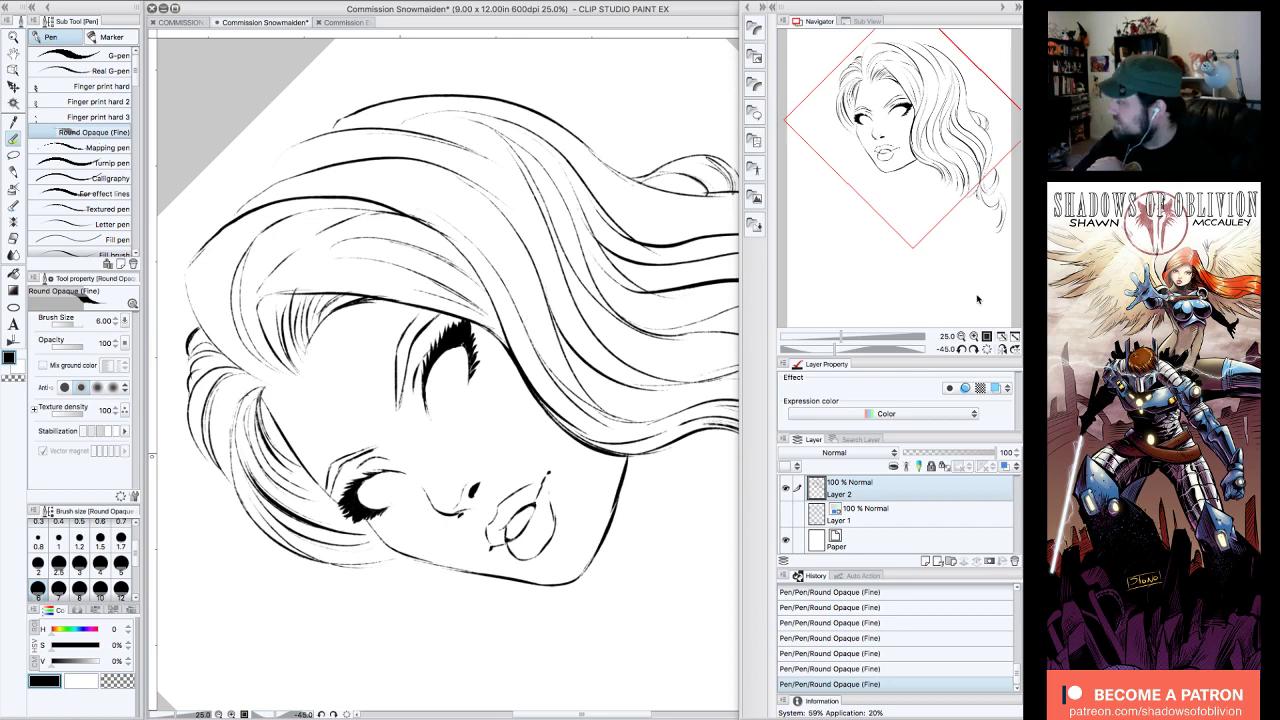
- Check the balance of the inked face at 12.5% zoom in mirrored and normal view
click(986, 349)
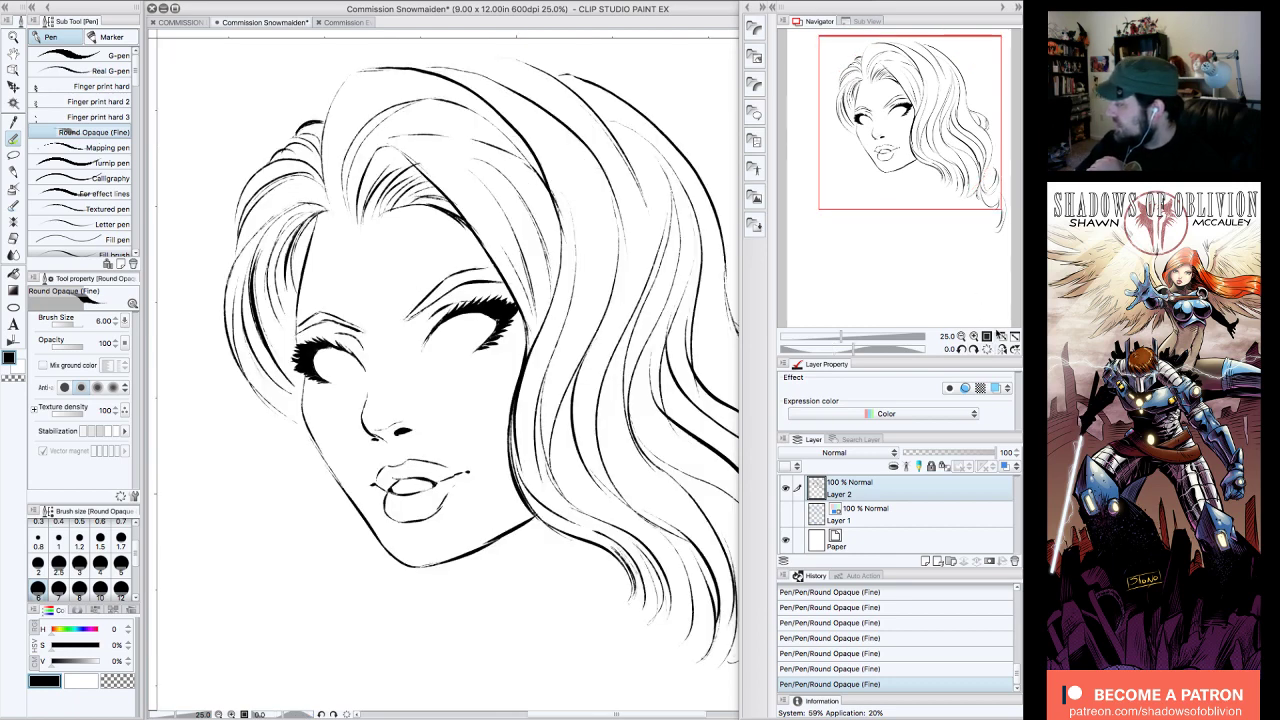
click(962, 337)
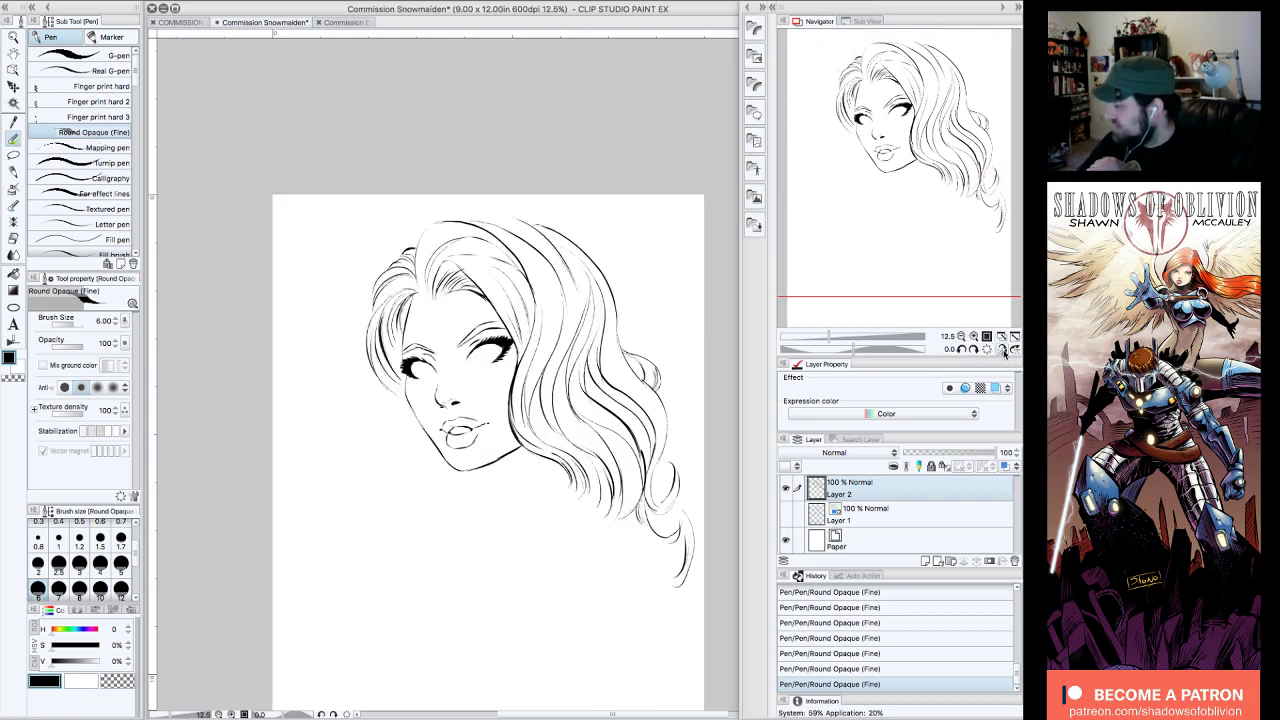
click(1003, 348)
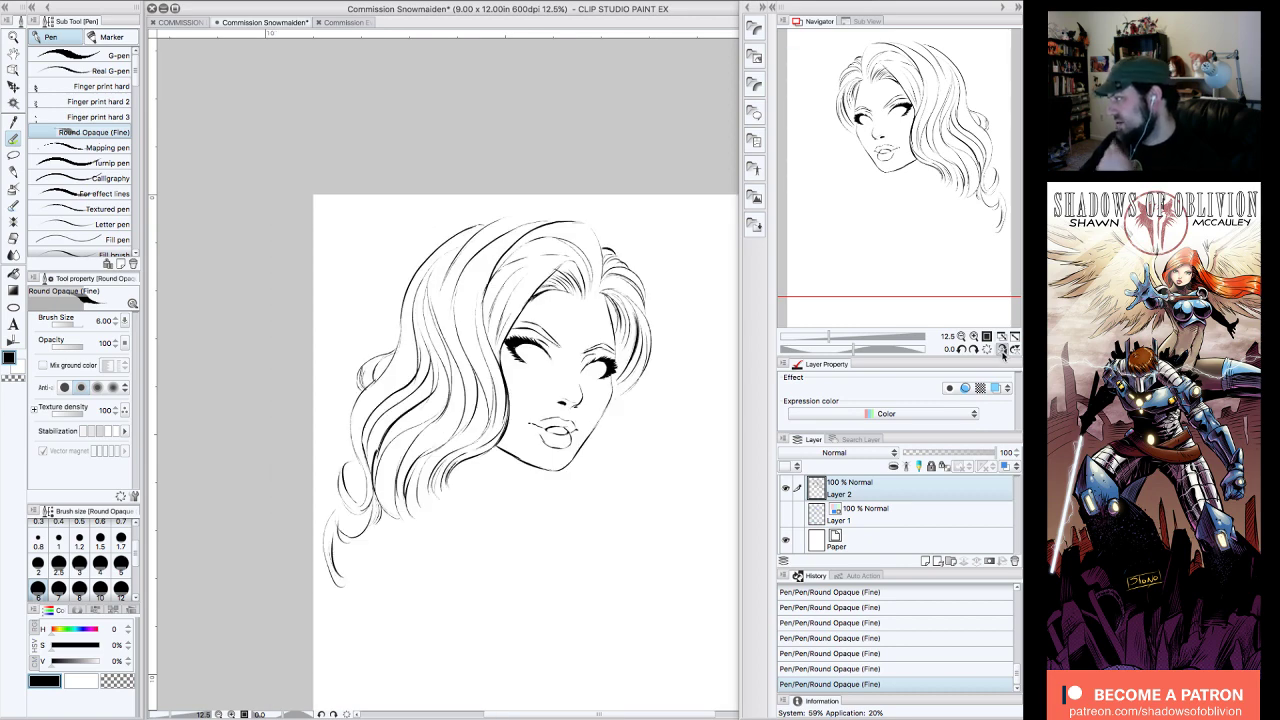
drag(947, 260, 909, 287)
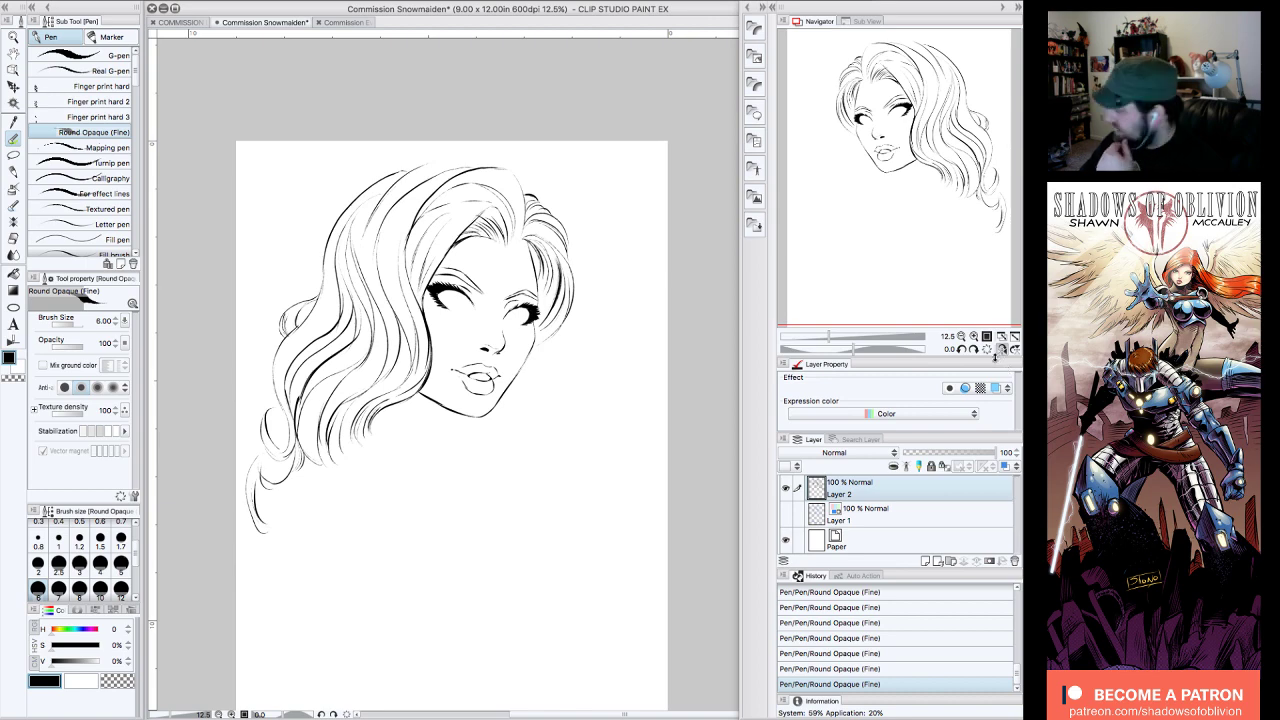
click(1002, 349)
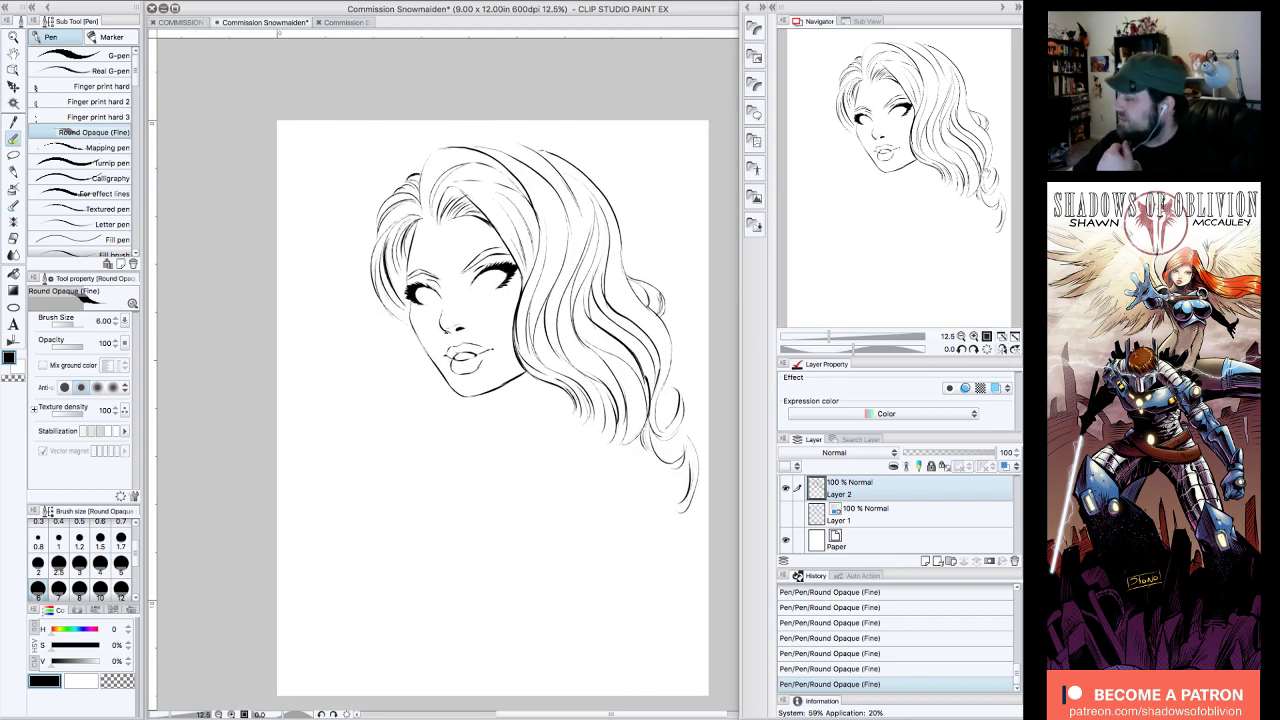
- Show the blue sketch on Layer 1 and ink the long outer curve beside the jaw above the shoulder, with the canvas rotated to -30 degrees
click(785, 514)
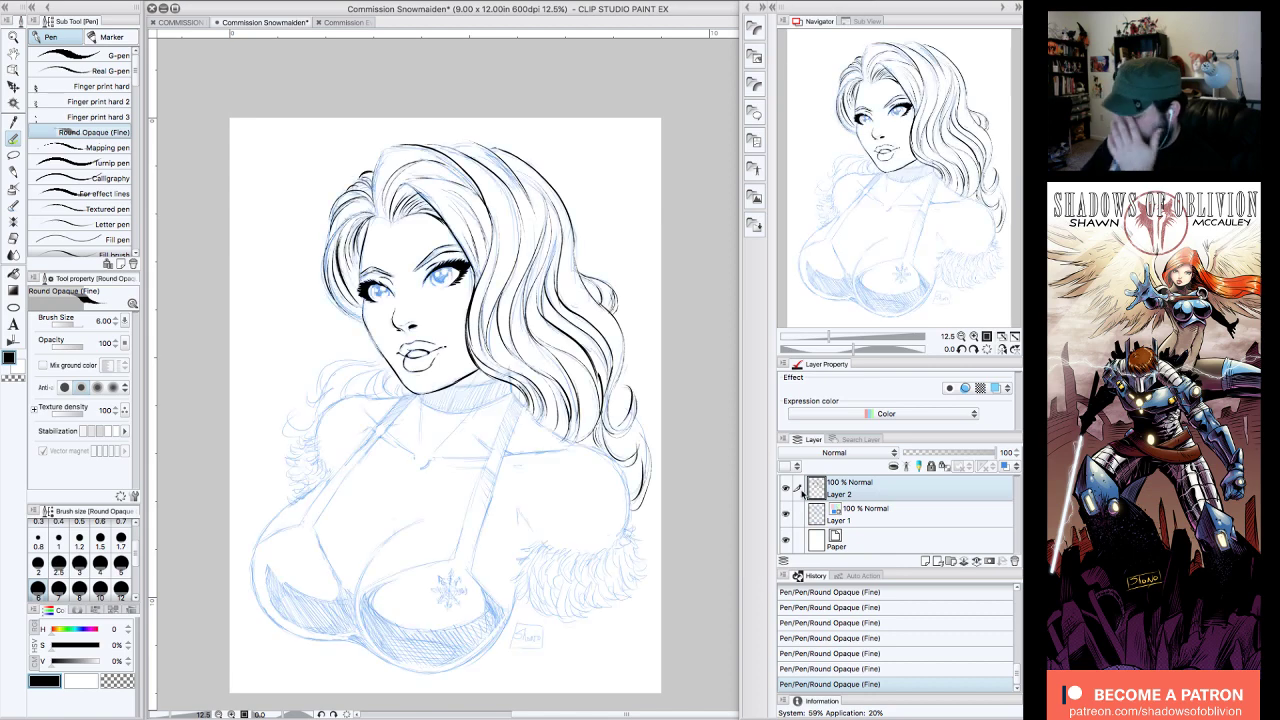
click(974, 337)
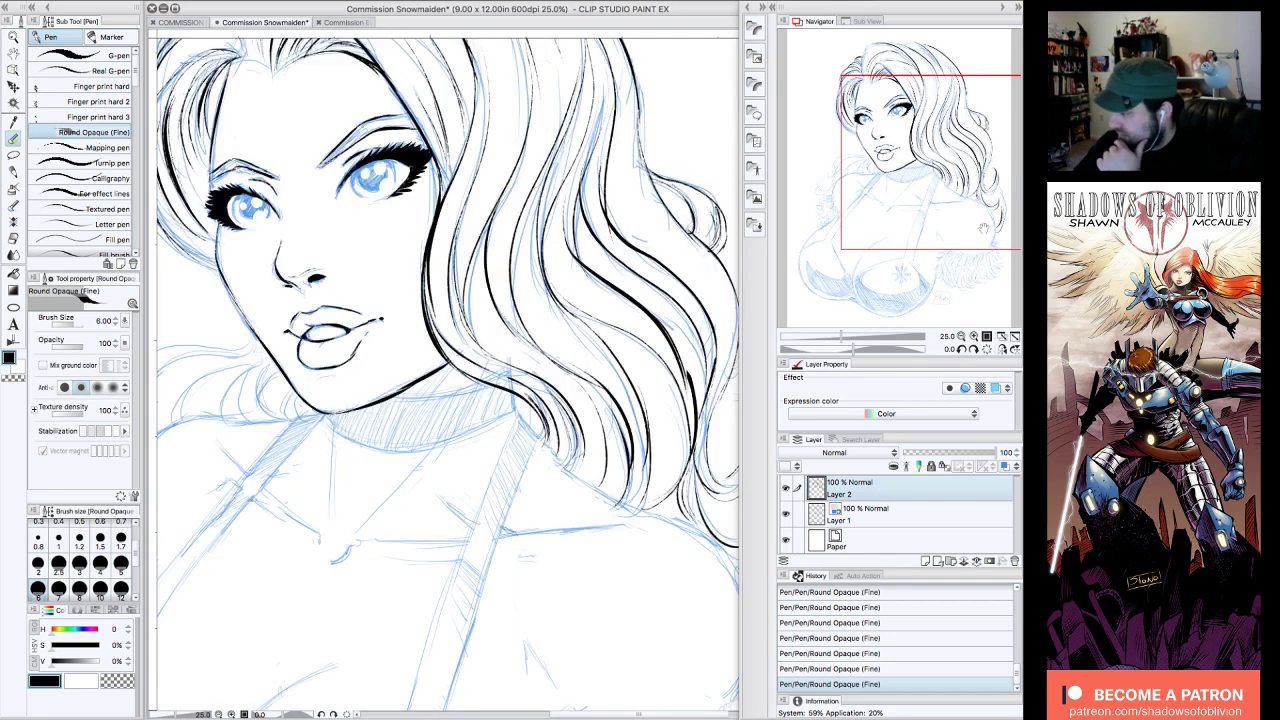
drag(950, 208, 924, 219)
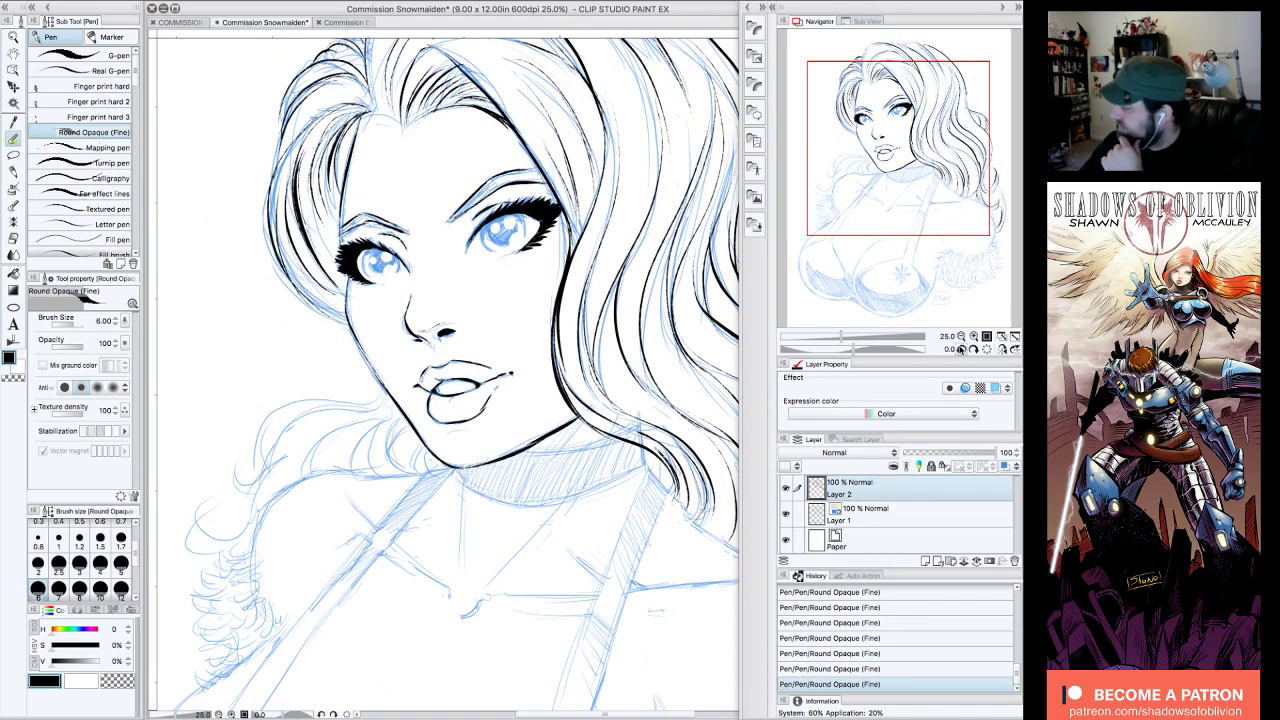
click(961, 350)
click(961, 350)
click(961, 350)
click(961, 350)
click(961, 350)
click(961, 350)
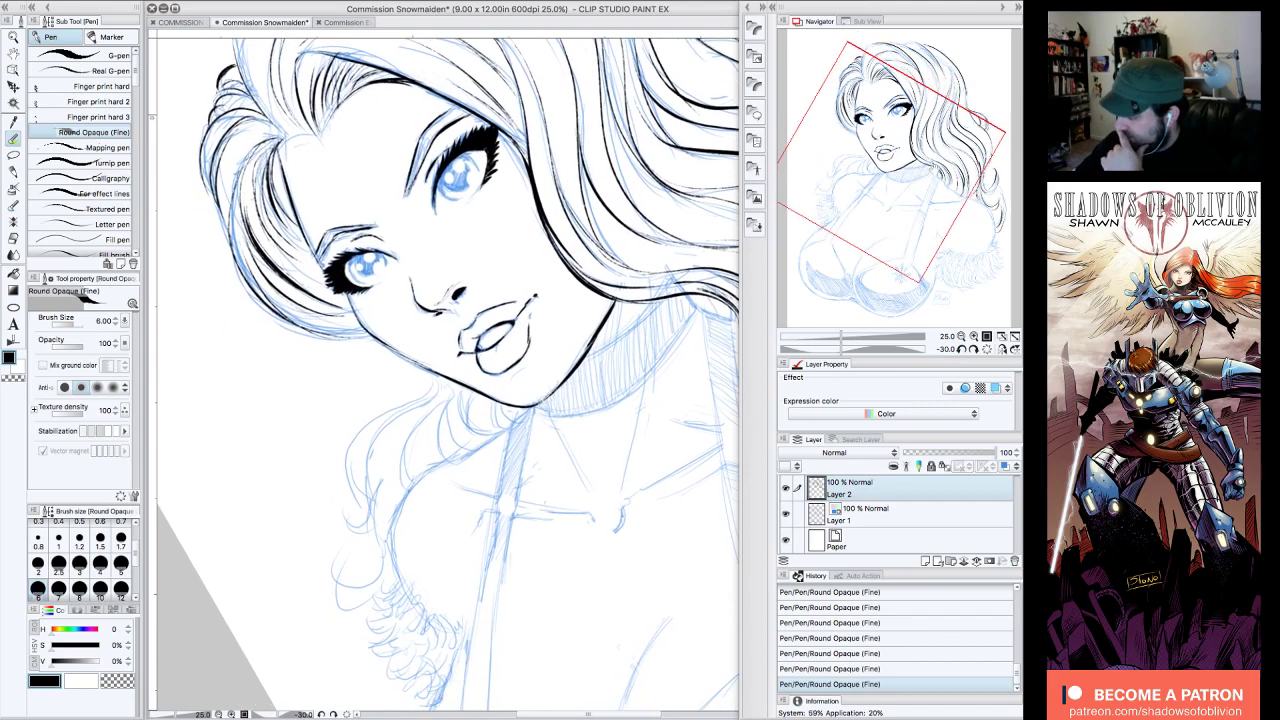
drag(432, 372, 347, 478)
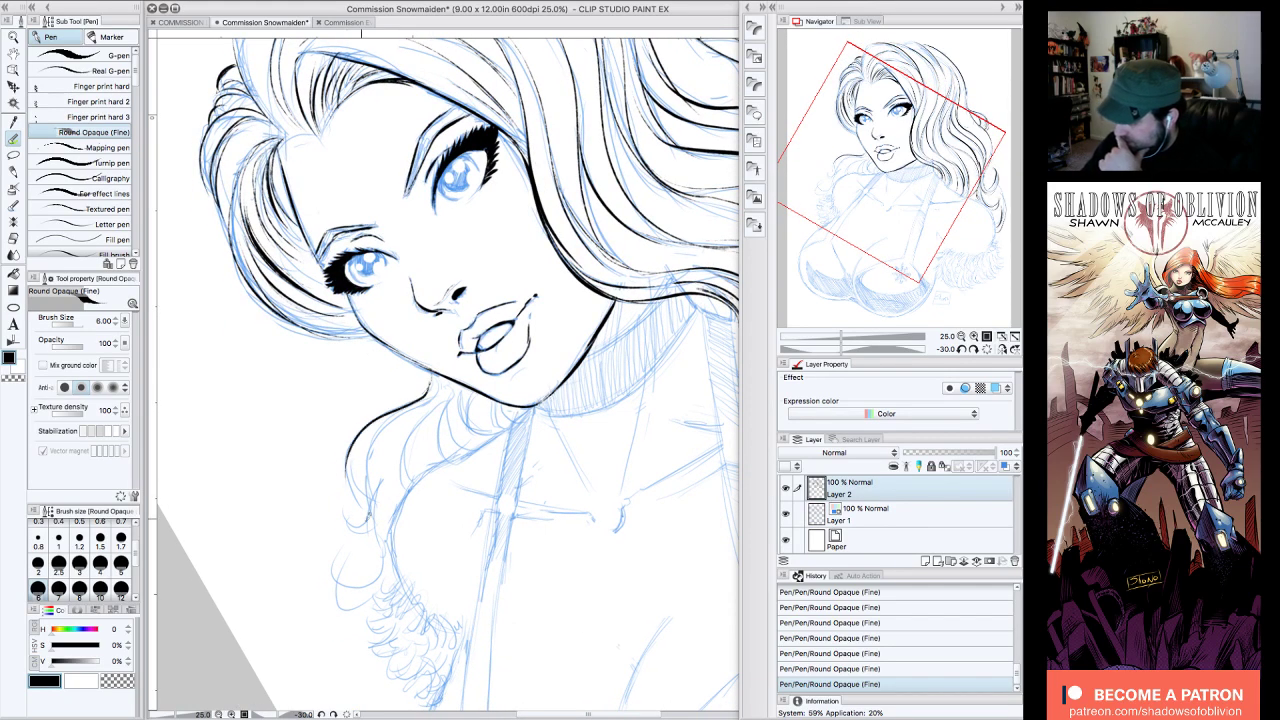
- Outline both irises with the Ellipse tool on a new raster layer and erase the parts overlapping the lids
click(987, 348)
drag(923, 177, 939, 135)
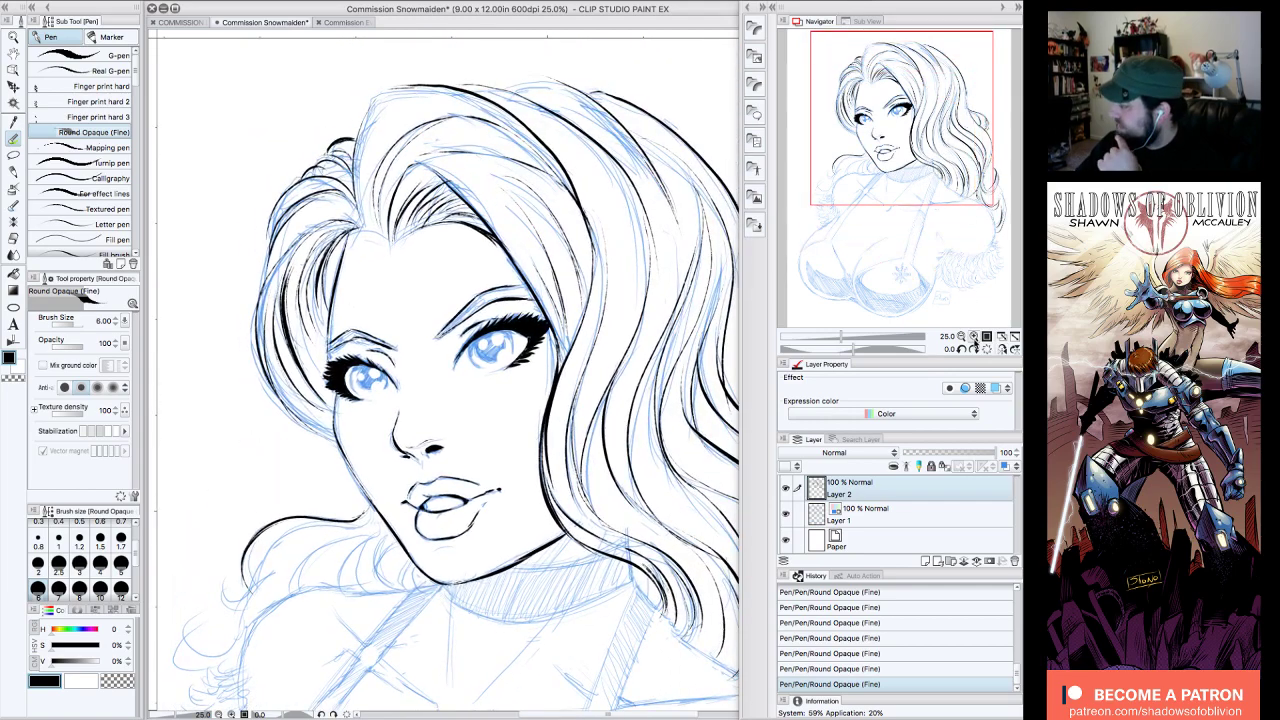
click(974, 336)
drag(930, 171, 942, 169)
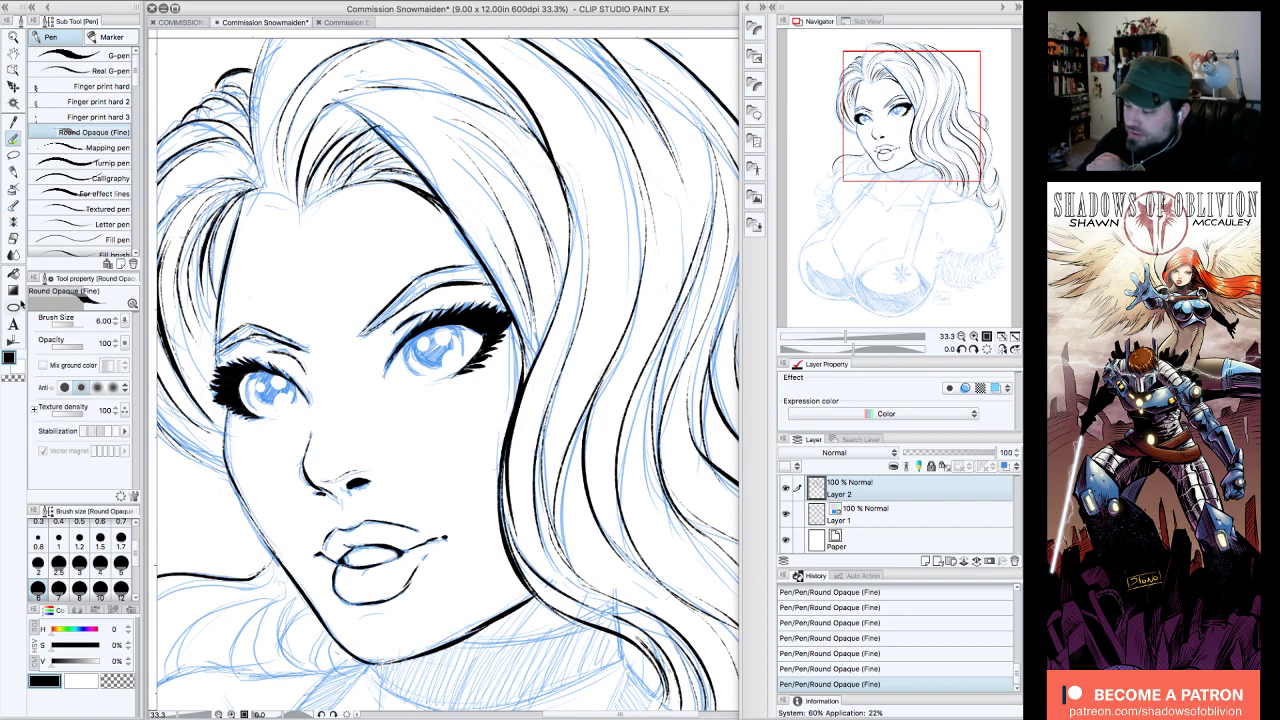
click(17, 308)
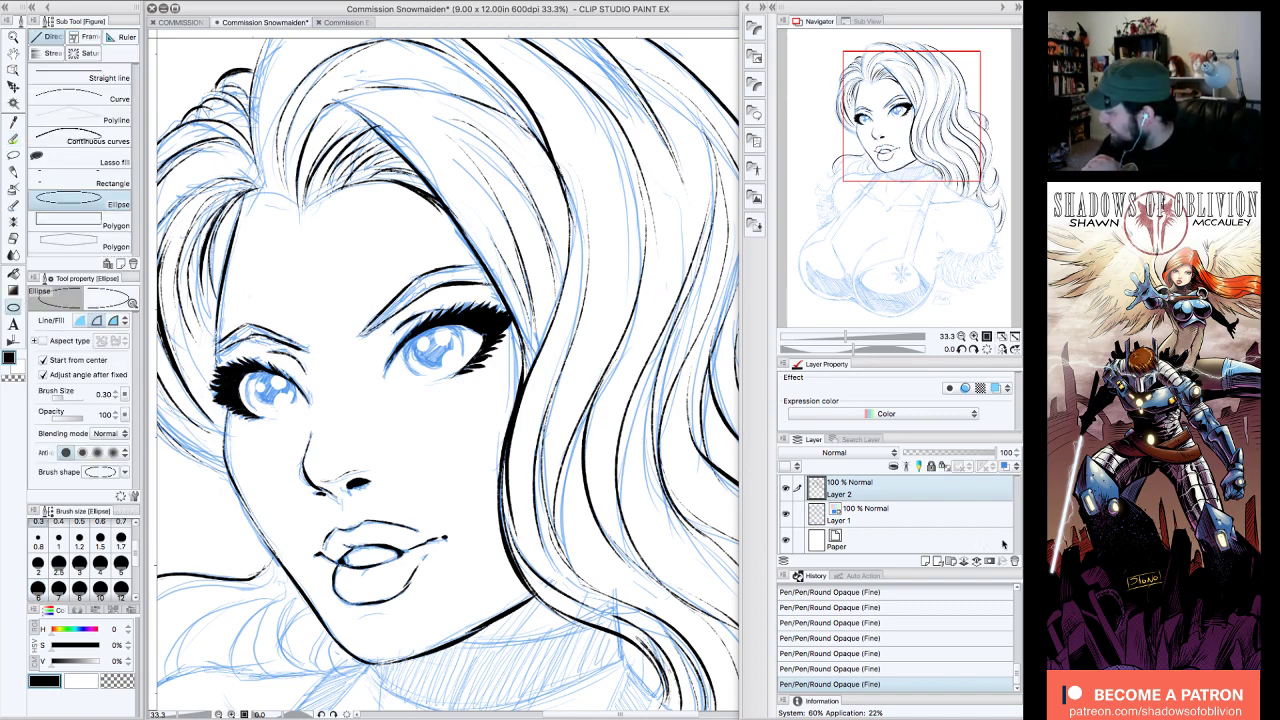
click(926, 561)
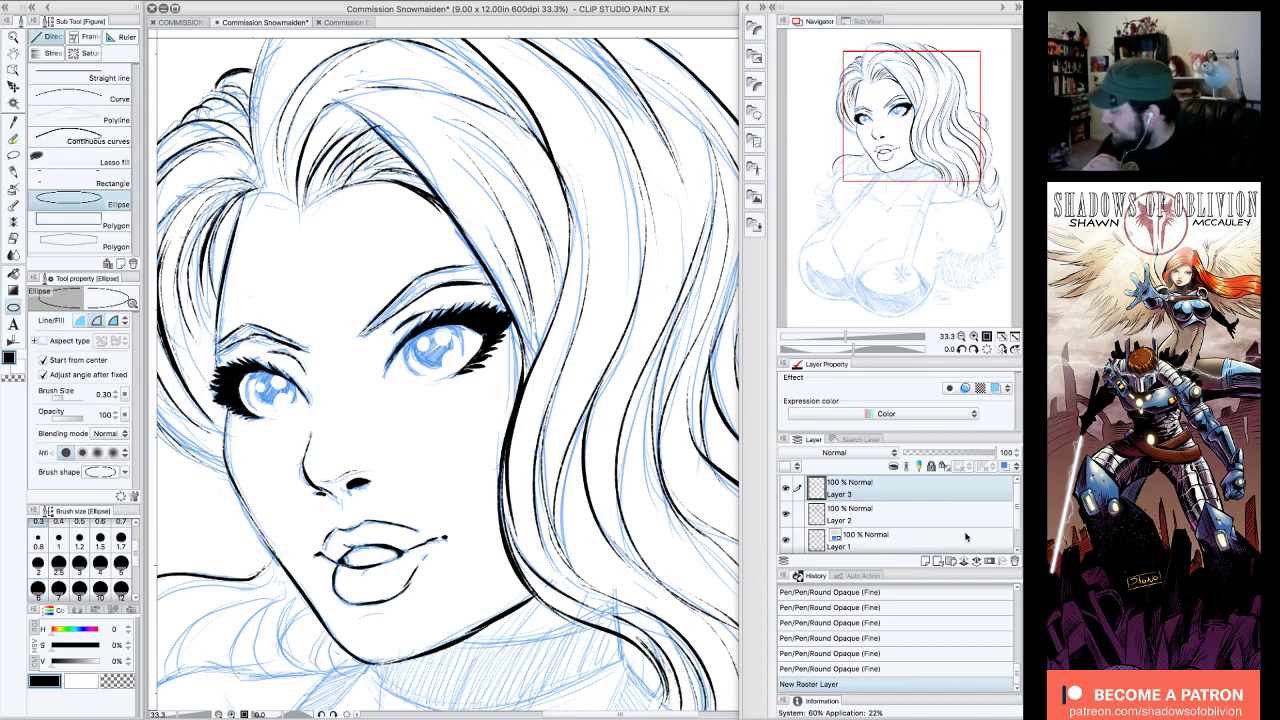
drag(432, 348, 464, 378)
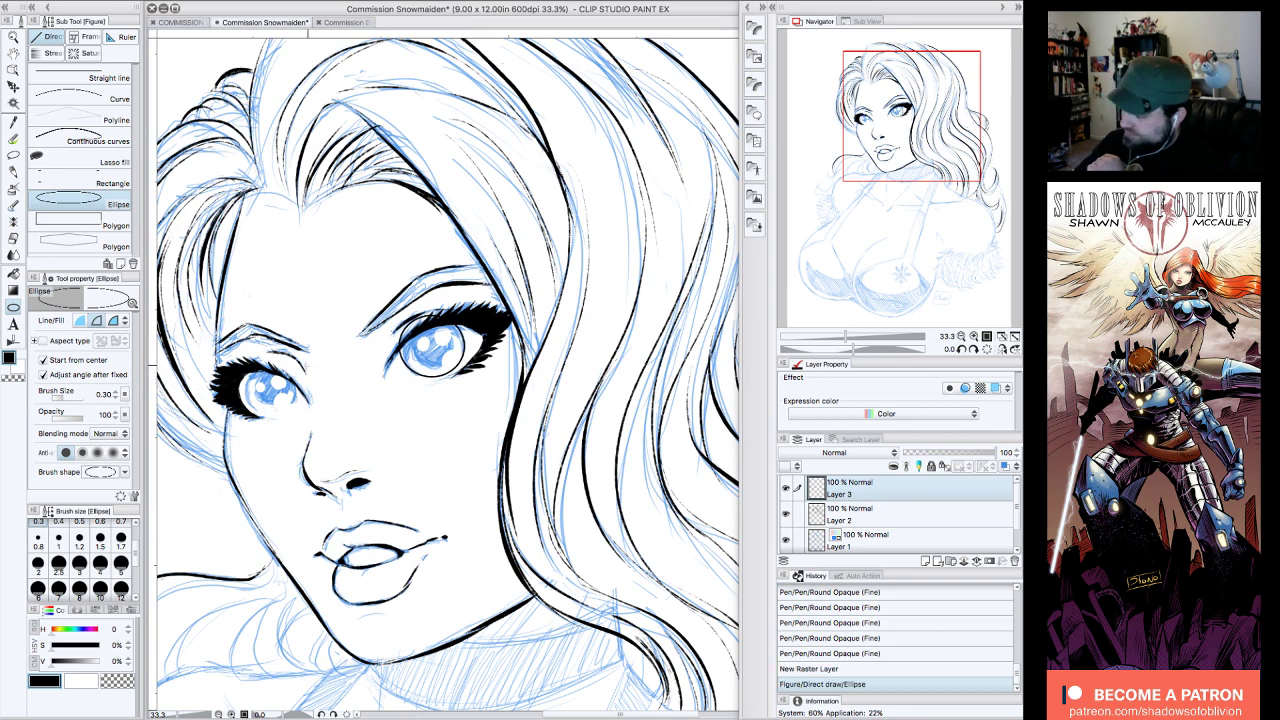
drag(273, 389, 300, 413)
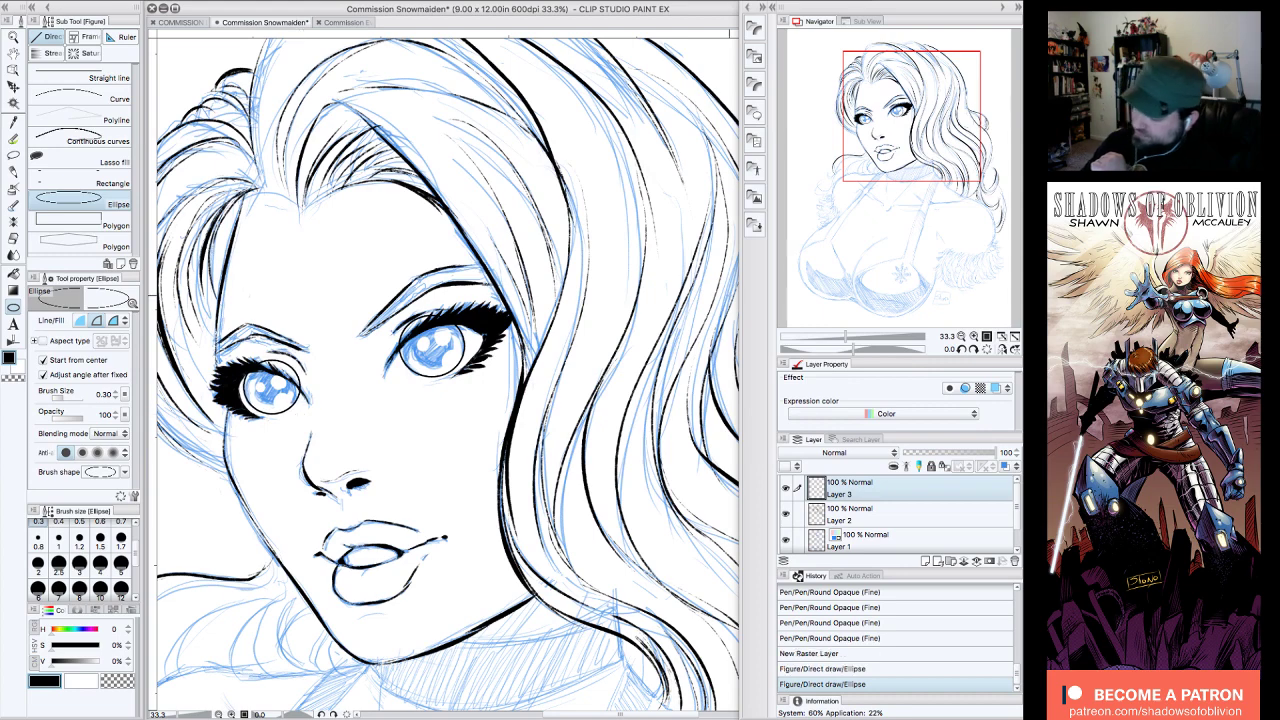
drag(257, 356, 302, 381)
mouse_move(402, 332)
mouse_down()
mouse_move(424, 313)
mouse_move(402, 330)
mouse_up()
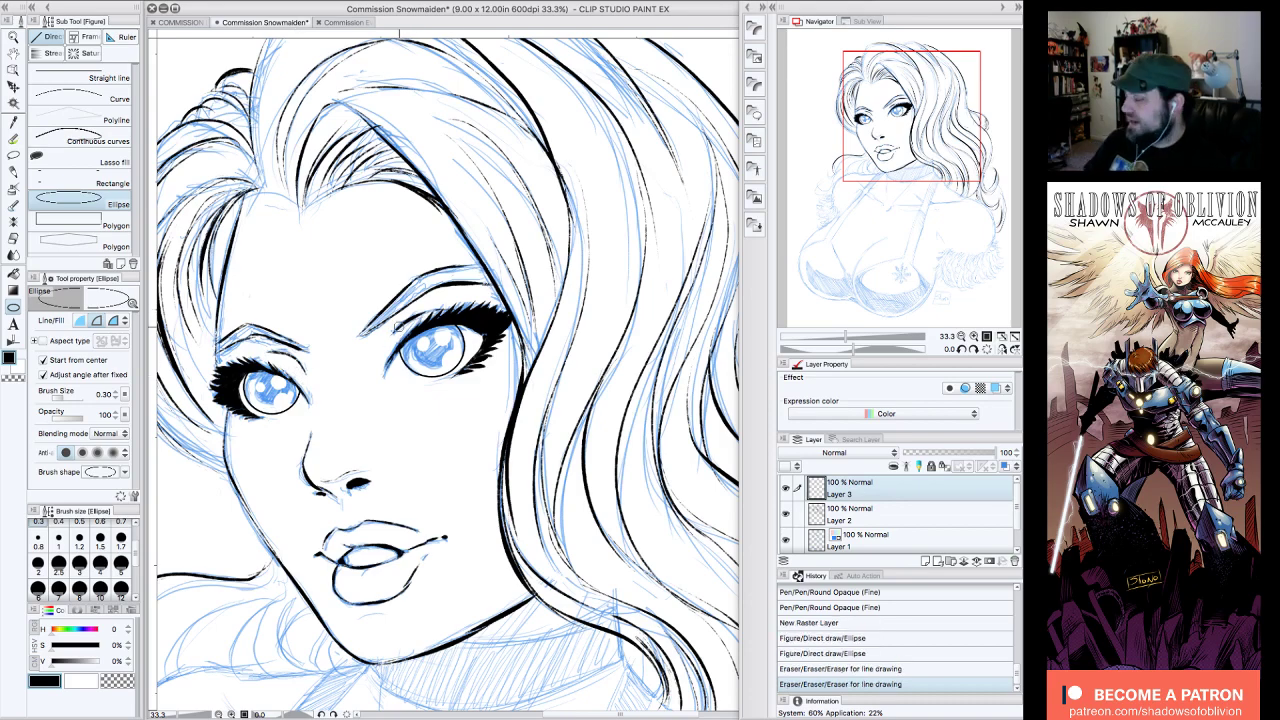
- Hide the blue sketch on Layer 1 and examine the new iris outlines up close and at 12.5% zoom
click(786, 514)
click(786, 514)
click(786, 540)
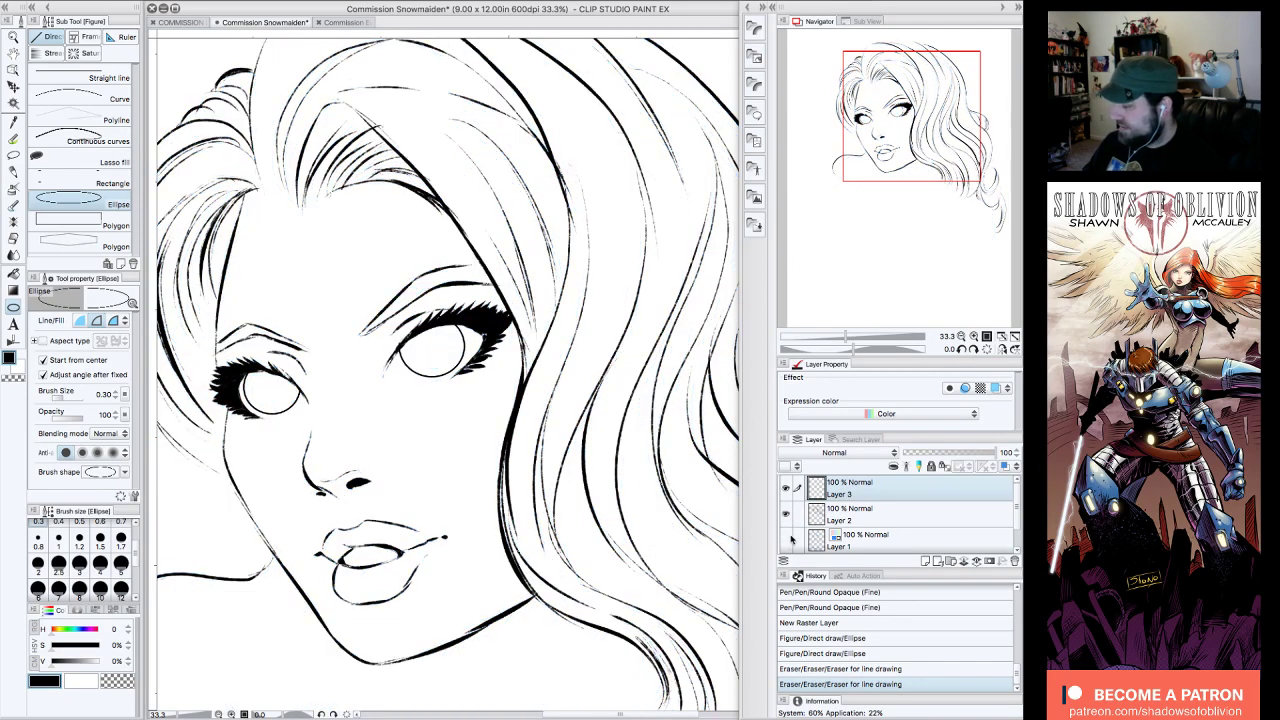
click(961, 337)
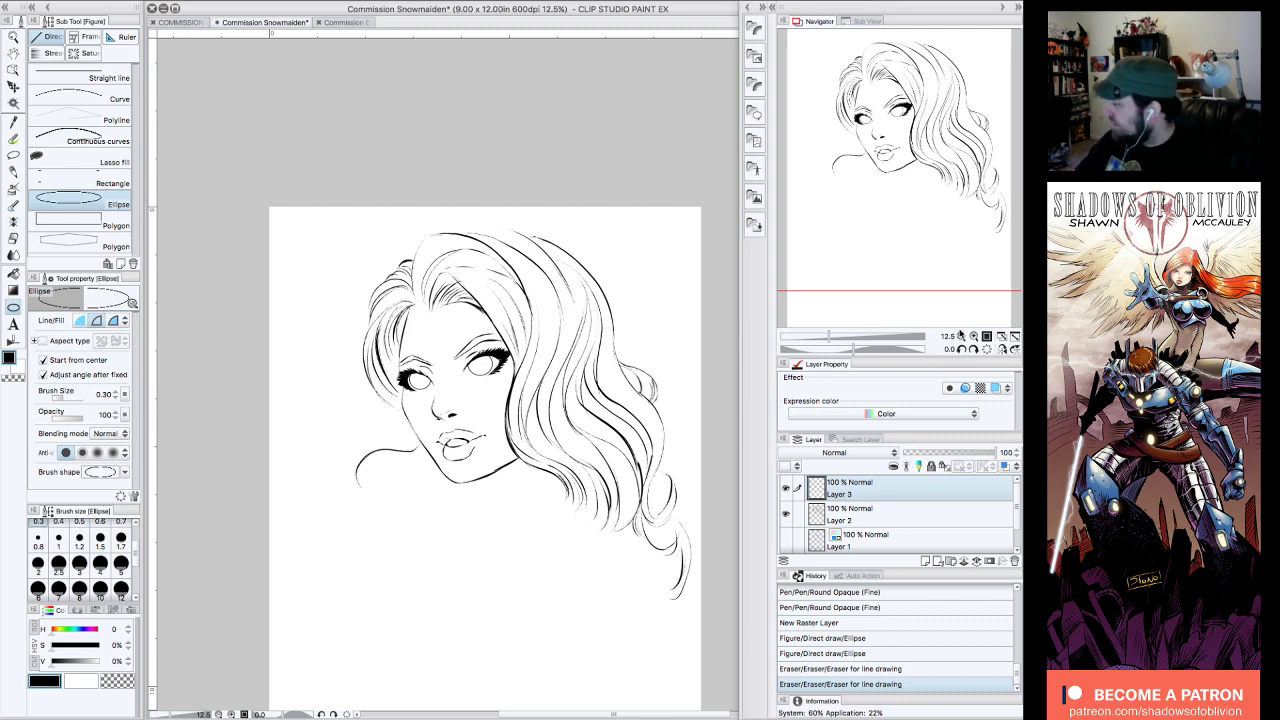
click(974, 336)
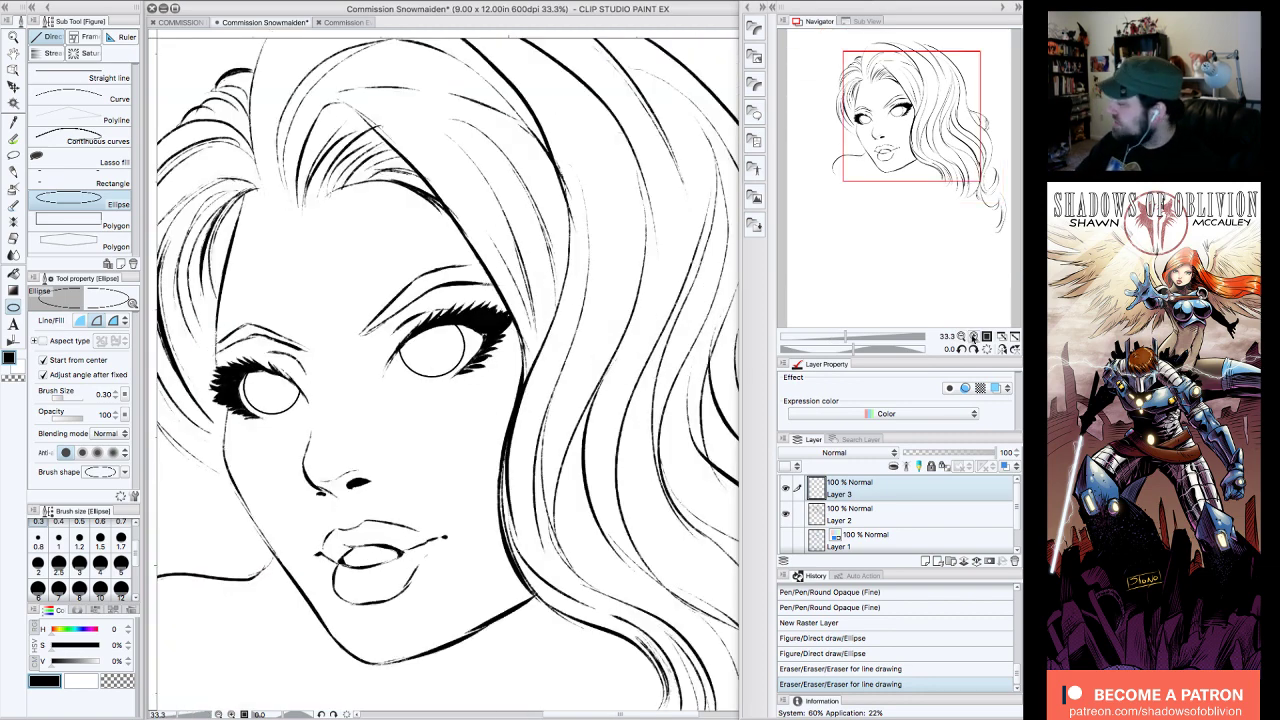
click(786, 513)
click(786, 513)
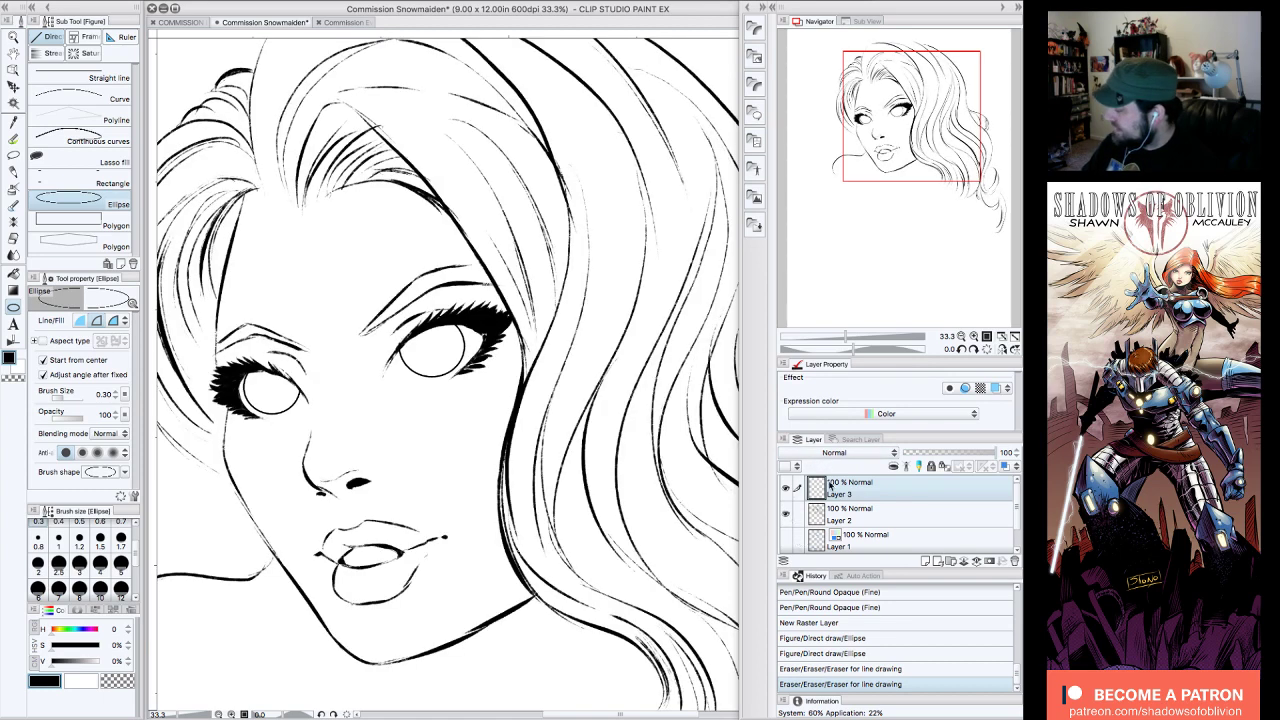
- Merge the iris outlines on Layer 3 into the linework on Layer 2
click(255, 1)
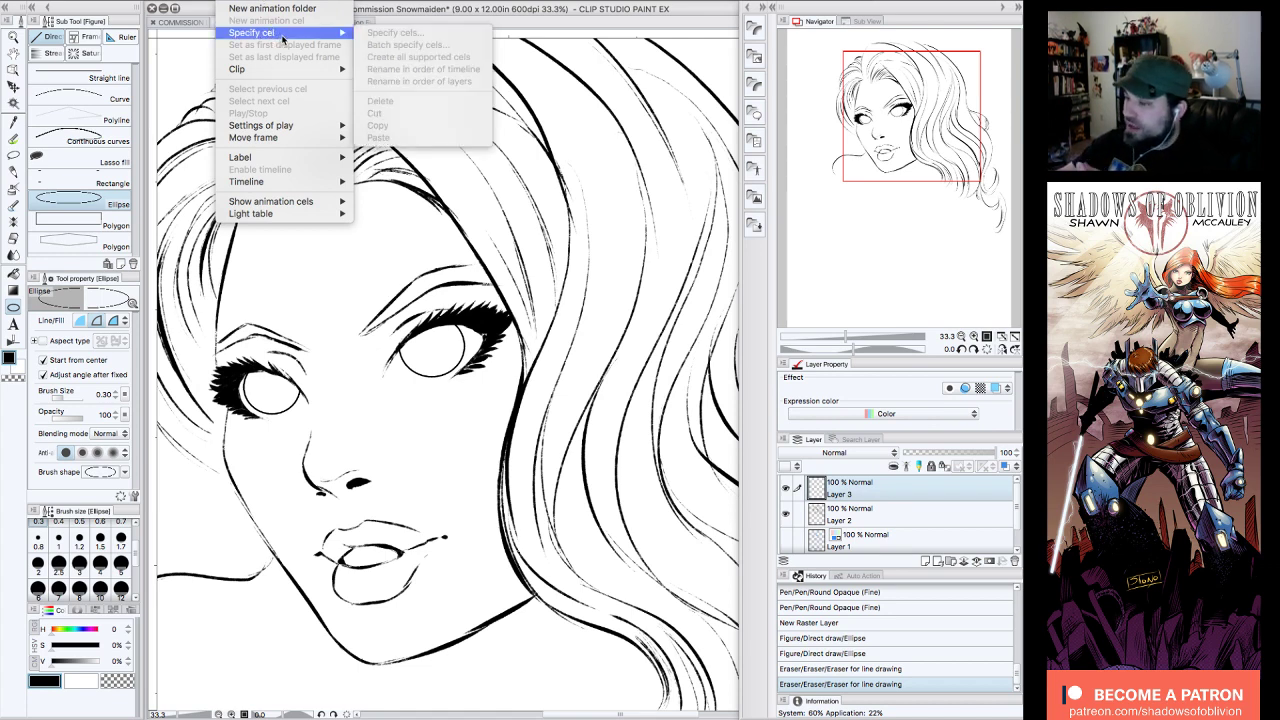
mouse_move(283, 40)
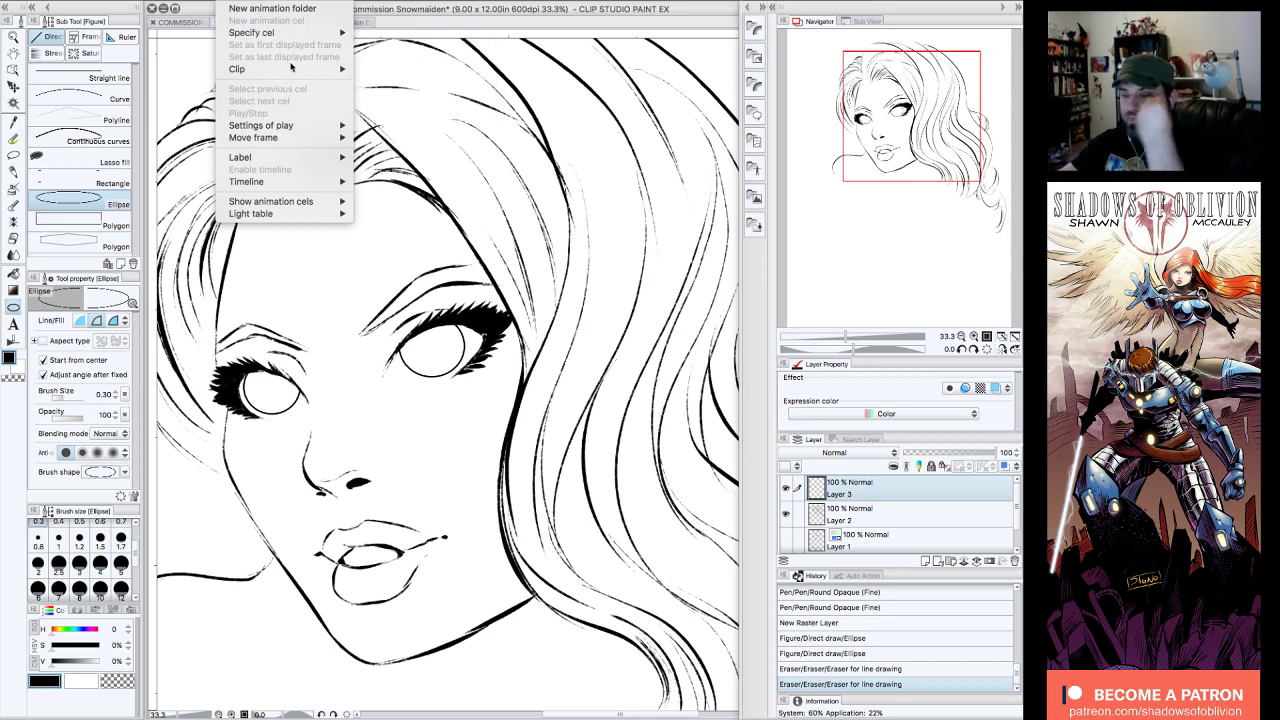
mouse_move(293, 69)
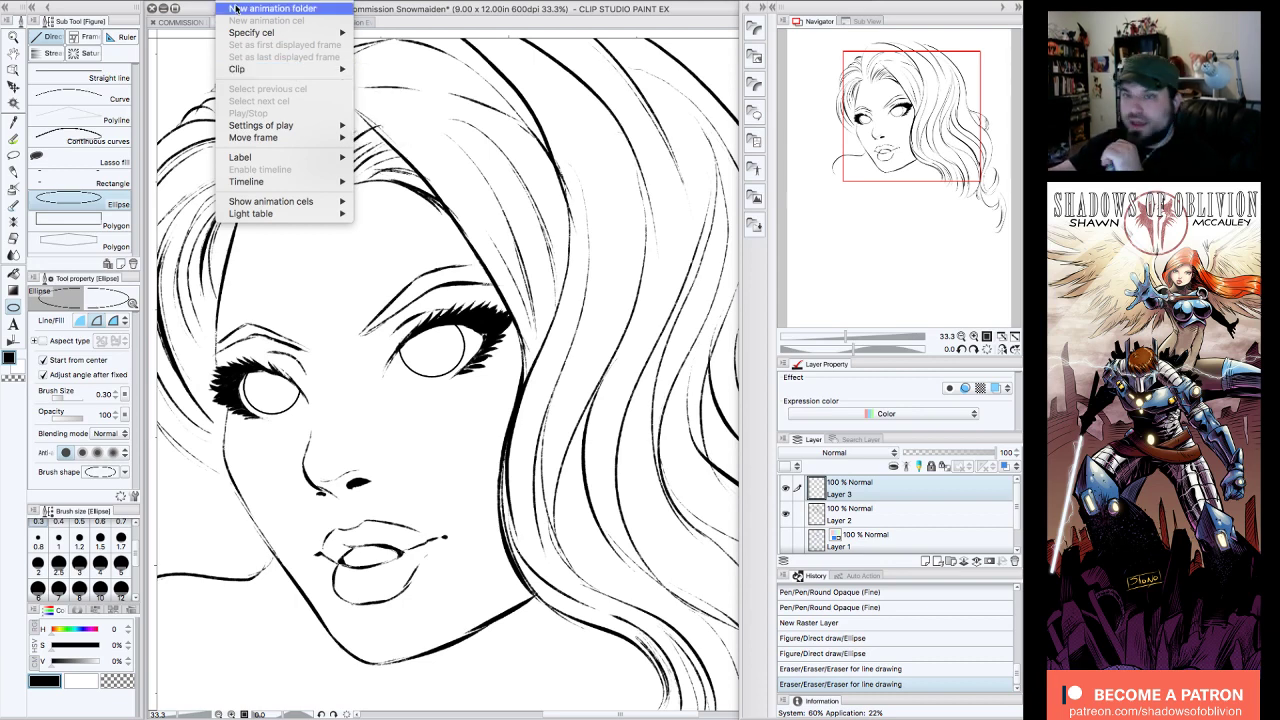
mouse_move(290, 0)
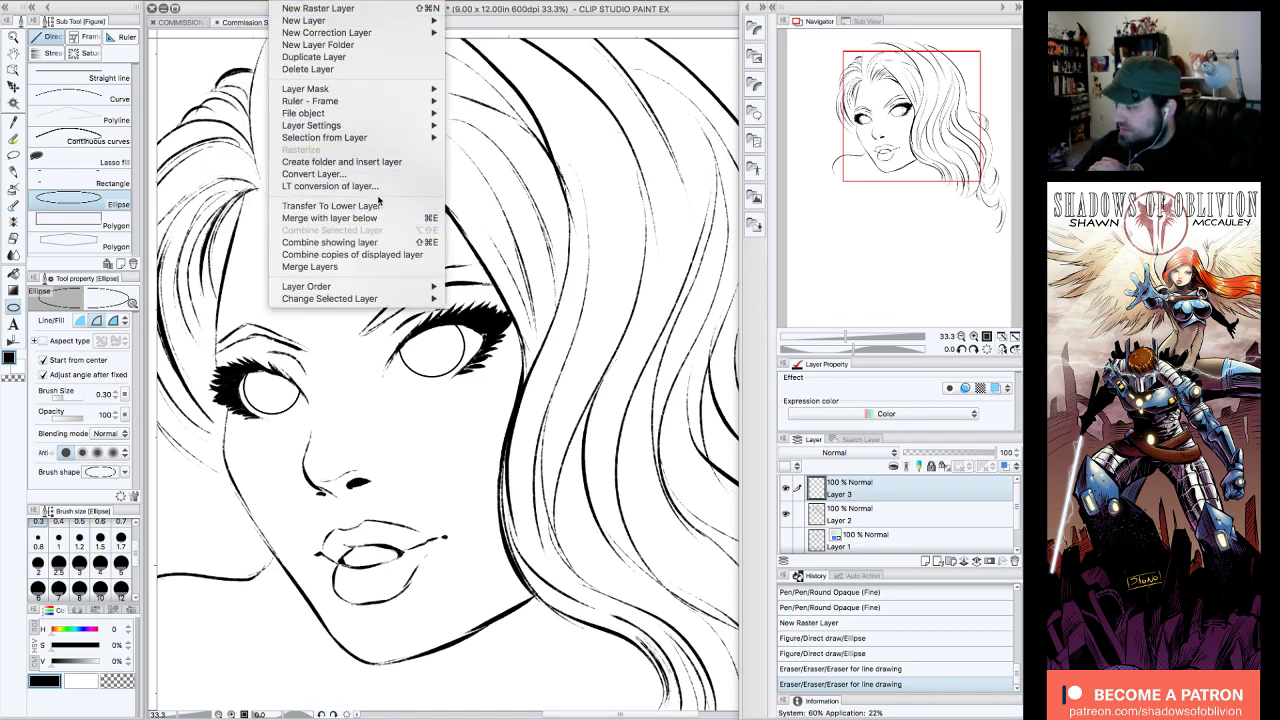
click(381, 221)
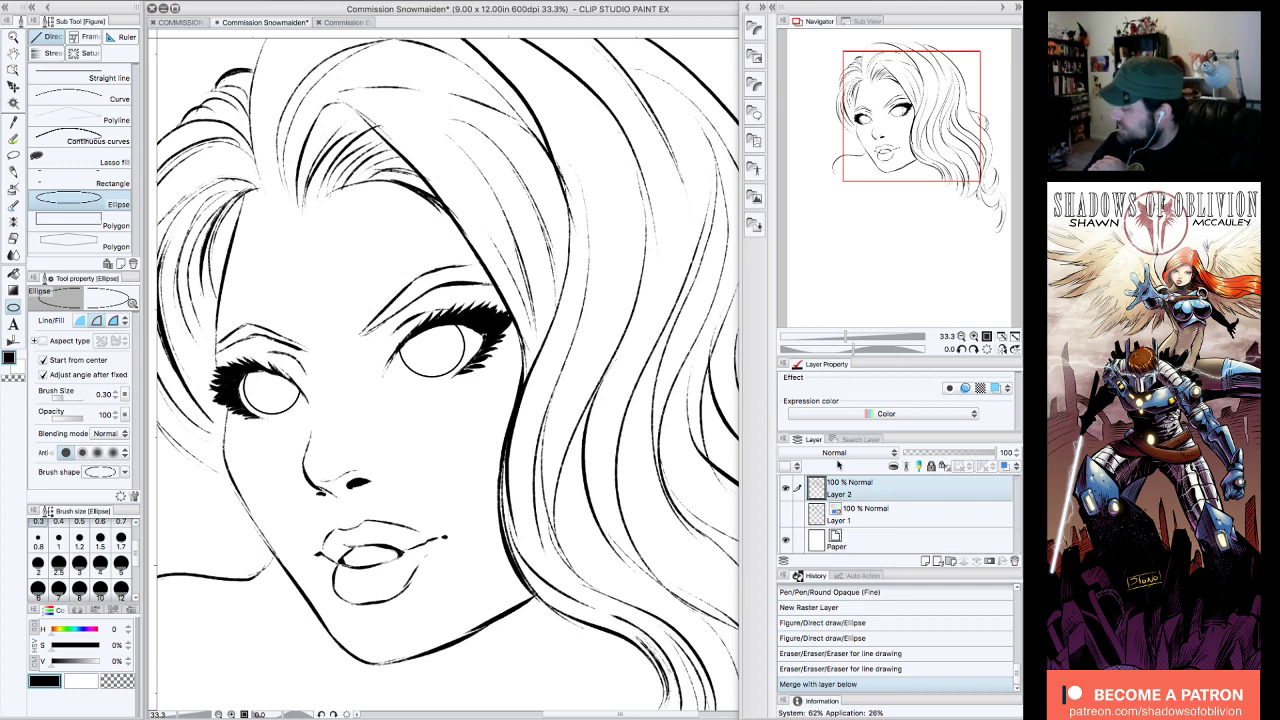
click(786, 489)
click(787, 490)
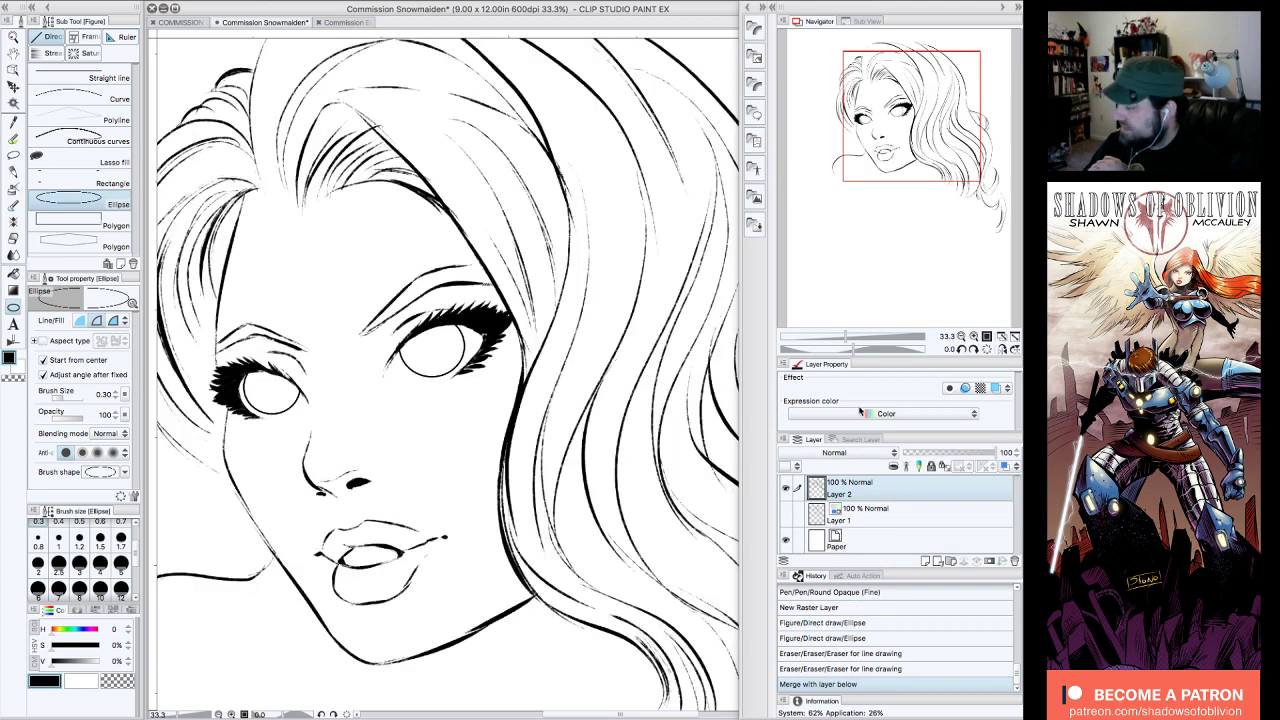
- Show the blue sketch on Layer 1 around the neck and shoulder at 25% zoom and switch back to the Round Opaque (Fine) pen
click(961, 337)
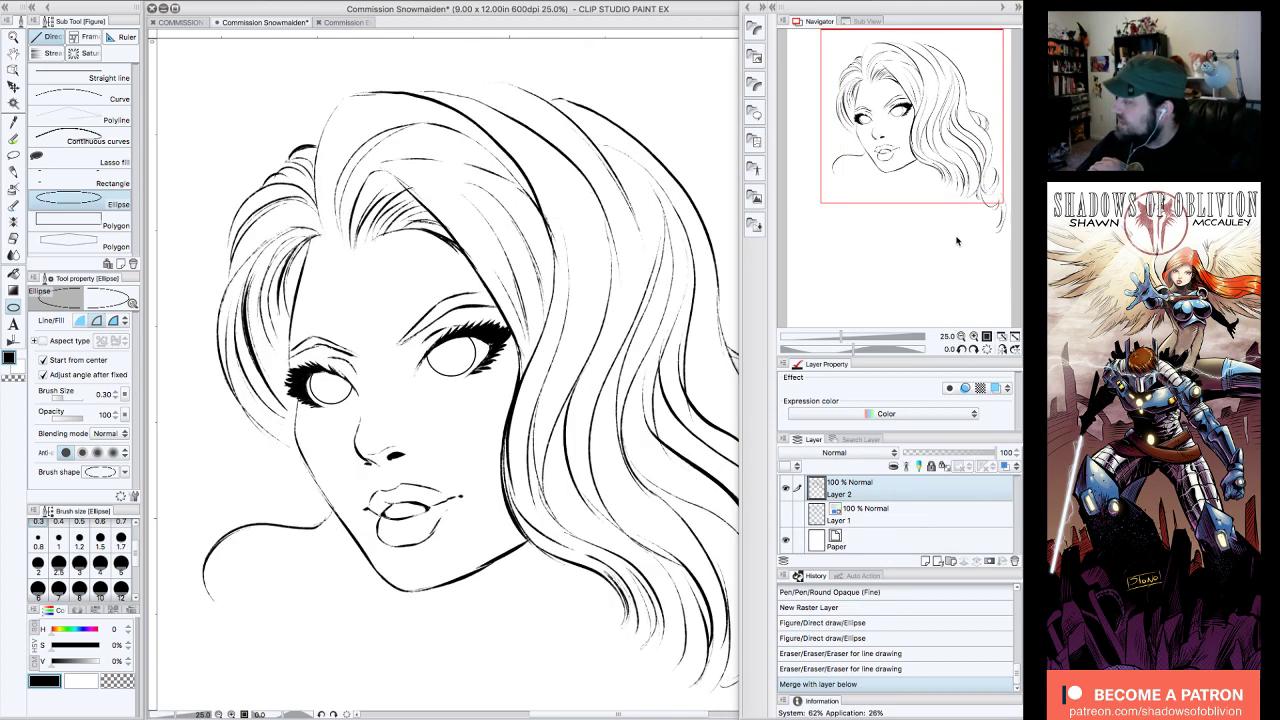
drag(993, 196, 993, 210)
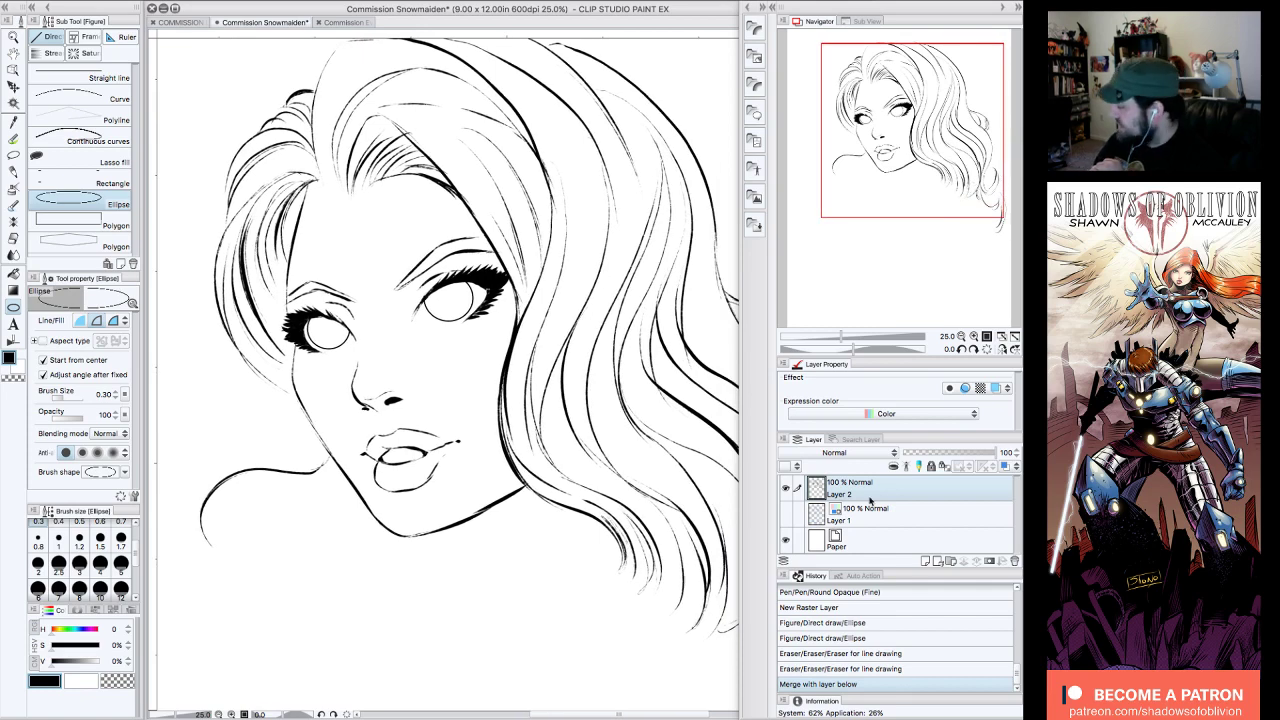
click(787, 514)
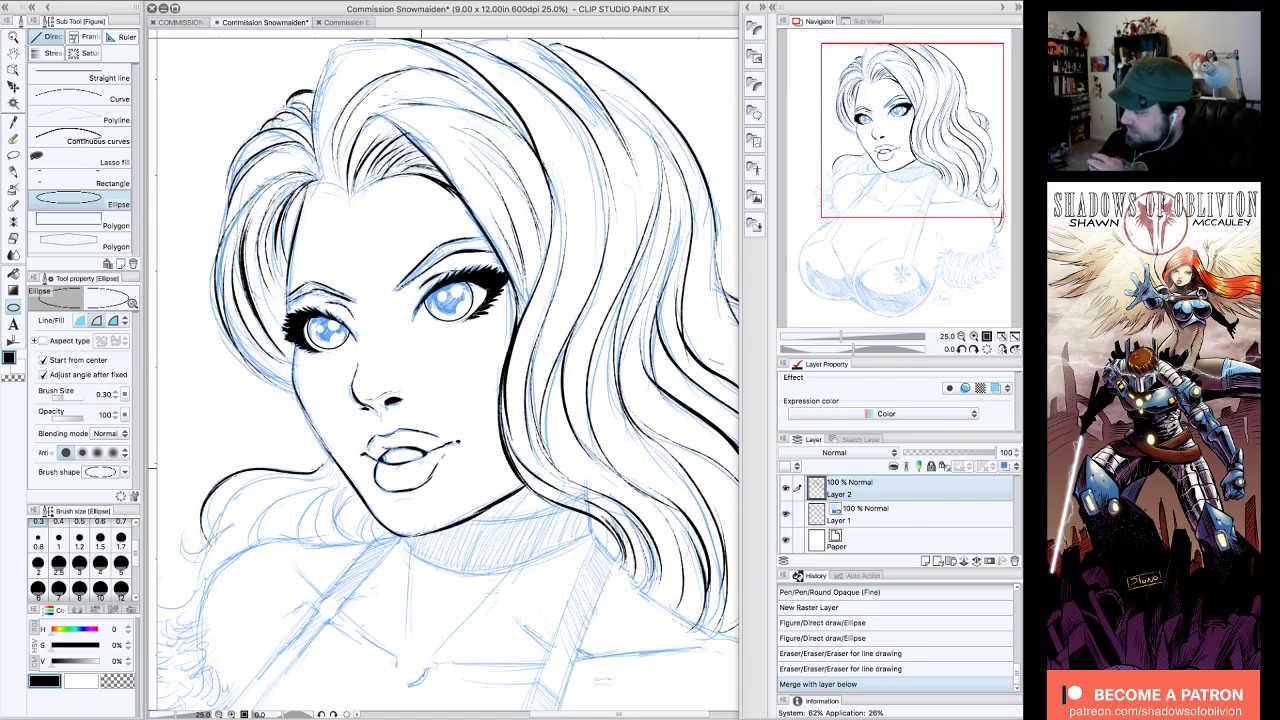
drag(906, 122, 879, 150)
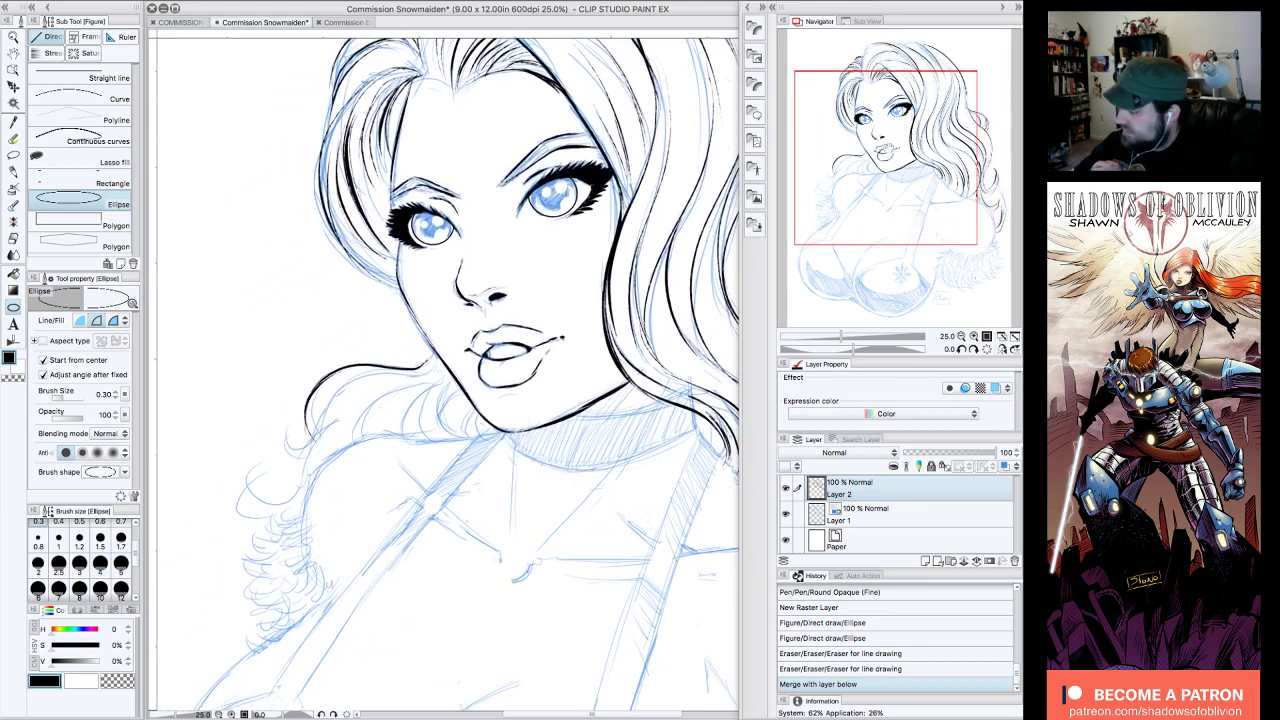
click(13, 139)
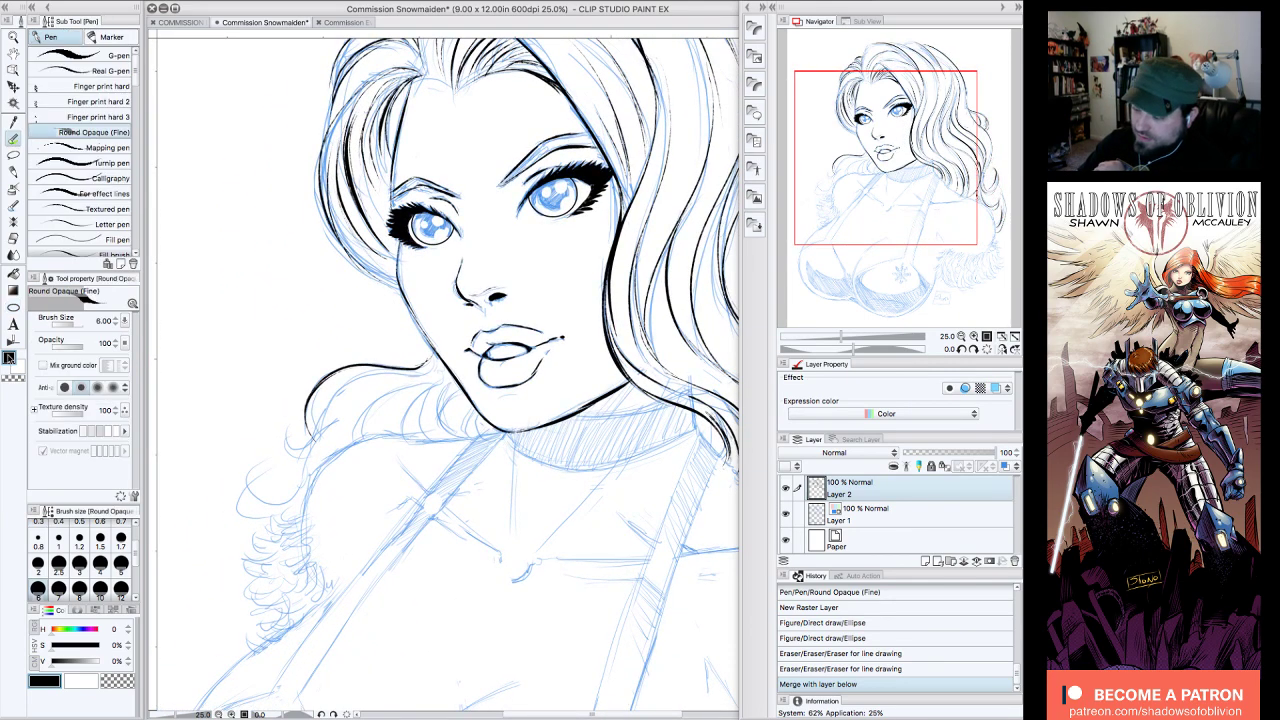
- Ink the inner strands of the hair lock that sweeps out from under the jaw, using the Round Opaque (Fine) pen
click(961, 349)
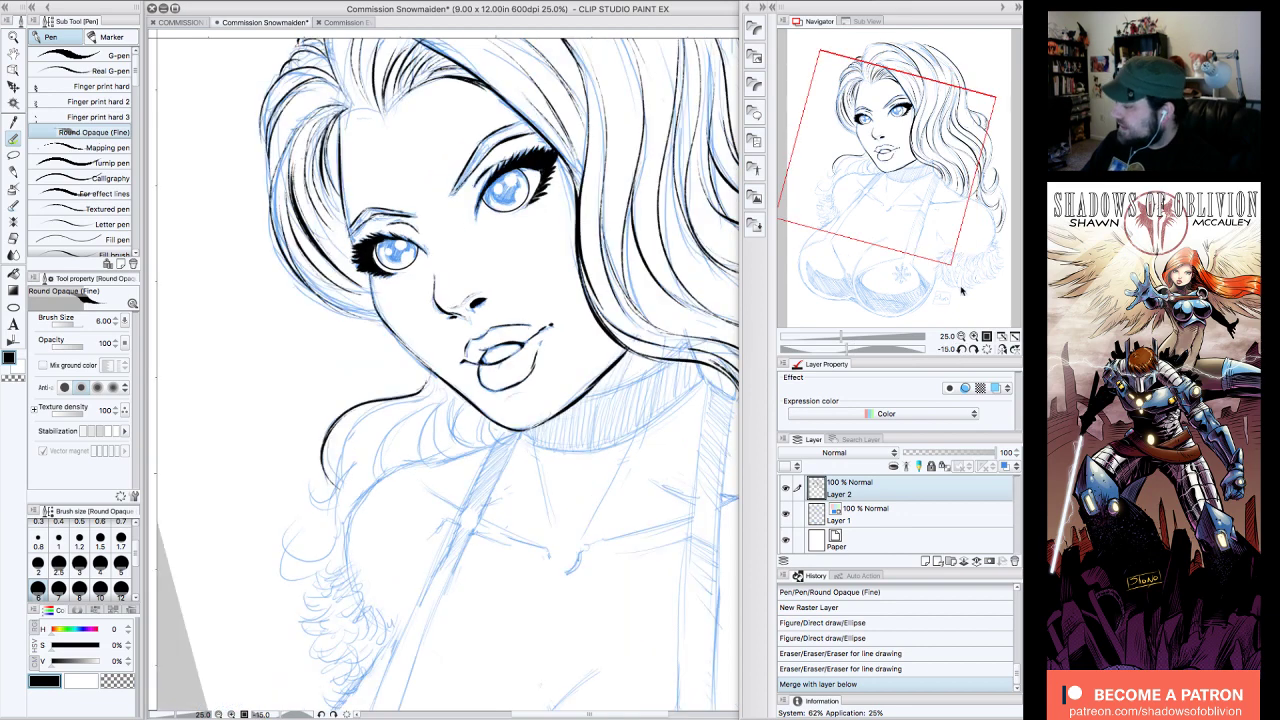
mouse_move(431, 385)
mouse_down()
mouse_move(341, 468)
mouse_move(345, 484)
mouse_up()
drag(447, 388, 384, 432)
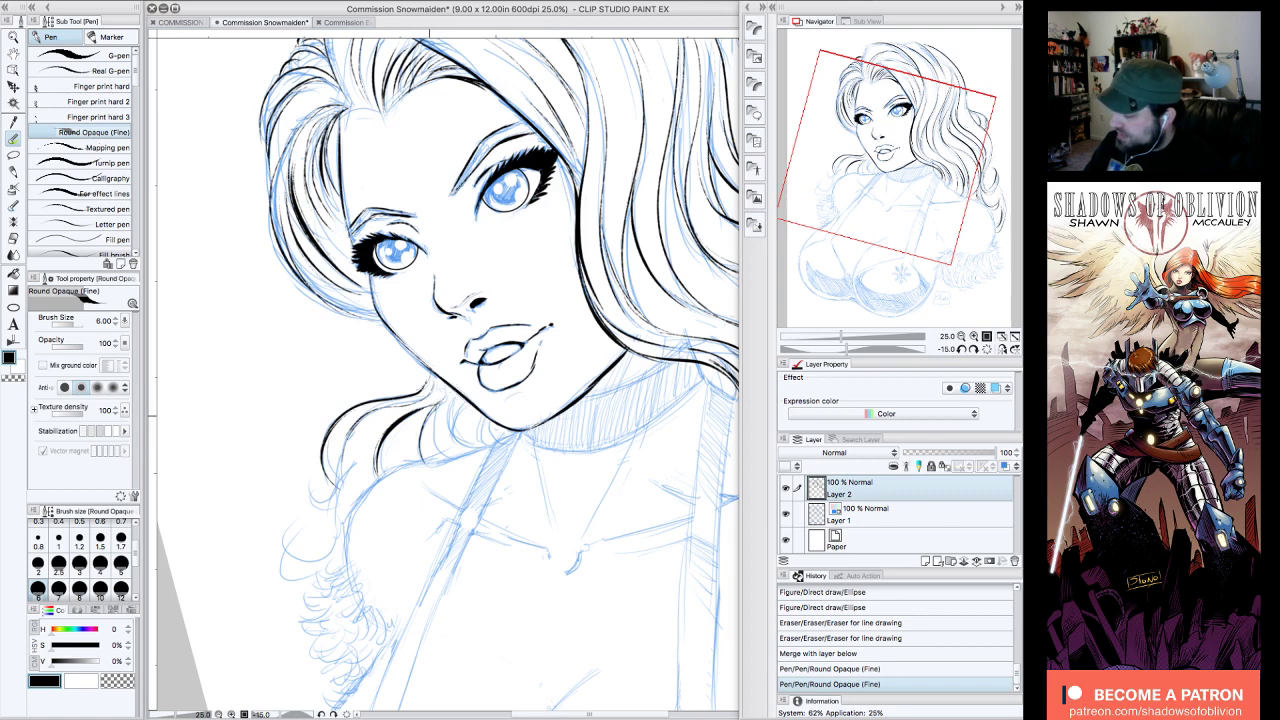
drag(446, 418, 464, 405)
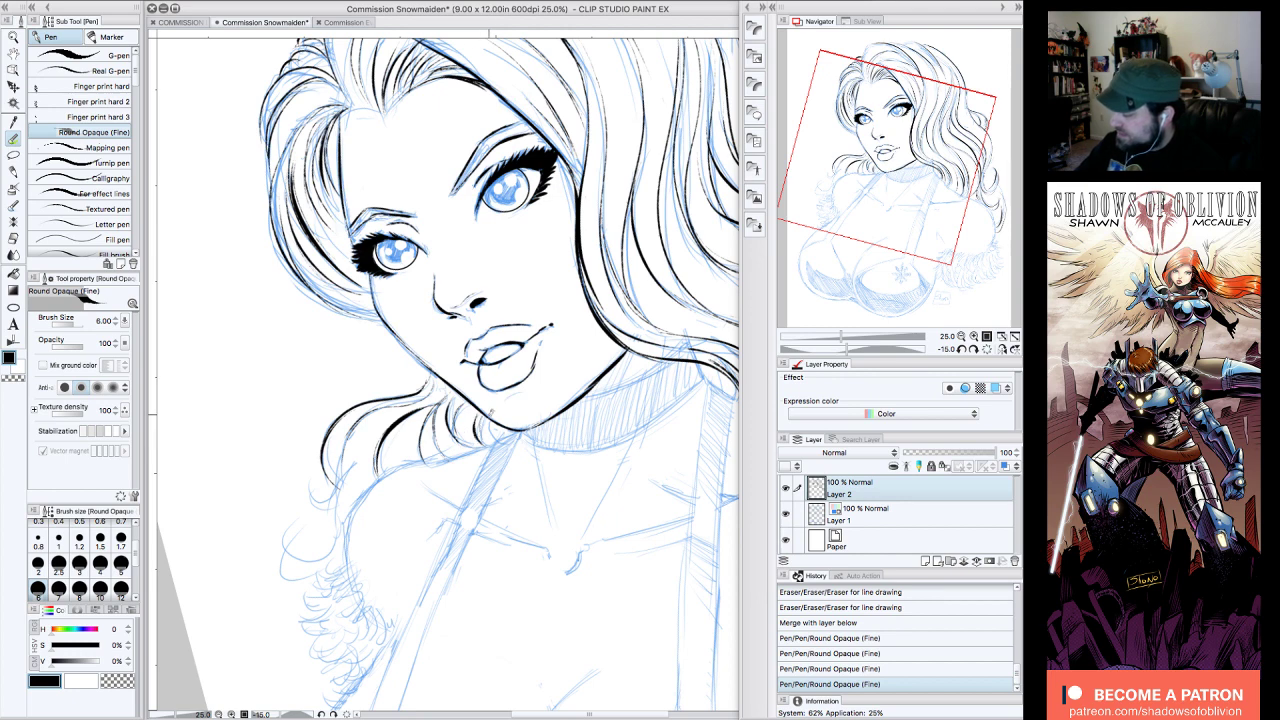
click(988, 348)
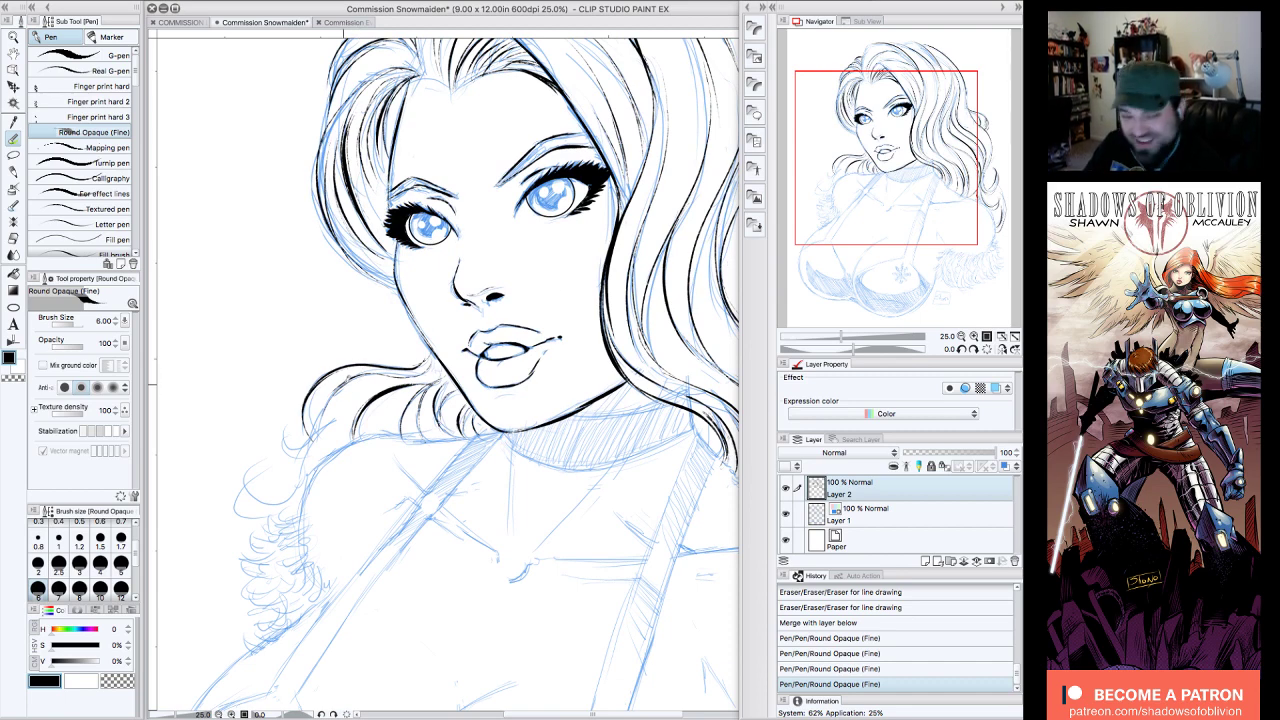
- Ink the curled tips of the hair lock beside the shoulder and set the drawing colour to transparent for cleanup
drag(356, 369, 319, 426)
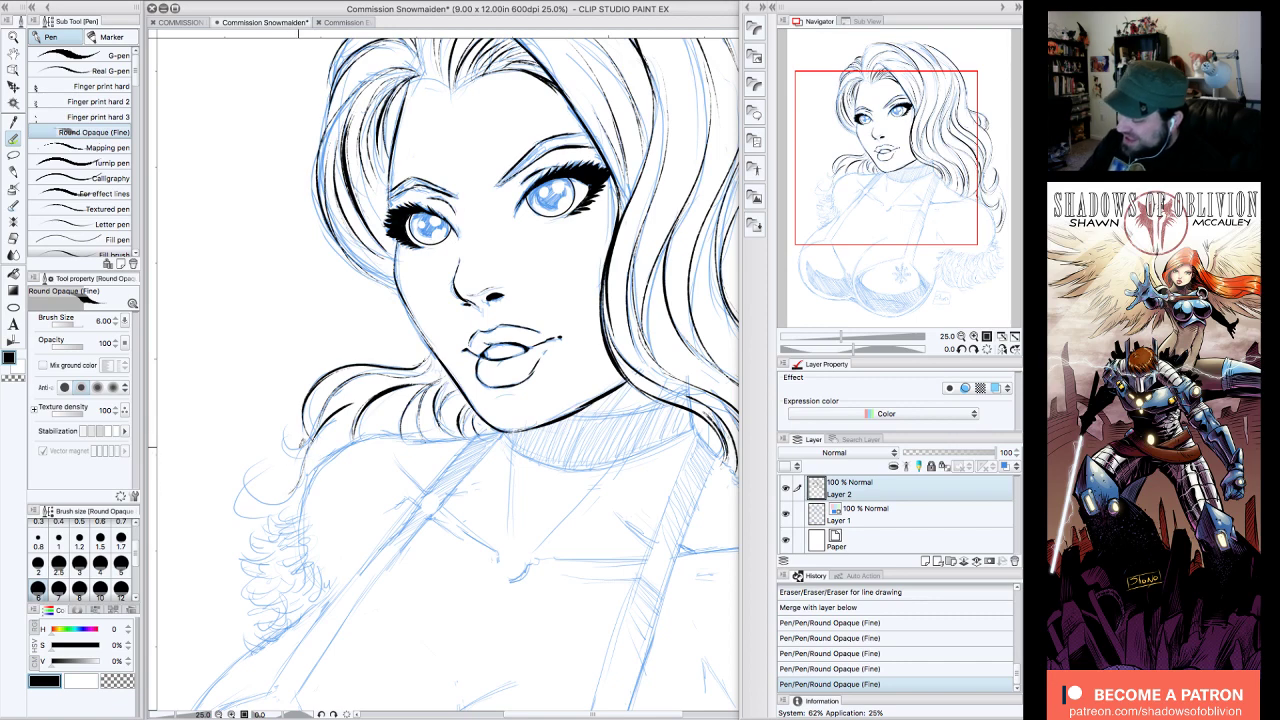
mouse_move(288, 497)
mouse_down()
mouse_move(255, 460)
mouse_move(268, 451)
mouse_move(253, 496)
mouse_up()
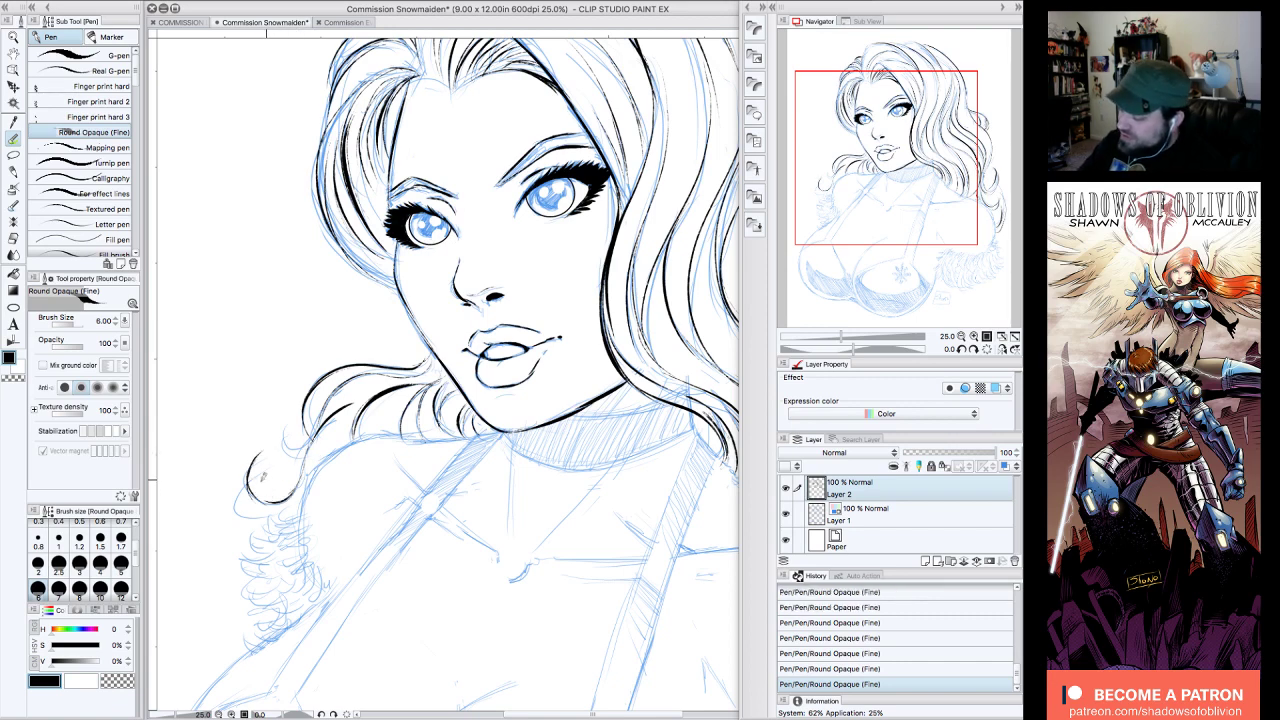
mouse_move(315, 418)
mouse_down()
mouse_move(289, 449)
mouse_move(285, 426)
mouse_up()
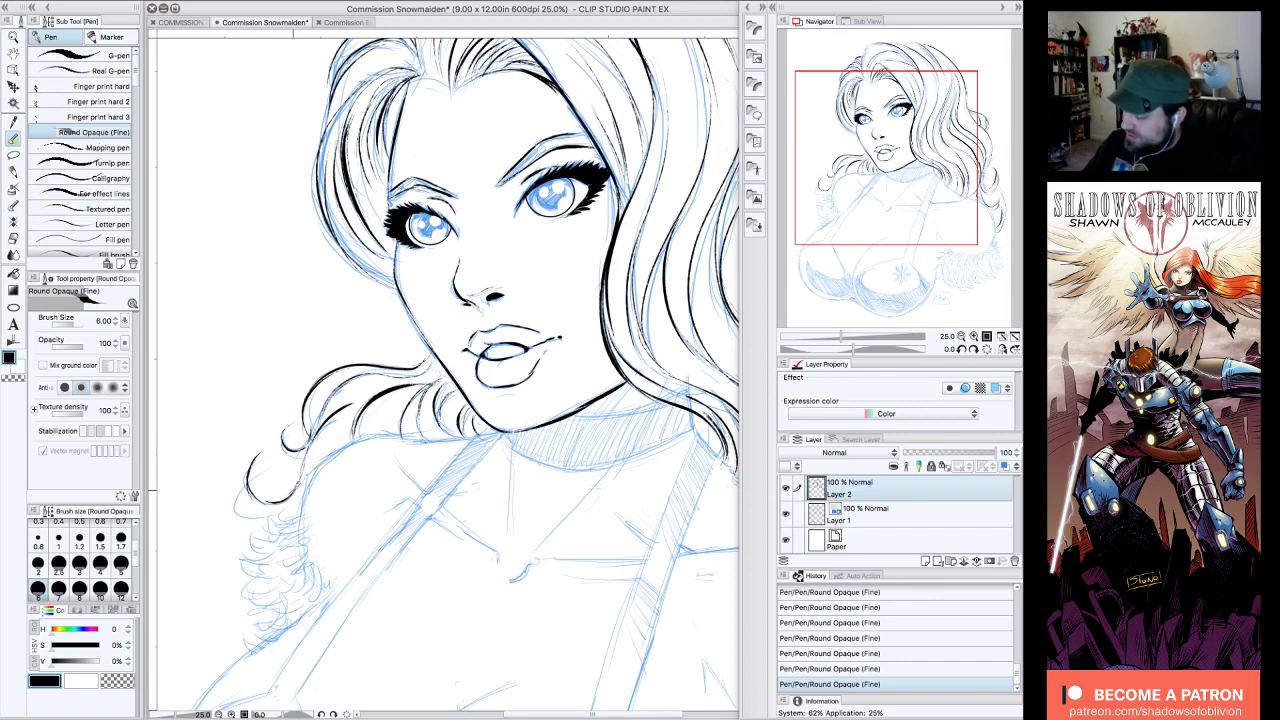
mouse_move(278, 497)
mouse_down()
mouse_move(258, 466)
mouse_move(248, 512)
mouse_up()
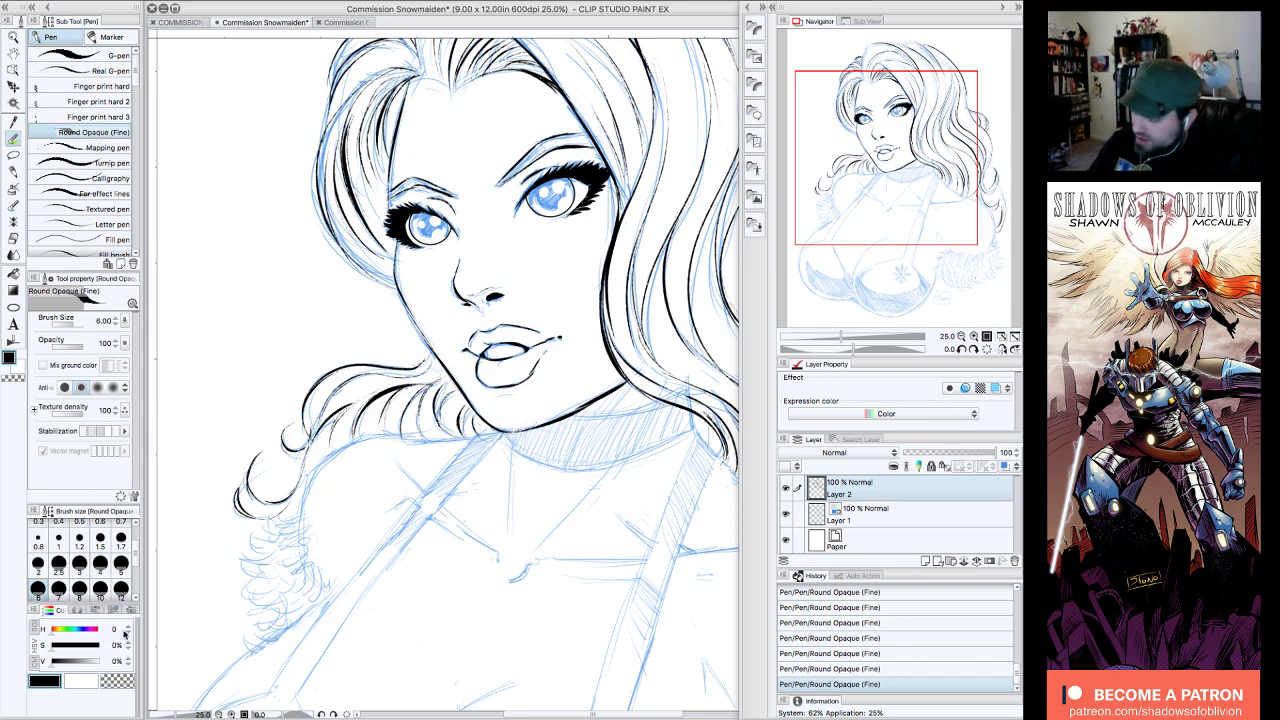
click(126, 684)
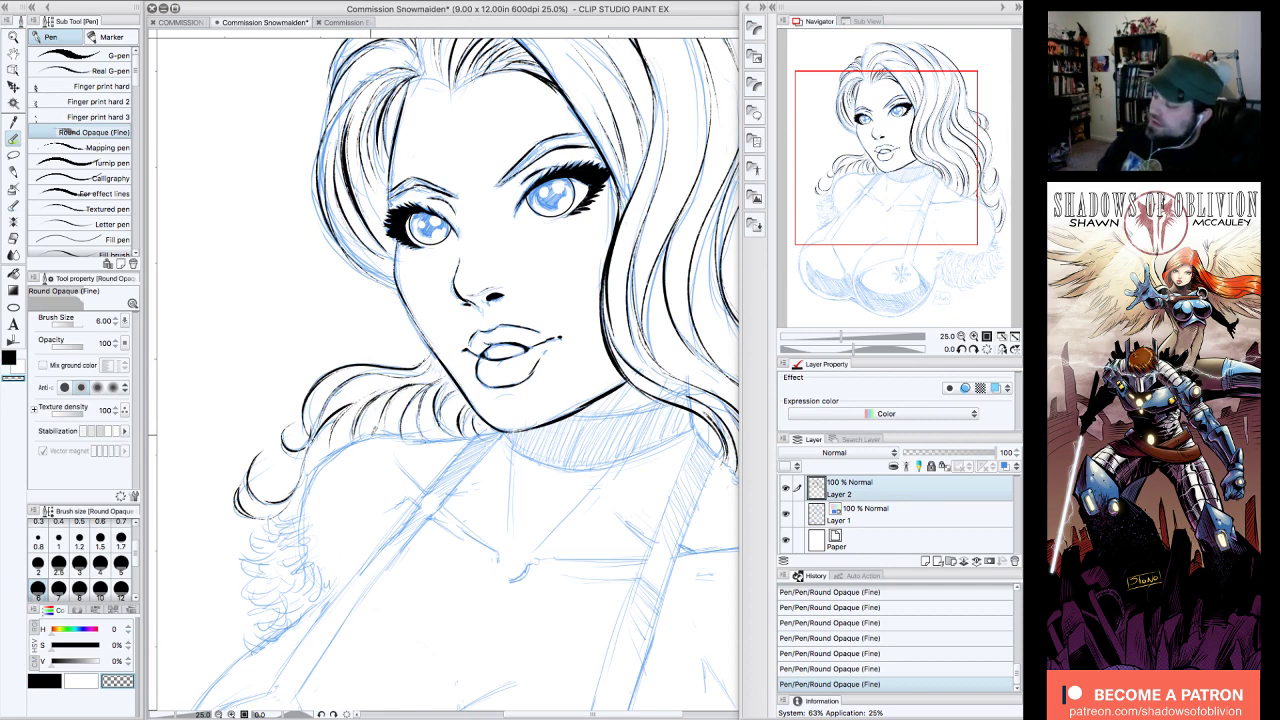
- Ink the shoulder outline beneath the hair lock in black and add the first fur strokes of the trim below it
drag(897, 186, 904, 201)
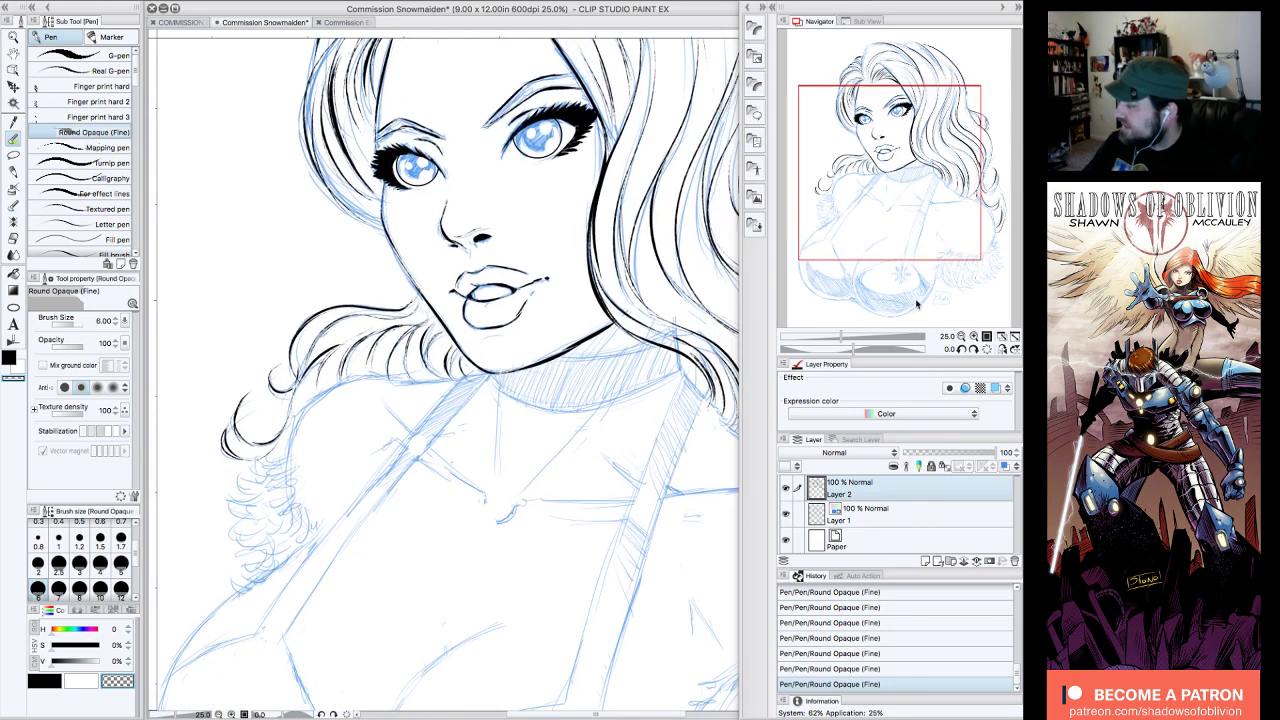
double_click(962, 349)
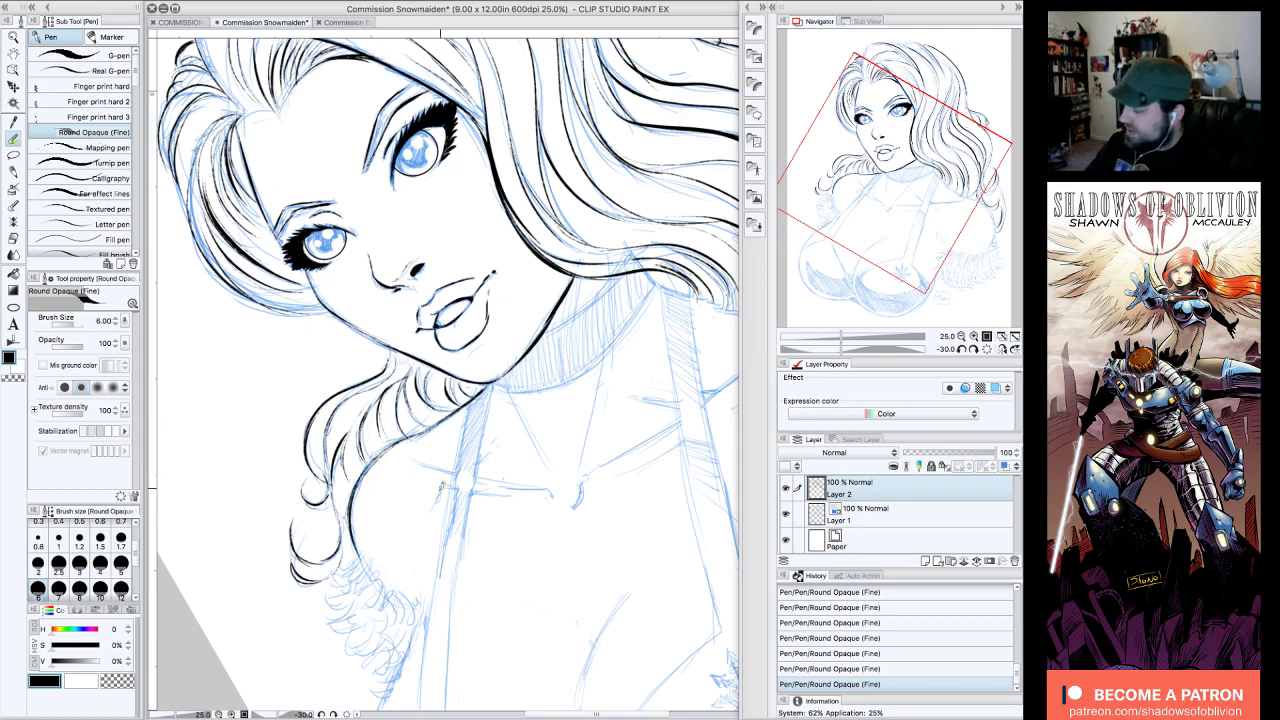
mouse_move(378, 556)
mouse_down()
mouse_move(383, 612)
mouse_move(391, 600)
mouse_move(397, 641)
mouse_up()
drag(409, 603, 407, 625)
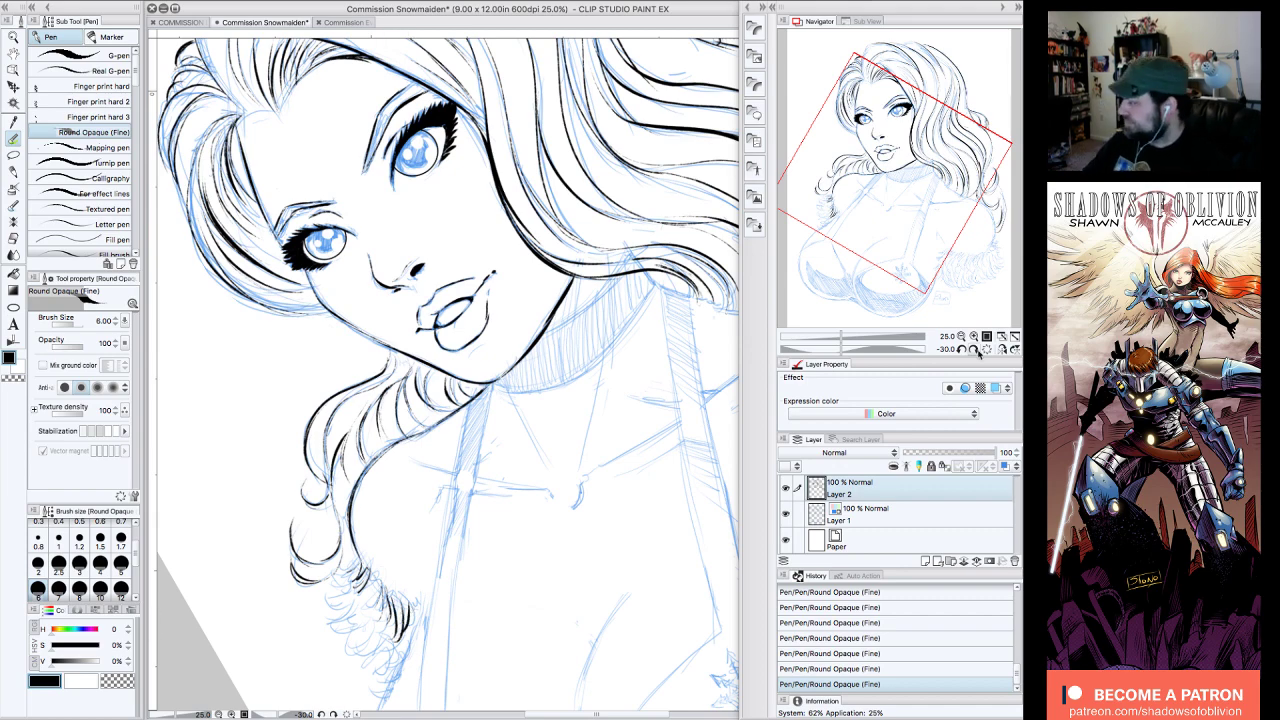
click(986, 350)
click(986, 351)
drag(293, 452, 248, 482)
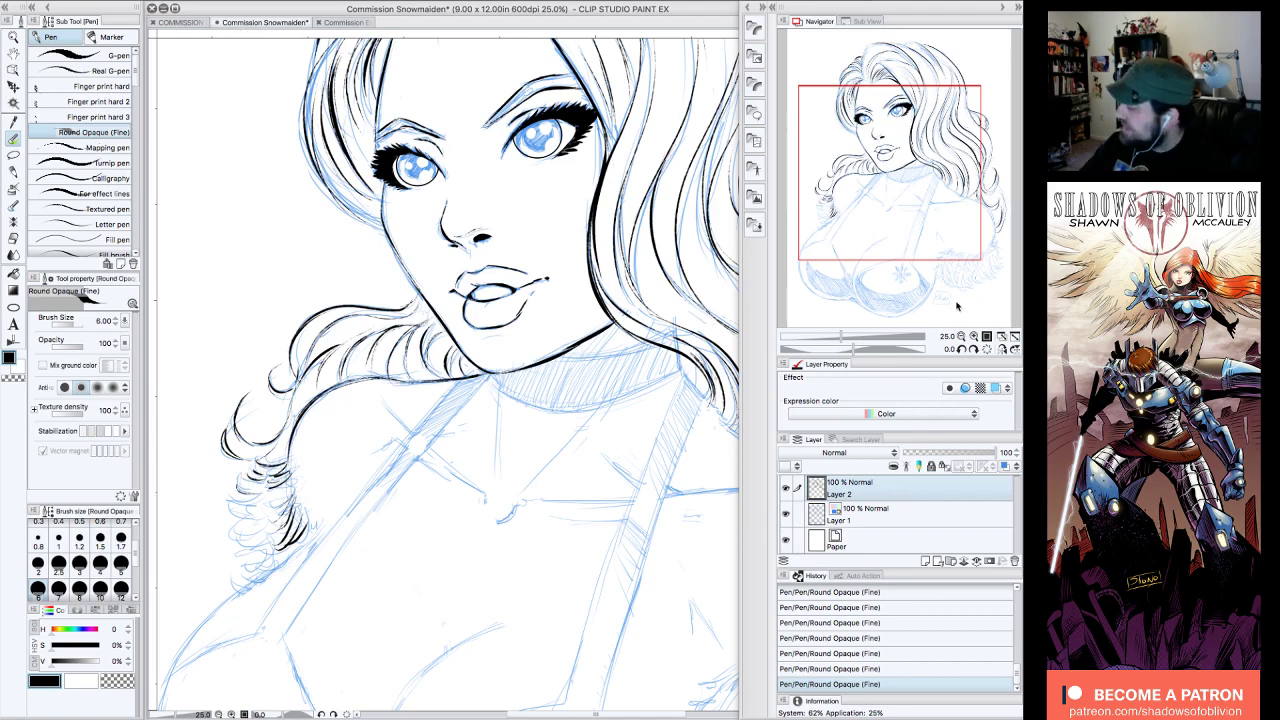
- Fill the upper and middle part of the fur trim below the hair lock with short curved ink strokes
click(962, 349)
click(962, 349)
drag(368, 512, 338, 551)
mouse_move(354, 530)
mouse_down()
mouse_move(342, 550)
mouse_move(362, 568)
mouse_move(352, 582)
mouse_up()
drag(382, 552, 370, 574)
drag(386, 558, 368, 596)
drag(396, 572, 378, 596)
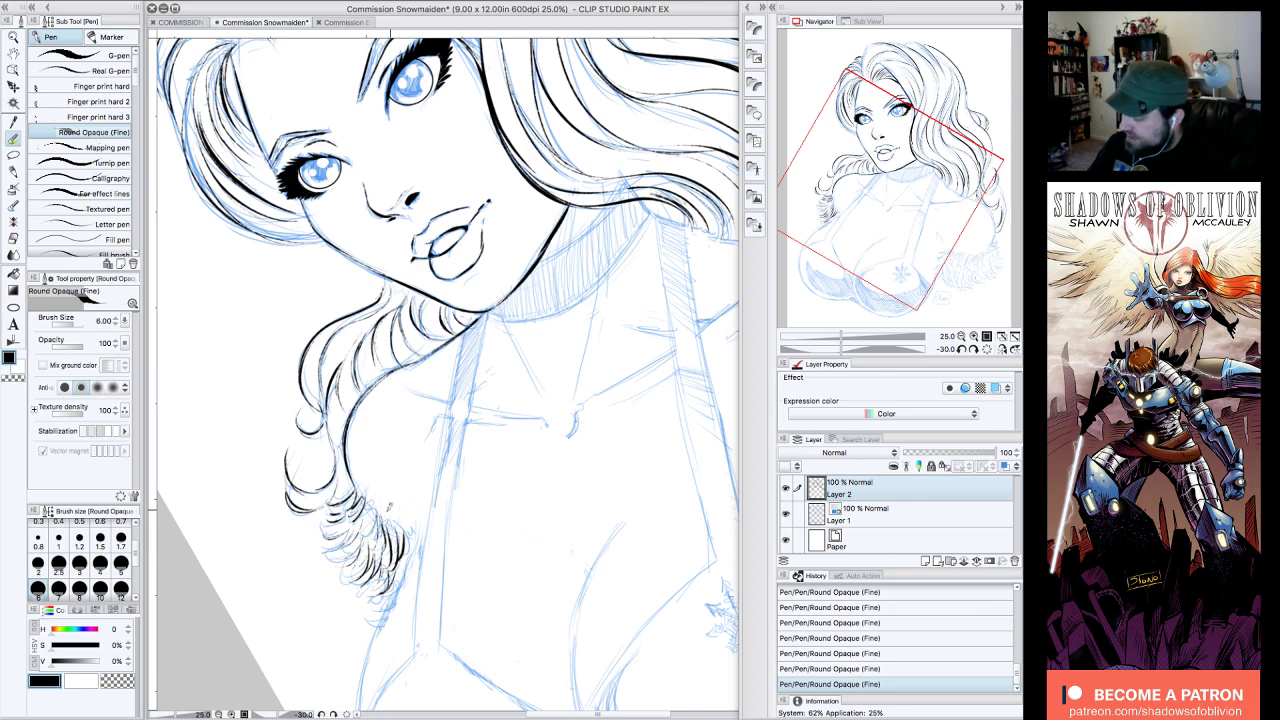
- Ink the remaining outer, lower and inner-edge tufts of the fur trim below the hair lock
mouse_move(335, 549)
mouse_down()
mouse_move(323, 556)
mouse_move(335, 551)
mouse_move(323, 524)
mouse_up()
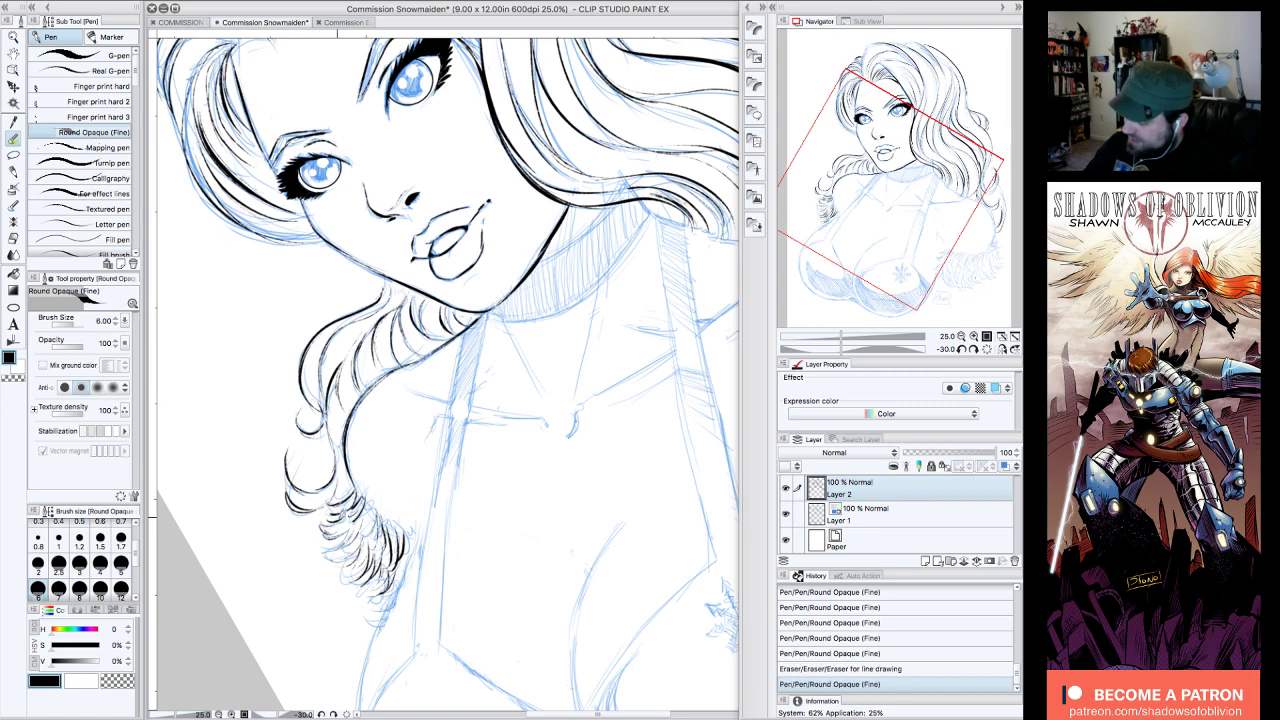
drag(350, 565, 340, 556)
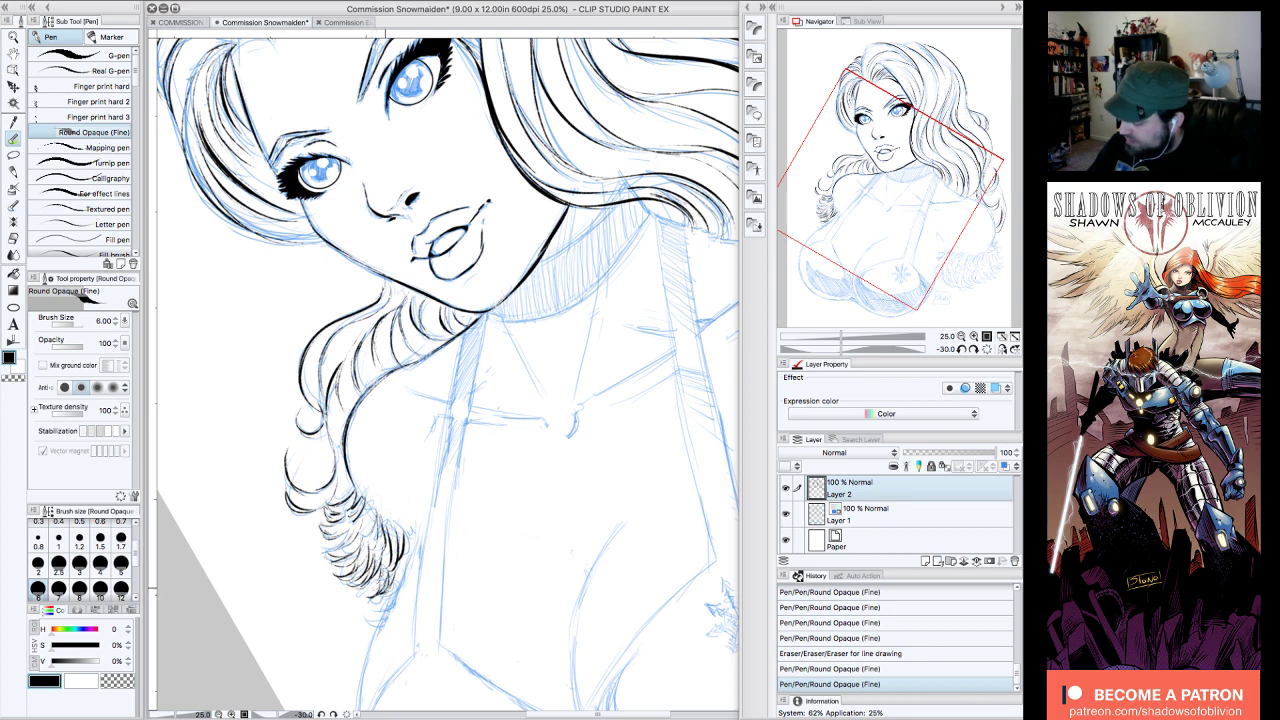
drag(408, 564, 403, 533)
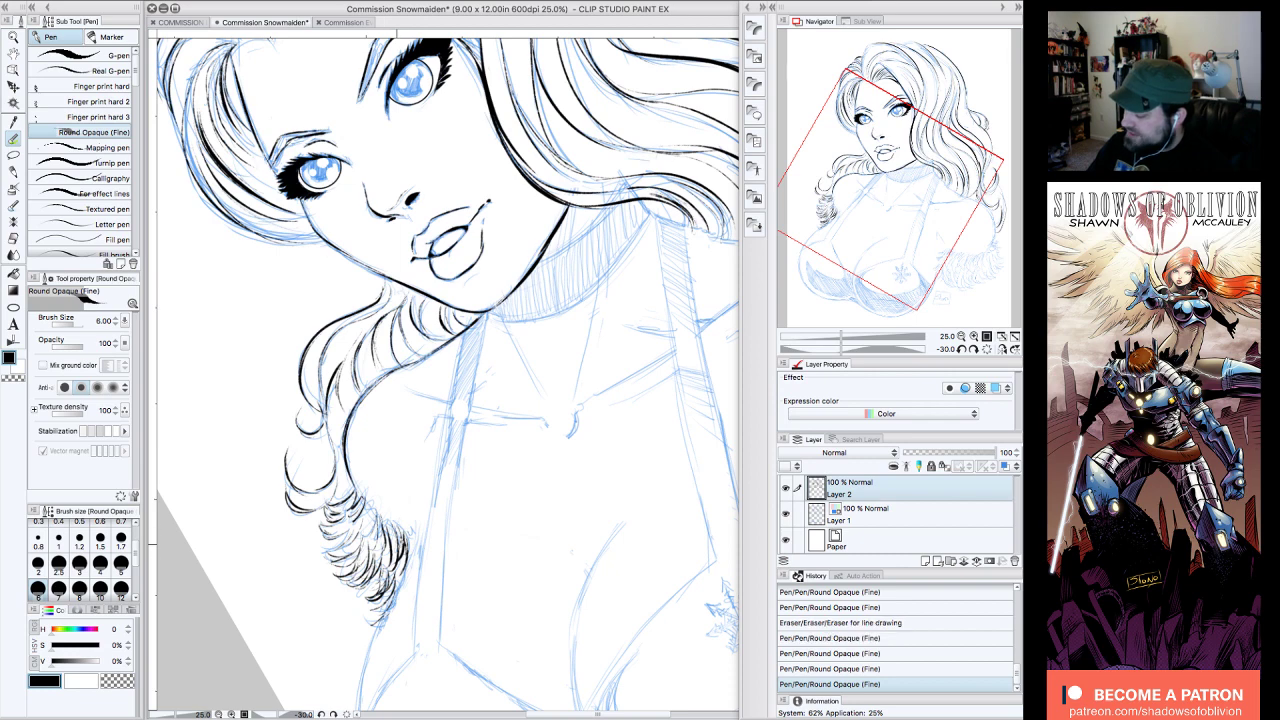
click(200, 21)
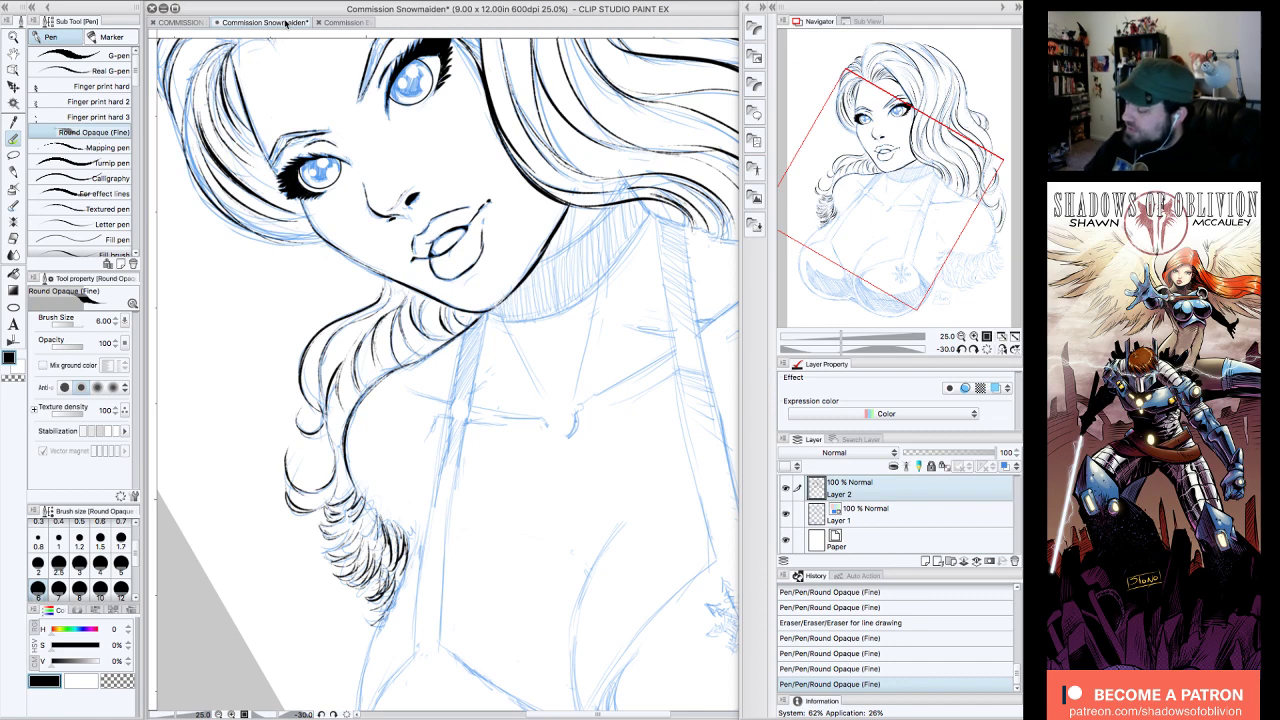
drag(375, 497, 373, 486)
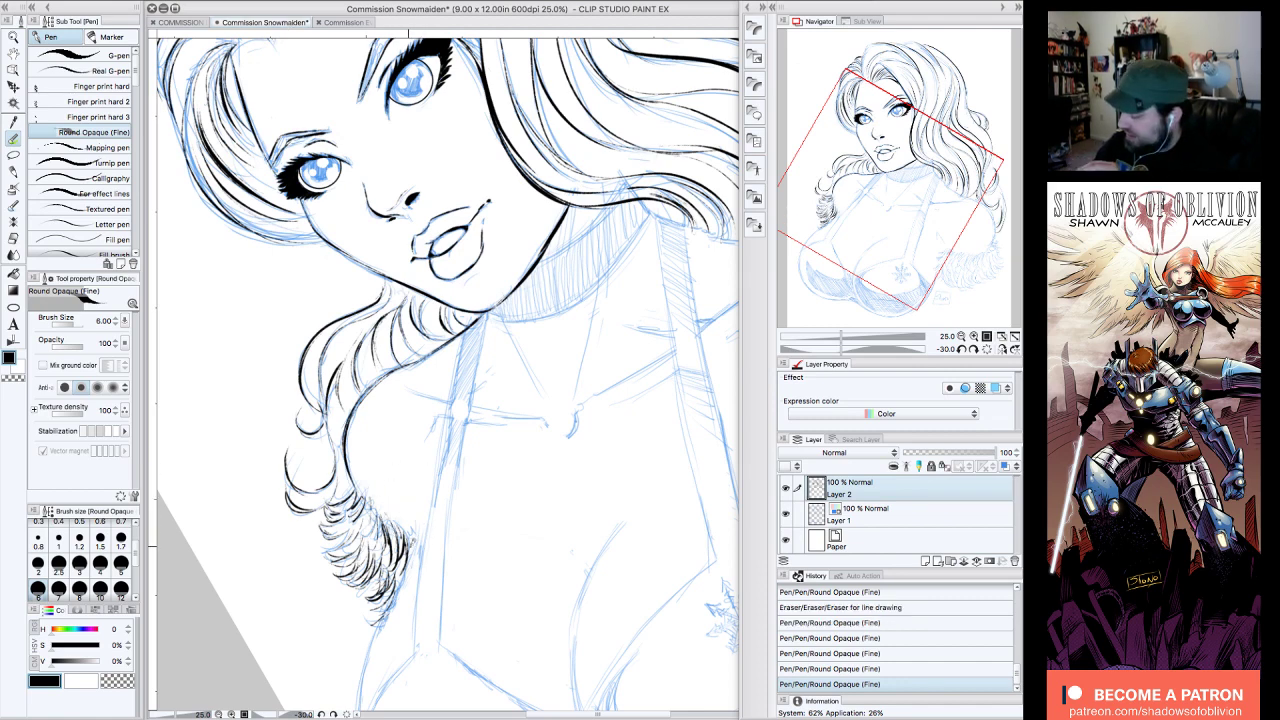
drag(413, 554, 414, 532)
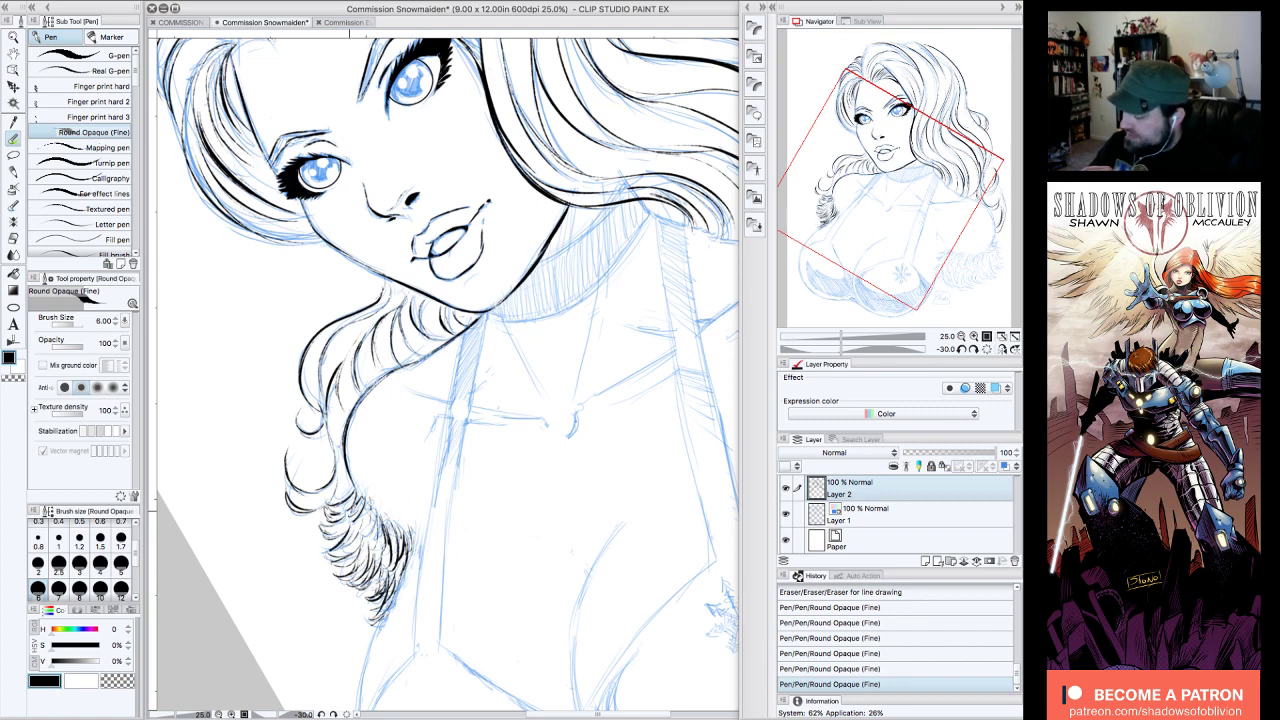
- Ink the upper and lower outlines of the choker around the neck, with the canvas rotated to 75 degrees
click(987, 350)
drag(942, 224, 982, 208)
click(973, 350)
click(973, 350)
click(973, 350)
click(973, 350)
click(973, 350)
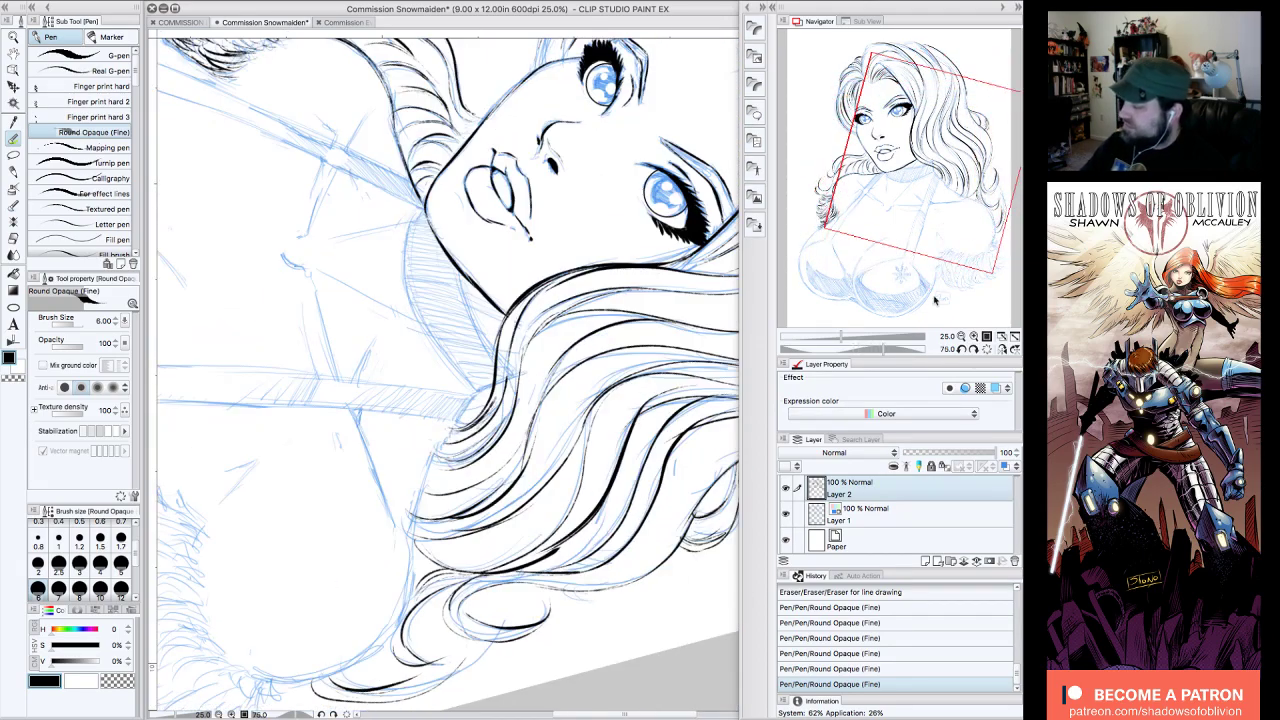
drag(462, 271, 486, 336)
drag(467, 297, 498, 362)
mouse_move(427, 207)
mouse_down()
mouse_move(413, 236)
mouse_move(409, 286)
mouse_up()
drag(407, 238, 452, 358)
drag(413, 280, 482, 390)
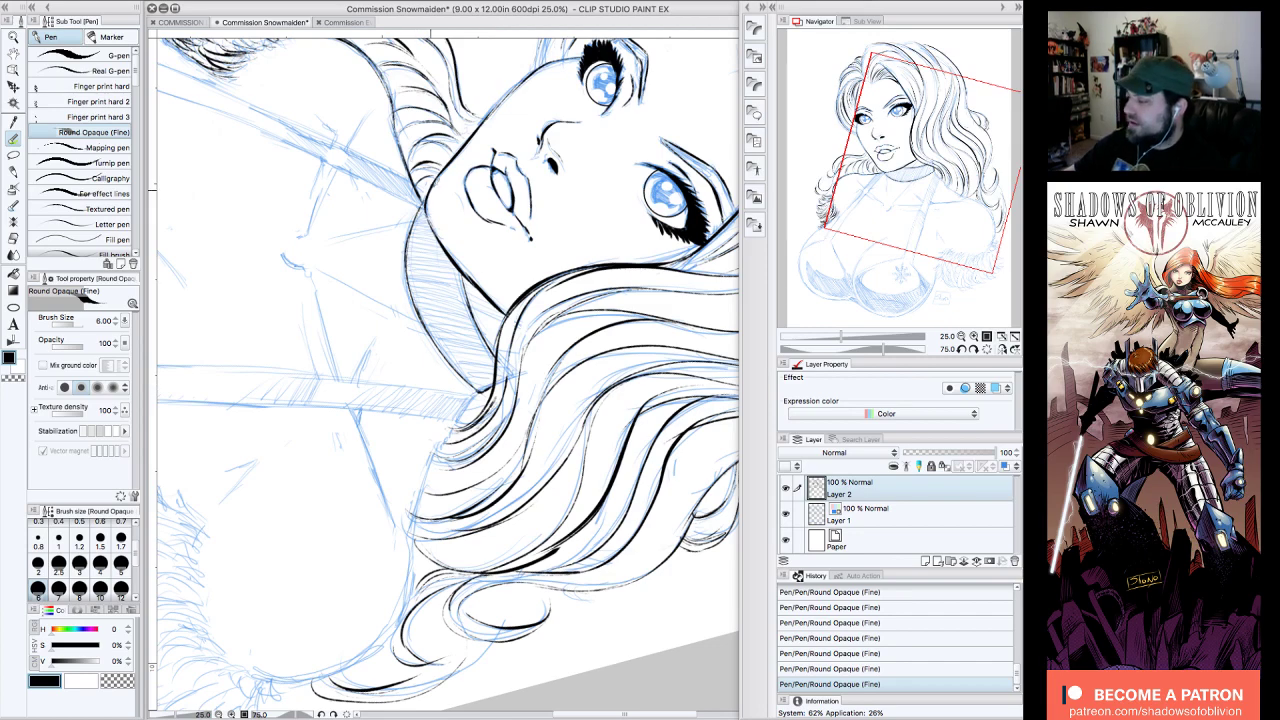
- Ink the slope of the other shoulder from the choker along the ends of the long hair
click(987, 349)
click(961, 337)
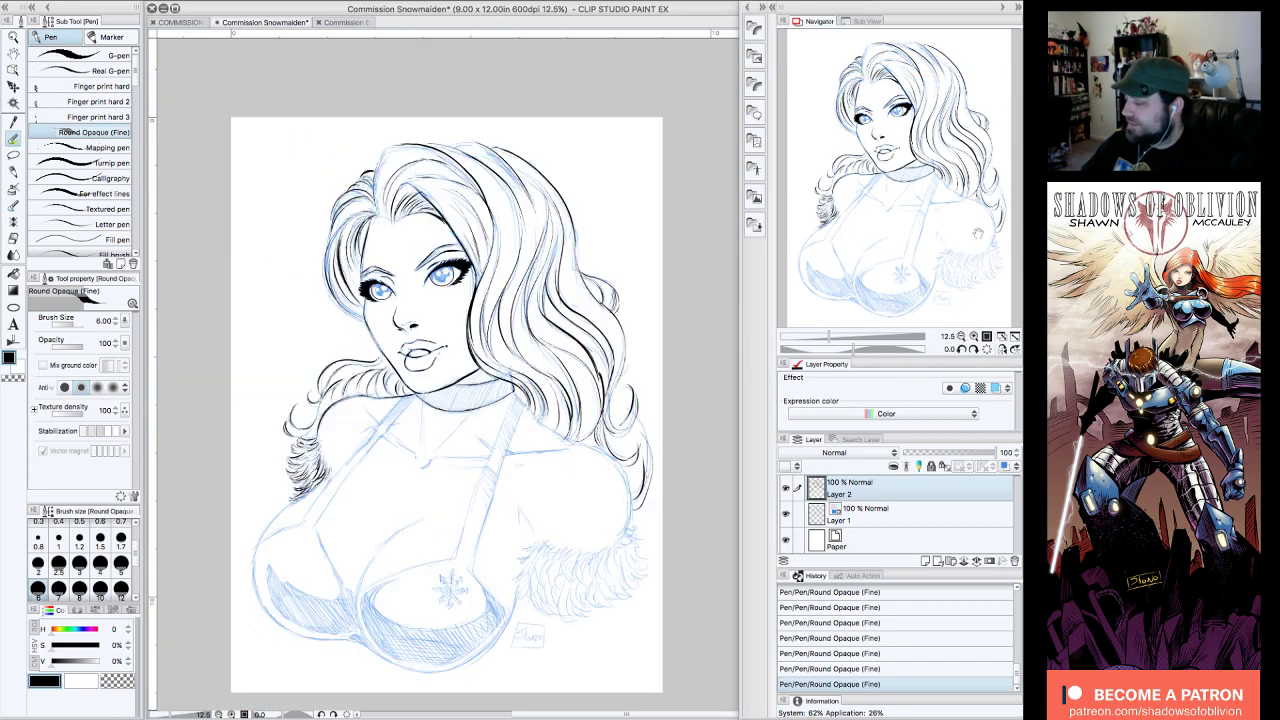
drag(982, 220, 990, 216)
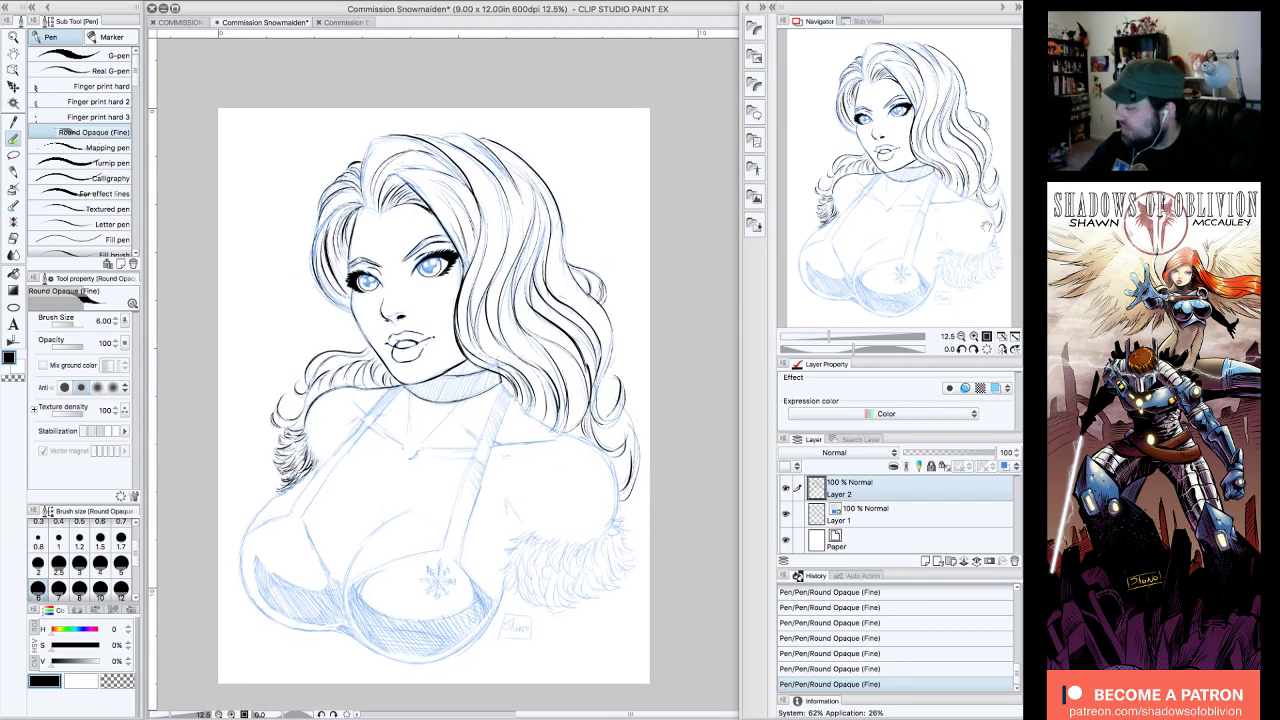
click(972, 337)
drag(960, 222, 992, 222)
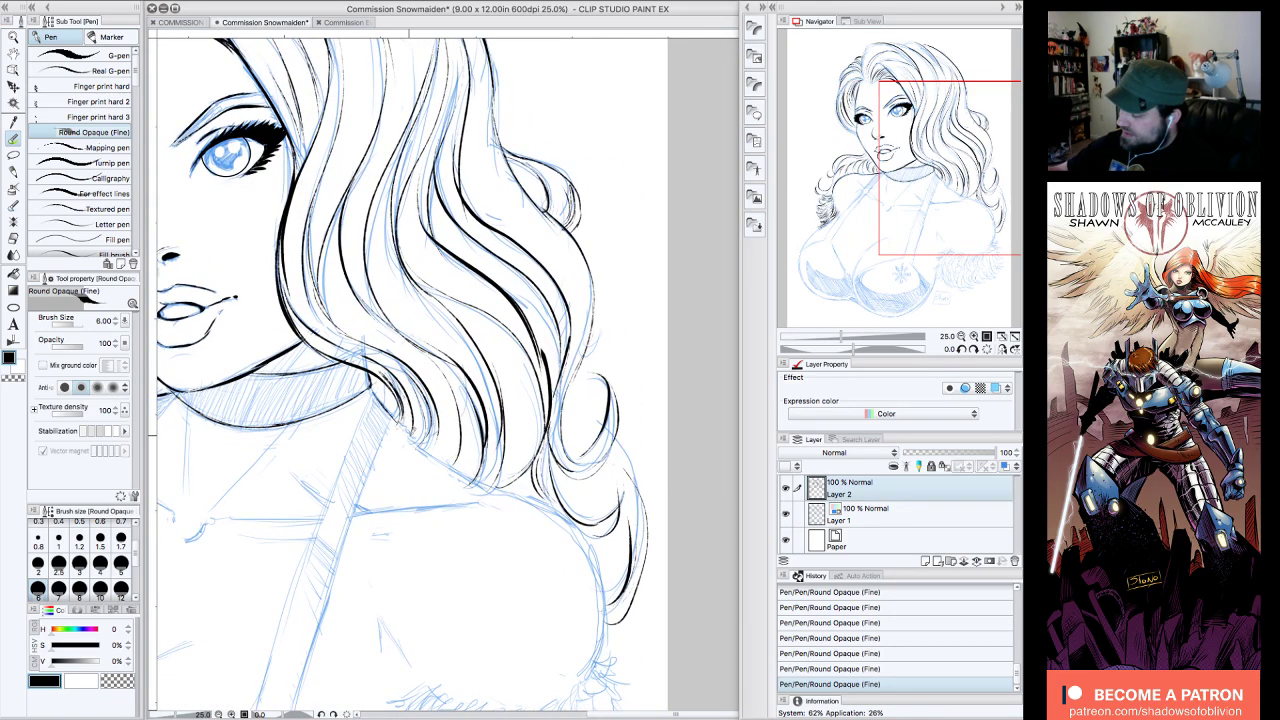
mouse_move(410, 426)
mouse_down()
mouse_move(443, 463)
mouse_move(503, 487)
mouse_up()
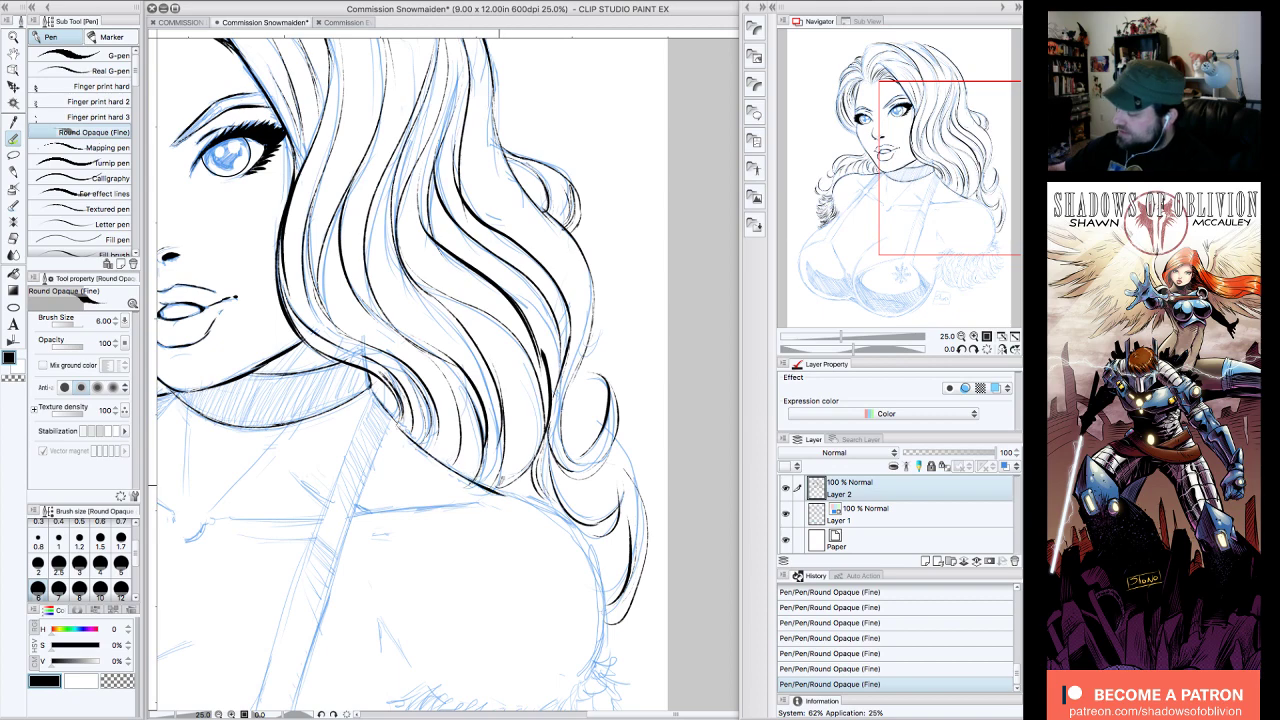
drag(967, 198, 970, 240)
click(961, 337)
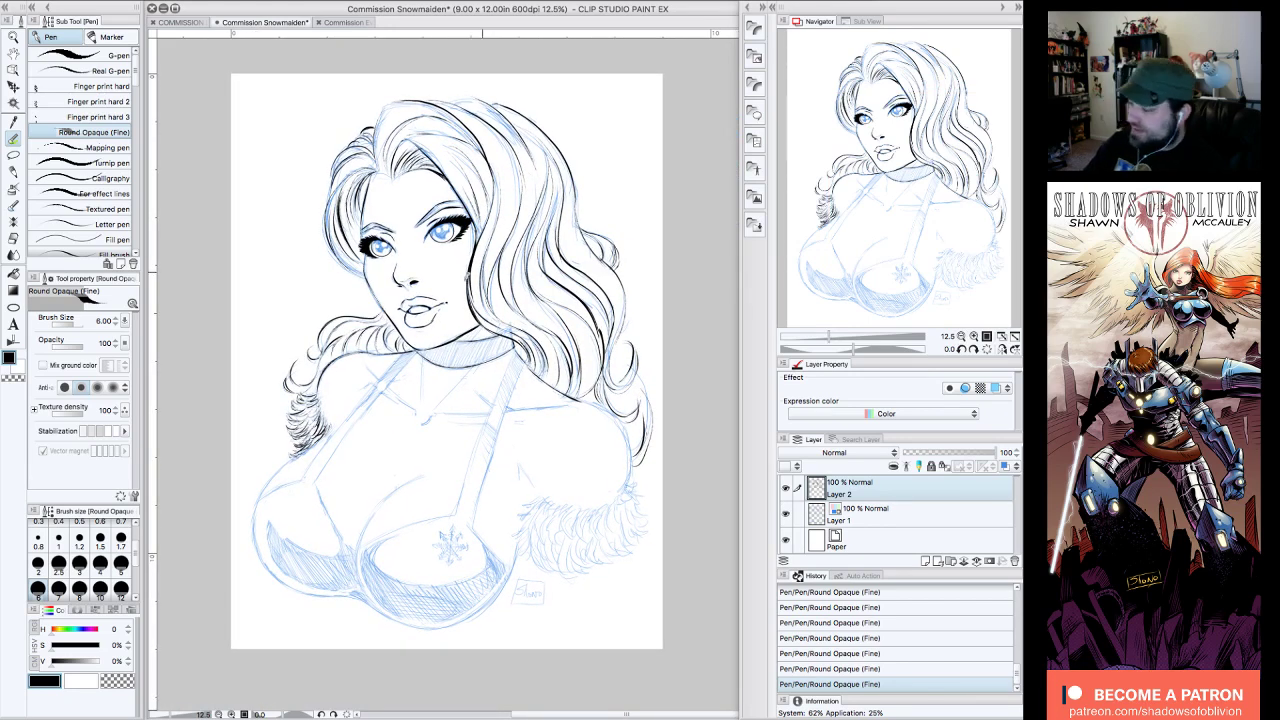
click(976, 338)
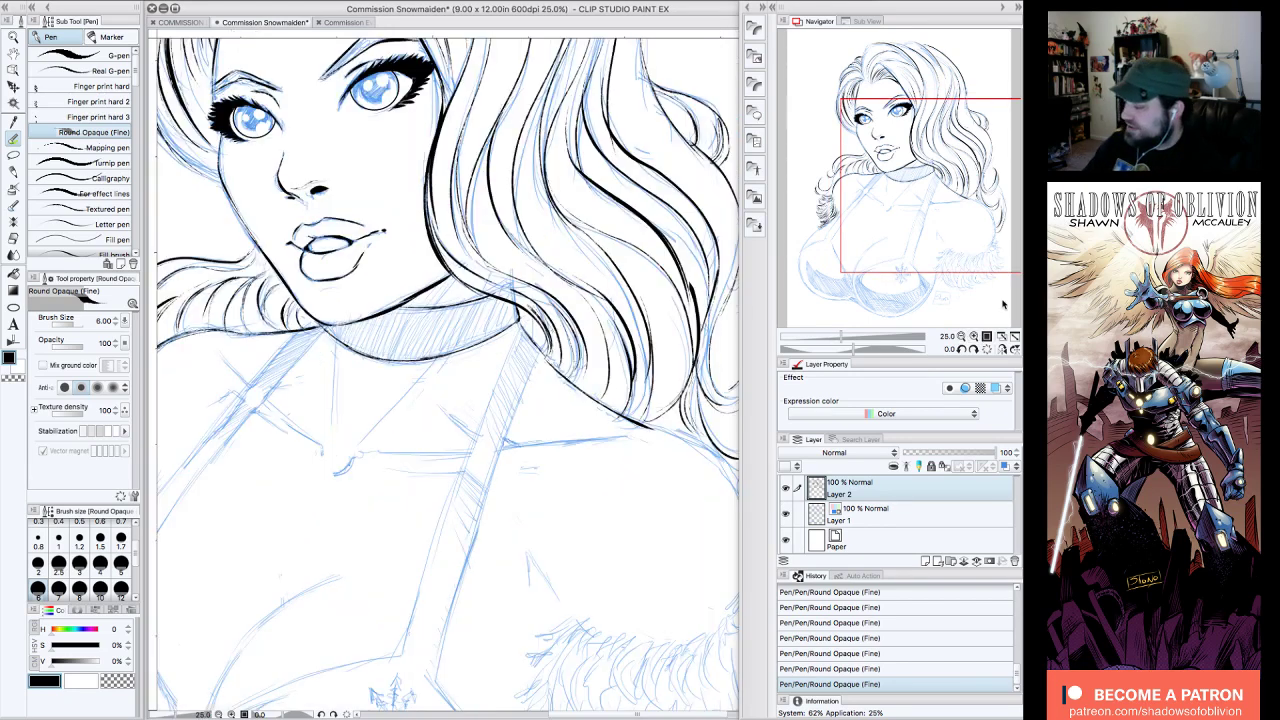
drag(957, 174, 907, 180)
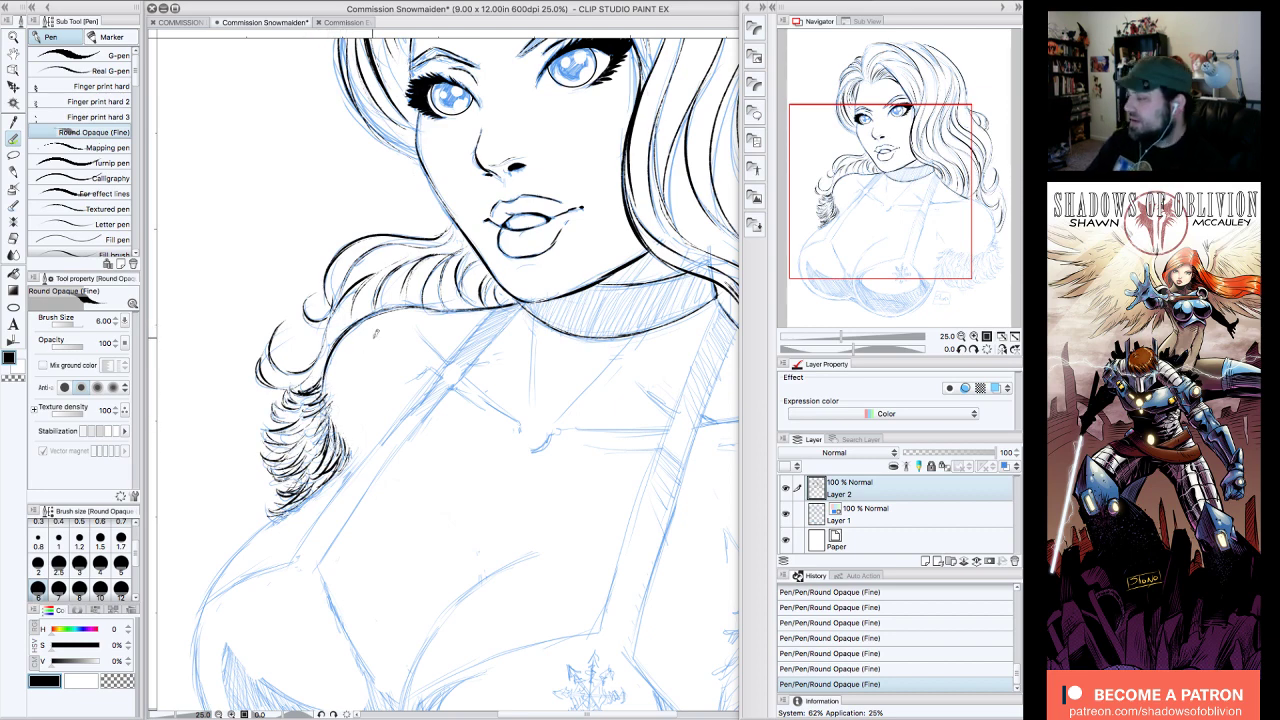
- Ink the first fur strokes of the trim on the other arm, starting at the outer edge below the long hair
click(961, 337)
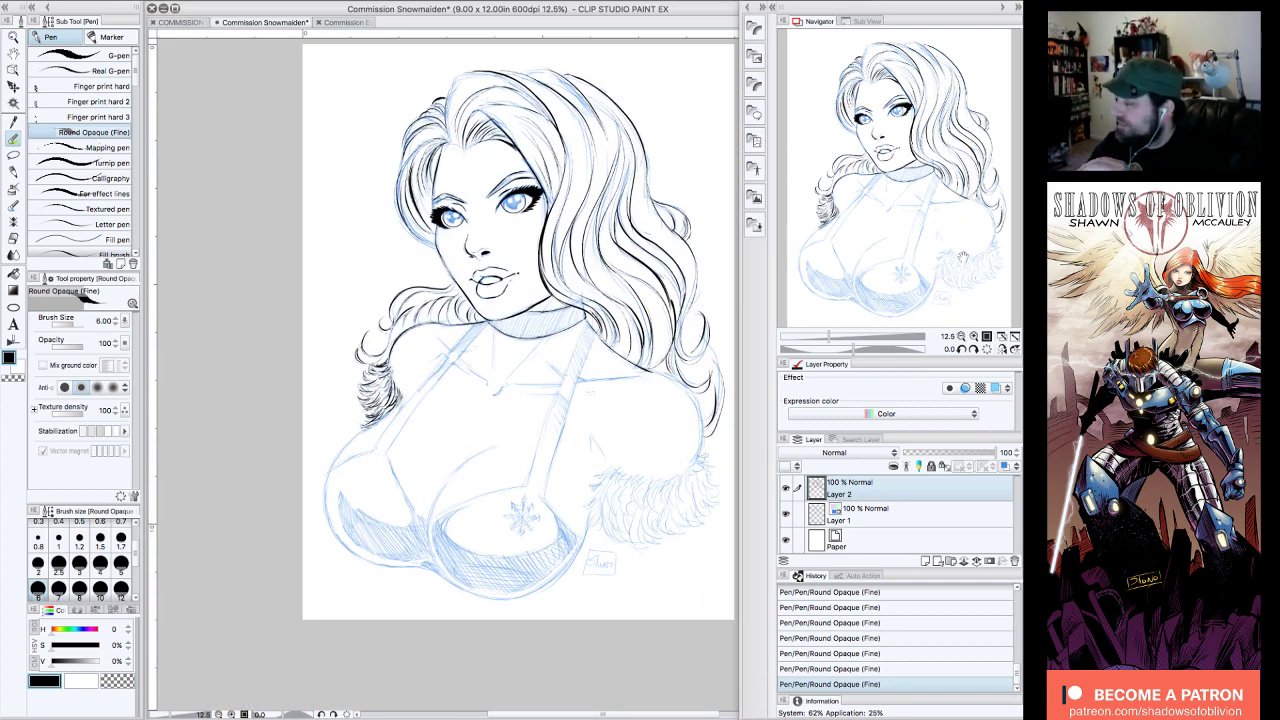
drag(955, 257, 1019, 267)
click(974, 338)
mouse_move(588, 400)
mouse_down()
mouse_move(602, 410)
mouse_move(596, 452)
mouse_up()
mouse_move(570, 438)
mouse_down()
mouse_move(578, 448)
mouse_move(558, 460)
mouse_up()
mouse_move(572, 436)
mouse_down()
mouse_move(566, 462)
mouse_move(600, 490)
mouse_move(616, 476)
mouse_move(606, 468)
mouse_up()
drag(604, 446, 620, 472)
drag(564, 432, 550, 470)
mouse_move(560, 462)
mouse_down()
mouse_move(546, 506)
mouse_move(532, 466)
mouse_up()
mouse_move(540, 452)
mouse_down()
mouse_move(526, 500)
mouse_move(536, 494)
mouse_up()
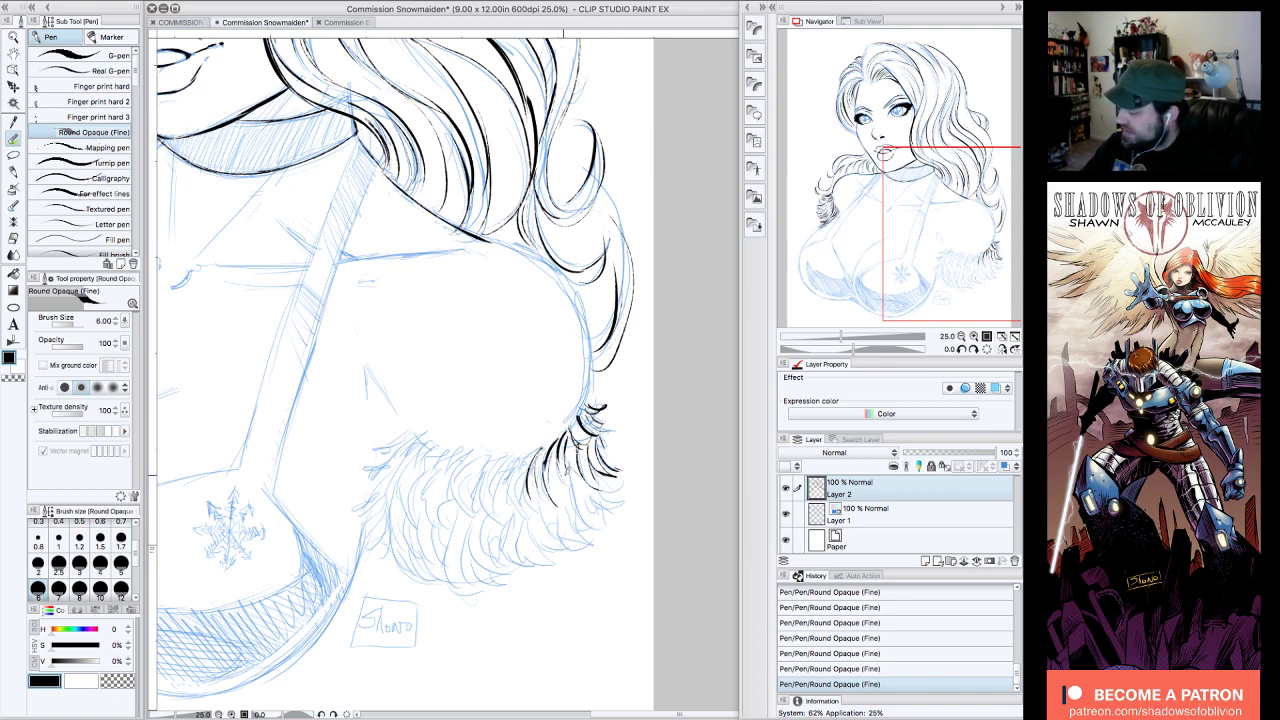
- Extend the fur strokes along the trim's upper edge toward the chest
mouse_move(540, 442)
mouse_down()
mouse_move(518, 508)
mouse_move(510, 466)
mouse_move(510, 506)
mouse_up()
mouse_move(510, 456)
mouse_down()
mouse_move(492, 482)
mouse_move(506, 514)
mouse_move(482, 484)
mouse_move(482, 518)
mouse_up()
drag(496, 474, 488, 512)
- Ink the lower tufts and outward-pointing fur tips at the outer end of the arm trim
drag(576, 470, 570, 480)
mouse_move(596, 474)
mouse_down()
mouse_move(578, 532)
mouse_move(598, 528)
mouse_up()
mouse_move(626, 504)
mouse_down()
mouse_move(610, 526)
mouse_move(618, 502)
mouse_up()
drag(636, 480, 618, 496)
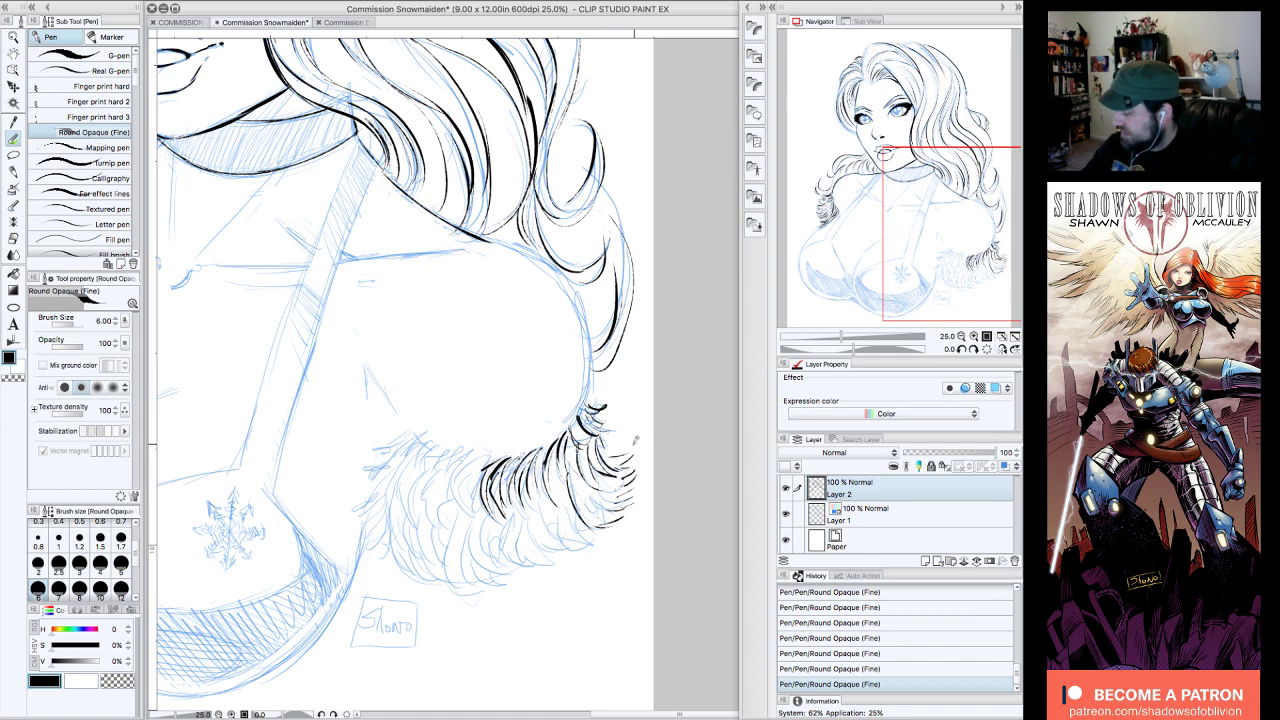
drag(628, 442, 608, 450)
drag(624, 430, 612, 438)
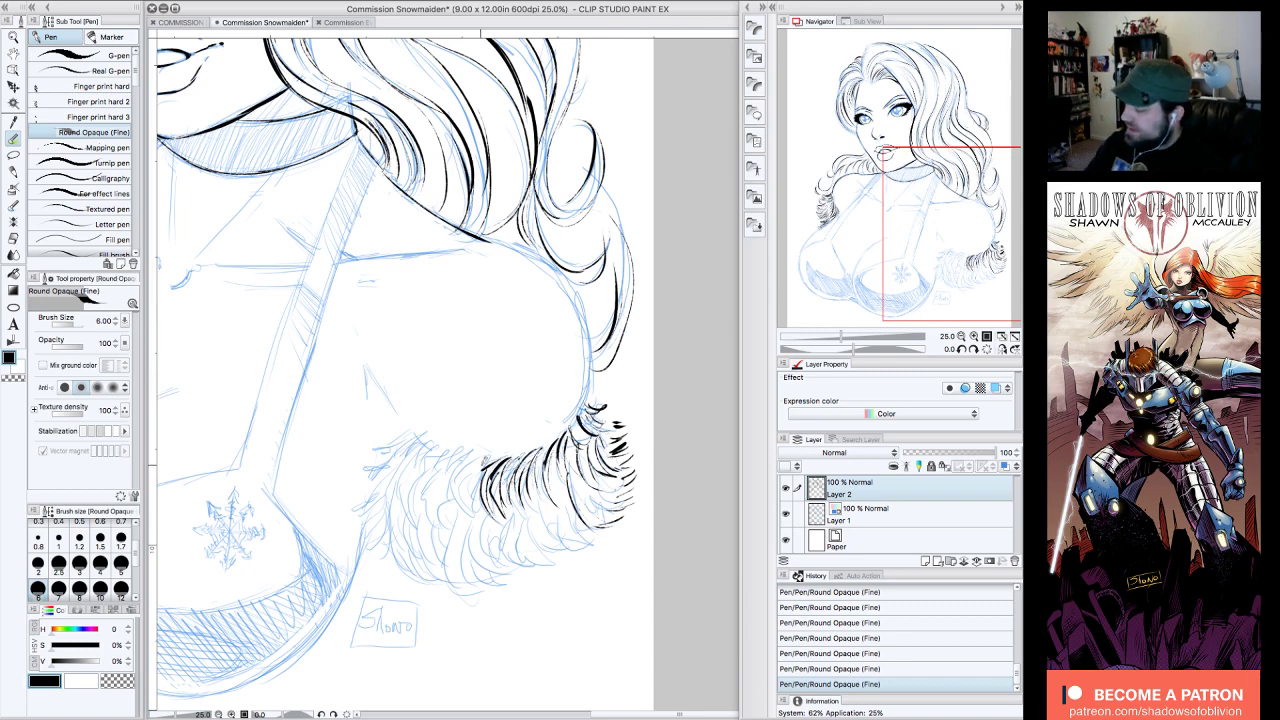
- Ink curved fur strokes through the middle of the arm trim and up to the upper edge of its chest-side end
drag(458, 462, 480, 528)
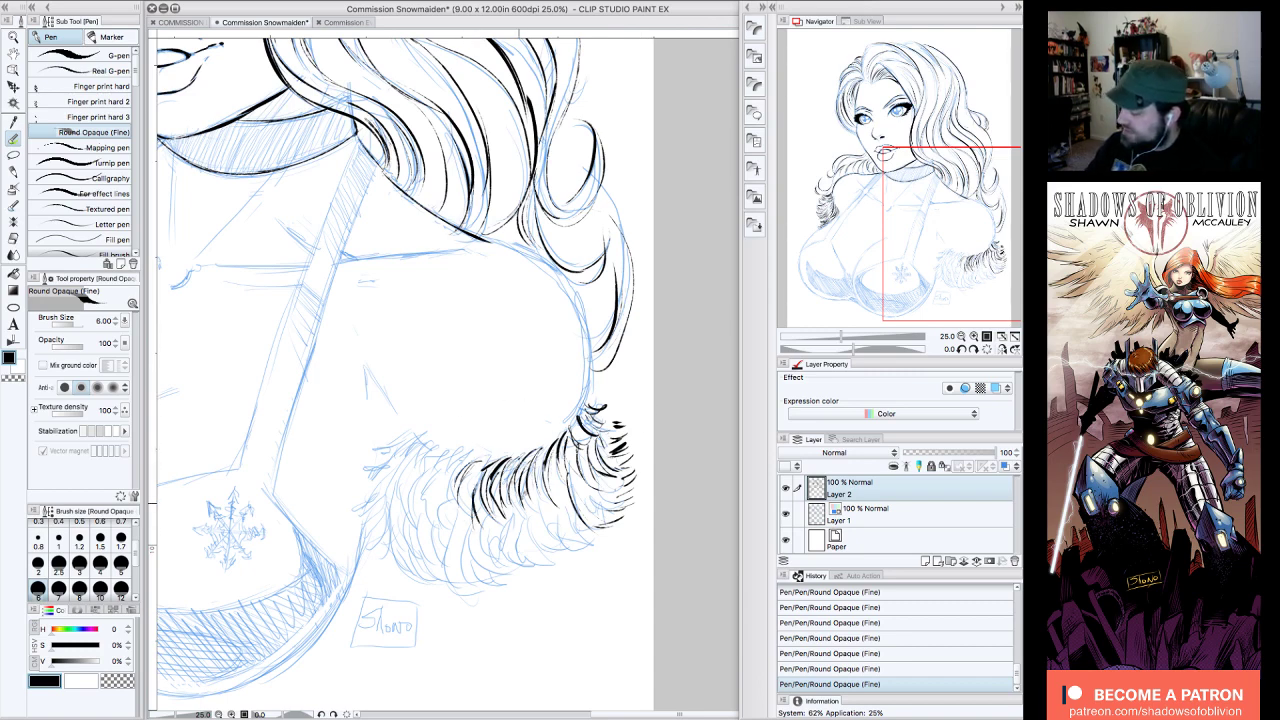
drag(446, 458, 454, 504)
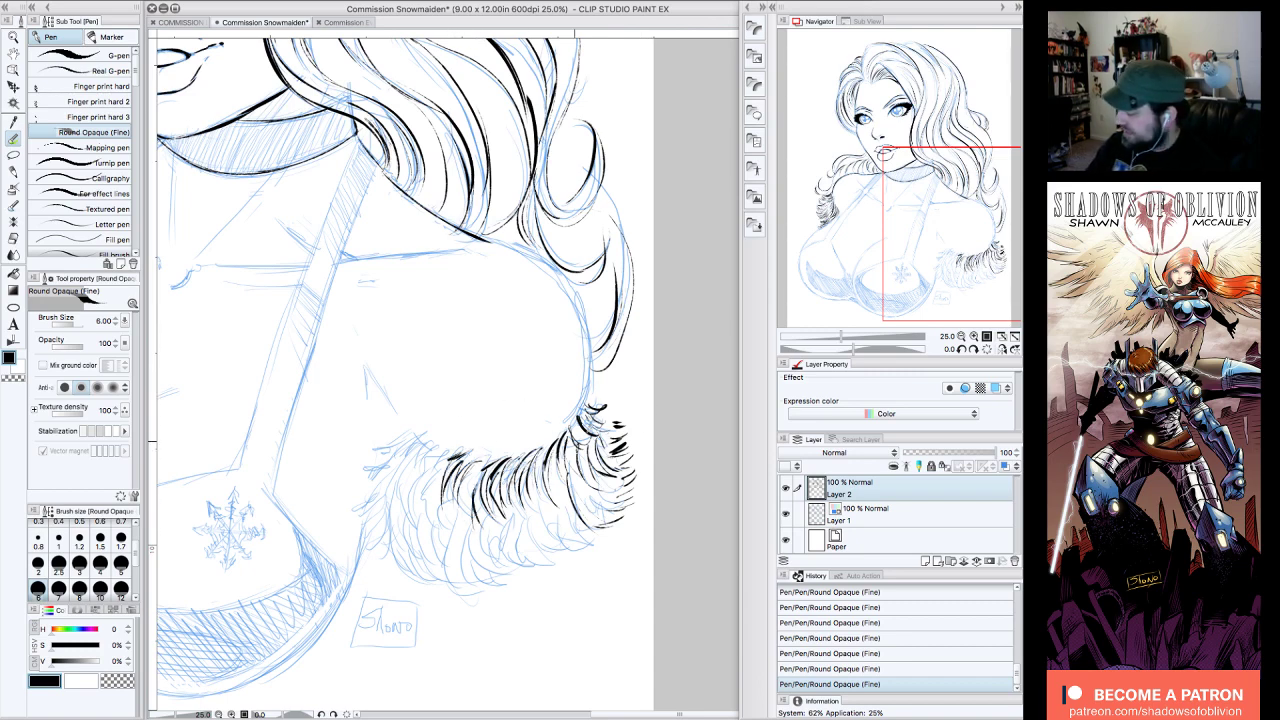
drag(461, 450, 426, 462)
drag(430, 454, 416, 504)
mouse_move(434, 472)
mouse_down()
mouse_move(426, 512)
mouse_move(462, 590)
mouse_up()
drag(438, 440, 429, 450)
mouse_move(430, 446)
mouse_down()
mouse_move(412, 476)
mouse_move(406, 446)
mouse_up()
- Ink the drooping fur tufts that close off the arm trim's inner end beside the chest
mouse_move(431, 434)
mouse_down()
mouse_move(390, 447)
mouse_move(372, 496)
mouse_up()
drag(382, 472, 372, 538)
drag(396, 474, 368, 550)
drag(390, 500, 378, 546)
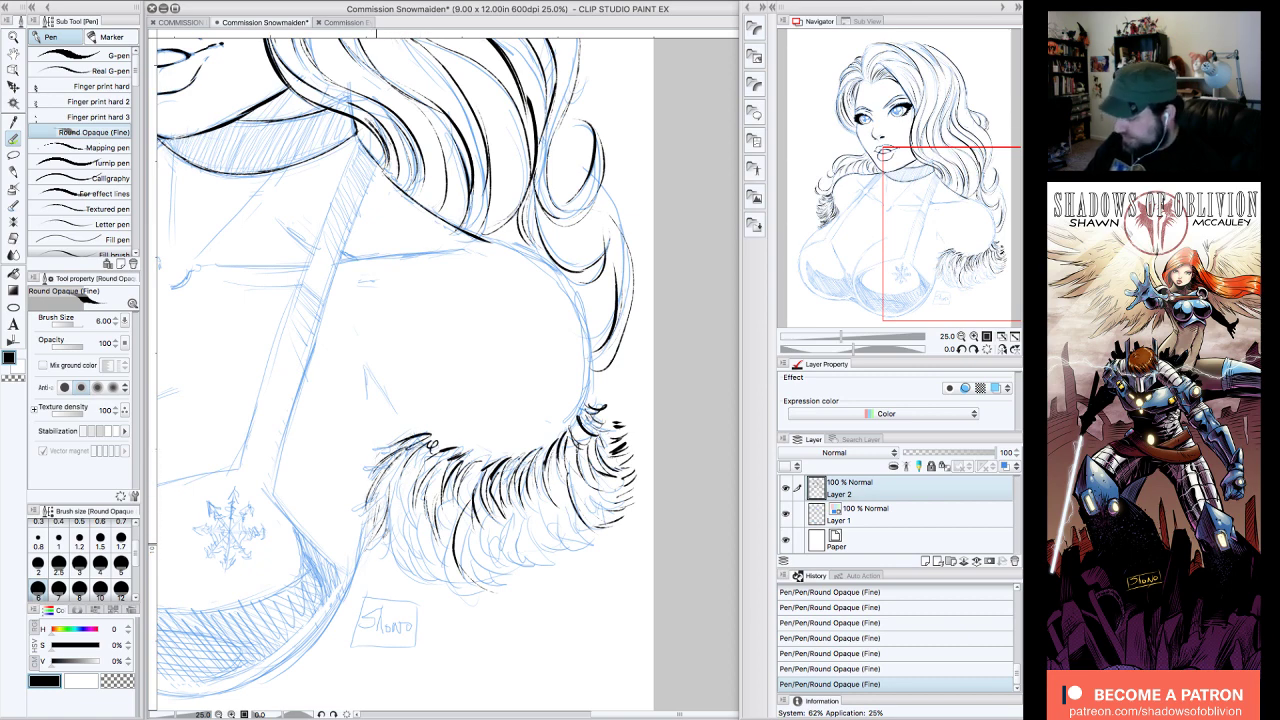
mouse_move(392, 494)
mouse_down()
mouse_move(370, 528)
mouse_move(388, 566)
mouse_up()
drag(398, 490, 390, 546)
- Fill in the lower inner half of the arm trim with long downward fur strokes ending in pointed tufts
drag(405, 500, 400, 580)
mouse_move(432, 522)
mouse_down()
mouse_move(420, 584)
mouse_move(456, 592)
mouse_move(424, 566)
mouse_up()
drag(458, 570, 440, 588)
drag(452, 518, 444, 586)
drag(470, 582, 458, 598)
drag(470, 488, 456, 510)
mouse_move(450, 510)
mouse_down()
mouse_move(444, 544)
mouse_move(482, 579)
mouse_up()
mouse_move(486, 514)
mouse_down()
mouse_move(479, 543)
mouse_move(495, 553)
mouse_move(480, 597)
mouse_up()
drag(504, 524, 506, 568)
- Ink the remaining lower tufts toward the trim's outer end and darken the fur where it meets the arm
mouse_move(534, 502)
mouse_down()
mouse_move(514, 556)
mouse_move(540, 560)
mouse_up()
mouse_move(522, 514)
mouse_down()
mouse_move(498, 574)
mouse_move(540, 562)
mouse_up()
drag(586, 494, 566, 546)
mouse_move(590, 512)
mouse_down()
mouse_move(564, 546)
mouse_move(562, 518)
mouse_move(572, 538)
mouse_up()
drag(606, 514, 582, 534)
mouse_move(630, 478)
mouse_down()
mouse_move(580, 512)
mouse_move(602, 498)
mouse_up()
drag(638, 444, 632, 477)
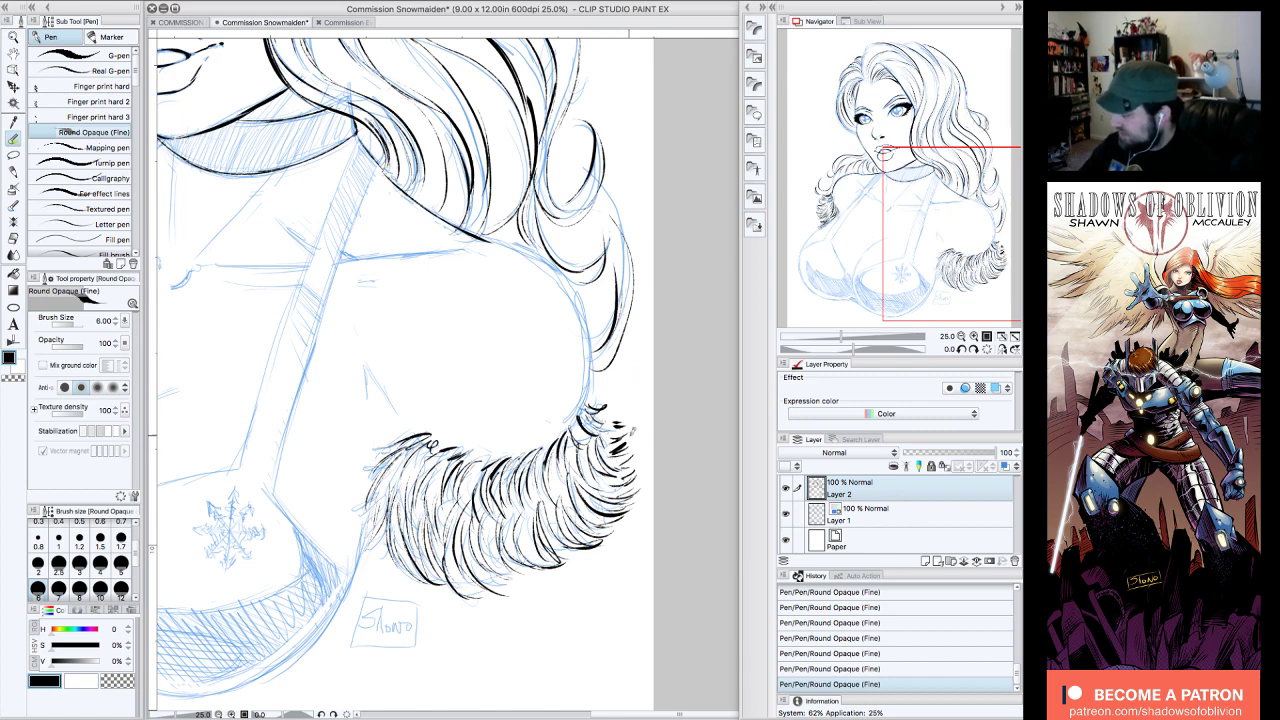
drag(618, 426, 590, 396)
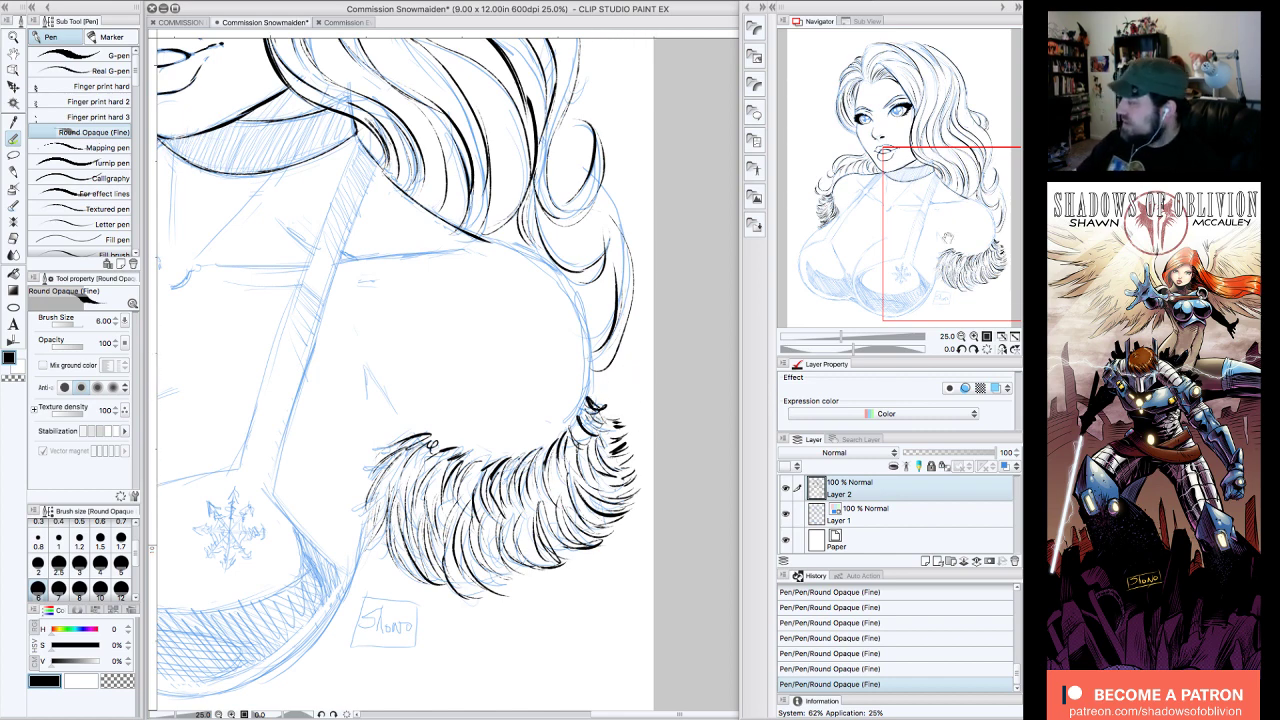
- Hide the blue sketch layer to check the inked lines on the whole figure, and show it again
click(961, 337)
drag(974, 246, 962, 232)
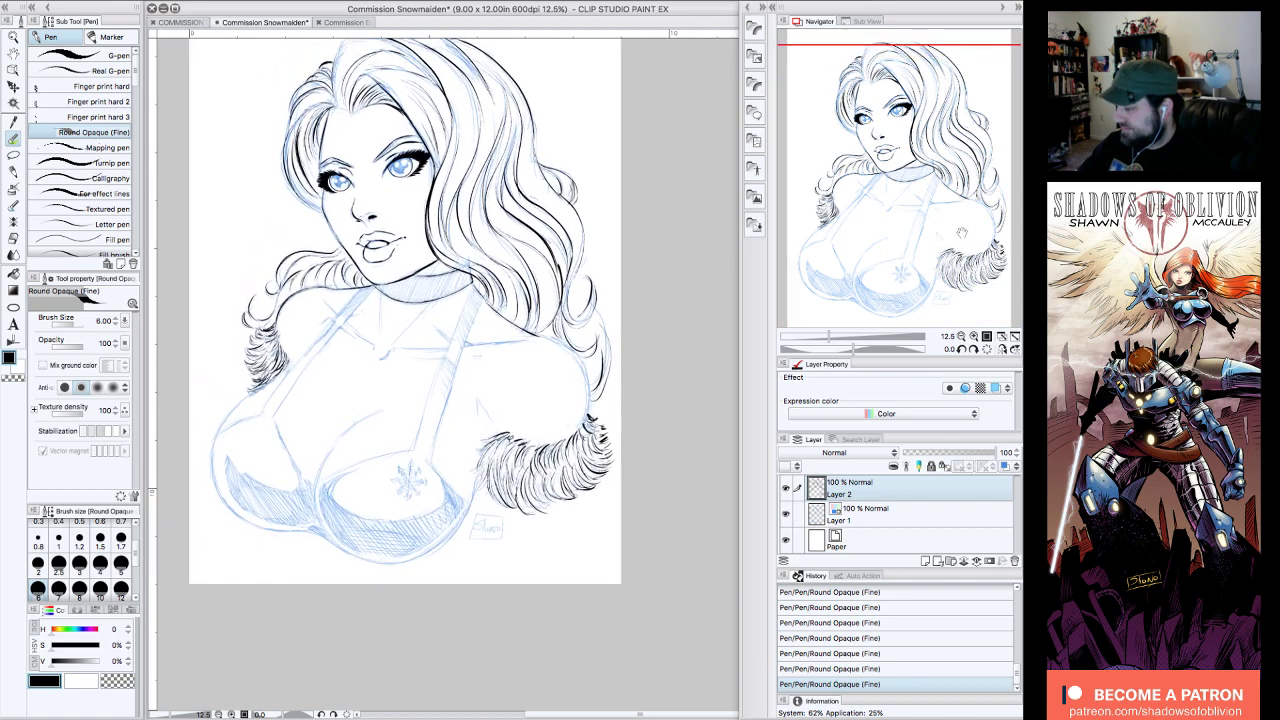
click(786, 513)
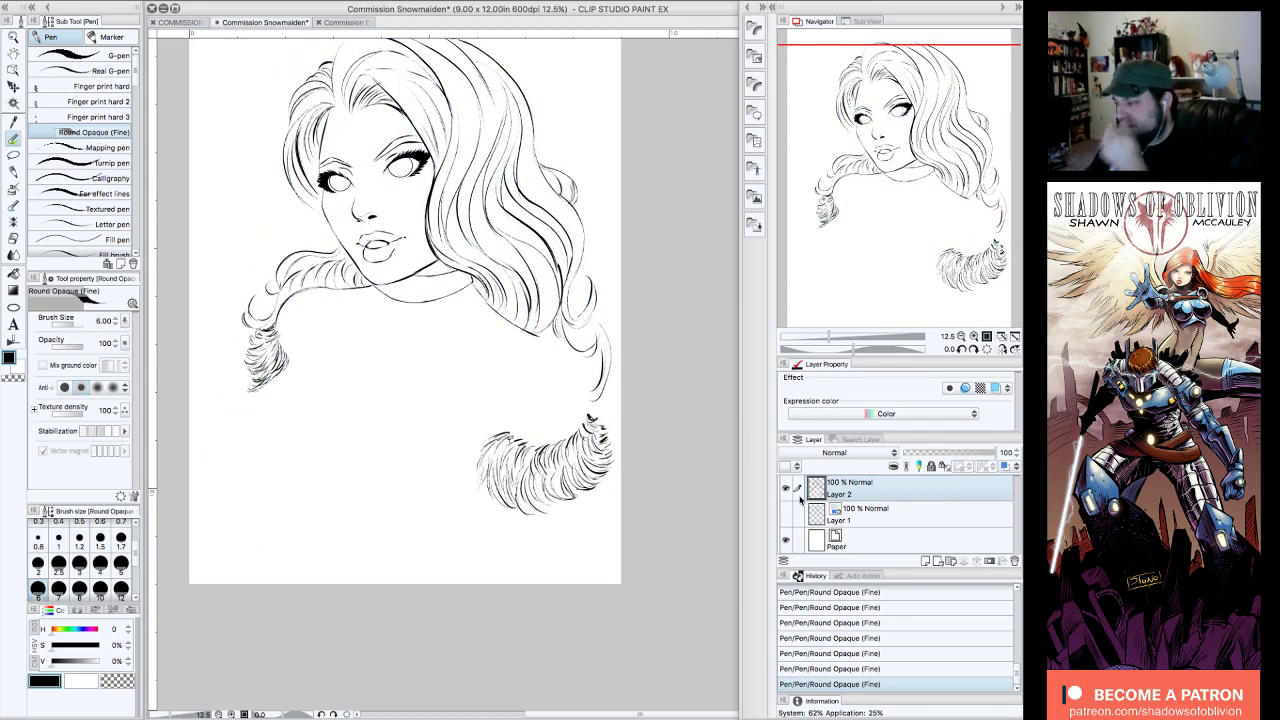
click(786, 513)
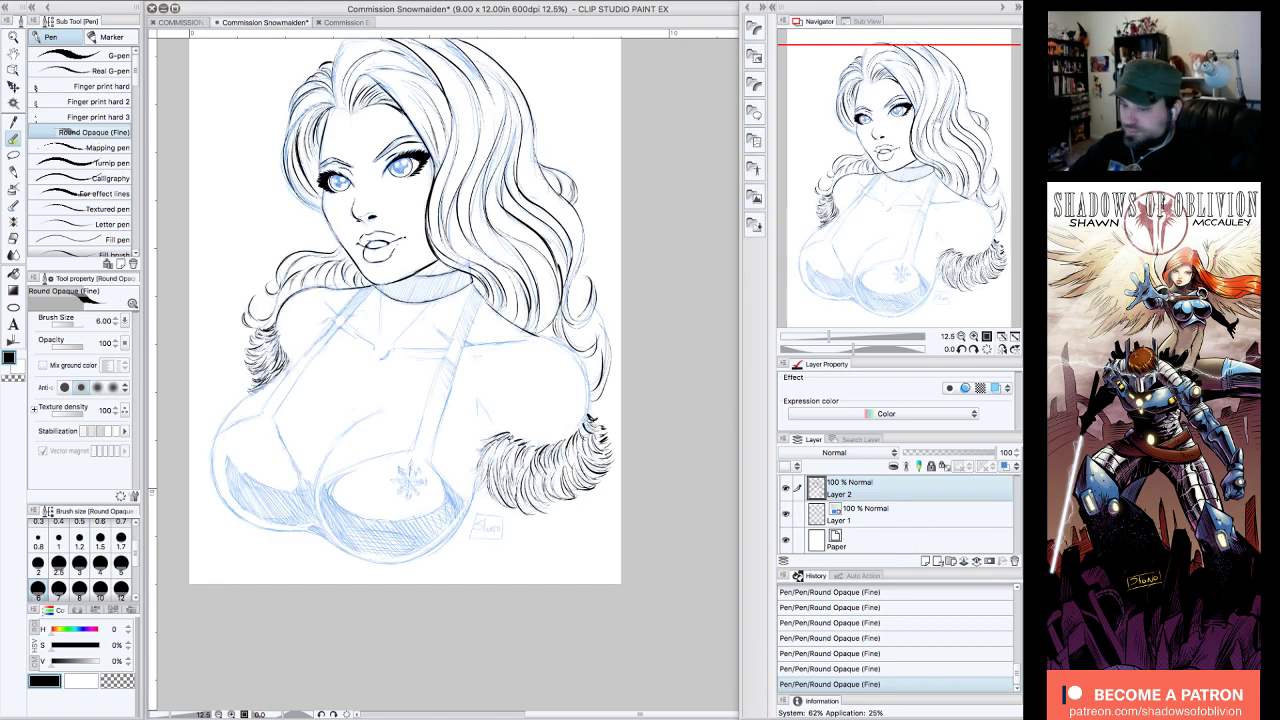
- Reinforce the choker's upper and lower outlines in black so that the band is a closed shape
click(974, 338)
drag(944, 215, 920, 149)
click(973, 349)
click(973, 349)
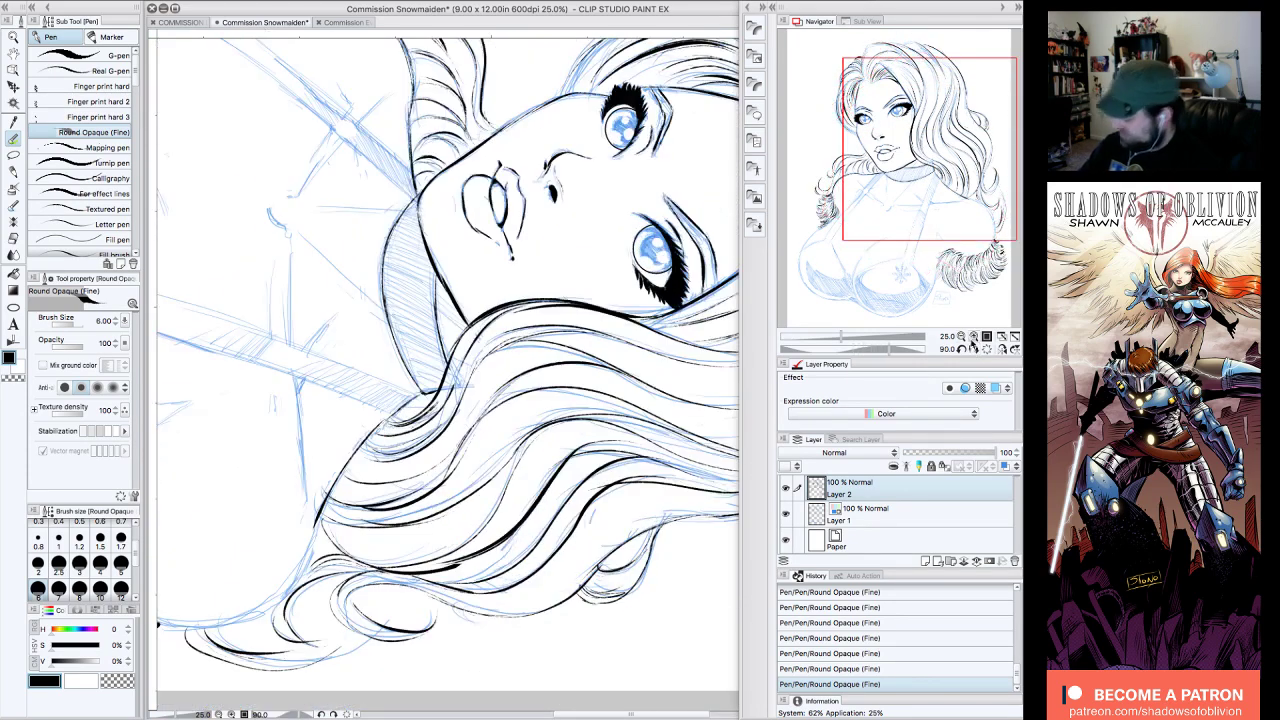
drag(433, 267, 441, 339)
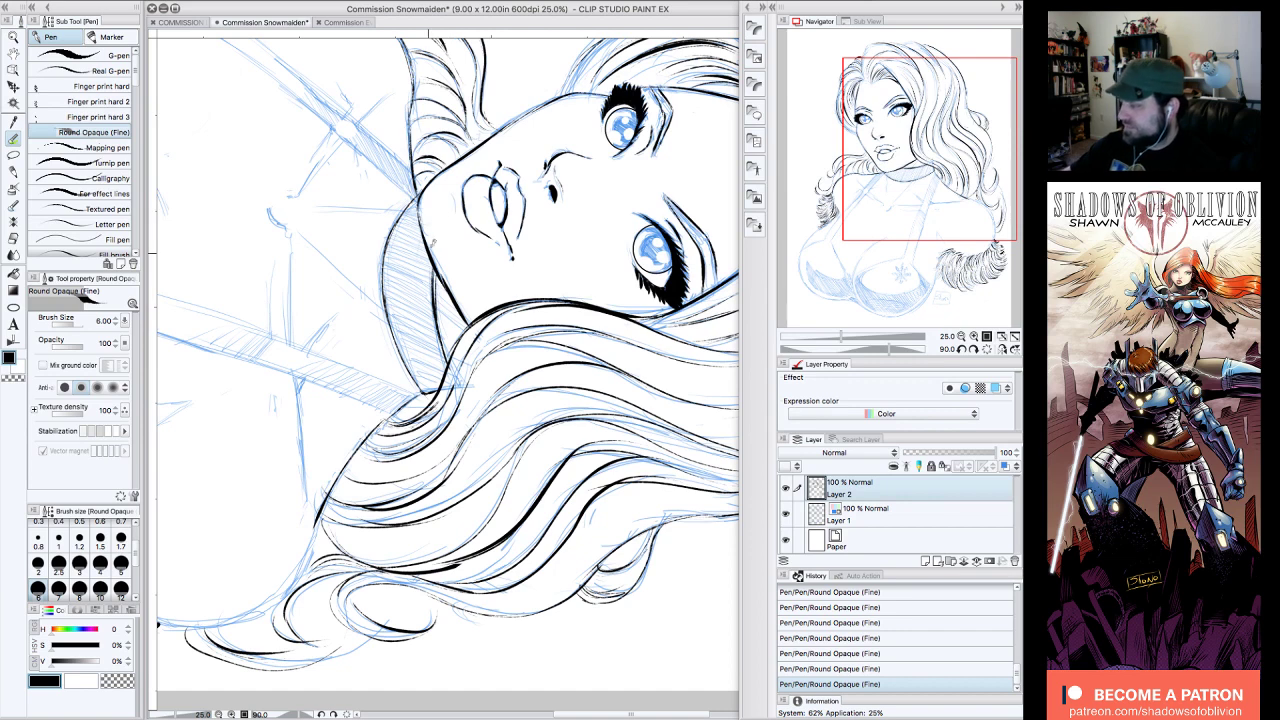
drag(420, 186, 427, 232)
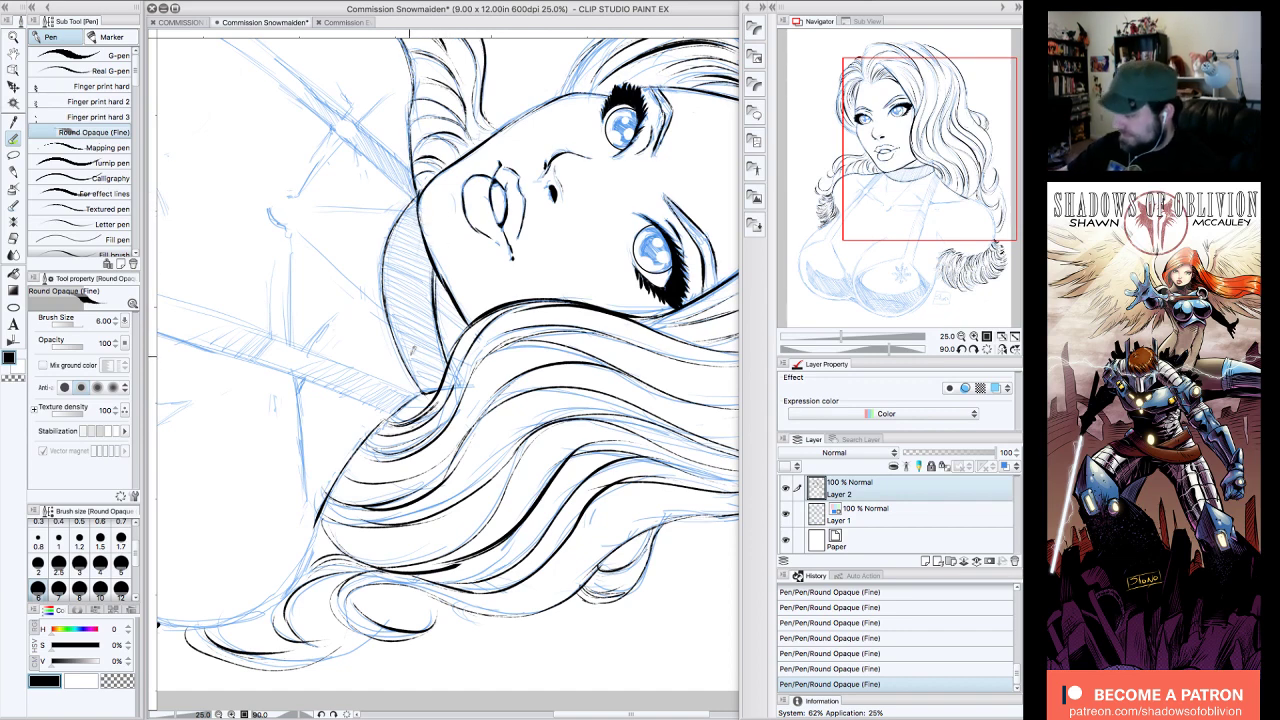
drag(424, 391, 382, 291)
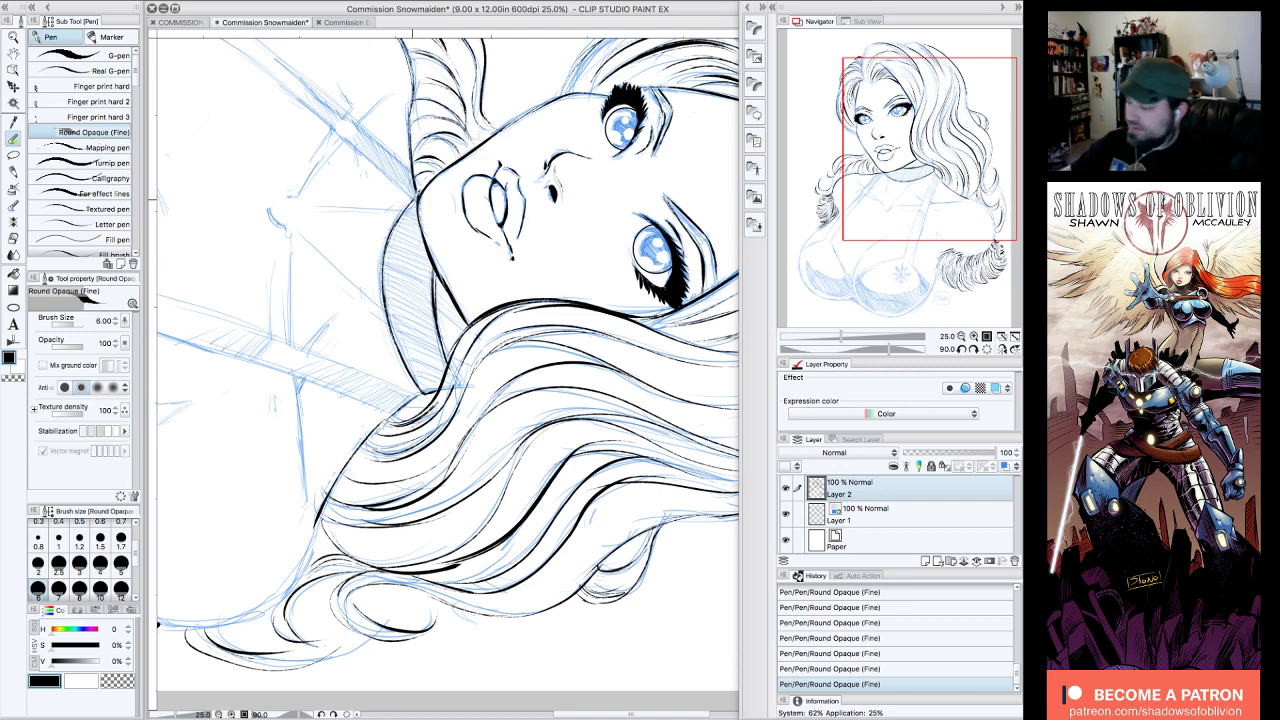
- Fill the choker with solid black and carve a thin light line along its upper edge using the transparent colour
click(13, 274)
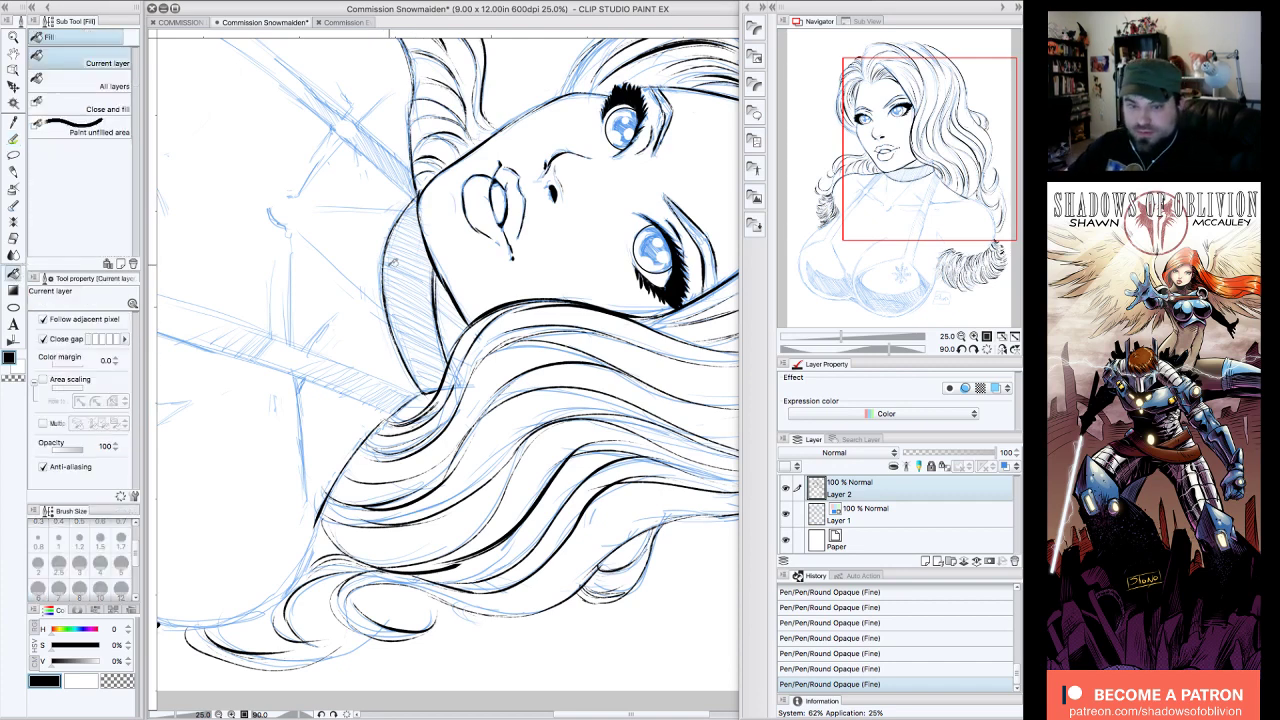
click(424, 316)
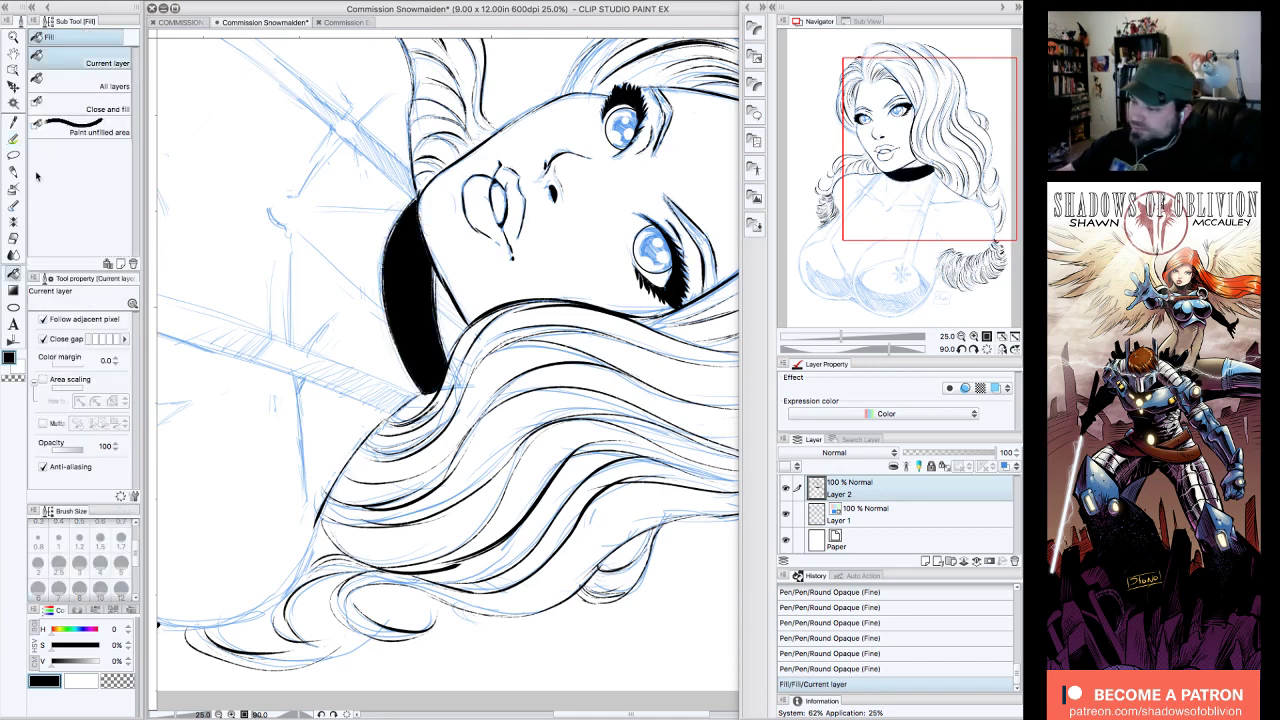
click(13, 139)
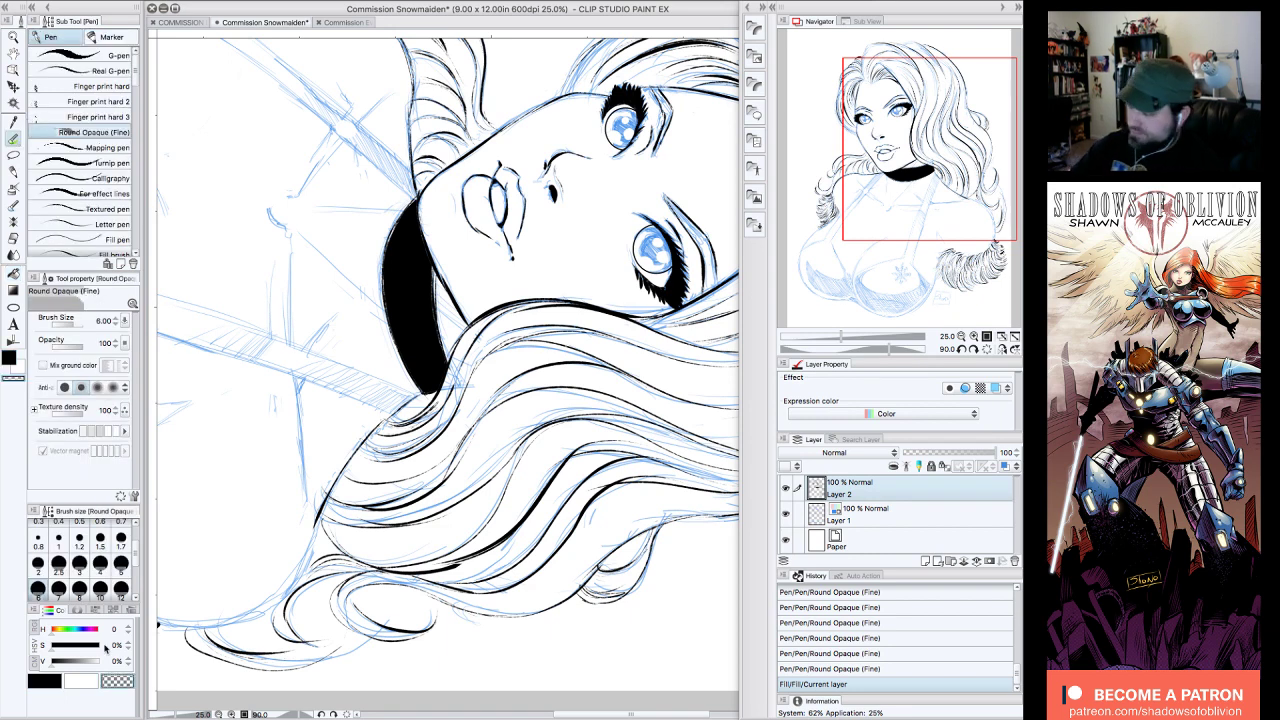
drag(432, 259, 434, 270)
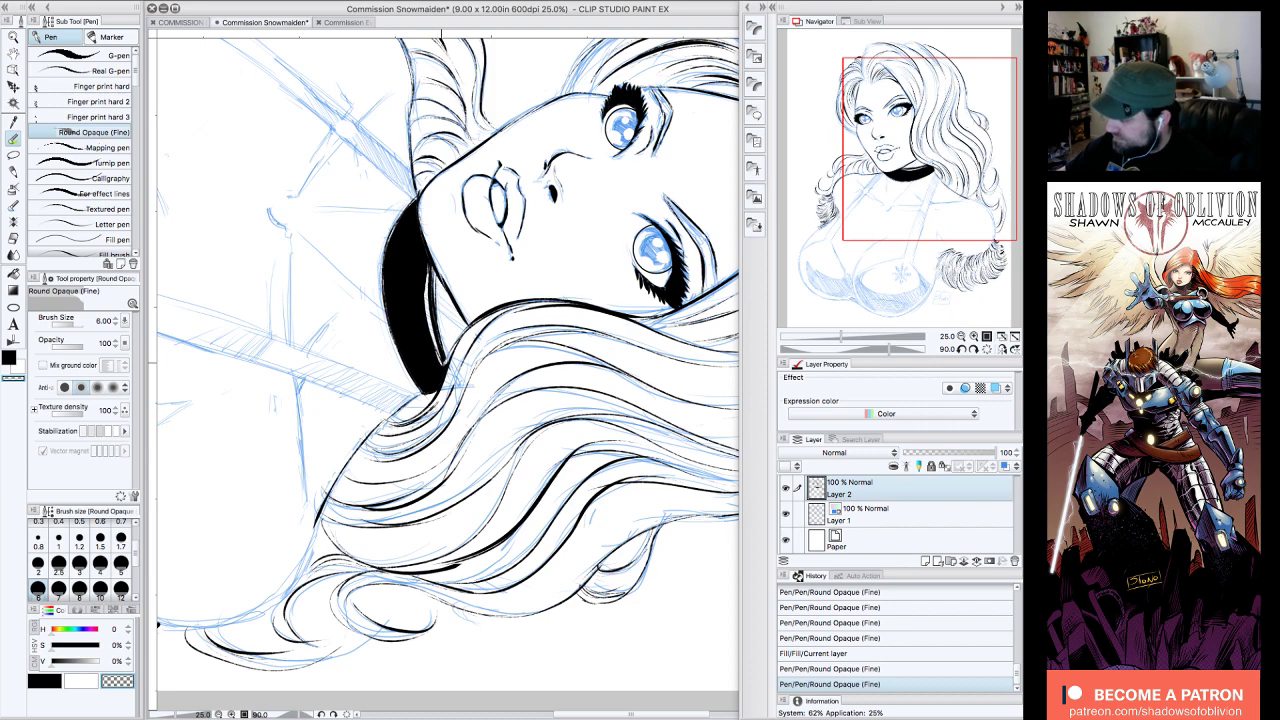
- Carve a zigzag shine highlight into the black choker on the side nearest the long hair, redoing the first attempt
click(986, 349)
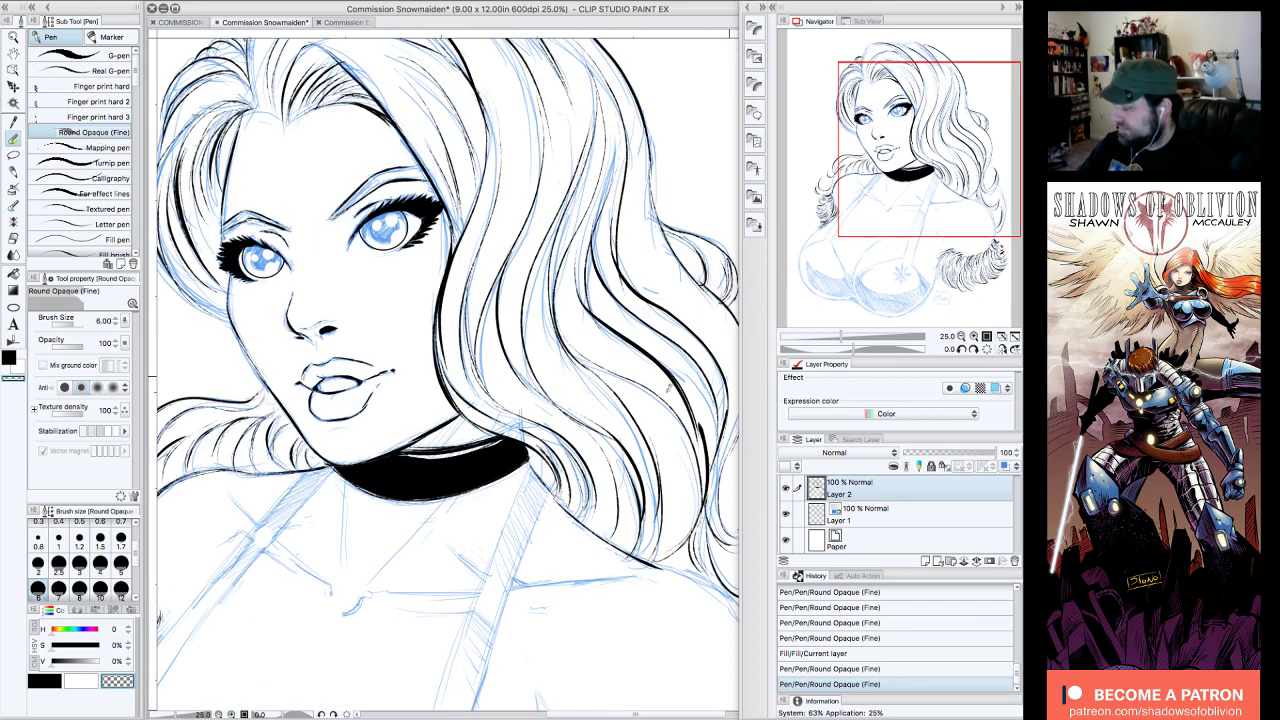
mouse_move(470, 446)
mouse_down()
mouse_move(457, 482)
mouse_move(480, 470)
mouse_move(445, 488)
mouse_move(480, 478)
mouse_move(453, 467)
mouse_move(442, 489)
mouse_move(417, 495)
mouse_up()
key(ctrl+z)
drag(415, 461, 411, 468)
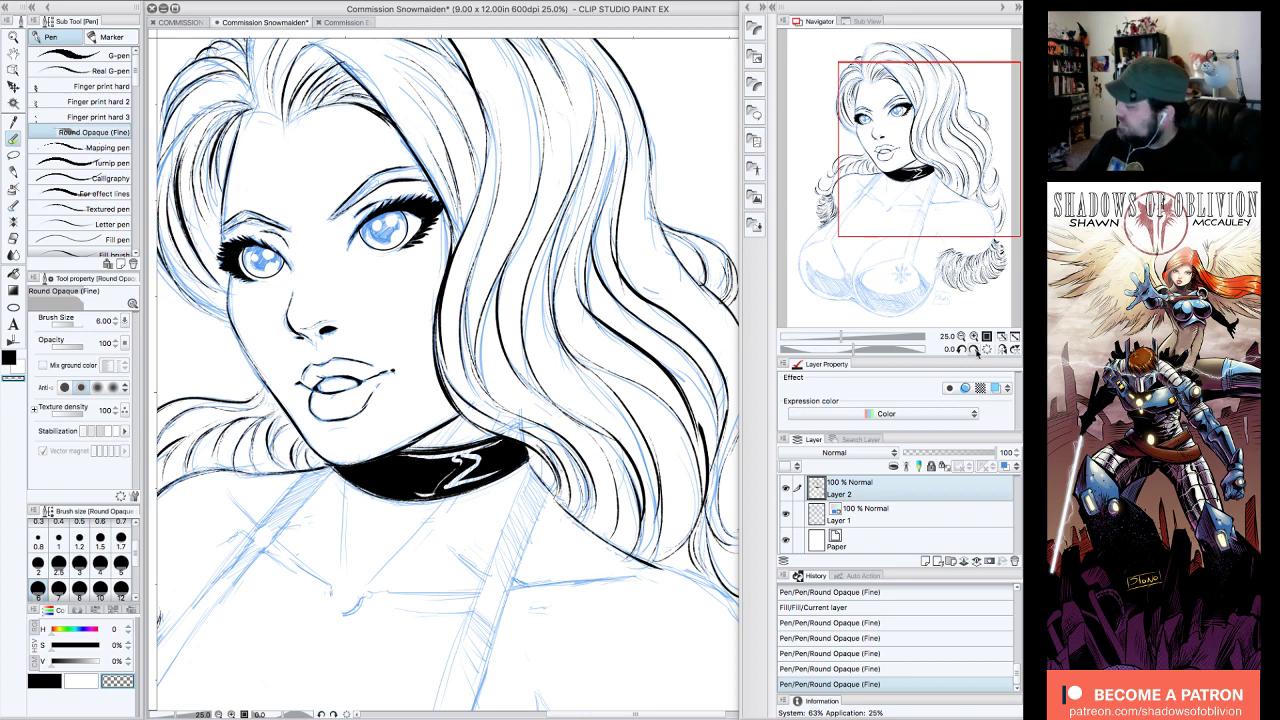
- Clean up the choker's ends and carve a small curved highlight into its far end with the transparent colour
click(974, 349)
click(974, 349)
click(974, 349)
click(974, 349)
mouse_move(343, 285)
mouse_down()
mouse_move(348, 334)
mouse_move(341, 259)
mouse_up()
drag(426, 346, 431, 353)
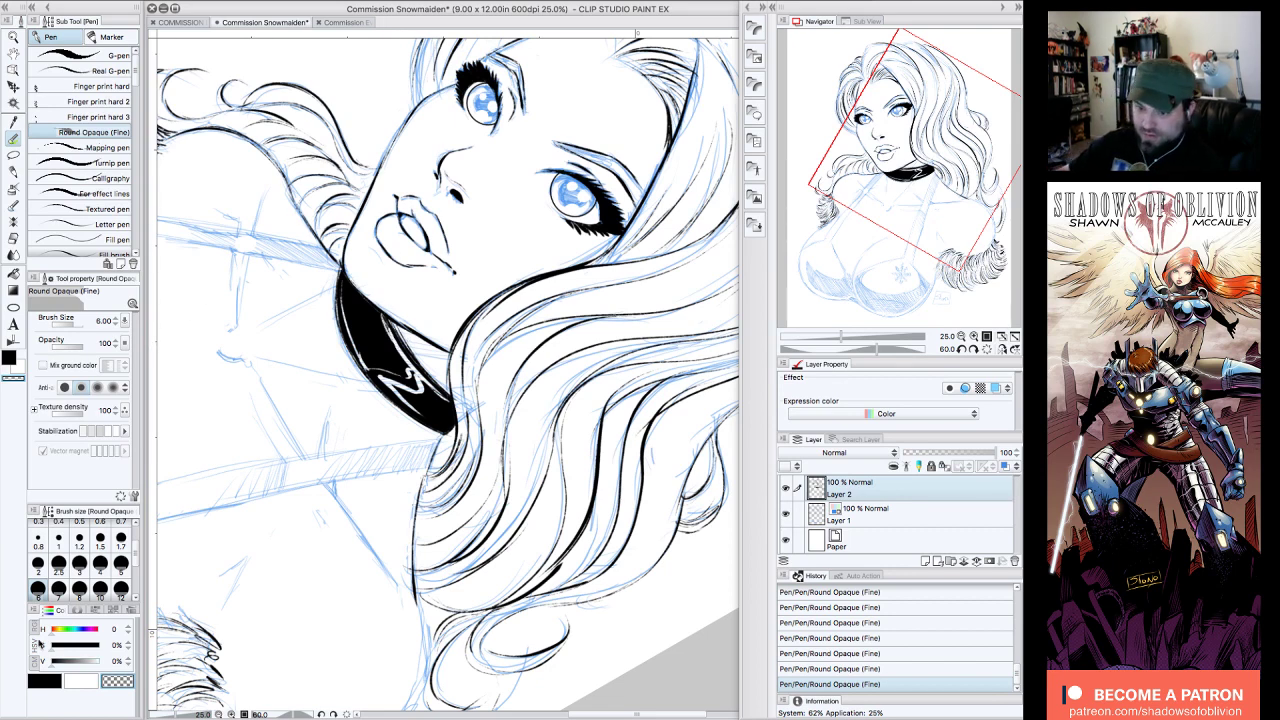
click(46, 681)
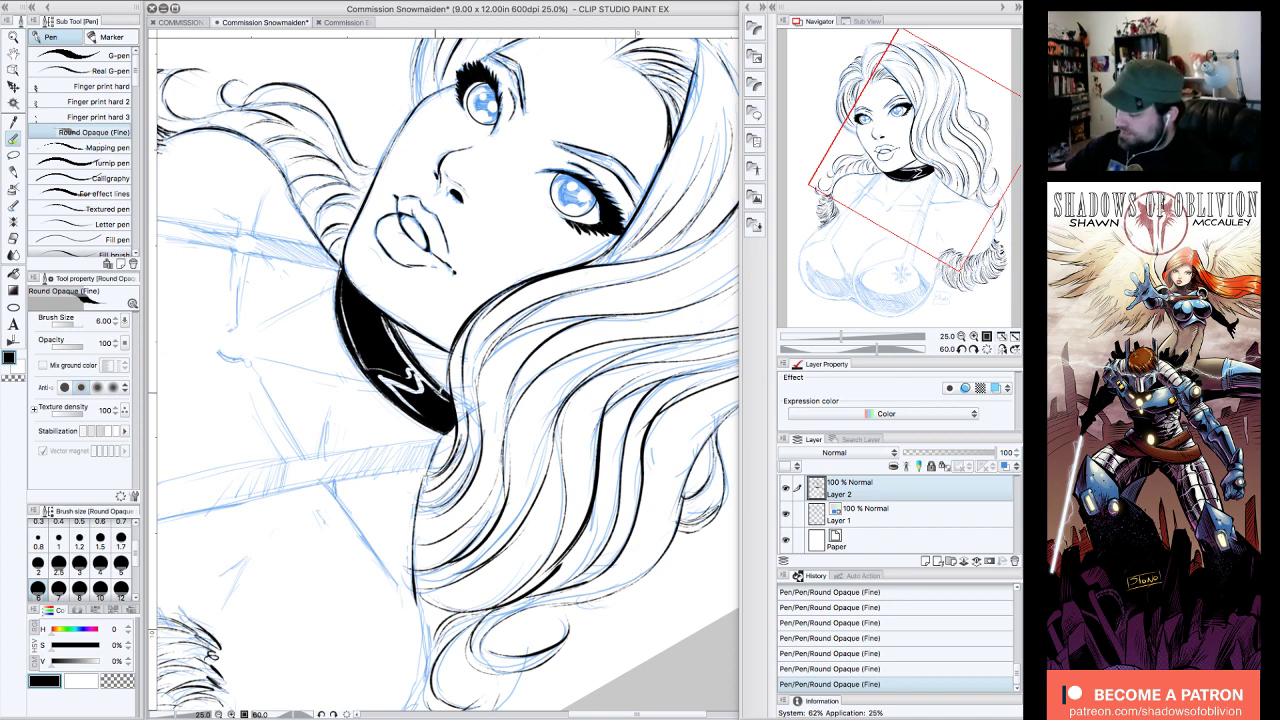
click(987, 349)
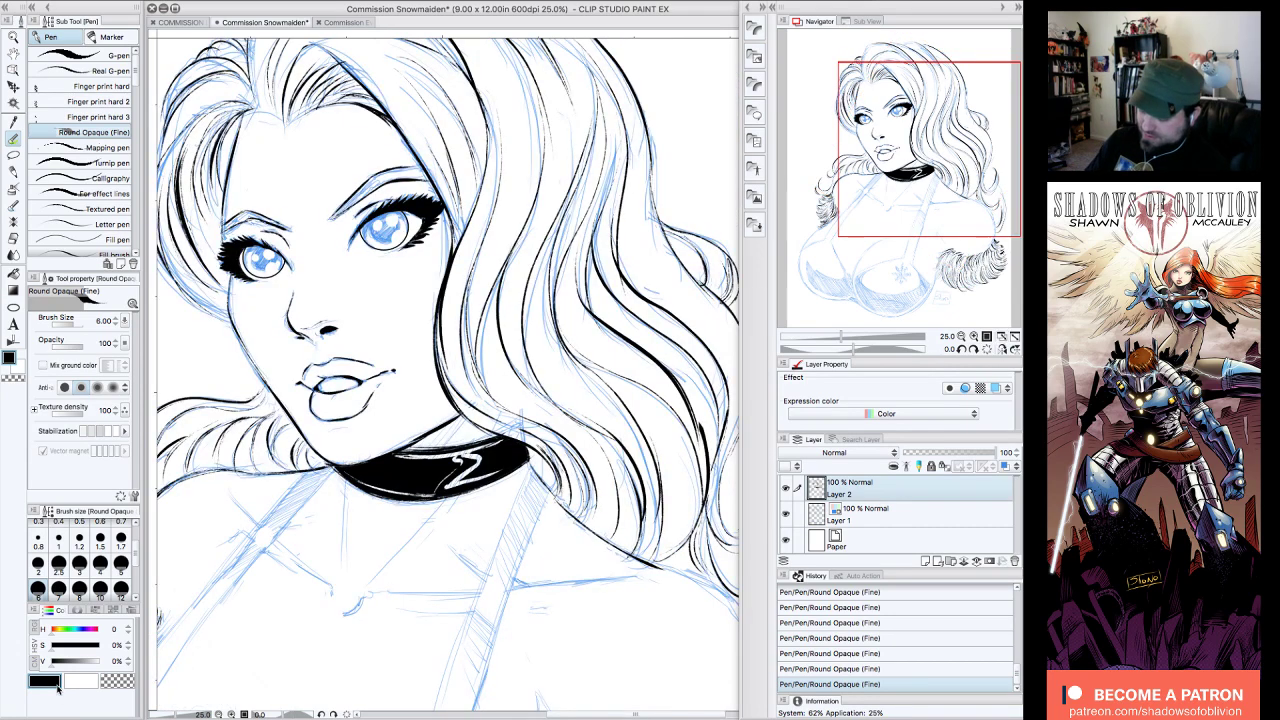
click(117, 680)
drag(373, 486, 371, 470)
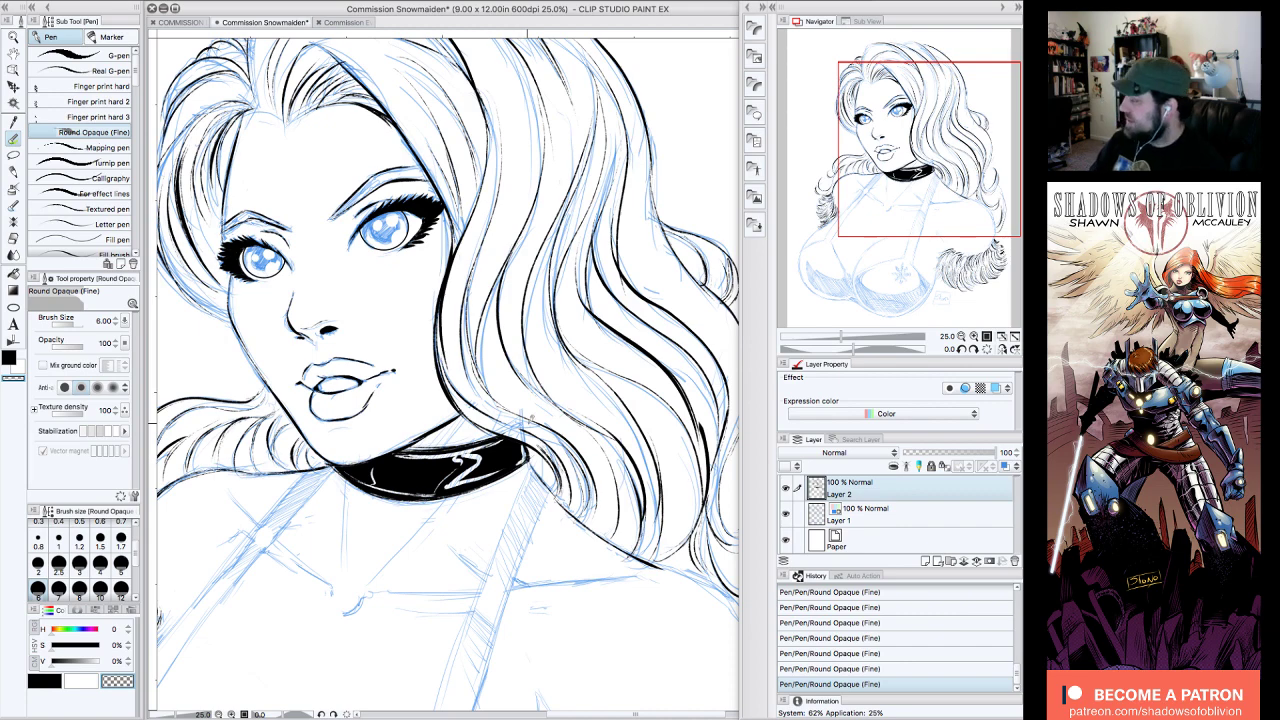
- Rework the edge of the lower lip with short pen strokes, undoing the first stroke
drag(935, 203, 915, 213)
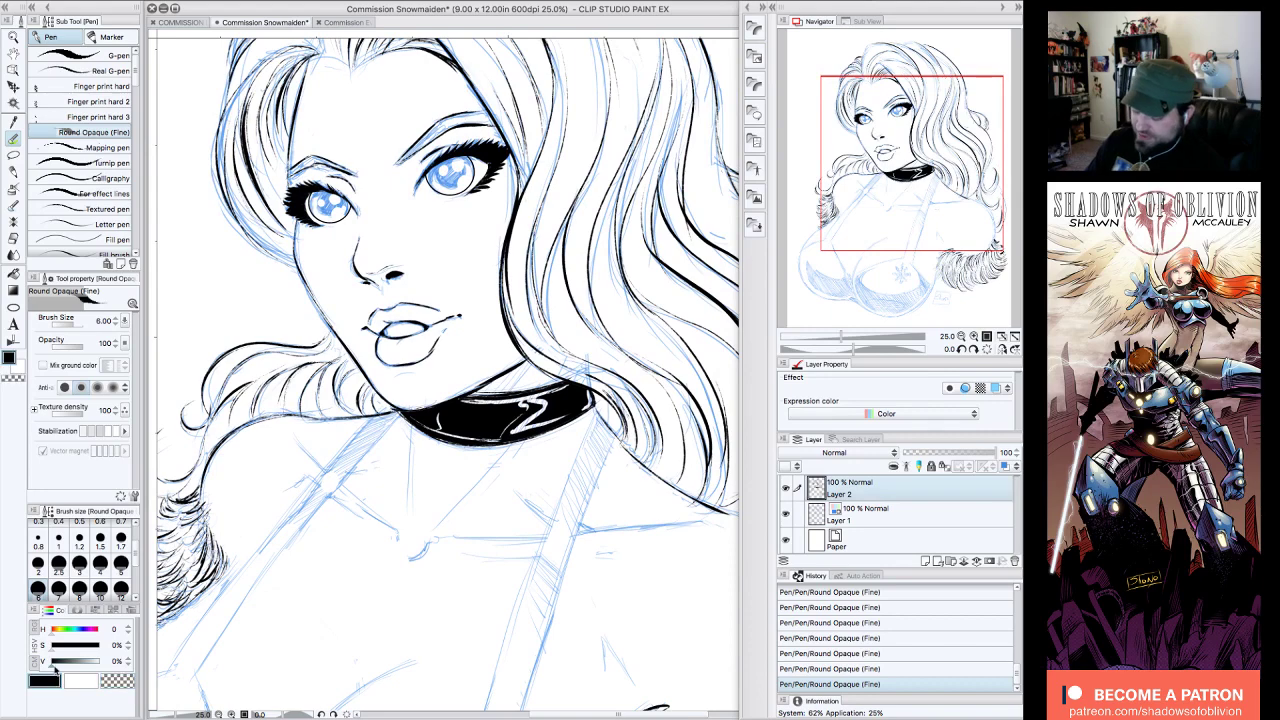
click(975, 350)
click(977, 351)
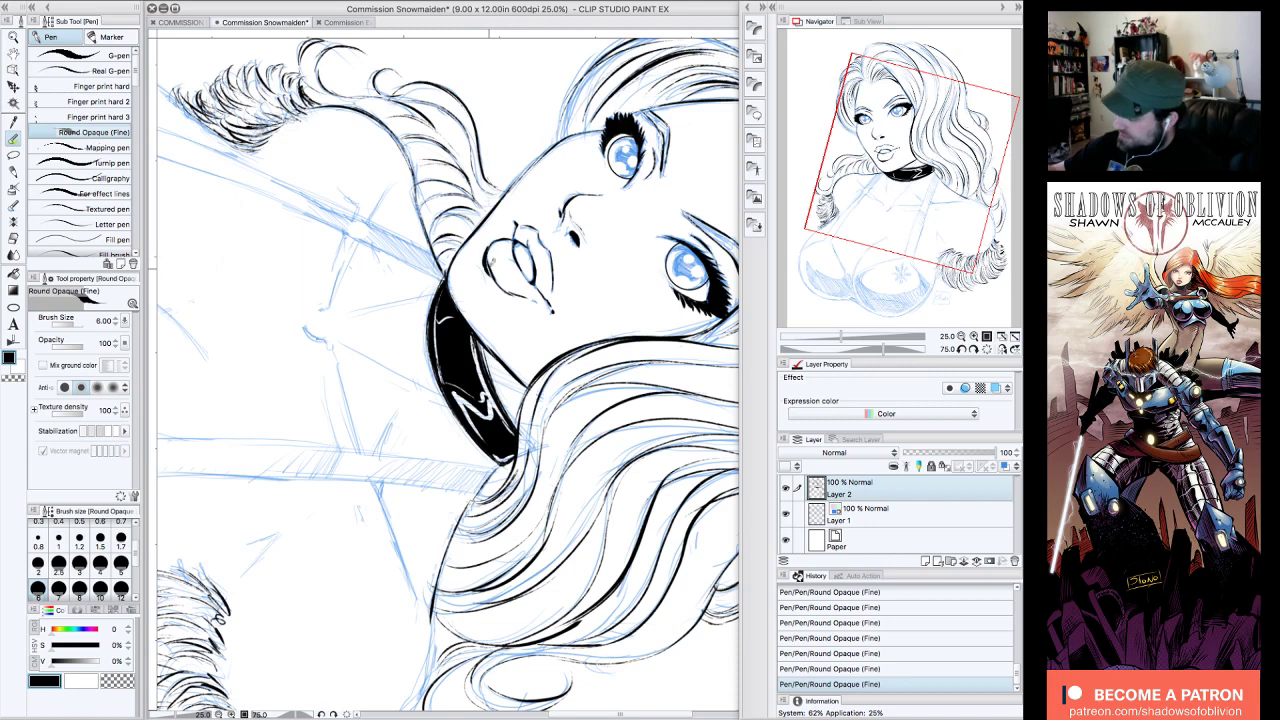
drag(487, 259, 499, 285)
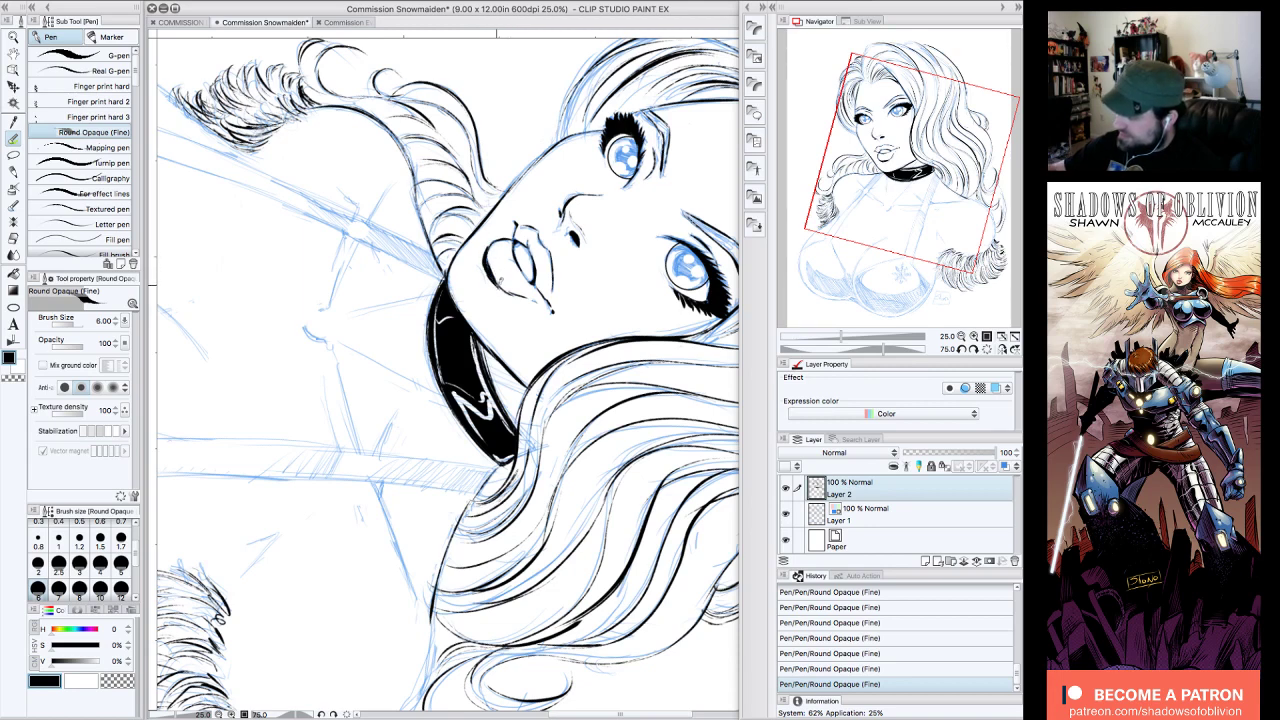
key(ctrl+z)
drag(485, 249, 497, 275)
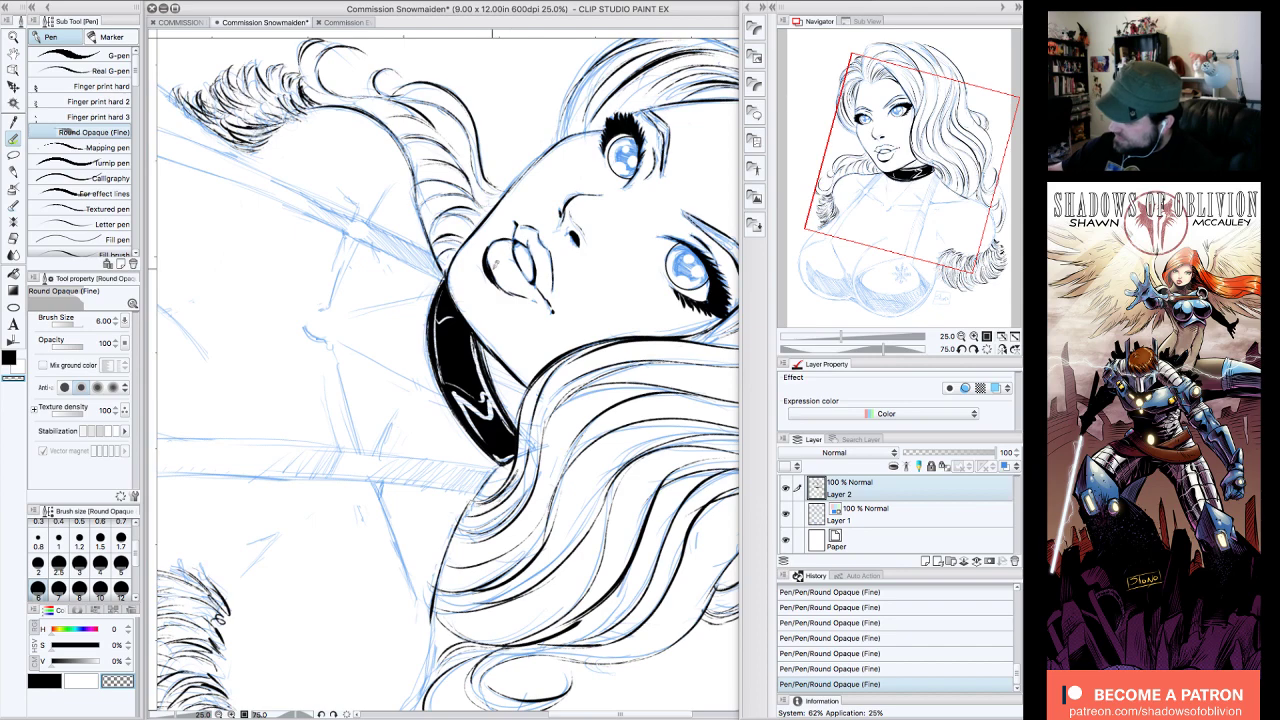
- Ink the two neck tendon lines running down from the choker and a short collarbone stroke in black
click(987, 348)
drag(928, 212, 931, 222)
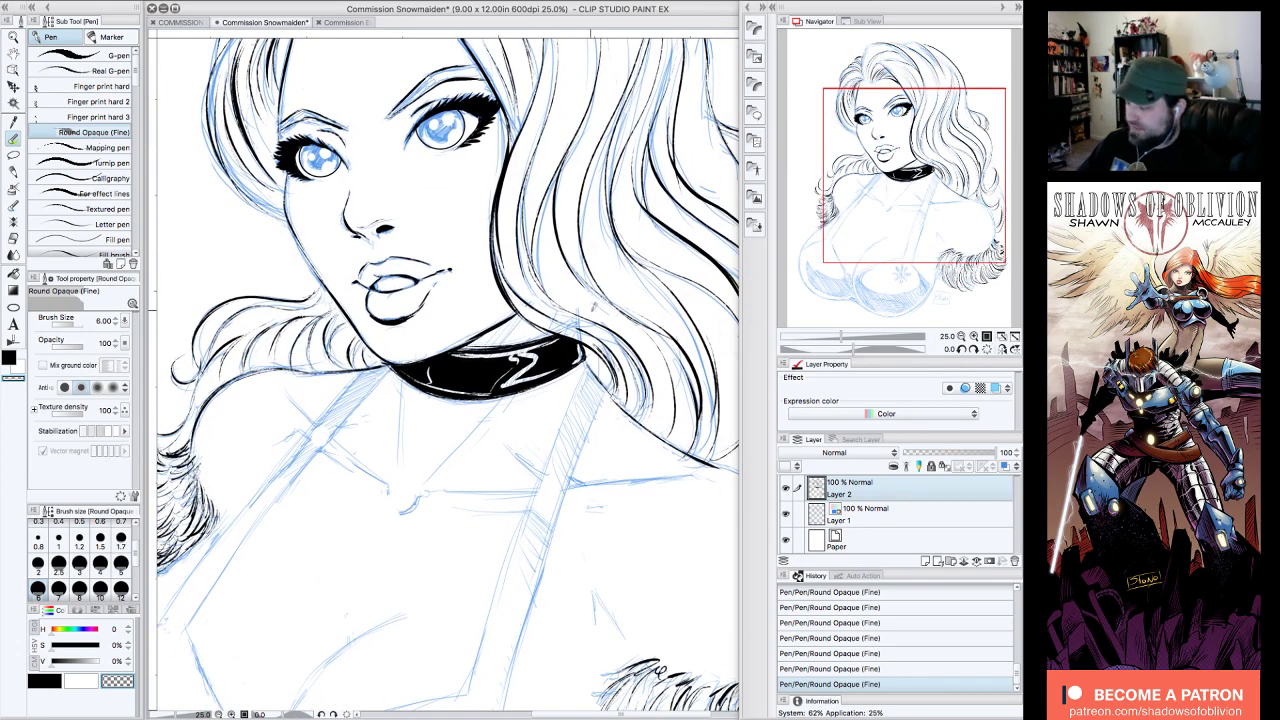
click(52, 685)
drag(404, 384, 399, 462)
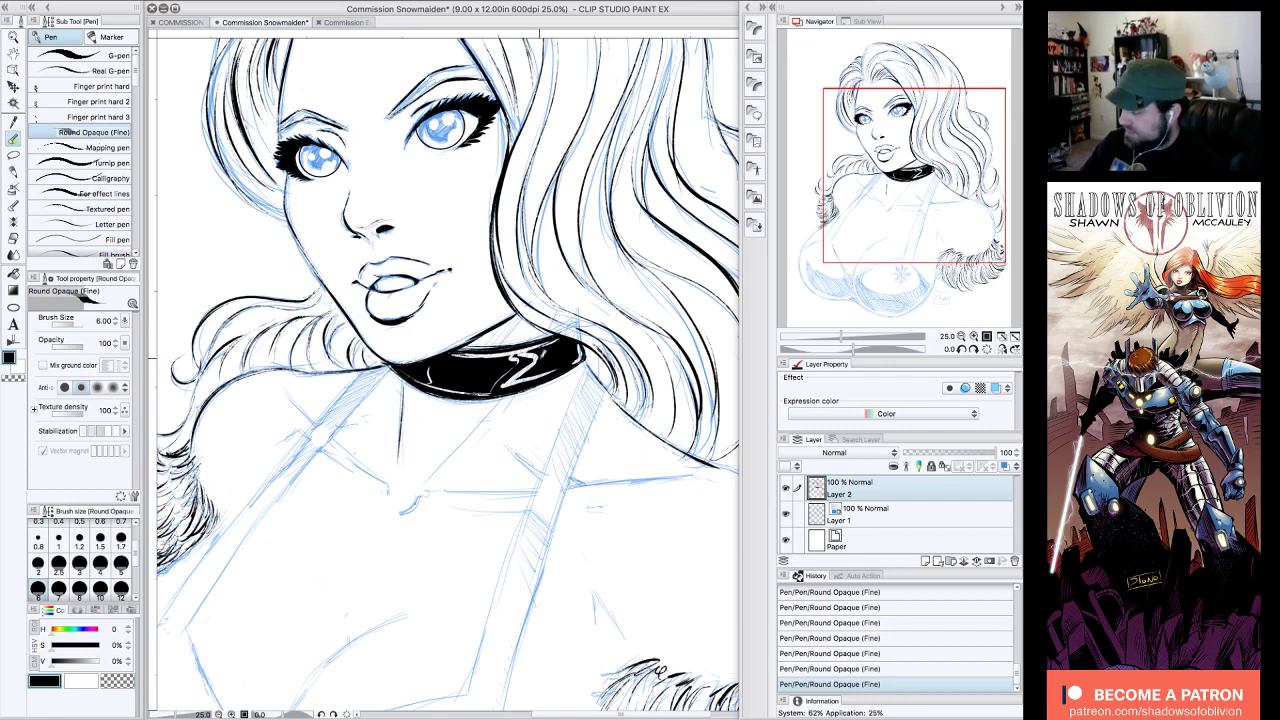
drag(528, 388, 427, 484)
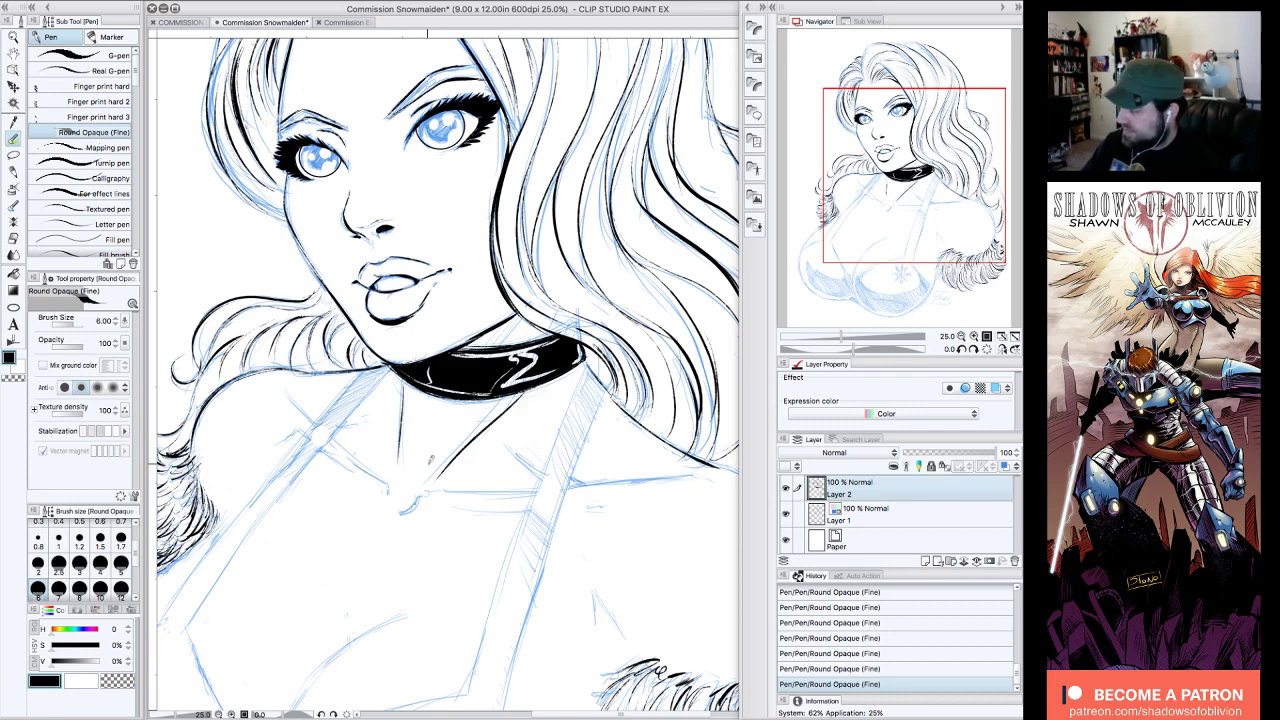
drag(508, 440, 542, 464)
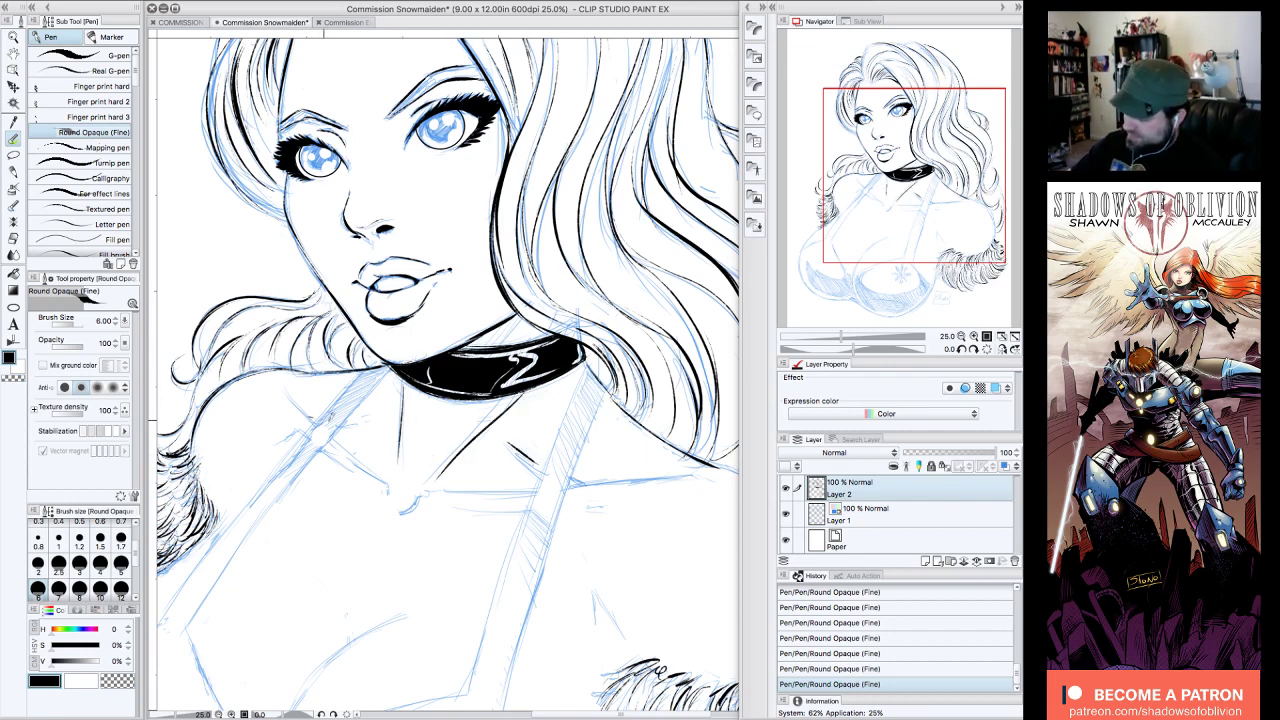
click(961, 337)
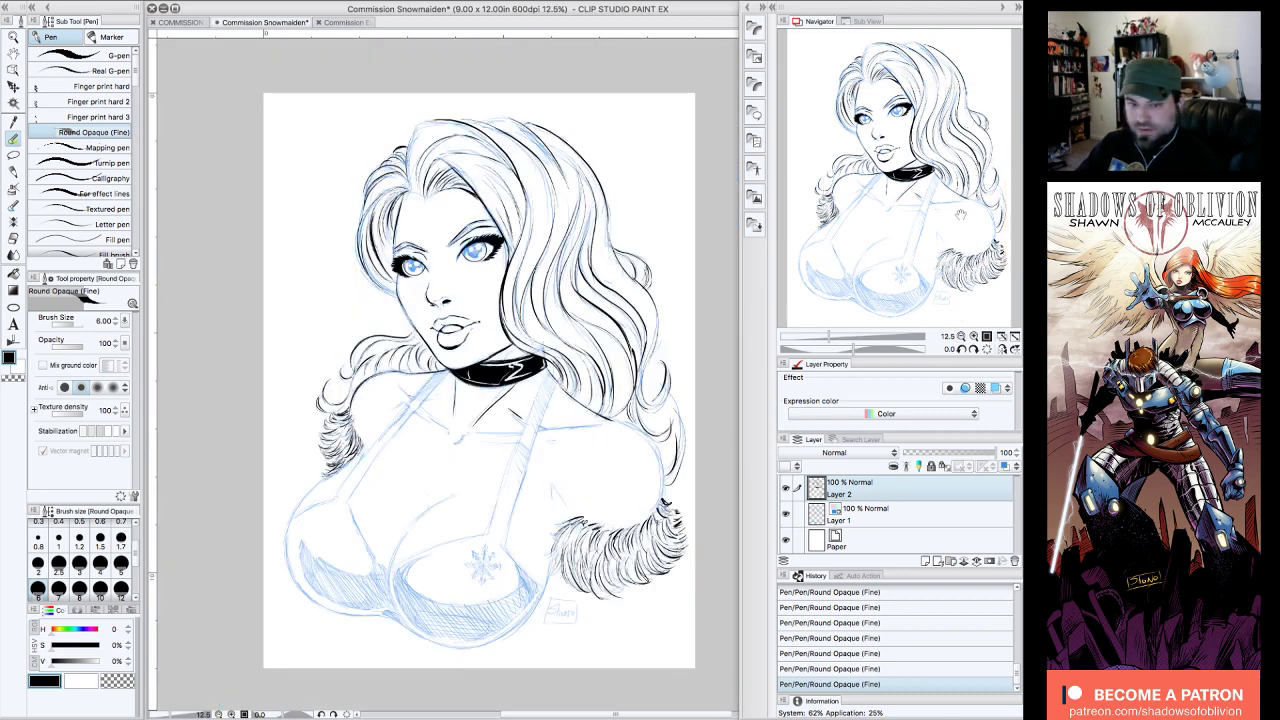
drag(957, 213, 968, 218)
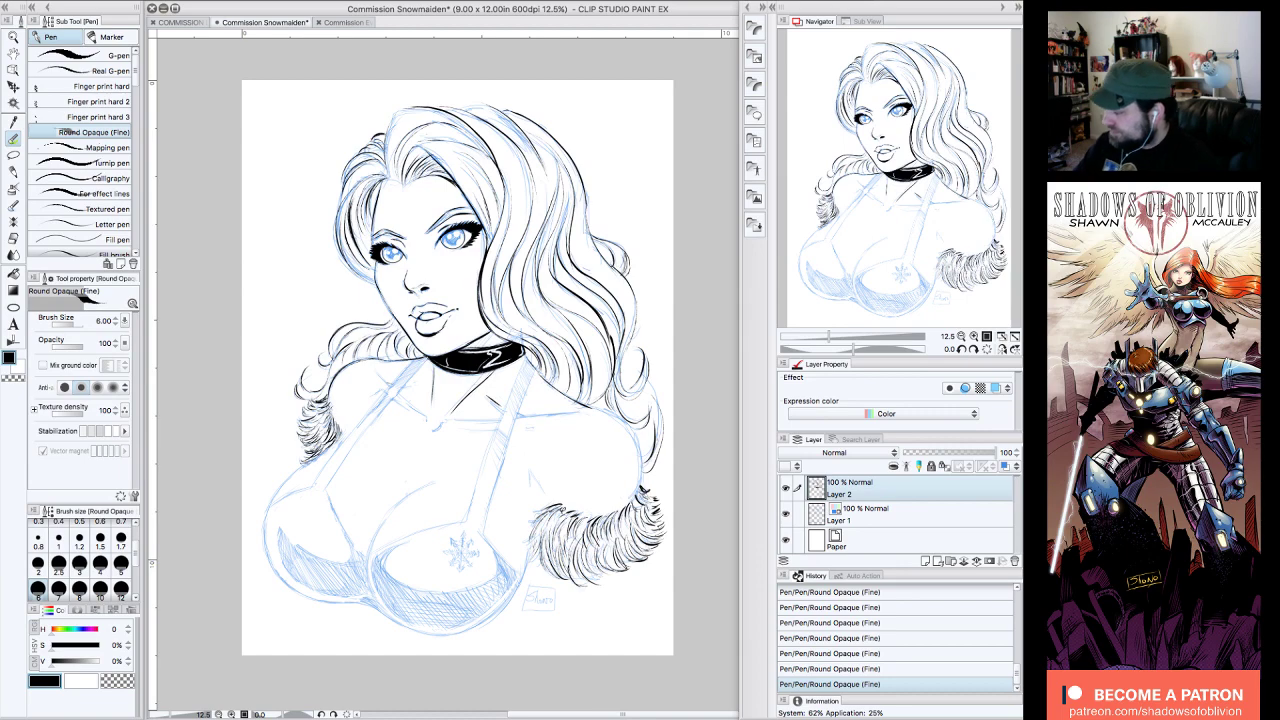
click(970, 337)
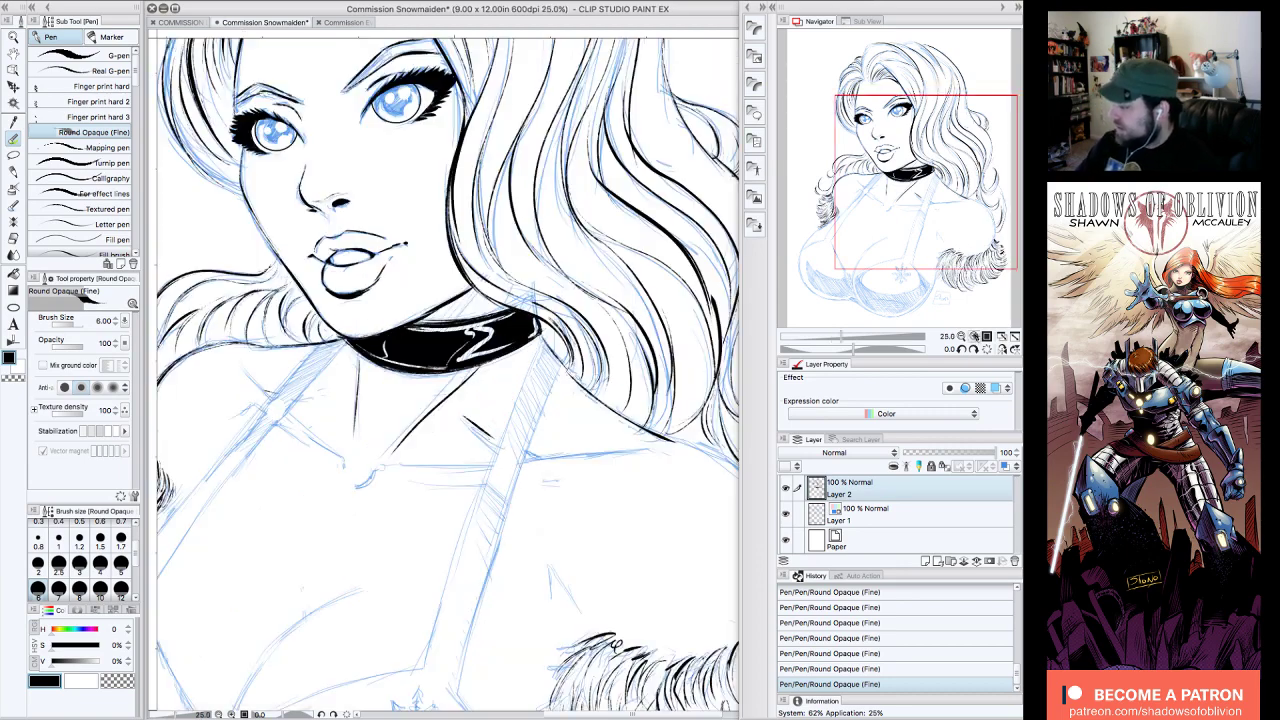
mouse_move(945, 215)
mouse_down()
mouse_move(916, 225)
mouse_move(928, 222)
mouse_up()
click(961, 349)
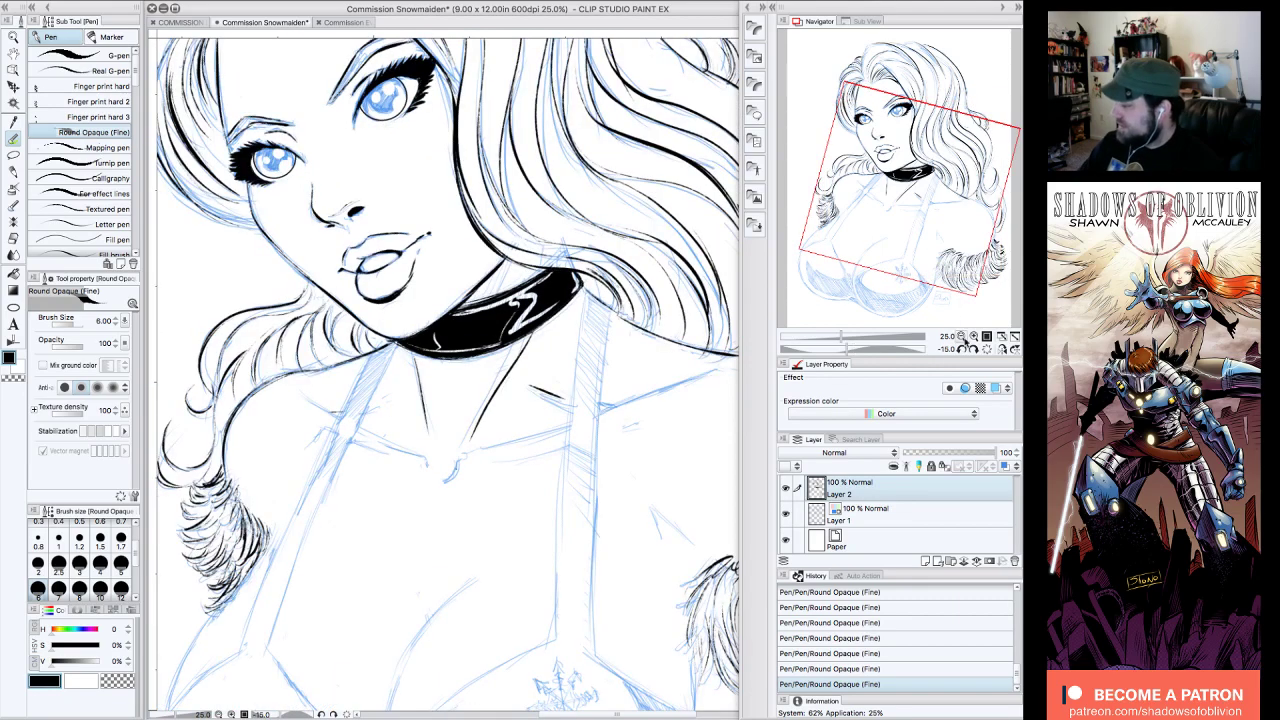
click(962, 337)
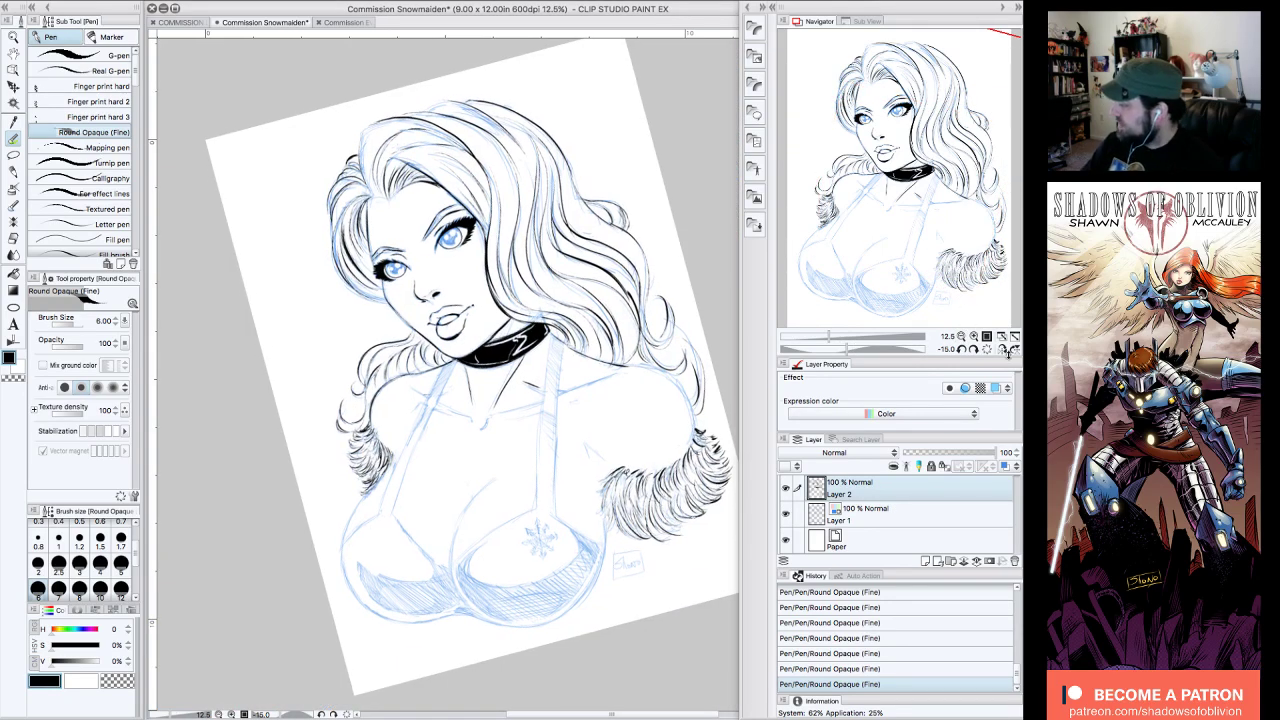
- Straighten the canvas and hide the blue sketch layer to examine the black line art alone, restoring the sketch's visibility
click(1001, 349)
click(786, 513)
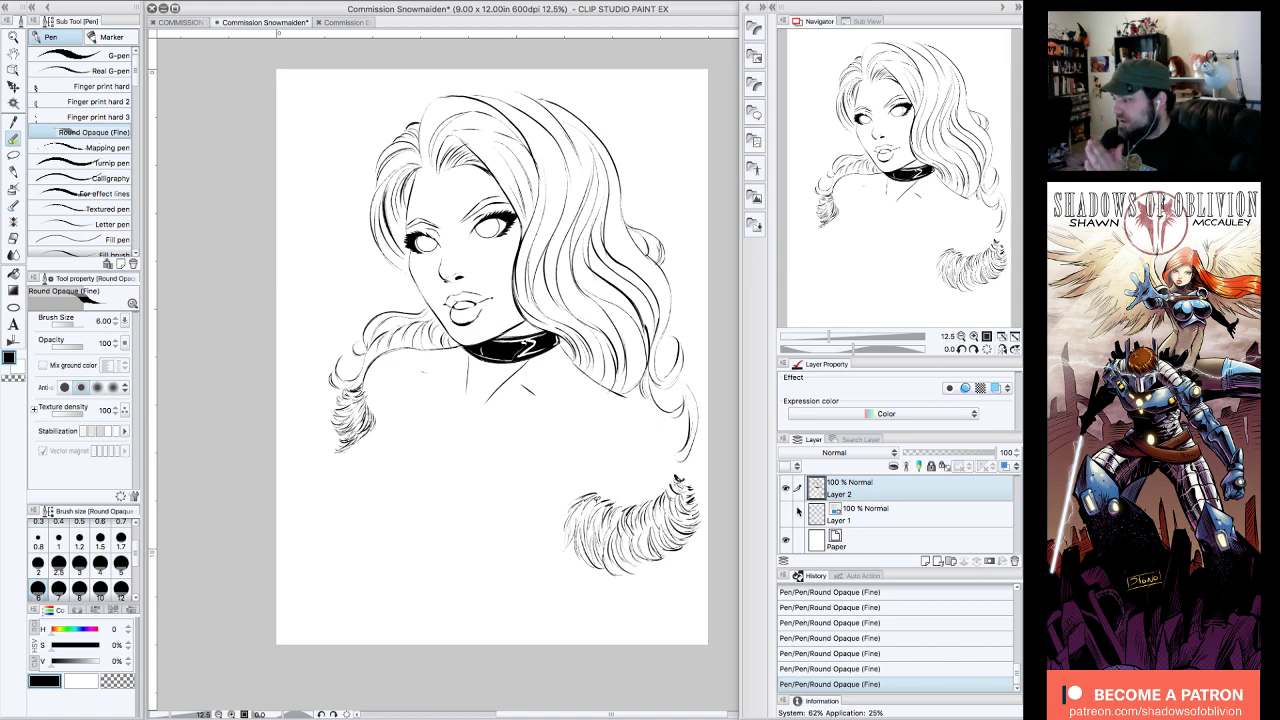
click(786, 513)
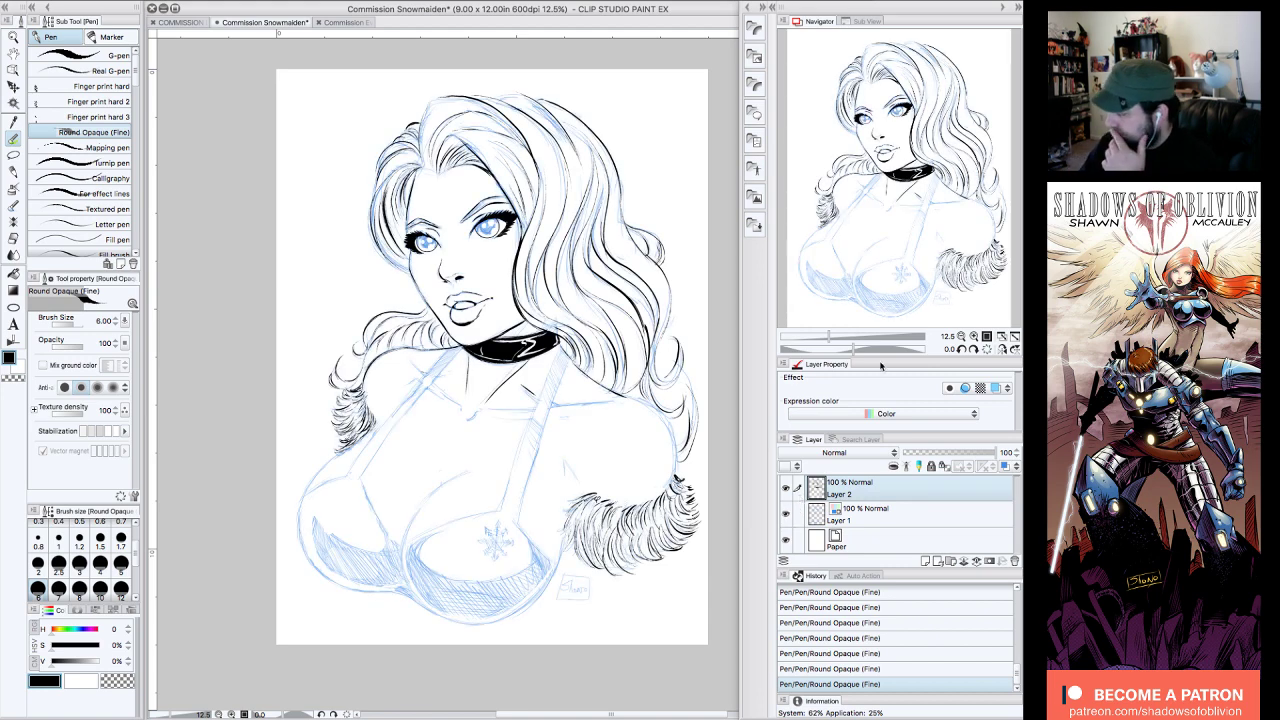
- Ink both edges of the bikini strap above the snowflake cup in black, from the choker down to the cup
click(974, 336)
mouse_move(964, 161)
mouse_down()
mouse_move(949, 174)
mouse_move(960, 172)
mouse_up()
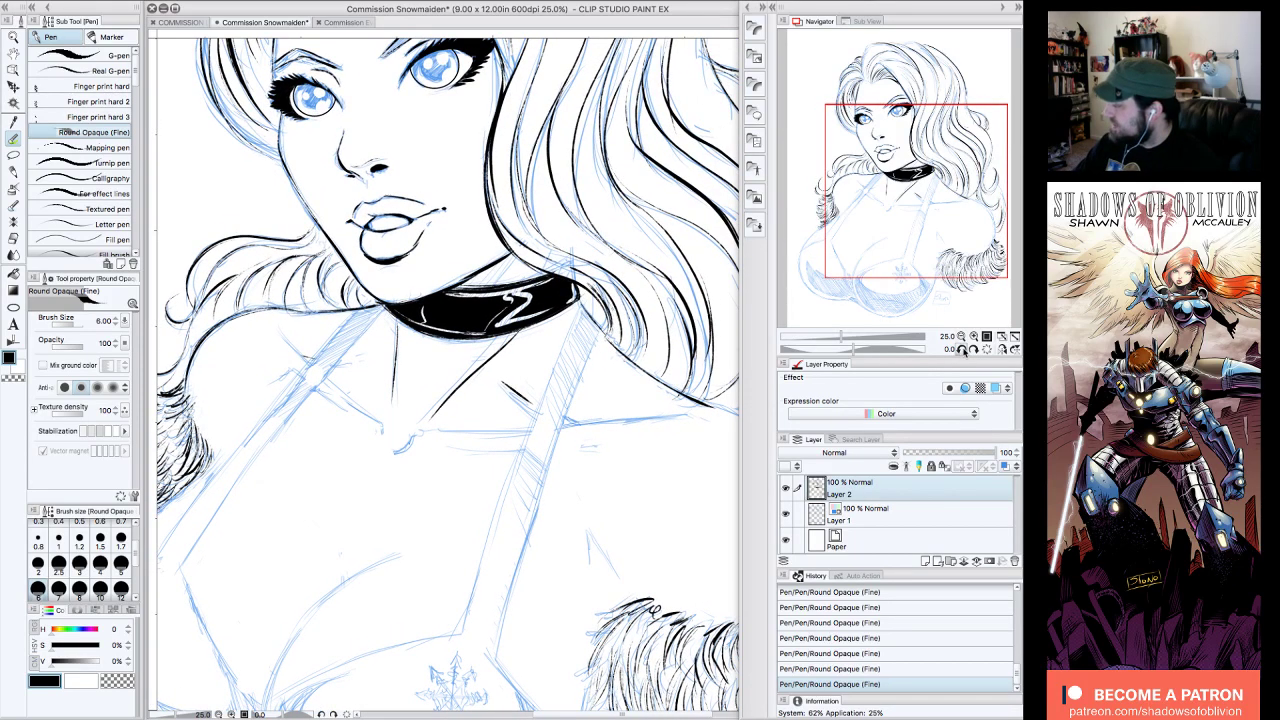
click(962, 349)
drag(979, 243, 978, 262)
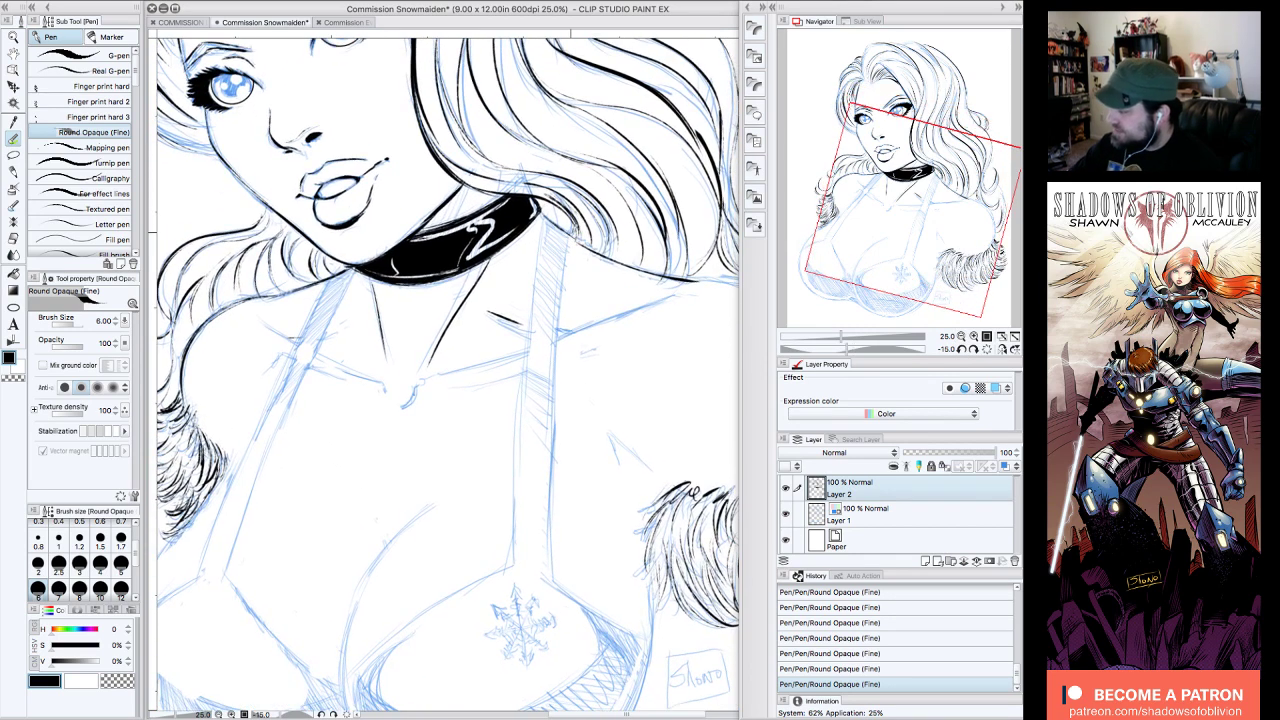
drag(565, 272, 551, 584)
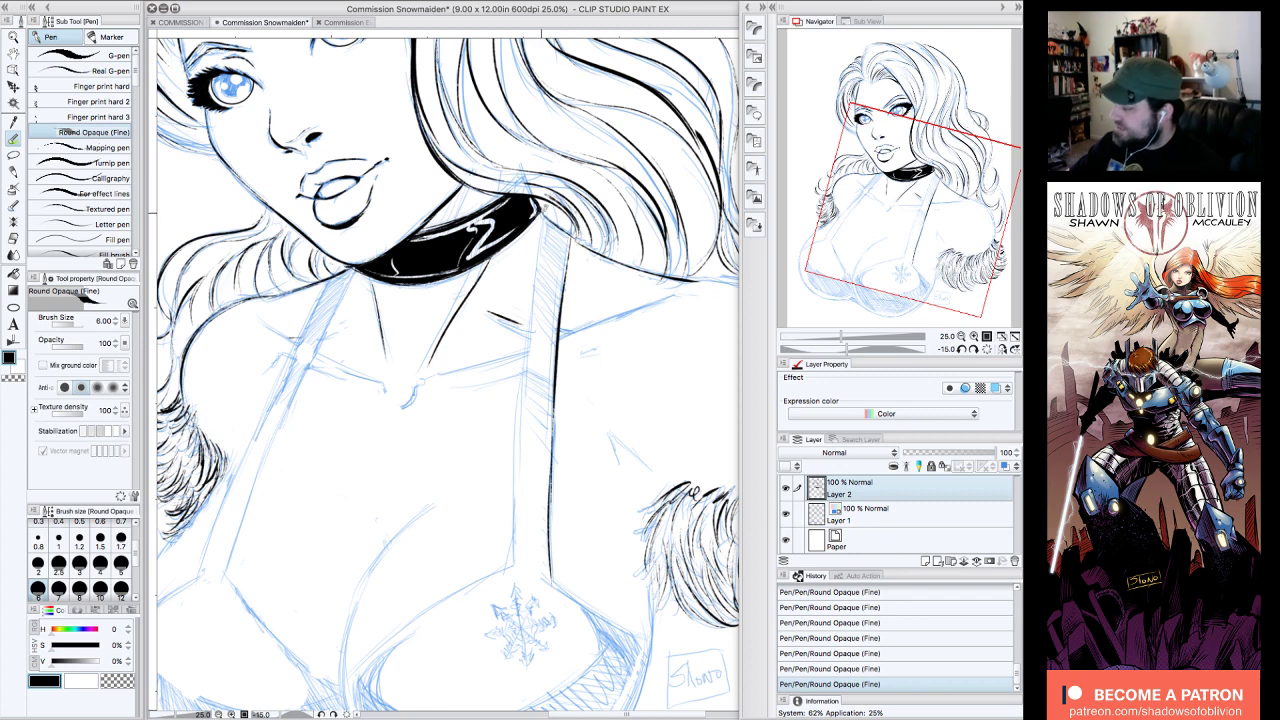
drag(541, 222, 518, 558)
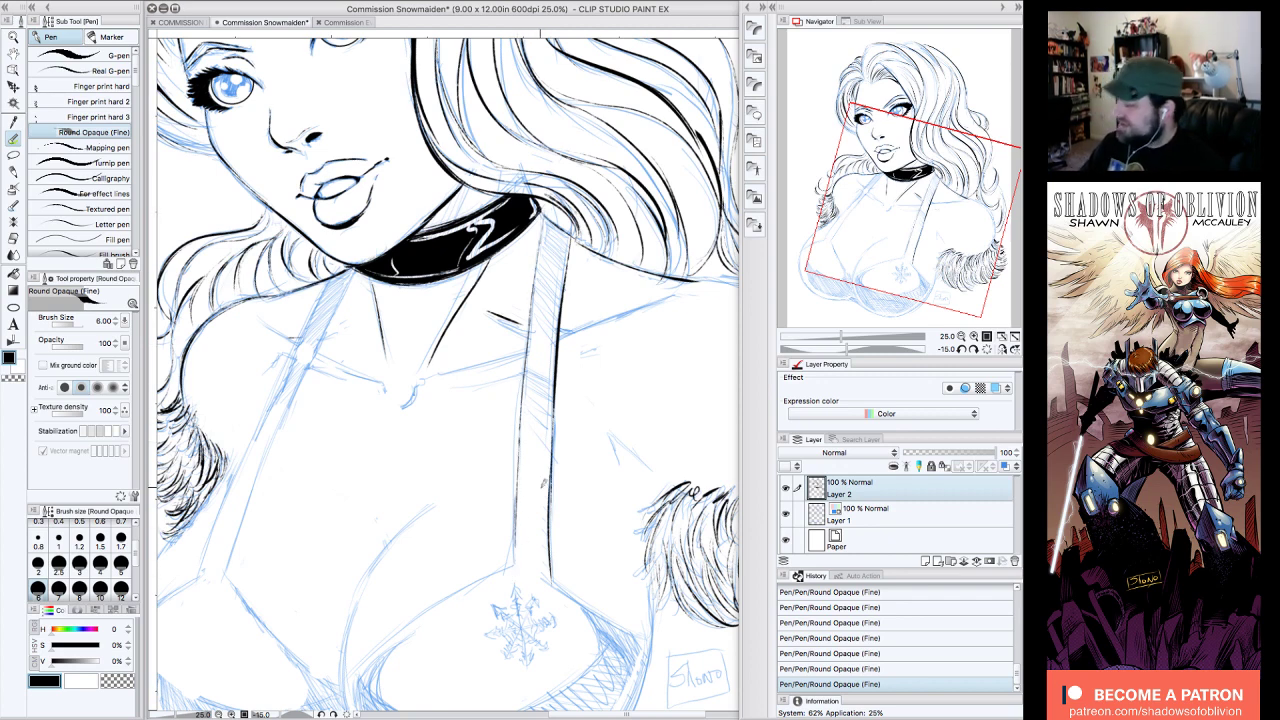
mouse_move(545, 240)
mouse_down()
mouse_move(519, 560)
mouse_move(520, 486)
mouse_move(518, 565)
mouse_up()
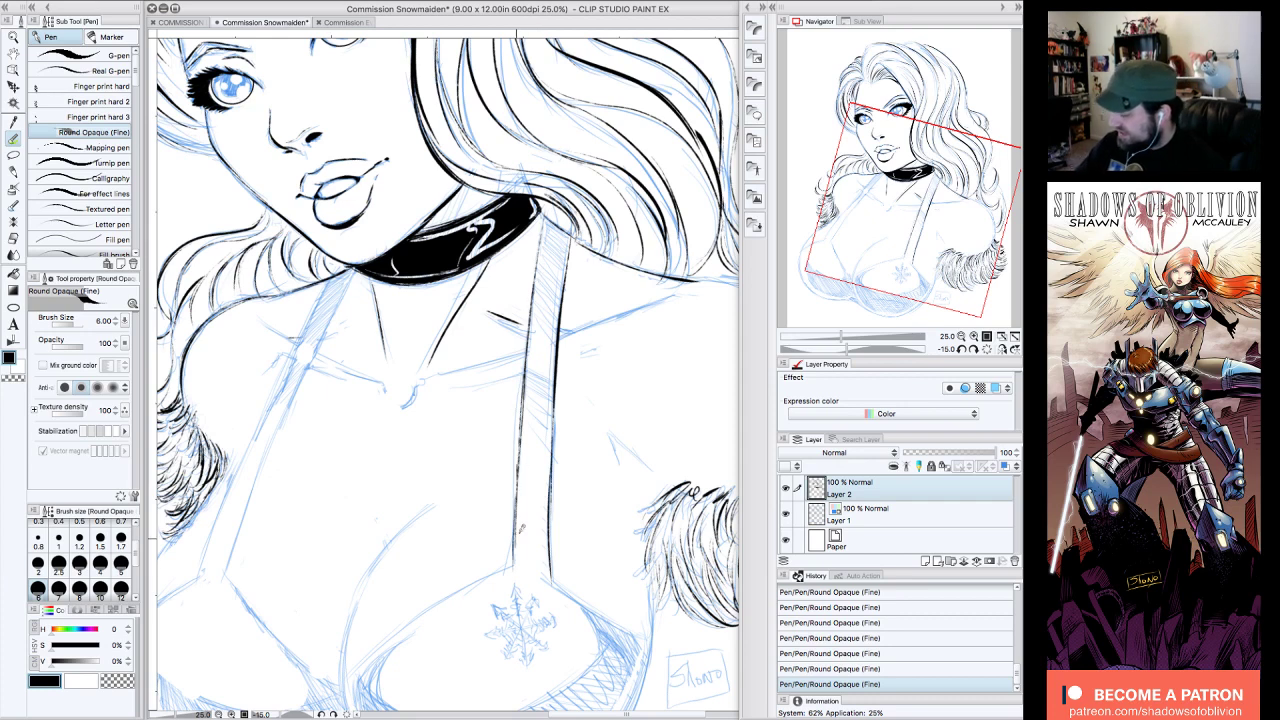
- Ink both edges of the other bikini strap in black down to the cup without the snowflake
drag(356, 268, 228, 570)
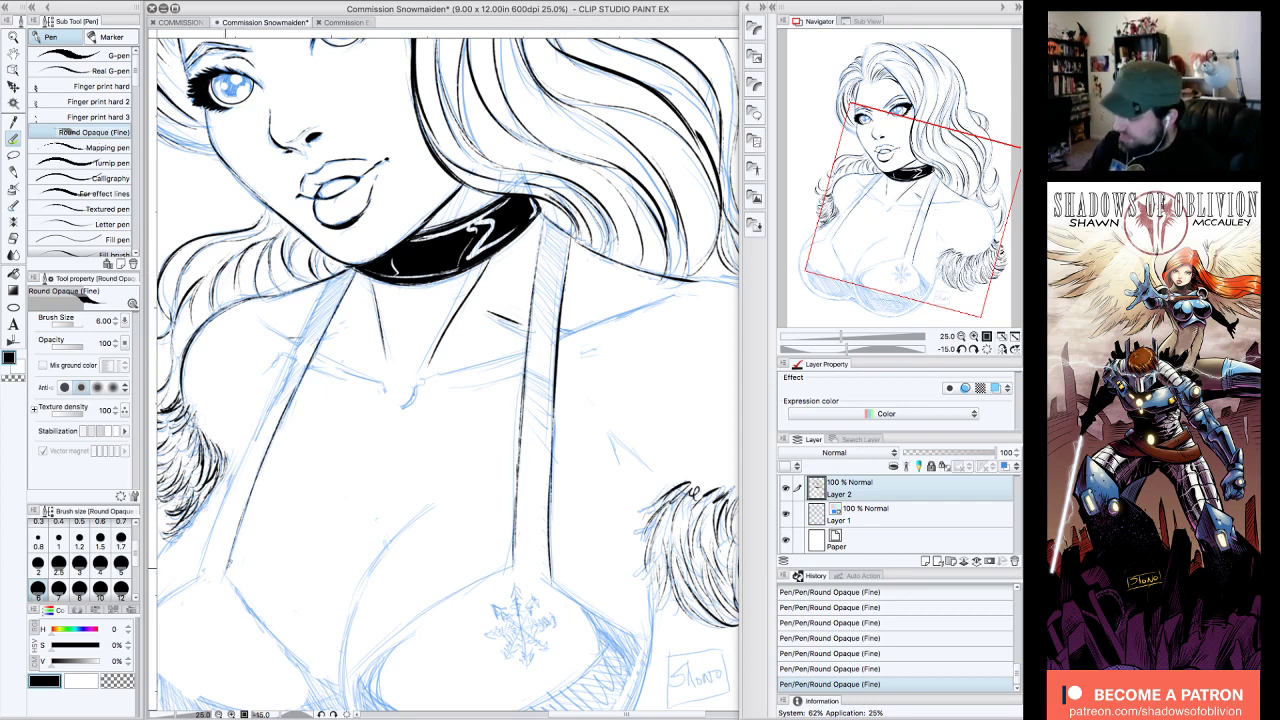
drag(316, 304, 238, 488)
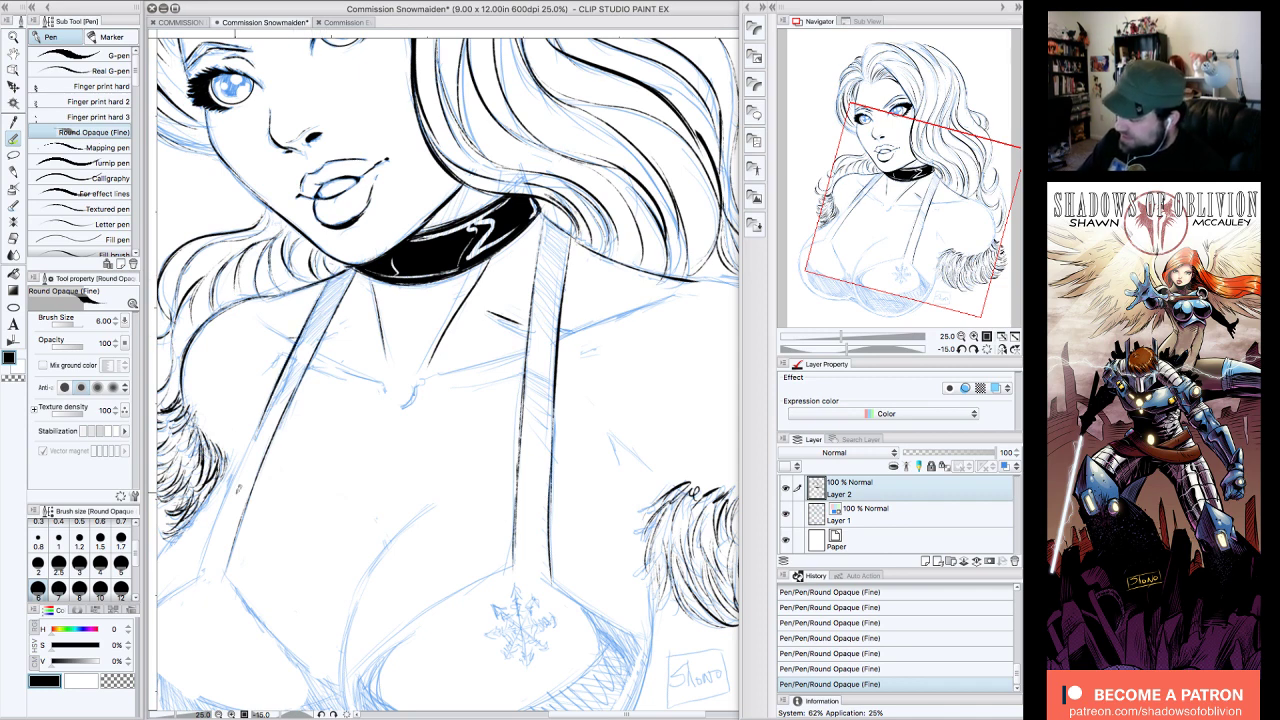
drag(272, 392, 201, 578)
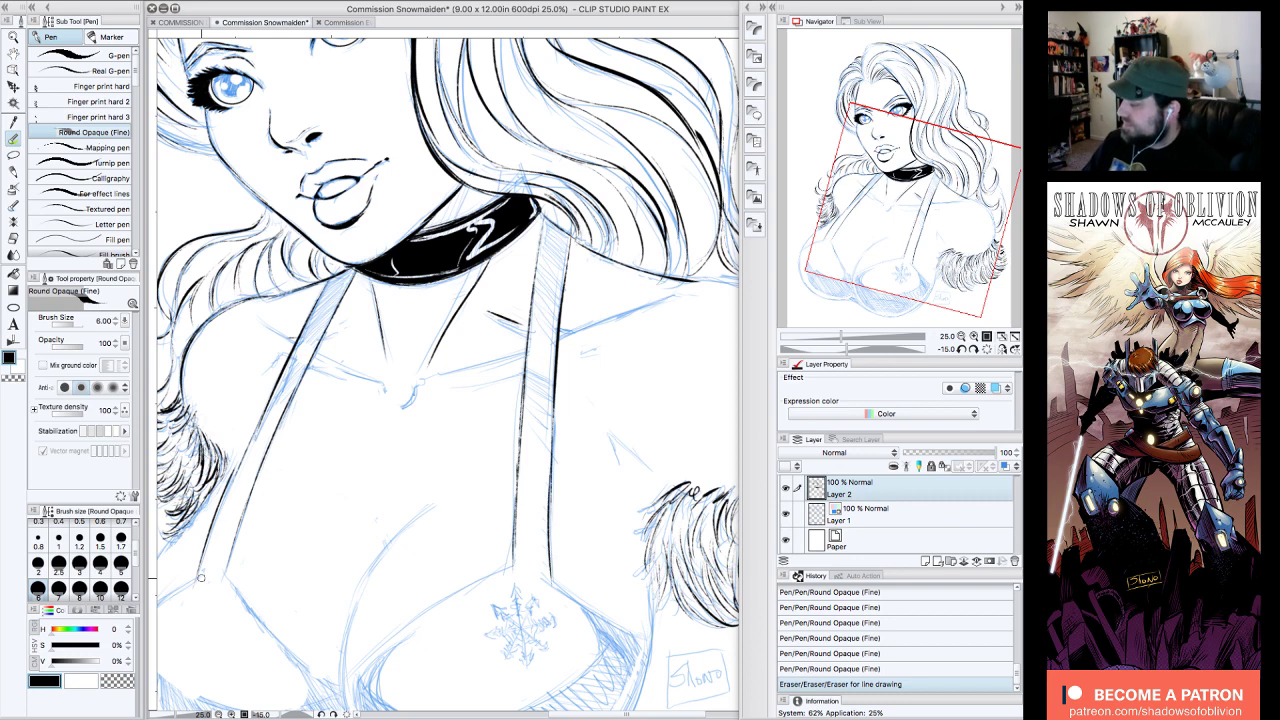
- Ink both collarbones in black with tapered strokes and fill the small shadow at the pit of the neck
mouse_move(252, 312)
mouse_down()
mouse_move(388, 384)
mouse_move(370, 352)
mouse_move(403, 404)
mouse_up()
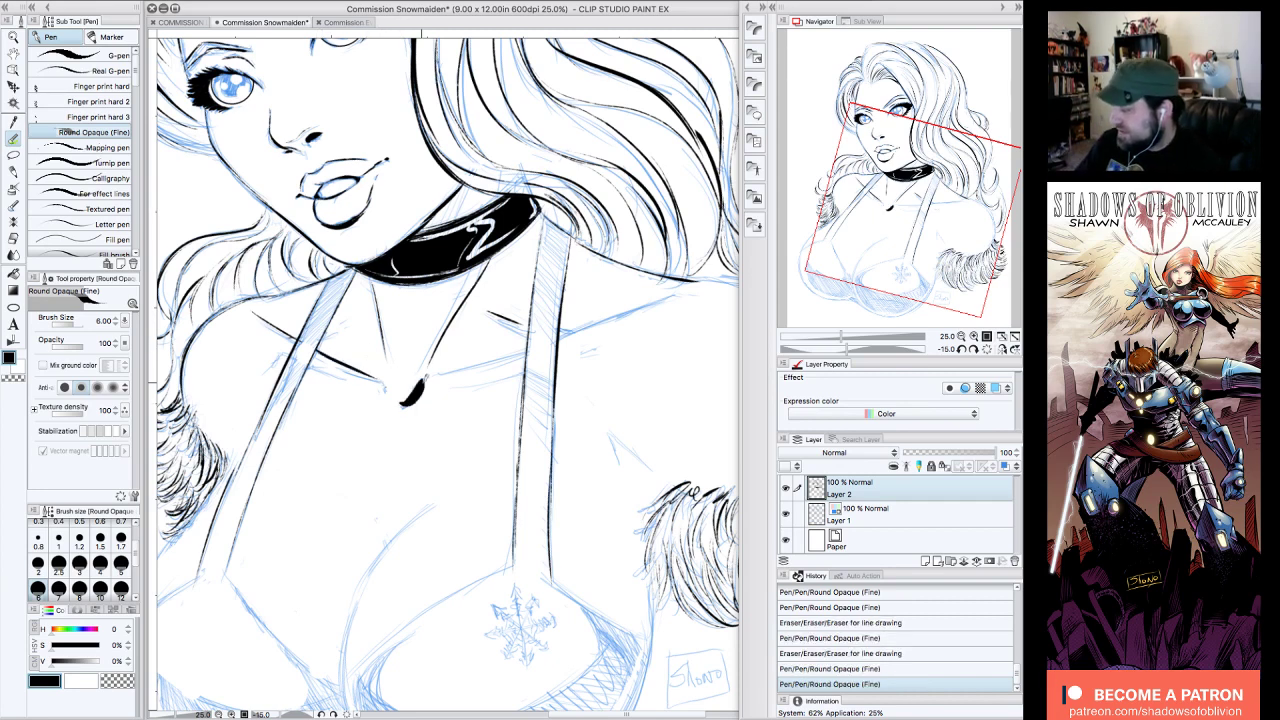
drag(494, 356, 675, 296)
drag(457, 389, 616, 343)
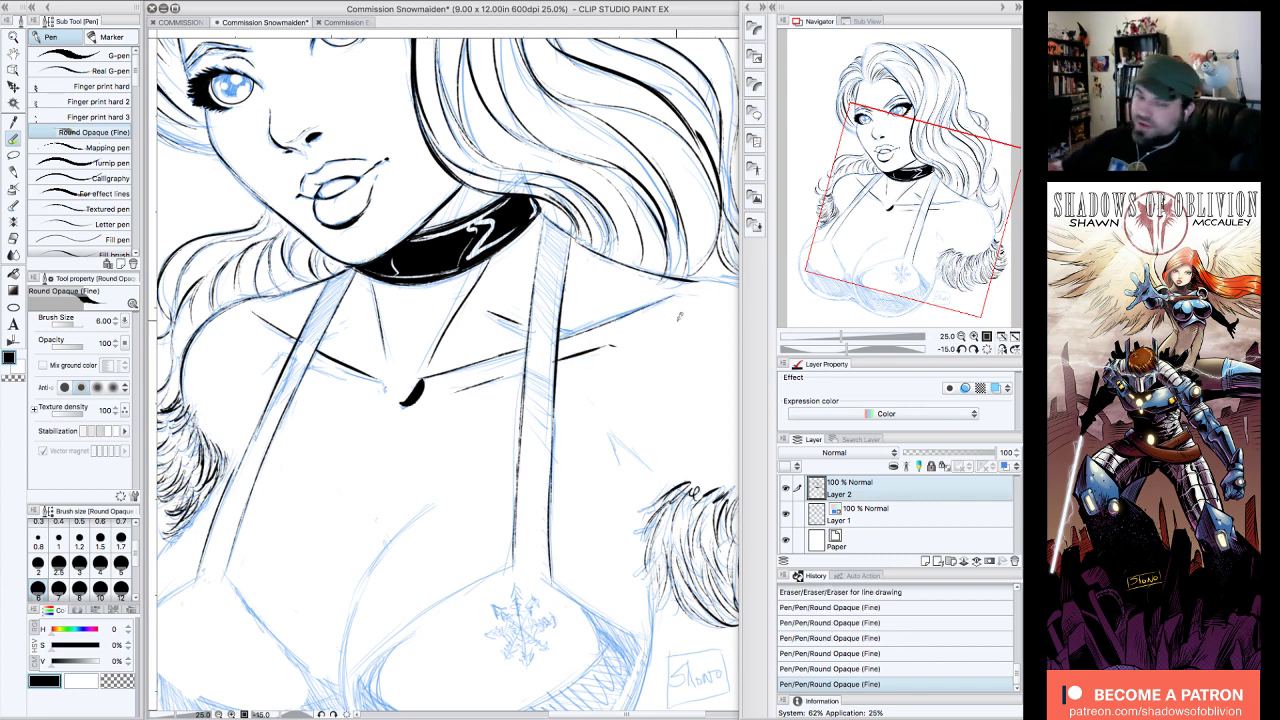
drag(328, 375, 362, 387)
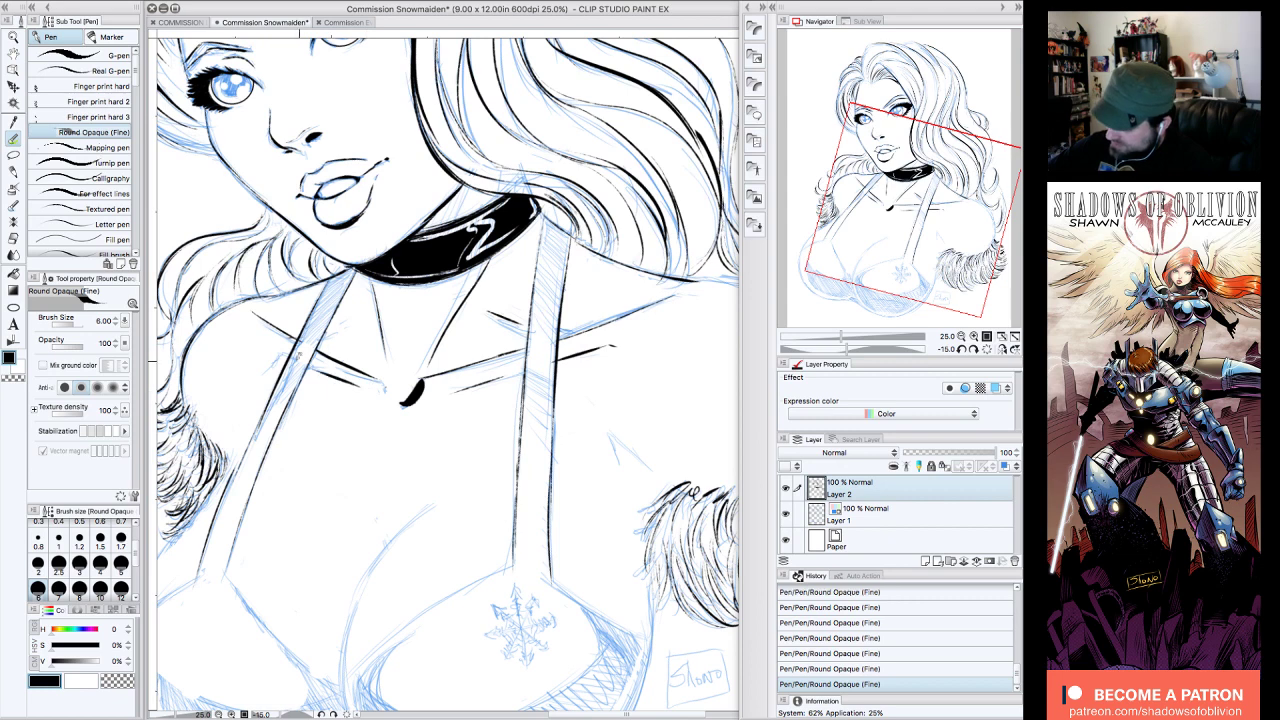
drag(286, 353, 266, 356)
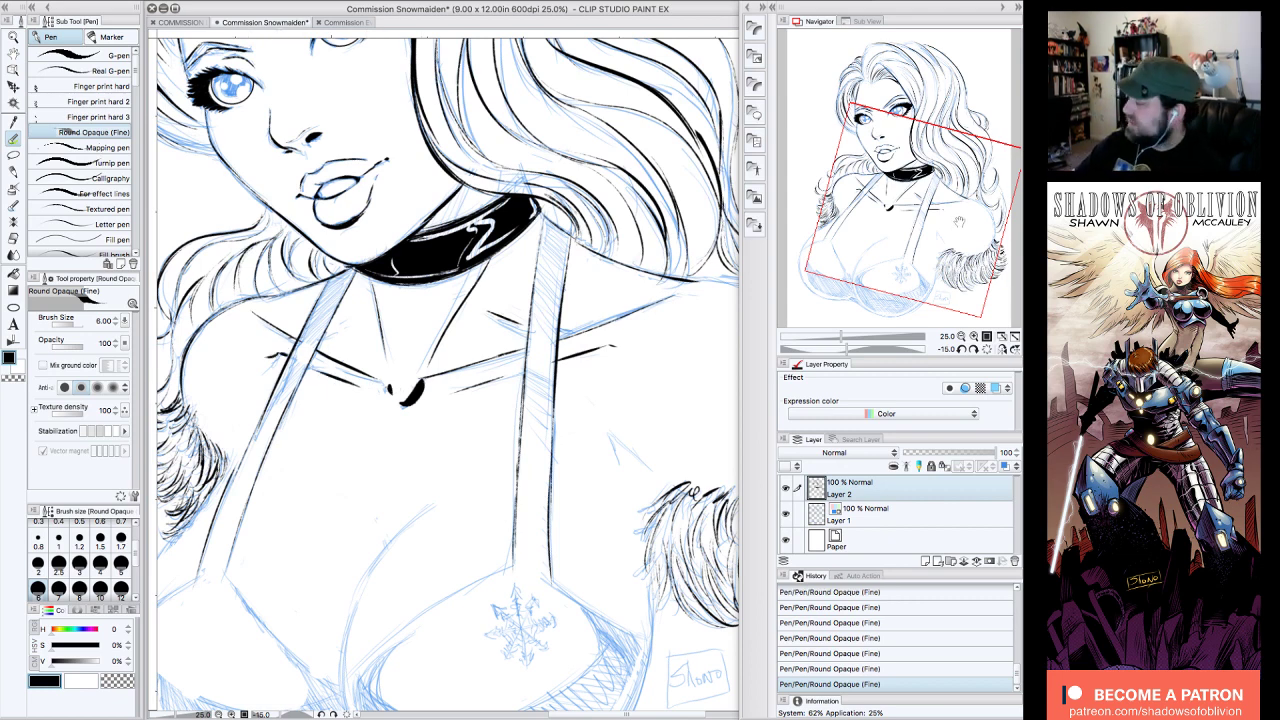
- Ink the outer shoulder curve beside the long hair down to the fur trim, plus the short armpit crease, in black
click(973, 337)
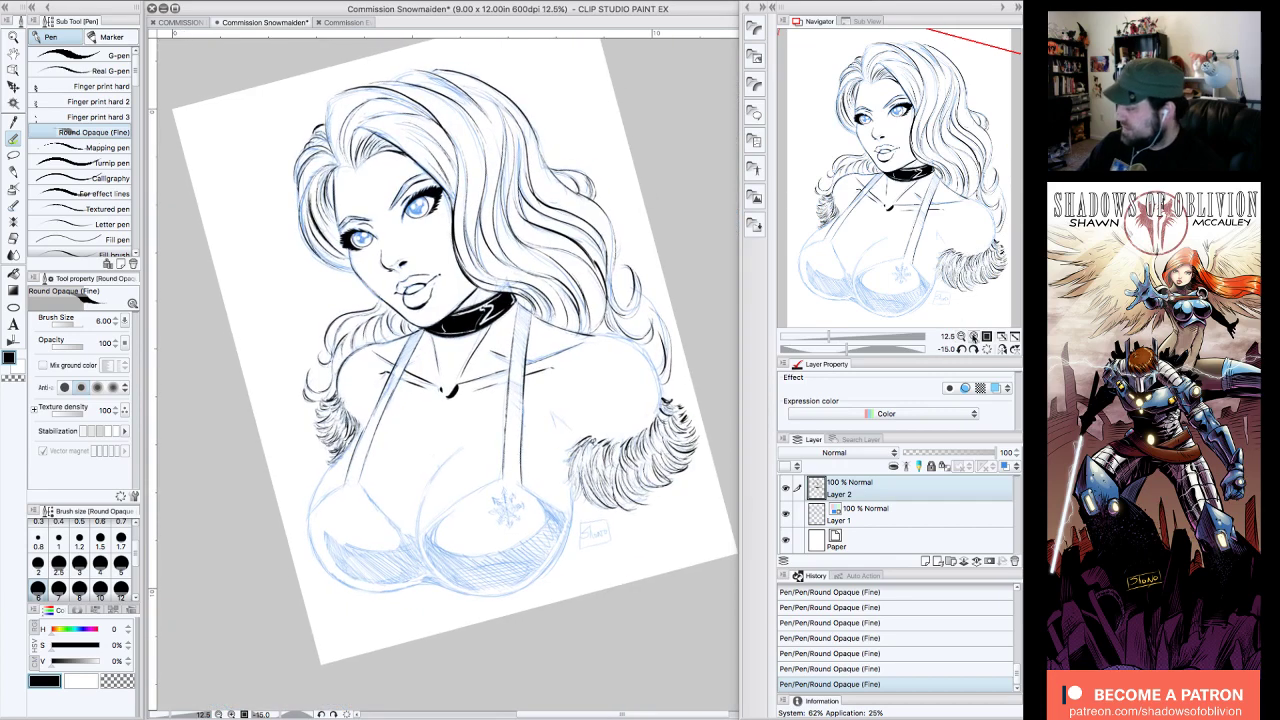
click(987, 349)
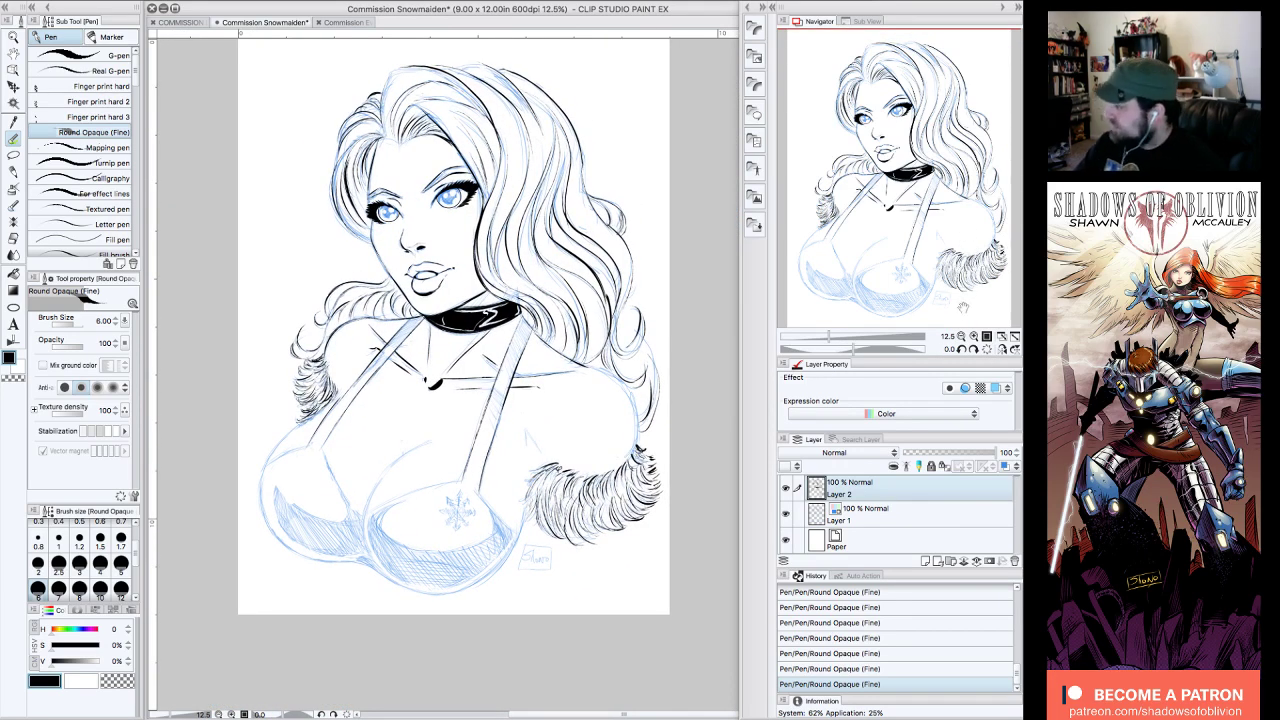
click(974, 337)
click(974, 349)
click(974, 349)
click(974, 349)
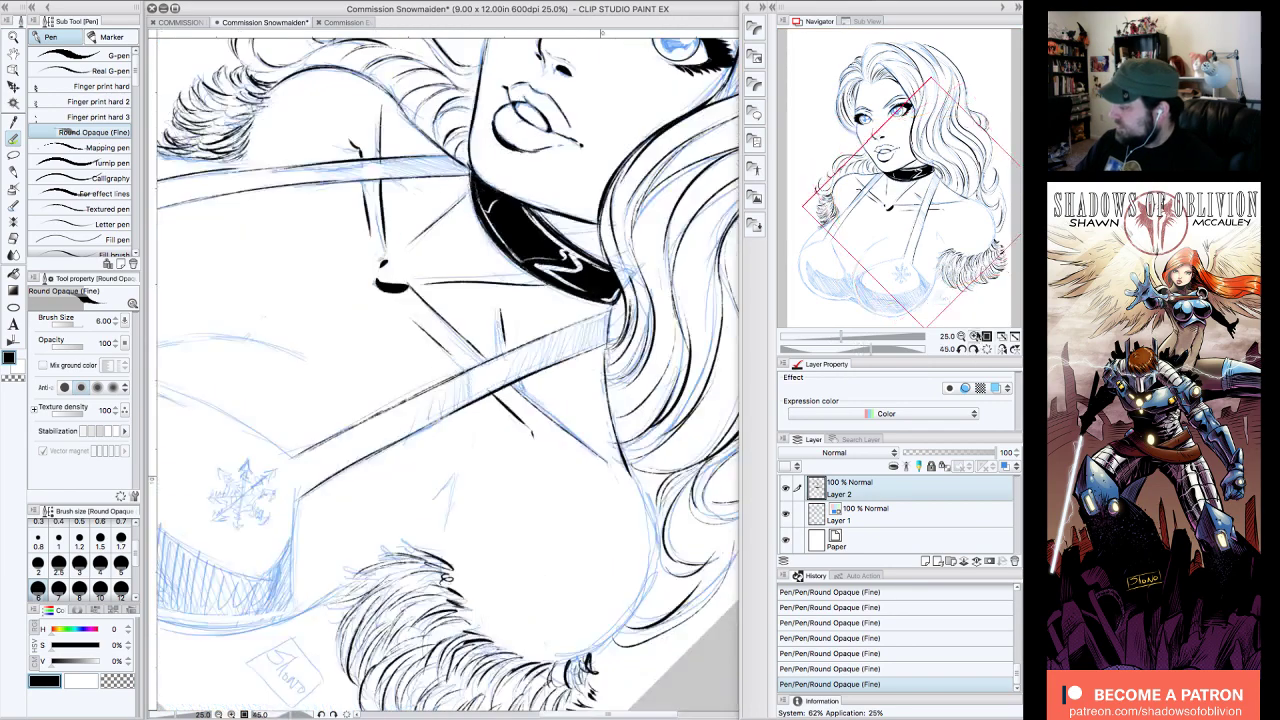
drag(924, 193, 966, 198)
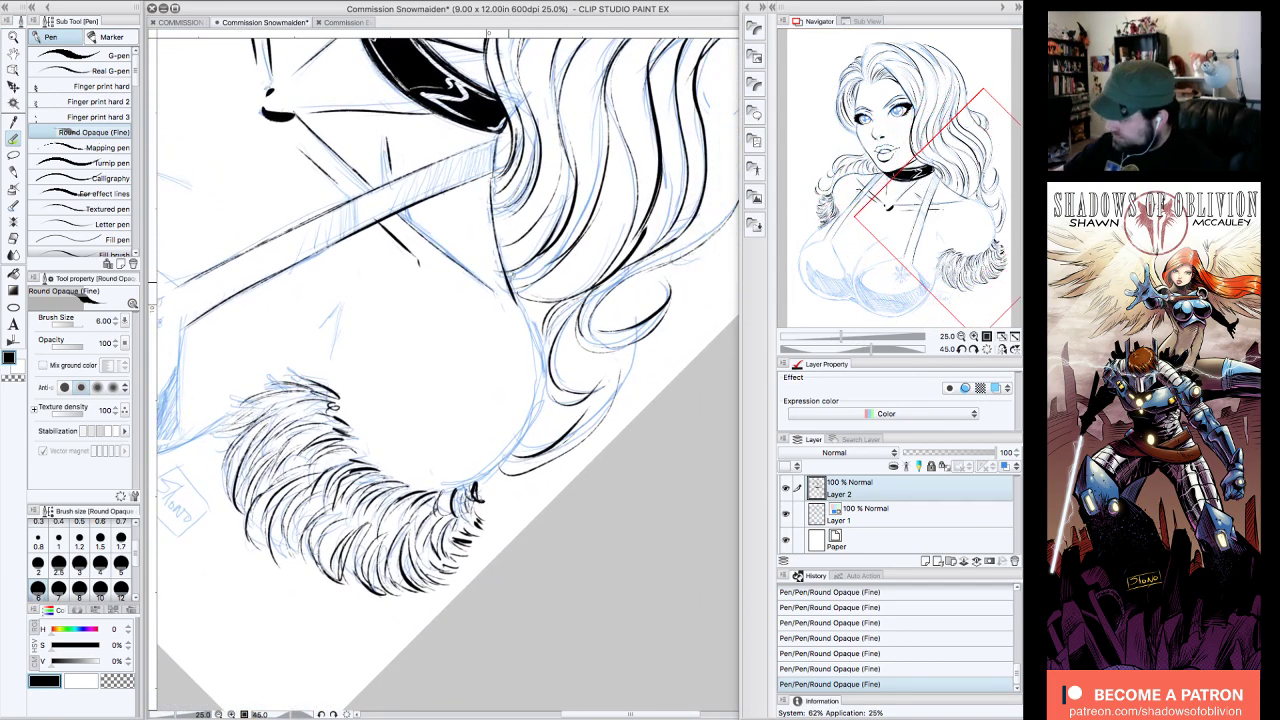
mouse_move(512, 275)
mouse_down()
mouse_move(546, 380)
mouse_move(531, 435)
mouse_move(486, 478)
mouse_up()
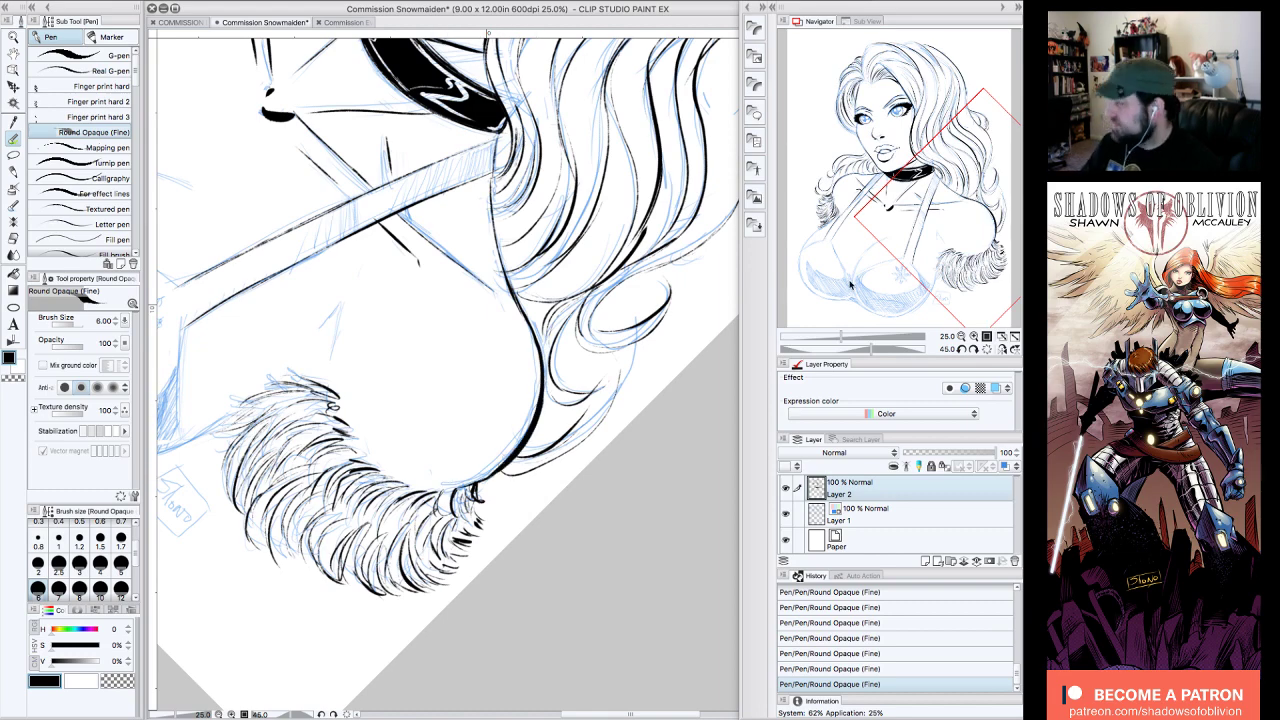
click(987, 350)
click(961, 336)
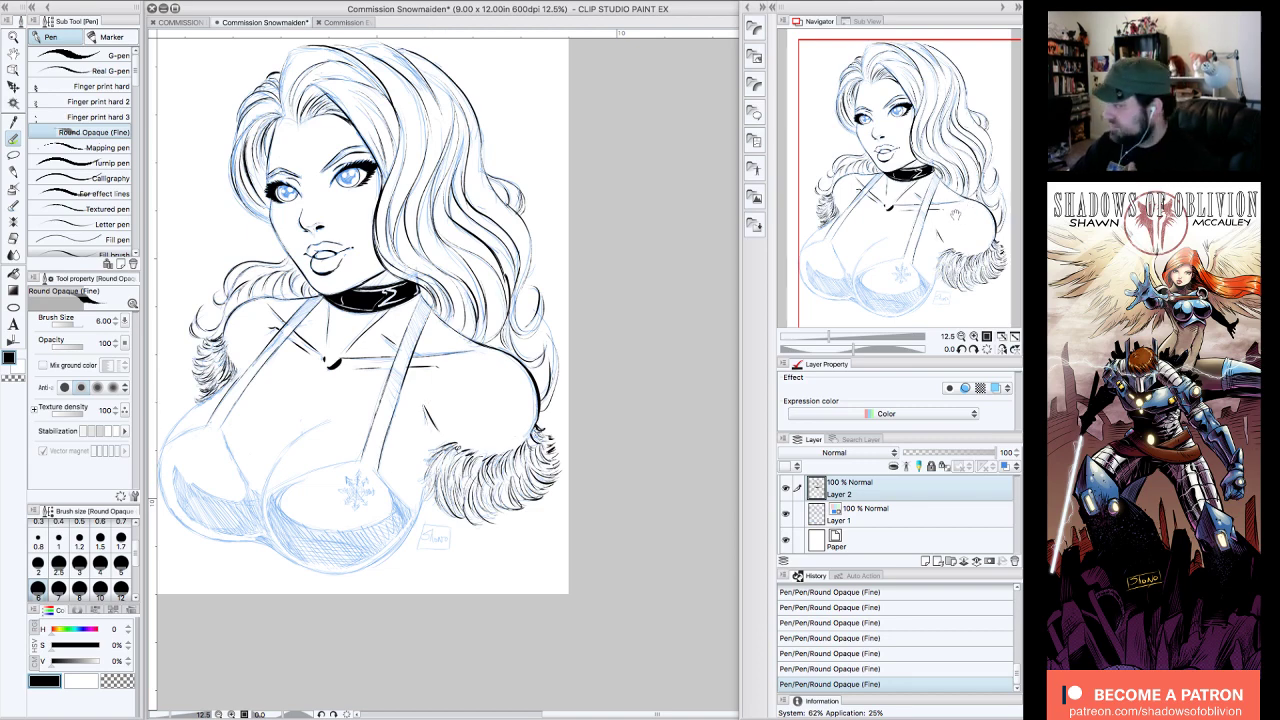
- Extend and thicken the lower collarbone line across the strap on the long-hair side with short black strokes
click(974, 336)
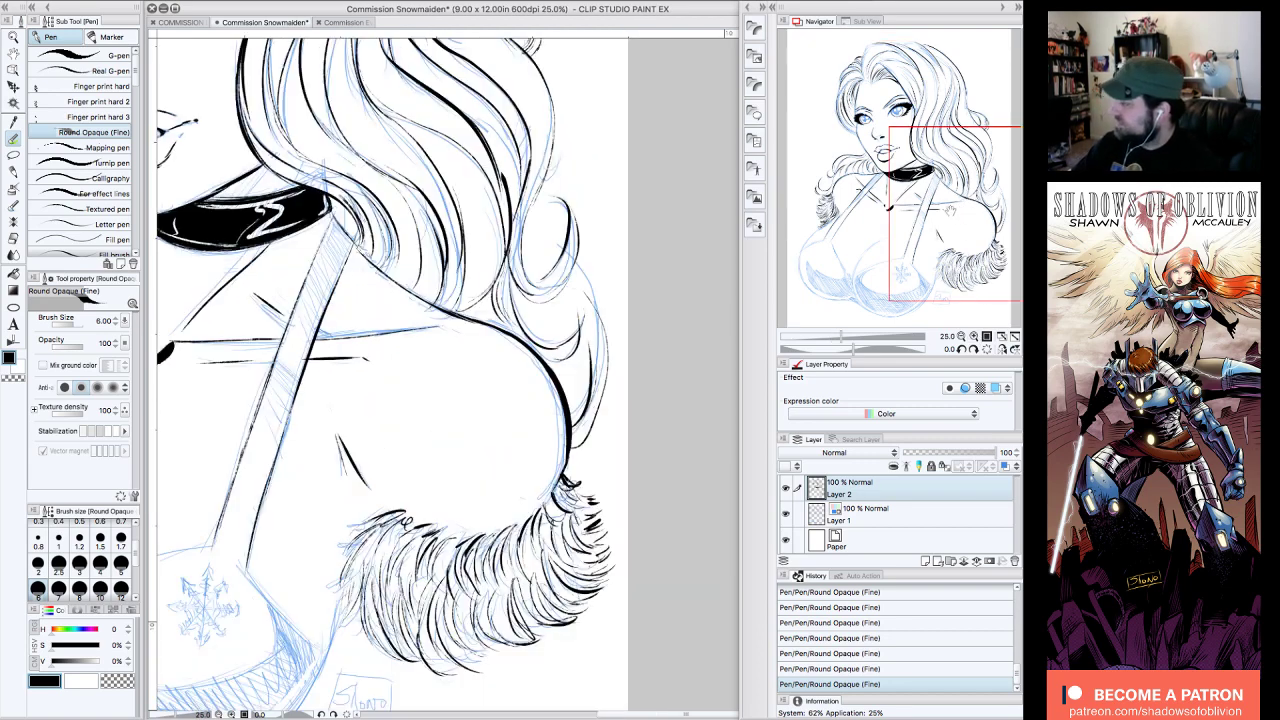
click(959, 211)
drag(959, 203, 898, 97)
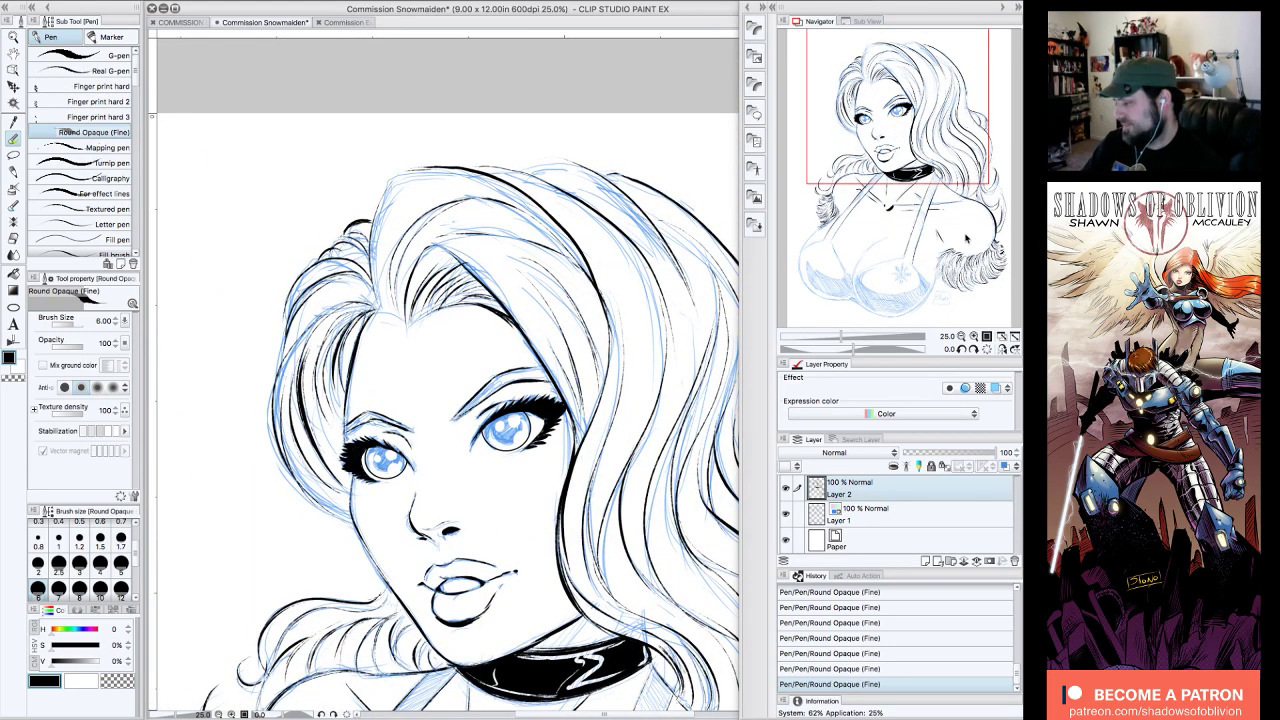
drag(942, 156, 964, 232)
drag(536, 491, 596, 491)
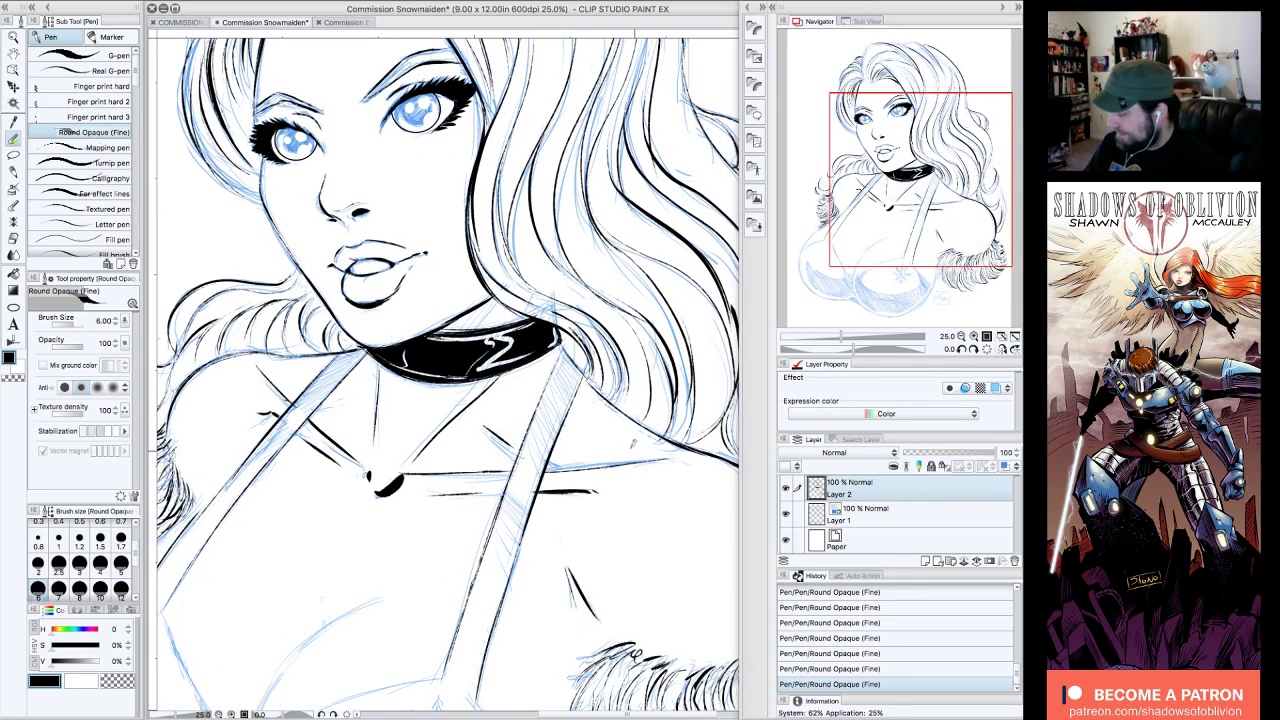
drag(479, 490, 510, 491)
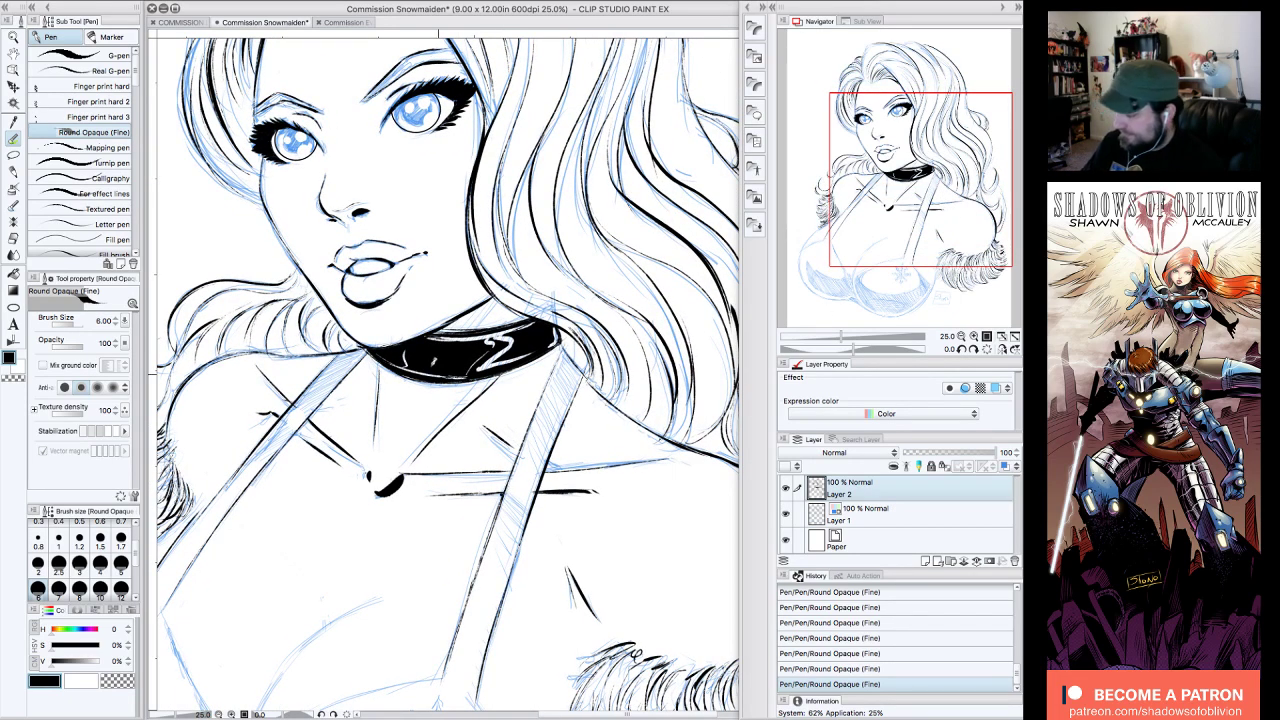
- Ink the long cleavage curve beside the snowflake cup in black, erasing the first attempt and redrawing it
drag(964, 195, 980, 248)
click(961, 337)
click(974, 337)
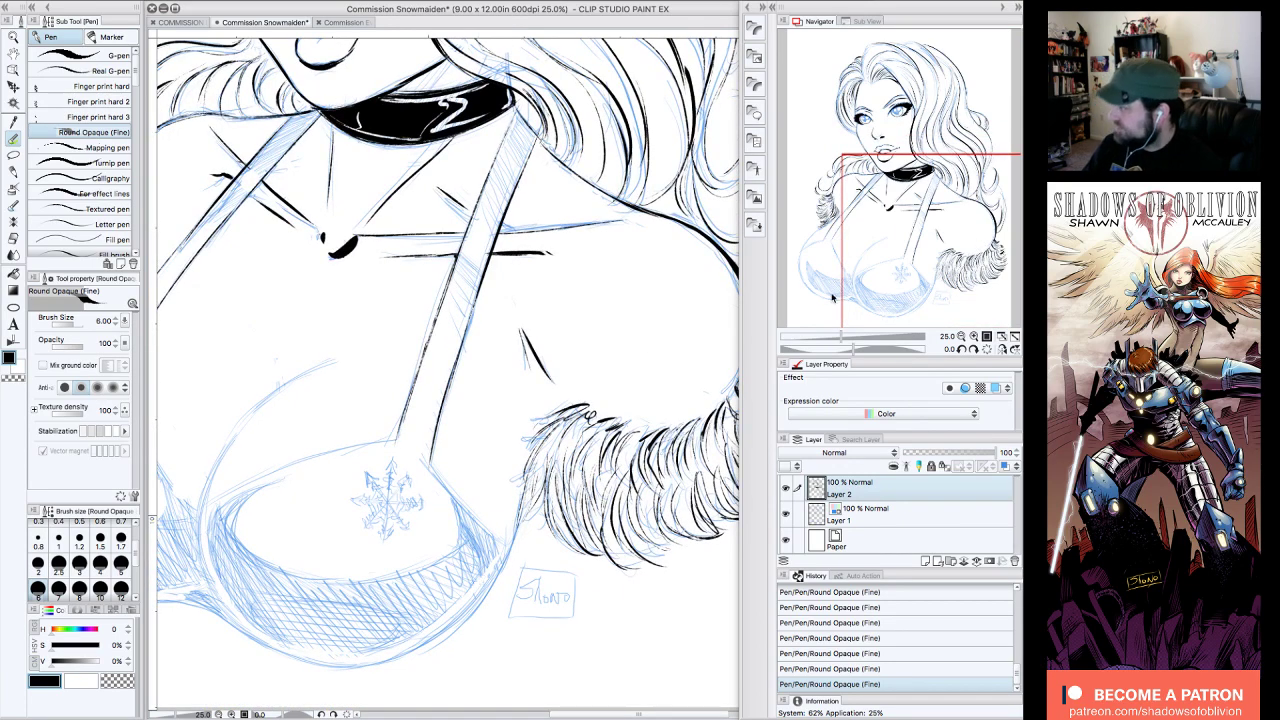
click(961, 336)
click(961, 349)
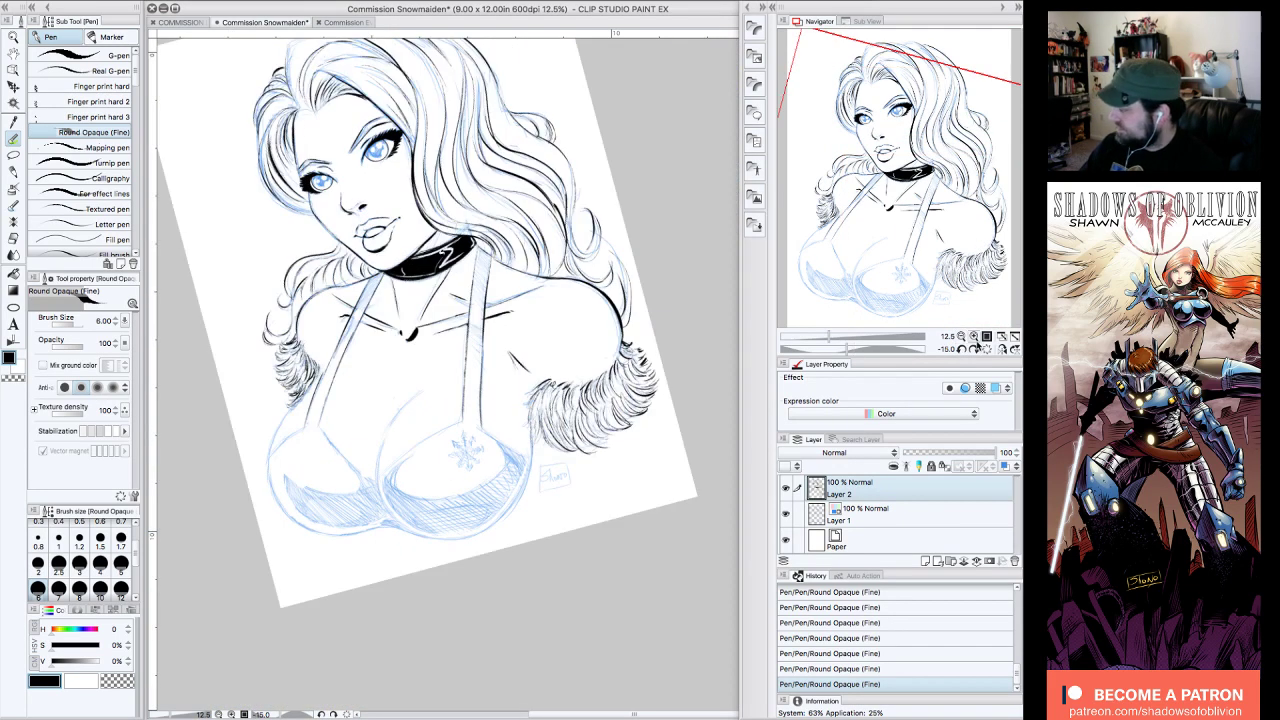
click(975, 337)
drag(955, 196, 913, 221)
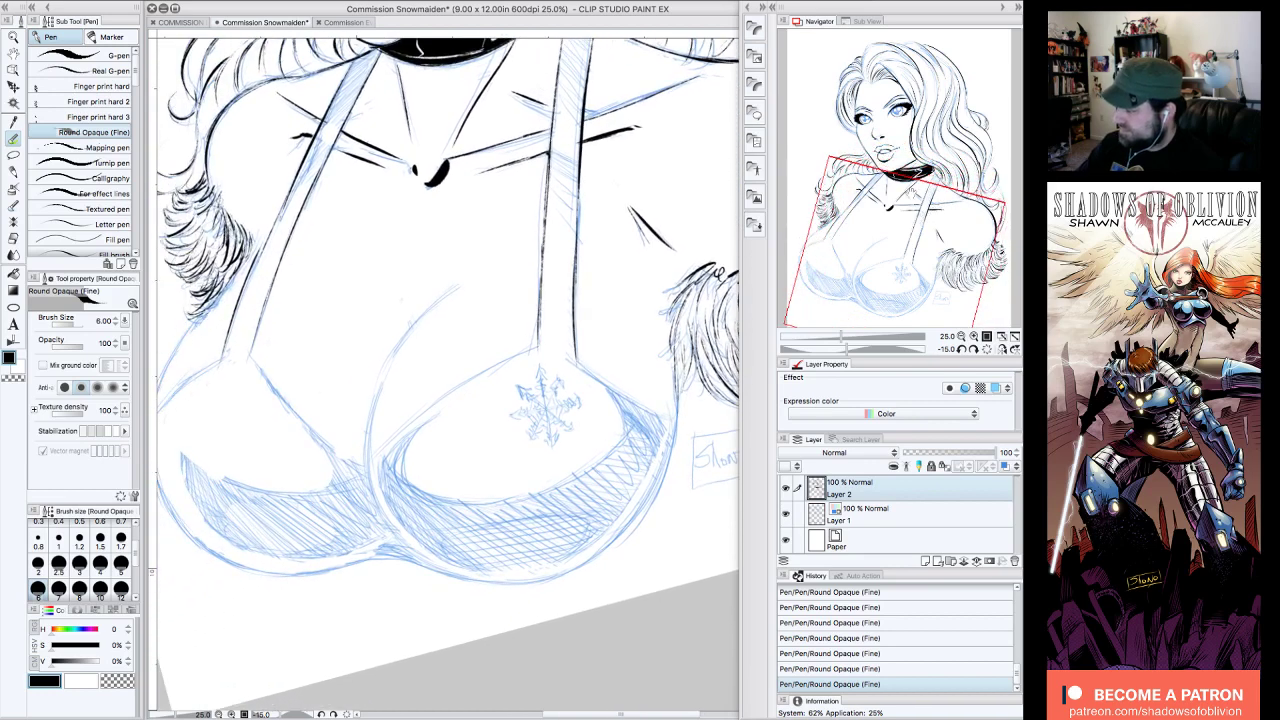
mouse_move(466, 280)
mouse_down()
mouse_move(404, 342)
mouse_move(370, 445)
mouse_up()
drag(386, 362, 364, 452)
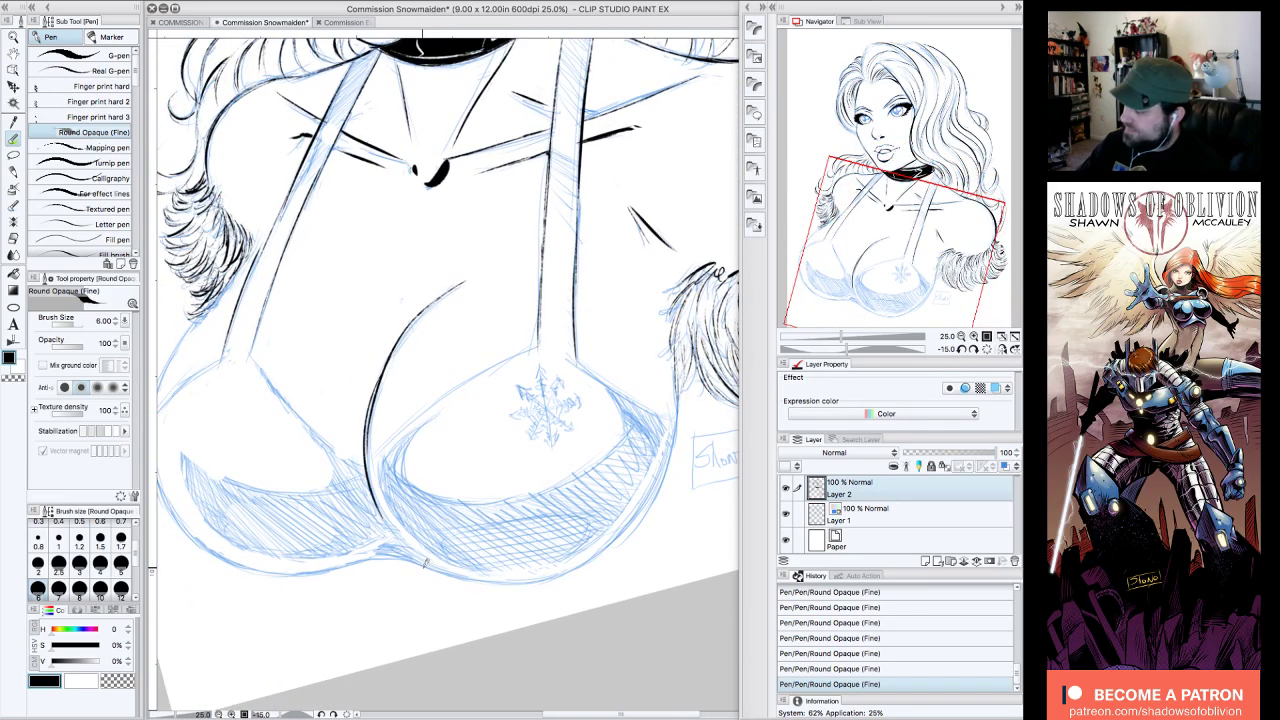
mouse_move(461, 279)
mouse_down()
mouse_move(429, 304)
mouse_move(385, 400)
mouse_move(403, 528)
mouse_up()
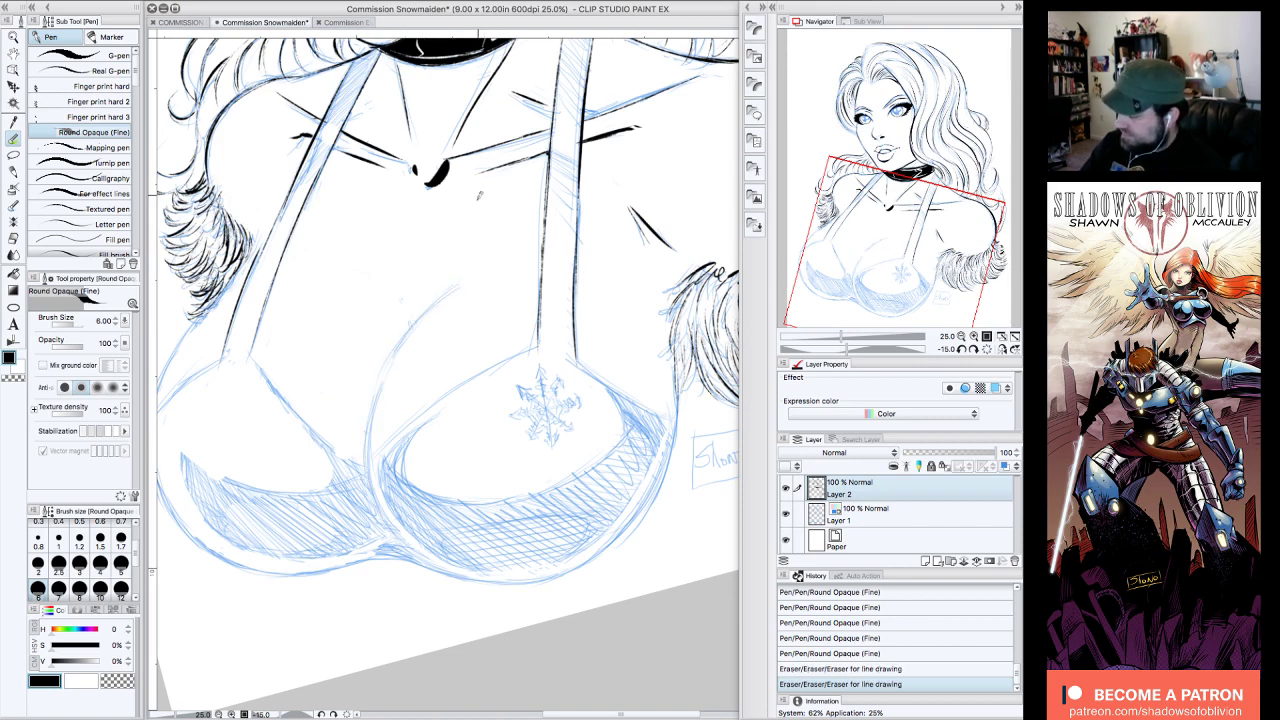
drag(459, 283, 393, 523)
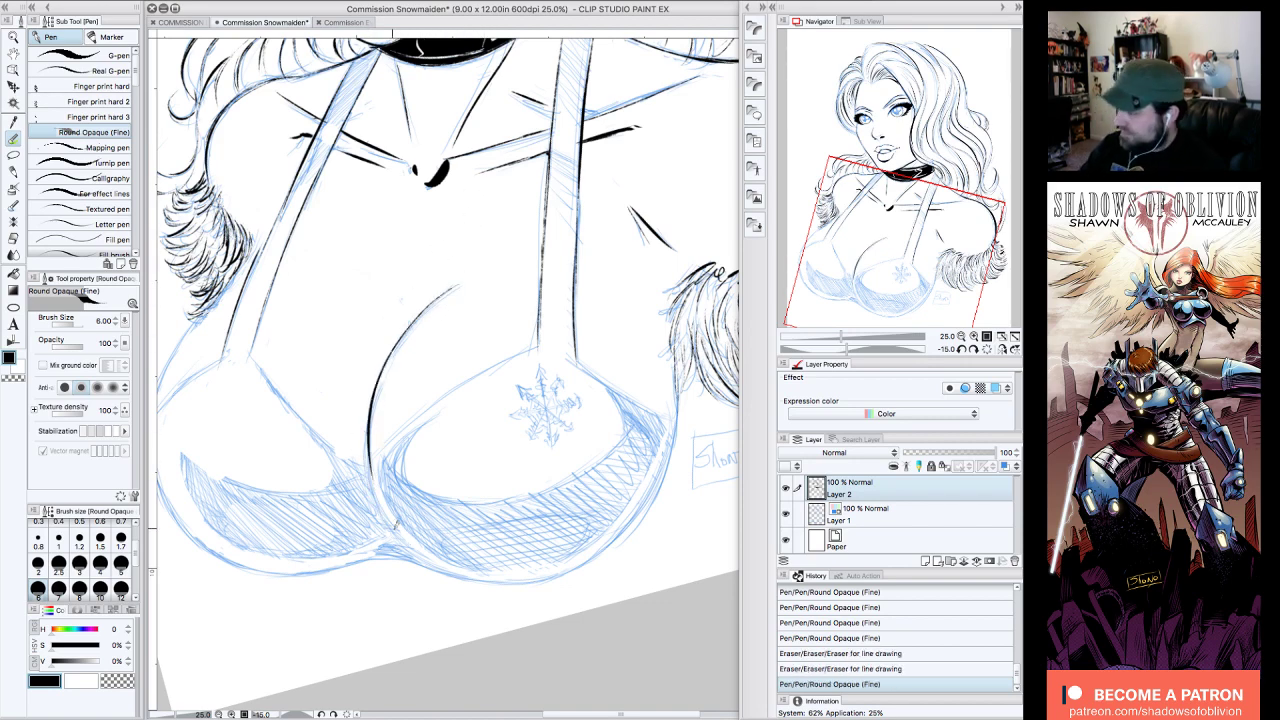
- Ink the upper edges of the bikini cup without the snowflake and the breast's outer contour in black
drag(889, 280, 906, 283)
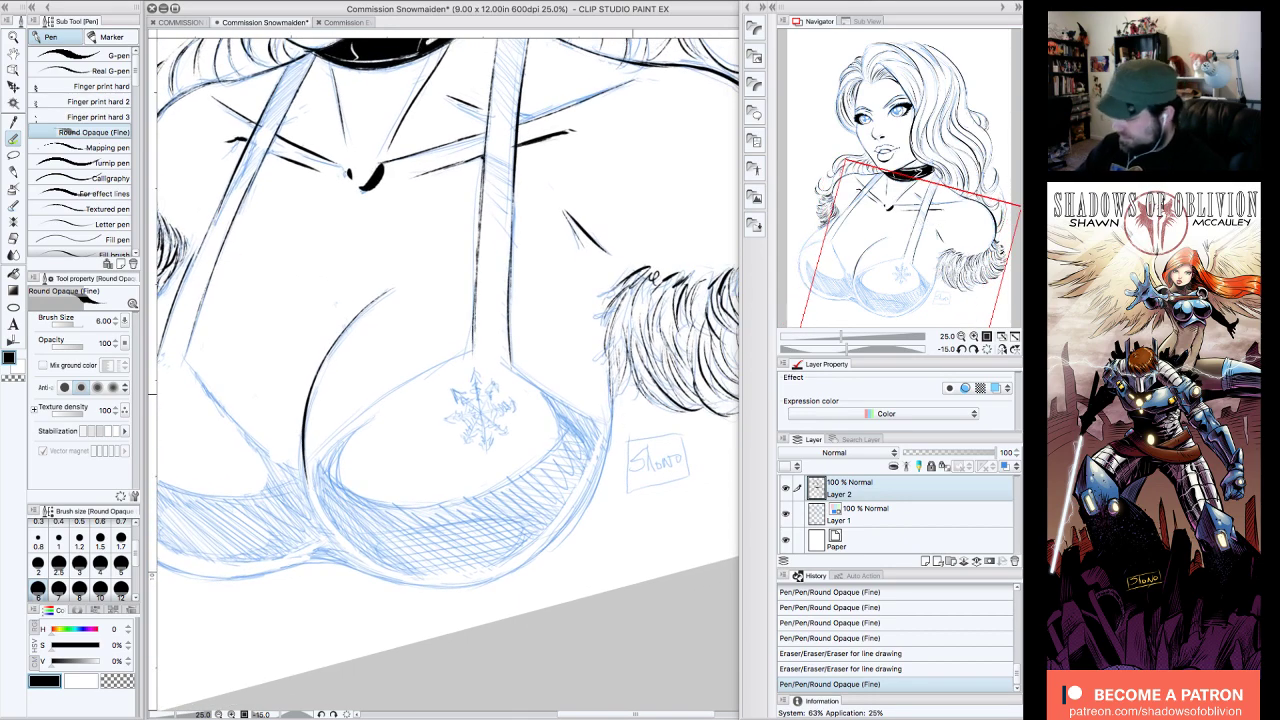
drag(942, 217, 917, 214)
mouse_move(310, 262)
mouse_down()
mouse_move(295, 318)
mouse_move(326, 396)
mouse_move(395, 452)
mouse_up()
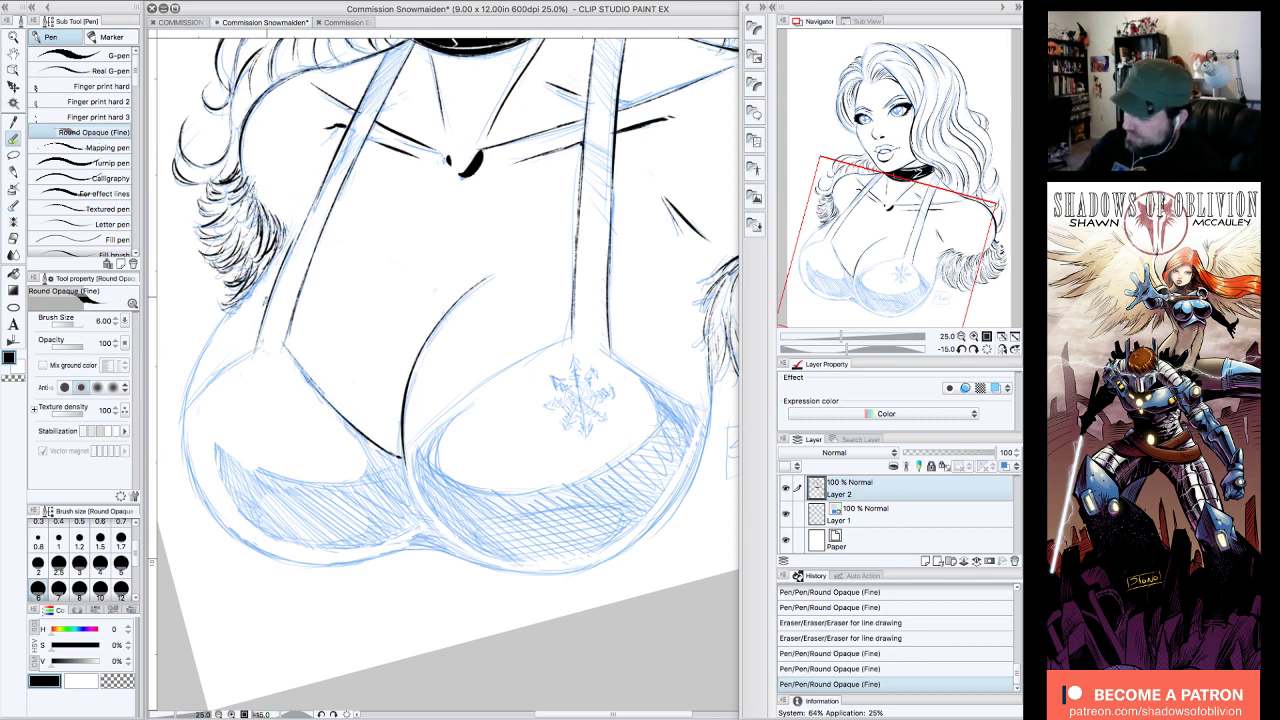
drag(256, 348, 191, 396)
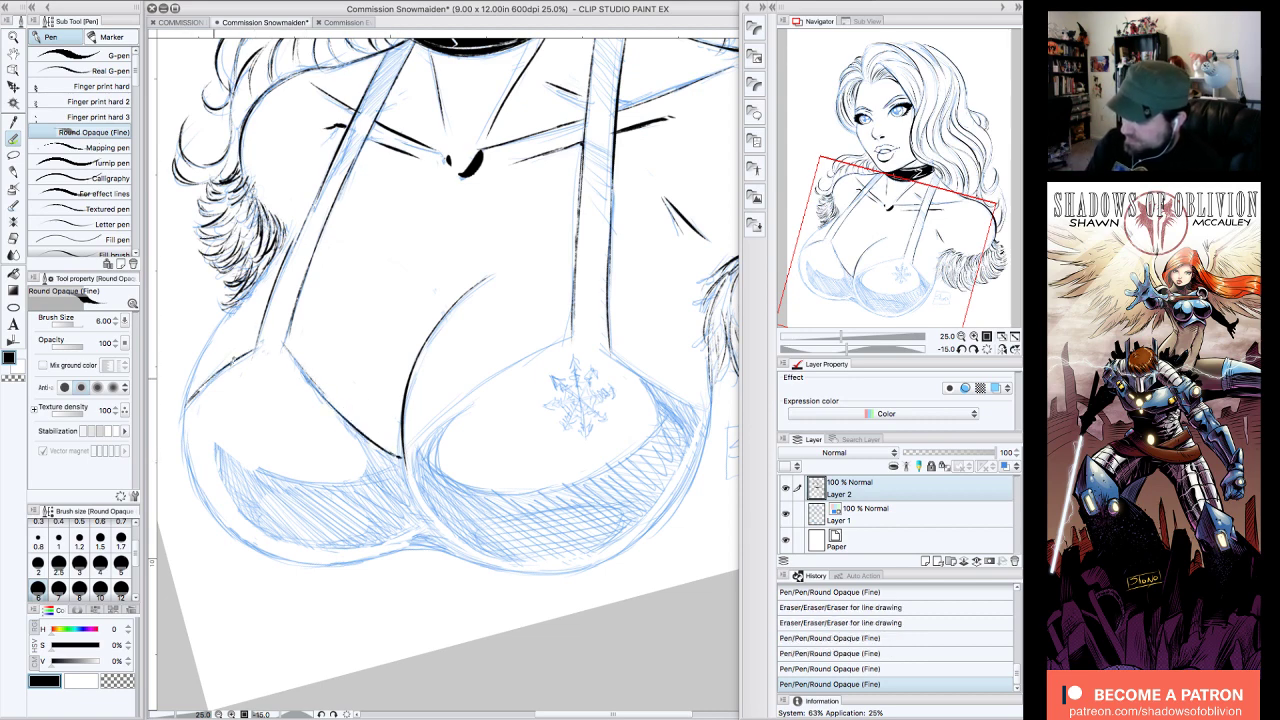
mouse_move(268, 264)
mouse_down()
mouse_move(216, 323)
mouse_move(184, 434)
mouse_up()
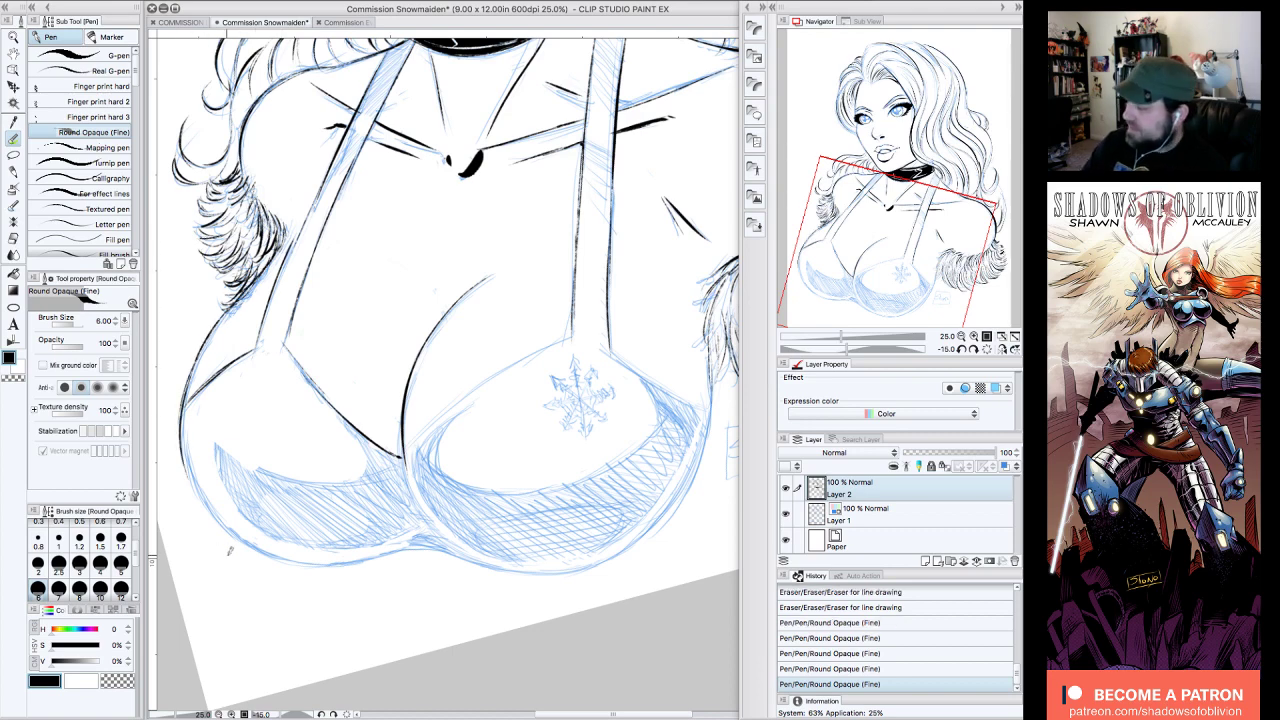
click(961, 337)
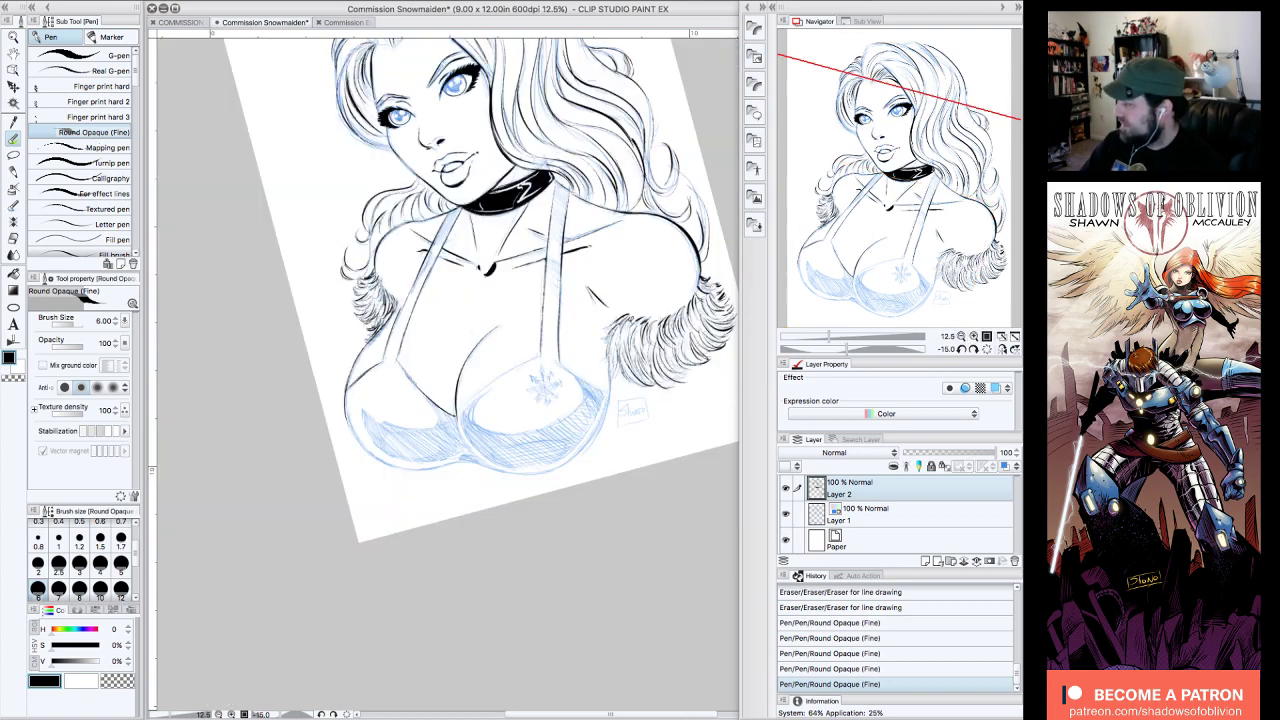
- Ink the underside contour of the bikini cup without the snowflake in black, cleaning up the line with the eraser
drag(956, 252, 952, 230)
click(972, 348)
click(972, 348)
click(972, 348)
click(972, 348)
click(972, 348)
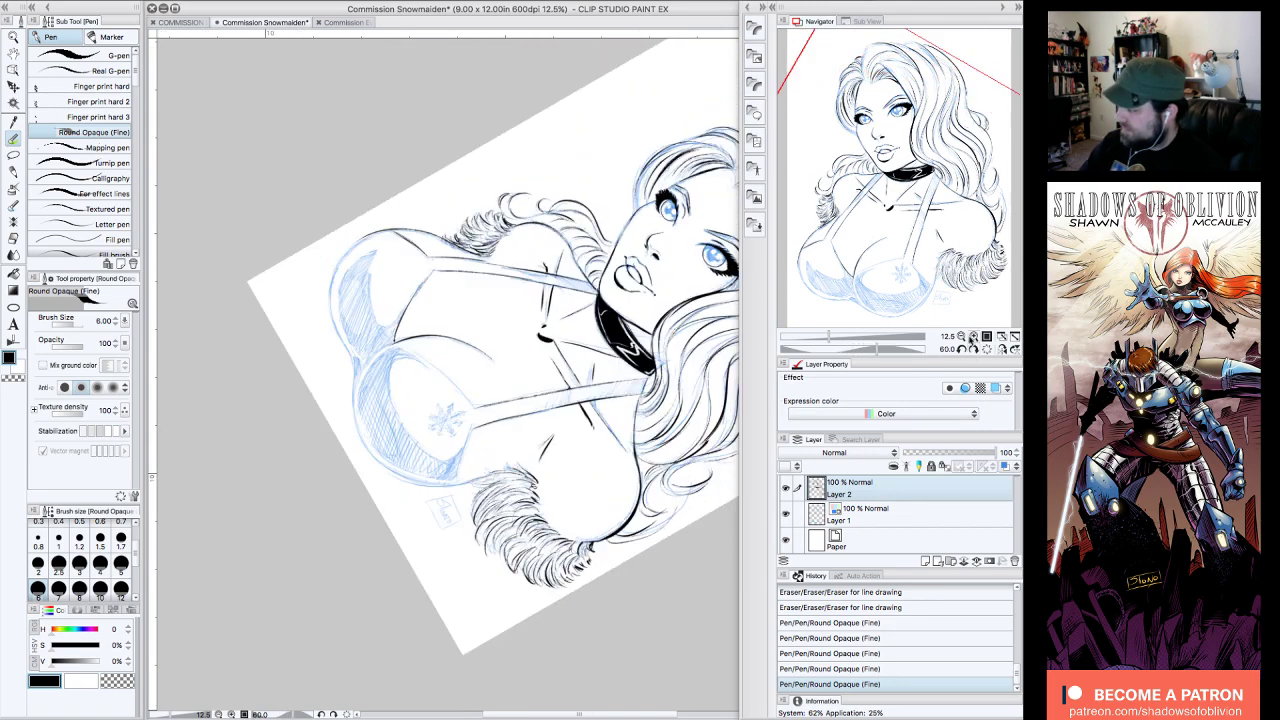
click(974, 336)
drag(928, 197, 802, 190)
drag(216, 206, 211, 311)
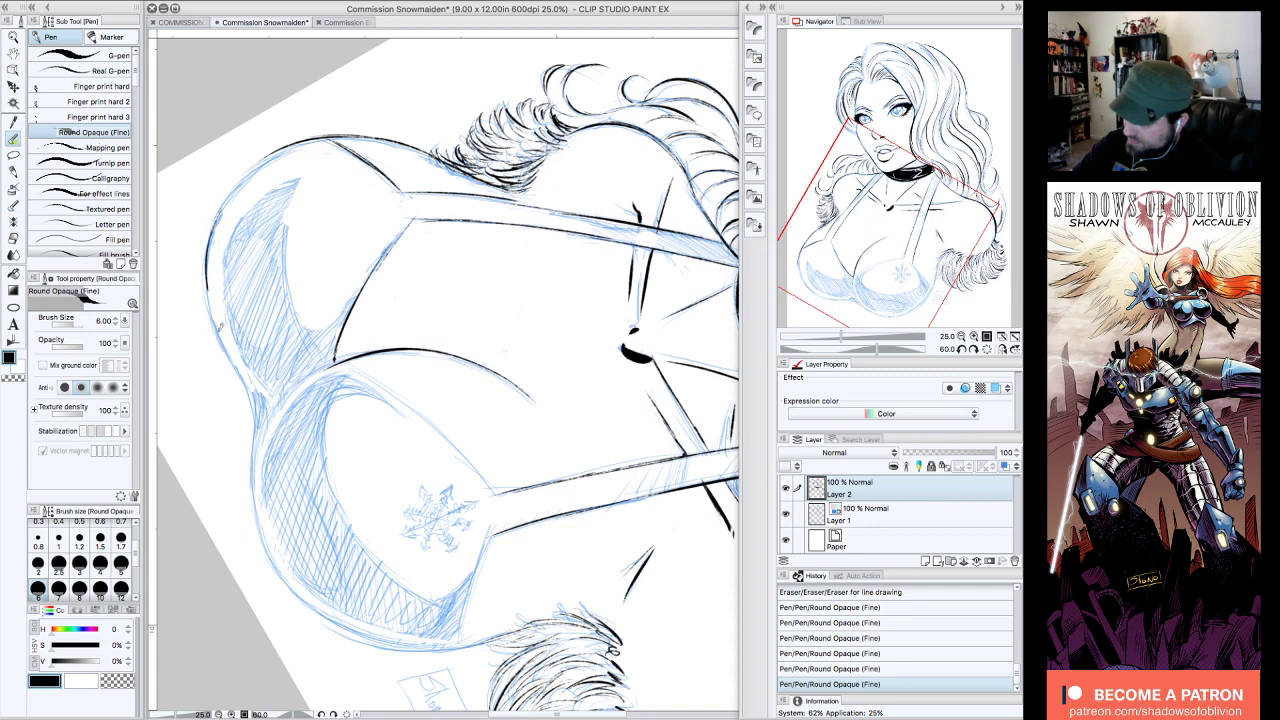
drag(206, 263, 260, 429)
drag(242, 385, 242, 469)
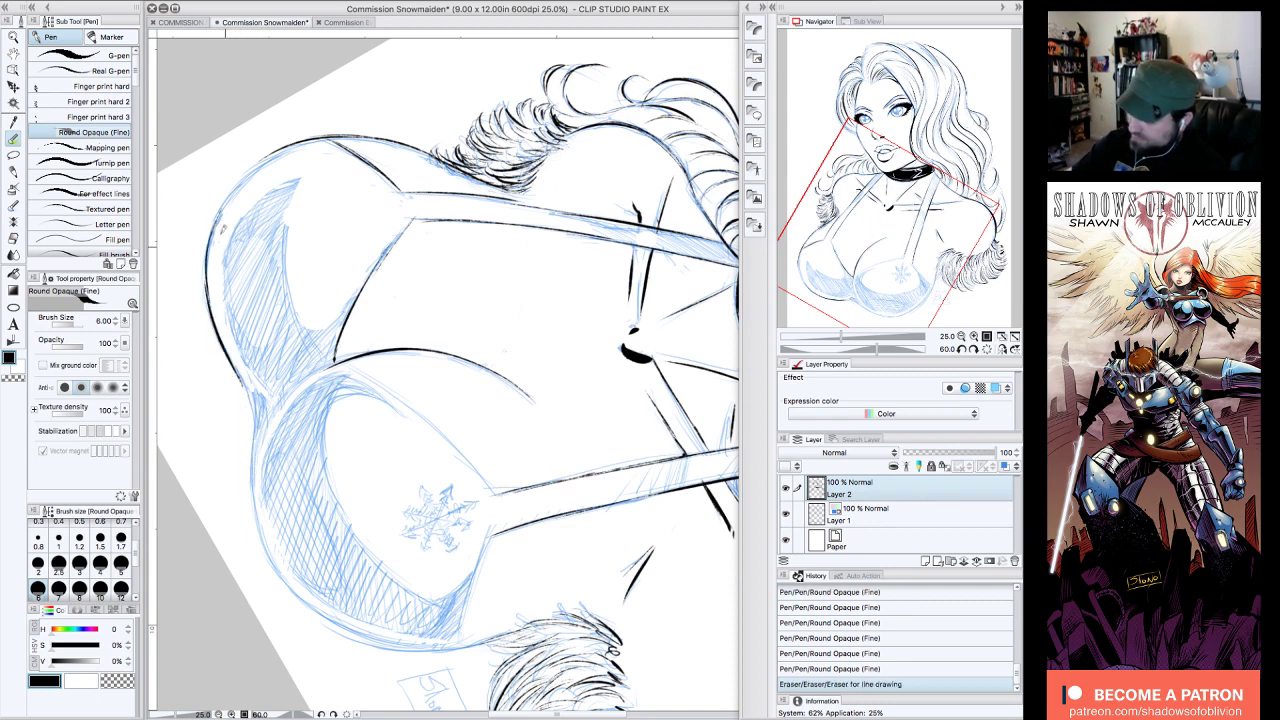
- Ink the lower contour of the snowflake cup in black, erasing and redrawing the stretch that strays from the sketch
drag(240, 372, 260, 536)
drag(250, 475, 291, 604)
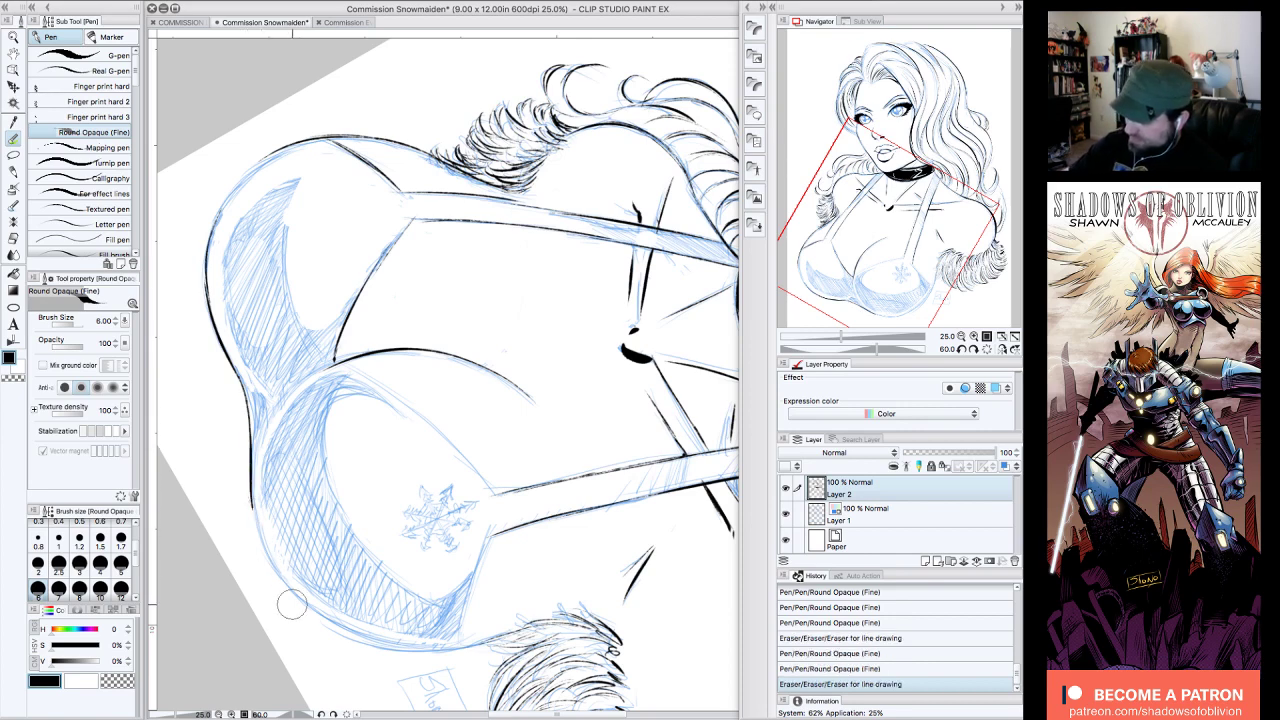
drag(251, 462, 264, 540)
drag(252, 490, 304, 604)
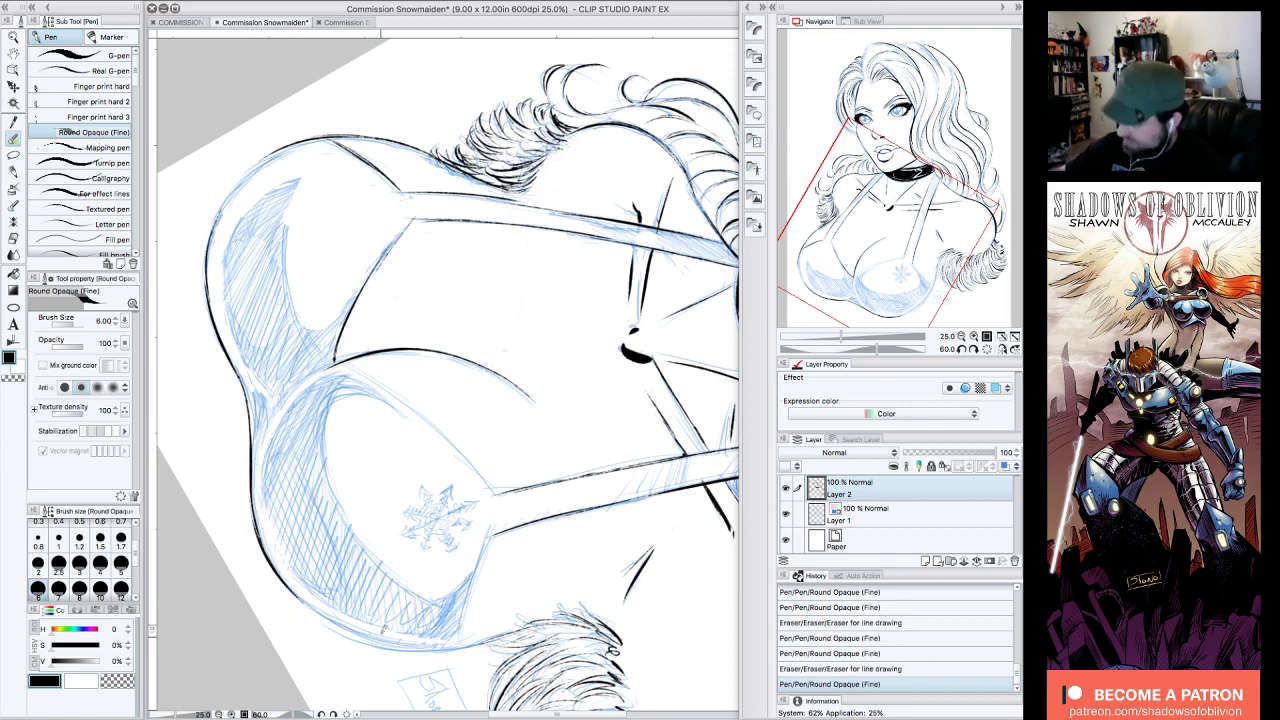
- Ink the outer contour of the snowflake cup in black, continuing the underside line up towards the fur trim
drag(914, 206, 919, 222)
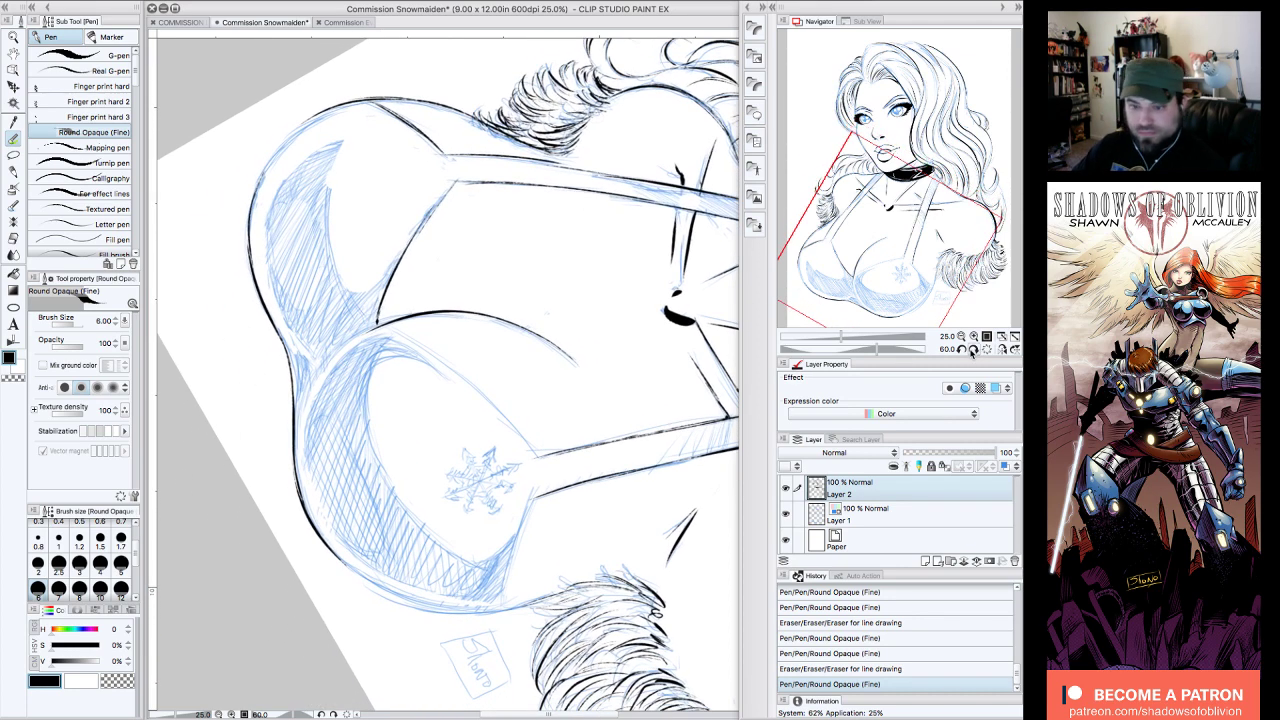
click(966, 351)
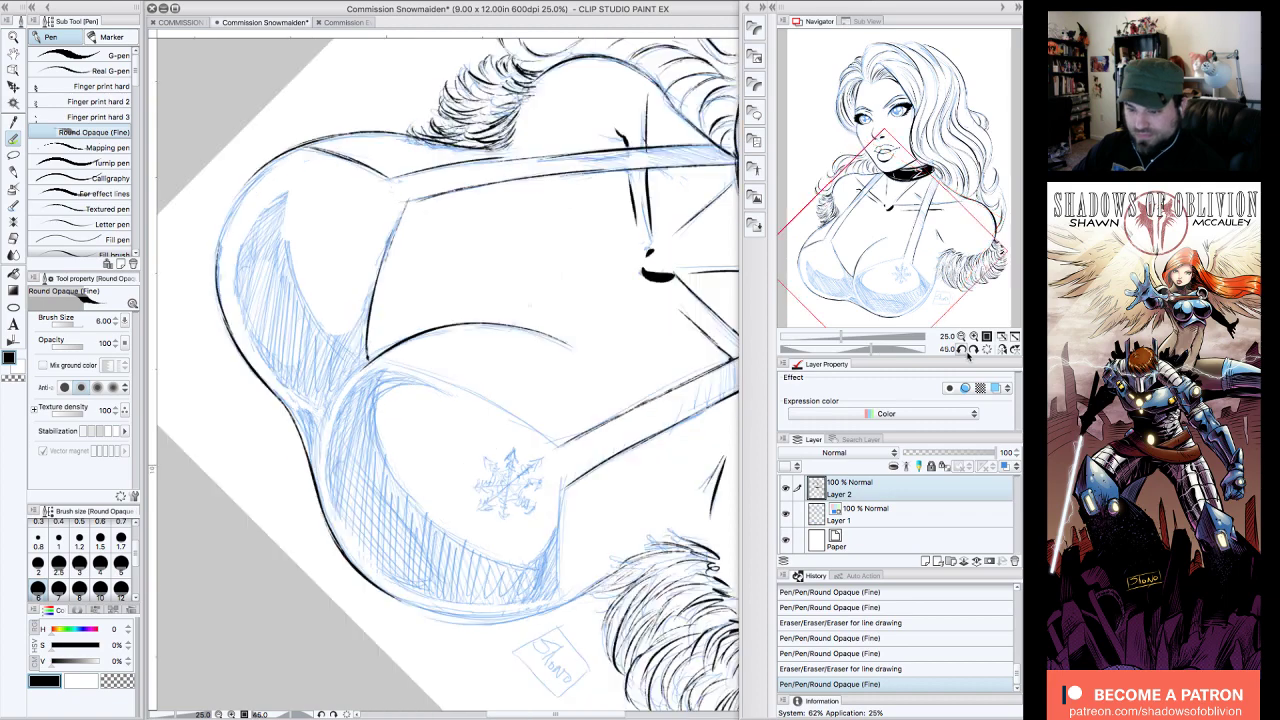
click(966, 351)
click(966, 351)
click(966, 351)
click(973, 350)
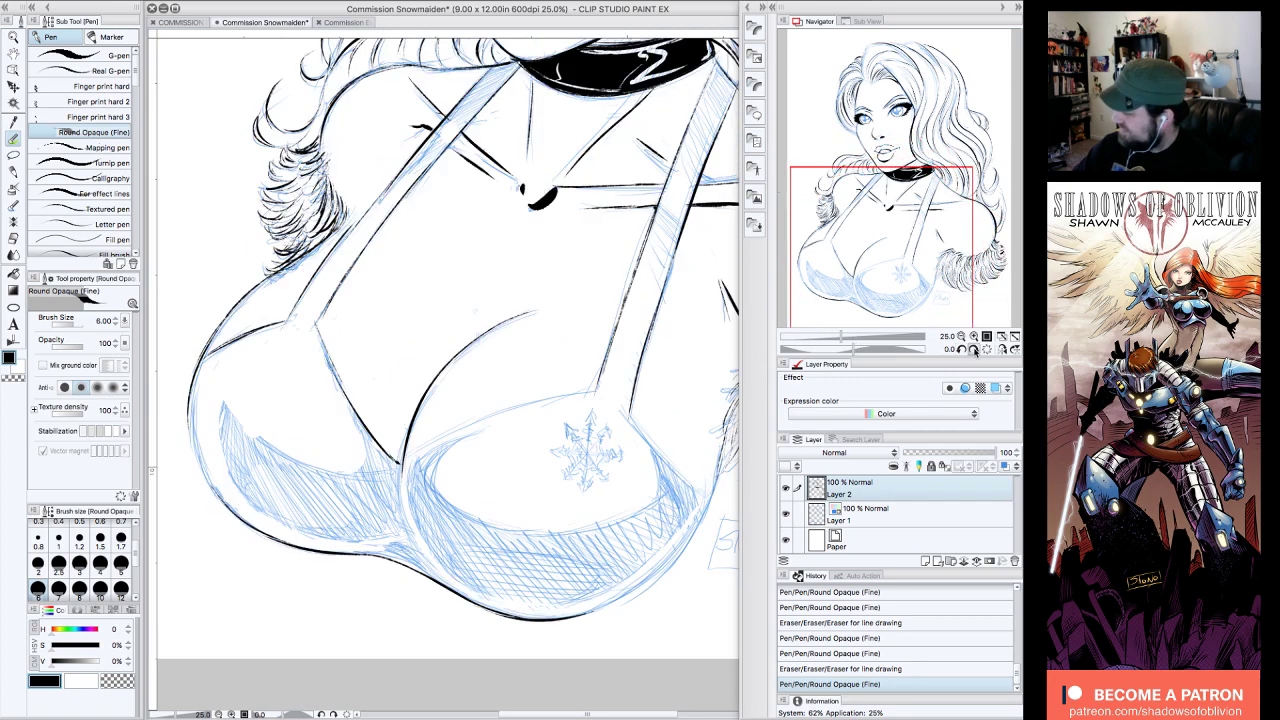
click(973, 350)
click(973, 350)
click(973, 350)
click(973, 350)
click(973, 350)
click(973, 350)
click(973, 350)
click(973, 350)
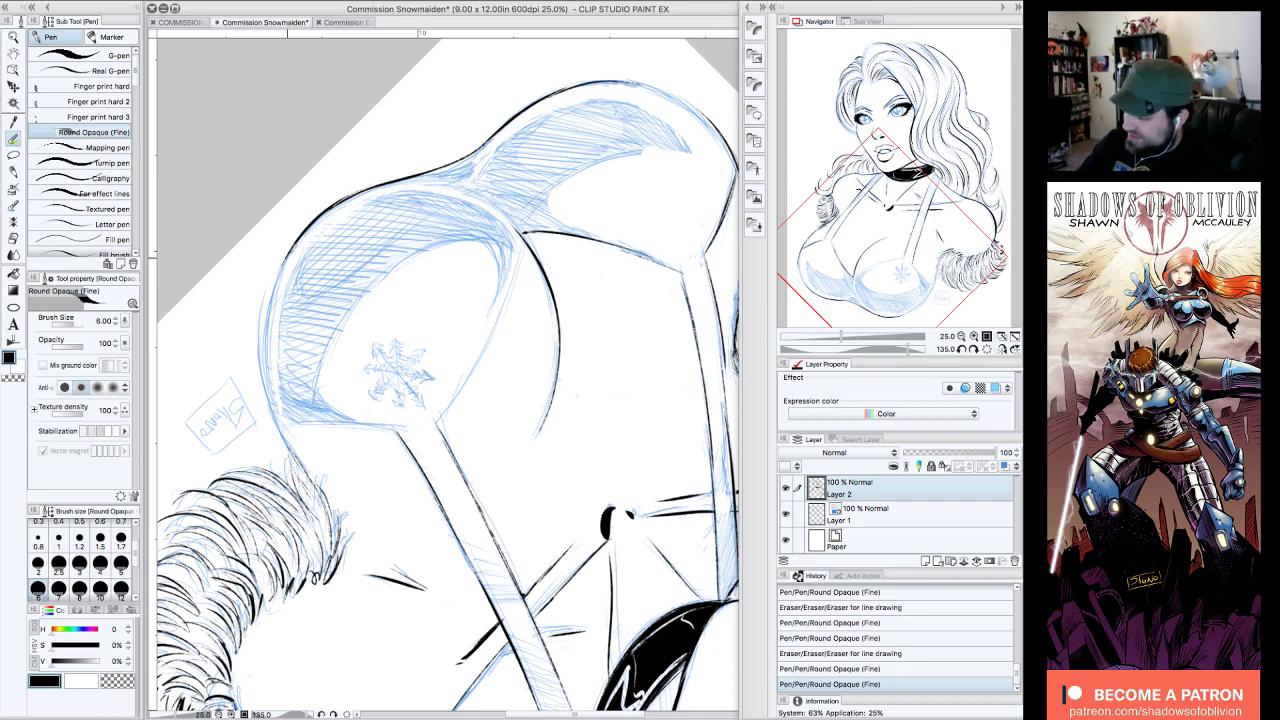
drag(285, 263, 268, 366)
mouse_move(284, 260)
mouse_down()
mouse_move(267, 310)
mouse_move(292, 446)
mouse_up()
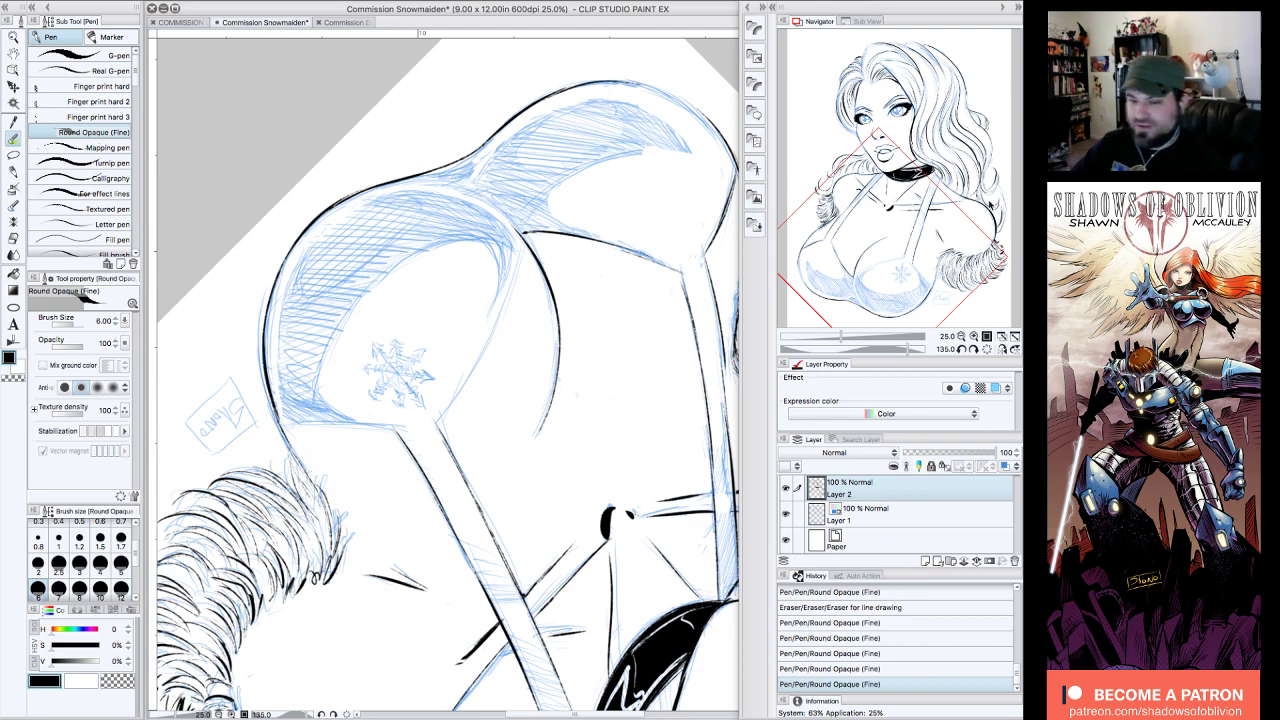
- Ink the snowflake cup's outer top edge in black, from the strap base to the breast's outer contour
click(986, 349)
drag(953, 210, 968, 215)
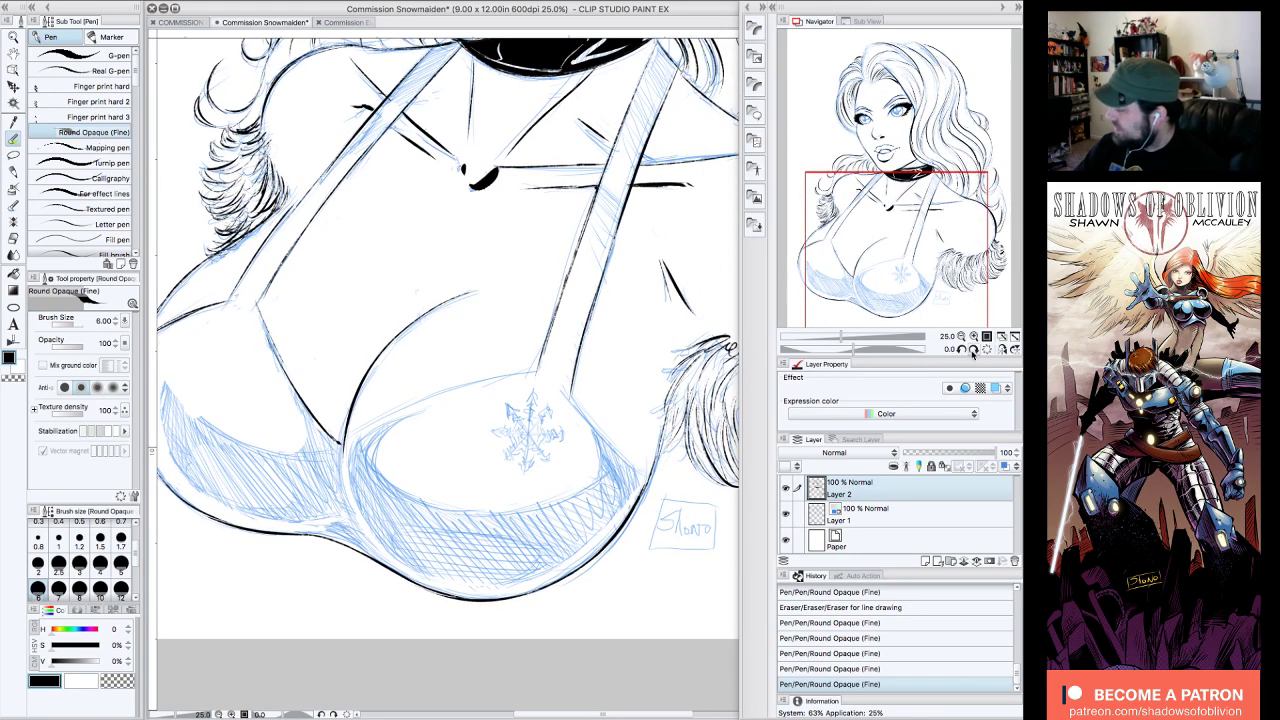
click(973, 349)
drag(536, 430, 530, 547)
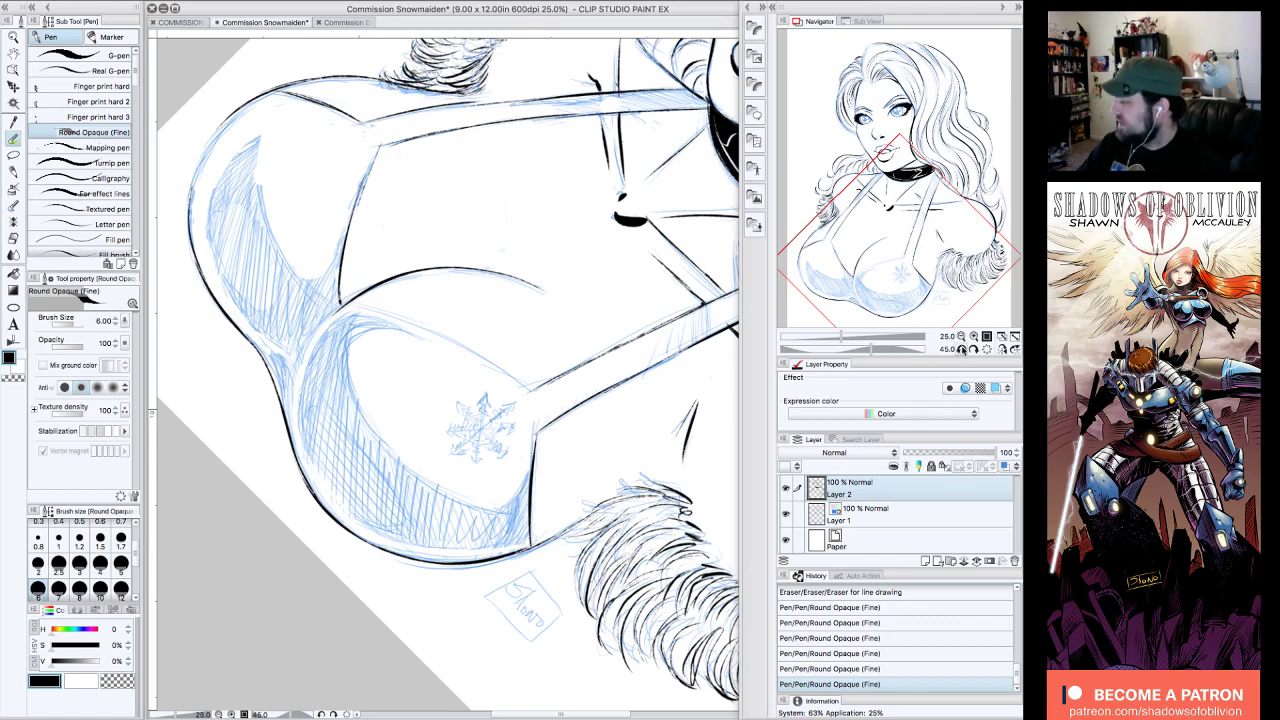
- Ink the snowflake cup's inner top edge in black, curving from the strap base down to the cleavage
click(961, 349)
click(961, 349)
click(961, 349)
click(961, 349)
click(961, 349)
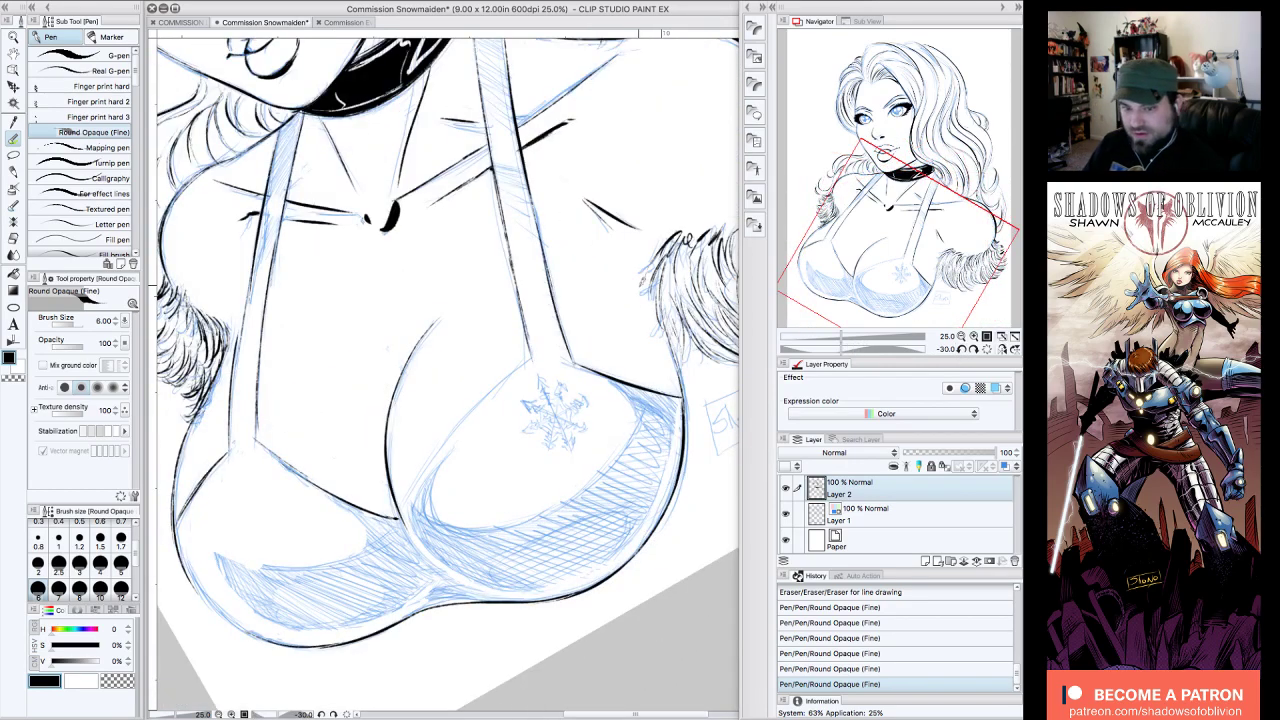
mouse_move(536, 352)
mouse_down()
mouse_move(468, 410)
mouse_move(404, 512)
mouse_up()
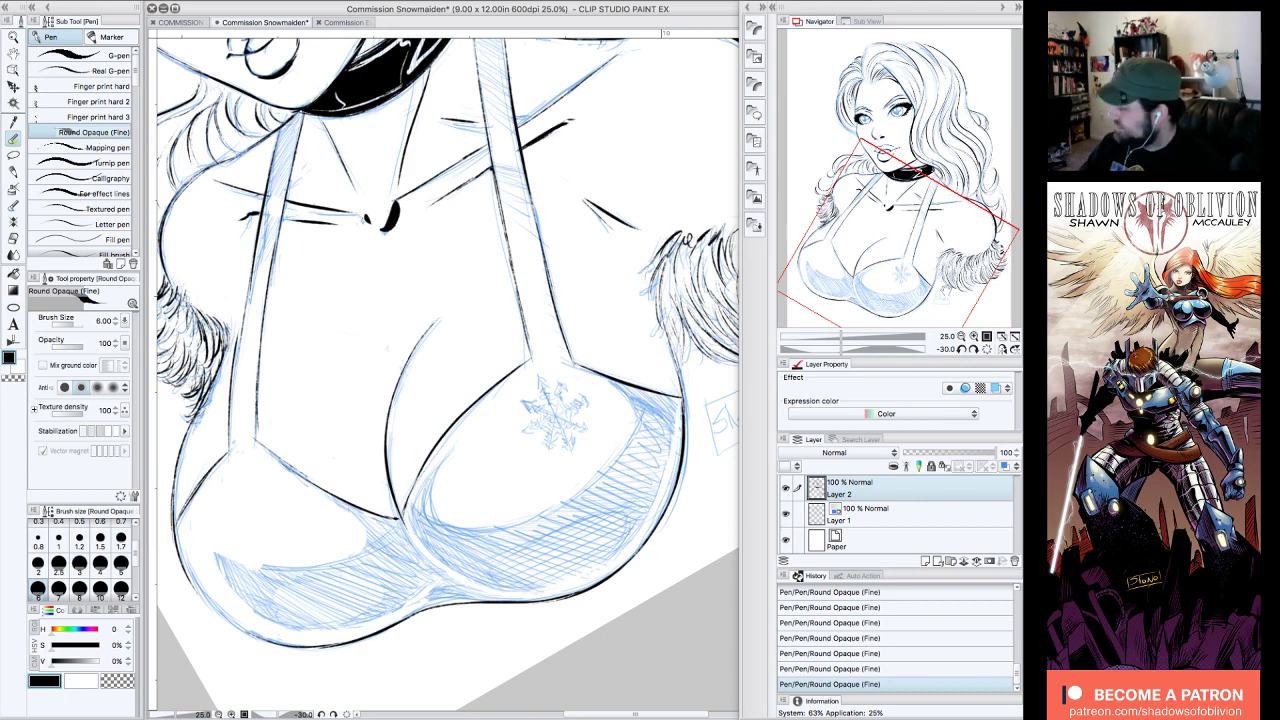
- Ink a short line across the long-hair-side strap below the collarbone and fill the enclosed band with black
mouse_move(940, 261)
mouse_down()
mouse_move(945, 240)
mouse_move(949, 259)
mouse_move(948, 240)
mouse_move(974, 234)
mouse_up()
click(987, 349)
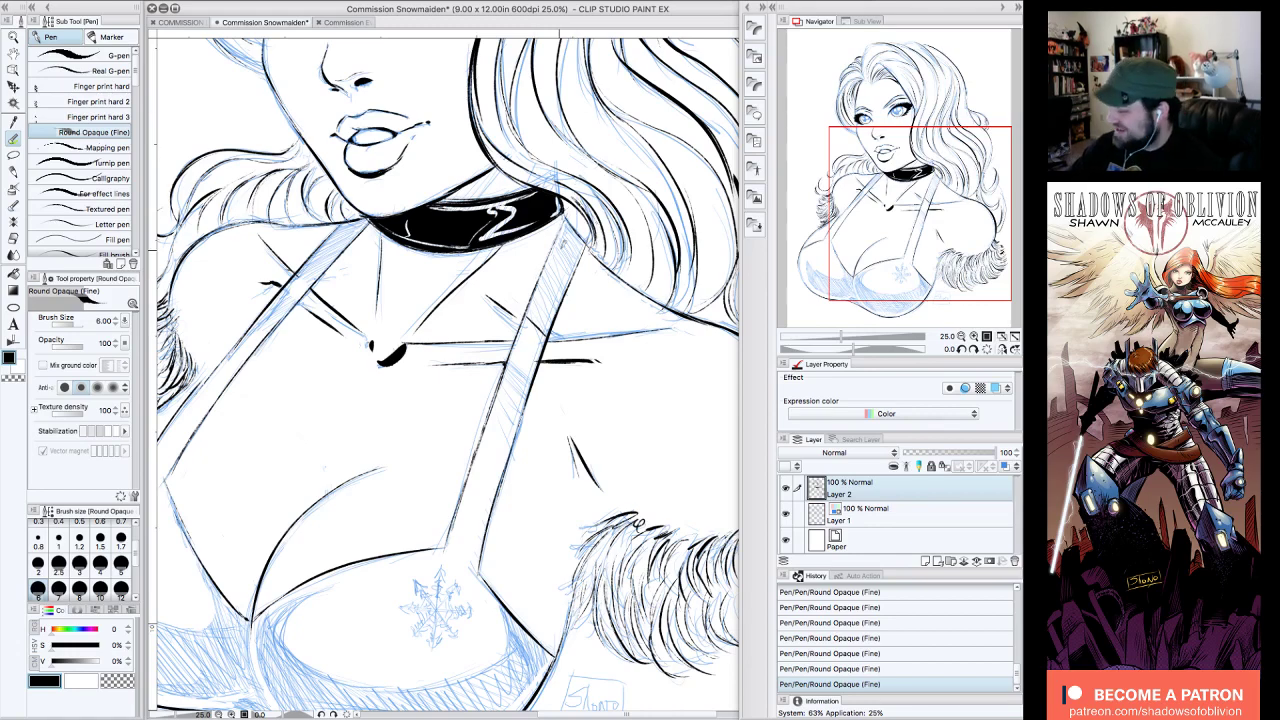
click(974, 349)
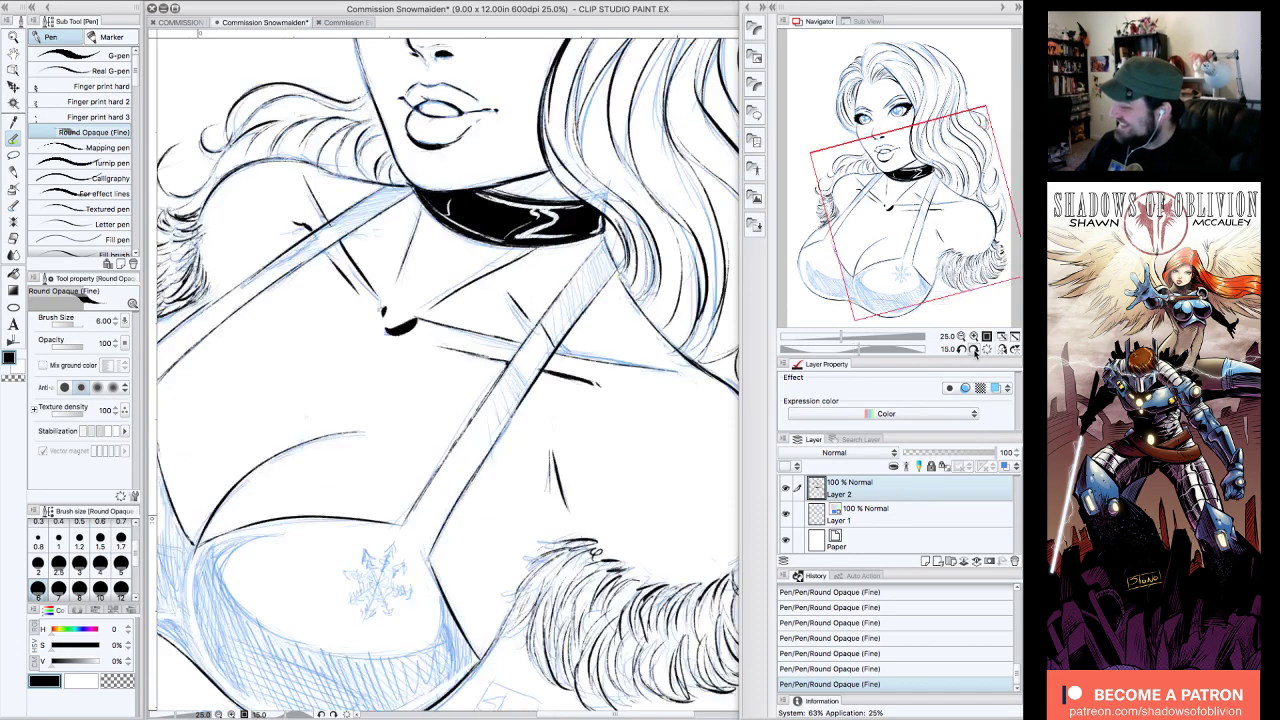
click(974, 349)
click(974, 349)
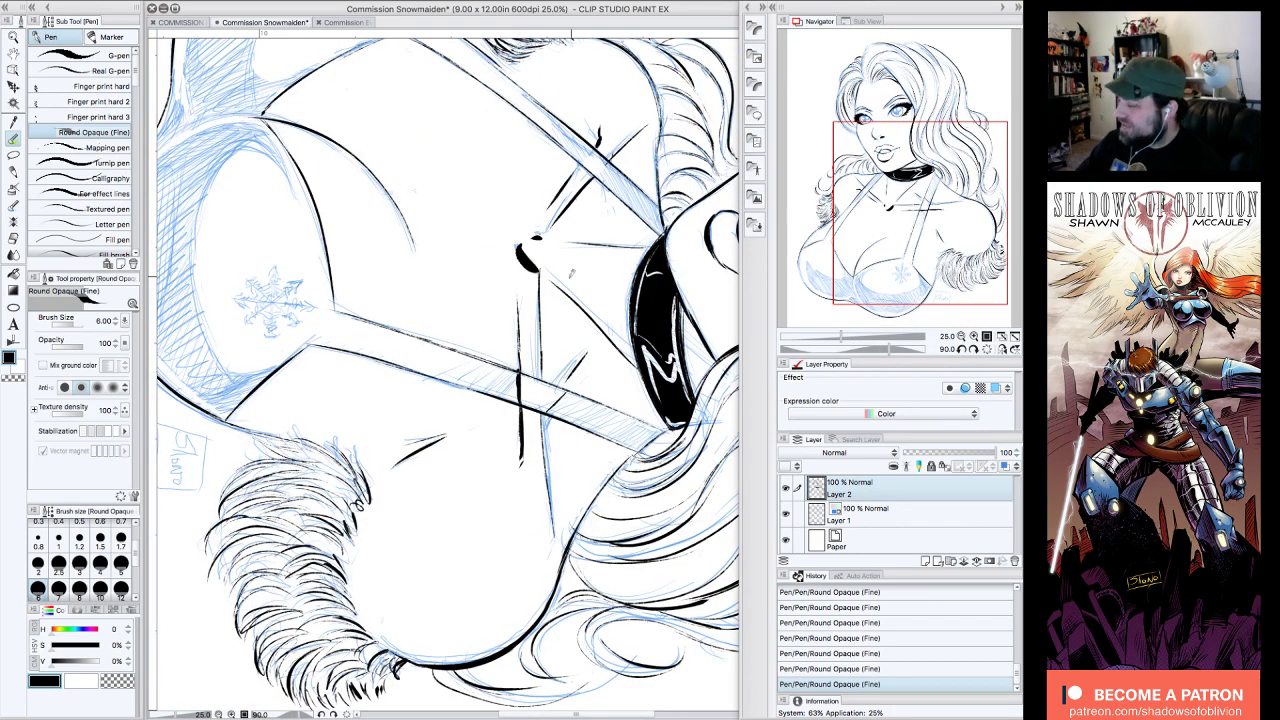
drag(491, 362, 487, 390)
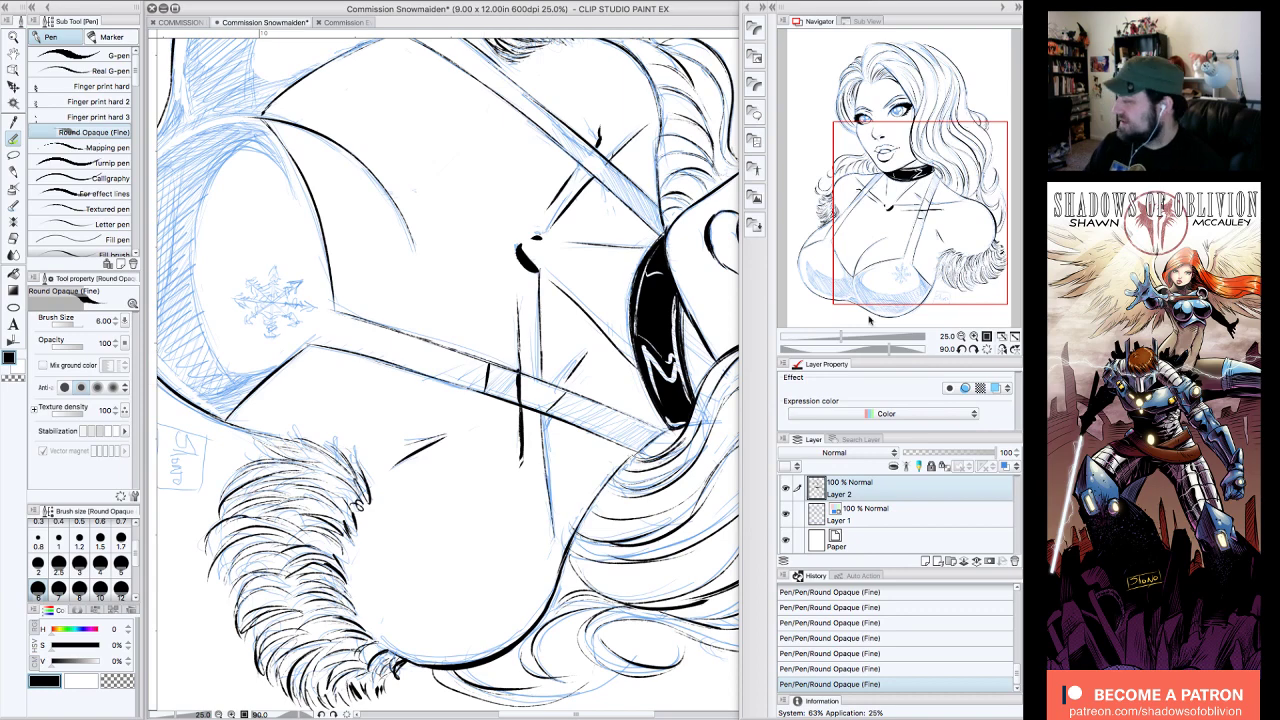
click(974, 349)
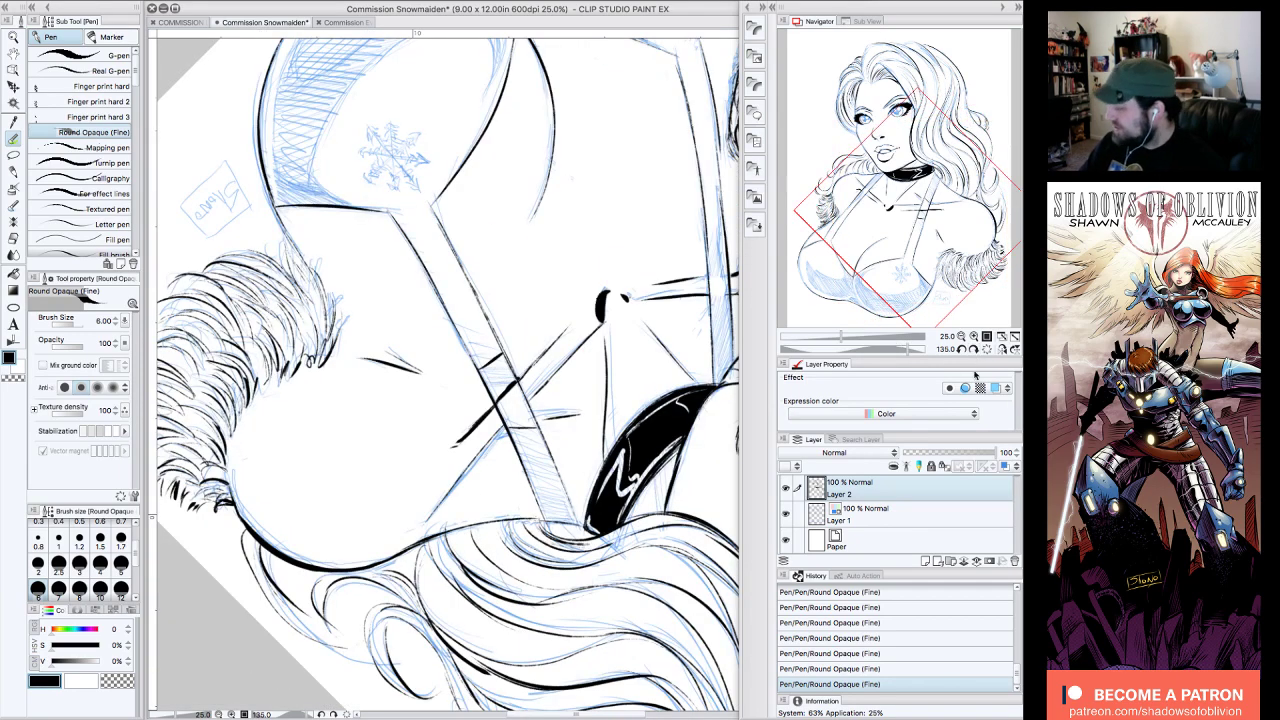
click(988, 349)
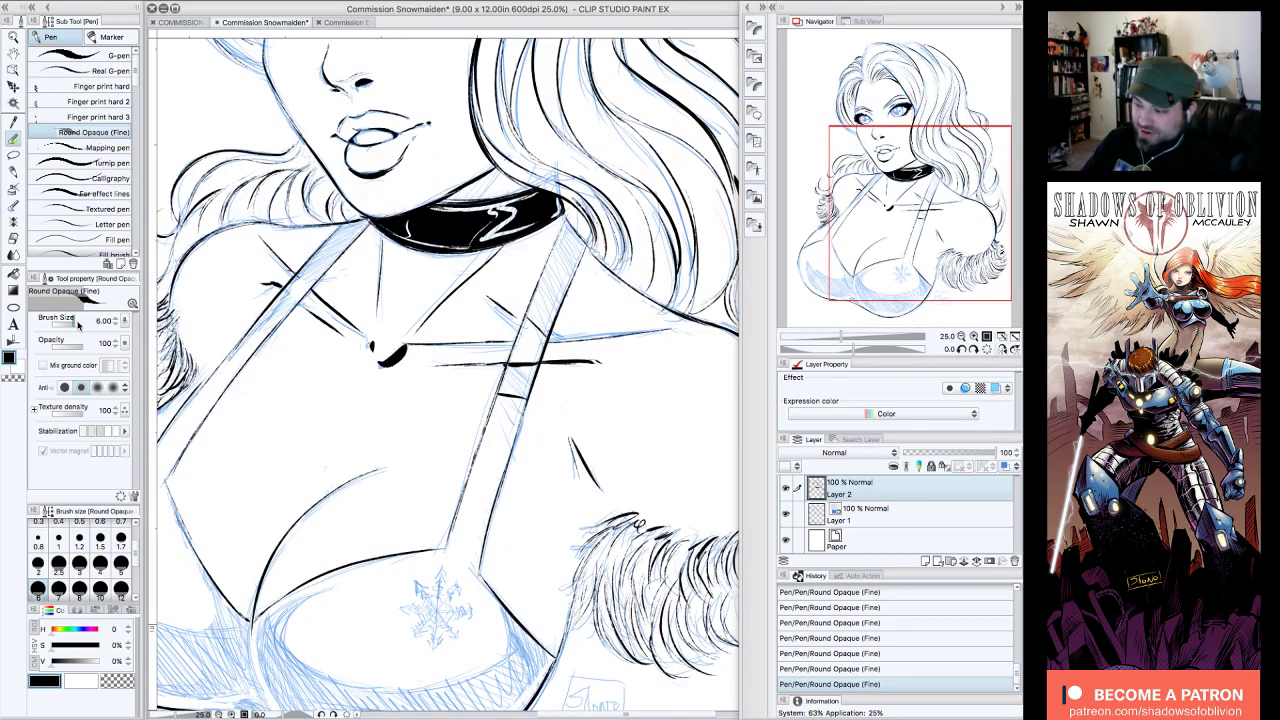
click(17, 190)
click(17, 270)
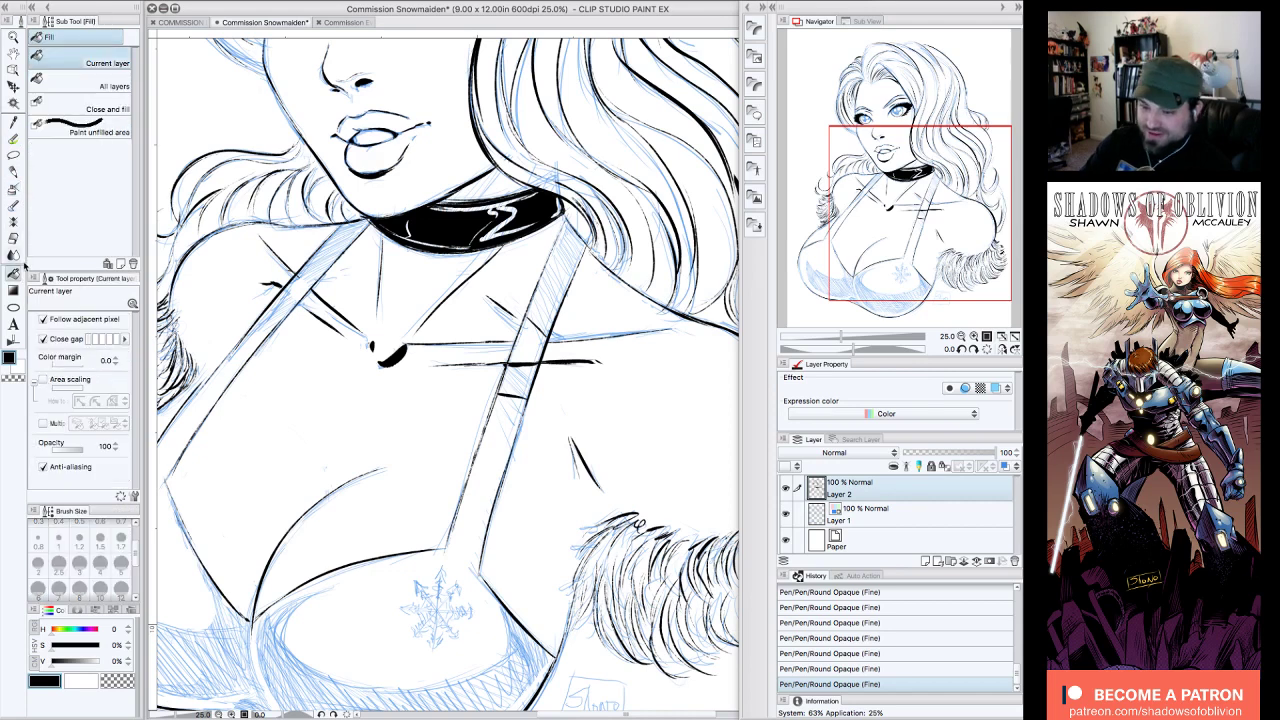
click(528, 372)
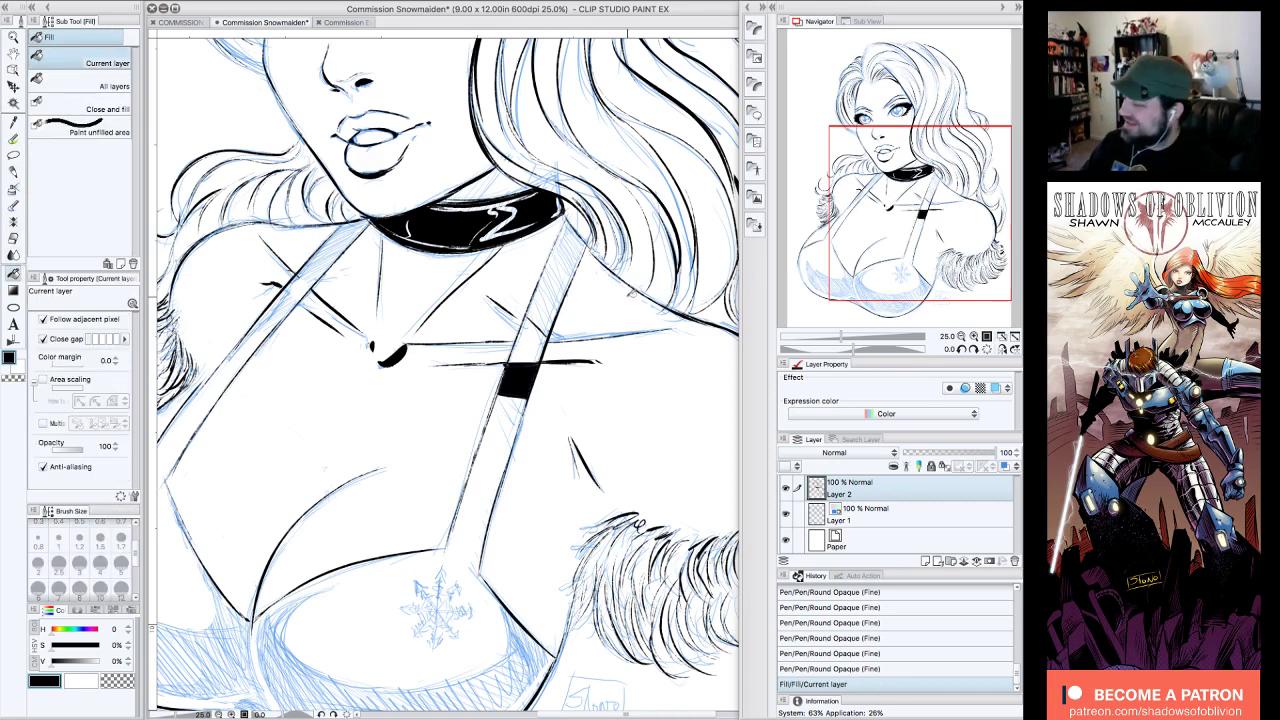
- Reinforce the upper edges of the long-hair-side strap just below the choker with black strokes
click(14, 139)
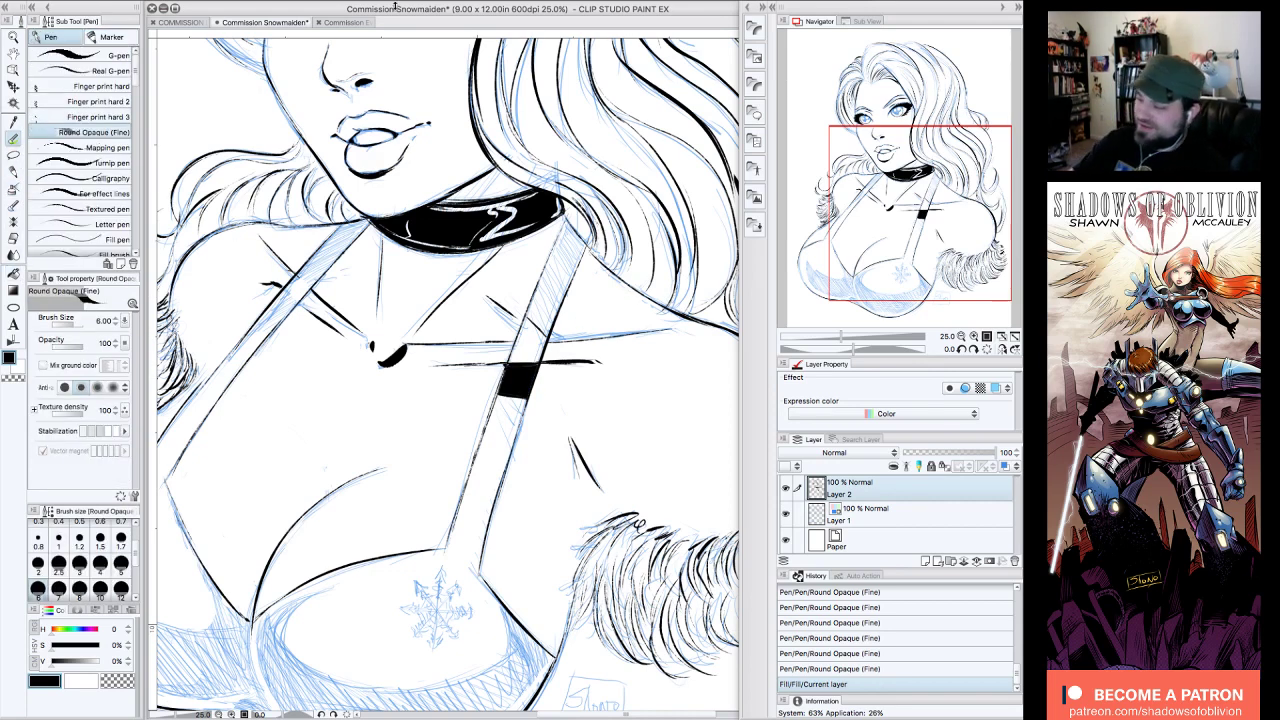
drag(564, 221, 521, 318)
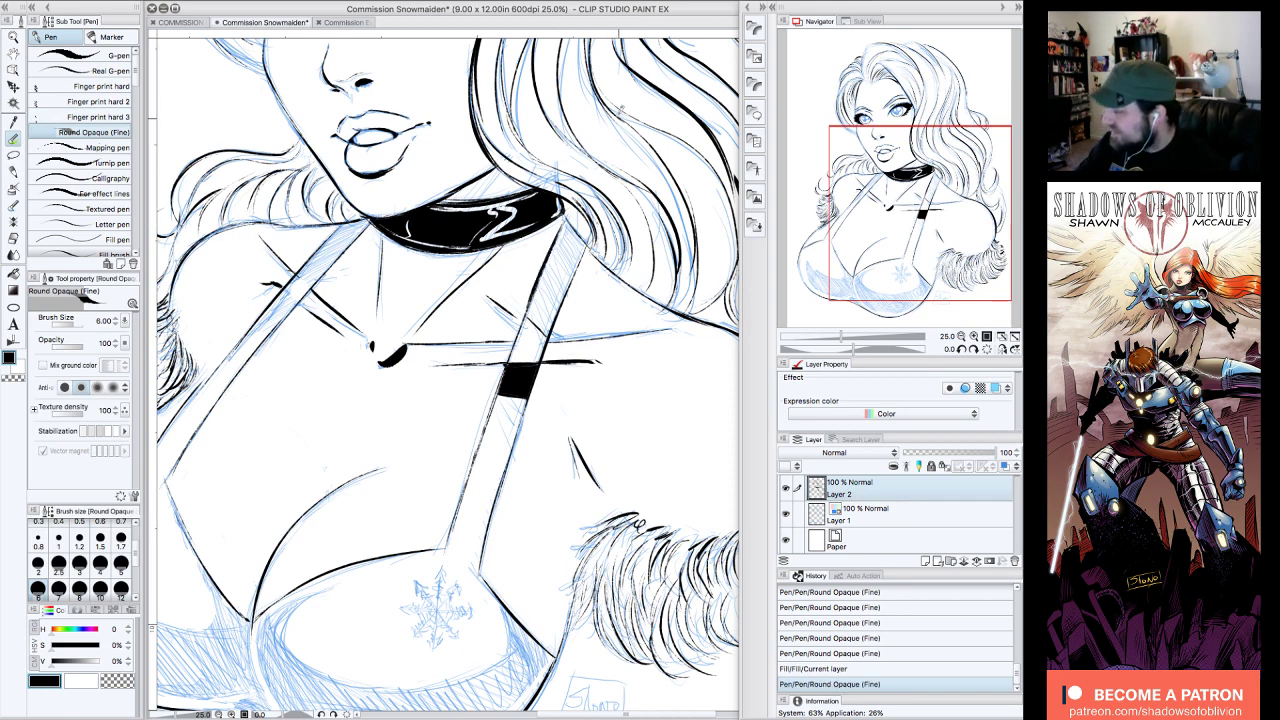
drag(589, 228, 598, 253)
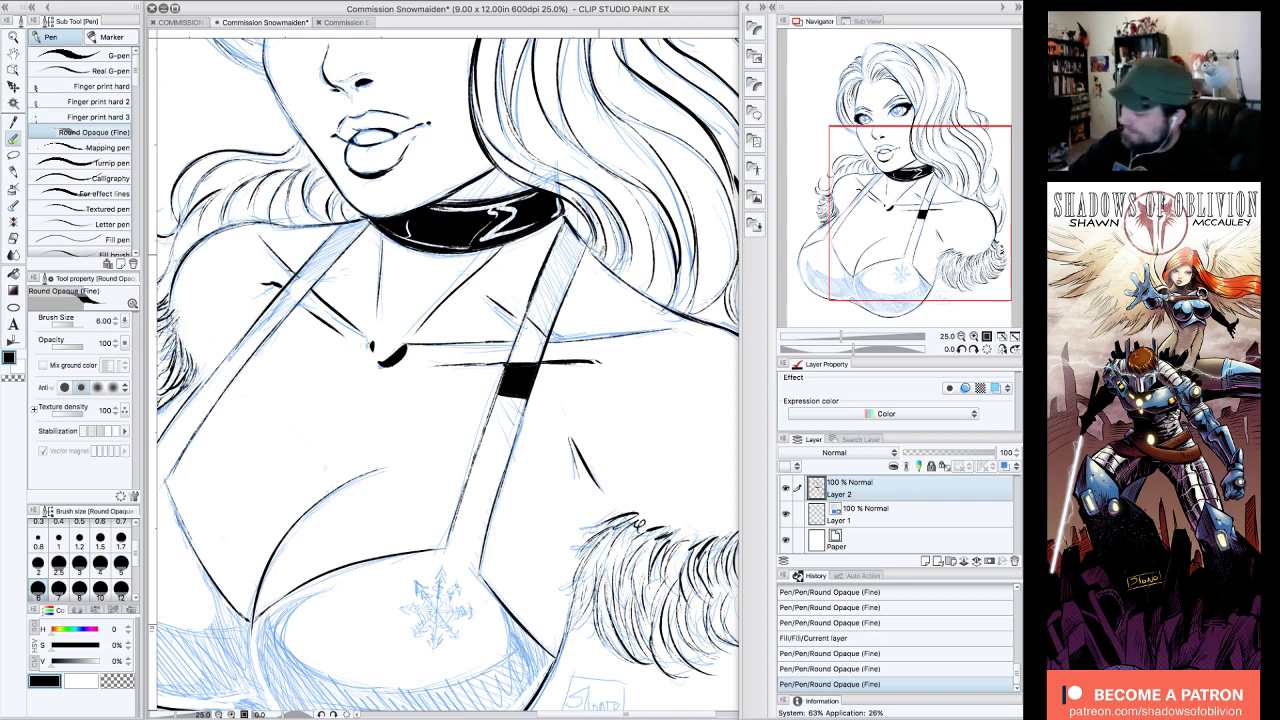
click(14, 271)
click(562, 273)
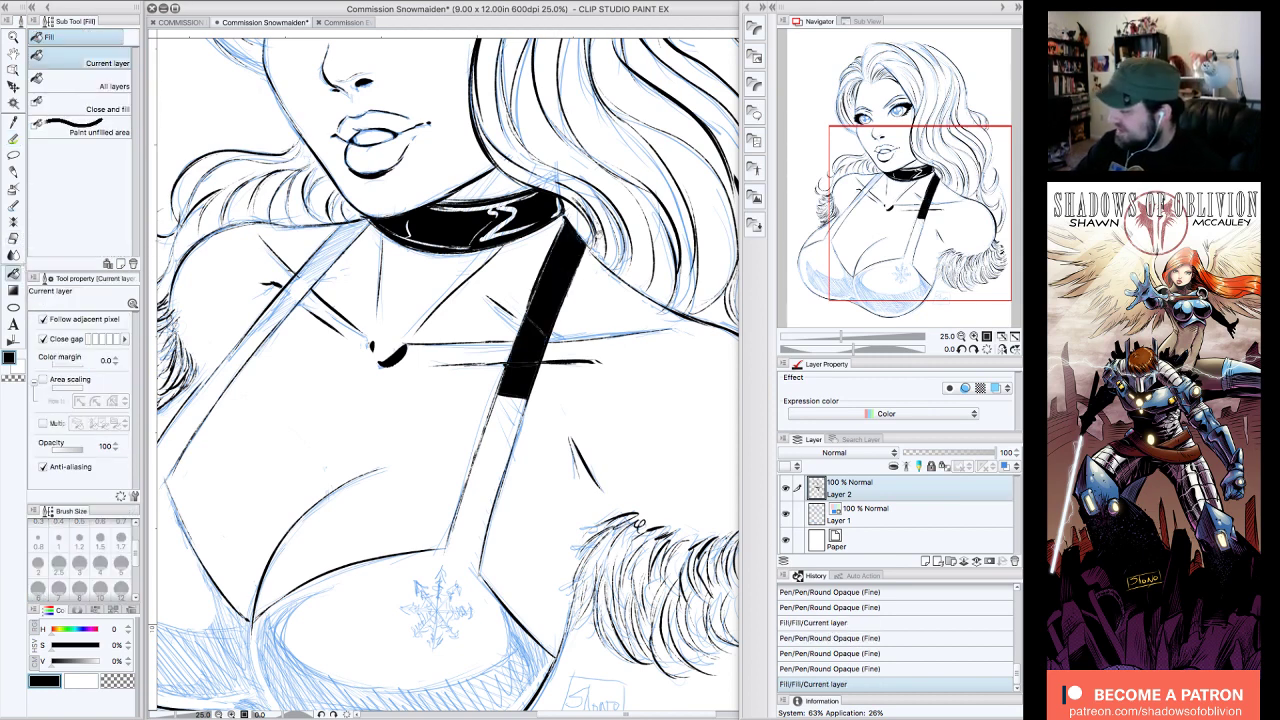
click(927, 664)
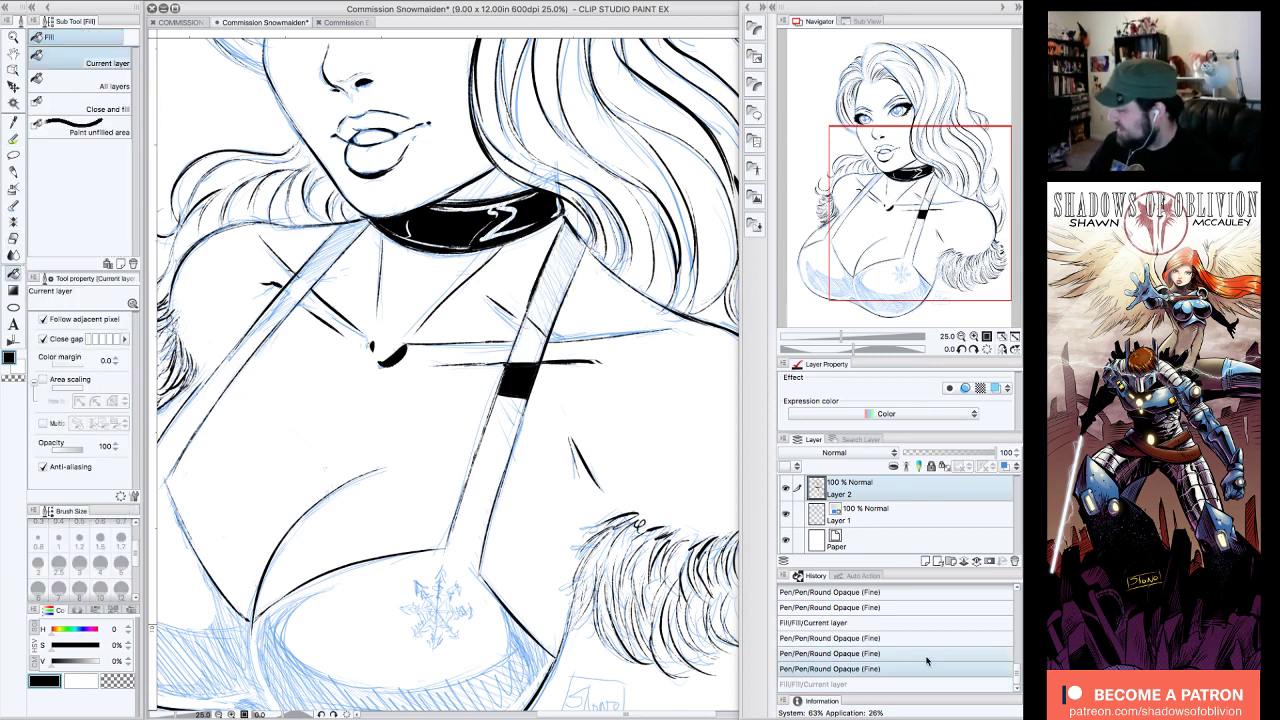
- Ink black boundary lines on both straps where they cross the collarbones, closing off their upper sections
click(14, 142)
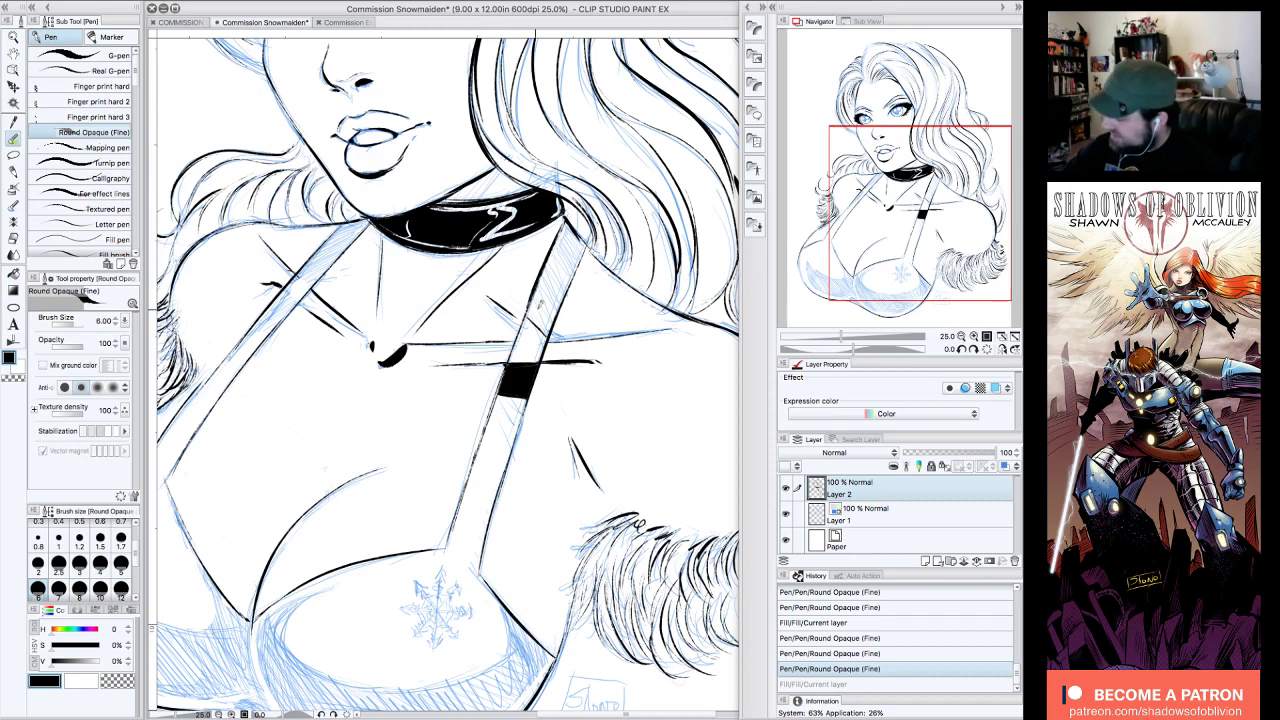
drag(527, 306, 541, 327)
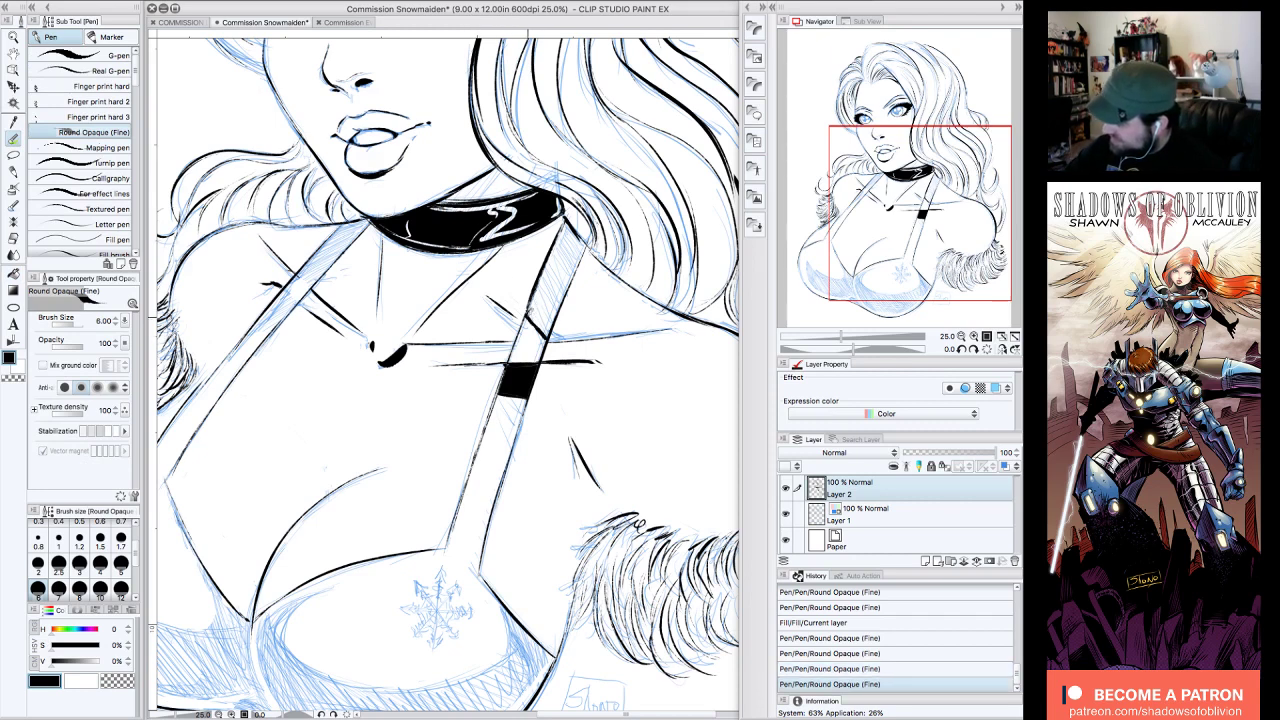
mouse_move(299, 269)
mouse_down()
mouse_move(311, 286)
mouse_move(298, 304)
mouse_move(342, 224)
mouse_up()
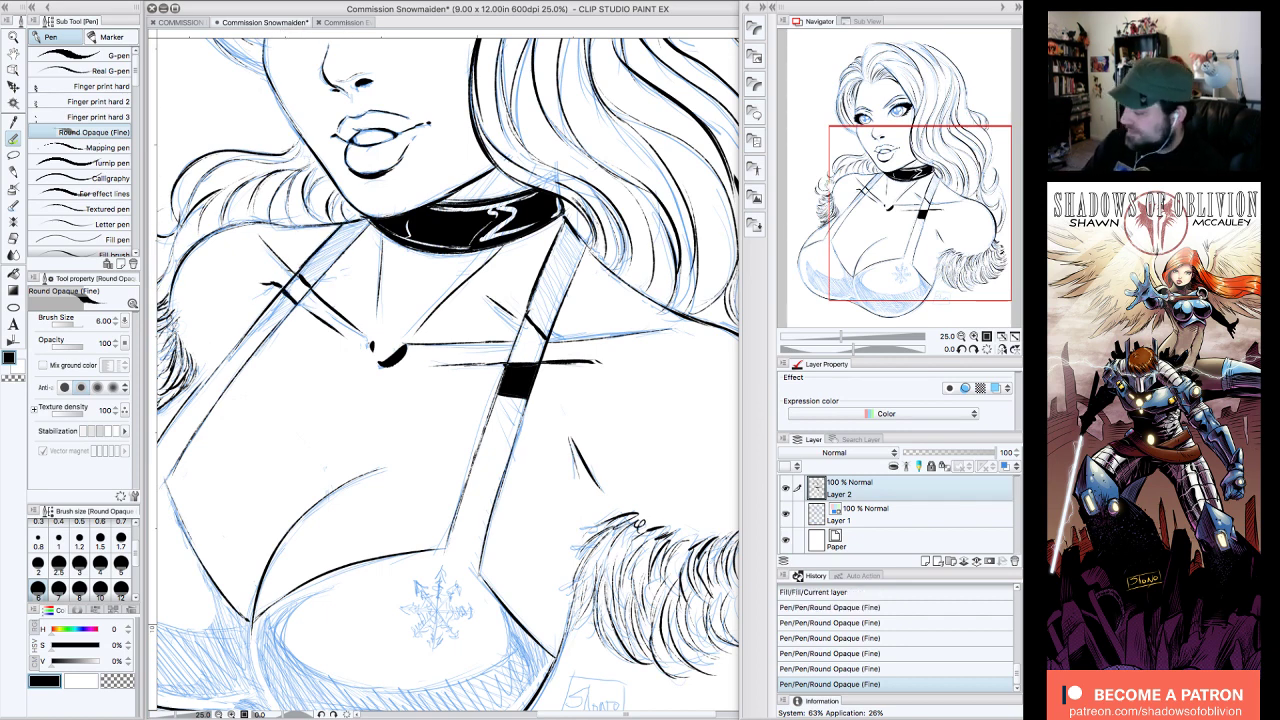
- Fill the upper sections of both straps, between the choker and the collarbones, with solid black
click(20, 270)
click(346, 237)
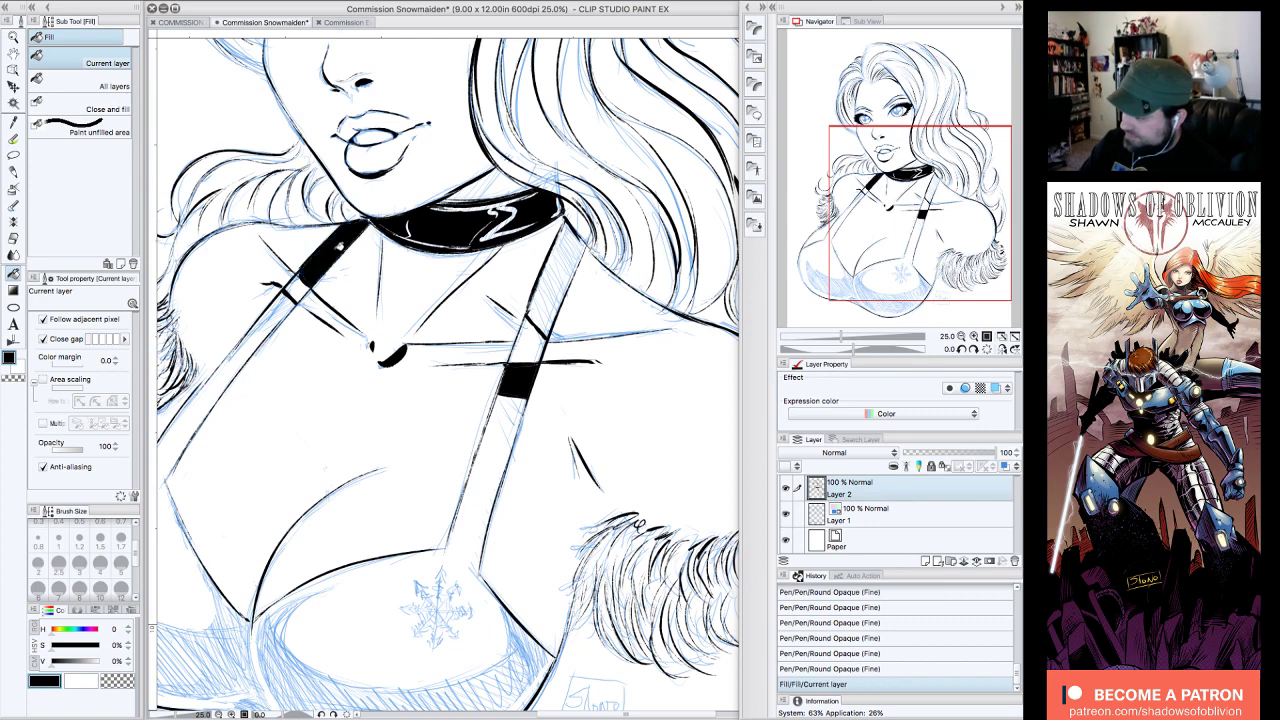
click(553, 302)
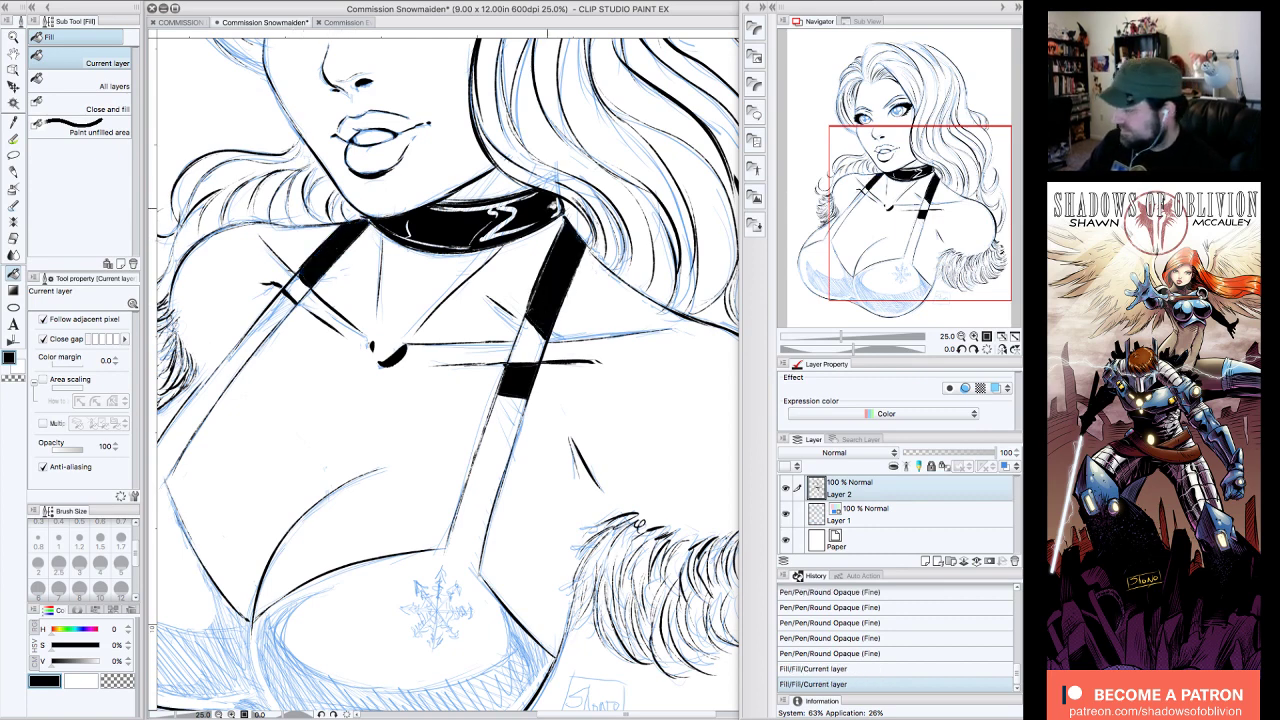
- Touch up the edges of the black-filled upper section of the long-hair-side strap with small black pen strokes
click(14, 139)
drag(530, 308, 554, 250)
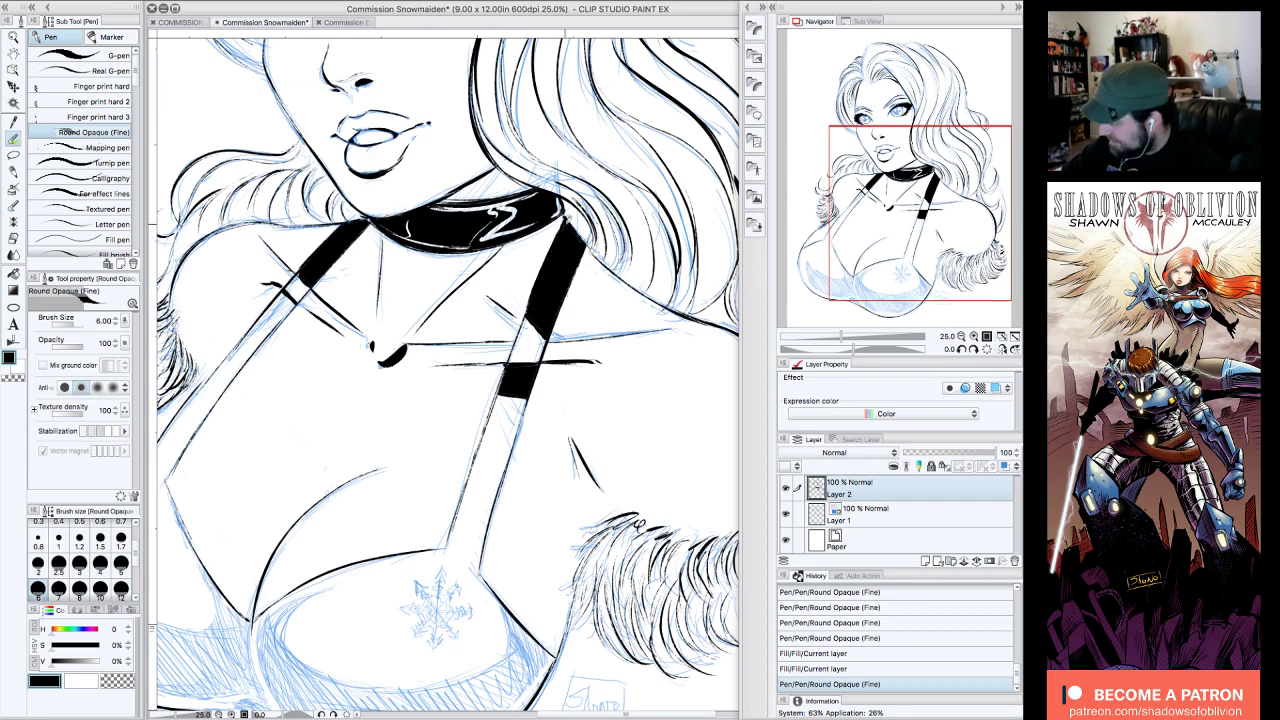
drag(578, 226, 578, 265)
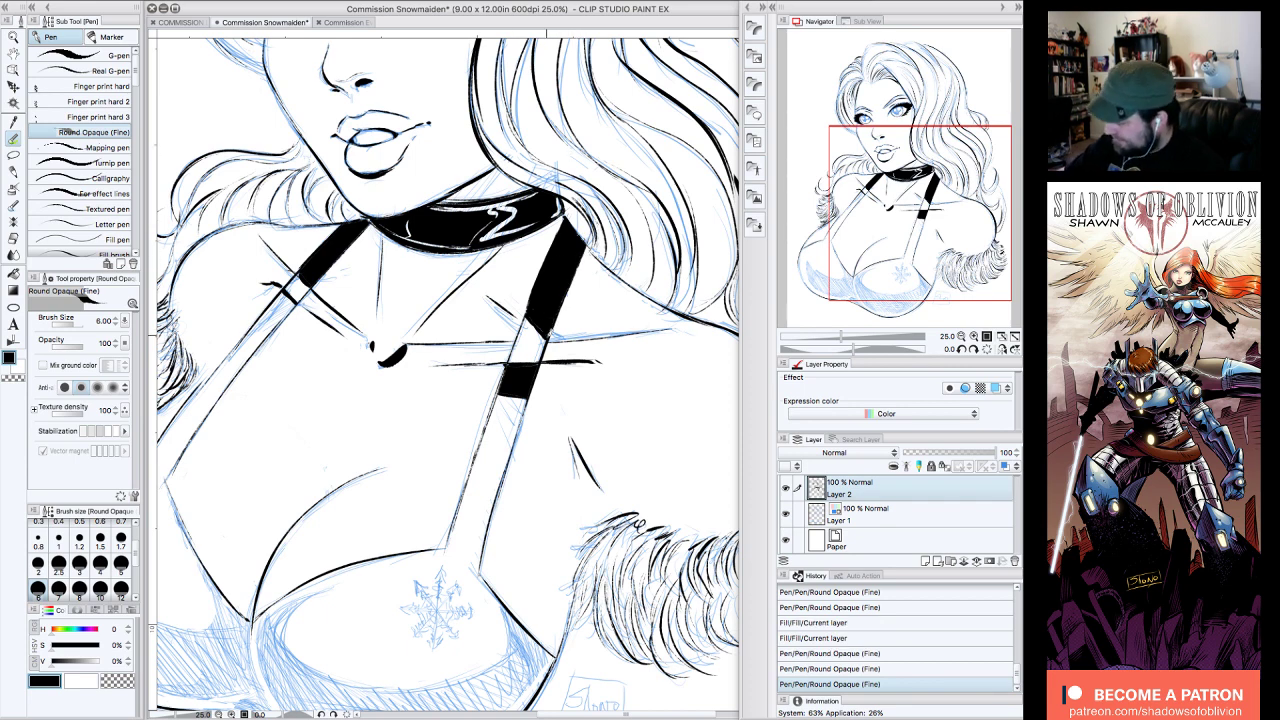
drag(531, 298, 535, 308)
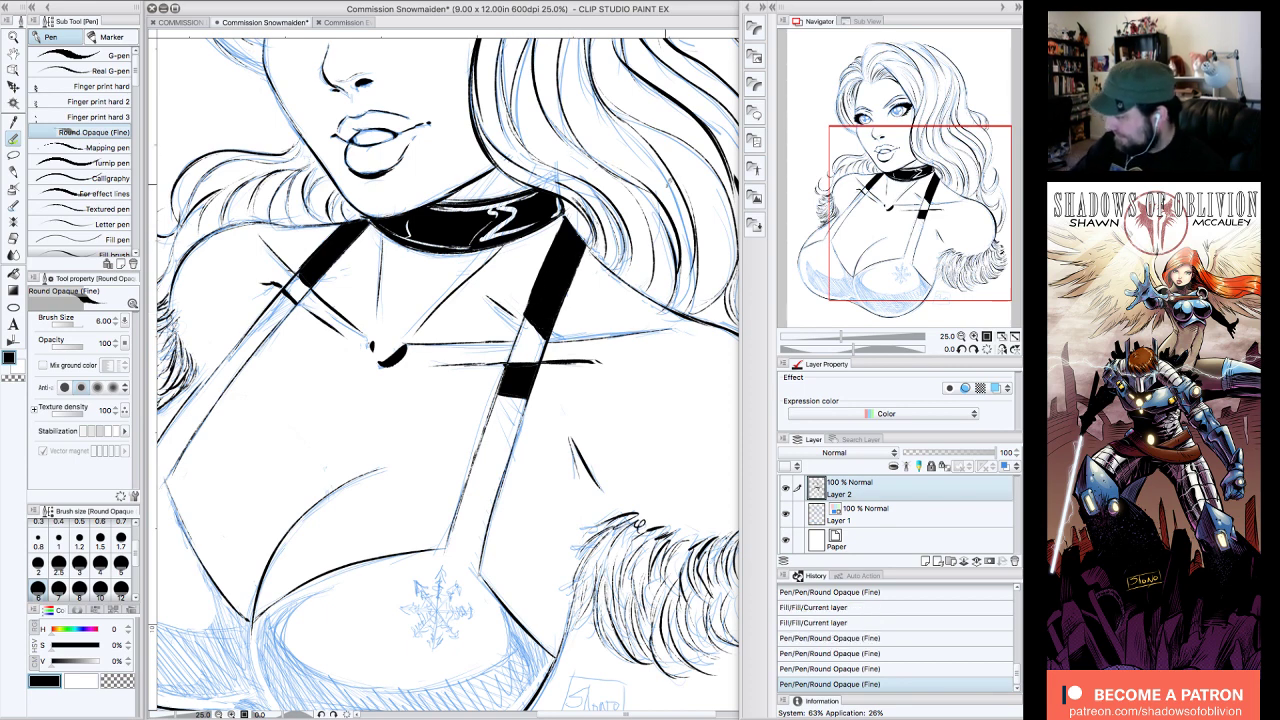
- Hatch short black strokes below the solid shadow on the long-hair-side strap, just under the collarbone, to fade its lower edge
drag(522, 356, 528, 366)
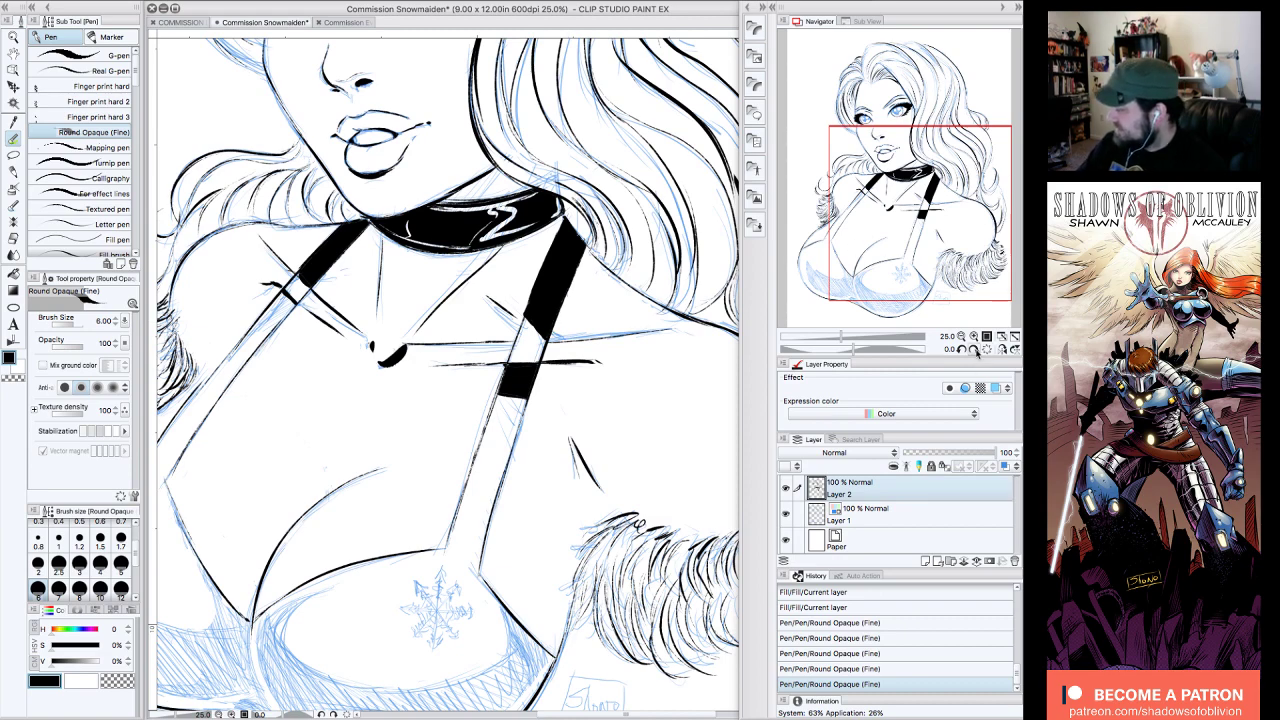
click(976, 350)
click(976, 350)
click(976, 350)
click(976, 350)
mouse_move(487, 375)
mouse_down()
mouse_move(498, 402)
mouse_move(474, 404)
mouse_up()
drag(458, 374, 464, 398)
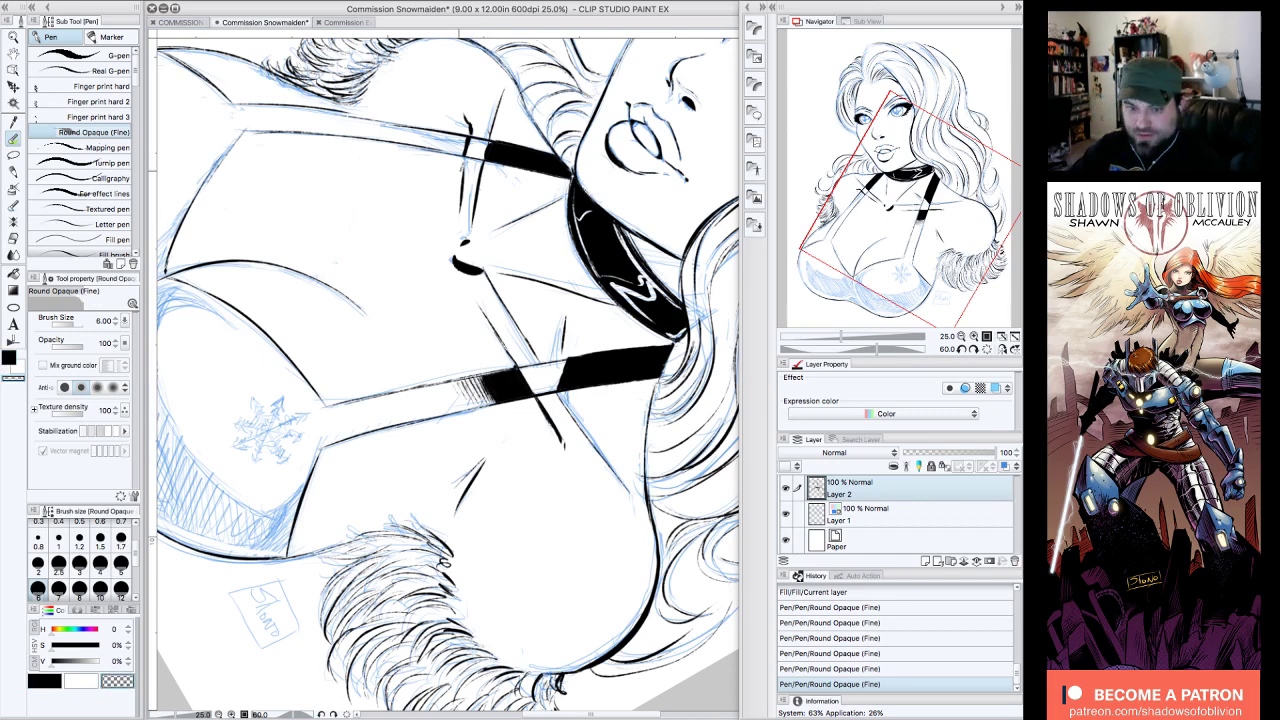
- Cut fine transparent hatch strokes into the black sections of the long-hair-side strap above and below the collarbone
drag(484, 376, 503, 403)
drag(488, 369, 506, 400)
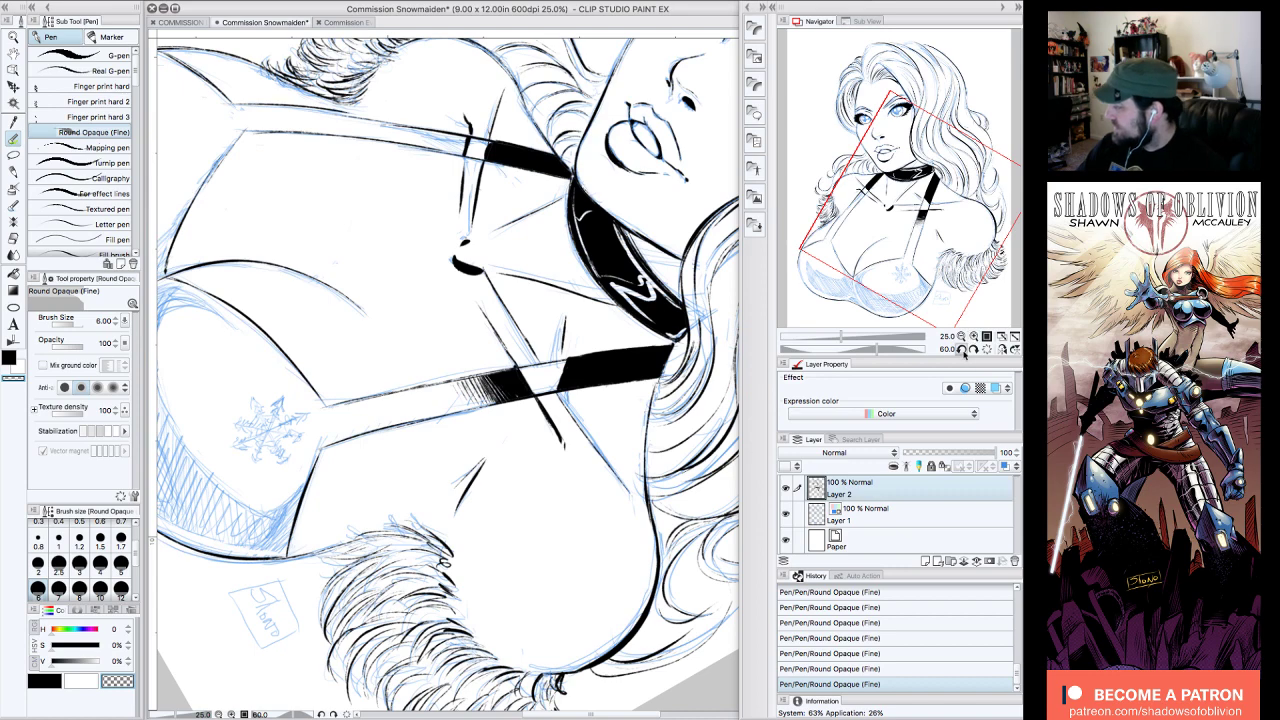
click(961, 349)
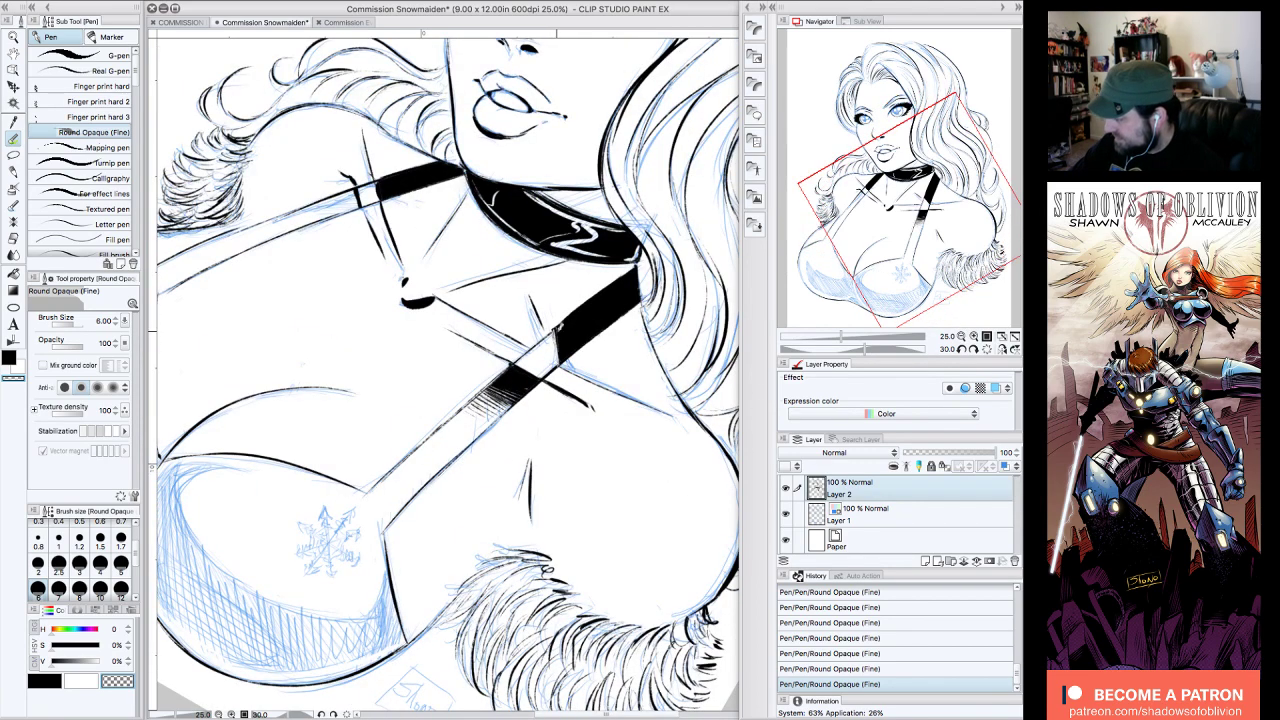
click(963, 349)
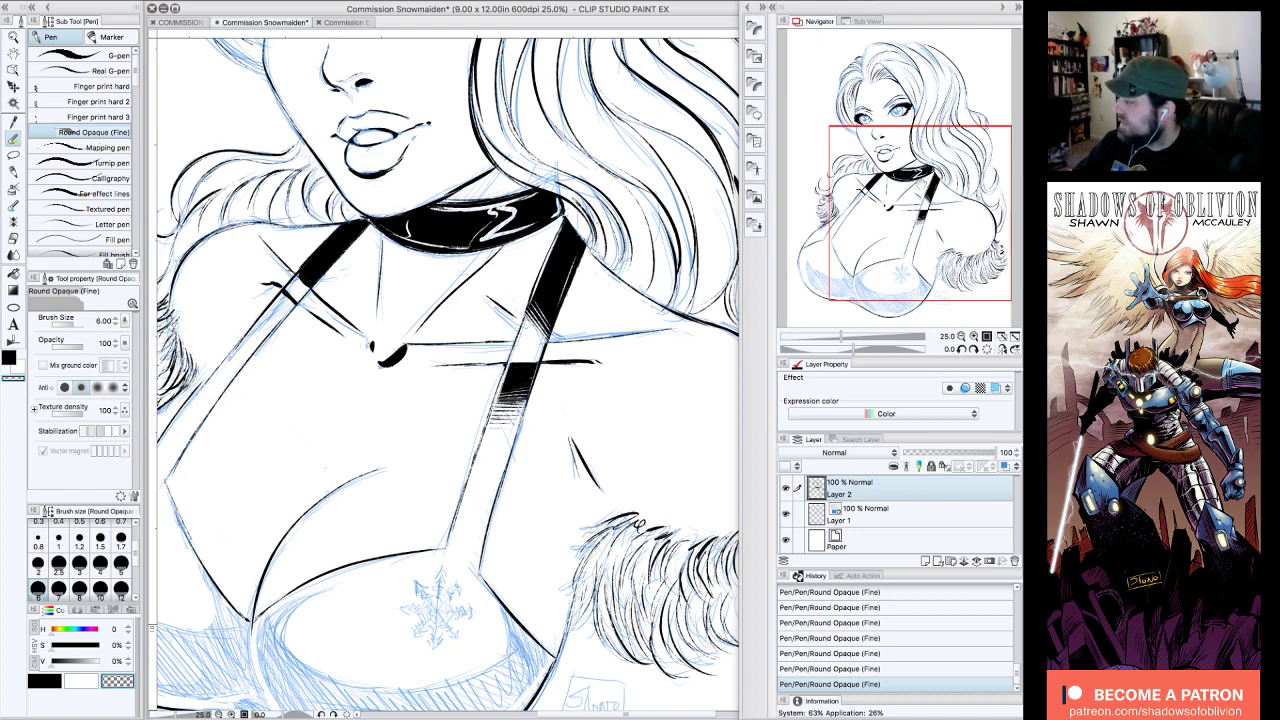
- Ink a solid black shadow on the opposite strap just below where it crosses the collarbone
drag(935, 185, 932, 177)
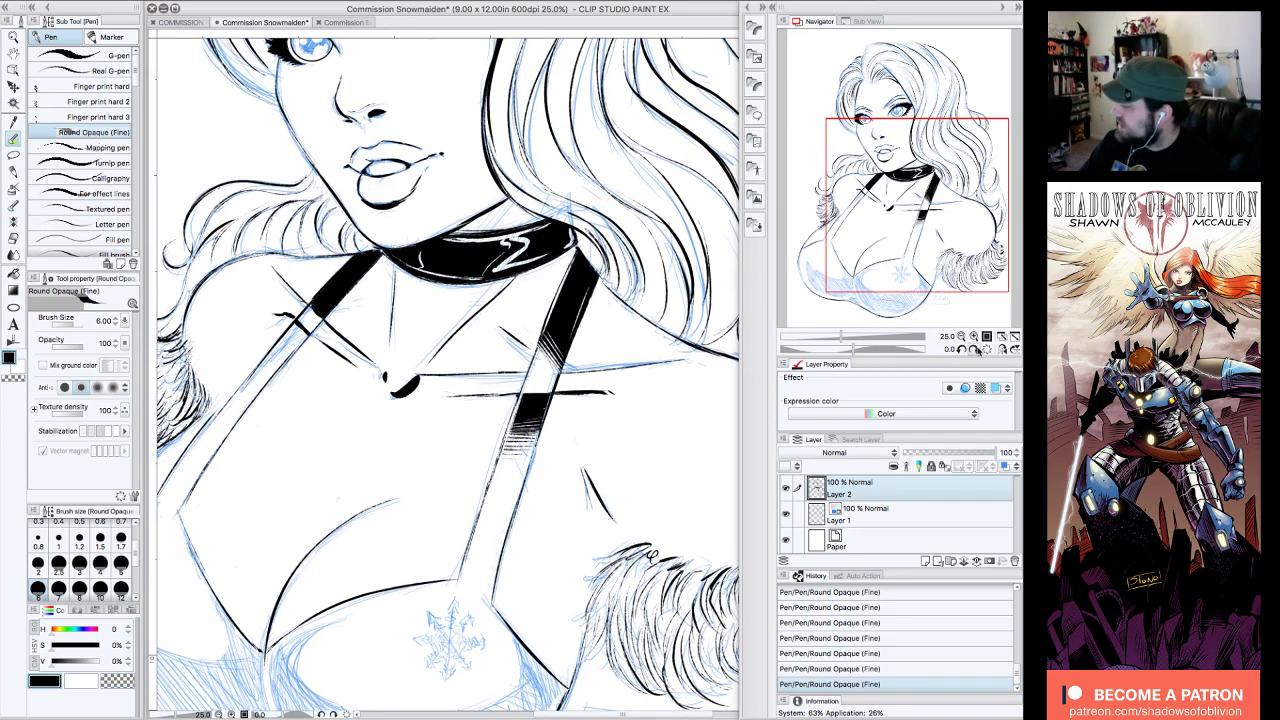
click(974, 349)
click(974, 349)
click(974, 349)
drag(937, 174, 912, 144)
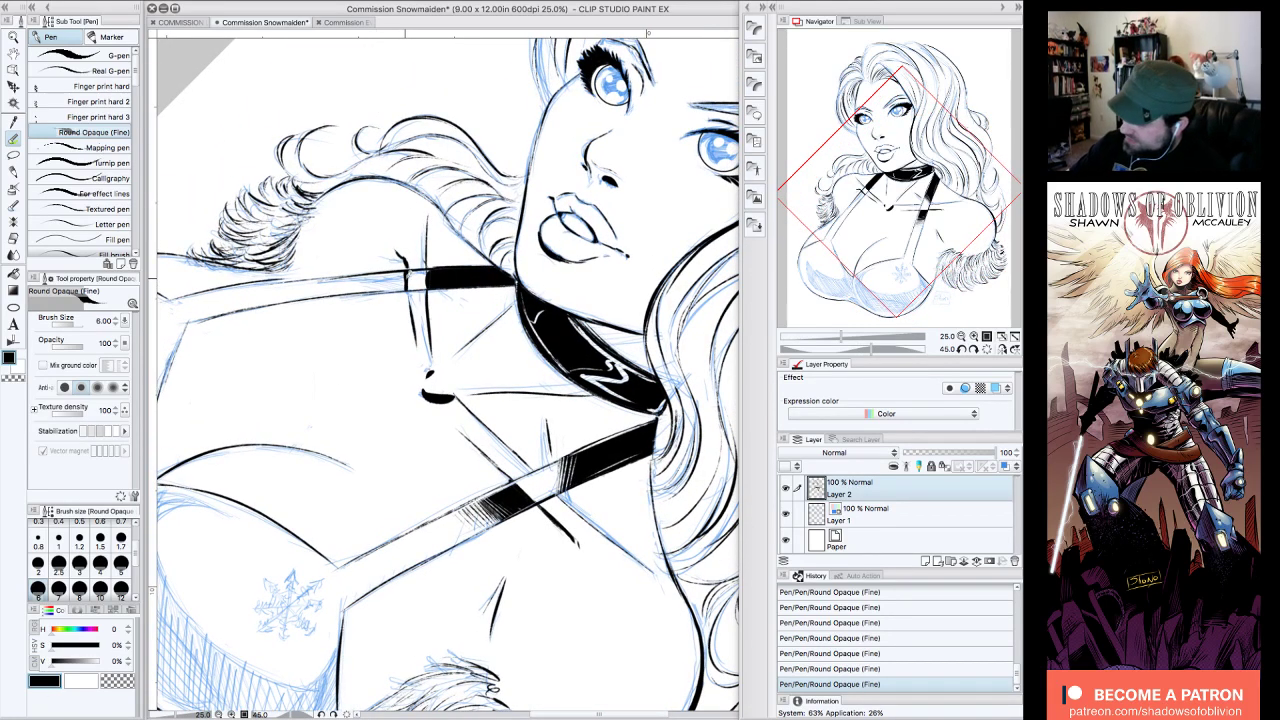
mouse_move(396, 268)
mouse_down()
mouse_move(402, 288)
mouse_move(384, 264)
mouse_up()
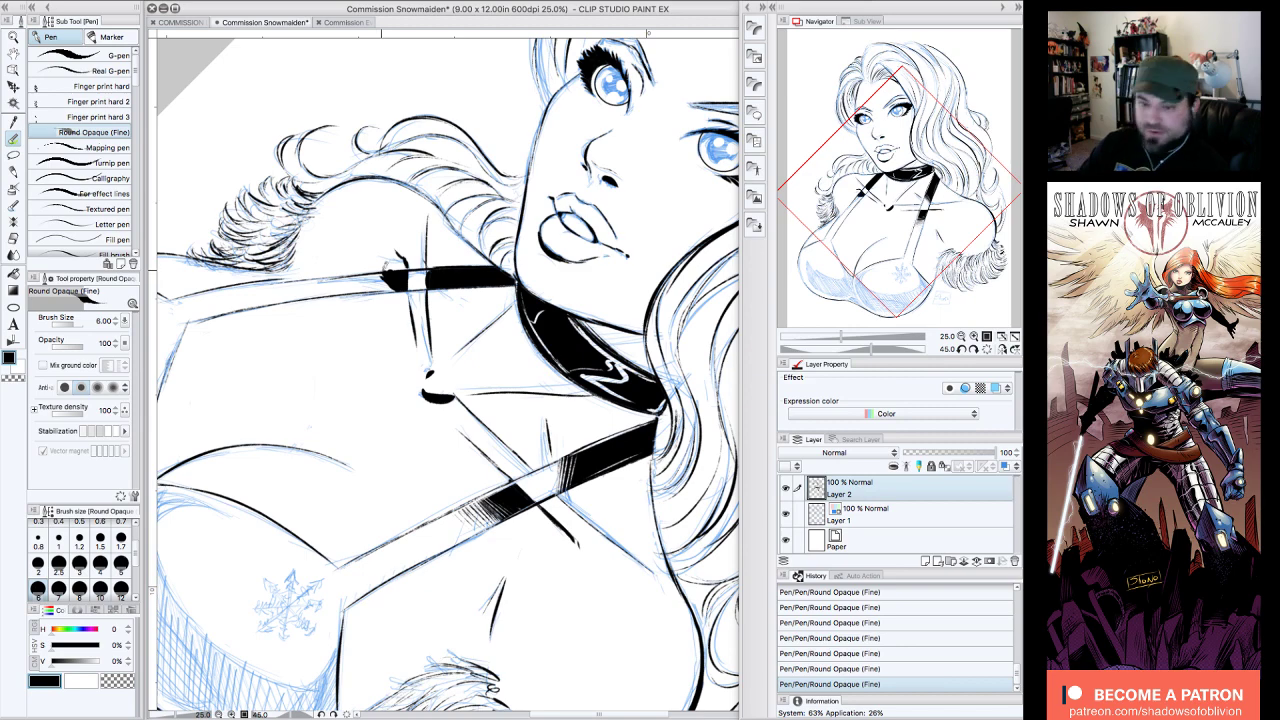
- Extend the shadow below the collarbone on the strap away from the long hair, fading it down the strap with black hatching
click(961, 350)
click(961, 350)
click(961, 350)
click(961, 350)
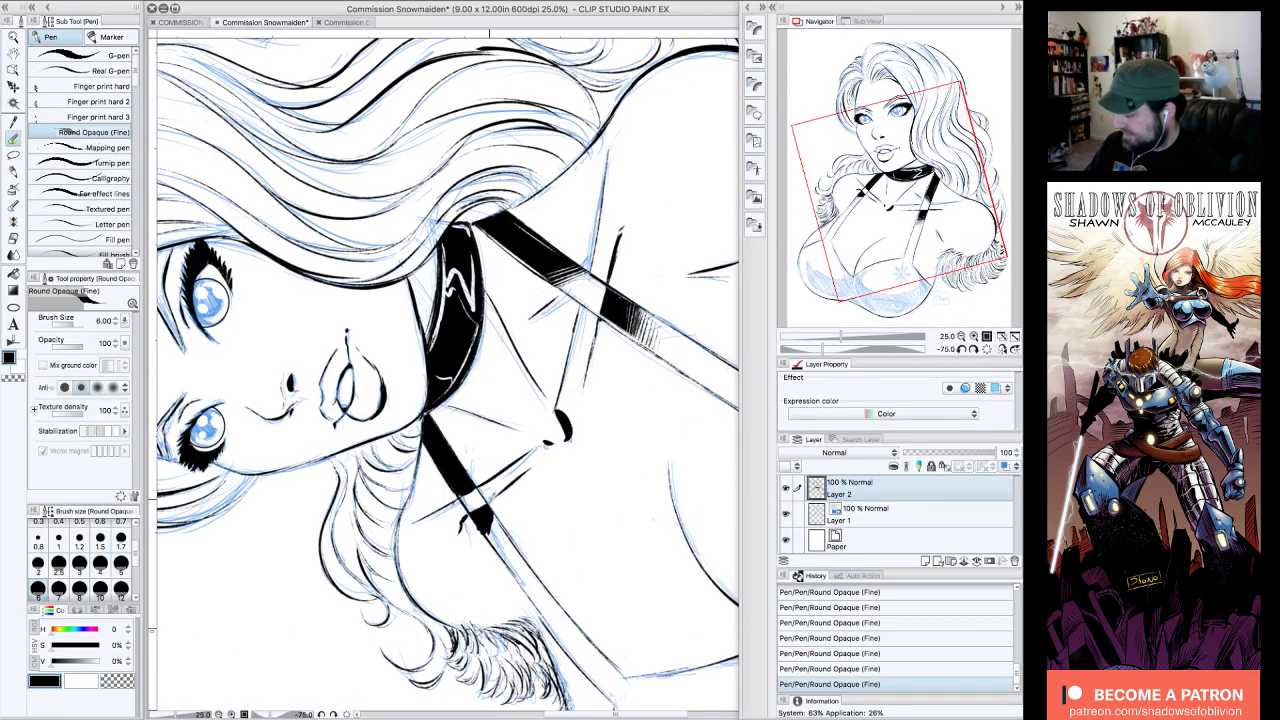
drag(494, 540, 503, 512)
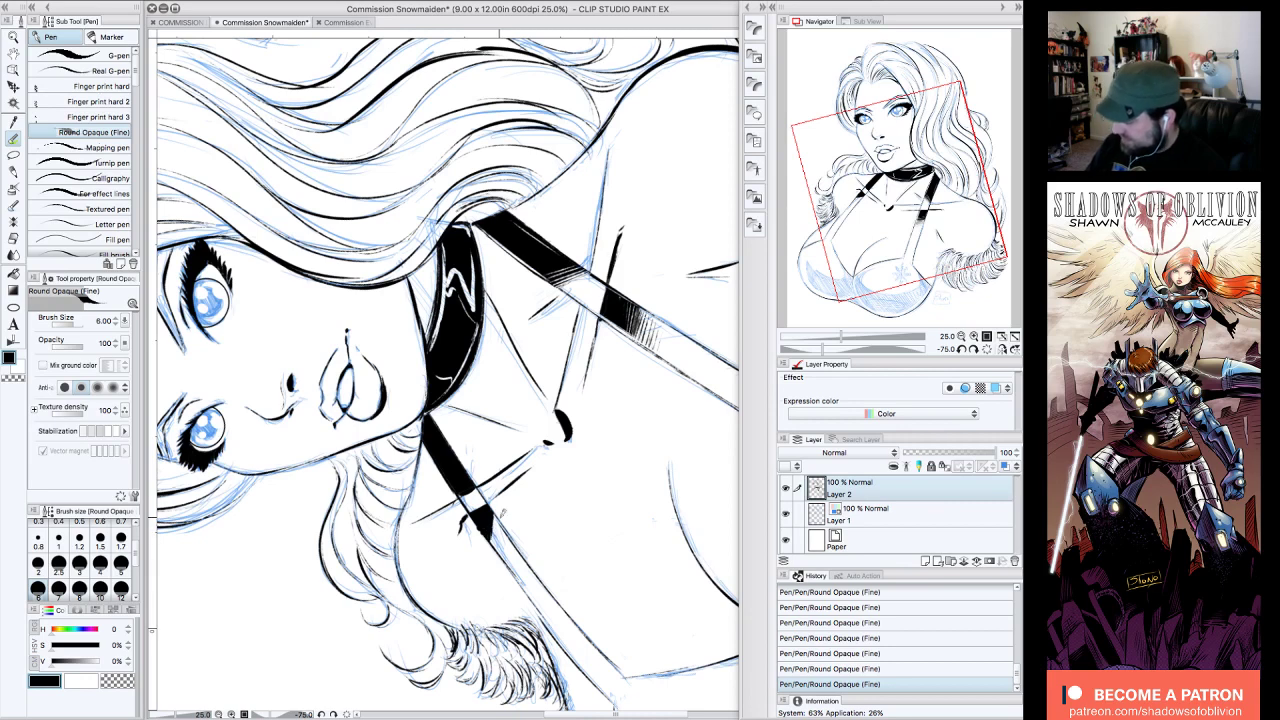
click(118, 681)
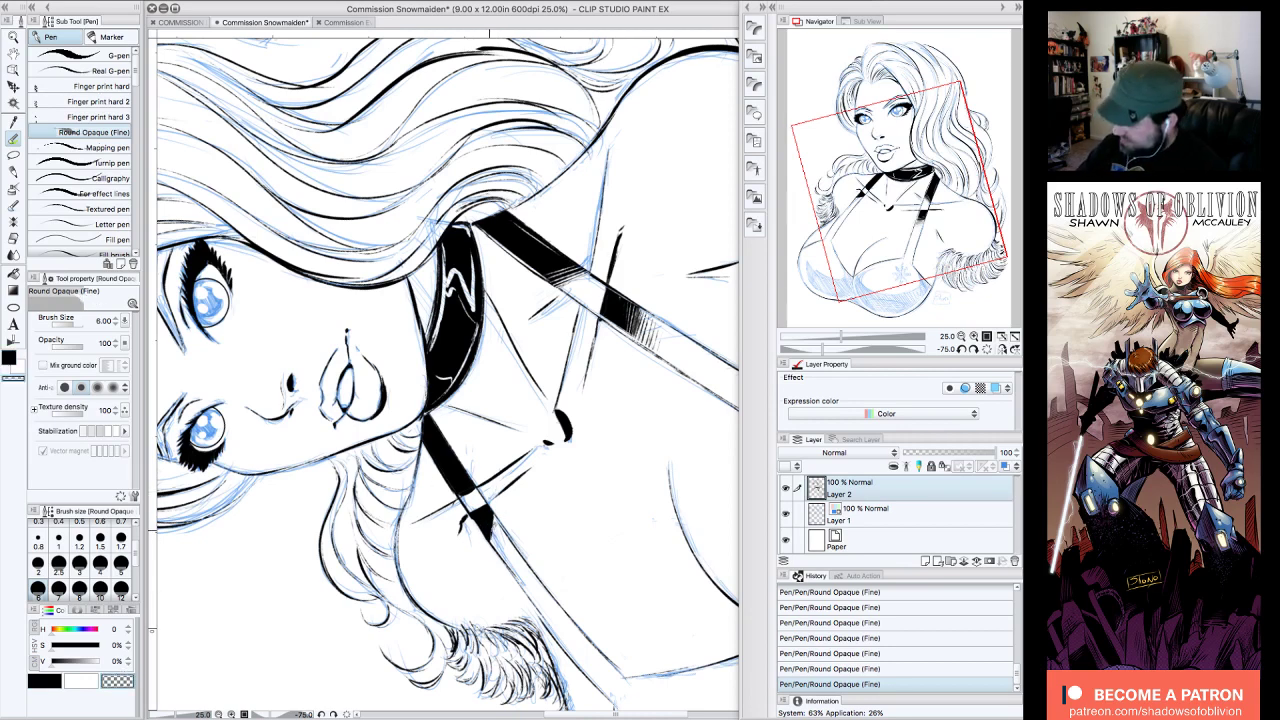
click(48, 684)
drag(472, 508, 502, 550)
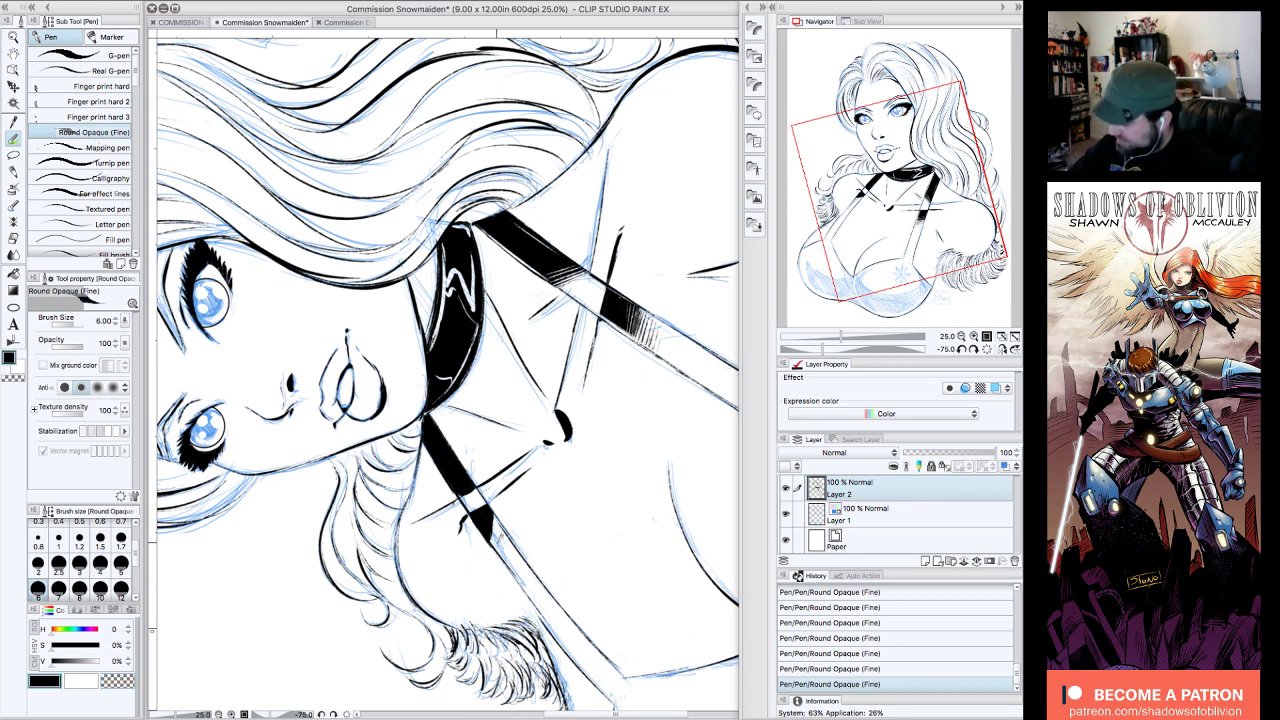
drag(950, 184, 938, 212)
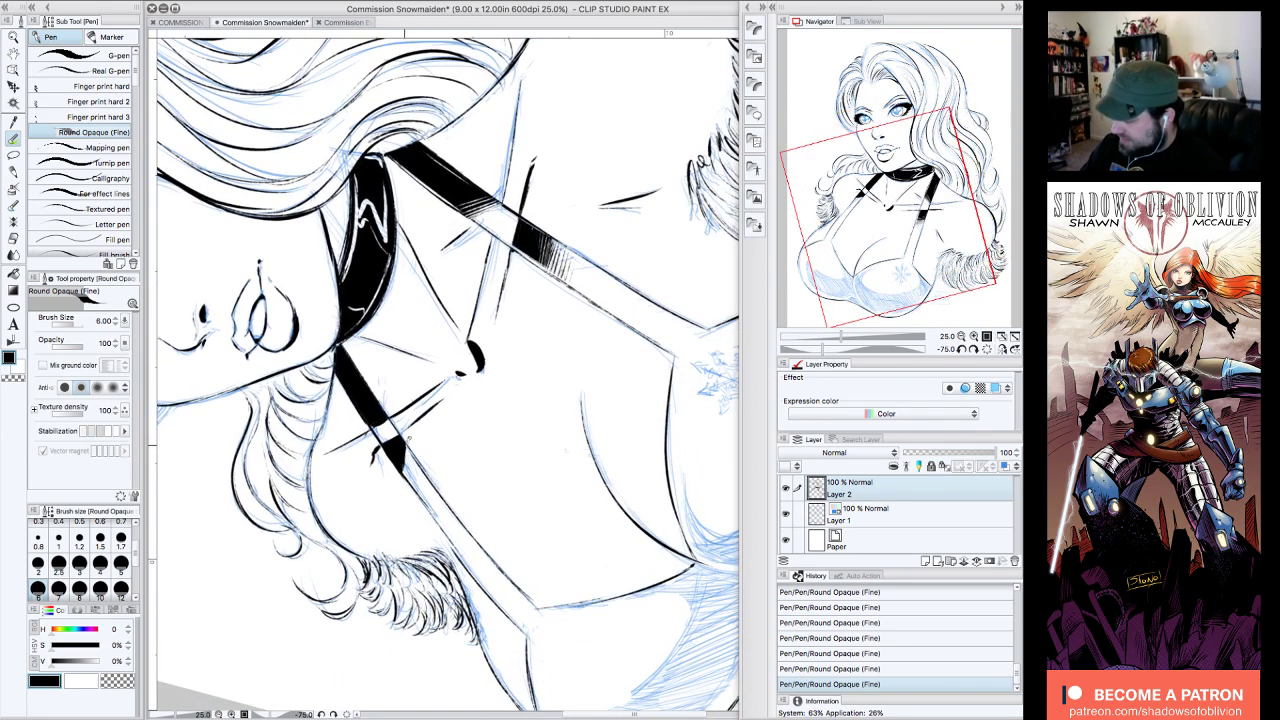
mouse_move(404, 440)
mouse_down()
mouse_move(412, 479)
mouse_move(420, 452)
mouse_move(425, 499)
mouse_move(424, 454)
mouse_move(441, 519)
mouse_up()
- Feather the black sections of the strap away from the long hair with transparent hatch strokes on both sides of the collarbone
click(126, 682)
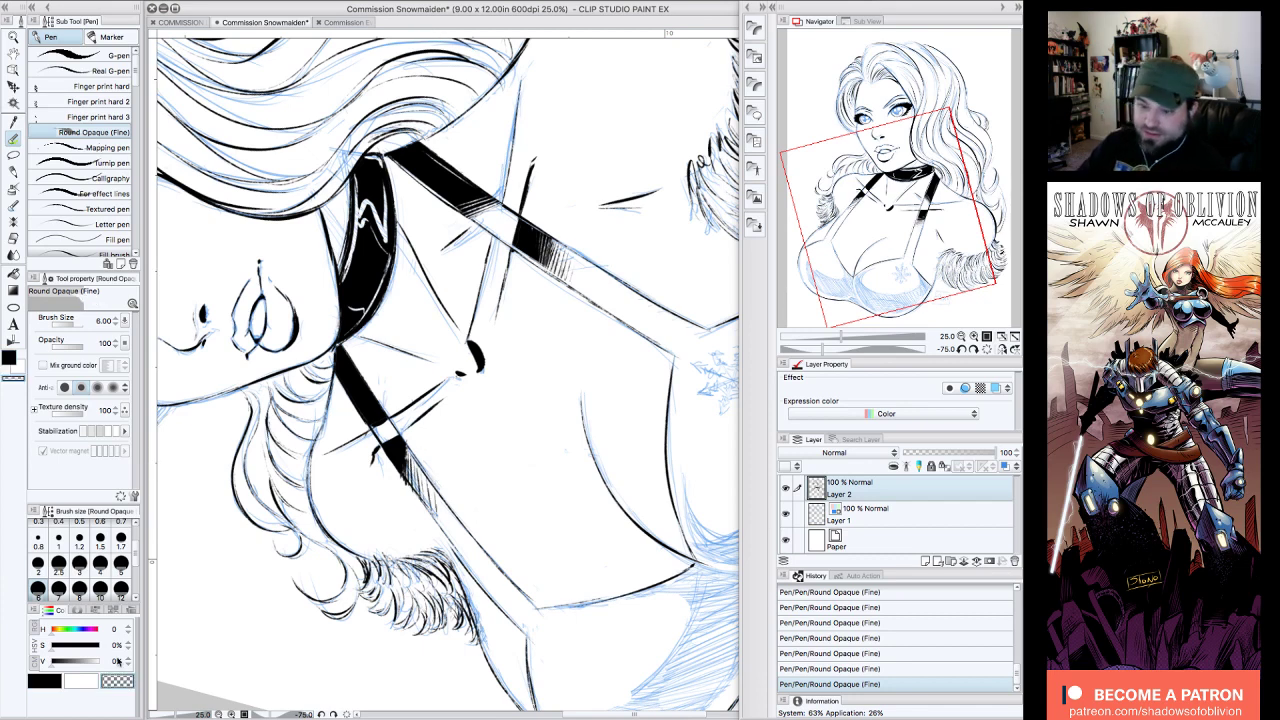
drag(406, 462, 398, 484)
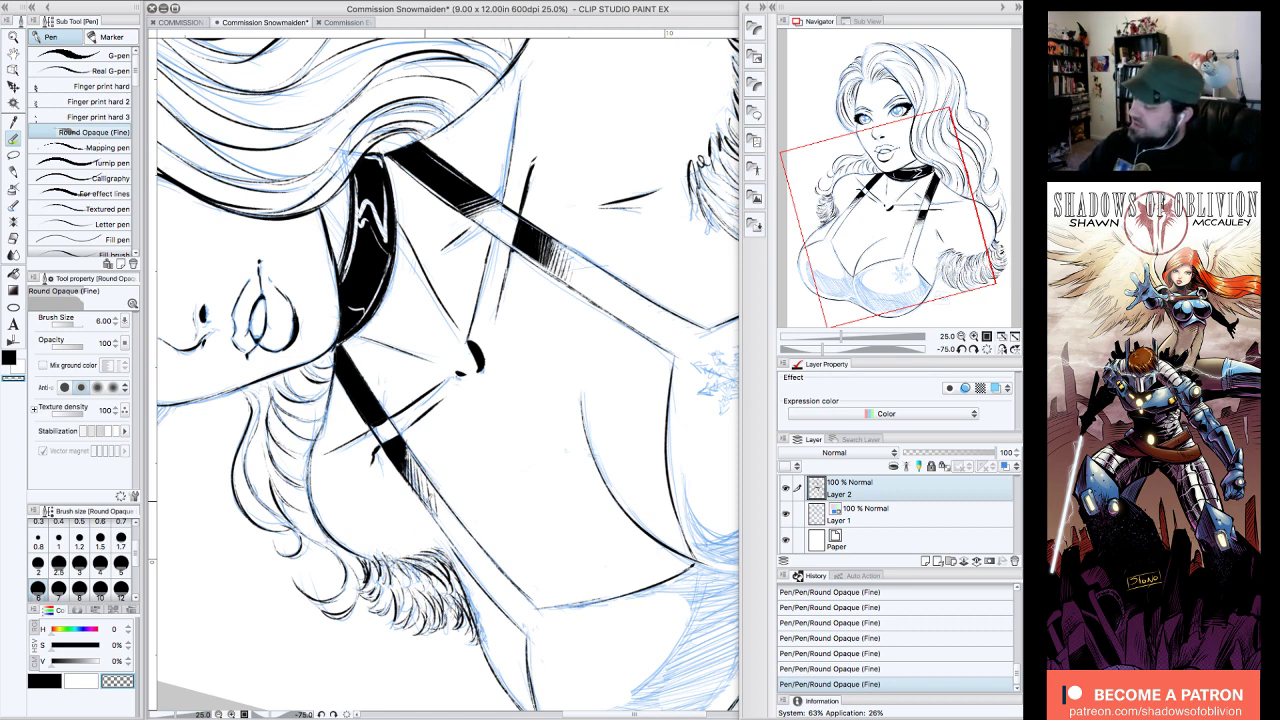
drag(405, 472, 411, 443)
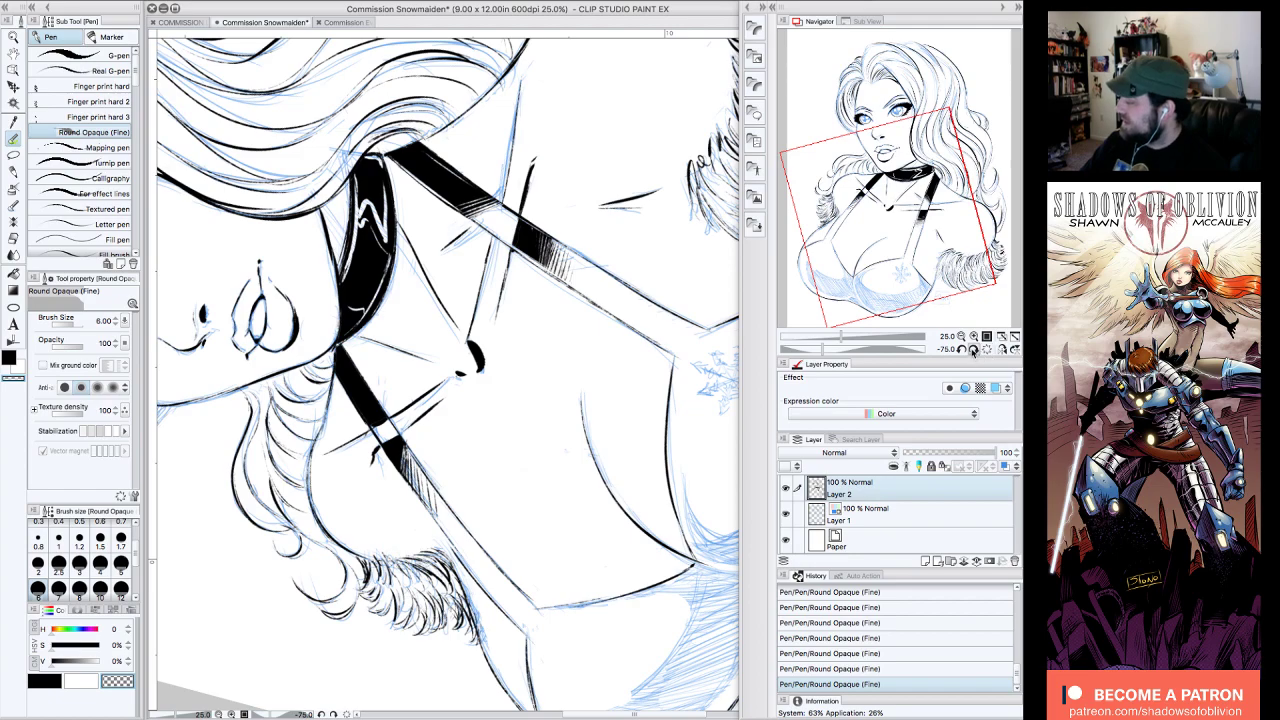
click(974, 350)
click(974, 350)
click(974, 350)
click(974, 350)
click(974, 350)
click(974, 350)
click(974, 350)
drag(904, 168, 934, 134)
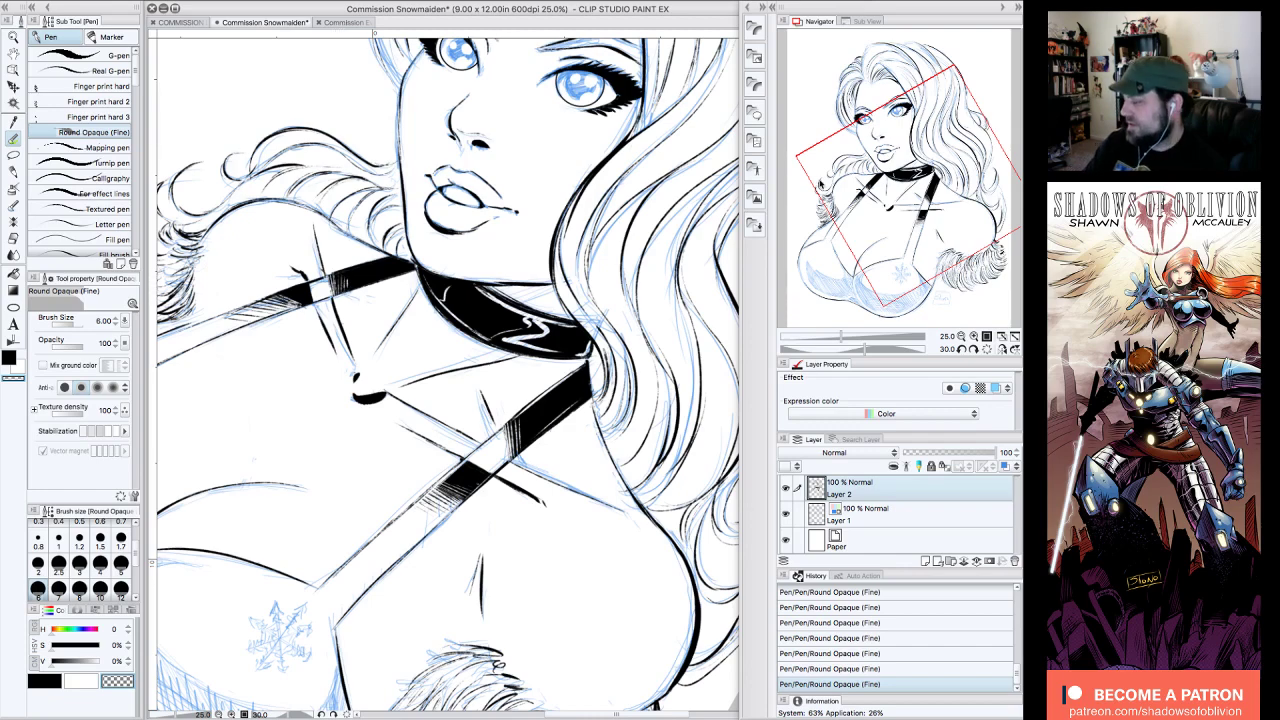
- Review the strap shading with the canvas upright, undoing and redoing the last pen strokes to compare
click(986, 349)
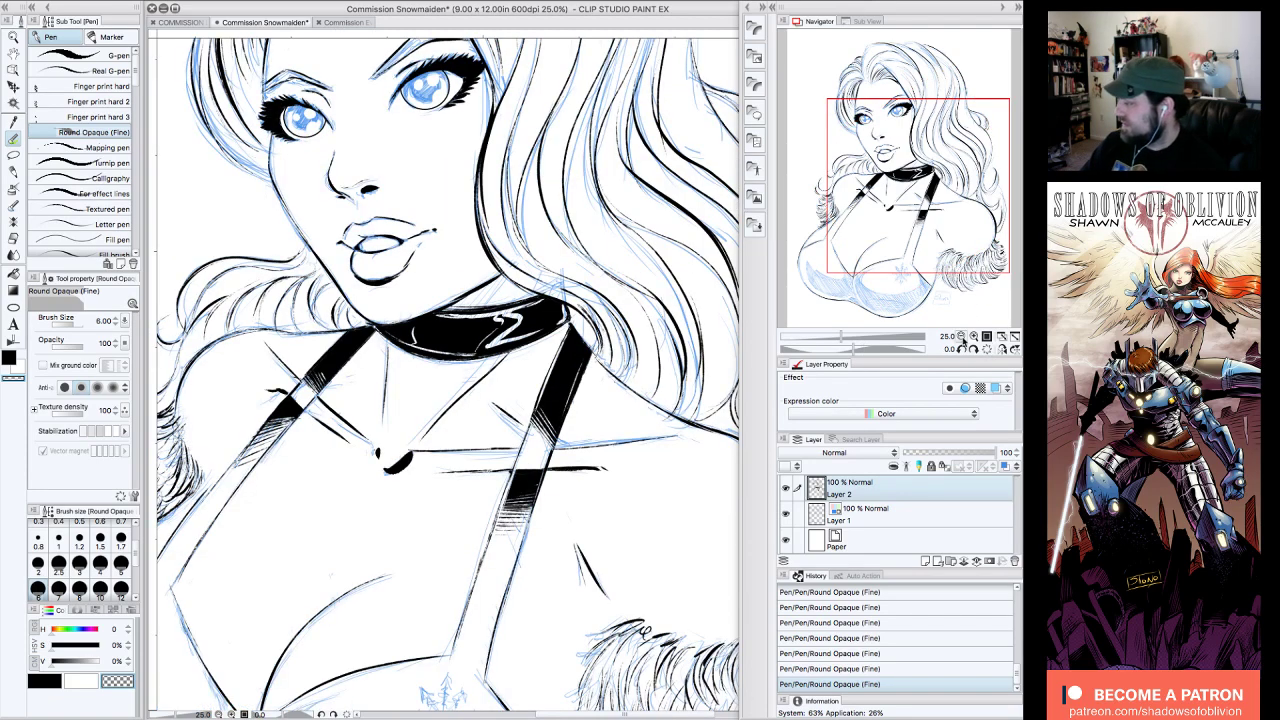
click(961, 337)
drag(979, 243, 968, 219)
click(974, 337)
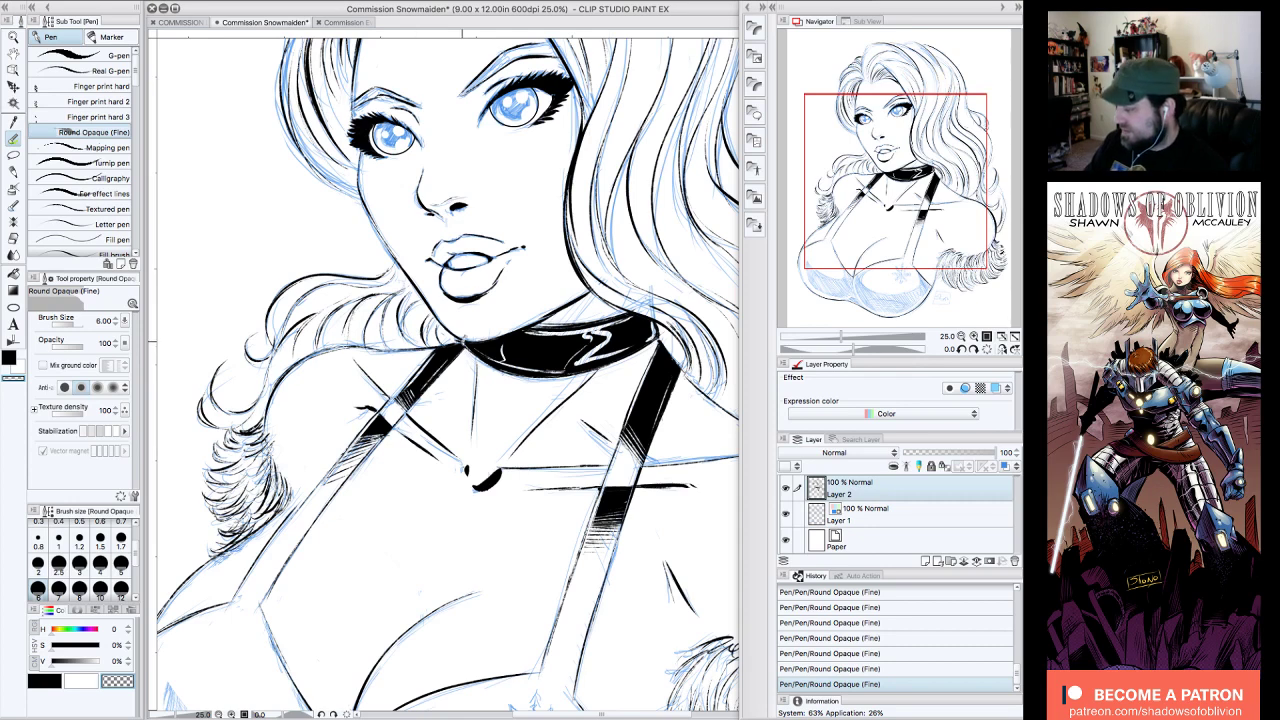
key(ctrl+z)
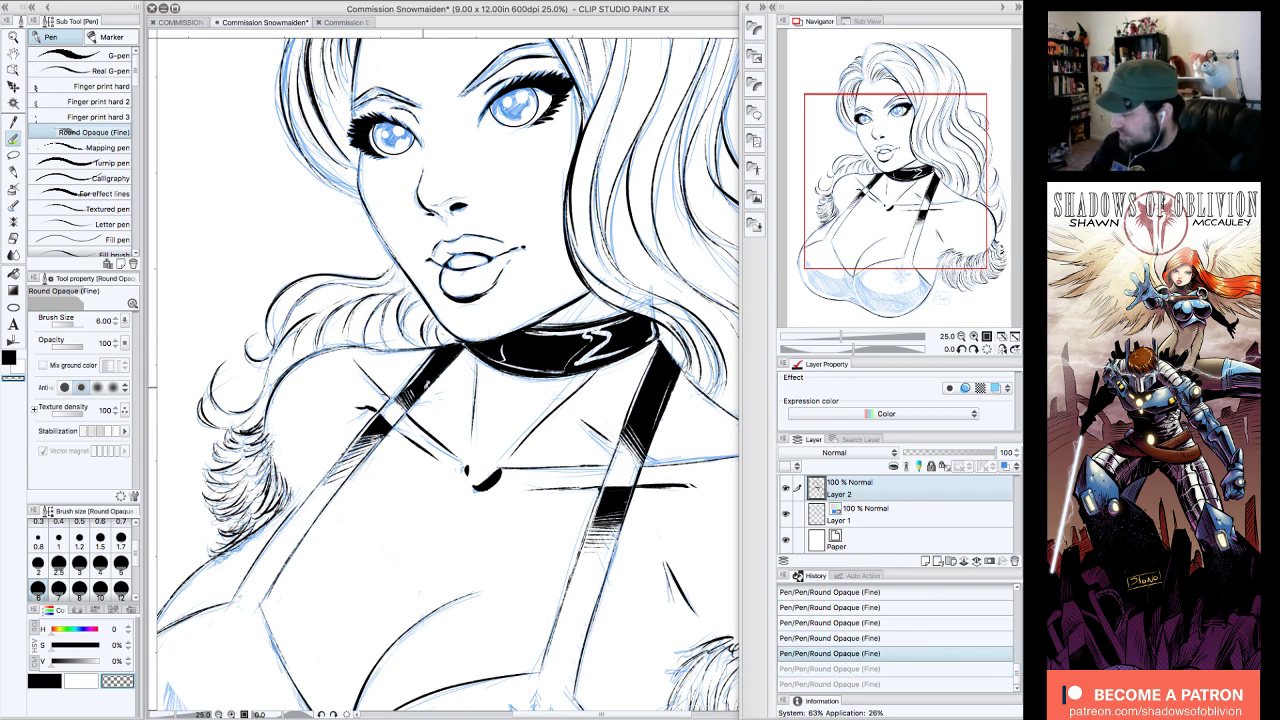
key(ctrl+y)
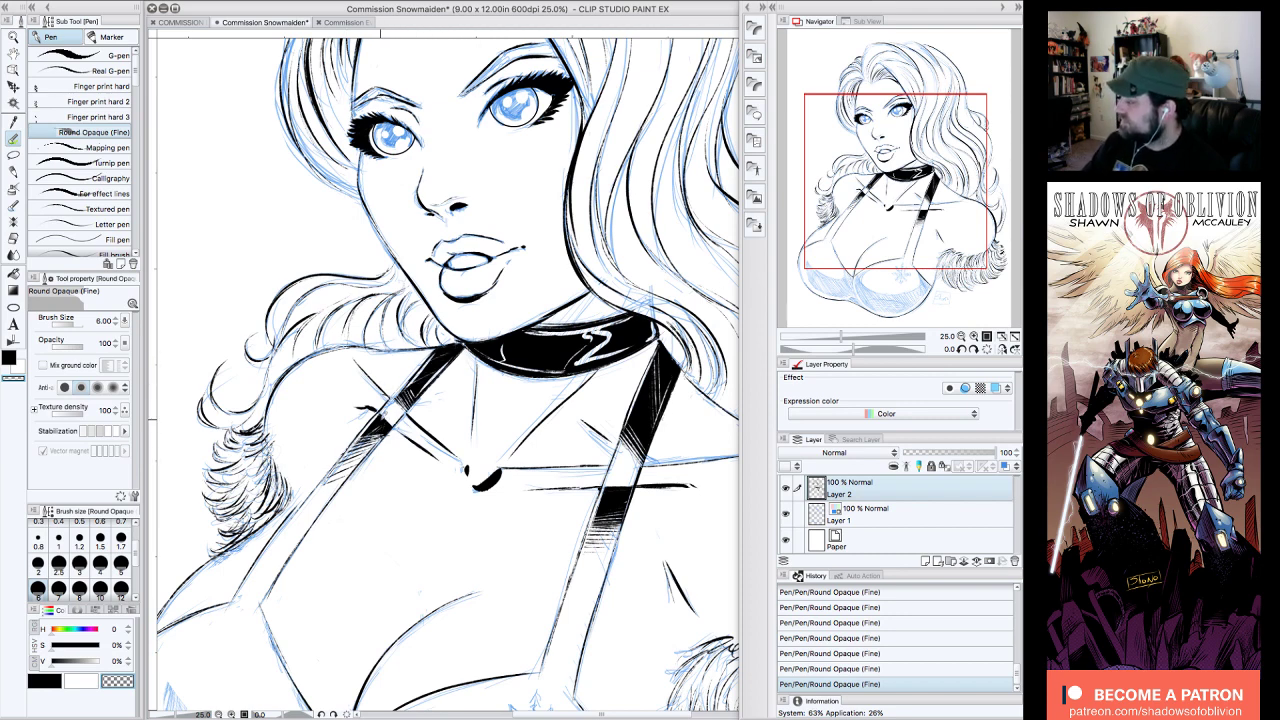
- Hide the blue sketch on Layer 1 and save the Commission Snowmaiden document
click(962, 338)
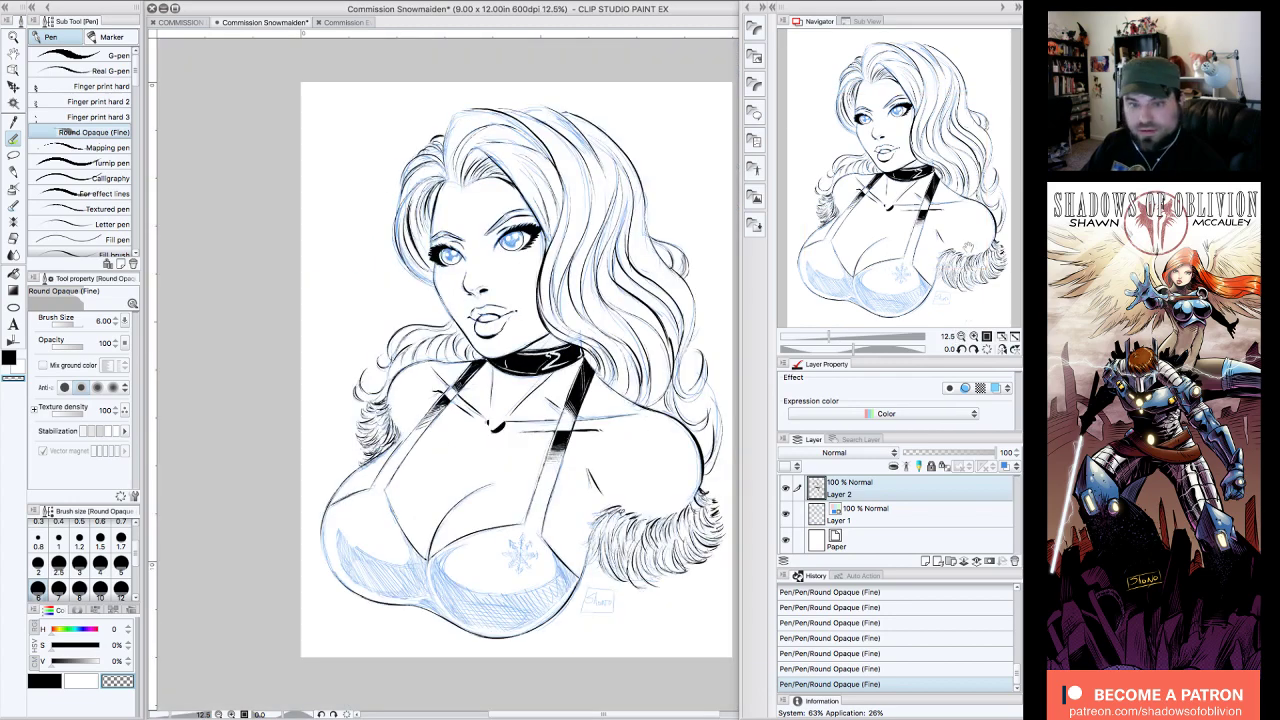
drag(962, 244, 973, 263)
click(785, 512)
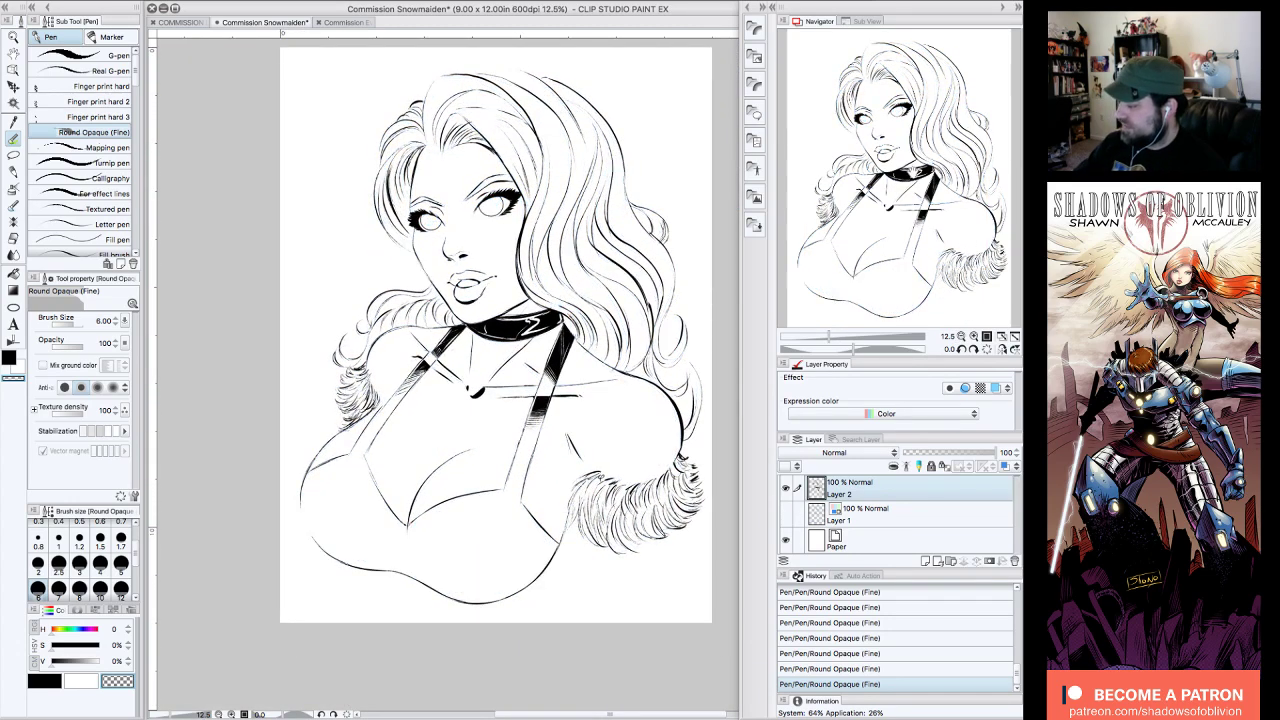
drag(956, 151, 960, 149)
click(140, 1)
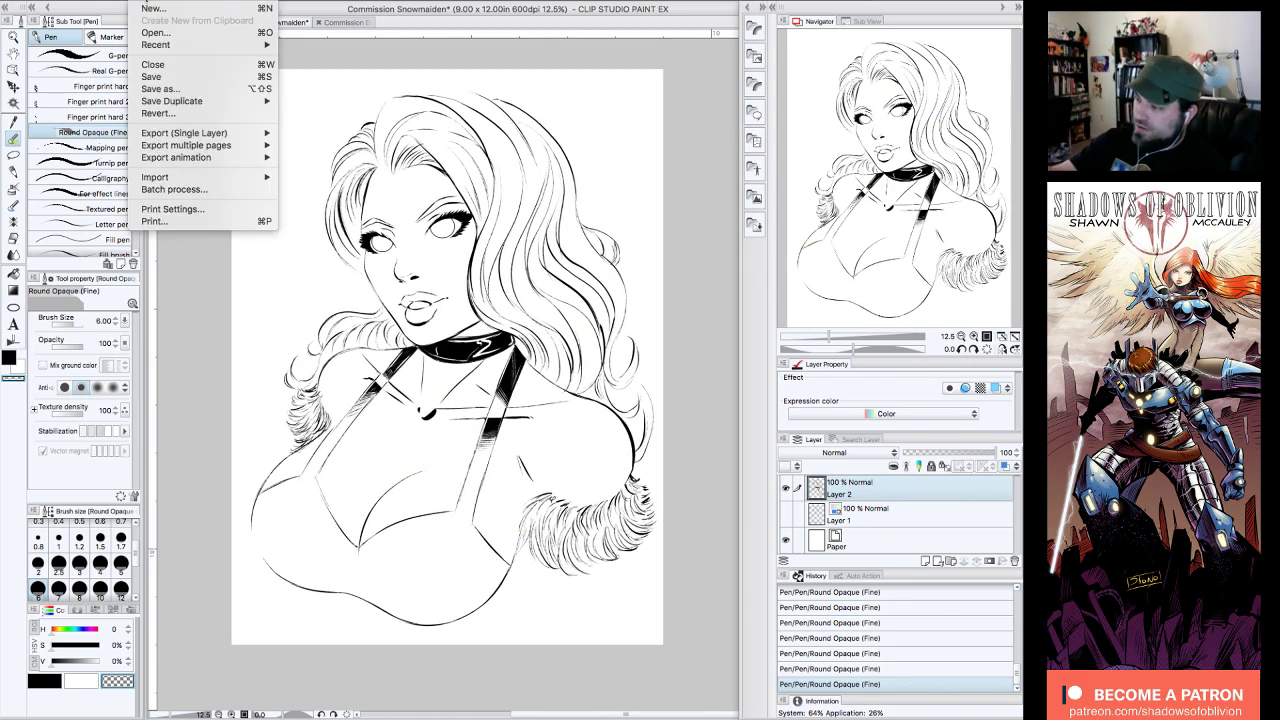
click(169, 83)
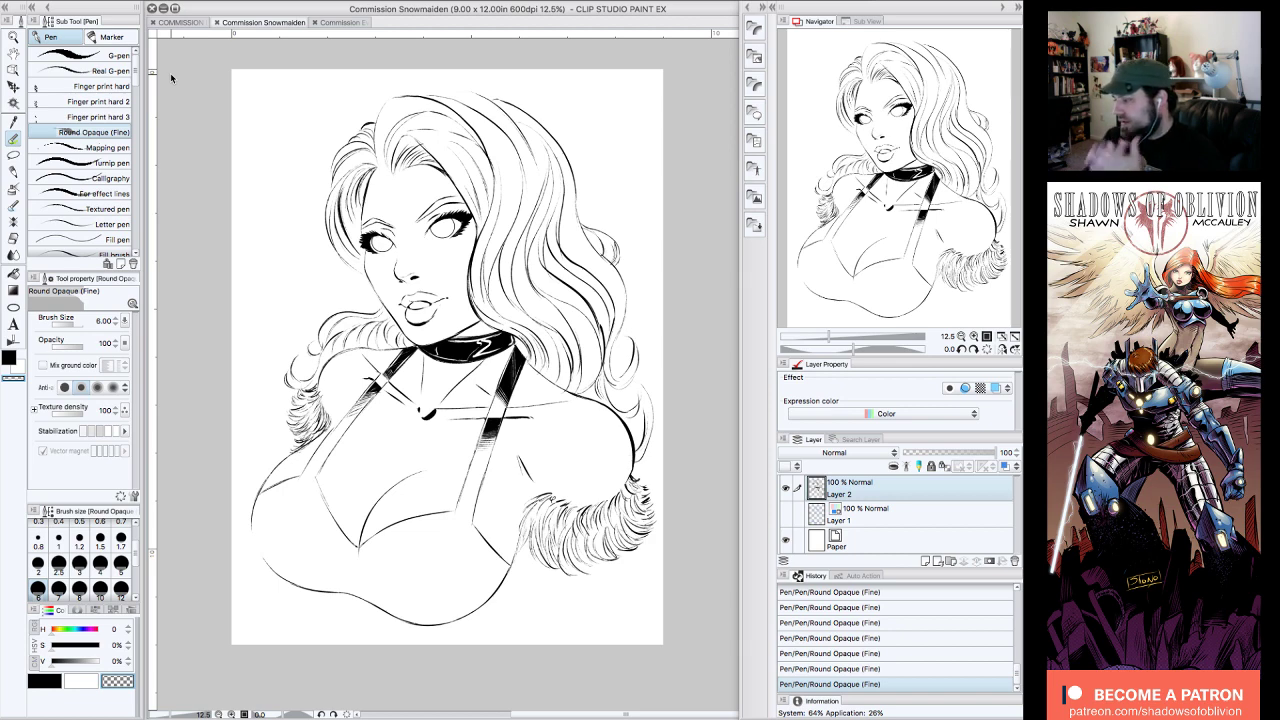
- Toggle the visibility of Layer 1 to compare the inks with and without the blue sketch, leaving the sketch shown
click(785, 513)
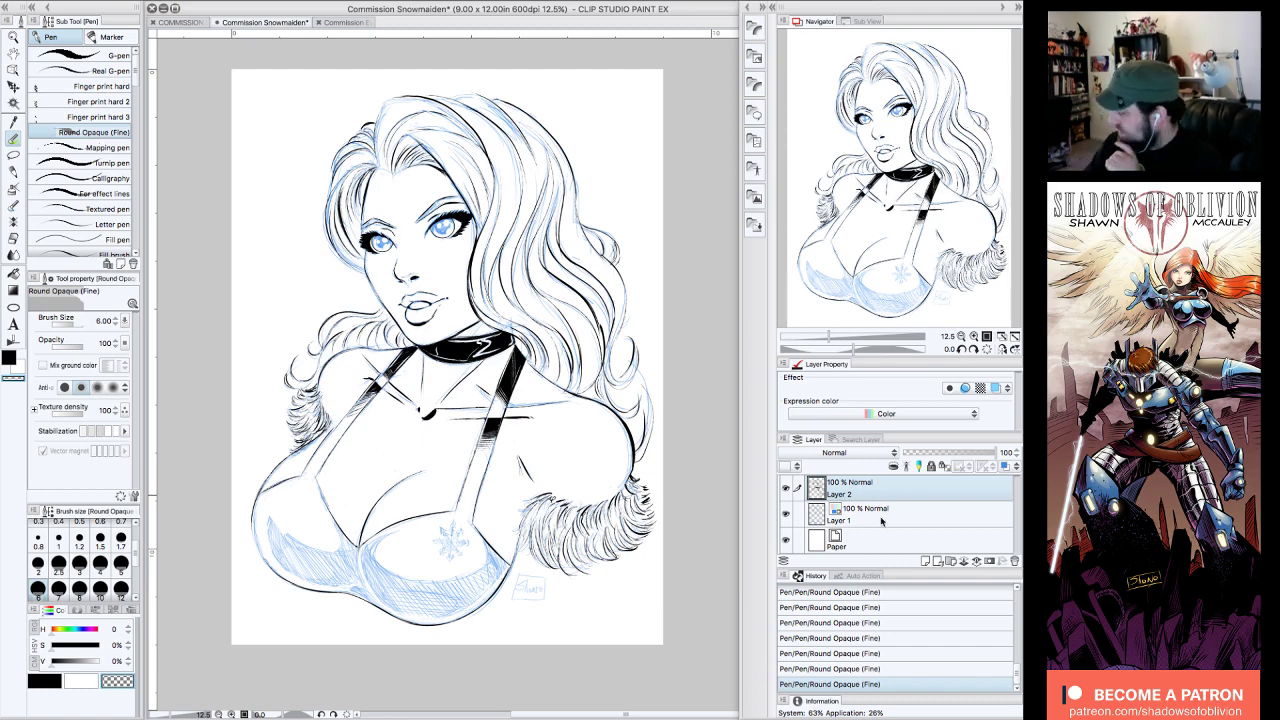
click(786, 513)
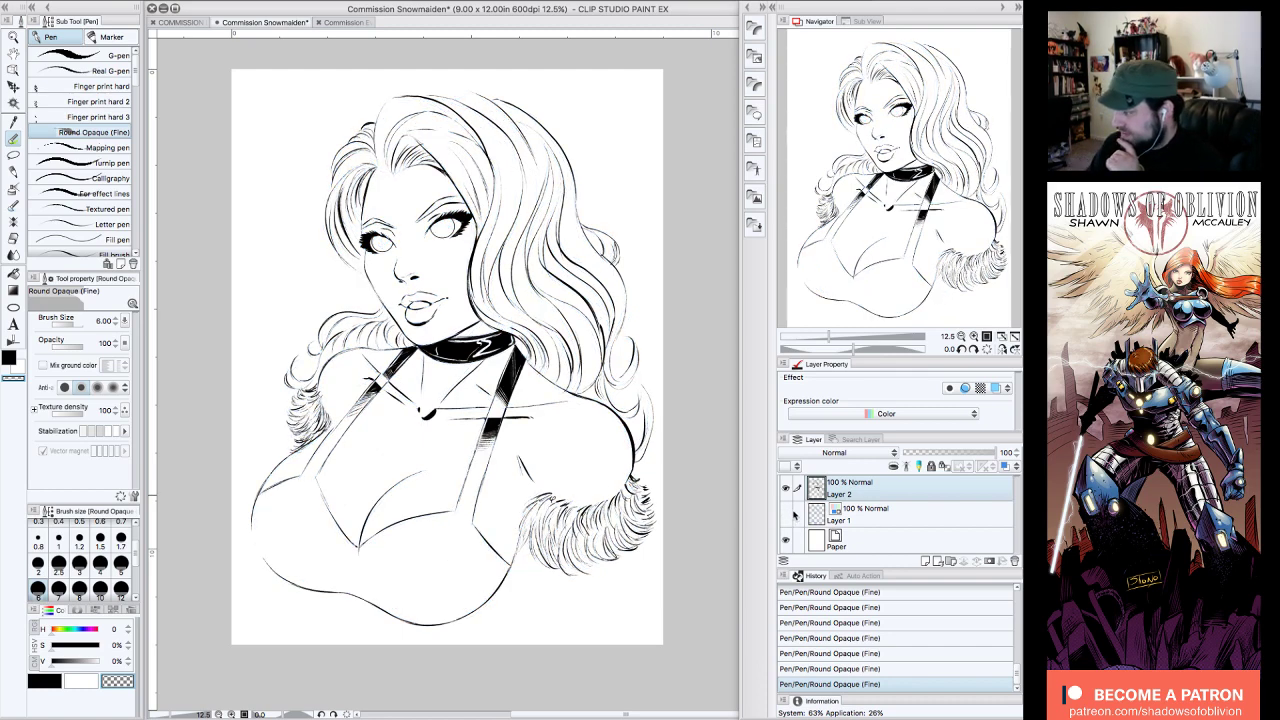
click(796, 514)
click(797, 517)
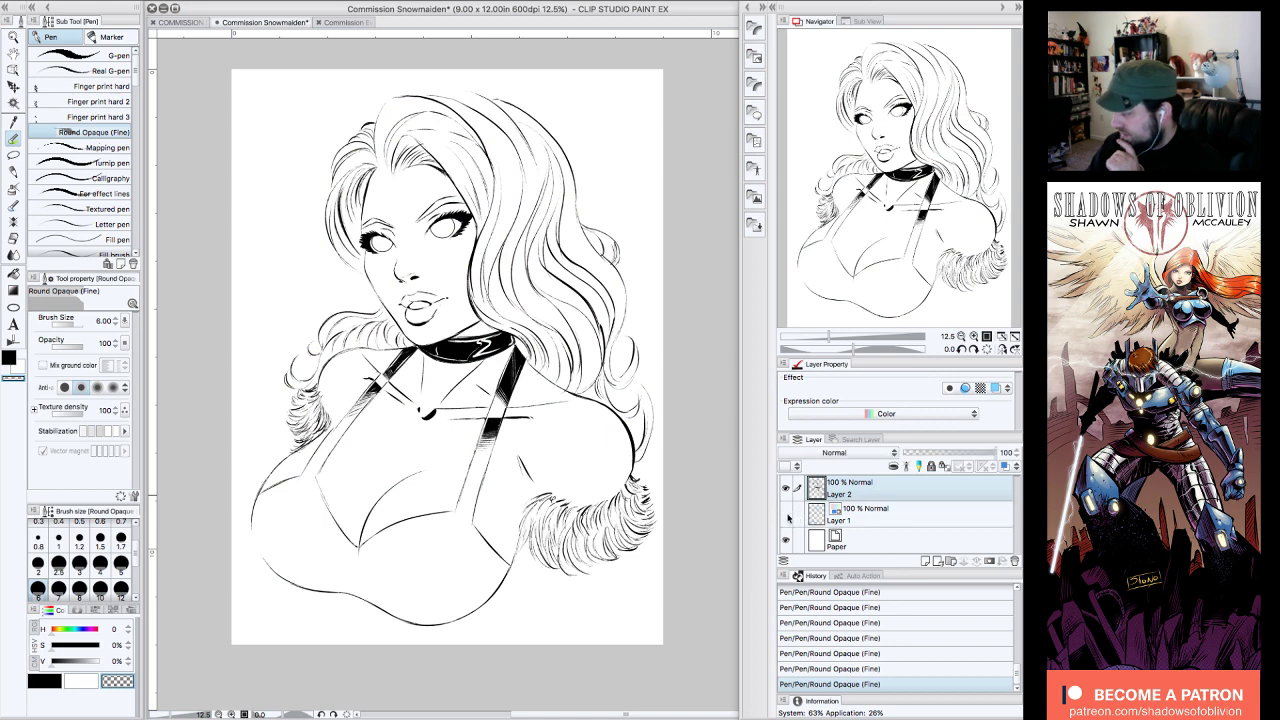
click(786, 513)
click(786, 513)
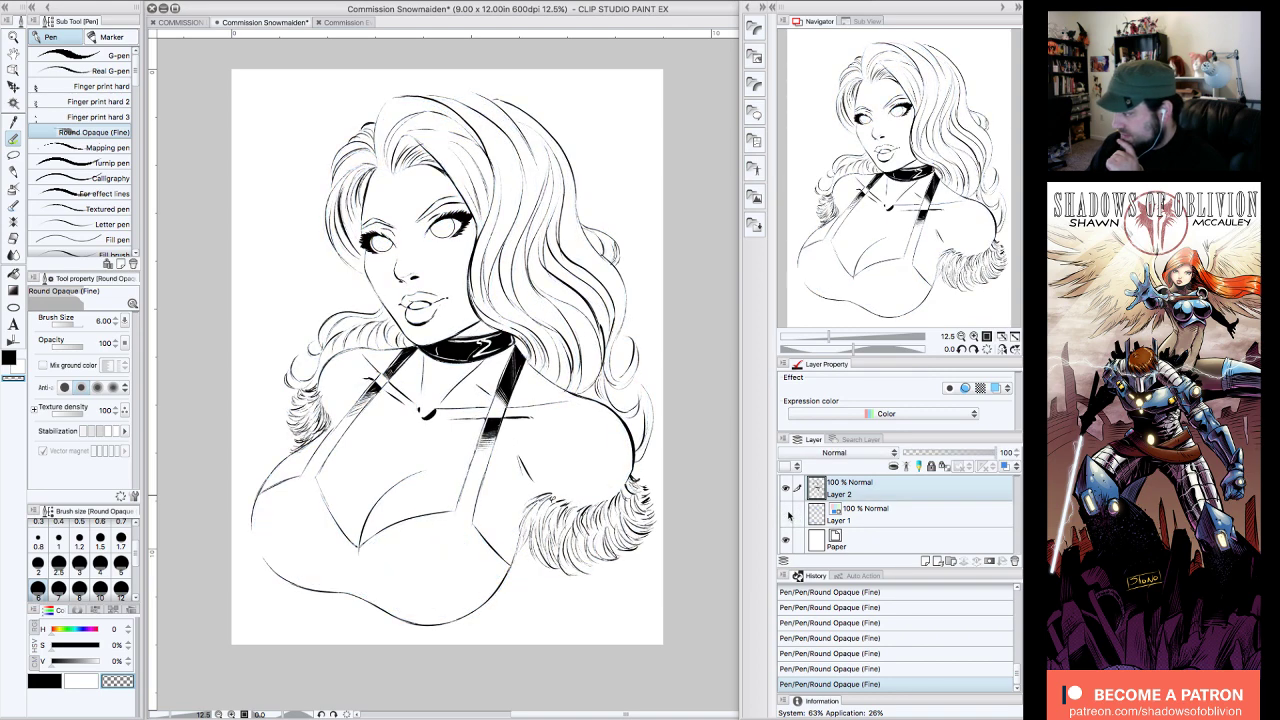
click(786, 513)
click(786, 513)
click(786, 513)
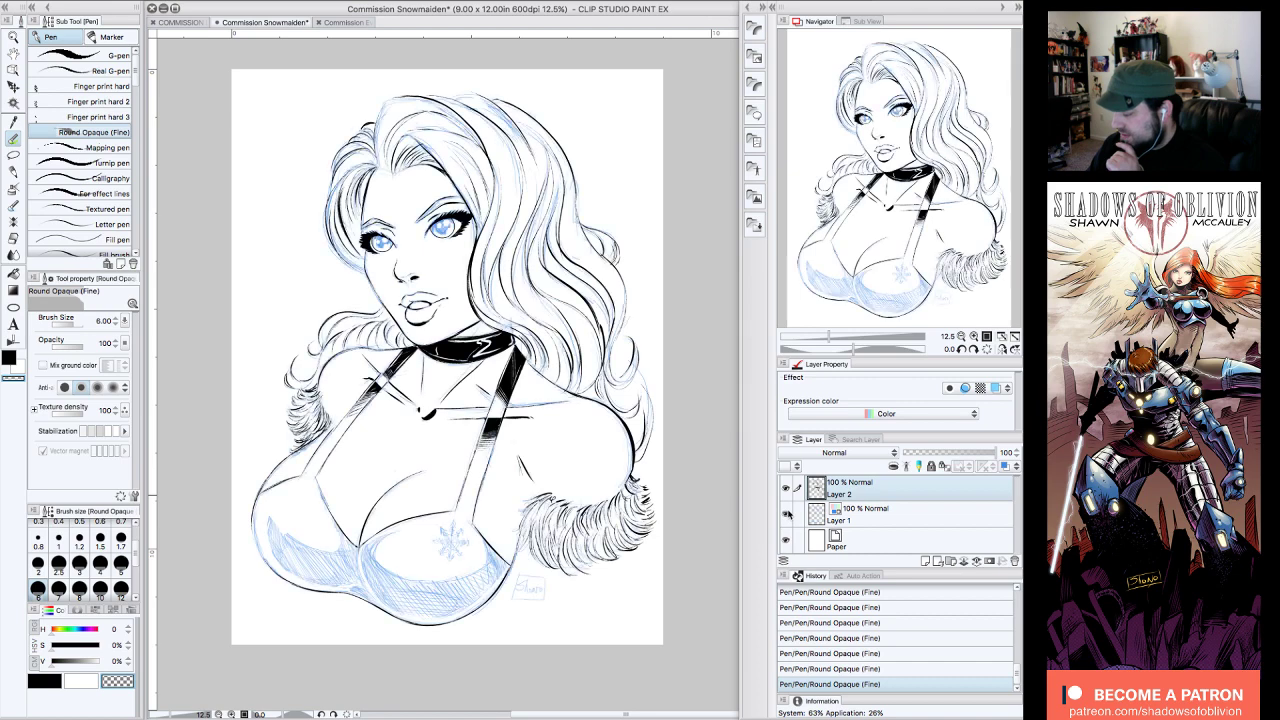
click(786, 513)
click(786, 513)
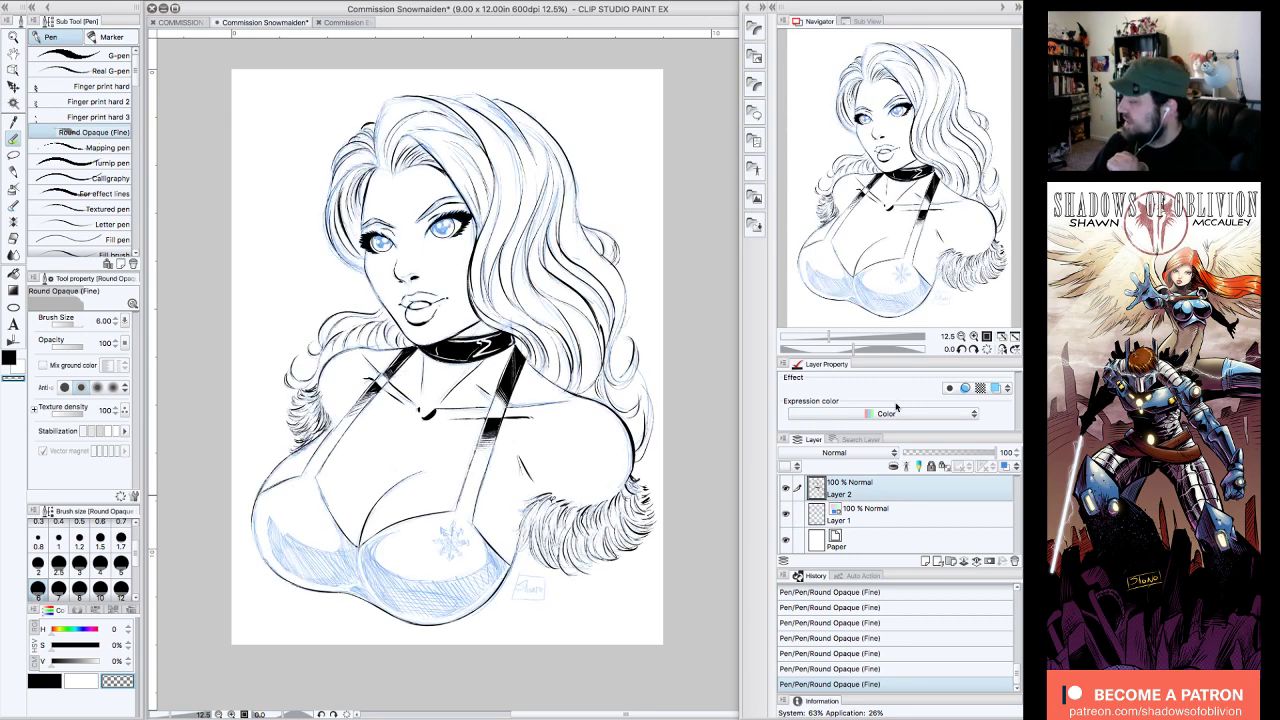
- Ink the inner and outer edges of the crescent shadow on the bikini cup without the snowflake in black
click(973, 336)
drag(926, 222, 924, 249)
click(976, 350)
click(976, 350)
click(976, 350)
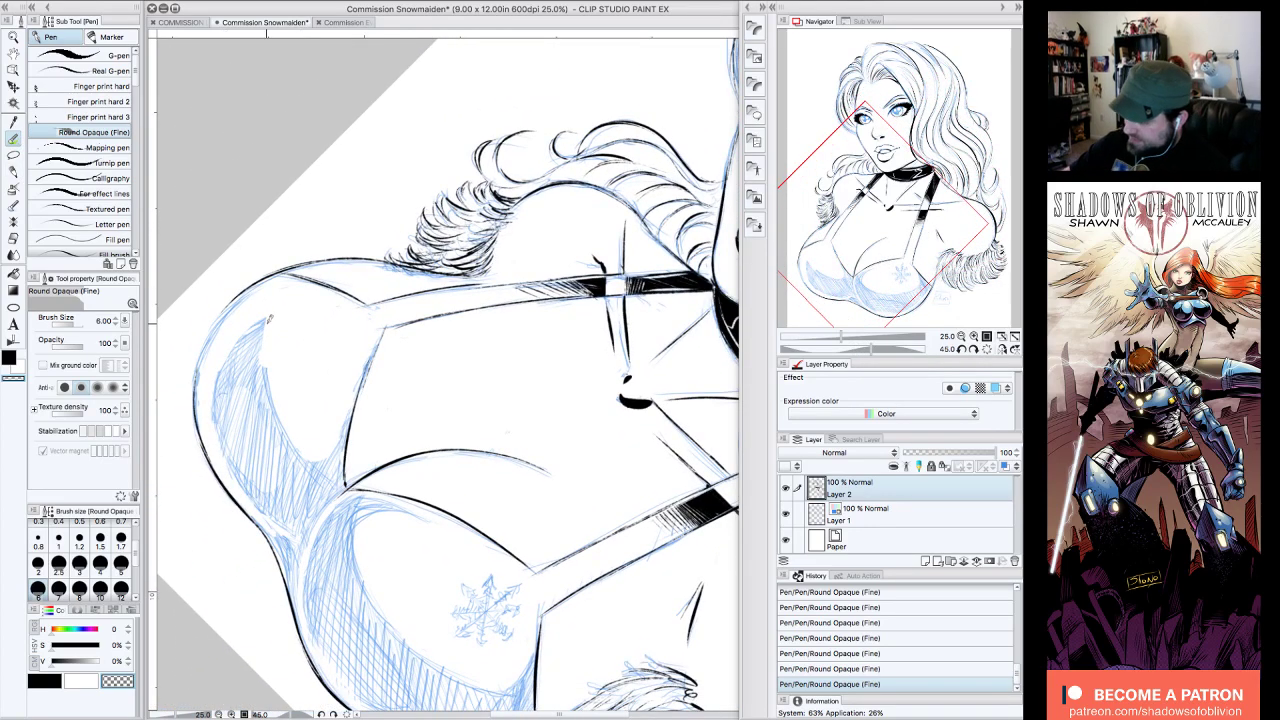
click(52, 680)
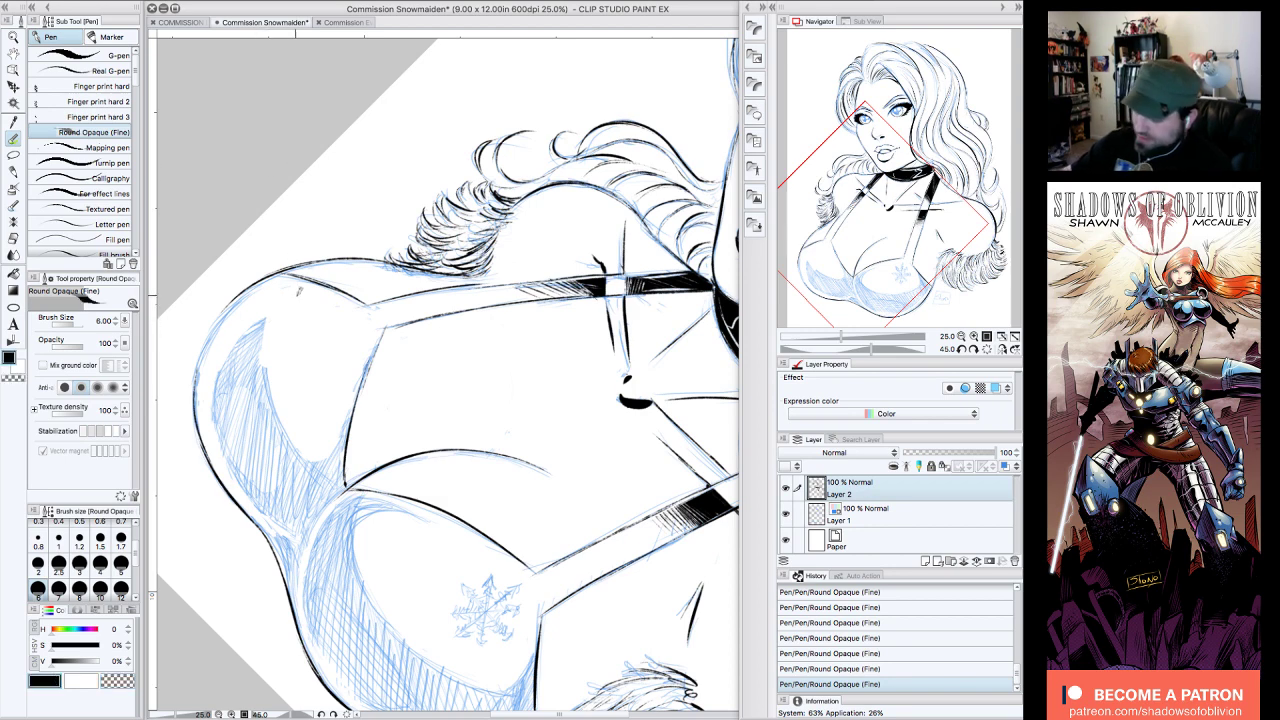
mouse_move(265, 322)
mouse_down()
mouse_move(312, 460)
mouse_move(362, 386)
mouse_up()
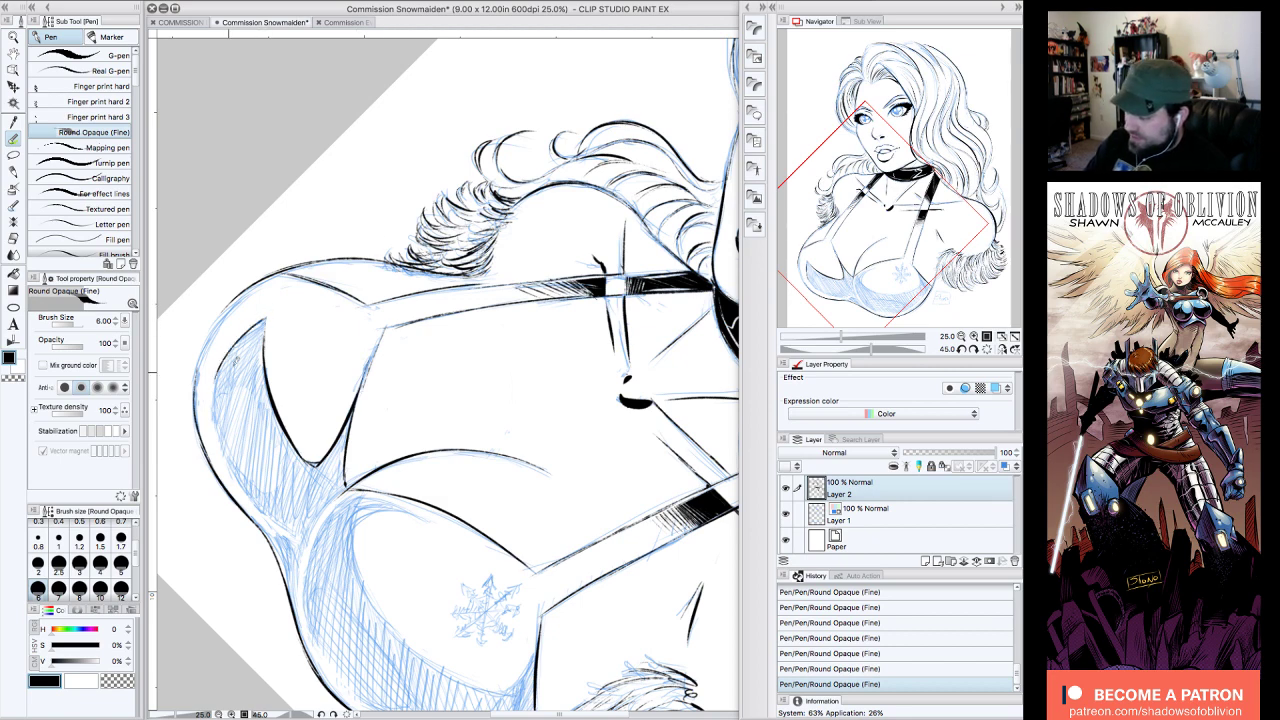
mouse_move(218, 364)
mouse_down()
mouse_move(214, 410)
mouse_move(240, 468)
mouse_move(299, 538)
mouse_up()
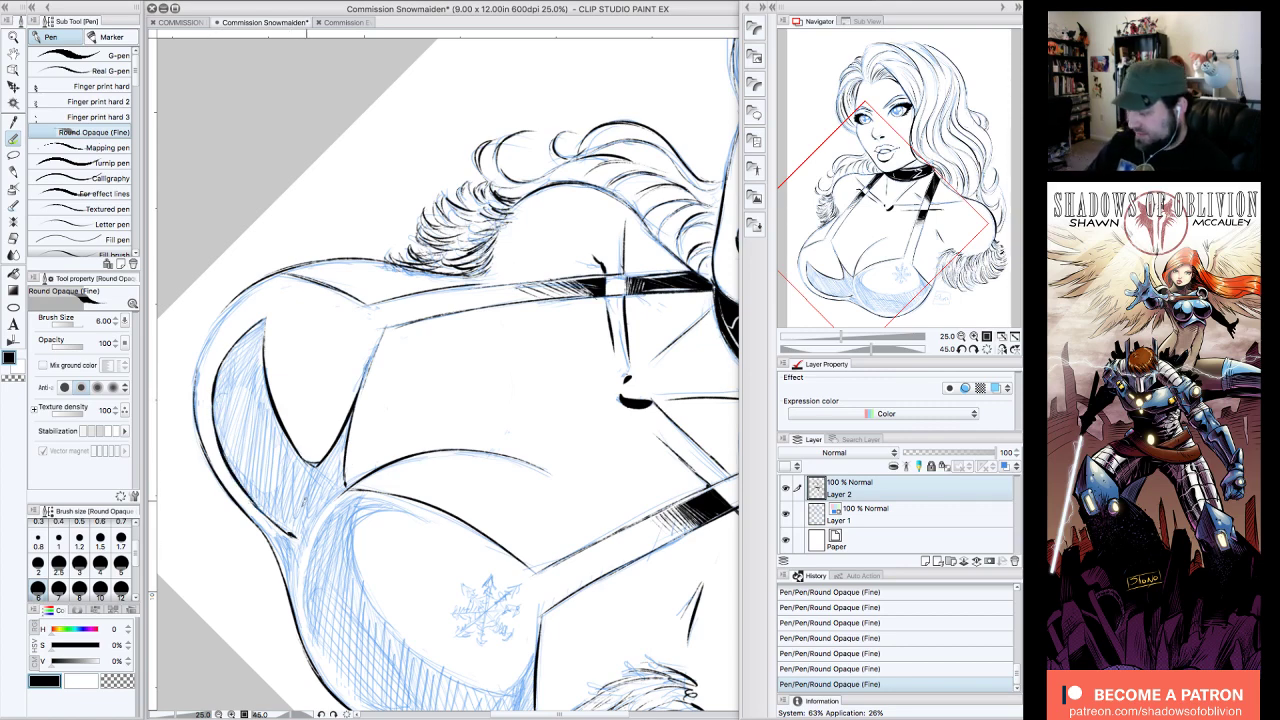
- Ink the small joining piece between the two bikini cups and blacken the shadow at its upper end
mouse_move(300, 545)
mouse_down()
mouse_move(282, 532)
mouse_move(302, 620)
mouse_up()
drag(297, 572, 311, 648)
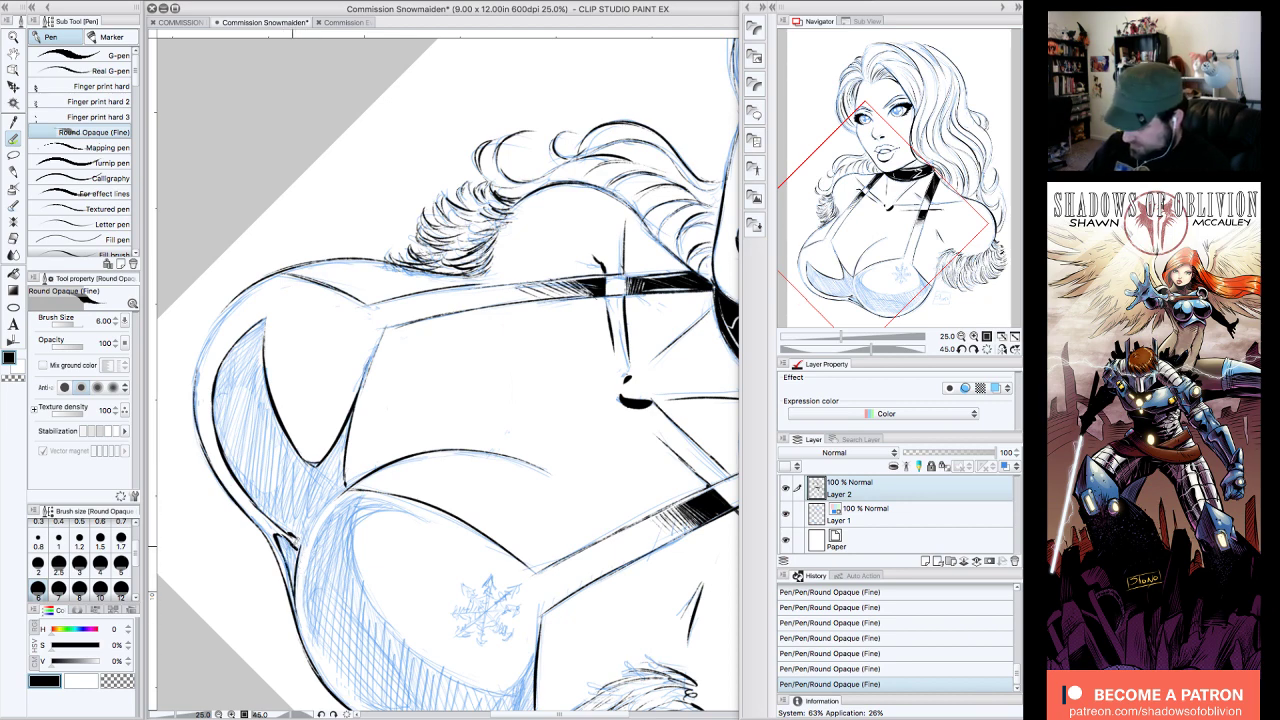
mouse_move(279, 536)
mouse_down()
mouse_move(299, 545)
mouse_move(291, 552)
mouse_up()
drag(243, 490, 299, 539)
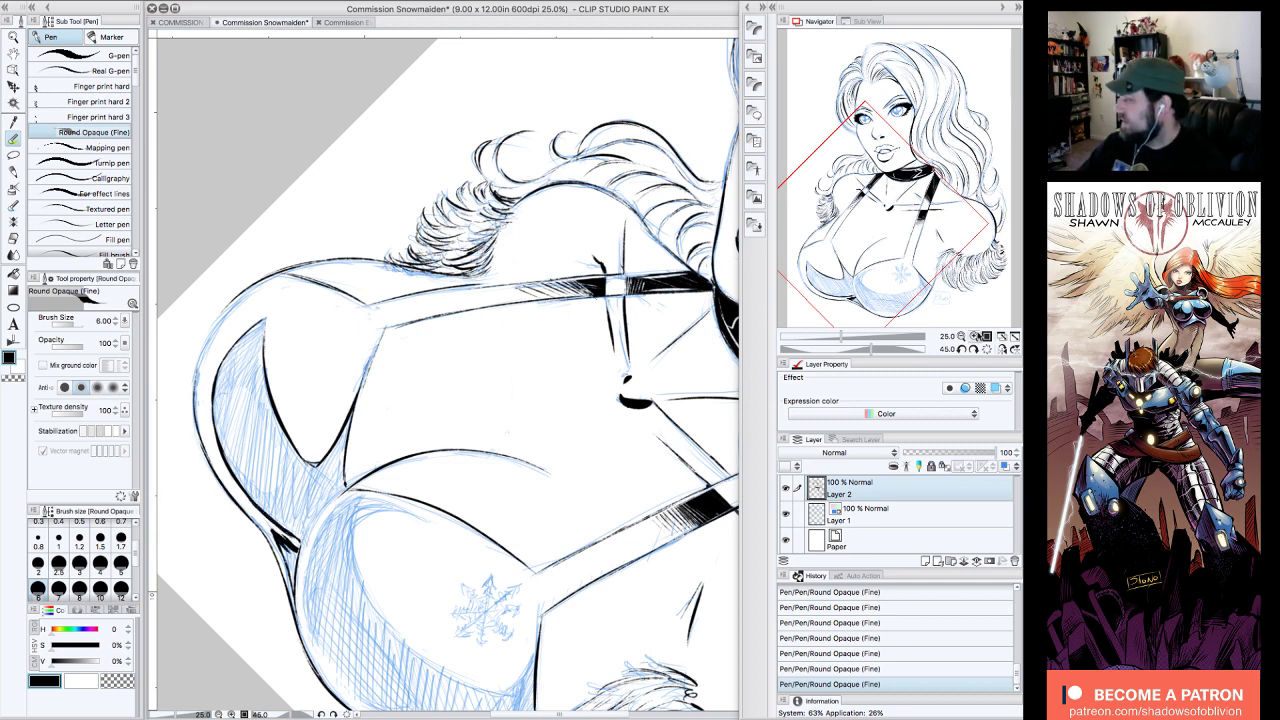
- Strengthen the black contours where the cups meet and along the outer side of the cup without the snowflake
click(961, 349)
click(961, 349)
click(961, 349)
click(961, 349)
click(961, 349)
click(961, 349)
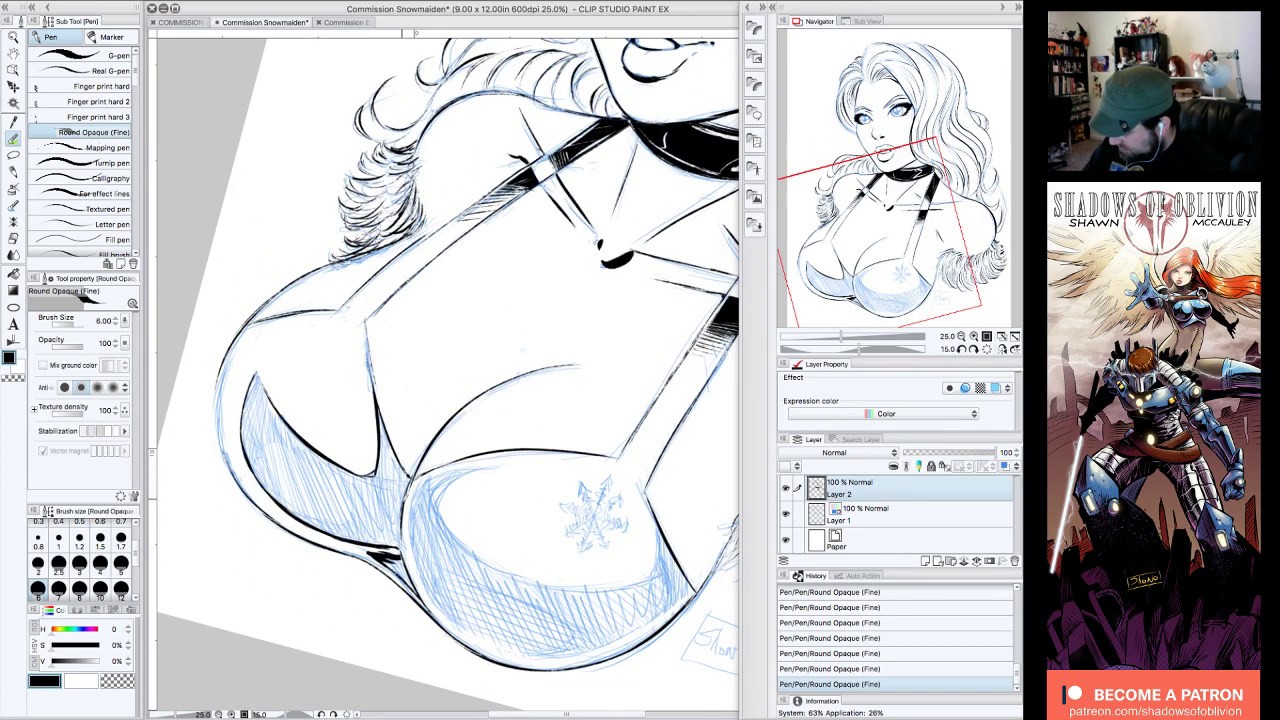
drag(428, 478, 406, 568)
drag(902, 241, 888, 240)
drag(228, 371, 258, 418)
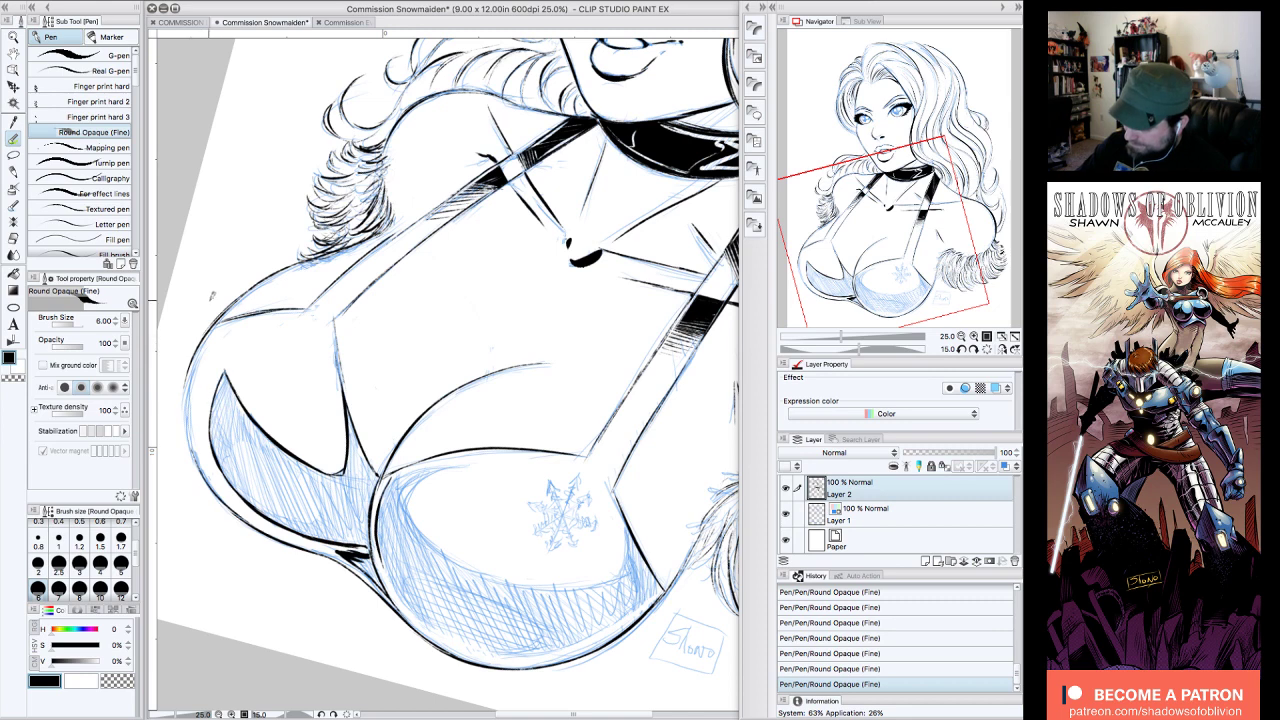
mouse_move(186, 378)
mouse_down()
mouse_move(194, 454)
mouse_move(220, 497)
mouse_up()
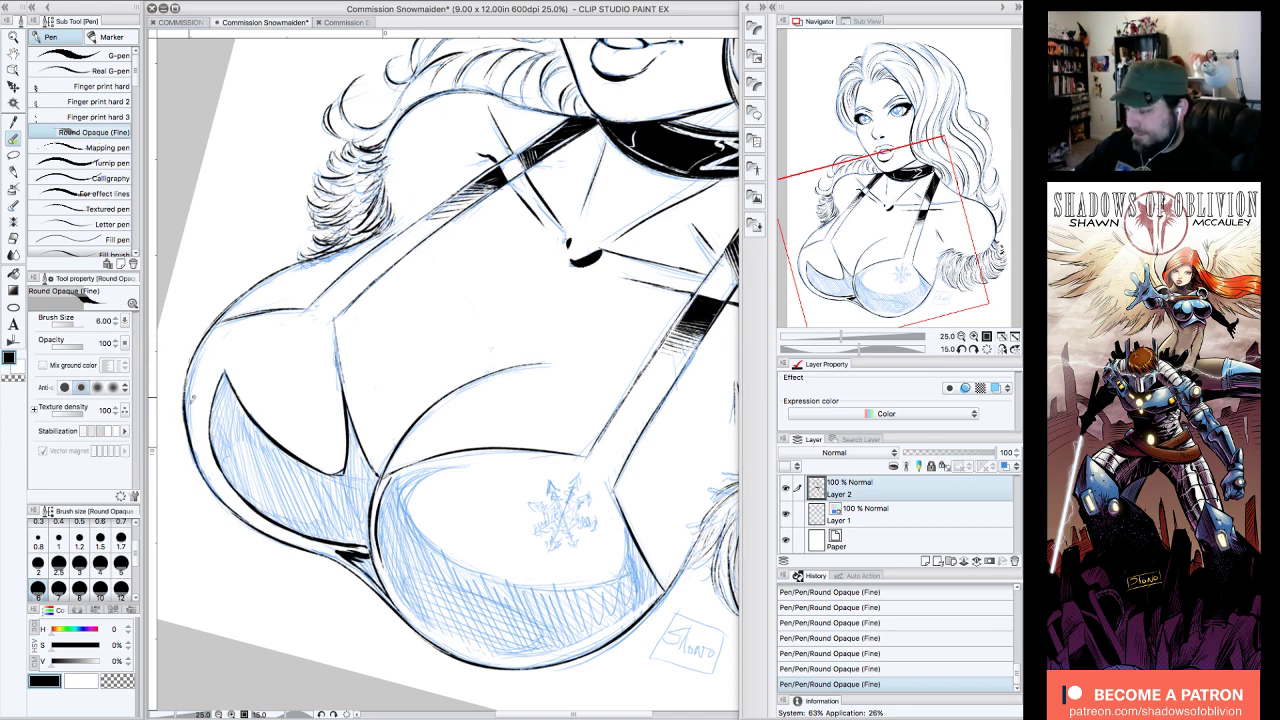
- Ink the snowflake cup's shadow borders with a heavy line along the lower rim and short strokes at both upper ends
drag(939, 262, 964, 275)
drag(501, 404, 497, 472)
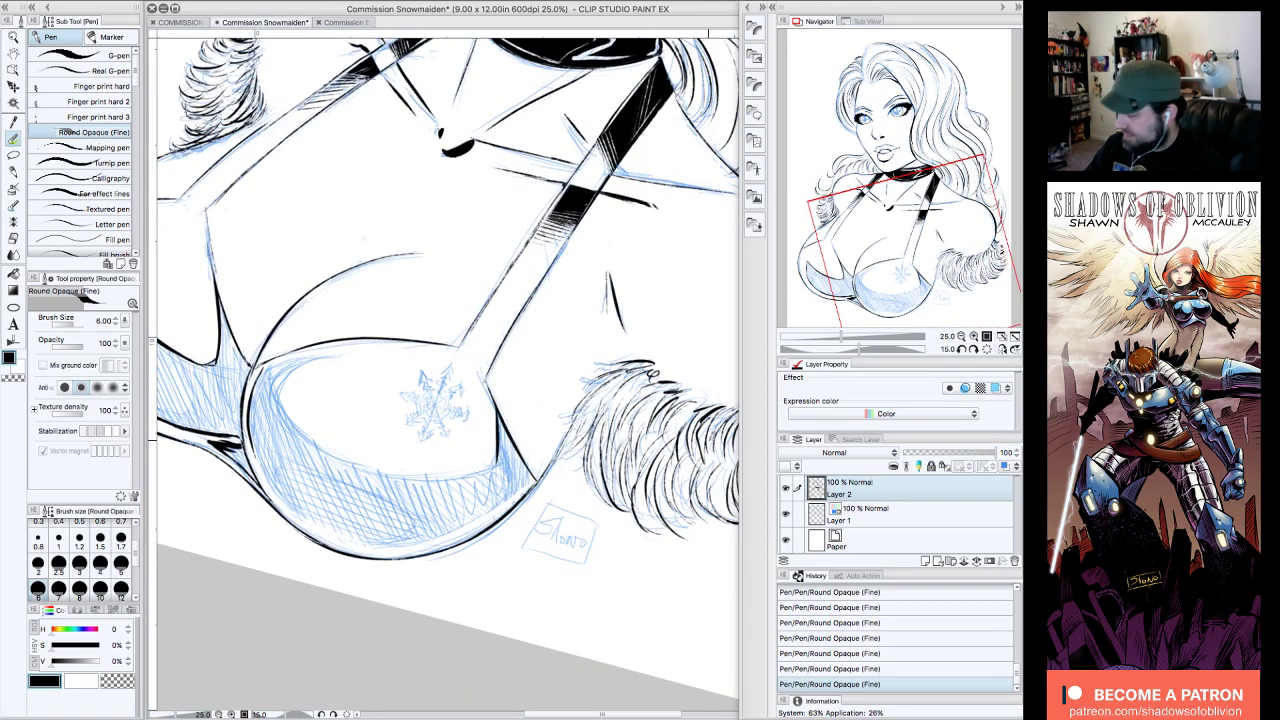
click(974, 349)
click(974, 349)
click(974, 349)
click(974, 349)
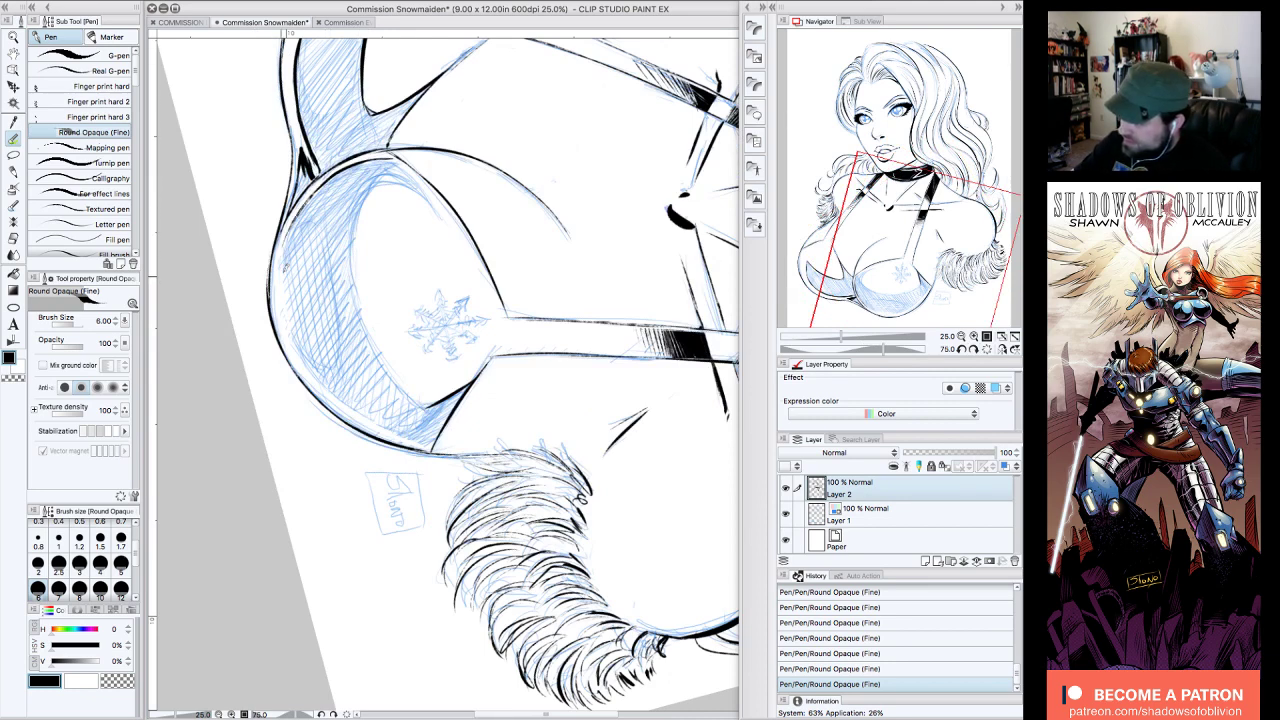
drag(302, 208, 280, 334)
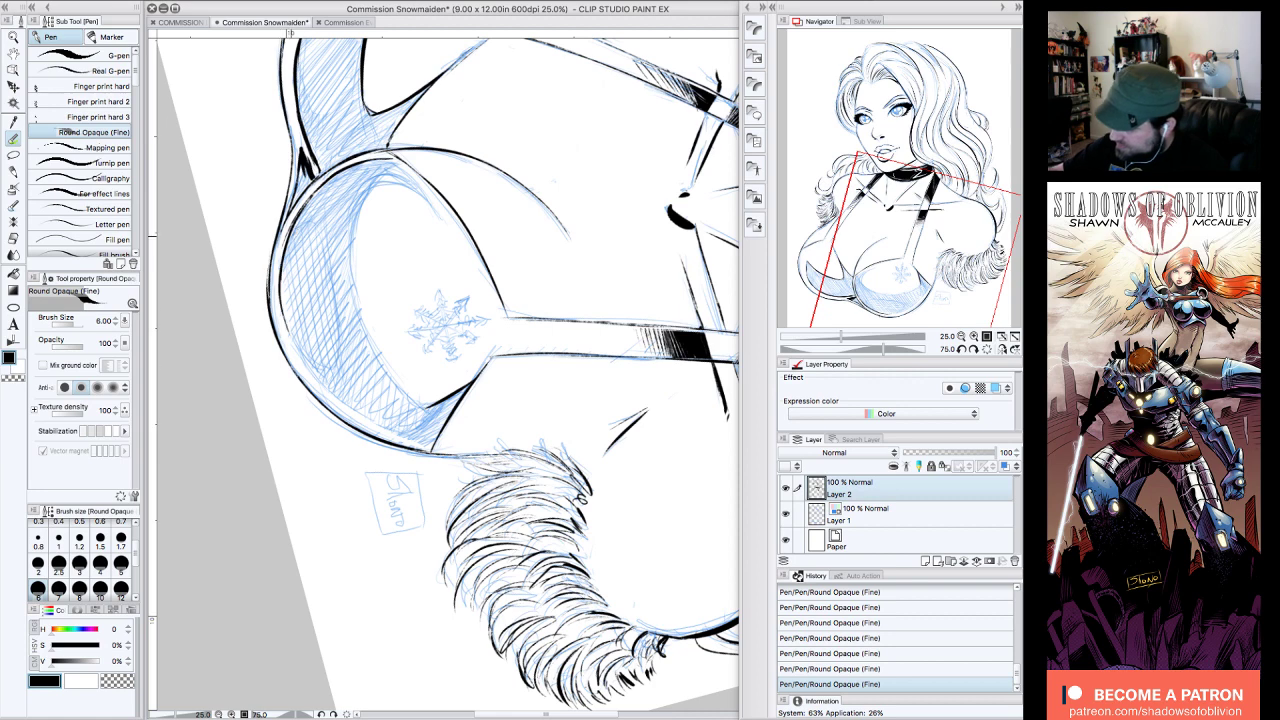
mouse_move(290, 230)
mouse_down()
mouse_move(280, 334)
mouse_move(358, 409)
mouse_up()
drag(281, 314, 358, 411)
drag(303, 364, 420, 436)
drag(302, 366, 436, 447)
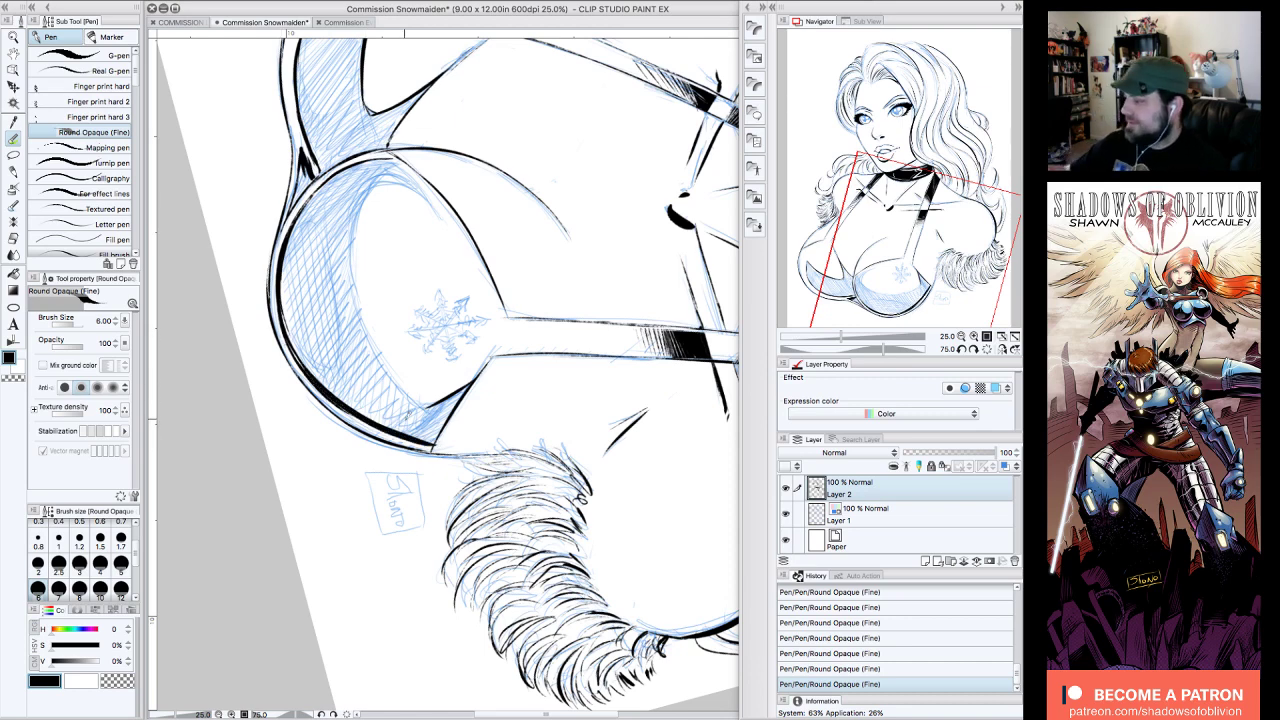
drag(392, 152, 447, 222)
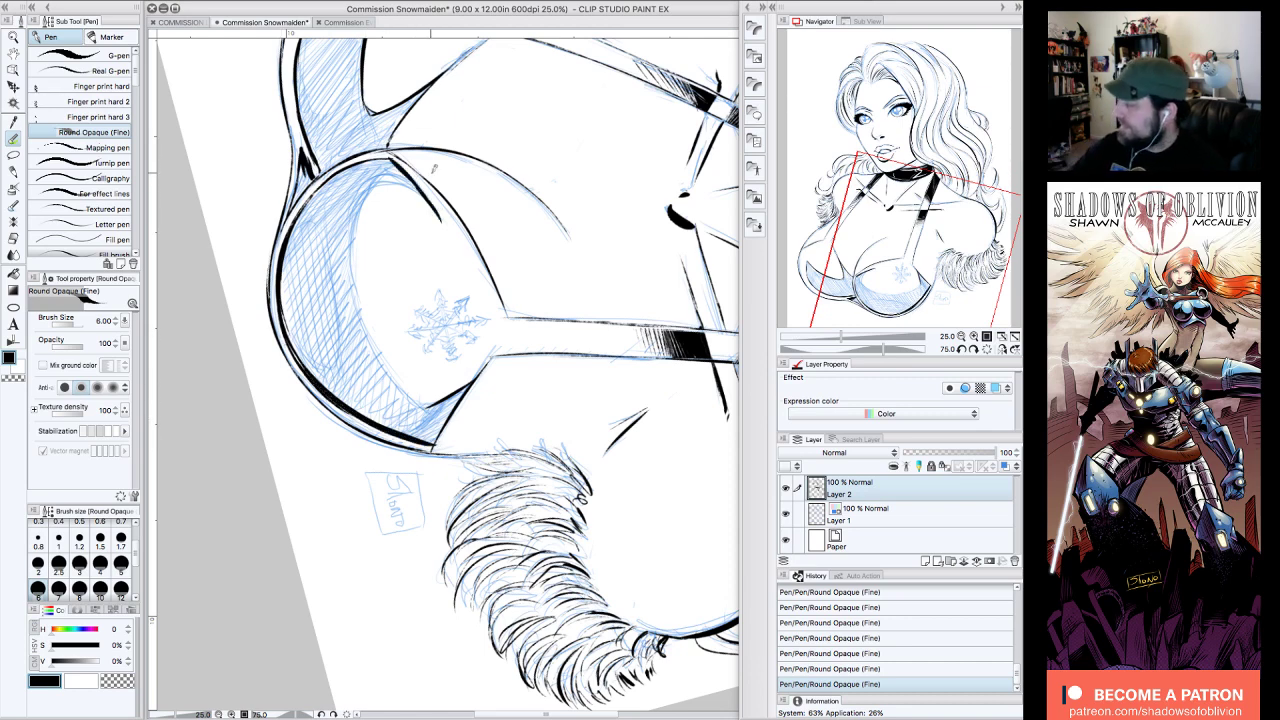
- Ink the curved inner edge of the snowflake cup's shadow as a thick black line joining both ends
click(987, 349)
click(962, 349)
click(962, 349)
click(962, 349)
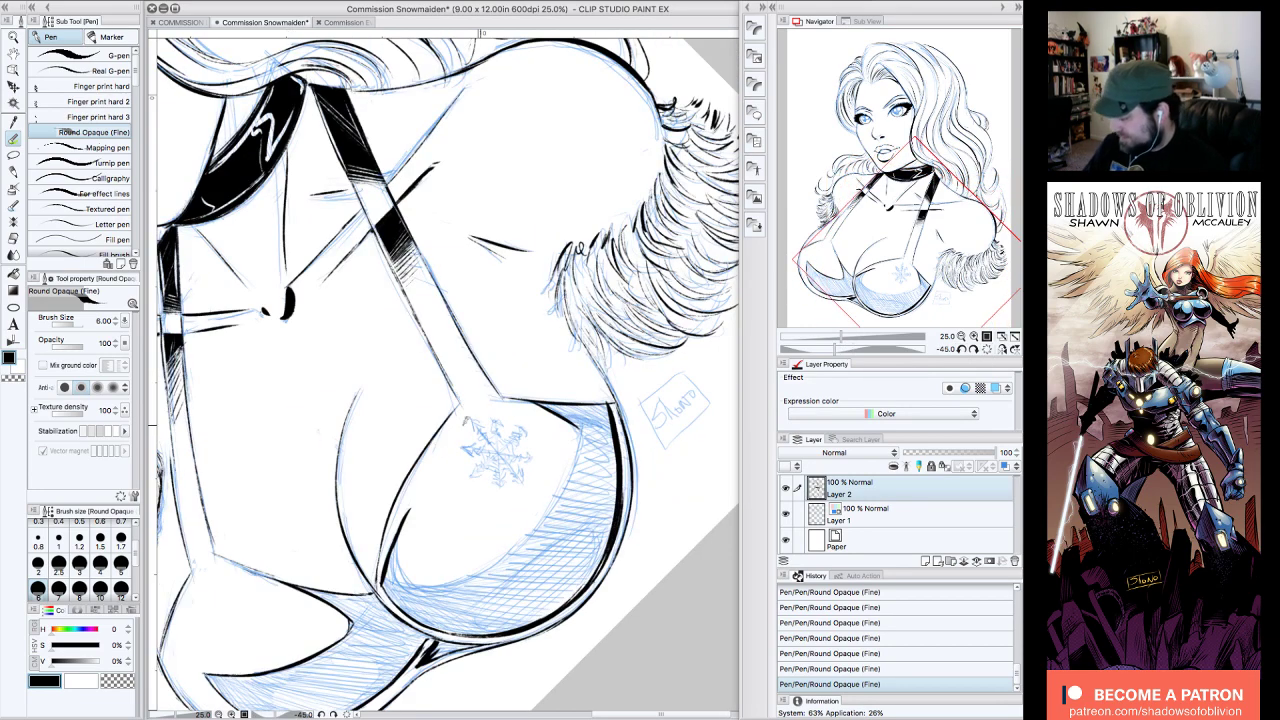
mouse_move(410, 507)
mouse_down()
mouse_move(400, 560)
mouse_move(431, 598)
mouse_up()
mouse_move(584, 420)
mouse_down()
mouse_move(580, 458)
mouse_move(518, 552)
mouse_move(424, 596)
mouse_up()
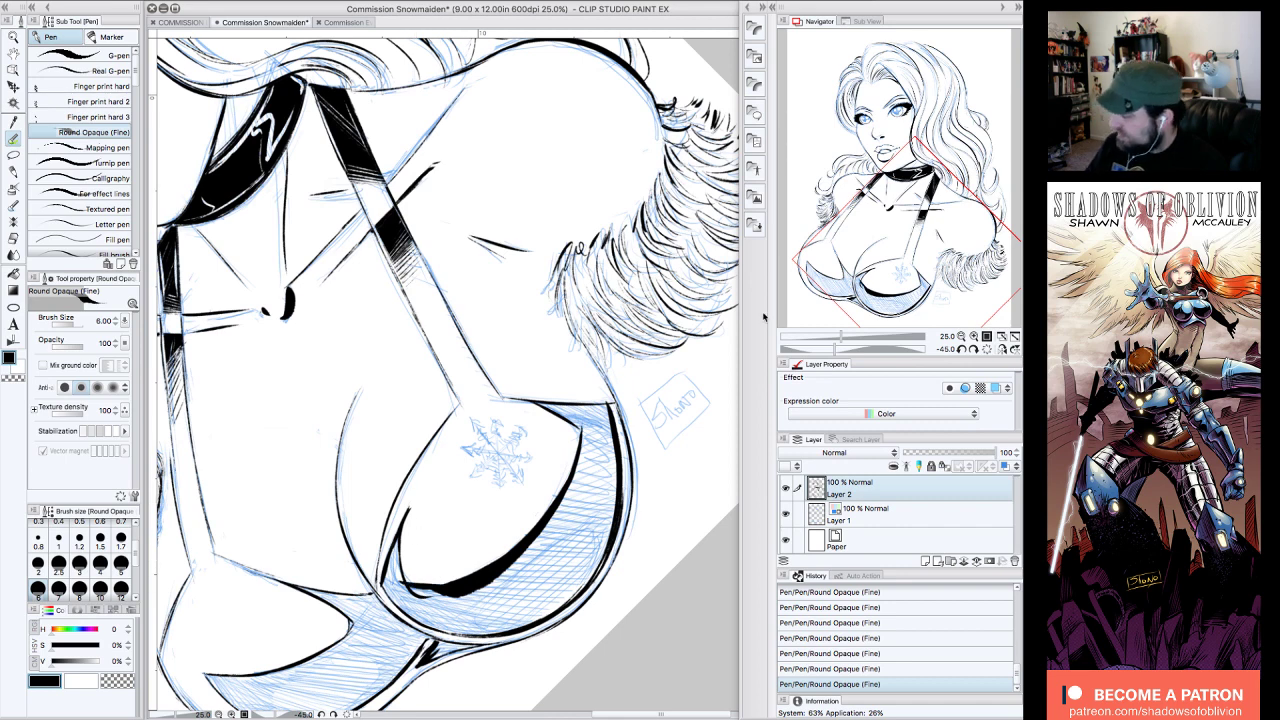
mouse_move(585, 400)
mouse_down()
mouse_move(552, 402)
mouse_move(591, 441)
mouse_move(597, 414)
mouse_move(578, 470)
mouse_up()
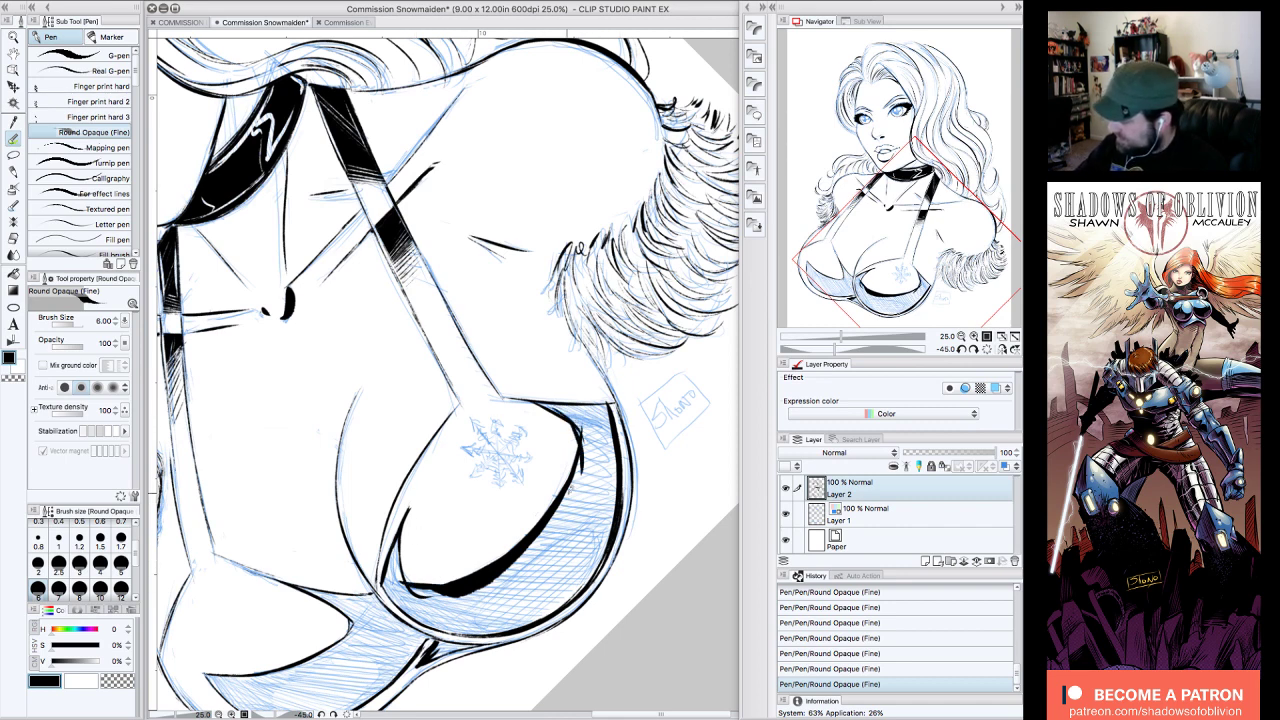
- Fill the snowflake cup's shadow with black on the current layer and undo the extra fill where the cups meet
click(987, 349)
click(962, 337)
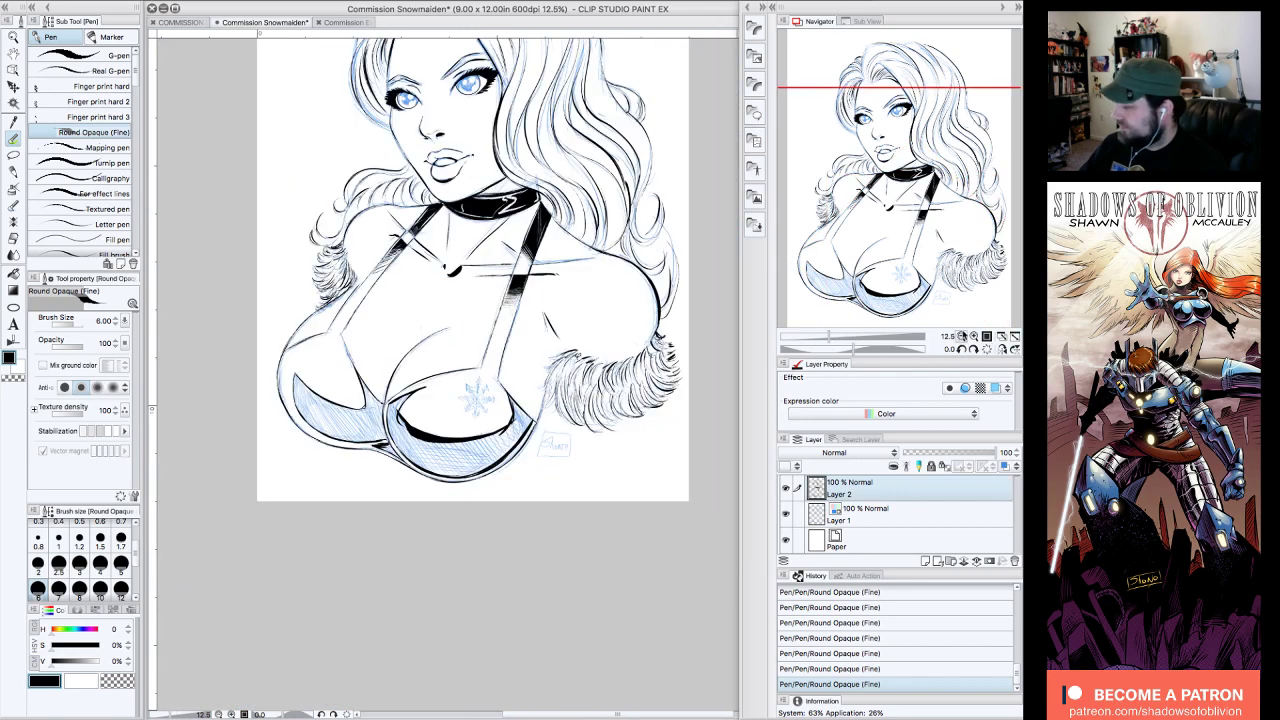
drag(946, 198, 954, 162)
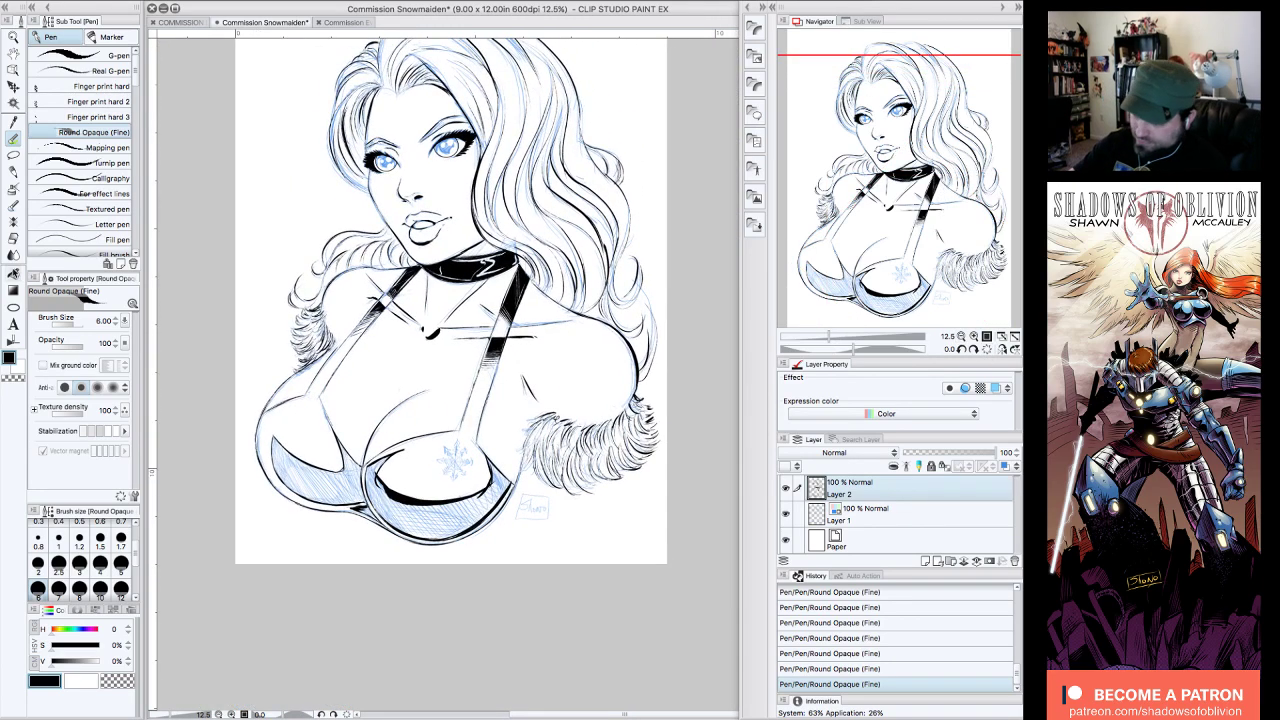
click(13, 274)
click(457, 514)
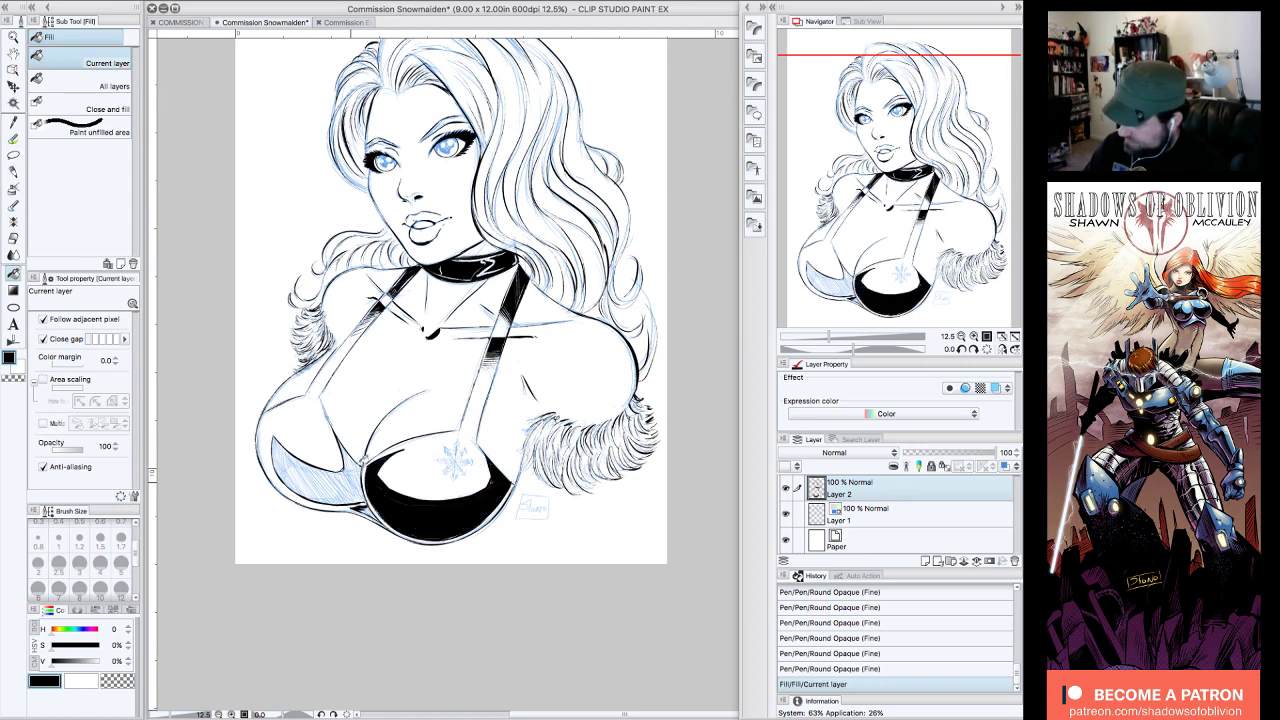
click(364, 460)
click(945, 668)
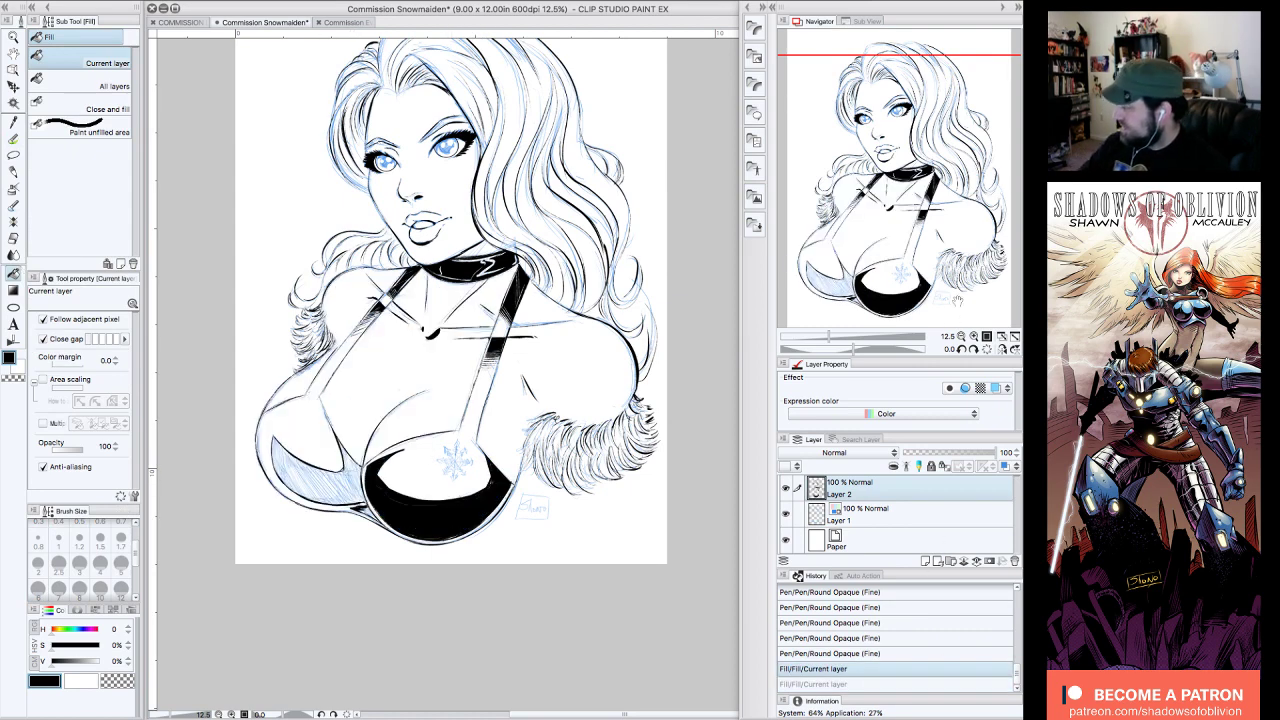
- Close the ink outline around the other cup's shadow near the joining piece and fill that shadow with black
click(974, 337)
click(974, 350)
click(974, 350)
click(974, 350)
drag(897, 215, 878, 231)
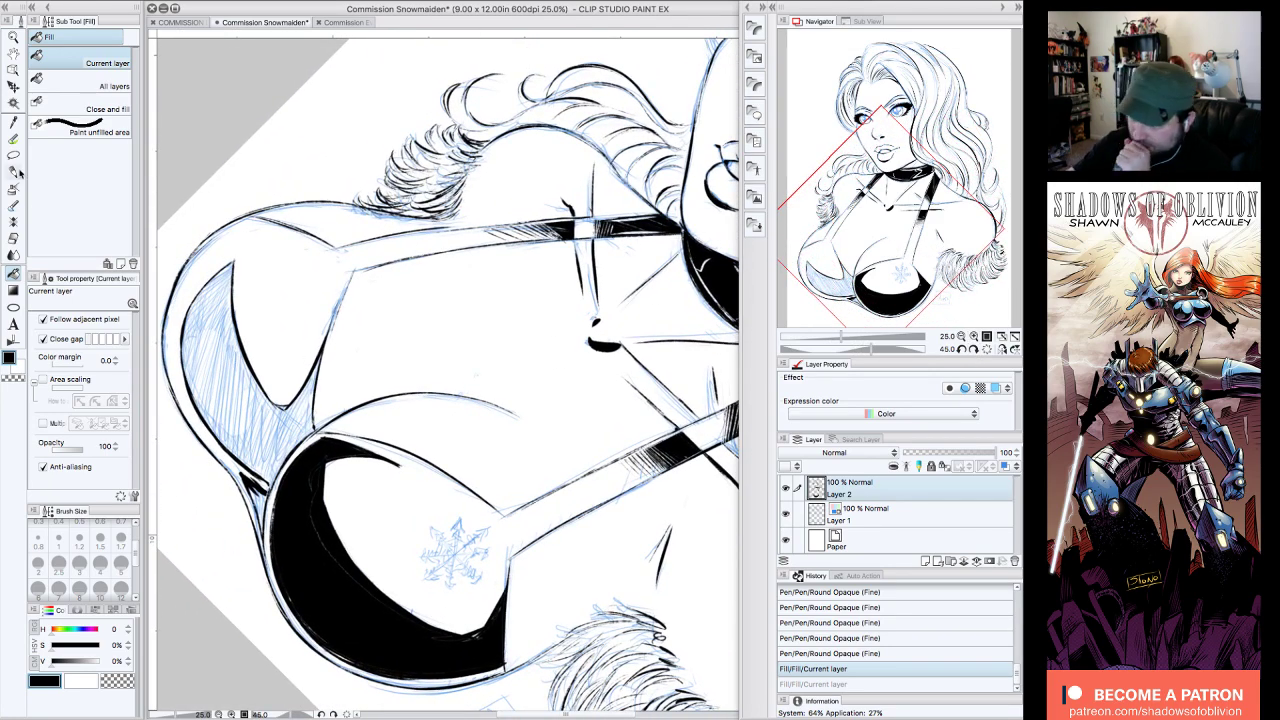
click(14, 138)
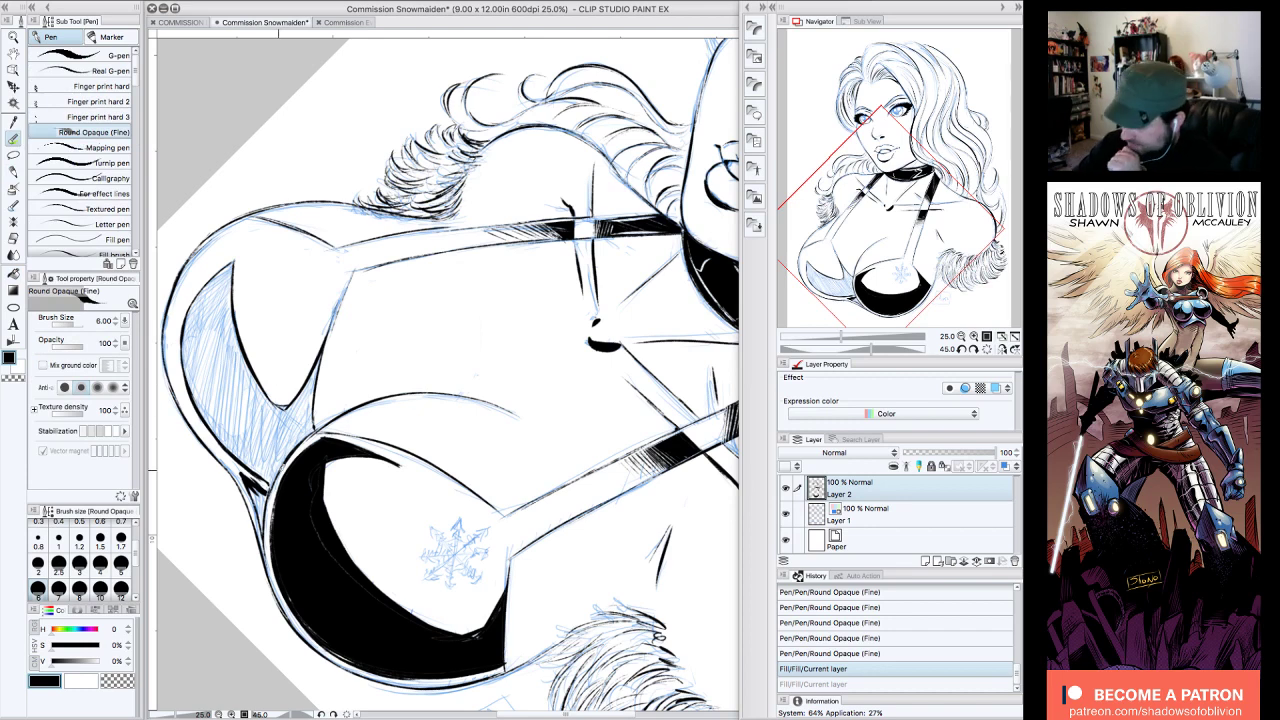
drag(273, 486, 272, 472)
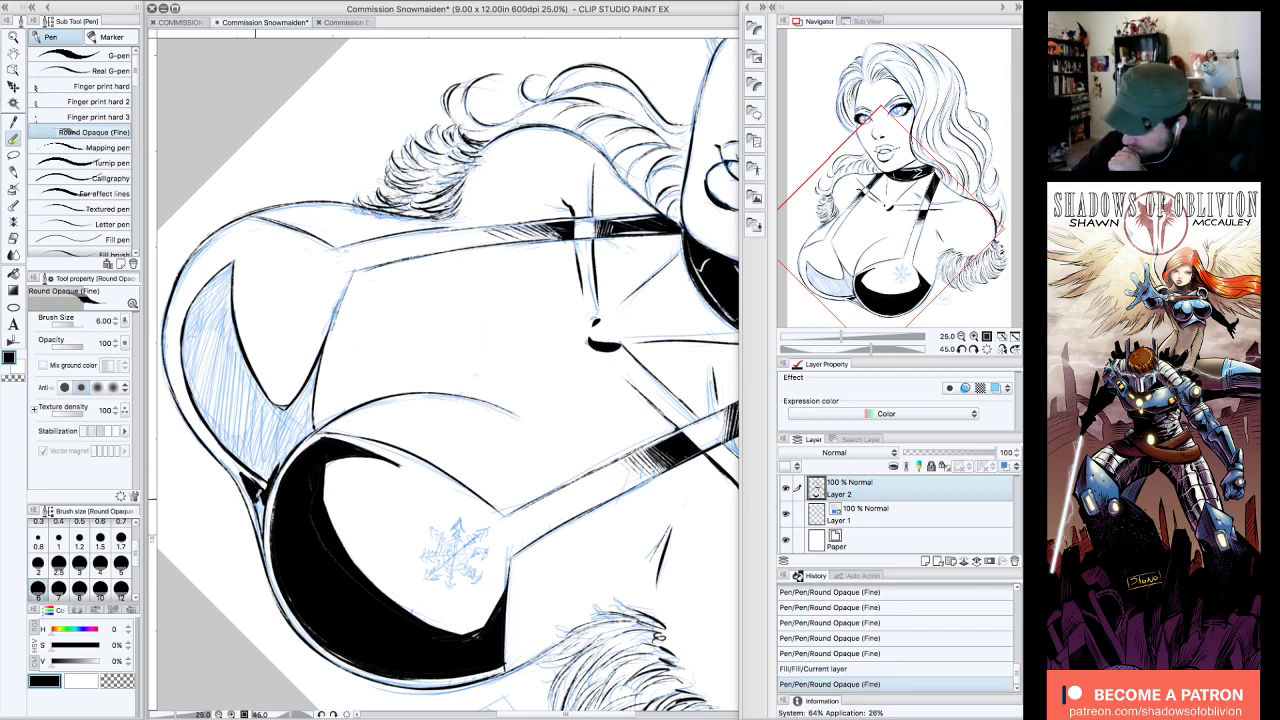
drag(318, 386, 314, 429)
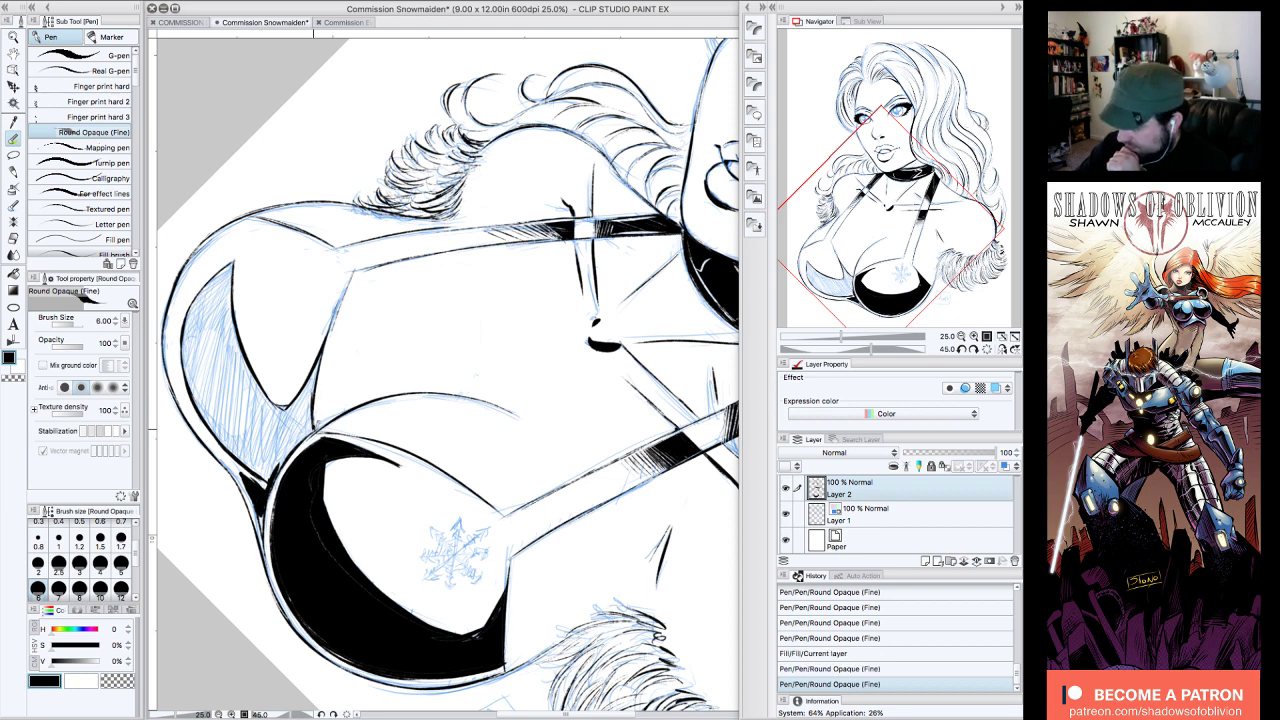
drag(321, 358, 314, 427)
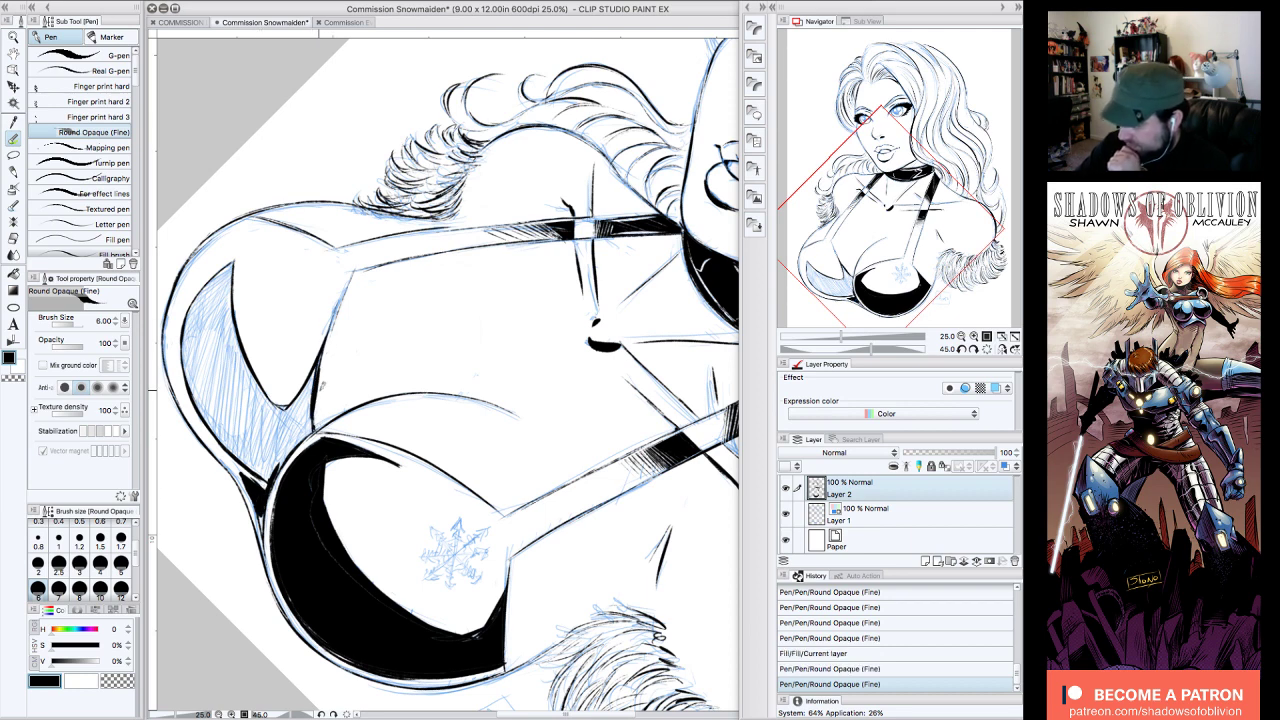
click(14, 274)
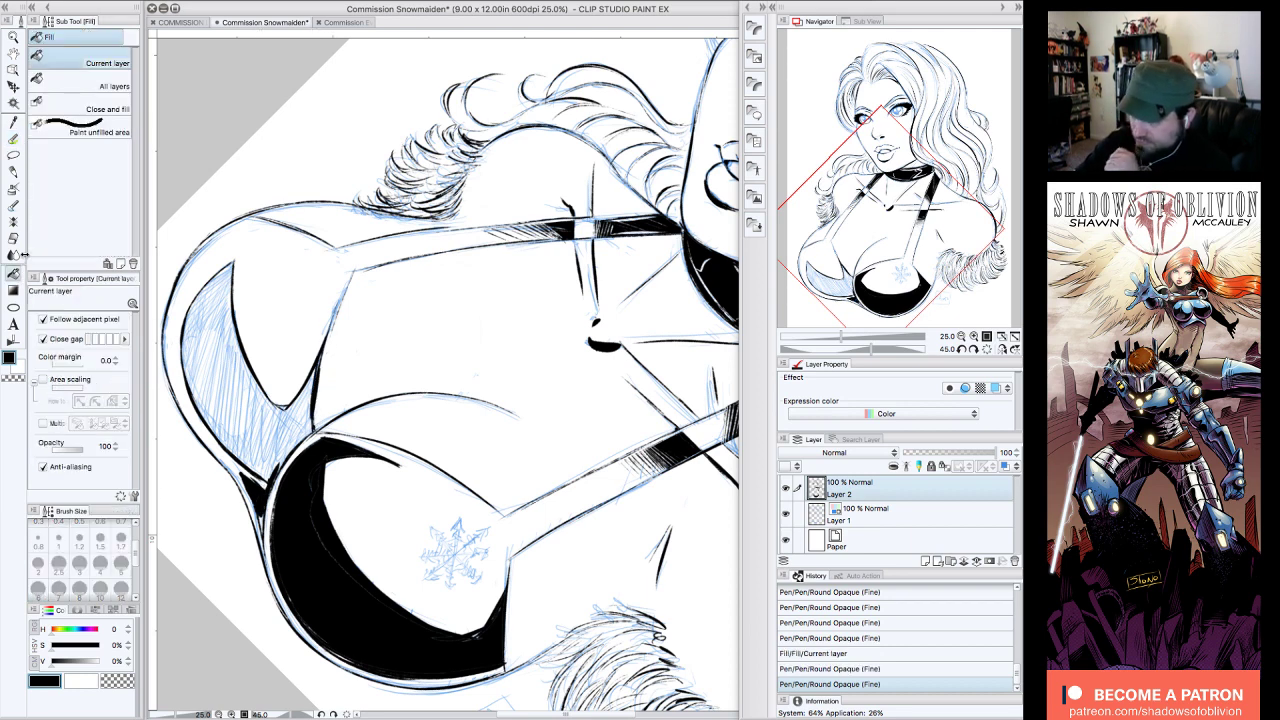
click(263, 407)
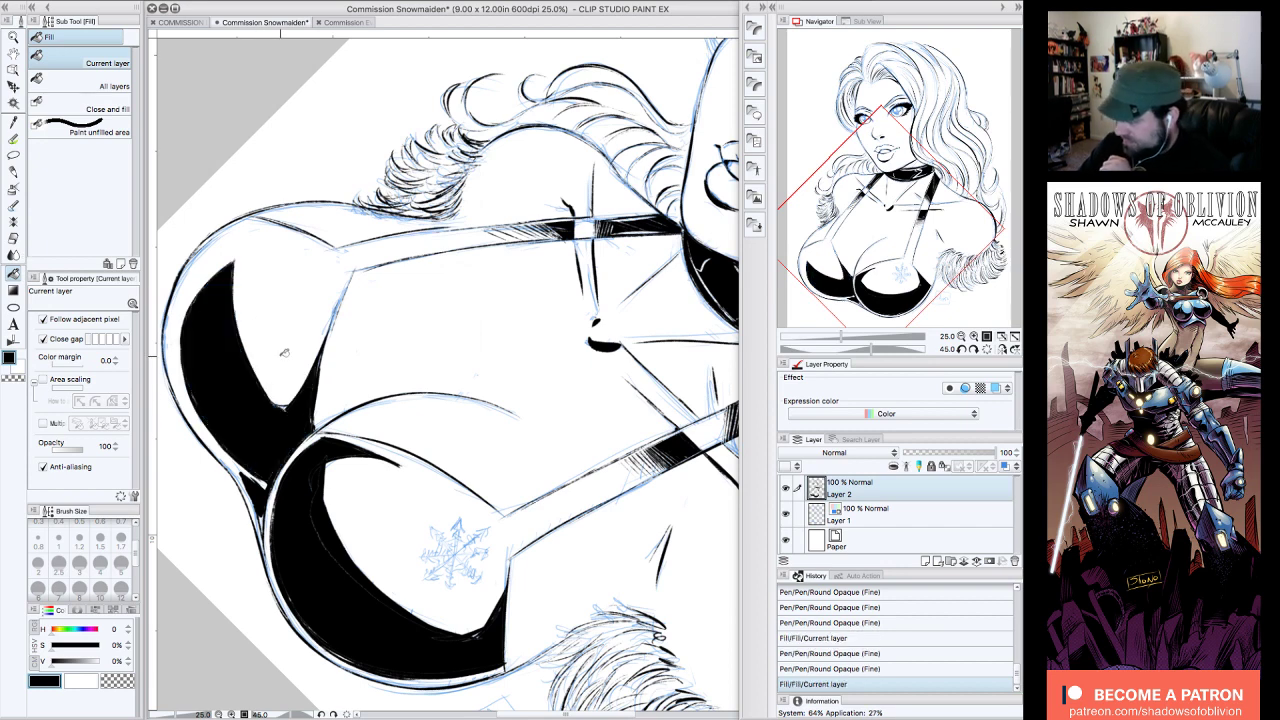
- Touch up the filled shadow on the cup without the snowflake, smoothing its edges and covering unfilled specks with the Round Opaque (Fine) pen
click(14, 138)
mouse_move(310, 416)
mouse_down()
mouse_move(317, 380)
mouse_move(290, 405)
mouse_up()
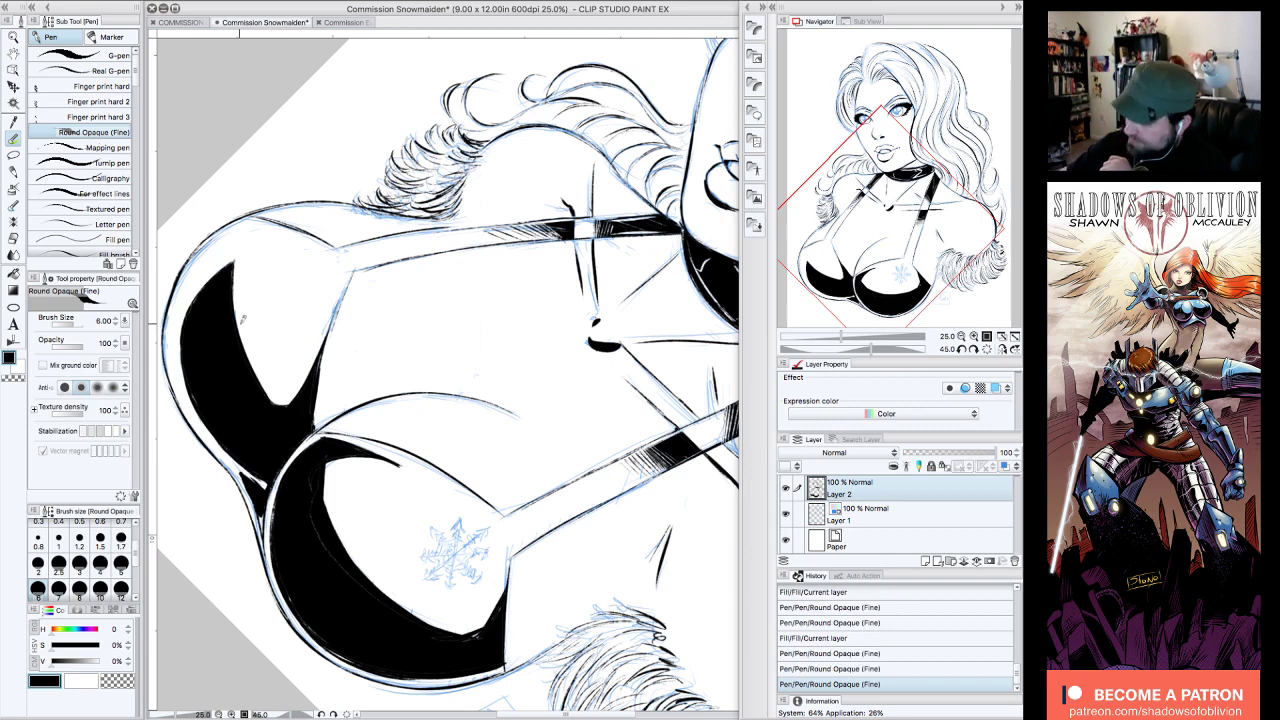
drag(232, 269, 239, 341)
mouse_move(234, 270)
mouse_down()
mouse_move(242, 337)
mouse_move(266, 387)
mouse_move(204, 405)
mouse_up()
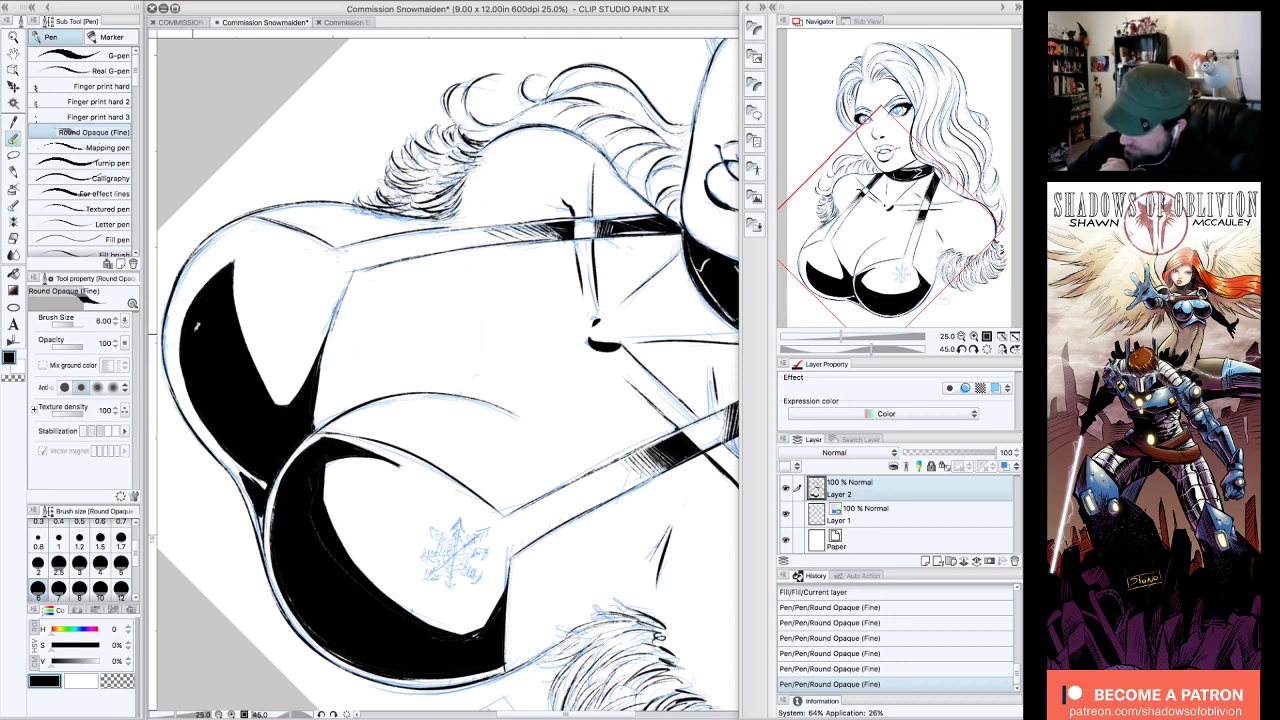
drag(190, 387, 200, 395)
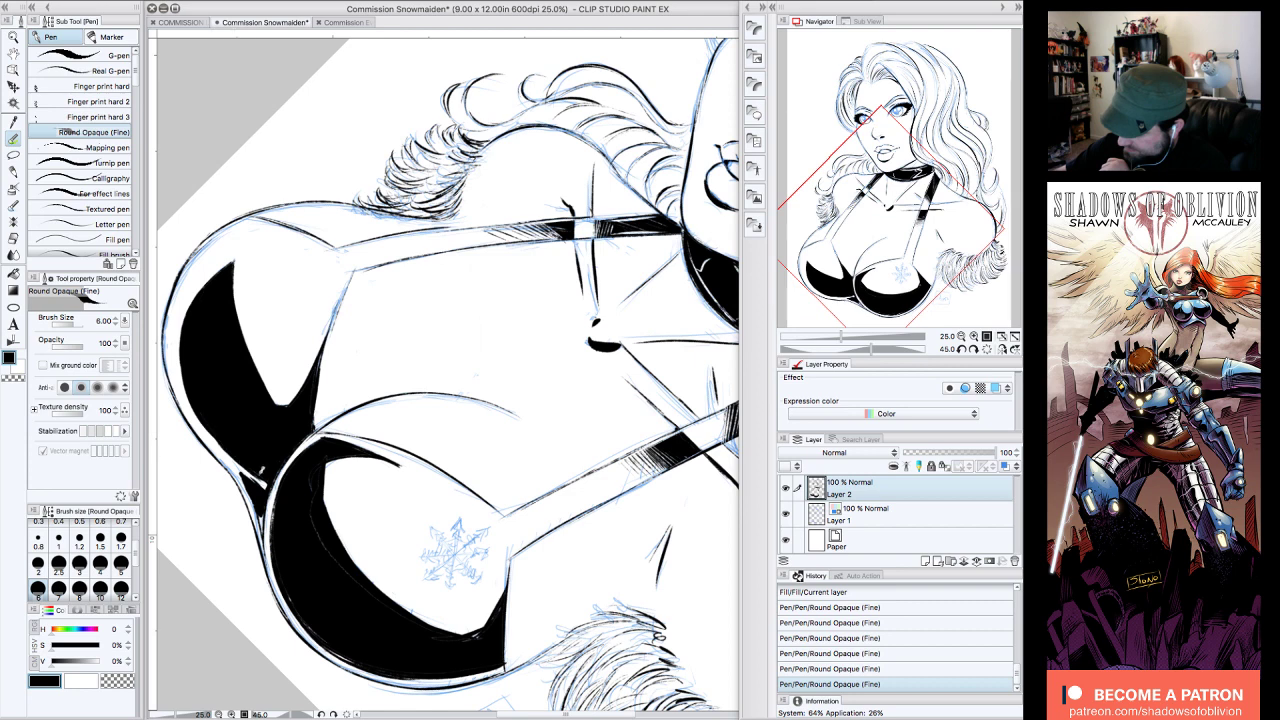
drag(272, 480, 279, 471)
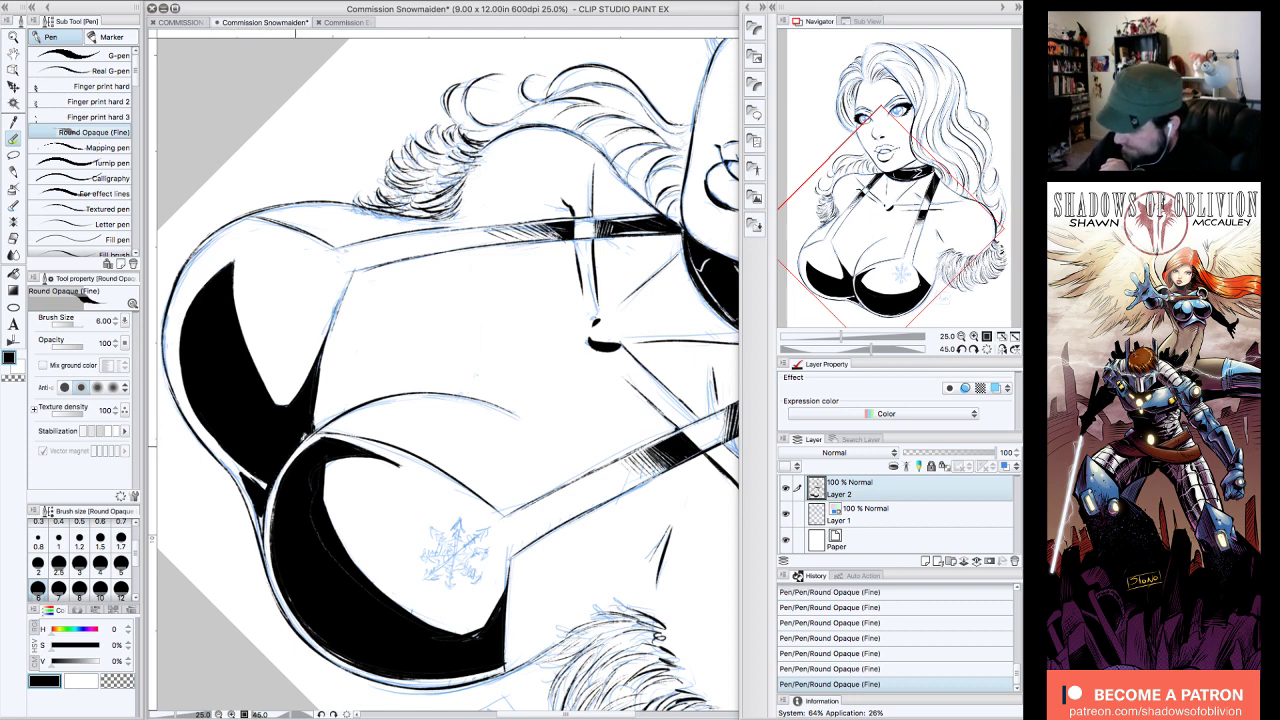
mouse_move(322, 349)
mouse_down()
mouse_move(316, 419)
mouse_move(320, 384)
mouse_up()
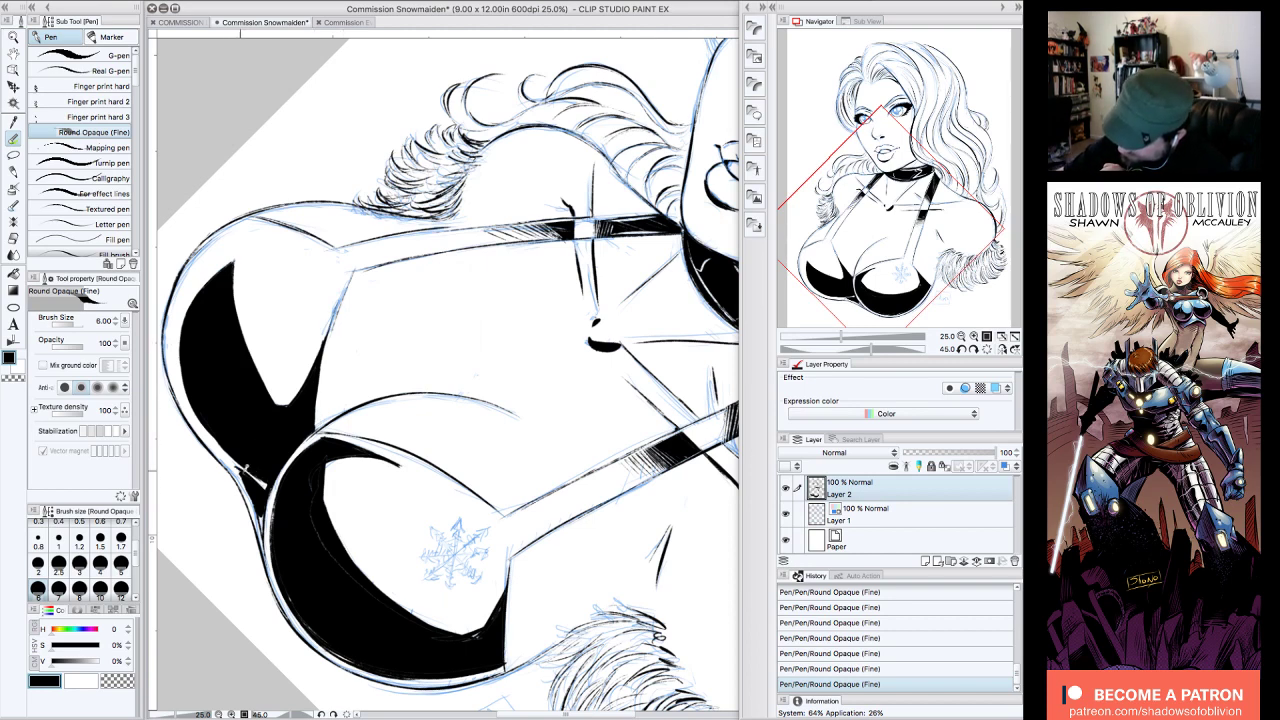
- Refine the snowflake cup's black shadow, covering leftover gaps and smoothing the inner edge up toward the strap
drag(905, 194, 930, 198)
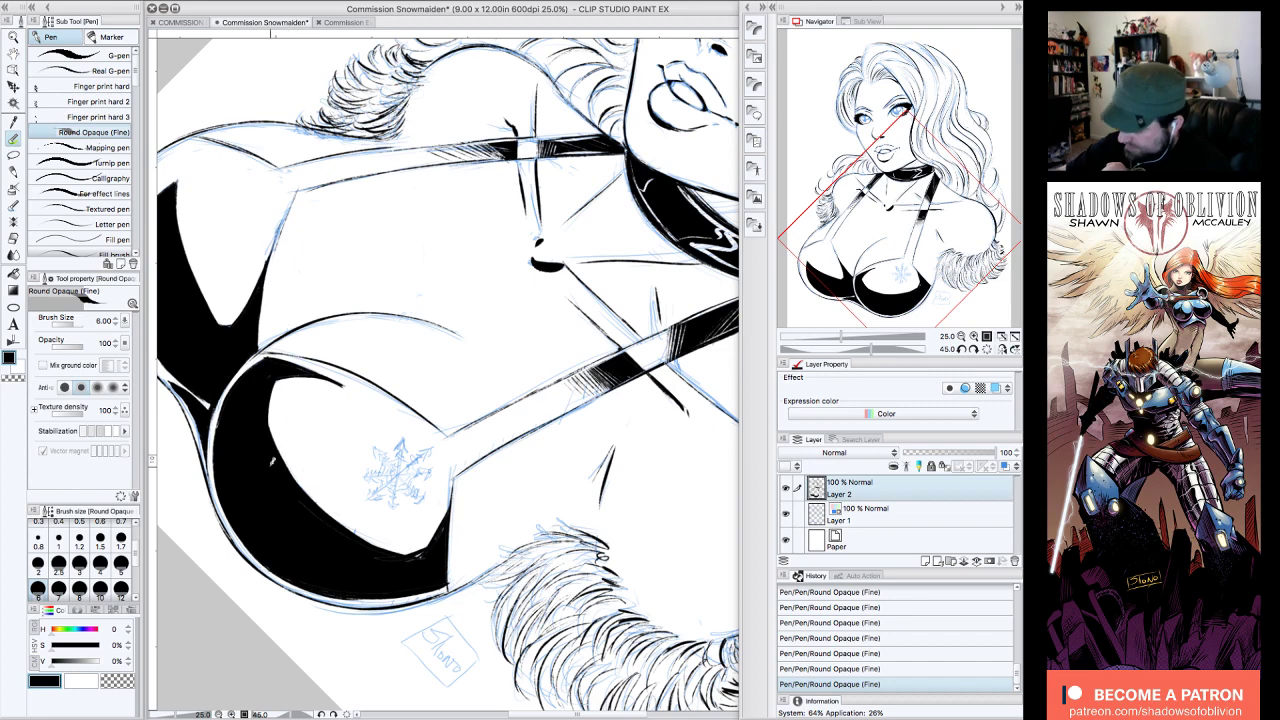
click(962, 349)
click(962, 349)
click(962, 349)
click(962, 349)
click(962, 349)
drag(949, 201, 965, 229)
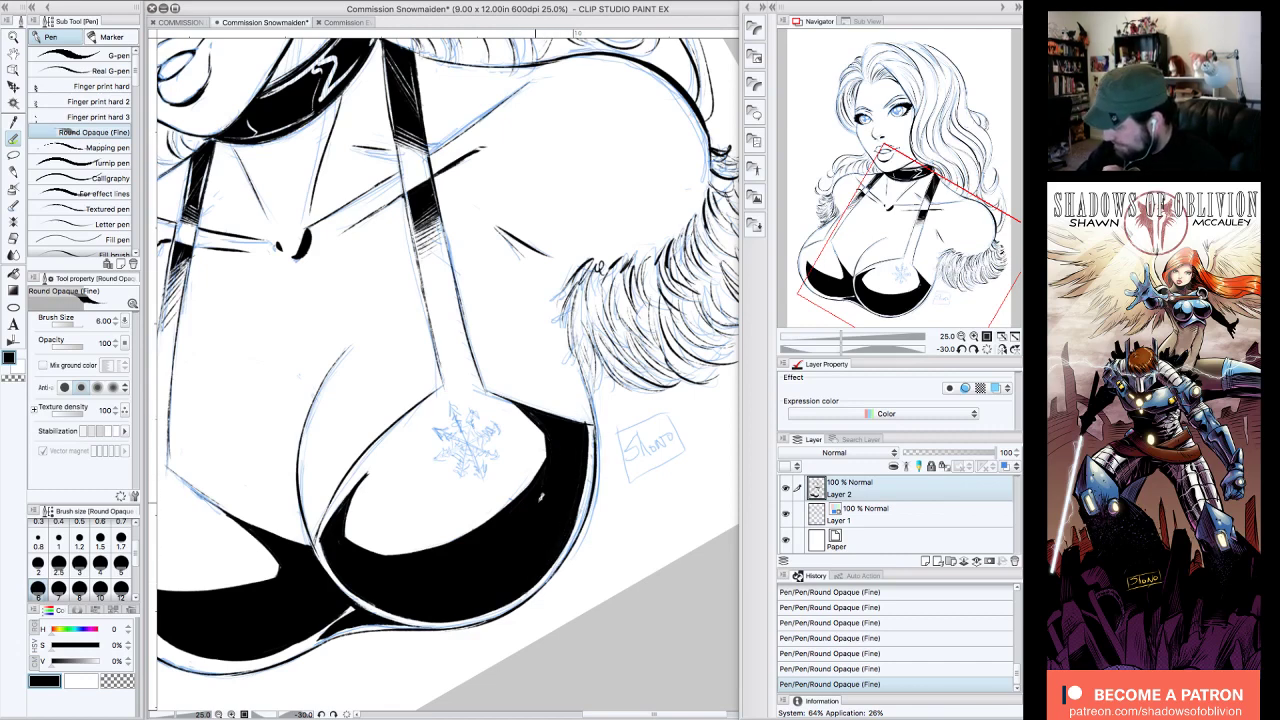
click(974, 350)
click(974, 350)
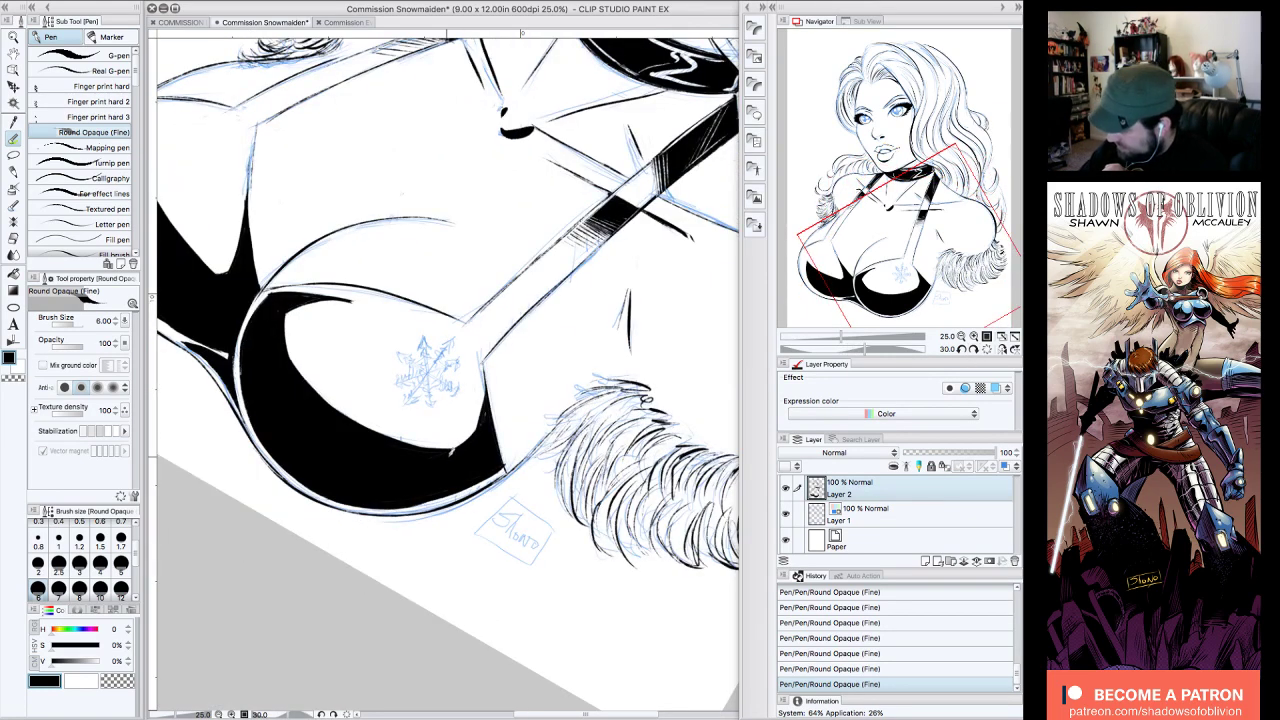
mouse_move(458, 443)
mouse_down()
mouse_move(481, 391)
mouse_move(481, 345)
mouse_up()
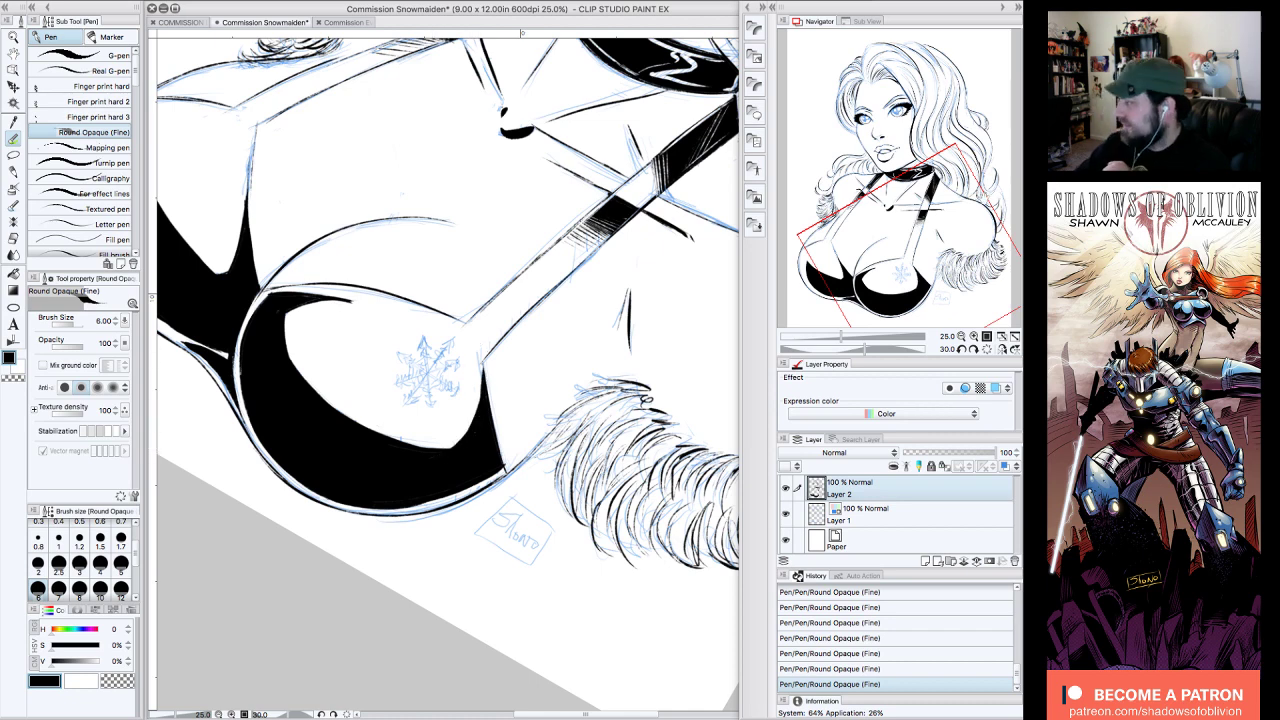
- Hide the blue sketch on Layer 1 to check the inks on the upright figure at 12.5% zoom
click(987, 349)
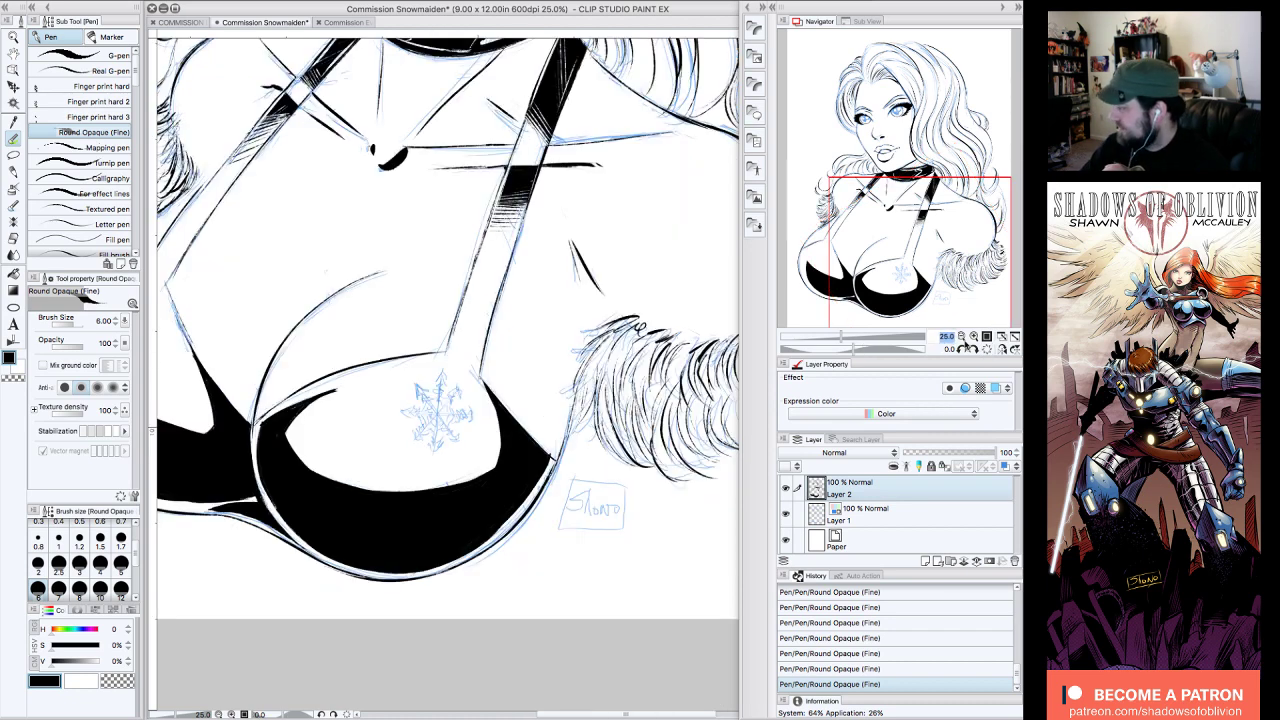
click(963, 337)
drag(981, 244, 988, 226)
click(785, 512)
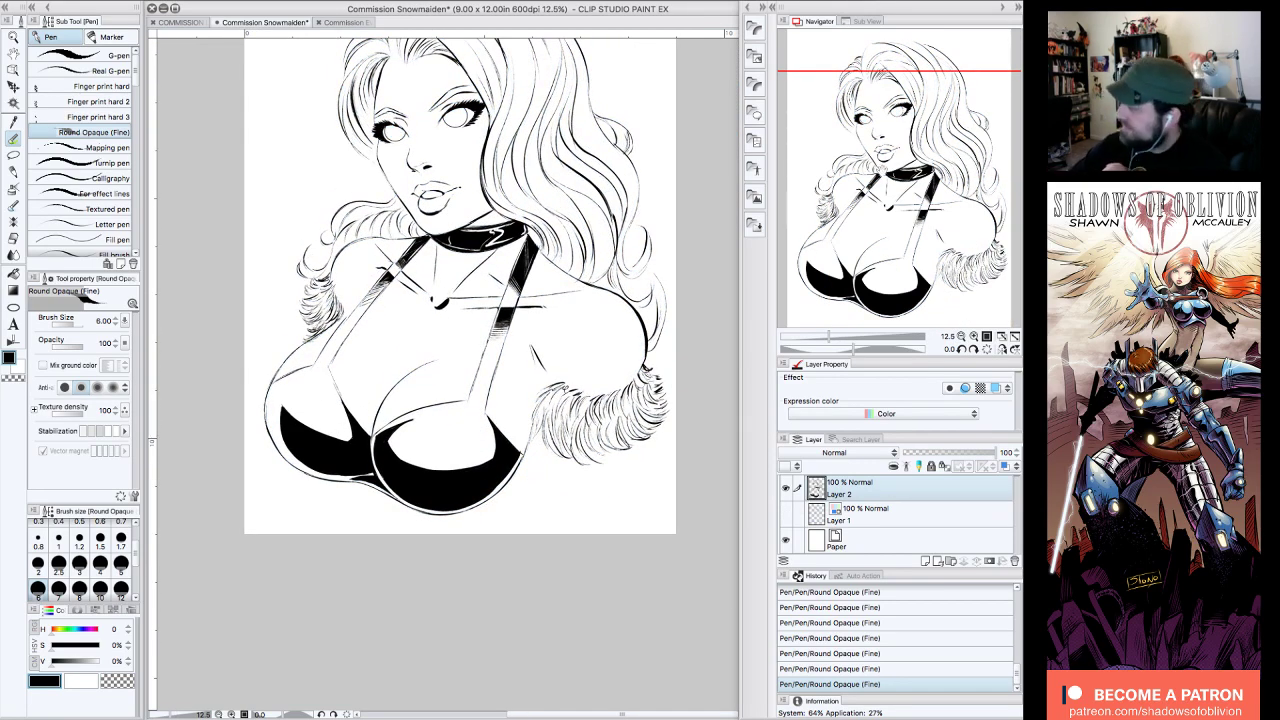
- Reinforce the outer edge of the cup without the snowflake, and show the blue sketch on Layer 1 again
drag(935, 232, 916, 227)
mouse_move(316, 401)
mouse_down()
mouse_move(333, 458)
mouse_move(349, 460)
mouse_move(326, 423)
mouse_move(333, 461)
mouse_move(328, 448)
mouse_move(354, 473)
mouse_move(326, 445)
mouse_move(362, 475)
mouse_move(329, 440)
mouse_move(352, 473)
mouse_move(316, 420)
mouse_up()
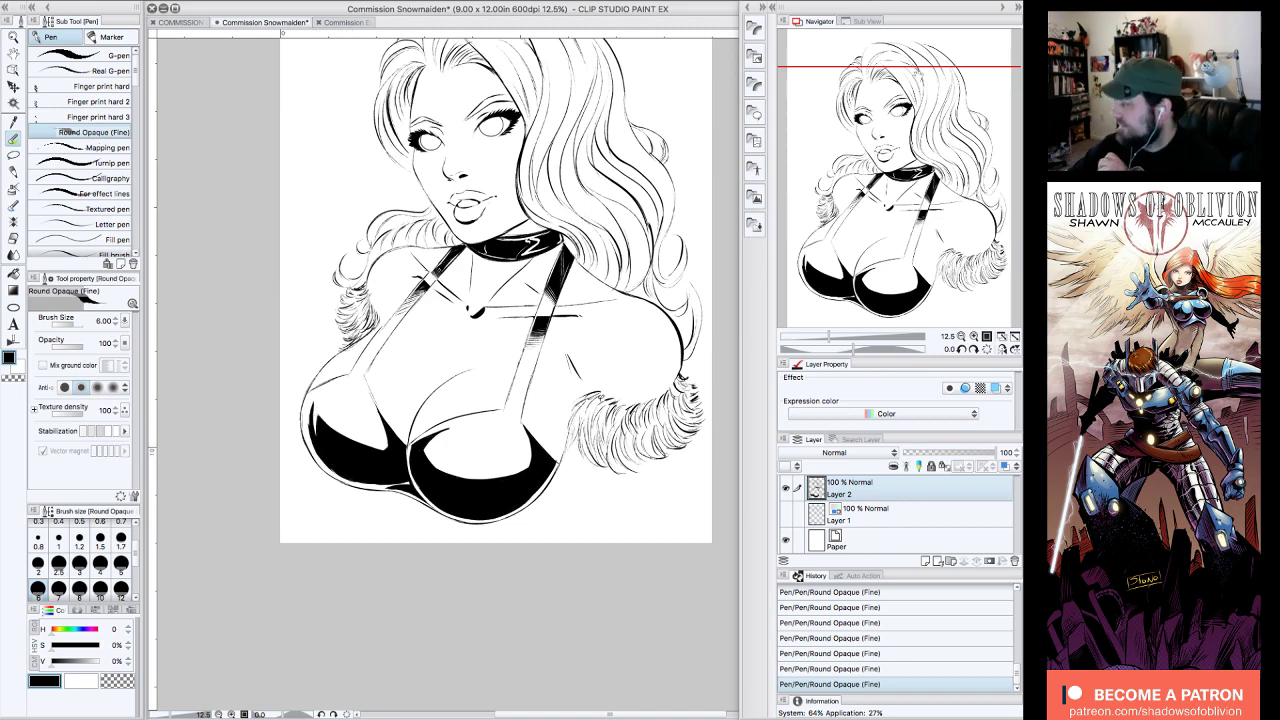
drag(313, 405, 322, 455)
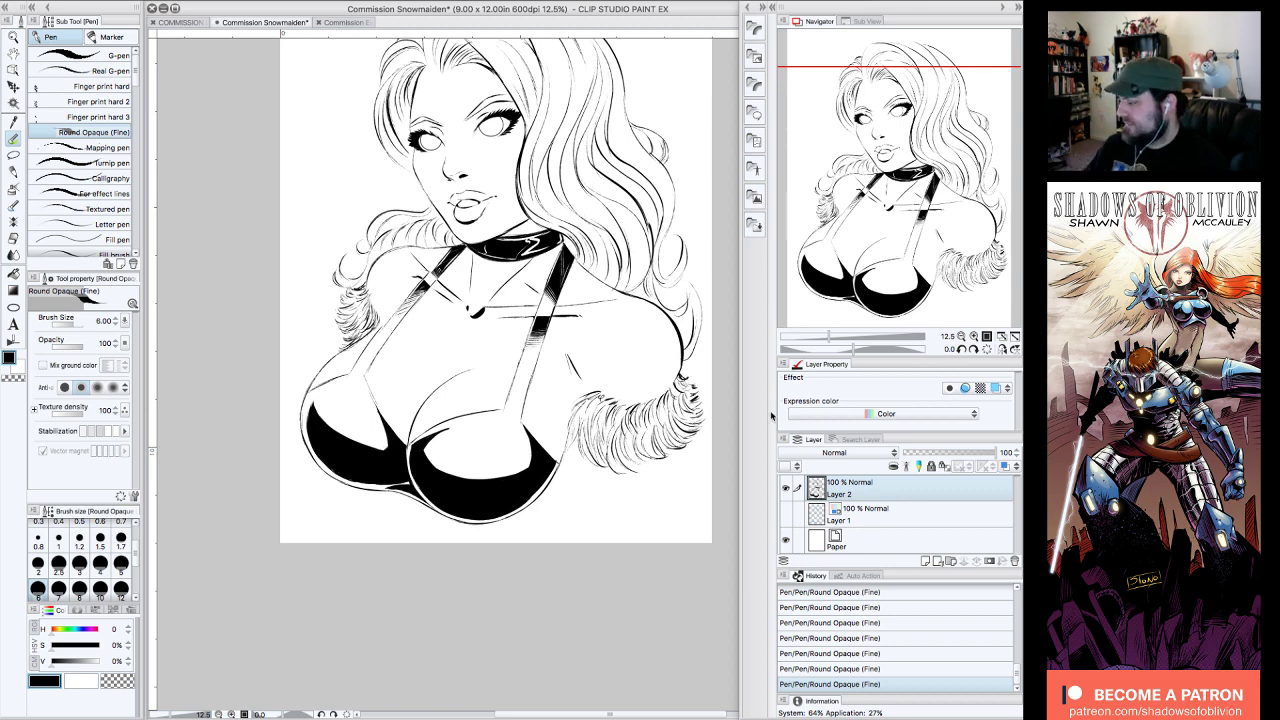
mouse_move(973, 227)
mouse_down()
mouse_move(980, 207)
mouse_move(974, 223)
mouse_up()
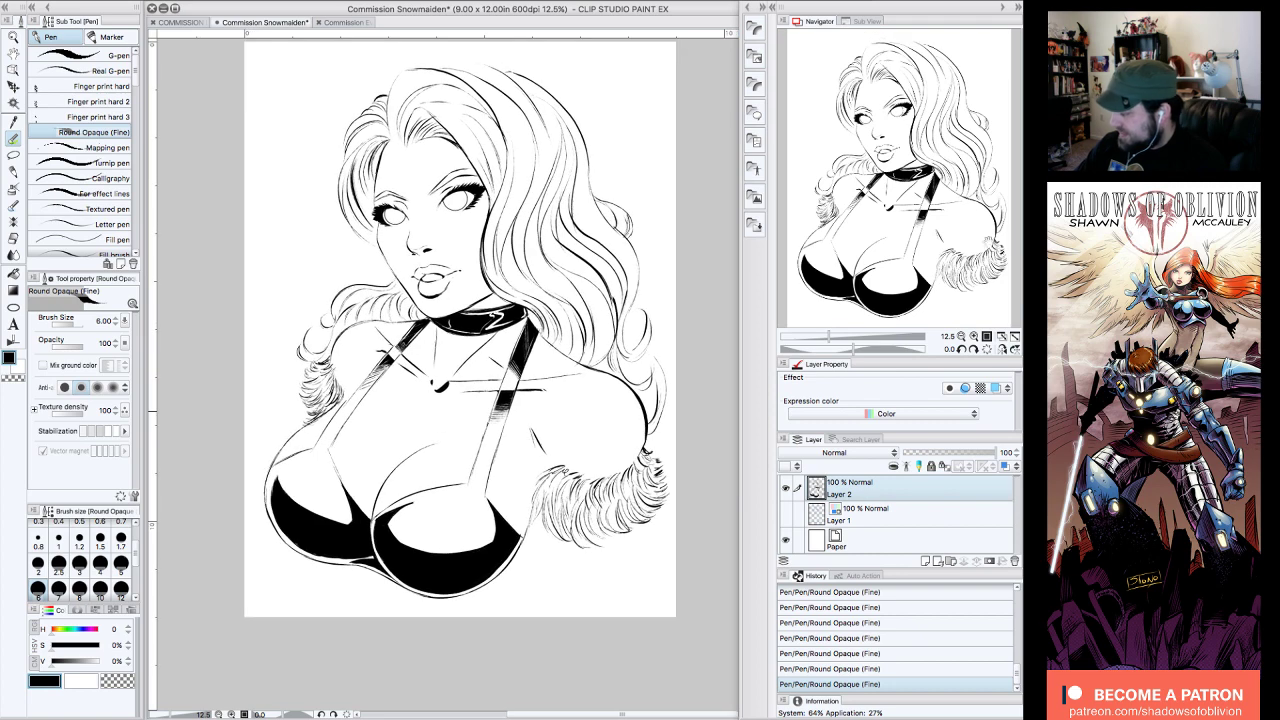
click(786, 514)
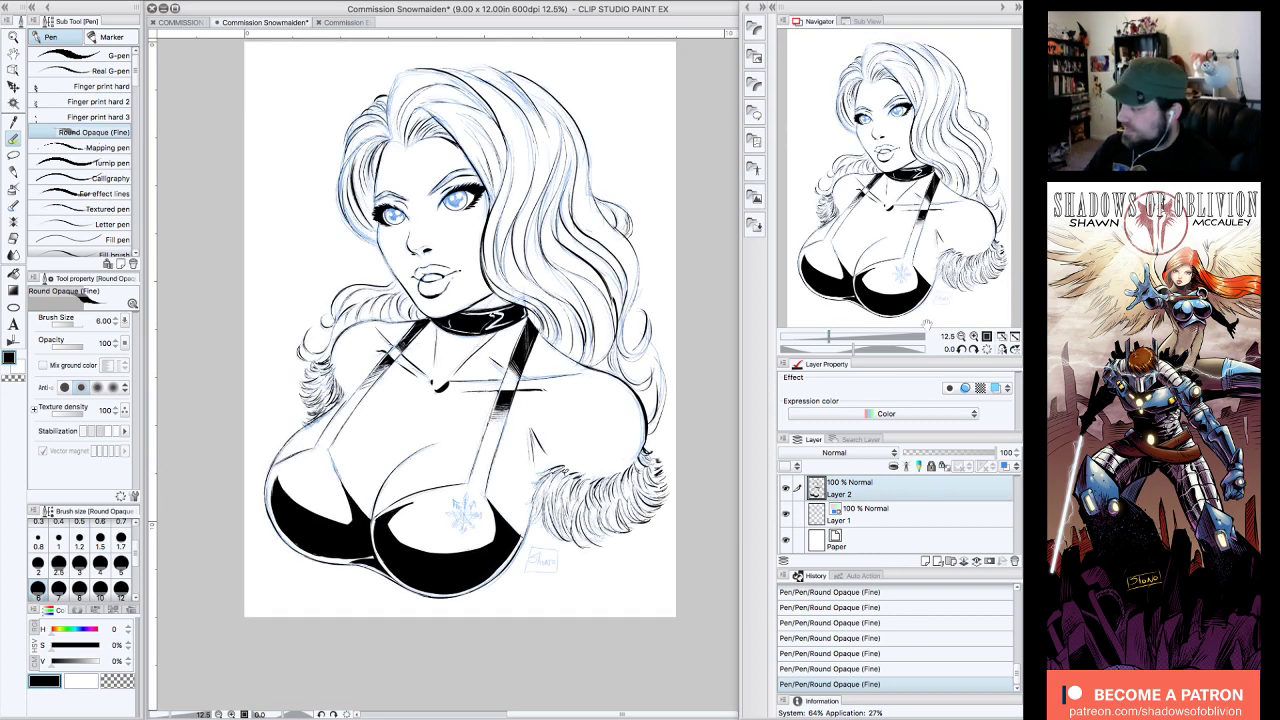
- Ink the artist's signature and its surrounding box over the blue sketch beside the snowflake cup
click(974, 337)
drag(973, 200, 980, 263)
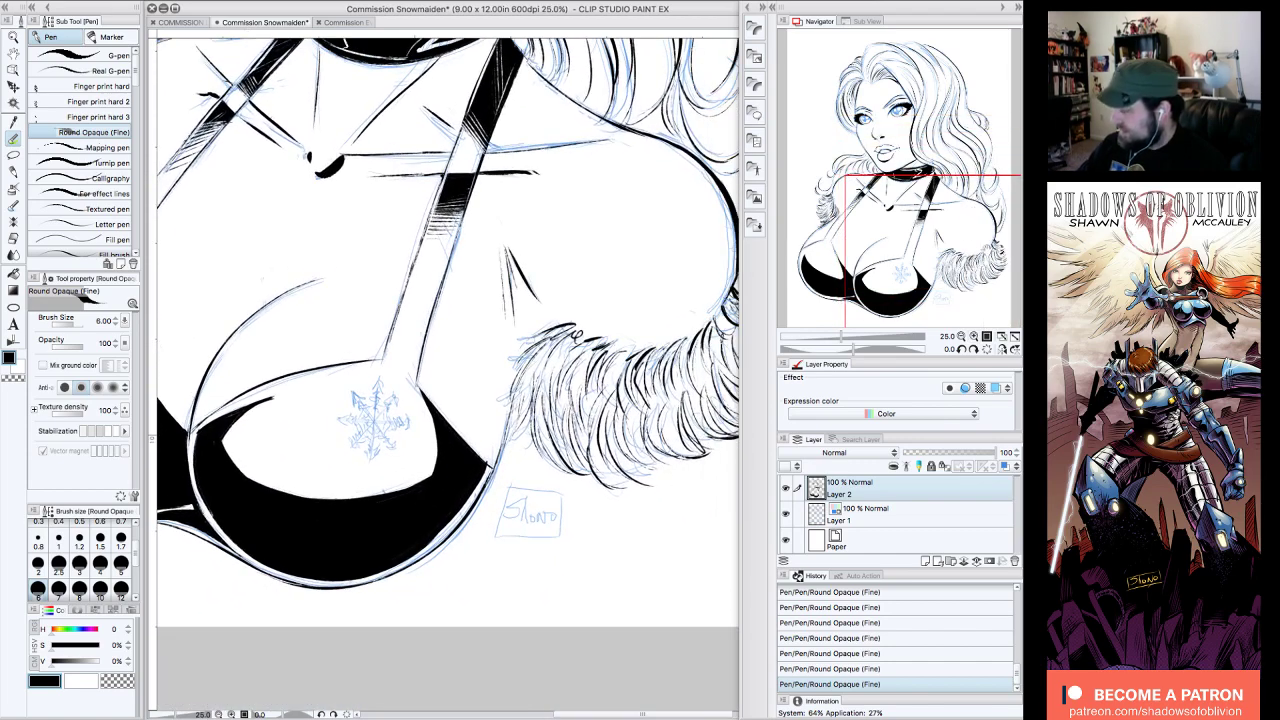
mouse_move(524, 492)
mouse_down()
mouse_move(502, 520)
mouse_move(566, 522)
mouse_move(492, 532)
mouse_move(568, 526)
mouse_up()
drag(578, 476, 573, 530)
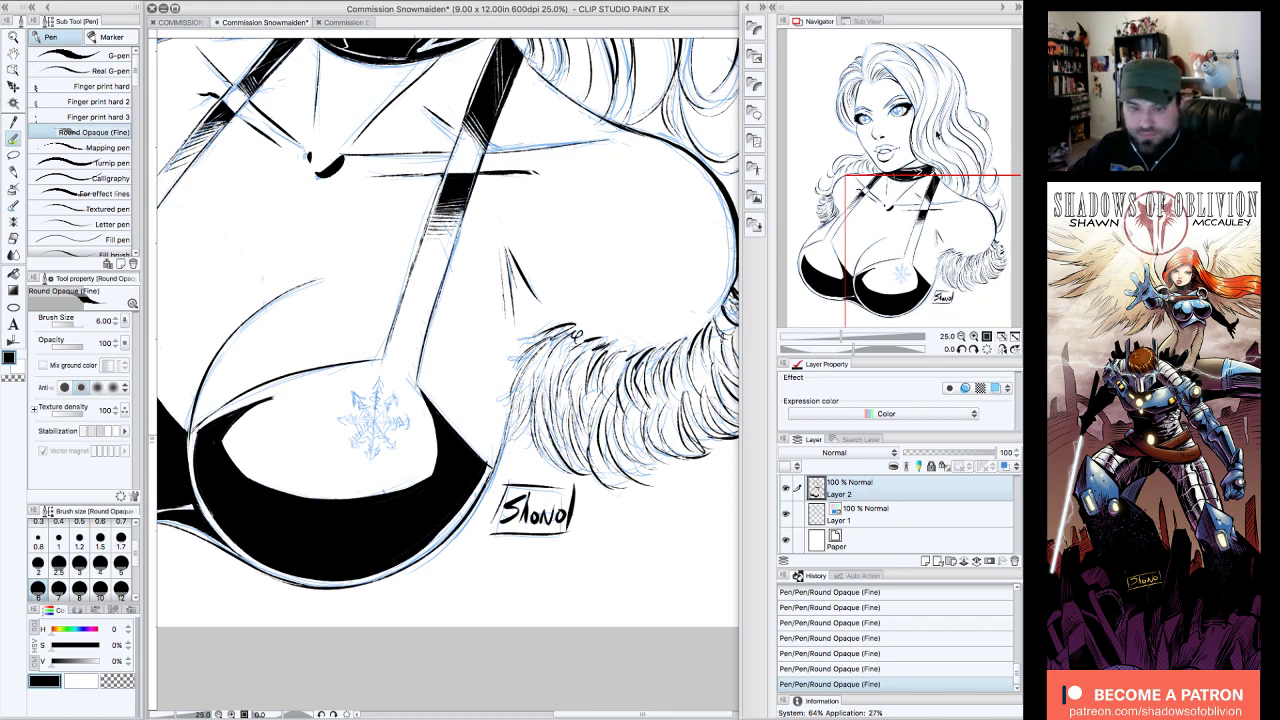
- Ink an additional long, thin crease line at the armpit above the arm's fur trim
drag(928, 146, 918, 142)
click(961, 336)
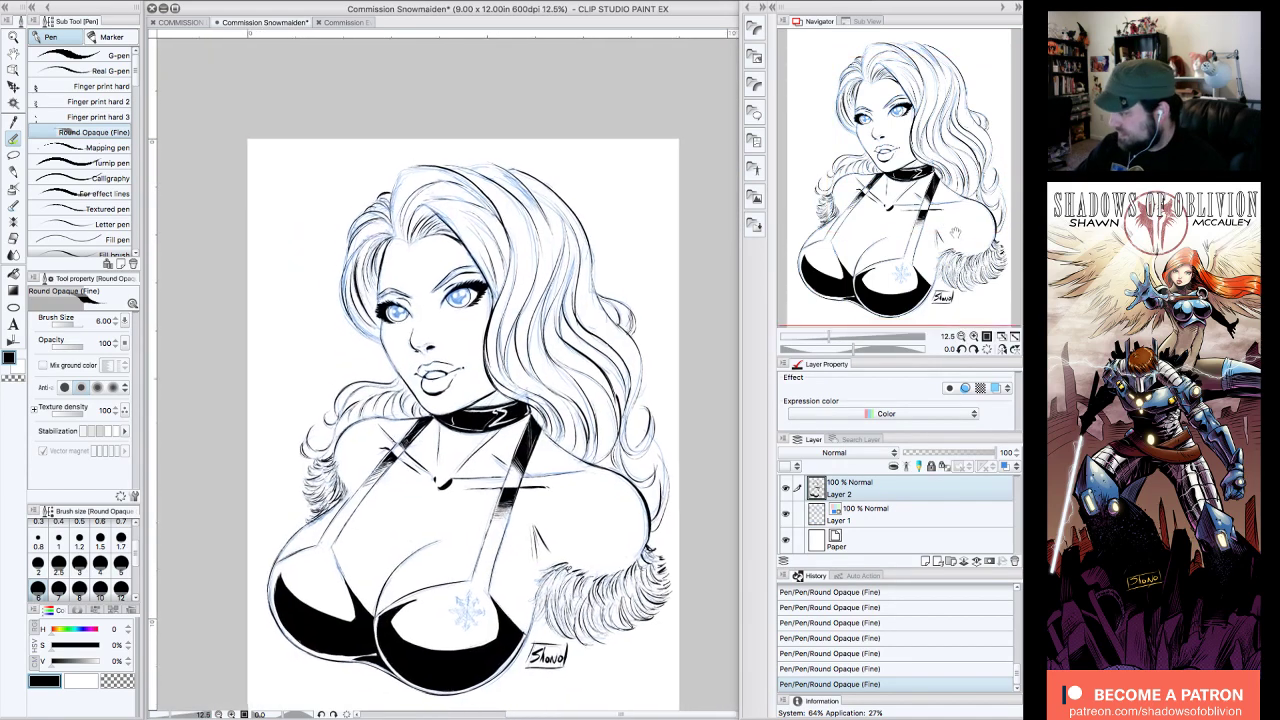
drag(958, 234, 984, 253)
click(974, 337)
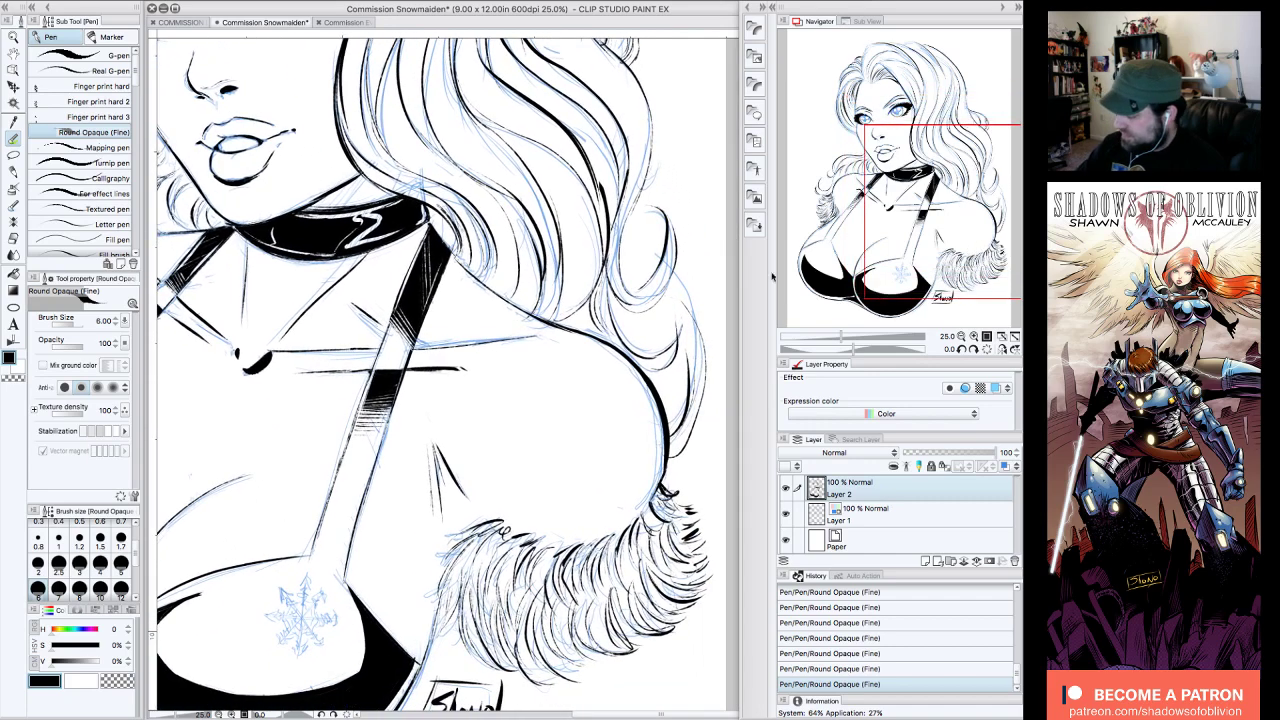
drag(425, 398, 441, 508)
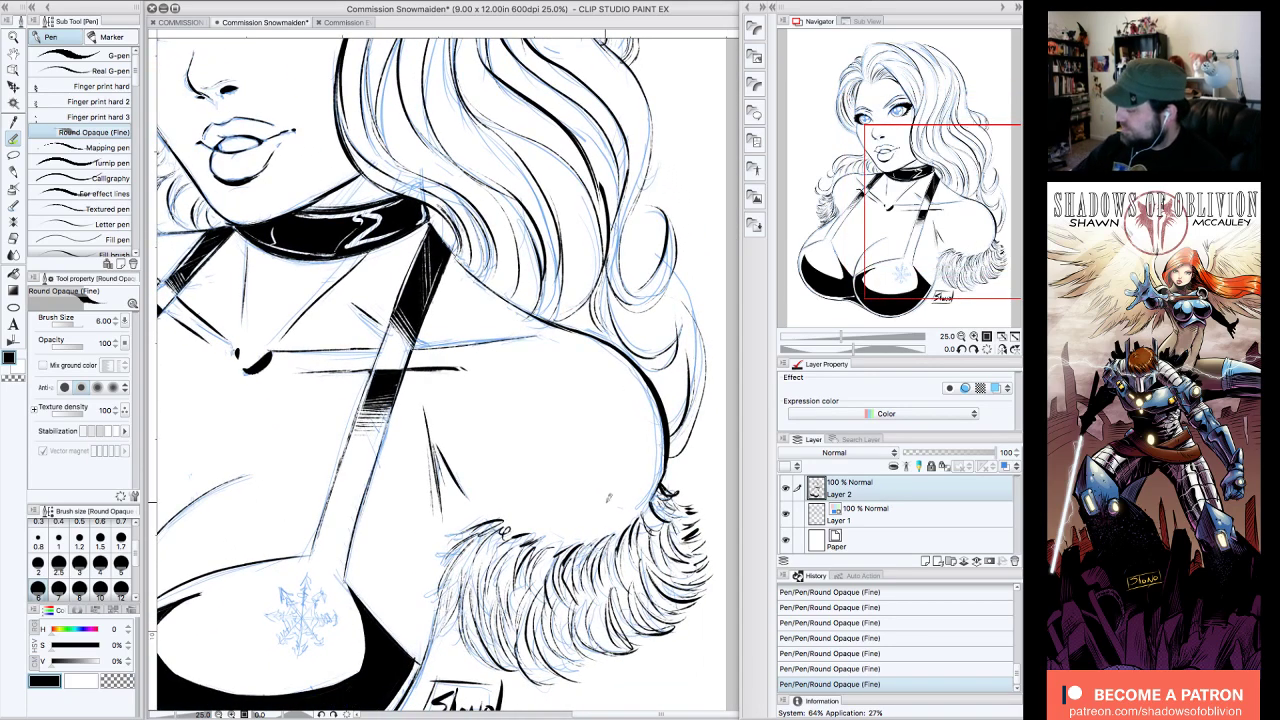
- Save the inked illustration and review the whole figure at 12.5% zoom with the palettes hidden, restoring them when done
drag(937, 283, 927, 294)
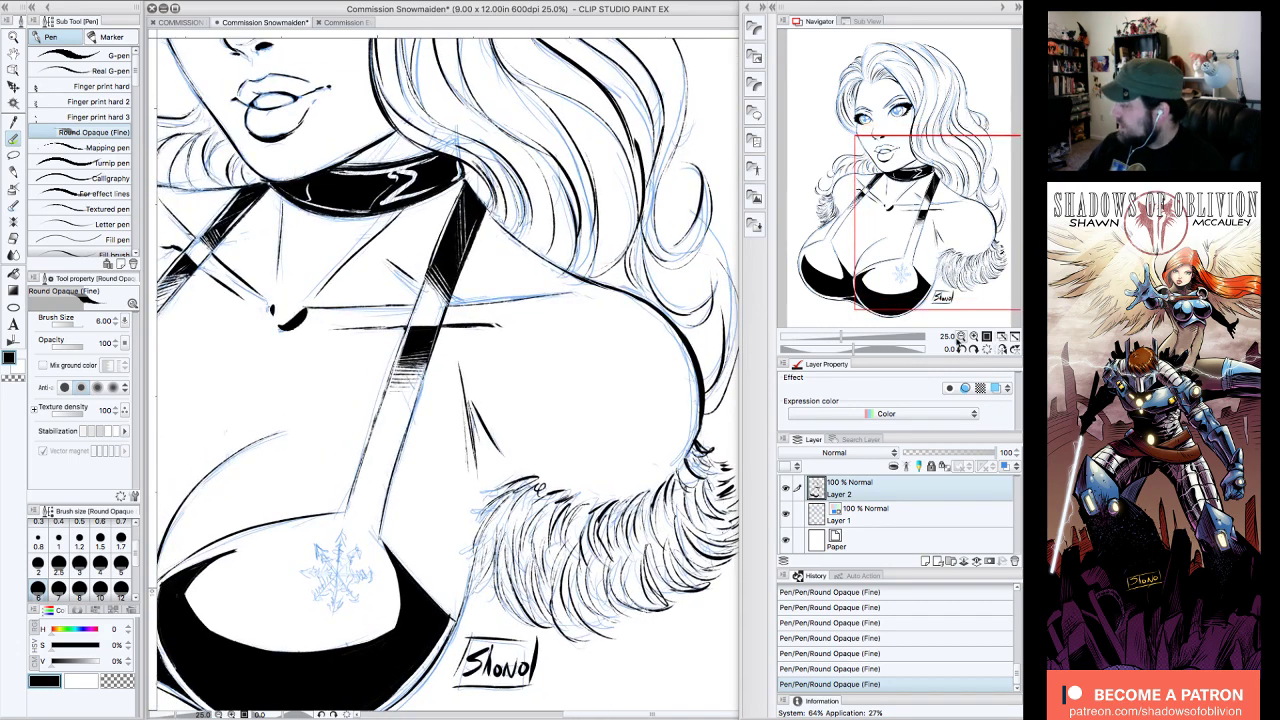
click(960, 337)
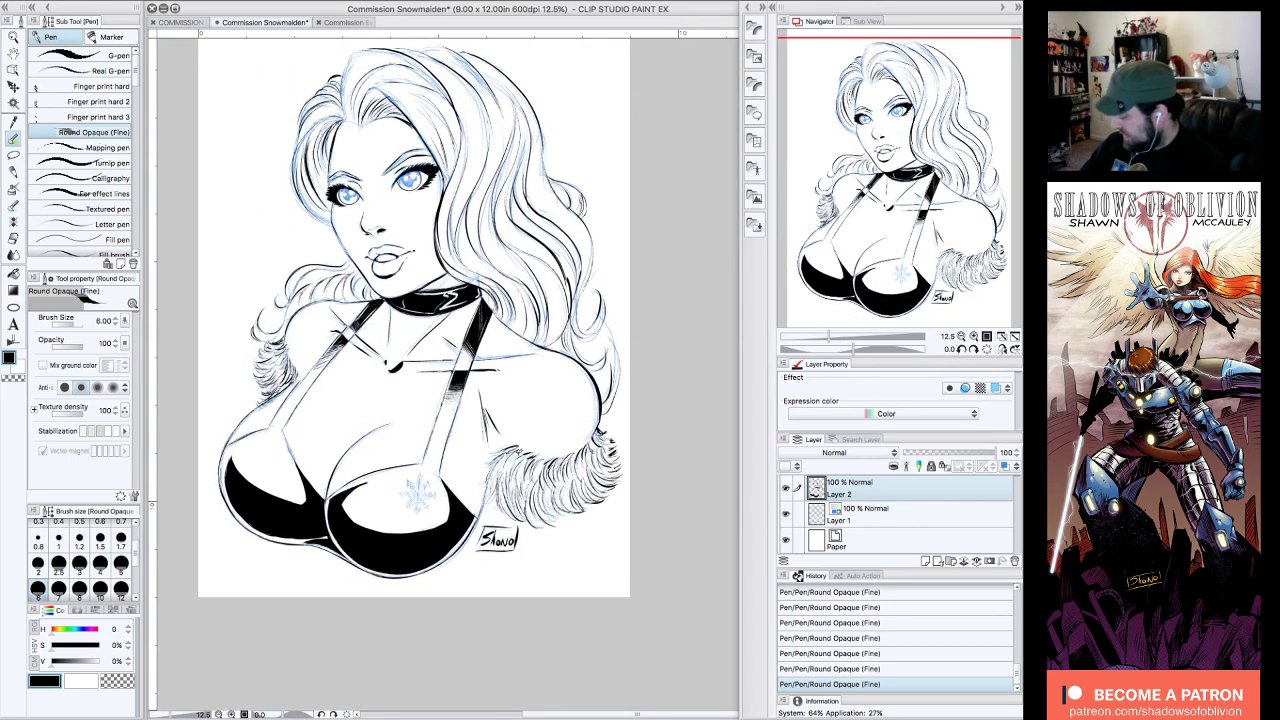
click(139, 1)
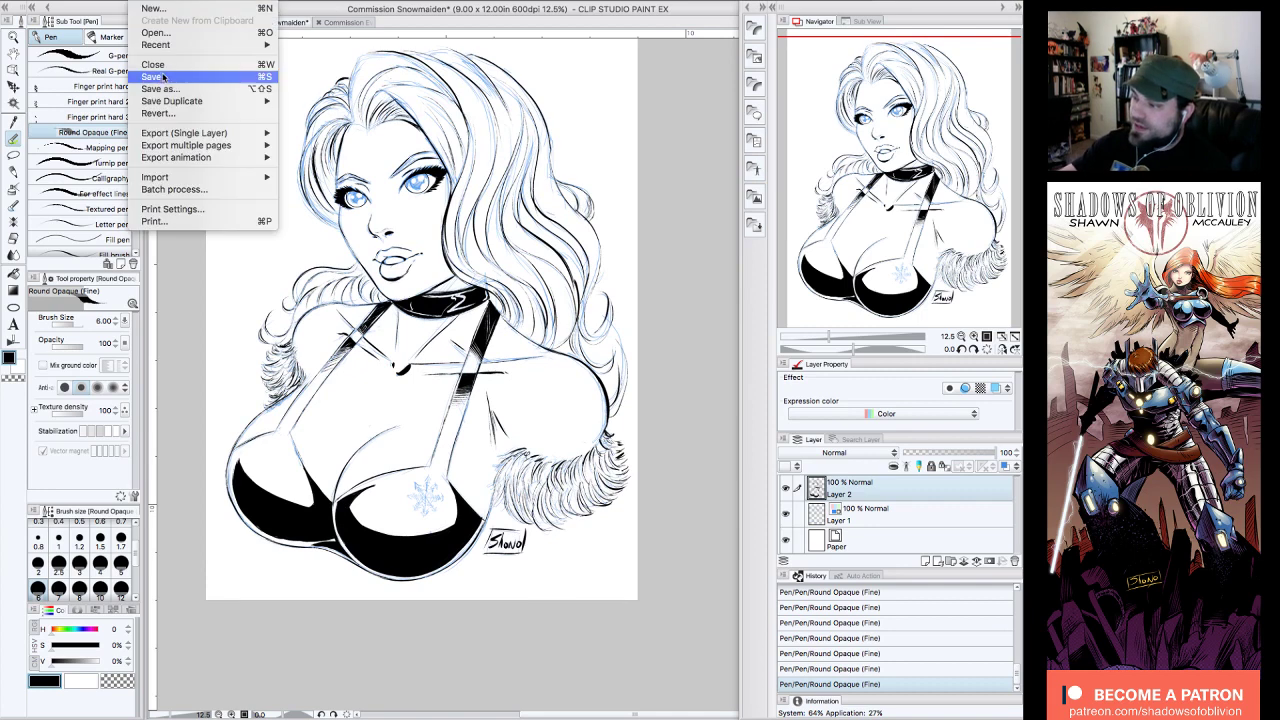
click(164, 78)
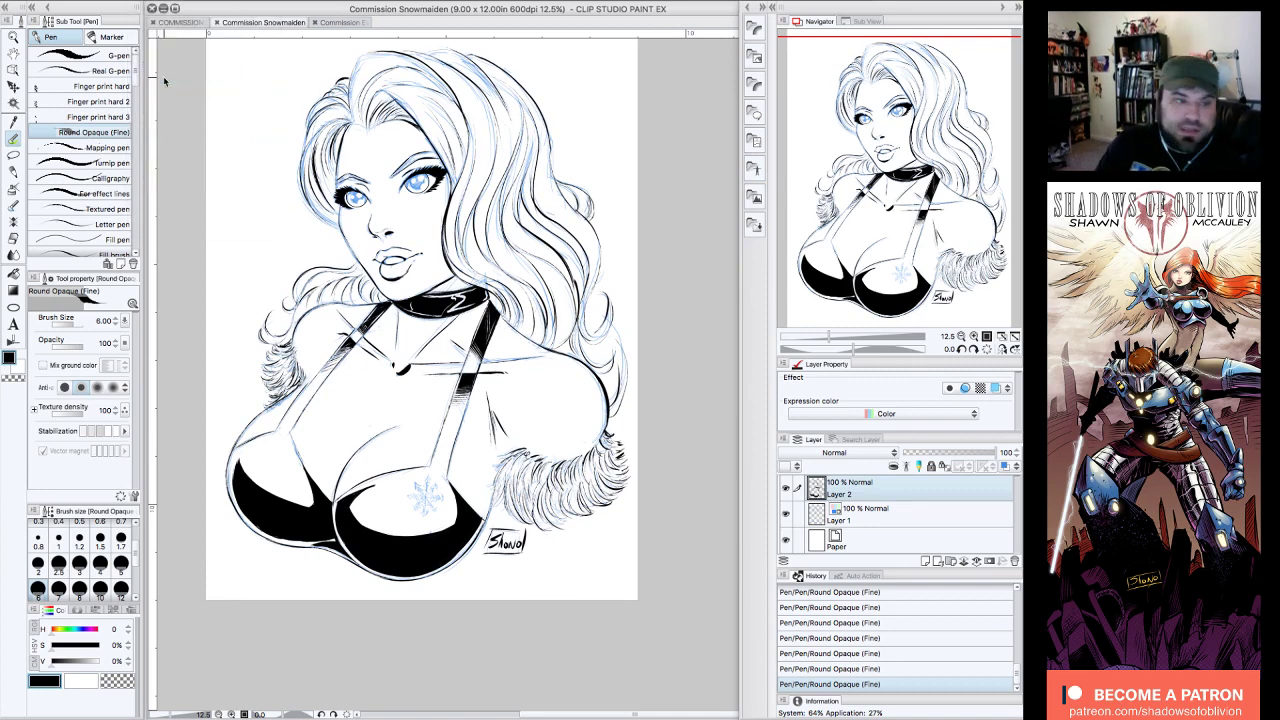
key(Tab)
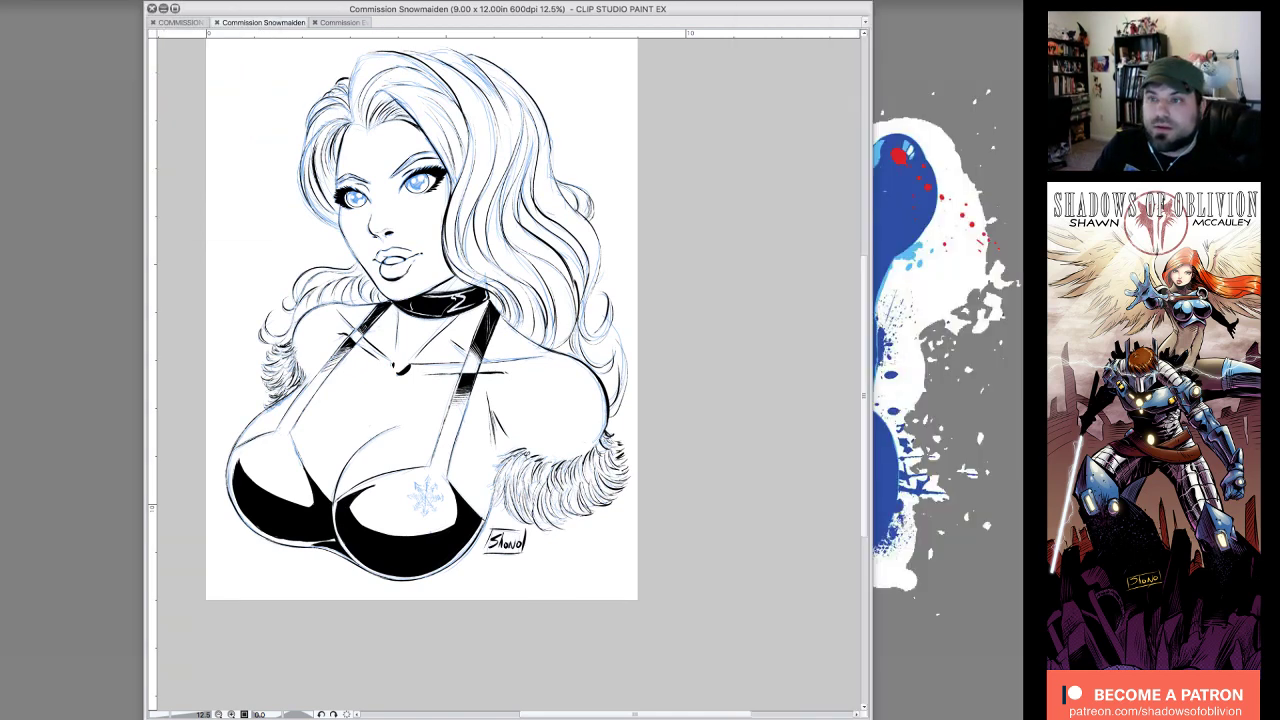
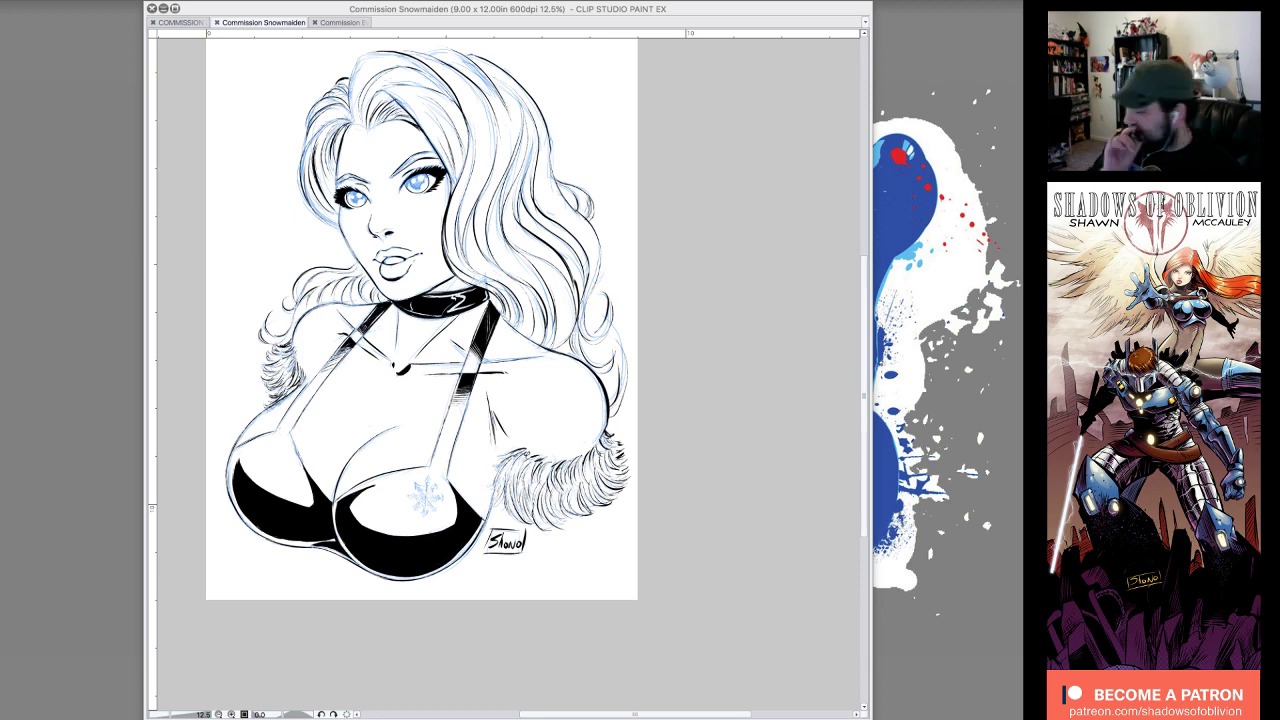
key(Tab)
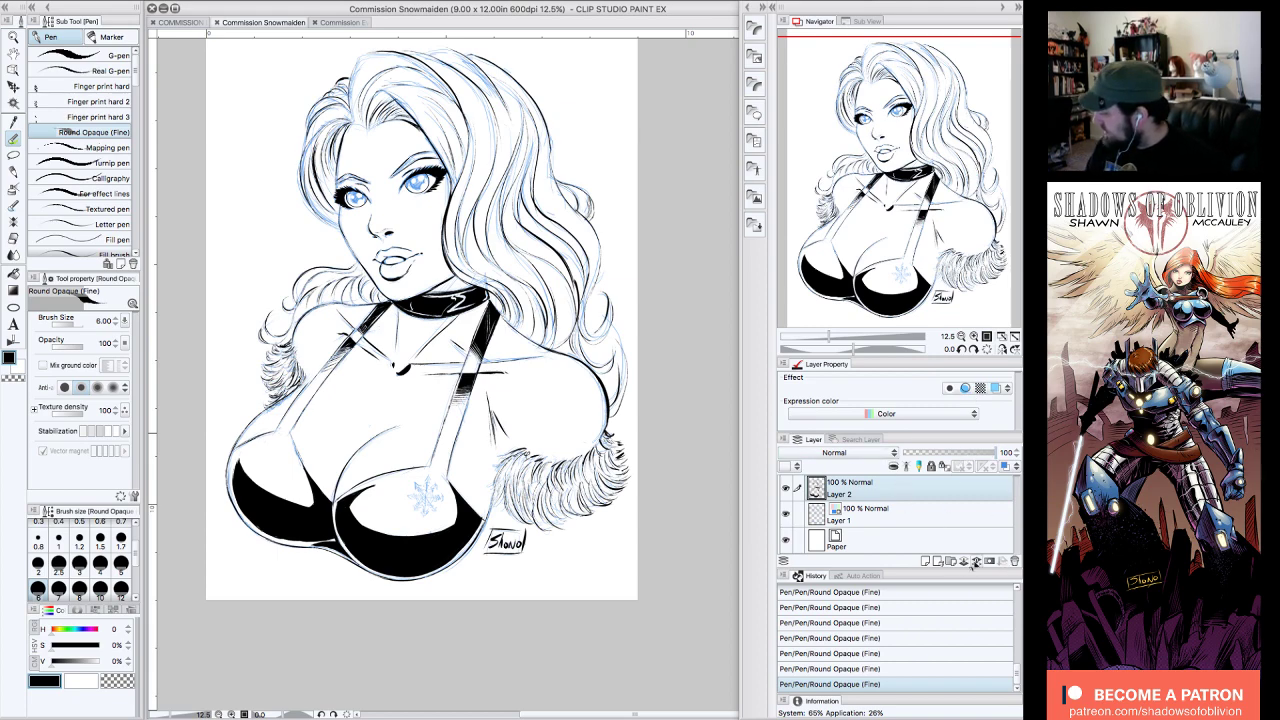
- Add a new raster layer and lay a symmetrical ruler with 6 lines along the sketched snowflake on the cup
click(926, 563)
click(973, 336)
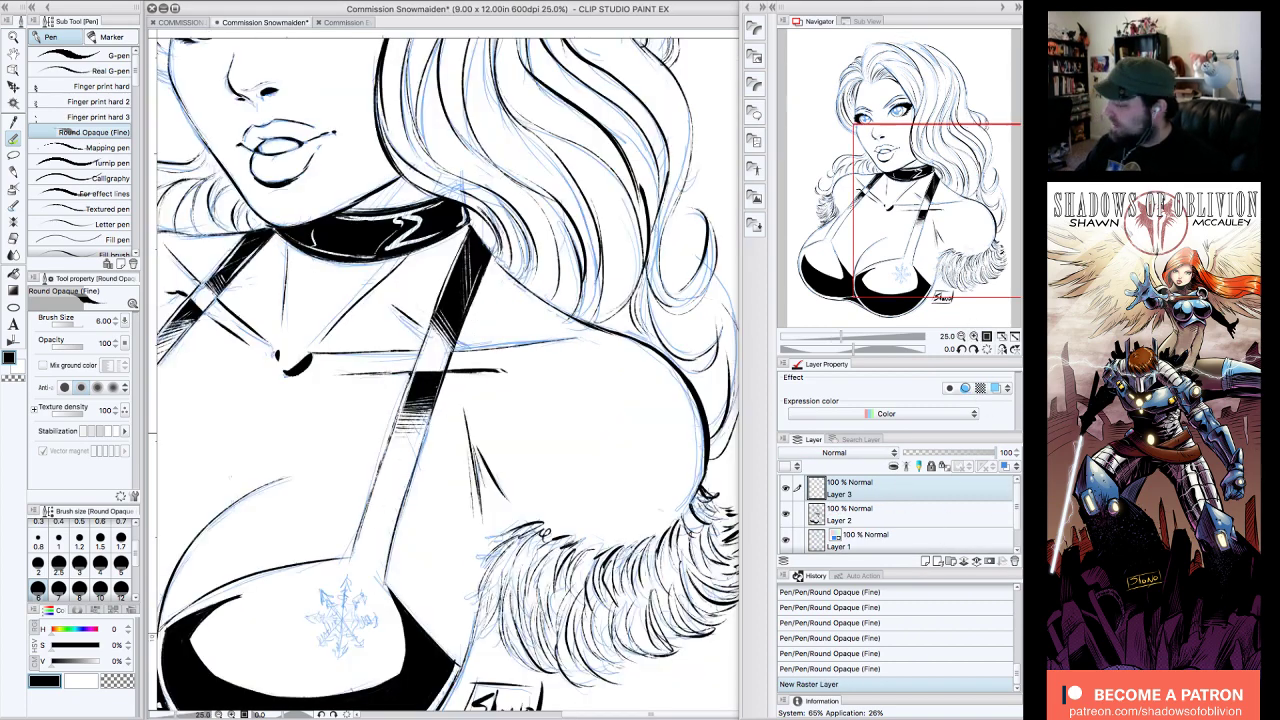
drag(974, 202, 957, 265)
click(973, 337)
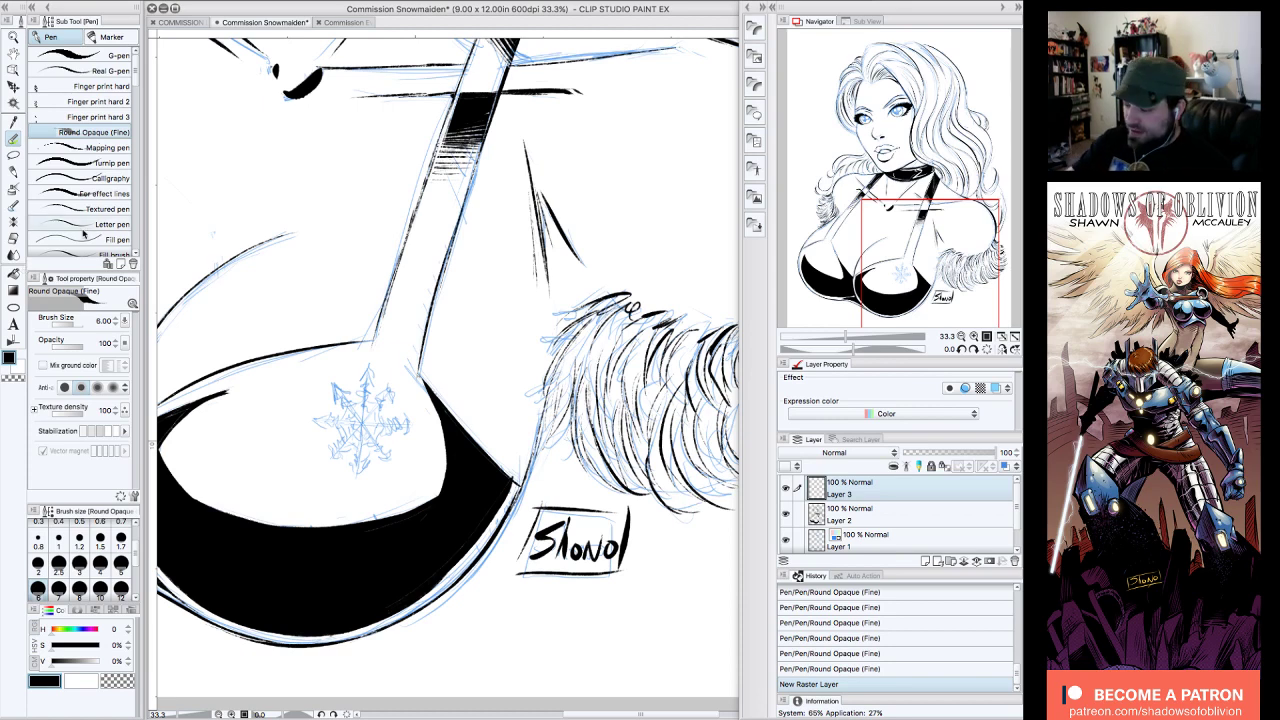
click(14, 308)
click(122, 38)
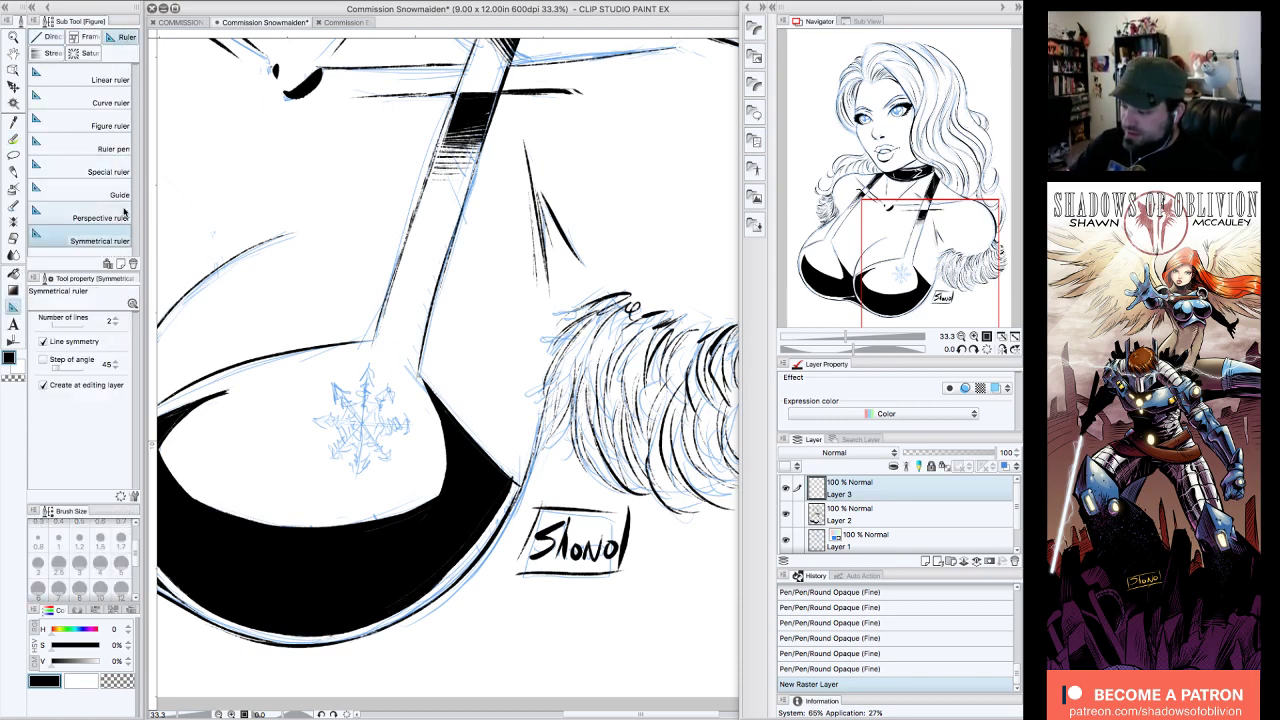
click(115, 320)
click(115, 320)
click(115, 319)
click(115, 319)
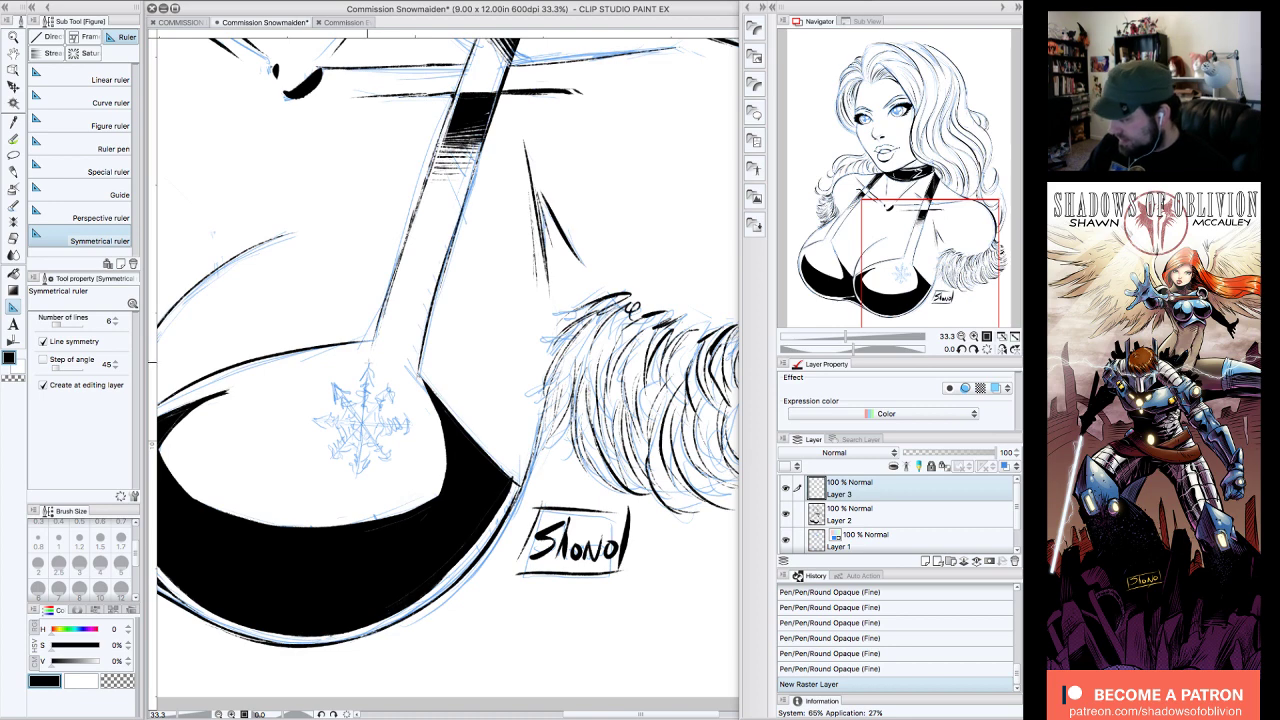
drag(367, 364, 355, 490)
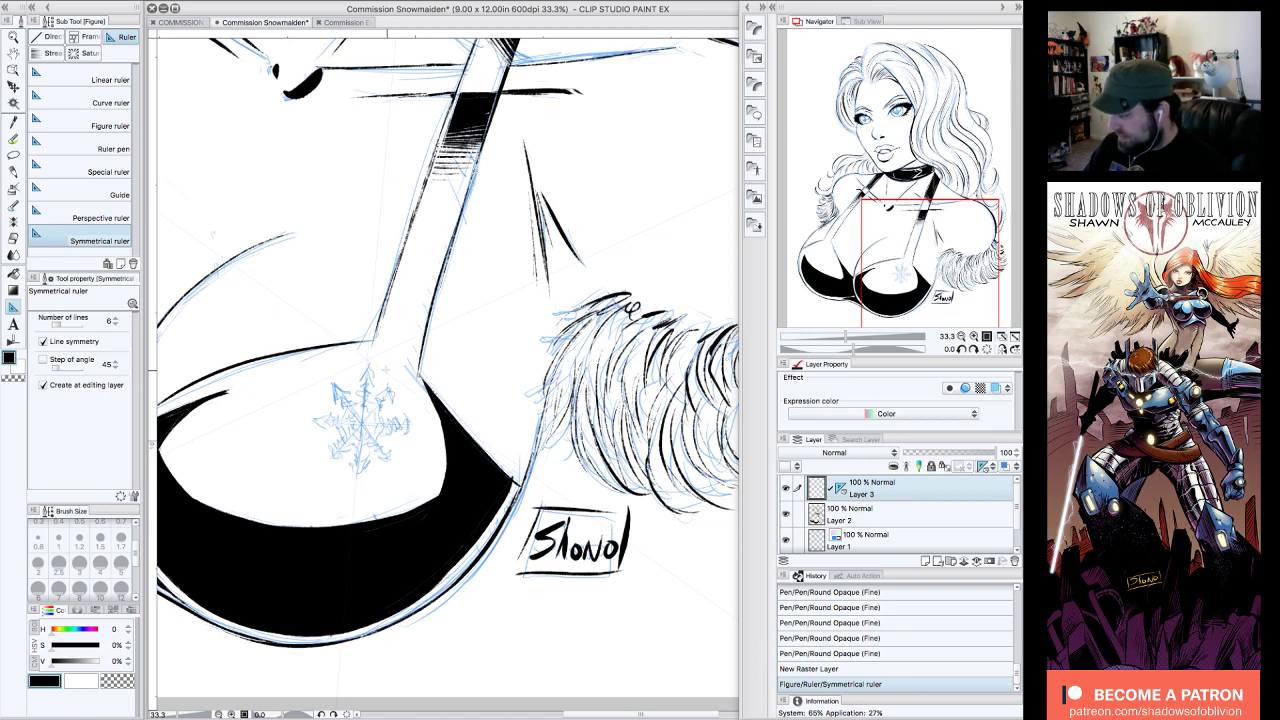
- Move the symmetrical ruler's center onto the middle of the sketched snowflake with the Object tool
key(o)
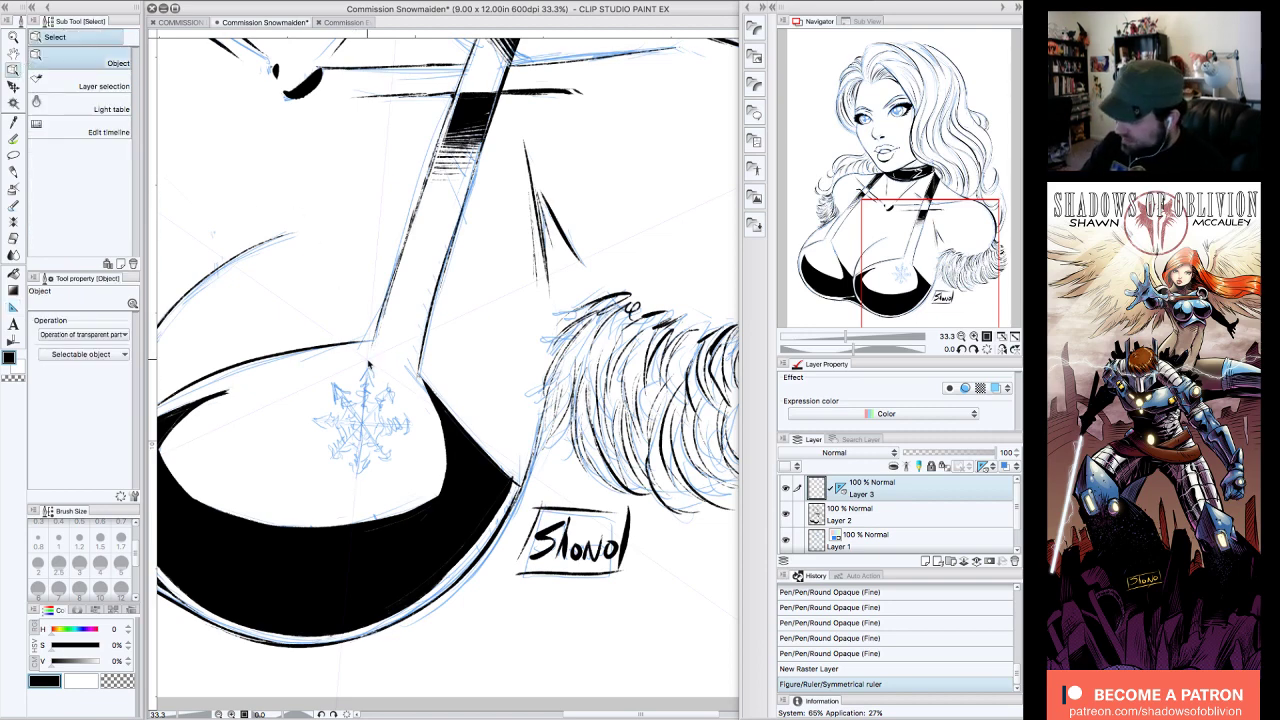
click(369, 381)
drag(369, 381, 364, 427)
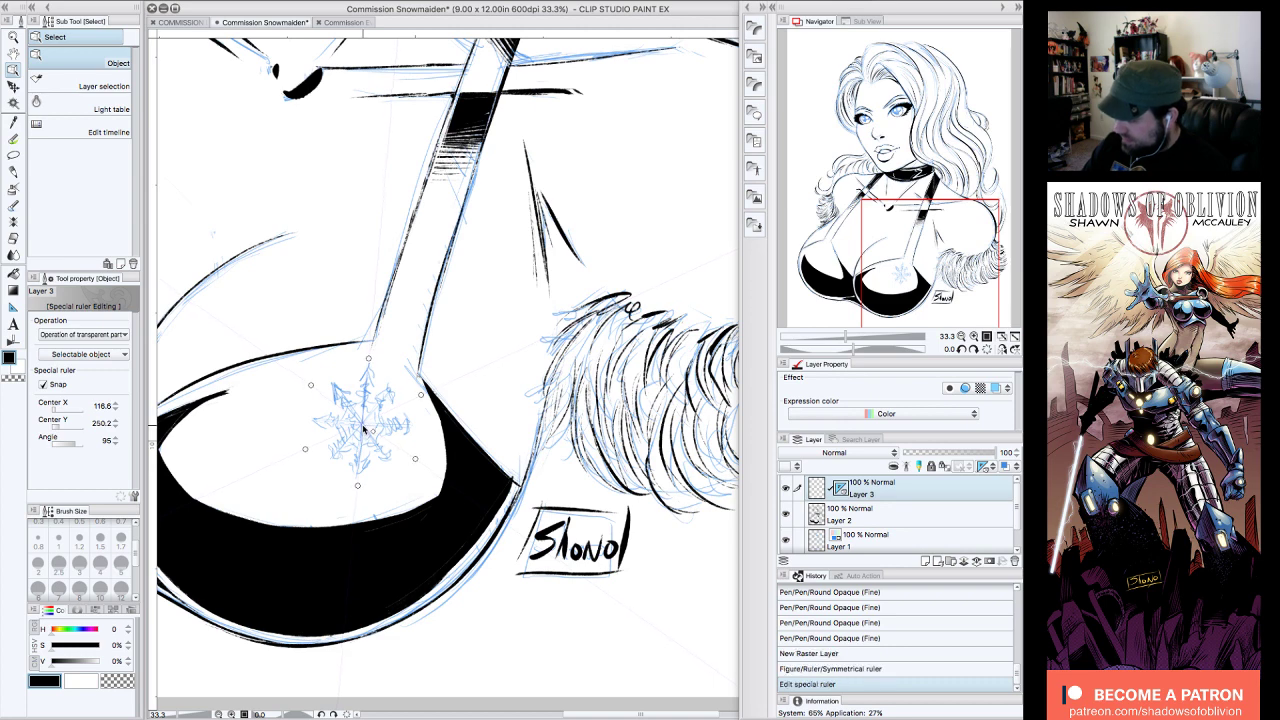
- Ink the snowflake's radiating arms from its center using the Round Opaque (Fine) pen and the symmetrical ruler
click(14, 138)
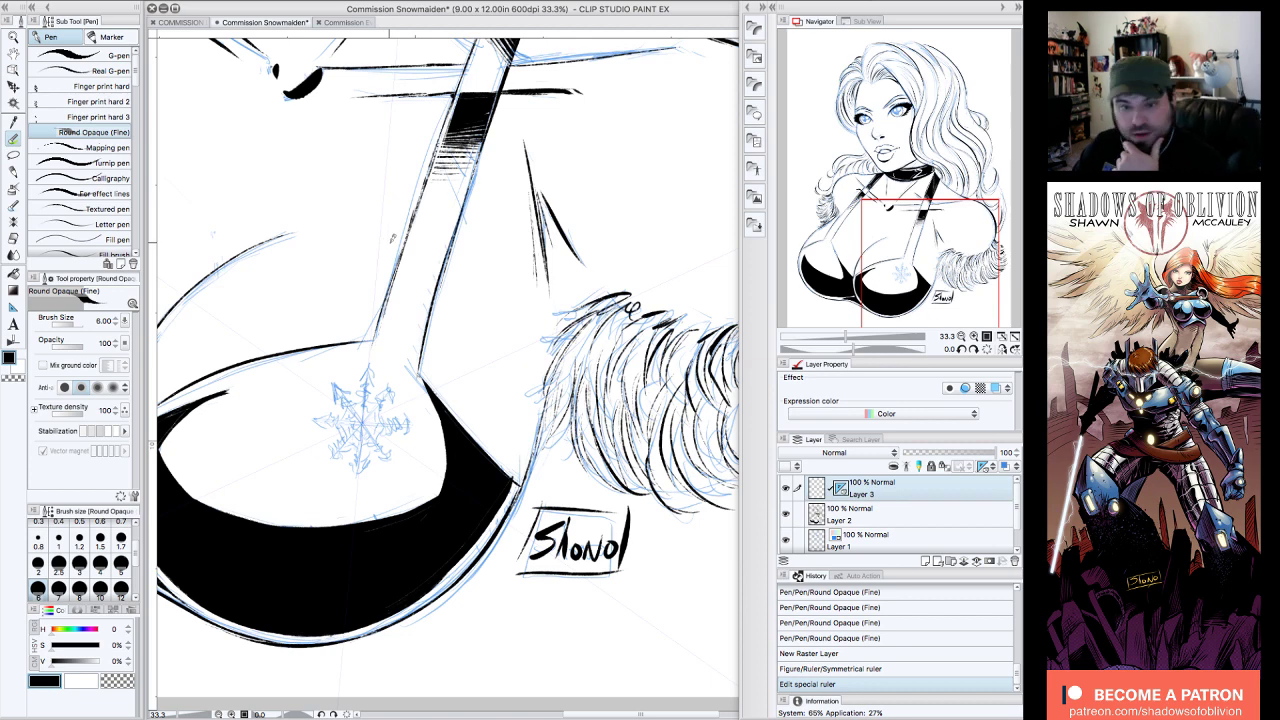
drag(364, 410, 368, 420)
click(974, 337)
drag(940, 244, 925, 247)
mouse_move(370, 425)
mouse_down()
mouse_move(404, 455)
mouse_move(376, 392)
mouse_move(381, 342)
mouse_up()
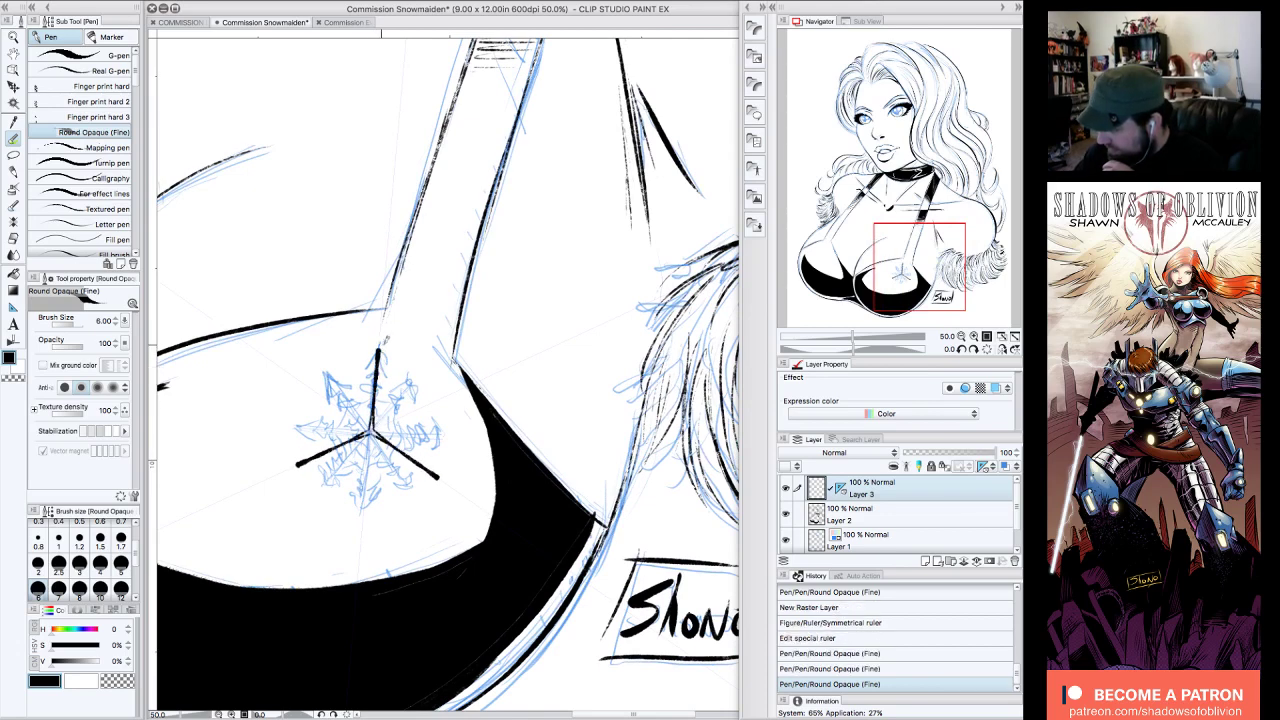
drag(370, 426, 329, 371)
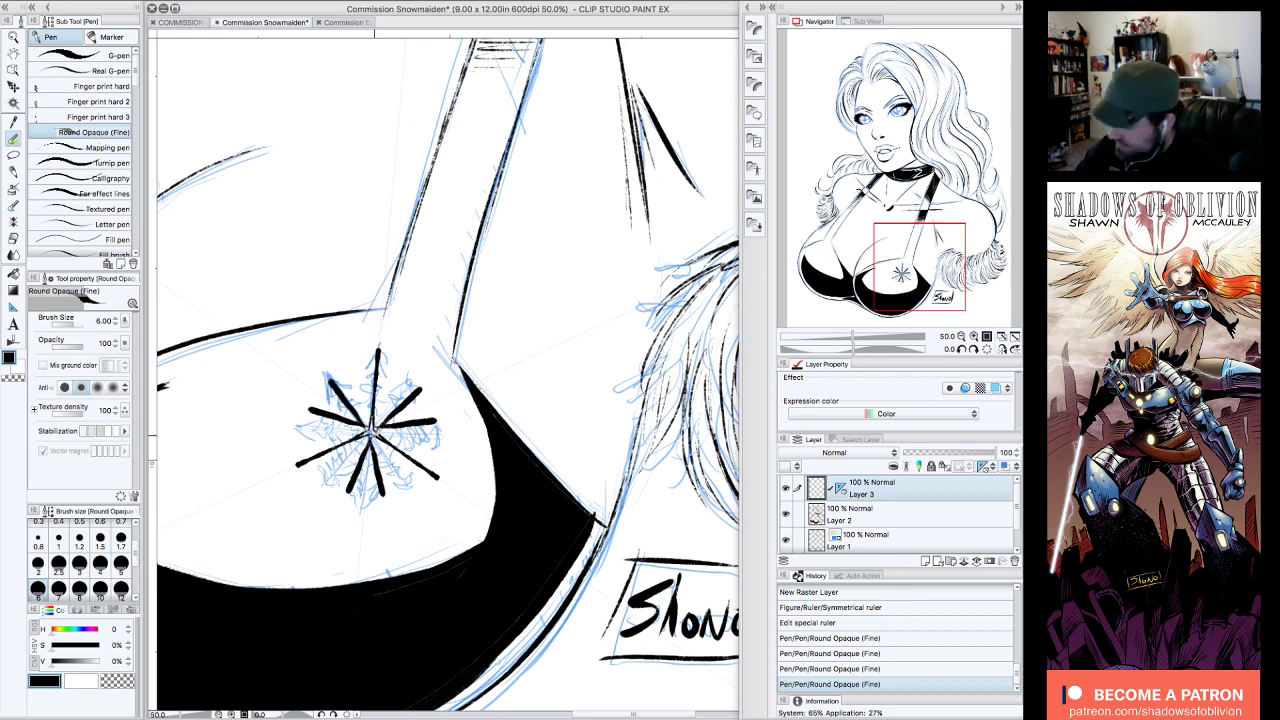
drag(367, 422, 372, 428)
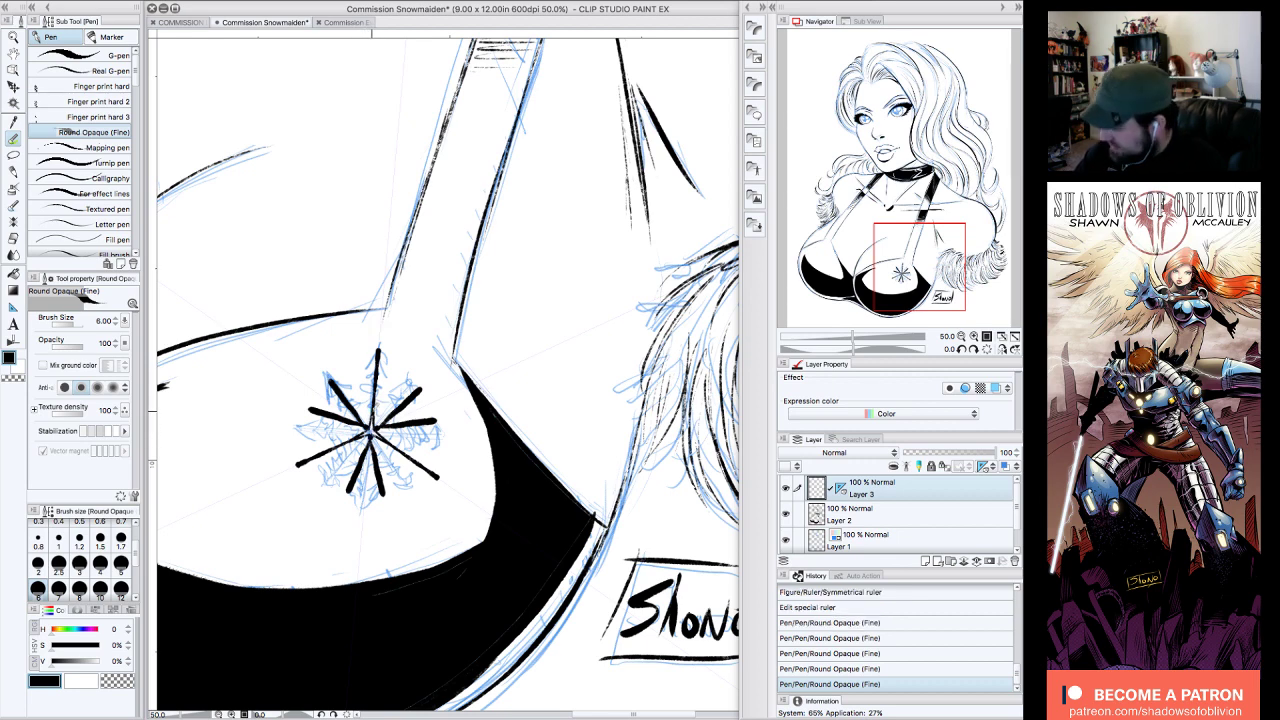
- Try arrow-shaped tips on the snowflake's mirrored arms and undo them
drag(378, 360, 384, 358)
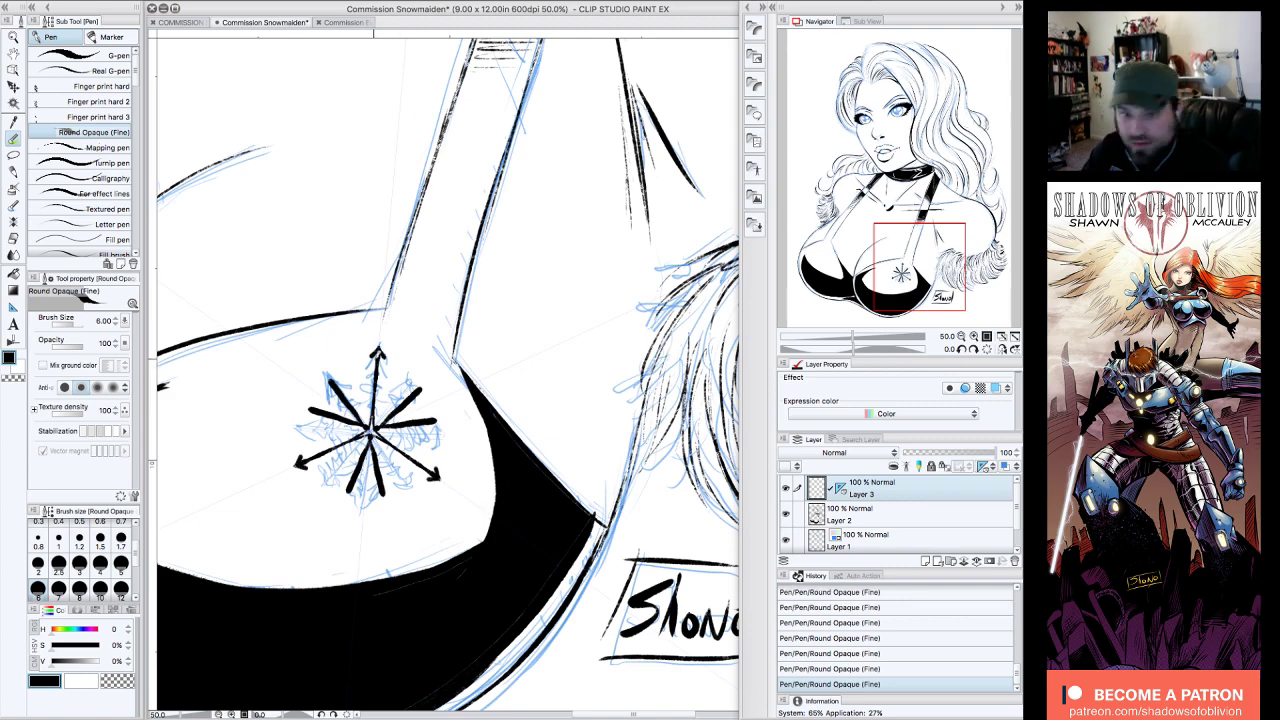
key(ctrl+z)
key(ctrl+z)
key(ctrl+z)
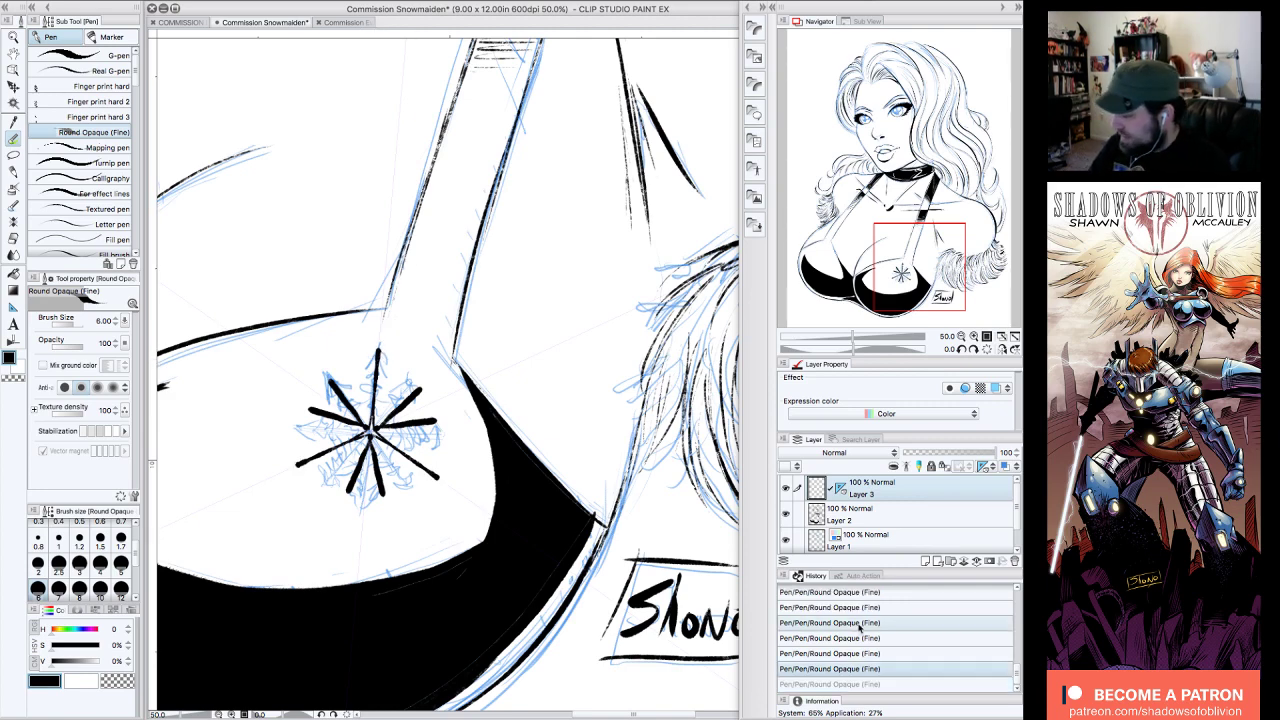
- Ink short, angled side branches along the outer parts of the snowflake's upright arm and its mirrored copies
drag(372, 357, 377, 357)
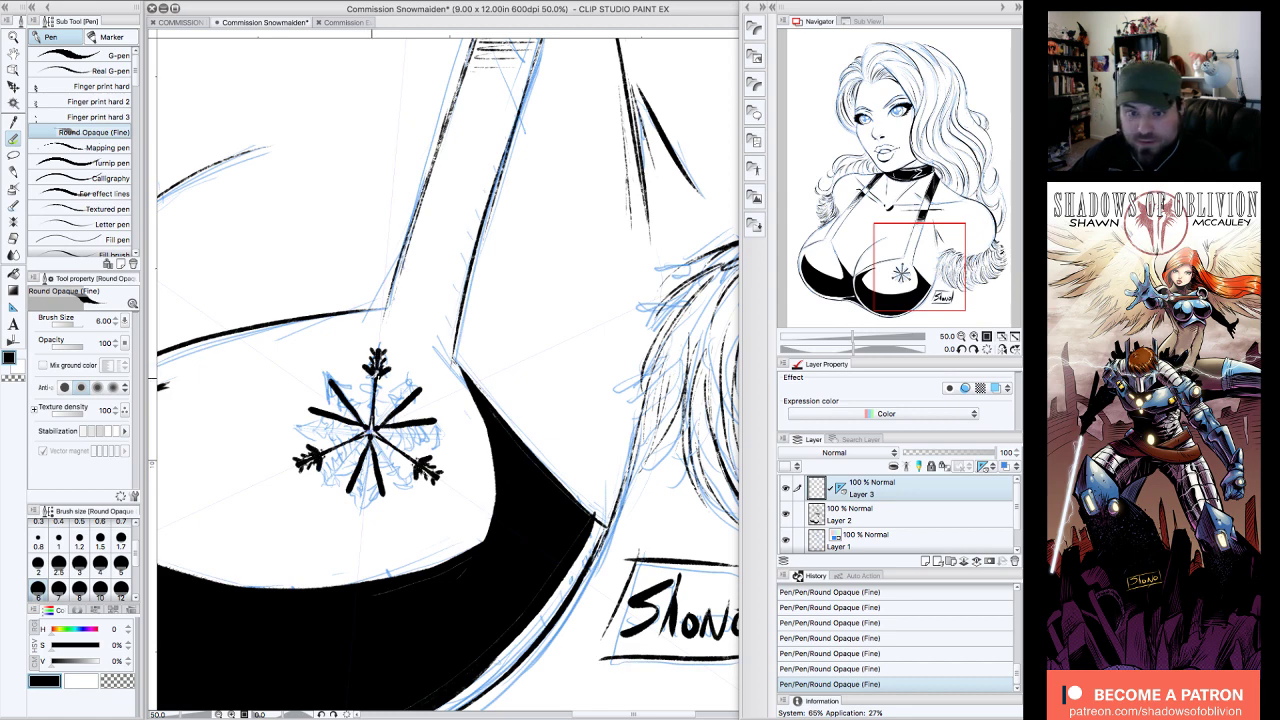
mouse_move(373, 380)
mouse_down()
mouse_move(359, 366)
mouse_move(373, 397)
mouse_up()
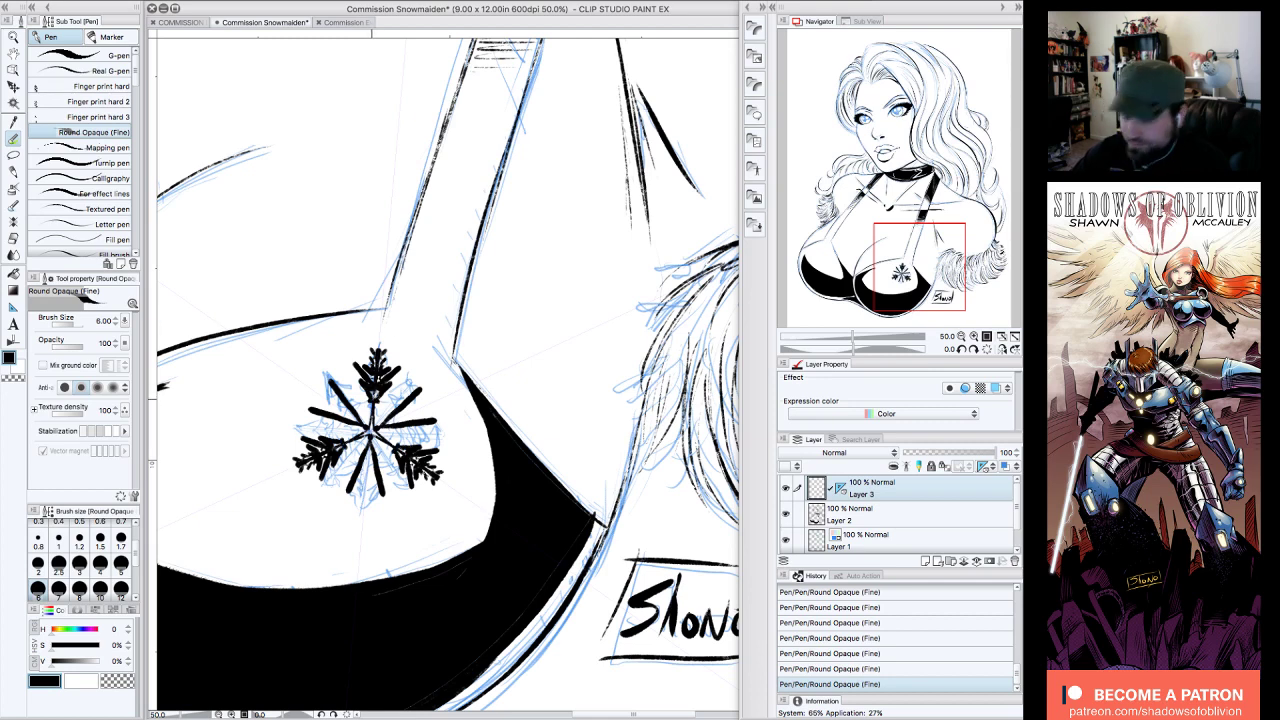
- Try extending side branches toward the snowflake's center and onto its remaining arms, and revert to the version with those arms plain
drag(358, 382, 376, 404)
drag(326, 432, 348, 464)
drag(360, 382, 382, 414)
drag(384, 438, 398, 454)
drag(366, 408, 374, 428)
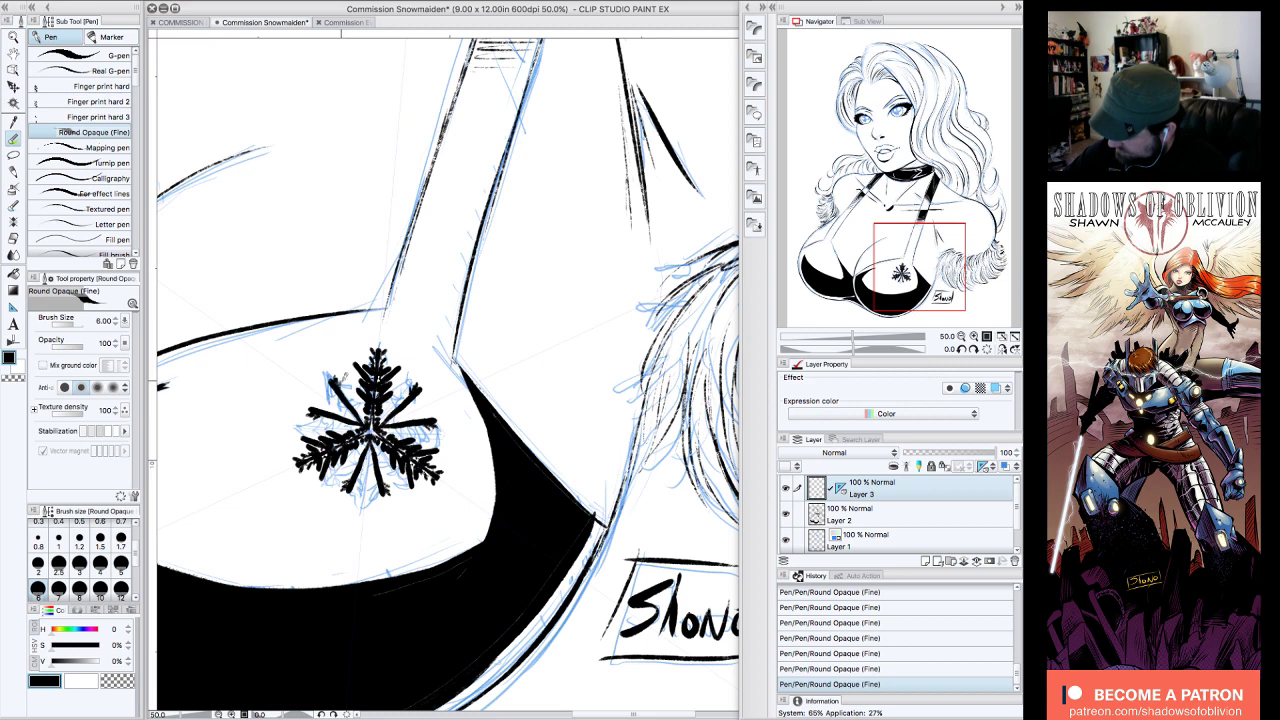
drag(349, 387, 352, 395)
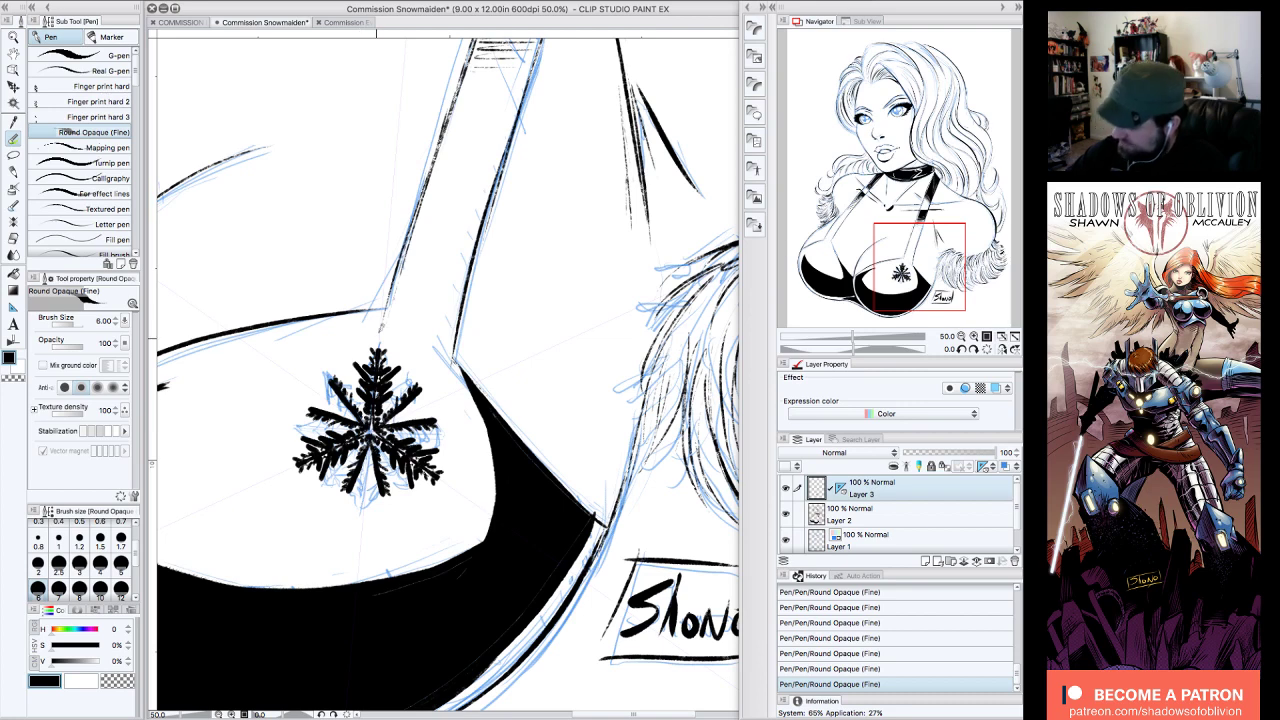
drag(327, 389, 353, 417)
drag(345, 403, 357, 419)
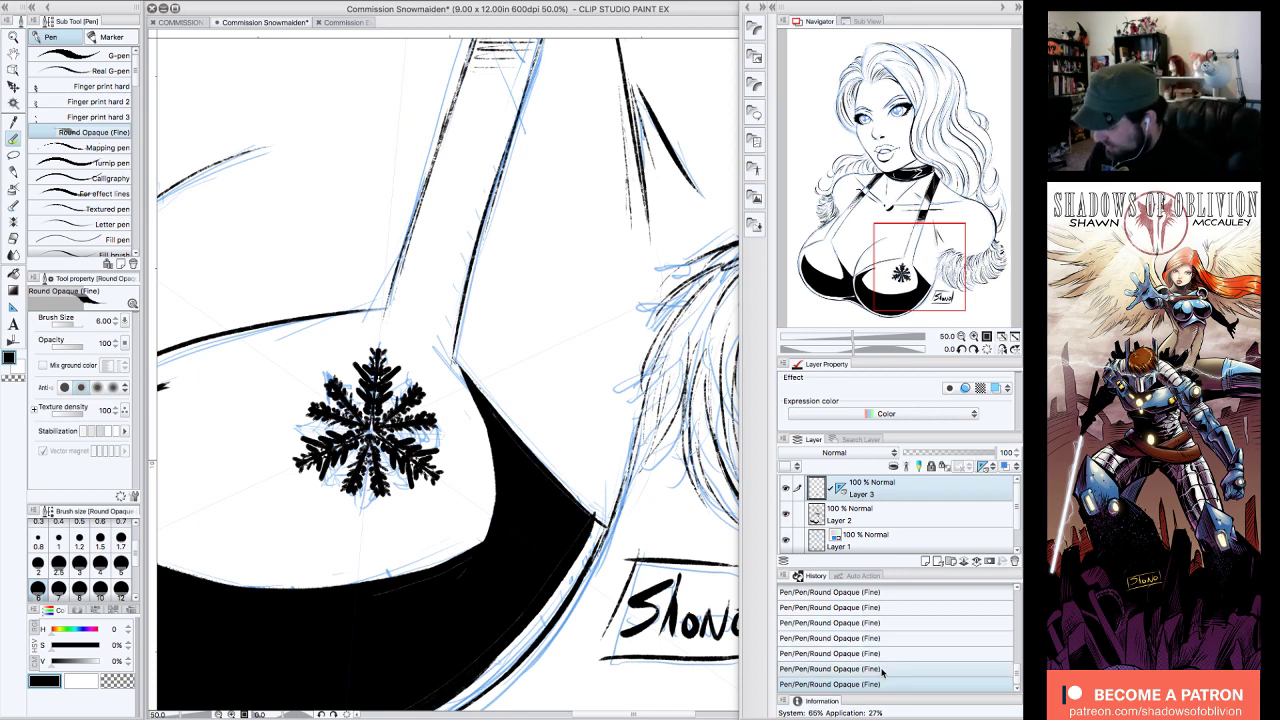
click(899, 609)
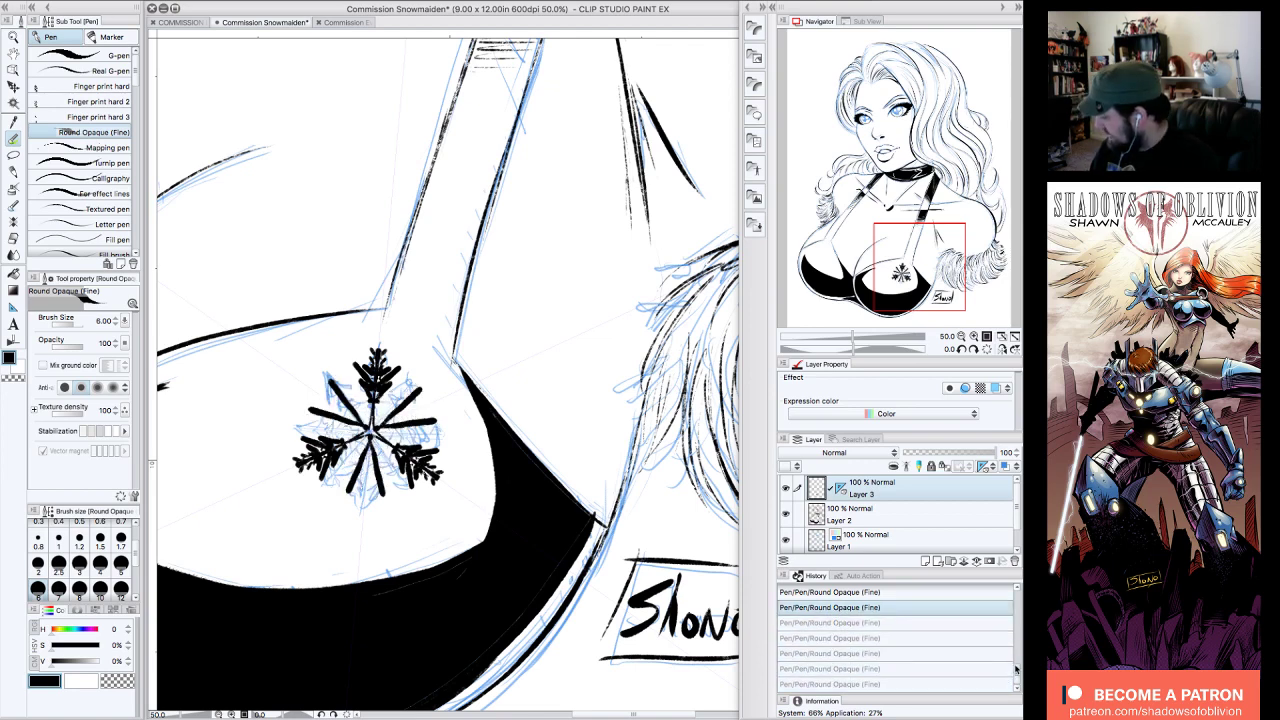
- Revert the snowflake to its first three arms and ink three evenly spaced mirrored arms between them
click(935, 650)
click(935, 620)
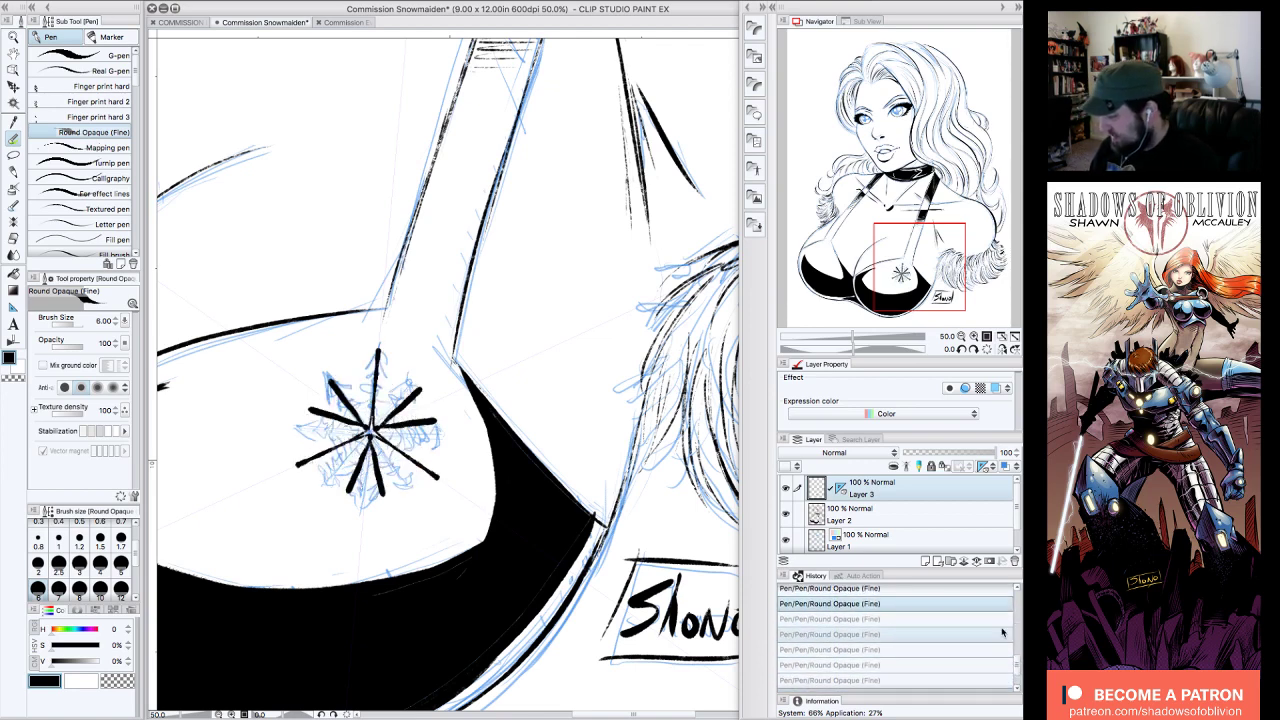
drag(1019, 662, 1019, 655)
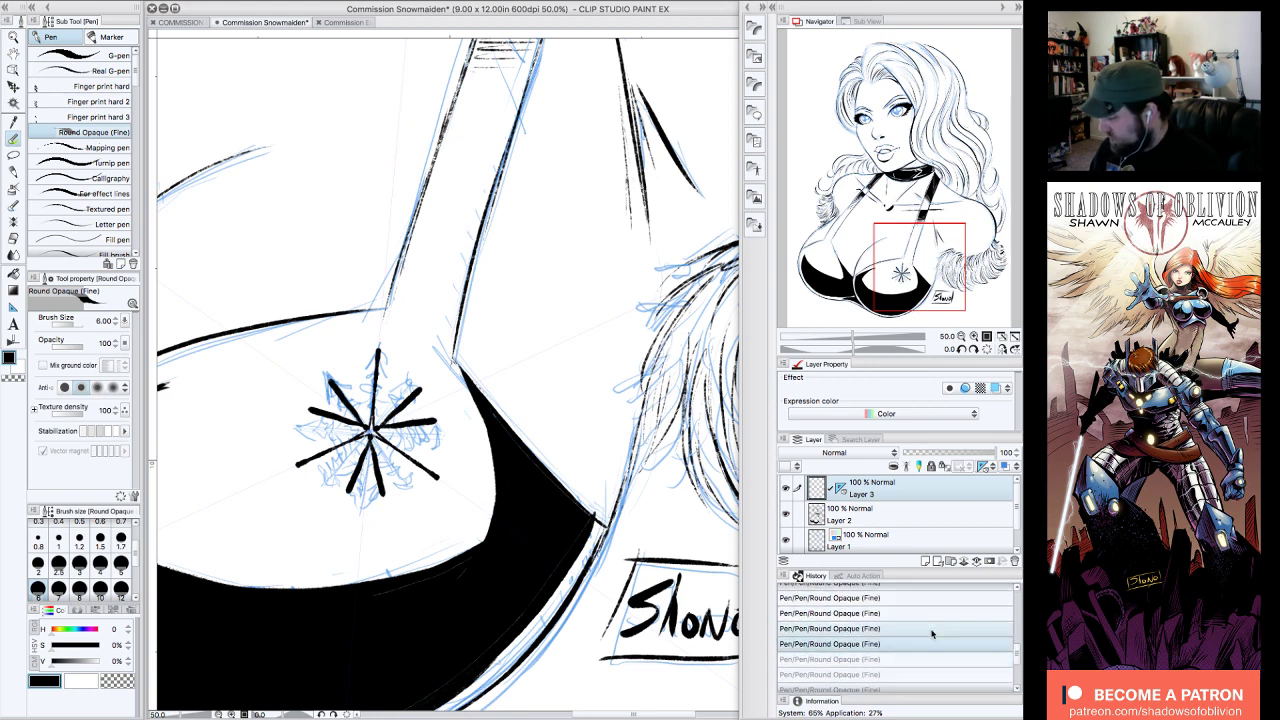
click(930, 617)
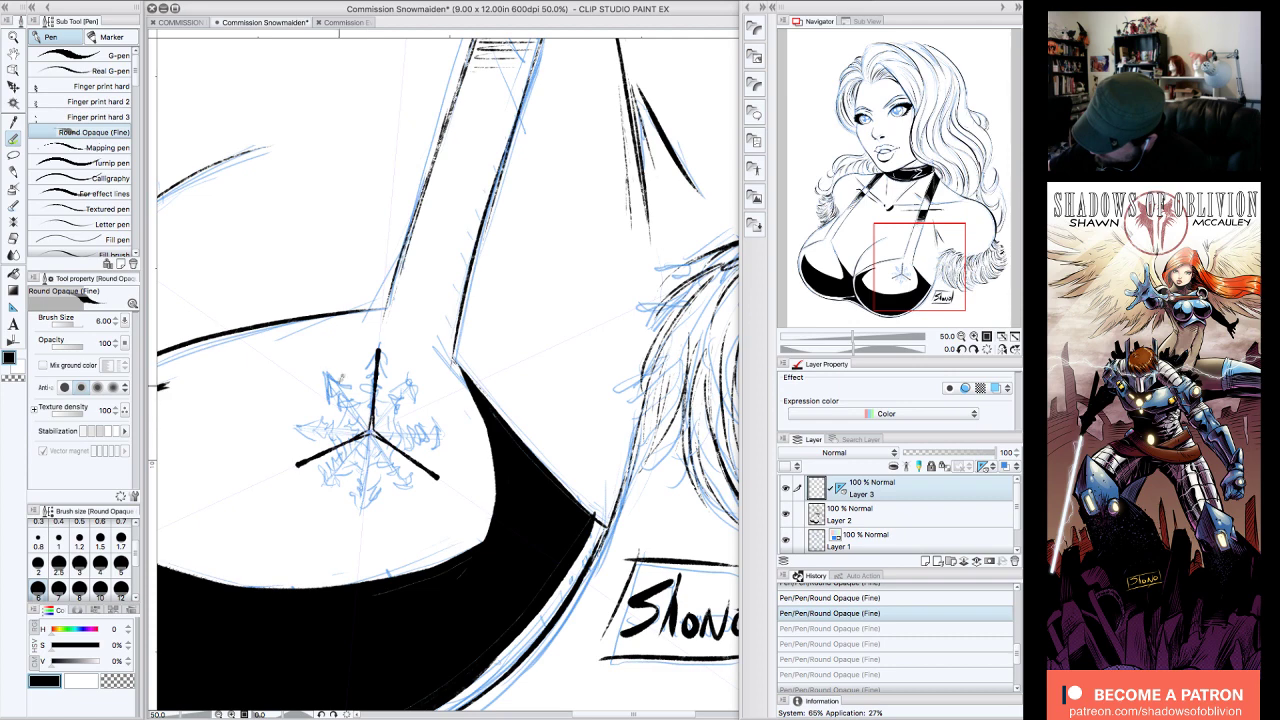
drag(369, 424, 312, 381)
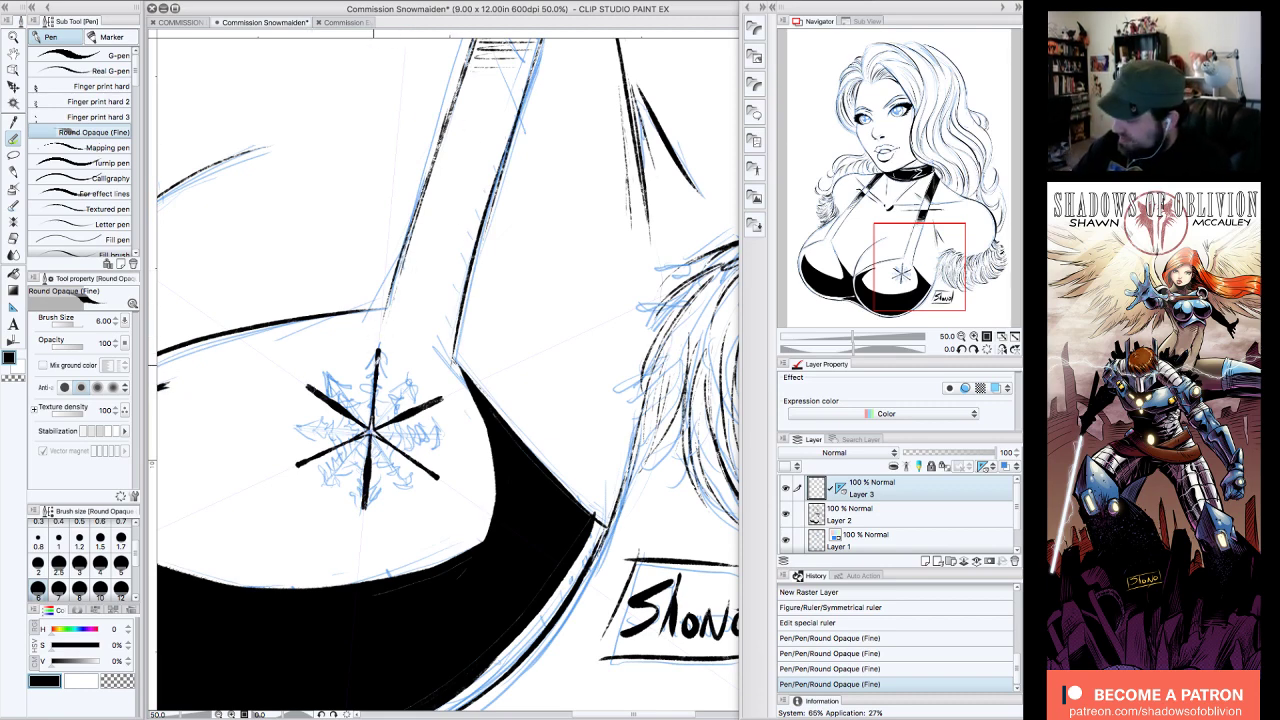
- Ink dense, leaf-like side branches along the snowflake's upright and upper-left arms, mirroring them onto all six arms
mouse_move(371, 362)
mouse_down()
mouse_move(377, 350)
mouse_move(374, 388)
mouse_up()
mouse_move(396, 373)
mouse_down()
mouse_move(378, 389)
mouse_move(349, 374)
mouse_move(370, 398)
mouse_move(354, 402)
mouse_move(368, 414)
mouse_move(358, 430)
mouse_up()
drag(377, 404, 372, 414)
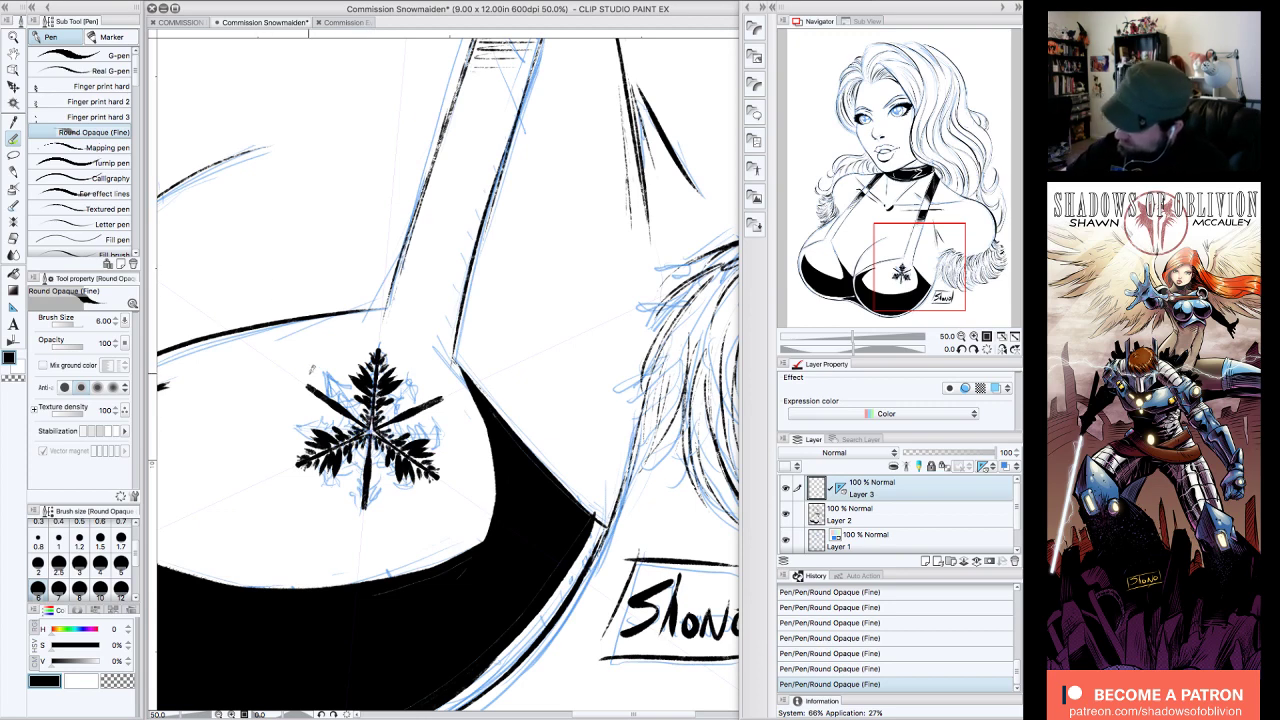
mouse_move(318, 374)
mouse_down()
mouse_move(312, 408)
mouse_move(344, 410)
mouse_move(338, 422)
mouse_move(358, 430)
mouse_up()
drag(374, 436, 366, 442)
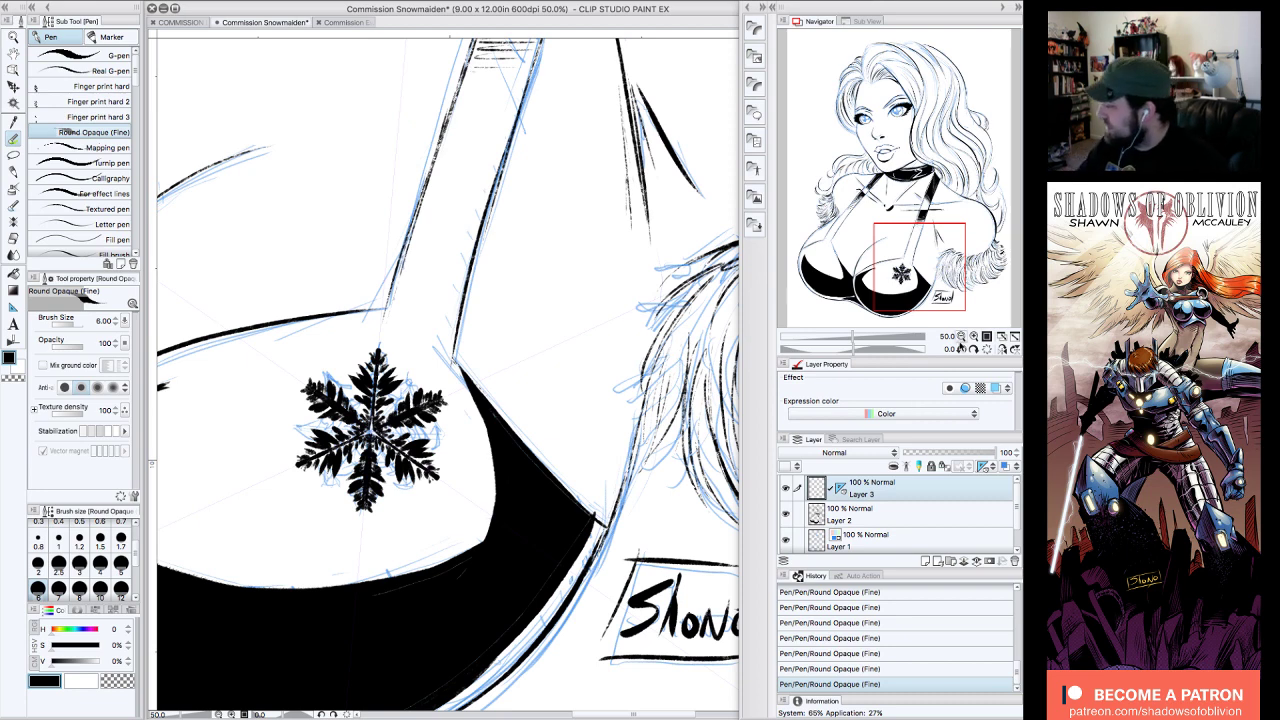
- Make Layer 2 the active layer and check the whole drawing with the snowflake in place
click(961, 337)
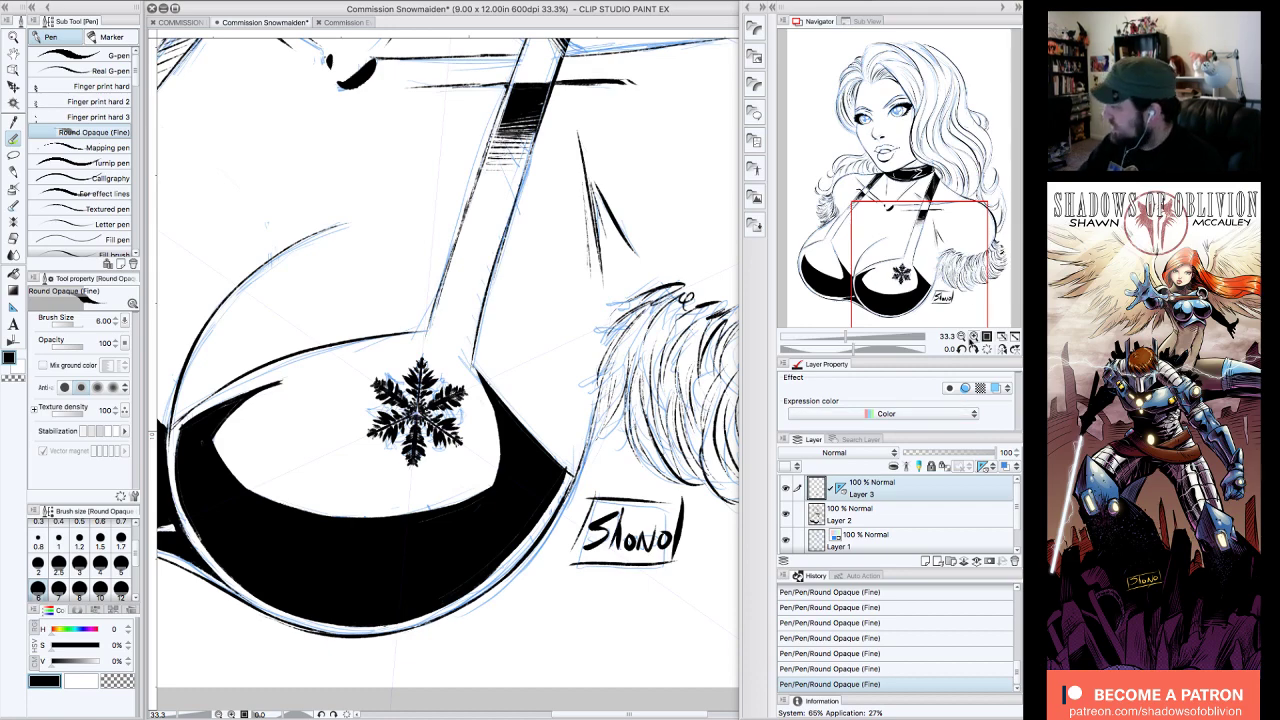
click(961, 337)
click(961, 337)
drag(965, 242, 995, 195)
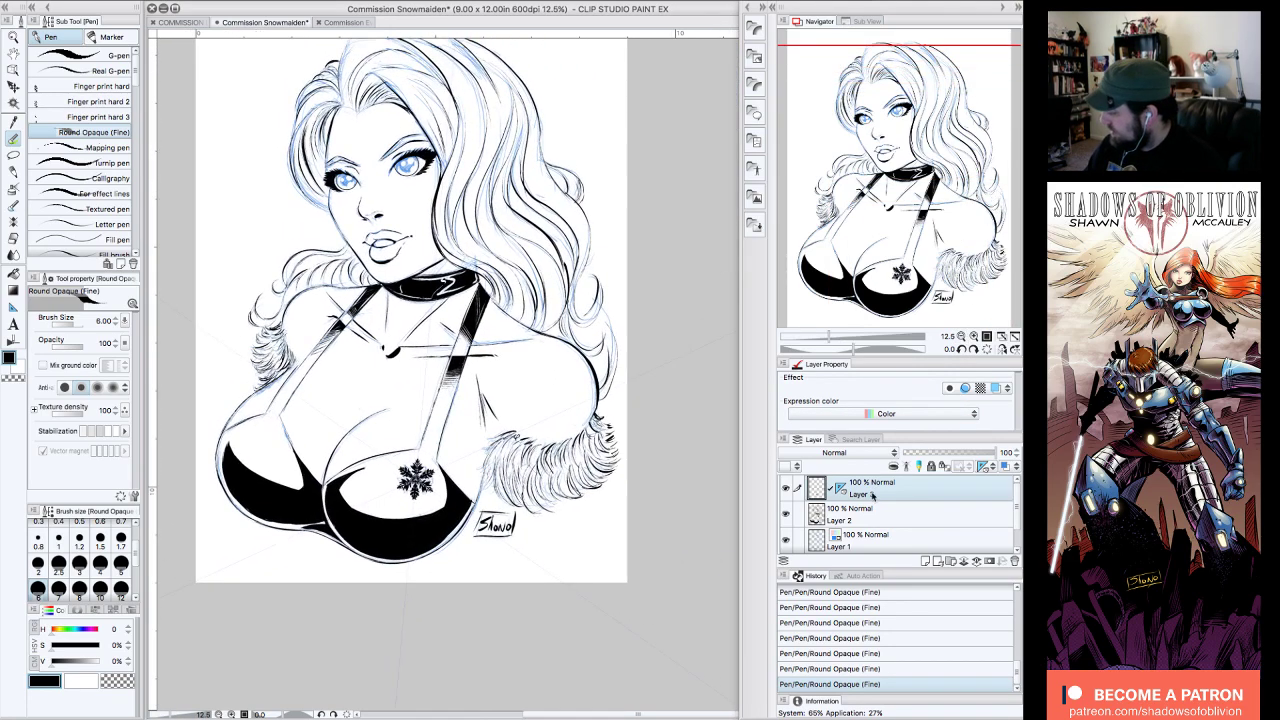
click(916, 520)
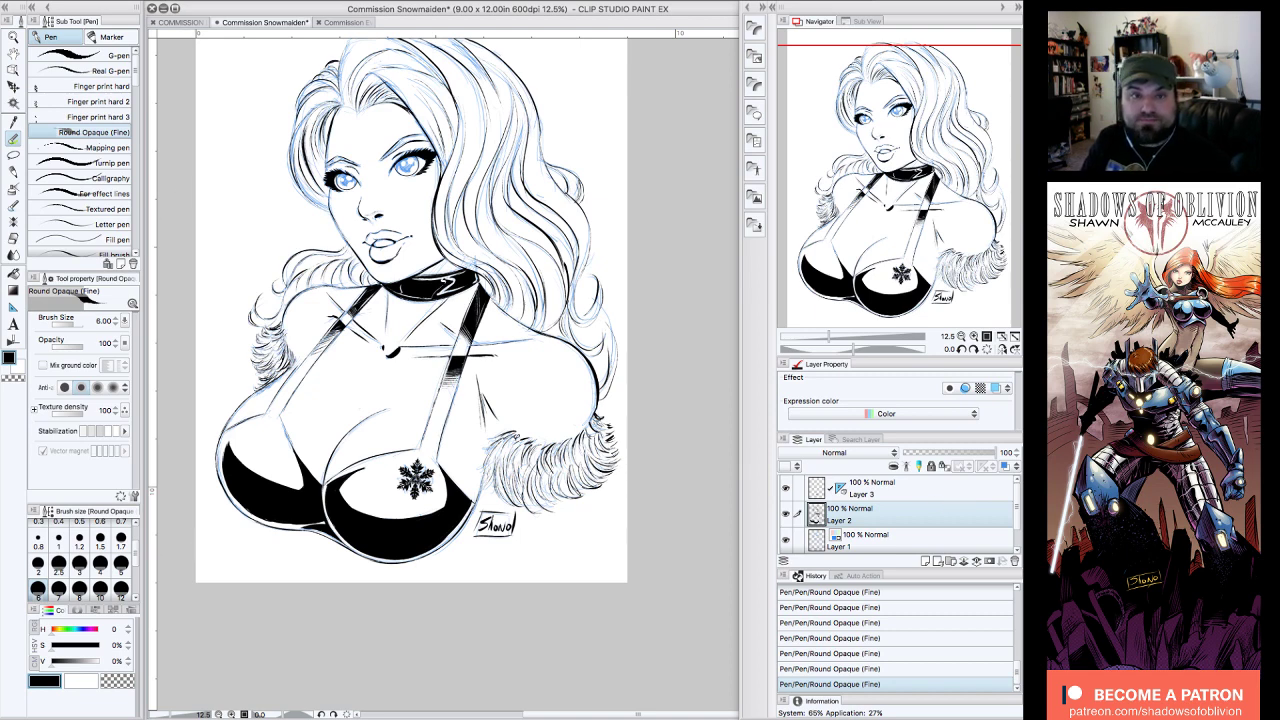
key(Tab)
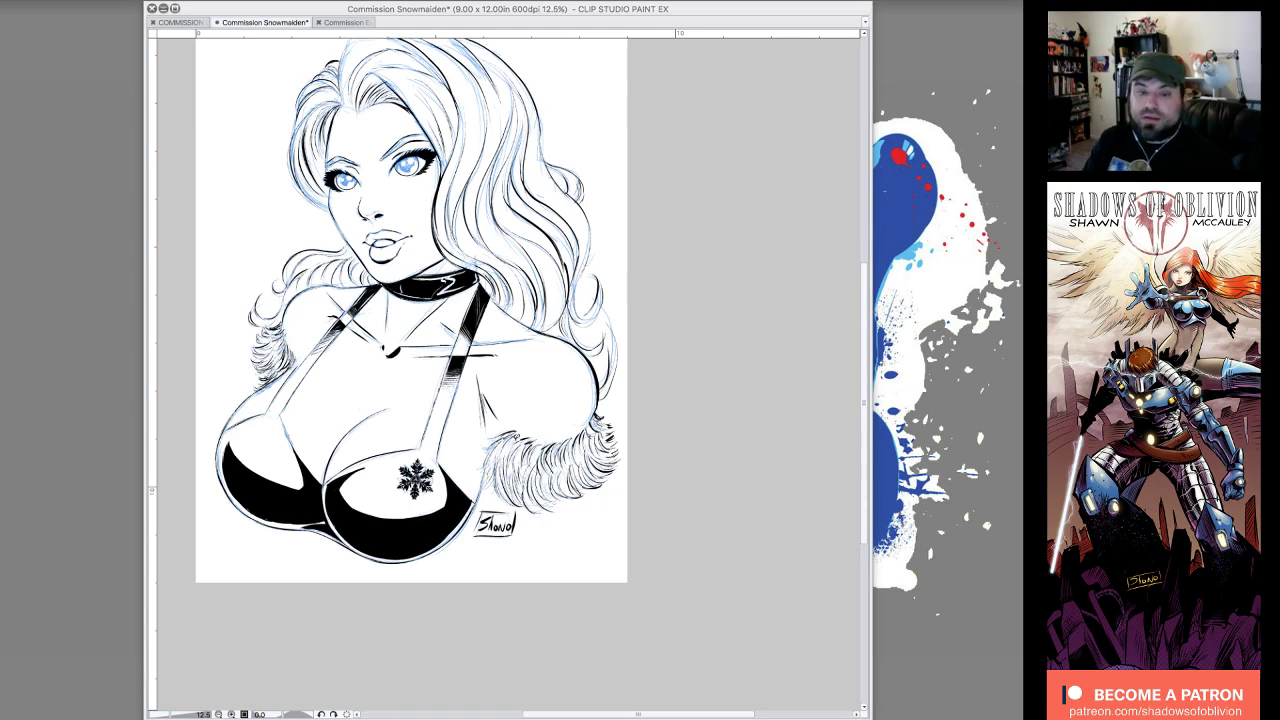
key(Tab)
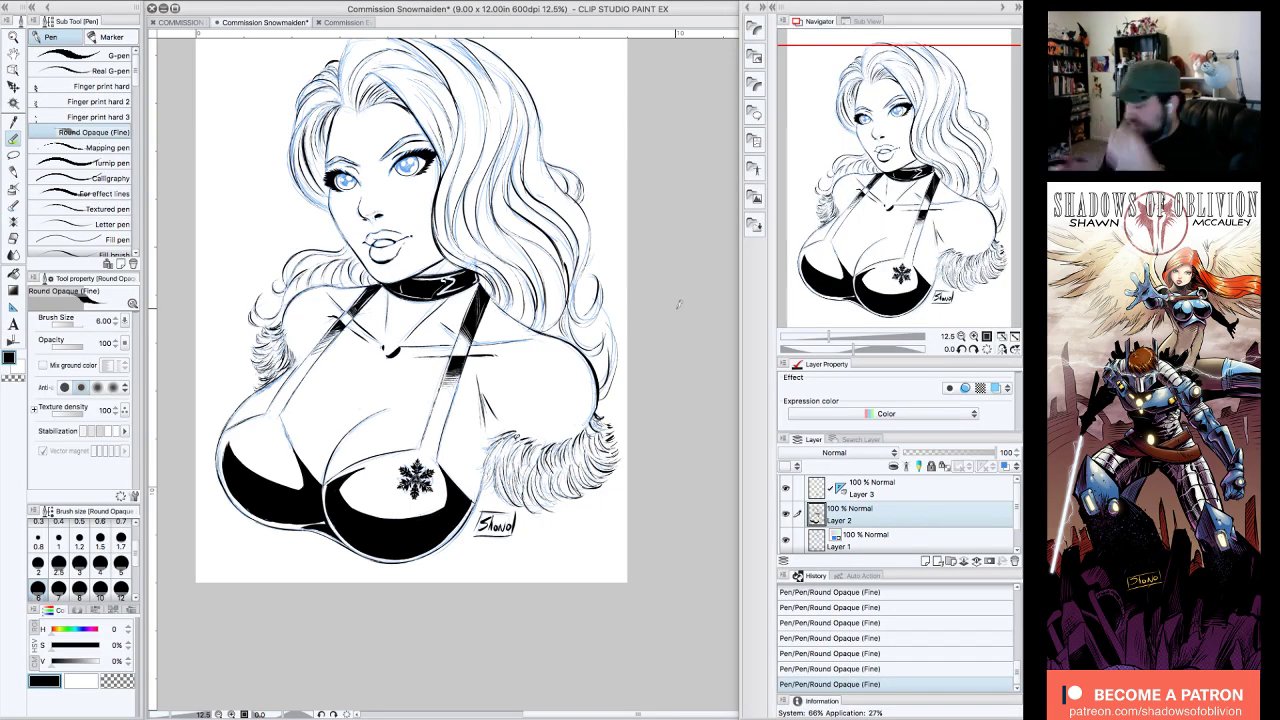
- Toggle the blue sketch on Layer 1 to compare it with the inks, and leave it hidden
click(786, 540)
click(786, 540)
click(786, 540)
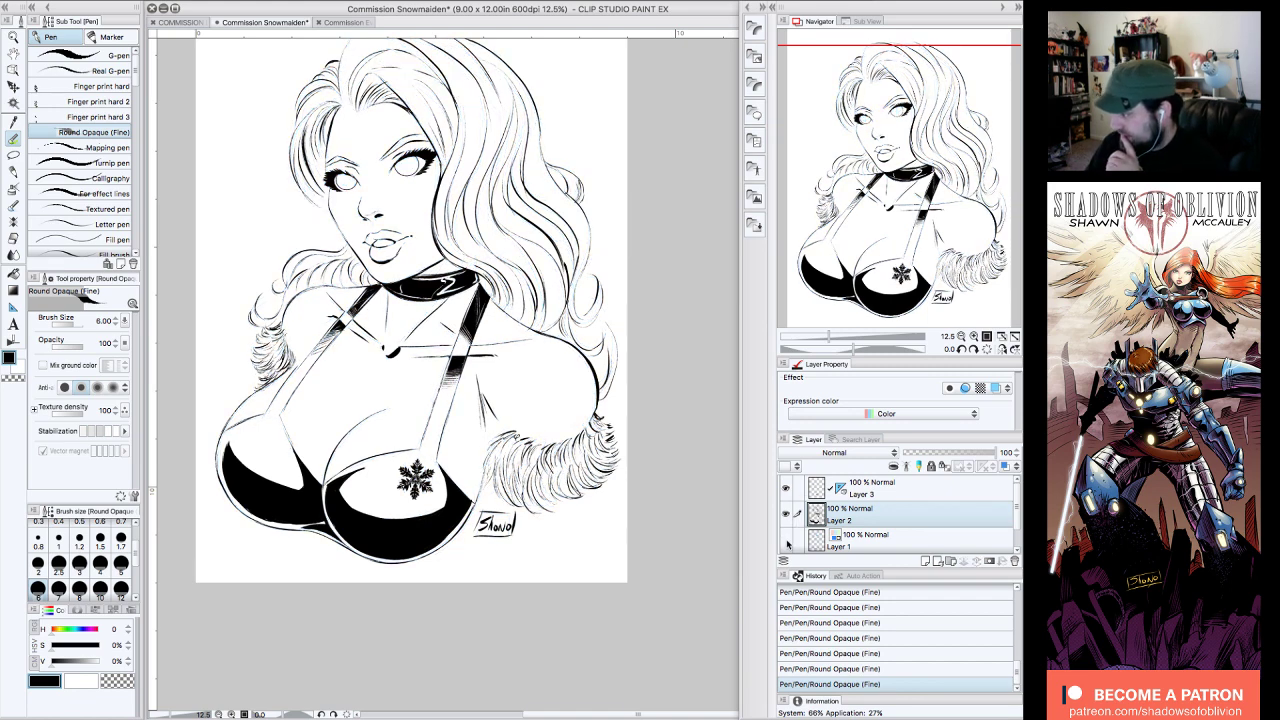
click(786, 540)
click(786, 543)
click(786, 543)
click(786, 543)
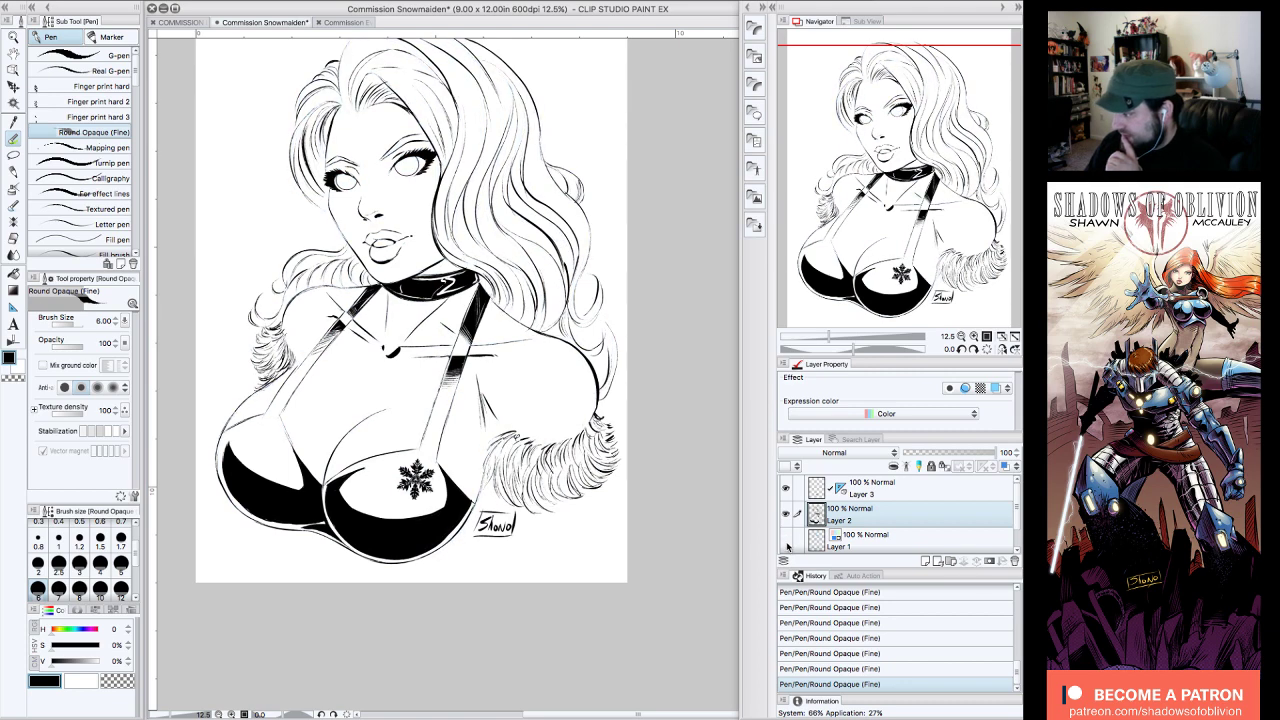
- Carve hatched highlights into the solid black of both bikini cups with the Round Opaque (Fine) pen in transparent color
click(906, 209)
drag(907, 208, 903, 204)
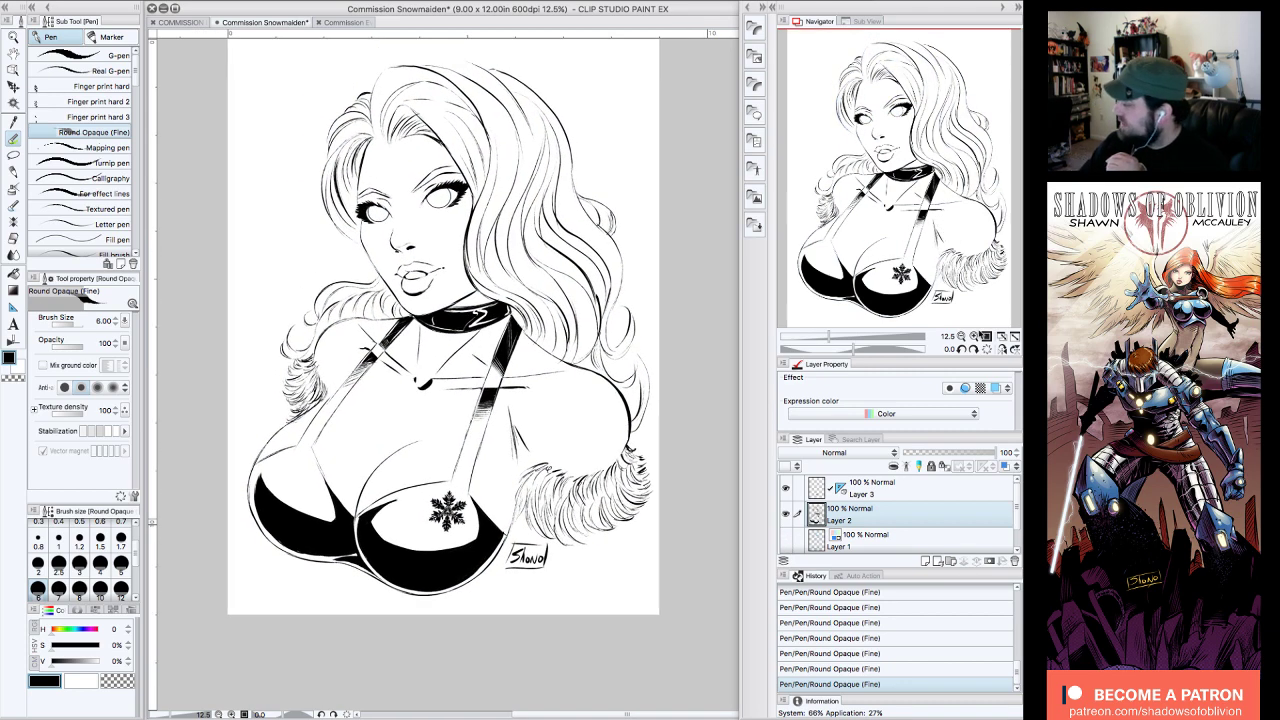
click(974, 350)
click(974, 350)
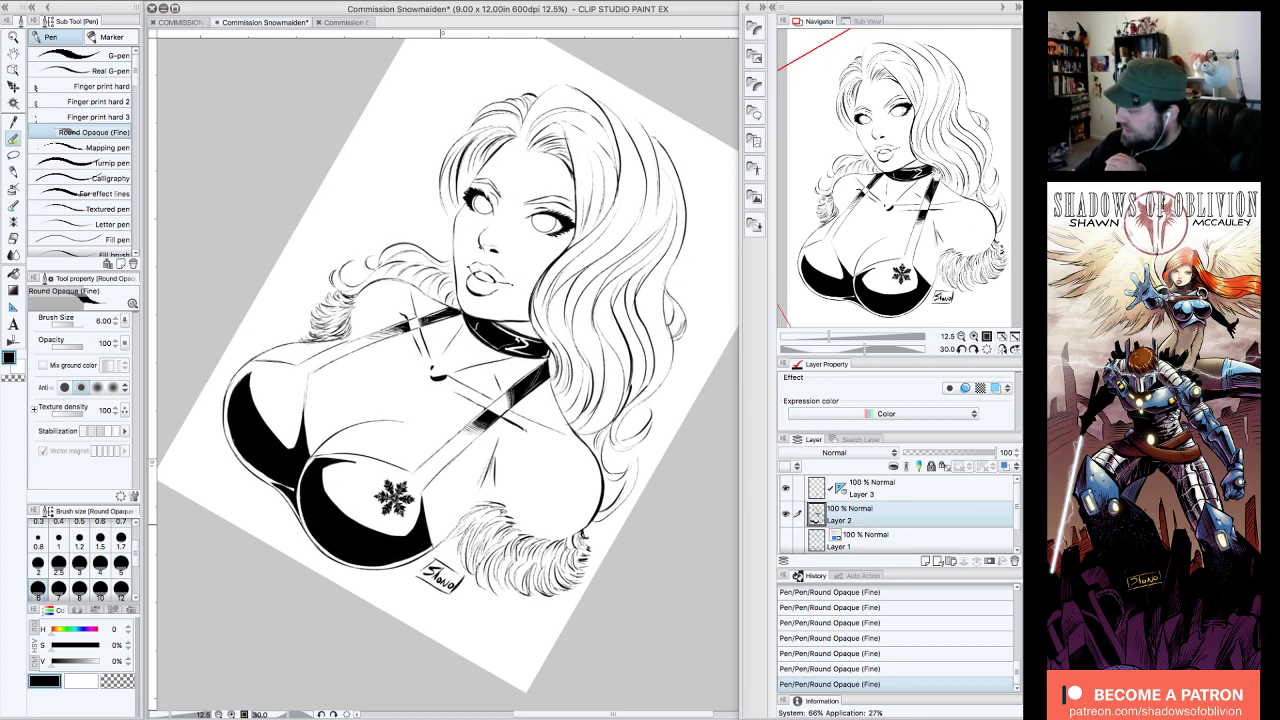
click(974, 337)
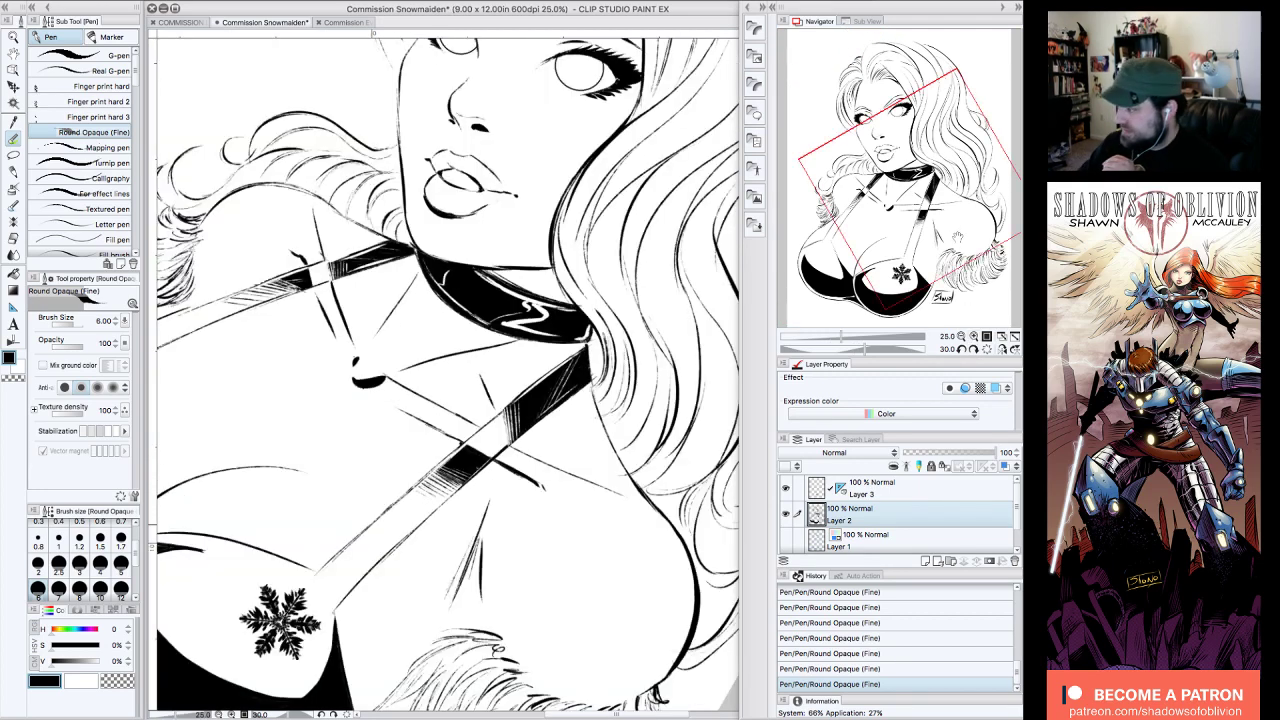
click(961, 337)
drag(957, 250, 951, 251)
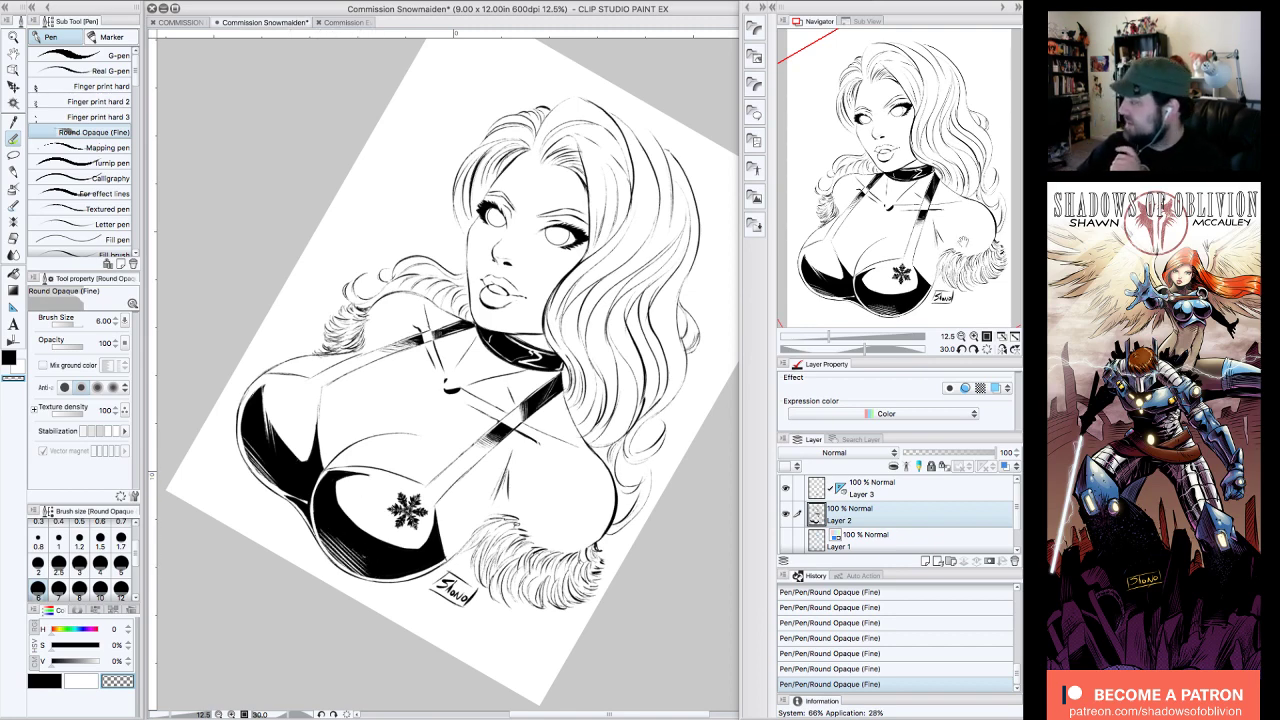
click(961, 350)
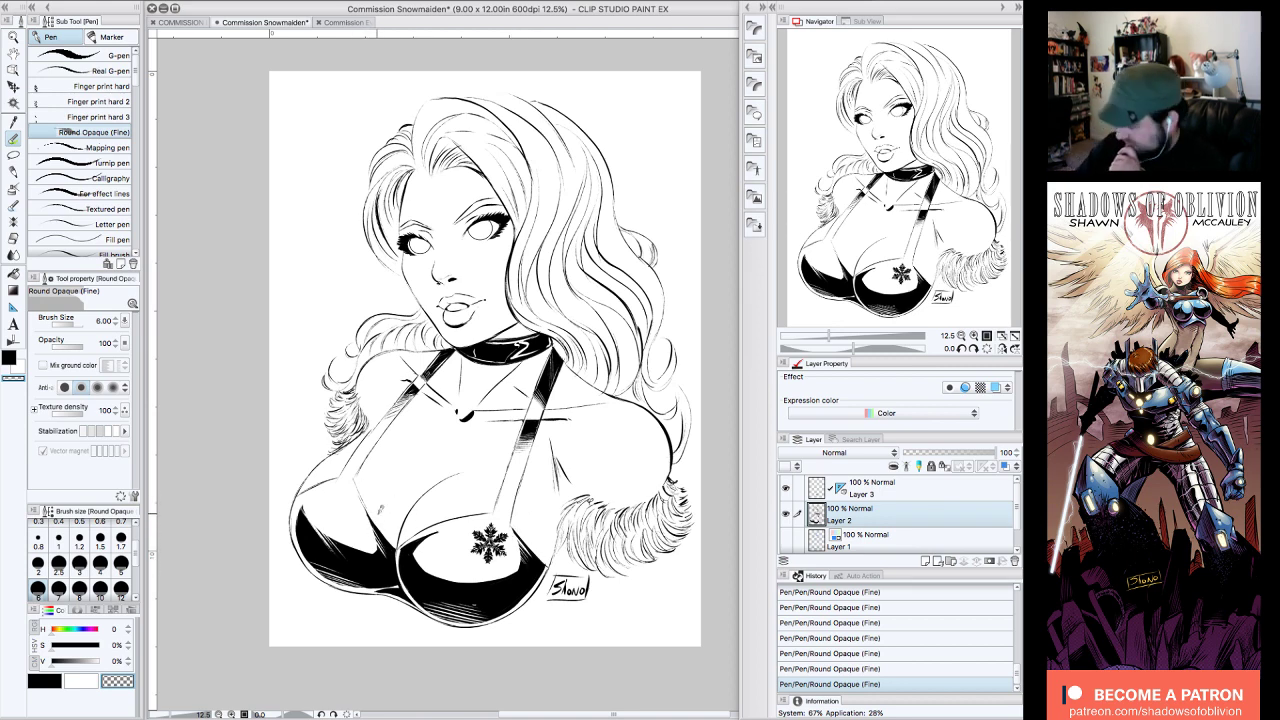
click(962, 349)
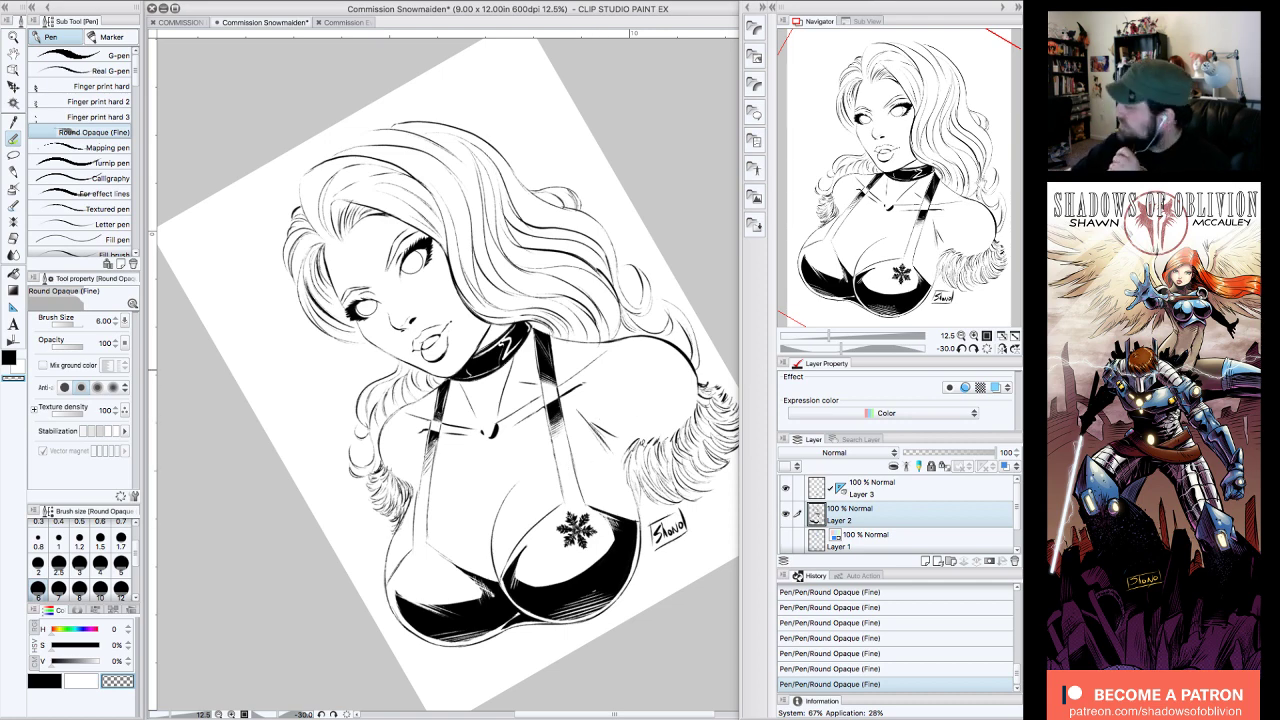
drag(968, 171, 987, 159)
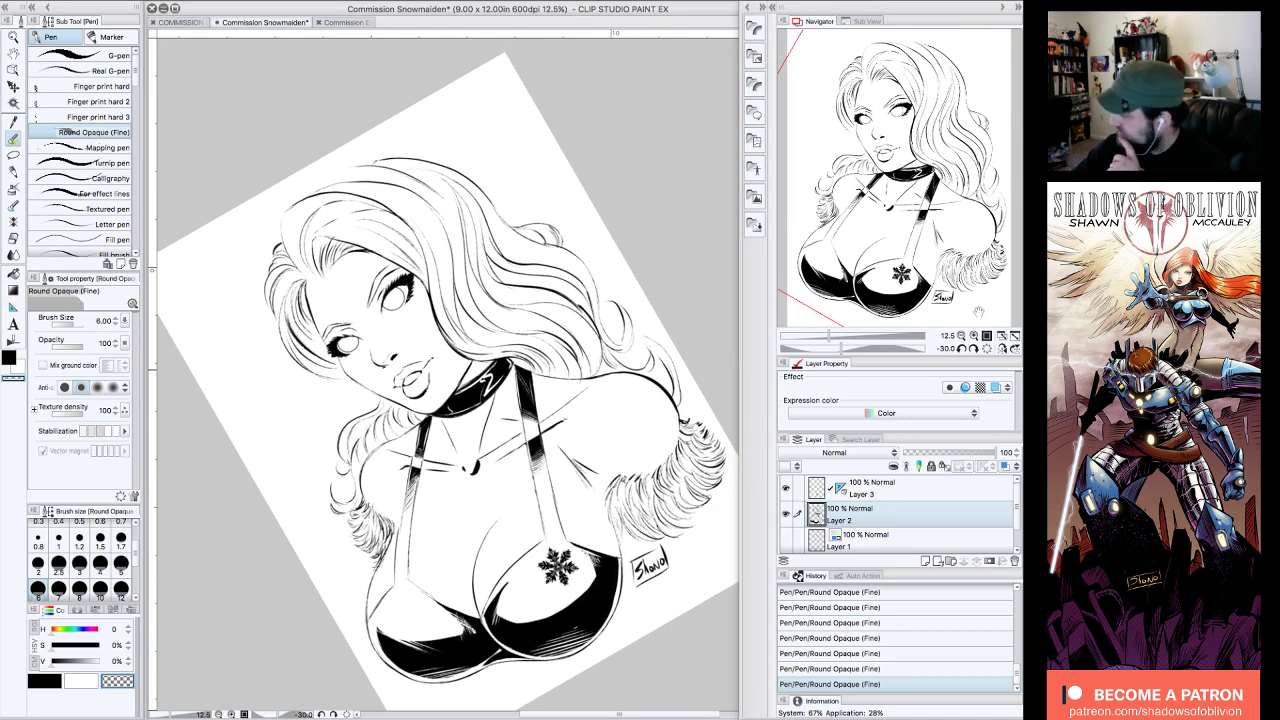
- Switch the pen back to black and ink hatching on the upper arm above the fur and along the armpit crease
click(975, 348)
click(975, 349)
click(975, 349)
click(975, 349)
click(53, 678)
mouse_move(547, 504)
mouse_down()
mouse_move(552, 557)
mouse_move(538, 548)
mouse_up()
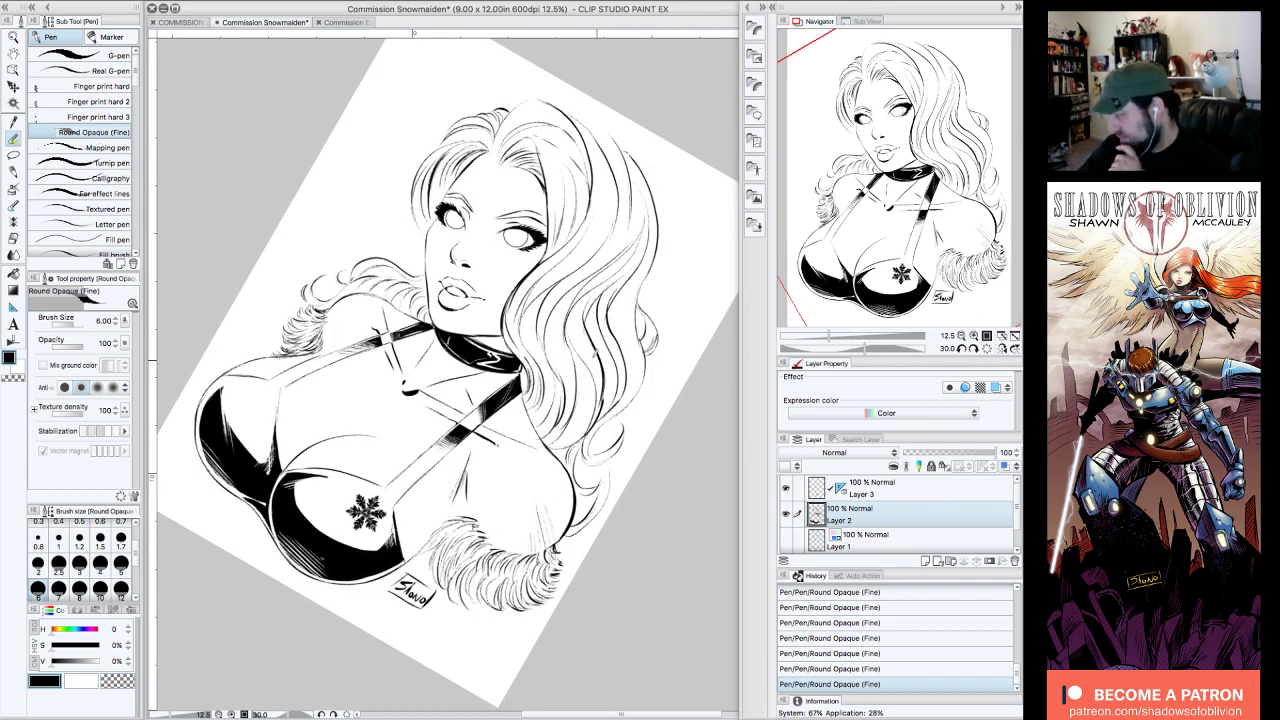
mouse_move(460, 482)
mouse_down()
mouse_move(472, 514)
mouse_move(467, 503)
mouse_up()
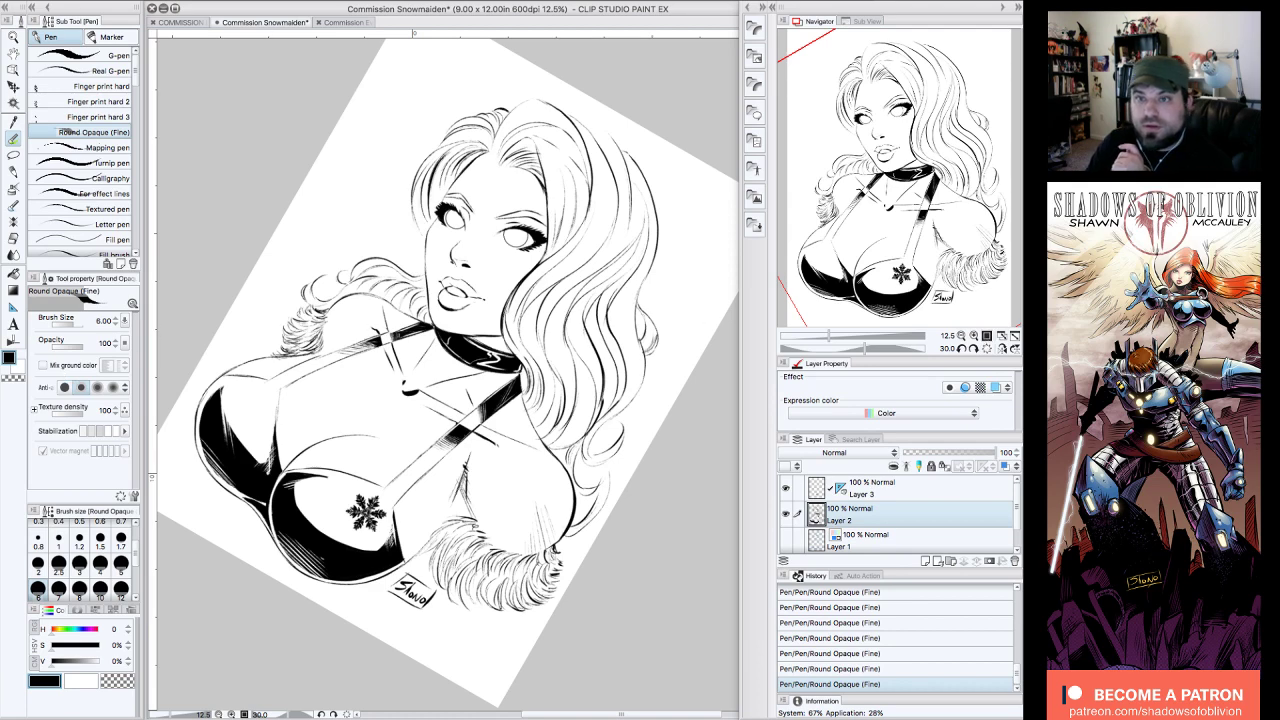
- Thicken the inner edge of the bikini strap on the drawing's left side down to its cup
key(Tab)
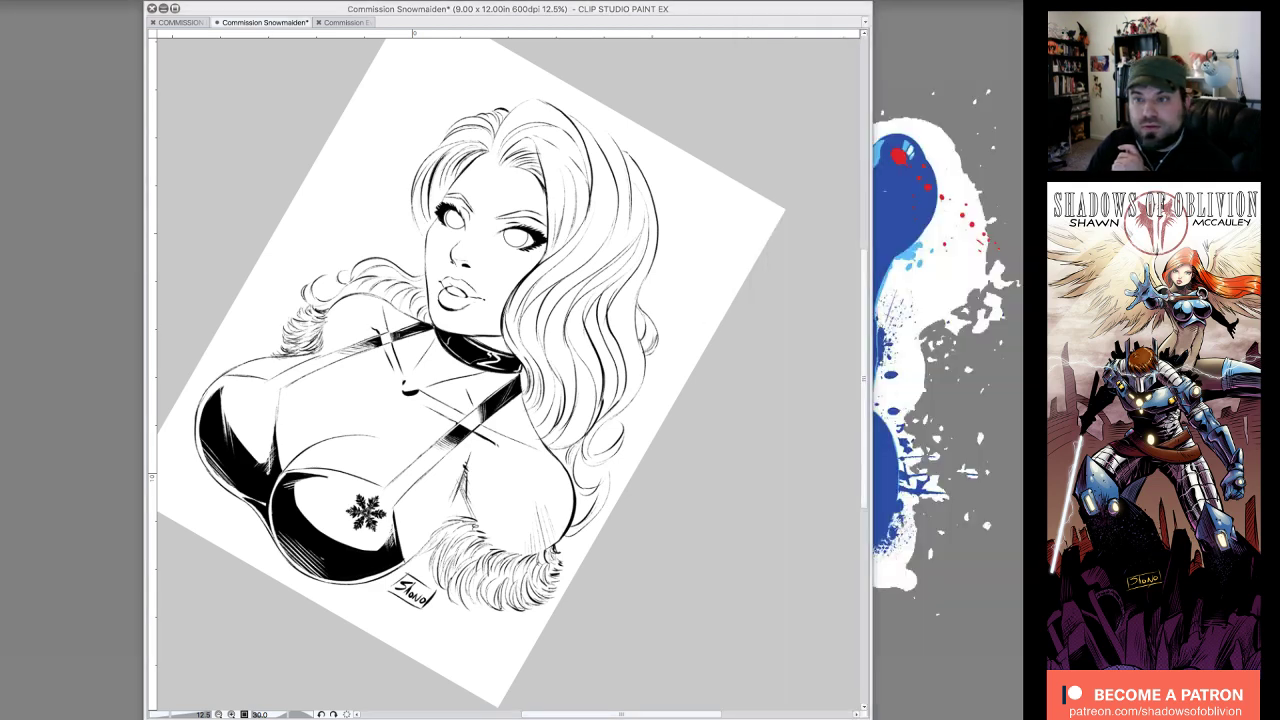
key(Tab)
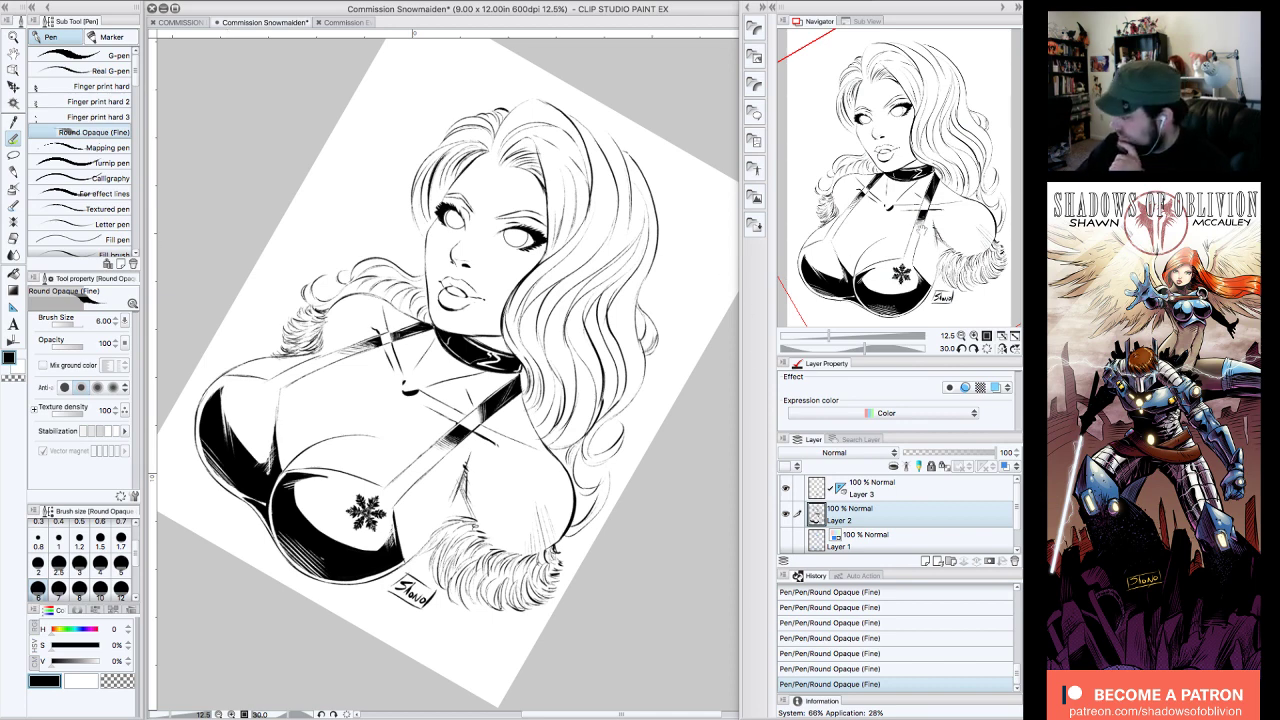
drag(920, 228, 925, 229)
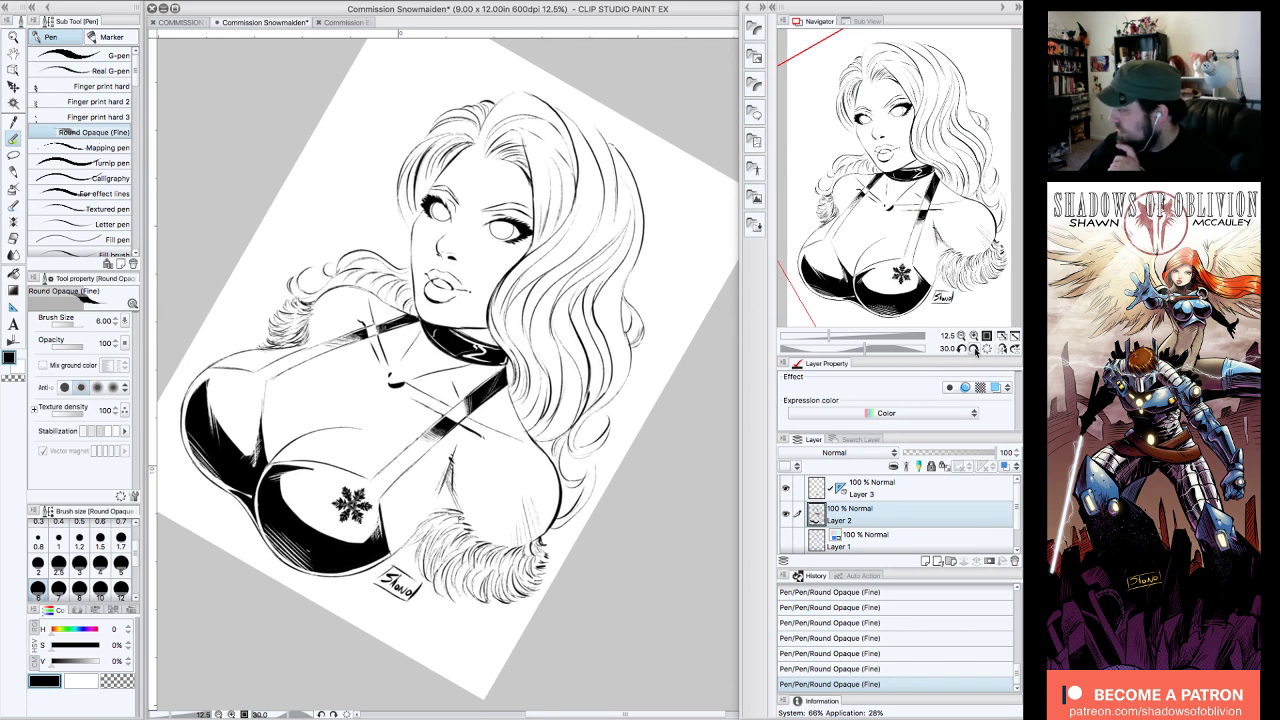
click(975, 349)
click(963, 349)
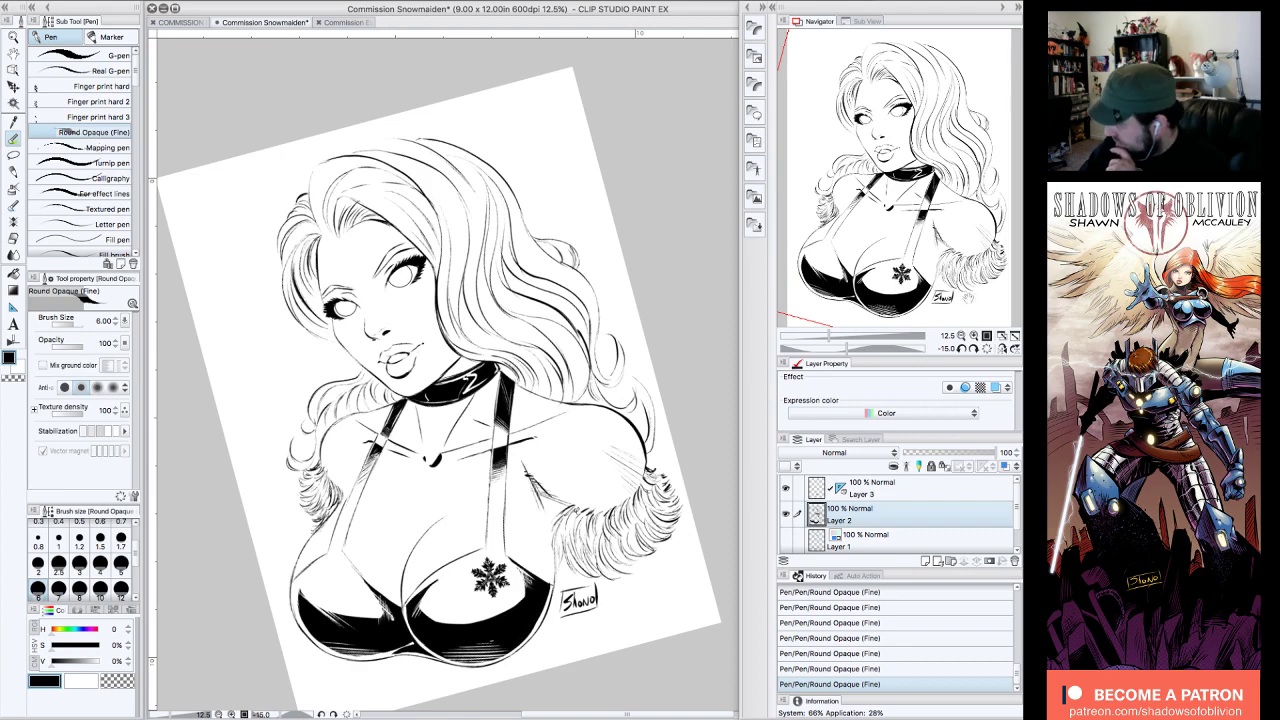
click(977, 337)
drag(944, 221, 900, 260)
drag(320, 461, 303, 526)
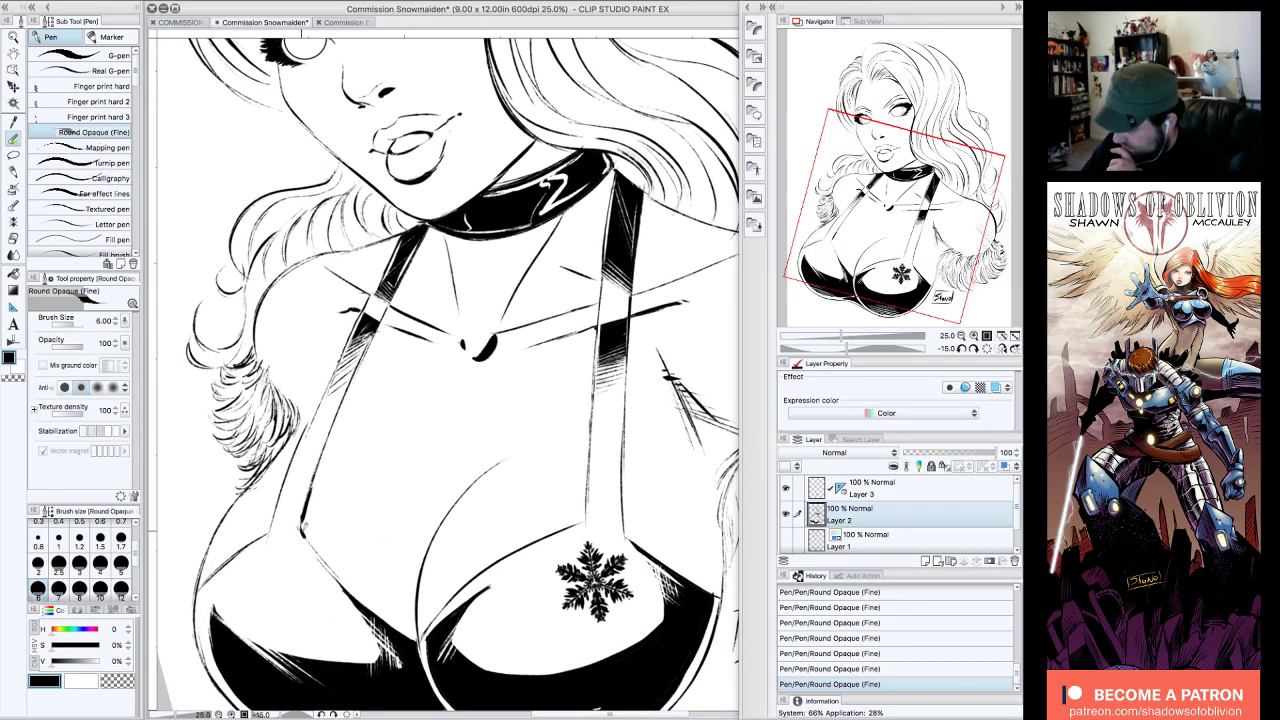
- Try short shading strokes above the left fur trim, undo the last one, and add small ink accents beside the straps
drag(265, 347, 269, 376)
drag(271, 336, 290, 398)
drag(280, 356, 298, 410)
key(ctrl+z)
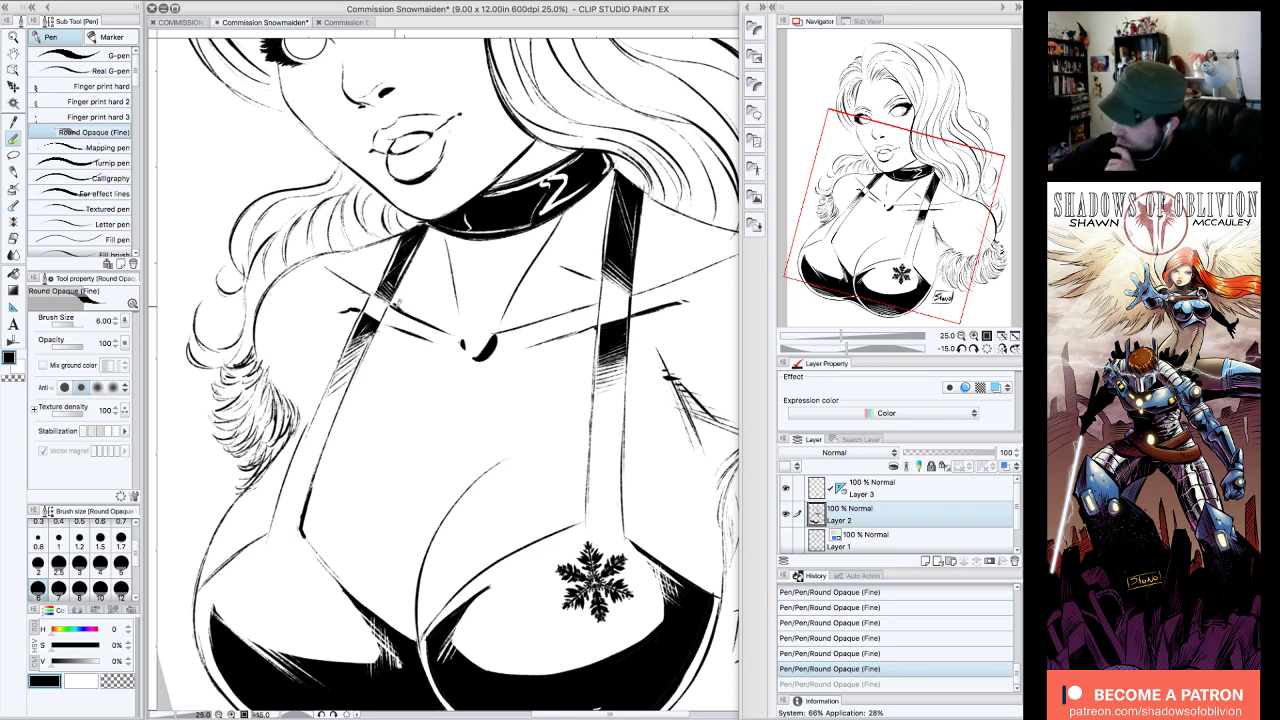
drag(398, 298, 405, 307)
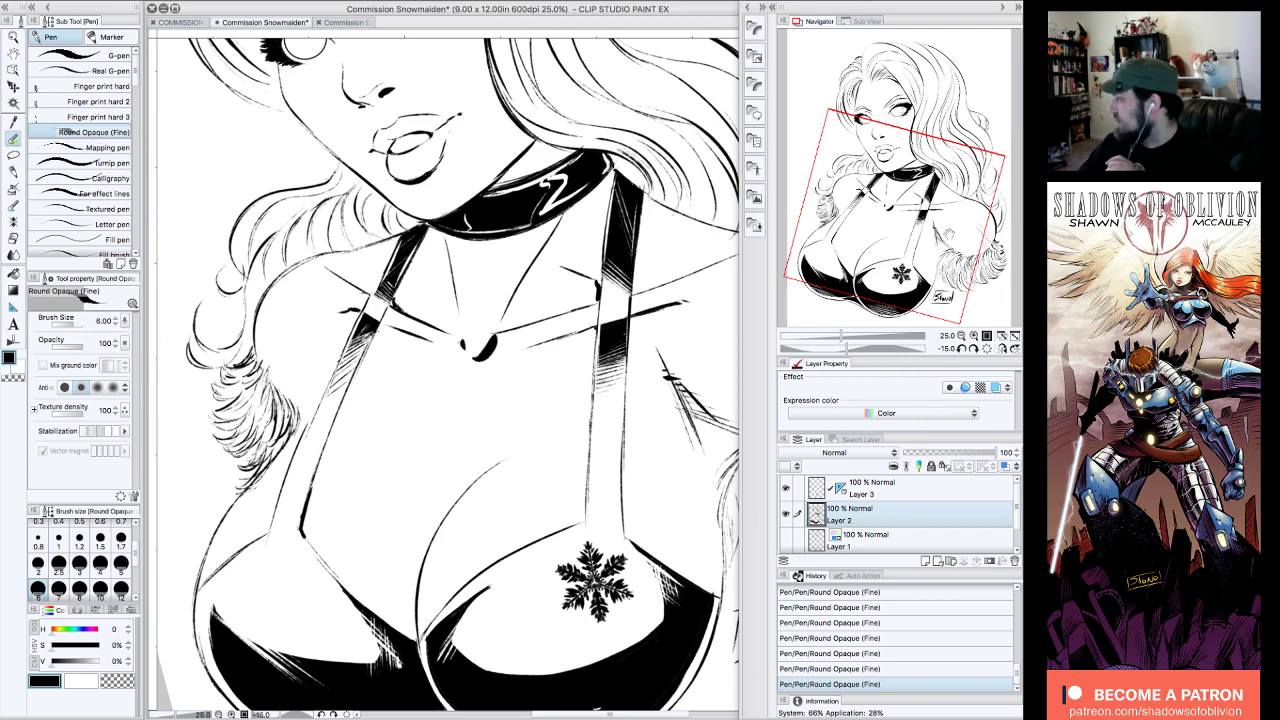
- Try hatching shadow along the side of the nose and undo it
drag(960, 244, 962, 224)
click(987, 348)
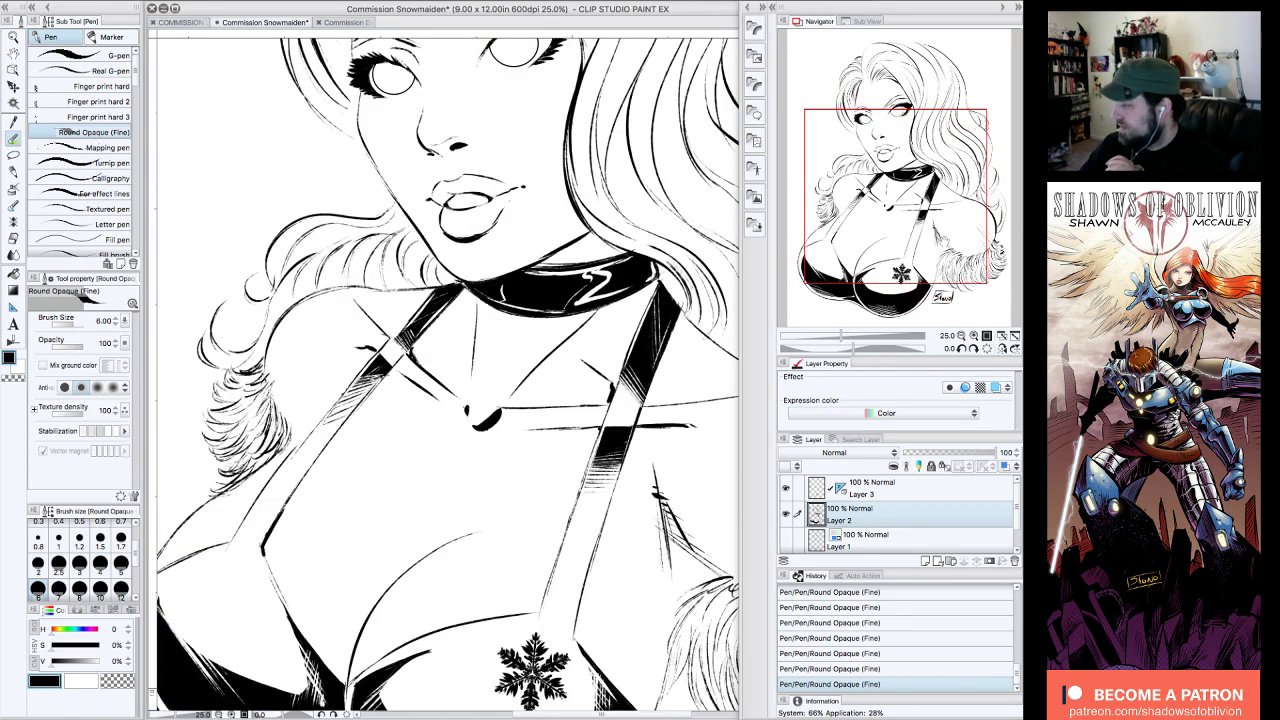
click(962, 335)
drag(944, 248, 972, 234)
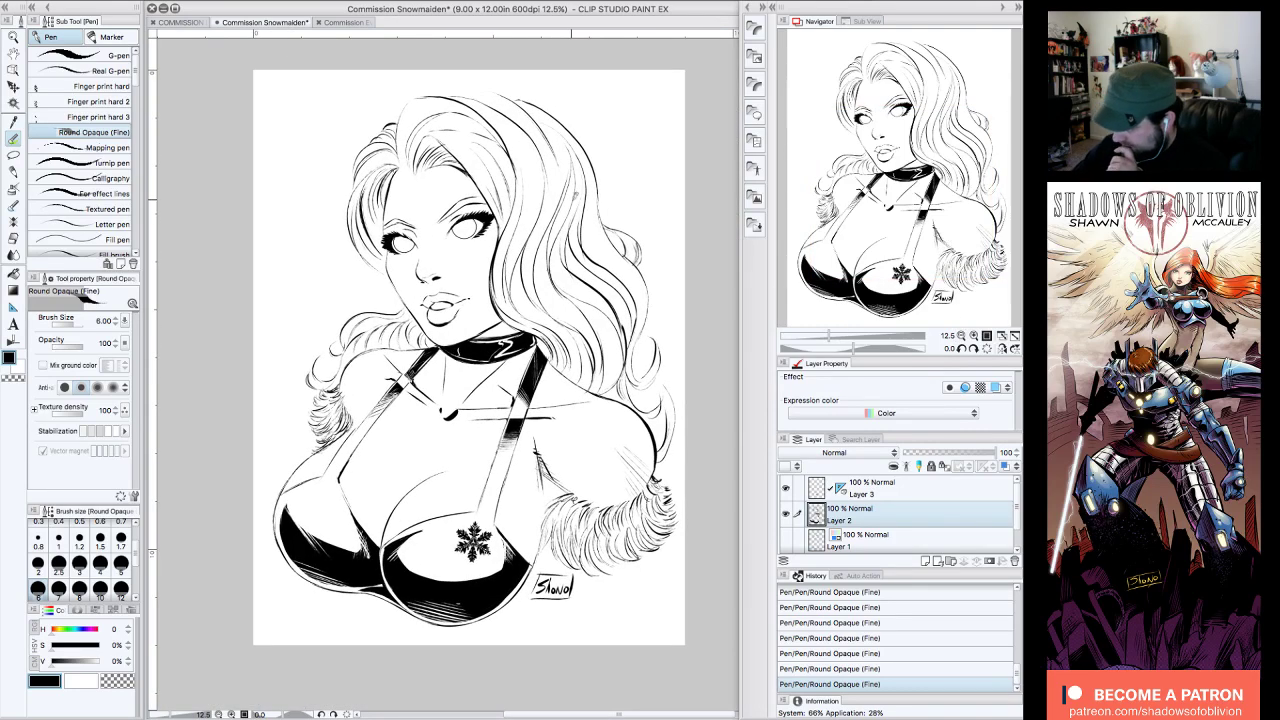
click(974, 335)
drag(948, 214, 941, 177)
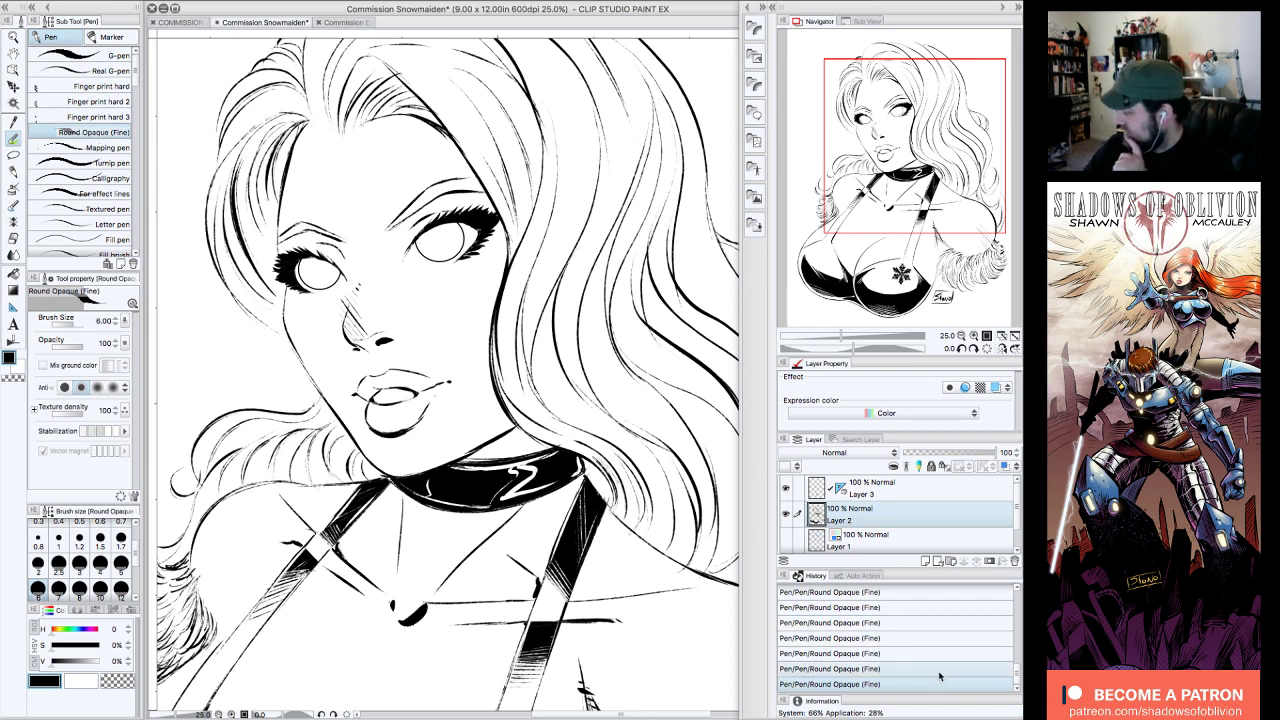
key(ctrl+z)
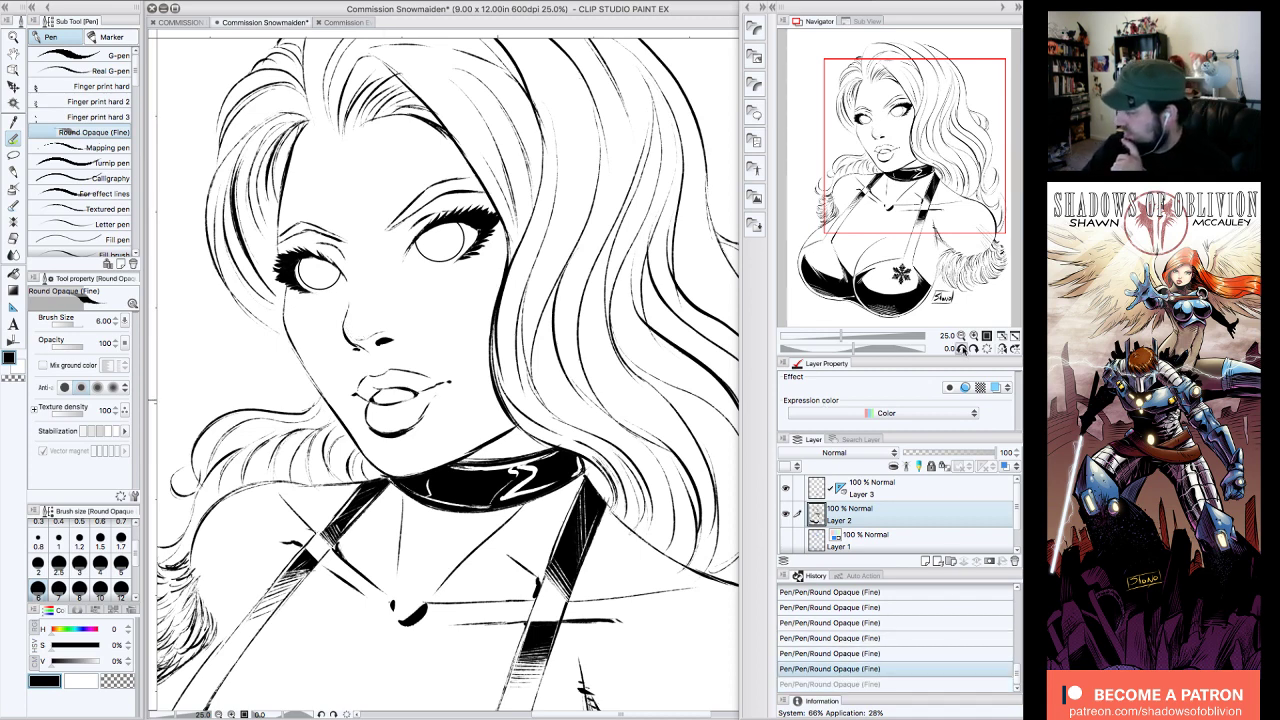
- Ink fine parallel hatching along the side and bridge of the nose with the canvas rotated, and restore the upright view
click(962, 348)
mouse_move(373, 388)
mouse_down()
mouse_move(375, 370)
mouse_move(367, 418)
mouse_up()
mouse_move(367, 355)
mouse_down()
mouse_move(364, 420)
mouse_move(353, 420)
mouse_move(342, 350)
mouse_move(336, 362)
mouse_up()
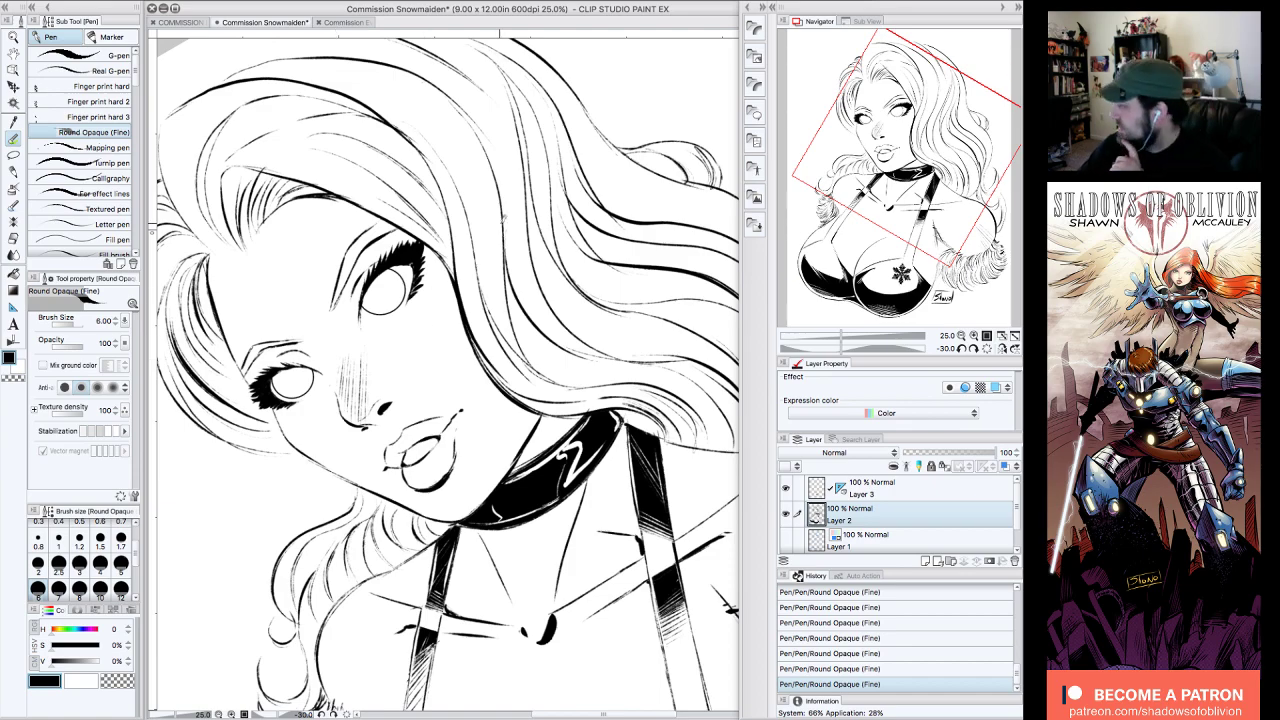
click(987, 348)
drag(994, 268, 901, 119)
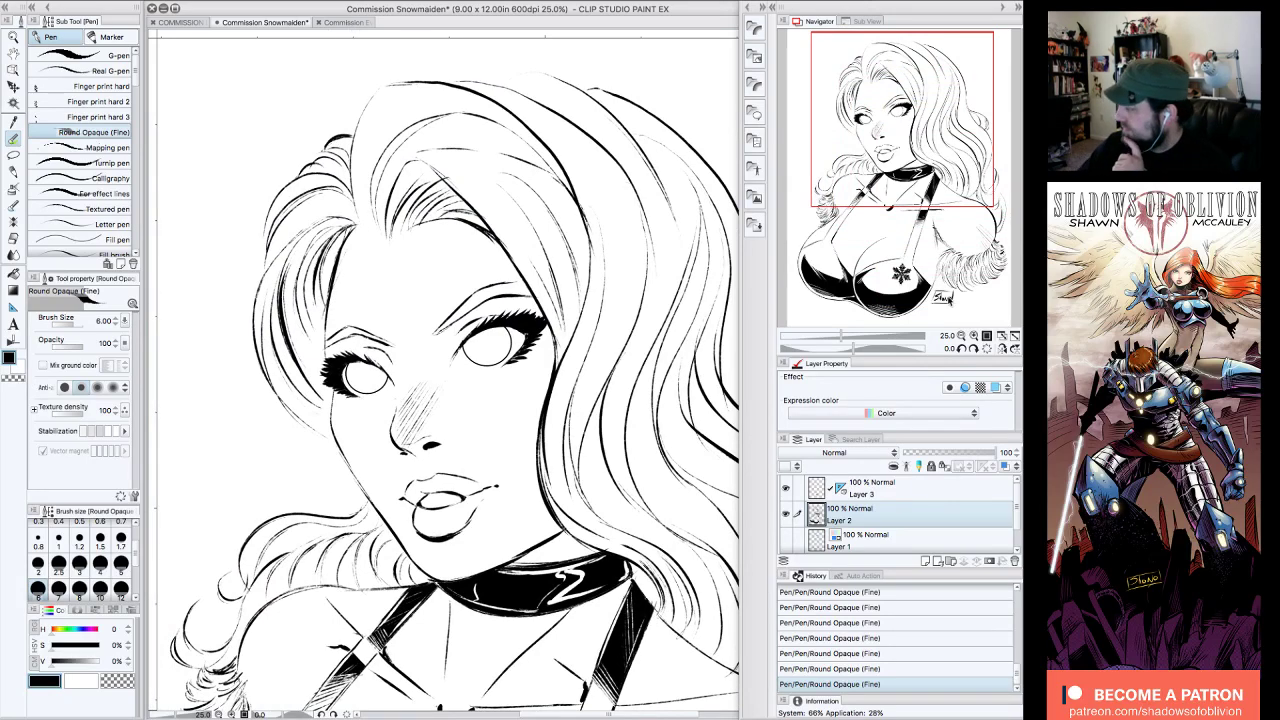
- Erase and touch up small spots of the ink shading on the bikini cup on the drawing's left side
click(961, 336)
drag(947, 230, 967, 264)
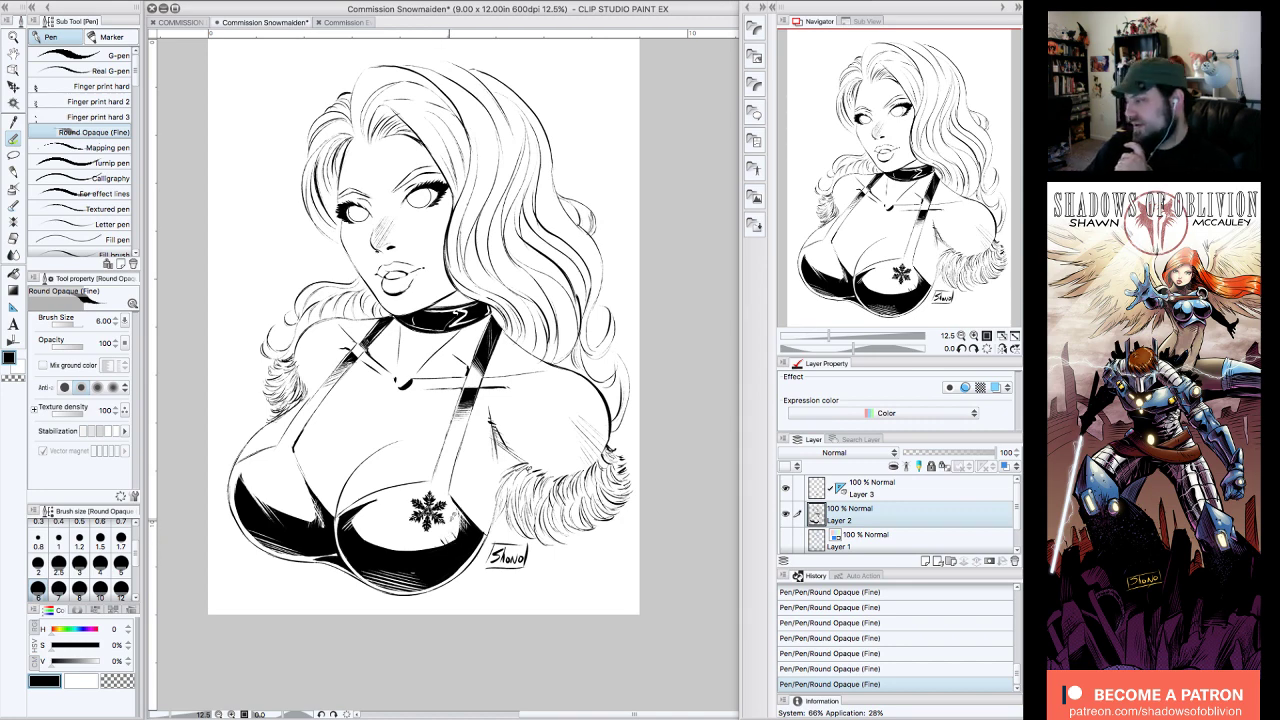
drag(282, 482, 316, 520)
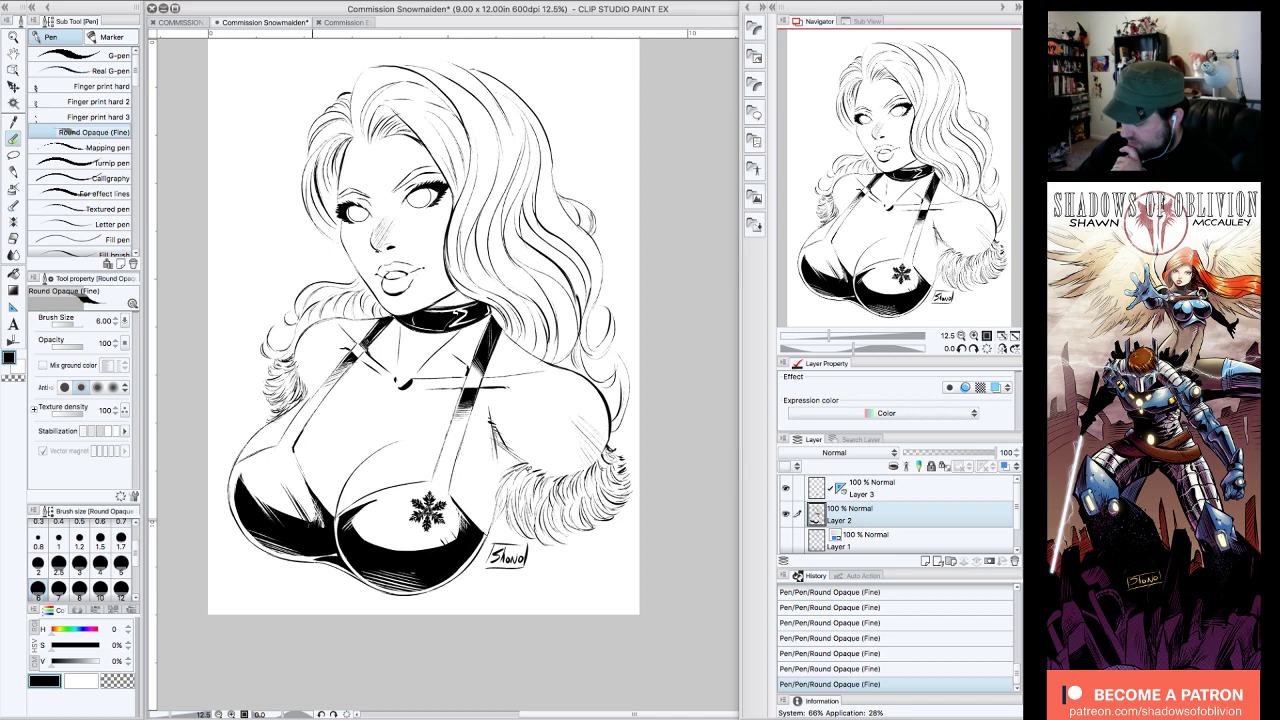
drag(282, 478, 285, 486)
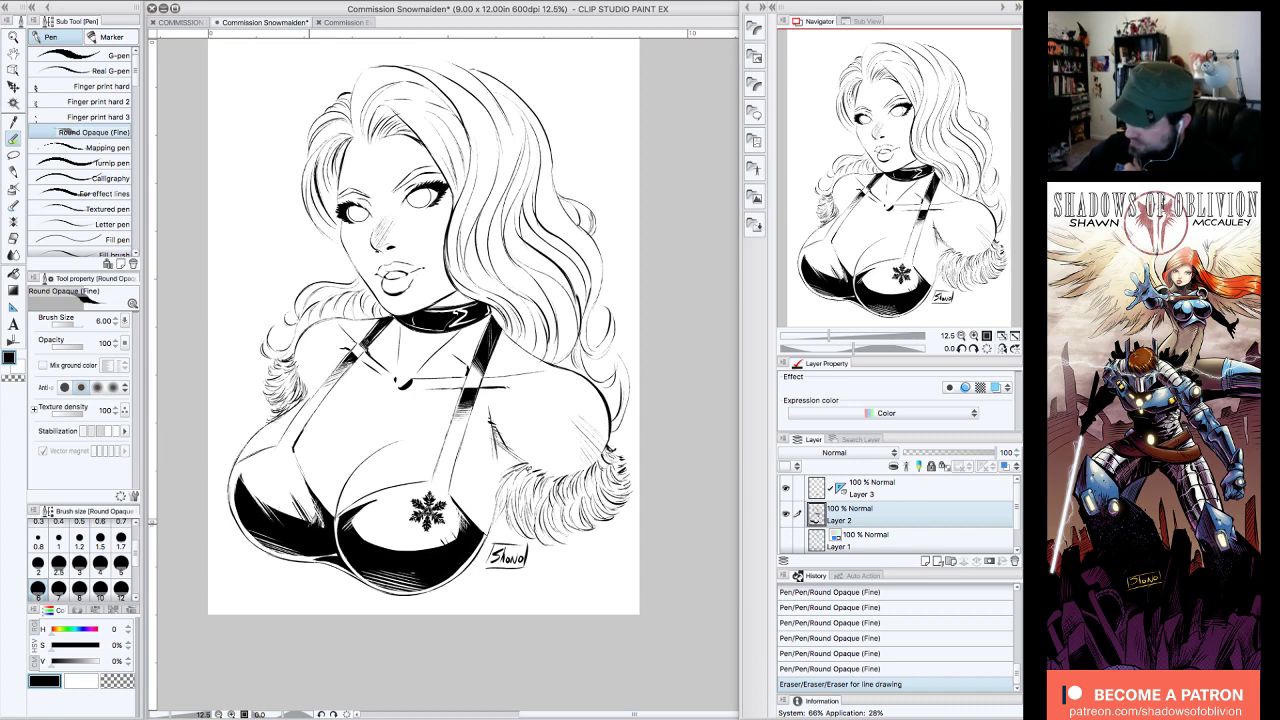
click(118, 686)
drag(291, 497, 297, 515)
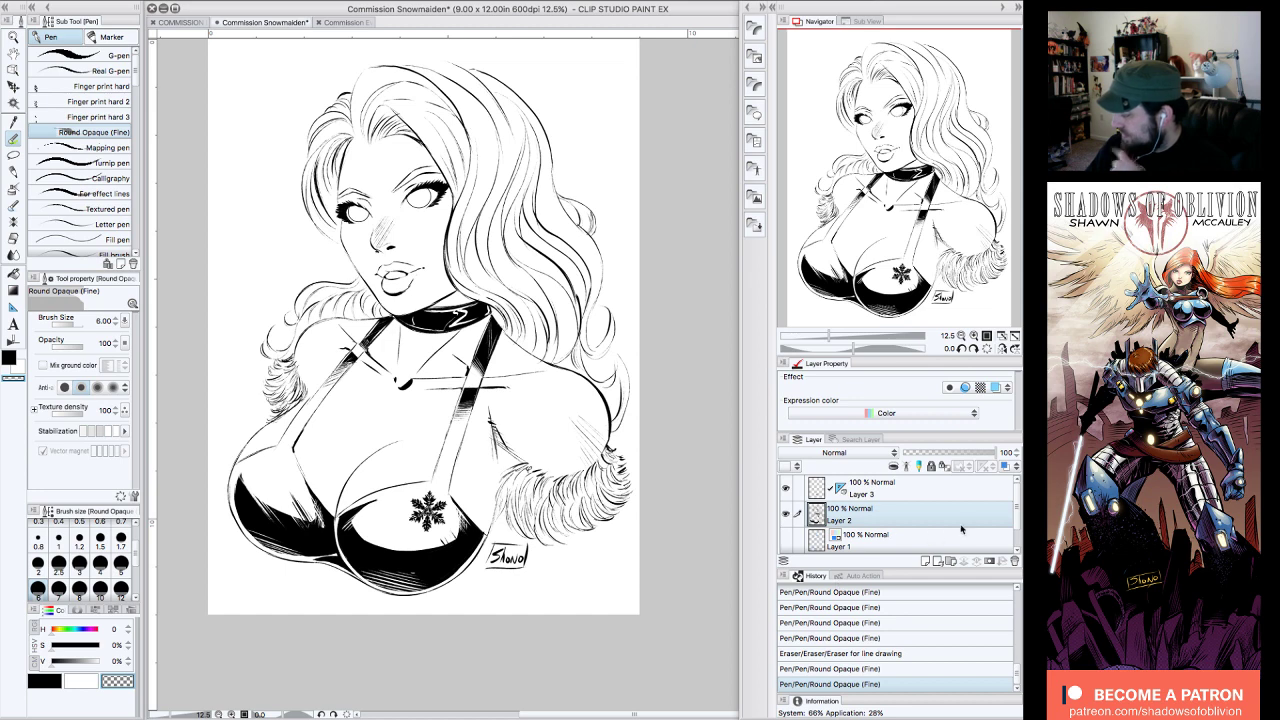
- Add a raster layer above the line art and apply Finger print hard 3 texture below the snowflake emblem
click(925, 560)
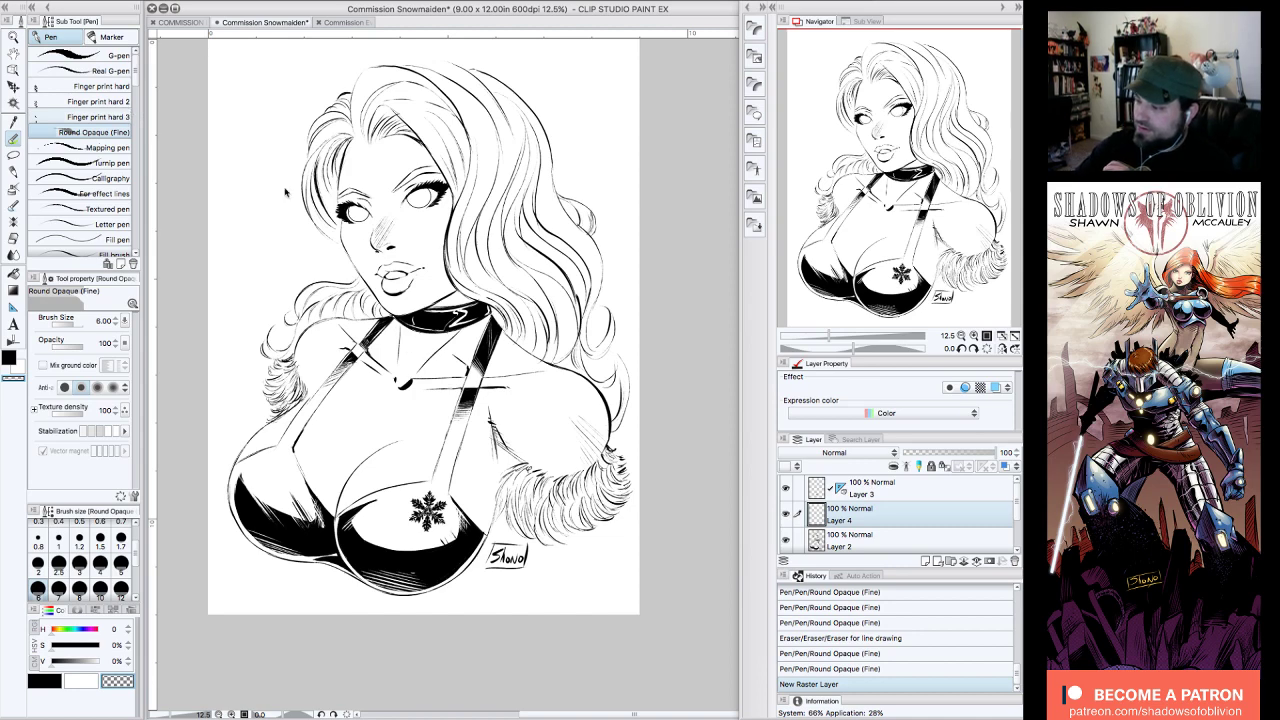
click(120, 118)
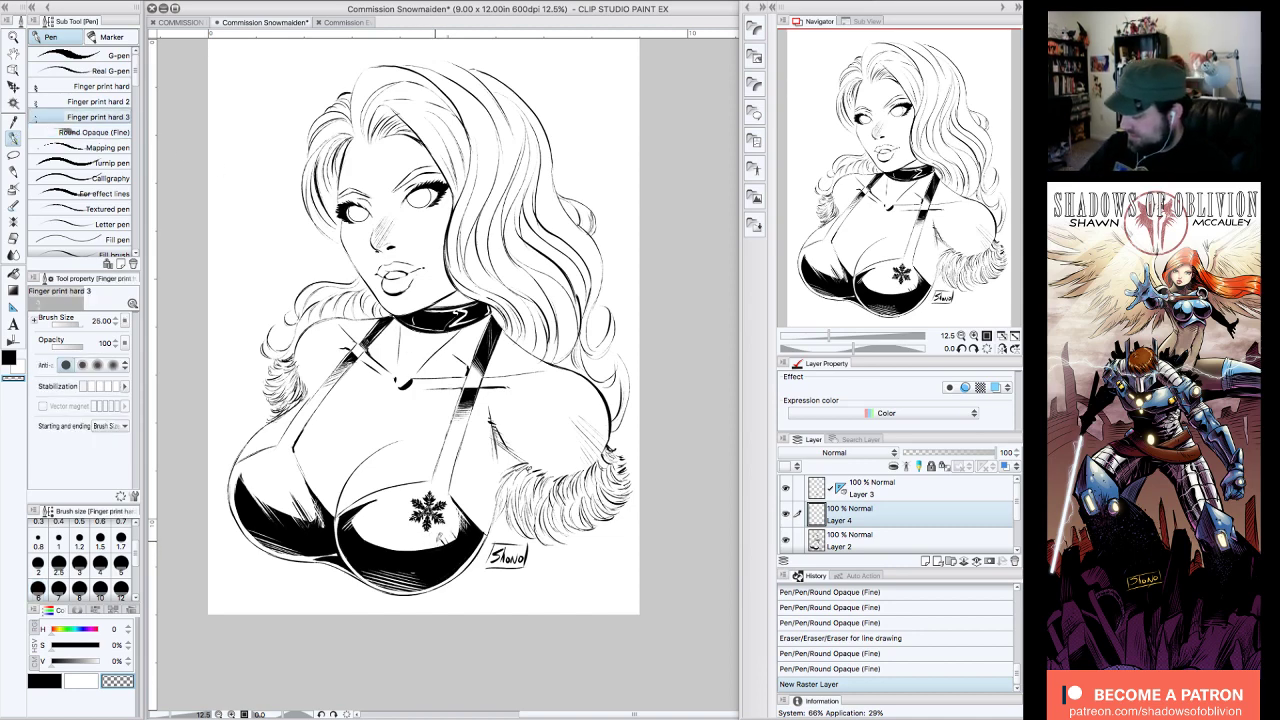
drag(448, 458, 442, 542)
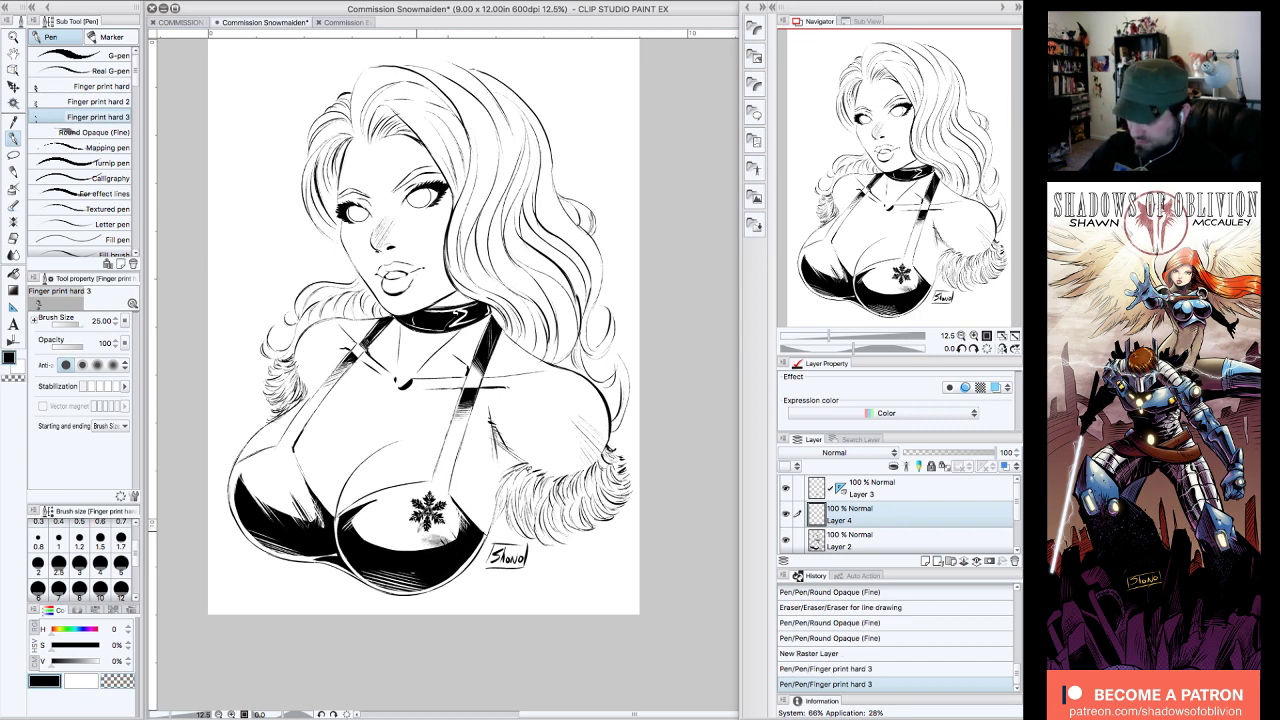
- Set the fingerprint pen's size to 40 and add texture to the highlights of both bikini cups
scroll(136, 560, down, 3)
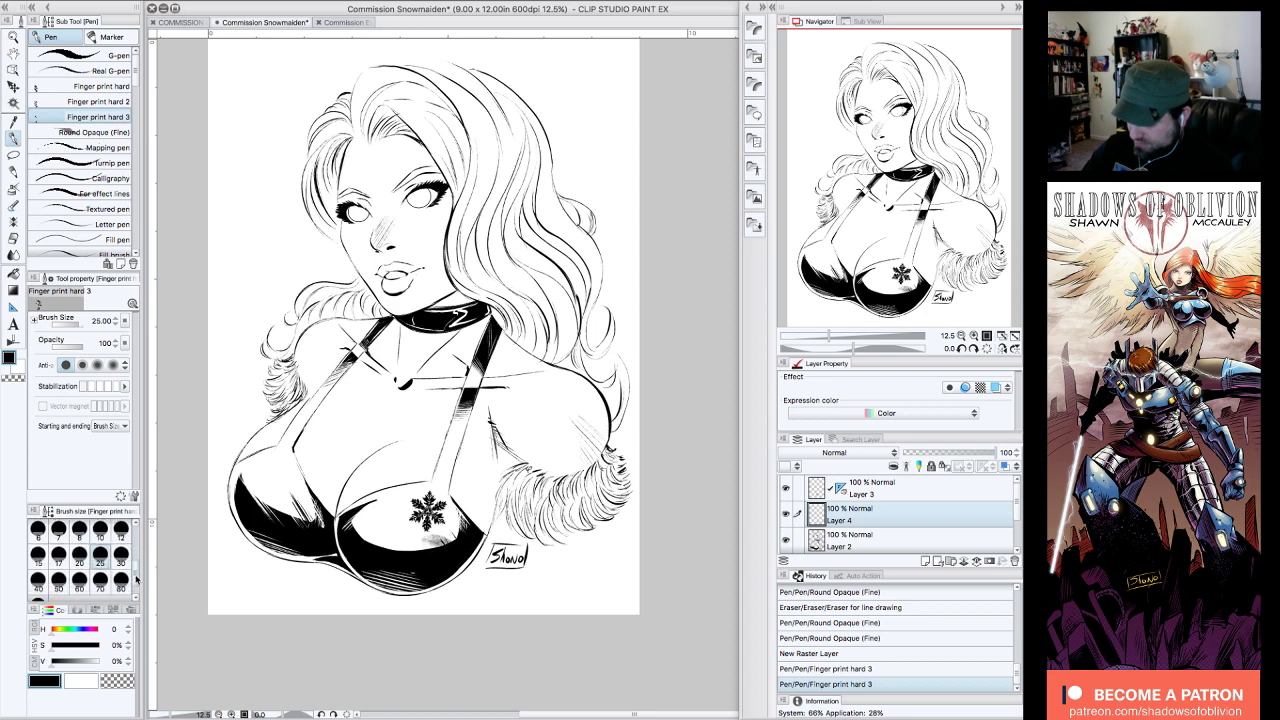
key(bracketright)
key(bracketright)
key(bracketright)
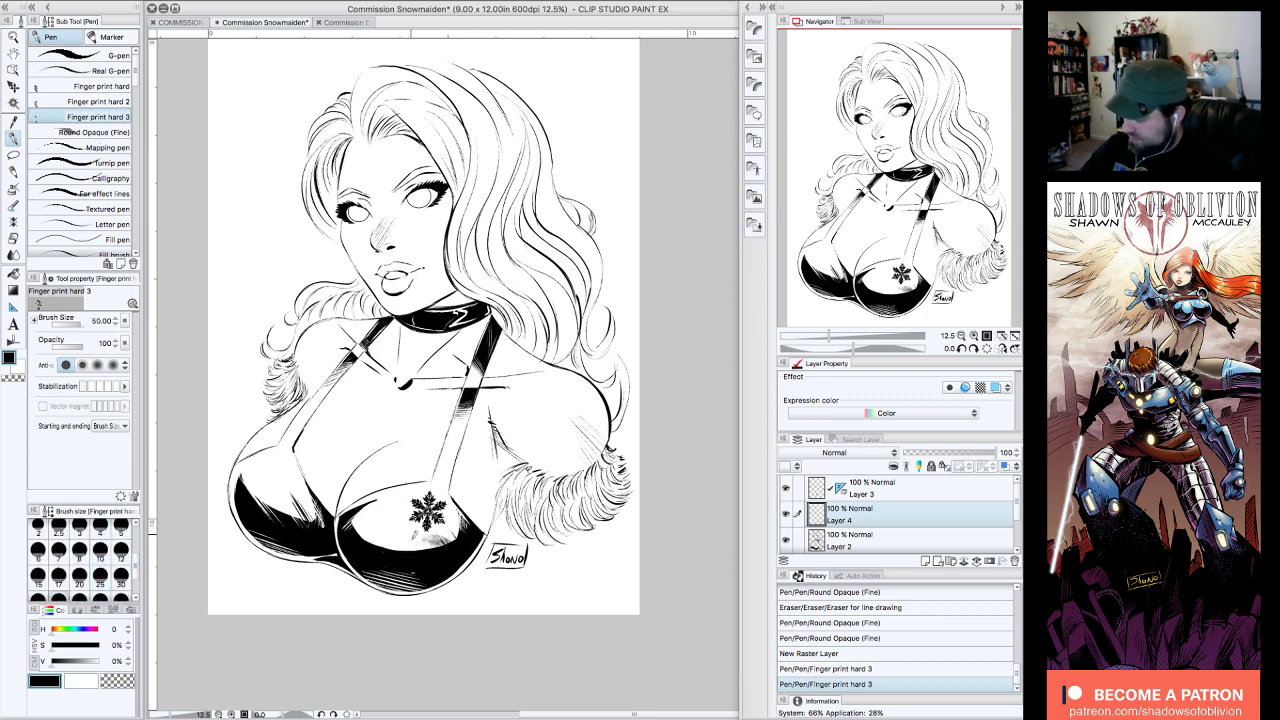
key(bracketleft)
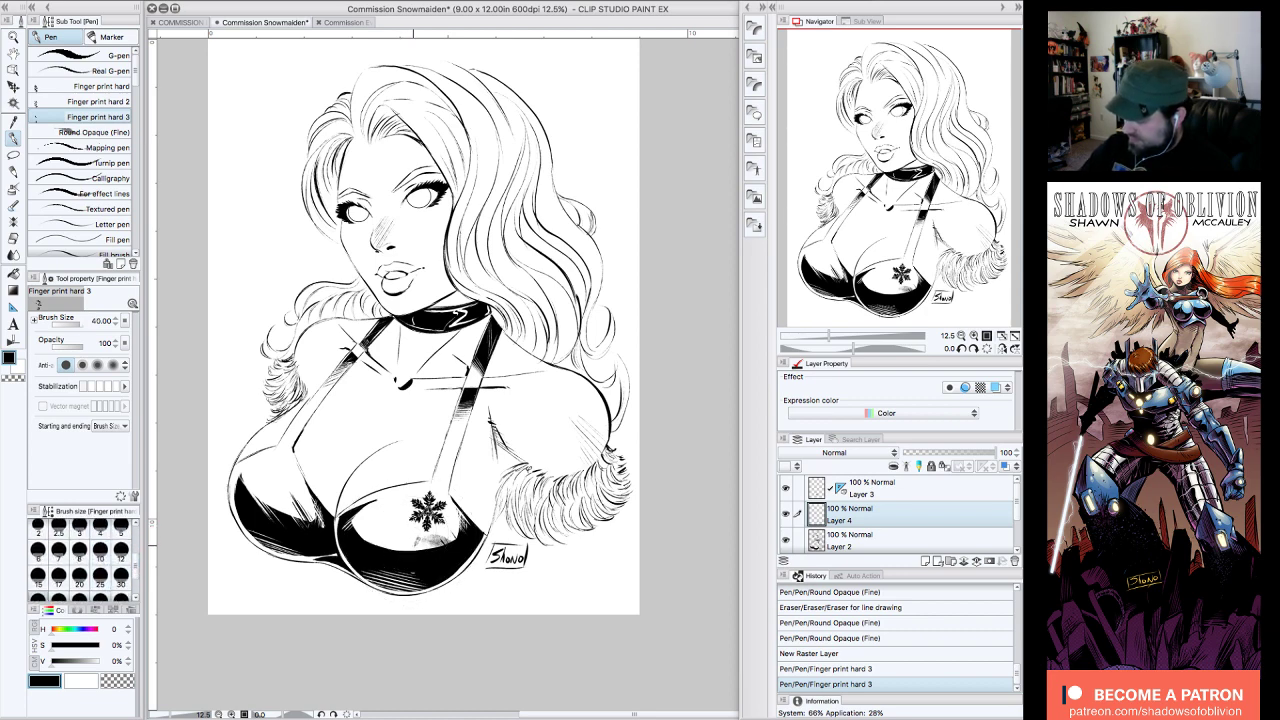
drag(412, 543, 384, 544)
drag(248, 492, 285, 474)
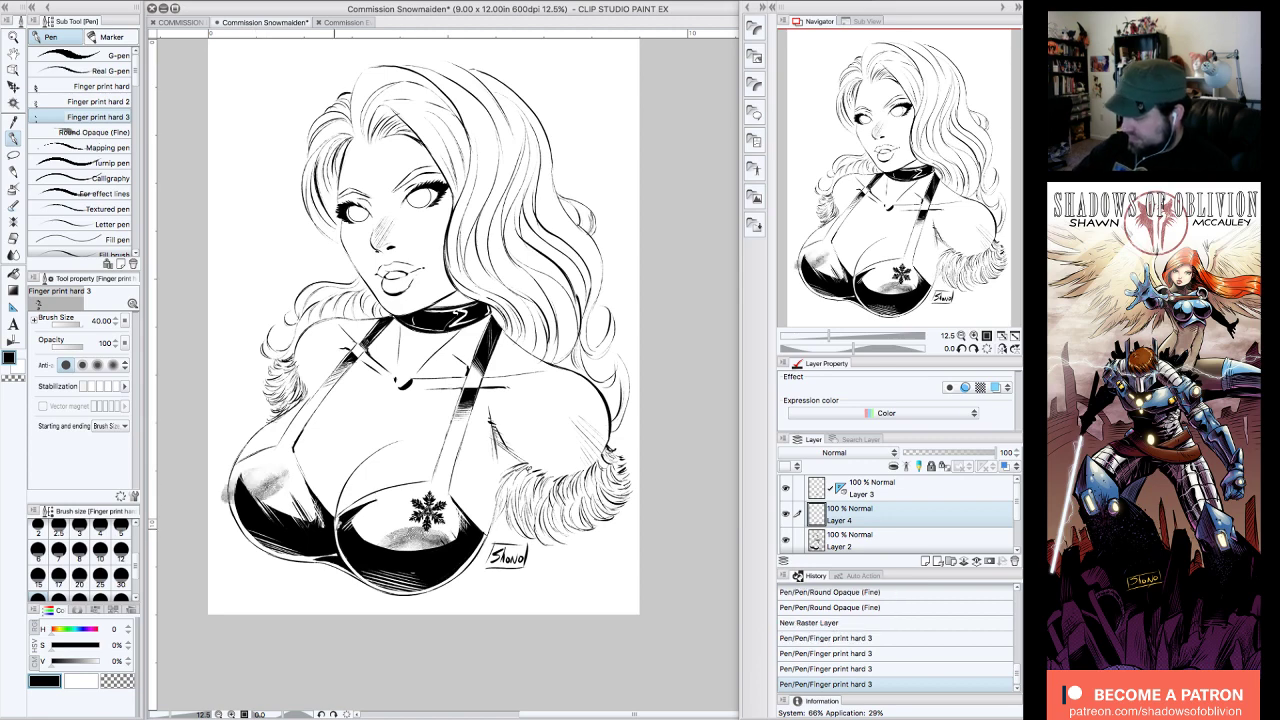
- Shade the upper arm above the fur trim with fingerprint texture, and erase the spill and the opposite shoulder's texture
drag(610, 440, 572, 462)
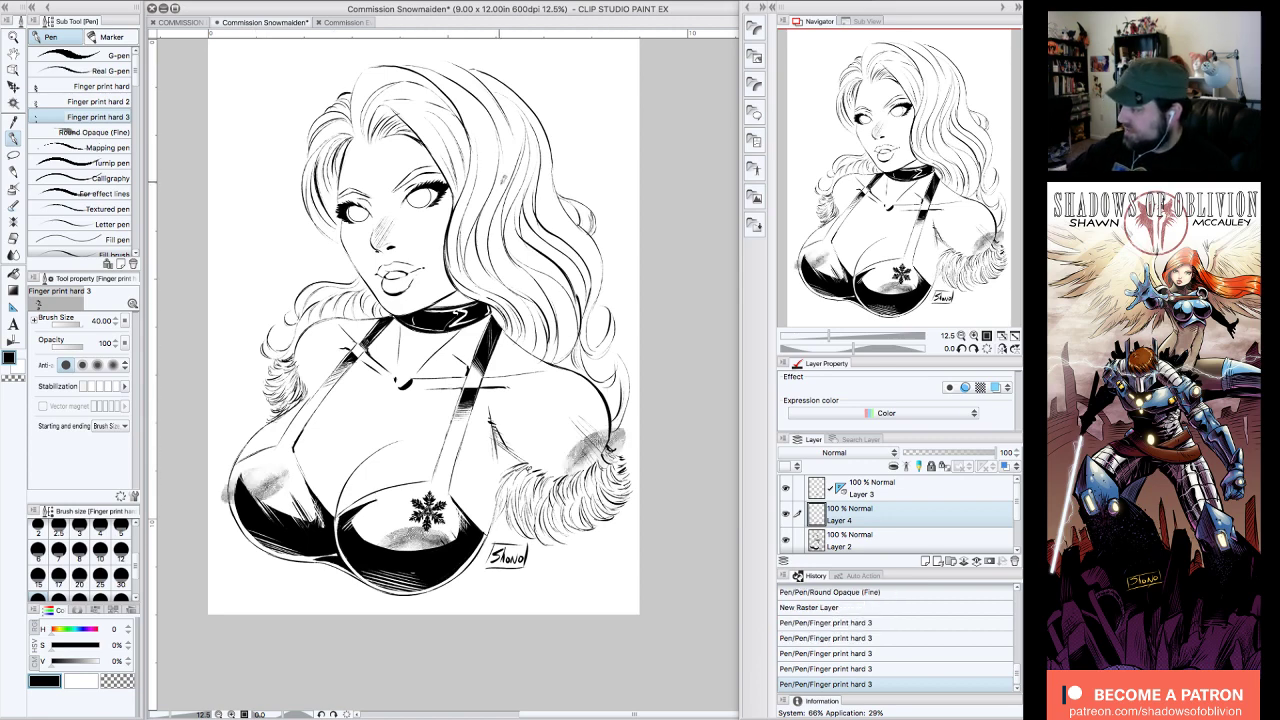
mouse_move(308, 345)
mouse_down()
mouse_move(275, 330)
mouse_move(292, 334)
mouse_up()
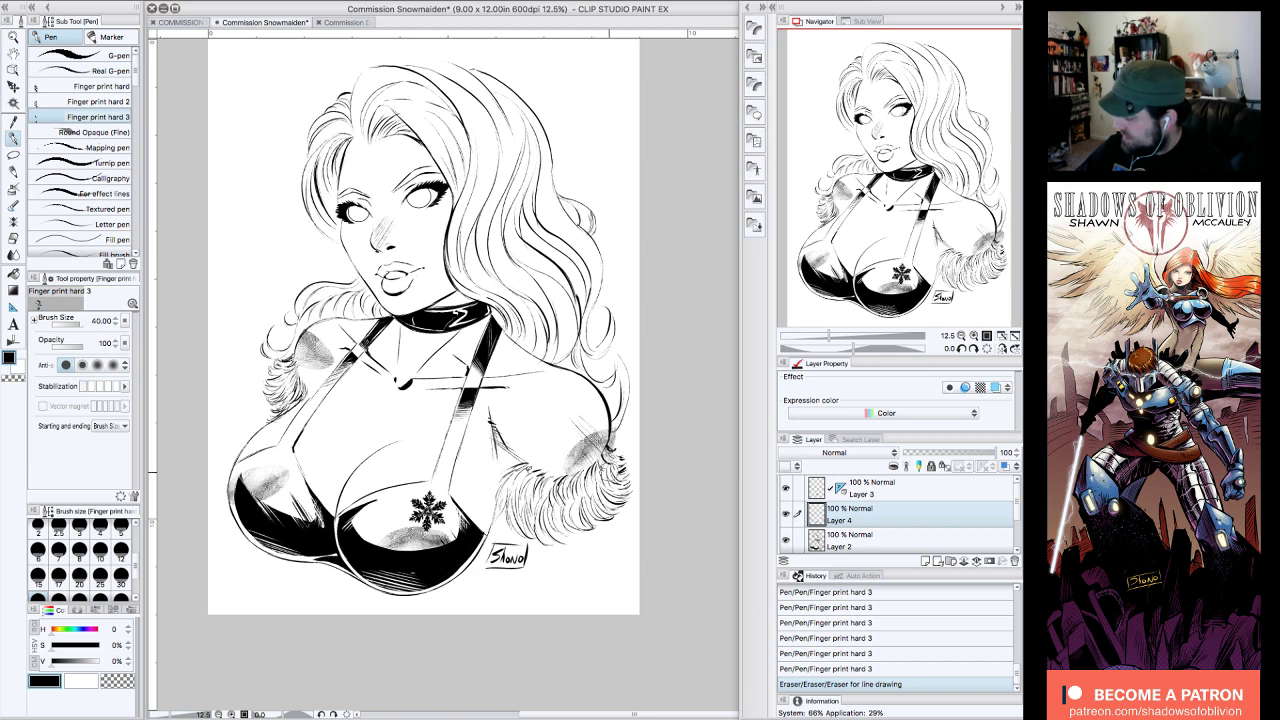
drag(612, 460, 634, 372)
mouse_move(326, 342)
mouse_down()
mouse_move(312, 368)
mouse_move(300, 346)
mouse_move(313, 326)
mouse_up()
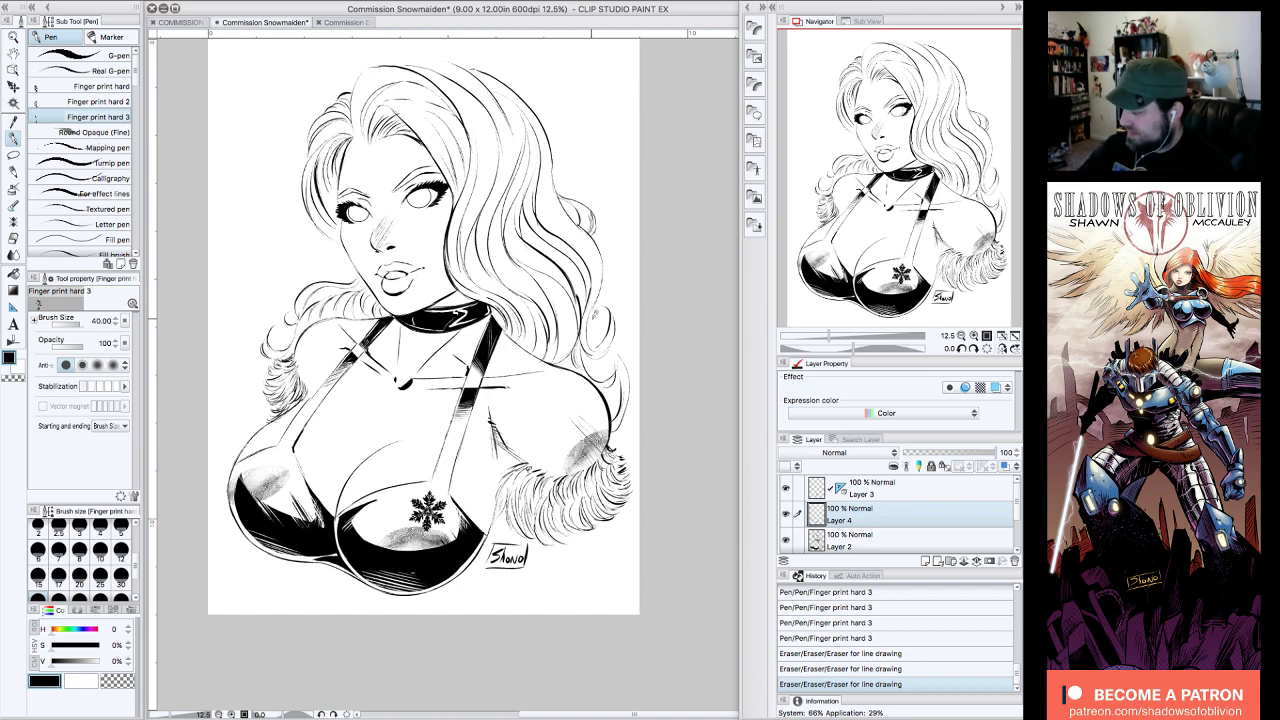
mouse_move(526, 432)
mouse_down()
mouse_move(500, 500)
mouse_move(522, 489)
mouse_move(508, 490)
mouse_up()
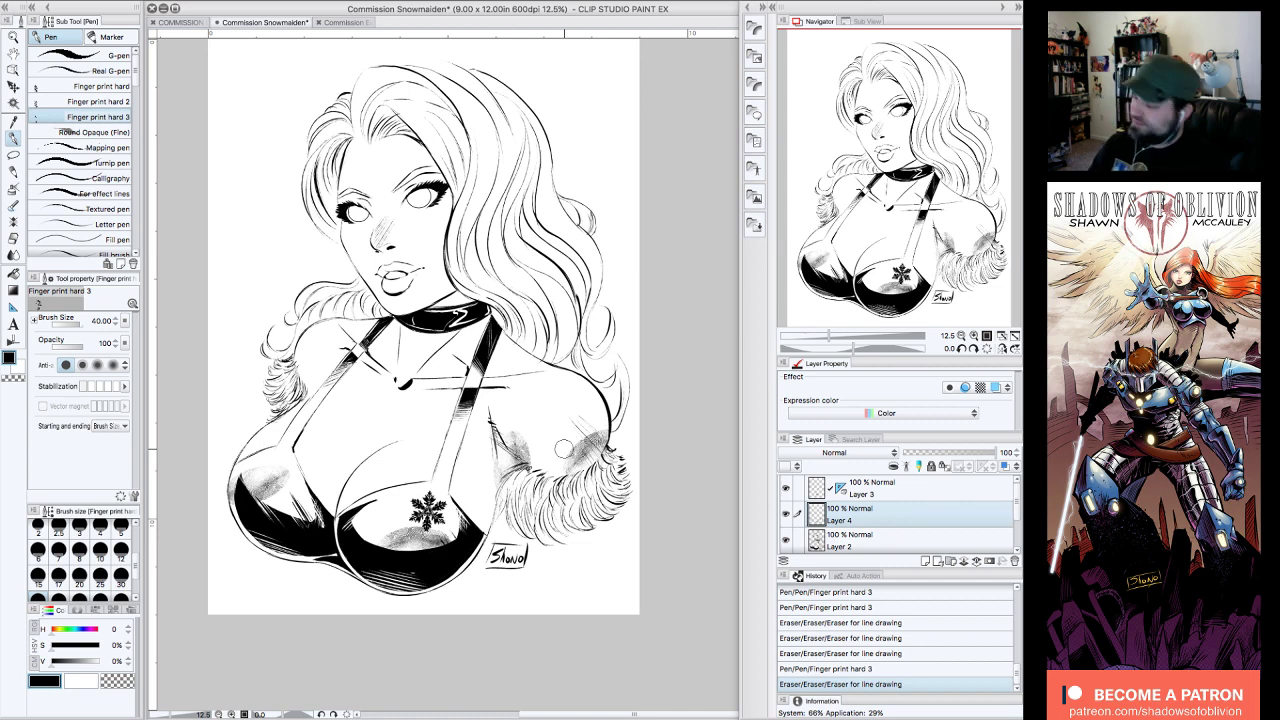
drag(565, 449, 564, 479)
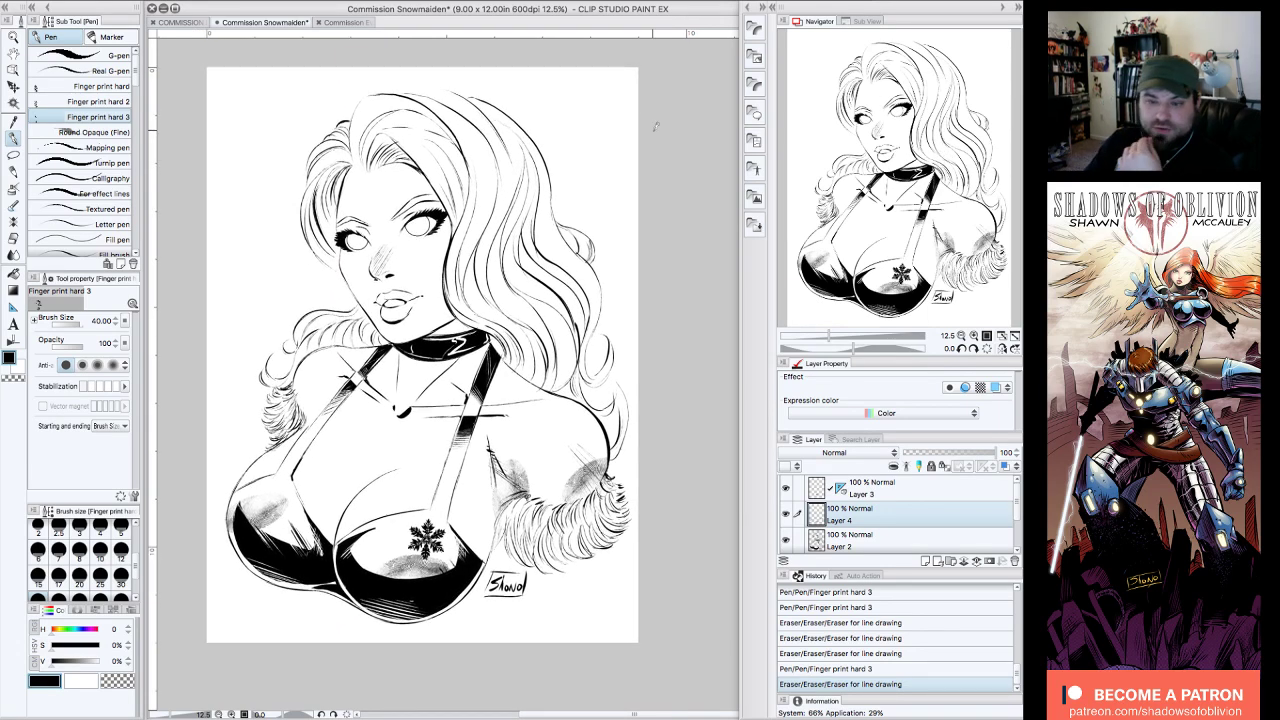
- Save the drawing, view it briefly with the palettes hidden, and restore the palettes
click(140, 2)
click(160, 76)
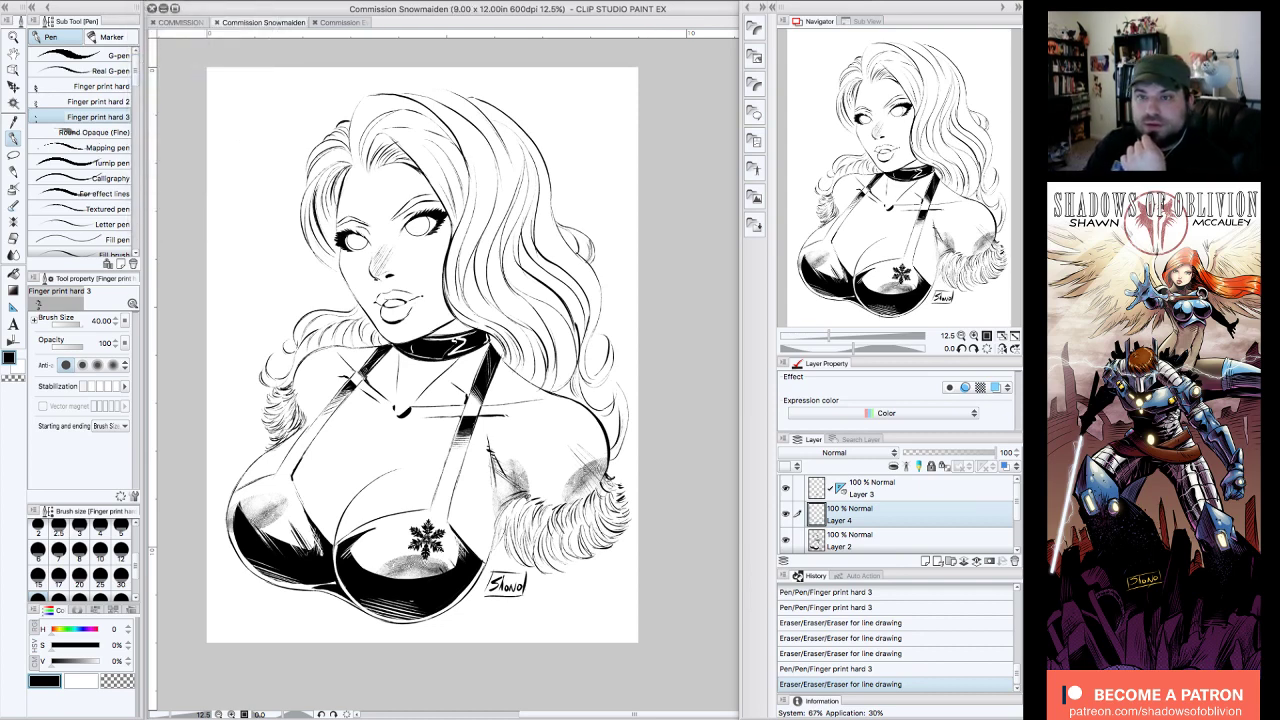
key(Tab)
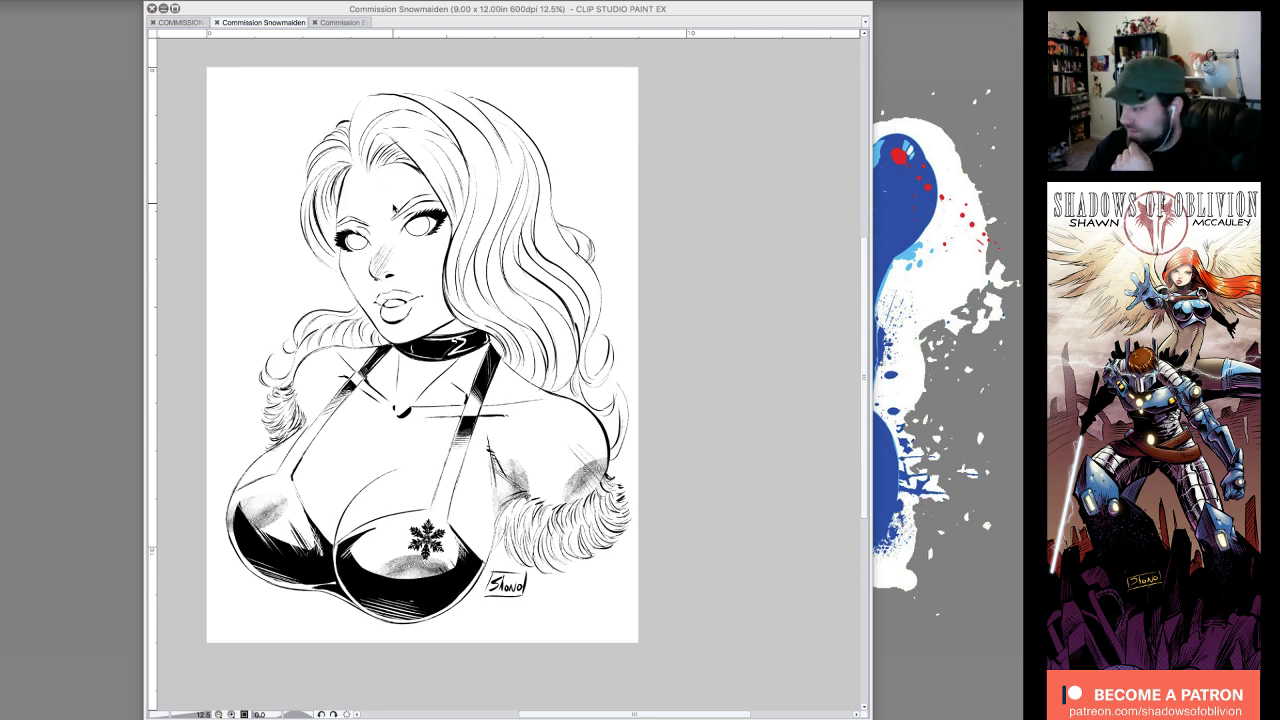
key(Tab)
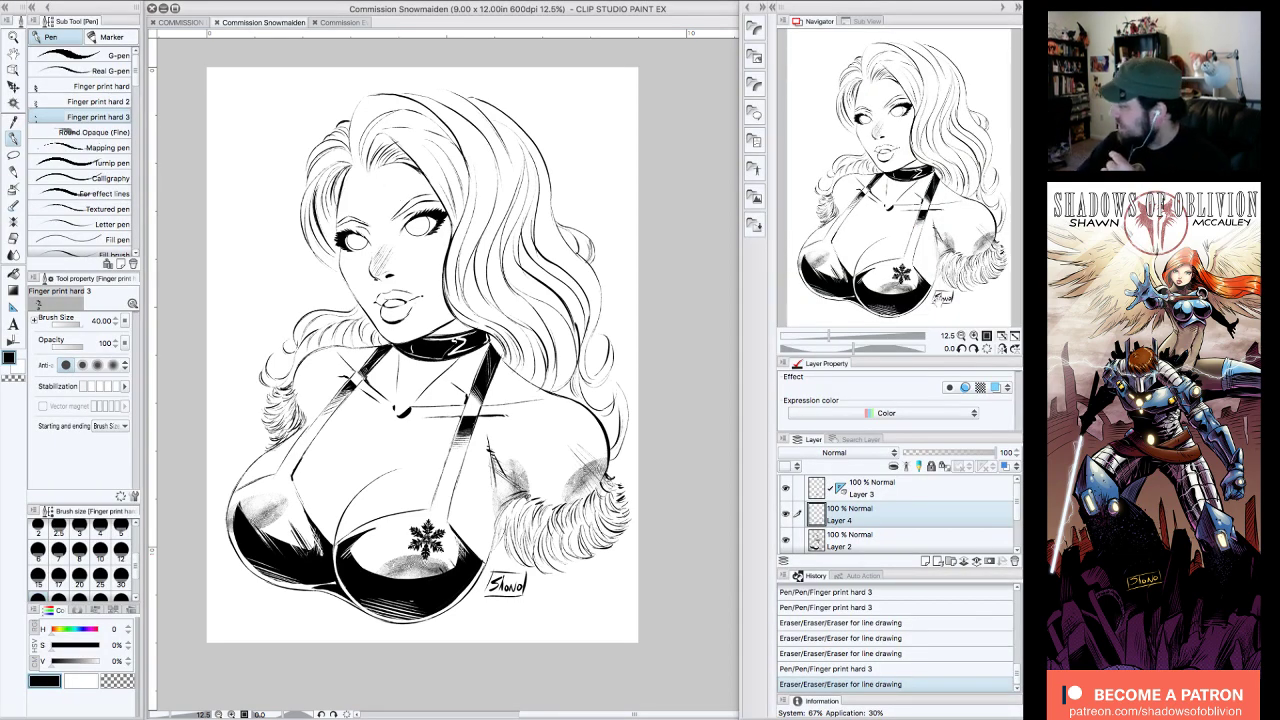
- Select the line art on Layer 2, check its visibility and set it as the reference layer
click(884, 540)
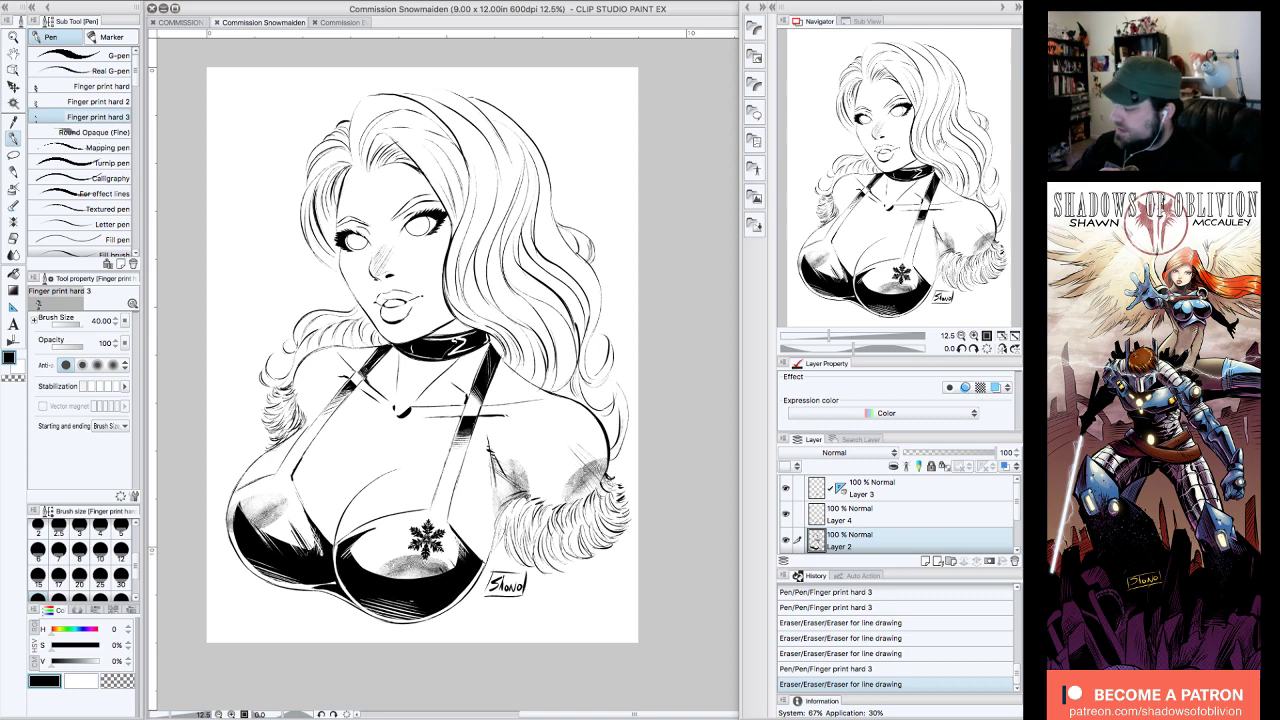
mouse_move(941, 148)
mouse_down()
mouse_move(940, 162)
mouse_move(942, 147)
mouse_up()
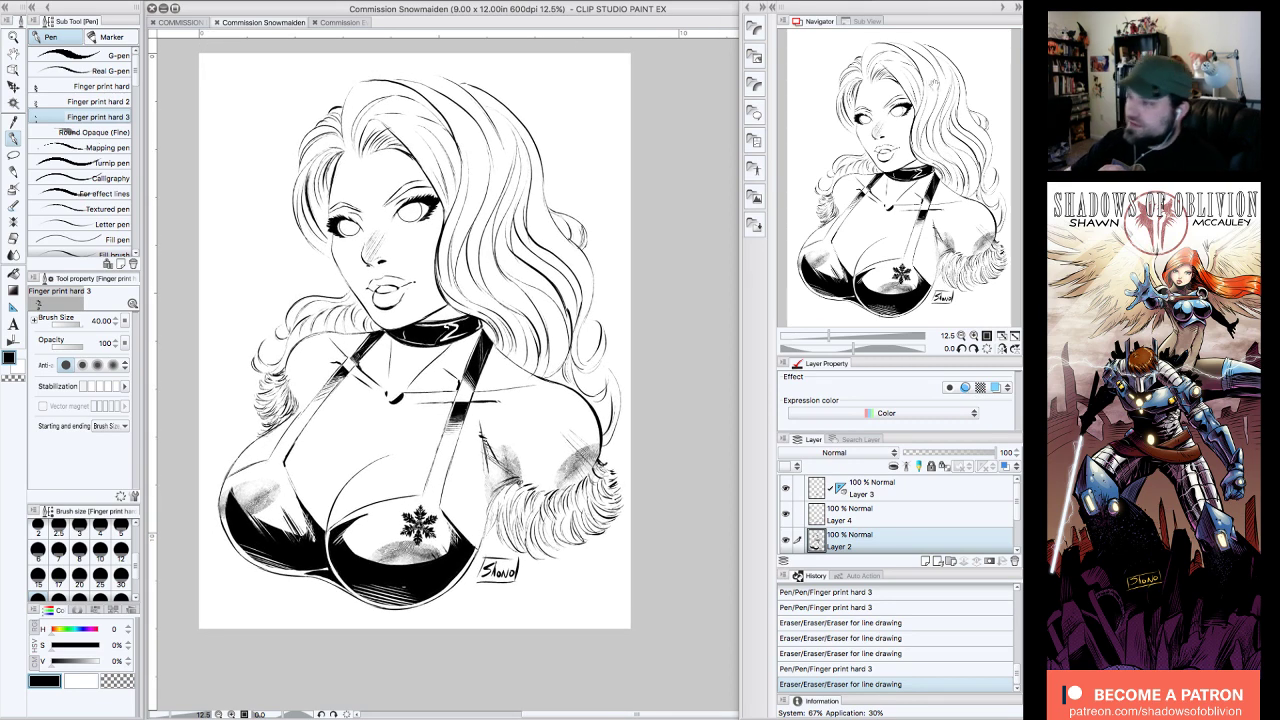
click(148, 3)
click(331, 61)
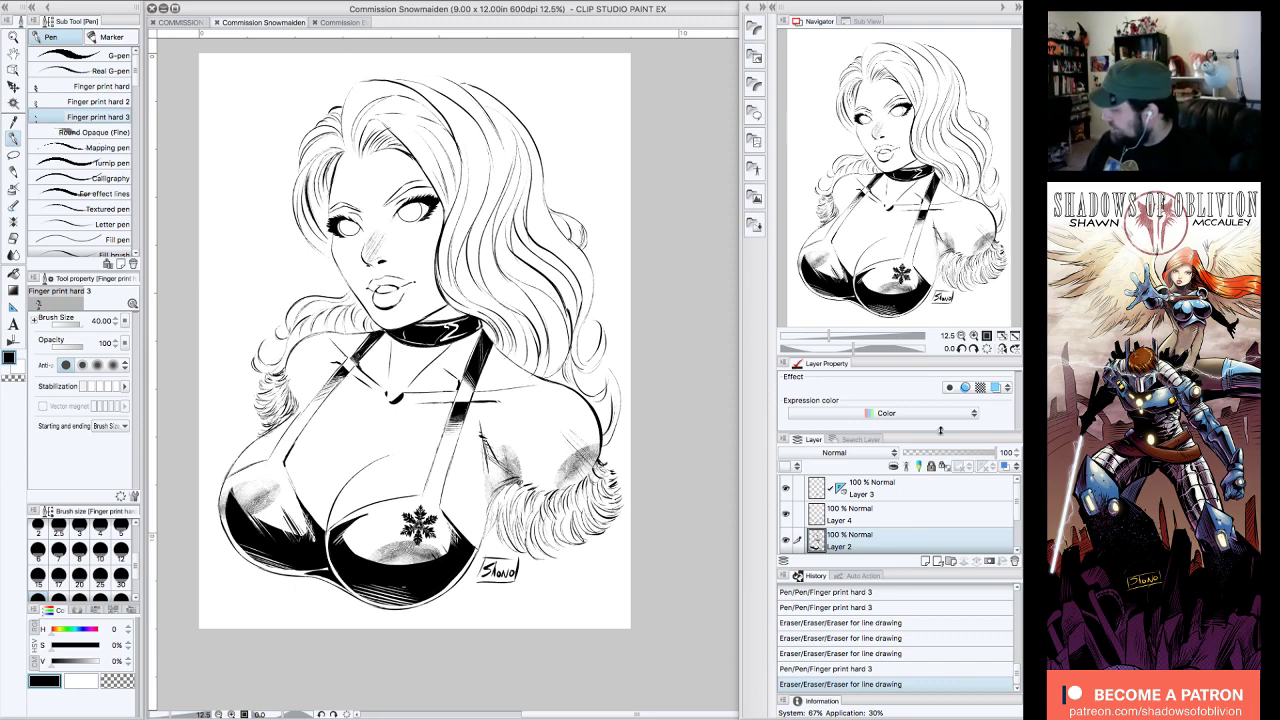
drag(1018, 511, 1014, 516)
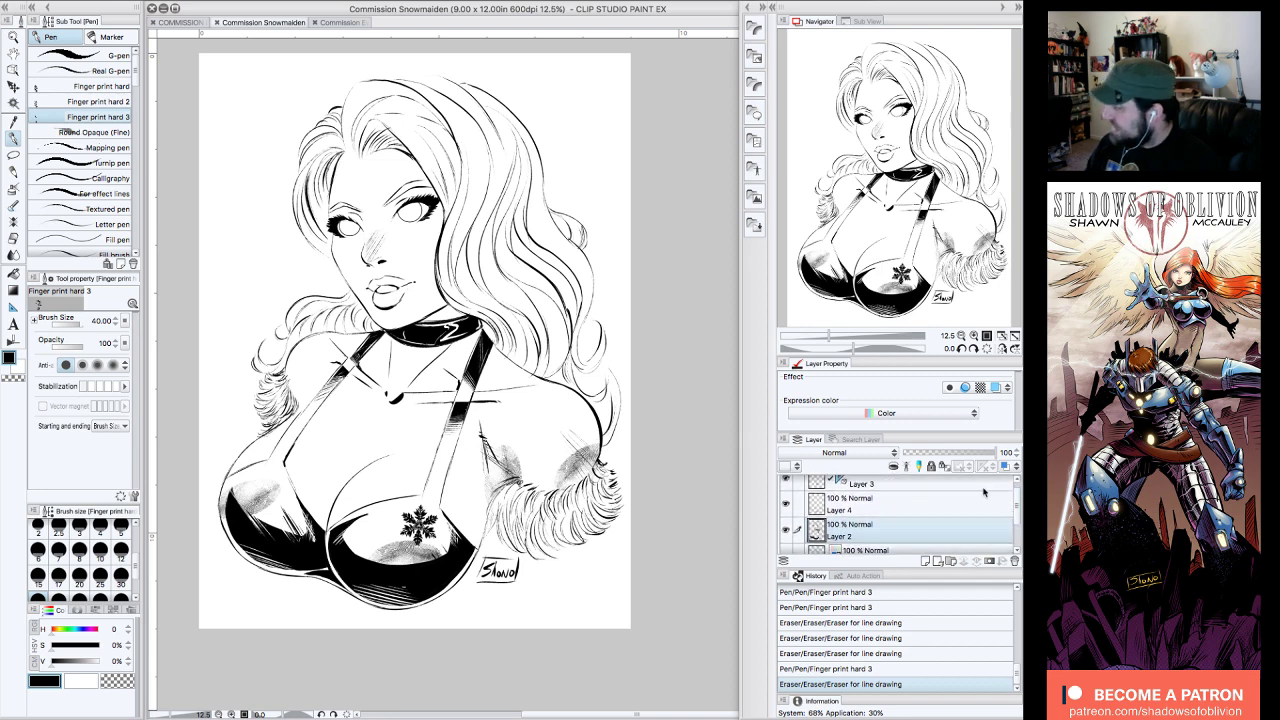
alt+click(786, 531)
alt+click(786, 531)
alt+click(786, 531)
alt+click(786, 531)
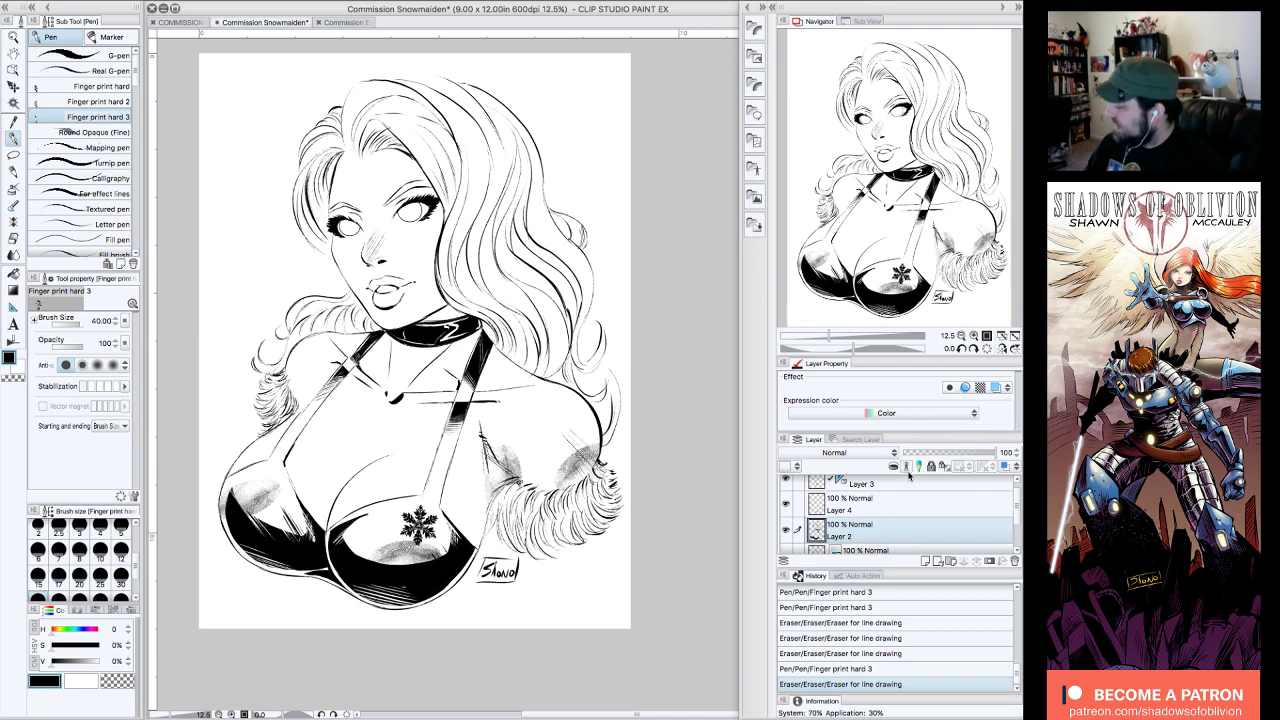
click(906, 466)
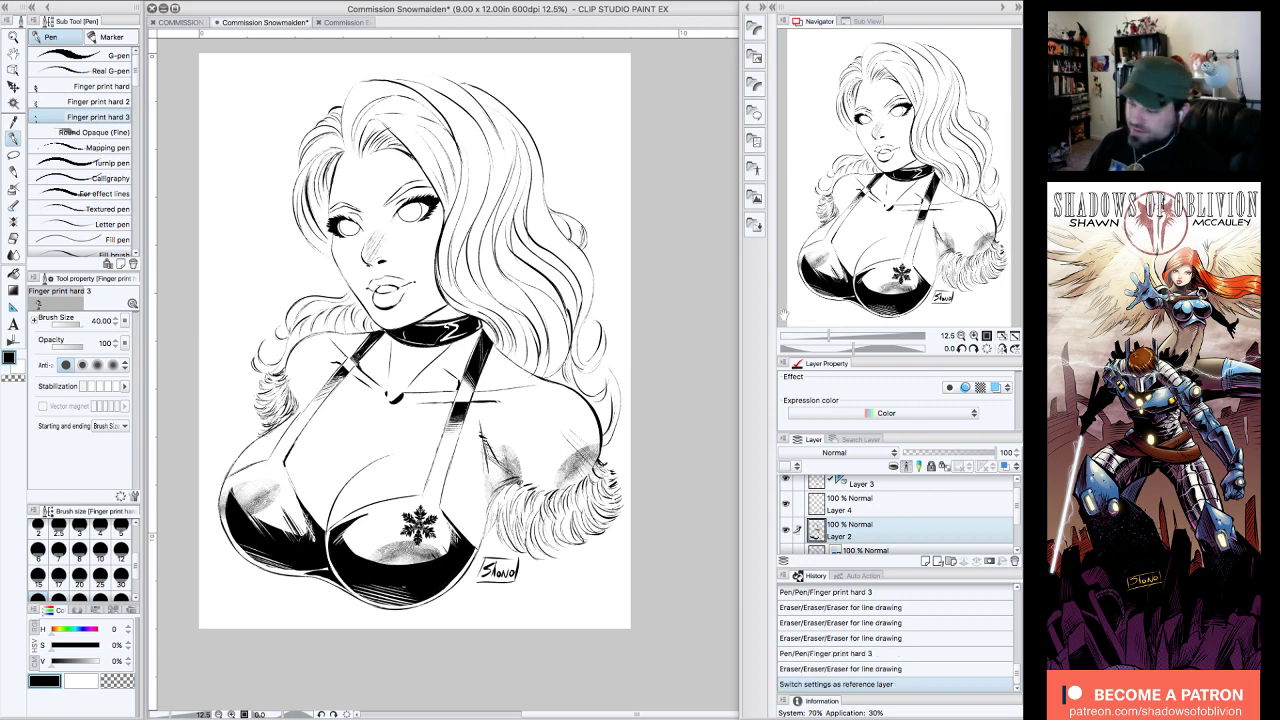
- Choose the Close and fill tool and mix a pale skin tone with hue 29, saturation 22% and value 100%
click(13, 273)
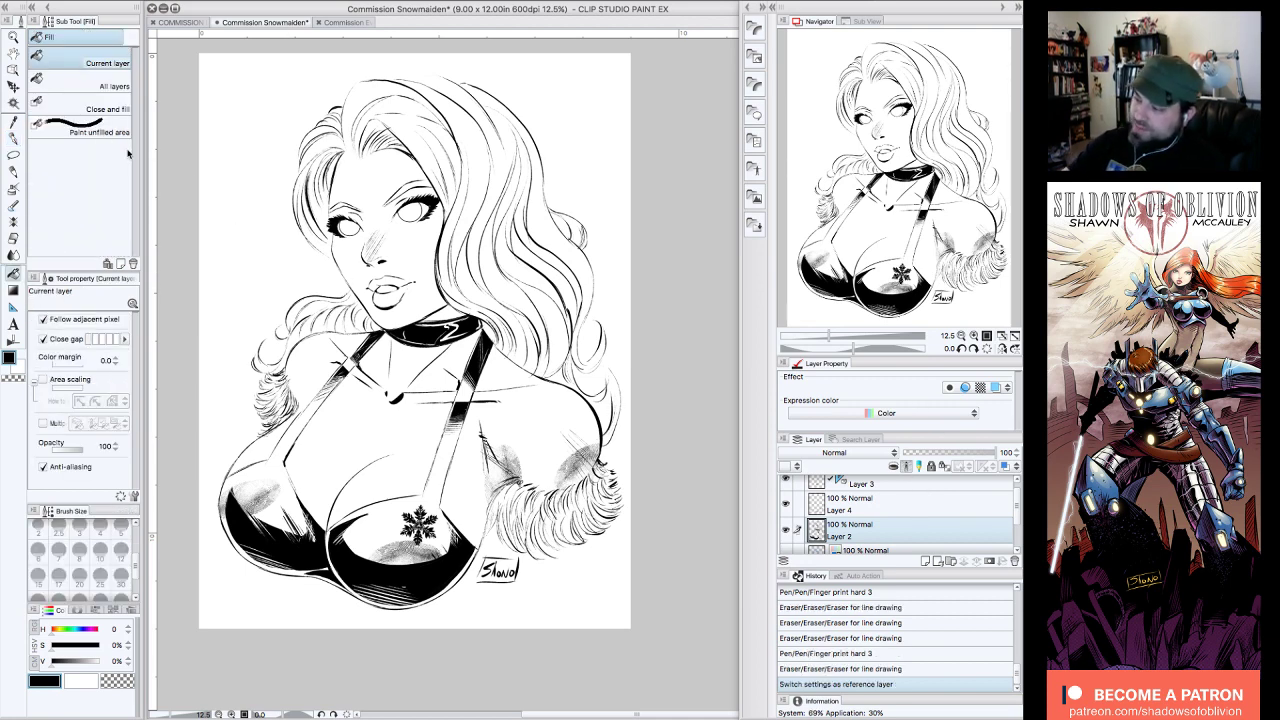
click(125, 108)
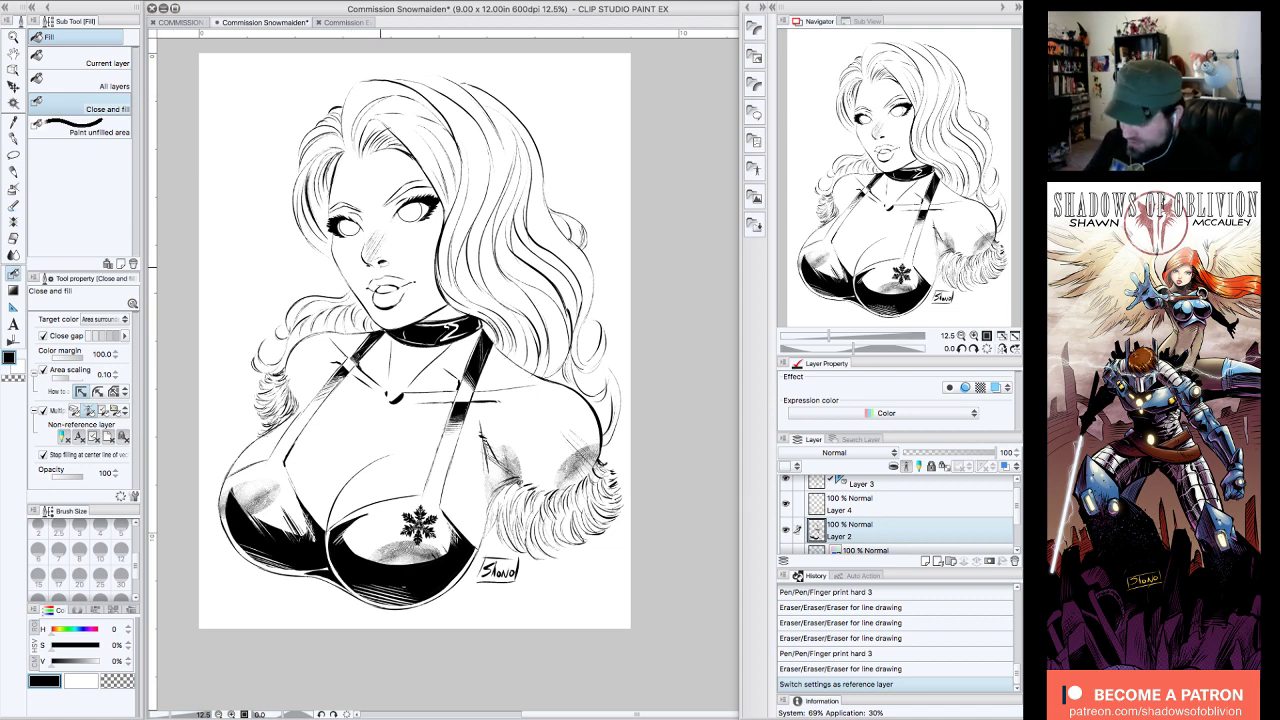
click(98, 610)
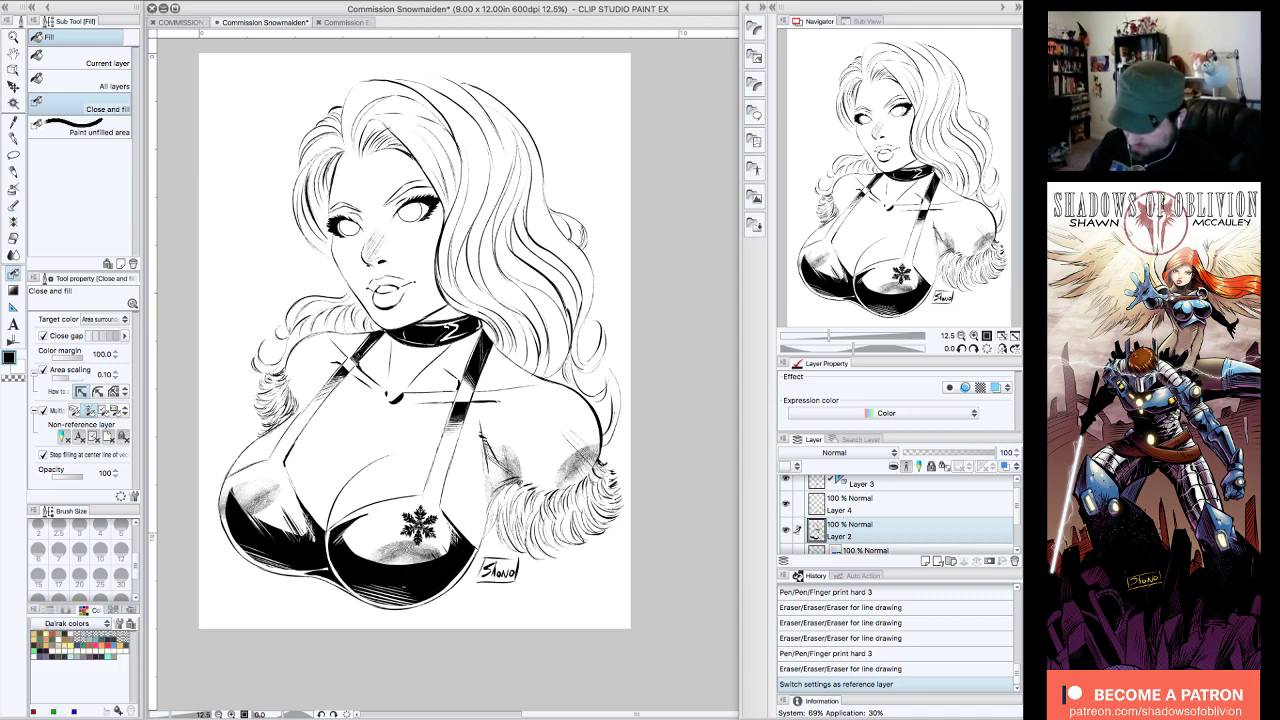
click(44, 632)
click(52, 606)
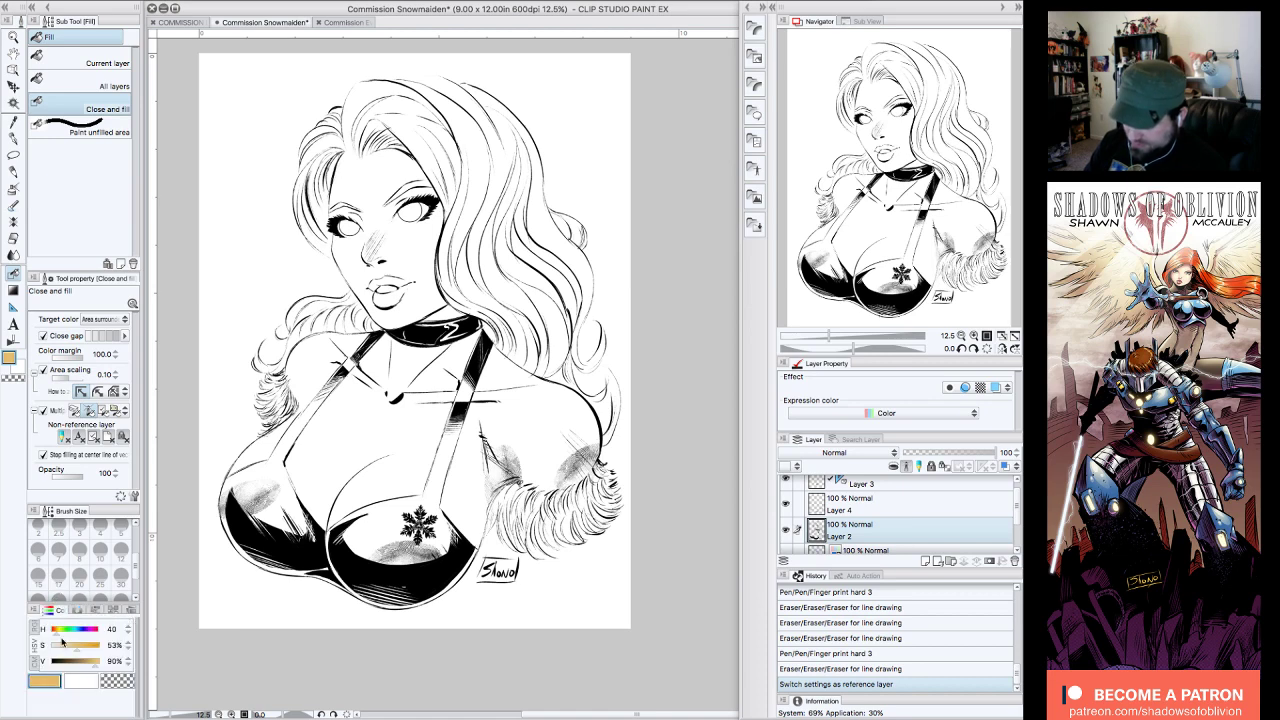
drag(76, 648, 110, 667)
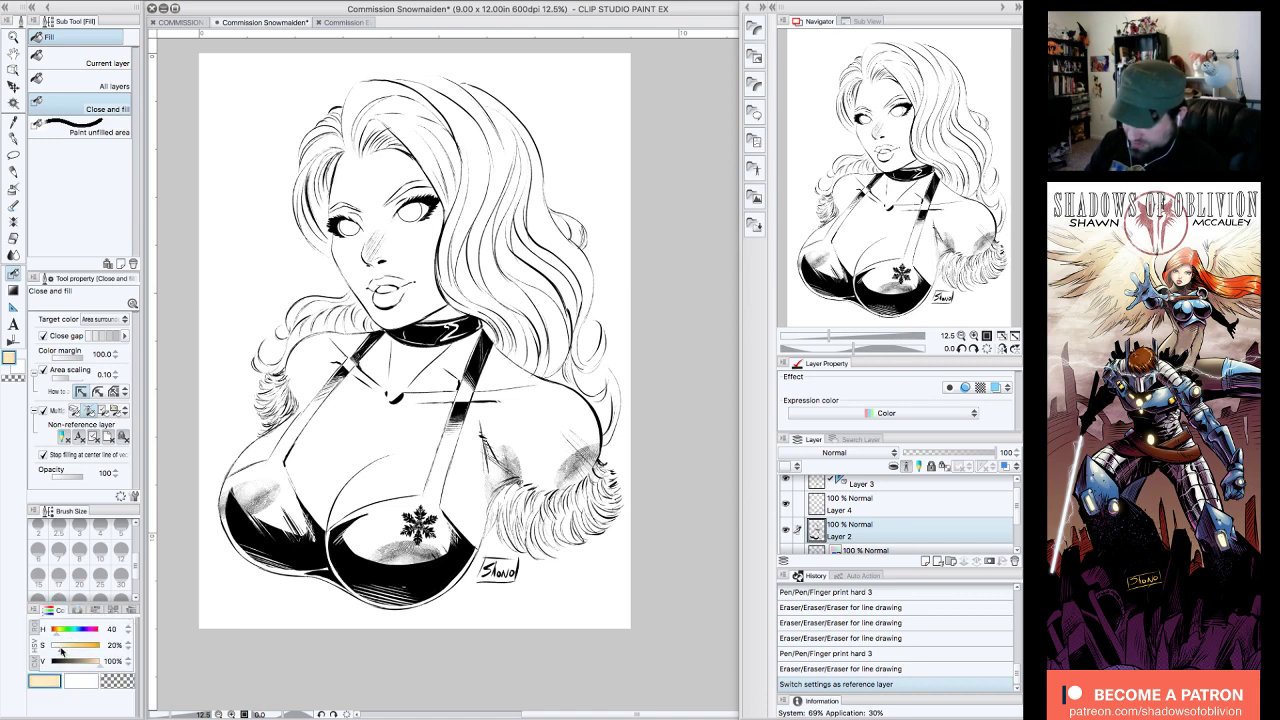
drag(61, 648, 53, 630)
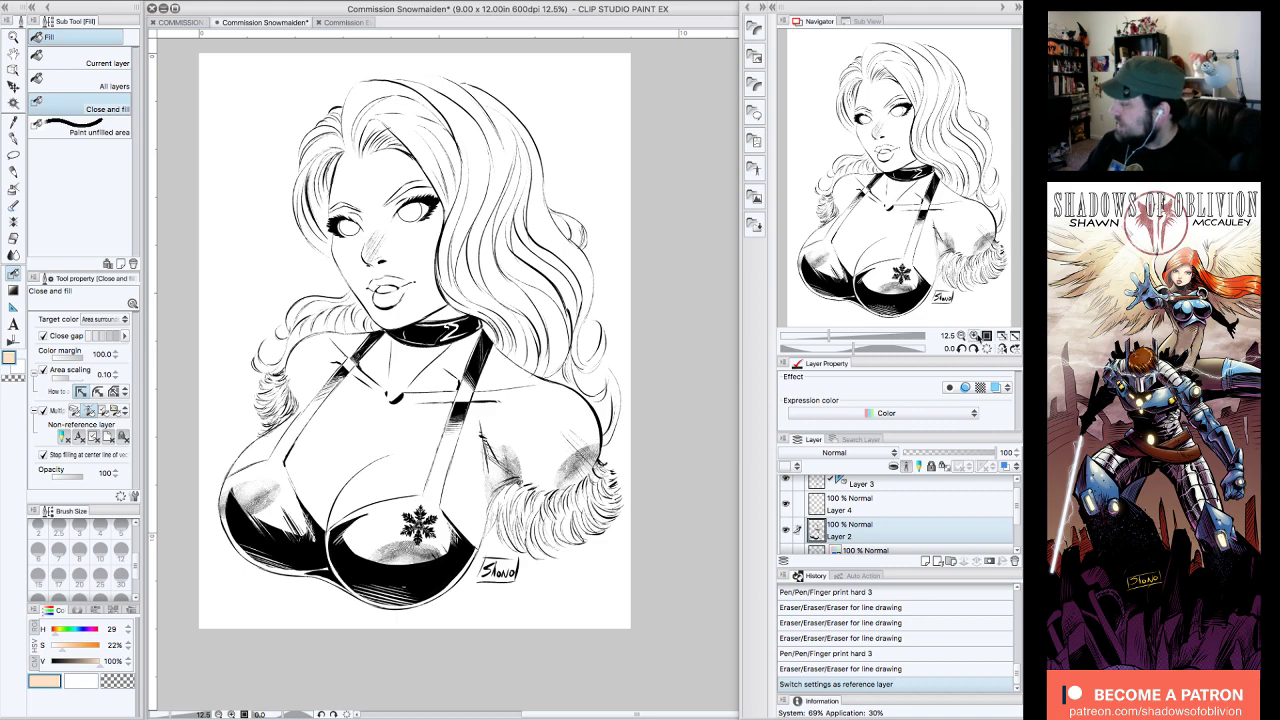
- Add a new raster layer between the line art on Layer 2 and Layer 1
click(974, 336)
mouse_move(943, 191)
mouse_down()
mouse_move(929, 191)
mouse_move(957, 212)
mouse_up()
click(961, 335)
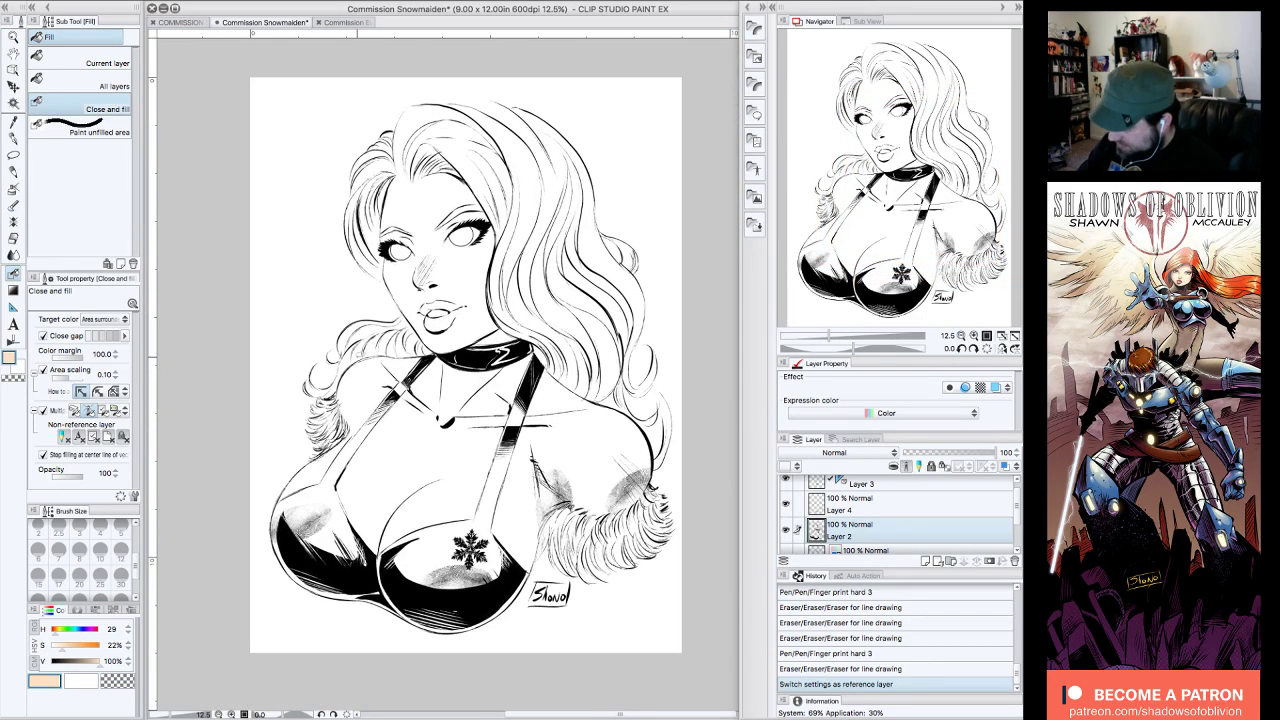
mouse_move(325, 441)
mouse_down()
mouse_move(283, 474)
mouse_move(276, 505)
mouse_move(322, 482)
mouse_move(366, 427)
mouse_up()
mouse_move(405, 380)
mouse_down()
mouse_move(428, 354)
mouse_move(346, 359)
mouse_up()
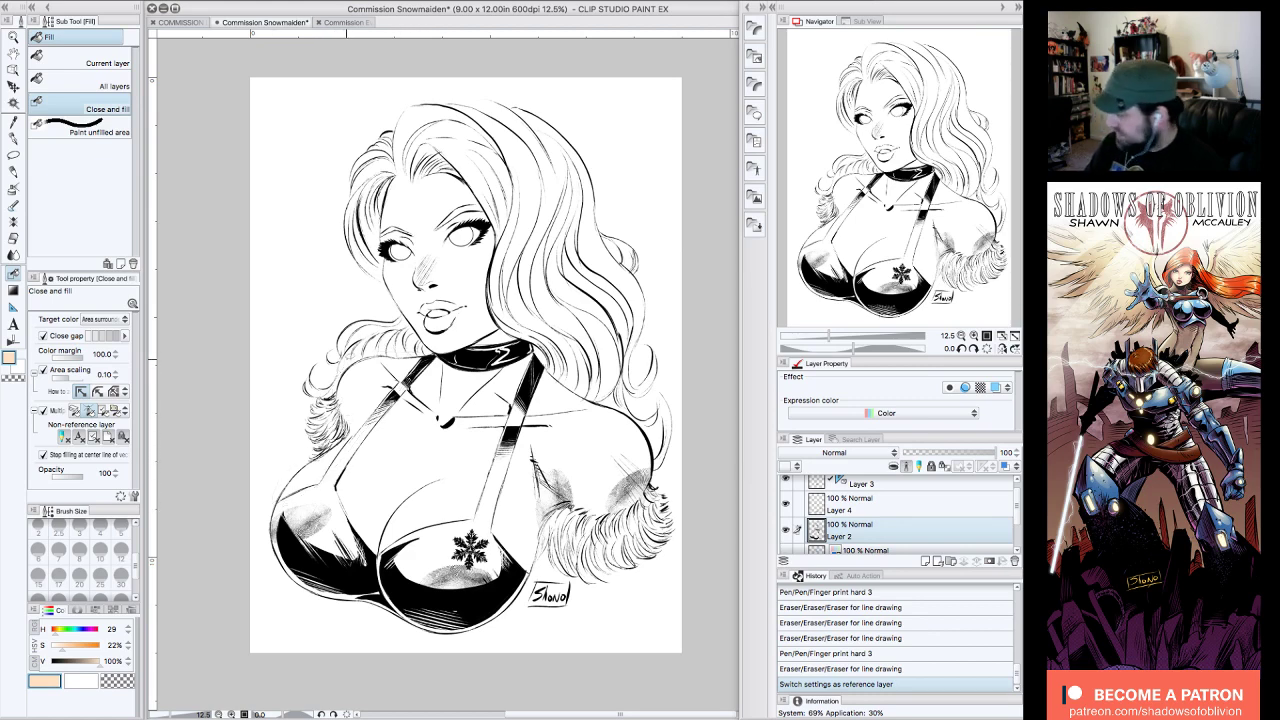
drag(1016, 498, 1008, 520)
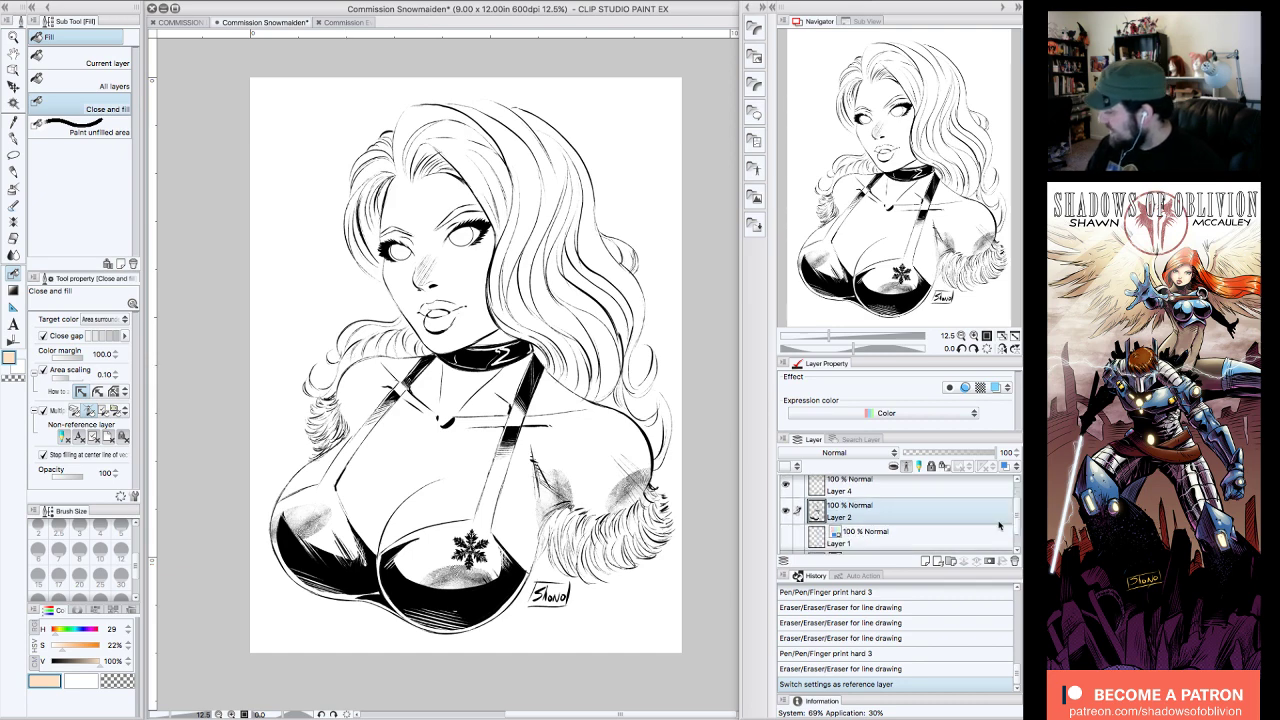
click(948, 535)
click(925, 561)
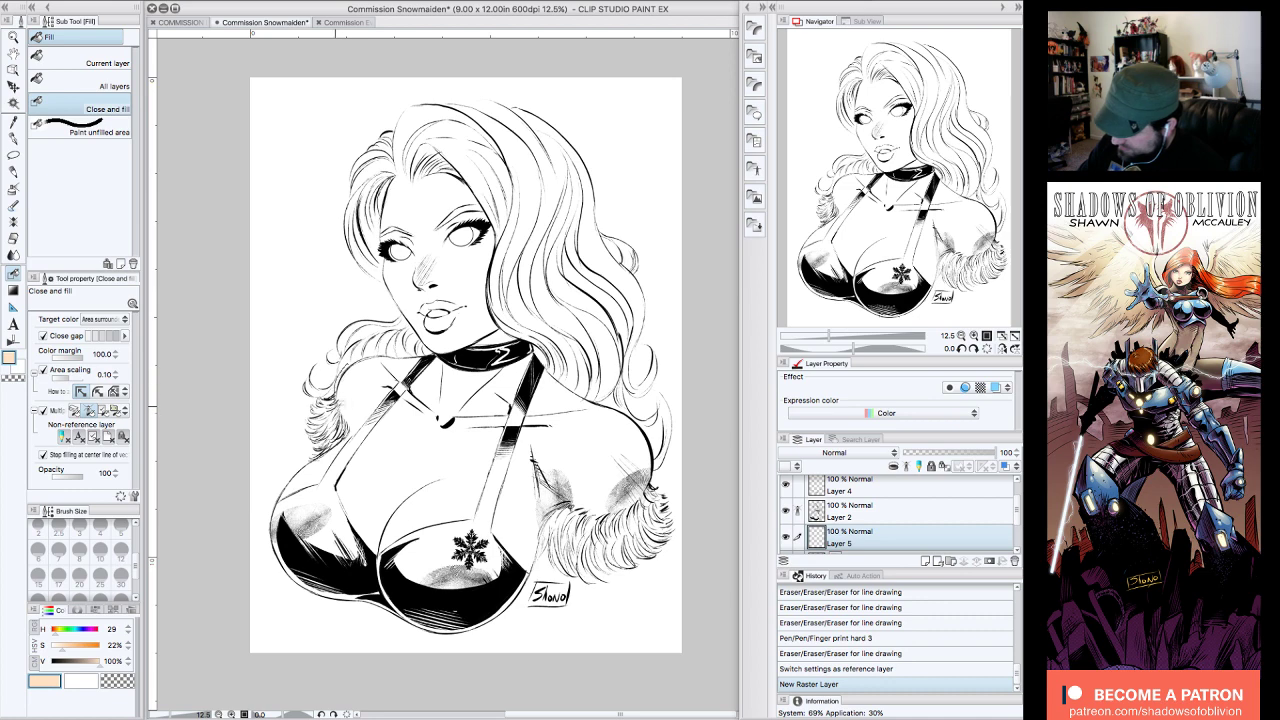
- Close-and-fill both shoulders, the neck and the collarbone area with the skin tone, erasing stray colour
mouse_move(332, 443)
mouse_down()
mouse_move(285, 477)
mouse_move(304, 499)
mouse_move(428, 353)
mouse_move(344, 362)
mouse_move(333, 430)
mouse_move(276, 494)
mouse_move(325, 478)
mouse_move(356, 438)
mouse_move(328, 444)
mouse_move(382, 554)
mouse_move(438, 528)
mouse_move(496, 484)
mouse_move(538, 346)
mouse_move(446, 357)
mouse_move(392, 405)
mouse_up()
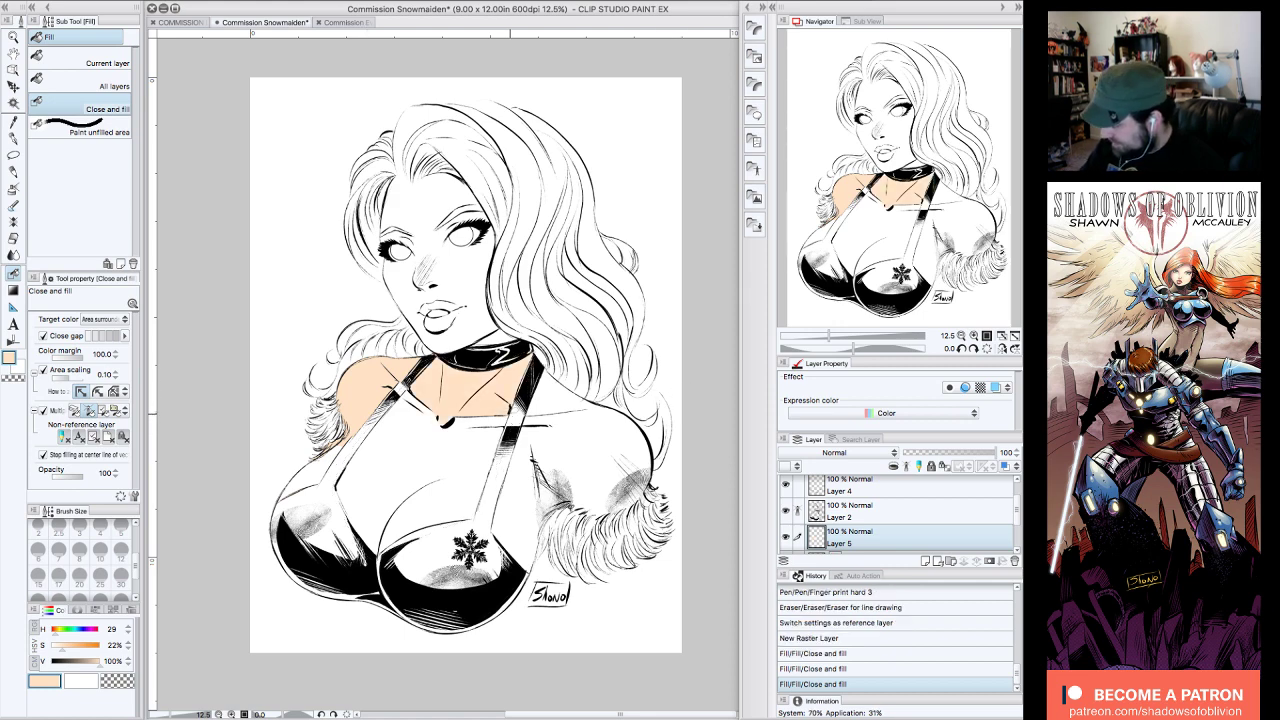
mouse_move(472, 408)
mouse_down()
mouse_move(412, 382)
mouse_move(392, 398)
mouse_move(332, 482)
mouse_move(362, 540)
mouse_move(460, 530)
mouse_move(516, 412)
mouse_up()
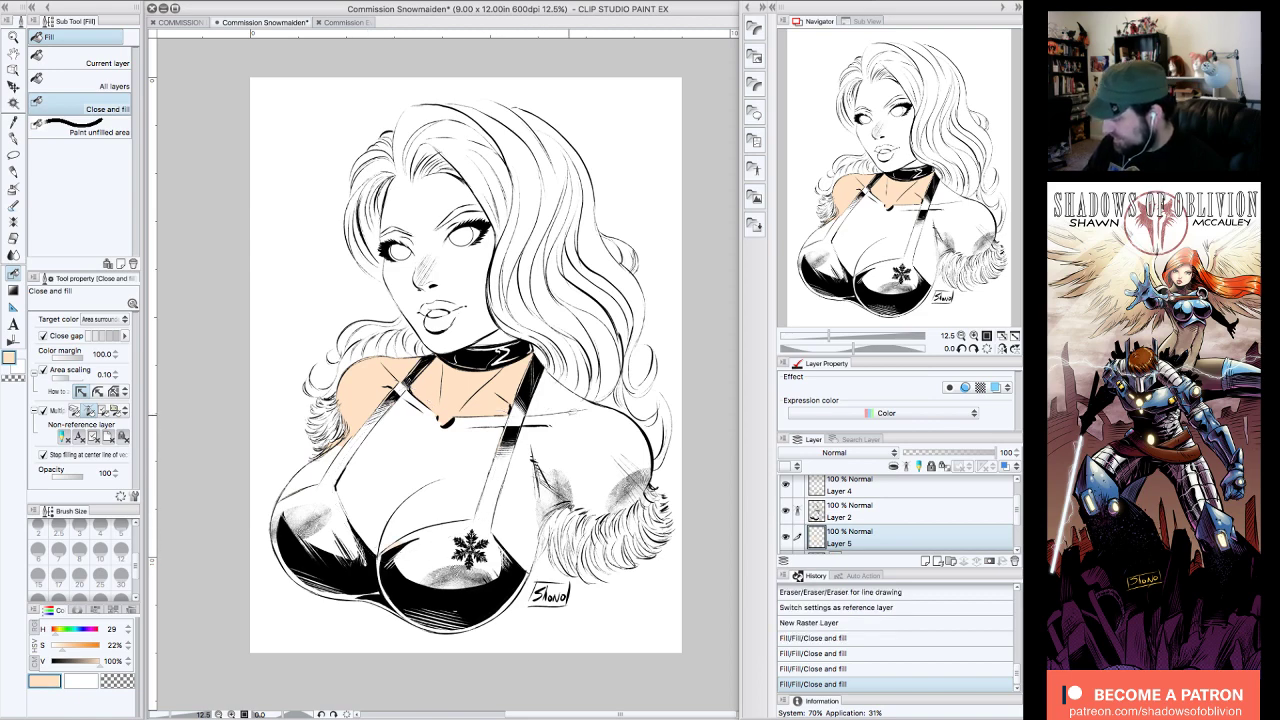
drag(406, 543, 389, 547)
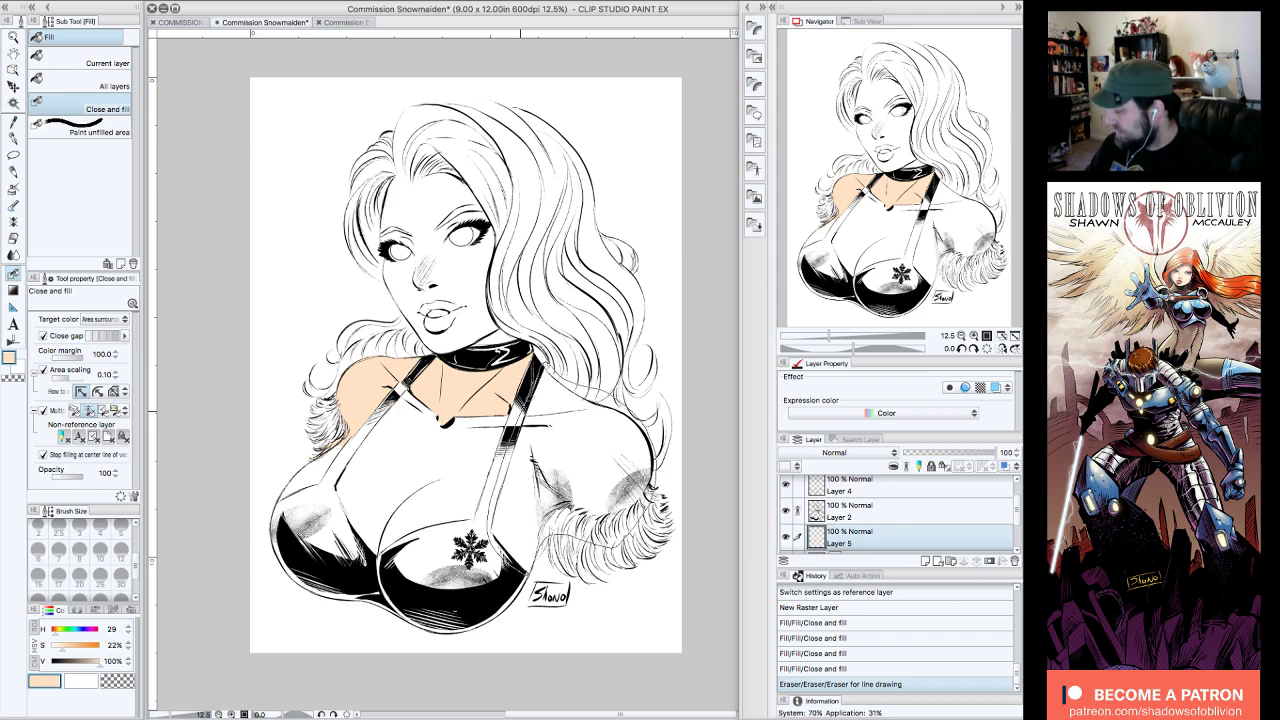
drag(605, 455, 560, 540)
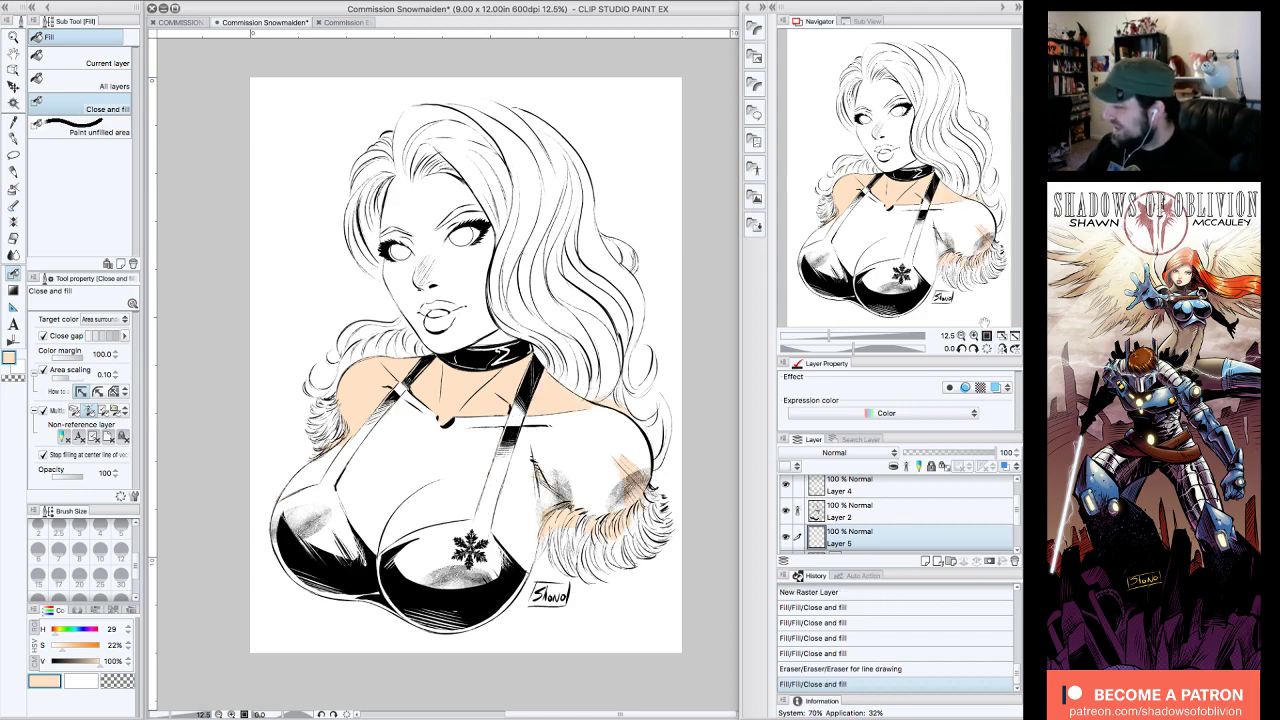
- Fill the small enclosed areas of the face with the skin tone and erase the colour from the lips and eyes
click(974, 335)
drag(954, 217, 937, 183)
mouse_move(312, 150)
mouse_down()
mouse_move(305, 272)
mouse_move(328, 358)
mouse_move(428, 462)
mouse_move(554, 450)
mouse_move(537, 358)
mouse_move(544, 252)
mouse_move(502, 133)
mouse_move(407, 90)
mouse_move(318, 134)
mouse_move(310, 165)
mouse_up()
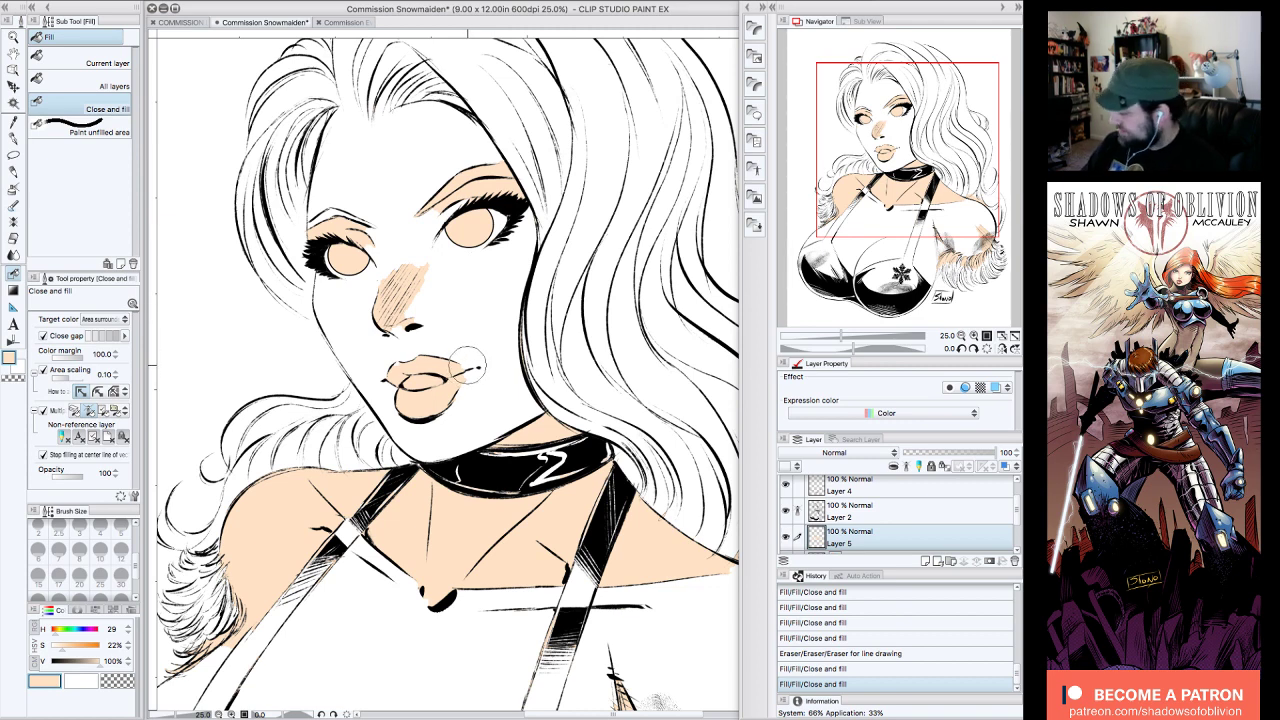
mouse_move(468, 362)
mouse_down()
mouse_move(440, 392)
mouse_move(405, 395)
mouse_move(432, 380)
mouse_up()
mouse_move(492, 262)
mouse_down()
mouse_move(488, 215)
mouse_move(455, 238)
mouse_up()
drag(352, 250, 340, 262)
- Erase the stray skin tone from the arm's fur trim, the hair edge and the halter straps
drag(906, 187, 970, 231)
drag(488, 370, 502, 371)
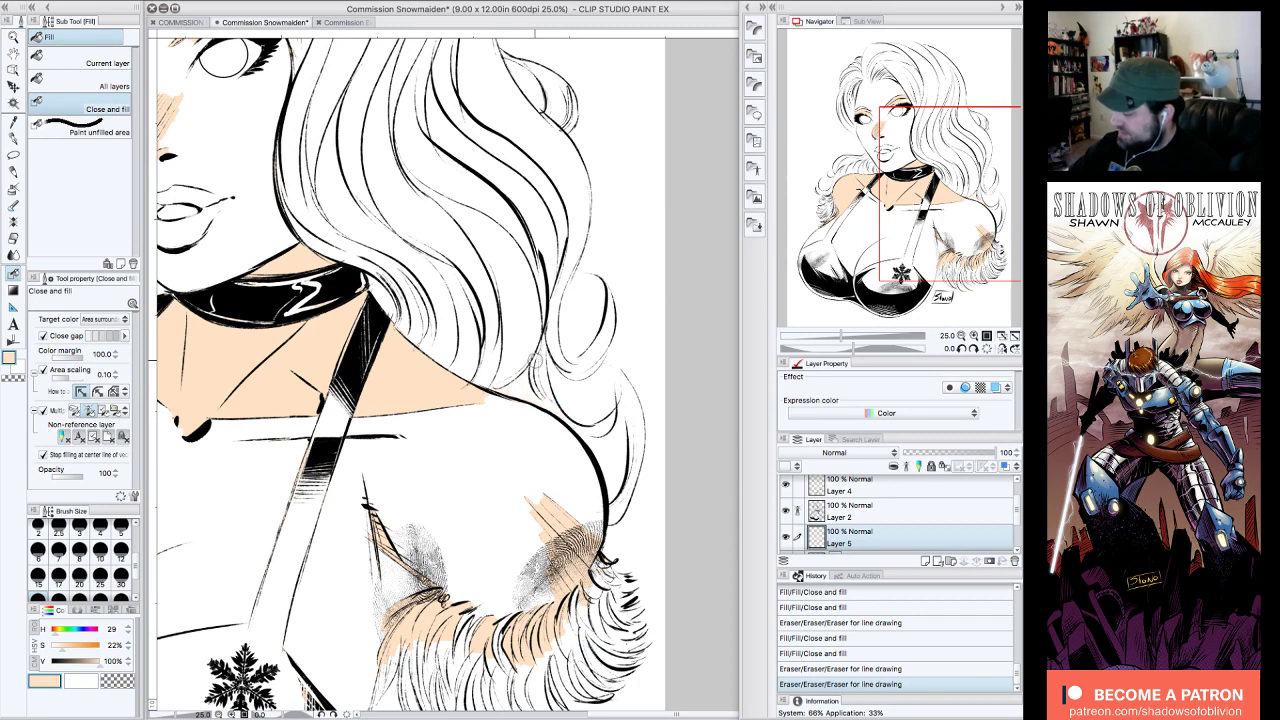
mouse_move(436, 648)
mouse_down()
mouse_move(420, 640)
mouse_move(530, 640)
mouse_move(595, 608)
mouse_up()
drag(340, 430, 628, 372)
drag(248, 396, 226, 428)
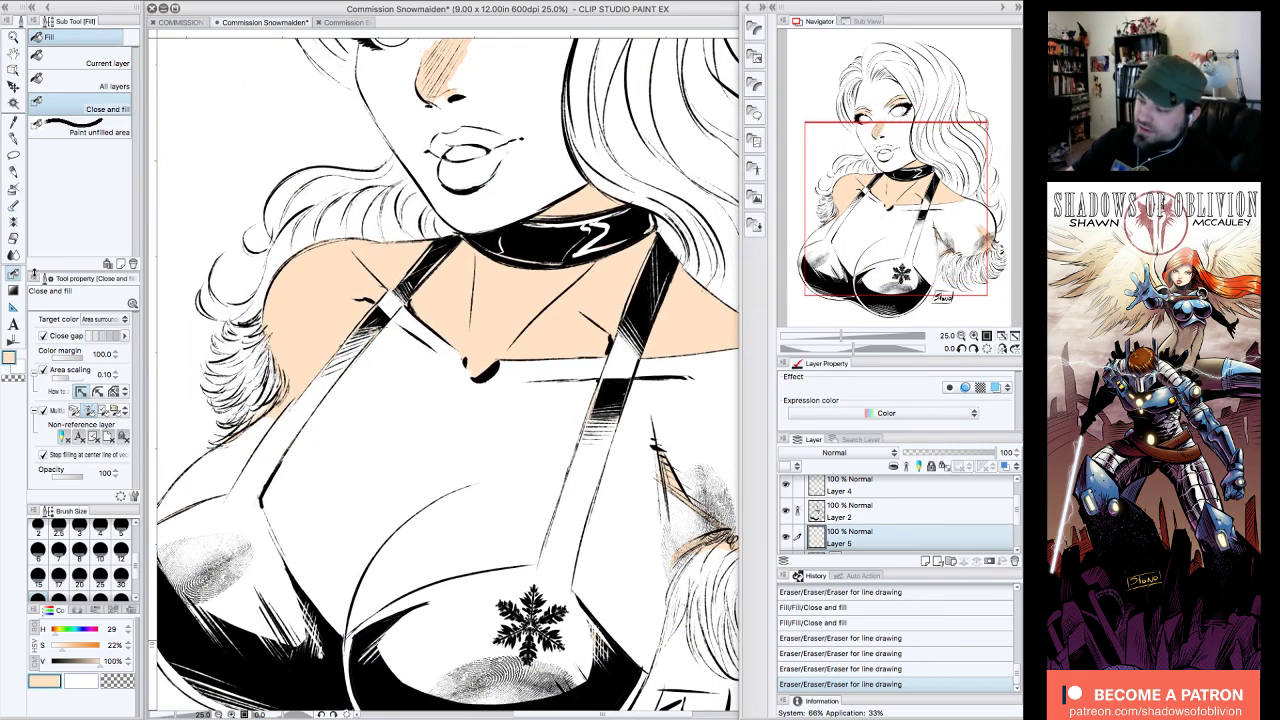
- Switch to the Lasso fill tool and fill the chest between the cleavage and the necklace pendant with the skin tone
click(13, 306)
click(50, 37)
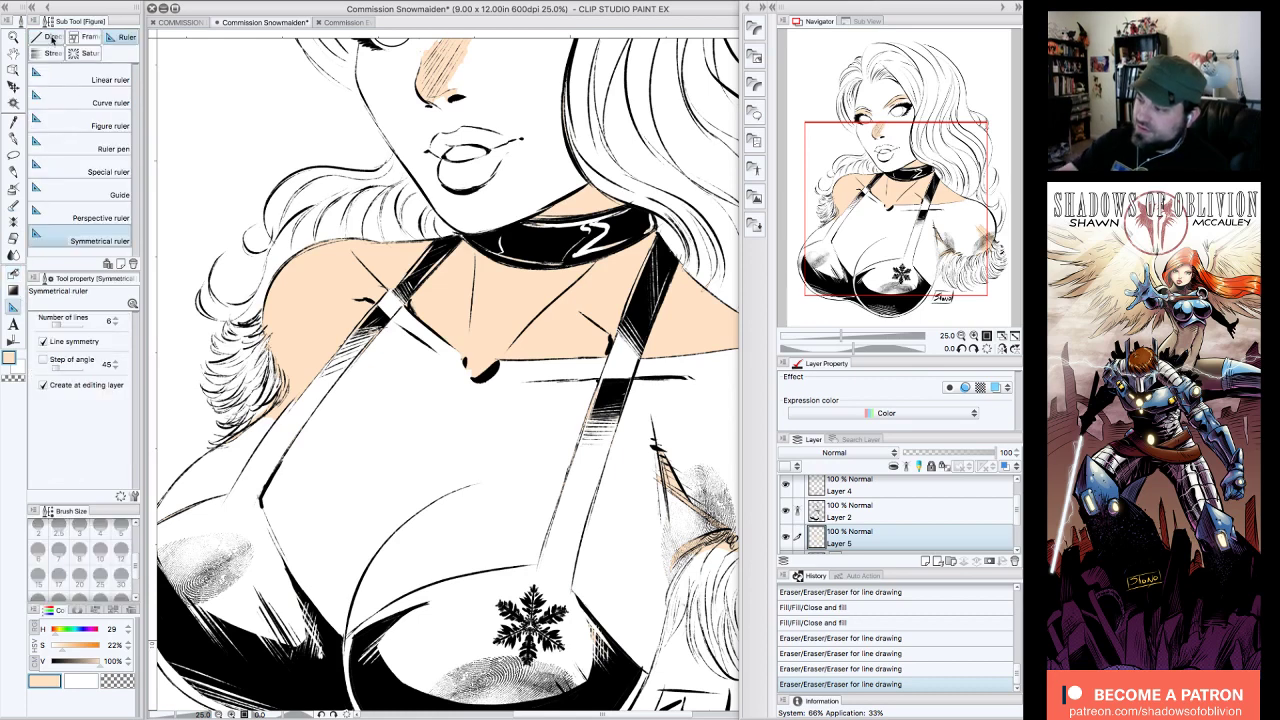
click(75, 158)
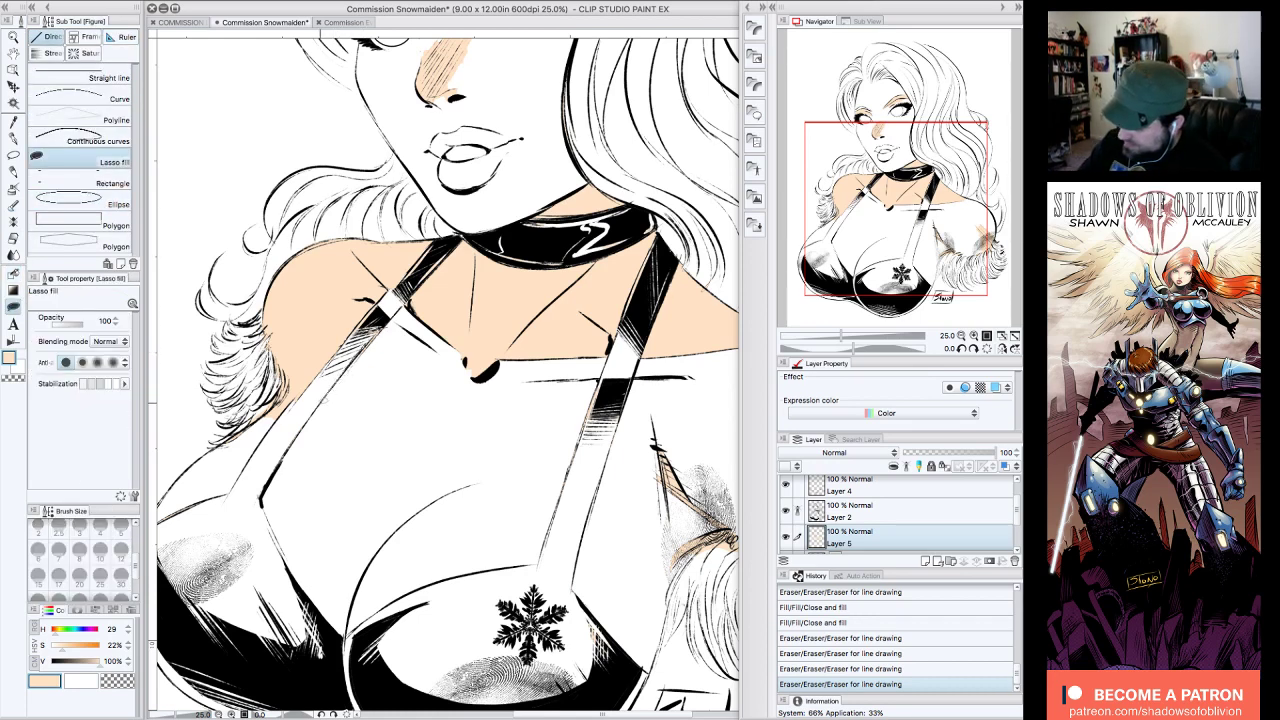
mouse_move(280, 556)
mouse_down()
mouse_move(334, 634)
mouse_move(390, 595)
mouse_move(545, 376)
mouse_move(485, 305)
mouse_up()
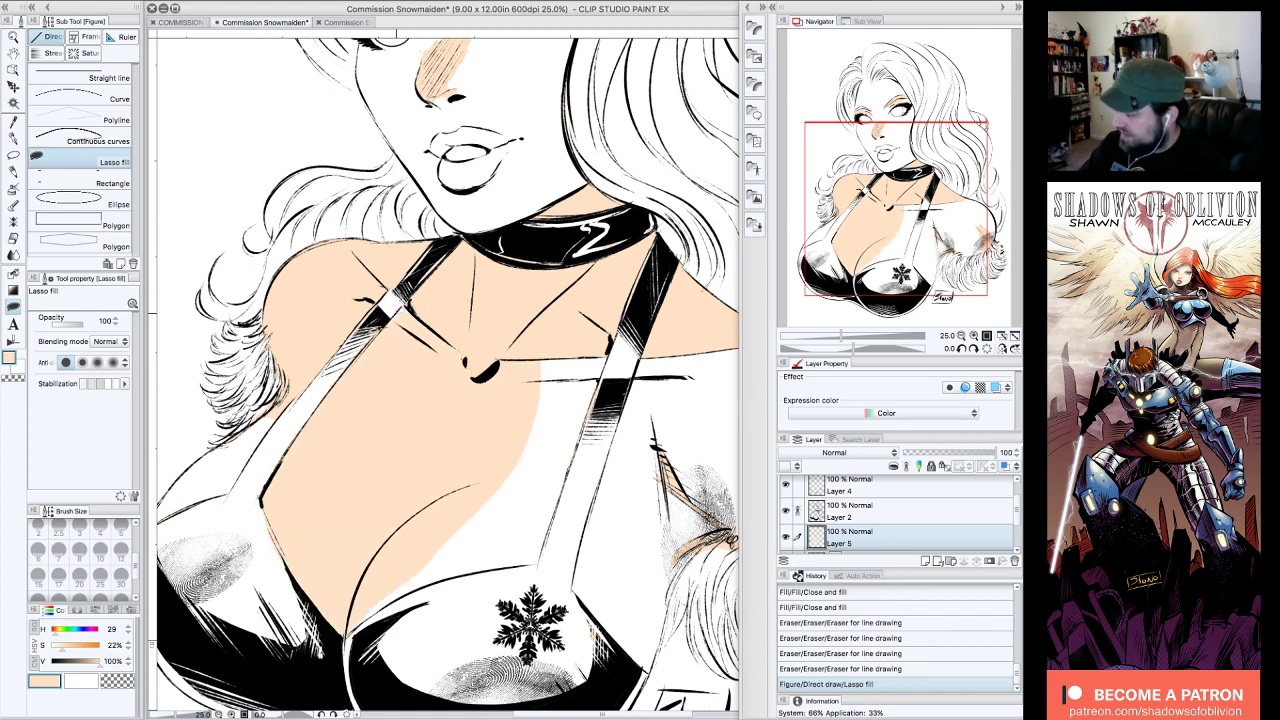
- Erase colour spilling onto the snowflake-side strap and lasso-fill the remaining chest up to that strap
drag(577, 377, 511, 303)
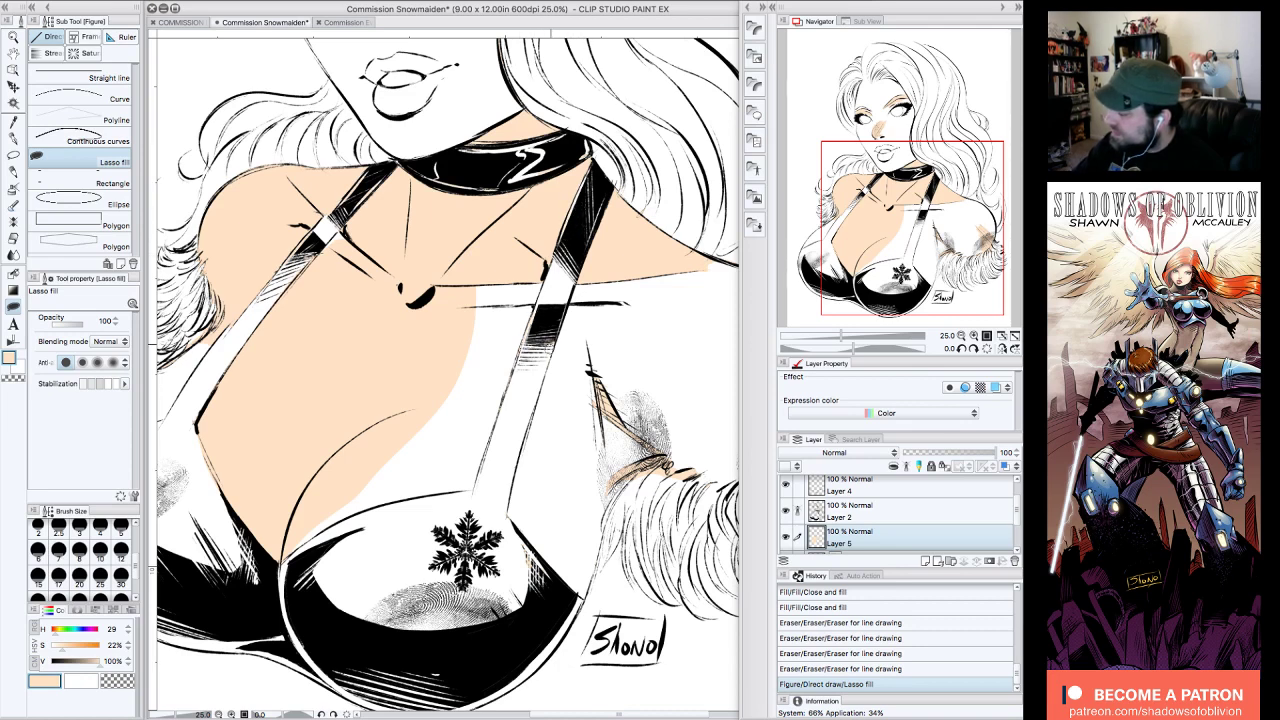
drag(559, 342, 529, 325)
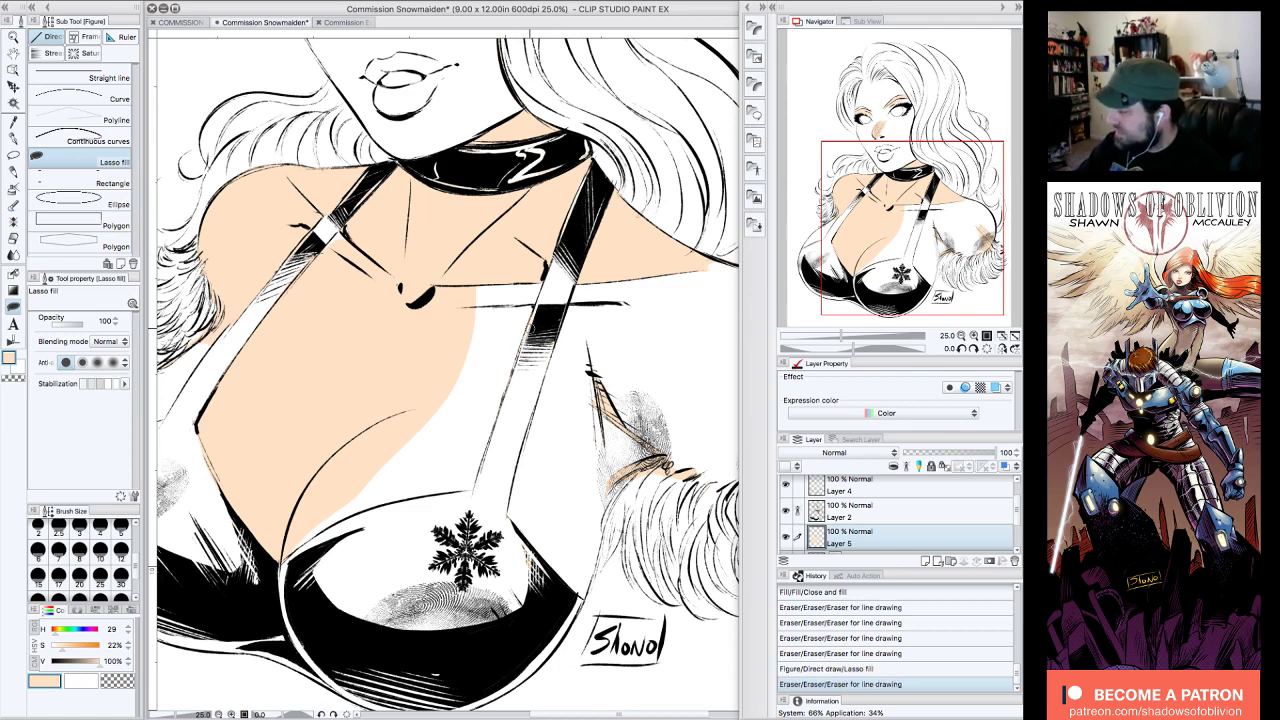
drag(551, 253, 553, 249)
drag(554, 248, 556, 244)
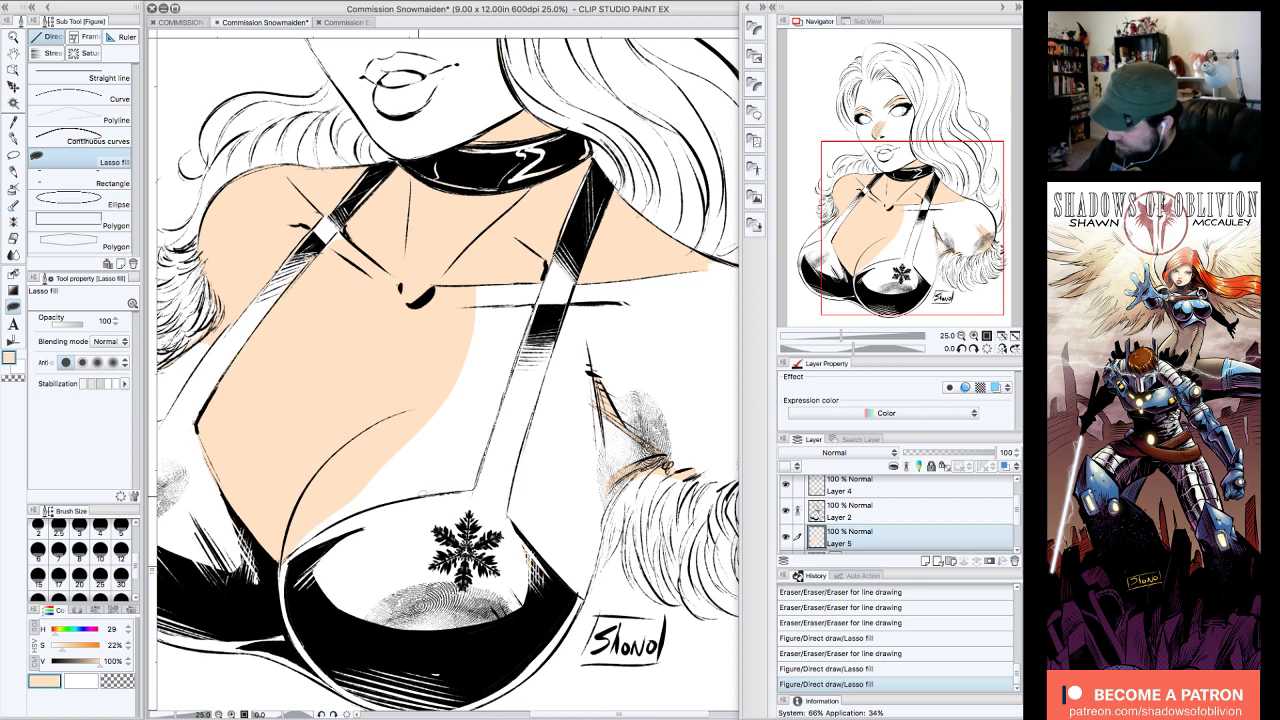
mouse_move(298, 556)
mouse_down()
mouse_move(286, 440)
mouse_move(546, 190)
mouse_up()
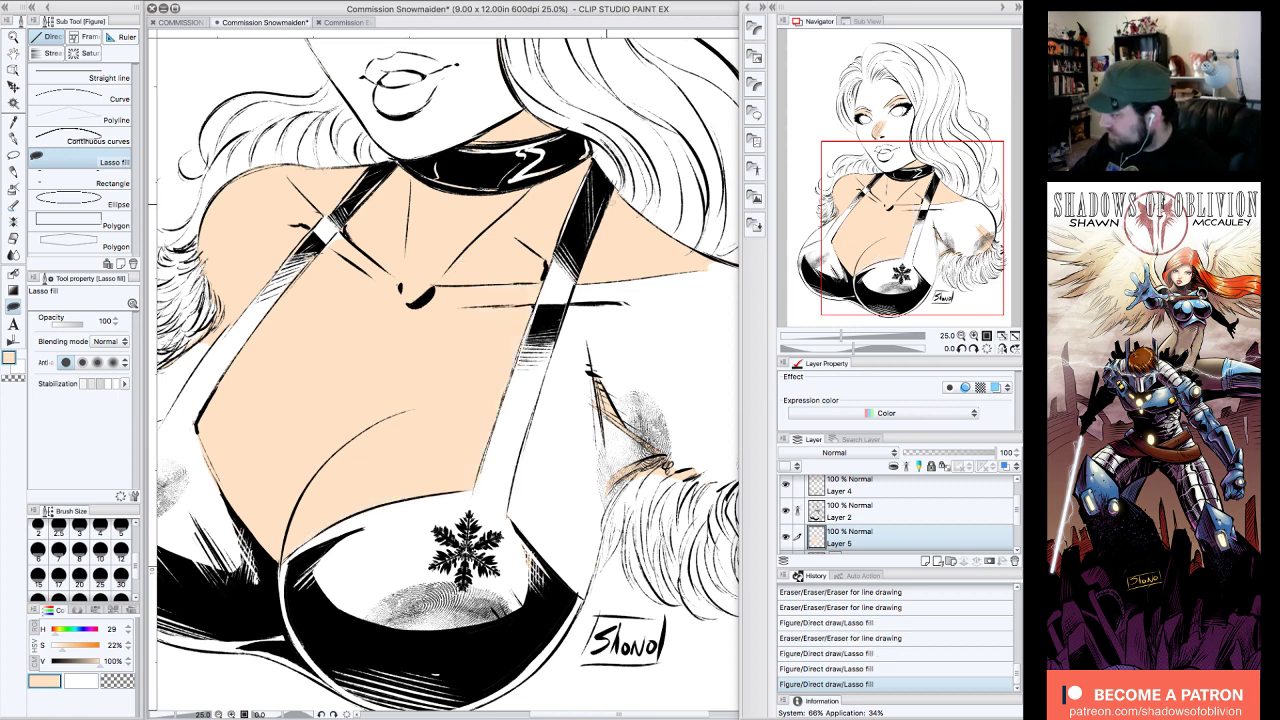
- Lasso-fill the skin outside the snowflake-side strap, the armpit and the upper arm down to the fur, erasing spill on the cup
mouse_move(576, 292)
mouse_down()
mouse_move(530, 462)
mouse_move(605, 458)
mouse_move(676, 302)
mouse_up()
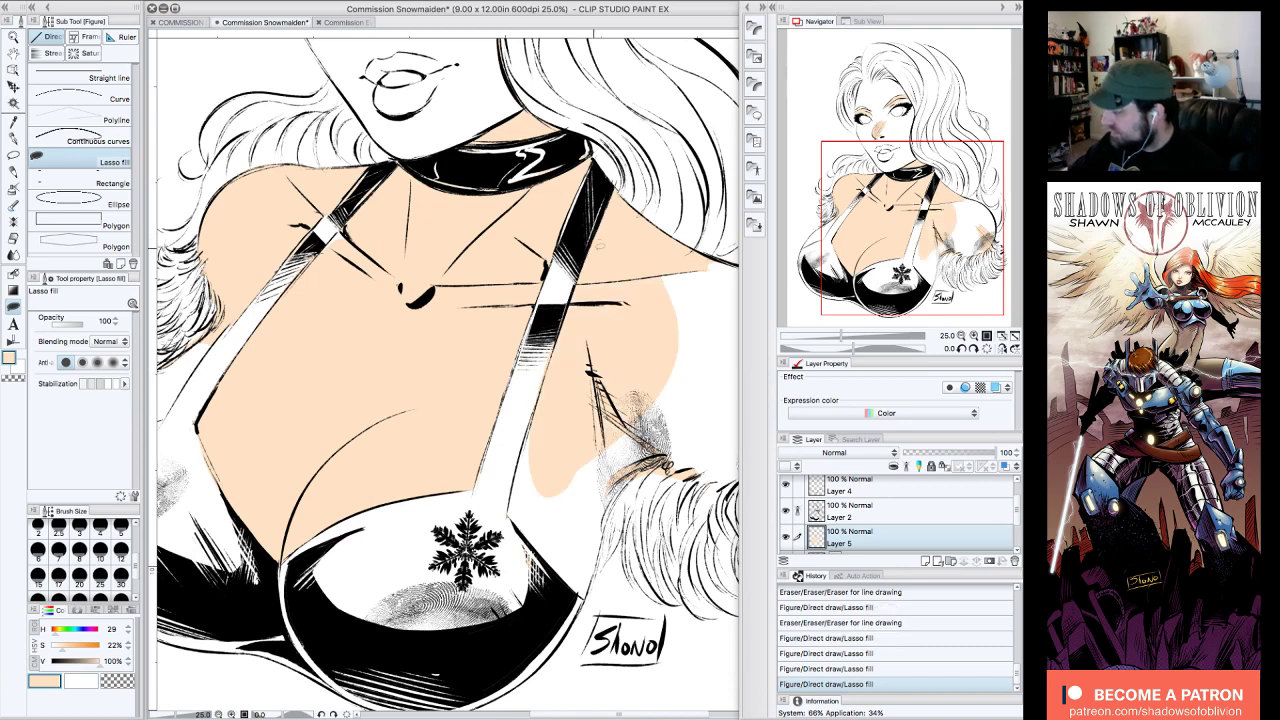
drag(661, 361, 563, 278)
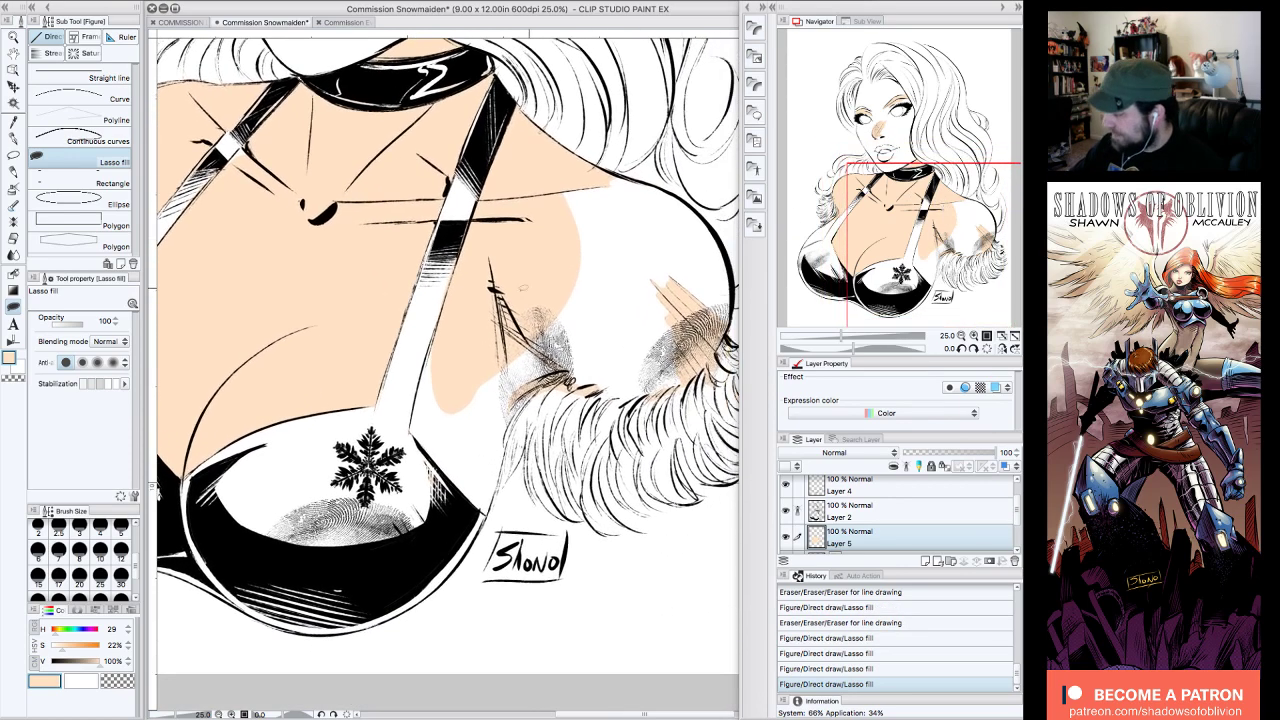
drag(541, 363, 510, 400)
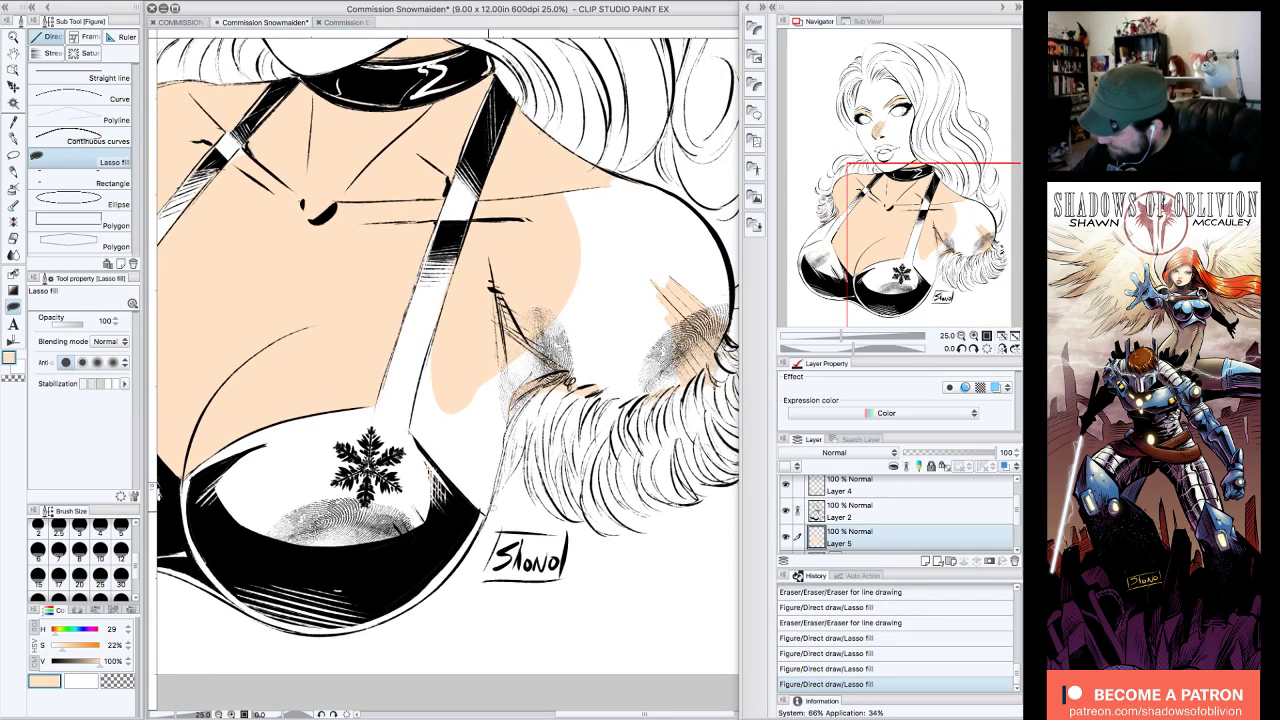
mouse_move(482, 512)
mouse_down()
mouse_move(412, 419)
mouse_move(427, 367)
mouse_up()
mouse_move(440, 300)
mouse_down()
mouse_move(575, 275)
mouse_move(580, 330)
mouse_up()
mouse_move(418, 452)
mouse_down()
mouse_move(426, 486)
mouse_move(419, 464)
mouse_move(431, 475)
mouse_up()
drag(442, 524, 396, 454)
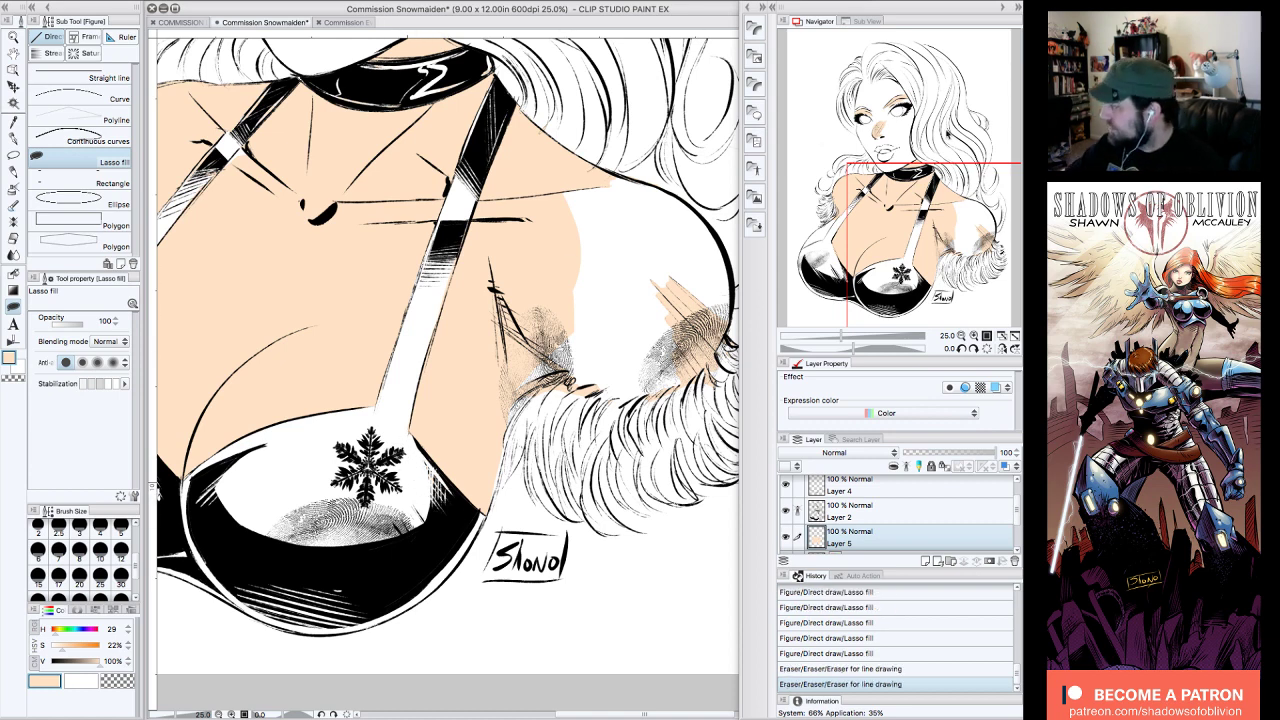
drag(607, 165, 517, 243)
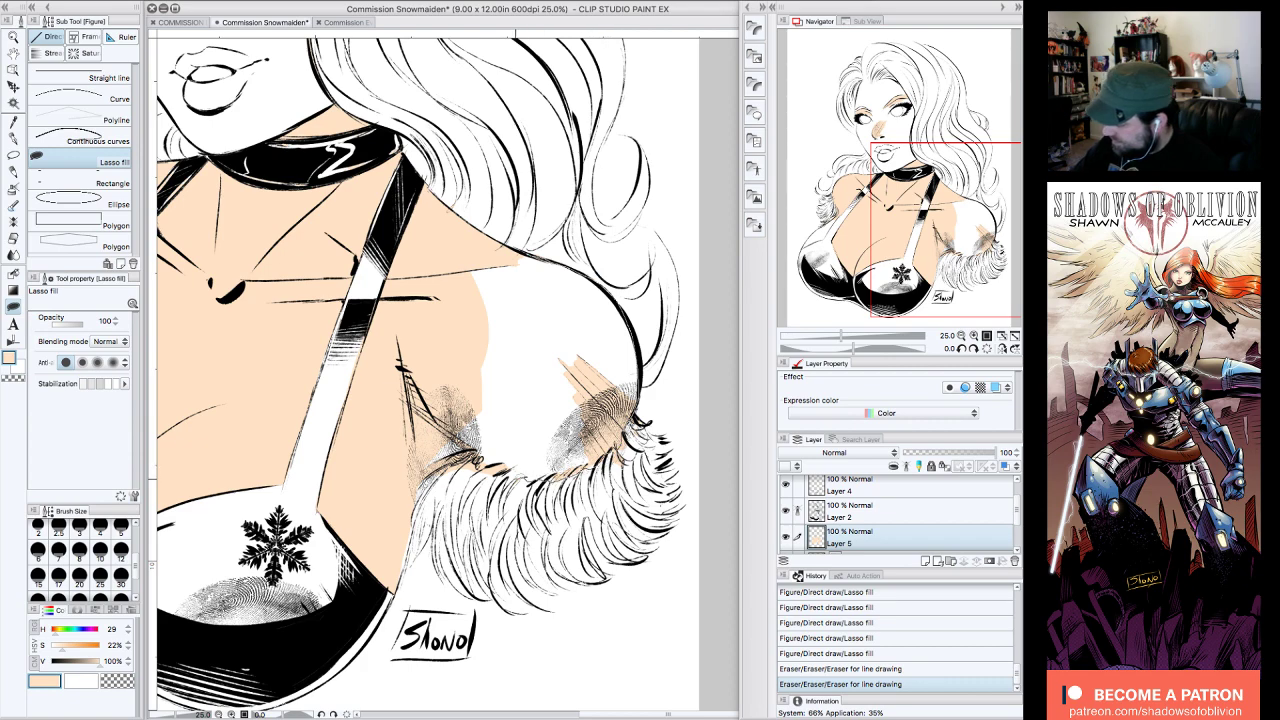
mouse_move(455, 466)
mouse_down()
mouse_move(432, 378)
mouse_move(440, 305)
mouse_up()
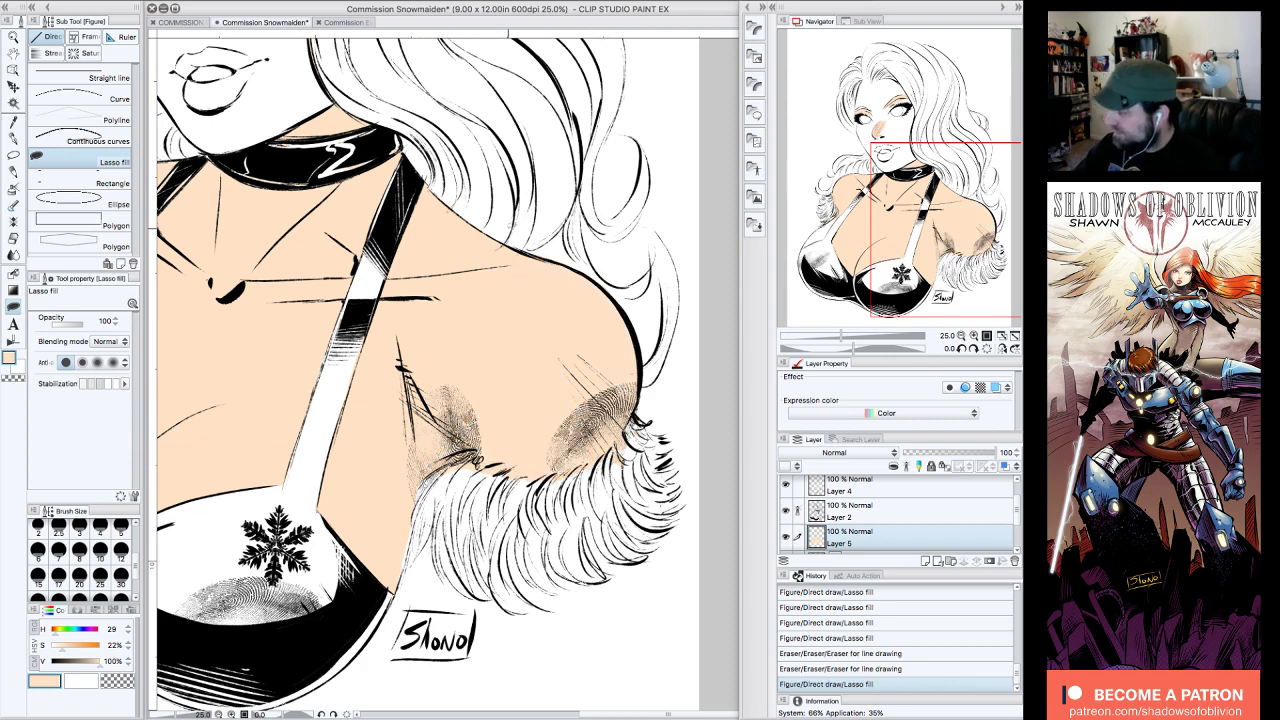
- Lasso-fill the skin between the other strap and the fur trim, down to the top edge of the plain cup
drag(957, 234, 879, 204)
mouse_move(349, 425)
mouse_down()
mouse_move(297, 501)
mouse_move(250, 524)
mouse_move(252, 486)
mouse_move(335, 440)
mouse_up()
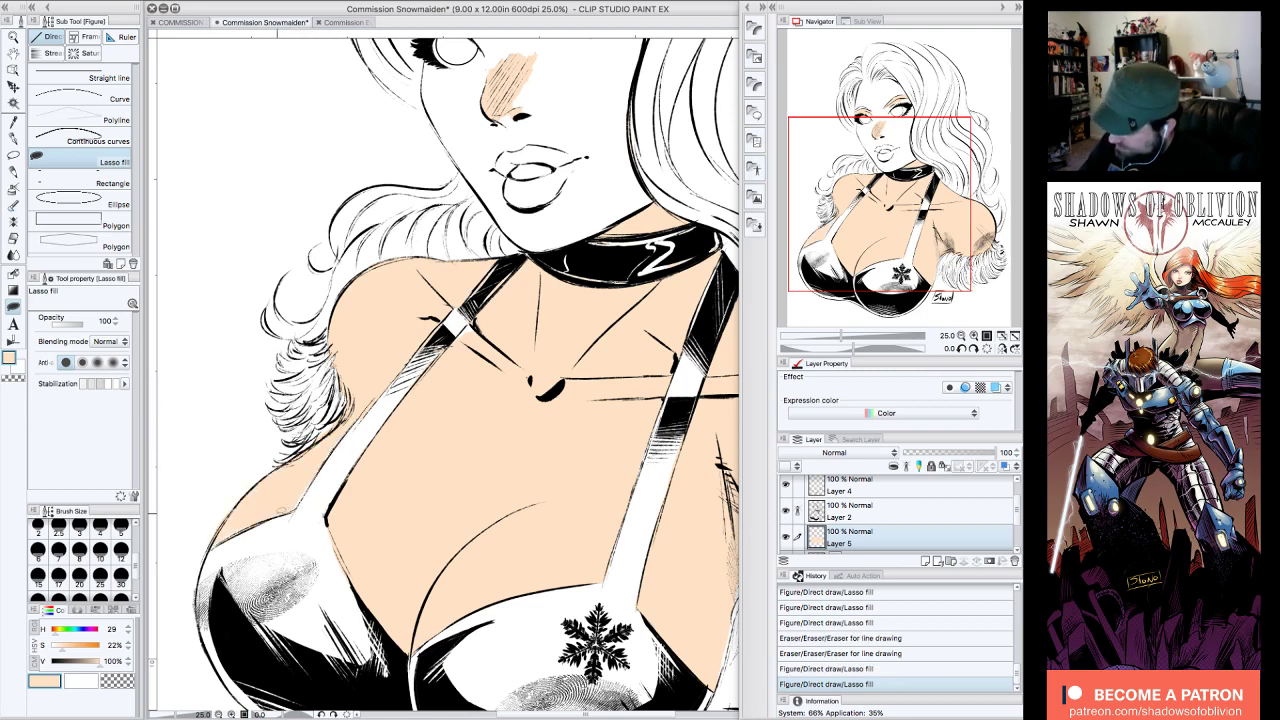
drag(285, 512, 294, 513)
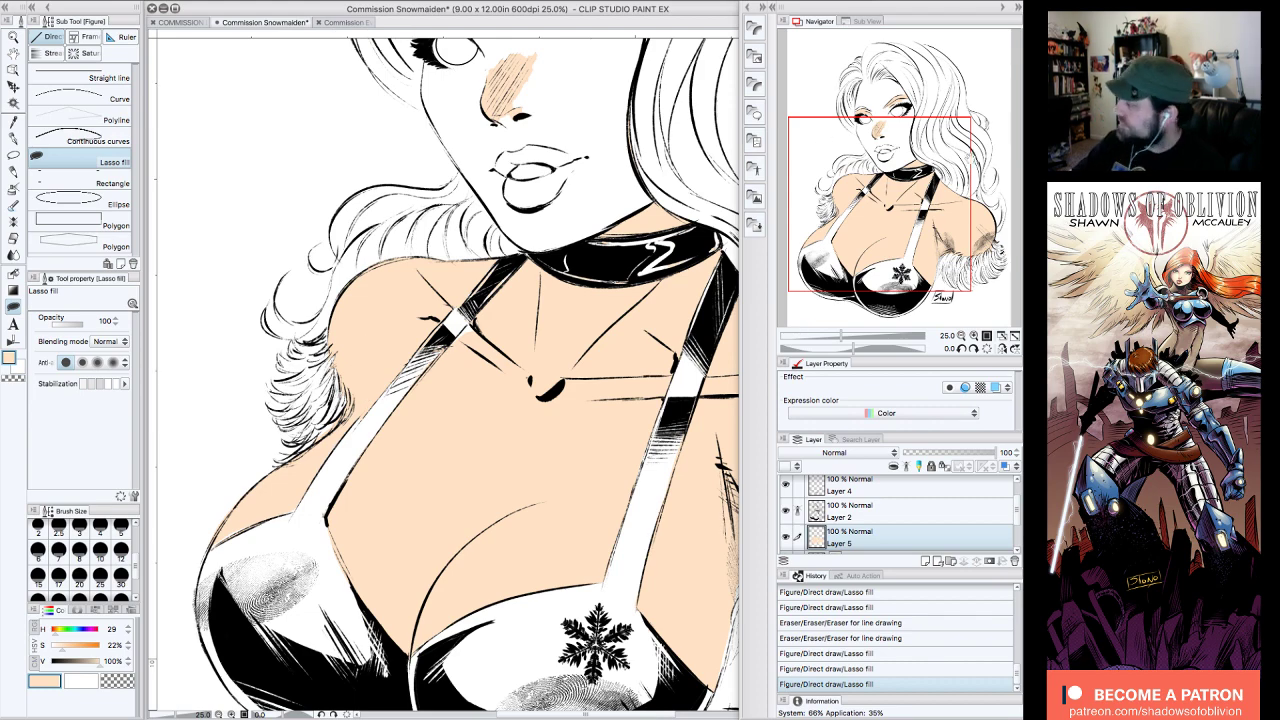
- Lasso-fill the whole face with the skin tone, from hairline to chin, leaving the eyes and lips unfilled
drag(935, 194, 984, 108)
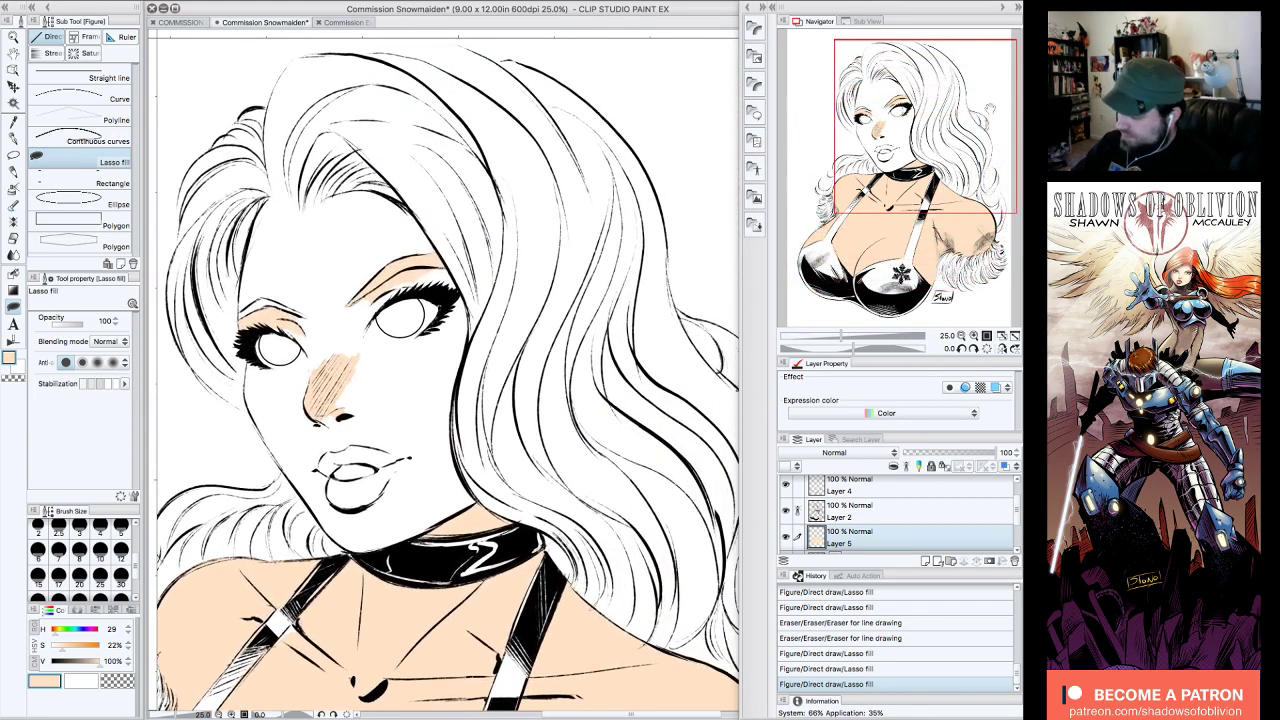
mouse_move(246, 361)
mouse_down()
mouse_move(255, 417)
mouse_move(292, 468)
mouse_move(327, 441)
mouse_move(342, 350)
mouse_move(250, 364)
mouse_up()
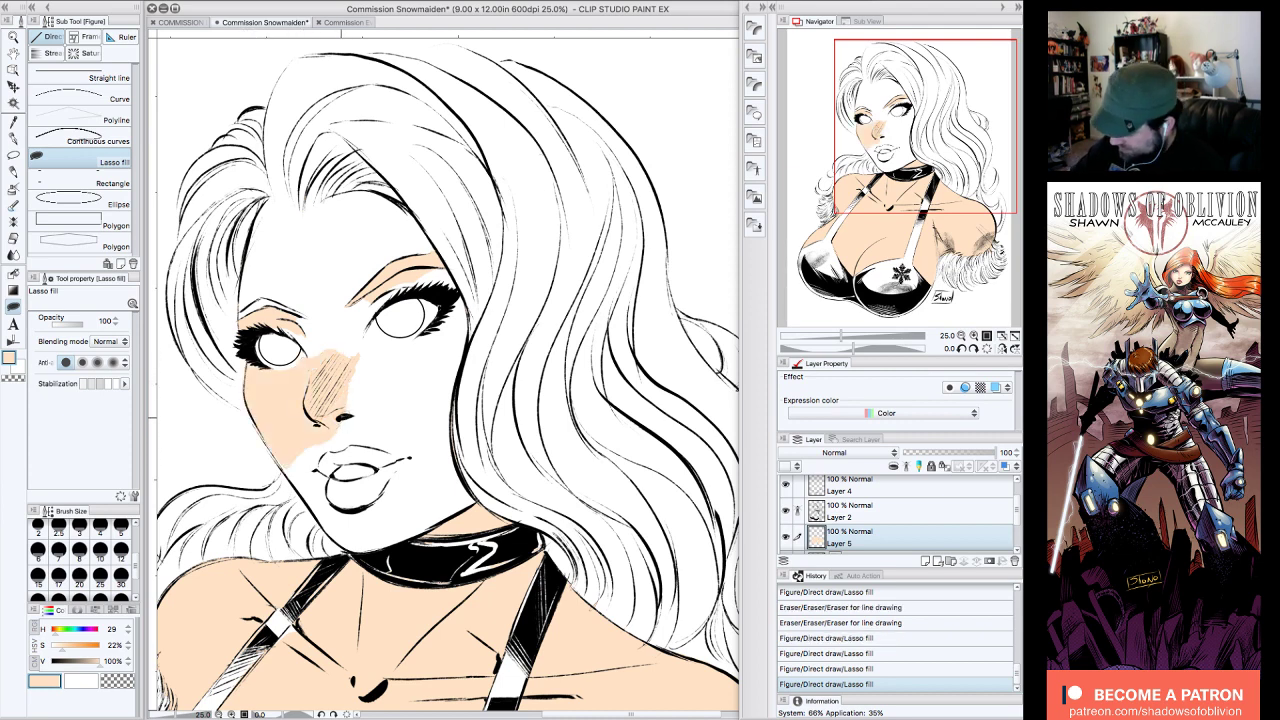
mouse_move(344, 414)
mouse_down()
mouse_move(338, 450)
mouse_move(319, 464)
mouse_move(352, 548)
mouse_move(284, 466)
mouse_move(382, 424)
mouse_move(378, 298)
mouse_move(278, 302)
mouse_move(314, 356)
mouse_move(312, 382)
mouse_up()
mouse_move(372, 318)
mouse_down()
mouse_move(442, 270)
mouse_move(396, 212)
mouse_move(312, 192)
mouse_move(258, 216)
mouse_move(244, 272)
mouse_move(262, 322)
mouse_up()
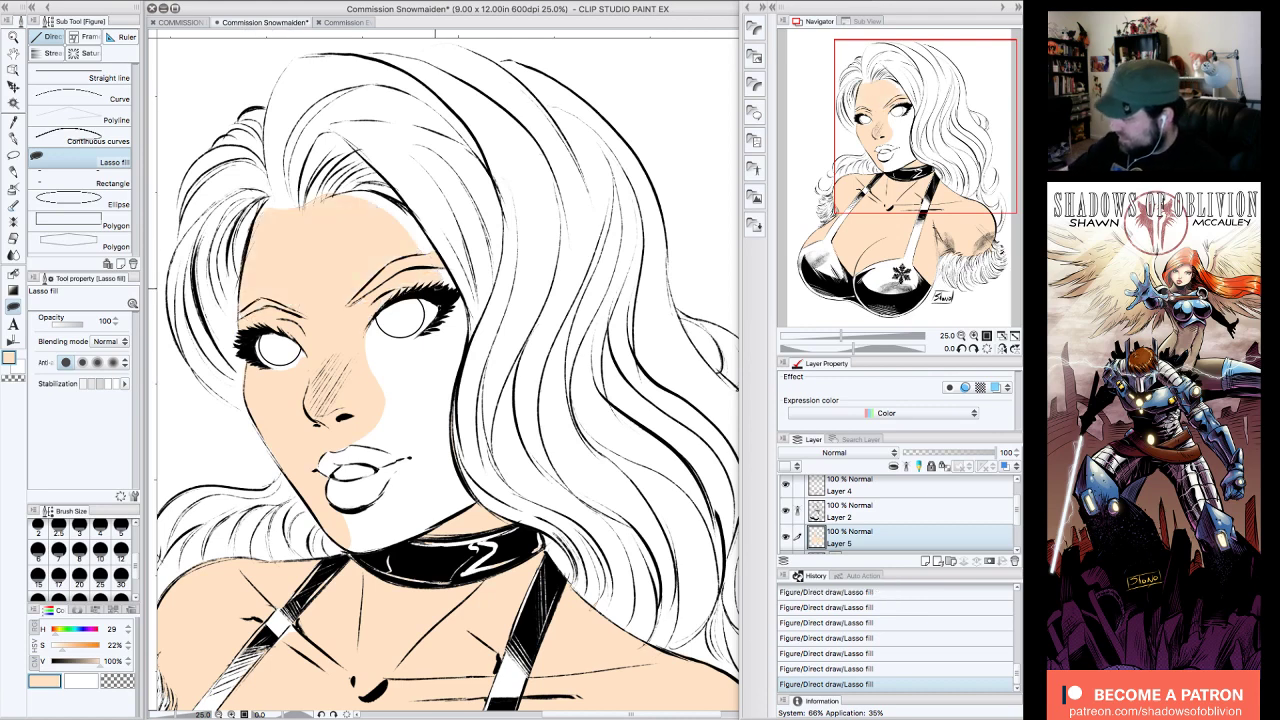
mouse_move(414, 336)
mouse_down()
mouse_move(355, 400)
mouse_move(433, 476)
mouse_move(470, 330)
mouse_move(458, 292)
mouse_up()
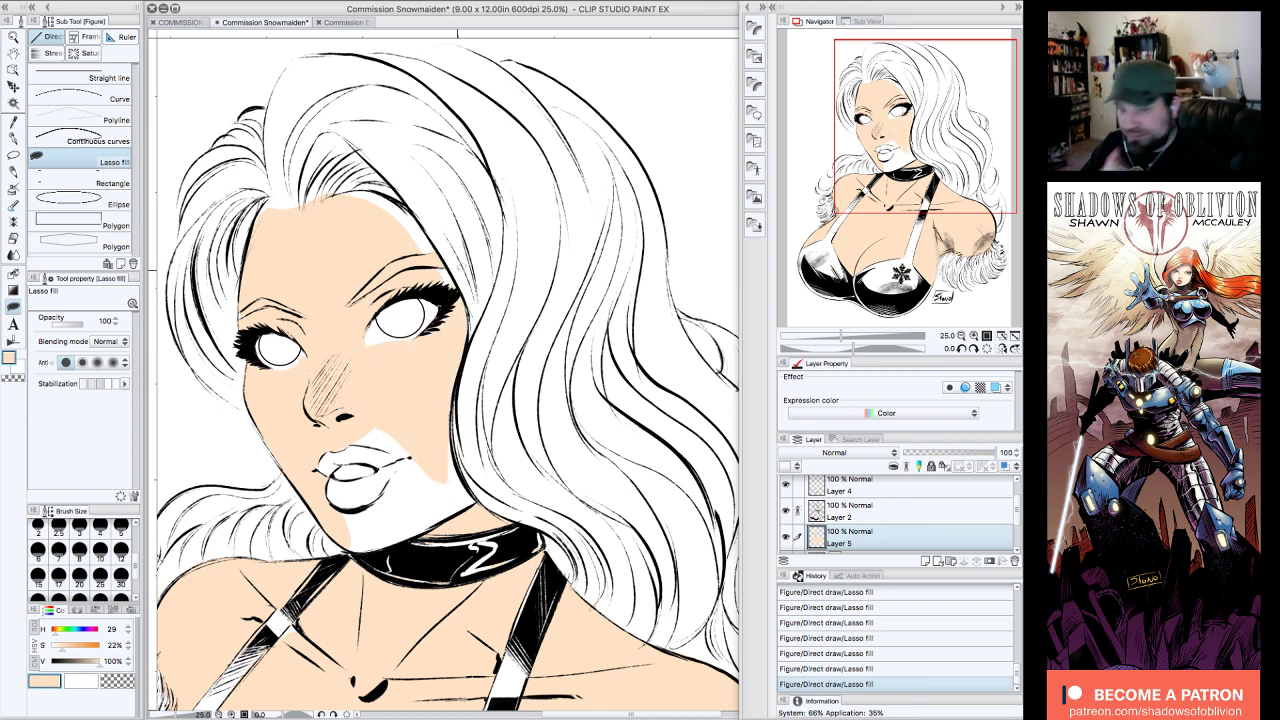
drag(941, 179, 944, 192)
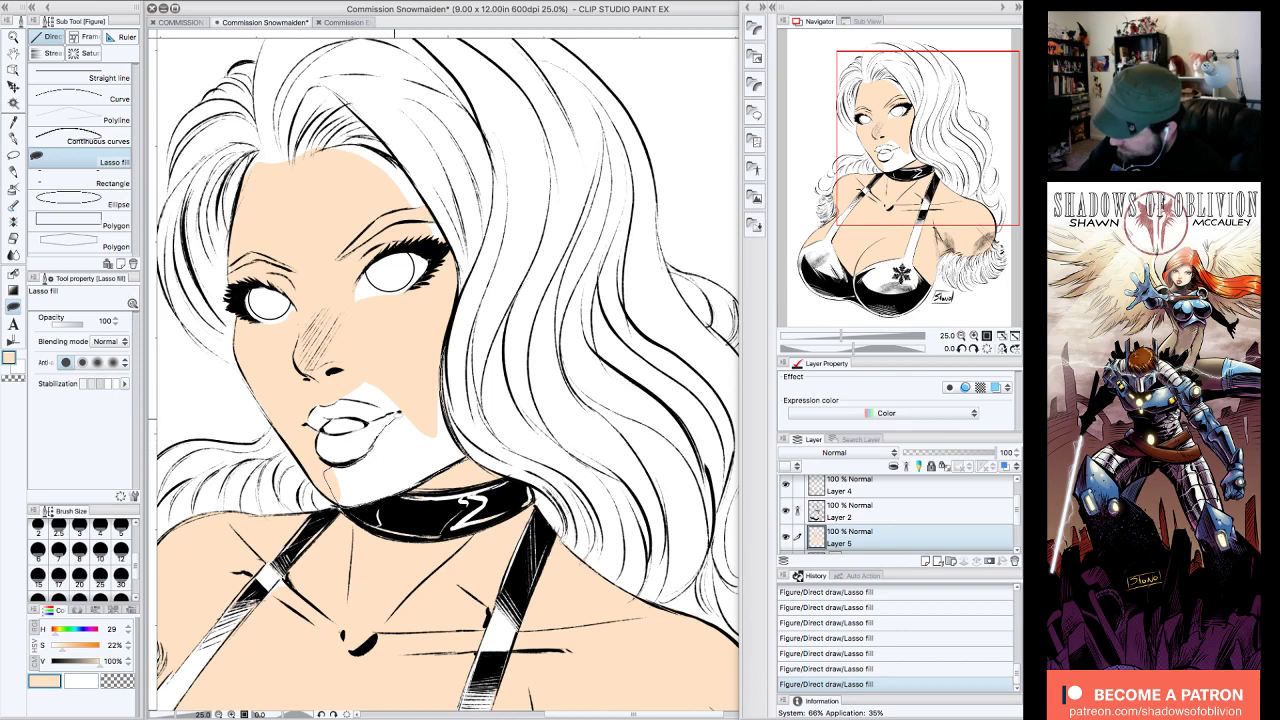
mouse_move(342, 400)
mouse_down()
mouse_move(324, 404)
mouse_move(345, 400)
mouse_up()
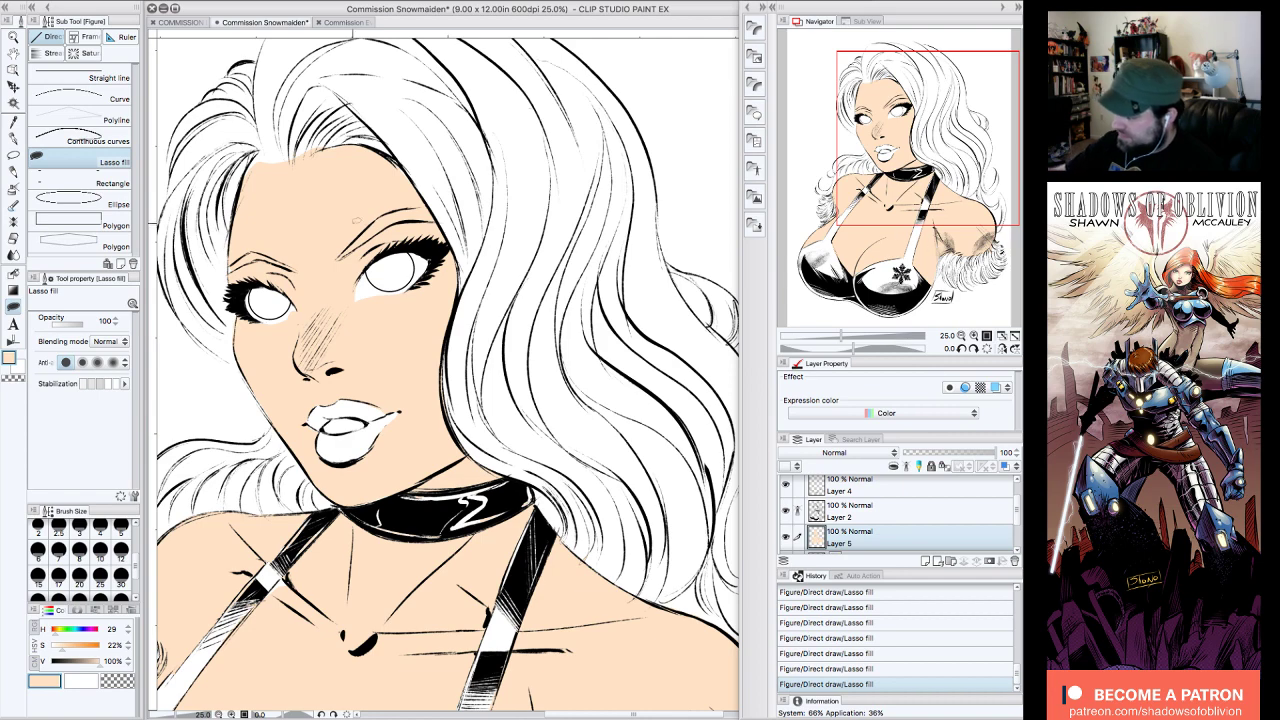
click(961, 336)
drag(941, 211, 950, 232)
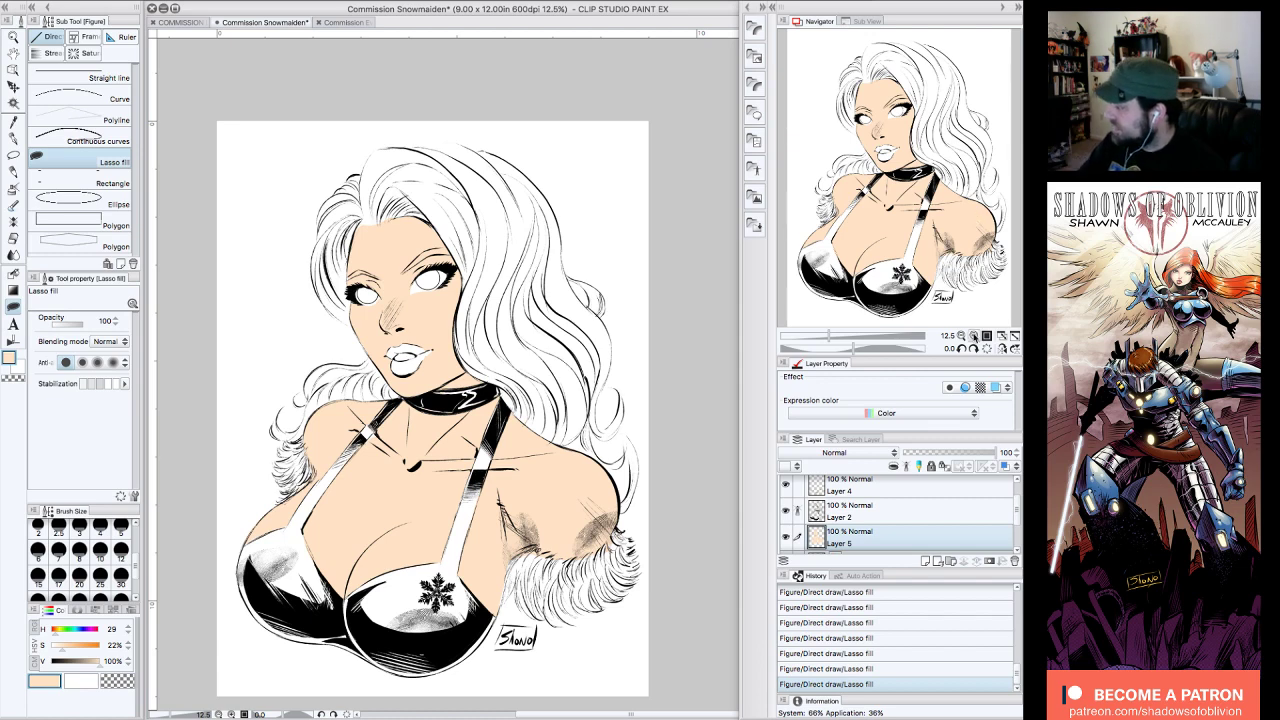
- Touch up the skin tone at the corner of the lips with the size 6 G-pen, trimming excess with transparent colour
click(973, 335)
click(14, 138)
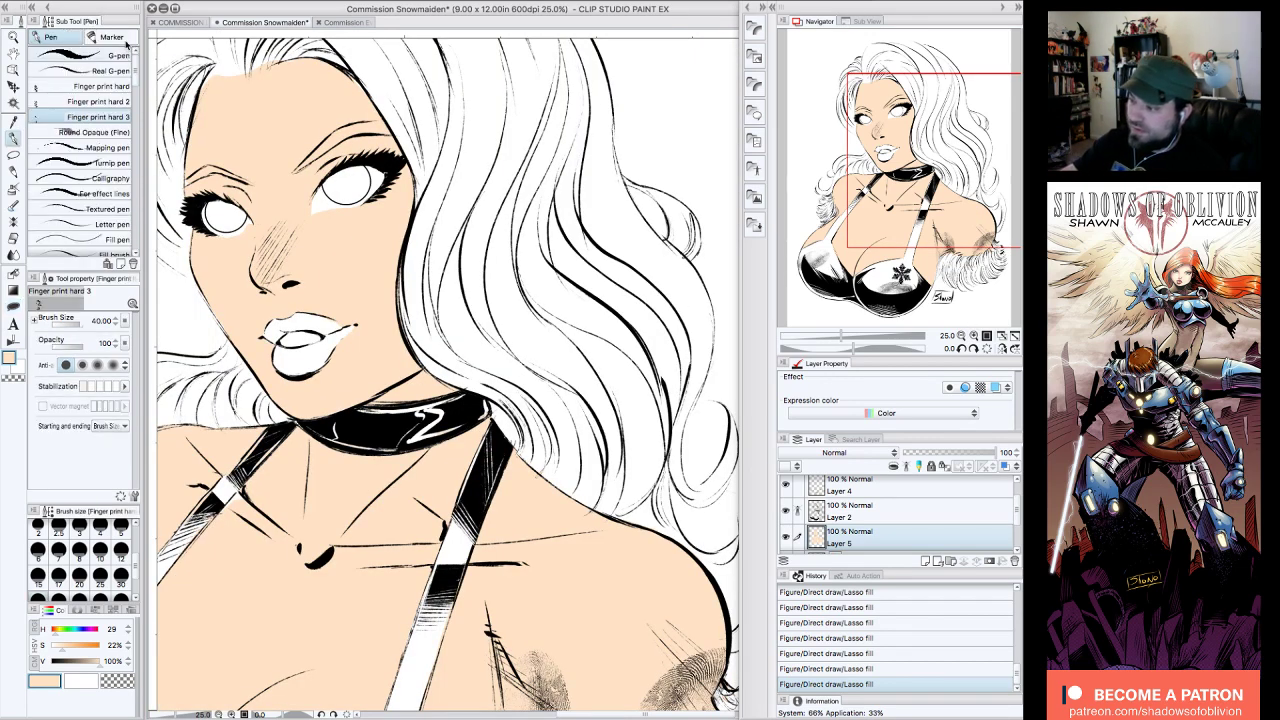
click(112, 56)
drag(350, 331, 369, 297)
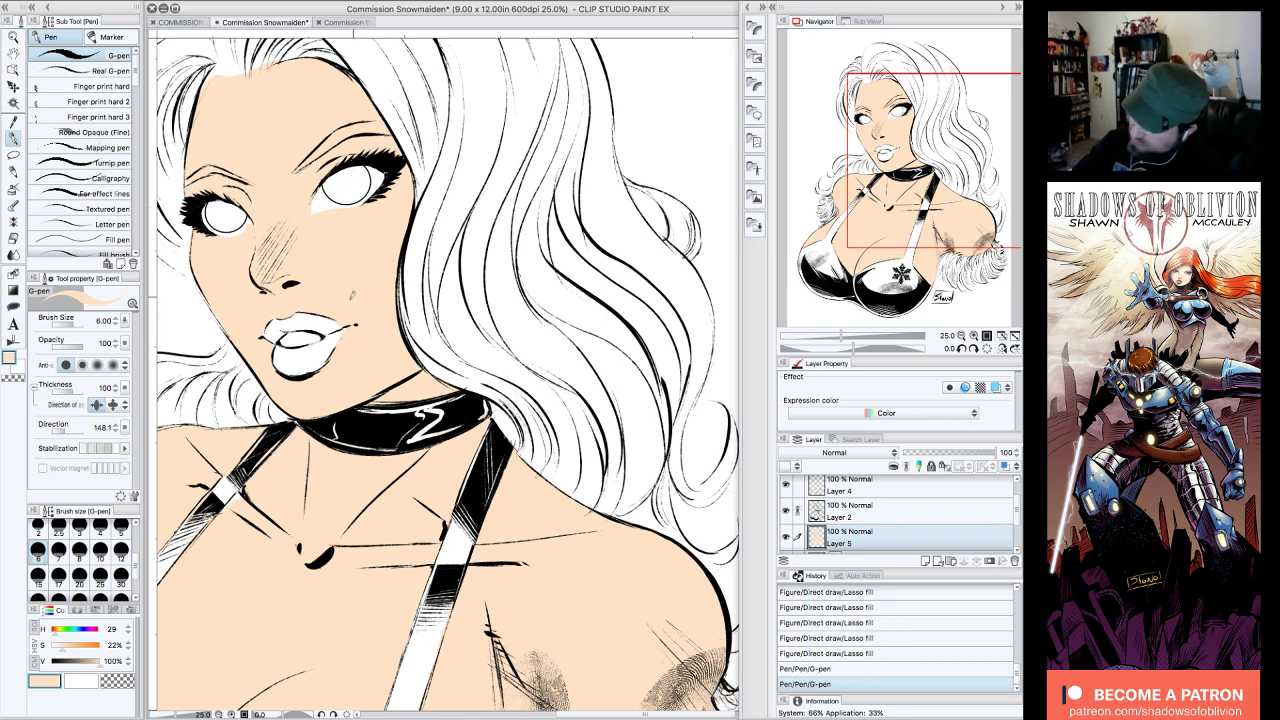
key(c)
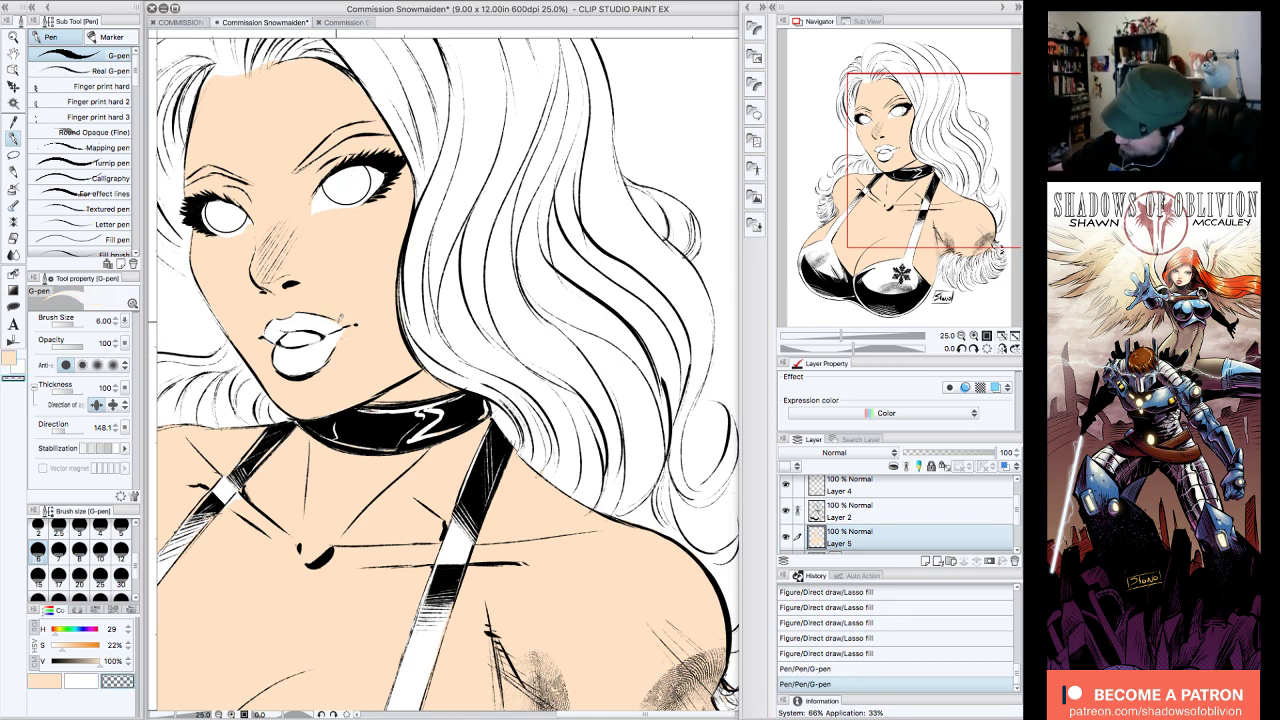
drag(345, 322, 346, 310)
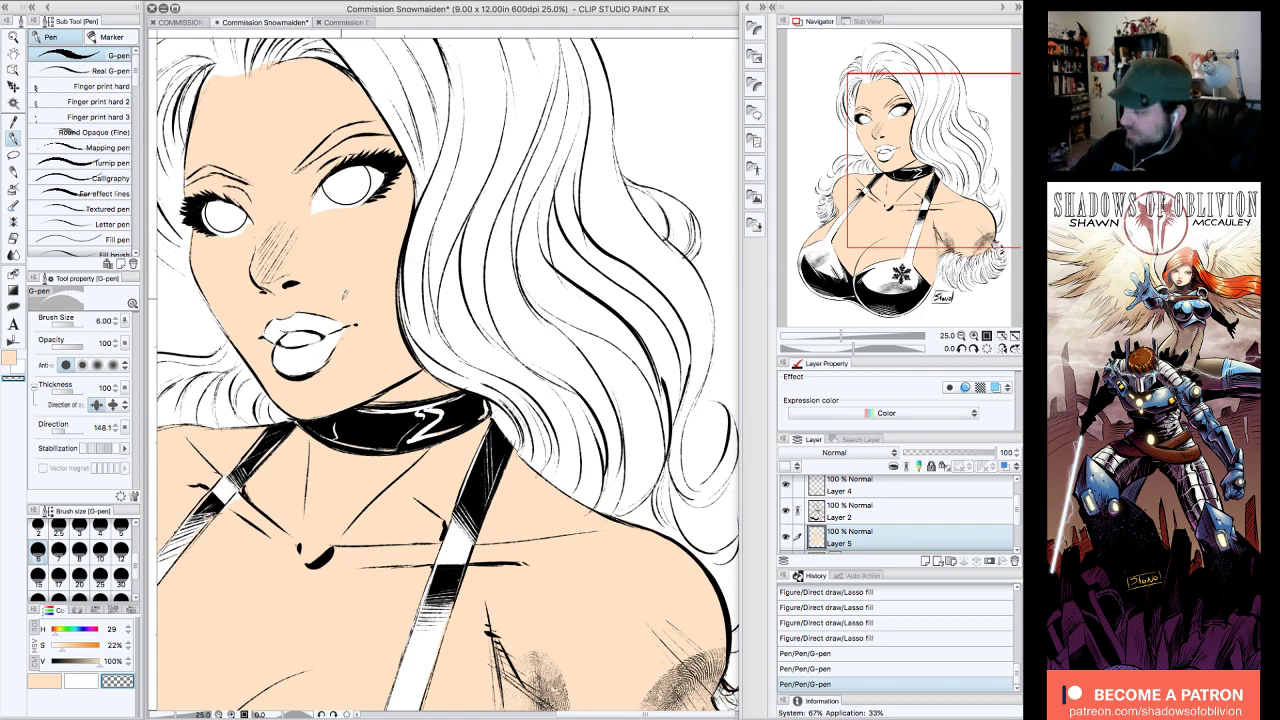
- Clean up the skin tone around both eyes with the size 6 G-pen, clearing spill from the eye whites with transparent colour
click(961, 348)
click(961, 348)
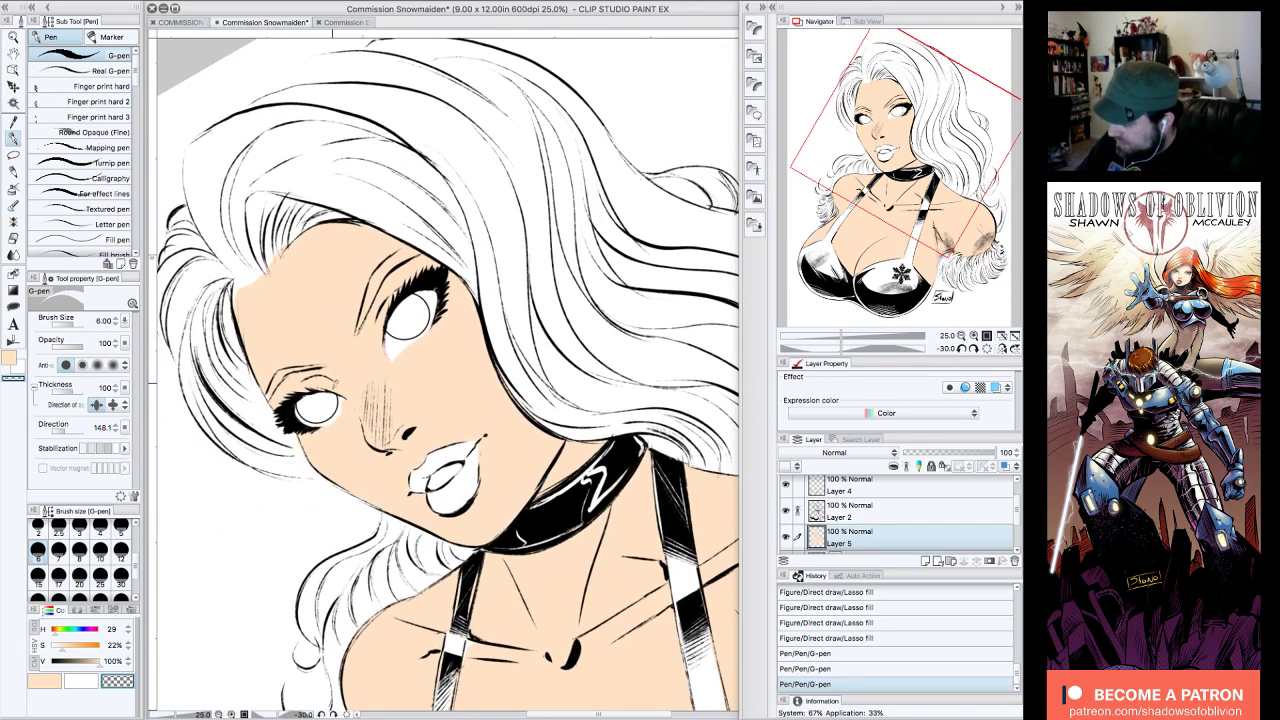
drag(323, 424, 342, 407)
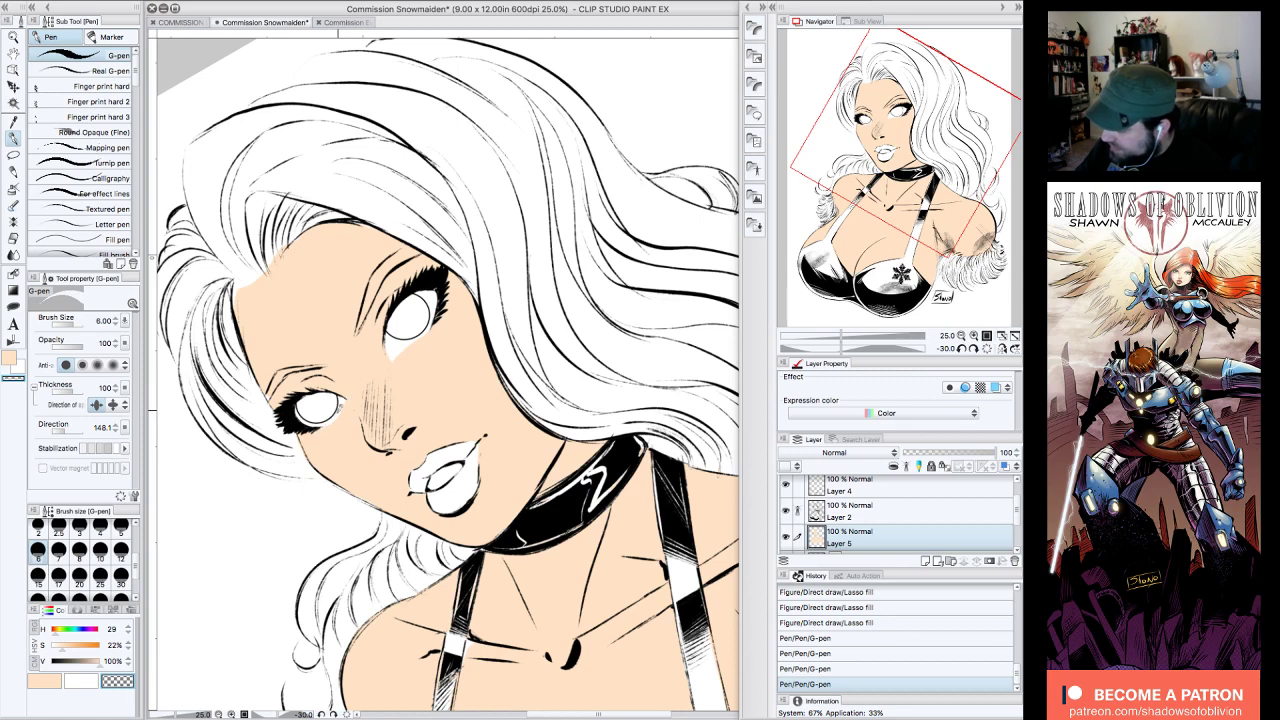
drag(432, 316, 415, 340)
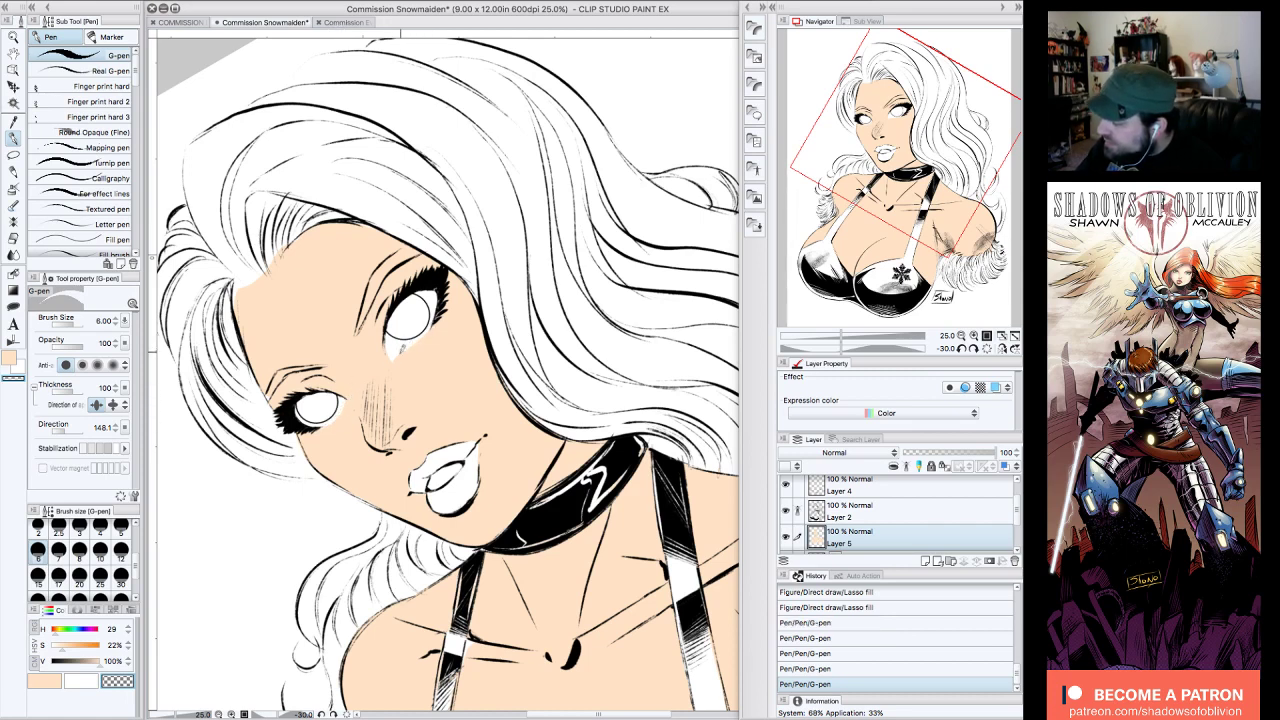
key(c)
drag(392, 352, 400, 360)
click(121, 682)
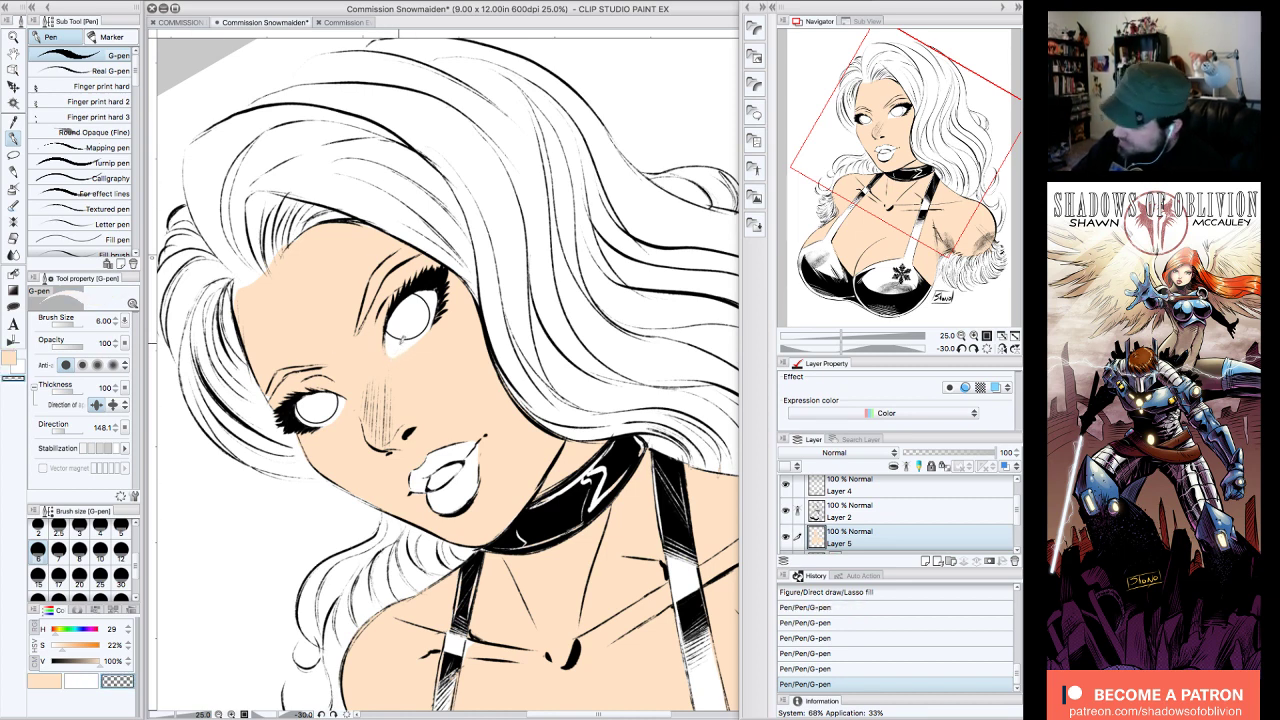
drag(387, 349, 386, 345)
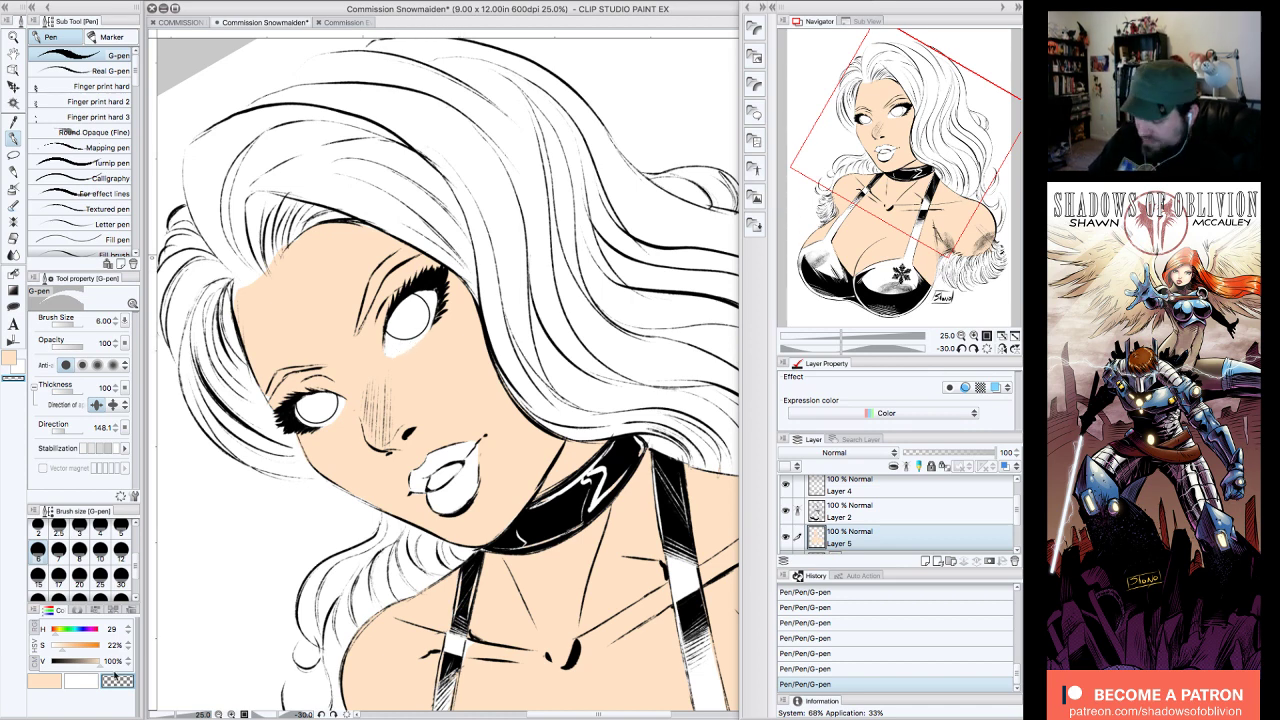
- Paint the larger eye's iris blue (H 219, S 68%, V 100%) with the G-pen, finishing its edges at size 3
drag(86, 633, 86, 648)
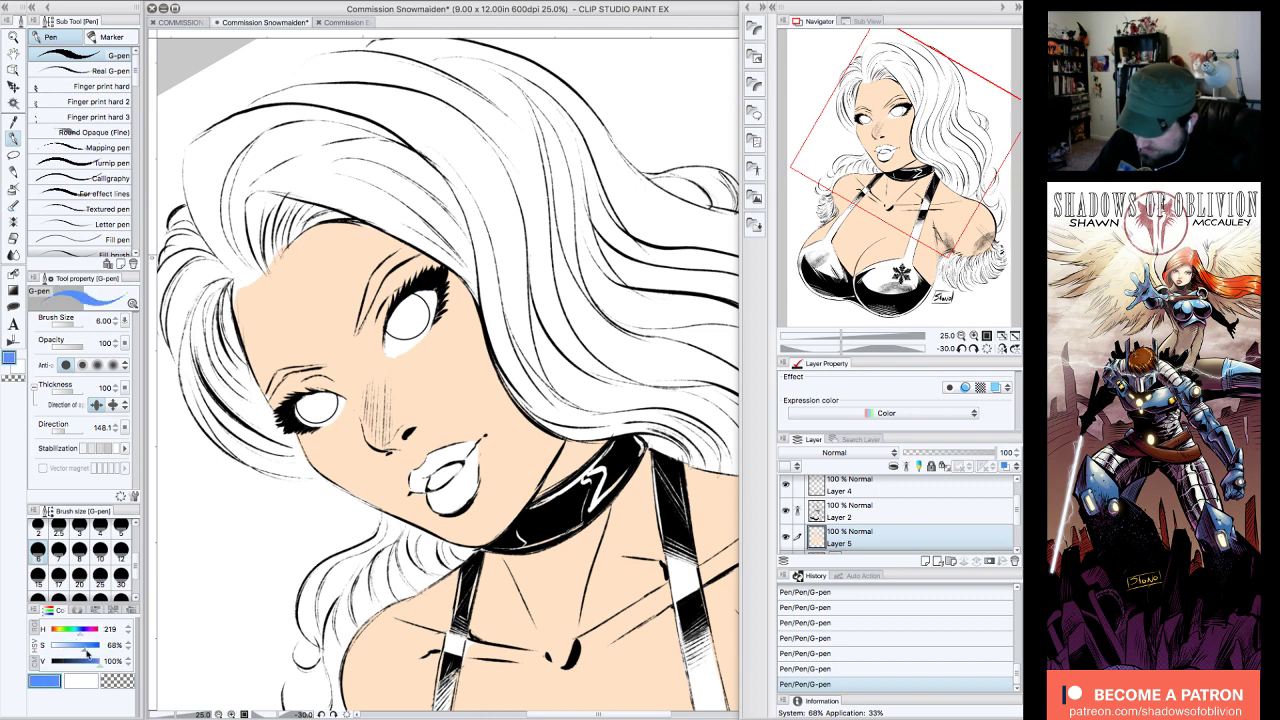
mouse_move(416, 312)
mouse_down()
mouse_move(392, 330)
mouse_move(424, 326)
mouse_move(428, 308)
mouse_move(396, 308)
mouse_up()
click(79, 527)
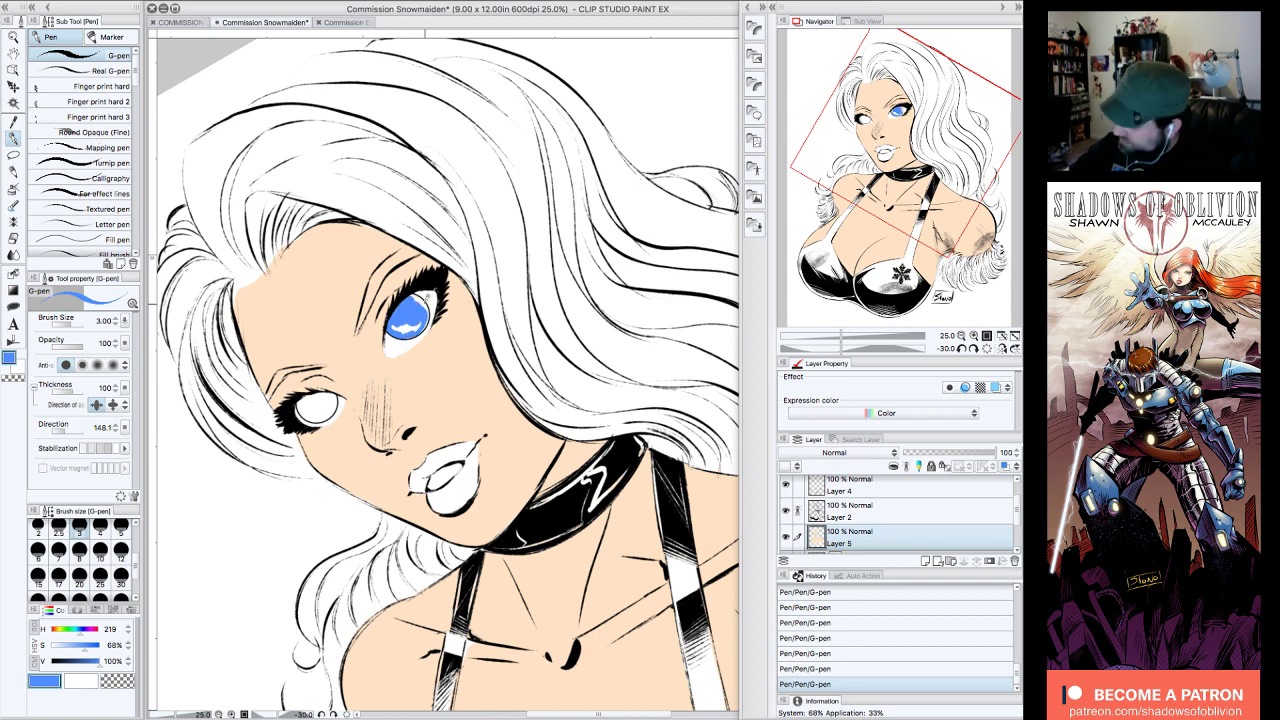
mouse_move(421, 300)
mouse_down()
mouse_move(420, 325)
mouse_move(396, 325)
mouse_up()
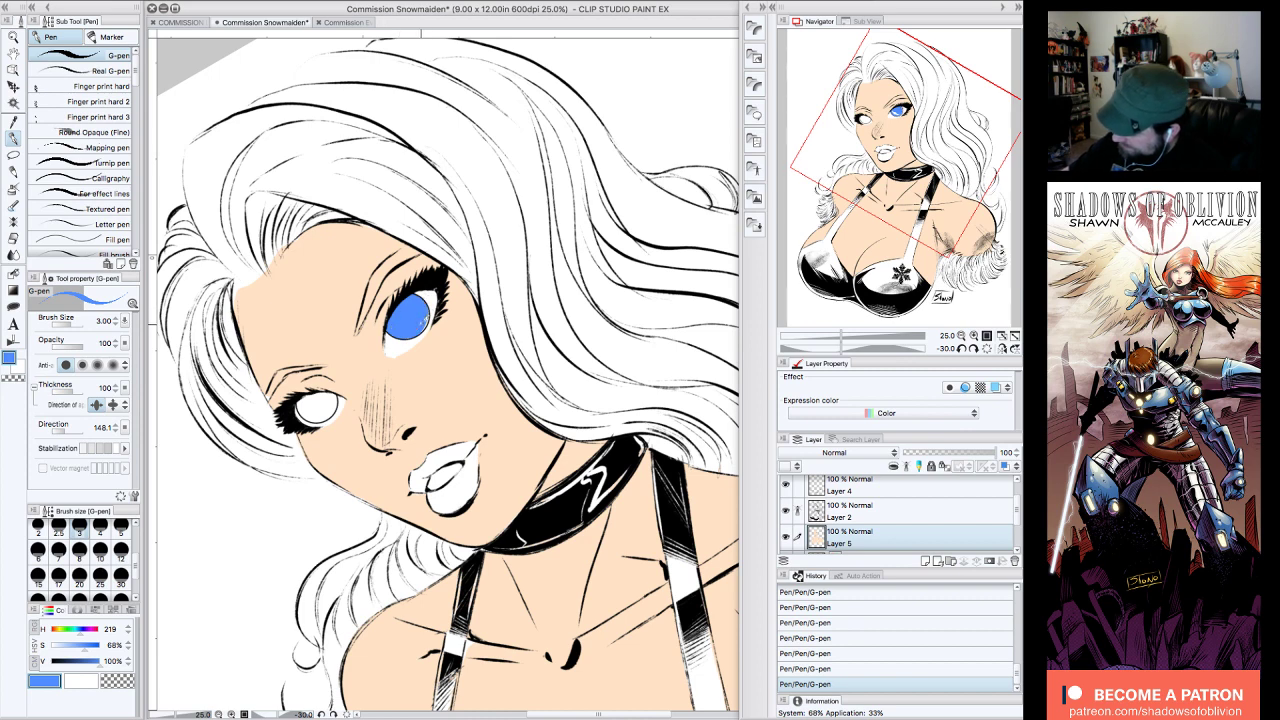
drag(431, 302, 427, 313)
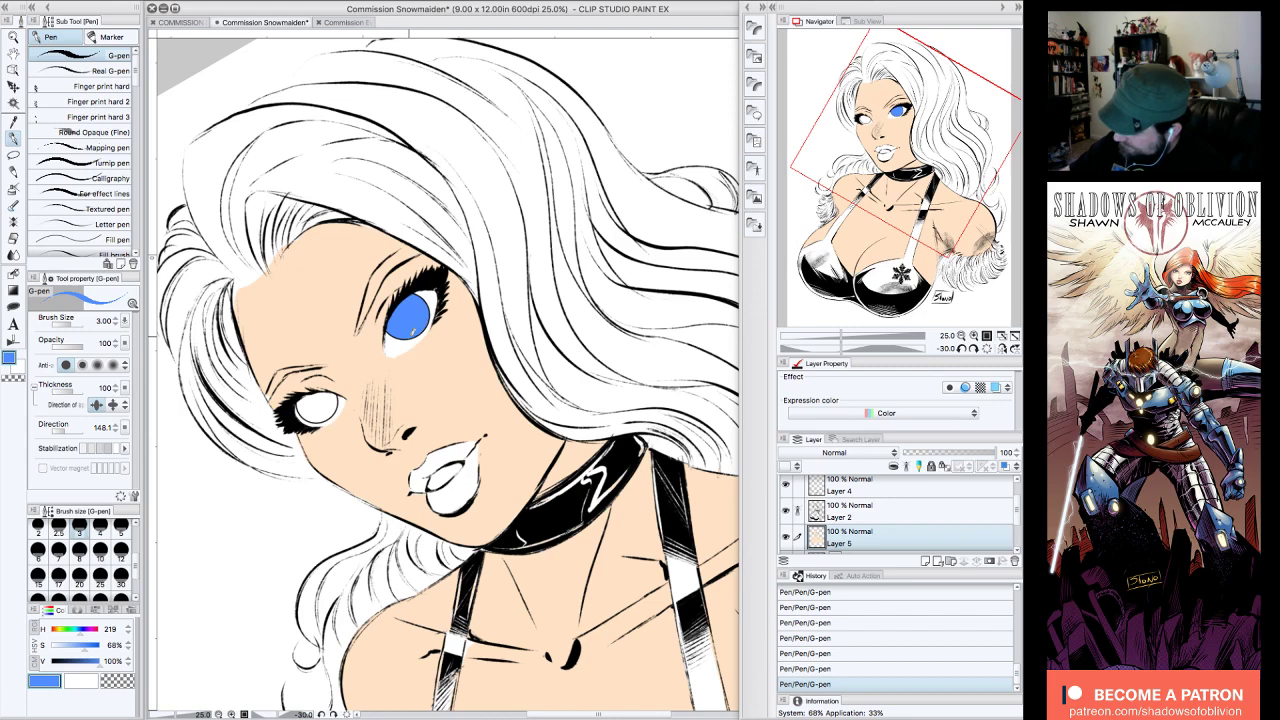
- Paint the iris of the other eye in the same blue with the size 3 G-pen
click(974, 348)
click(974, 349)
click(974, 349)
click(974, 349)
mouse_move(431, 185)
mouse_down()
mouse_move(420, 200)
mouse_move(443, 197)
mouse_move(428, 203)
mouse_move(442, 210)
mouse_up()
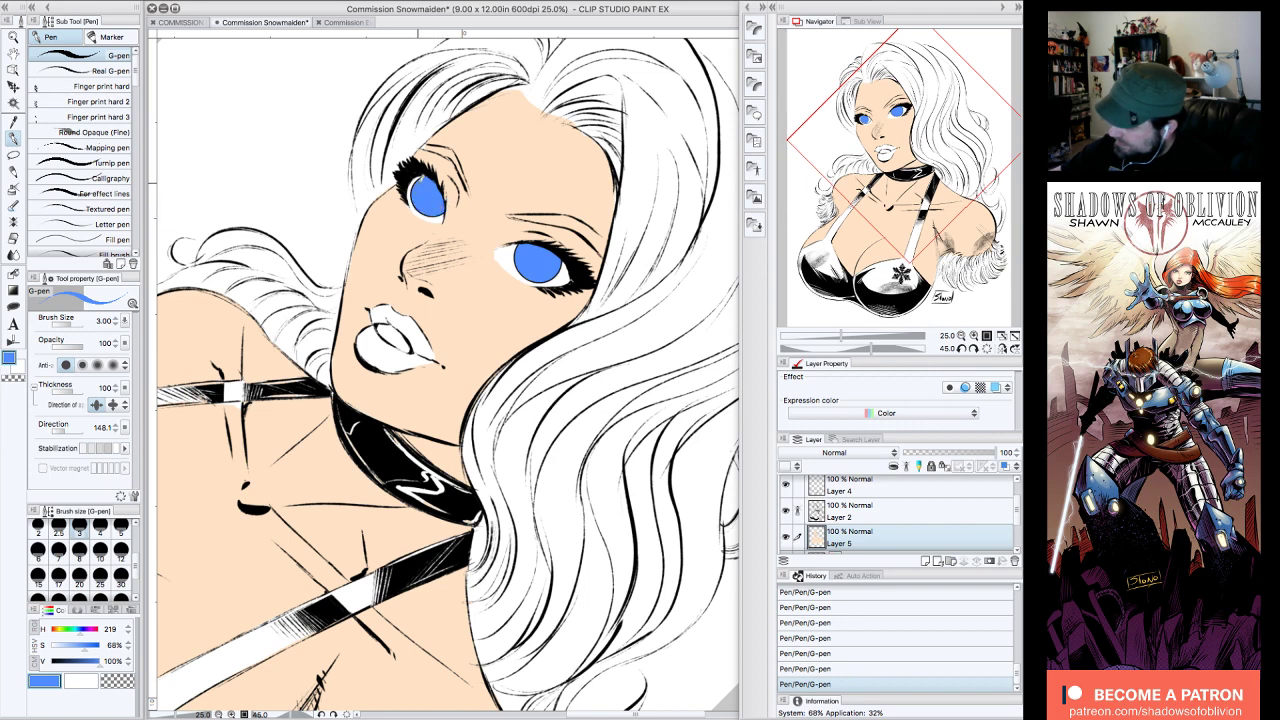
click(987, 349)
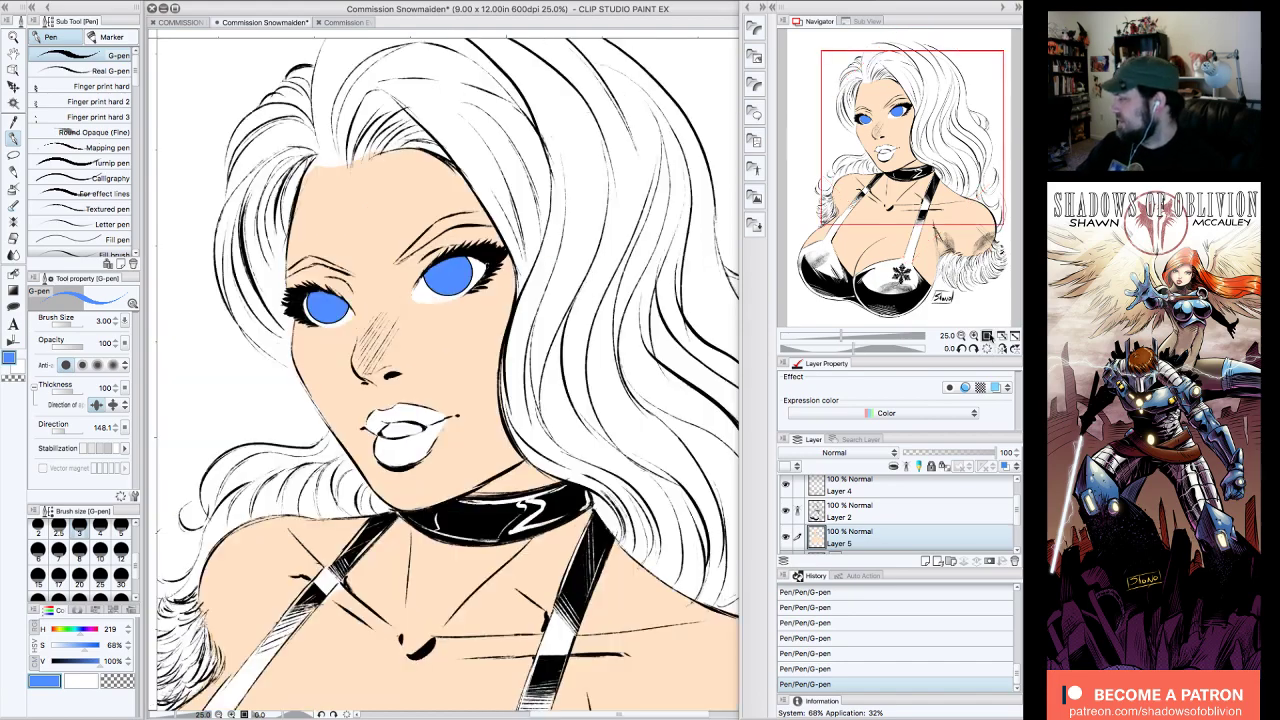
- Add a dark blue (H 229, S 80%, V 46%) elliptical pupil to the larger eye's iris by filling an ellipse selection
drag(958, 225, 915, 146)
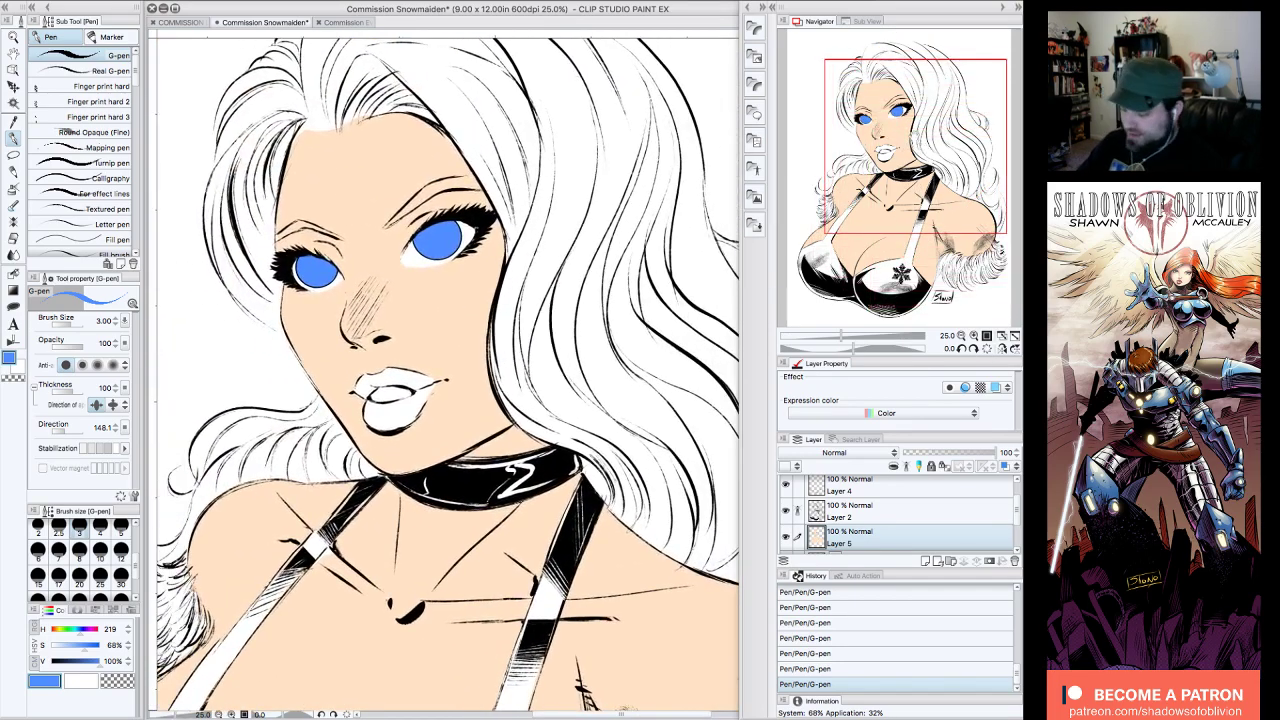
drag(97, 661, 84, 630)
click(85, 646)
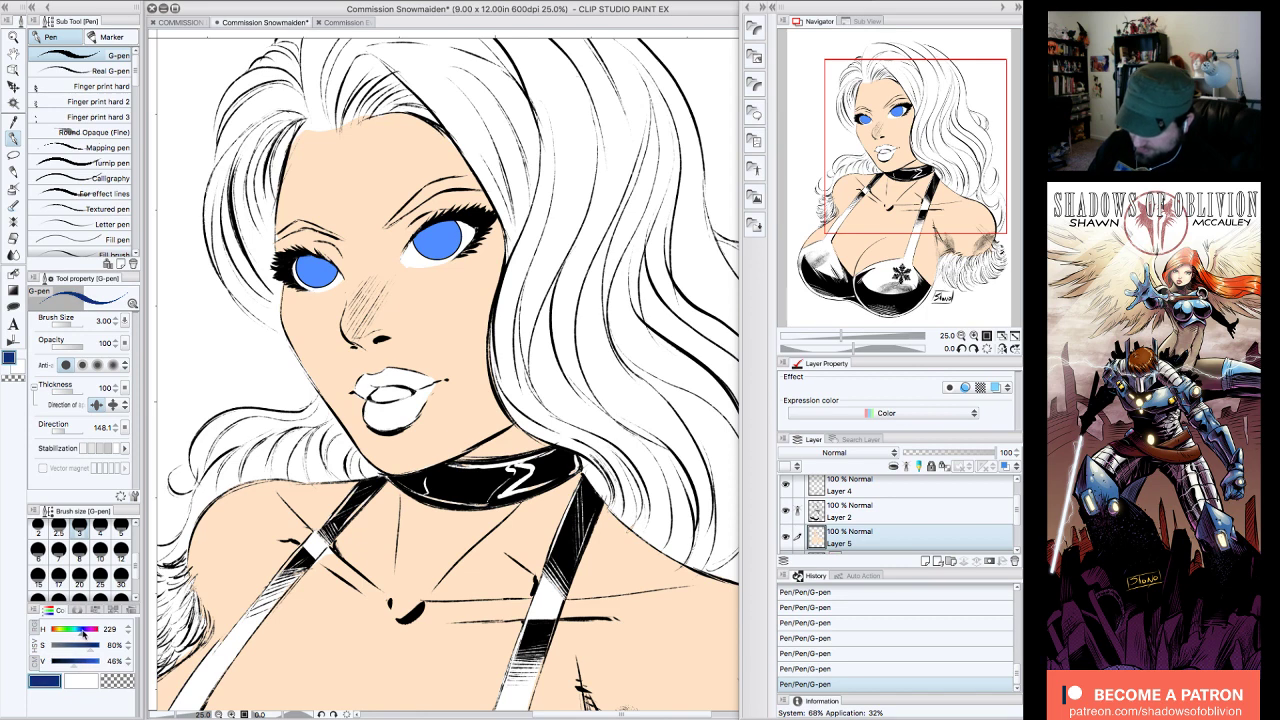
click(16, 306)
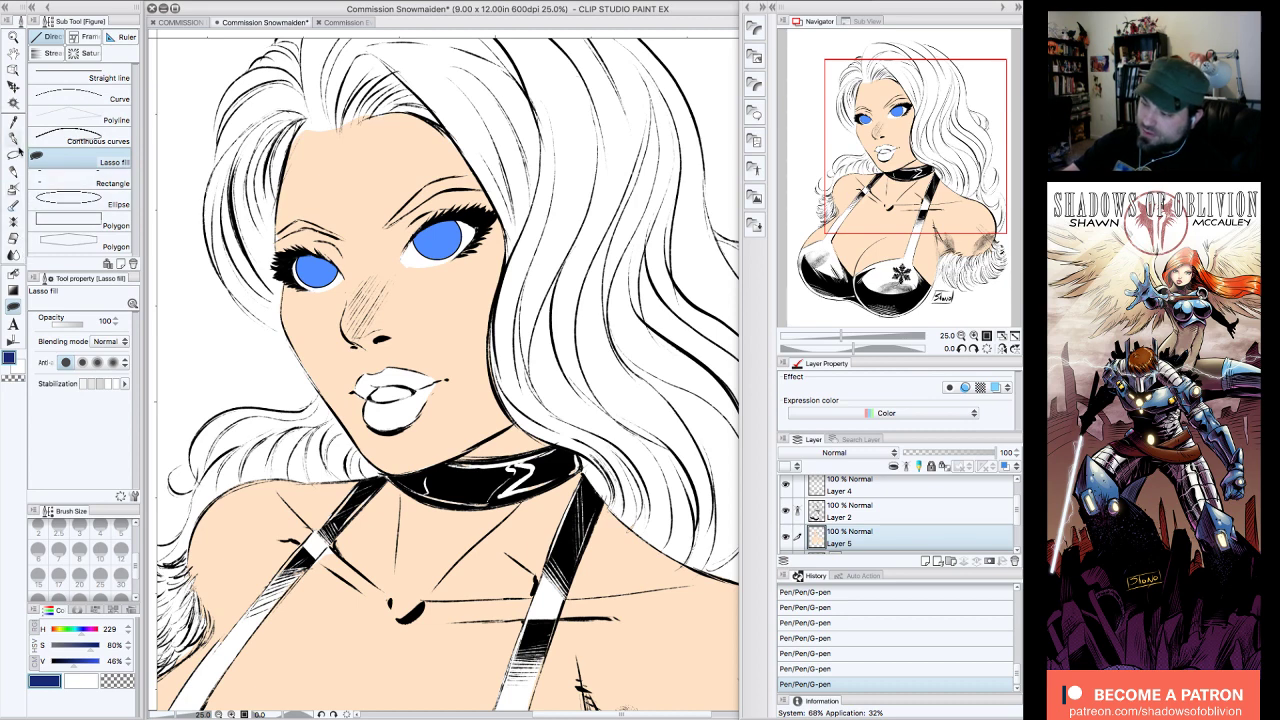
click(13, 155)
click(94, 86)
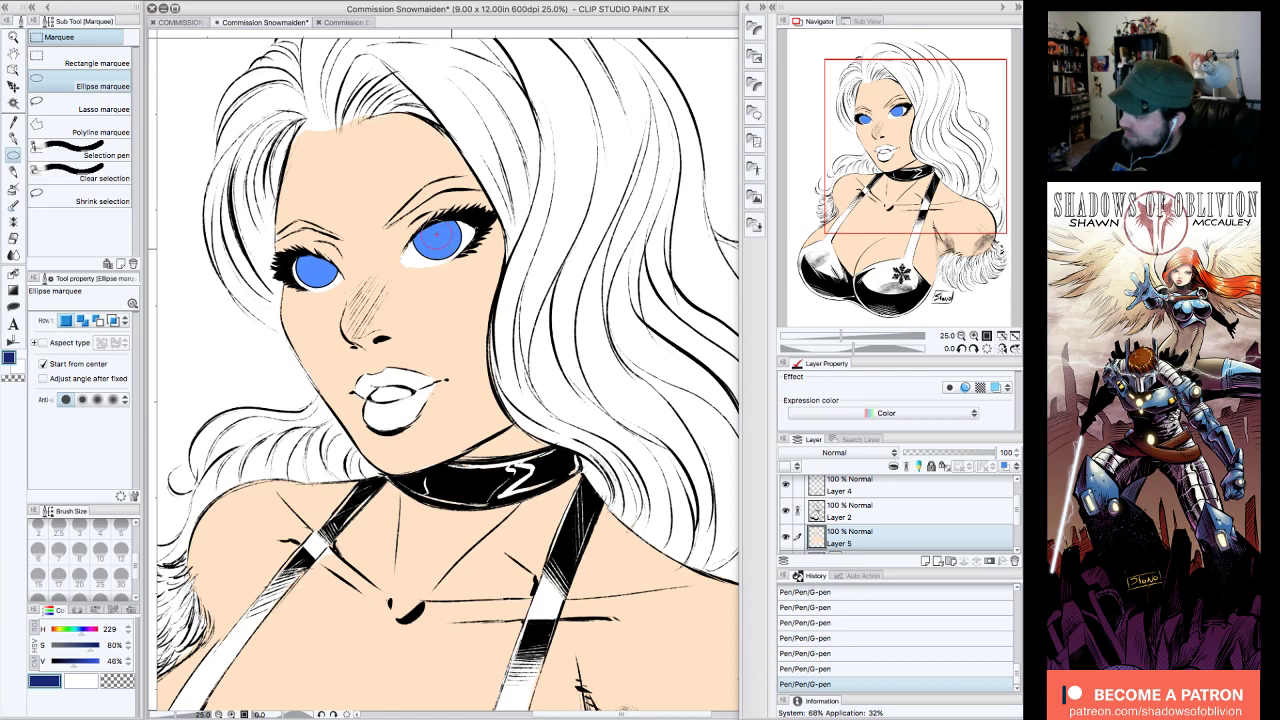
drag(449, 251, 455, 237)
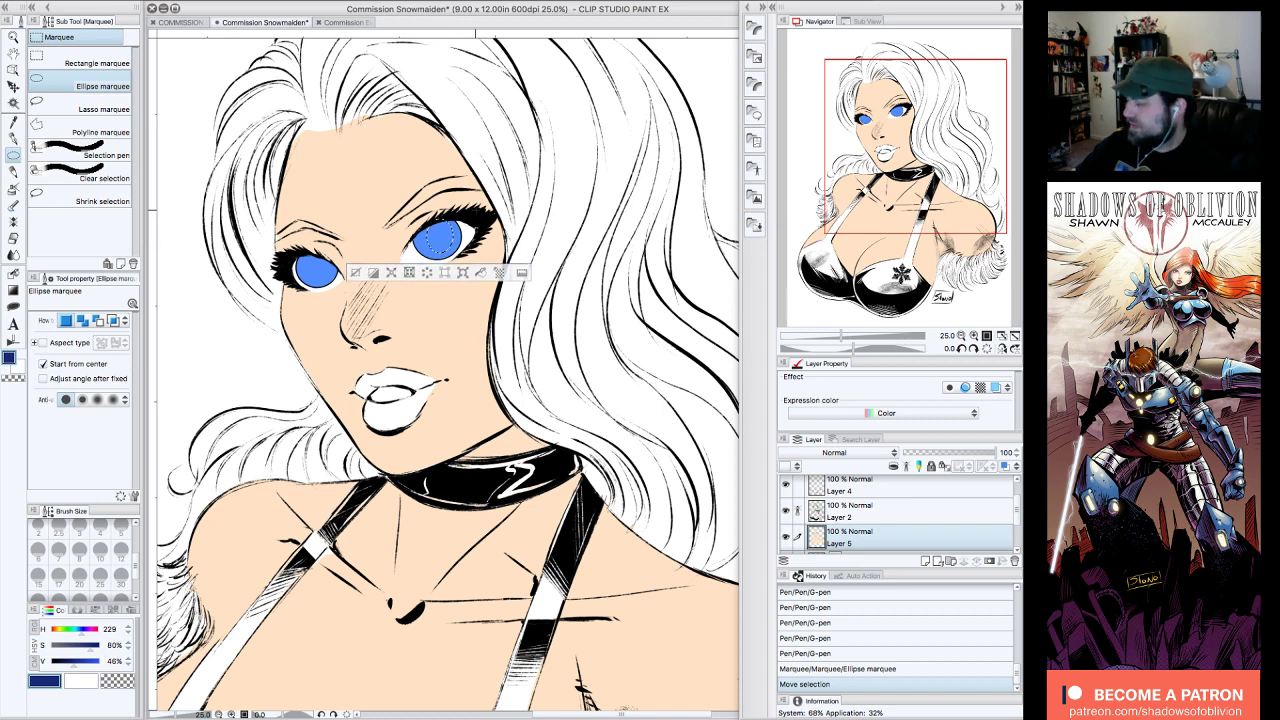
click(13, 272)
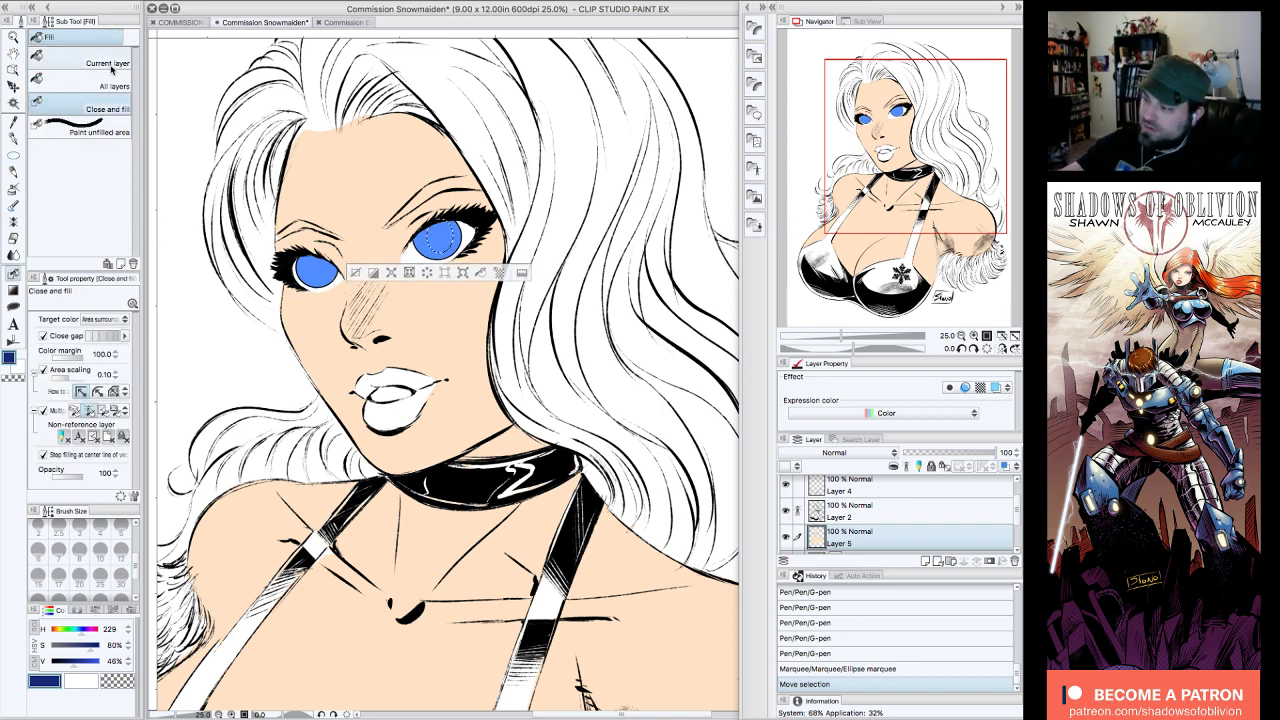
click(113, 67)
click(440, 240)
click(446, 232)
click(356, 272)
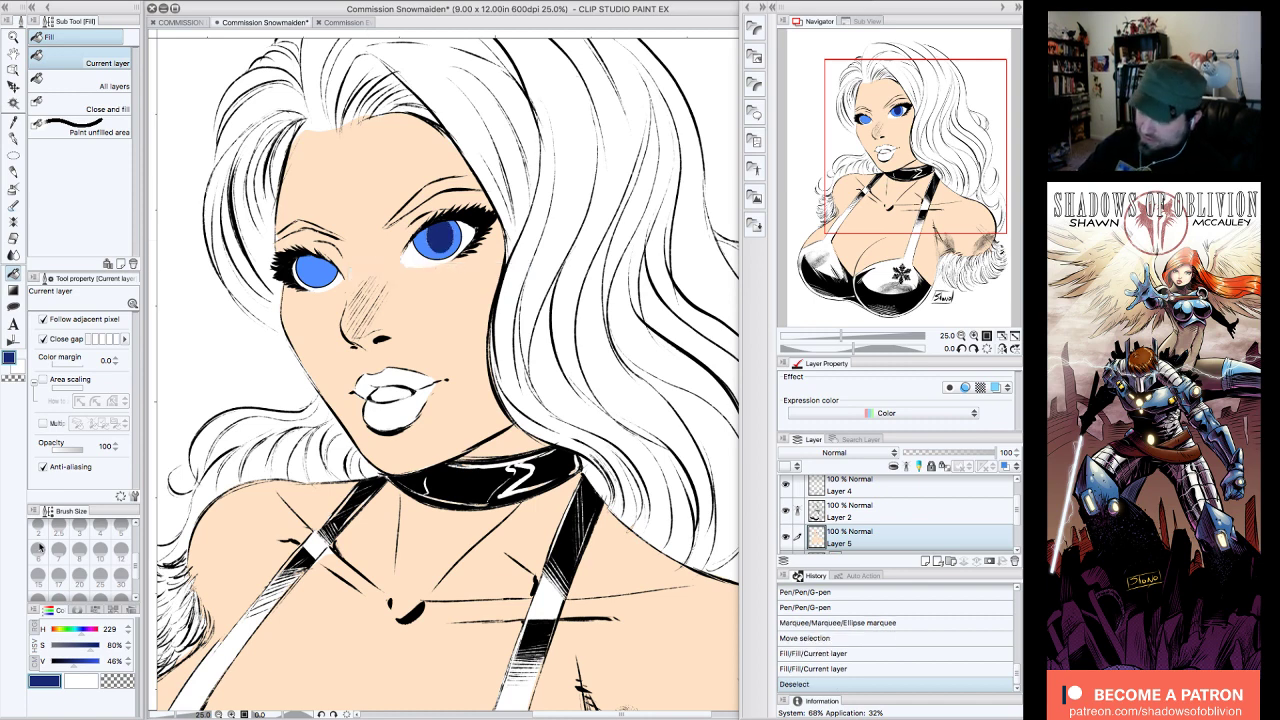
- Select an ellipse inside the other eye's iris, fill it with the dark blue, and clear the selection
click(13, 155)
mouse_move(312, 265)
mouse_down()
mouse_move(324, 280)
mouse_move(326, 269)
mouse_up()
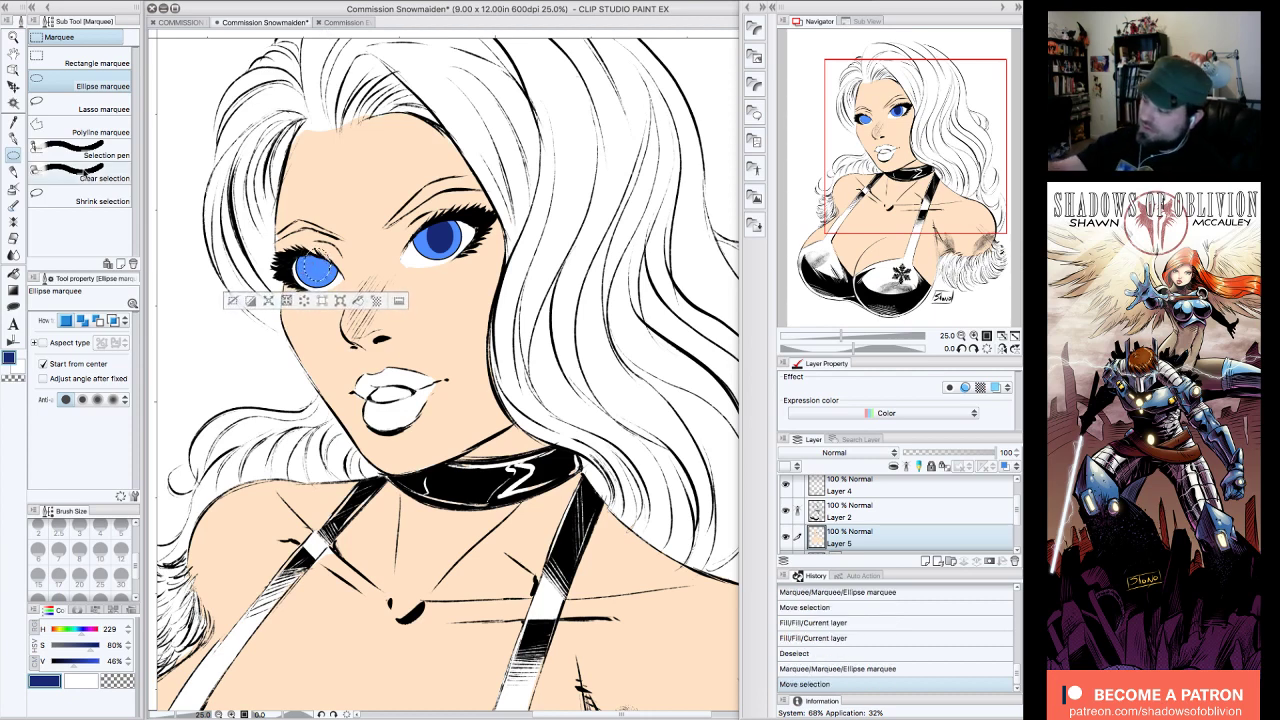
click(14, 274)
click(316, 262)
click(232, 301)
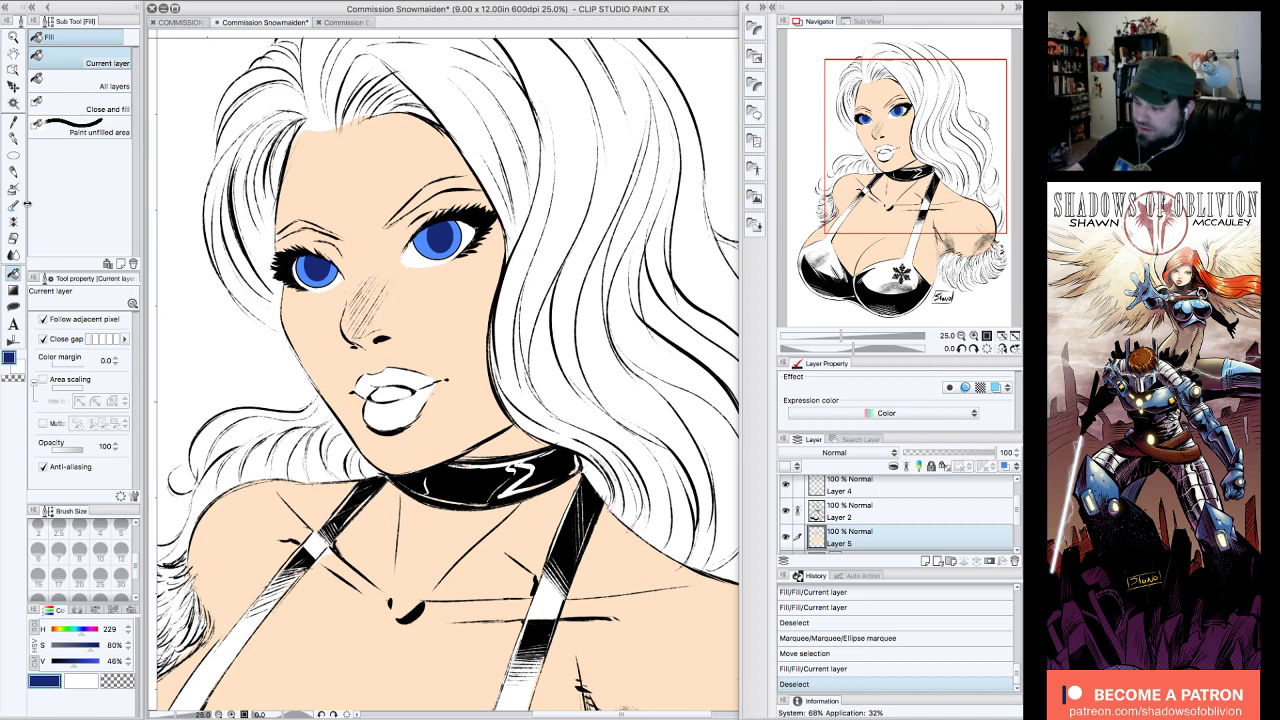
- Enlarge the larger eye's dark pupil by filling a bigger ellipse selection with the dark blue, and deselect
click(13, 155)
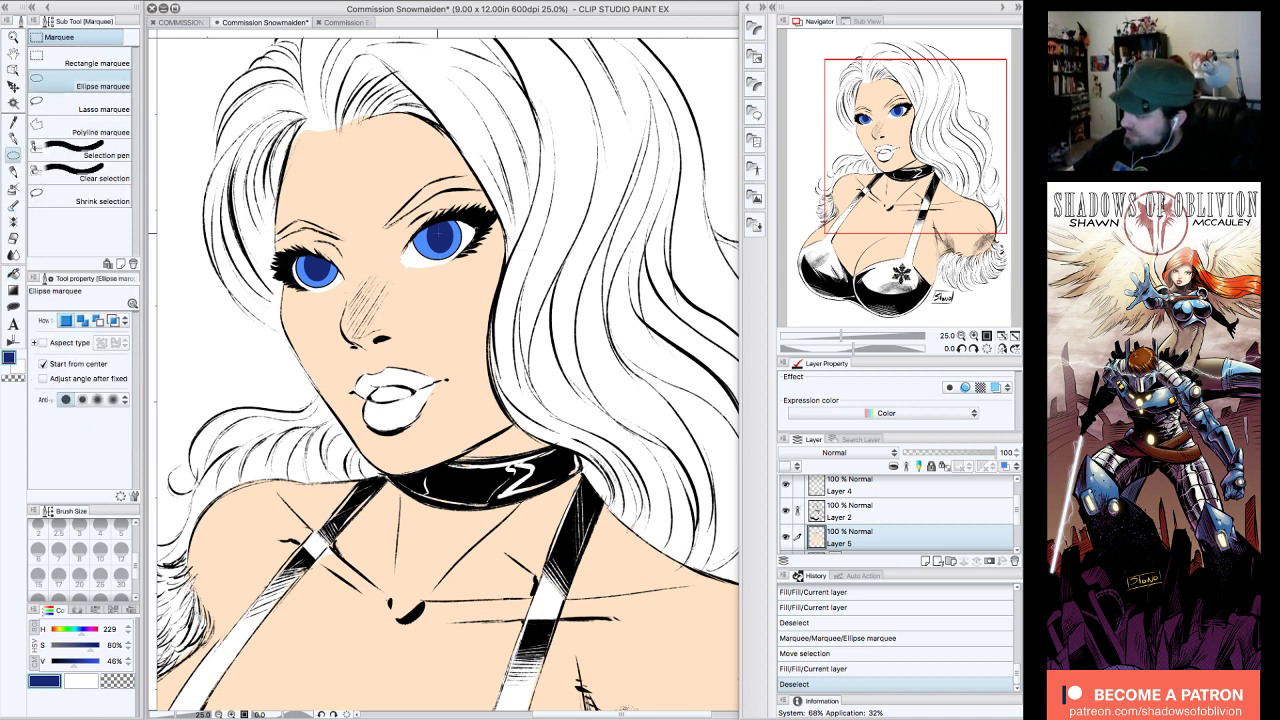
drag(437, 233, 457, 255)
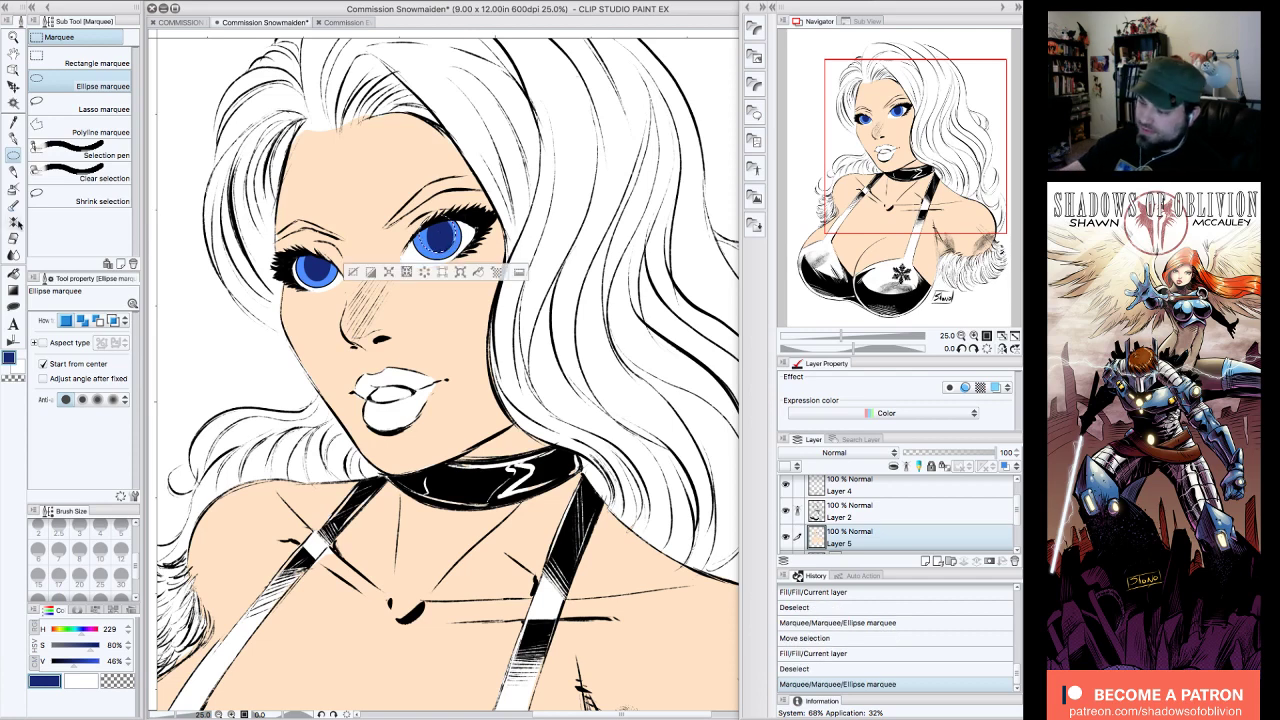
click(13, 273)
click(437, 238)
click(450, 230)
click(352, 272)
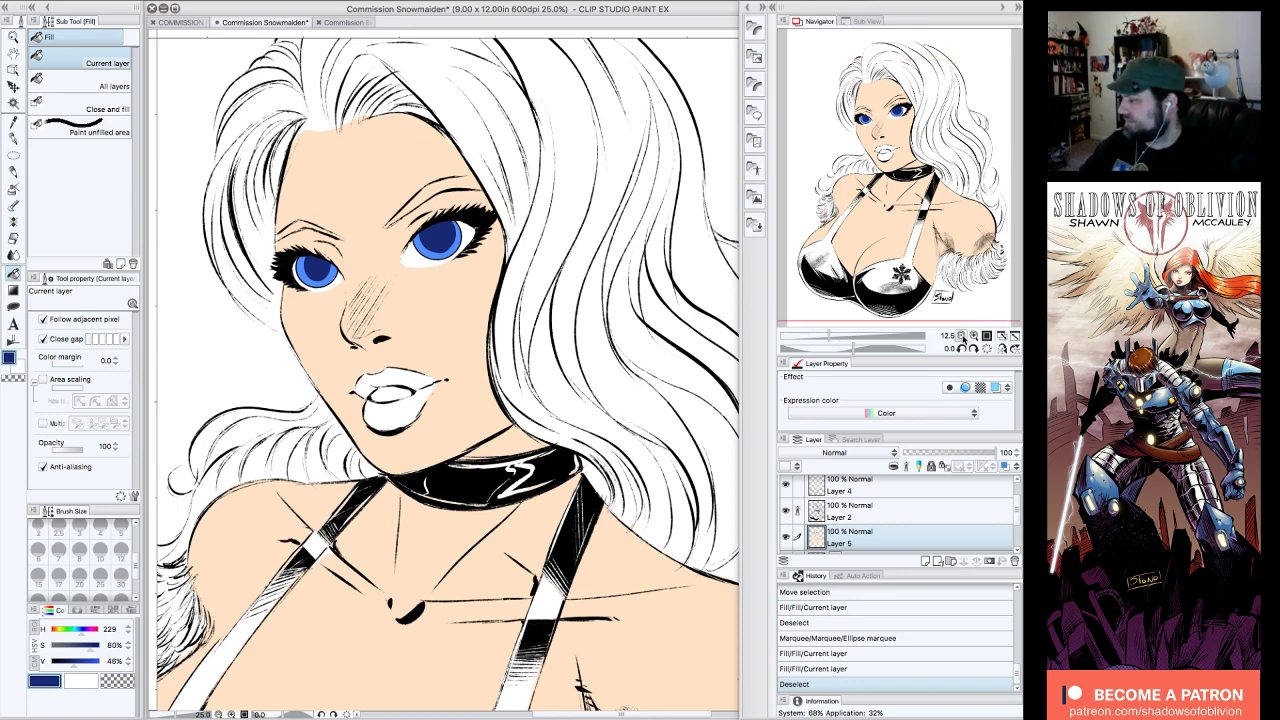
- Add a large and a small white highlight to the upper part of each iris by filling ellipse selections, and deselect
click(961, 337)
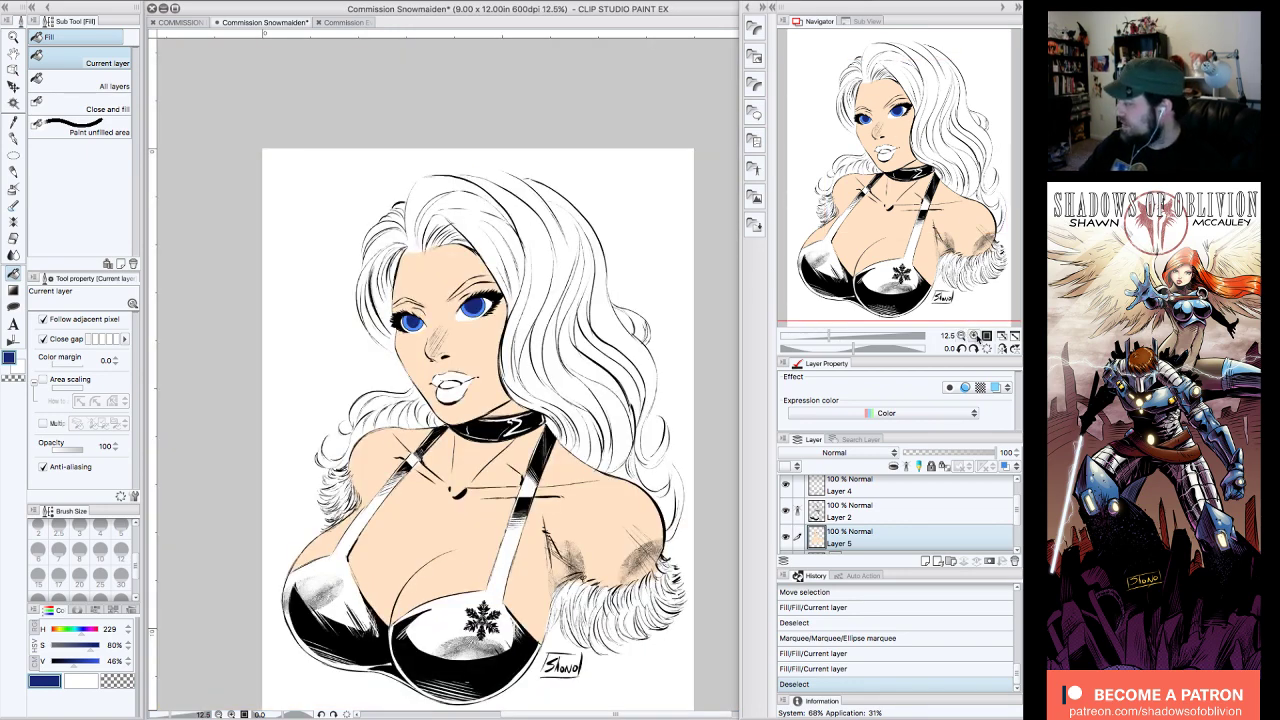
click(975, 336)
click(975, 336)
drag(951, 175, 948, 159)
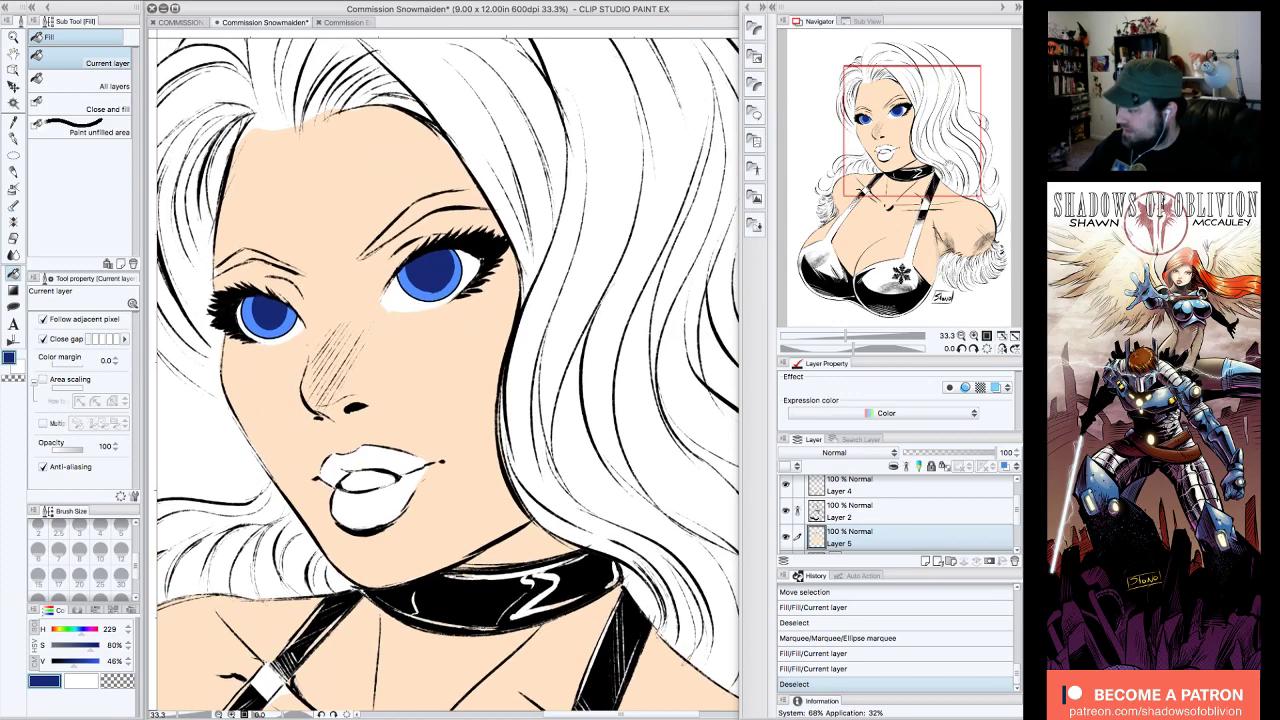
click(13, 155)
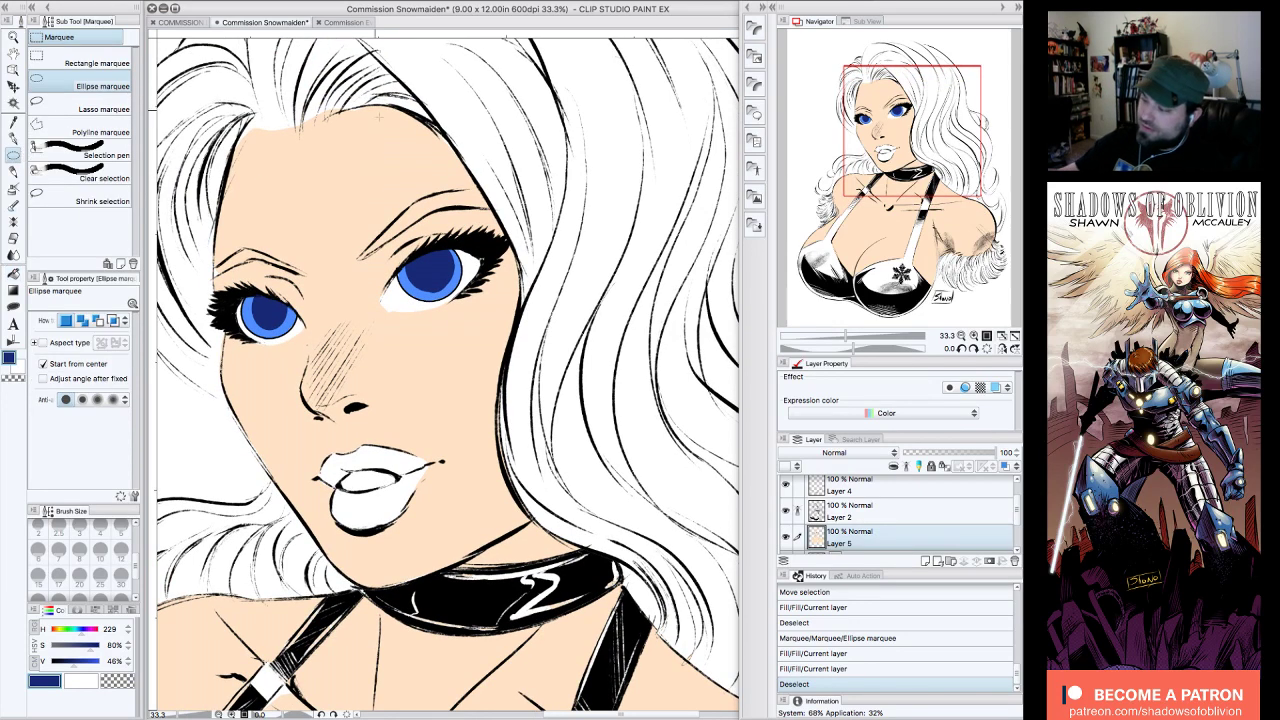
mouse_move(440, 257)
mouse_down()
mouse_move(451, 268)
mouse_move(434, 269)
mouse_up()
mouse_move(274, 305)
mouse_down()
mouse_move(302, 316)
mouse_move(270, 296)
mouse_up()
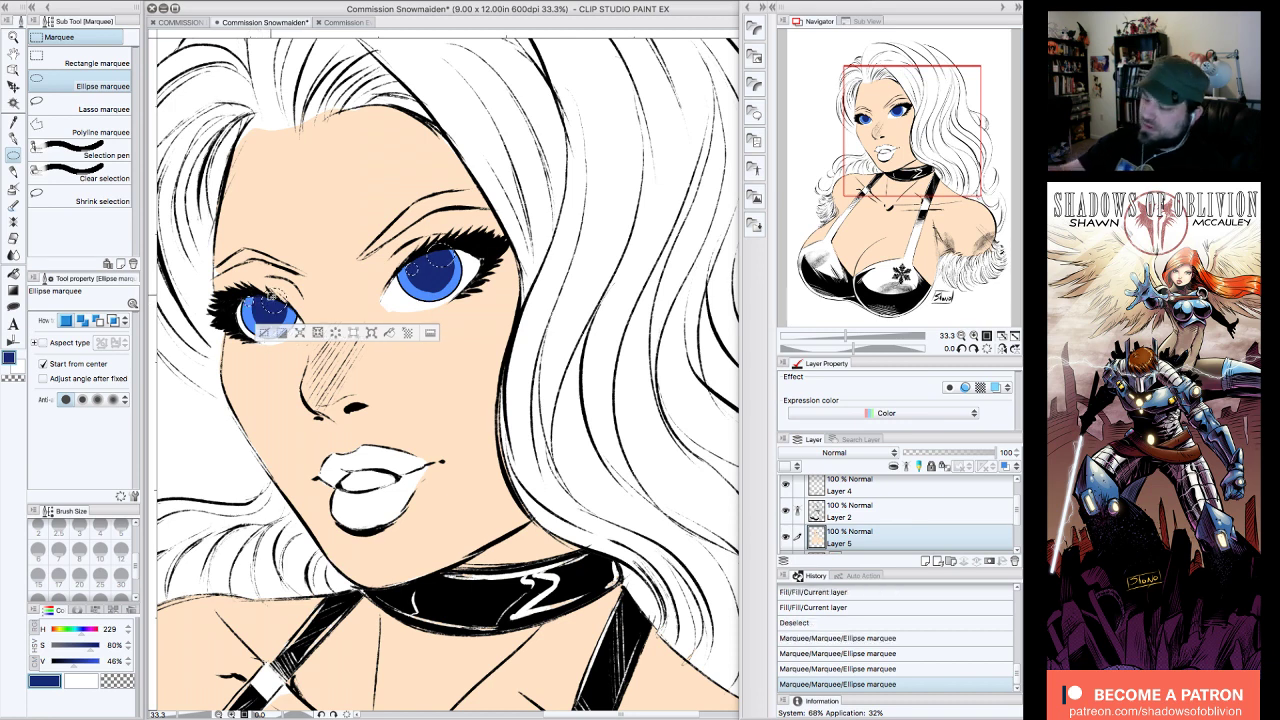
click(13, 273)
click(18, 366)
click(441, 258)
click(416, 267)
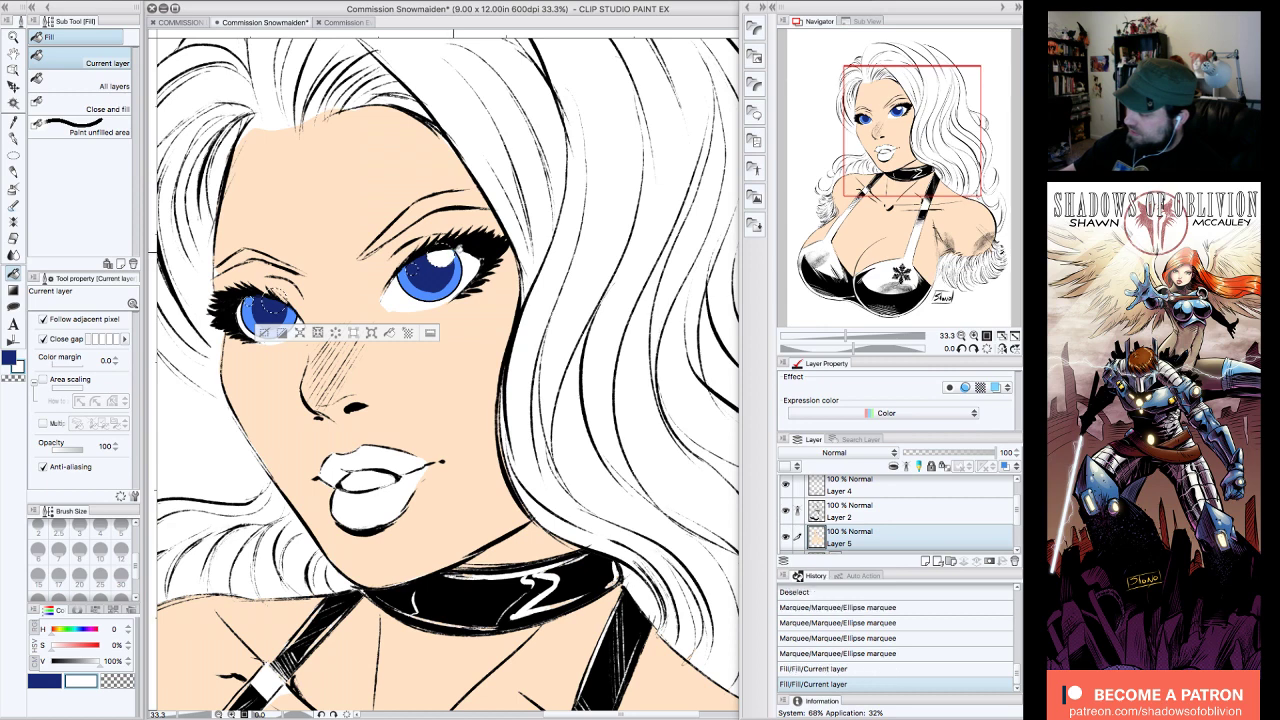
click(413, 268)
click(254, 300)
click(270, 300)
click(250, 302)
key(ctrl+d)
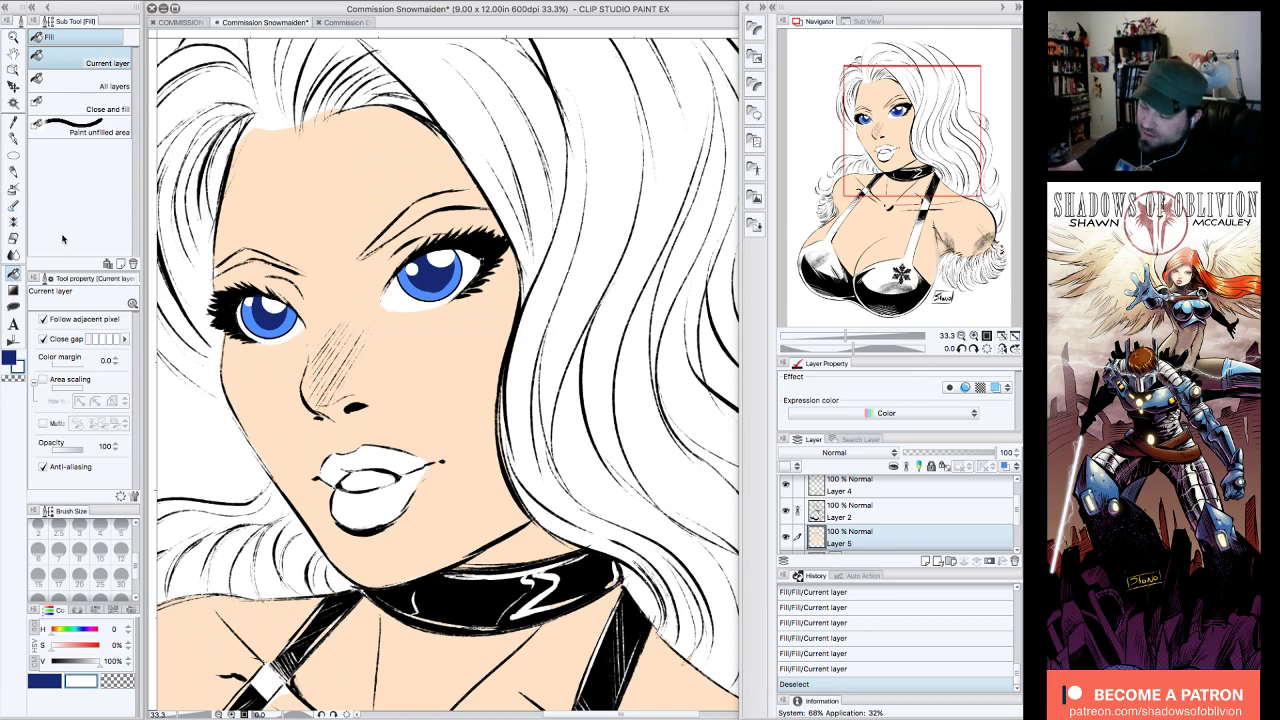
- Try a white elliptical highlight in the lower part of each iris by filling ellipse selections
click(16, 155)
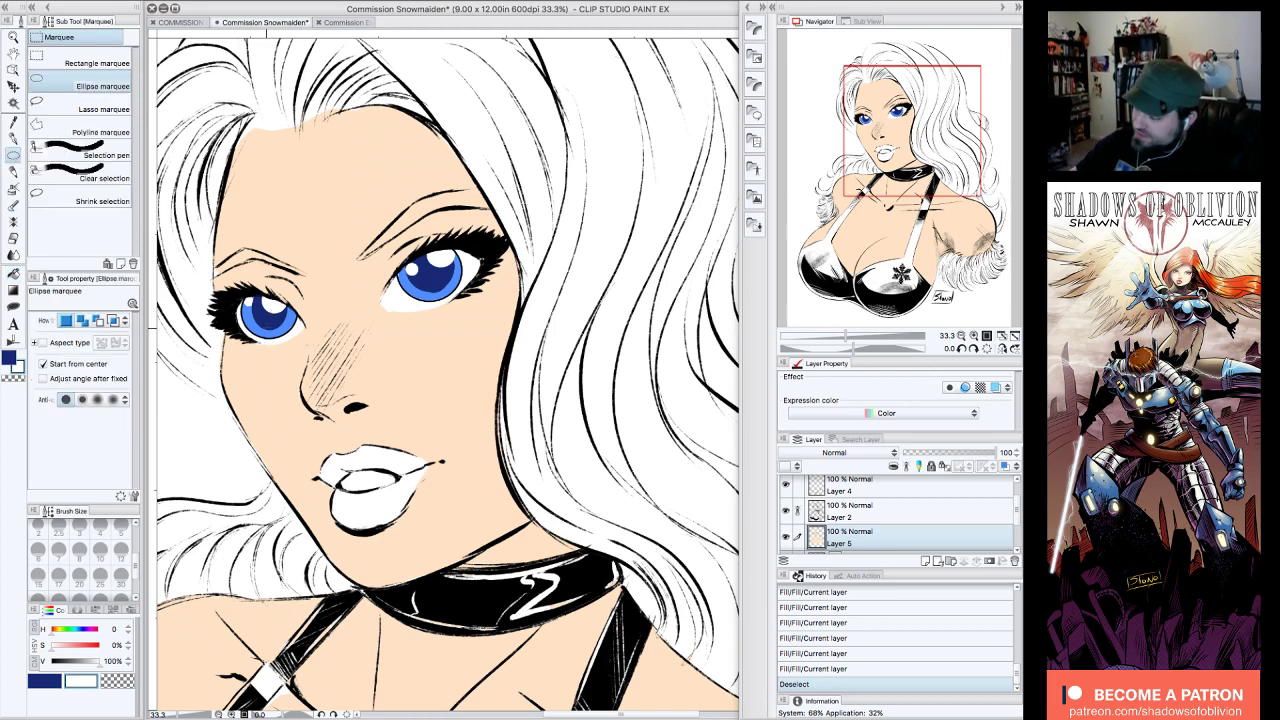
drag(266, 318, 274, 328)
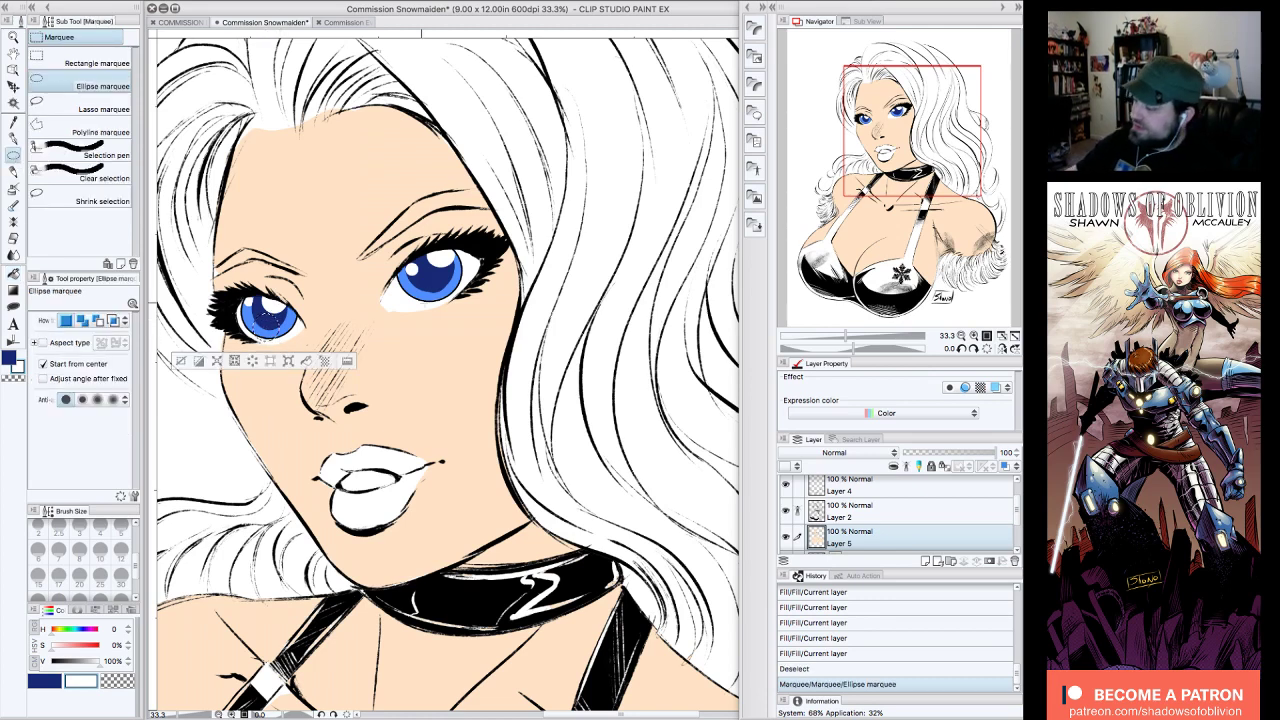
drag(430, 287, 450, 304)
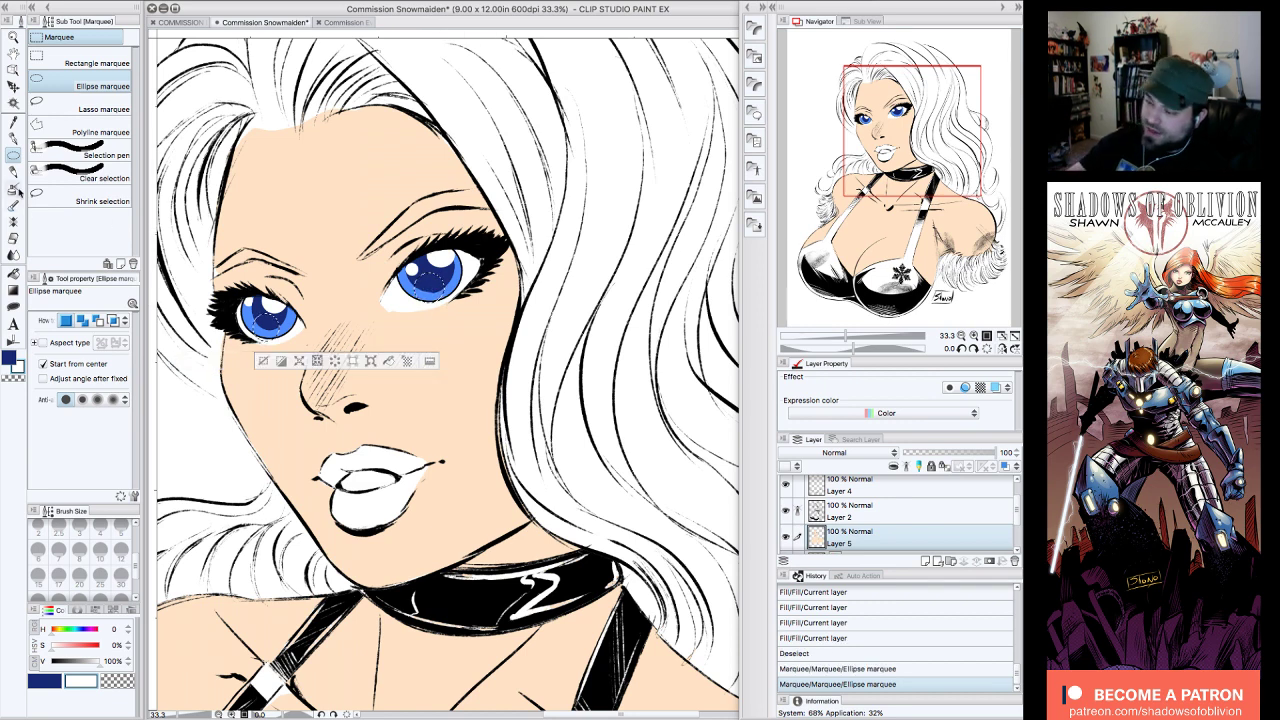
click(13, 272)
click(262, 330)
click(277, 331)
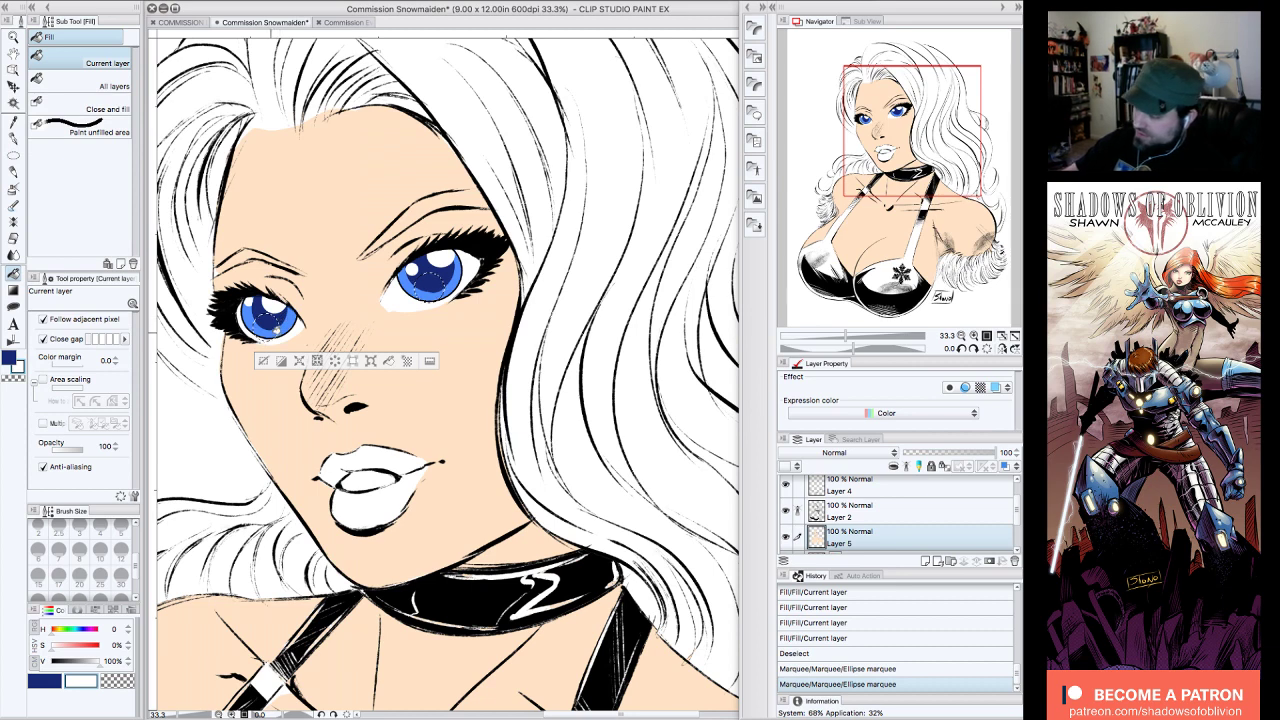
click(448, 294)
click(428, 281)
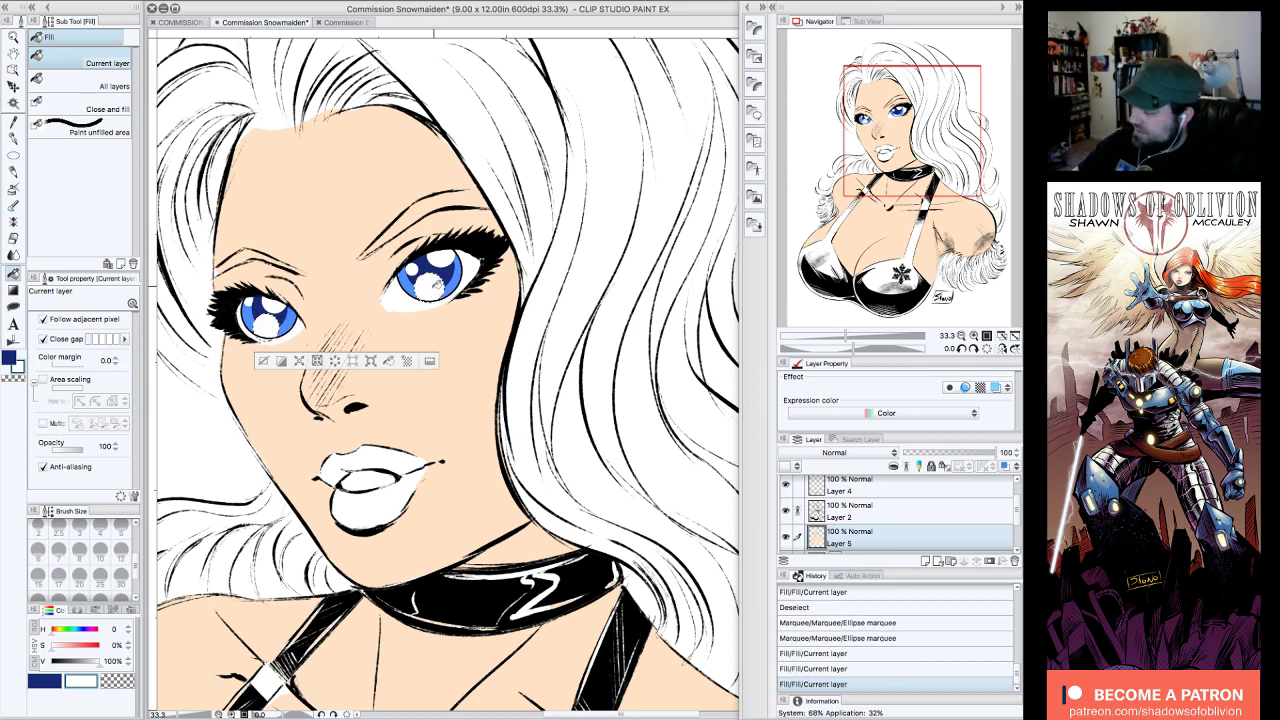
key(ctrl+d)
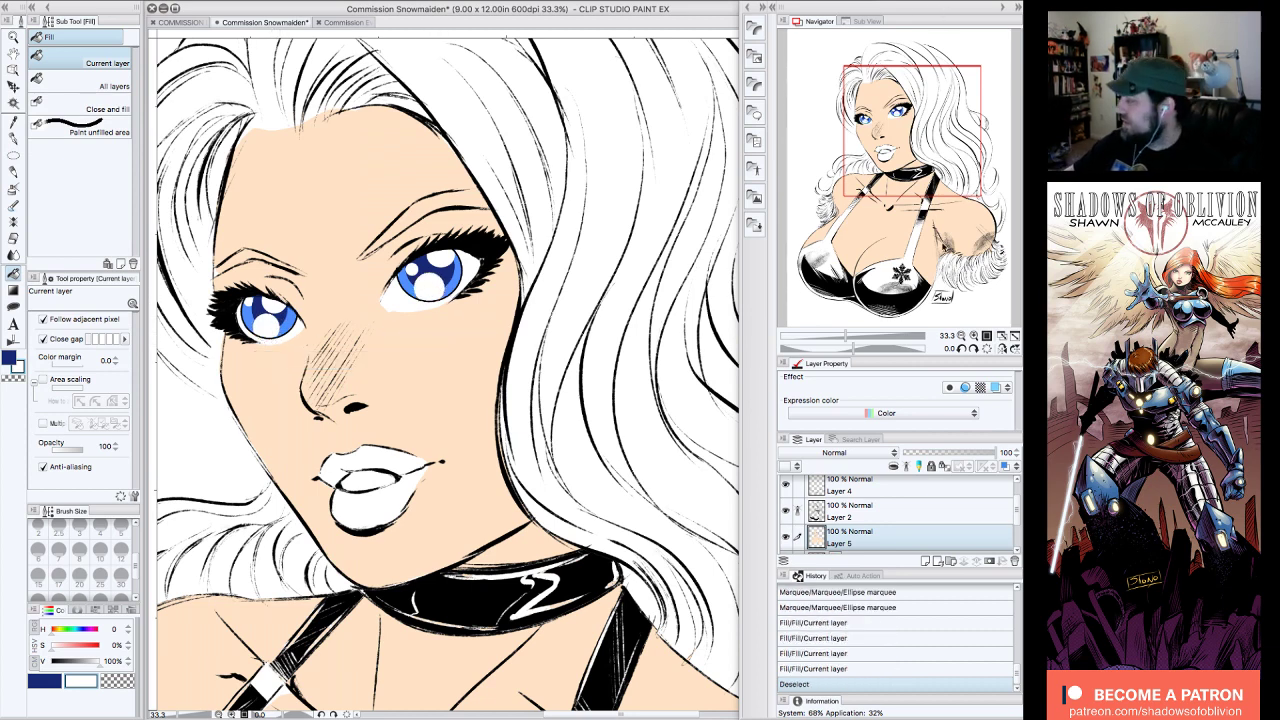
- Undo the white fills of the lower iris highlights, going back to the ellipse selections
click(960, 336)
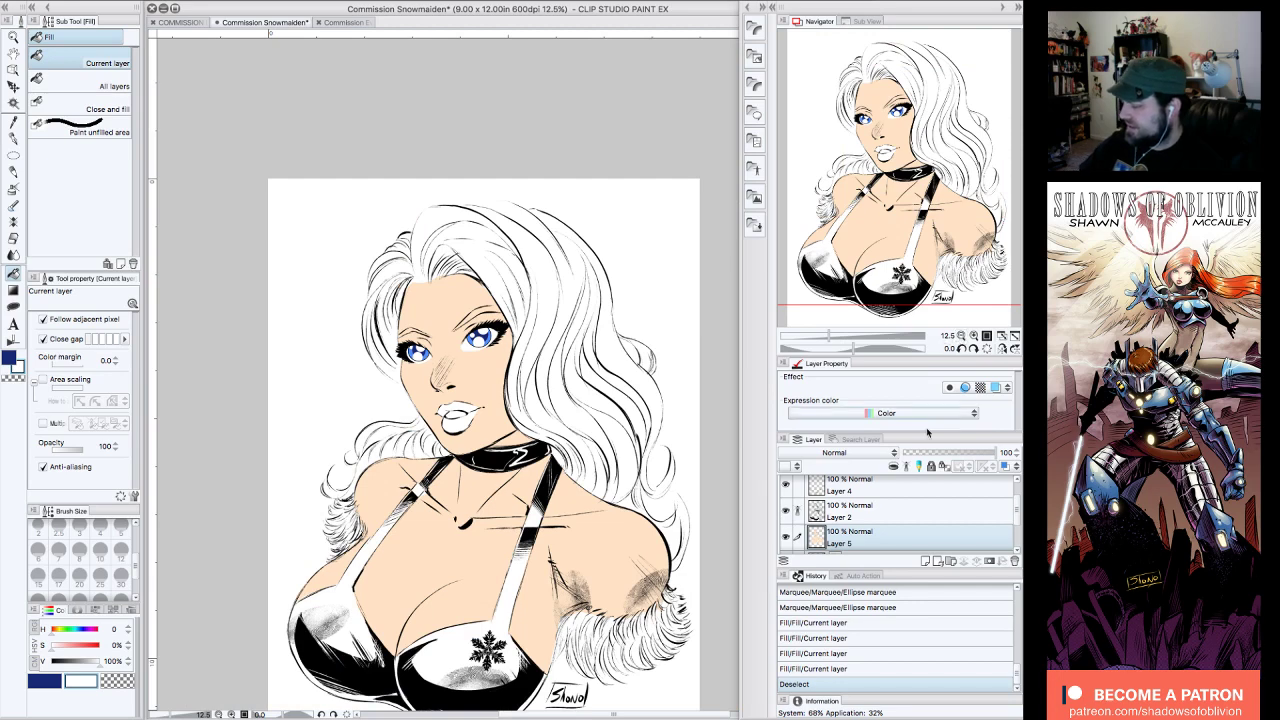
click(894, 653)
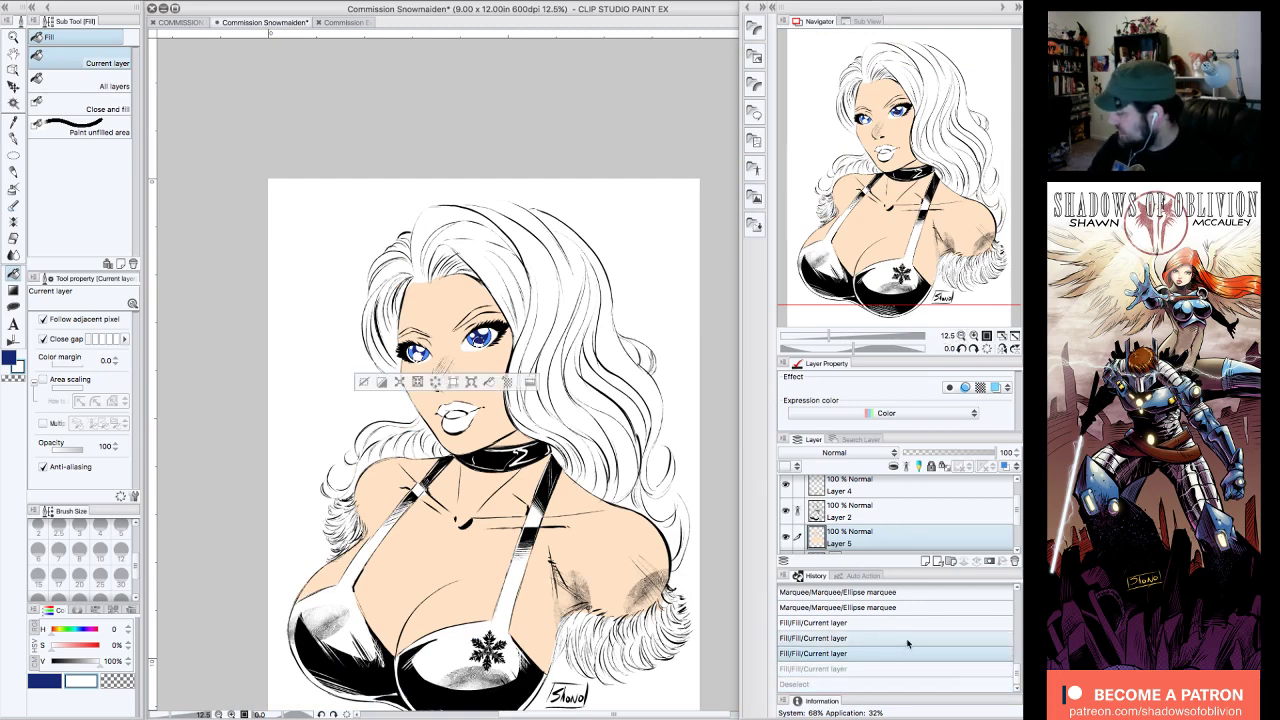
click(905, 638)
click(910, 622)
click(910, 607)
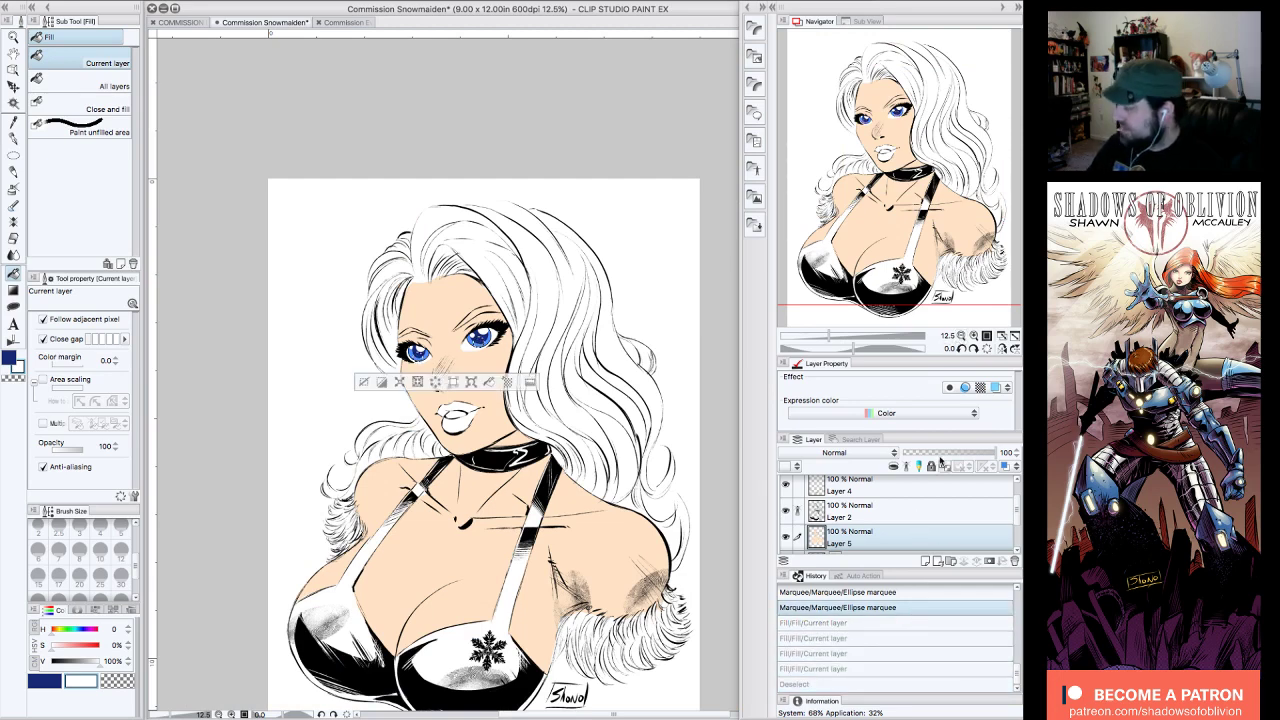
click(974, 336)
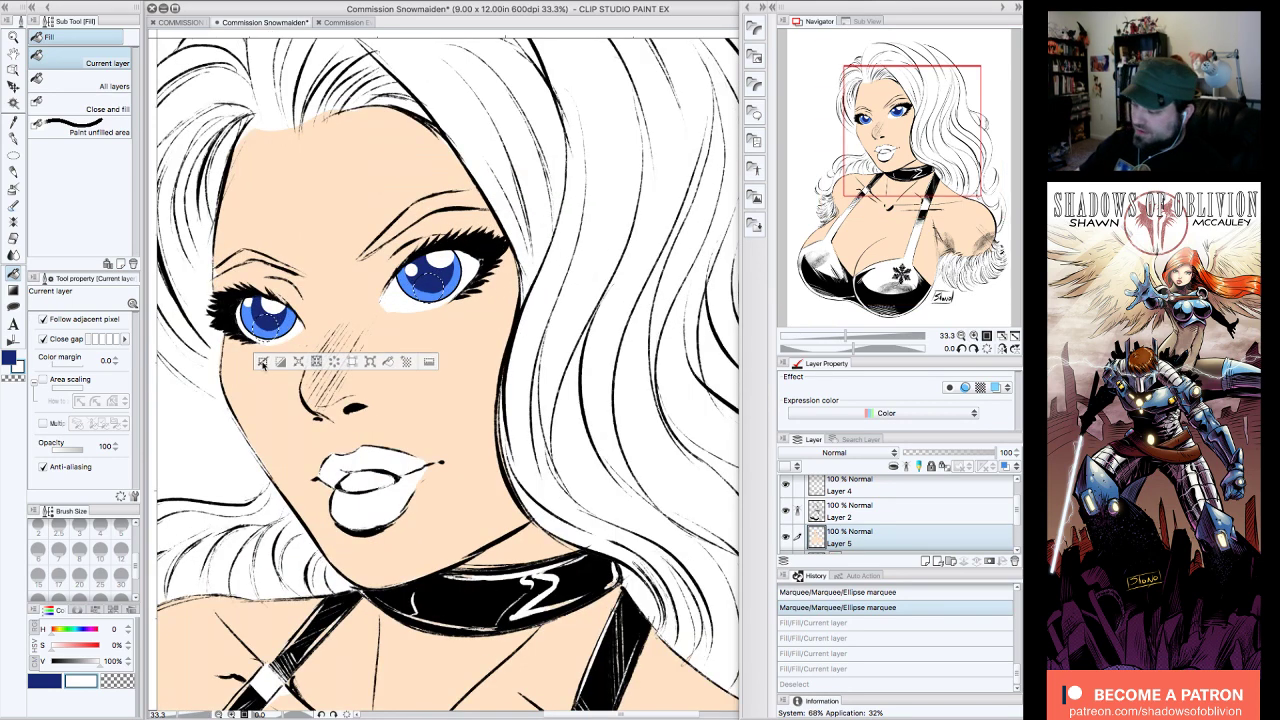